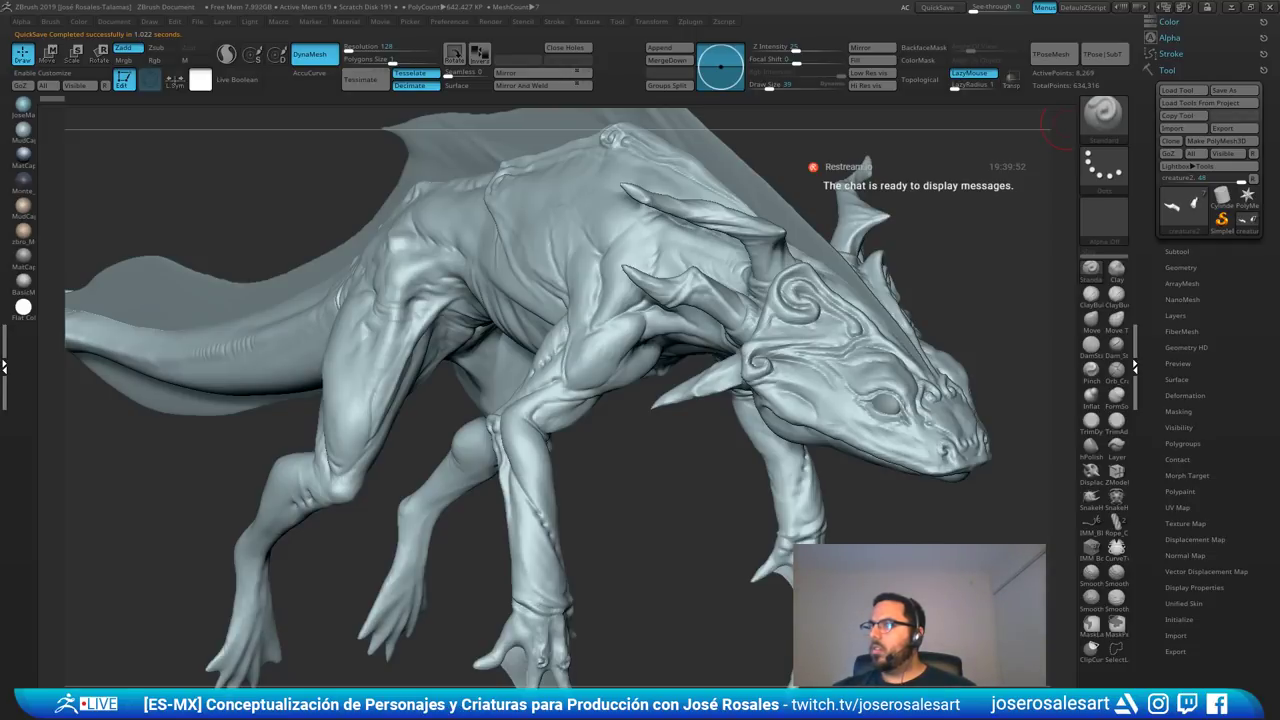
- Make the creature06 body the active subtool and isolate its hind-leg polygroup
mouse_move(668, 318)
ctrl+right_down()
mouse_move(643, 294)
mouse_move(648, 307)
ctrl+right_up()
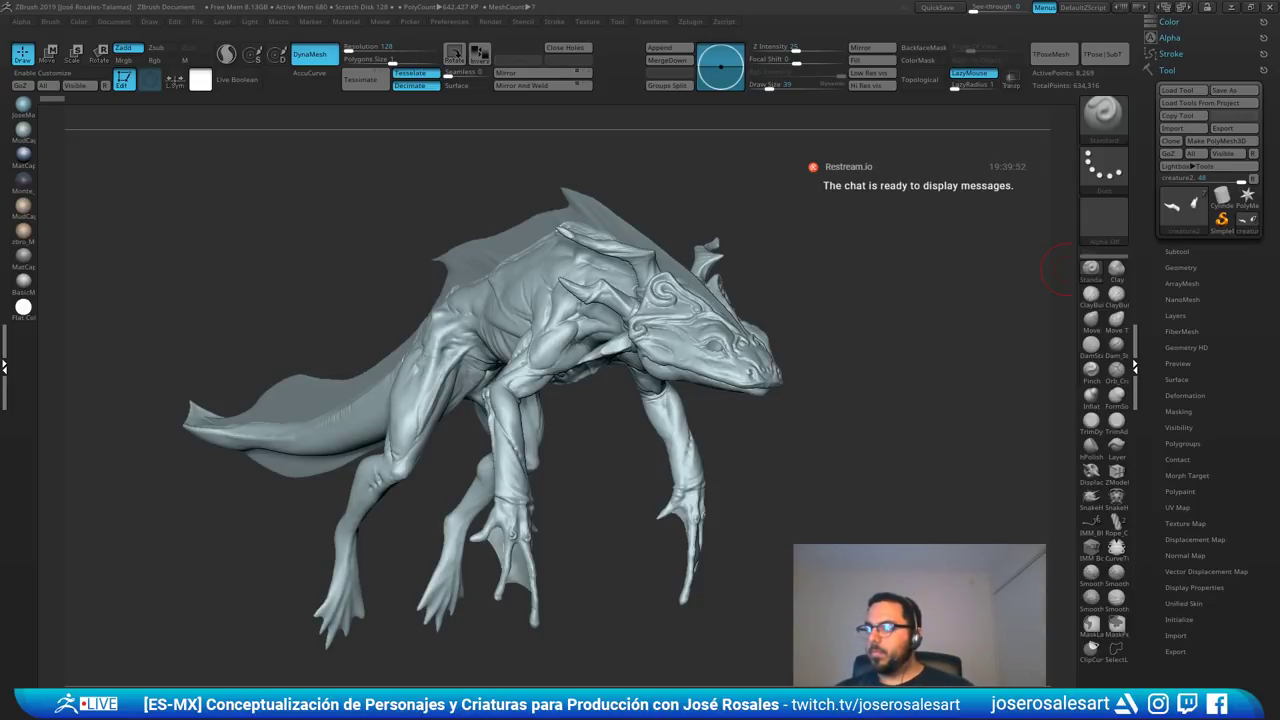
right_drag(550, 350, 614, 265)
mouse_move(450, 440)
right_down()
mouse_move(485, 432)
mouse_move(510, 540)
mouse_move(572, 430)
mouse_move(580, 250)
right_up()
mouse_move(850, 400)
right_down()
mouse_move(731, 414)
mouse_move(766, 372)
mouse_move(791, 291)
mouse_move(674, 426)
mouse_move(749, 360)
right_up()
key(shift+f)
alt+click(674, 426)
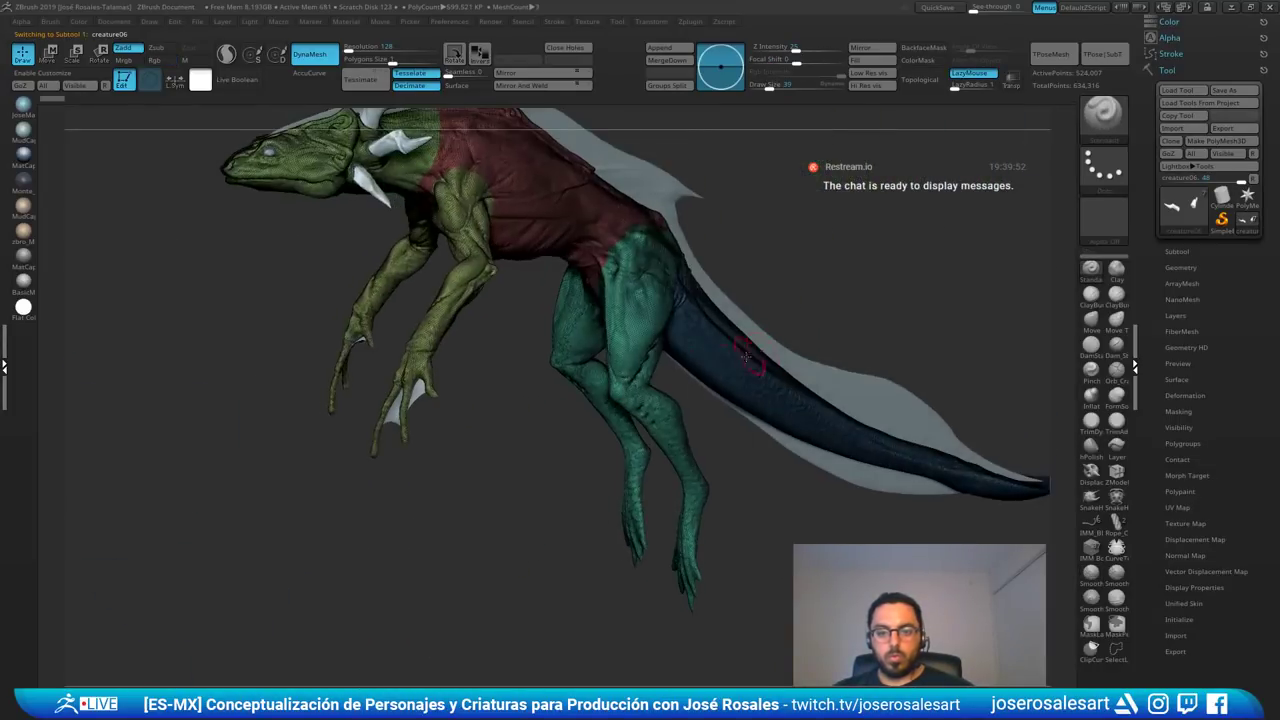
ctrl+shift+click(645, 300)
right_drag(640, 430, 745, 403)
key(shift+f)
key(f)
key(alt+s)
mouse_move(745, 403)
ctrl+right_down()
mouse_move(694, 486)
mouse_move(656, 396)
mouse_move(625, 409)
ctrl+right_up()
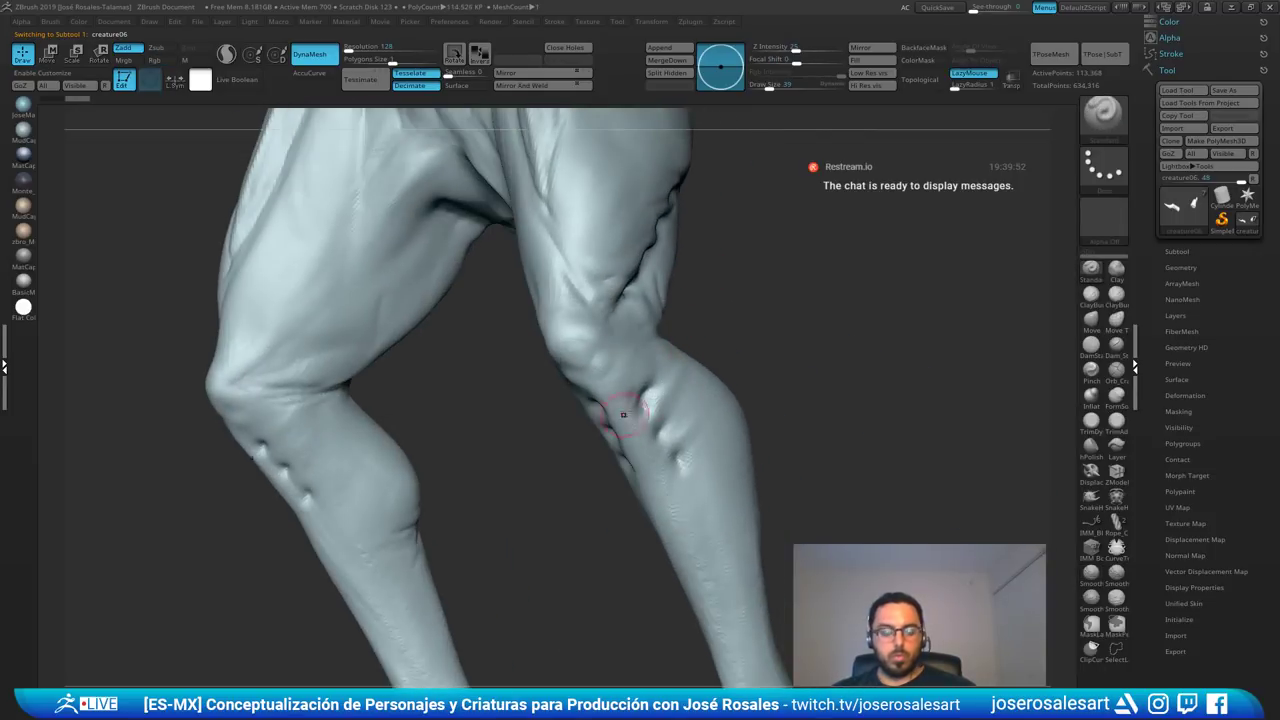
- Carve additional small pits down the shin below the knee with the DamStandard brush, reducing the draw size to 21
key(b)
key(d)
key(s)
mouse_move(676, 458)
alt+right_down()
mouse_move(646, 423)
mouse_move(666, 454)
alt+right_up()
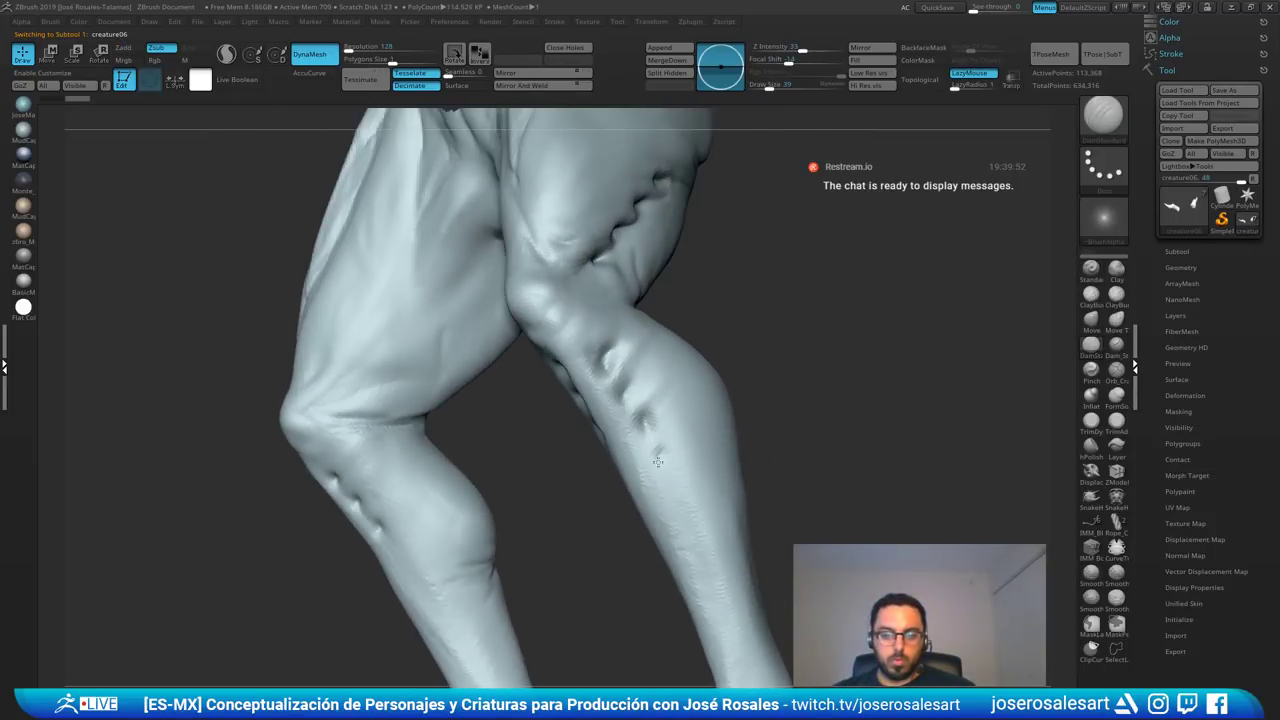
drag(658, 462, 660, 453)
alt+right_drag(680, 496, 664, 439)
key(s)
drag(657, 441, 651, 440)
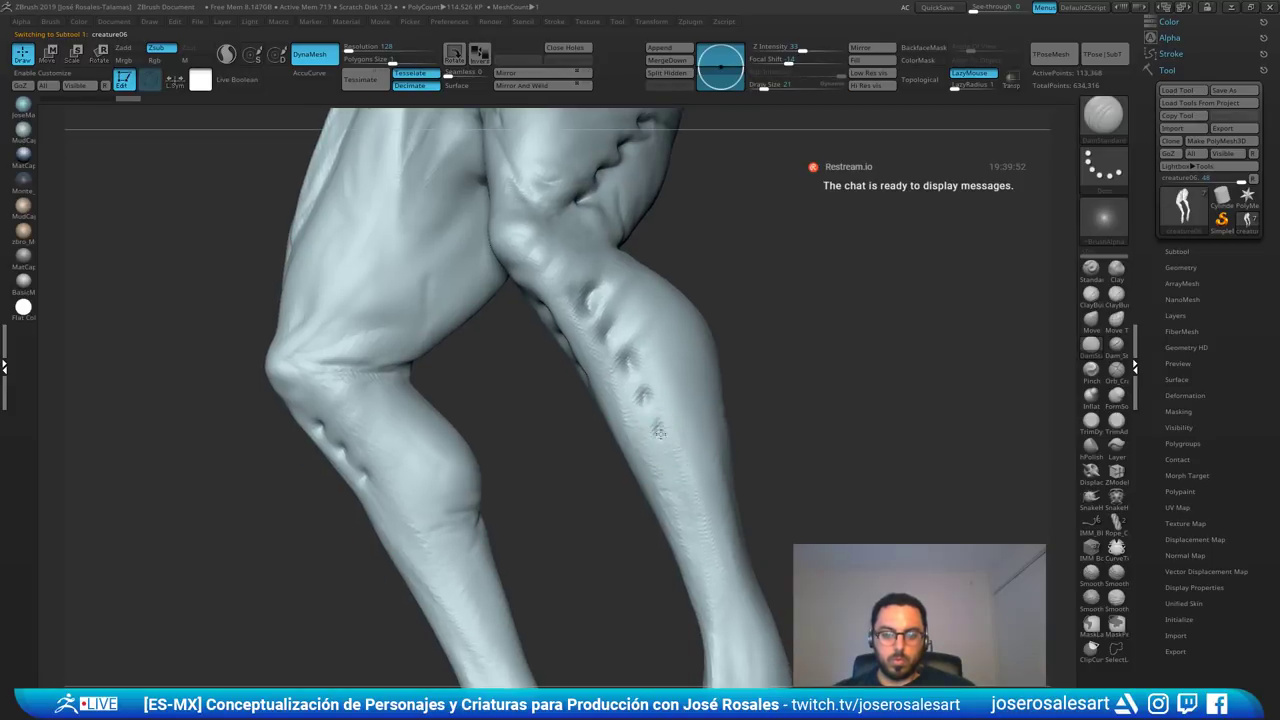
- Reveal the whole body to review the legs in context and isolate the hind legs again
key(f)
right_drag(620, 346, 617, 391)
key(alt+shift+s)
alt+right_drag(656, 210, 684, 392)
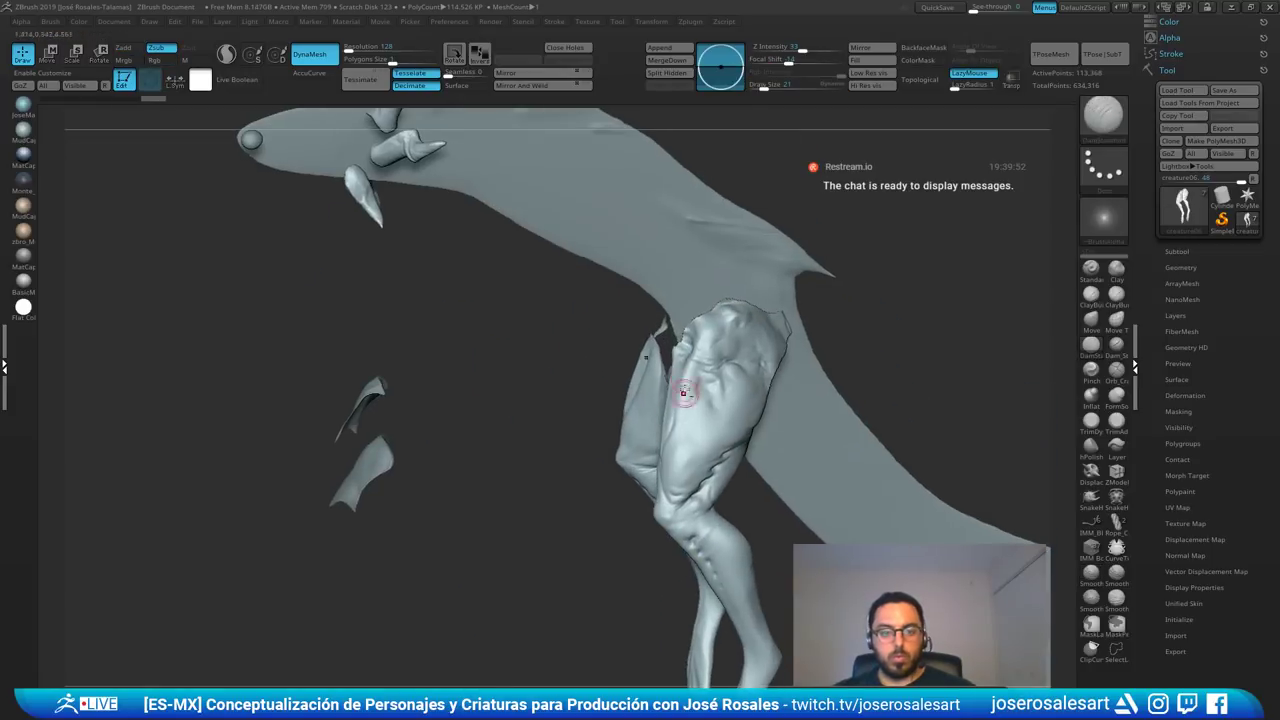
ctrl+shift+click(598, 406)
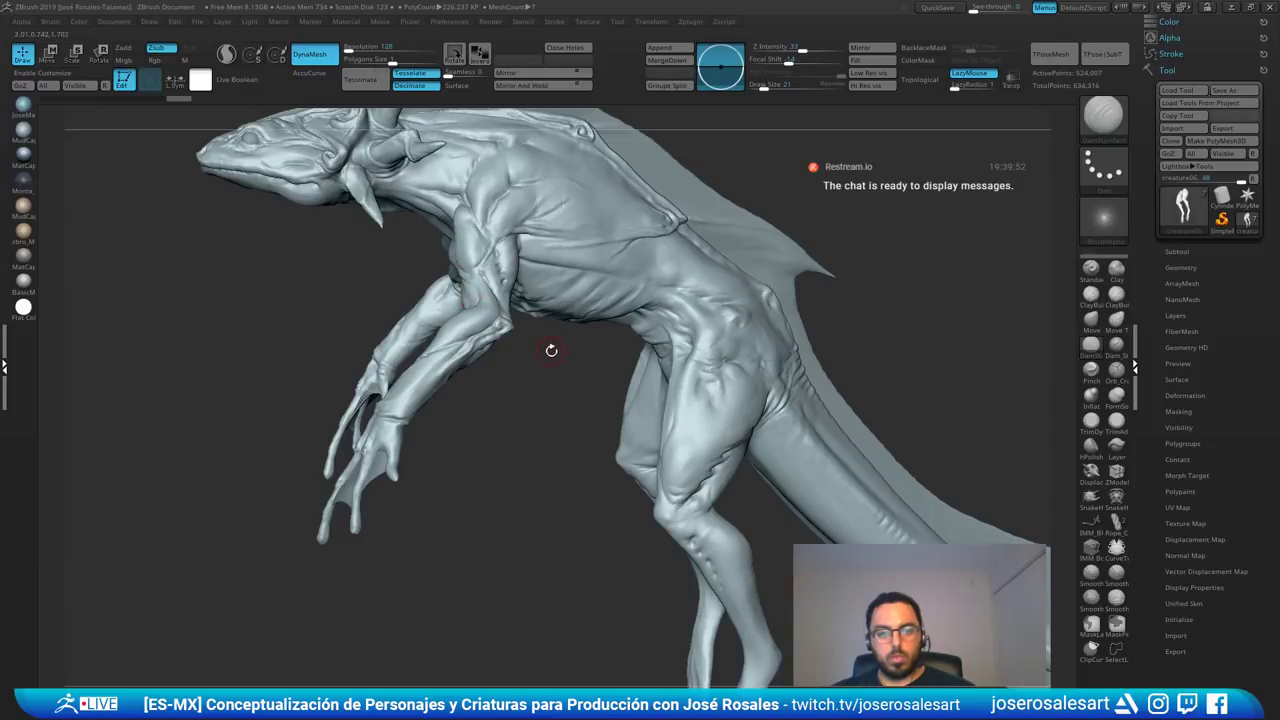
right_drag(551, 350, 600, 430)
alt+right_drag(480, 342, 560, 262)
ctrl+shift+click(628, 311)
right_drag(628, 340, 715, 345)
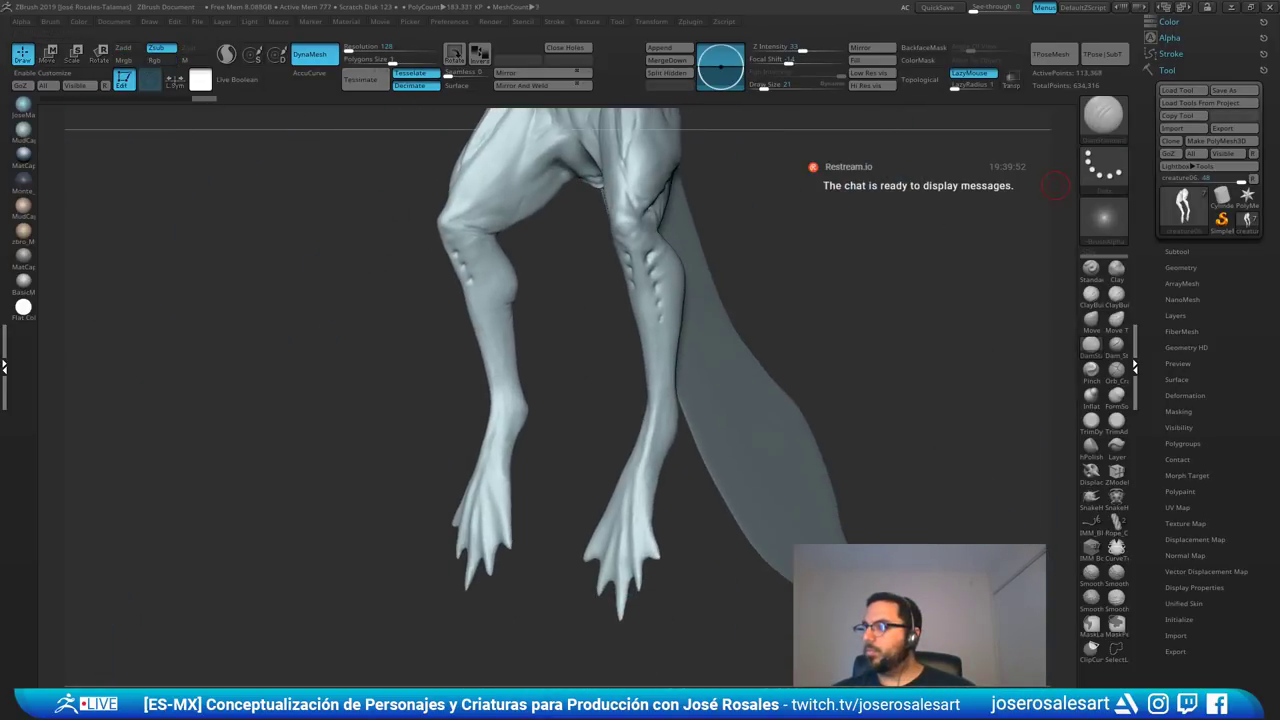
- Build up tendons from the ankle down the top of the hind foot with the ClayBuildup brush at draw size 42
alt+right_drag(383, 454, 385, 384)
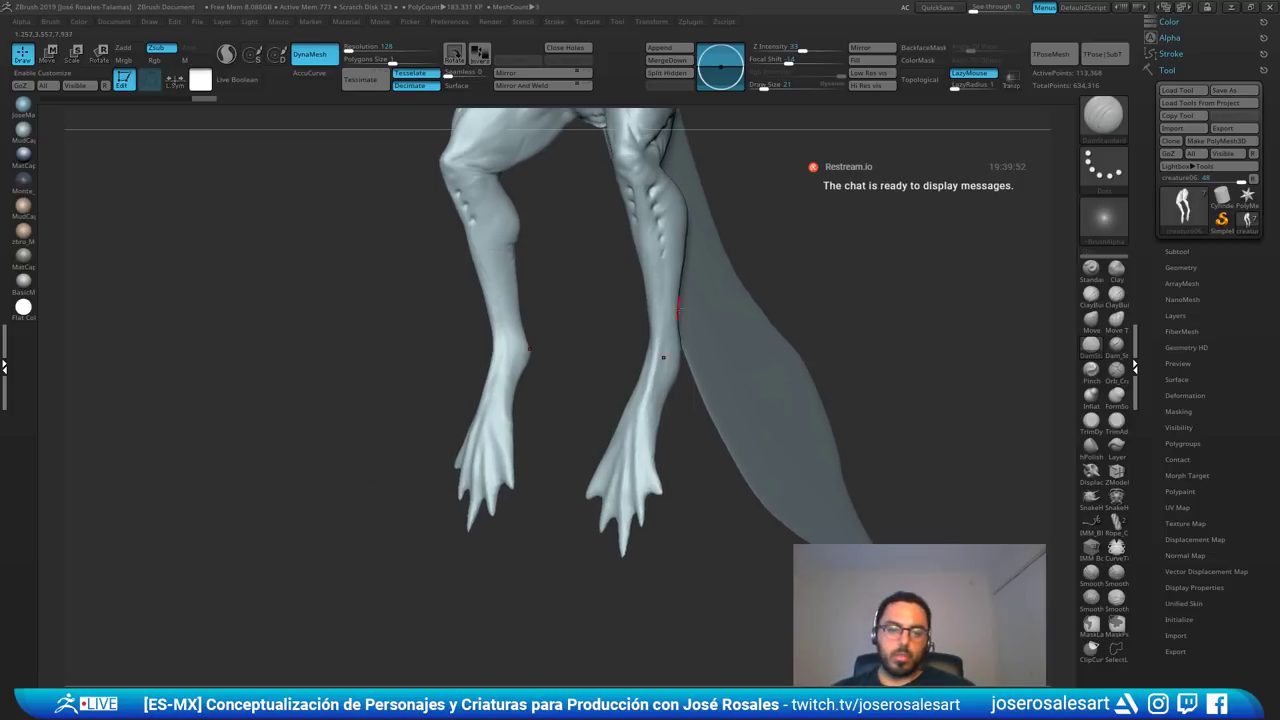
right_drag(663, 357, 690, 340)
key(b)
key(c)
key(b)
ctrl+right_drag(665, 391, 680, 425)
key(s)
drag(680, 425, 687, 425)
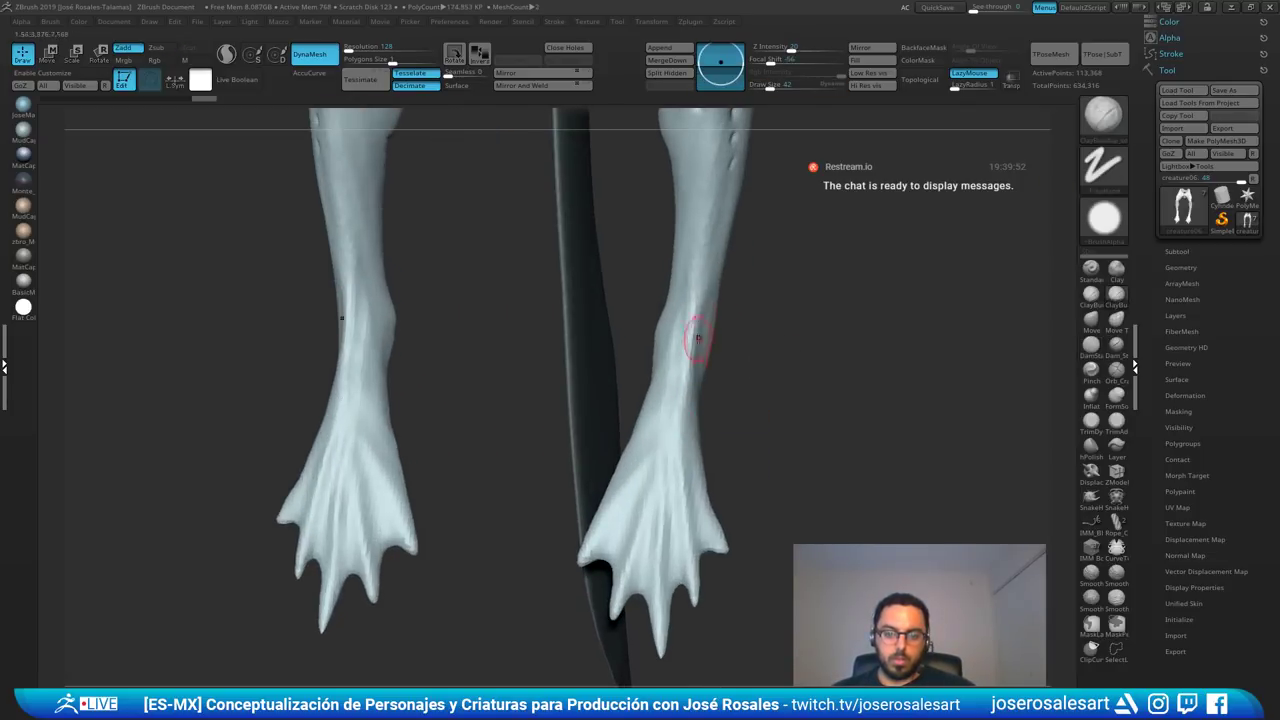
mouse_move(695, 322)
mouse_down()
mouse_move(677, 359)
mouse_move(668, 530)
mouse_up()
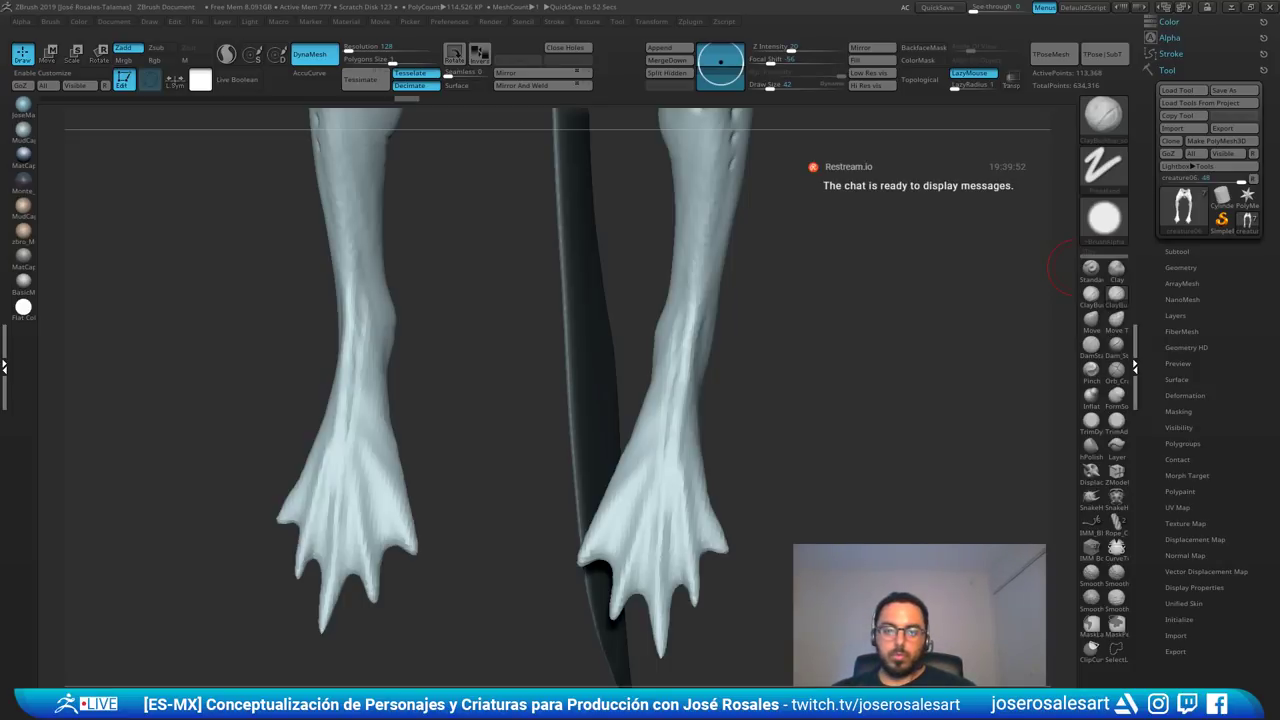
- Add clay along the ankle and upper foot and smooth the tendon forms there
mouse_move(930, 380)
mouse_down()
mouse_move(800, 370)
mouse_move(760, 350)
mouse_move(700, 358)
mouse_move(702, 396)
mouse_up()
drag(800, 410, 920, 415)
drag(691, 423, 664, 466)
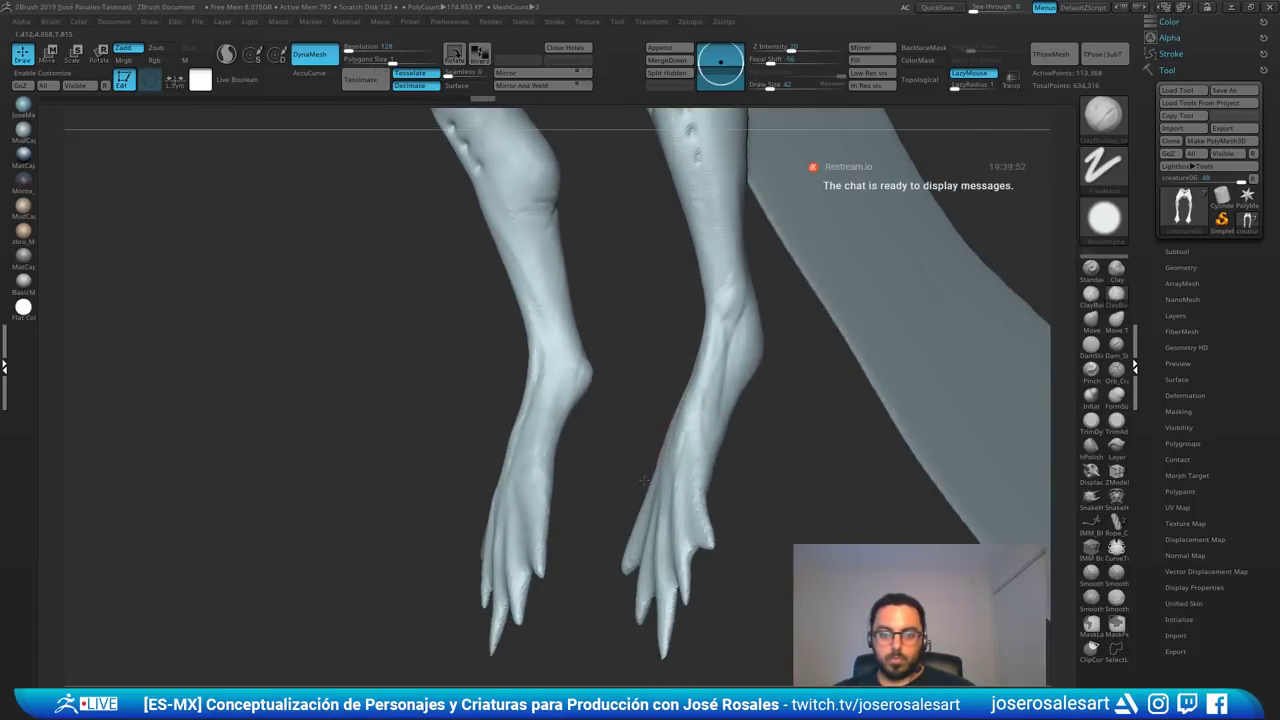
ctrl+right_drag(700, 398, 712, 352)
shift+drag(718, 349, 690, 418)
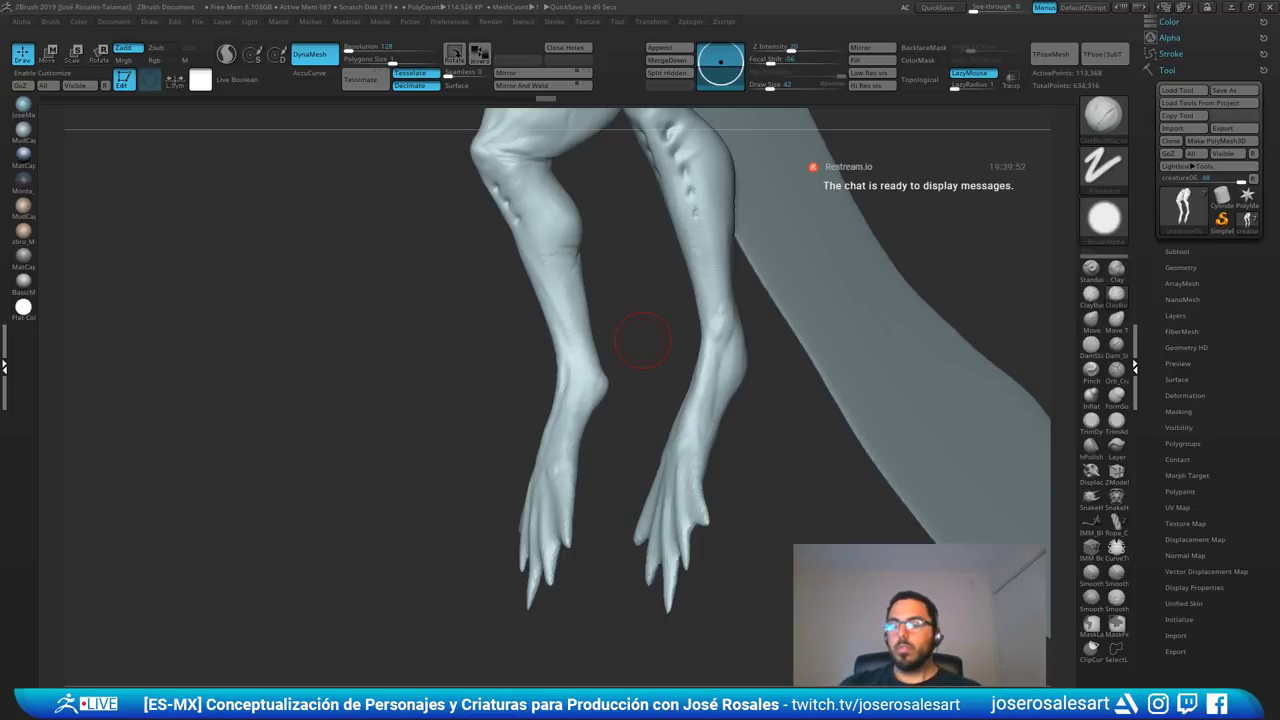
mouse_move(745, 285)
mouse_down()
mouse_move(766, 271)
mouse_move(715, 300)
mouse_move(723, 334)
mouse_move(665, 350)
mouse_move(757, 334)
mouse_up()
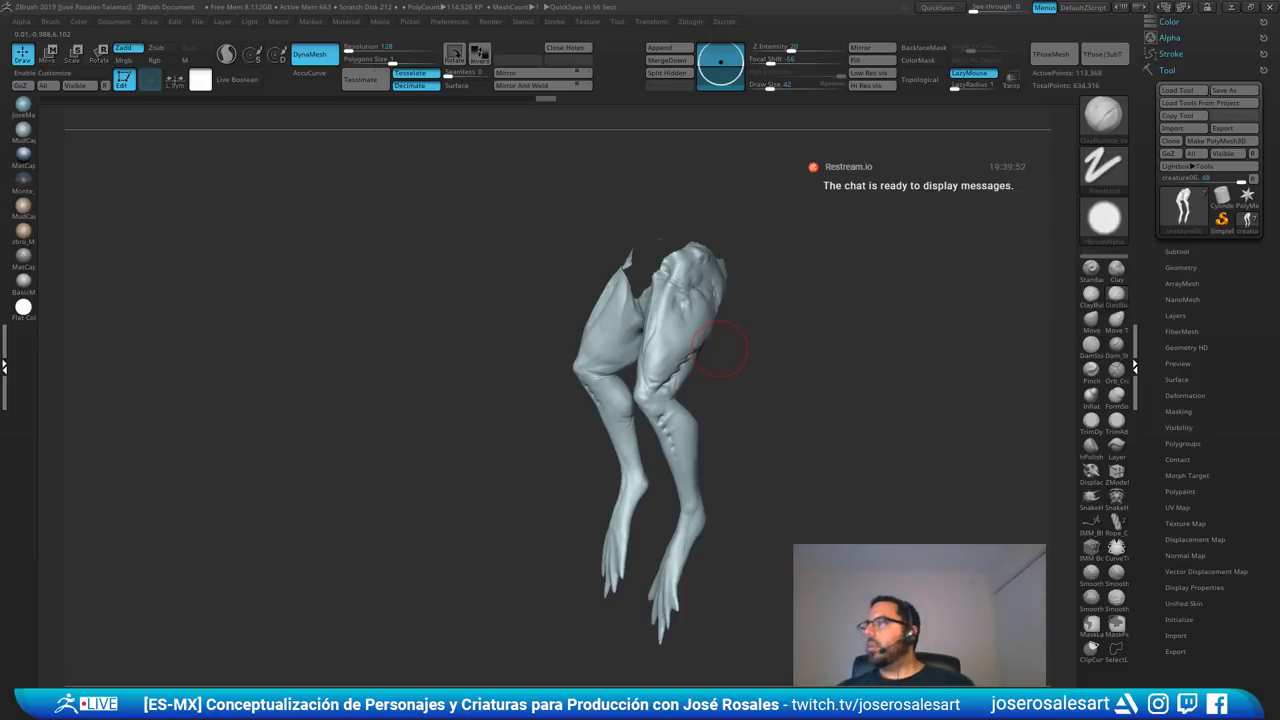
- Build up clay around the rows of pits below the knee and down the shin
drag(720, 349, 839, 338)
key(shift+s)
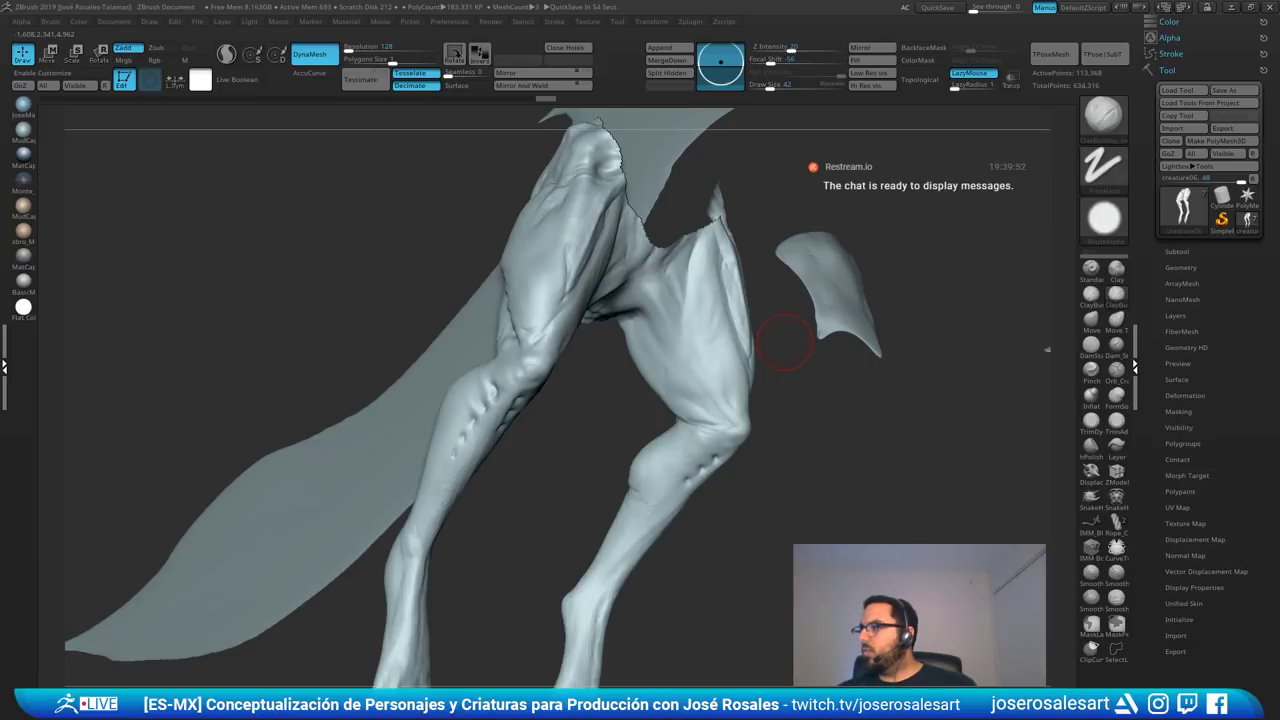
mouse_move(785, 342)
right_down()
mouse_move(657, 366)
mouse_move(664, 400)
mouse_move(646, 374)
mouse_move(677, 346)
mouse_move(588, 314)
mouse_move(663, 397)
mouse_move(703, 347)
right_up()
right_drag(515, 332, 610, 315)
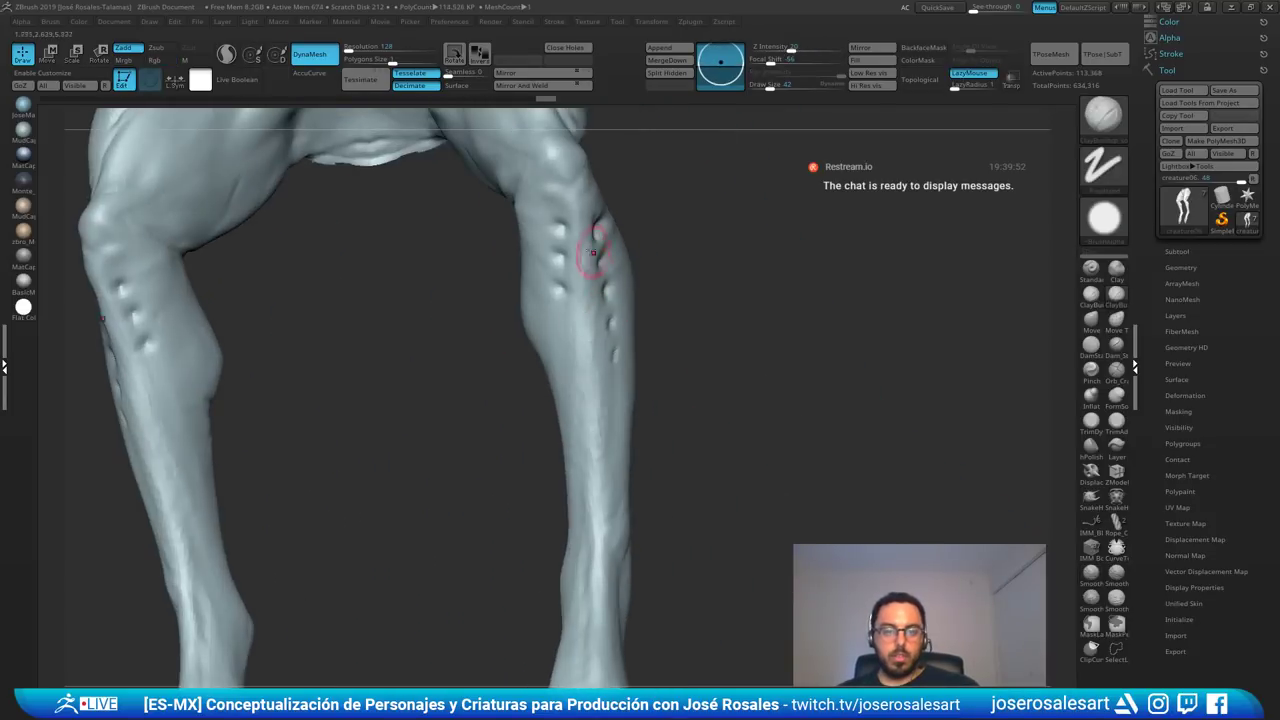
alt+right_drag(584, 230, 585, 299)
drag(556, 272, 577, 276)
right_drag(636, 290, 573, 291)
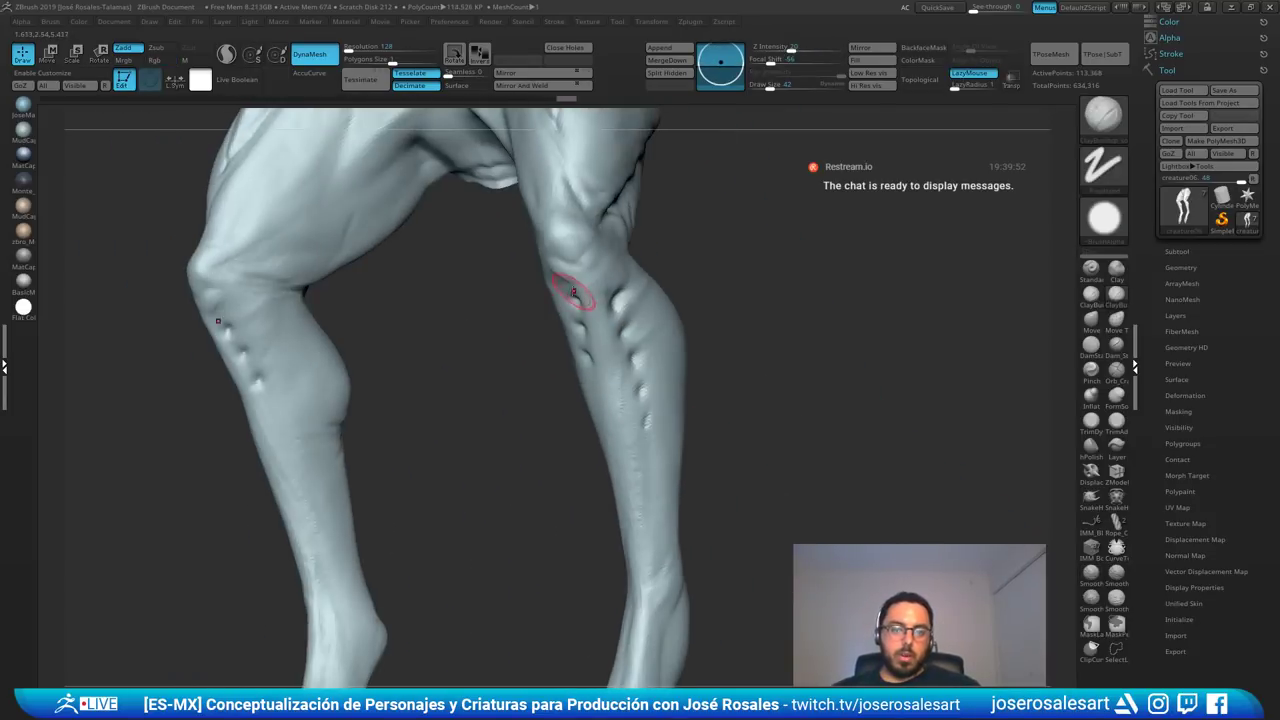
drag(573, 290, 581, 302)
ctrl+right_drag(694, 243, 699, 332)
right_drag(699, 332, 630, 429)
drag(628, 428, 625, 471)
- Examine the hind leg's silhouette and the muscle forms of the outer thigh from several angles
ctrl+shift+click(731, 394)
key(f)
drag(509, 366, 657, 312)
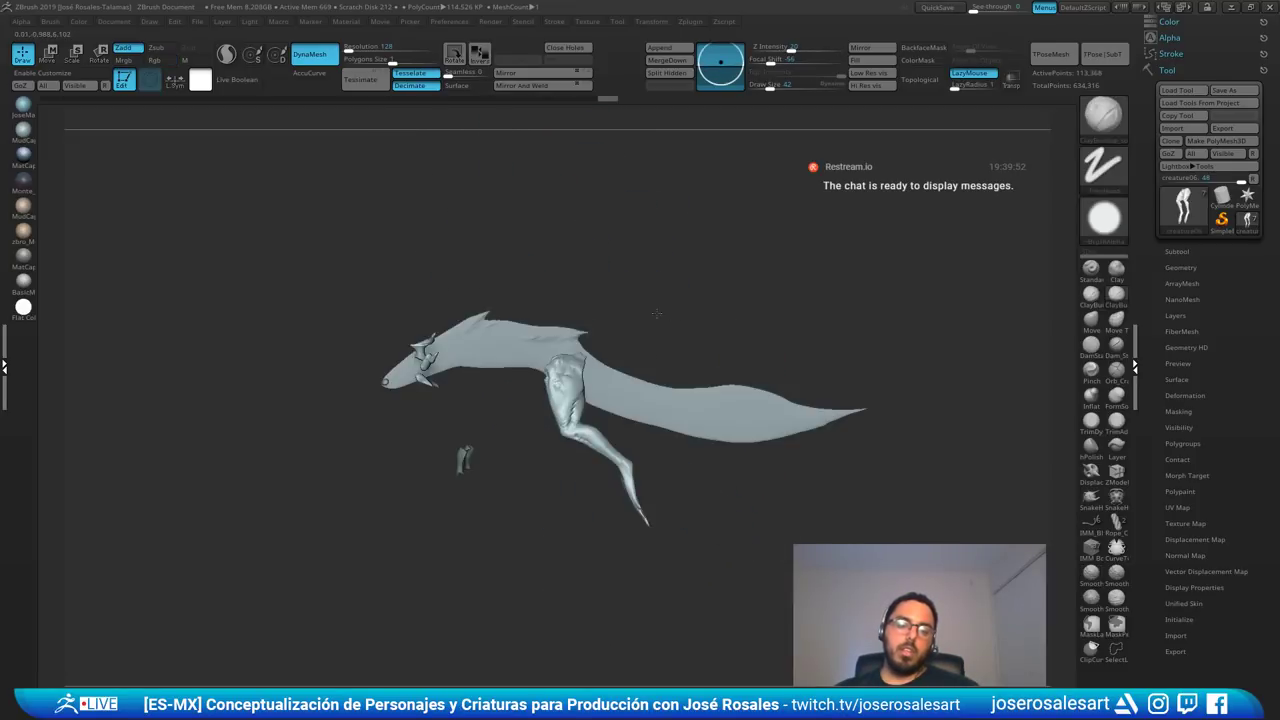
ctrl+right_drag(519, 354, 523, 298)
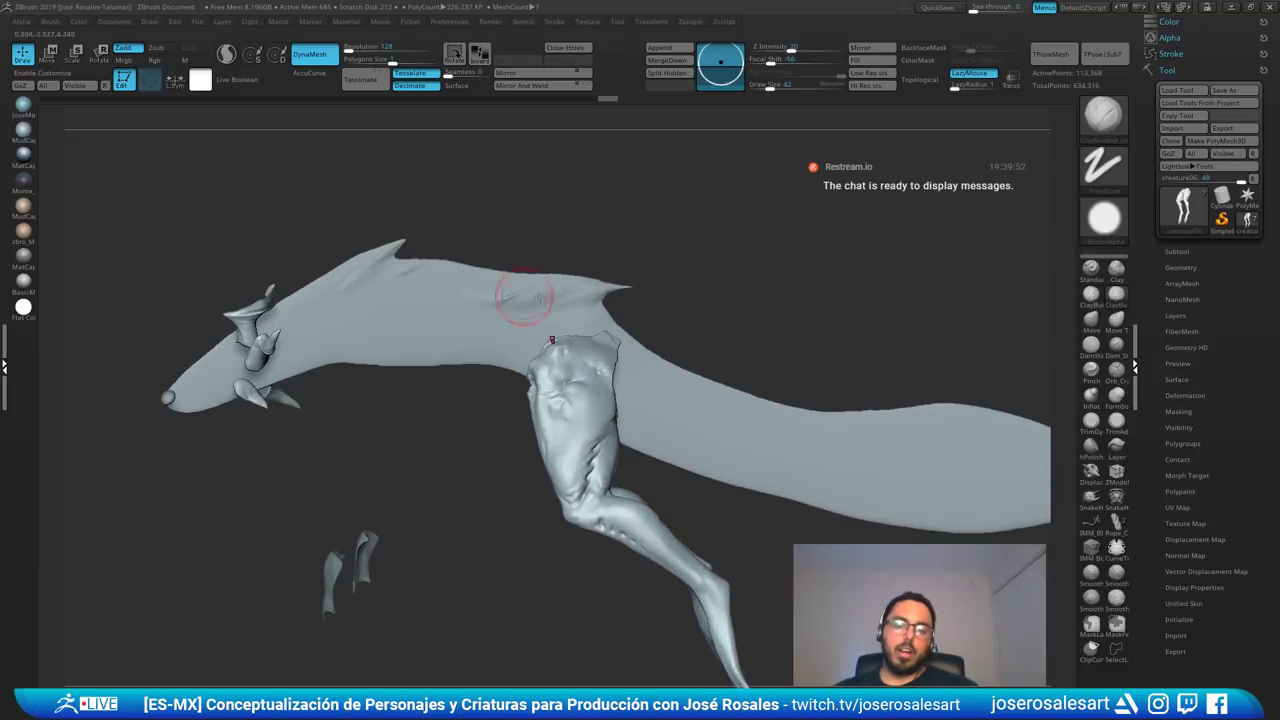
ctrl+shift+click(785, 326)
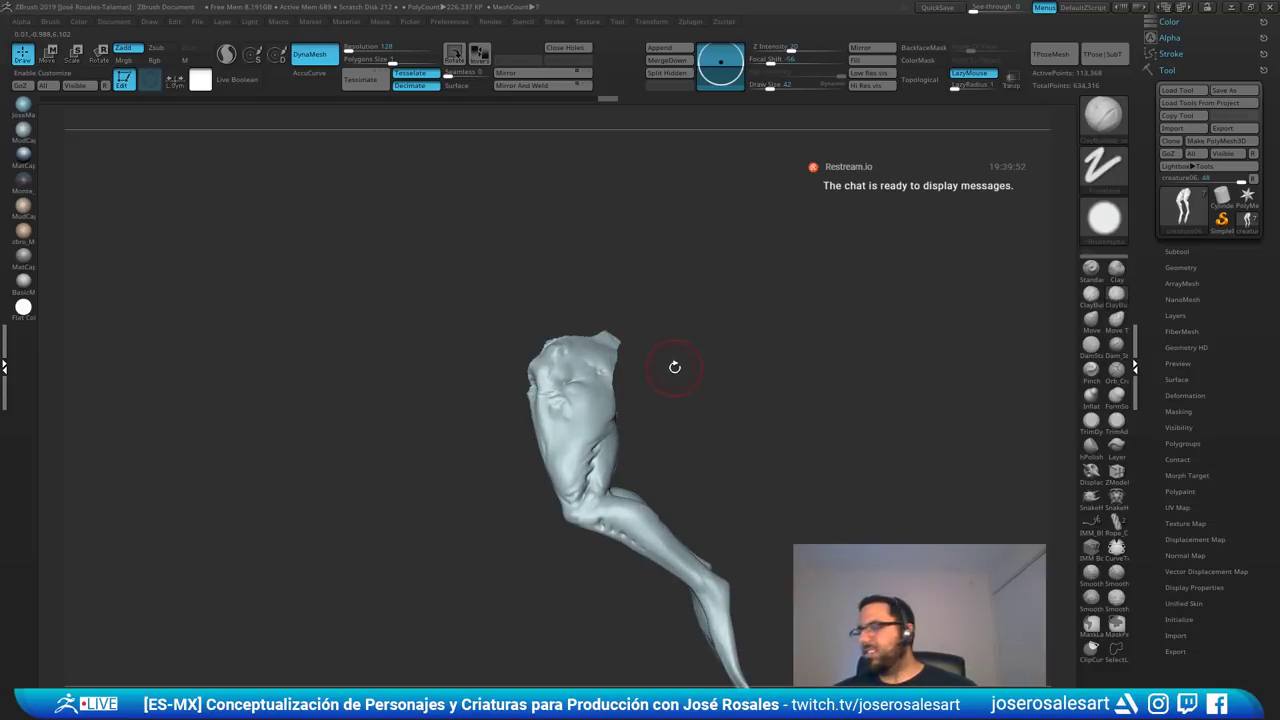
mouse_move(644, 397)
alt+right_down()
mouse_move(659, 297)
mouse_move(640, 380)
alt+right_up()
mouse_move(640, 380)
right_down()
mouse_move(574, 380)
mouse_move(640, 369)
right_up()
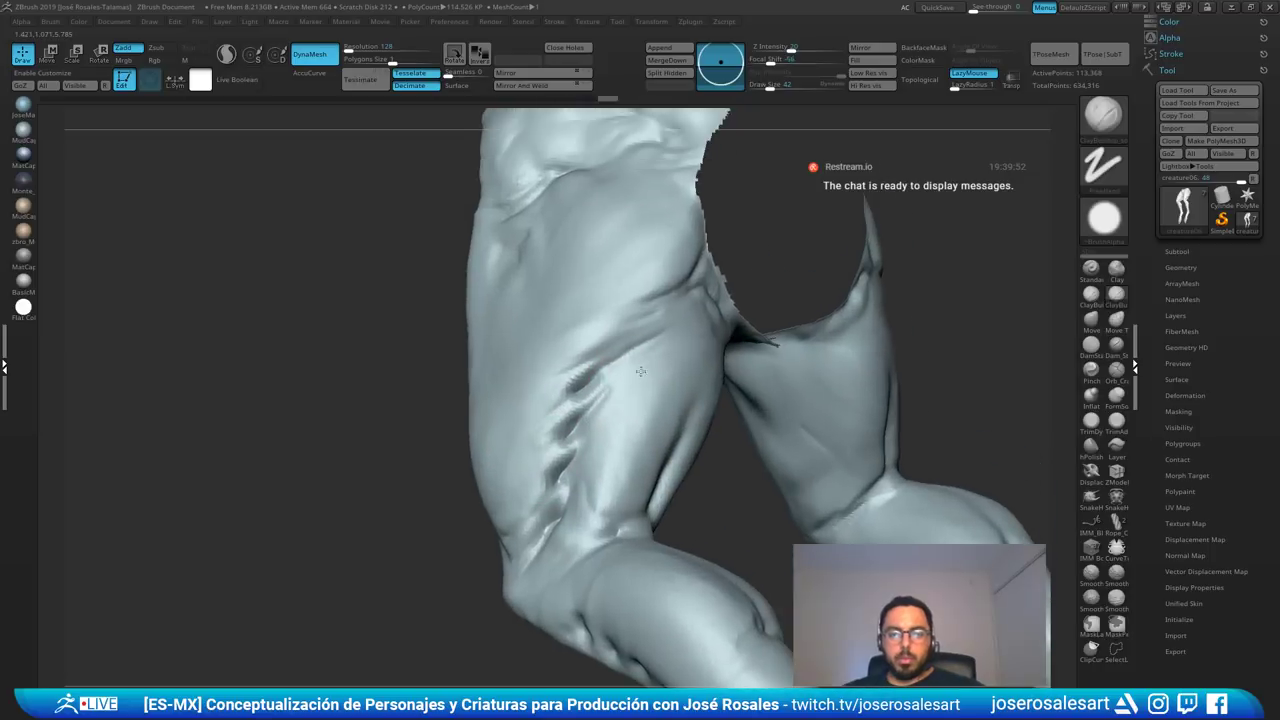
key(shift+s)
right_drag(700, 300, 604, 206)
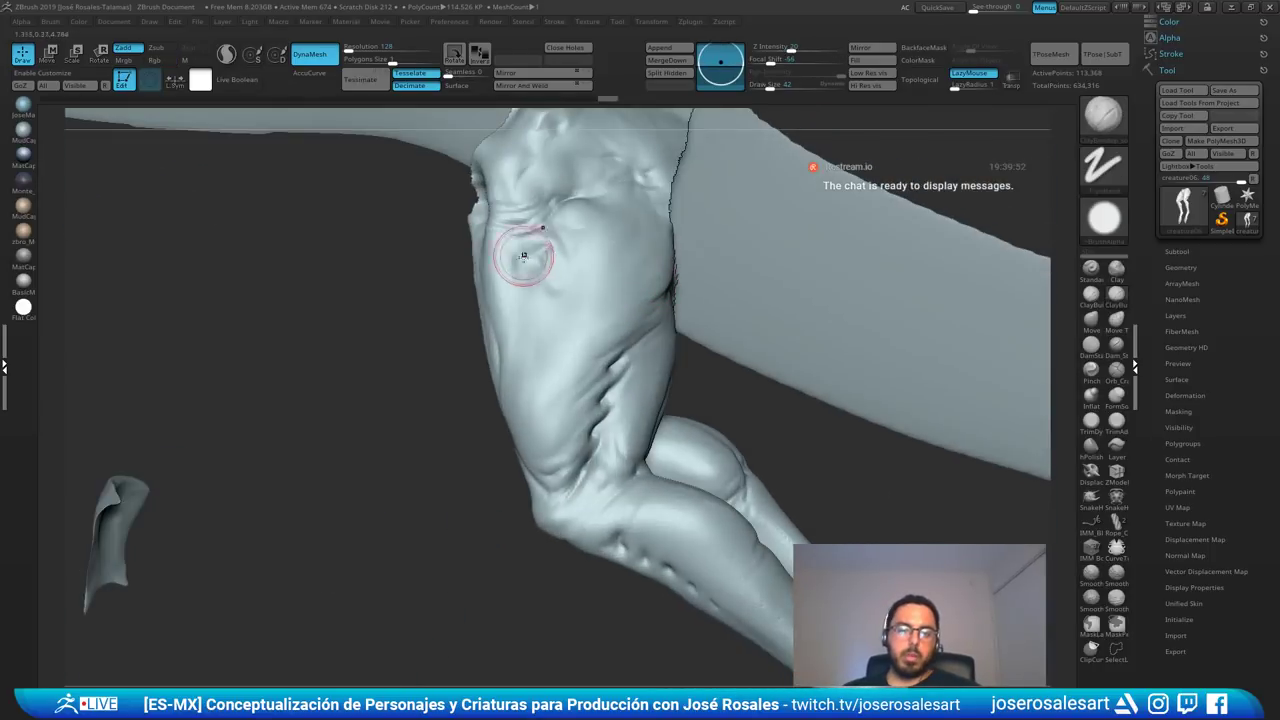
right_drag(529, 257, 594, 269)
mouse_move(570, 350)
alt+right_down()
mouse_move(580, 274)
mouse_move(437, 337)
alt+right_up()
- Change the visible polygroups to show the torso, hind legs and tail without the head and arms
ctrl+shift+drag(430, 333, 455, 362)
ctrl+shift+click(835, 280)
ctrl+right_drag(663, 317, 603, 306)
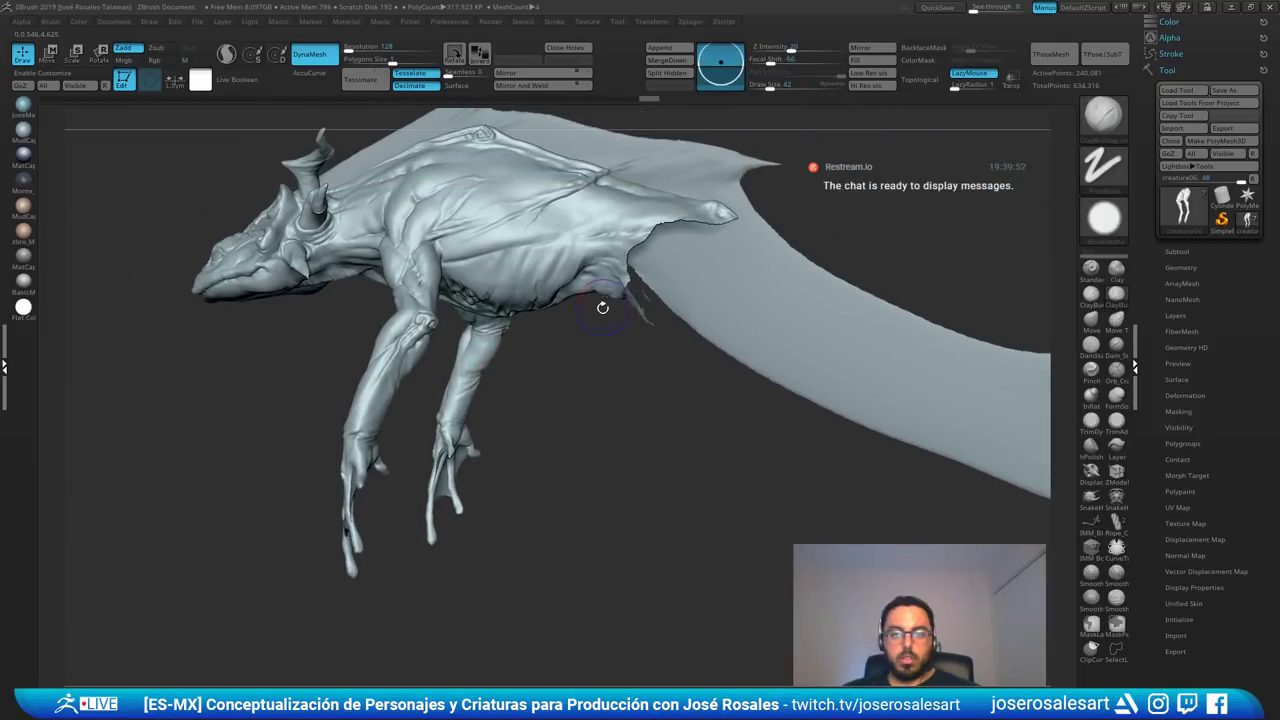
ctrl+shift+click(592, 312)
ctrl+shift+drag(591, 359, 618, 368)
right_drag(620, 369, 634, 260)
key(shift+s)
- Carve a crease at the lower abdomen near the hip with the DamStandard brush
alt+right_drag(303, 246, 424, 348)
key(b)
key(d)
key(s)
mouse_move(388, 341)
mouse_down()
mouse_move(404, 321)
mouse_move(380, 355)
mouse_move(438, 256)
mouse_move(434, 268)
mouse_up()
- Build up skin folds across the lower abdomen beside the hip with the ClayBuildup brush at draw size 42
key(b)
key(c)
key(b)
alt+right_drag(434, 268, 436, 320)
mouse_move(436, 320)
right_down()
mouse_move(475, 287)
mouse_move(468, 300)
right_up()
drag(443, 326, 485, 318)
drag(414, 345, 470, 350)
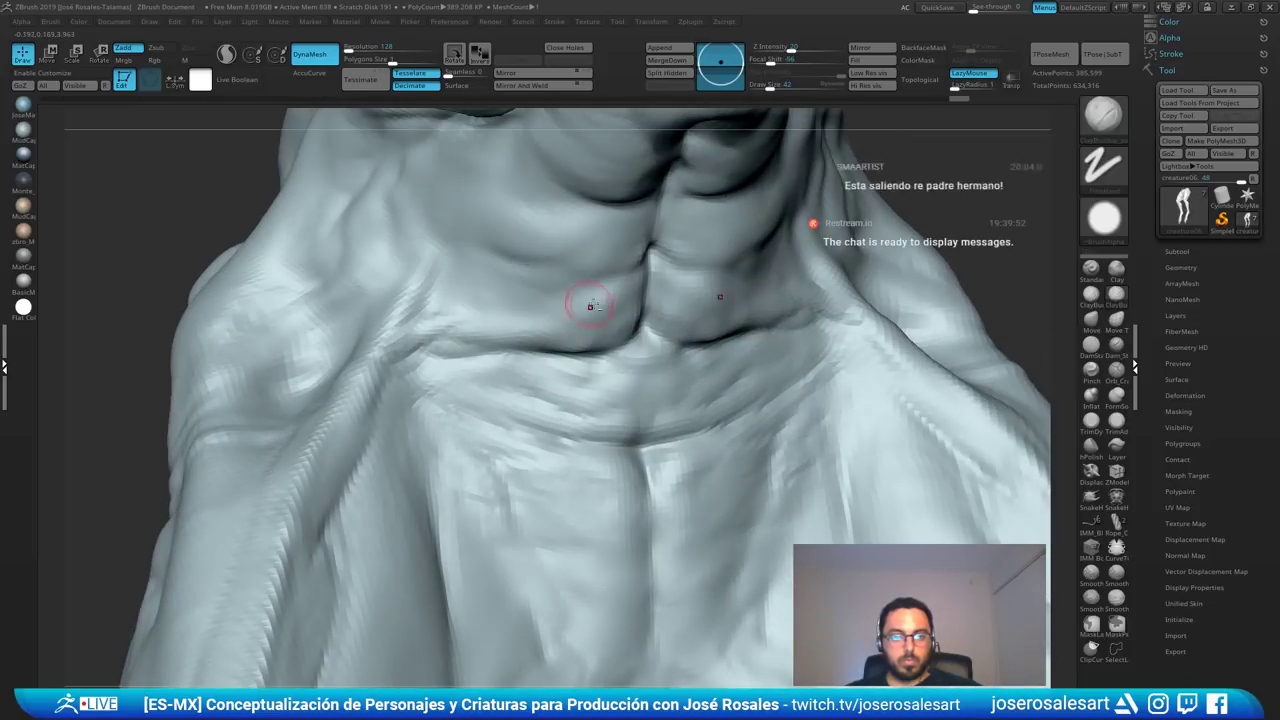
- Add volume to the abdominal muscles above the pelvis with ClayBuildup strokes, reducing the draw size to 26
right_drag(591, 306, 660, 300)
ctrl+right_drag(660, 300, 796, 293)
drag(796, 293, 741, 271)
key(bracketleft)
right_drag(736, 274, 680, 250)
drag(710, 256, 730, 243)
right_drag(716, 261, 778, 250)
key(bracketright)
right_drag(460, 262, 510, 260)
drag(493, 253, 497, 248)
right_drag(586, 263, 557, 257)
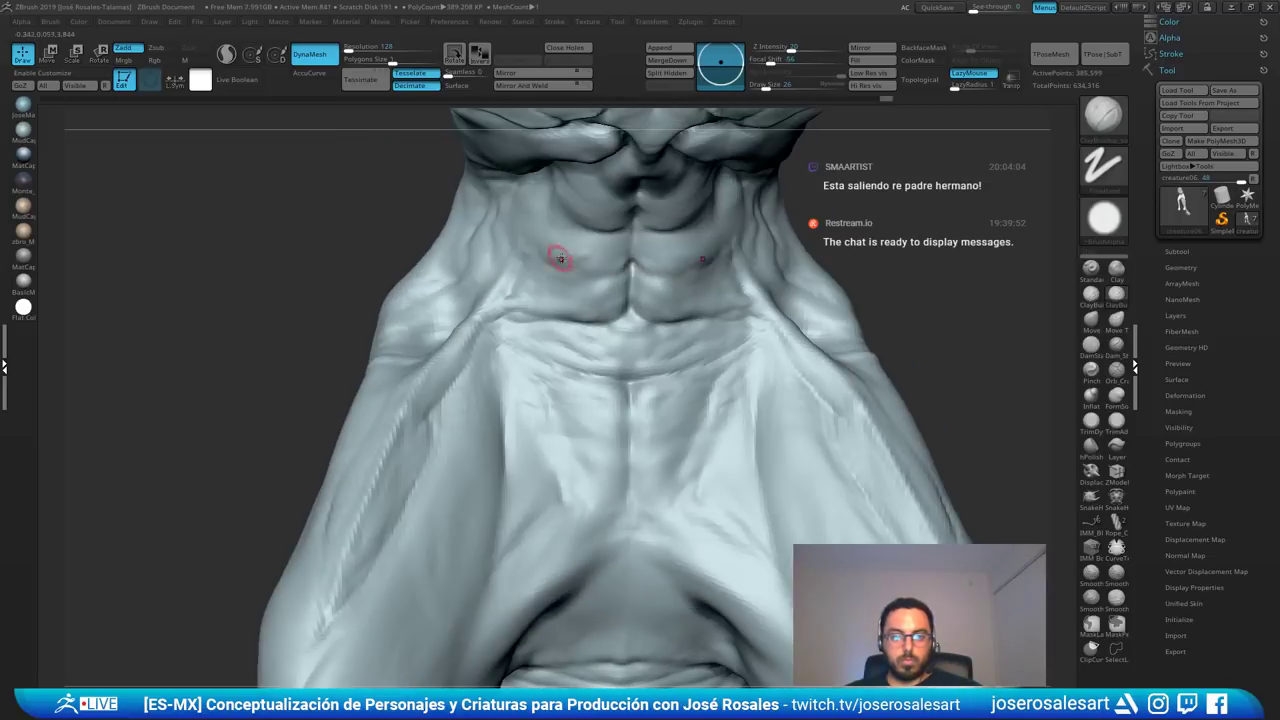
drag(581, 252, 595, 258)
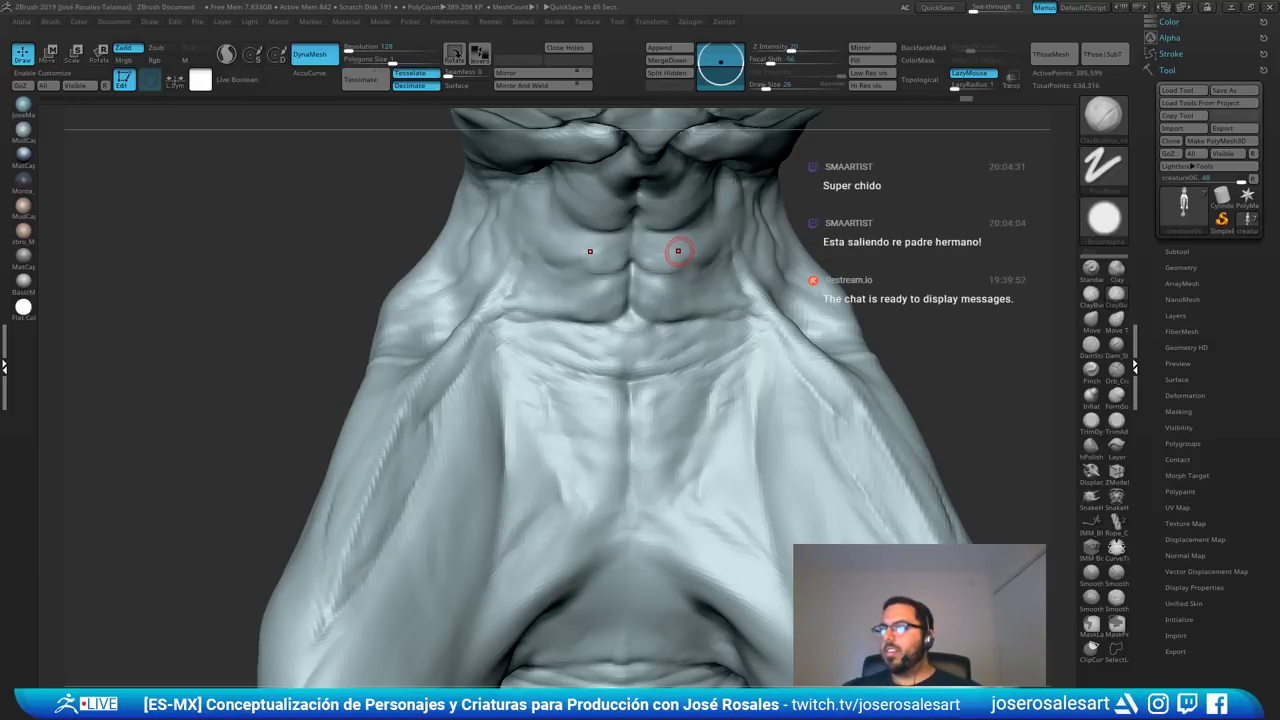
- Build up the groin folds where the inner thigh meets the lower abdomen, using a draw size of 42
mouse_move(678, 251)
right_down()
mouse_move(803, 314)
mouse_move(708, 254)
mouse_move(740, 262)
mouse_move(620, 363)
mouse_move(629, 309)
right_up()
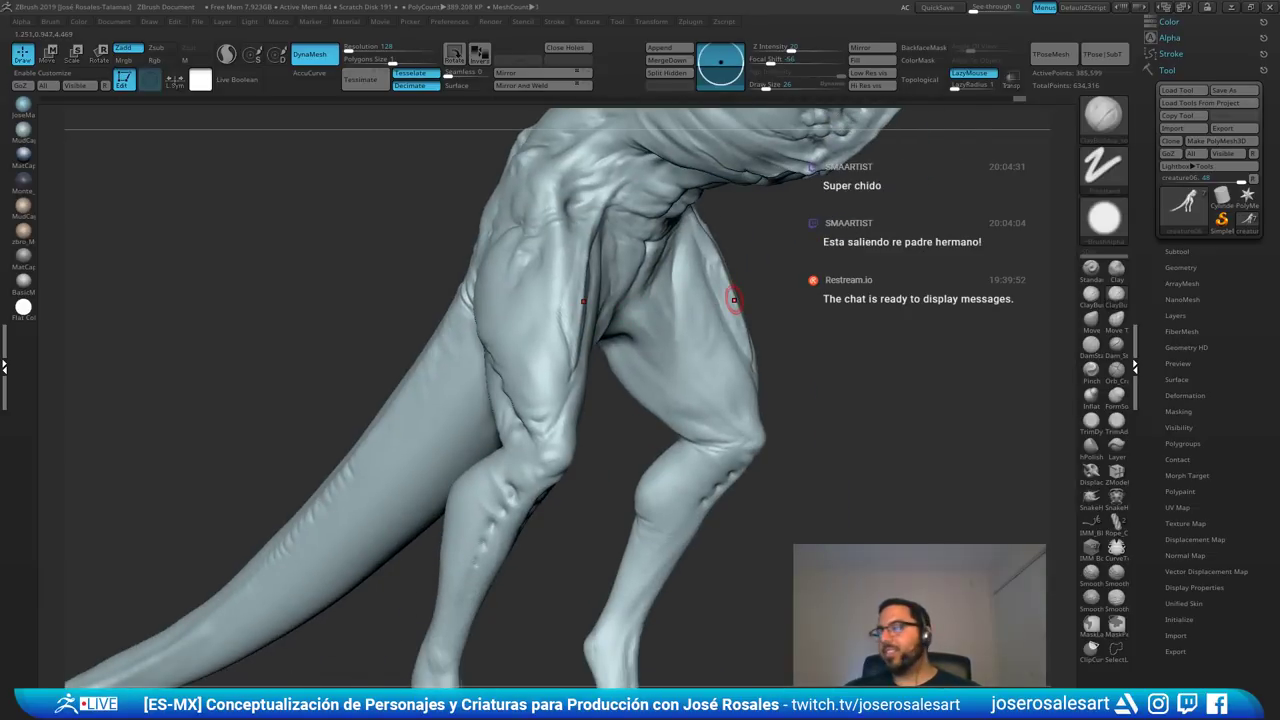
mouse_move(734, 300)
right_down()
mouse_move(780, 310)
mouse_move(560, 350)
mouse_move(454, 334)
mouse_move(445, 317)
mouse_move(443, 343)
mouse_move(443, 309)
right_up()
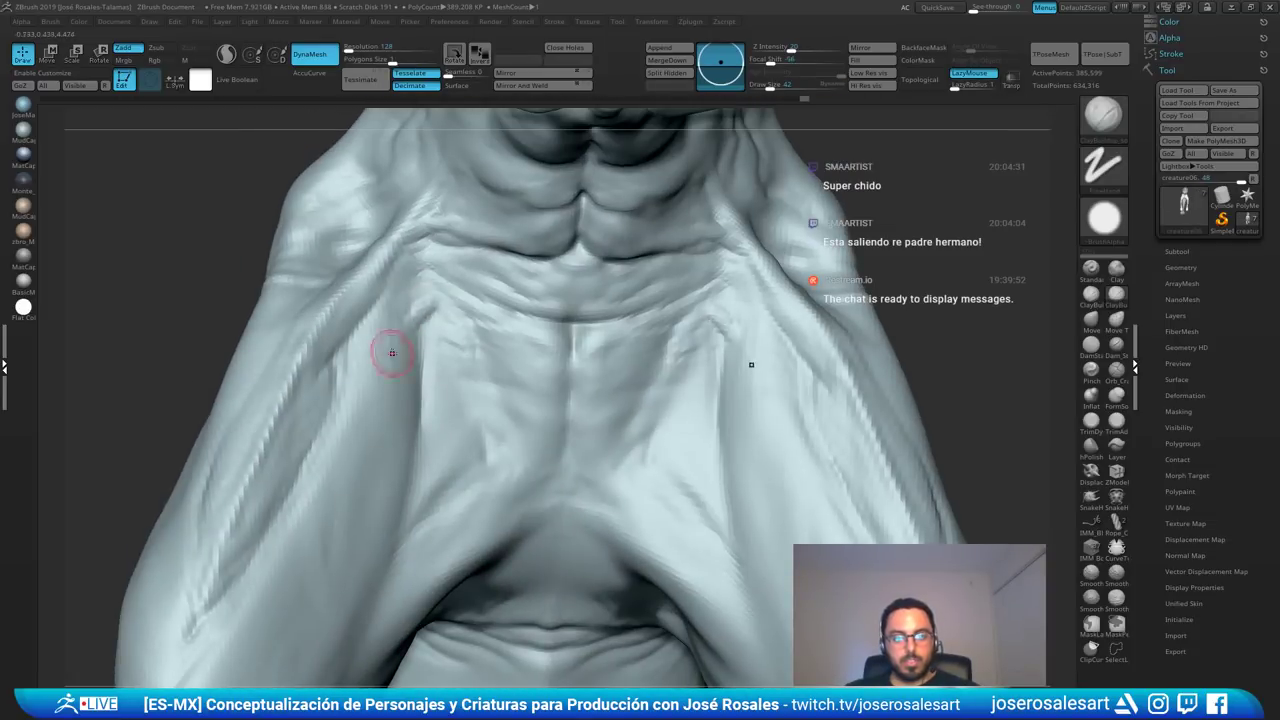
right_drag(392, 353, 441, 322)
drag(430, 312, 415, 358)
mouse_move(415, 358)
ctrl+right_down()
mouse_move(438, 315)
mouse_move(420, 325)
ctrl+right_up()
drag(427, 313, 425, 319)
mouse_move(418, 370)
ctrl+right_down()
mouse_move(451, 356)
mouse_move(471, 366)
mouse_move(420, 350)
ctrl+right_up()
- Choose the DamStandard brush at draw size 33 and smooth the surface of the outer thigh
mouse_move(560, 345)
ctrl+right_down()
mouse_move(627, 378)
mouse_move(567, 266)
mouse_move(645, 284)
mouse_move(710, 250)
mouse_move(662, 330)
mouse_move(658, 290)
ctrl+right_up()
key(b)
key(d)
key(s)
key(s)
drag(720, 343, 714, 343)
mouse_move(714, 343)
ctrl+right_down()
mouse_move(603, 329)
mouse_move(682, 347)
ctrl+right_up()
right_drag(555, 390, 600, 378)
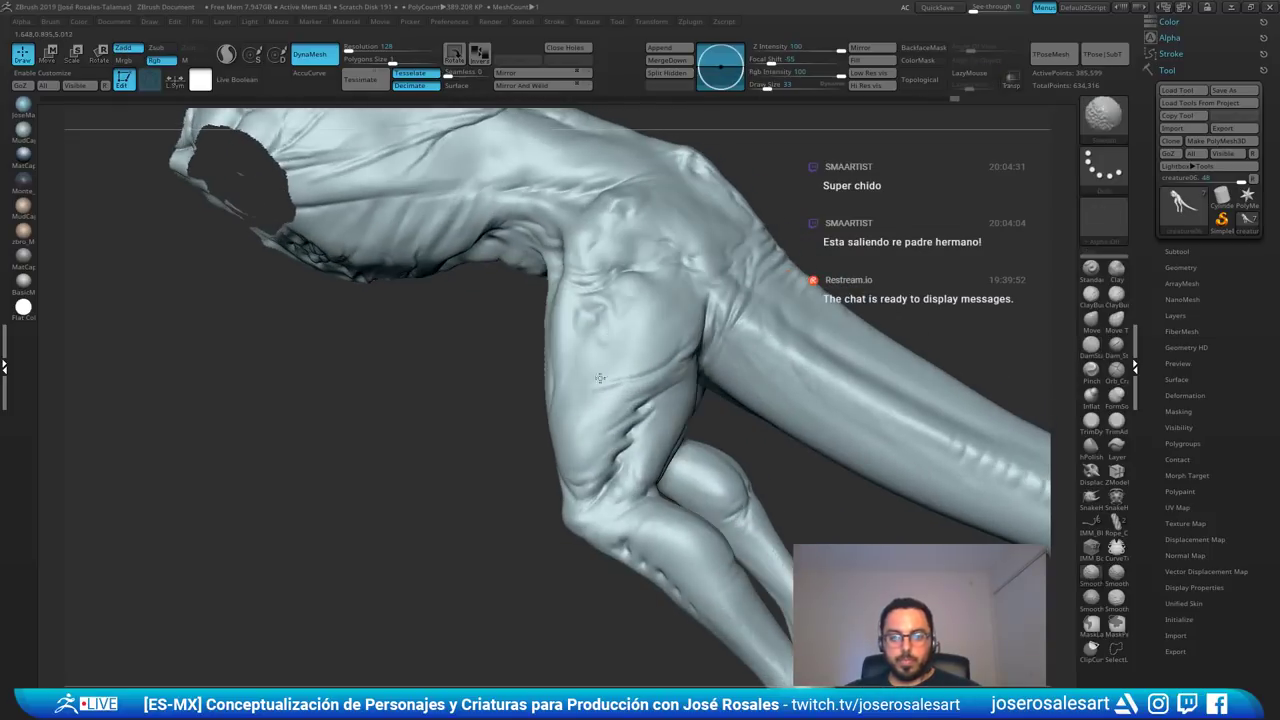
shift+drag(660, 350, 593, 416)
- Carve and soften the crease between the back of the upper thigh and the tail base
right_drag(593, 416, 688, 338)
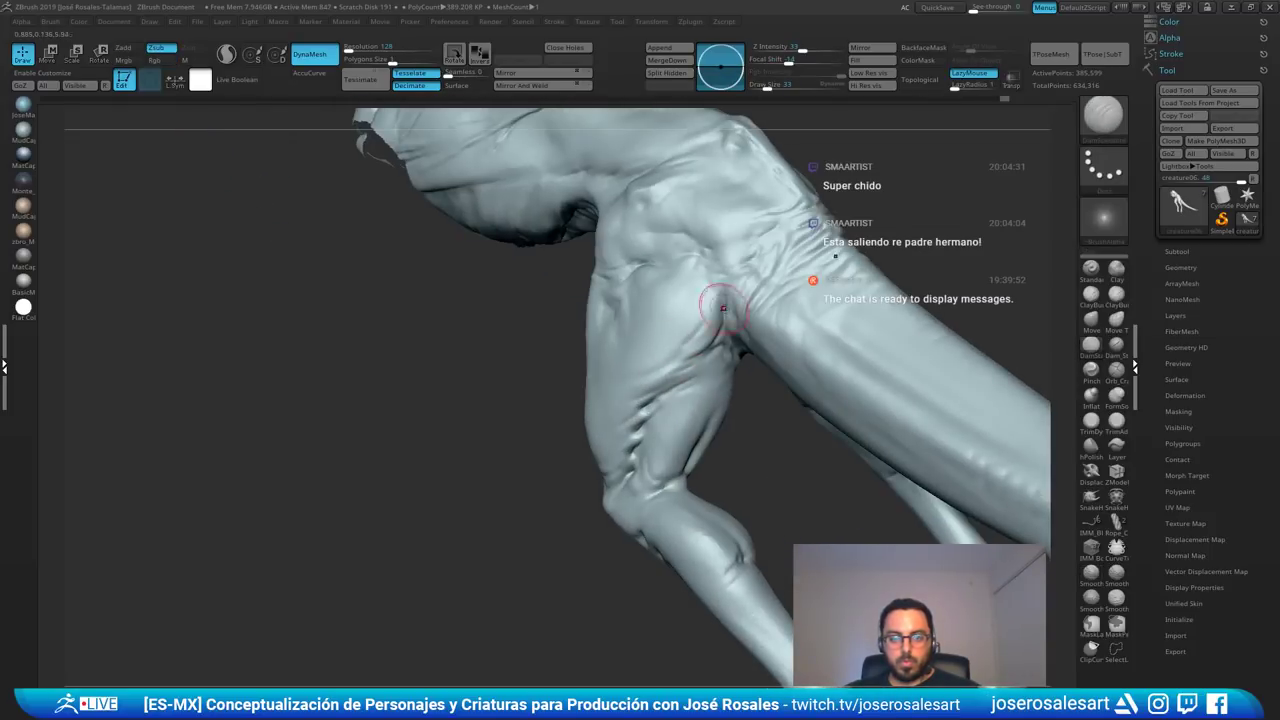
drag(702, 330, 670, 350)
right_drag(670, 350, 783, 323)
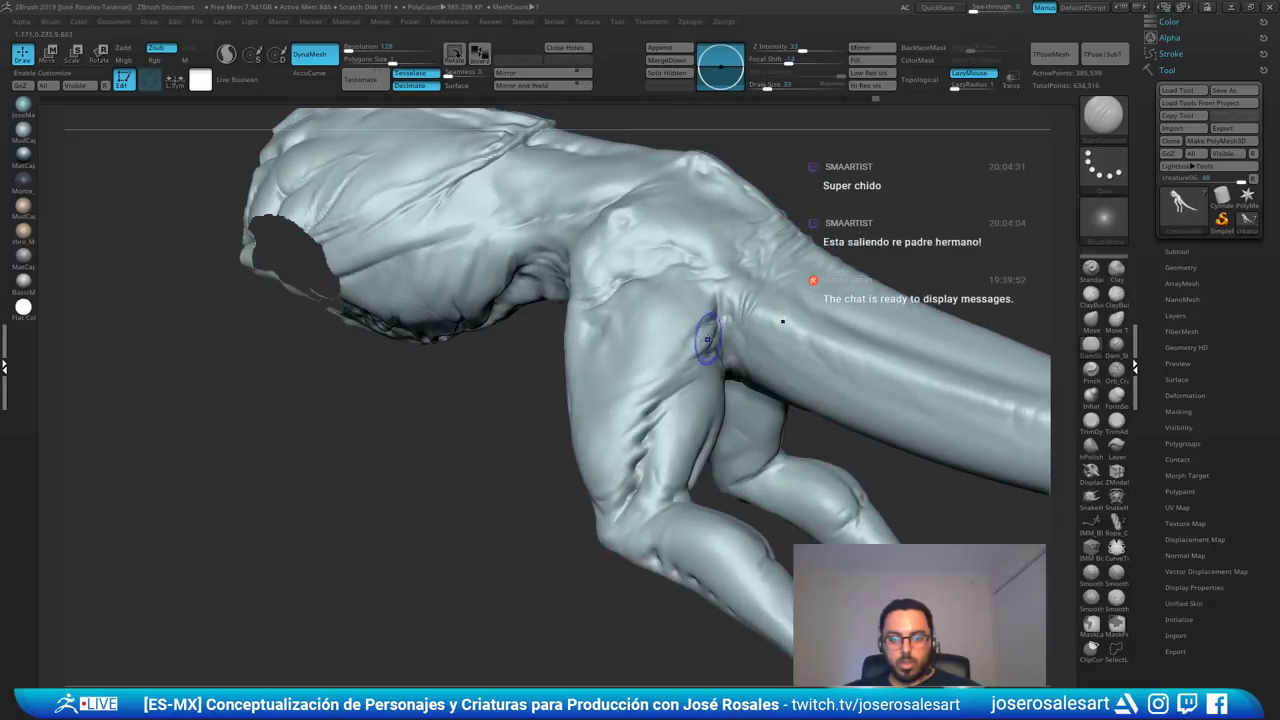
shift+drag(714, 300, 707, 350)
drag(720, 306, 706, 343)
- Build up the fold between the back of the upper thigh and the tail base with ClayBuildup at draw size 26
mouse_move(690, 360)
right_down()
mouse_move(635, 377)
mouse_move(697, 346)
mouse_move(354, 354)
mouse_move(489, 315)
right_up()
key(b)
key(c)
key(b)
key(s)
drag(430, 312, 428, 312)
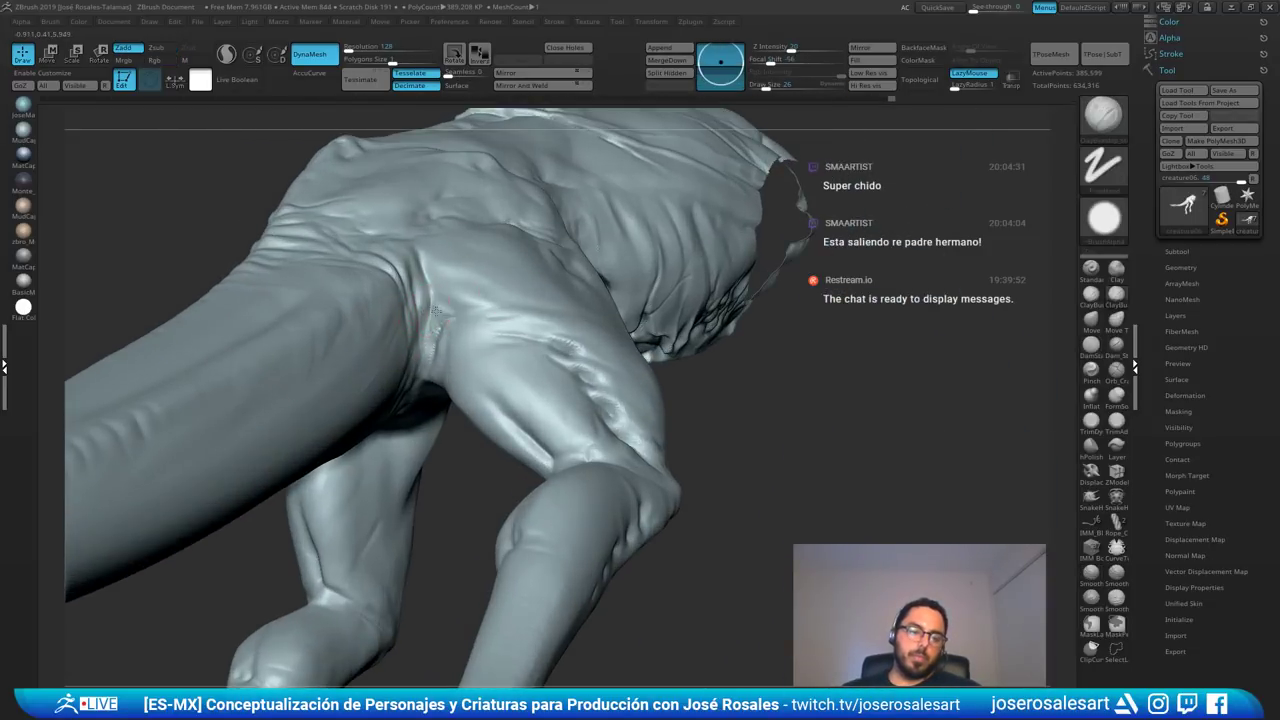
ctrl+right_drag(430, 314, 440, 292)
drag(441, 291, 428, 336)
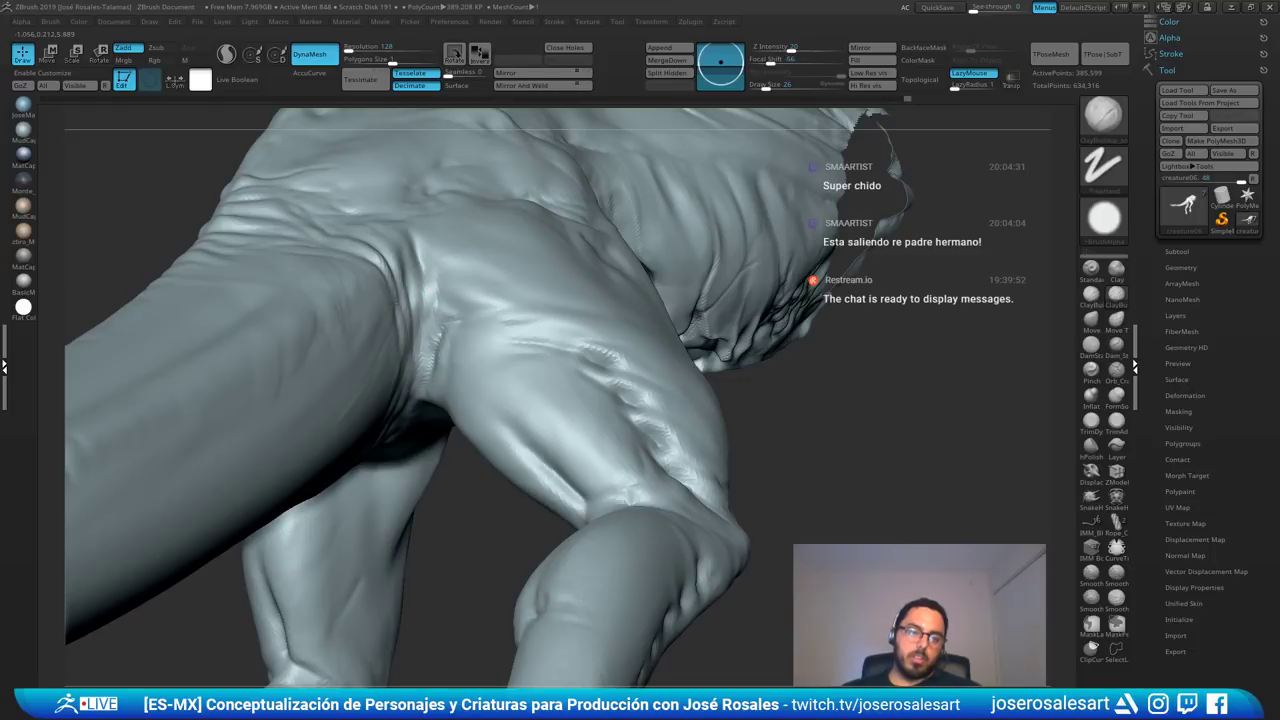
mouse_move(437, 275)
right_down()
mouse_move(455, 345)
mouse_move(470, 338)
mouse_move(400, 300)
right_up()
drag(440, 323, 414, 352)
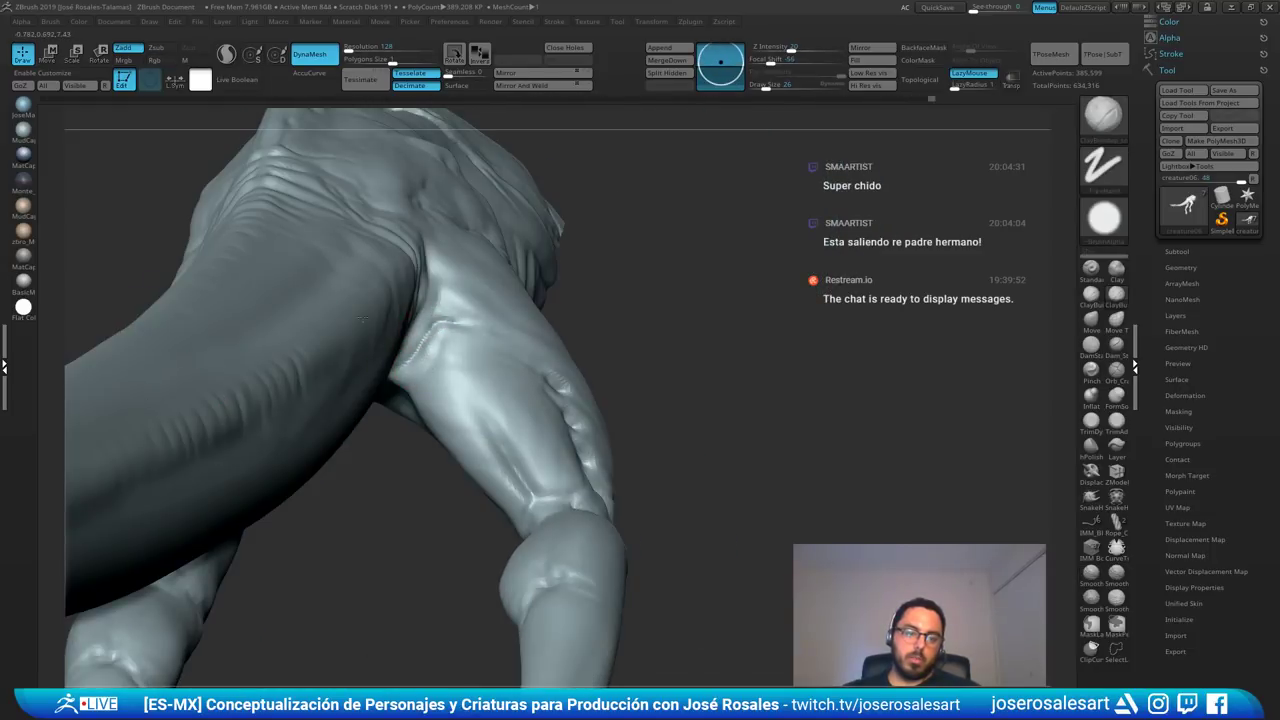
- Carve the crease across the underside of the tail base with the DamStandard brush at draw size 19
right_drag(362, 319, 436, 270)
right_drag(361, 416, 500, 252)
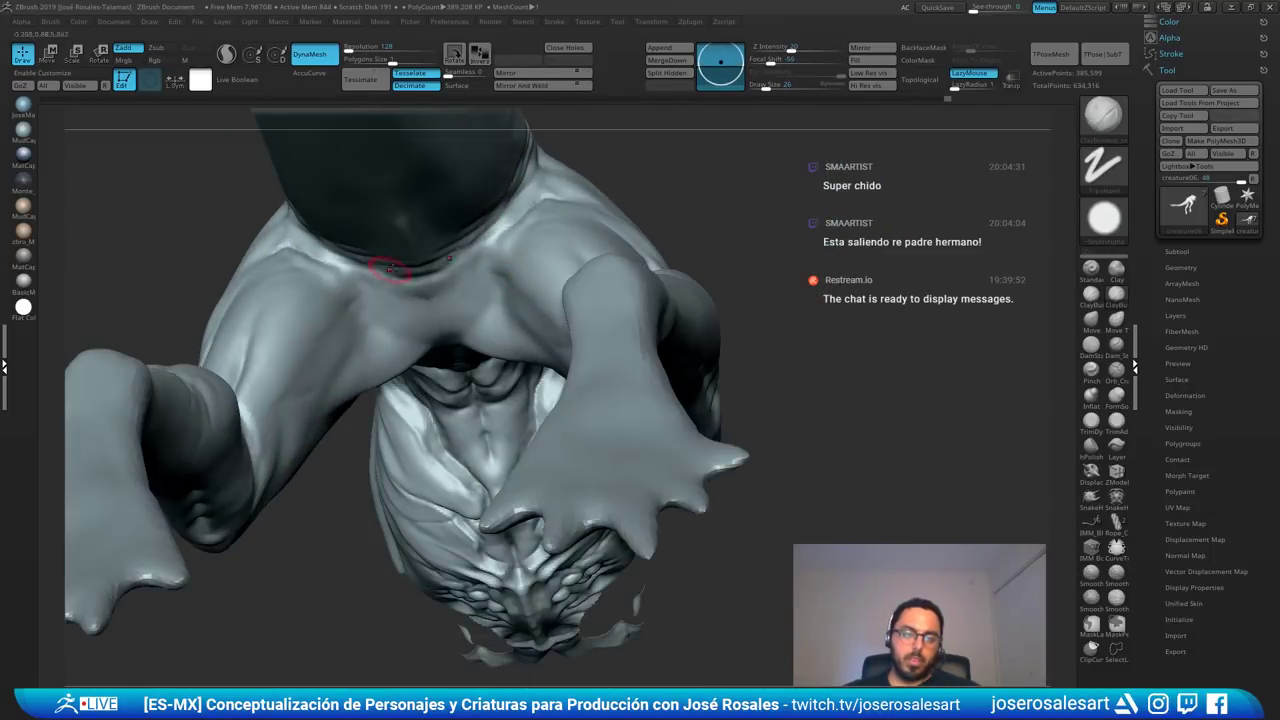
right_drag(391, 268, 450, 345)
key(b)
key(d)
key(s)
key(s)
drag(476, 354, 470, 354)
right_drag(480, 357, 445, 280)
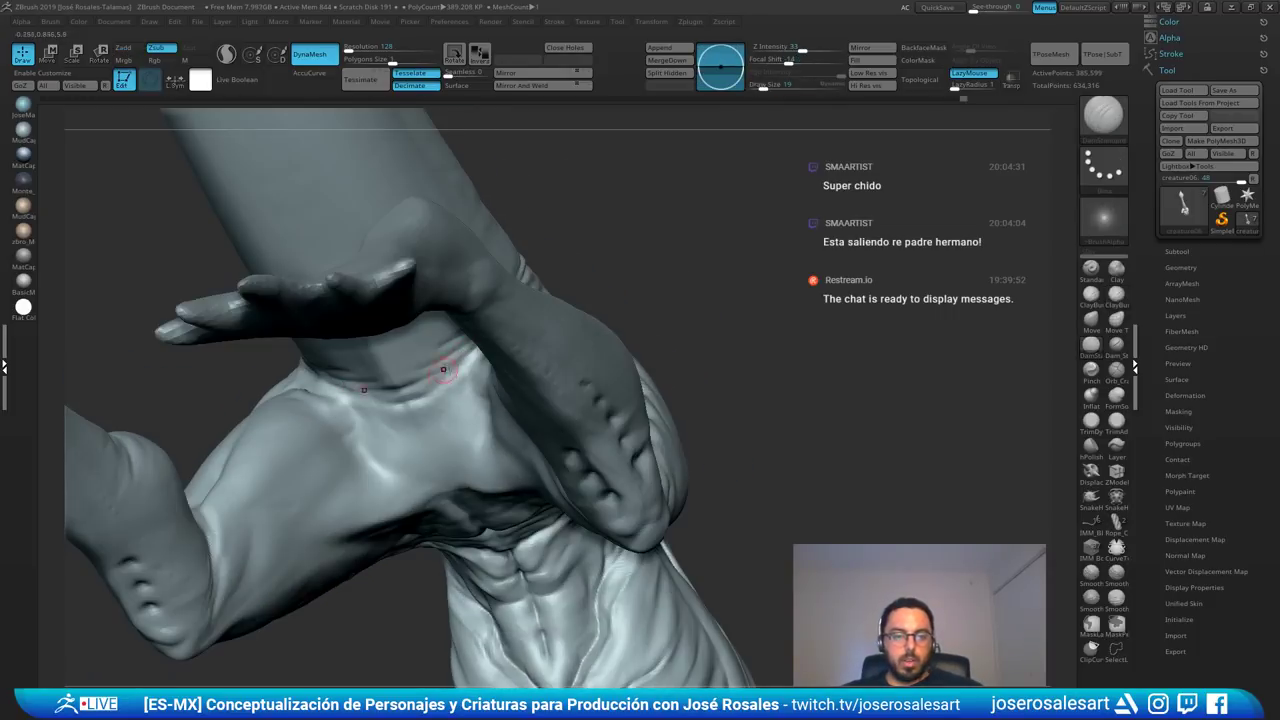
right_drag(443, 369, 428, 401)
drag(478, 362, 393, 393)
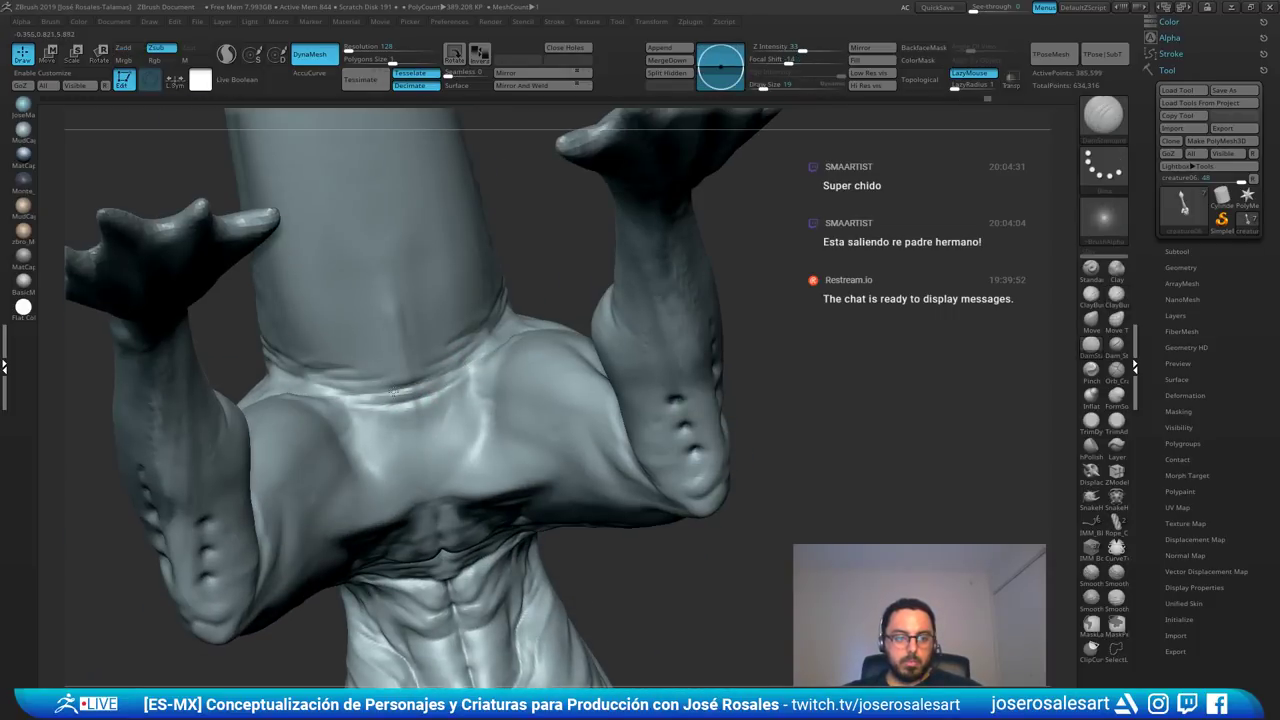
- Carve the fold on the outer upper thigh beside the tail base and swell it with the Inflat brush at draw size 30
right_drag(405, 373, 530, 329)
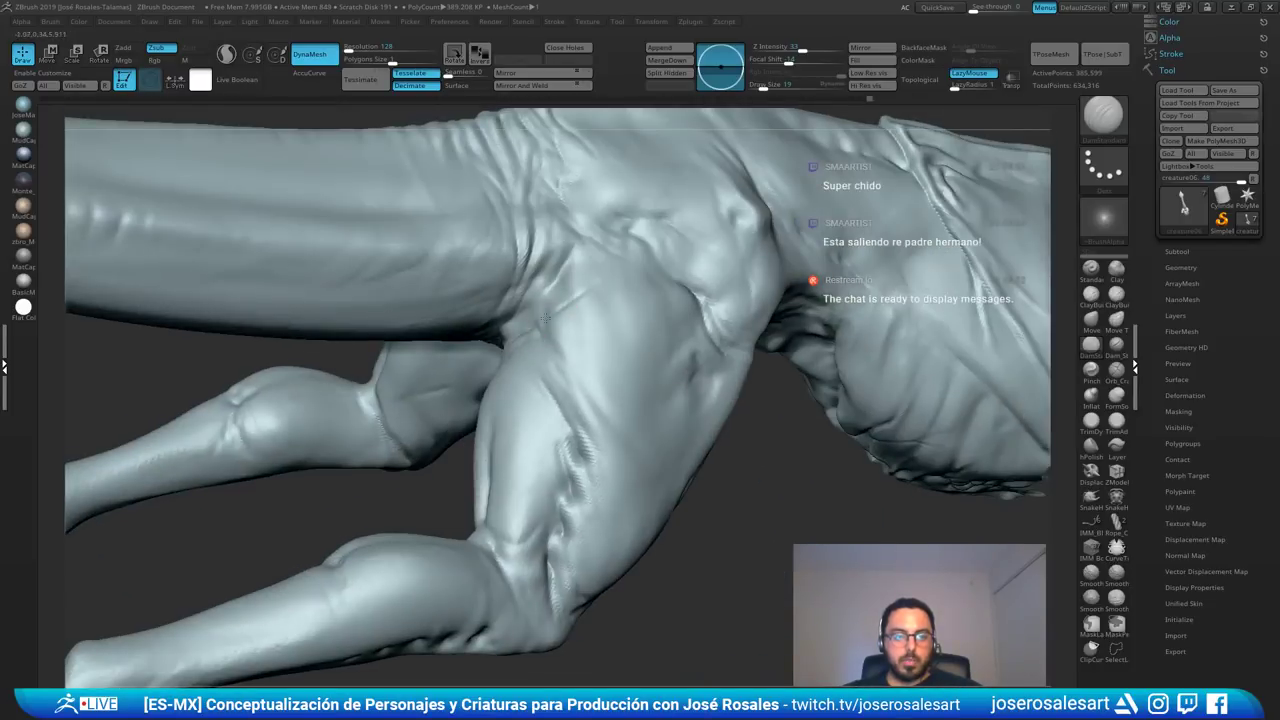
drag(546, 318, 531, 325)
key(b)
key(i)
key(n)
right_drag(534, 314, 546, 303)
key(s)
drag(535, 313, 540, 313)
mouse_move(540, 314)
mouse_down()
mouse_move(521, 322)
mouse_move(563, 295)
mouse_up()
key(s)
right_drag(563, 294, 529, 330)
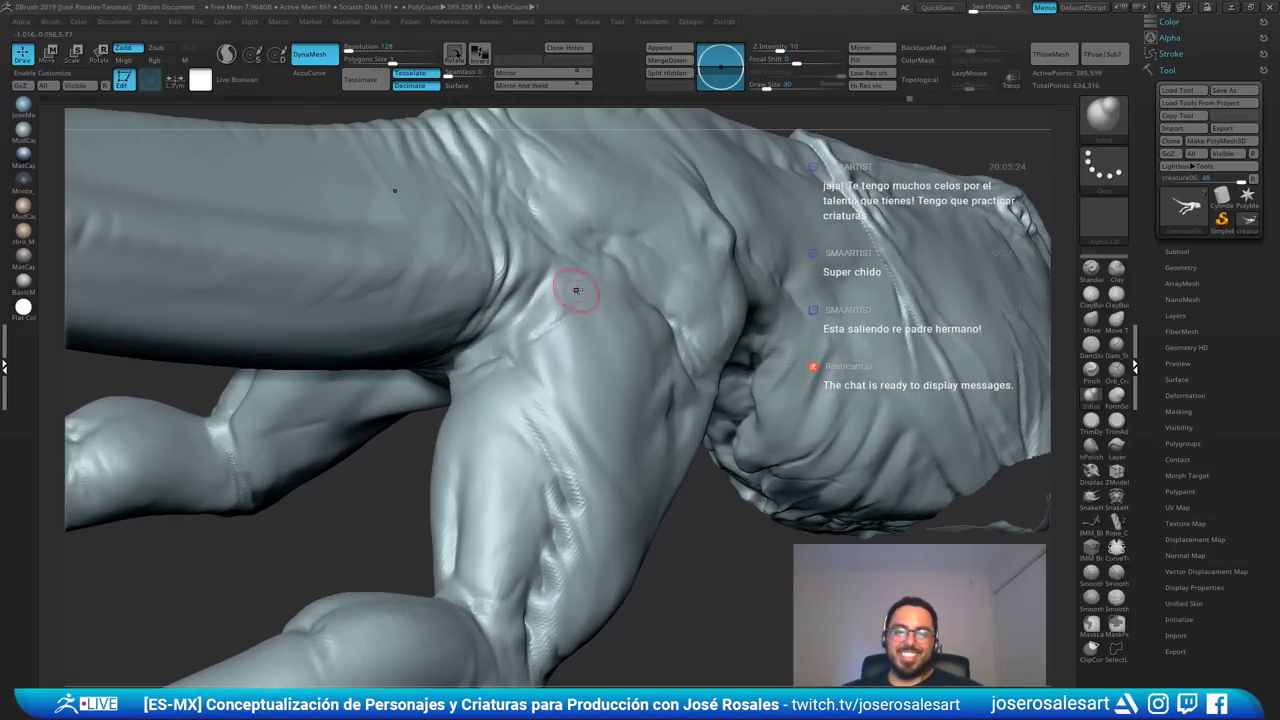
- Choose the ClayBuildup brush at draw size 36 and smooth the groin where the inner thigh meets the pelvis
mouse_move(477, 357)
right_down()
mouse_move(566, 300)
mouse_move(530, 250)
right_up()
right_drag(530, 250, 423, 303)
key(b)
key(c)
key(b)
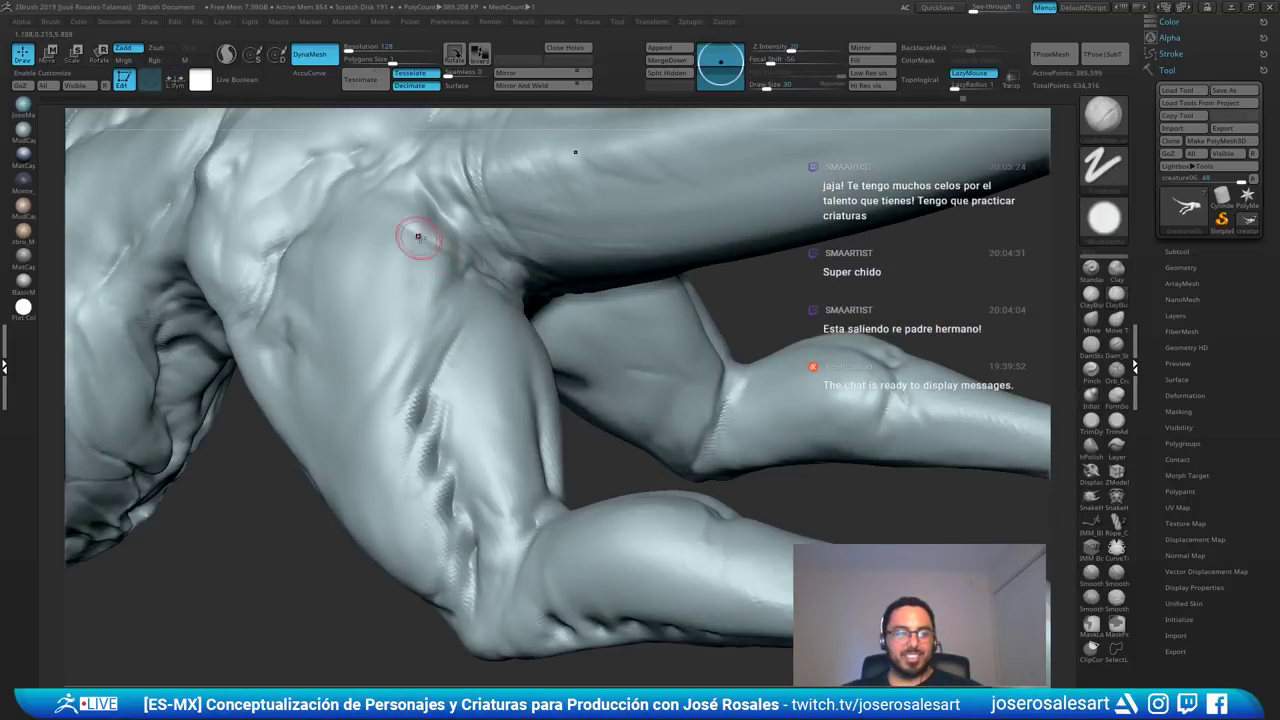
mouse_move(420, 237)
ctrl+right_down()
mouse_move(402, 190)
mouse_move(412, 205)
mouse_move(640, 215)
ctrl+right_up()
ctrl+right_drag(686, 290, 470, 299)
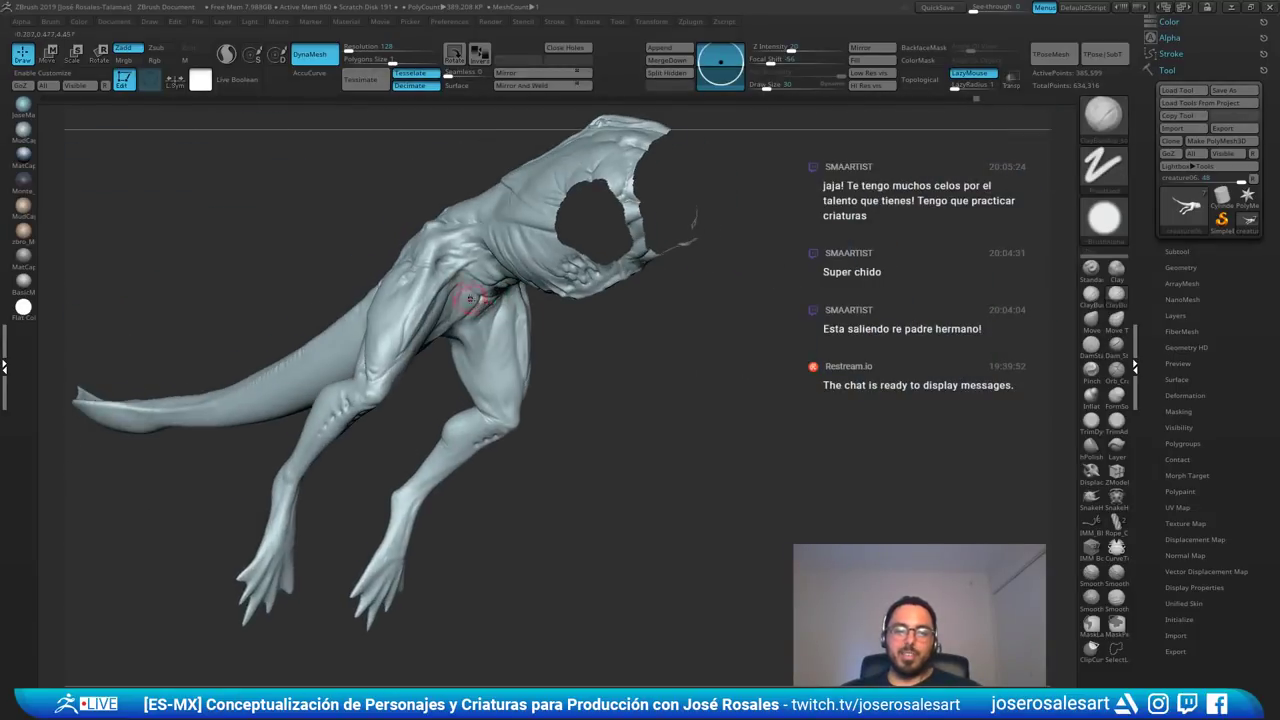
right_drag(531, 348, 601, 291)
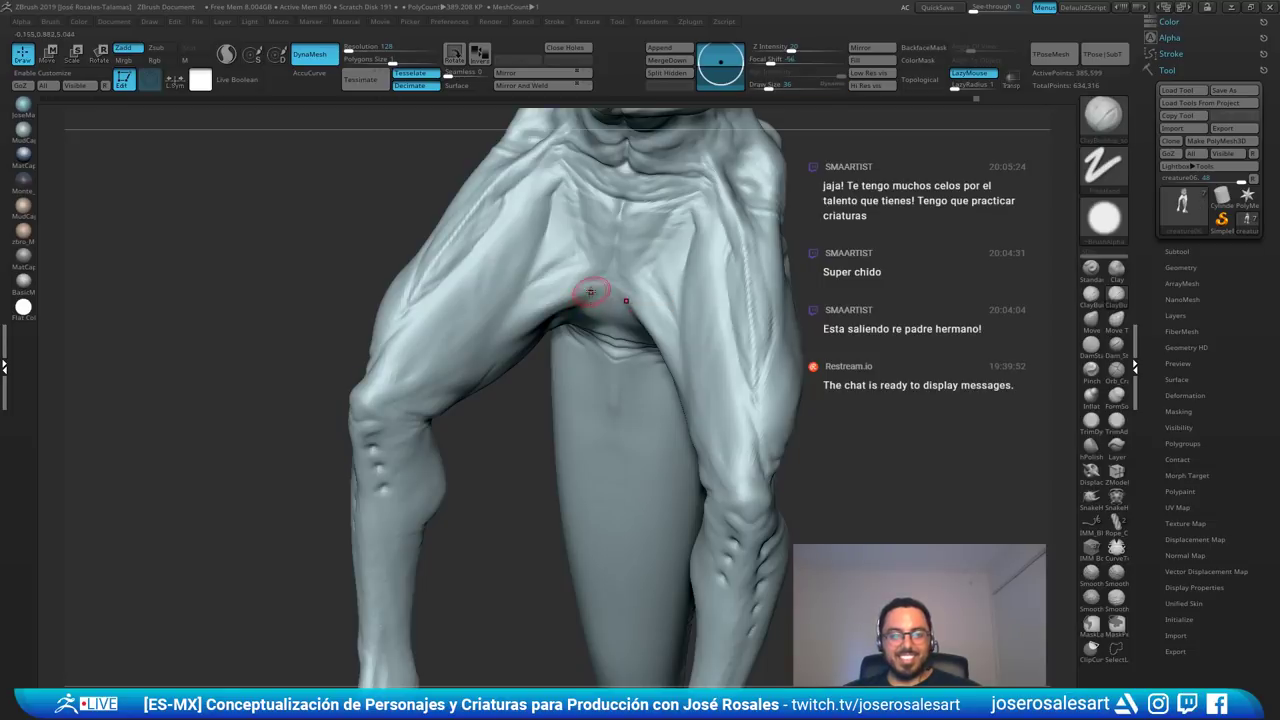
shift+drag(588, 289, 560, 302)
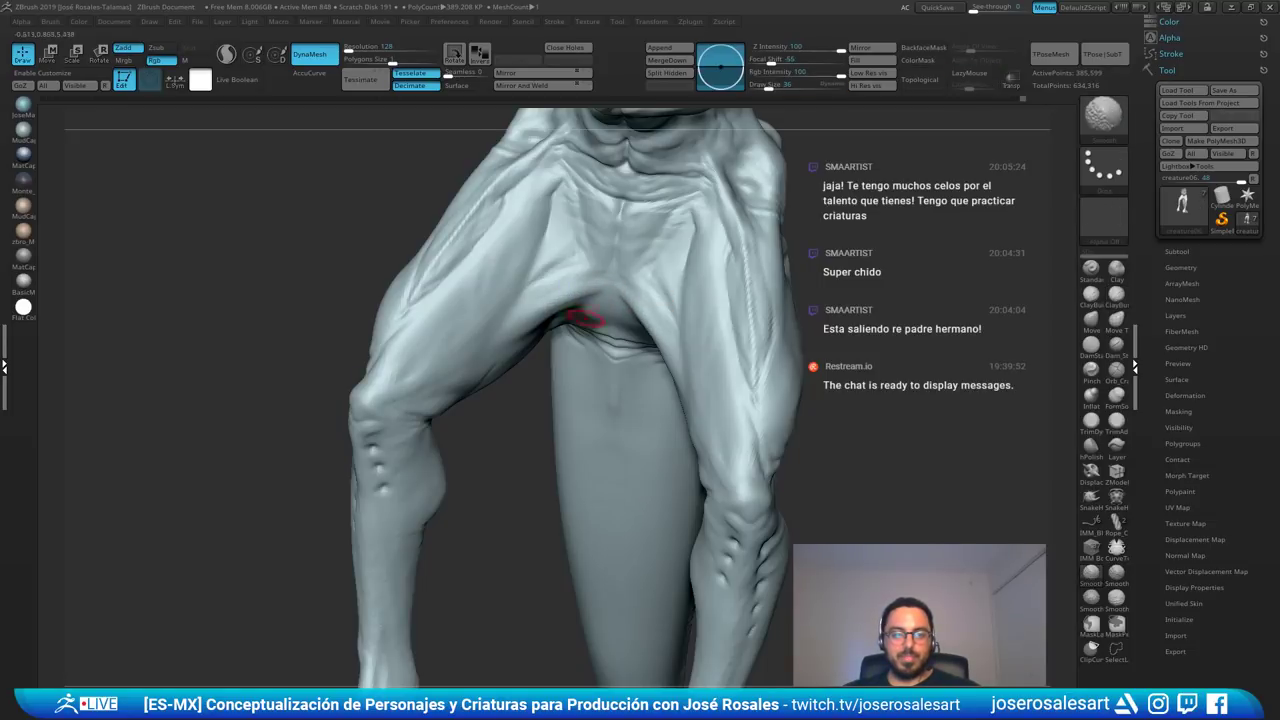
- Enlarge the ClayBuildup brush to draw size 42 and smooth the lower thigh just above the knee
mouse_move(586, 318)
ctrl+right_down()
mouse_move(574, 262)
mouse_move(560, 300)
mouse_move(510, 349)
mouse_move(428, 394)
mouse_move(400, 370)
ctrl+right_up()
right_click(556, 320)
key(bracketright)
ctrl+right_drag(400, 370, 402, 406)
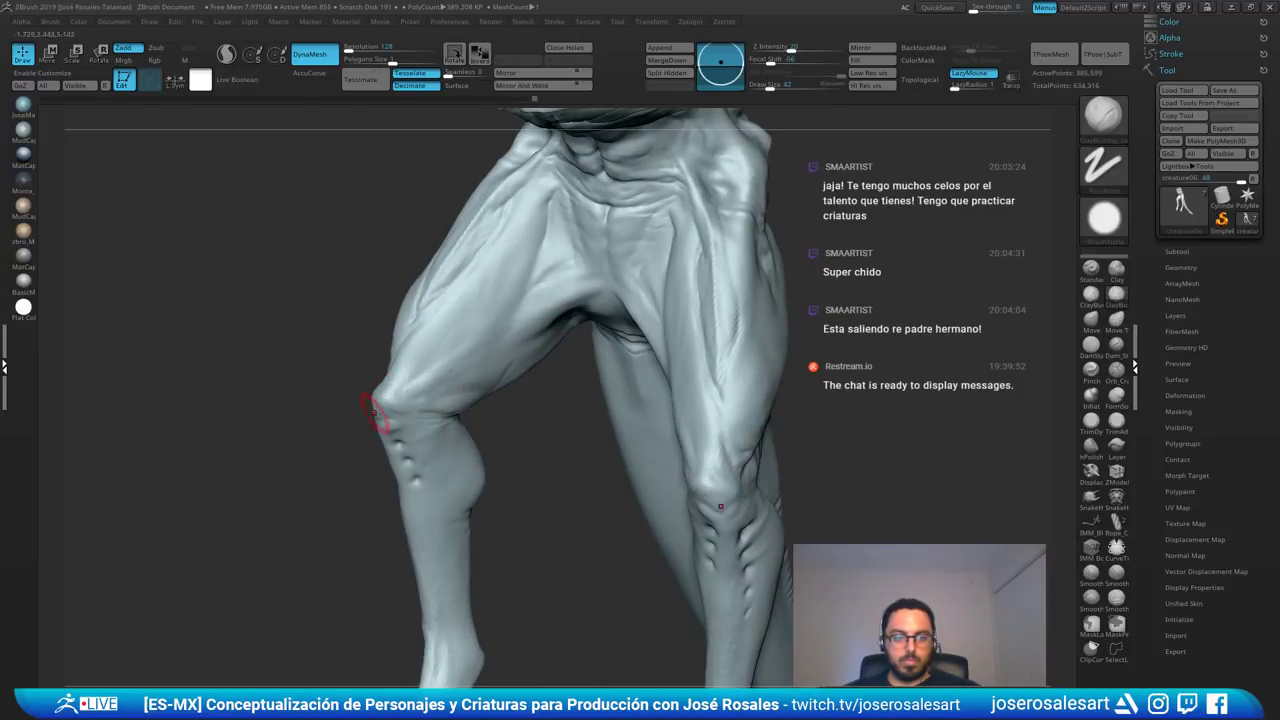
right_drag(374, 412, 402, 396)
mouse_move(443, 369)
shift+mouse_down()
mouse_move(458, 350)
mouse_move(426, 369)
shift+mouse_up()
- Unhide the rest of the creature's mesh and frame the hind feet from the front
mouse_move(410, 380)
right_down()
mouse_move(478, 284)
mouse_move(420, 262)
right_up()
right_drag(630, 390, 566, 520)
alt+right_drag(566, 571, 540, 400)
right_drag(450, 400, 550, 404)
ctrl+right_drag(640, 406, 645, 365)
ctrl+right_drag(555, 397, 590, 450)
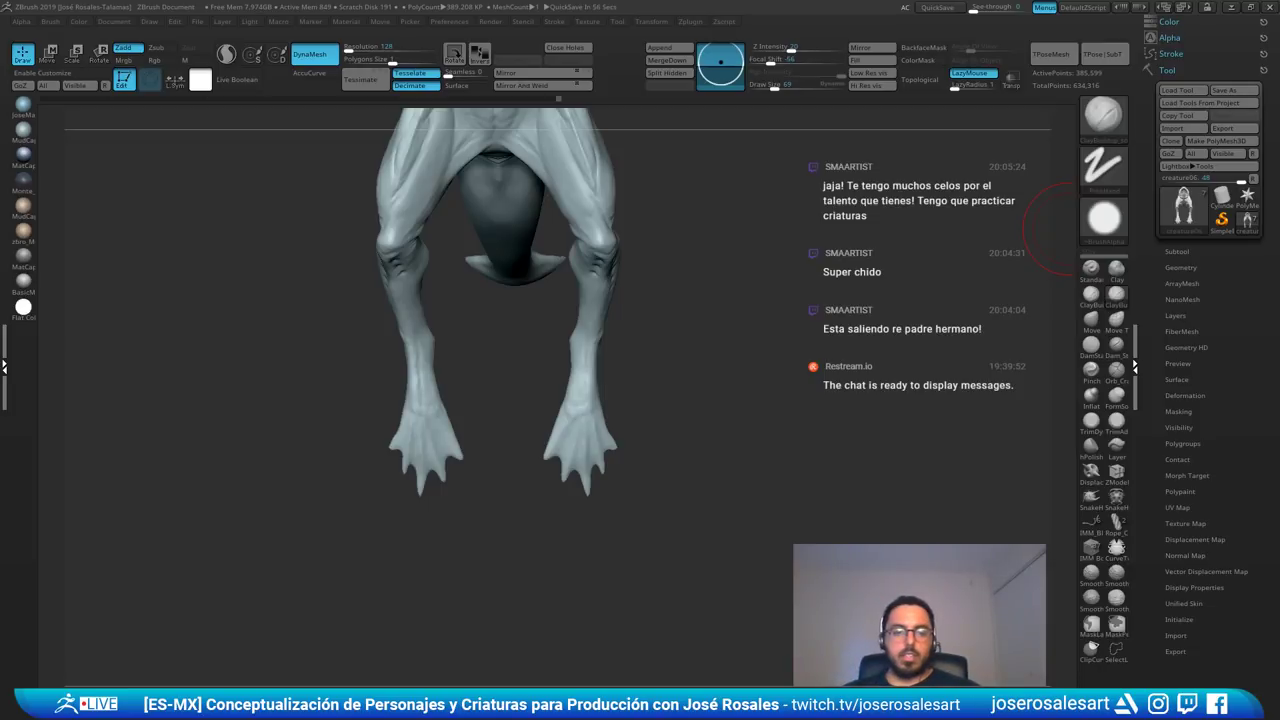
mouse_move(530, 424)
right_down()
mouse_move(620, 420)
mouse_move(463, 263)
mouse_move(503, 356)
right_up()
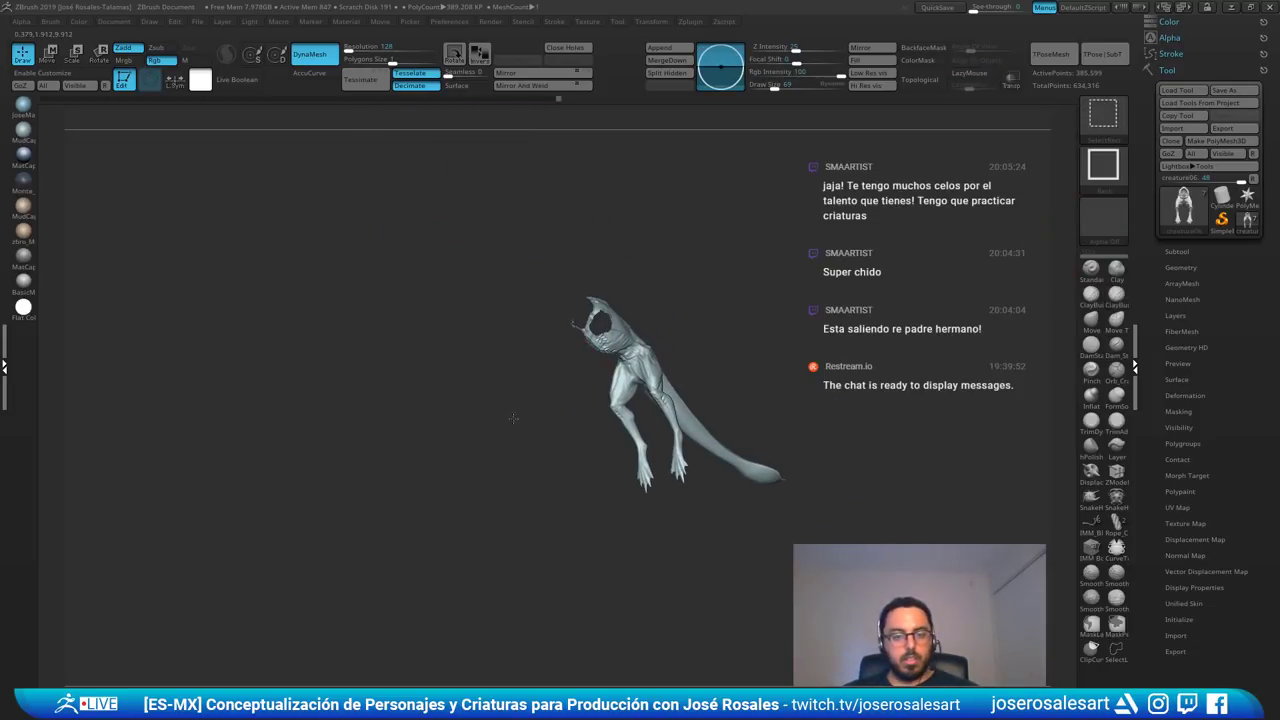
ctrl+shift+click(513, 418)
mouse_move(513, 418)
right_down()
mouse_move(572, 423)
mouse_move(620, 545)
mouse_move(554, 480)
right_up()
mouse_move(580, 340)
right_down()
mouse_move(610, 282)
mouse_move(650, 420)
mouse_move(723, 551)
mouse_move(770, 510)
mouse_move(646, 480)
mouse_move(710, 491)
mouse_move(684, 437)
mouse_move(656, 445)
mouse_move(717, 545)
mouse_move(597, 551)
mouse_move(632, 510)
mouse_move(630, 435)
mouse_move(565, 441)
right_up()
- Stretch the middle toe of the hind foot and reshape the webbing beside it using the Move brush at draw size 73
key(b)
key(m)
key(v)
key(s)
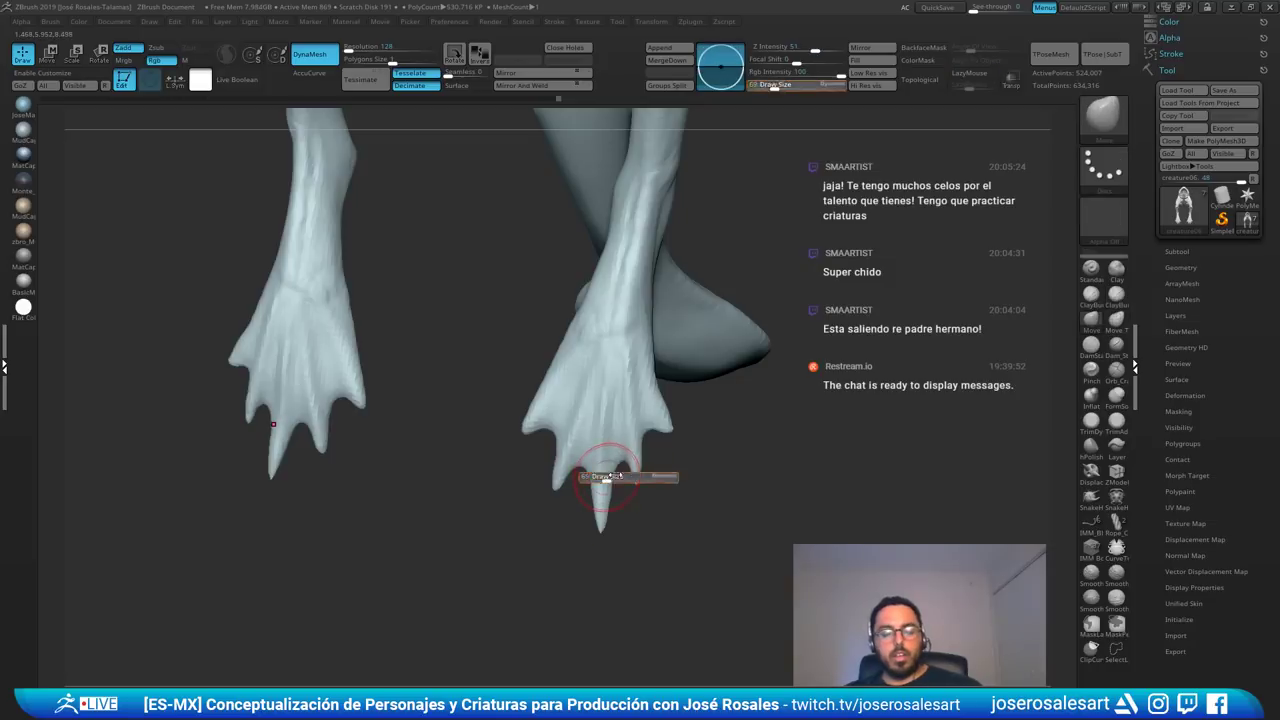
key(s)
mouse_move(607, 477)
mouse_down()
mouse_move(622, 477)
mouse_move(597, 470)
mouse_up()
drag(601, 522, 583, 617)
ctrl+right_drag(583, 617, 583, 543)
drag(585, 552, 582, 566)
mouse_move(589, 482)
mouse_down()
mouse_move(594, 446)
mouse_move(604, 484)
mouse_move(611, 466)
mouse_move(593, 455)
mouse_up()
key(s)
drag(567, 464, 565, 453)
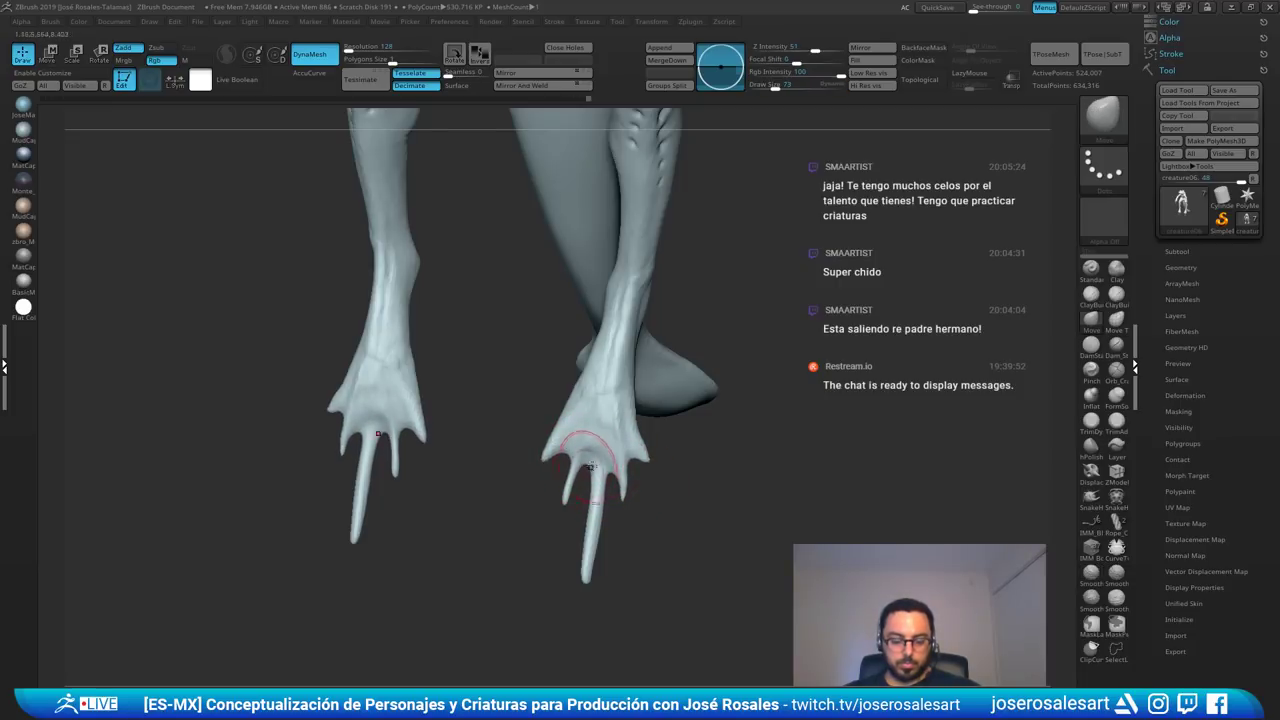
- Pull the innermost toe out of the hind foot with the SnakeHook brush at draw size 54 and smooth its base
key(b)
key(i)
key(n)
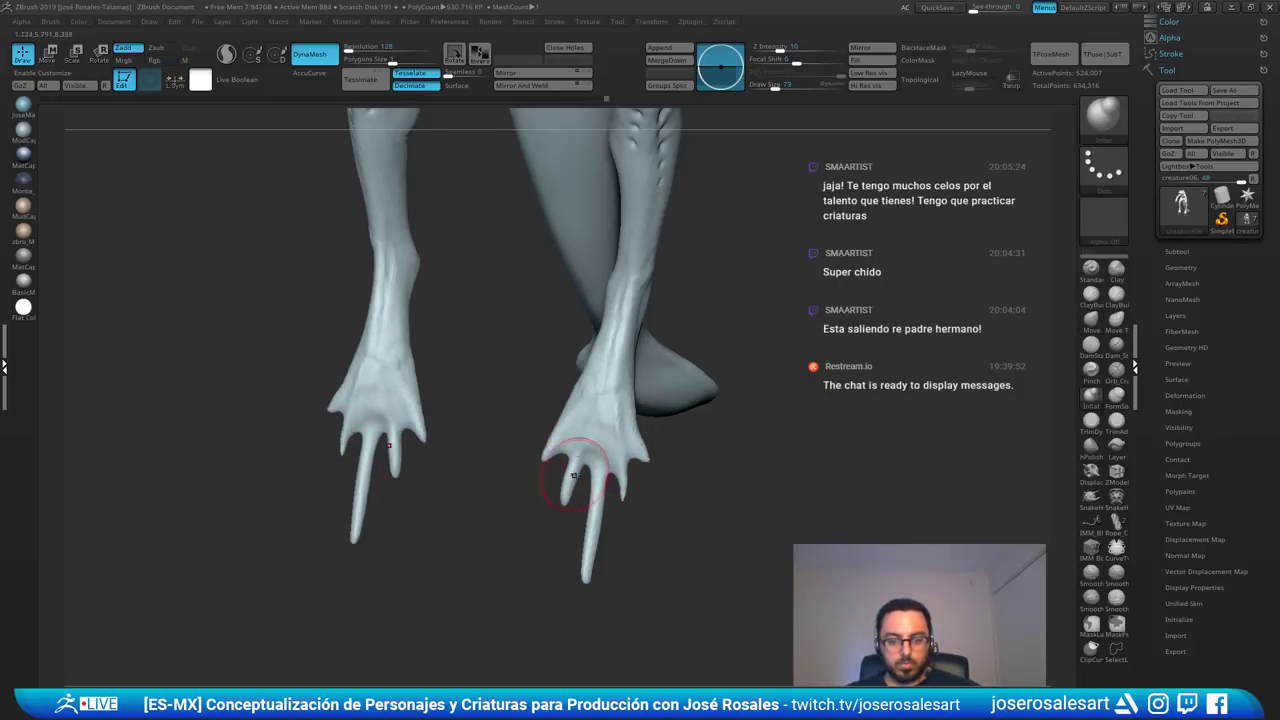
key(b)
key(s)
key(h)
drag(570, 447, 581, 426)
shift+drag(580, 428, 576, 434)
key(b)
key(s)
key(h)
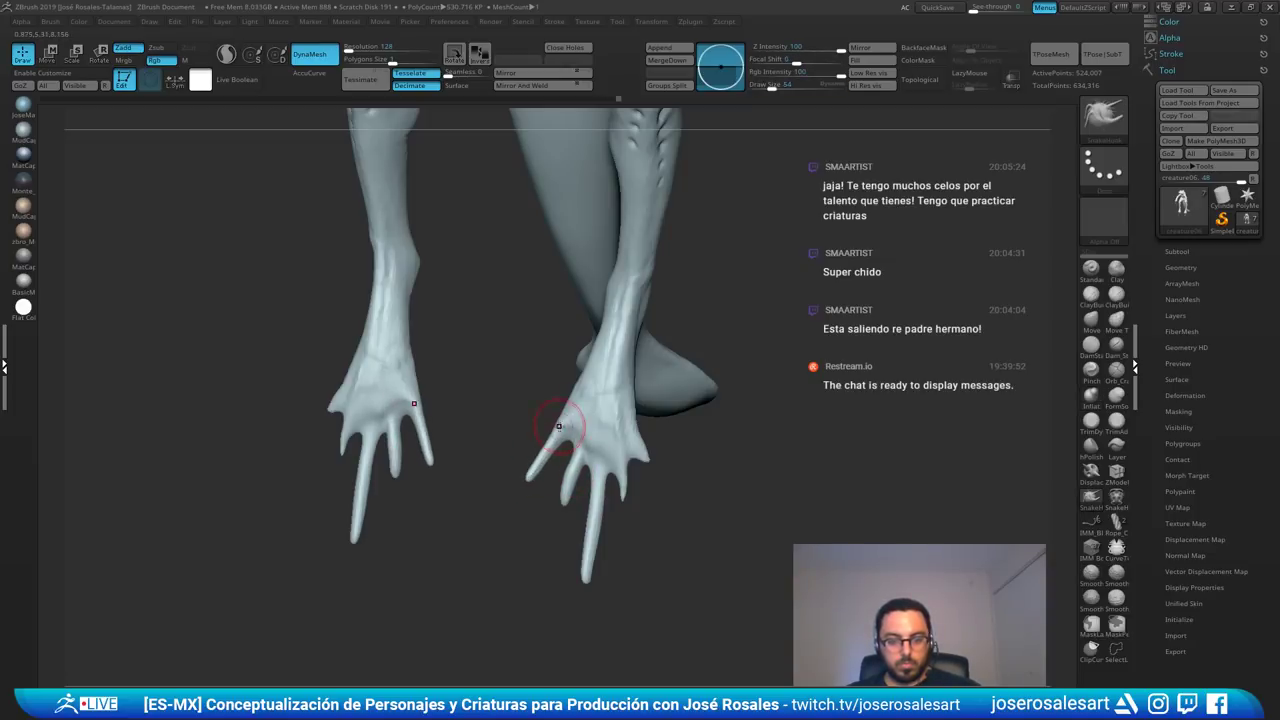
- Smooth the top of the hind foot and adjust the innermost toe's tip with SnakeHook at draw size 90
right_drag(570, 394, 596, 416)
shift+drag(594, 420, 608, 426)
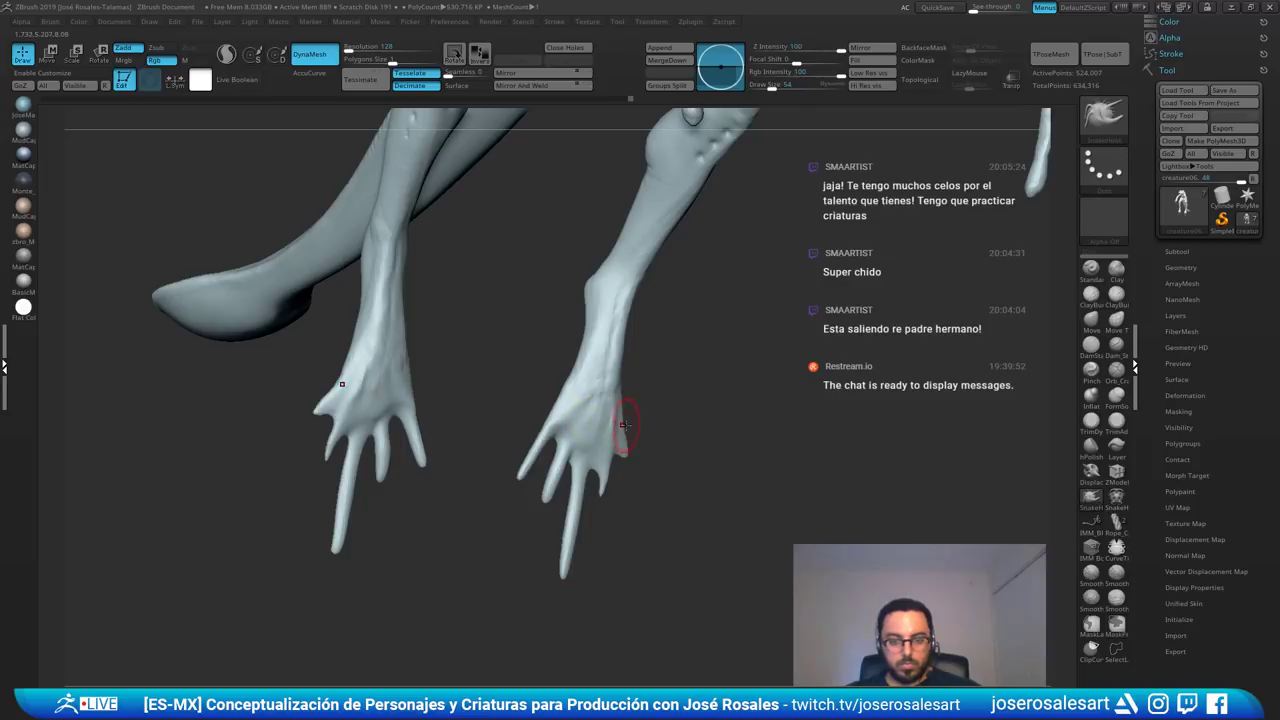
mouse_move(620, 426)
right_down()
mouse_move(579, 416)
mouse_move(517, 466)
right_up()
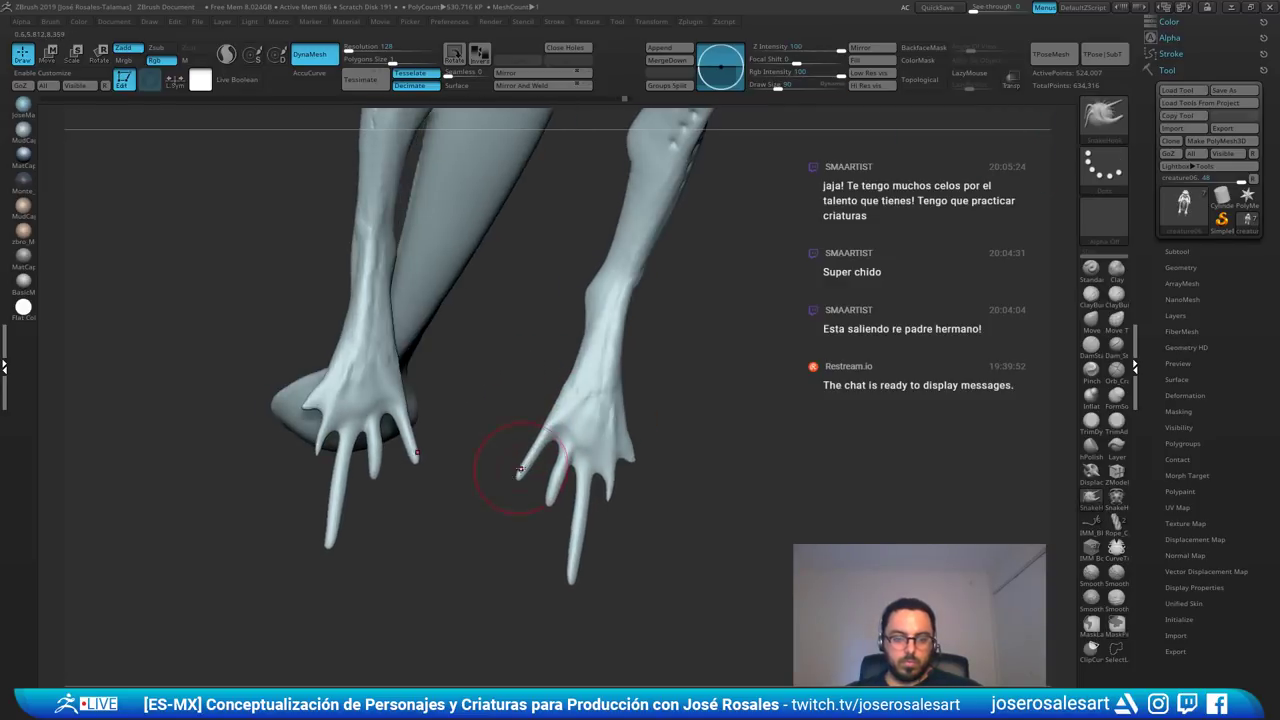
drag(517, 464, 530, 452)
- Thicken and smooth the innermost toe using ClayBuildup at draw size 58 with BackfaceMask enabled
key(b)
key(c)
key(b)
ctrl+right_drag(523, 457, 605, 481)
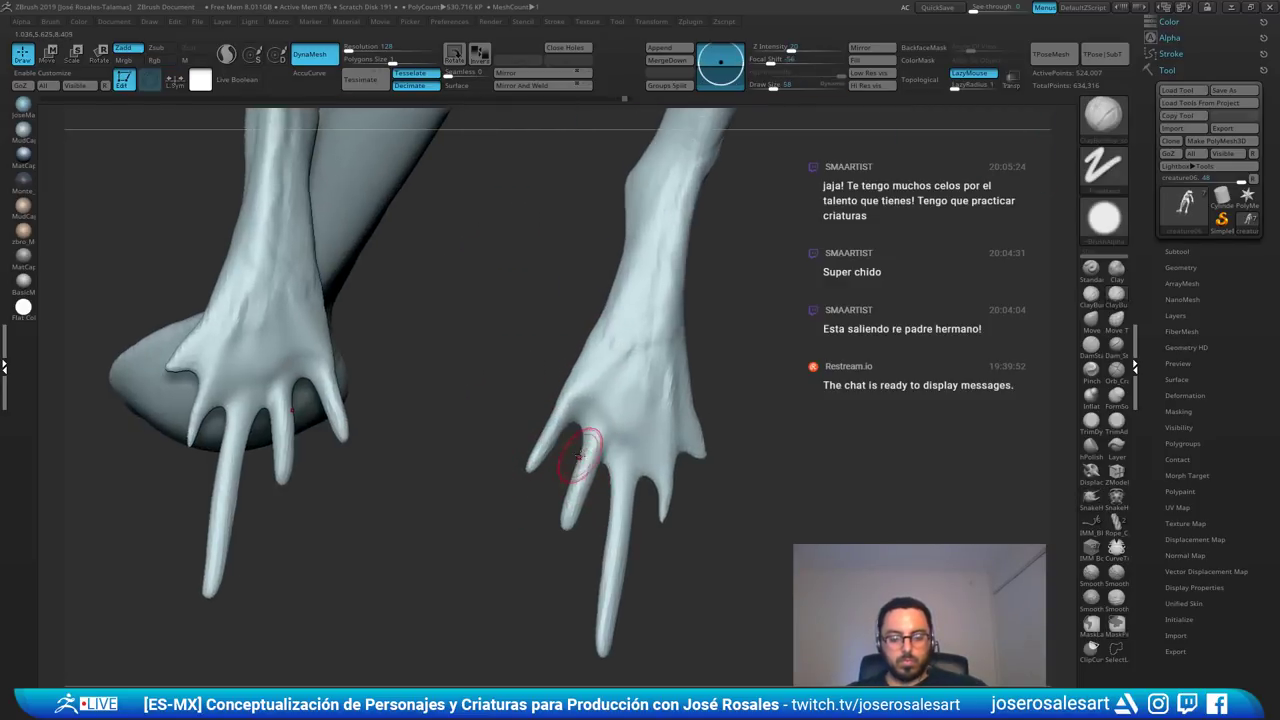
click(924, 48)
click(923, 61)
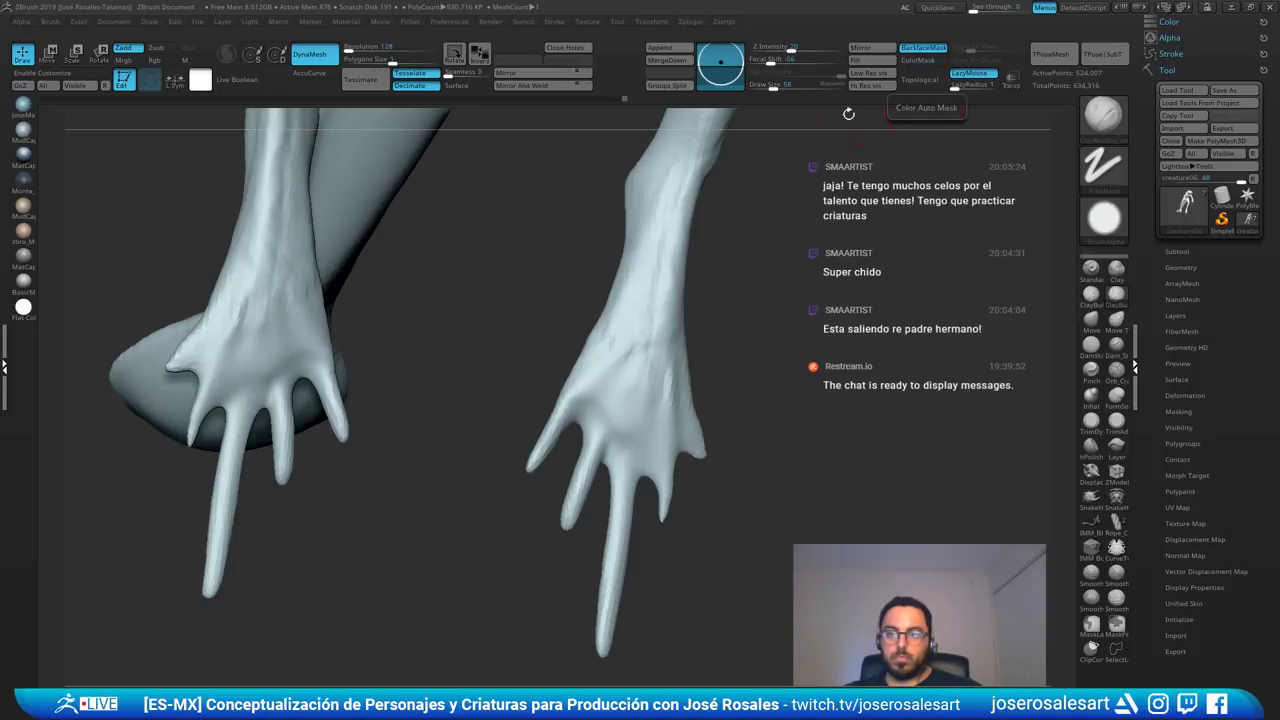
right_drag(428, 440, 397, 431)
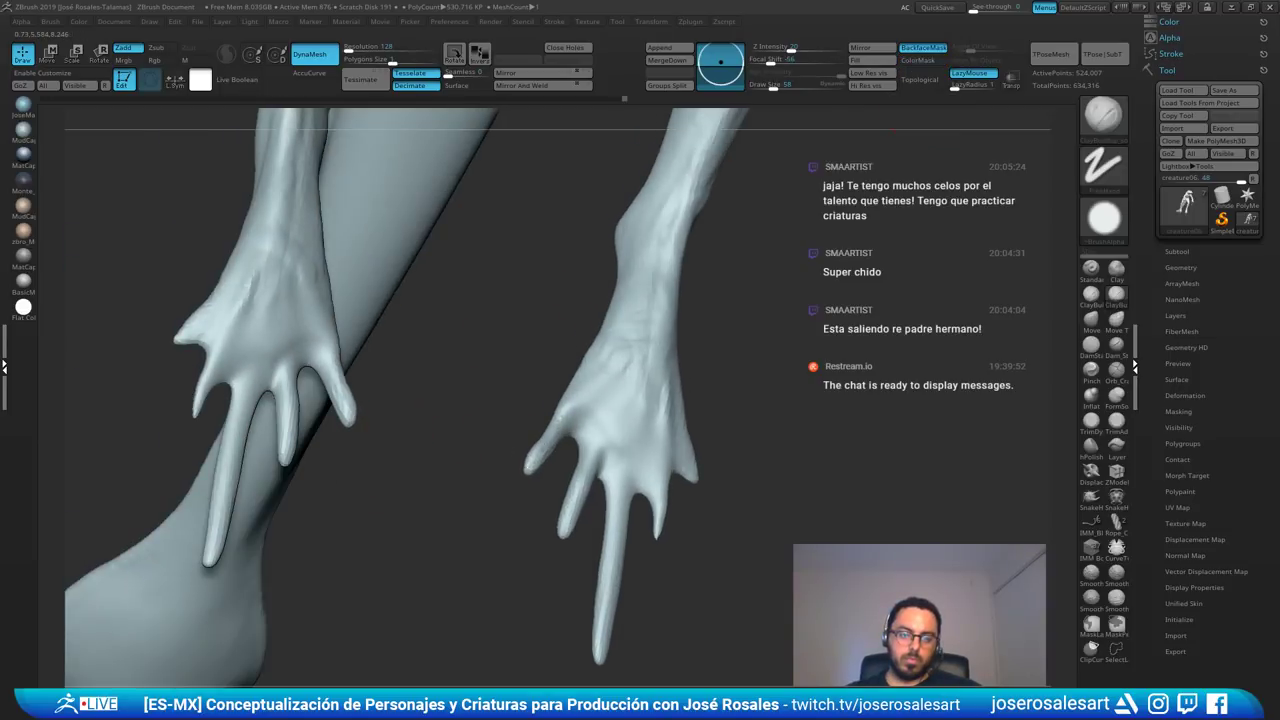
drag(553, 459, 546, 462)
right_drag(560, 460, 540, 467)
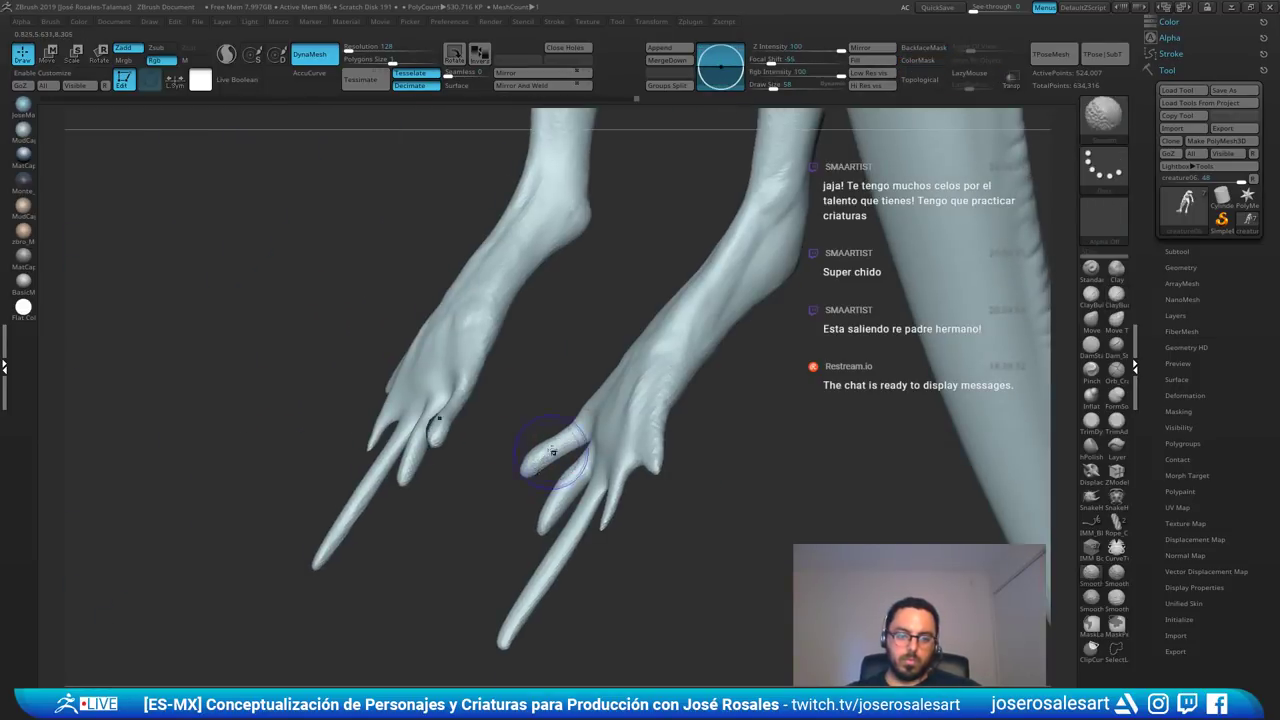
shift+drag(554, 451, 586, 434)
right_drag(540, 430, 570, 430)
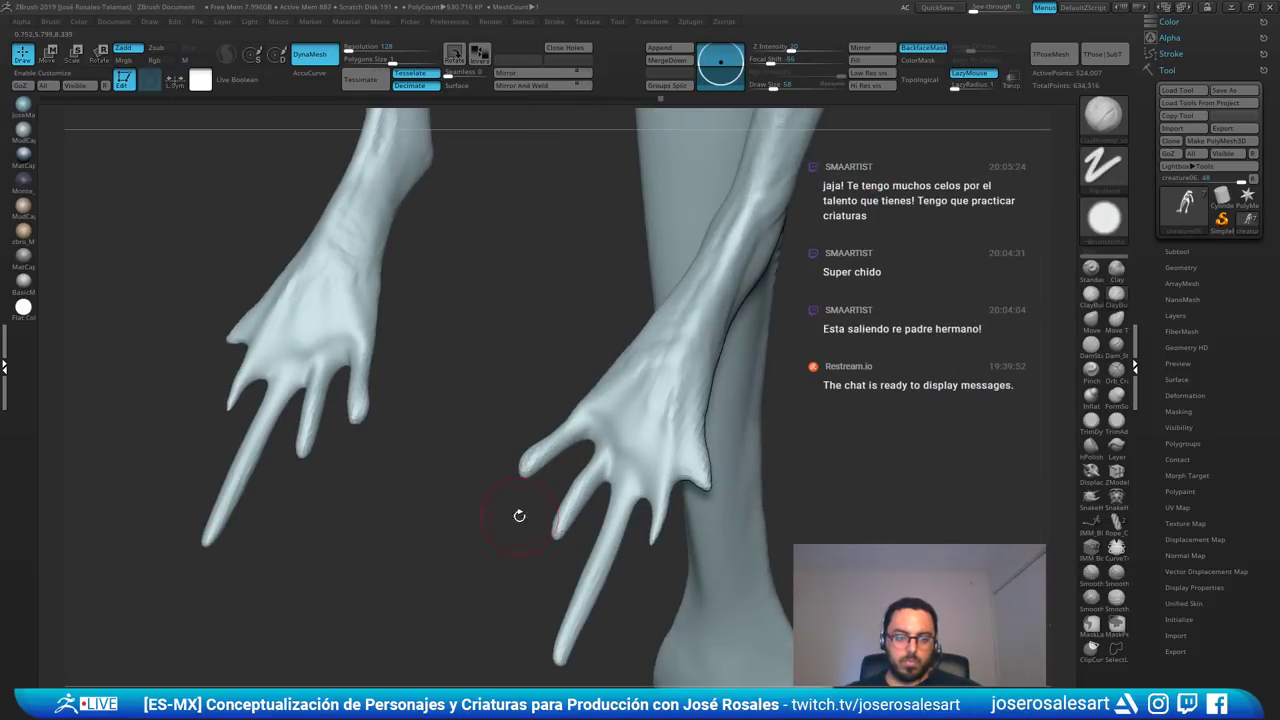
- Add volume to the underside of the innermost toe's tip and smooth it into a rounded pad
right_drag(519, 516, 537, 456)
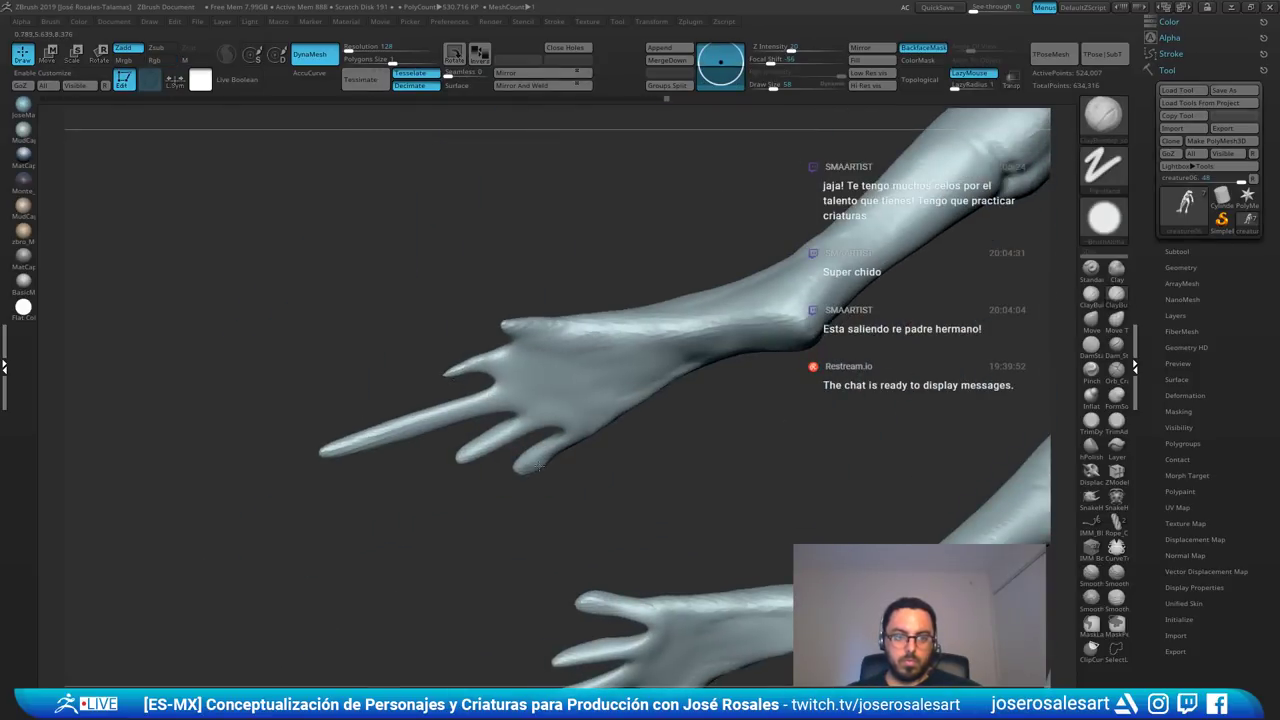
drag(522, 469, 516, 477)
mouse_move(516, 477)
right_down()
mouse_move(548, 452)
mouse_move(538, 462)
right_up()
drag(524, 468, 519, 480)
mouse_move(519, 480)
right_down()
mouse_move(530, 510)
mouse_move(535, 482)
right_up()
shift+drag(535, 478, 554, 453)
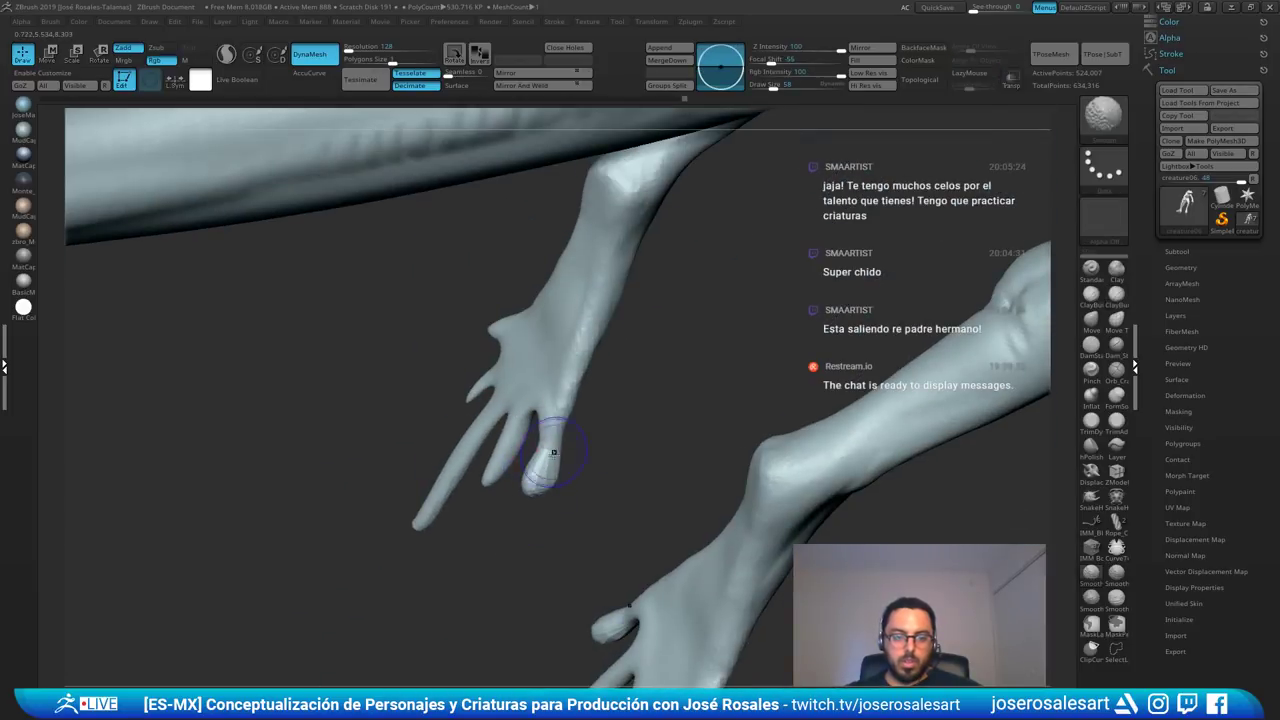
- Examine the polygon density of the hind foot's toes and the proportions of the whole creature
right_drag(555, 418, 543, 460)
key(shift+f)
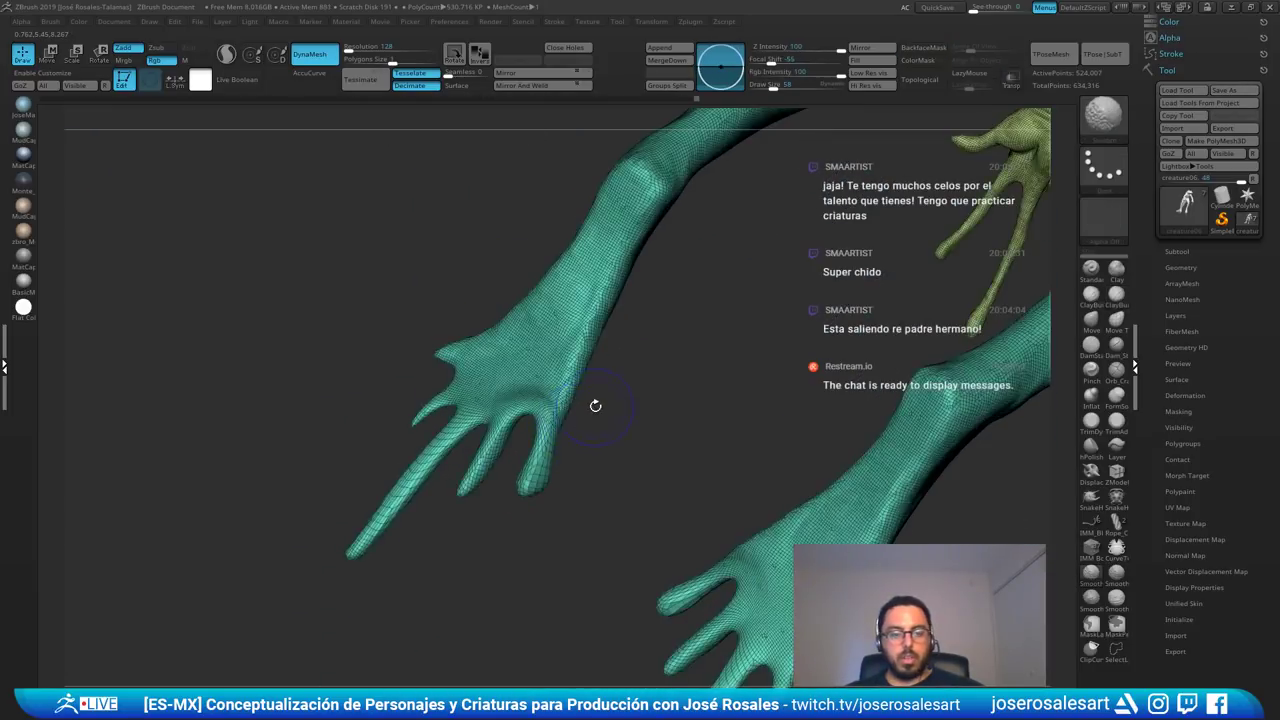
key(shift+f)
ctrl+right_drag(605, 350, 558, 263)
key(f)
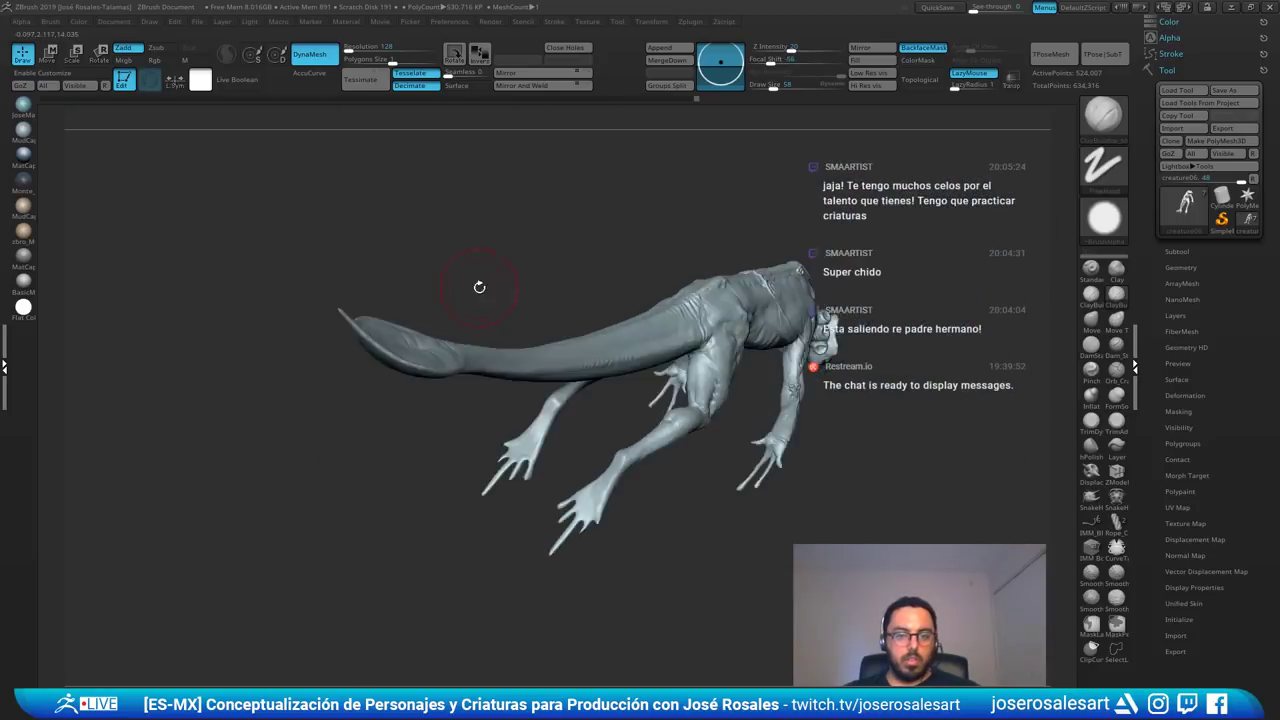
drag(477, 286, 450, 335)
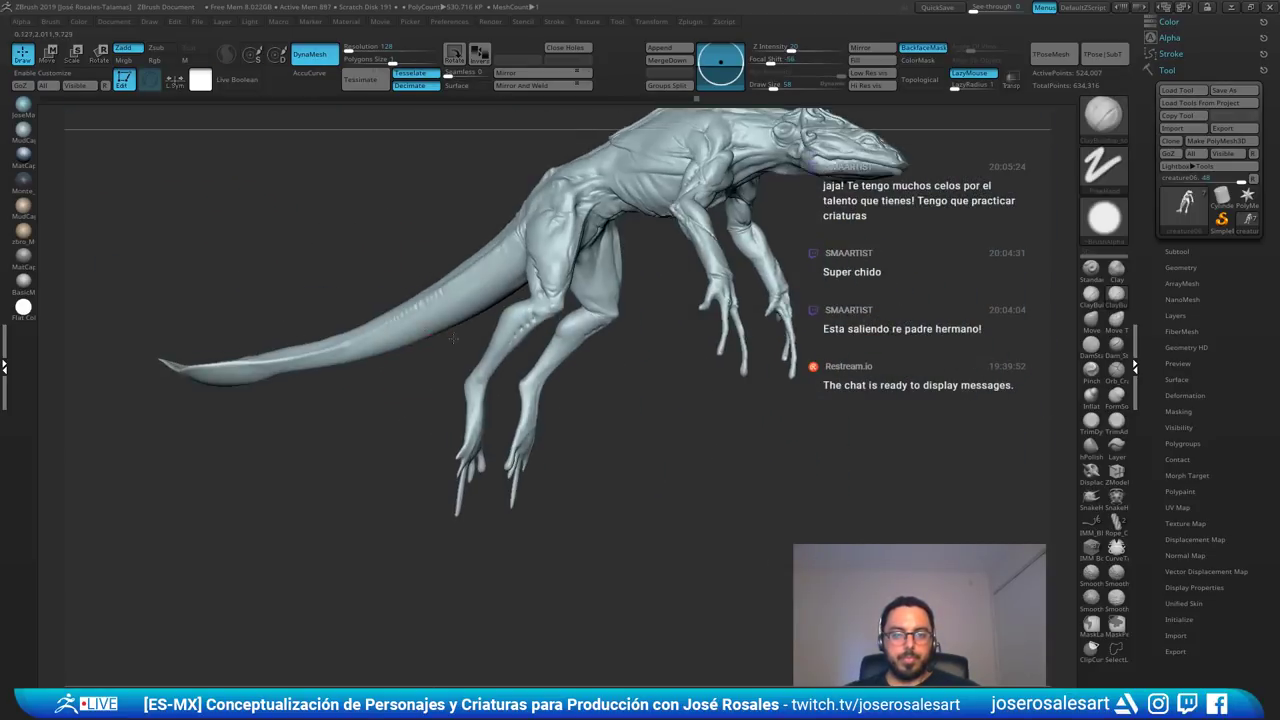
ctrl+right_drag(450, 335, 568, 499)
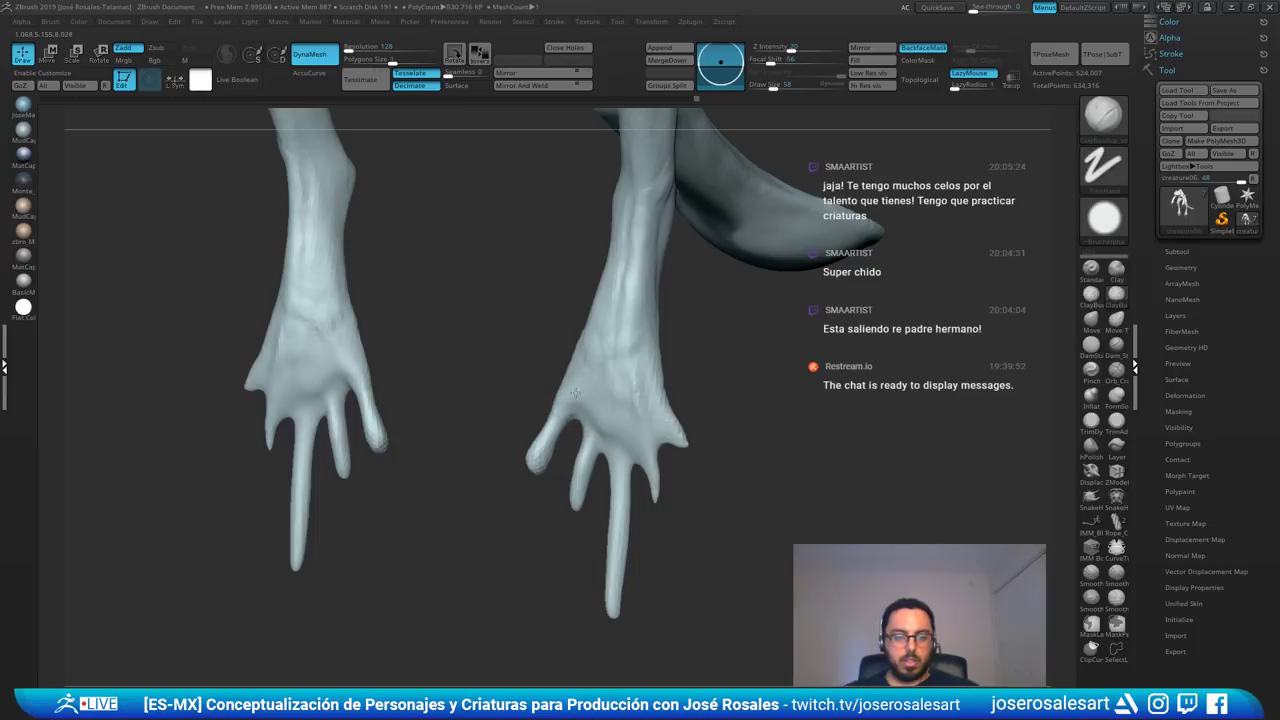
- Sculpt raised tendons from the toes up the top of the hind foot with the Standard brush at draw size 48
right_drag(595, 364, 562, 424)
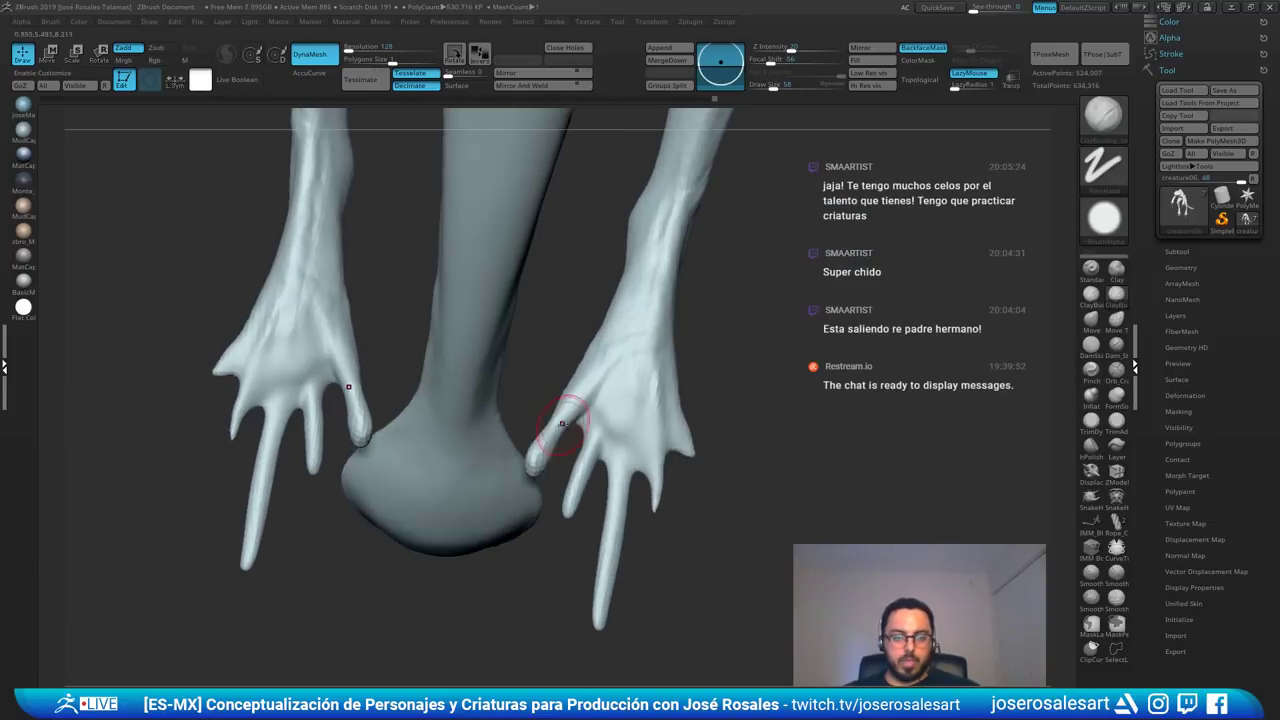
click(1091, 269)
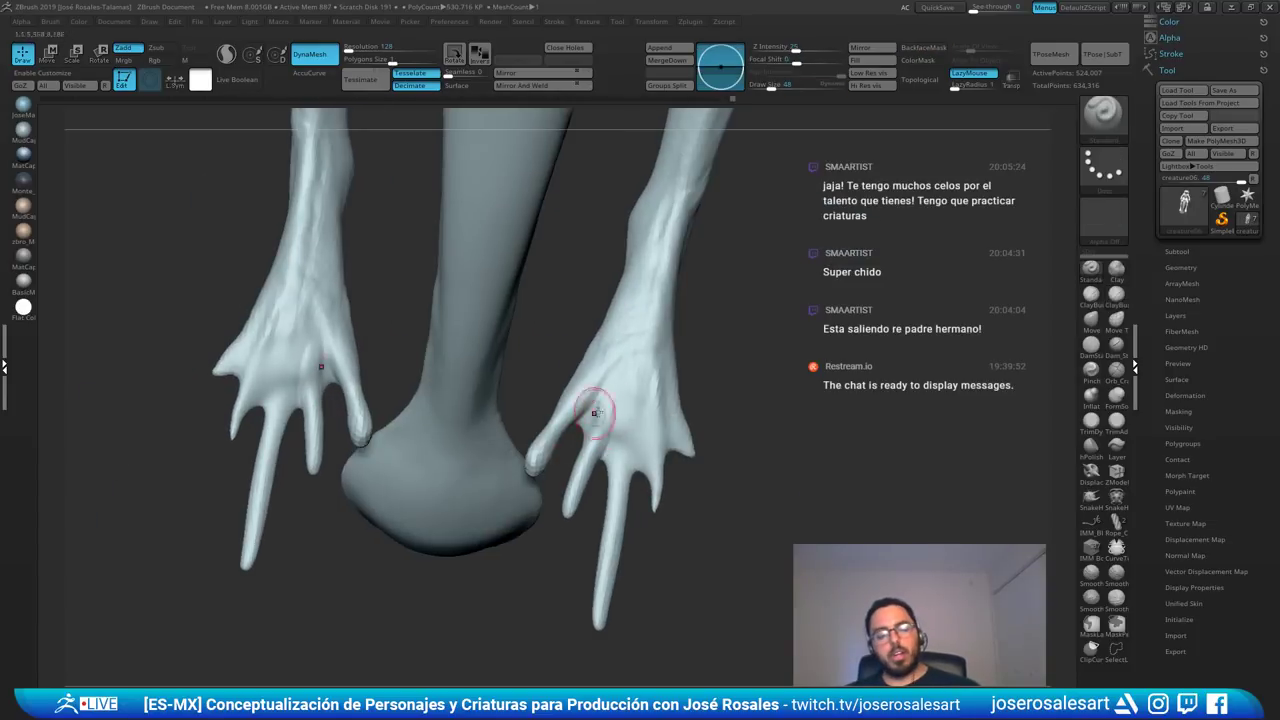
drag(605, 393, 628, 348)
mouse_move(608, 440)
mouse_down()
mouse_move(640, 346)
mouse_move(602, 408)
mouse_move(630, 340)
mouse_move(613, 432)
mouse_up()
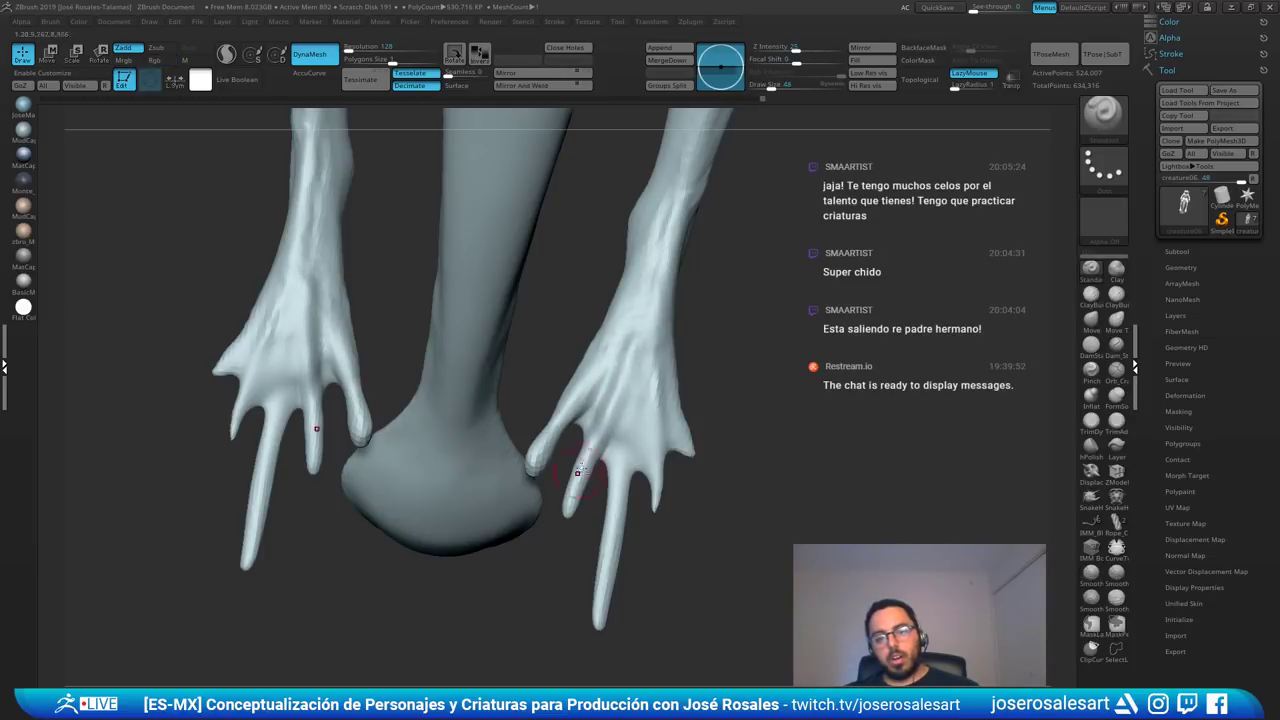
- Add volume to the back of the heel with the ClayBuildup brush at draw size 54 and isolate the hind legs
mouse_move(577, 474)
right_down()
mouse_move(634, 366)
mouse_move(646, 414)
mouse_move(650, 388)
right_up()
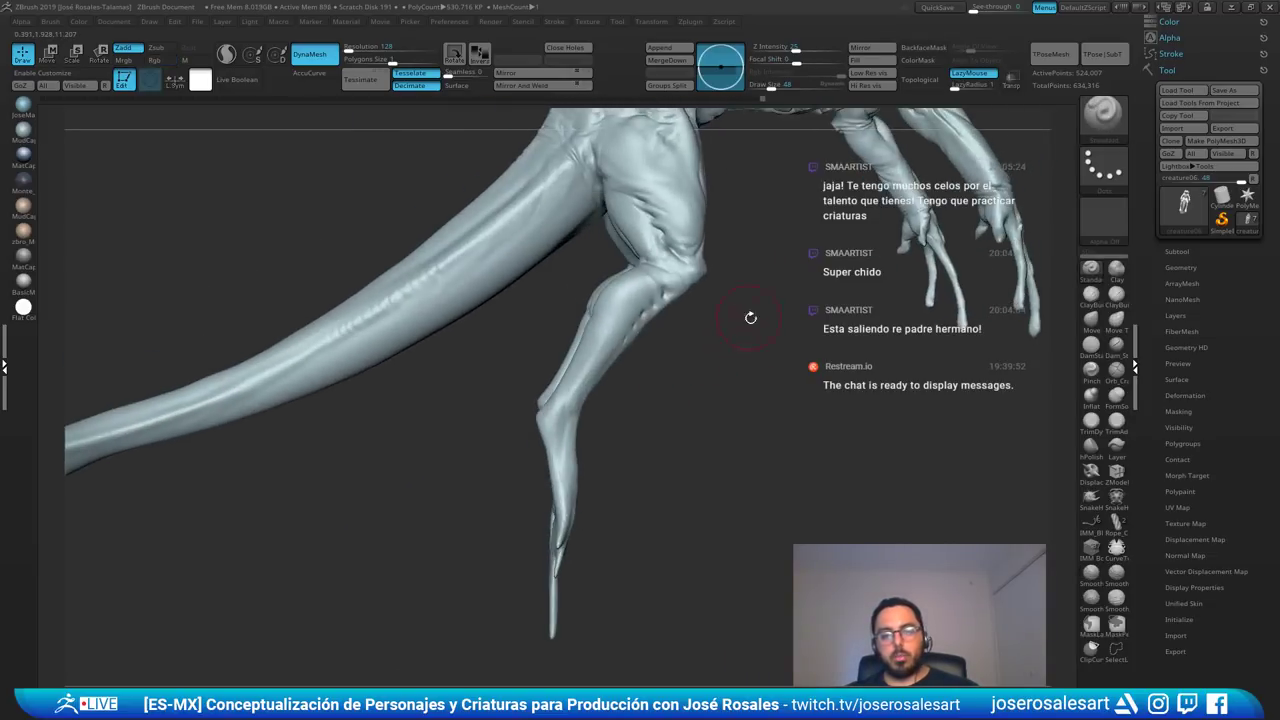
right_drag(751, 317, 613, 491)
key(b)
key(c)
key(b)
ctrl+right_drag(531, 472, 523, 419)
key(s)
drag(523, 419, 512, 419)
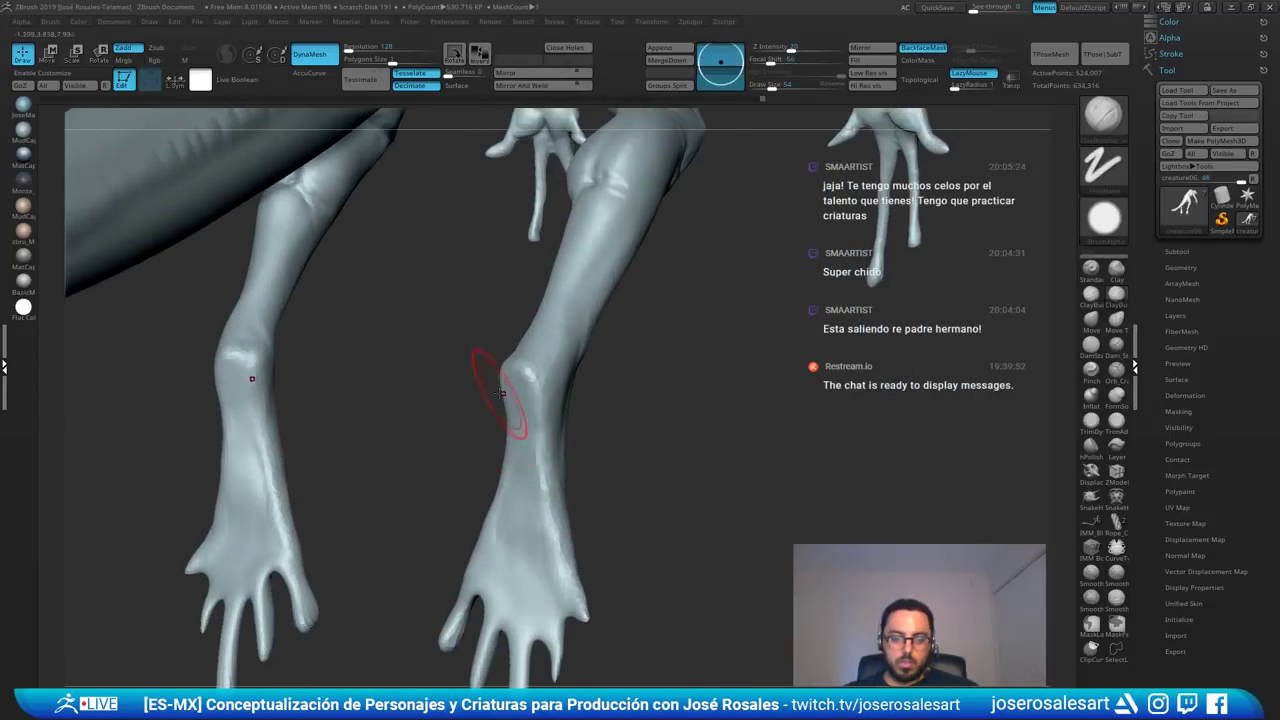
mouse_move(500, 396)
right_down()
mouse_move(529, 371)
mouse_move(552, 418)
right_up()
drag(519, 367, 538, 394)
ctrl+shift+click(545, 395)
- Build the heel up into a rounded bony knob with ClayBuildup, reducing the draw size to 36
mouse_move(656, 381)
right_down()
mouse_move(577, 394)
mouse_move(530, 385)
right_up()
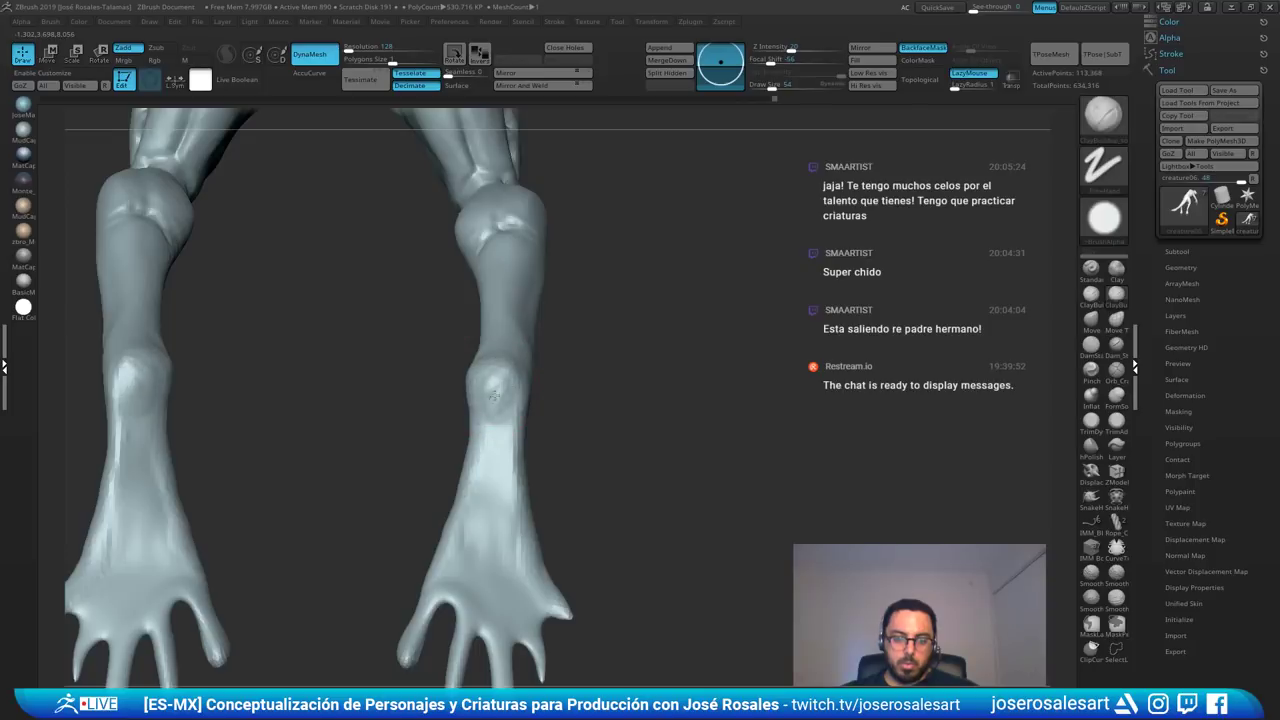
drag(494, 396, 508, 428)
mouse_move(526, 409)
right_down()
mouse_move(497, 409)
mouse_move(499, 398)
right_up()
key(s)
drag(512, 361, 507, 361)
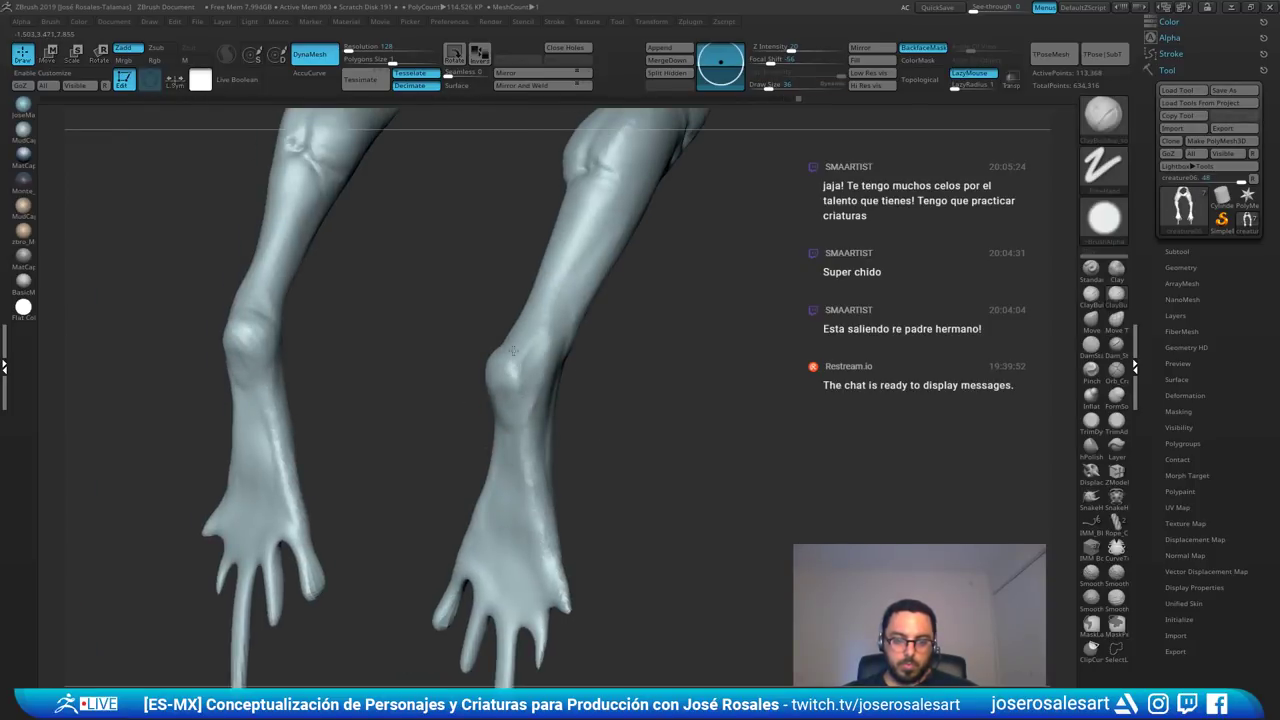
right_drag(503, 352, 546, 371)
mouse_move(478, 352)
mouse_down()
mouse_move(498, 361)
mouse_move(484, 354)
mouse_up()
right_drag(535, 365, 500, 352)
drag(490, 362, 520, 354)
right_drag(492, 368, 512, 356)
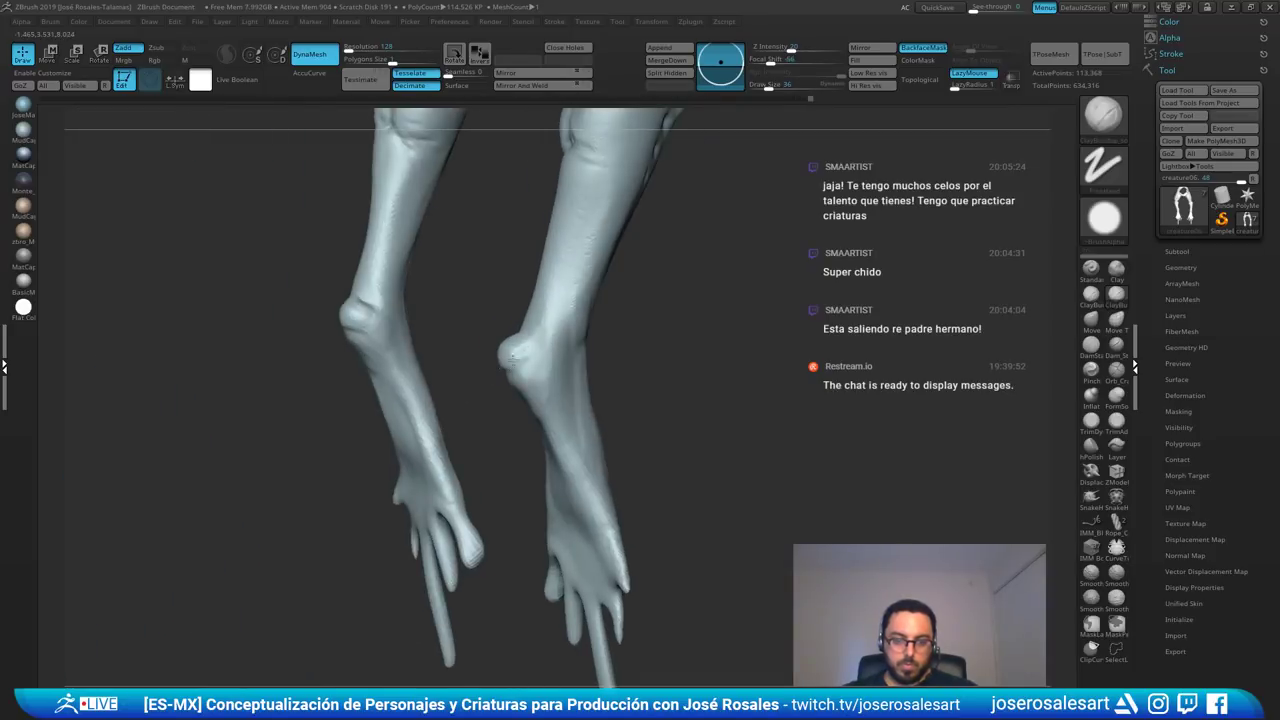
- Sculpt a tendon running from the heel up the back of the lower leg with the Standard brush at draw size 36
right_drag(277, 311, 345, 322)
key(b)
key(s)
key(t)
key(s)
key(s)
alt+right_drag(261, 322, 338, 377)
mouse_move(360, 379)
mouse_down()
mouse_move(343, 375)
mouse_move(346, 258)
mouse_up()
right_drag(333, 347, 332, 305)
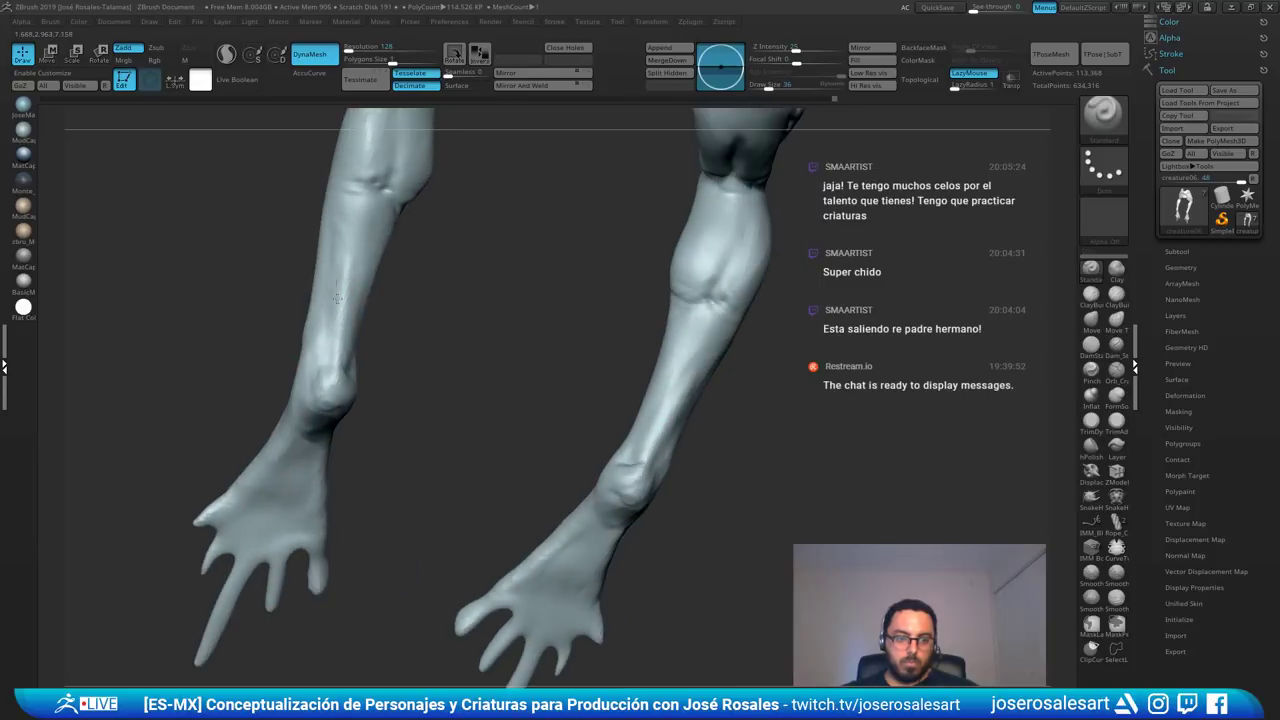
drag(336, 292, 334, 340)
right_drag(334, 340, 337, 268)
- Smooth the surface around the heel and strengthen the Standard brush ridges along the ankle and heel tendon
shift+drag(337, 268, 329, 422)
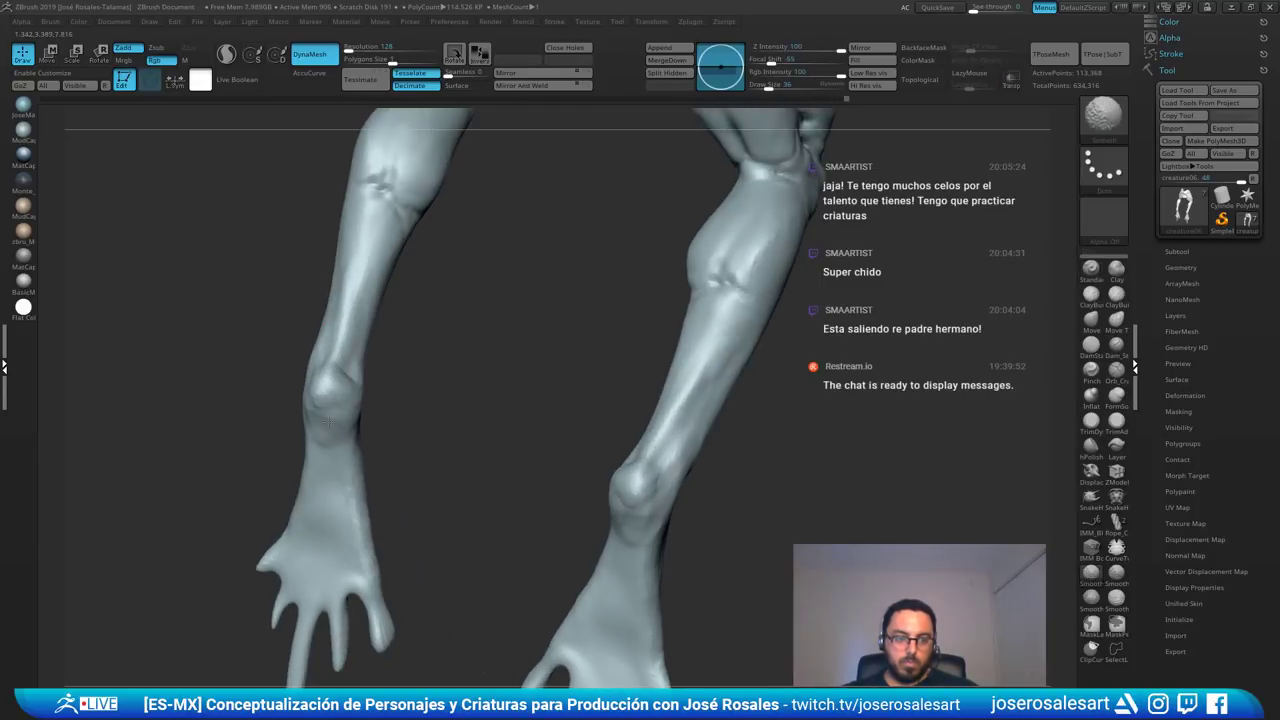
right_drag(349, 398, 275, 388)
drag(337, 365, 361, 312)
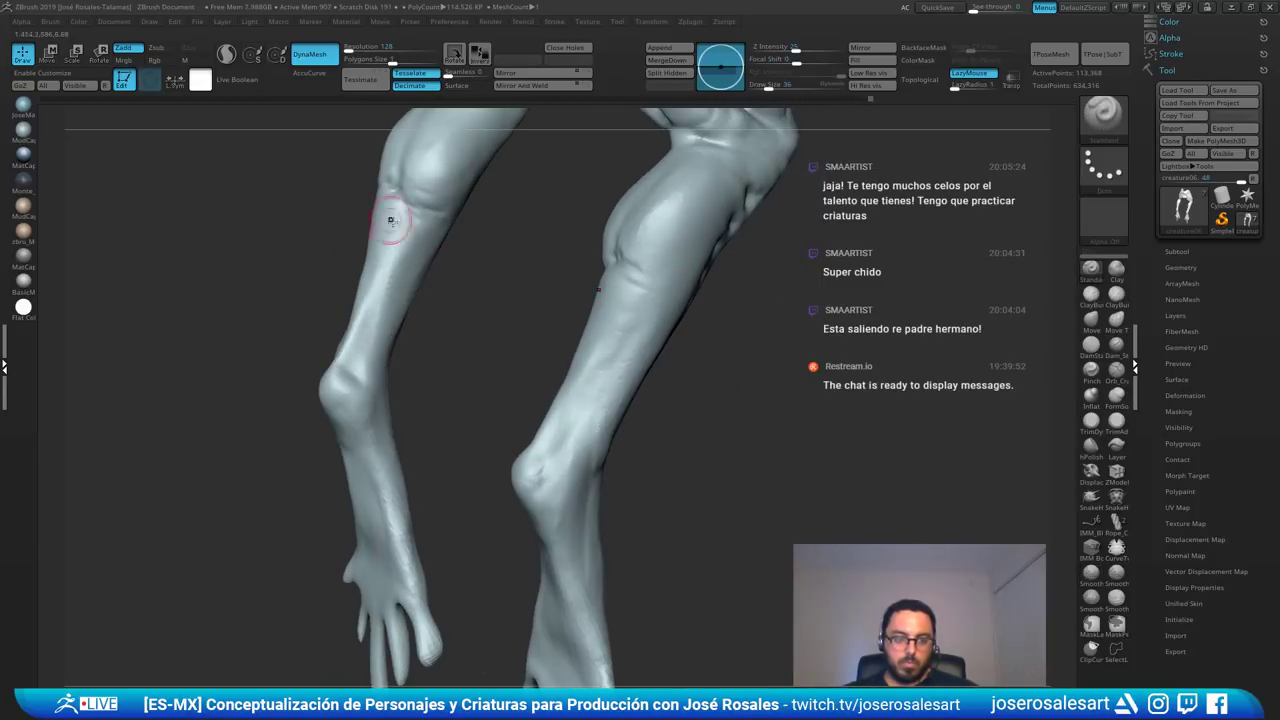
right_drag(576, 412, 510, 438)
mouse_move(548, 428)
mouse_down()
mouse_move(527, 451)
mouse_move(542, 468)
mouse_up()
right_drag(500, 455, 562, 446)
- Reshape the heel and its transition into the lower leg with the Move brush at draw size 69
key(b)
key(m)
key(v)
key(s)
drag(548, 450, 559, 450)
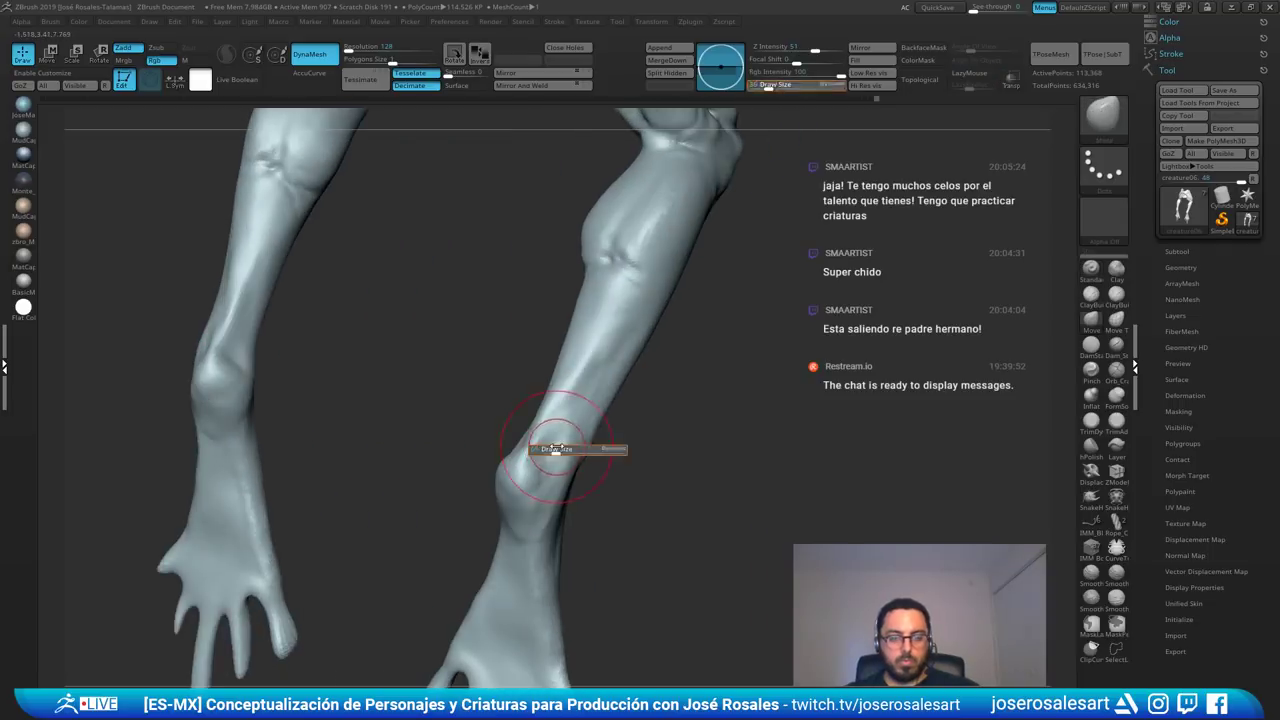
right_drag(557, 450, 507, 457)
drag(540, 468, 528, 446)
mouse_move(500, 450)
right_down()
mouse_move(550, 445)
mouse_move(508, 465)
right_up()
drag(505, 474, 519, 474)
right_drag(530, 476, 486, 505)
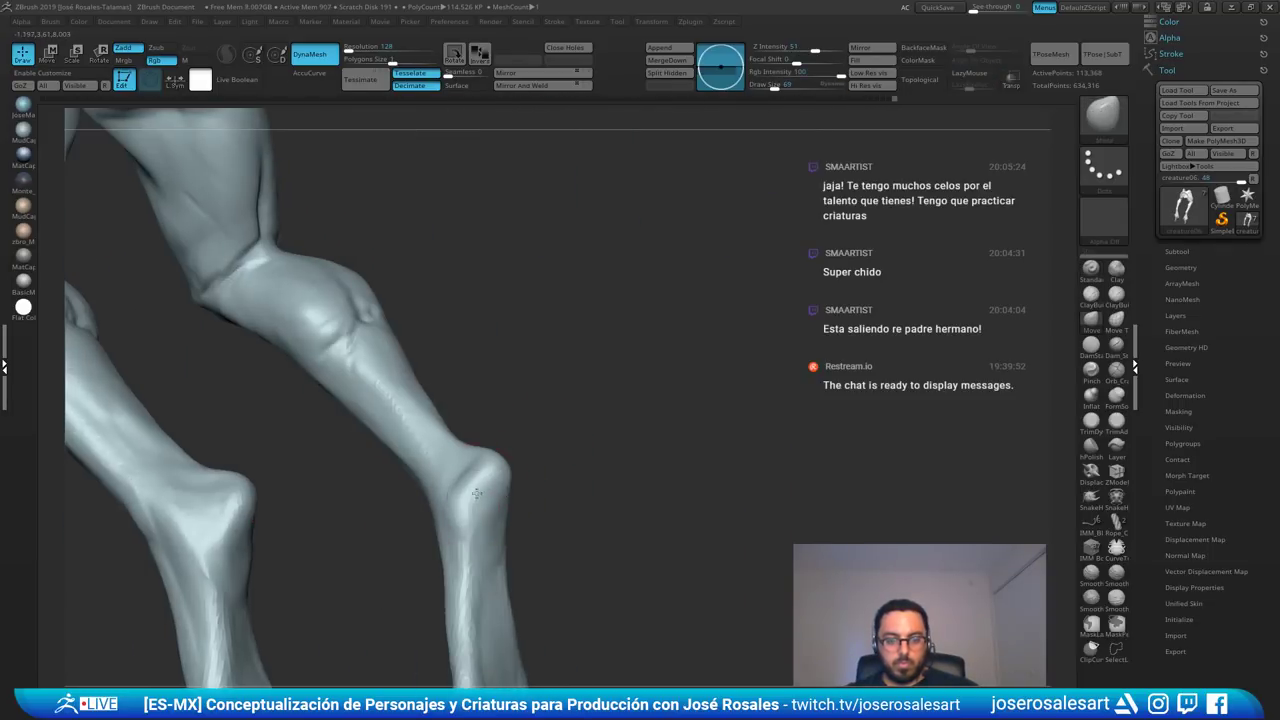
- Build up the side of the heel and ankle with the ClayBuildup brush
key(b)
key(c)
key(b)
mouse_move(484, 498)
mouse_down()
mouse_move(465, 488)
mouse_move(459, 503)
mouse_move(481, 477)
mouse_up()
right_drag(512, 498, 475, 511)
key(s)
drag(475, 511, 478, 511)
mouse_move(479, 508)
ctrl+right_down()
mouse_move(487, 445)
mouse_move(430, 393)
ctrl+right_up()
ctrl+right_drag(397, 345, 389, 391)
- Pull the heel and the back of the ankle outward in side view with the Move brush at draw size 171
key(b)
key(m)
key(v)
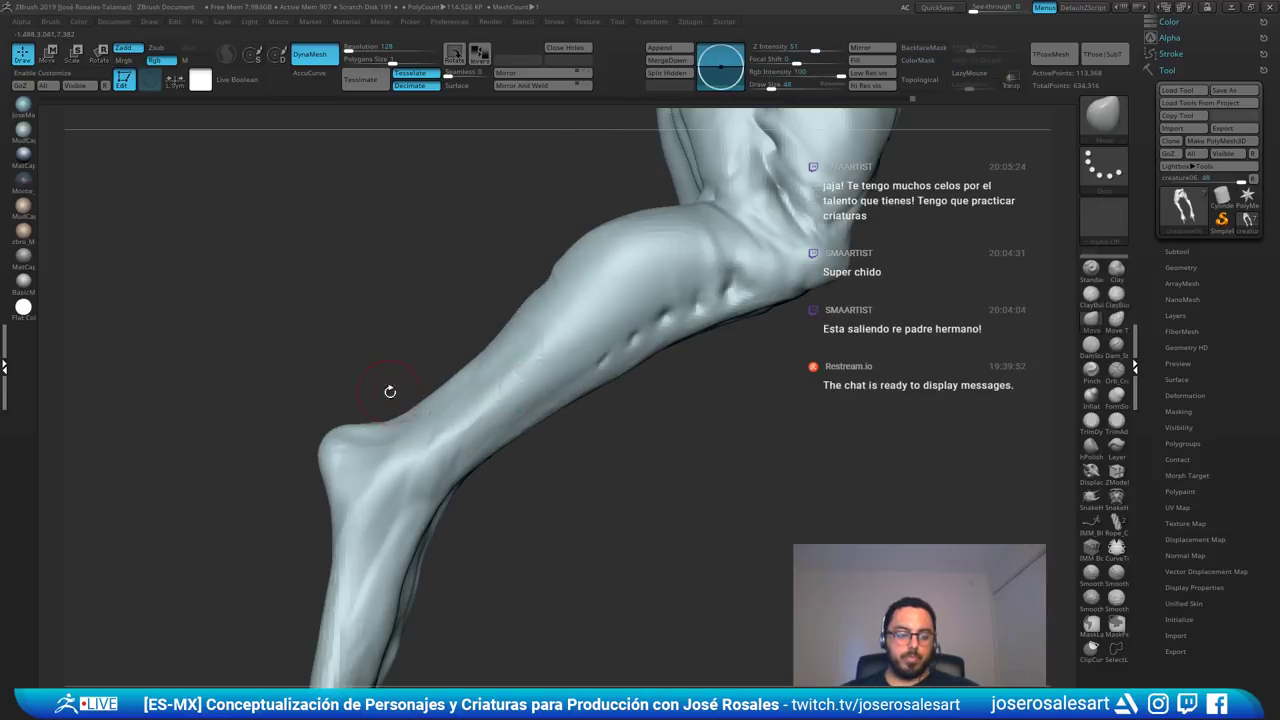
key(s)
mouse_move(420, 445)
mouse_down()
mouse_move(376, 420)
mouse_move(386, 411)
mouse_move(338, 451)
mouse_up()
key(s)
drag(340, 516, 320, 520)
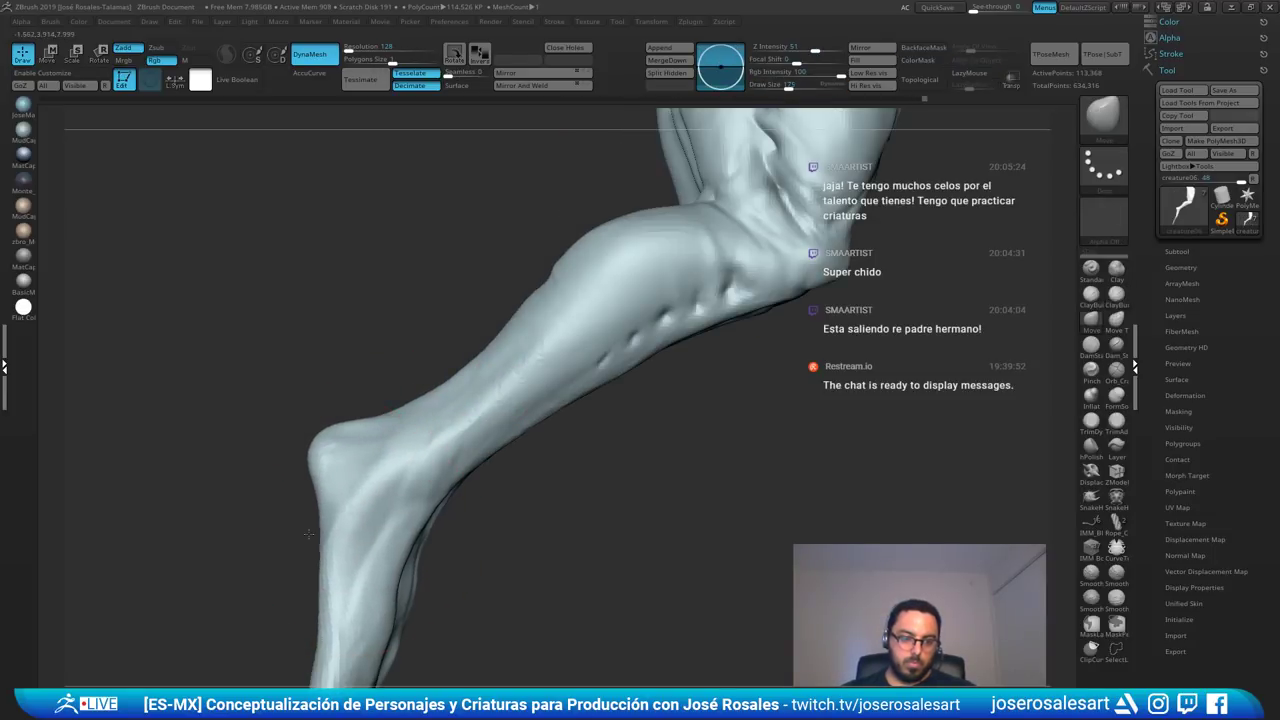
mouse_move(309, 540)
ctrl+right_down()
mouse_move(300, 505)
mouse_move(332, 428)
ctrl+right_up()
key(s)
drag(363, 472, 350, 472)
mouse_move(325, 455)
right_down()
mouse_move(400, 430)
mouse_move(390, 475)
mouse_move(346, 426)
mouse_move(329, 434)
mouse_move(485, 448)
right_up()
- Build up the forms below the heel and along the ankle with ClayBuildup, reducing the draw size to 45
key(b)
key(c)
key(b)
mouse_move(523, 450)
mouse_down()
mouse_move(509, 447)
mouse_move(492, 508)
mouse_up()
key(bracketleft)
right_drag(493, 530, 517, 460)
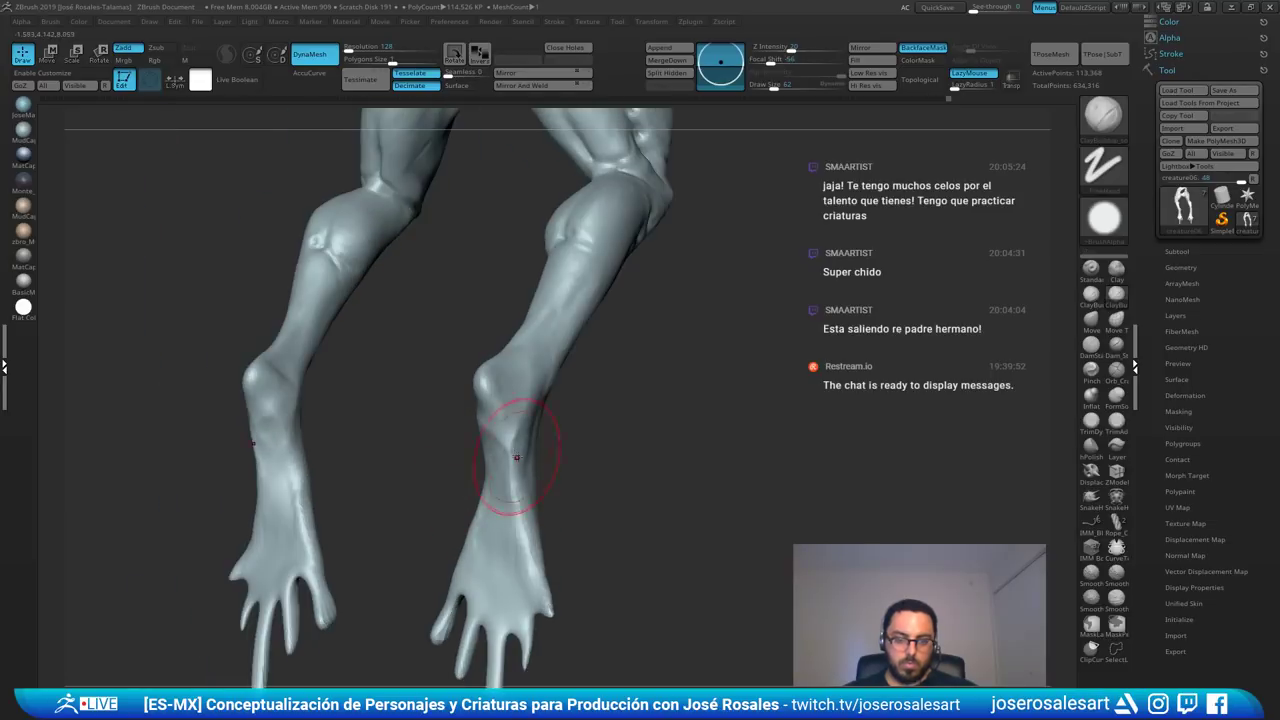
key(bracketleft)
key(bracketleft)
key(bracketleft)
mouse_move(515, 449)
mouse_down()
mouse_move(507, 459)
mouse_move(513, 440)
mouse_up()
right_drag(505, 540, 436, 537)
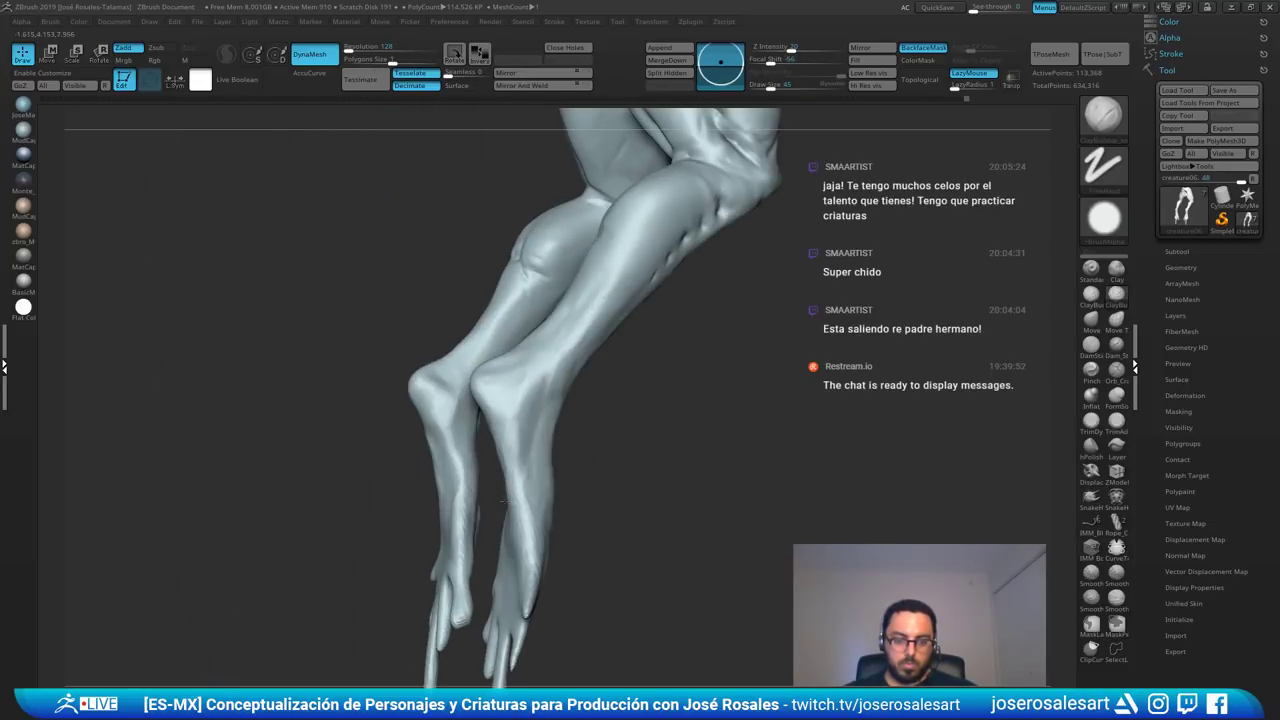
drag(524, 450, 509, 508)
mouse_move(460, 567)
right_down()
mouse_move(429, 458)
mouse_move(440, 462)
right_up()
key(bracketleft)
key(bracketleft)
key(bracketleft)
key(bracketleft)
key(bracketleft)
key(bracketleft)
key(bracketleft)
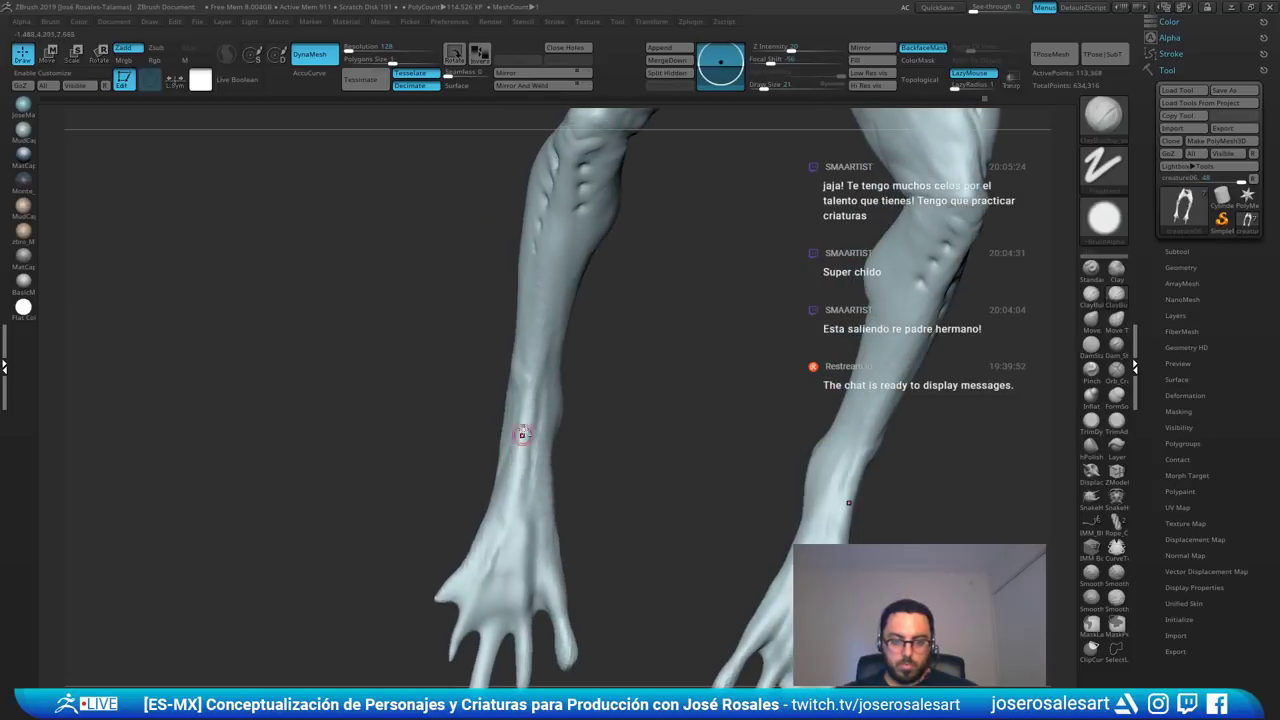
right_drag(523, 437, 440, 588)
right_drag(610, 375, 595, 435)
mouse_move(595, 435)
right_down()
mouse_move(507, 430)
mouse_move(468, 410)
mouse_move(556, 392)
mouse_move(606, 255)
right_up()
- Adjust the heel's silhouette with the Move brush at draw size 73
key(bracketright)
key(bracketright)
key(bracketright)
key(bracketright)
key(bracketright)
key(b)
key(m)
key(v)
right_drag(563, 374, 592, 384)
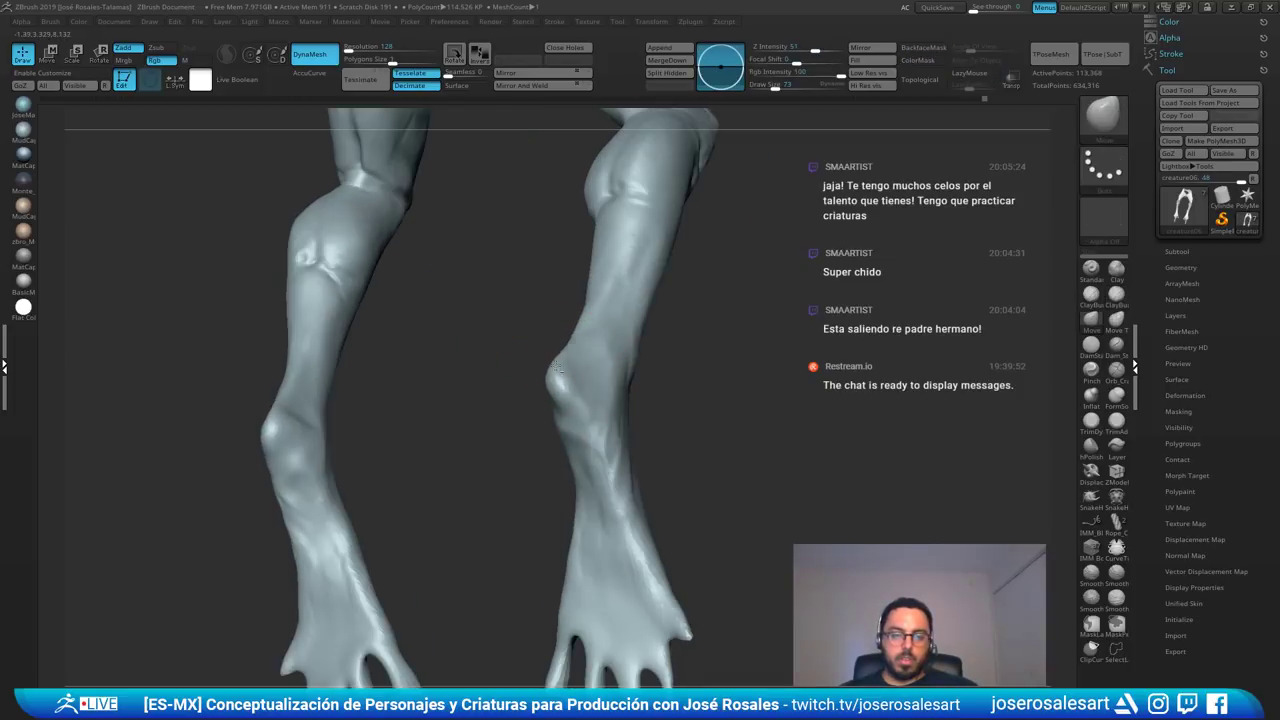
mouse_move(580, 388)
mouse_down()
mouse_move(577, 366)
mouse_move(602, 366)
mouse_move(556, 390)
mouse_move(572, 374)
mouse_up()
- Smooth the heel knob and add volume around and above it with ClayBuildup at draw size 58
key(b)
key(c)
key(b)
key(bracketleft)
key(bracketleft)
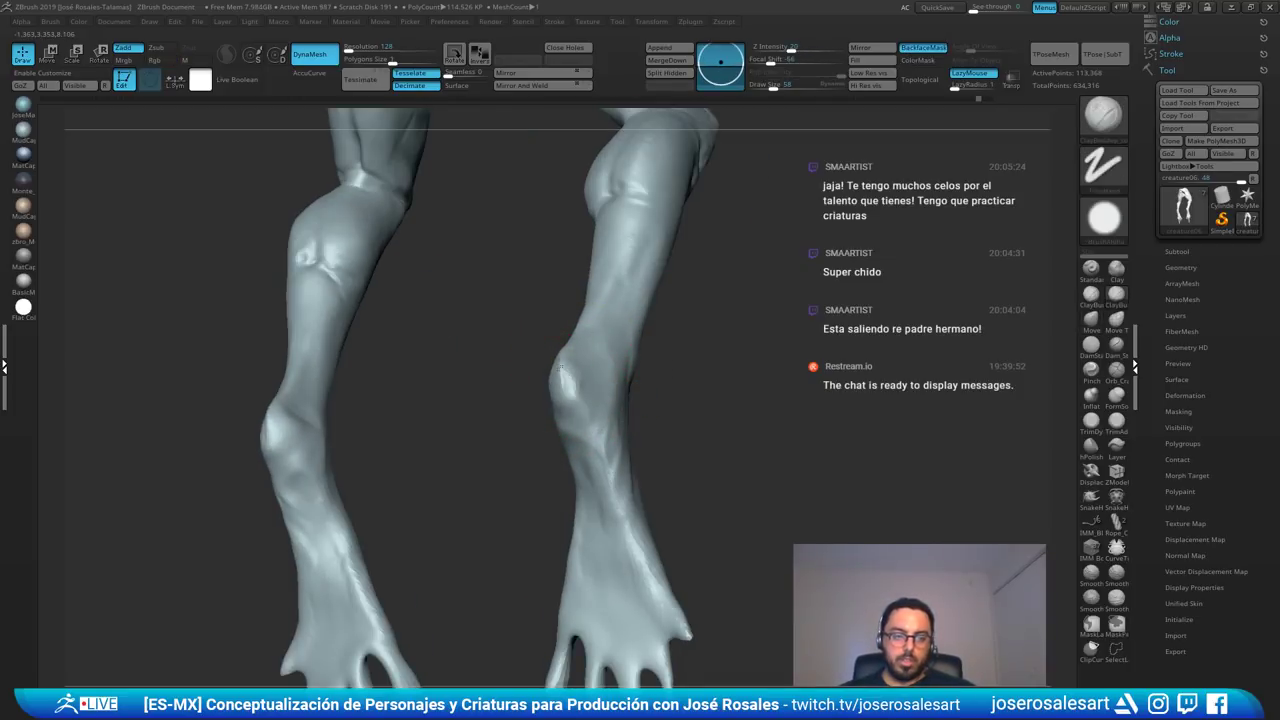
right_drag(530, 372, 567, 369)
shift+drag(567, 369, 566, 384)
mouse_move(560, 382)
right_down()
mouse_move(514, 377)
mouse_move(554, 360)
right_up()
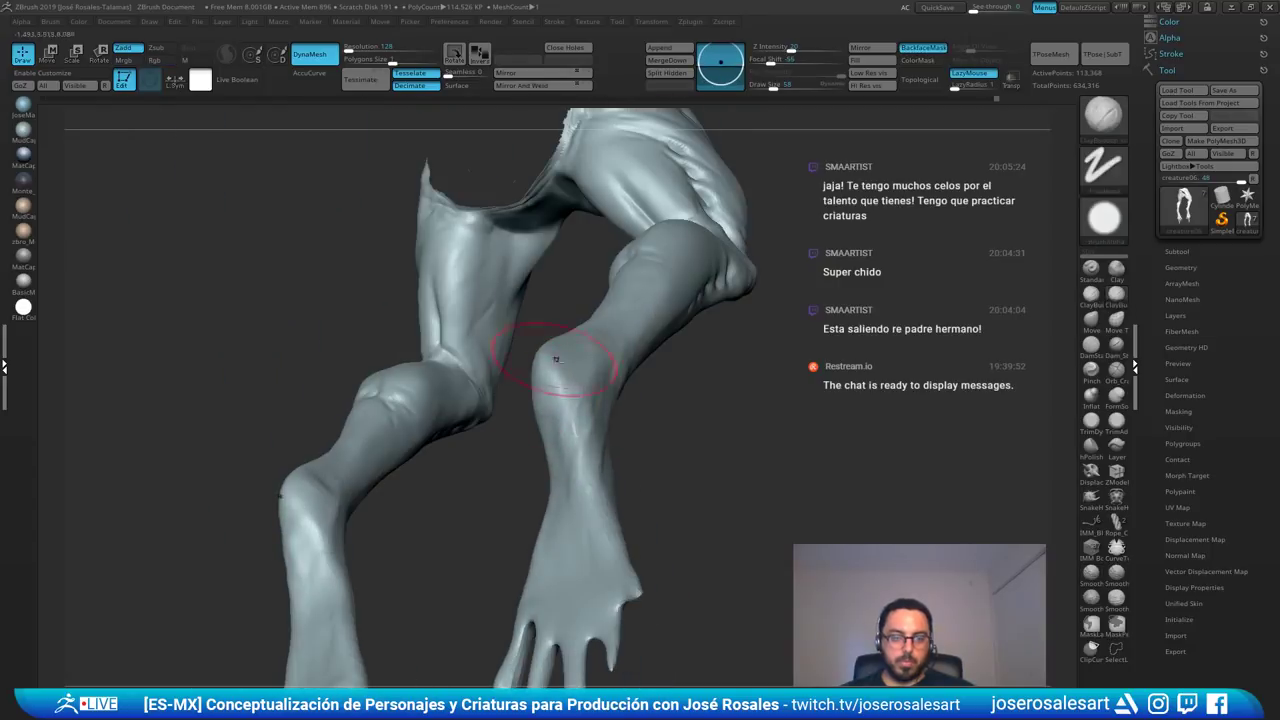
drag(556, 361, 541, 349)
right_drag(540, 349, 577, 347)
drag(561, 323, 572, 310)
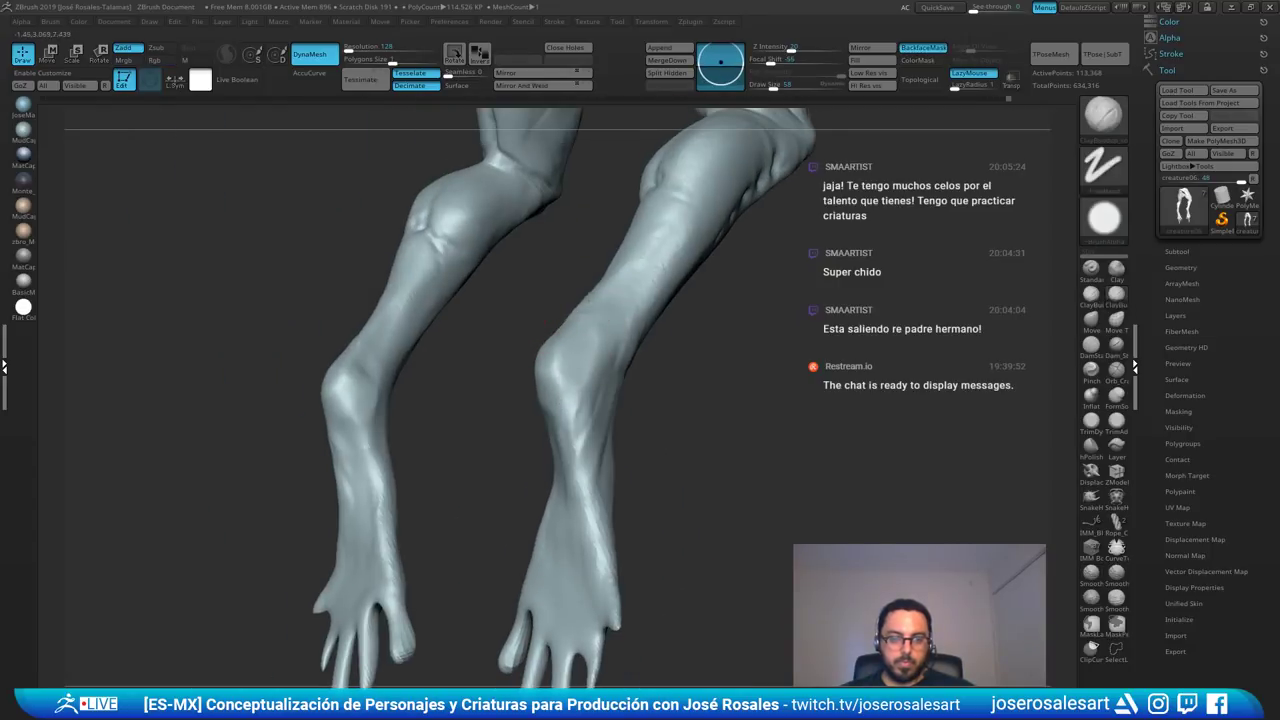
- Define the tendon above the heel with the Standard brush at draw size 19 to 26 and smooth it up the lower leg
right_drag(578, 299, 604, 402)
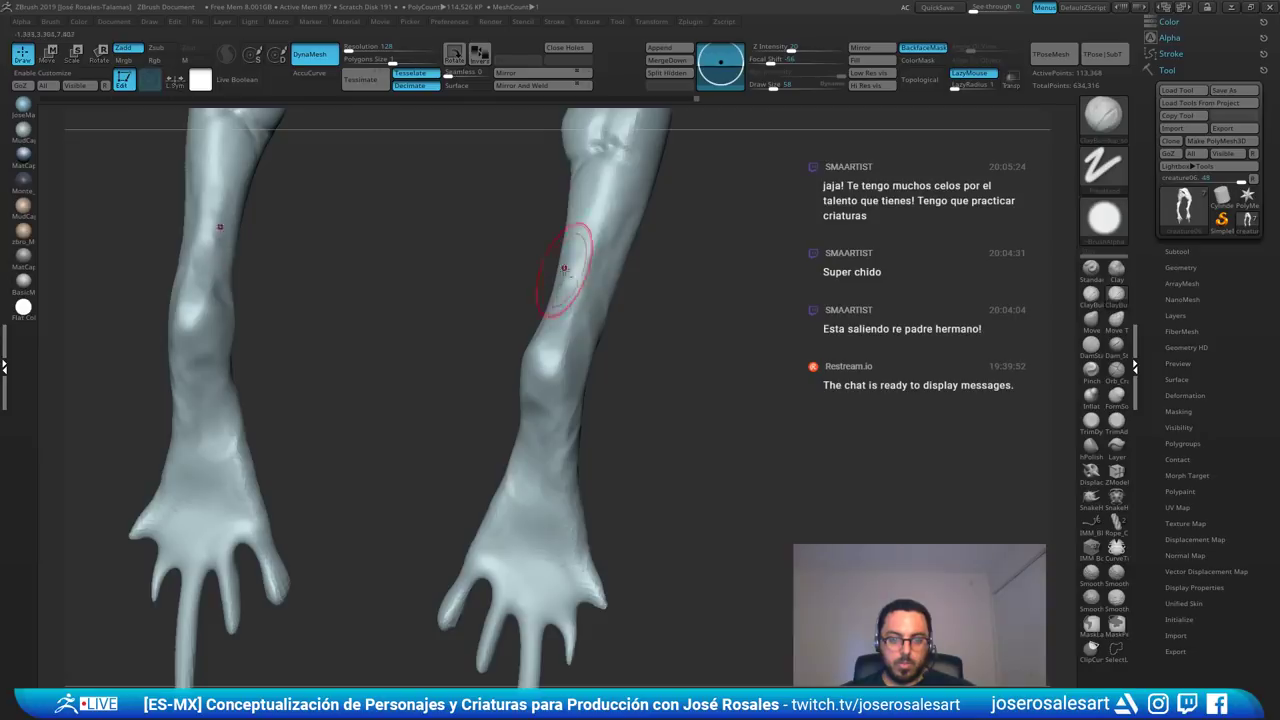
right_drag(557, 271, 571, 286)
key(2)
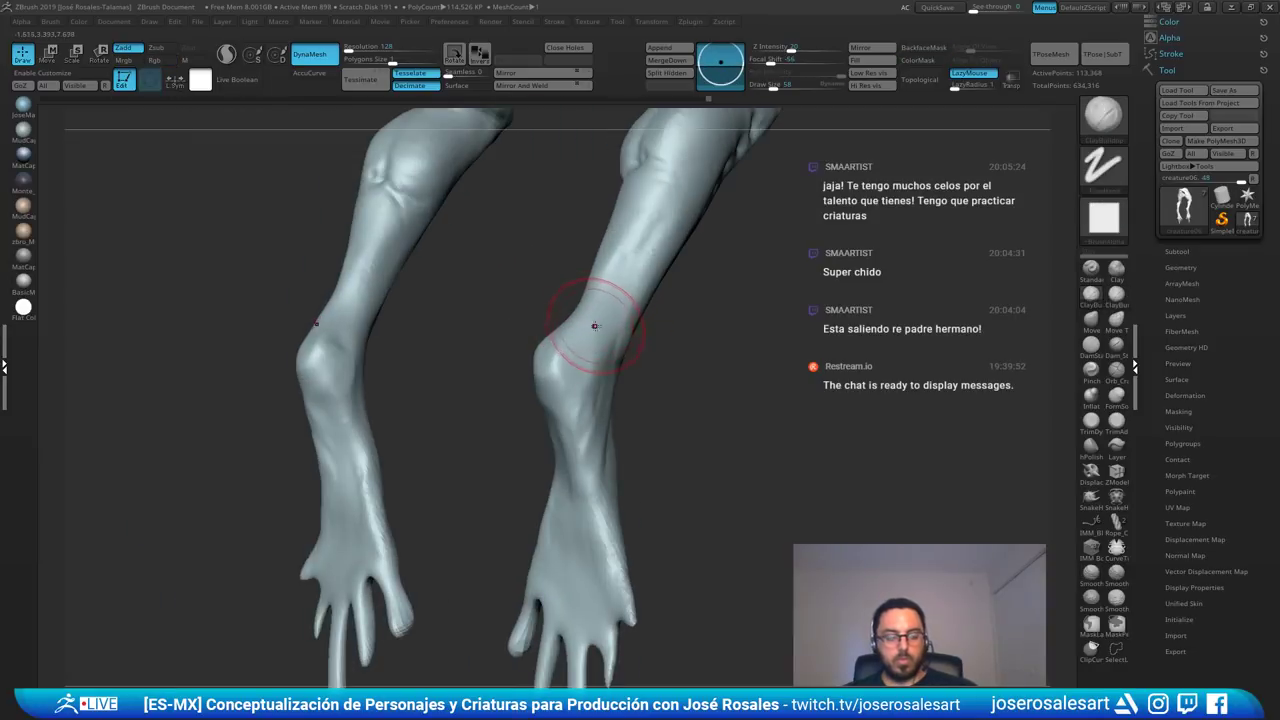
mouse_move(594, 326)
mouse_down()
mouse_move(600, 314)
mouse_move(597, 328)
mouse_up()
key(1)
key(s)
right_drag(597, 328, 577, 323)
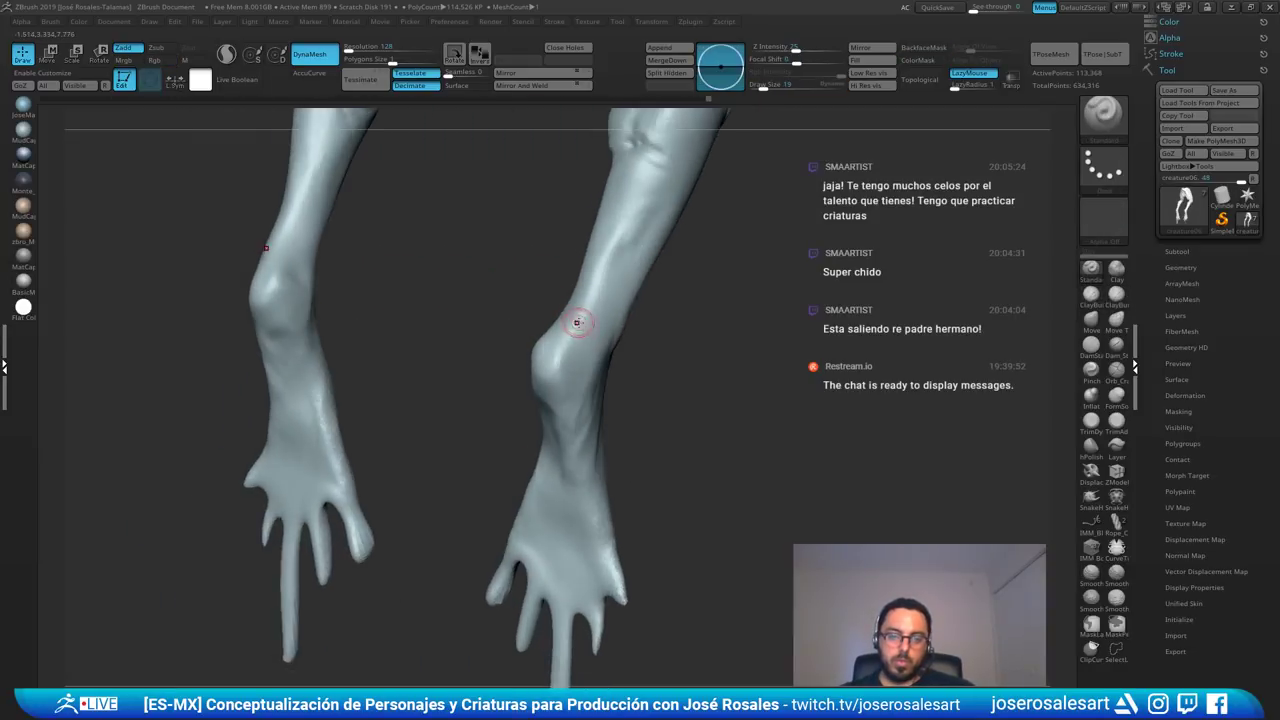
mouse_move(577, 323)
mouse_down()
mouse_move(606, 248)
mouse_move(556, 348)
mouse_move(580, 312)
mouse_up()
shift+drag(584, 304, 601, 266)
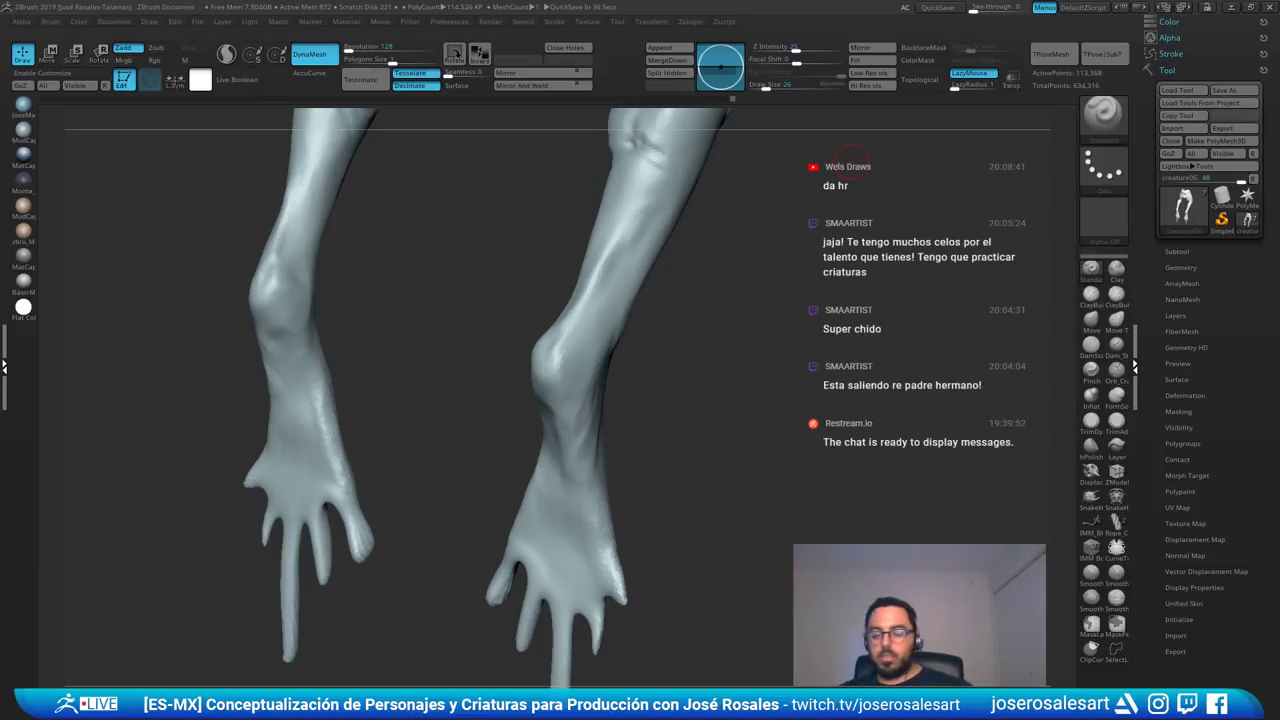
drag(852, 163, 394, 271)
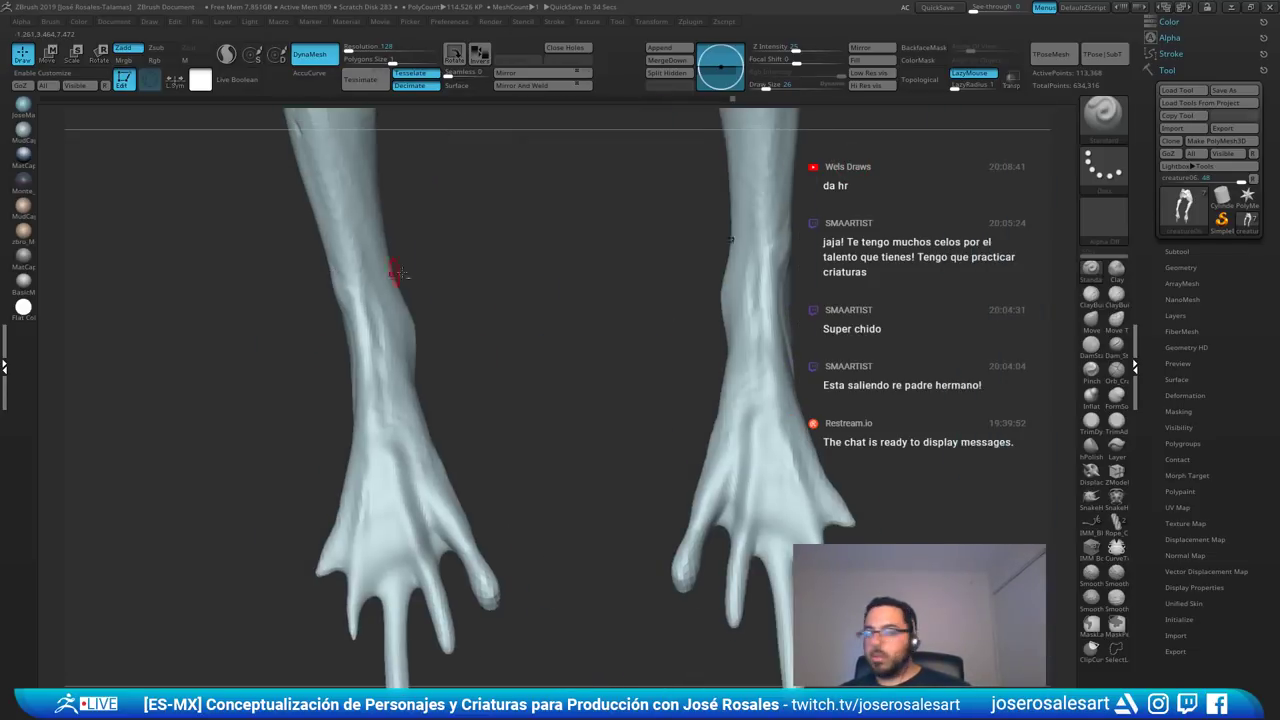
mouse_move(649, 366)
alt+mouse_down()
mouse_move(509, 357)
mouse_move(497, 334)
mouse_move(460, 375)
alt+mouse_up()
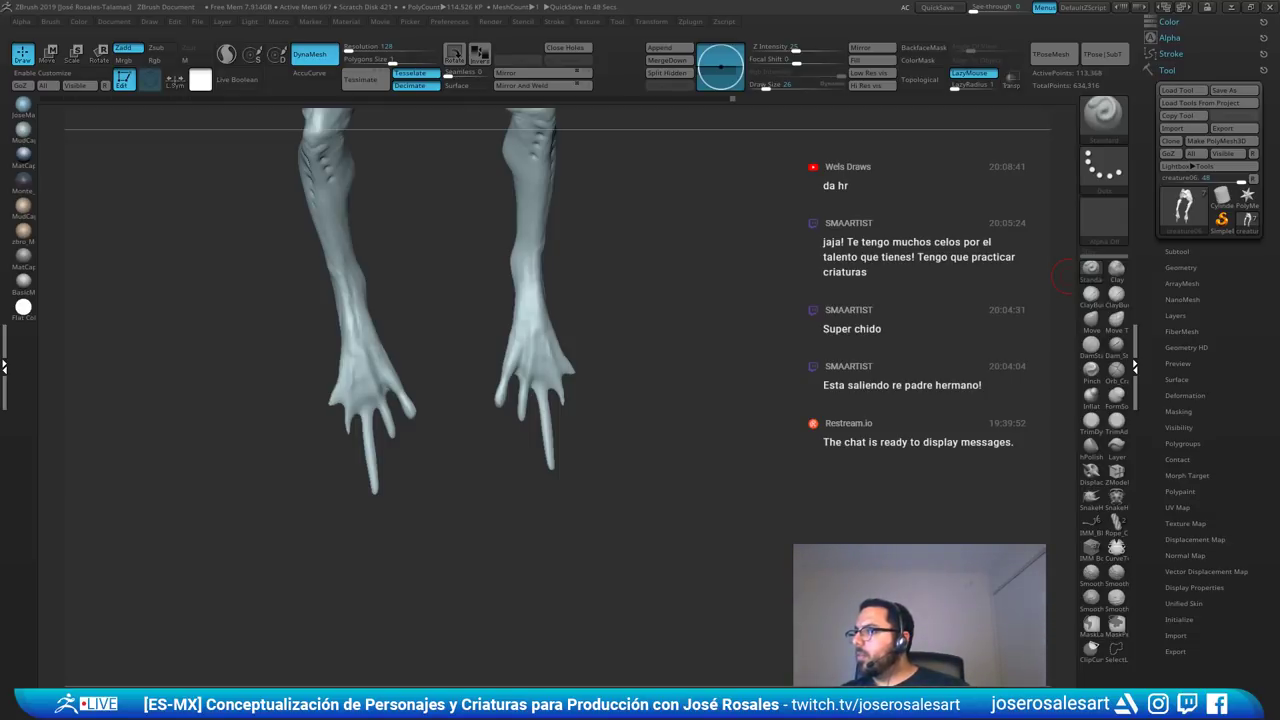
drag(1066, 277, 1052, 223)
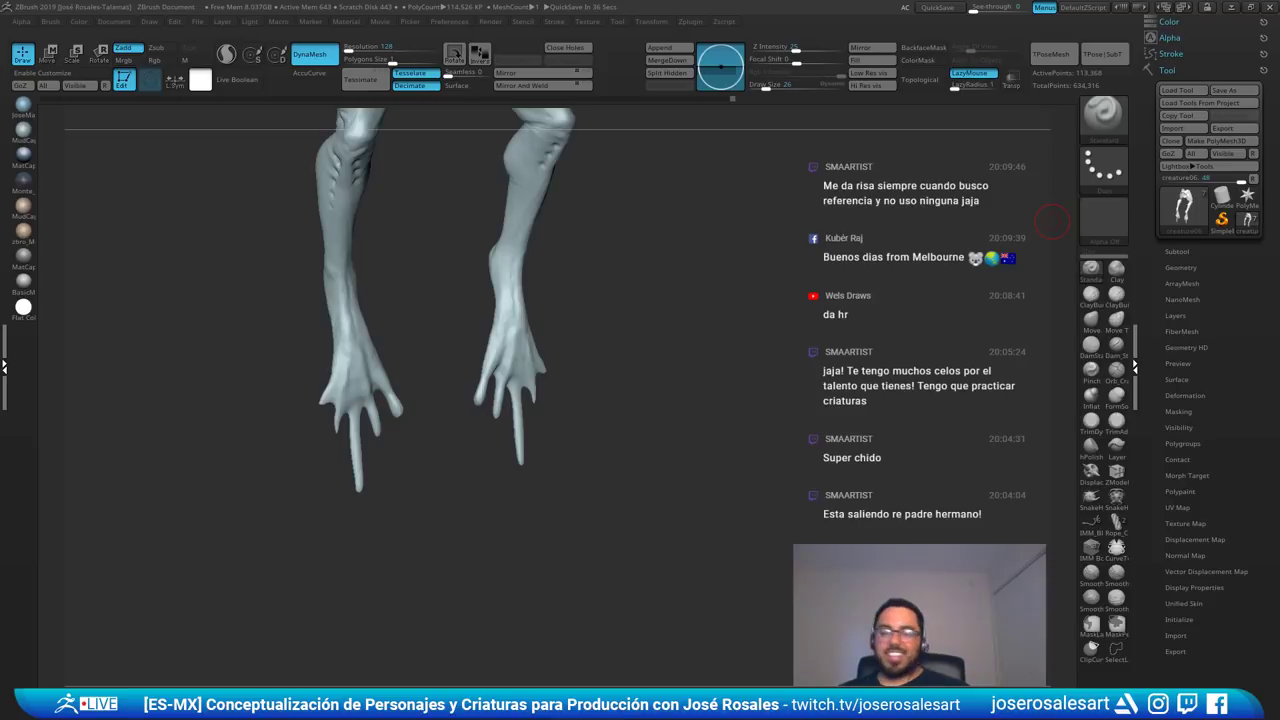
- Add volume to the top of the hind foot near the toe bases with ClayBuildup at draw size 26
drag(500, 335, 374, 357)
alt+drag(560, 290, 580, 369)
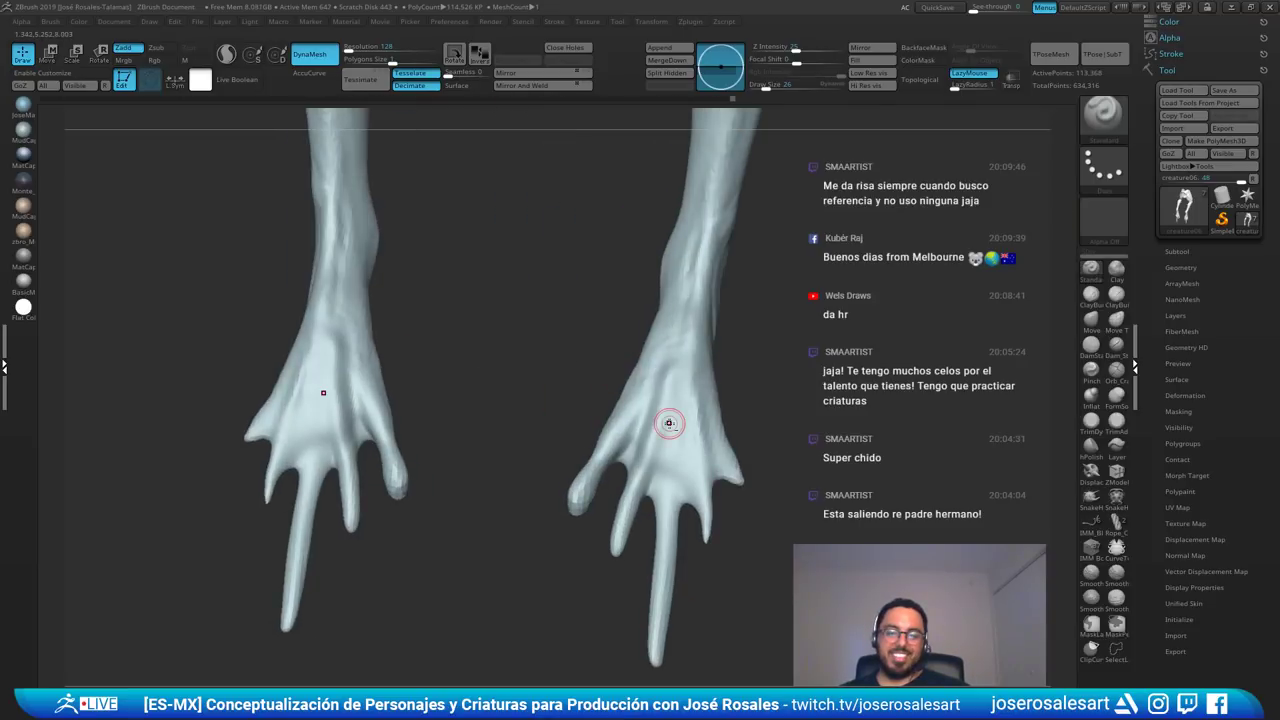
key(b)
key(c)
key(b)
drag(540, 423, 575, 455)
drag(500, 430, 450, 425)
alt+drag(480, 430, 480, 380)
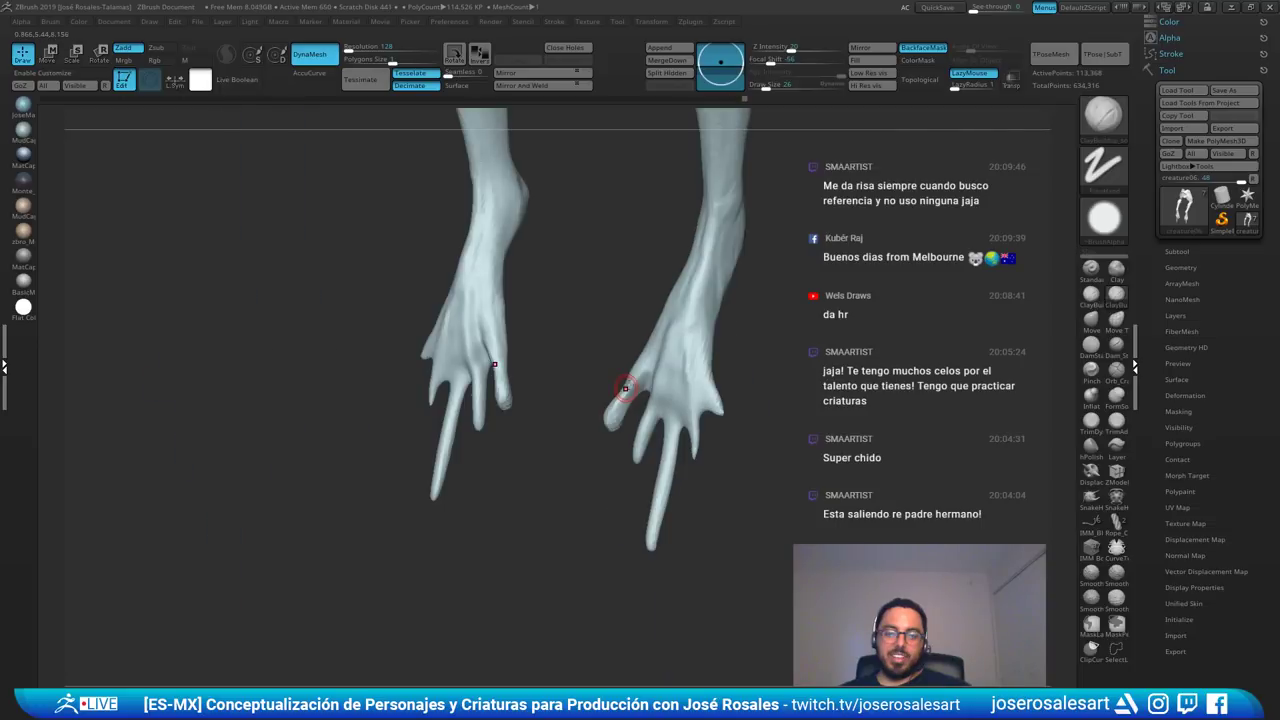
- Thicken the innermost toe from its base toward the tip with ClayBuildup at draw size 45 and smooth it
mouse_move(624, 388)
right_down()
mouse_move(619, 372)
mouse_move(648, 368)
right_up()
drag(651, 347, 609, 401)
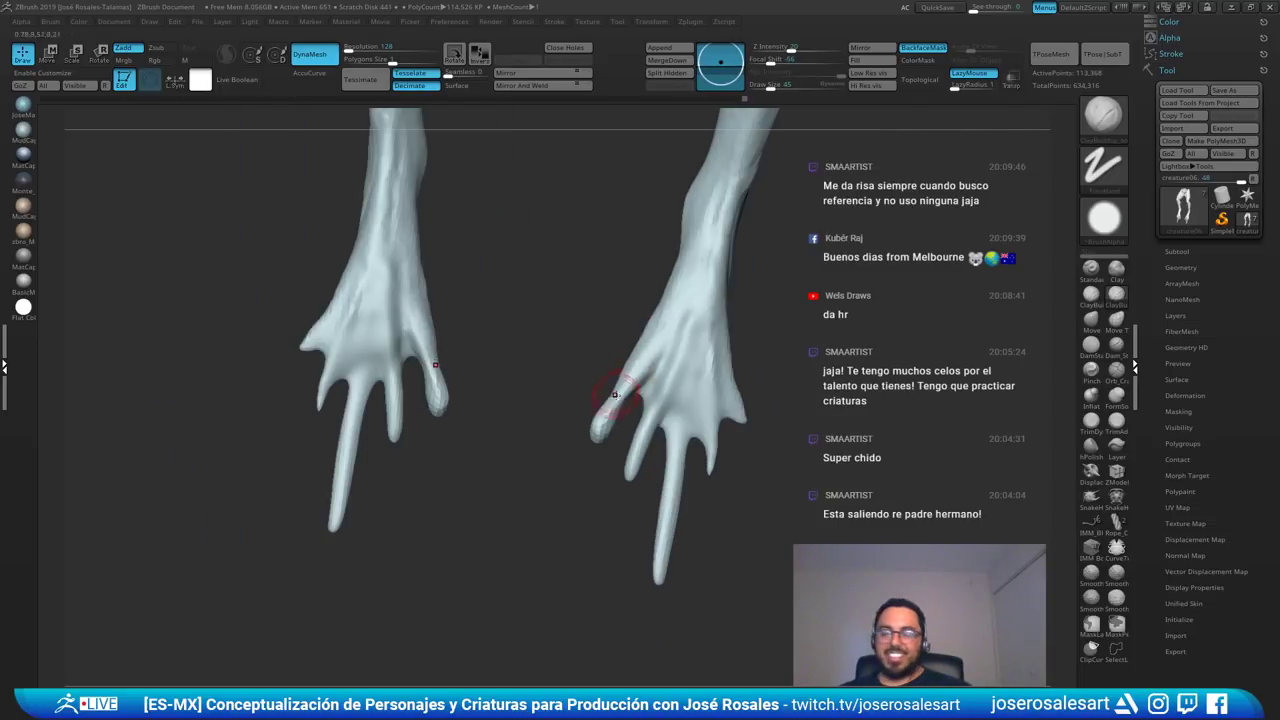
mouse_move(632, 354)
right_down()
mouse_move(602, 349)
mouse_move(633, 393)
mouse_move(665, 388)
right_up()
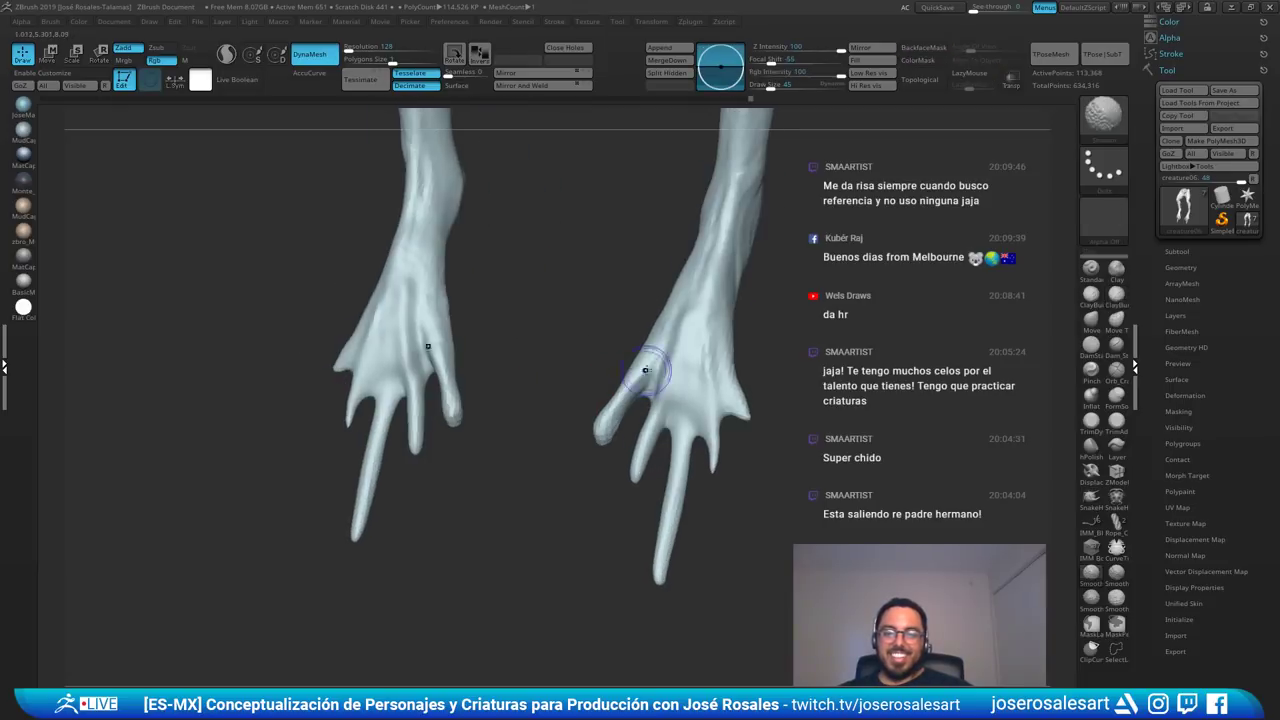
shift+drag(647, 370, 601, 432)
right_drag(597, 464, 700, 337)
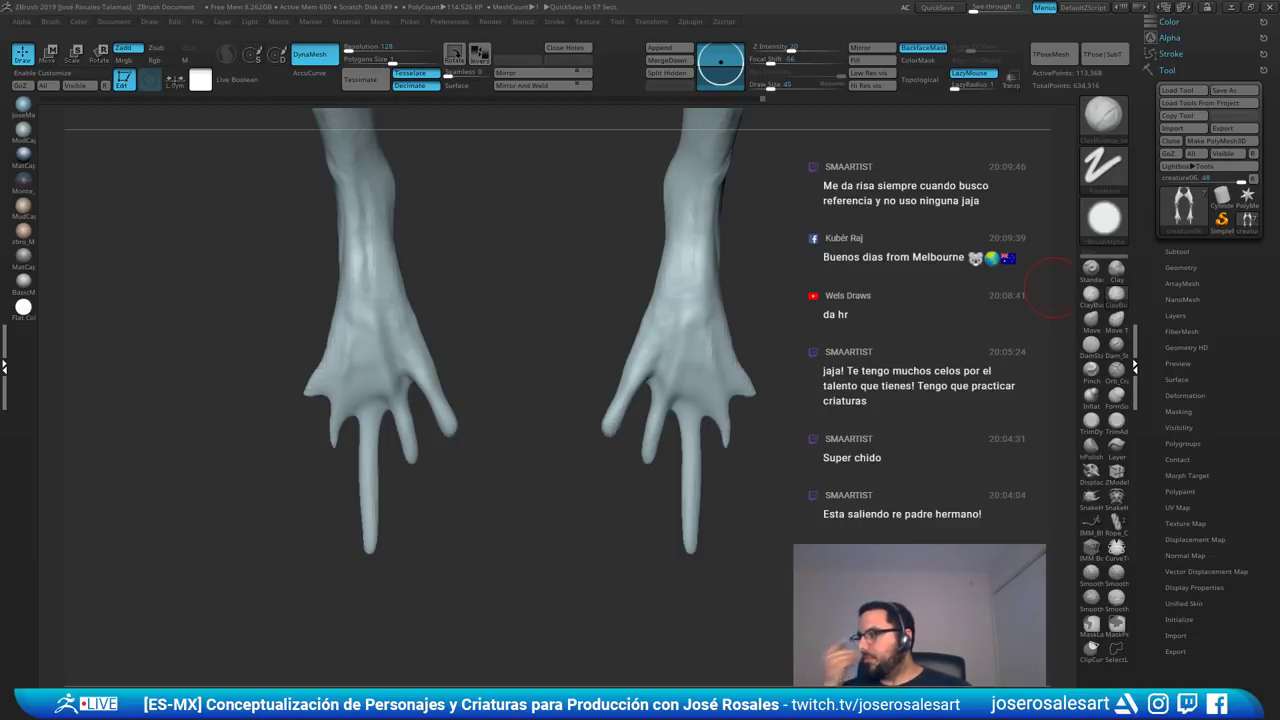
- Build up the area between the bases of the two innermost toes with ClayBuildup at draw size 54
right_drag(420, 333, 449, 343)
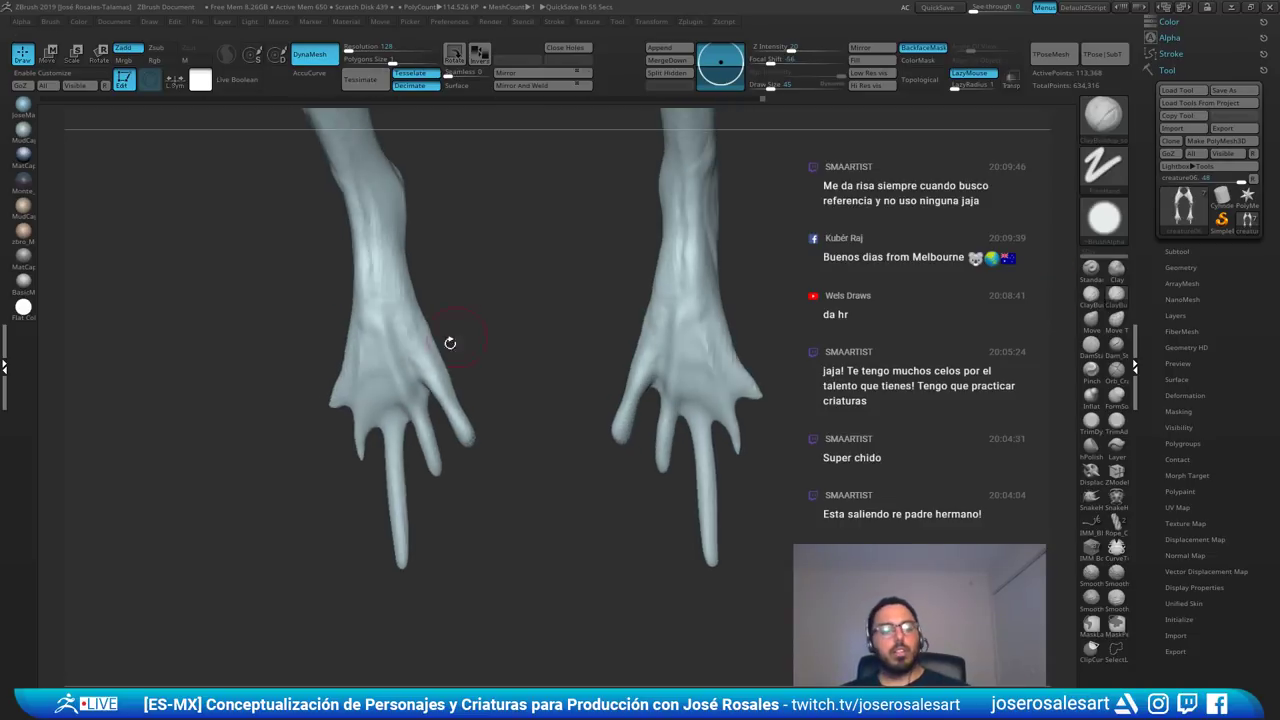
click(778, 87)
right_drag(640, 349, 660, 400)
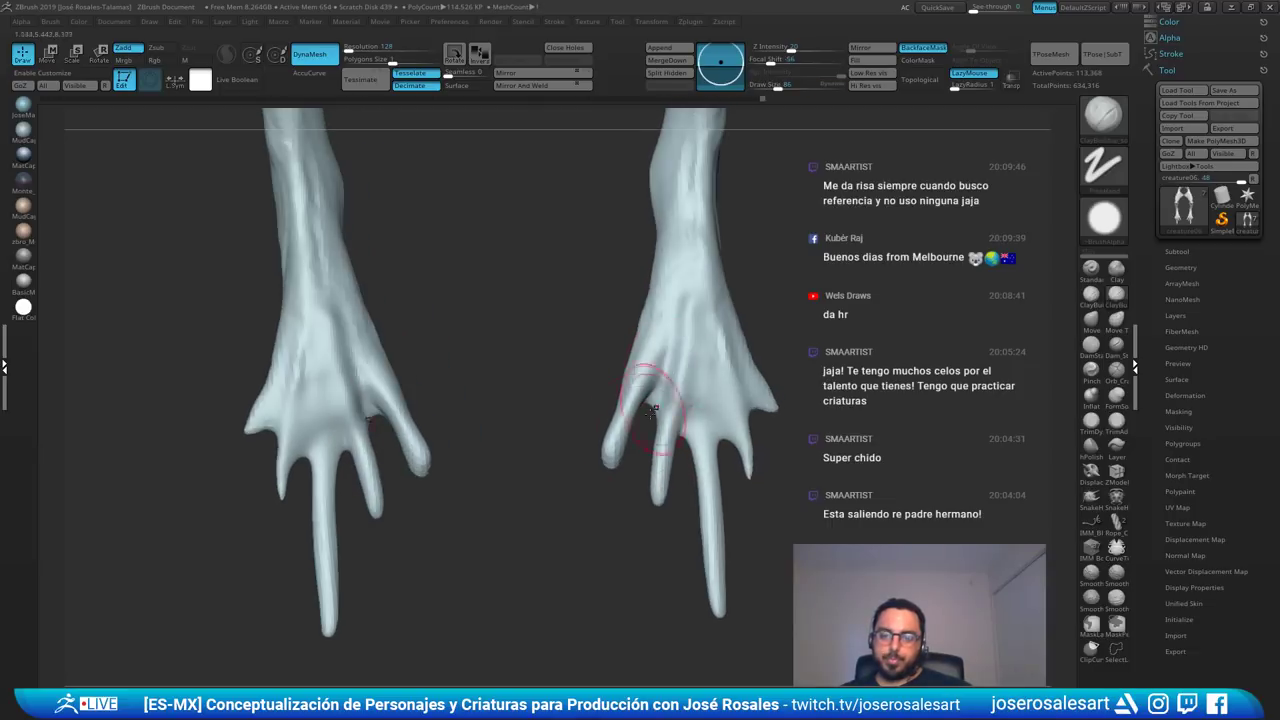
click(772, 87)
drag(679, 395, 669, 412)
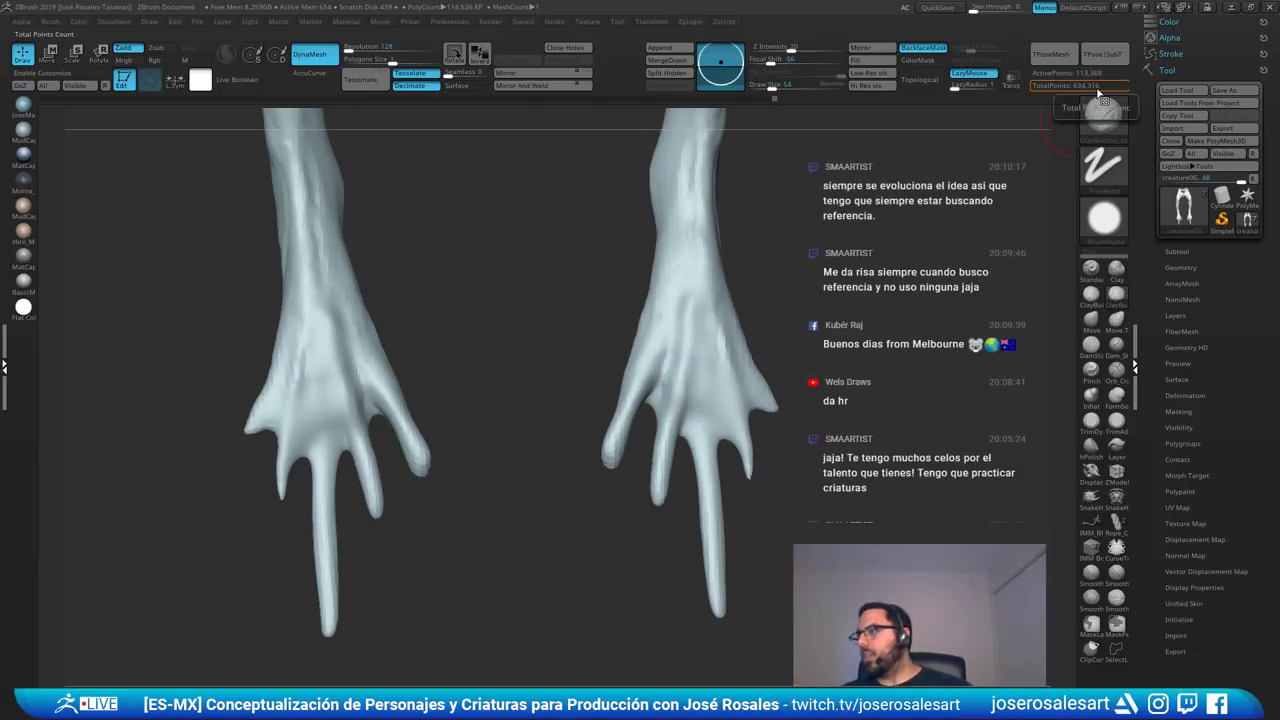
mouse_move(616, 338)
mouse_down()
mouse_move(643, 292)
mouse_move(695, 365)
mouse_up()
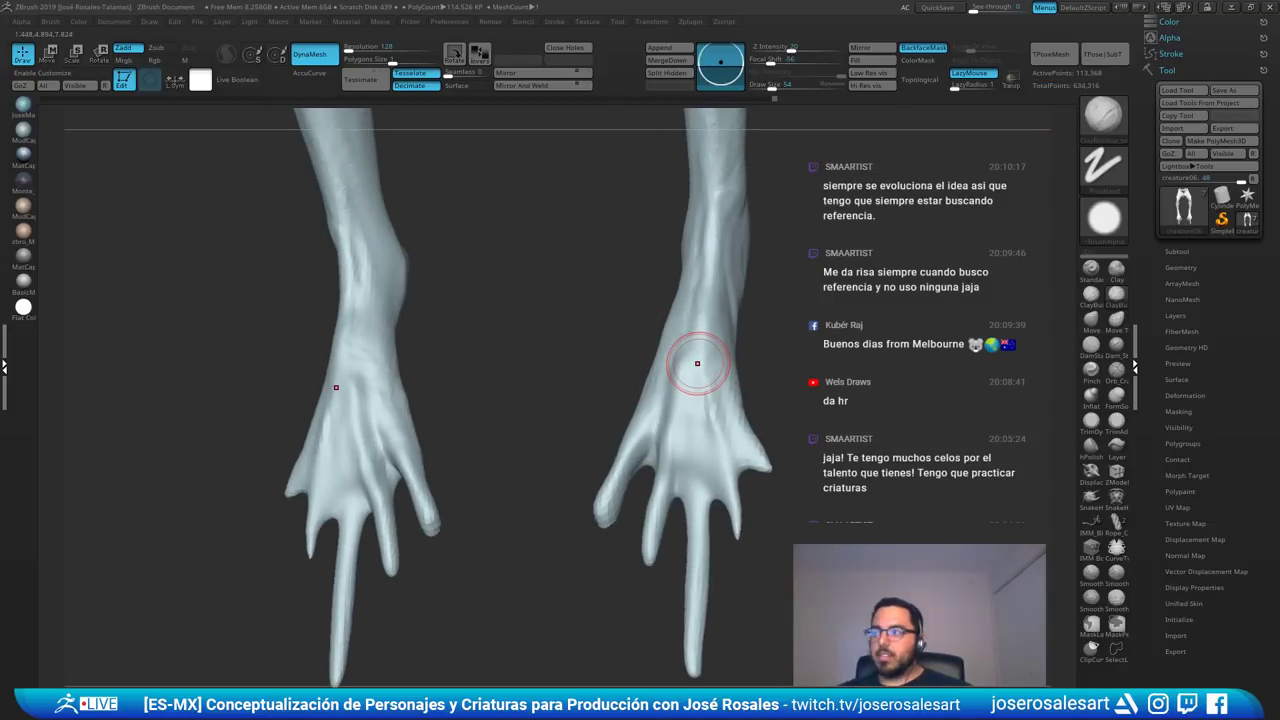
- Pull out and position the toe beside the innermost one with SnakeHook at draw size 86, making it much longer
drag(578, 366, 500, 368)
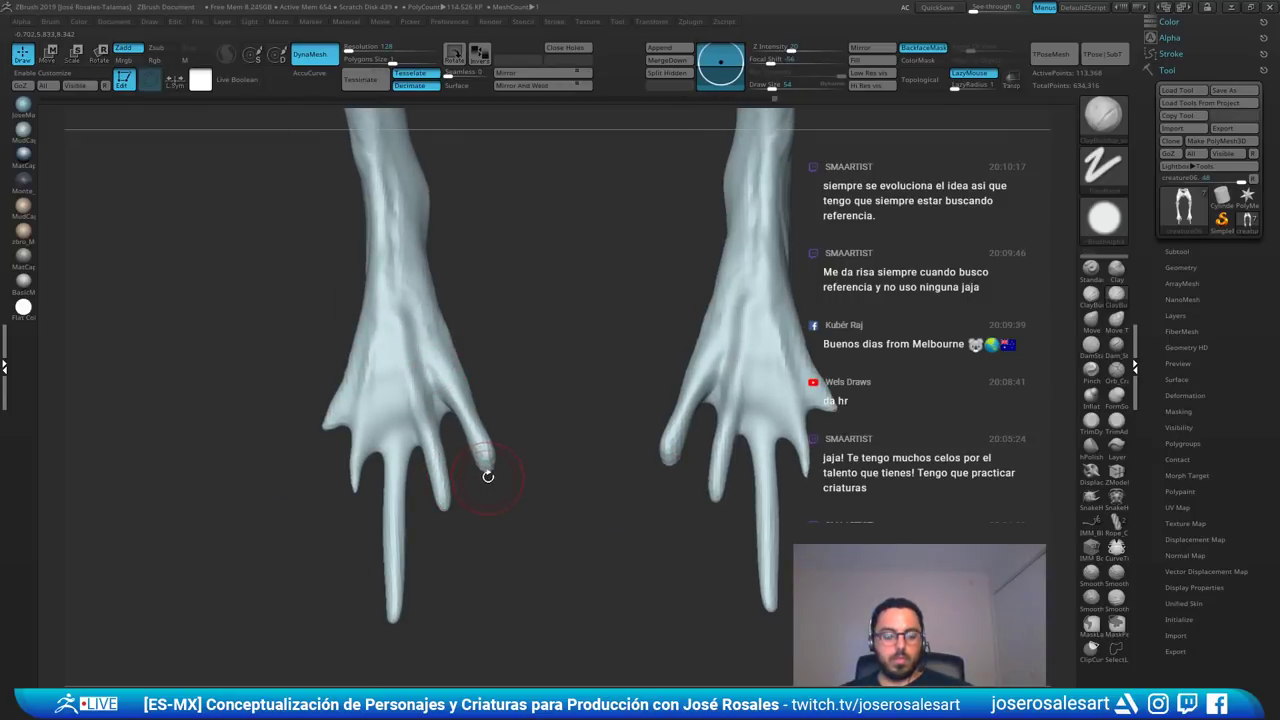
key(b)
key(s)
key(h)
mouse_move(488, 470)
mouse_down()
mouse_move(498, 493)
mouse_move(476, 452)
mouse_up()
key(])
key(])
key(])
key(])
key(])
drag(453, 410, 392, 425)
key(])
key(])
key(])
key(])
key(])
key(])
key(])
mouse_move(515, 420)
alt+mouse_down()
mouse_move(431, 408)
mouse_move(449, 382)
alt+mouse_up()
key(s)
key(s)
click(457, 449)
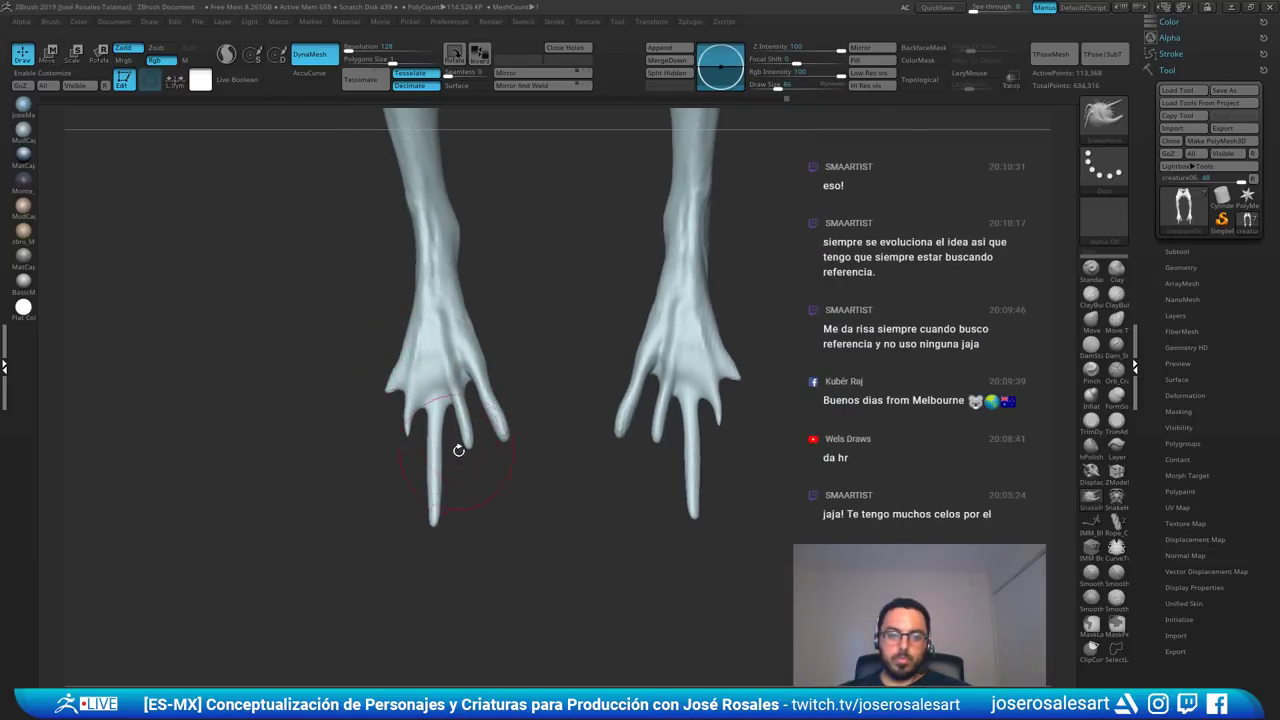
mouse_move(466, 446)
mouse_down()
mouse_move(480, 529)
mouse_move(471, 450)
mouse_up()
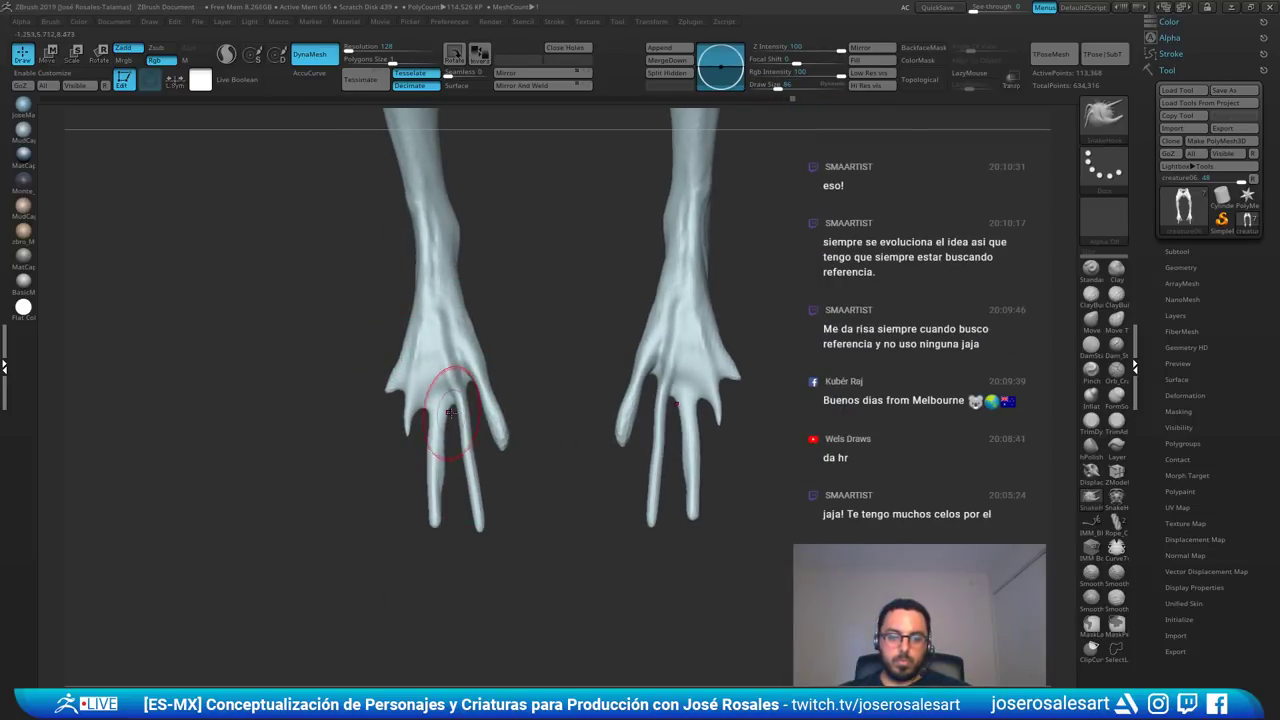
mouse_move(457, 407)
mouse_down()
mouse_move(478, 528)
mouse_move(423, 516)
mouse_move(440, 466)
mouse_move(440, 487)
mouse_up()
- Thicken the lengthened toe of the hind foot with the Inflat brush
key(b)
key(i)
key(n)
key(s)
key(s)
key(shift)
key(shift)
- Reshape the outer toes of the hind foot with SnakeHook and fill them out with the Inflat brush
key(b)
key(s)
key(h)
key(s)
drag(446, 438, 441, 437)
mouse_move(345, 430)
mouse_down()
mouse_move(460, 420)
mouse_move(360, 408)
mouse_move(439, 407)
mouse_move(412, 449)
mouse_up()
key(b)
key(i)
key(n)
key(s)
- Draw the outermost toe outward with SnakeHook at draw size 104 and thicken it with Inflat at draw size 69
key(b)
key(s)
key(h)
key(s)
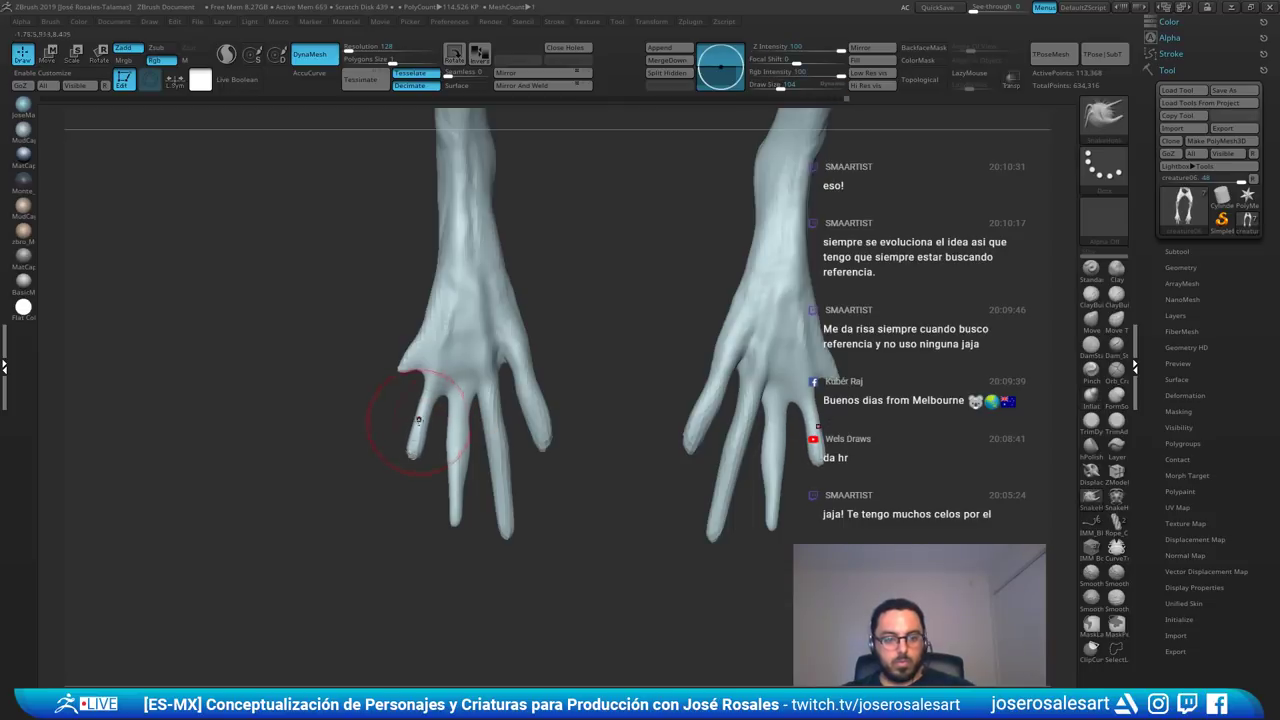
drag(397, 369, 419, 366)
key(b)
key(i)
key(n)
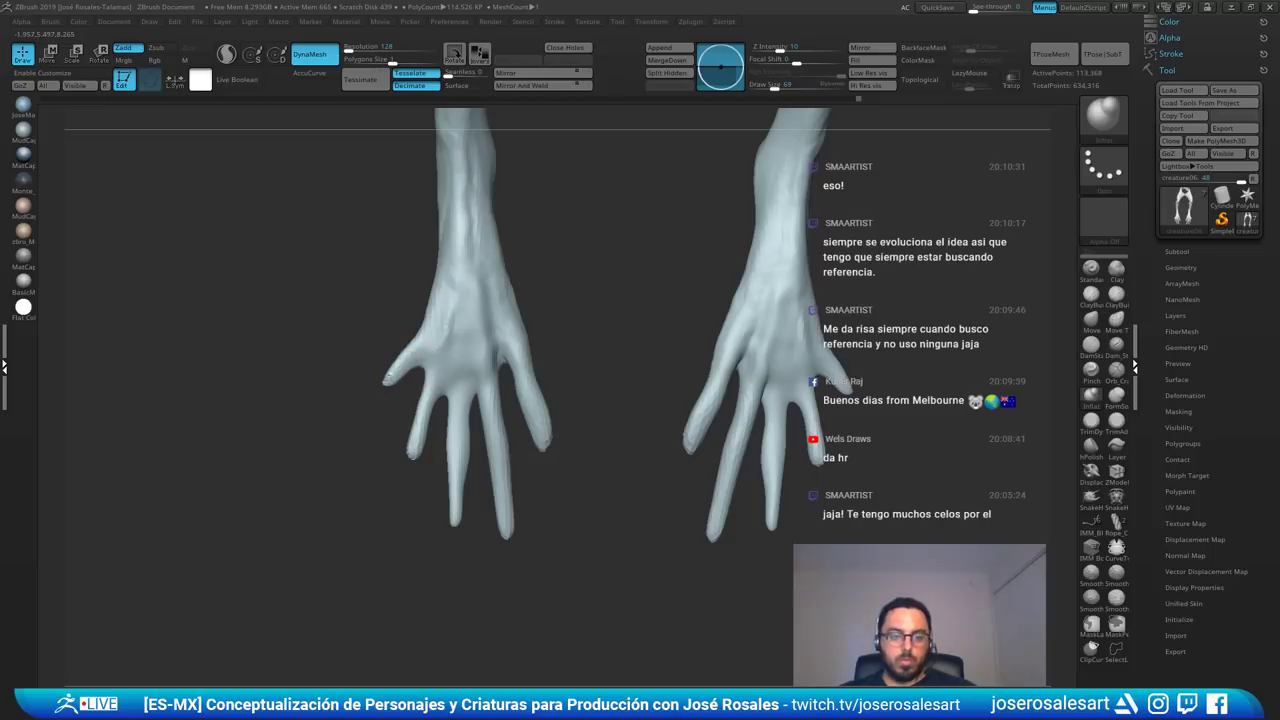
alt+drag(372, 410, 410, 380)
- Adjust the overall shape of the hind foot and the spread of its toes with the Move brush
key(b)
key(m)
key(v)
mouse_move(447, 395)
right_down()
mouse_move(468, 408)
mouse_move(429, 423)
mouse_move(457, 434)
mouse_move(469, 402)
mouse_move(469, 417)
right_up()
key(bracketright)
drag(469, 417, 459, 412)
drag(468, 424, 465, 408)
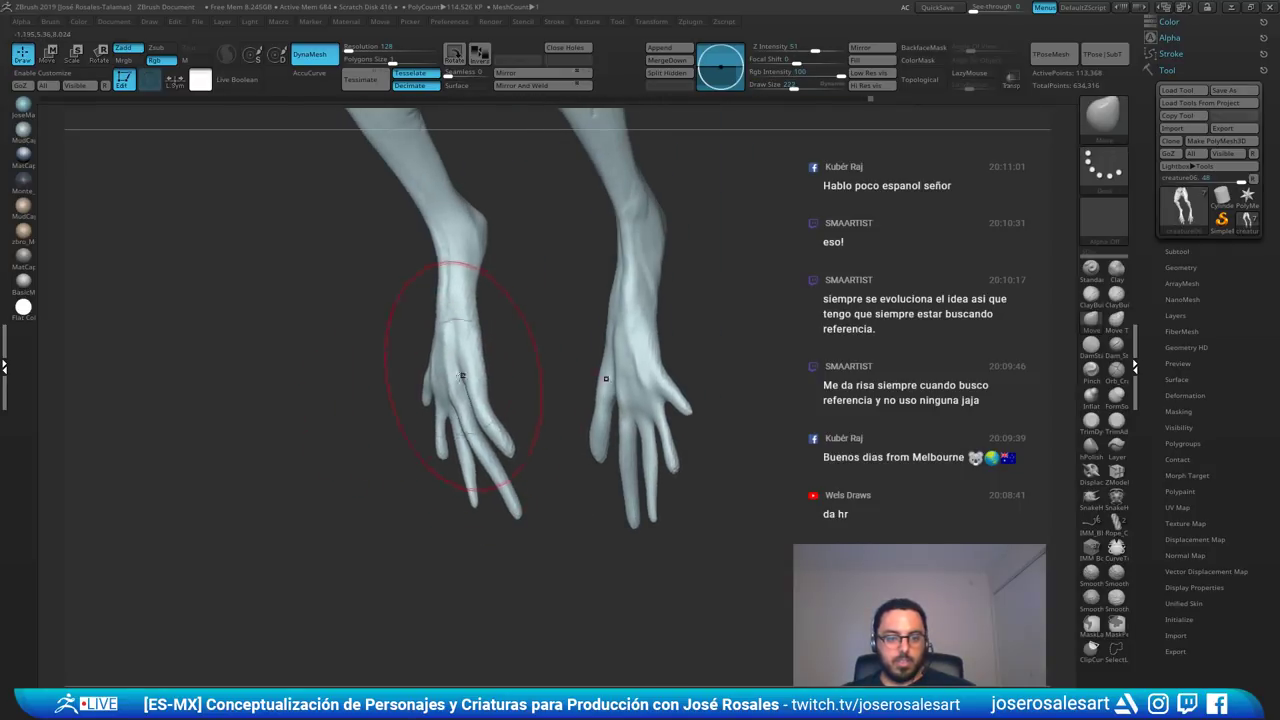
right_drag(463, 386, 525, 410)
drag(541, 450, 535, 452)
key(s)
ctrl+right_drag(533, 447, 505, 375)
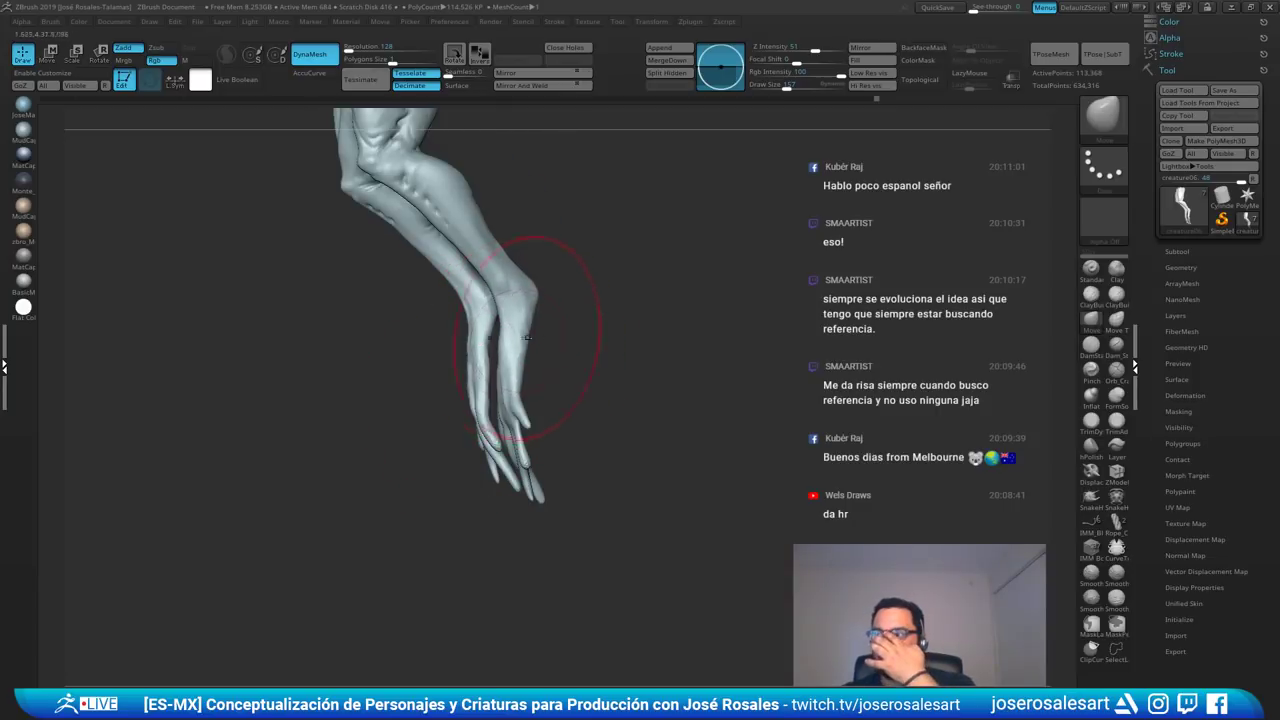
right_drag(500, 303, 574, 351)
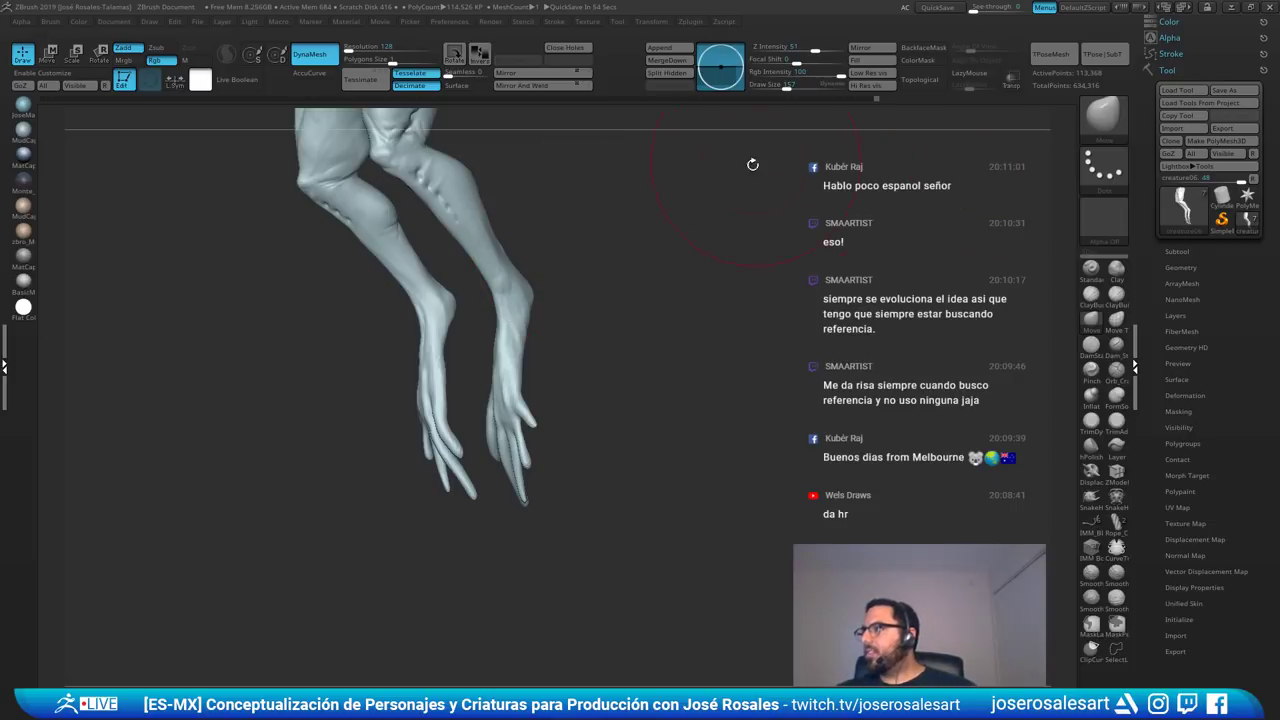
- Sculpt the lower leg below the knee, near the rows of dimples, with Standard and ClayBuildup at draw size 36
drag(372, 257, 459, 265)
alt+drag(606, 368, 636, 373)
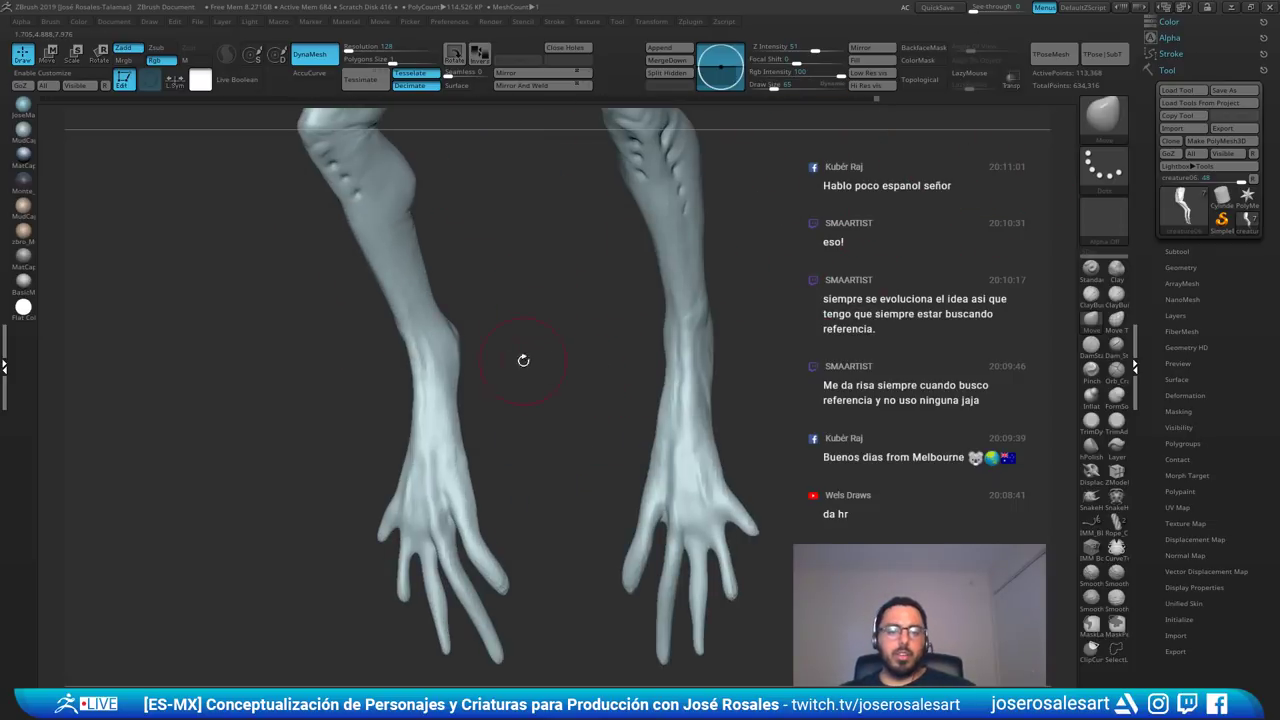
drag(523, 360, 540, 372)
key(b)
key(c)
key(b)
drag(454, 291, 489, 280)
mouse_move(650, 258)
mouse_down()
mouse_move(672, 263)
mouse_move(673, 243)
mouse_up()
mouse_move(597, 302)
mouse_down()
mouse_move(714, 277)
mouse_move(674, 258)
mouse_up()
key(b)
key(s)
key(t)
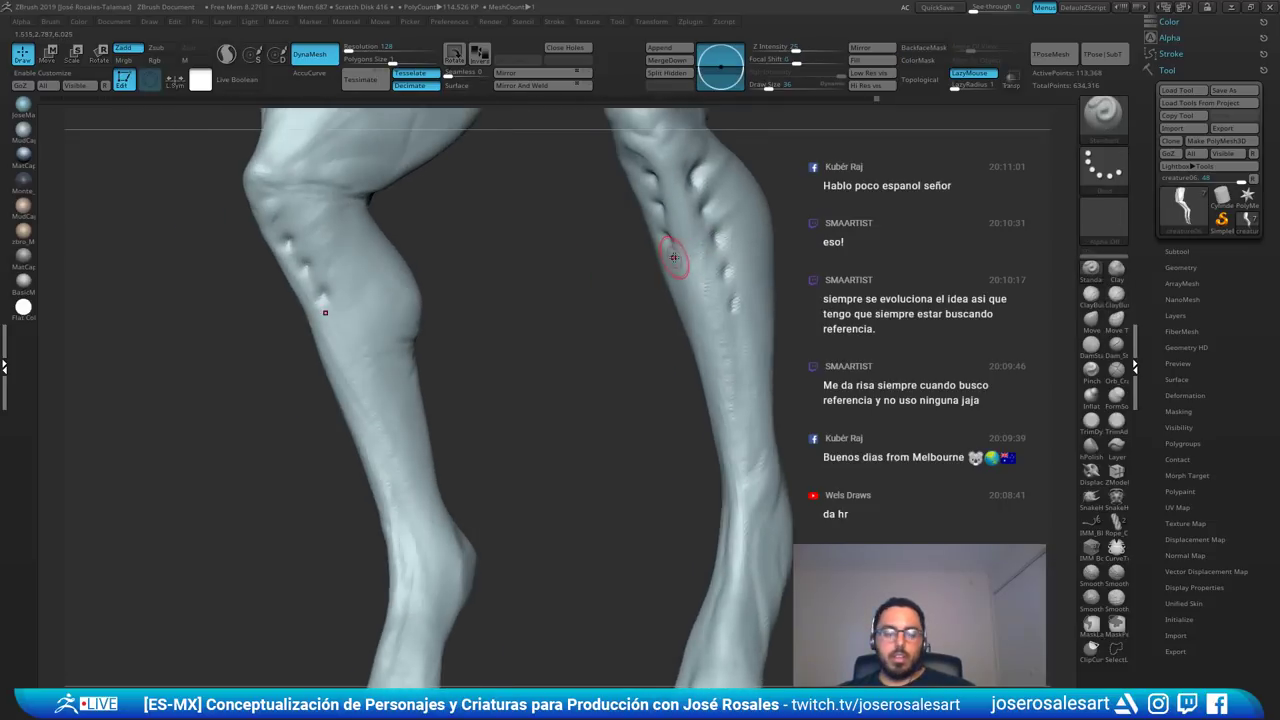
key(b)
key(c)
key(b)
mouse_move(697, 252)
right_down()
mouse_move(658, 241)
mouse_move(687, 235)
mouse_move(679, 255)
mouse_move(648, 208)
right_up()
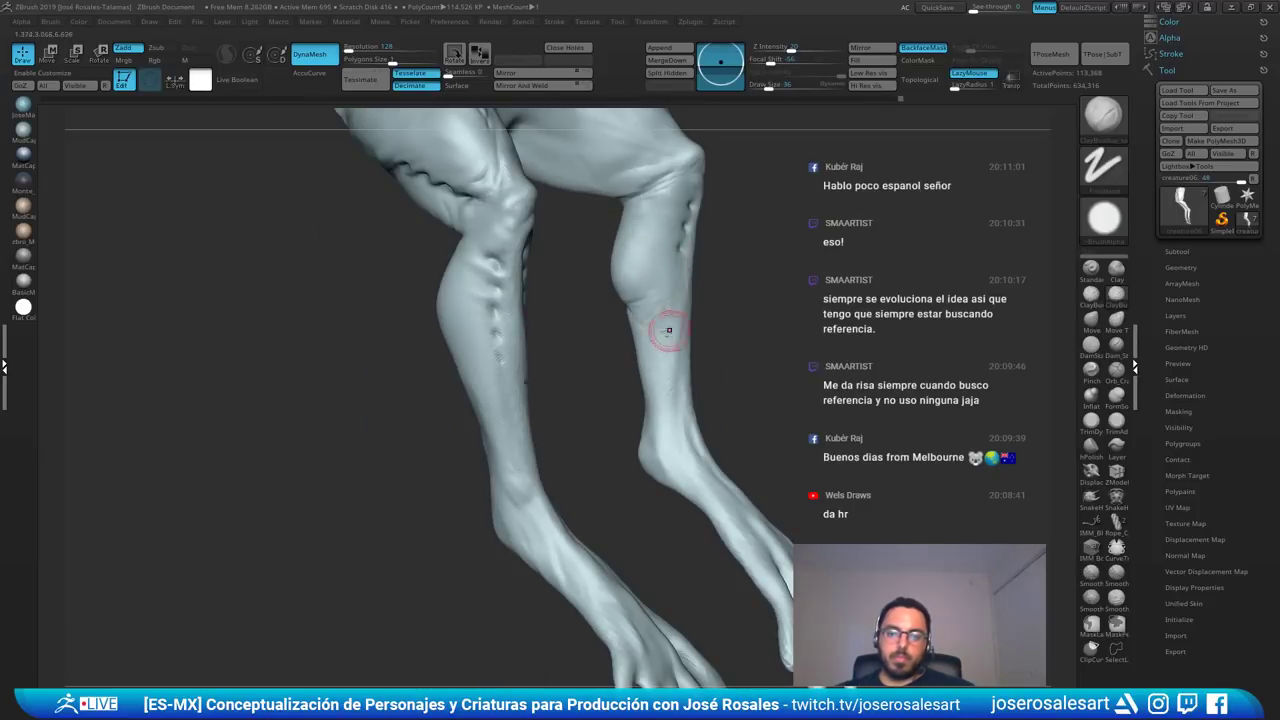
right_drag(669, 330, 674, 291)
right_drag(561, 280, 682, 290)
- Build up the knuckle at the base of the innermost toe with ClayBuildup at draw size 65 and smooth it
mouse_move(704, 369)
right_down()
mouse_move(668, 338)
mouse_move(630, 335)
mouse_move(640, 375)
mouse_move(602, 352)
right_up()
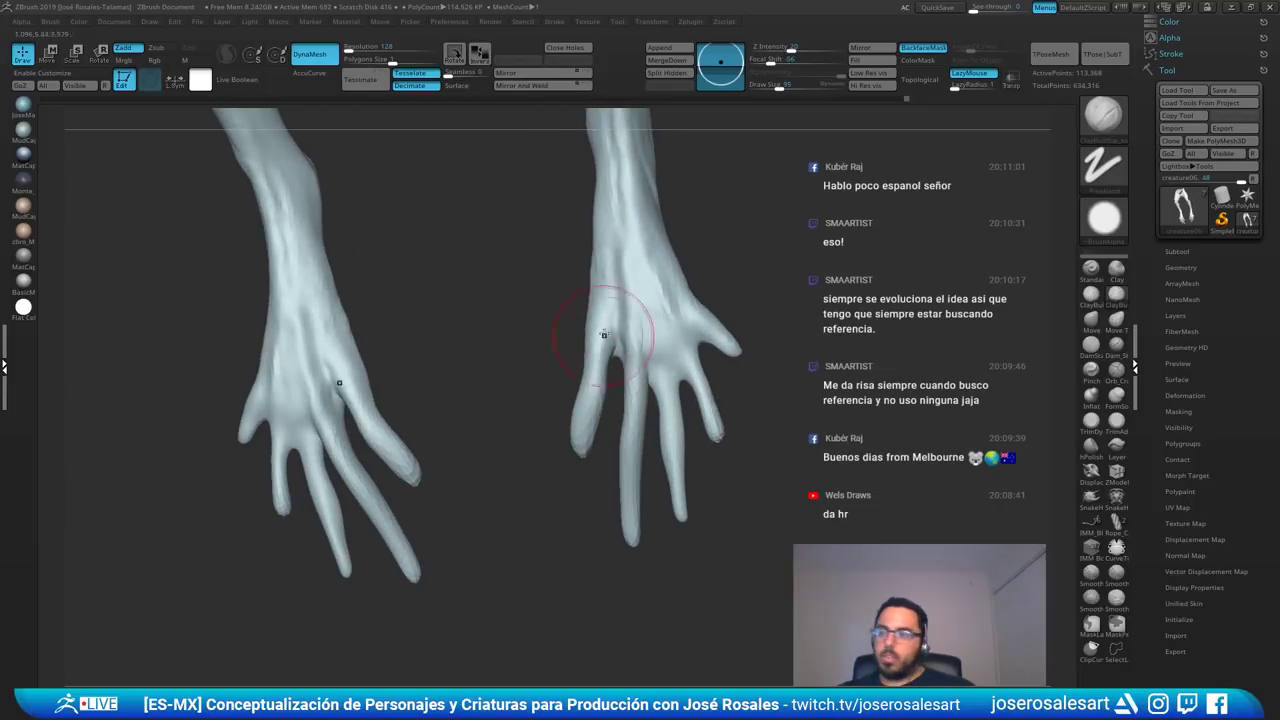
drag(626, 336, 614, 337)
right_drag(614, 337, 601, 342)
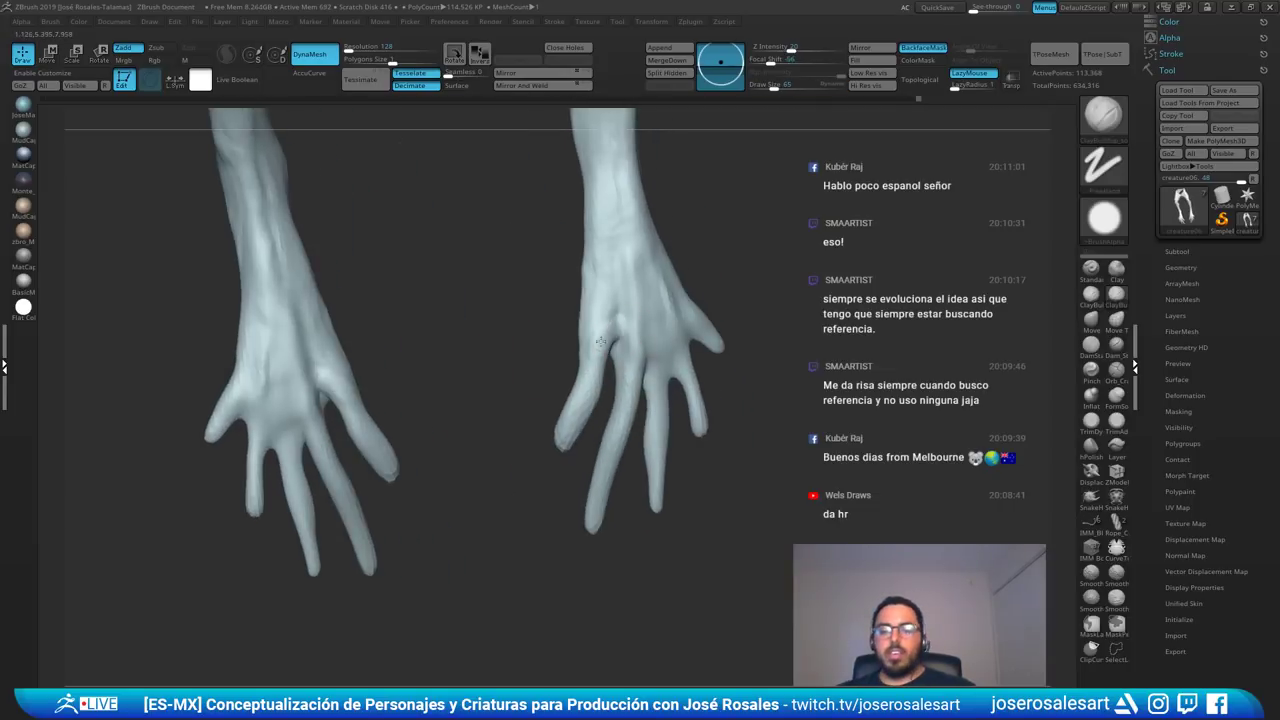
drag(617, 316, 617, 334)
right_drag(617, 334, 572, 356)
shift+drag(591, 377, 594, 402)
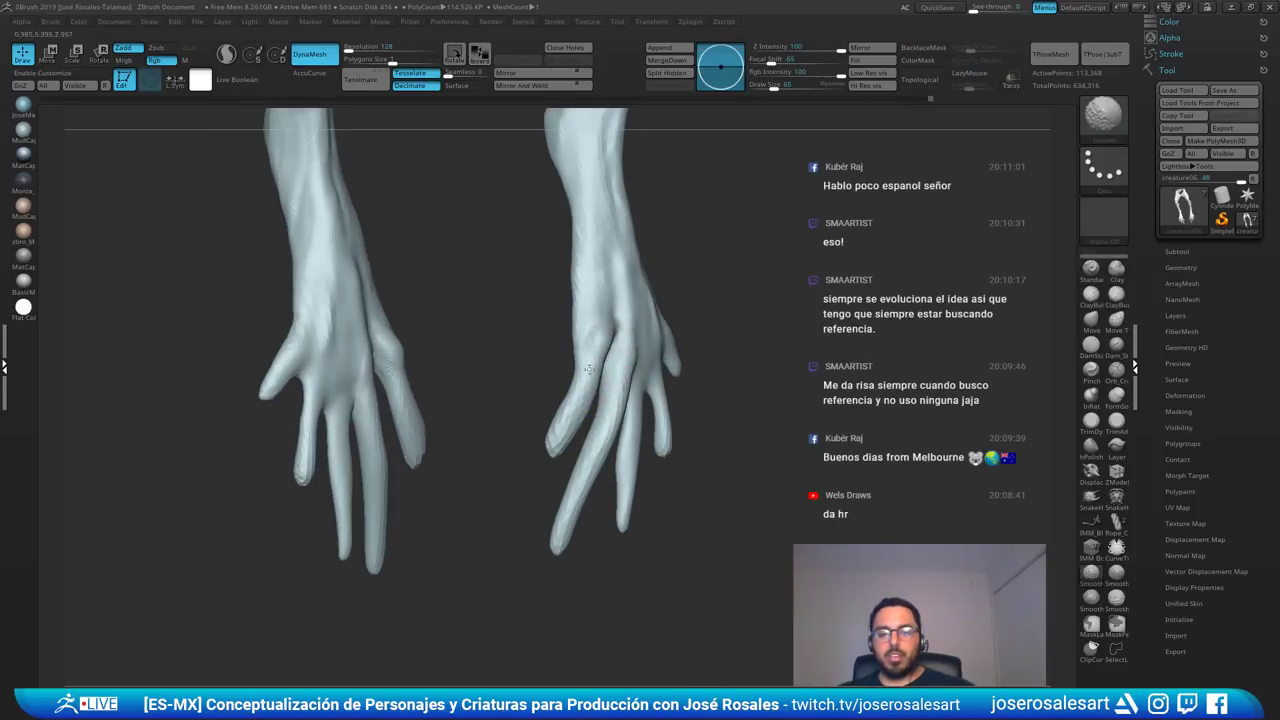
- Define the tendon running over the foot to the innermost toe with the Standard brush at draw size 33
right_drag(594, 380, 625, 350)
key(b)
key(s)
key(t)
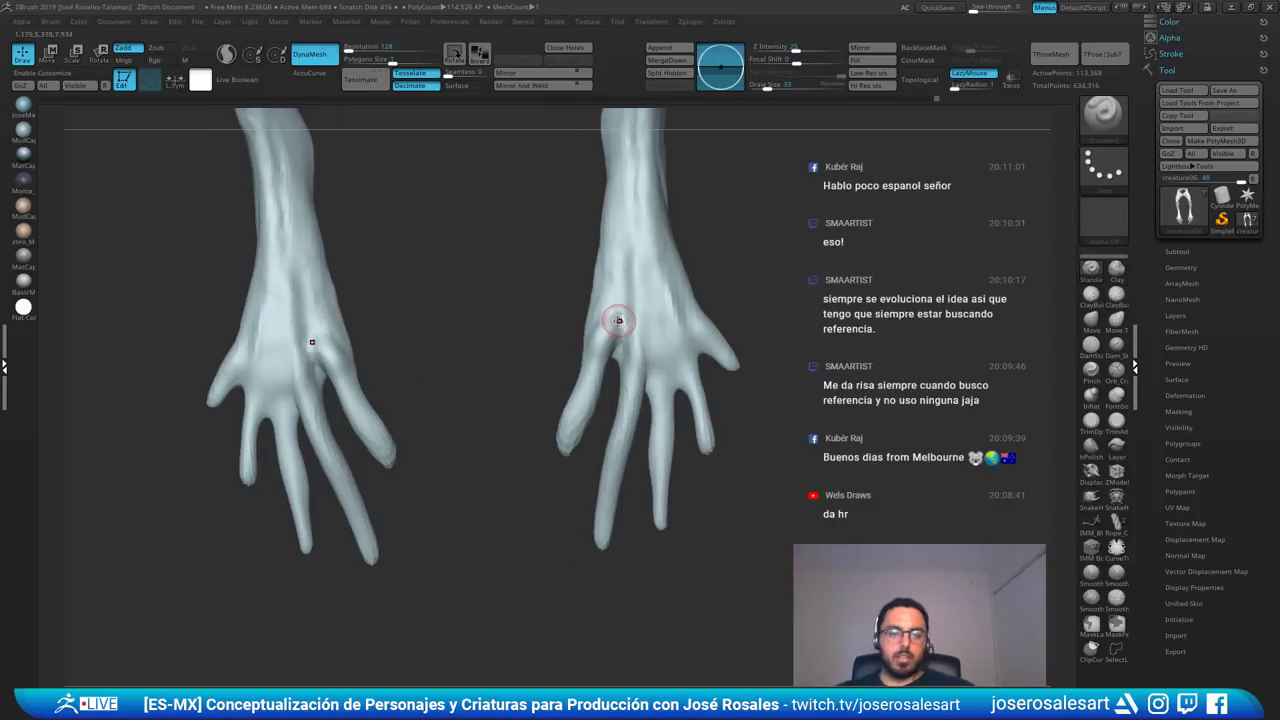
drag(631, 250, 610, 337)
right_drag(600, 310, 626, 279)
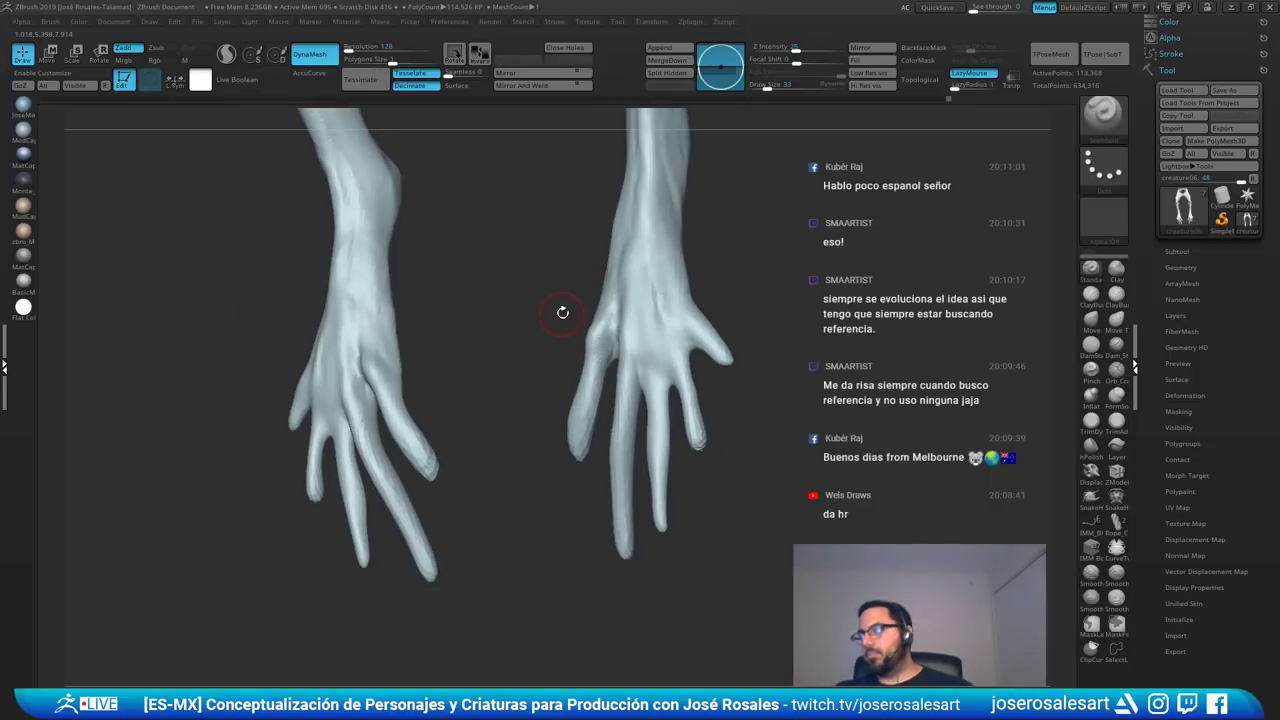
- Raise a tendon across the top of the foot toward the middle toe with ClayBuildup at draw size 33
right_drag(208, 381, 309, 369)
key(b)
key(c)
key(b)
mouse_move(291, 414)
right_down()
mouse_move(309, 420)
mouse_move(309, 406)
right_up()
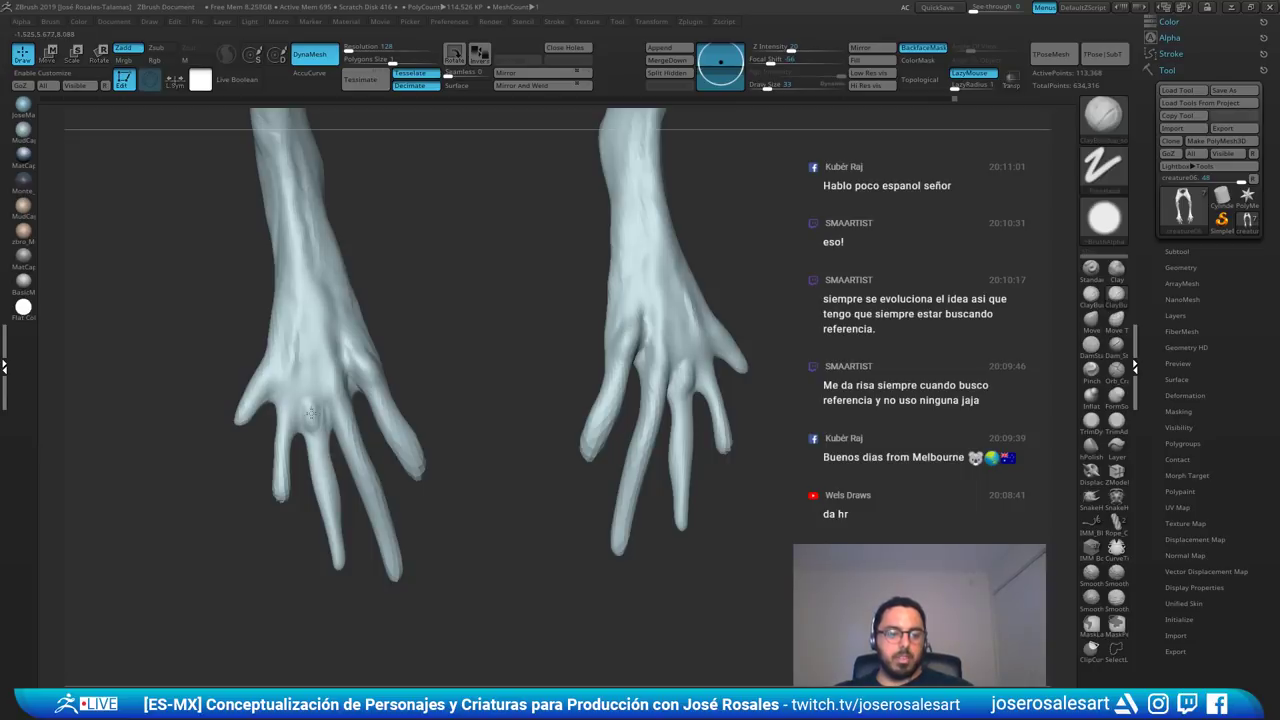
mouse_move(310, 412)
mouse_down()
mouse_move(306, 332)
mouse_move(310, 361)
mouse_up()
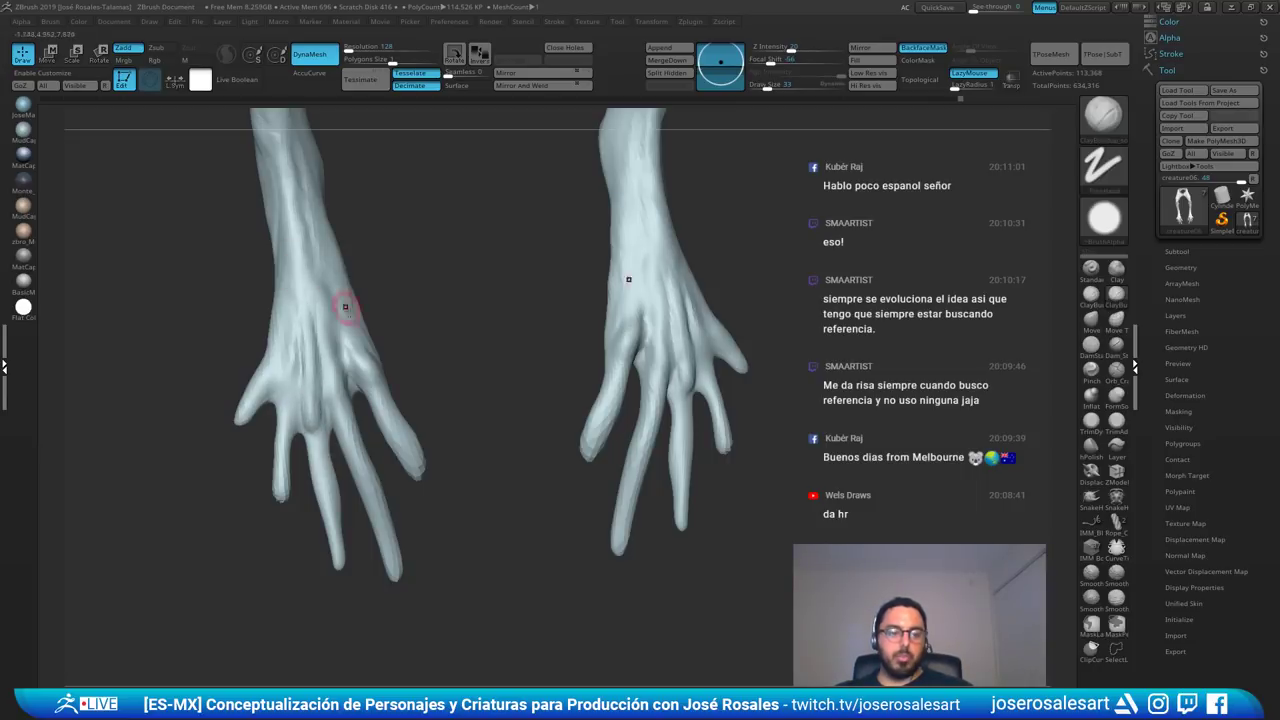
- Refine the middle toe's tendon with the Standard brush at draw size 33 and smooth it into the foot
key(b)
key(s)
key(t)
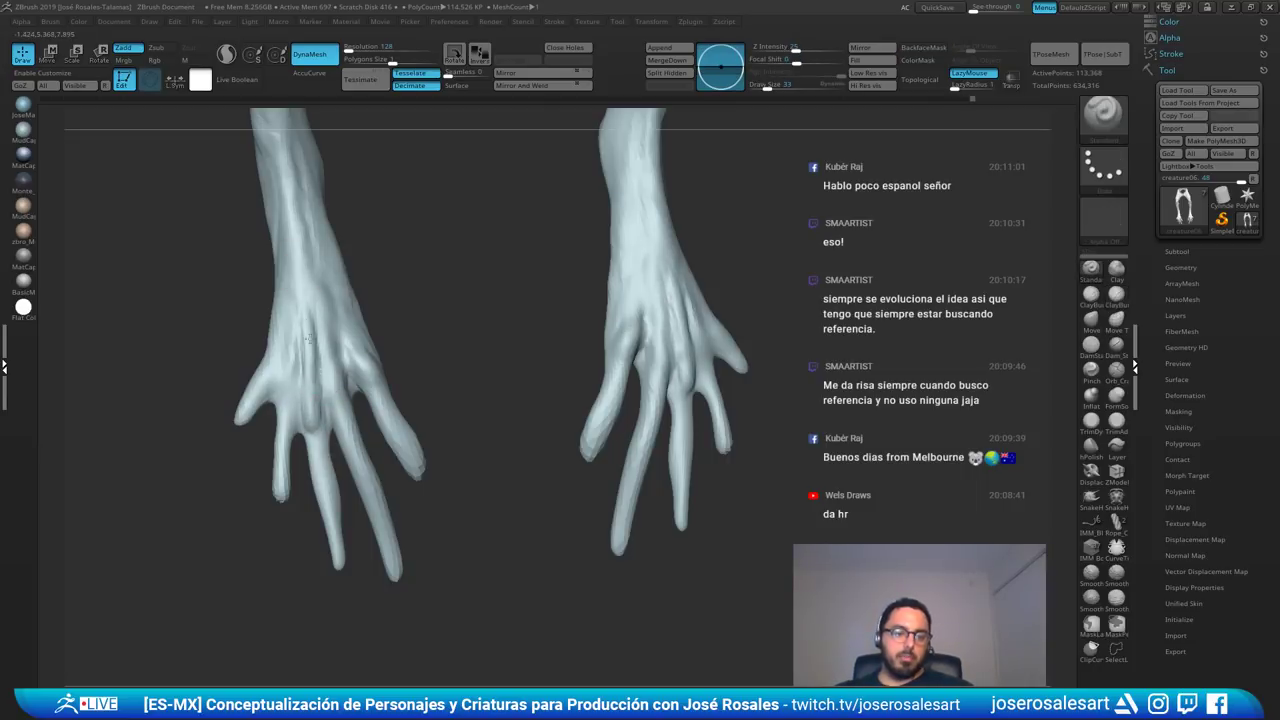
right_drag(307, 407, 324, 400)
shift+drag(303, 372, 306, 331)
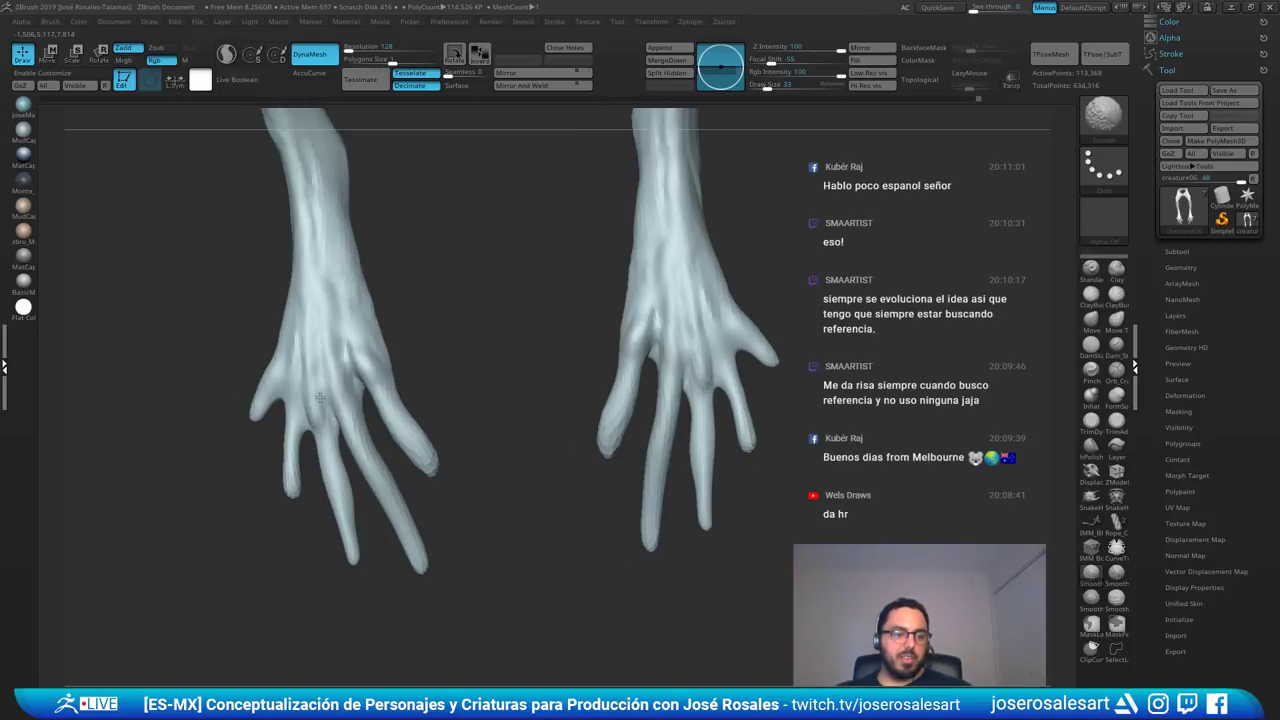
- Add volume to the middle toe with ClayBuildup at draw size 48
key(b)
key(c)
key(b)
key(s)
drag(320, 439, 324, 439)
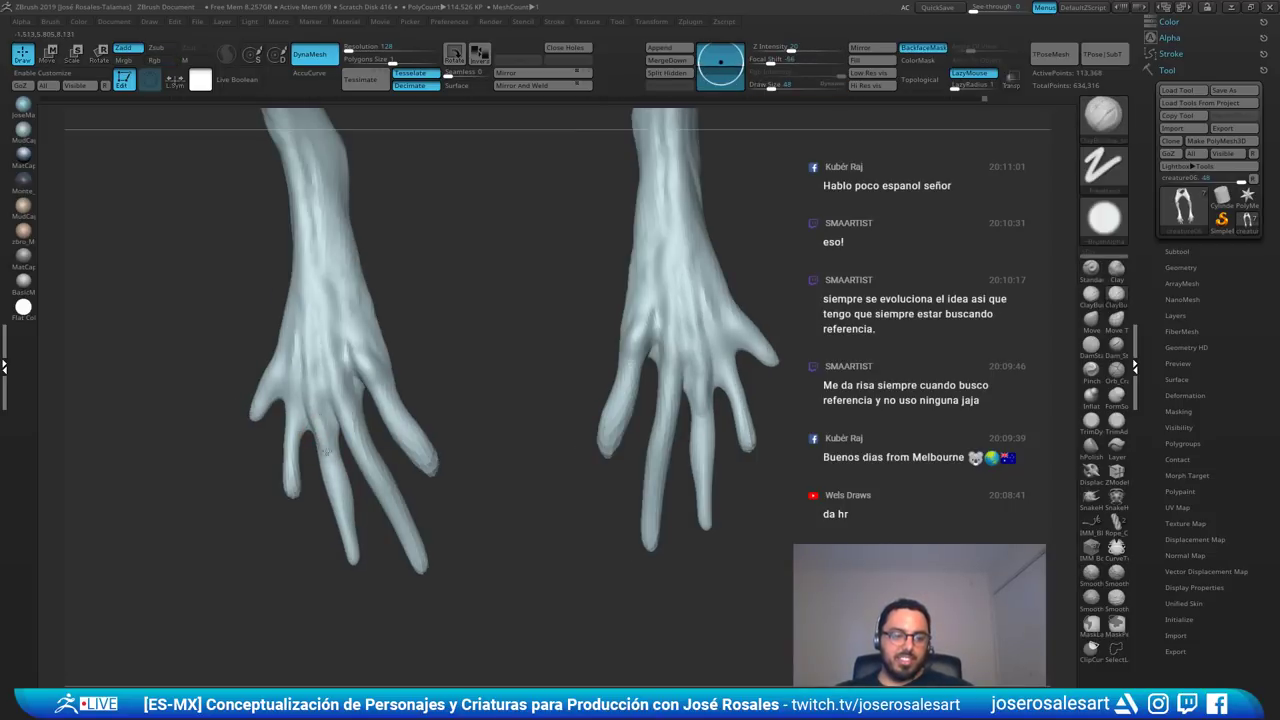
alt+right_drag(331, 491, 328, 431)
alt+right_drag(330, 322, 418, 410)
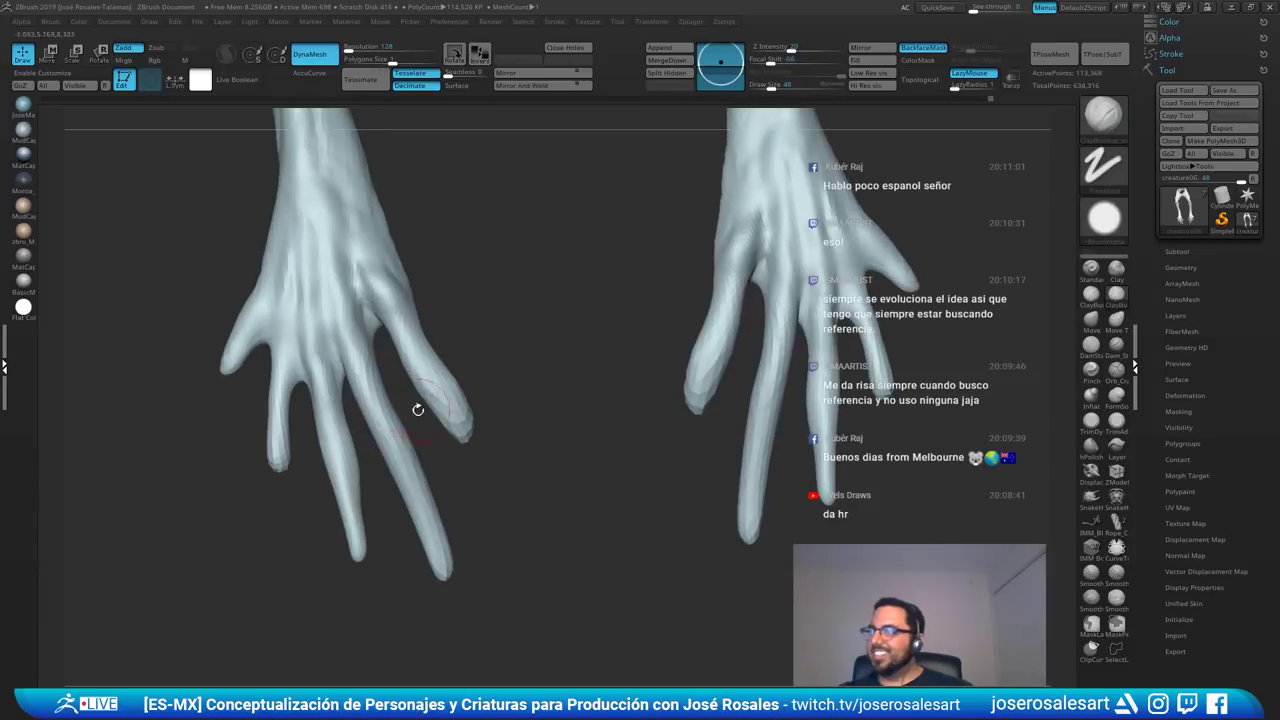
- Smooth the innermost toe along its length from base to tip
right_drag(466, 539, 431, 506)
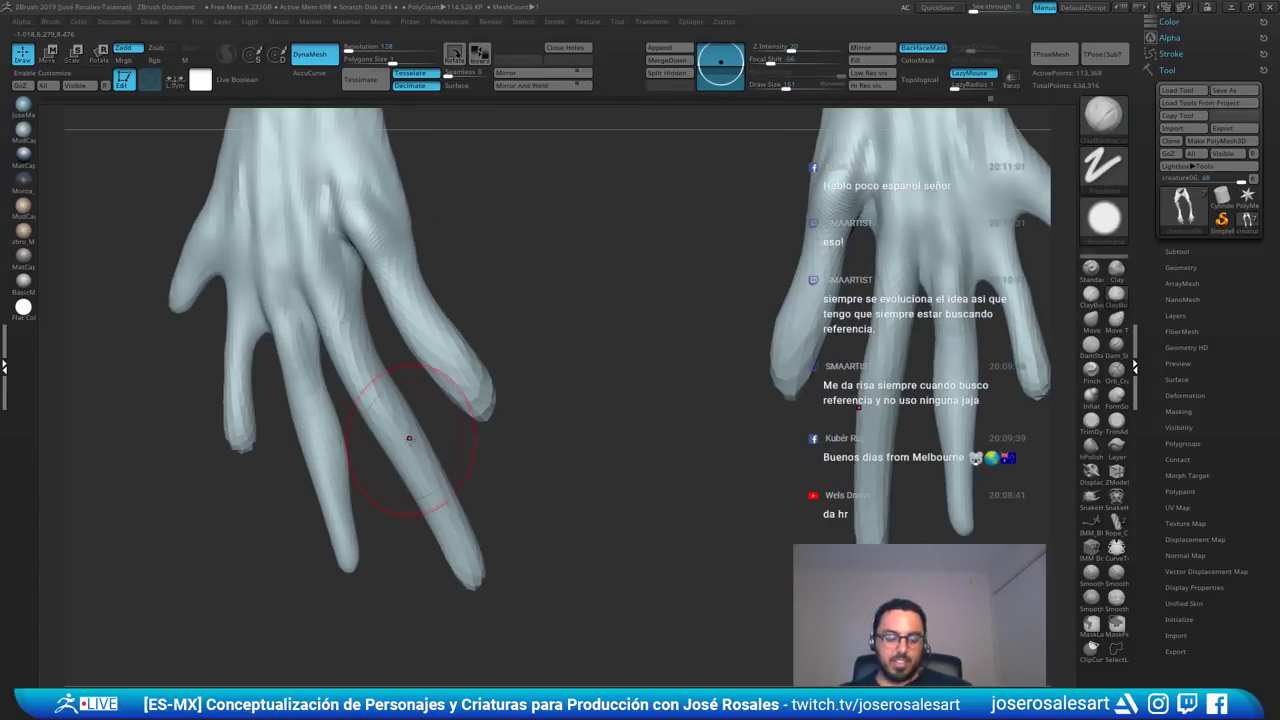
key(shift+f)
key(shift+f)
mouse_move(402, 280)
shift+mouse_down()
mouse_move(440, 357)
mouse_move(484, 402)
shift+mouse_up()
right_drag(511, 431, 517, 426)
key(s)
drag(525, 425, 520, 425)
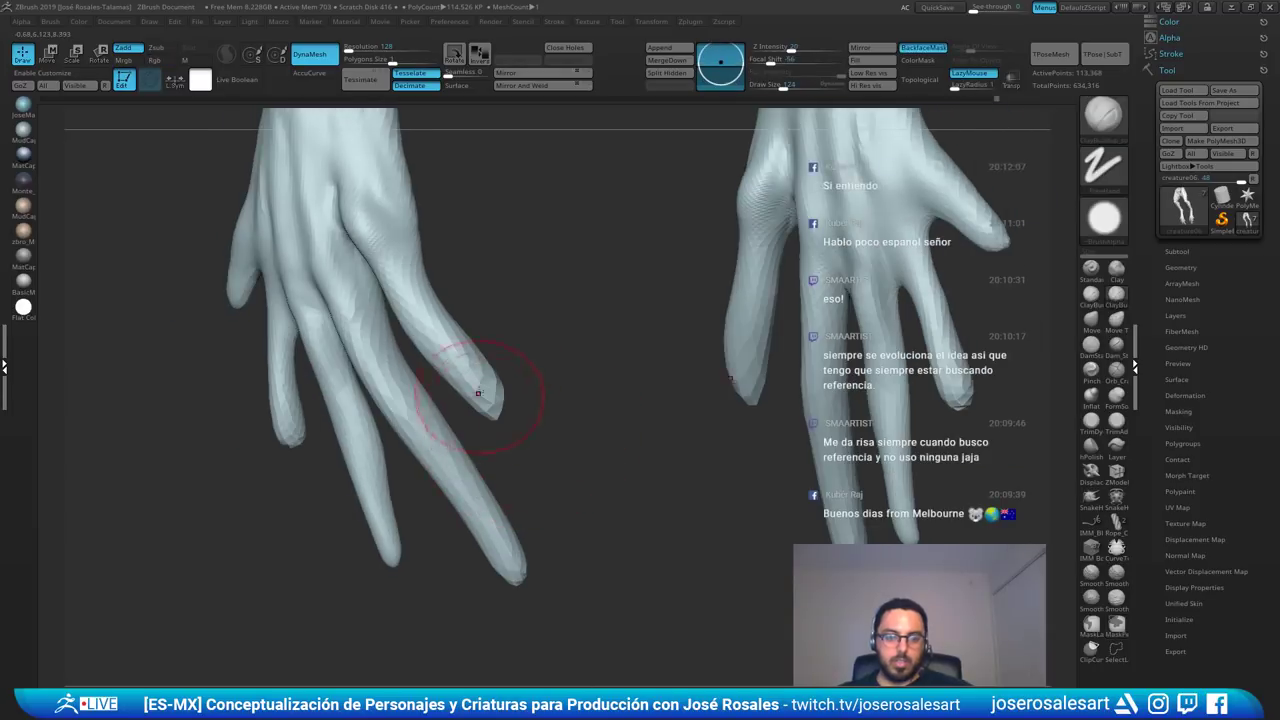
- Build up the underside and tip of the innermost toe with ClayBuildup at draw size 77 and smooth it
mouse_move(480, 394)
right_down()
mouse_move(515, 397)
mouse_move(529, 382)
right_up()
key(s)
drag(530, 381, 520, 381)
drag(522, 365, 520, 392)
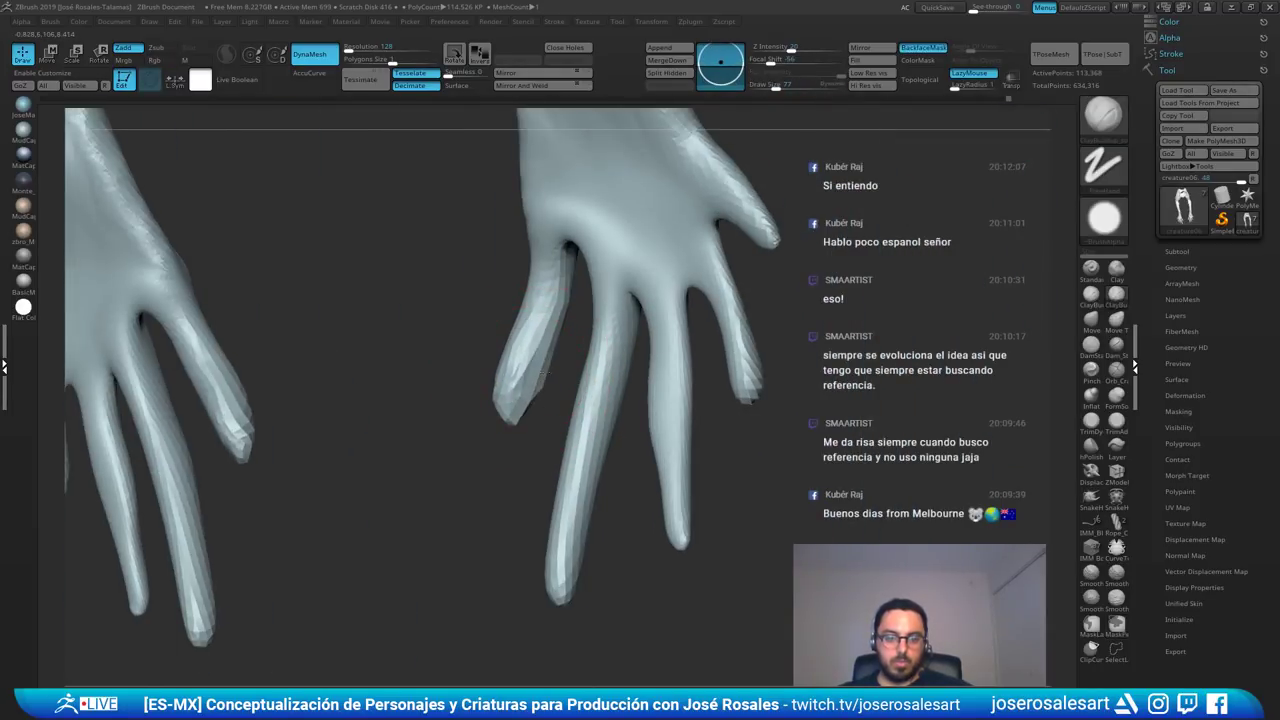
drag(540, 350, 520, 394)
right_drag(520, 394, 543, 366)
mouse_move(543, 366)
shift+mouse_down()
mouse_move(540, 425)
mouse_move(525, 410)
shift+mouse_up()
right_drag(530, 400, 546, 348)
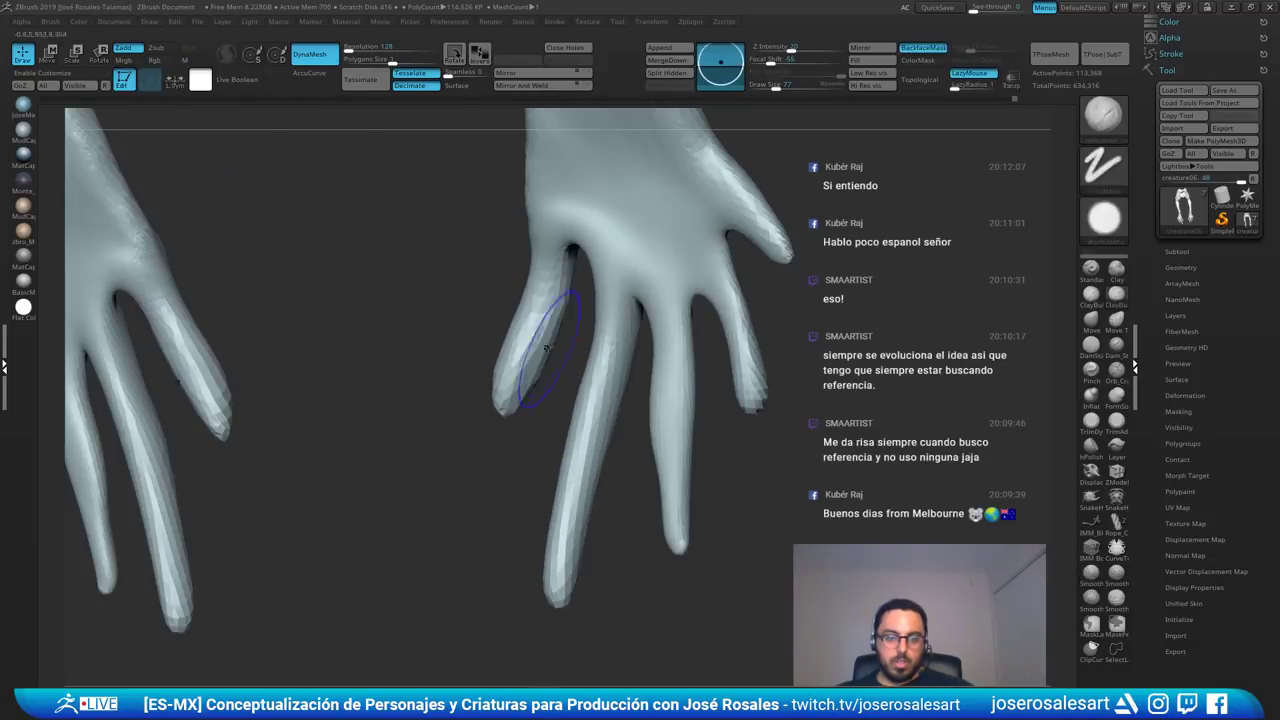
shift+drag(560, 250, 516, 396)
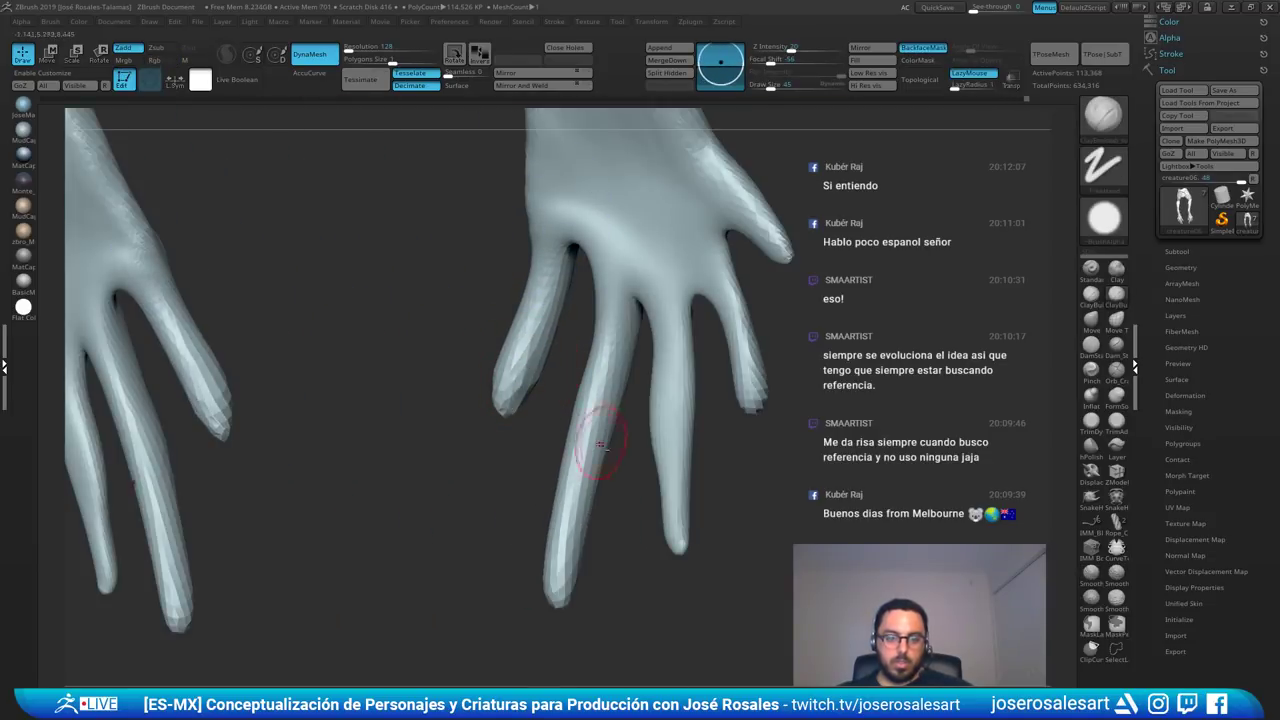
- Form a rounded, bulbous tip on the longest toe with ClayBuildup at draw size 45
ctrl+right_drag(600, 444, 594, 404)
drag(566, 520, 570, 550)
right_drag(545, 534, 579, 518)
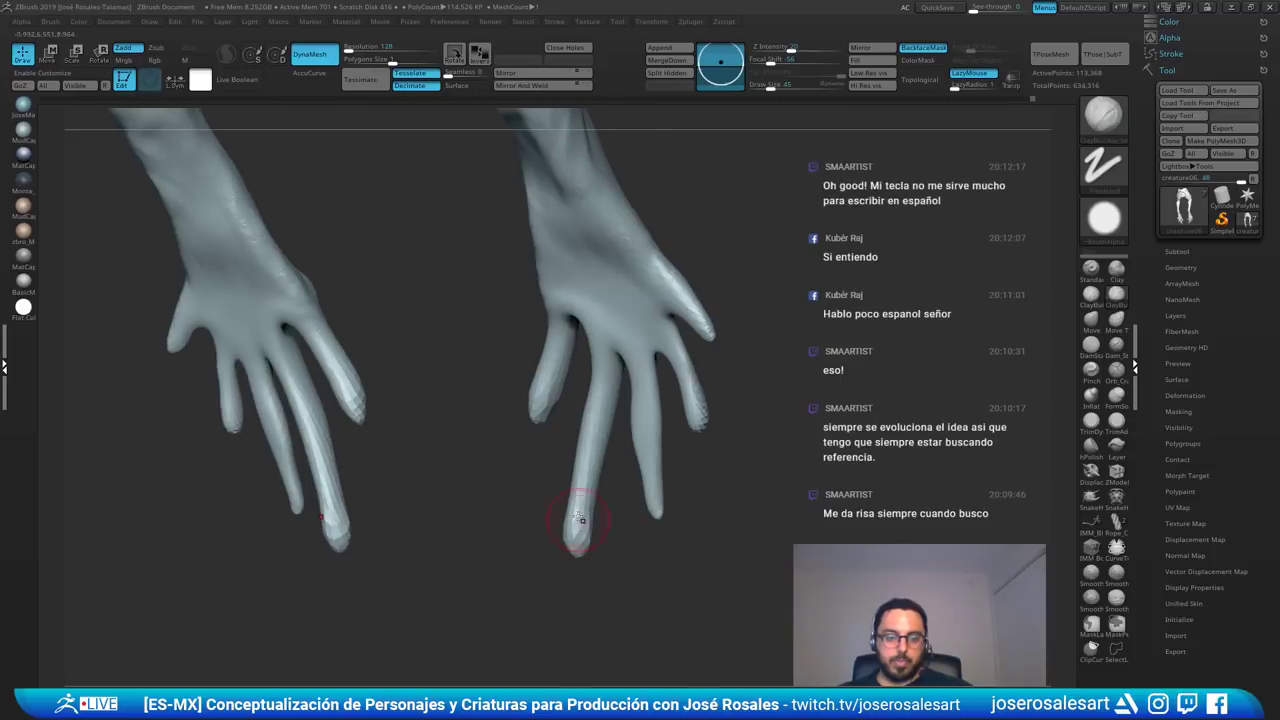
right_drag(589, 466, 556, 474)
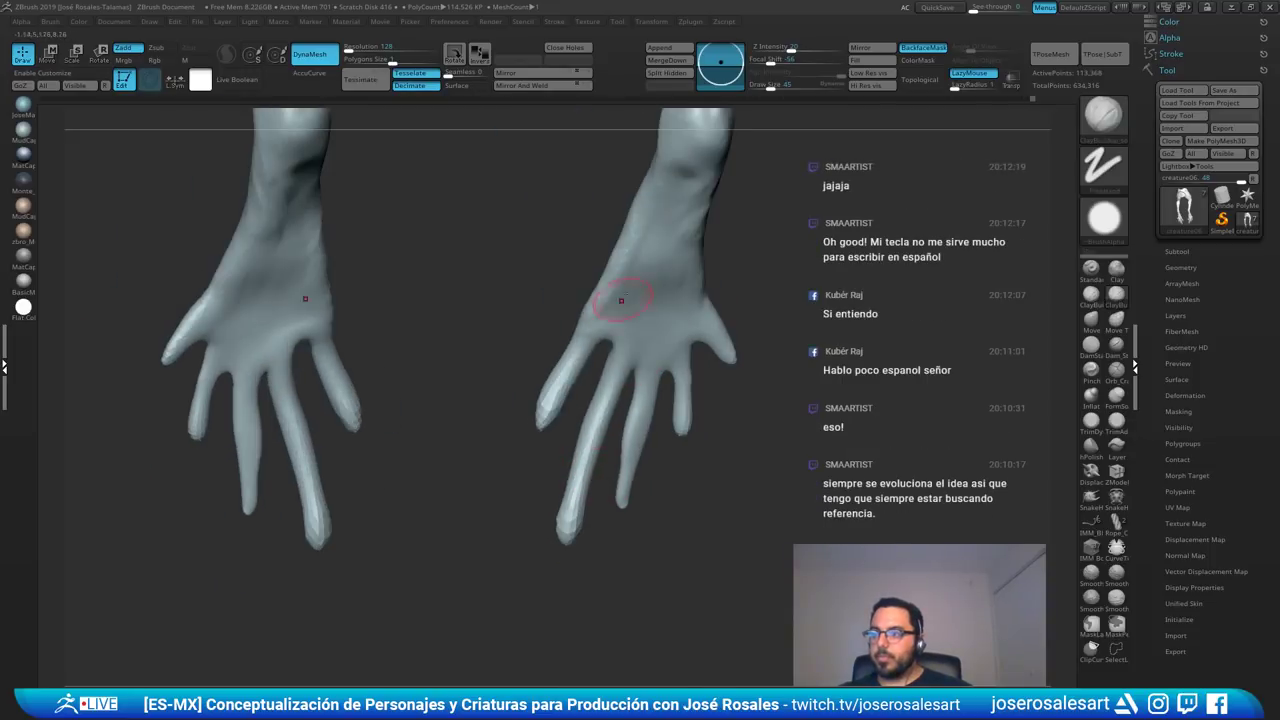
mouse_move(598, 430)
ctrl+right_down()
mouse_move(600, 474)
mouse_move(574, 469)
mouse_move(595, 472)
mouse_move(558, 488)
mouse_move(586, 491)
ctrl+right_up()
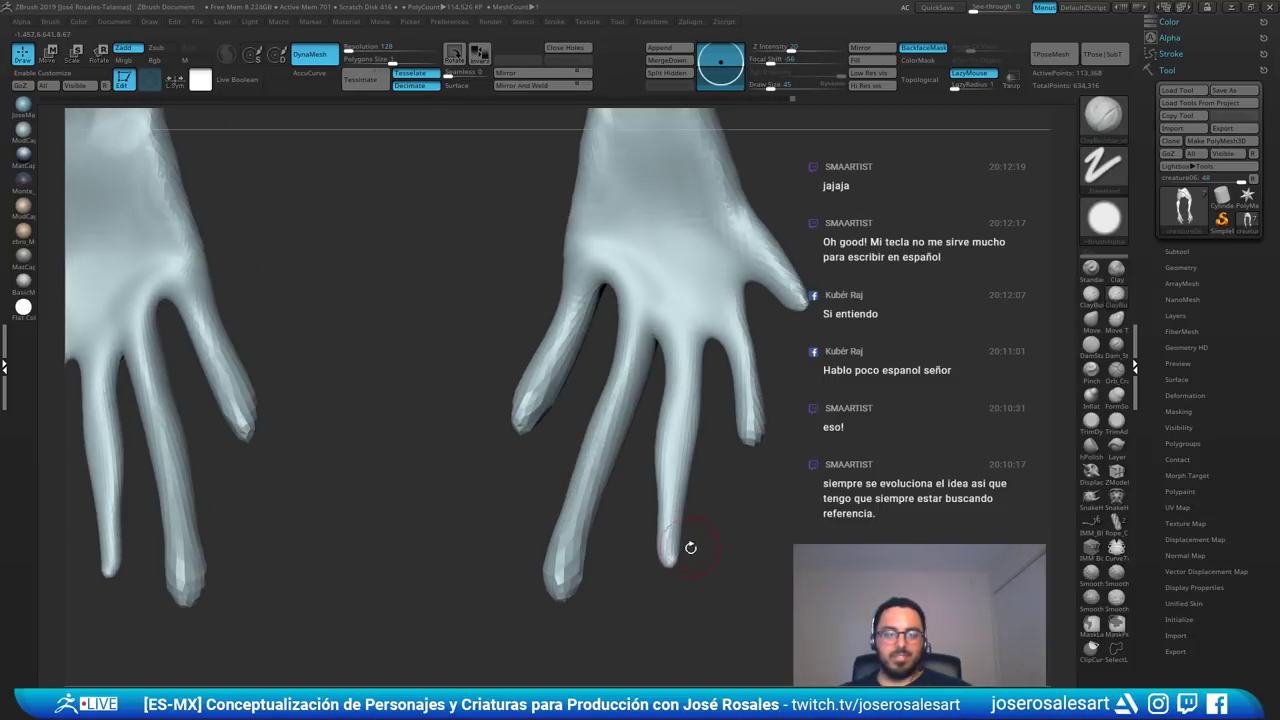
- Round out the tip of the middle toe with ClayBuildup at draw size 45 and smooth the toe
mouse_move(669, 553)
mouse_down()
mouse_move(668, 520)
mouse_move(666, 555)
mouse_up()
mouse_move(682, 540)
right_down()
mouse_move(662, 545)
mouse_move(660, 510)
right_up()
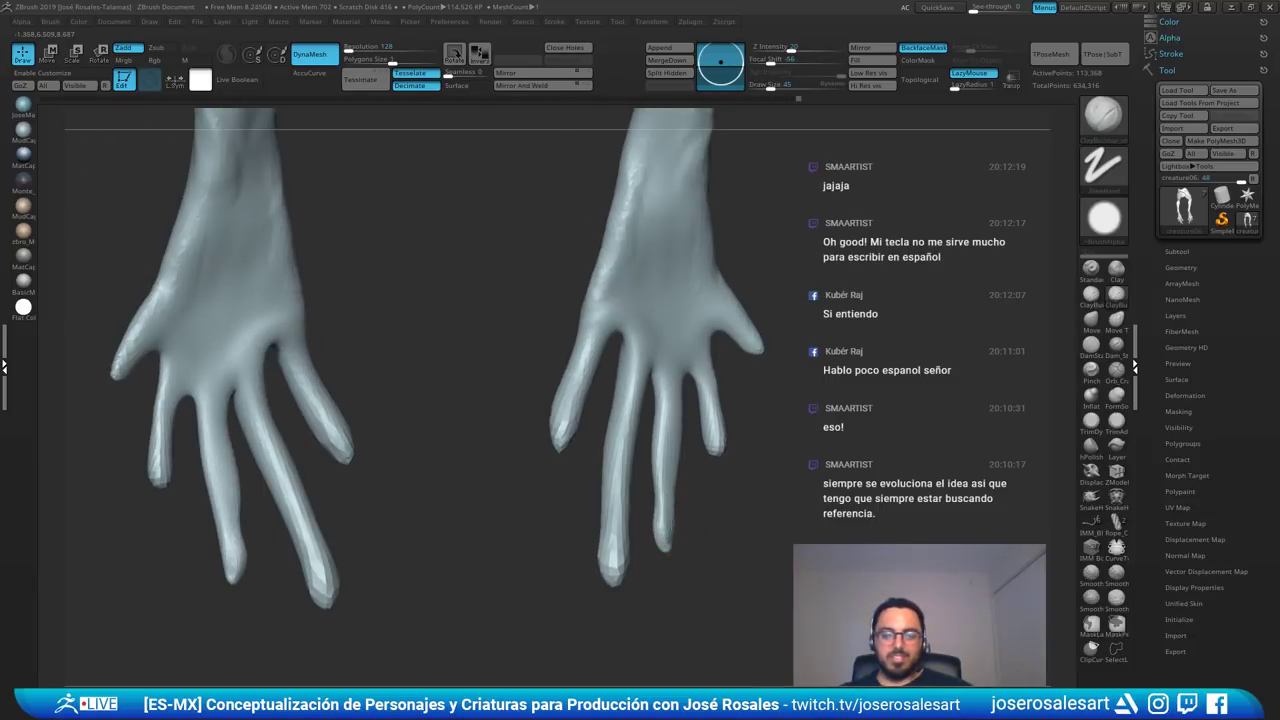
drag(667, 541, 665, 502)
right_drag(668, 512, 638, 514)
drag(674, 506, 674, 526)
mouse_move(655, 484)
shift+mouse_down()
mouse_move(660, 436)
mouse_move(659, 490)
shift+mouse_up()
mouse_move(690, 490)
ctrl+right_down()
mouse_move(710, 523)
mouse_move(685, 518)
mouse_move(684, 495)
ctrl+right_up()
right_drag(684, 495, 714, 506)
shift+drag(702, 526, 698, 558)
right_drag(692, 524, 710, 523)
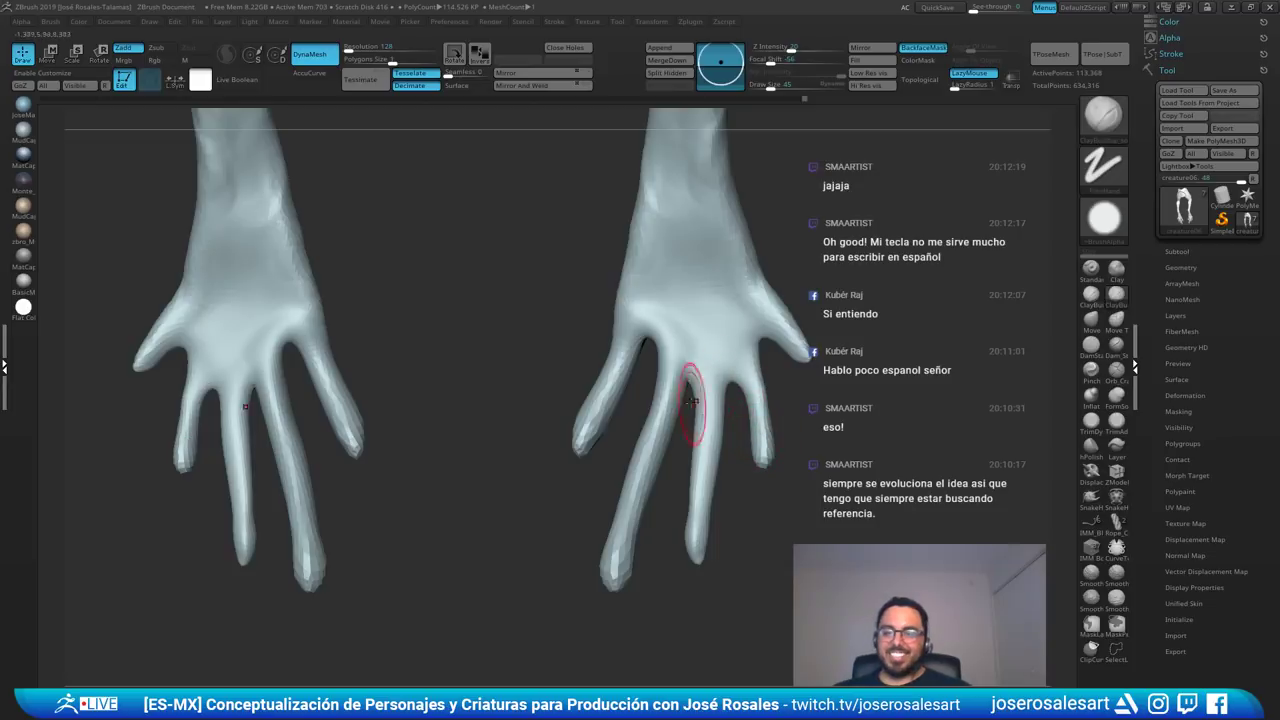
right_drag(577, 358, 545, 388)
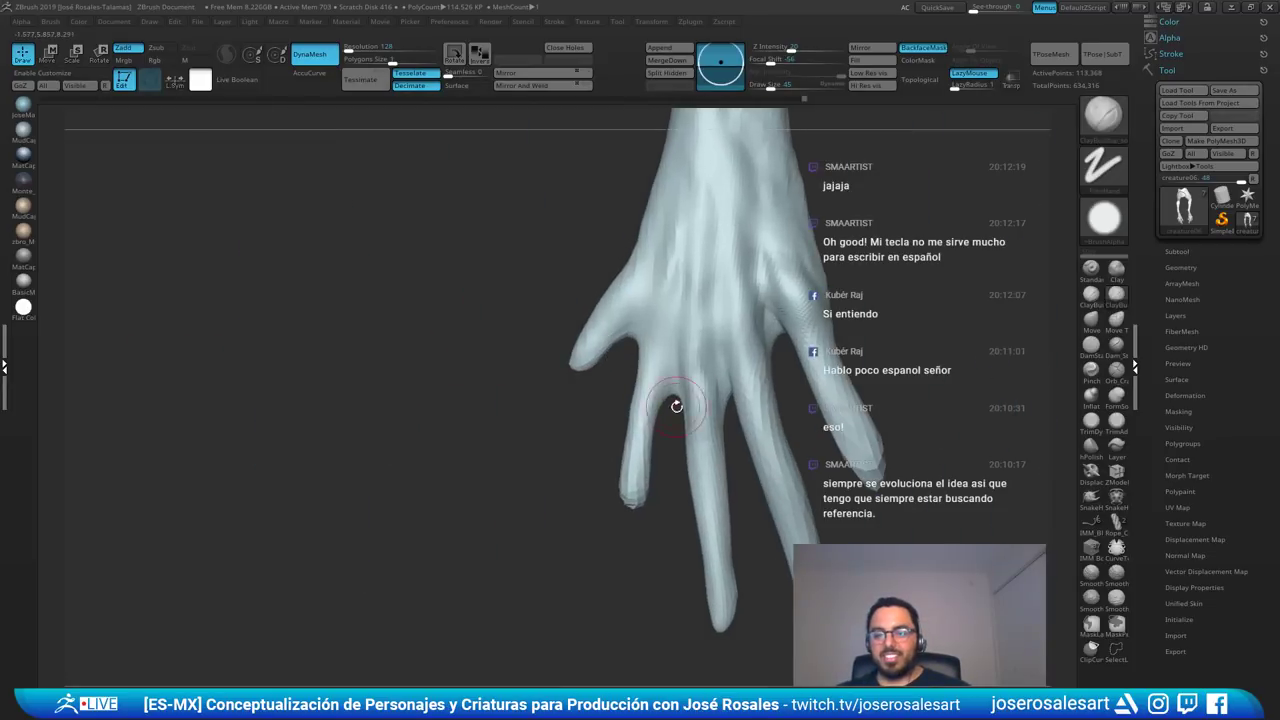
mouse_move(656, 418)
right_down()
mouse_move(657, 401)
mouse_move(612, 418)
right_up()
key(s)
drag(645, 420, 633, 420)
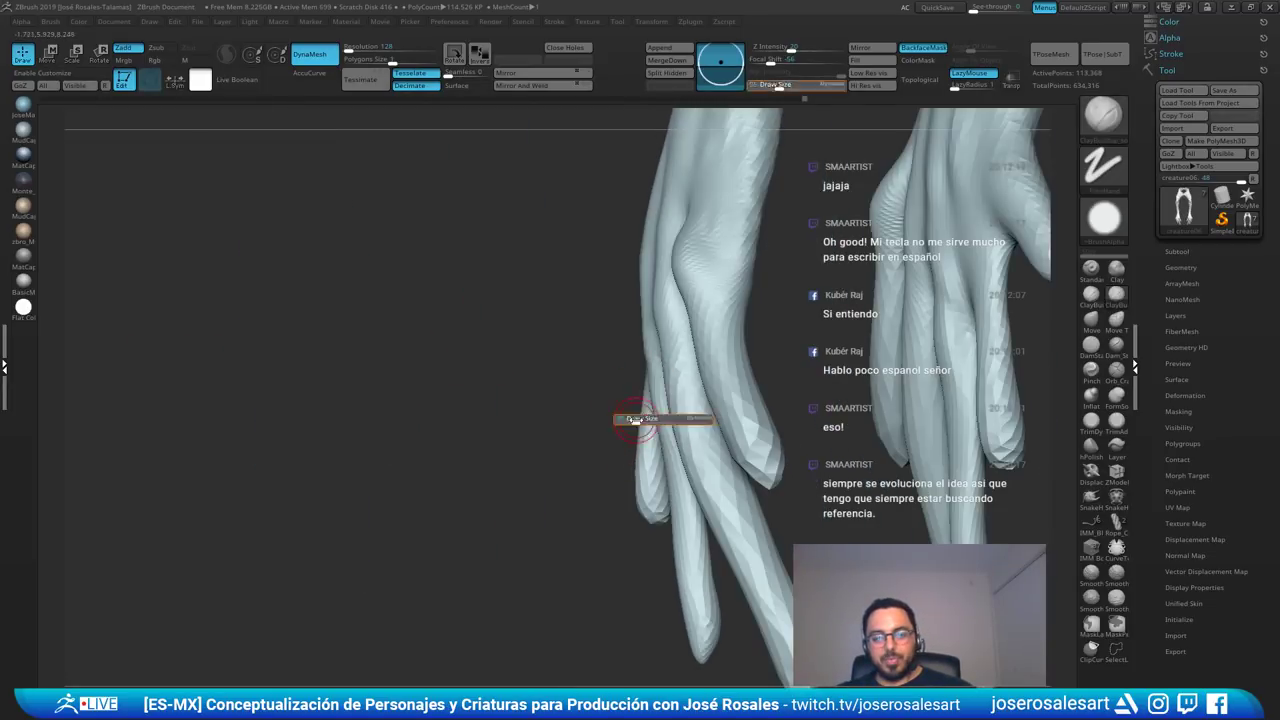
right_drag(633, 420, 650, 411)
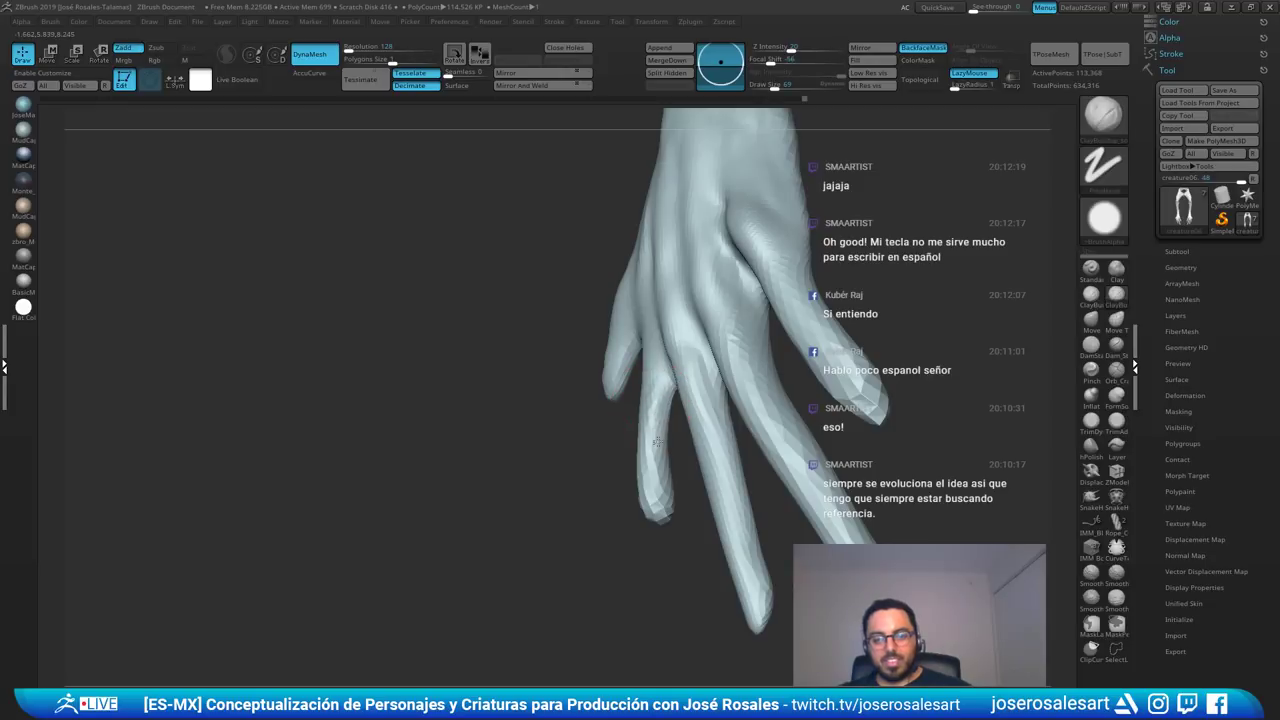
right_drag(662, 498, 641, 405)
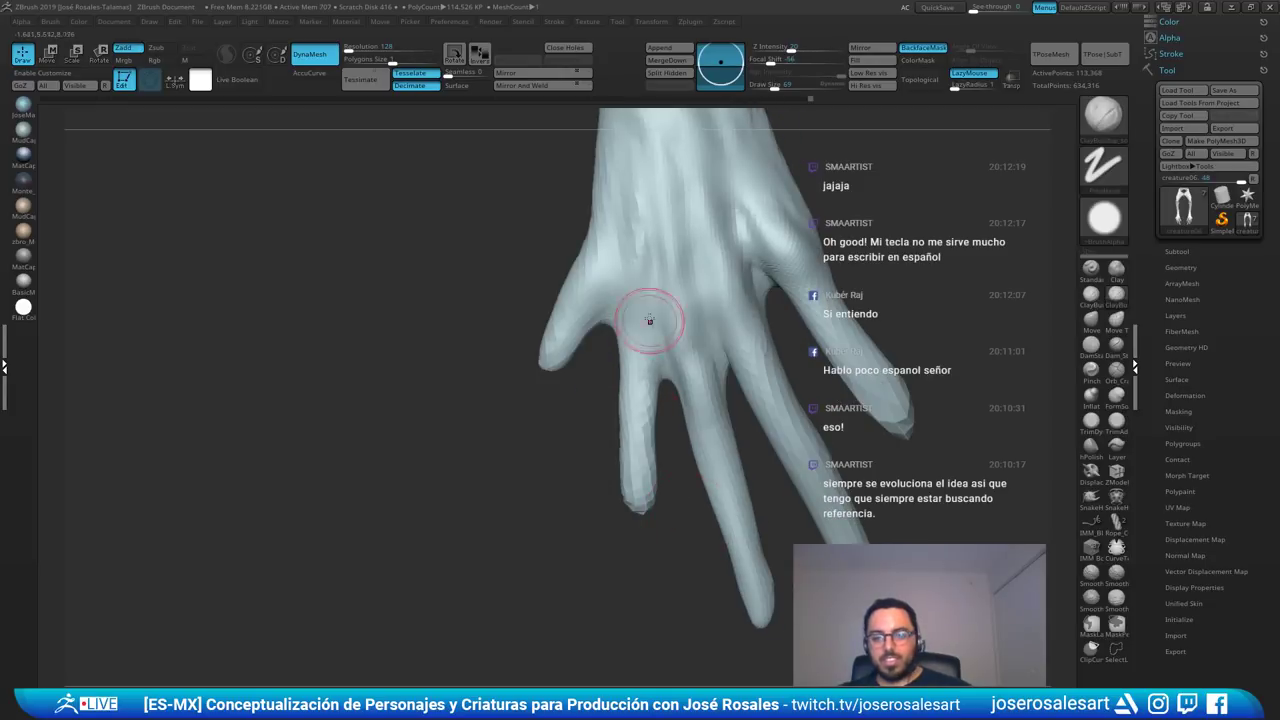
key(b)
key(s)
key(t)
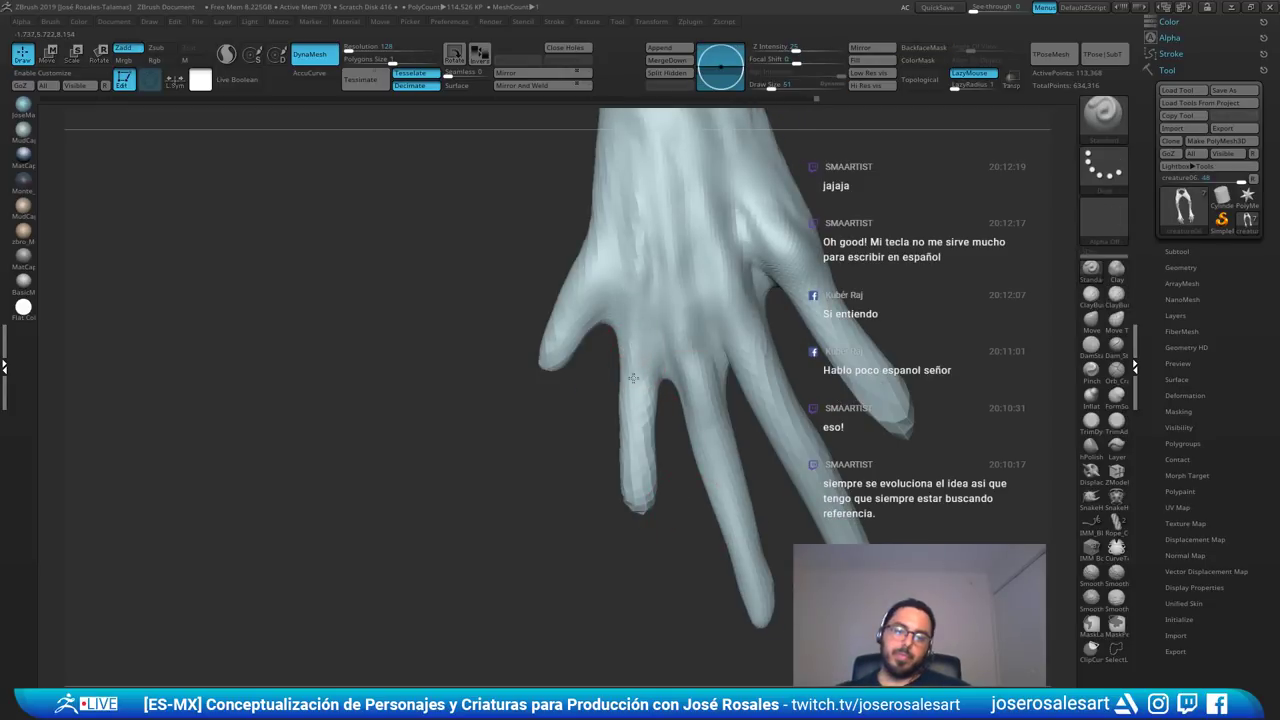
mouse_move(663, 313)
ctrl+right_down()
mouse_move(614, 294)
mouse_move(603, 358)
ctrl+right_up()
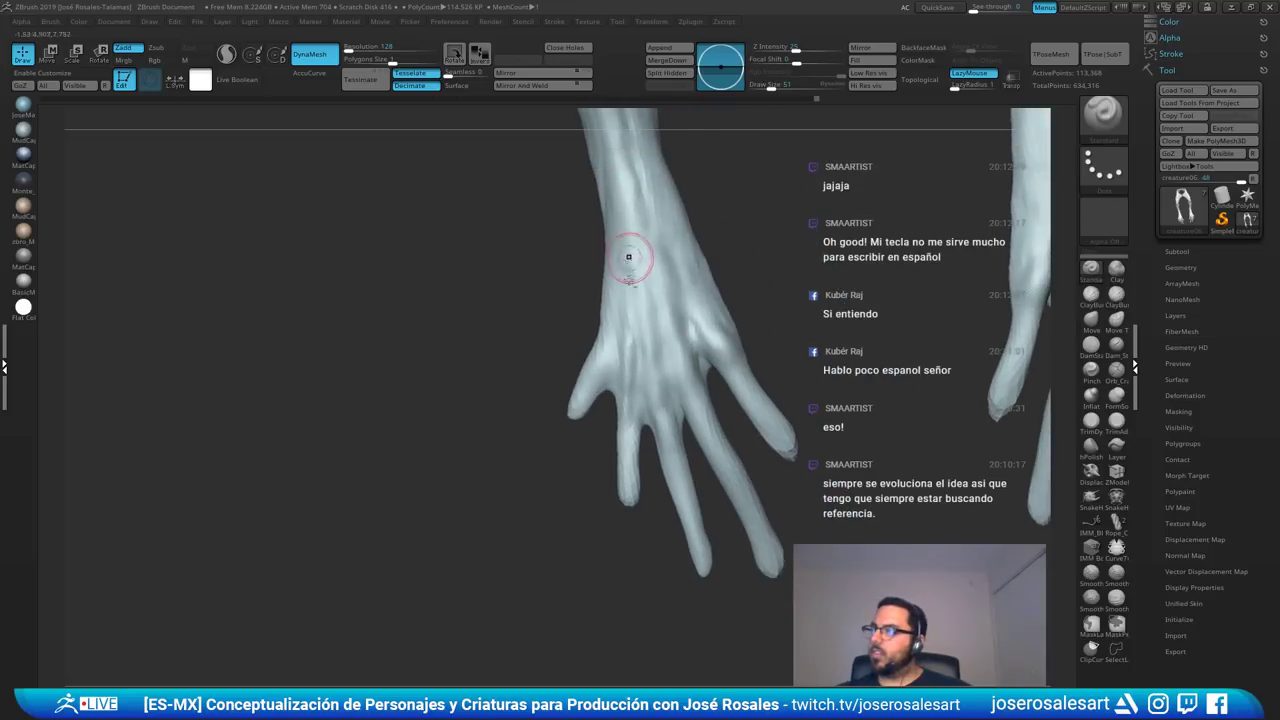
- Build up the tendons running from the ankle toward the toes on the hind foot with ClayBuildup at draw size 54
key(b)
key(c)
key(b)
key(s)
drag(640, 367, 652, 357)
mouse_move(650, 280)
mouse_down()
mouse_move(648, 342)
mouse_move(680, 294)
mouse_move(686, 334)
mouse_up()
key(s)
drag(716, 322, 704, 321)
right_drag(684, 308, 640, 303)
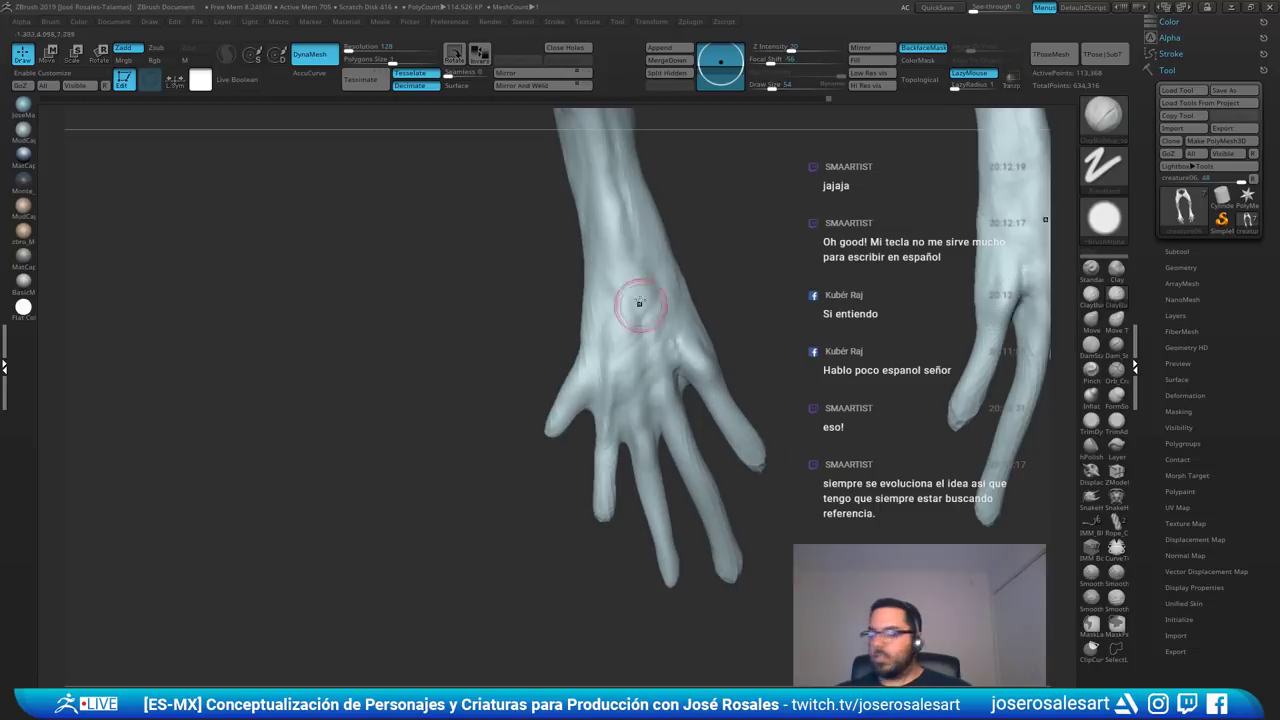
- Shift the short outermost toe and the area at its base sideways with the Move brush, starting at draw size 124
right_drag(494, 389, 559, 424)
key(b)
key(m)
key(v)
key(s)
drag(550, 446, 562, 445)
right_drag(560, 442, 612, 436)
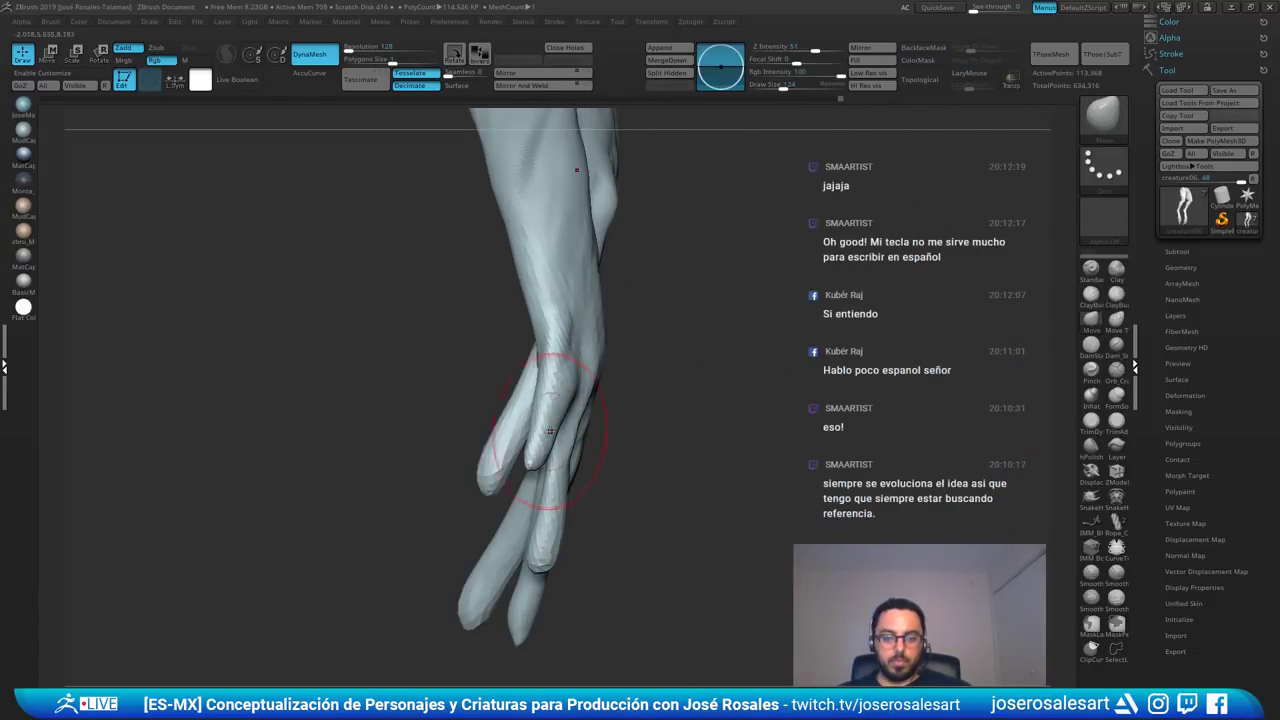
drag(550, 430, 566, 430)
drag(570, 383, 579, 380)
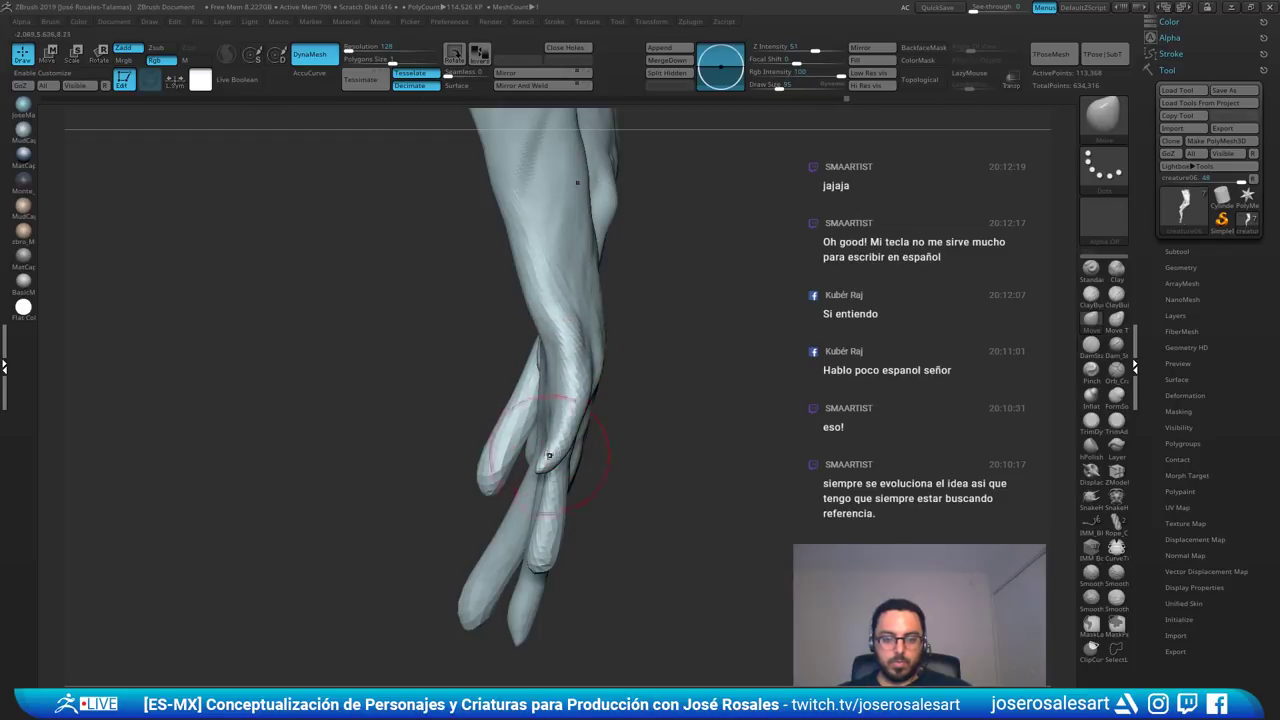
right_drag(574, 455, 622, 452)
- Build up the underside of the short toe beside the outermost one with ClayBuildup
key(b)
key(c)
key(b)
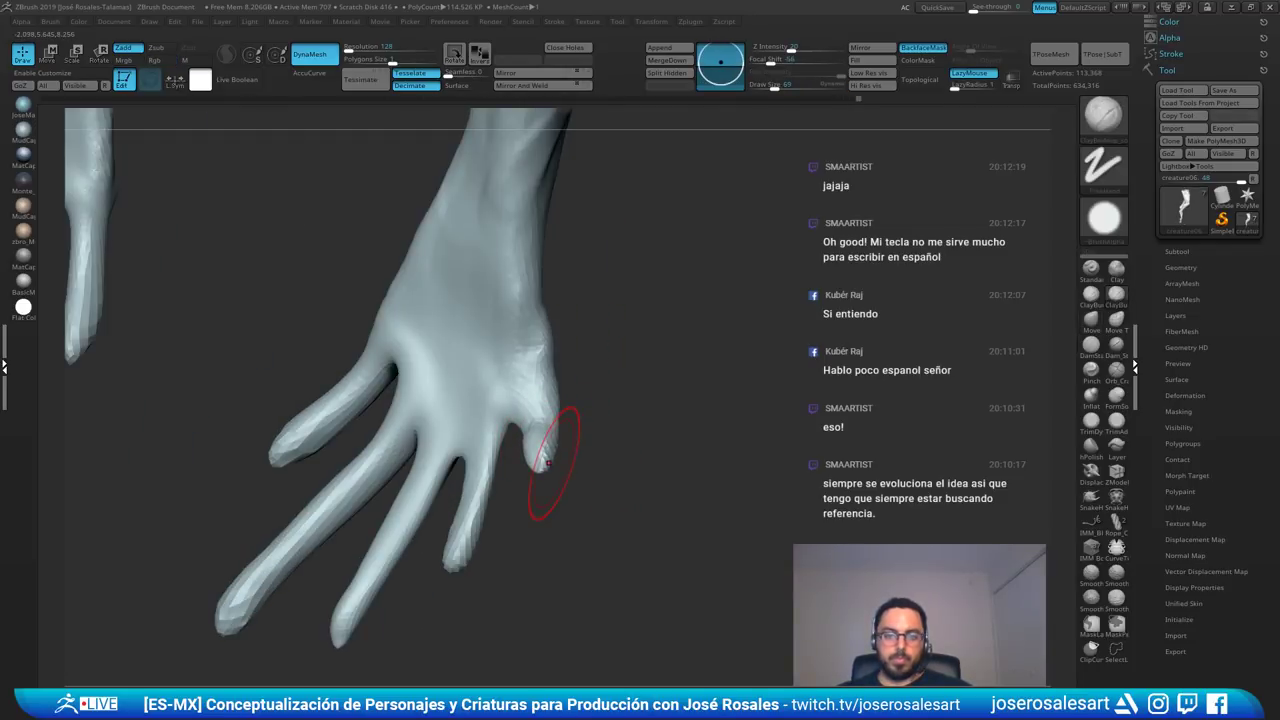
right_drag(572, 429, 589, 446)
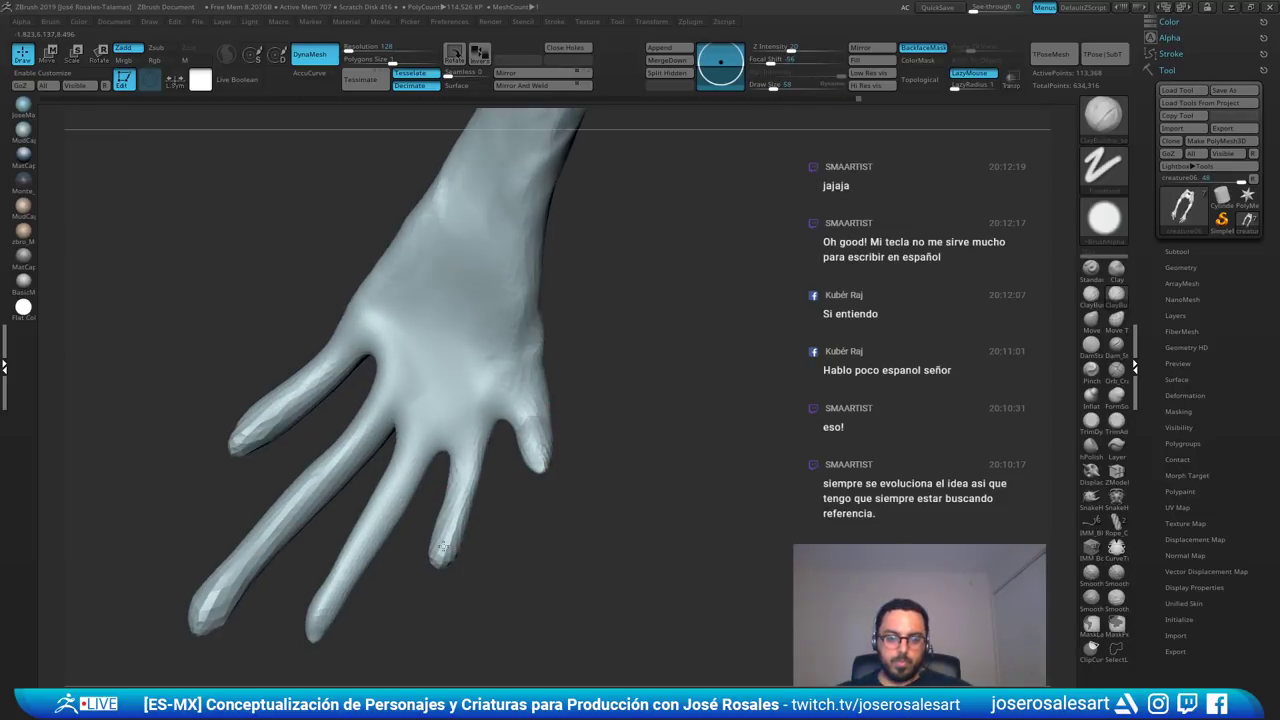
drag(432, 534, 440, 498)
- Add volume with ClayBuildup strokes running from the toe bases up the sole toward the ankle
drag(454, 400, 447, 418)
right_drag(490, 415, 450, 396)
mouse_move(455, 390)
mouse_down()
mouse_move(437, 343)
mouse_move(487, 302)
mouse_up()
ctrl+right_drag(487, 340, 490, 296)
drag(490, 268, 490, 325)
mouse_move(500, 318)
right_down()
mouse_move(464, 307)
mouse_move(478, 305)
right_up()
drag(526, 272, 518, 328)
right_drag(540, 330, 622, 340)
- Build up a fleshy pad on the sole at the base of the innermost toe with diagonal ClayBuildup strokes
mouse_move(494, 288)
mouse_down()
mouse_move(474, 320)
mouse_move(480, 338)
mouse_up()
mouse_move(448, 344)
mouse_down()
mouse_move(462, 316)
mouse_move(474, 344)
mouse_up()
mouse_move(504, 308)
mouse_down()
mouse_move(450, 356)
mouse_move(462, 350)
mouse_up()
right_drag(480, 346, 491, 323)
drag(492, 300, 452, 352)
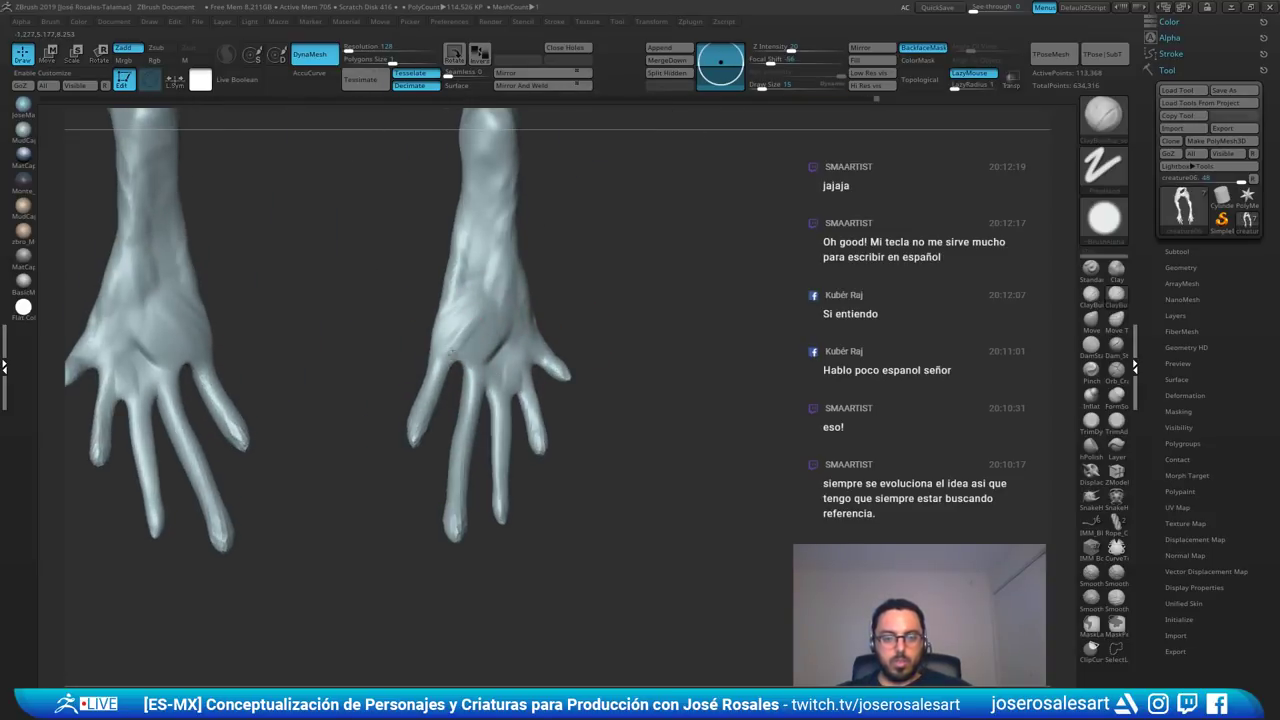
drag(484, 308, 452, 348)
- Carve a crease beside the sole pad with DamStandard at draw size 45, and smooth the sole and lower leg
key(b)
key(d)
key(s)
right_drag(482, 330, 460, 334)
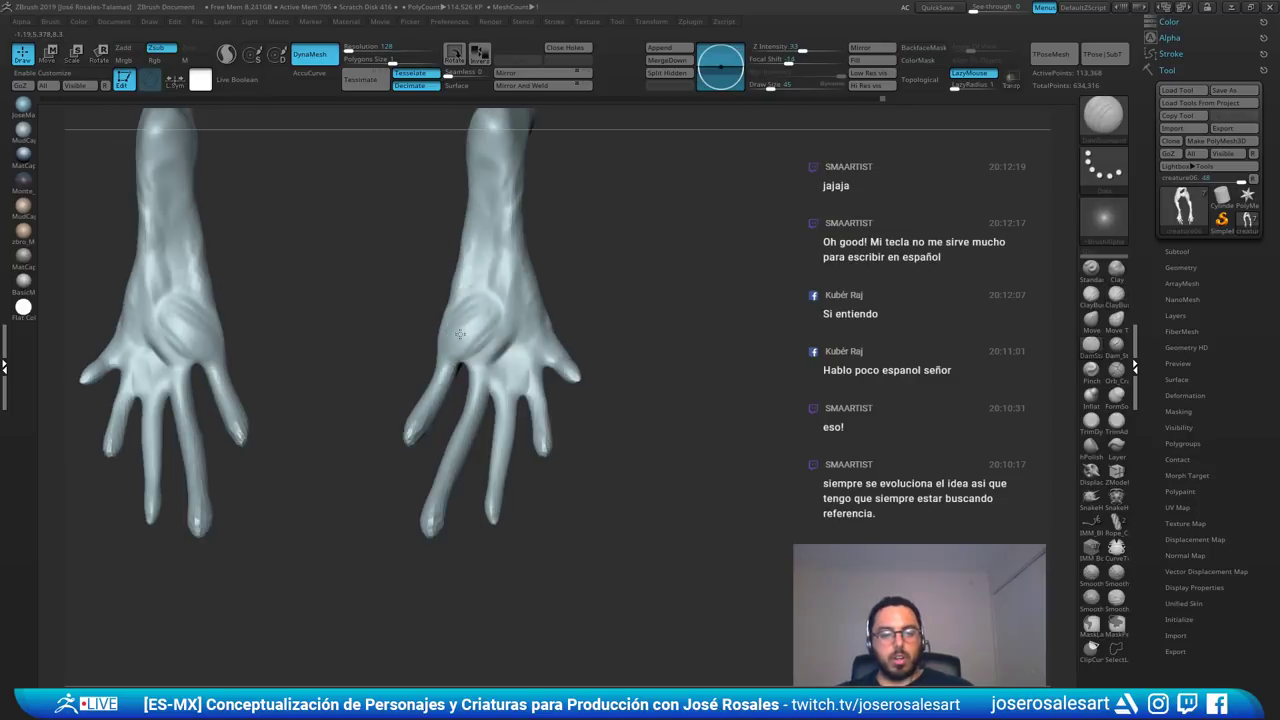
drag(474, 350, 494, 374)
mouse_move(474, 330)
shift+mouse_down()
mouse_move(494, 350)
mouse_move(496, 322)
shift+mouse_up()
shift+drag(493, 277, 494, 262)
mouse_move(508, 308)
right_down()
mouse_move(509, 263)
mouse_move(523, 303)
right_up()
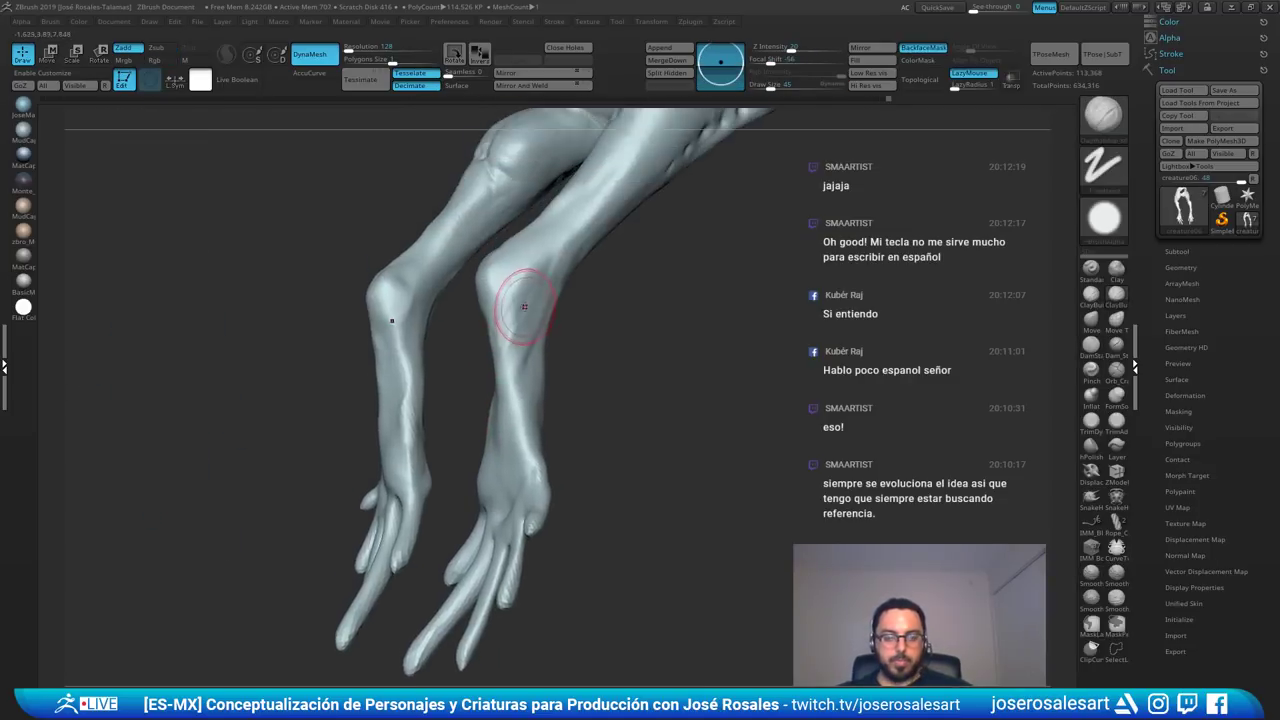
shift+drag(527, 405, 521, 400)
- Unhide the rest of the creature around the hind legs
mouse_move(522, 388)
right_down()
mouse_move(428, 358)
mouse_move(729, 331)
mouse_move(734, 363)
mouse_move(816, 386)
mouse_move(775, 343)
mouse_move(651, 322)
mouse_move(755, 376)
mouse_move(694, 382)
mouse_move(606, 290)
right_up()
key(f)
key(shift+s)
key(shift+s)
ctrl+shift+click(730, 386)
mouse_move(760, 450)
ctrl+right_down()
mouse_move(768, 510)
mouse_move(720, 420)
mouse_move(871, 443)
mouse_move(813, 437)
ctrl+right_up()
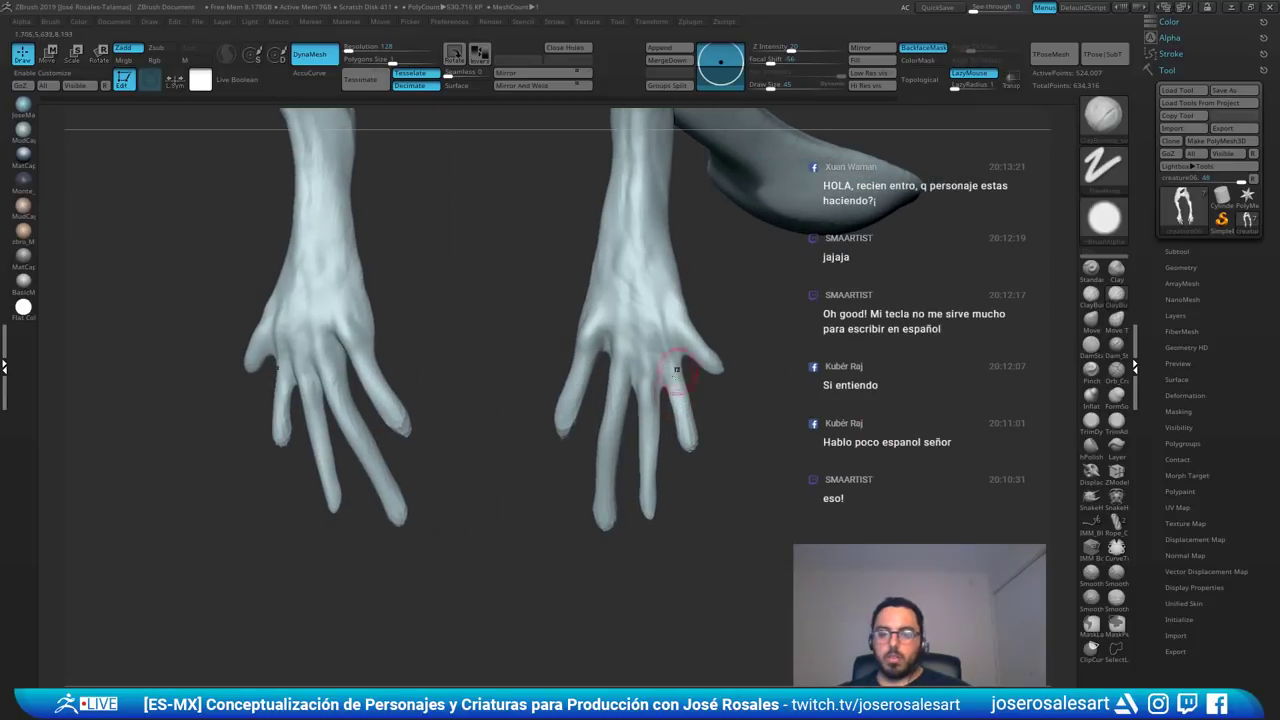
- Smooth the toes of the hind foot
mouse_move(785, 390)
right_down()
mouse_move(729, 369)
mouse_move(785, 330)
mouse_move(770, 307)
mouse_move(697, 357)
right_up()
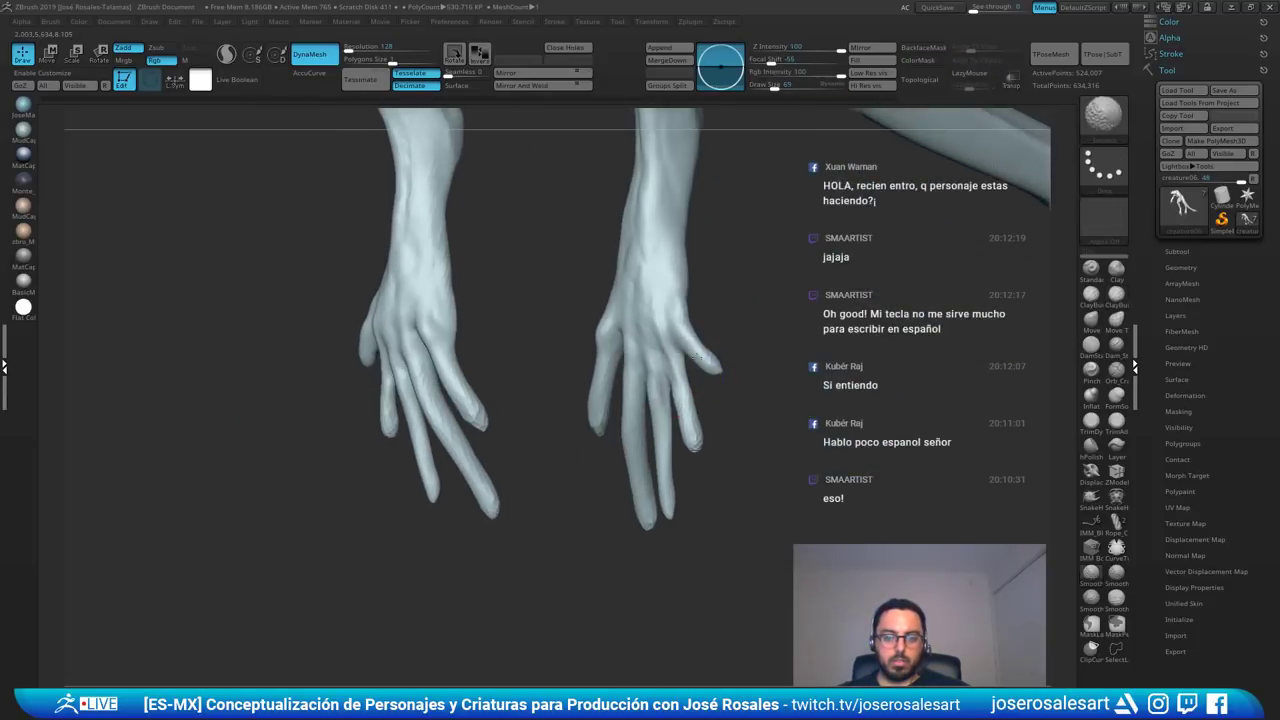
mouse_move(692, 407)
right_down()
mouse_move(726, 405)
mouse_move(680, 400)
mouse_move(834, 293)
right_up()
key(shift+f)
key(shift+f)
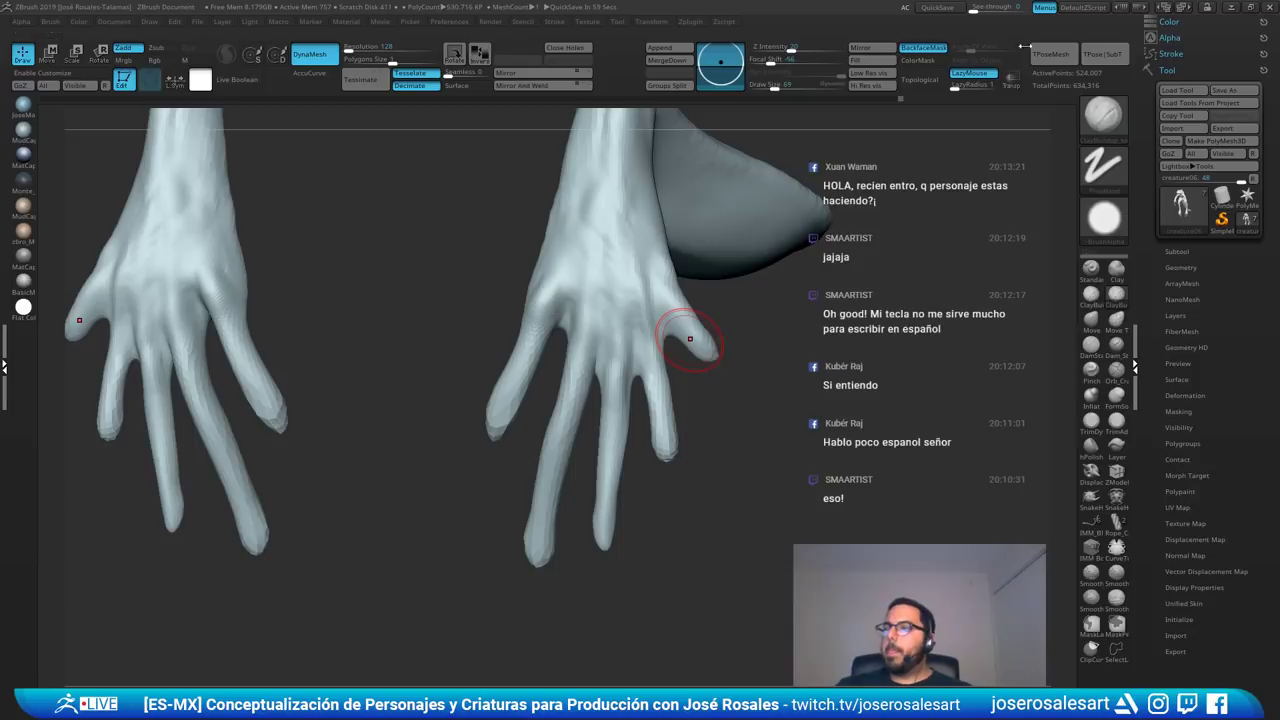
mouse_move(585, 342)
right_down()
mouse_move(577, 329)
mouse_move(695, 487)
right_up()
mouse_move(766, 410)
right_down()
mouse_move(743, 486)
mouse_move(714, 490)
right_up()
mouse_move(700, 500)
shift+mouse_down()
mouse_move(696, 510)
mouse_move(686, 462)
shift+mouse_up()
- Examine the whole creature's silhouette and proportions from the side and front
ctrl+right_drag(690, 480, 500, 310)
right_drag(651, 348, 791, 303)
right_drag(675, 392, 690, 468)
right_drag(600, 280, 812, 226)
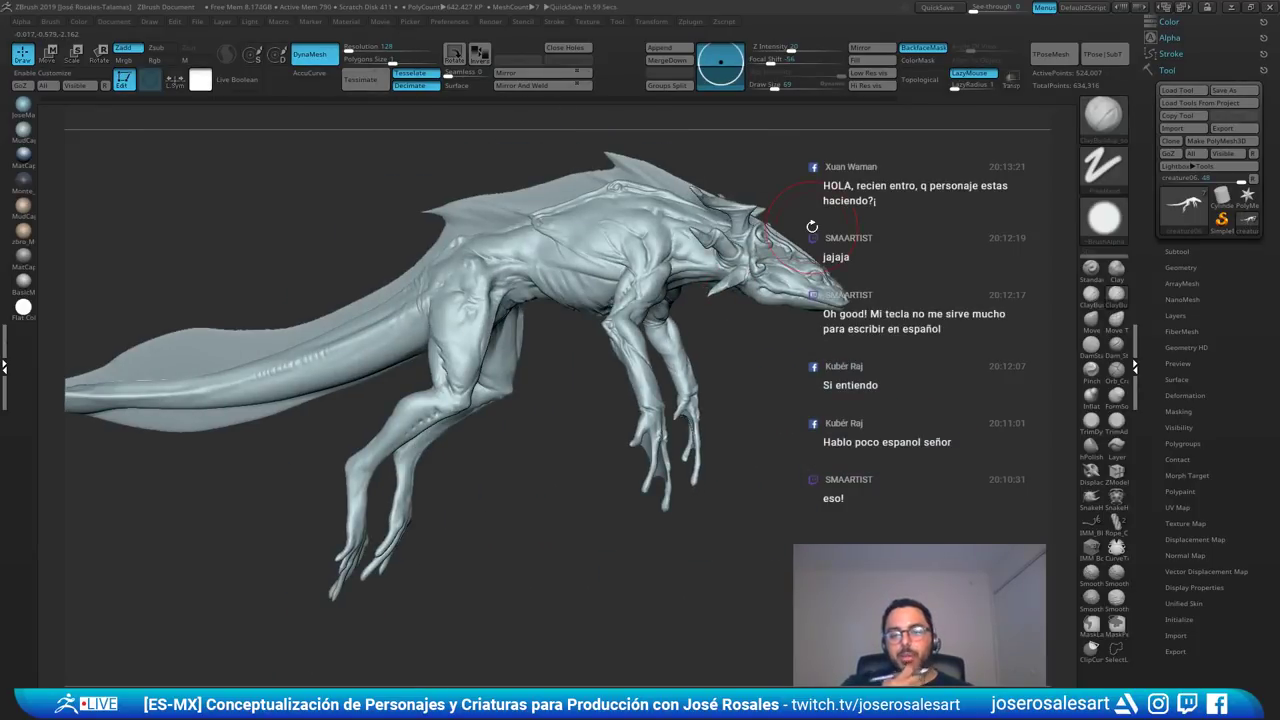
right_drag(620, 139, 480, 285)
ctrl+right_drag(480, 285, 540, 310)
right_drag(765, 250, 680, 254)
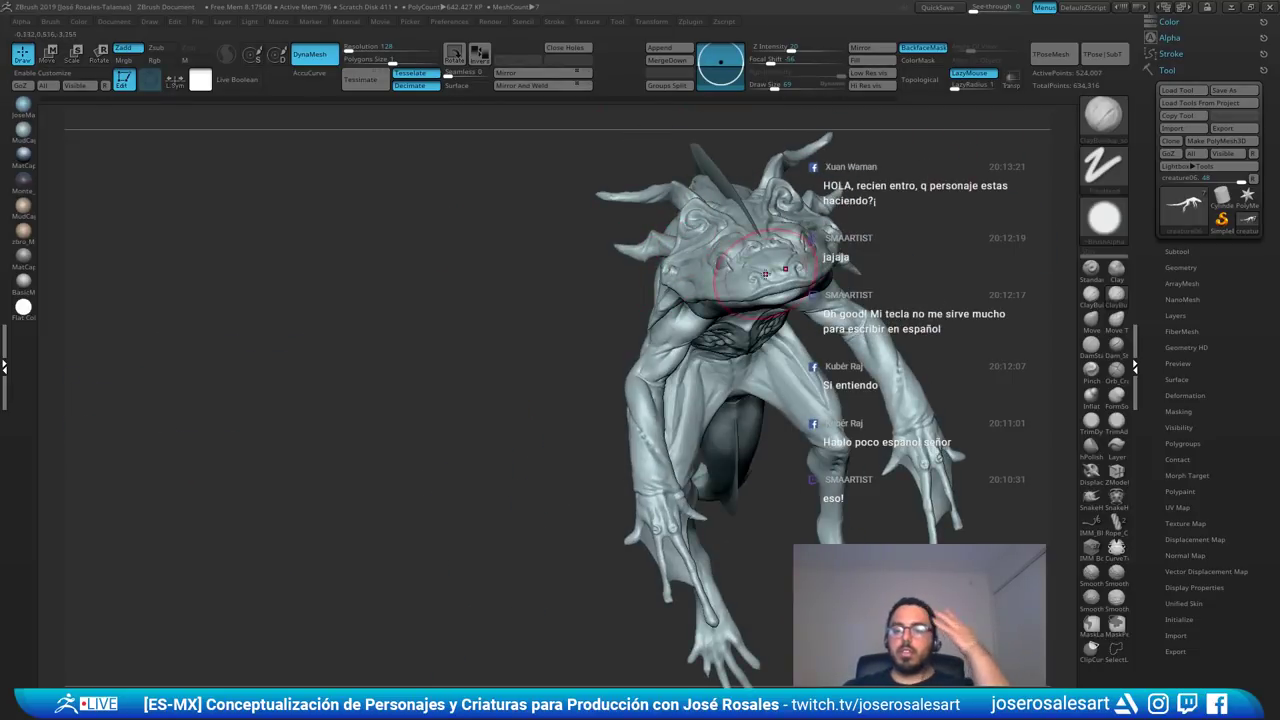
right_drag(799, 408, 794, 392)
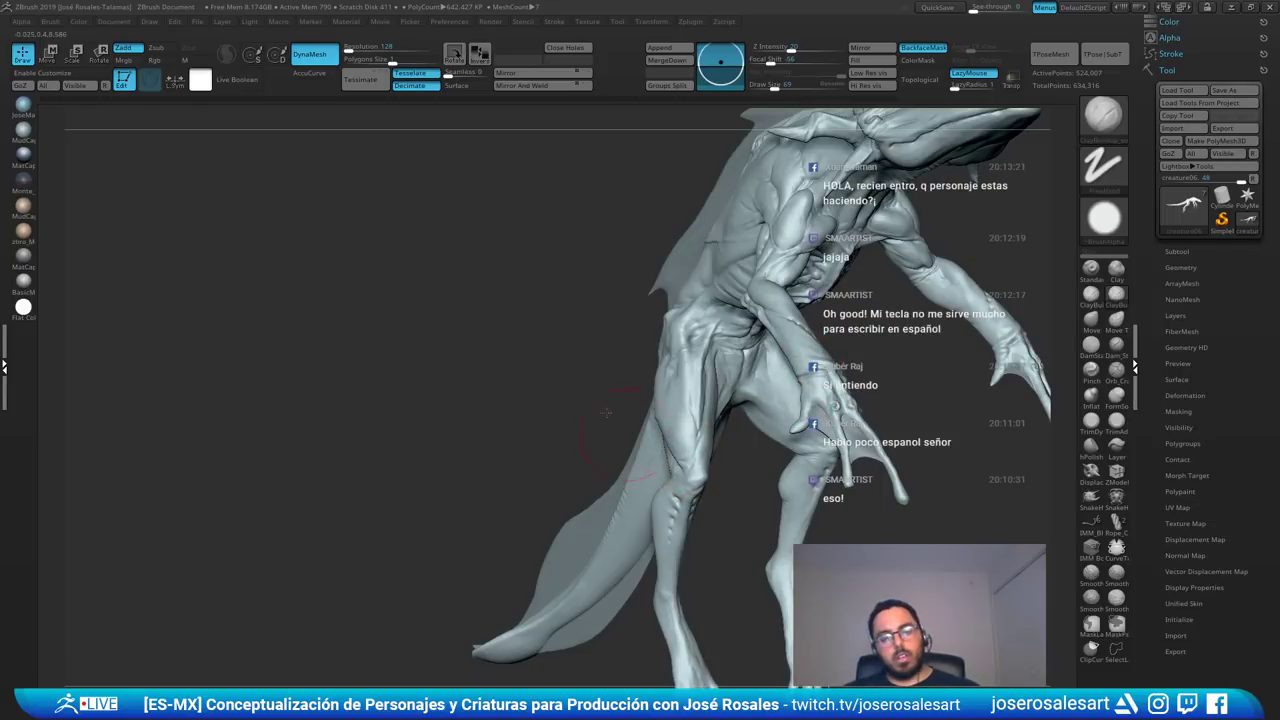
right_drag(606, 412, 715, 212)
- Examine the creature's head up close, including the eye and the spiral ornaments on the snout
alt+right_drag(731, 258, 650, 460)
mouse_move(690, 240)
ctrl+right_down()
mouse_move(763, 337)
mouse_move(622, 352)
mouse_move(724, 290)
ctrl+right_up()
alt+right_drag(900, 250, 720, 310)
mouse_move(720, 310)
ctrl+right_down()
mouse_move(749, 341)
mouse_move(640, 365)
mouse_move(665, 397)
ctrl+right_up()
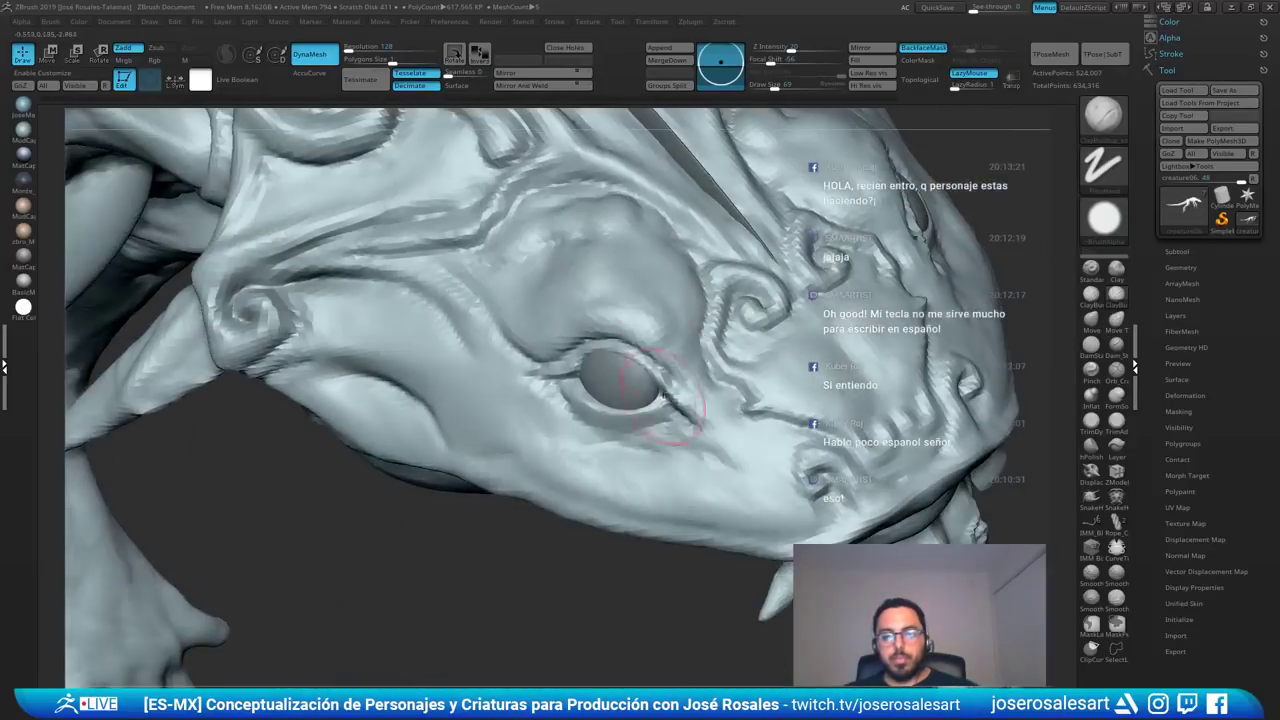
ctrl+right_drag(803, 366, 667, 177)
alt+right_drag(335, 385, 390, 310)
ctrl+right_drag(357, 403, 372, 371)
mouse_move(690, 274)
right_down()
mouse_move(488, 288)
mouse_move(668, 287)
right_up()
- Reduce the brush to draw size 39 and examine the creature's back, torso and hind legs down to the feet
alt+right_drag(606, 187, 667, 391)
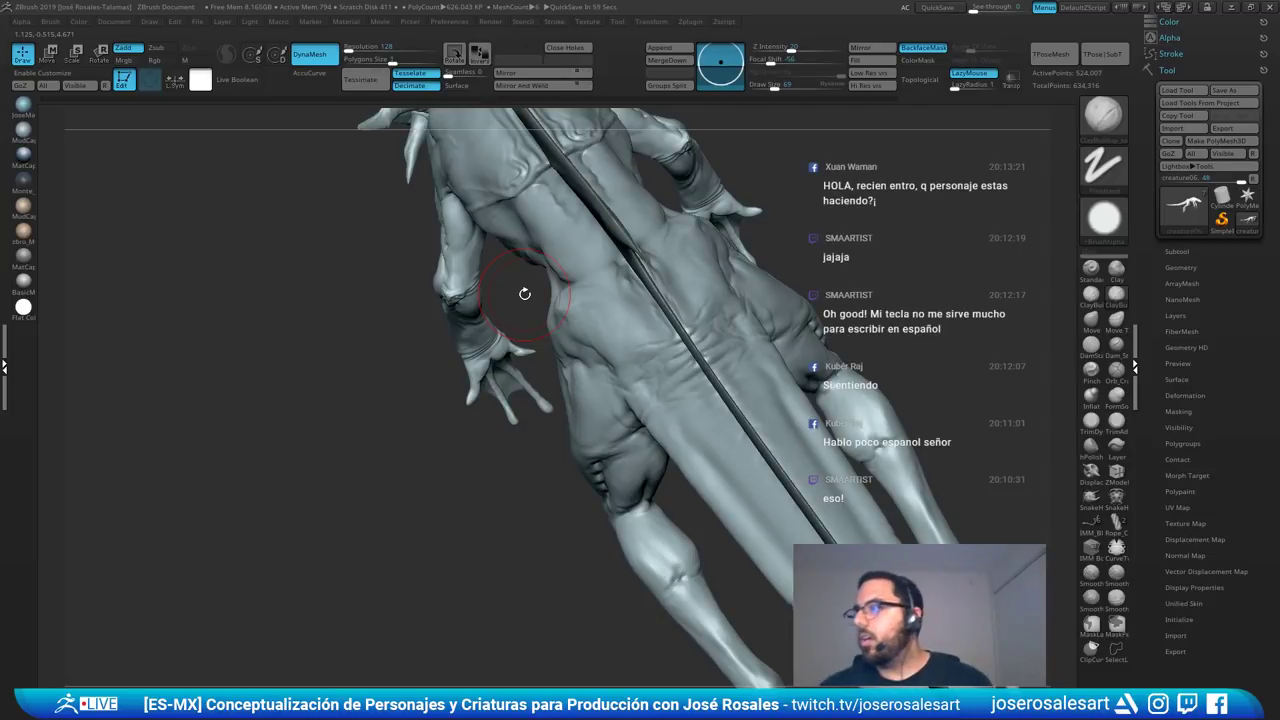
right_drag(735, 234, 514, 281)
mouse_move(618, 218)
right_down()
mouse_move(449, 271)
mouse_move(548, 310)
mouse_move(503, 294)
mouse_move(560, 300)
right_up()
key(bracketleft)
key(bracketleft)
key(bracketleft)
mouse_move(328, 254)
right_down()
mouse_move(430, 270)
mouse_move(337, 271)
right_up()
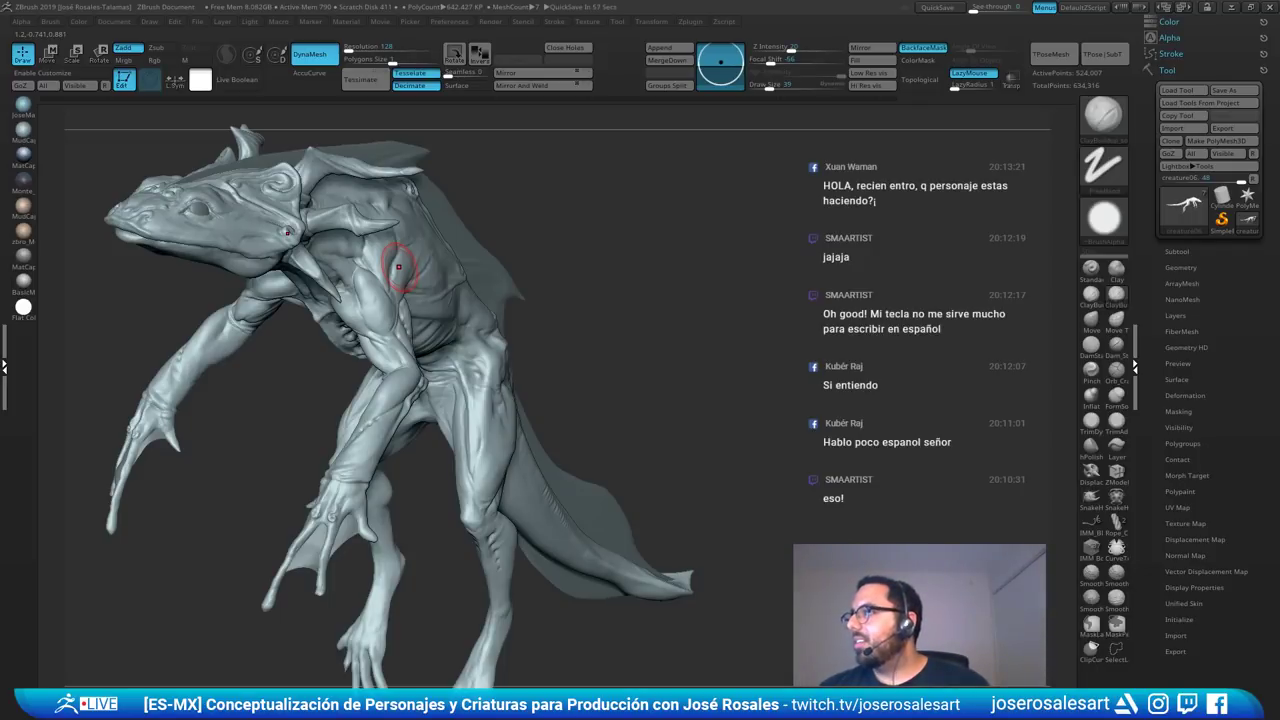
right_drag(399, 267, 786, 287)
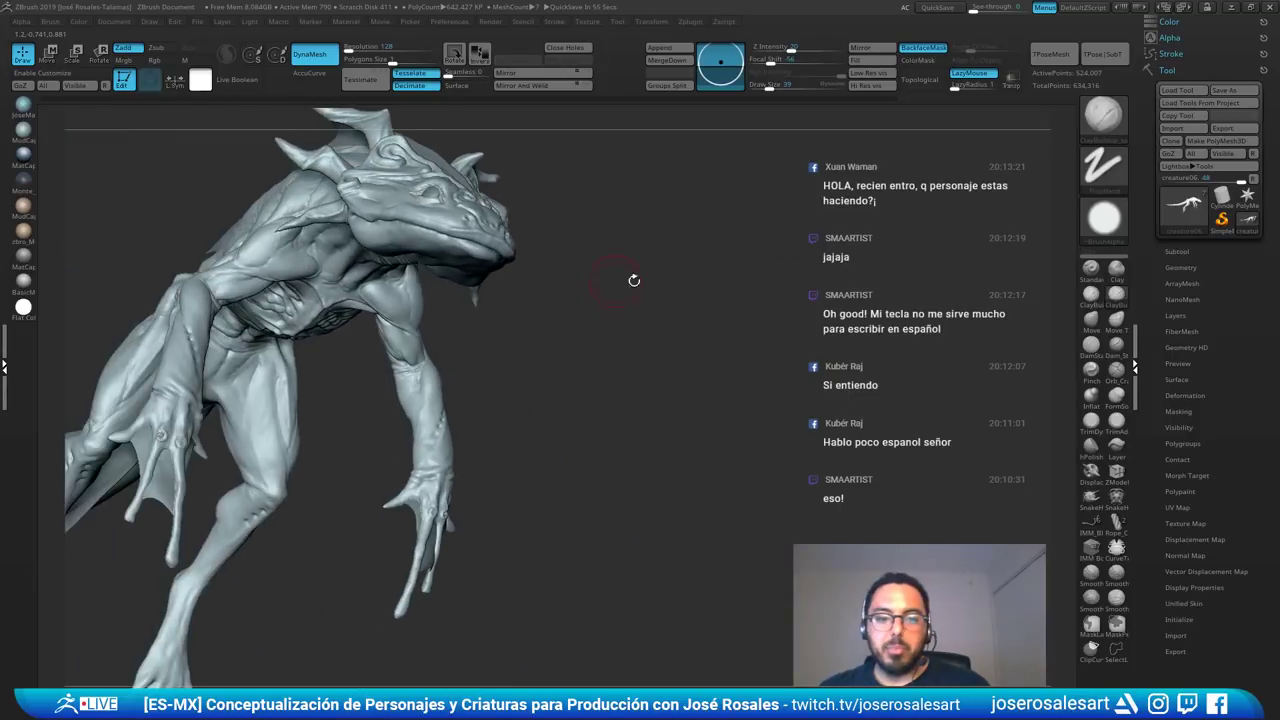
right_drag(634, 280, 690, 450)
alt+right_drag(690, 450, 722, 95)
right_drag(690, 300, 611, 424)
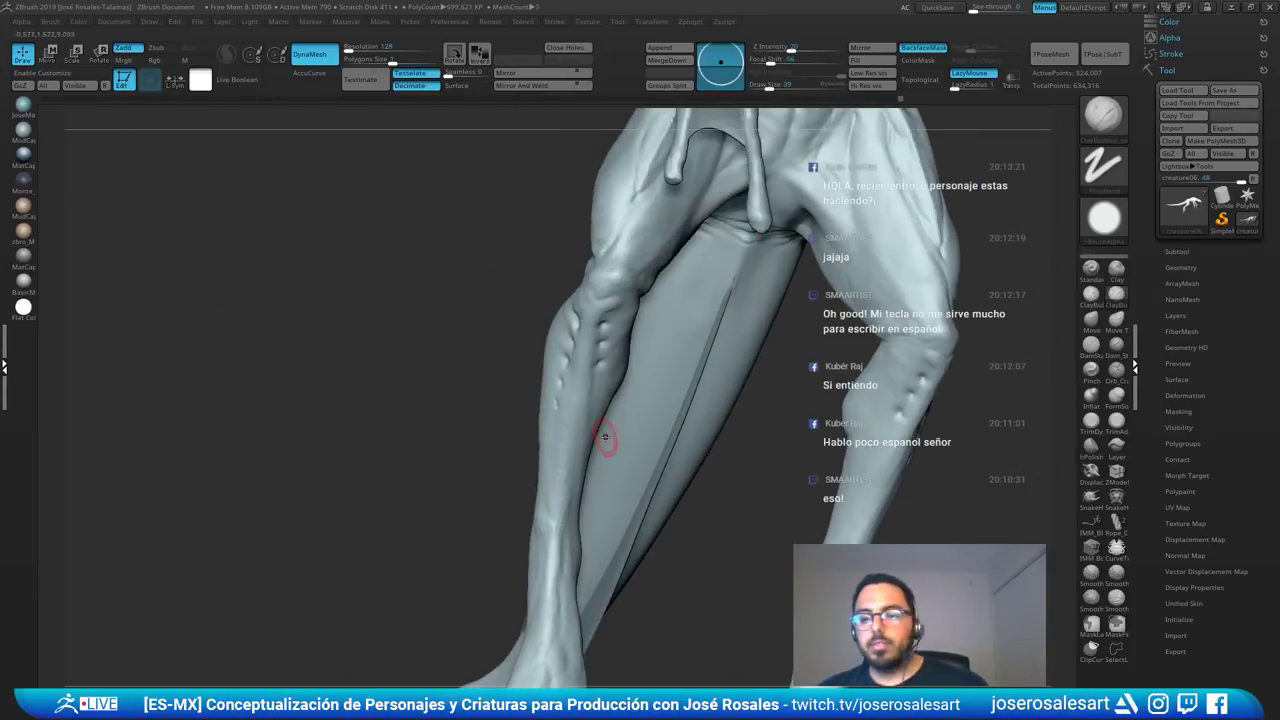
alt+right_drag(563, 471, 562, 350)
mouse_move(562, 350)
right_down()
mouse_move(554, 460)
mouse_move(601, 403)
right_up()
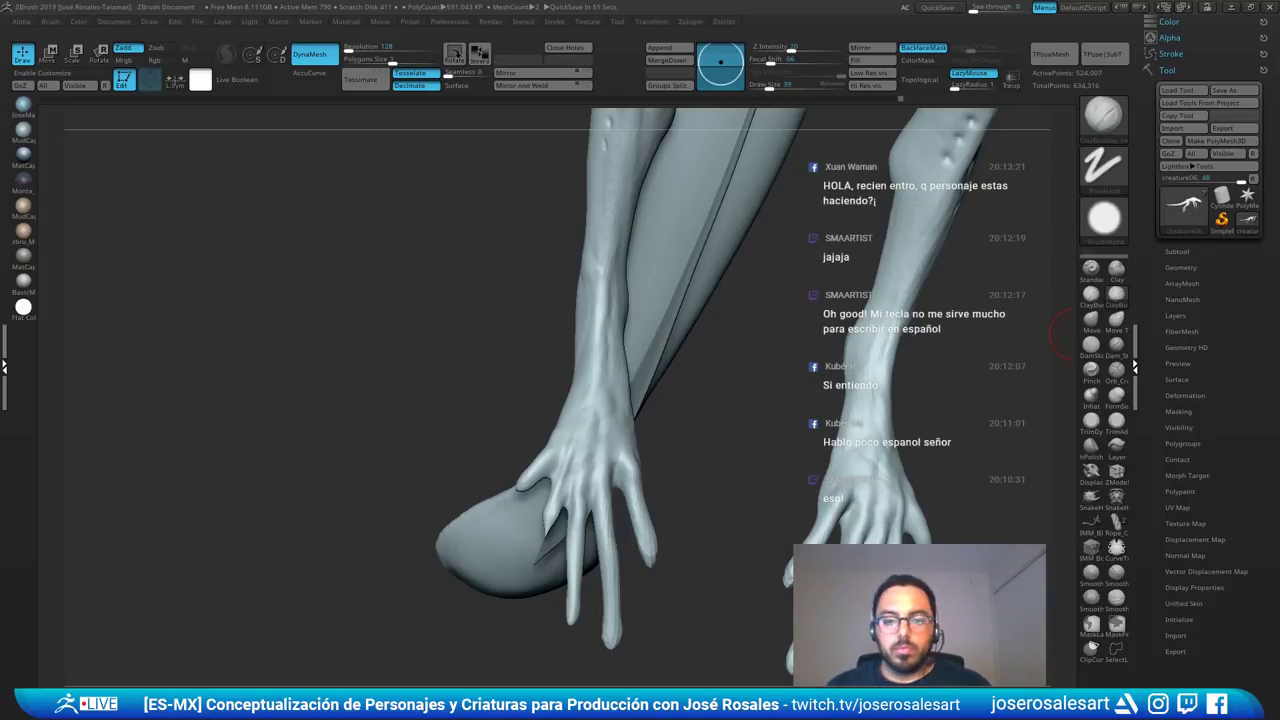
- Undo the last edits to the pointed short toe and smooth the stub between its neighbouring toes
mouse_move(534, 476)
right_down()
mouse_move(640, 420)
mouse_move(525, 281)
mouse_move(545, 480)
right_up()
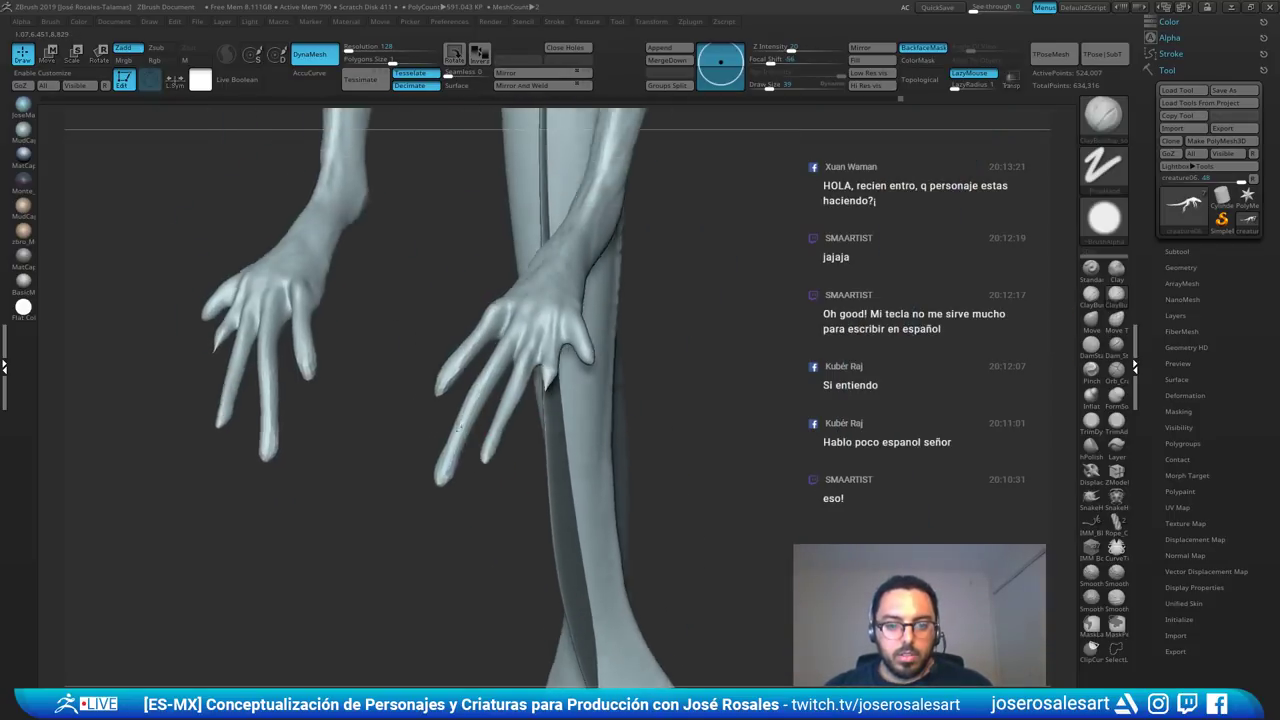
mouse_move(545, 380)
ctrl+right_down()
mouse_move(578, 468)
mouse_move(632, 371)
ctrl+right_up()
right_drag(526, 446, 540, 484)
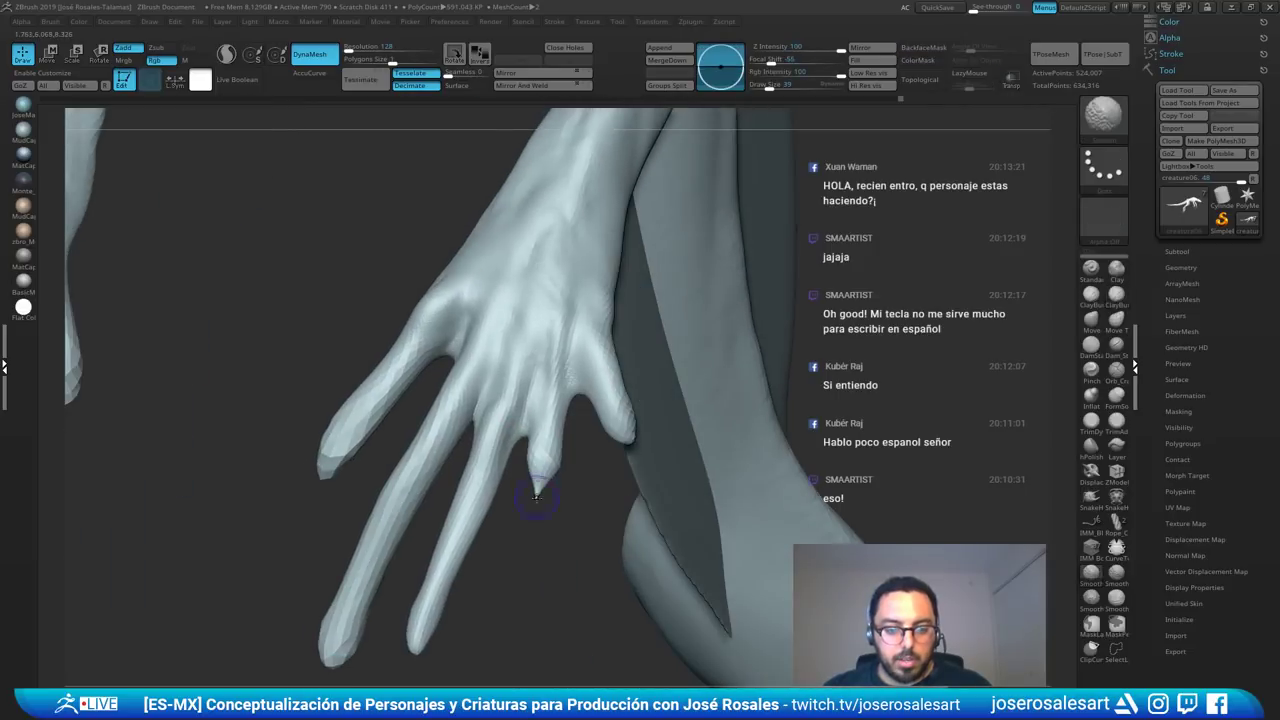
key(ctrl+z)
key(ctrl+z)
key(ctrl+z)
key(ctrl+z)
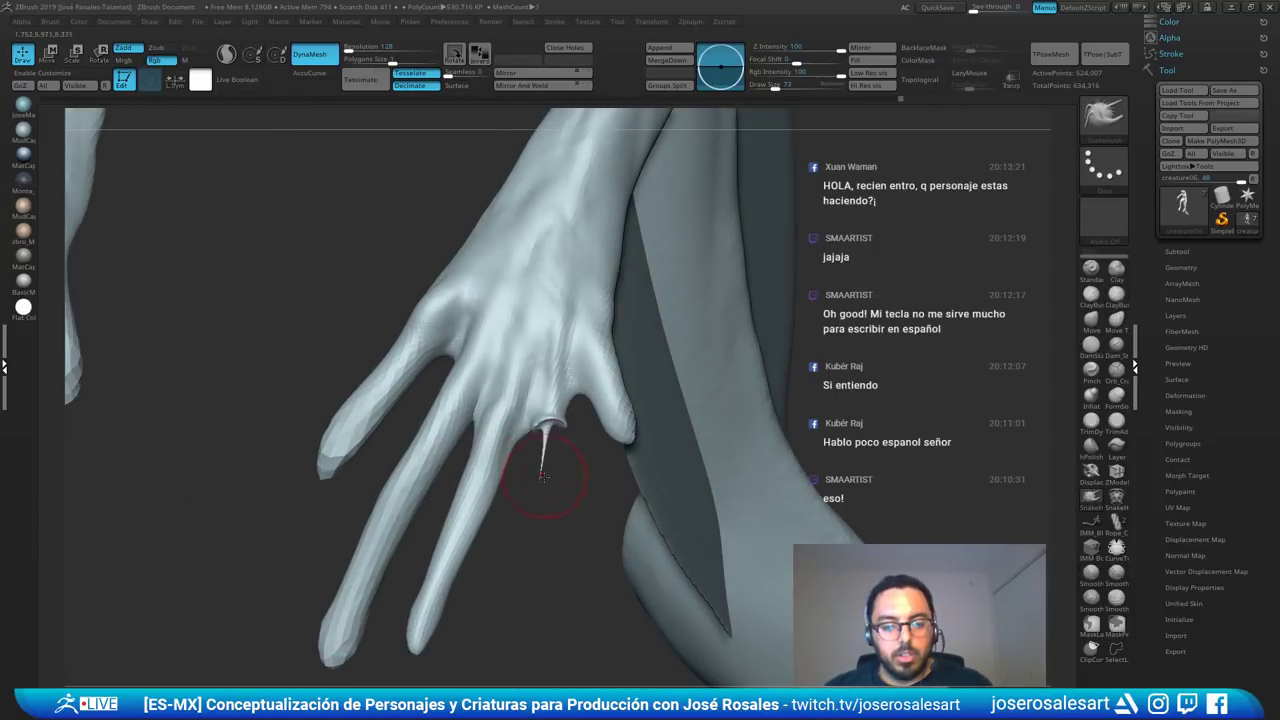
mouse_move(546, 474)
right_down()
mouse_move(590, 462)
mouse_move(505, 562)
mouse_move(483, 489)
mouse_move(482, 390)
right_up()
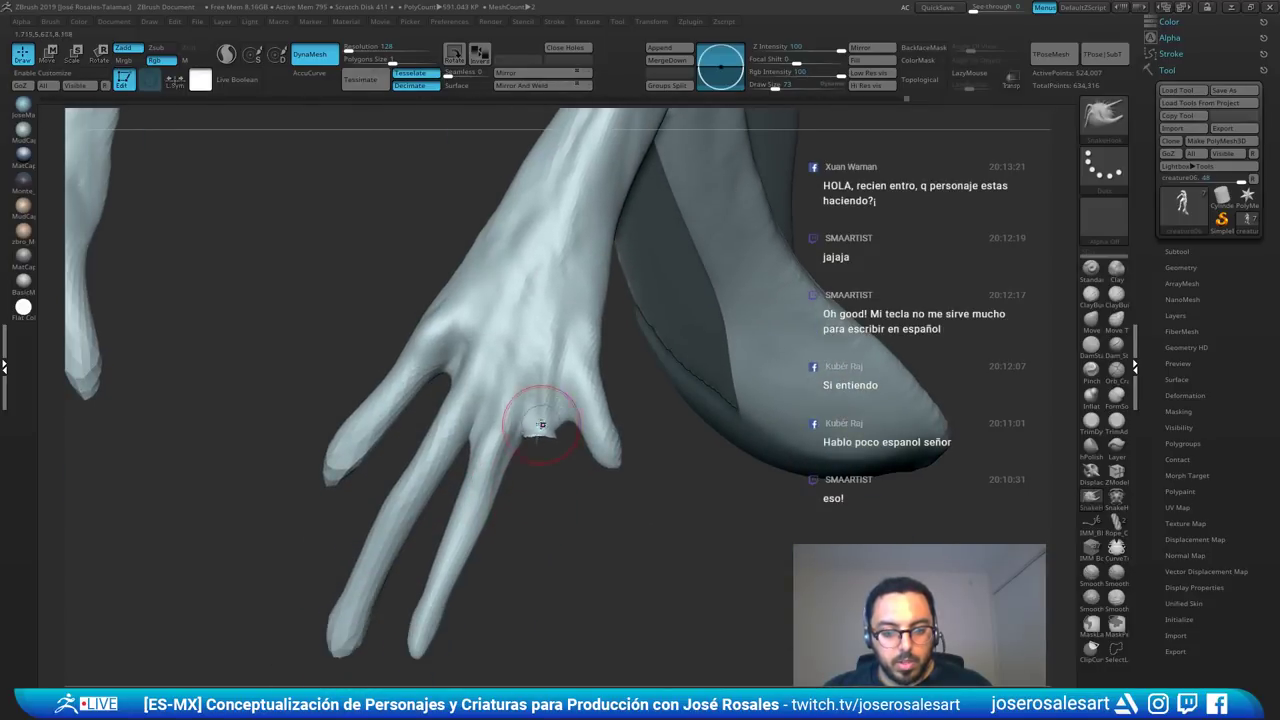
mouse_move(541, 424)
shift+mouse_down()
mouse_move(537, 438)
mouse_move(542, 428)
shift+mouse_up()
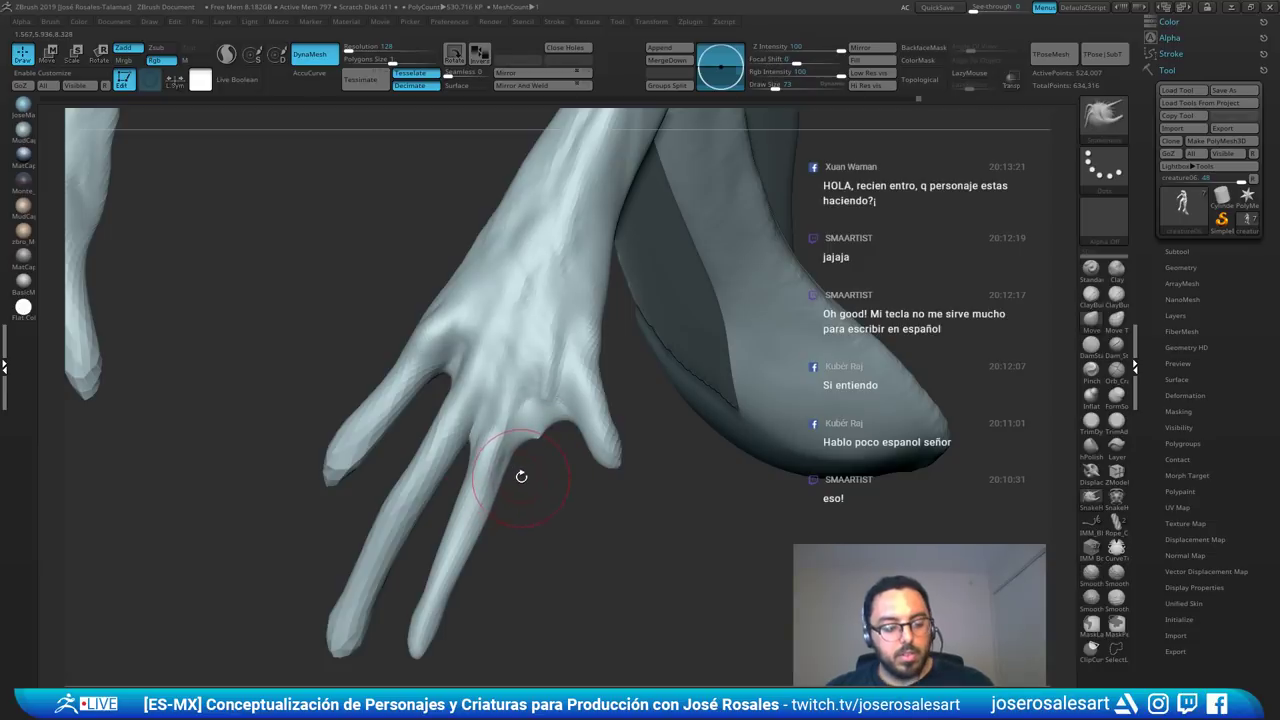
- Switch to the Move brush at draw size 146 and choose MaskLasso as the masking brush
key(b)
key(m)
key(v)
key(s)
drag(521, 478, 541, 479)
right_drag(640, 482, 501, 488)
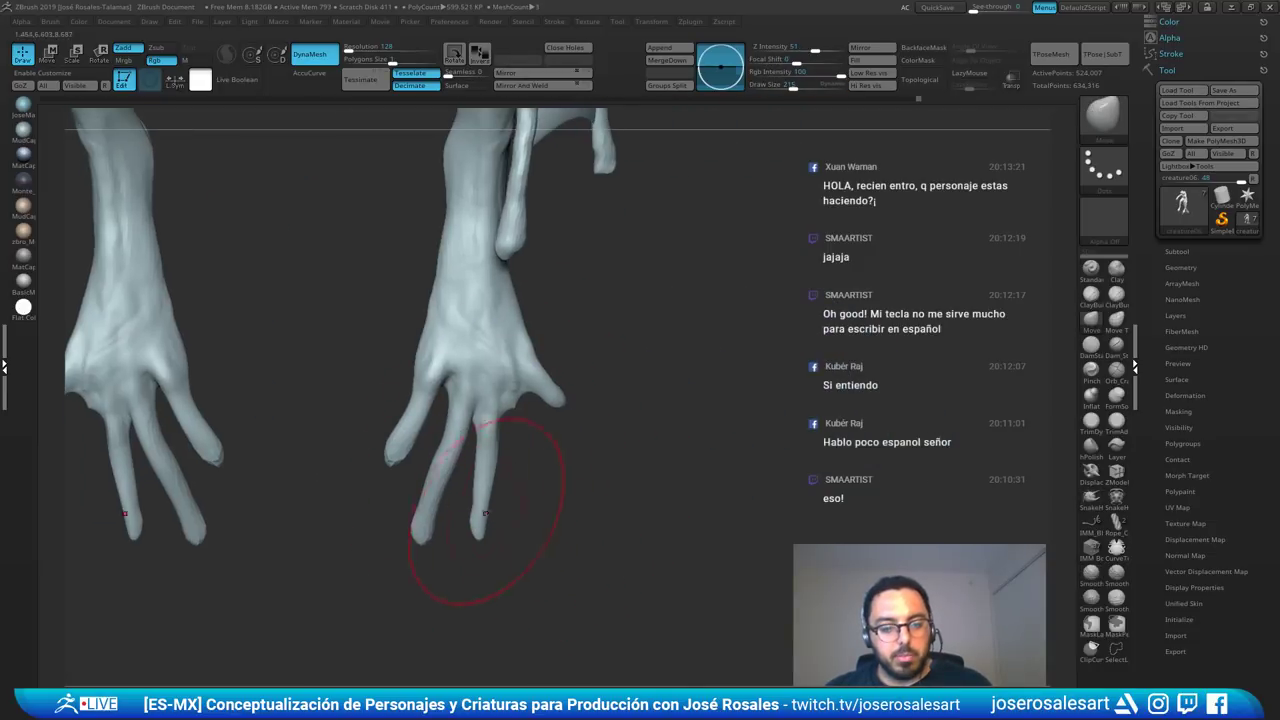
key(s)
drag(508, 517, 499, 518)
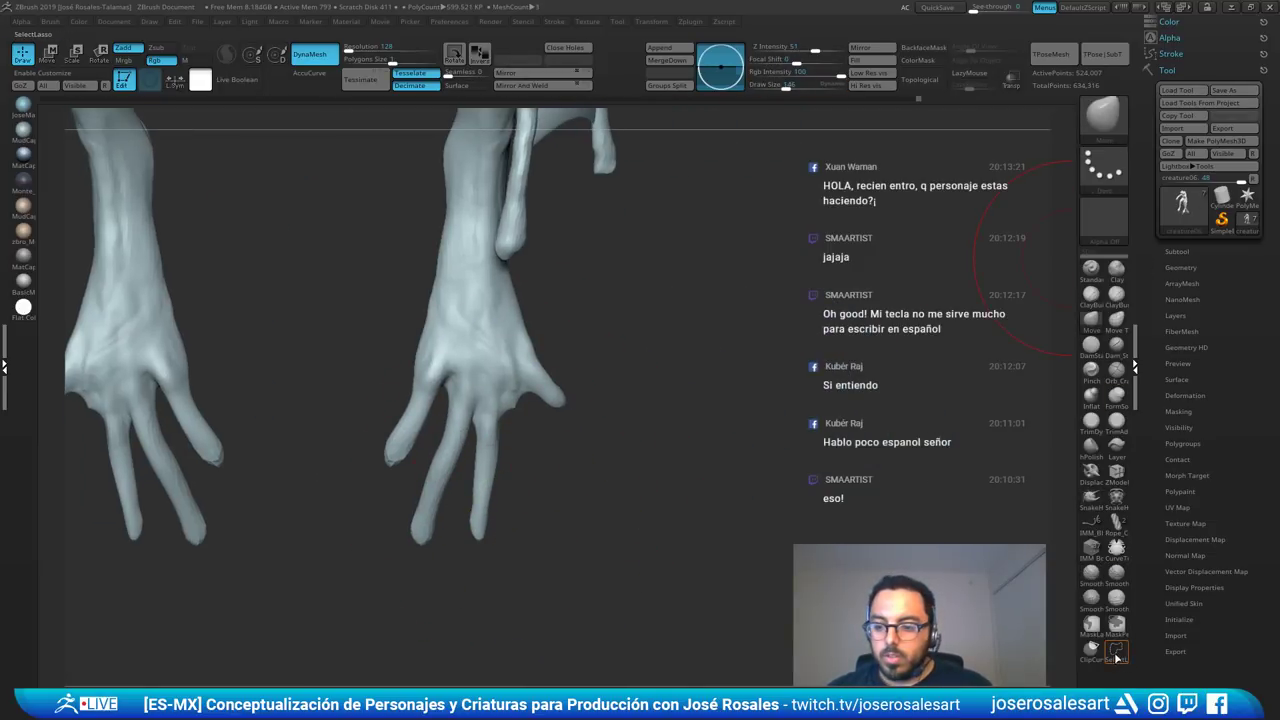
ctrl+click(1104, 122)
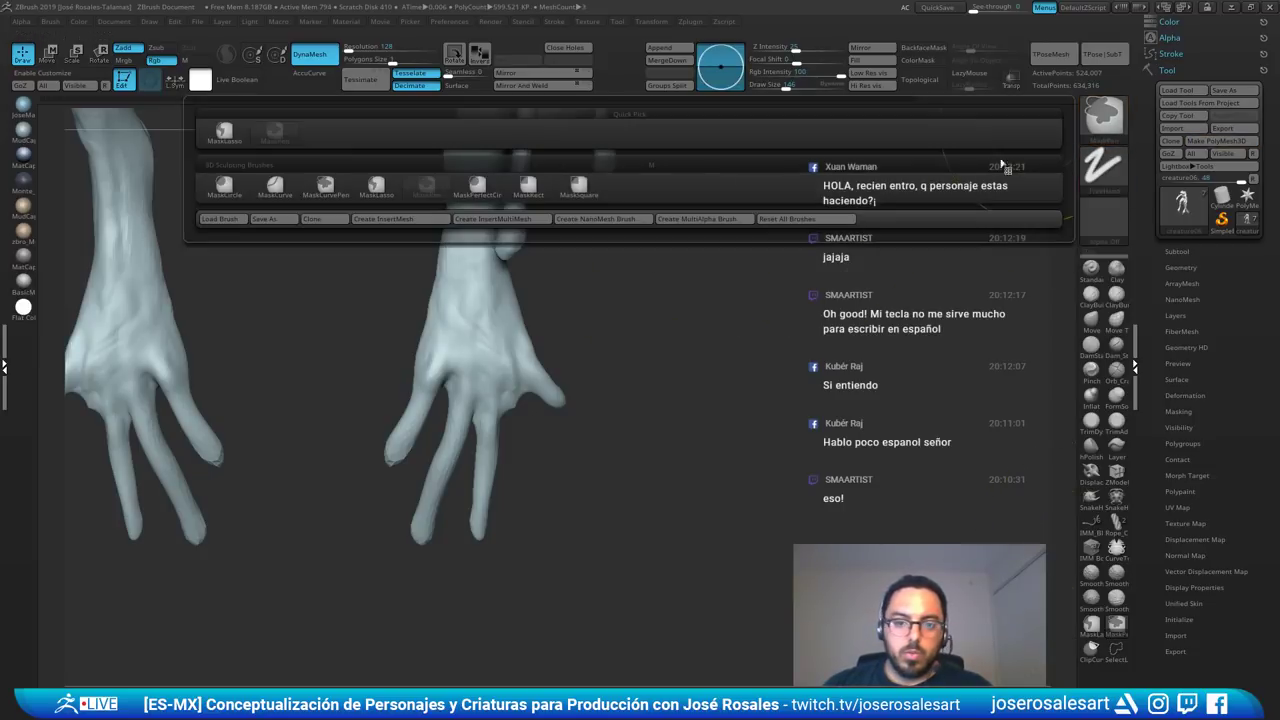
ctrl+click(364, 191)
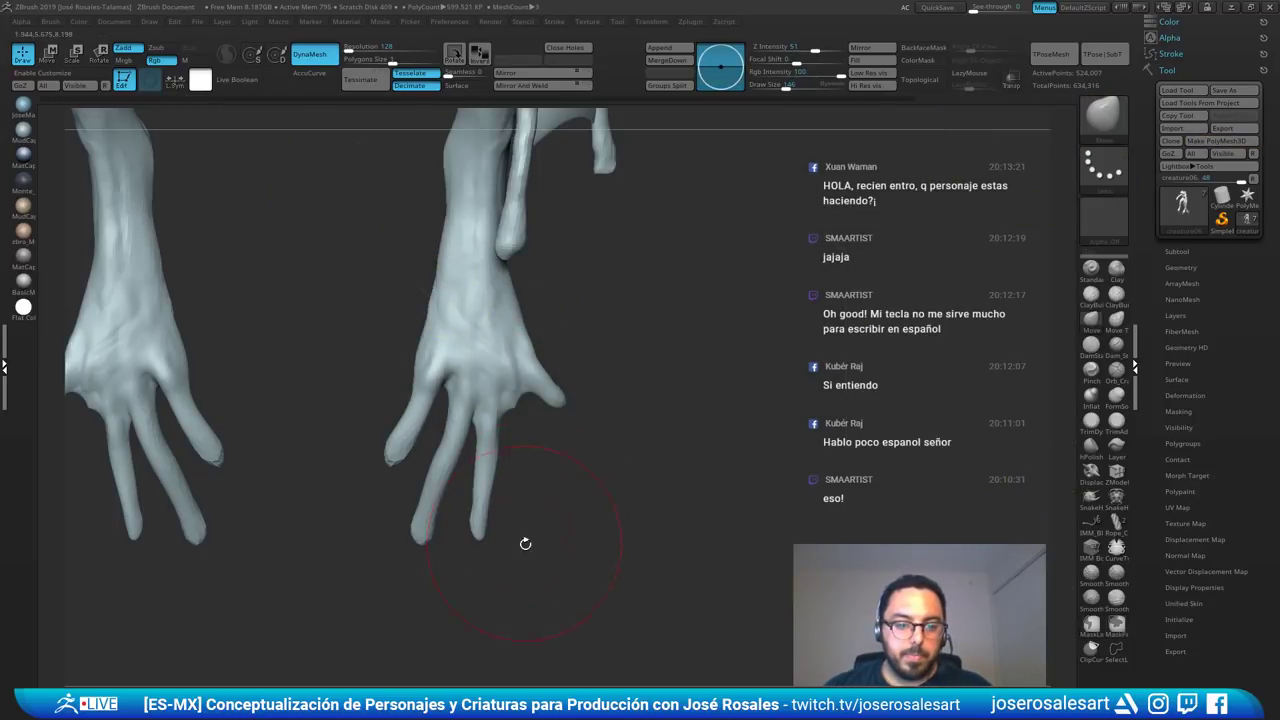
- Mask the slender toe of the hind foot, invert the mask and rotate the toe outward about its base
mouse_move(518, 562)
ctrl+mouse_down()
mouse_move(447, 514)
mouse_move(490, 408)
mouse_move(537, 510)
mouse_move(637, 420)
ctrl+mouse_up()
ctrl+click(600, 484)
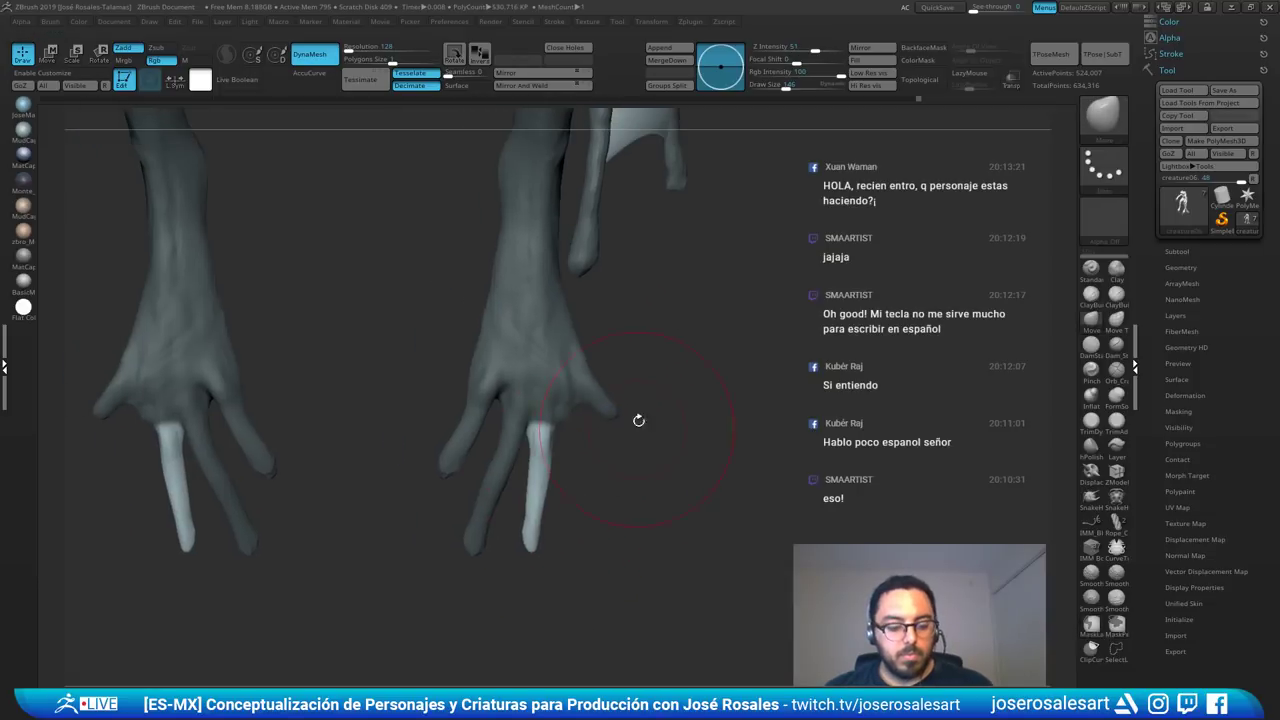
key(e)
alt+click(539, 413)
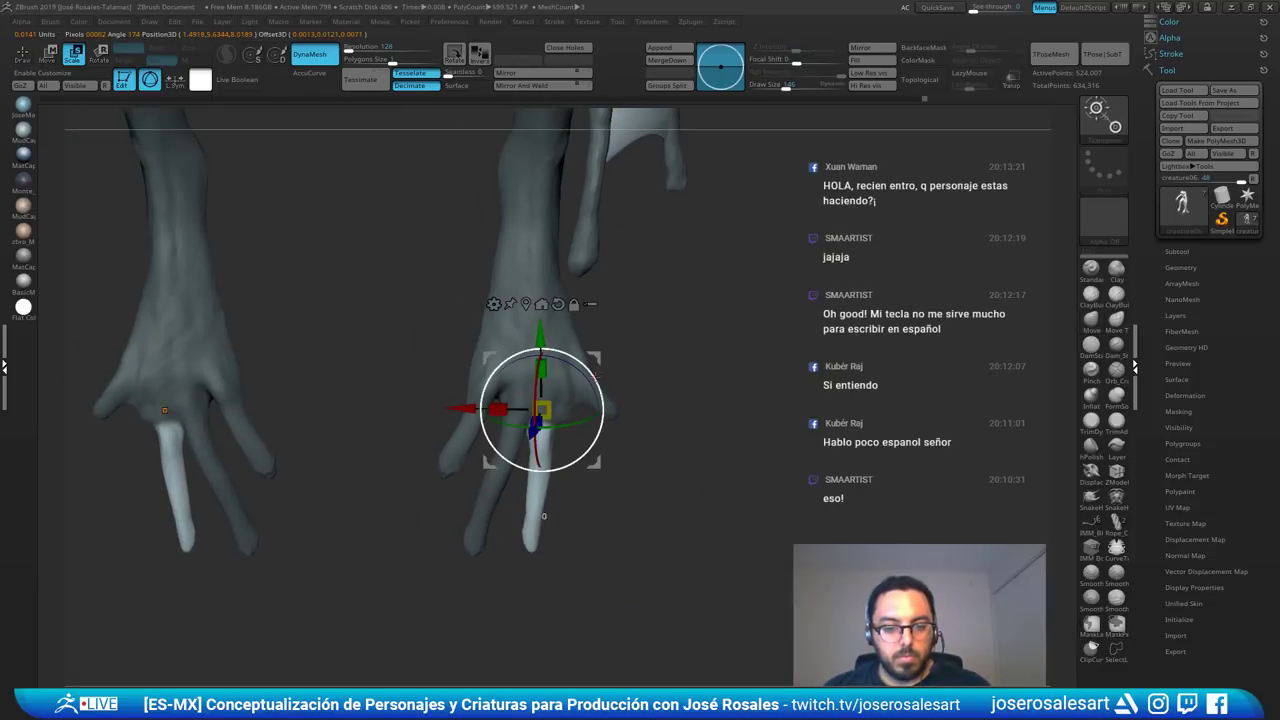
drag(597, 379, 606, 350)
key(q)
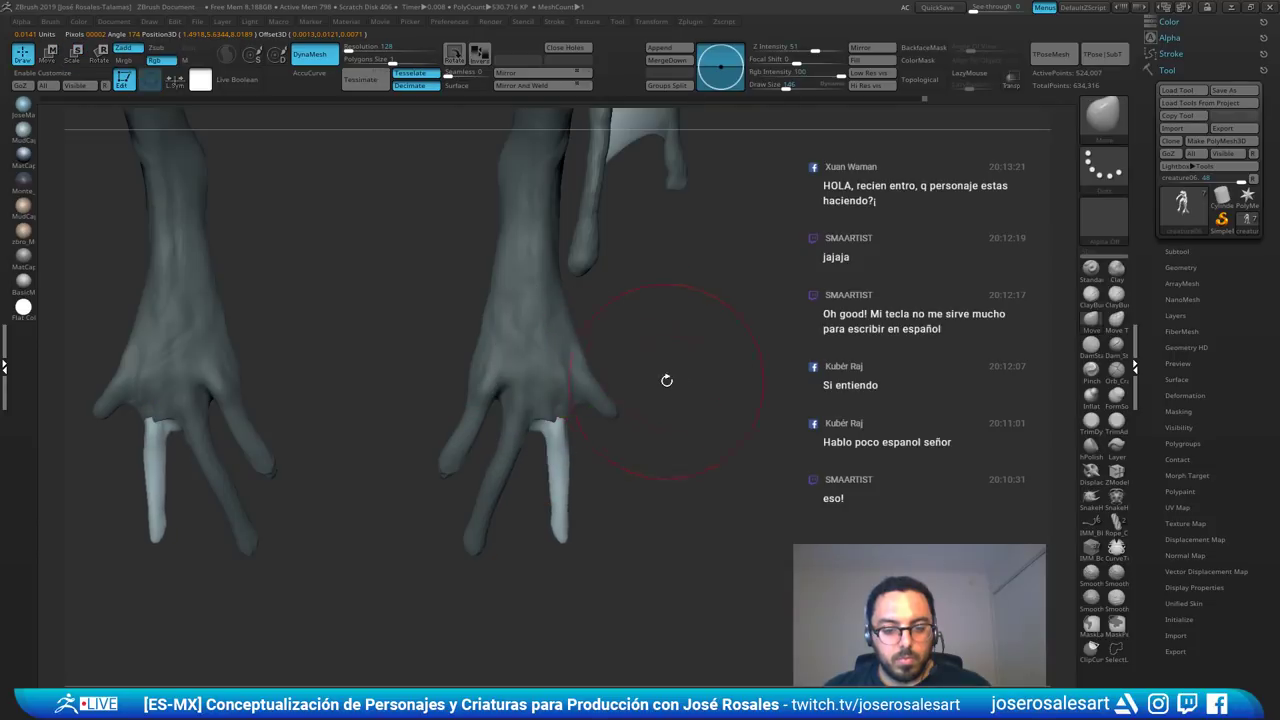
- Clear the mask, reduce the brush to draw size 65 and smooth the crease at the rotated toe's base
mouse_move(666, 377)
mouse_down()
mouse_move(744, 383)
mouse_move(764, 402)
mouse_up()
drag(720, 405, 634, 431)
key(s)
mouse_move(724, 434)
mouse_down()
mouse_move(712, 434)
mouse_move(736, 432)
mouse_up()
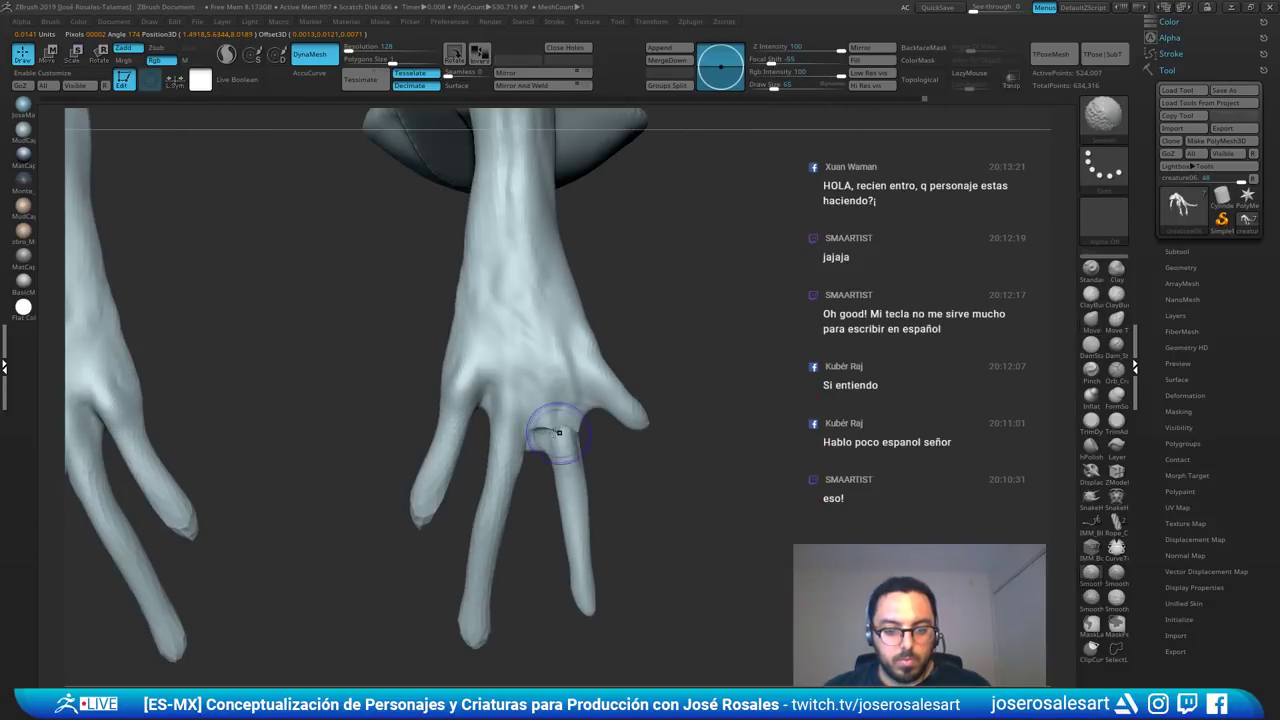
mouse_move(577, 438)
shift+mouse_down()
mouse_move(586, 446)
mouse_move(562, 434)
mouse_move(570, 444)
shift+mouse_up()
- Fill the base of the rotated toe with ClayBuildup and check the foot's mesh wireframe around it
key(b)
key(c)
key(b)
drag(652, 440, 790, 436)
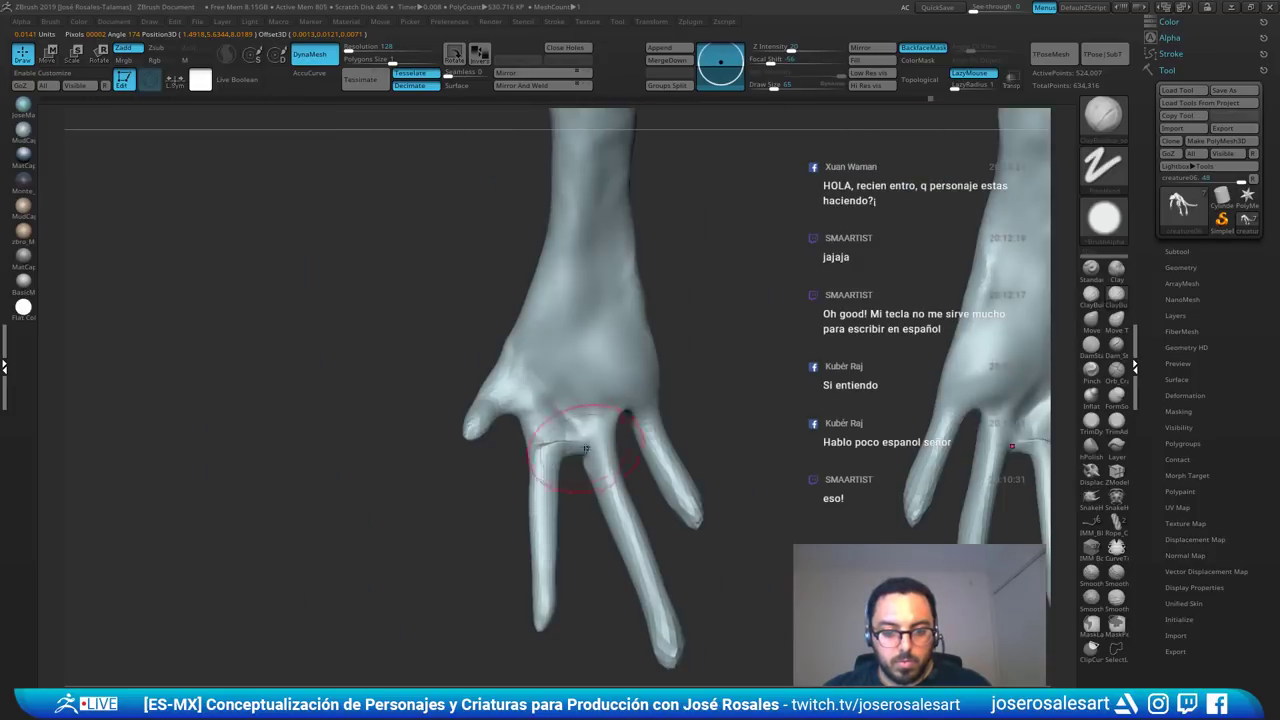
mouse_move(544, 462)
mouse_down()
mouse_move(551, 432)
mouse_move(556, 456)
mouse_up()
key(shift+f)
ctrl+right_drag(571, 457, 571, 500)
right_drag(430, 430, 519, 425)
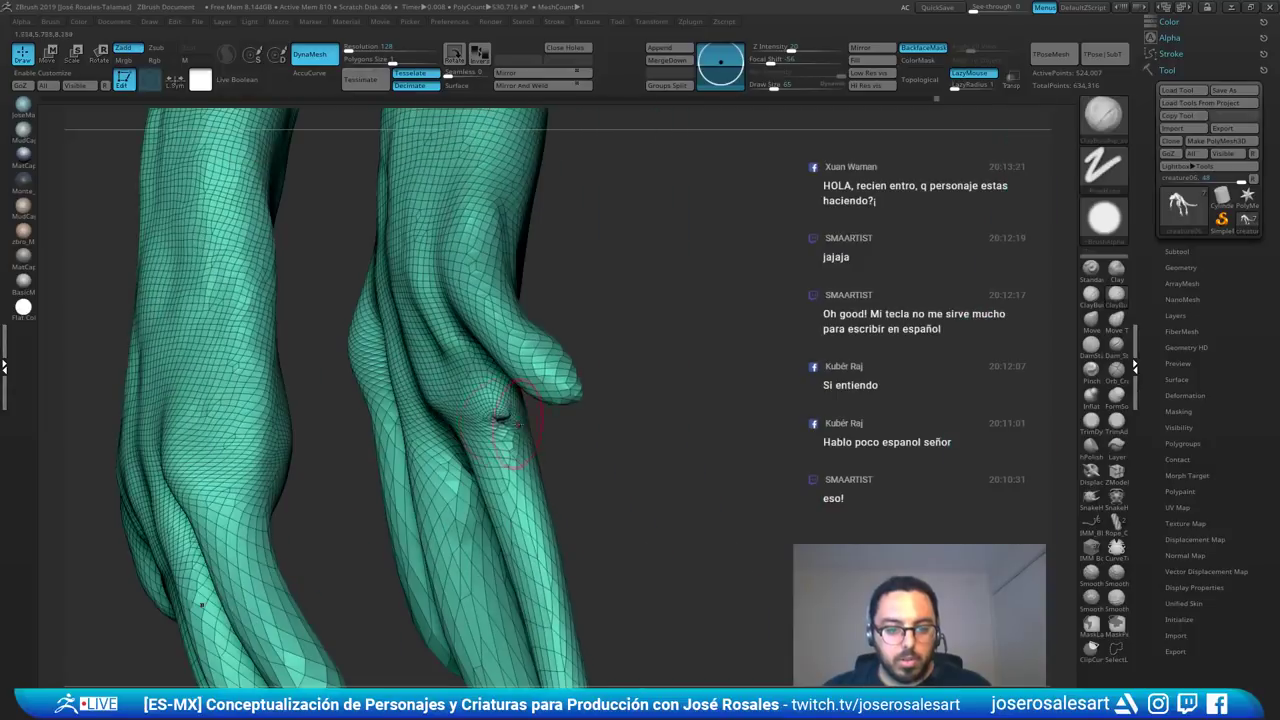
mouse_move(502, 478)
right_down()
mouse_move(523, 451)
mouse_move(517, 426)
mouse_move(475, 464)
mouse_move(560, 304)
right_up()
key(shift+f)
drag(525, 460, 596, 415)
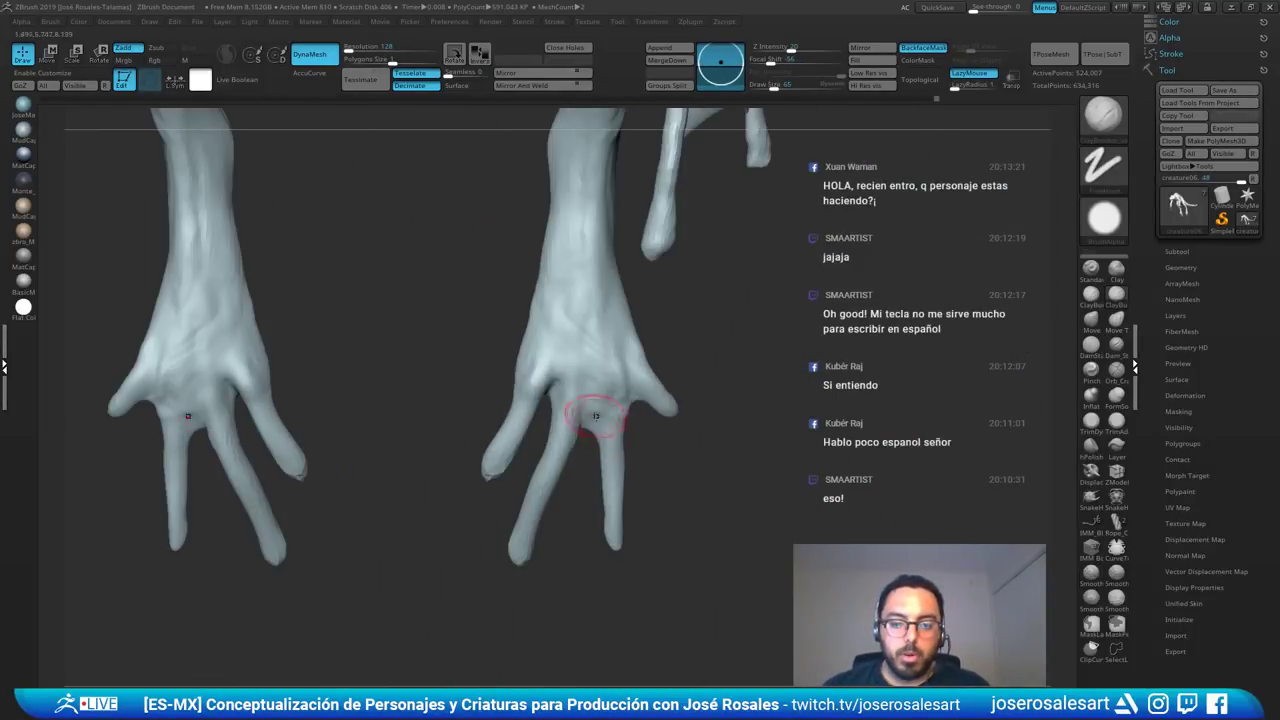
- Isolate the long middle toe with an inverted lasso mask and rotate it straighter about its base
mouse_move(606, 460)
ctrl+right_down()
mouse_move(554, 394)
mouse_move(590, 430)
mouse_move(583, 349)
mouse_move(566, 388)
mouse_move(578, 470)
mouse_move(620, 430)
mouse_move(594, 428)
ctrl+right_up()
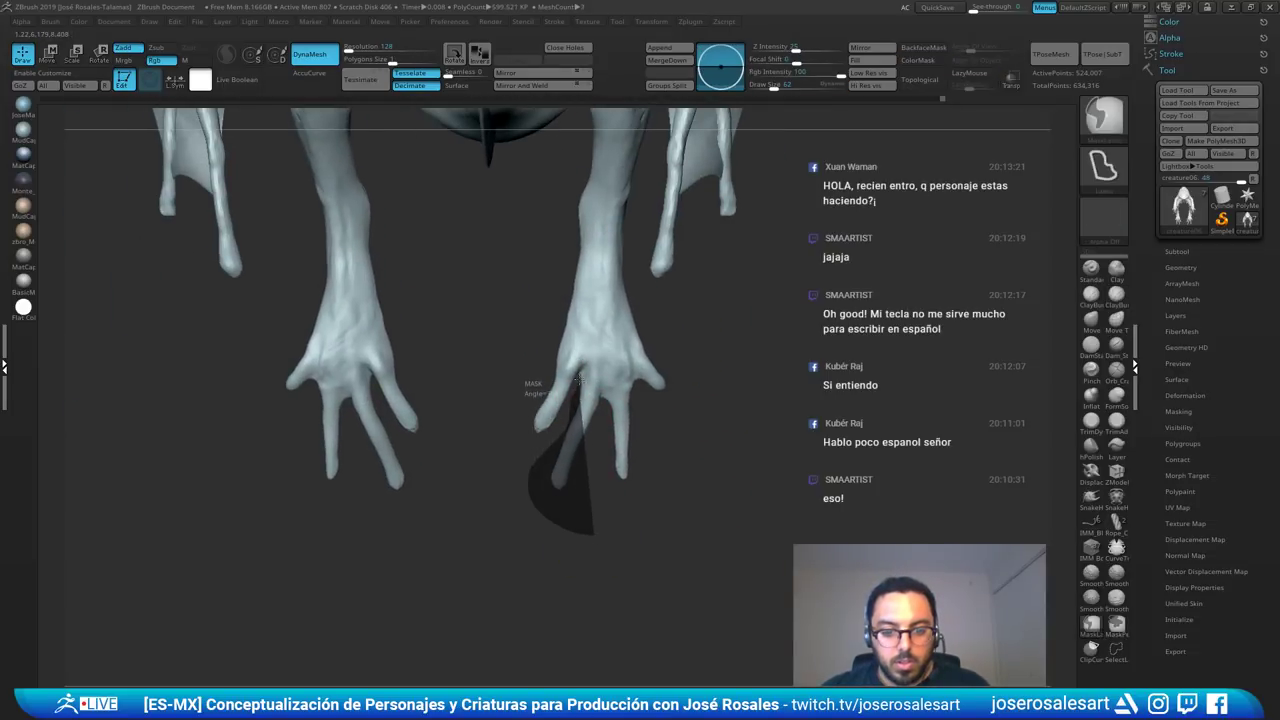
ctrl+drag(593, 459, 595, 528)
ctrl+click(645, 541)
key(e)
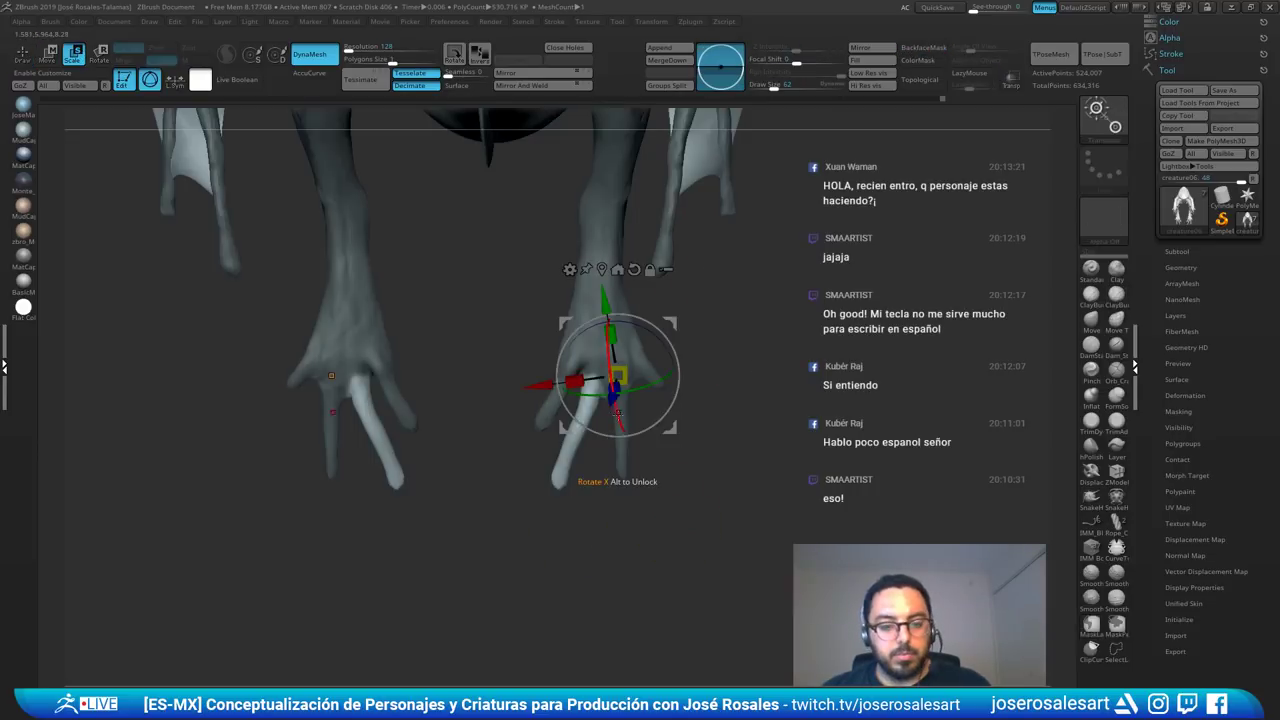
alt+drag(619, 376, 592, 372)
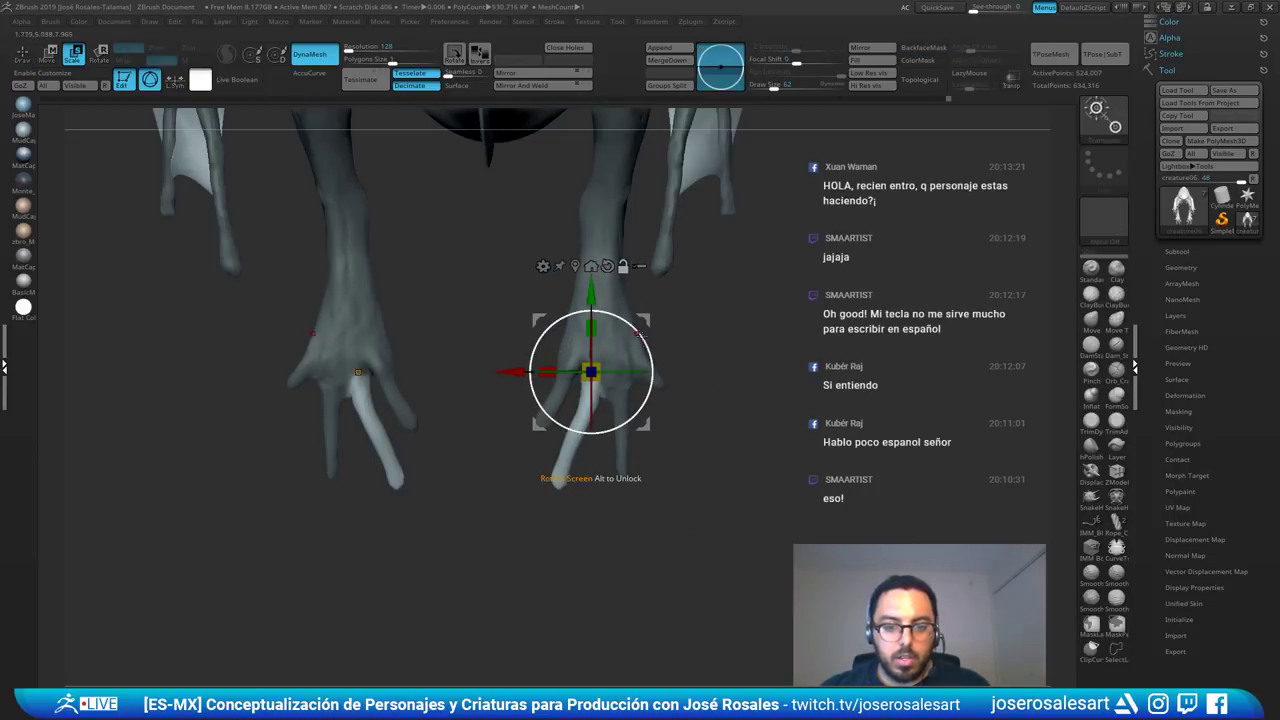
drag(640, 334, 633, 366)
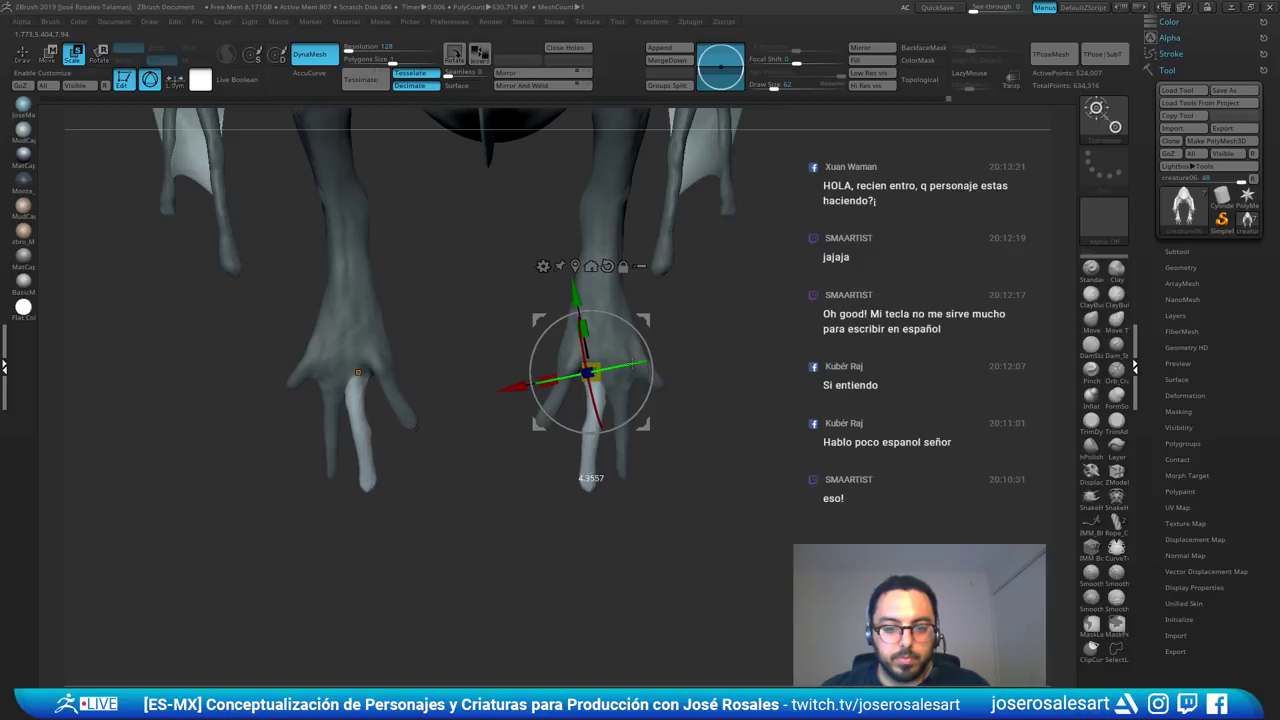
key(Tab)
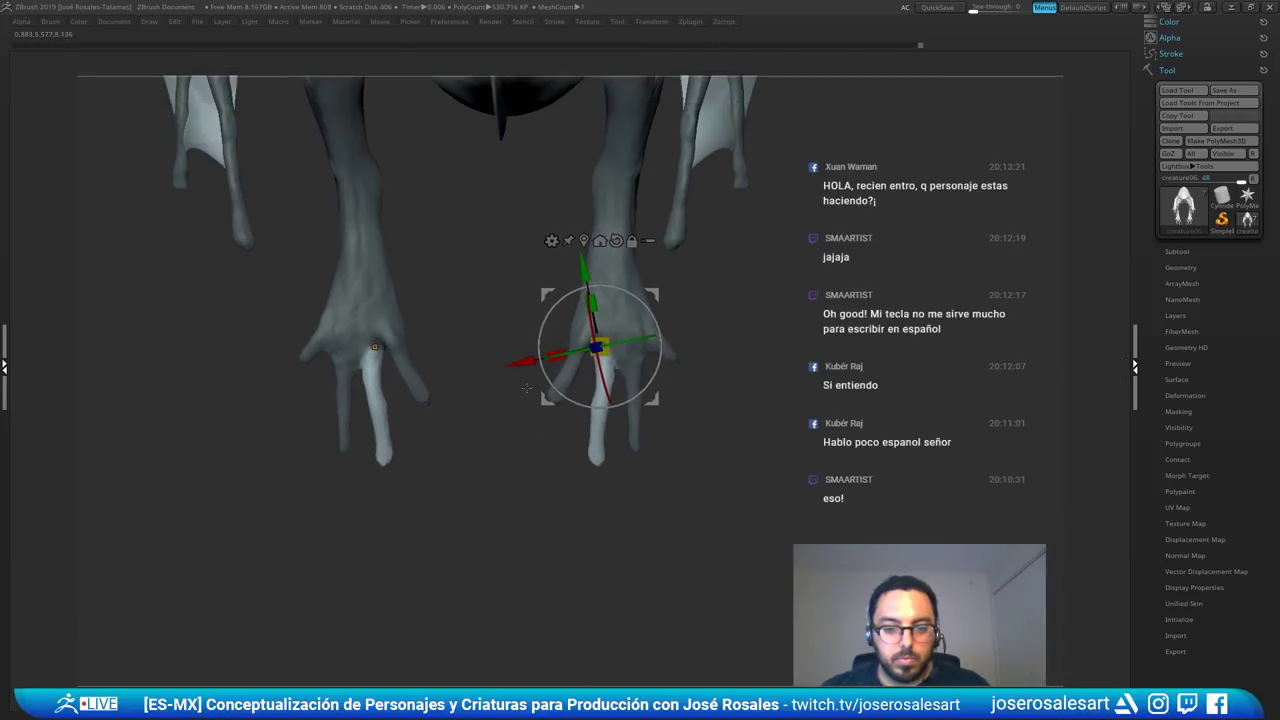
key(q)
key(Tab)
- Clear the mask and build up the knuckles and base of the long middle toe with ClayBuildup at draw size 45
mouse_move(743, 363)
mouse_down()
mouse_move(704, 390)
mouse_move(630, 380)
mouse_move(713, 363)
mouse_up()
mouse_move(774, 430)
ctrl+mouse_down()
mouse_move(748, 474)
mouse_move(690, 440)
ctrl+mouse_up()
drag(536, 387, 598, 387)
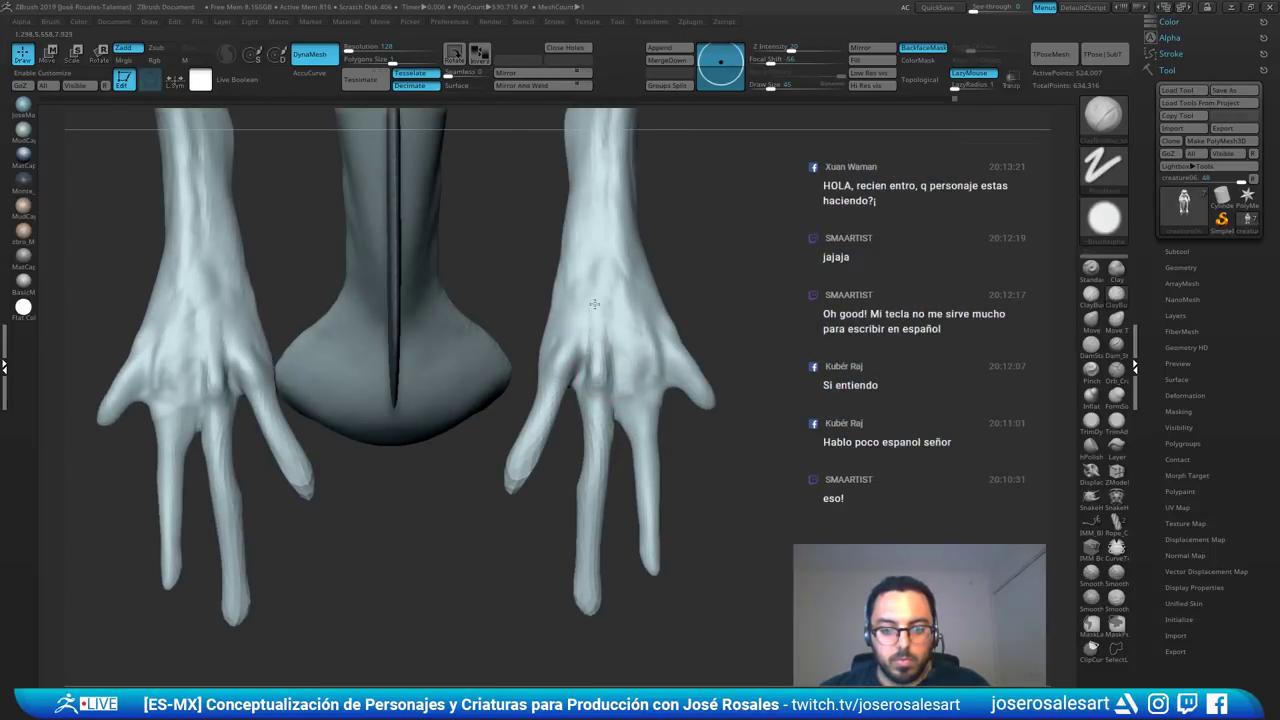
drag(580, 426, 583, 490)
mouse_move(630, 490)
mouse_down()
mouse_move(586, 443)
mouse_move(580, 520)
mouse_move(612, 492)
mouse_move(570, 480)
mouse_move(632, 492)
mouse_up()
drag(556, 490, 556, 528)
mouse_move(510, 510)
mouse_down()
mouse_move(590, 500)
mouse_move(546, 488)
mouse_move(565, 441)
mouse_move(594, 400)
mouse_move(631, 454)
mouse_move(654, 446)
mouse_move(656, 402)
mouse_up()
- Carve creases between the toe bases on the sole with the Dam_Standard brush at draw size 51
key(b)
key(m)
key(v)
key(b)
key(d)
key(s)
drag(628, 408, 601, 406)
key(s)
drag(618, 400, 605, 385)
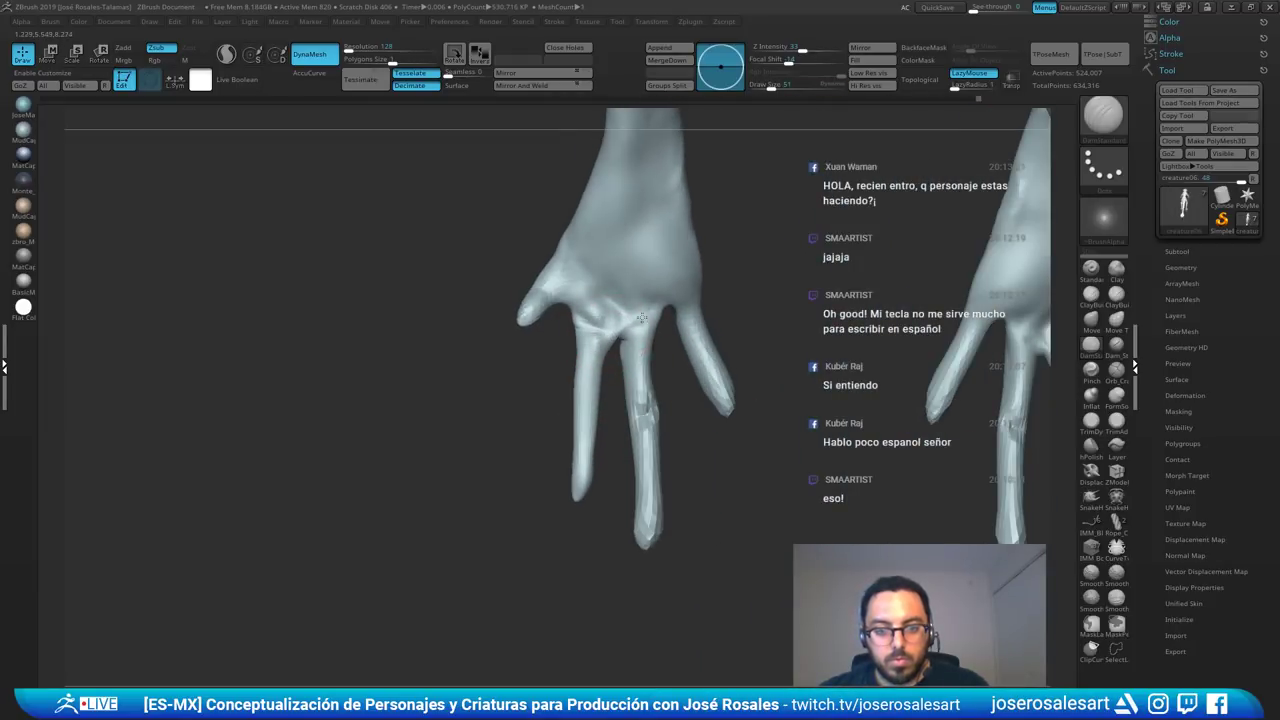
- Shape the middle of the sole above the toe bases and smooth it into the surrounding surface
mouse_move(642, 317)
mouse_down()
mouse_move(650, 324)
mouse_move(606, 316)
mouse_move(657, 218)
mouse_move(643, 246)
mouse_up()
key(b)
key(c)
key(b)
key(b)
key(d)
key(s)
right_drag(643, 240, 651, 206)
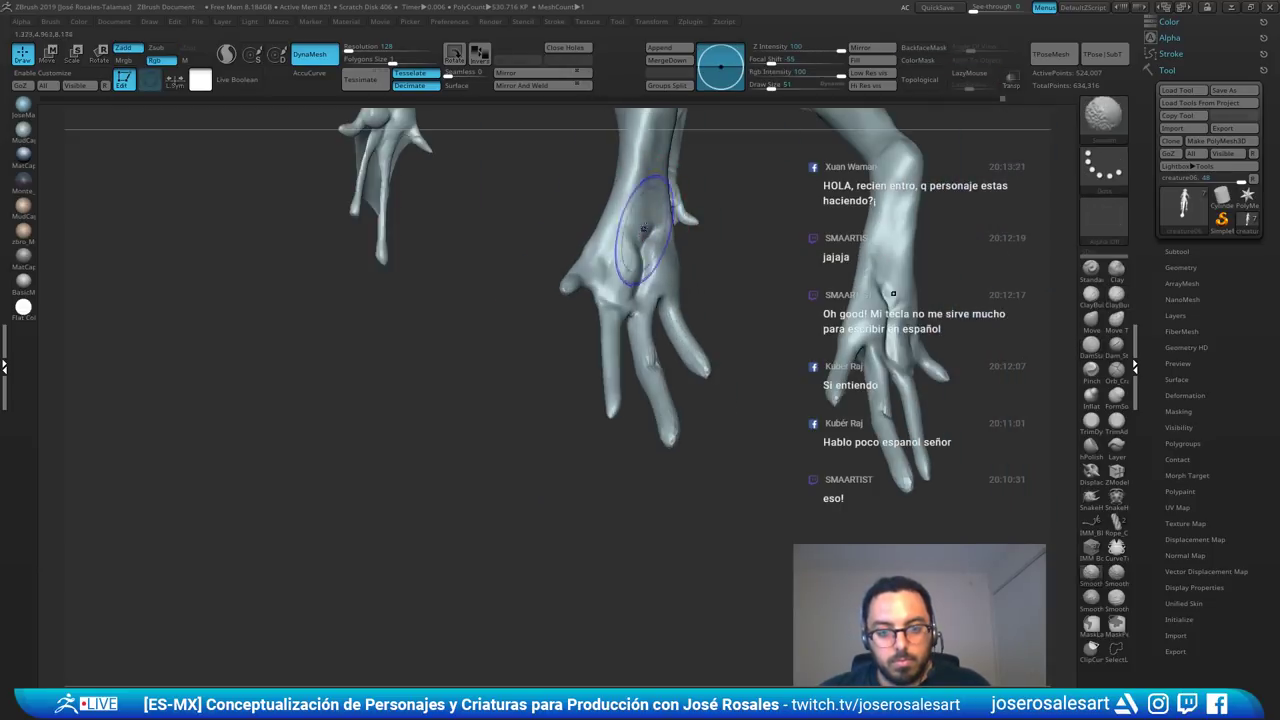
shift+drag(648, 222, 645, 264)
mouse_move(650, 290)
right_down()
mouse_move(628, 308)
mouse_move(650, 341)
mouse_move(675, 281)
mouse_move(736, 326)
mouse_move(738, 360)
mouse_move(683, 294)
mouse_move(563, 397)
mouse_move(650, 345)
mouse_move(543, 403)
right_up()
- Add volume along the long middle toe with ClayBuildup at draw size 48 and smooth the strokes
key(b)
key(c)
key(b)
key(s)
drag(598, 428, 603, 428)
mouse_move(604, 428)
ctrl+right_down()
mouse_move(610, 458)
mouse_move(636, 393)
mouse_move(620, 363)
mouse_move(666, 443)
mouse_move(601, 453)
mouse_move(680, 443)
mouse_move(668, 446)
ctrl+right_up()
shift+drag(592, 446, 602, 500)
ctrl+right_drag(600, 497, 580, 438)
- Build up a knuckle near the base of the slender toe, beside the short outer toe, with ClayBuildup
mouse_move(643, 372)
ctrl+right_down()
mouse_move(549, 369)
mouse_move(630, 395)
mouse_move(560, 375)
mouse_move(640, 380)
ctrl+right_up()
ctrl+right_drag(700, 380, 821, 459)
mouse_move(838, 400)
ctrl+right_down()
mouse_move(791, 473)
mouse_move(755, 450)
mouse_move(771, 429)
mouse_move(757, 420)
mouse_move(777, 430)
mouse_move(703, 459)
mouse_move(797, 432)
mouse_move(766, 421)
mouse_move(765, 446)
mouse_move(771, 431)
ctrl+right_up()
key(b)
key(m)
key(v)
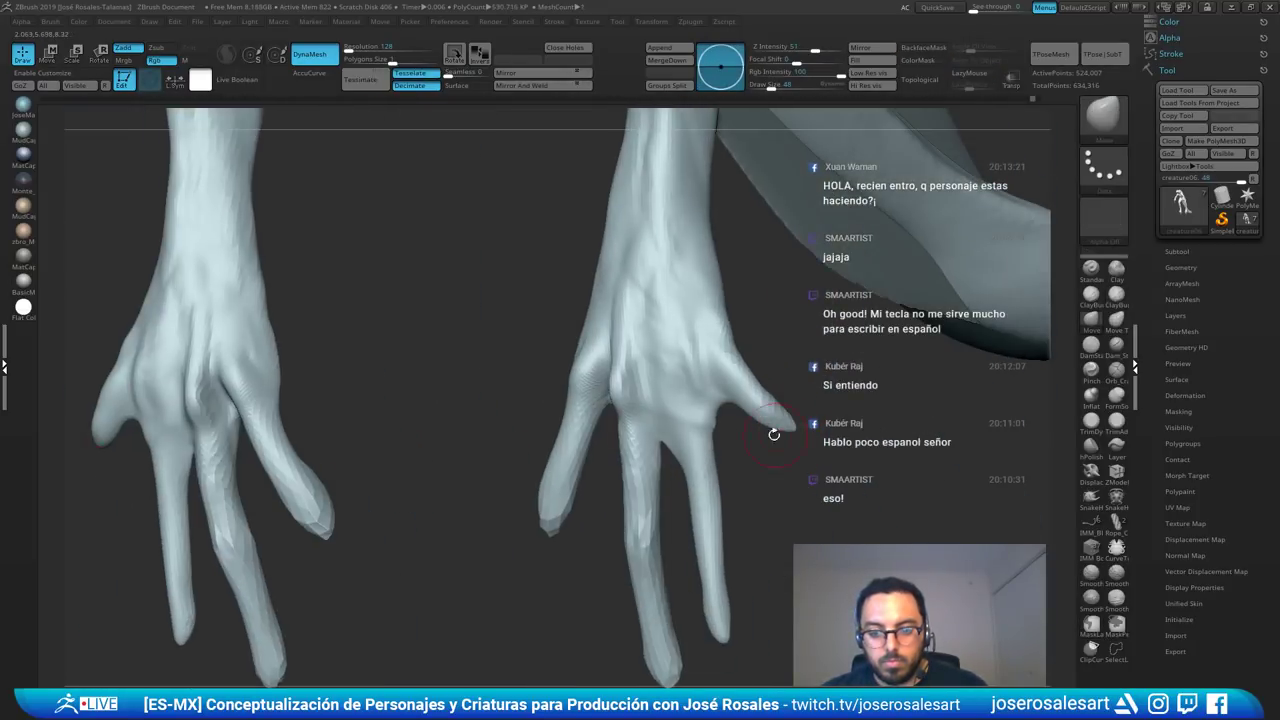
key(b)
key(c)
key(b)
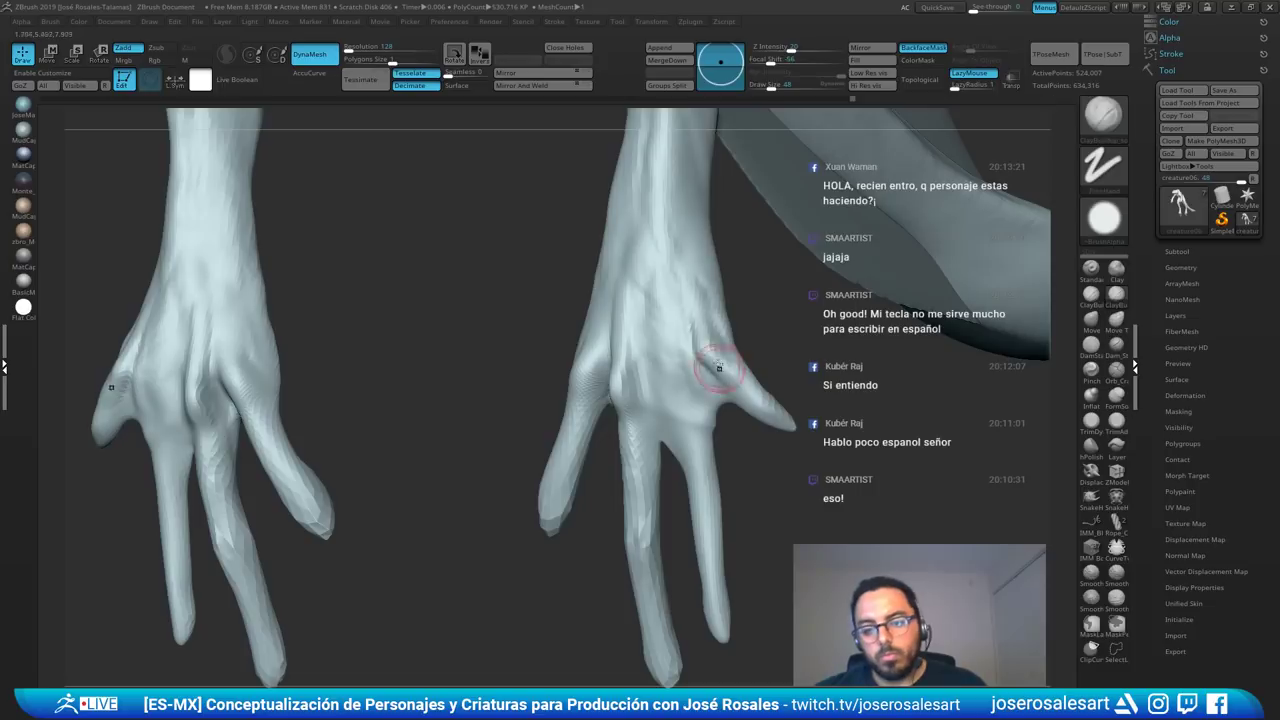
alt+right_drag(735, 372, 668, 281)
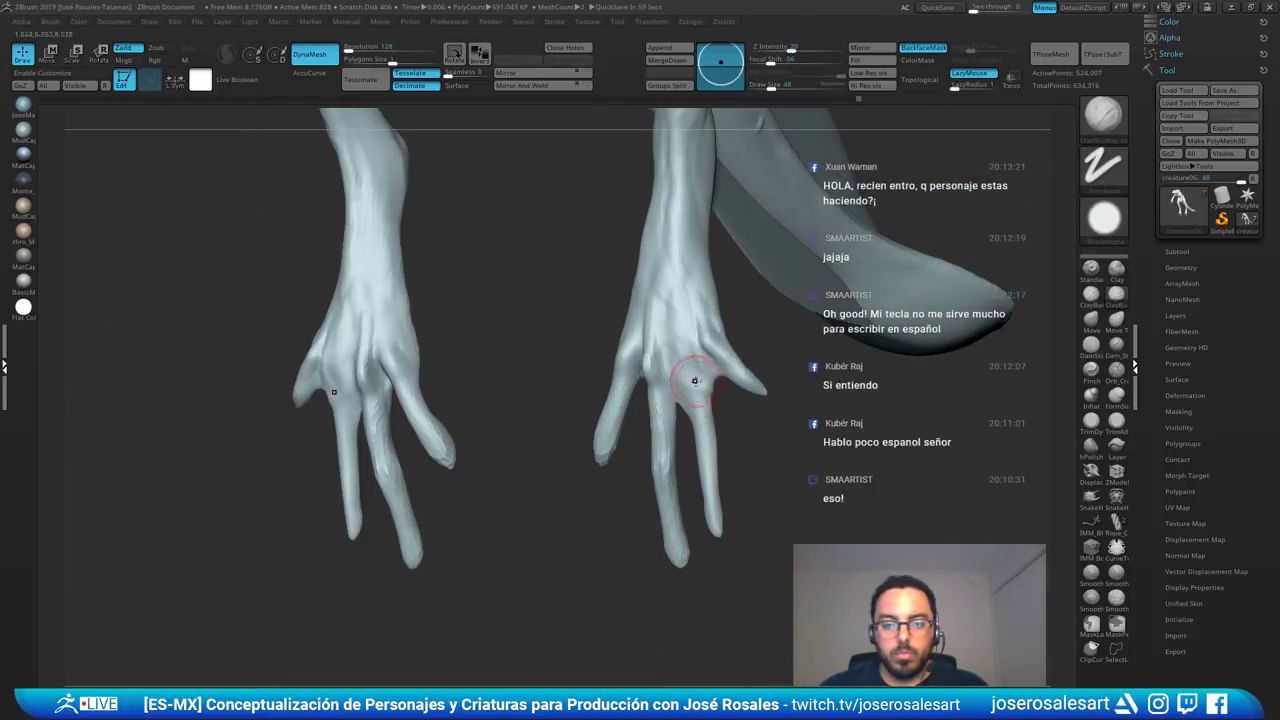
mouse_move(695, 381)
right_down()
mouse_move(752, 352)
mouse_move(705, 394)
right_up()
drag(694, 391, 748, 388)
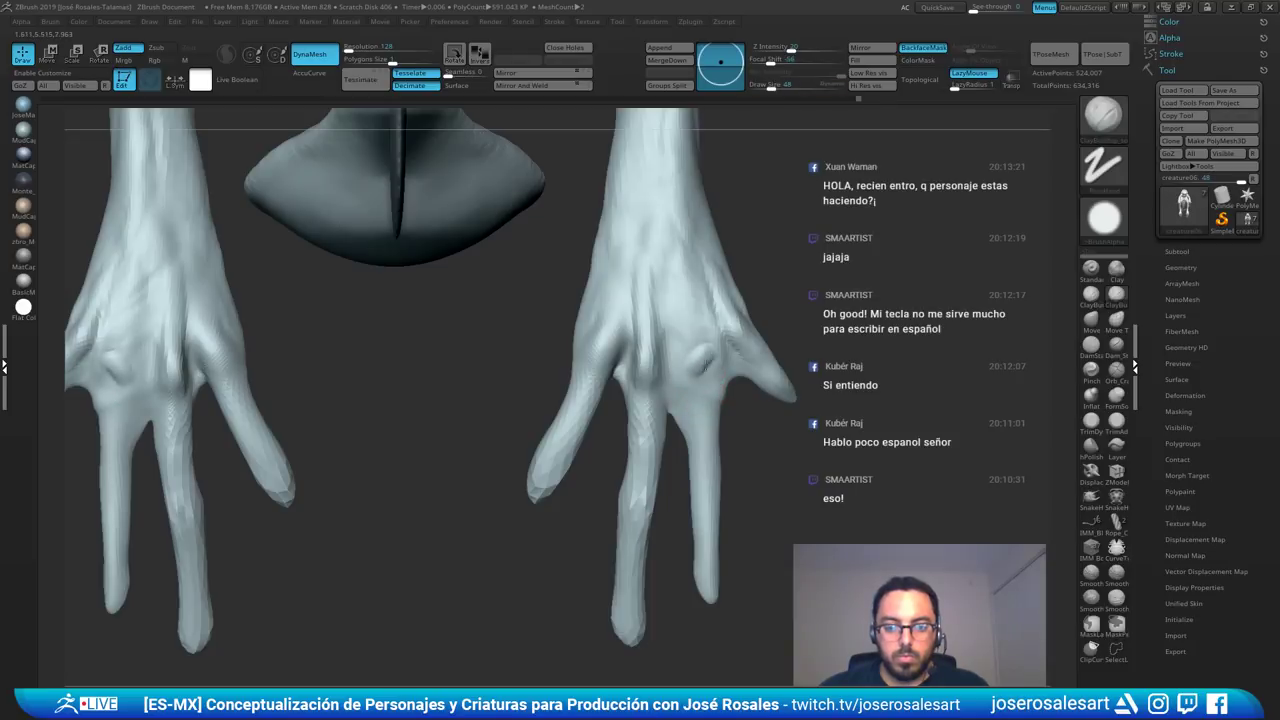
ctrl+right_drag(706, 365, 690, 337)
- Refine the knuckle at the slender toe's base with the Standard brush at draw size 48
key(b)
key(s)
key(t)
drag(717, 373, 708, 352)
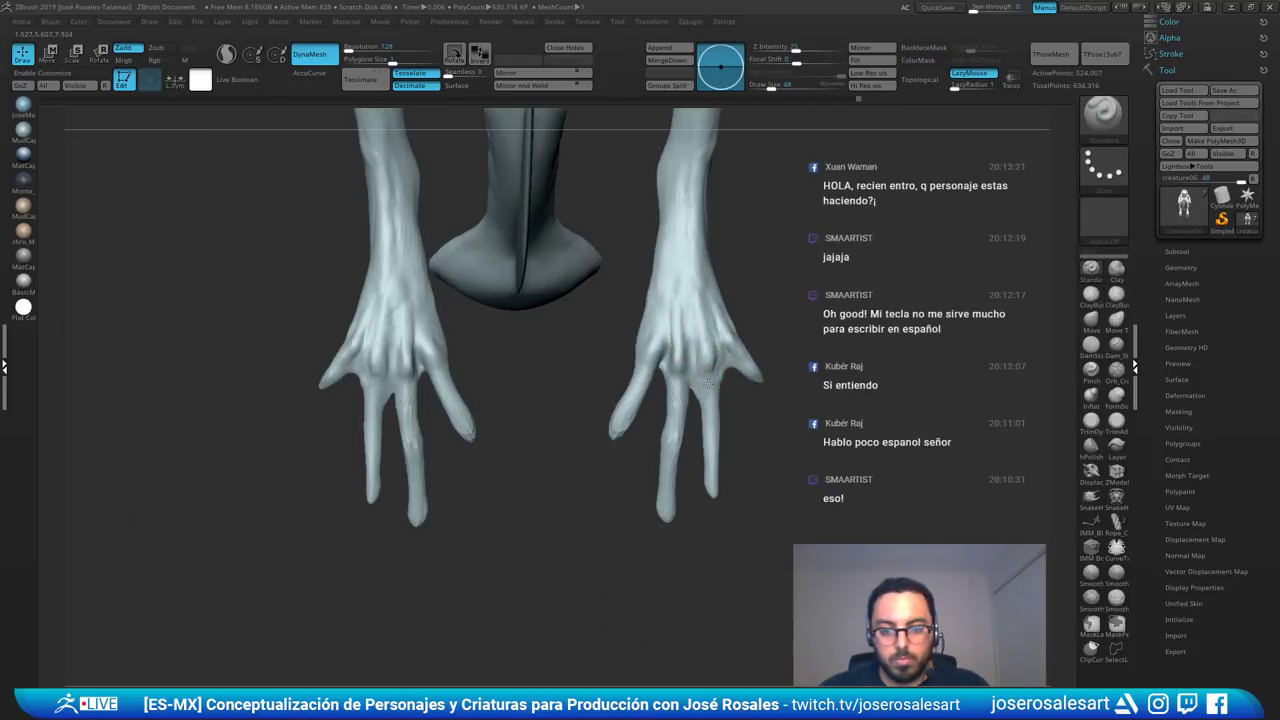
mouse_move(687, 406)
right_down()
mouse_move(612, 393)
mouse_move(640, 428)
right_up()
- Rework the valleys between the knuckles on top of the foot with ClayBuildup and smooth them
key(b)
key(c)
key(b)
mouse_move(640, 428)
right_down()
mouse_move(683, 400)
mouse_move(697, 365)
right_up()
right_drag(622, 350, 682, 333)
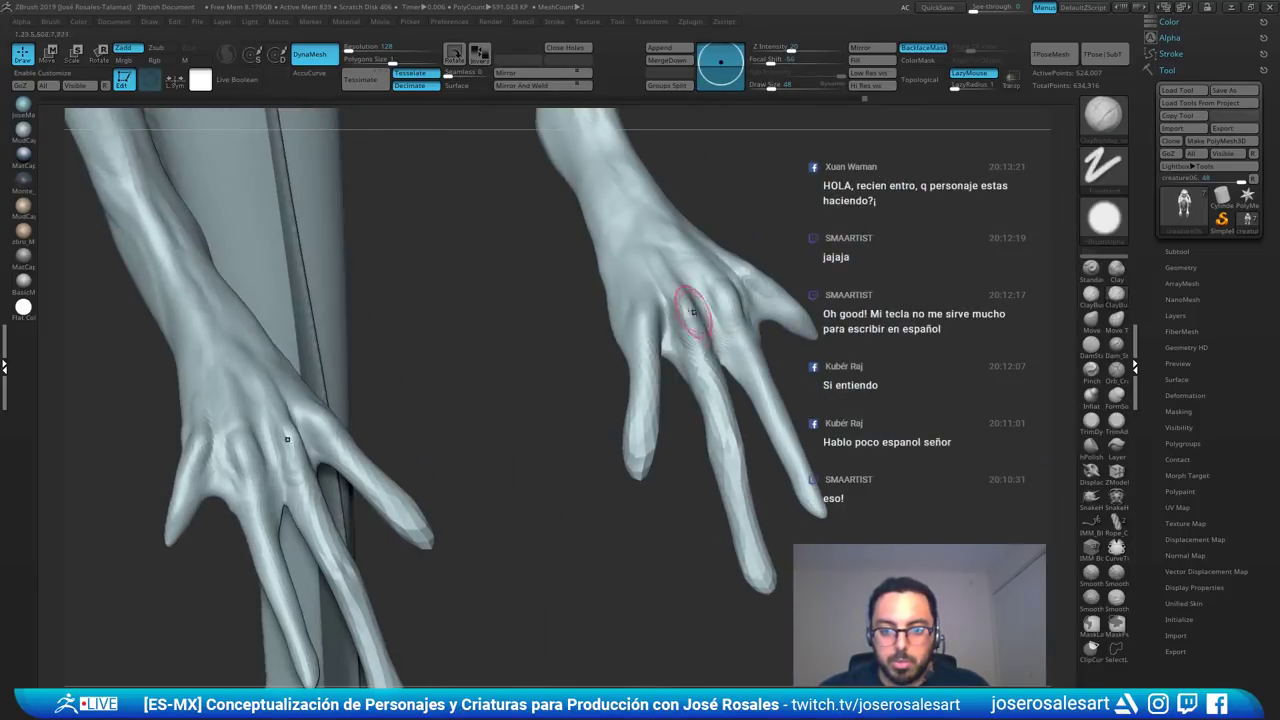
right_drag(706, 380, 650, 360)
shift+drag(686, 308, 682, 316)
mouse_move(674, 363)
right_down()
mouse_move(697, 320)
mouse_move(728, 335)
right_up()
shift+drag(708, 312, 706, 330)
right_drag(729, 354, 648, 372)
ctrl+right_drag(648, 372, 642, 345)
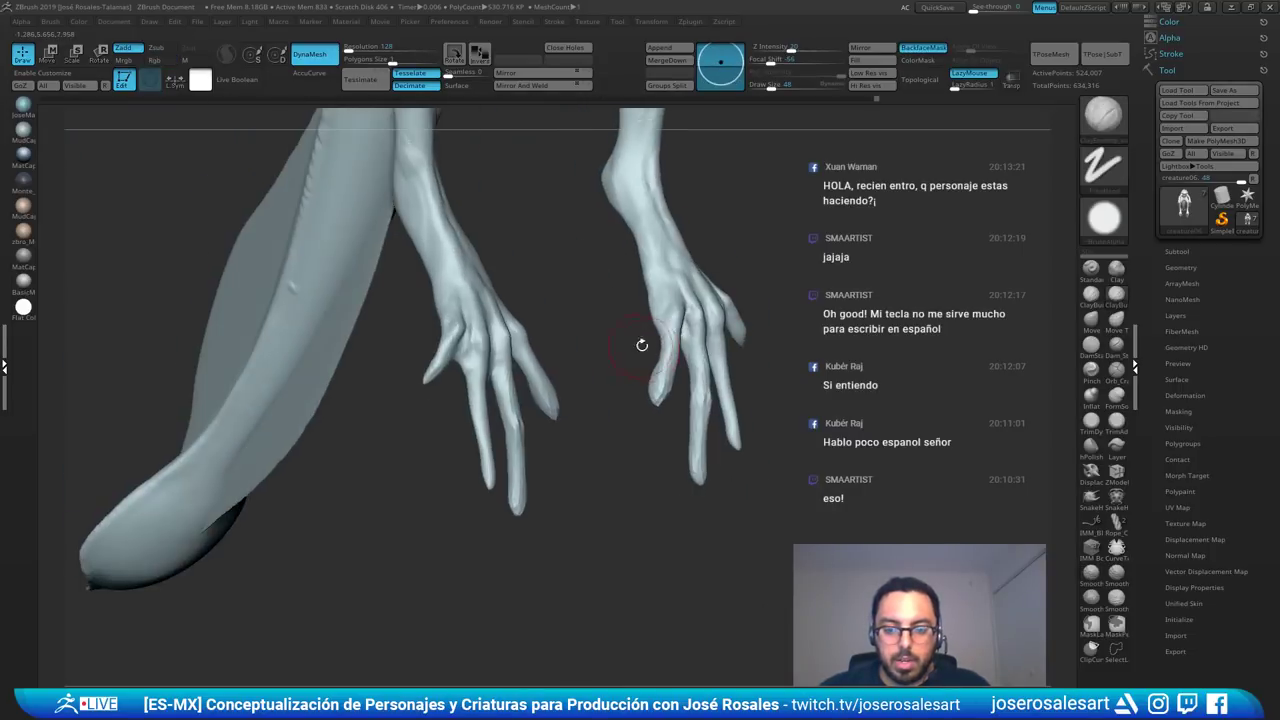
- Mask the ends of the side toes, invert the mask and try scaling them about the toe joint
mouse_move(790, 230)
right_down()
mouse_move(661, 339)
mouse_move(674, 322)
mouse_move(680, 372)
mouse_move(730, 362)
mouse_move(658, 396)
right_up()
mouse_move(823, 508)
ctrl+mouse_down()
mouse_move(748, 435)
mouse_move(774, 420)
mouse_move(716, 472)
mouse_move(738, 376)
mouse_move(774, 394)
ctrl+mouse_up()
right_drag(622, 450, 689, 457)
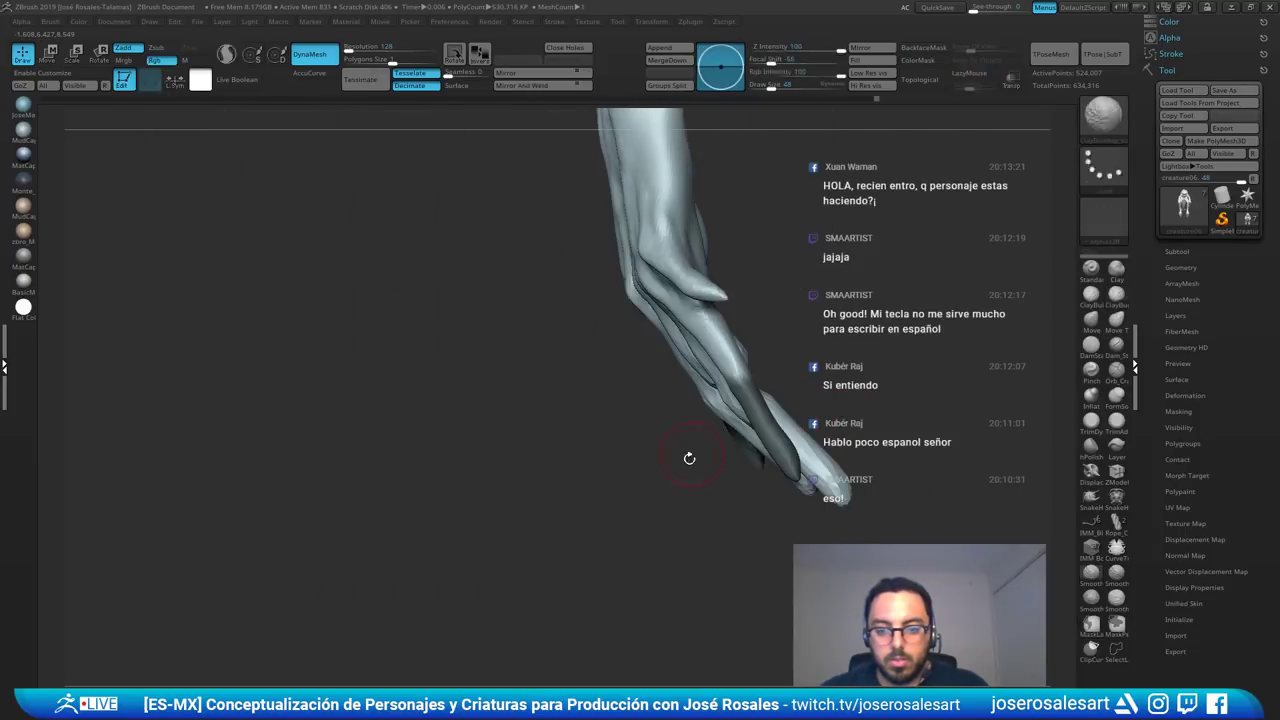
ctrl+click(690, 455)
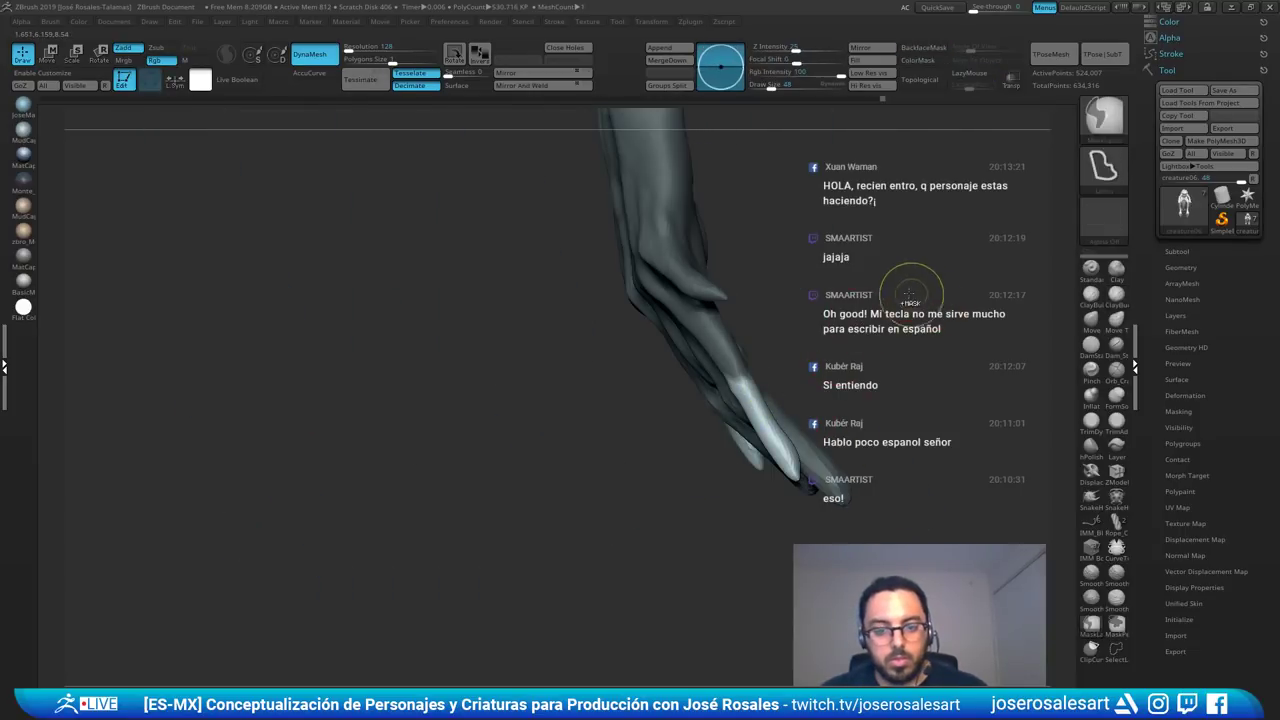
key(e)
click(695, 173)
drag(716, 228, 798, 337)
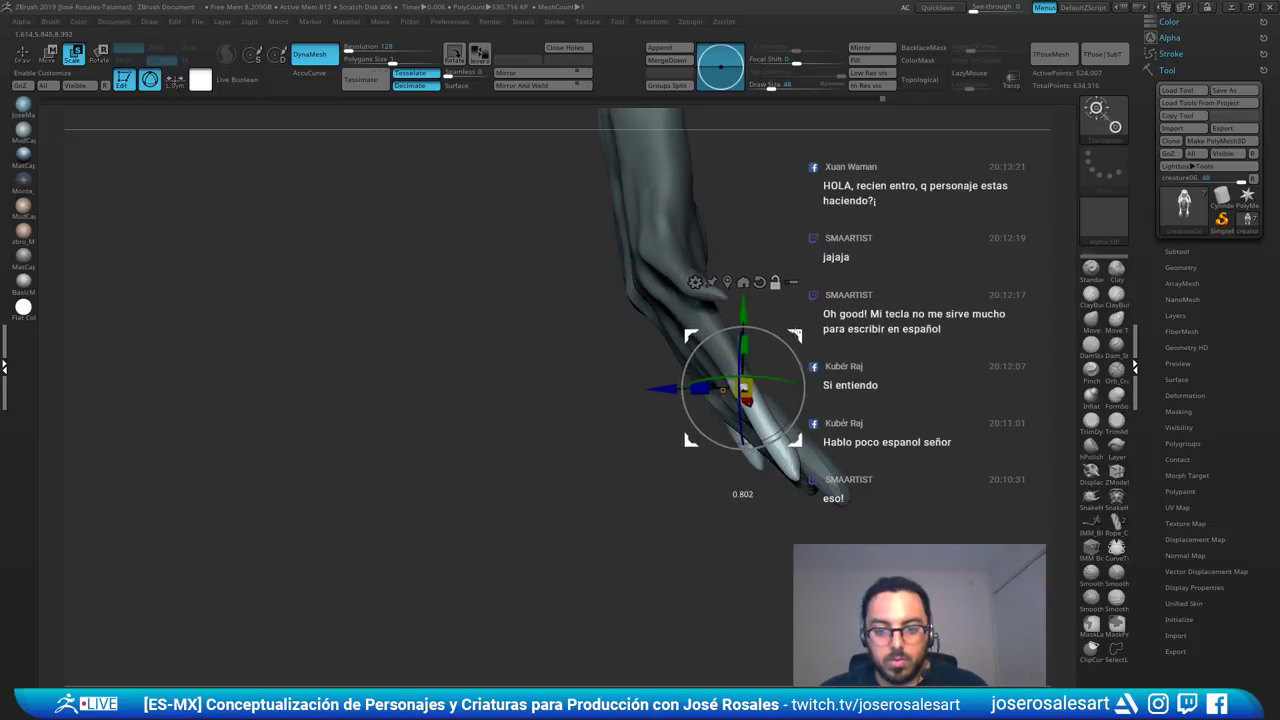
click(761, 282)
mouse_move(689, 438)
mouse_down()
mouse_move(698, 429)
mouse_move(741, 452)
mouse_up()
key(ctrl+z)
key(q)
mouse_move(668, 312)
right_down()
mouse_move(880, 288)
mouse_move(866, 326)
right_up()
ctrl+click(880, 288)
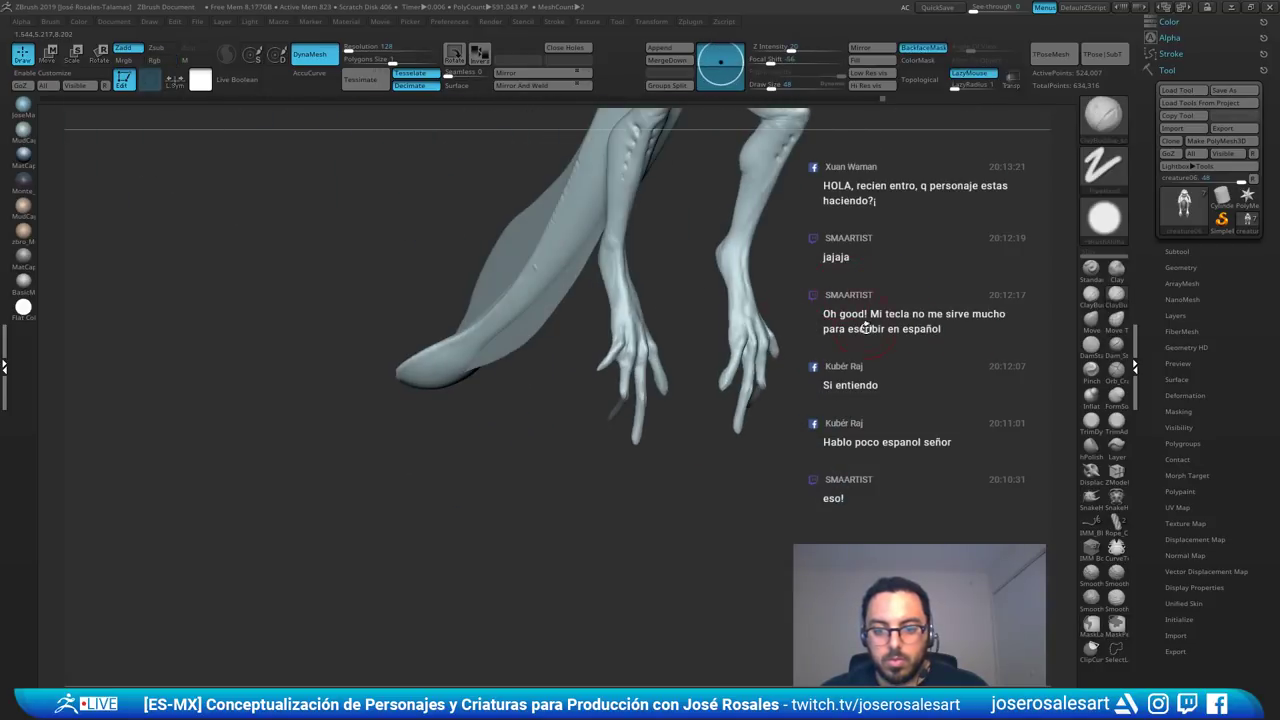
- Rework the mask on the hind foot's toes, adjust them with the transform gizmo and clear the mask
ctrl+drag(866, 326, 630, 379)
key(e)
mouse_move(627, 327)
mouse_down()
mouse_move(726, 336)
mouse_move(870, 400)
mouse_move(660, 394)
mouse_up()
key(q)
ctrl+click(876, 406)
alt+drag(748, 400, 720, 465)
mouse_move(655, 384)
mouse_down()
mouse_move(700, 380)
mouse_move(648, 382)
mouse_move(648, 360)
mouse_up()
mouse_move(733, 355)
mouse_down()
mouse_move(745, 375)
mouse_move(508, 357)
mouse_move(600, 263)
mouse_move(604, 332)
mouse_up()
- Display the polygroup colours, isolate the hind legs and the tail in turn, and show the whole creature again
ctrl+shift+click(651, 371)
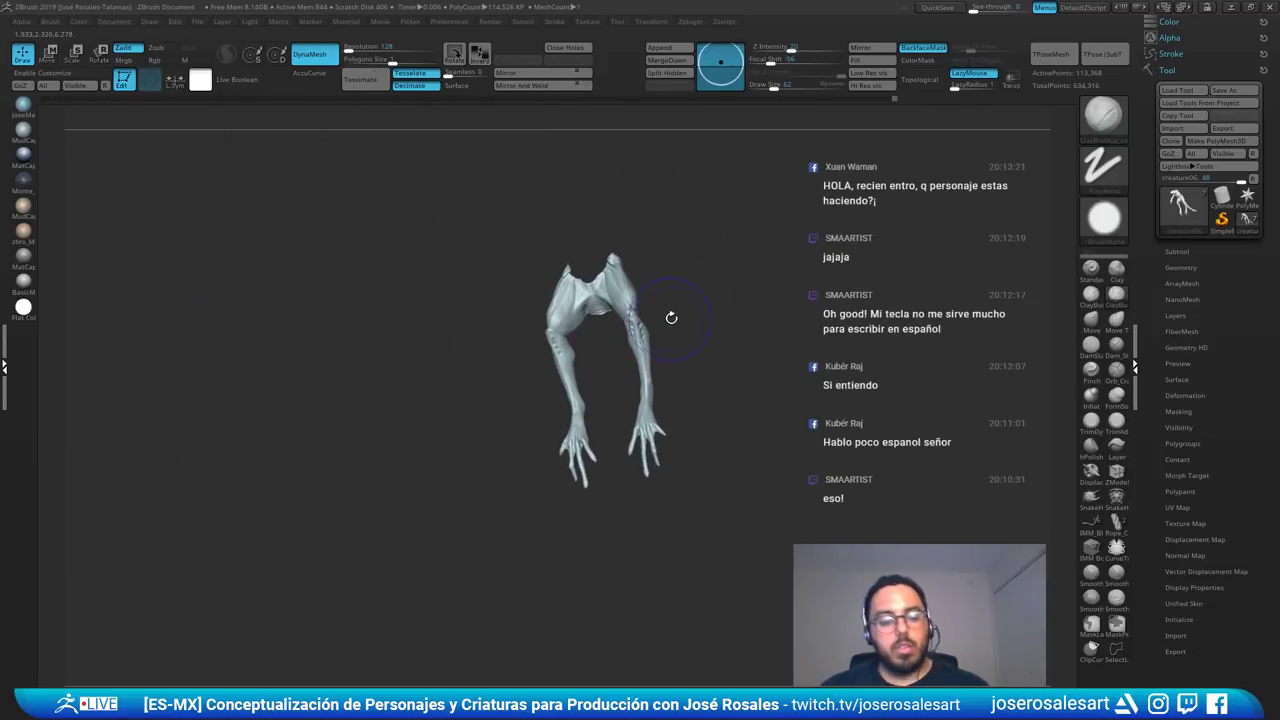
key(shift+f)
ctrl+shift+click(731, 342)
drag(731, 342, 785, 131)
ctrl+shift+click(697, 313)
alt+drag(680, 226, 746, 320)
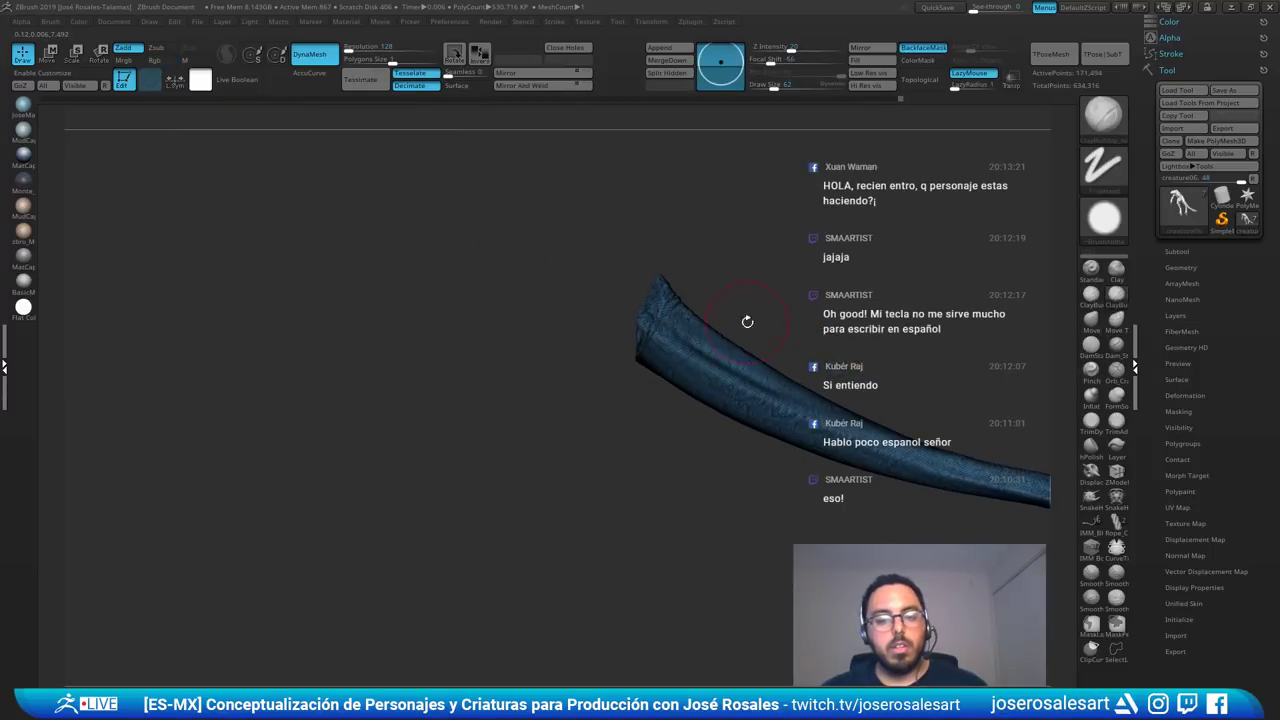
ctrl+shift+click(700, 335)
ctrl+shift+click(560, 282)
ctrl+shift+click(590, 340)
ctrl+shift+click(594, 255)
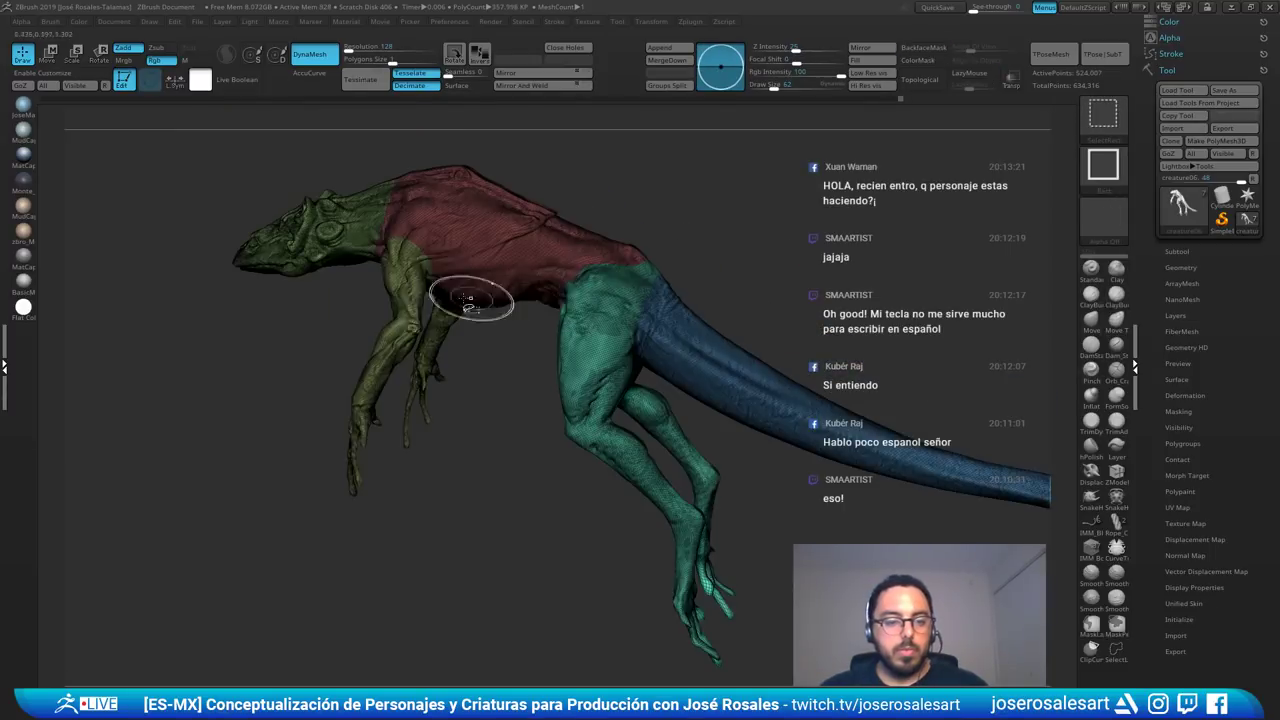
- Isolate the hind legs polygroup and frame the lower leg and foot from the side
ctrl+shift+click(615, 398)
drag(728, 369, 790, 400)
ctrl+shift+click(805, 360)
ctrl+shift+click(624, 537)
drag(690, 470, 553, 431)
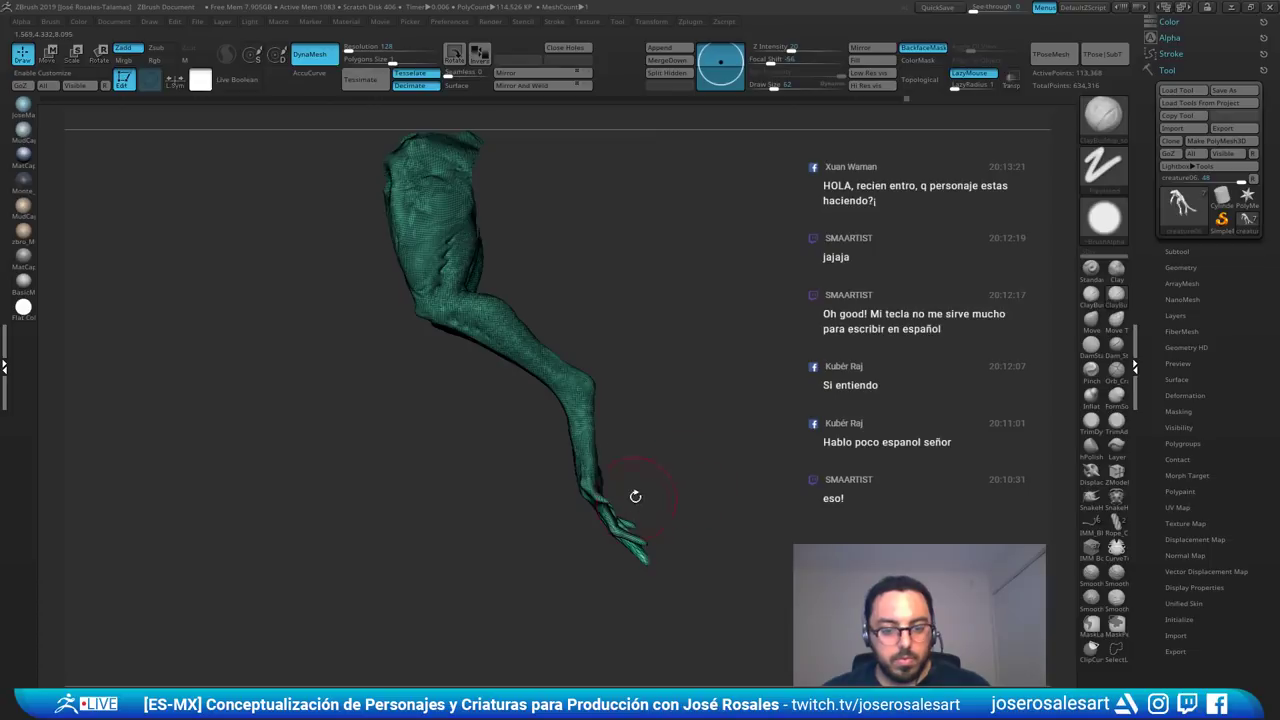
alt+drag(635, 497, 702, 485)
- Lasso-mask the lower leg and foot, invert the mask and soften its edge below the ankle joint
mouse_move(638, 308)
mouse_down()
mouse_move(672, 435)
mouse_move(614, 389)
mouse_up()
mouse_move(769, 563)
ctrl+mouse_down()
mouse_move(696, 556)
mouse_move(470, 351)
mouse_move(563, 286)
mouse_move(773, 456)
ctrl+mouse_up()
ctrl+click(690, 446)
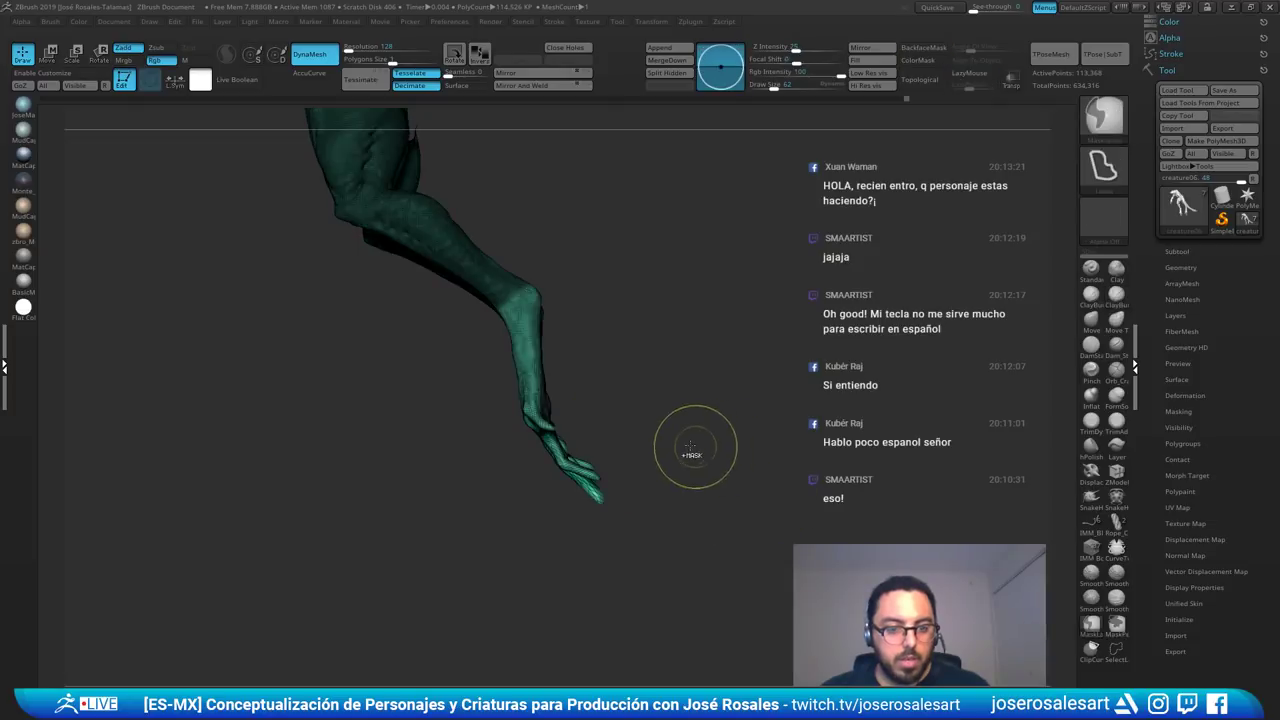
ctrl+click(538, 370)
ctrl+click(602, 360)
ctrl+click(536, 359)
ctrl+click(600, 352)
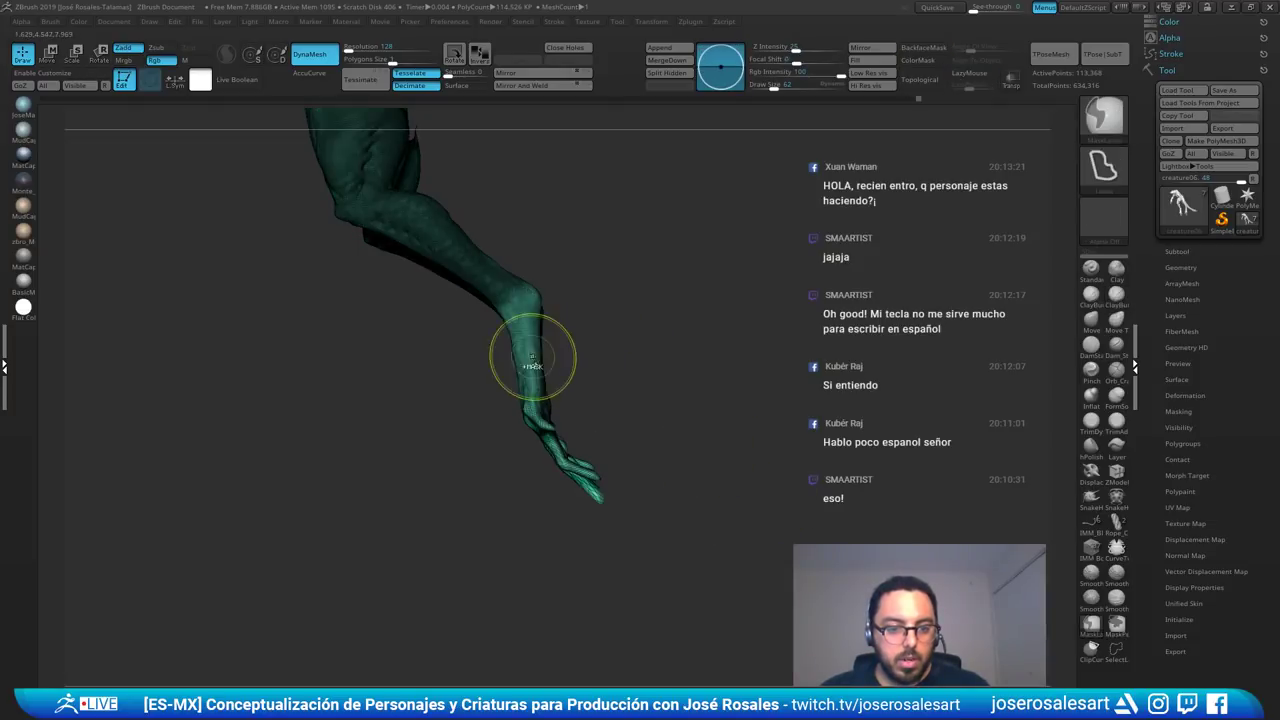
ctrl+click(532, 357)
ctrl+click(617, 343)
ctrl+click(529, 366)
ctrl+click(629, 371)
- Rotate the unmasked lower leg and foot about the ankle joint and hide the polygroup wireframe
key(r)
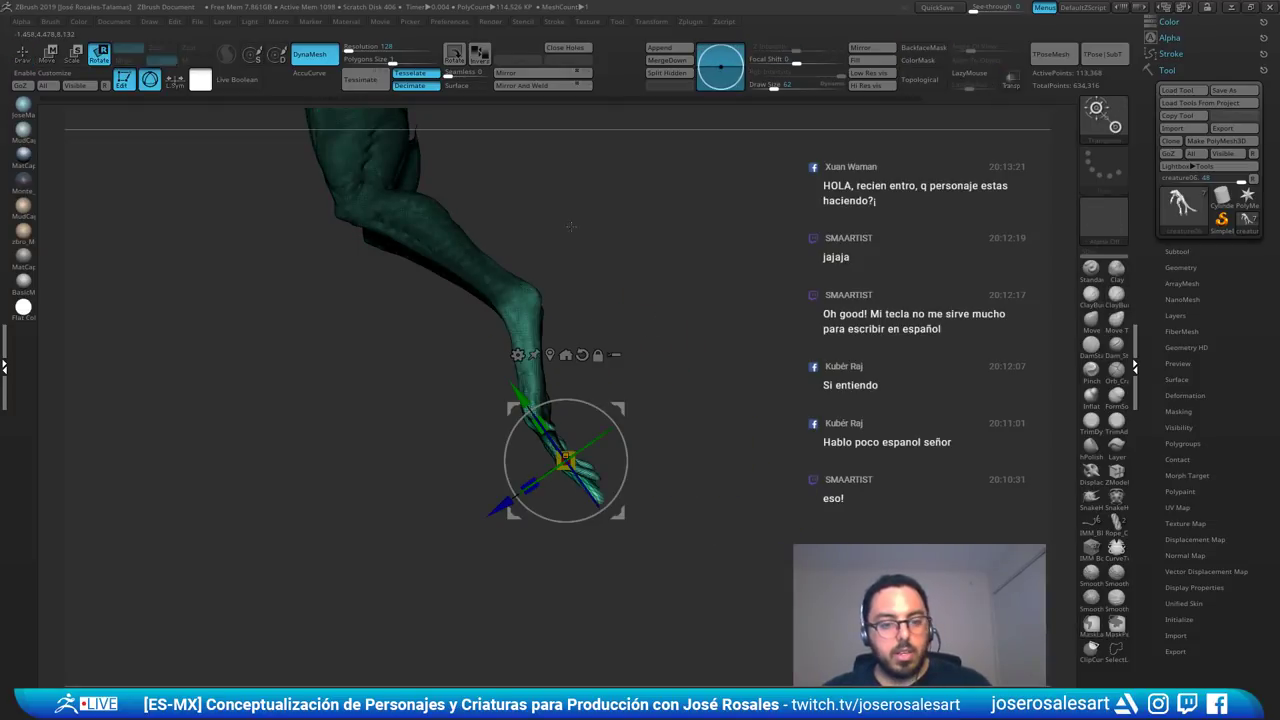
alt+click(517, 290)
drag(573, 264, 559, 246)
key(q)
mouse_move(620, 304)
alt+mouse_down()
mouse_move(617, 274)
mouse_move(694, 283)
mouse_move(666, 323)
mouse_move(594, 357)
mouse_move(601, 291)
mouse_move(631, 326)
mouse_move(540, 344)
alt+mouse_up()
mouse_move(449, 353)
mouse_down()
mouse_move(425, 382)
mouse_move(486, 329)
mouse_up()
key(shift+f)
- Switch to the Move Topological brush at draw size 62, try a push on the ankle and undo it
mouse_move(545, 362)
mouse_down()
mouse_move(551, 323)
mouse_move(470, 365)
mouse_move(432, 415)
mouse_up()
key(b)
key(m)
key(t)
drag(482, 328, 502, 308)
key(ctrl+z)
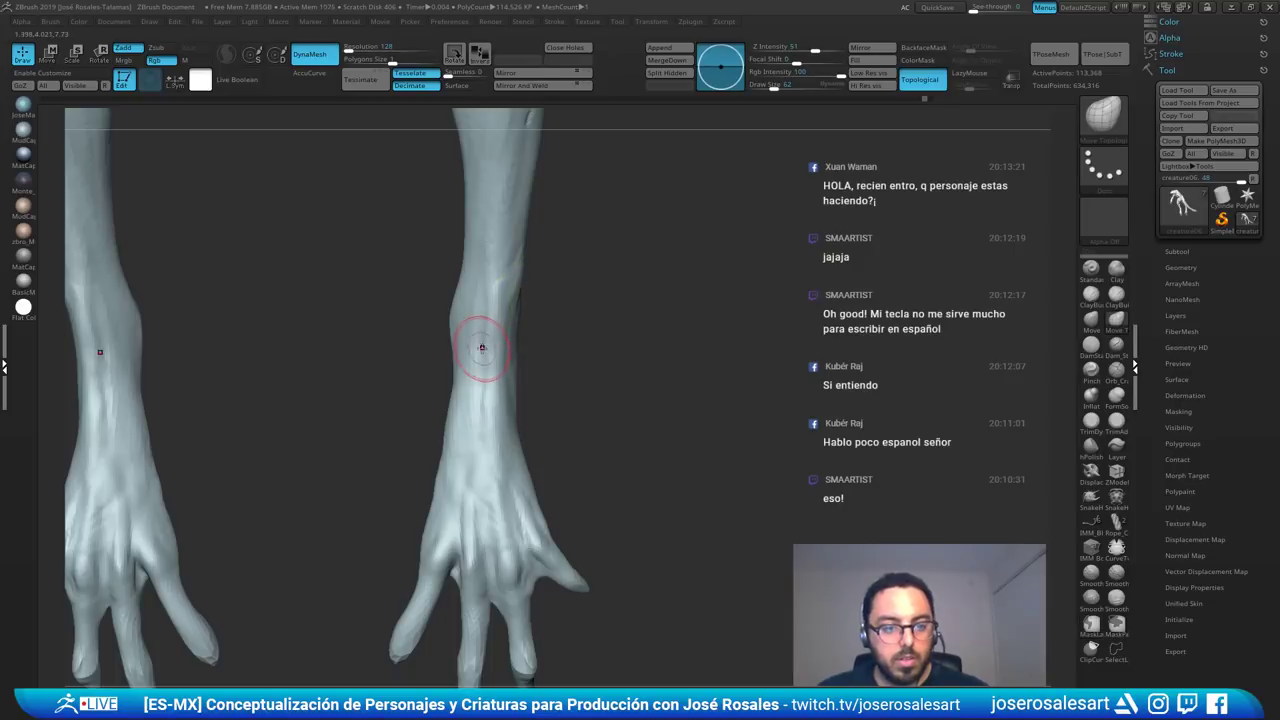
- Switch to the ClayBuildup brush and smooth the surface over the hind leg's ankle joint
key(b)
key(c)
key(b)
ctrl+right_drag(487, 358, 480, 322)
shift+drag(490, 318, 508, 342)
mouse_move(508, 342)
right_down()
mouse_move(445, 338)
mouse_move(477, 317)
mouse_move(563, 323)
right_up()
- Build up the ankle joint and the area just below it with the Standard brush at draw size 39
key(b)
key(s)
key(t)
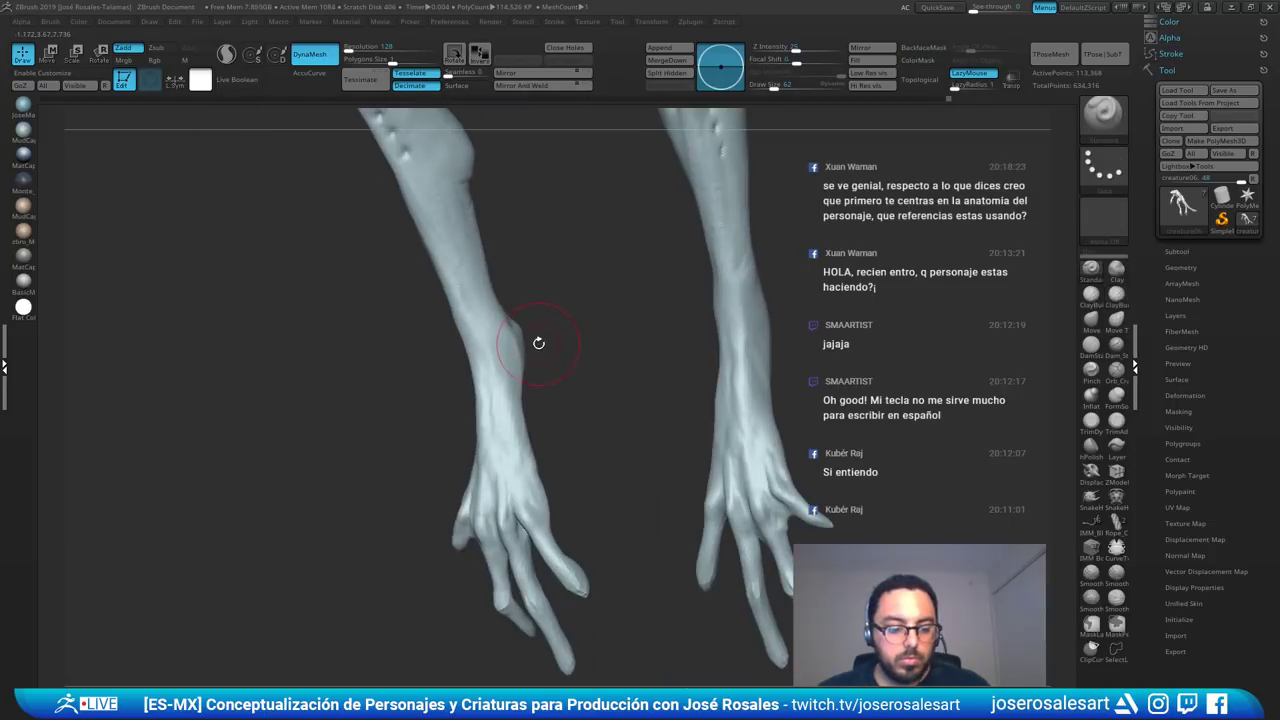
key(s)
drag(548, 344, 526, 341)
key(s)
right_drag(528, 338, 574, 334)
drag(471, 314, 477, 333)
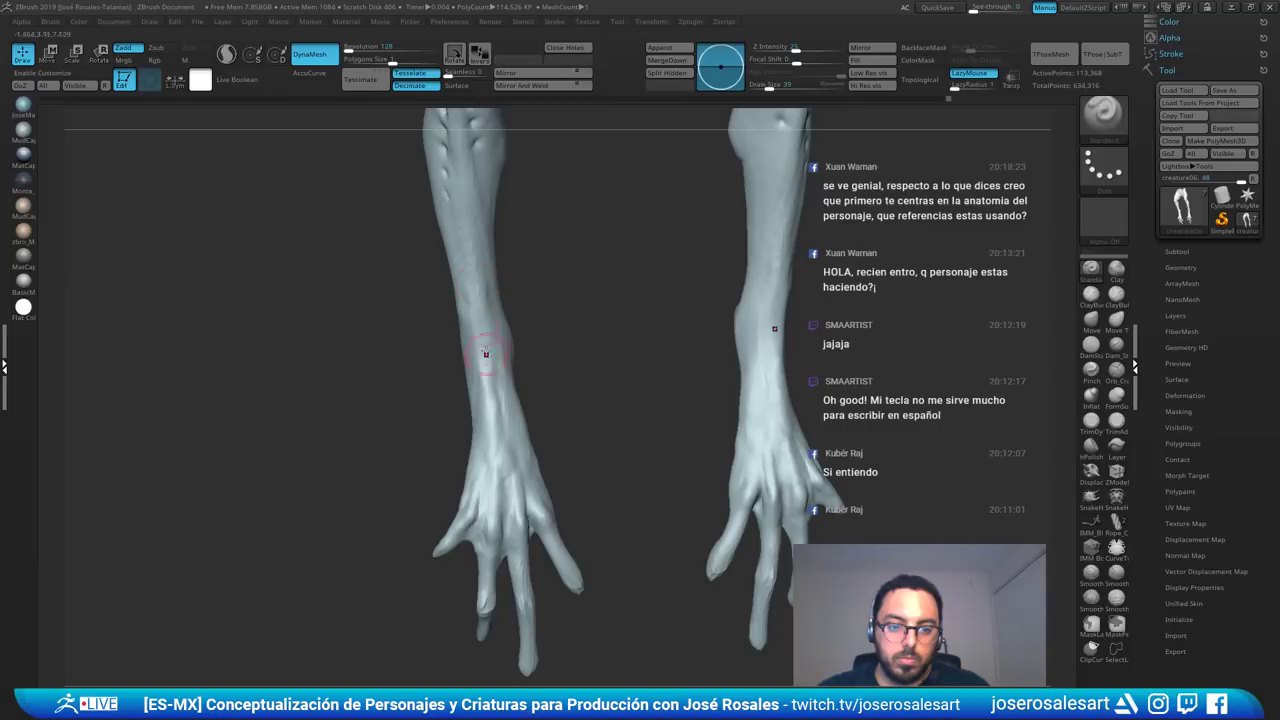
mouse_move(486, 346)
right_down()
mouse_move(466, 329)
mouse_move(521, 346)
mouse_move(518, 370)
mouse_move(434, 329)
mouse_move(471, 344)
right_up()
ctrl+right_drag(471, 344, 474, 346)
drag(497, 371, 472, 428)
- Unhide the rest of the creature so the full body shows again
mouse_move(472, 428)
right_down()
mouse_move(492, 362)
mouse_move(520, 330)
right_up()
mouse_move(786, 357)
right_down()
mouse_move(654, 394)
mouse_move(726, 427)
mouse_move(680, 411)
mouse_move(699, 396)
mouse_move(720, 403)
mouse_move(683, 408)
right_up()
mouse_move(683, 408)
ctrl+right_down()
mouse_move(683, 423)
mouse_move(772, 326)
ctrl+right_up()
shift+click(677, 411)
shift+click(680, 413)
shift+click(714, 424)
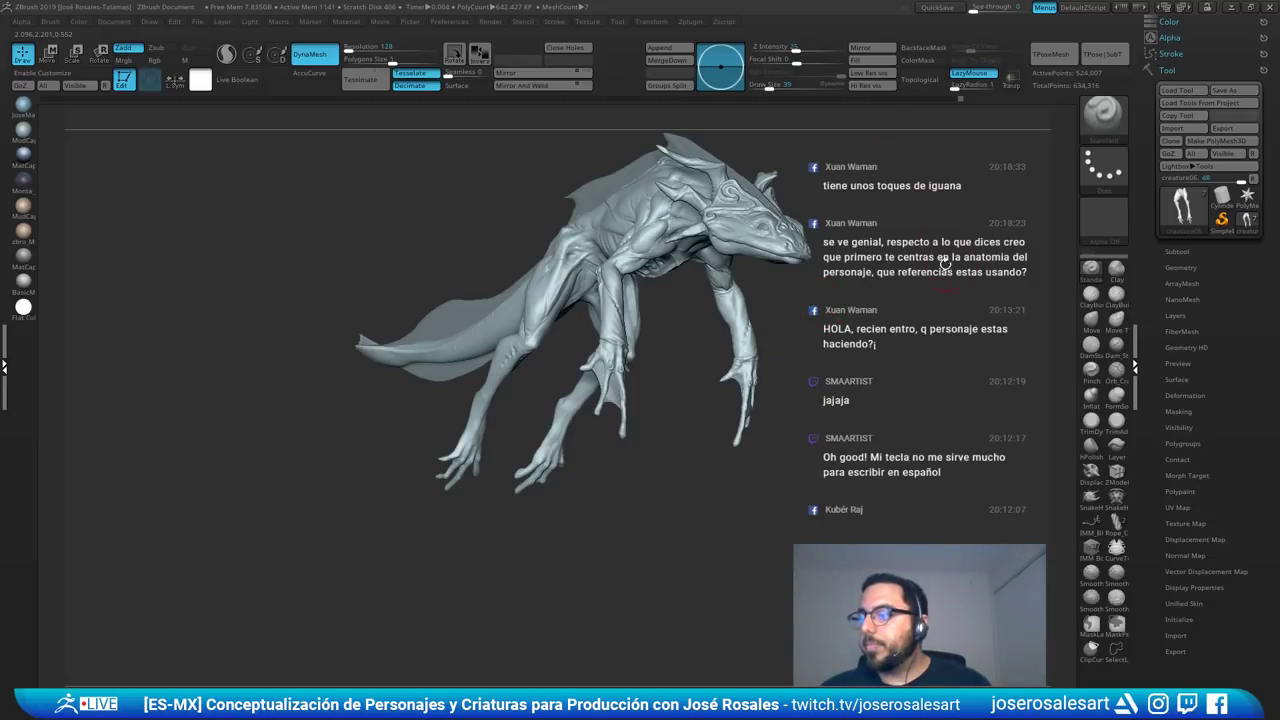
- Examine the whole creature's head, back, hind legs and tail from both sides
ctrl+right_drag(684, 260, 753, 227)
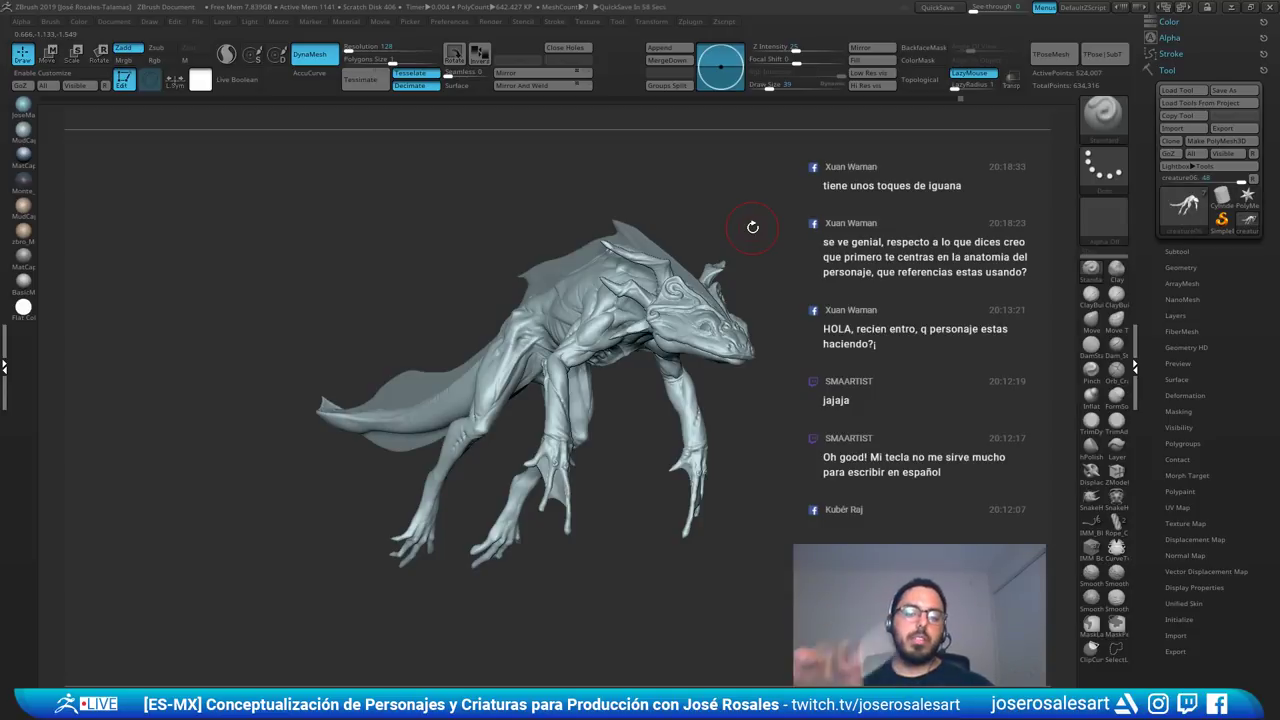
right_drag(753, 227, 479, 285)
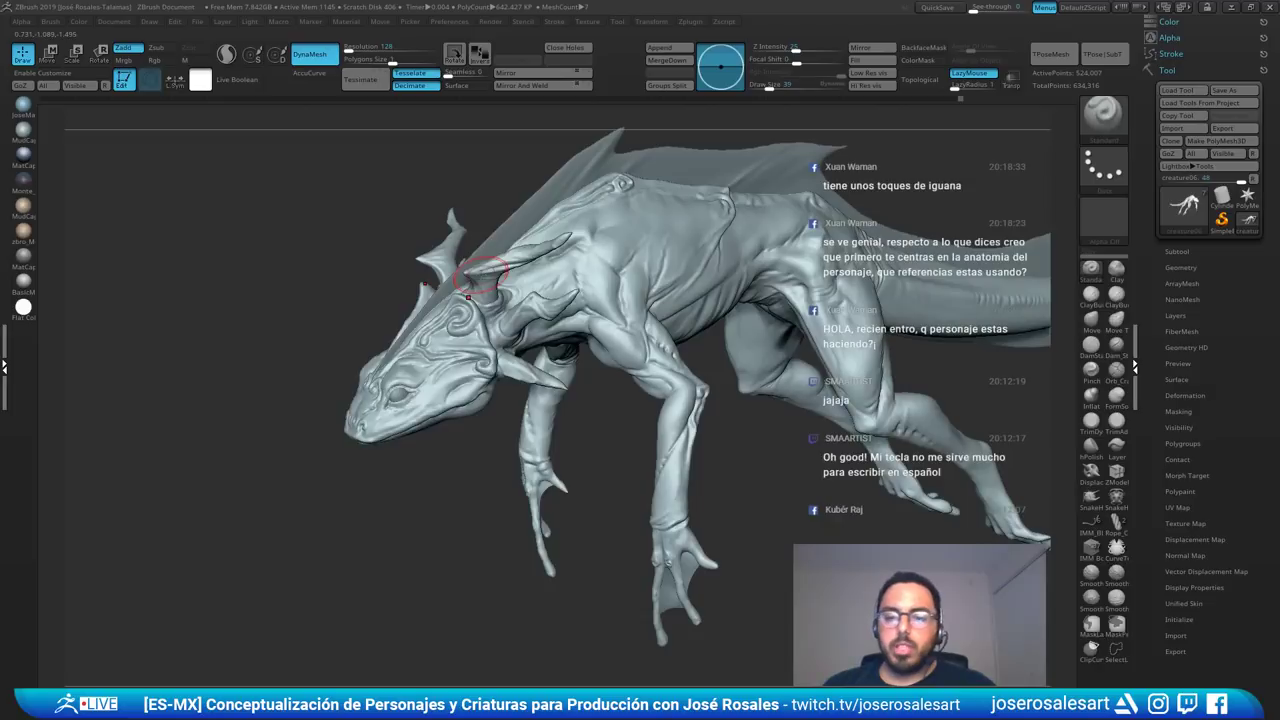
right_drag(570, 278, 455, 307)
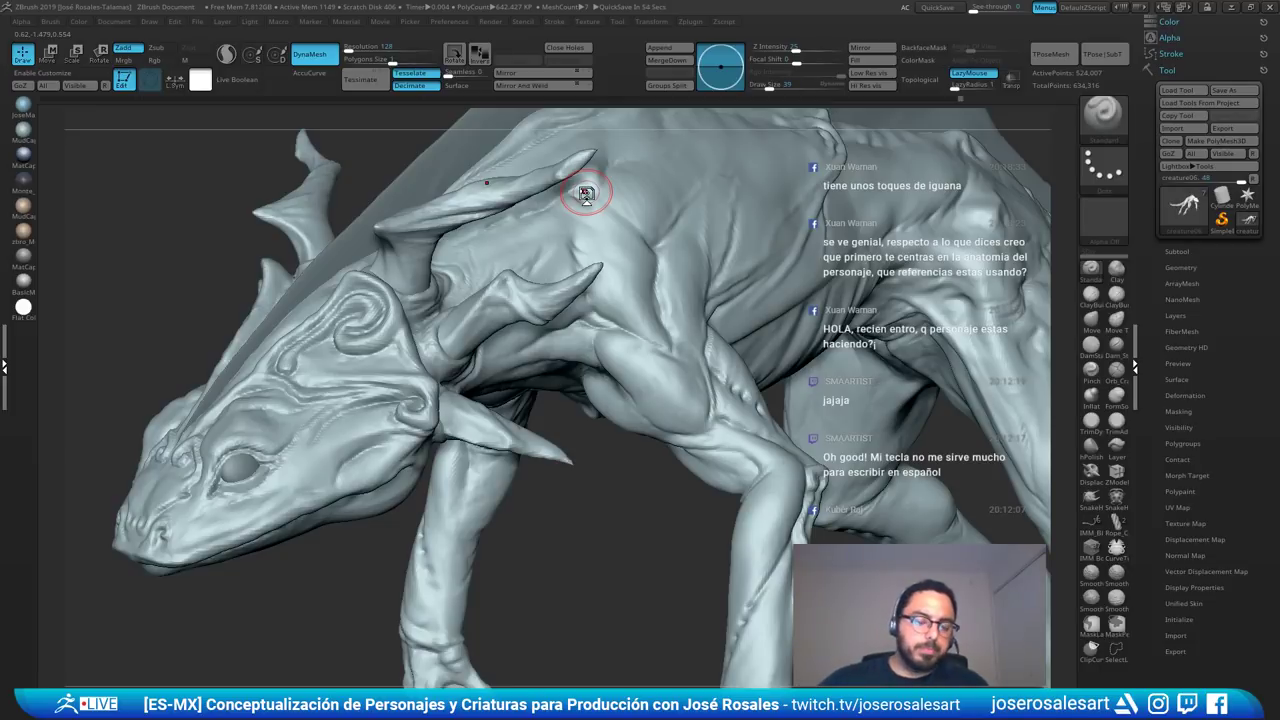
right_drag(886, 303, 822, 296)
alt+right_drag(1000, 212, 760, 312)
ctrl+right_drag(750, 400, 610, 280)
right_drag(500, 310, 545, 415)
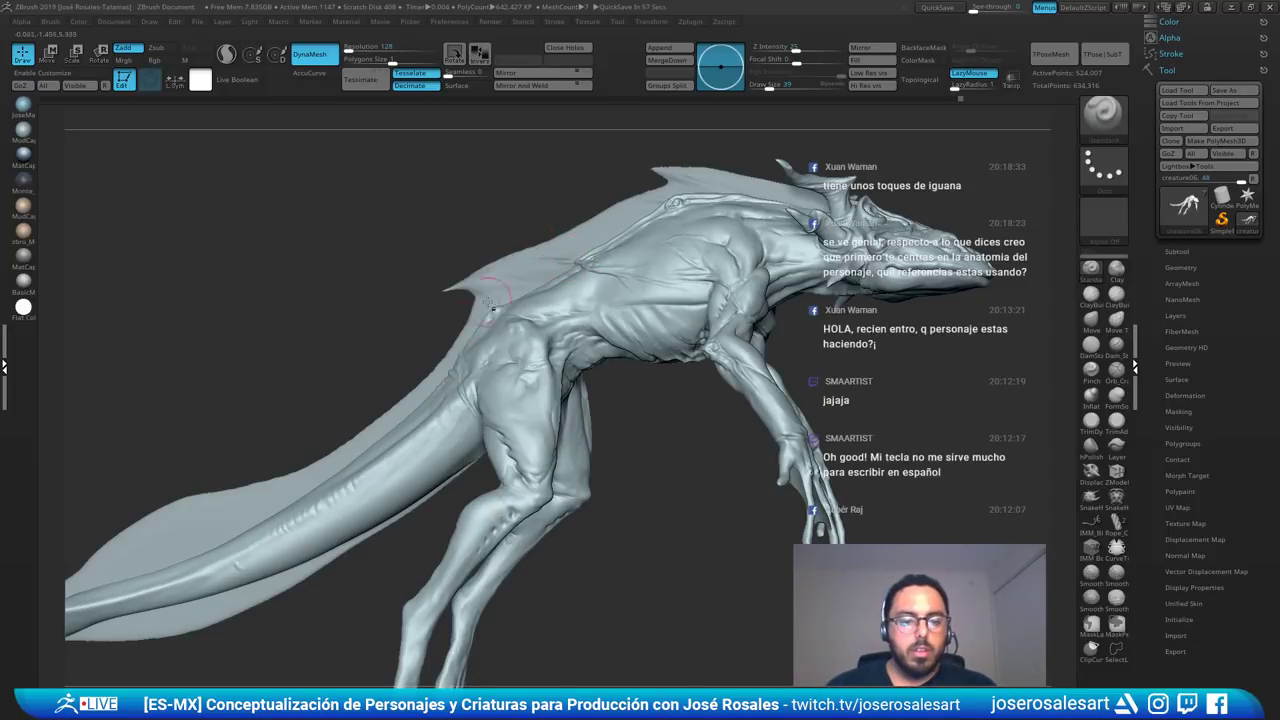
alt+right_drag(499, 215, 638, 122)
mouse_move(334, 384)
right_down()
mouse_move(419, 469)
mouse_move(404, 493)
mouse_move(757, 287)
mouse_move(276, 333)
mouse_move(560, 343)
mouse_move(536, 365)
mouse_move(430, 384)
mouse_move(645, 258)
right_up()
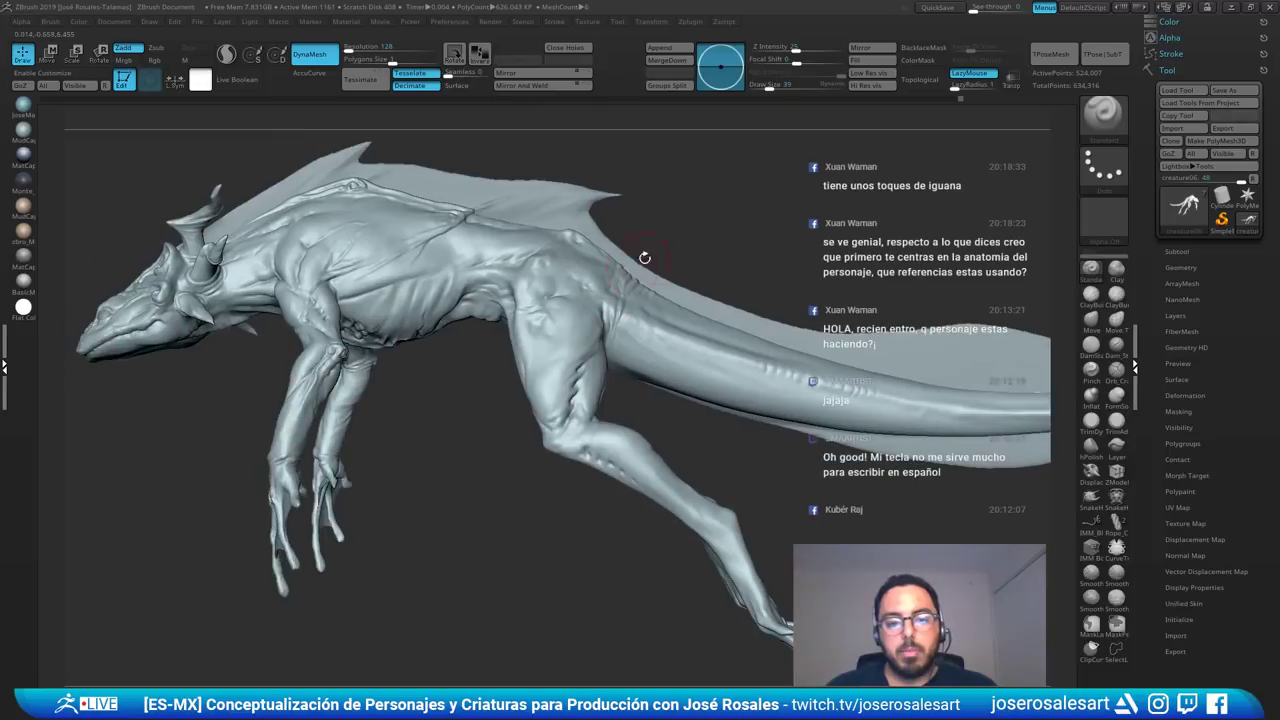
right_drag(713, 554, 572, 552)
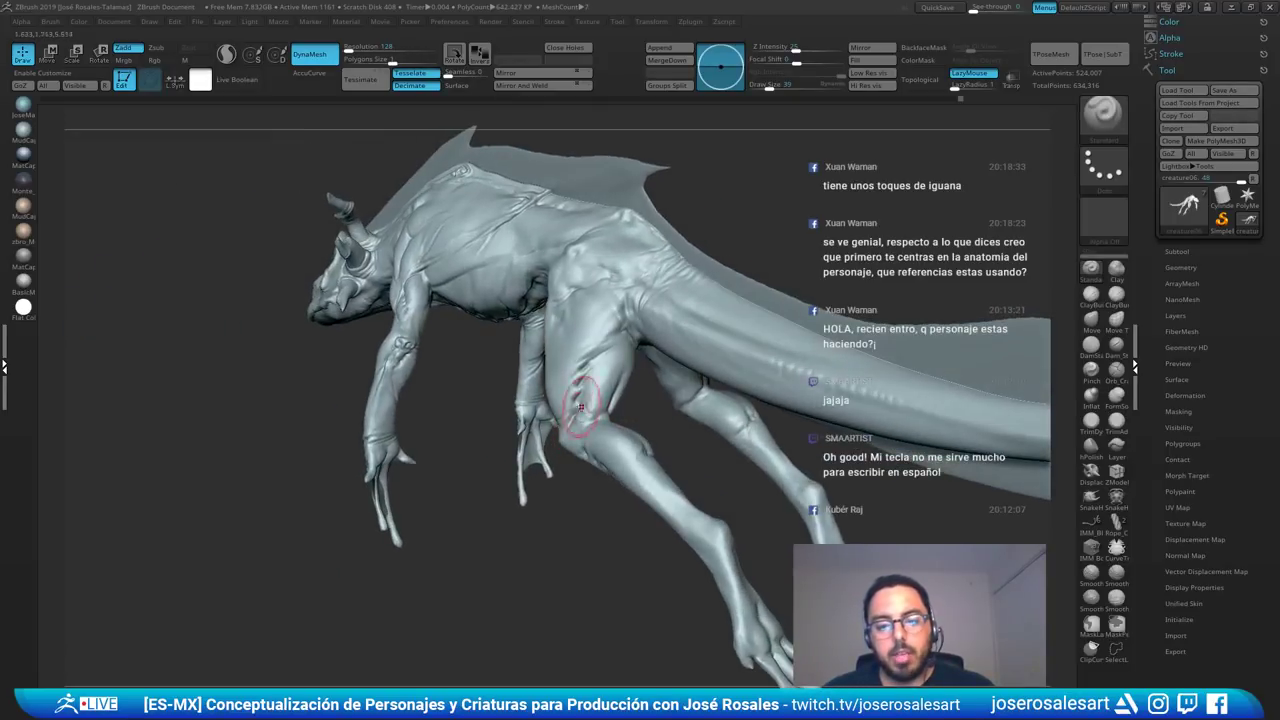
mouse_move(563, 410)
right_down()
mouse_move(528, 432)
mouse_move(580, 395)
mouse_move(608, 352)
right_up()
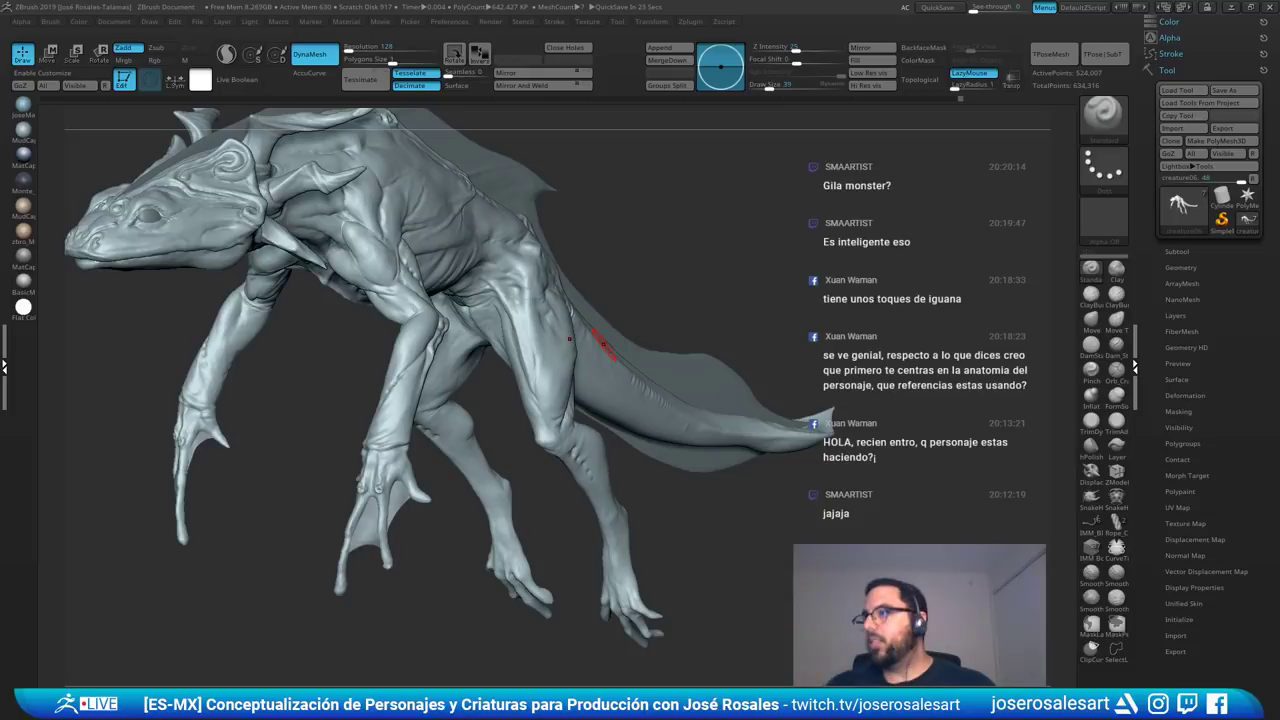
right_drag(716, 236, 773, 232)
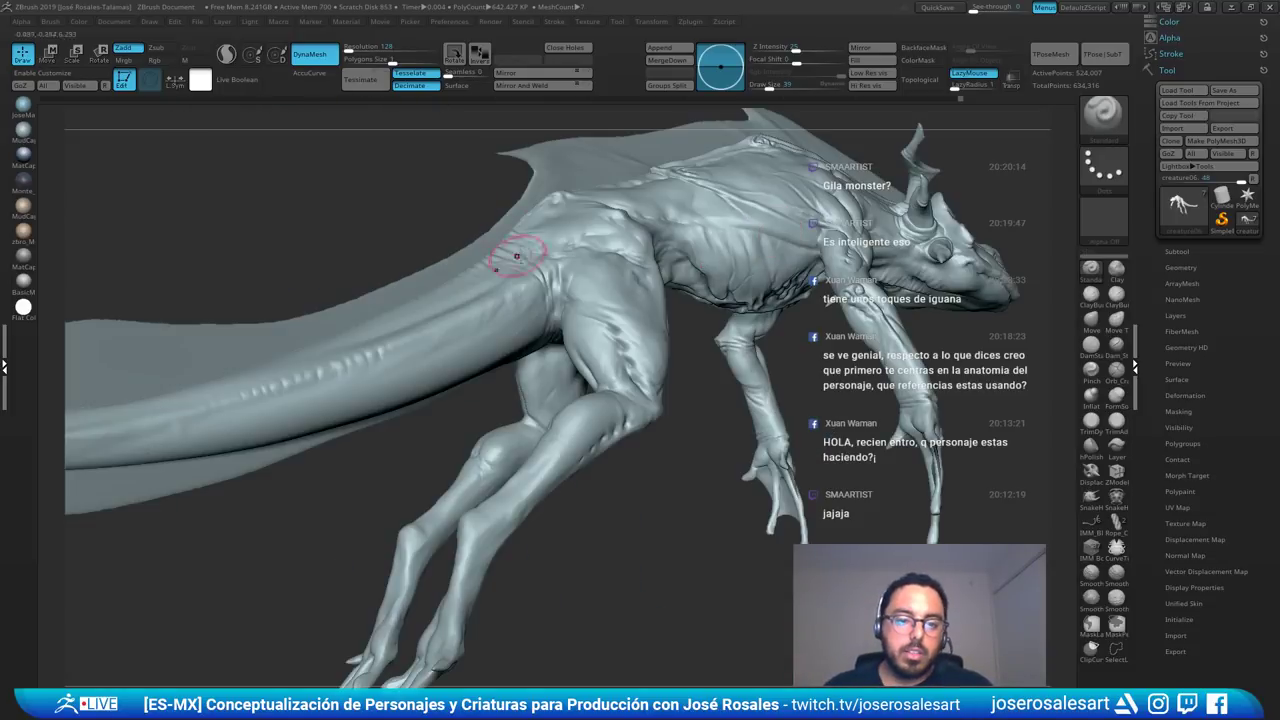
right_drag(609, 260, 660, 247)
right_drag(804, 250, 896, 240)
right_drag(730, 320, 650, 322)
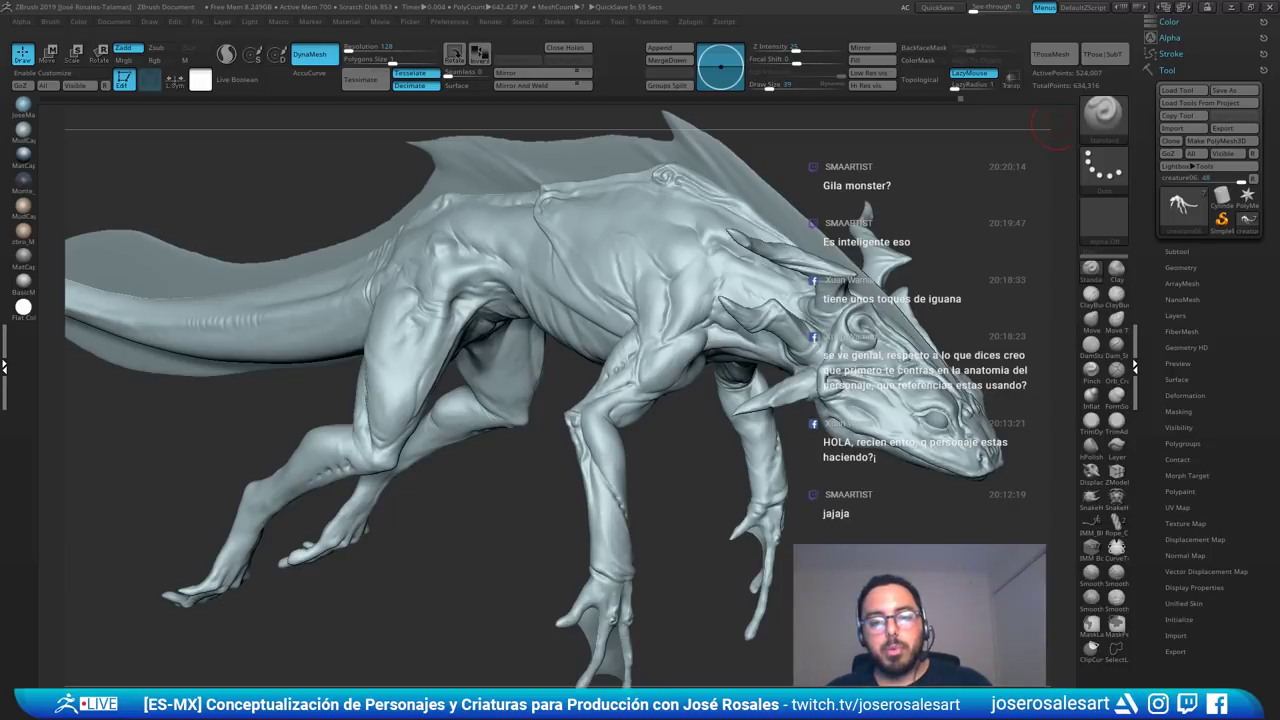
- Examine the creature's front, chest and belly, and frame the full body to check its overall silhouette
drag(1055, 125, 801, 237)
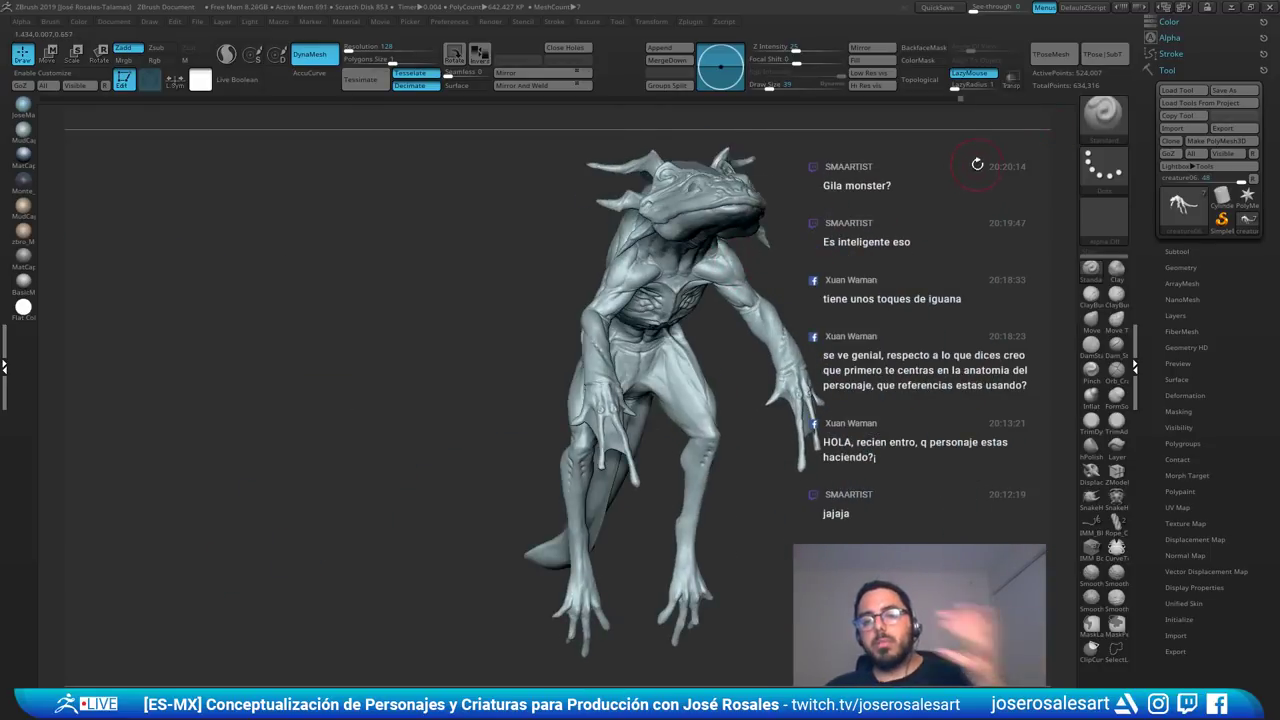
mouse_move(556, 412)
mouse_down()
mouse_move(706, 367)
mouse_move(684, 362)
mouse_up()
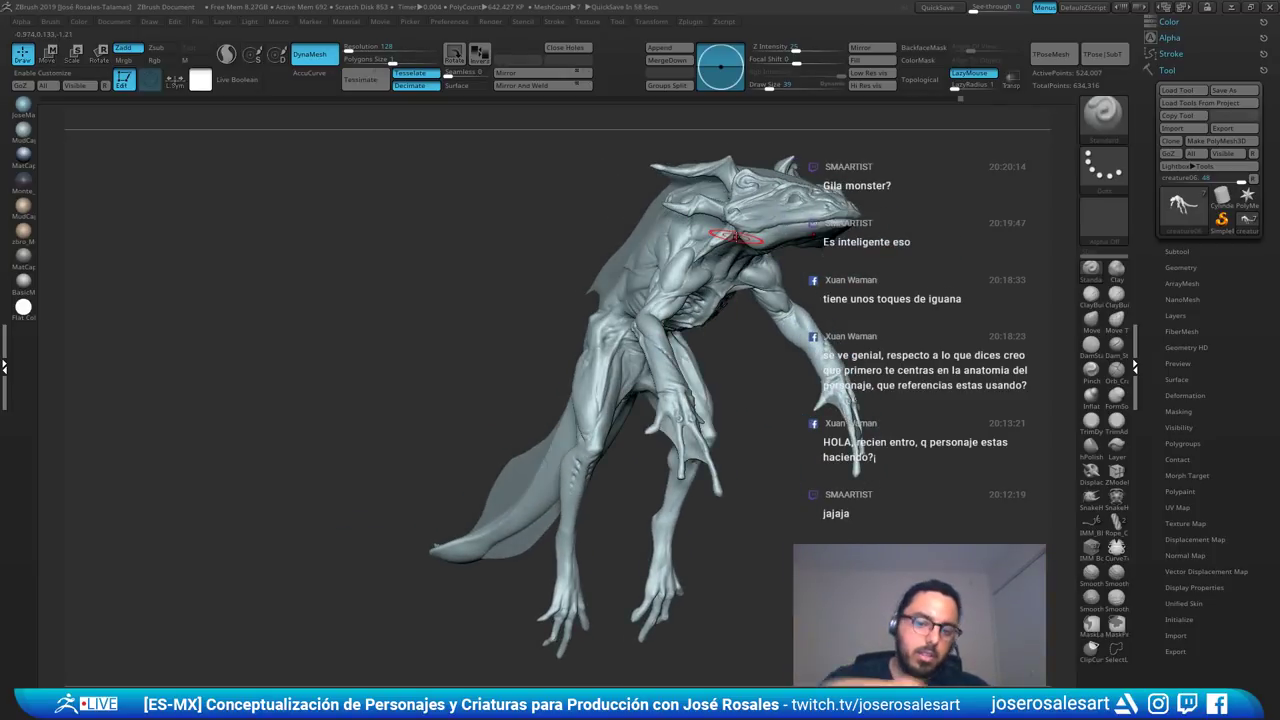
drag(800, 330, 676, 420)
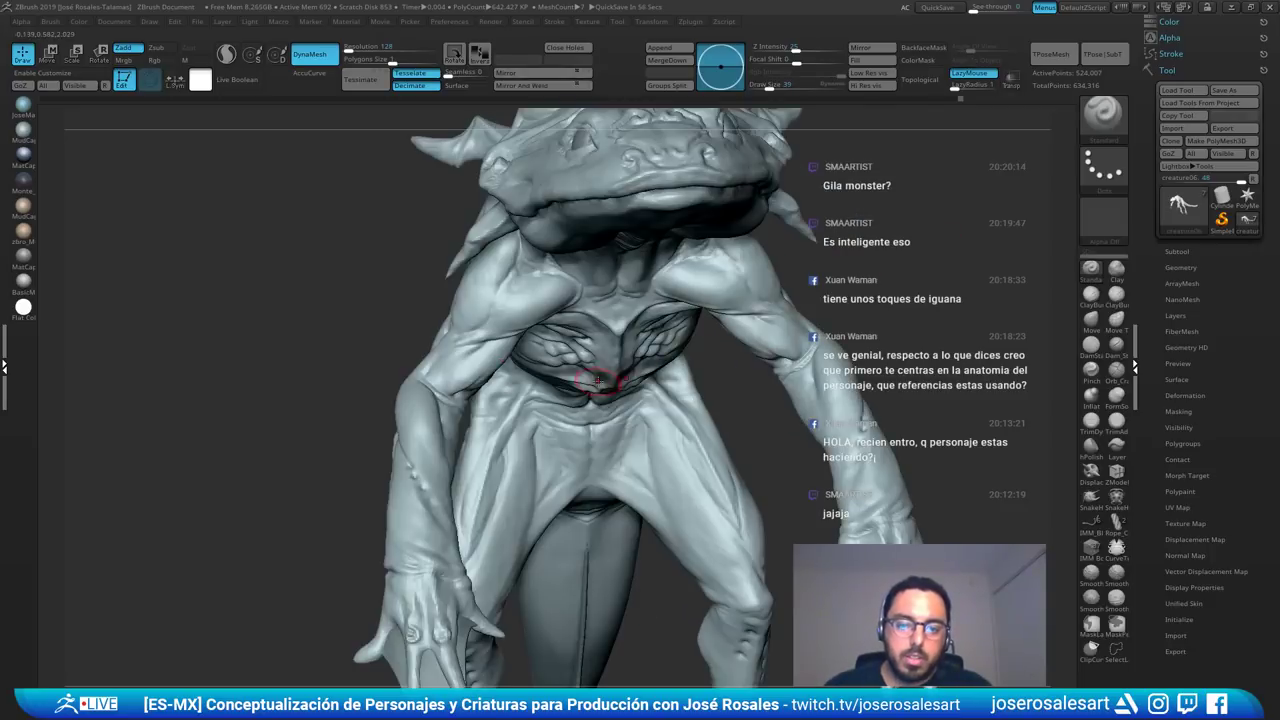
drag(910, 190, 786, 164)
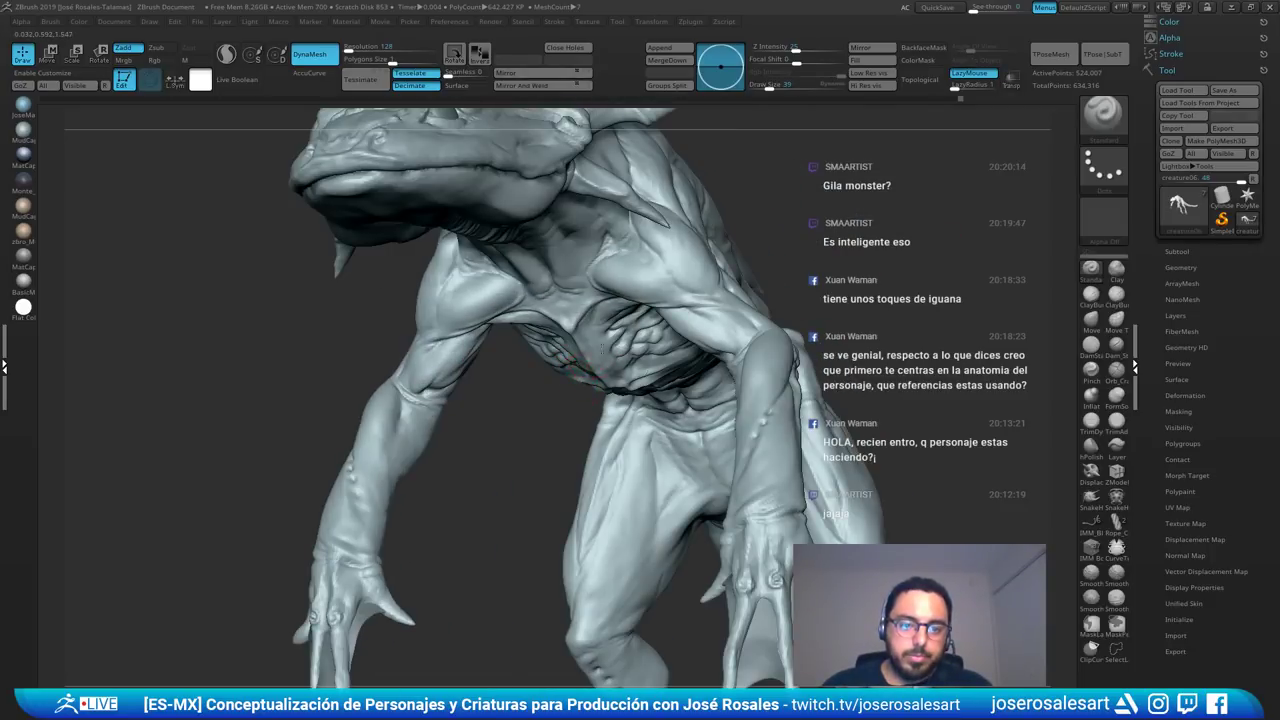
right_drag(602, 349, 705, 225)
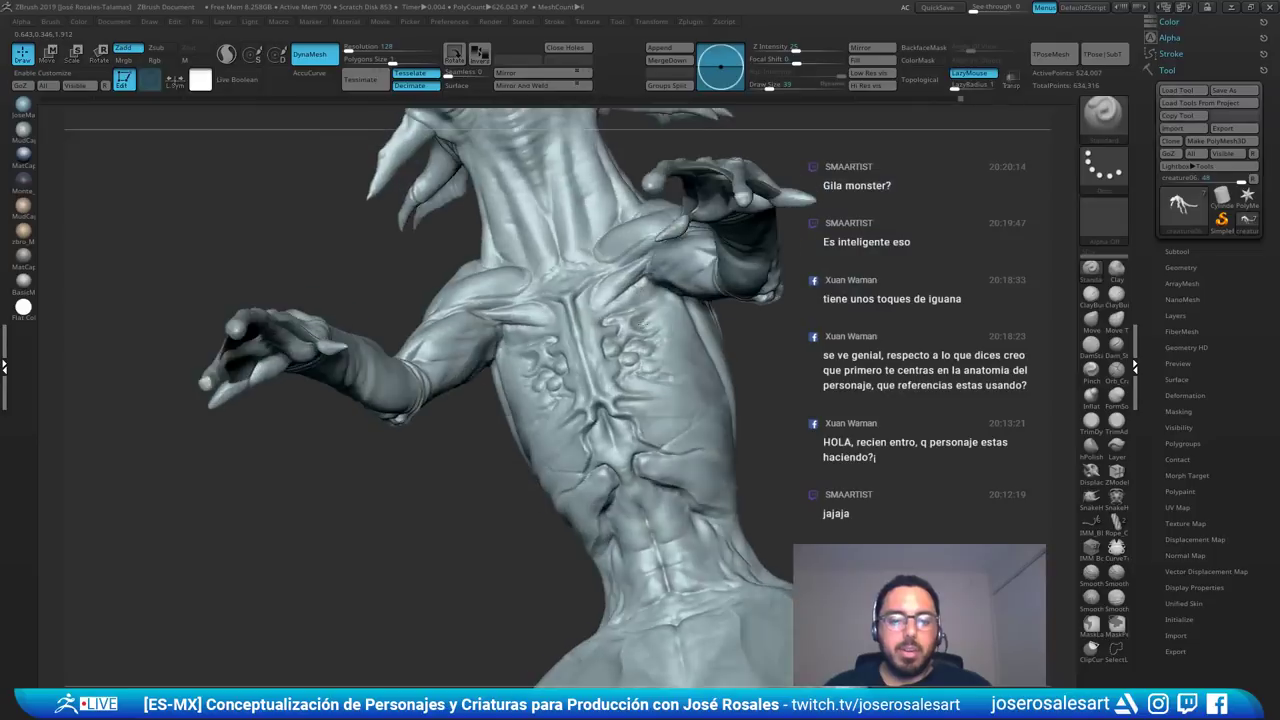
right_drag(662, 365, 700, 445)
mouse_move(545, 442)
right_down()
mouse_move(600, 440)
mouse_move(607, 401)
right_up()
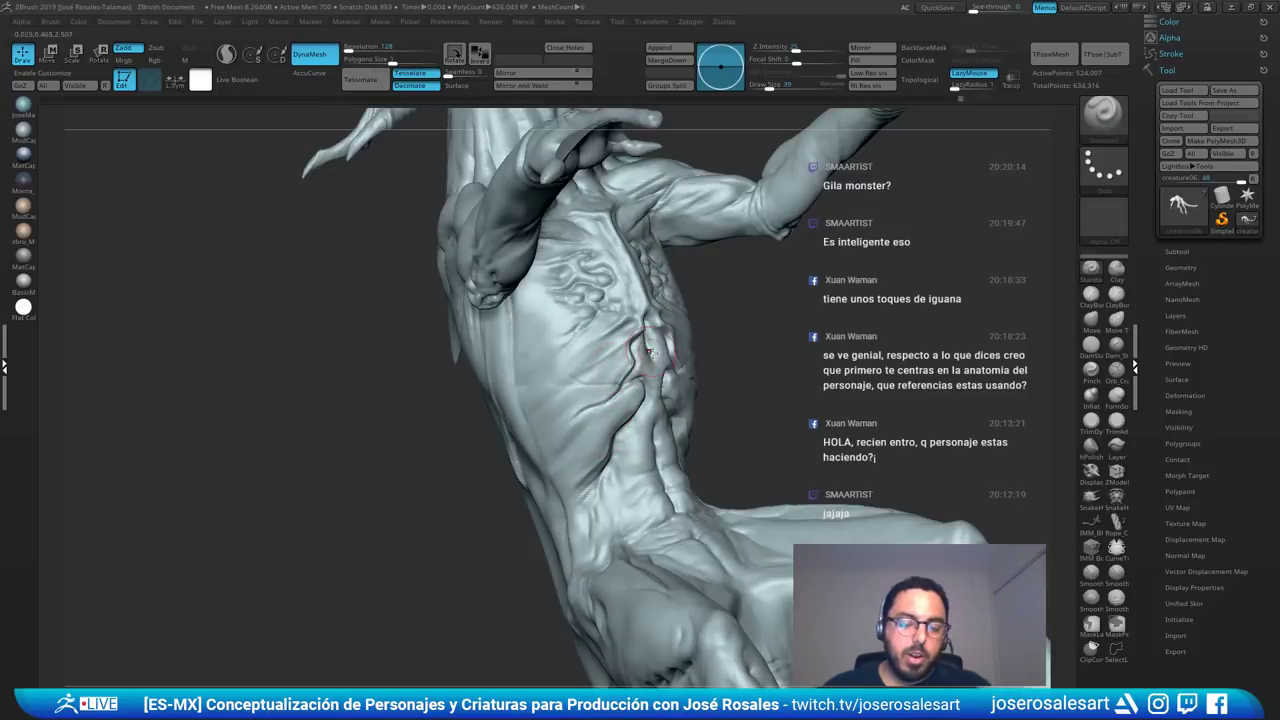
mouse_move(650, 352)
right_down()
mouse_move(686, 380)
mouse_move(409, 334)
mouse_move(790, 285)
mouse_move(994, 303)
right_up()
mouse_move(857, 308)
right_down()
mouse_move(858, 322)
mouse_move(672, 326)
mouse_move(739, 342)
right_up()
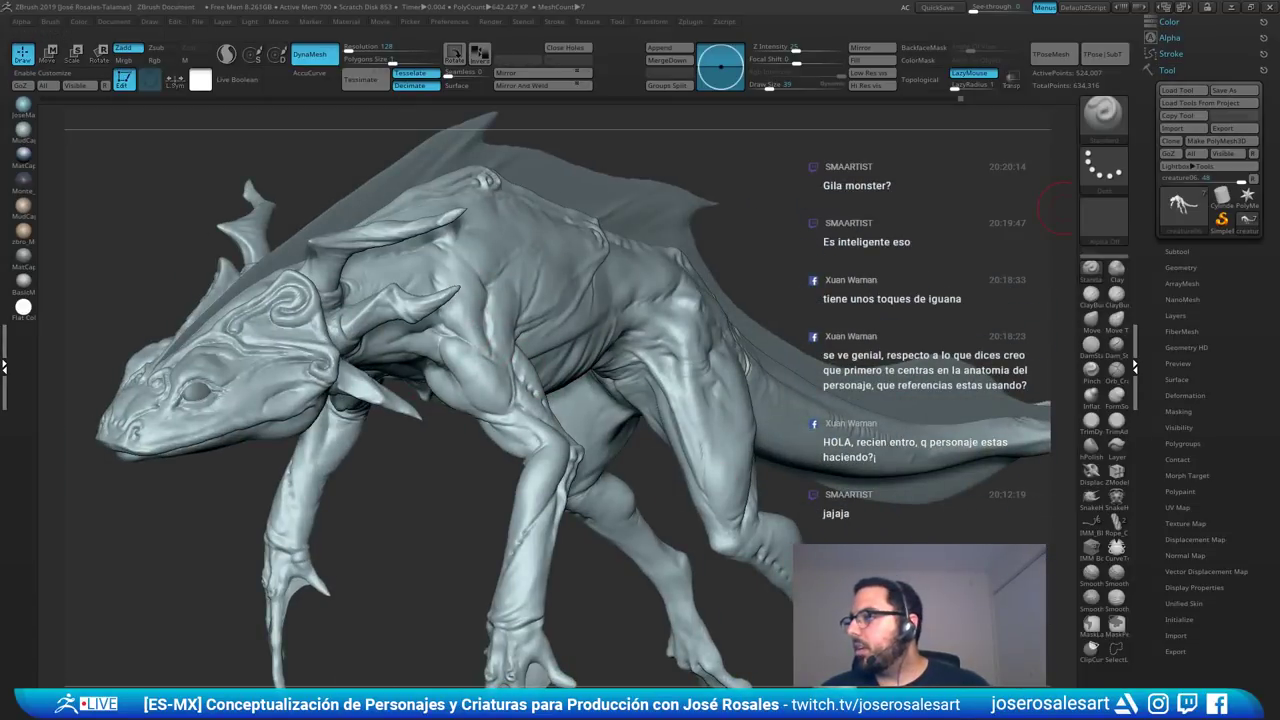
key(f)
key(f)
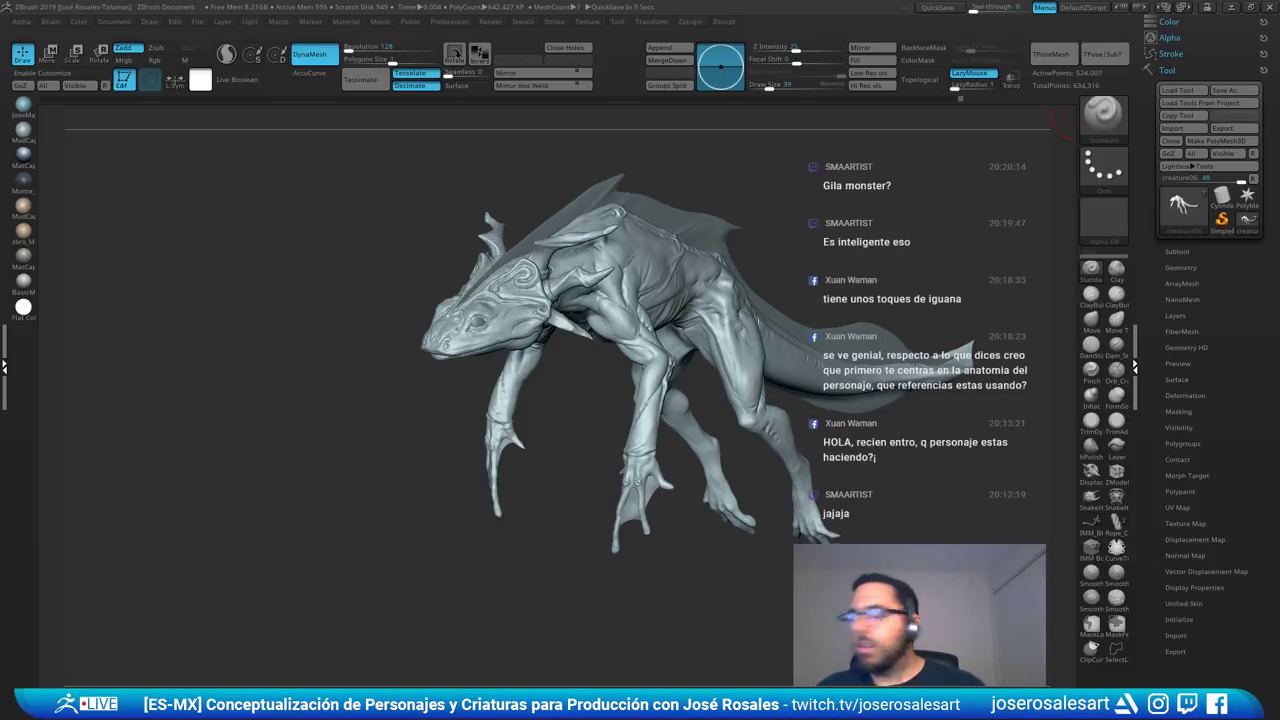
drag(563, 402, 725, 412)
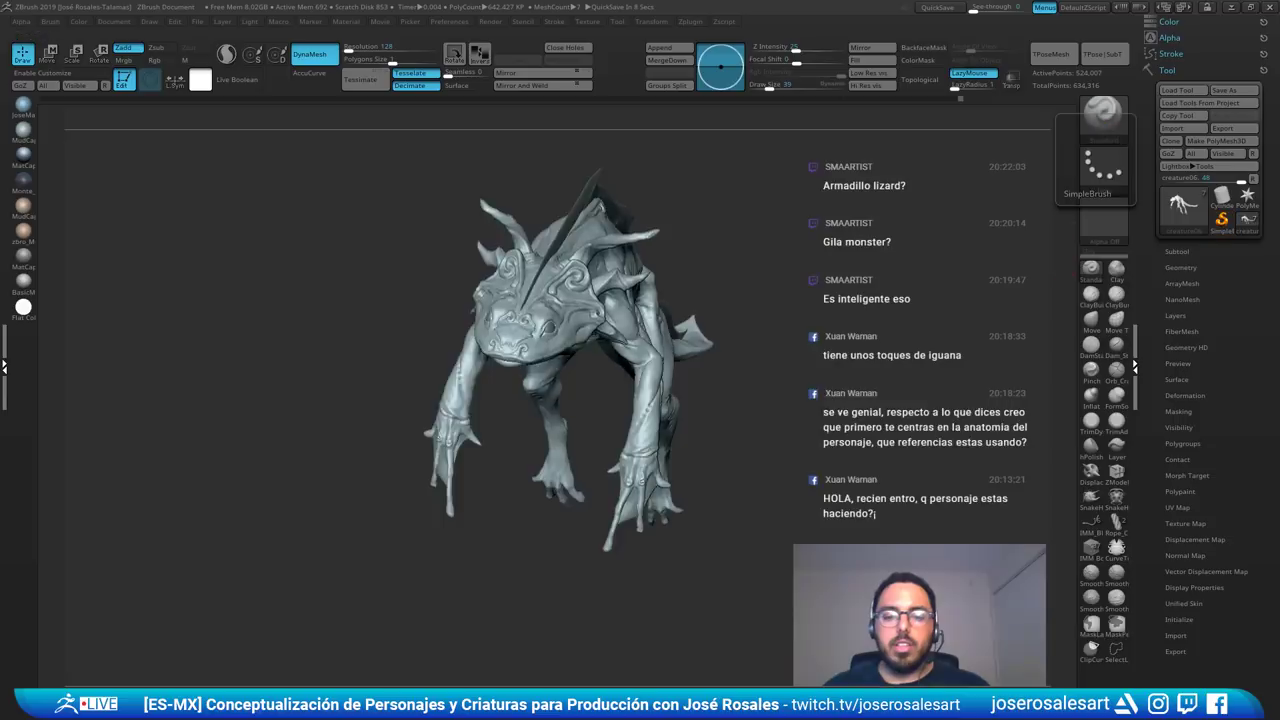
drag(835, 398, 690, 395)
- Switch to the Move brush and enlarge its draw size over the hind leg
ctrl+right_drag(690, 395, 592, 415)
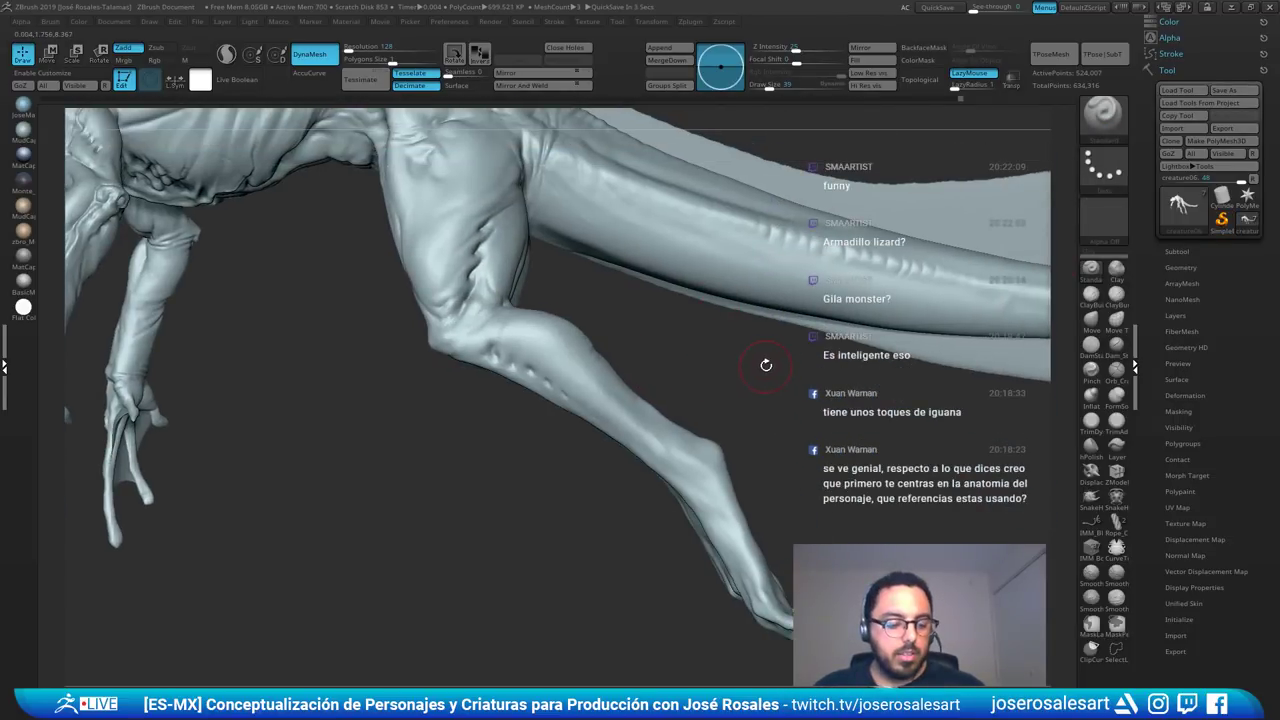
key(b)
key(m)
key(v)
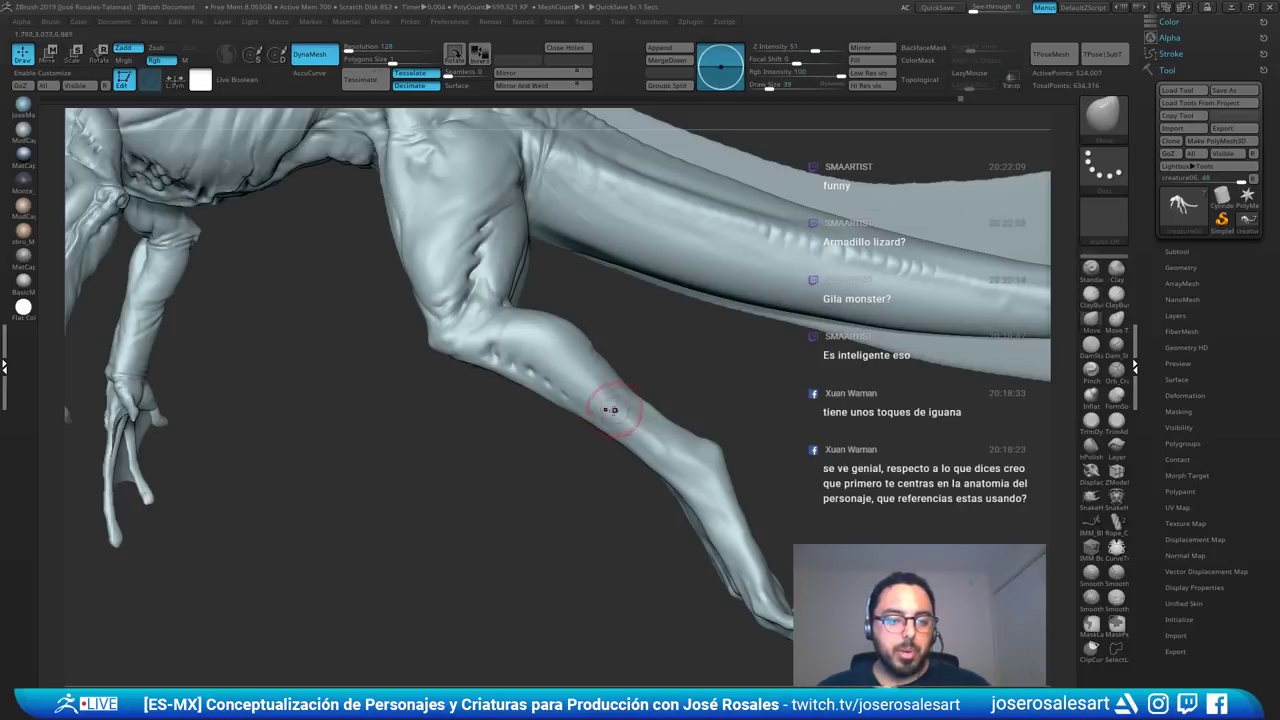
key(s)
drag(606, 413, 625, 413)
ctrl+right_drag(496, 341, 651, 251)
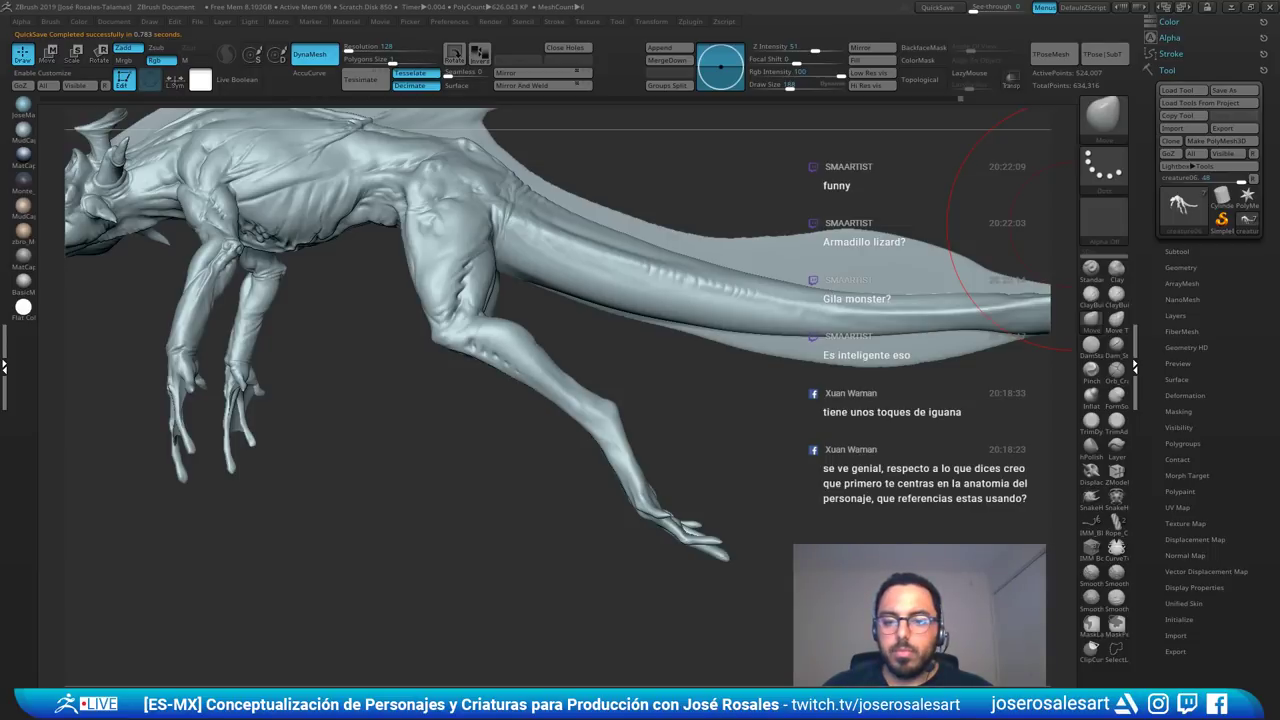
right_drag(890, 385, 763, 391)
key(s)
drag(642, 402, 628, 402)
mouse_move(640, 402)
right_down()
mouse_move(600, 456)
mouse_move(446, 531)
mouse_move(410, 290)
right_up()
- Build up the top of the hind foot near the inner toe's base with ClayBuildup at draw size 81
key(1)
key(s)
drag(632, 451, 614, 451)
mouse_move(612, 440)
right_down()
mouse_move(514, 383)
mouse_move(548, 415)
mouse_move(522, 432)
right_up()
mouse_move(509, 422)
mouse_down()
mouse_move(477, 451)
mouse_move(483, 436)
mouse_up()
right_drag(483, 434, 502, 434)
mouse_move(503, 436)
mouse_down()
mouse_move(512, 446)
mouse_move(501, 440)
mouse_up()
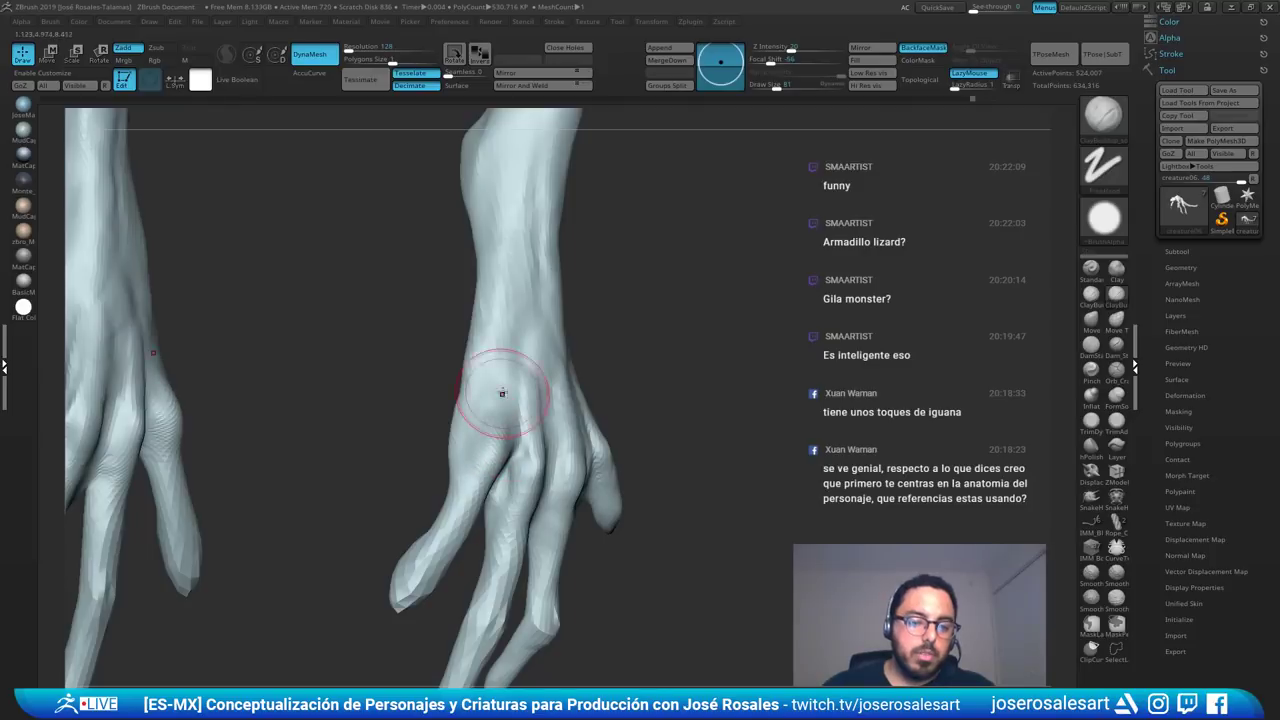
drag(506, 388, 517, 403)
- Shape the ridge and knuckle along the hind foot's inner toe with the Standard brush at draw size 58
key(2)
right_drag(534, 388, 570, 394)
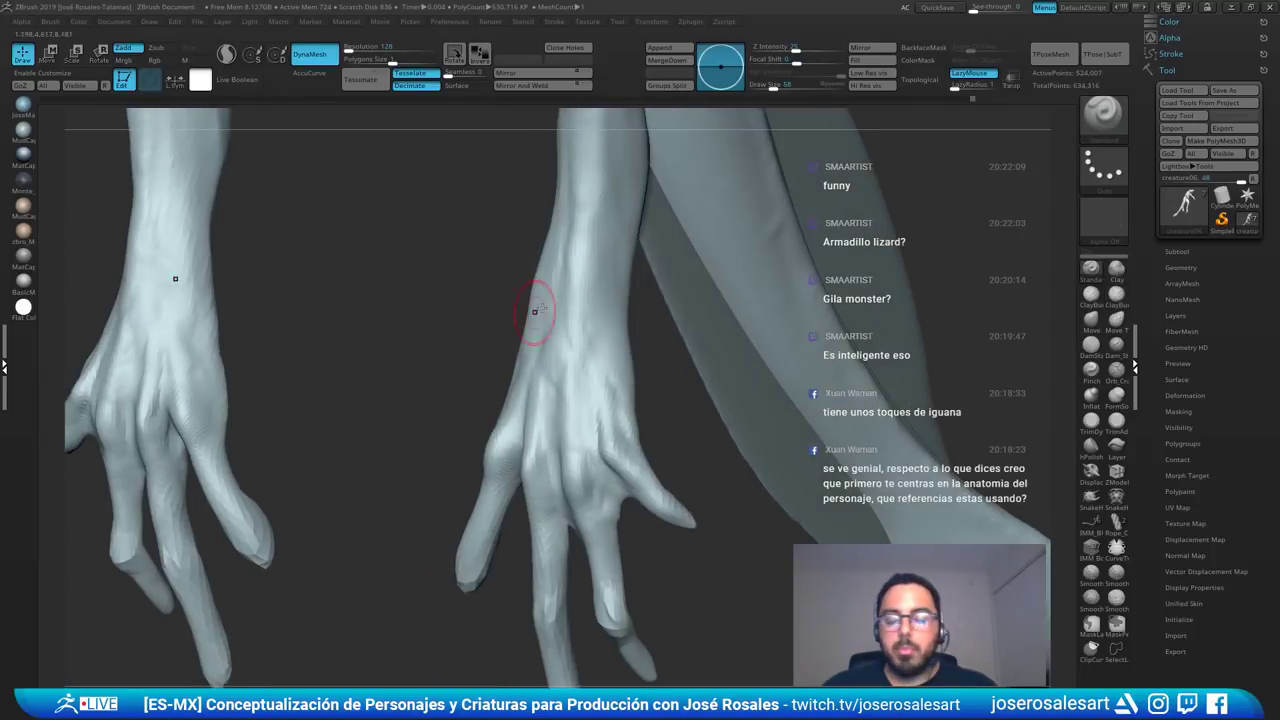
mouse_move(476, 470)
ctrl+right_down()
mouse_move(465, 456)
mouse_move(497, 468)
ctrl+right_up()
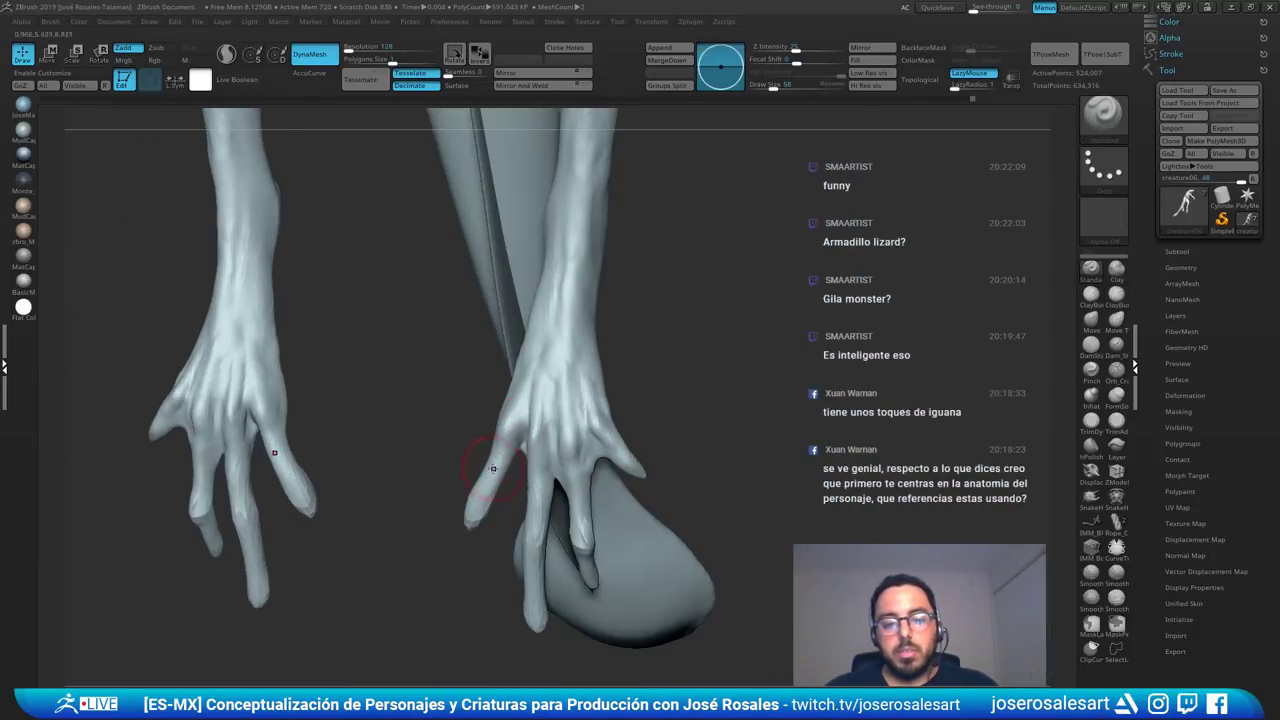
drag(493, 468, 489, 497)
ctrl+right_drag(491, 490, 522, 374)
mouse_move(522, 374)
mouse_down()
mouse_move(543, 301)
mouse_move(514, 357)
mouse_up()
ctrl+right_drag(514, 357, 530, 328)
right_drag(530, 328, 588, 329)
drag(543, 290, 525, 345)
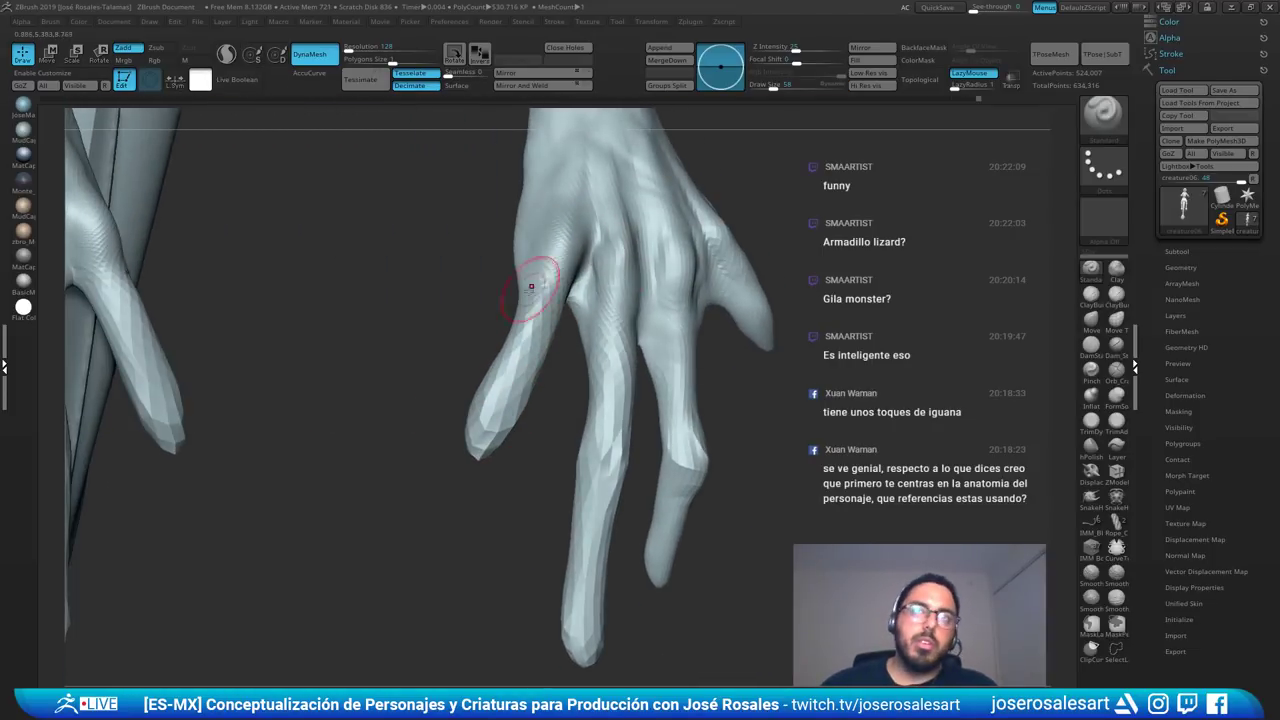
right_drag(531, 287, 631, 246)
drag(568, 259, 522, 362)
mouse_move(558, 300)
ctrl+right_down()
mouse_move(527, 265)
mouse_move(602, 265)
ctrl+right_up()
- Smooth the hind foot's inner toe and add volume along its upper surface and knuckle
alt+right_drag(690, 390, 770, 420)
mouse_move(770, 420)
right_down()
mouse_move(834, 429)
mouse_move(510, 446)
right_up()
shift+drag(692, 467, 709, 479)
right_drag(640, 465, 765, 436)
drag(658, 438, 688, 466)
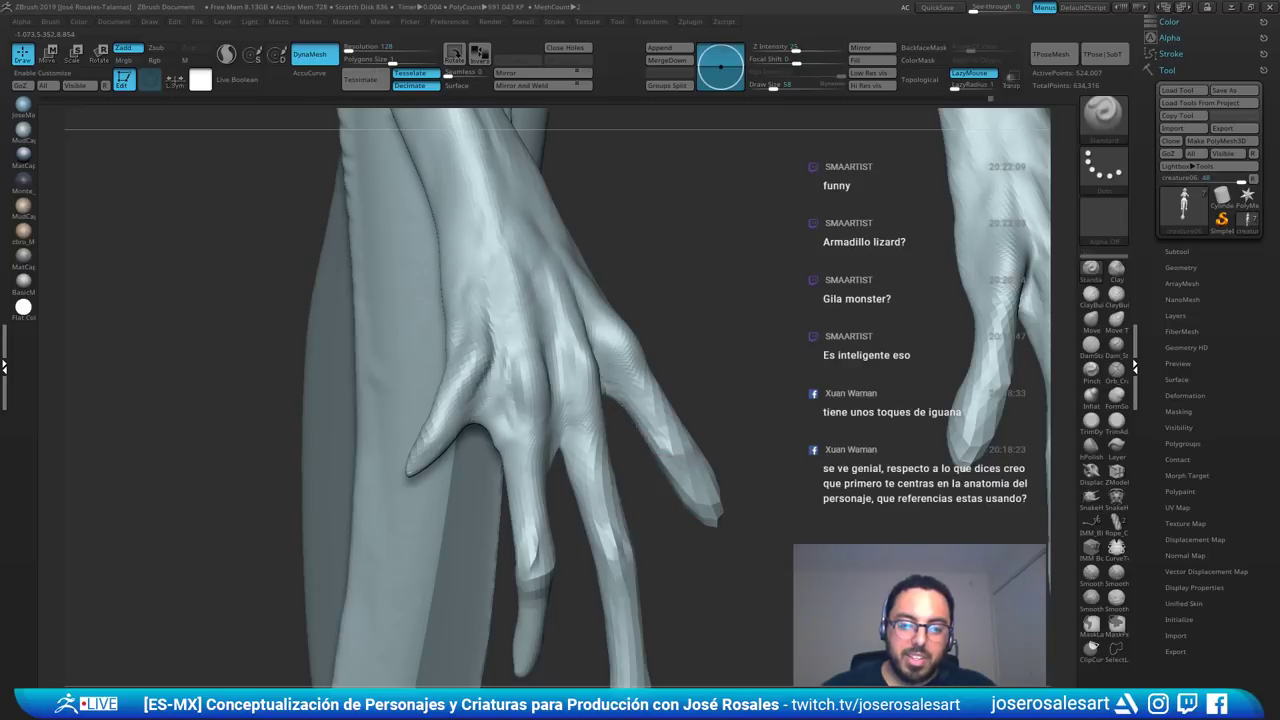
drag(637, 403, 650, 430)
mouse_move(669, 437)
right_down()
mouse_move(594, 471)
mouse_move(505, 470)
right_up()
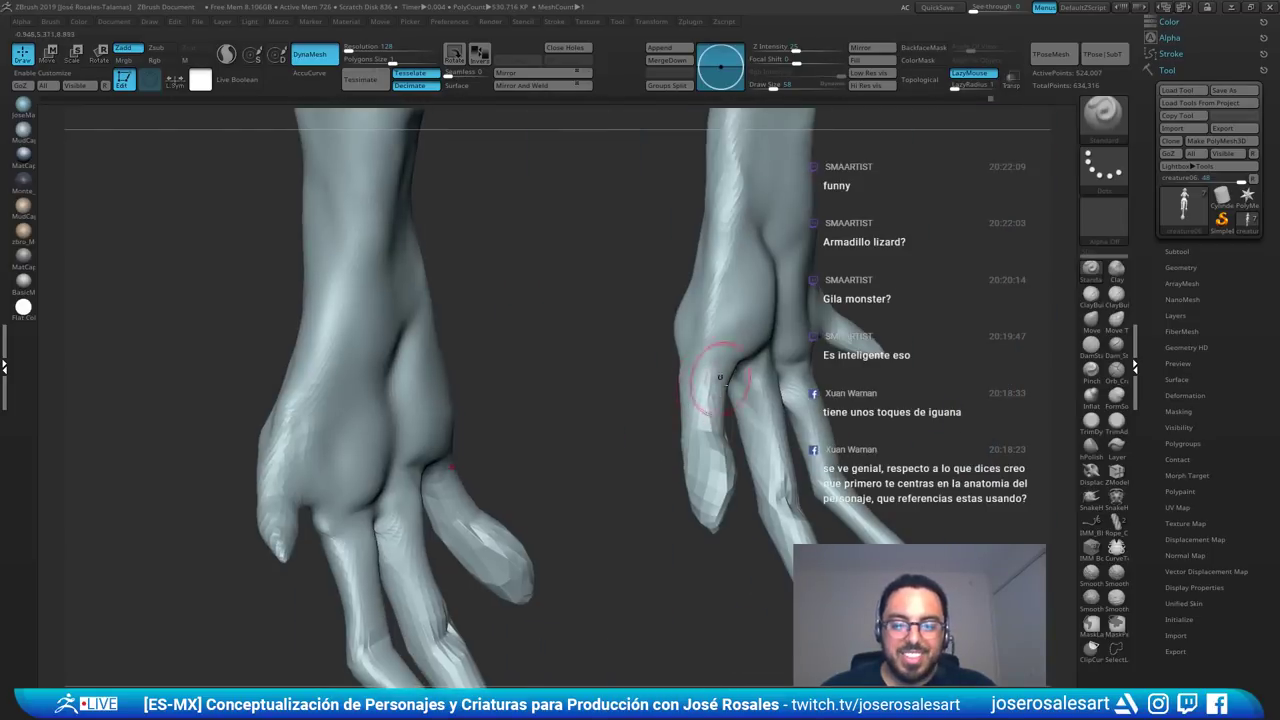
- Carve a crease where the inner toe meets the sole with the DamStandard brush and soften it
key(b)
key(d)
key(s)
mouse_move(640, 405)
right_down()
mouse_move(535, 405)
mouse_move(600, 418)
right_up()
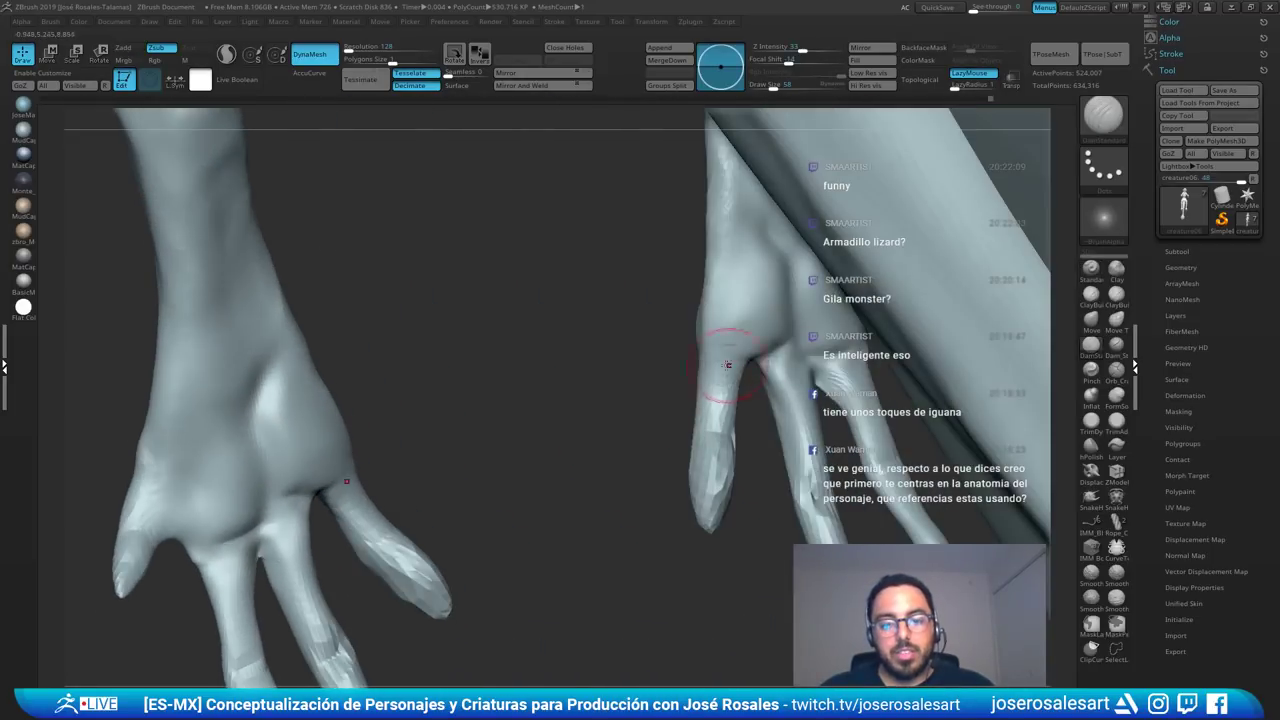
drag(724, 344, 740, 351)
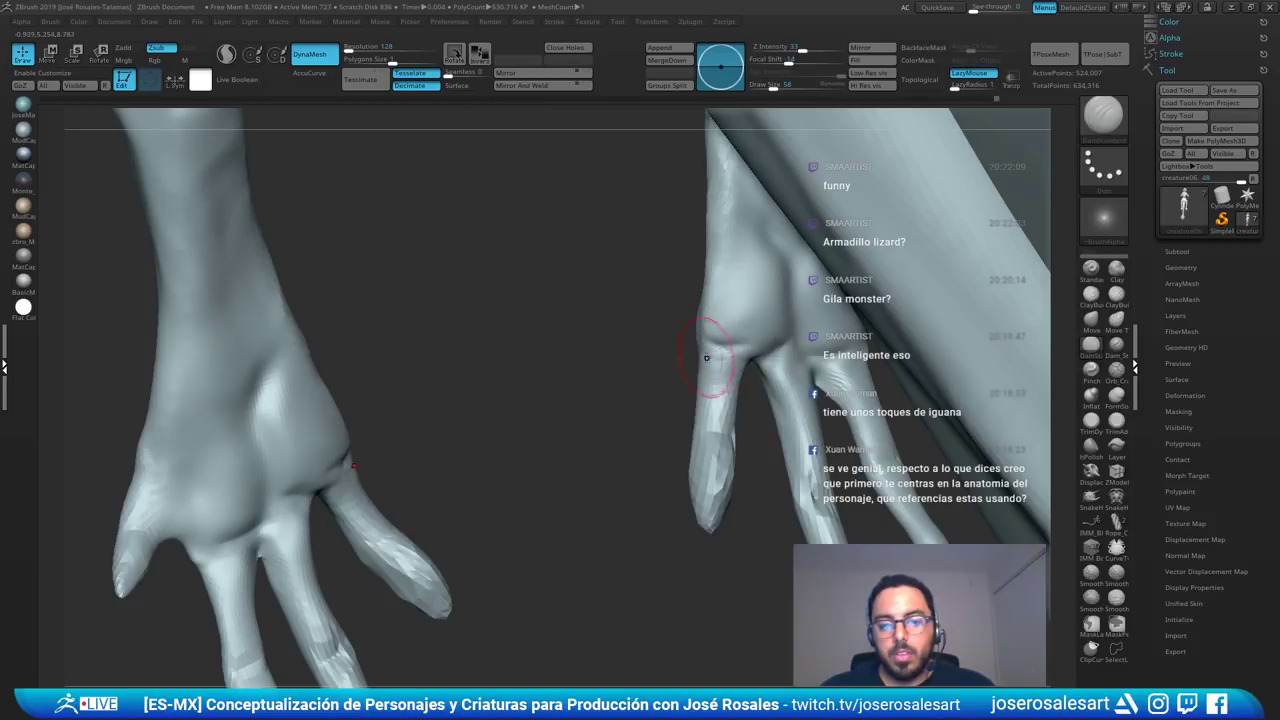
right_drag(712, 348, 695, 370)
shift+drag(730, 346, 738, 358)
right_drag(738, 354, 702, 345)
drag(700, 326, 732, 360)
- Reduce the draw size to 28, carve the crease at the base of the remaining toes under the sole and smooth it
right_drag(511, 369, 455, 372)
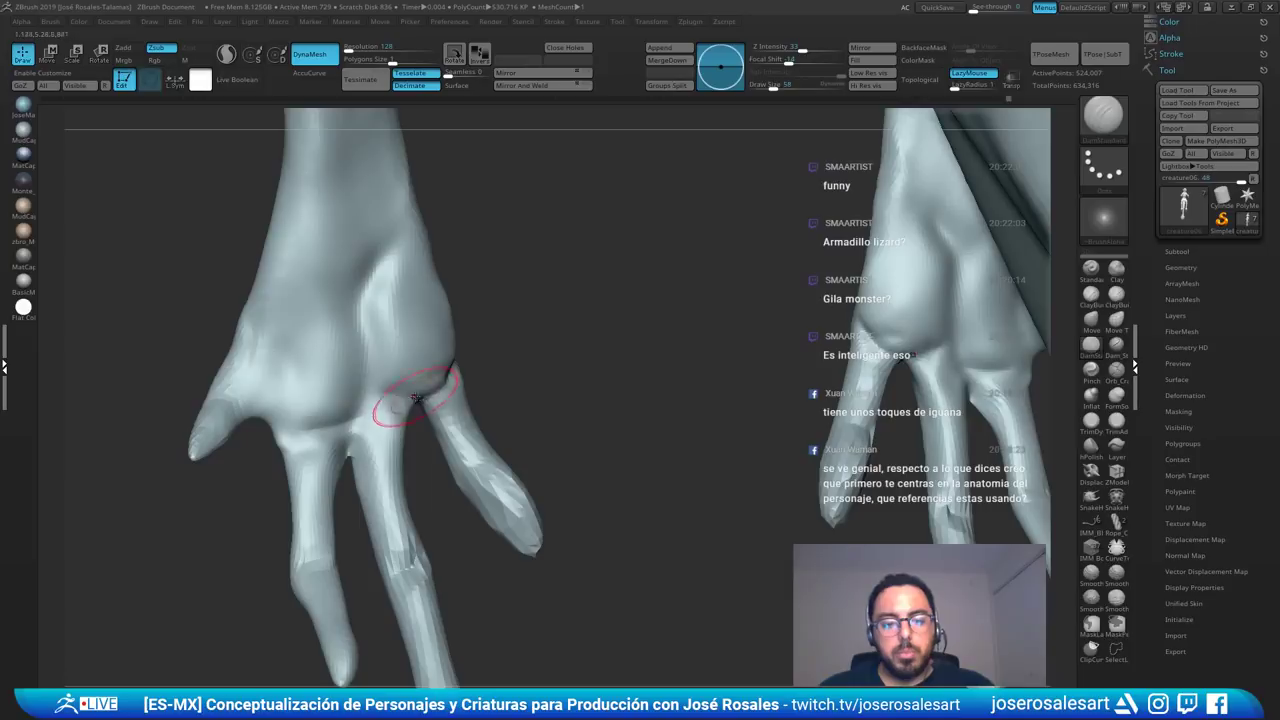
key([)
key([)
key([)
drag(340, 420, 277, 414)
shift+drag(283, 458, 287, 440)
mouse_move(294, 460)
ctrl+right_down()
mouse_move(374, 417)
mouse_move(300, 400)
mouse_move(397, 323)
ctrl+right_up()
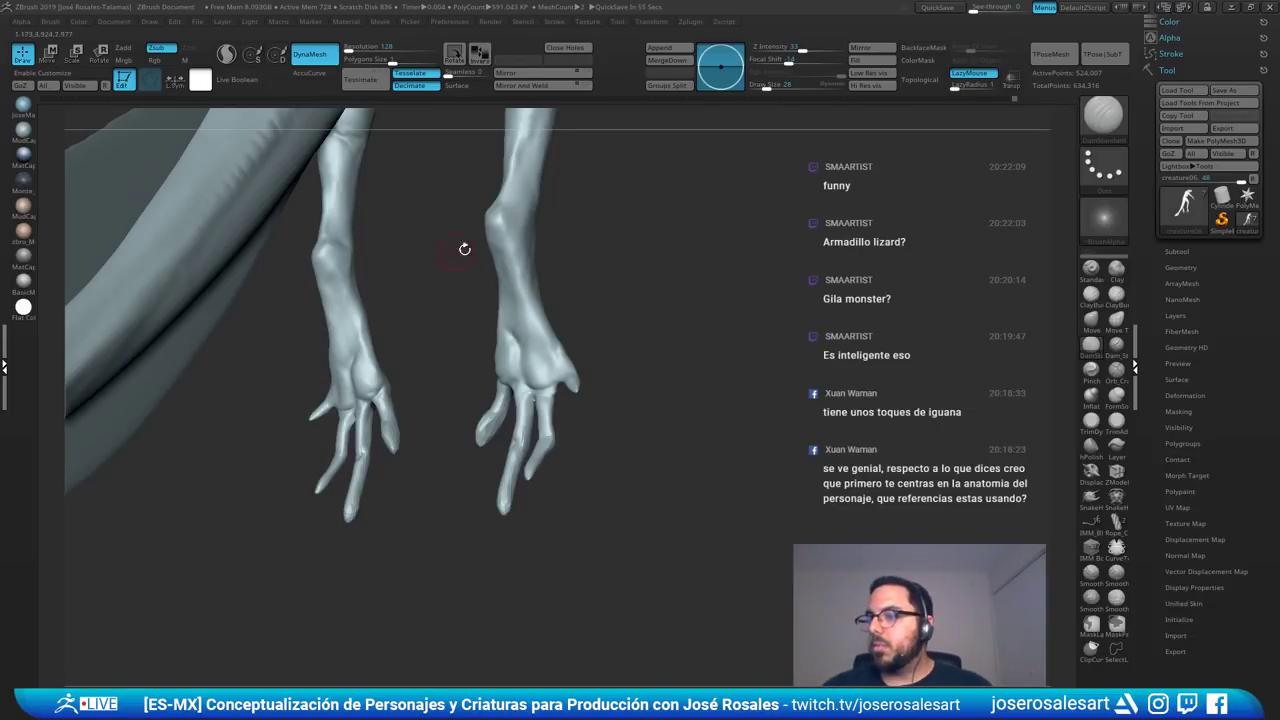
- Build up volume on the back of the hind ankle and metatarsus with the ClayBuildup brush at draw size 42
mouse_move(560, 276)
right_down()
mouse_move(508, 314)
mouse_move(538, 346)
mouse_move(456, 232)
mouse_move(482, 268)
mouse_move(511, 250)
right_up()
key(b)
key(c)
key(b)
key(s)
drag(542, 280, 540, 316)
key(s)
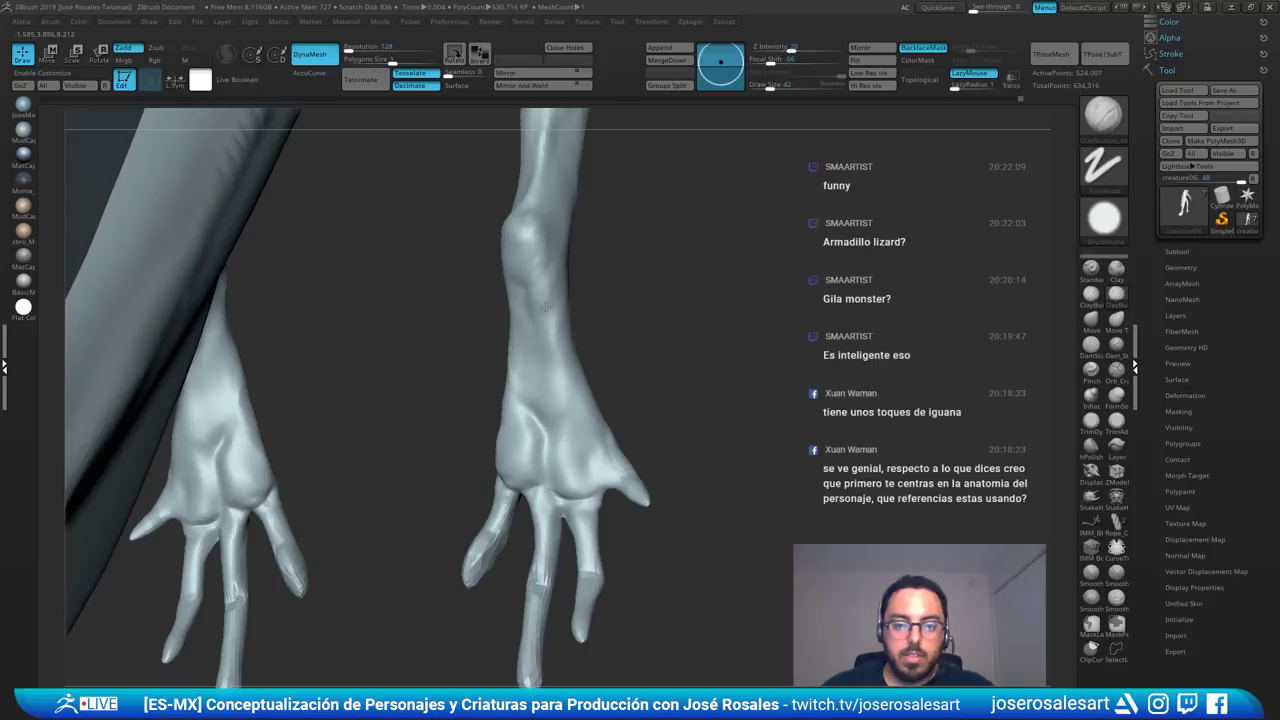
- Switch to the Standard brush at draw size 17 and start a tendon above the toes on the hind foot's upper side
ctrl+right_drag(544, 366, 548, 304)
mouse_move(534, 356)
right_down()
mouse_move(491, 354)
mouse_move(484, 211)
right_up()
key(b)
key(d)
key(s)
key(s)
drag(436, 393, 427, 394)
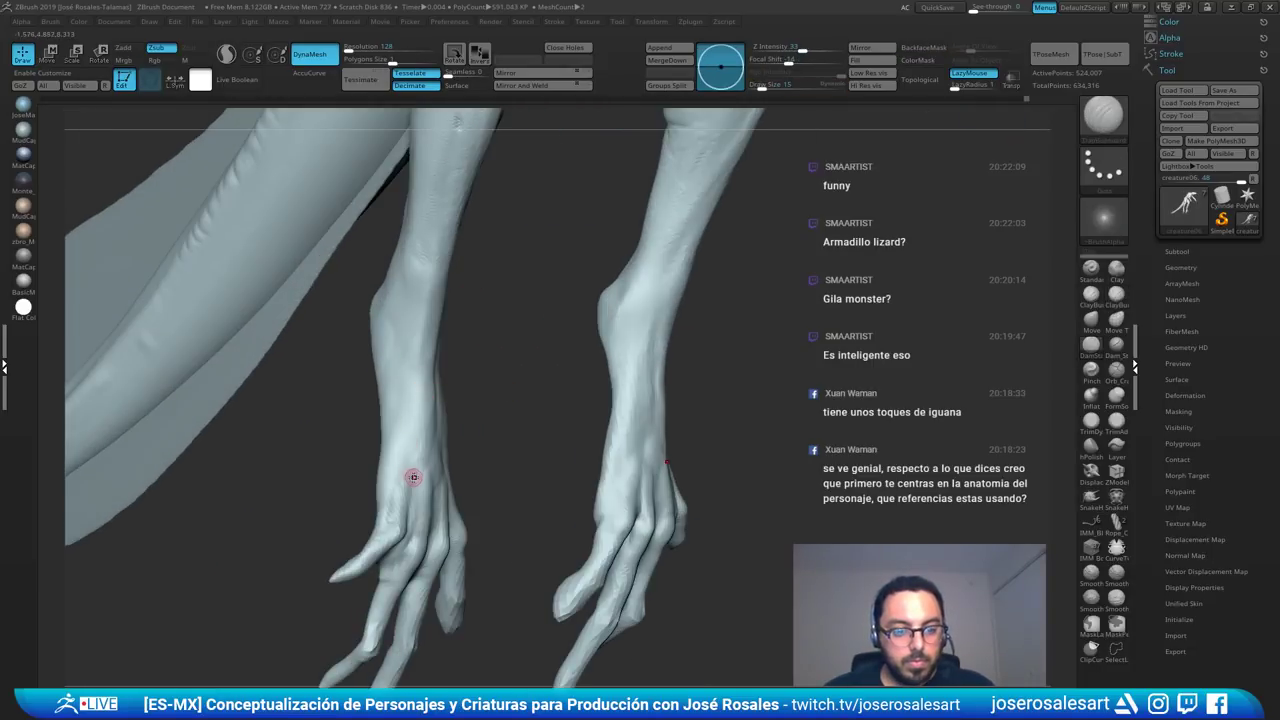
key(b)
key(s)
key(t)
key(s)
drag(400, 502, 391, 501)
right_drag(391, 500, 403, 501)
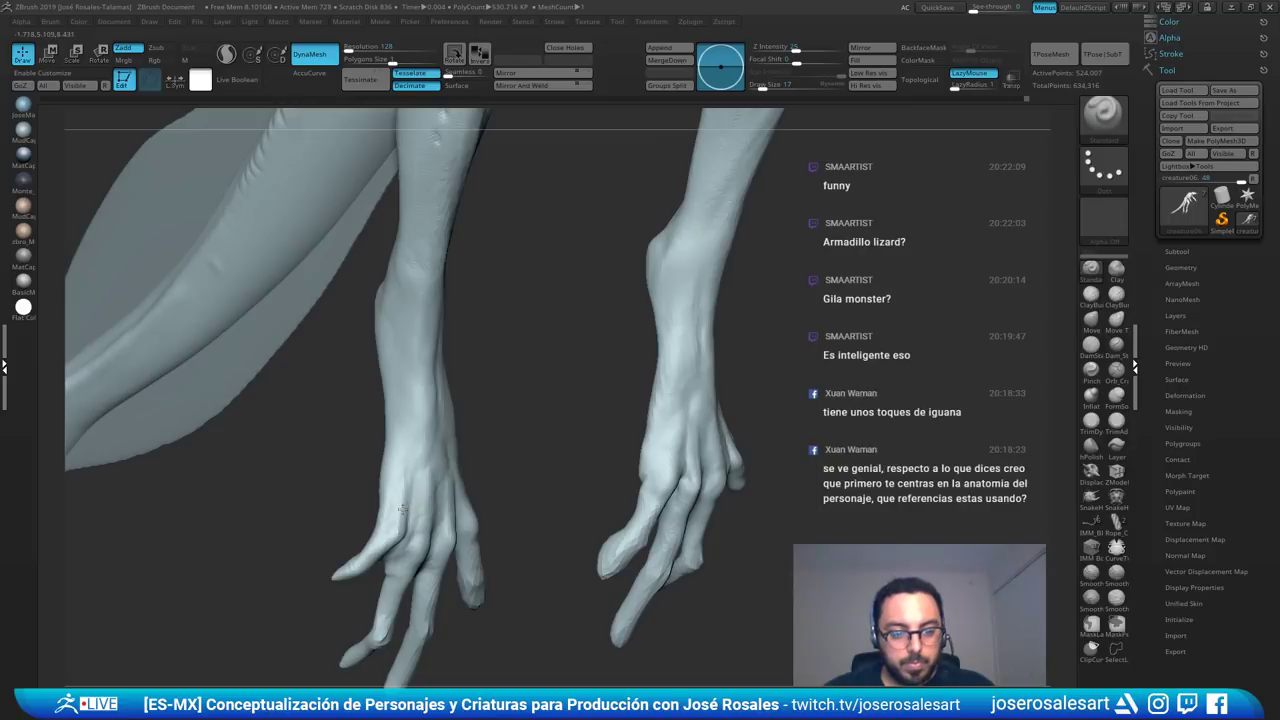
- Raise tendon ridges along the top of the hind foot with Z Intensity 55 and draw size 23
key(i)
click(422, 477)
key(s)
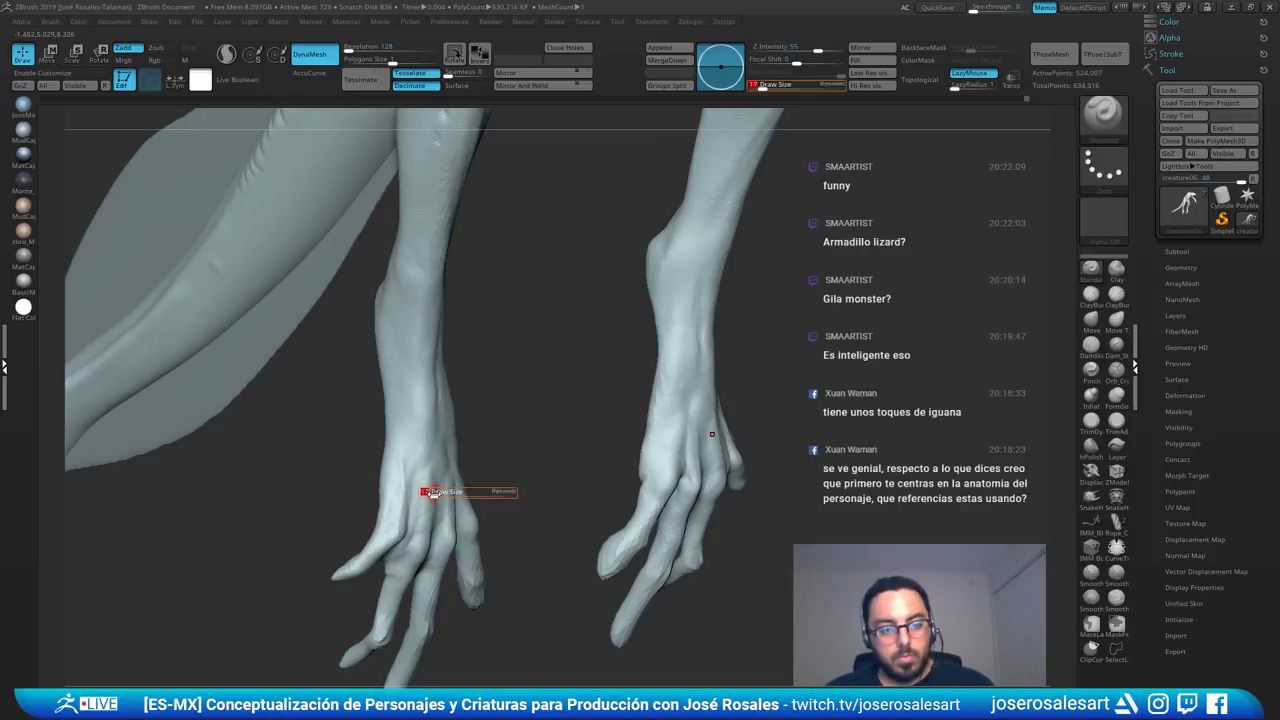
drag(429, 491, 432, 491)
right_drag(432, 491, 407, 508)
drag(407, 508, 406, 420)
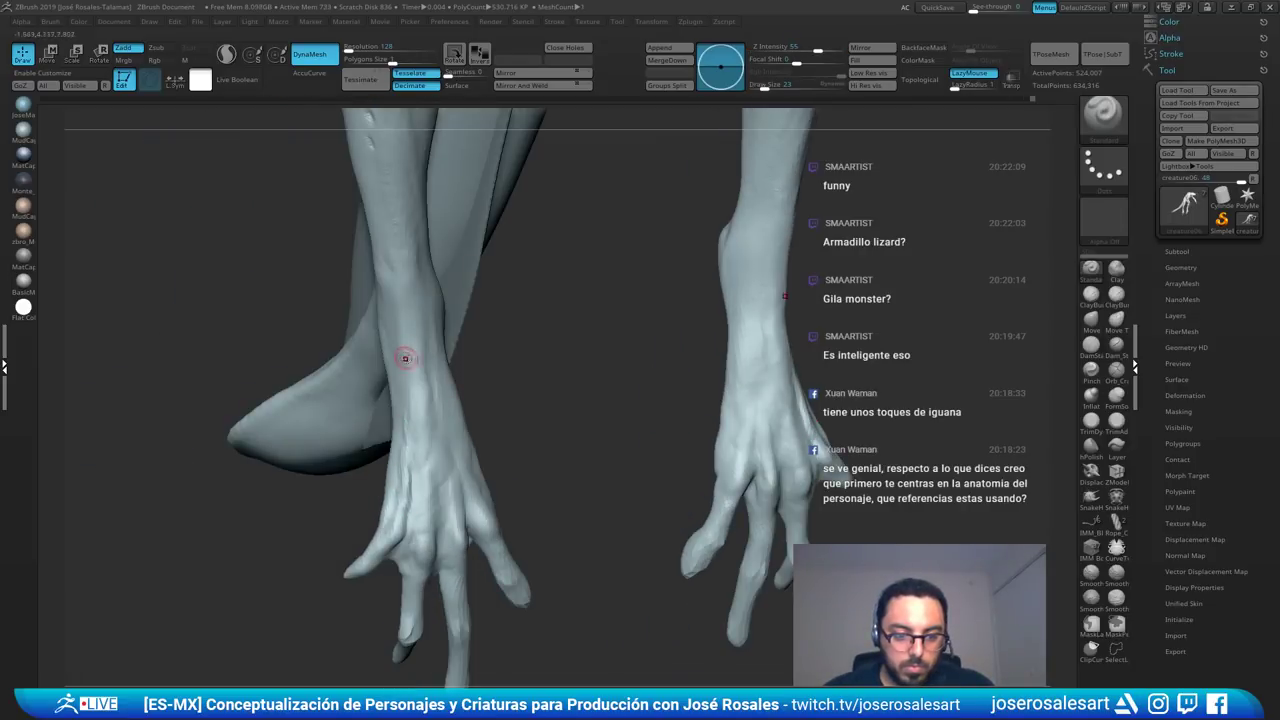
- Set the LazyMouse radius to 44 and isolate the hind legs
mouse_move(407, 357)
right_down()
mouse_move(611, 326)
mouse_move(715, 335)
mouse_move(672, 322)
right_up()
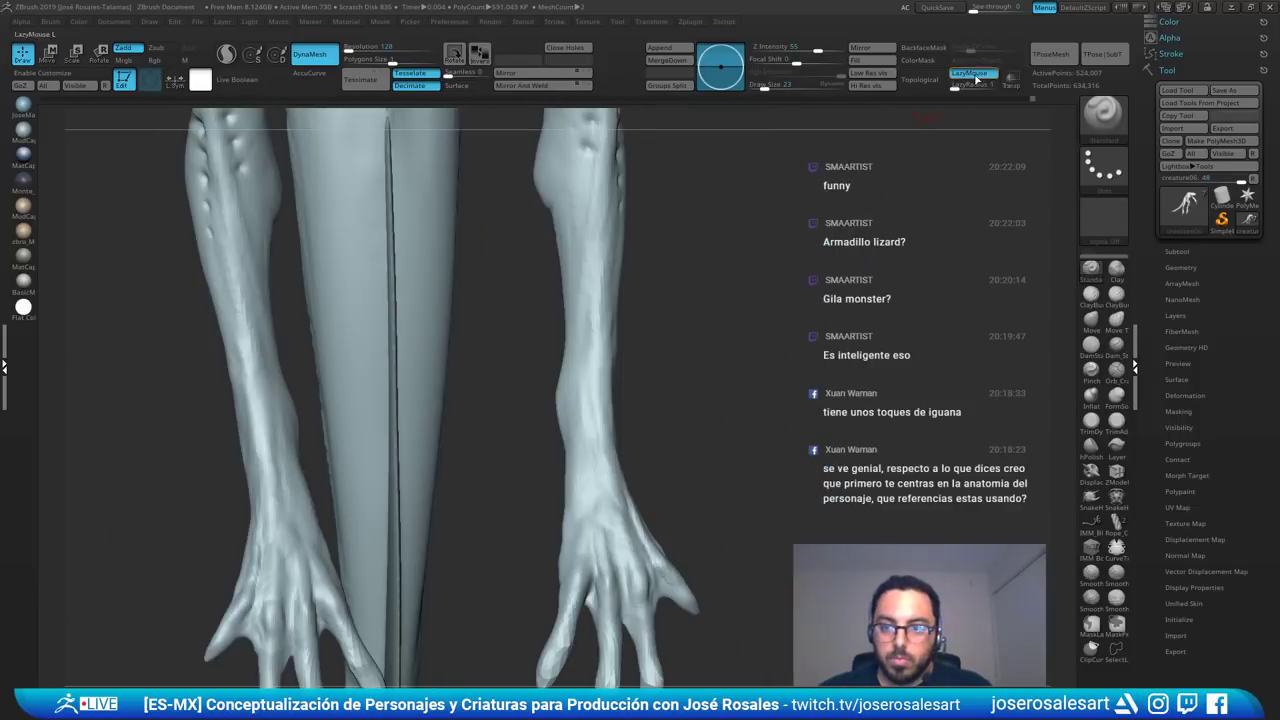
drag(961, 87, 971, 87)
right_drag(690, 303, 673, 306)
drag(673, 306, 285, 340)
ctrl+shift+click(606, 434)
ctrl+shift+click(600, 445)
right_drag(274, 334, 586, 363)
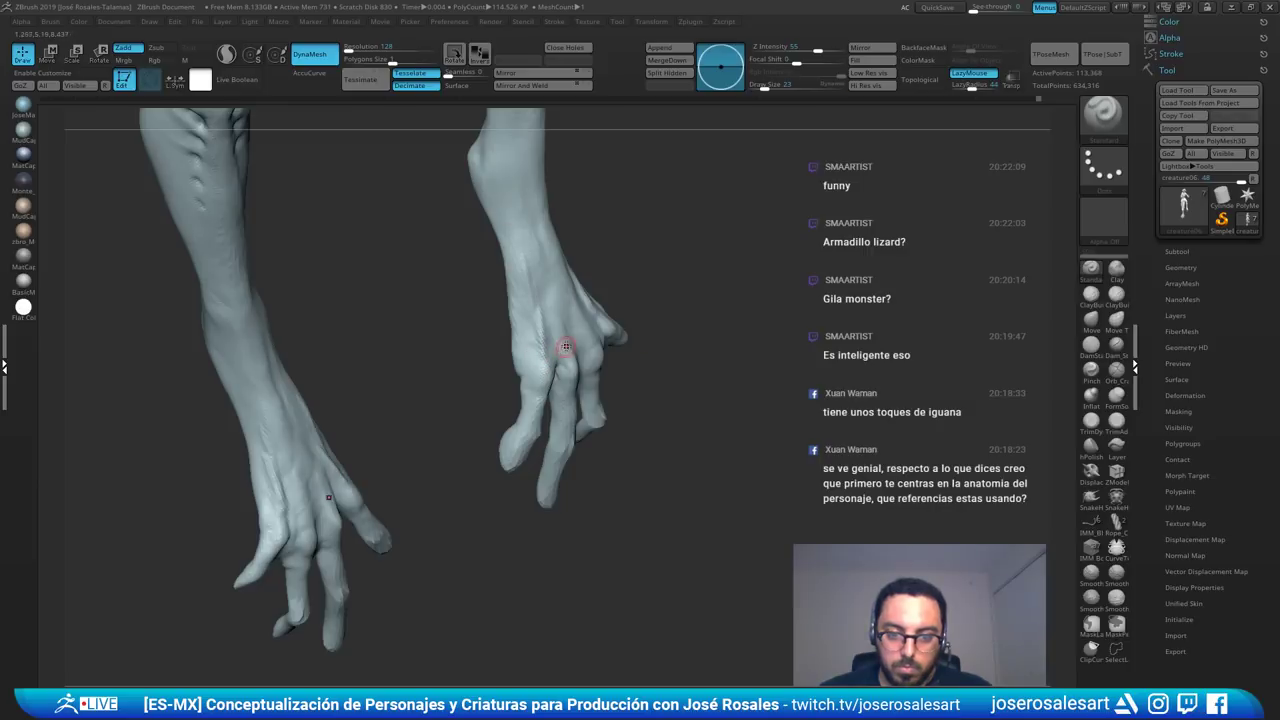
- Sculpt long tendons from the toe knuckles up to the hind ankle with the Standard brush at draw size 28
drag(566, 347, 566, 350)
right_drag(568, 365, 600, 375)
key(bracketright)
mouse_move(578, 360)
mouse_down()
mouse_move(538, 289)
mouse_move(508, 182)
mouse_up()
key(ctrl+z)
key(s)
drag(579, 358, 468, 173)
right_drag(560, 317, 602, 334)
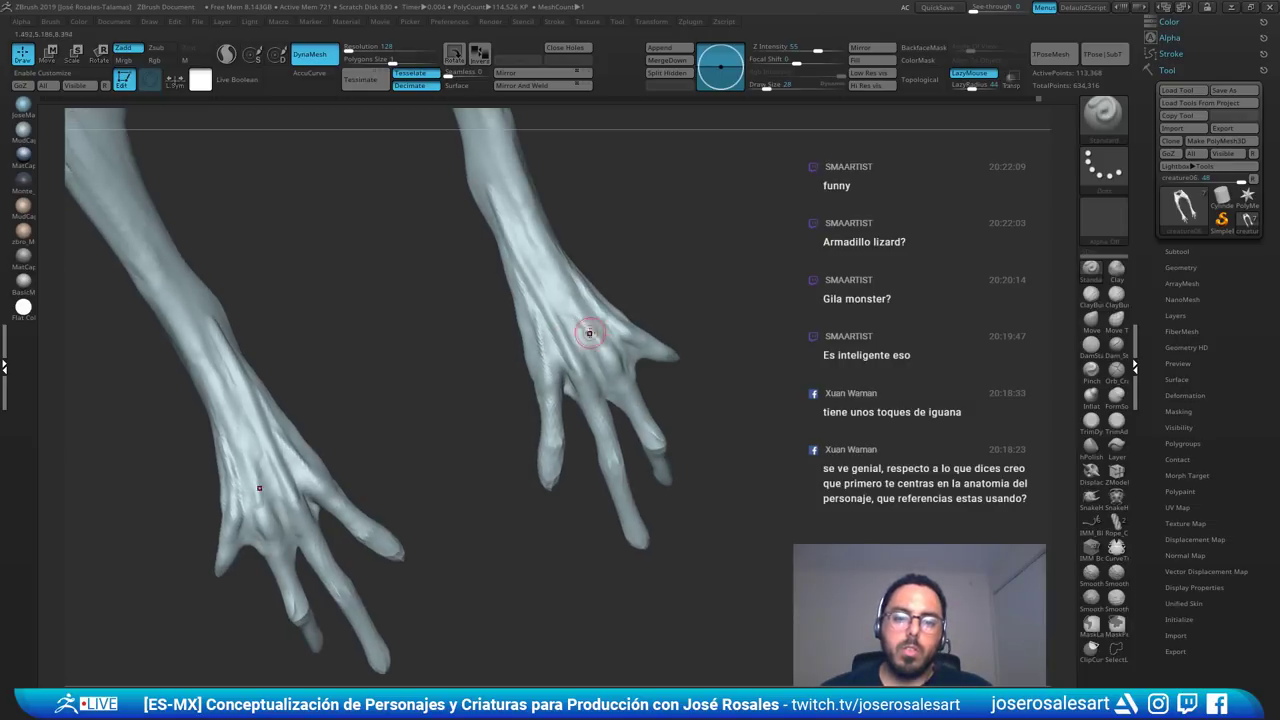
- Try another tendon stroke across the top of the hind foot and undo the last strokes
drag(589, 333, 501, 243)
mouse_move(534, 265)
right_down()
mouse_move(600, 308)
mouse_move(578, 254)
mouse_move(608, 263)
right_up()
key(ctrl+z)
key(ctrl+z)
key(ctrl+z)
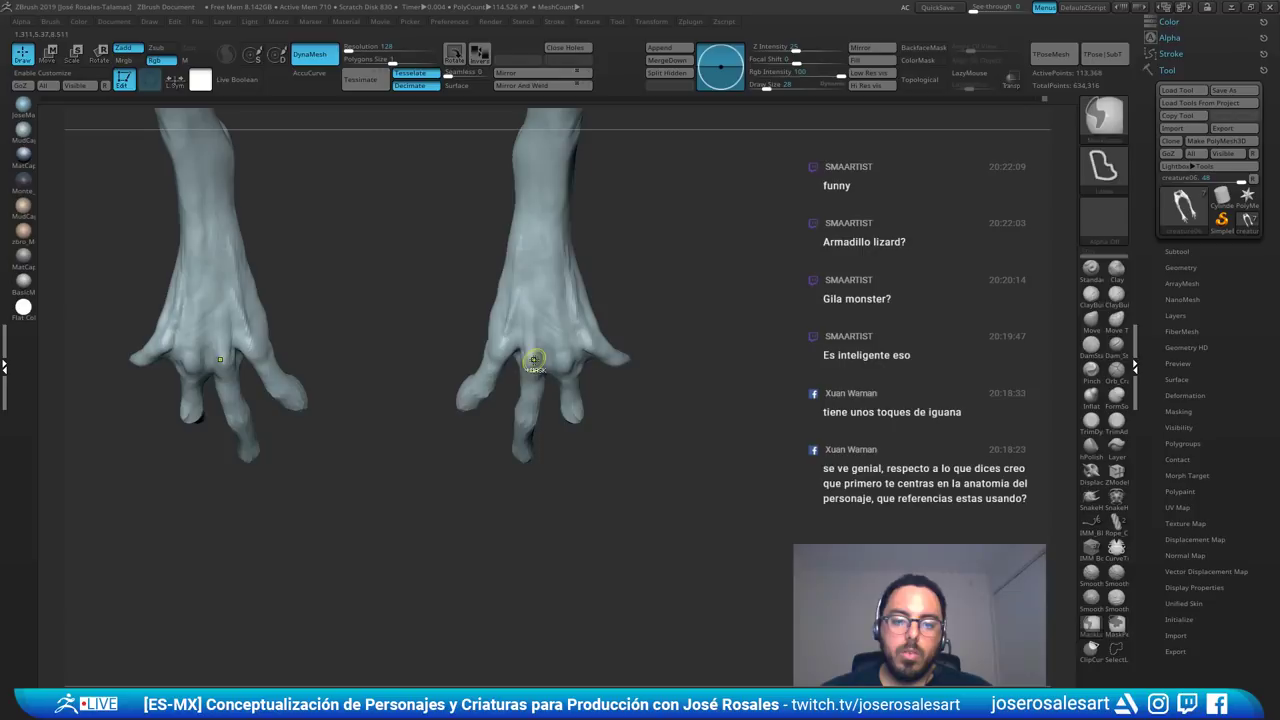
- Raise the tendons running from the middle toe knuckles to the ankle on the foot's upper side and smooth them
drag(552, 203, 562, 162)
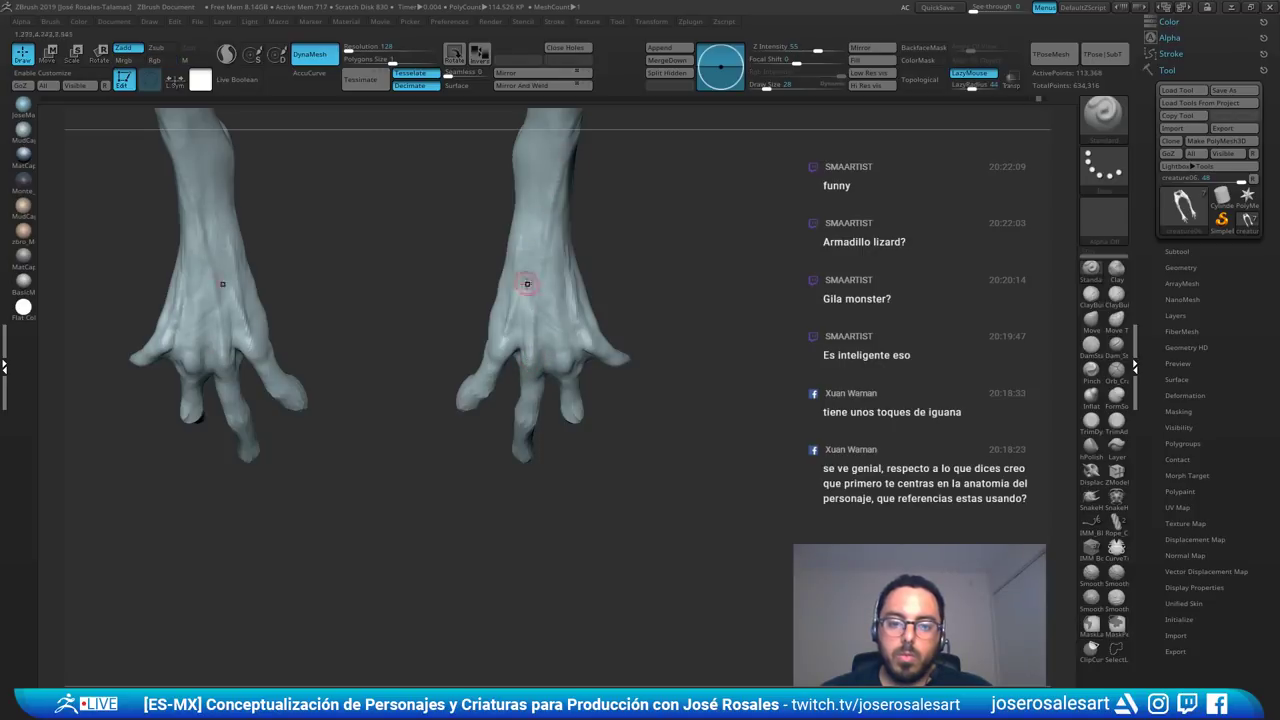
drag(554, 302, 545, 222)
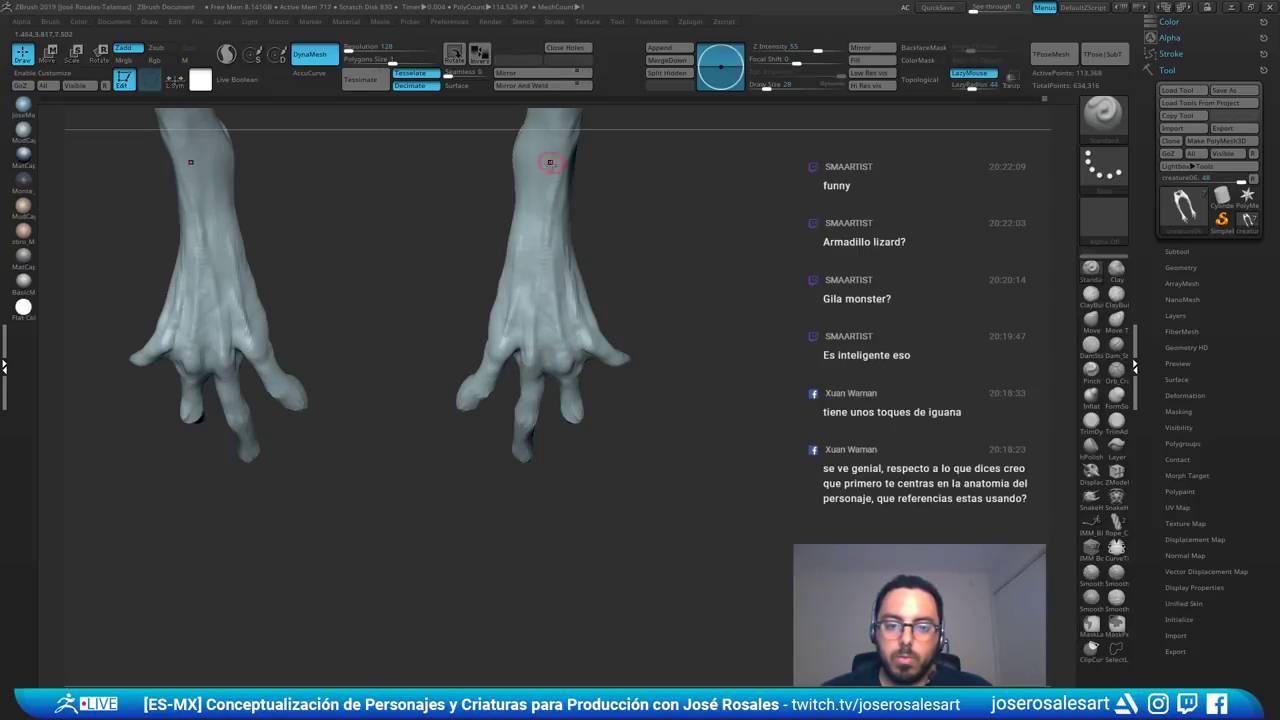
right_drag(551, 163, 549, 243)
ctrl+right_drag(571, 171, 500, 285)
mouse_move(500, 285)
mouse_down()
mouse_move(497, 309)
mouse_move(561, 312)
mouse_move(524, 243)
mouse_up()
drag(543, 312, 508, 185)
right_drag(508, 185, 524, 236)
mouse_move(528, 248)
shift+mouse_down()
mouse_move(540, 286)
mouse_move(568, 305)
shift+mouse_up()
- Set Z Intensity to 24, shape the bony bump on the side of the hind ankle and soften it
key(u)
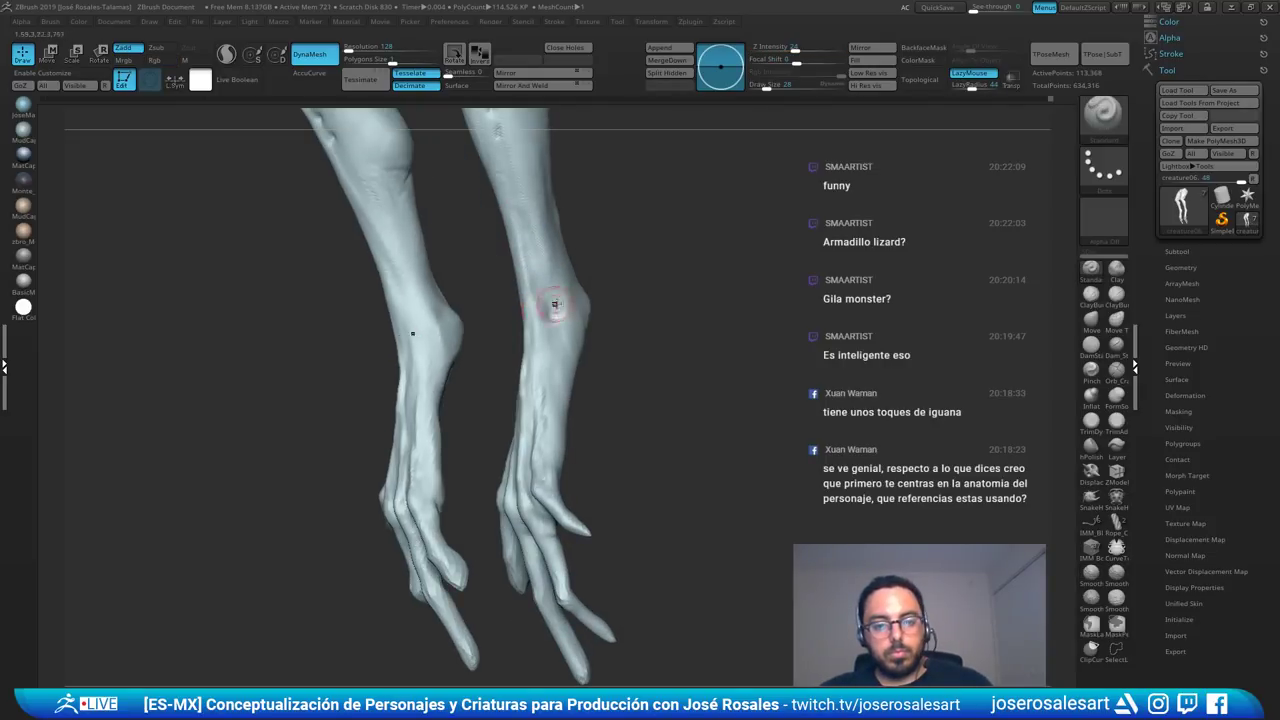
mouse_move(557, 303)
right_down()
mouse_move(545, 299)
mouse_move(583, 297)
mouse_move(577, 309)
right_up()
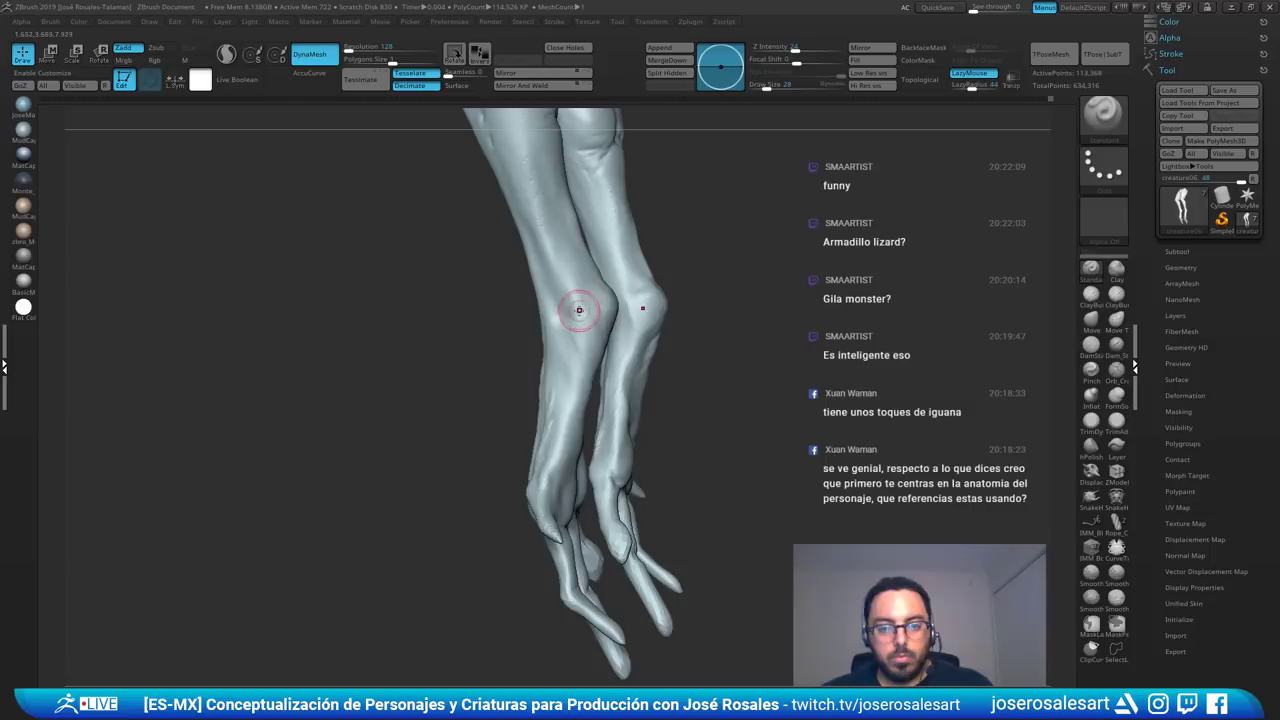
drag(570, 300, 580, 296)
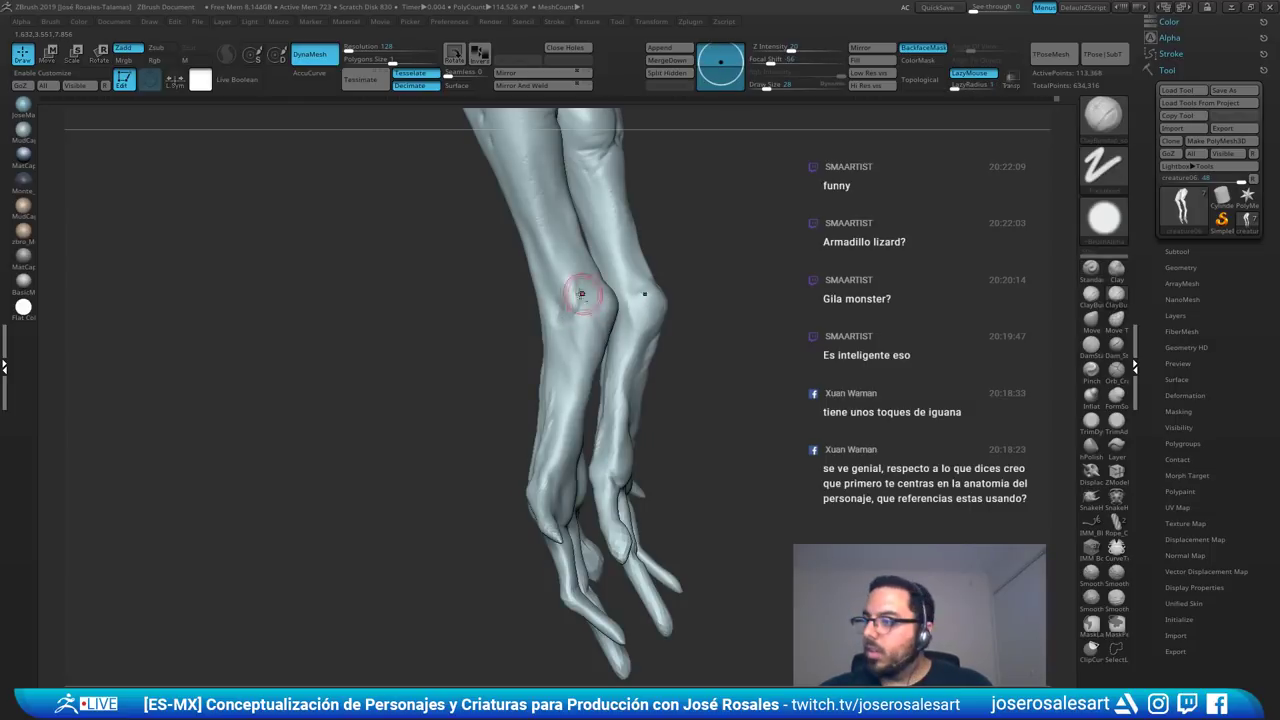
mouse_move(583, 294)
ctrl+right_down()
mouse_move(526, 152)
mouse_move(580, 291)
ctrl+right_up()
shift+drag(580, 291, 572, 289)
mouse_move(572, 289)
right_down()
mouse_move(551, 297)
mouse_move(560, 335)
right_up()
- Build up the tendon running down the back of the lower leg into the heel at draw size 28 and smooth it
drag(576, 250, 597, 293)
drag(537, 181, 596, 284)
right_drag(565, 231, 589, 273)
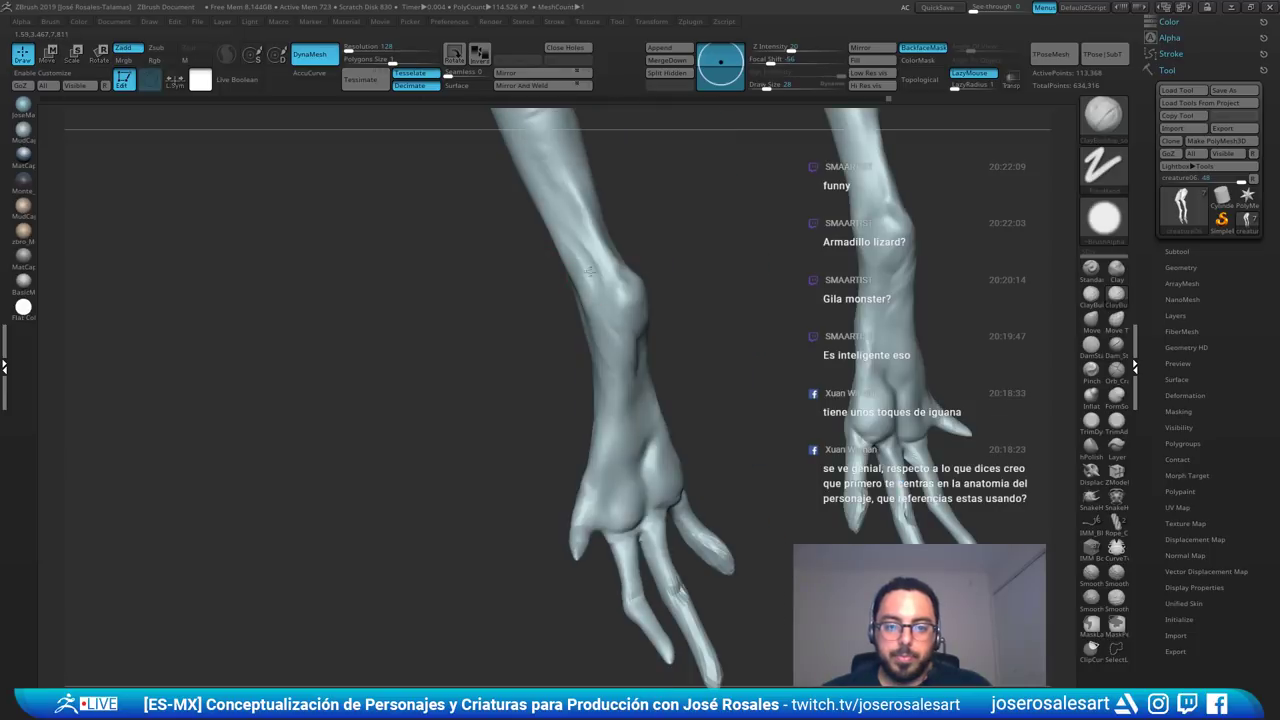
drag(568, 249, 592, 272)
drag(562, 204, 580, 243)
right_drag(579, 242, 562, 238)
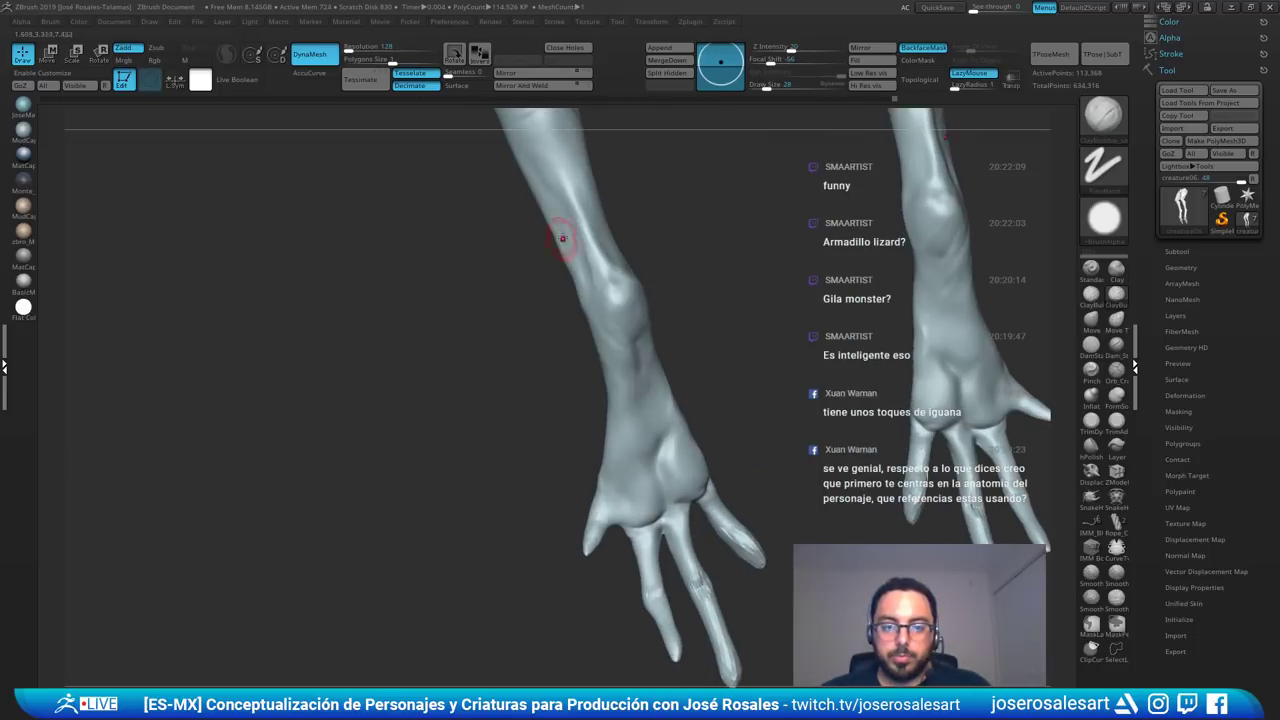
drag(554, 187, 580, 237)
mouse_move(580, 237)
right_down()
mouse_move(583, 108)
mouse_move(547, 252)
mouse_move(561, 290)
right_up()
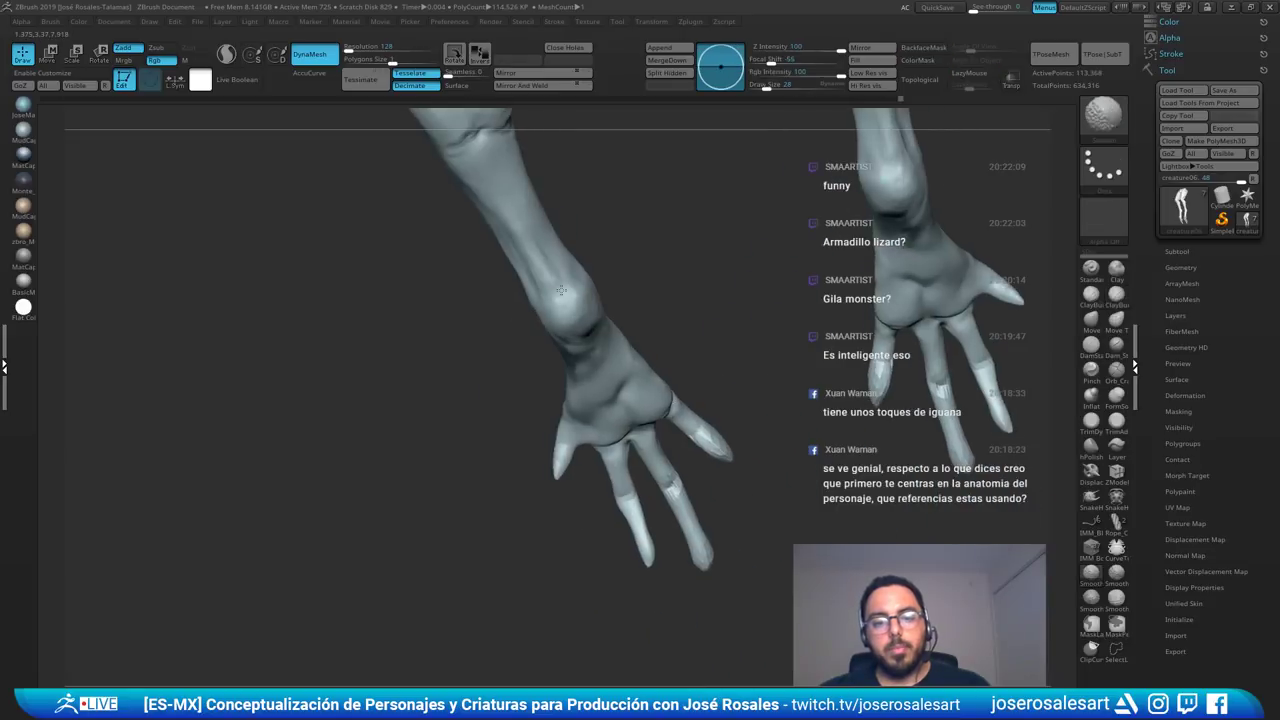
shift+drag(535, 262, 540, 285)
- Adjust the shape of the hind foot's longest toe around its middle joint with the Move brush at draw size 73
ctrl+right_drag(540, 285, 503, 308)
ctrl+right_drag(503, 308, 615, 423)
alt+right_drag(615, 423, 630, 336)
alt+right_drag(583, 274, 583, 248)
ctrl+right_drag(546, 386, 560, 430)
mouse_move(560, 336)
alt+right_down()
mouse_move(571, 515)
mouse_move(517, 521)
mouse_move(530, 519)
alt+right_up()
key(b)
key(m)
key(v)
key(space)
drag(541, 508, 539, 518)
key(bracketleft)
key(bracketleft)
key(bracketleft)
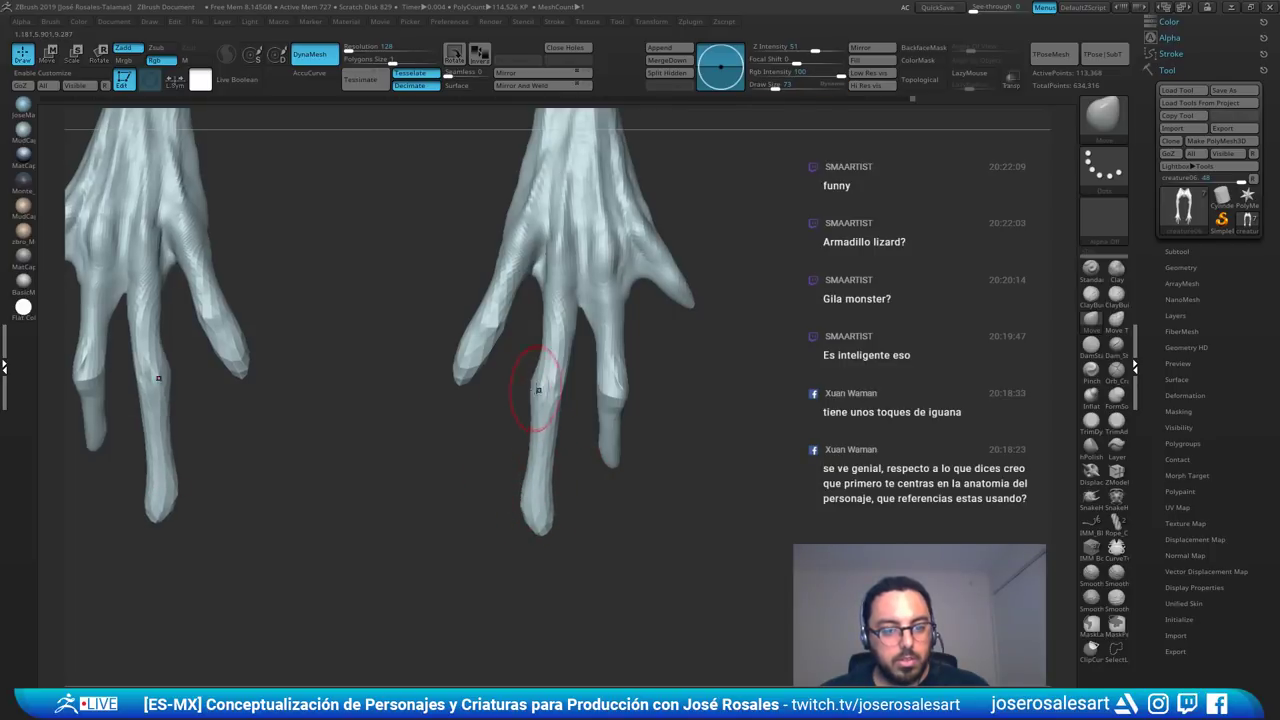
mouse_move(548, 358)
ctrl+right_down()
mouse_move(510, 383)
mouse_move(551, 392)
mouse_move(515, 390)
ctrl+right_up()
ctrl+right_drag(515, 390, 600, 400)
- Add volume to the longest toe's middle knuckle with the ClayBuildup brush at draw size 48
key(1)
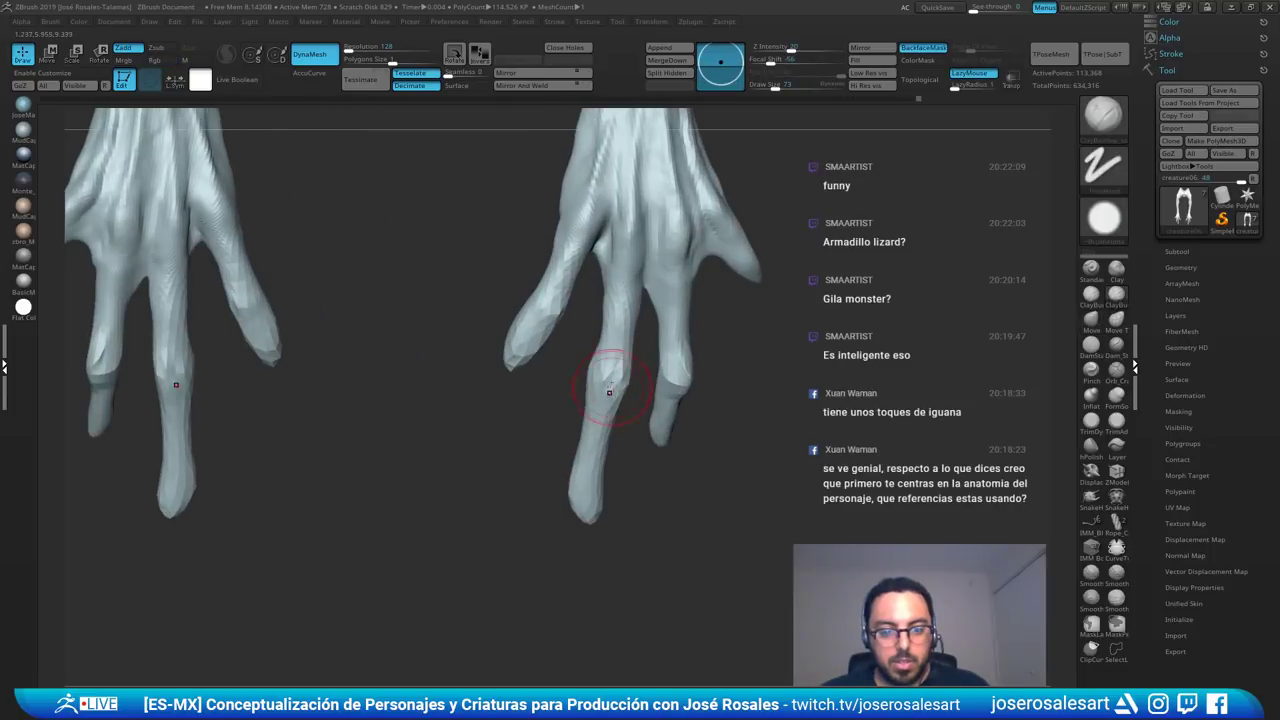
key(s)
drag(626, 384, 618, 385)
mouse_move(618, 385)
ctrl+right_down()
mouse_move(575, 372)
mouse_move(620, 384)
ctrl+right_up()
mouse_move(620, 384)
ctrl+right_down()
mouse_move(674, 394)
mouse_move(652, 392)
ctrl+right_up()
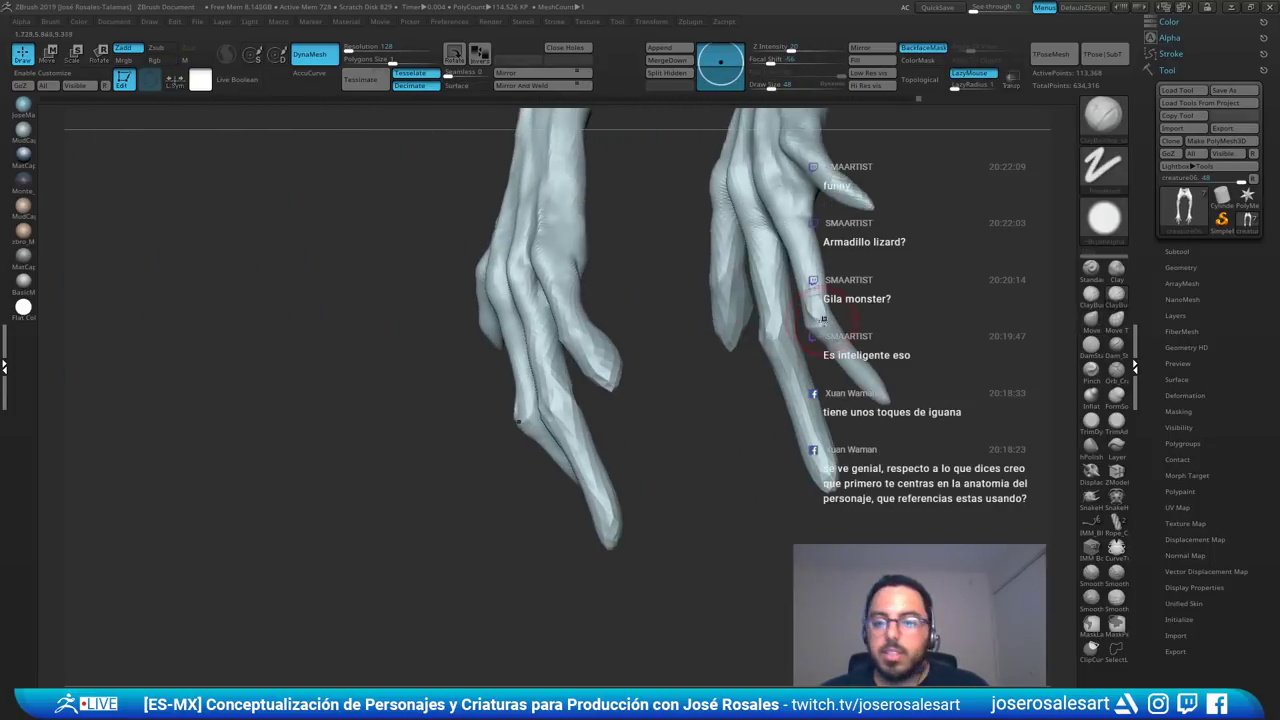
- Refine the toe bases under the hind foot's sole with smaller ClayBuildup and DamStandard brushes
mouse_move(821, 316)
right_down()
mouse_move(757, 300)
mouse_move(740, 320)
mouse_move(668, 318)
right_up()
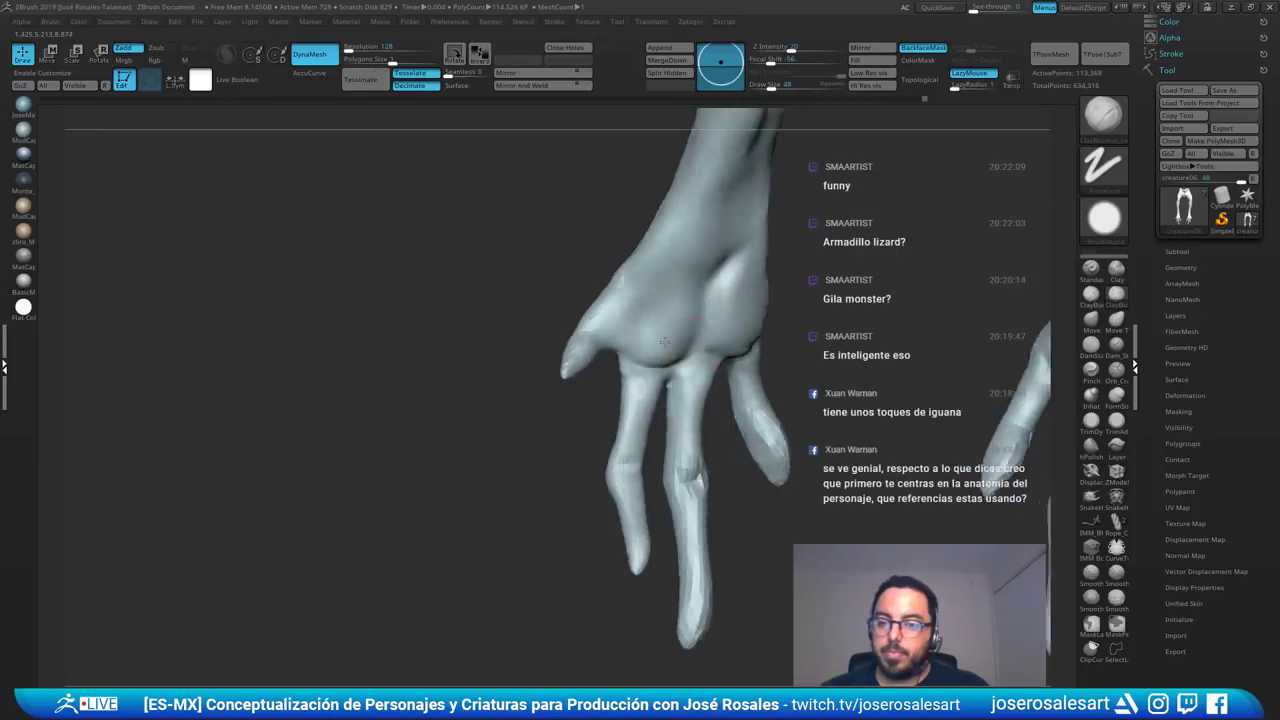
key(s)
drag(667, 318, 662, 319)
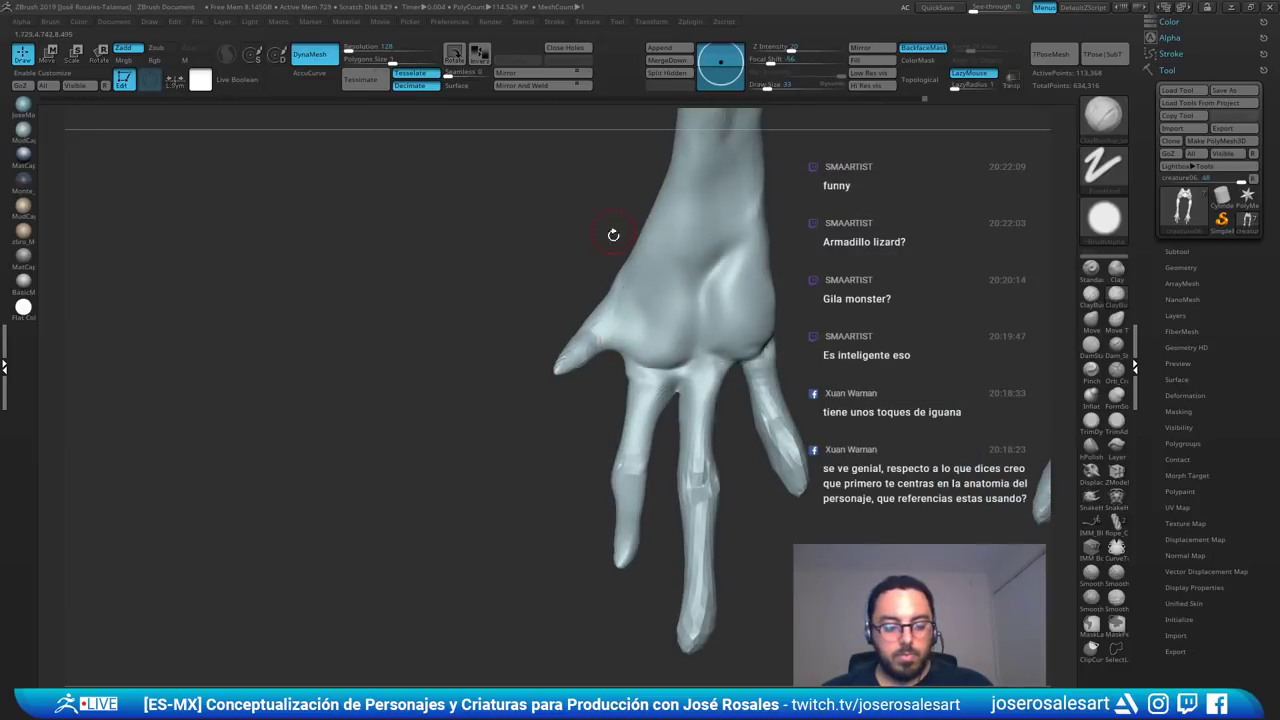
right_drag(613, 235, 622, 255)
key(b)
key(d)
key(s)
mouse_move(598, 318)
right_down()
mouse_move(716, 359)
mouse_move(614, 290)
mouse_move(600, 340)
mouse_move(680, 294)
mouse_move(588, 297)
mouse_move(667, 293)
right_up()
- Build up the fleshy pad of the sole behind the two middle toes with ClayBuildup at draw size 81
key(b)
key(c)
key(b)
key(s)
key(s)
drag(667, 293, 676, 293)
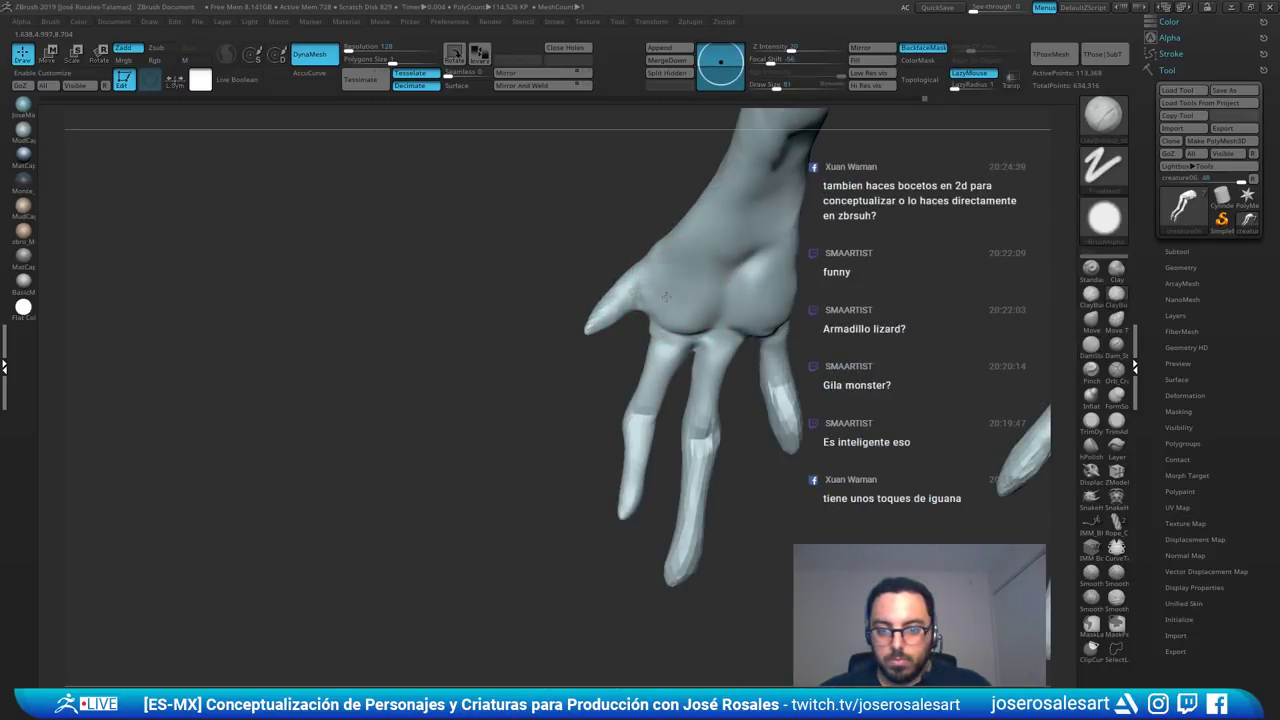
ctrl+right_drag(673, 299, 685, 247)
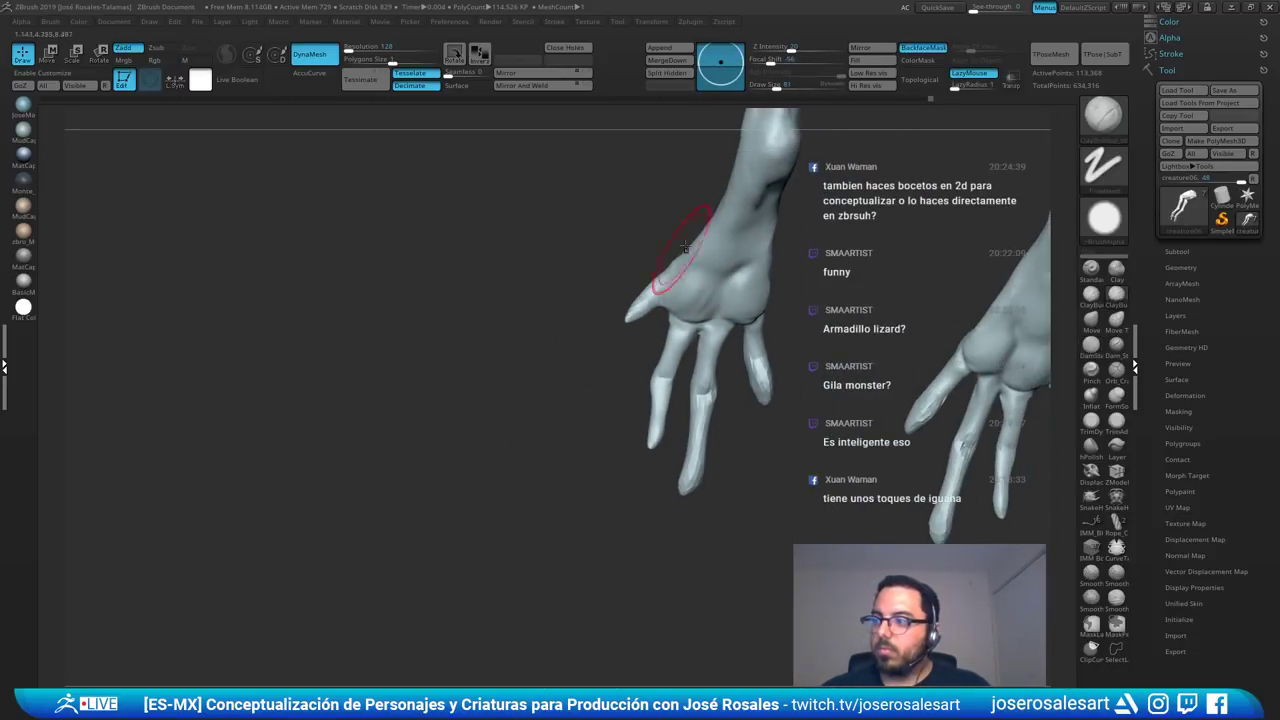
right_drag(627, 285, 686, 297)
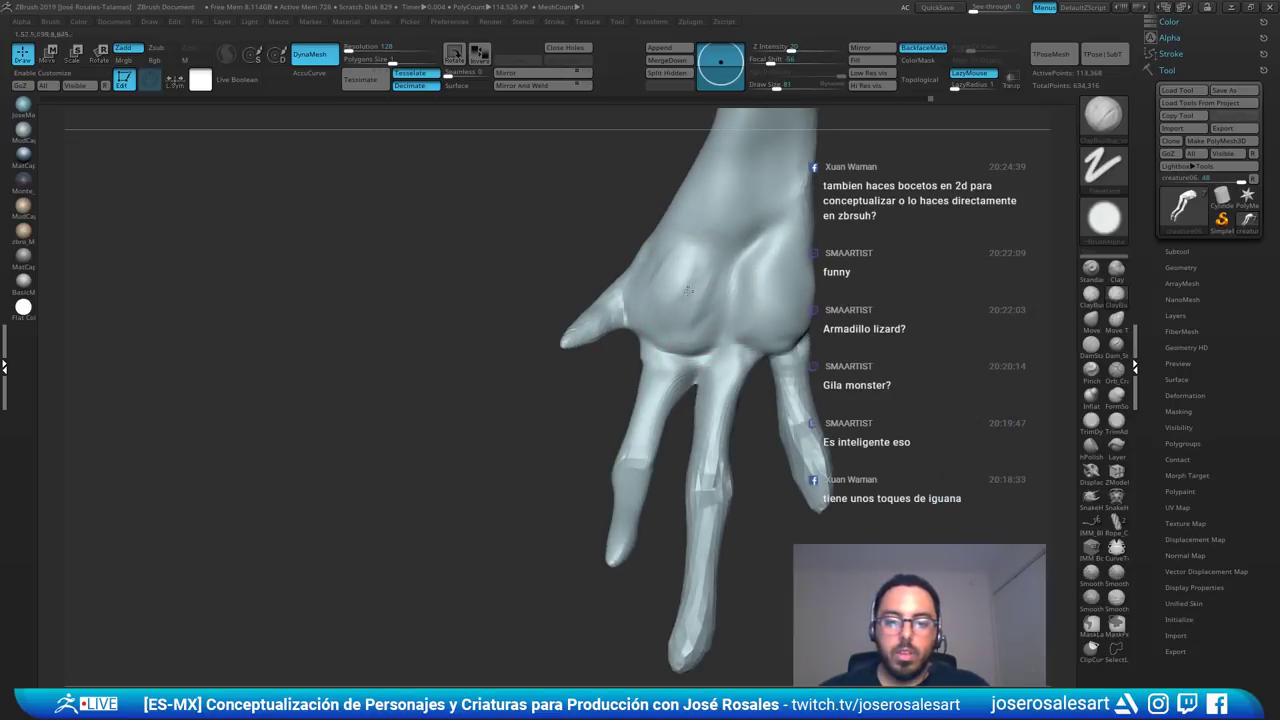
- Round out the sole pad at draw size 69 and smooth its transition to the neighbouring pad
key(s)
drag(722, 241, 718, 241)
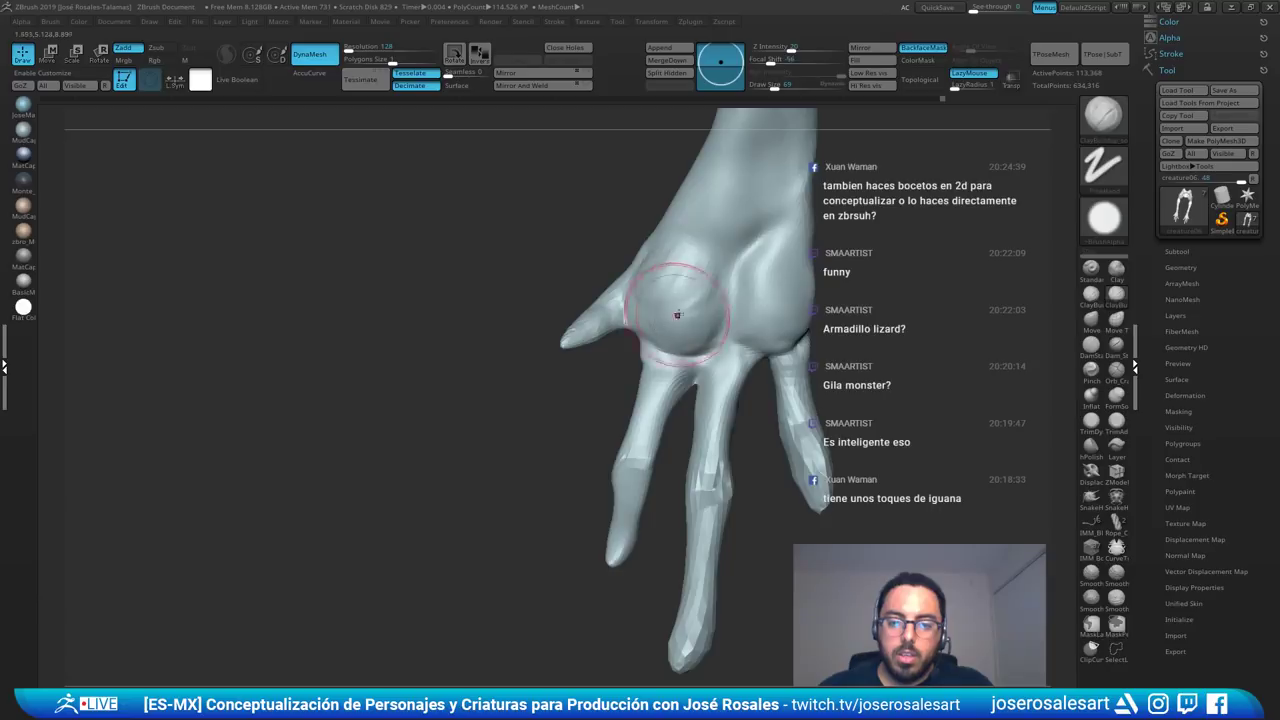
shift+drag(653, 297, 714, 306)
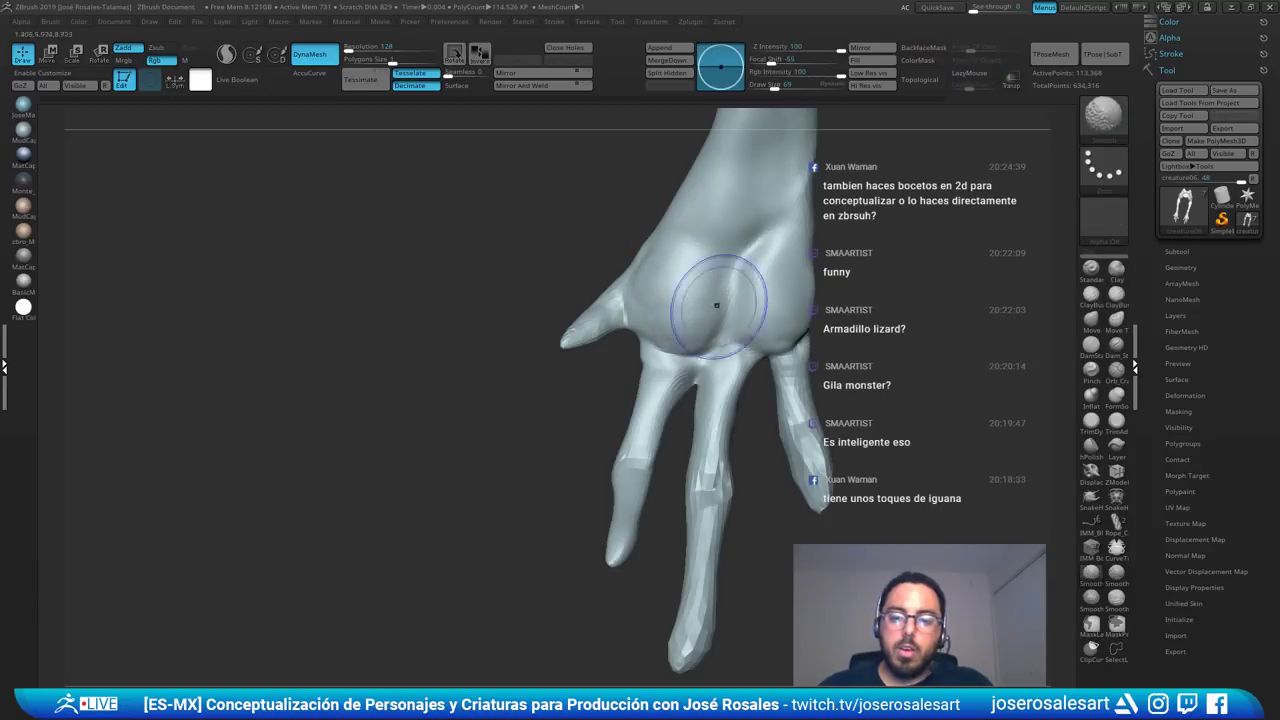
right_drag(714, 306, 672, 312)
- Add volume to the underside of the thick side toe where it leaves the sole at draw size 45
mouse_move(672, 312)
ctrl+right_down()
mouse_move(674, 282)
mouse_move(811, 306)
mouse_move(771, 240)
mouse_move(800, 303)
ctrl+right_up()
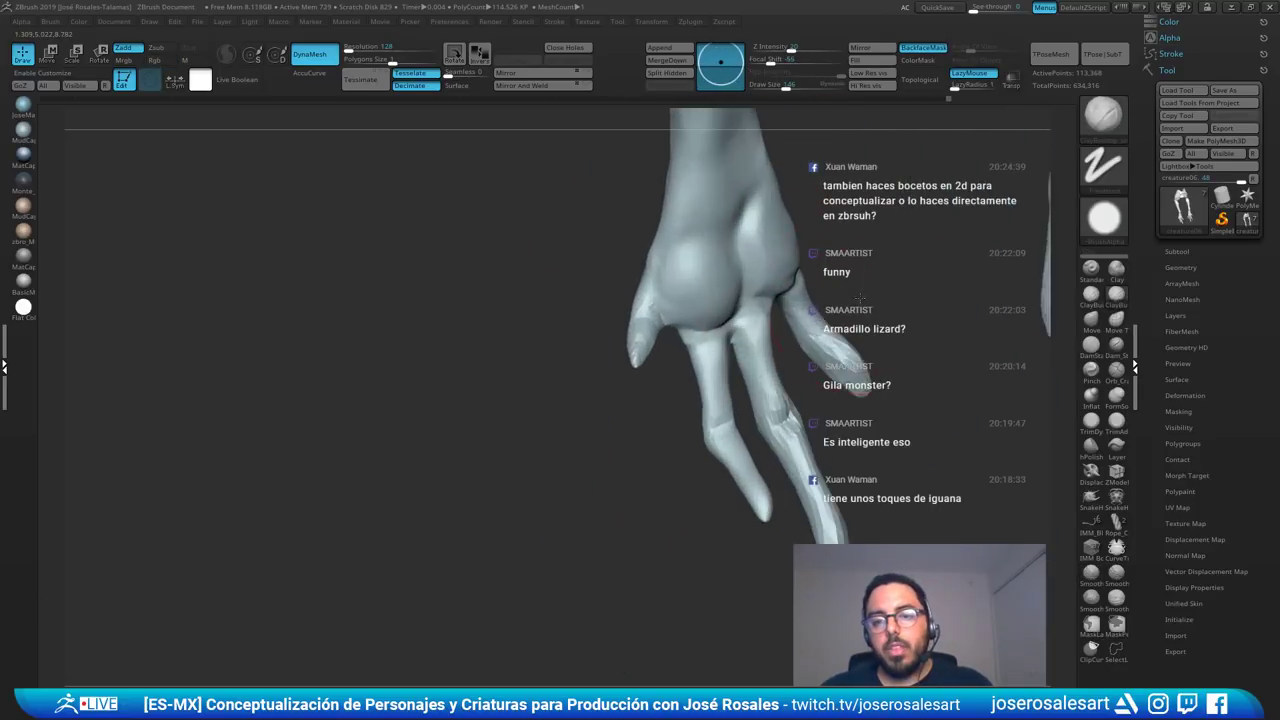
key(s)
drag(814, 302, 809, 302)
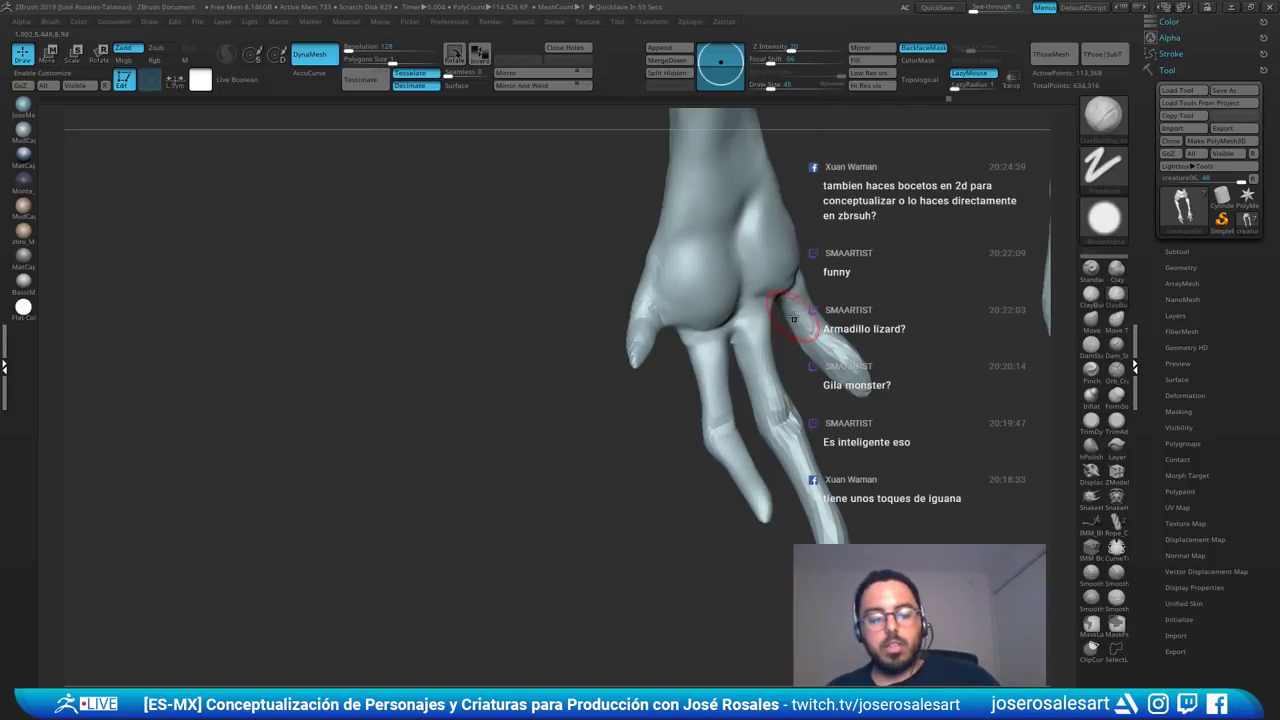
drag(794, 318, 811, 336)
- Unhide the rest of the creature and check the whole body from the side
mouse_move(582, 350)
ctrl+right_down()
mouse_move(546, 209)
mouse_move(771, 237)
ctrl+right_up()
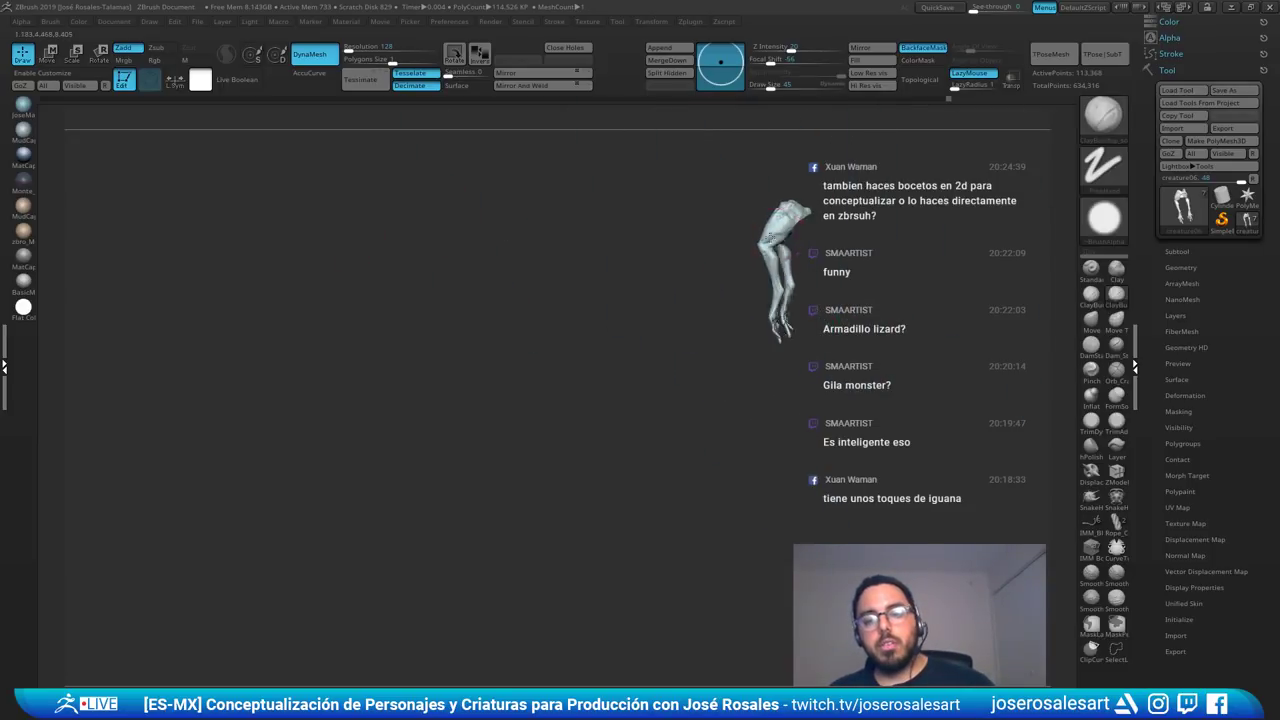
ctrl+shift+click(708, 320)
shift+right_drag(708, 320, 612, 390)
right_drag(612, 390, 640, 340)
right_drag(640, 340, 640, 400)
right_drag(640, 400, 609, 280)
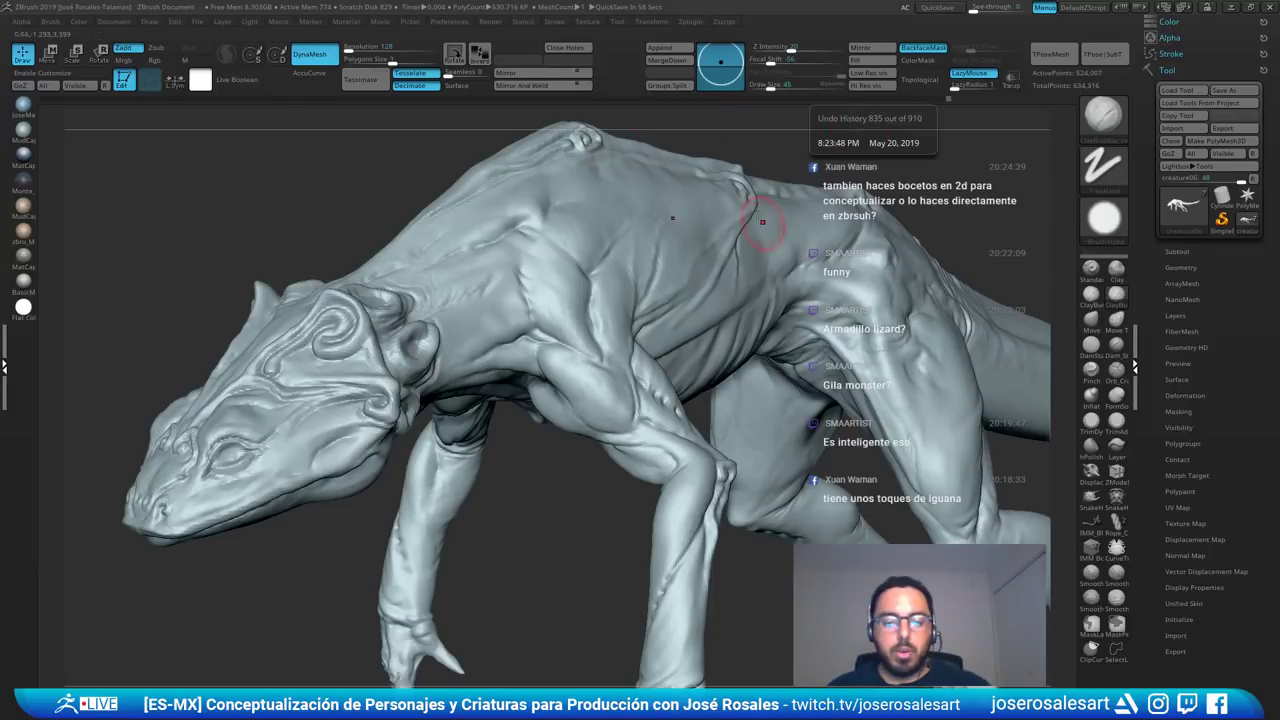
- Sculpt skin wrinkles and folds across the base of the tail below the hip, starting at draw size 19
right_drag(500, 325, 789, 316)
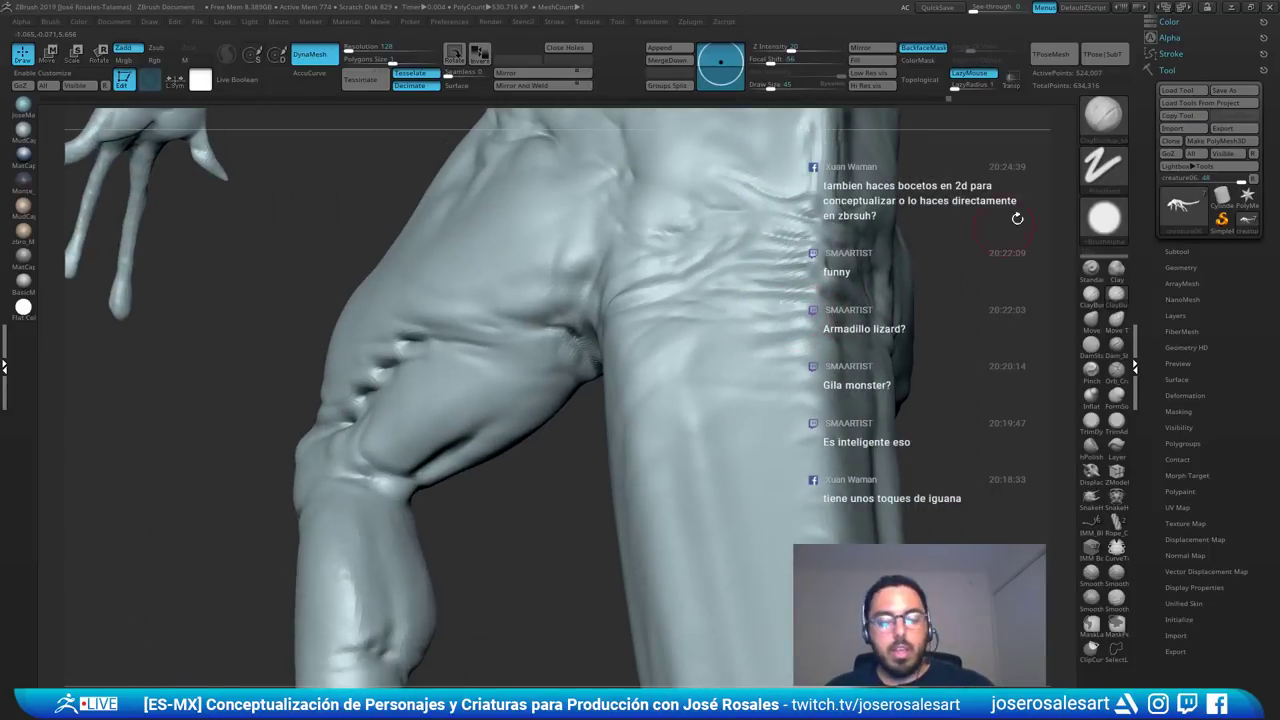
key(1)
key(s)
drag(793, 332, 785, 332)
right_drag(803, 340, 808, 313)
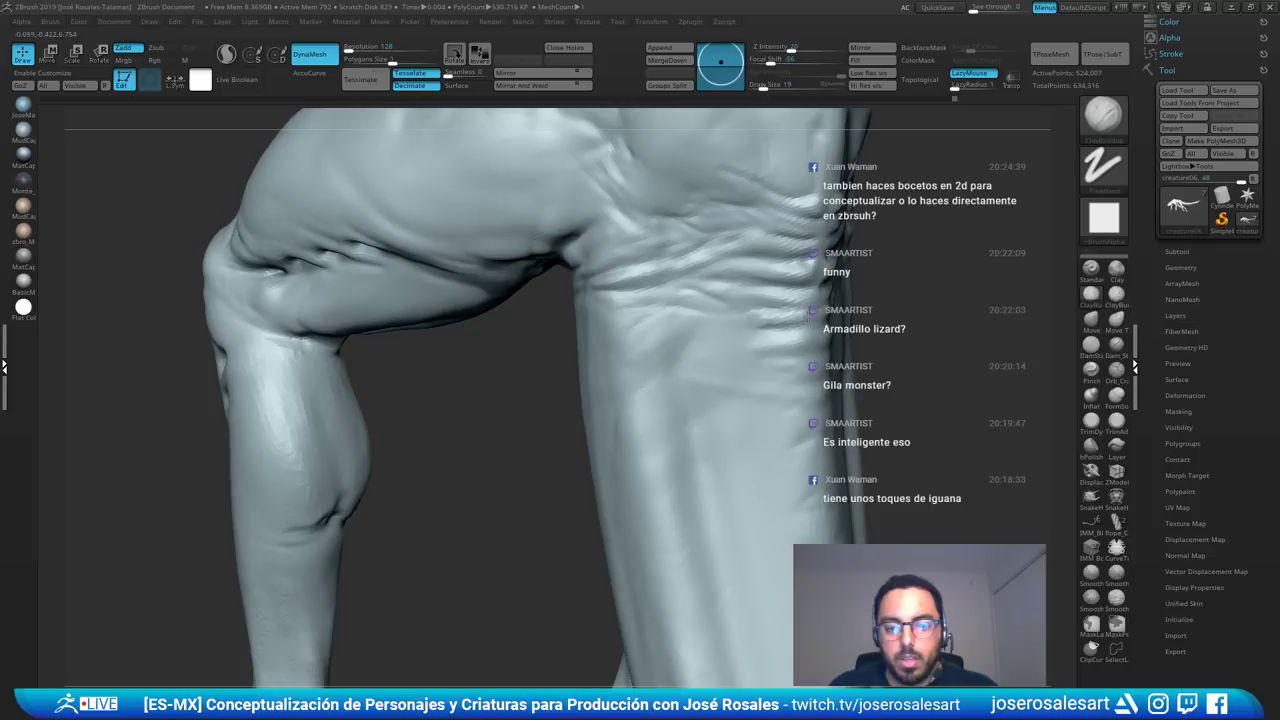
mouse_move(726, 323)
mouse_down()
mouse_move(670, 327)
mouse_move(692, 329)
mouse_up()
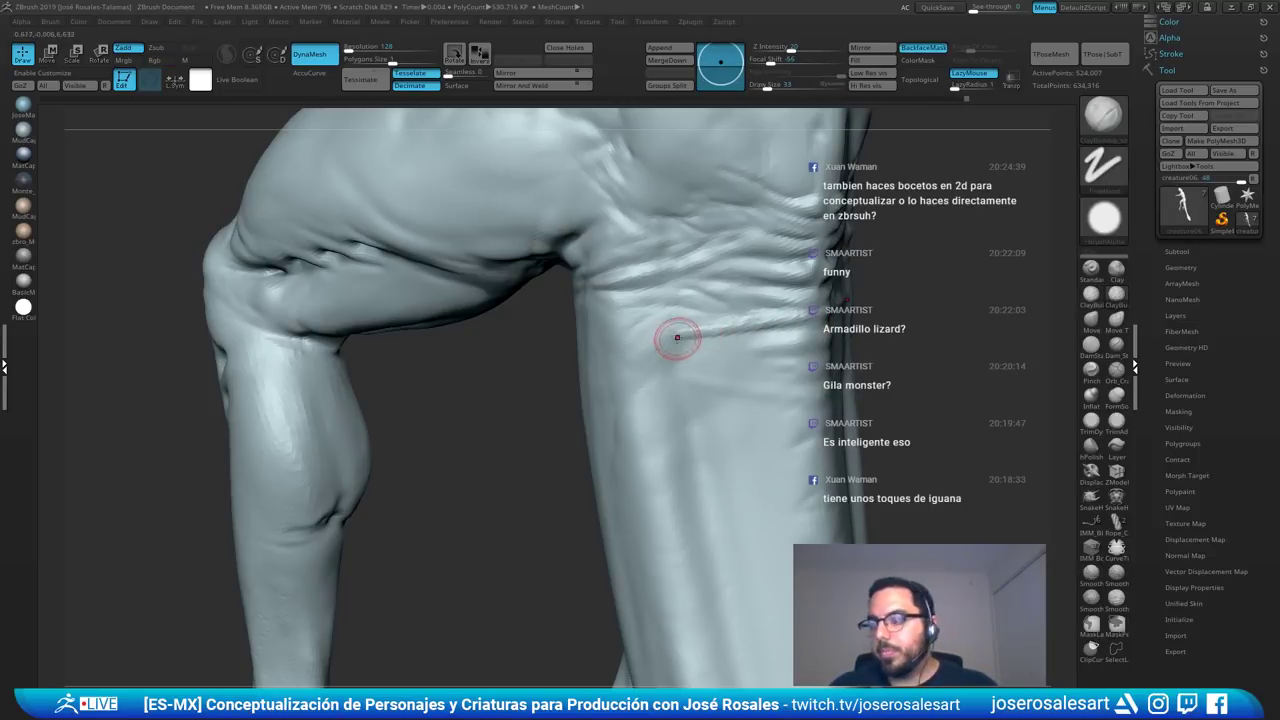
- Carve long skin creases across the lower part of the tail base with the Dam Standard brush
key(b)
key(s)
key(t)
key(b)
key(d)
key(s)
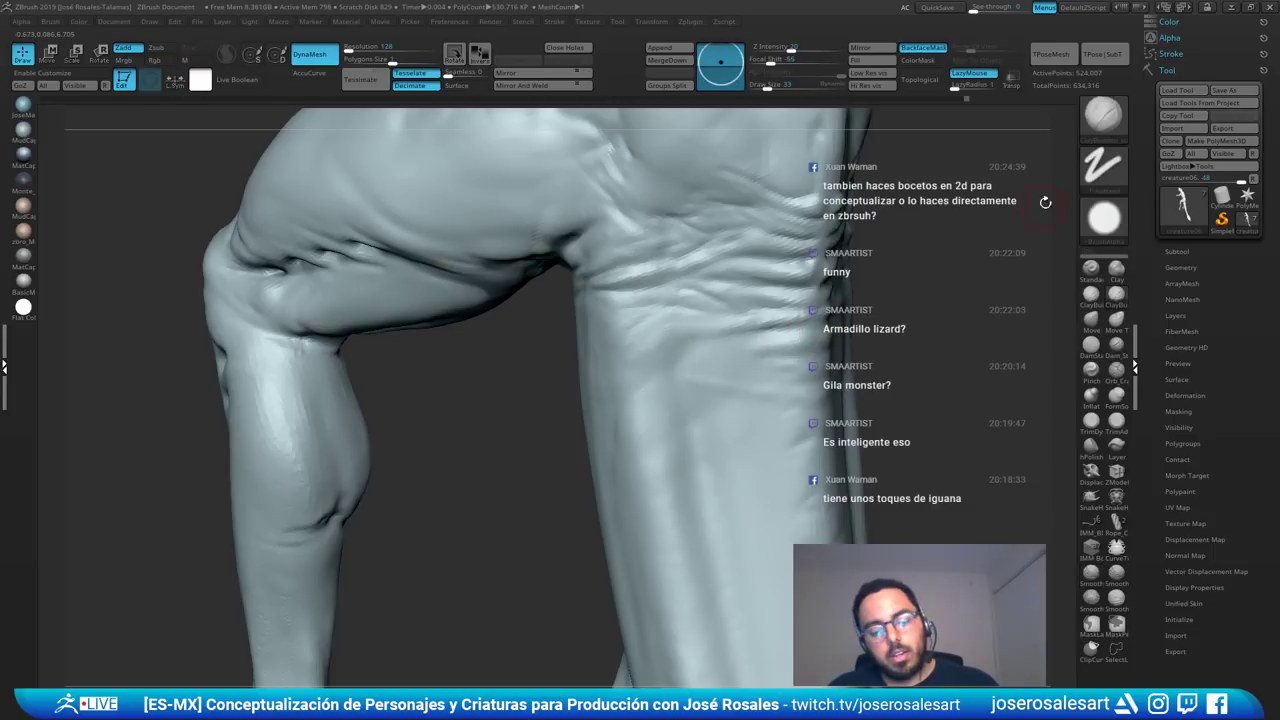
key(b)
key(d)
key(s)
right_drag(791, 326, 832, 320)
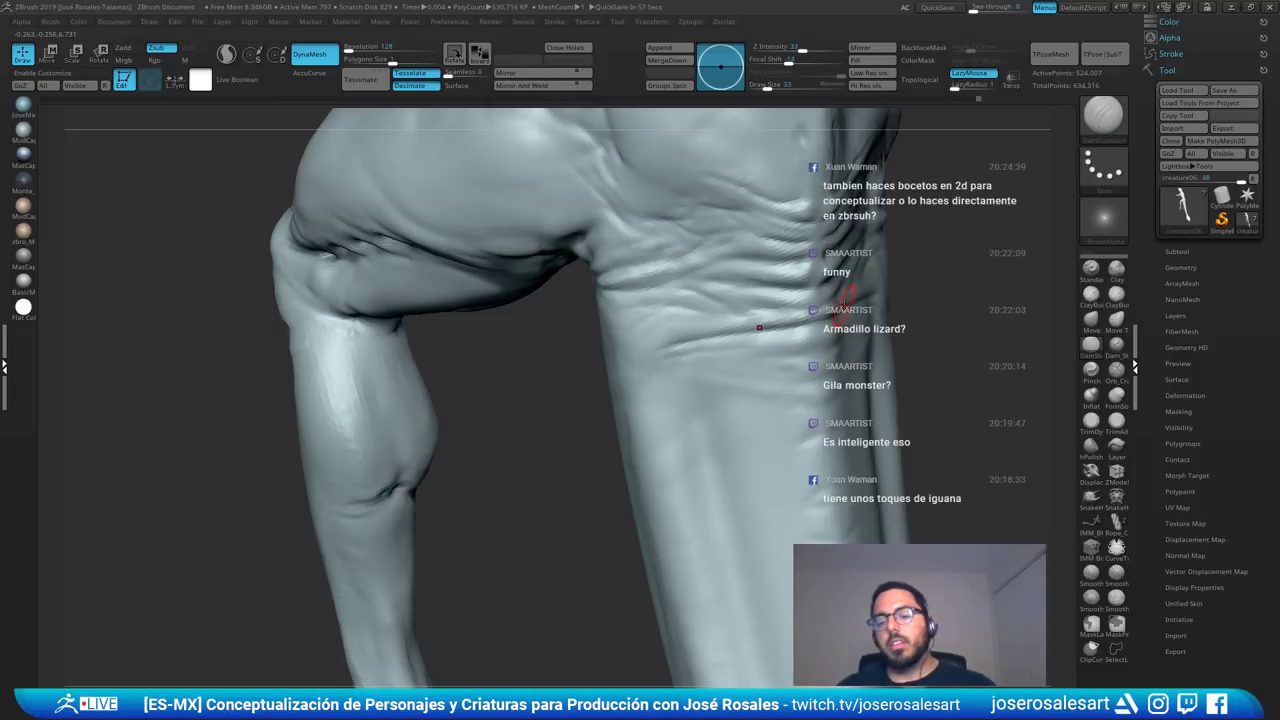
right_drag(769, 264, 868, 267)
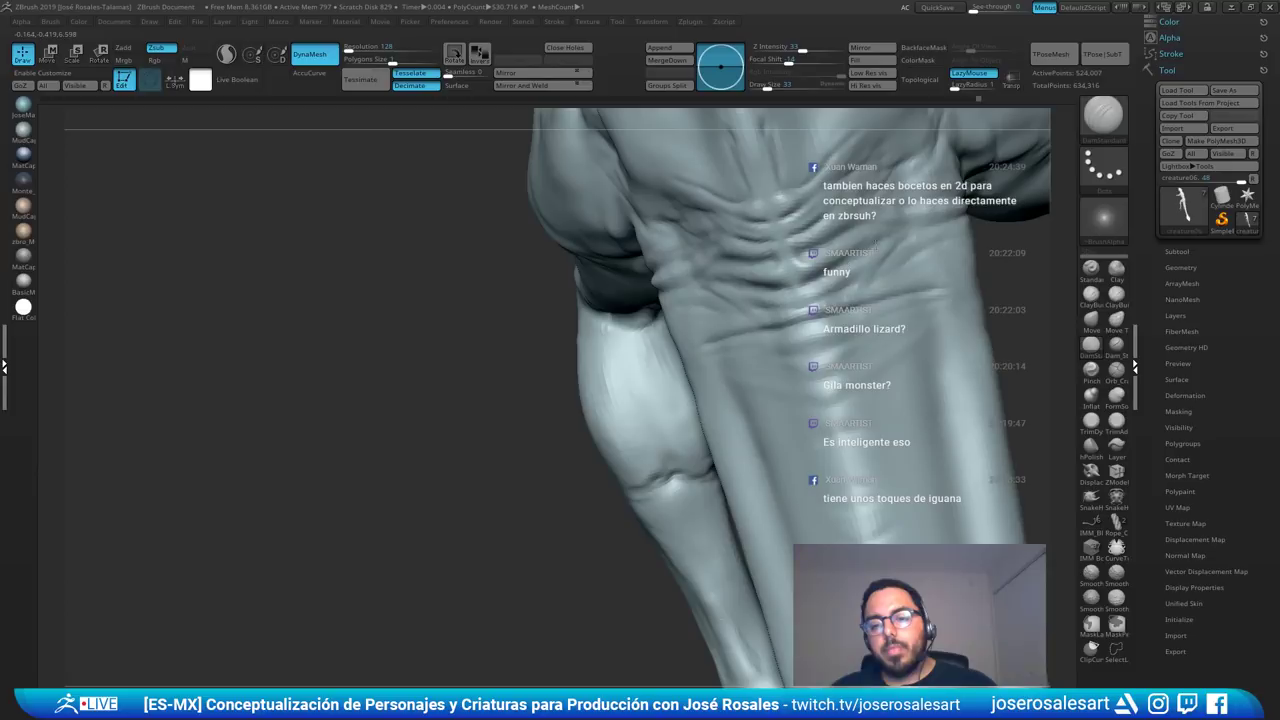
- Isolate the hind legs from the rest of the creature to work on the tops of the feet
mouse_move(888, 253)
right_down()
mouse_move(609, 263)
mouse_move(723, 308)
mouse_move(634, 337)
right_up()
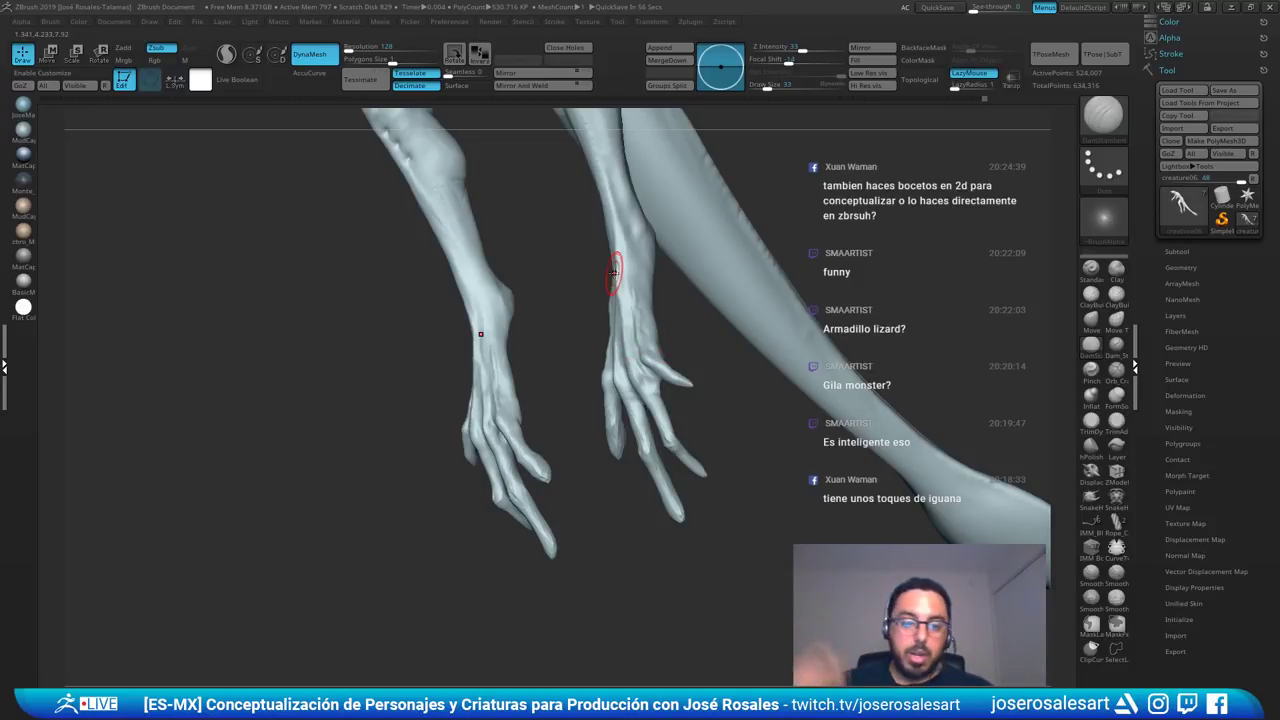
right_drag(174, 256, 233, 300)
right_drag(616, 314, 606, 286)
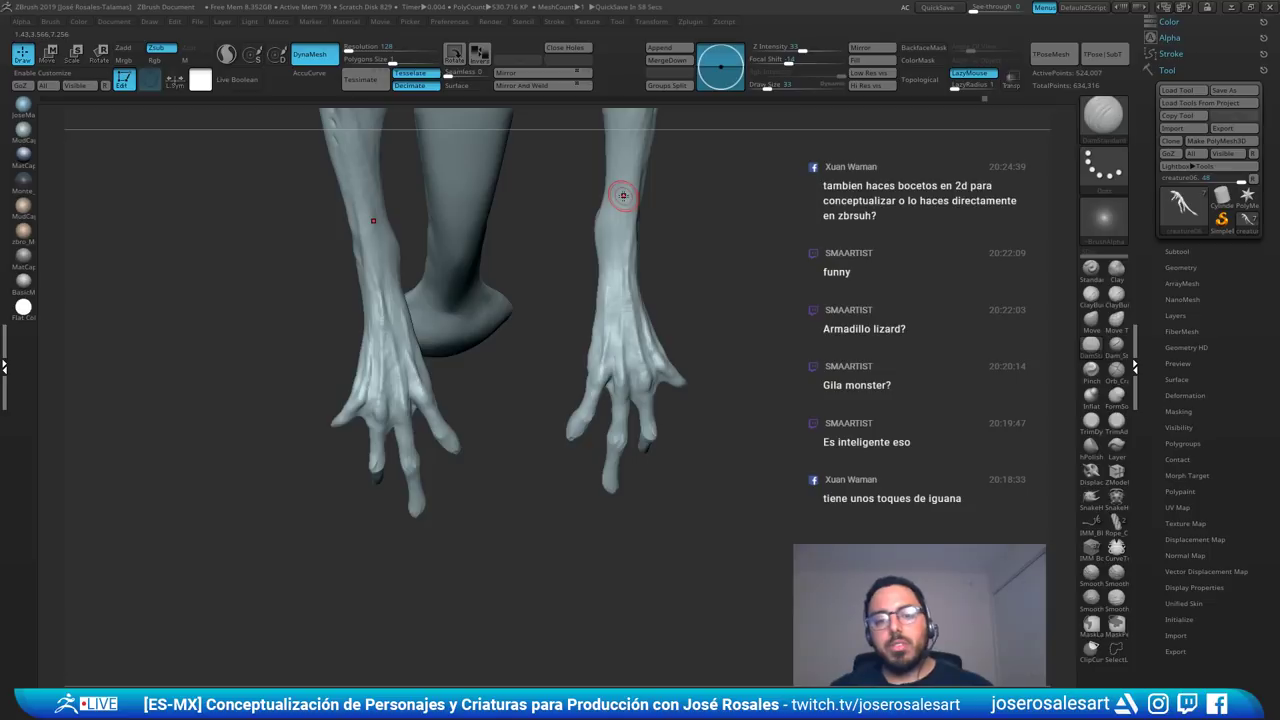
shift+drag(636, 362, 632, 350)
ctrl+shift+click(633, 357)
mouse_move(634, 358)
right_down()
mouse_move(652, 315)
mouse_move(574, 392)
right_up()
ctrl+right_drag(574, 392, 563, 420)
- Build up the tendons on top of the hind foot toward the toes with Clay Buildup at draw size 48
key(b)
key(c)
key(b)
key(s)
drag(580, 423, 586, 423)
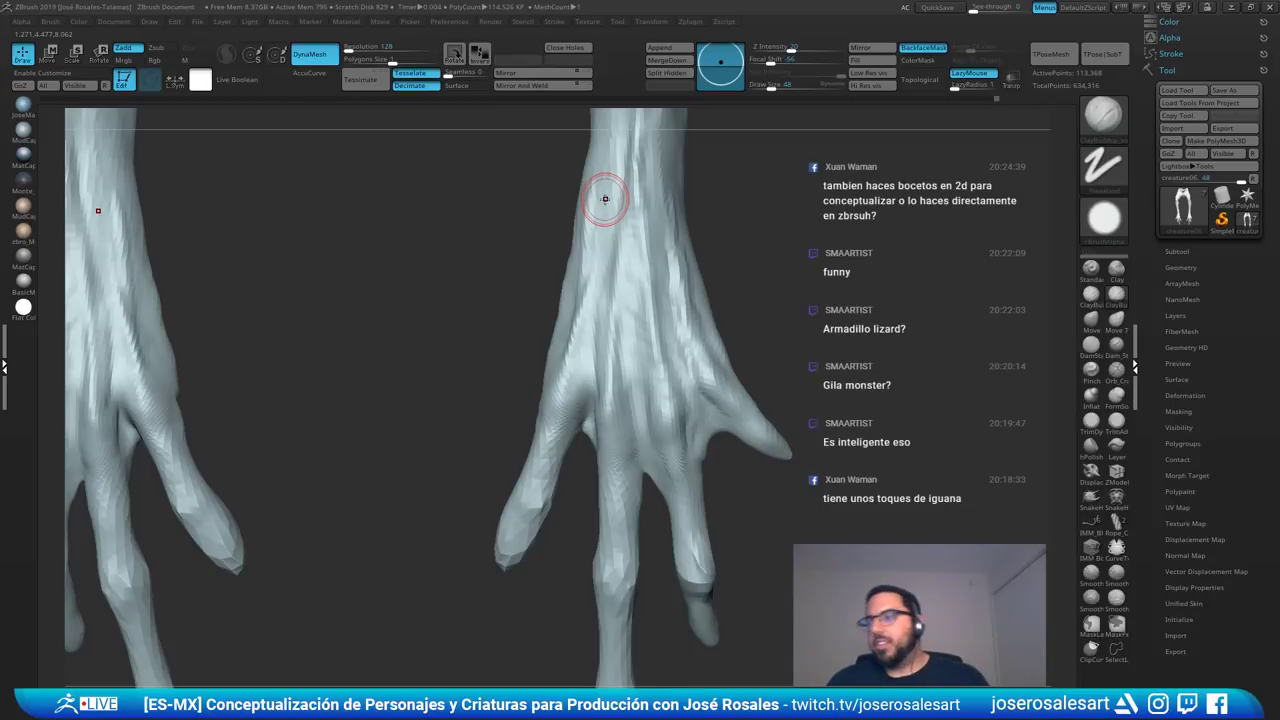
mouse_move(347, 317)
alt+mouse_down()
mouse_move(477, 337)
mouse_move(563, 324)
alt+mouse_up()
drag(423, 380, 355, 388)
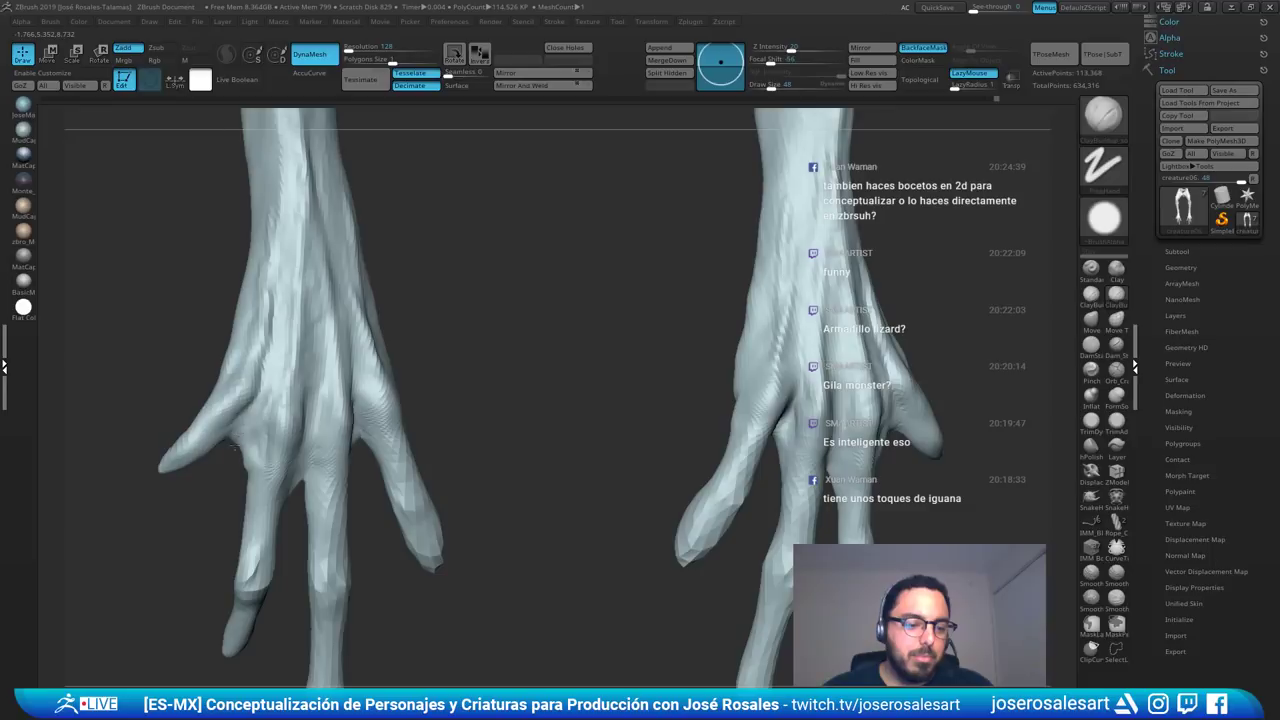
mouse_move(235, 447)
mouse_down()
mouse_move(259, 466)
mouse_move(305, 445)
mouse_move(250, 459)
mouse_up()
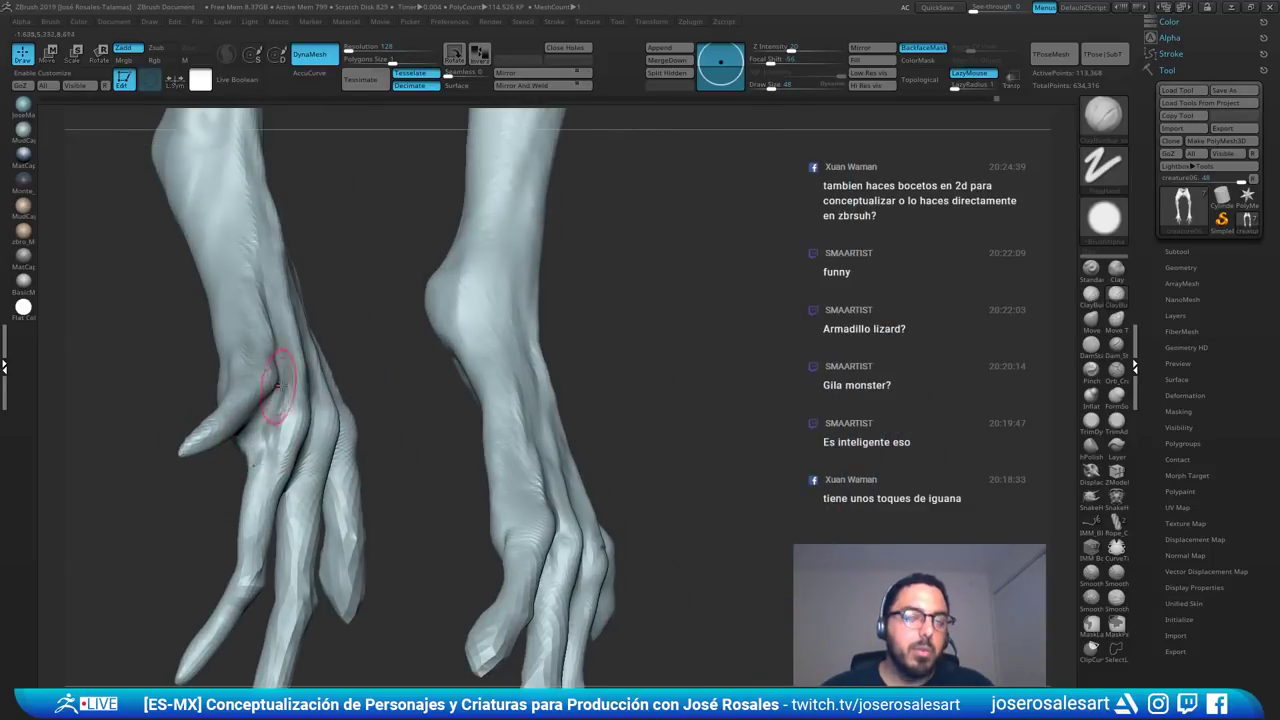
- Refine the tendons and toe bases of the hind foot, using Dam Standard at draw size 33 for the grooves
ctrl+right_drag(251, 451, 263, 443)
key(s)
drag(264, 463, 266, 426)
key(b)
key(d)
key(s)
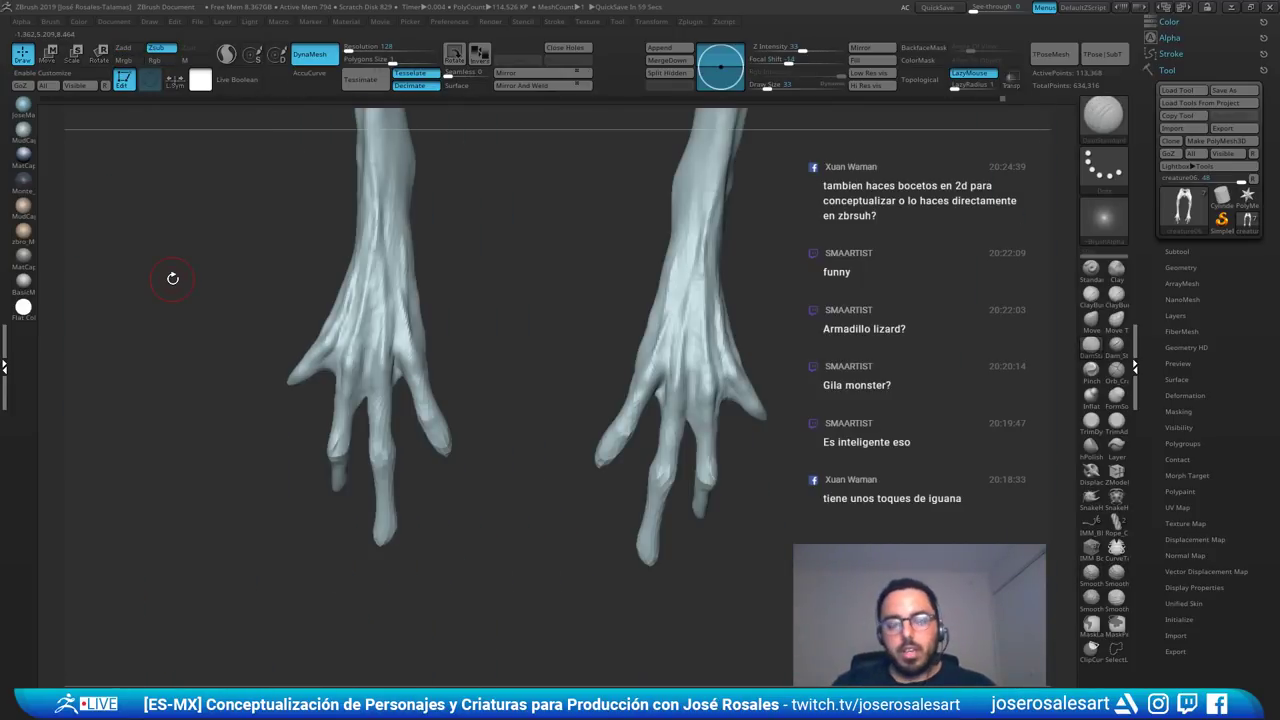
mouse_move(450, 415)
mouse_down()
mouse_move(457, 300)
mouse_move(446, 366)
mouse_up()
key(f)
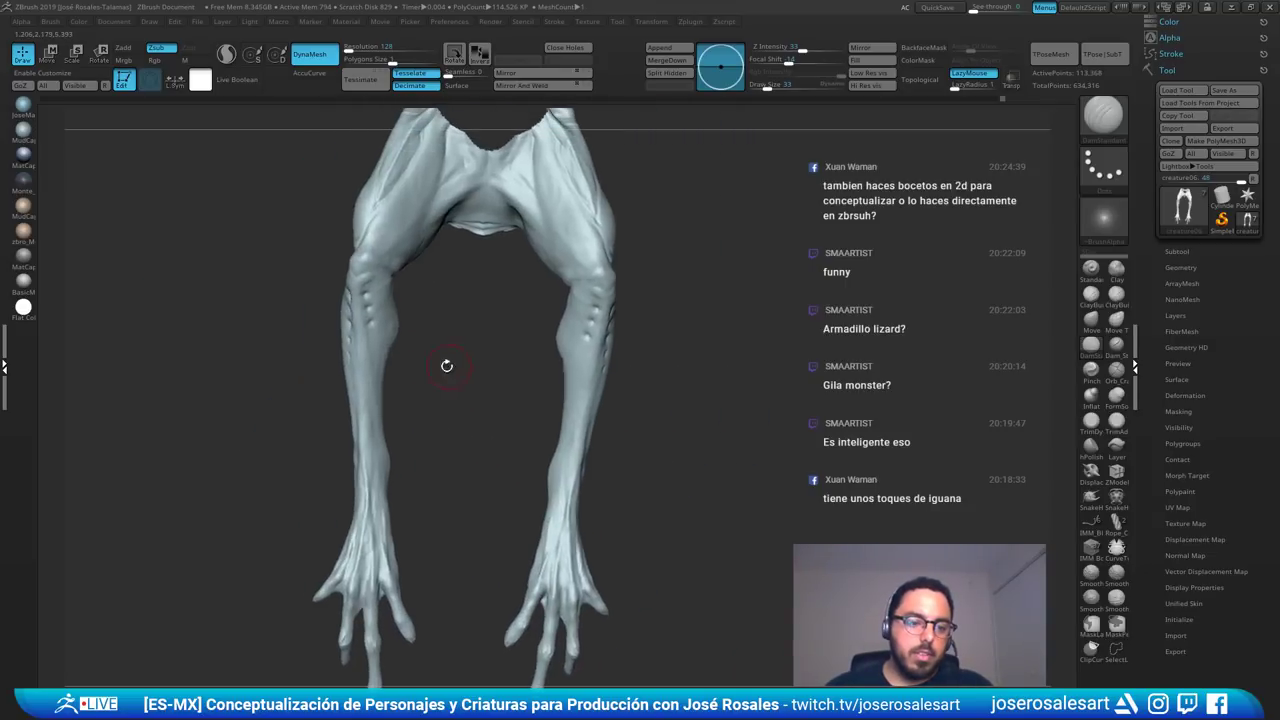
- Build up the shin ridge between the rows of dimples below the knee with Clay Buildup at draw size 33
key(b)
key(c)
key(b)
mouse_move(262, 262)
alt+mouse_down()
mouse_move(255, 329)
mouse_move(488, 352)
alt+mouse_up()
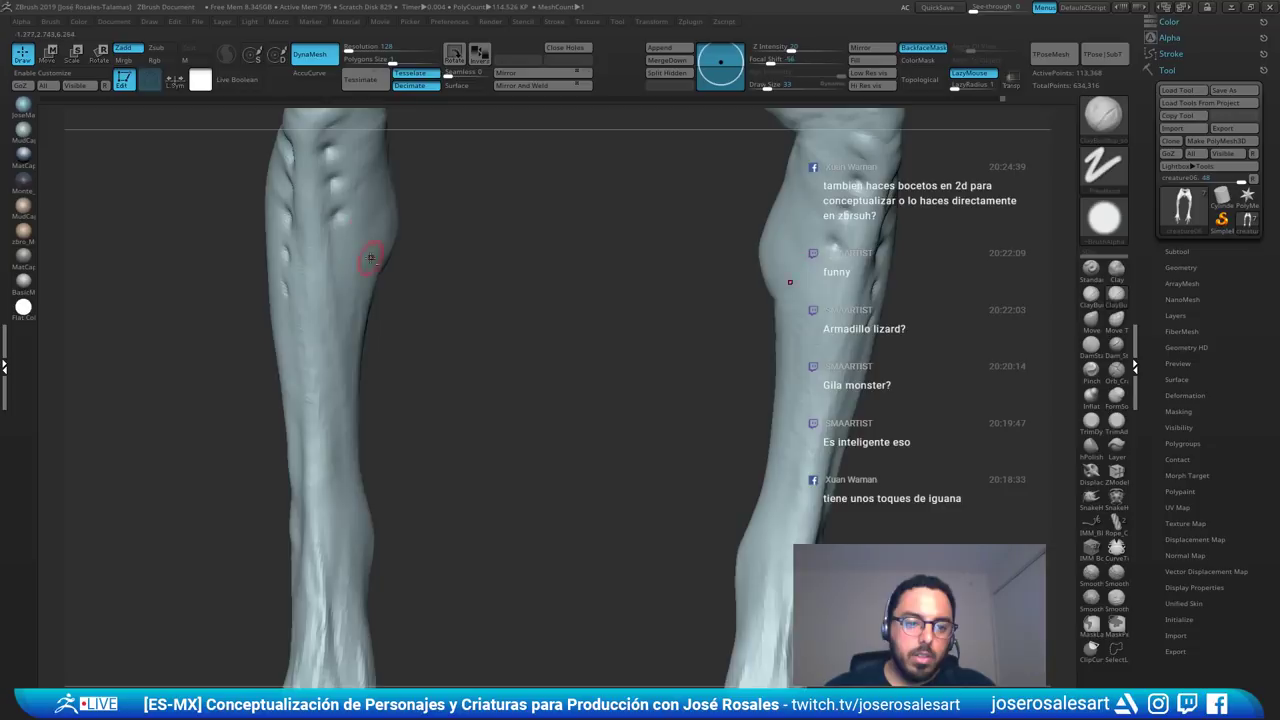
alt+drag(460, 270, 505, 328)
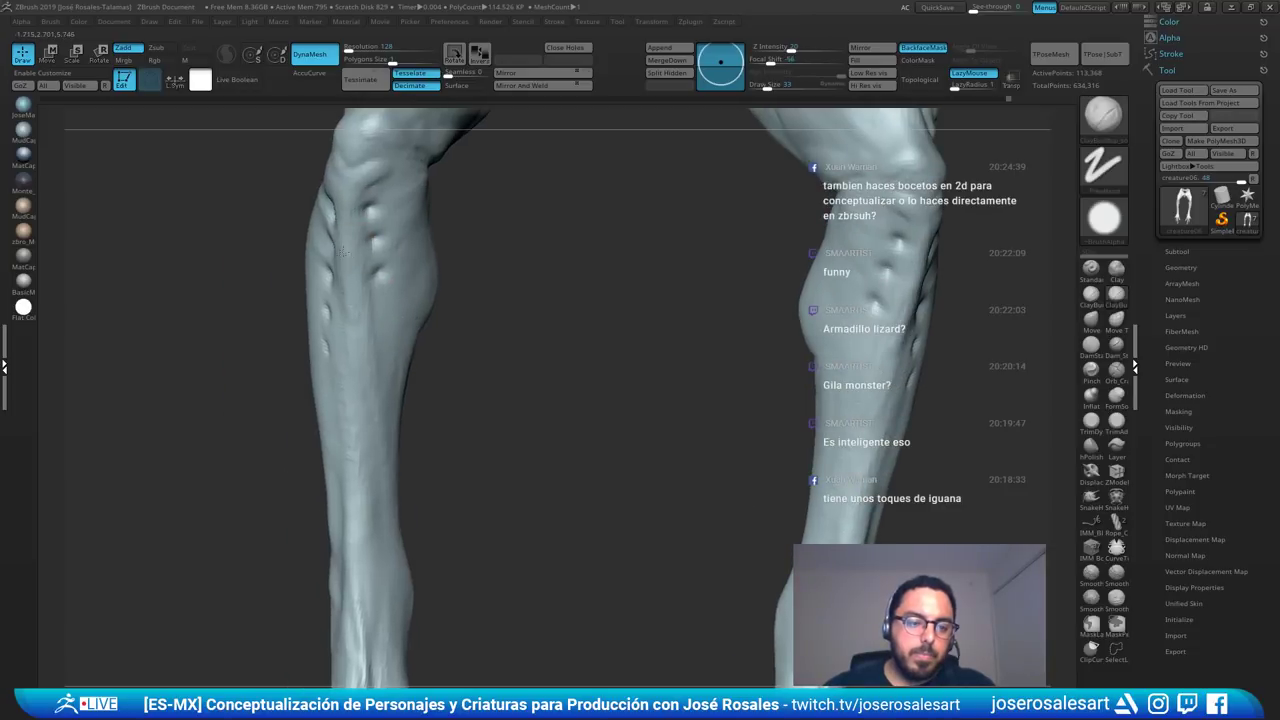
mouse_move(474, 385)
alt+mouse_down()
mouse_move(477, 289)
mouse_move(350, 287)
alt+mouse_up()
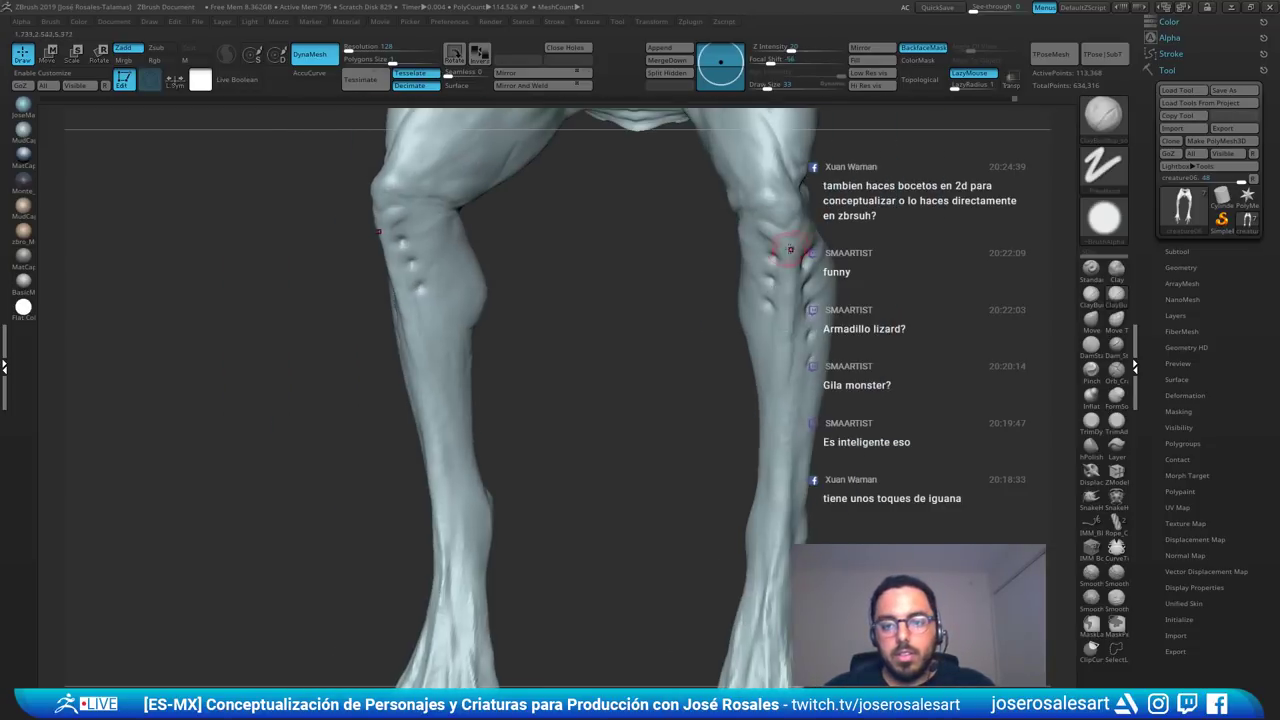
drag(665, 275, 770, 260)
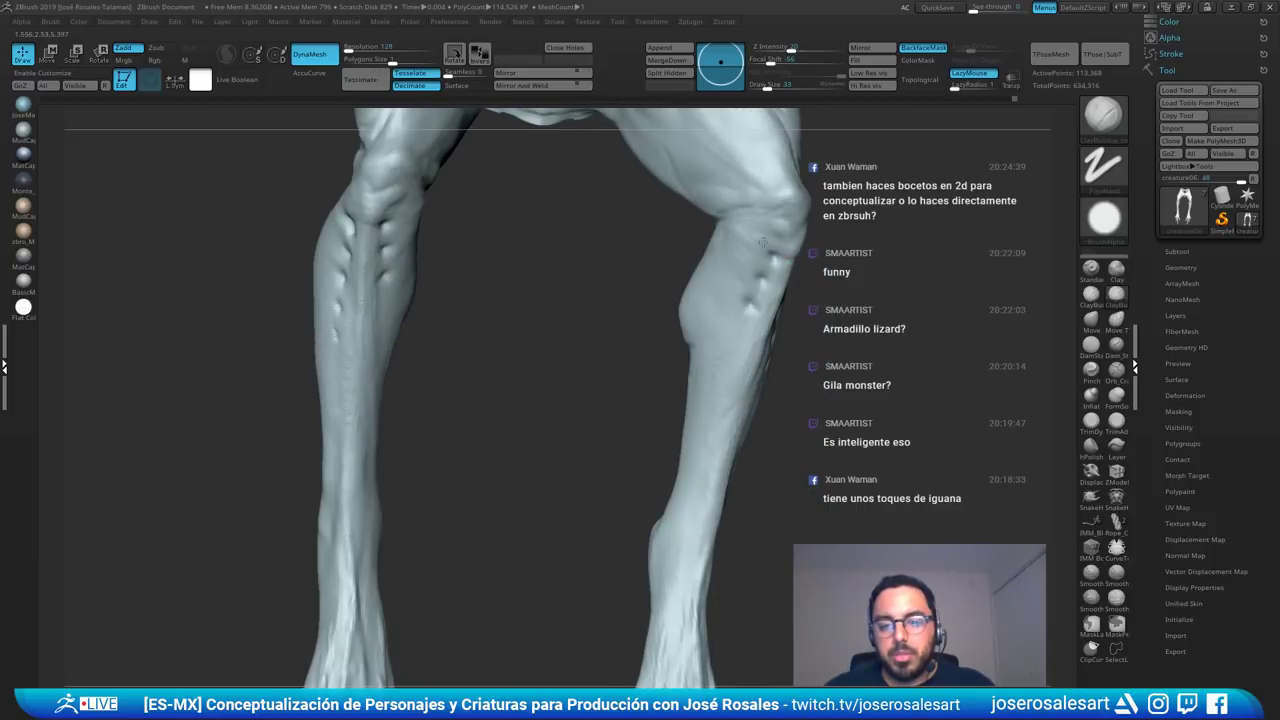
drag(868, 272, 735, 279)
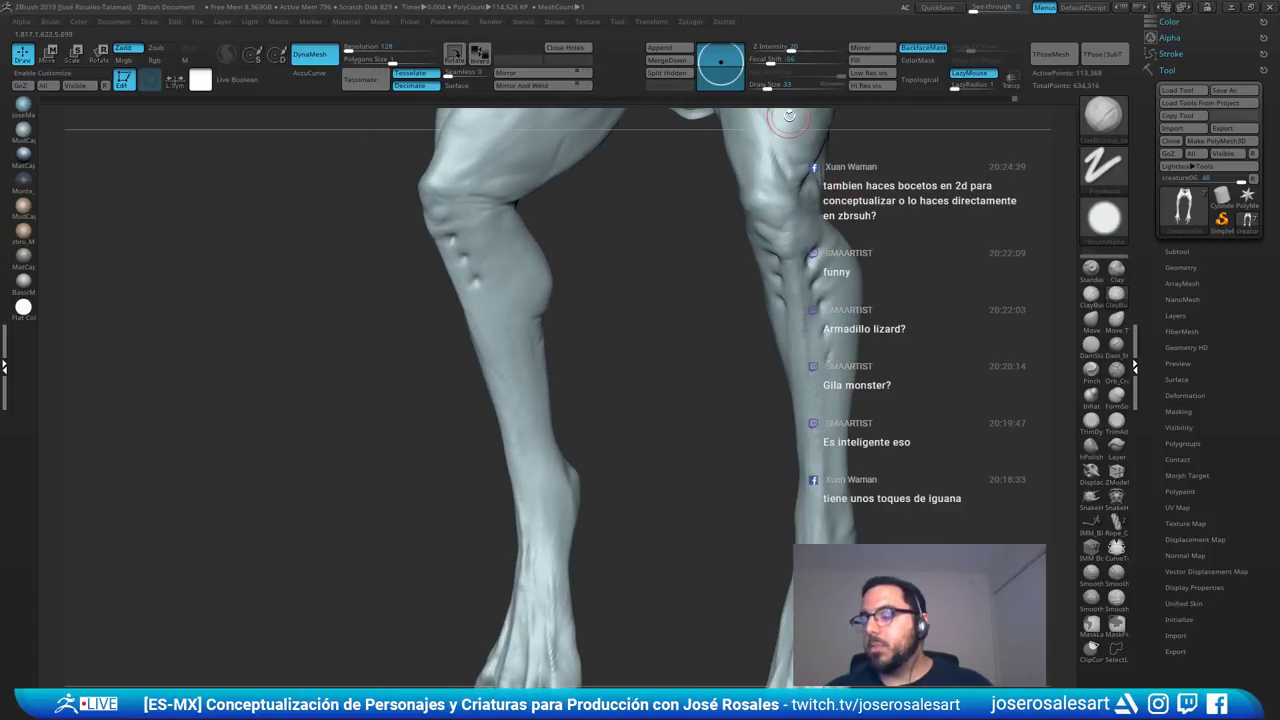
drag(715, 339, 683, 344)
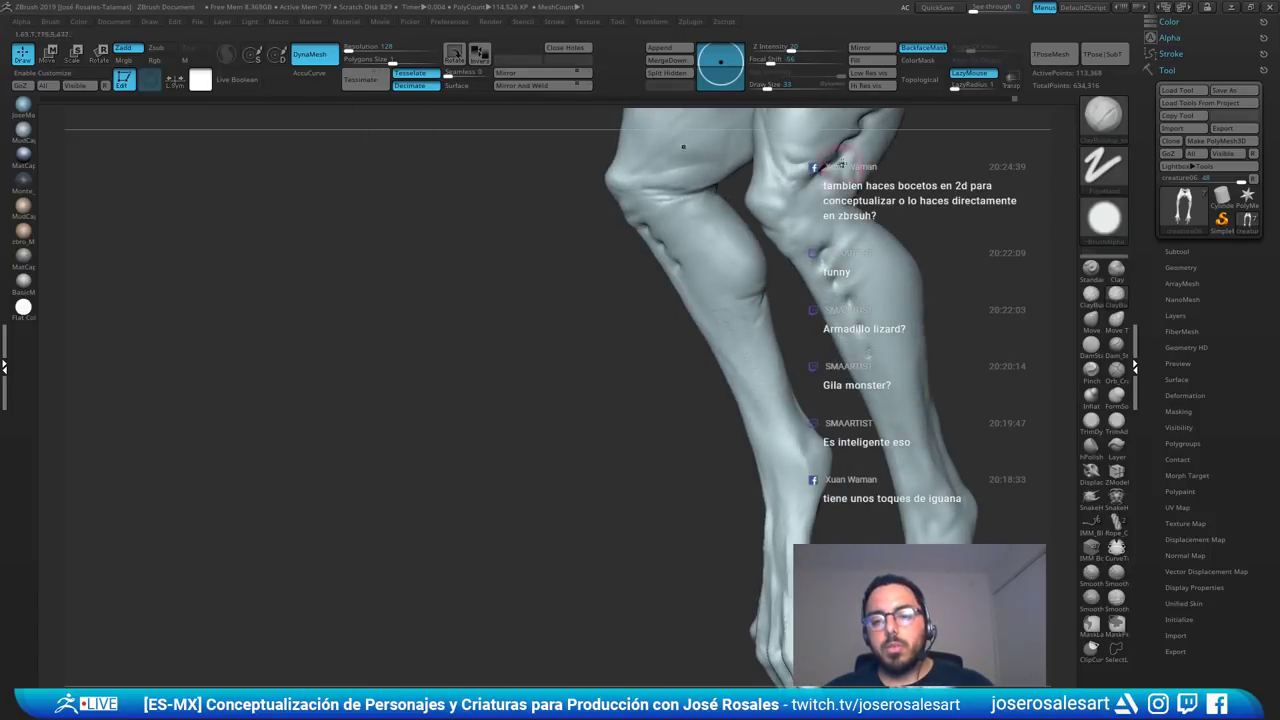
alt+drag(640, 275, 560, 345)
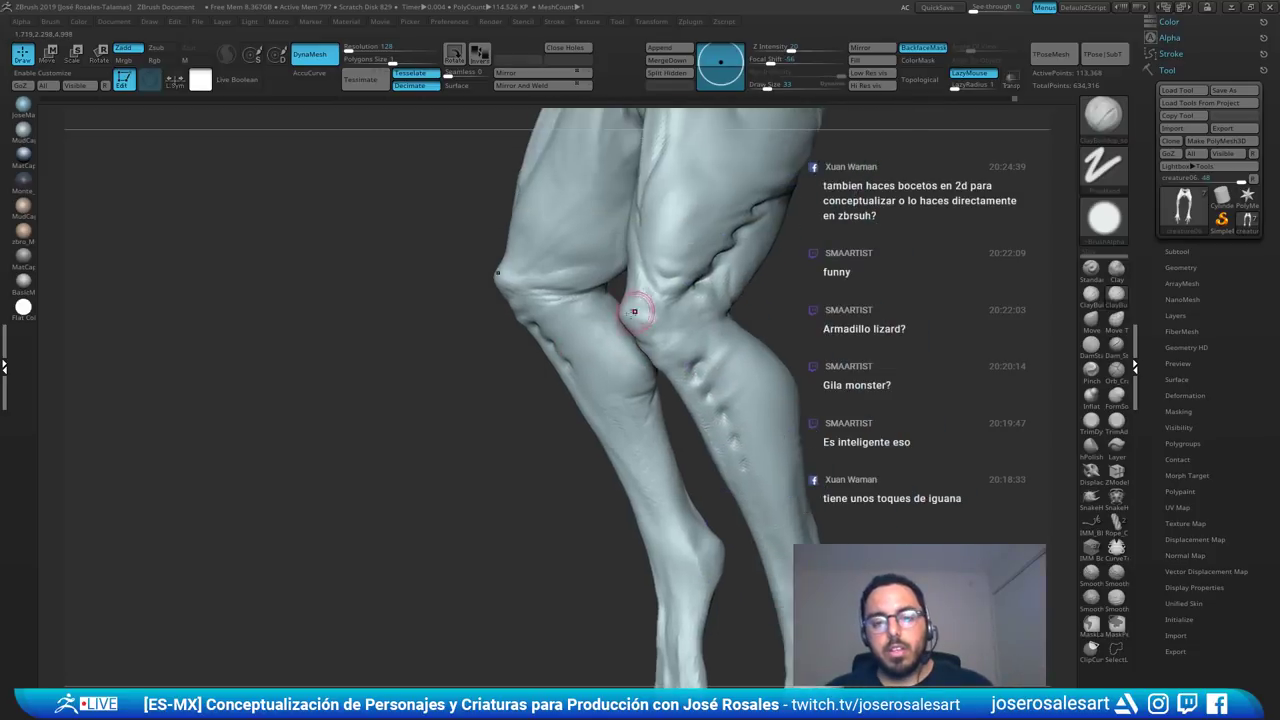
- Shape the inner thigh muscles above the knee with Clay Buildup at draw size 42
mouse_move(634, 306)
mouse_down()
mouse_move(574, 320)
mouse_move(632, 300)
mouse_up()
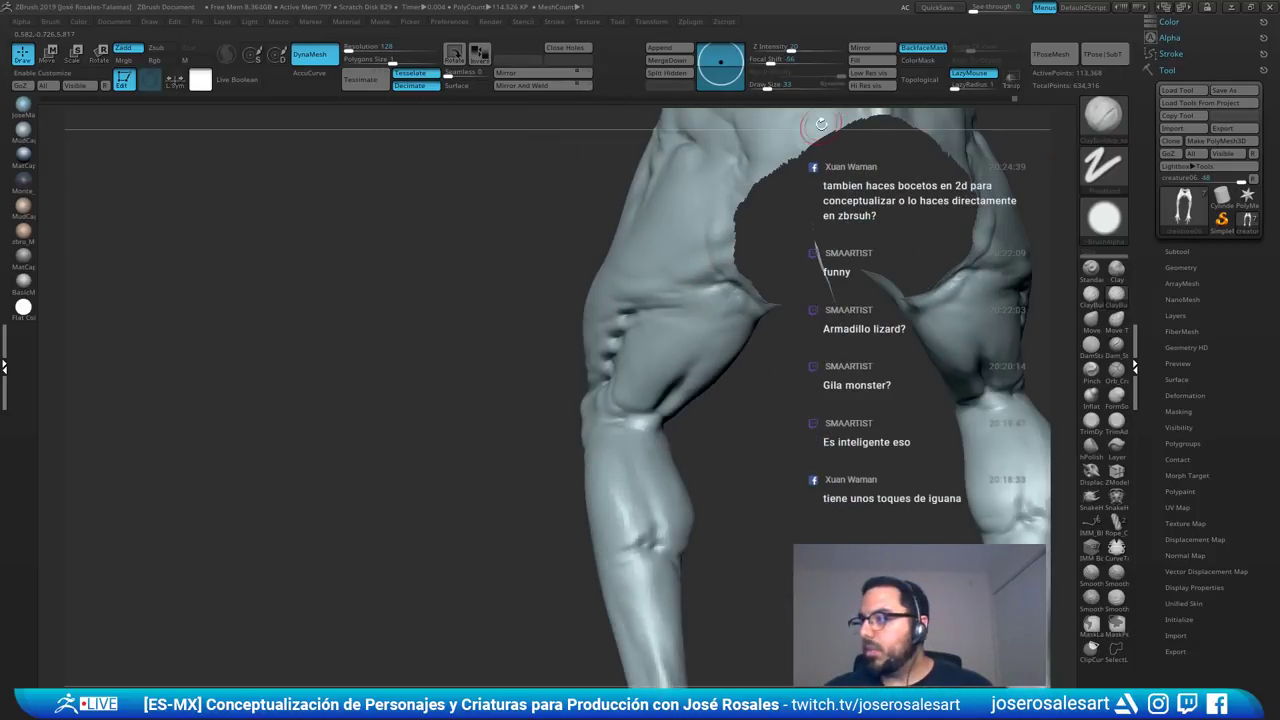
key(])
key(])
key(])
key(])
drag(610, 360, 540, 368)
key([)
key([)
key([)
key([)
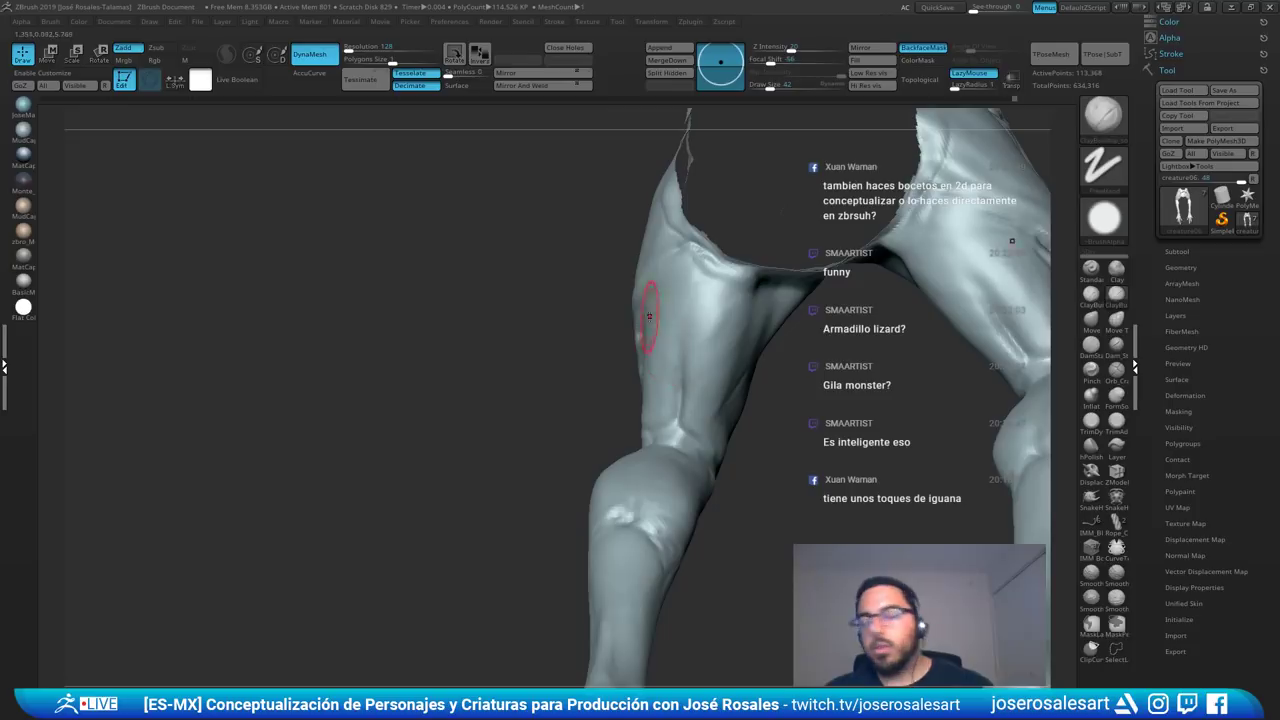
drag(626, 281, 671, 294)
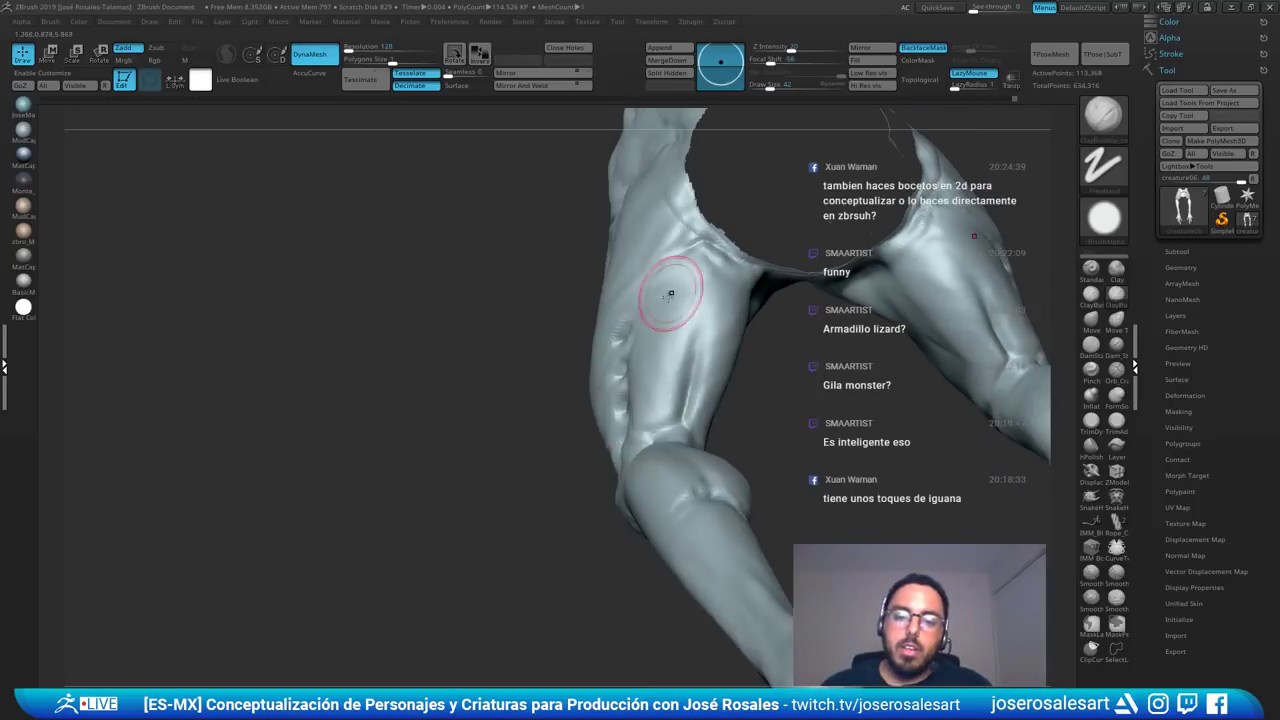
- Add volume to the front edge of the thigh beside the skin folds with draw size 51
key(space)
key(s)
key(s)
drag(675, 355, 678, 355)
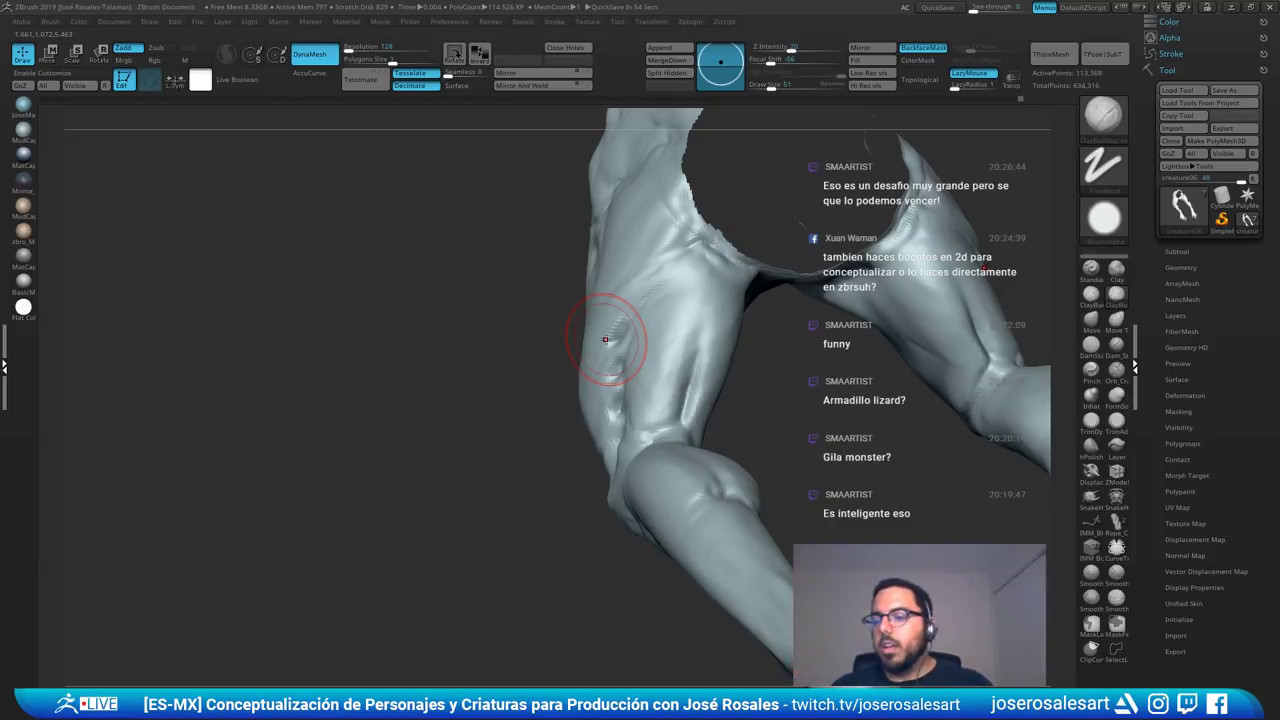
- Examine the hip, thigh and lower leg shapes of the isolated hind legs from several sides
mouse_move(906, 285)
mouse_down()
mouse_move(882, 334)
mouse_move(731, 291)
mouse_up()
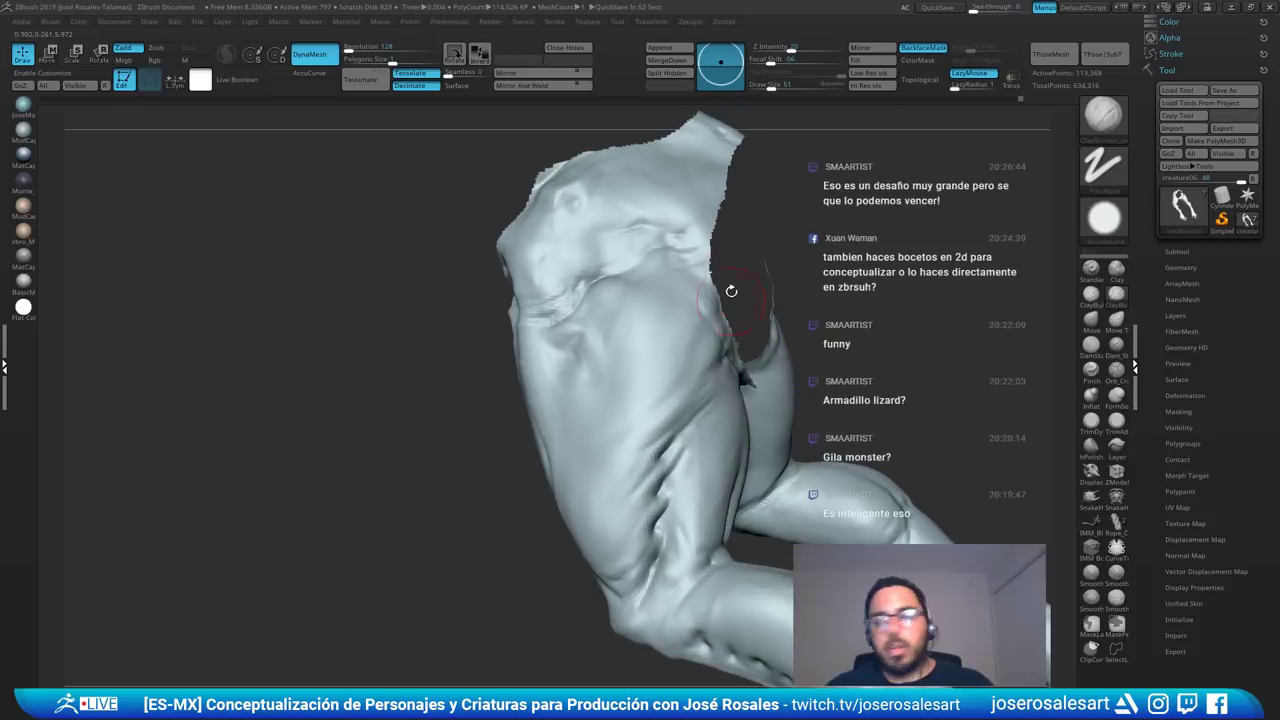
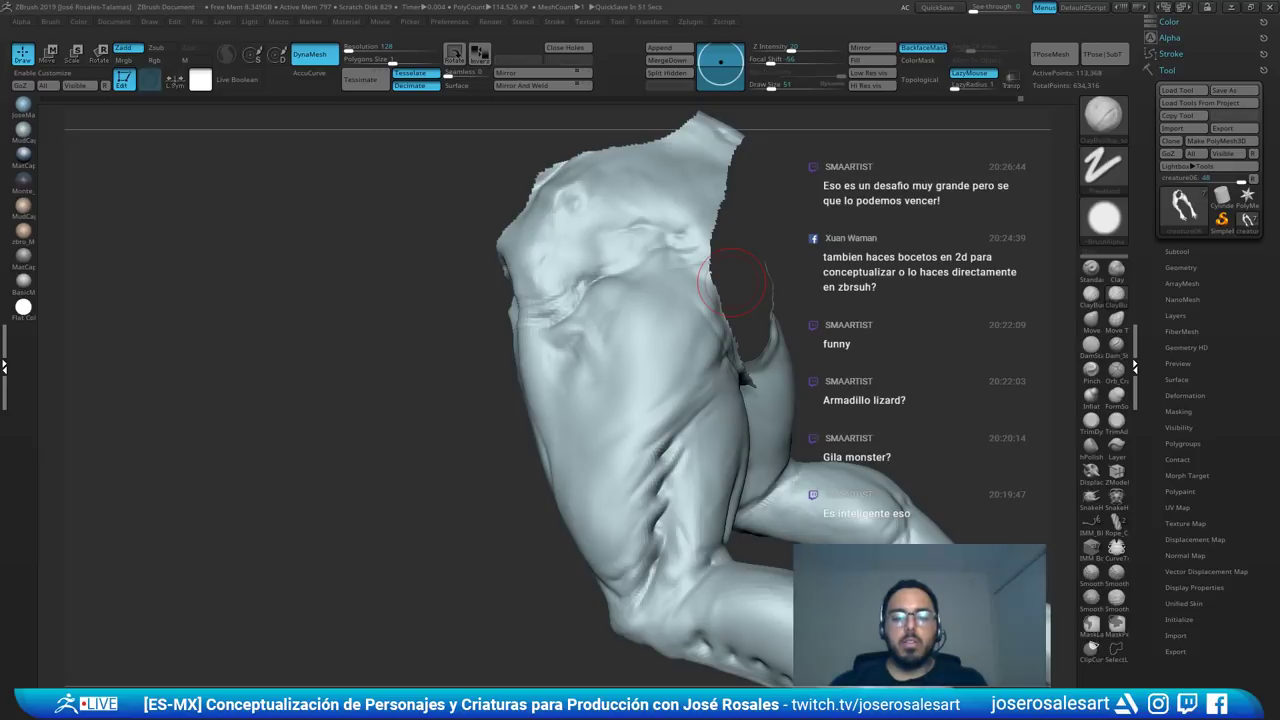
drag(731, 283, 684, 284)
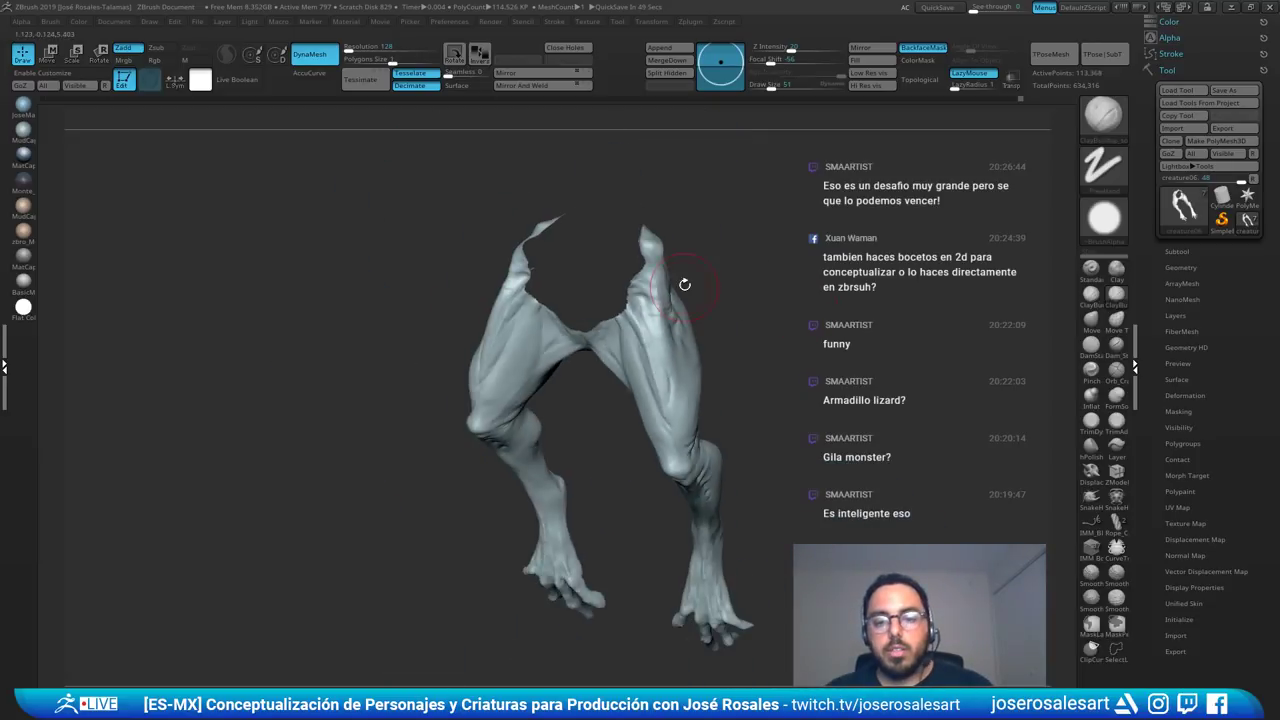
drag(713, 425, 745, 300)
alt+drag(711, 460, 475, 415)
mouse_move(378, 413)
mouse_down()
mouse_move(434, 414)
mouse_move(423, 442)
mouse_up()
drag(310, 410, 360, 348)
mouse_move(470, 415)
mouse_down()
mouse_move(348, 428)
mouse_move(350, 415)
mouse_move(314, 392)
mouse_up()
- Refine the form of the lower leg just beneath the calf with Clay Buildup and Dam Standard at draw size 33
key(b)
key(m)
key(v)
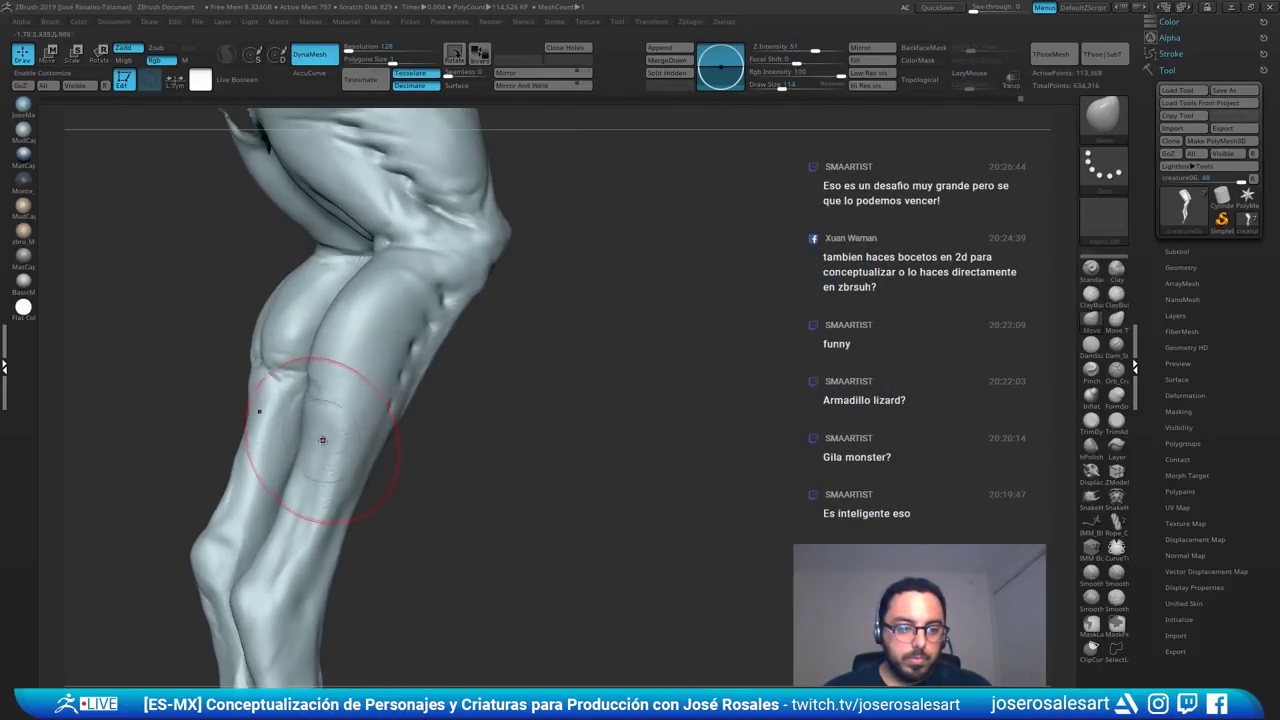
key(b)
key(c)
key(b)
key(s)
drag(333, 437, 320, 436)
key(b)
key(d)
key(s)
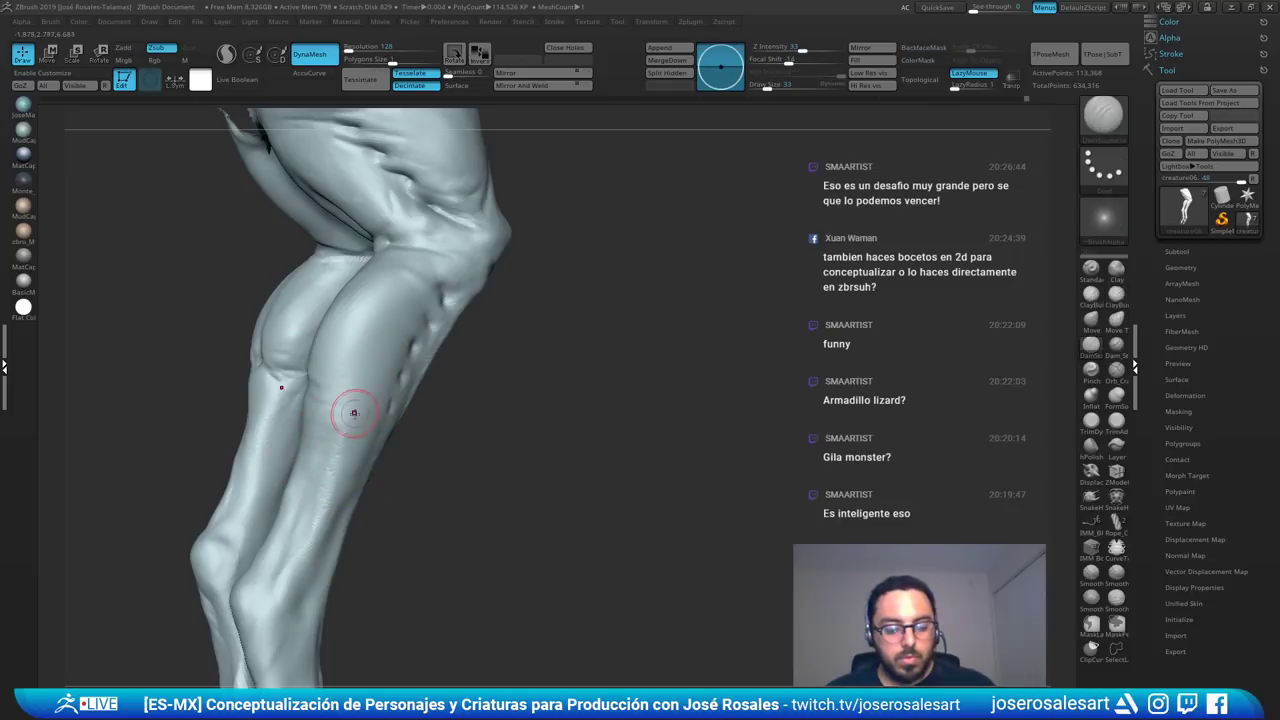
- Sculpt a skin crease wrapping around the lower leg beneath the calf at draw size 33
mouse_move(222, 404)
mouse_down()
mouse_move(325, 416)
mouse_move(308, 408)
mouse_up()
drag(420, 408, 329, 407)
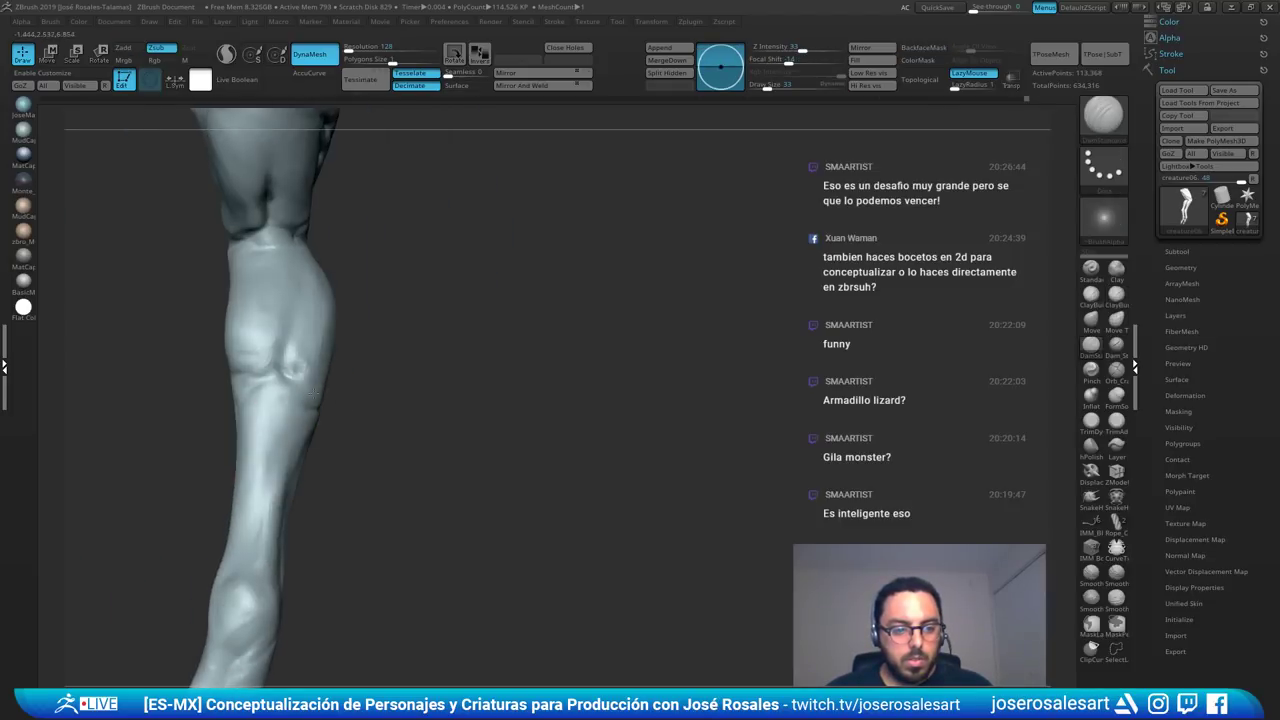
key(b)
key(c)
key(b)
drag(180, 404, 260, 411)
key(b)
key(s)
key(t)
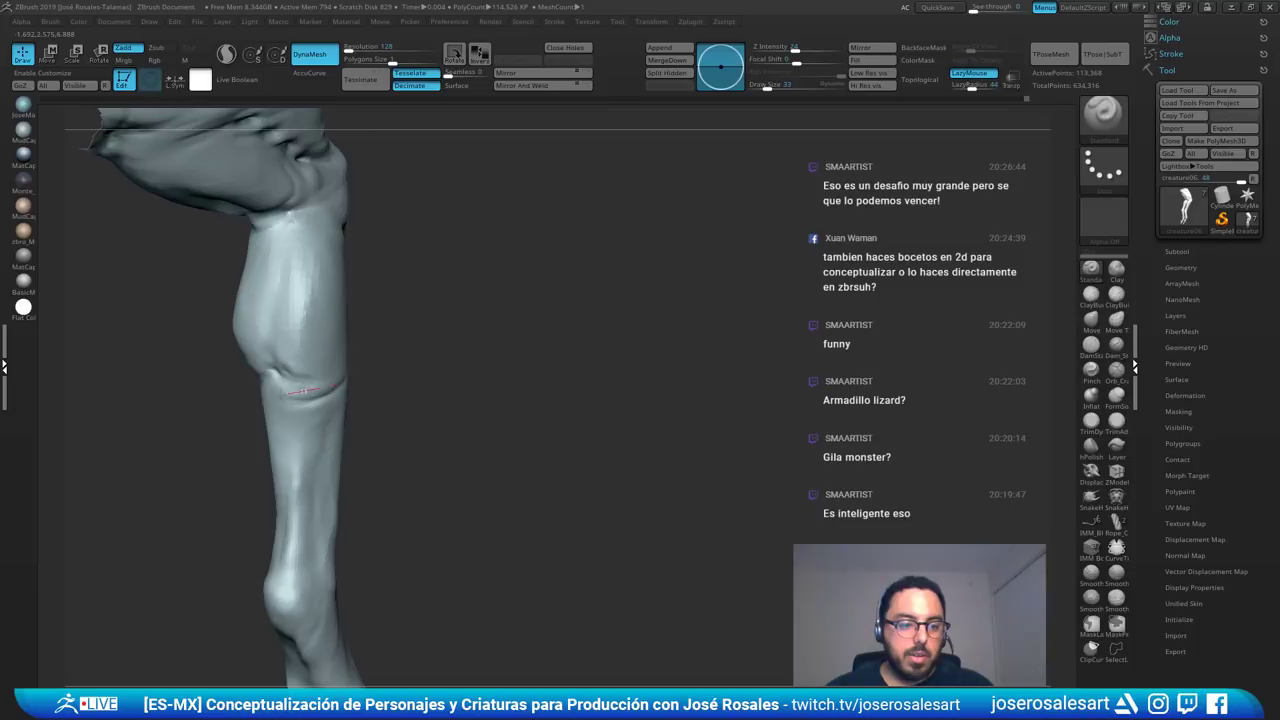
- Turn off LazyMouse and raise the skin fold beneath the calf with the Standard brush at draw size 19
click(969, 74)
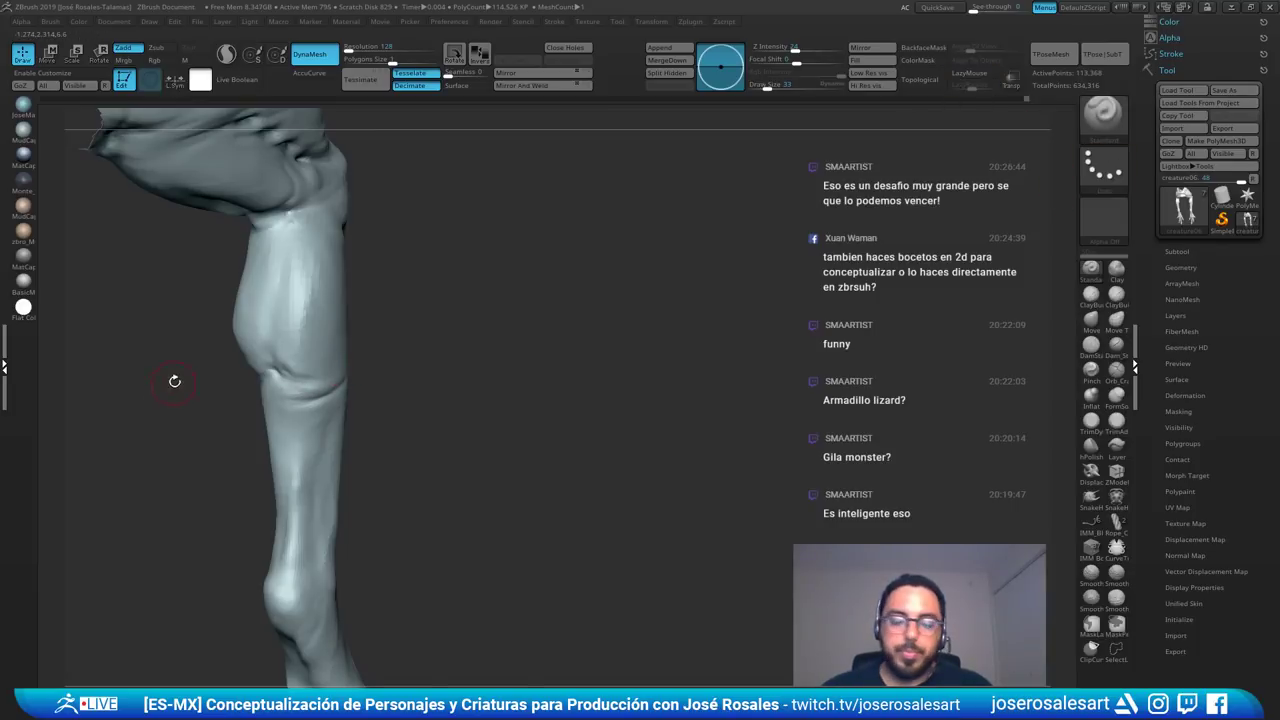
drag(174, 381, 225, 383)
key(s)
drag(354, 378, 349, 378)
drag(279, 399, 235, 401)
mouse_move(319, 385)
mouse_down()
mouse_move(349, 387)
mouse_move(329, 391)
mouse_up()
ctrl+right_drag(329, 391, 345, 360)
right_drag(345, 360, 374, 344)
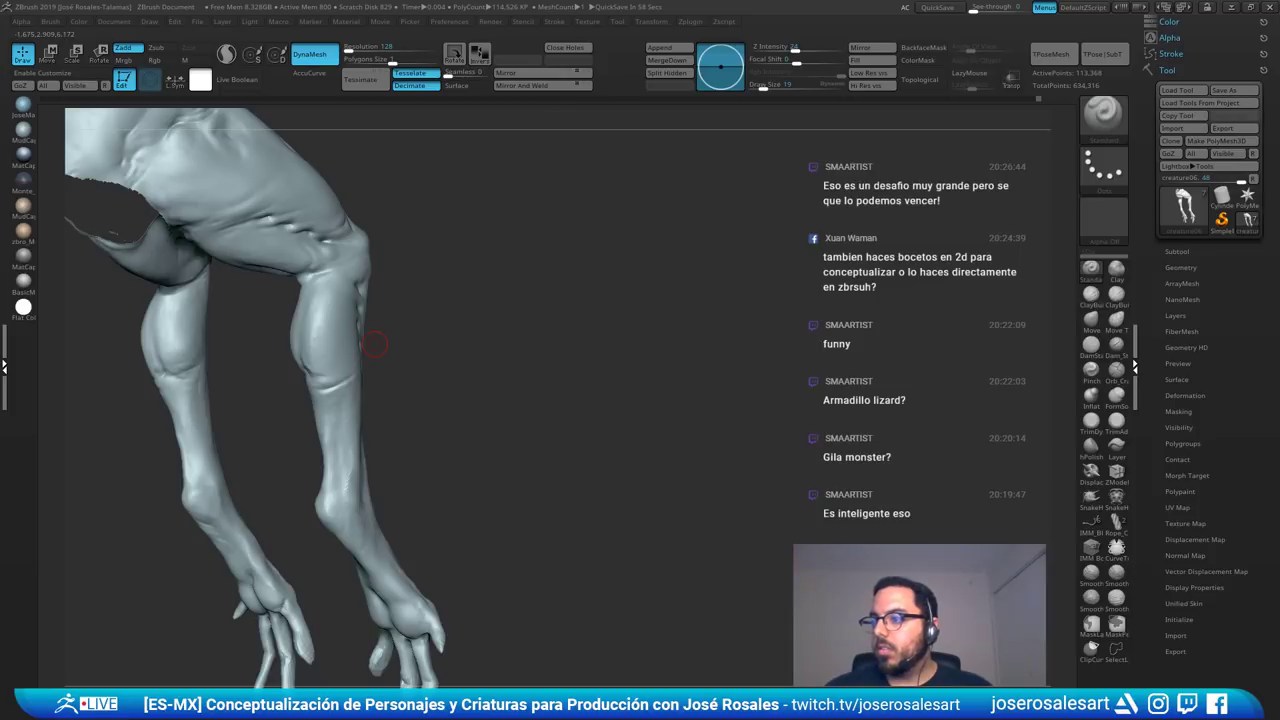
- Extend the fold around the back of the leg beneath the calf and smooth its inner end
mouse_move(374, 344)
mouse_down()
mouse_move(443, 314)
mouse_move(474, 317)
mouse_move(449, 330)
mouse_move(469, 342)
mouse_move(432, 345)
mouse_up()
mouse_move(432, 345)
ctrl+right_down()
mouse_move(281, 346)
mouse_move(294, 339)
ctrl+right_up()
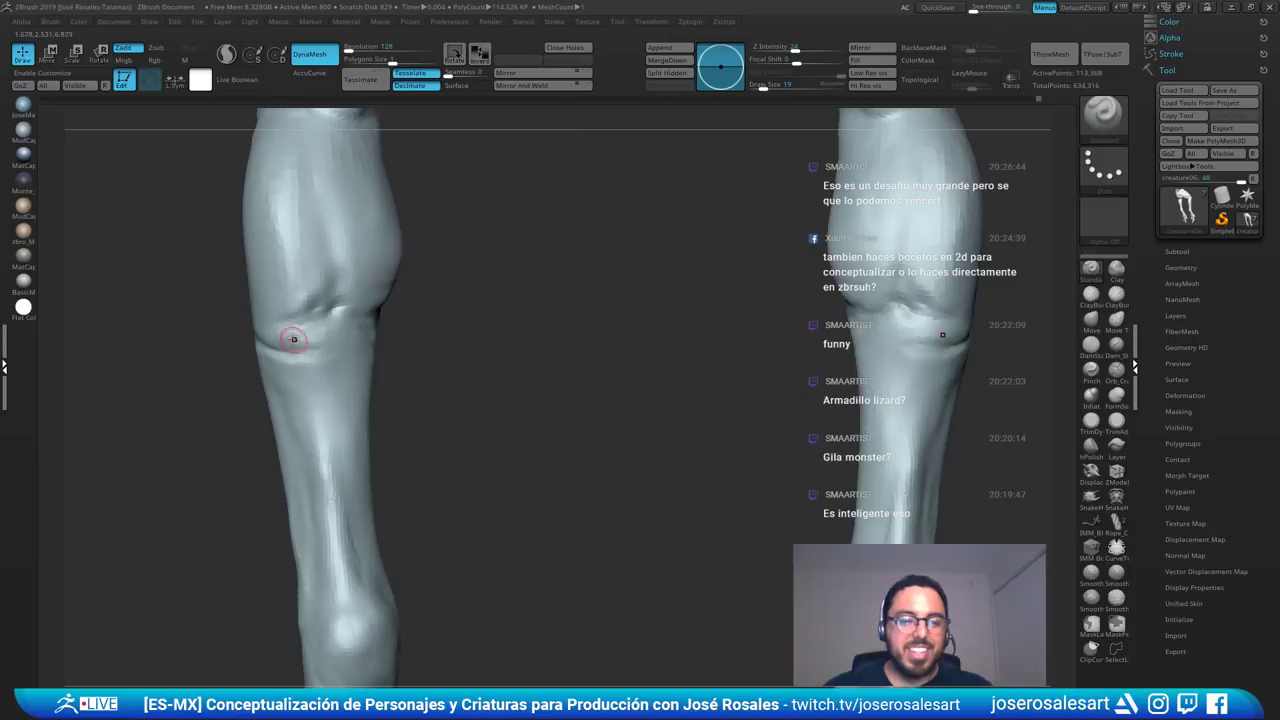
drag(415, 320, 319, 357)
drag(392, 340, 440, 345)
mouse_move(340, 357)
mouse_down()
mouse_move(304, 357)
mouse_move(388, 344)
mouse_up()
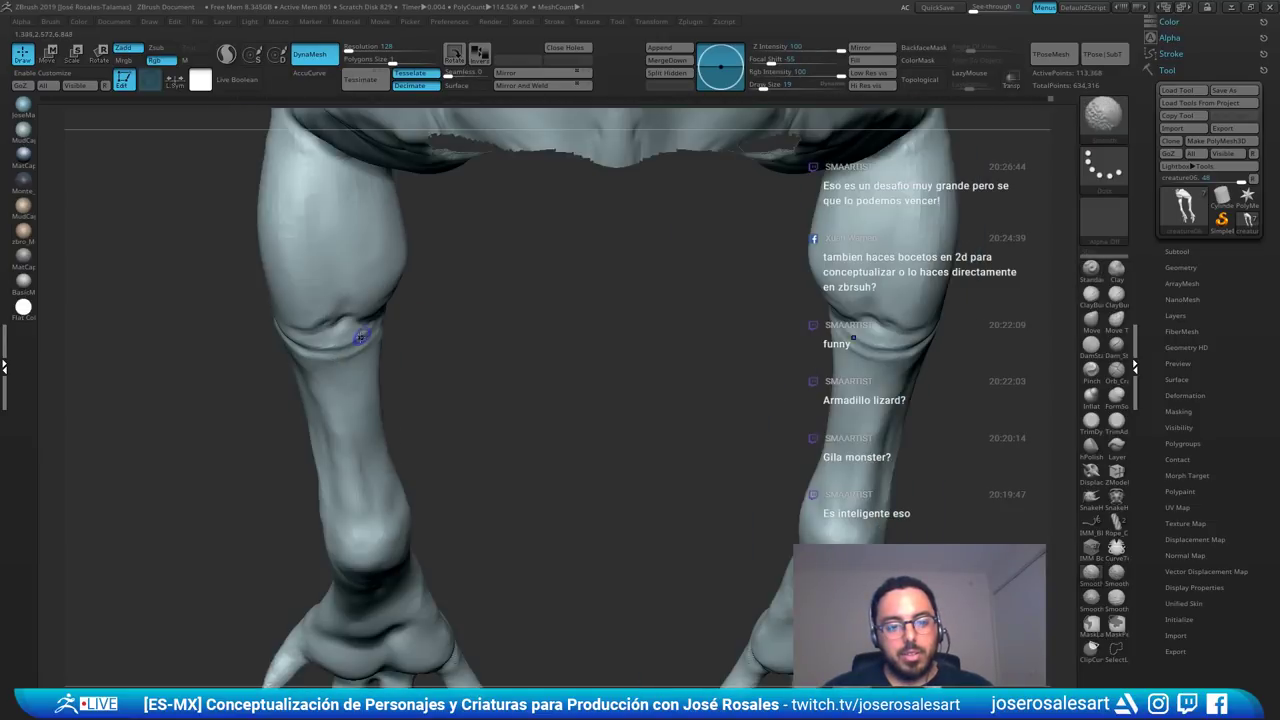
- Fill out and smooth the inner thigh just above the knee with Clay Buildup at draw size 86
alt+drag(472, 345, 686, 277)
right_drag(701, 297, 758, 261)
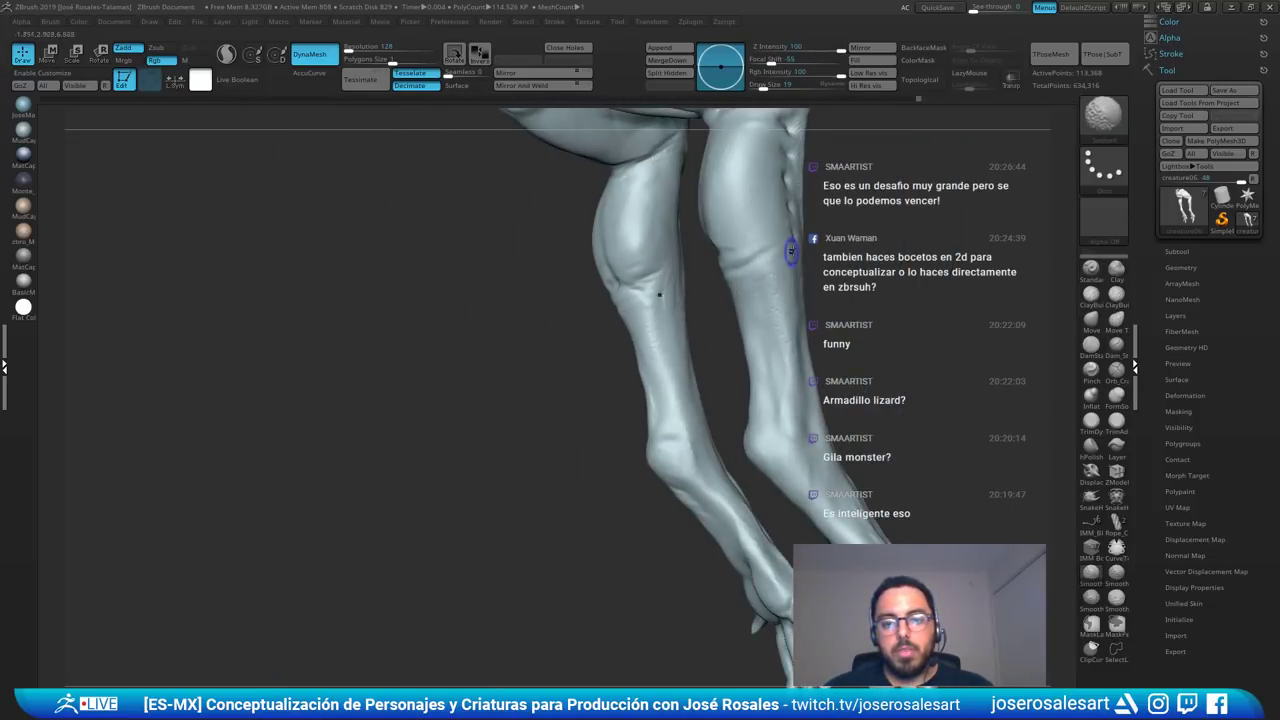
shift+drag(791, 252, 518, 316)
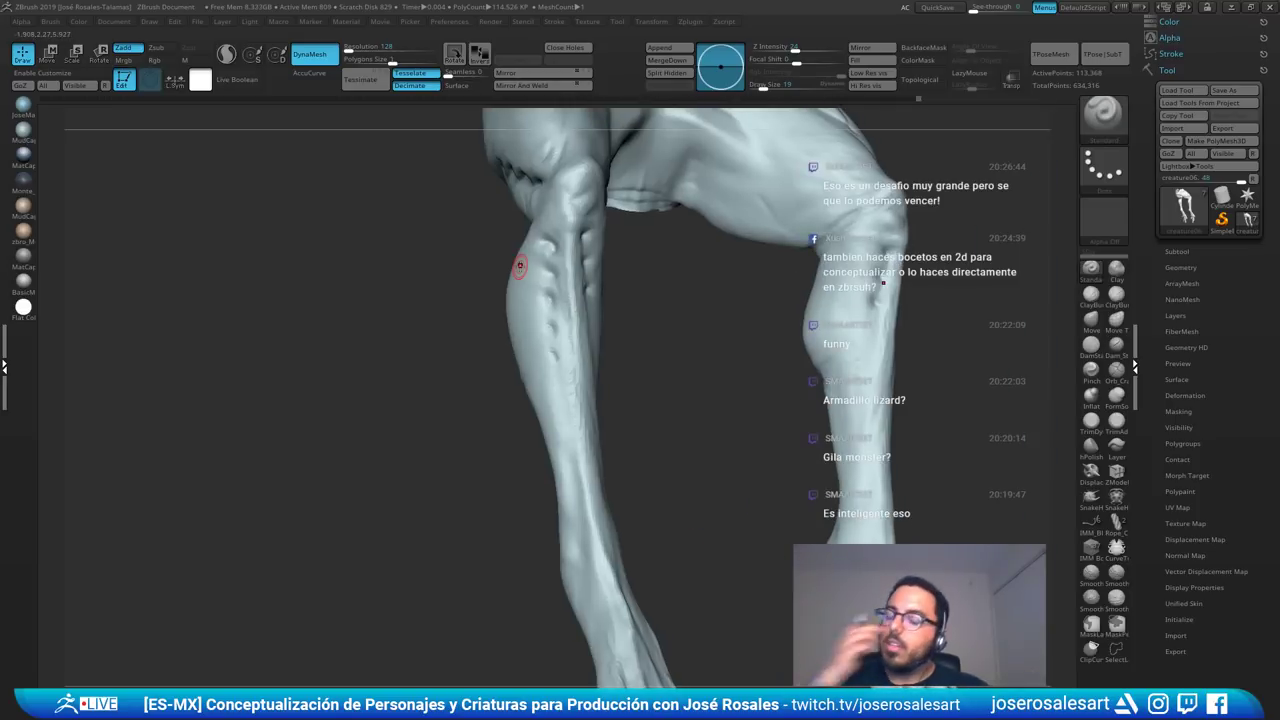
key(b)
key(c)
key(b)
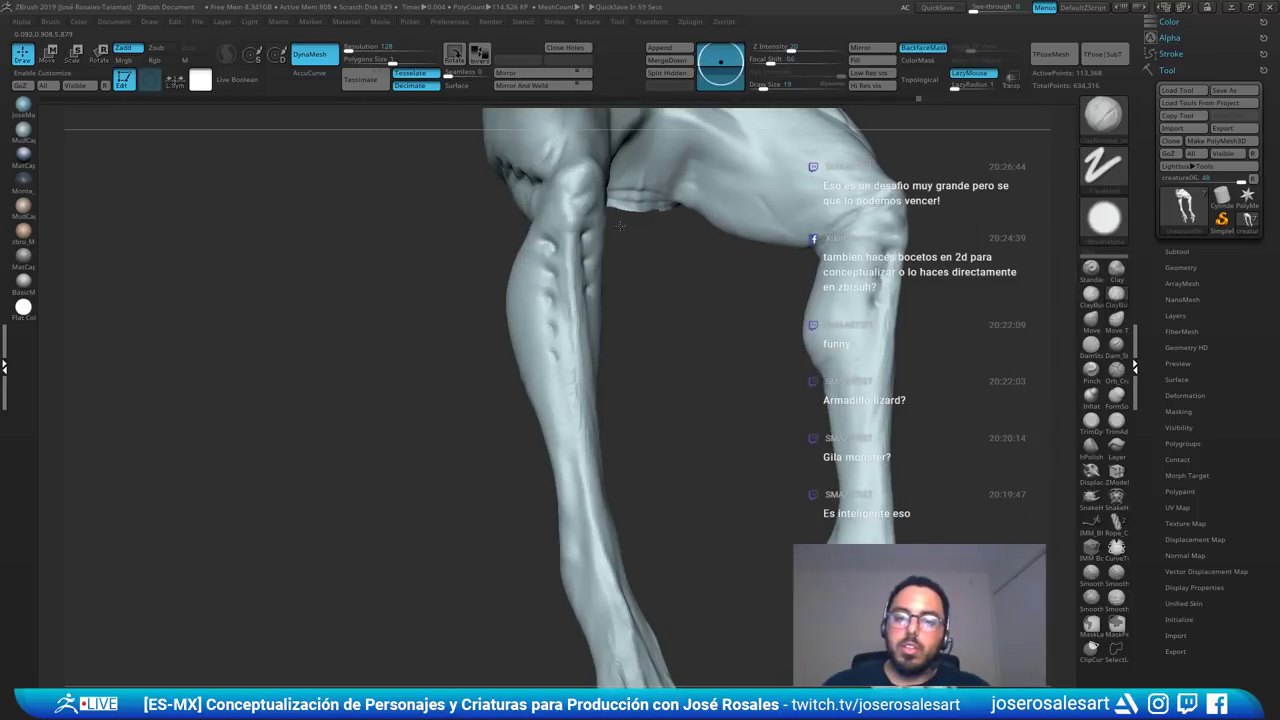
right_drag(575, 300, 472, 348)
right_drag(526, 275, 562, 311)
key(s)
click(549, 309)
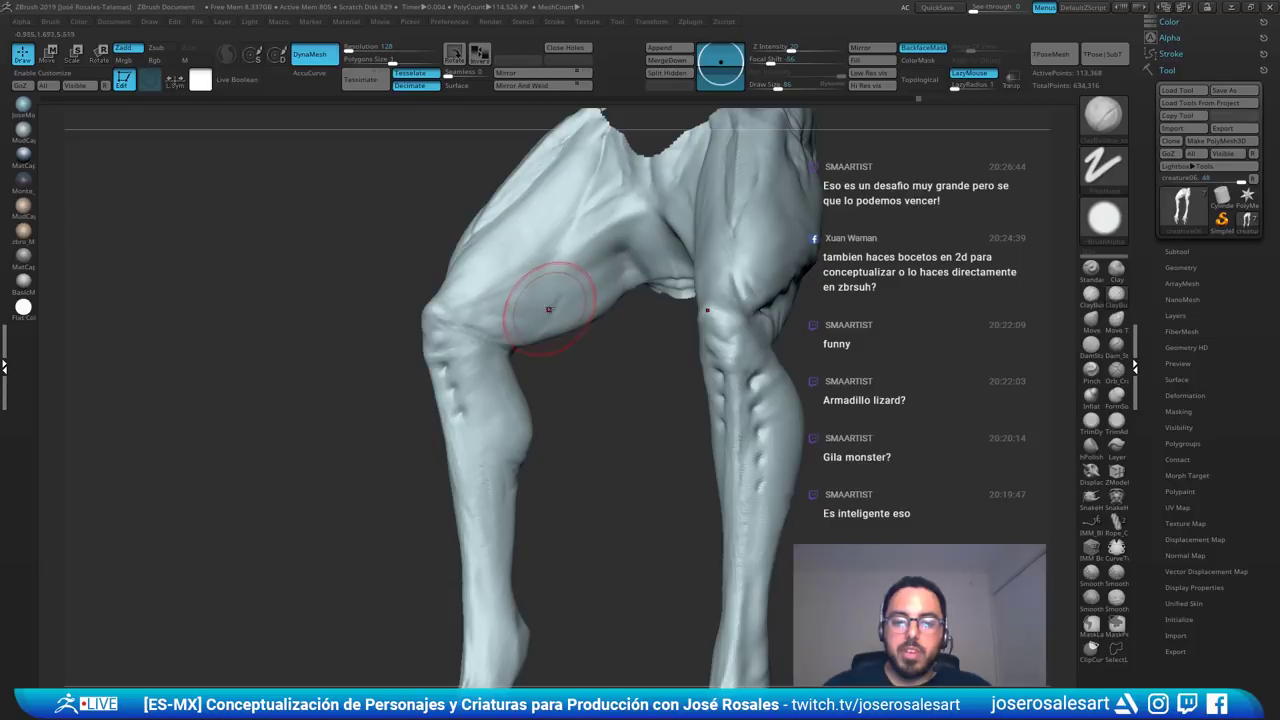
key(shift)
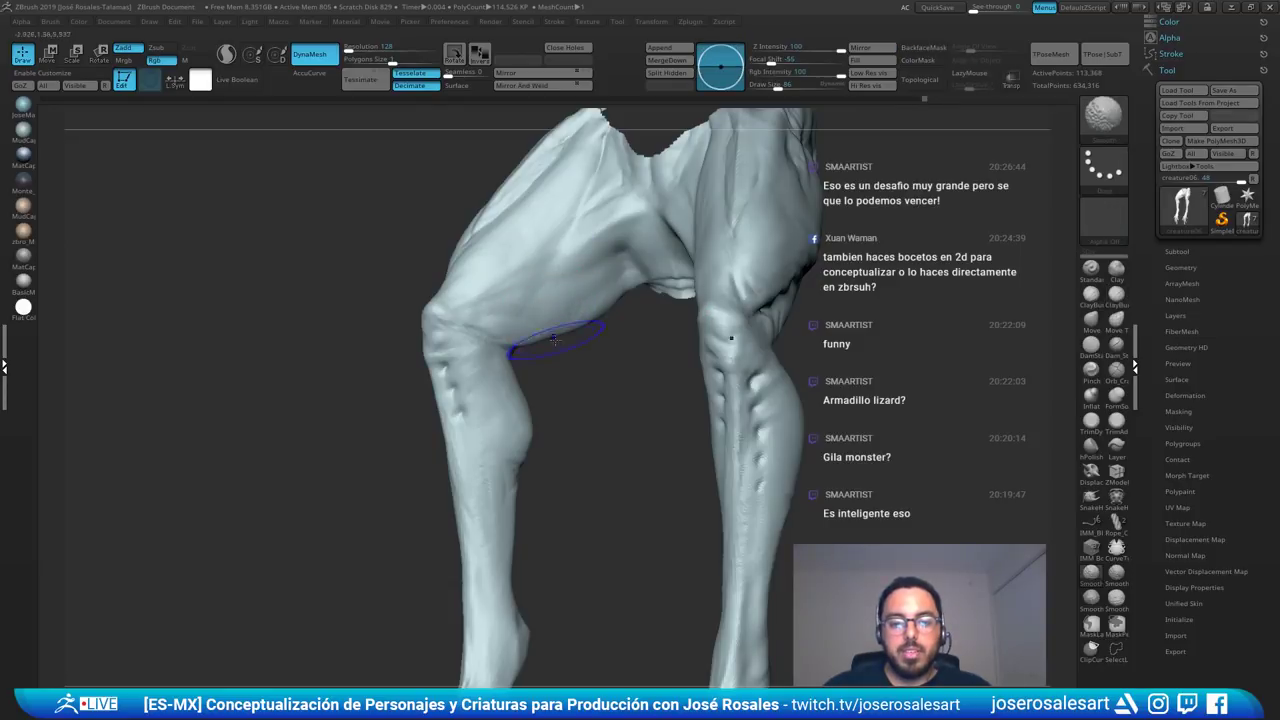
- Build up the muscle volume on the back of the thigh with Clay Buildup at draw size 65
mouse_move(554, 341)
right_down()
mouse_move(543, 297)
mouse_move(566, 309)
mouse_move(623, 272)
mouse_move(684, 260)
mouse_move(620, 378)
right_up()
key(b)
key(d)
key(s)
mouse_move(503, 377)
right_down()
mouse_move(580, 346)
mouse_move(530, 386)
mouse_move(534, 143)
mouse_move(577, 215)
right_up()
key(b)
key(c)
key(b)
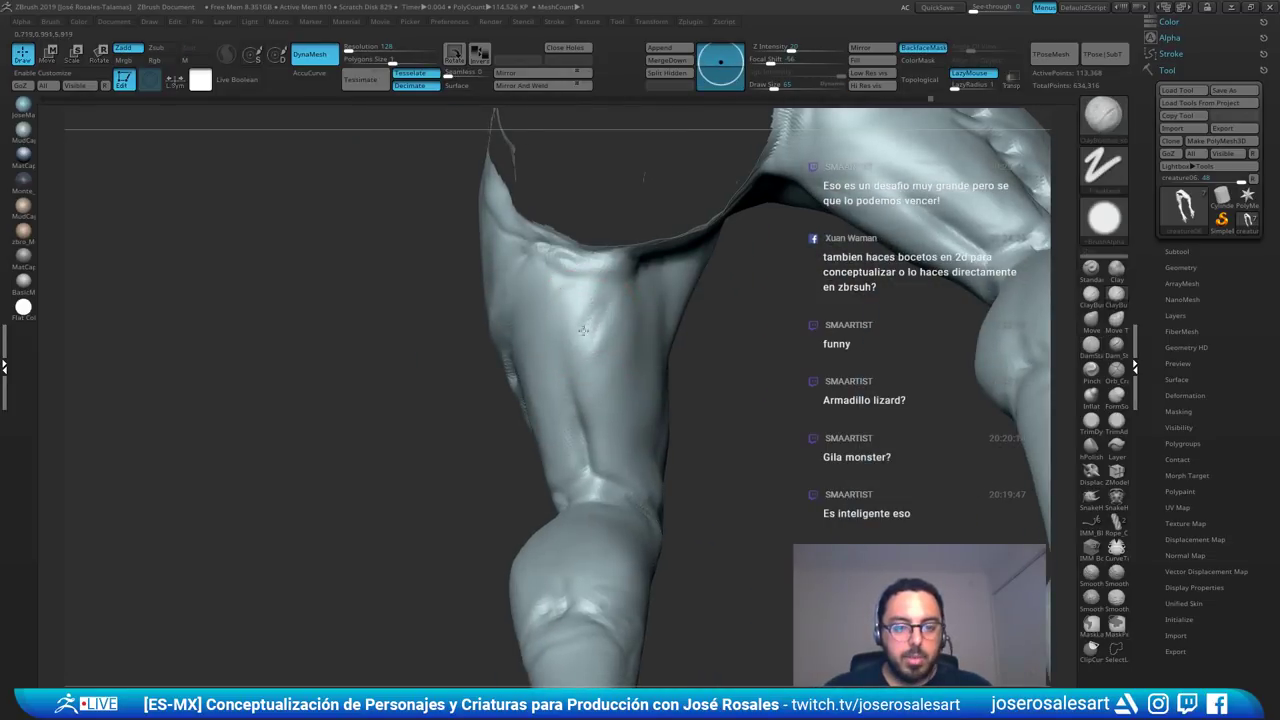
mouse_move(583, 331)
mouse_down()
mouse_move(606, 306)
mouse_move(594, 350)
mouse_up()
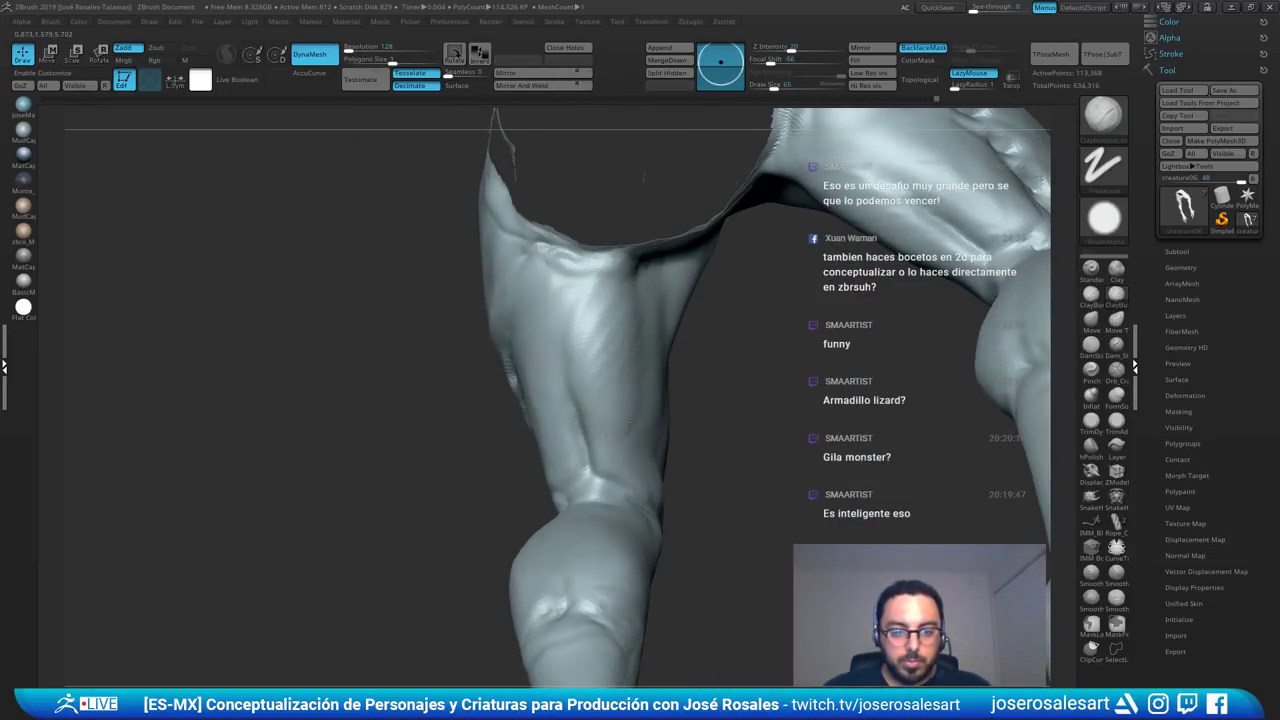
- Refine the muscle forms on the back of the thigh with Clay Buildup at draw size 42
key(s)
click(620, 441)
right_drag(580, 423, 564, 415)
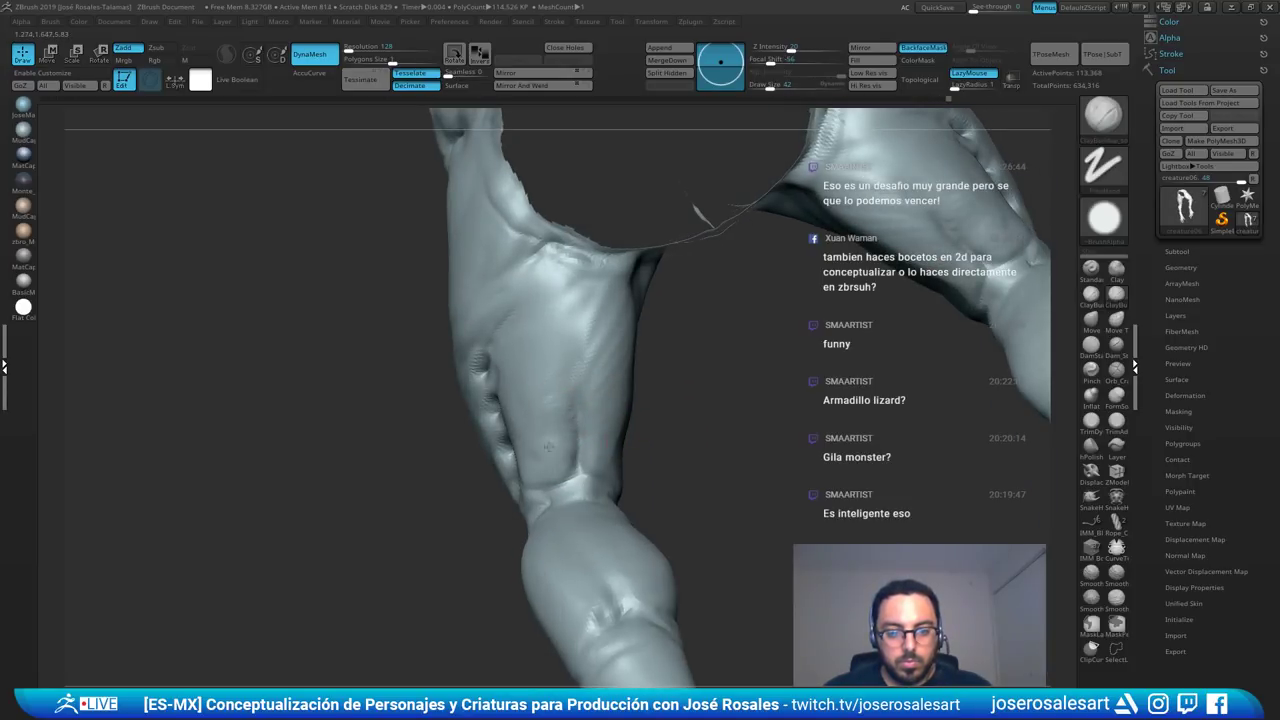
drag(564, 382, 522, 362)
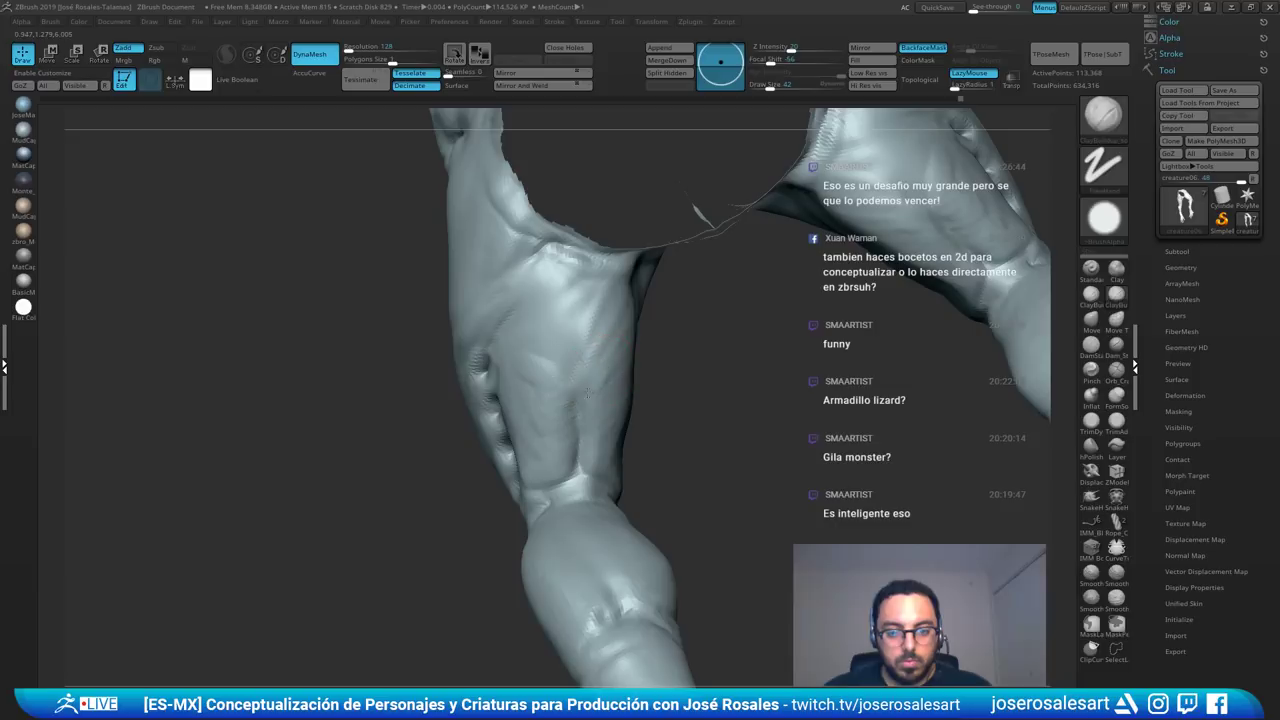
- Carve the groove between the muscles behind the thigh, just above the knee, with Dam Standard at draw size 42
key(b)
key(d)
key(s)
right_drag(568, 400, 586, 409)
mouse_move(586, 422)
mouse_down()
mouse_move(571, 387)
mouse_move(586, 446)
mouse_up()
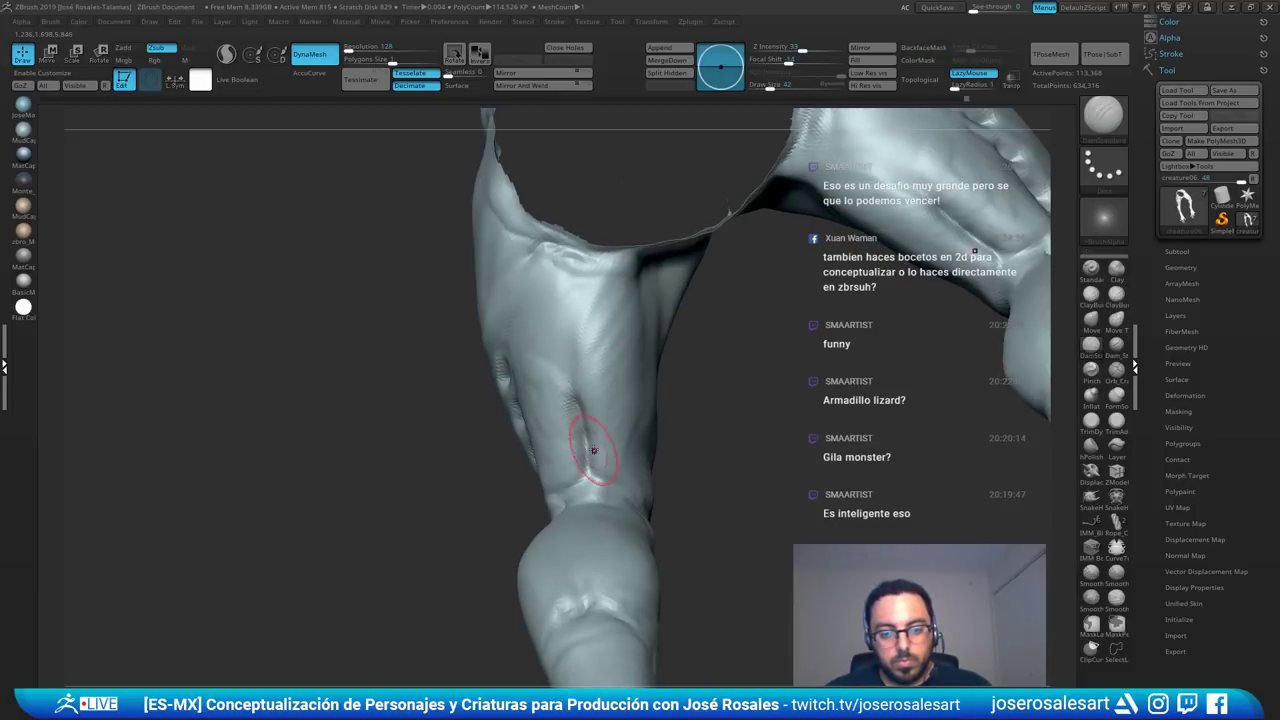
- Swell the muscles along the groove on the back of the thigh with the Inflate brush at draw size 42
key(b)
key(c)
key(b)
key(s)
key(b)
key(i)
key(n)
right_drag(543, 296, 568, 405)
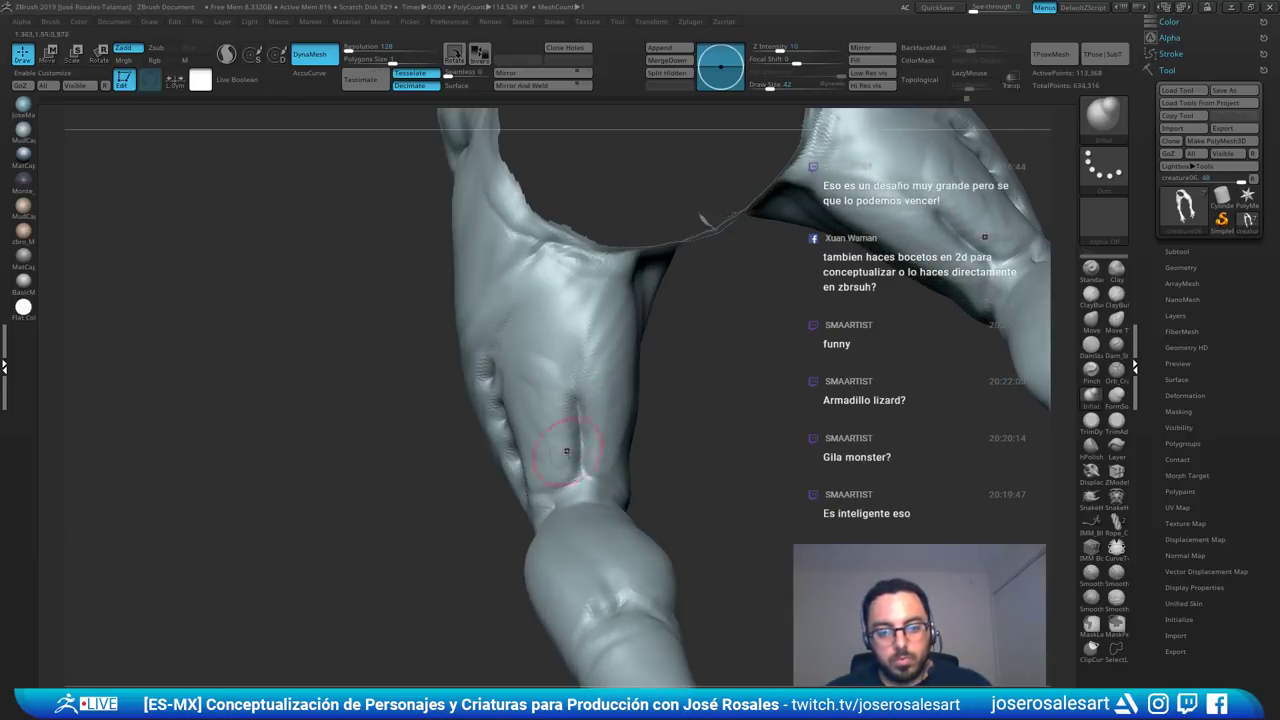
drag(581, 440, 578, 398)
- Sharpen the groove behind the thigh with Dam Standard and smooth the surrounding muscles at draw size 33
key(b)
key(d)
key(s)
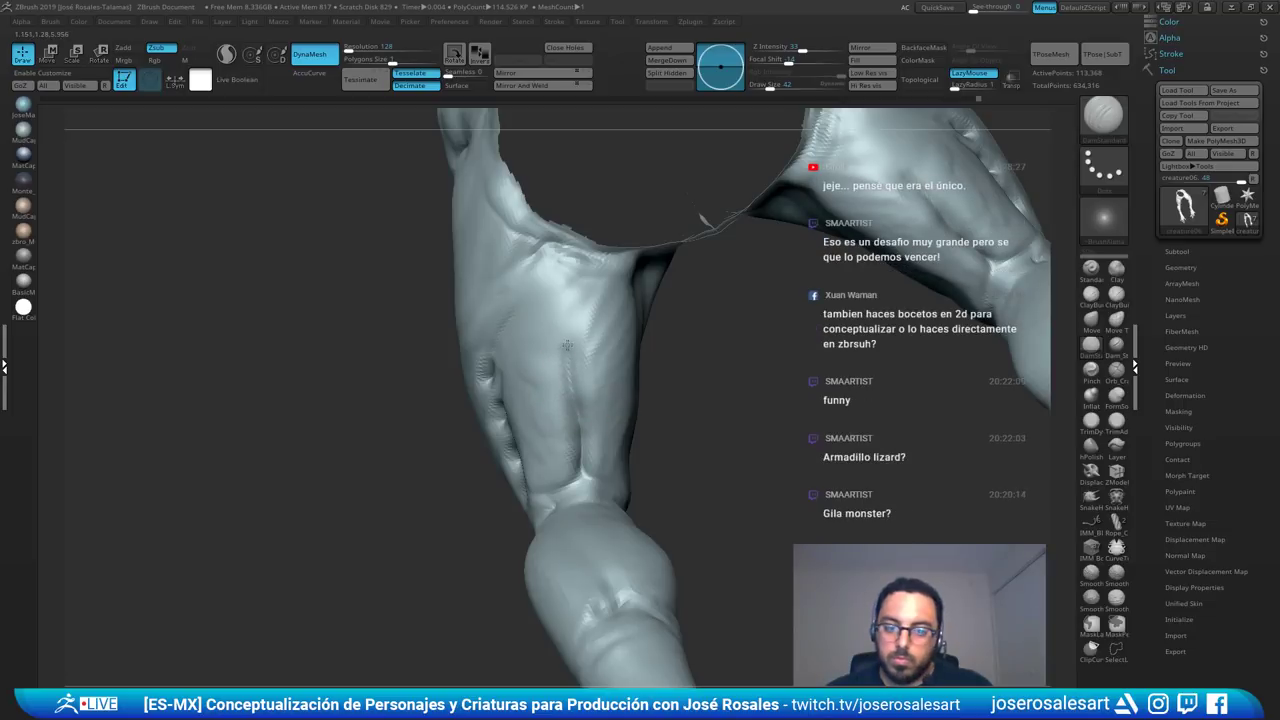
key(bracketleft)
right_drag(565, 341, 606, 330)
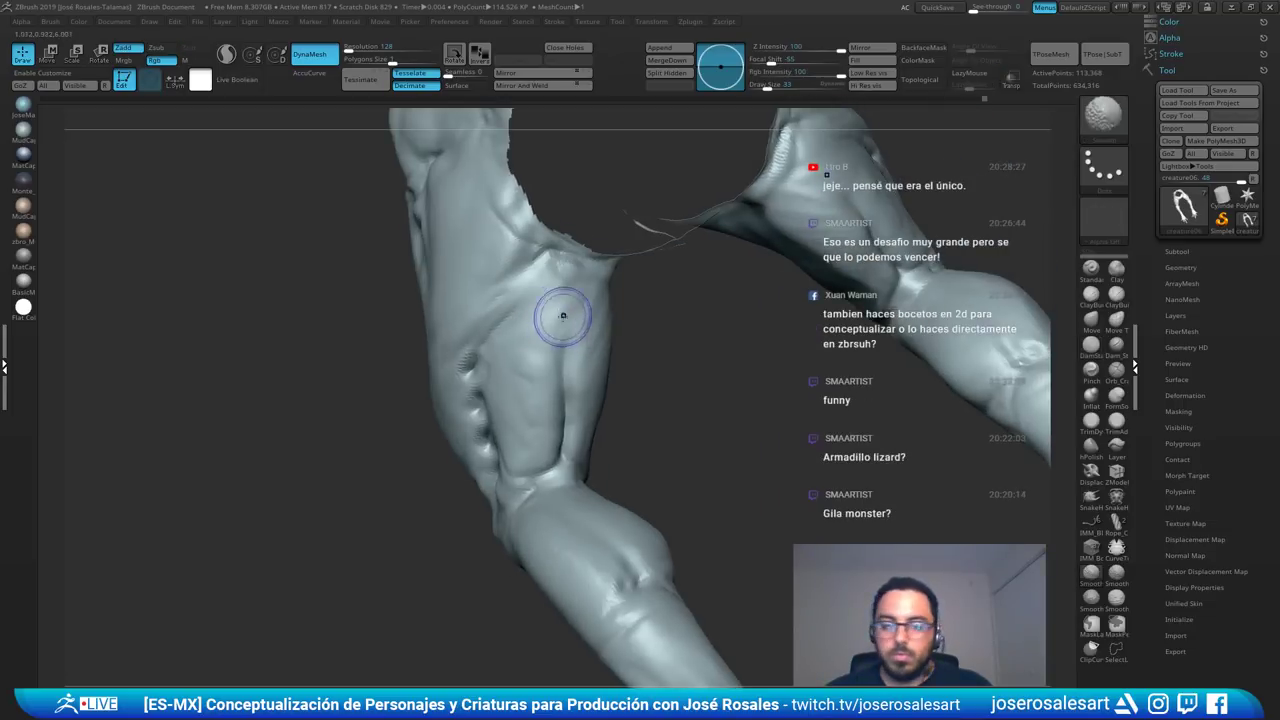
shift+drag(563, 314, 560, 349)
right_drag(530, 360, 569, 377)
shift+drag(556, 384, 534, 403)
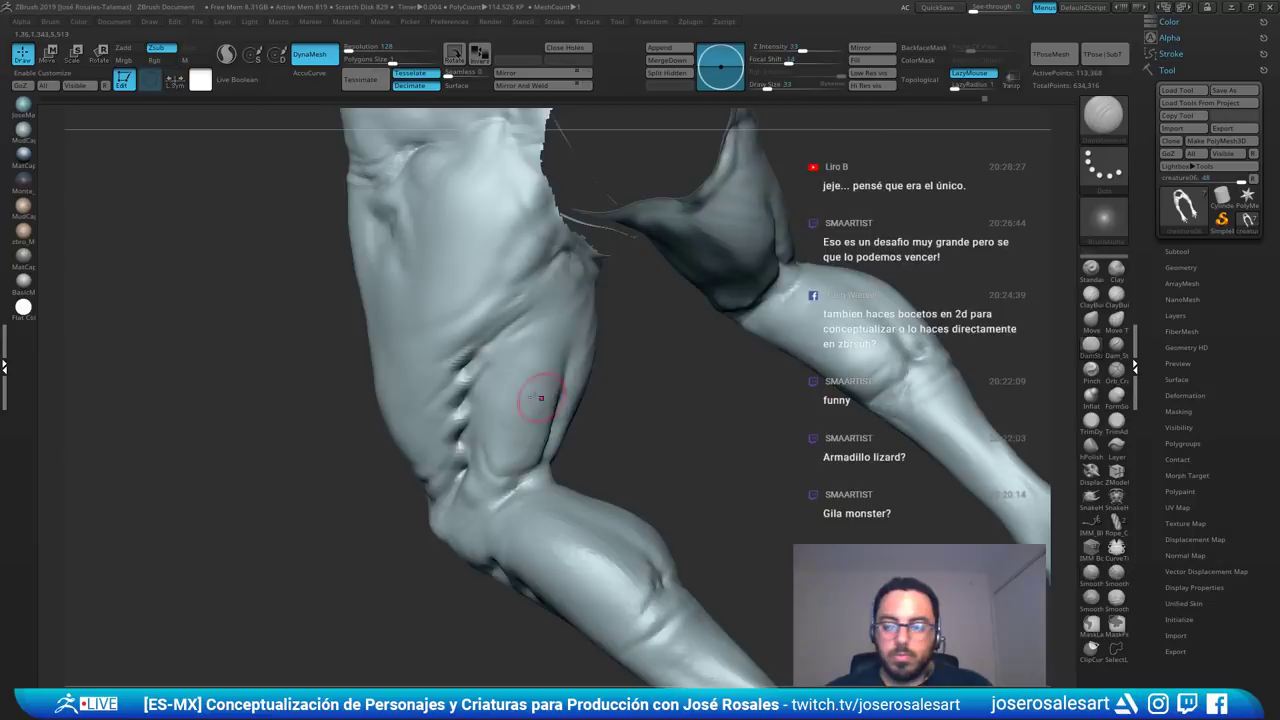
- Carve detail beside the open edge at the top of the inner thigh with Dam Standard at draw size 21
mouse_move(534, 403)
right_down()
mouse_move(589, 229)
mouse_move(553, 343)
mouse_move(596, 343)
mouse_move(531, 360)
mouse_move(620, 330)
right_up()
ctrl+right_drag(620, 330, 720, 171)
right_drag(669, 312, 682, 310)
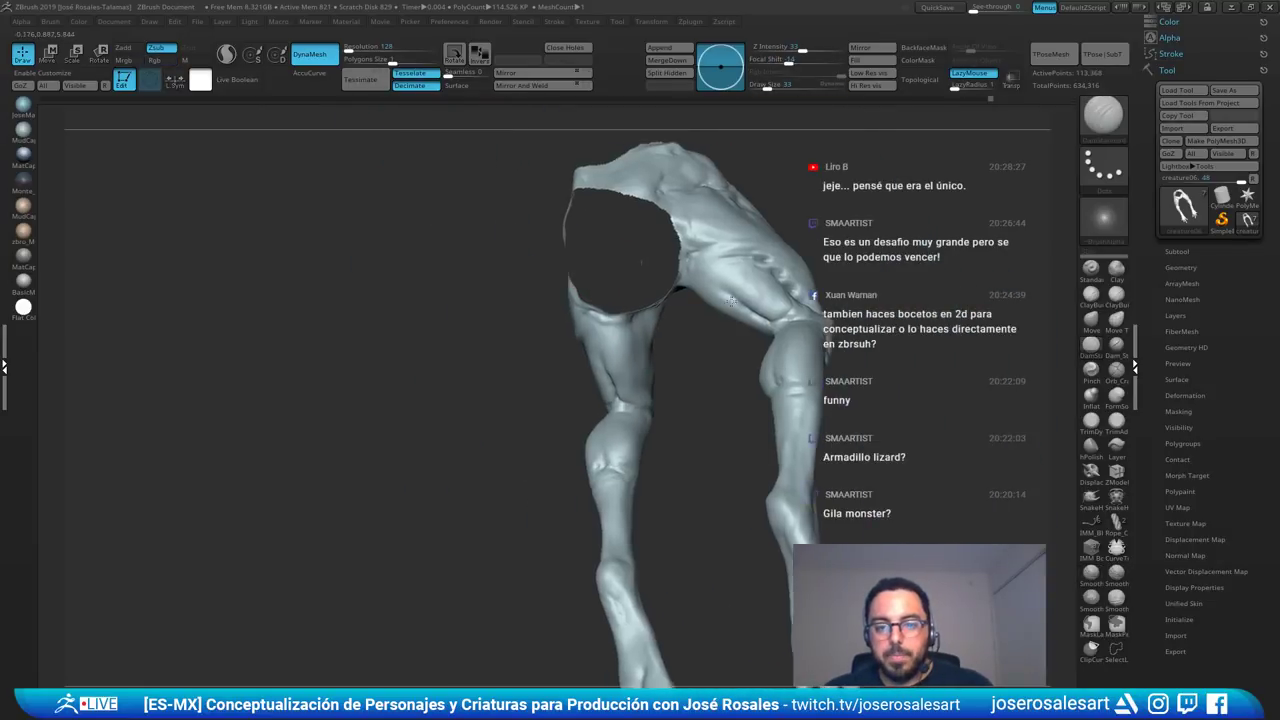
mouse_move(682, 240)
ctrl+right_down()
mouse_move(715, 278)
mouse_move(650, 308)
mouse_move(630, 352)
mouse_move(576, 360)
mouse_move(569, 390)
ctrl+right_up()
key(b)
key(c)
key(b)
key(b)
key(d)
key(s)
key(s)
drag(586, 416, 581, 417)
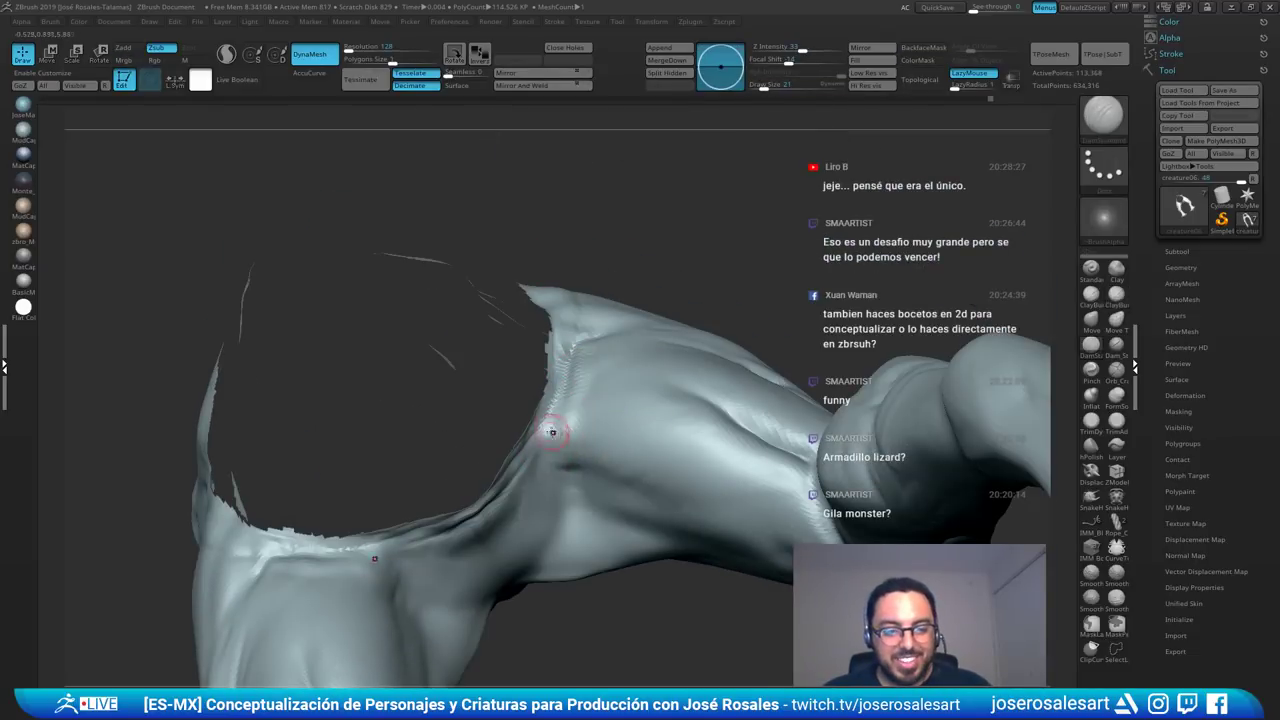
- Change the visible parts so that the hind legs and the tail show together
ctrl+shift+click(782, 252)
ctrl+shift+click(532, 325)
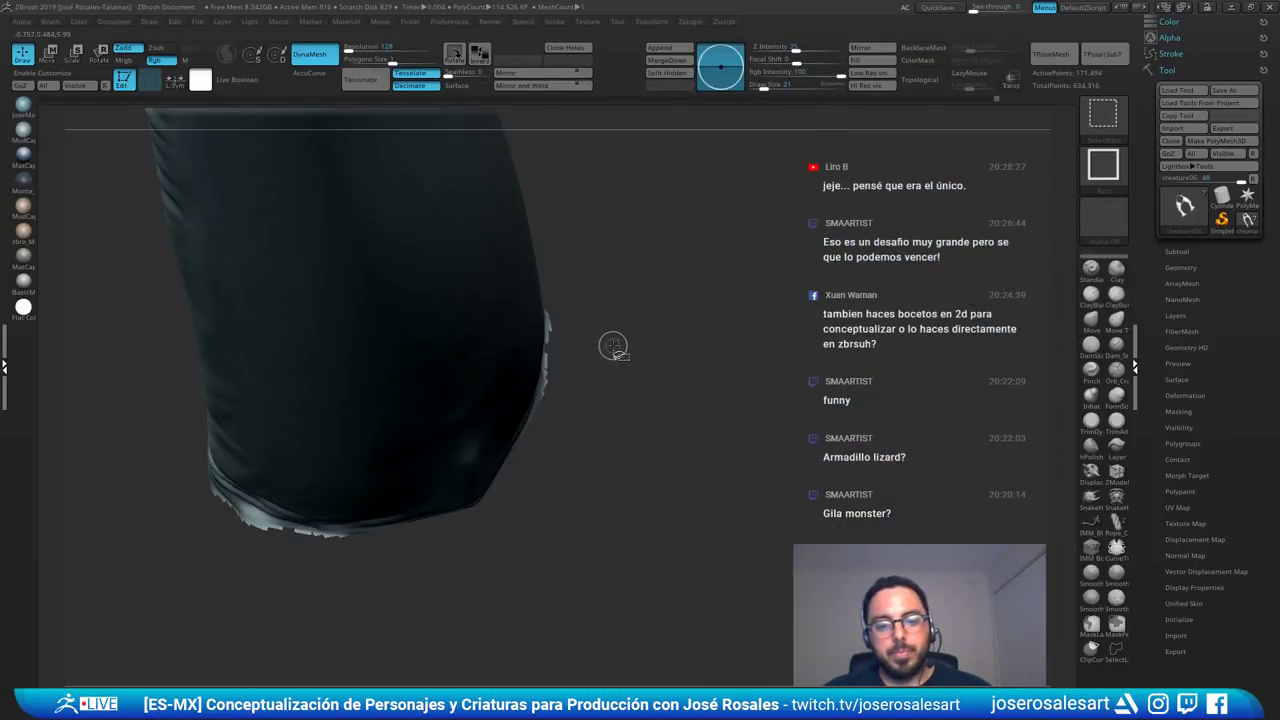
ctrl+shift+drag(697, 279, 714, 299)
ctrl+shift+click(641, 410)
ctrl+shift+drag(800, 240, 838, 272)
- Carve the crease where the thigh meets the tail base with Dam Standard at draw size 21
ctrl+right_drag(672, 412, 632, 456)
right_drag(530, 534, 440, 300)
right_drag(440, 300, 560, 380)
right_drag(417, 394, 420, 430)
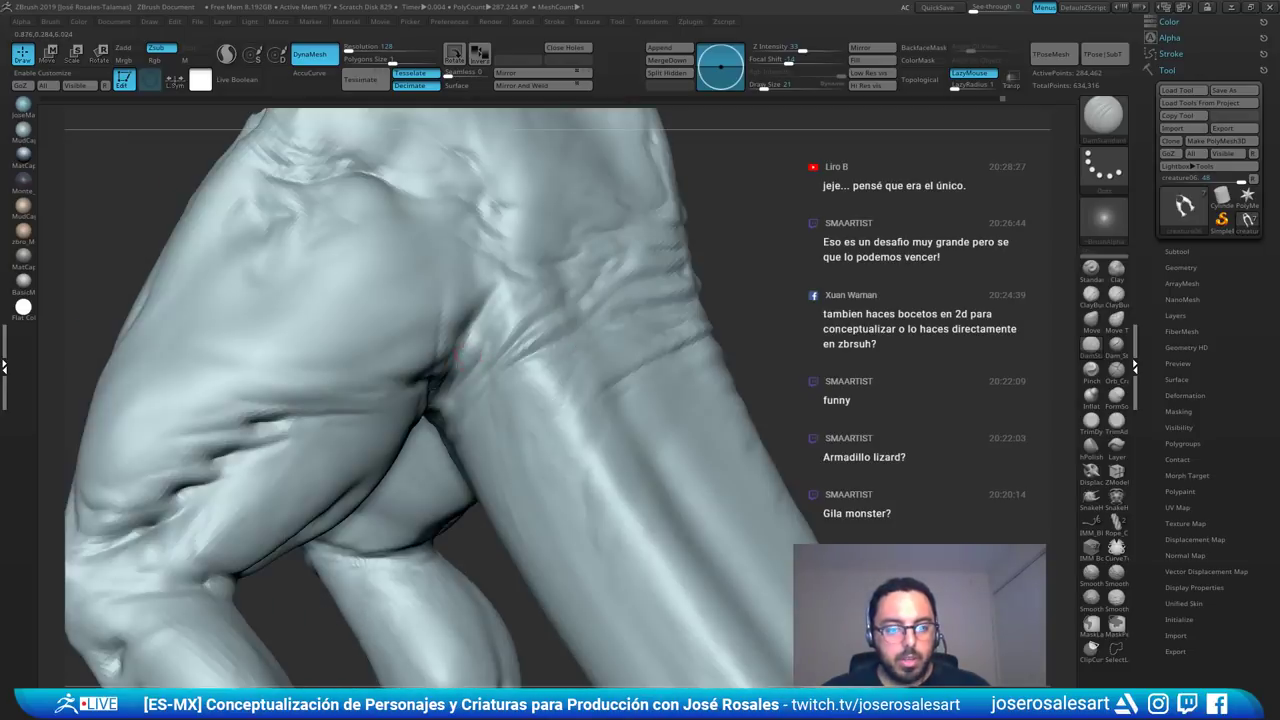
right_drag(410, 360, 462, 324)
drag(466, 292, 477, 314)
- Unhide the whole creature and compare the bare hind toes with the webbed hands
mouse_move(477, 314)
ctrl+right_down()
mouse_move(420, 285)
mouse_move(318, 310)
ctrl+right_up()
right_drag(480, 361, 428, 340)
mouse_move(428, 340)
alt+right_down()
mouse_move(425, 288)
mouse_move(366, 337)
mouse_move(326, 449)
mouse_move(518, 480)
mouse_move(437, 482)
mouse_move(520, 460)
mouse_move(467, 444)
mouse_move(619, 469)
alt+right_up()
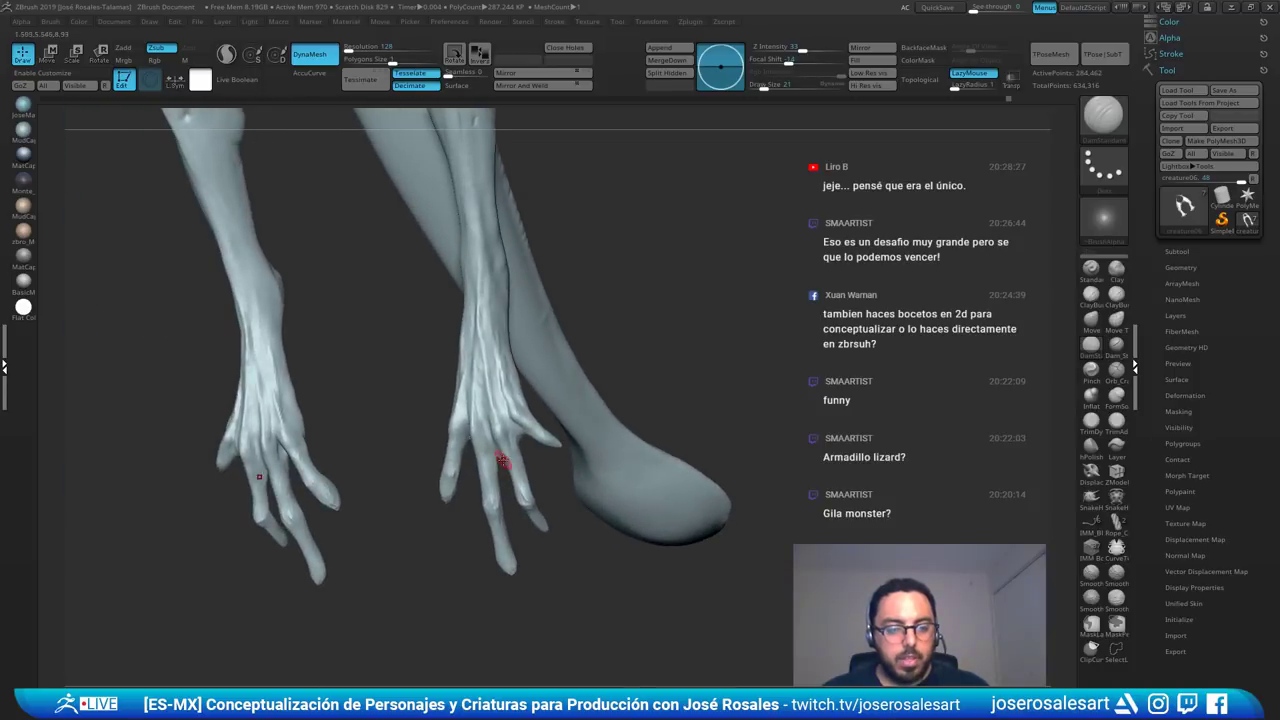
alt+right_drag(478, 405, 508, 374)
ctrl+shift+click(698, 336)
right_drag(698, 336, 691, 394)
key(f)
ctrl+shift+click(763, 274)
right_drag(620, 351, 651, 358)
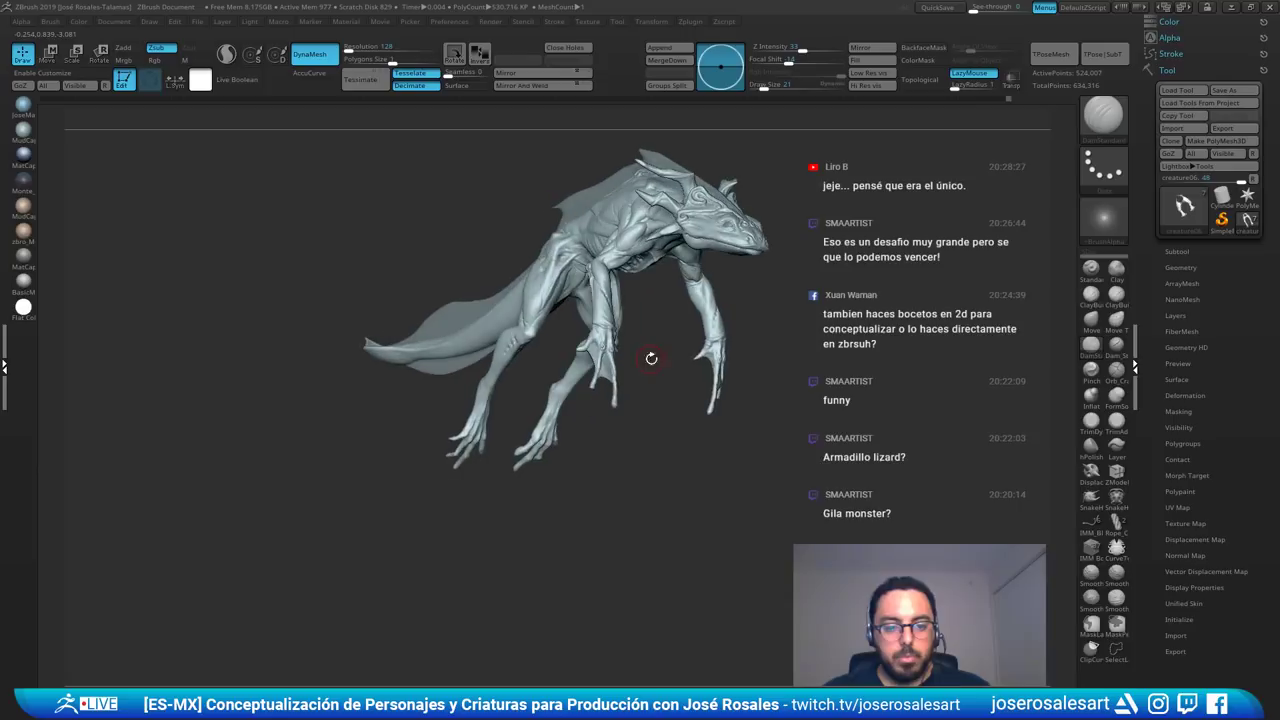
alt+right_drag(602, 408, 640, 460)
right_drag(640, 460, 601, 407)
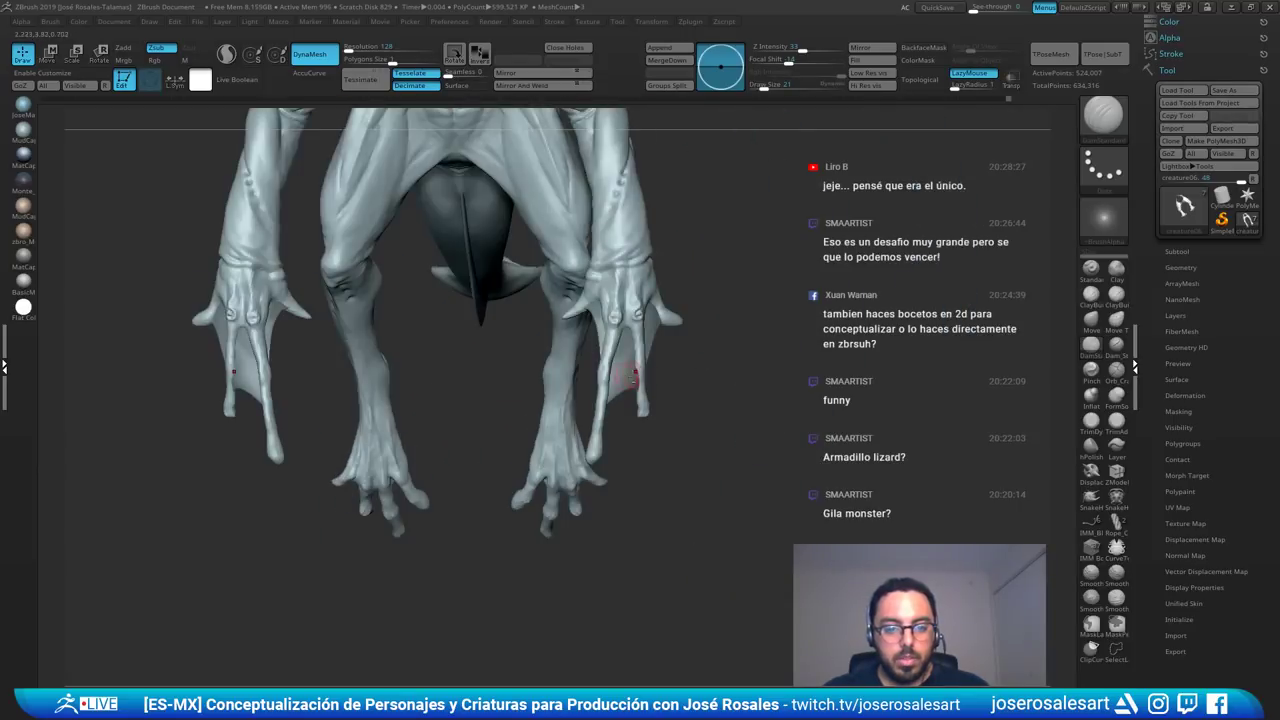
- Duplicate the hand webbing subtool and move the copy back to the hind feet
alt+click(633, 375)
key(ctrl+shift+d)
ctrl+right_drag(729, 343, 640, 285)
key(w)
shift+right_drag(700, 320, 645, 318)
drag(670, 310, 916, 371)
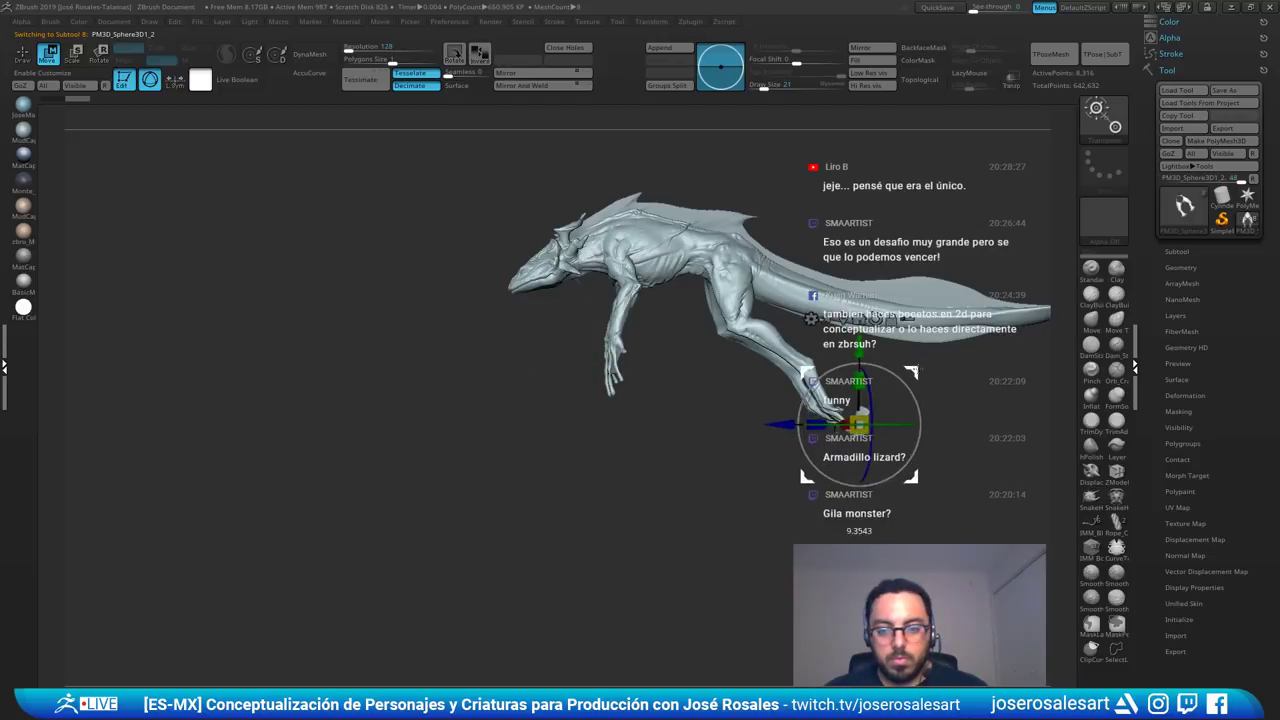
- Shift the copied webbing sideways onto the toes of the hind foot and recenter its gizmo
alt+right_drag(916, 371, 640, 400)
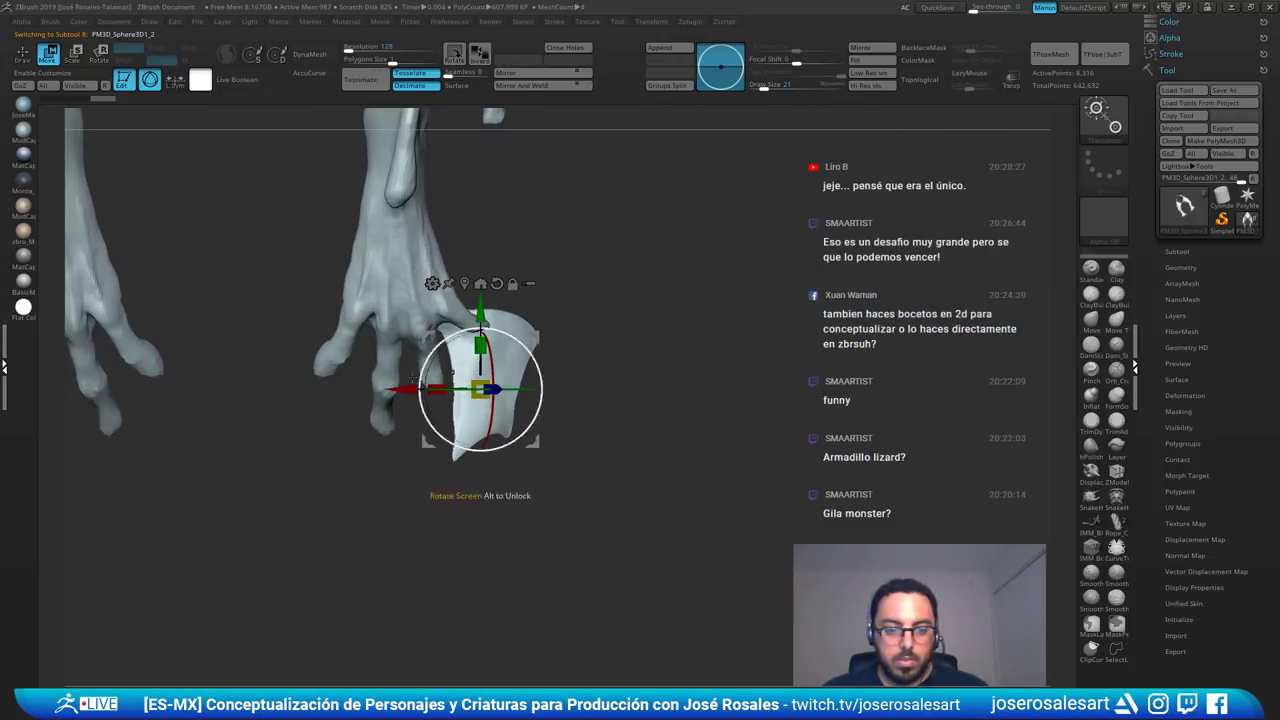
alt+drag(404, 389, 289, 388)
alt+click(466, 283)
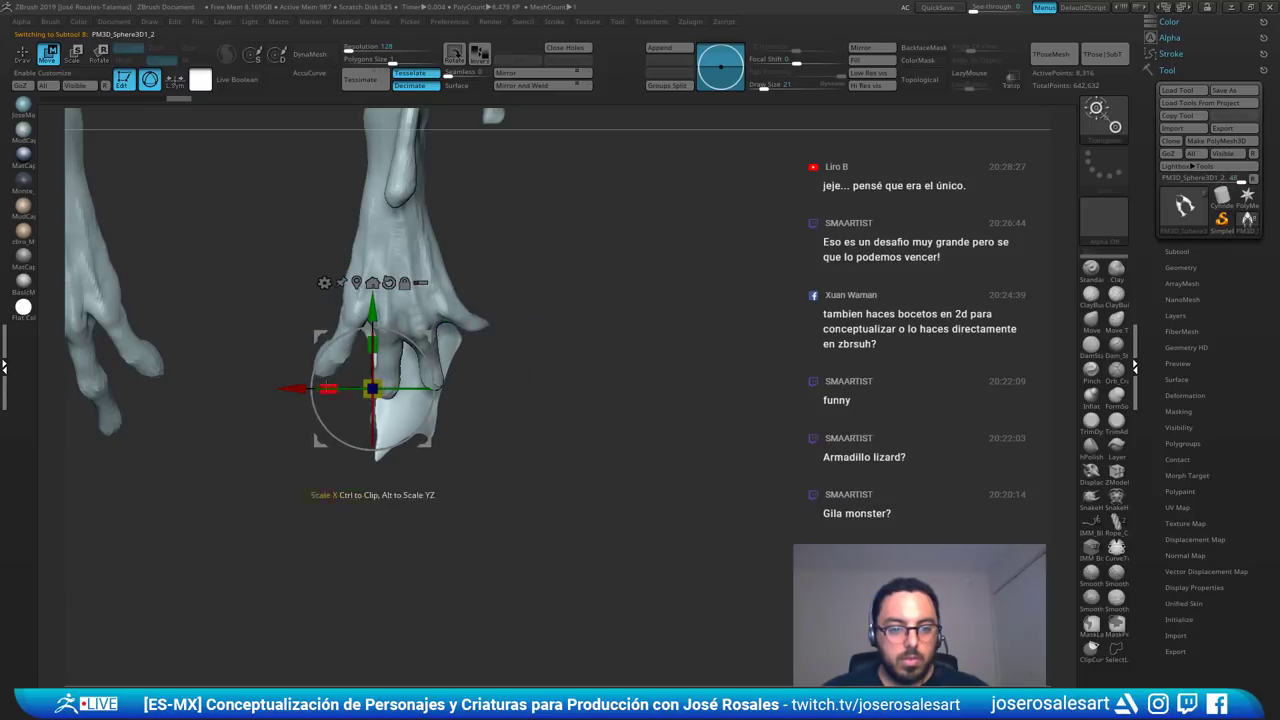
- Undo the last webbing scale and reposition the webbing against the toes in side view
drag(372, 347, 372, 358)
right_drag(372, 358, 490, 366)
key(ctrl+z)
right_drag(290, 362, 316, 352)
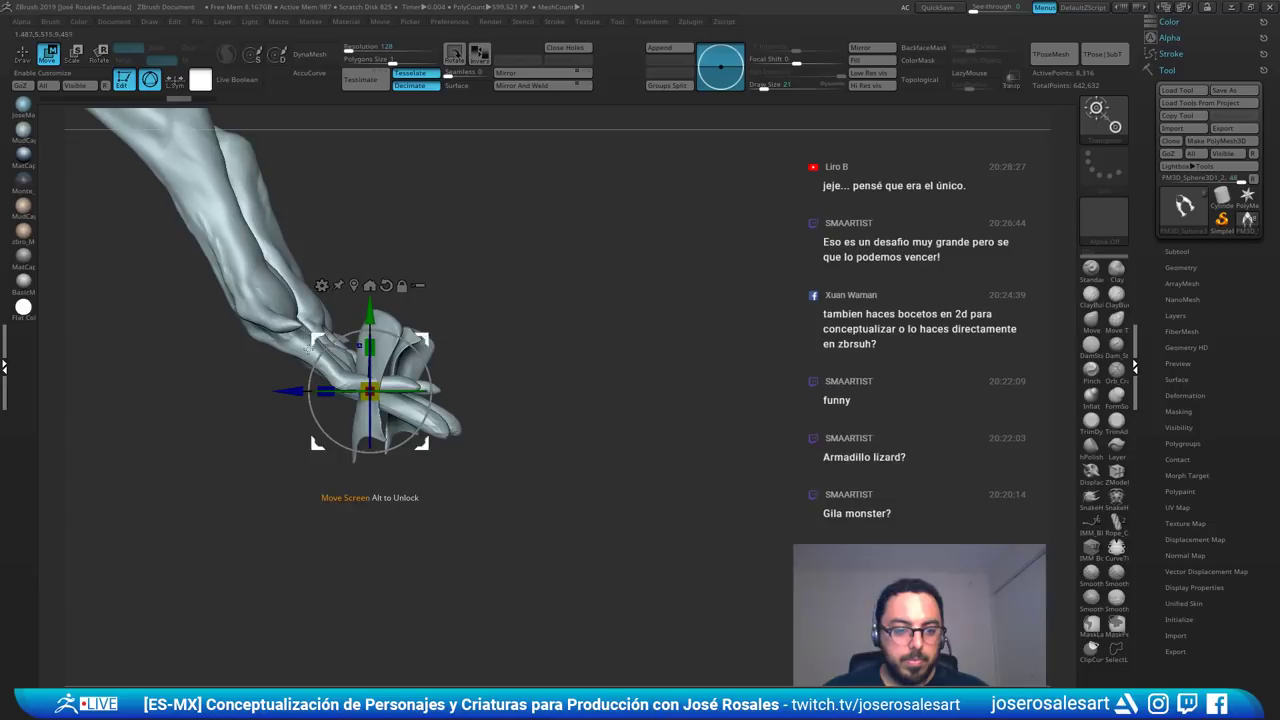
drag(315, 363, 307, 425)
- Pull the upper edge of the webbing up between the toes with the SnakeHook brush at draw size 124
key(q)
mouse_move(610, 350)
right_down()
mouse_move(500, 366)
mouse_move(450, 288)
right_up()
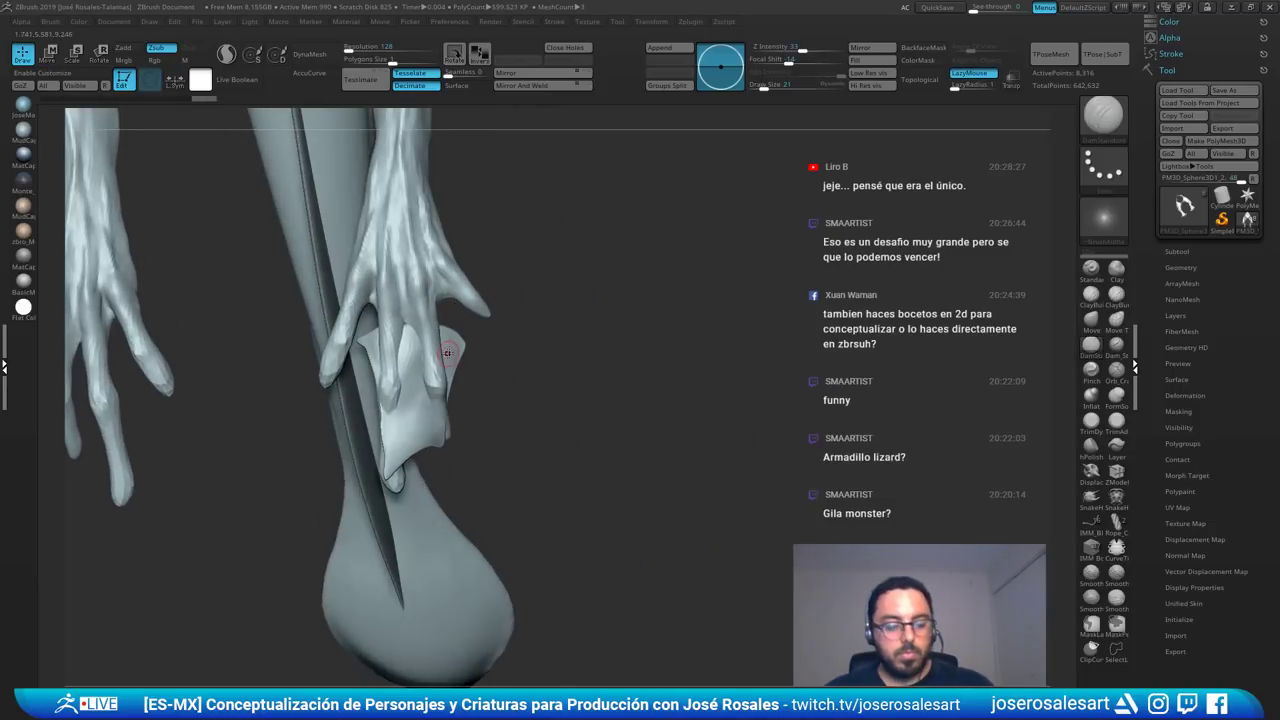
key(b)
key(s)
key(h)
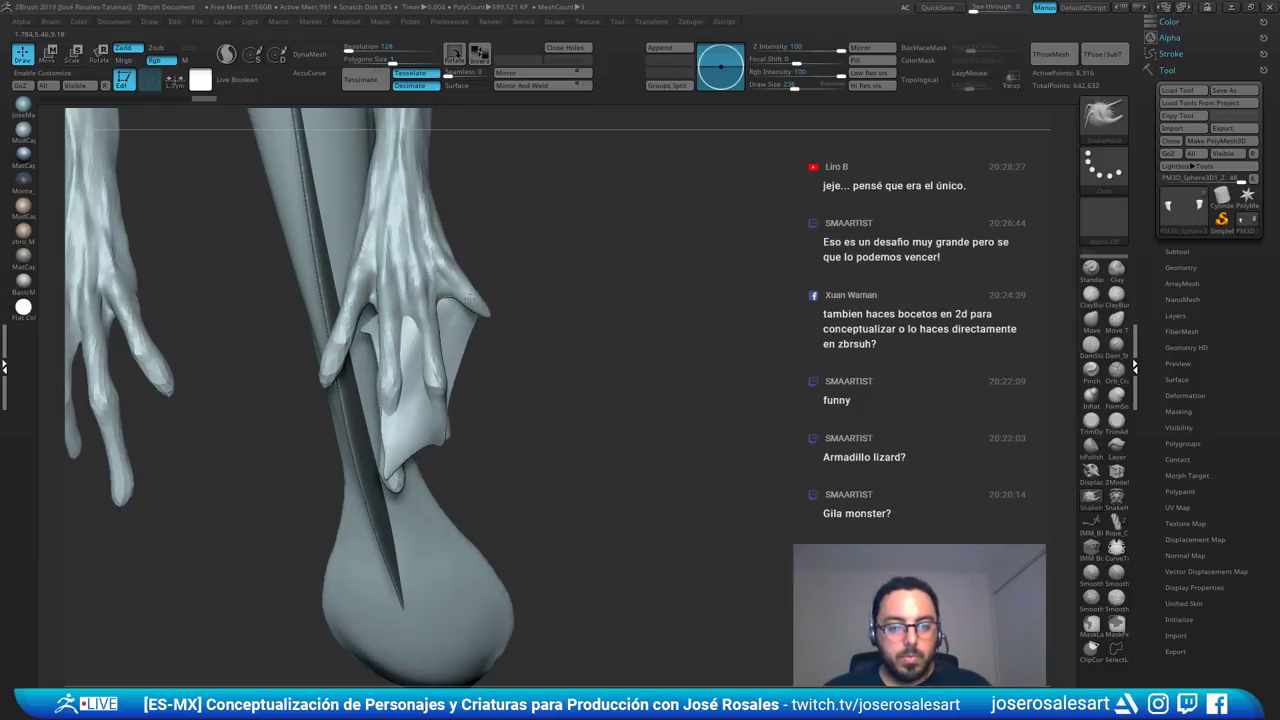
key(s)
drag(412, 328, 372, 311)
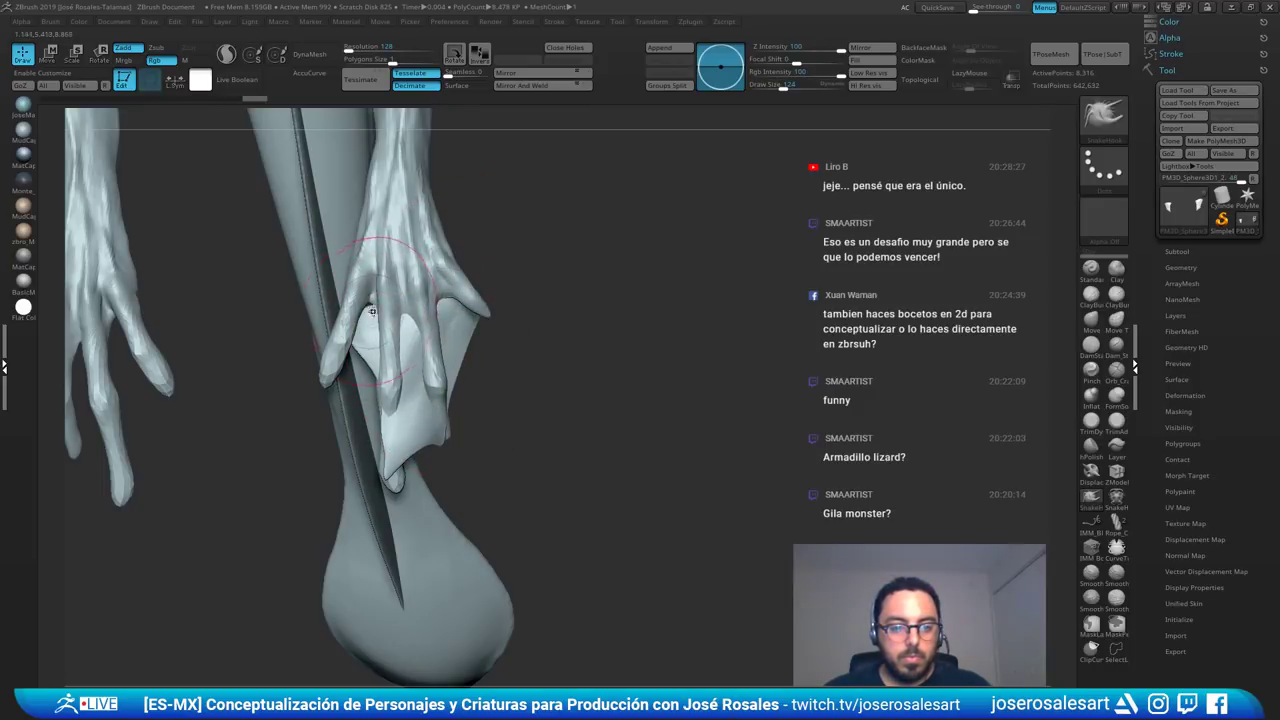
- Stretch the lower end of the webbing to fit the tips of the long toes with SnakeHook
right_drag(388, 343, 408, 468)
drag(384, 496, 390, 484)
right_drag(390, 470, 225, 335)
drag(382, 450, 364, 480)
mouse_move(460, 390)
right_down()
mouse_move(436, 388)
mouse_move(464, 372)
right_up()
- Build up and smooth the webbing surface between the toes with Clay Buildup at draw size 39
key([)
key(1)
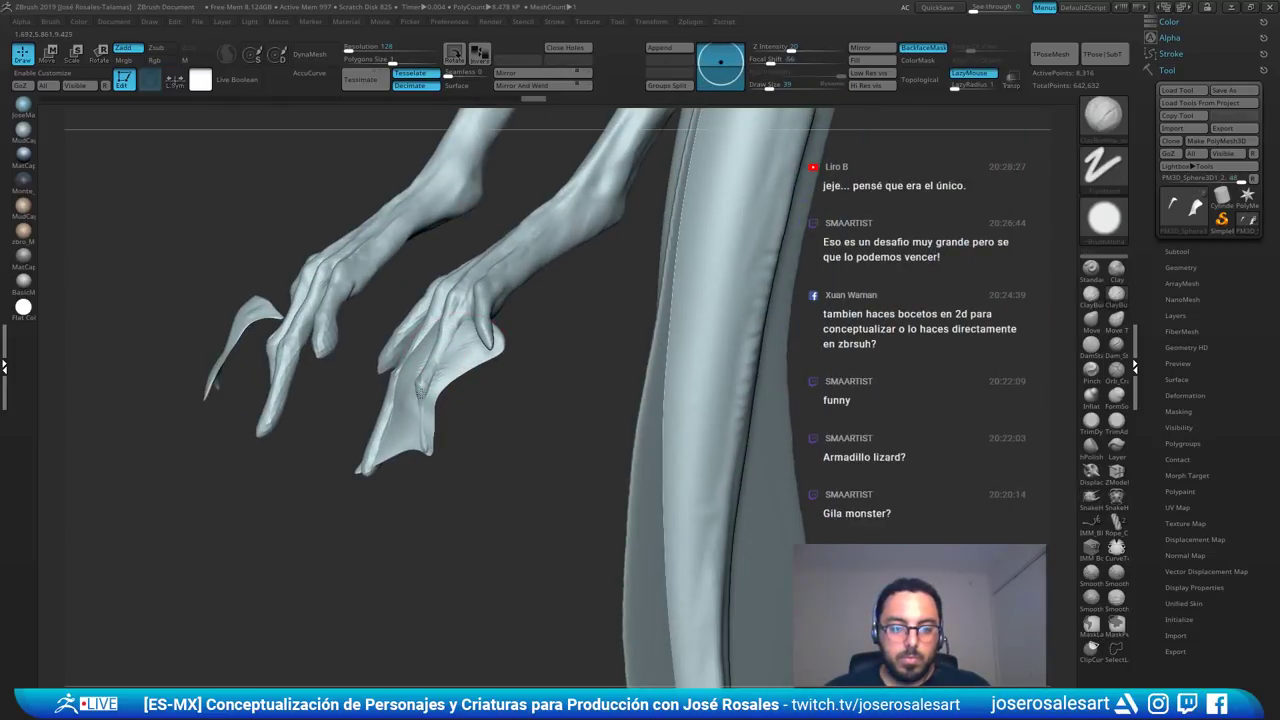
right_drag(414, 464, 432, 436)
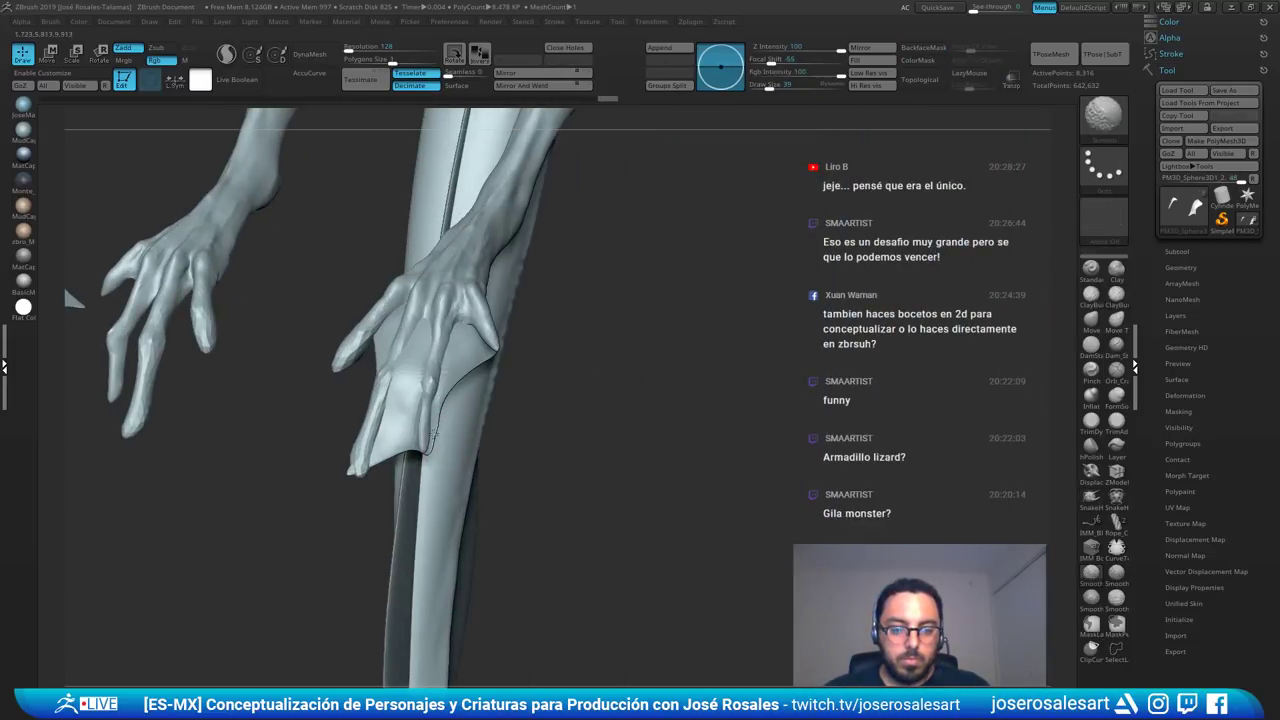
shift+drag(455, 377, 452, 424)
mouse_move(456, 418)
right_down()
mouse_move(483, 400)
mouse_move(448, 370)
mouse_move(439, 290)
right_up()
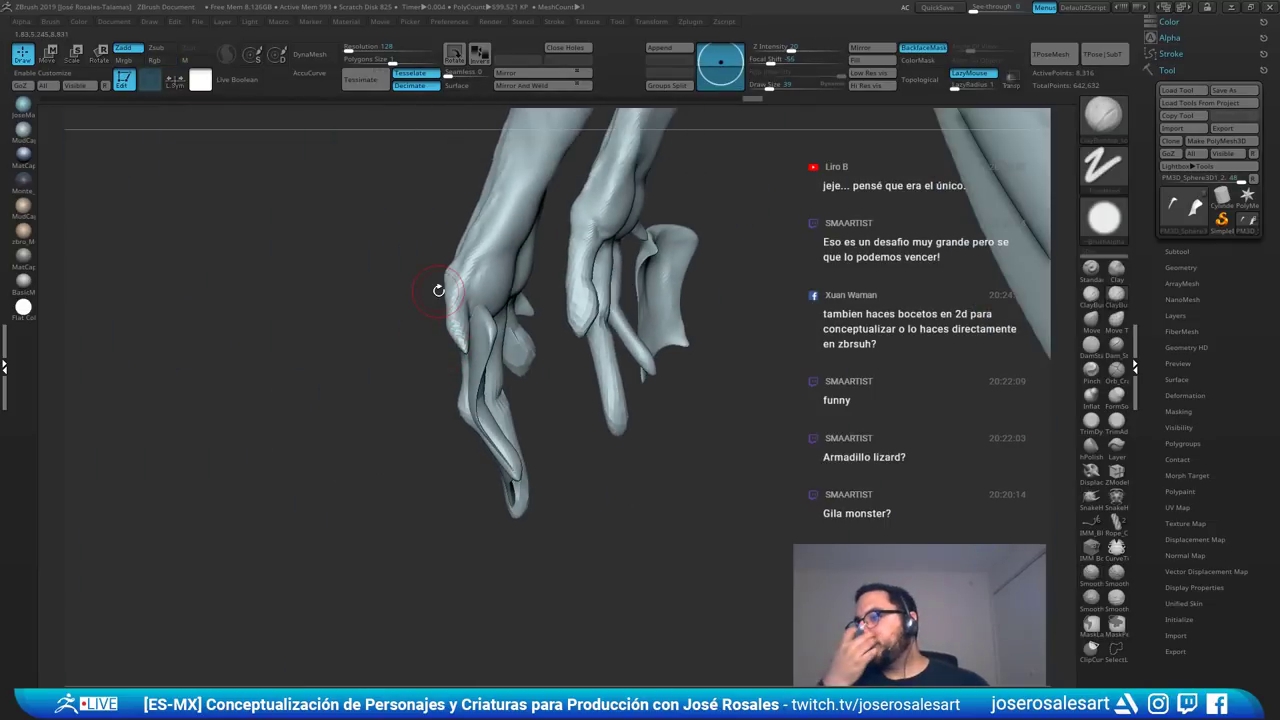
- Shift the upper part of the webbing closer to the base of the toes with the Move brush
mouse_move(478, 333)
right_down()
mouse_move(477, 300)
mouse_move(383, 334)
mouse_move(477, 326)
right_up()
key(b)
key(m)
key(v)
key(s)
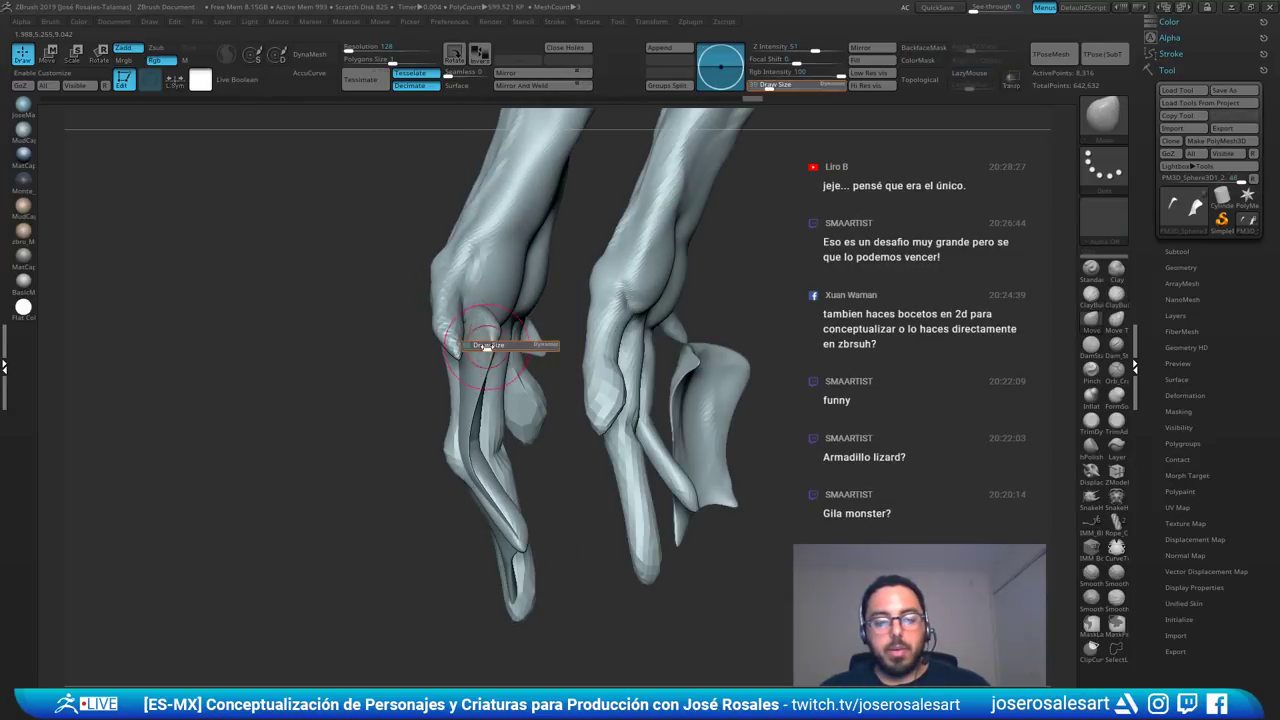
drag(481, 346, 437, 342)
right_drag(460, 323, 489, 339)
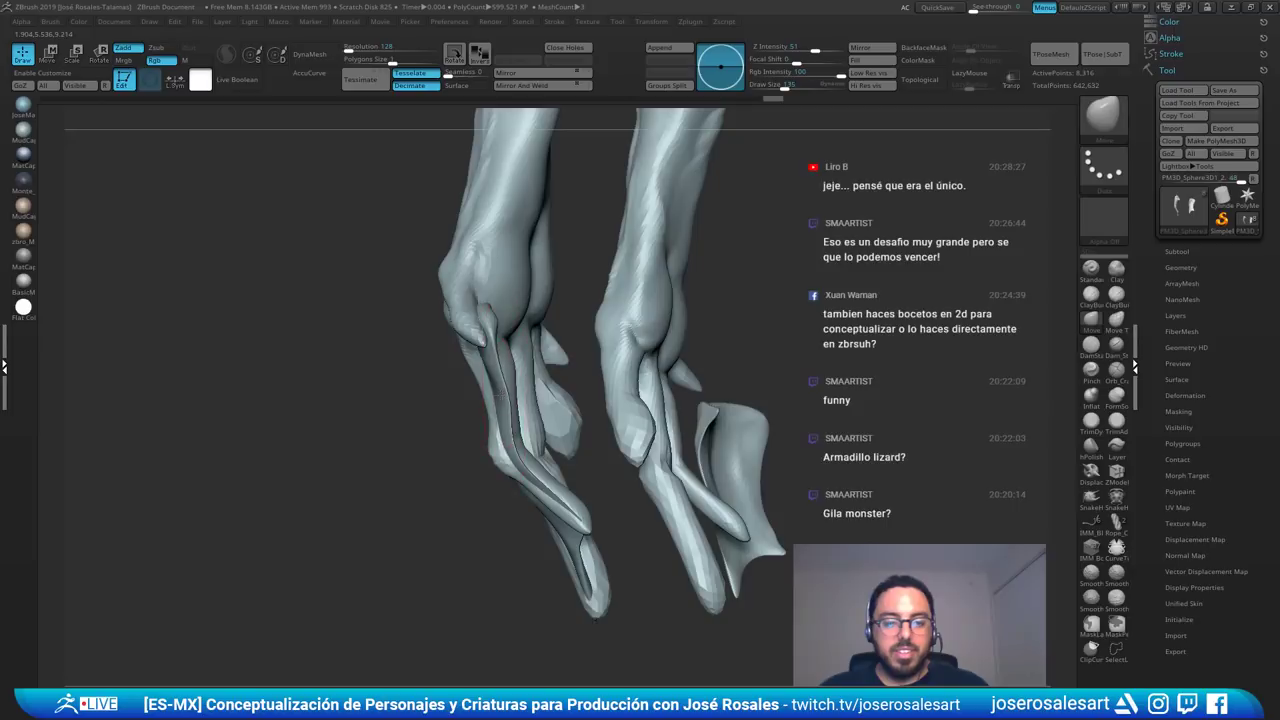
- Fit the outer edge of the webbing to the side toe with the Move brush at draw size 124
key(s)
mouse_move(499, 397)
mouse_down()
mouse_move(486, 390)
mouse_move(518, 356)
mouse_up()
right_drag(518, 356, 486, 330)
key(s)
drag(486, 330, 480, 330)
right_drag(480, 330, 500, 325)
mouse_move(500, 318)
mouse_down()
mouse_move(482, 291)
mouse_move(488, 330)
mouse_up()
right_drag(488, 330, 495, 325)
drag(495, 325, 491, 337)
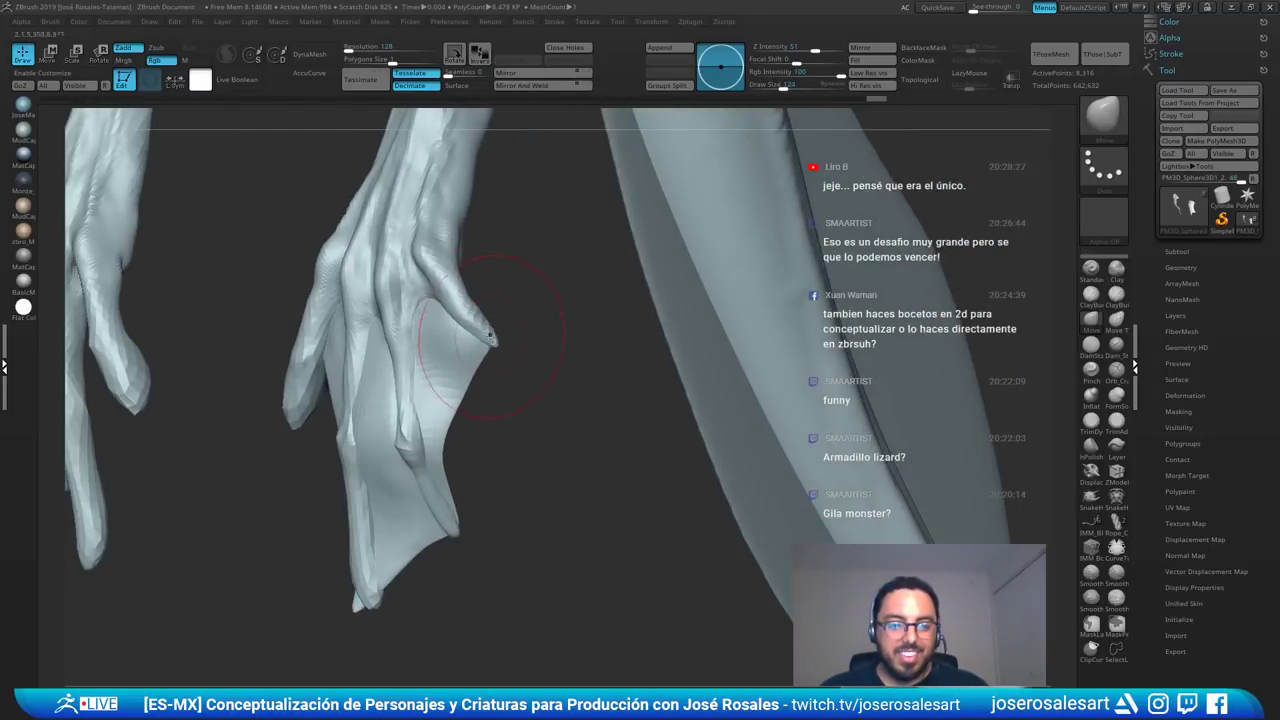
right_drag(491, 337, 506, 335)
right_click(494, 336)
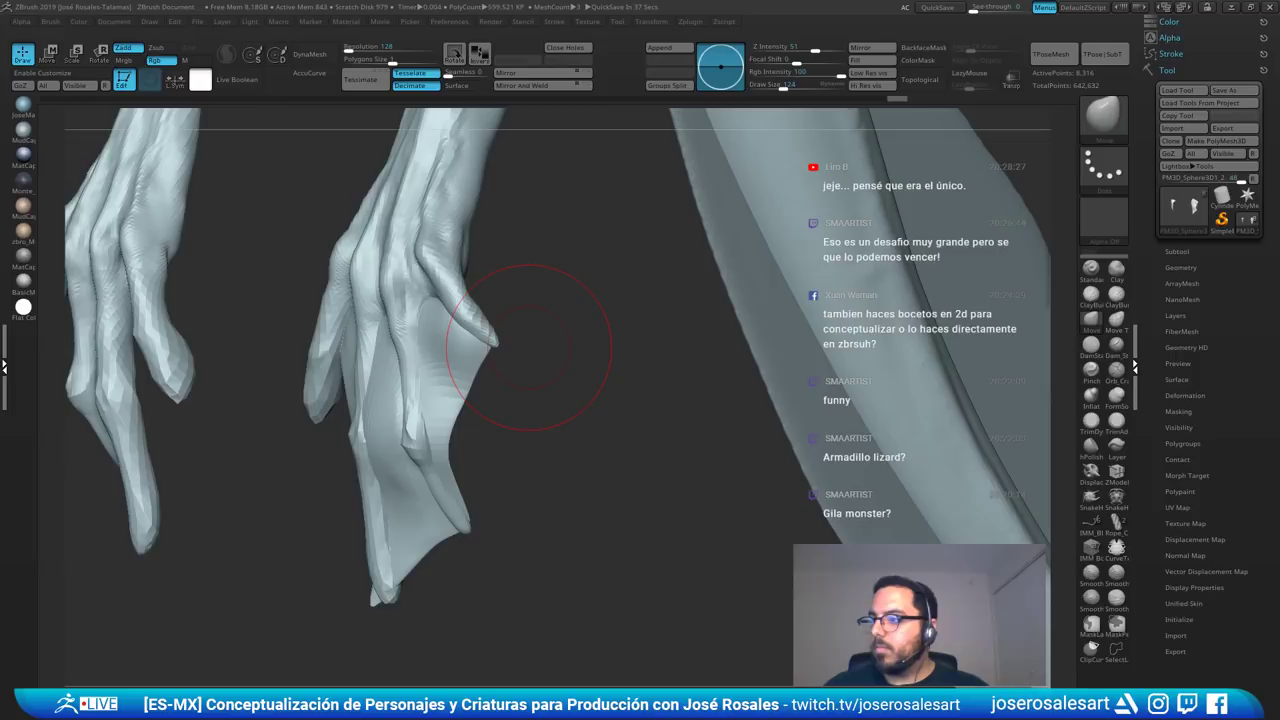
- Build up the webbing surface between the side toe and the neighbouring long toe with Clay Buildup at draw size 48
drag(529, 347, 590, 350)
mouse_move(590, 400)
alt+mouse_down()
mouse_move(590, 450)
mouse_move(560, 400)
mouse_move(640, 400)
alt+mouse_up()
key(s)
mouse_move(440, 390)
mouse_down()
mouse_move(424, 364)
mouse_move(441, 382)
mouse_up()
key(ctrl+z)
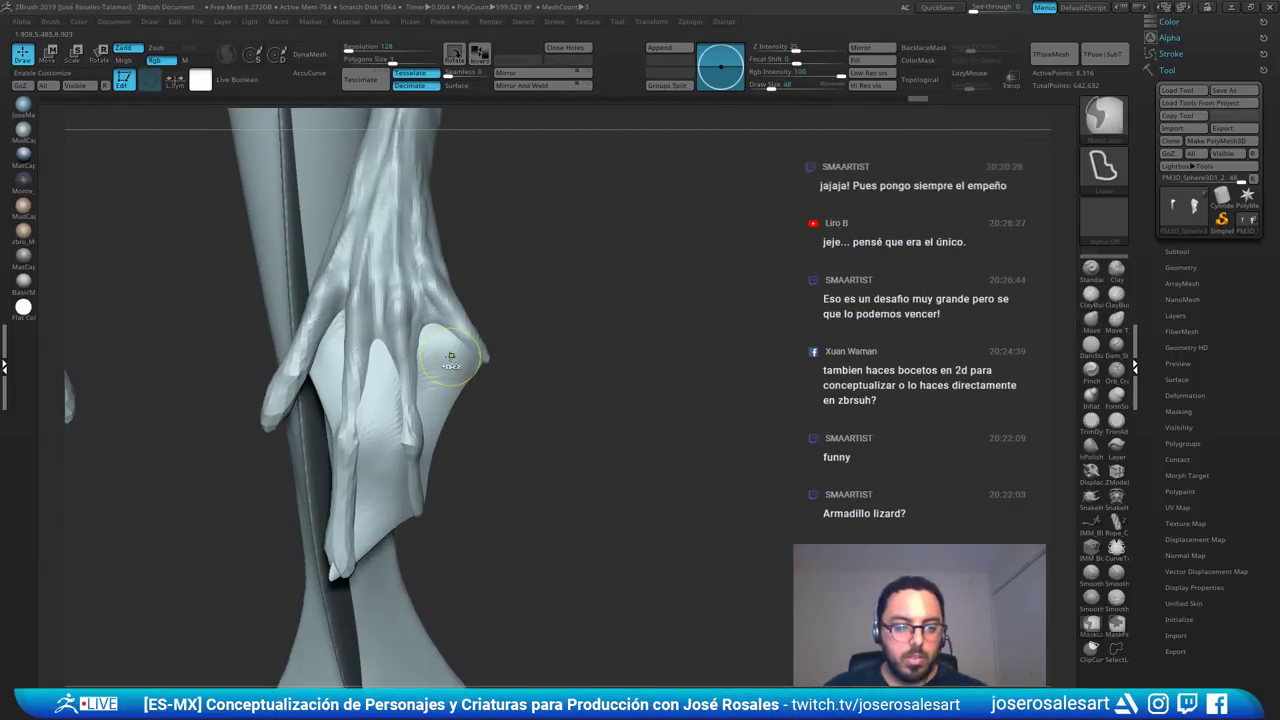
key(b)
key(c)
key(b)
right_drag(438, 387, 389, 369)
drag(426, 340, 421, 400)
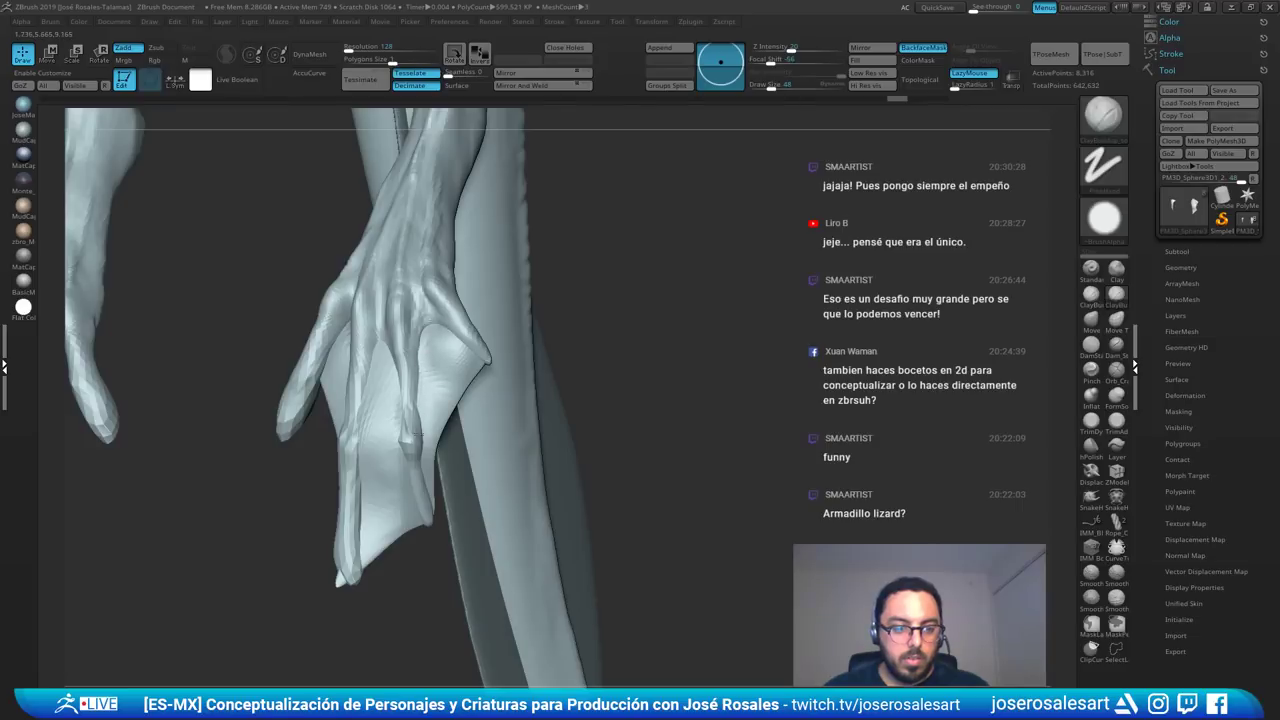
- Smooth the webbing along the long toe and up towards the side toe, working from several angles
right_drag(430, 497, 350, 492)
shift+drag(415, 452, 436, 497)
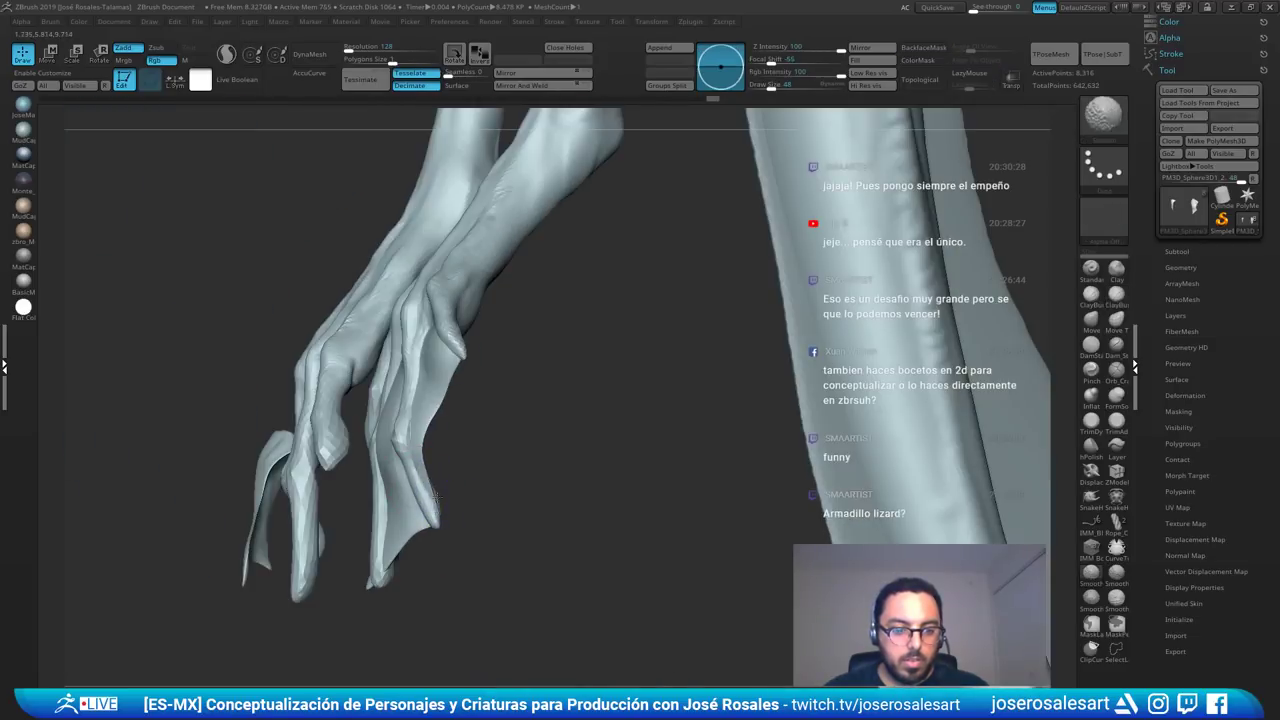
right_drag(410, 448, 470, 405)
shift+drag(421, 386, 432, 374)
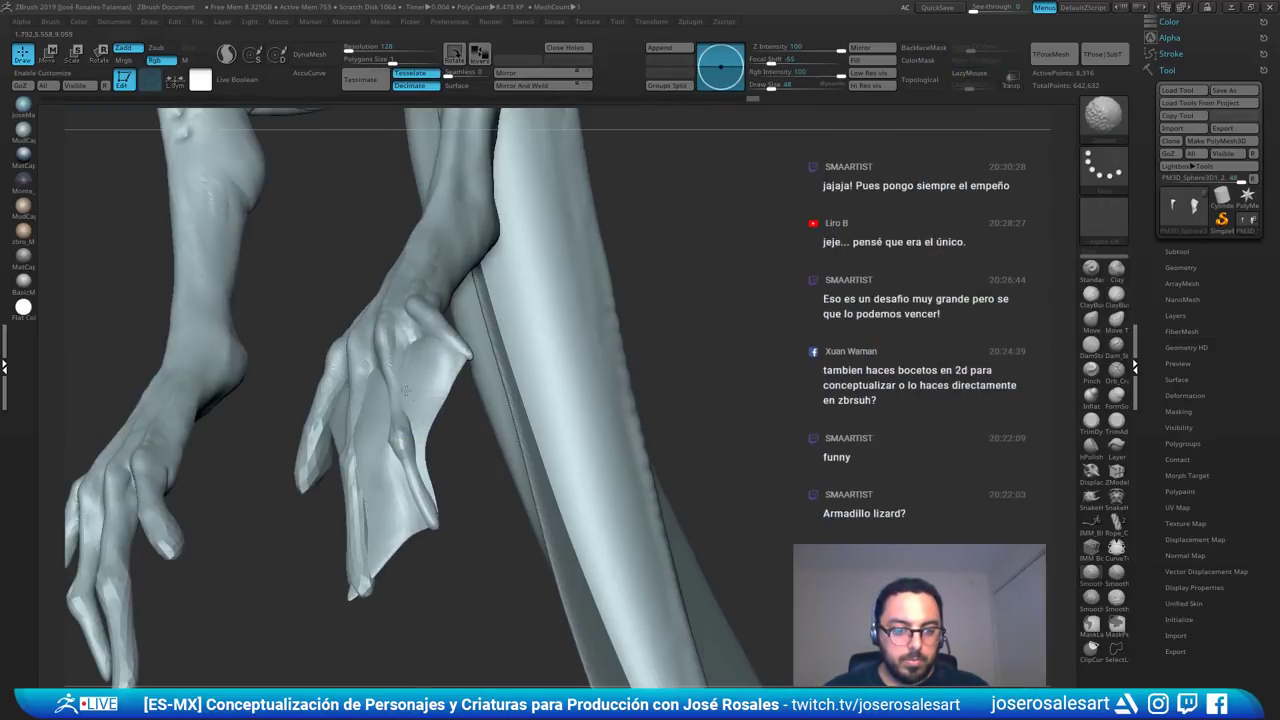
right_drag(365, 402, 404, 398)
shift+drag(421, 346, 428, 390)
right_drag(450, 395, 407, 418)
shift+drag(409, 423, 398, 443)
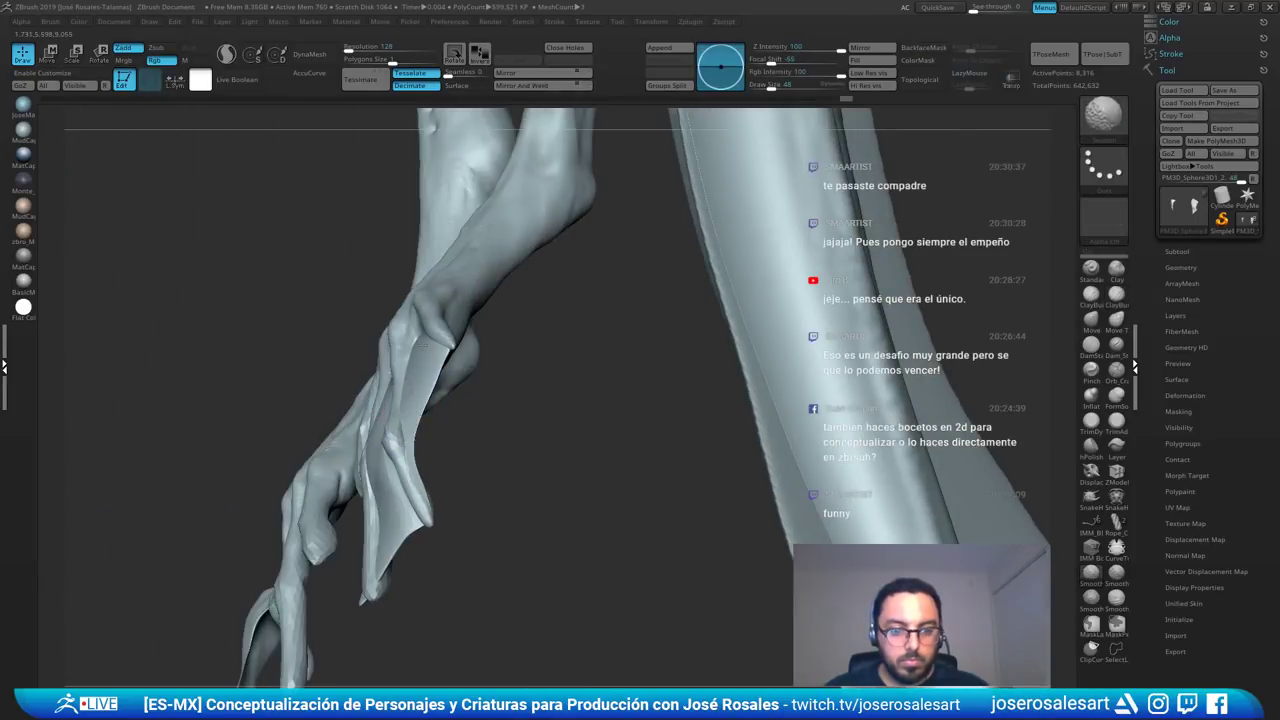
- Fit the webbing's corner to the side toe's tip and adjust its outer edge with the Move brush at draw size 45
mouse_move(430, 387)
right_down()
mouse_move(440, 382)
mouse_move(422, 371)
mouse_move(497, 399)
mouse_move(463, 368)
mouse_move(514, 334)
mouse_move(506, 362)
mouse_move(522, 389)
mouse_move(566, 357)
mouse_move(570, 313)
right_up()
key(b)
key(m)
key(v)
mouse_move(571, 313)
mouse_down()
mouse_move(583, 317)
mouse_move(563, 320)
mouse_up()
key(s)
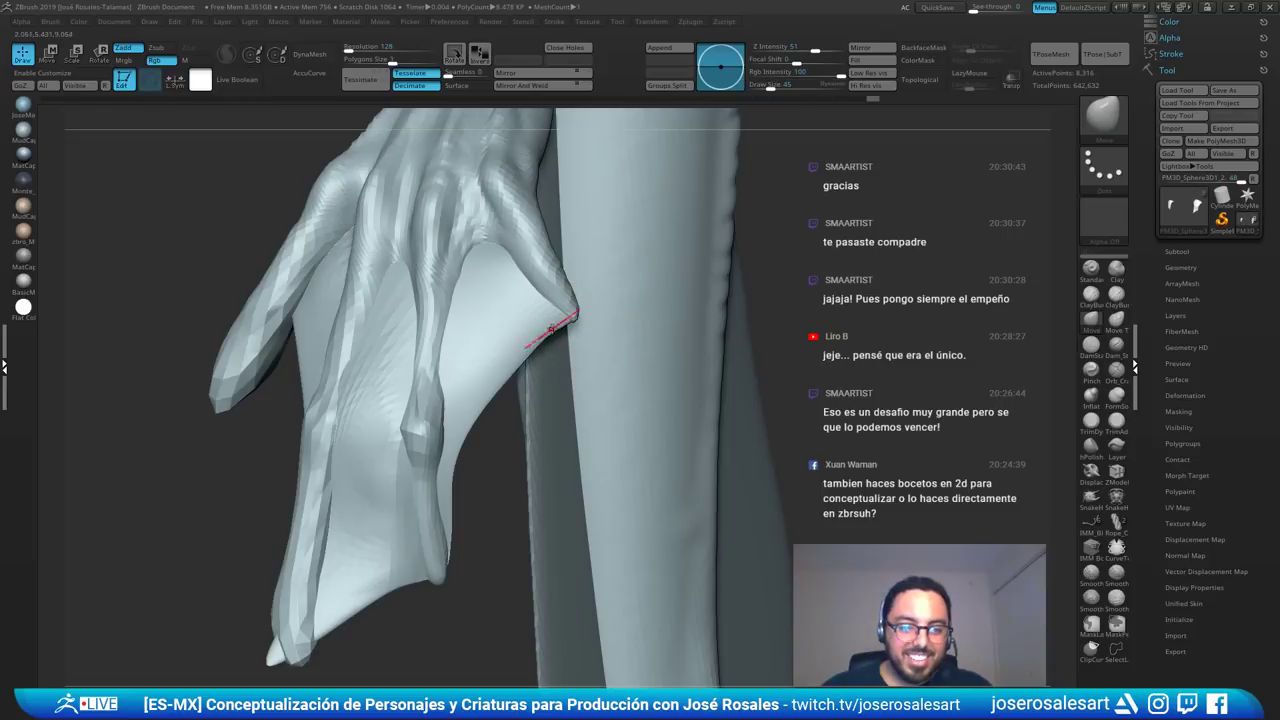
drag(500, 385, 494, 376)
mouse_move(502, 362)
ctrl+right_down()
mouse_move(500, 335)
mouse_move(470, 365)
ctrl+right_up()
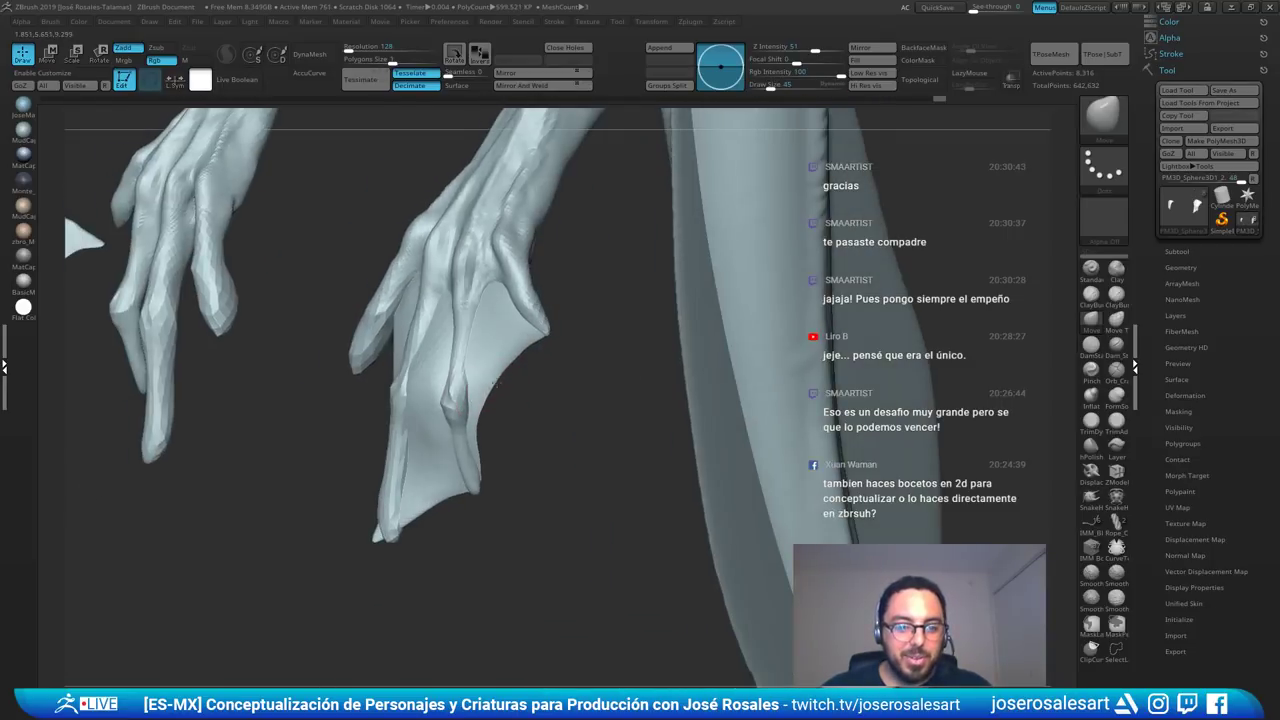
- Reshape the foot webbing's free edge beside the outer toe with the Move and SnakeHook brushes
drag(488, 396, 478, 398)
mouse_move(478, 398)
right_down()
mouse_move(440, 412)
mouse_move(455, 454)
mouse_move(541, 377)
mouse_move(515, 411)
mouse_move(525, 381)
right_up()
key(b)
key(s)
key(h)
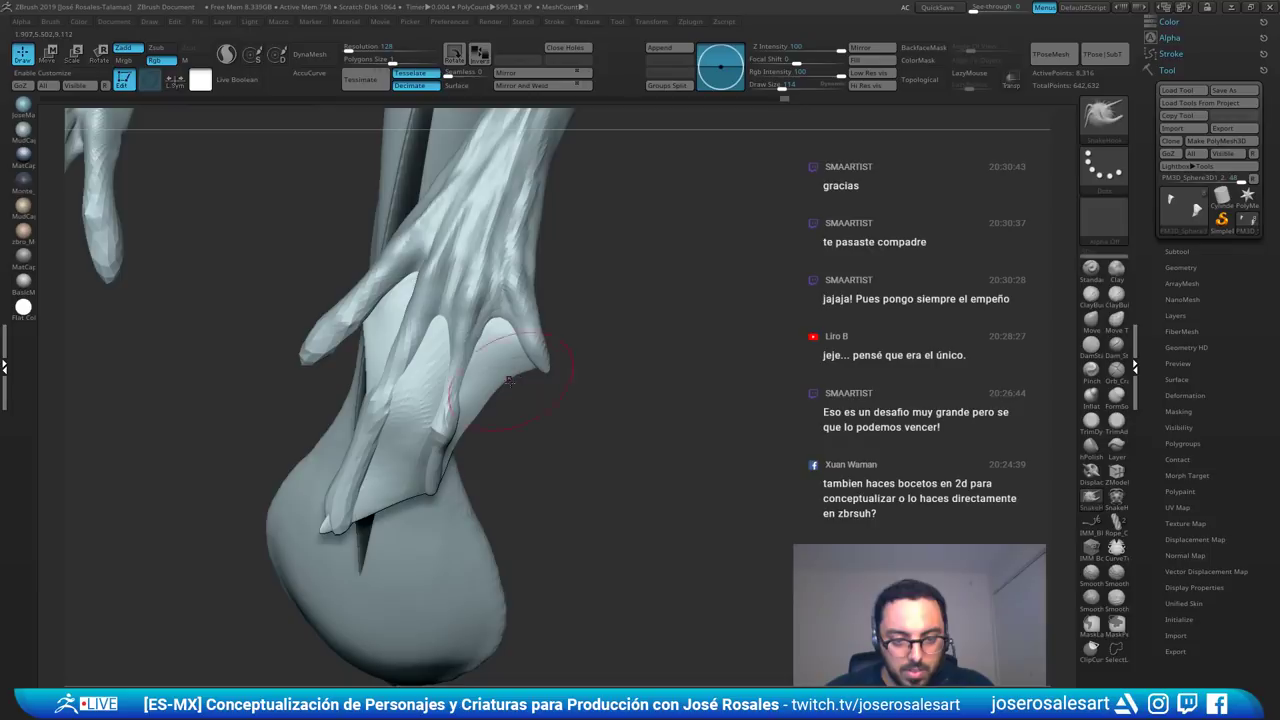
drag(509, 380, 513, 375)
right_drag(513, 377, 468, 392)
drag(480, 402, 474, 396)
key([)
right_drag(490, 390, 560, 358)
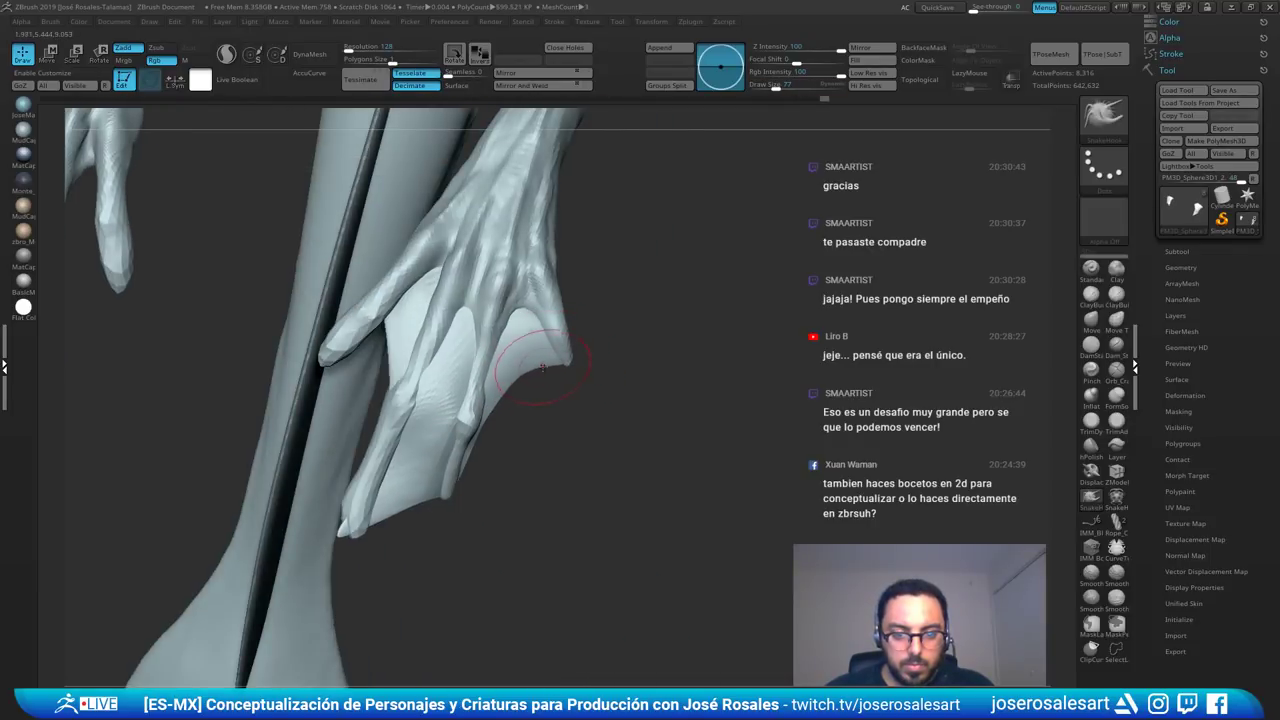
- Smooth the webbing edge at the outer toe's tip and pull it closer to the toe
right_drag(498, 404, 514, 371)
shift+drag(550, 350, 558, 355)
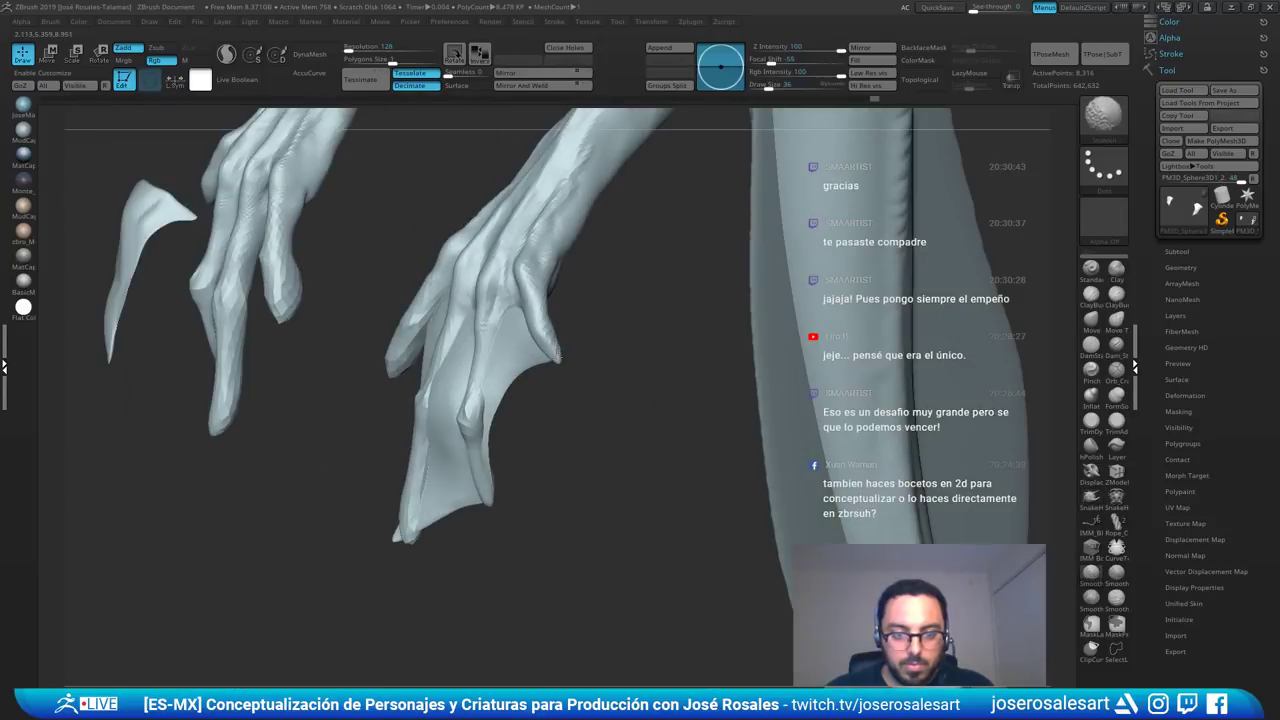
right_drag(540, 380, 556, 370)
drag(540, 358, 530, 350)
right_drag(516, 342, 580, 331)
- Isolate the webbing on the foot and delete the hidden floating duplicate piece from the mesh
alt+drag(536, 345, 554, 317)
alt+drag(415, 245, 492, 326)
alt+drag(580, 322, 482, 305)
mouse_move(534, 329)
right_down()
mouse_move(538, 352)
mouse_move(546, 330)
right_up()
alt+right_drag(546, 330, 447, 349)
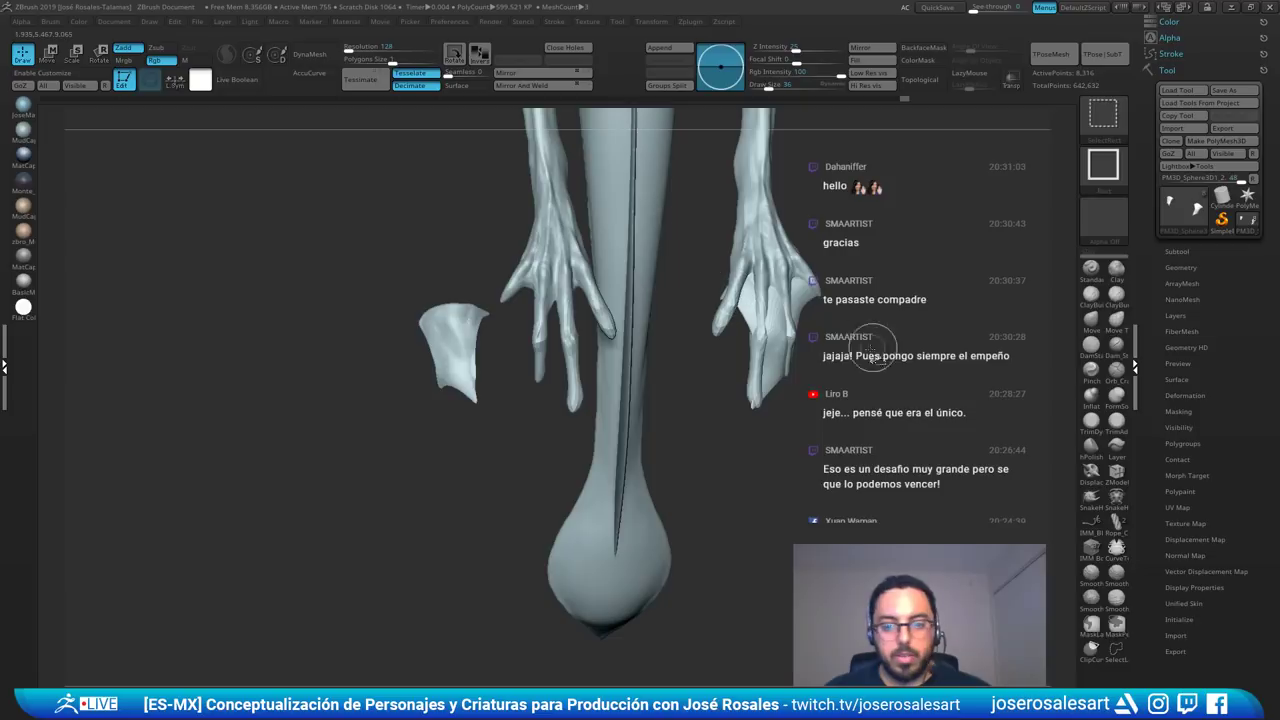
ctrl+shift+drag(903, 203, 649, 467)
alt+right_drag(686, 443, 605, 463)
click(1191, 269)
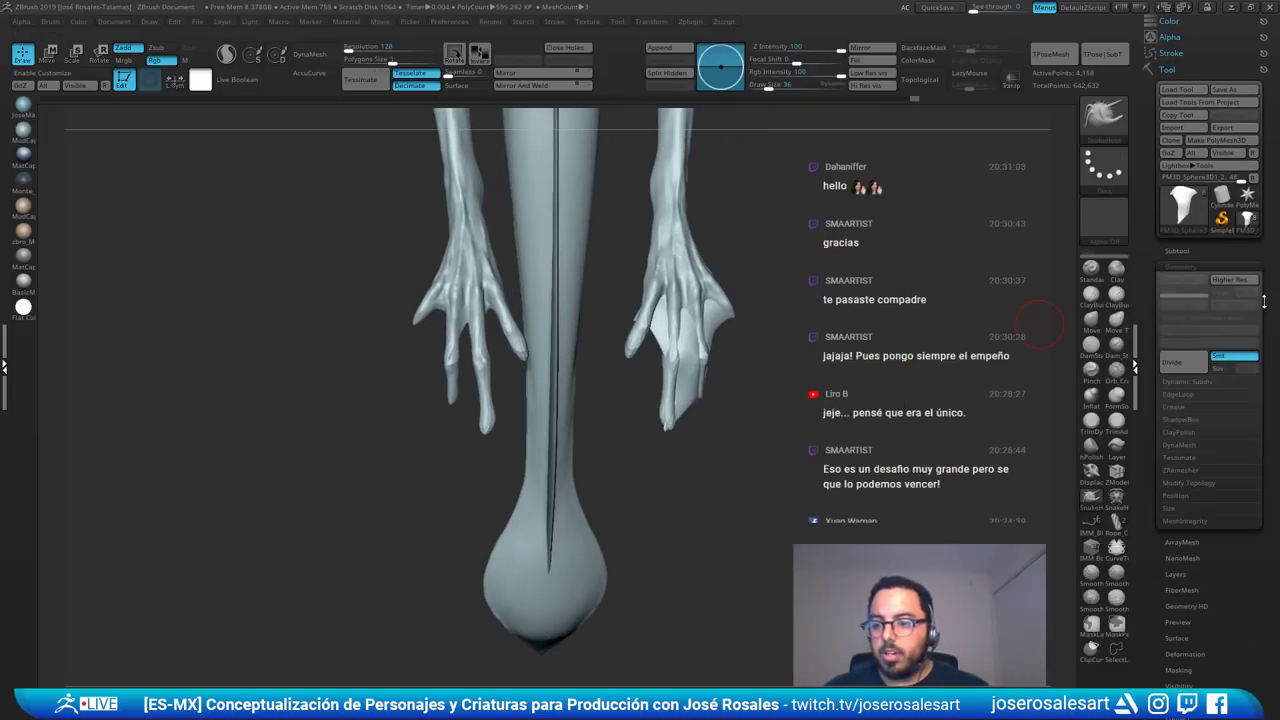
click(1181, 485)
click(1192, 535)
mouse_move(746, 238)
right_down()
mouse_move(750, 318)
mouse_move(640, 322)
mouse_move(757, 266)
right_up()
click(1183, 266)
- Build up folds on the webbing between the toes with the ClayBuildup brush and smooth them
mouse_move(684, 346)
right_down()
mouse_move(680, 322)
mouse_move(626, 437)
mouse_move(645, 402)
right_up()
key(b)
key(c)
key(b)
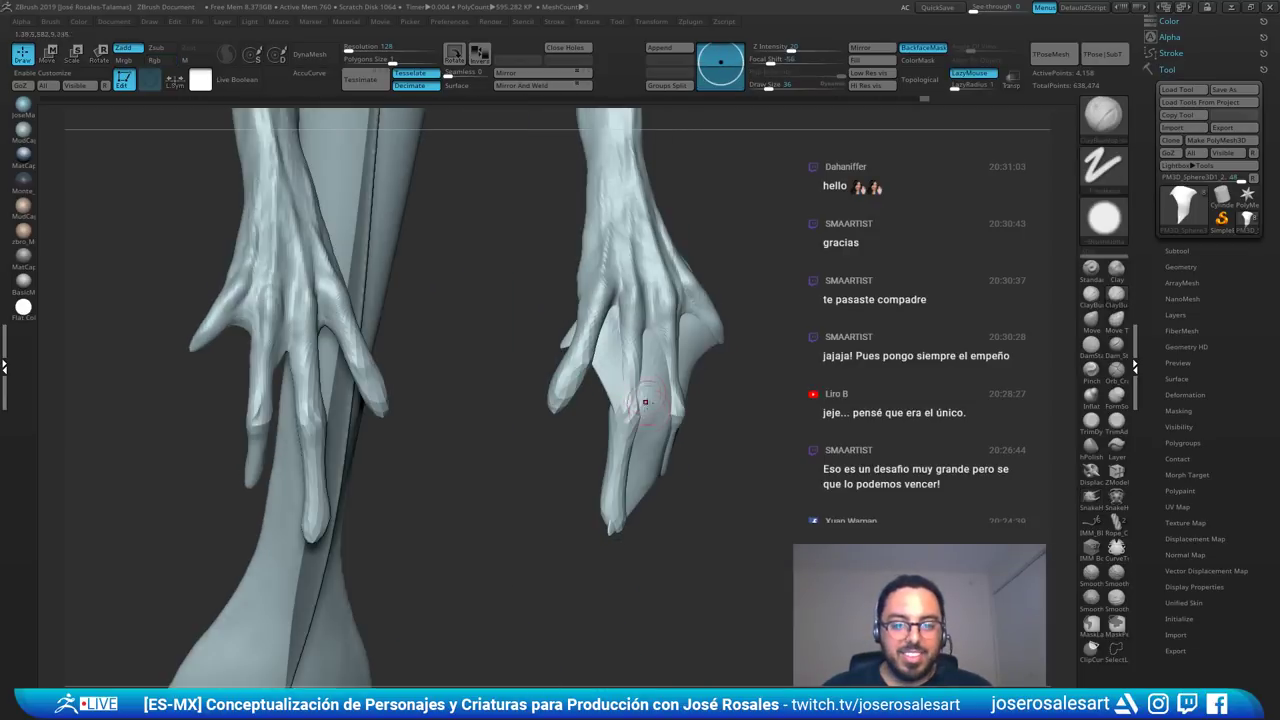
drag(642, 432, 647, 368)
drag(621, 408, 610, 370)
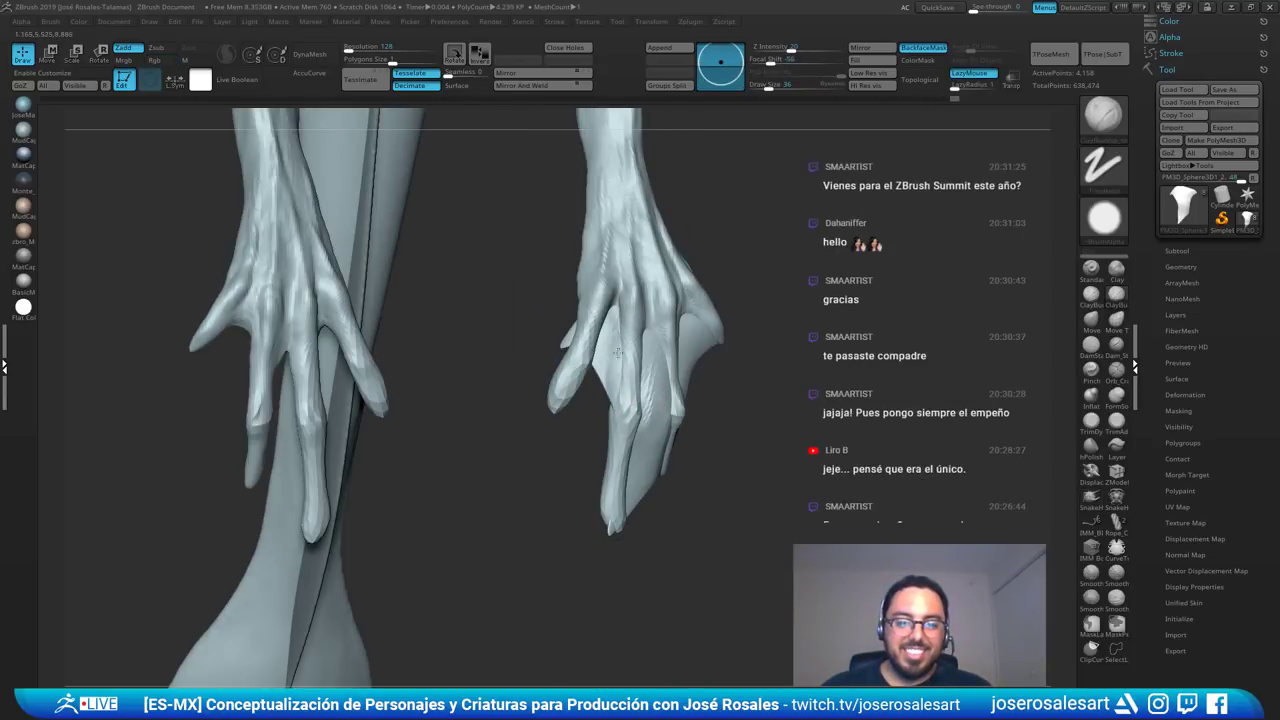
right_drag(622, 370, 596, 375)
shift+drag(612, 372, 617, 335)
right_drag(565, 391, 591, 394)
mouse_move(568, 388)
mouse_down()
mouse_move(583, 354)
mouse_move(598, 373)
mouse_up()
- Adjust the webbing edge next to the inner toe with the Move brush
key(b)
key(m)
key(v)
mouse_move(560, 372)
right_down()
mouse_move(638, 359)
mouse_move(608, 354)
mouse_move(634, 343)
right_up()
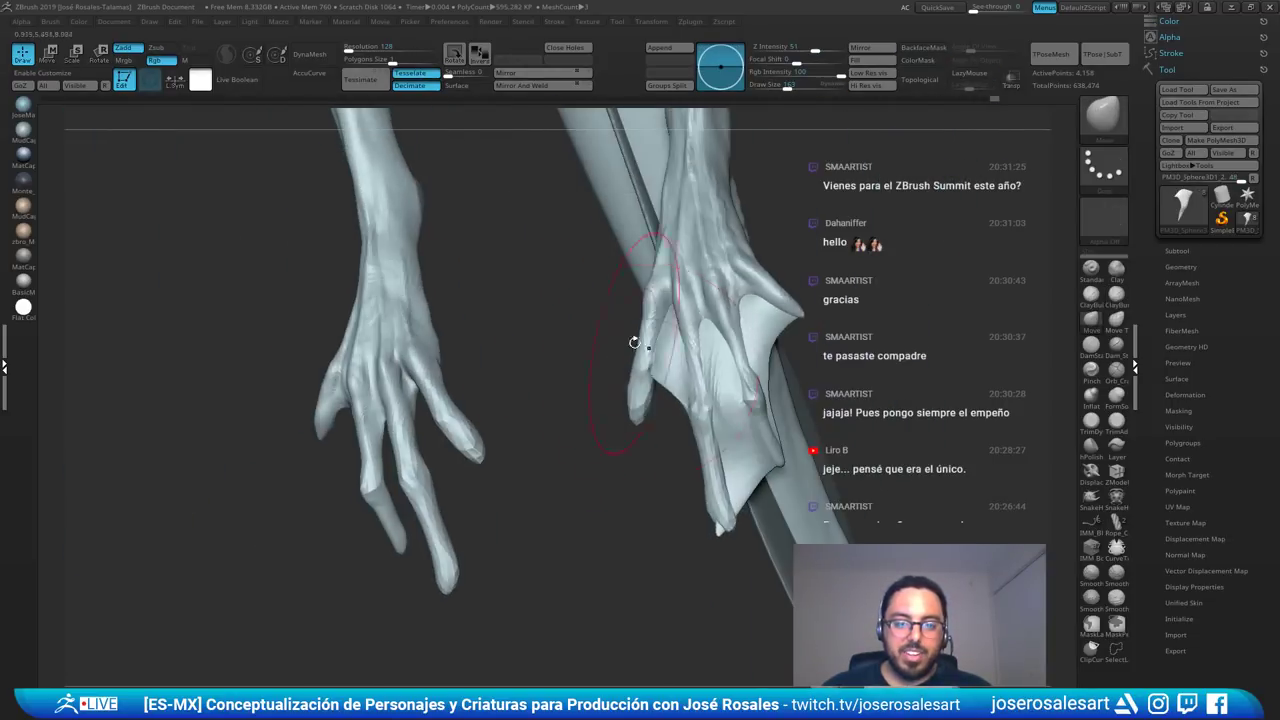
drag(656, 362, 652, 346)
right_drag(652, 339, 662, 352)
right_drag(645, 400, 660, 417)
- Pull the webbing edge between the inner toe and the longest toe with SnakeHook and smooth it
key(b)
key(s)
key(h)
key(s)
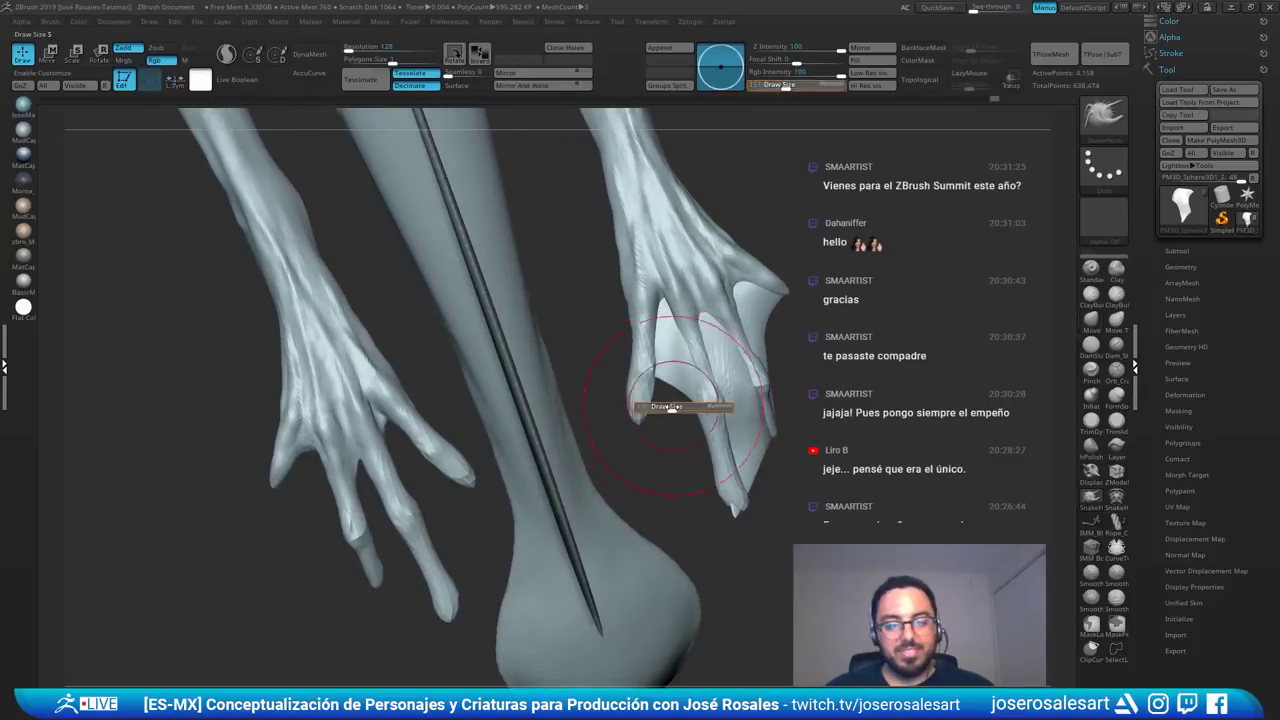
drag(674, 409, 650, 420)
right_drag(645, 428, 692, 436)
mouse_move(692, 428)
shift+mouse_down()
mouse_move(708, 408)
mouse_move(733, 418)
shift+mouse_up()
- Pull the webbing edge between the tips of the two longest toes inward and smooth it
right_drag(765, 518, 768, 505)
drag(764, 506, 774, 448)
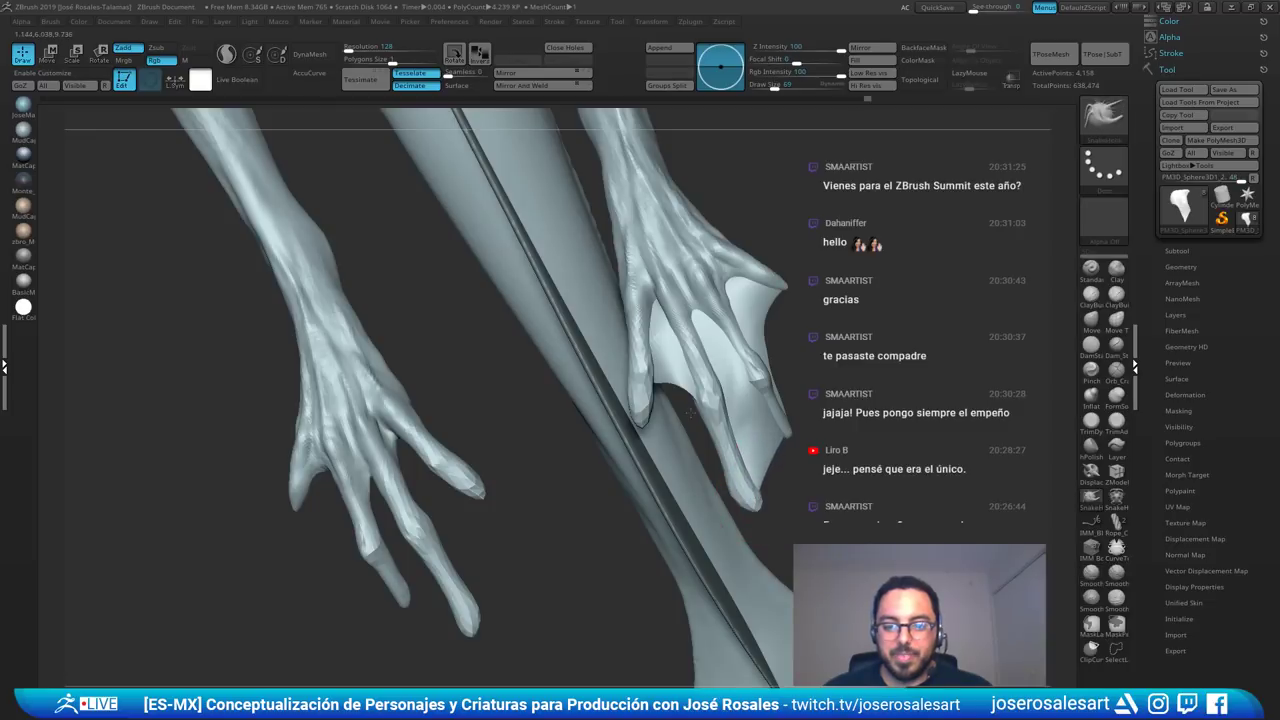
right_drag(774, 448, 748, 385)
shift+drag(767, 450, 770, 458)
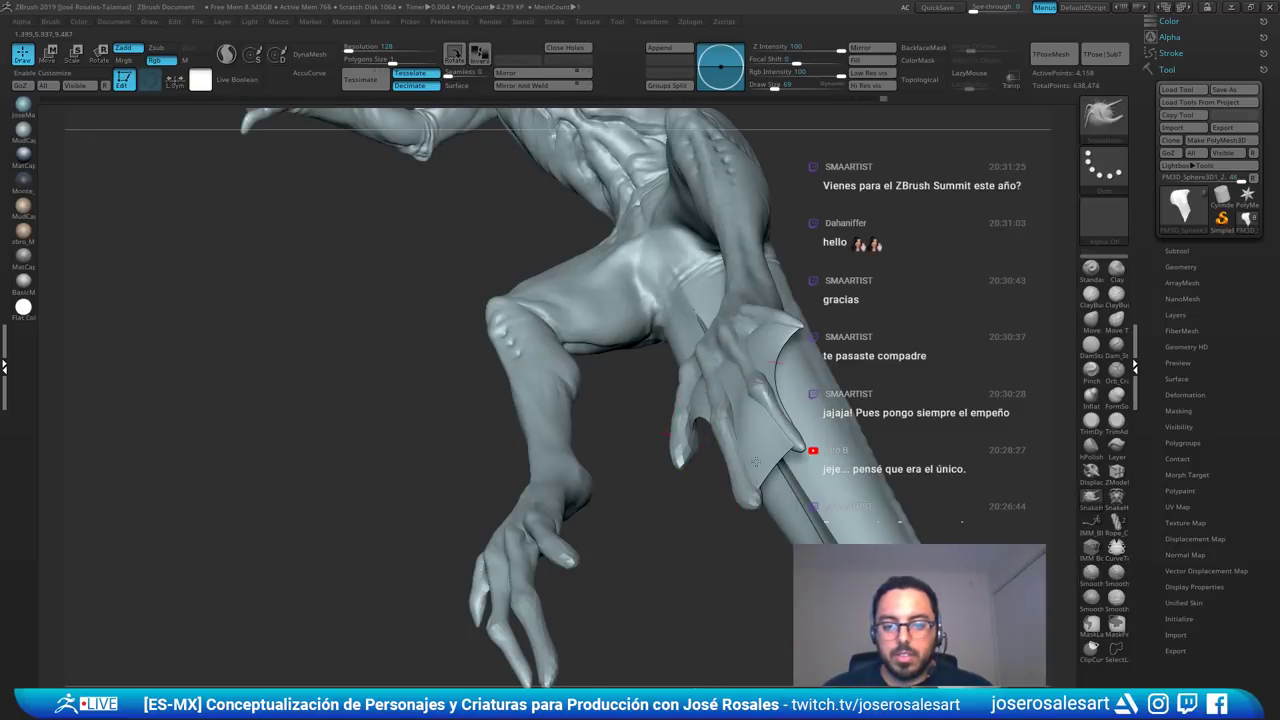
- Examine the webbed foot against the hands, legs and tail from several angles
right_drag(770, 458, 742, 384)
ctrl+right_drag(742, 384, 482, 394)
right_drag(582, 402, 570, 398)
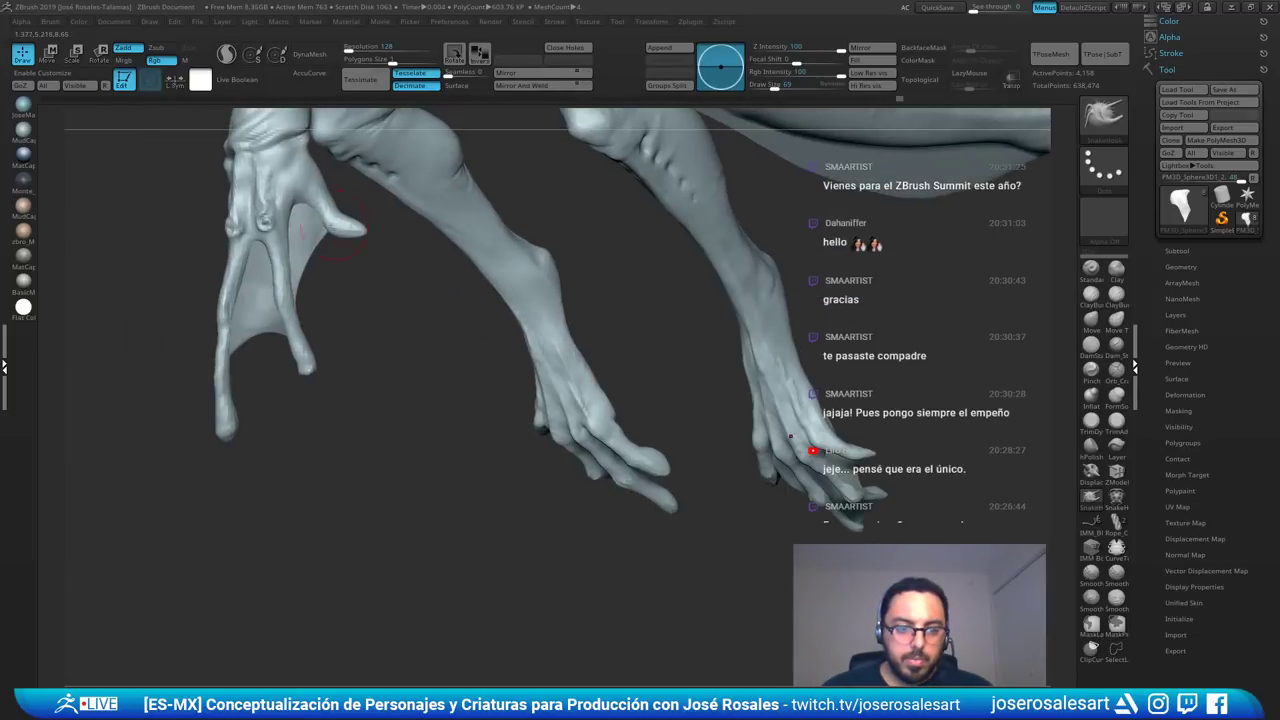
right_drag(450, 402, 764, 349)
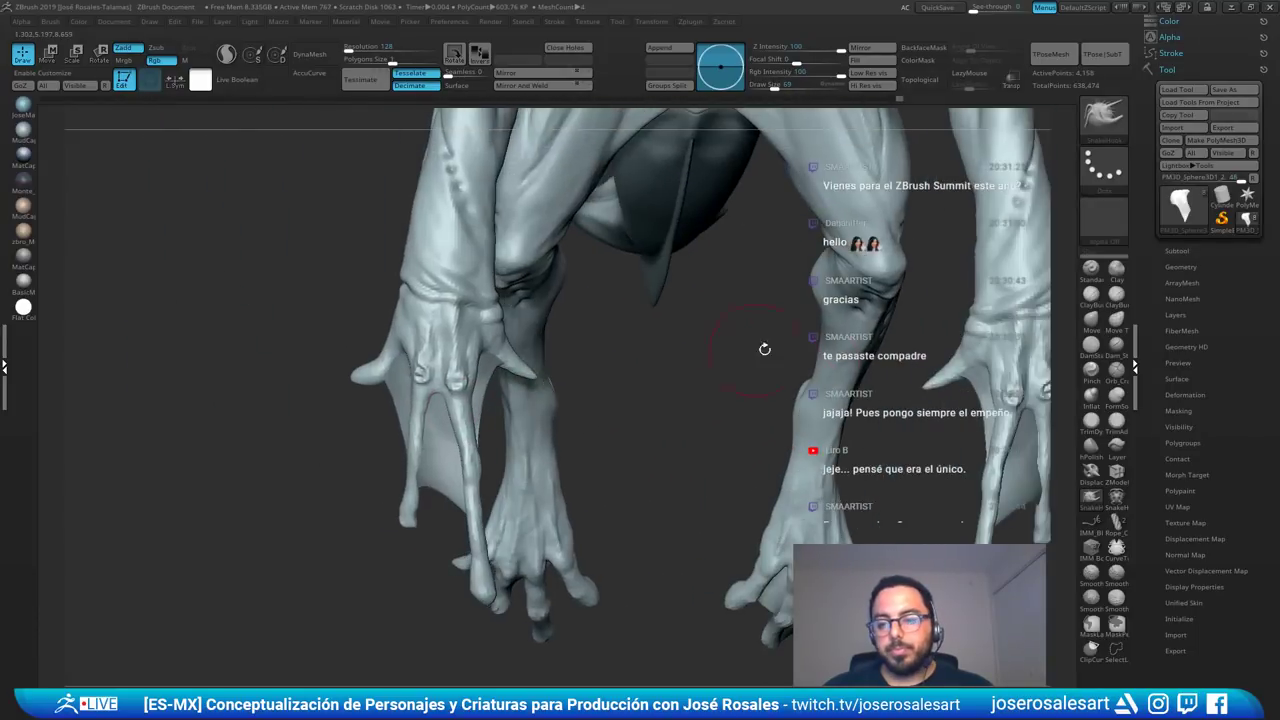
mouse_move(959, 387)
right_down()
mouse_move(870, 425)
mouse_move(820, 465)
mouse_move(795, 420)
mouse_move(628, 332)
mouse_move(734, 389)
mouse_move(655, 335)
right_up()
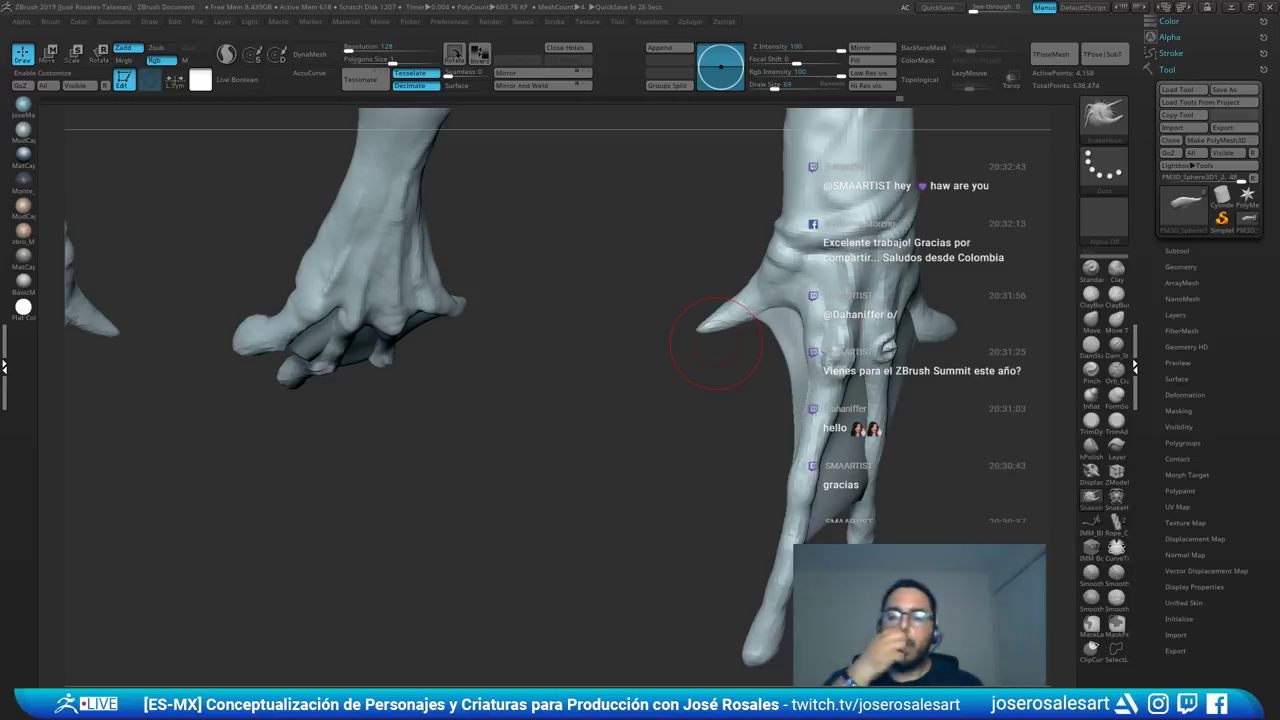
drag(716, 343, 920, 297)
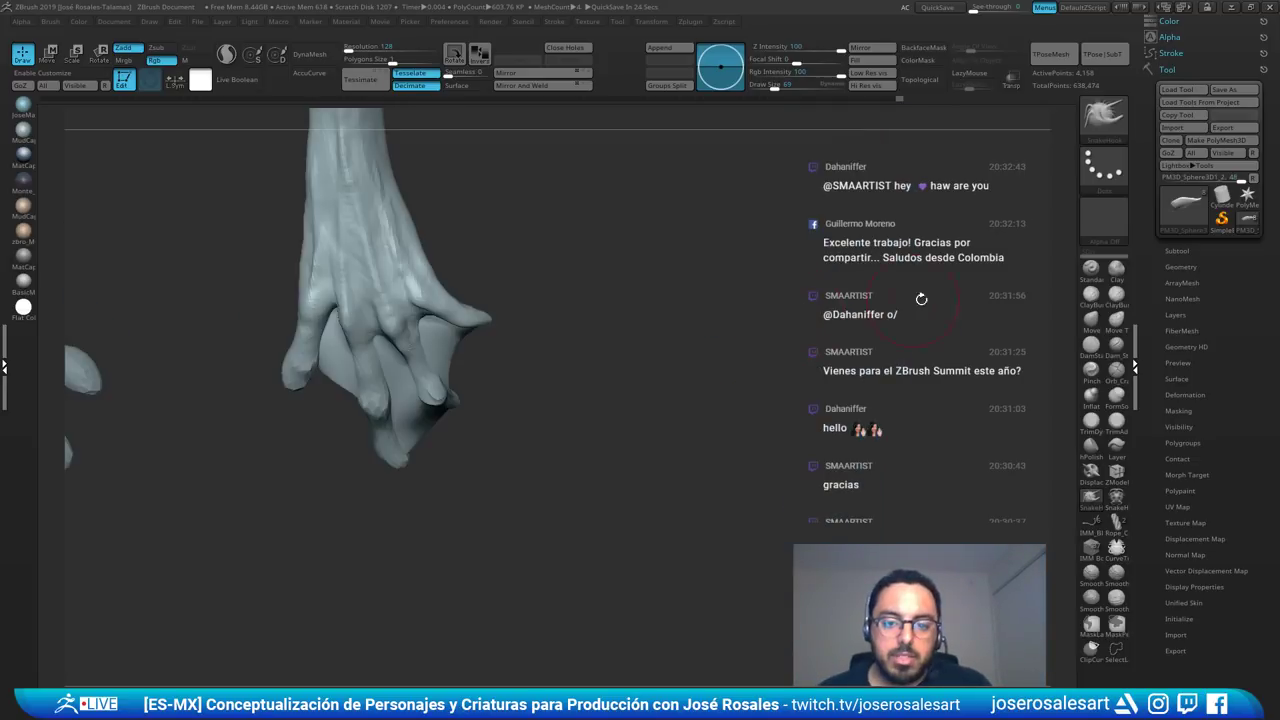
alt+drag(822, 344, 641, 551)
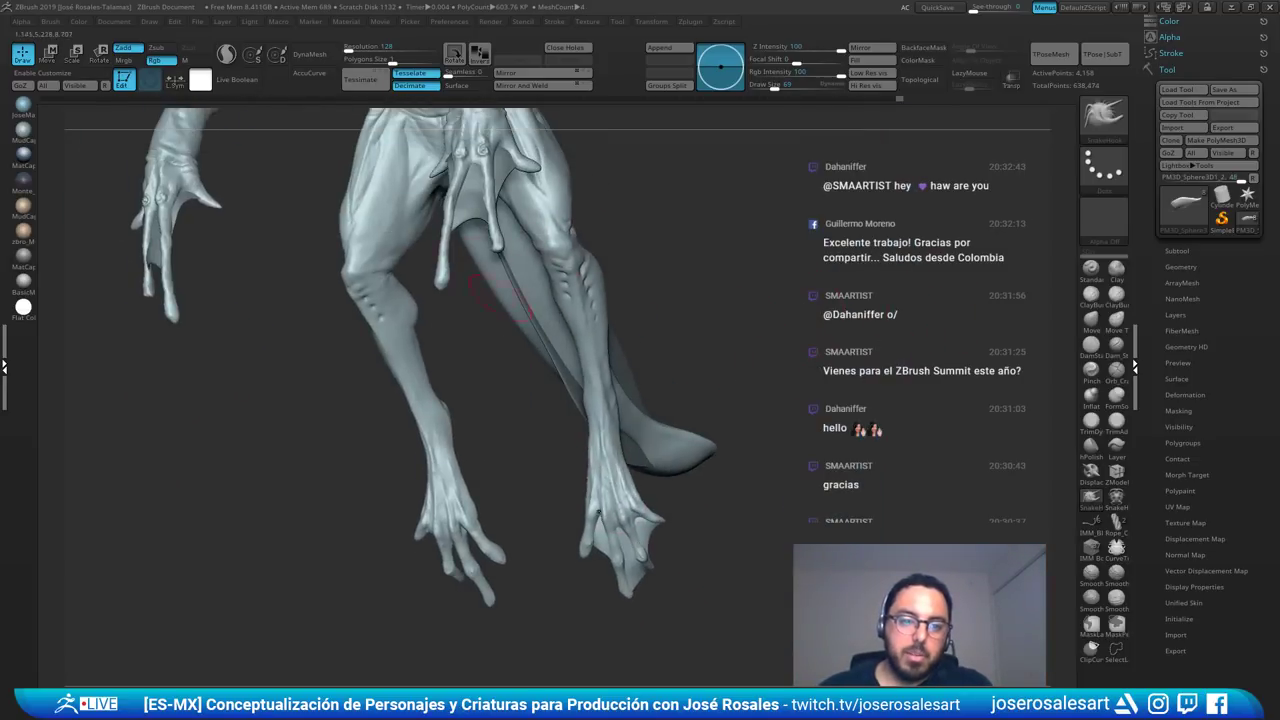
drag(700, 300, 660, 270)
drag(700, 330, 660, 270)
alt+drag(570, 250, 576, 391)
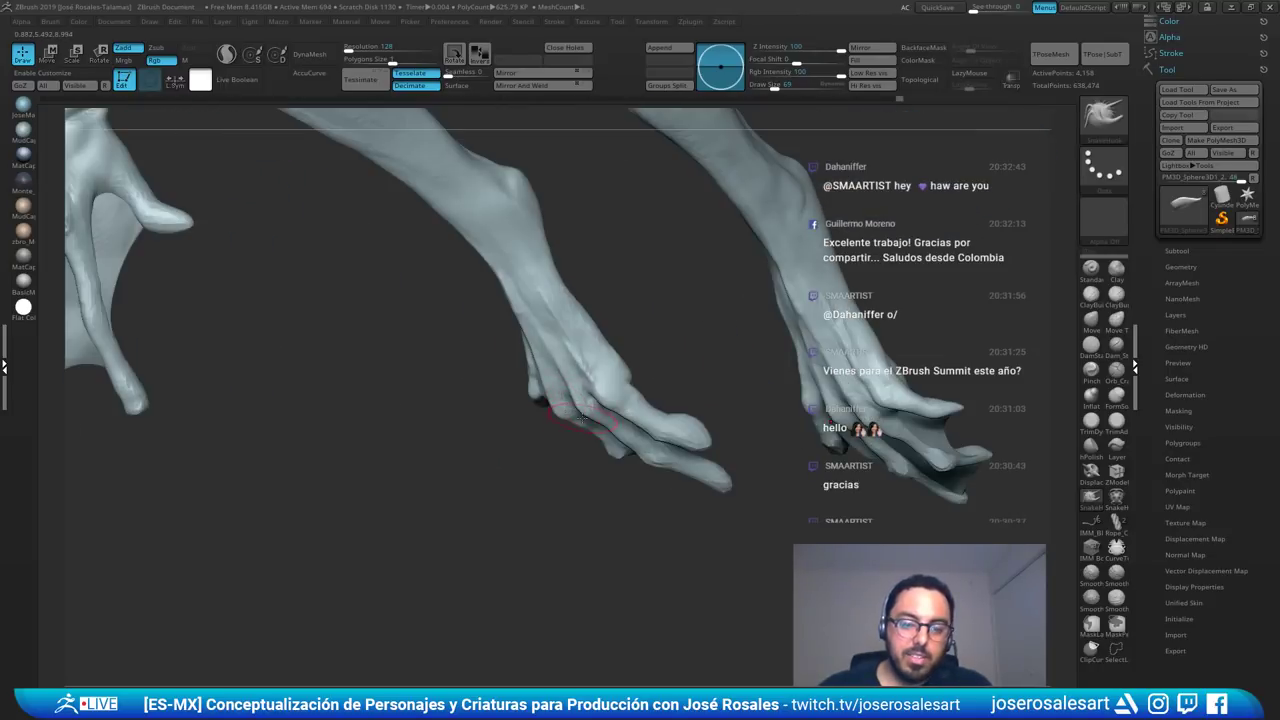
drag(400, 385, 473, 357)
drag(861, 411, 921, 315)
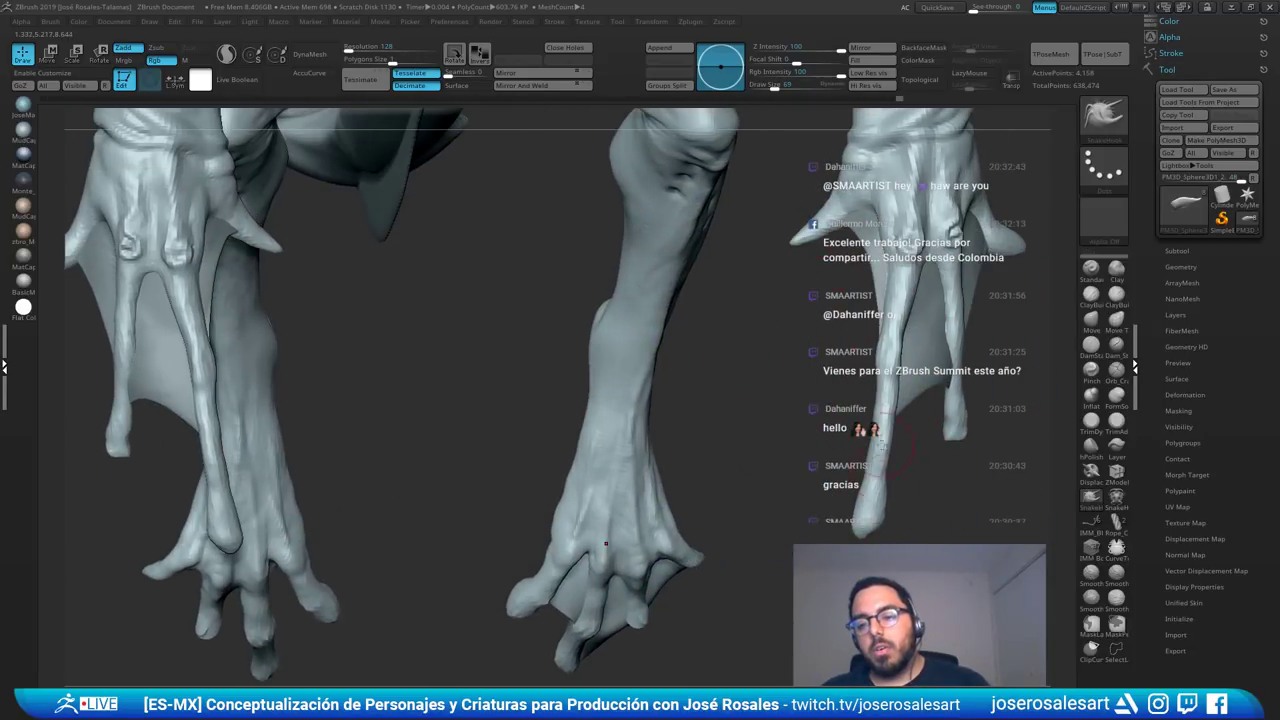
alt+drag(616, 655, 716, 460)
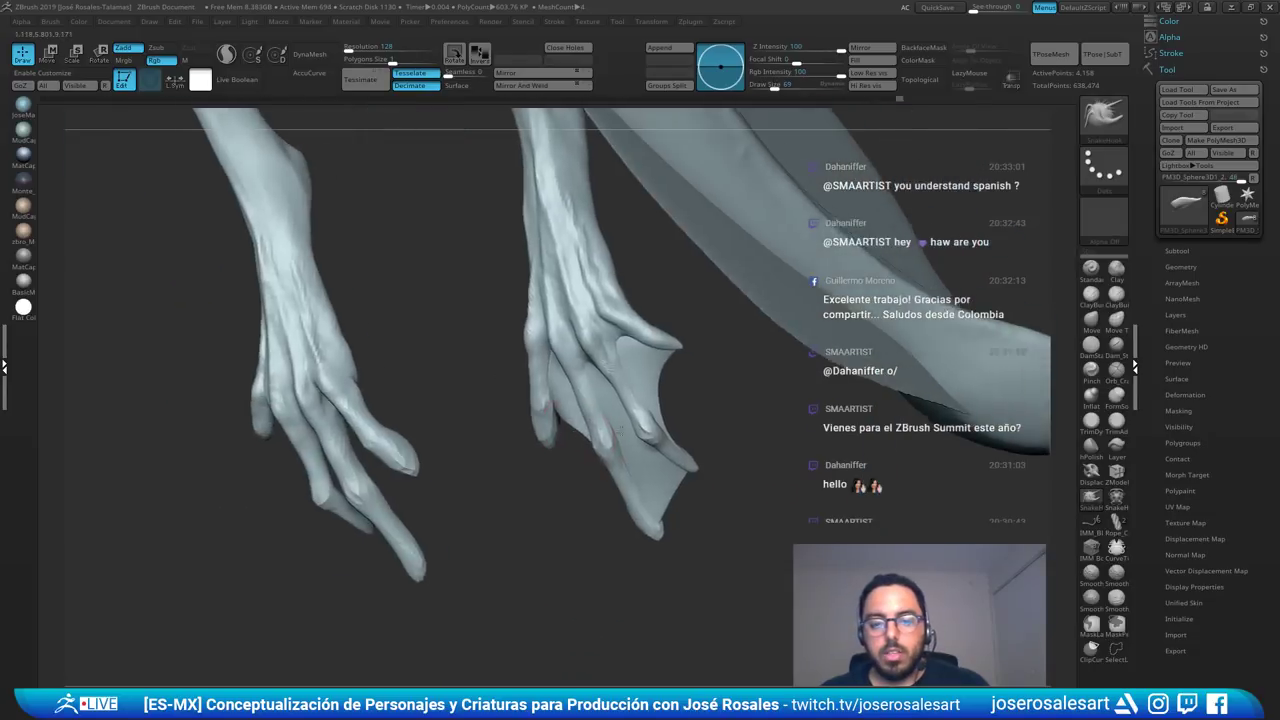
- Reshape the webbing beside the outer toe with a larger Move brush and smooth the surface
mouse_move(620, 431)
mouse_down()
mouse_move(745, 405)
mouse_move(674, 317)
mouse_move(646, 200)
mouse_up()
key(b)
key(m)
key(v)
key(s)
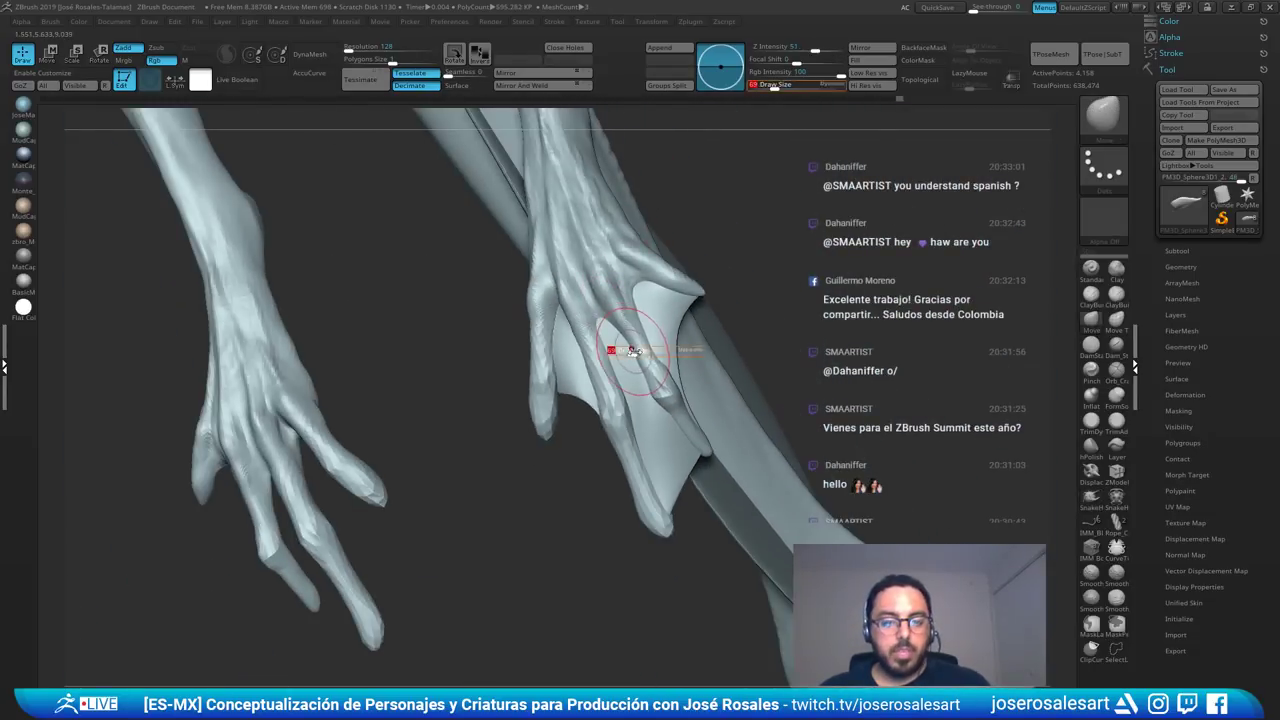
drag(633, 351, 647, 351)
right_drag(681, 325, 684, 305)
key(s)
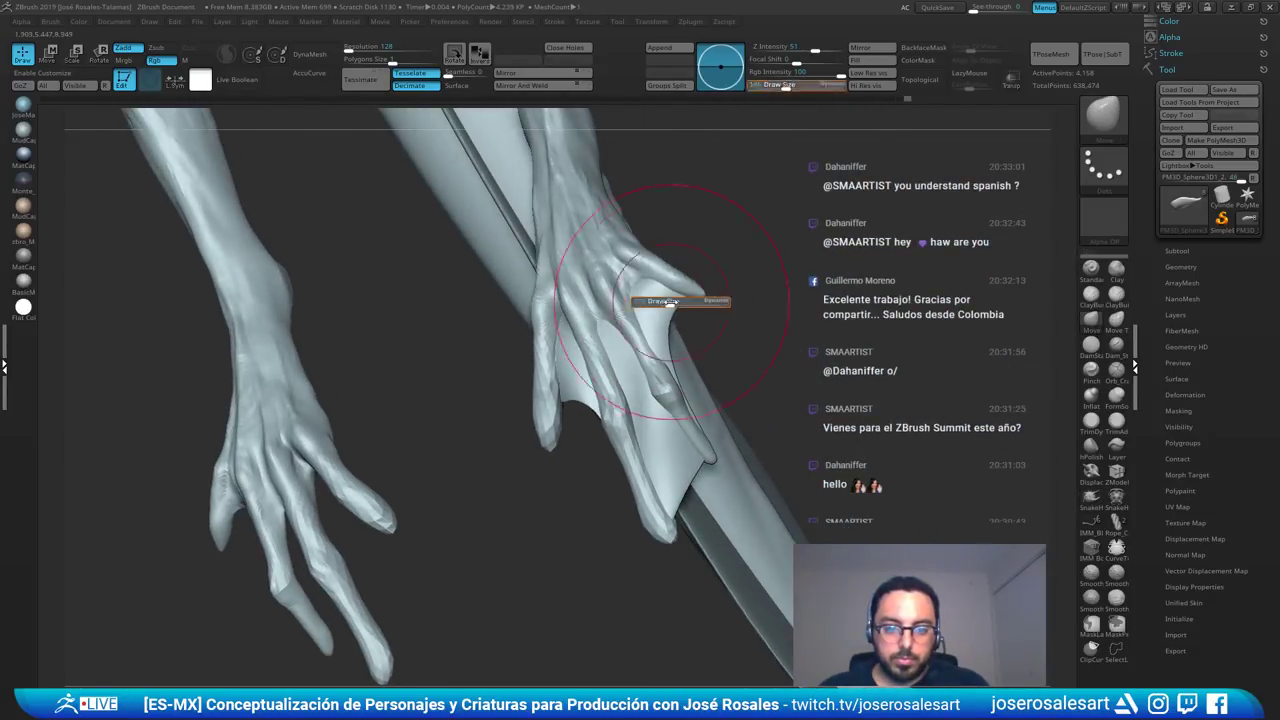
drag(673, 304, 664, 304)
drag(683, 296, 657, 299)
right_drag(657, 299, 647, 296)
shift+drag(647, 296, 646, 303)
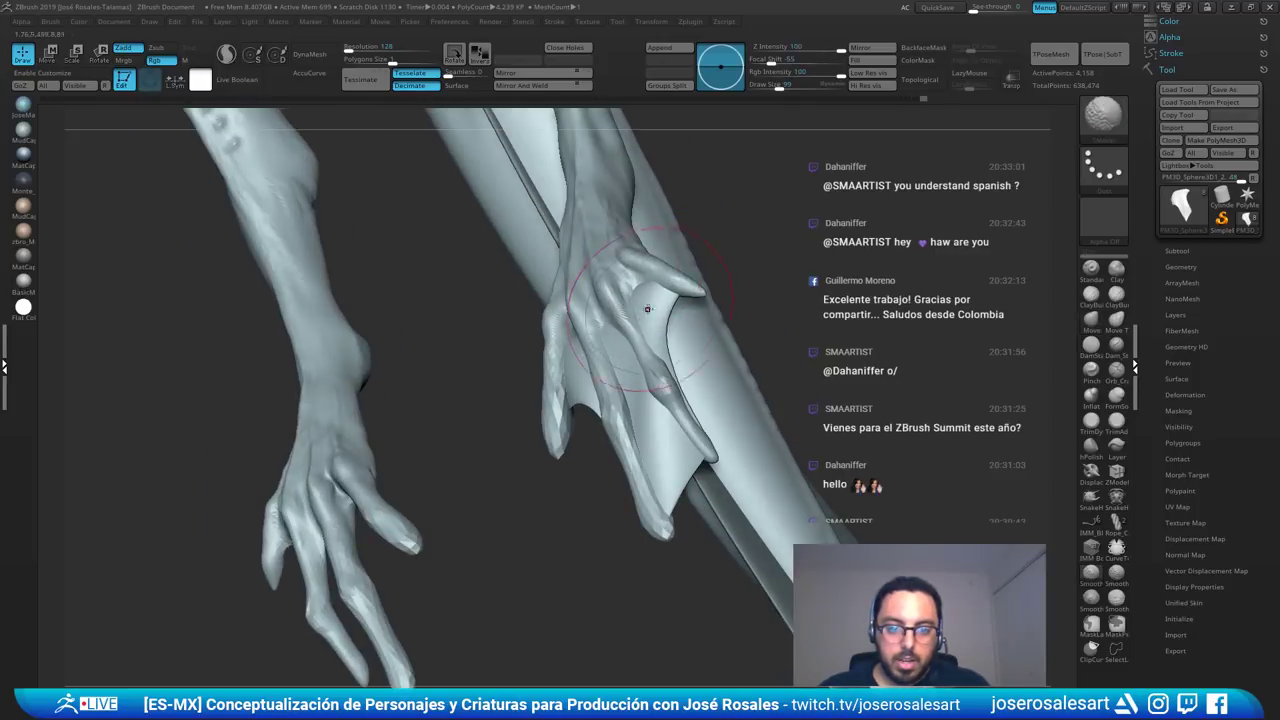
- Refine the webbing edge beneath the outer toe with a smaller SnakeHook brush
right_drag(646, 303, 697, 288)
key(b)
key(s)
key(h)
key(s)
mouse_move(684, 322)
mouse_down()
mouse_move(665, 306)
mouse_move(653, 341)
mouse_up()
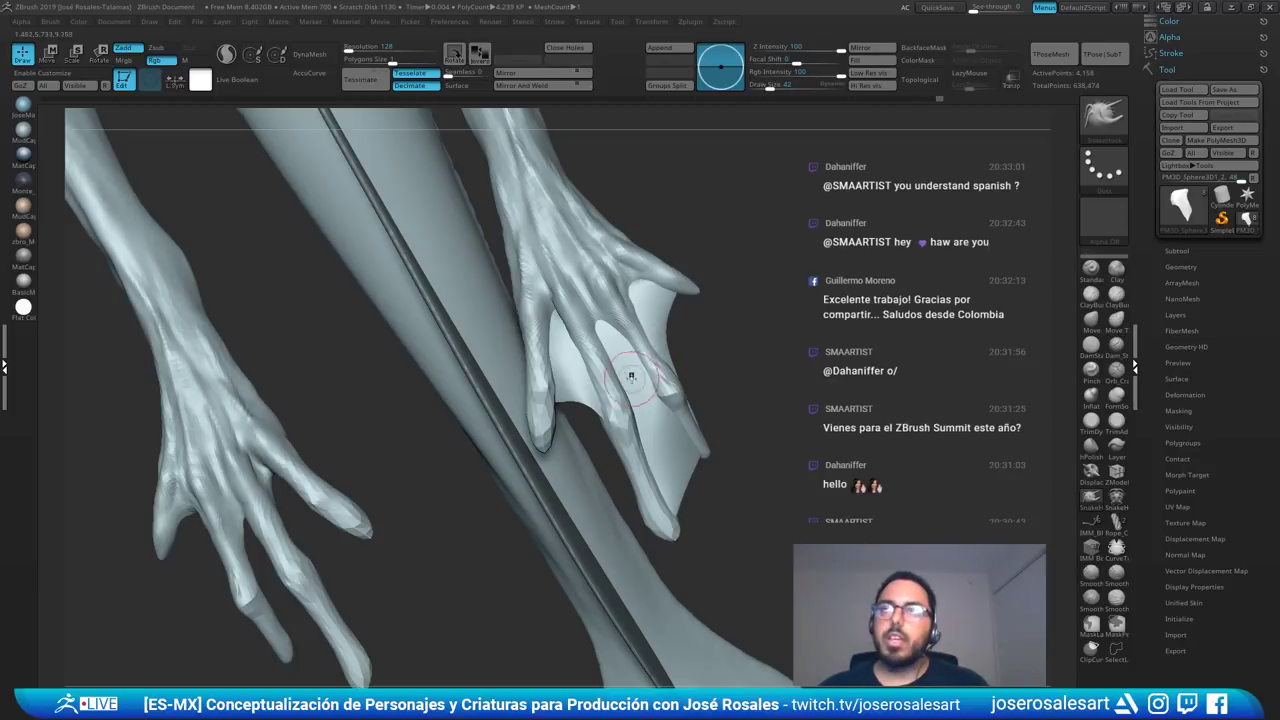
- Pull the webbing edge between the two longest toes into a concave curve with the SnakeHook brush
mouse_move(631, 377)
right_down()
mouse_move(577, 331)
mouse_move(592, 405)
mouse_move(582, 428)
mouse_move(604, 424)
right_up()
key(])
drag(605, 420, 598, 384)
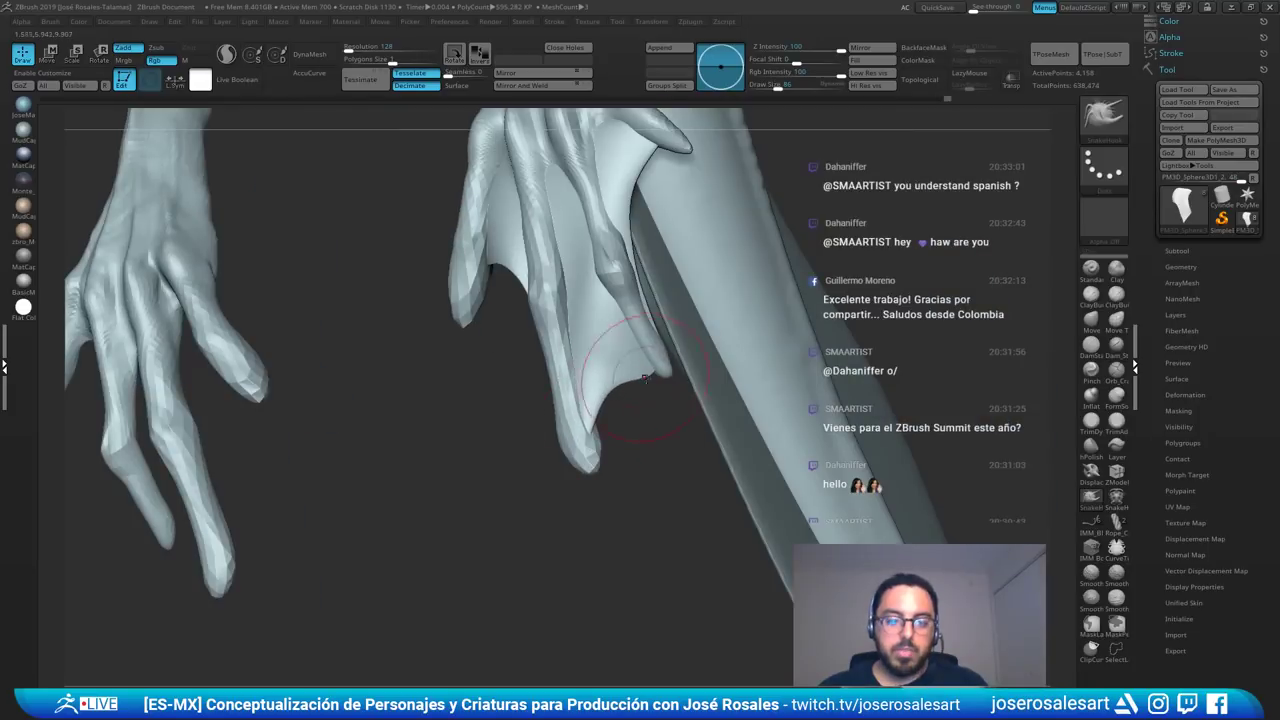
mouse_move(645, 378)
right_down()
mouse_move(615, 383)
mouse_move(638, 384)
right_up()
key([)
mouse_move(640, 384)
mouse_down()
mouse_move(634, 367)
mouse_move(597, 378)
mouse_up()
key(b)
key(s)
key(h)
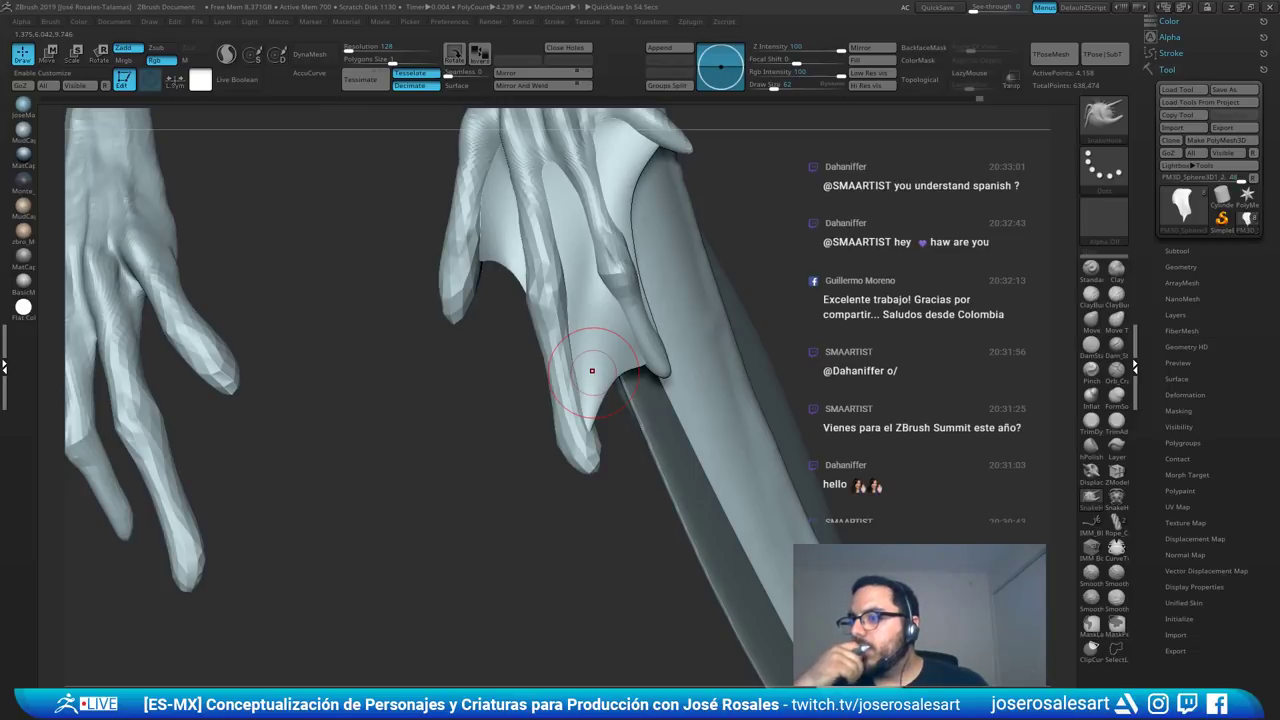
- Fit the webbing against the underside of the inner toe with the Move brush, adjusting the brush size
right_drag(592, 371, 468, 254)
key(p)
key(b)
key(m)
key(v)
key(s)
drag(457, 268, 464, 266)
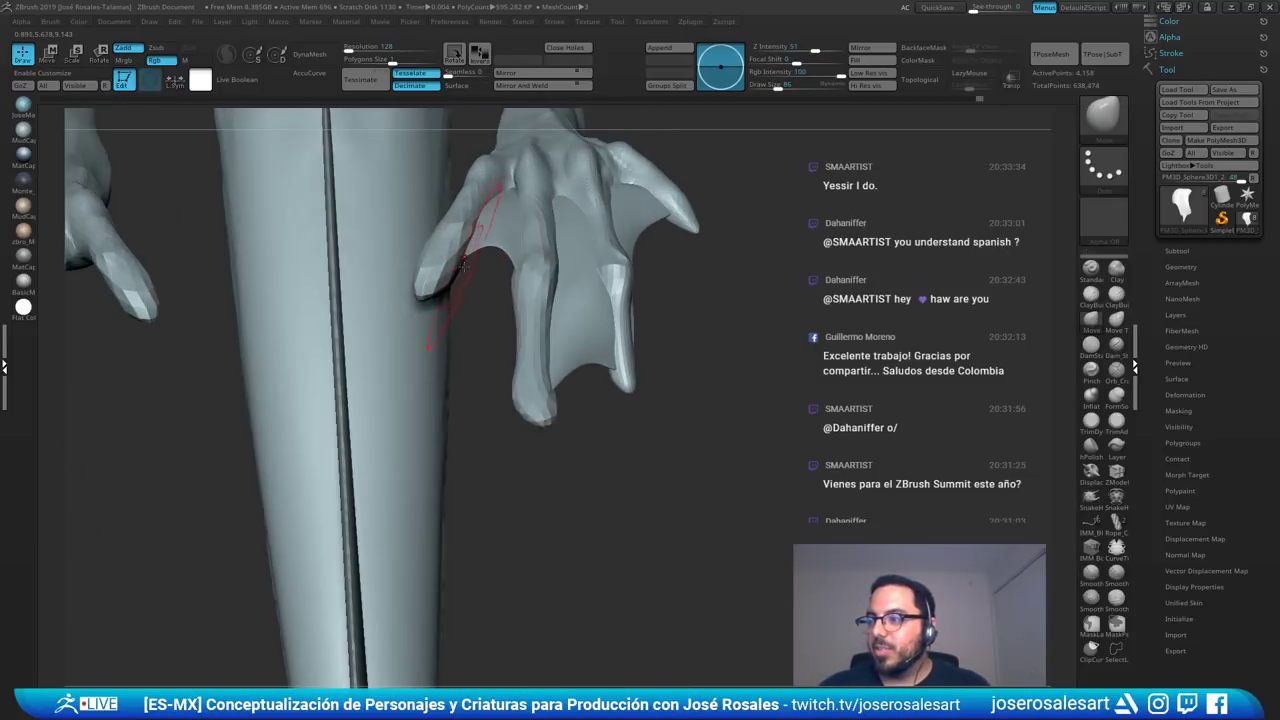
alt+click(450, 246)
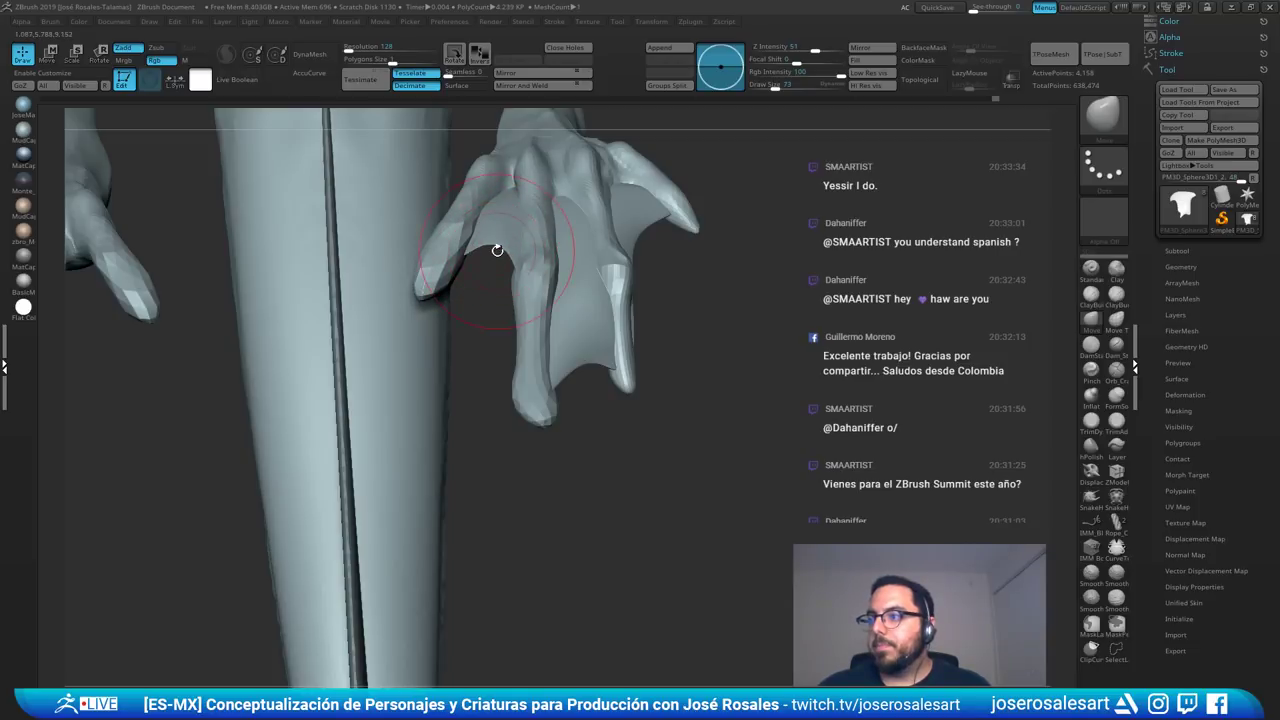
key(s)
mouse_move(495, 251)
mouse_down()
mouse_move(485, 229)
mouse_move(506, 225)
mouse_up()
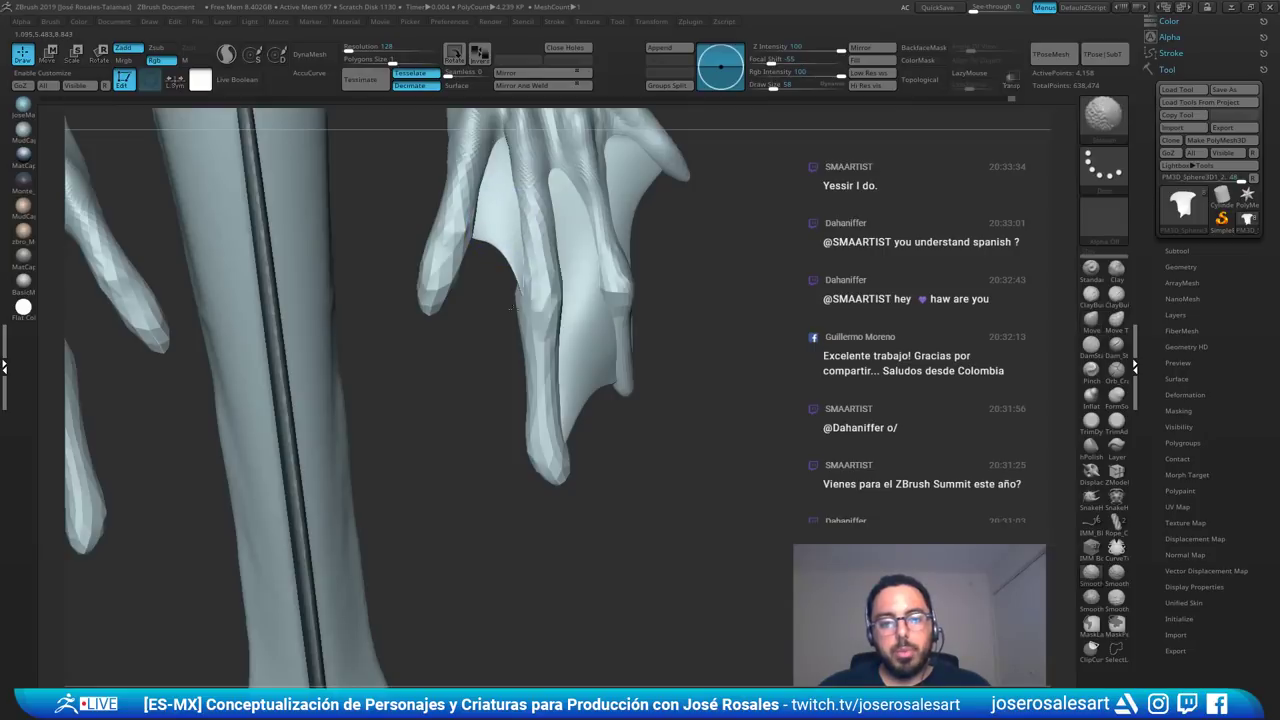
- Carve into the webbing between the two longest toes with the ClayBuildup brush
mouse_move(517, 366)
mouse_down()
mouse_move(571, 268)
mouse_move(525, 214)
mouse_move(545, 245)
mouse_move(521, 307)
mouse_move(566, 300)
mouse_move(508, 304)
mouse_move(498, 327)
mouse_up()
key(b)
key(c)
key(b)
alt+click(572, 302)
- Shape the webbing edge between the inner toe and the longest toe into an arch with the Move brush
key(b)
key(m)
key(v)
key(s)
mouse_move(512, 302)
right_down()
mouse_move(538, 308)
mouse_move(457, 304)
mouse_move(506, 290)
right_up()
drag(506, 320, 517, 317)
right_drag(500, 345, 562, 355)
mouse_move(514, 328)
mouse_down()
mouse_move(507, 313)
mouse_move(551, 337)
mouse_up()
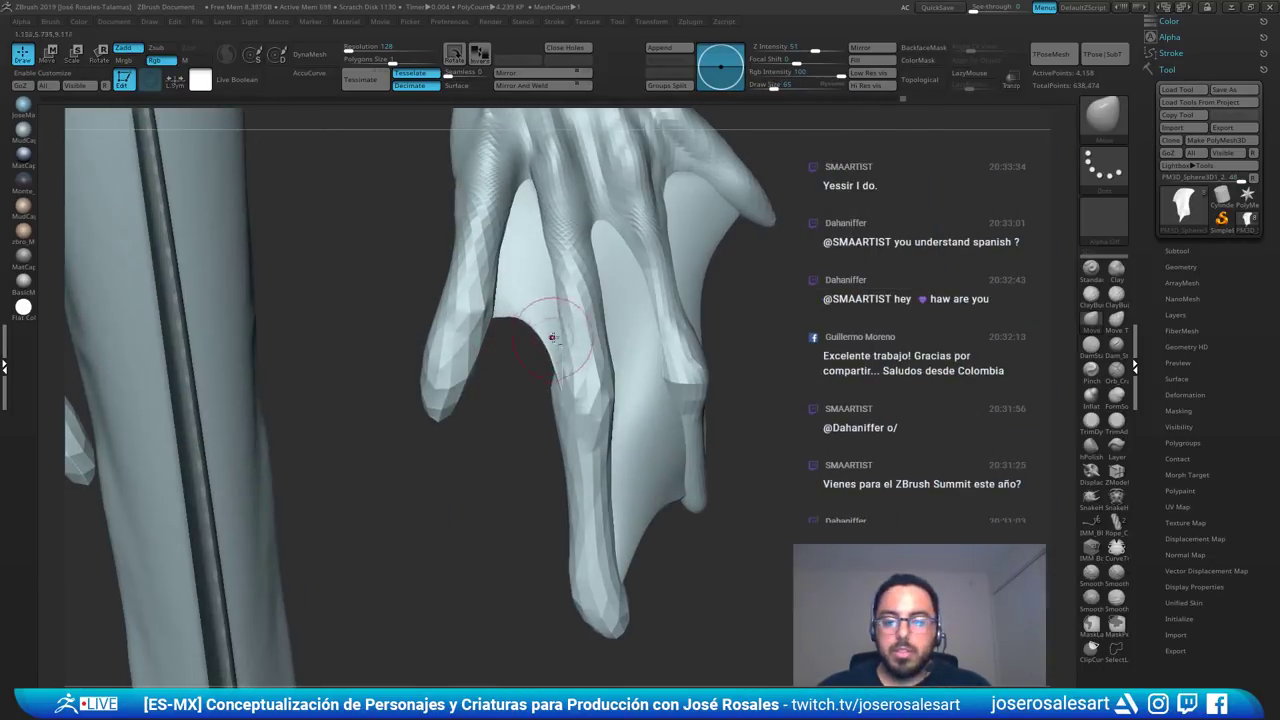
ctrl+right_drag(551, 337, 515, 343)
drag(516, 343, 532, 327)
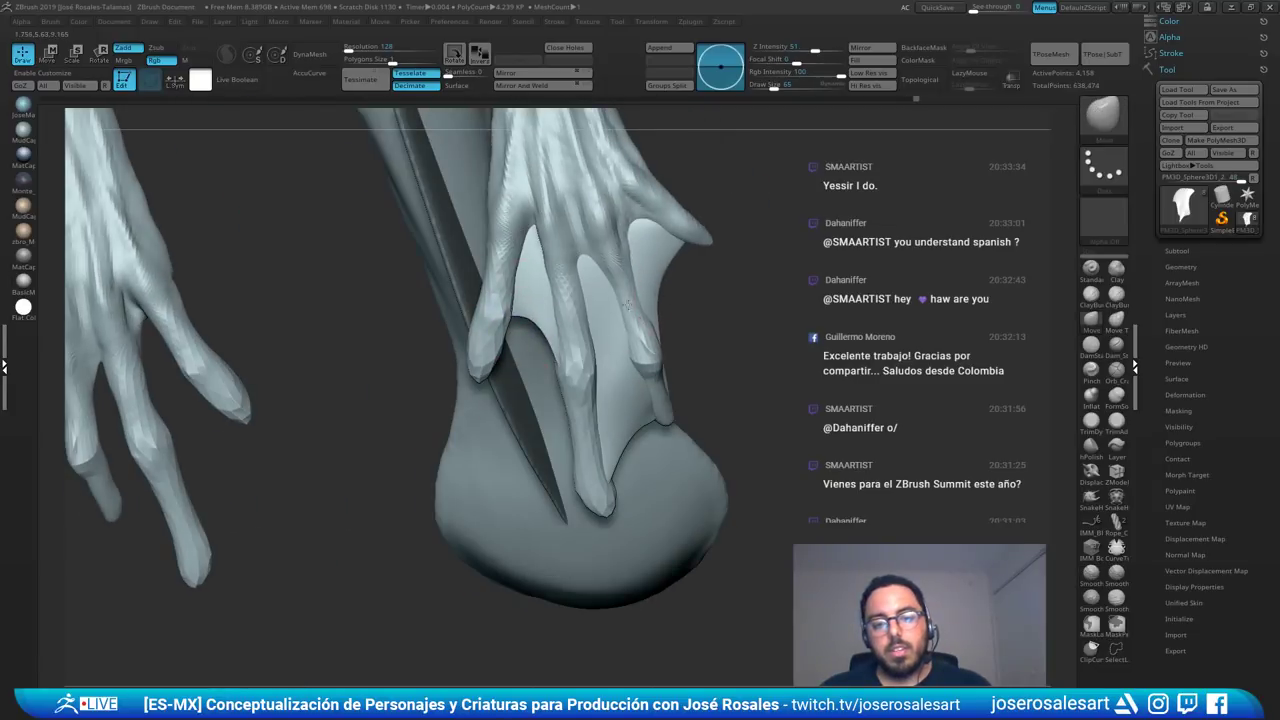
- Tuck the webbing edge against the longest toe near its tip with the Move brush
ctrl+right_drag(580, 360, 572, 318)
mouse_move(572, 318)
right_down()
mouse_move(545, 322)
mouse_move(535, 350)
right_up()
ctrl+right_drag(560, 380, 593, 432)
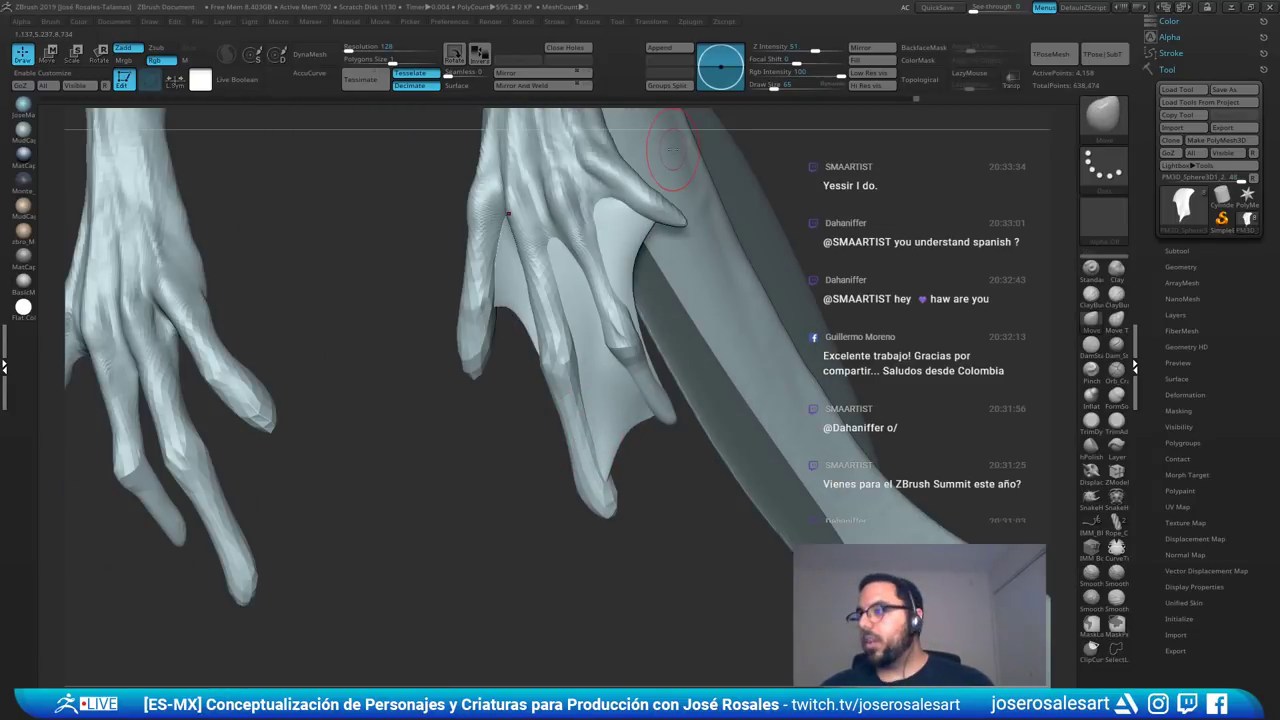
mouse_move(632, 463)
mouse_down()
mouse_move(651, 448)
mouse_move(602, 472)
mouse_move(606, 438)
mouse_up()
key(shift)
right_drag(606, 440, 670, 448)
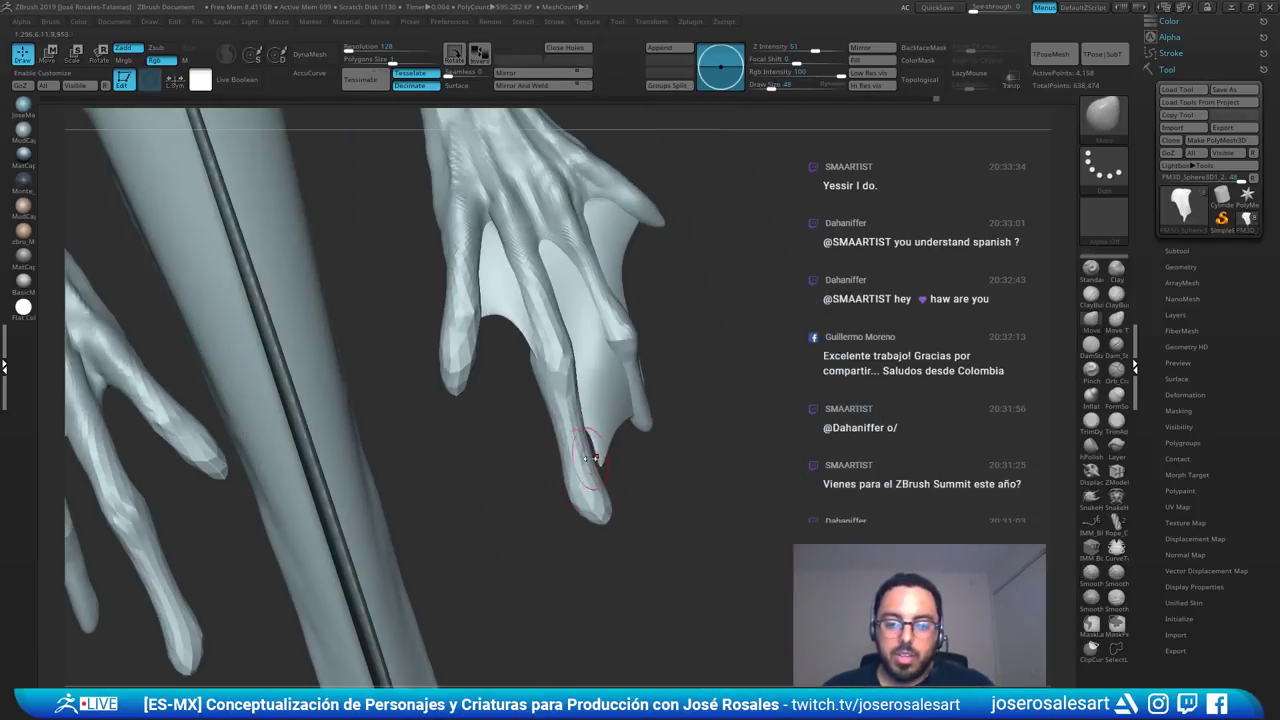
drag(597, 457, 582, 454)
right_drag(592, 497, 525, 478)
key(bracketright)
key(bracketright)
key(bracketright)
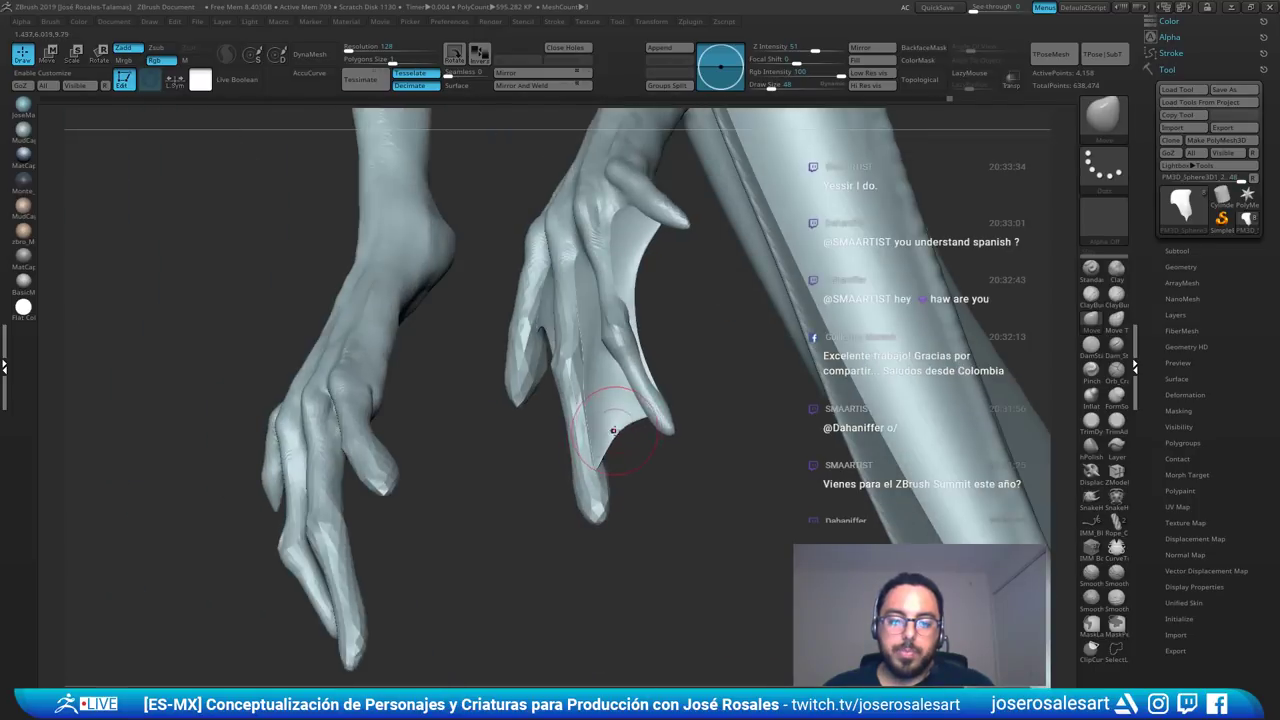
- Switch to the ClayBuildup brush at a smaller size and smooth the webbing between the two longest toes
mouse_move(614, 420)
right_down()
mouse_move(570, 400)
mouse_move(586, 365)
mouse_move(680, 364)
right_up()
key(b)
key(c)
key(b)
key(bracketleft)
key(bracketleft)
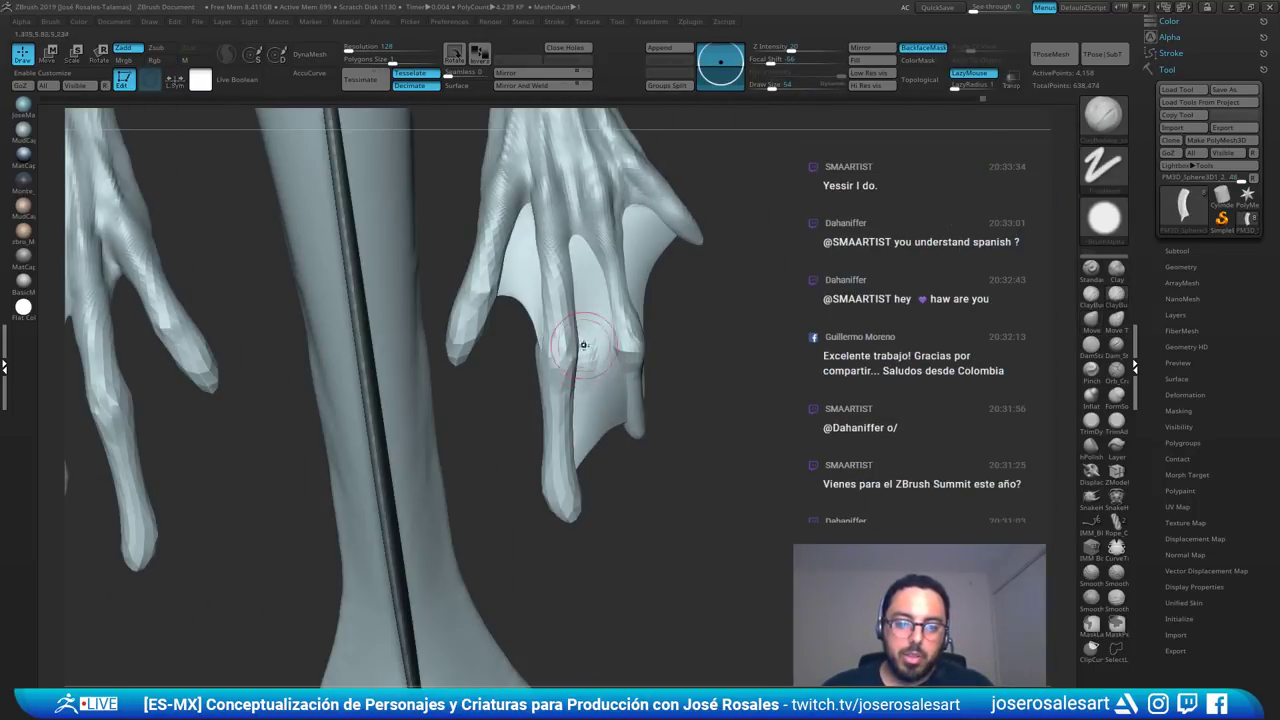
right_drag(584, 345, 520, 345)
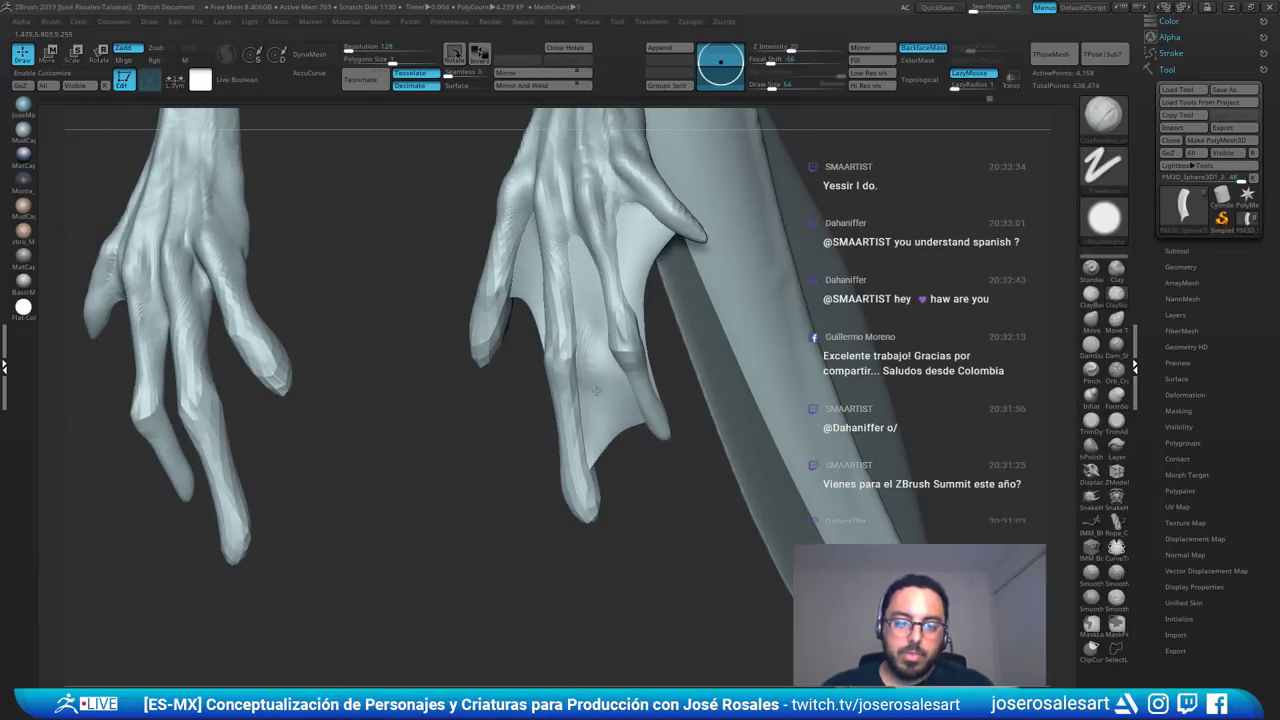
right_drag(574, 428, 598, 374)
shift+drag(594, 385, 597, 384)
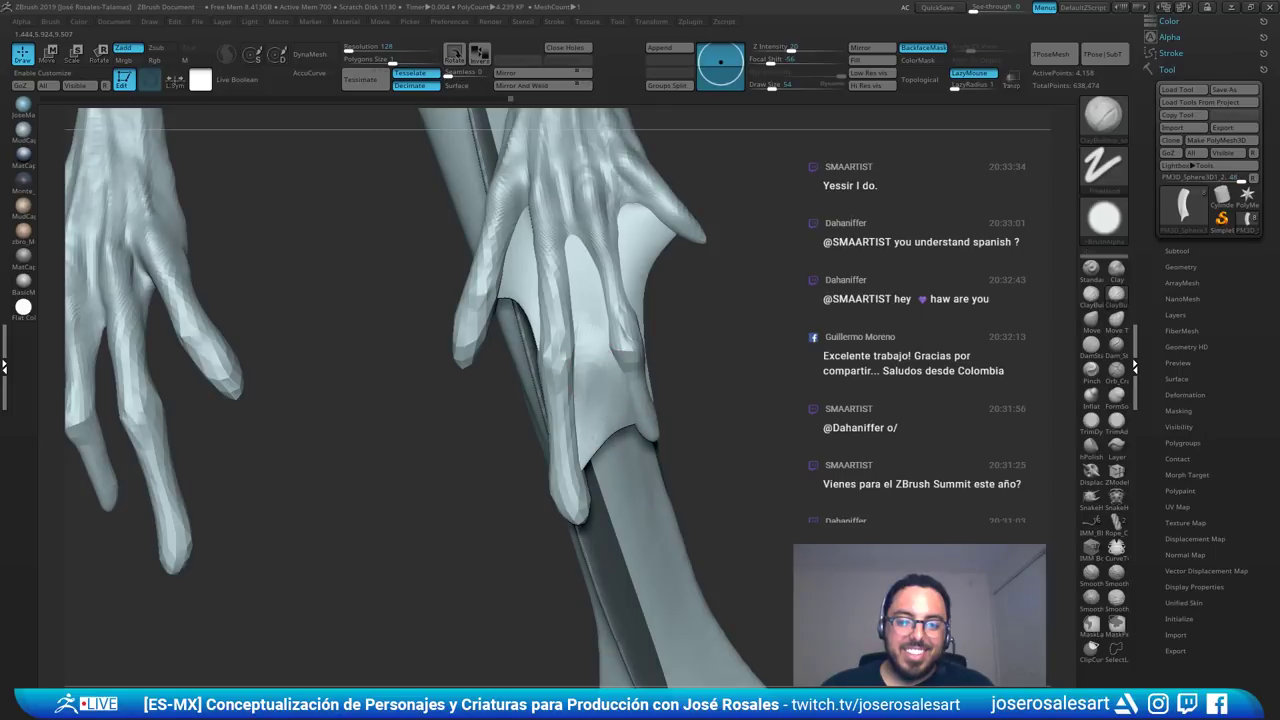
right_drag(574, 395, 600, 404)
shift+drag(600, 404, 599, 394)
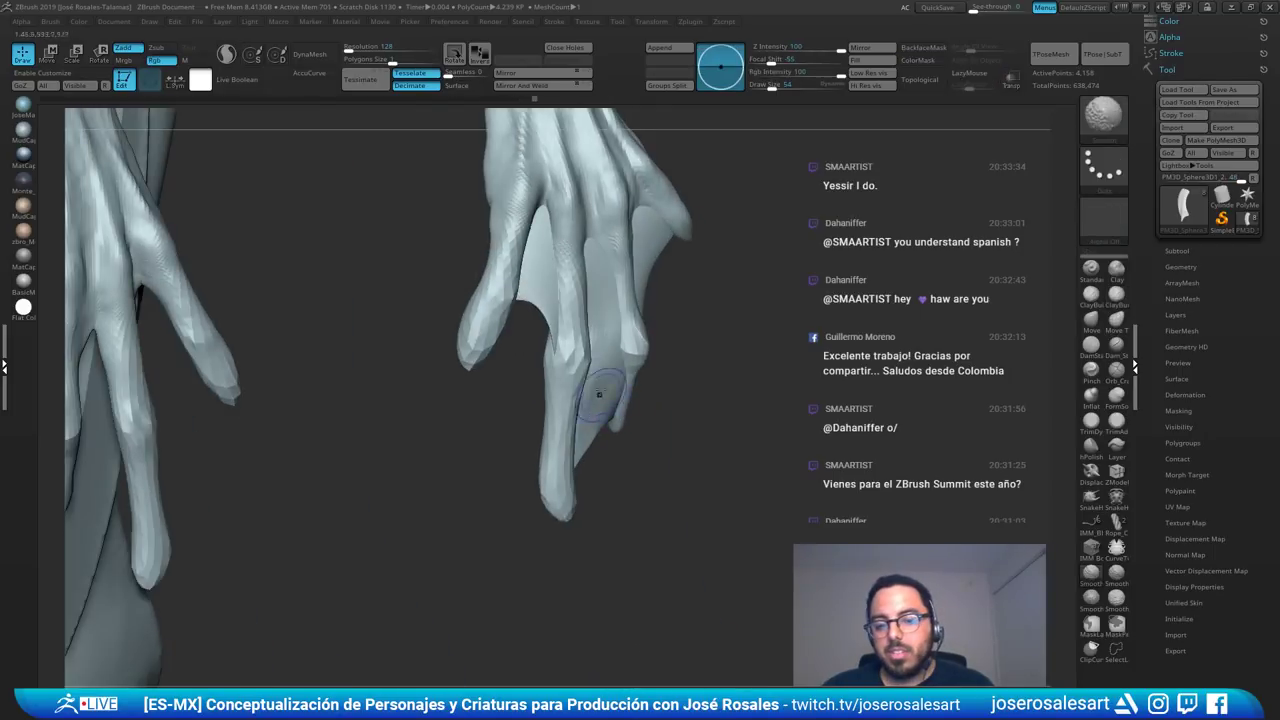
- Build up the webbing between the two longest toes with the ClayBuildup brush
right_drag(632, 384, 570, 374)
drag(569, 374, 568, 334)
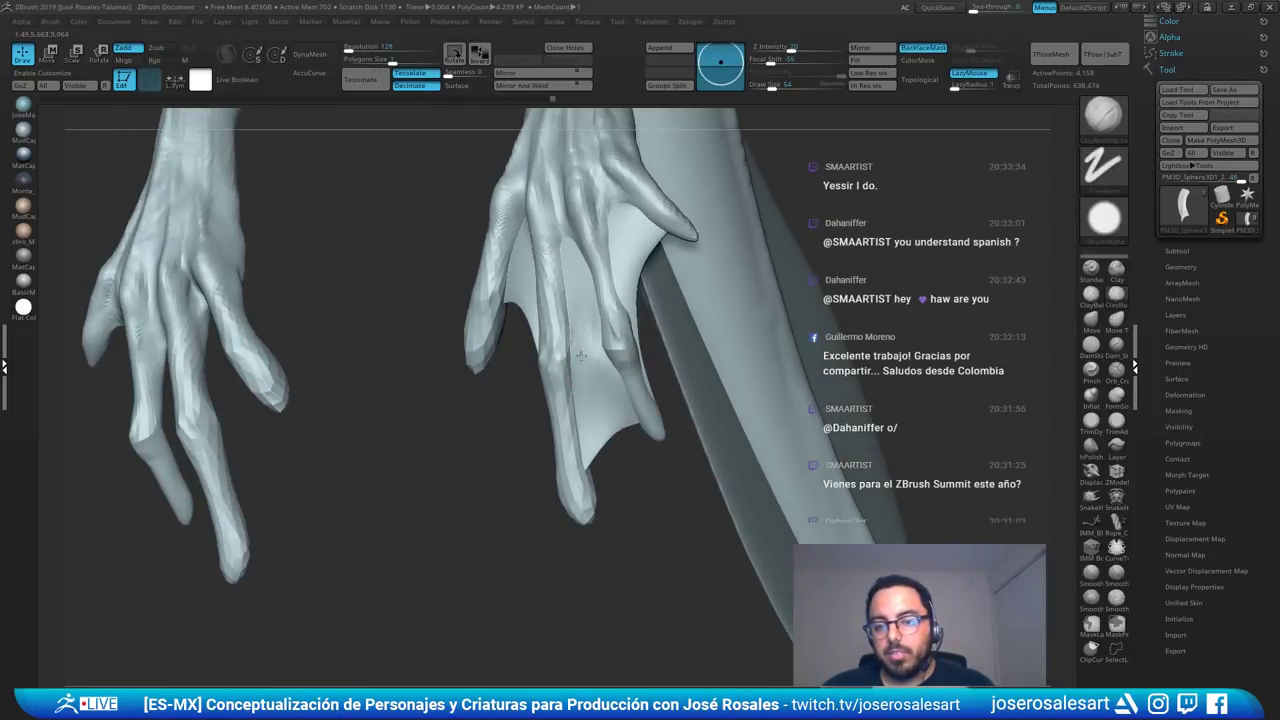
mouse_move(581, 356)
right_down()
mouse_move(598, 354)
mouse_move(600, 300)
mouse_move(584, 260)
right_up()
drag(584, 260, 583, 289)
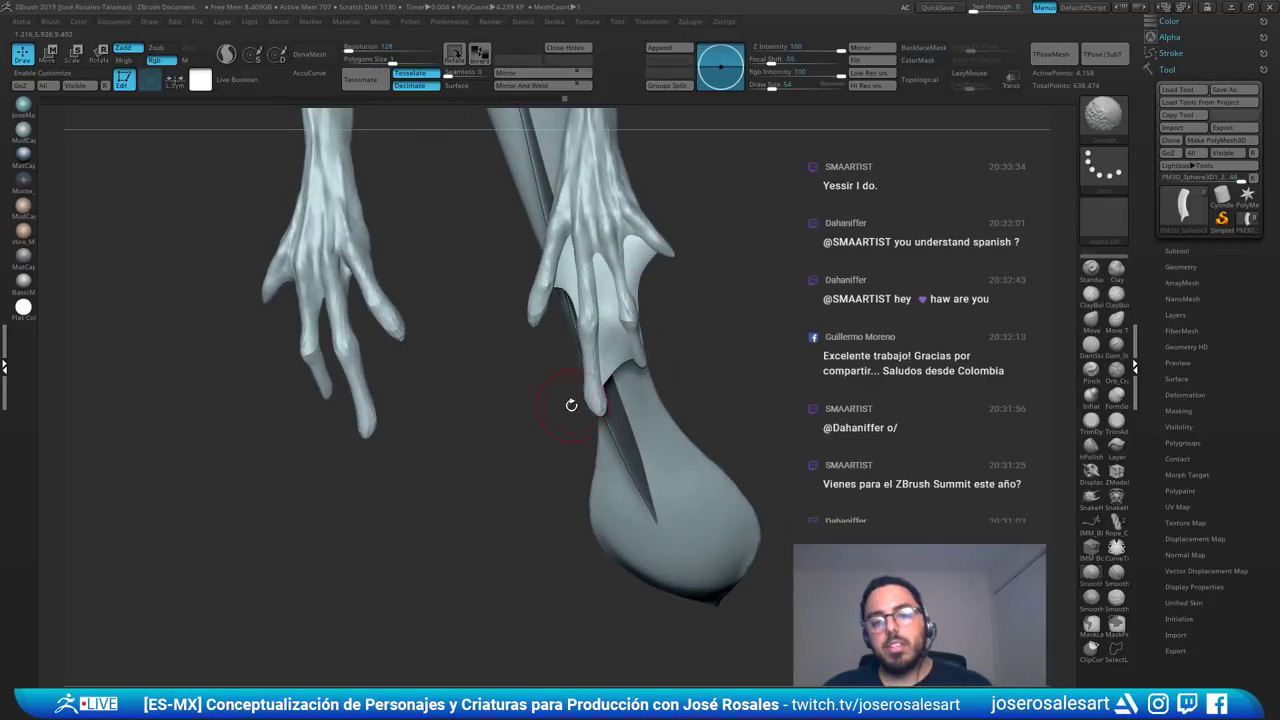
ctrl+right_drag(571, 405, 587, 288)
- Reshape the webbing's free edge beside the longest toe with the SnakeHook brush, adjusting the brush size
mouse_move(603, 296)
right_down()
mouse_move(620, 310)
mouse_move(632, 290)
mouse_move(620, 282)
mouse_move(680, 380)
mouse_move(674, 420)
mouse_move(690, 412)
mouse_move(670, 404)
mouse_move(690, 398)
right_up()
key(b)
key(m)
key(v)
alt+click(652, 390)
key(b)
key(s)
key(h)
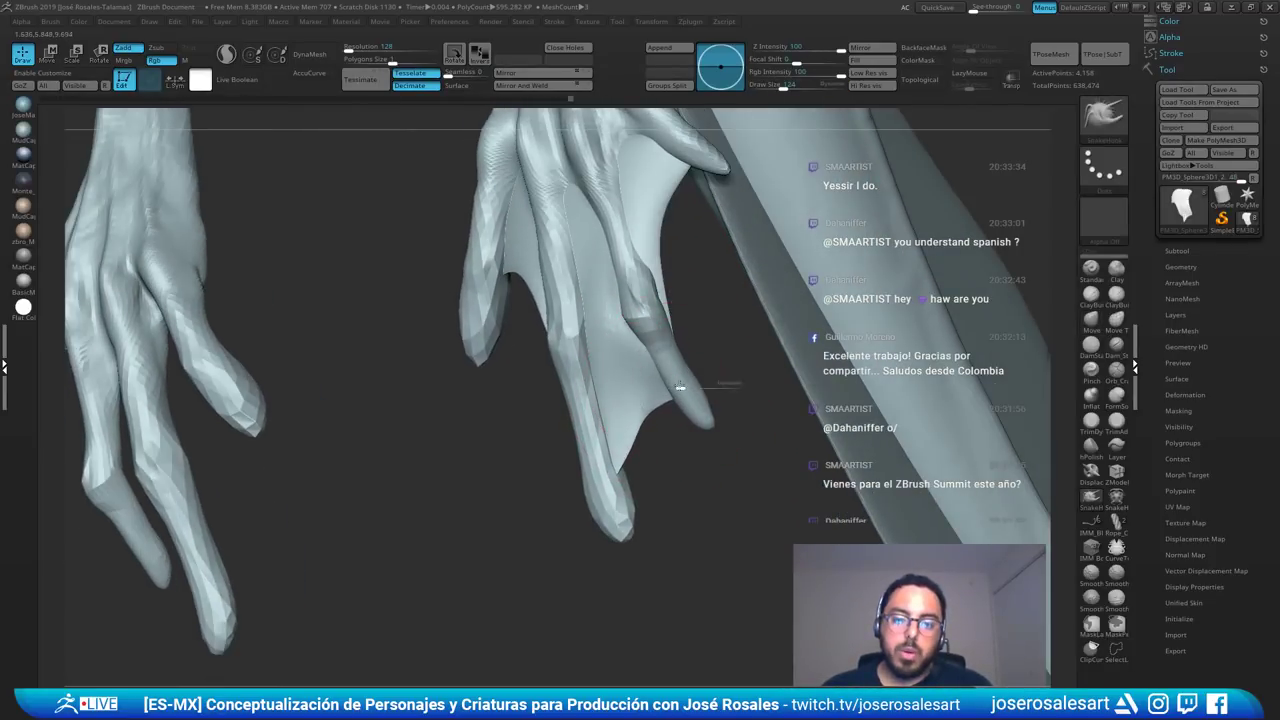
key(s)
drag(632, 430, 628, 432)
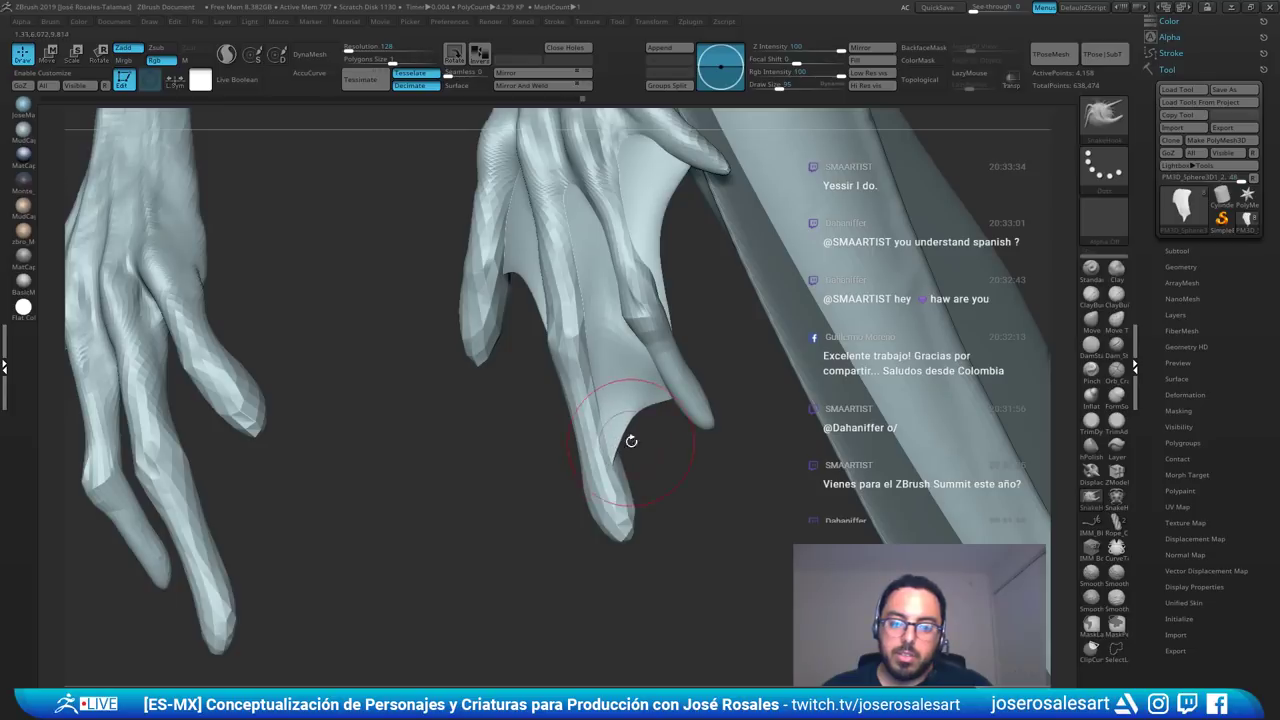
mouse_move(658, 409)
right_down()
mouse_move(690, 402)
mouse_move(640, 406)
mouse_move(637, 363)
right_up()
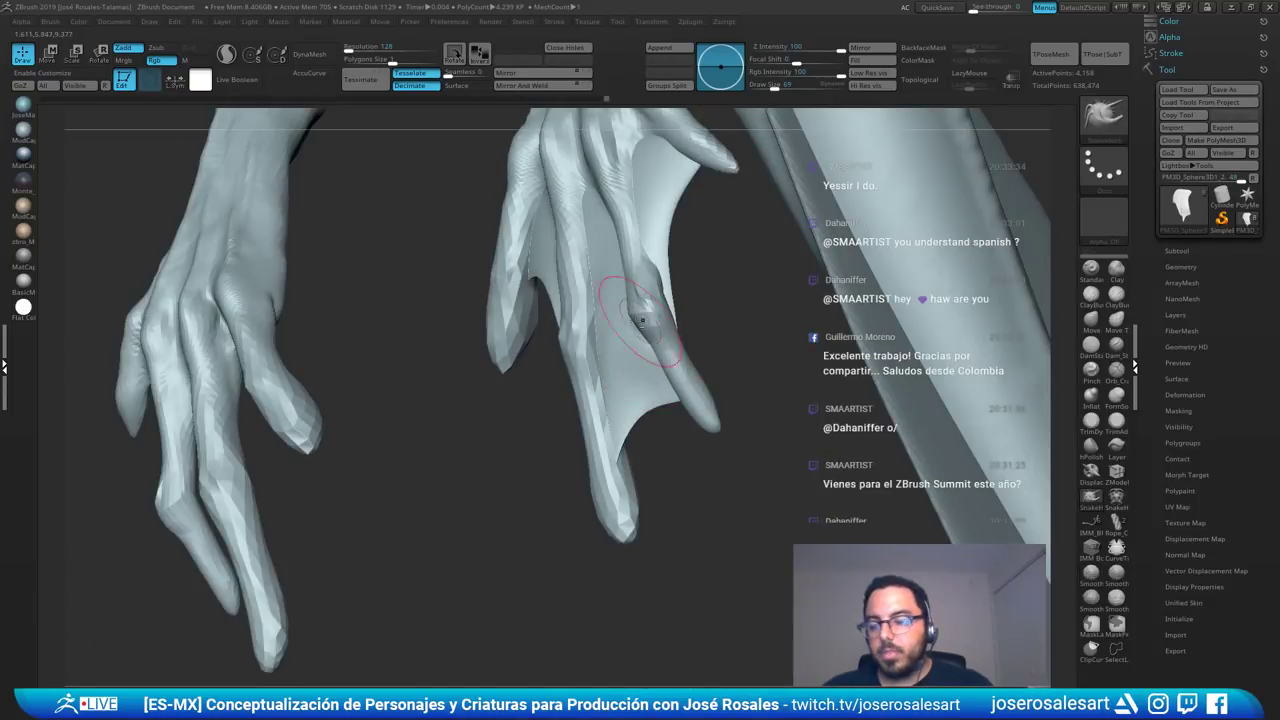
- Add ClayBuildup strokes to the webbing beside the second-longest toe and near the base of the two longest toes
mouse_move(643, 308)
ctrl+right_down()
mouse_move(625, 354)
mouse_move(648, 315)
ctrl+right_up()
key(b)
key(c)
key(b)
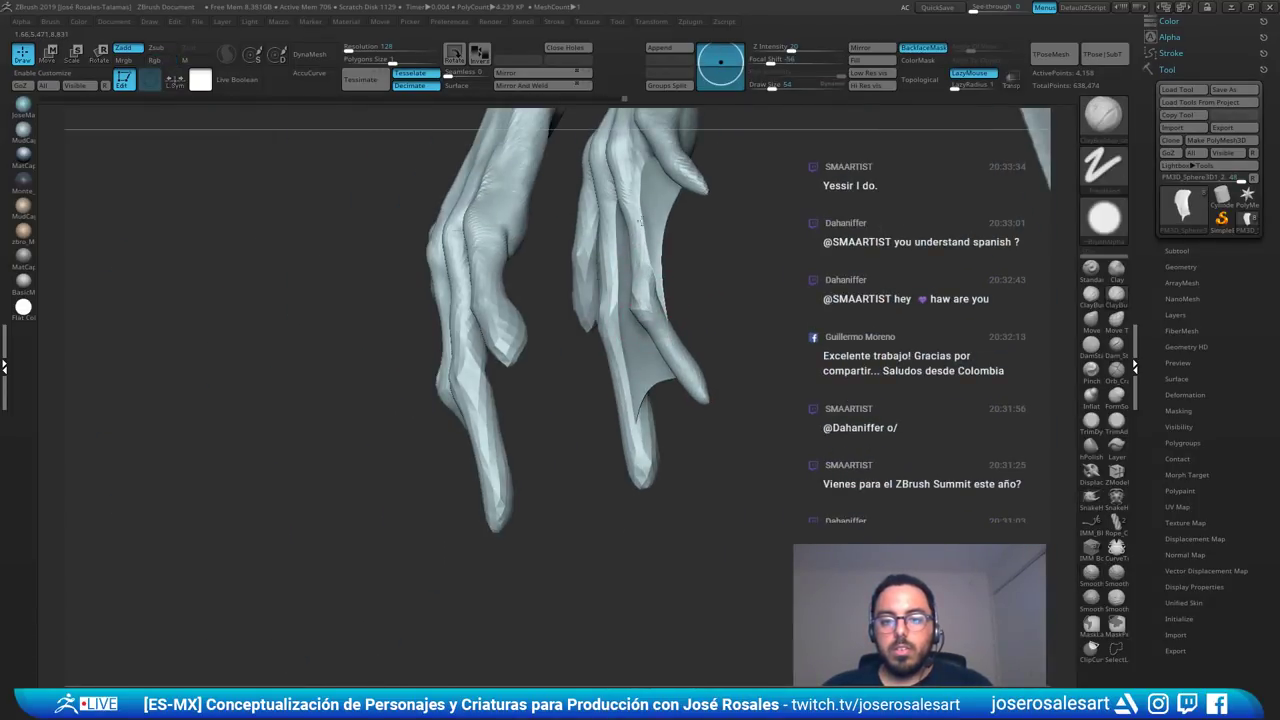
drag(640, 222, 650, 264)
right_drag(636, 270, 606, 240)
right_drag(629, 369, 800, 276)
drag(798, 268, 808, 304)
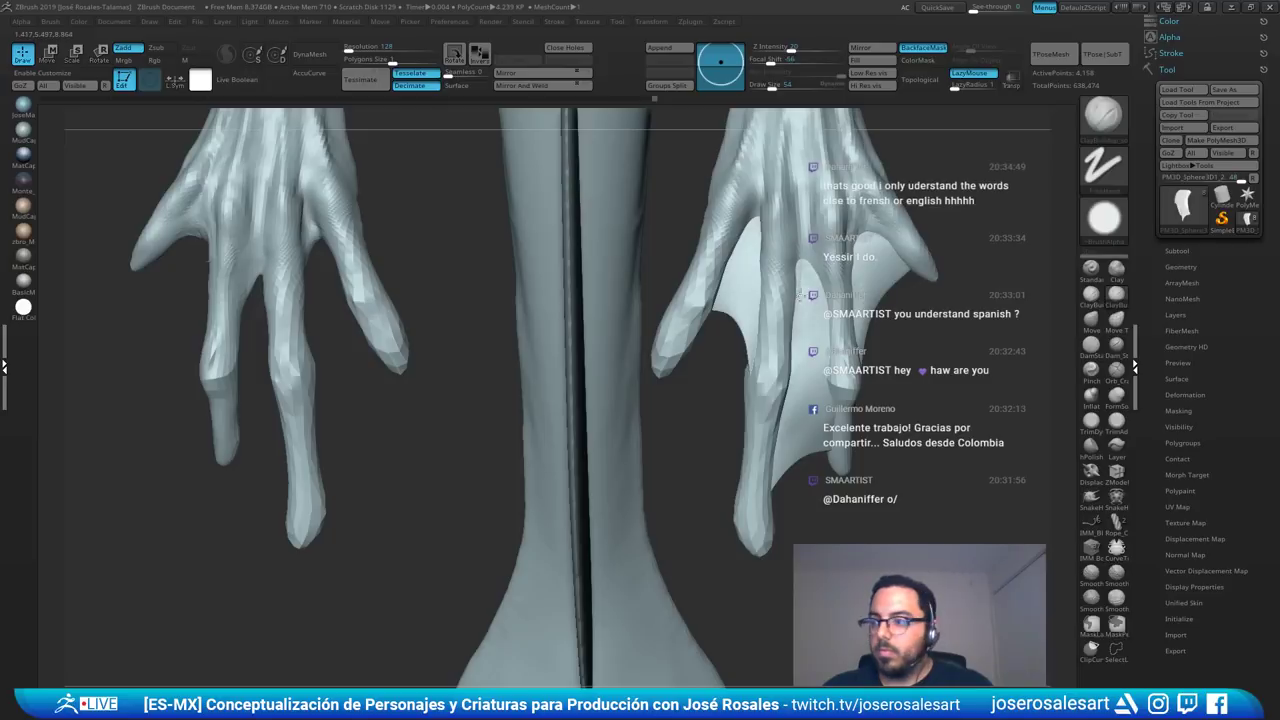
right_drag(815, 290, 963, 250)
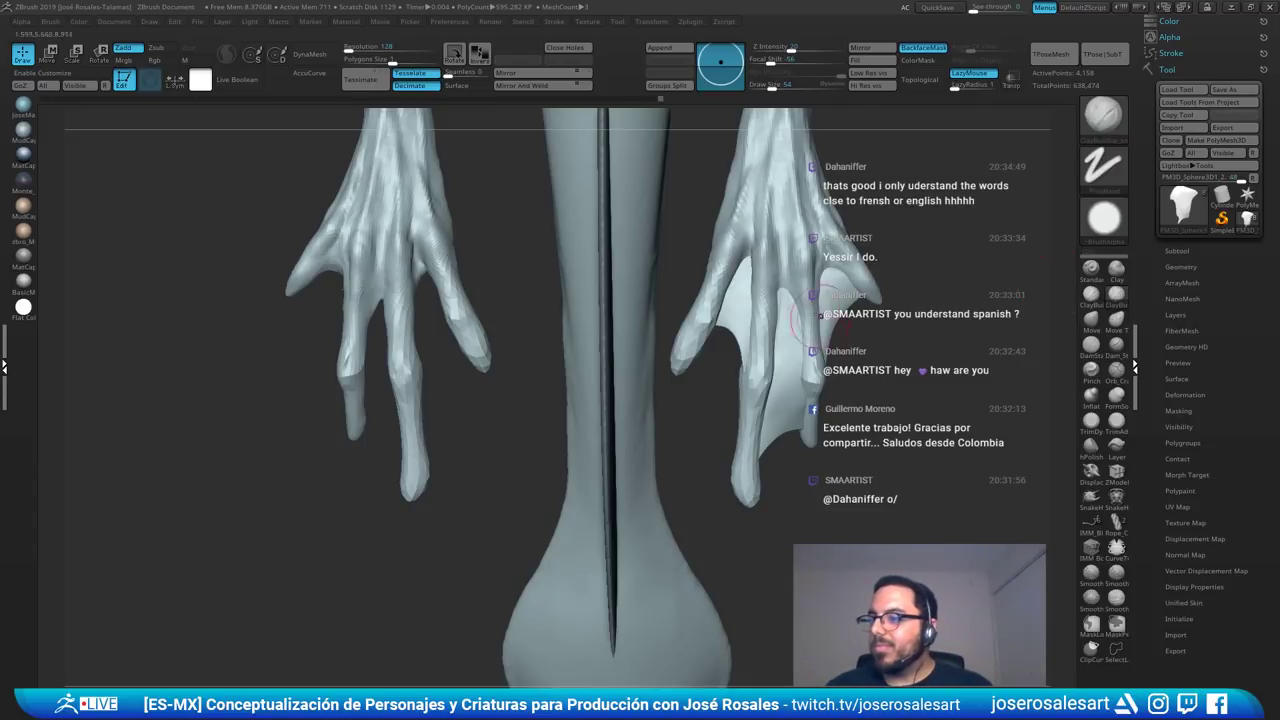
- Smooth the webbing near the base of the two longest toes
mouse_move(777, 318)
right_down()
mouse_move(769, 294)
mouse_move(657, 323)
mouse_move(671, 344)
right_up()
mouse_move(671, 344)
shift+mouse_down()
mouse_move(680, 309)
mouse_move(674, 337)
shift+mouse_up()
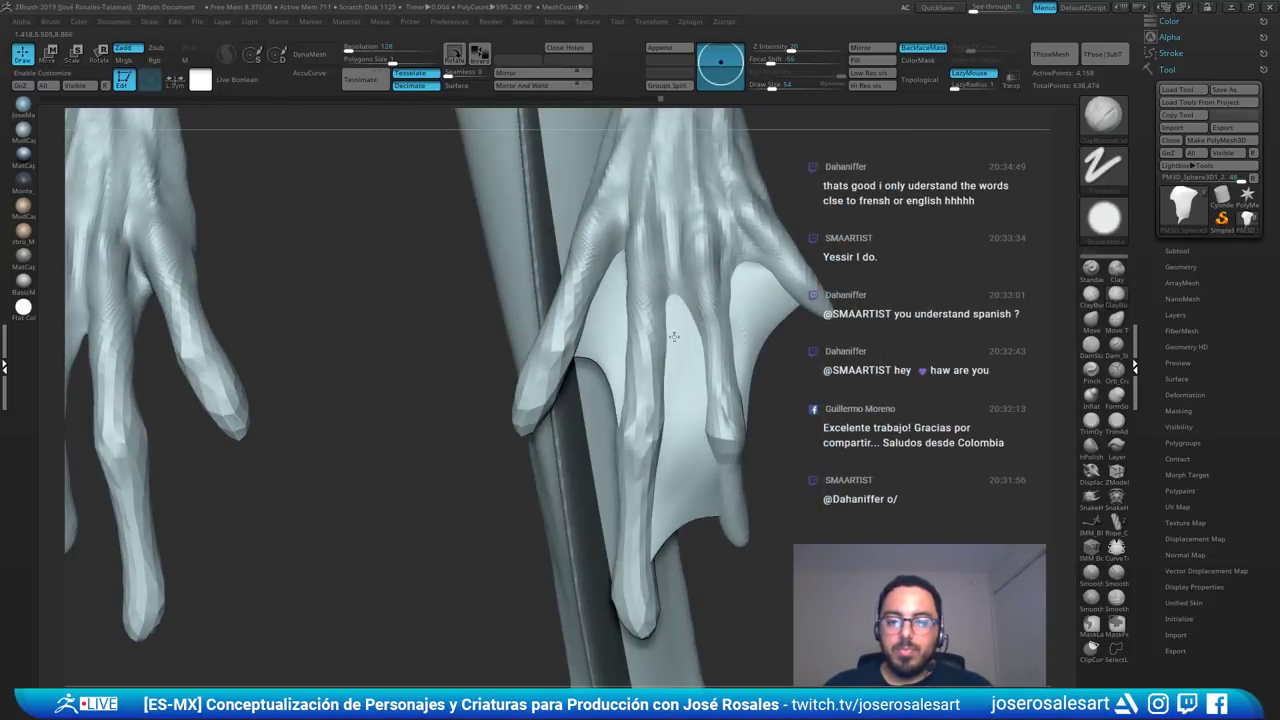
right_drag(604, 285, 675, 345)
ctrl+right_drag(675, 345, 683, 349)
right_click(683, 349)
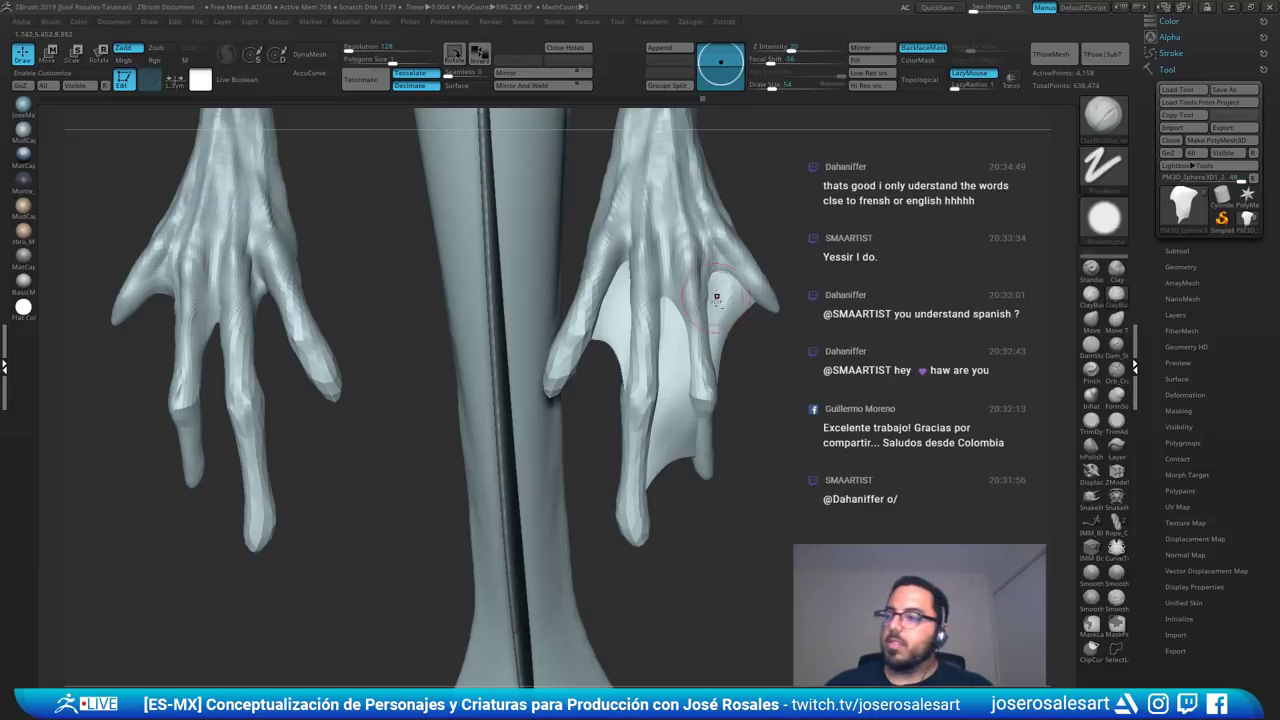
- Build up the webbing on both sides of the two longest toes with ClayBuildup and smooth the middle section
drag(717, 297, 620, 266)
right_drag(609, 287, 640, 287)
mouse_move(616, 286)
mouse_down()
mouse_move(629, 290)
mouse_move(623, 325)
mouse_up()
mouse_move(616, 326)
right_down()
mouse_move(594, 298)
mouse_move(630, 287)
right_up()
mouse_move(630, 287)
shift+mouse_down()
mouse_move(668, 304)
mouse_move(671, 369)
shift+mouse_up()
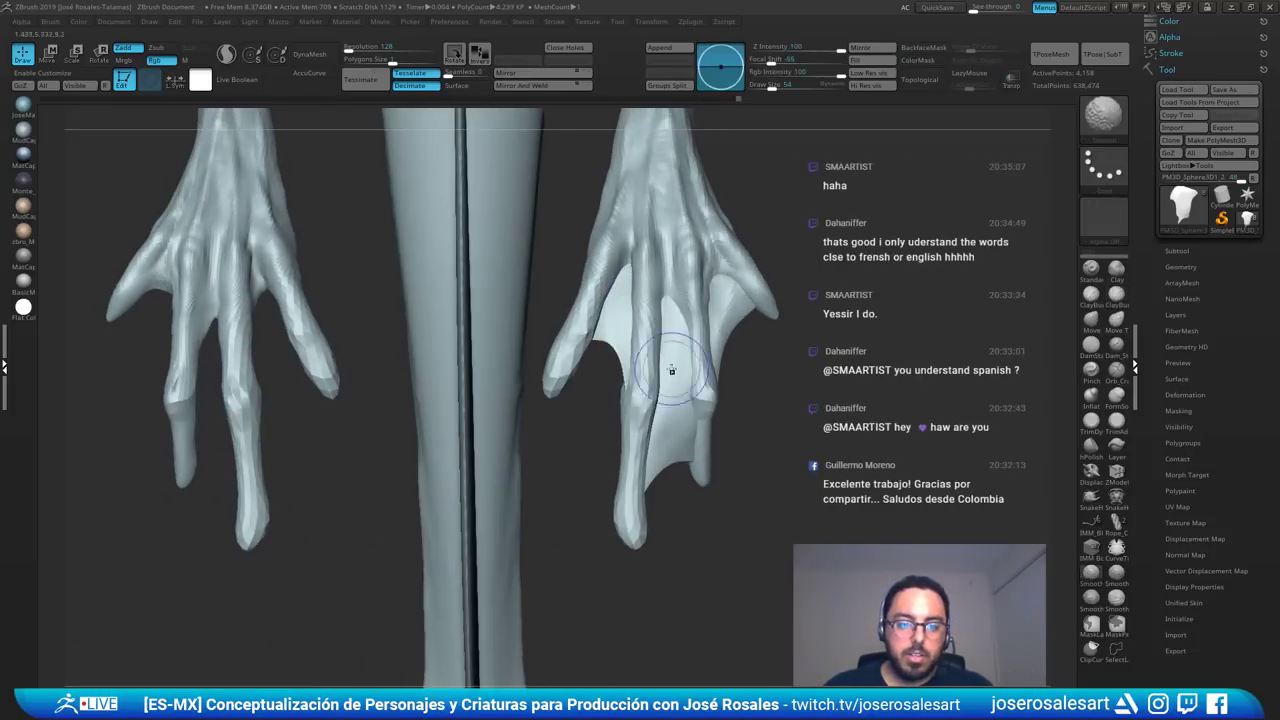
- Build up the webbing next to the short inner toe and smooth the membrane around the second-longest toe
right_drag(745, 218, 747, 238)
drag(719, 243, 718, 297)
right_drag(750, 302, 720, 306)
shift+drag(674, 334, 692, 360)
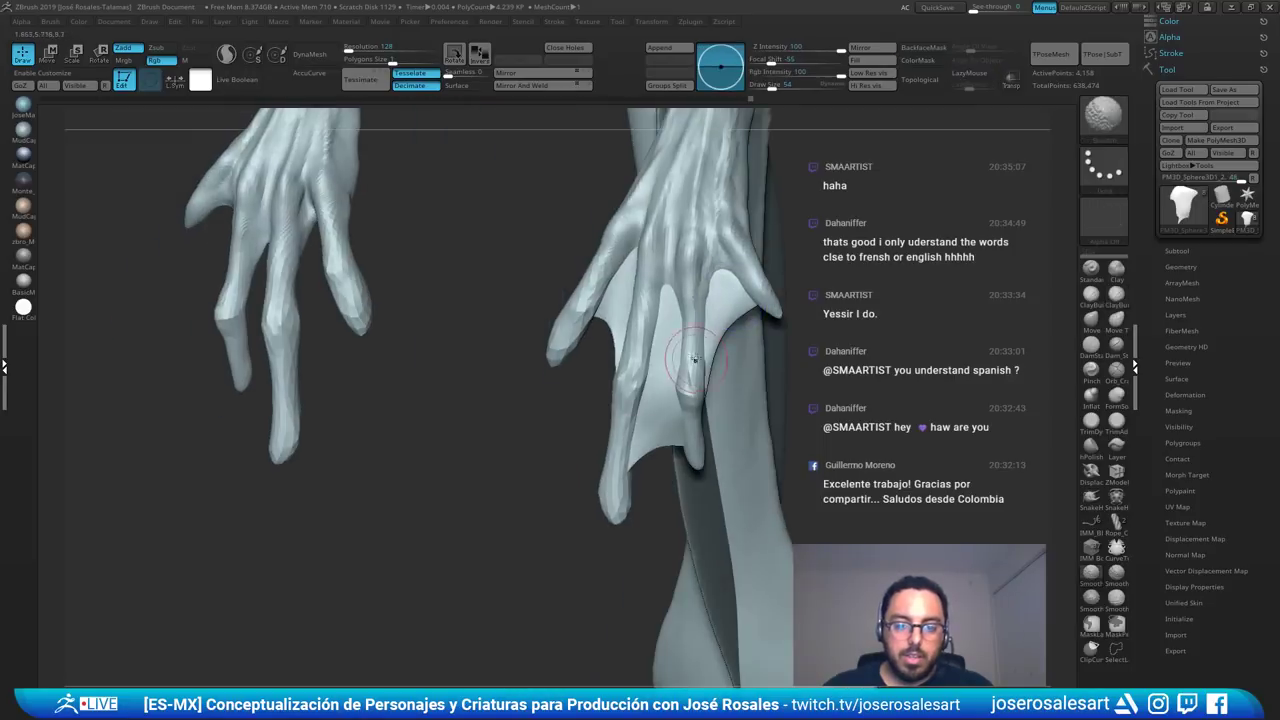
mouse_move(690, 368)
right_down()
mouse_move(628, 403)
mouse_move(575, 398)
mouse_move(597, 368)
mouse_move(632, 418)
right_up()
drag(727, 467, 694, 440)
- Adjust the webbing's fit against the toes from the side with the Move brush, resizing the brush
key(b)
key(m)
key(v)
key(s)
right_drag(655, 420, 687, 401)
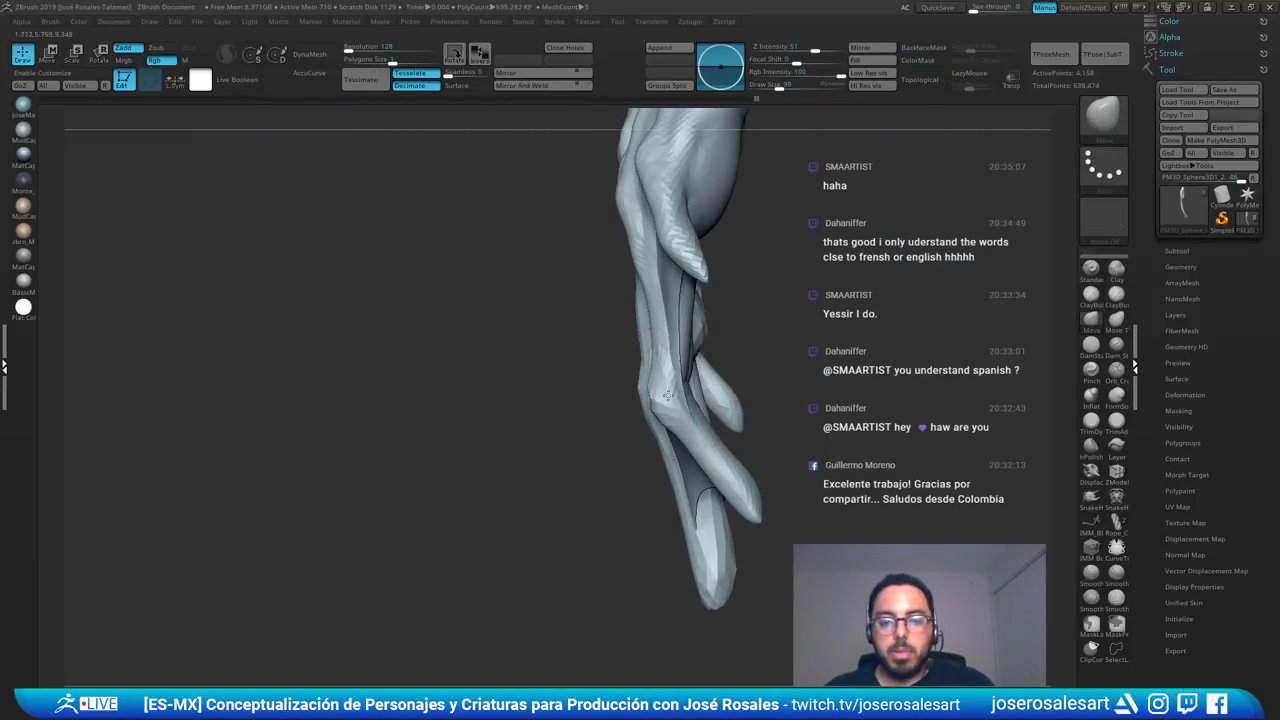
drag(668, 395, 677, 384)
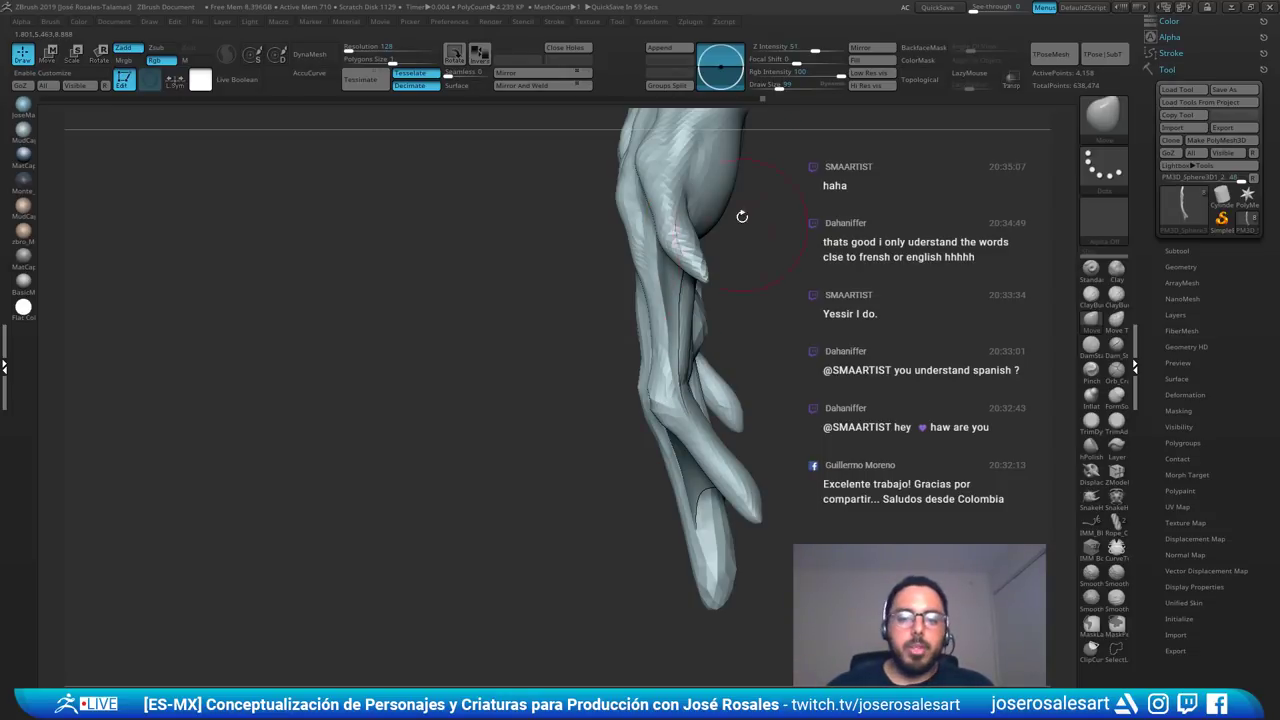
mouse_move(742, 217)
right_down()
mouse_move(825, 235)
mouse_move(839, 252)
right_up()
key(s)
drag(821, 254, 815, 254)
- Refine the webbing surface between the toes using the ClayBuildup brush with a draw size of 36
mouse_move(691, 286)
right_down()
mouse_move(738, 290)
mouse_move(590, 272)
right_up()
key(b)
key(c)
key(b)
key(s)
drag(668, 265, 759, 239)
ctrl+right_drag(640, 265, 586, 281)
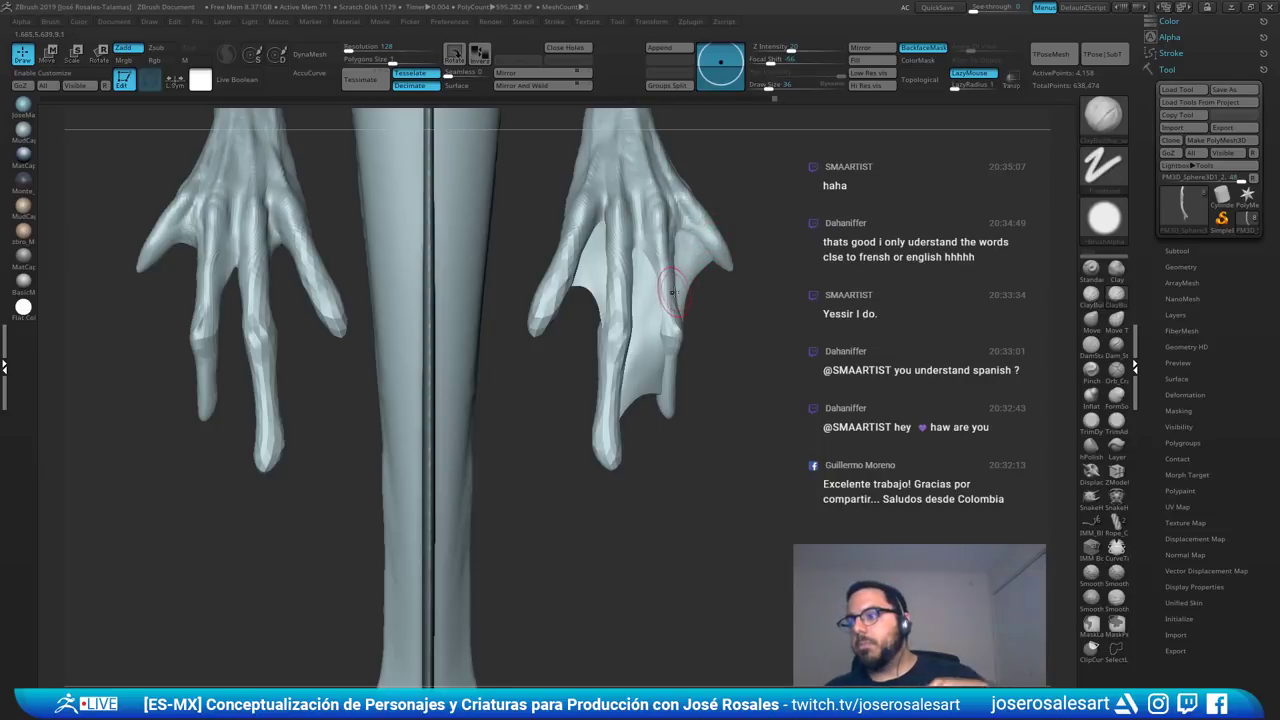
drag(589, 316, 700, 271)
ctrl+right_drag(700, 271, 640, 265)
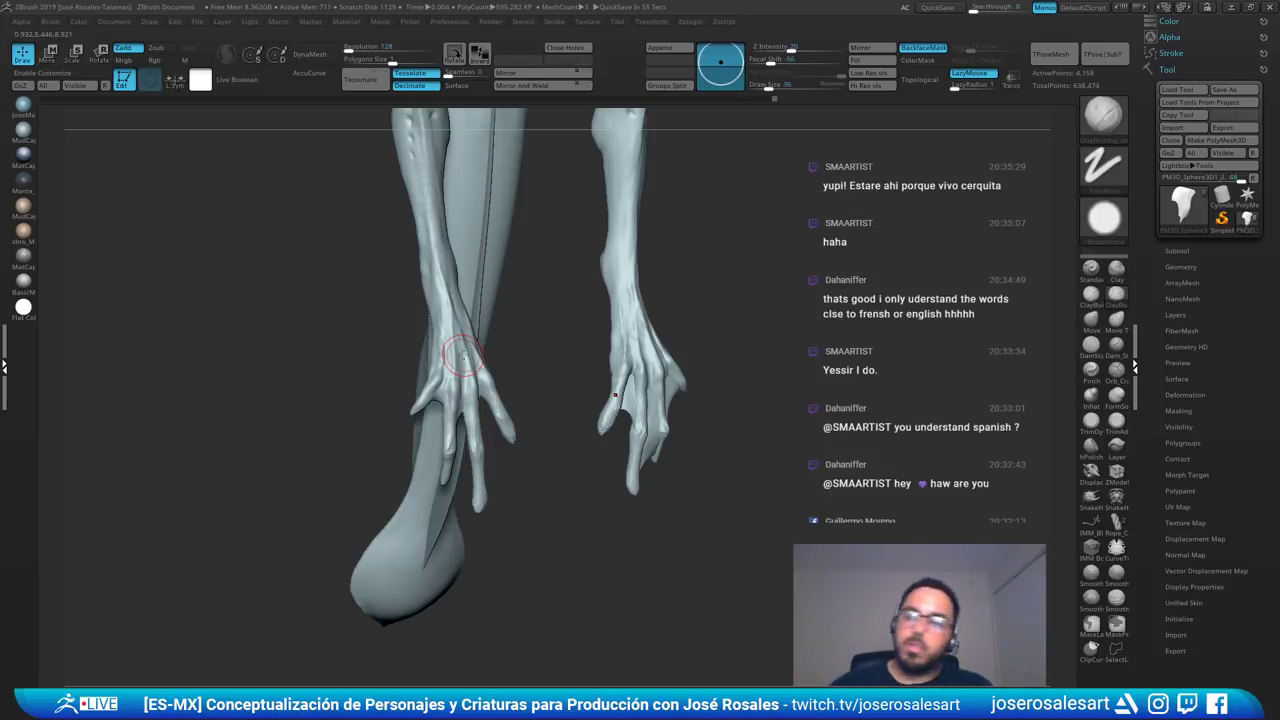
- Pull the webbing's corner along the longest toe towards its tip with the SnakeHook brush
mouse_move(628, 284)
right_down()
mouse_move(585, 292)
mouse_move(651, 408)
mouse_move(612, 372)
mouse_move(661, 410)
mouse_move(638, 372)
right_up()
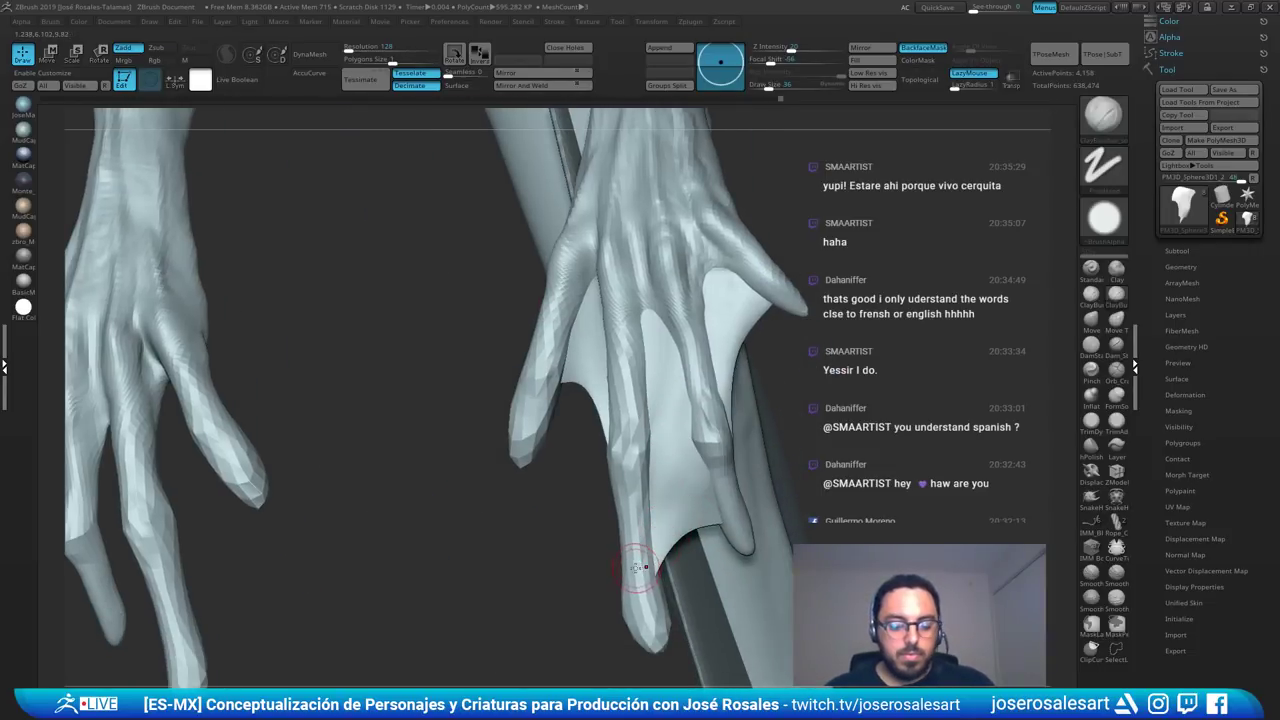
key(b)
key(s)
key(h)
drag(655, 549, 666, 570)
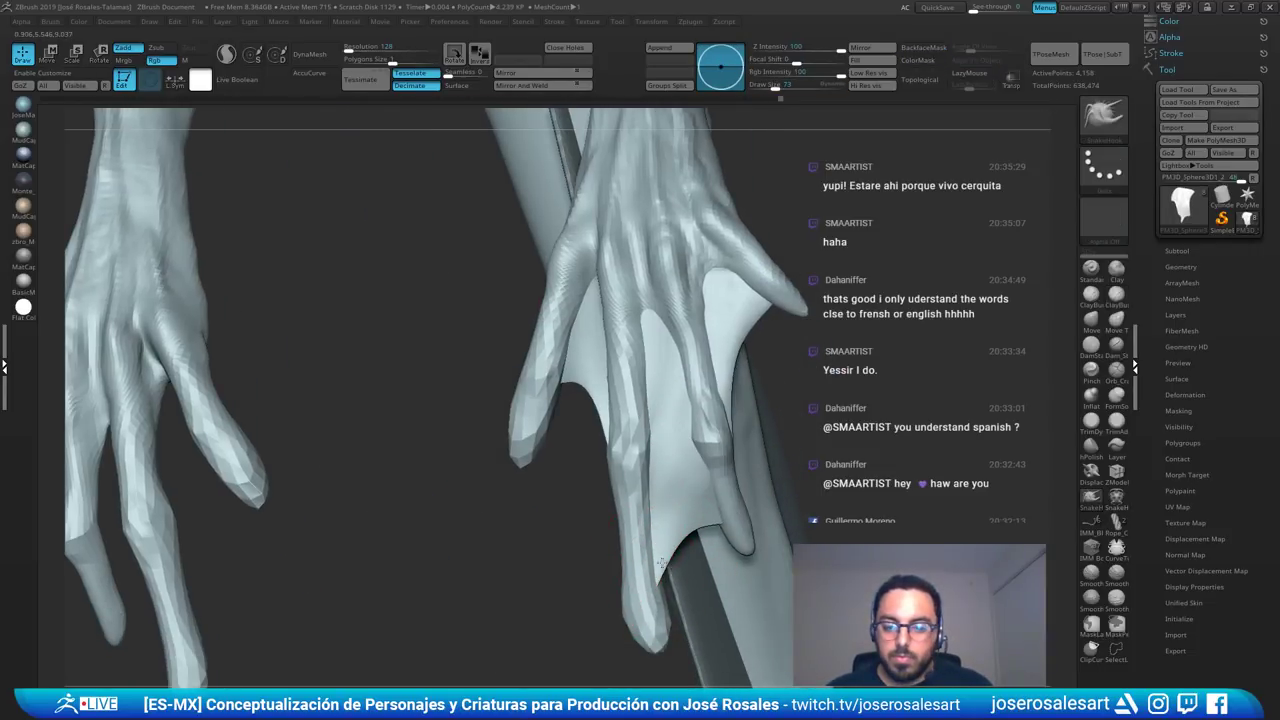
right_drag(666, 558, 636, 556)
- Shape the webbing edge beside the short inner toe with the SnakeHook brush at a smaller size
mouse_move(684, 480)
ctrl+right_down()
mouse_move(657, 435)
mouse_move(670, 474)
mouse_move(660, 452)
mouse_move(619, 431)
mouse_move(608, 446)
mouse_move(657, 441)
mouse_move(660, 392)
mouse_move(623, 383)
mouse_move(660, 360)
ctrl+right_up()
ctrl+right_drag(660, 360, 755, 420)
right_drag(755, 306, 770, 300)
key([)
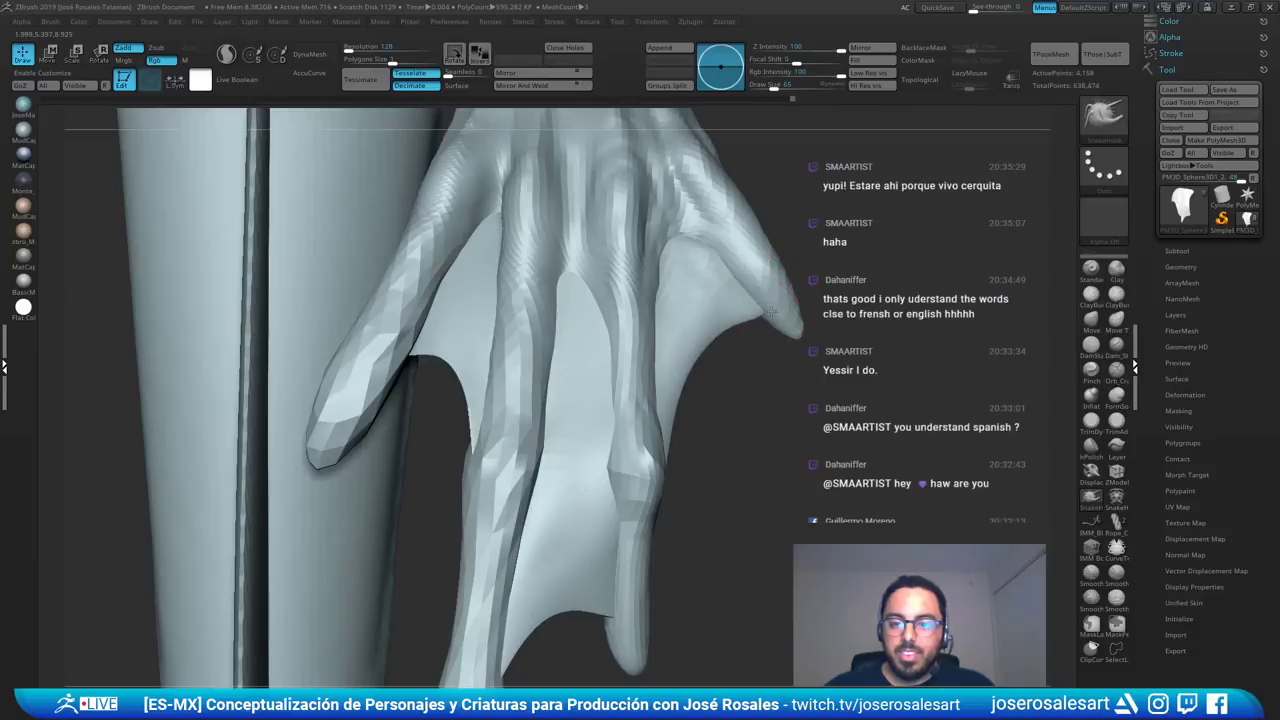
mouse_move(752, 303)
mouse_down()
mouse_move(770, 315)
mouse_move(694, 350)
mouse_up()
key(shift)
right_drag(694, 350, 700, 310)
right_drag(700, 310, 610, 325)
right_drag(610, 325, 565, 362)
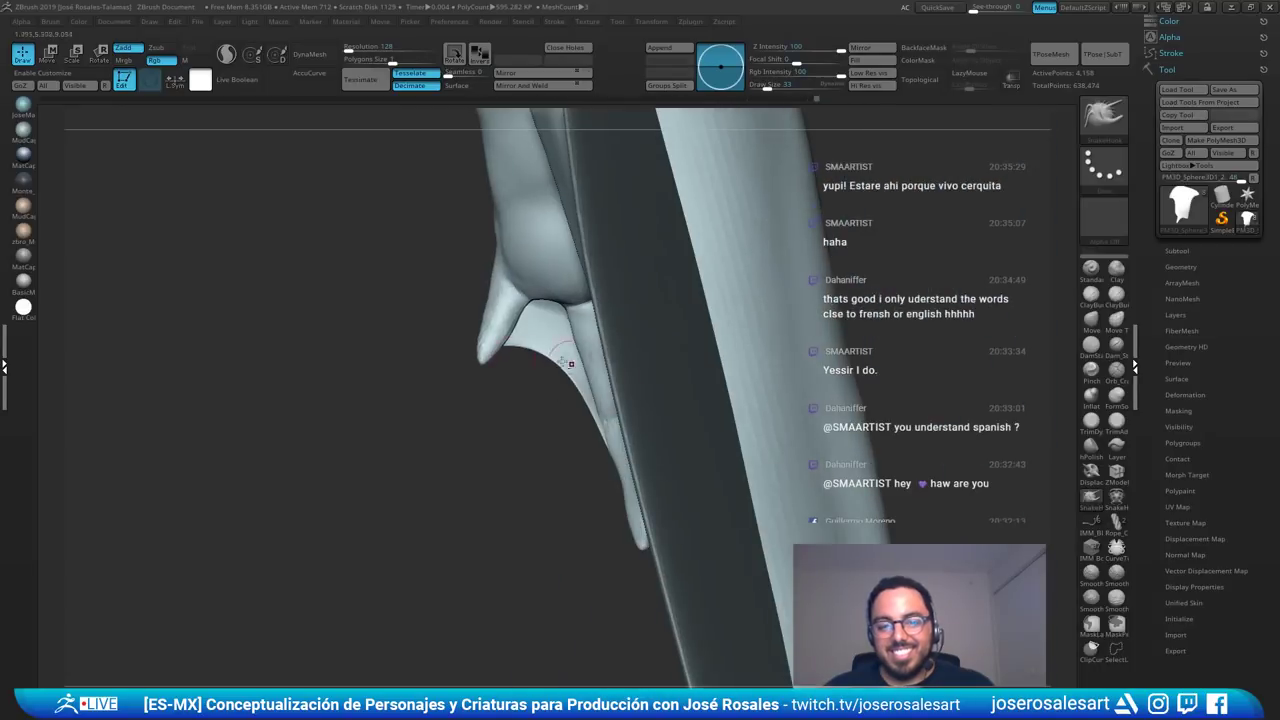
- Select the creature06 body subtool and extend the short inner toe's tip outward with the Move brush
key(b)
key(m)
key(v)
drag(486, 352, 478, 365)
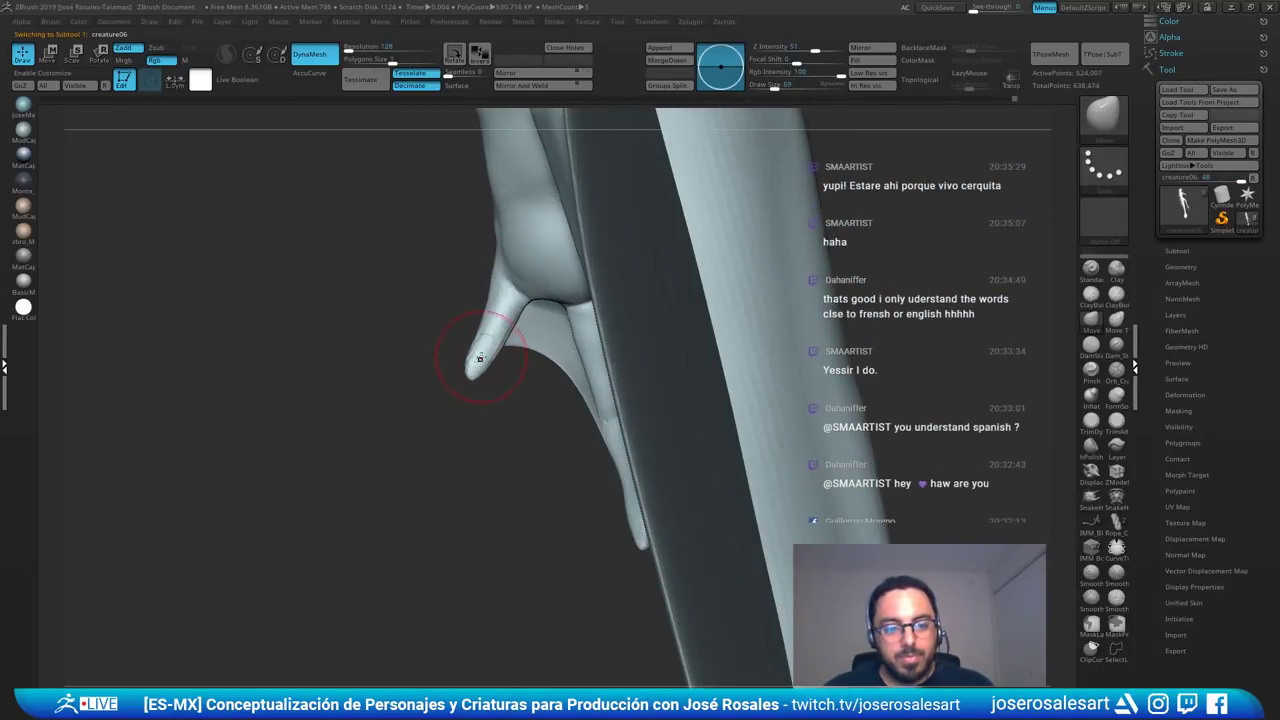
- Define the crease between the sole pads with the DamStandard brush at draw size 45 and smooth the pads
right_drag(457, 346, 510, 354)
key(b)
key(d)
key(s)
key(s)
drag(536, 322, 529, 322)
mouse_move(496, 314)
right_down()
mouse_move(506, 318)
mouse_move(468, 323)
mouse_move(513, 287)
mouse_move(508, 312)
mouse_move(501, 304)
right_up()
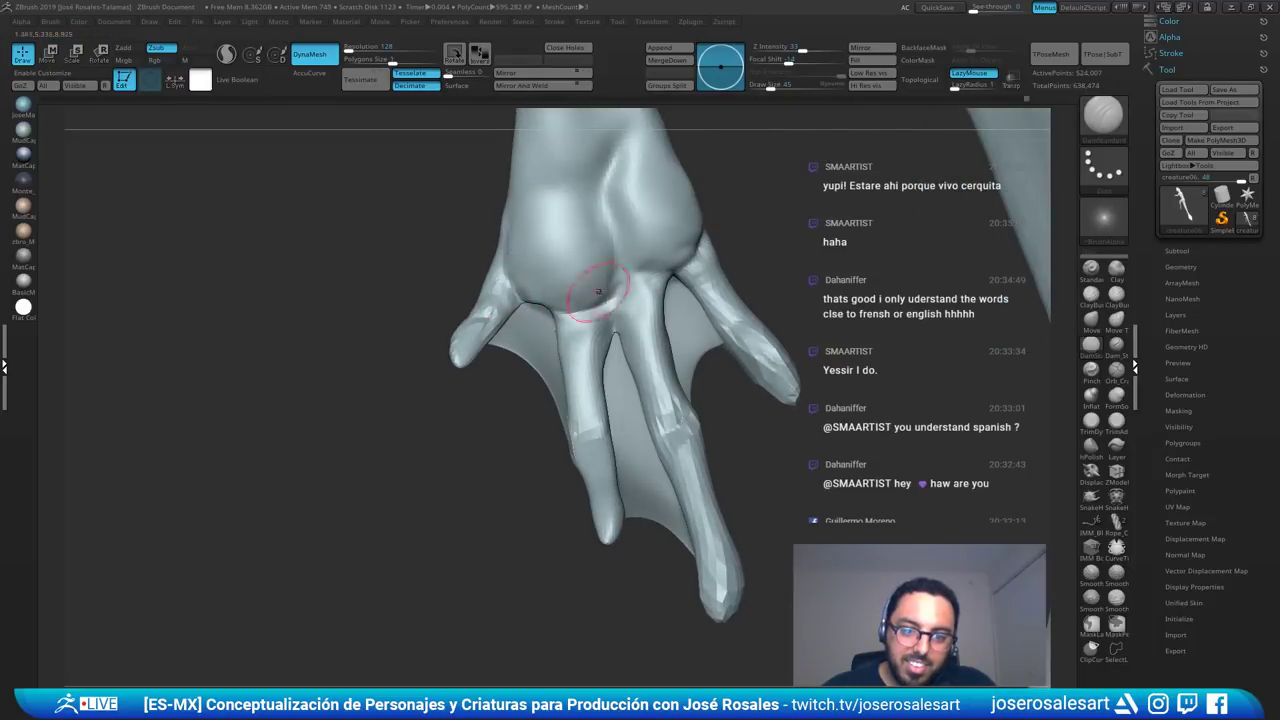
mouse_move(598, 291)
right_down()
mouse_move(514, 256)
mouse_move(568, 258)
mouse_move(540, 256)
mouse_move(584, 242)
mouse_move(634, 260)
mouse_move(582, 224)
right_up()
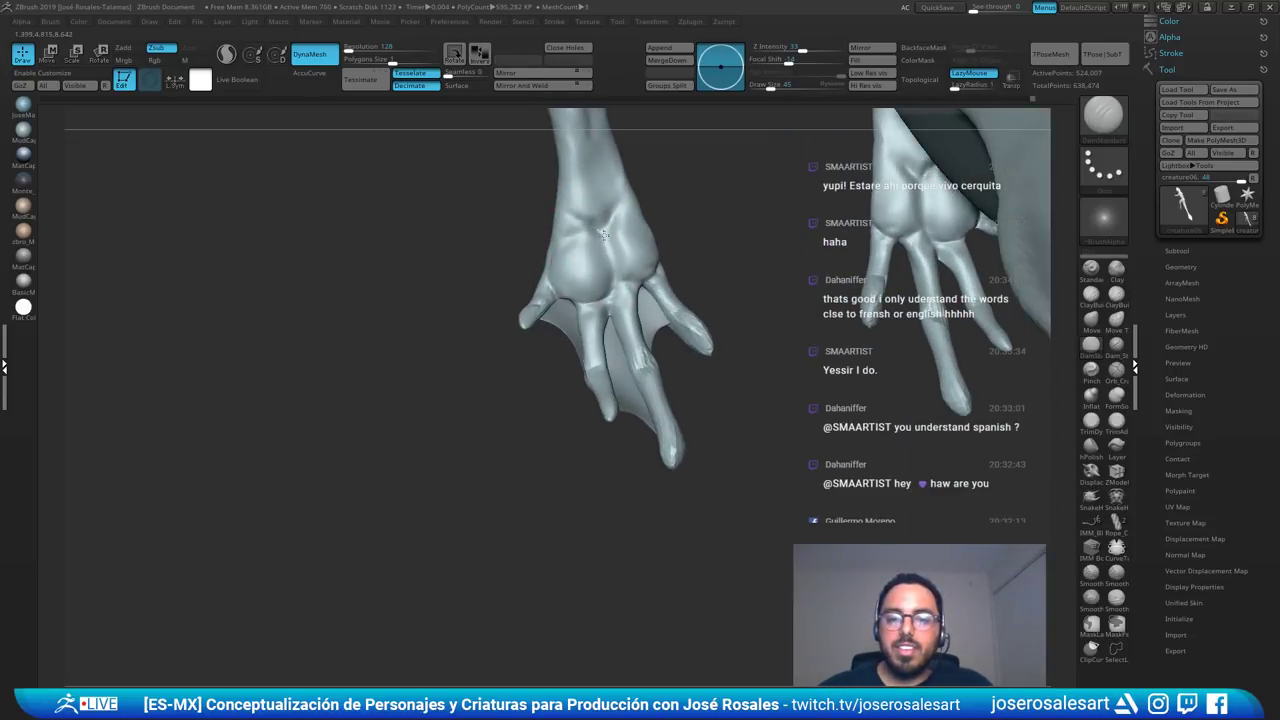
shift+drag(611, 252, 588, 200)
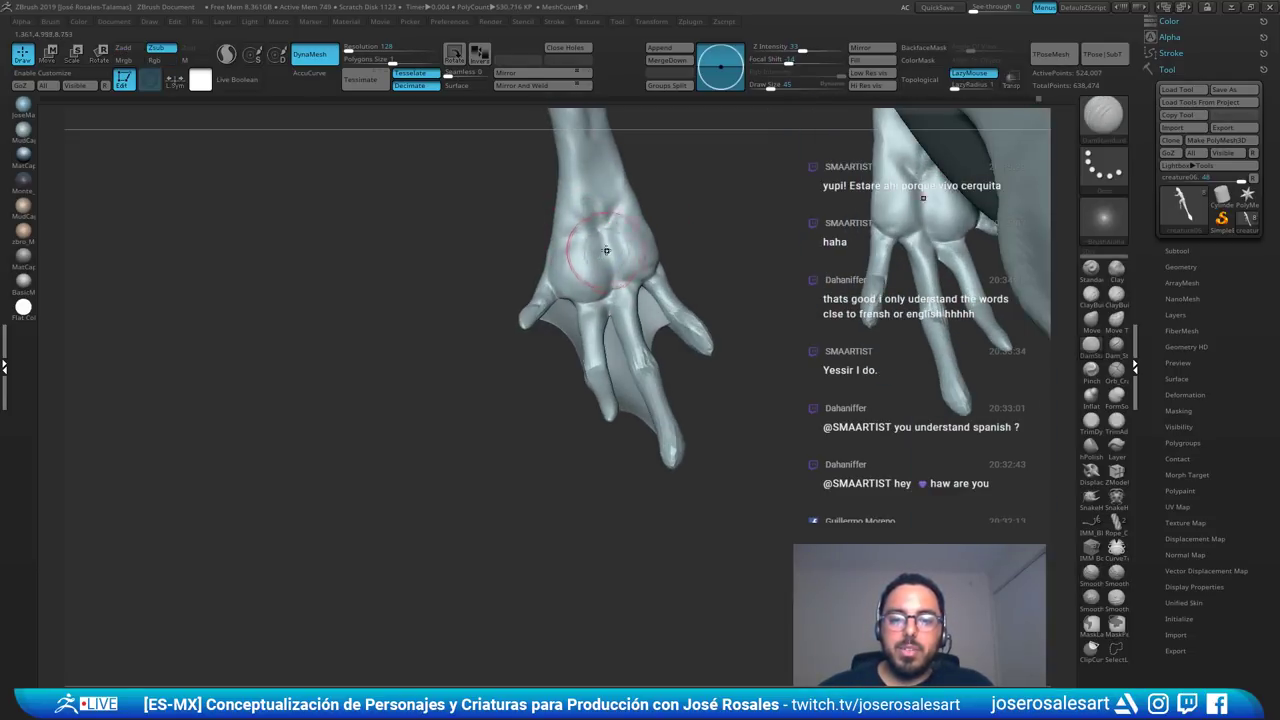
right_drag(614, 267, 638, 270)
shift+drag(597, 262, 591, 274)
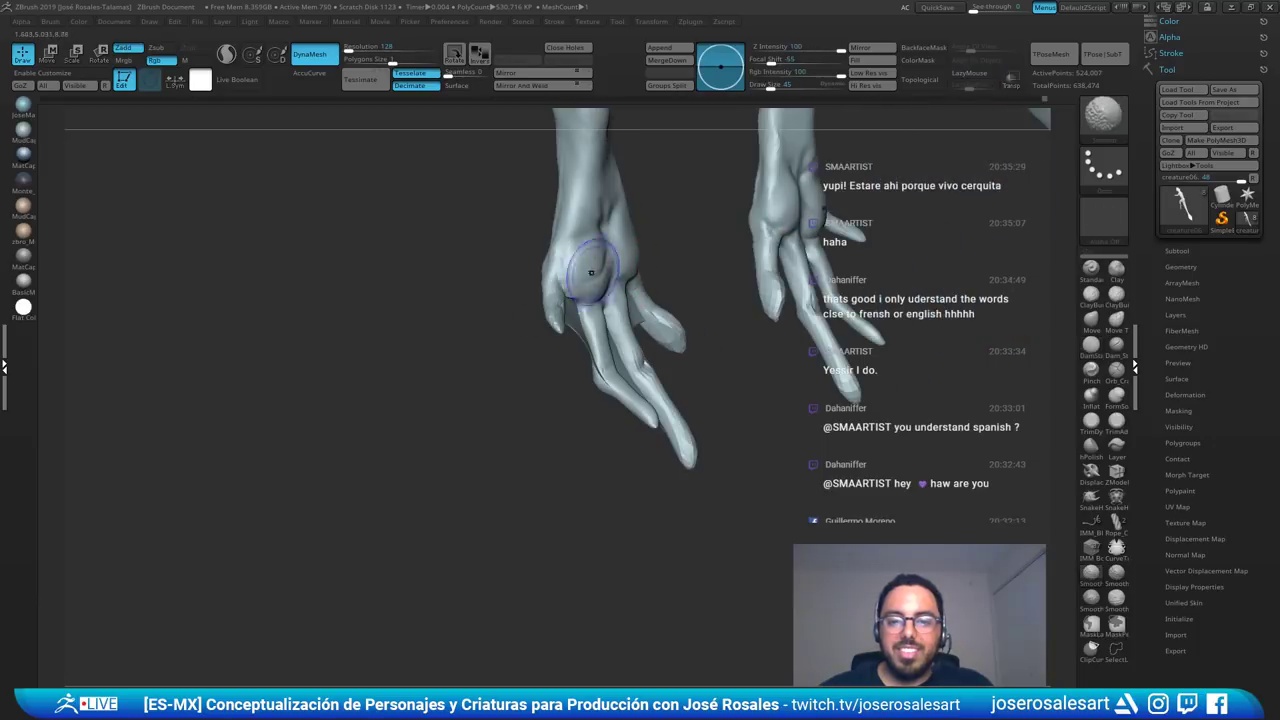
- Examine the feet, legs and tail from several distances and angles to judge the webbing on the whole creature
mouse_move(591, 274)
right_down()
mouse_move(610, 267)
mouse_move(628, 221)
mouse_move(580, 300)
mouse_move(621, 271)
mouse_move(563, 345)
right_up()
mouse_move(674, 303)
alt+right_down()
mouse_move(692, 362)
mouse_move(636, 331)
mouse_move(700, 381)
mouse_move(660, 312)
alt+right_up()
right_drag(626, 351, 679, 376)
ctrl+right_drag(679, 376, 650, 330)
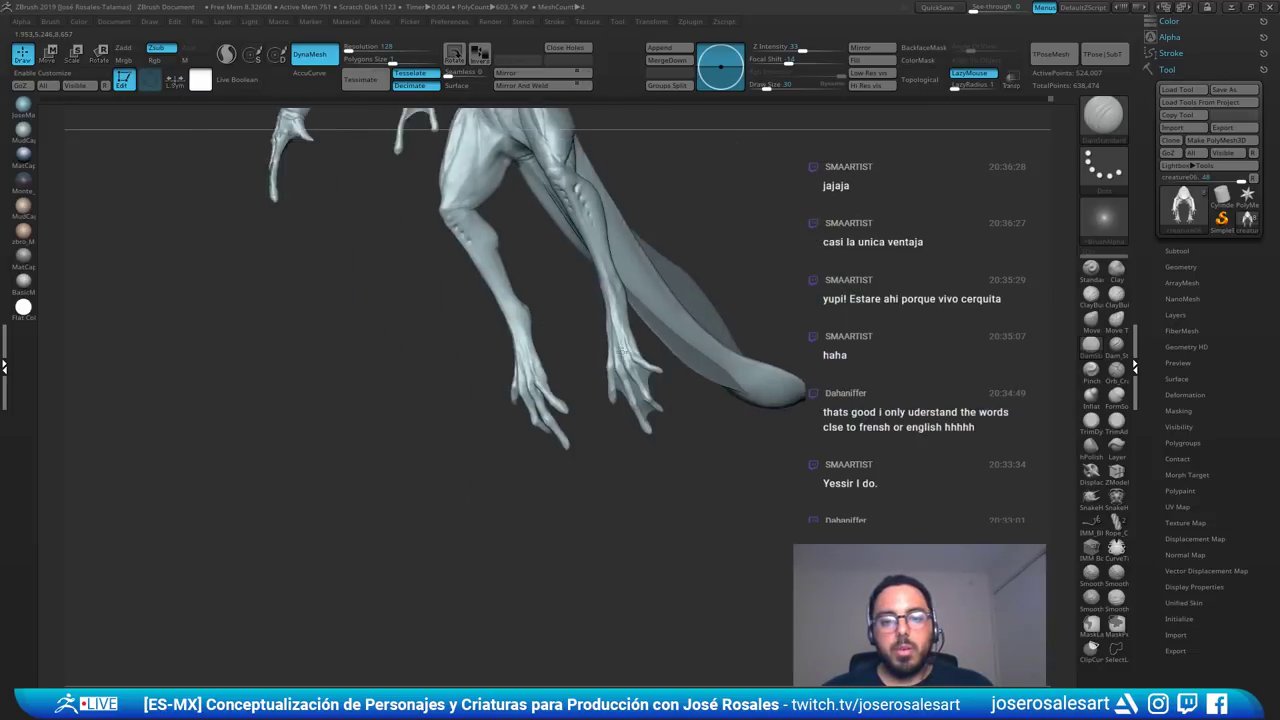
alt+right_drag(500, 290, 670, 430)
mouse_move(670, 430)
right_down()
mouse_move(624, 411)
mouse_move(623, 434)
mouse_move(589, 314)
mouse_move(600, 249)
mouse_move(650, 440)
right_up()
right_drag(650, 440, 715, 390)
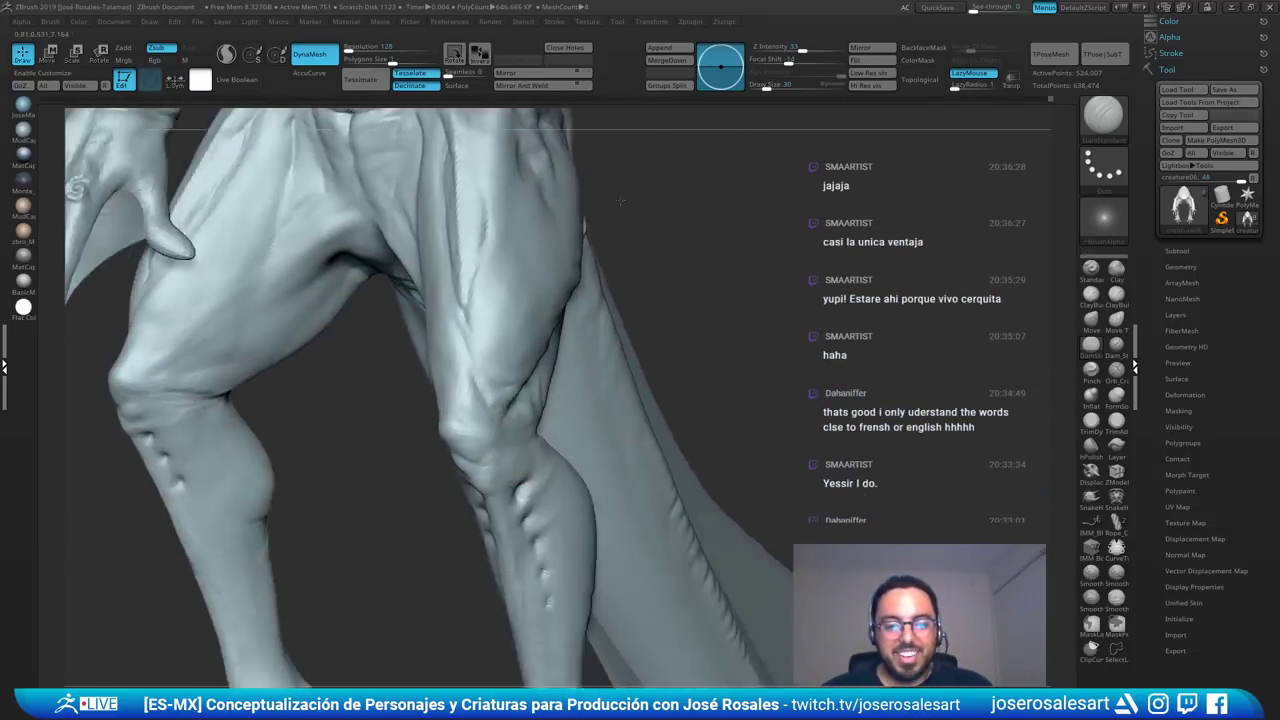
alt+right_drag(640, 600, 595, 360)
mouse_move(665, 650)
alt+right_down()
mouse_move(620, 460)
mouse_move(600, 272)
alt+right_up()
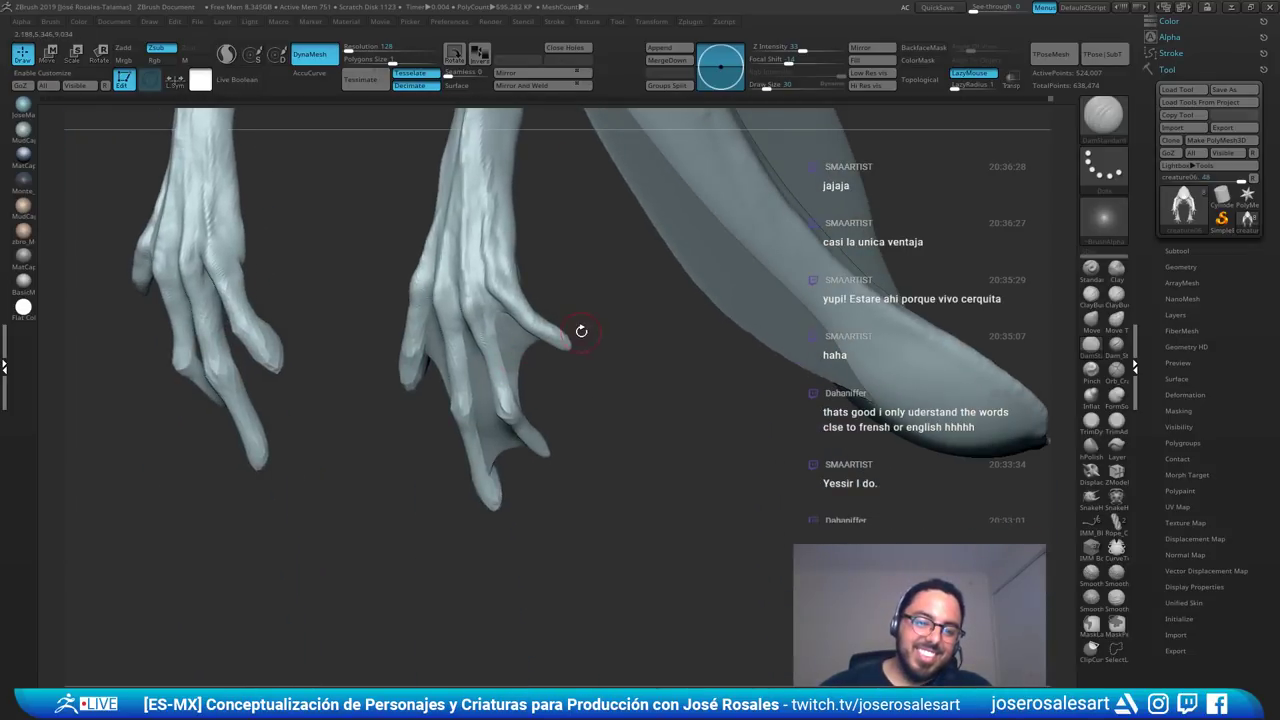
mouse_move(581, 331)
right_down()
mouse_move(508, 363)
mouse_move(586, 322)
right_up()
- Select the toe webbing subtool and mirror it across the X axis, merged into one SubTool
alt+click(499, 384)
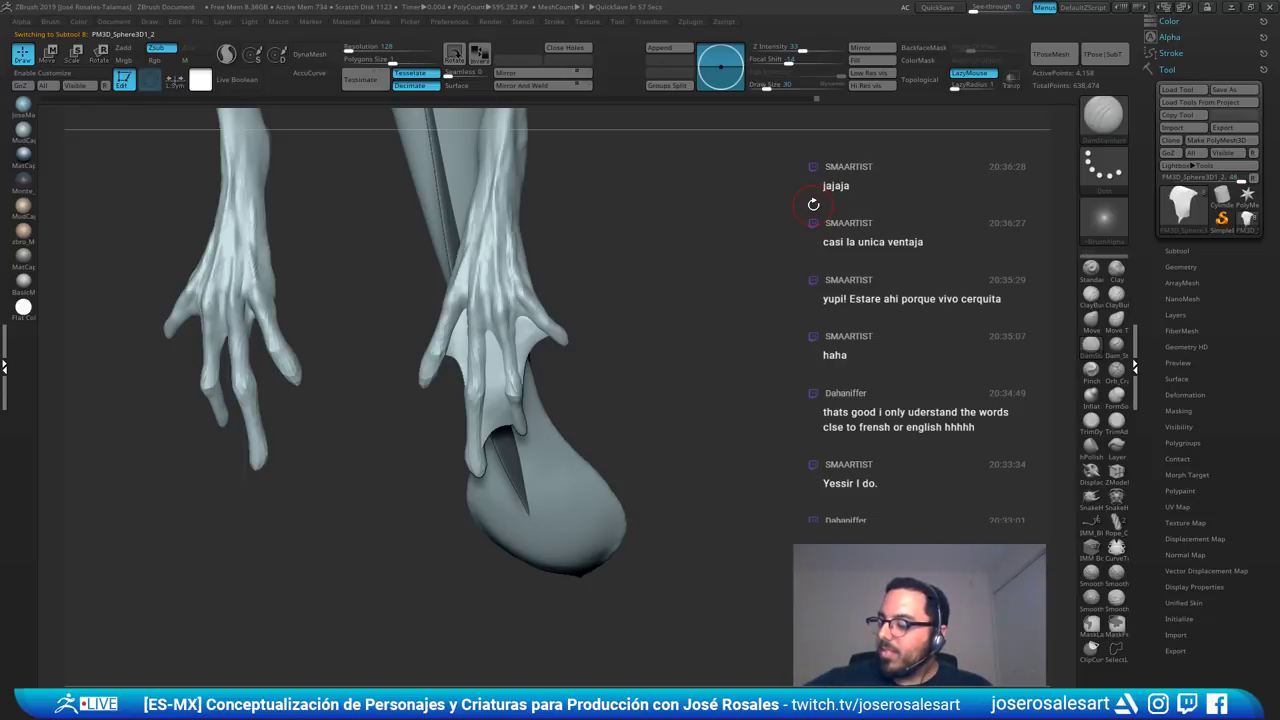
alt+right_drag(496, 361, 608, 331)
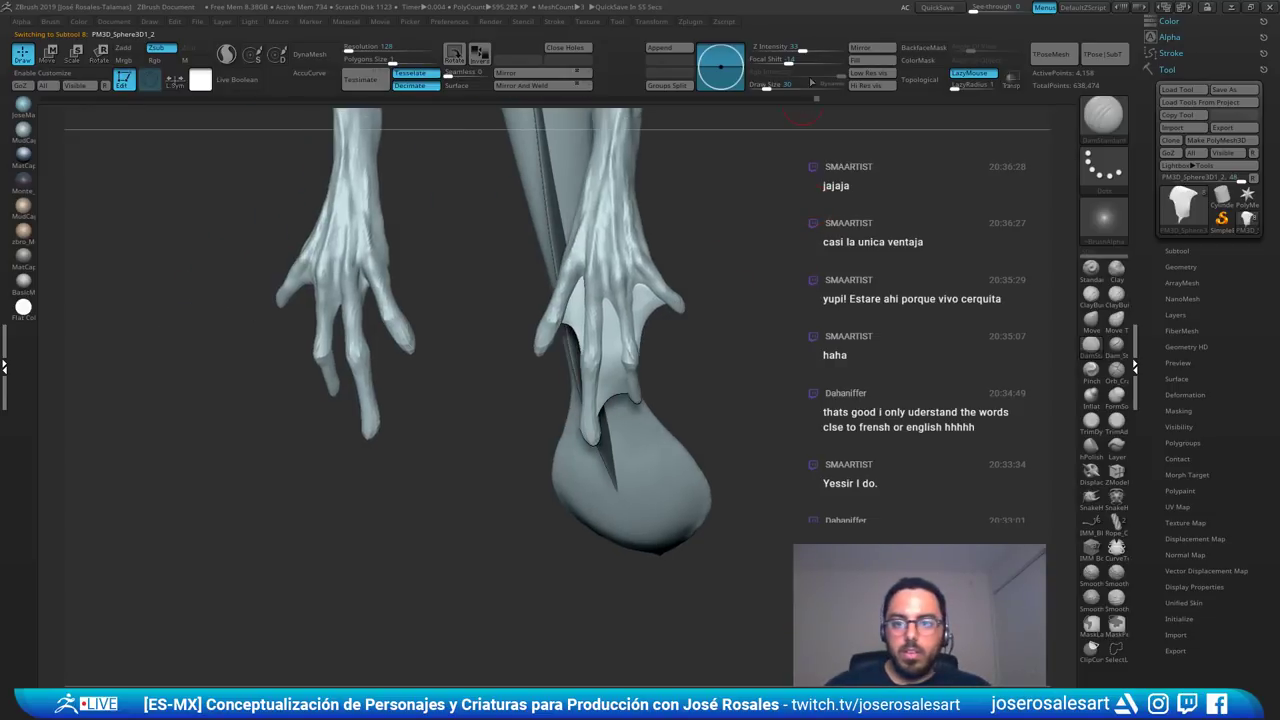
click(870, 49)
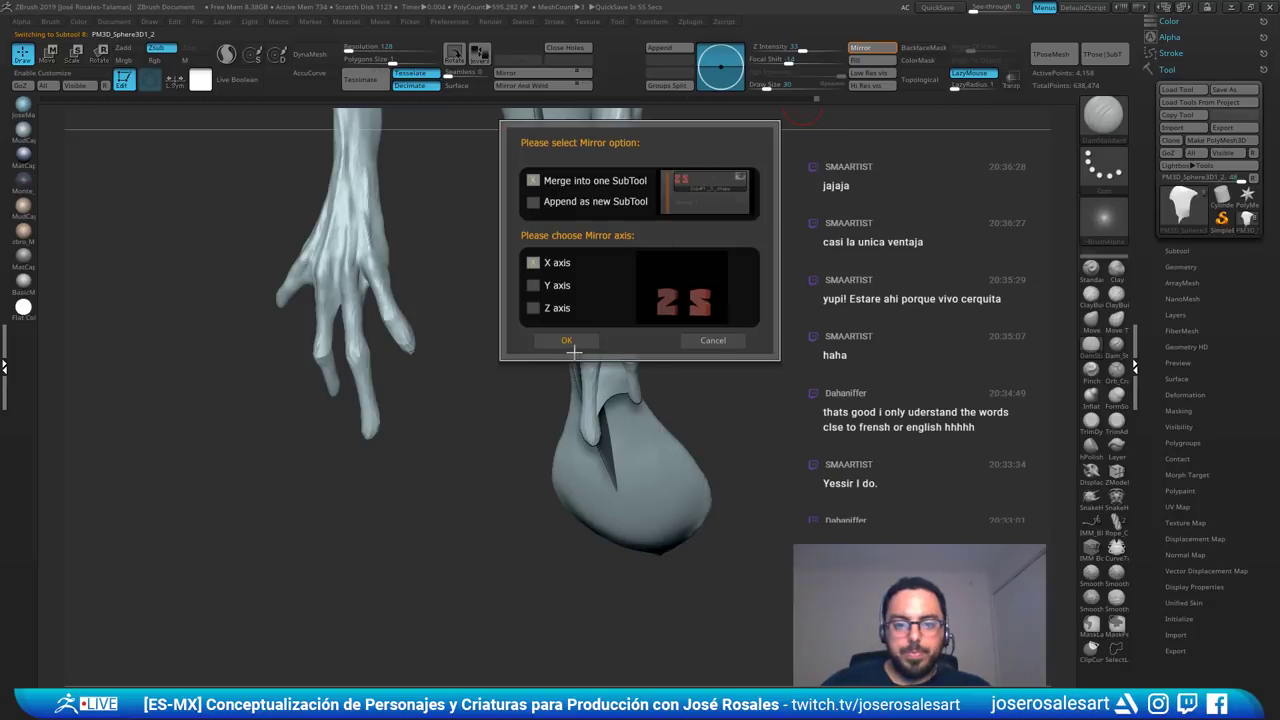
click(569, 341)
right_drag(794, 289, 613, 325)
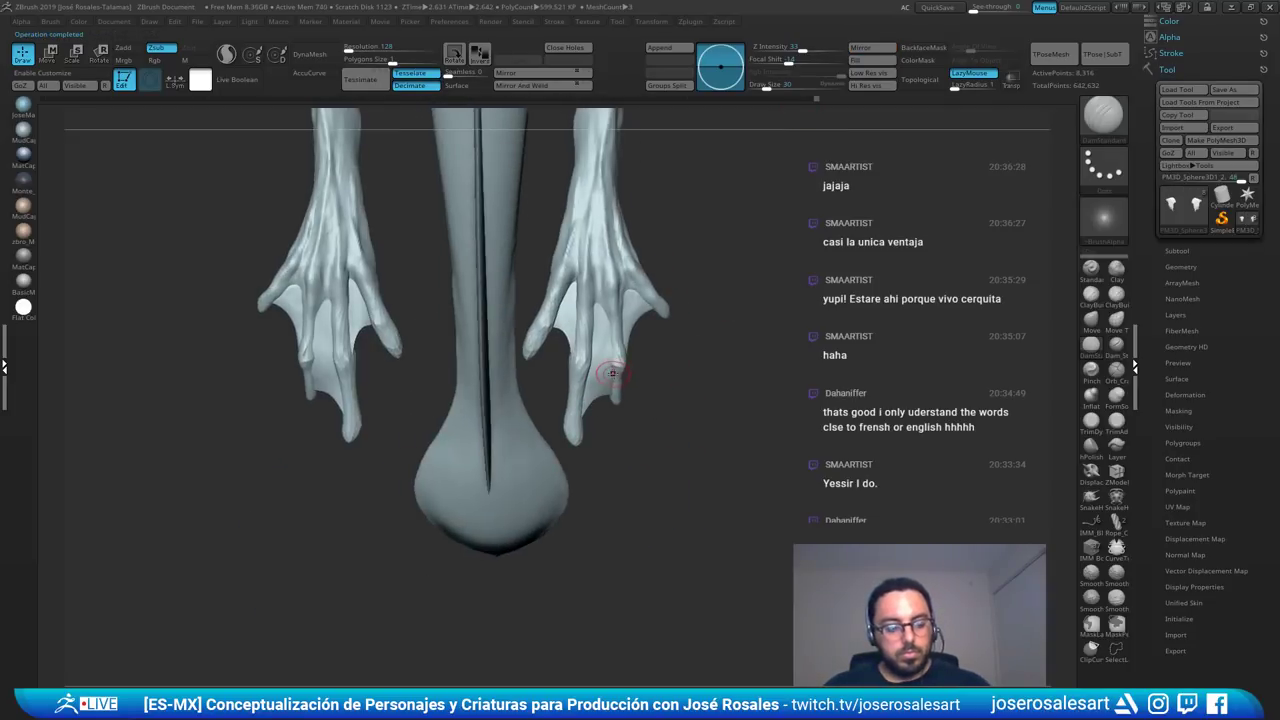
- Pull the webbing edge between the two long toes with the SnakeHook brush at draw size 114
key(b)
key(s)
key(h)
ctrl+right_drag(603, 380, 634, 424)
right_drag(634, 424, 580, 412)
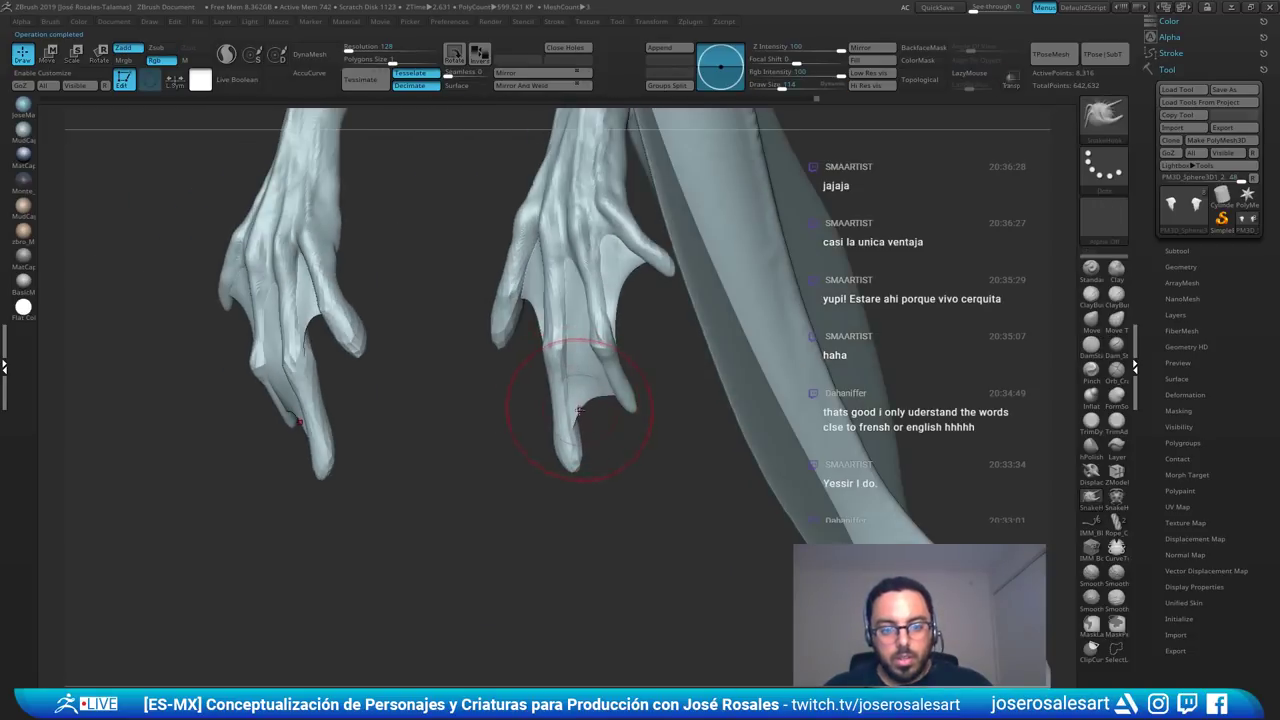
drag(580, 412, 575, 402)
right_drag(560, 402, 603, 375)
drag(603, 375, 608, 367)
- Reduce the draw size to 69 and smooth the webbing between the two long toes
key(s)
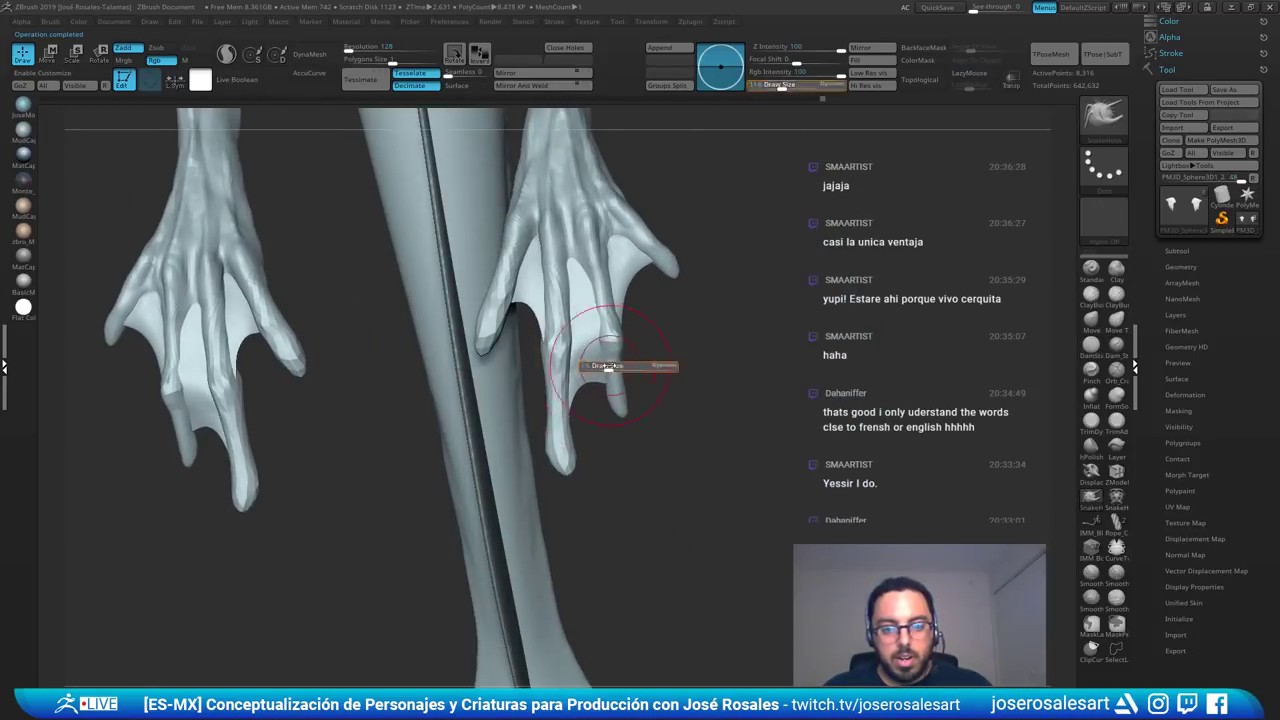
right_drag(608, 367, 597, 350)
shift+drag(597, 350, 603, 326)
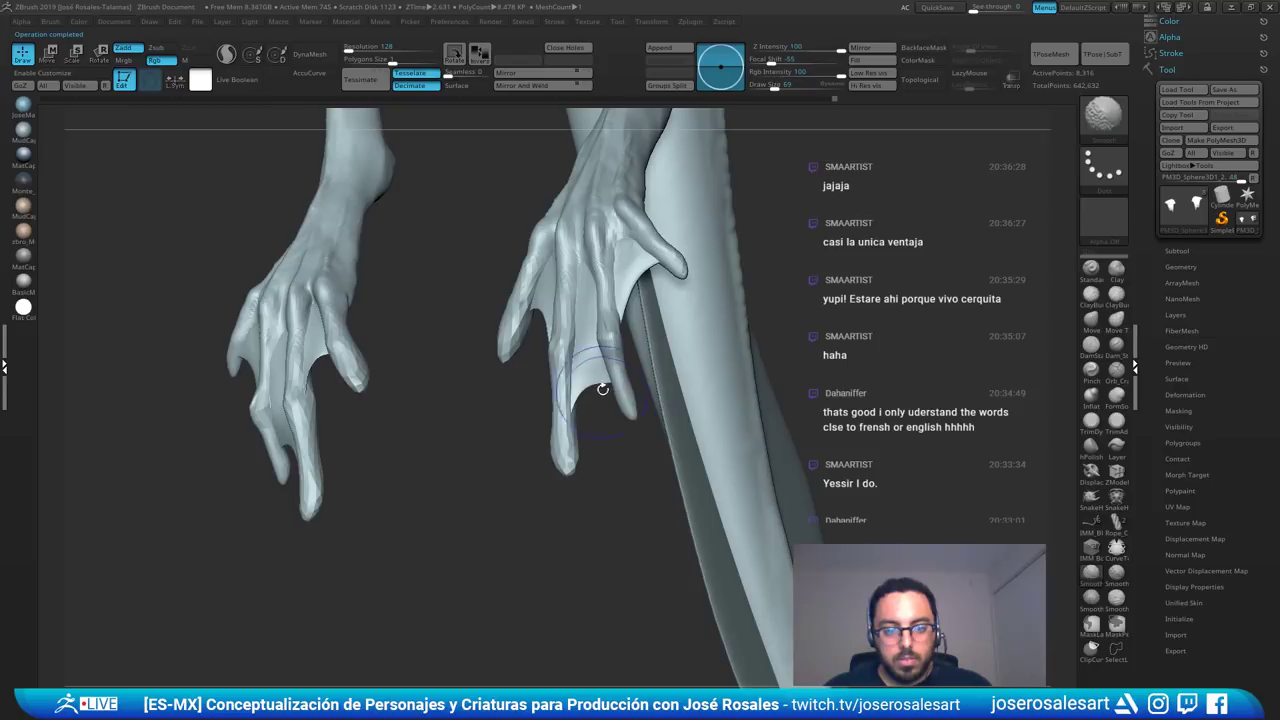
shift+drag(603, 389, 606, 386)
right_drag(606, 386, 645, 370)
- Draw the webbing edge out along the long toes with SnakeHook at draw size 42
key(s)
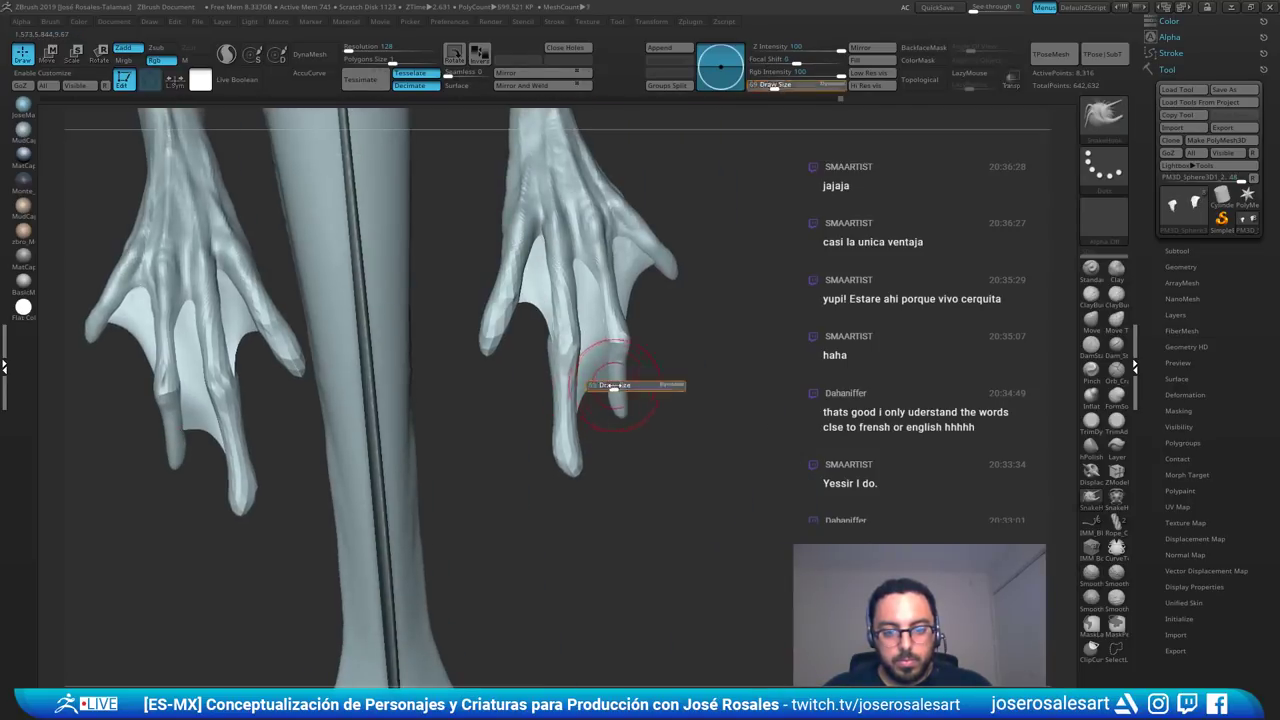
drag(614, 386, 609, 386)
drag(596, 392, 609, 390)
right_drag(612, 398, 620, 399)
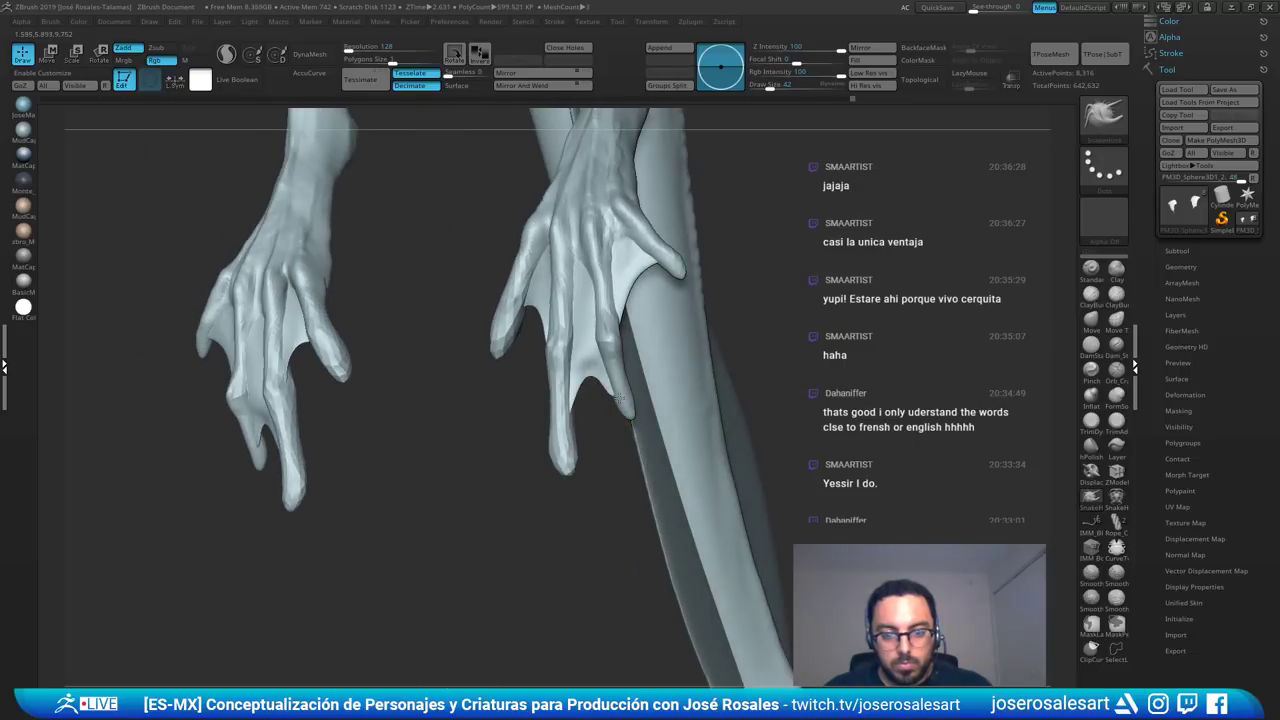
- Refine the arched webbing edge between the long toes by smoothing it
key(b)
key(c)
key(b)
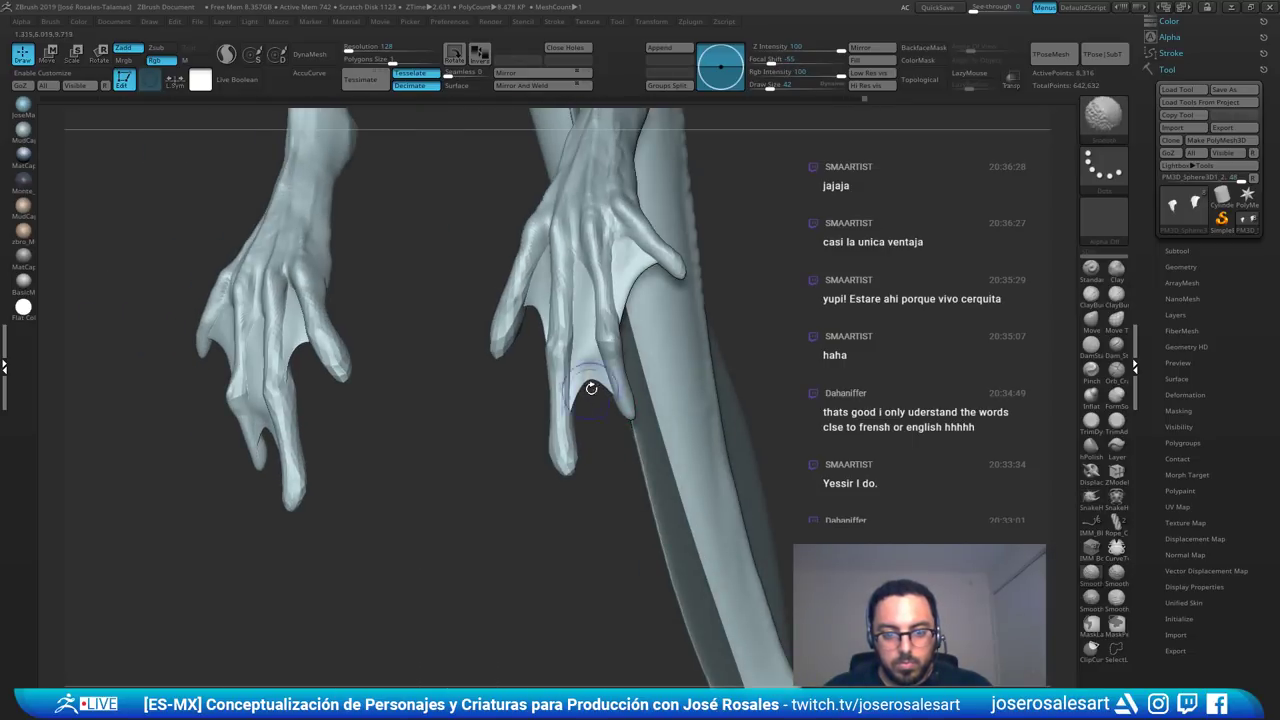
key(b)
key(s)
key(h)
right_drag(584, 370, 597, 372)
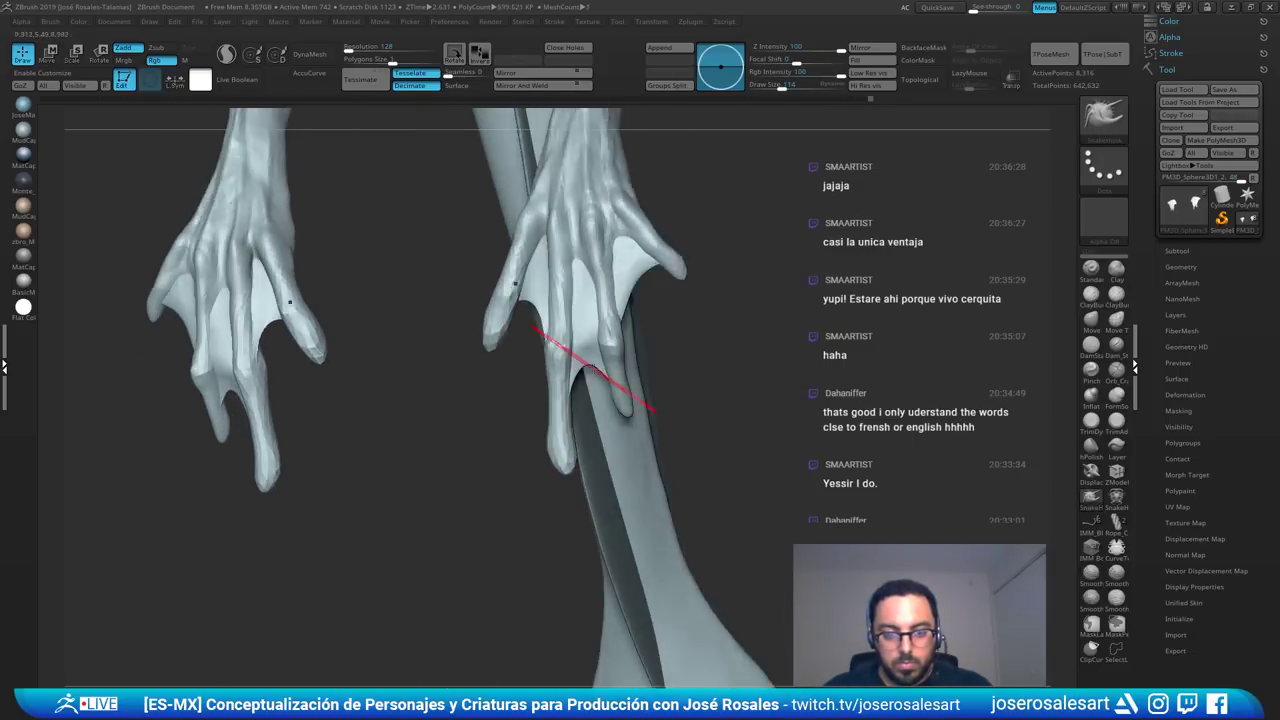
shift+drag(592, 362, 583, 343)
- Reshape the webbing edge between the short inner toe and the neighbouring long toe with SnakeHook at draw size 69
ctrl+right_drag(582, 341, 620, 317)
right_drag(503, 324, 482, 314)
mouse_move(482, 314)
ctrl+right_down()
mouse_move(547, 330)
mouse_move(551, 313)
ctrl+right_up()
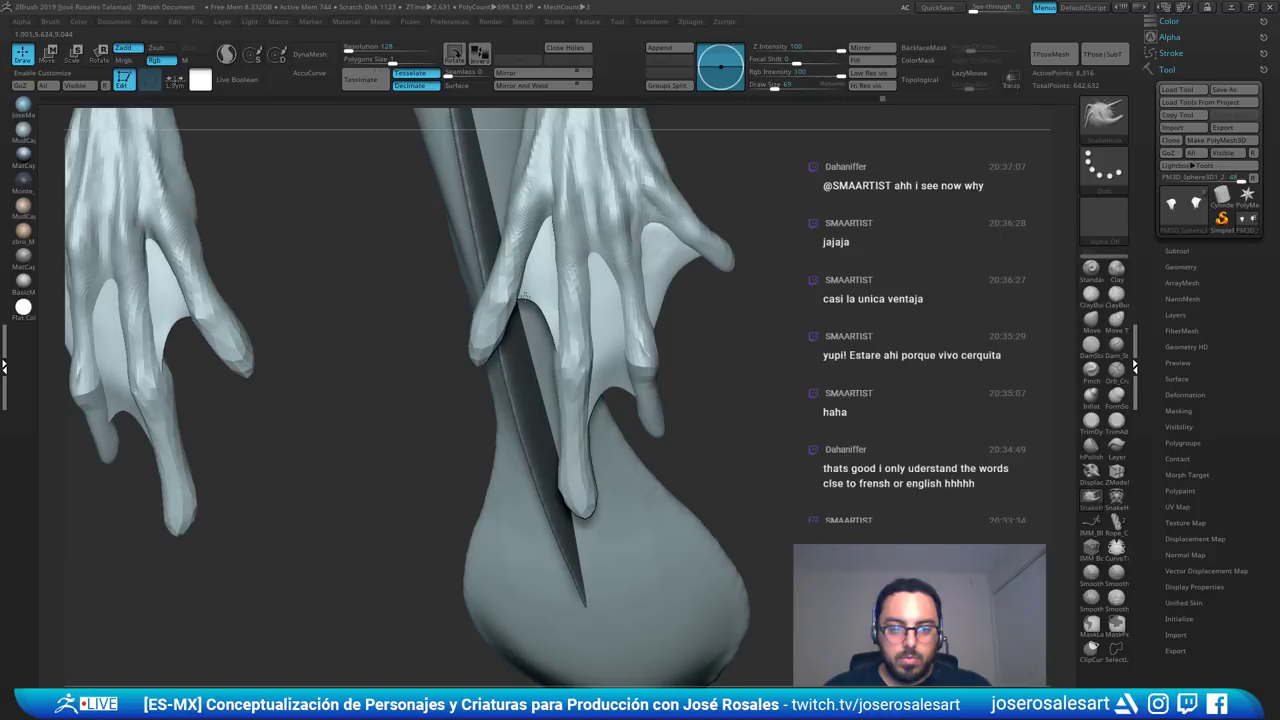
drag(524, 297, 545, 306)
right_drag(552, 323, 571, 340)
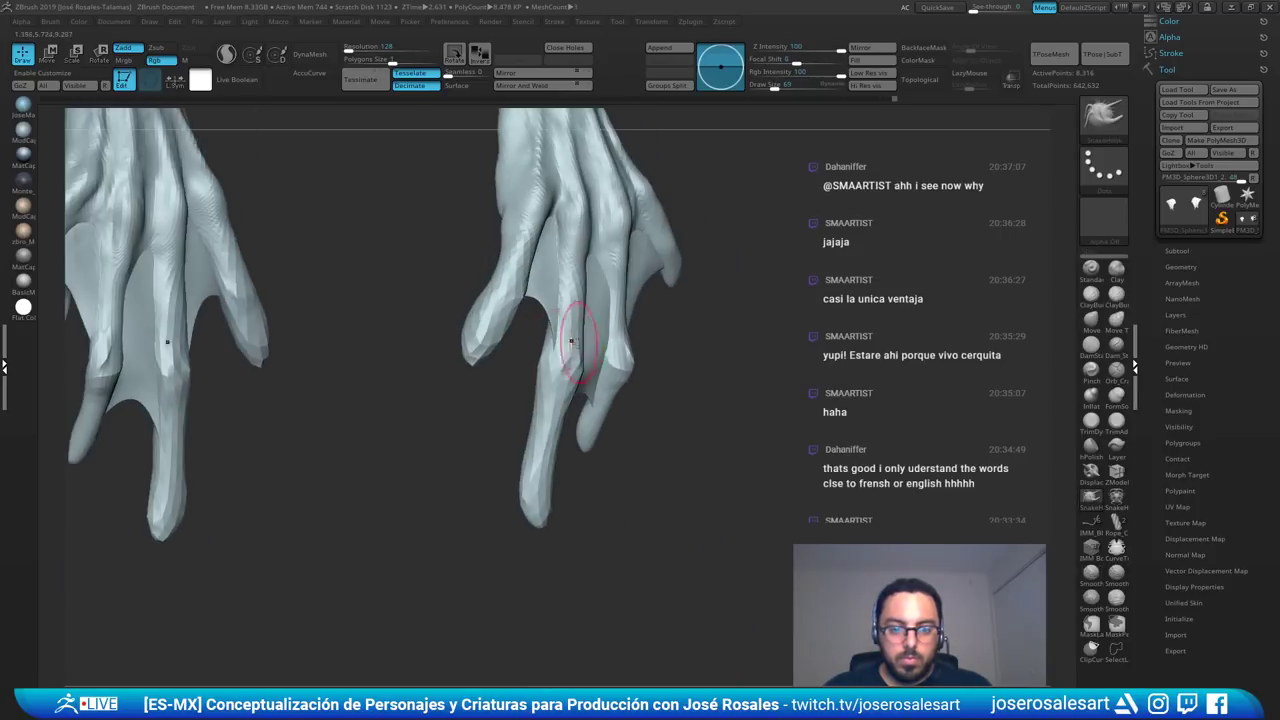
drag(562, 344, 551, 353)
- Build up the webbing beside the short inner toe with the ClayBuildup brush and smooth it into the neighbouring toes
mouse_move(543, 313)
right_down()
mouse_move(517, 273)
mouse_move(548, 291)
mouse_move(540, 272)
right_up()
key(b)
key(c)
key(b)
mouse_move(539, 282)
mouse_down()
mouse_move(543, 264)
mouse_move(541, 288)
mouse_up()
right_drag(558, 296, 530, 280)
shift+drag(537, 284, 540, 274)
right_drag(545, 277, 580, 277)
shift+drag(580, 277, 590, 287)
mouse_move(594, 287)
right_down()
mouse_move(605, 291)
mouse_move(596, 253)
right_up()
key(bracketright)
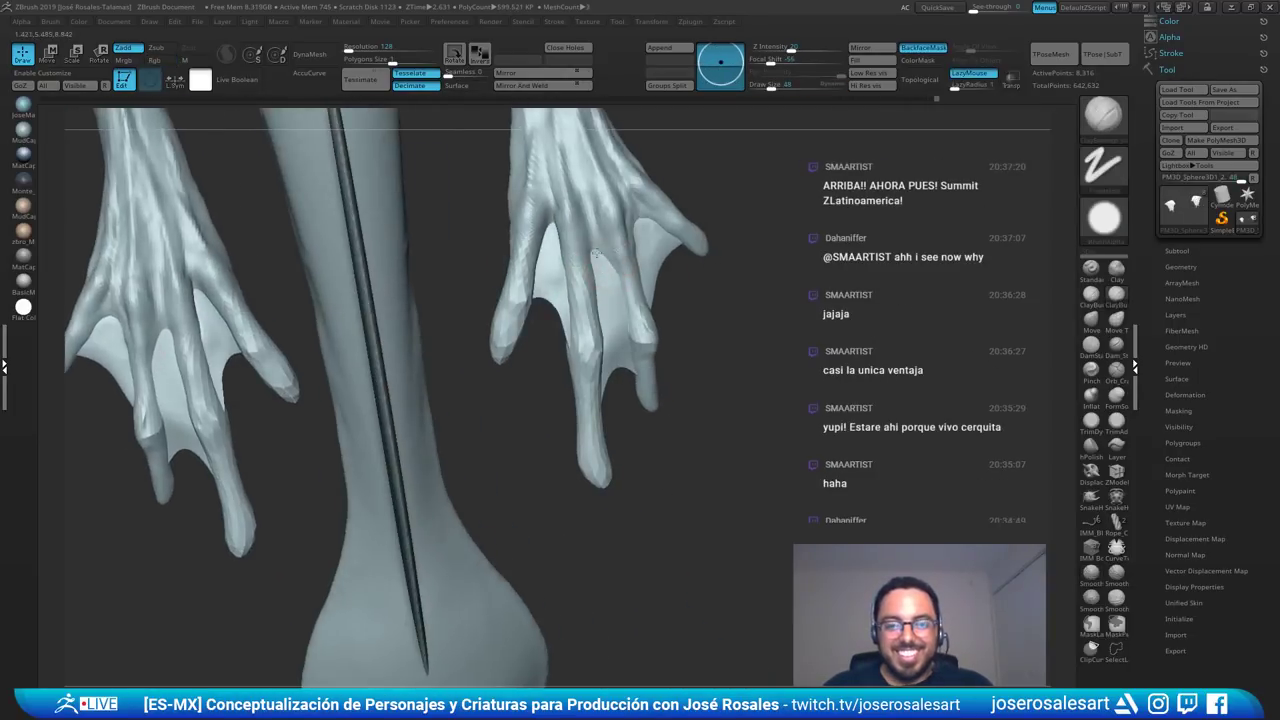
- Smooth the webbing beside the outer toe and on the underside of the foot
right_drag(612, 353, 637, 227)
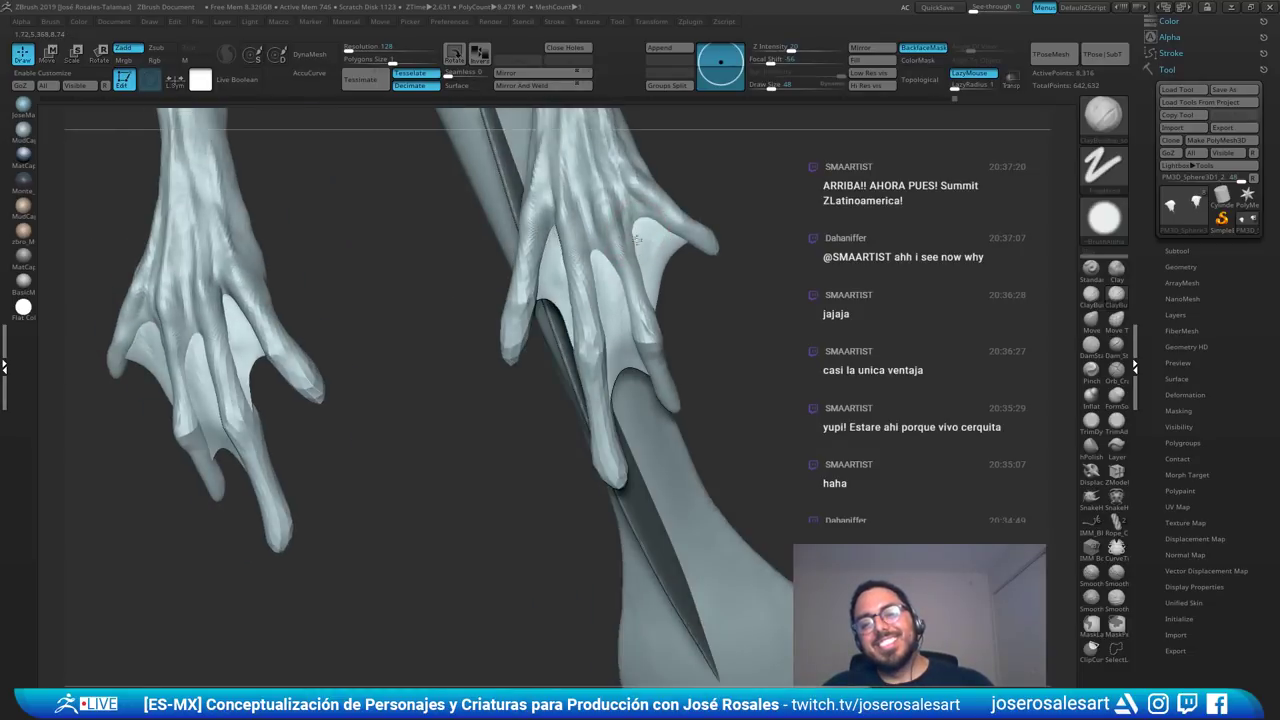
shift+drag(647, 250, 672, 240)
mouse_move(672, 240)
right_down()
mouse_move(551, 274)
mouse_move(530, 228)
mouse_move(501, 325)
mouse_move(594, 435)
mouse_move(560, 393)
mouse_move(604, 362)
right_up()
mouse_move(604, 362)
ctrl+right_down()
mouse_move(619, 376)
mouse_move(642, 370)
mouse_move(628, 392)
mouse_move(548, 378)
mouse_move(708, 266)
ctrl+right_up()
shift+drag(676, 248, 666, 268)
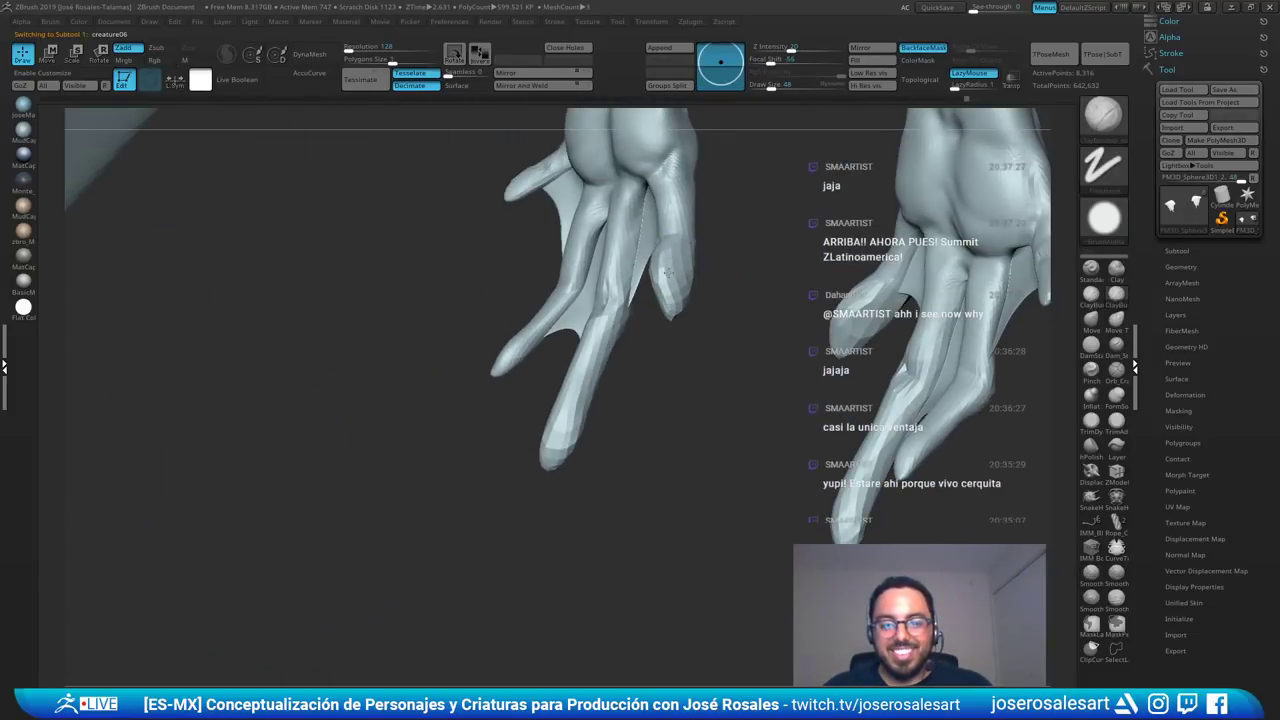
- Select the creature06 body subtool and smooth the tip of the short inner toe
alt+click(663, 262)
shift+right_drag(663, 262, 652, 262)
shift+drag(656, 266, 674, 296)
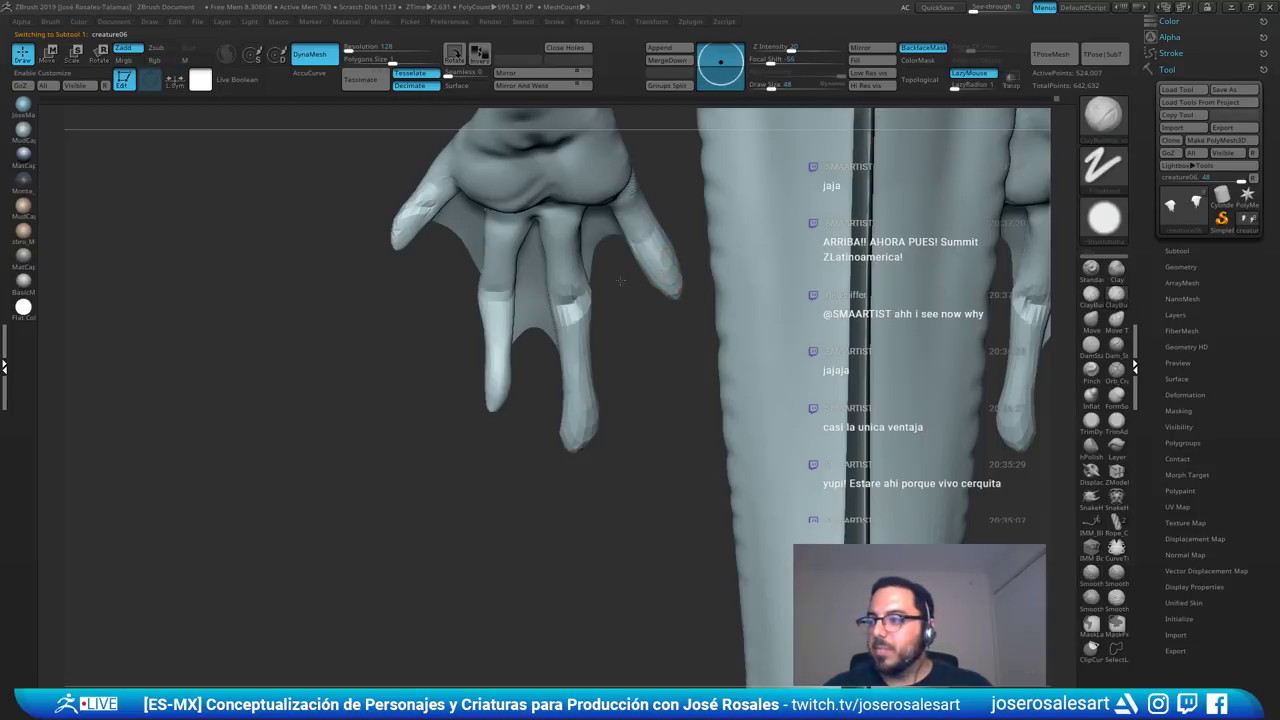
- Bring the whole creature into view and combine its subtools into one posing mesh with TPoseMesh
mouse_move(623, 280)
right_down()
mouse_move(520, 294)
mouse_move(562, 318)
mouse_move(612, 300)
mouse_move(492, 338)
mouse_move(500, 308)
mouse_move(484, 288)
mouse_move(441, 285)
mouse_move(446, 240)
right_up()
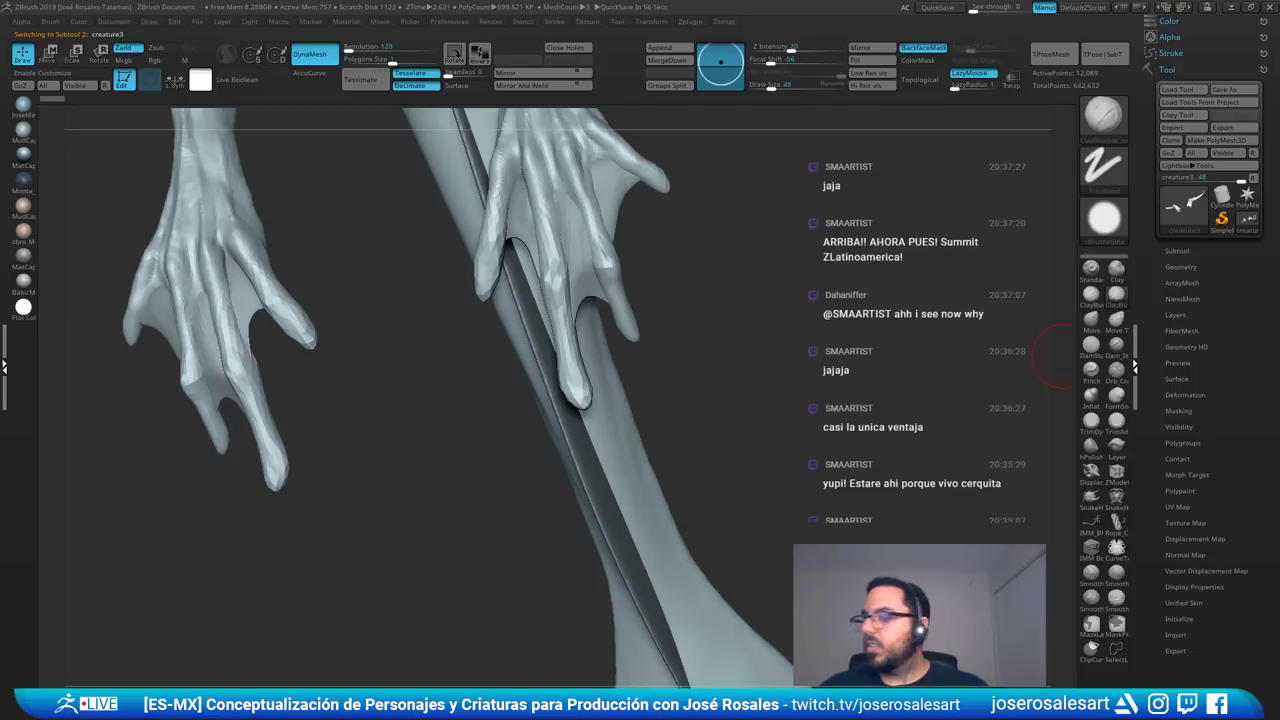
drag(1065, 357, 415, 215)
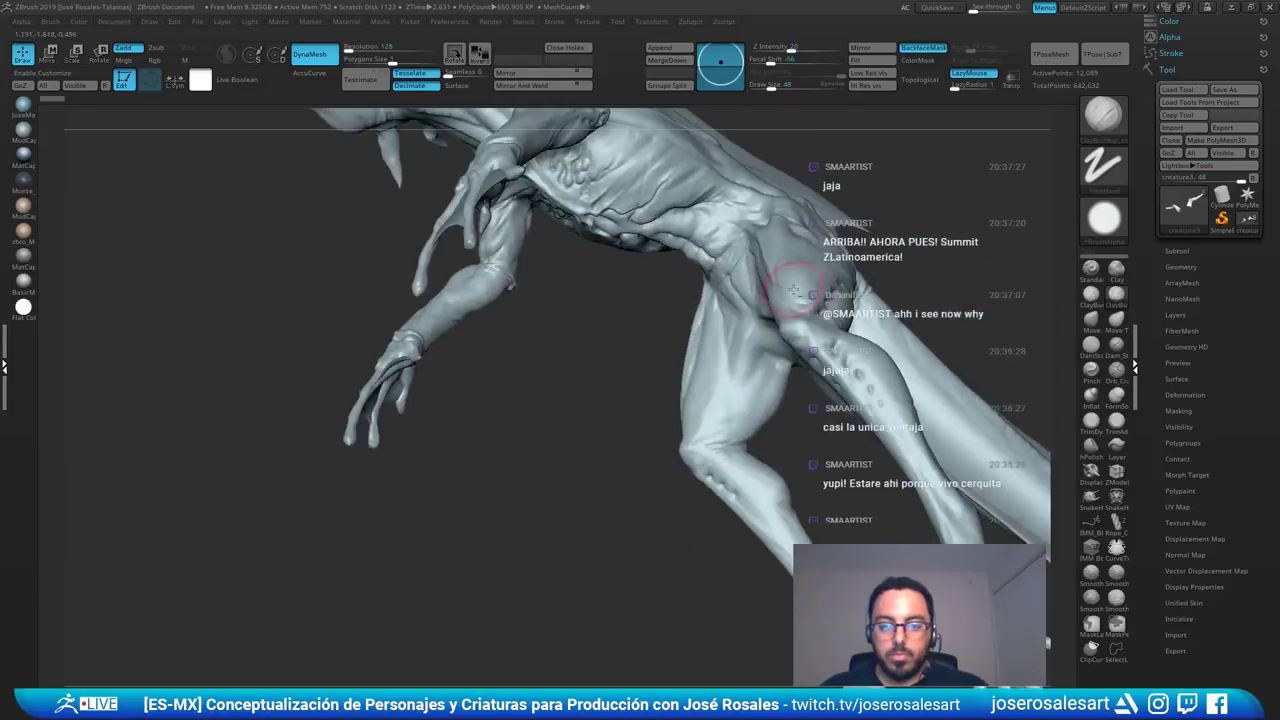
mouse_move(793, 290)
alt+mouse_down()
mouse_move(571, 317)
mouse_move(605, 368)
mouse_move(570, 370)
mouse_move(597, 326)
mouse_move(540, 460)
mouse_move(628, 378)
alt+mouse_up()
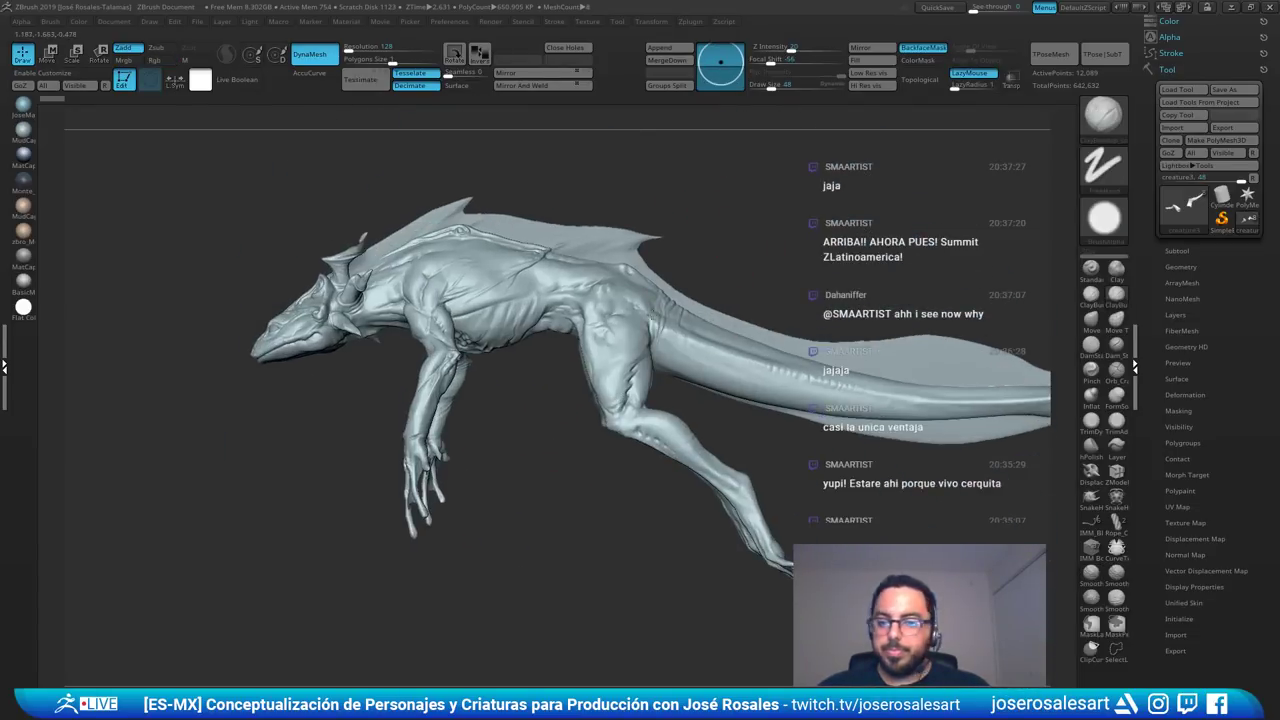
alt+drag(710, 361, 642, 296)
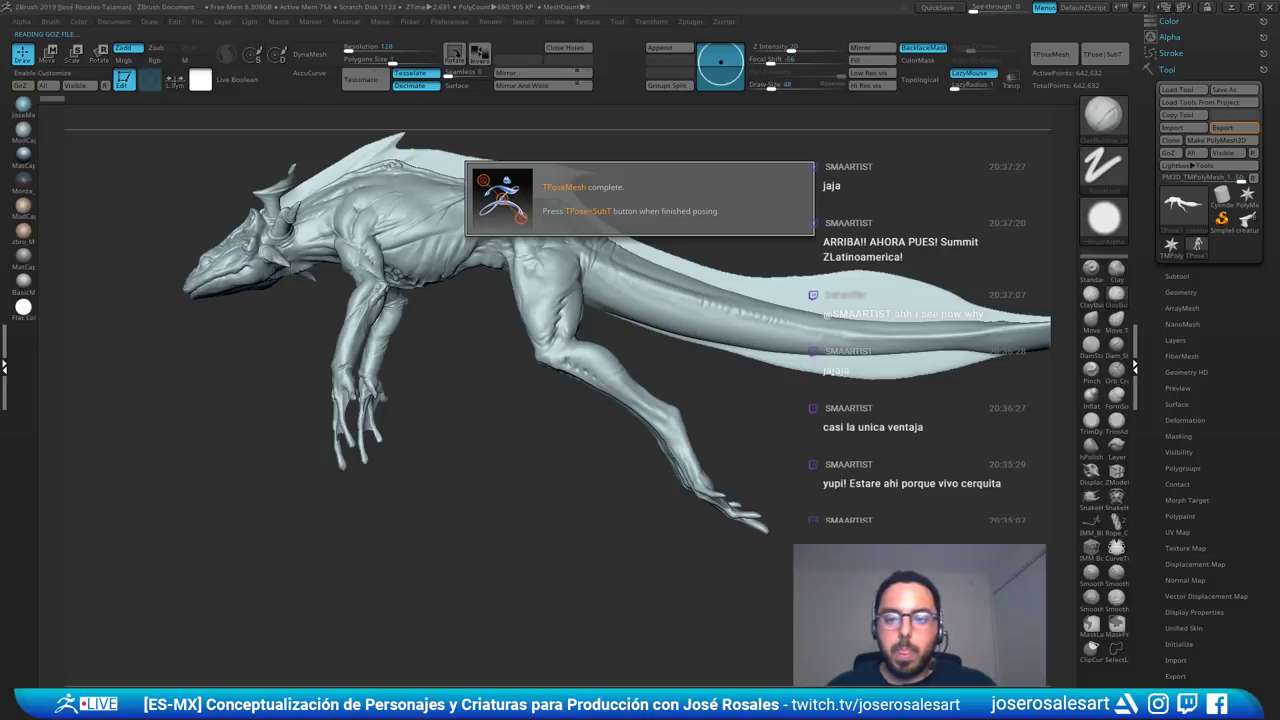
- Mask both hind legs from mid-thigh down to the feet with the MaskLasso brush
drag(410, 380, 444, 254)
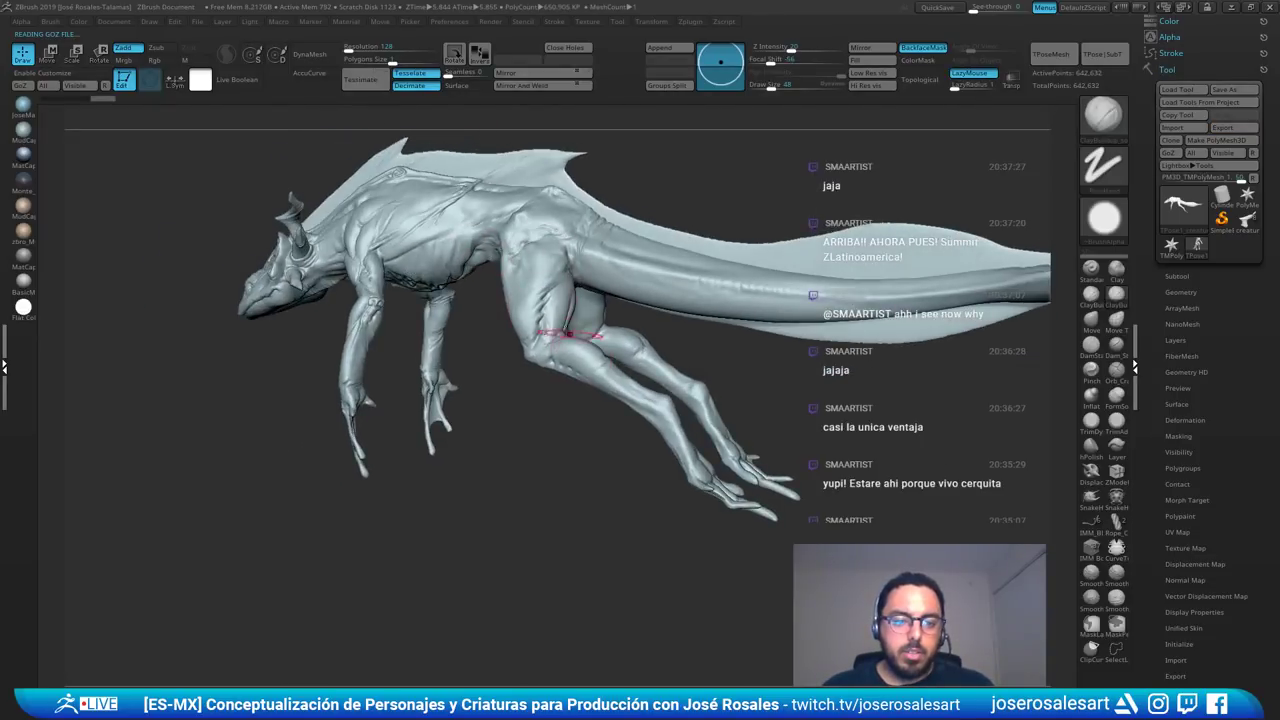
mouse_move(565, 357)
mouse_down()
mouse_move(538, 328)
mouse_move(548, 318)
mouse_move(562, 345)
mouse_up()
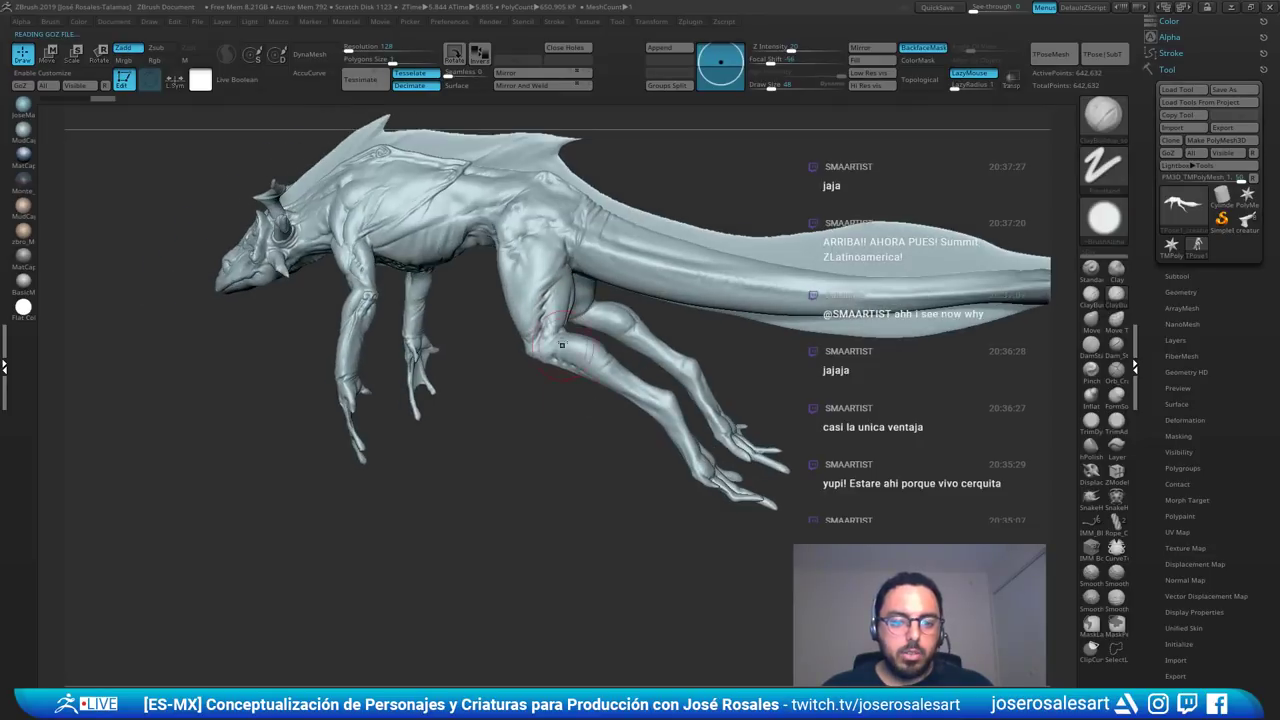
mouse_move(548, 338)
right_down()
mouse_move(524, 316)
mouse_move(578, 340)
mouse_move(550, 336)
mouse_move(592, 316)
right_up()
key(ctrl+shift)
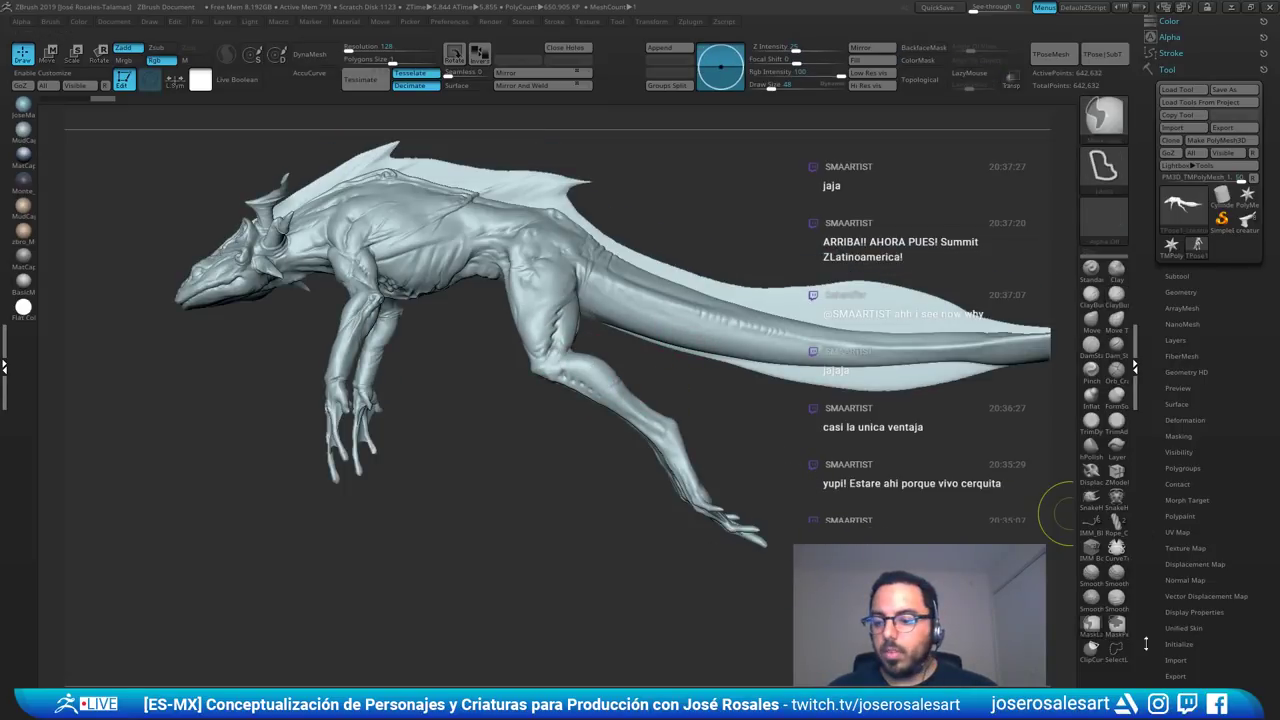
mouse_move(798, 594)
ctrl+mouse_down()
mouse_move(752, 590)
mouse_move(478, 445)
mouse_move(478, 350)
mouse_move(674, 584)
mouse_move(726, 438)
mouse_move(567, 315)
ctrl+mouse_up()
ctrl+drag(457, 317, 458, 319)
mouse_move(460, 320)
right_down()
mouse_move(591, 371)
mouse_move(576, 195)
right_up()
mouse_move(440, 250)
right_down()
mouse_move(552, 268)
mouse_move(445, 290)
mouse_move(580, 310)
right_up()
ctrl+drag(666, 334, 680, 348)
mouse_move(660, 350)
right_down()
mouse_move(646, 368)
mouse_move(573, 338)
right_up()
mouse_move(617, 347)
ctrl+mouse_down()
mouse_move(611, 308)
mouse_move(468, 268)
mouse_move(288, 387)
mouse_move(440, 598)
ctrl+mouse_up()
- Soften the mask boundary across the thighs and invert the mask so only the hind legs can be edited
mouse_move(612, 362)
right_down()
mouse_move(609, 374)
mouse_move(535, 372)
mouse_move(529, 309)
mouse_move(618, 300)
right_up()
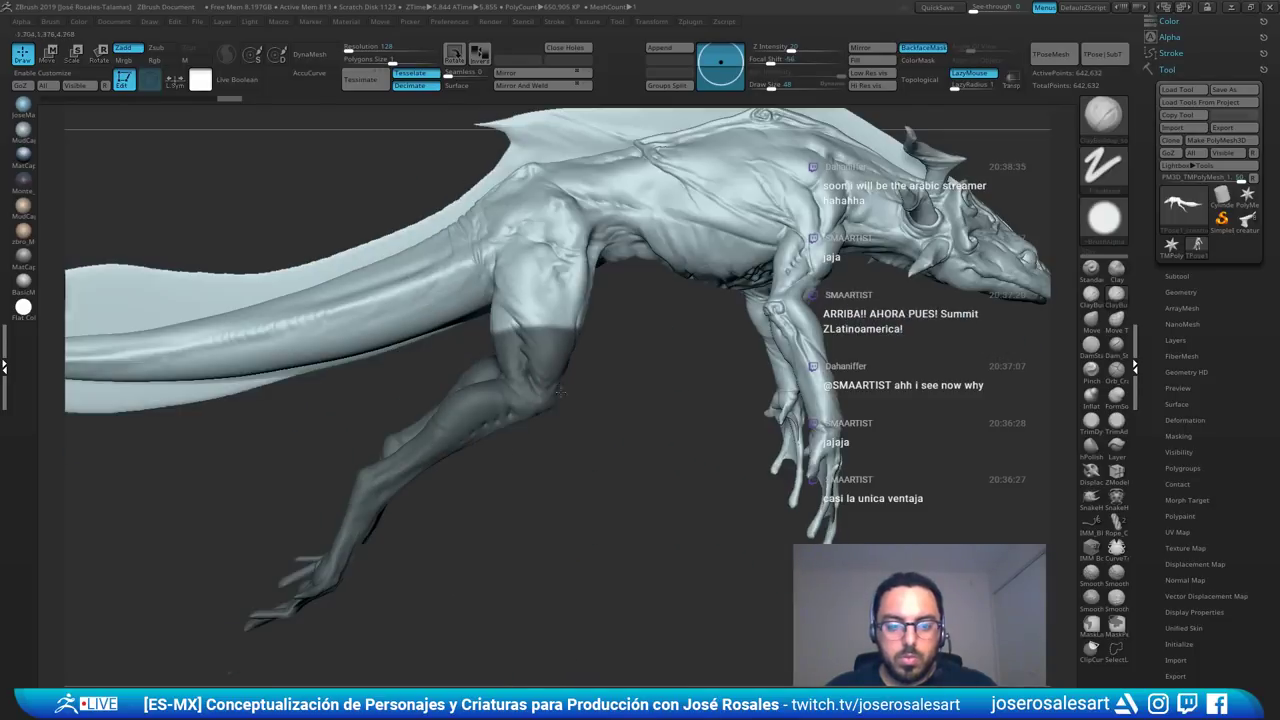
mouse_move(538, 312)
ctrl+mouse_down()
mouse_move(545, 404)
mouse_move(520, 395)
ctrl+mouse_up()
right_drag(632, 335, 549, 333)
ctrl+click(556, 341)
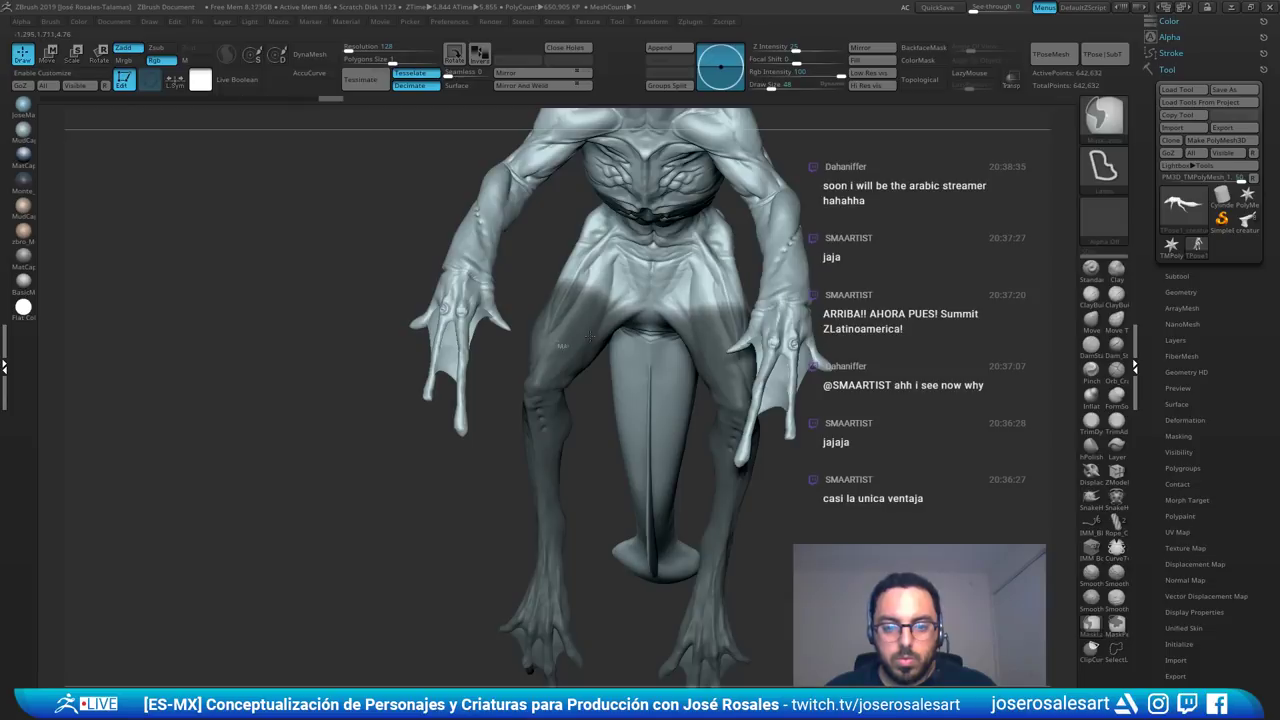
key(ctrl+i)
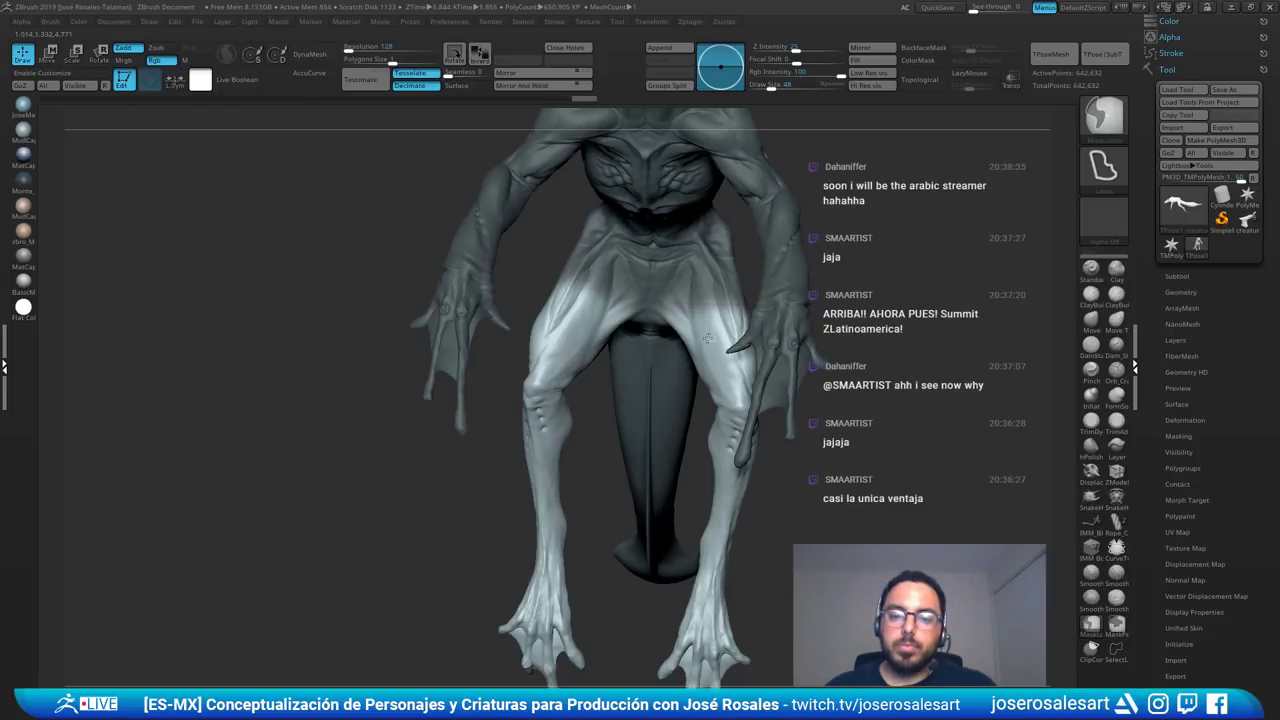
- Place the gizmo on the unmasked thigh, reset its orientation and reposition the hind legs
mouse_move(832, 287)
right_down()
mouse_move(655, 273)
mouse_move(678, 290)
mouse_move(586, 298)
mouse_move(606, 302)
mouse_move(584, 327)
right_up()
key(r)
click(536, 339)
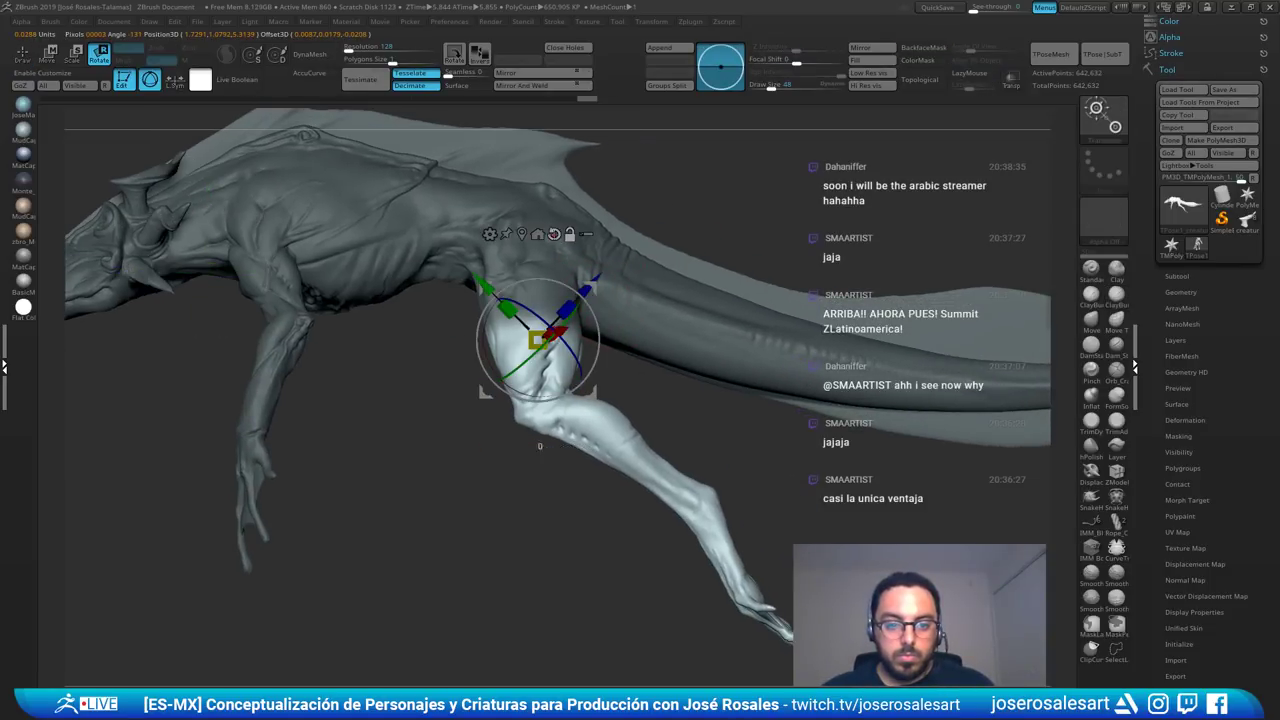
alt+click(554, 234)
alt+drag(558, 282, 529, 276)
key(ctrl+z)
drag(482, 373, 484, 378)
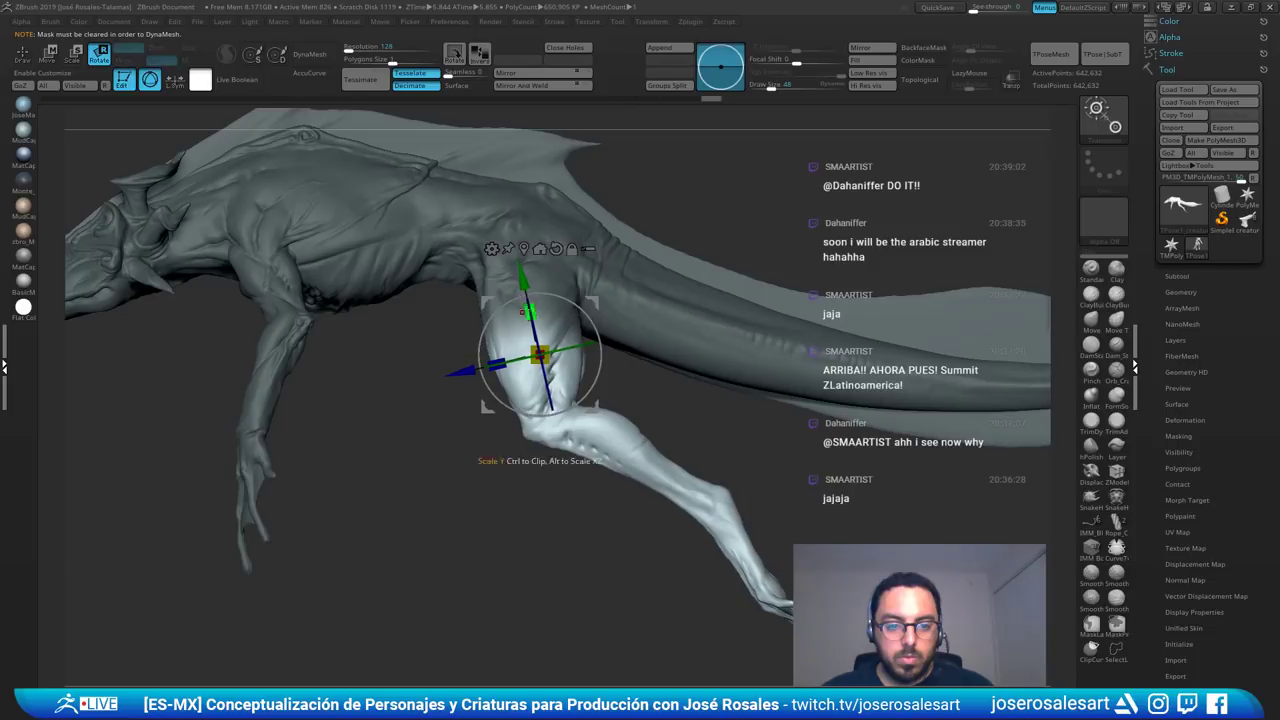
drag(523, 277, 525, 283)
- Try to scale the unmasked hind legs along the gizmo's Y axis
key(q)
mouse_move(573, 268)
ctrl+right_down()
mouse_move(506, 229)
mouse_move(535, 262)
mouse_move(588, 280)
mouse_move(603, 382)
mouse_move(722, 388)
mouse_move(537, 400)
ctrl+right_up()
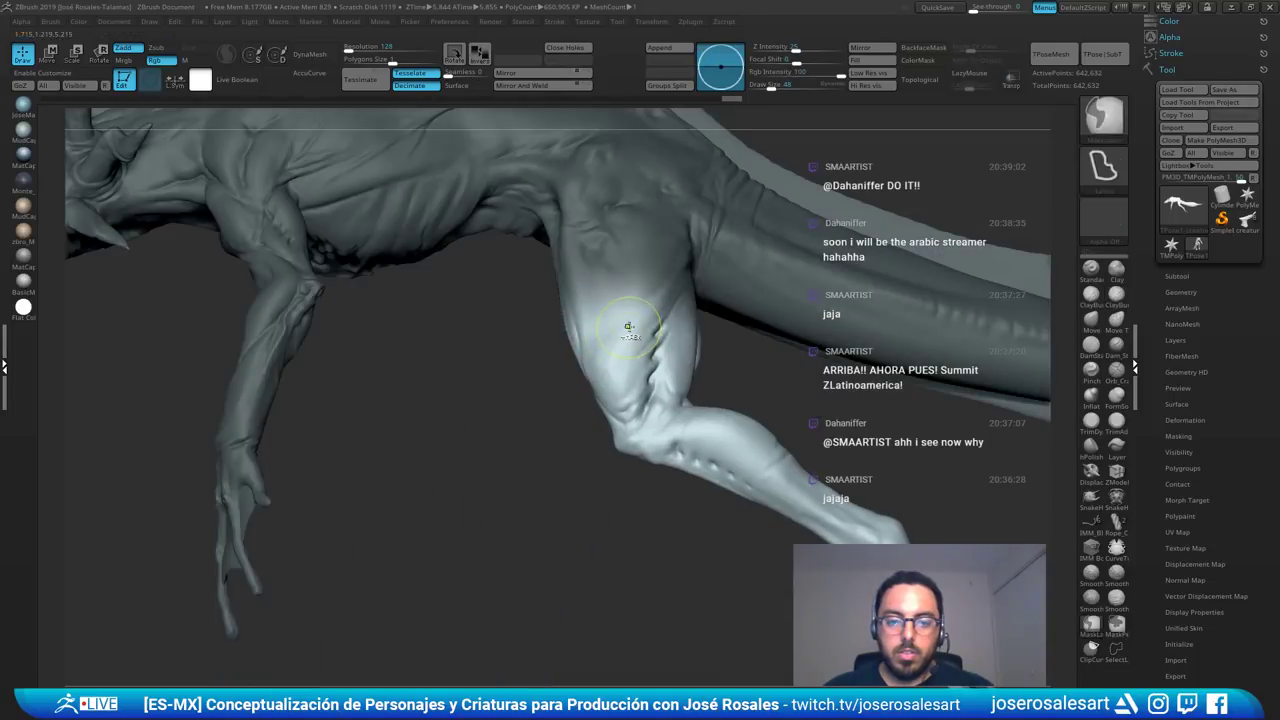
key(w)
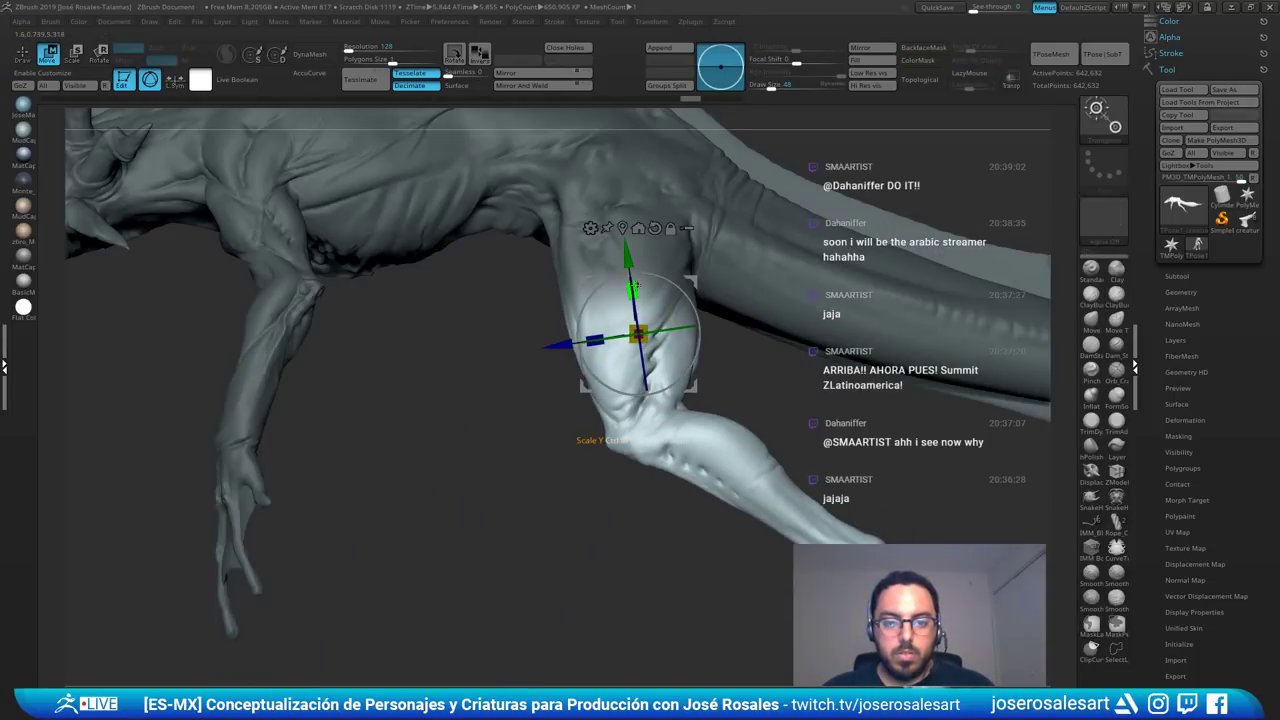
mouse_move(635, 287)
mouse_down()
mouse_move(629, 251)
mouse_move(629, 279)
mouse_up()
key(ctrl+z)
- Clear the mask and try to reshape the knee area with the Move brush at draw size 114
key(q)
alt+drag(530, 470, 522, 420)
ctrl+drag(522, 420, 550, 438)
alt+drag(550, 438, 560, 465)
key(b)
key(m)
key(v)
key(s)
drag(610, 388, 615, 387)
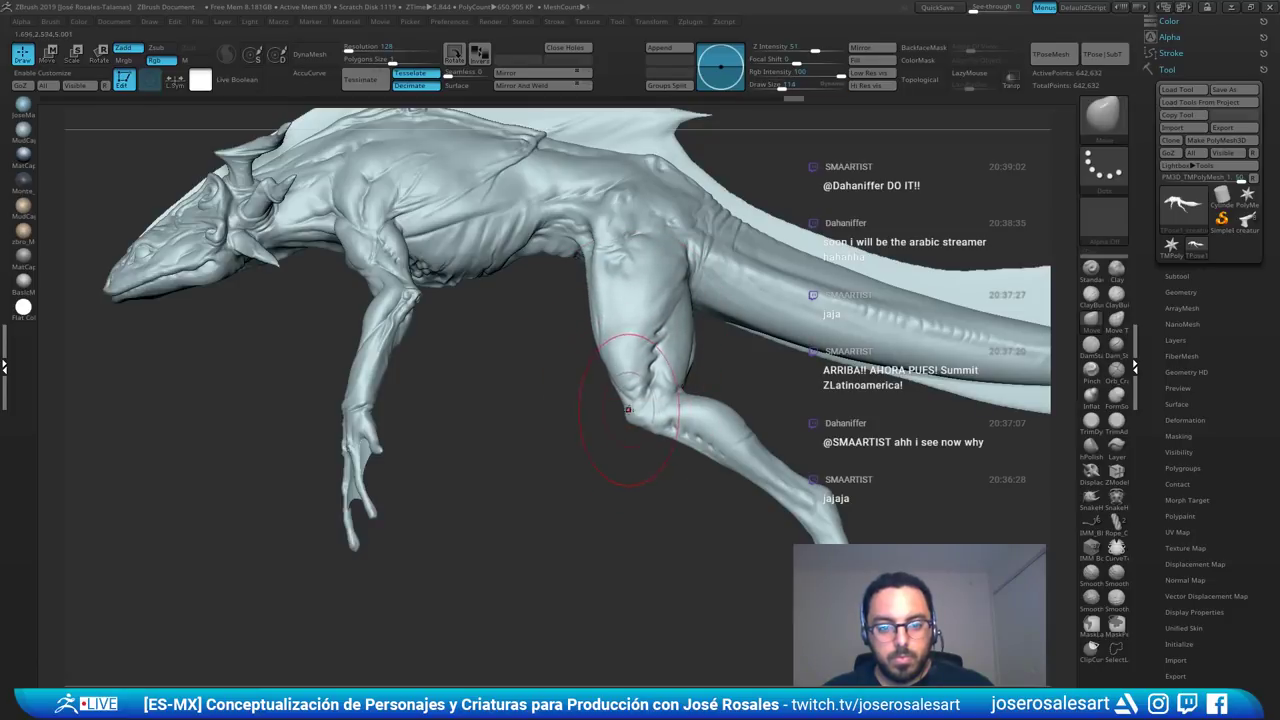
alt+drag(552, 440, 548, 388)
mouse_move(548, 388)
mouse_down()
mouse_move(560, 374)
mouse_move(590, 385)
mouse_move(562, 380)
mouse_up()
mouse_move(562, 380)
alt+mouse_down()
mouse_move(566, 425)
mouse_move(610, 415)
mouse_move(625, 390)
alt+mouse_up()
right_drag(641, 337, 706, 348)
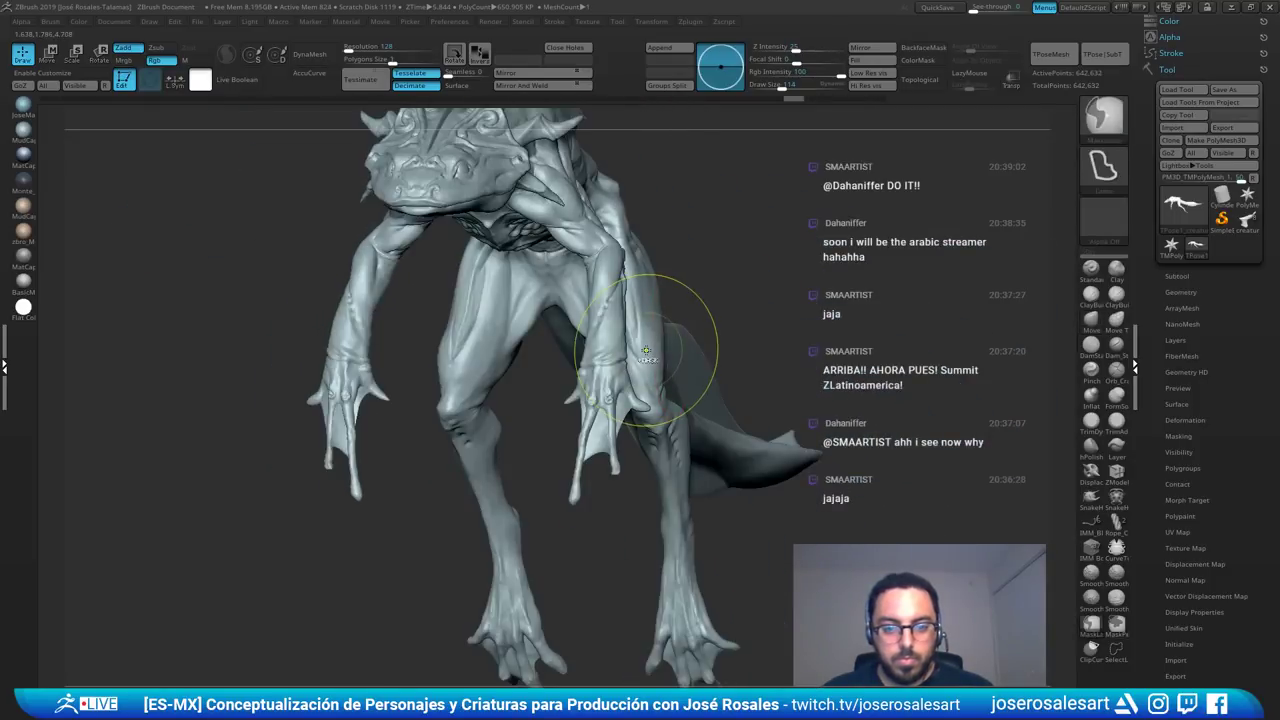
- Undo the knee reshaping and mask clearing, and invert the restored mask so the hind legs are protected
key(ctrl+z)
key(ctrl+z)
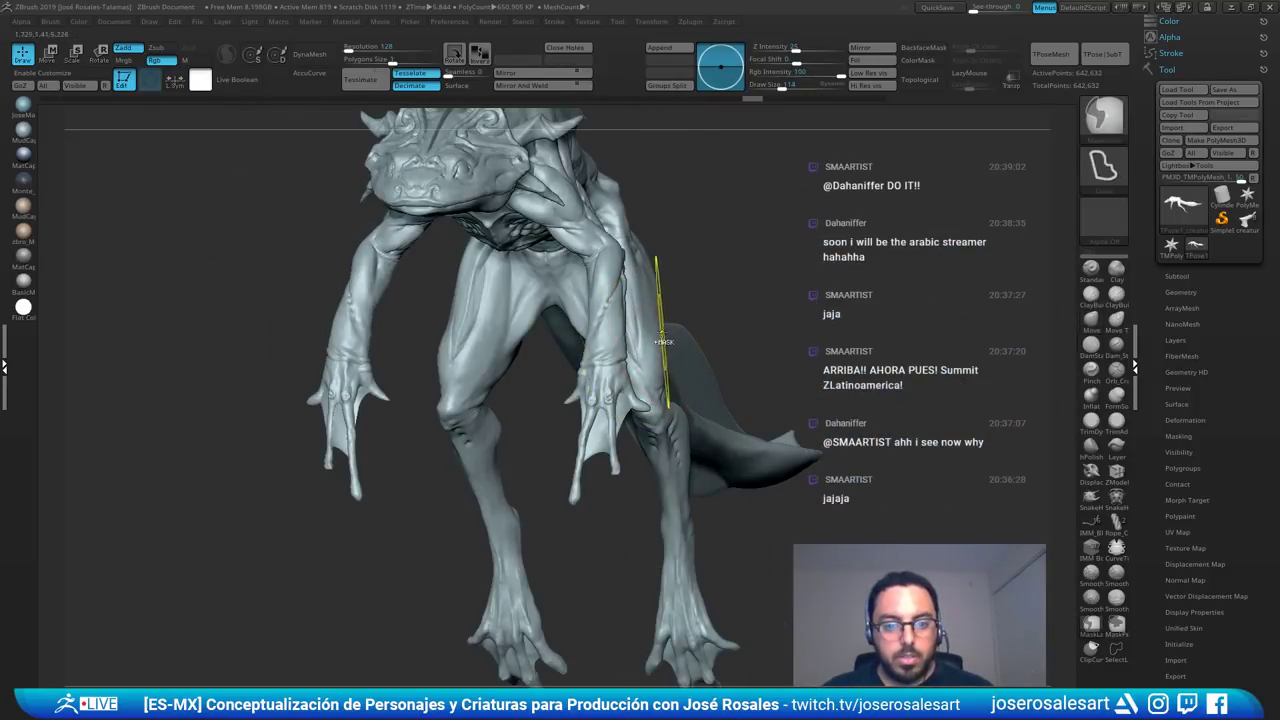
key(ctrl+z)
key(ctrl+z)
ctrl+click(876, 319)
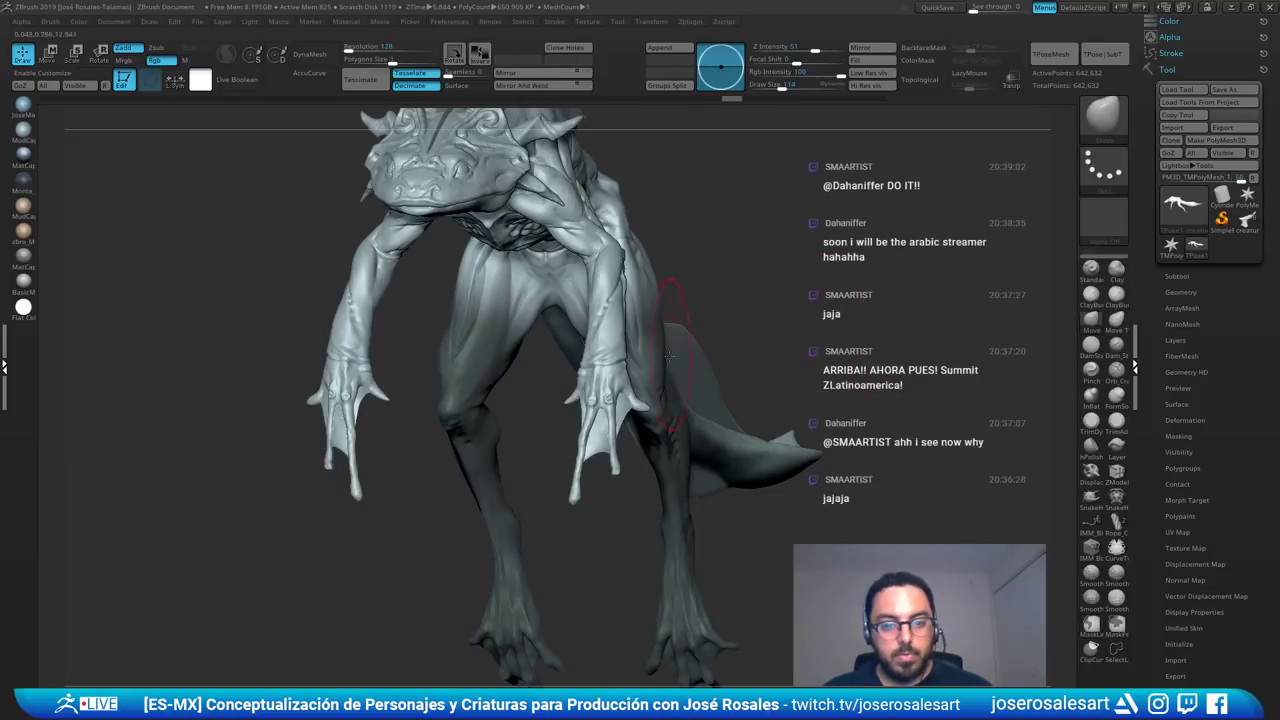
- Try to clear the mask and reshape the hind thighs with the Move brush at draw size 81
right_drag(669, 356, 594, 374)
ctrl+drag(579, 452, 600, 466)
right_drag(643, 409, 686, 398)
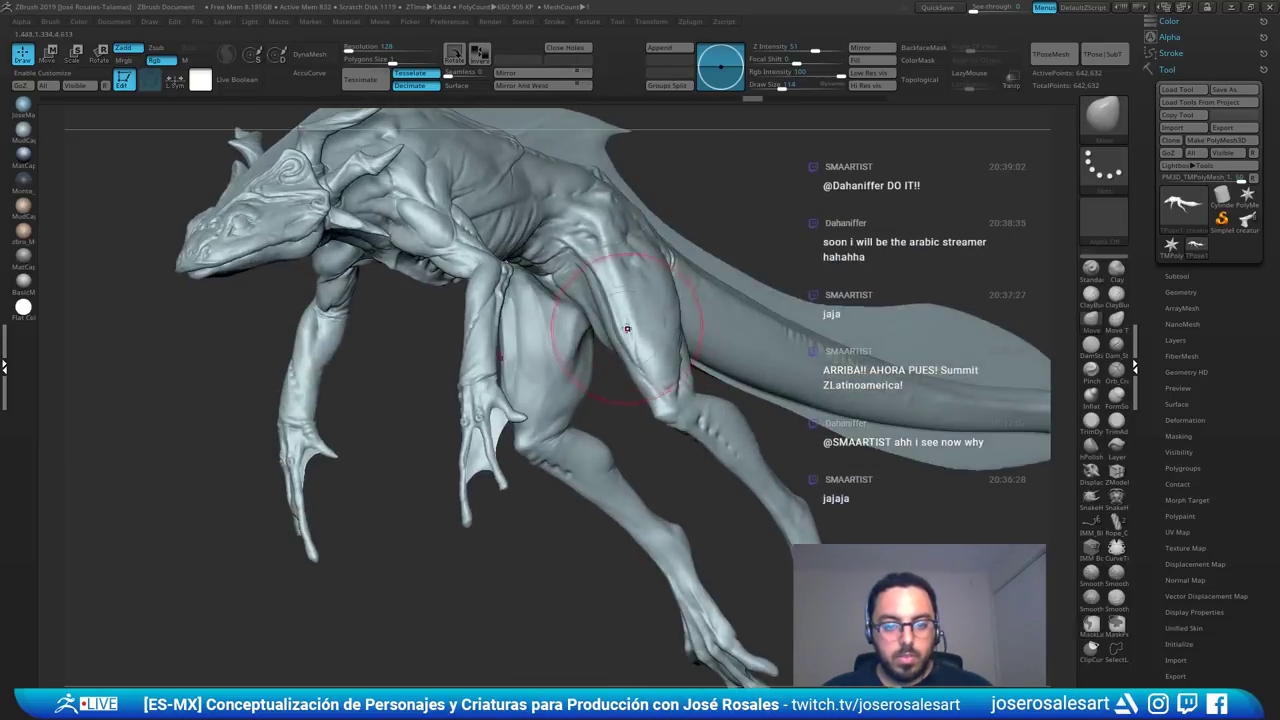
right_drag(627, 329, 587, 274)
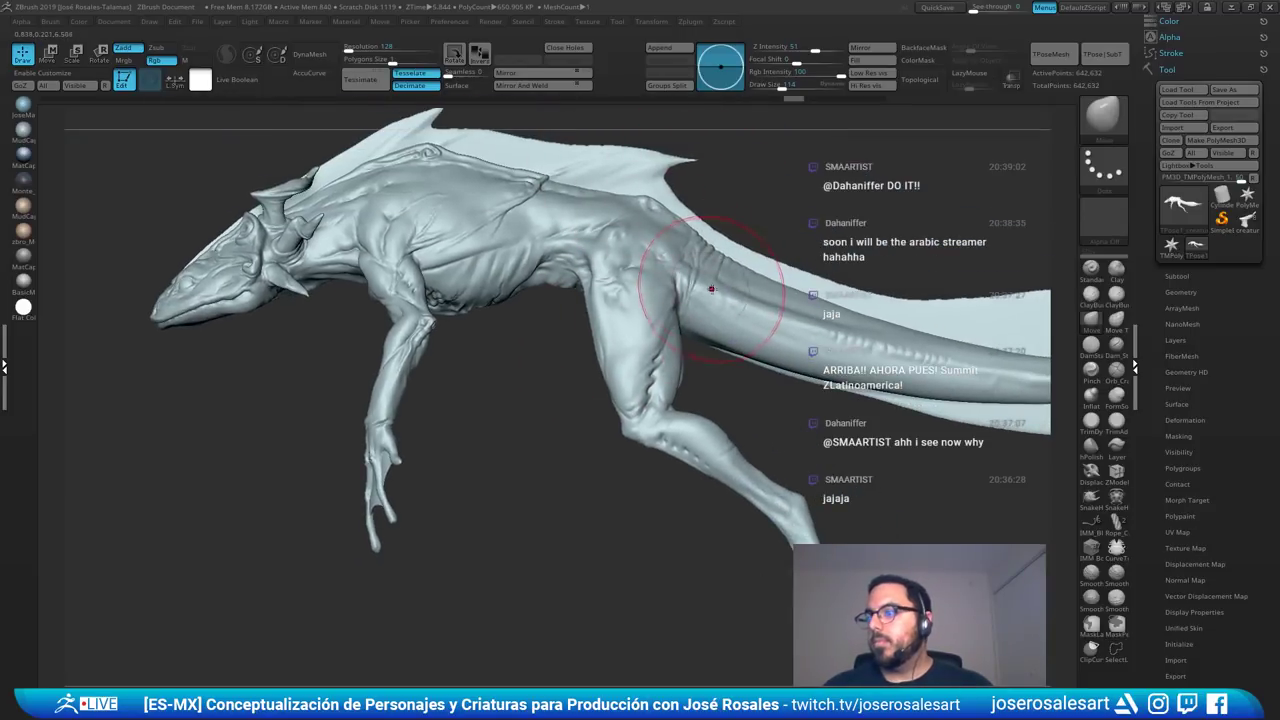
alt+right_drag(664, 312, 545, 157)
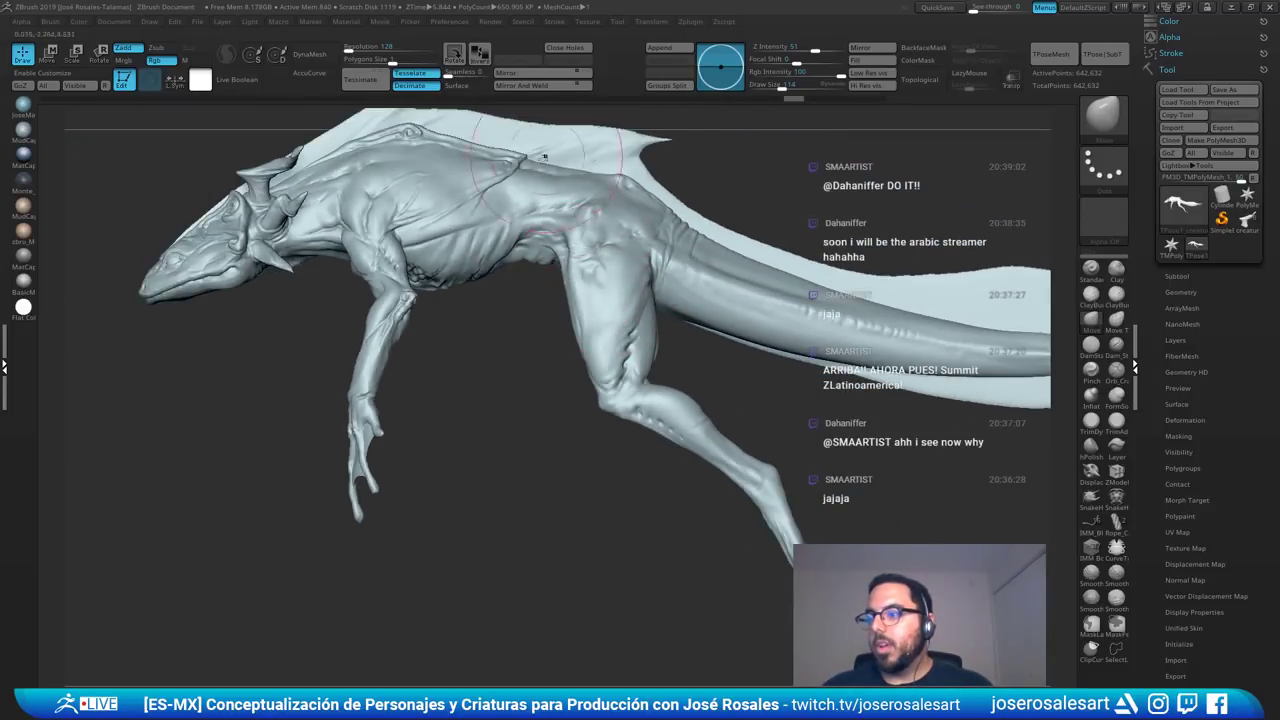
right_drag(514, 333, 535, 328)
right_drag(632, 278, 596, 334)
drag(599, 352, 601, 347)
mouse_move(601, 347)
right_down()
mouse_move(613, 322)
mouse_move(590, 310)
mouse_move(629, 295)
mouse_move(610, 314)
mouse_move(643, 352)
mouse_move(676, 347)
mouse_move(650, 322)
mouse_move(670, 306)
right_up()
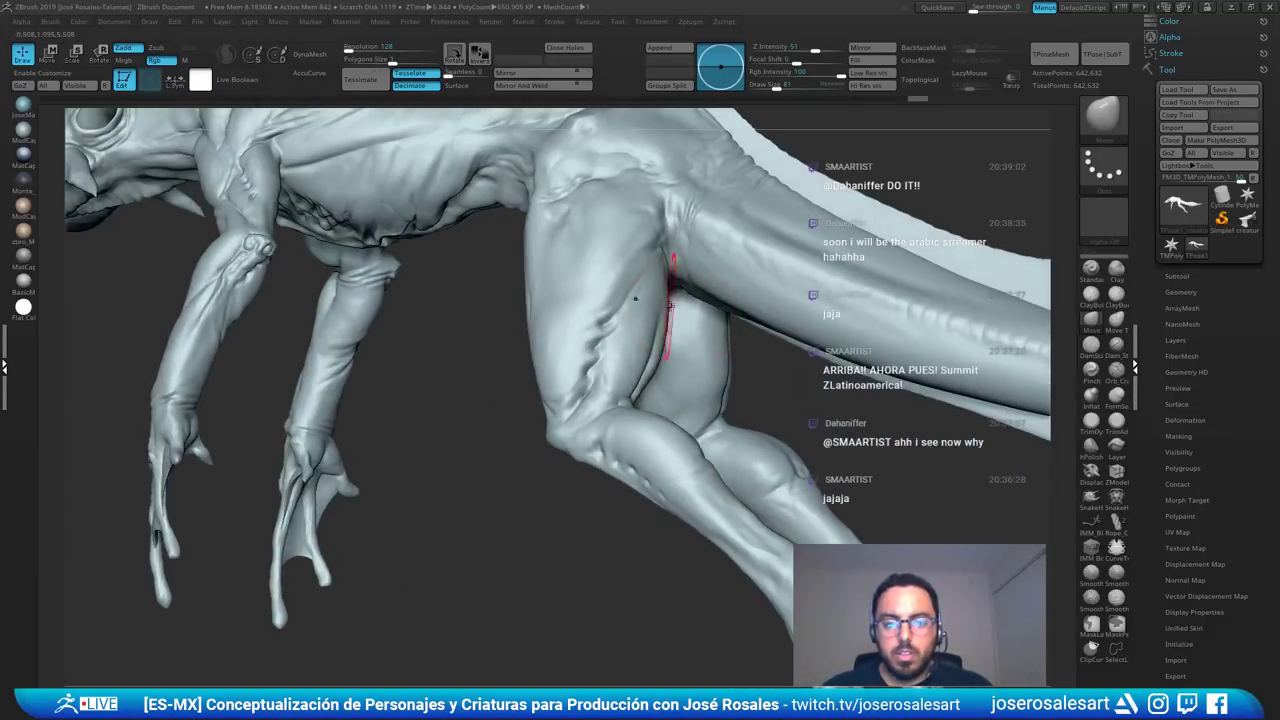
drag(644, 356, 660, 355)
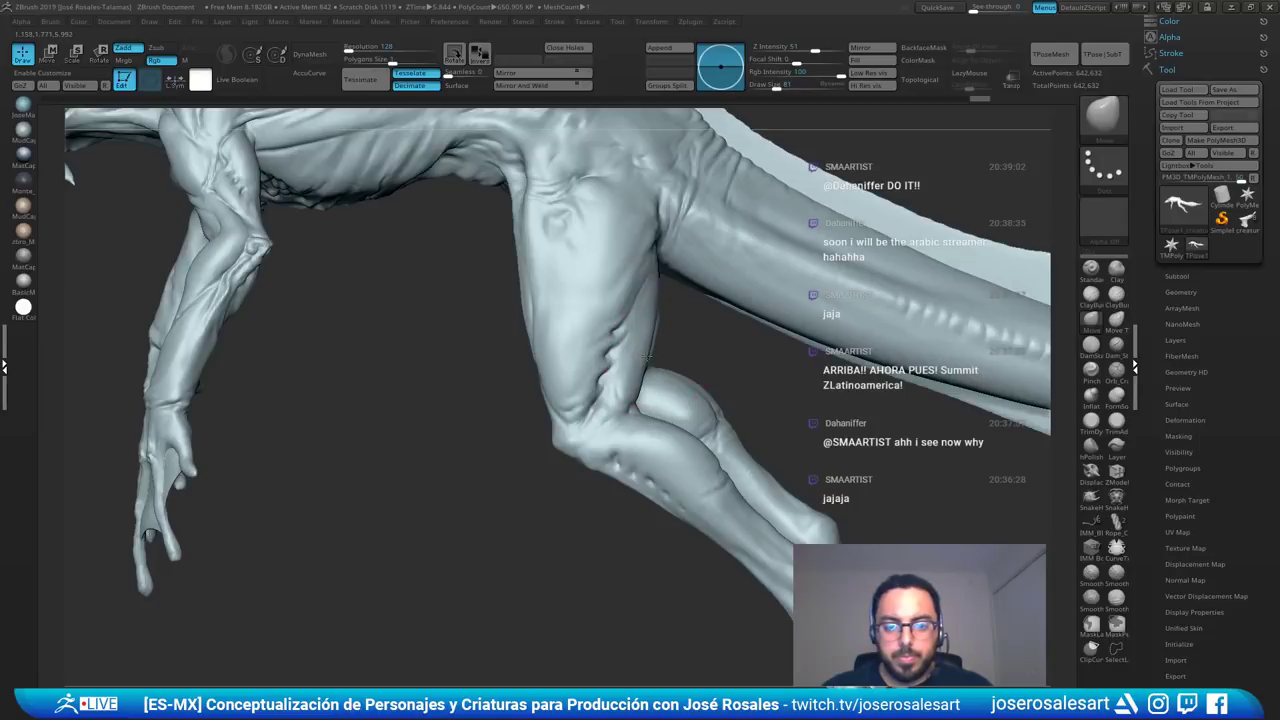
- Try to smooth the surface between the hind legs under the tail and refine the inner thighs
mouse_move(646, 357)
right_down()
mouse_move(629, 327)
mouse_move(671, 308)
mouse_move(633, 246)
mouse_move(772, 390)
mouse_move(750, 345)
mouse_move(774, 400)
mouse_move(760, 310)
right_up()
alt+right_drag(570, 600, 594, 380)
alt+right_drag(594, 500, 600, 220)
shift+drag(573, 475, 571, 432)
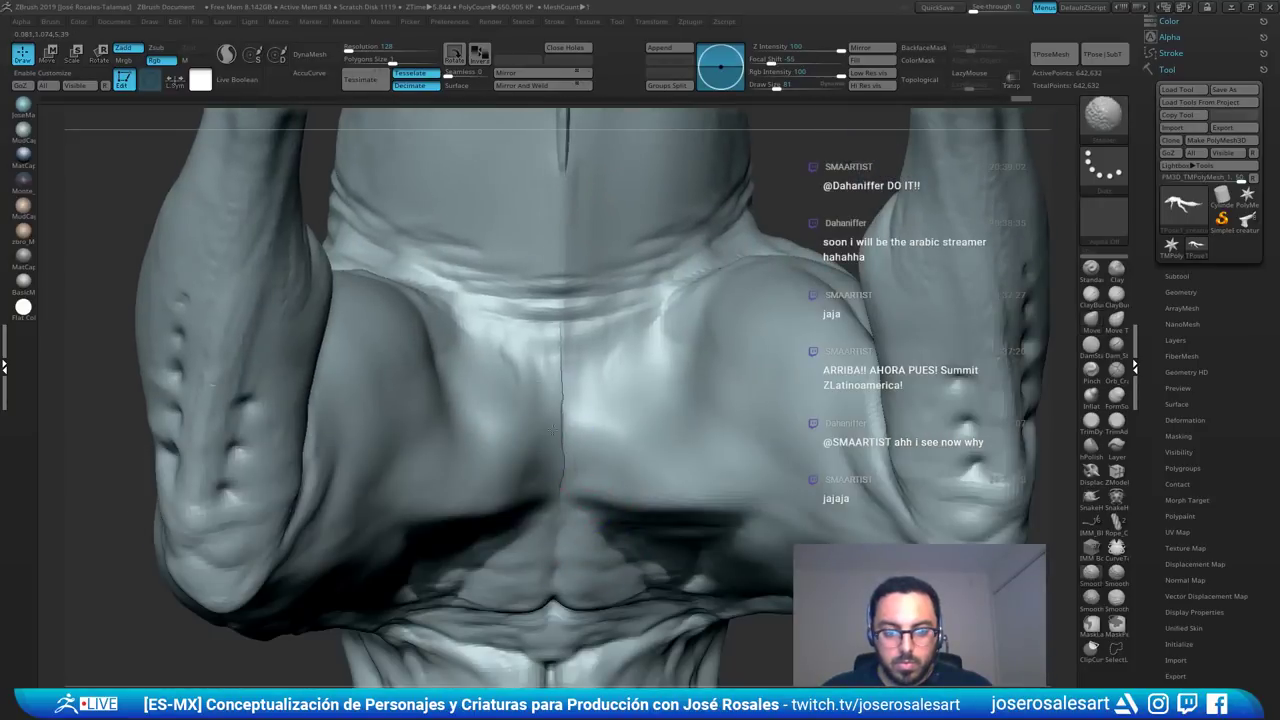
ctrl+right_drag(567, 400, 690, 450)
ctrl+right_drag(457, 375, 475, 430)
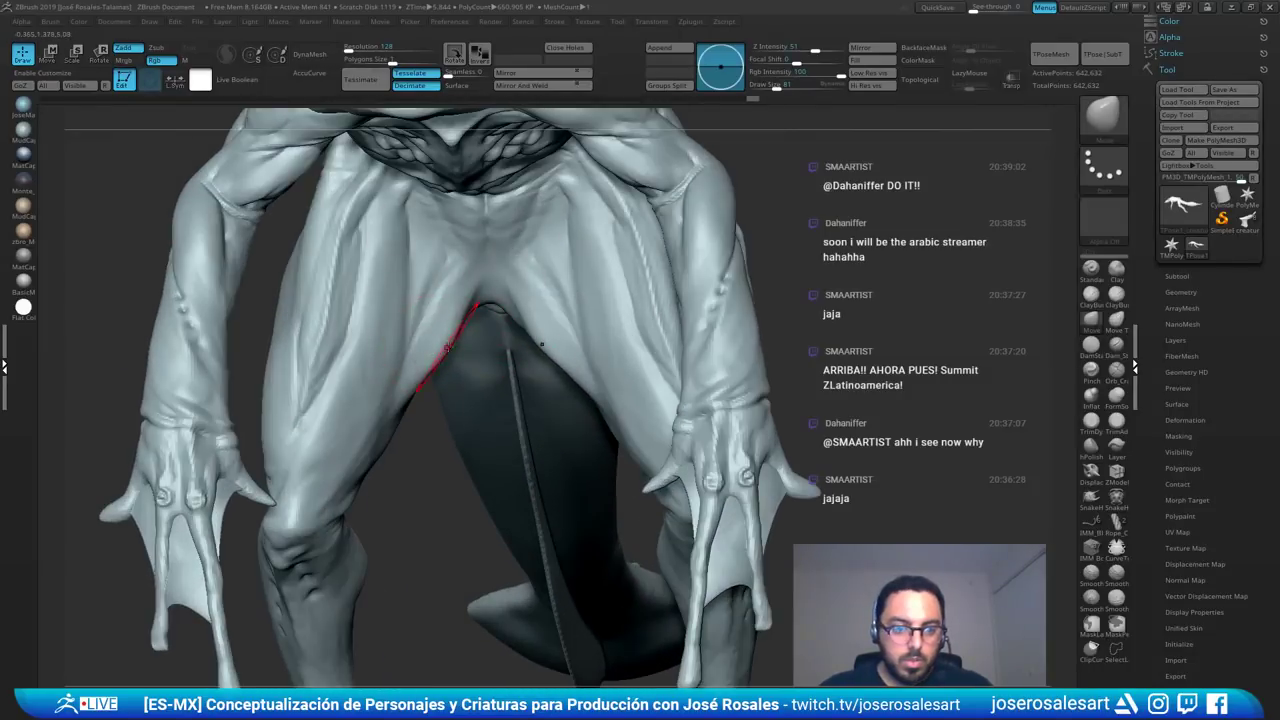
mouse_move(440, 347)
right_down()
mouse_move(443, 257)
mouse_move(537, 340)
mouse_move(552, 382)
mouse_move(549, 338)
mouse_move(627, 203)
right_up()
shift+drag(603, 317, 588, 329)
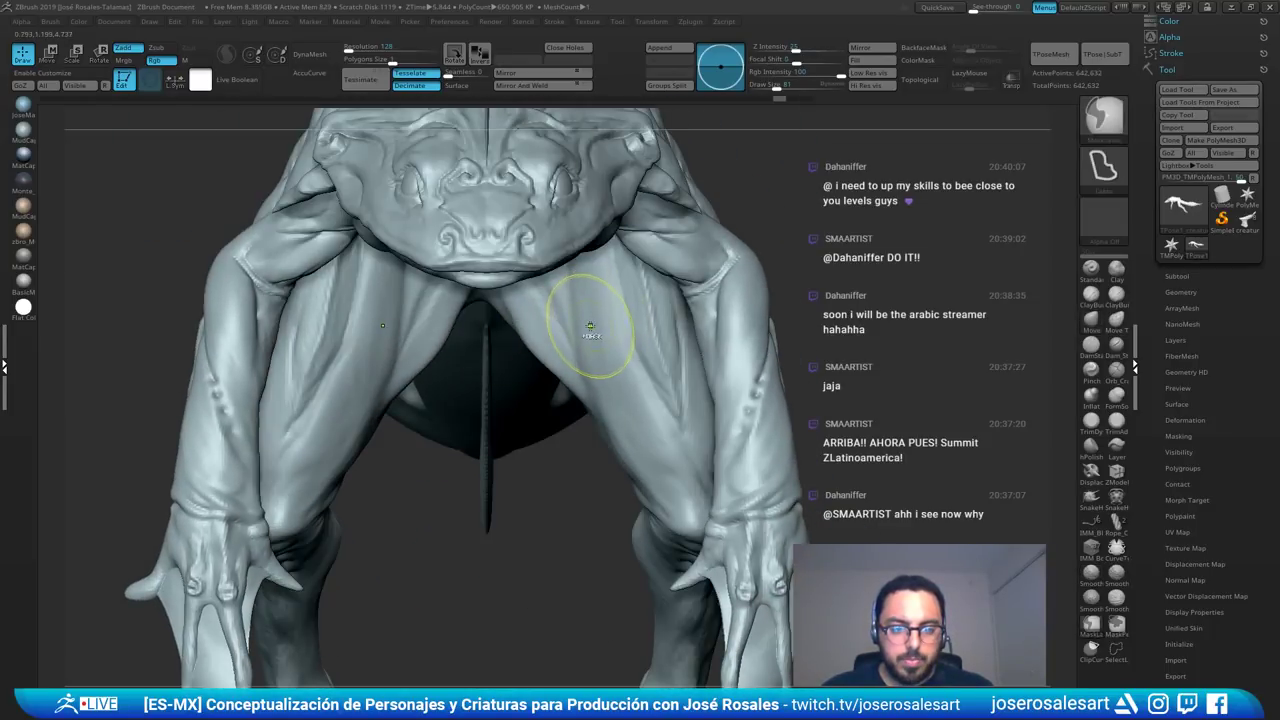
mouse_move(588, 329)
right_down()
mouse_move(602, 220)
mouse_move(588, 213)
right_up()
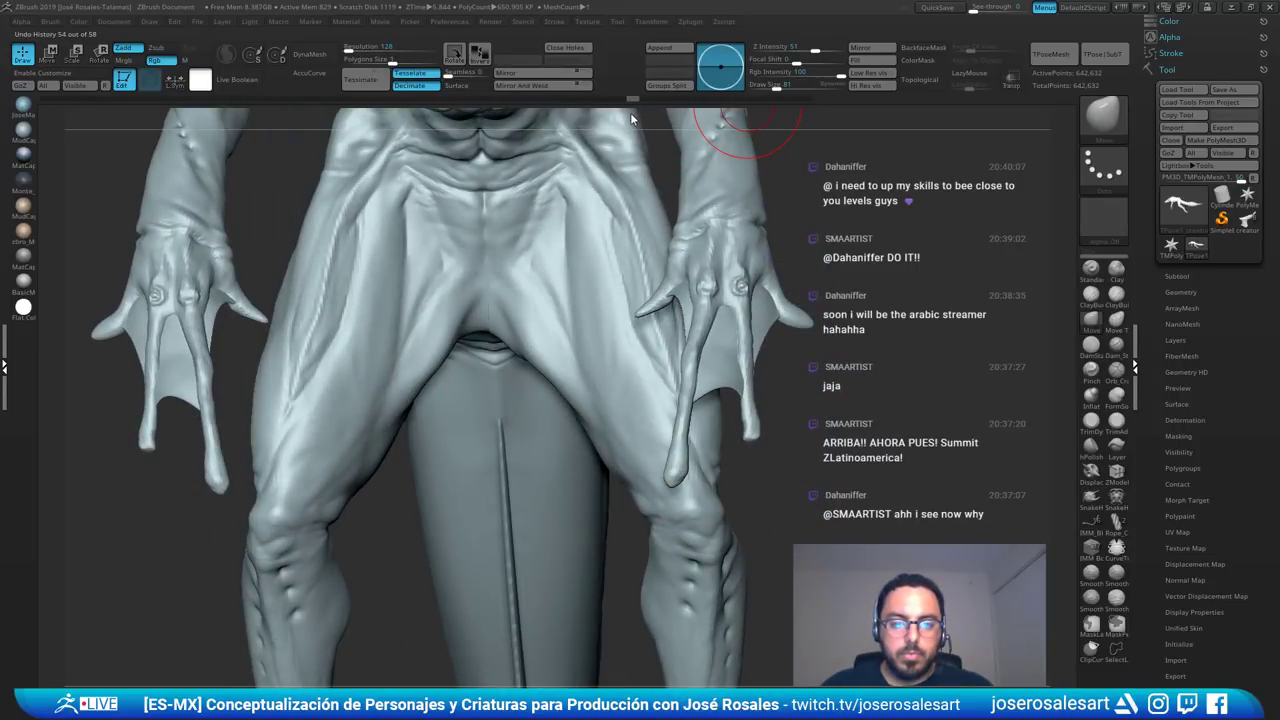
- Step back through the undo history to the masked-body state, clear the mask and accept removing the newer history entries
drag(520, 124, 449, 131)
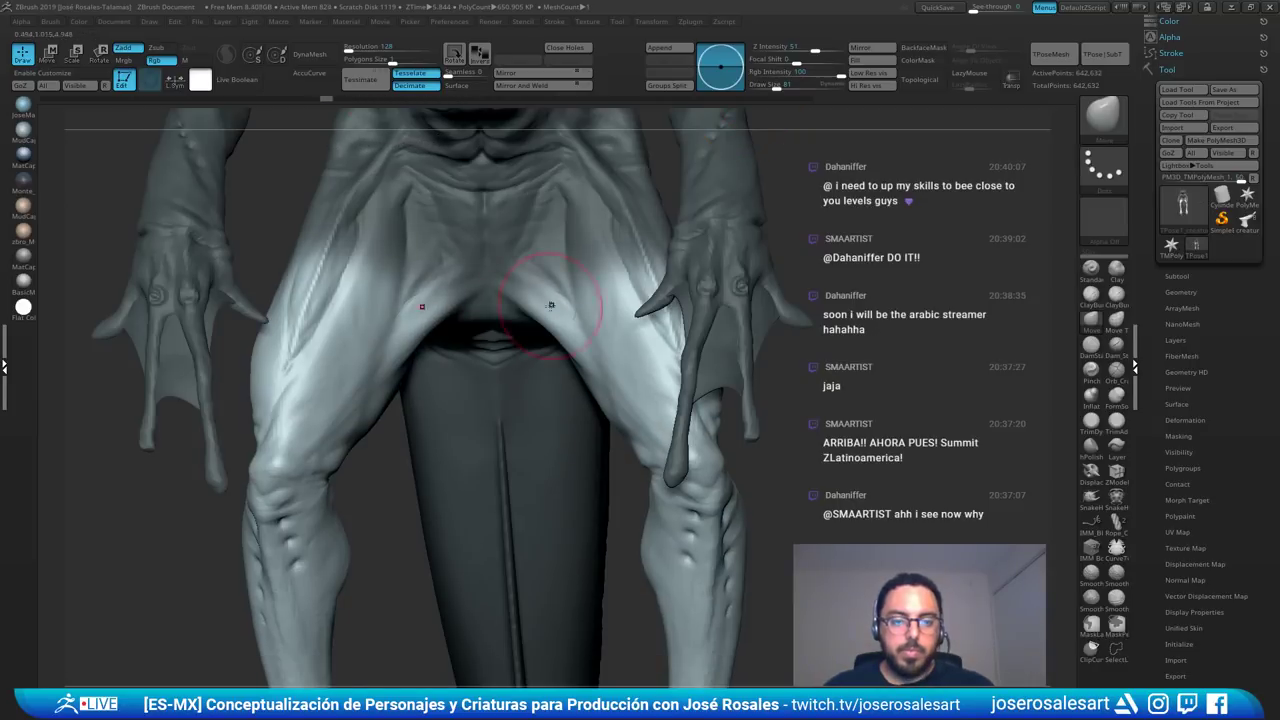
right_drag(557, 281, 377, 322)
ctrl+drag(393, 430, 450, 440)
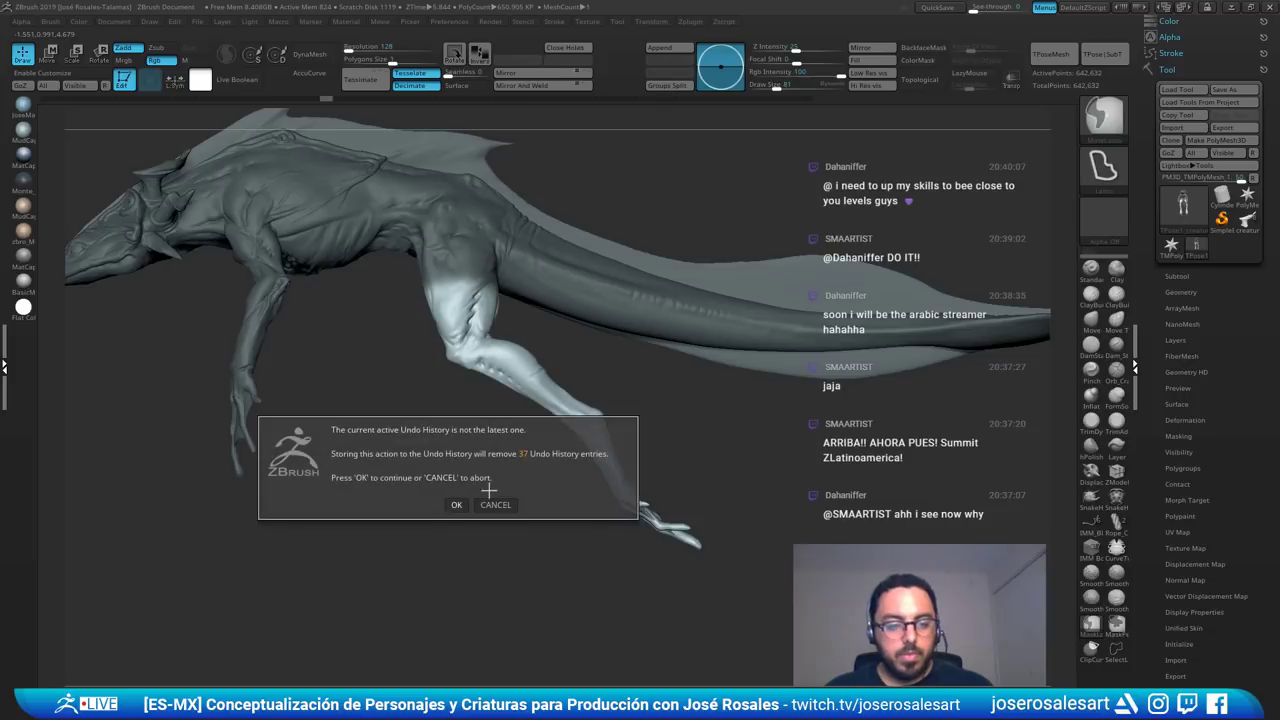
click(457, 505)
- Lasso-mask the hind legs from mid-thigh down, then invert the mask so only the legs stay editable
alt+drag(530, 448, 642, 461)
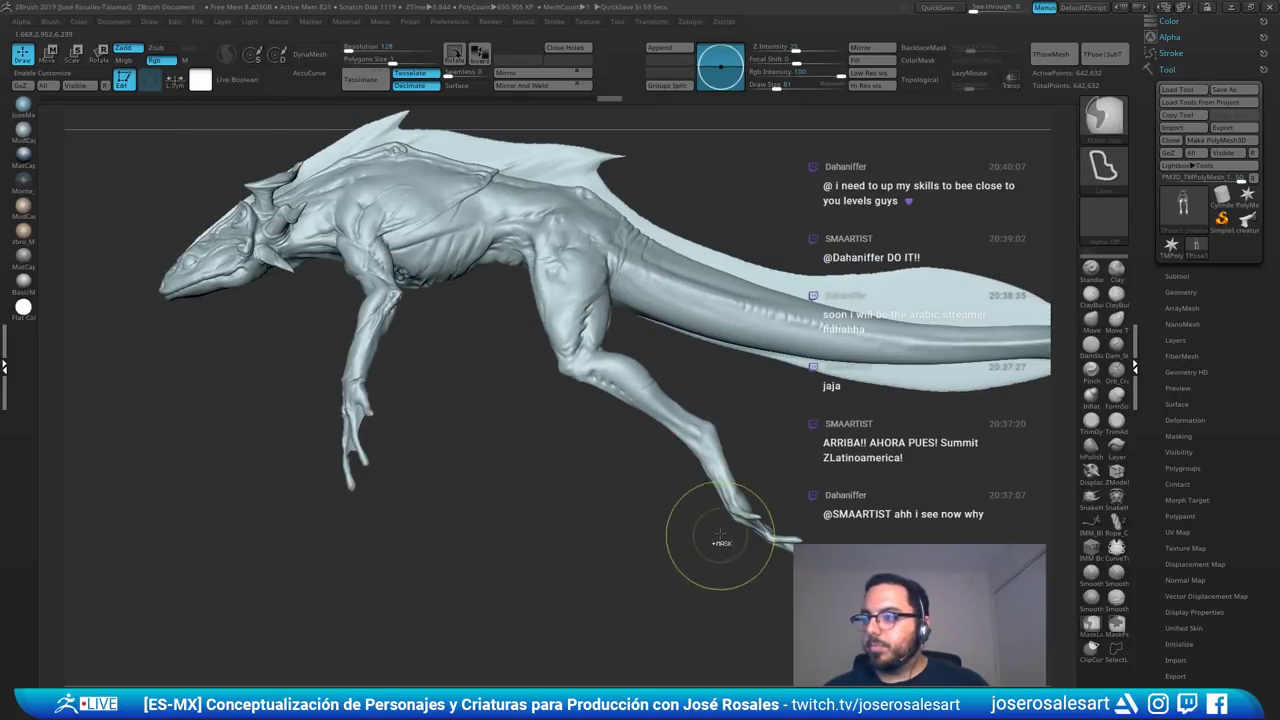
mouse_move(634, 530)
ctrl+mouse_down()
mouse_move(790, 606)
mouse_move(628, 484)
mouse_move(632, 368)
mouse_move(591, 337)
mouse_move(468, 334)
ctrl+mouse_up()
right_drag(490, 505, 655, 480)
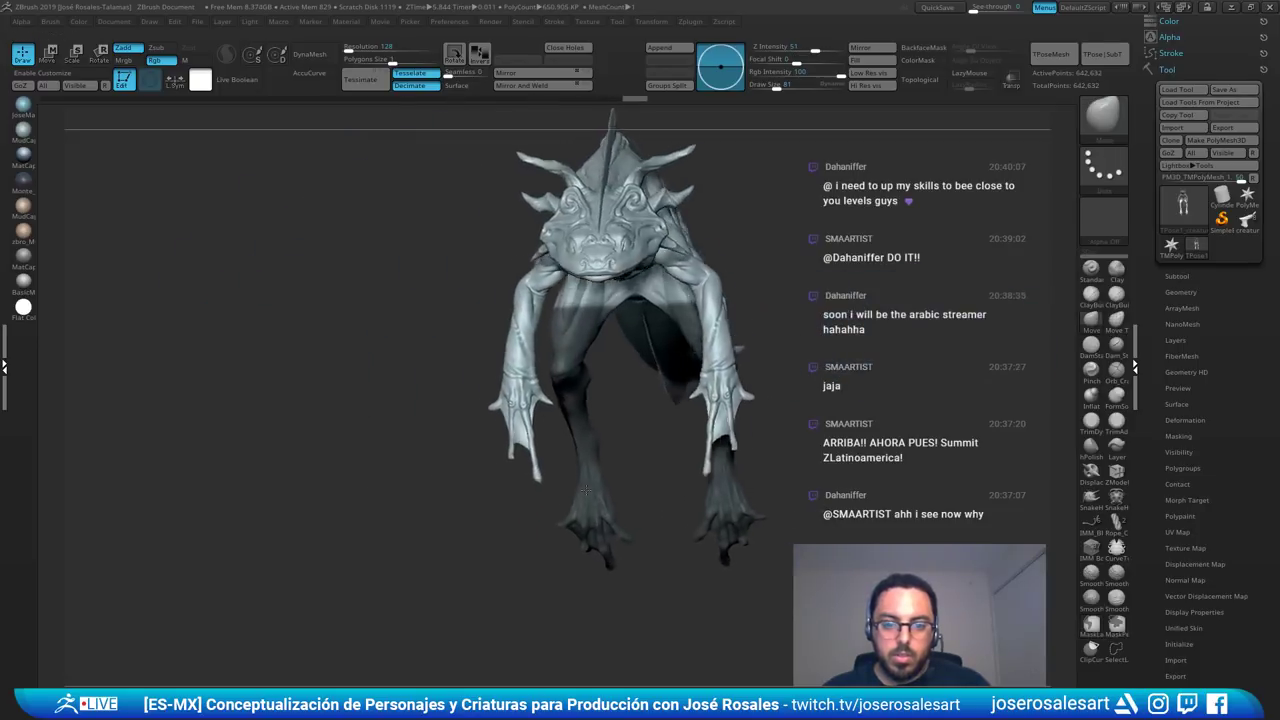
mouse_move(660, 425)
ctrl+right_down()
mouse_move(686, 480)
mouse_move(575, 480)
ctrl+right_up()
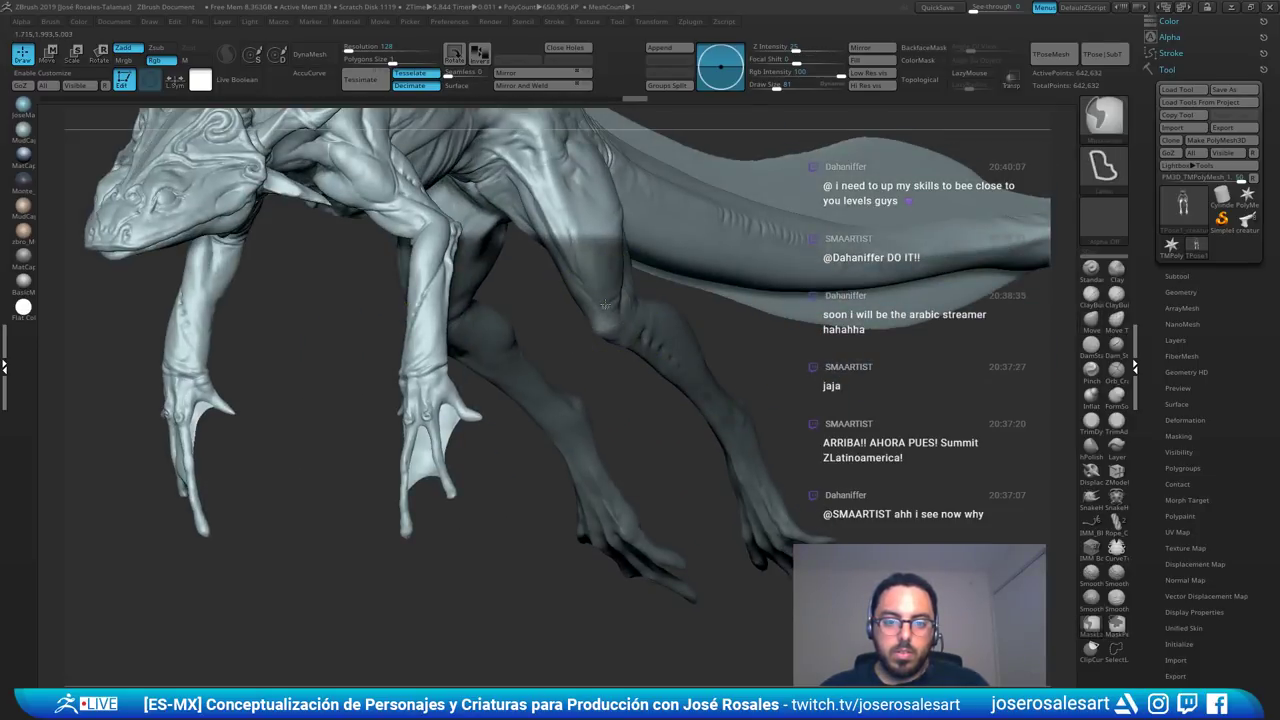
ctrl+click(769, 341)
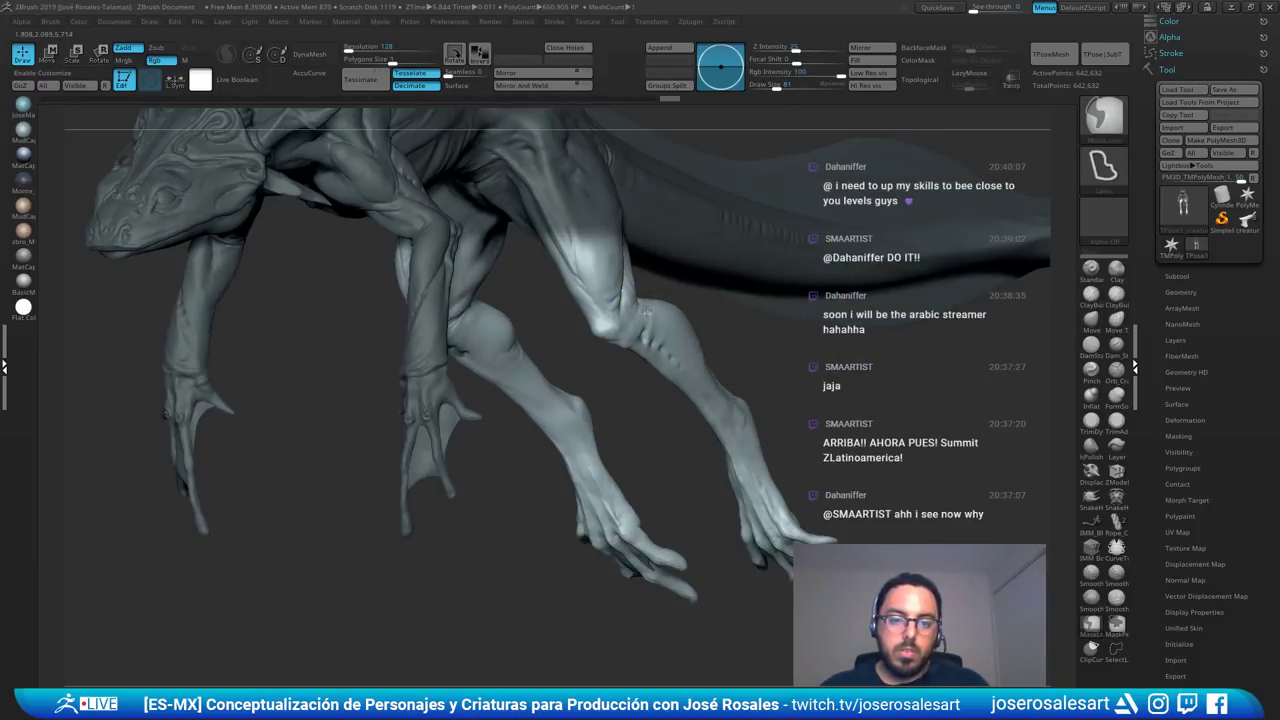
ctrl+click(721, 328)
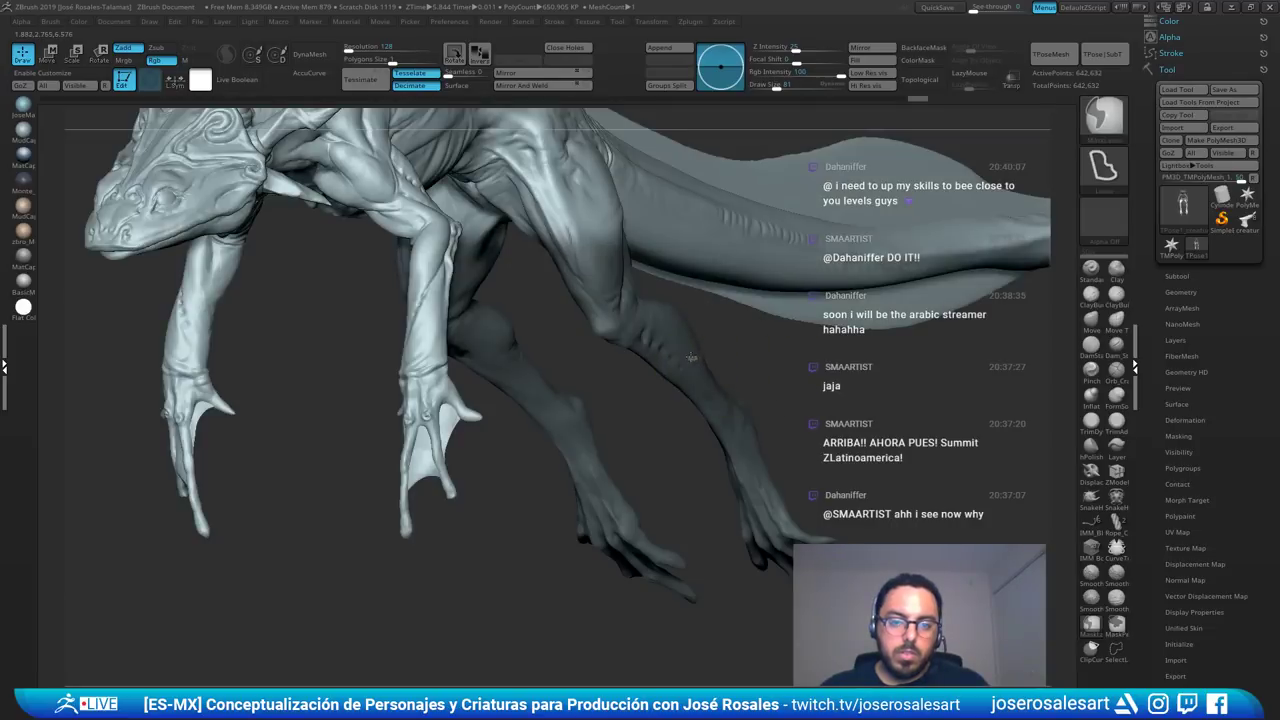
ctrl+click(757, 367)
- Place the gizmo on the unmasked thigh, reset its orientation and adjust the hind legs along its Y axis
drag(760, 362, 665, 345)
key(w)
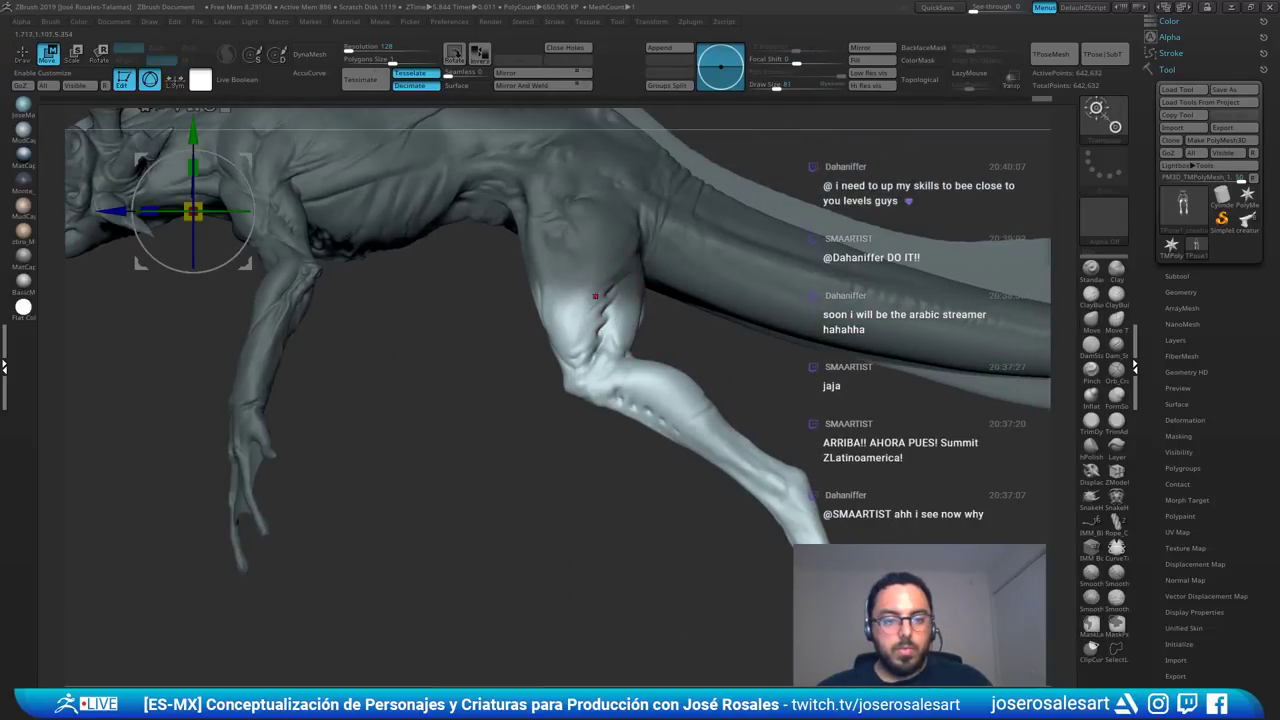
alt+click(589, 277)
alt+click(605, 173)
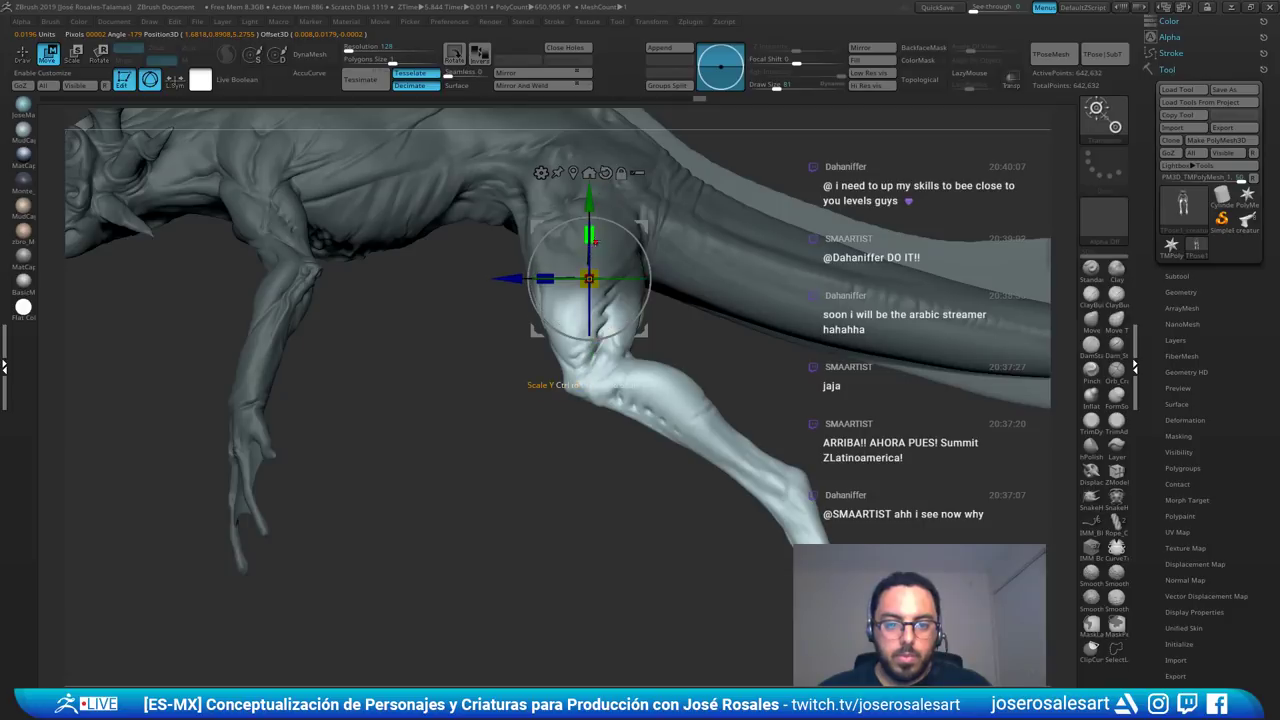
drag(580, 201, 583, 227)
key(q)
- Reshape the inner thighs with the Move brush at draw size 109 and clear the mask
mouse_move(520, 275)
mouse_down()
mouse_move(683, 263)
mouse_move(672, 250)
mouse_move(653, 281)
mouse_move(497, 300)
mouse_move(589, 325)
mouse_up()
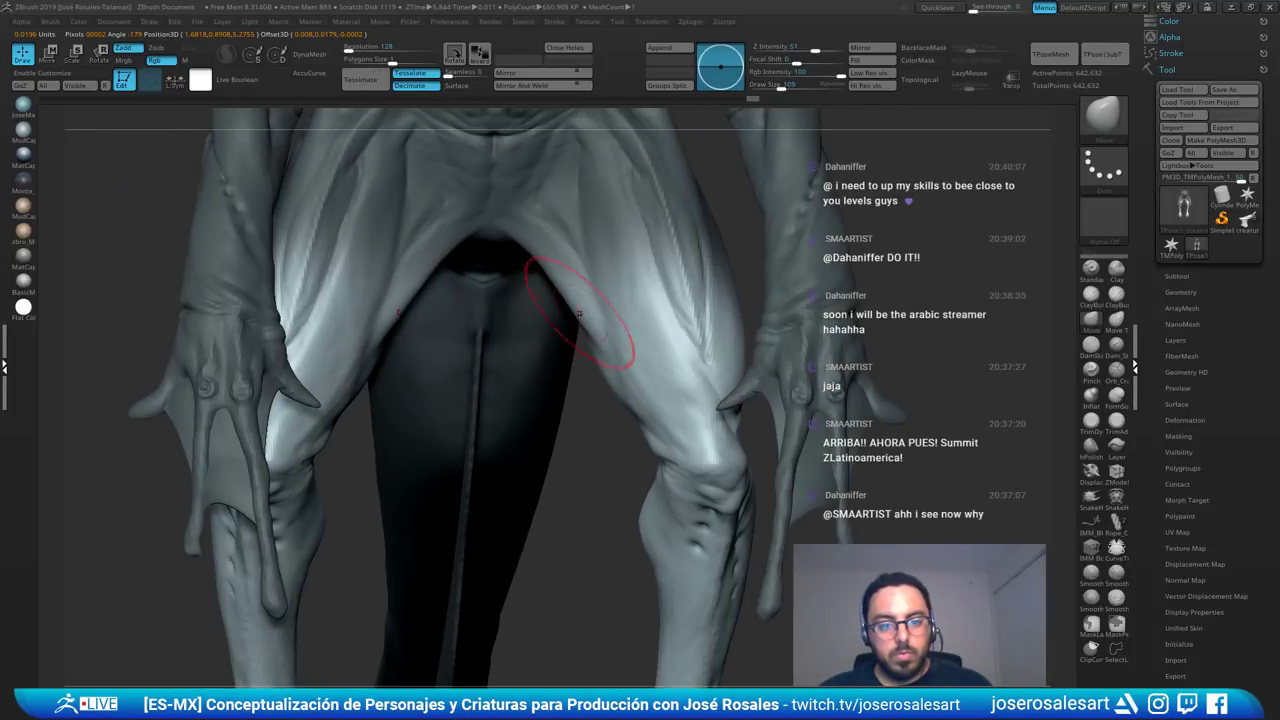
drag(606, 425, 436, 425)
drag(439, 402, 420, 382)
key(bracketleft)
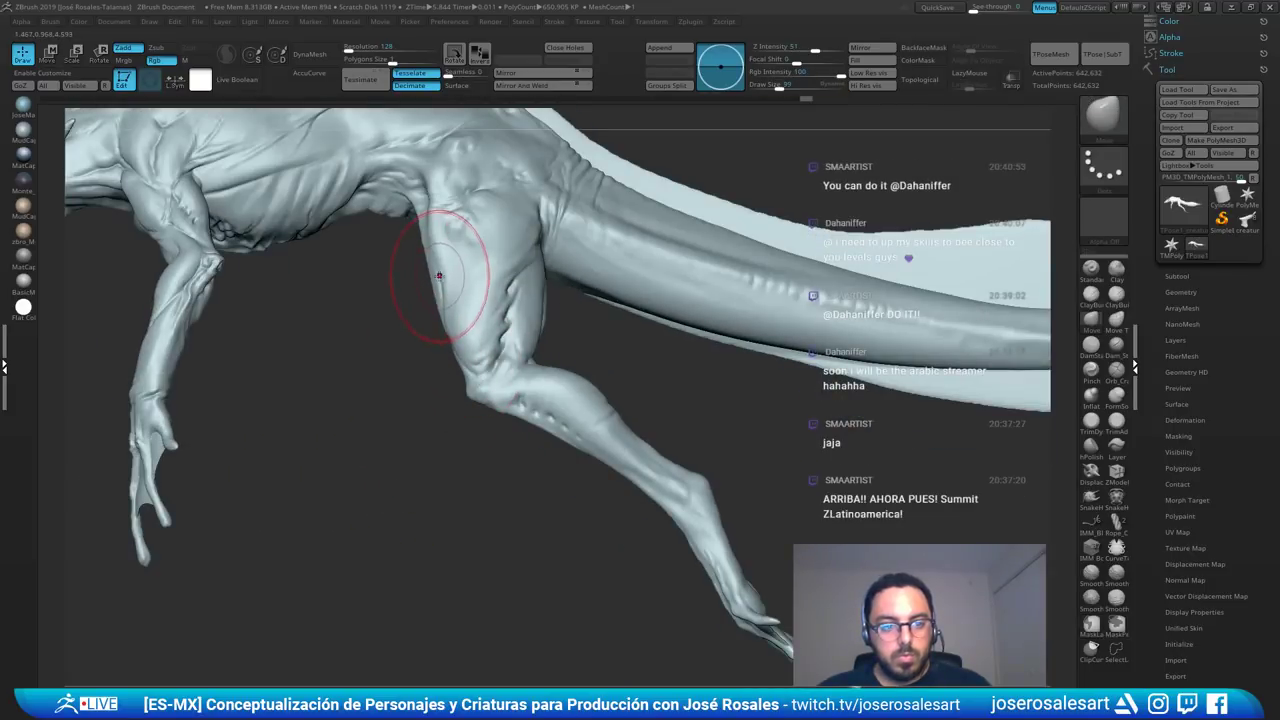
- Set the Move brush's draw size to 86 and refine the front contour of the thighs
key(s)
click(443, 286)
ctrl+right_drag(443, 286, 444, 287)
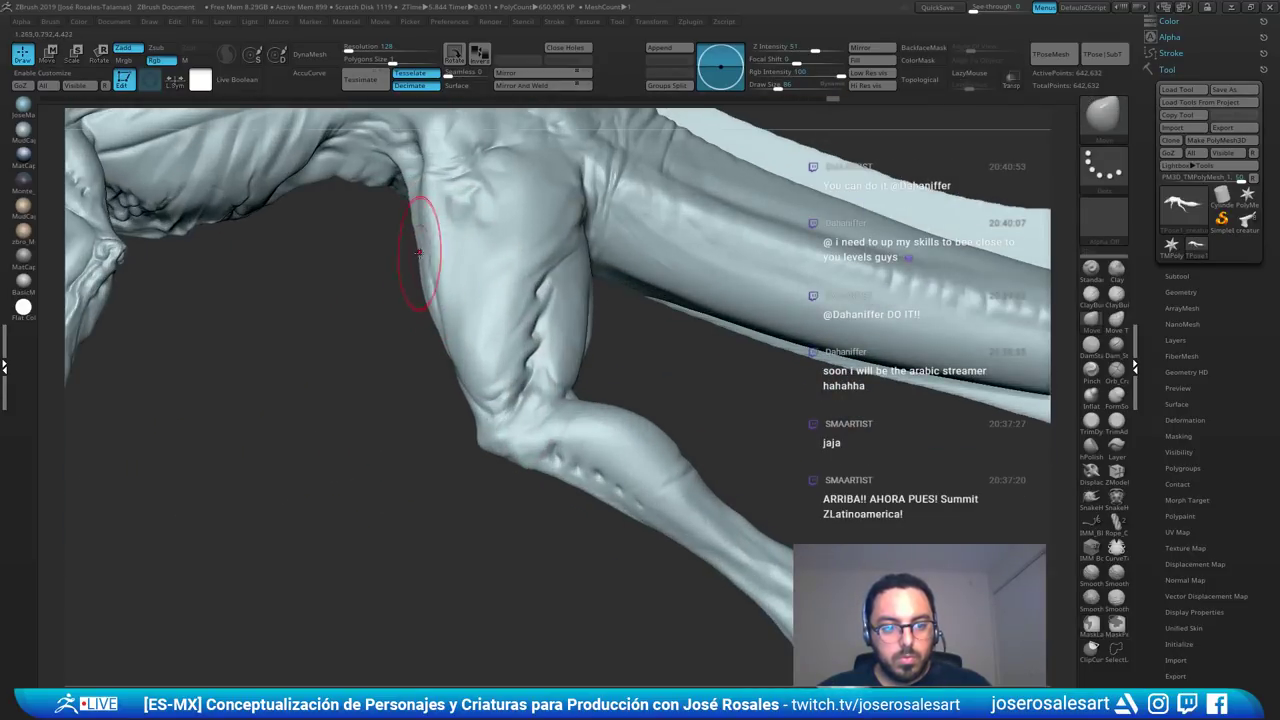
ctrl+right_drag(443, 330, 420, 400)
alt+right_drag(420, 400, 672, 260)
right_drag(640, 252, 645, 167)
mouse_move(497, 392)
alt+right_down()
mouse_move(528, 336)
mouse_move(463, 403)
alt+right_up()
- Mask the lower hind legs and invert the mask so only the feet below the ankles stay editable
mouse_move(326, 273)
ctrl+mouse_down()
mouse_move(583, 508)
mouse_move(603, 294)
mouse_move(345, 280)
ctrl+mouse_up()
shift+right_drag(594, 343, 680, 348)
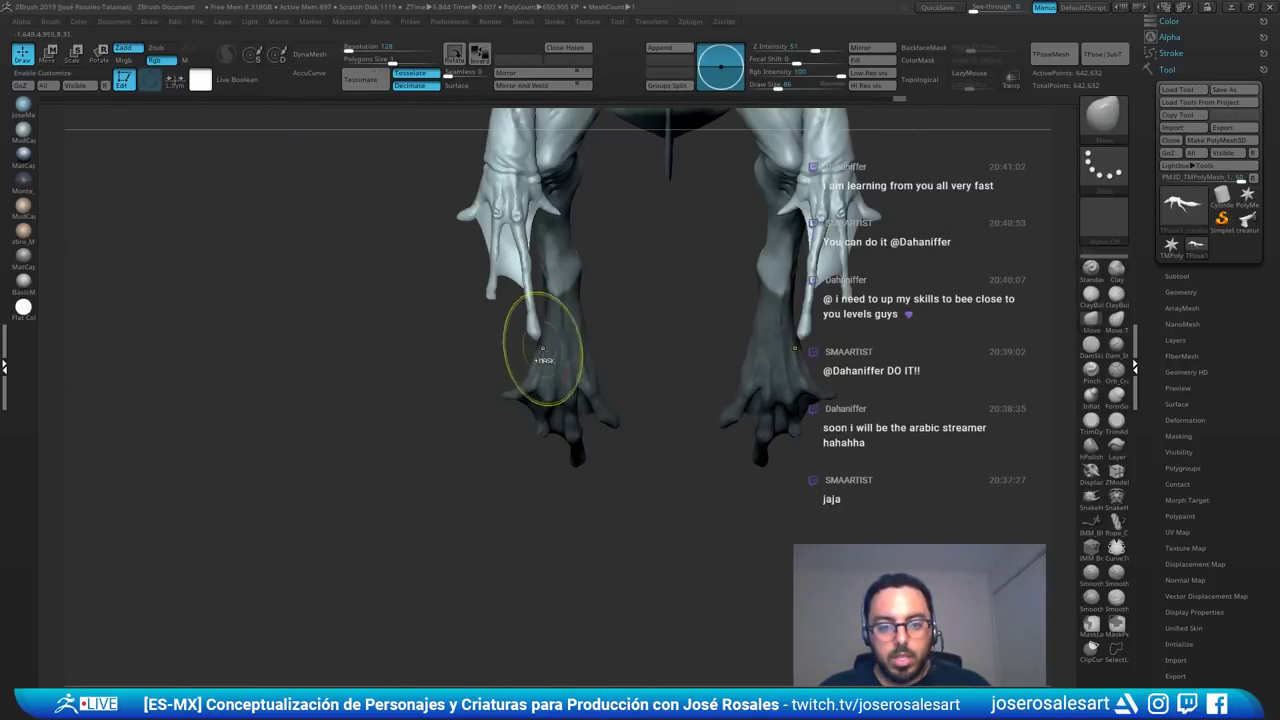
right_drag(566, 366, 623, 326)
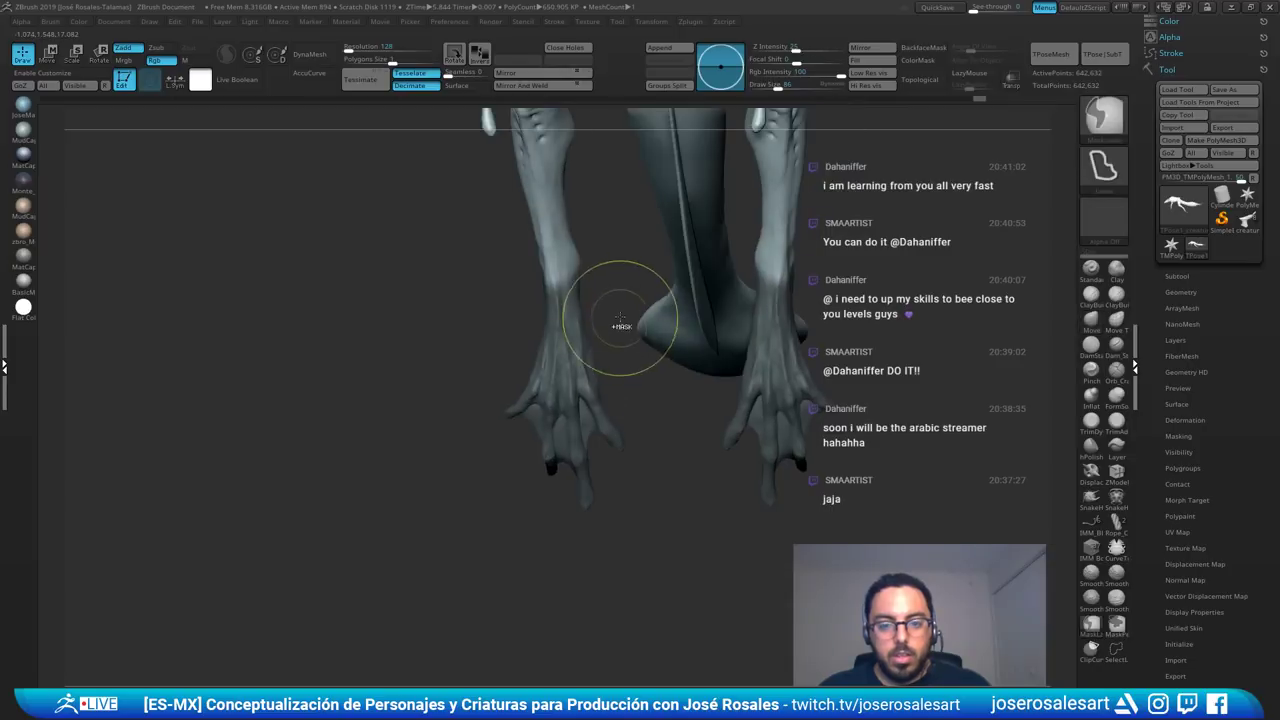
ctrl+click(623, 326)
- Place the rotation gizmo at the ankle and rotate both hind feet symmetrically into a new angle
key(r)
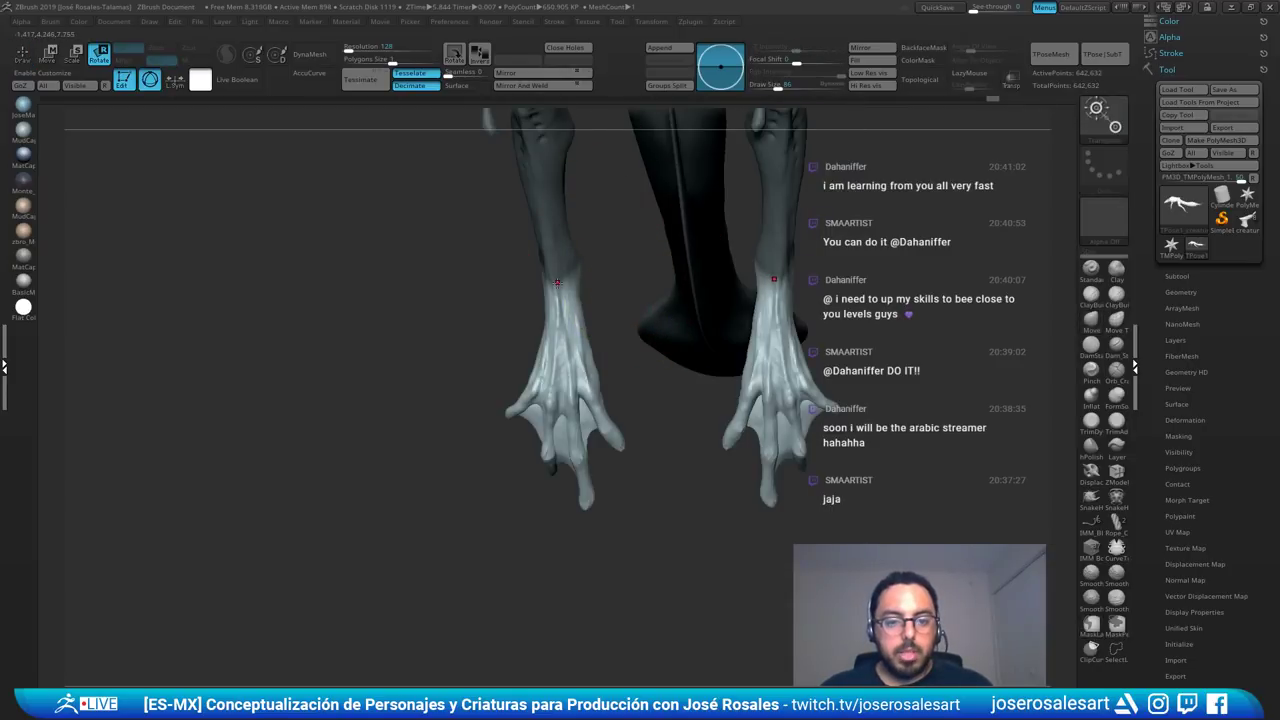
click(557, 282)
drag(565, 282, 588, 274)
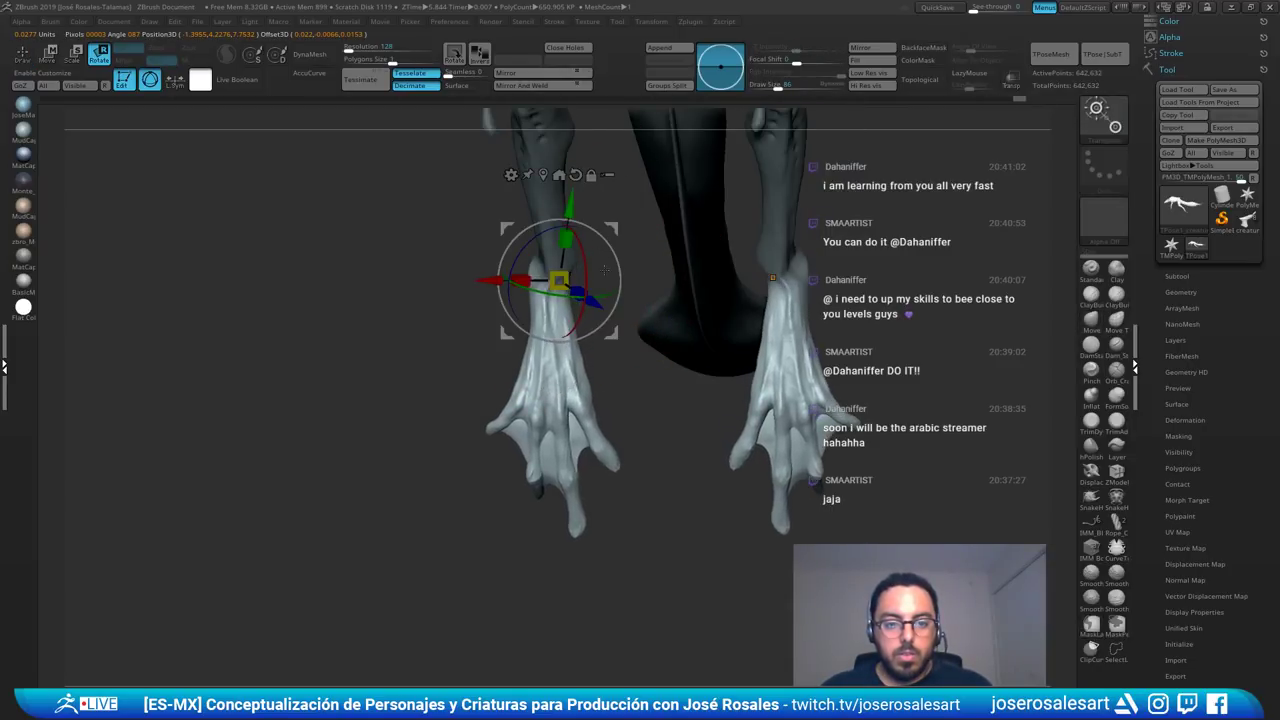
right_drag(588, 274, 625, 209)
mouse_move(487, 283)
mouse_down()
mouse_move(503, 283)
mouse_move(475, 281)
mouse_up()
mouse_move(617, 265)
mouse_down()
mouse_move(584, 271)
mouse_move(617, 267)
mouse_up()
drag(486, 293, 478, 293)
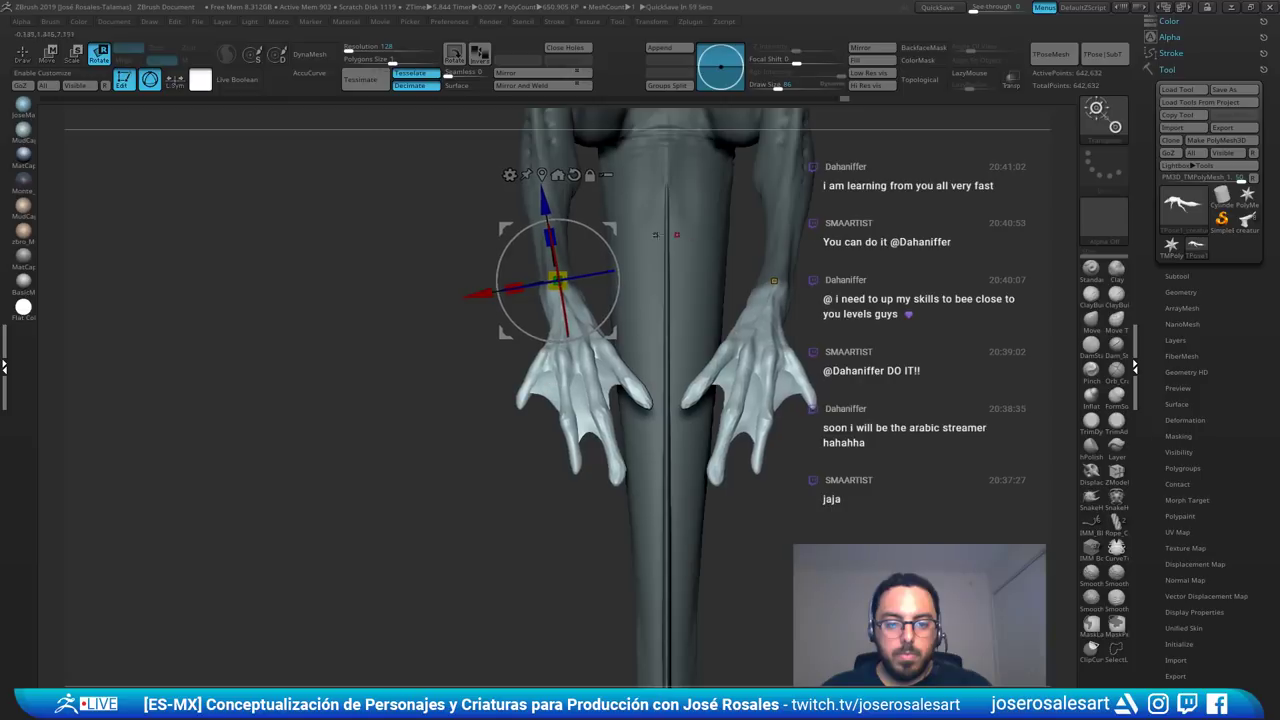
- Undo the last two foot rotations, return to Draw mode and clear the mask
right_drag(674, 231, 692, 336)
key(ctrl+z)
key(ctrl+z)
key(q)
mouse_move(692, 337)
mouse_down()
mouse_move(743, 320)
mouse_move(537, 386)
mouse_move(550, 398)
mouse_up()
mouse_move(550, 398)
mouse_down()
mouse_move(673, 401)
mouse_move(628, 402)
mouse_move(652, 358)
mouse_move(578, 331)
mouse_move(497, 345)
mouse_move(523, 374)
mouse_move(699, 371)
mouse_move(570, 440)
mouse_move(590, 418)
mouse_move(462, 382)
mouse_move(583, 332)
mouse_move(657, 371)
mouse_move(648, 186)
mouse_up()
drag(607, 365, 553, 378)
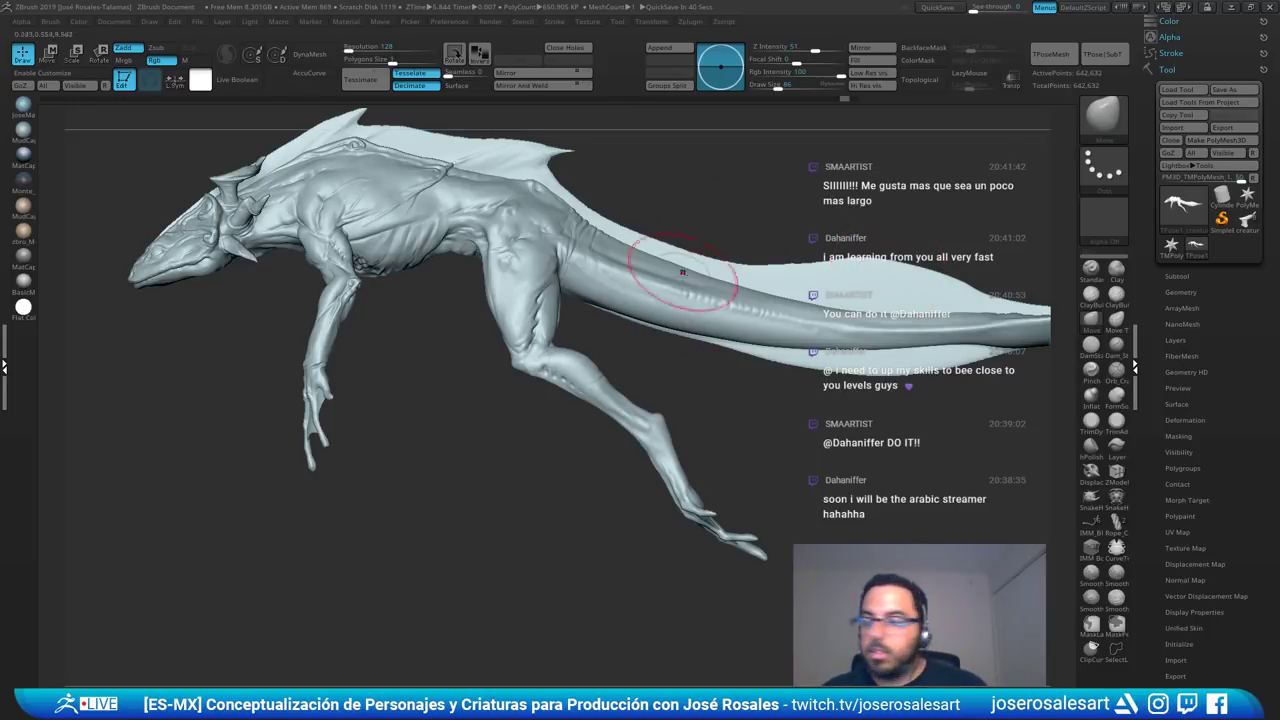
- Reshape the thigh and knee silhouette of the hind legs with the Move brush at draw size 140
mouse_move(668, 350)
alt+mouse_down()
mouse_move(689, 403)
mouse_move(669, 366)
mouse_move(603, 331)
mouse_move(602, 366)
alt+mouse_up()
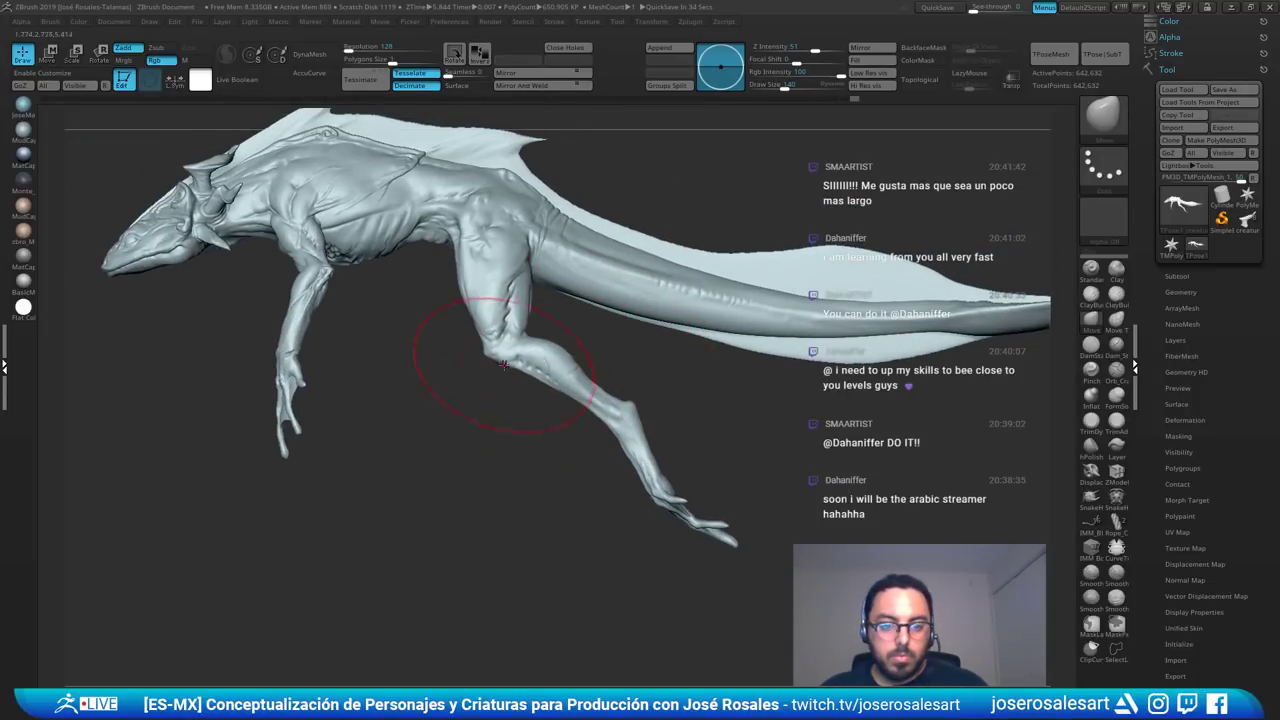
alt+drag(504, 365, 643, 349)
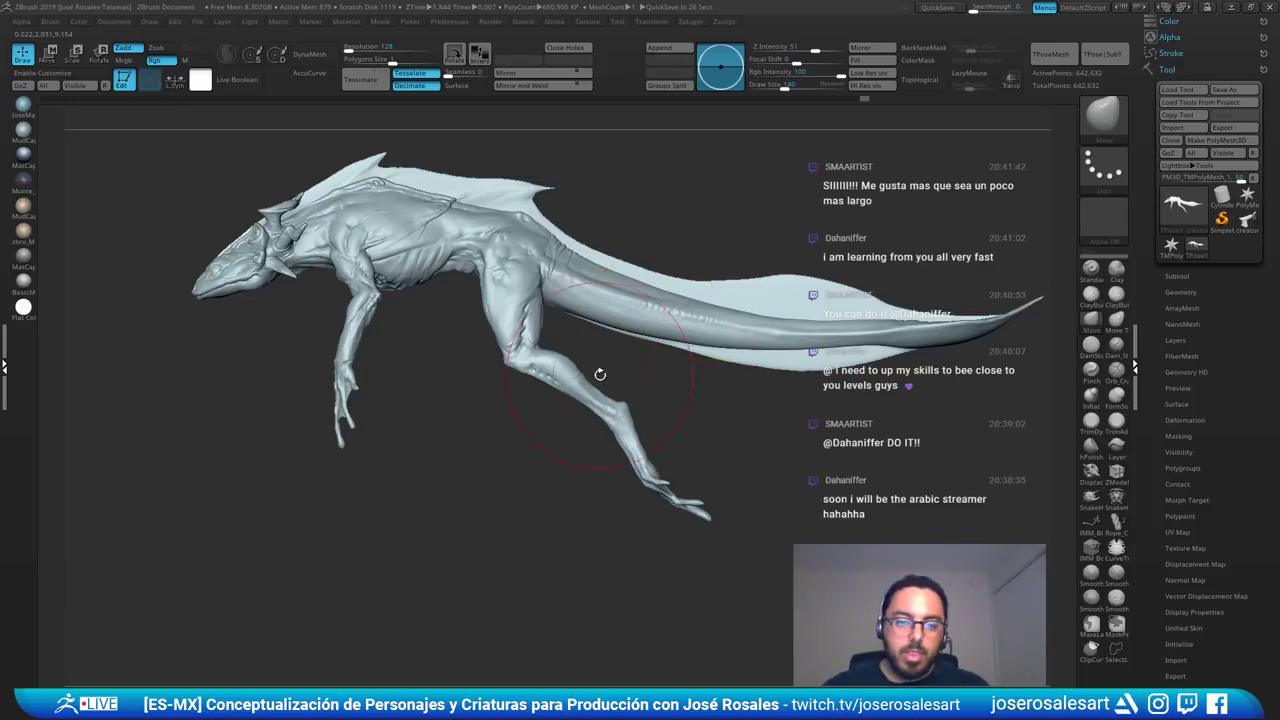
mouse_move(600, 375)
mouse_down()
mouse_move(510, 368)
mouse_move(588, 391)
mouse_up()
mouse_move(600, 340)
mouse_down()
mouse_move(550, 330)
mouse_move(560, 345)
mouse_up()
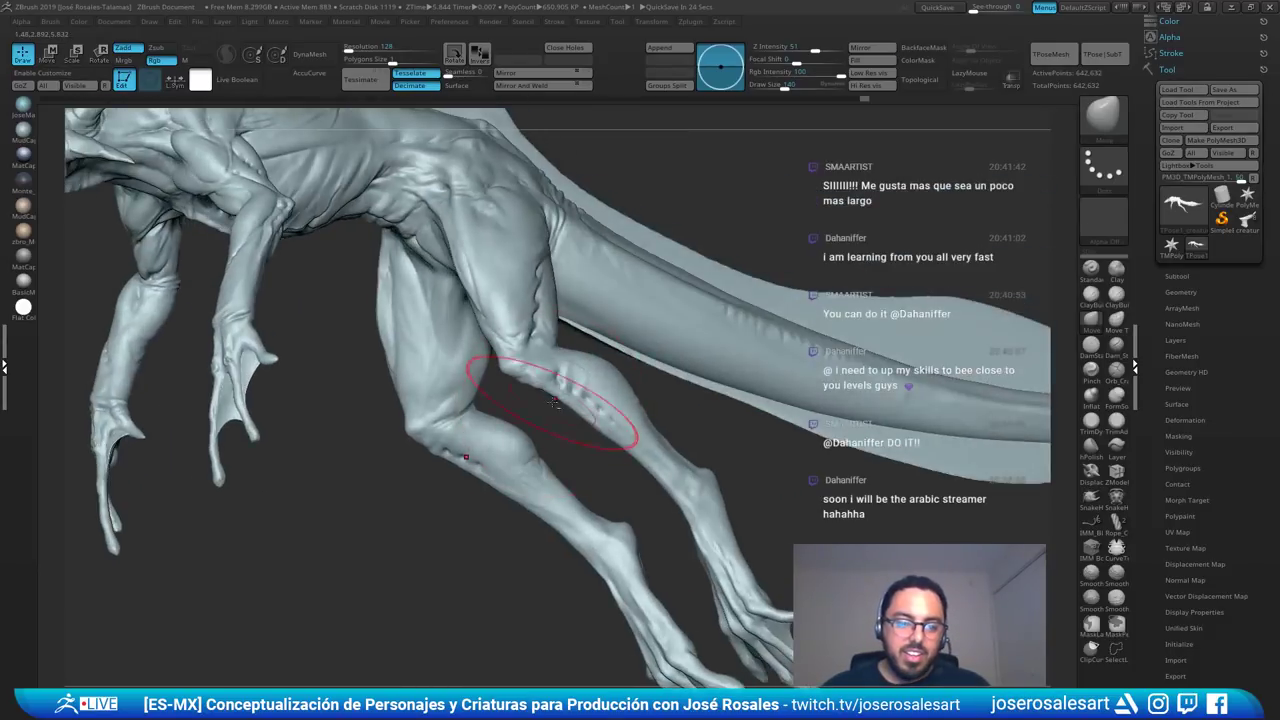
- Build up volume around the hind knees with the ClayBuildup brush at draw size 33
key(b)
key(c)
key(b)
alt+drag(440, 340, 445, 375)
drag(425, 360, 481, 348)
key(s)
mouse_move(646, 326)
mouse_down()
mouse_move(615, 321)
mouse_move(626, 318)
mouse_up()
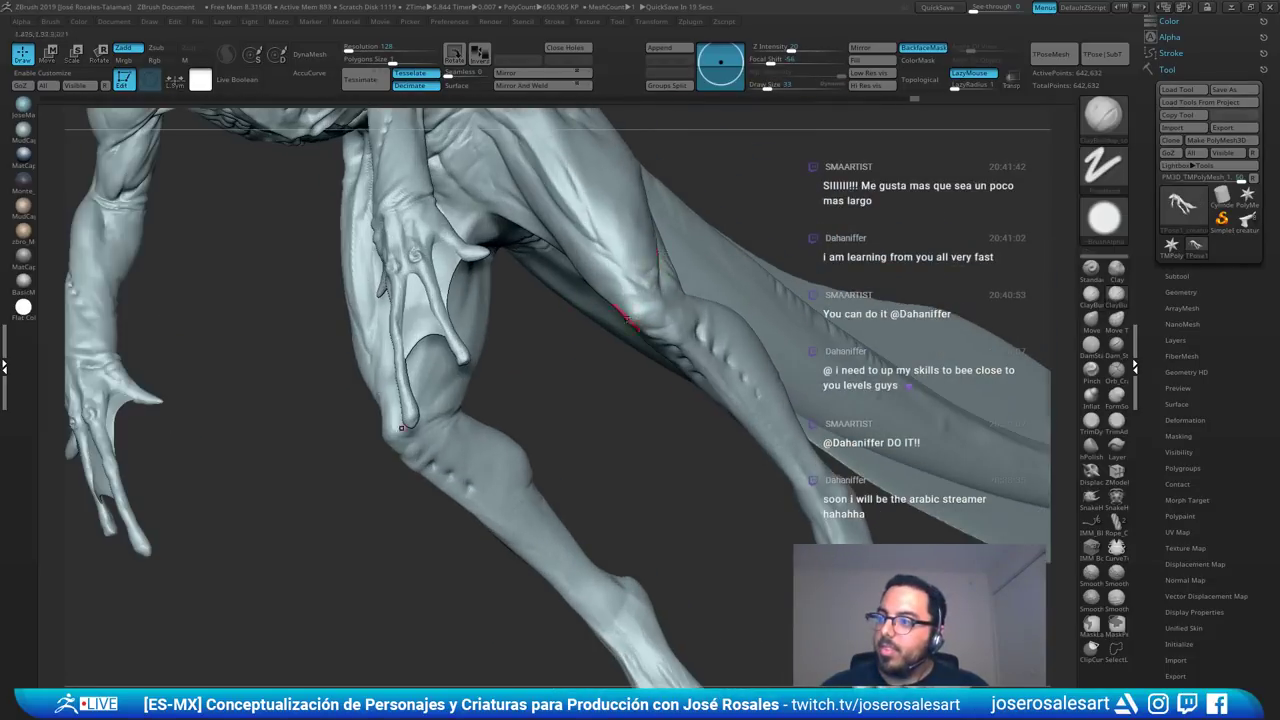
mouse_move(478, 394)
mouse_down()
mouse_move(420, 420)
mouse_move(526, 337)
mouse_move(510, 328)
mouse_move(535, 373)
mouse_up()
- Carve creases around the hind knees with the DamStandard brush and smooth the transition into the lower leg
key(b)
key(d)
key(s)
right_drag(535, 373, 513, 338)
drag(526, 360, 534, 377)
mouse_move(534, 377)
right_down()
mouse_move(521, 395)
mouse_move(528, 350)
right_up()
drag(526, 350, 497, 361)
mouse_move(503, 354)
right_down()
mouse_move(535, 310)
mouse_move(528, 337)
mouse_move(623, 258)
right_up()
click(535, 310)
mouse_move(547, 267)
right_down()
mouse_move(572, 243)
mouse_move(560, 255)
right_up()
right_drag(560, 255, 551, 248)
shift+drag(551, 248, 571, 243)
right_drag(571, 243, 569, 246)
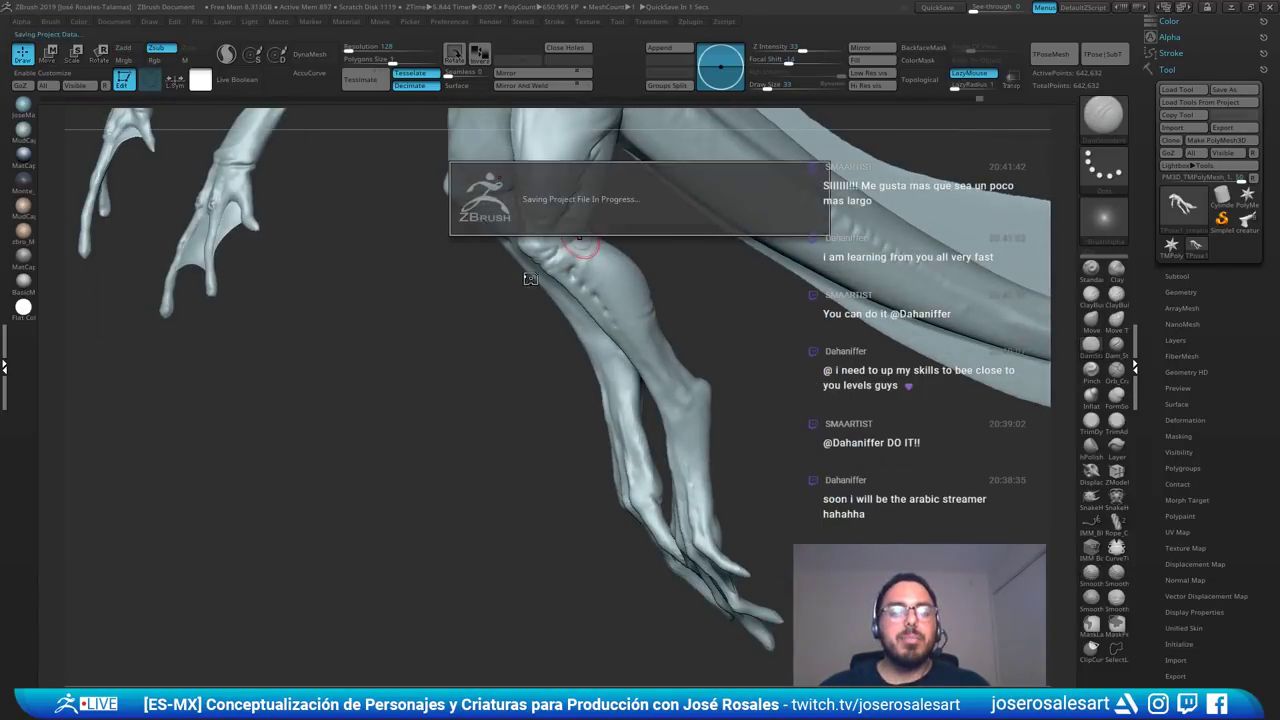
- Adjust the toes and webbing of the hind feet with the Move brush
right_drag(694, 292, 644, 281)
mouse_move(644, 281)
right_down()
mouse_move(557, 297)
mouse_move(636, 400)
mouse_move(700, 405)
mouse_move(645, 396)
mouse_move(667, 378)
right_up()
key(b)
key(m)
key(v)
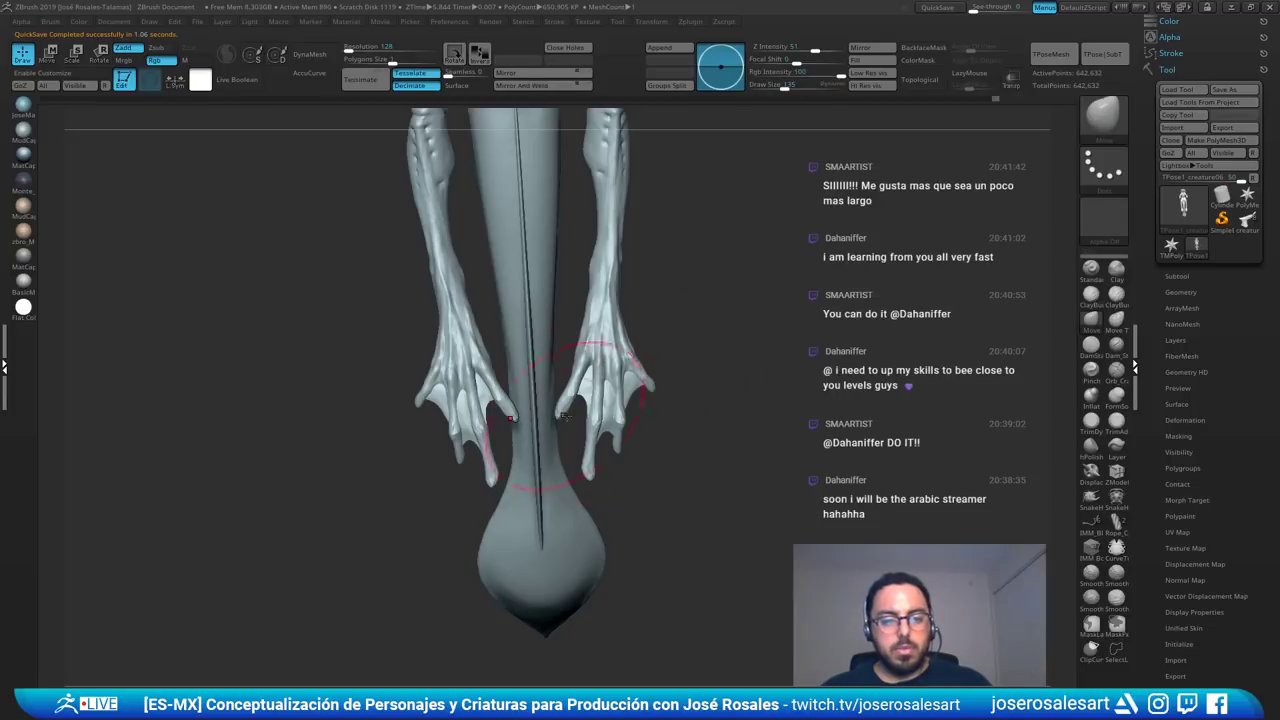
drag(646, 386, 580, 384)
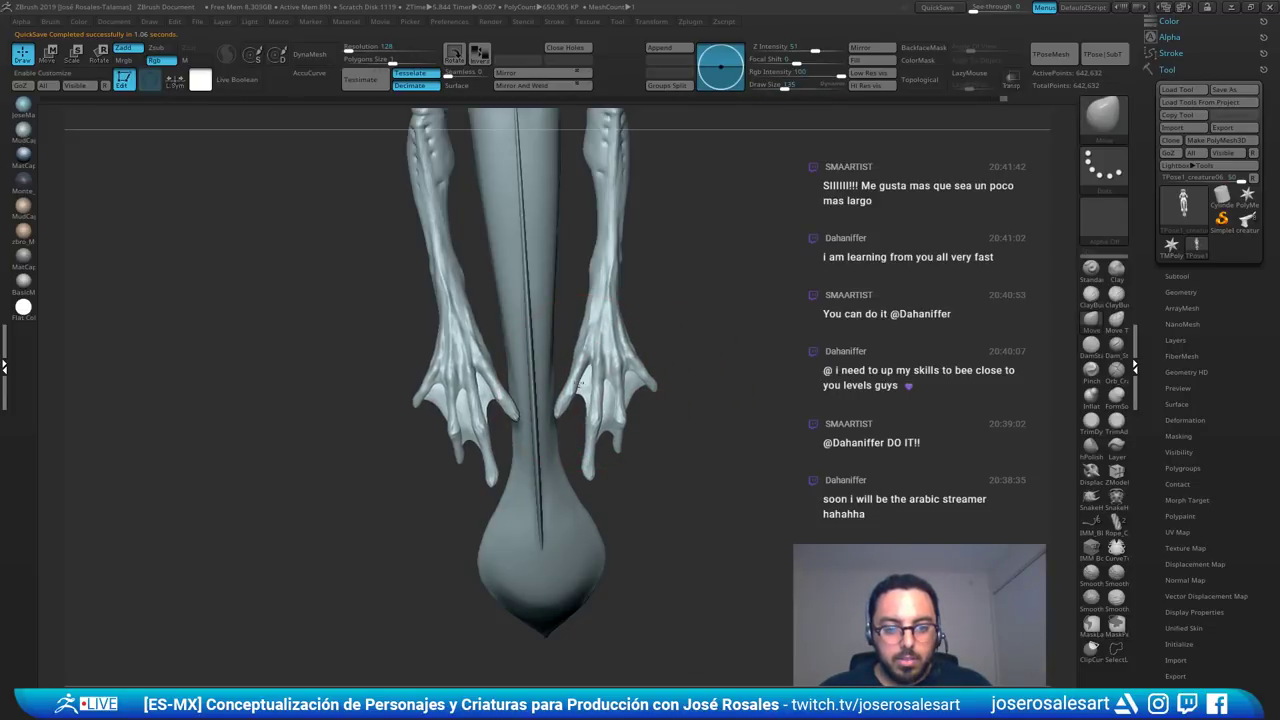
- Reduce the Move brush's draw size to 69 and examine the whole creature's proportions from a distance
right_drag(596, 482, 538, 460)
mouse_move(652, 449)
right_down()
mouse_move(602, 389)
mouse_move(663, 443)
mouse_move(605, 430)
mouse_move(738, 384)
right_up()
key(s)
drag(738, 384, 727, 384)
mouse_move(640, 350)
right_down()
mouse_move(705, 340)
mouse_move(711, 357)
mouse_move(692, 425)
mouse_move(618, 518)
right_up()
drag(617, 518, 505, 218)
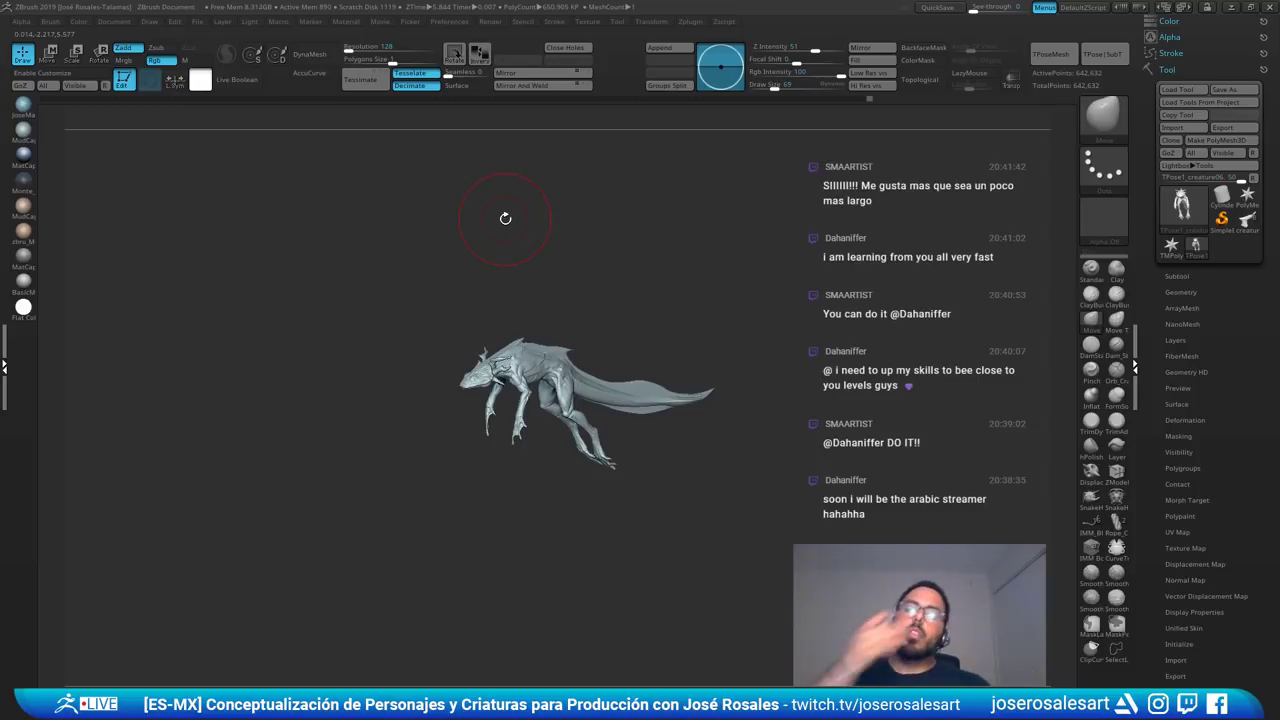
- Examine the whole creature's pose and proportions from several angles and distances
drag(731, 258, 512, 341)
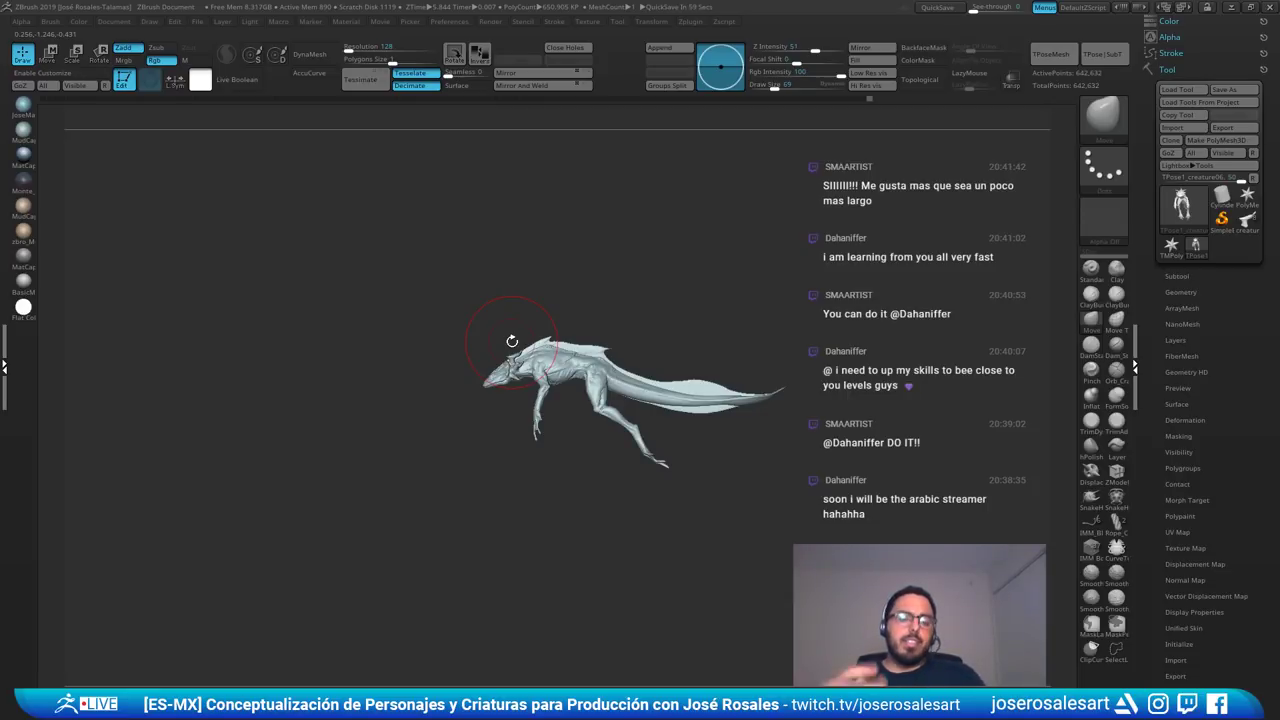
mouse_move(497, 346)
mouse_down()
mouse_move(623, 383)
mouse_move(574, 220)
mouse_move(542, 300)
mouse_up()
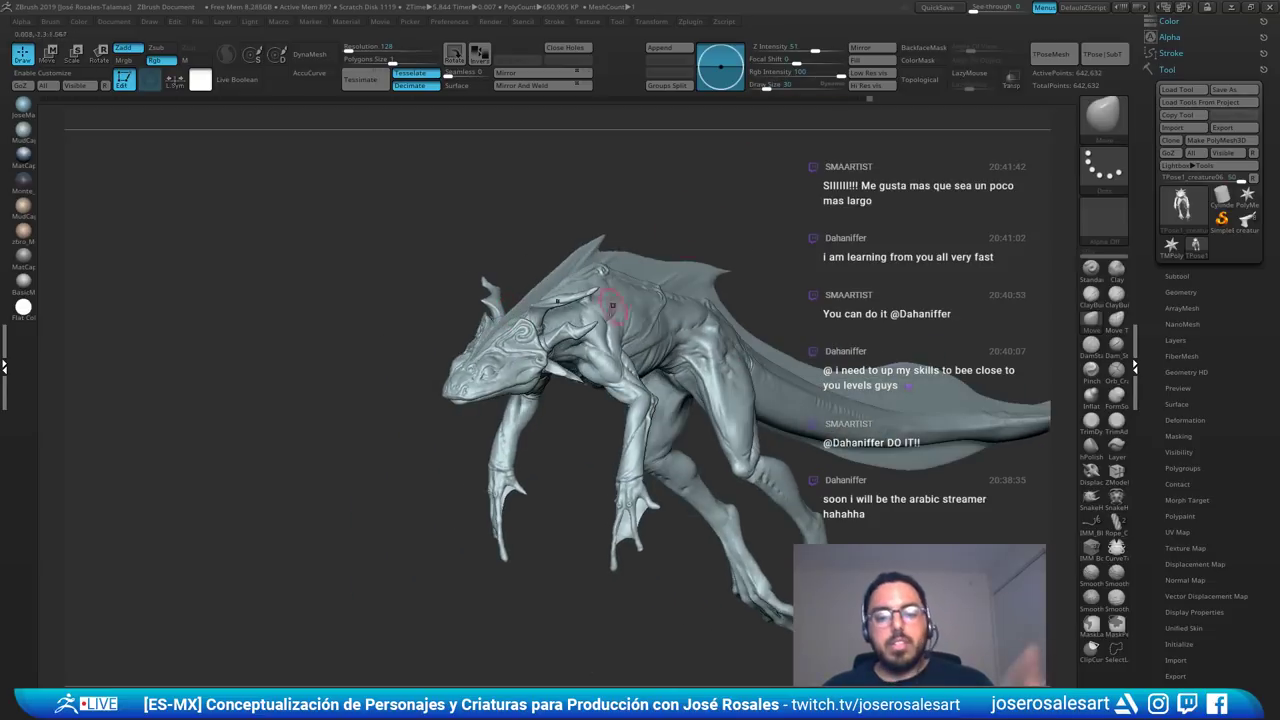
right_drag(611, 300, 441, 388)
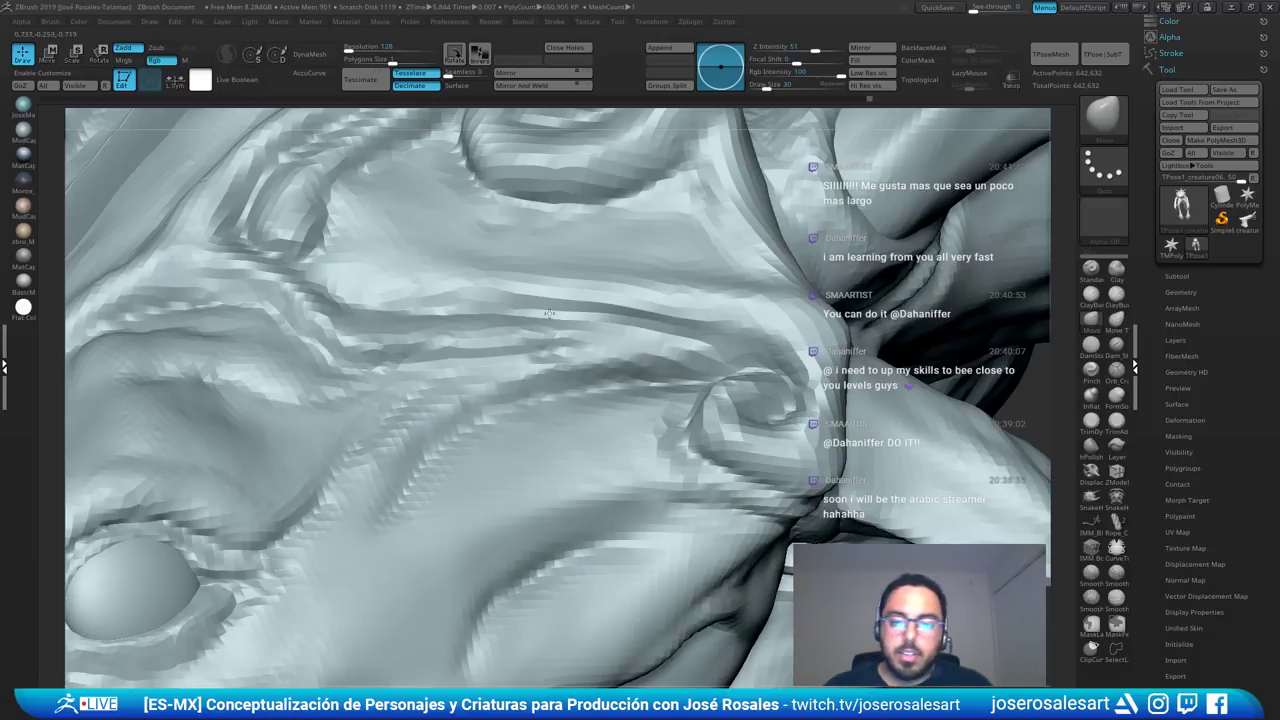
ctrl+right_drag(549, 313, 802, 261)
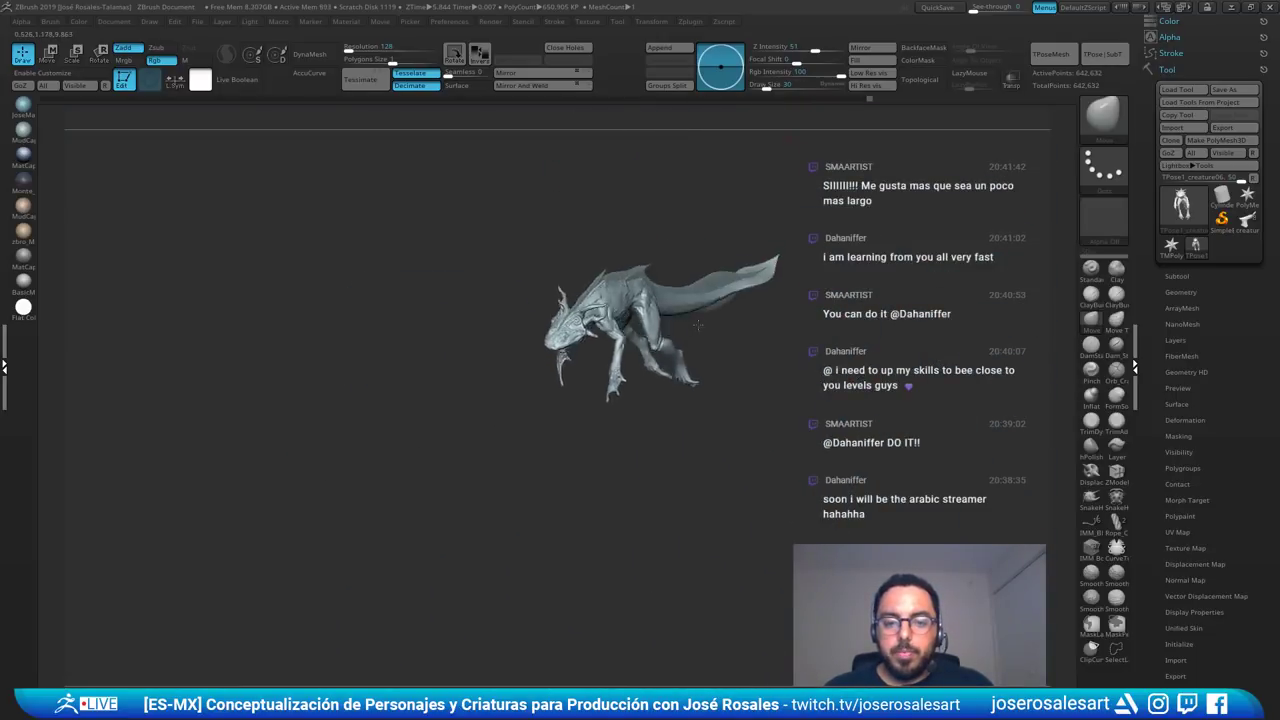
right_drag(698, 324, 722, 430)
mouse_move(548, 384)
right_down()
mouse_move(500, 380)
mouse_move(535, 368)
right_up()
right_drag(535, 368, 553, 359)
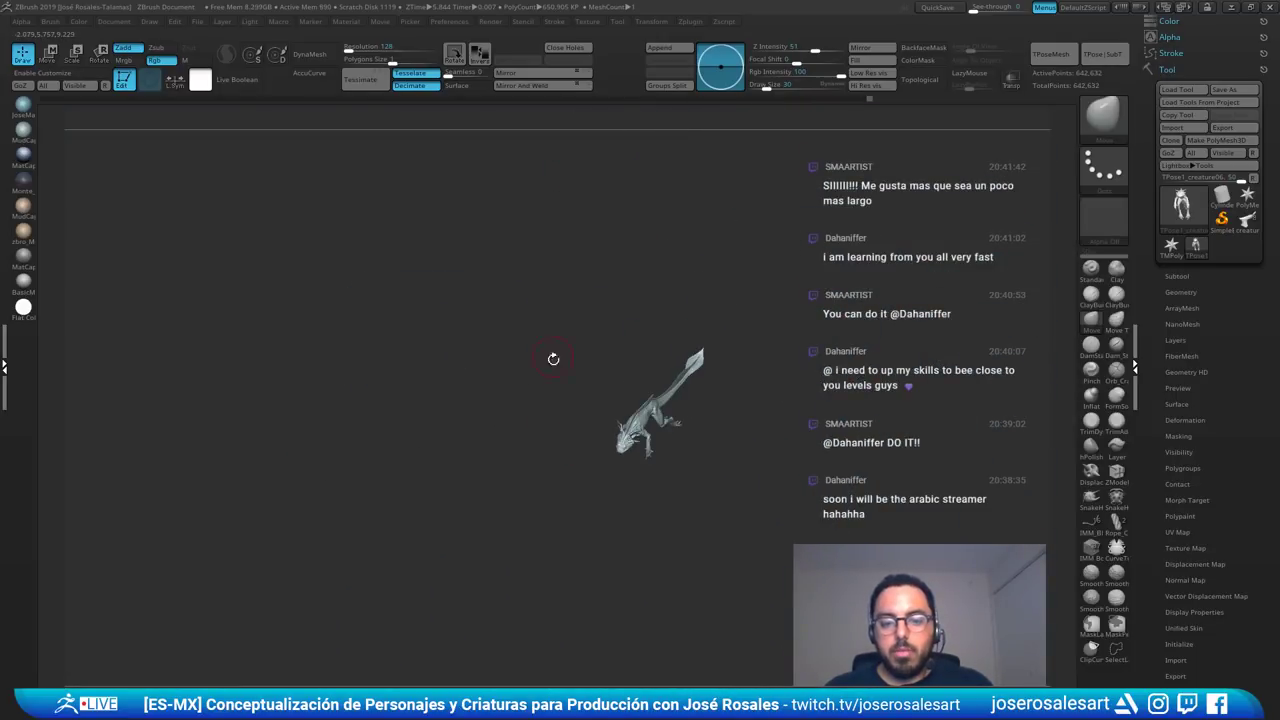
drag(529, 312, 545, 315)
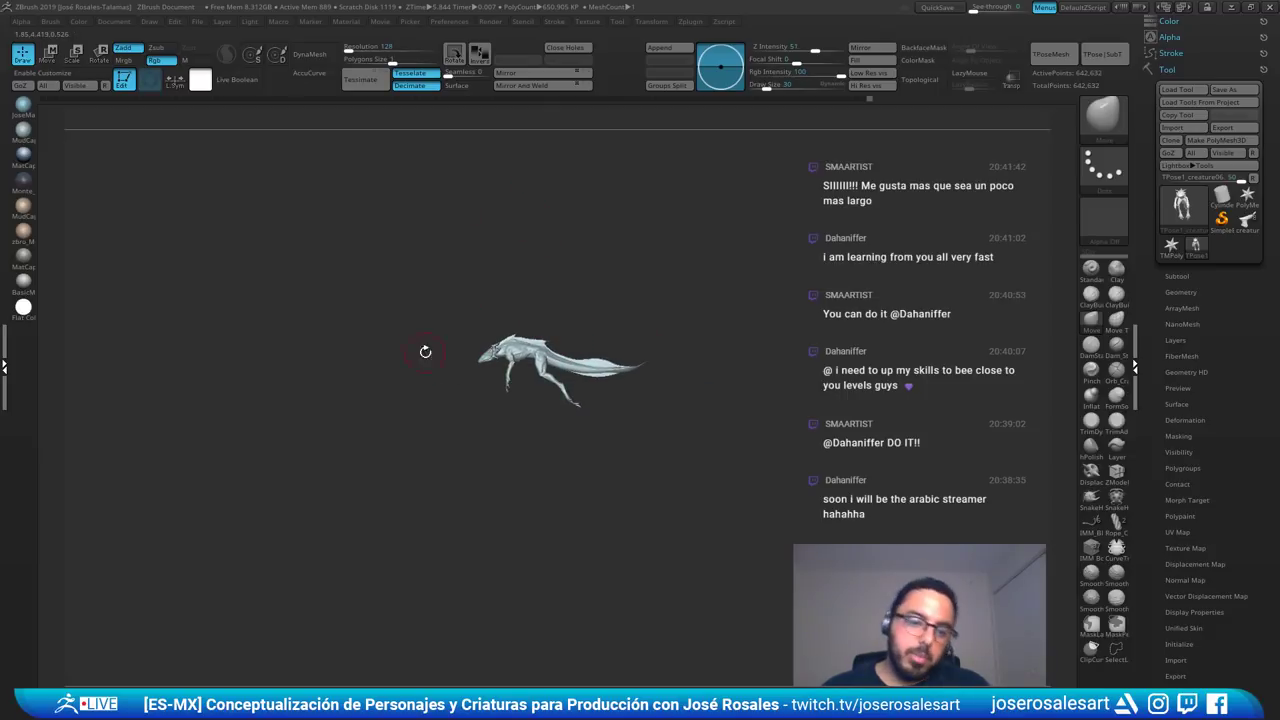
ctrl+right_drag(688, 355, 540, 352)
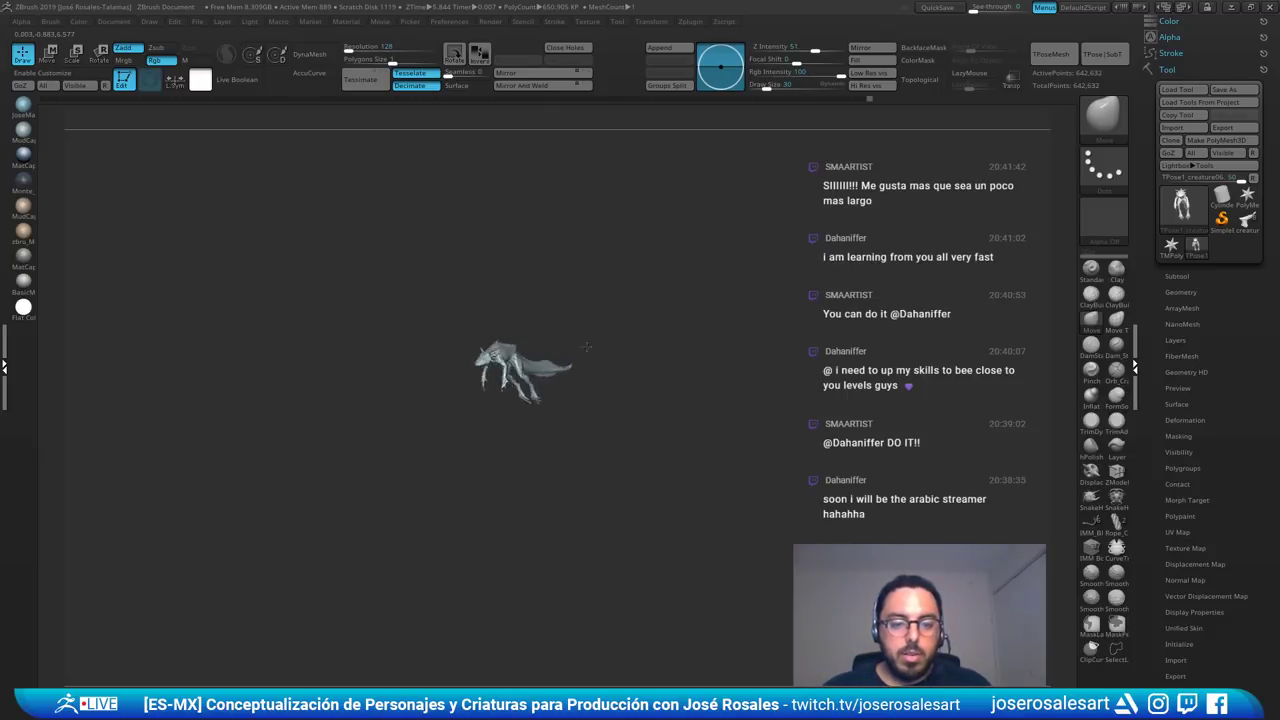
ctrl+right_drag(733, 406, 709, 425)
drag(708, 425, 695, 429)
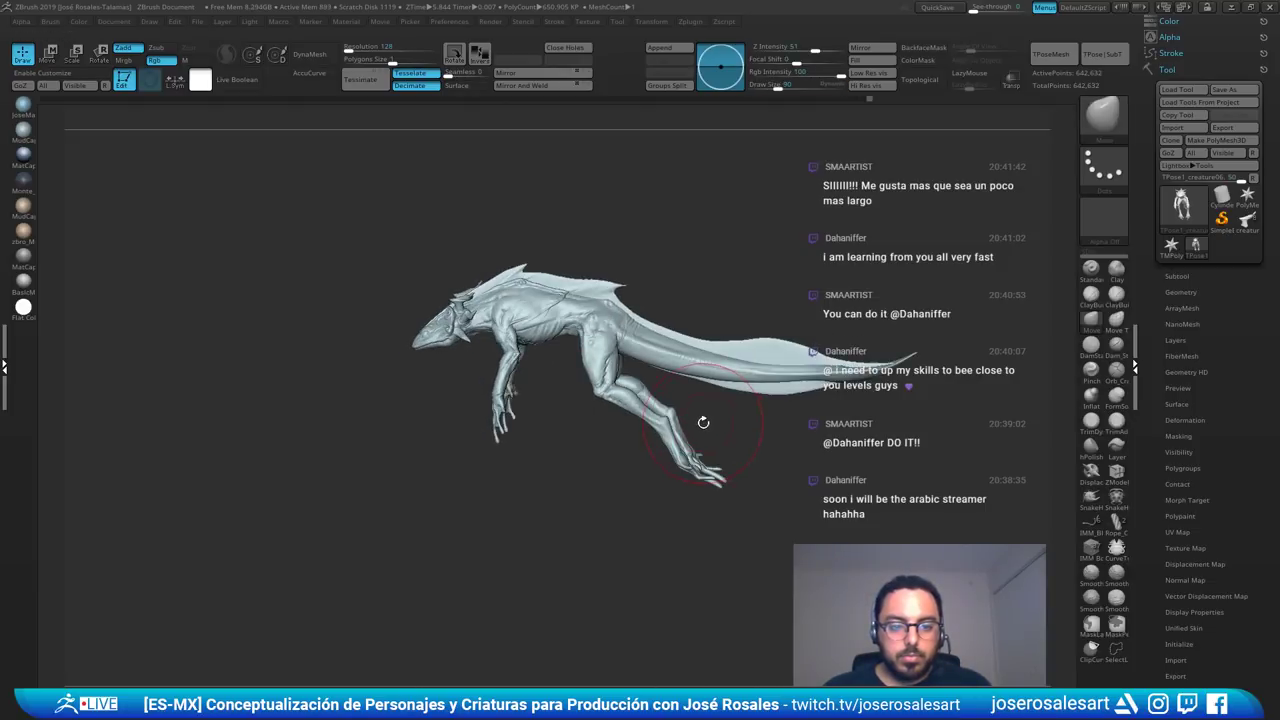
mouse_move(703, 422)
right_down()
mouse_move(722, 424)
mouse_move(690, 426)
mouse_move(745, 475)
right_up()
mouse_move(870, 545)
ctrl+mouse_down()
mouse_move(573, 466)
mouse_move(551, 363)
mouse_move(835, 430)
mouse_move(840, 475)
ctrl+mouse_up()
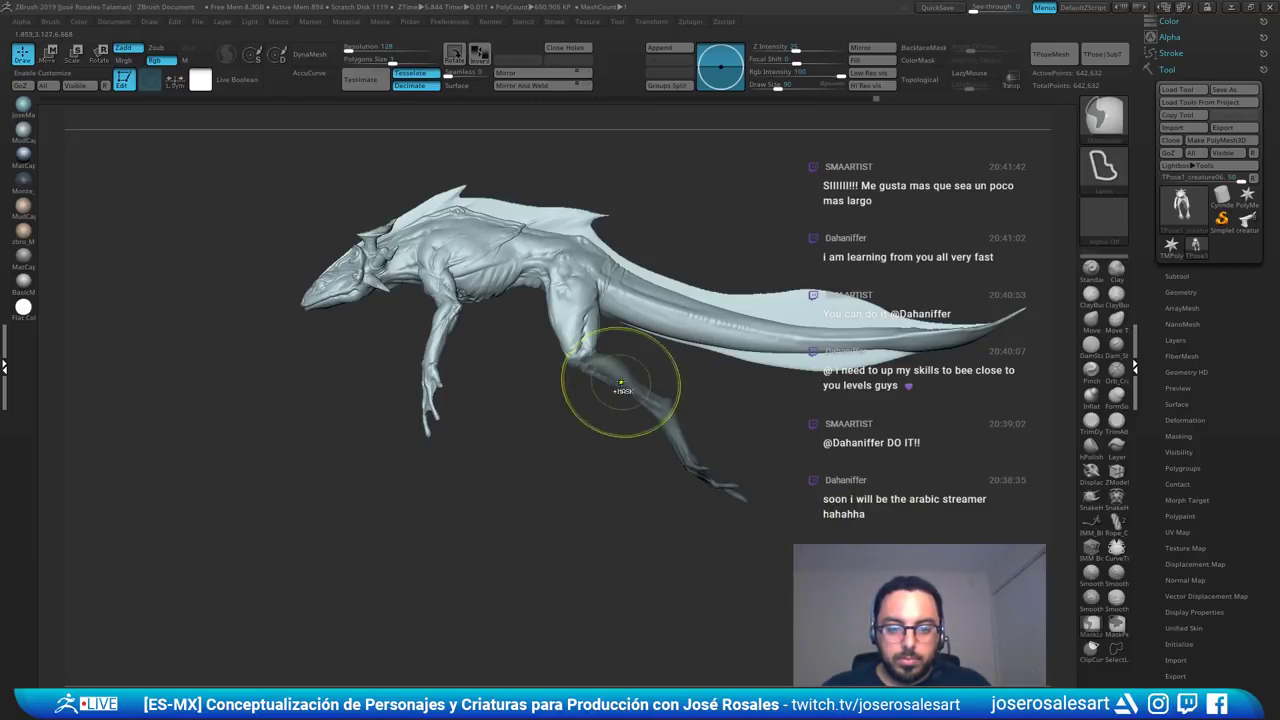
ctrl+click(625, 384)
key(ctrl+h)
- Lasso-mask both hind legs below the knees and invert the mask so only the lower legs stay editable
key(ctrl)
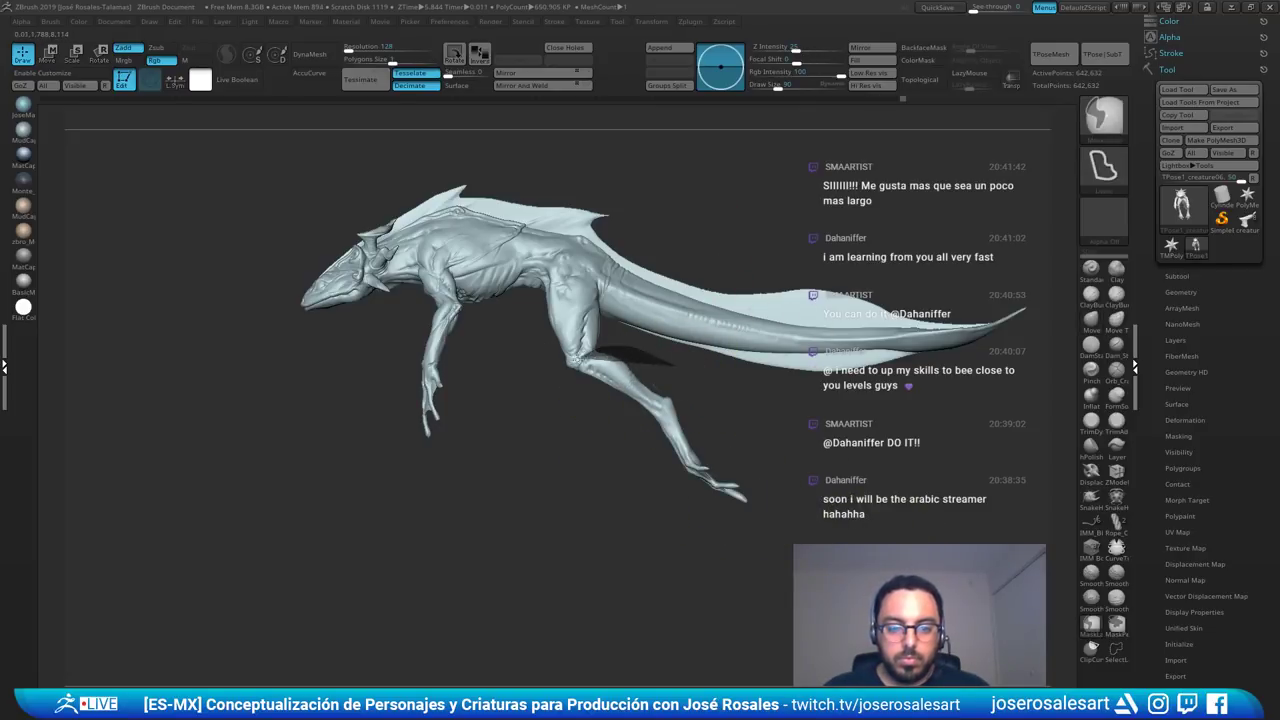
mouse_move(577, 361)
ctrl+mouse_down()
mouse_move(645, 570)
mouse_move(835, 395)
ctrl+mouse_up()
drag(608, 390, 735, 420)
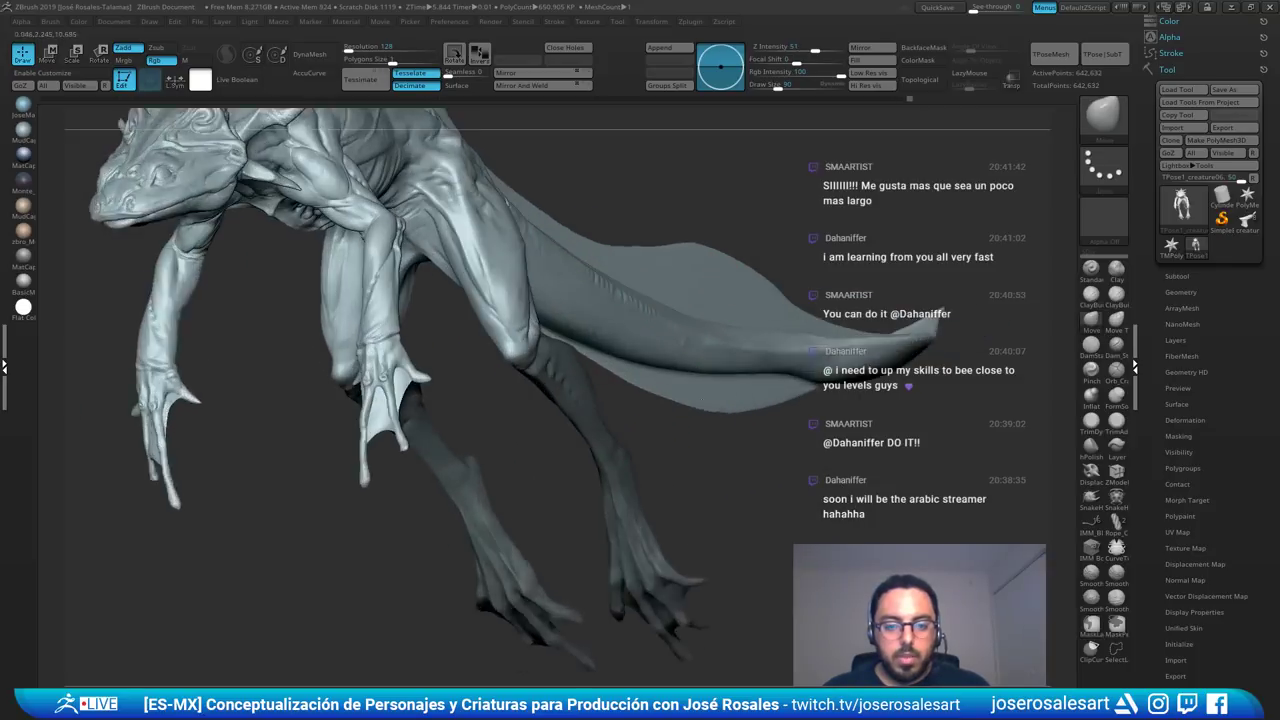
ctrl+right_drag(560, 350, 557, 388)
ctrl+click(558, 390)
drag(673, 438, 565, 415)
ctrl+click(740, 375)
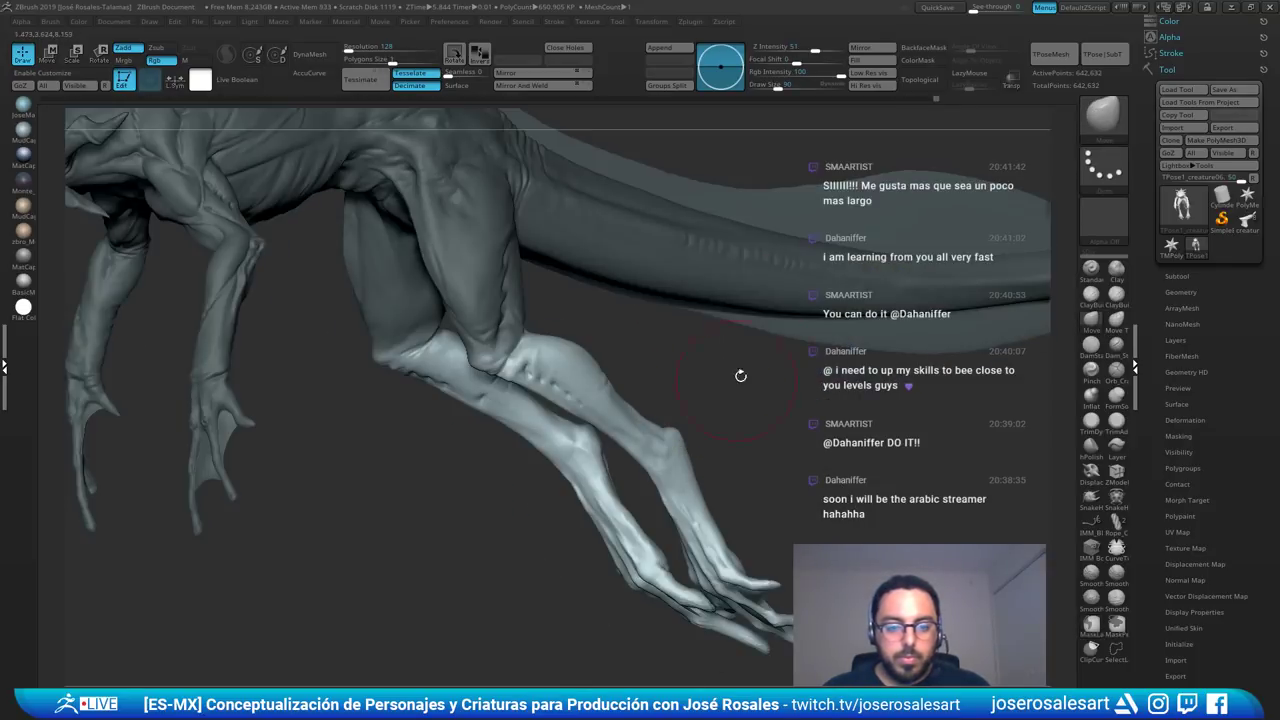
- Place the transform gizmo on the hind knee, adjust its orientation and shift the unmasked lower legs slightly
mouse_move(430, 440)
mouse_down()
mouse_move(590, 335)
mouse_move(597, 374)
mouse_move(554, 346)
mouse_move(562, 363)
mouse_up()
key(r)
alt+click(504, 348)
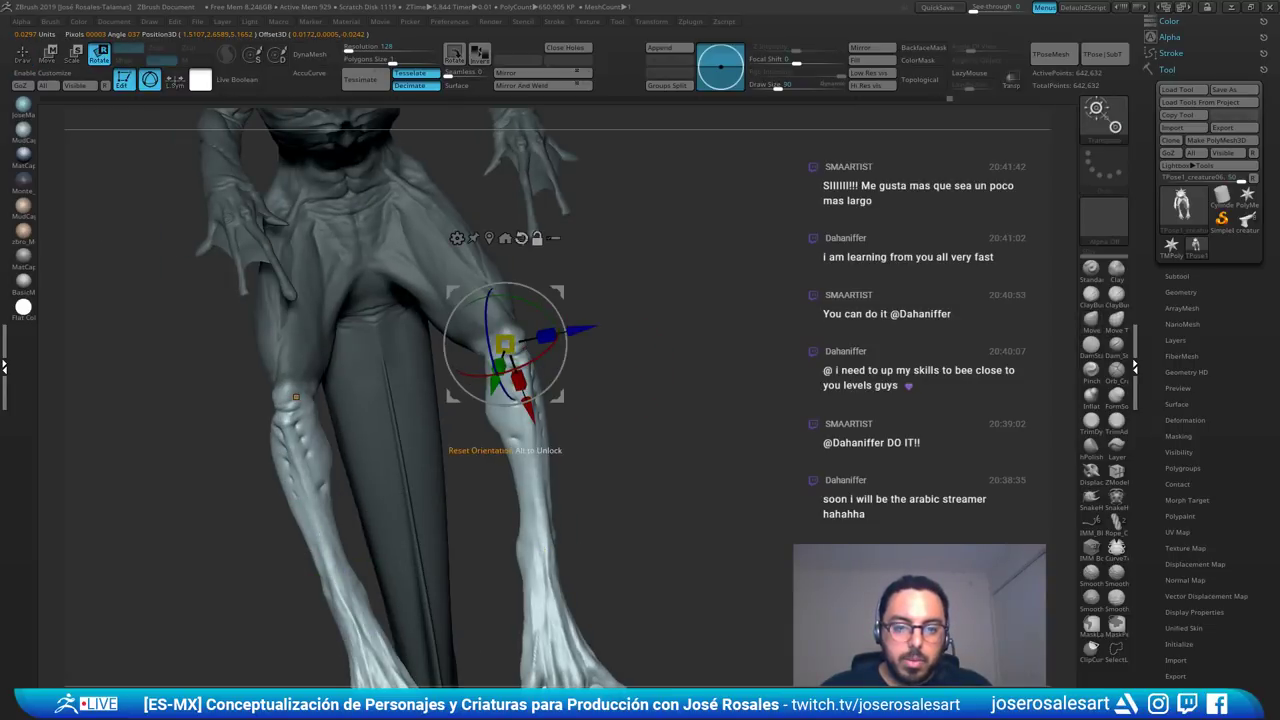
drag(504, 345, 496, 347)
drag(618, 335, 562, 330)
alt+drag(562, 330, 610, 255)
drag(414, 332, 428, 332)
key(q)
drag(574, 286, 605, 371)
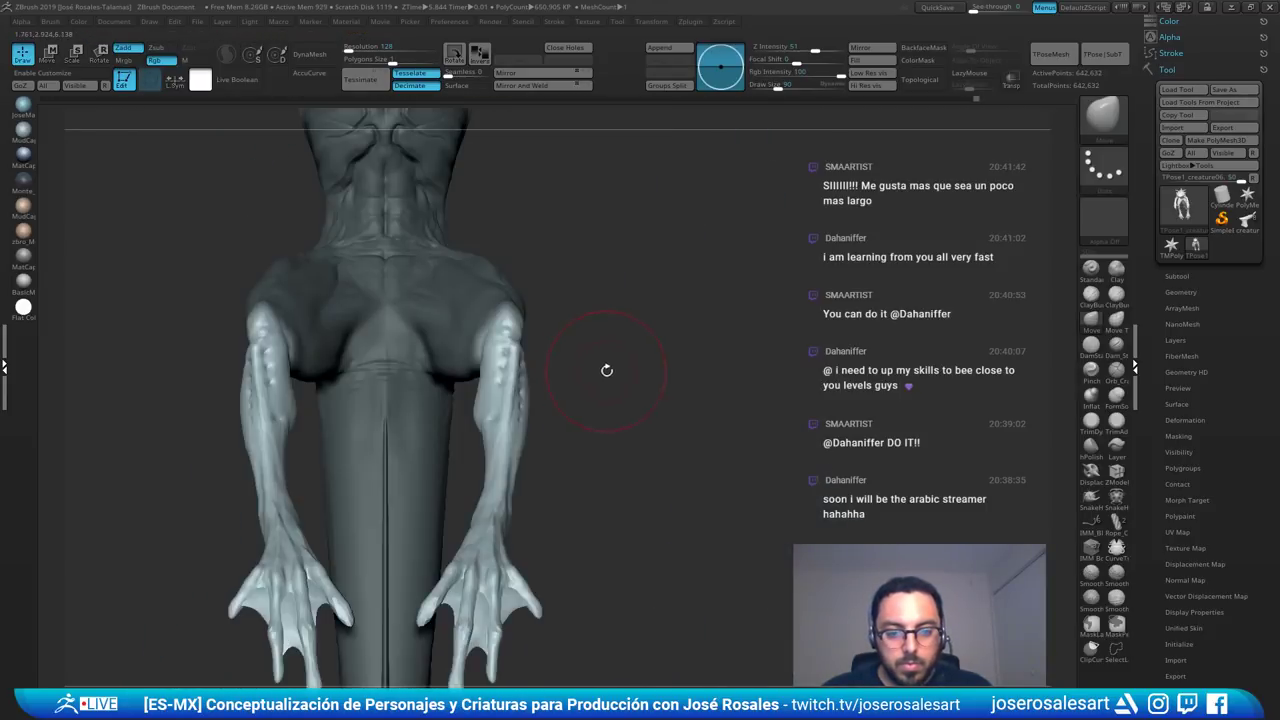
- Undo the last shift and move the lower hind legs sideways with the Move gizmo
key(ctrl+z)
key(w)
mouse_move(495, 438)
mouse_down()
mouse_move(493, 406)
mouse_move(428, 358)
mouse_move(433, 323)
mouse_up()
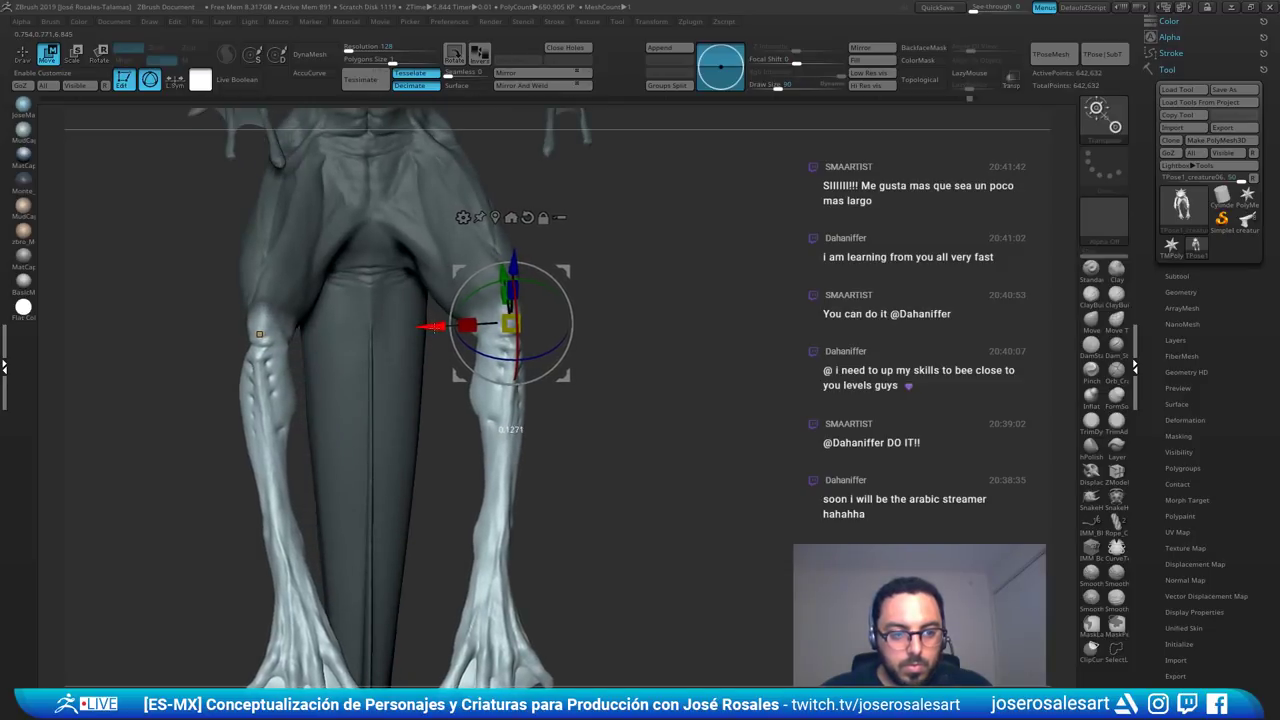
- Clear the mask and switch to the ClayBuildup brush at draw size 42 for the hind knees
key(q)
mouse_move(542, 302)
mouse_down()
mouse_move(529, 305)
mouse_move(728, 336)
mouse_move(705, 337)
mouse_up()
key(b)
key(c)
key(b)
key(s)
mouse_move(705, 337)
mouse_down()
mouse_move(484, 333)
mouse_move(495, 273)
mouse_move(481, 273)
mouse_up()
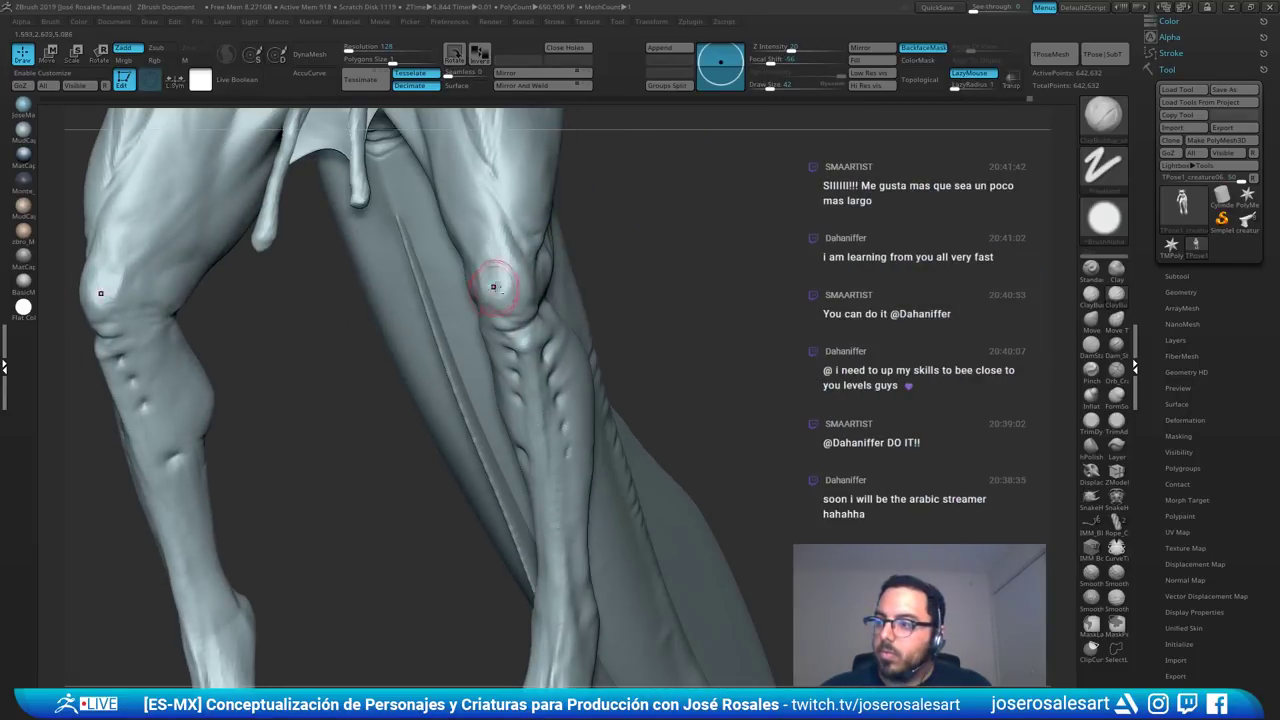
mouse_move(493, 287)
ctrl+right_down()
mouse_move(457, 234)
mouse_move(489, 277)
ctrl+right_up()
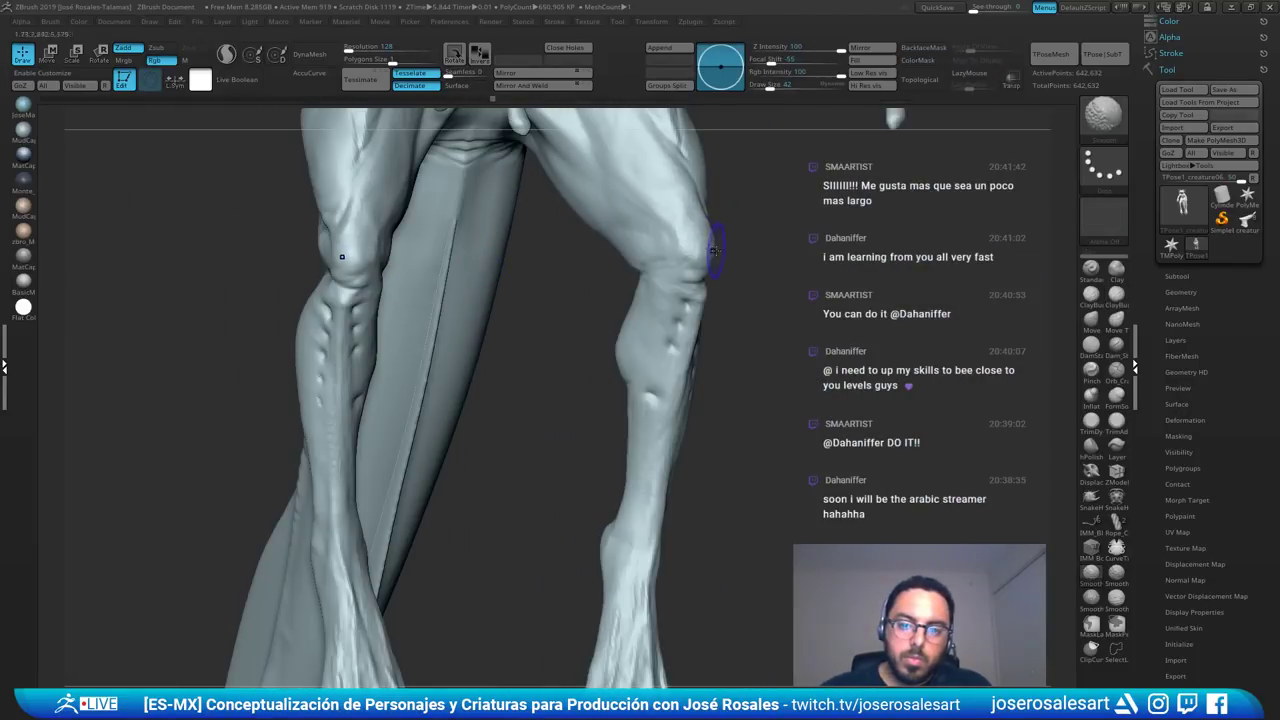
- Smooth and build up the form of the hind kneecaps with the ClayBuildup brush at draw size 28
drag(346, 241, 347, 265)
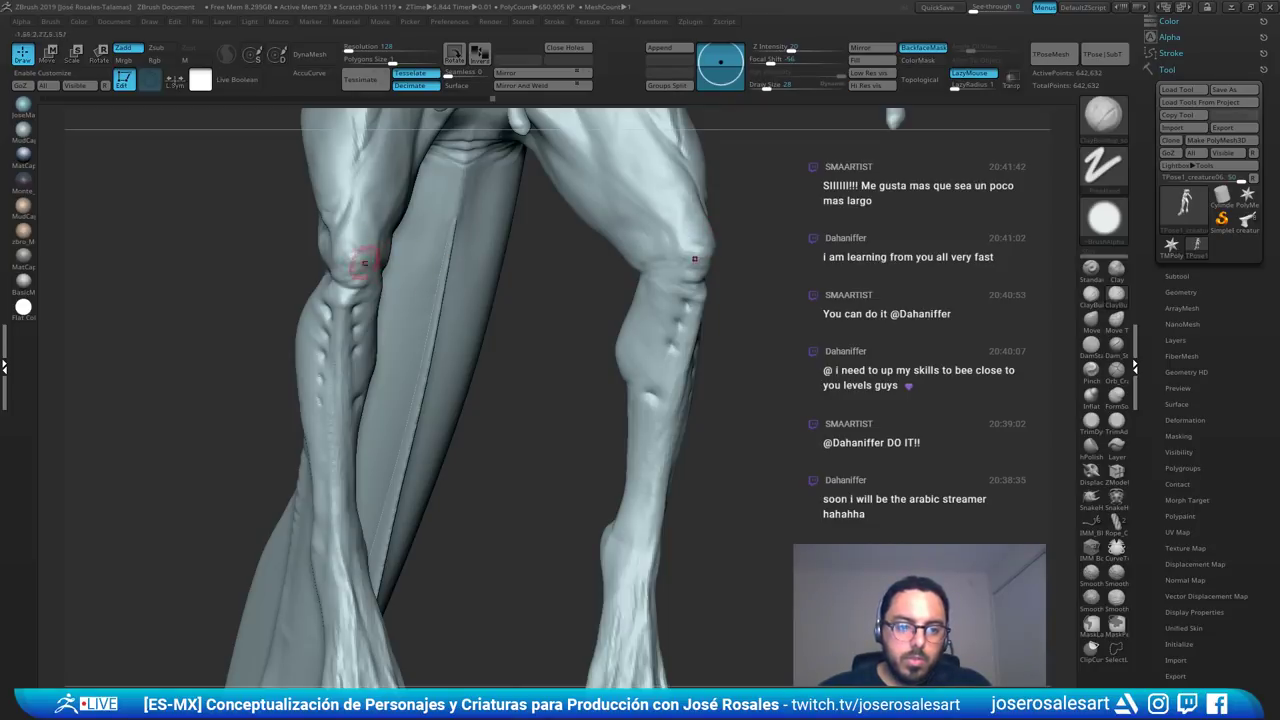
right_drag(365, 263, 340, 262)
drag(361, 262, 363, 254)
mouse_move(362, 264)
right_down()
mouse_move(366, 296)
mouse_move(349, 292)
mouse_move(355, 280)
mouse_move(356, 291)
right_up()
right_drag(702, 265, 695, 218)
mouse_move(605, 277)
right_down()
mouse_move(532, 267)
mouse_move(583, 265)
right_up()
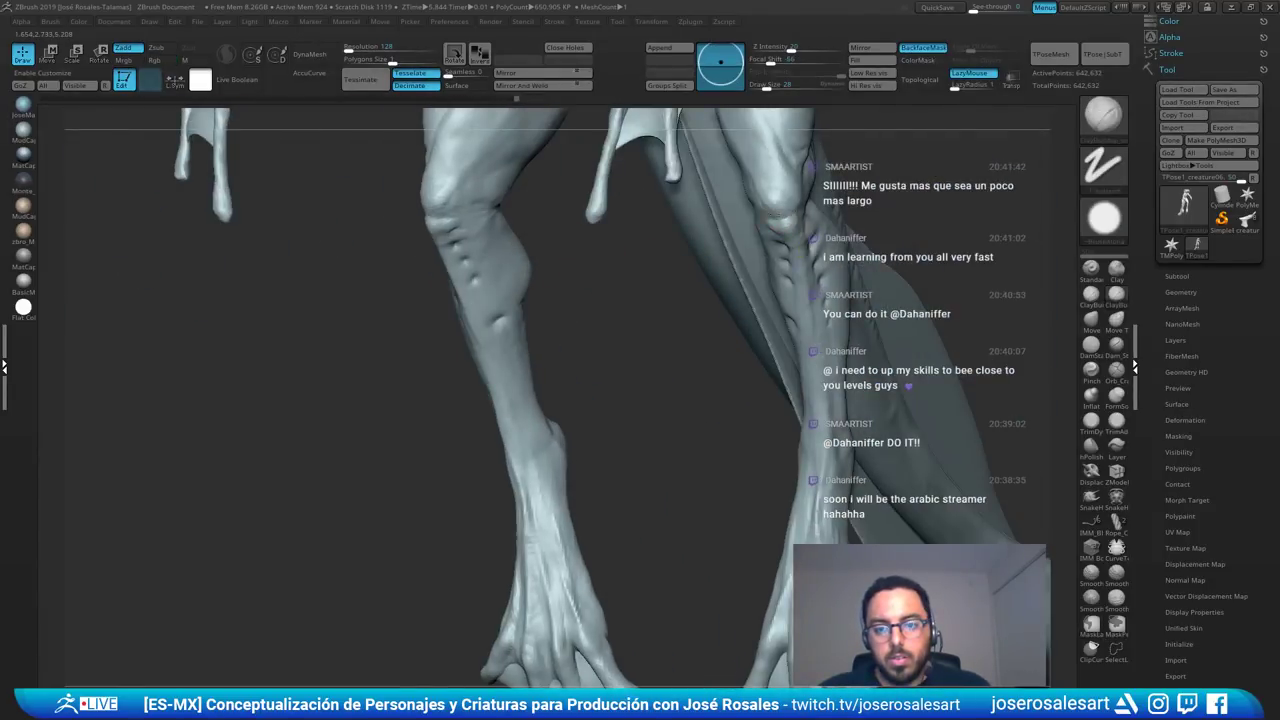
right_drag(803, 256, 797, 214)
- Raise the draw size to 114 and mask the body and legs, leaving only the tail unmasked
mouse_move(700, 240)
right_down()
mouse_move(675, 221)
mouse_move(731, 291)
mouse_move(630, 286)
right_up()
mouse_move(697, 316)
alt+right_down()
mouse_move(678, 400)
mouse_move(617, 271)
mouse_move(640, 295)
mouse_move(600, 307)
mouse_move(635, 346)
mouse_move(589, 294)
mouse_move(520, 303)
mouse_move(480, 290)
alt+right_up()
ctrl+right_drag(480, 290, 676, 318)
mouse_move(676, 318)
right_down()
mouse_move(704, 274)
mouse_move(770, 340)
right_up()
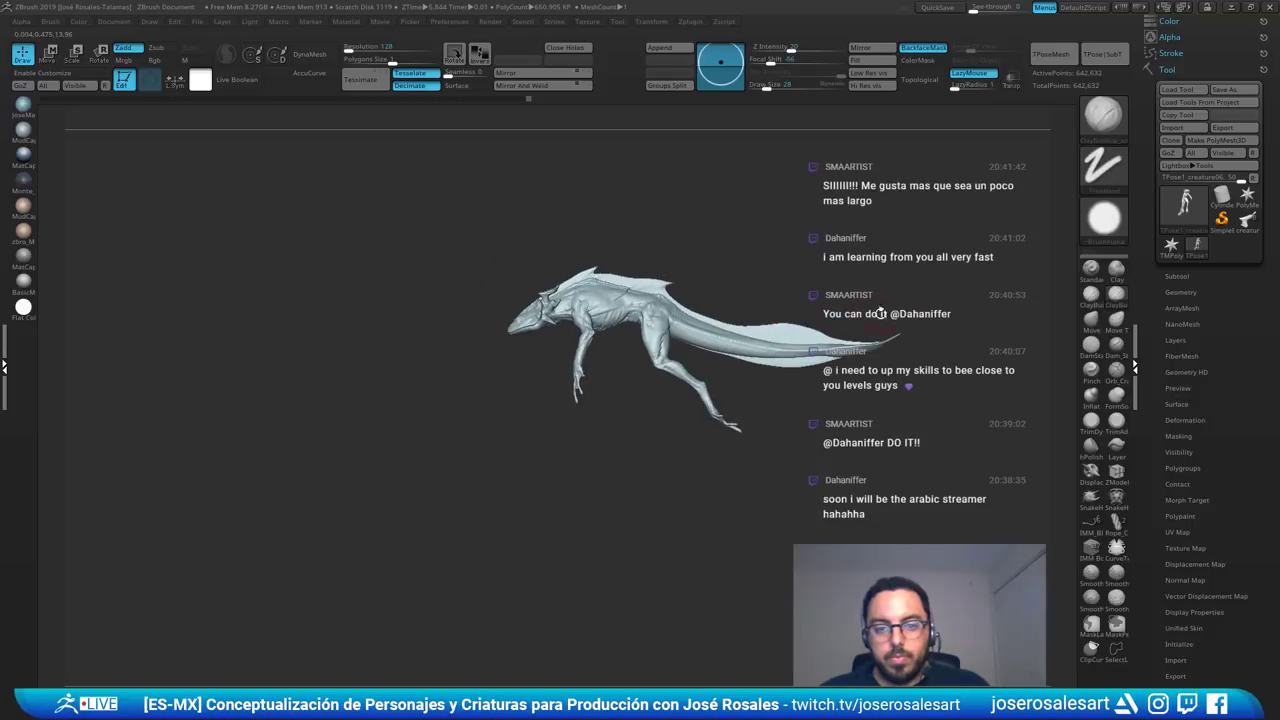
key(s)
drag(965, 318, 981, 318)
alt+right_drag(927, 297, 785, 304)
mouse_move(834, 219)
ctrl+mouse_down()
mouse_move(555, 250)
mouse_move(528, 339)
mouse_move(540, 362)
mouse_move(688, 395)
mouse_move(890, 262)
ctrl+mouse_up()
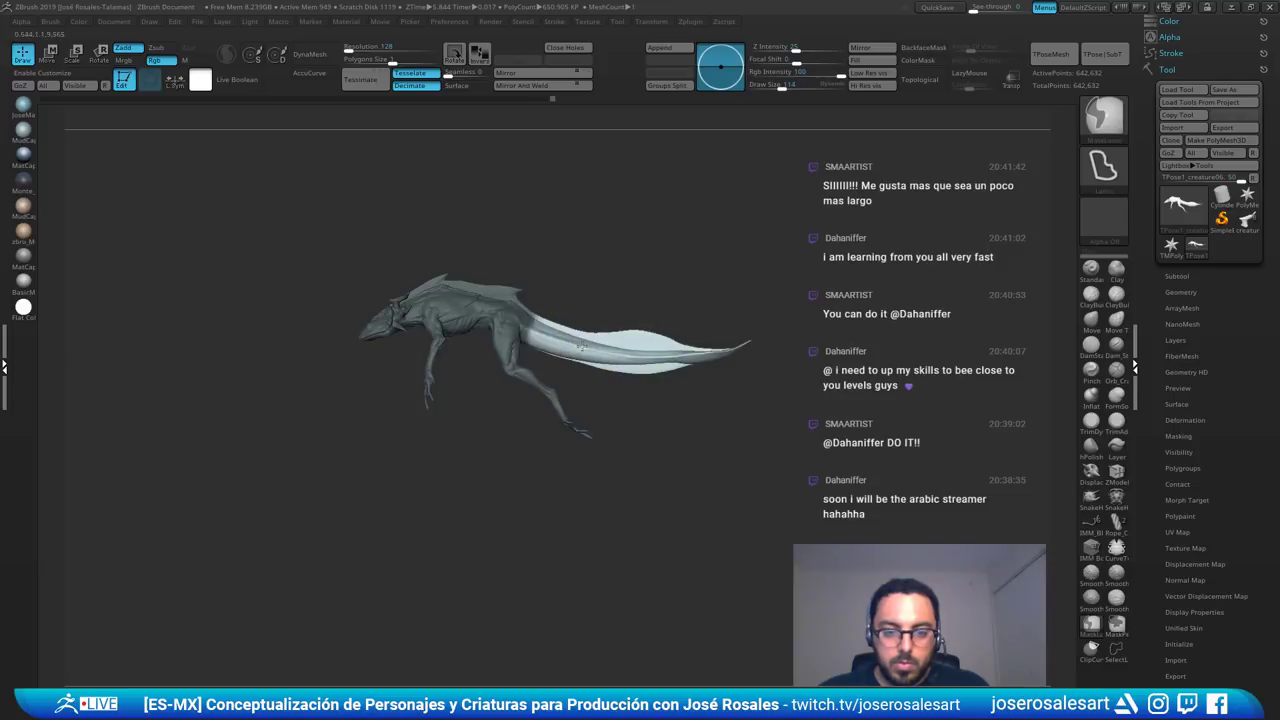
- Place the gizmo at the tail's base, align it with the tail, stretch the tail lengthwise and clear the mask
ctrl+right_drag(606, 349, 574, 249)
key(r)
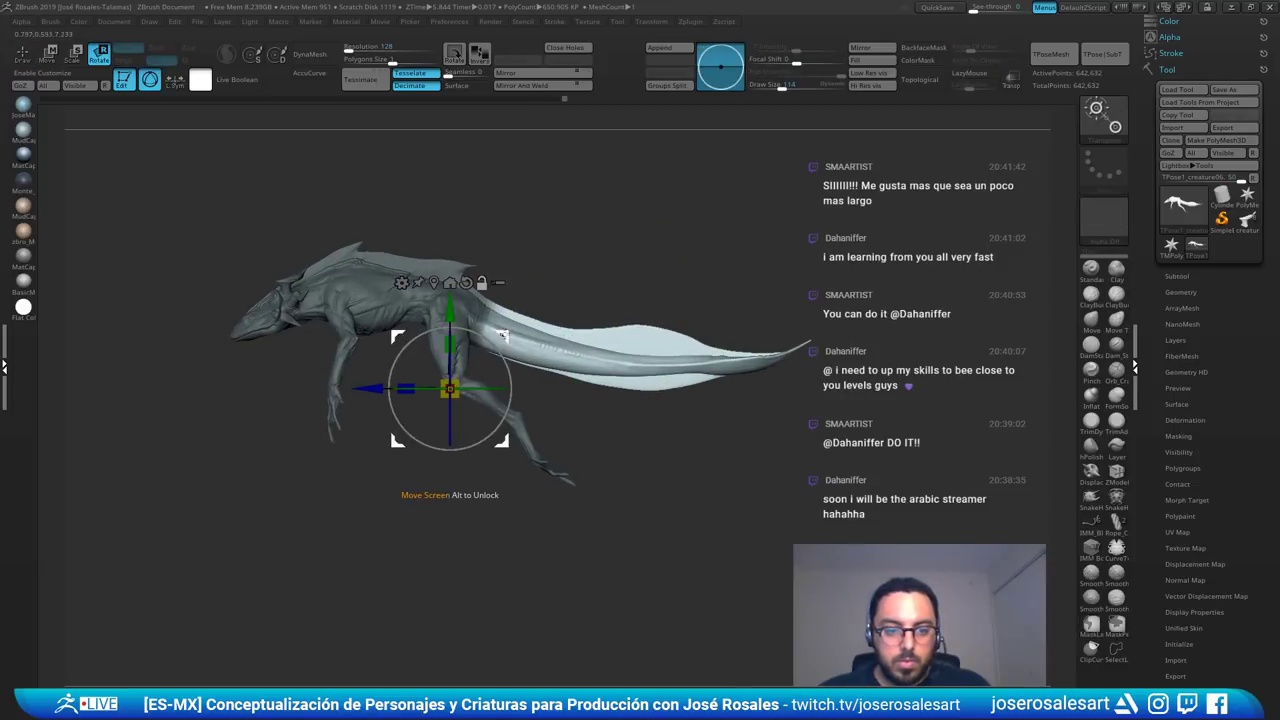
alt+drag(503, 336, 542, 274)
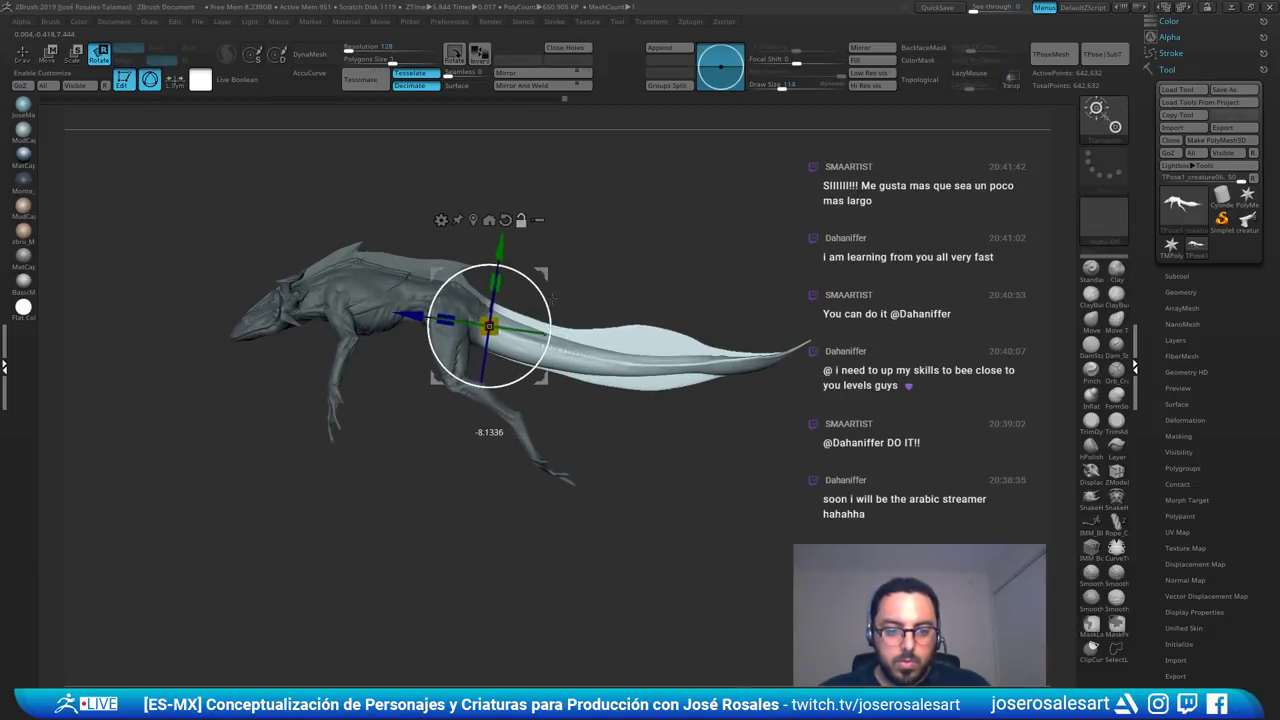
drag(449, 323, 435, 323)
key(q)
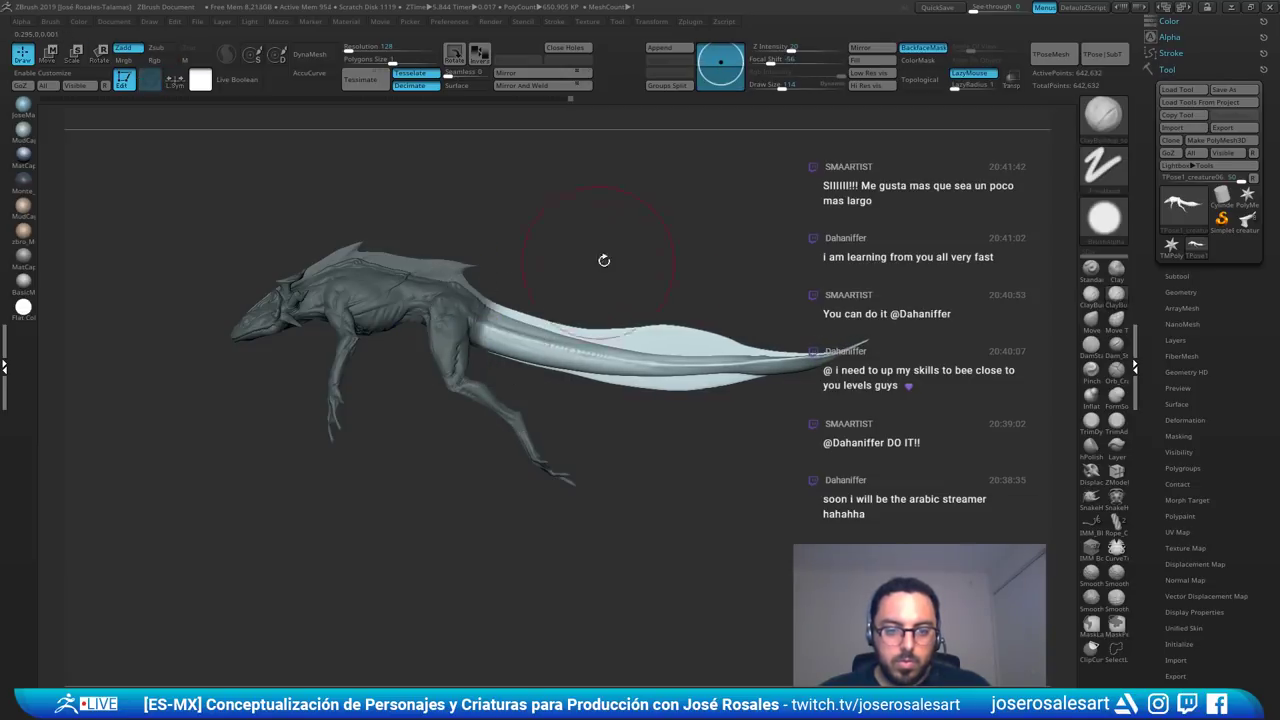
mouse_move(603, 260)
alt+mouse_down()
mouse_move(597, 277)
mouse_move(612, 277)
alt+mouse_up()
mouse_move(690, 265)
ctrl+mouse_down()
mouse_move(723, 280)
mouse_move(691, 216)
mouse_move(620, 263)
mouse_move(534, 282)
mouse_move(602, 293)
mouse_move(614, 406)
mouse_move(580, 273)
mouse_move(612, 330)
ctrl+mouse_up()
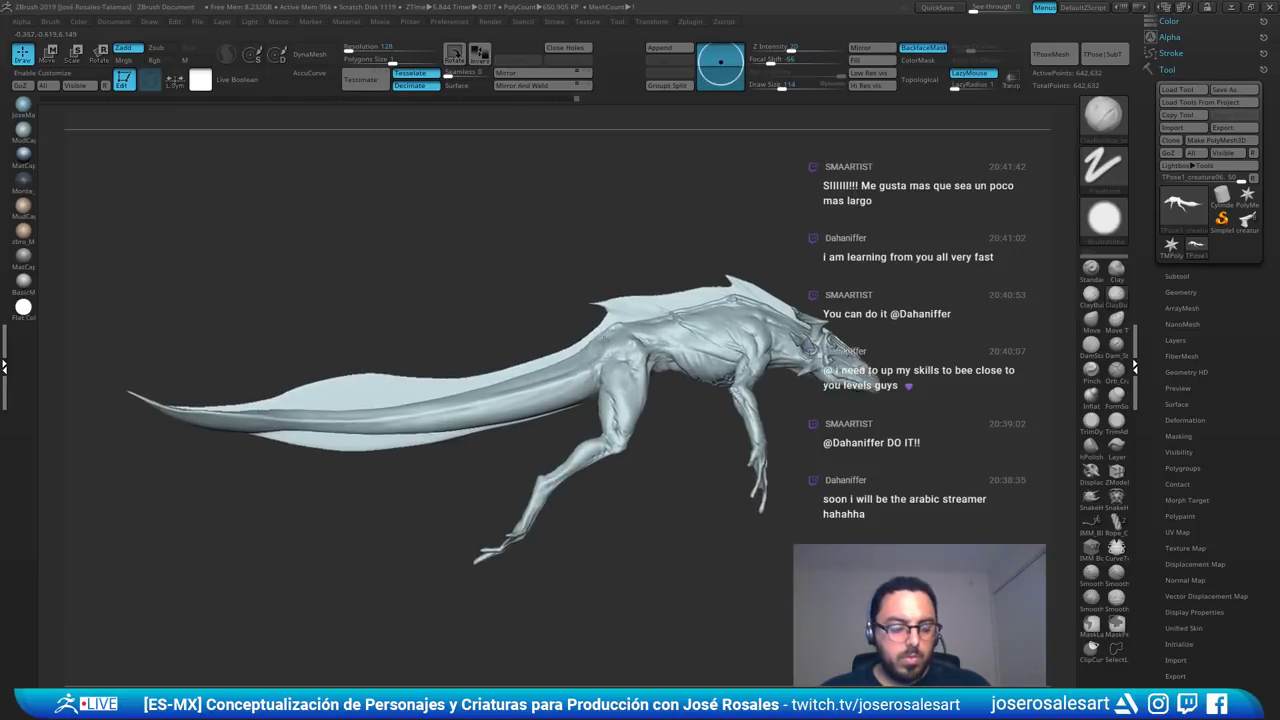
- Reshape the tail into a smoother curve with the SnakeHook brush at draw size 104
key(b)
key(s)
key(h)
key(])
key(])
ctrl+right_drag(459, 408, 429, 397)
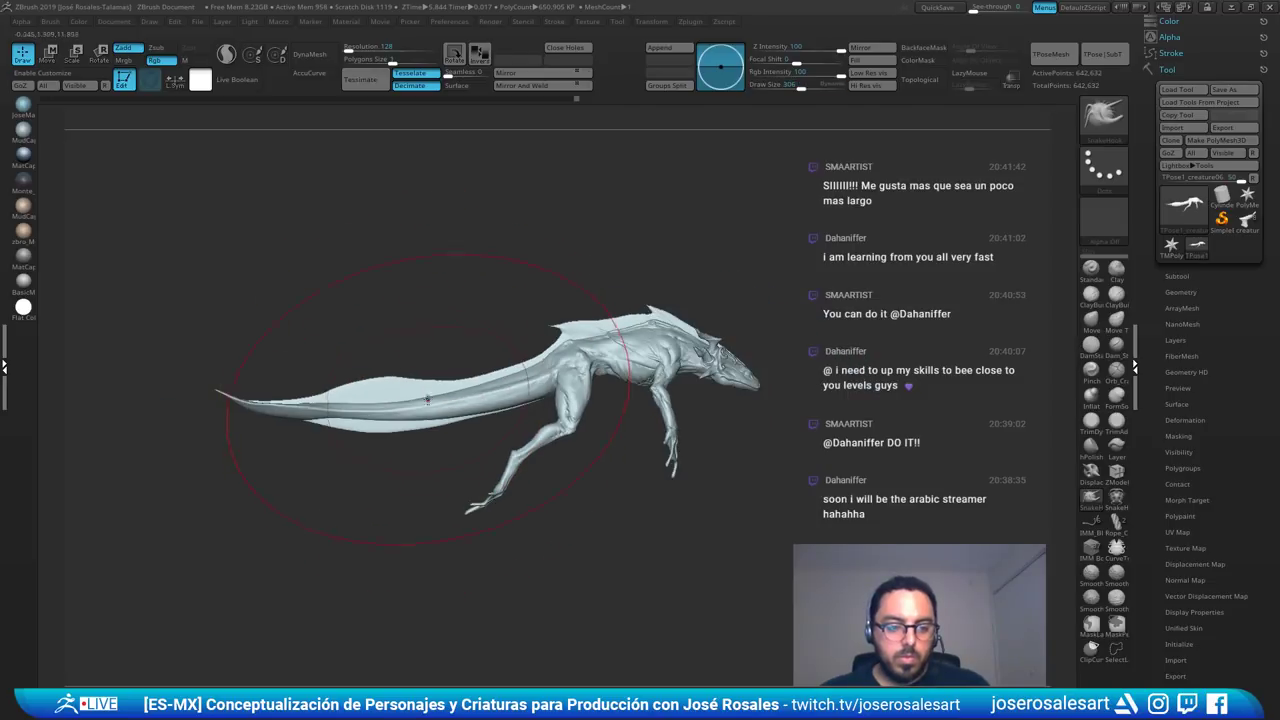
key(s)
drag(437, 404, 429, 405)
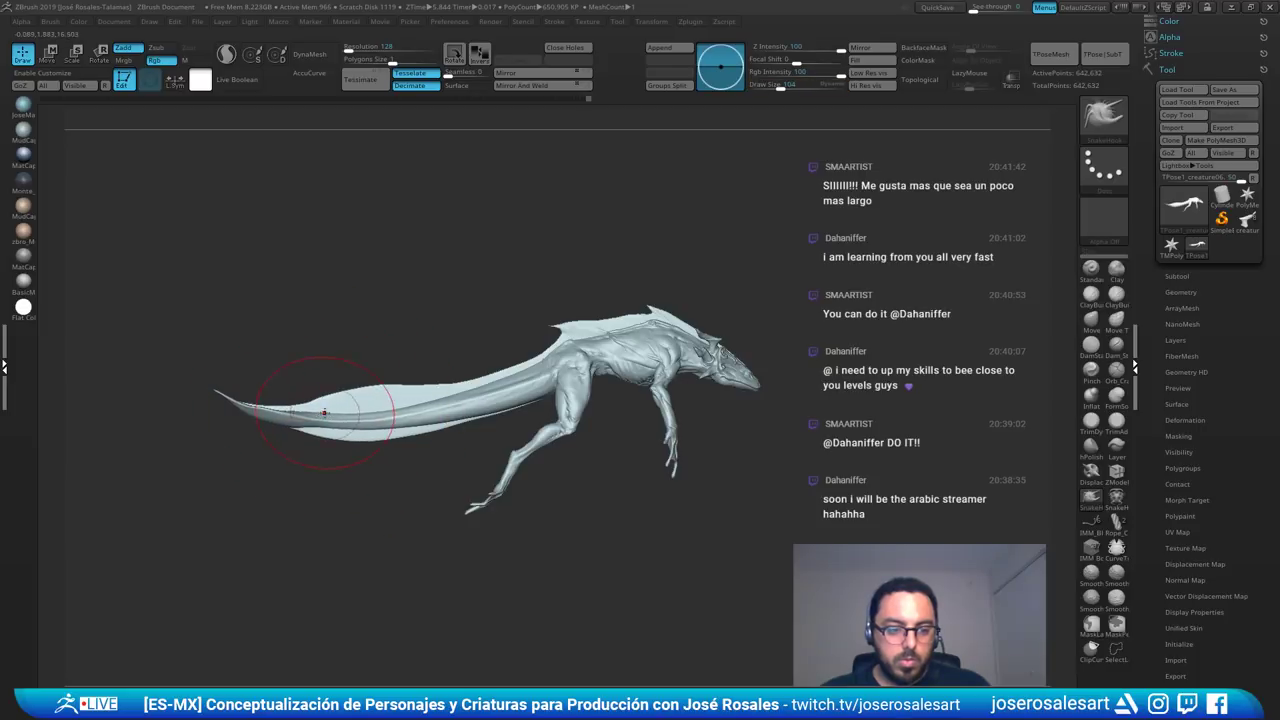
ctrl+right_drag(396, 417, 340, 412)
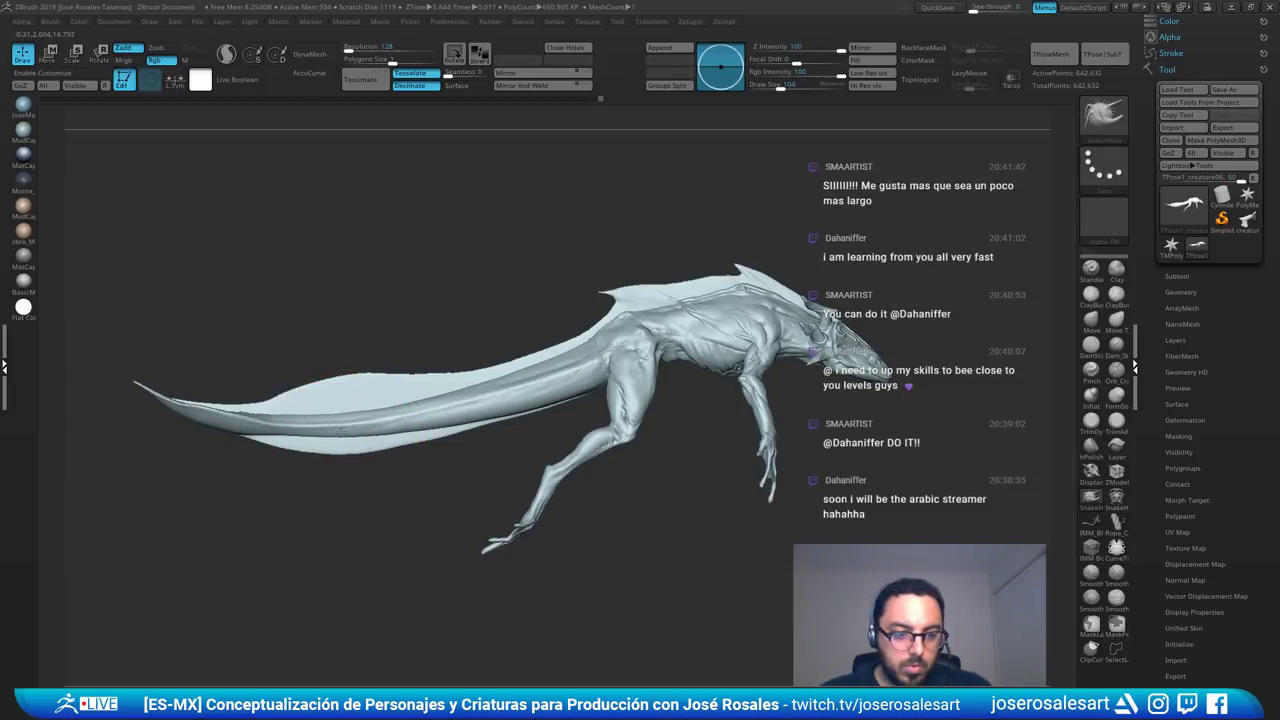
ctrl+right_drag(344, 434, 329, 365)
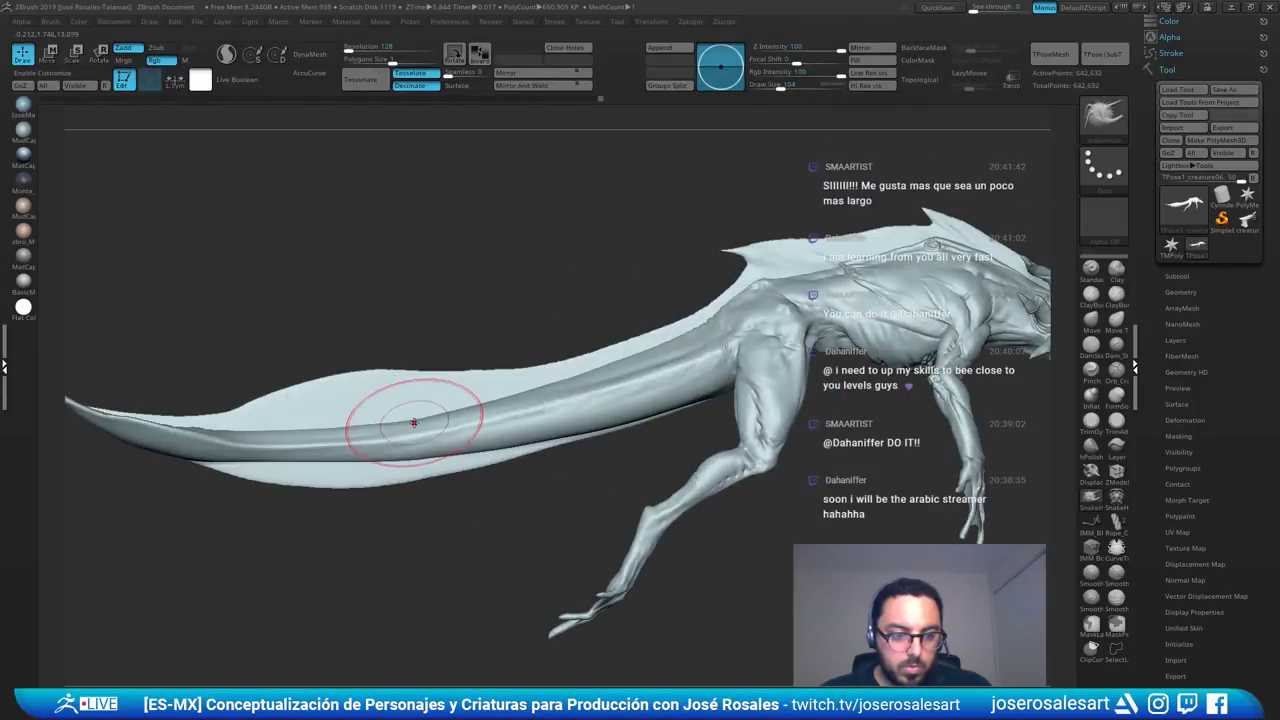
- Examine the creature's silhouette, back, hips and tail from several angles and distances
right_drag(411, 422, 580, 240)
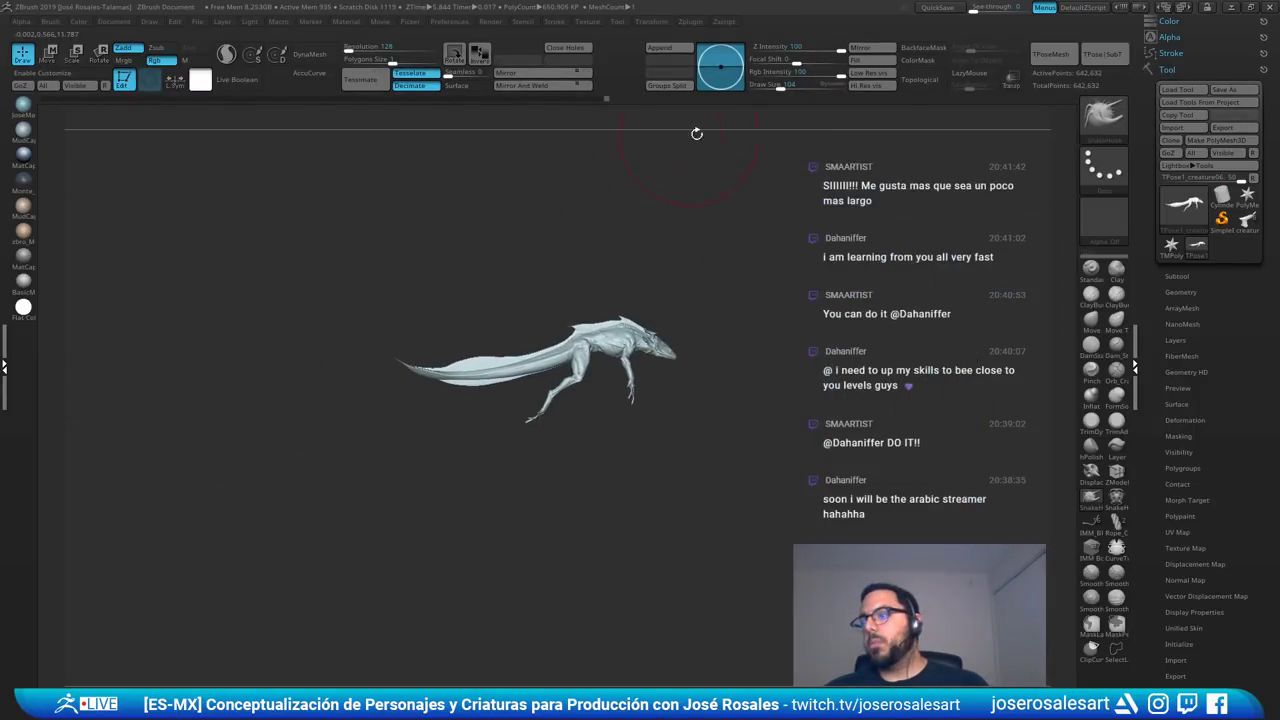
right_drag(702, 310, 770, 388)
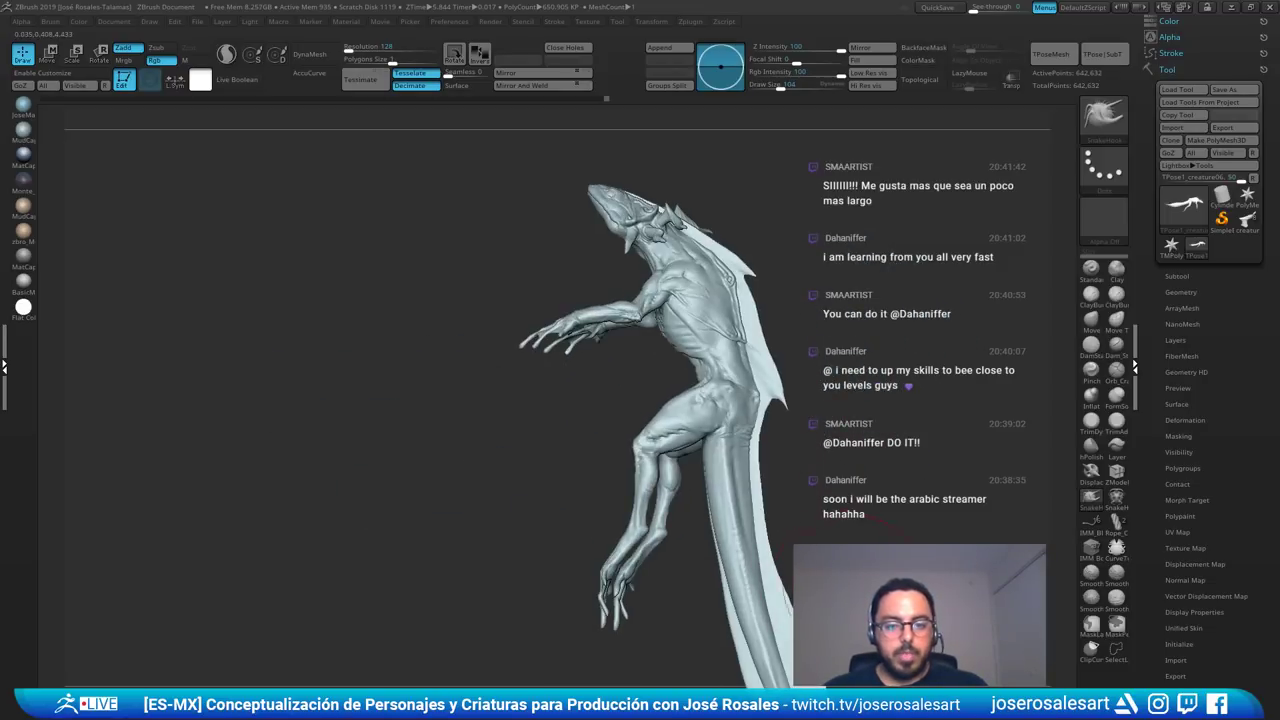
right_drag(784, 449, 623, 196)
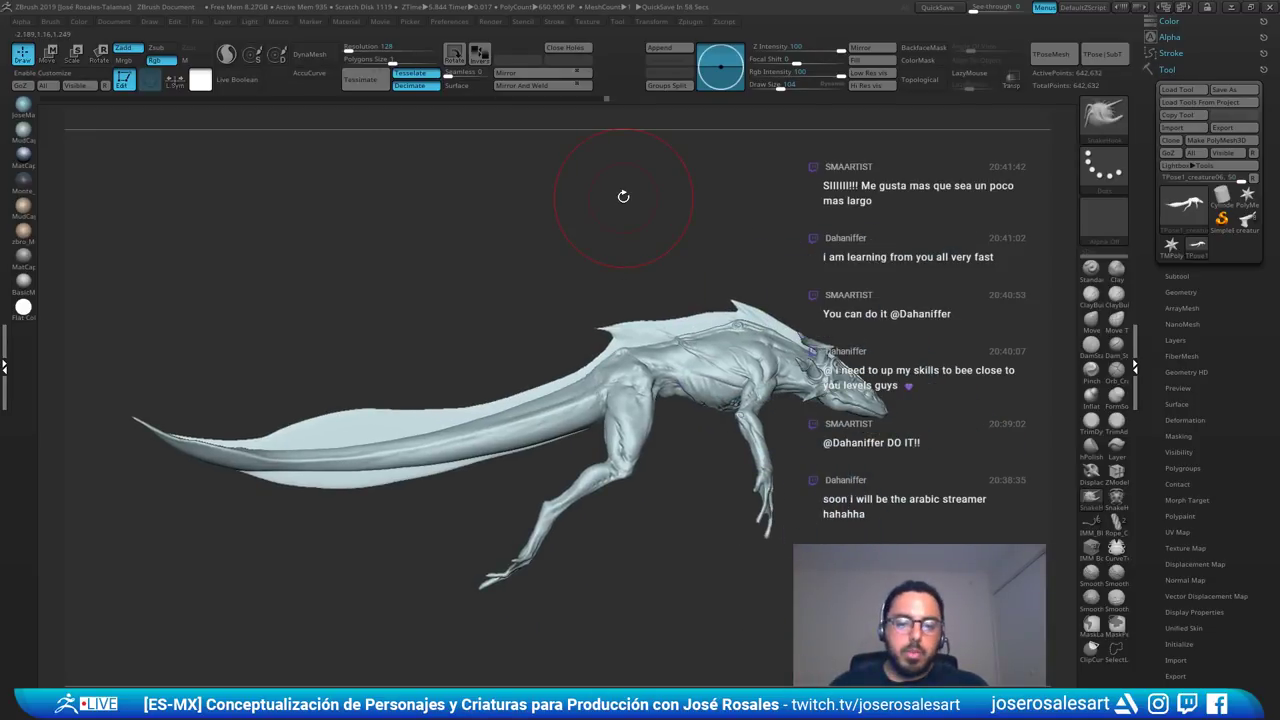
mouse_move(629, 282)
right_down()
mouse_move(700, 285)
mouse_move(826, 342)
mouse_move(688, 315)
right_up()
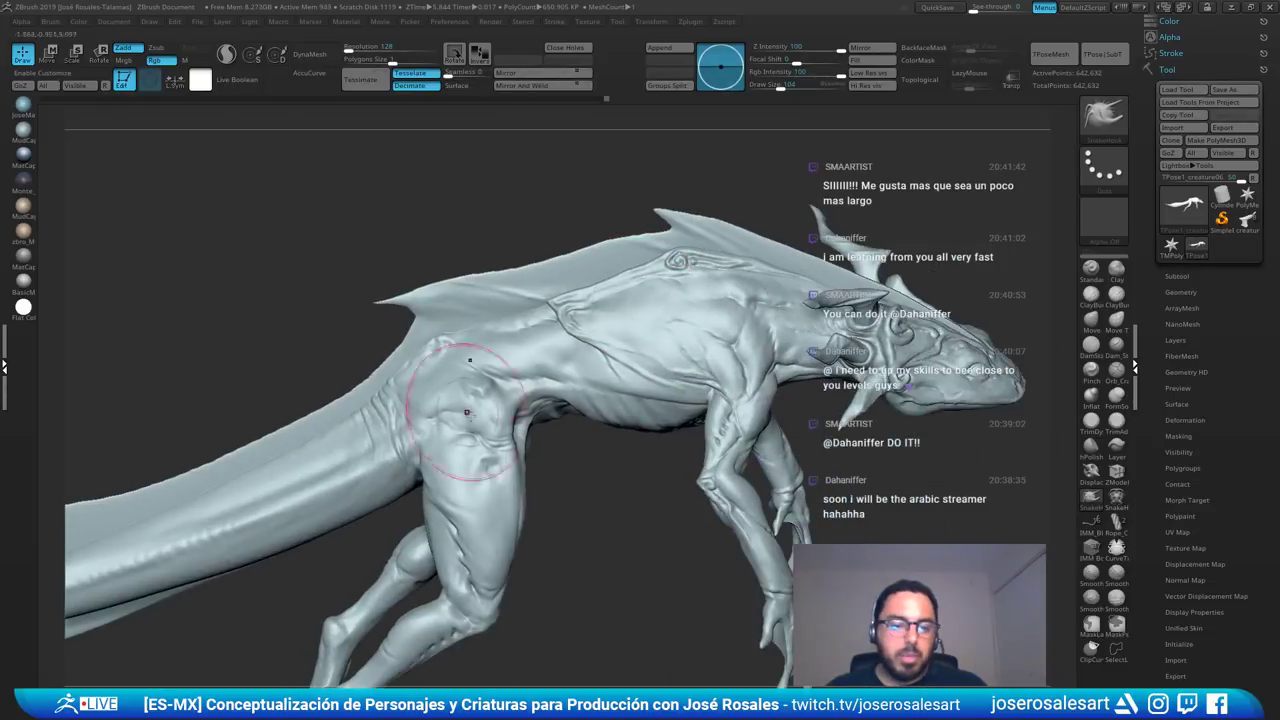
right_drag(473, 409, 561, 388)
mouse_move(760, 302)
right_down()
mouse_move(665, 330)
mouse_move(556, 328)
mouse_move(455, 425)
mouse_move(589, 189)
right_up()
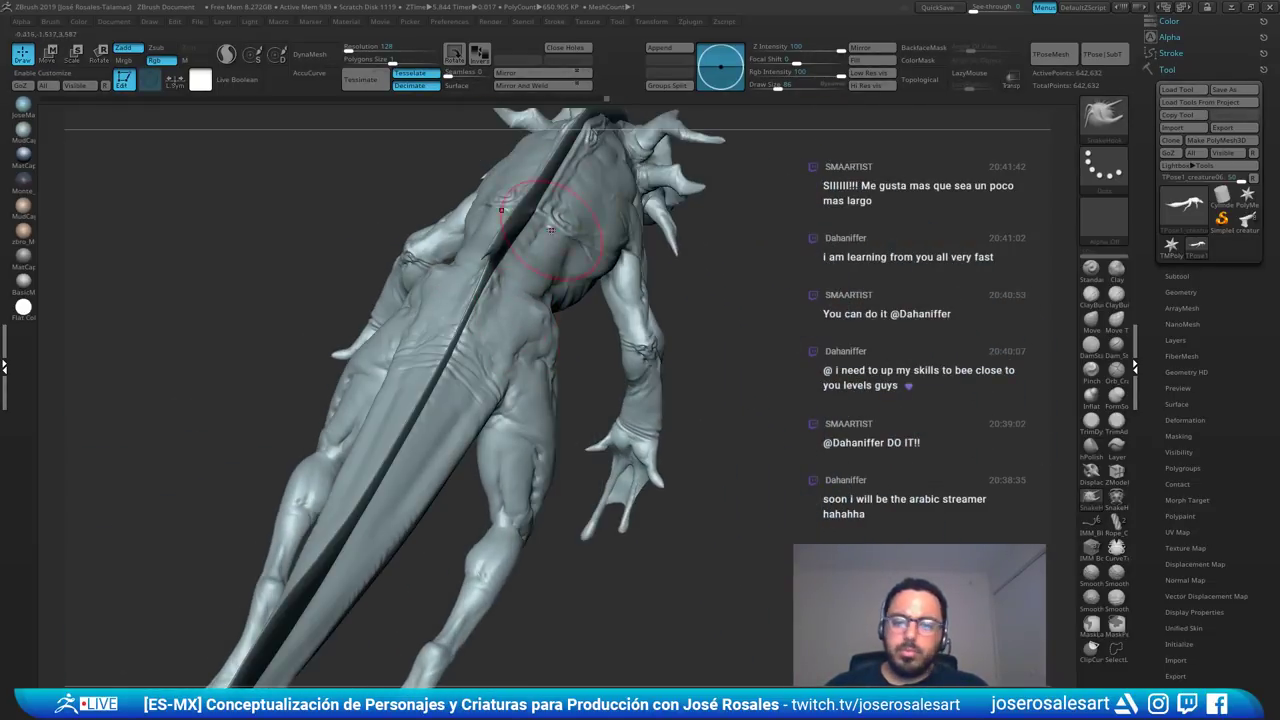
right_drag(551, 230, 696, 184)
mouse_move(475, 342)
right_down()
mouse_move(413, 325)
mouse_move(622, 266)
right_up()
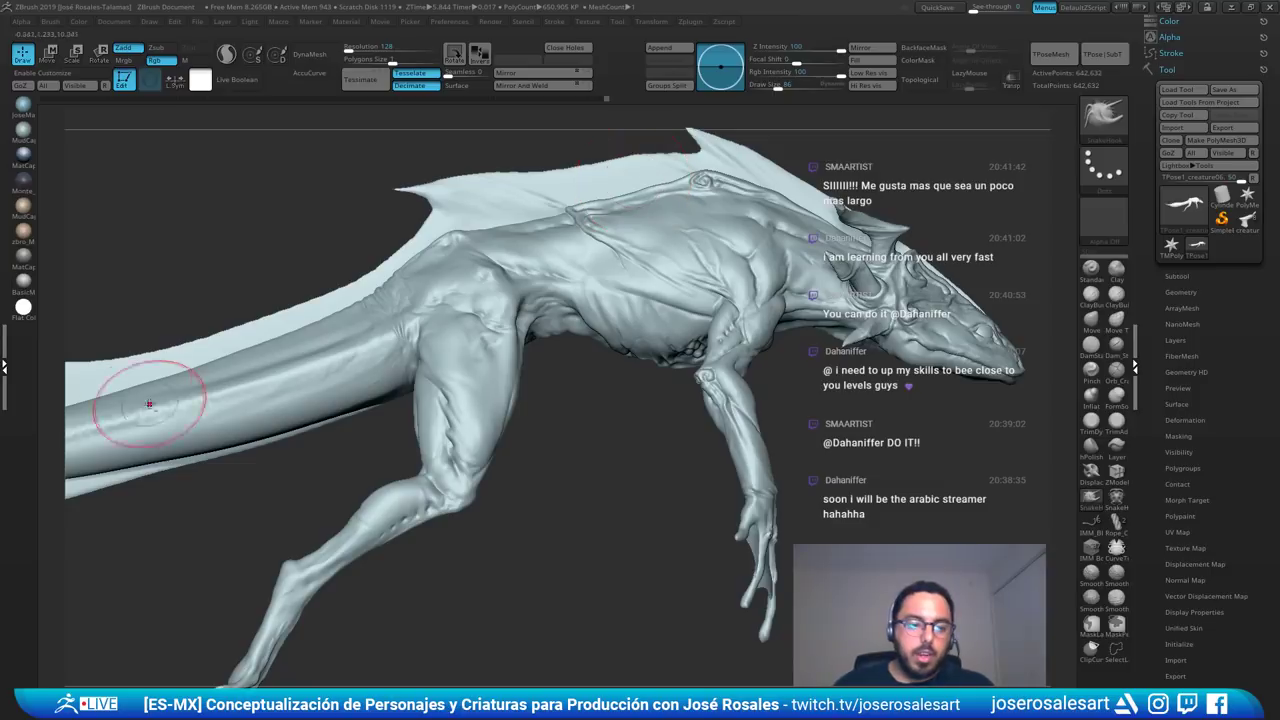
- Examine the tail and its leaf-shaped tip from the side, the end and along its length
alt+right_drag(149, 405, 346, 395)
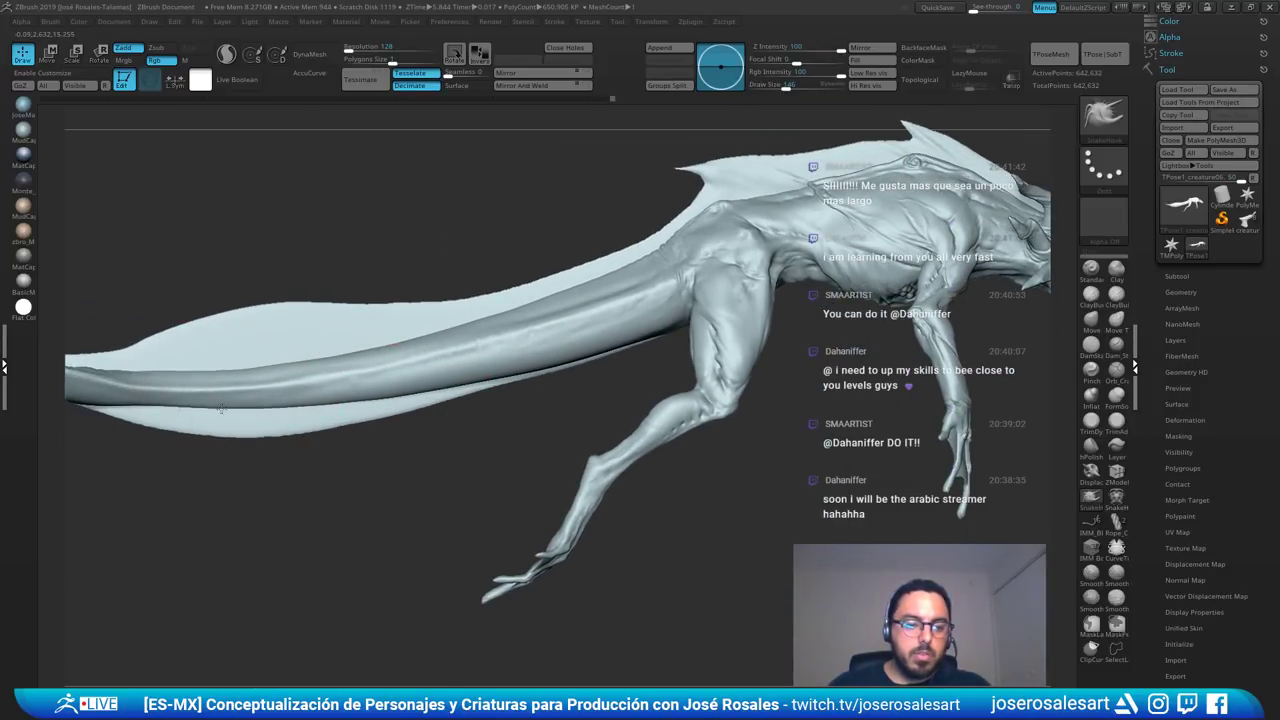
ctrl+right_drag(412, 350, 570, 318)
ctrl+right_drag(570, 318, 612, 366)
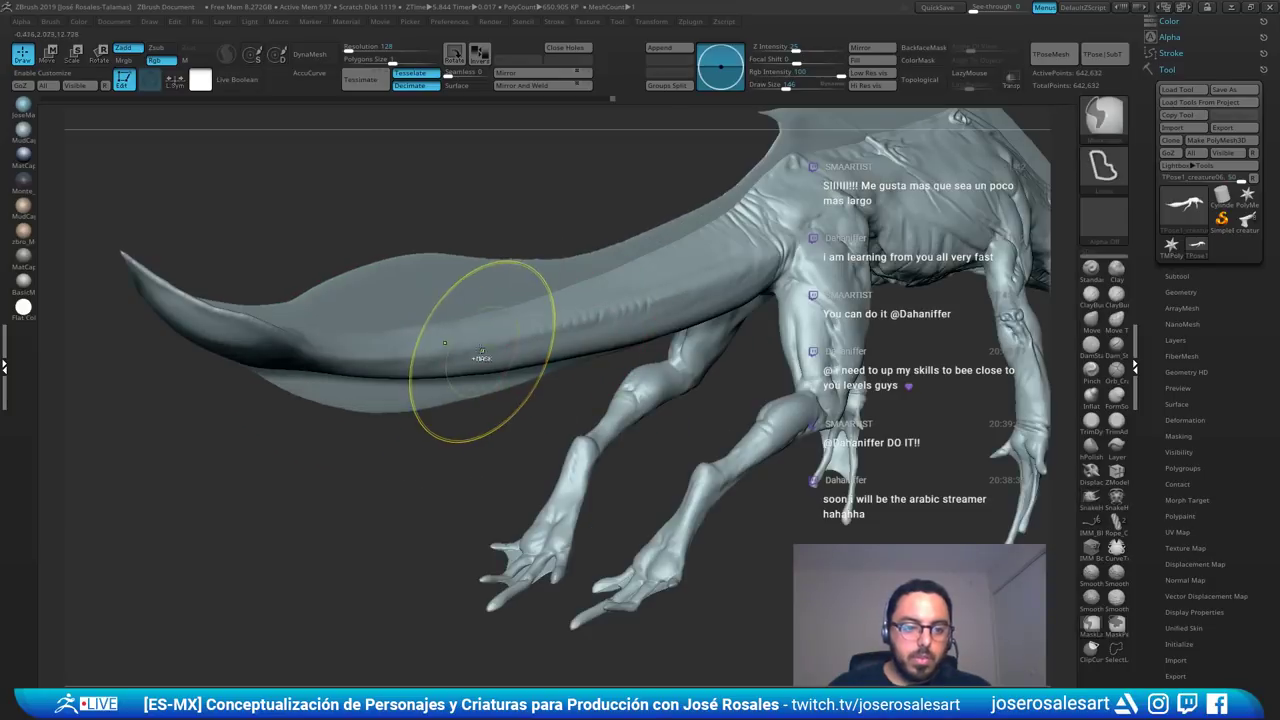
right_drag(494, 354, 434, 220)
mouse_move(319, 291)
right_down()
mouse_move(397, 286)
mouse_move(364, 374)
mouse_move(384, 420)
right_up()
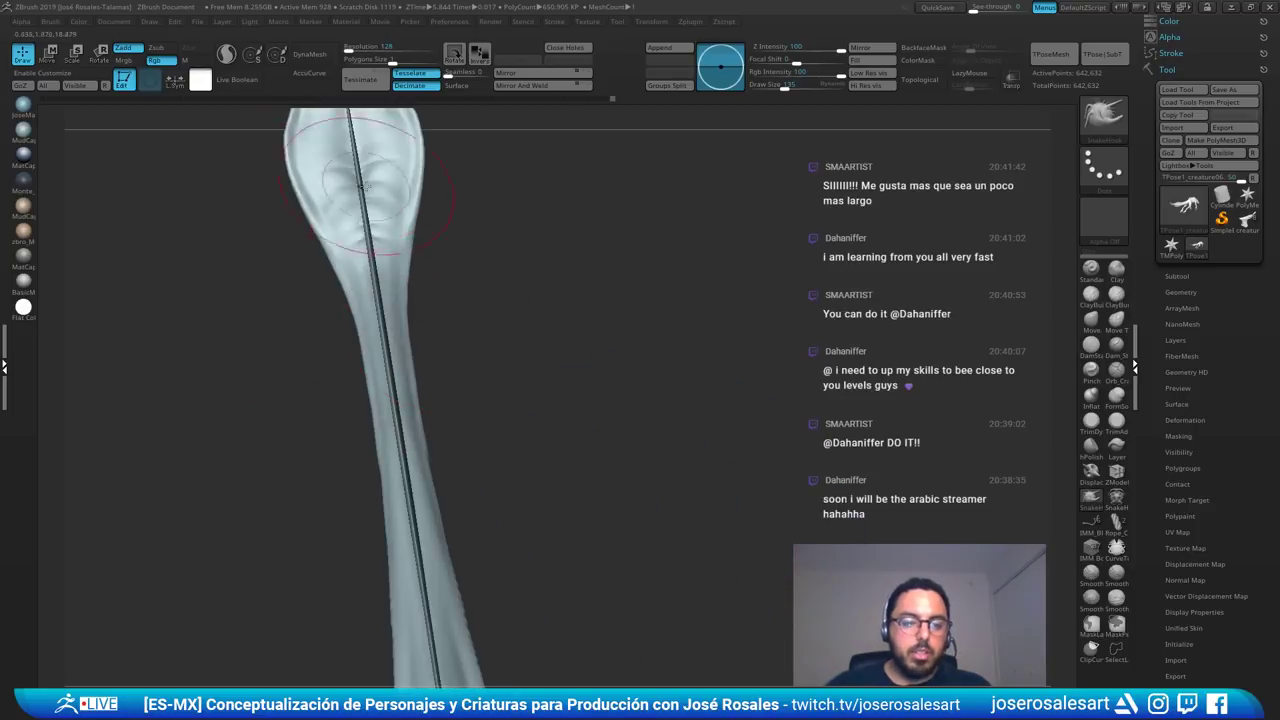
alt+right_drag(386, 226, 442, 336)
right_drag(357, 195, 364, 217)
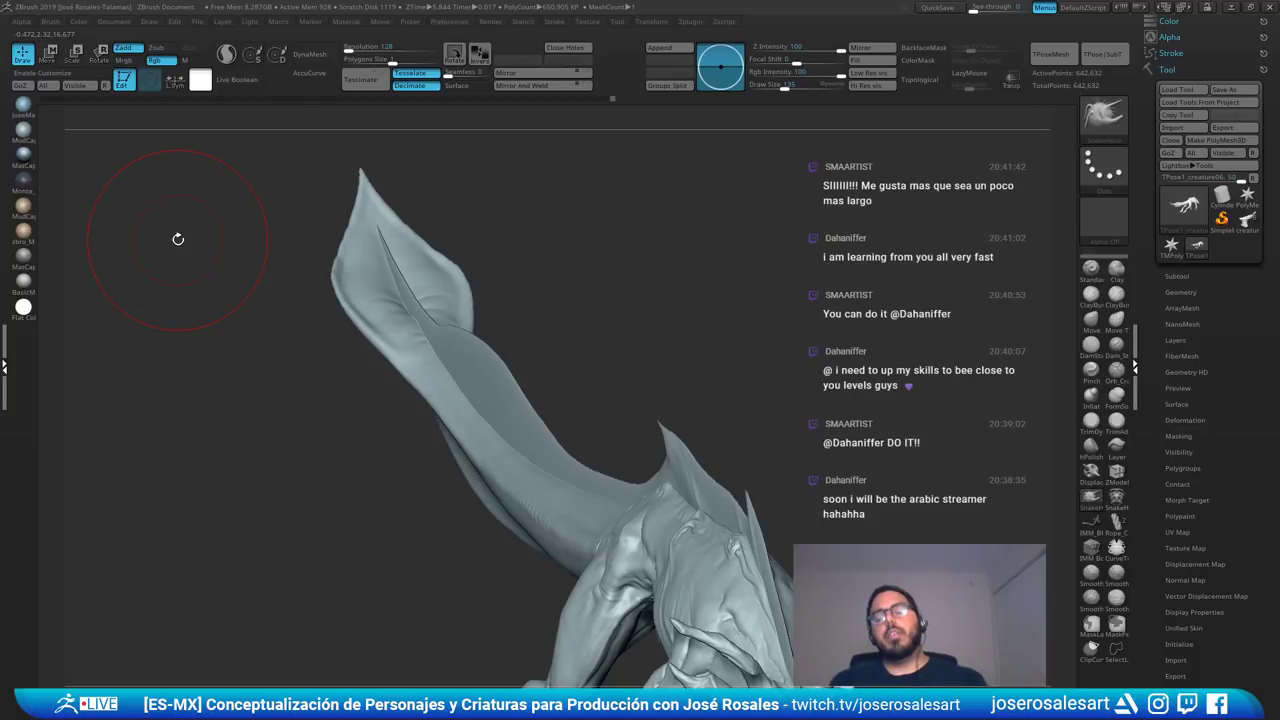
mouse_move(440, 296)
right_down()
mouse_move(480, 320)
mouse_move(492, 377)
mouse_move(366, 451)
mouse_move(314, 343)
mouse_move(343, 322)
right_up()
key(s)
click(508, 374)
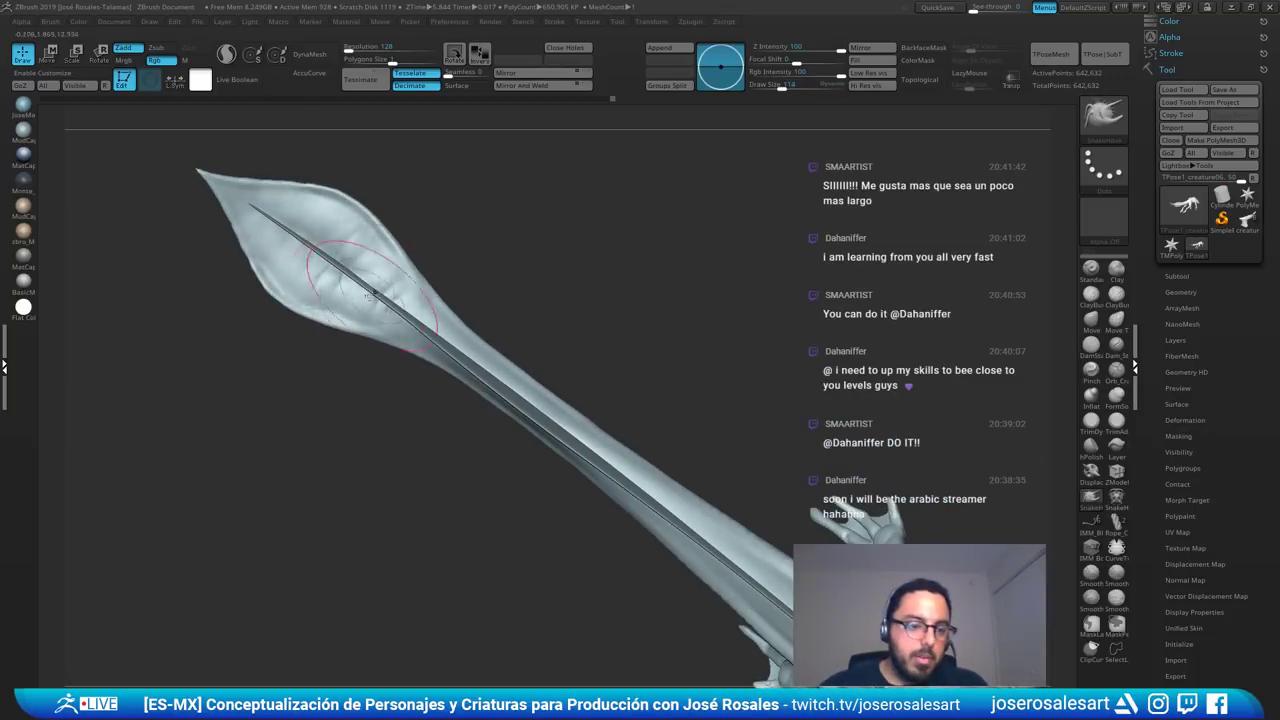
- Transfer the Transpose Master pose back to the creature's original subtools
click(1104, 57)
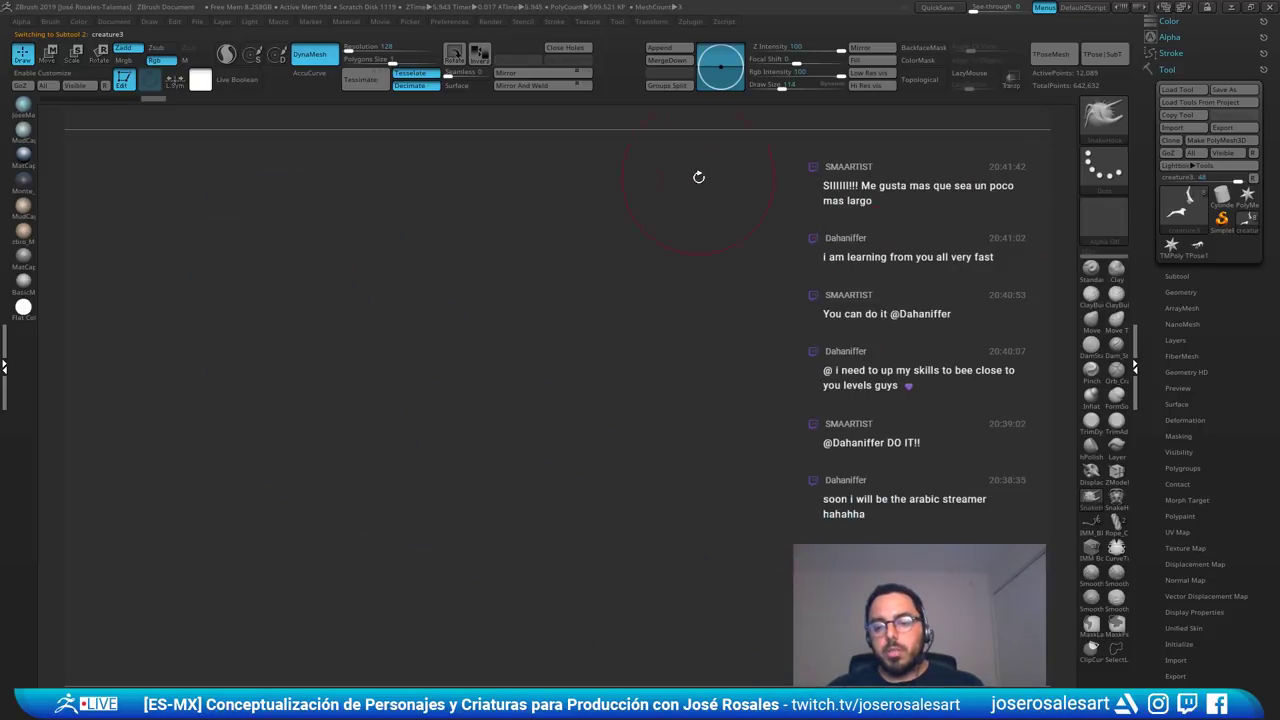
key(f)
alt+drag(744, 342, 449, 299)
alt+drag(570, 640, 491, 408)
drag(680, 430, 637, 494)
alt+drag(868, 266, 609, 416)
drag(868, 268, 390, 268)
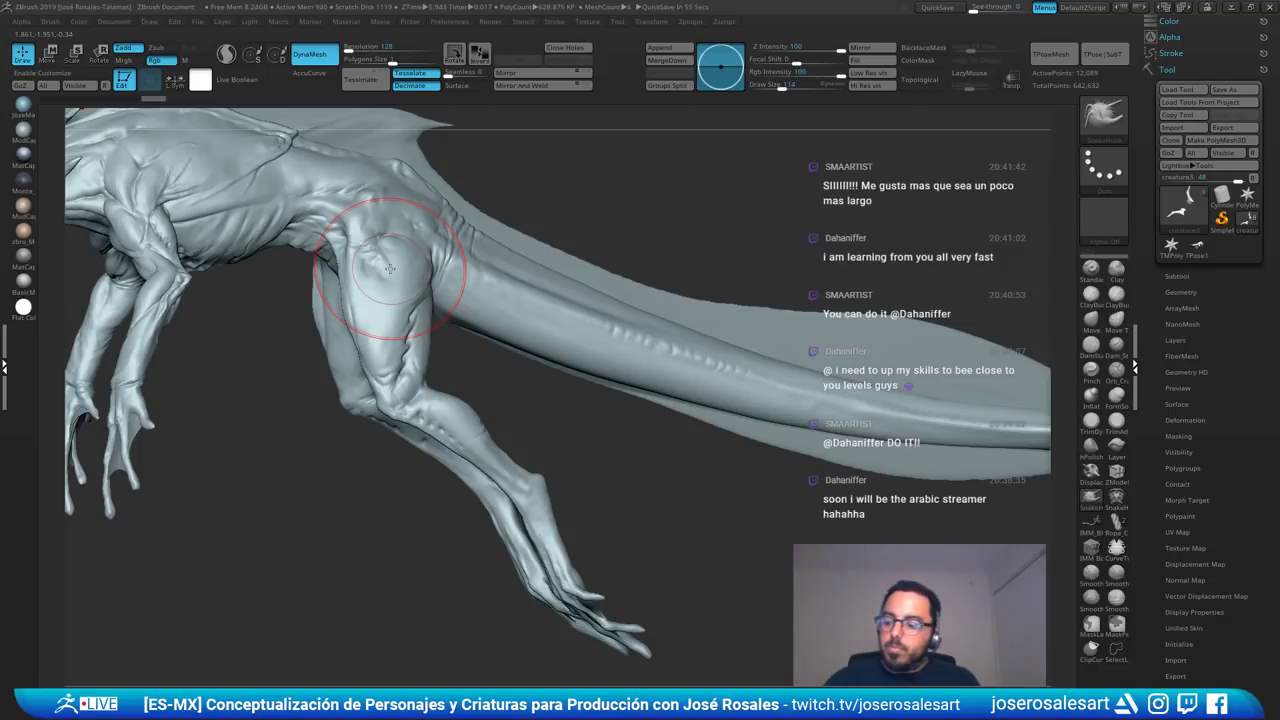
drag(904, 190, 708, 382)
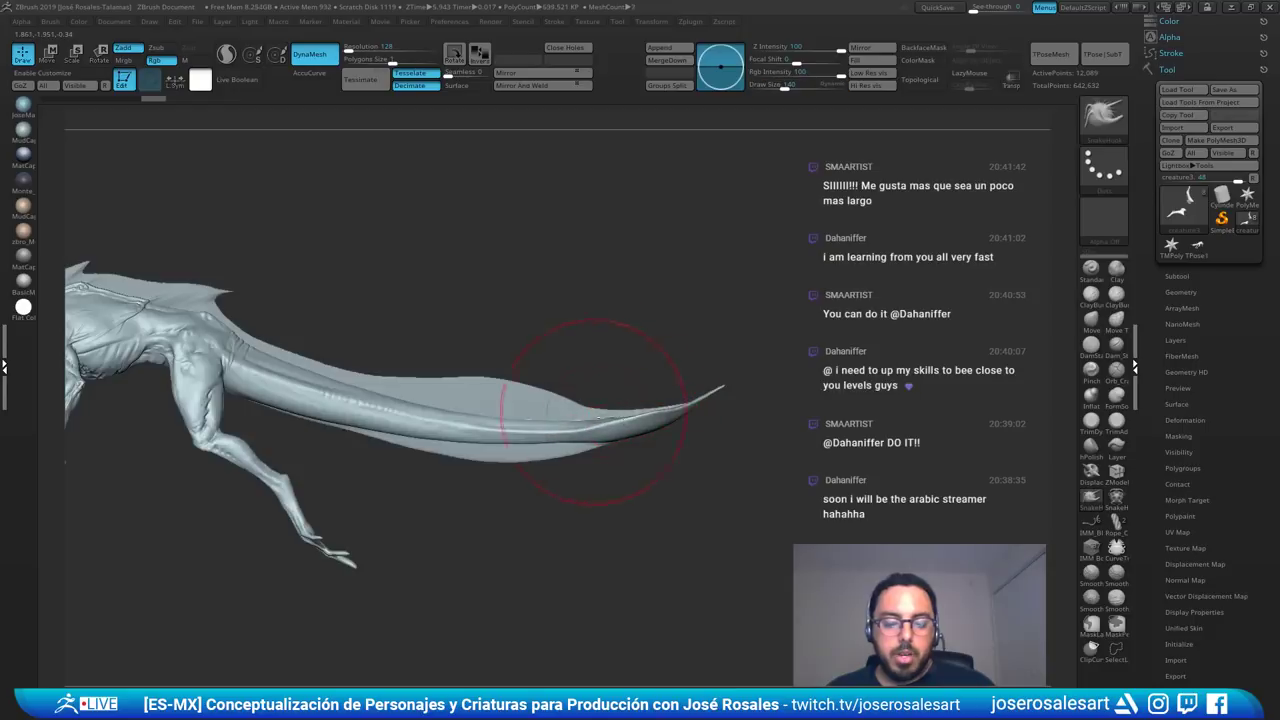
- Select the fin subtool and pull a backward-pointing spike out of the tail fin's upper edge with the SnakeHook brush
alt+drag(598, 400, 270, 368)
alt+click(646, 458)
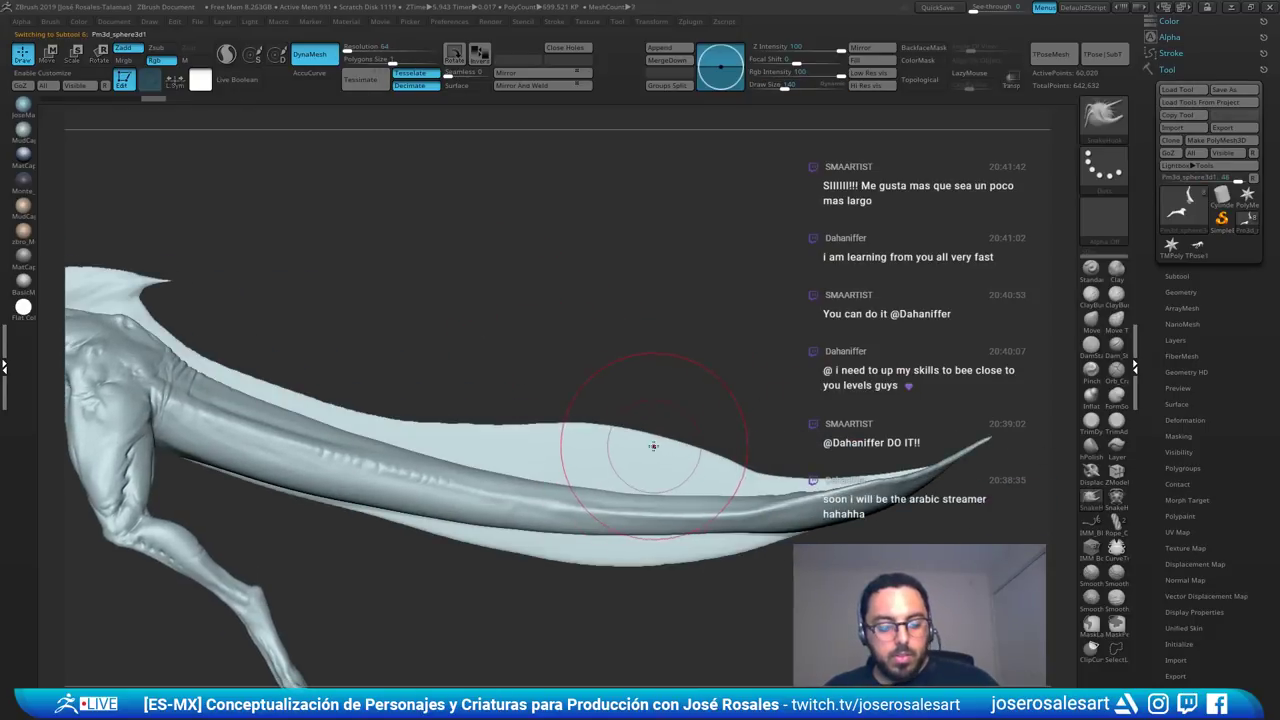
key(s)
mouse_move(650, 438)
mouse_down()
mouse_move(631, 426)
mouse_move(706, 402)
mouse_up()
key(s)
key(s)
key(s)
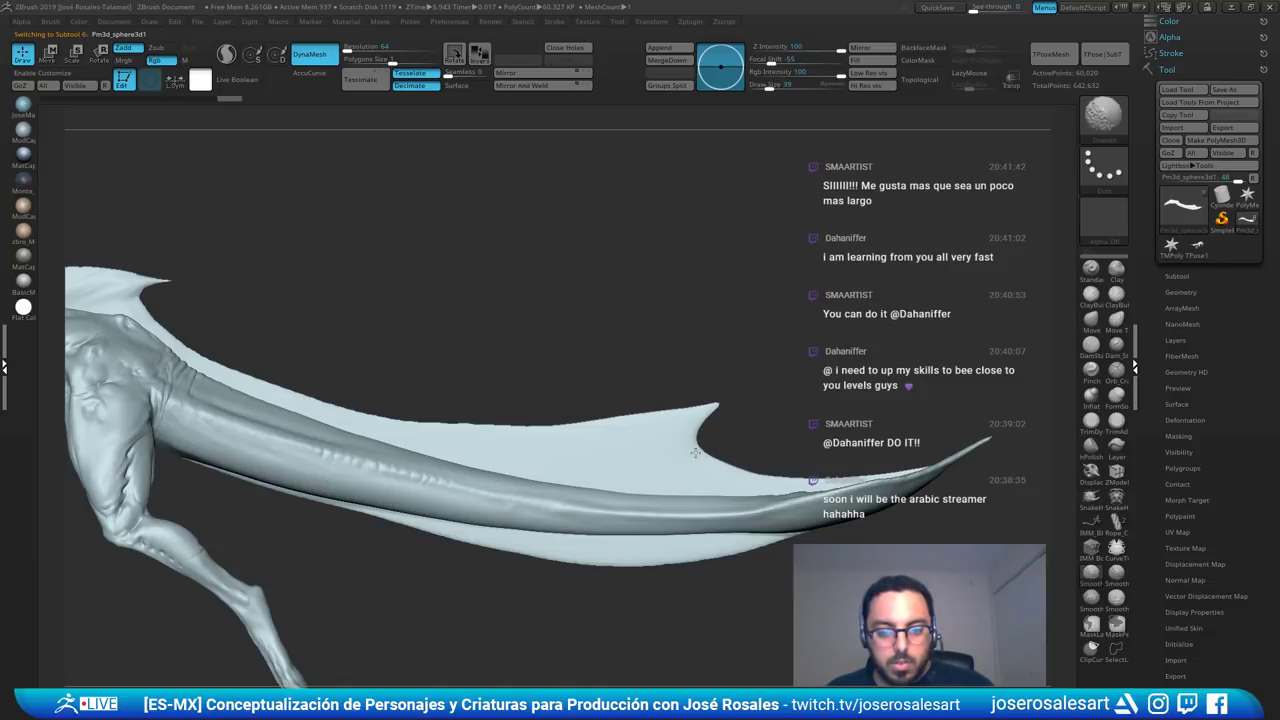
- Select the creature's body subtool and reshape the outline of the tail's leaf-shaped tip with the Move brush
mouse_move(737, 400)
alt+mouse_down()
mouse_move(669, 368)
mouse_move(679, 385)
mouse_move(534, 403)
mouse_move(520, 500)
alt+mouse_up()
alt+click(754, 317)
mouse_move(640, 400)
mouse_down()
mouse_move(699, 478)
mouse_move(720, 485)
mouse_move(690, 478)
mouse_move(642, 415)
mouse_up()
key(b)
key(m)
key(v)
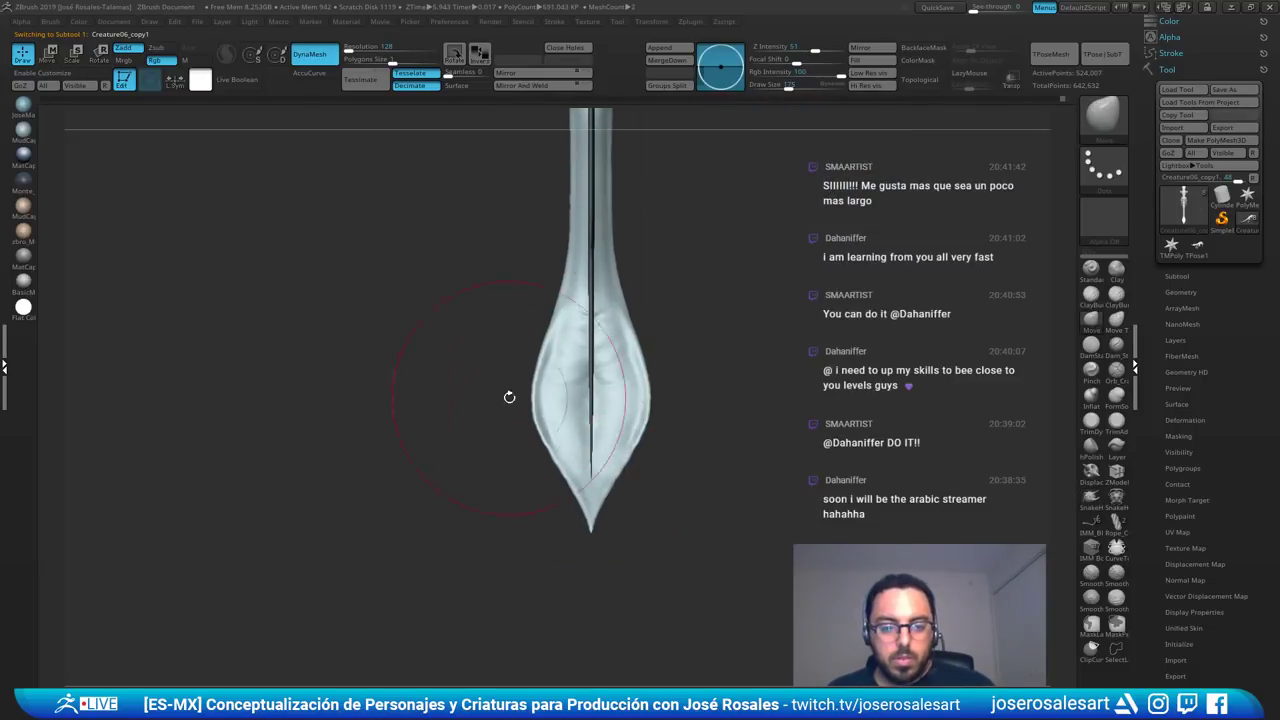
mouse_move(509, 397)
alt+mouse_down()
mouse_move(503, 438)
mouse_move(522, 430)
alt+mouse_up()
mouse_move(503, 363)
mouse_down()
mouse_move(519, 360)
mouse_move(522, 328)
mouse_up()
mouse_move(531, 472)
mouse_down()
mouse_move(555, 497)
mouse_move(548, 520)
mouse_up()
key(s)
mouse_move(488, 411)
mouse_down()
mouse_move(443, 366)
mouse_move(468, 378)
mouse_up()
key(s)
drag(617, 325, 602, 326)
mouse_move(620, 398)
mouse_down()
mouse_move(650, 400)
mouse_move(640, 430)
mouse_up()
- Pull a row of small spikes from both edges of the tail tip with SnakeHook at draw size 39, and smooth them
key(b)
key(s)
key(h)
mouse_move(664, 363)
mouse_down()
mouse_move(644, 341)
mouse_move(635, 406)
mouse_move(636, 390)
mouse_move(615, 428)
mouse_up()
key(ctrl+z)
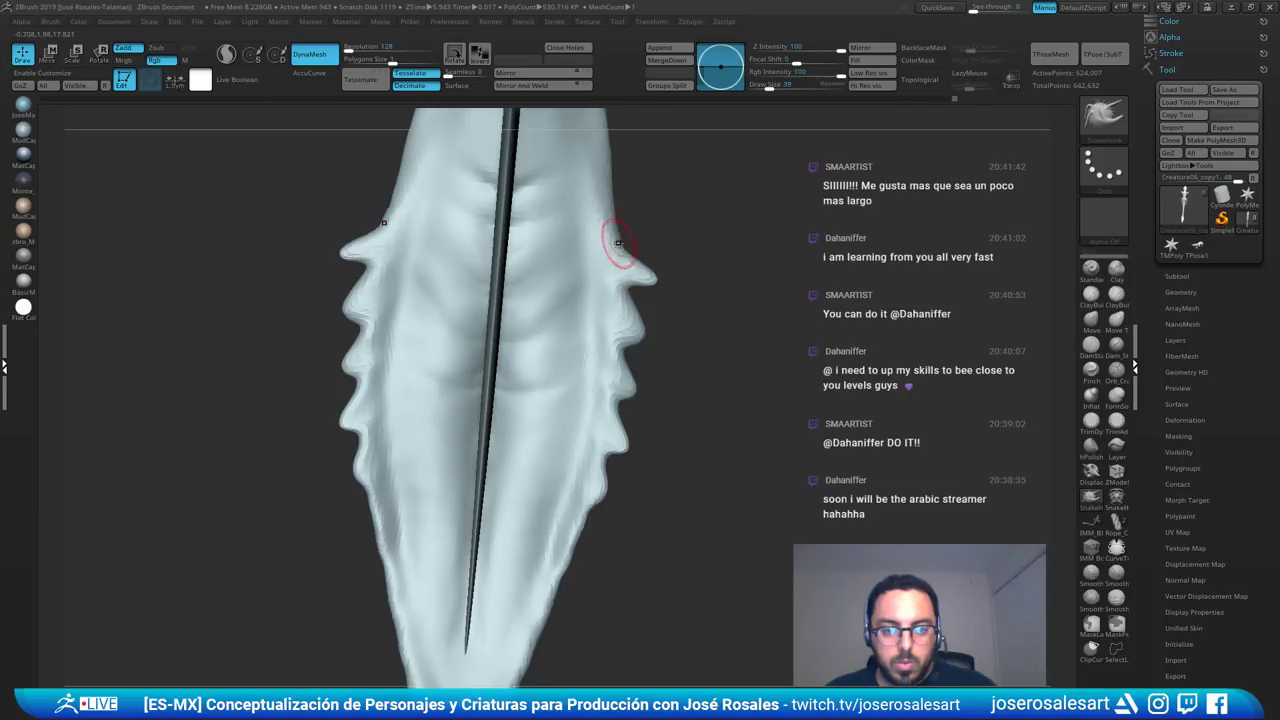
mouse_move(615, 228)
shift+mouse_down()
mouse_move(645, 290)
mouse_move(604, 306)
shift+mouse_up()
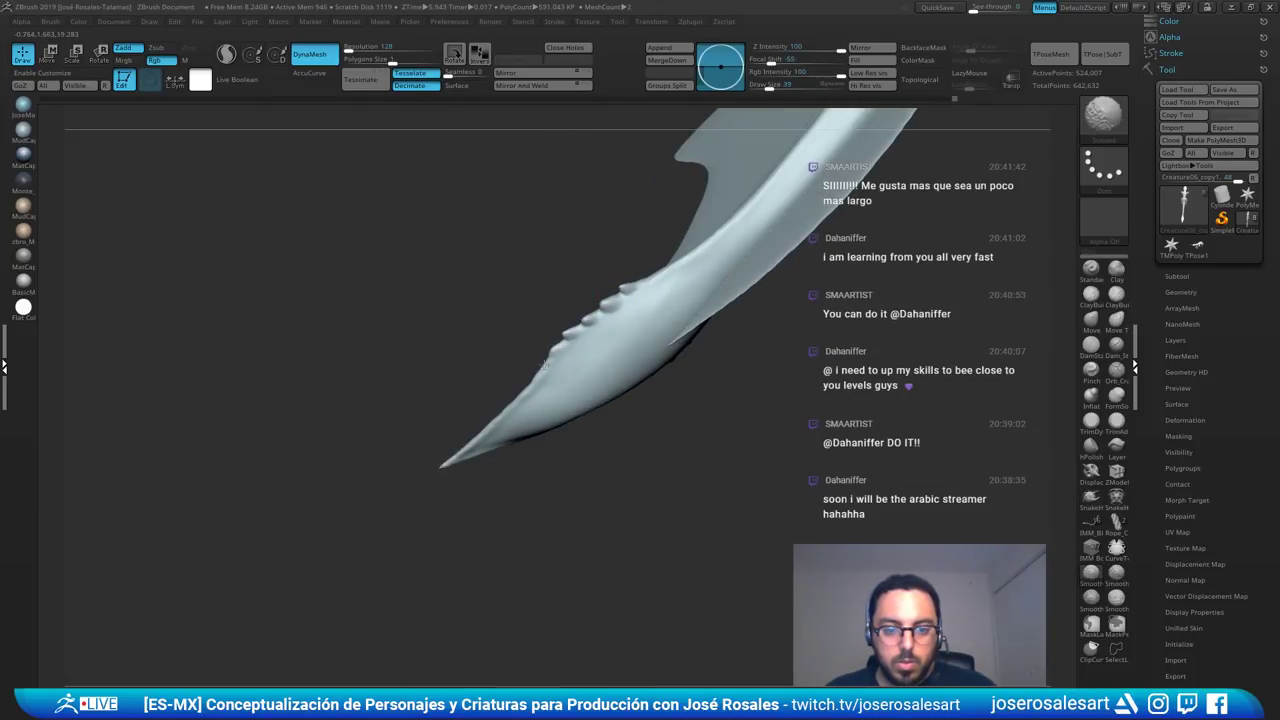
mouse_move(550, 448)
mouse_down()
mouse_move(643, 434)
mouse_move(580, 389)
mouse_up()
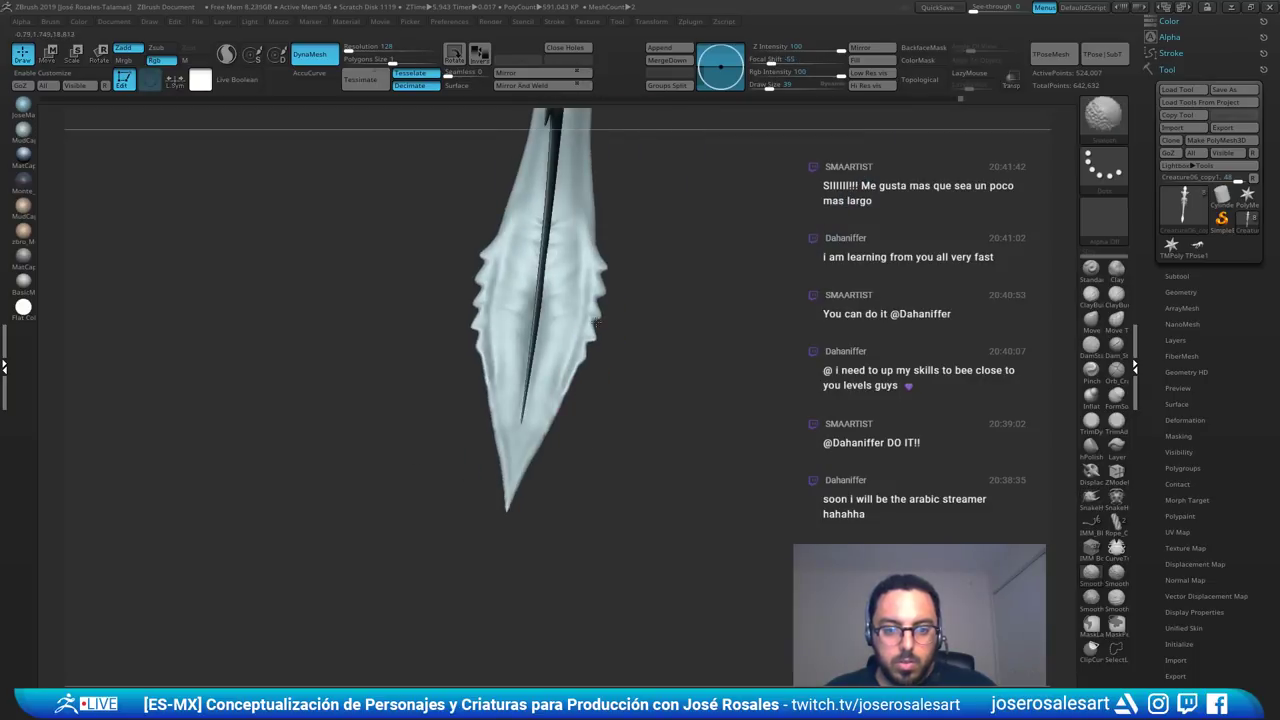
- Extend the row of spikes along the tail tip's edges toward its point with the SnakeHook brush
key(b)
key(s)
key(h)
mouse_move(612, 330)
alt+mouse_down()
mouse_move(526, 354)
mouse_move(534, 314)
mouse_move(566, 429)
mouse_move(634, 271)
mouse_move(680, 419)
mouse_move(680, 361)
mouse_move(654, 349)
mouse_move(771, 338)
mouse_move(826, 300)
mouse_move(793, 262)
mouse_move(794, 374)
alt+mouse_up()
drag(629, 434, 645, 492)
- Append a Cone3D as a new subtool and make it the active subtool
key(b)
key(c)
key(b)
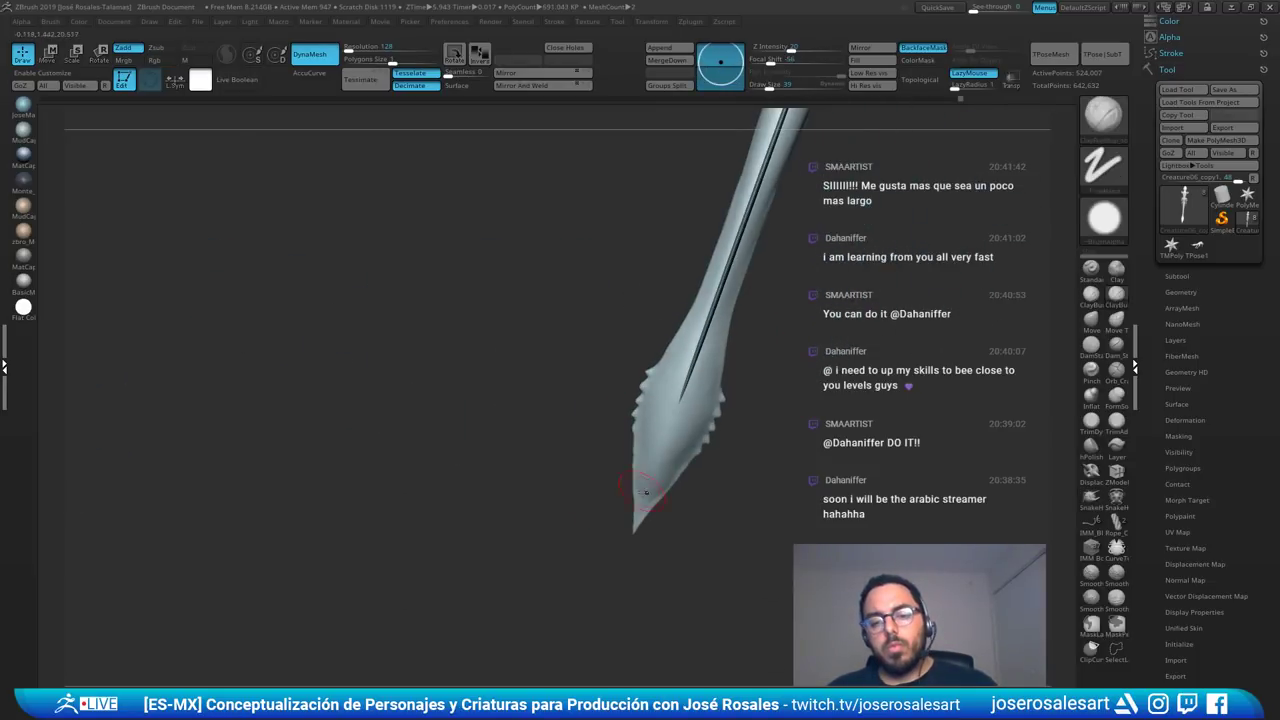
right_drag(645, 492, 735, 400)
ctrl+right_drag(735, 400, 840, 150)
alt+right_drag(840, 150, 650, 345)
alt+right_drag(650, 345, 660, 410)
right_drag(660, 410, 842, 329)
key(F1)
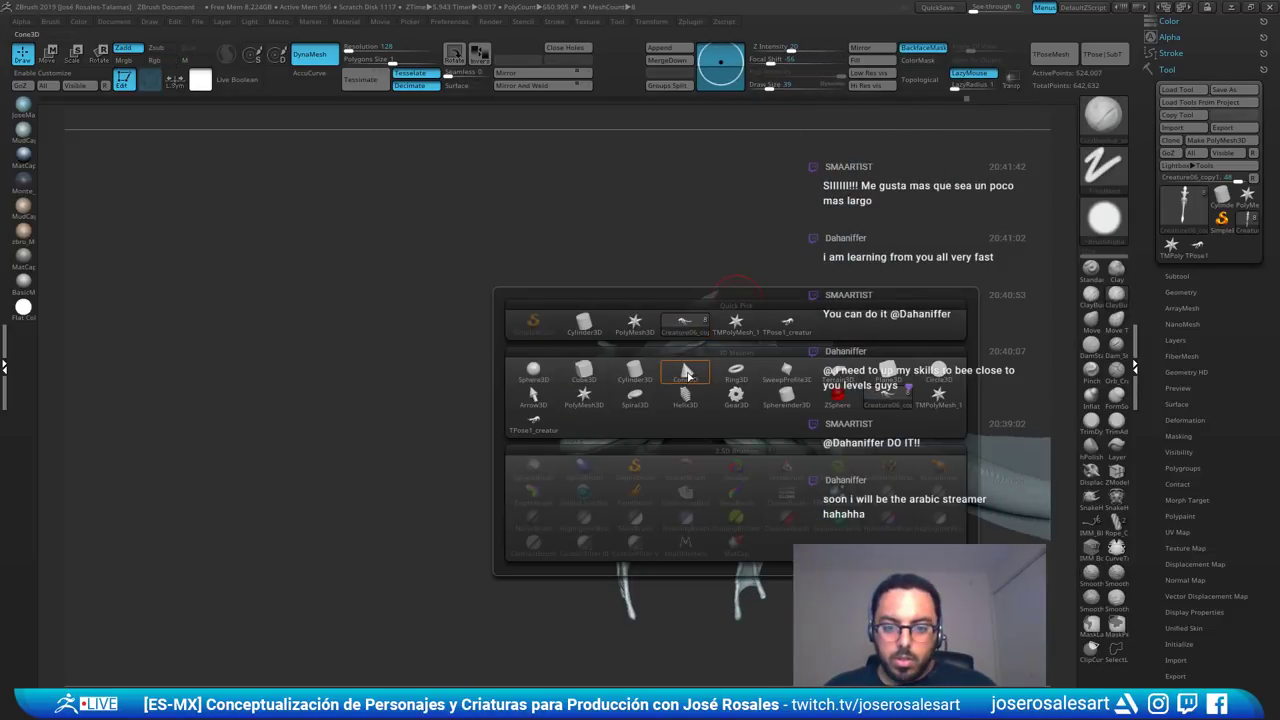
click(694, 373)
shift+right_drag(705, 355, 729, 364)
alt+click(653, 441)
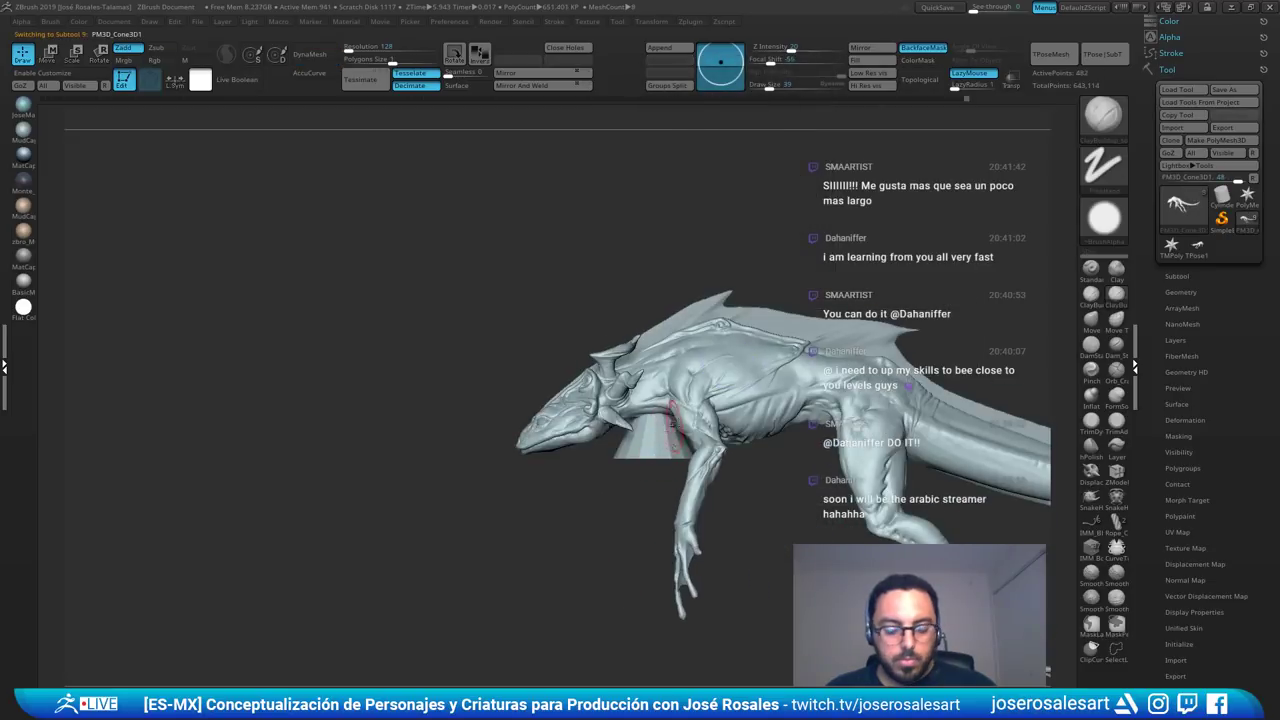
- Isolate the appended cone with its wireframe shown and inspect its polygon density
key(shift+f)
key(shift+f)
ctrl+right_drag(690, 412, 697, 313)
key(ctrl+shift+s)
key(shift+f)
alt+right_drag(697, 313, 613, 364)
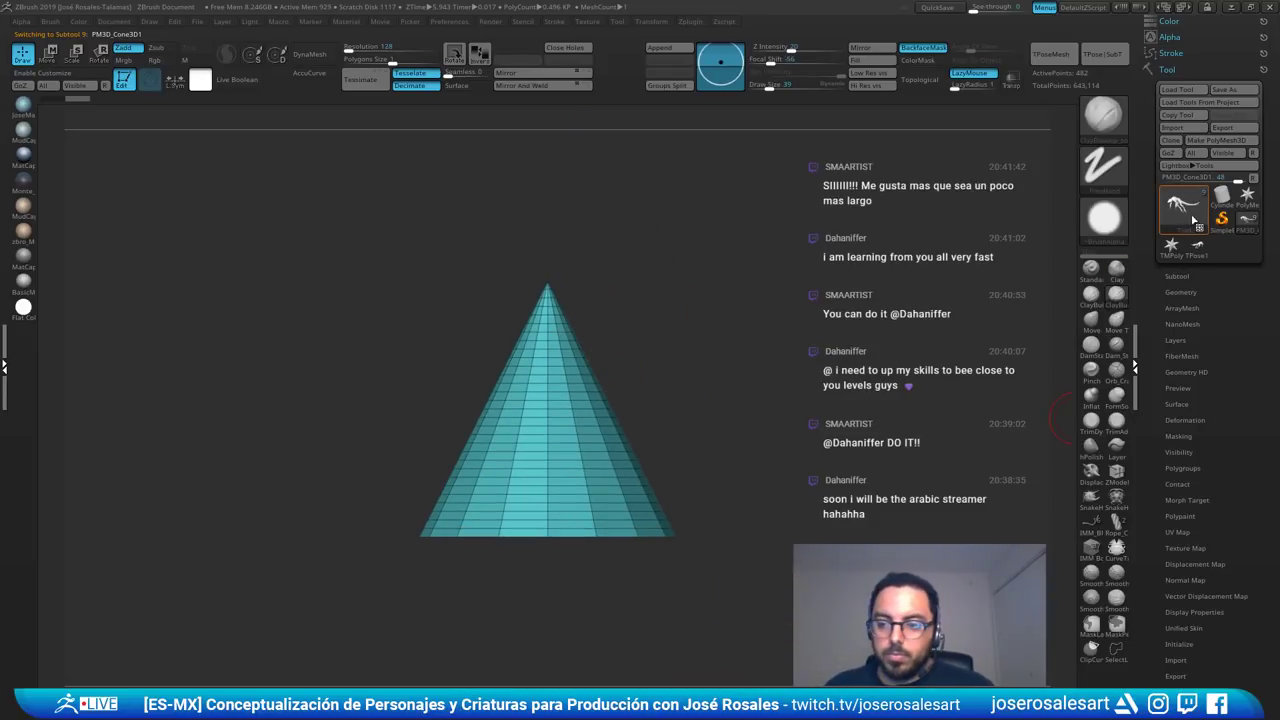
- Switch to the Cone3D primitive, initialize it with HDivide 12 and VDivide 7, and convert it to a PolyMesh3D
click(1193, 220)
click(919, 355)
click(1180, 485)
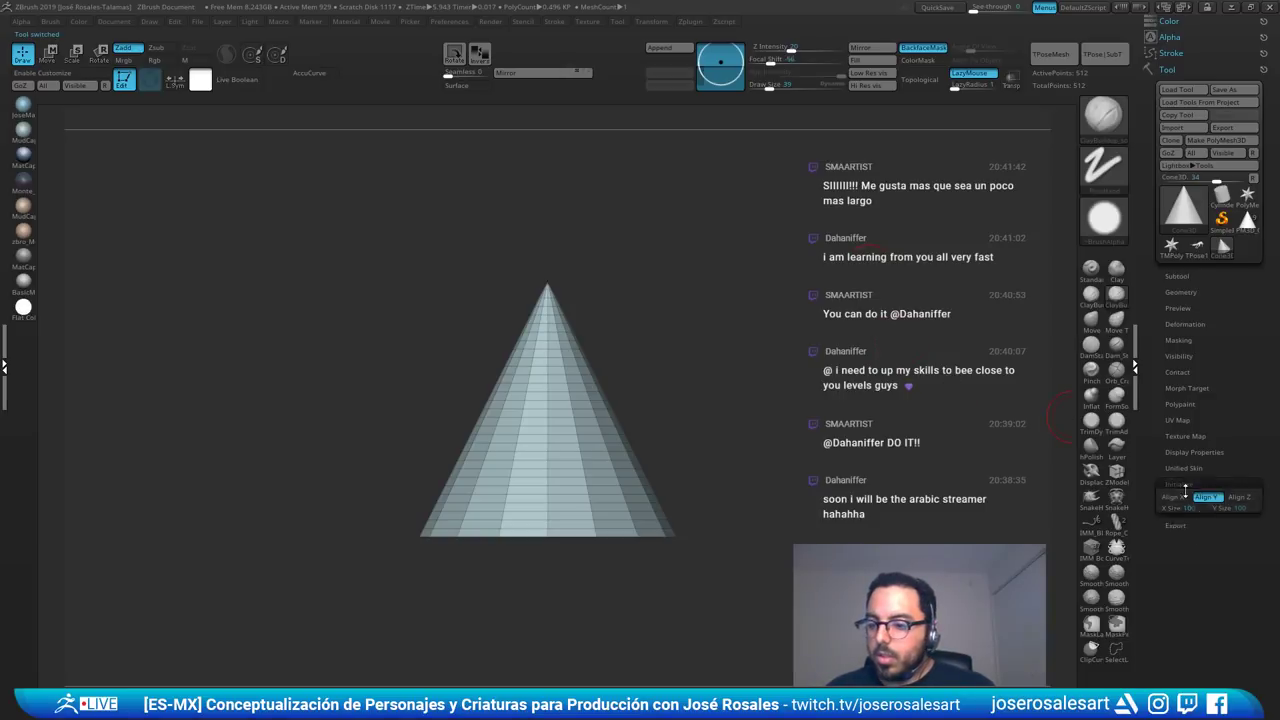
drag(1154, 414, 1154, 301)
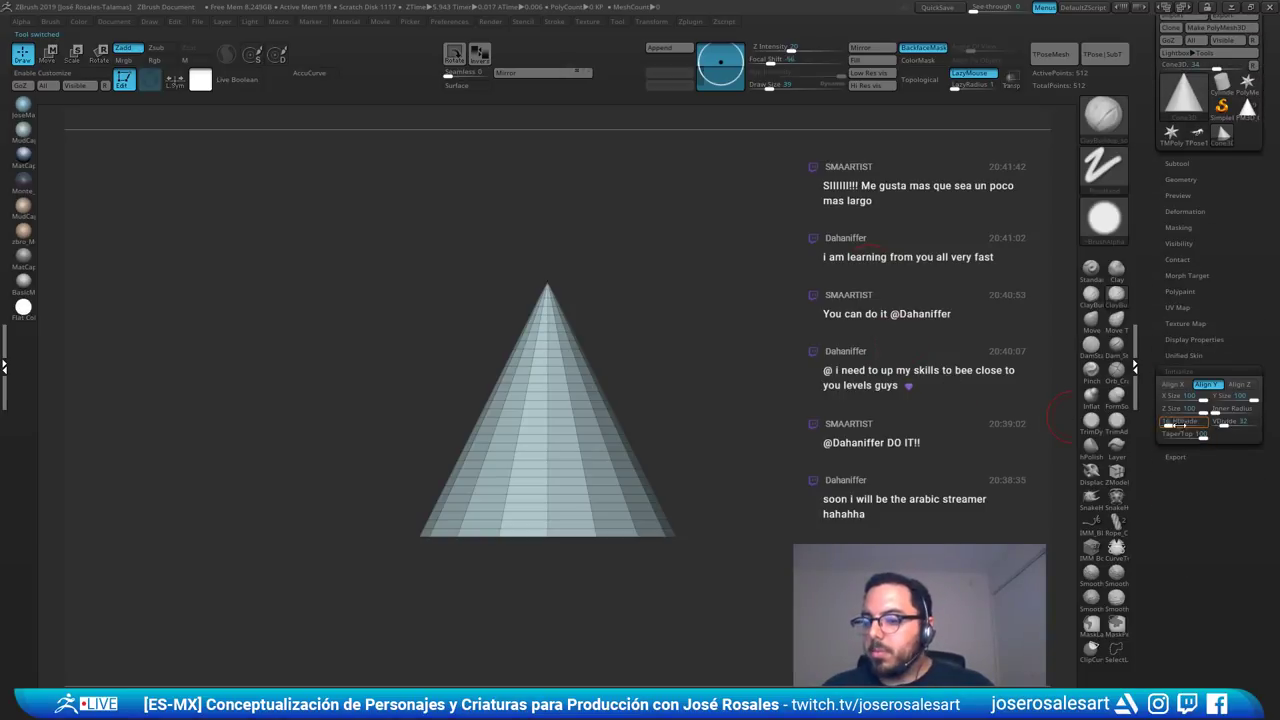
drag(1169, 424, 1166, 432)
drag(865, 465, 957, 465)
drag(1221, 422, 1218, 427)
shift+drag(868, 432, 779, 389)
drag(779, 389, 979, 305)
drag(1195, 228, 1200, 341)
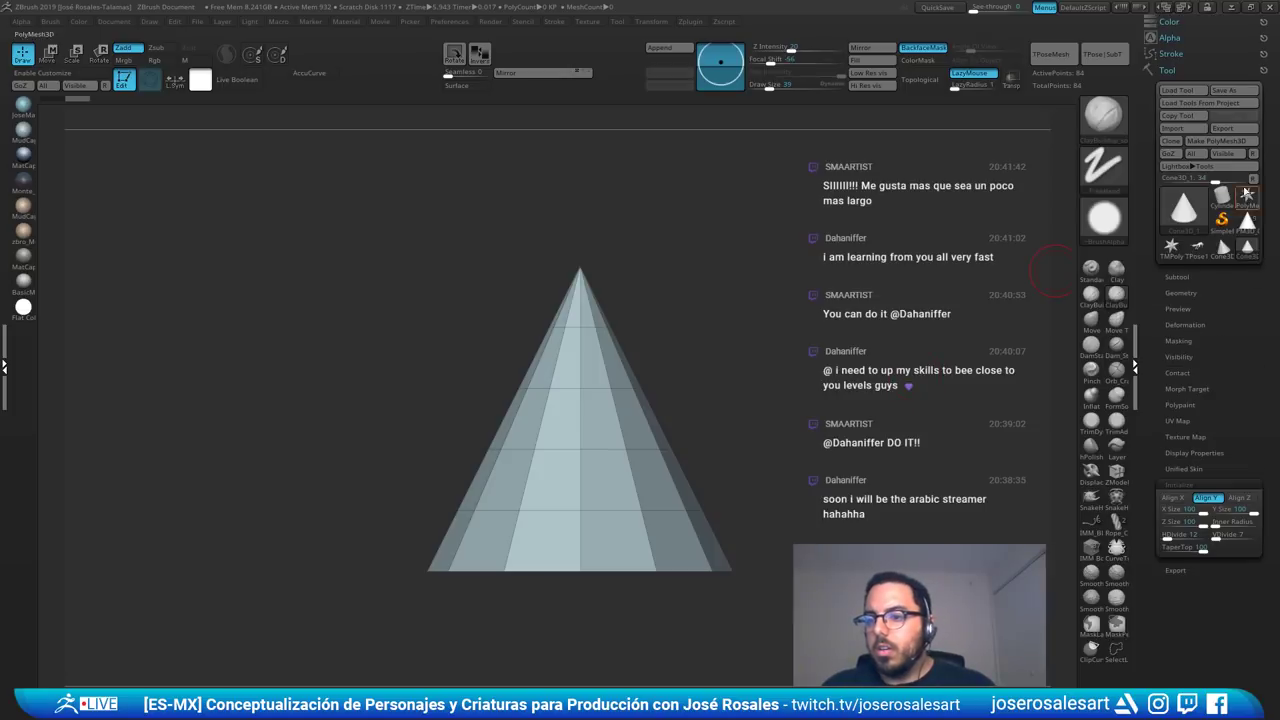
click(1236, 142)
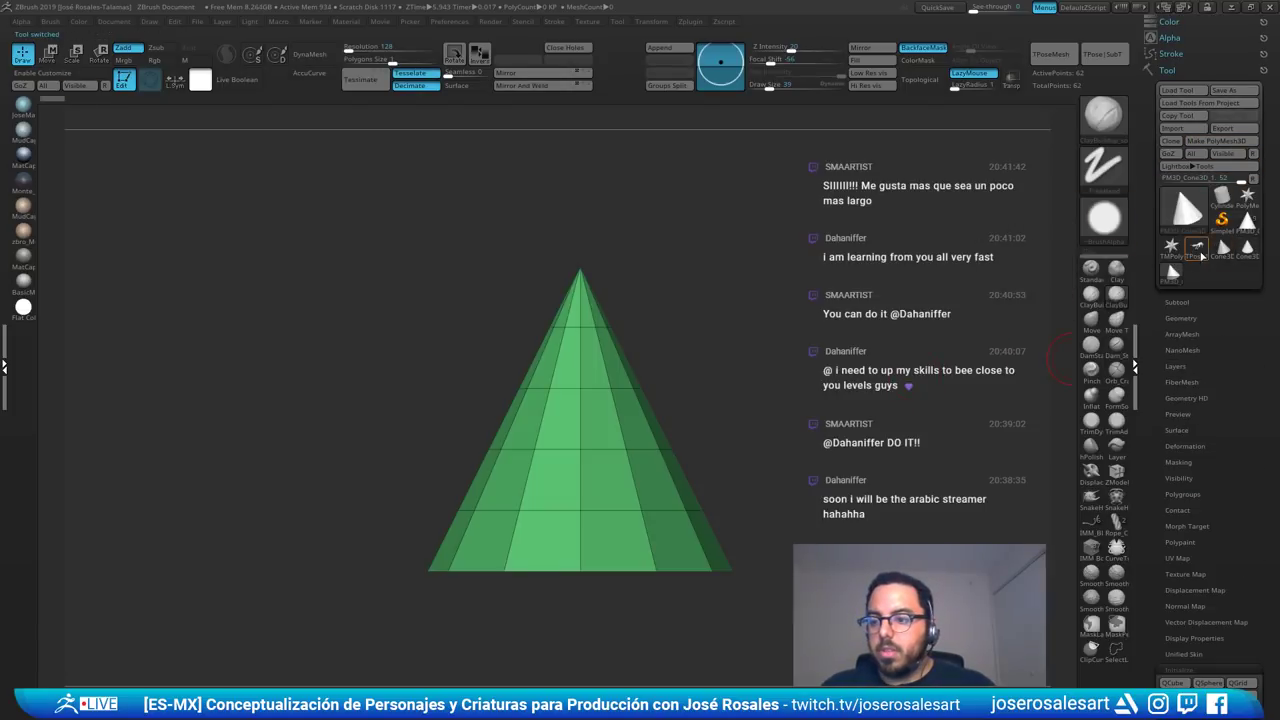
- Switch back to the creature tool and show all of its subtools again
click(1248, 230)
alt+drag(777, 423, 760, 377)
ctrl+shift+click(931, 306)
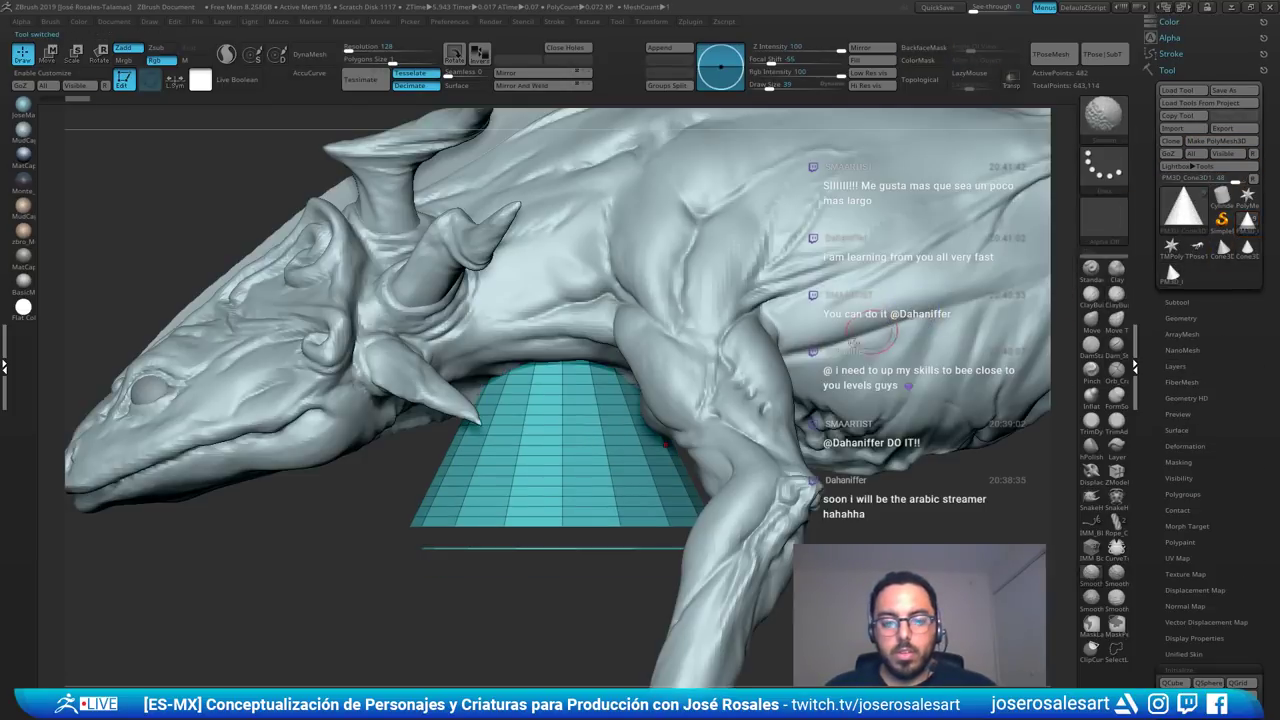
alt+drag(900, 320, 621, 459)
right_drag(621, 459, 715, 482)
- Delete the dense cone subtool PM3D_Cone3D1 from the creature tool
click(1177, 303)
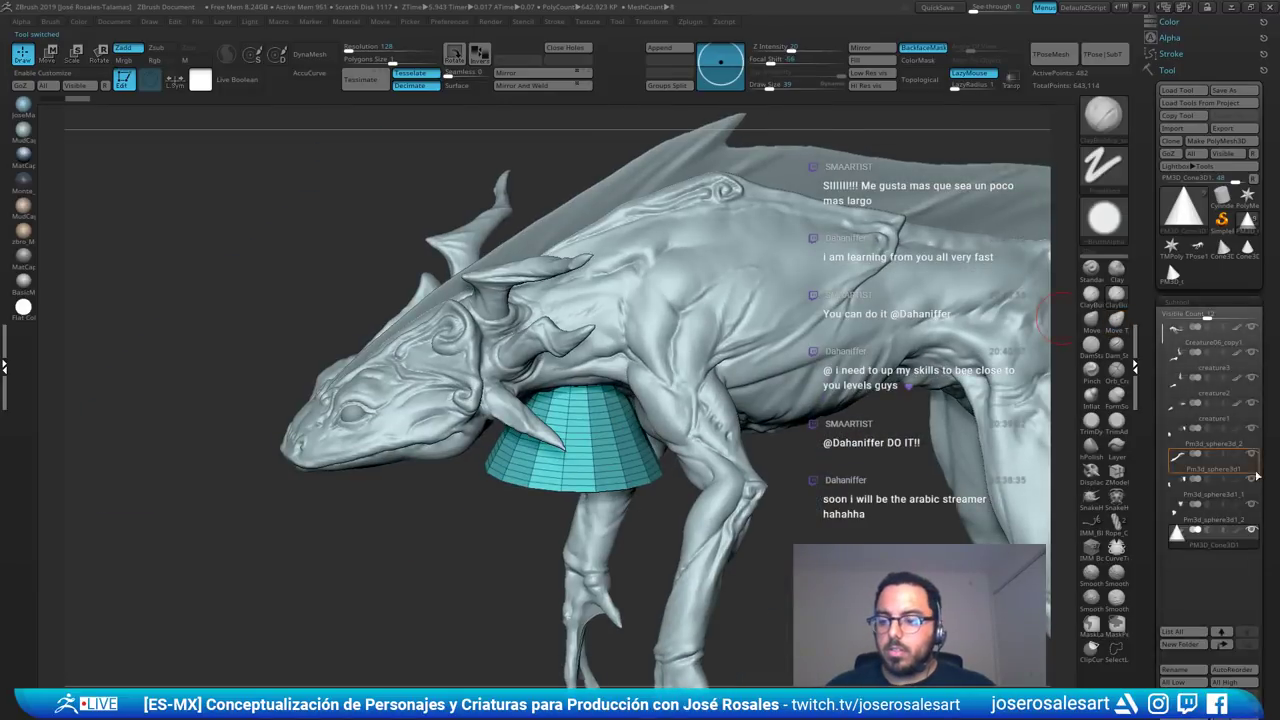
drag(1150, 654, 1150, 581)
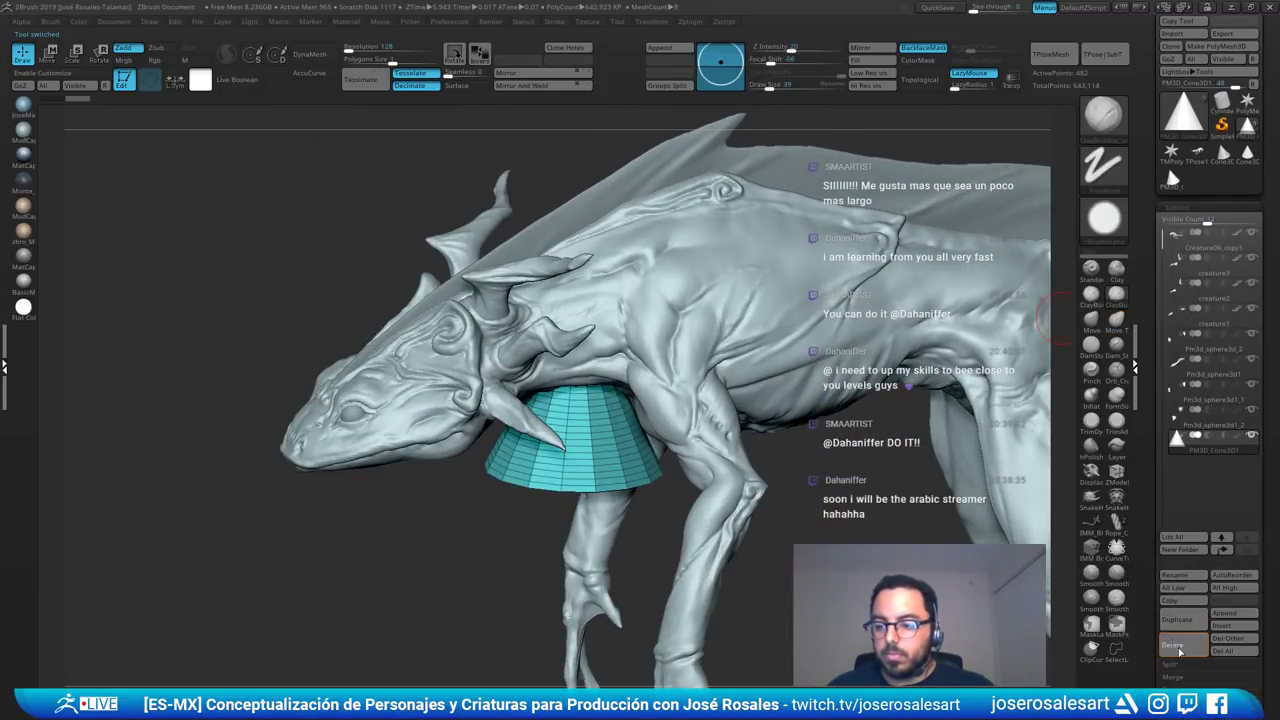
click(1172, 646)
click(1061, 673)
- Append the low-poly PM3D_Cone3D_1 mesh to the creature and make it the active subtool
key(n)
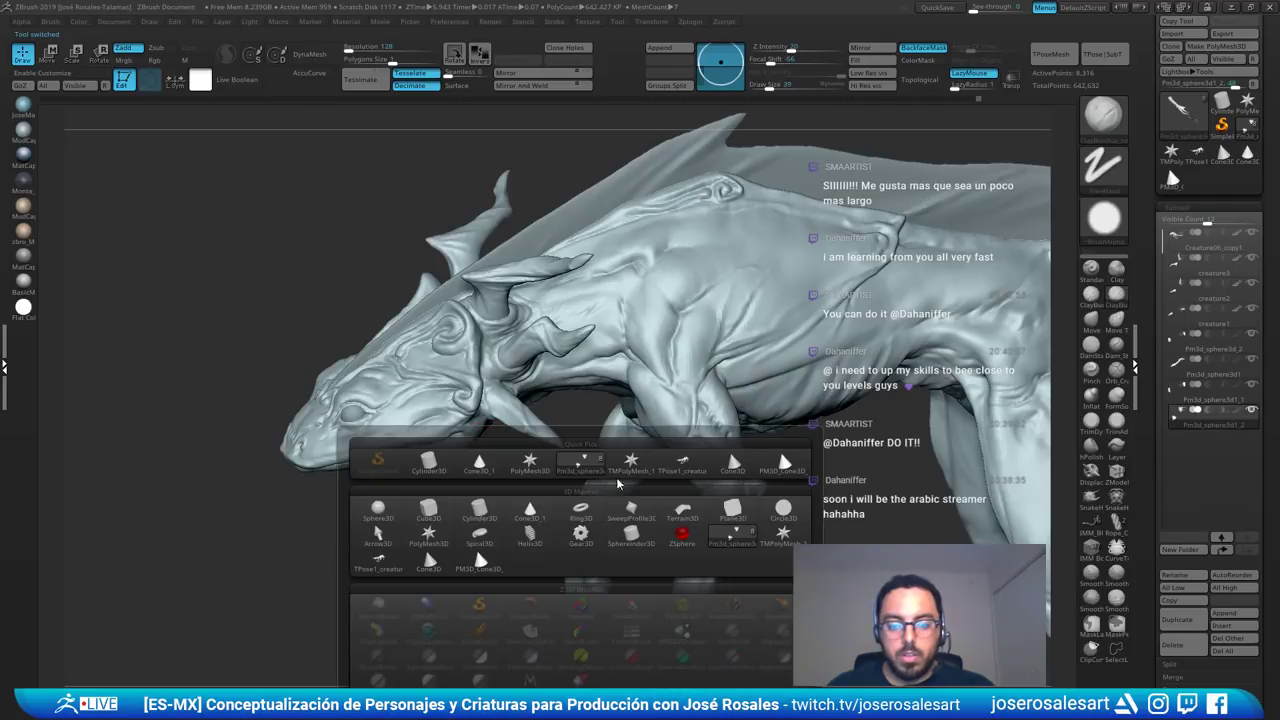
click(775, 468)
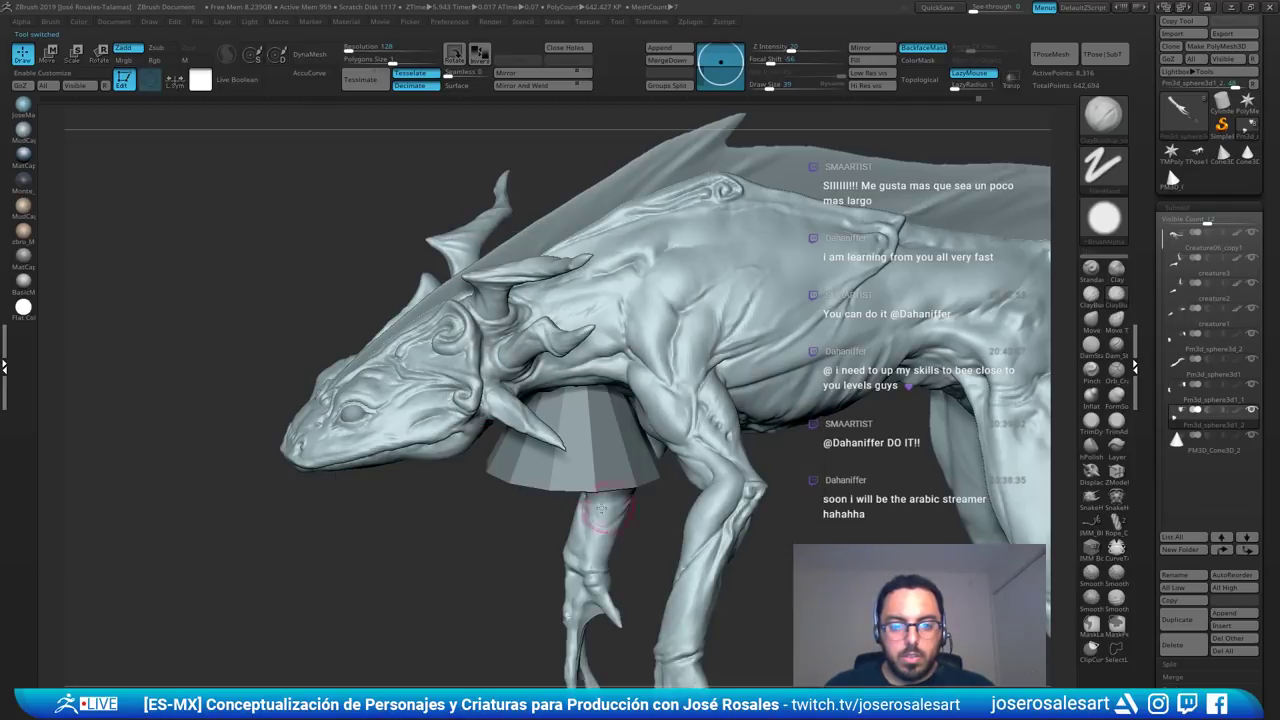
ctrl+right_drag(628, 398, 469, 346)
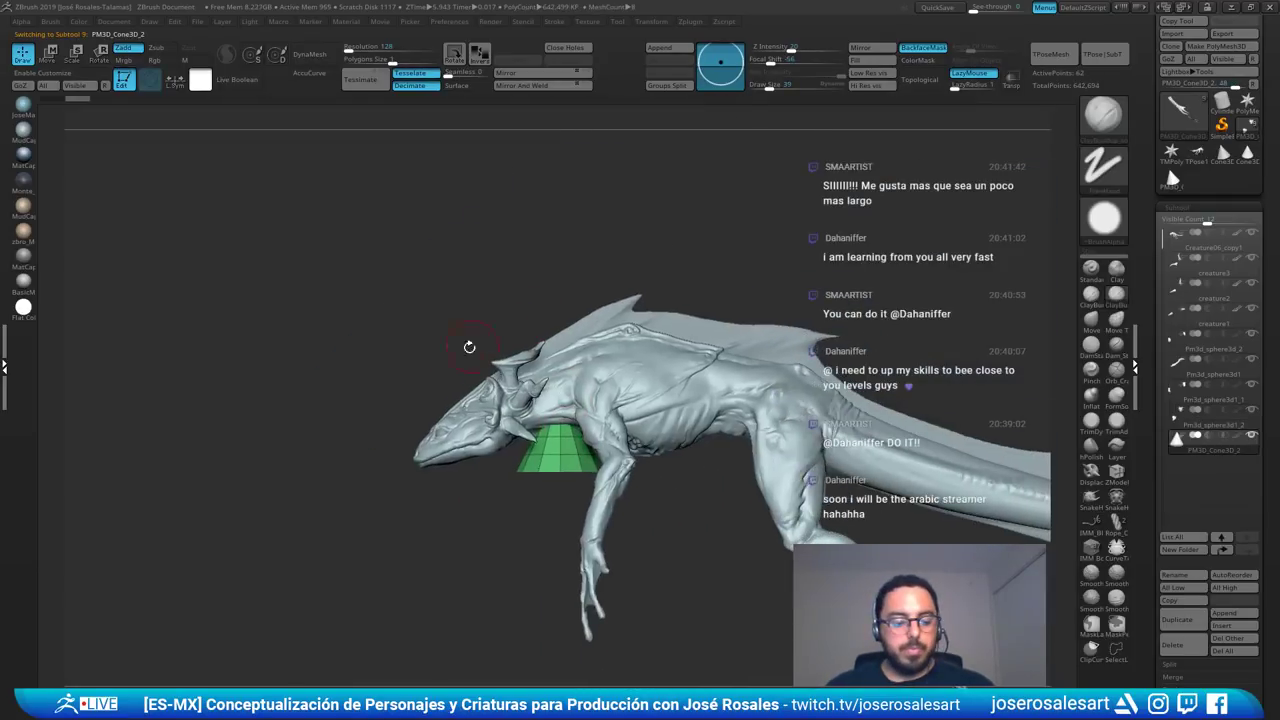
- Raise the cone above the creature's back and scale it into a small, narrow spike with the gizmo
key(e)
drag(614, 375, 677, 230)
ctrl+right_drag(677, 230, 650, 362)
drag(580, 279, 593, 208)
ctrl+right_drag(606, 365, 602, 293)
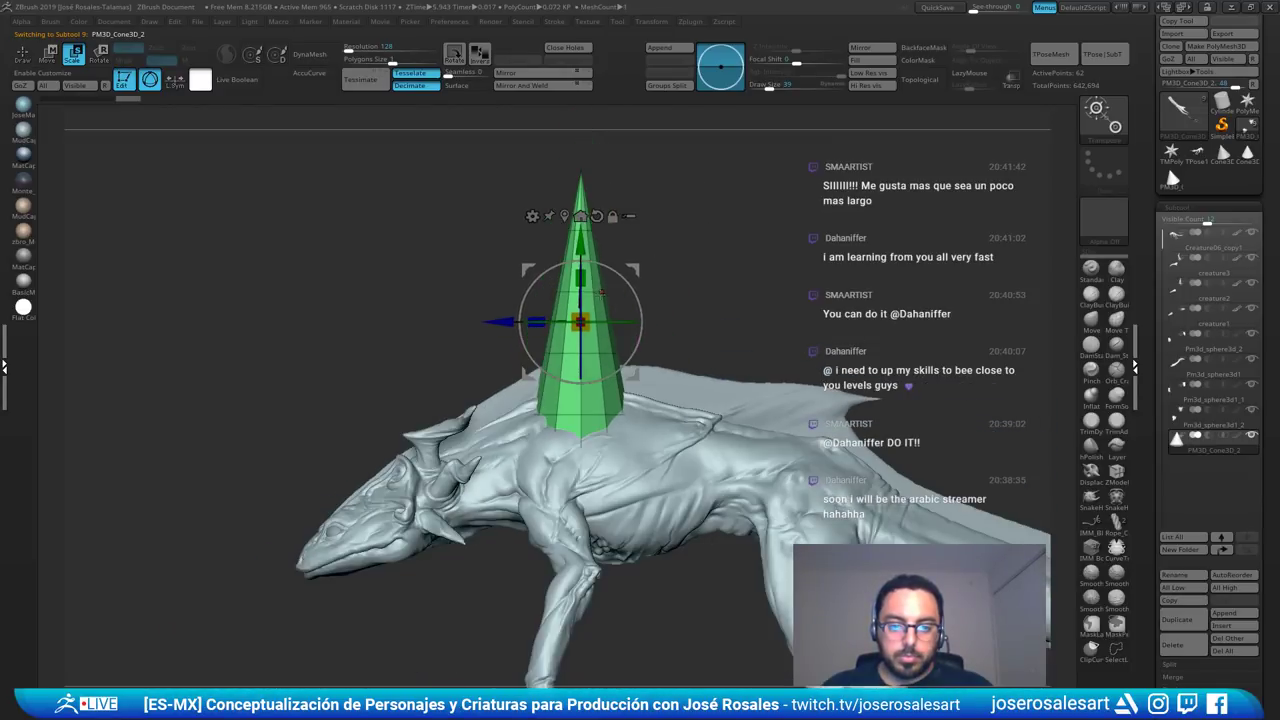
drag(580, 322, 575, 369)
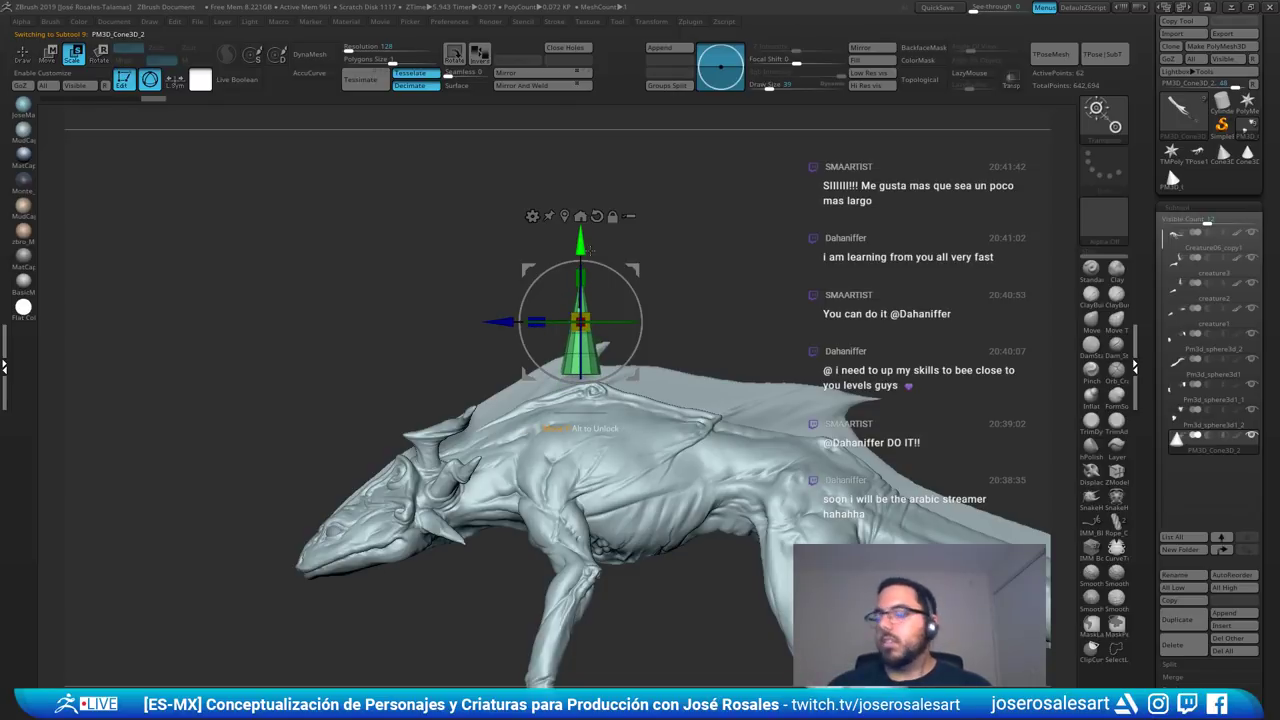
drag(686, 346, 706, 410)
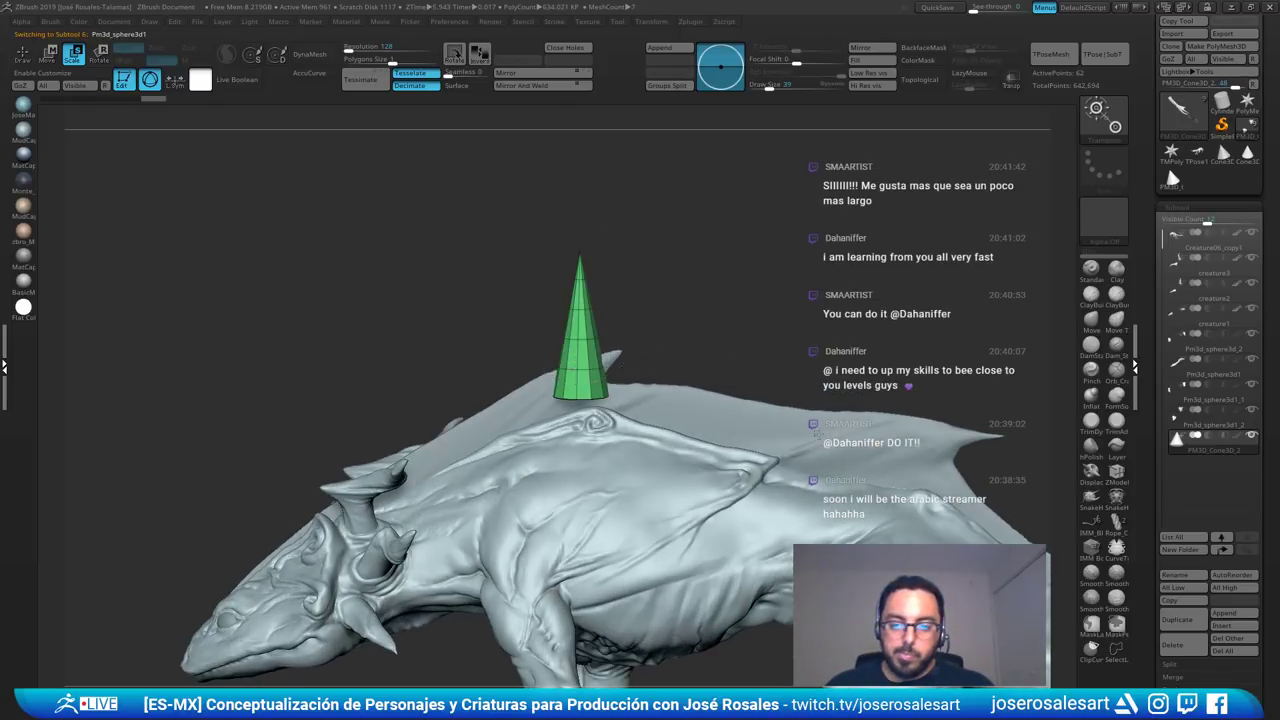
- Check the cone's size and placement against the dorsal fin, switching between the two subtools
alt+click(690, 412)
drag(340, 440, 414, 452)
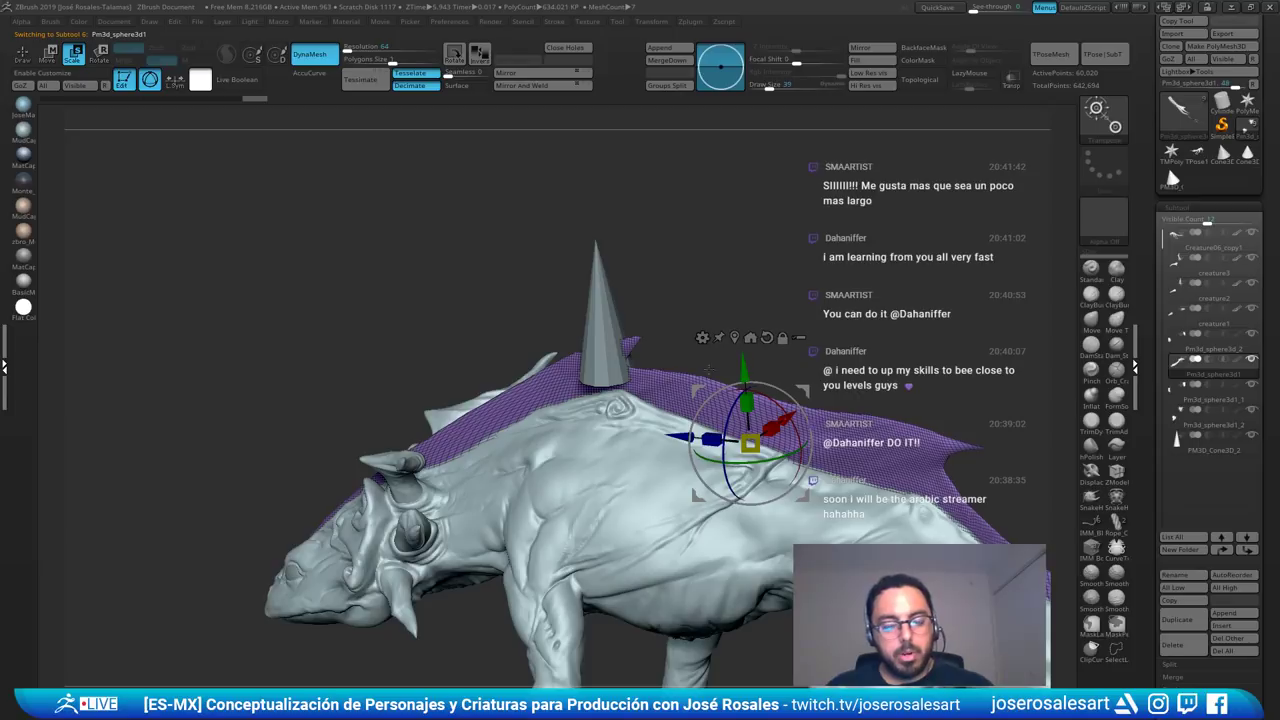
drag(708, 368, 764, 322)
alt+click(596, 342)
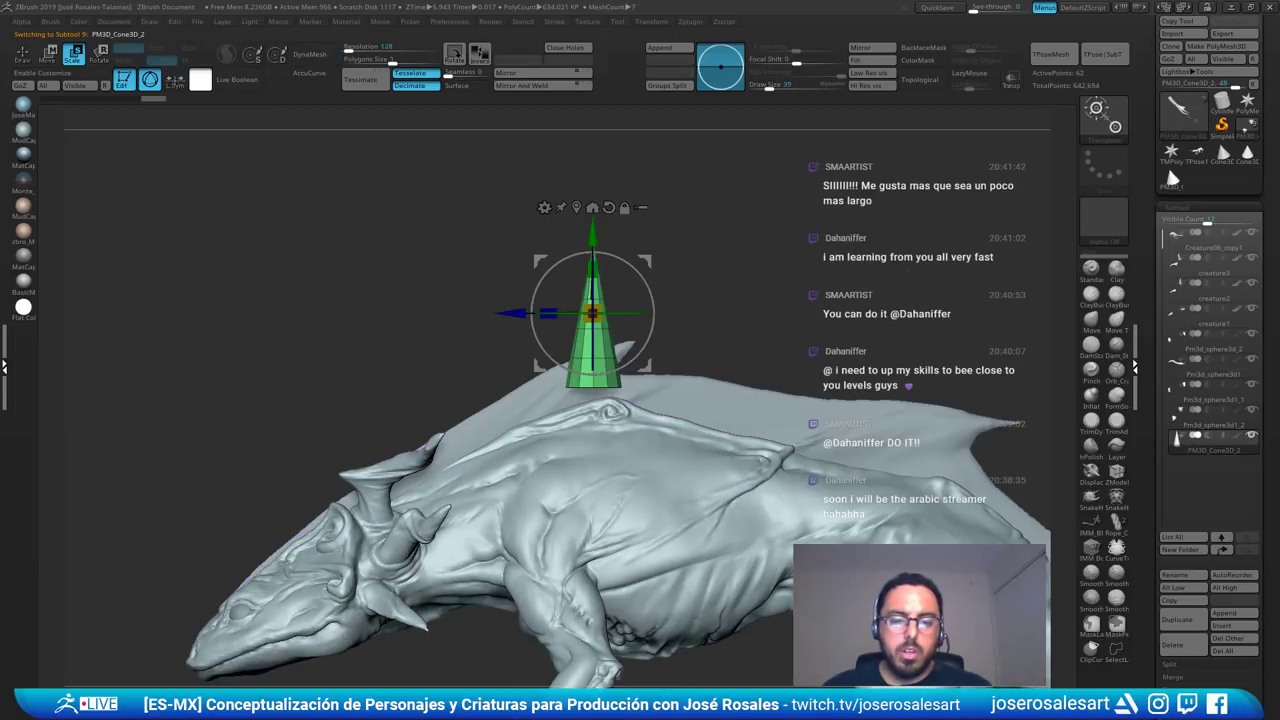
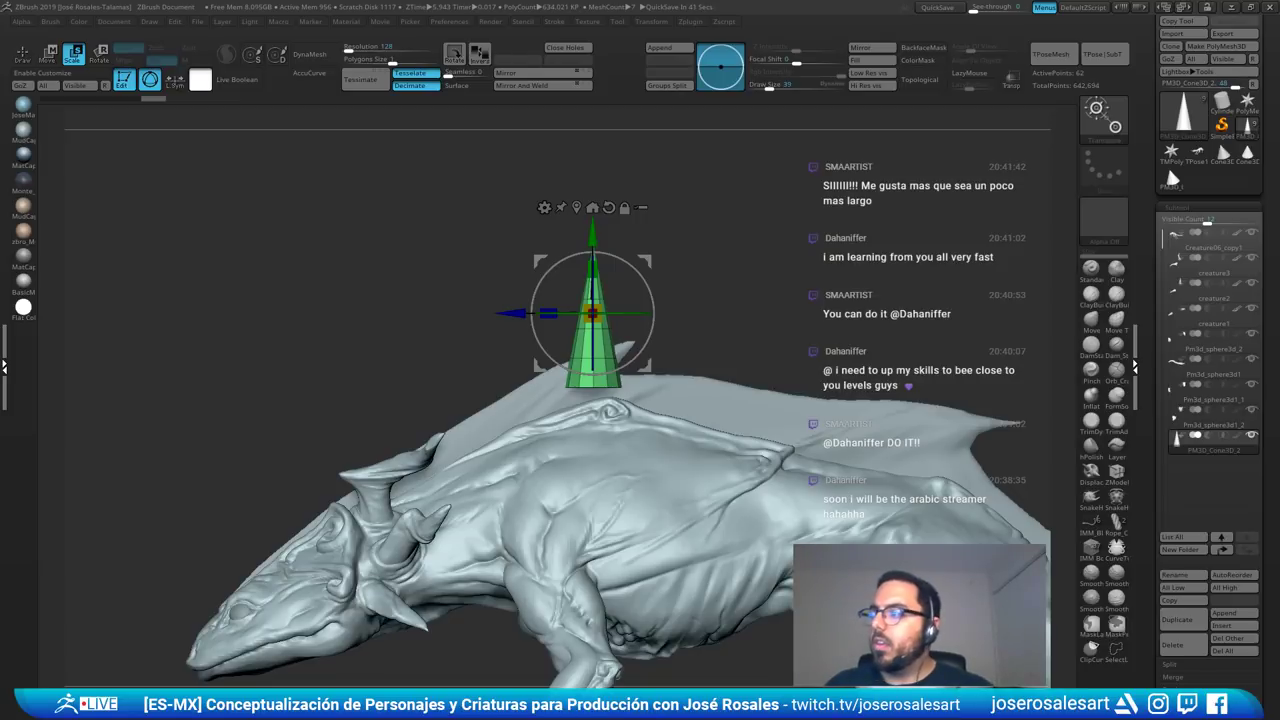
drag(690, 300, 690, 345)
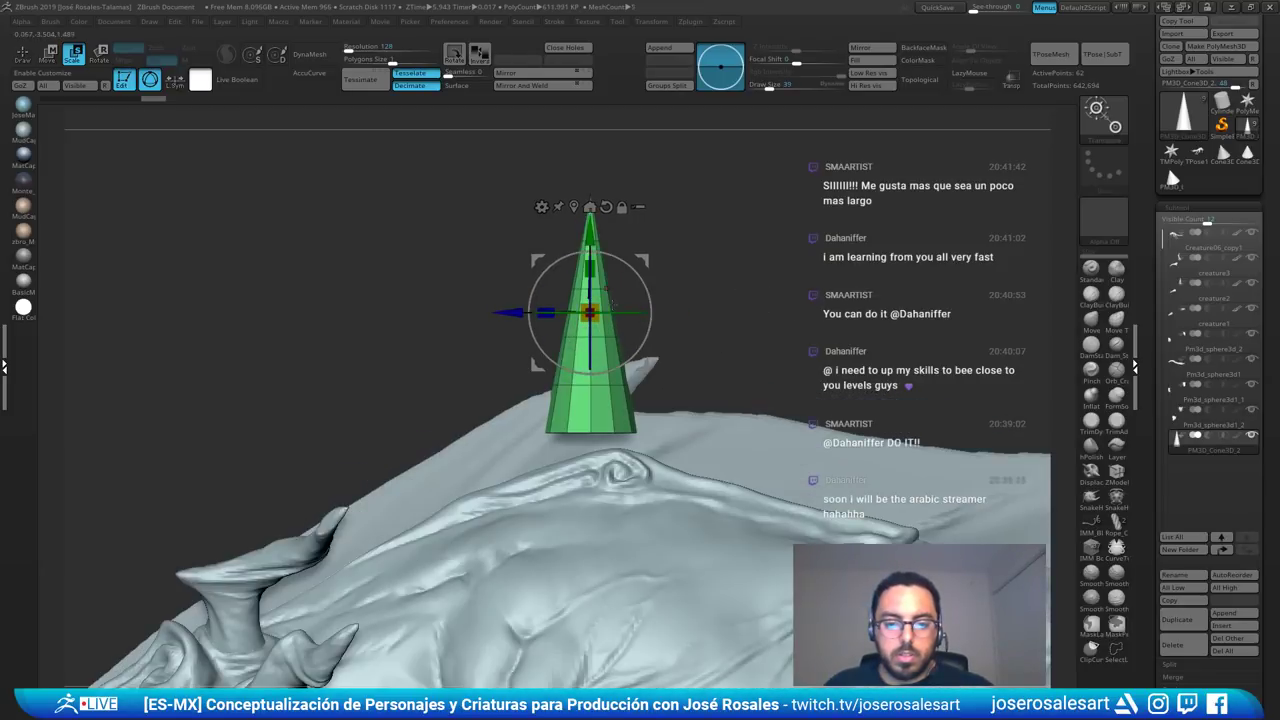
- Scale the cone into a tall, thin spike and subdivide its mesh twice
drag(590, 268, 590, 248)
drag(590, 313, 590, 374)
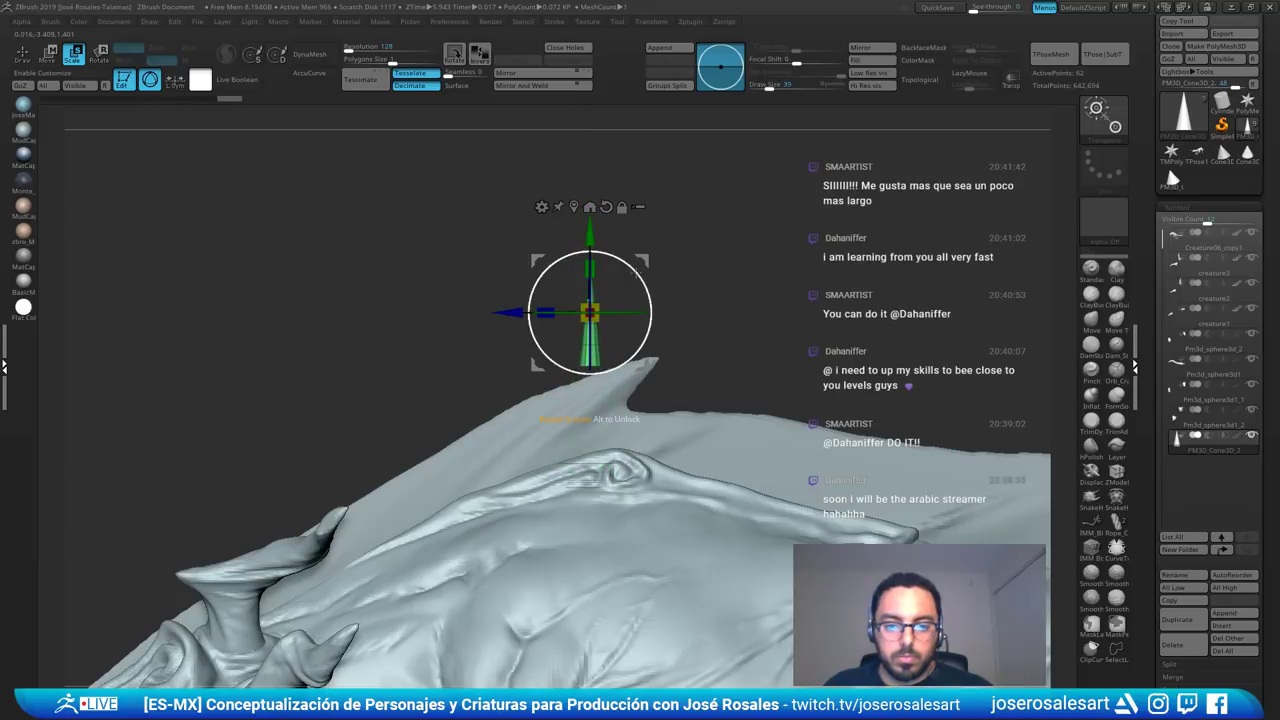
mouse_move(590, 268)
mouse_down()
mouse_move(590, 236)
mouse_move(590, 259)
mouse_up()
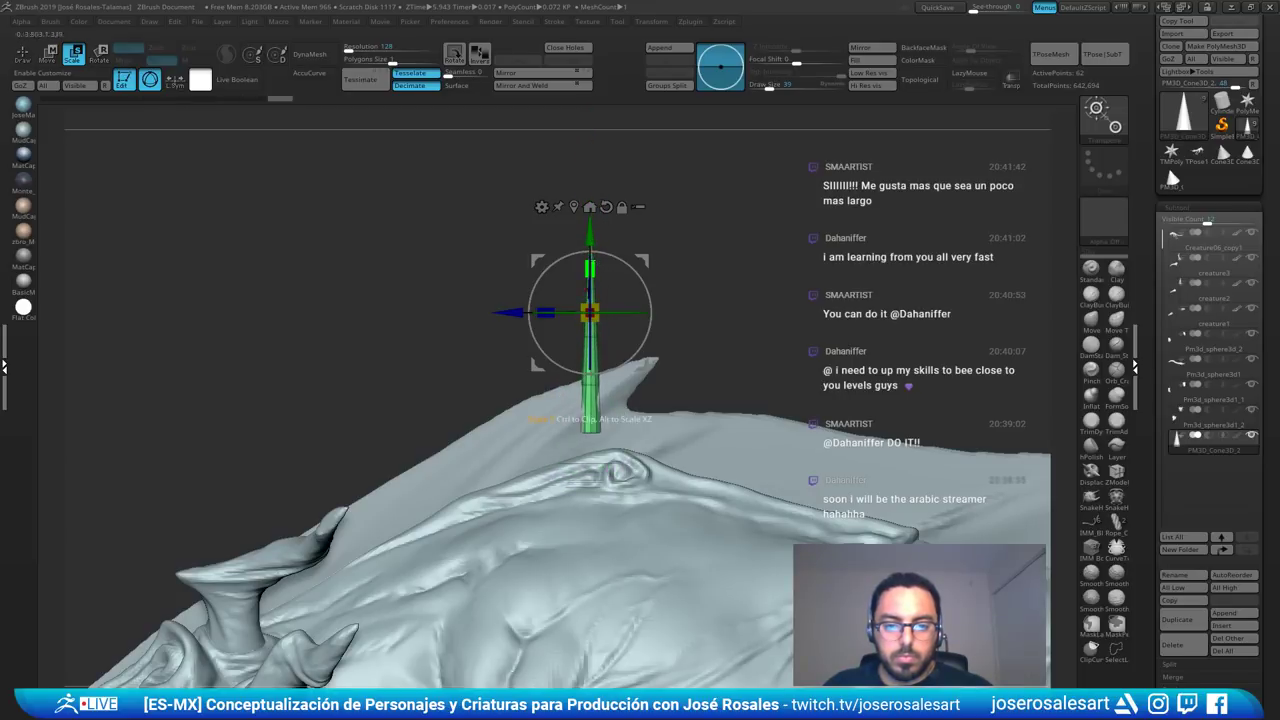
key(q)
mouse_move(655, 298)
mouse_down()
mouse_move(700, 303)
mouse_move(694, 172)
mouse_up()
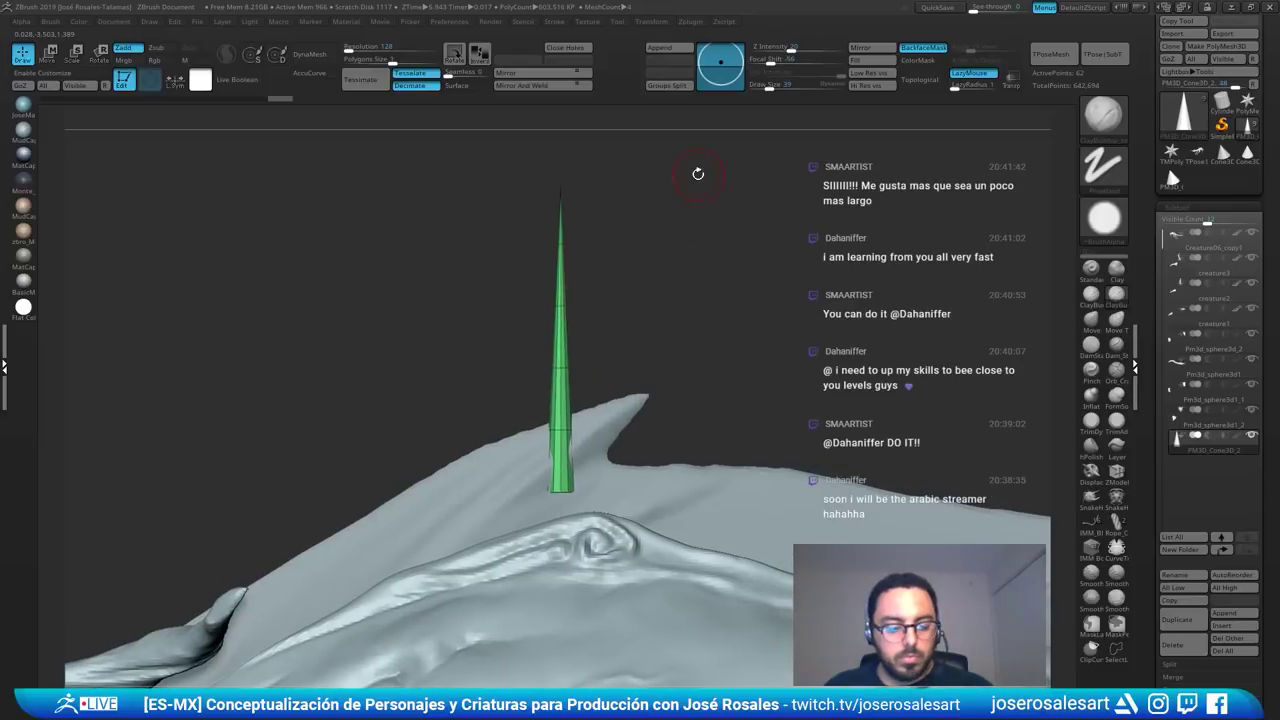
key(ctrl+d)
key(ctrl+d)
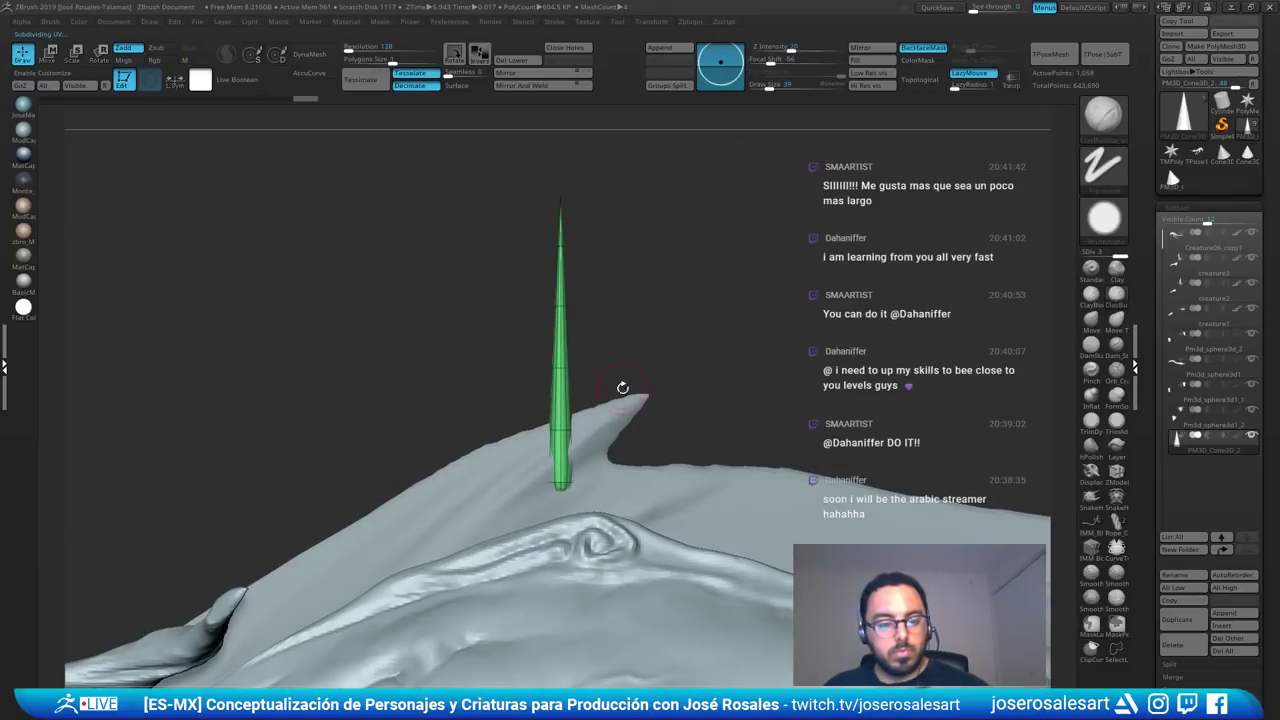
- Shape the spike's body with the Inflate brush, hide the polyframe, and undo the unwanted strokes
alt+drag(623, 388, 497, 343)
key(b)
key(i)
key(n)
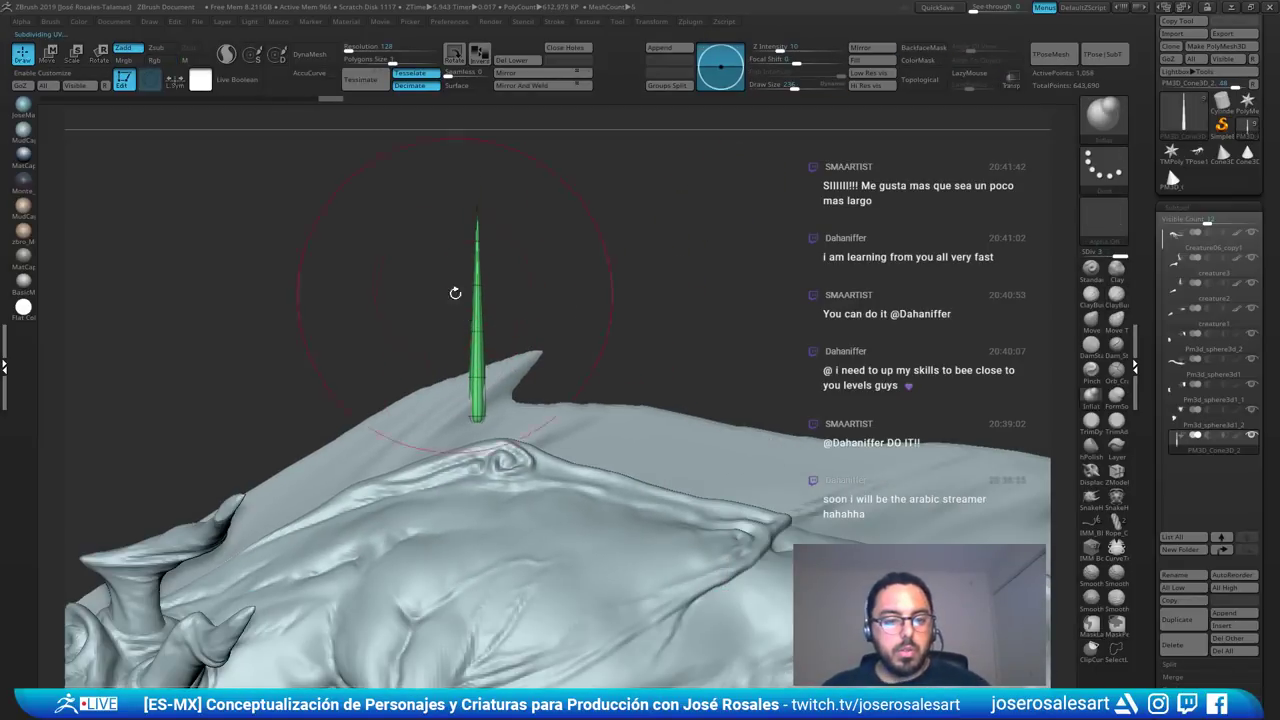
mouse_move(479, 253)
mouse_down()
mouse_move(478, 304)
mouse_move(511, 263)
mouse_move(474, 326)
mouse_move(536, 302)
mouse_move(532, 330)
mouse_up()
key(shift+f)
key(s)
key(ctrl+z)
key(ctrl+z)
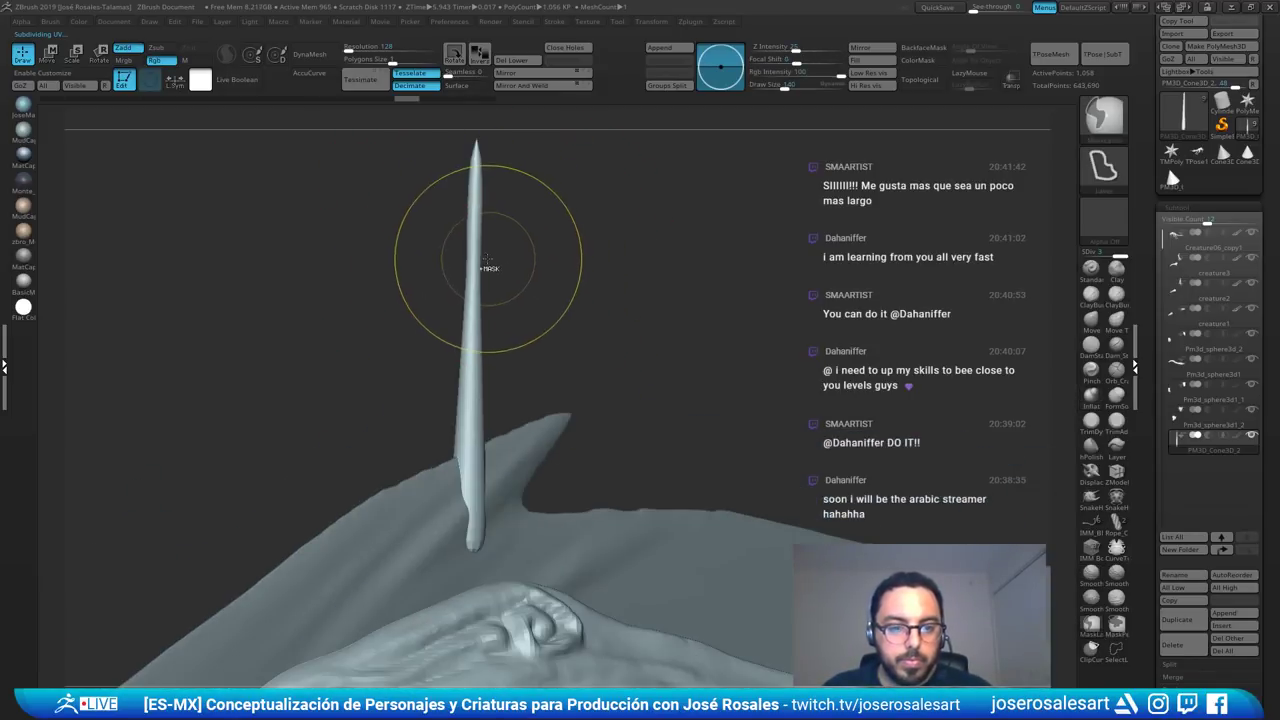
key(ctrl+z)
key(ctrl+z)
key(ctrl+z)
key(s)
drag(548, 262, 543, 262)
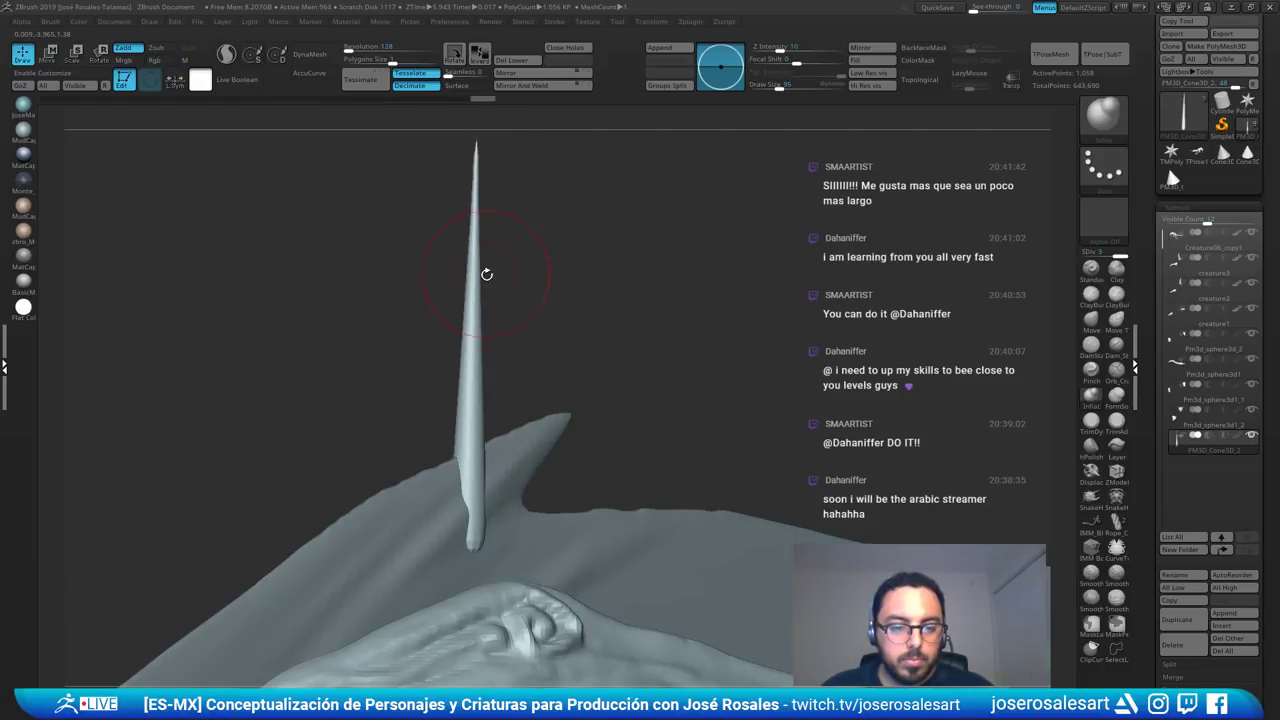
mouse_move(487, 274)
mouse_down()
mouse_move(522, 163)
mouse_move(459, 128)
mouse_up()
- Move the thin spike onto the front edge of the dorsal fin above the shoulder
key(w)
drag(373, 295, 372, 362)
drag(424, 245, 393, 399)
mouse_move(404, 328)
alt+mouse_down()
mouse_move(634, 176)
mouse_move(622, 240)
mouse_move(652, 218)
mouse_move(662, 270)
mouse_move(475, 309)
mouse_move(541, 313)
alt+mouse_up()
- Select the dorsal fin subtool and reshape its front section with a large SnakeHook brush
alt+click(734, 325)
key(q)
key(b)
key(s)
key(h)
key(bracketright)
key(bracketright)
key(bracketright)
key(bracketright)
key(bracketright)
key(bracketright)
key(bracketright)
key(bracketright)
key(bracketleft)
key(bracketleft)
key(bracketleft)
key(bracketleft)
key(bracketleft)
drag(396, 359, 369, 357)
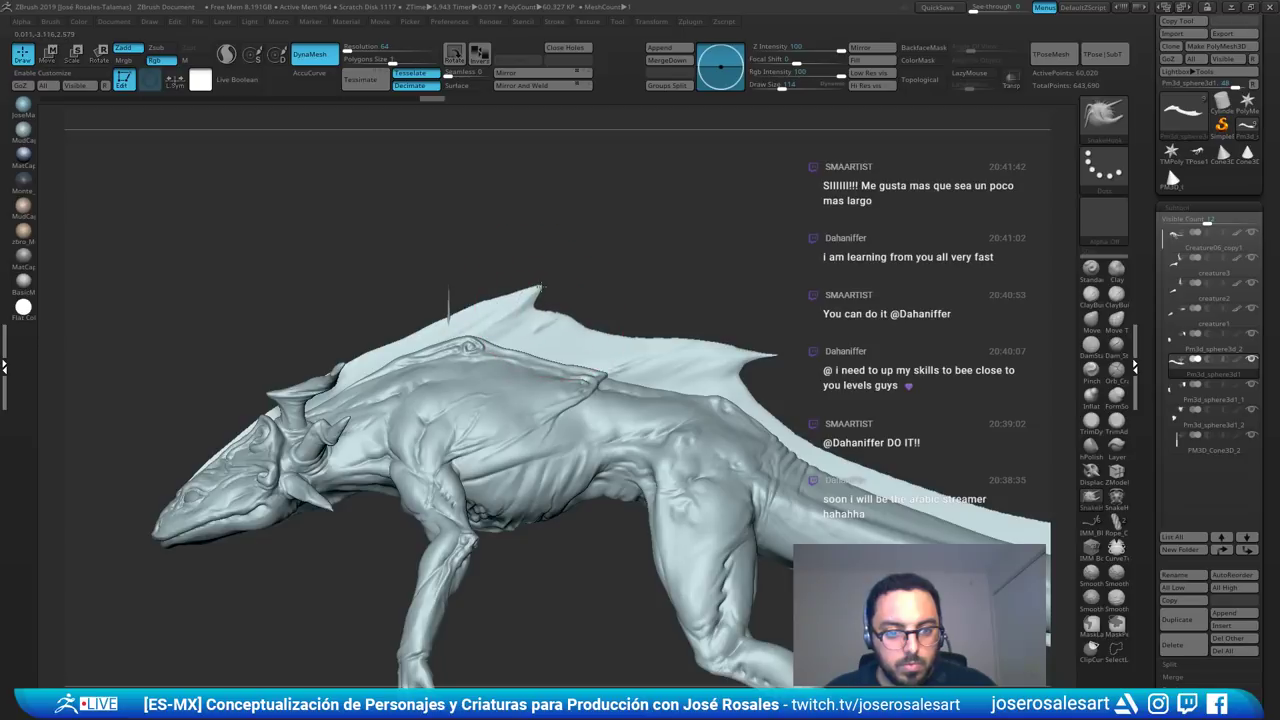
- Pull the dorsal fin's front point further out using a smaller SnakeHook brush
key(bracketleft)
key(bracketleft)
key(bracketleft)
key(bracketleft)
key(bracketleft)
key(bracketleft)
mouse_move(559, 311)
mouse_down()
mouse_move(515, 290)
mouse_move(481, 302)
mouse_move(545, 315)
mouse_move(719, 251)
mouse_move(629, 266)
mouse_move(645, 307)
mouse_up()
key(bracketleft)
key(bracketleft)
key(bracketleft)
key(bracketleft)
key(bracketleft)
key(bracketleft)
key(bracketleft)
key(bracketleft)
key(bracketleft)
key(bracketright)
mouse_move(588, 300)
ctrl+right_down()
mouse_move(300, 340)
mouse_move(595, 304)
ctrl+right_up()
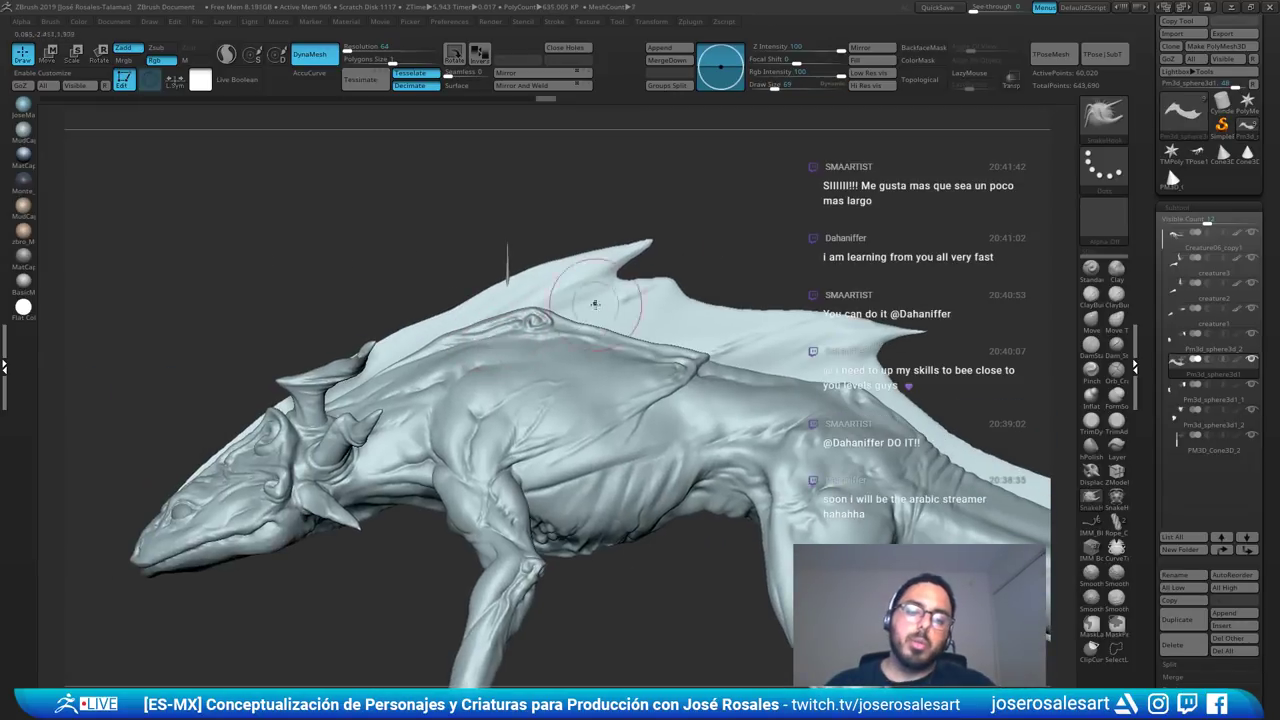
- Select the cone spike, tilt it backward about 45 degrees, and enlarge and center it in the dorsal fin
mouse_move(513, 328)
alt+right_down()
mouse_move(574, 334)
mouse_move(608, 324)
mouse_move(600, 316)
alt+right_up()
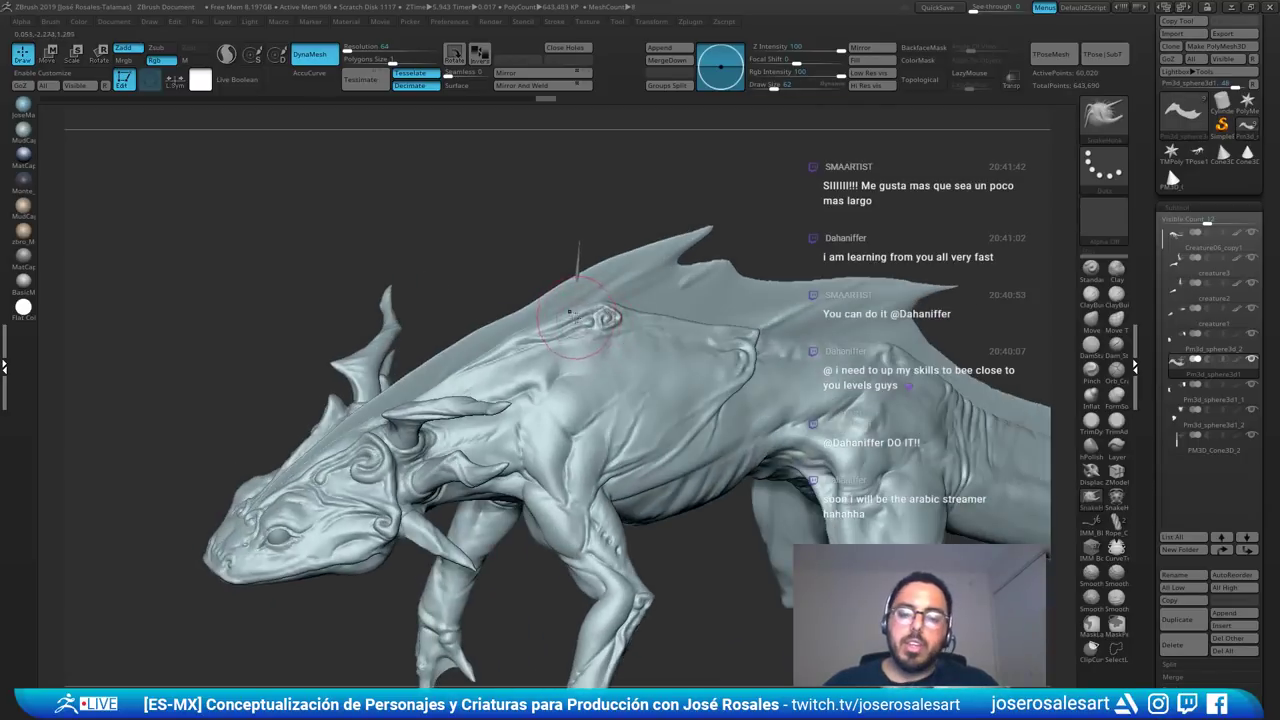
mouse_move(559, 246)
mouse_down()
mouse_move(584, 255)
mouse_move(575, 265)
mouse_up()
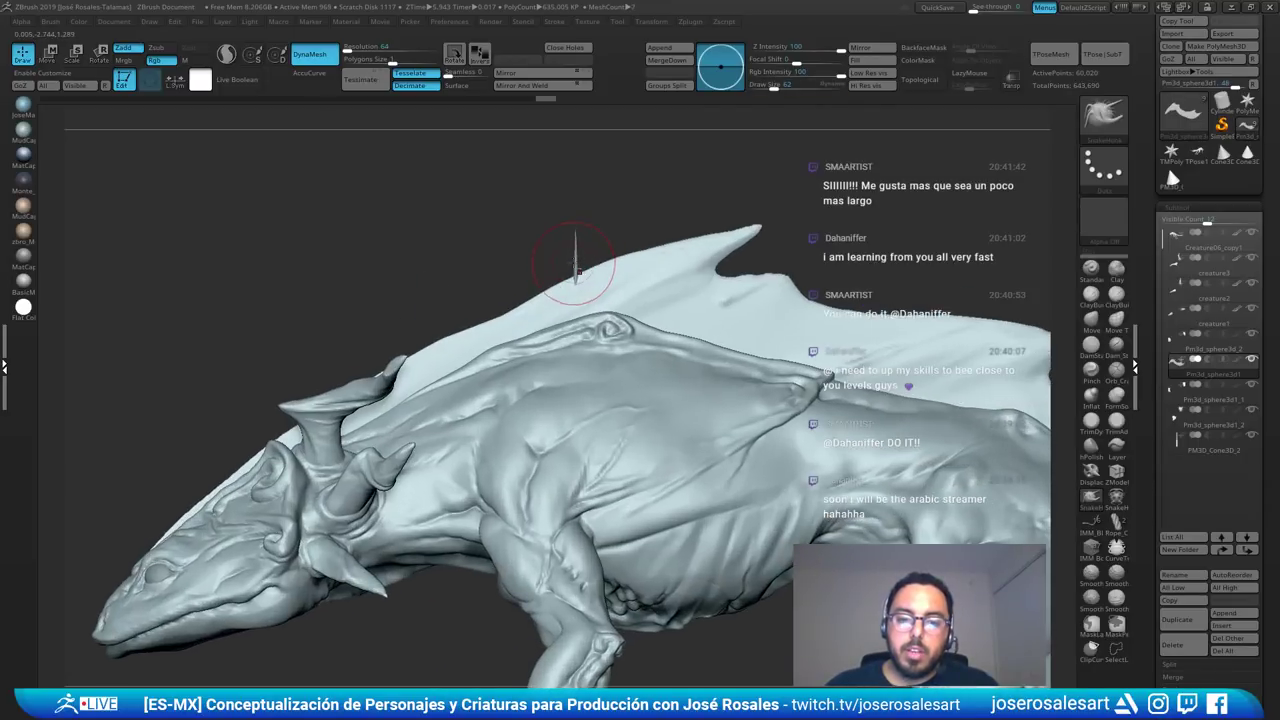
ctrl+right_drag(578, 266, 574, 268)
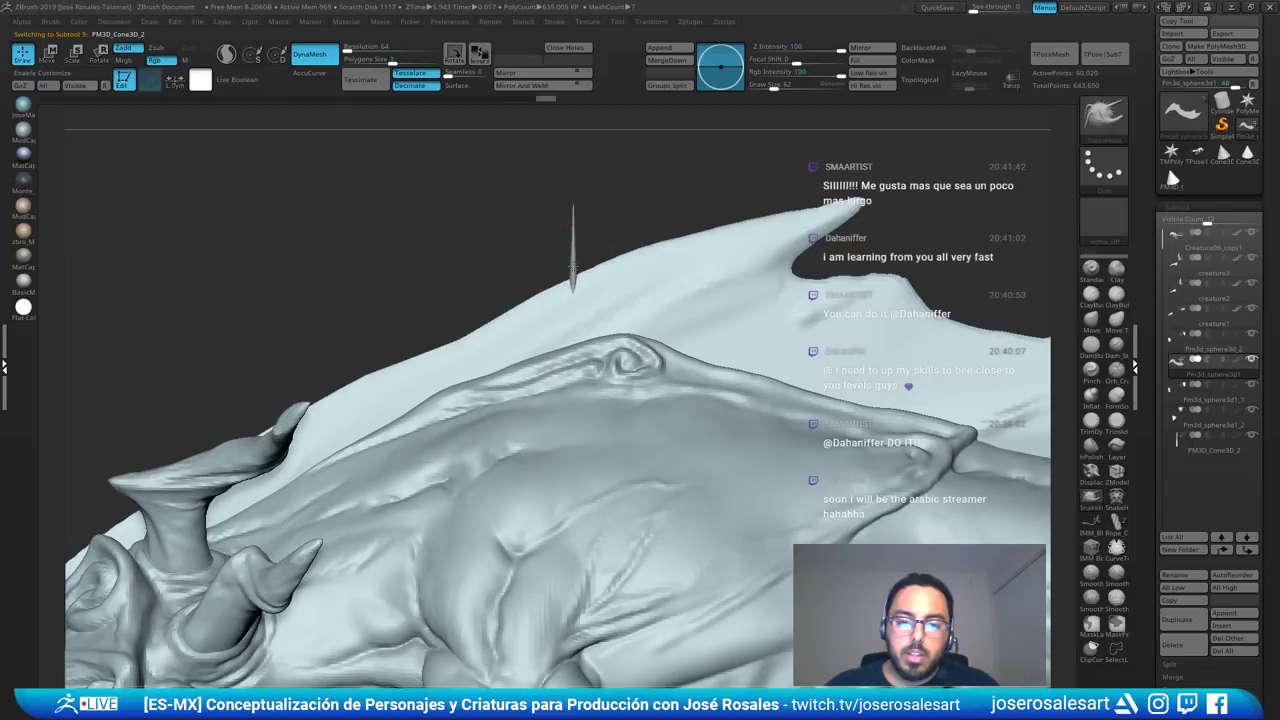
alt+click(573, 268)
drag(645, 245, 597, 216)
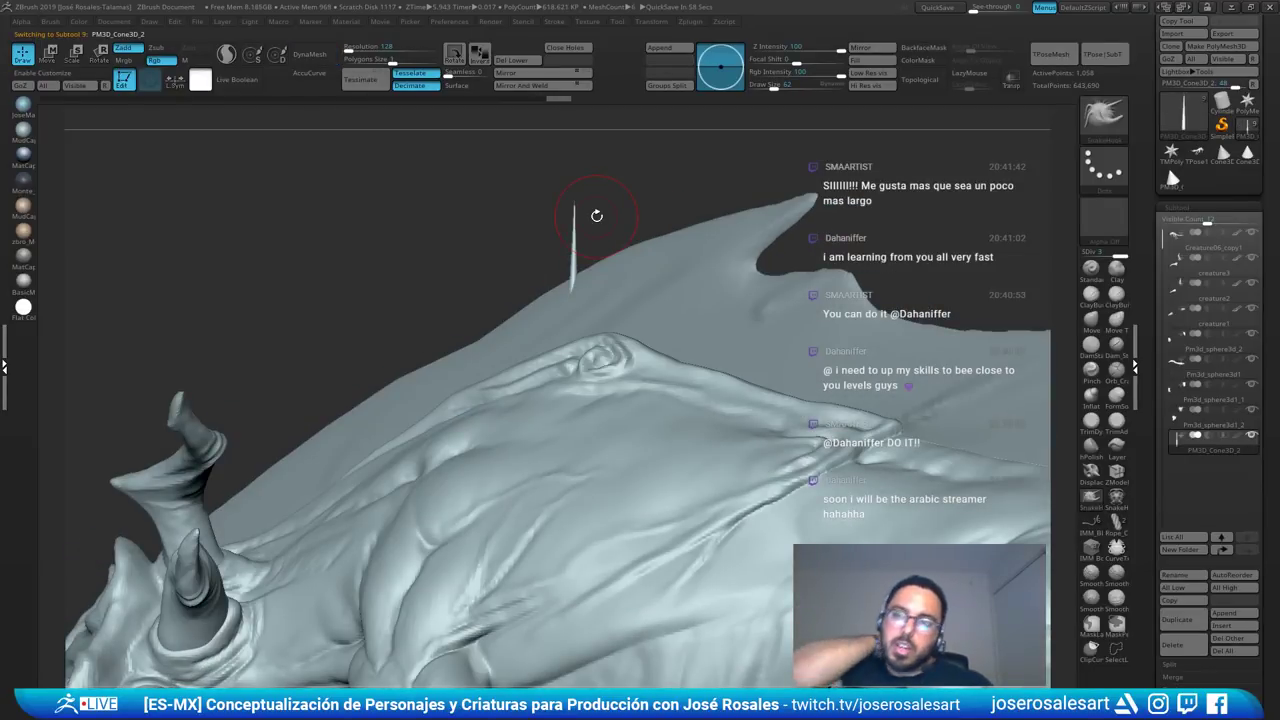
drag(596, 215, 492, 327)
key(r)
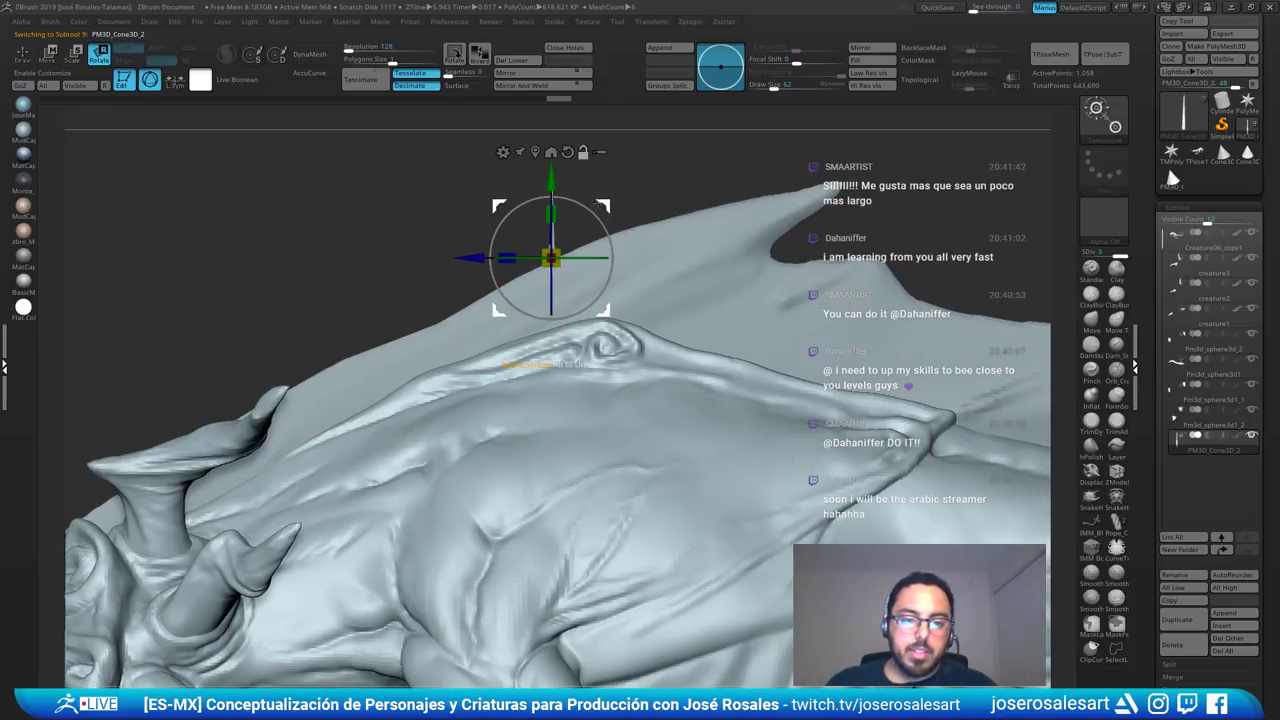
drag(598, 206, 675, 295)
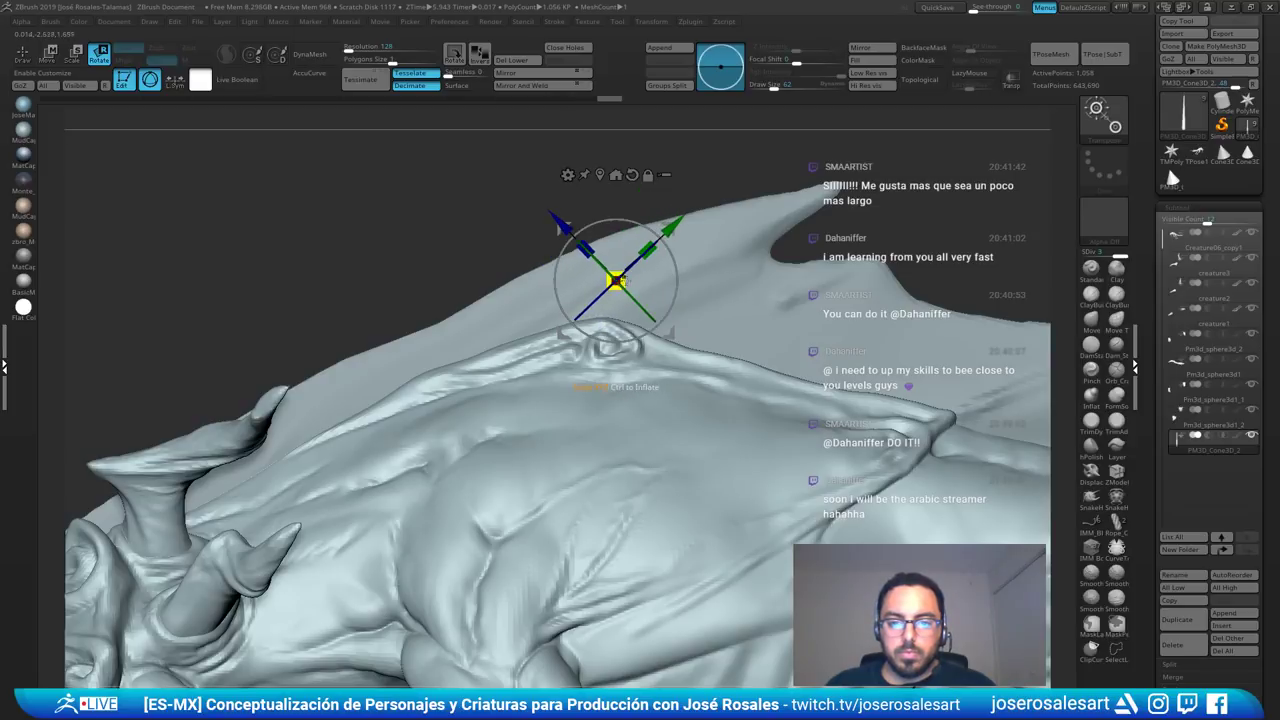
right_drag(678, 284, 743, 284)
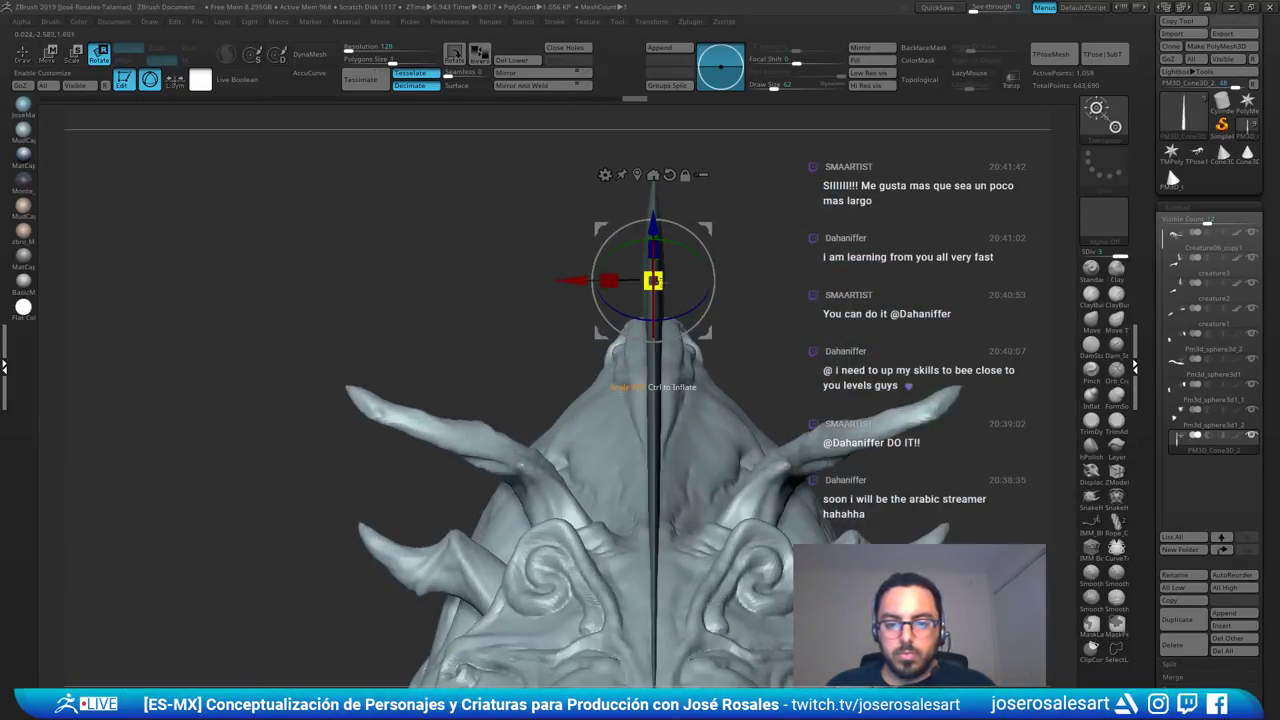
mouse_move(664, 281)
right_down()
mouse_move(605, 283)
mouse_move(680, 283)
right_up()
drag(694, 270, 692, 264)
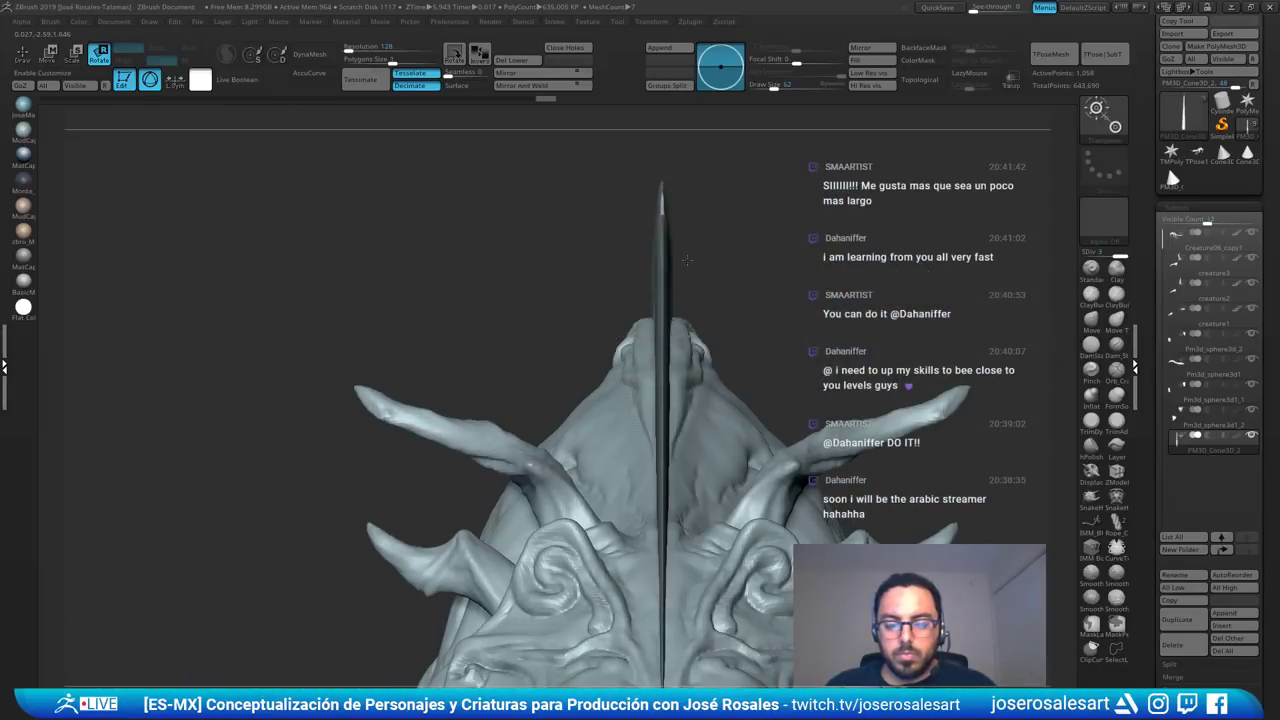
right_drag(688, 259, 658, 255)
key(q)
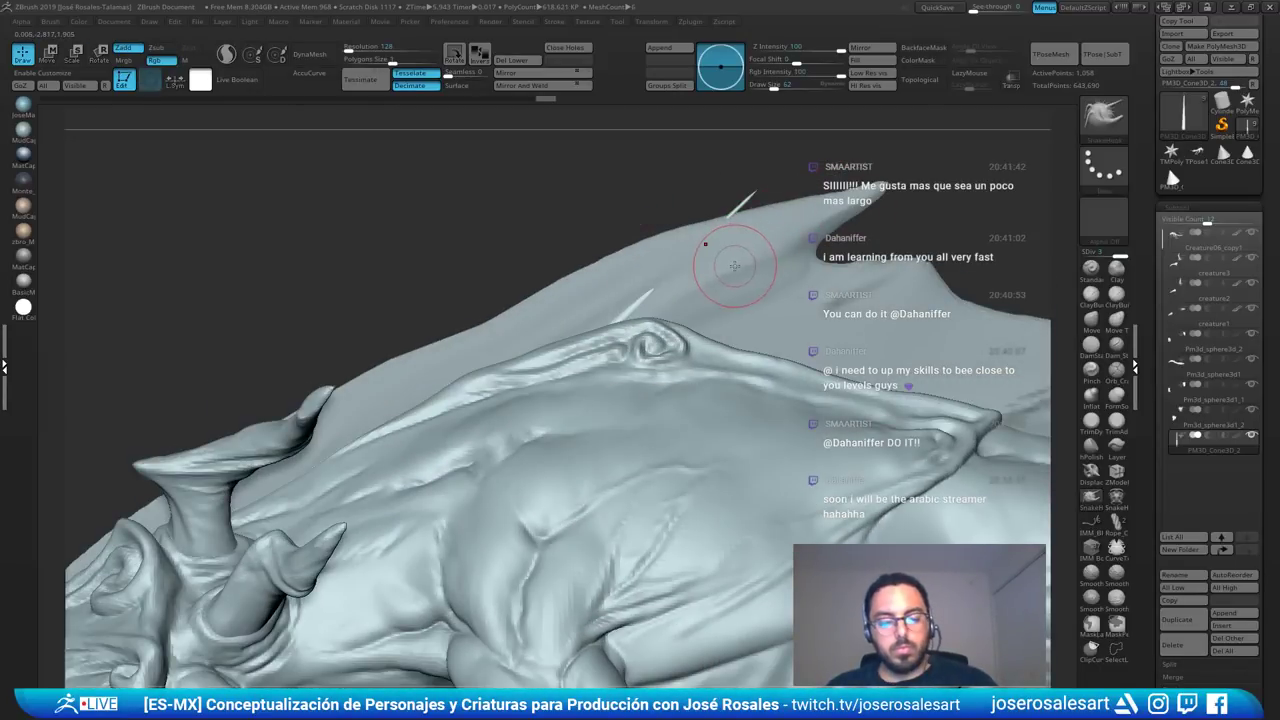
- Slide the tilted spike along its own axis toward the dorsal fin's front point
key(s)
drag(735, 275, 758, 277)
alt+right_drag(605, 266, 456, 281)
ctrl+right_drag(571, 251, 586, 225)
key(r)
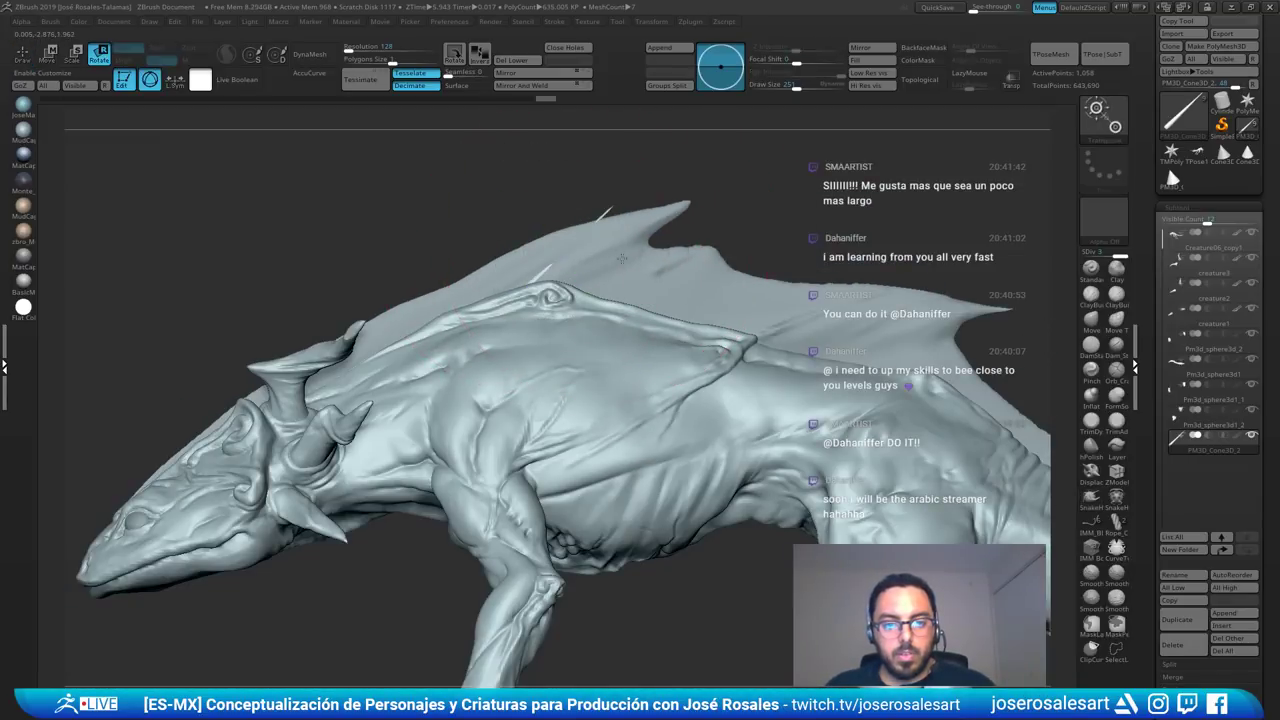
key(q)
key(w)
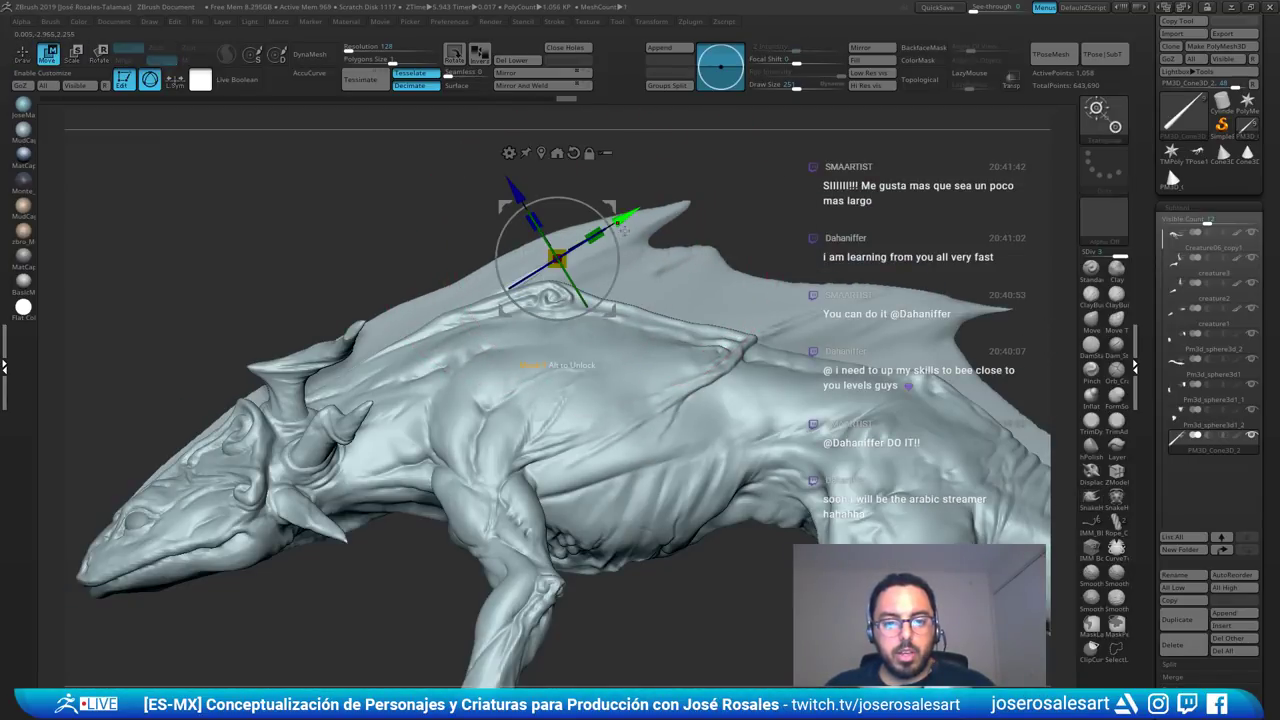
drag(621, 219, 659, 188)
key(q)
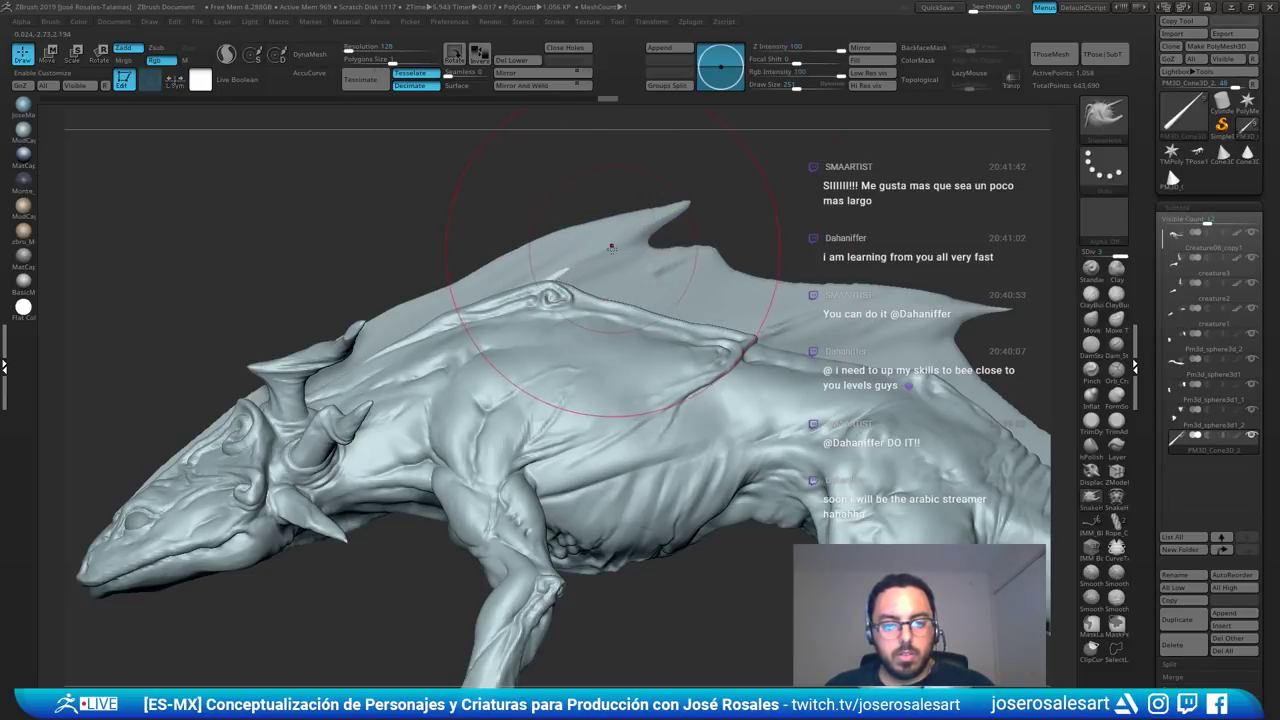
- Sculpt the dorsal fin's surface along the embedded spike with the clay brush and smooth the strokes
key(1)
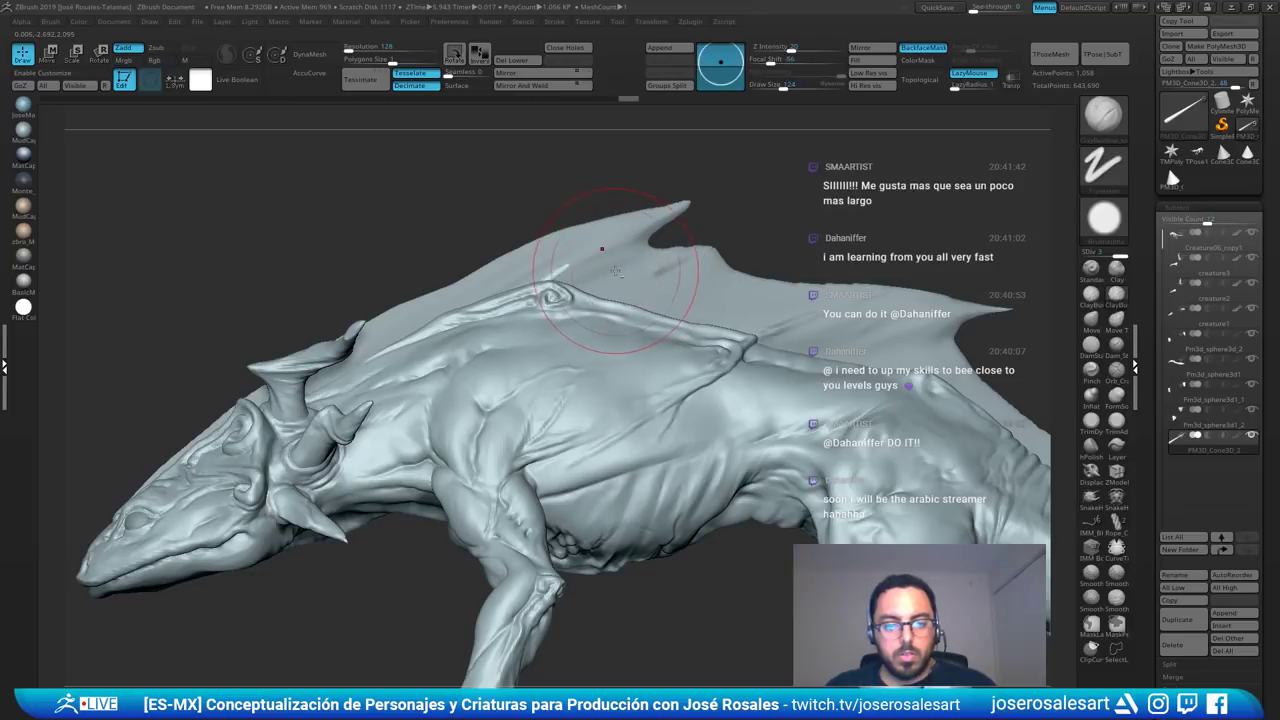
alt+click(642, 279)
key(s)
drag(651, 280, 607, 263)
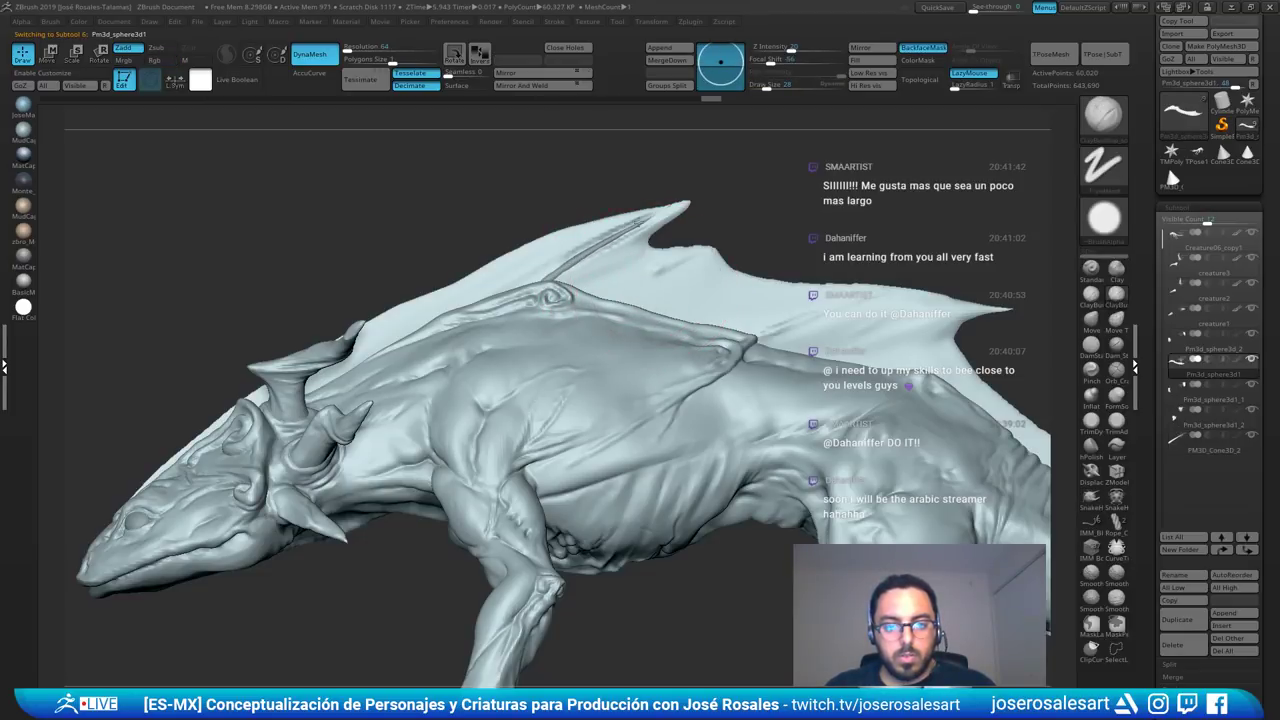
mouse_move(632, 240)
shift+mouse_down()
mouse_move(648, 226)
mouse_move(607, 240)
shift+mouse_up()
ctrl+right_drag(685, 233, 690, 275)
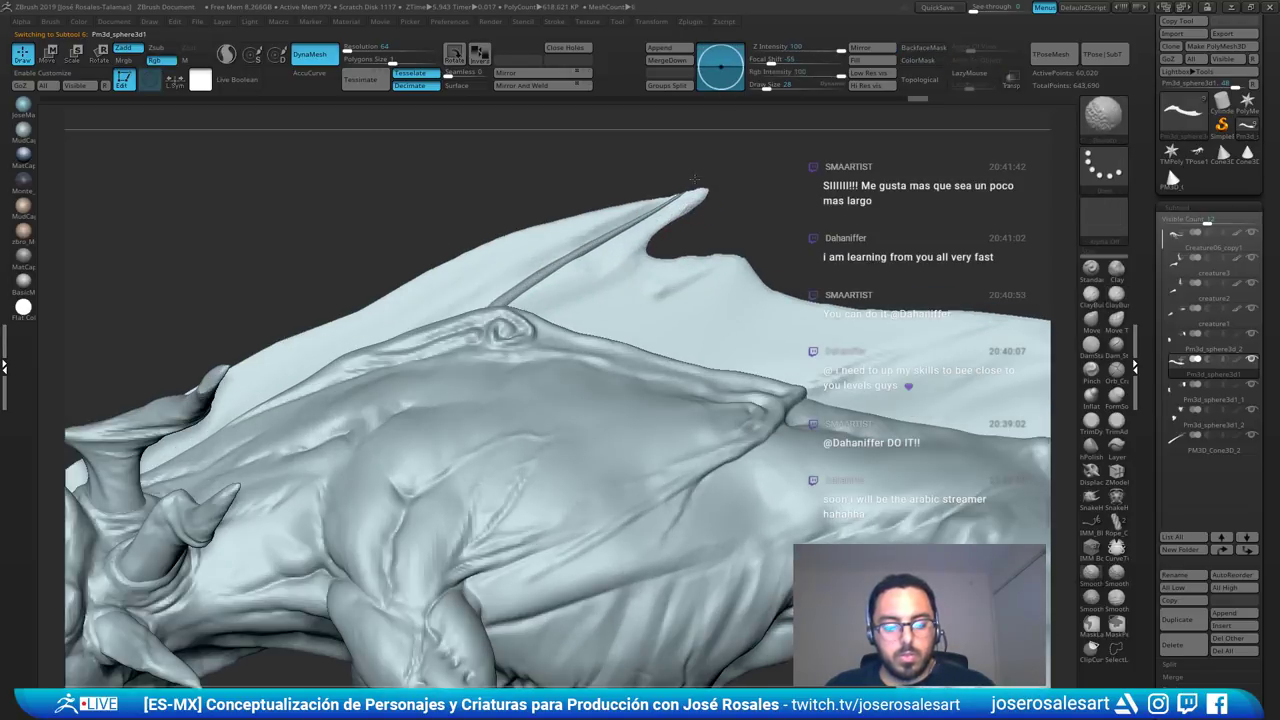
- Select the spike and try rotating it to follow the fin's front point
key(2)
key(s)
drag(700, 210, 711, 210)
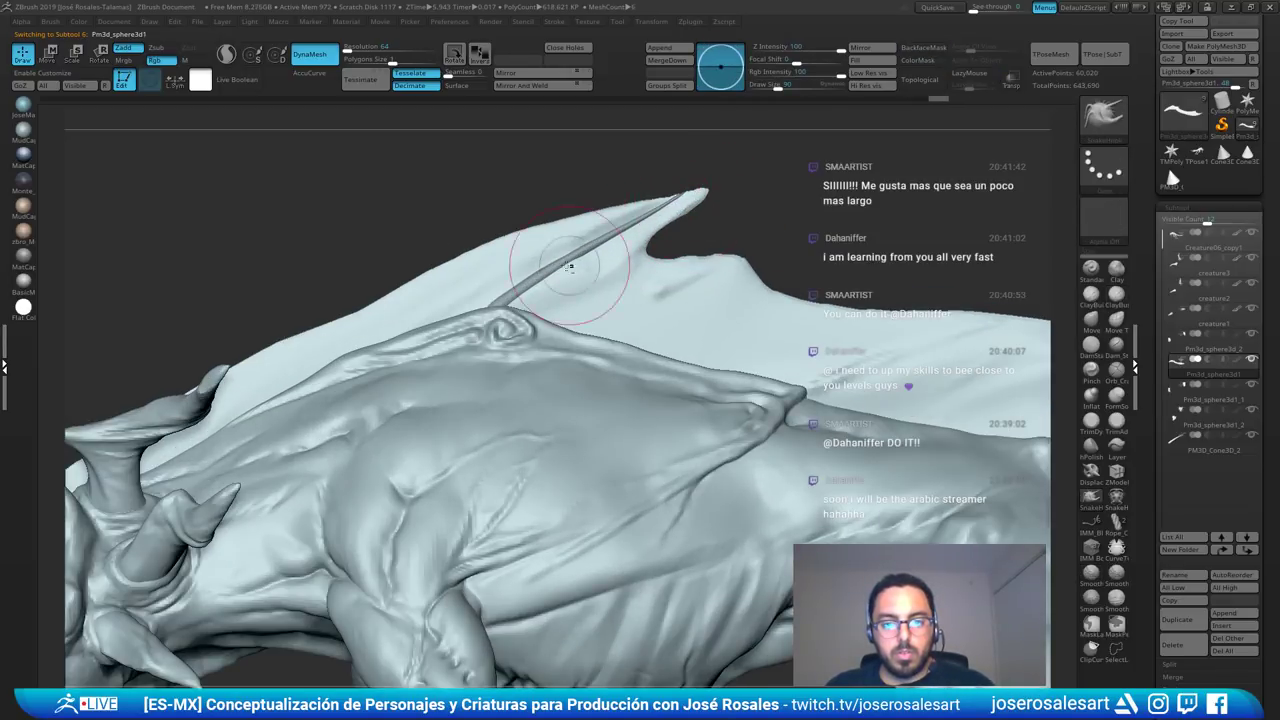
alt+click(529, 282)
key(r)
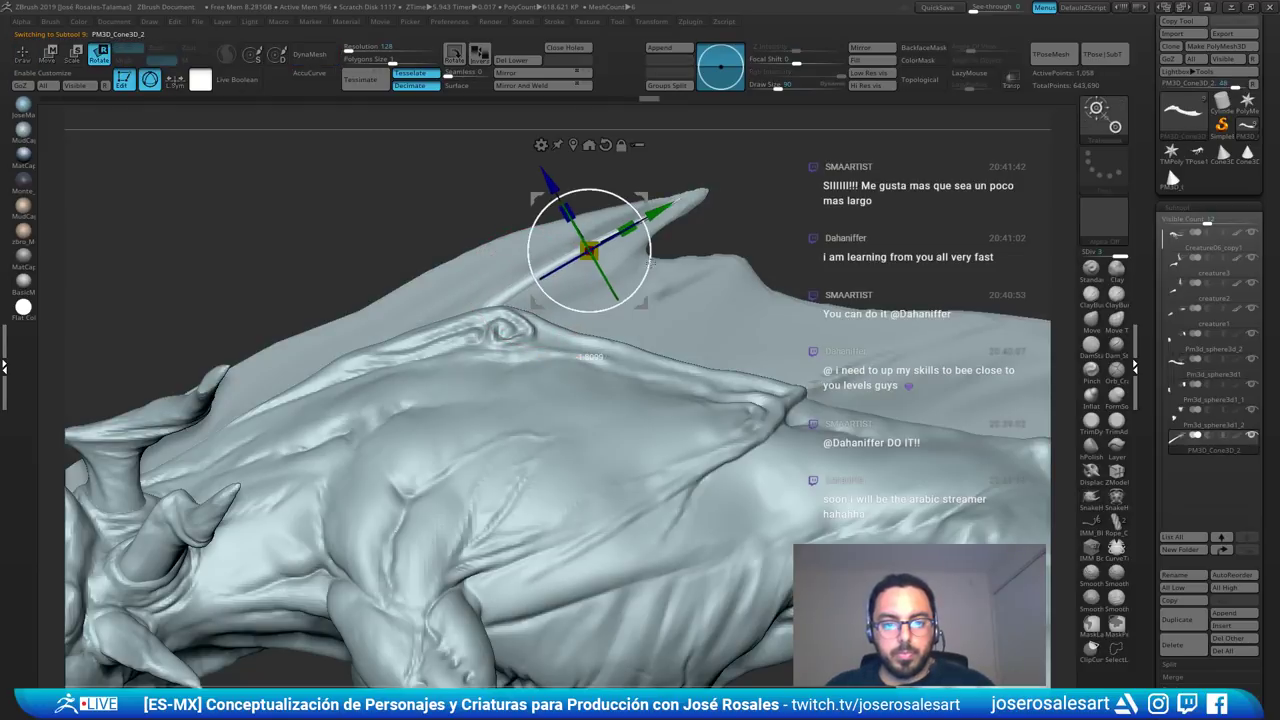
mouse_move(642, 220)
mouse_down()
mouse_move(656, 228)
mouse_move(646, 202)
mouse_move(556, 278)
mouse_move(532, 259)
mouse_up()
key(ctrl+z)
key(q)
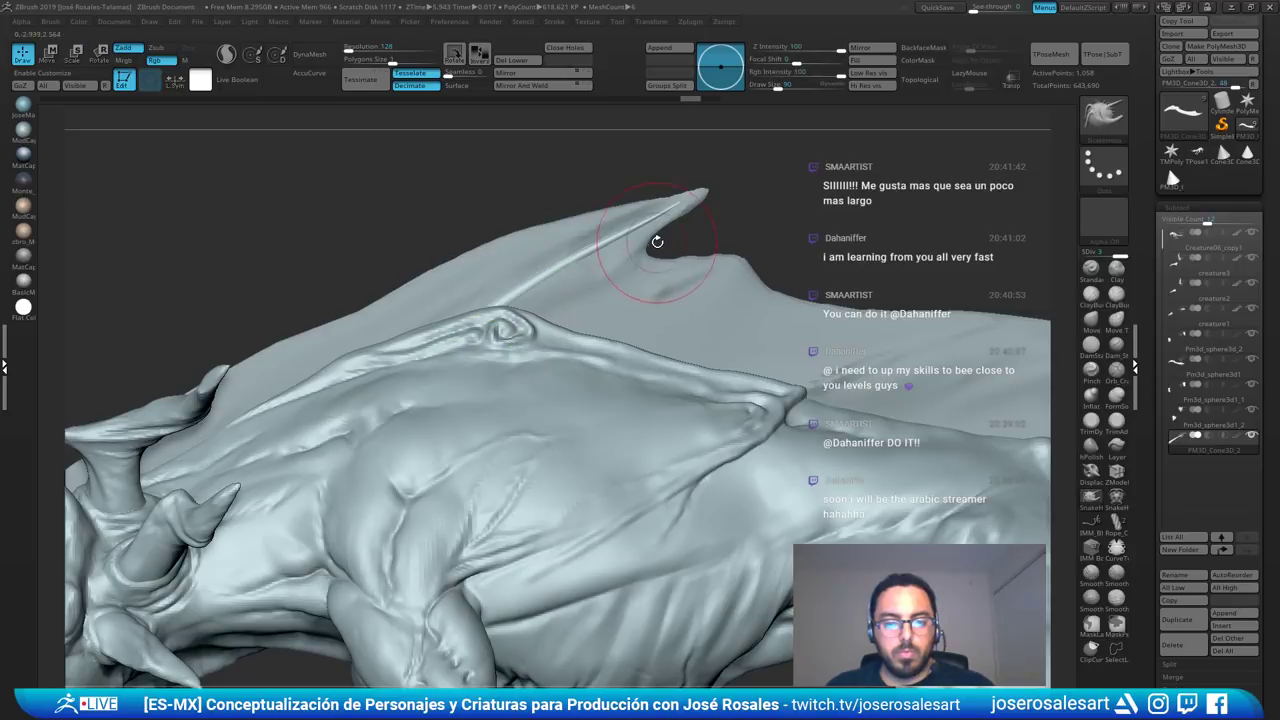
- Bend the spike into a gentle curve following the fin's front edge with the Move brush
key(s)
mouse_move(613, 257)
mouse_down()
mouse_move(625, 258)
mouse_move(580, 263)
mouse_move(577, 286)
mouse_move(576, 246)
mouse_up()
key(s)
key(b)
key(m)
key(v)
key(s)
key(s)
key(s)
drag(642, 228, 618, 228)
drag(617, 232, 590, 236)
- Build up the creature's back around the base of the spike with the ClayBuildup brush
alt+click(651, 228)
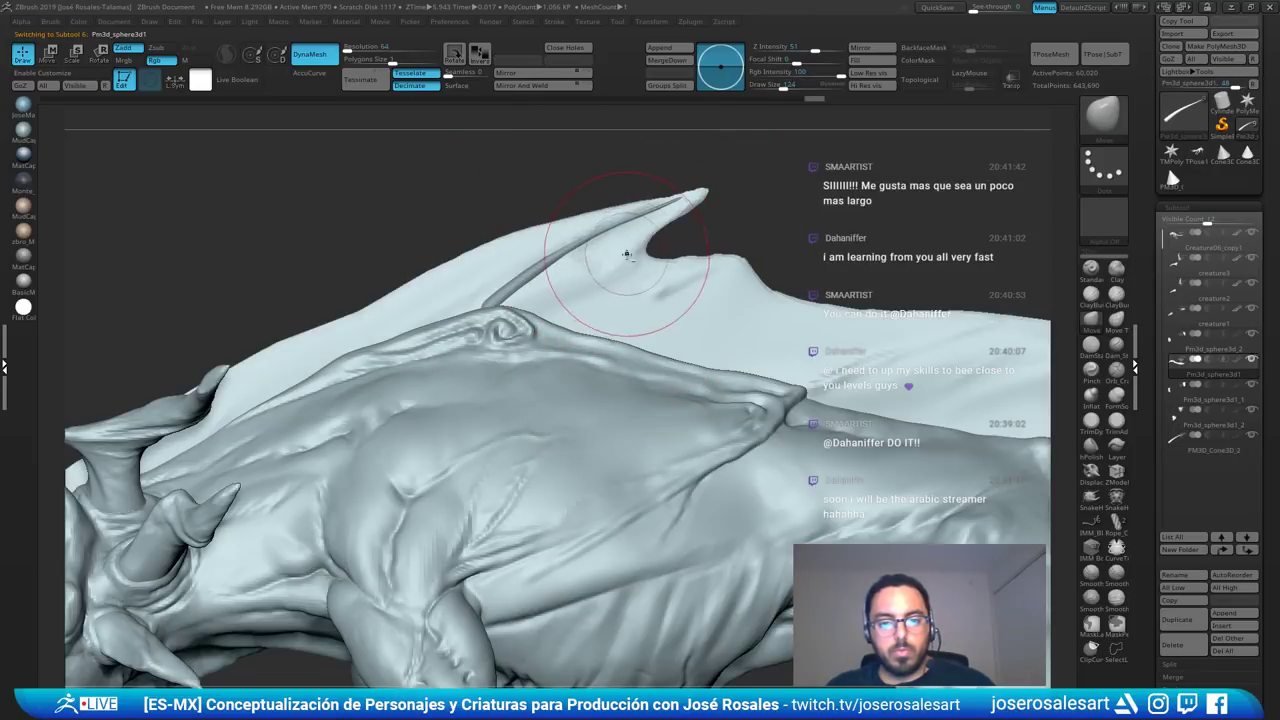
key(b)
key(c)
key(b)
mouse_move(460, 306)
right_down()
mouse_move(490, 334)
mouse_move(482, 342)
mouse_move(475, 320)
mouse_move(445, 318)
mouse_move(521, 296)
mouse_move(452, 316)
right_up()
alt+click(477, 324)
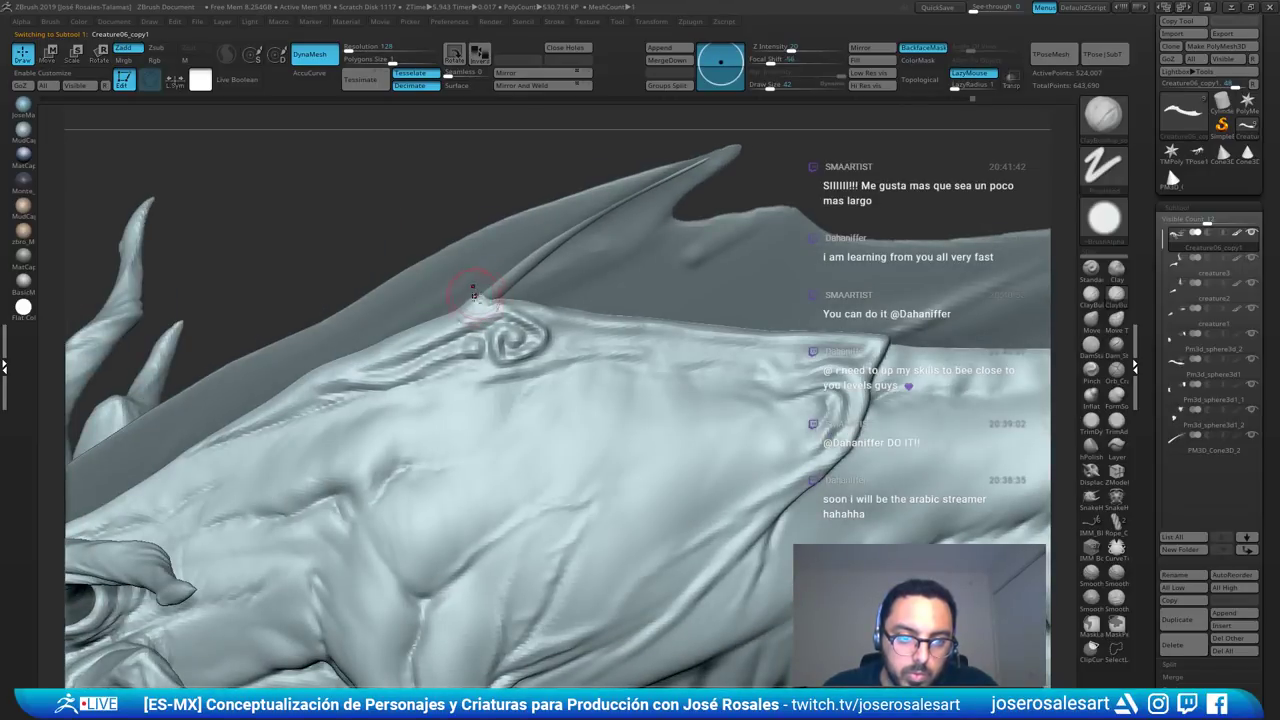
mouse_move(480, 318)
right_down()
mouse_move(535, 305)
mouse_move(435, 295)
right_up()
right_drag(520, 290, 475, 281)
- Select the dorsal fin, smooth it beside the spike, and refine its front point with the SnakeHook brush
alt+click(547, 281)
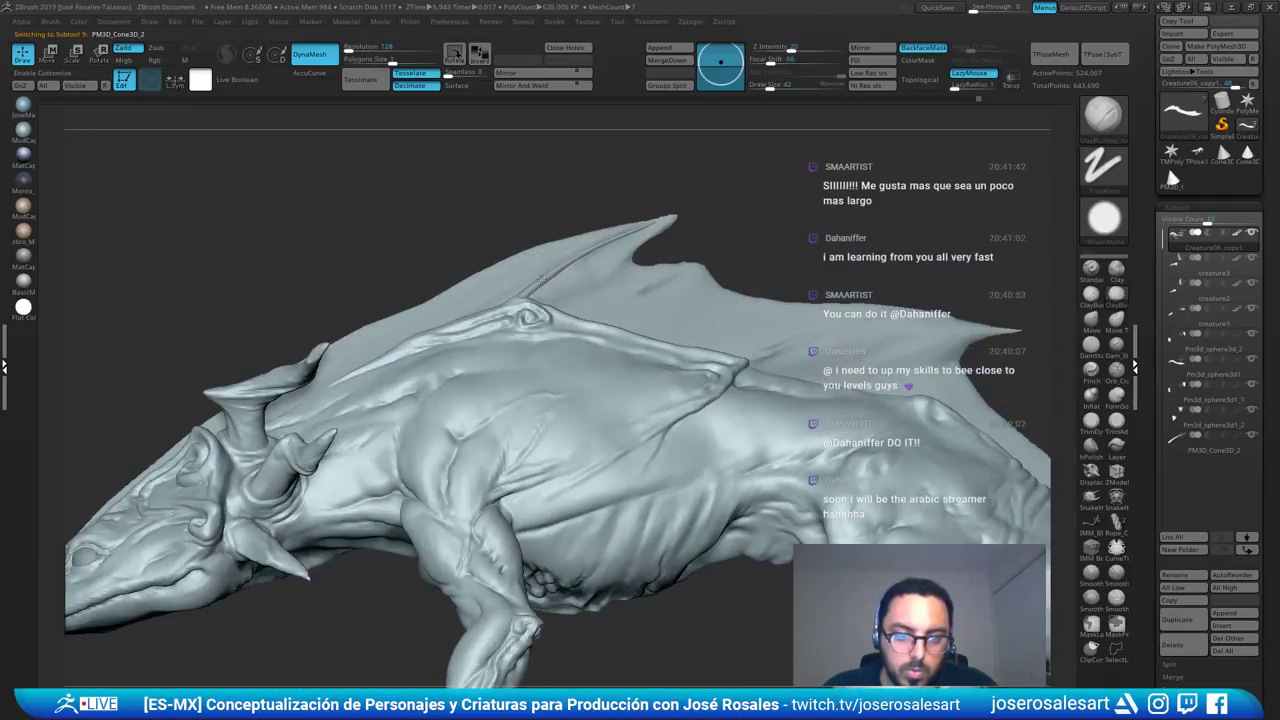
alt+click(548, 295)
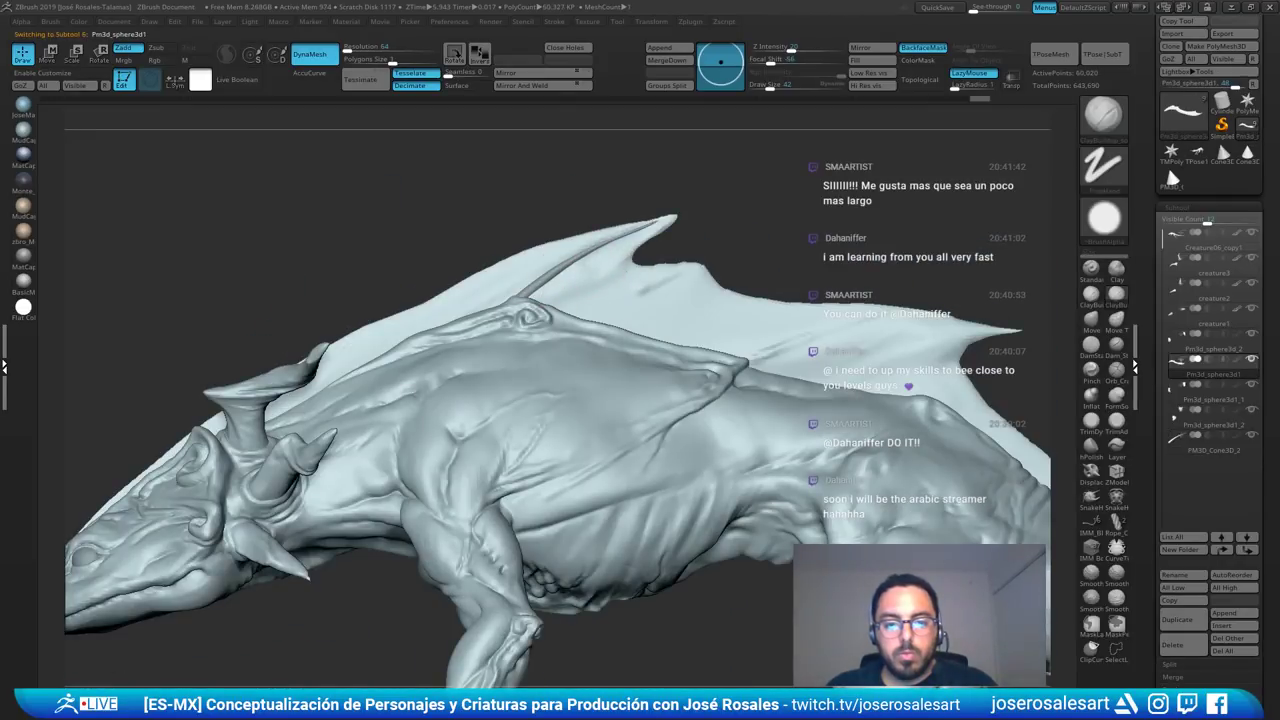
mouse_move(638, 231)
shift+mouse_down()
mouse_move(666, 222)
mouse_move(640, 236)
shift+mouse_up()
mouse_move(620, 261)
ctrl+right_down()
mouse_move(723, 246)
mouse_move(633, 253)
ctrl+right_up()
click(1091, 497)
key(s)
drag(605, 268, 599, 249)
key(s)
ctrl+right_drag(576, 246, 610, 256)
right_drag(610, 256, 582, 254)
right_drag(666, 214, 556, 241)
- Duplicate the spike, move the copy forward along the back, and shorten it to form a second fin ray
alt+click(653, 197)
key(ctrl+shift+d)
key(w)
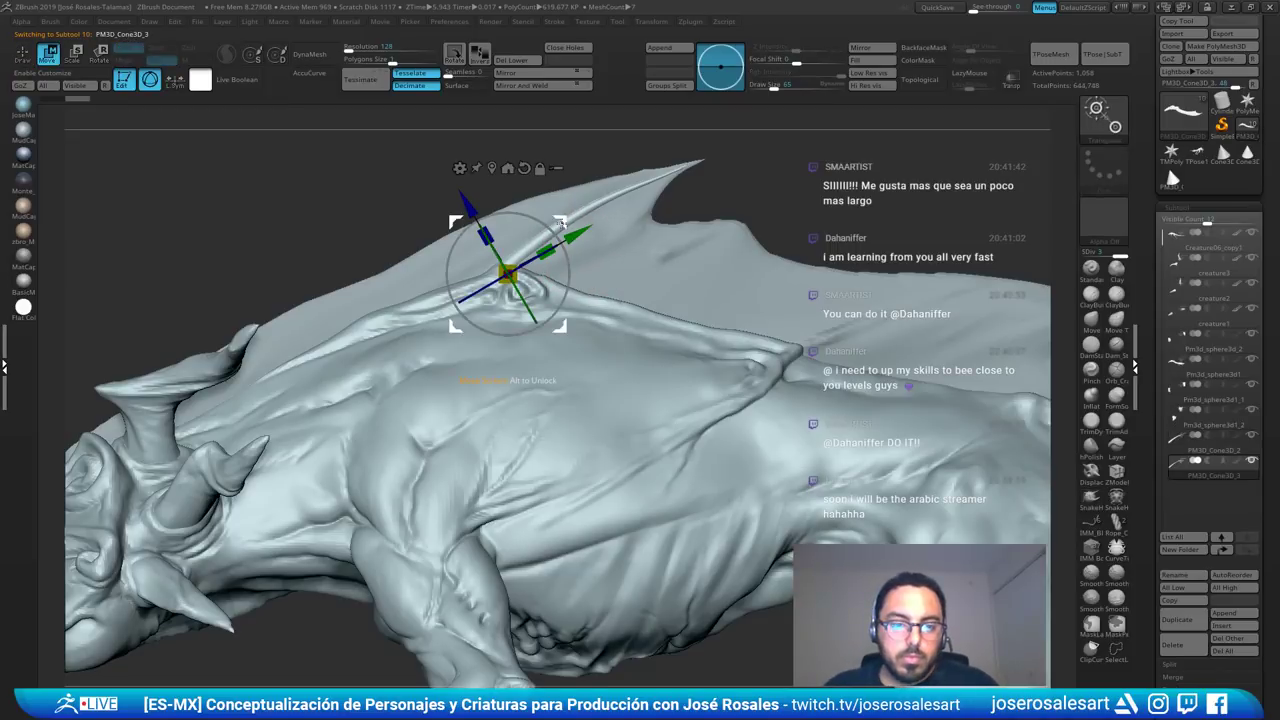
drag(561, 226, 493, 230)
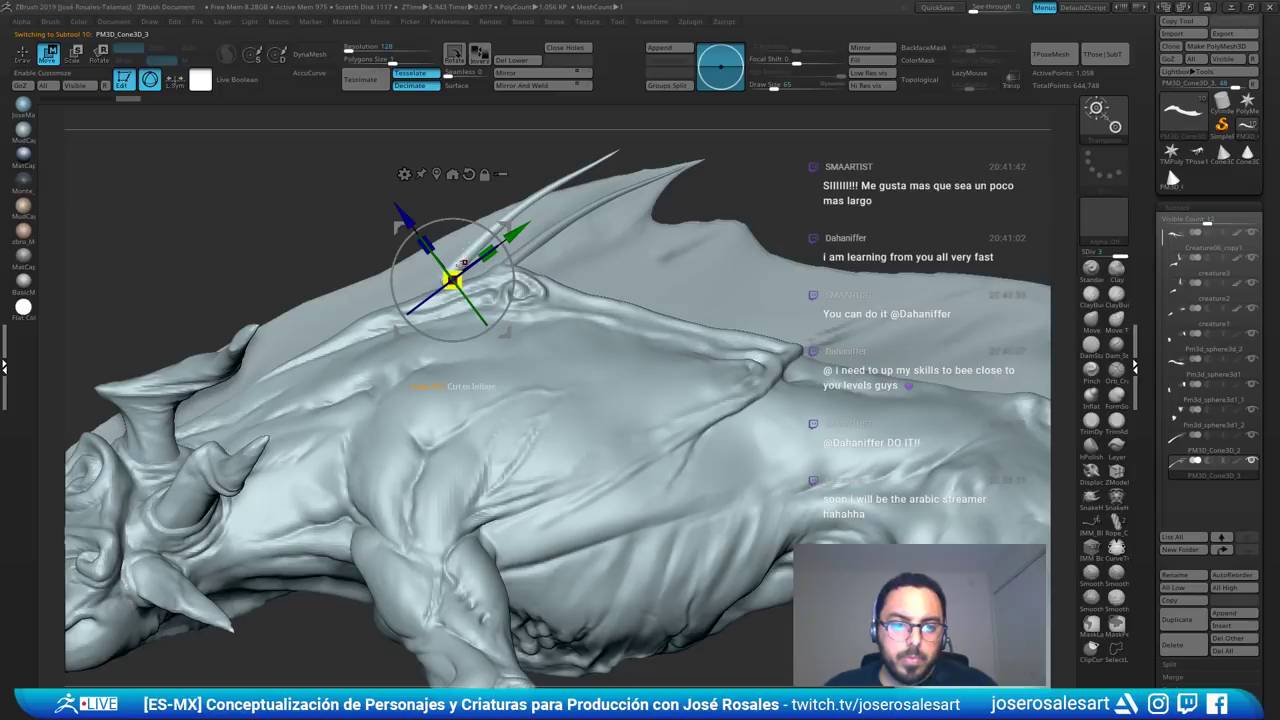
drag(454, 268, 455, 268)
drag(501, 227, 511, 233)
key(ctrl+z)
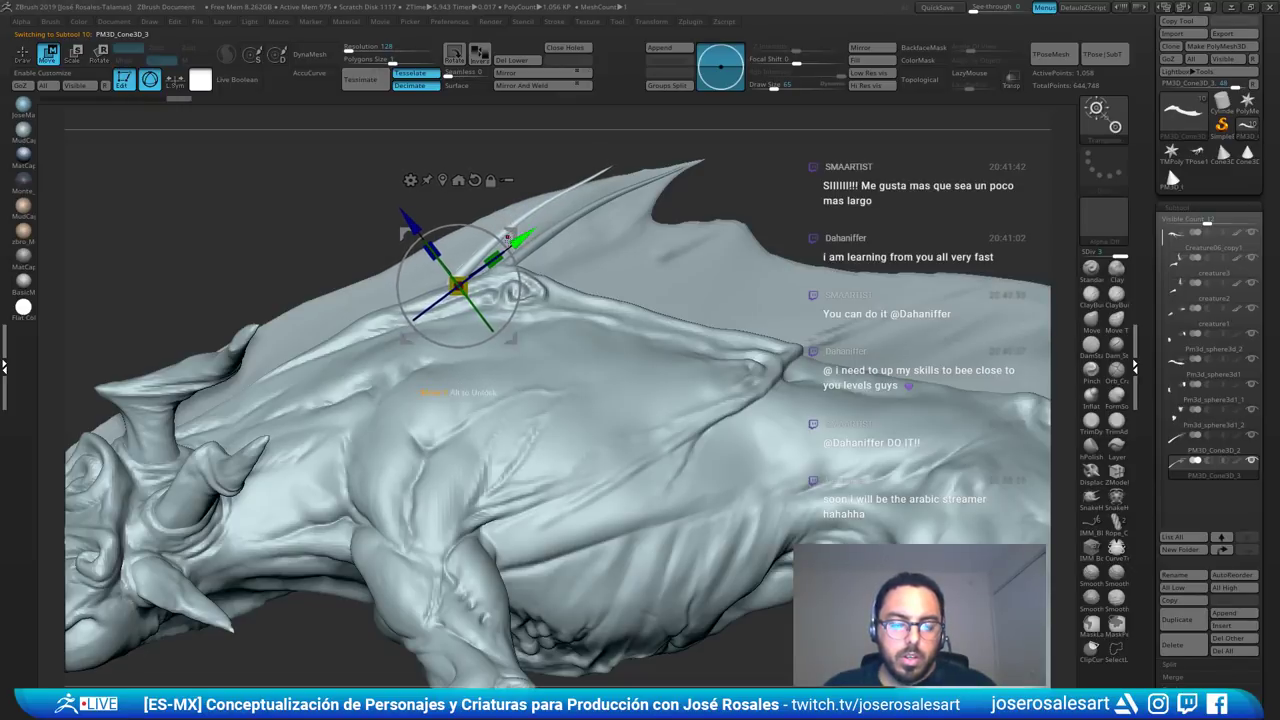
mouse_move(508, 240)
right_down()
mouse_move(519, 258)
mouse_move(494, 253)
right_up()
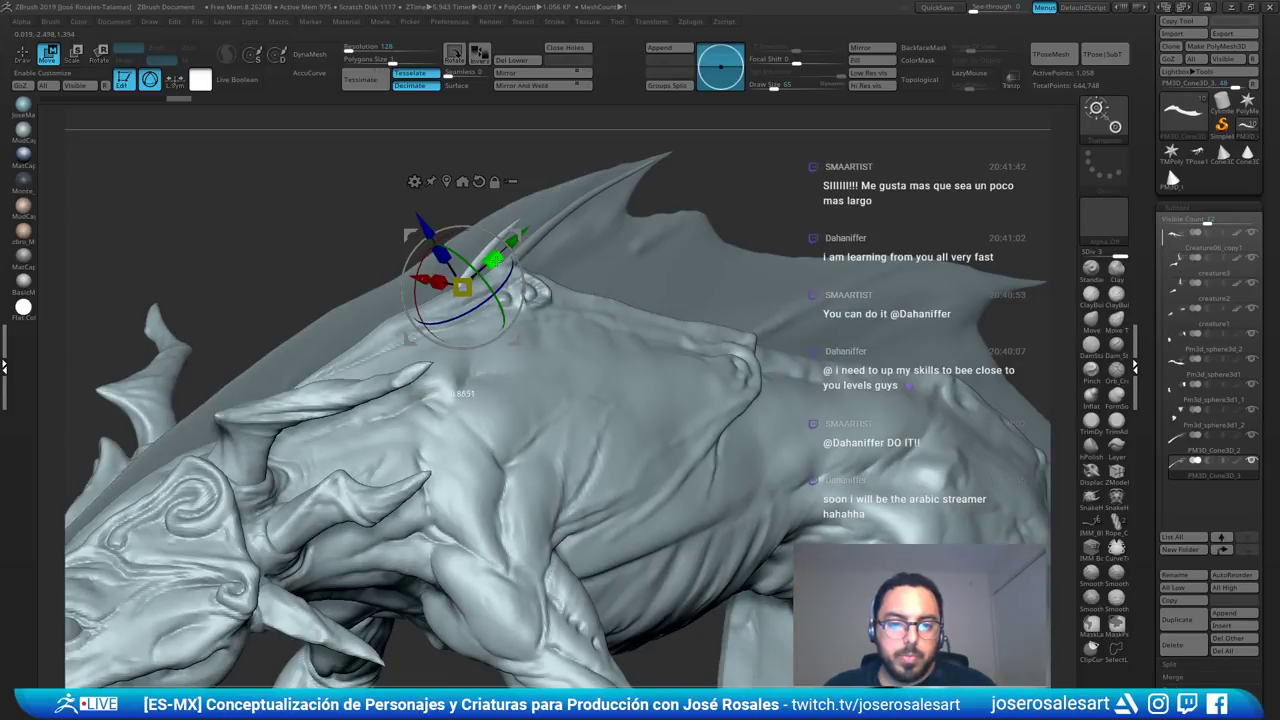
- Select the dorsal fin and pull its front edge out into a small point at the second spike's tip
key(q)
alt+click(568, 188)
right_drag(598, 187, 558, 192)
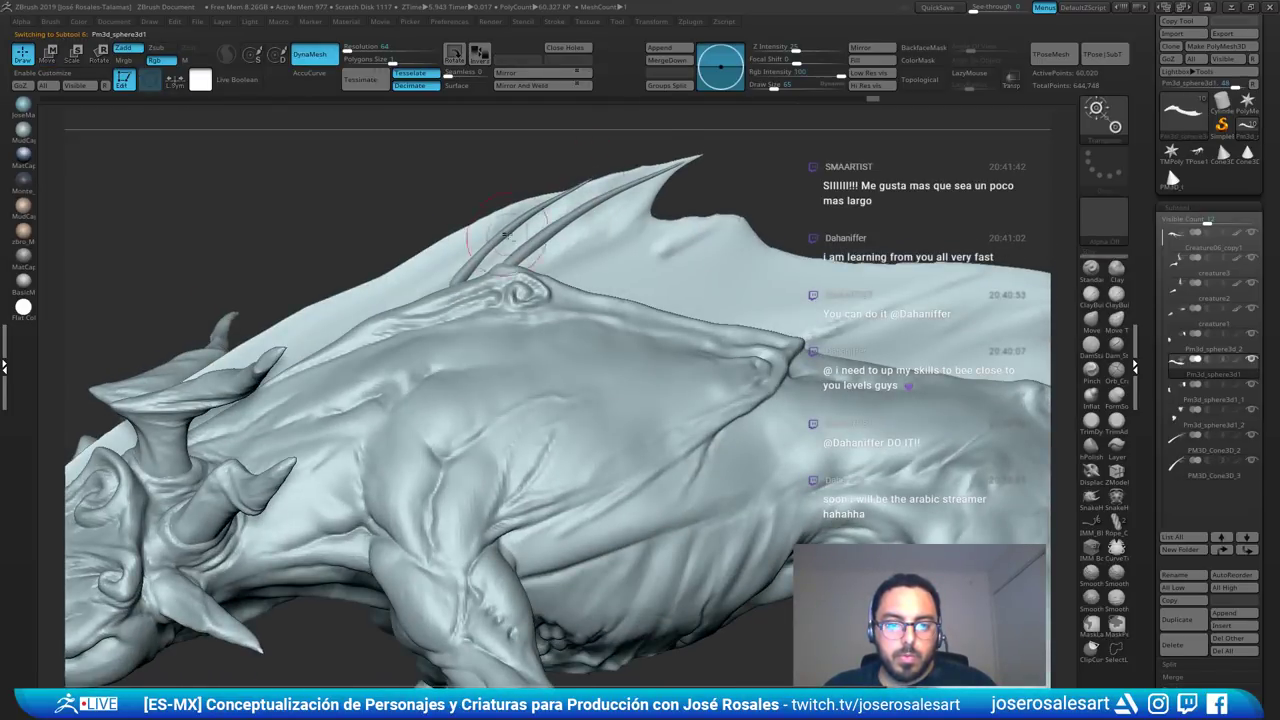
key(w)
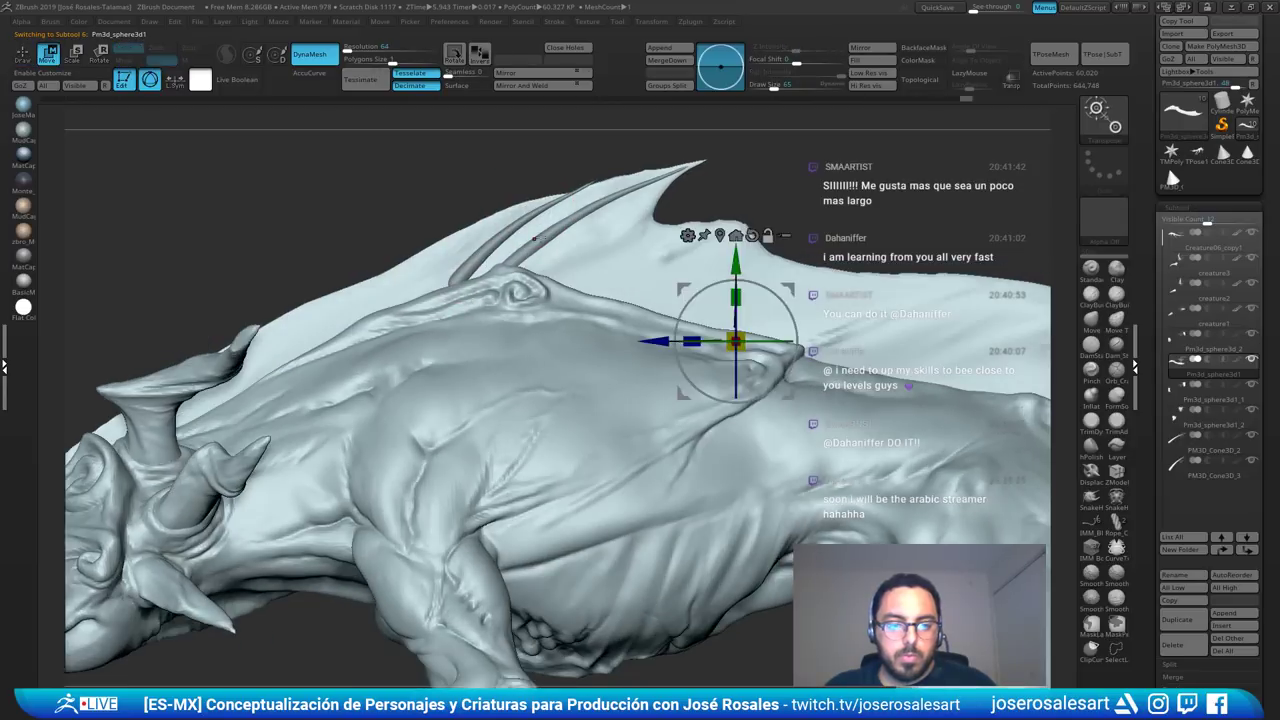
mouse_move(500, 150)
ctrl+right_down()
mouse_move(546, 197)
mouse_move(500, 220)
ctrl+right_up()
key(q)
key(s)
drag(500, 220, 497, 220)
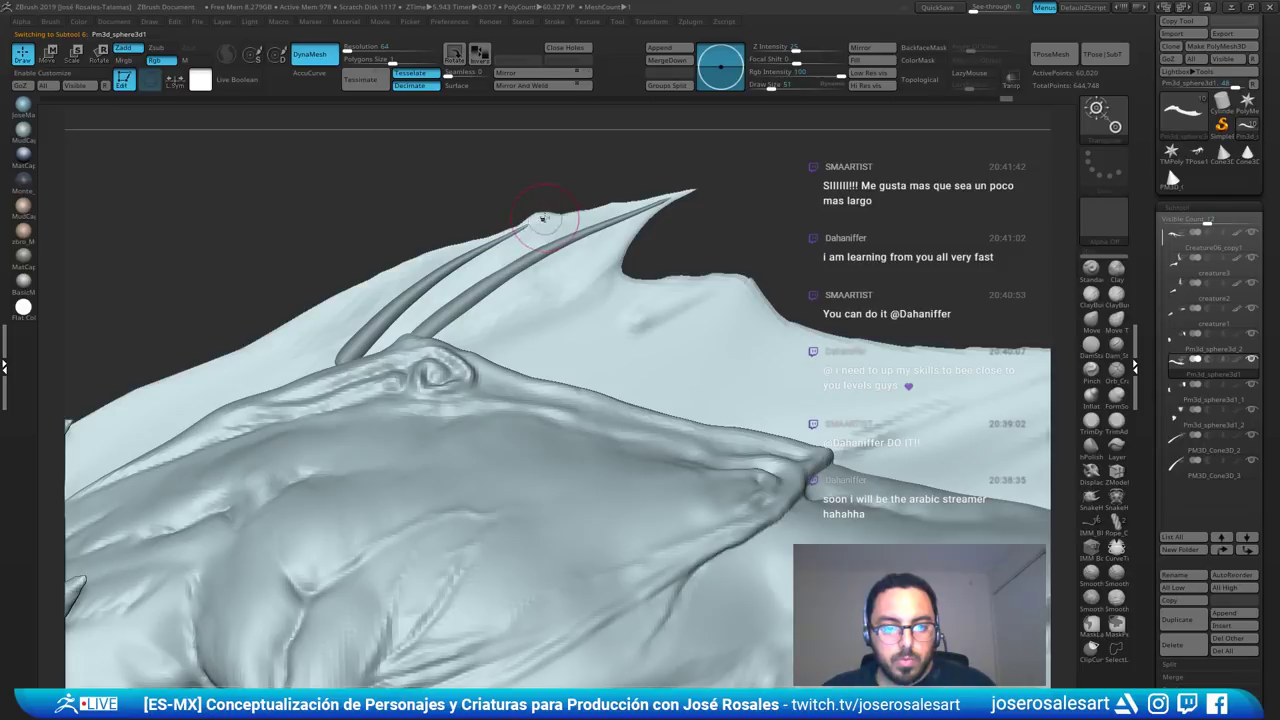
key(w)
key(q)
mouse_move(551, 217)
ctrl+right_down()
mouse_move(632, 212)
mouse_move(555, 266)
mouse_move(521, 272)
mouse_move(530, 261)
ctrl+right_up()
- Select the creature's body, then sculpt and smooth the back around the second spike's base
alt+click(549, 306)
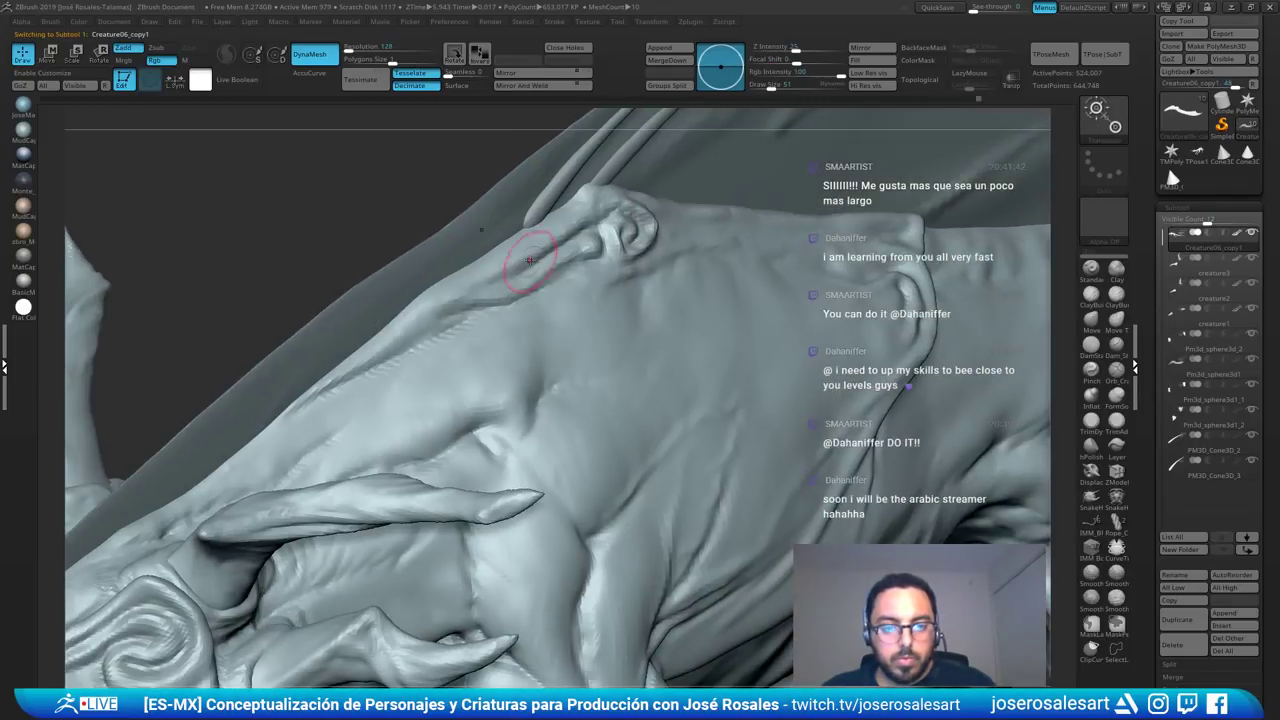
shift+drag(527, 227, 531, 227)
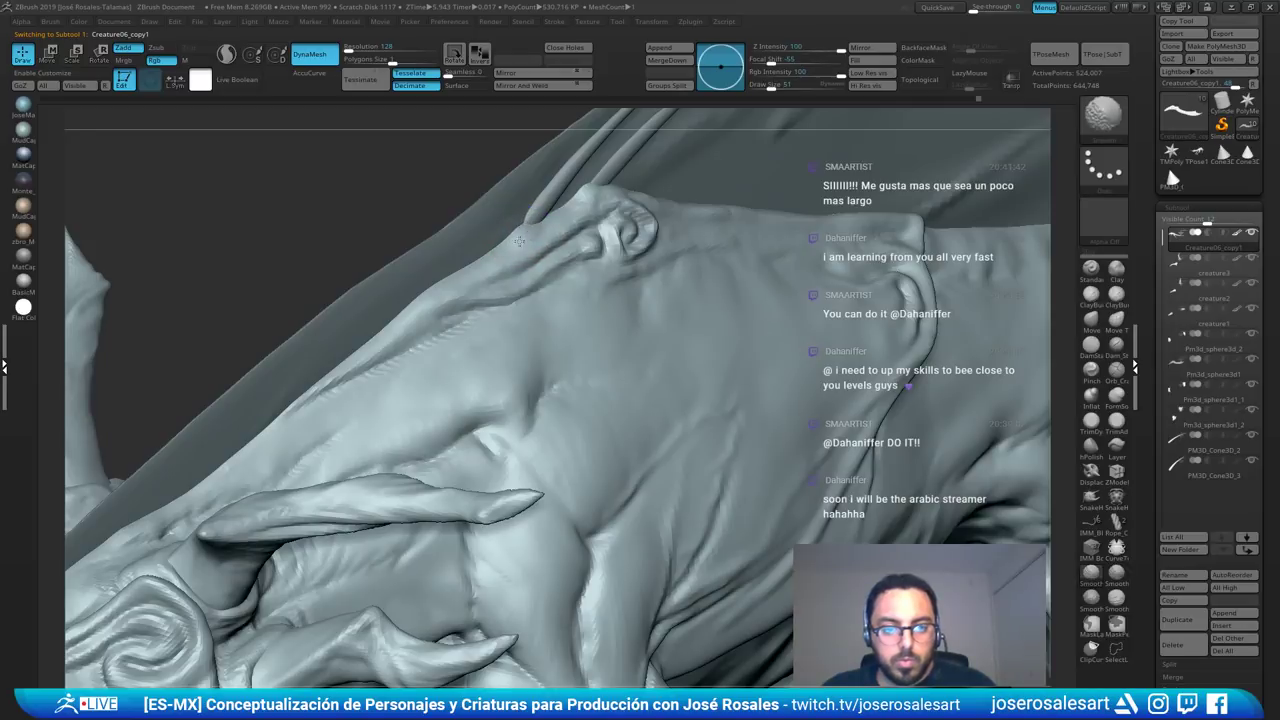
key(s)
click(523, 229)
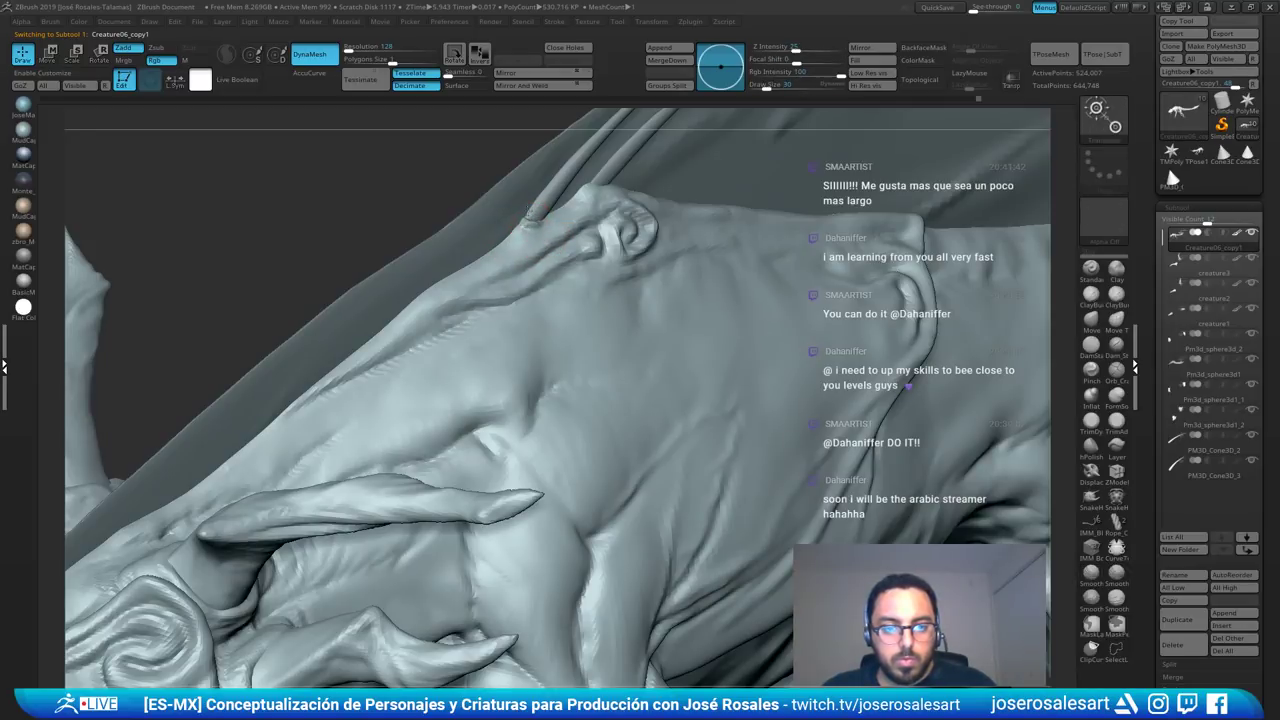
mouse_move(524, 228)
right_down()
mouse_move(486, 228)
mouse_move(500, 230)
right_up()
key(w)
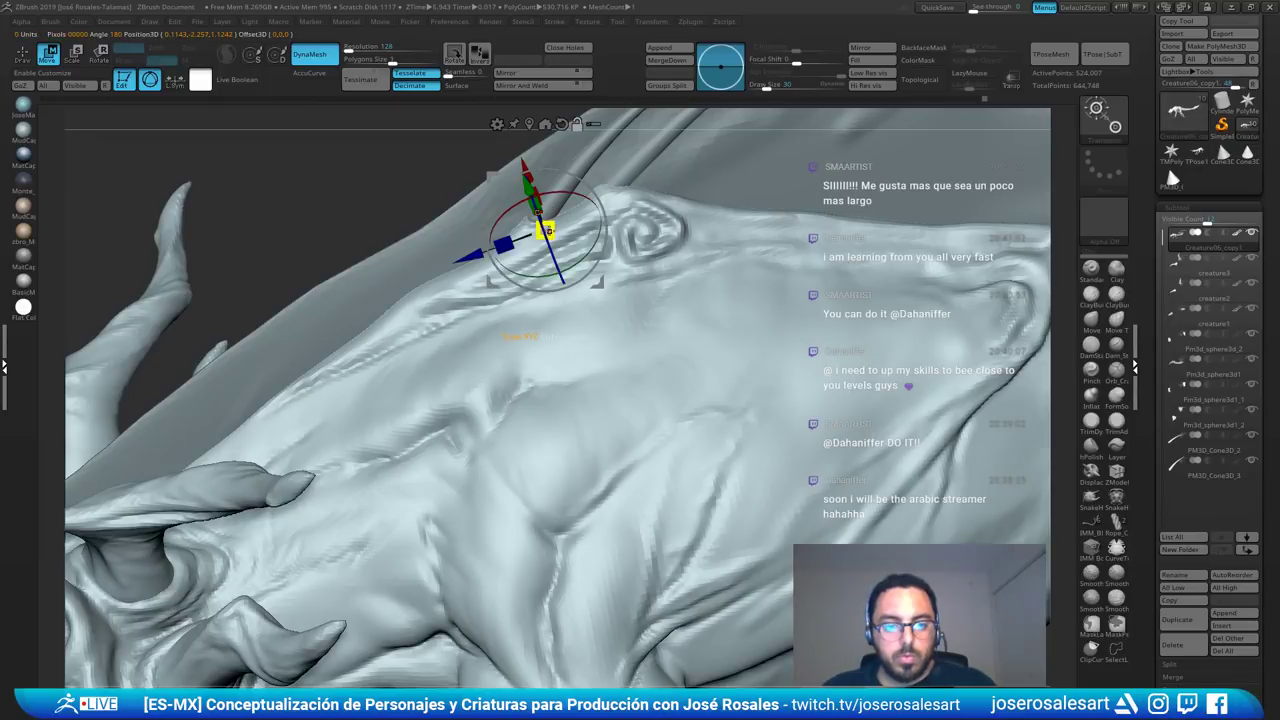
key(q)
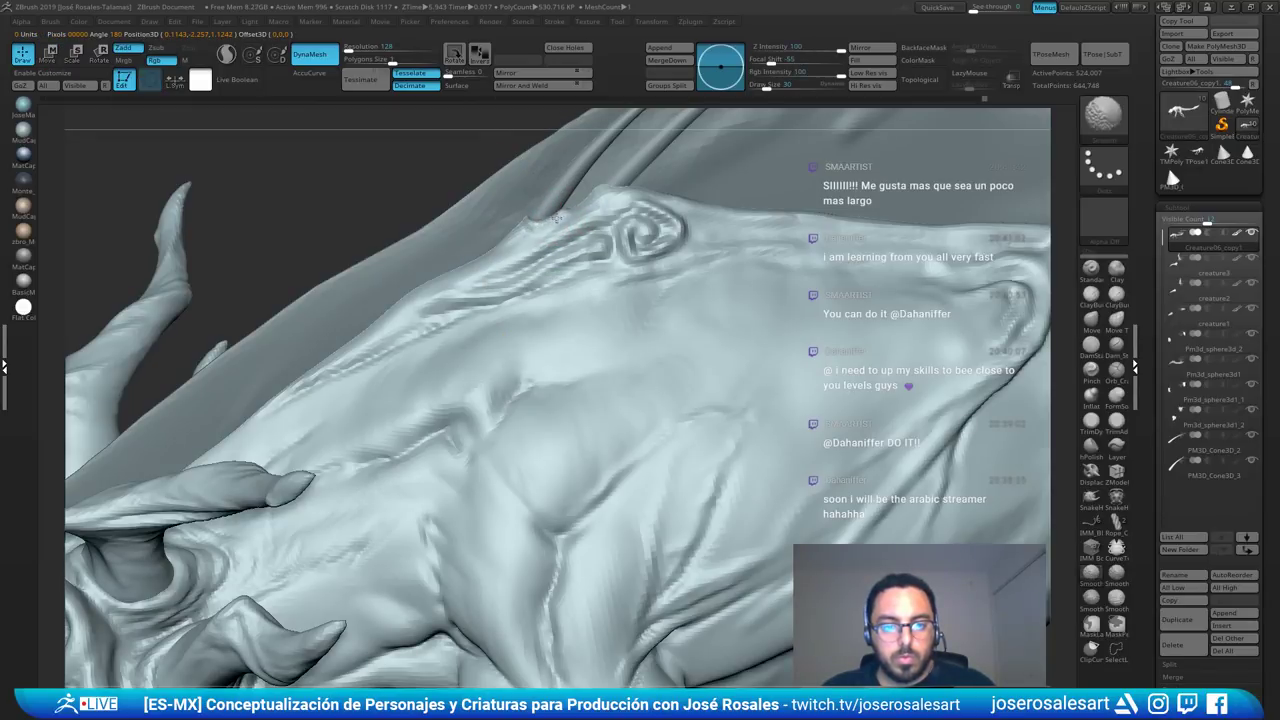
key(w)
key(q)
mouse_move(636, 192)
right_down()
mouse_move(696, 168)
mouse_move(605, 181)
right_up()
key(w)
key(q)
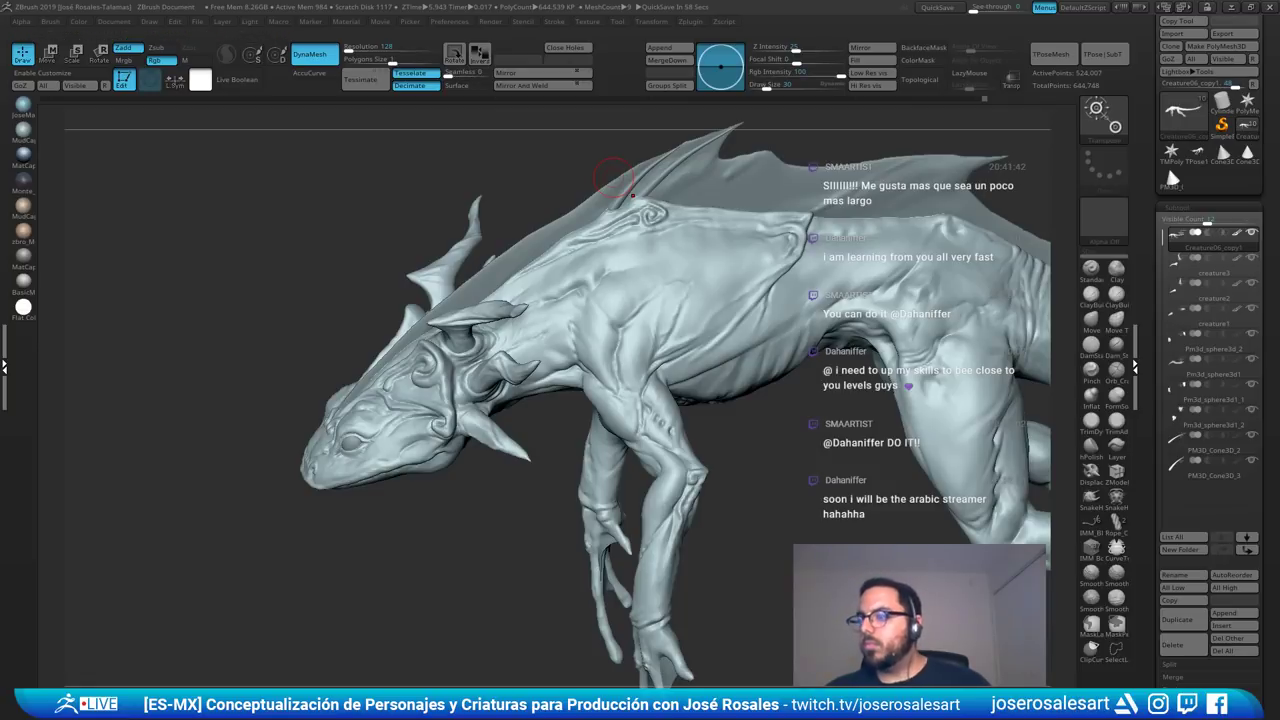
- Select the second spike and bend it with the Move brush to follow the fin's front edge
mouse_move(614, 178)
right_down()
mouse_move(546, 217)
mouse_move(605, 152)
mouse_move(615, 183)
mouse_move(495, 332)
right_up()
key(w)
key(q)
mouse_move(495, 332)
right_down()
mouse_move(528, 334)
mouse_move(505, 323)
mouse_move(603, 300)
mouse_move(558, 318)
mouse_move(540, 310)
right_up()
alt+click(505, 323)
key(w)
key(q)
key(s)
drag(540, 312, 555, 312)
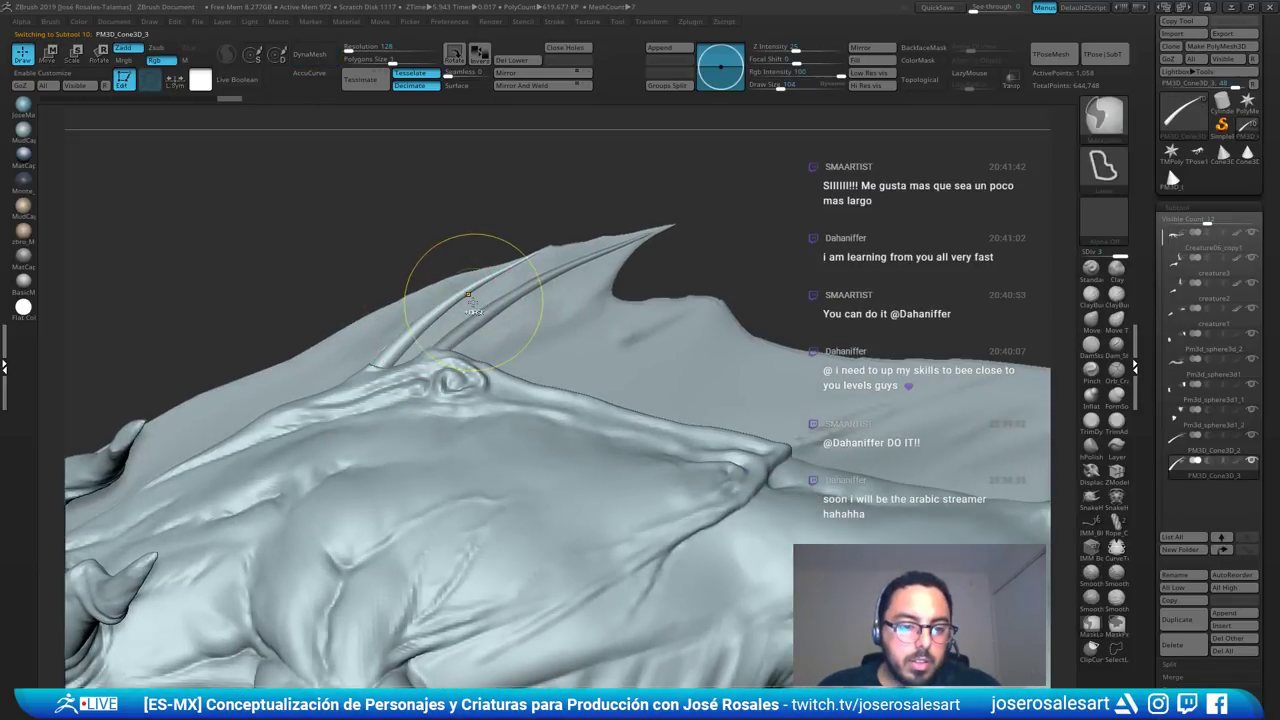
key(w)
key(q)
key(s)
mouse_move(409, 266)
mouse_down()
mouse_move(421, 267)
mouse_move(422, 310)
mouse_move(409, 327)
mouse_up()
key(s)
drag(389, 377, 380, 378)
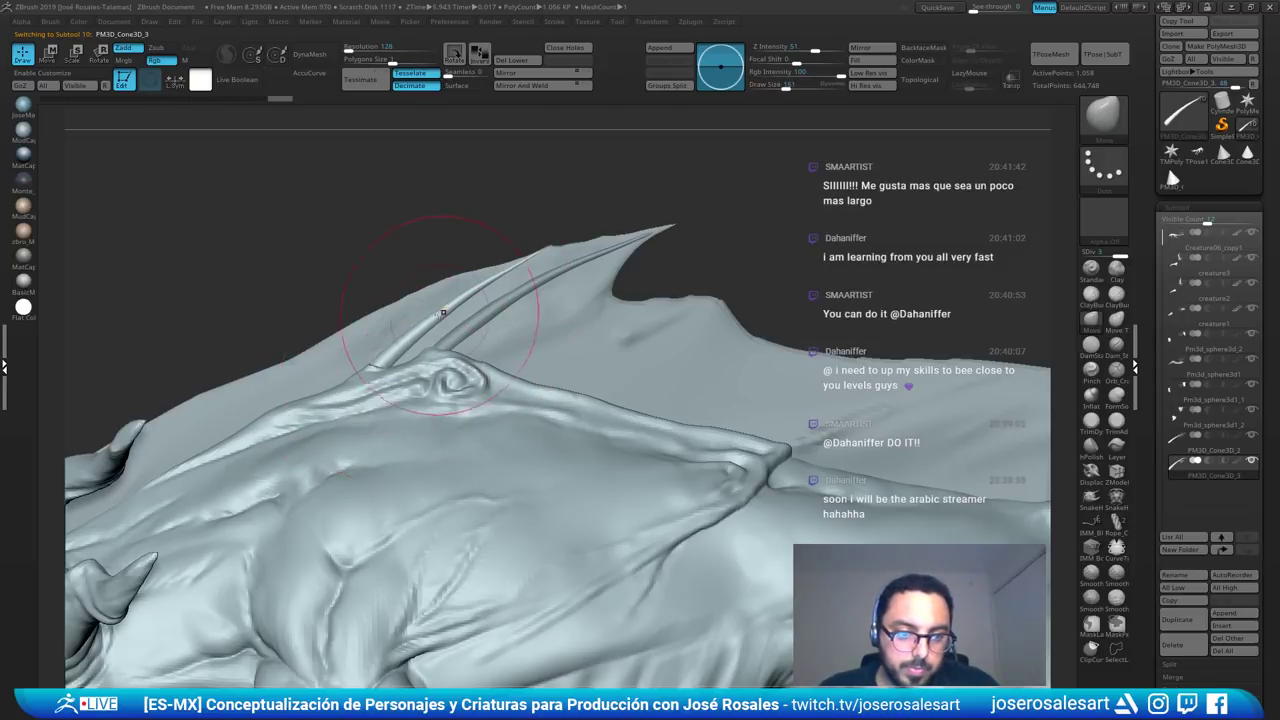
drag(425, 325, 429, 331)
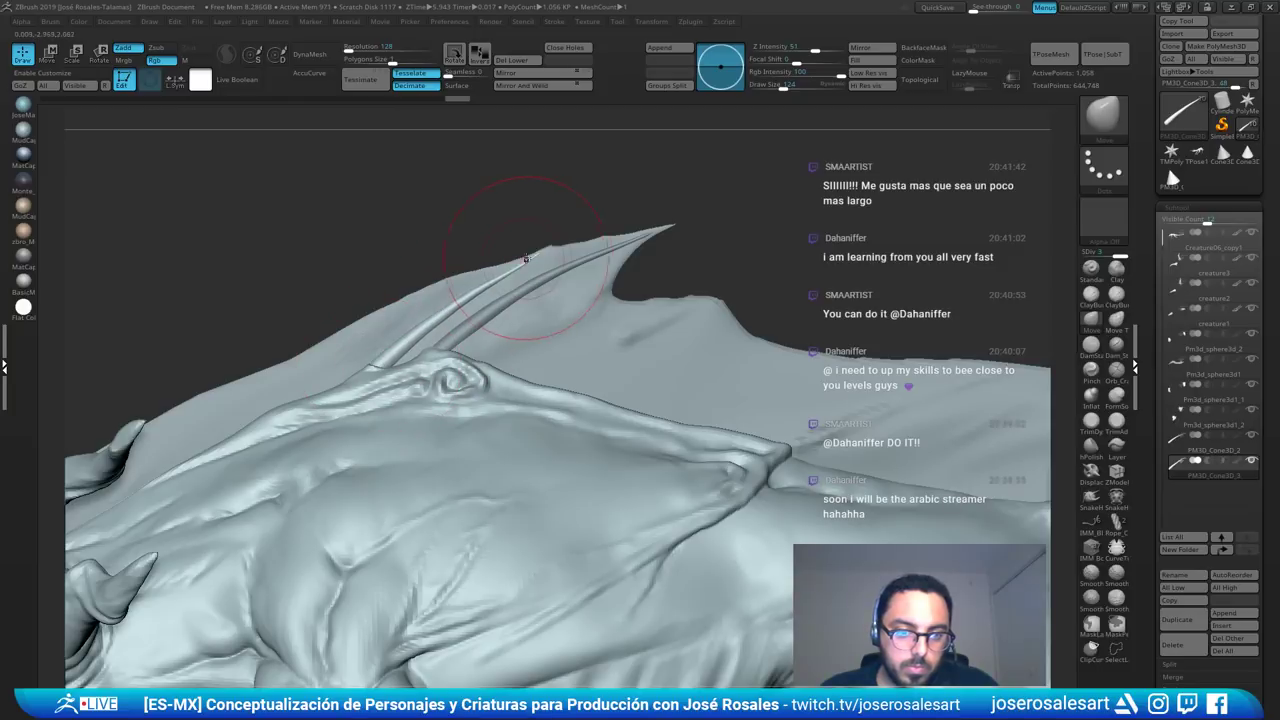
drag(524, 262, 520, 260)
mouse_move(330, 246)
mouse_down()
mouse_move(560, 256)
mouse_move(378, 262)
mouse_move(575, 265)
mouse_up()
- Fine-tune the second spike's scale and placement so it sits along the fin beside the first one
alt+click(590, 285)
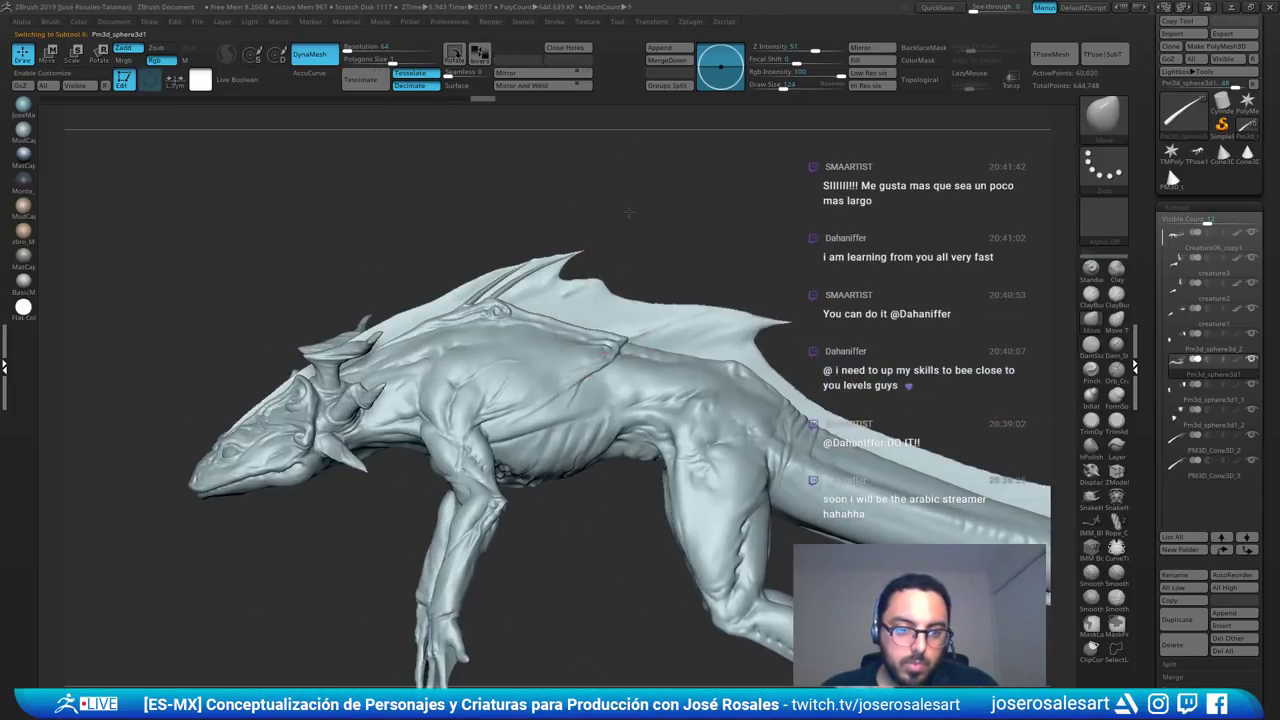
mouse_move(629, 211)
alt+mouse_down()
mouse_move(646, 271)
mouse_move(678, 254)
mouse_move(640, 200)
mouse_move(580, 222)
mouse_move(585, 202)
alt+mouse_up()
key(s)
alt+click(535, 300)
key(e)
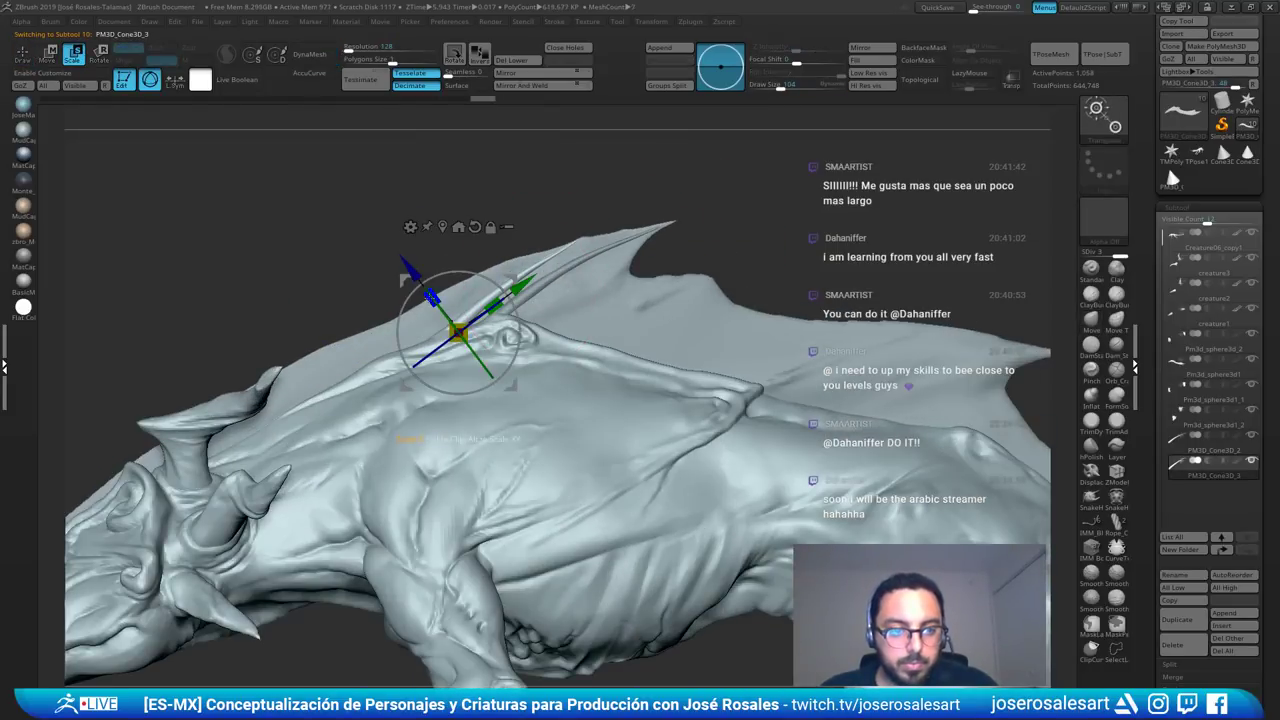
drag(441, 295, 450, 300)
key(q)
key(w)
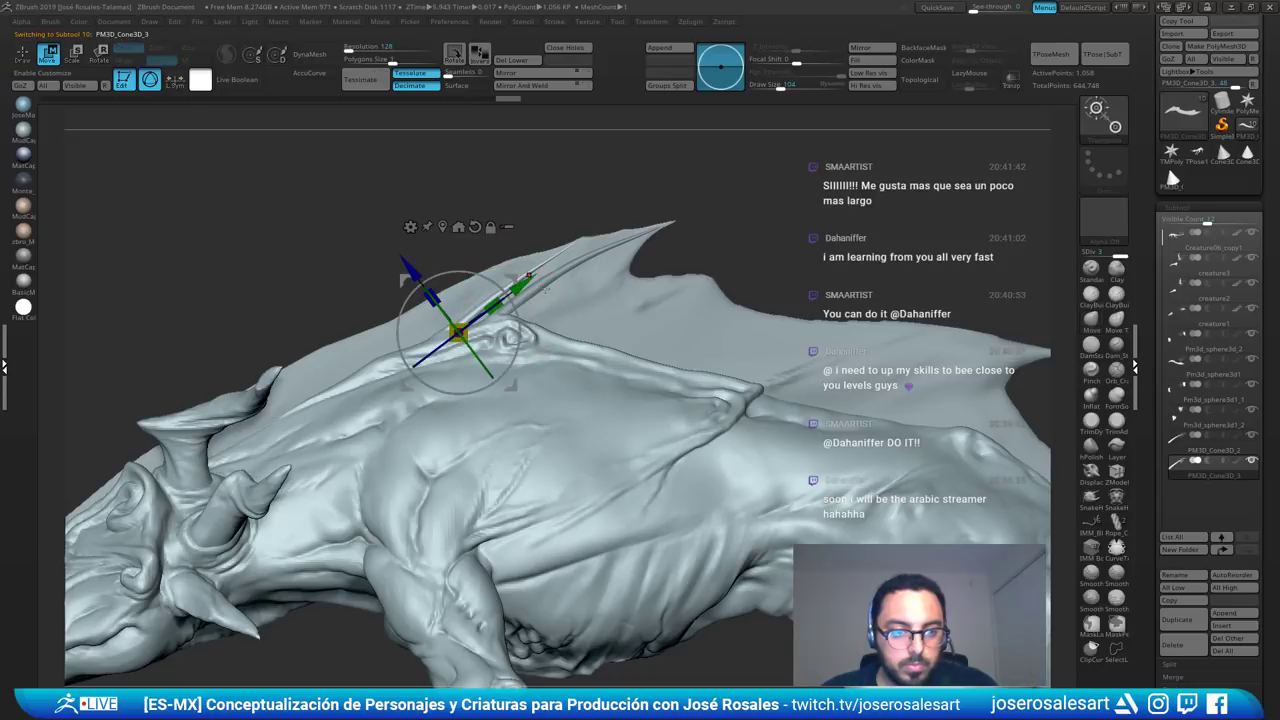
mouse_move(470, 215)
alt+mouse_down()
mouse_move(492, 210)
mouse_move(470, 185)
alt+mouse_up()
mouse_move(384, 276)
mouse_down()
mouse_move(433, 243)
mouse_move(455, 195)
mouse_up()
key(q)
drag(538, 344, 540, 350)
drag(535, 205, 459, 287)
- Duplicate the second spike and place the copy in front of it, scaled down as a shorter third fin ray
key(ctrl+shift+d)
key(w)
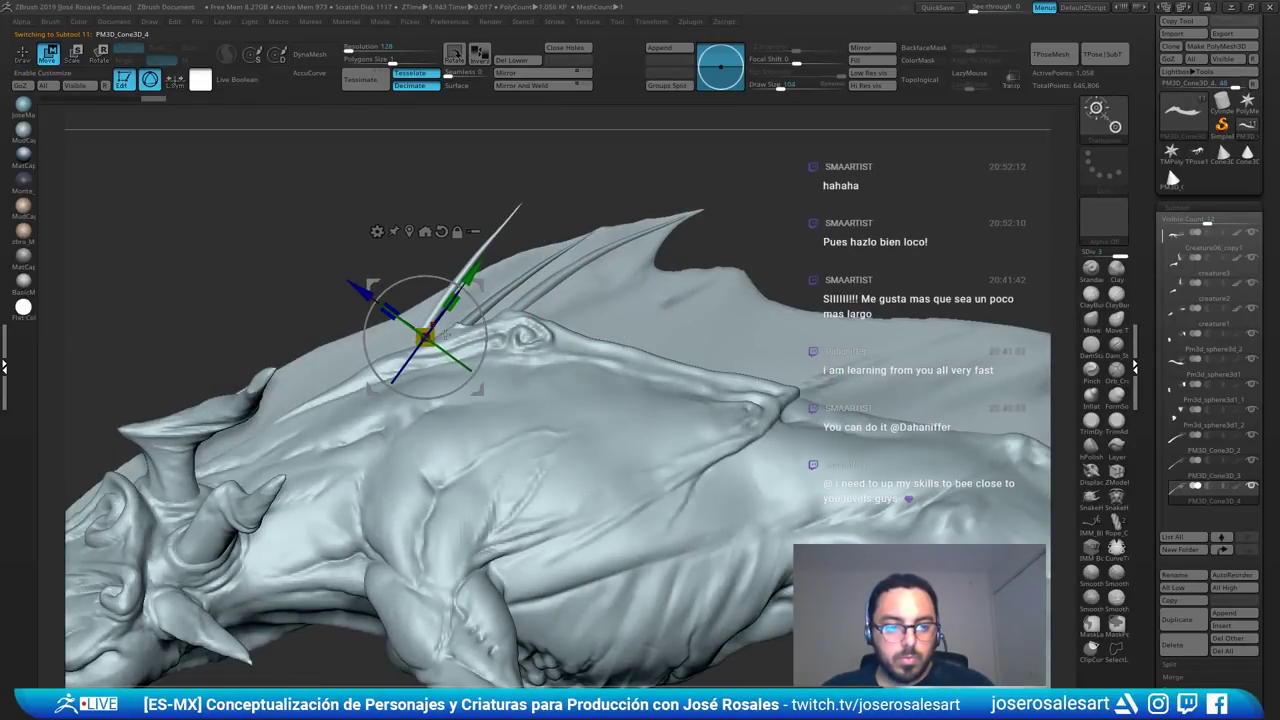
drag(422, 345, 425, 340)
drag(478, 286, 472, 293)
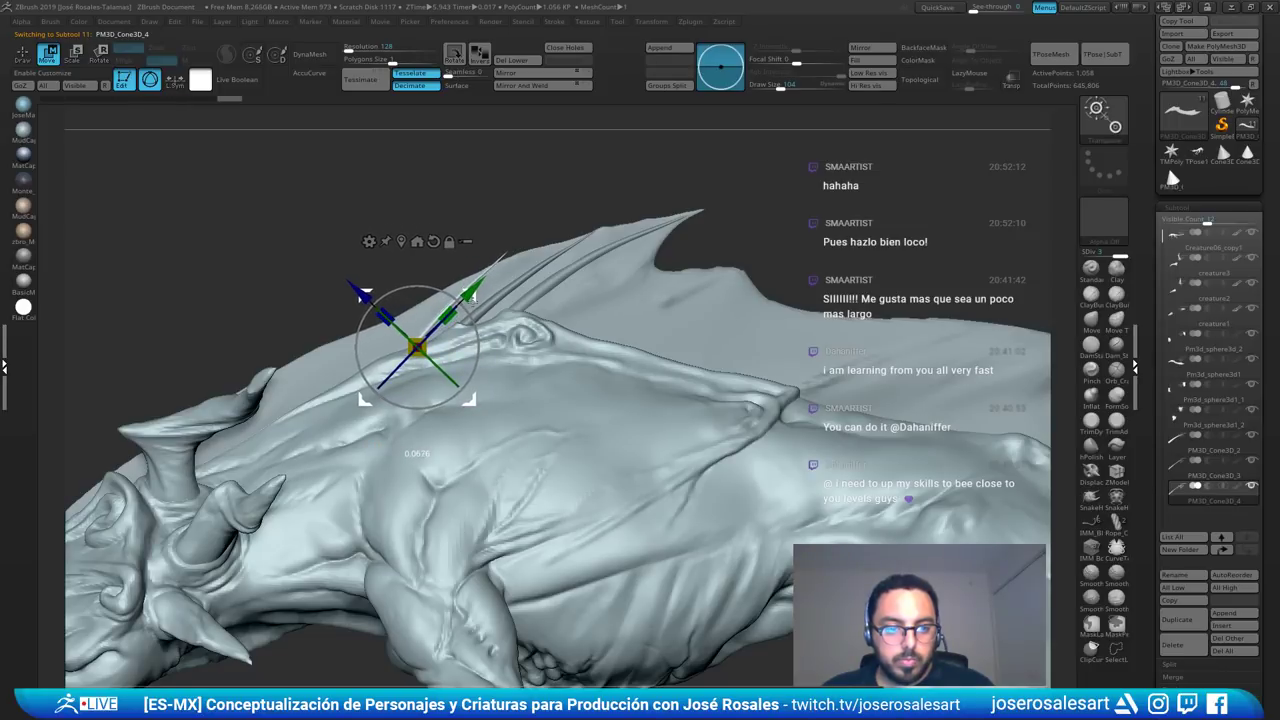
mouse_move(459, 302)
right_down()
mouse_move(490, 330)
mouse_move(462, 304)
right_up()
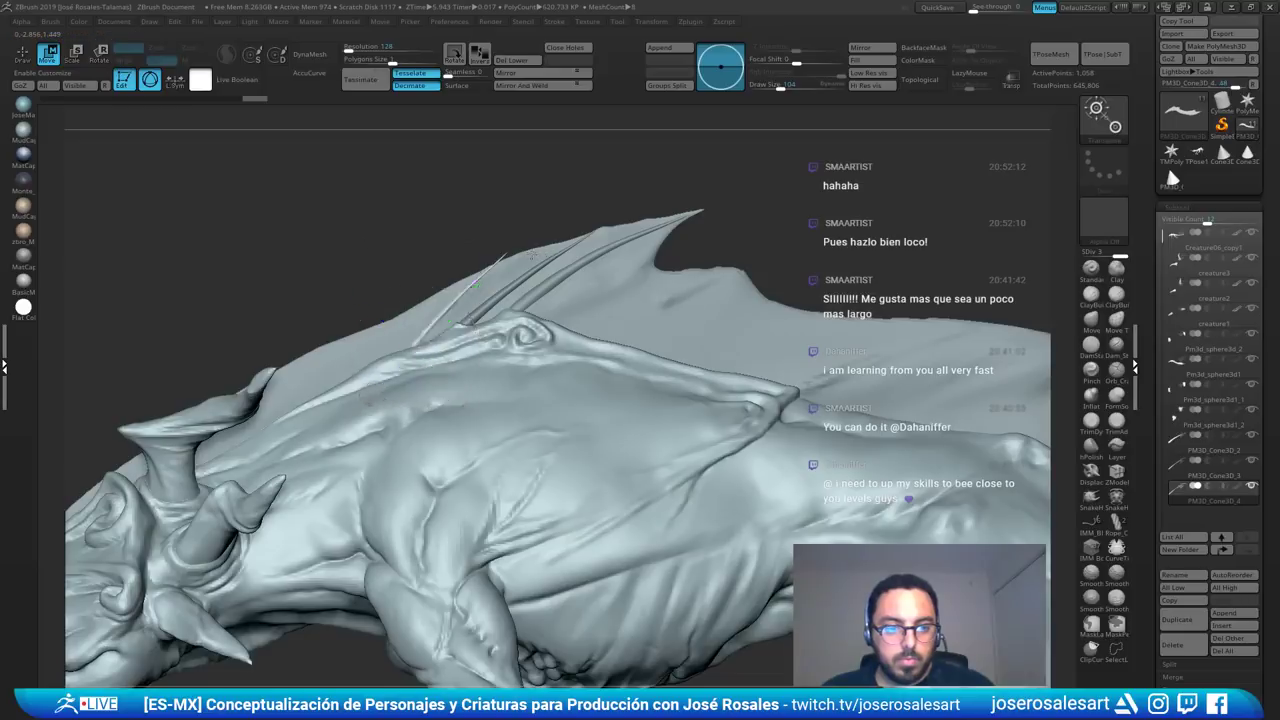
- Select the dorsal fin and pull its edge into a point at the third spike's tip with the SnakeHook brush
key(q)
alt+click(637, 311)
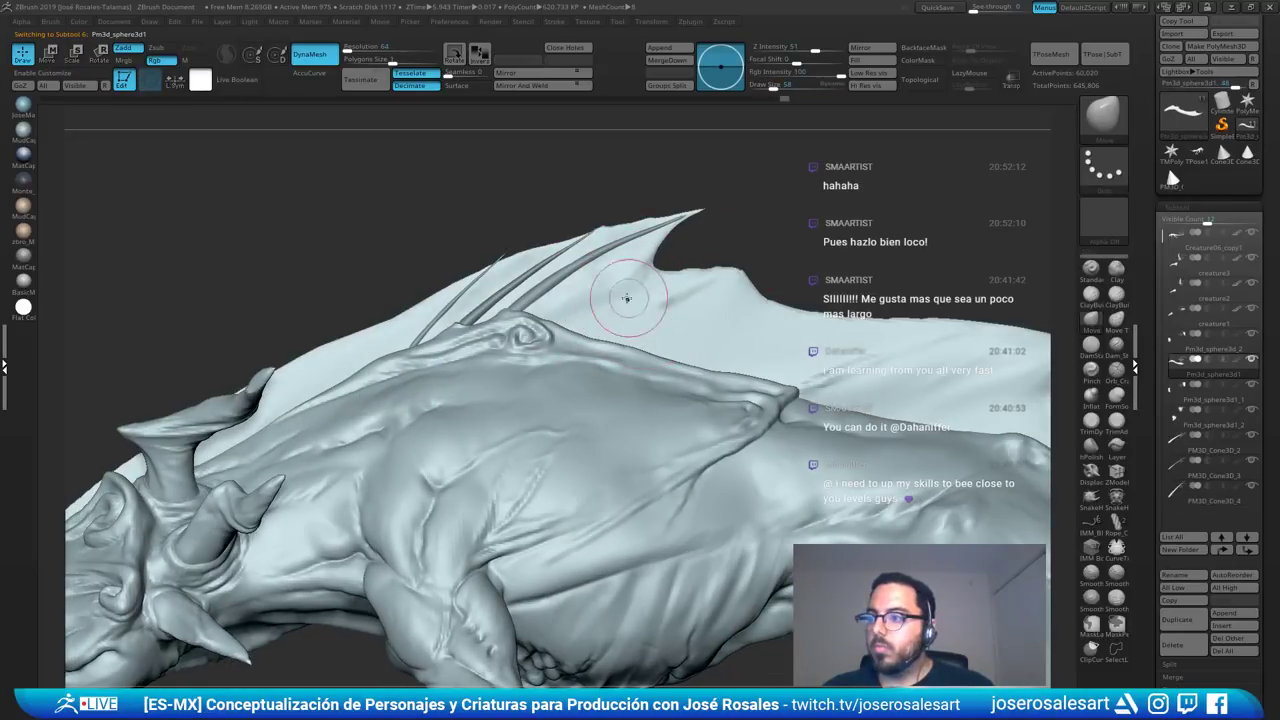
mouse_move(484, 240)
ctrl+right_down()
mouse_move(491, 197)
mouse_move(486, 235)
ctrl+right_up()
key(b)
key(s)
key(h)
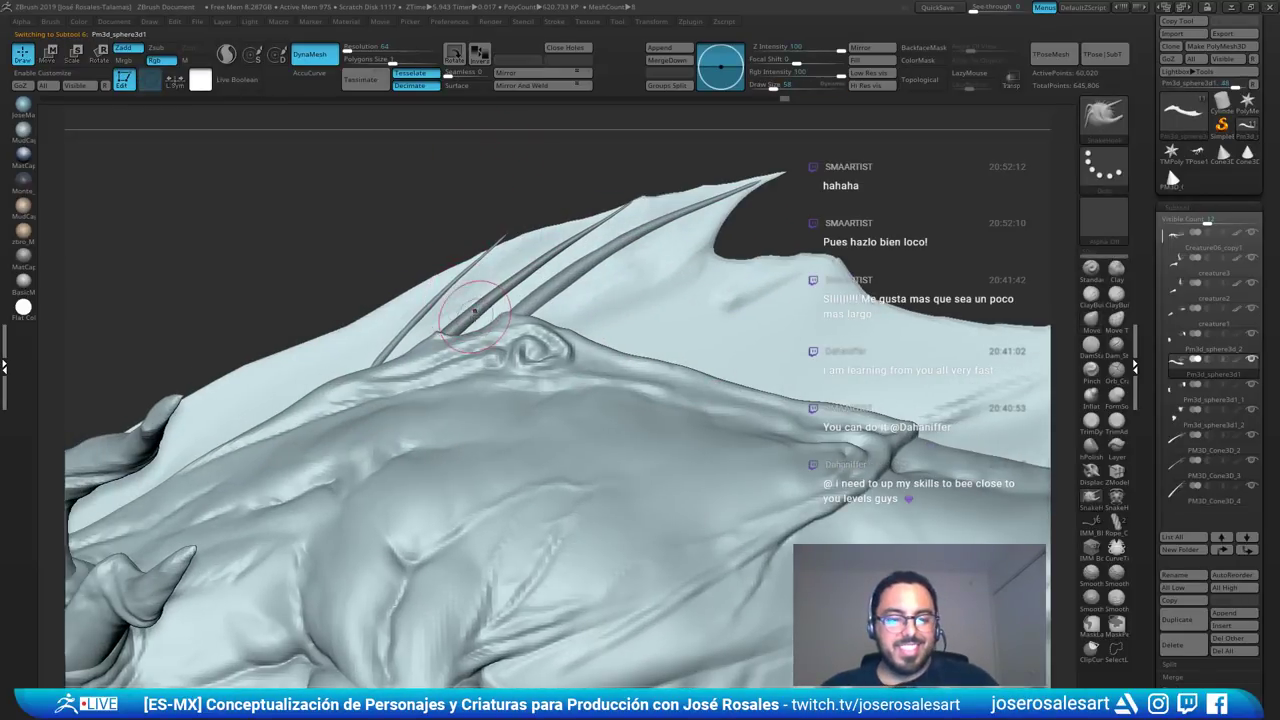
key(s)
drag(500, 244, 495, 244)
mouse_move(509, 247)
mouse_down()
mouse_move(500, 234)
mouse_move(511, 250)
mouse_up()
right_drag(480, 238, 520, 240)
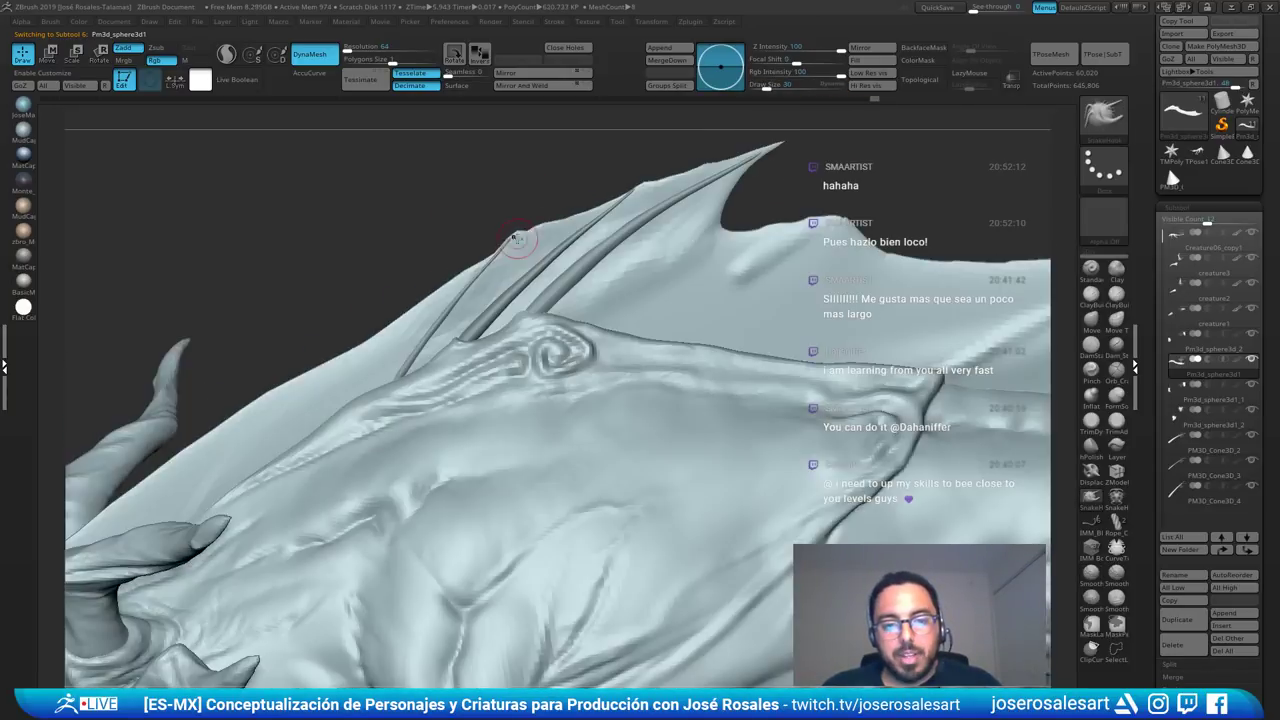
- Refine and smooth the fin's edge behind the second and third spikes' tips
shift+drag(522, 238, 535, 231)
right_drag(545, 227, 632, 186)
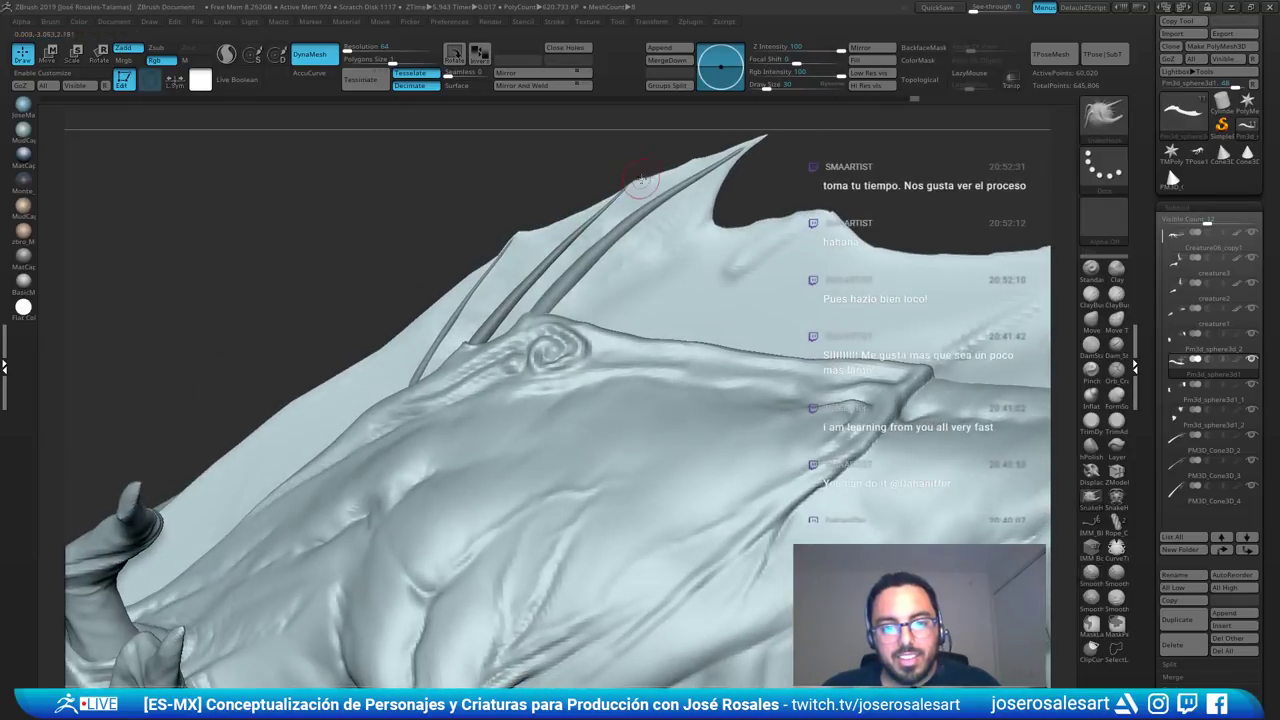
drag(636, 184, 652, 178)
mouse_move(668, 175)
shift+mouse_down()
mouse_move(700, 164)
mouse_move(680, 170)
shift+mouse_up()
right_drag(645, 183, 527, 264)
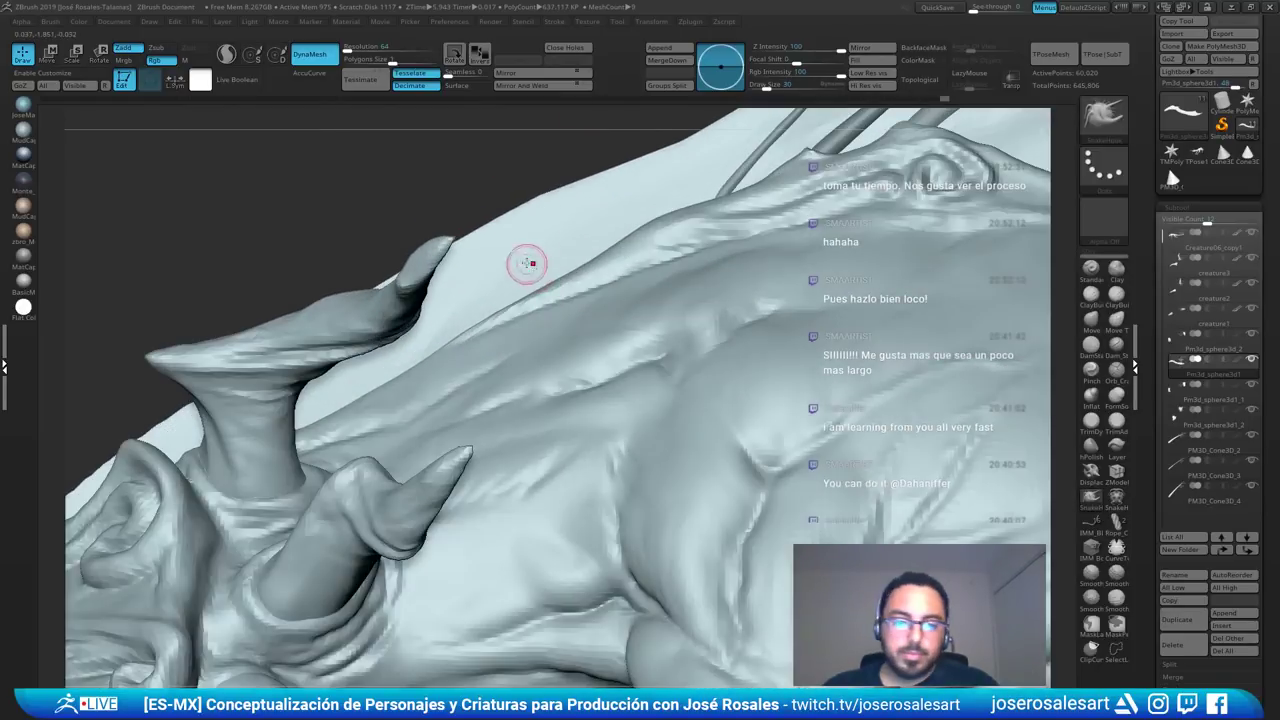
- Select the third spike and adjust its scale and placement to reach the fin's new front point
alt+click(738, 173)
right_drag(640, 225, 605, 219)
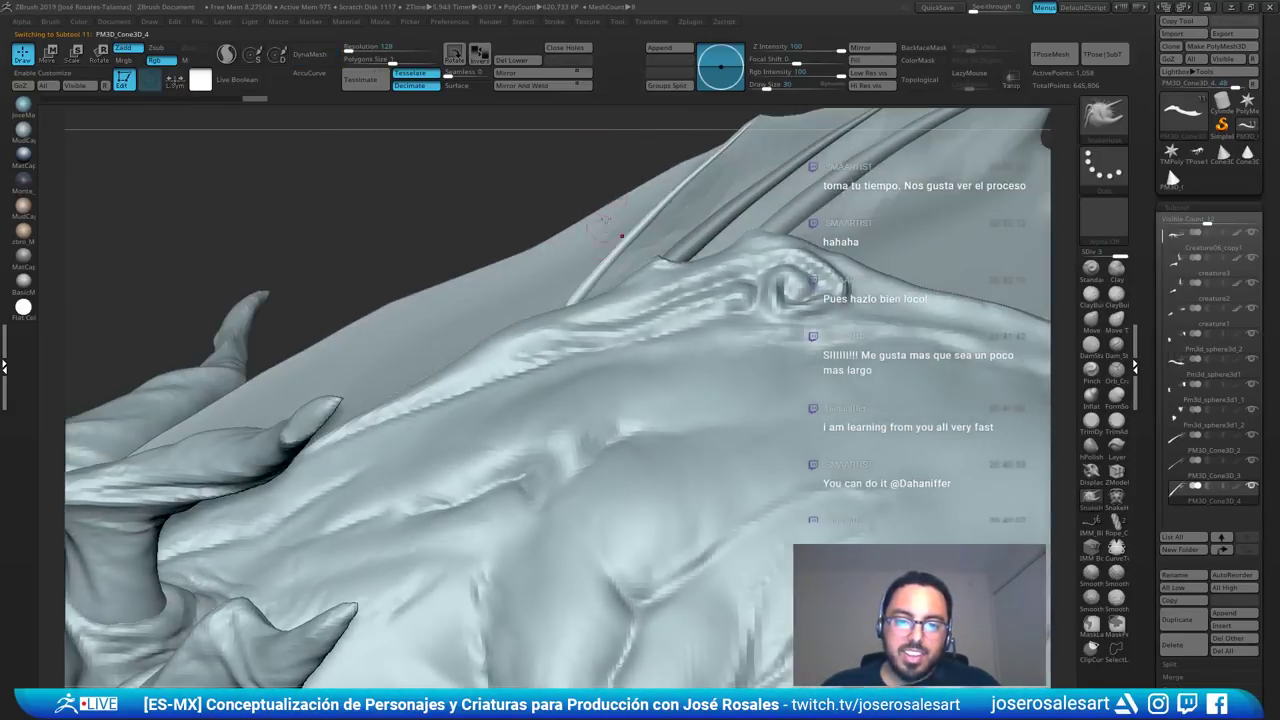
key(r)
drag(583, 301, 641, 235)
alt+right_drag(641, 235, 578, 310)
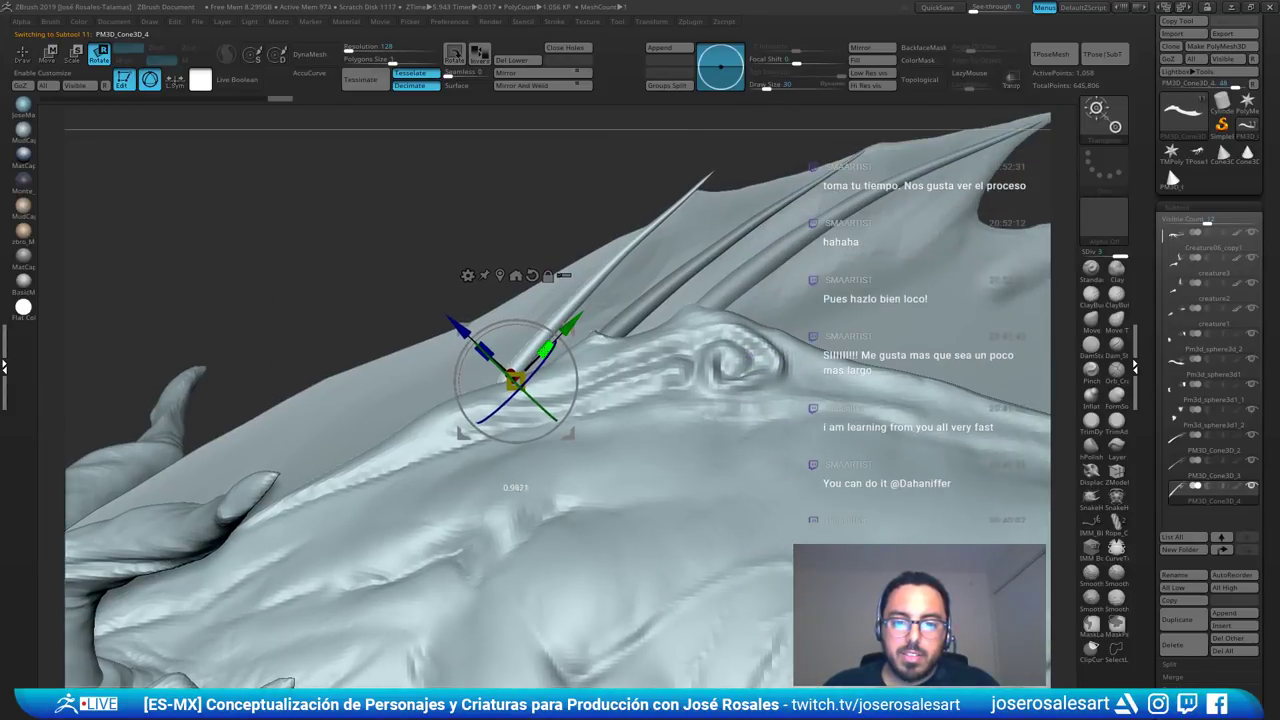
- Select the creature's body, then build up and smooth the back around the third spike's base with the ClayBuildup brush
key(q)
mouse_move(531, 362)
ctrl+right_down()
mouse_move(548, 300)
mouse_move(618, 316)
mouse_move(580, 366)
mouse_move(508, 336)
mouse_move(590, 305)
ctrl+right_up()
alt+click(629, 324)
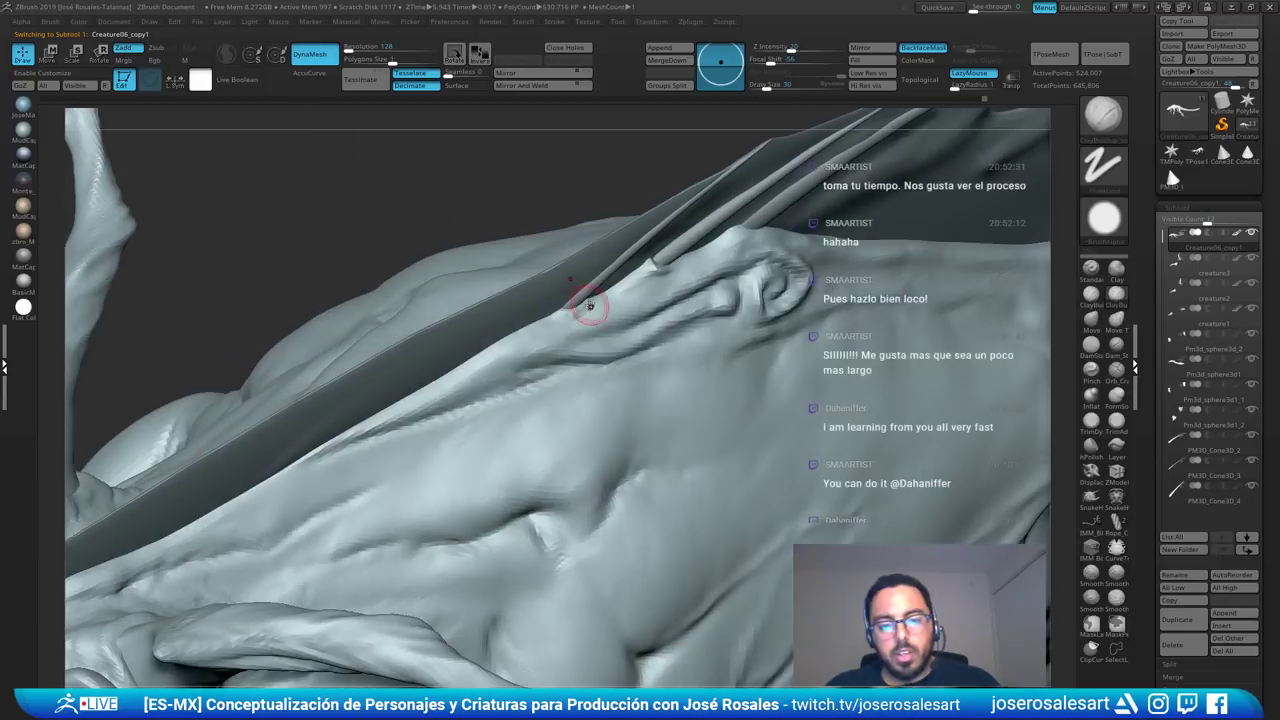
shift+drag(543, 321, 534, 326)
- Examine the dorsal fin, its three rays, and the creature's overall silhouette from several angles and distances
ctrl+right_drag(534, 326, 230, 350)
alt+right_drag(715, 325, 417, 254)
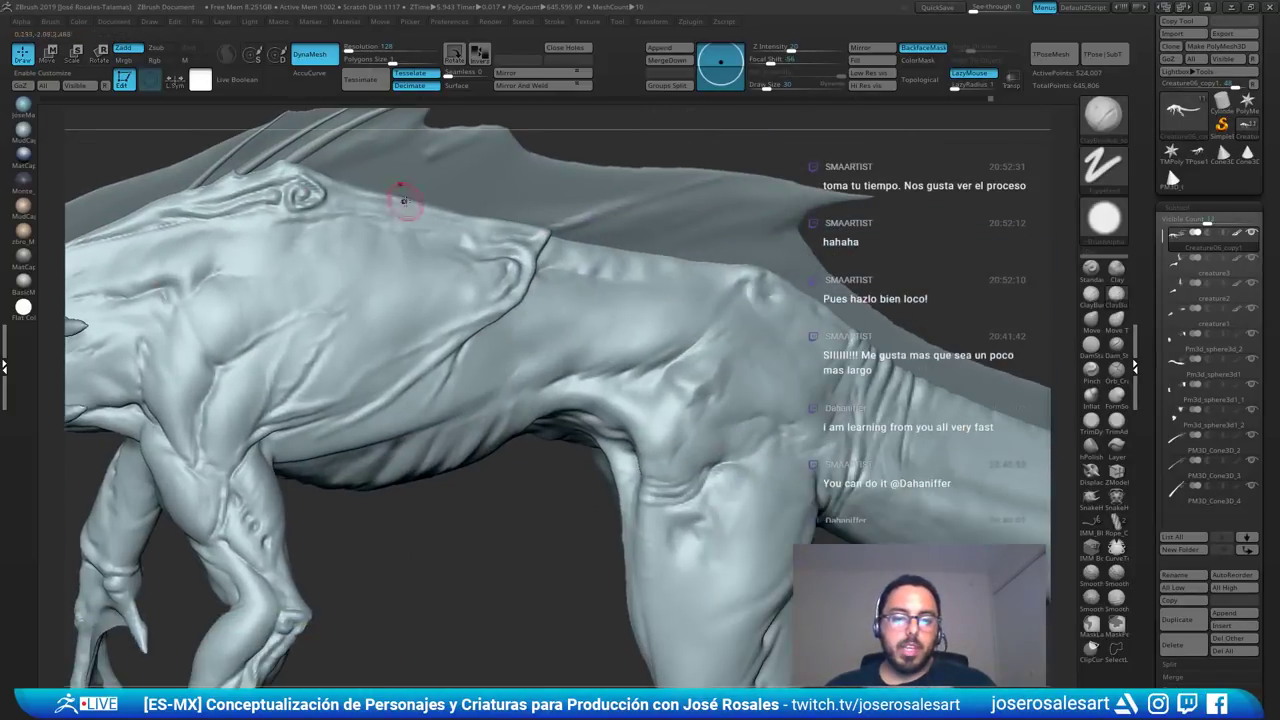
ctrl+right_drag(1006, 345, 498, 221)
right_drag(887, 480, 985, 505)
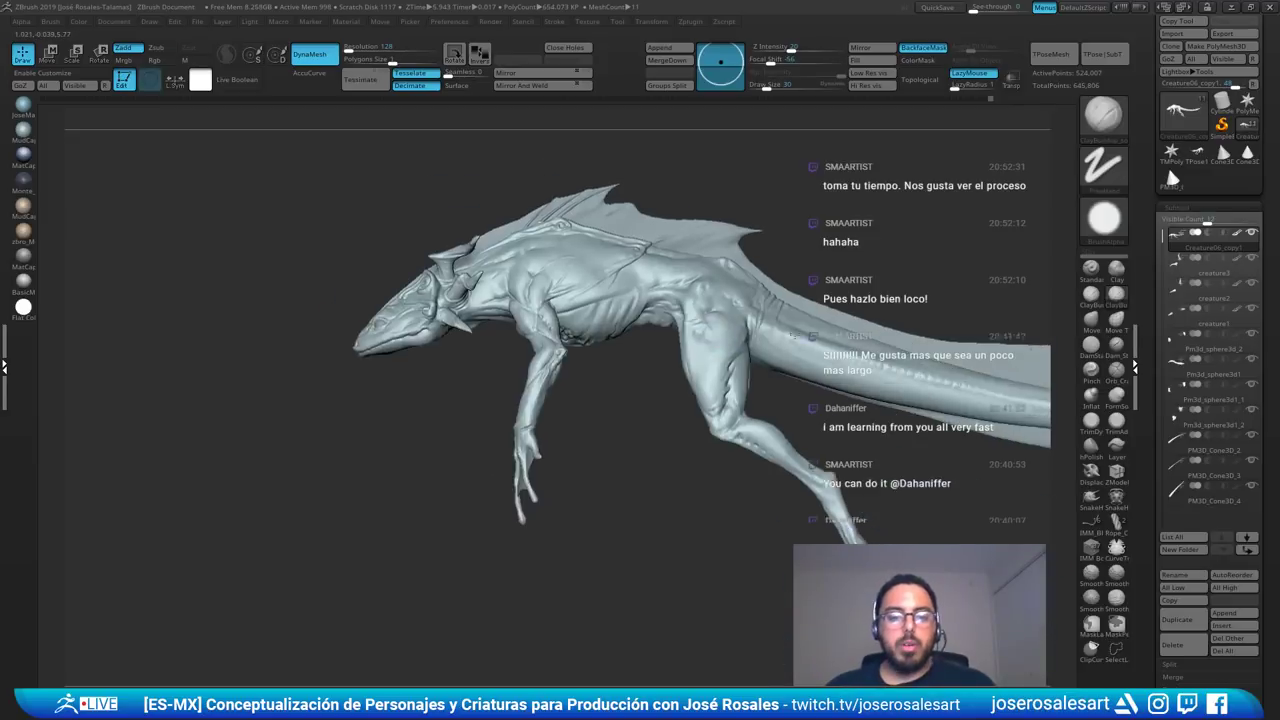
ctrl+right_drag(500, 300, 695, 570)
mouse_move(506, 213)
right_down()
mouse_move(491, 350)
mouse_move(440, 280)
right_up()
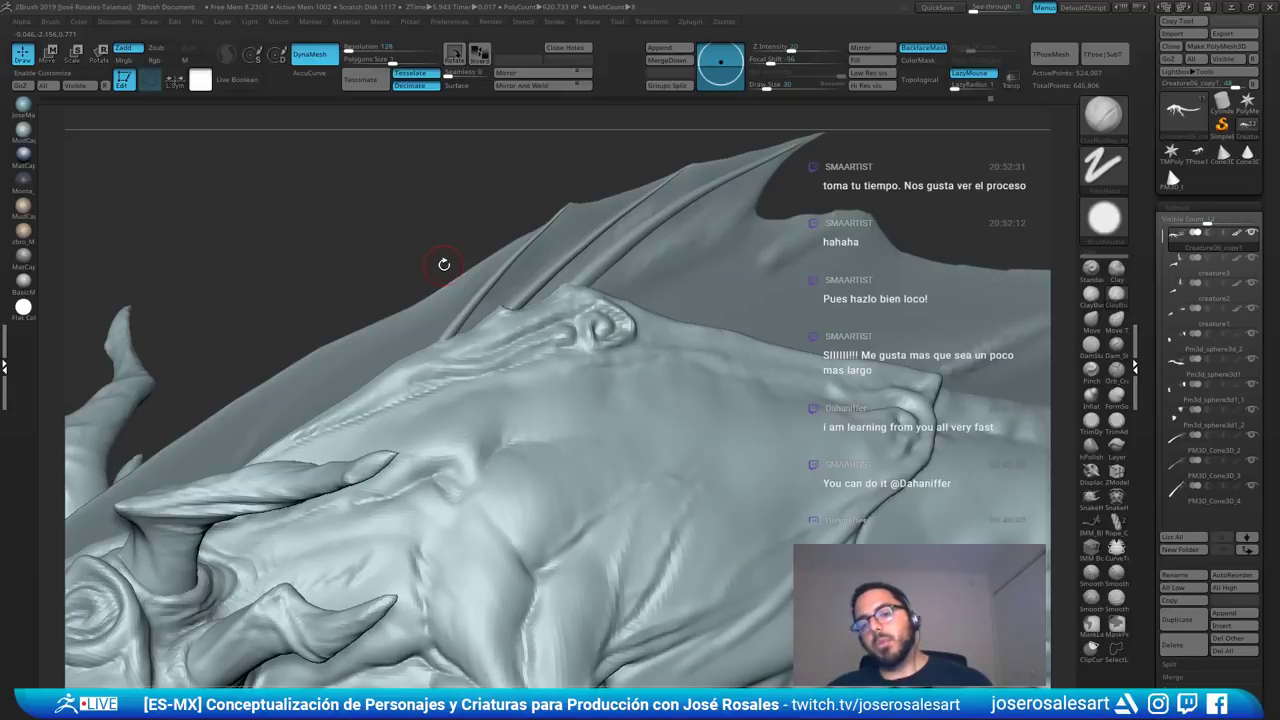
- Examine the dorsal fin's three rays, their bases on the back, and the creature's overall silhouette
right_drag(506, 341, 360, 167)
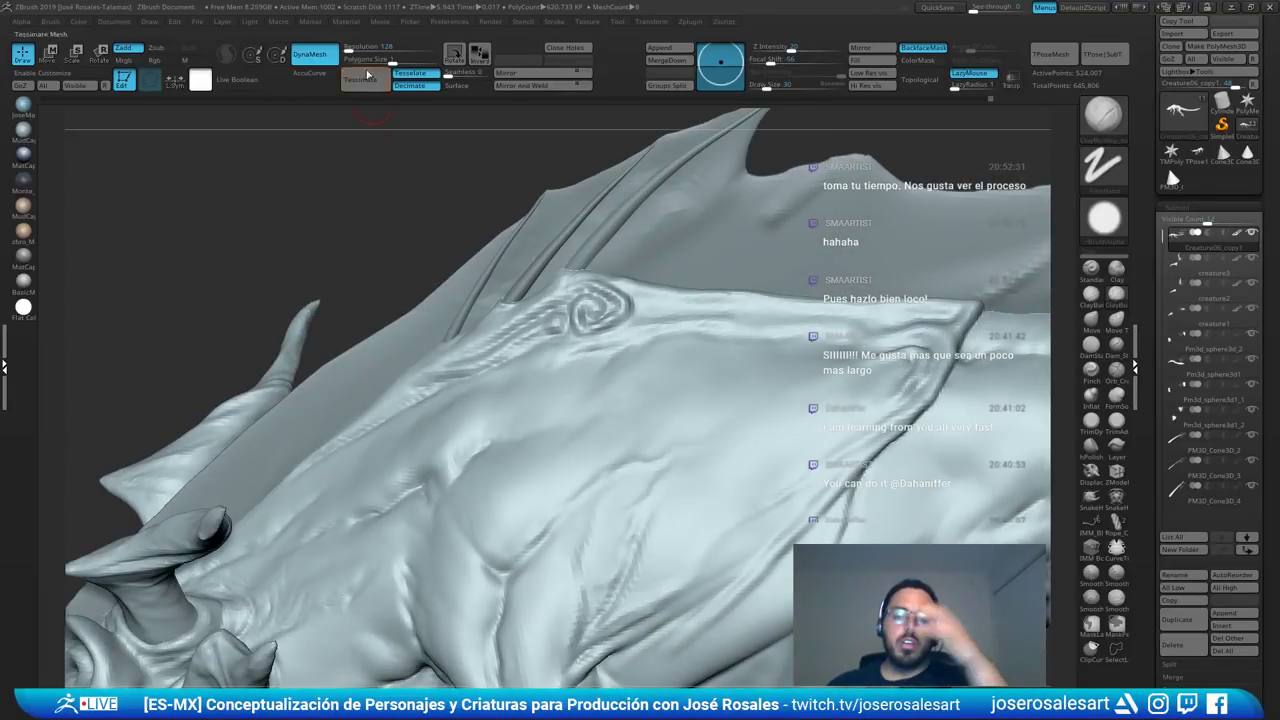
right_drag(437, 342, 460, 408)
alt+click(484, 272)
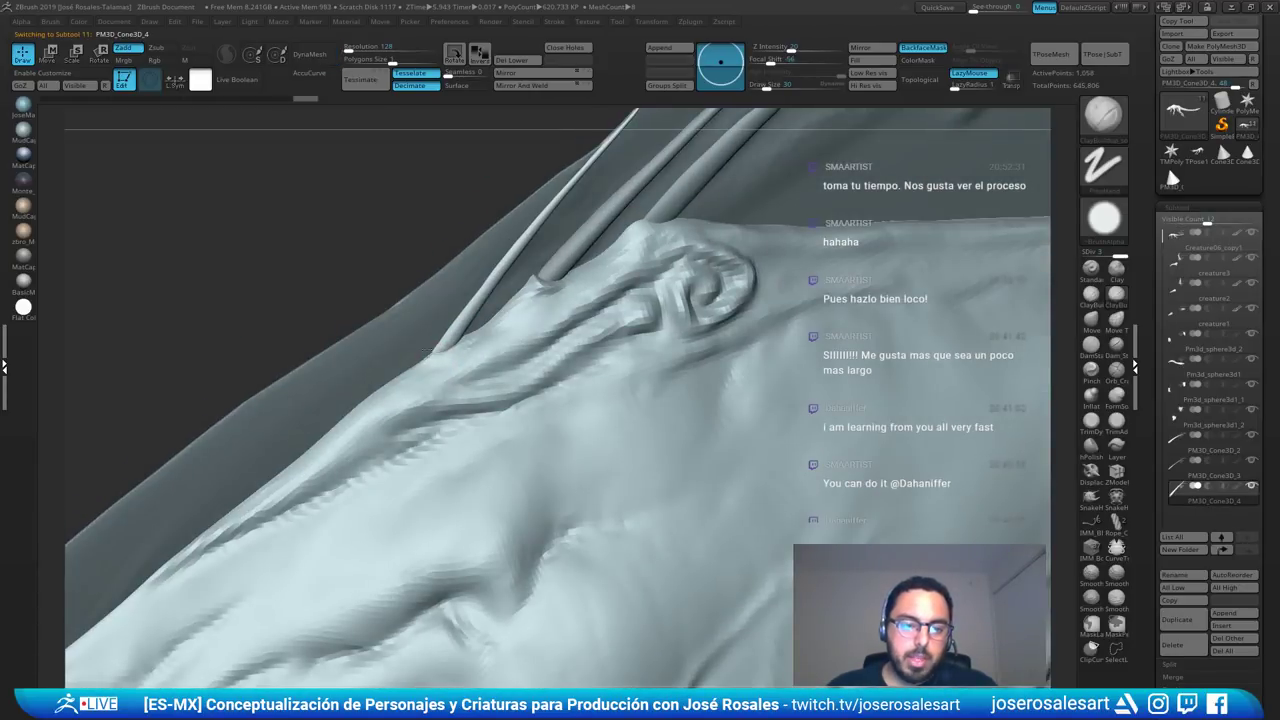
alt+click(468, 350)
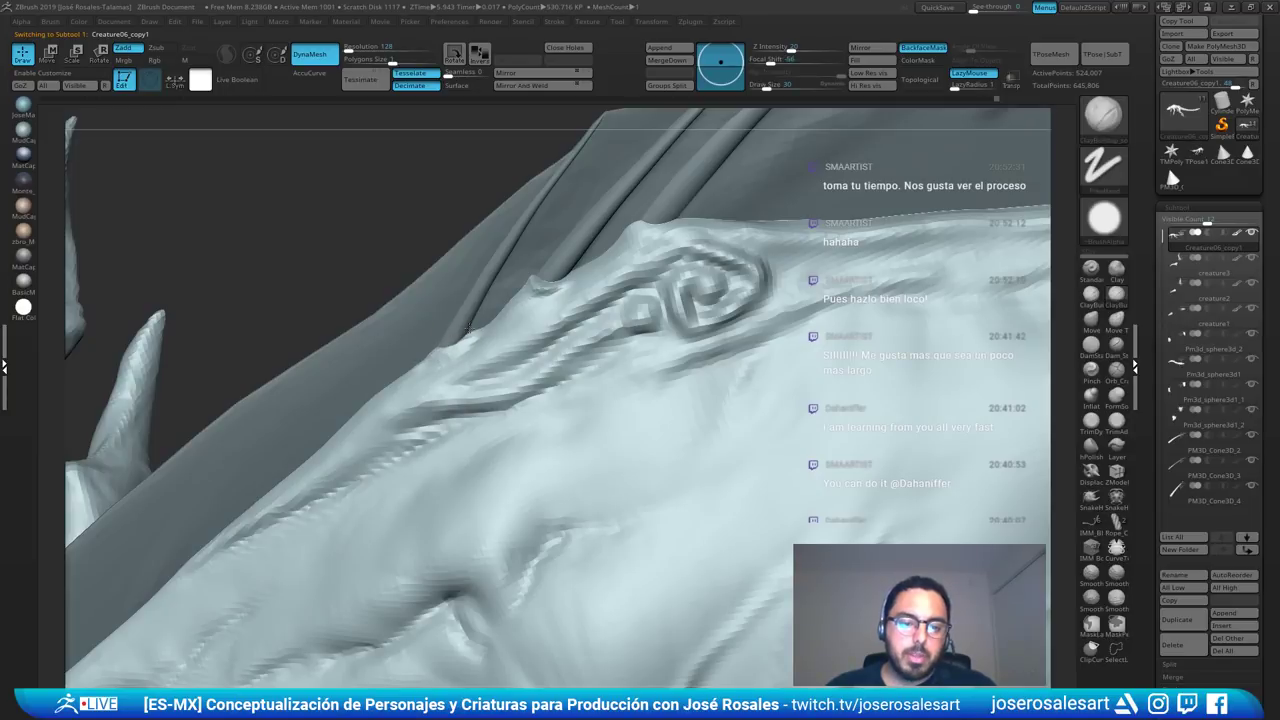
alt+right_drag(468, 330, 450, 262)
alt+click(582, 258)
right_drag(582, 258, 466, 270)
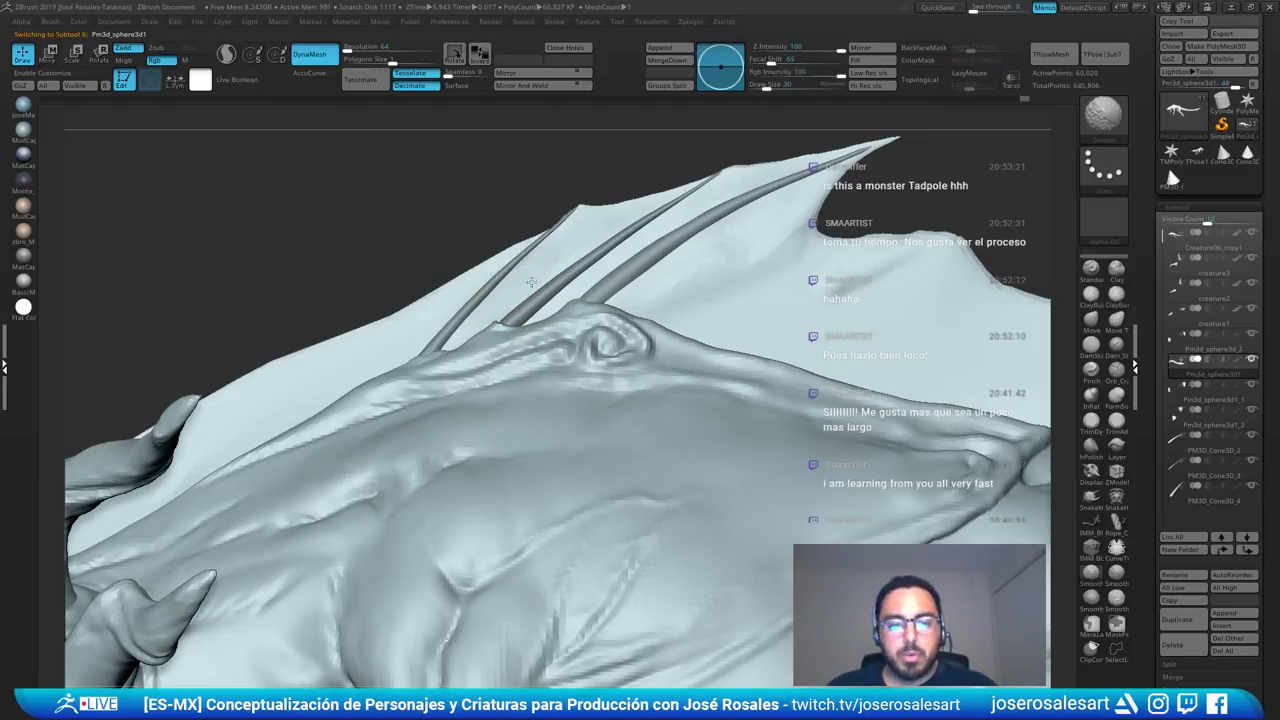
mouse_move(546, 257)
alt+right_down()
mouse_move(496, 265)
mouse_move(566, 272)
mouse_move(524, 269)
mouse_move(567, 214)
alt+right_up()
key(s)
click(566, 272)
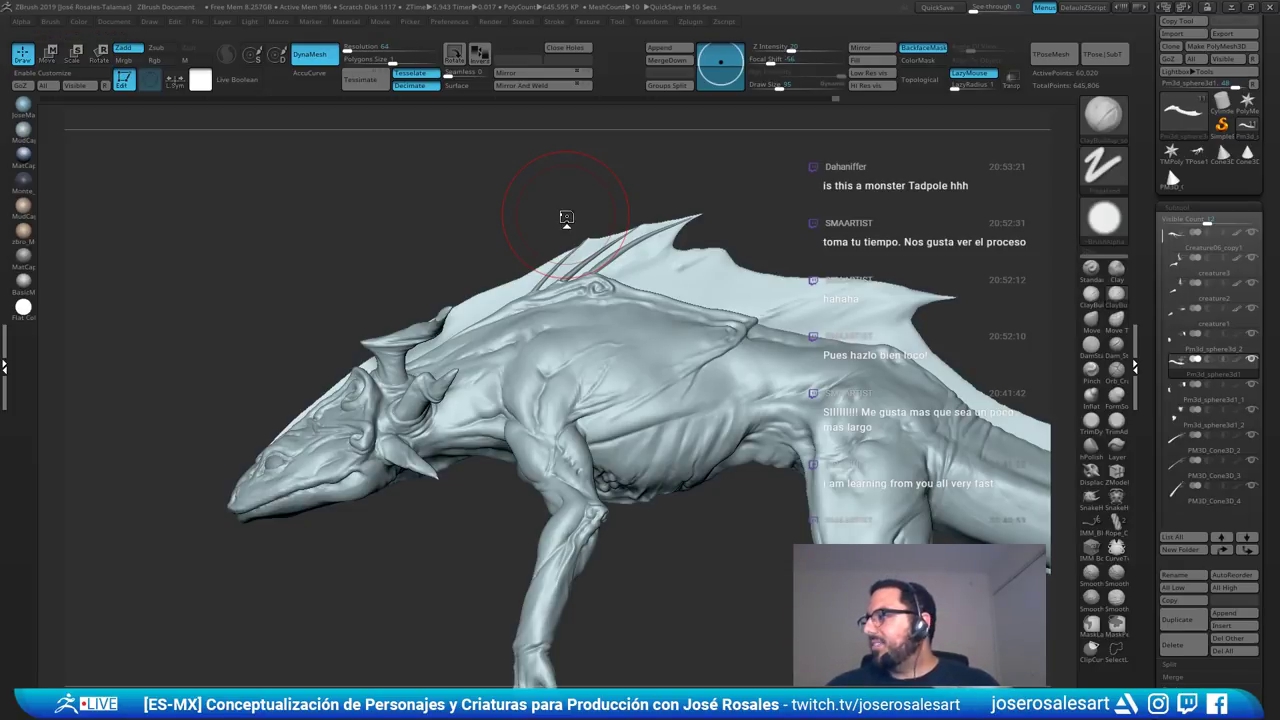
right_drag(745, 303, 790, 291)
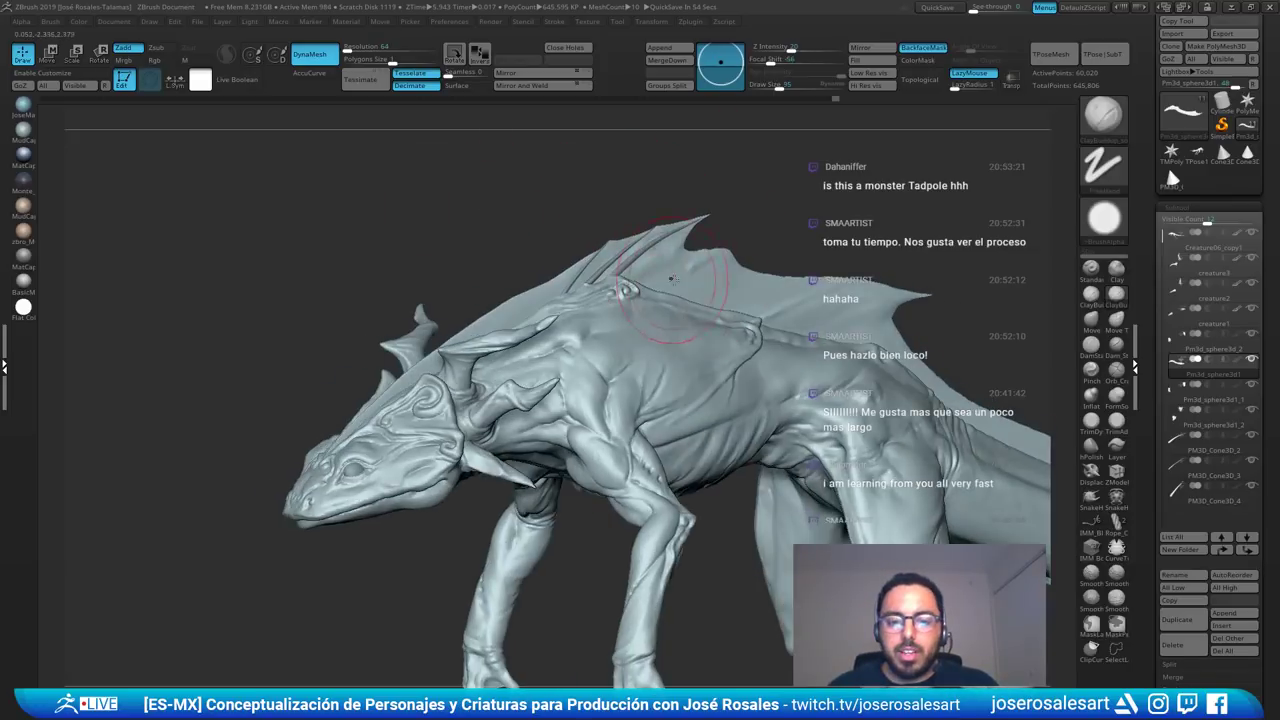
key(s)
click(705, 285)
ctrl+right_drag(695, 277, 633, 253)
right_drag(556, 252, 560, 288)
alt+right_drag(401, 278, 495, 194)
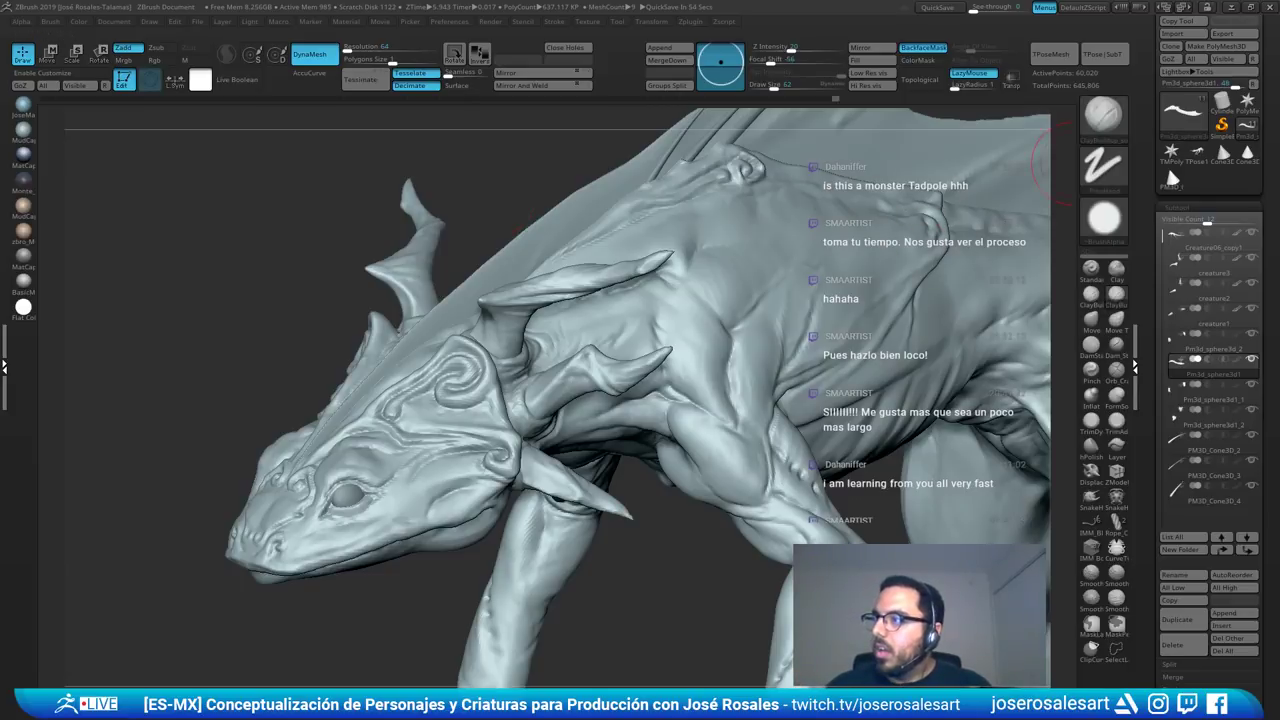
- Examine the creature's horns, head and full body from the front, the side and a distance
right_drag(450, 362, 700, 300)
alt+click(415, 386)
right_drag(432, 407, 390, 425)
key(shift+f)
alt+click(455, 397)
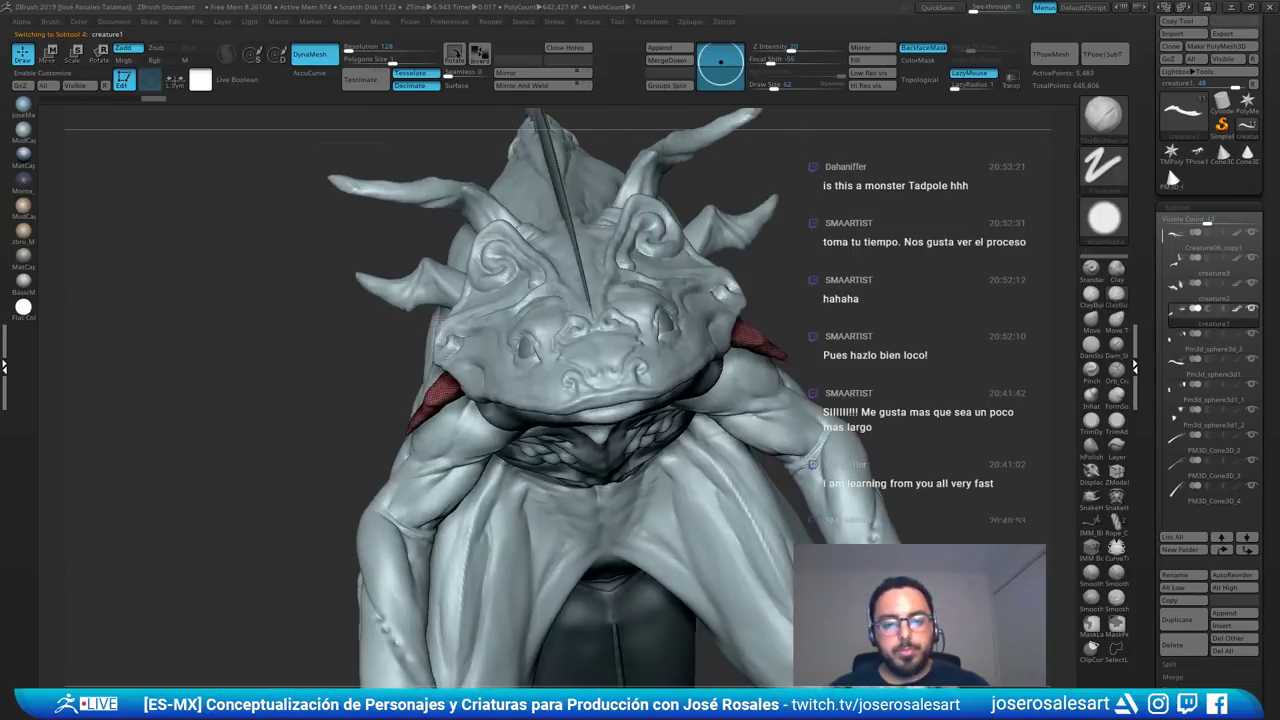
alt+click(402, 272)
right_drag(402, 272, 450, 238)
alt+click(442, 196)
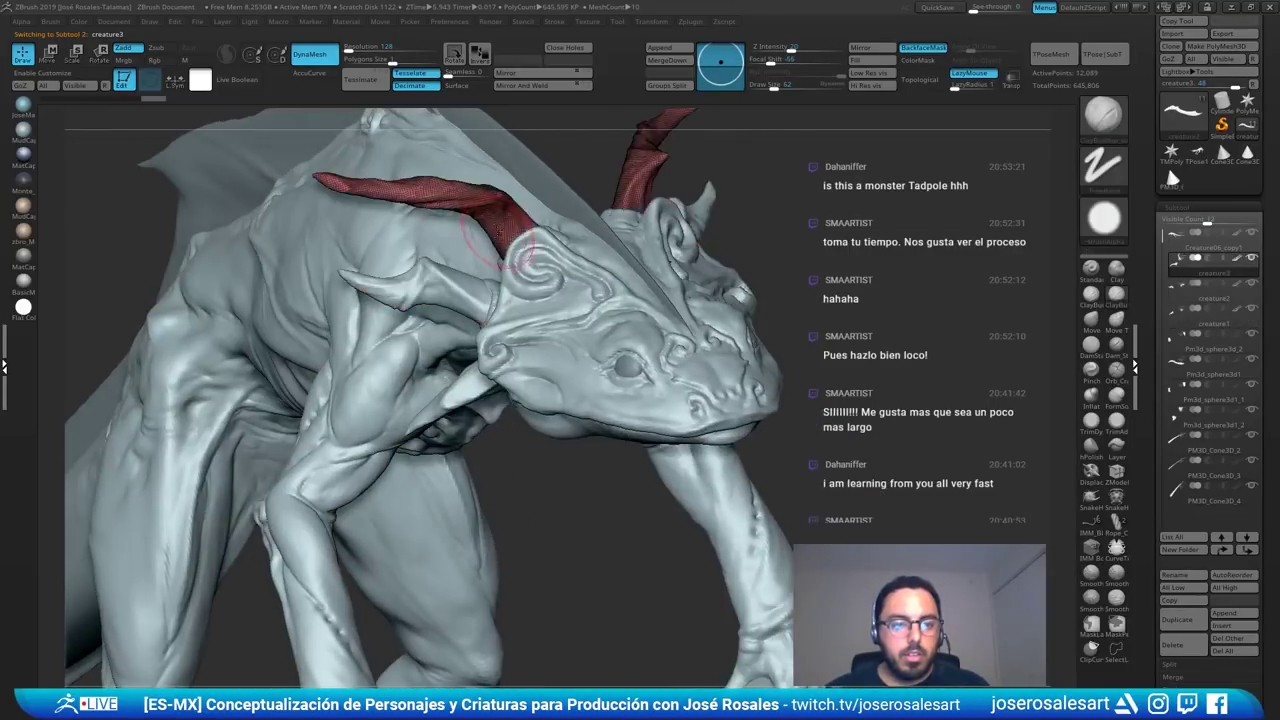
right_drag(445, 194, 543, 126)
right_drag(484, 238, 446, 228)
right_drag(730, 125, 600, 160)
right_drag(600, 160, 605, 235)
mouse_move(520, 306)
ctrl+right_down()
mouse_move(660, 257)
mouse_move(690, 175)
mouse_move(674, 141)
ctrl+right_up()
mouse_move(605, 290)
right_down()
mouse_move(520, 330)
mouse_move(452, 268)
mouse_move(462, 260)
right_up()
alt+right_drag(690, 338, 615, 180)
ctrl+right_drag(771, 229, 634, 229)
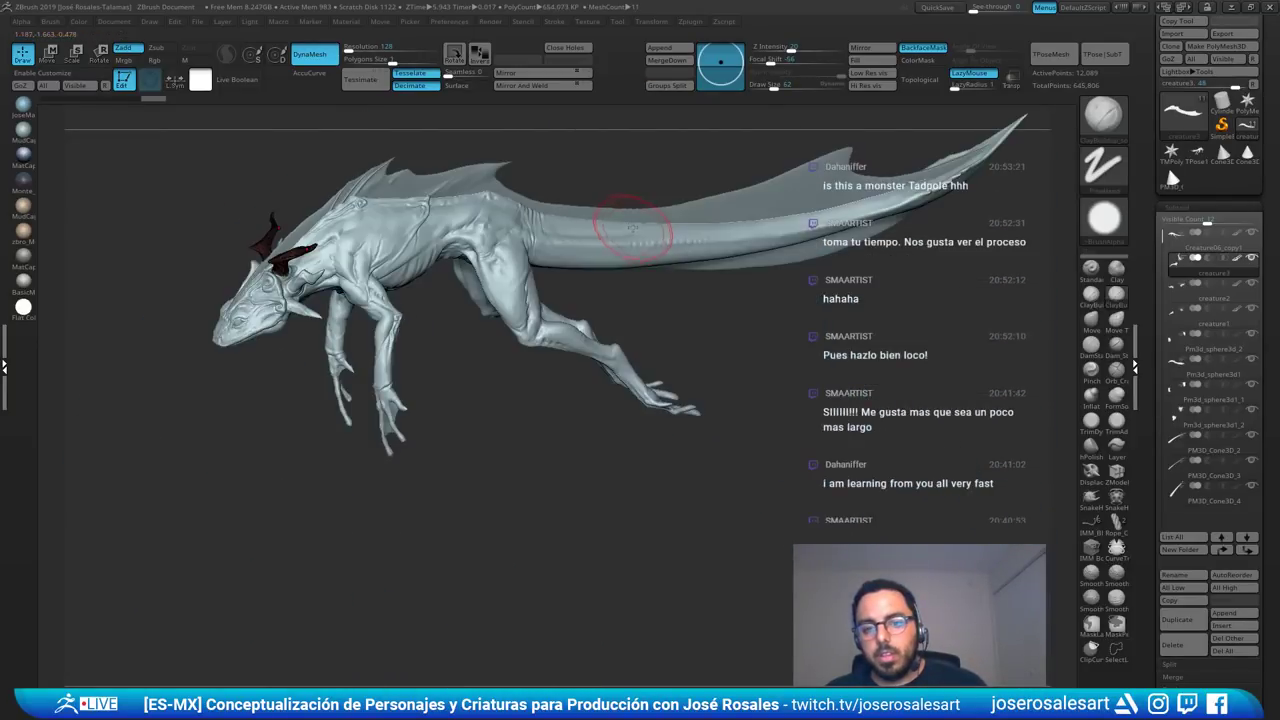
- Inspect the dorsal fin and its rays in profile and three-quarter view
mouse_move(360, 242)
right_down()
mouse_move(347, 251)
mouse_move(540, 250)
right_up()
right_drag(730, 245, 719, 201)
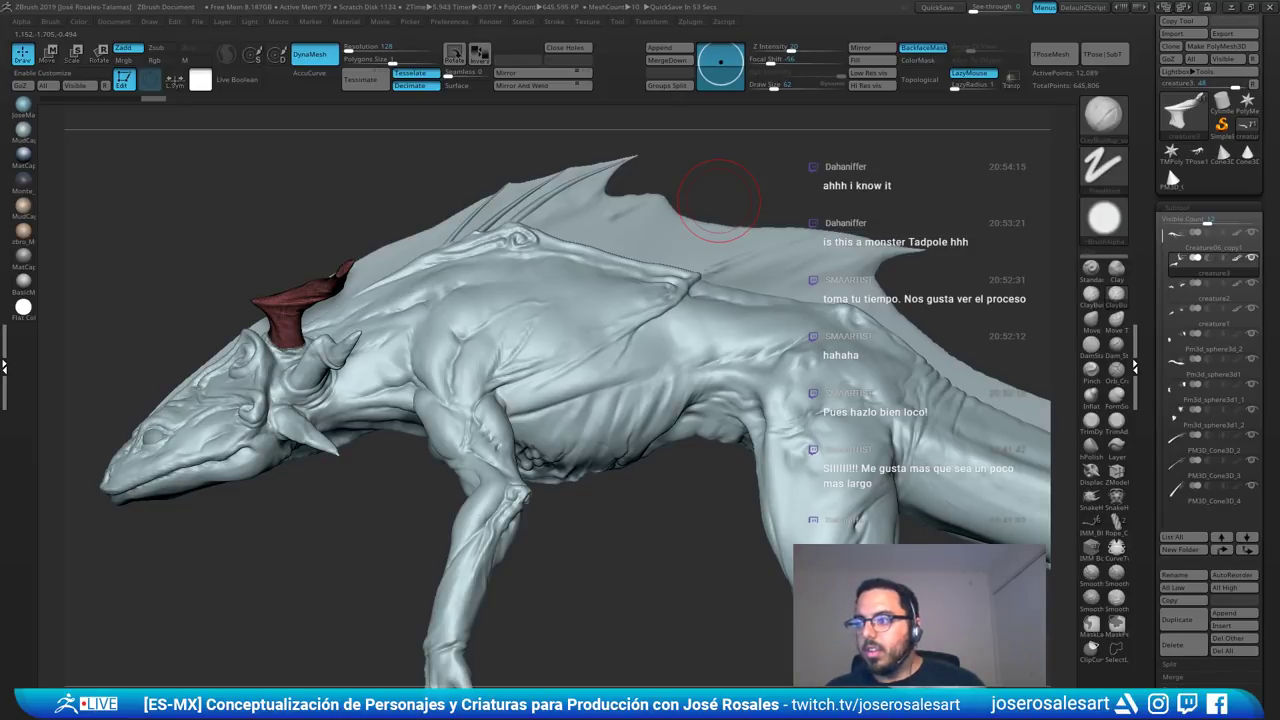
right_drag(589, 363, 660, 366)
ctrl+drag(568, 350, 532, 424)
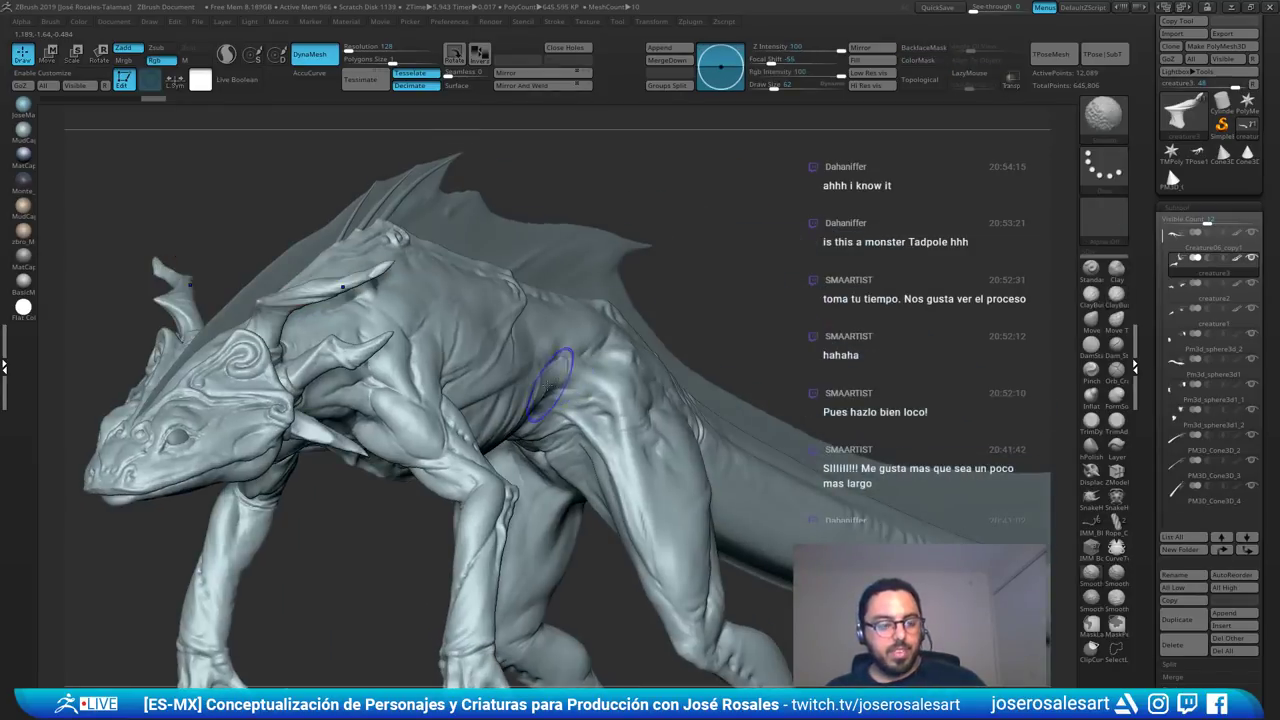
mouse_move(532, 400)
right_down()
mouse_move(362, 400)
mouse_move(522, 278)
right_up()
alt+click(482, 240)
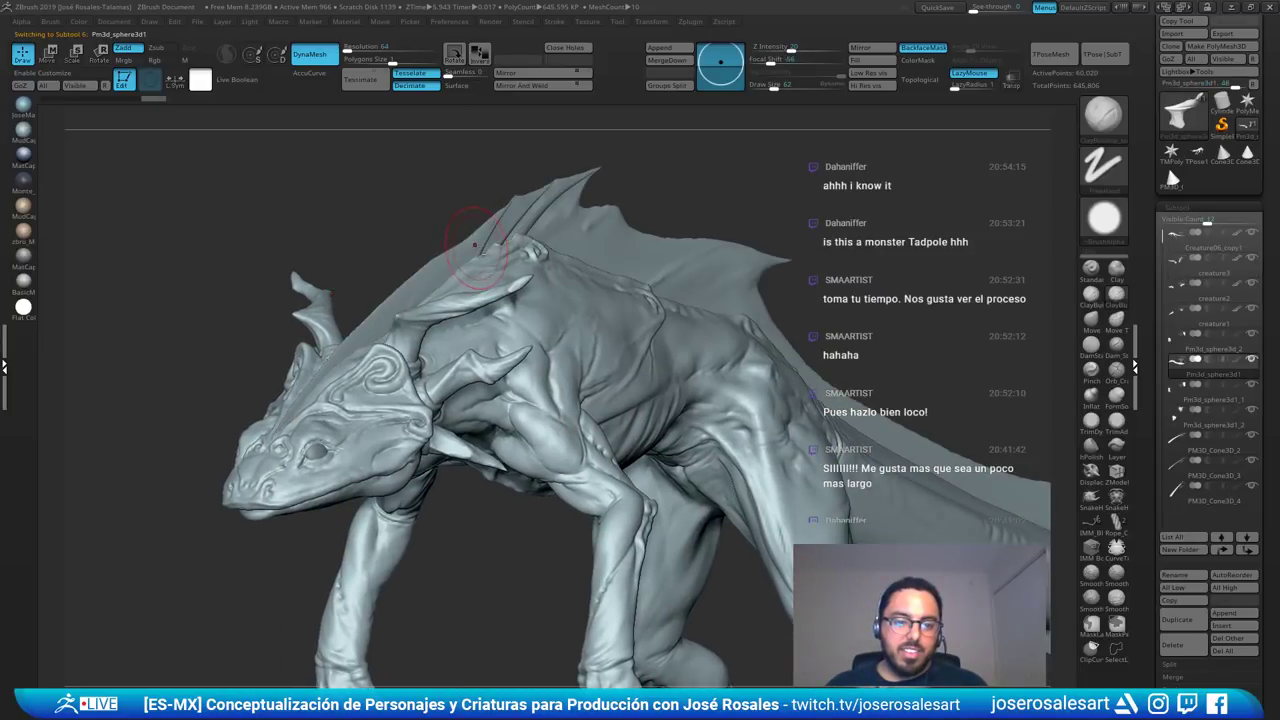
ctrl+right_drag(466, 236, 490, 300)
- Select the third spike, duplicate it, and place the copy farther forward on the fin as a fourth ray
alt+click(525, 304)
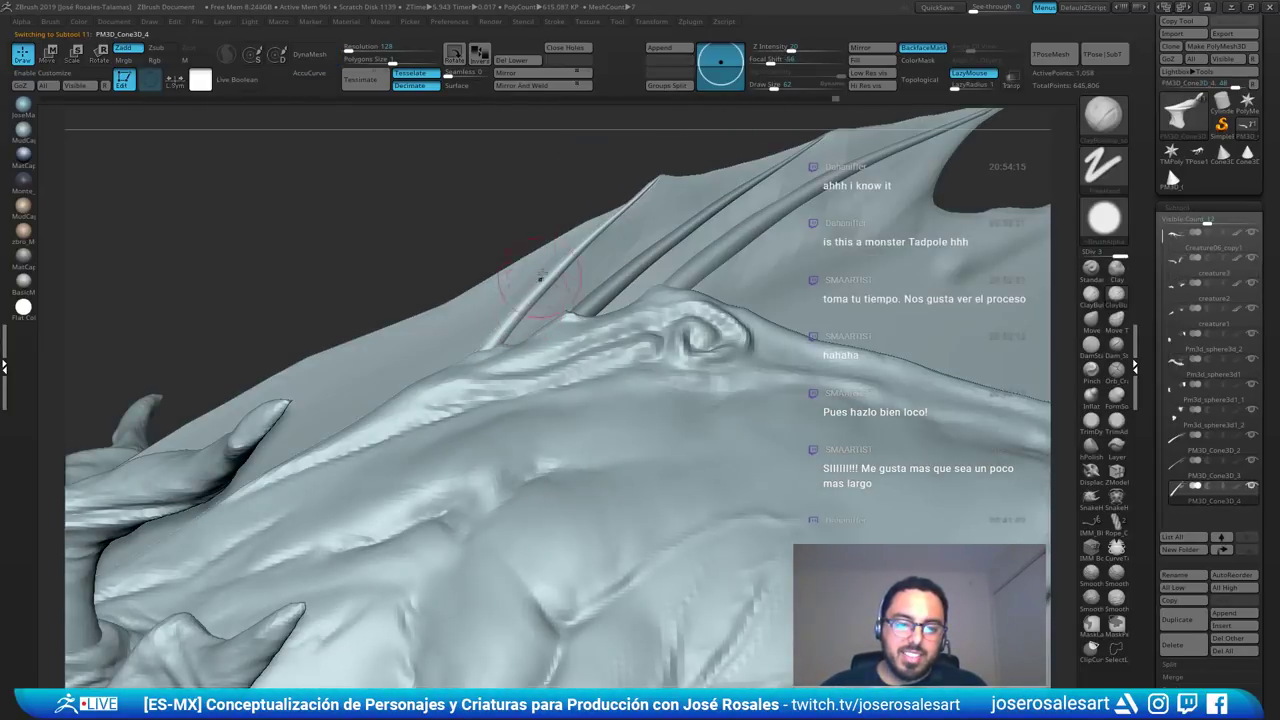
ctrl+right_drag(553, 331, 617, 484)
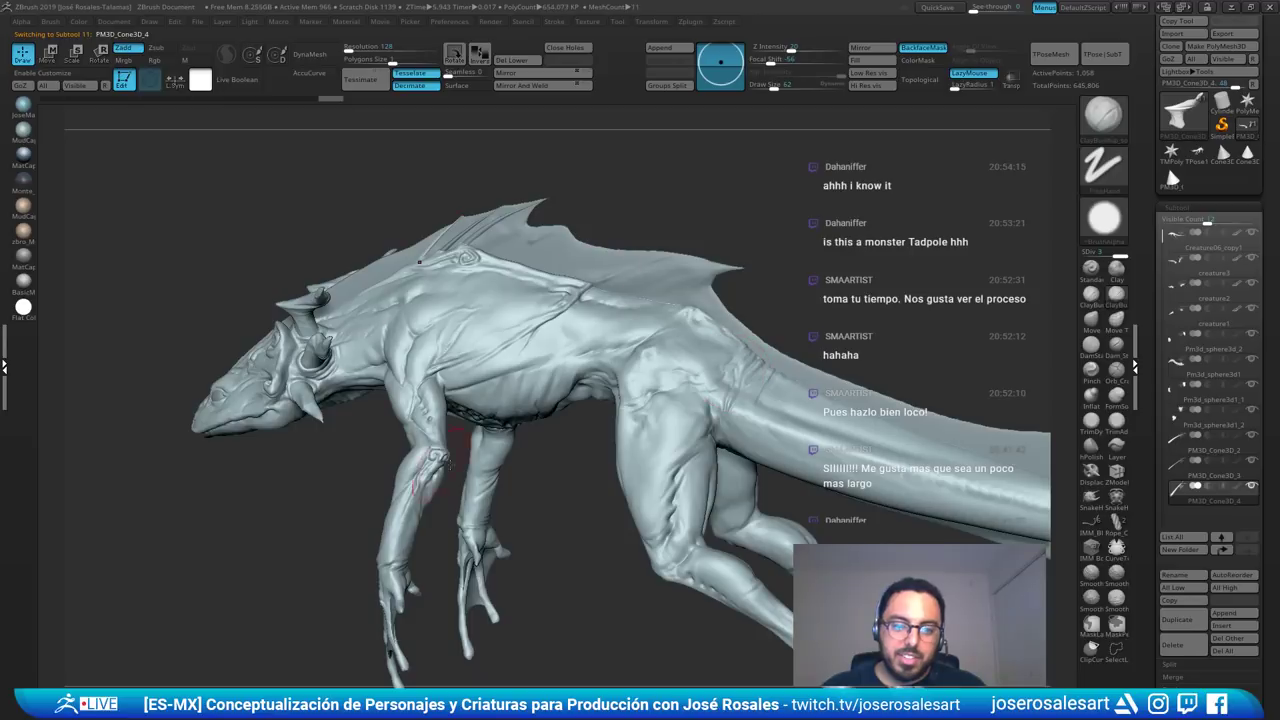
right_drag(551, 404, 700, 349)
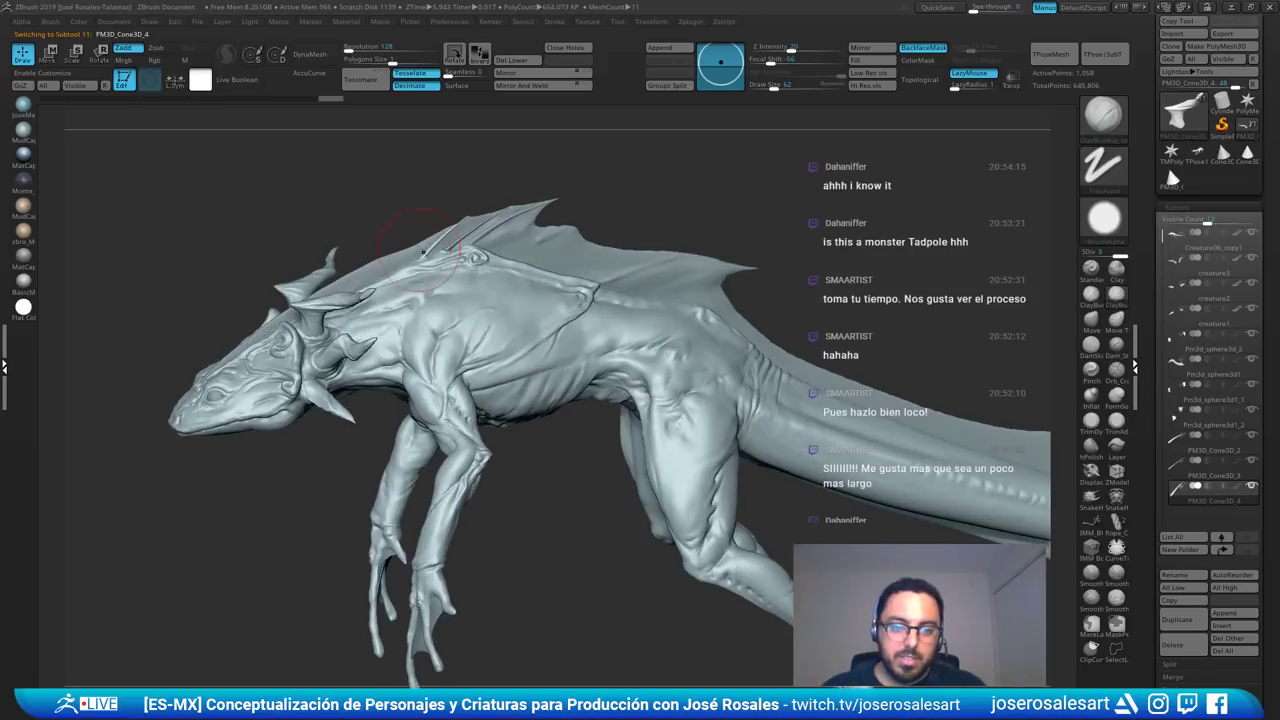
ctrl+right_drag(423, 252, 529, 190)
right_drag(388, 159, 491, 214)
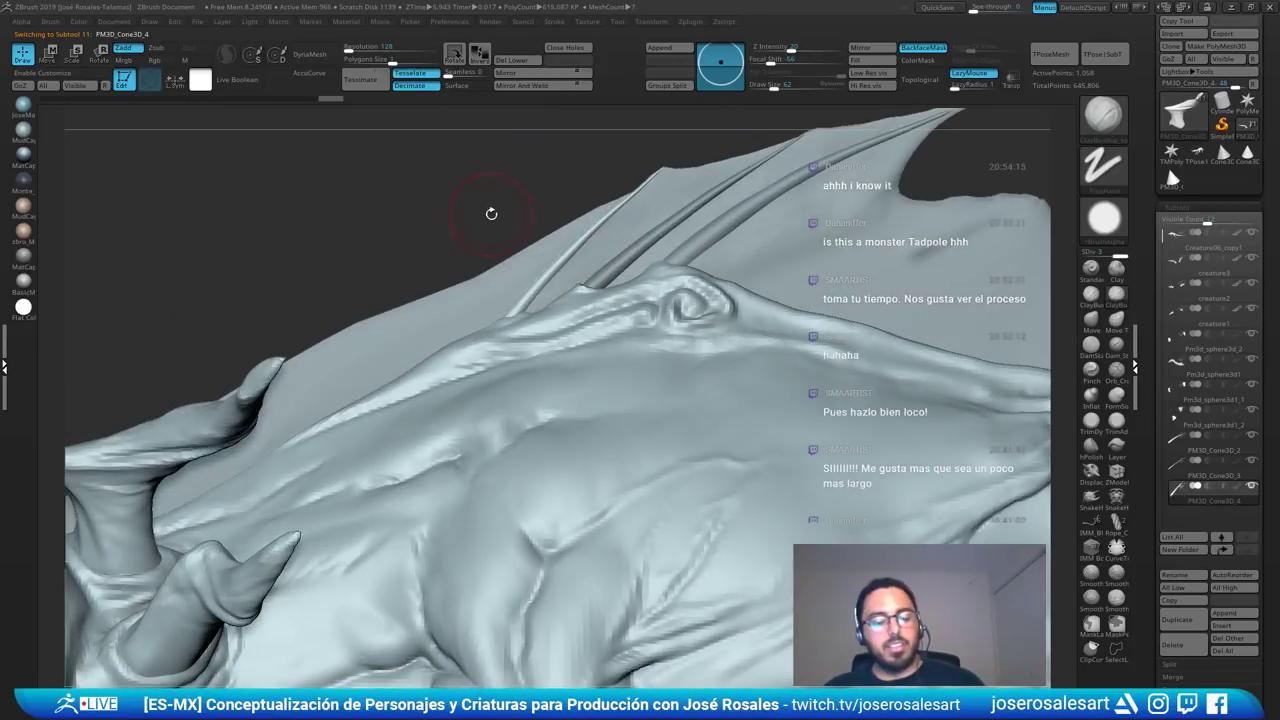
key(ctrl+shift+d)
key(w)
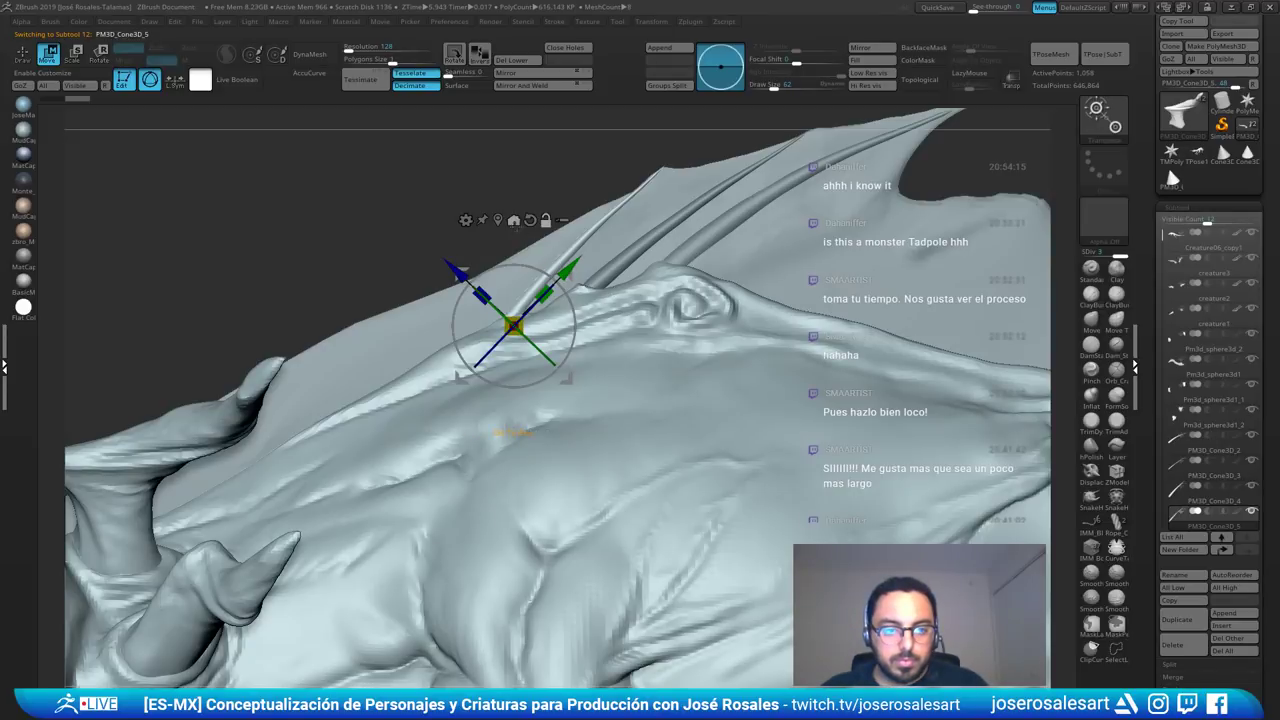
drag(566, 273, 466, 313)
key(q)
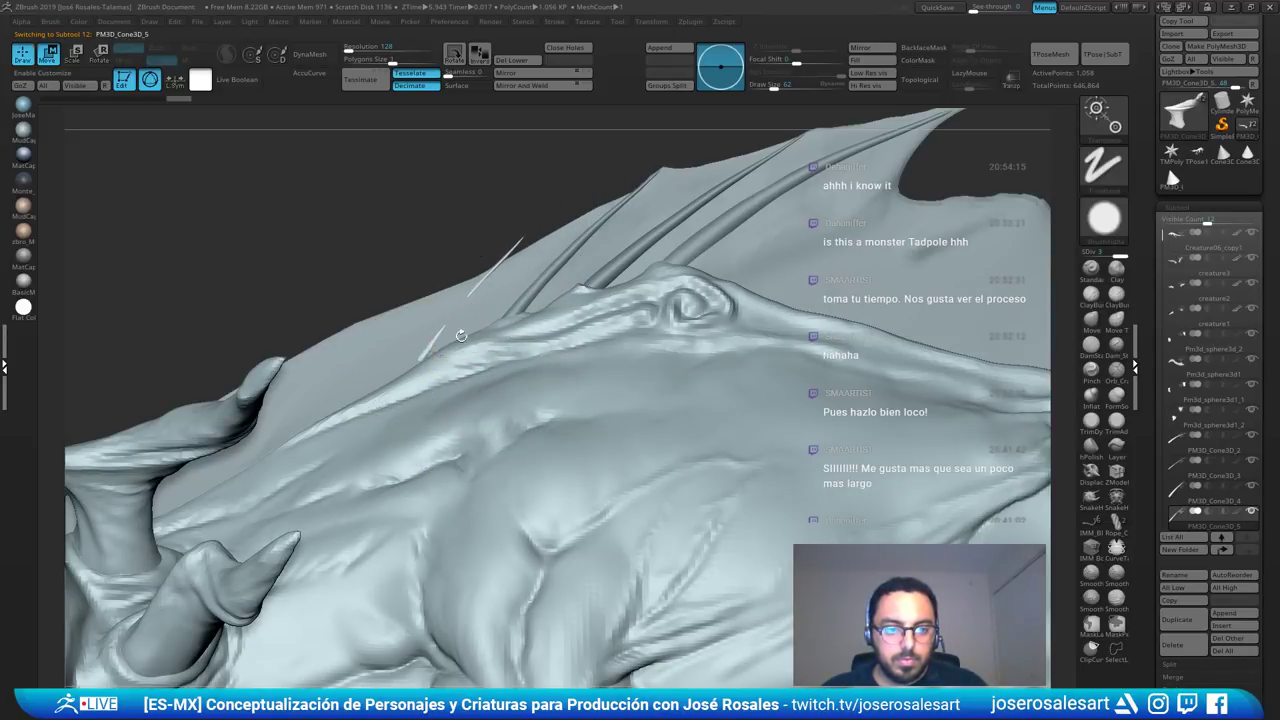
- Select the fin, subdivide it twice, and pull its front edge out to a point at the fourth spike's tip
alt+click(519, 273)
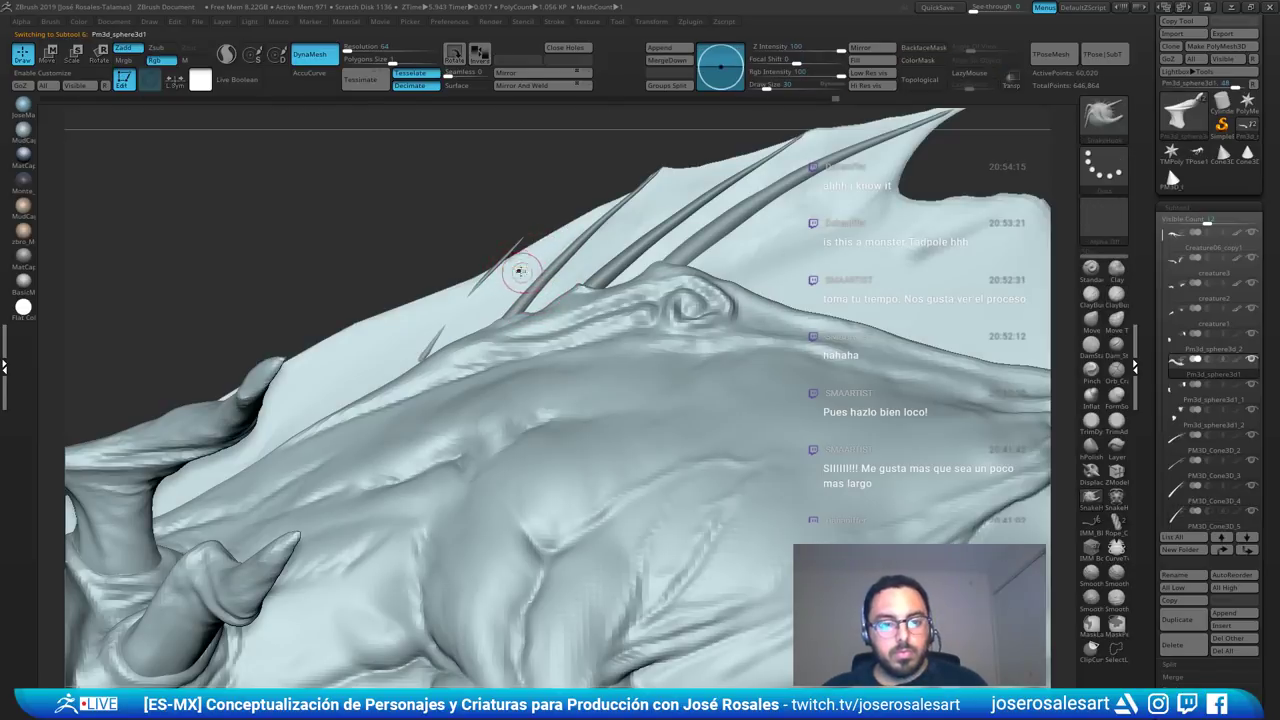
right_drag(518, 234, 560, 240)
shift+drag(533, 238, 491, 283)
key(ctrl+d)
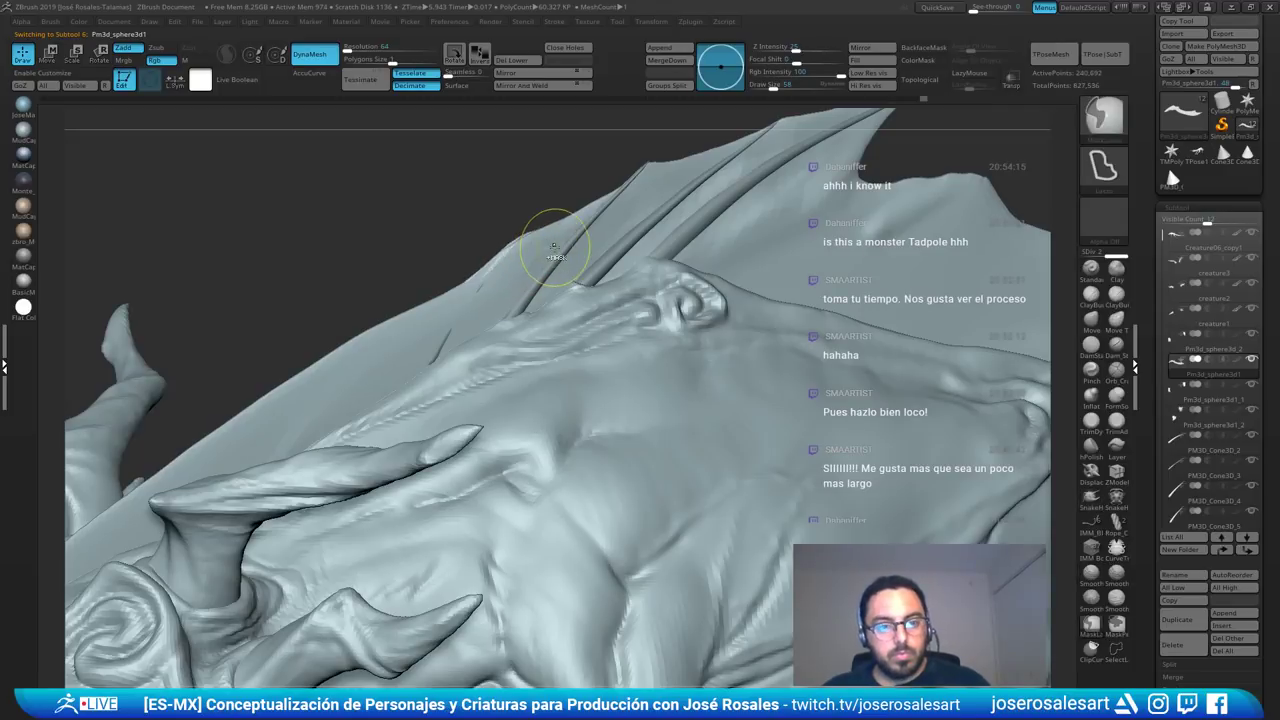
key(ctrl+d)
right_drag(517, 249, 479, 345)
right_click(467, 322)
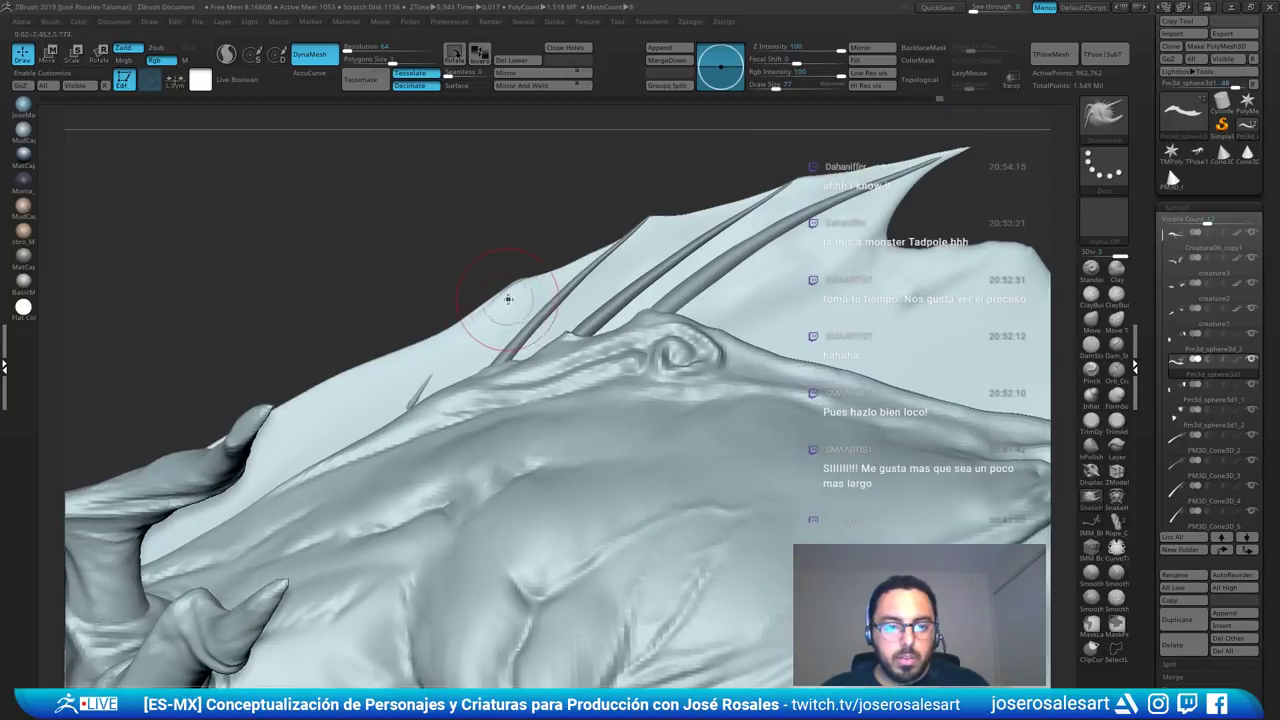
right_drag(508, 299, 509, 320)
- Build up the fin membrane along the fourth spike with the ClayBuildup brush and smooth the strokes
key(b)
key(c)
key(b)
key(s)
drag(509, 325, 503, 325)
right_drag(503, 325, 434, 378)
drag(432, 396, 494, 317)
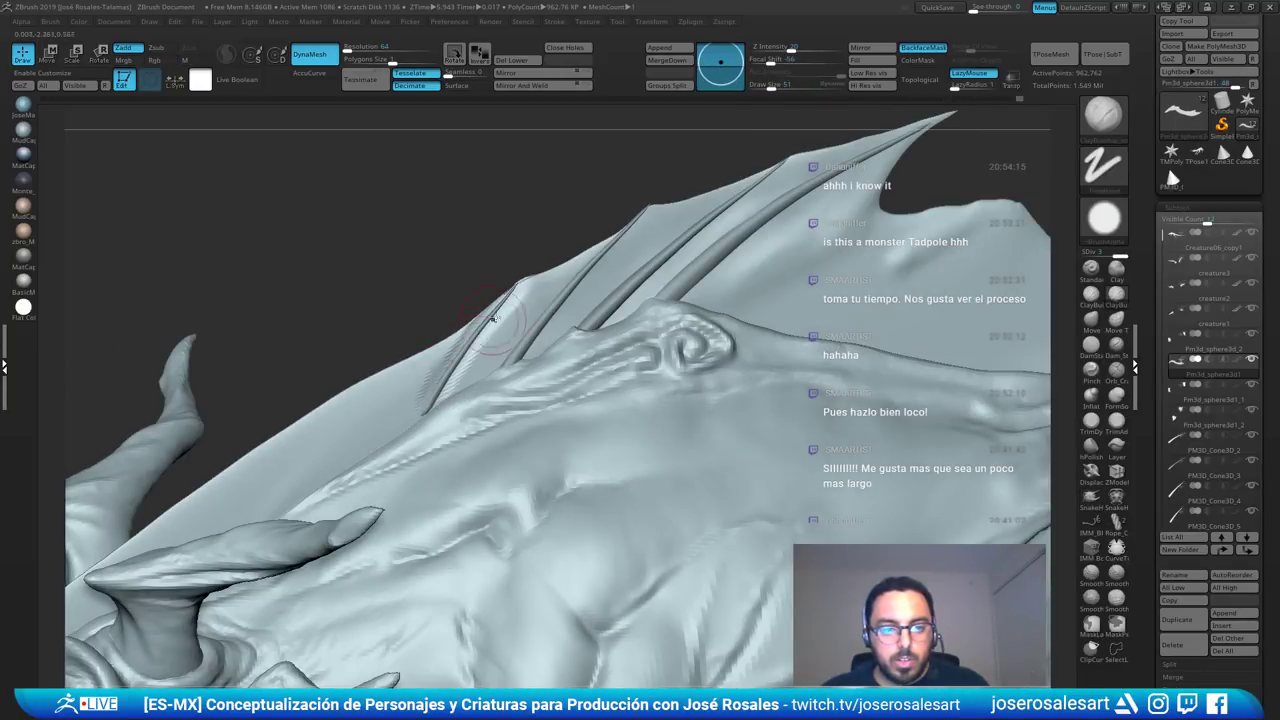
right_drag(540, 285, 516, 289)
shift+drag(471, 322, 449, 367)
ctrl+right_drag(394, 402, 265, 295)
ctrl+right_drag(265, 340, 250, 285)
shift+right_drag(250, 290, 330, 400)
ctrl+right_drag(522, 335, 565, 395)
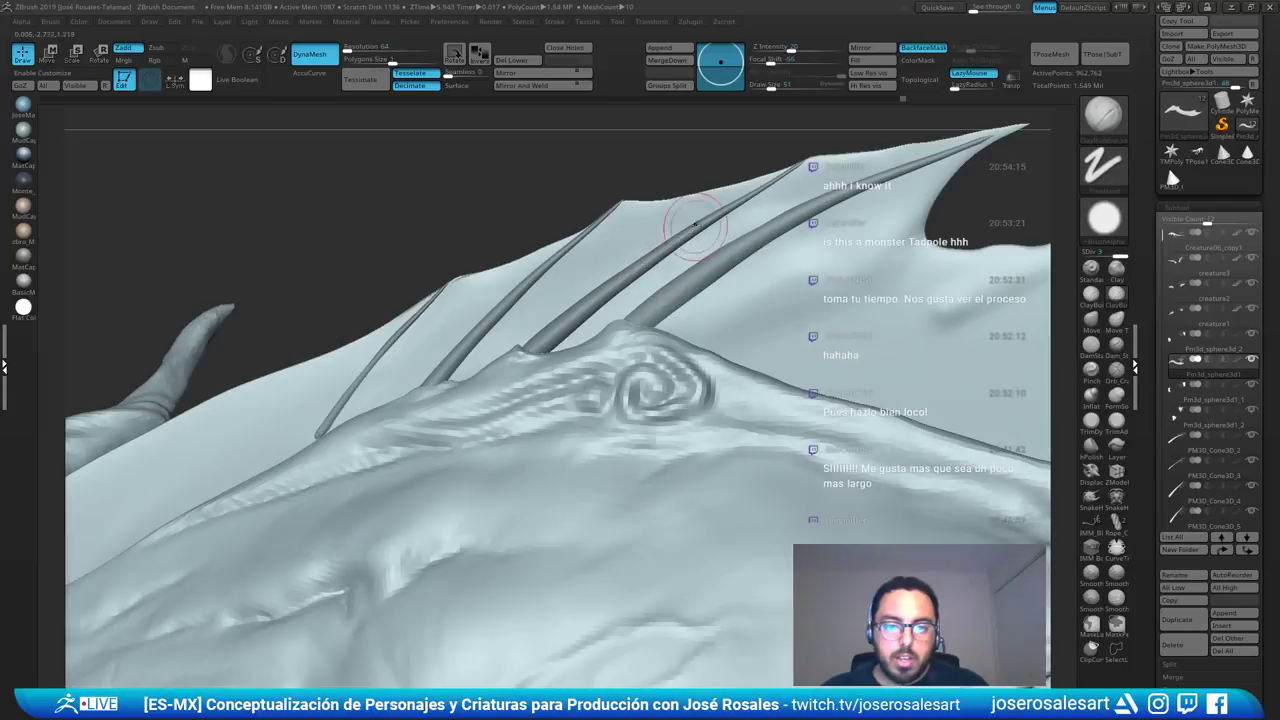
- Reshape the fin's edge between the spikes' tips with the Move brush and smooth it into clean curves
key(b)
key(m)
key(v)
key(b)
key(s)
key(h)
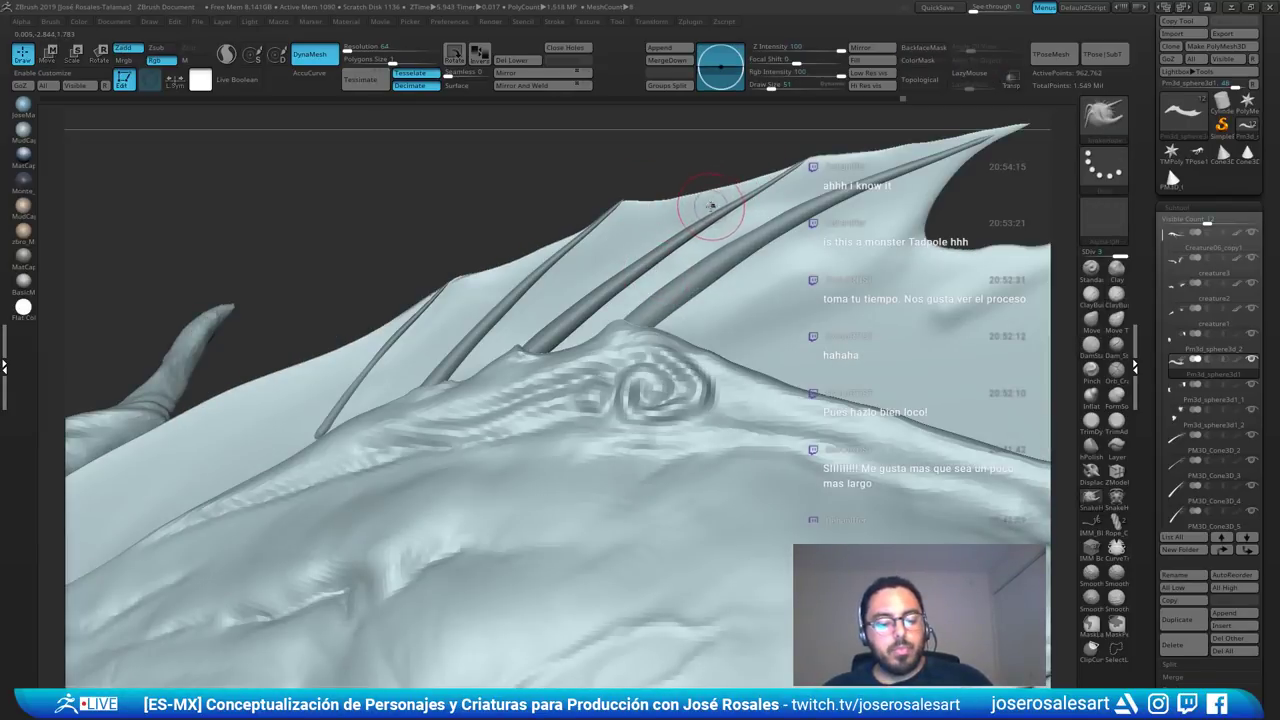
key(s)
drag(710, 203, 714, 203)
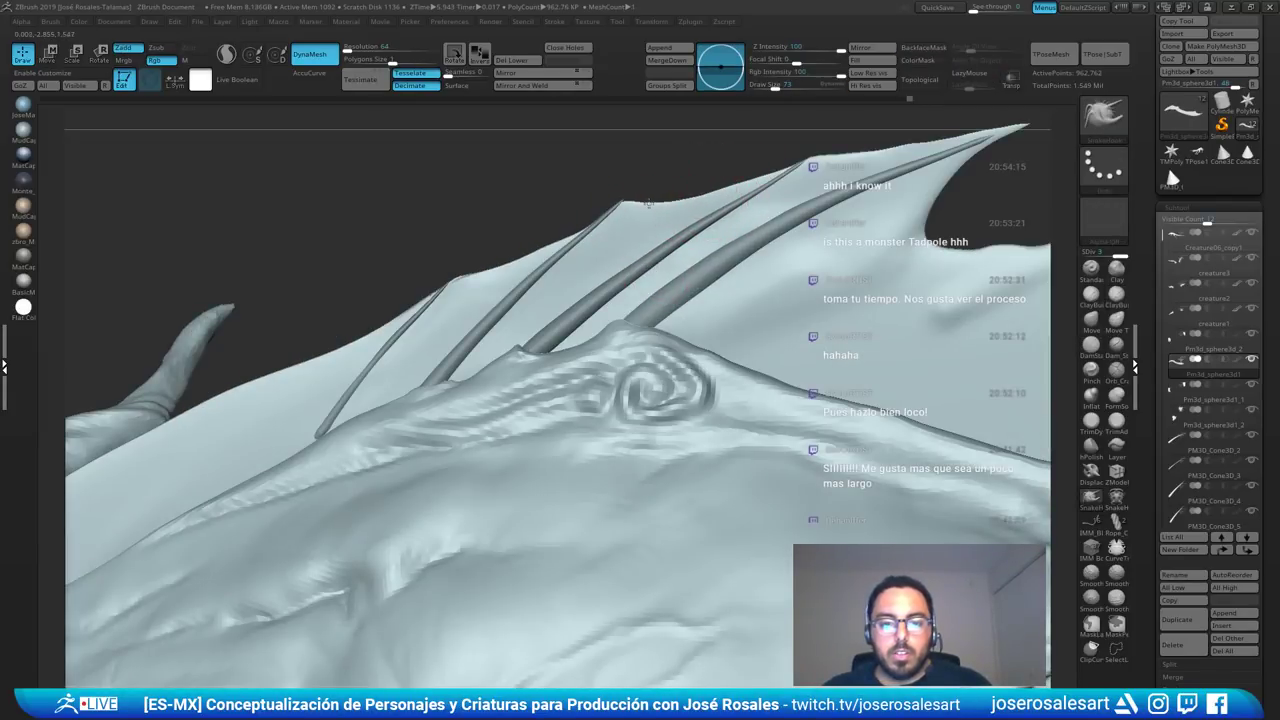
key(shift)
shift+drag(747, 177, 722, 192)
drag(500, 263, 509, 275)
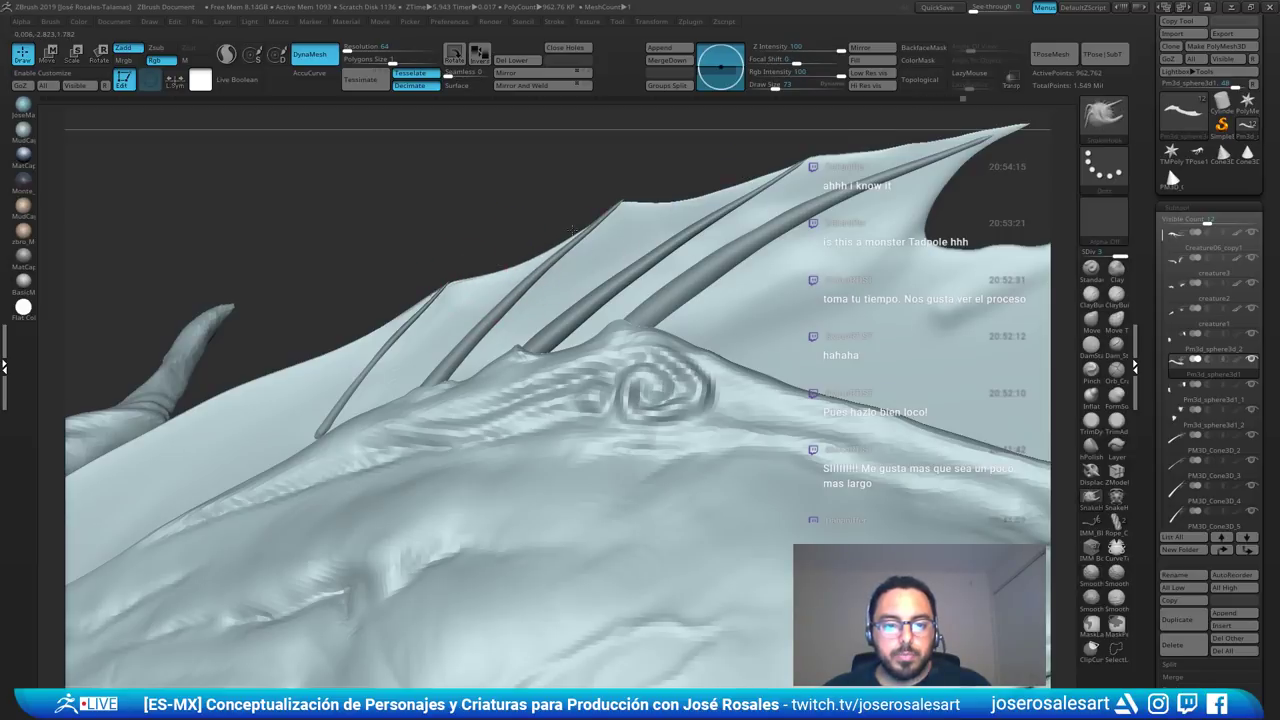
drag(572, 230, 638, 184)
mouse_move(757, 190)
alt+mouse_down()
mouse_move(601, 254)
mouse_move(673, 230)
mouse_move(654, 245)
mouse_move(663, 239)
mouse_move(534, 277)
mouse_move(557, 186)
mouse_move(579, 179)
mouse_move(737, 333)
mouse_move(593, 275)
mouse_move(645, 300)
mouse_move(590, 285)
mouse_move(600, 313)
alt+mouse_up()
key(shift)
- Select the creature's body and build up the back around the fourth spike's base with the ClayBuildup brush
alt+click(602, 314)
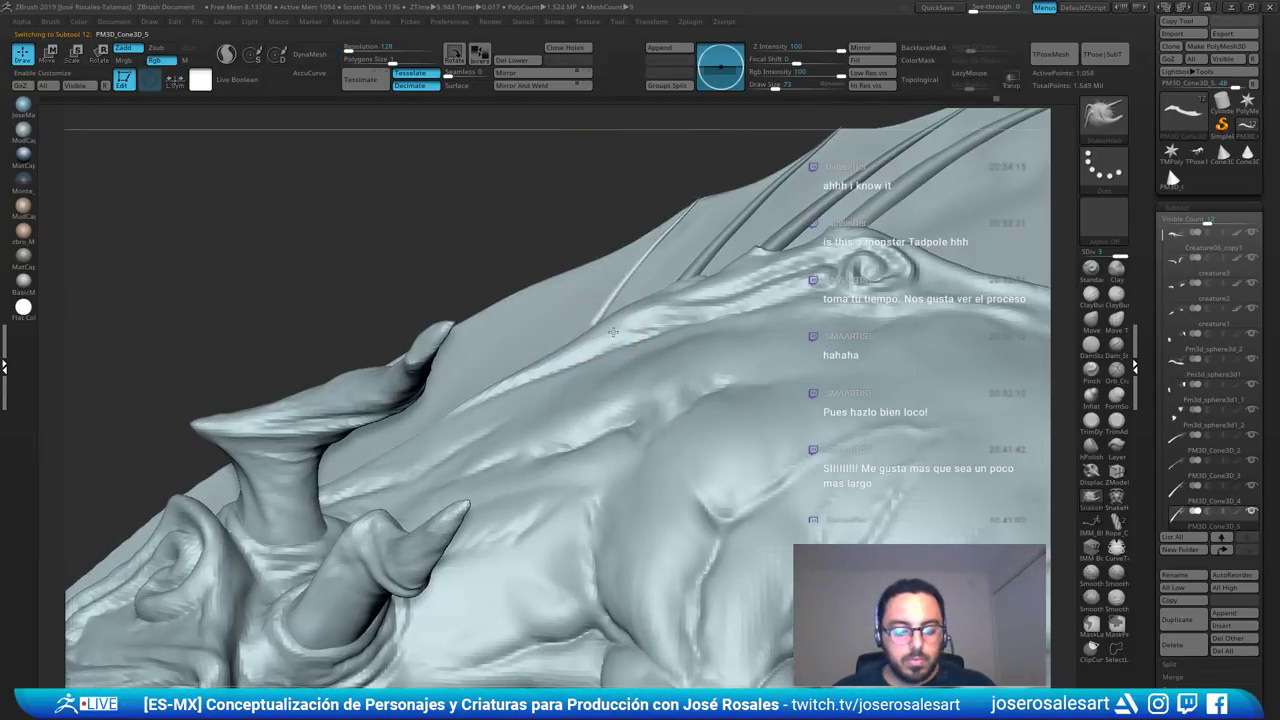
ctrl+right_drag(601, 316, 577, 338)
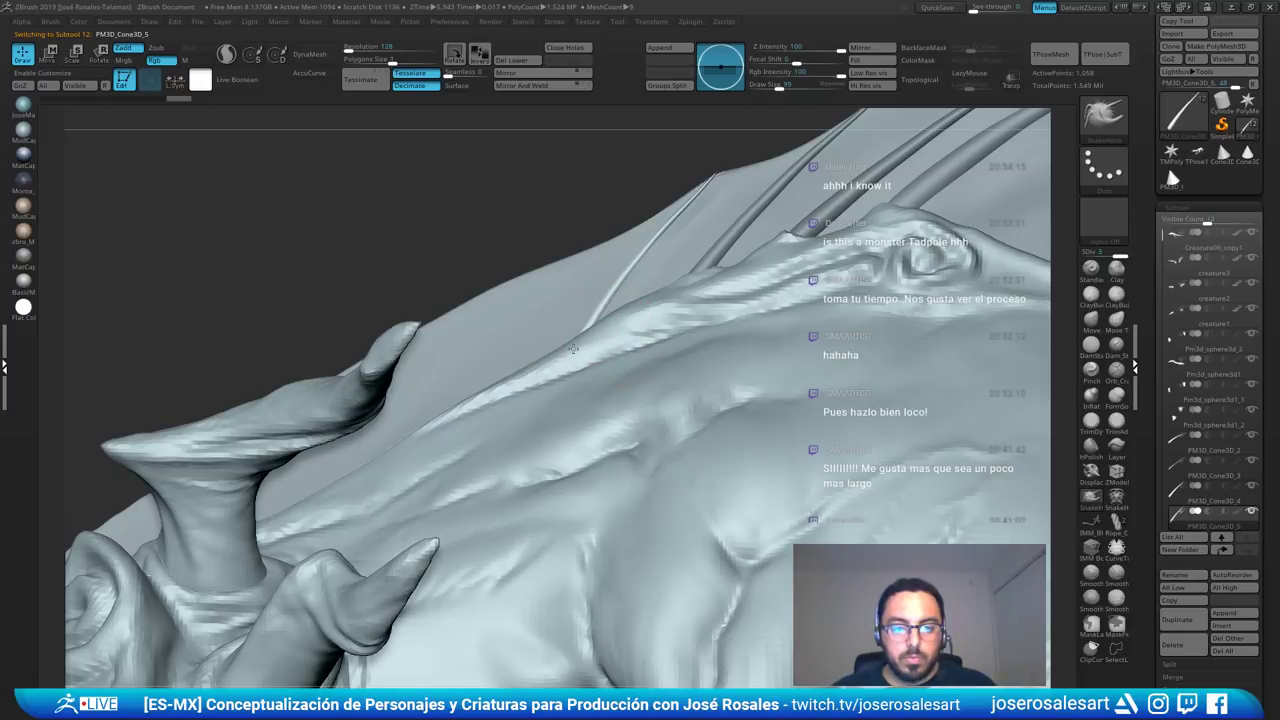
key(s)
alt+click(640, 329)
key(b)
key(c)
key(b)
key(s)
drag(640, 330, 618, 331)
right_drag(618, 331, 592, 378)
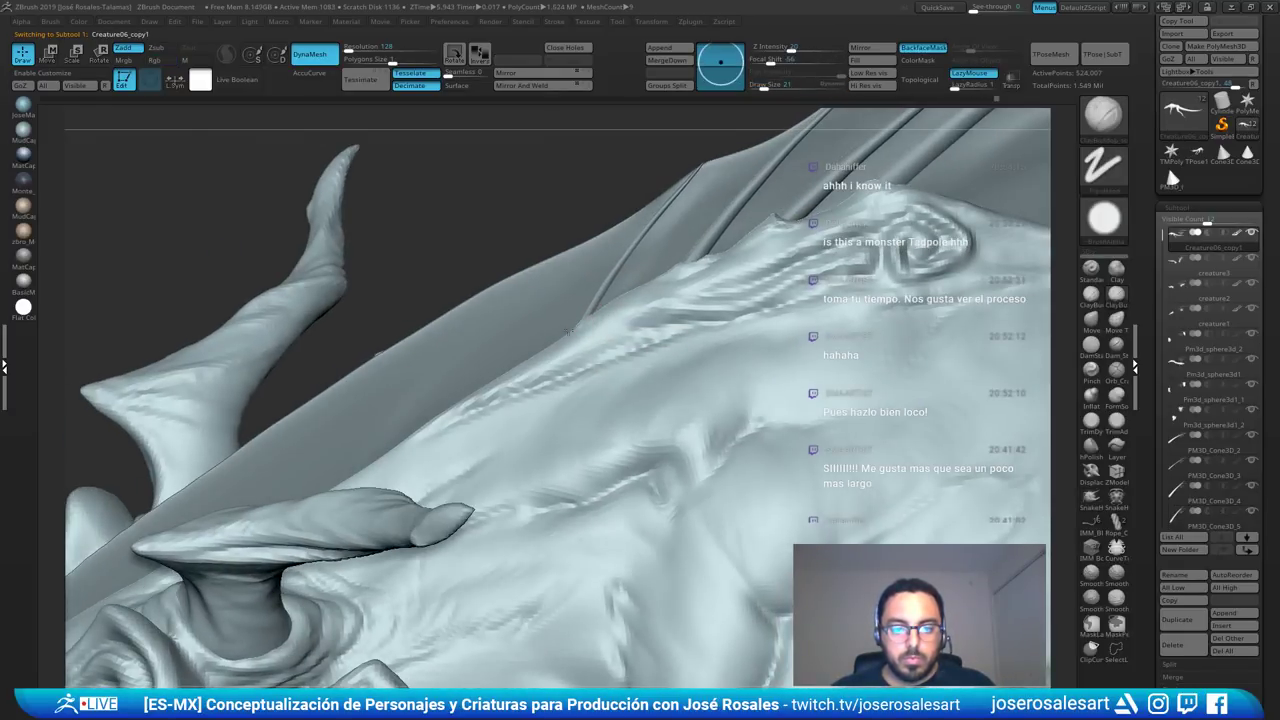
right_drag(576, 327, 614, 295)
- Select the fourth spike and adjust its rotation so that it follows the fin
alt+click(606, 286)
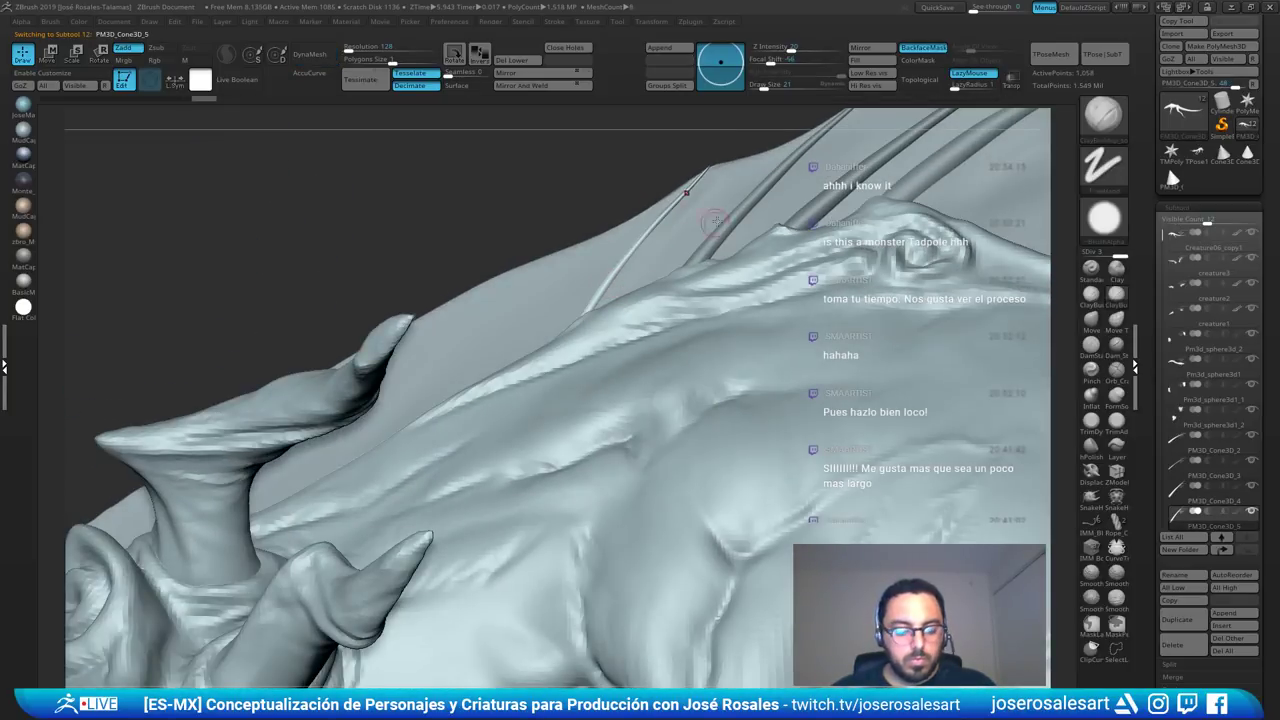
key(r)
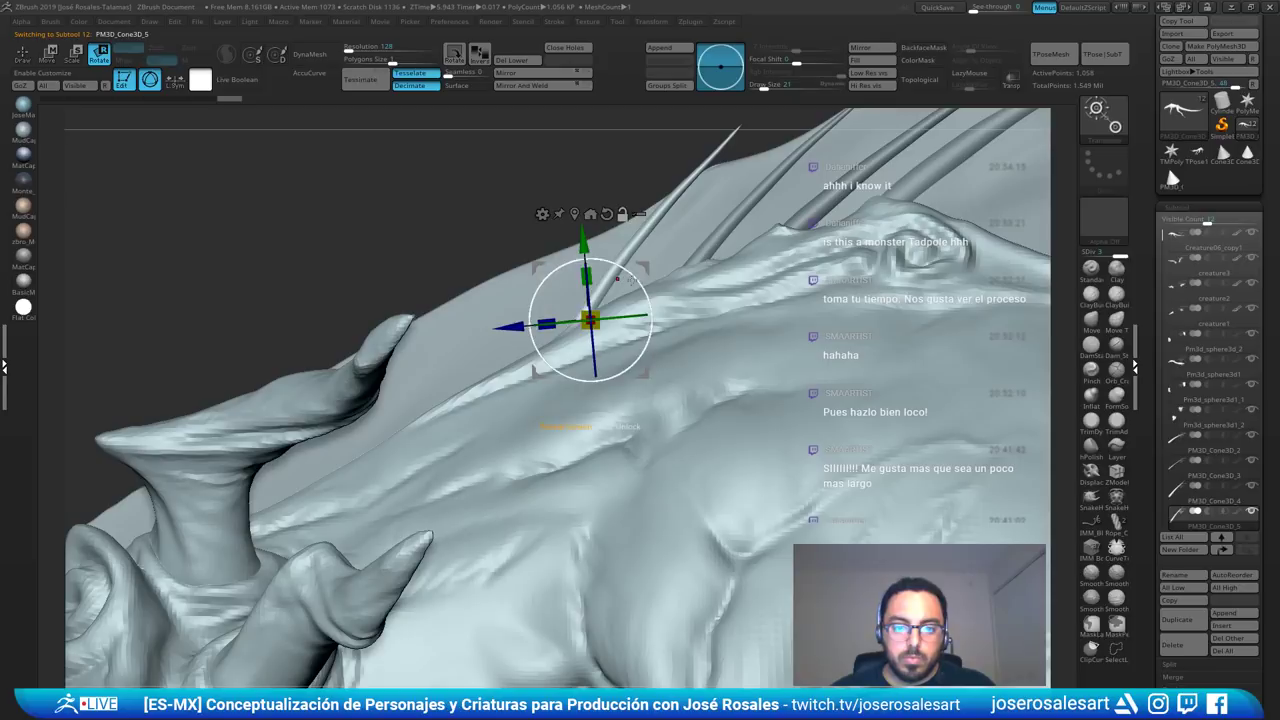
drag(617, 284, 613, 297)
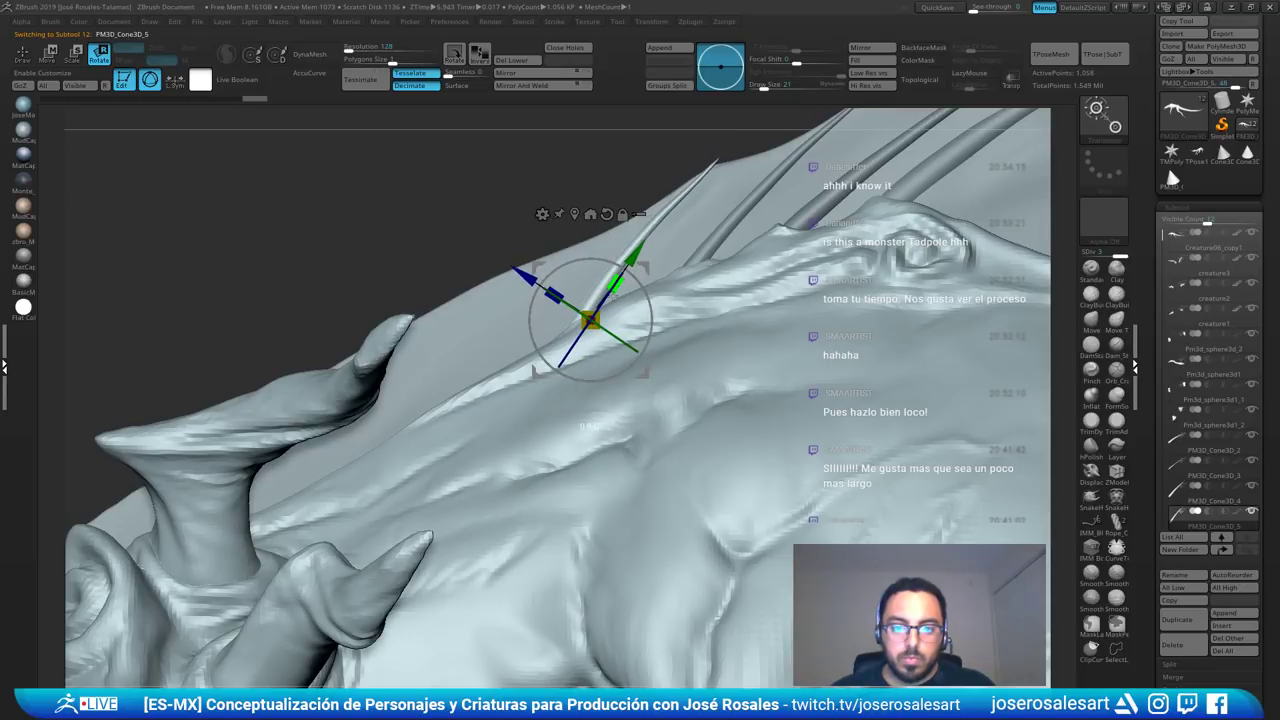
key(q)
ctrl+right_drag(680, 278, 632, 256)
- Duplicate the fourth spike four times, spacing the copies forward along the back toward the horns
key(ctrl+shift+d)
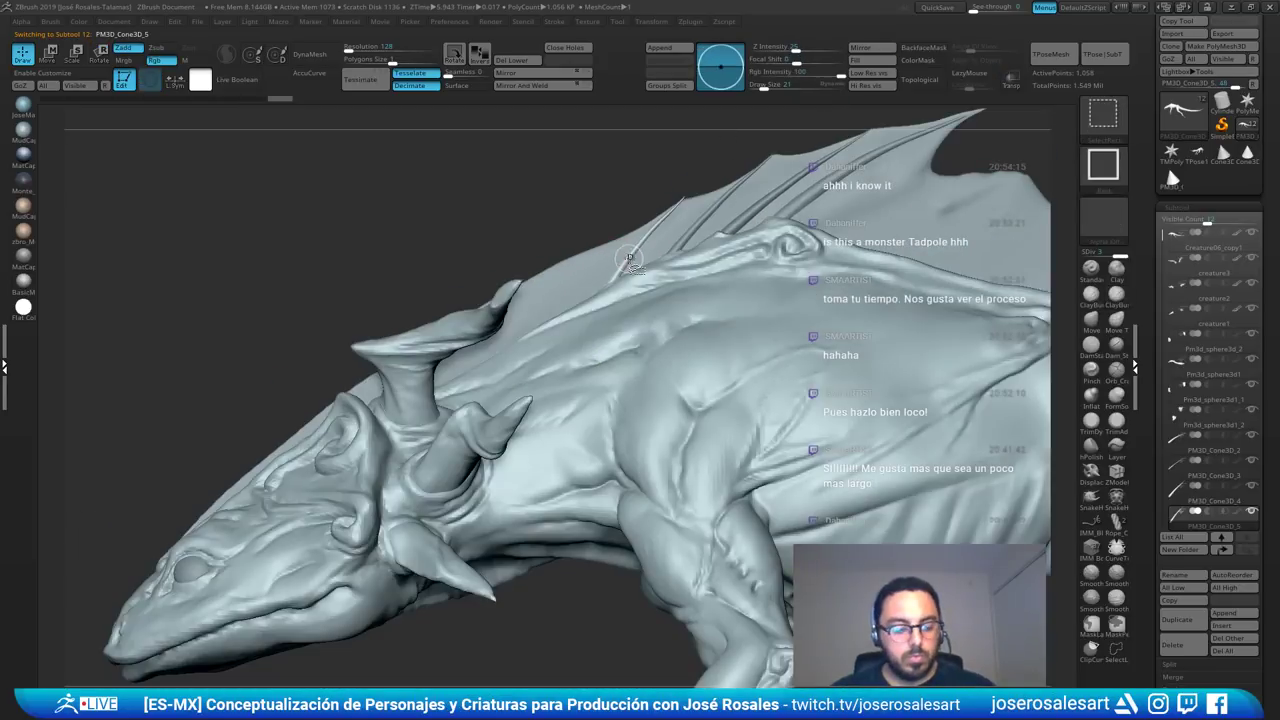
key(w)
drag(671, 231, 628, 252)
drag(633, 286, 598, 339)
key(ctrl+shift+d)
key(ctrl+shift+d)
right_drag(598, 339, 622, 325)
ctrl+right_drag(520, 300, 515, 343)
key(ctrl+shift+d)
drag(533, 326, 426, 370)
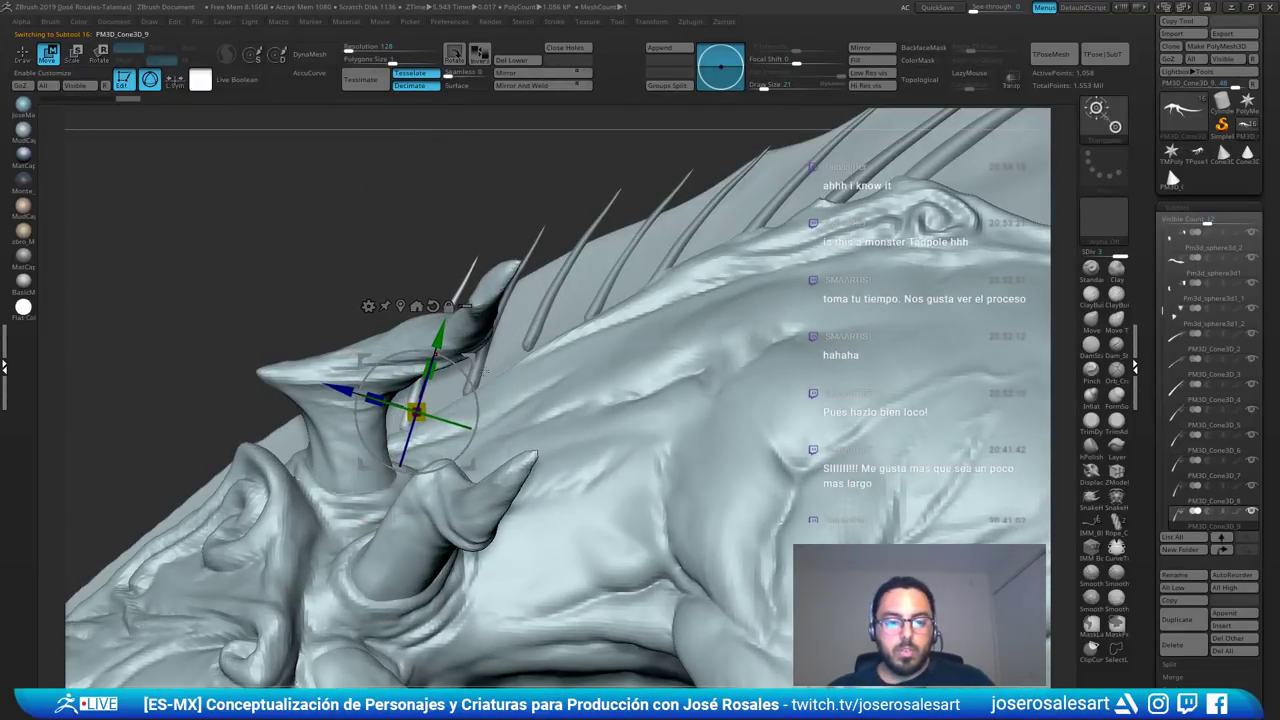
- Resize the foremost spike copy and add another copy ahead of it along the back, beside the horns
alt+right_drag(491, 385, 539, 369)
drag(522, 374, 521, 373)
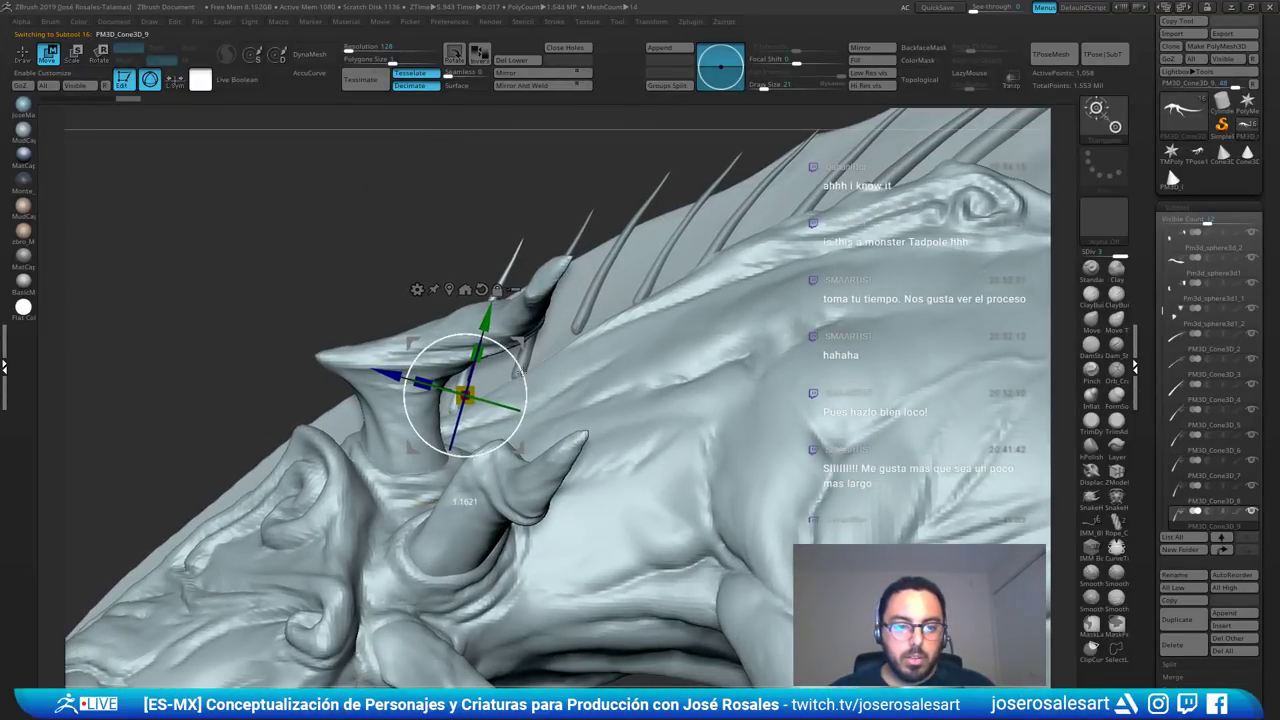
ctrl+right_drag(572, 346, 534, 395)
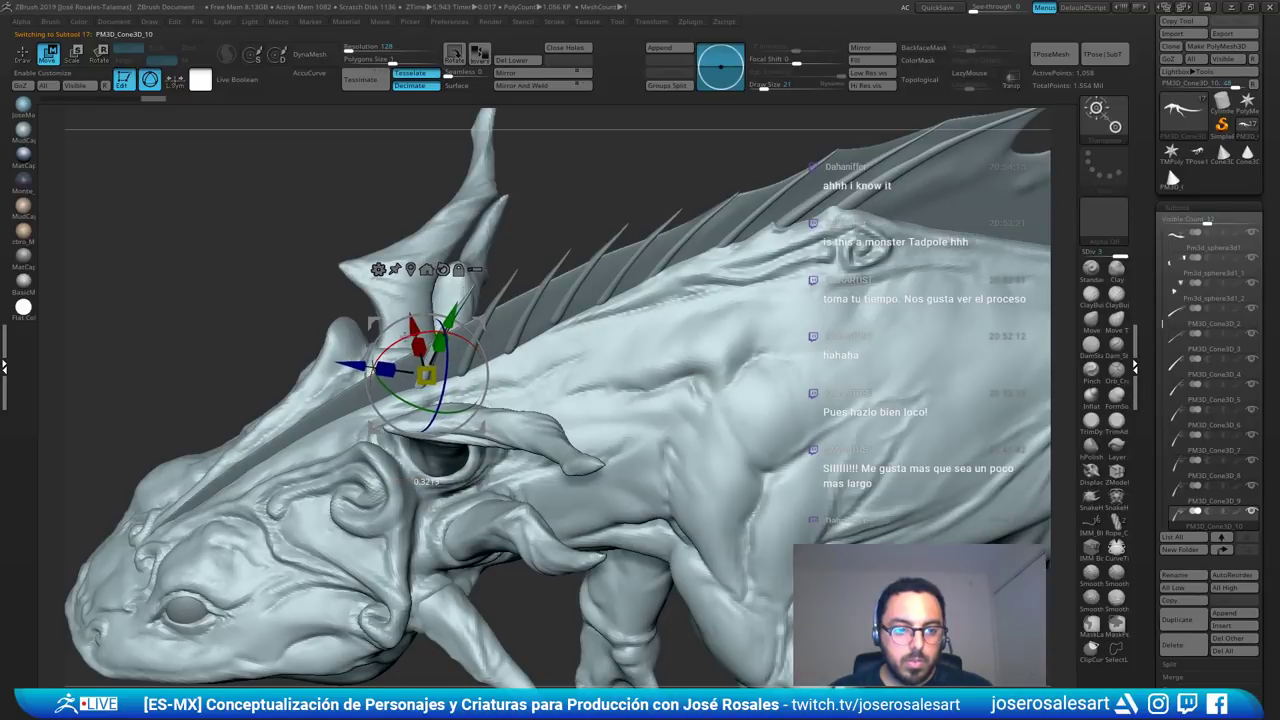
key(q)
mouse_move(493, 290)
ctrl+right_down()
mouse_move(448, 240)
mouse_move(478, 266)
mouse_move(461, 258)
mouse_move(500, 266)
mouse_move(510, 325)
mouse_move(463, 365)
mouse_move(508, 438)
mouse_move(518, 345)
ctrl+right_up()
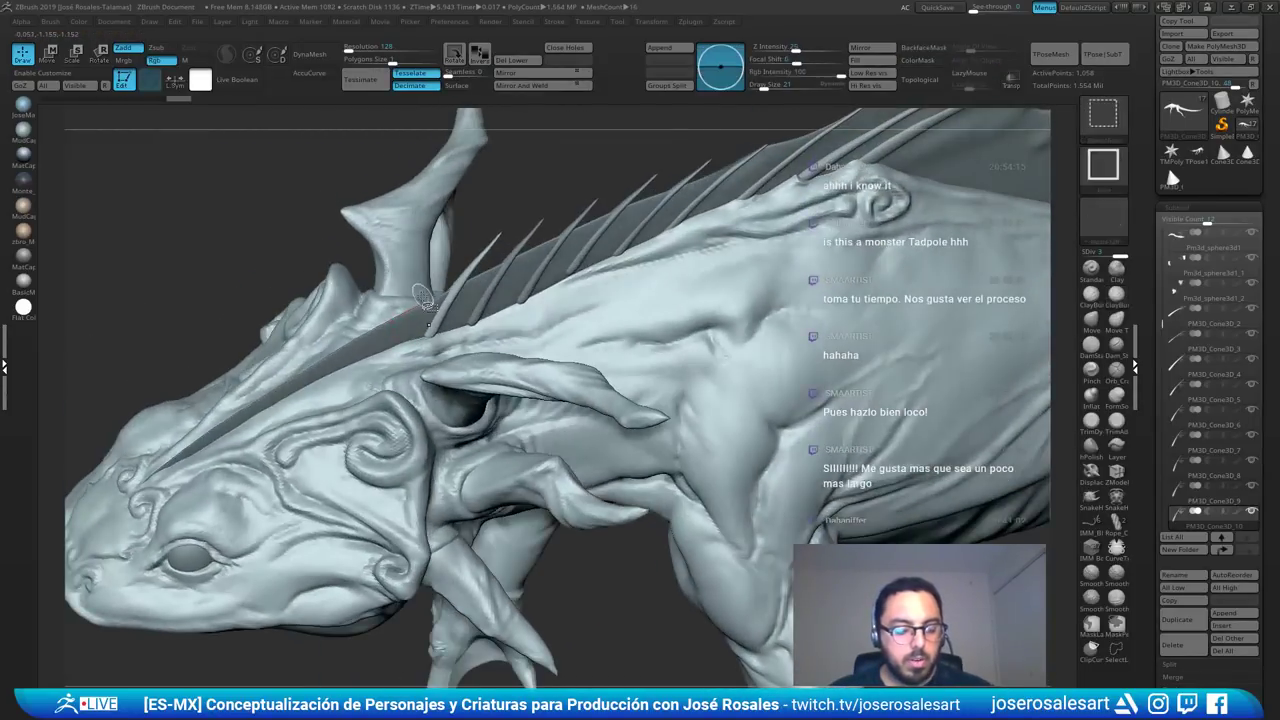
- Duplicate the foremost spike and move the copy forward along the back, lowering it into the fin
key(ctrl+shift+d)
key(Down)
key(w)
drag(355, 313, 321, 307)
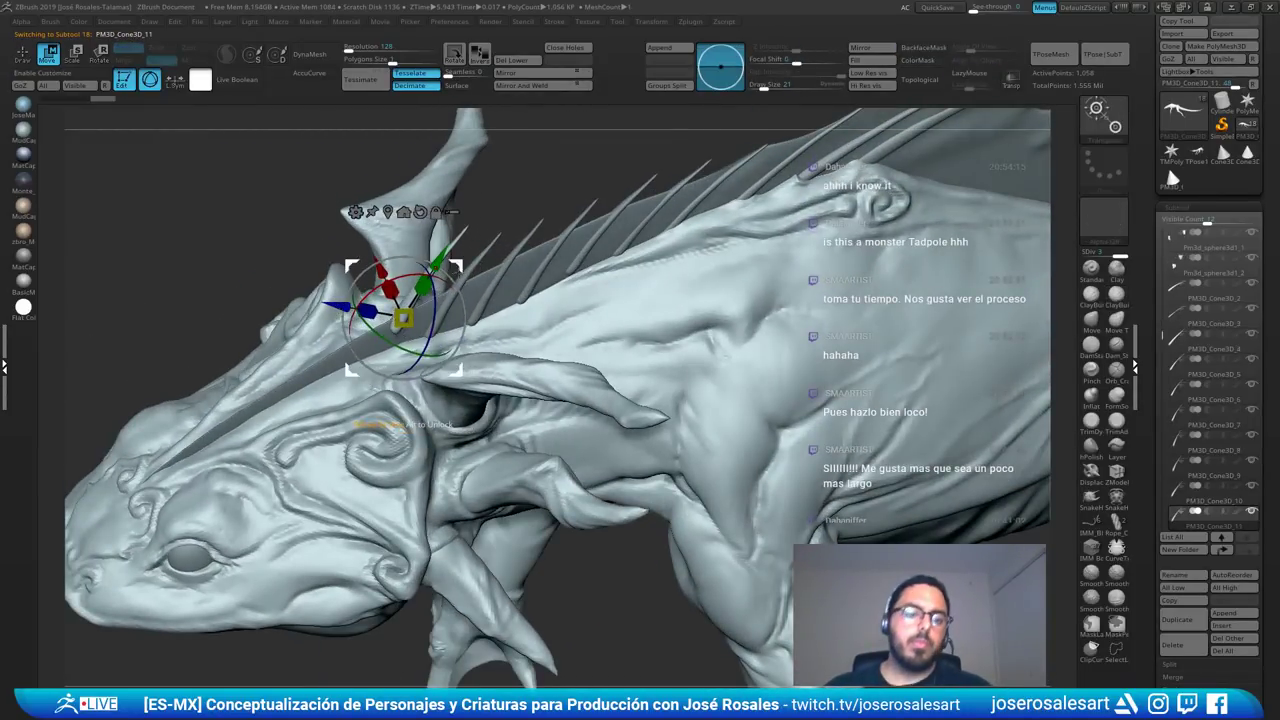
drag(439, 258, 428, 277)
right_drag(462, 318, 482, 292)
drag(418, 290, 428, 293)
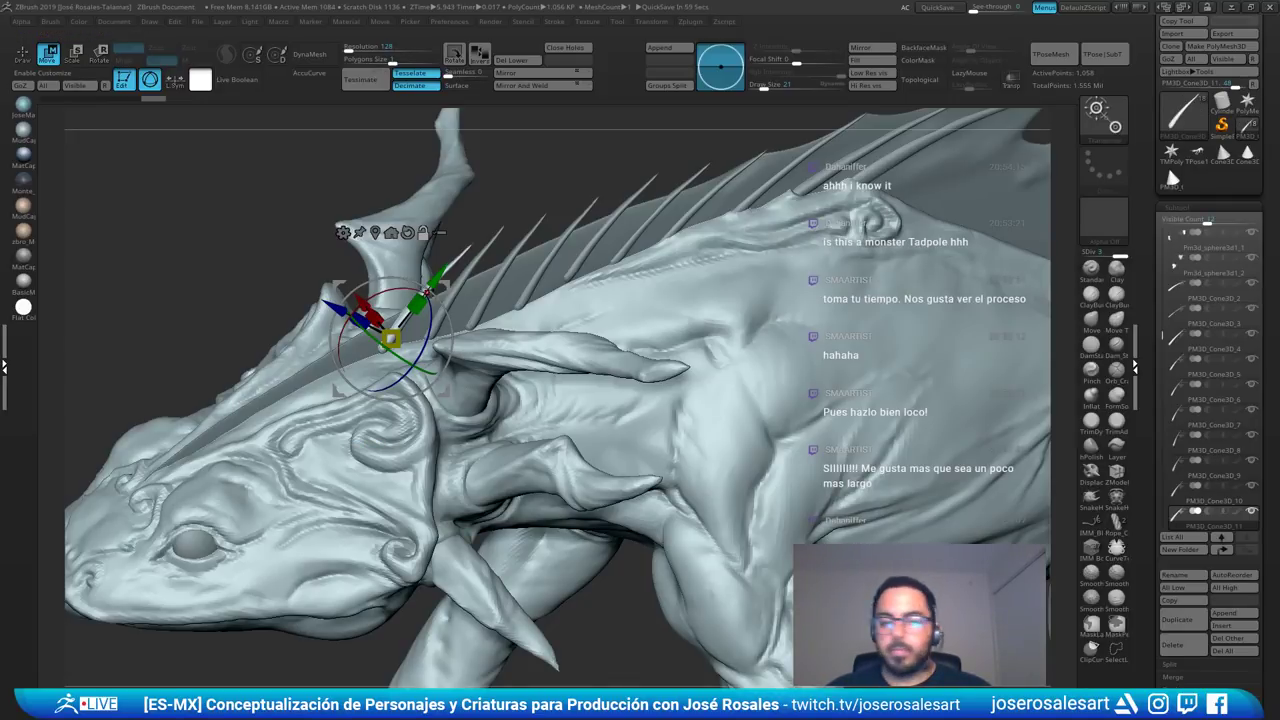
- Lower the foremost spike further along its axis so that its base sinks into the back
key(q)
mouse_move(481, 287)
right_down()
mouse_move(447, 279)
mouse_move(425, 335)
right_up()
key(r)
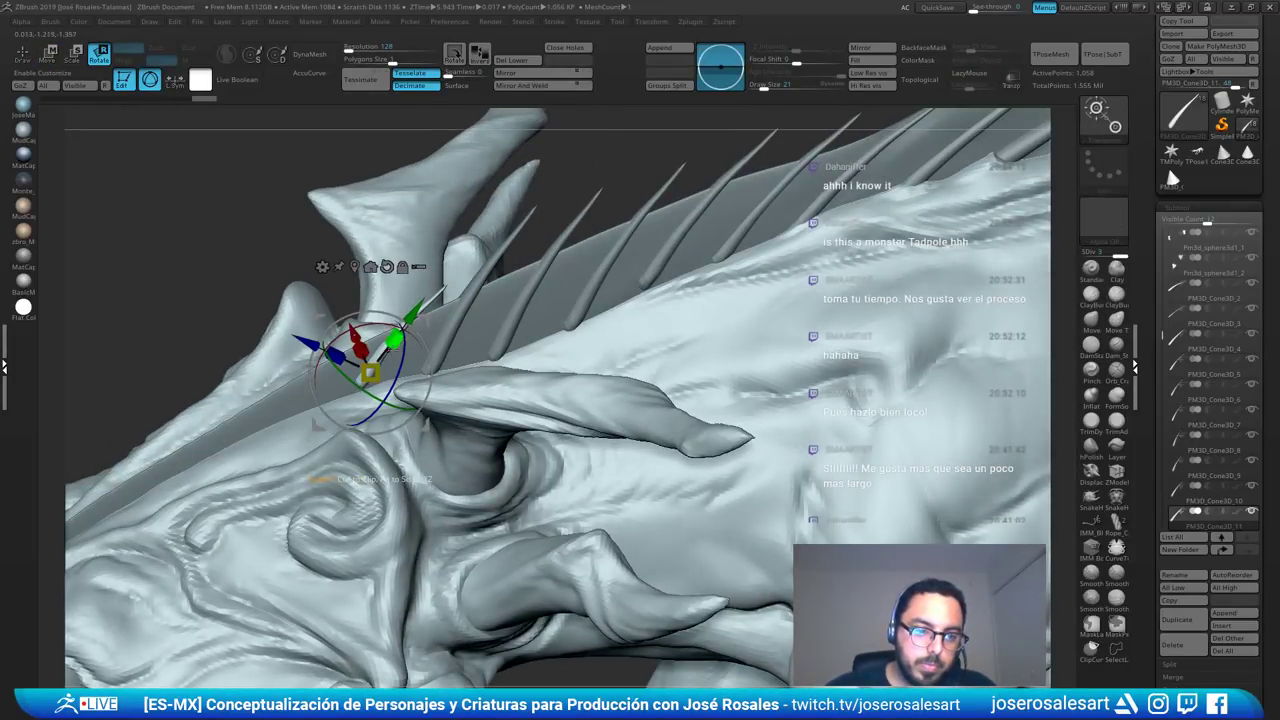
mouse_move(394, 342)
mouse_down()
mouse_move(416, 330)
mouse_move(396, 338)
mouse_up()
key(ctrl+z)
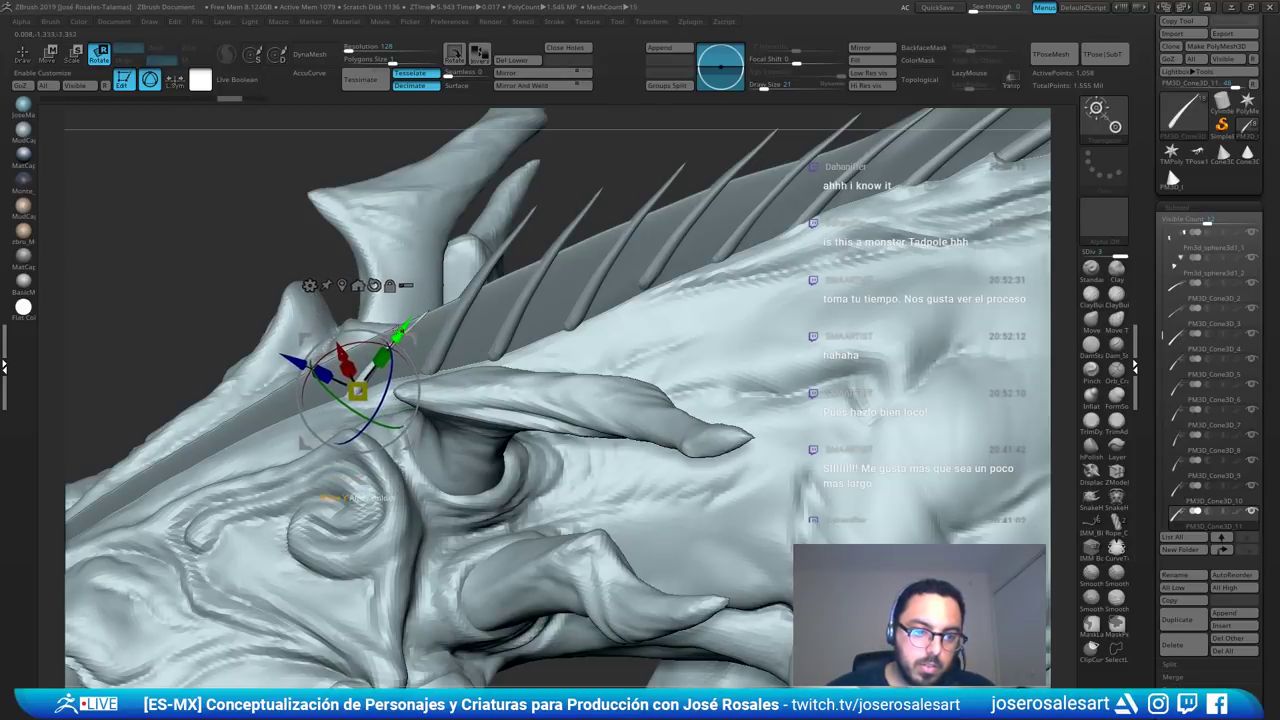
mouse_move(396, 339)
right_down()
mouse_move(440, 338)
mouse_move(454, 312)
mouse_move(461, 296)
mouse_move(425, 275)
right_up()
- Scale down the foremost spike so that its tip fits the low front part of the fin
key(q)
alt+click(462, 298)
key(r)
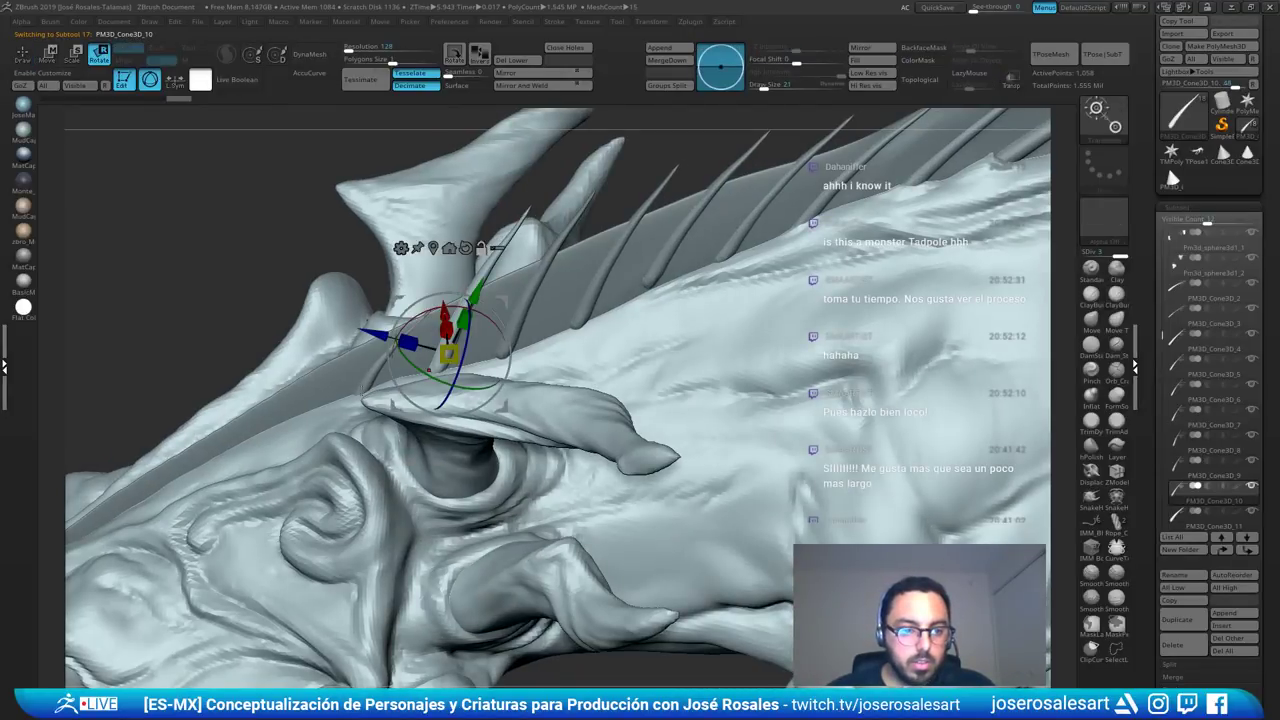
alt+click(374, 383)
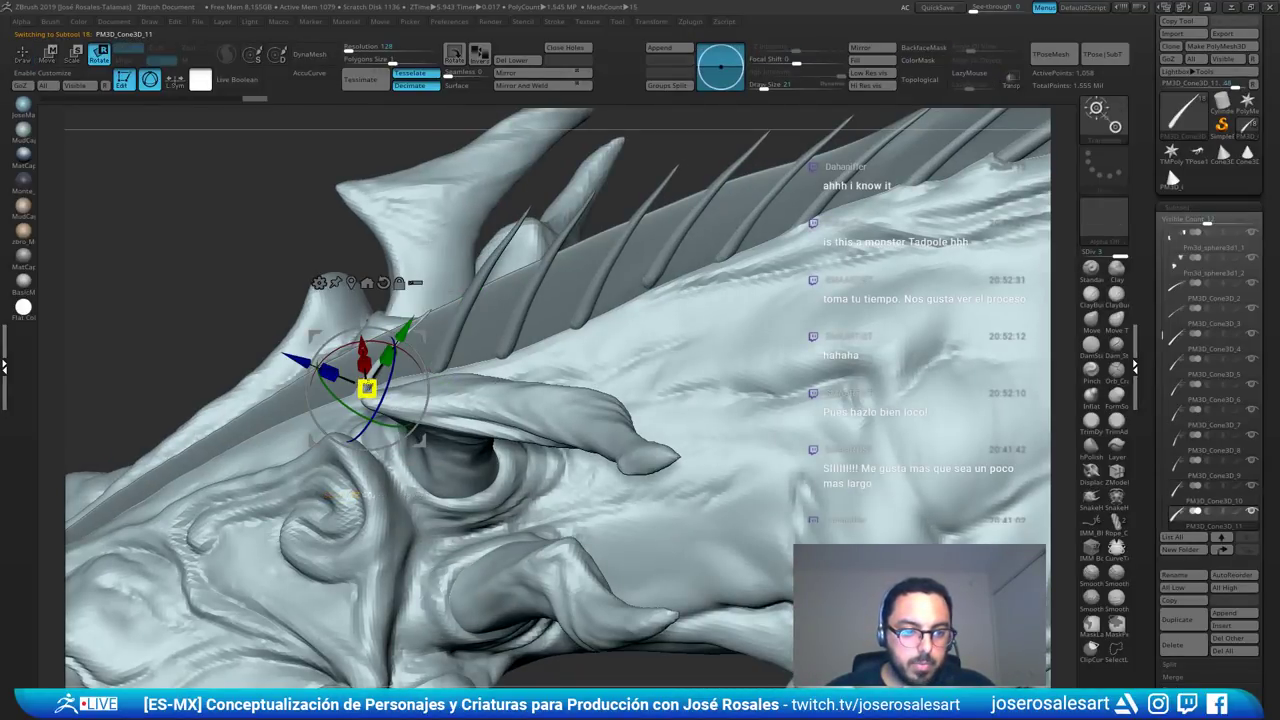
drag(388, 356, 396, 345)
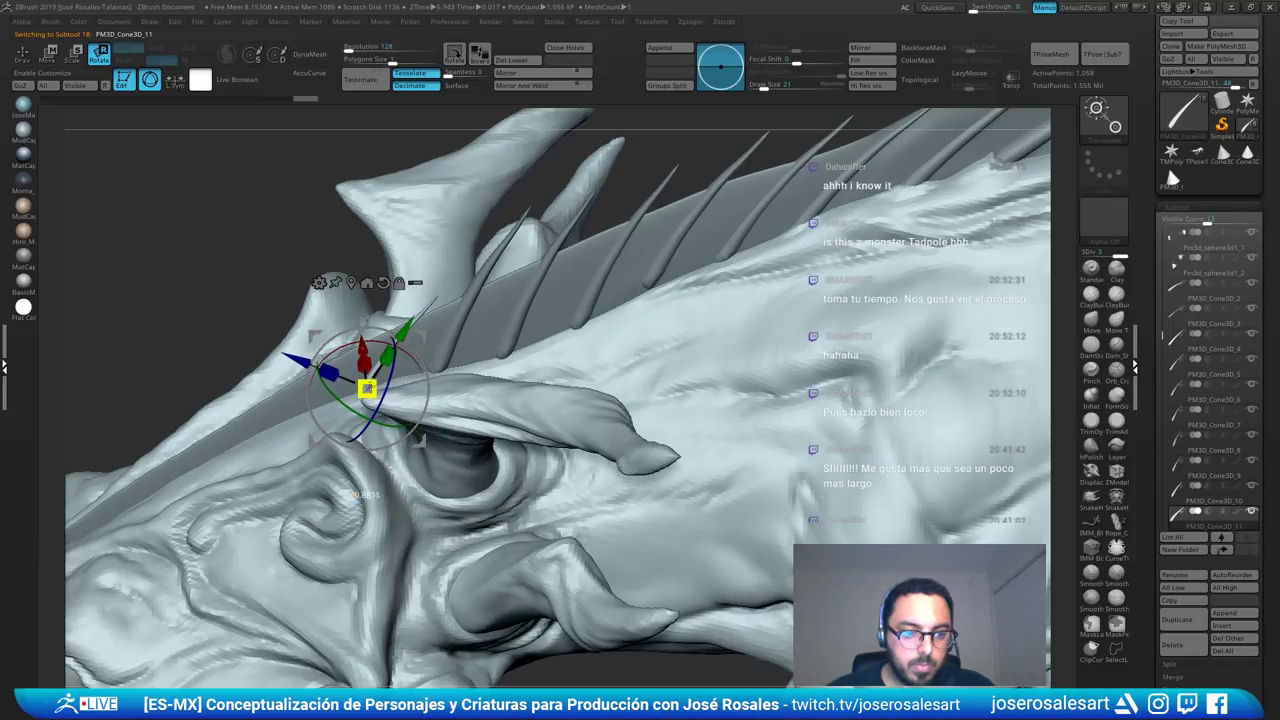
key(q)
right_drag(428, 346, 436, 345)
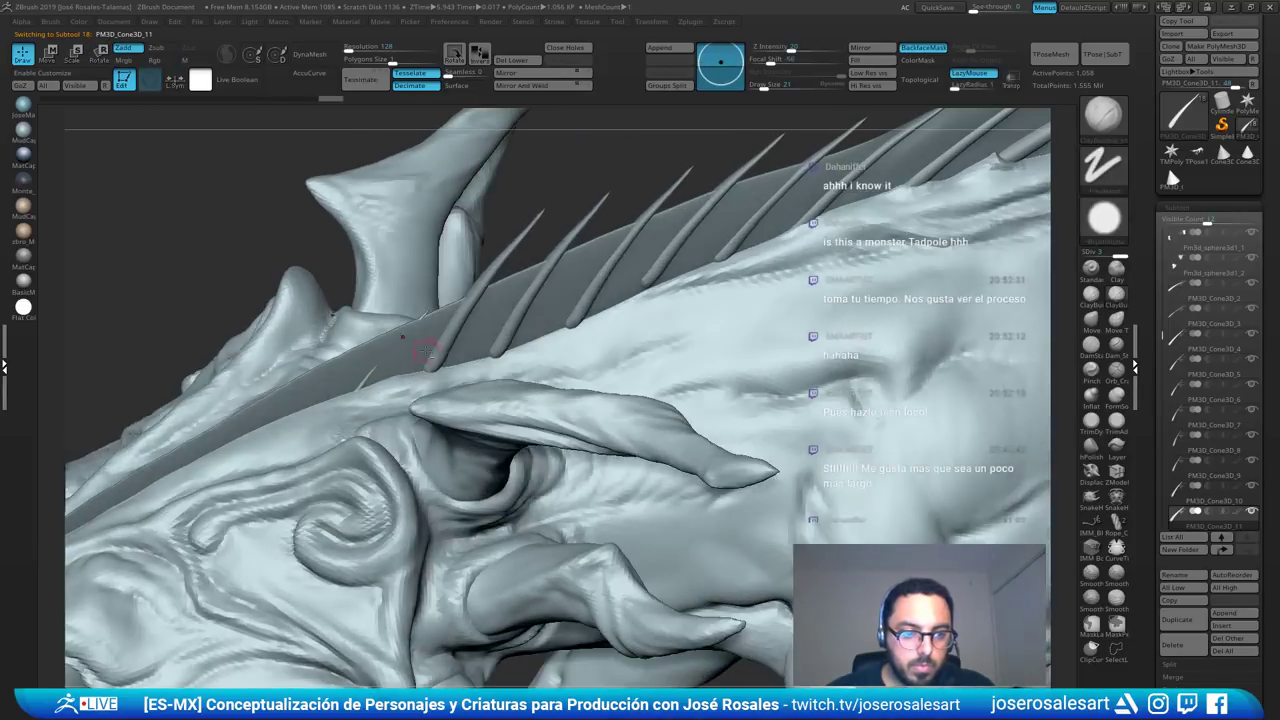
- Select the fin and smooth its edge around the foremost spike's tip
alt+click(407, 358)
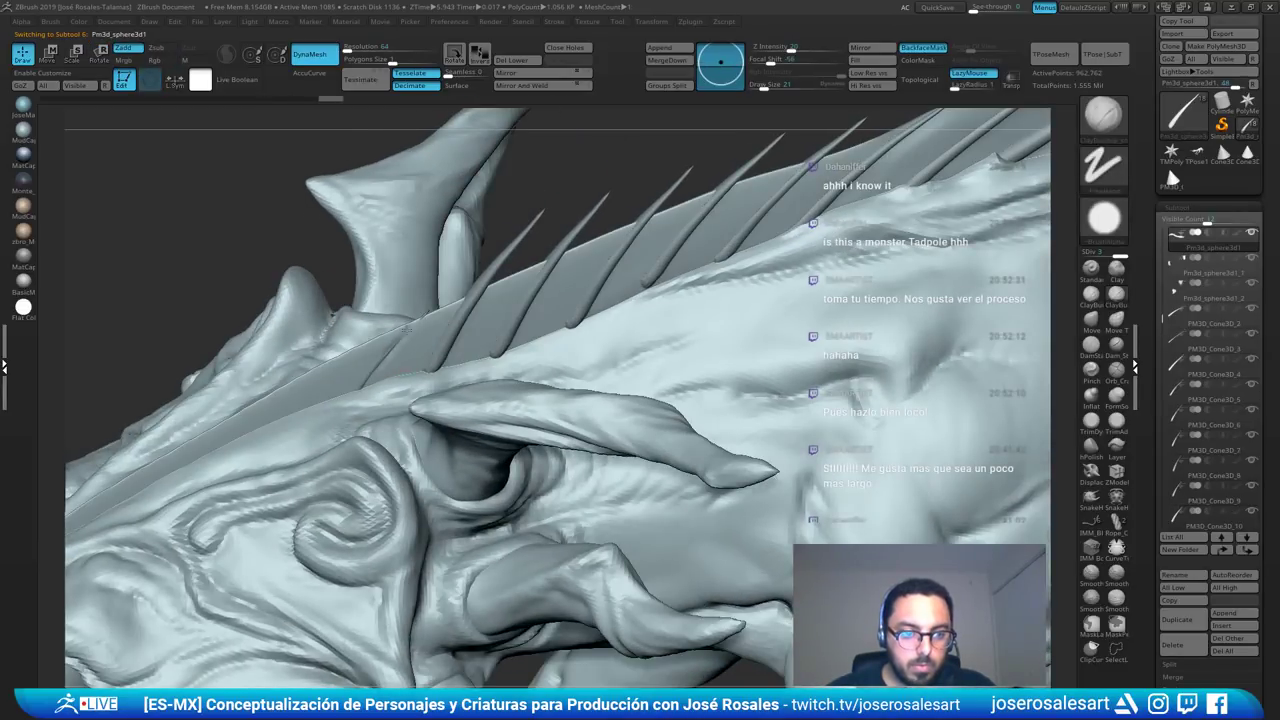
key(shift)
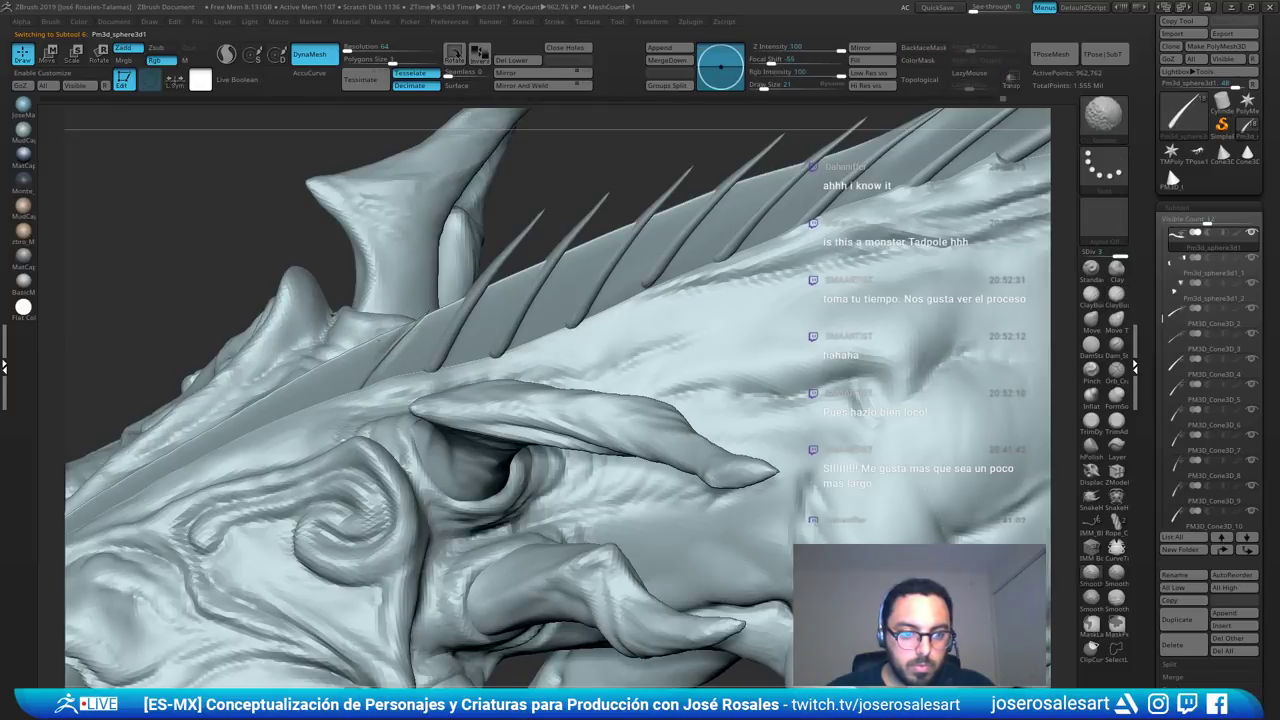
mouse_move(360, 397)
right_down()
mouse_move(385, 495)
mouse_move(411, 323)
right_up()
key(shift)
key(b)
key(s)
key(h)
key(shift)
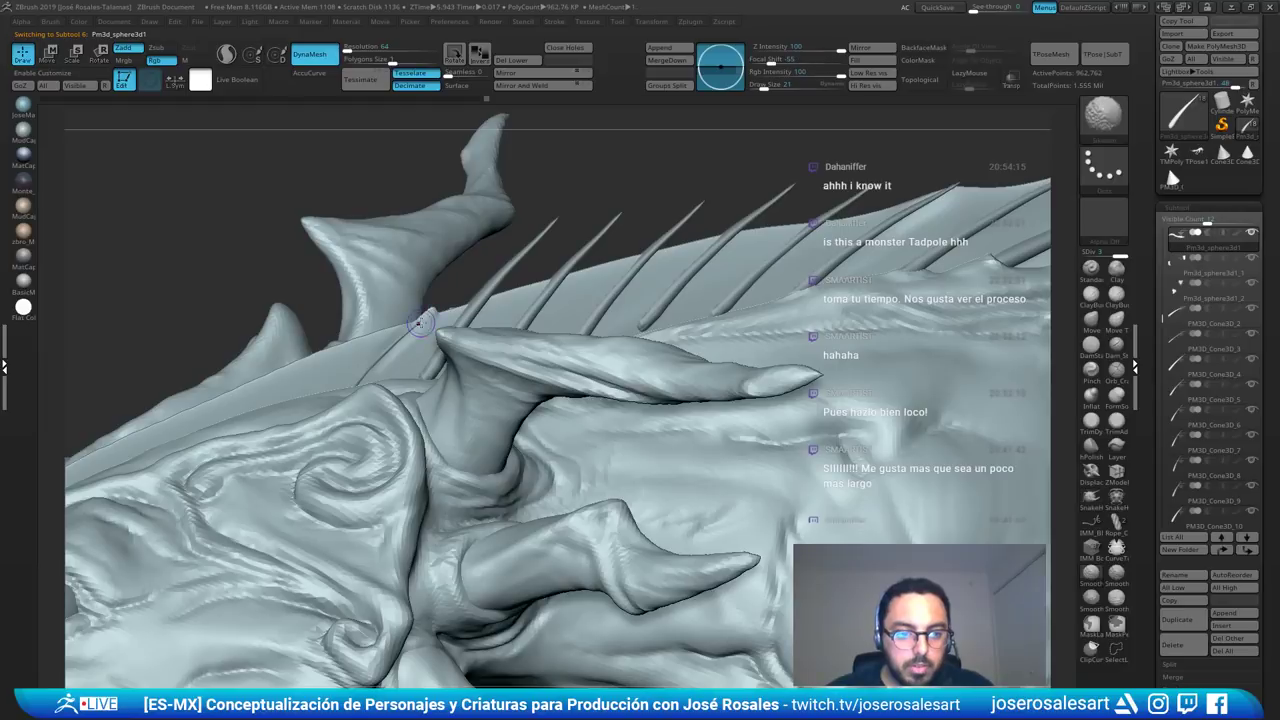
key(shift)
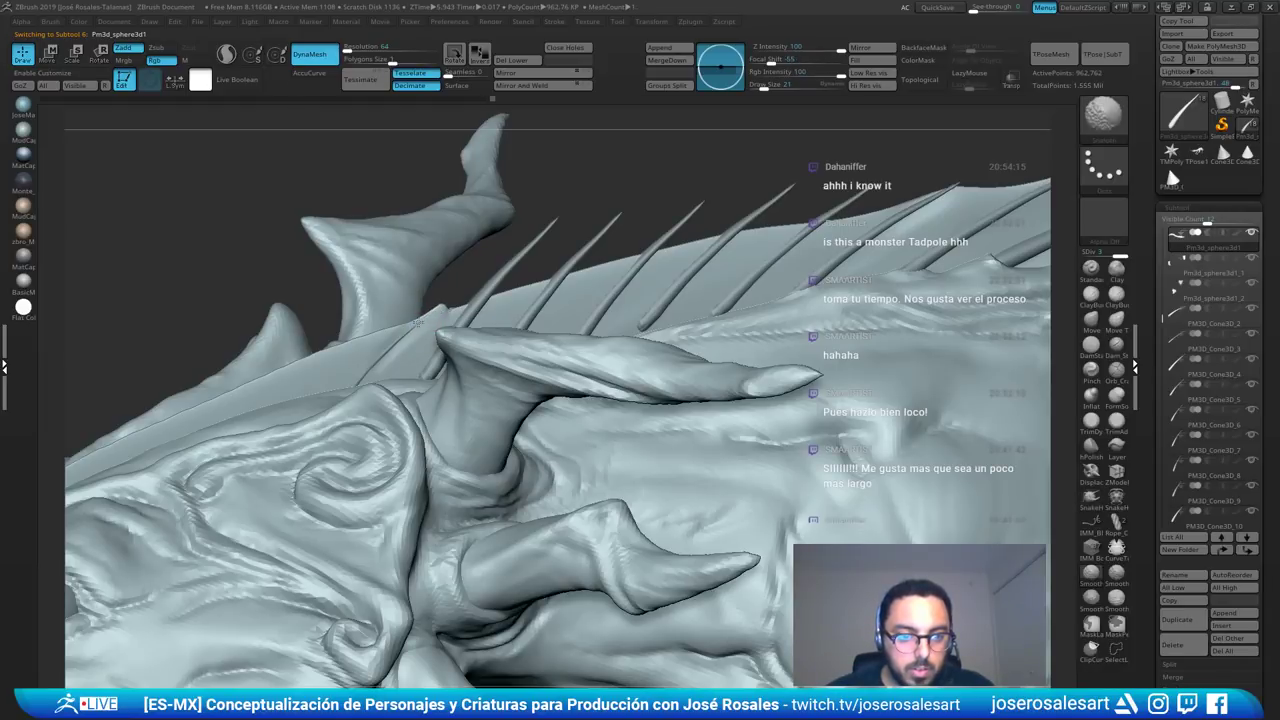
key(1)
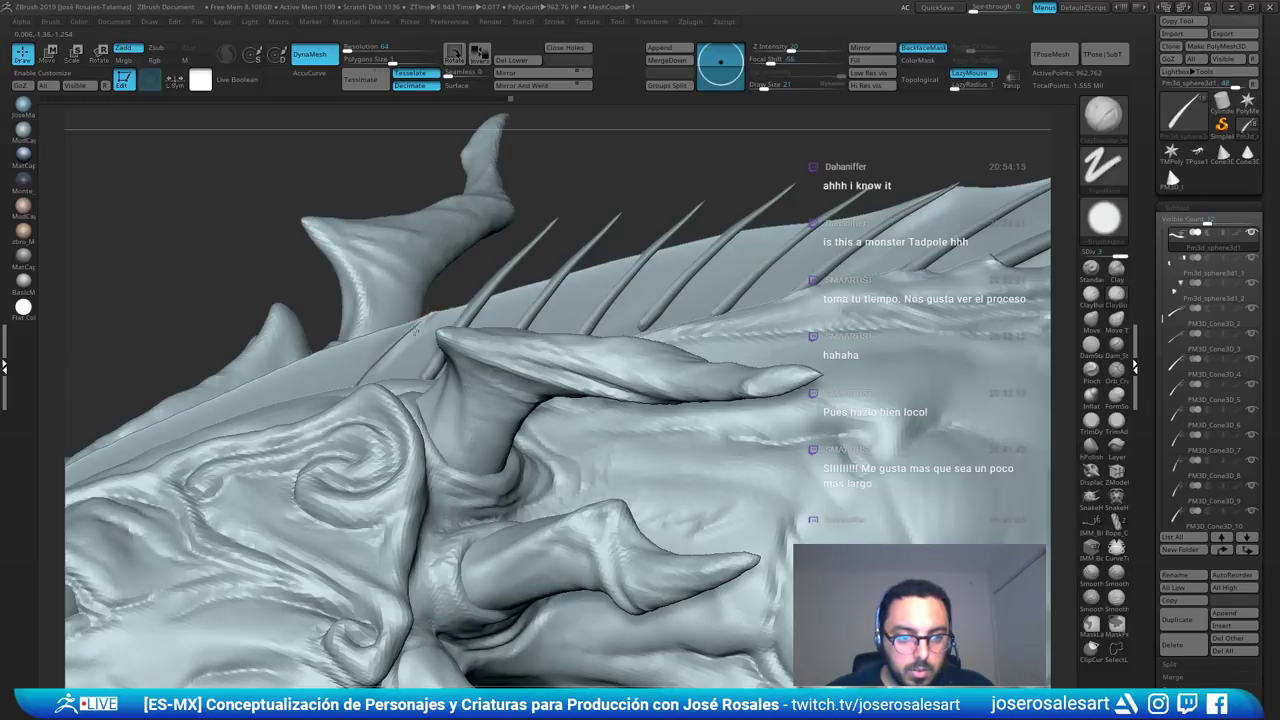
- Select the second spike from the front, scale it down and lower it towards the fin's edge height
mouse_move(415, 331)
ctrl+right_down()
mouse_move(455, 362)
mouse_move(377, 342)
ctrl+right_up()
alt+click(461, 340)
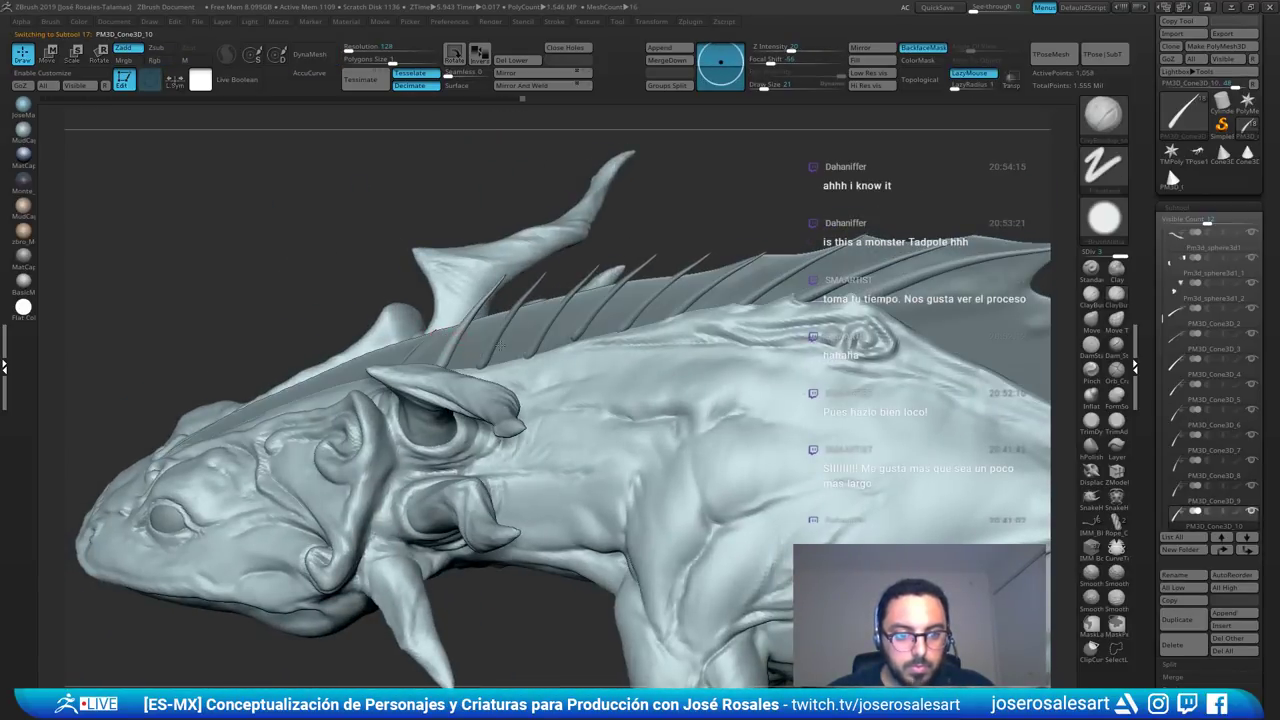
mouse_move(499, 346)
ctrl+right_down()
mouse_move(454, 337)
mouse_move(482, 342)
ctrl+right_up()
key(r)
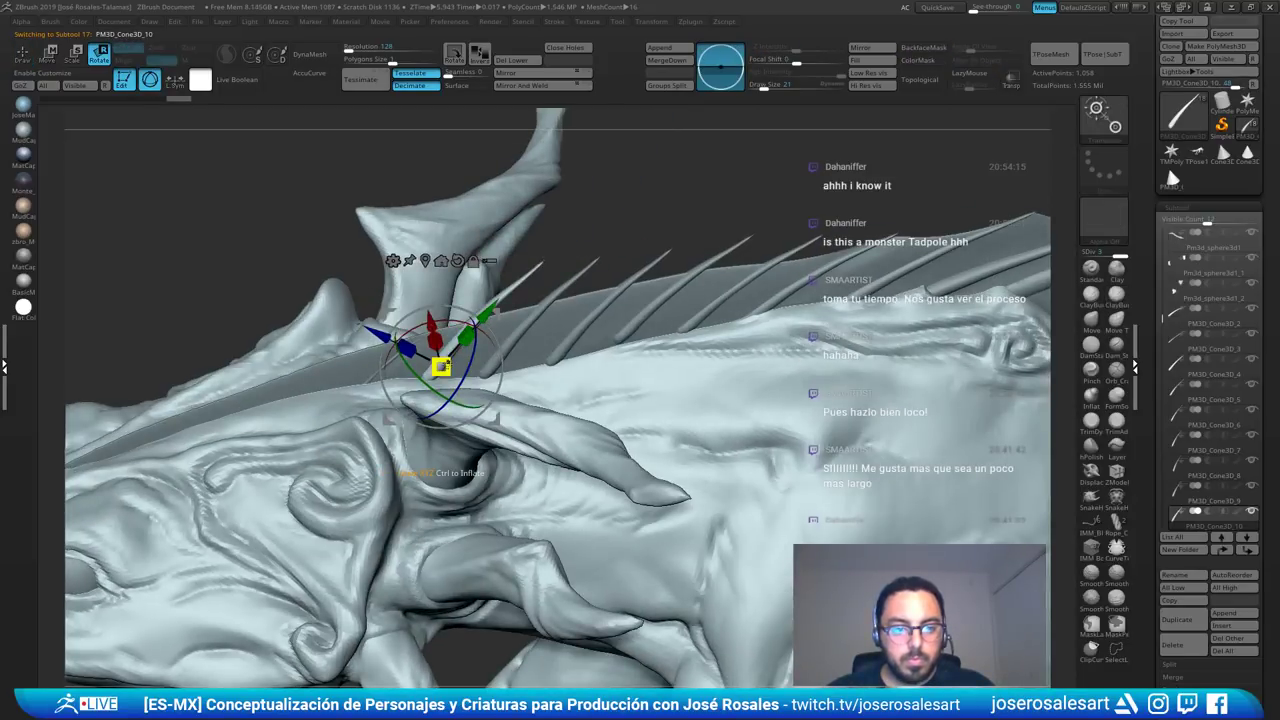
mouse_move(447, 365)
mouse_down()
mouse_move(435, 371)
mouse_move(459, 343)
mouse_move(445, 366)
mouse_up()
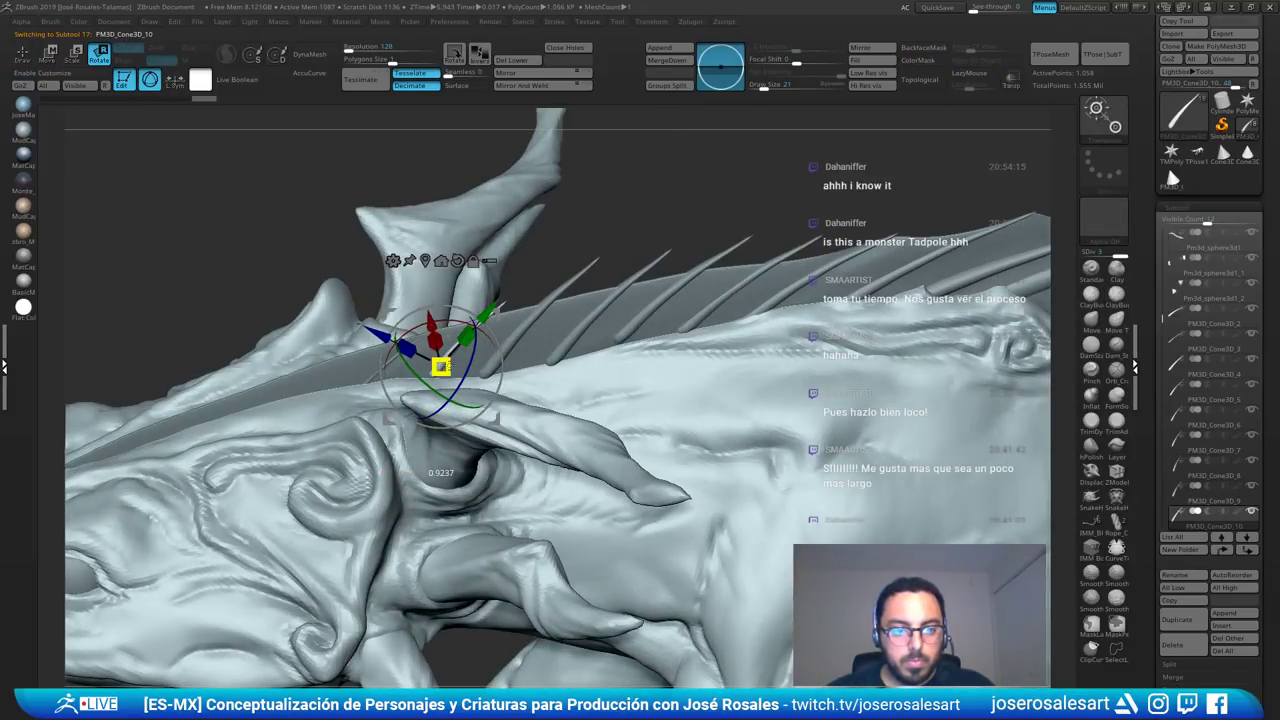
drag(487, 313, 478, 321)
key(q)
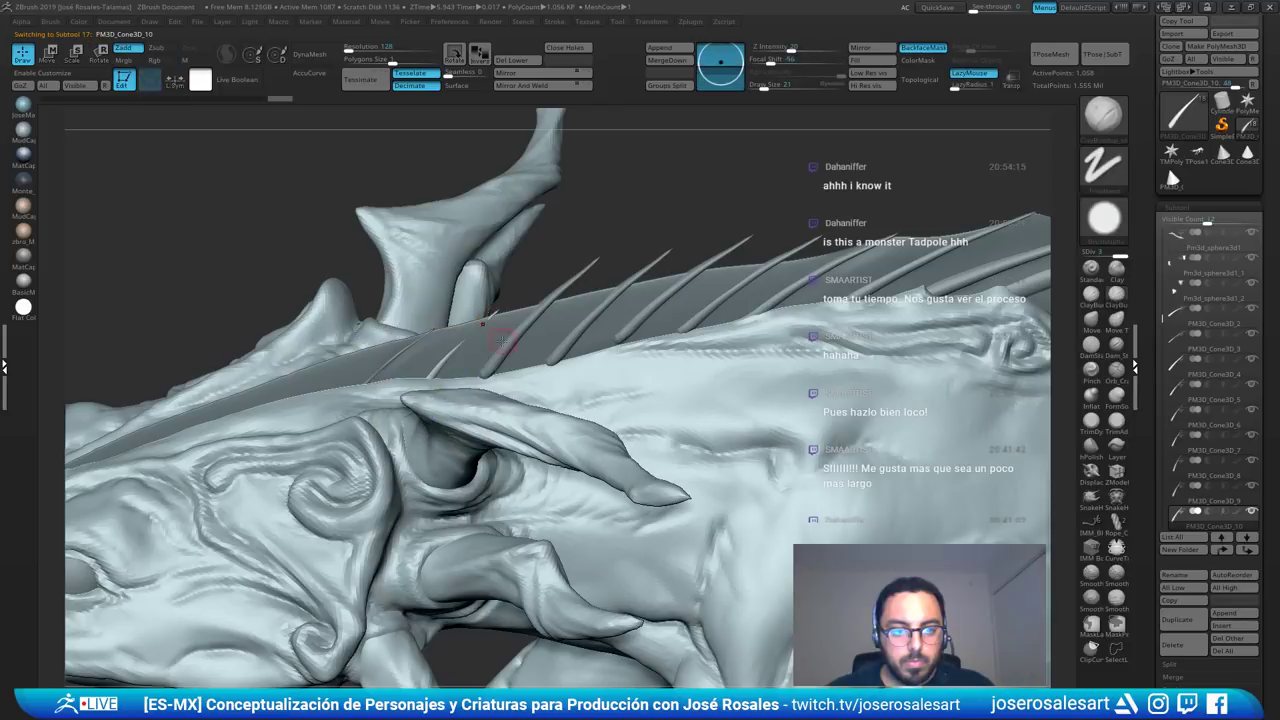
- Select the third spike from the front and shorten it to match the fin's edge
mouse_move(502, 342)
right_down()
mouse_move(470, 350)
mouse_move(483, 341)
right_up()
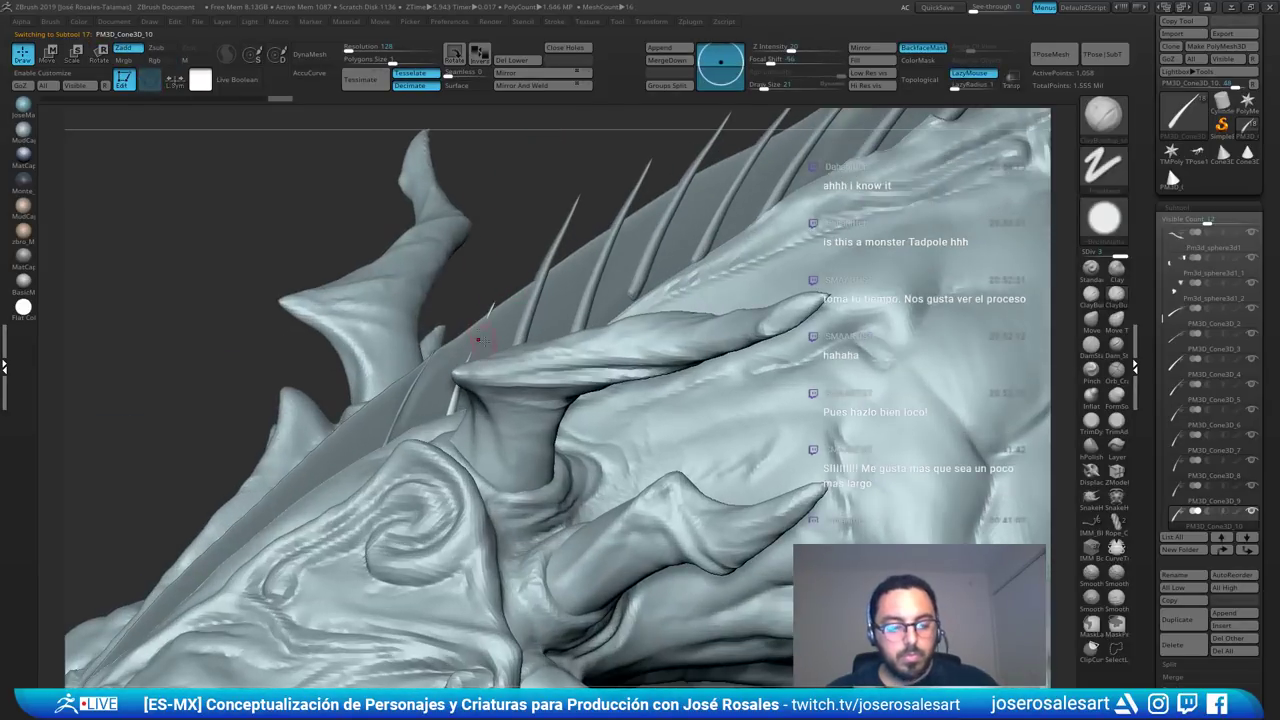
alt+click(528, 316)
right_drag(518, 262, 525, 326)
key(r)
drag(516, 365, 506, 375)
mouse_move(527, 330)
mouse_down()
mouse_move(534, 308)
mouse_move(577, 327)
mouse_up()
- Select the fourth spike from the front, scale it down and lower it along its axis into the fin
key(q)
alt+click(598, 293)
key(r)
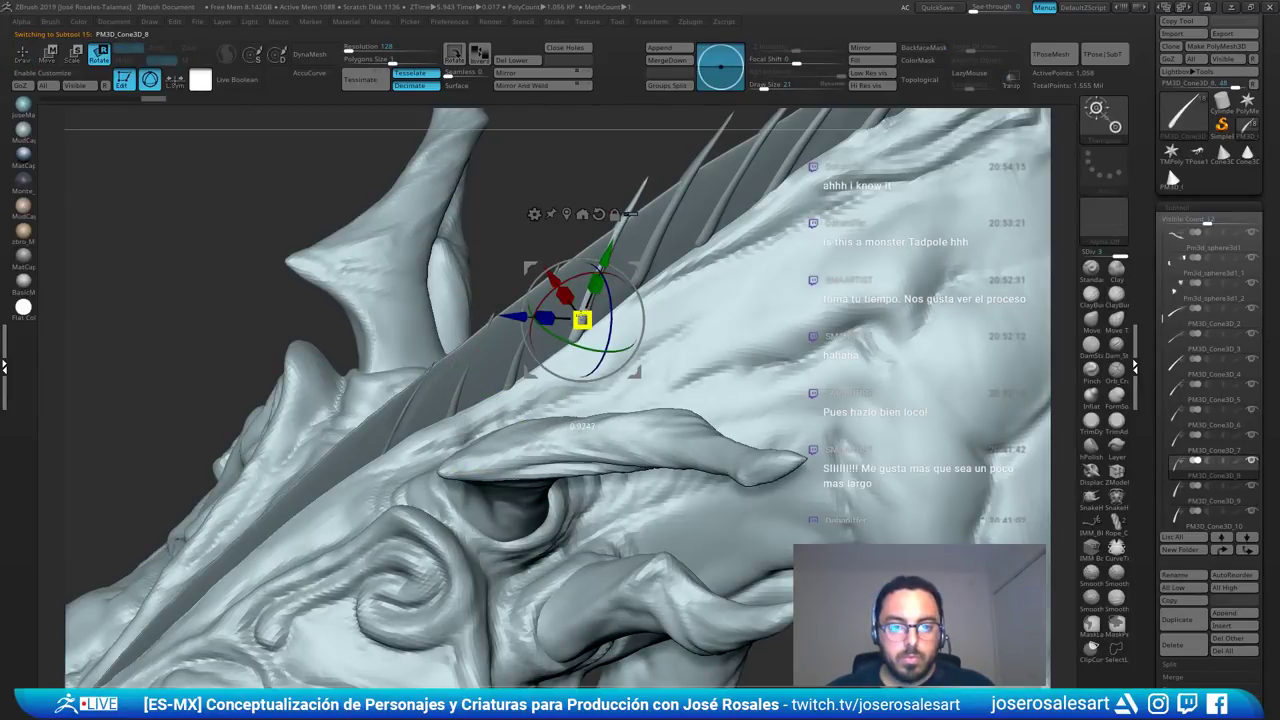
drag(602, 269, 599, 276)
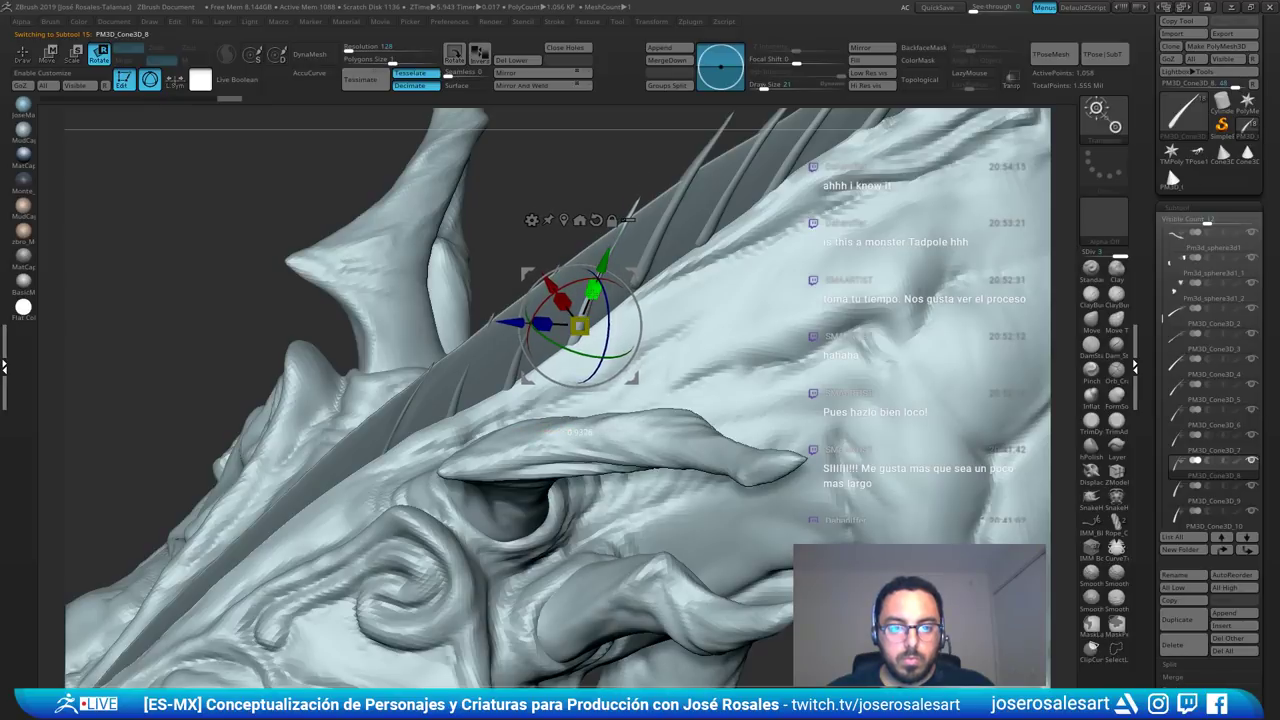
key(q)
- Select the fifth spike from the front and lower and shorten it until its tip barely clears the fin's edge
alt+click(648, 261)
key(r)
key(q)
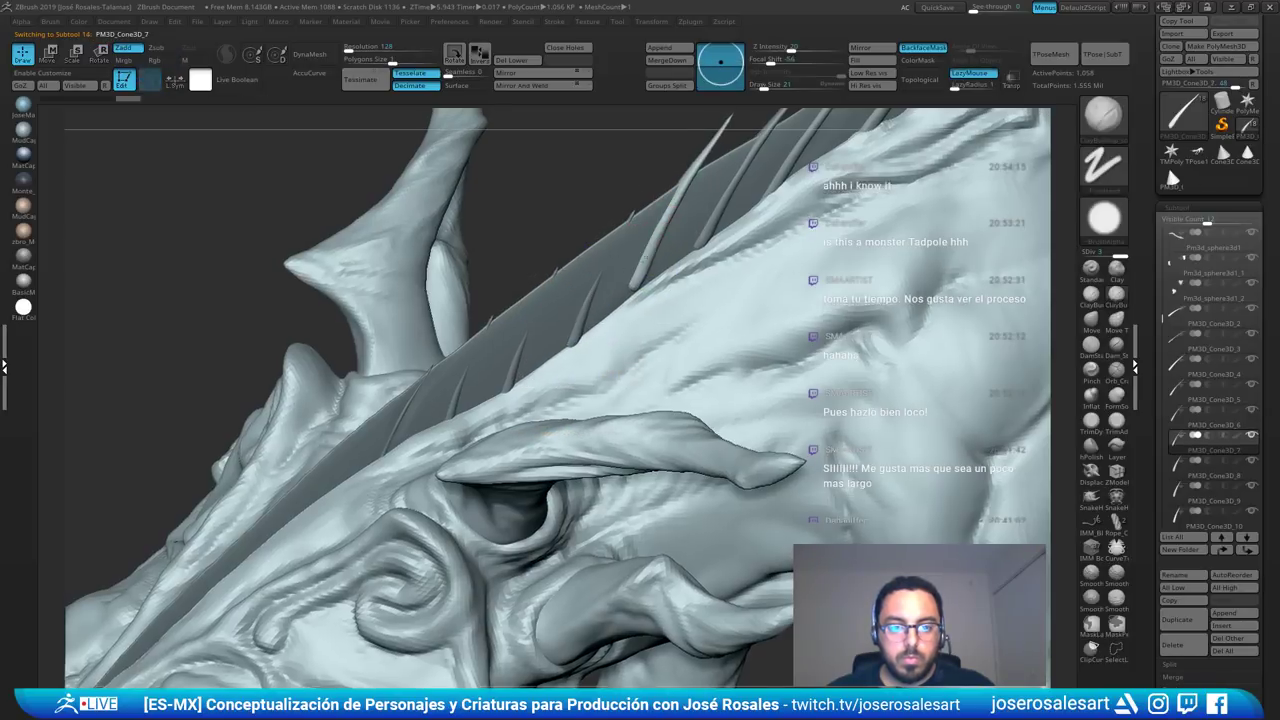
alt+right_drag(650, 258, 606, 311)
key(w)
drag(601, 316, 597, 322)
drag(631, 253, 610, 302)
key(q)
- Select the sixth spike from the front, lower it along its axis and scale it down to follow the fin's edge
alt+click(698, 251)
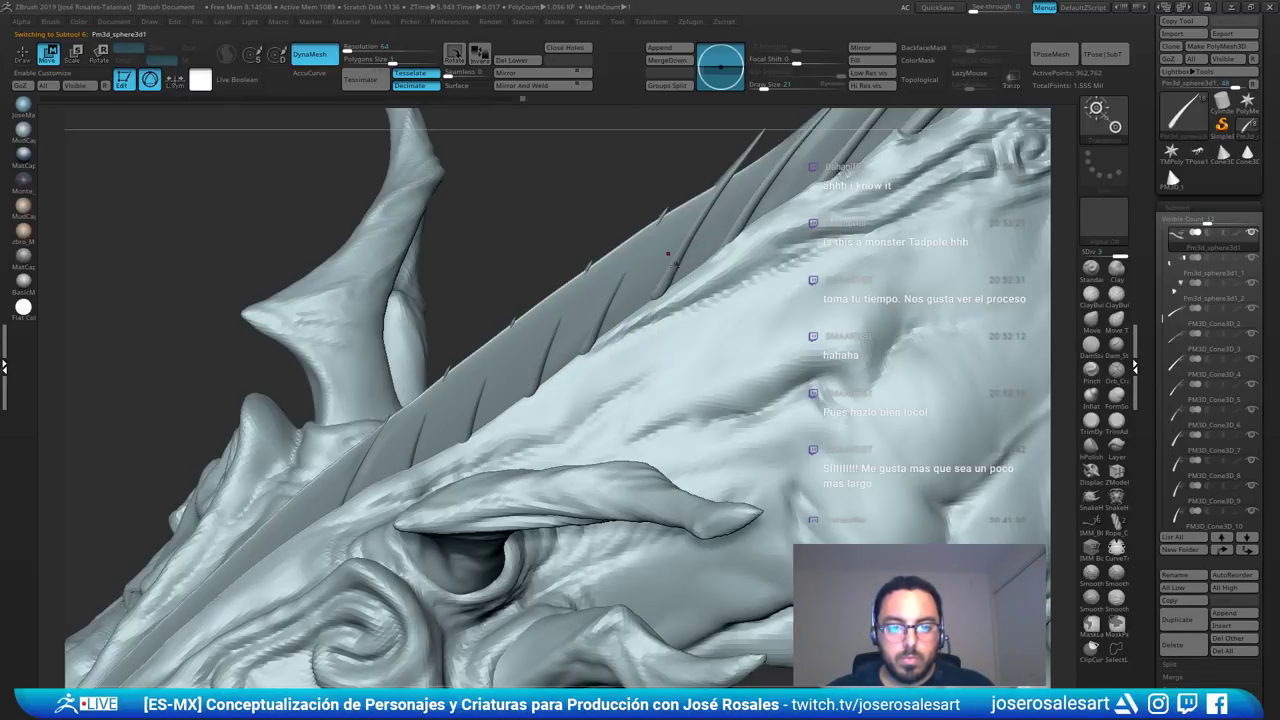
alt+click(674, 264)
key(q)
key(w)
mouse_move(714, 266)
right_down()
mouse_move(610, 270)
mouse_move(602, 302)
mouse_move(668, 288)
mouse_move(638, 335)
right_up()
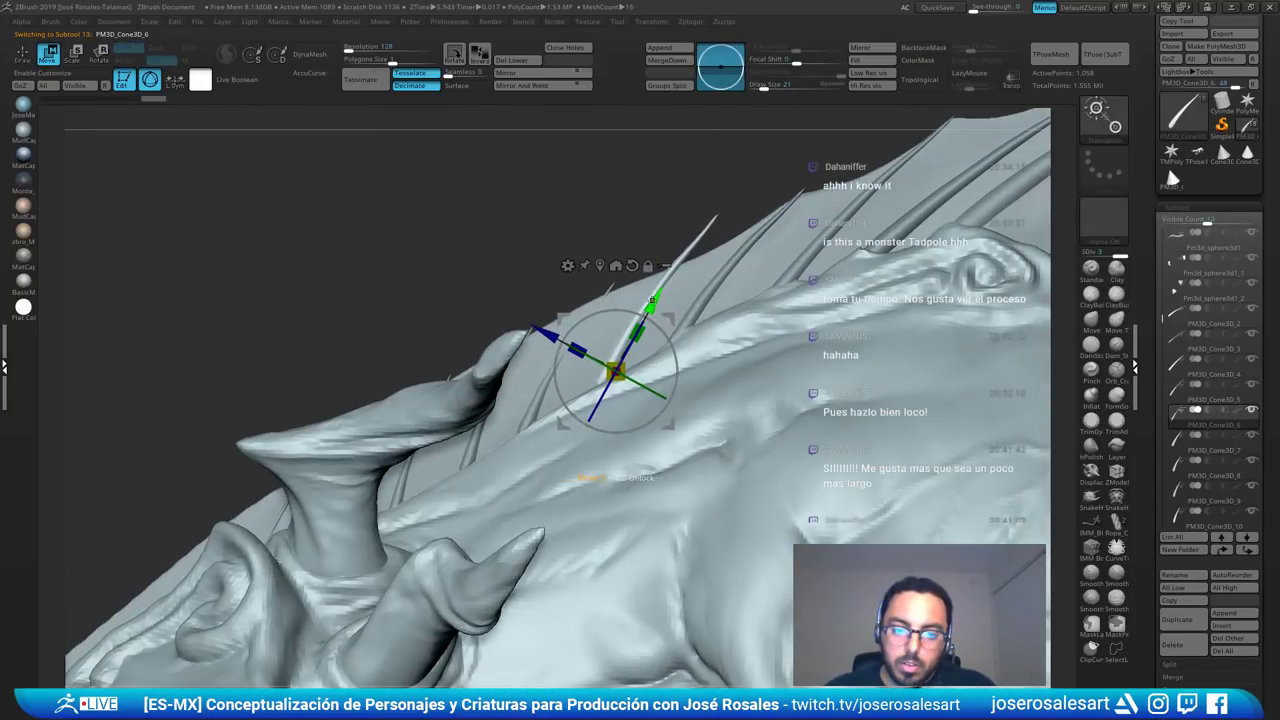
drag(654, 300, 652, 304)
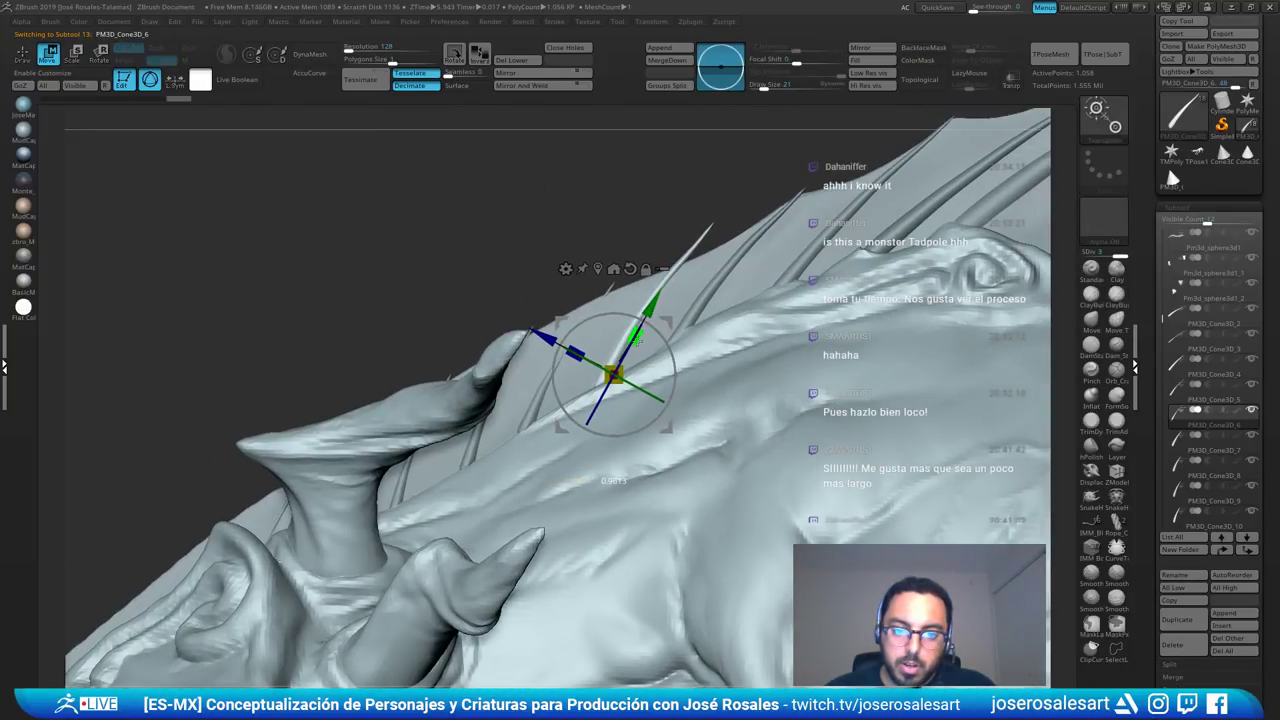
key(q)
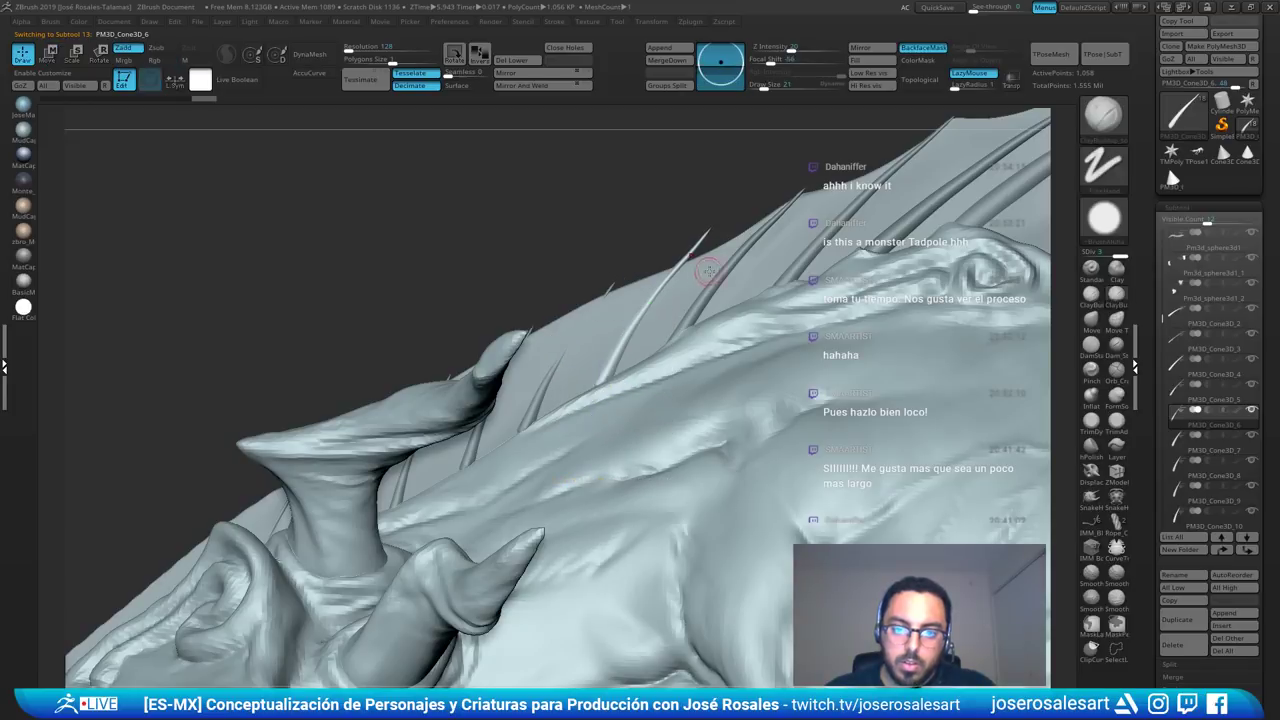
key(e)
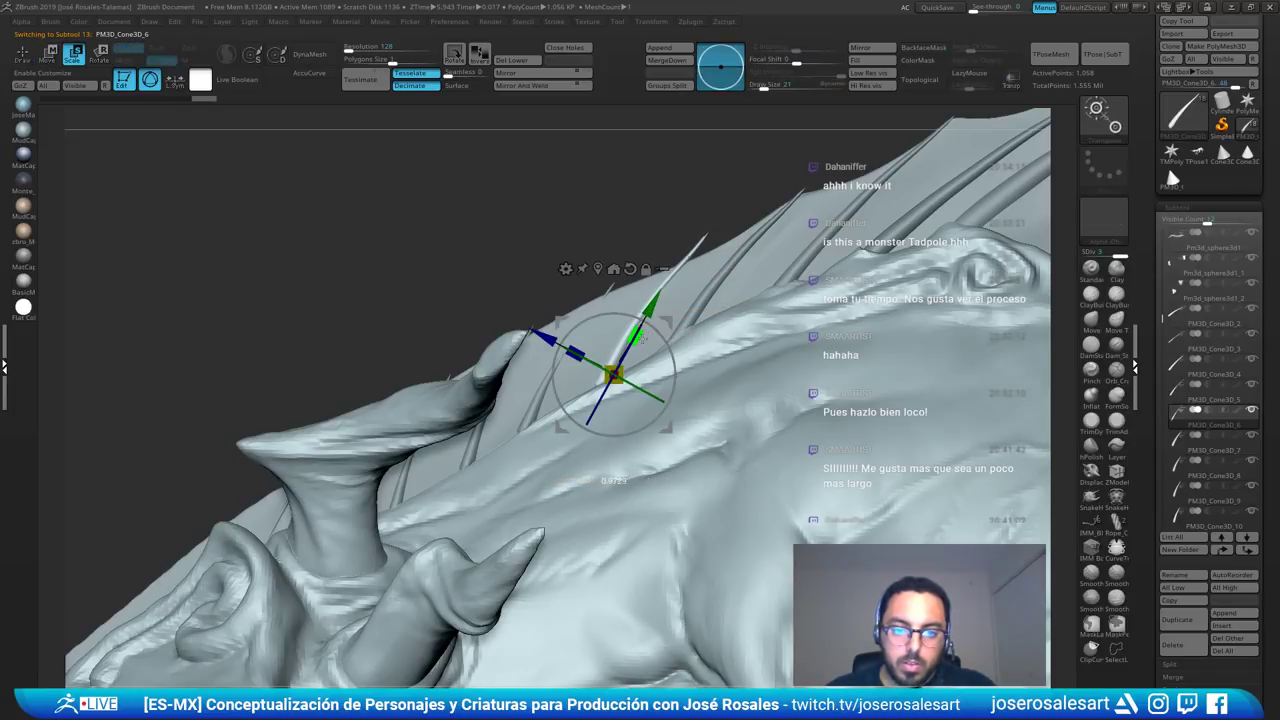
drag(638, 340, 637, 342)
key(q)
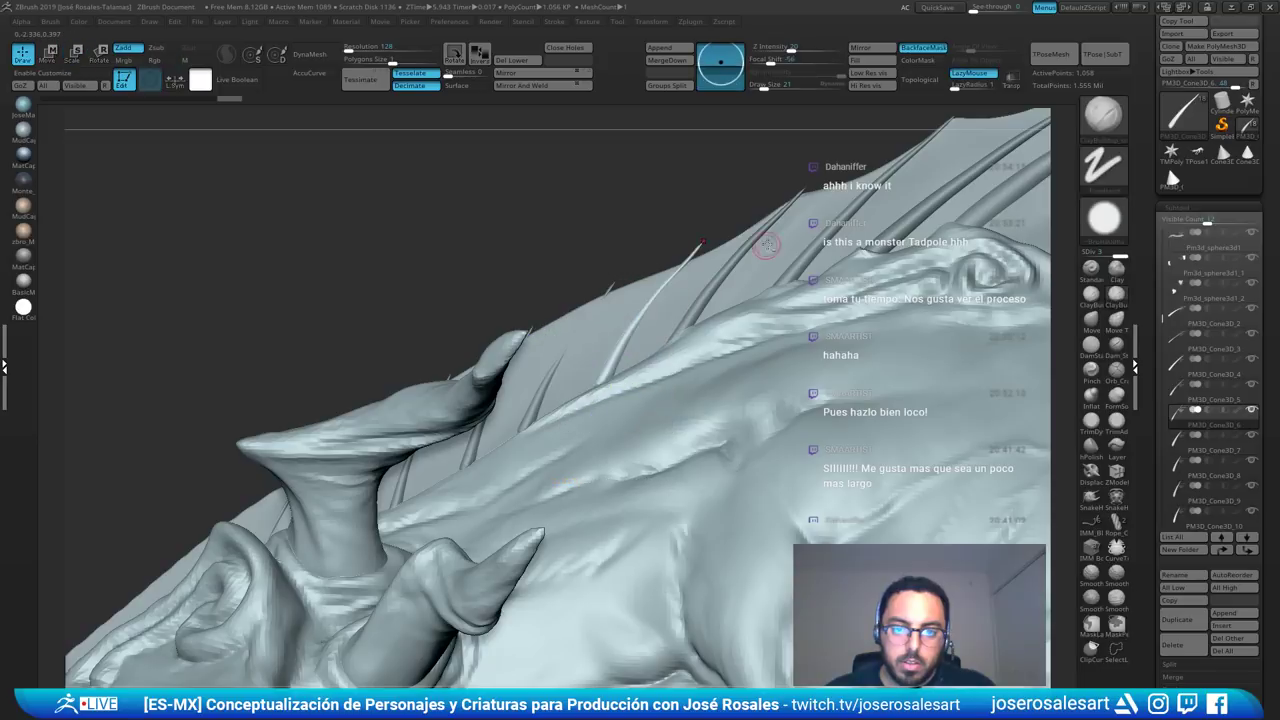
- Select the creature's body and build up the back around the bases of the front spikes with the ClayBuildup brush
mouse_move(766, 246)
ctrl+right_down()
mouse_move(760, 185)
mouse_move(790, 245)
mouse_move(742, 337)
ctrl+right_up()
alt+click(742, 337)
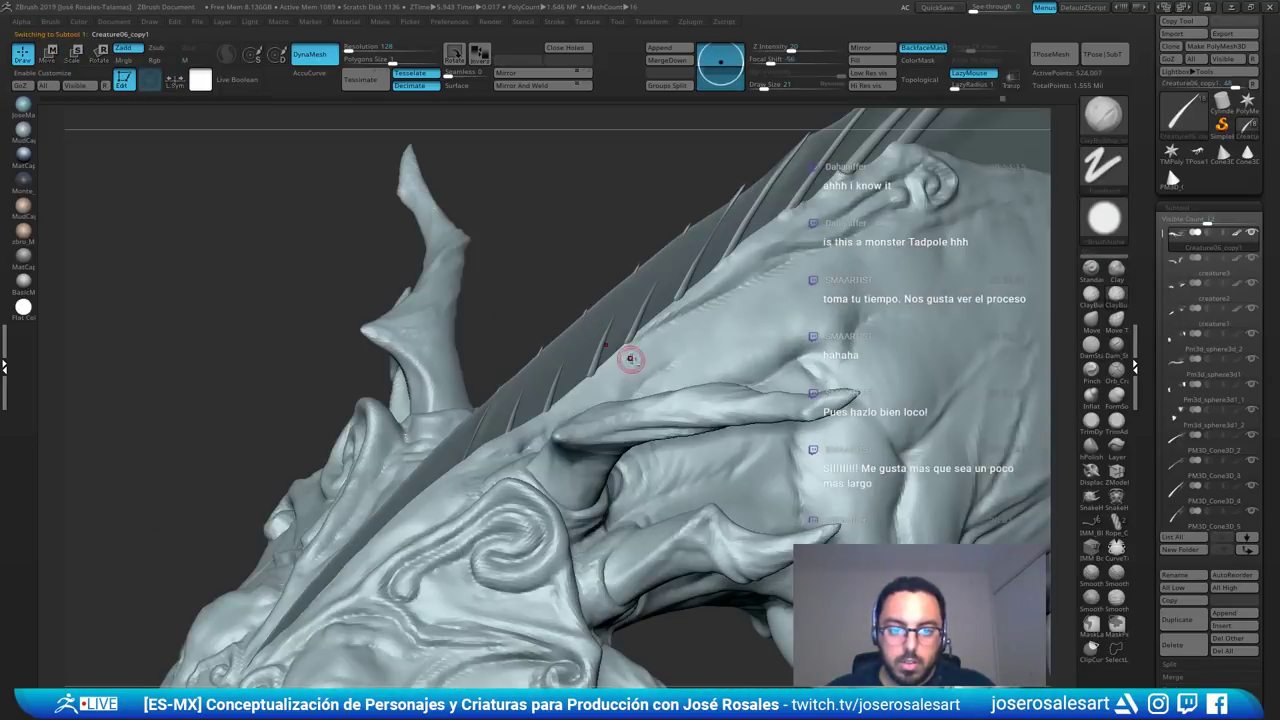
ctrl+right_drag(630, 361, 627, 377)
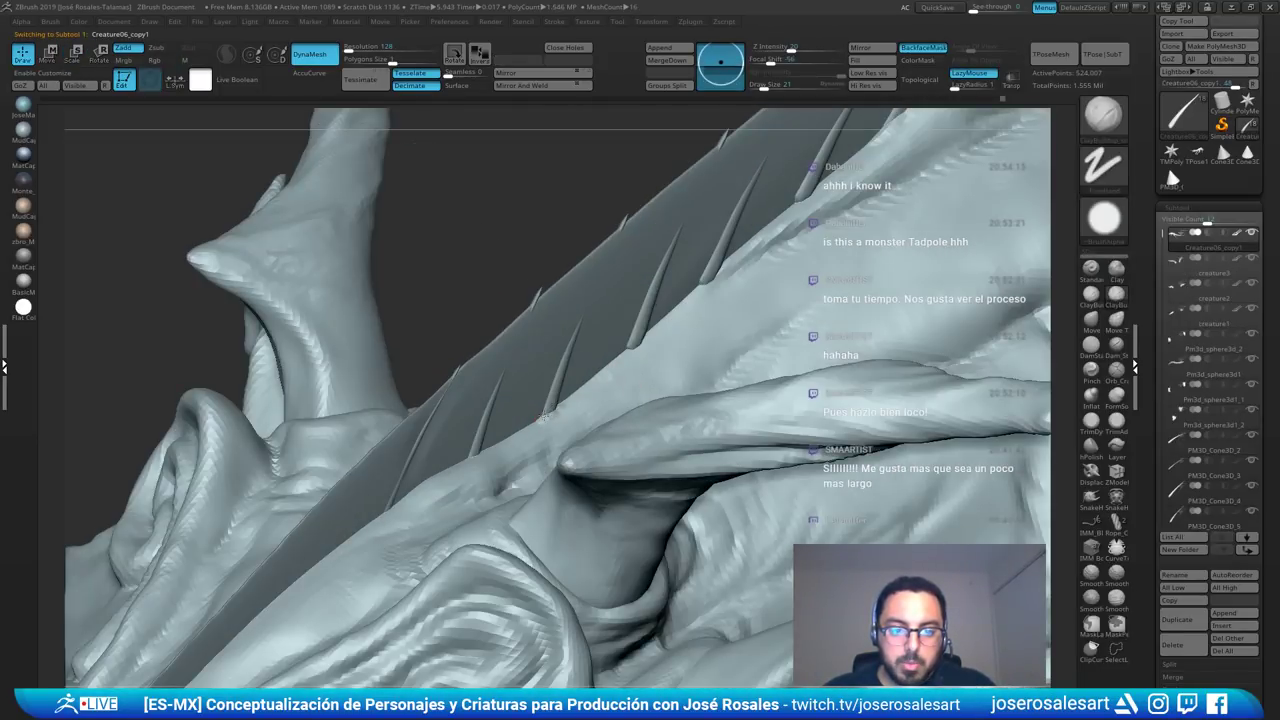
drag(545, 417, 478, 457)
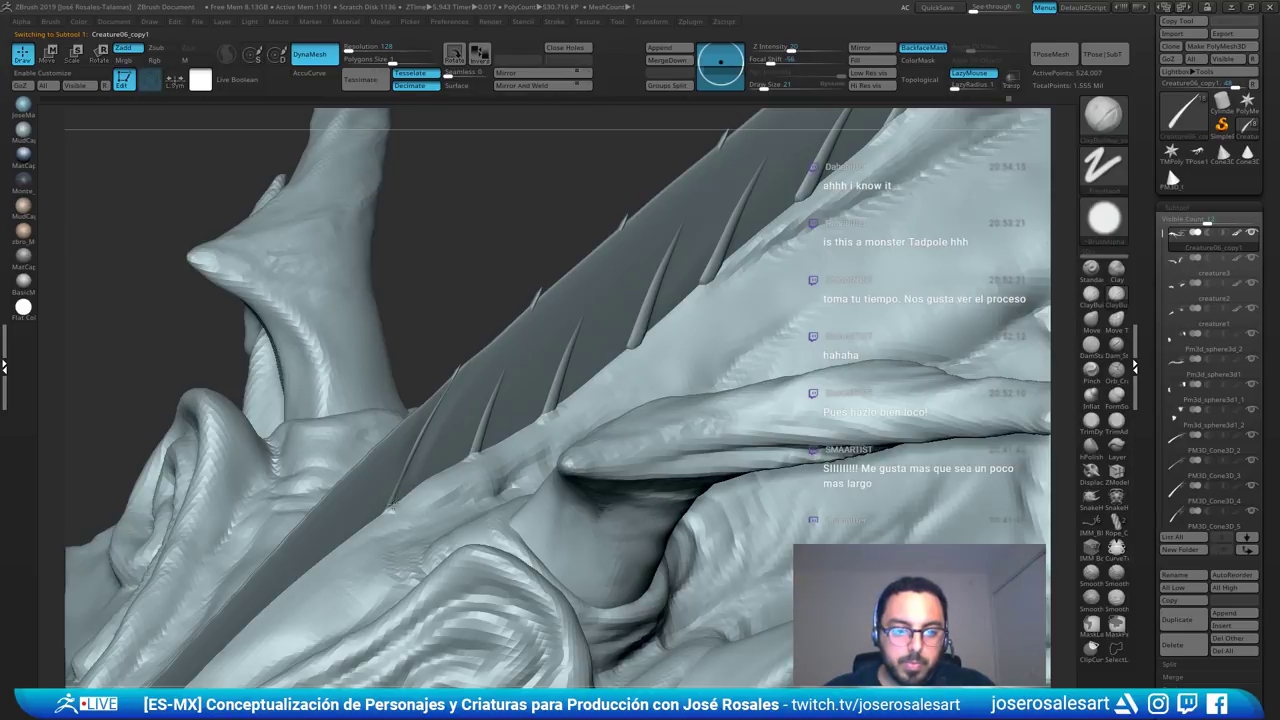
right_drag(558, 335, 553, 398)
mouse_move(623, 342)
right_down()
mouse_move(682, 372)
mouse_move(638, 328)
mouse_move(666, 331)
mouse_move(634, 346)
mouse_move(678, 350)
mouse_move(640, 333)
mouse_move(660, 278)
mouse_move(672, 299)
mouse_move(656, 374)
mouse_move(610, 418)
mouse_move(654, 300)
mouse_move(690, 298)
right_up()
- Reselect the creature's body and extend the clay build-up around the bases of the spikes farther back
key(alt+s)
alt+click(645, 328)
key(alt+s)
alt+click(645, 377)
alt+click(716, 293)
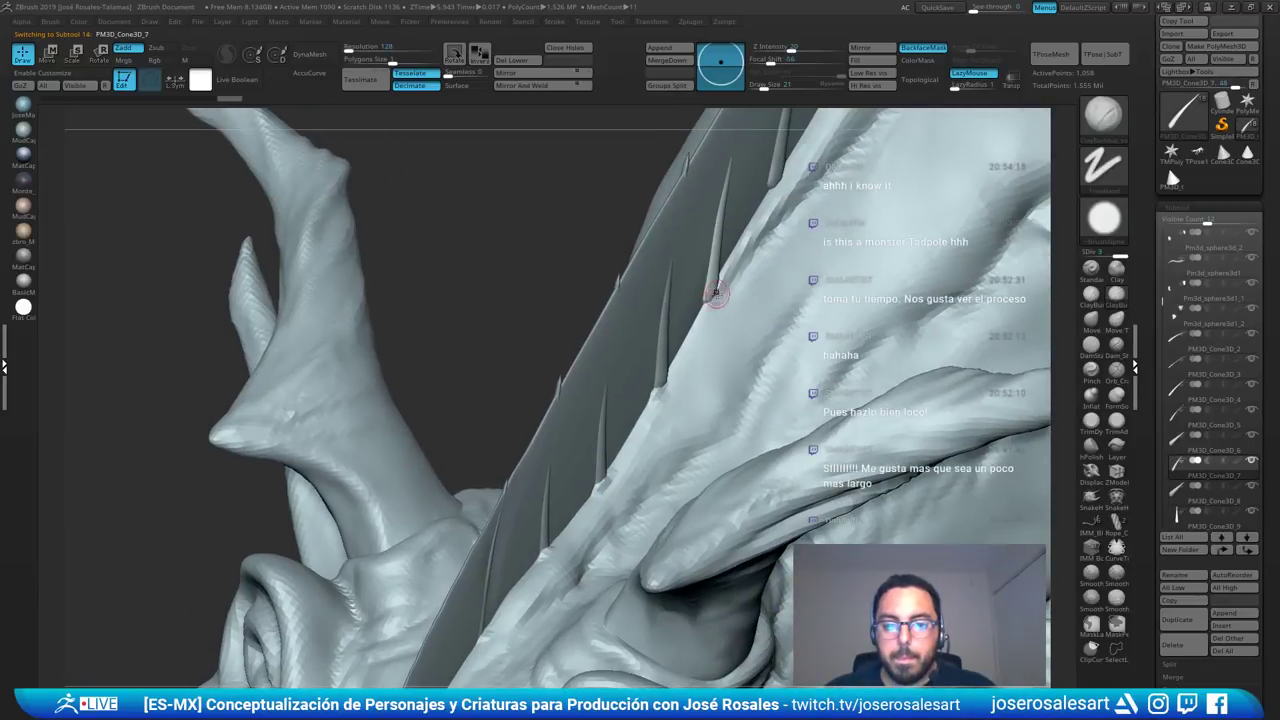
alt+click(717, 316)
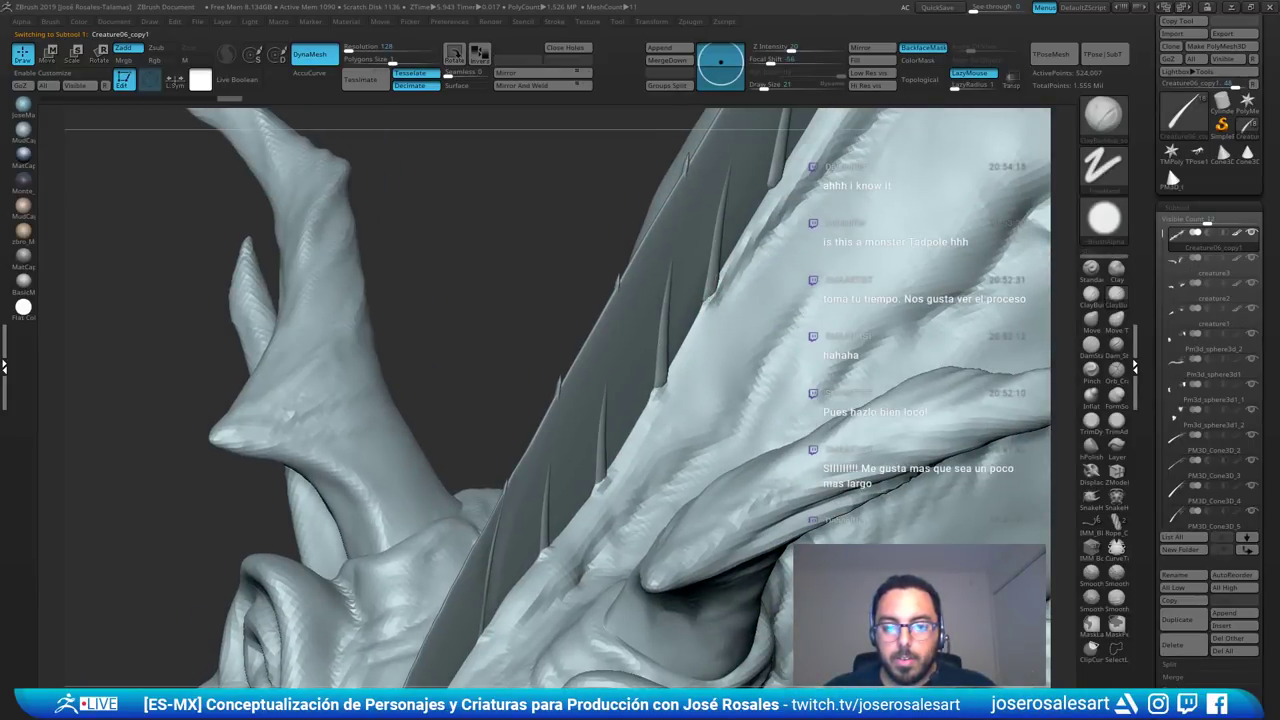
mouse_move(726, 323)
right_down()
mouse_move(768, 322)
mouse_move(723, 316)
mouse_move(717, 255)
right_up()
mouse_move(717, 255)
right_down()
mouse_move(735, 268)
mouse_move(717, 277)
mouse_move(705, 248)
mouse_move(672, 252)
mouse_move(660, 278)
mouse_move(654, 246)
mouse_move(779, 243)
mouse_move(740, 248)
right_up()
ctrl+right_drag(740, 248, 717, 282)
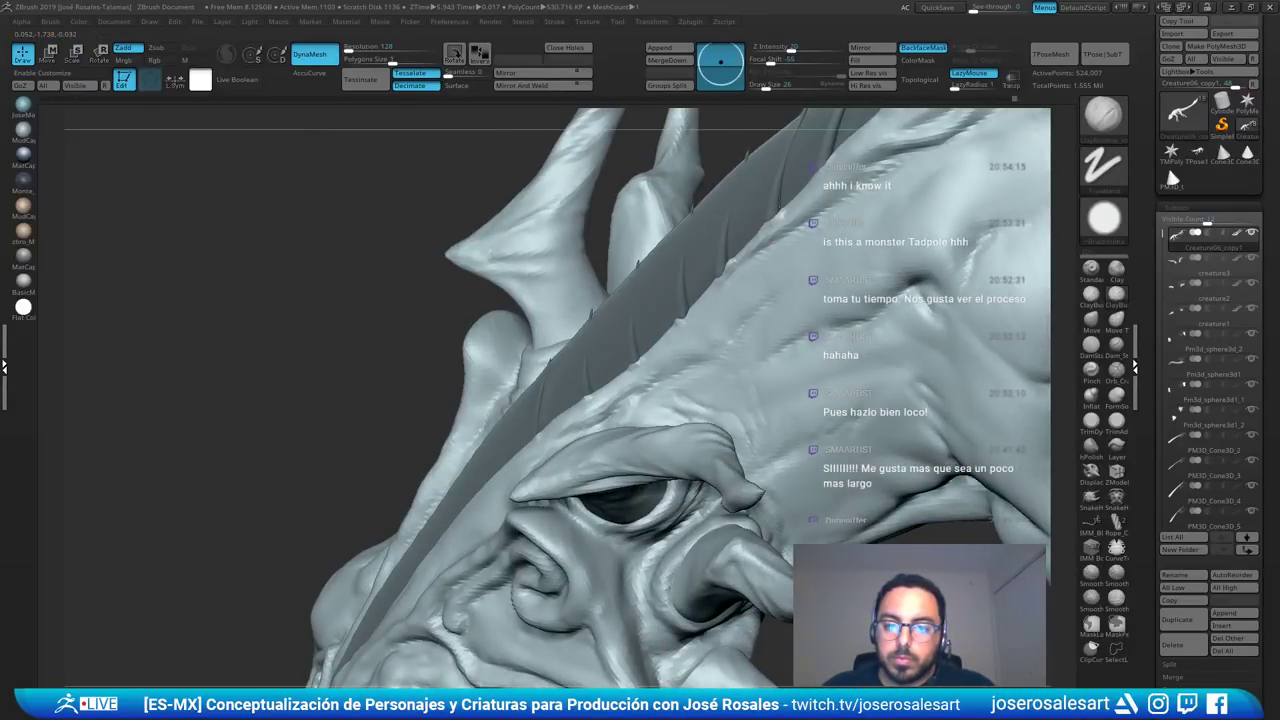
- Smooth the built-up clay around the spike bases along the back
right_drag(783, 194, 750, 275)
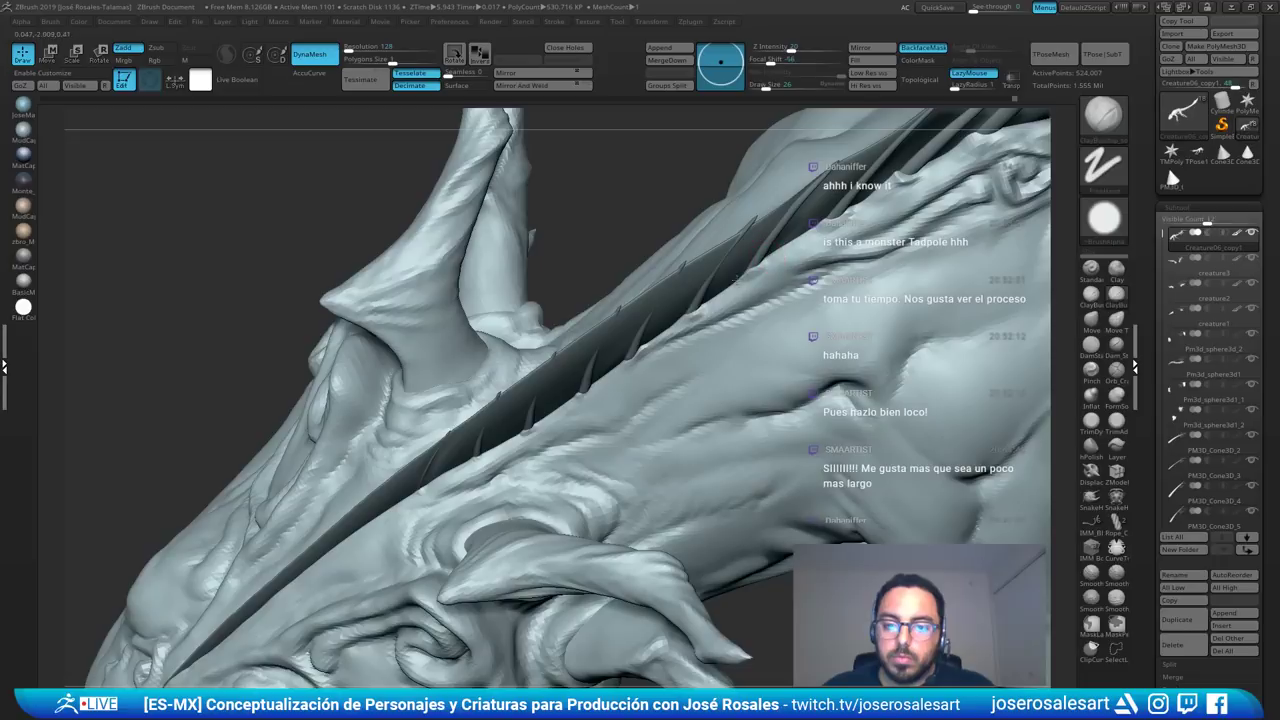
shift+drag(706, 306, 655, 354)
right_drag(714, 300, 722, 262)
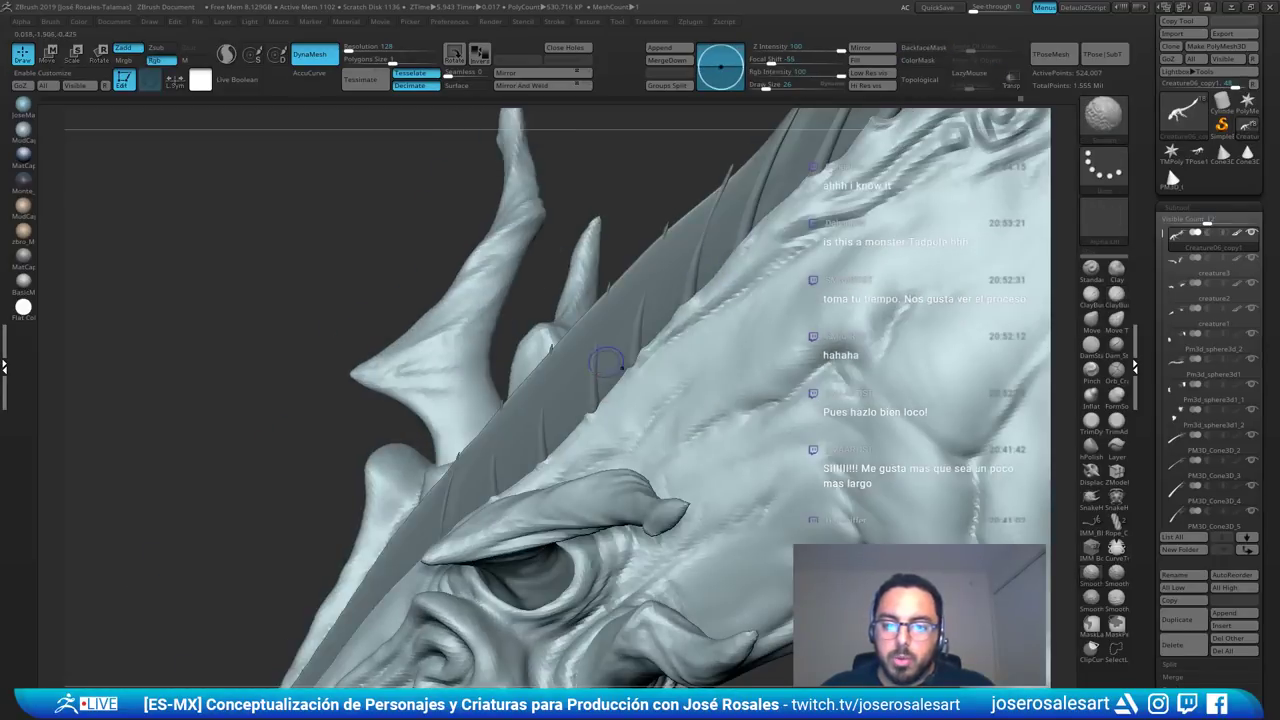
mouse_move(573, 435)
right_down()
mouse_move(602, 397)
mouse_move(592, 370)
right_up()
- Select the fin and activate the Move brush for reshaping its edge between the front spikes' tips
alt+click(660, 297)
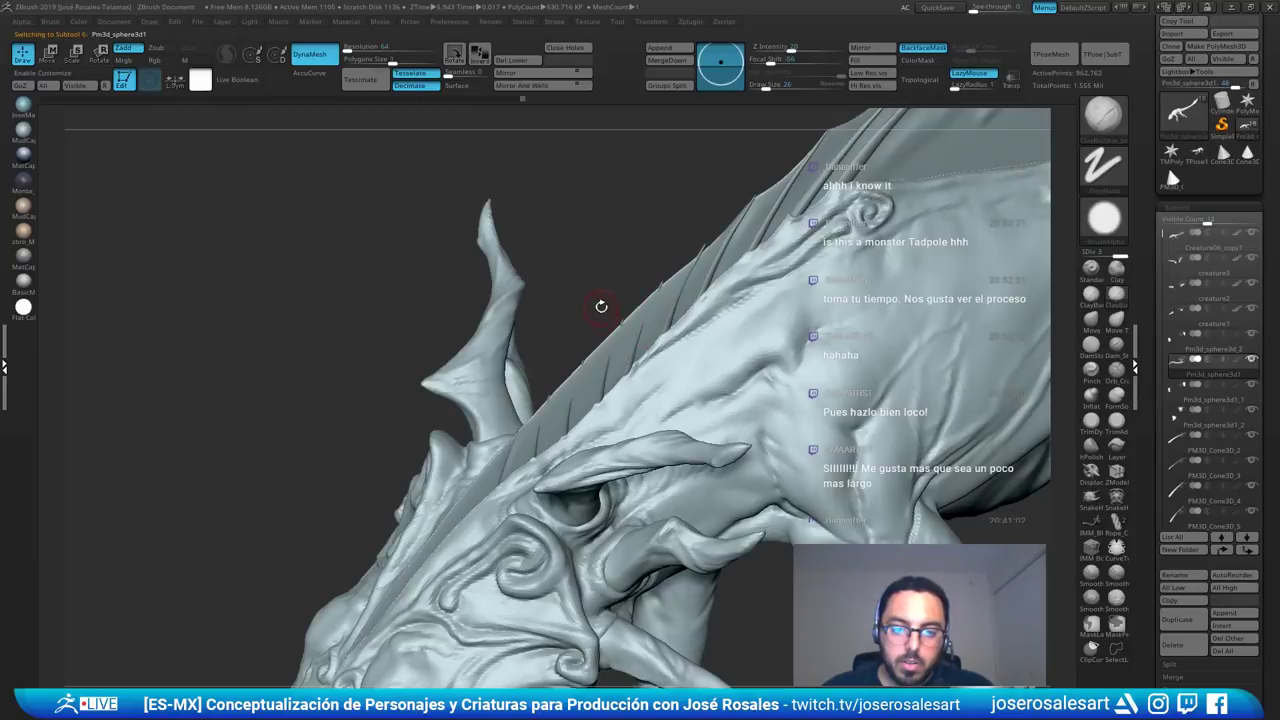
mouse_move(600, 306)
right_down()
mouse_move(764, 210)
mouse_move(684, 333)
mouse_move(636, 299)
right_up()
key(b)
key(s)
key(h)
key(b)
key(m)
key(v)
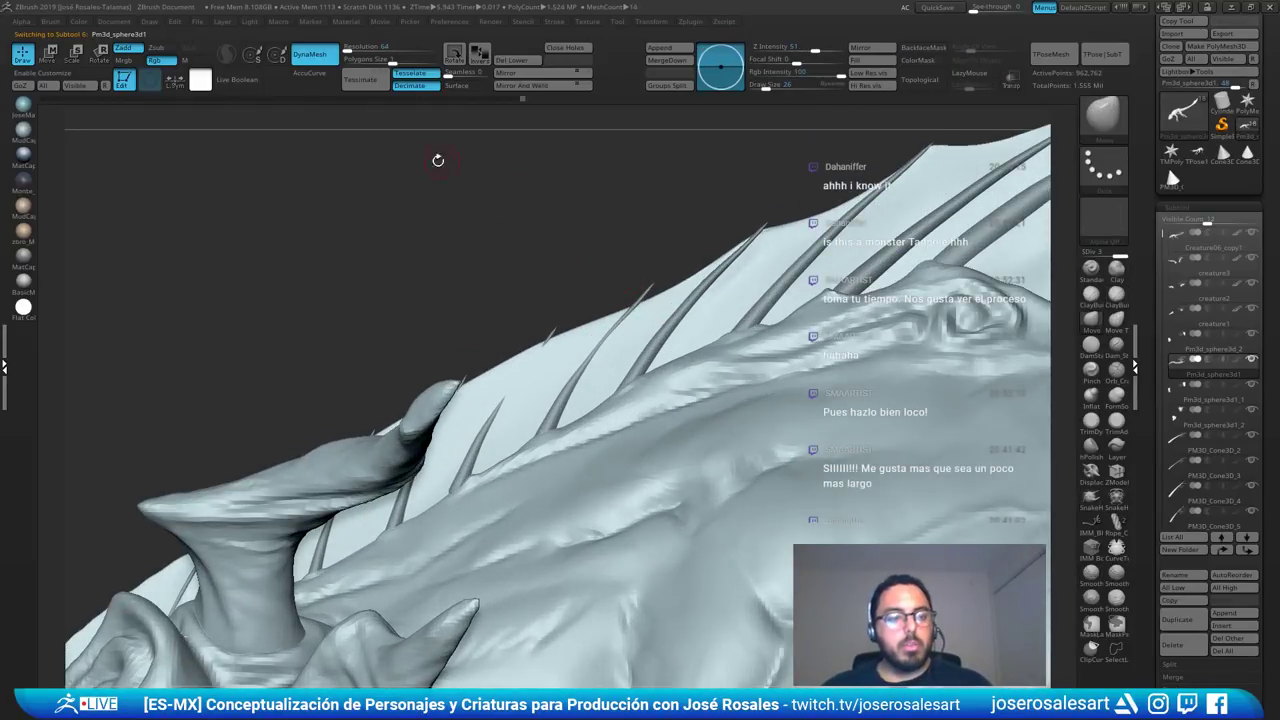
- Pull the dorsal fin membrane's edge up to a middle spine tip with the Move brush at draw size 51, and smooth it
key(v)
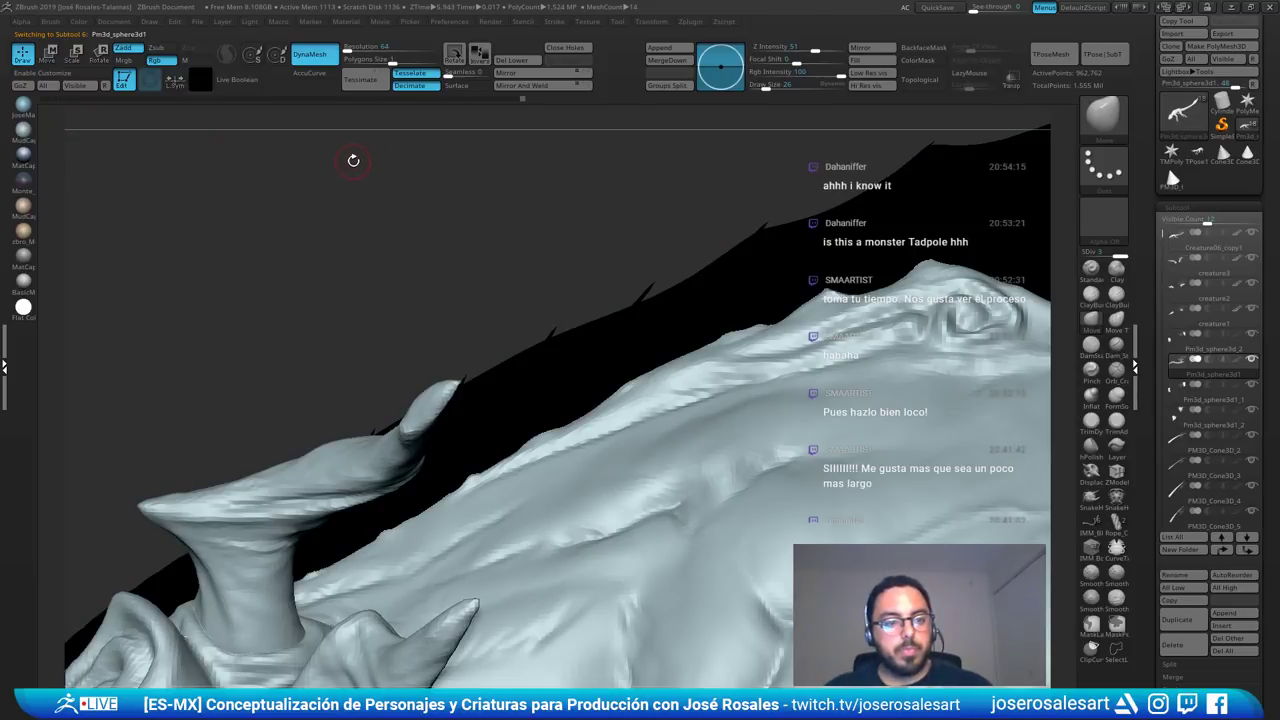
key(v)
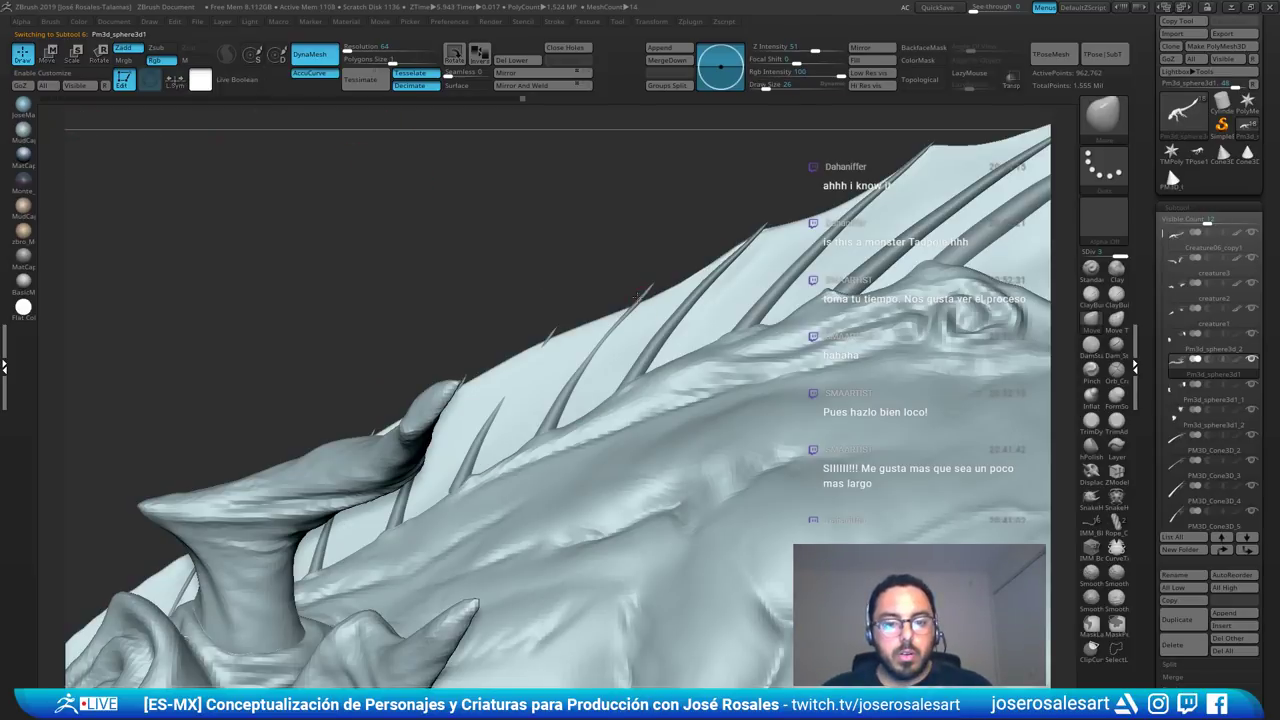
key(s)
drag(648, 296, 657, 298)
ctrl+right_drag(697, 307, 800, 262)
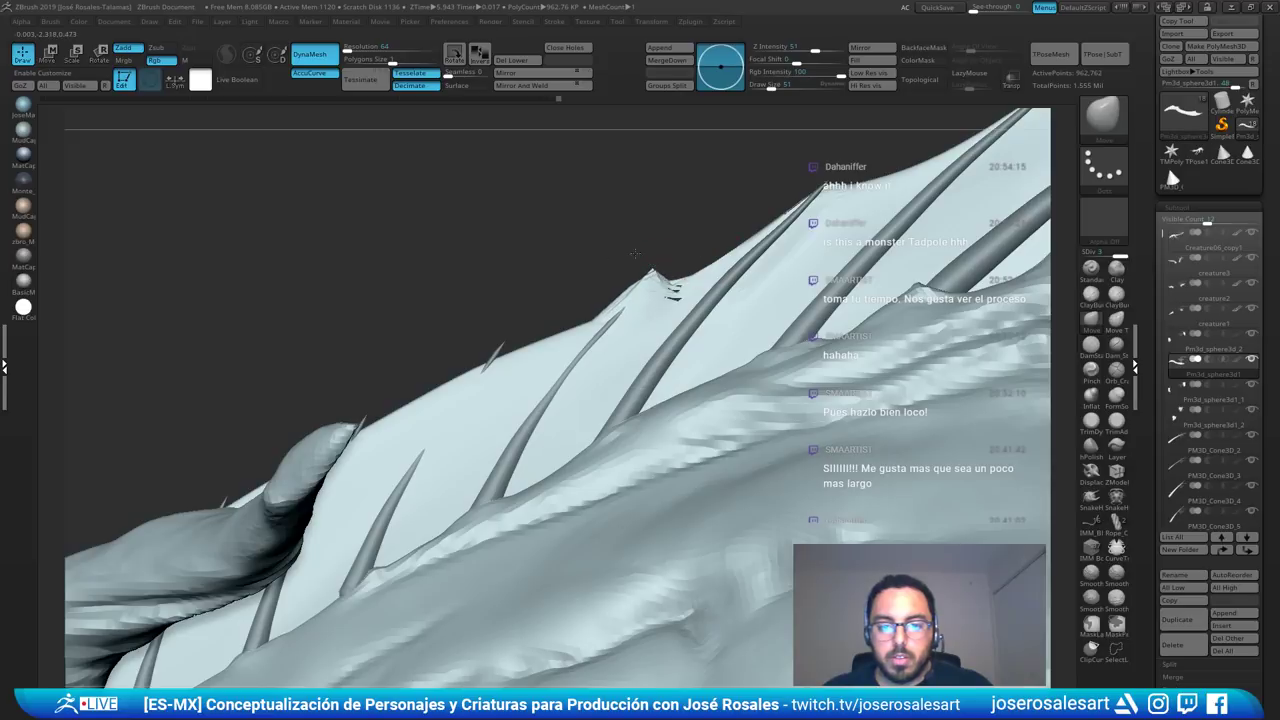
mouse_move(635, 253)
mouse_down()
mouse_move(600, 215)
mouse_move(570, 225)
mouse_up()
mouse_move(676, 290)
shift+mouse_down()
mouse_move(641, 310)
mouse_move(648, 286)
shift+mouse_up()
- Reduce the Move brush draw size to 42 and pull the membrane edge to the next spine tip toward the head
key(s)
mouse_move(483, 343)
mouse_down()
mouse_move(583, 277)
mouse_move(560, 320)
mouse_move(580, 320)
mouse_move(477, 361)
mouse_move(486, 370)
mouse_move(487, 351)
mouse_move(479, 376)
mouse_move(484, 345)
mouse_up()
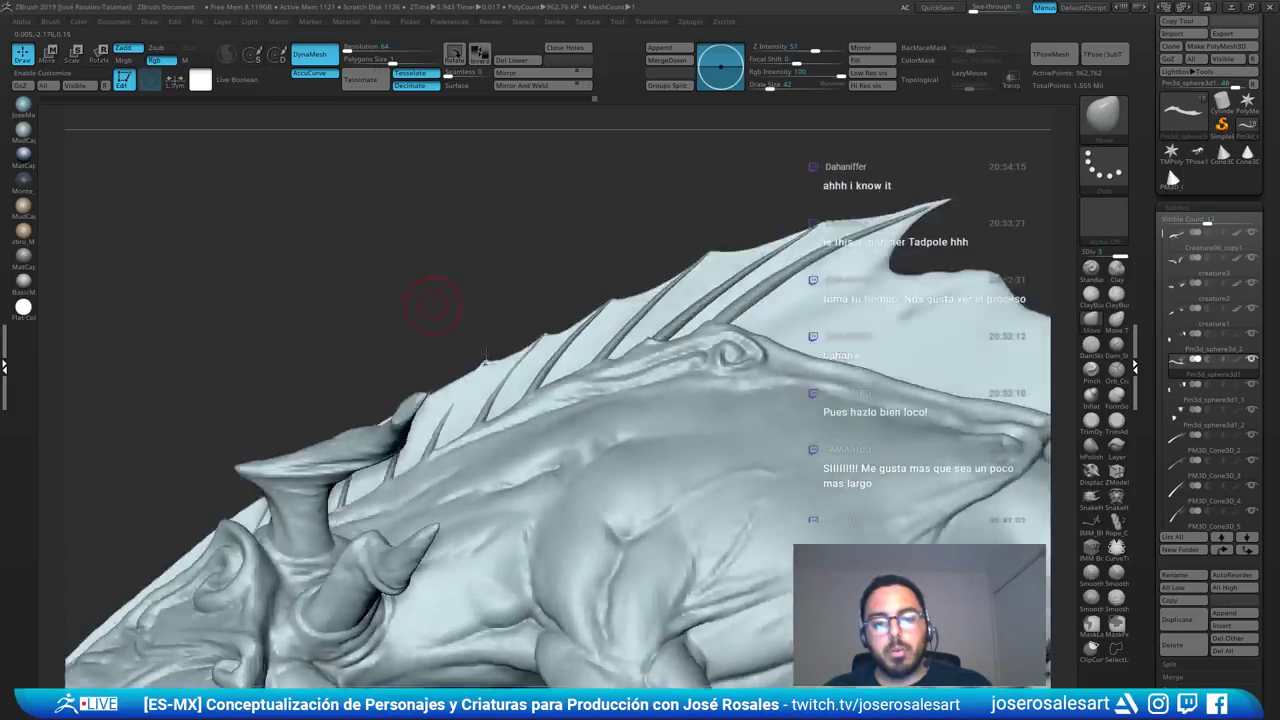
mouse_move(500, 338)
mouse_down()
mouse_move(508, 225)
mouse_move(600, 230)
mouse_move(592, 300)
mouse_move(520, 270)
mouse_move(540, 215)
mouse_move(560, 250)
mouse_move(579, 237)
mouse_move(603, 254)
mouse_up()
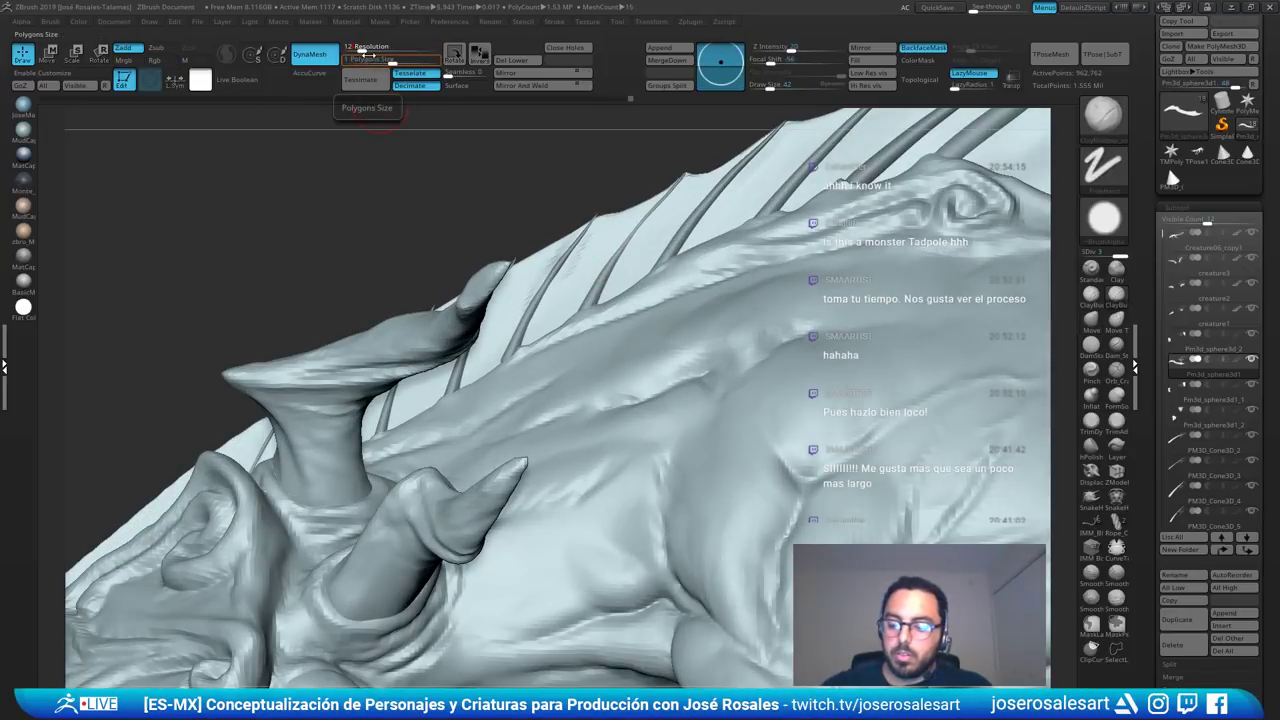
- Remesh the fin membrane with DynaMesh at resolution 256
ctrl+drag(494, 183, 801, 101)
mouse_move(753, 272)
alt+right_down()
mouse_move(655, 312)
mouse_move(672, 280)
mouse_move(871, 208)
mouse_move(563, 306)
mouse_move(592, 345)
alt+right_up()
key(ctrl+z)
click(387, 49)
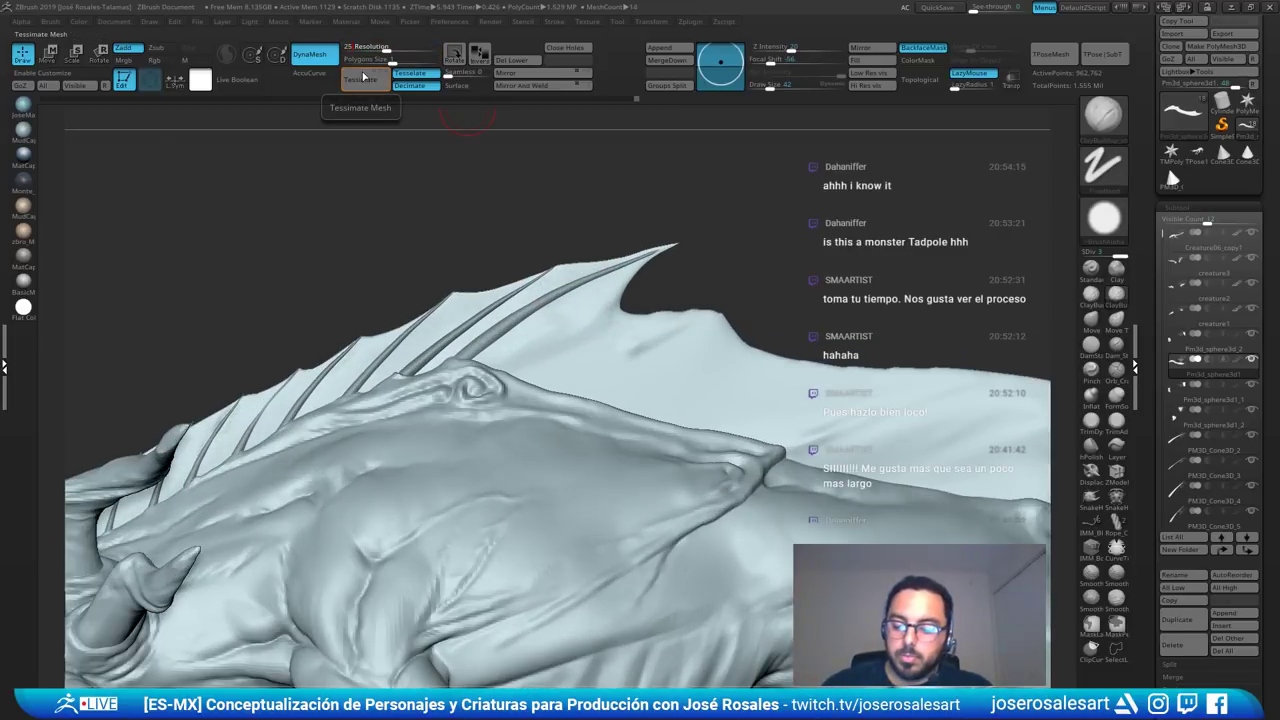
key(ctrl)
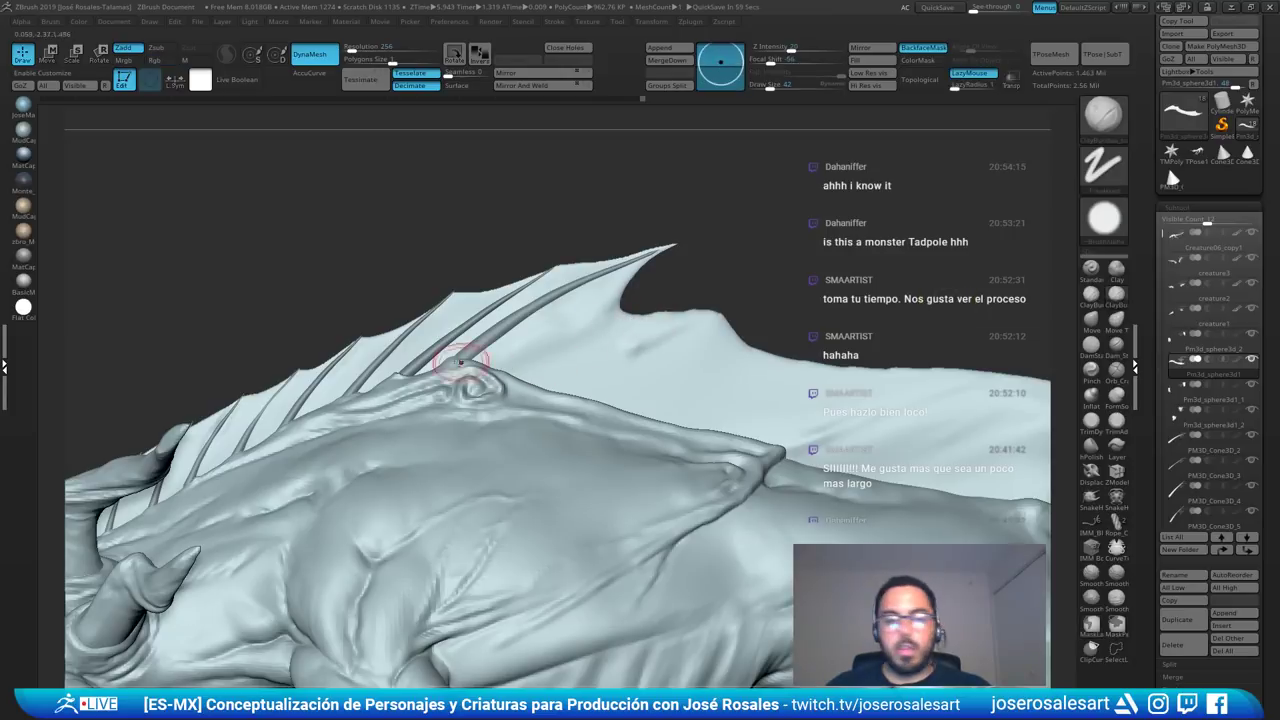
- Adjust and smooth the membrane edge at the next spine tip toward the head, using the Move brush at draw size 33
alt+right_drag(532, 346, 729, 300)
alt+right_drag(441, 357, 527, 341)
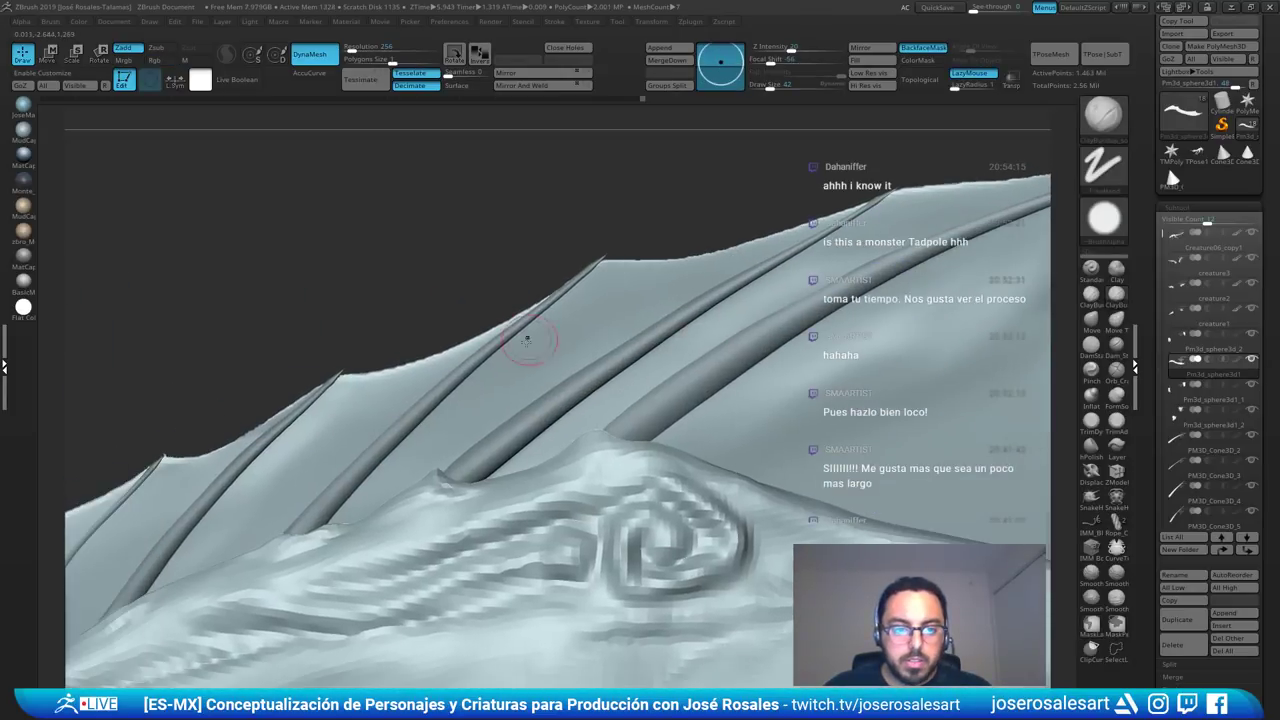
alt+right_drag(275, 436, 444, 398)
alt+right_drag(322, 428, 531, 192)
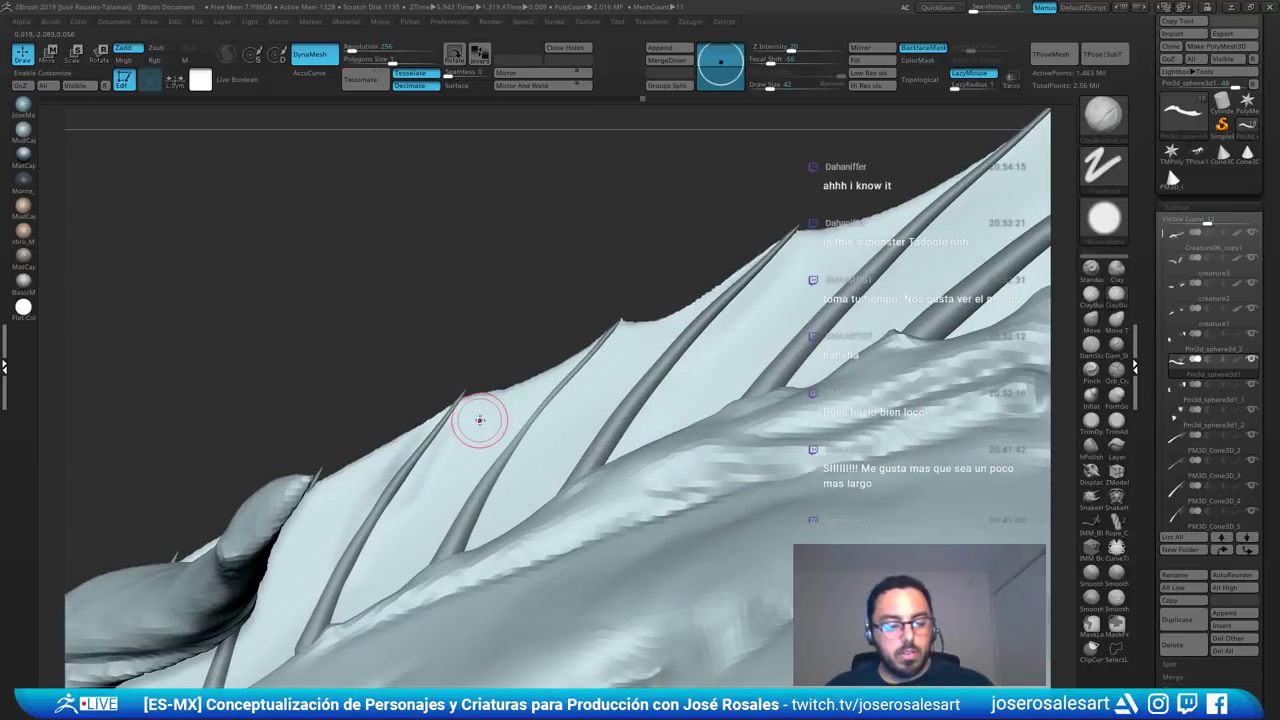
key(b)
key(m)
key(v)
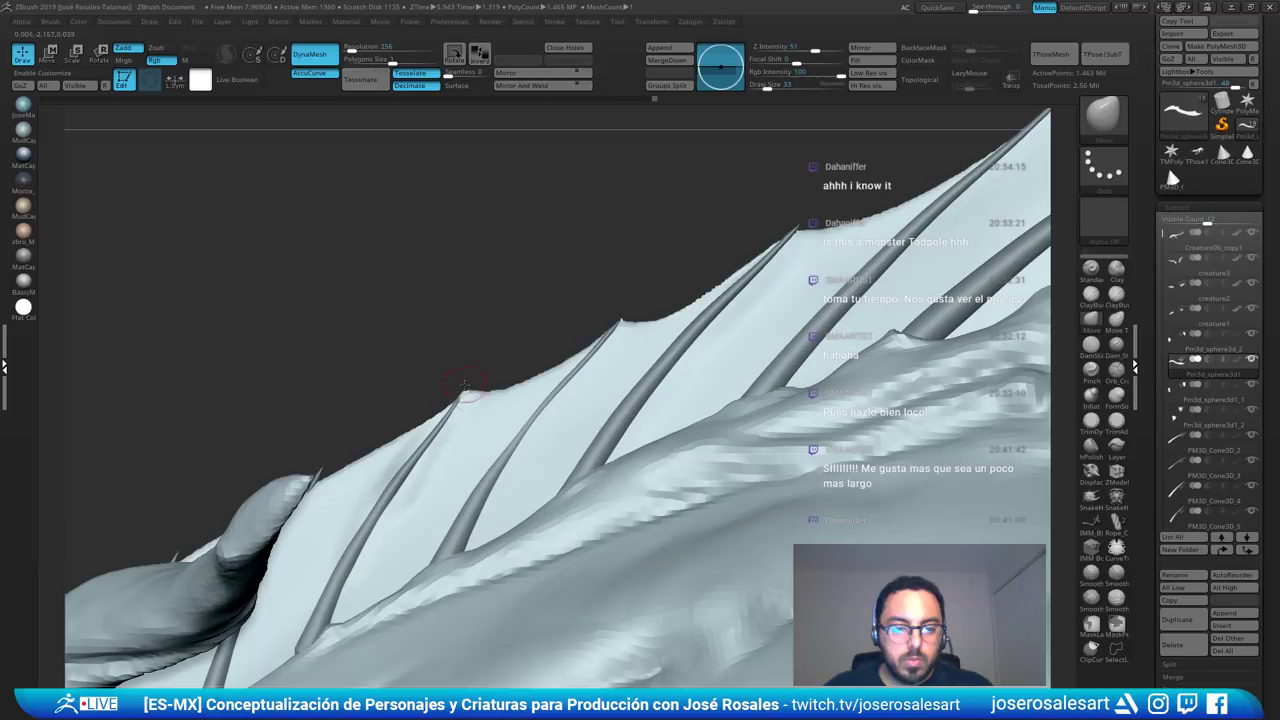
mouse_move(468, 387)
shift+mouse_down()
mouse_move(490, 392)
mouse_move(470, 398)
shift+mouse_up()
right_drag(478, 389, 456, 396)
ctrl+right_drag(456, 396, 470, 372)
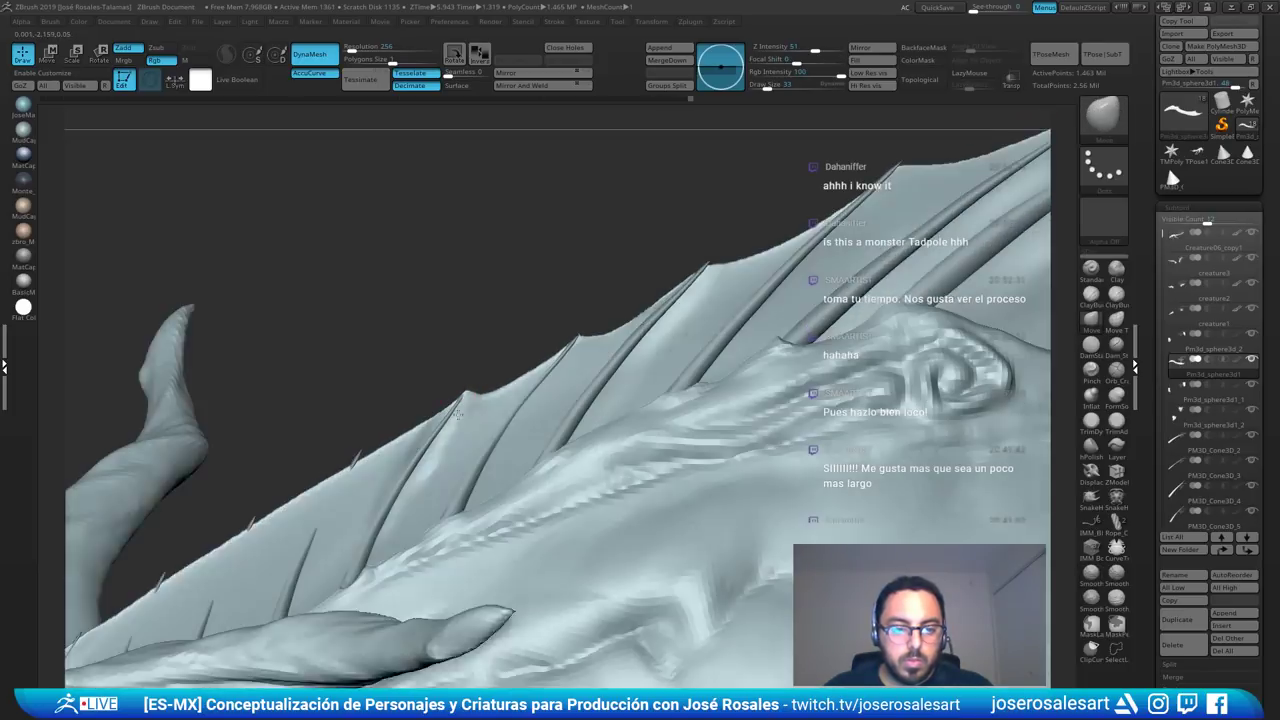
- Smooth the reshaped membrane point and pull the edge onto the following spine tip, just behind the horn
shift+drag(470, 396, 481, 404)
mouse_move(481, 404)
right_down()
mouse_move(400, 440)
mouse_move(412, 428)
right_up()
drag(410, 420, 412, 410)
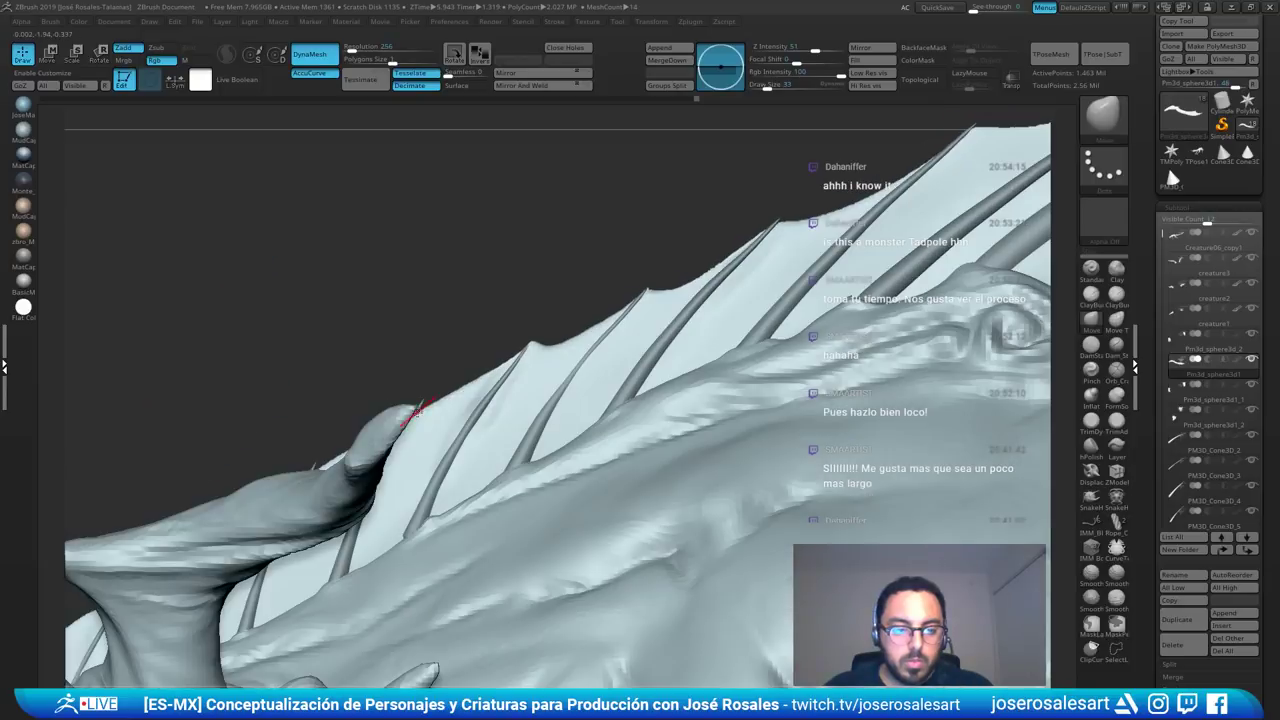
right_drag(442, 398, 449, 409)
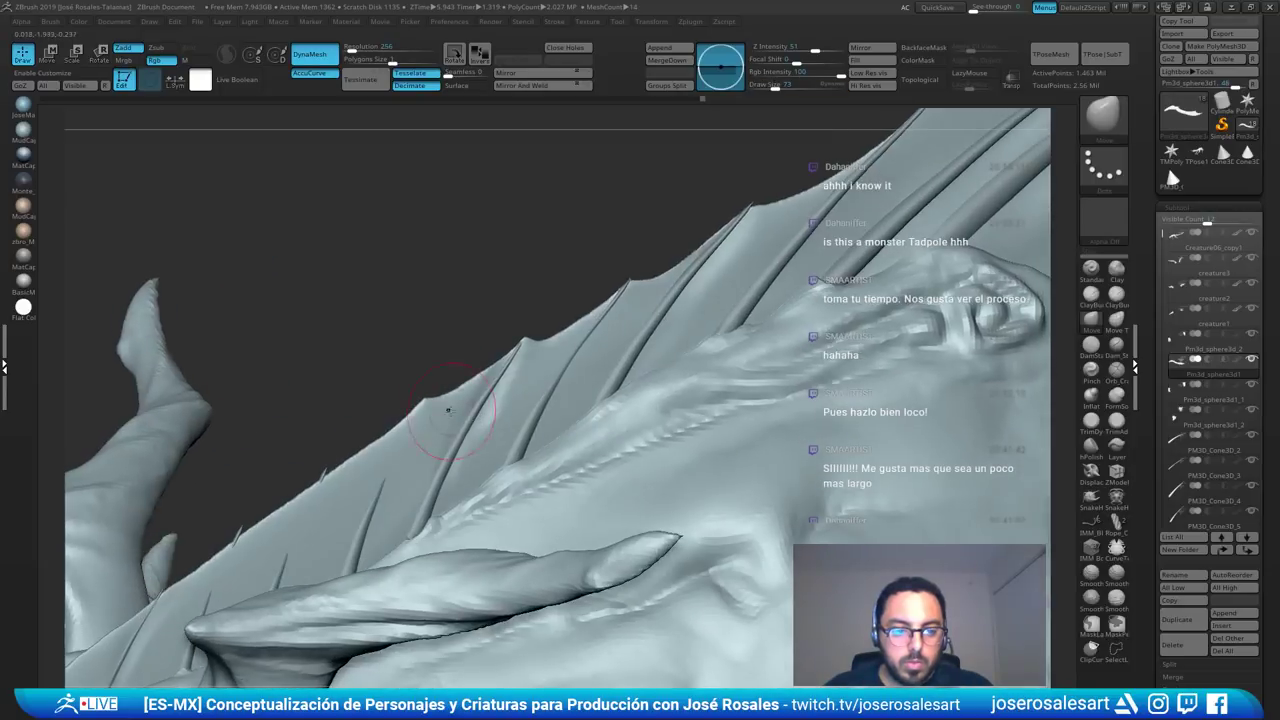
- Build up the membrane along the front spines with the ClayBuildup brush at draw size 54 and smooth the strokes
key(b)
key(c)
key(b)
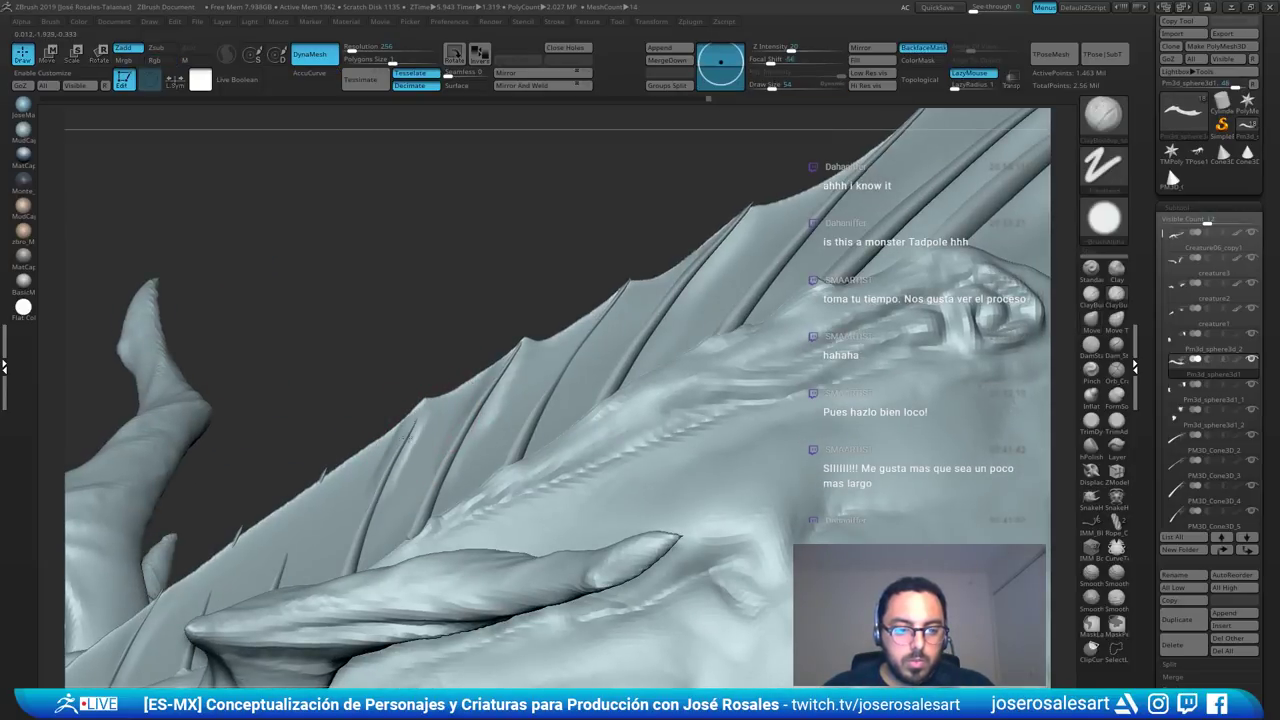
shift+drag(370, 490, 388, 432)
mouse_move(392, 432)
right_down()
mouse_move(440, 398)
mouse_move(451, 417)
mouse_move(432, 430)
right_up()
mouse_move(416, 435)
shift+mouse_down()
mouse_move(386, 455)
mouse_move(420, 426)
mouse_move(347, 553)
shift+mouse_up()
mouse_move(400, 480)
right_down()
mouse_move(440, 470)
mouse_move(480, 350)
mouse_move(530, 410)
right_up()
- Smooth the membrane edge around the pointed tip of a spine behind the horn
key(shift)
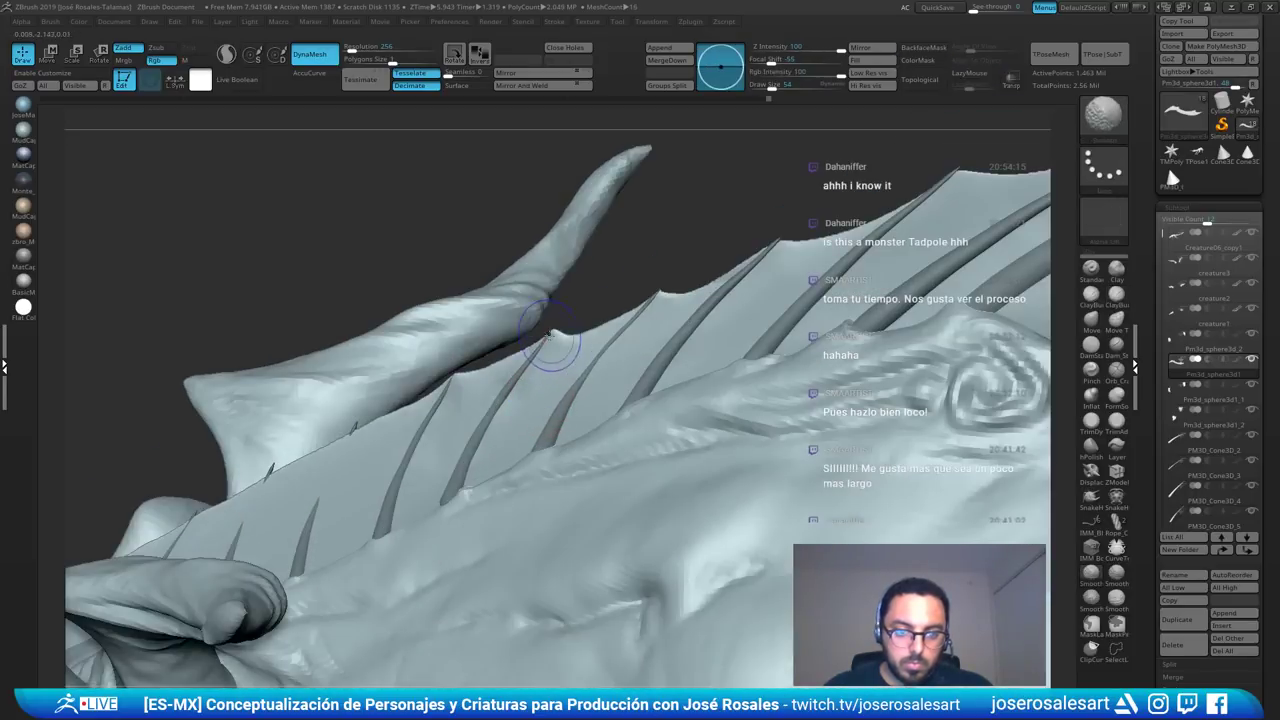
shift+drag(558, 338, 562, 358)
ctrl+right_drag(560, 363, 503, 408)
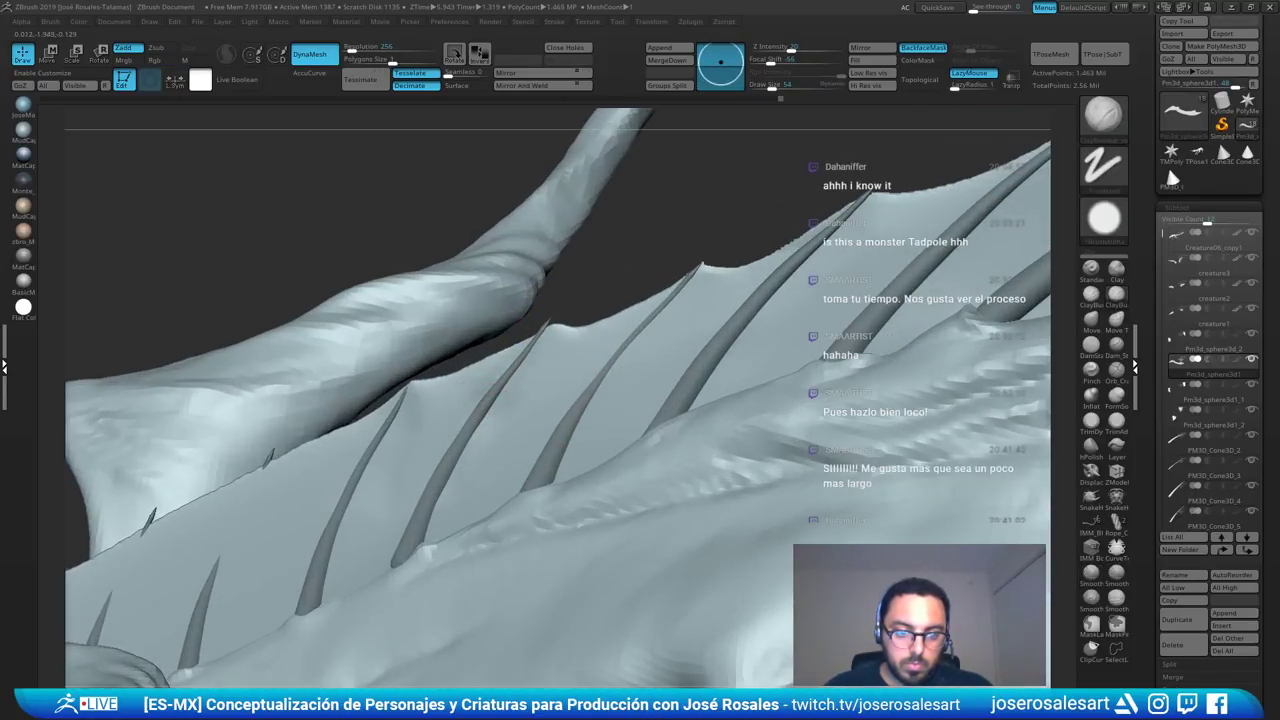
- Select the creature's body subtool and build up clay where a fin spine's base meets the back
right_drag(422, 538, 431, 571)
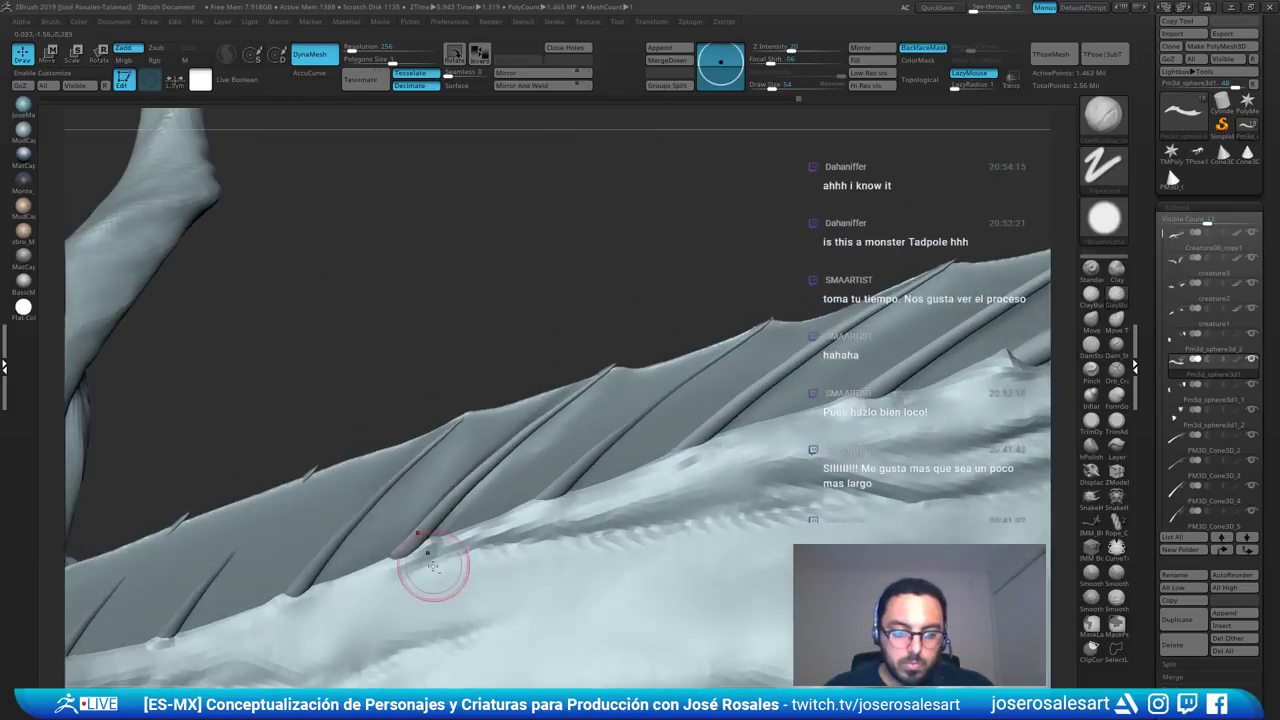
alt+click(431, 571)
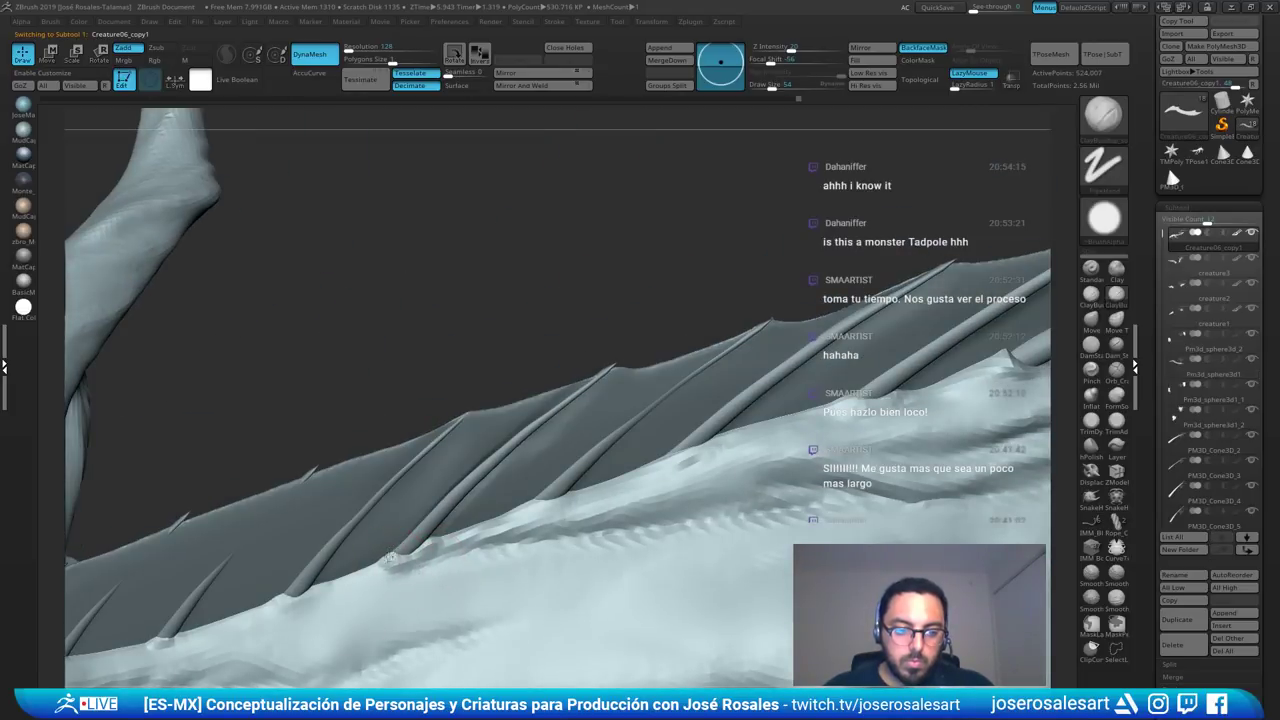
mouse_move(412, 553)
mouse_down()
mouse_move(385, 563)
mouse_move(415, 557)
mouse_up()
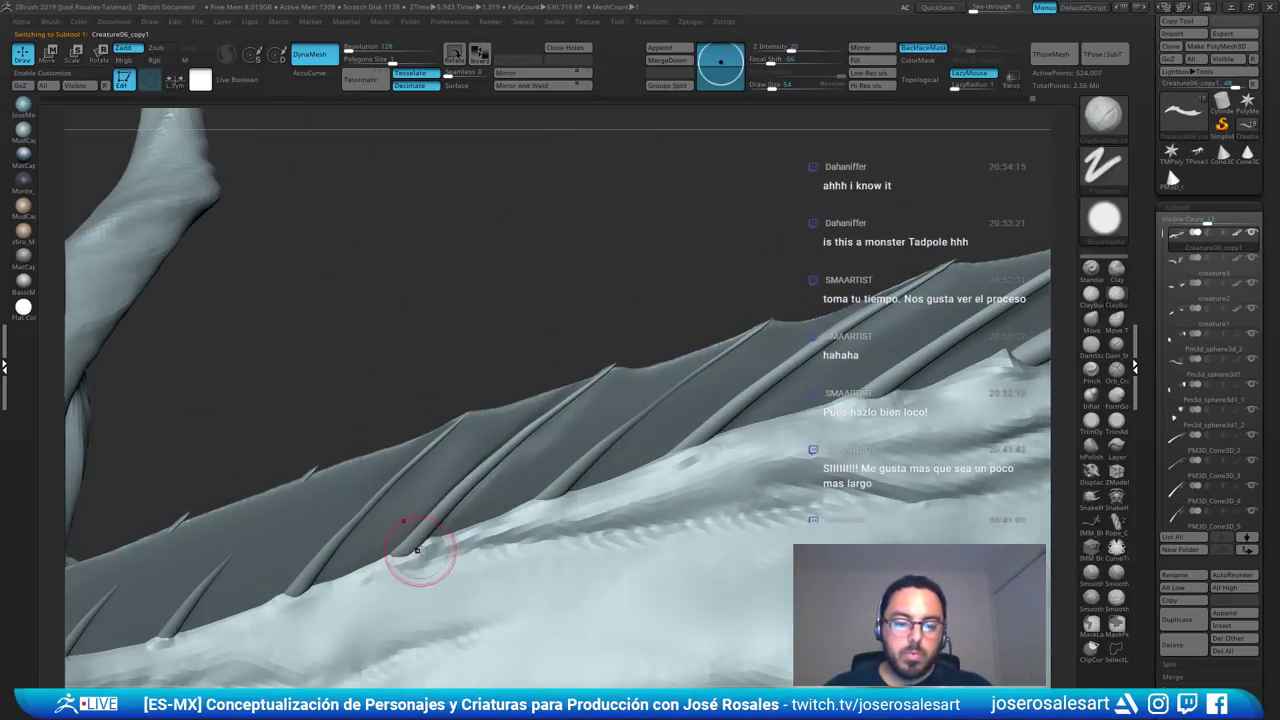
right_drag(449, 538, 540, 440)
key(bracketright)
- Reselect the fin membrane and build up clay beside a front spine at draw size 39
mouse_move(623, 357)
right_down()
mouse_move(557, 314)
mouse_move(566, 385)
mouse_move(490, 457)
mouse_move(484, 425)
right_up()
alt+click(480, 418)
key(bracketleft)
key(bracketleft)
key(bracketleft)
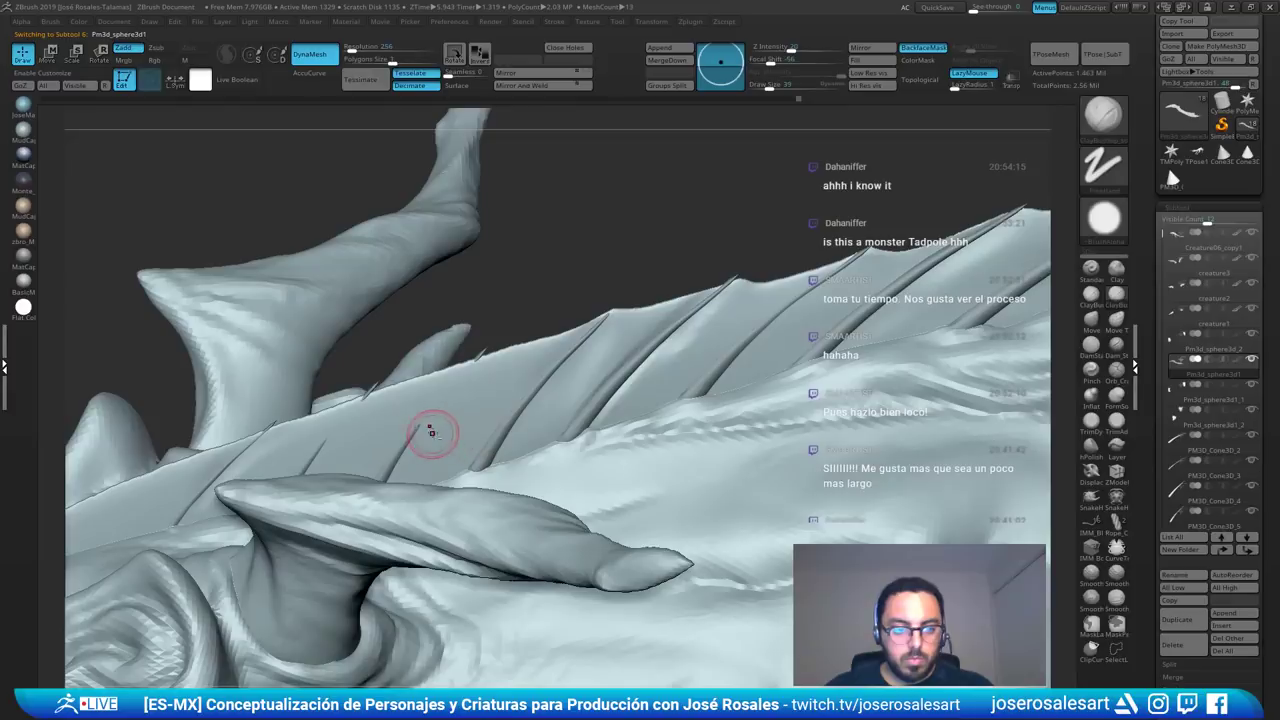
mouse_move(429, 411)
mouse_down()
mouse_move(468, 371)
mouse_move(448, 438)
mouse_up()
- Enlarge the brush to draw size 86 and sculpt broad folds in the membrane between the front spines
key(bracketright)
key(bracketright)
key(bracketright)
key(bracketright)
key(bracketright)
key(bracketright)
drag(496, 396, 464, 452)
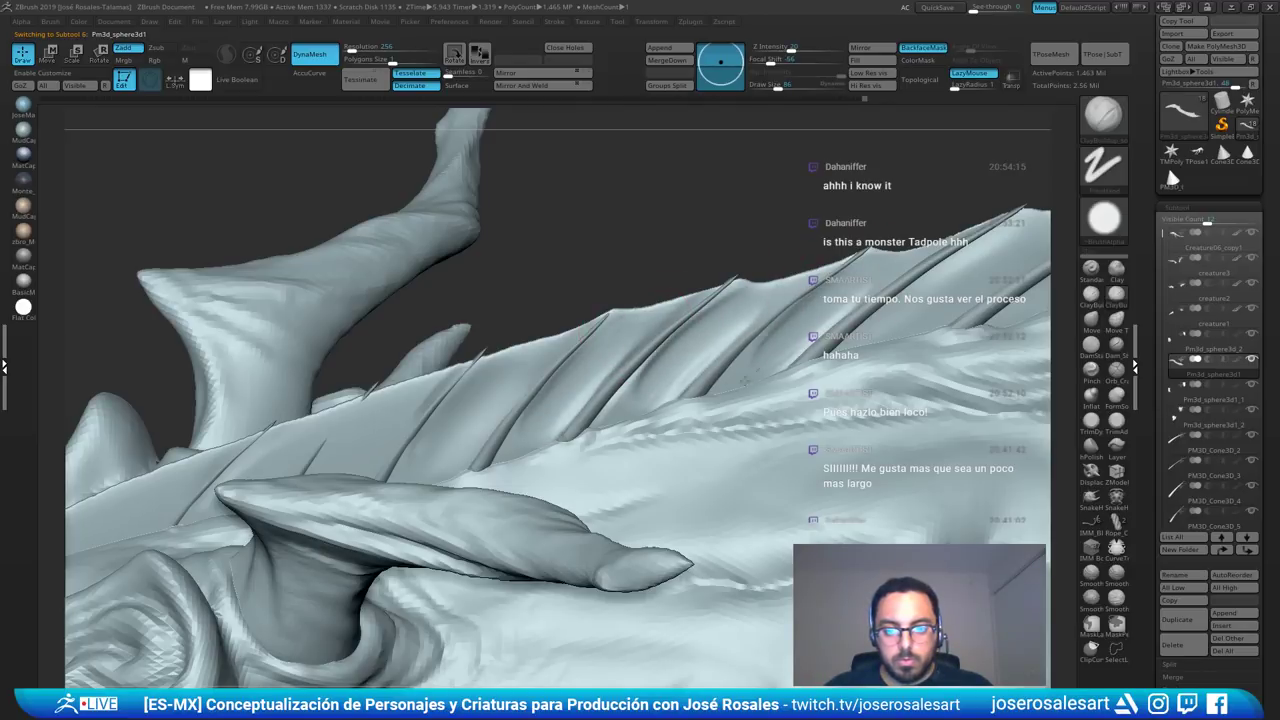
- Continue sculpting broad folds in the membrane between the middle and rear spines
alt+drag(972, 230, 766, 332)
mouse_move(701, 407)
mouse_down()
mouse_move(800, 338)
mouse_move(681, 414)
mouse_up()
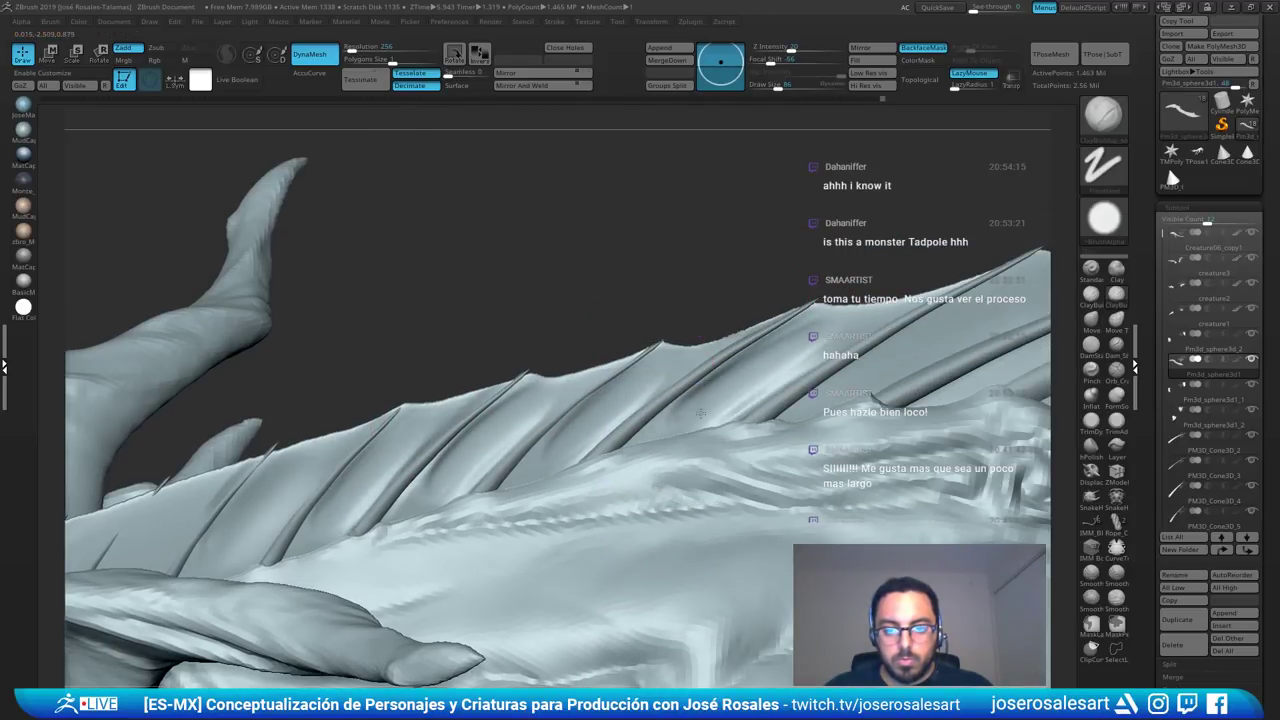
alt+drag(936, 250, 758, 287)
drag(830, 340, 690, 425)
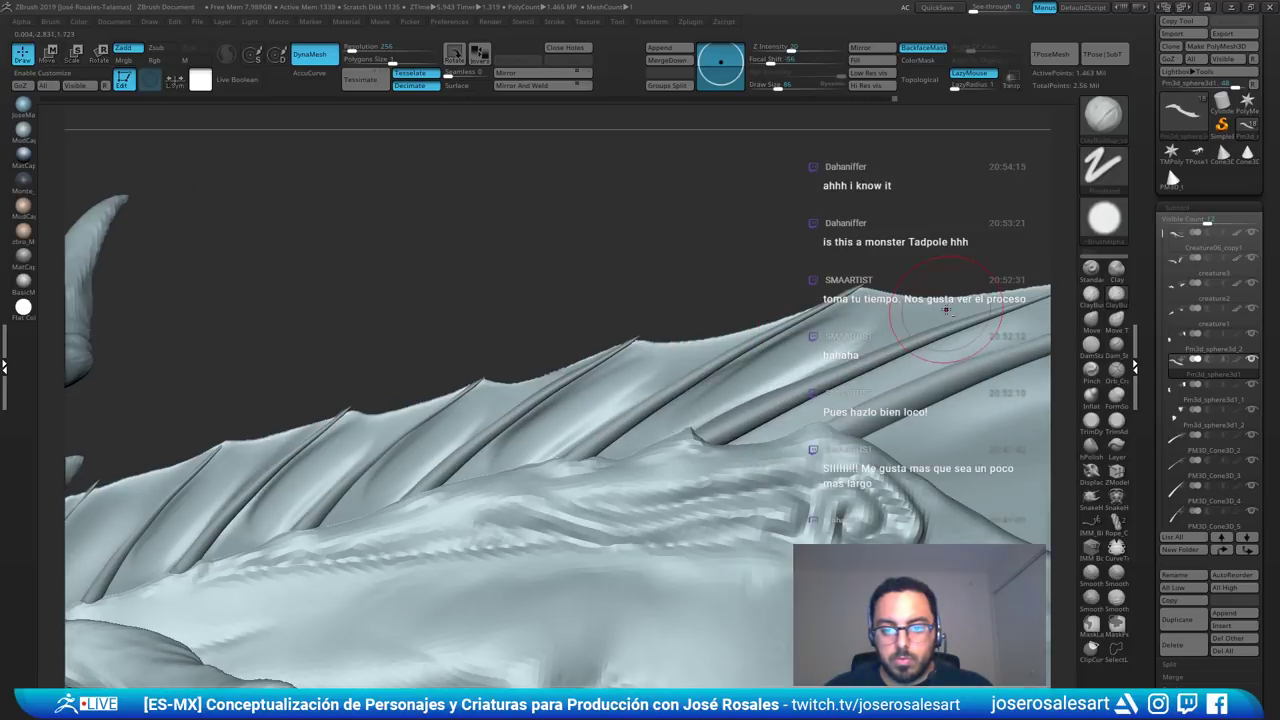
alt+drag(945, 318, 745, 335)
mouse_move(855, 324)
mouse_down()
mouse_move(714, 333)
mouse_move(782, 357)
mouse_up()
- Set the draw size to 65 and smooth the membrane folds between the spines
key(s)
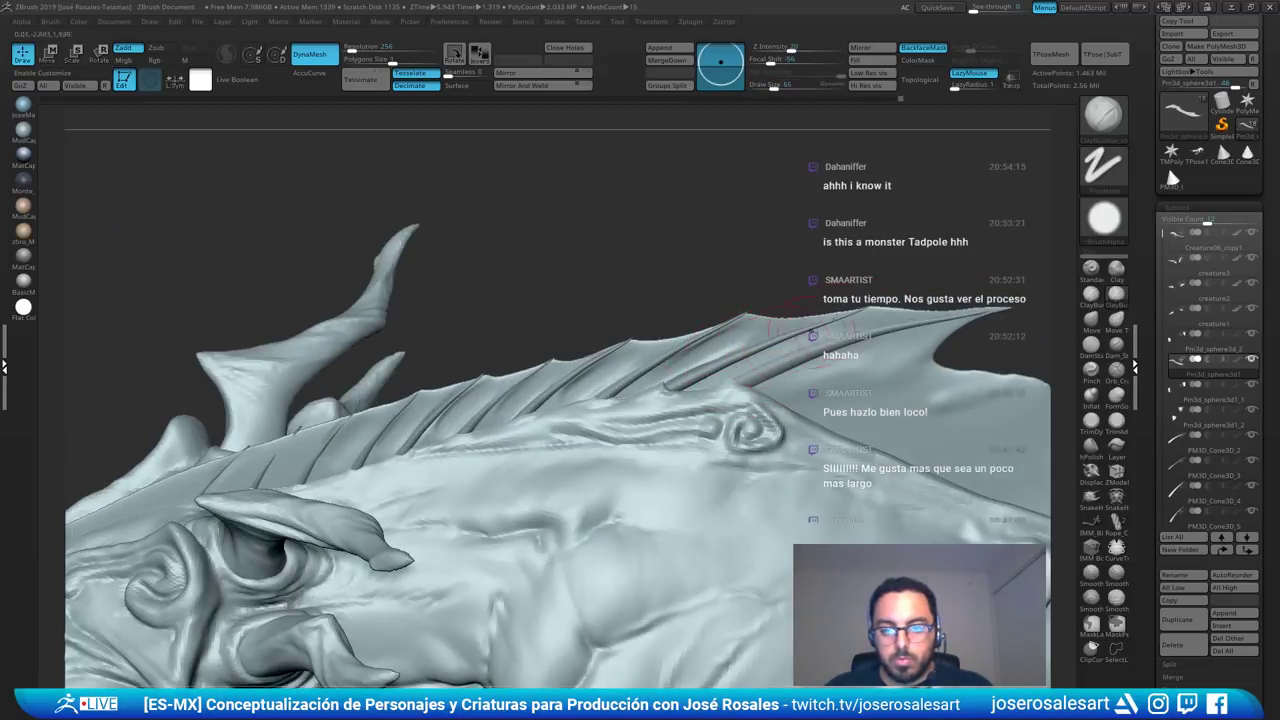
shift+drag(682, 358, 611, 380)
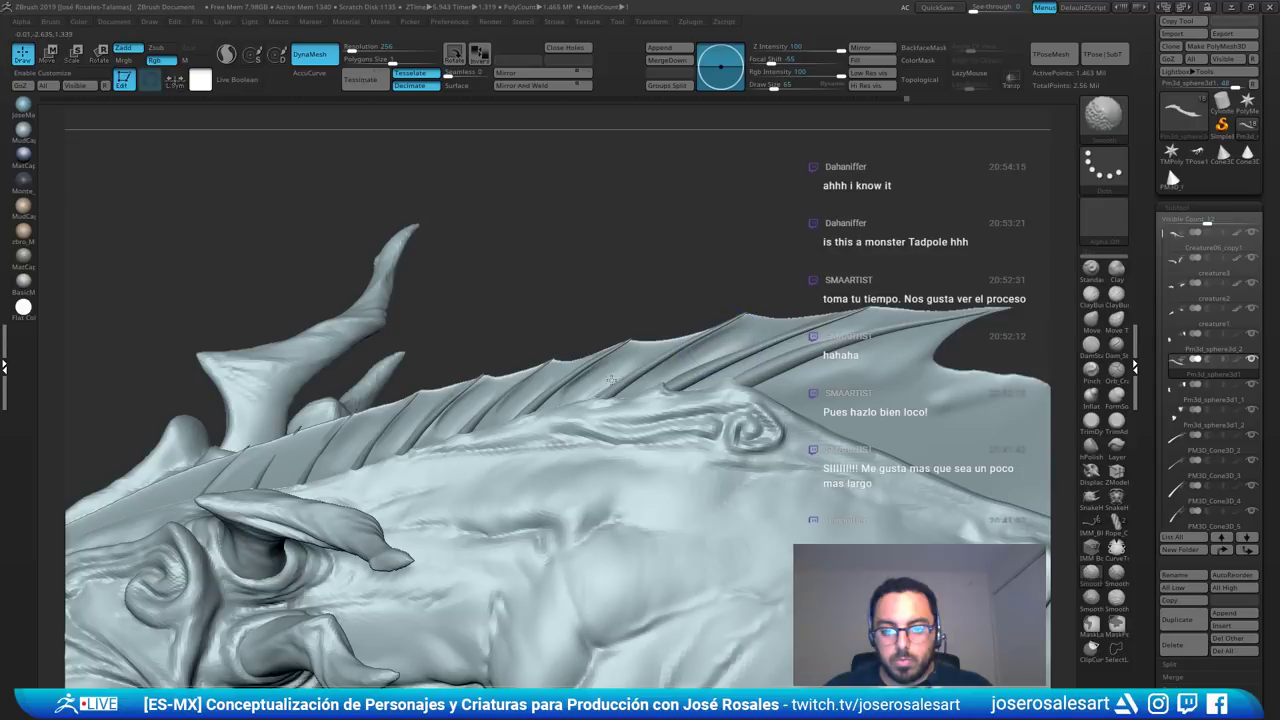
shift+drag(408, 408, 416, 424)
mouse_move(462, 262)
alt+mouse_down()
mouse_move(477, 308)
mouse_move(592, 283)
mouse_move(623, 293)
mouse_move(652, 262)
mouse_move(597, 255)
alt+mouse_up()
mouse_move(513, 279)
mouse_down()
mouse_move(535, 358)
mouse_move(521, 344)
mouse_up()
- Switch to the SnakeHook brush and reduce its draw size to 45 for refining the membrane's edge points
key(b)
key(s)
key(h)
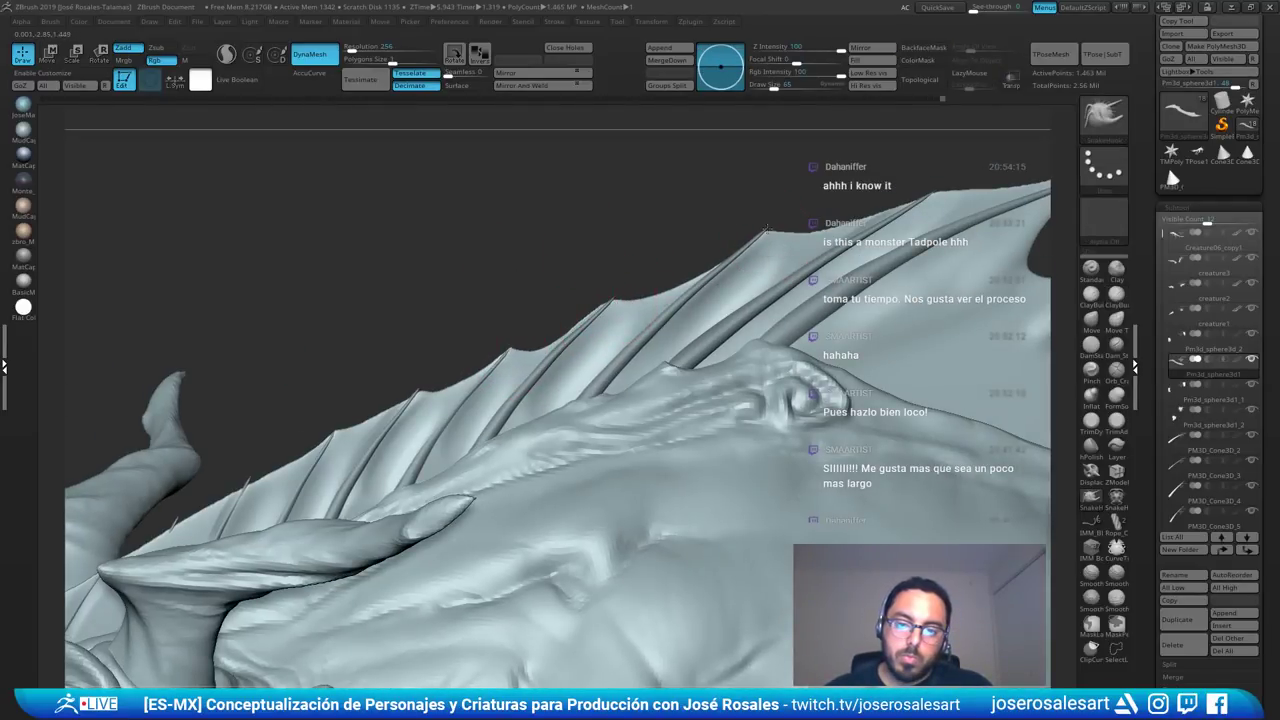
key(s)
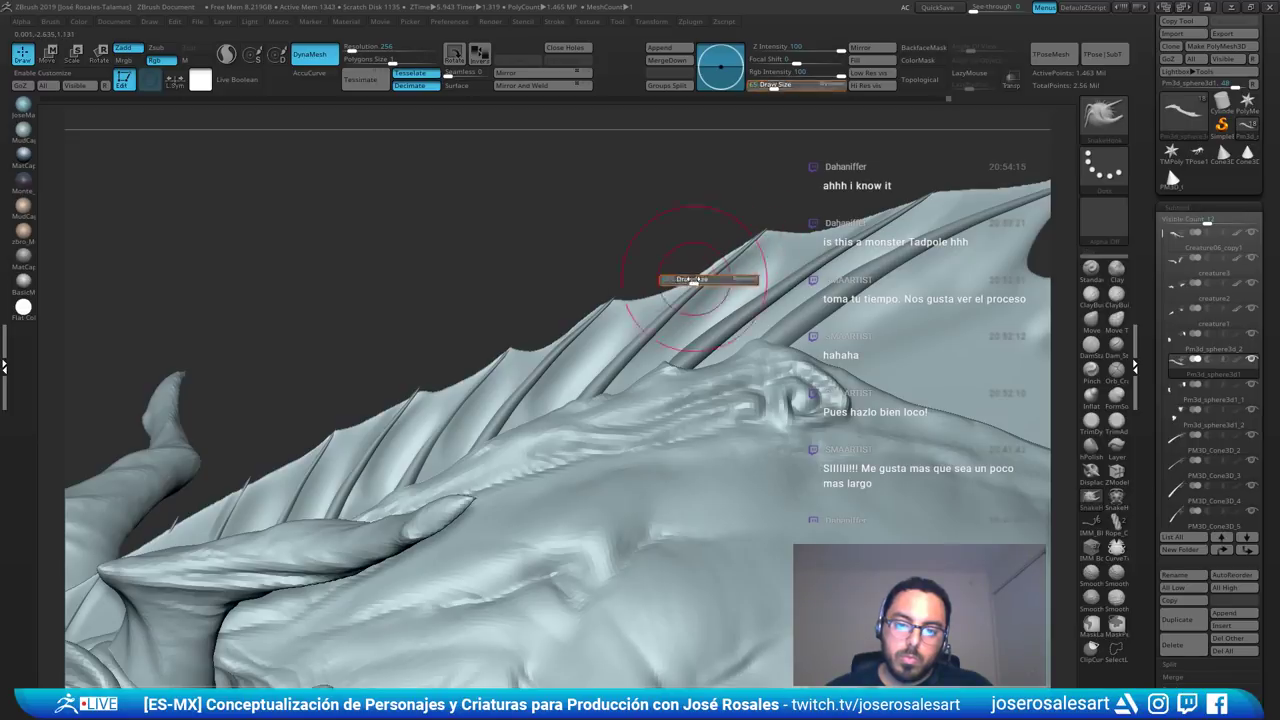
drag(690, 280, 710, 273)
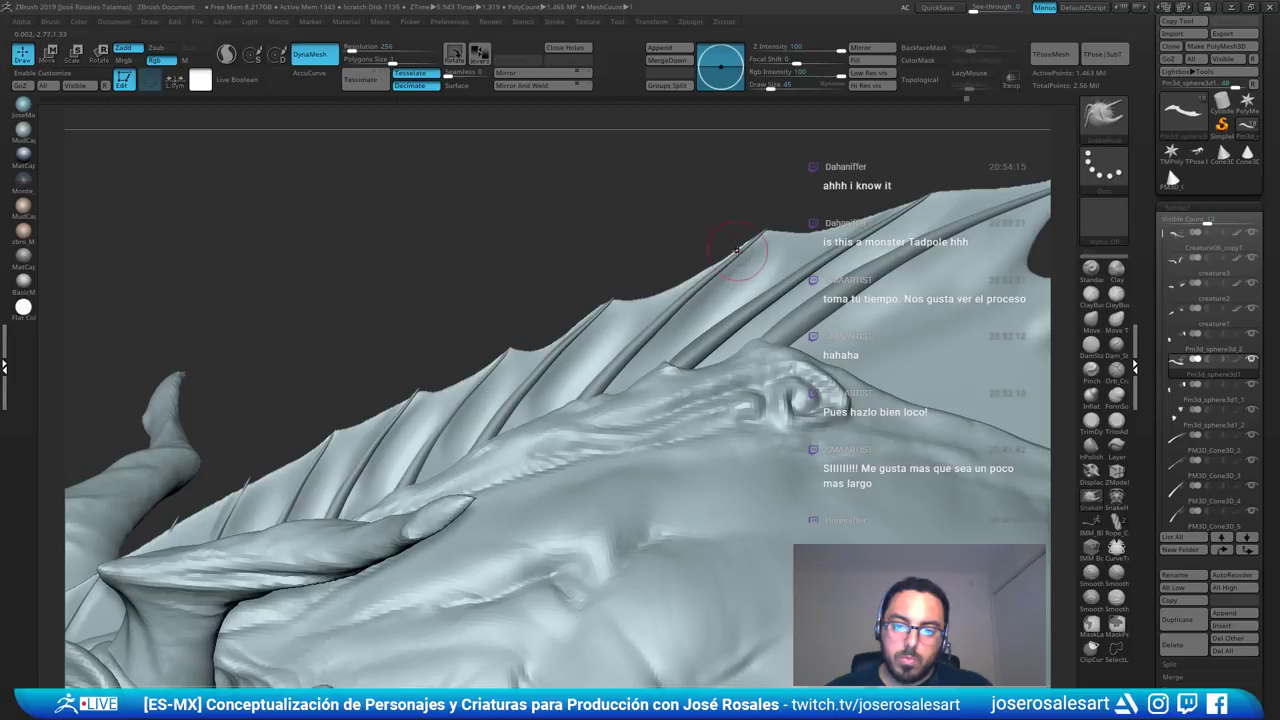
- Refine the membrane points at the middle spine tips with the brush at draw size 23, and smooth them
key(s)
mouse_move(620, 300)
mouse_down()
mouse_move(596, 312)
mouse_move(618, 303)
mouse_up()
key(shift)
key(shift)
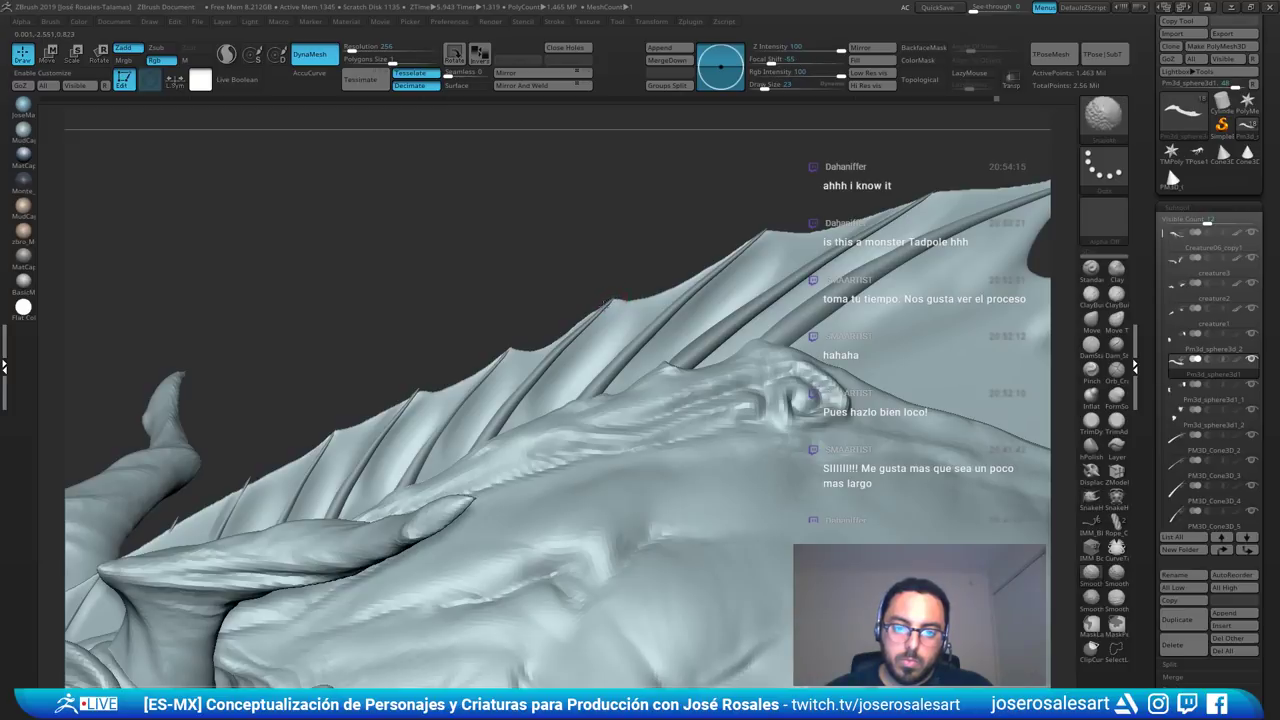
alt+right_drag(393, 405, 467, 368)
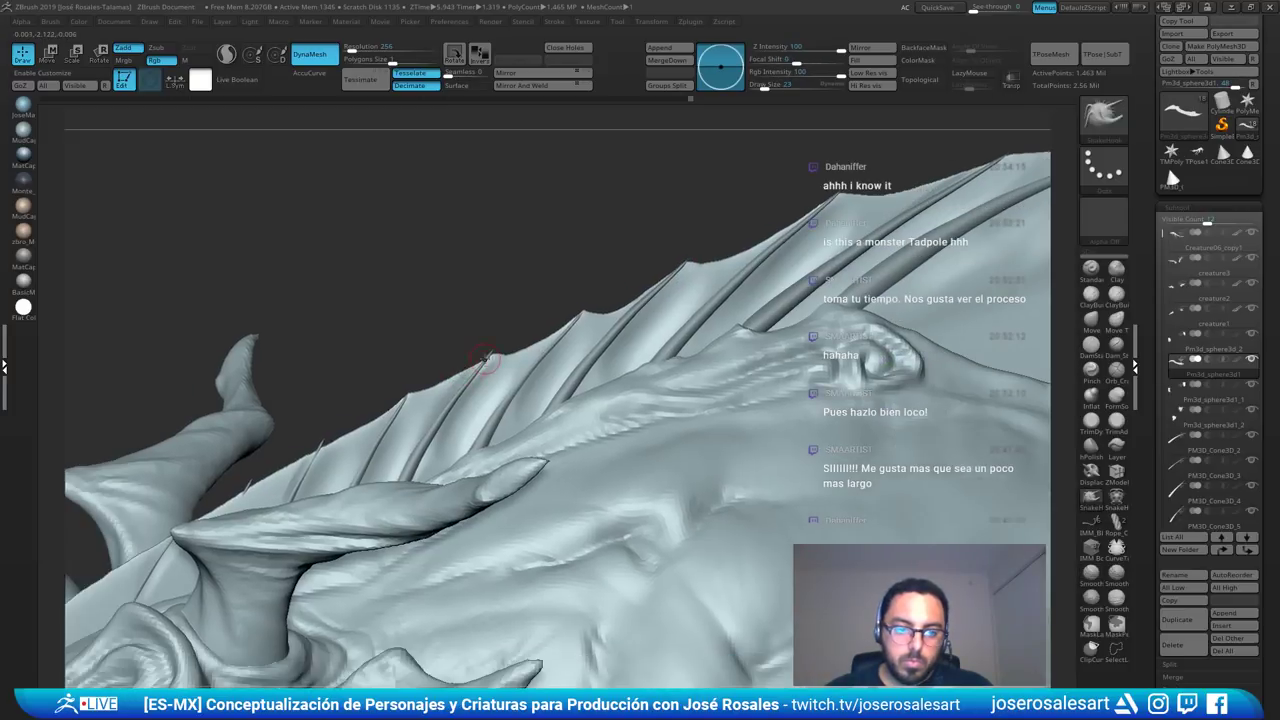
shift+drag(490, 355, 495, 360)
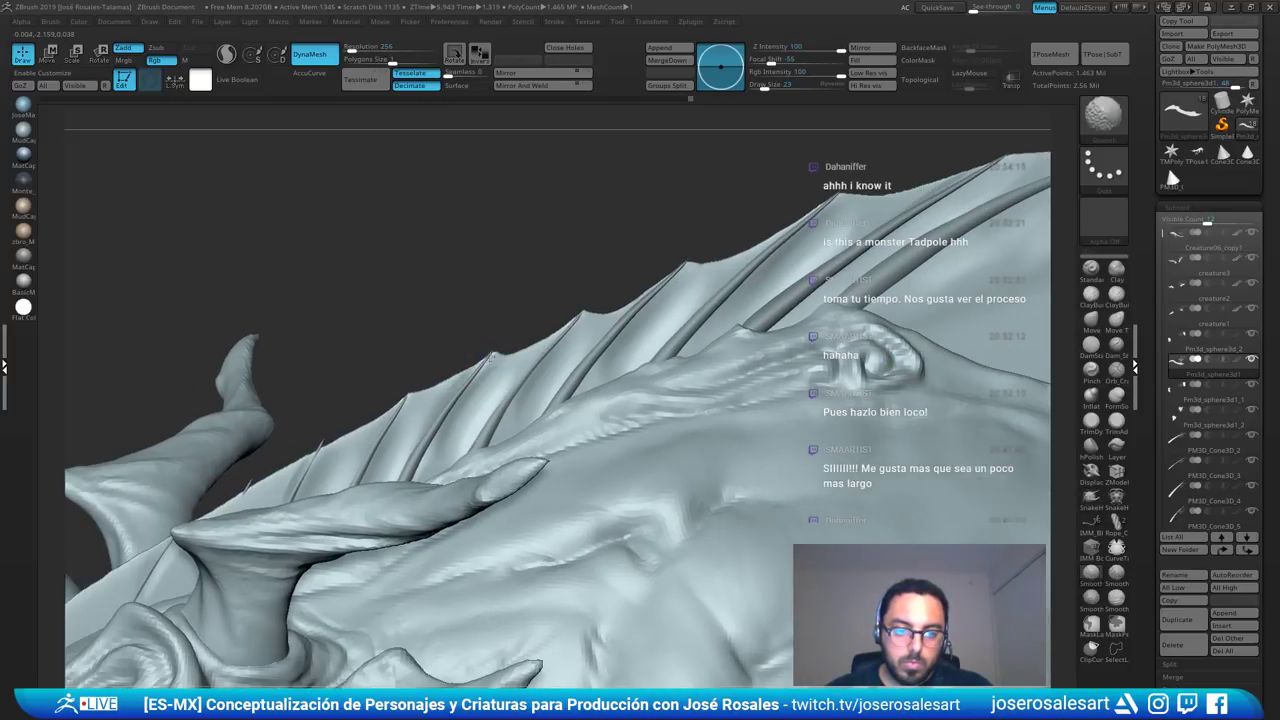
- Apply the blue-grey MatCap material and switch to ClayBuildup to work on the membrane beside the spine behind the horn
click(23, 157)
mouse_move(487, 291)
right_down()
mouse_move(560, 235)
mouse_move(491, 320)
mouse_move(346, 446)
right_up()
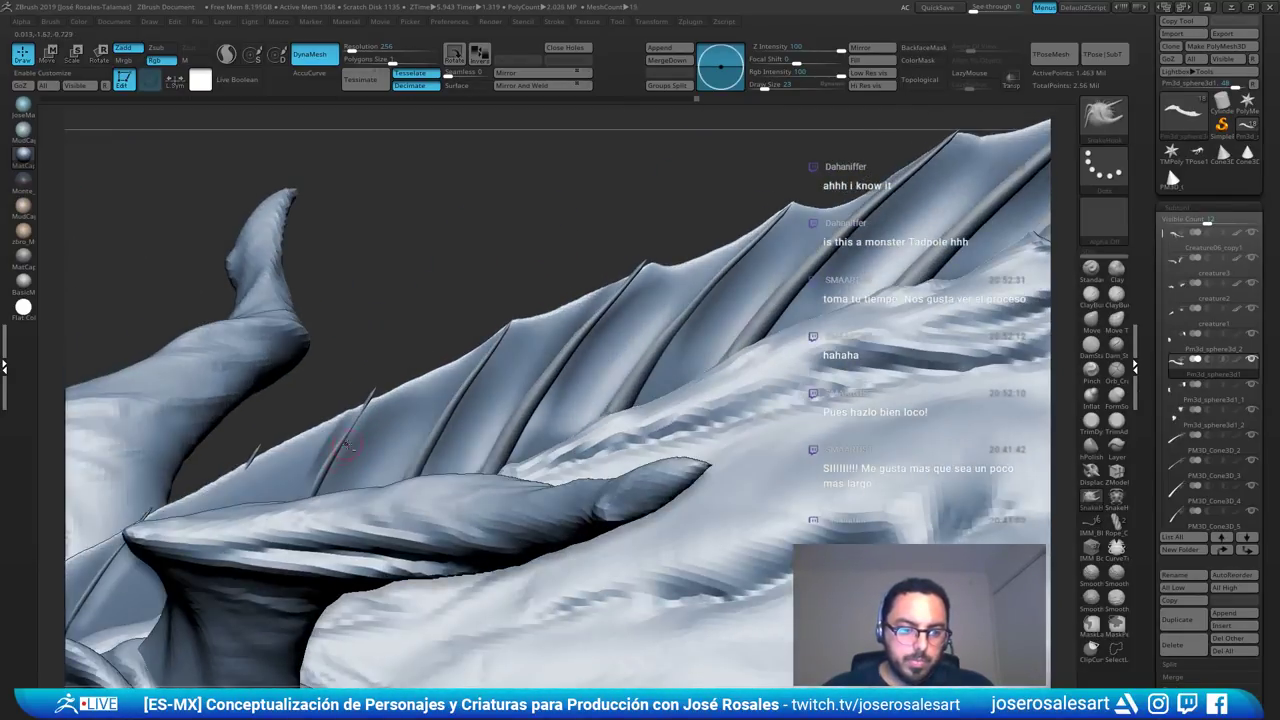
key(shift)
key(shift)
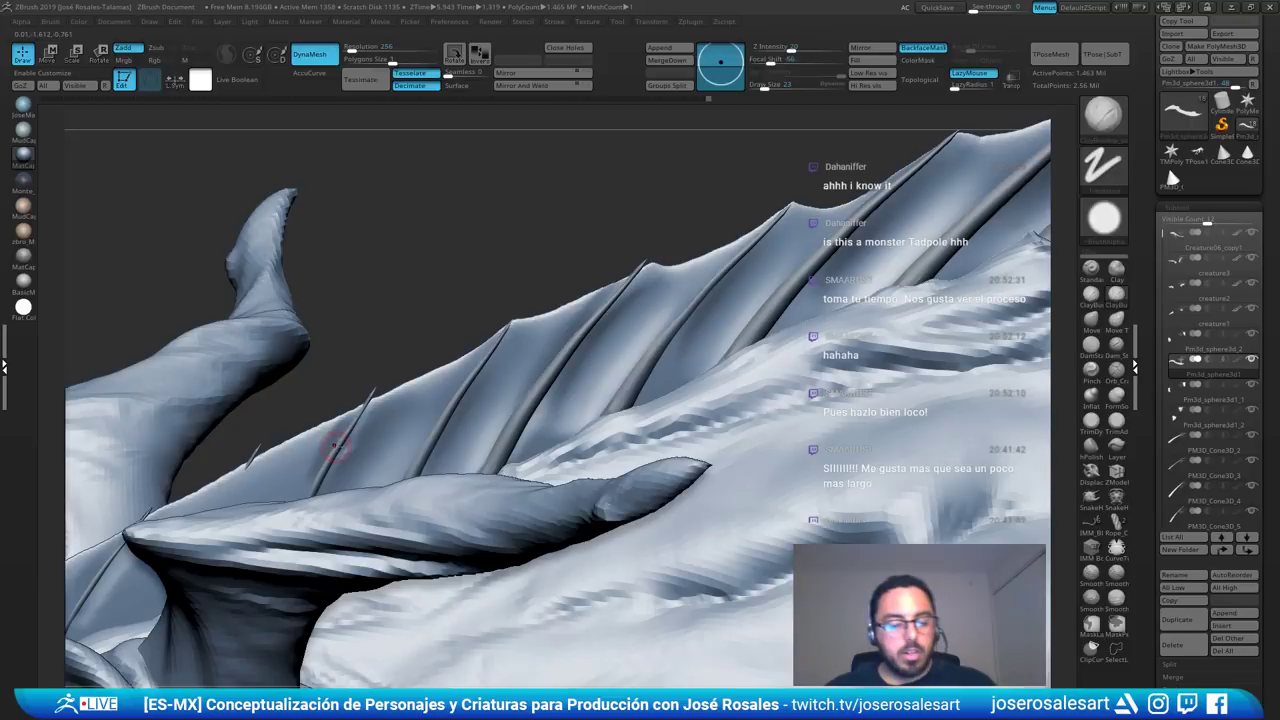
- Raise the membrane edge to the tip of the spine behind the horn, smooth it, and set SnakeHook's draw size to 36
key(shift)
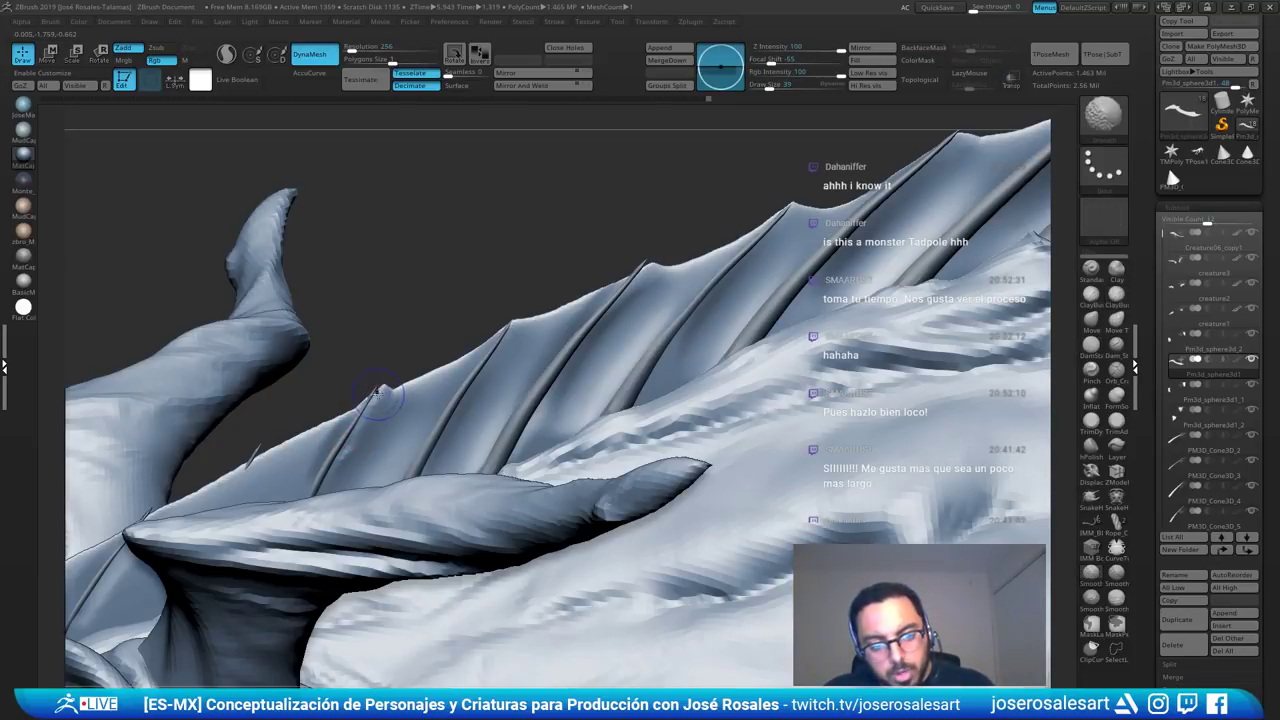
mouse_move(366, 402)
mouse_down()
mouse_move(438, 372)
mouse_move(422, 386)
mouse_up()
key(shift)
key(s)
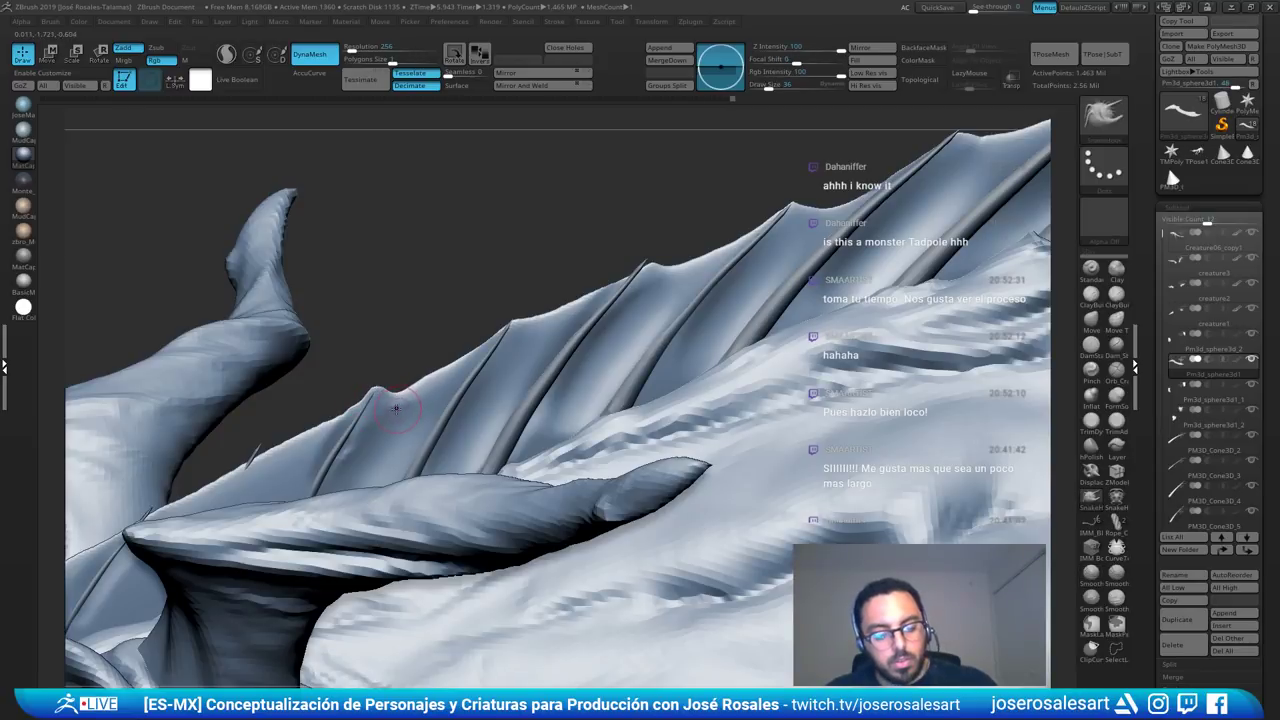
- Adjust the membrane point at the spine behind the horn with the Move brush at draw size 36, and smooth it
key(b)
key(m)
key(v)
mouse_move(440, 340)
mouse_down()
mouse_move(380, 334)
mouse_move(372, 362)
mouse_up()
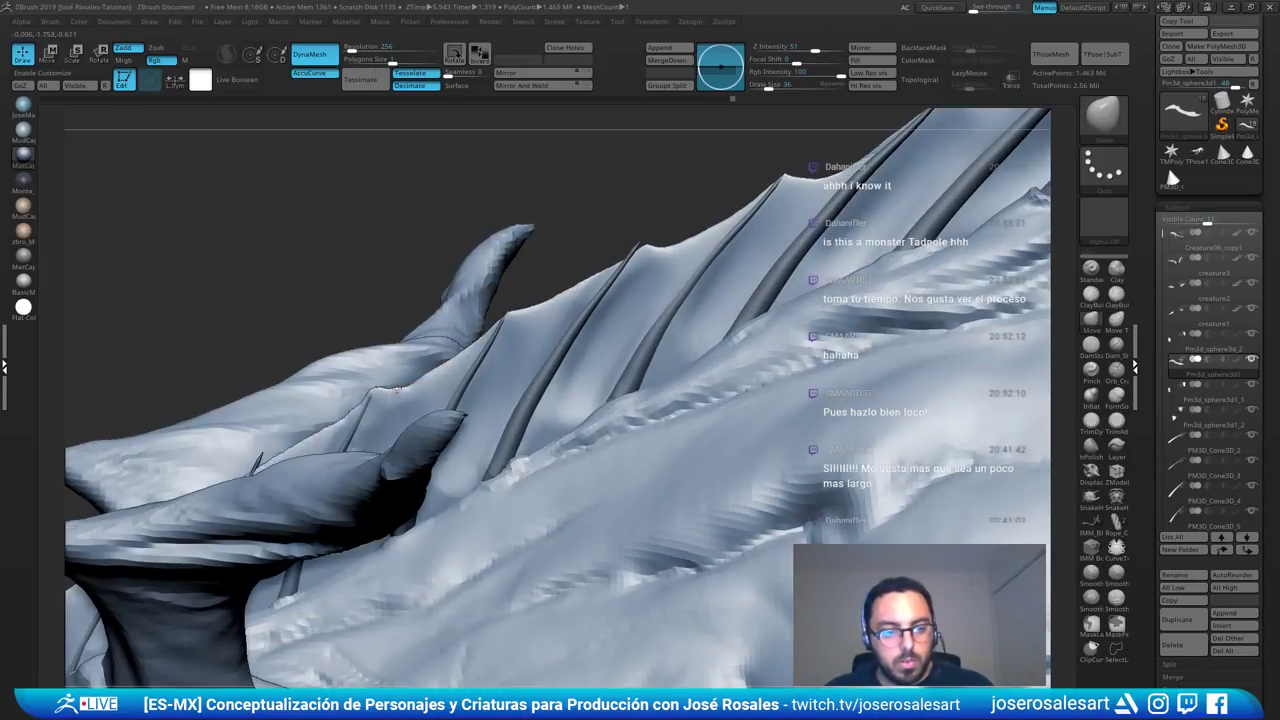
right_drag(383, 388, 415, 382)
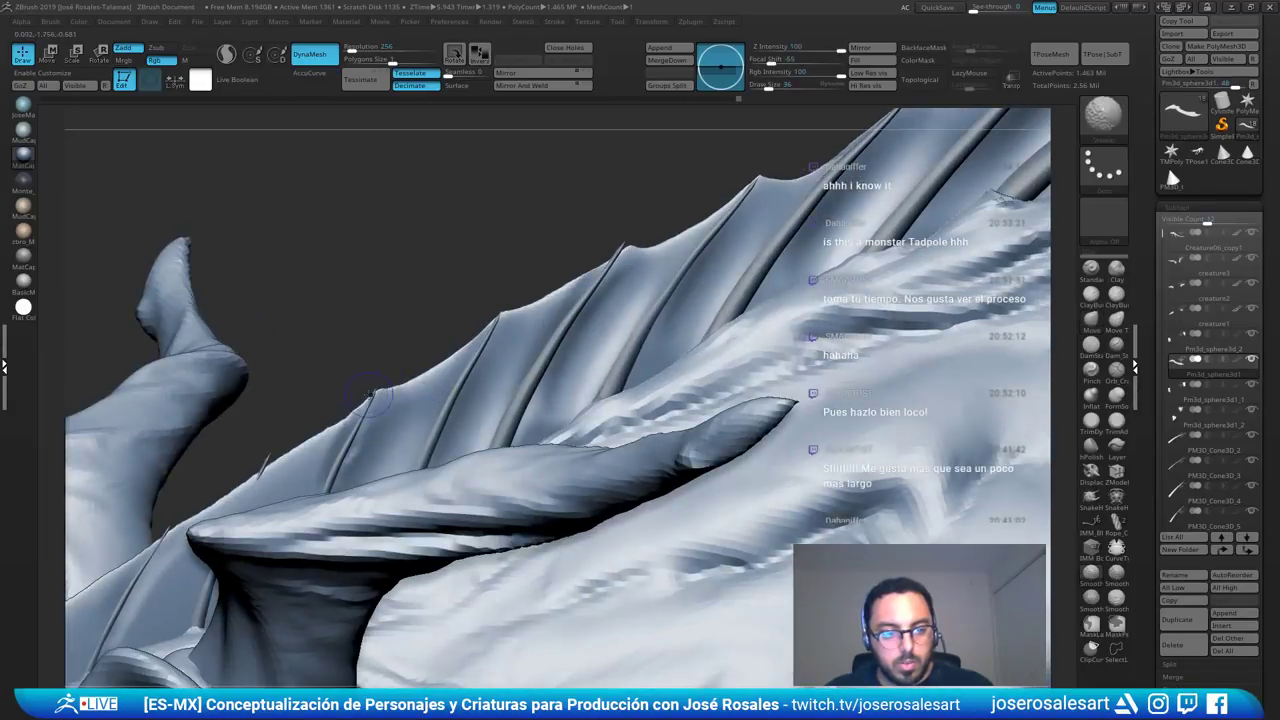
alt+right_drag(256, 480, 354, 430)
right_drag(355, 474, 354, 451)
- Build up the membrane between the spines behind the horn with ClayBuildup, set the draw size to 95, and smooth the surface
key(b)
key(c)
key(b)
key(s)
mouse_move(338, 477)
mouse_down()
mouse_move(384, 491)
mouse_move(352, 513)
mouse_up()
key(s)
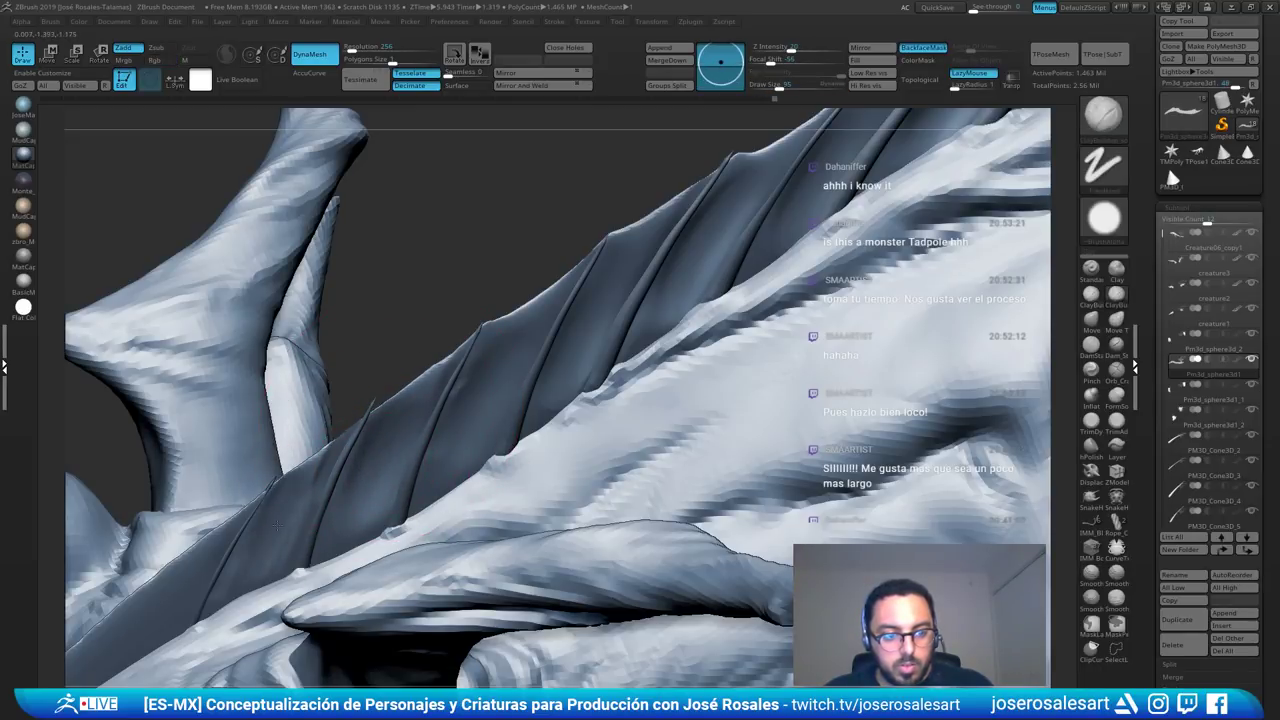
key(shift)
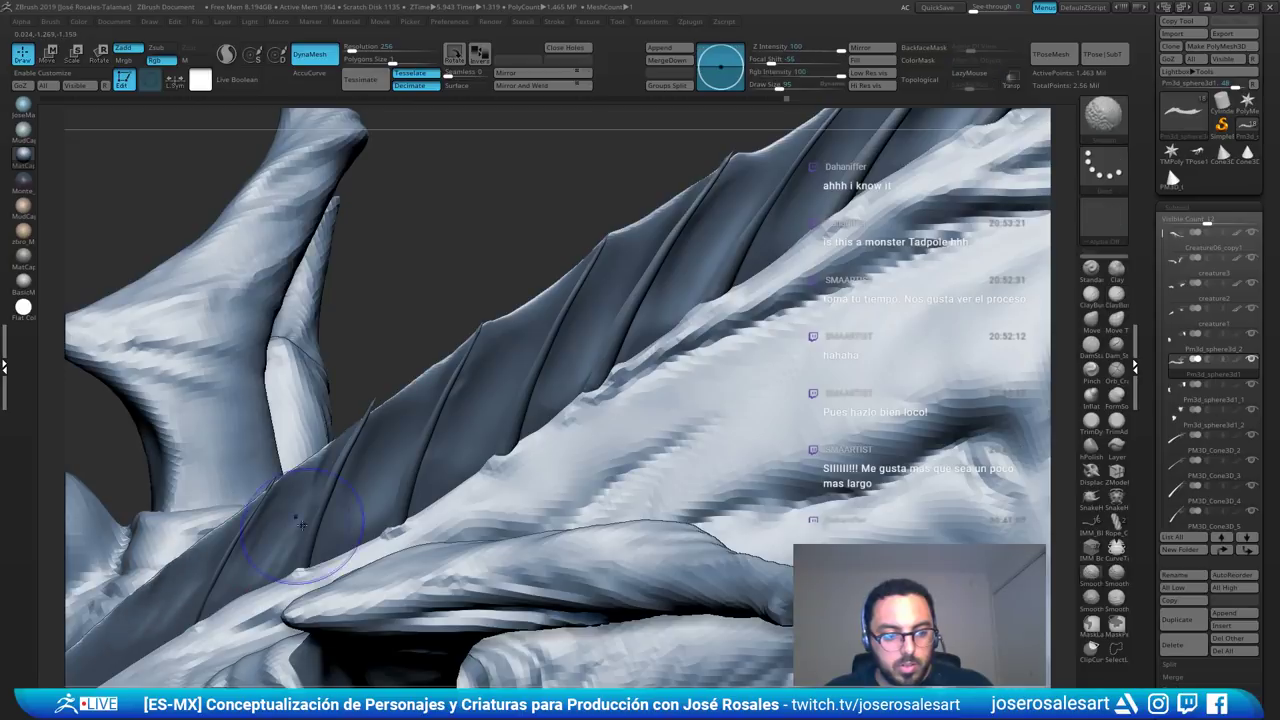
mouse_move(480, 440)
right_down()
mouse_move(350, 405)
mouse_move(424, 411)
right_up()
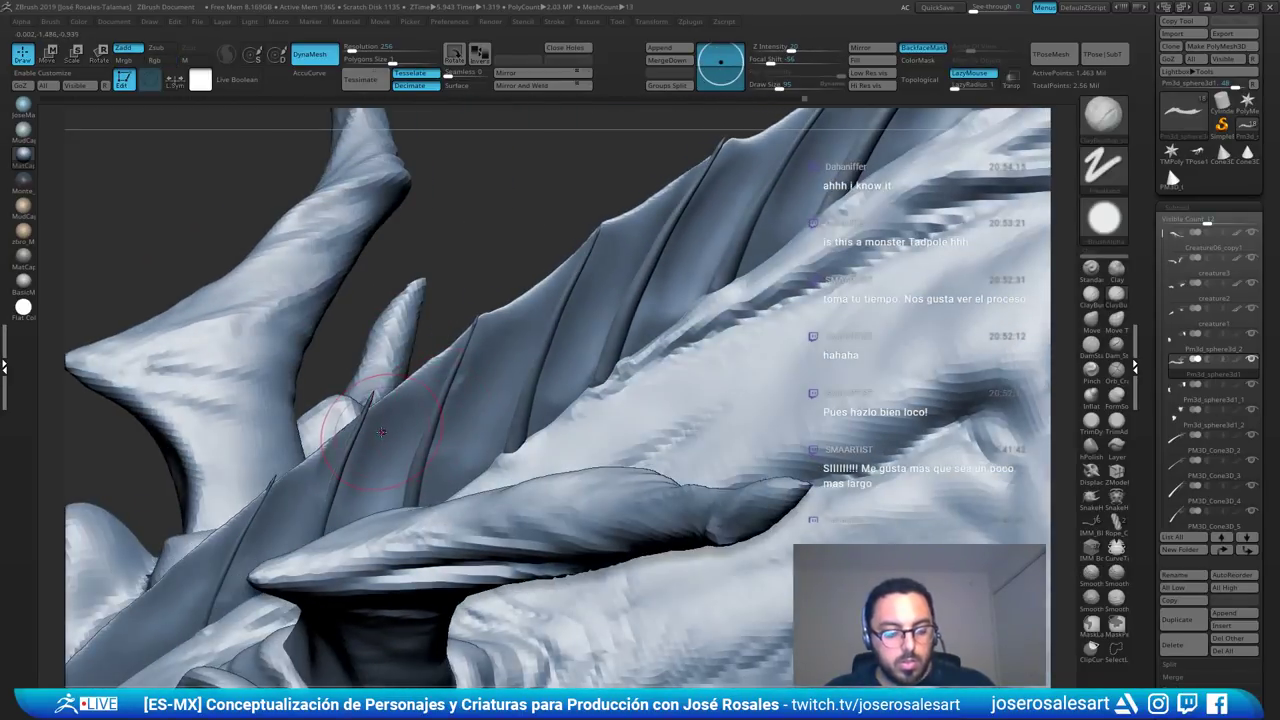
- Pull the membrane edge to the front spine tips beside the horns with the Move brush at draw size 54, and refine it
key(b)
key(m)
key(v)
mouse_move(412, 414)
right_down()
mouse_move(350, 405)
mouse_move(340, 382)
right_up()
right_drag(445, 350, 415, 335)
key(s)
drag(471, 307, 458, 308)
mouse_move(441, 314)
right_down()
mouse_move(485, 327)
mouse_move(462, 320)
right_up()
ctrl+right_drag(462, 320, 440, 335)
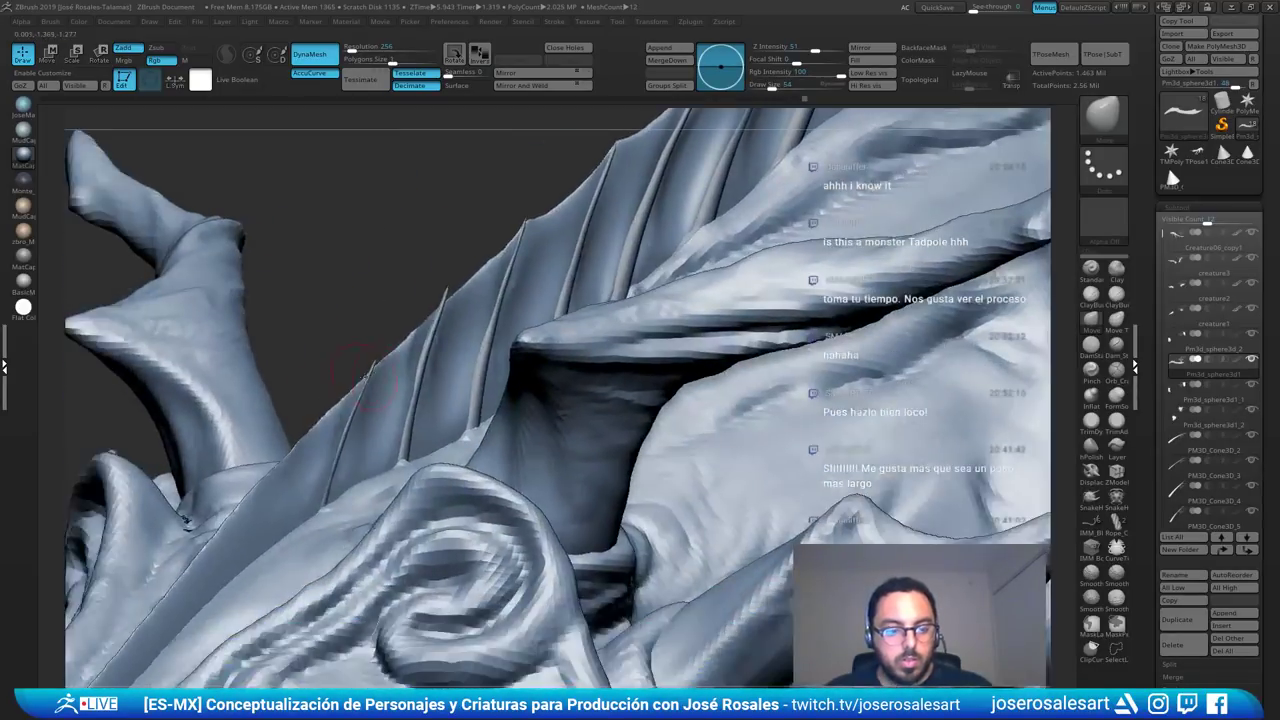
right_drag(372, 366, 430, 330)
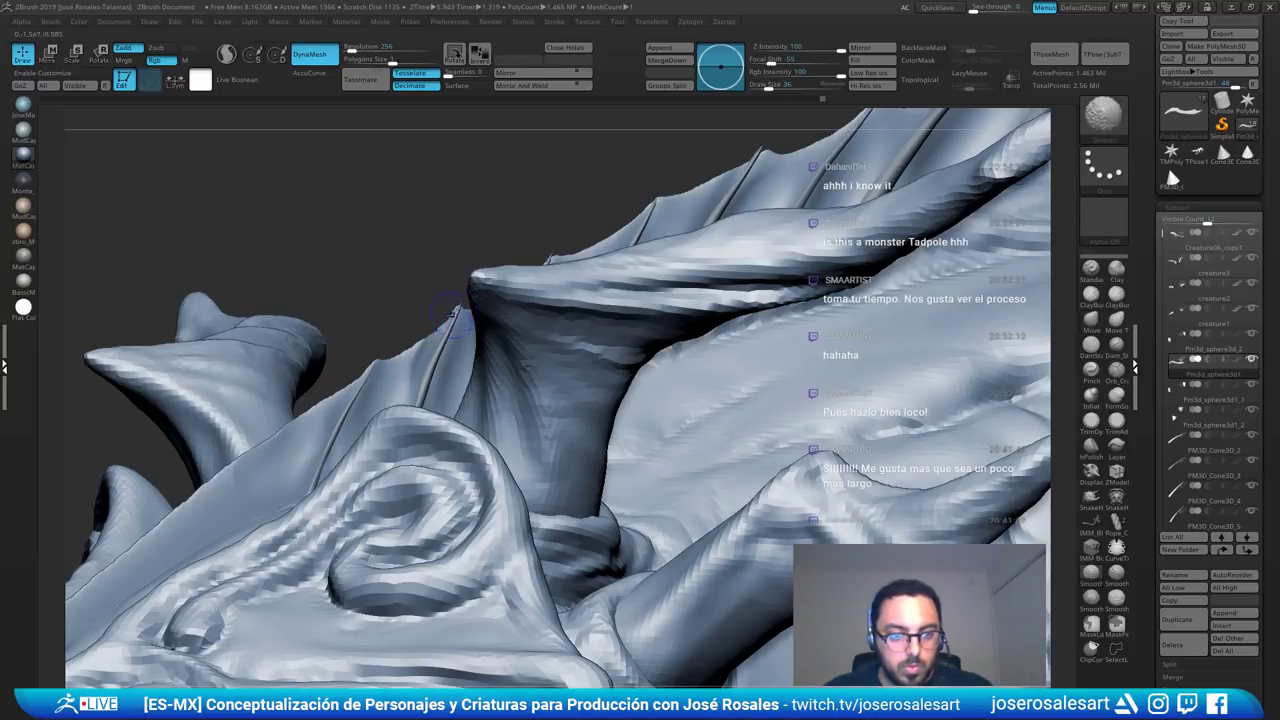
- Examine the whole creature from the side and front to judge the dorsal fin's silhouette
mouse_move(465, 307)
right_down()
mouse_move(530, 312)
mouse_move(470, 335)
mouse_move(540, 332)
mouse_move(525, 330)
right_up()
right_drag(499, 521, 519, 529)
right_drag(505, 465, 260, 387)
ctrl+right_drag(520, 345, 551, 314)
alt+right_drag(551, 314, 511, 154)
right_drag(564, 195, 568, 282)
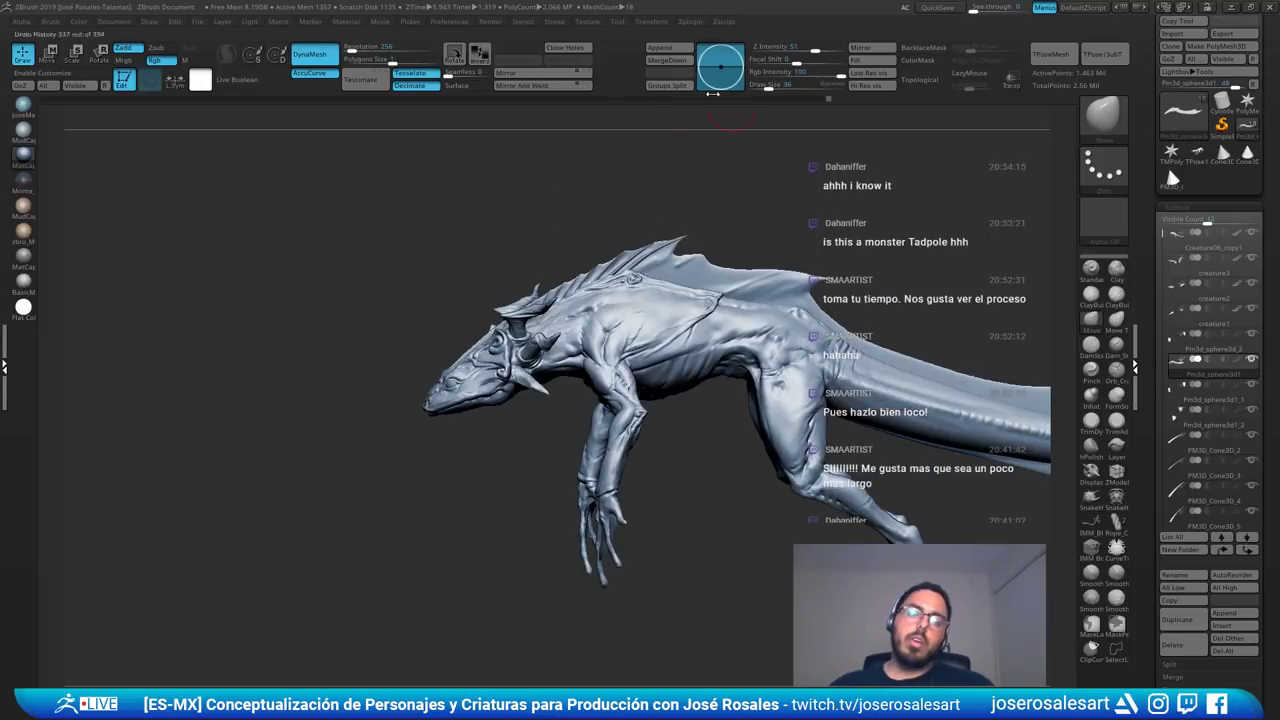
right_drag(480, 255, 615, 325)
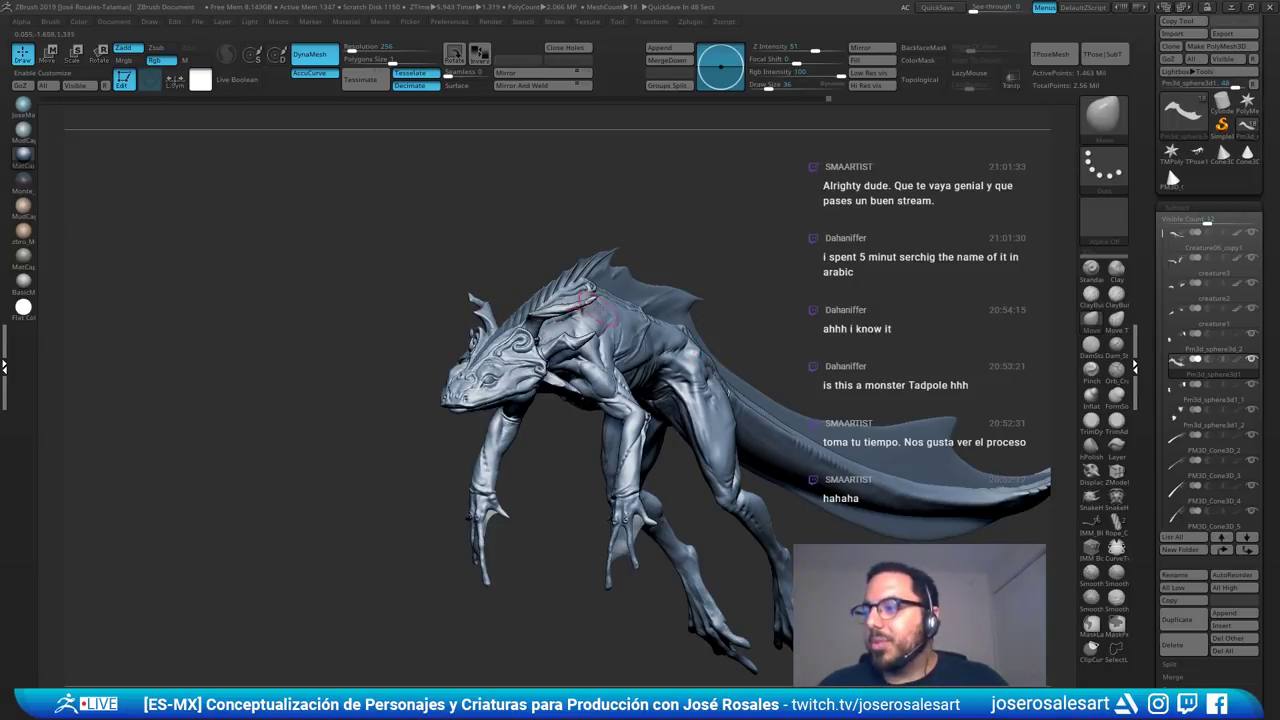
mouse_move(598, 310)
right_down()
mouse_move(575, 303)
mouse_move(571, 329)
mouse_move(502, 344)
mouse_move(528, 344)
right_up()
ctrl+right_drag(528, 344, 546, 362)
- Build up the fin's front end between the horns with ClayBuildup at draw size 36, and smooth it
key(1)
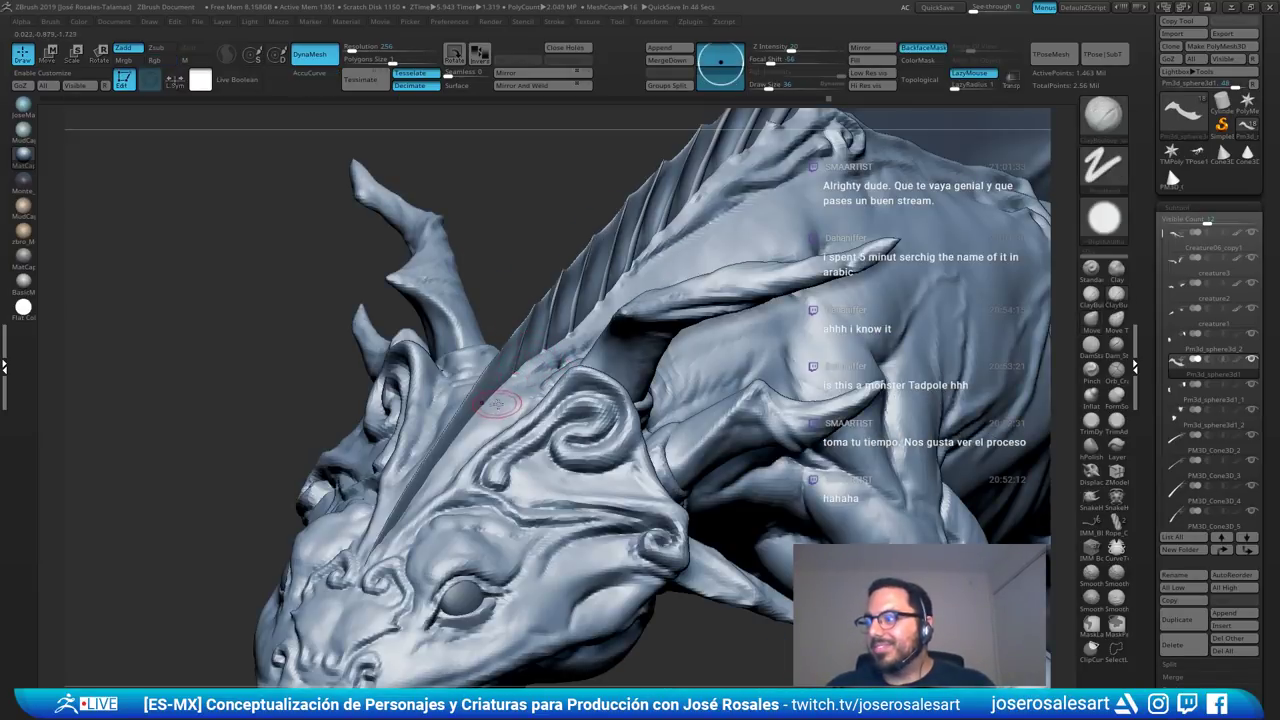
right_drag(505, 404, 488, 308)
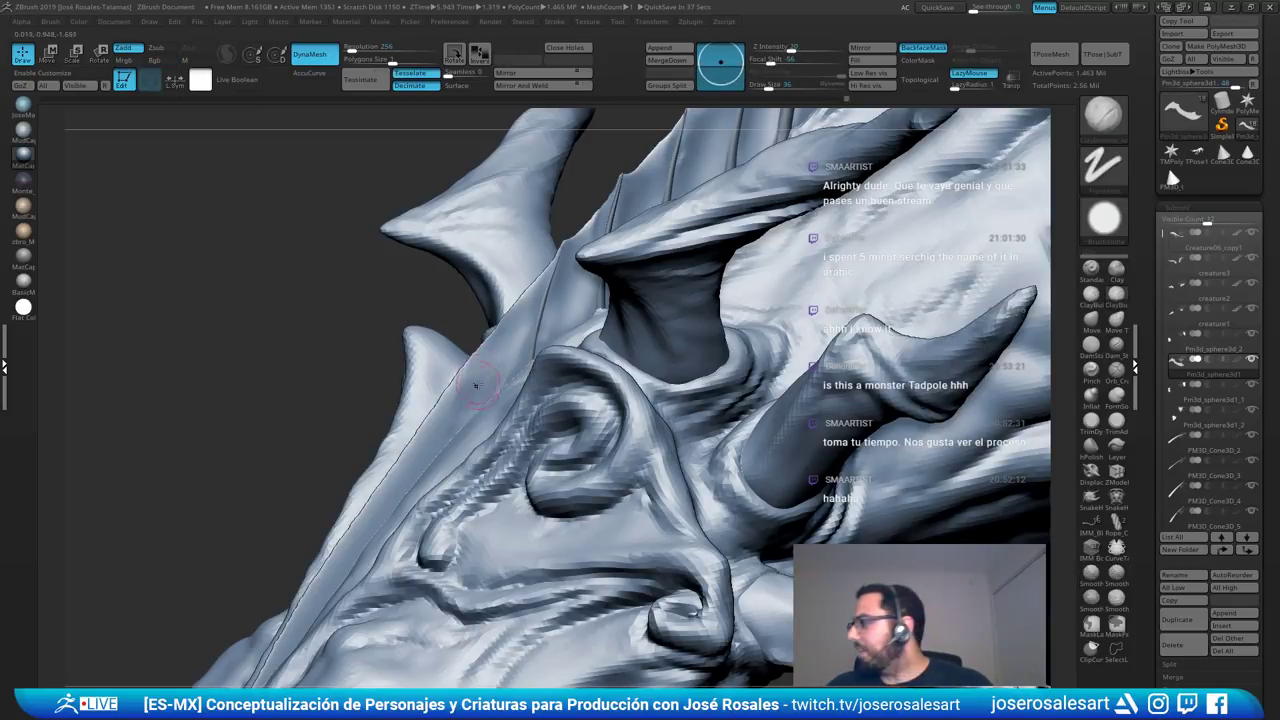
ctrl+right_drag(474, 332, 437, 325)
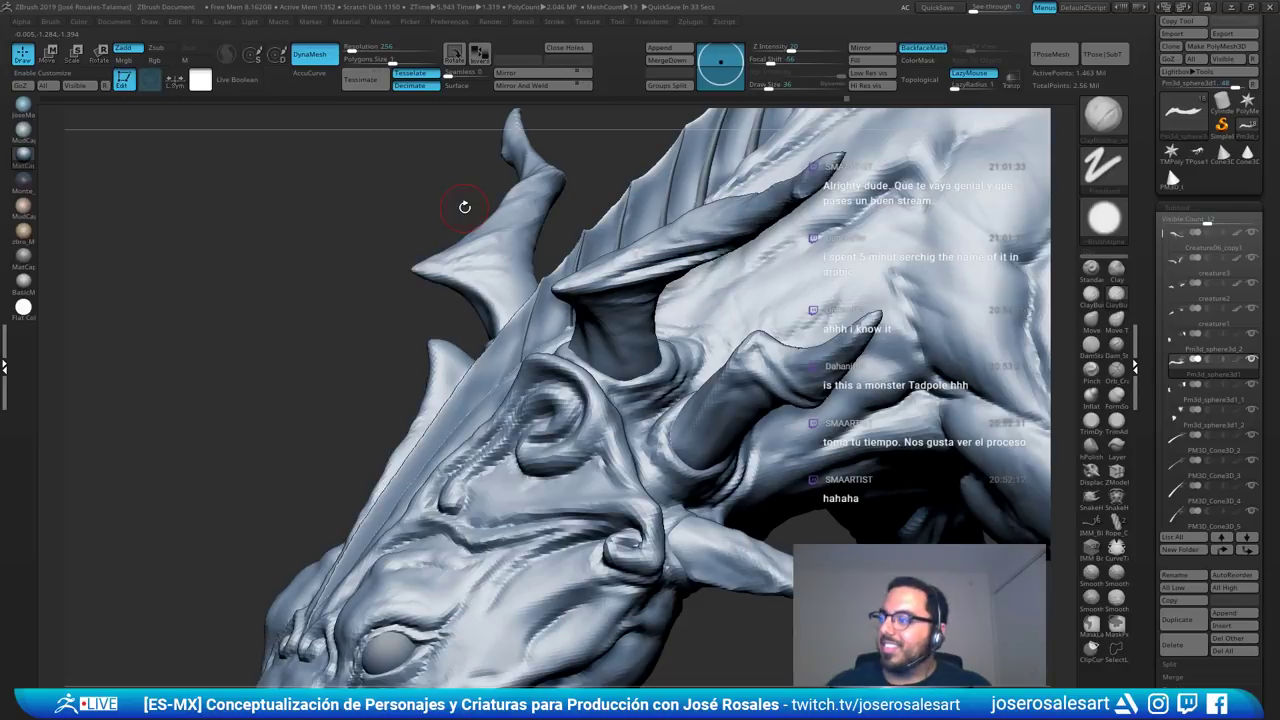
alt+right_drag(501, 365, 513, 343)
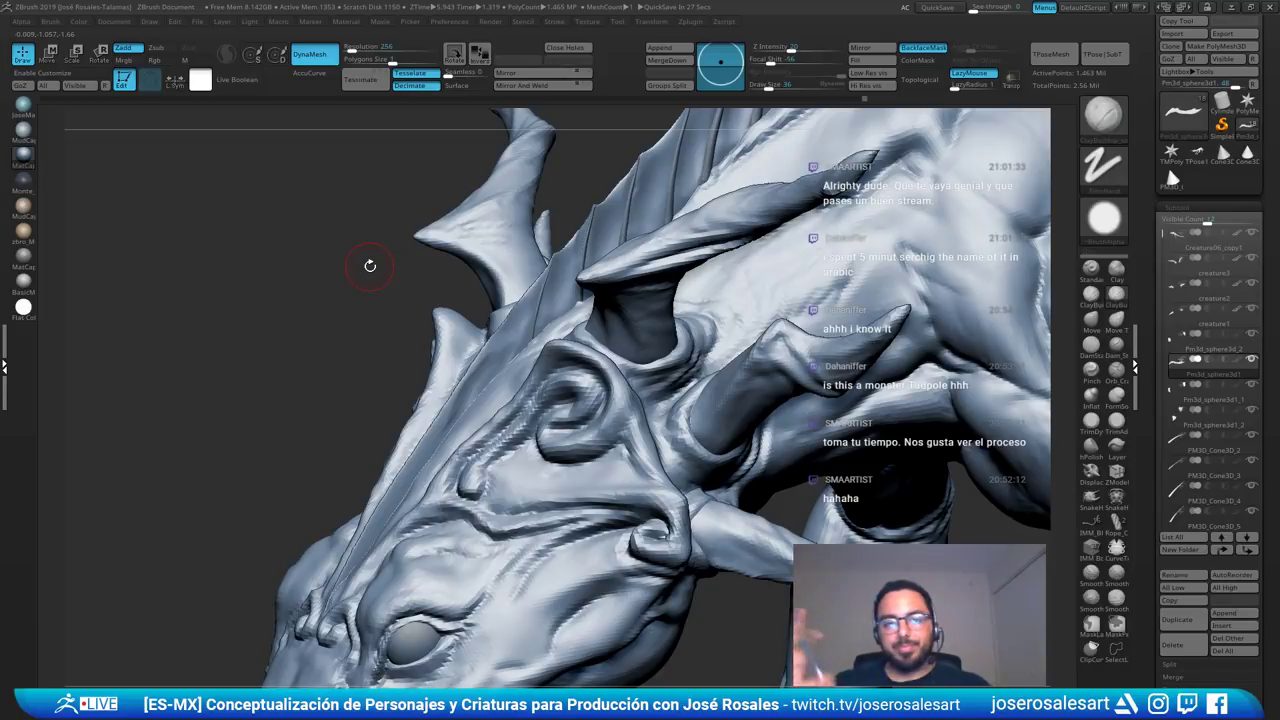
key(shift)
shift+drag(478, 373, 470, 400)
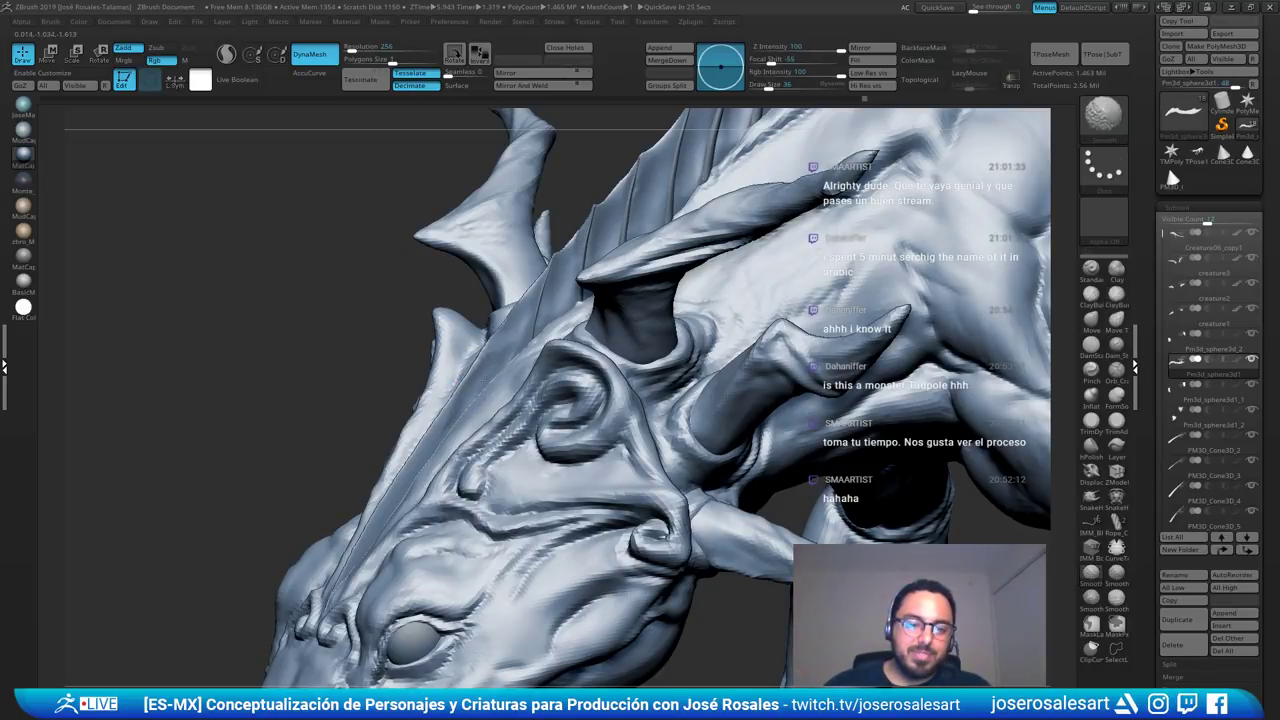
- Blend the fin's front strip down toward the forehead by smoothing it at draw size 23
key(ctrl)
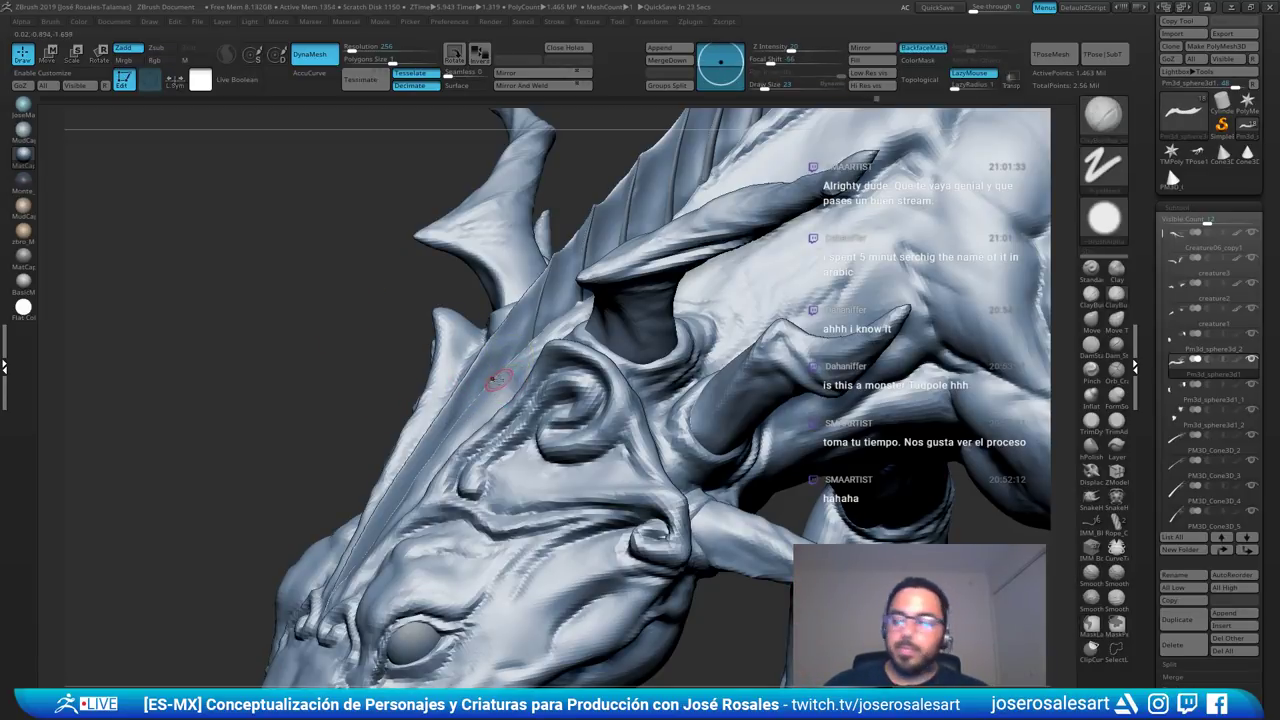
mouse_move(494, 377)
ctrl+right_down()
mouse_move(440, 317)
mouse_move(408, 408)
mouse_move(442, 392)
mouse_move(470, 410)
mouse_move(535, 334)
ctrl+right_up()
key(shift)
shift+drag(545, 303, 548, 317)
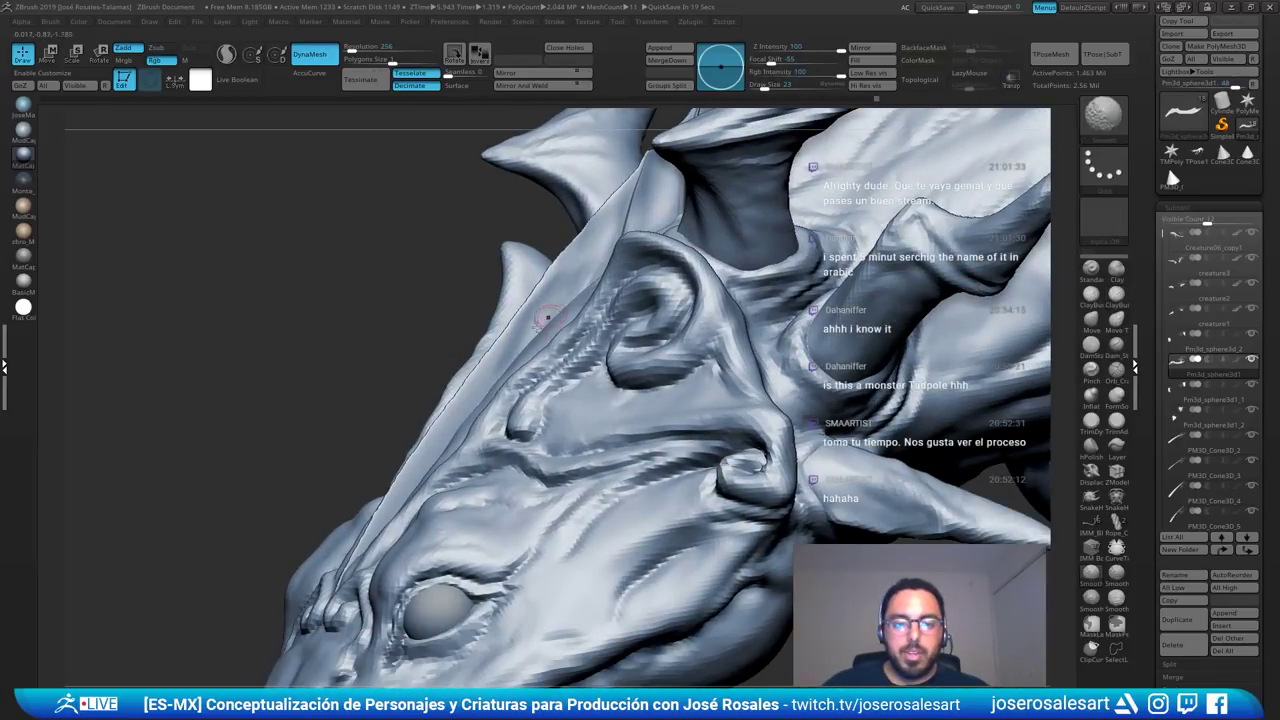
mouse_move(548, 317)
right_down()
mouse_move(592, 326)
mouse_move(462, 322)
right_up()
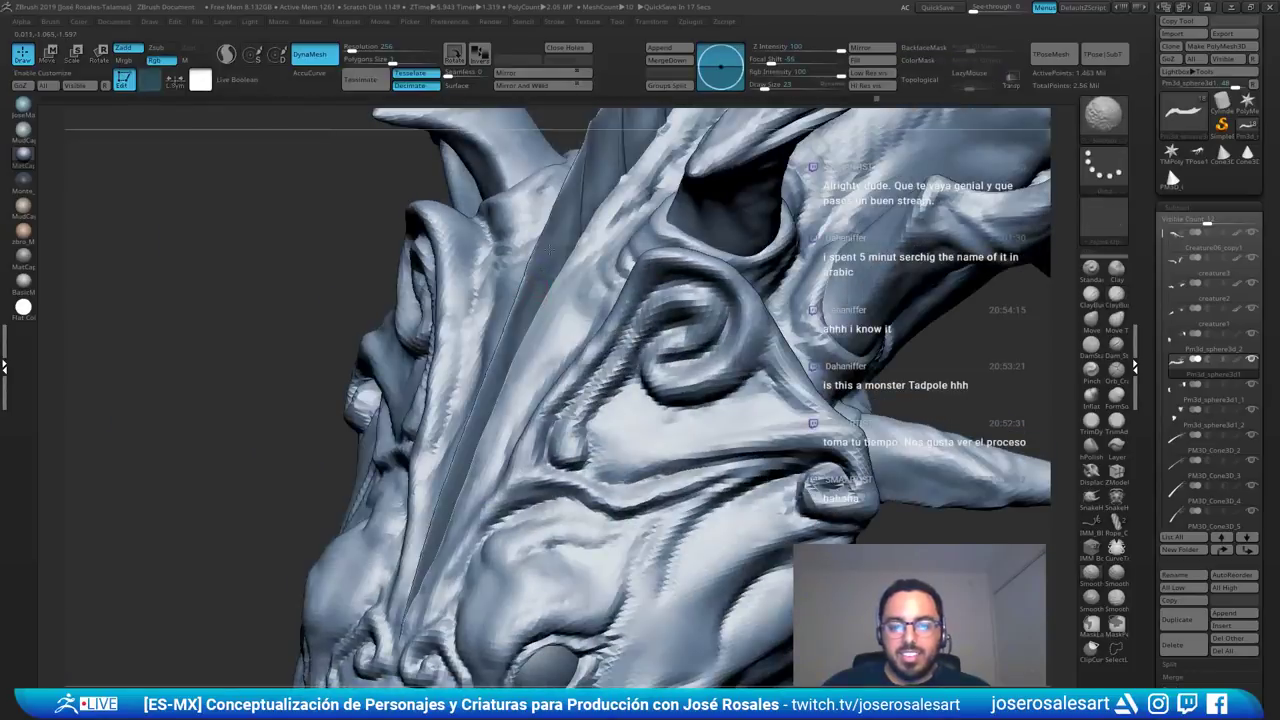
shift+drag(598, 285, 612, 268)
mouse_move(620, 280)
ctrl+right_down()
mouse_move(614, 206)
mouse_move(656, 214)
ctrl+right_up()
mouse_move(656, 214)
ctrl+right_down()
mouse_move(648, 181)
mouse_move(568, 186)
ctrl+right_up()
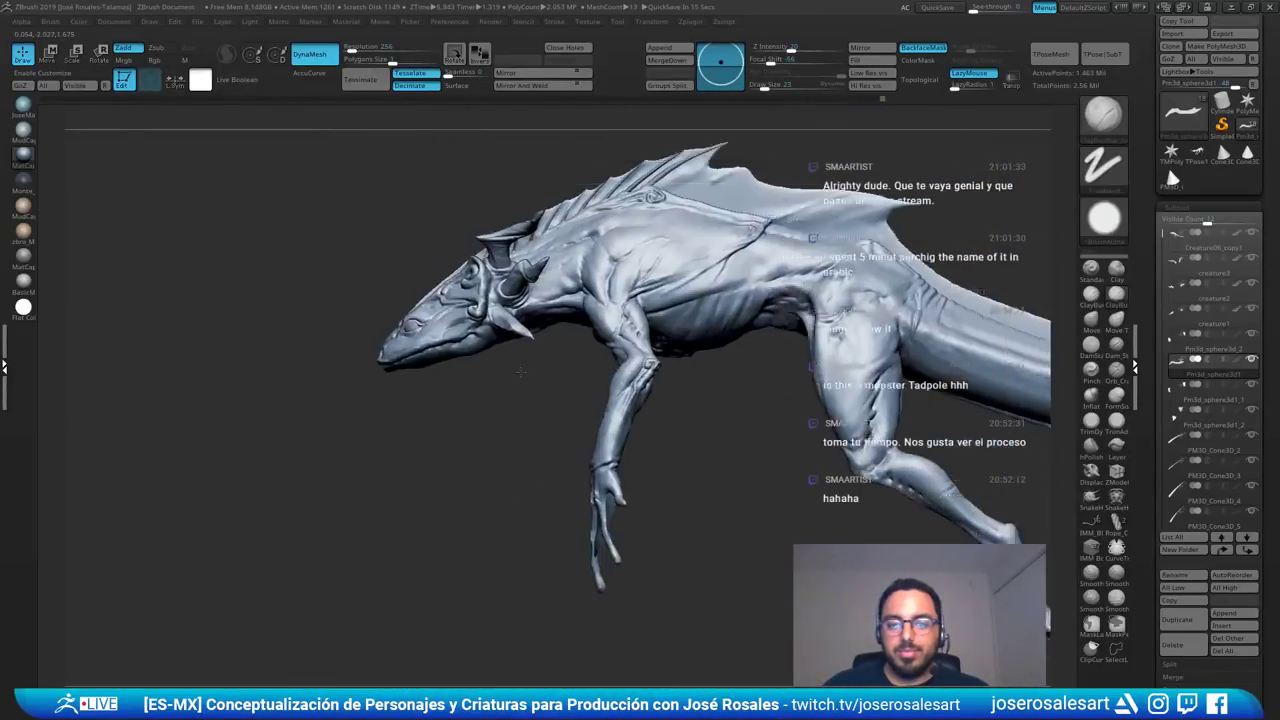
- Sculpt soft folds on the large membrane behind the tallest spine with ClayBuildup at draw size 51, and smooth them
alt+right_drag(730, 150, 506, 282)
alt+right_drag(580, 360, 657, 223)
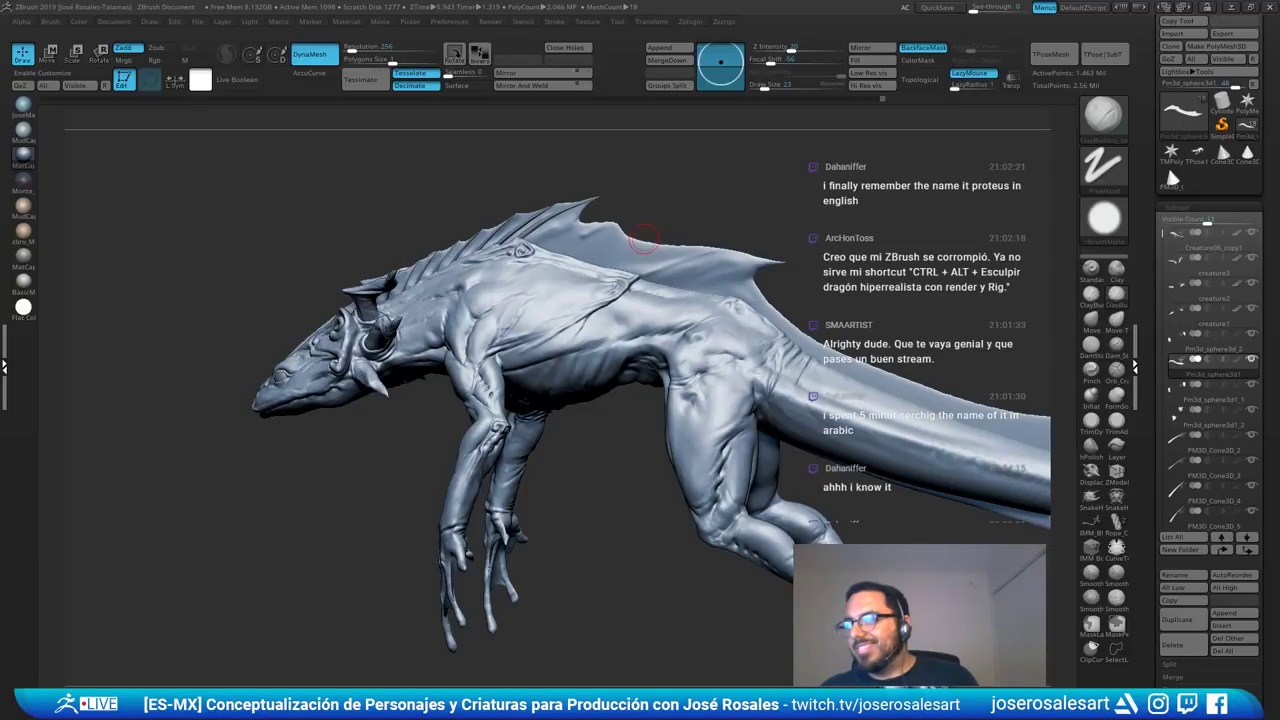
mouse_move(644, 239)
right_down()
mouse_move(725, 250)
mouse_move(725, 285)
mouse_move(507, 229)
right_up()
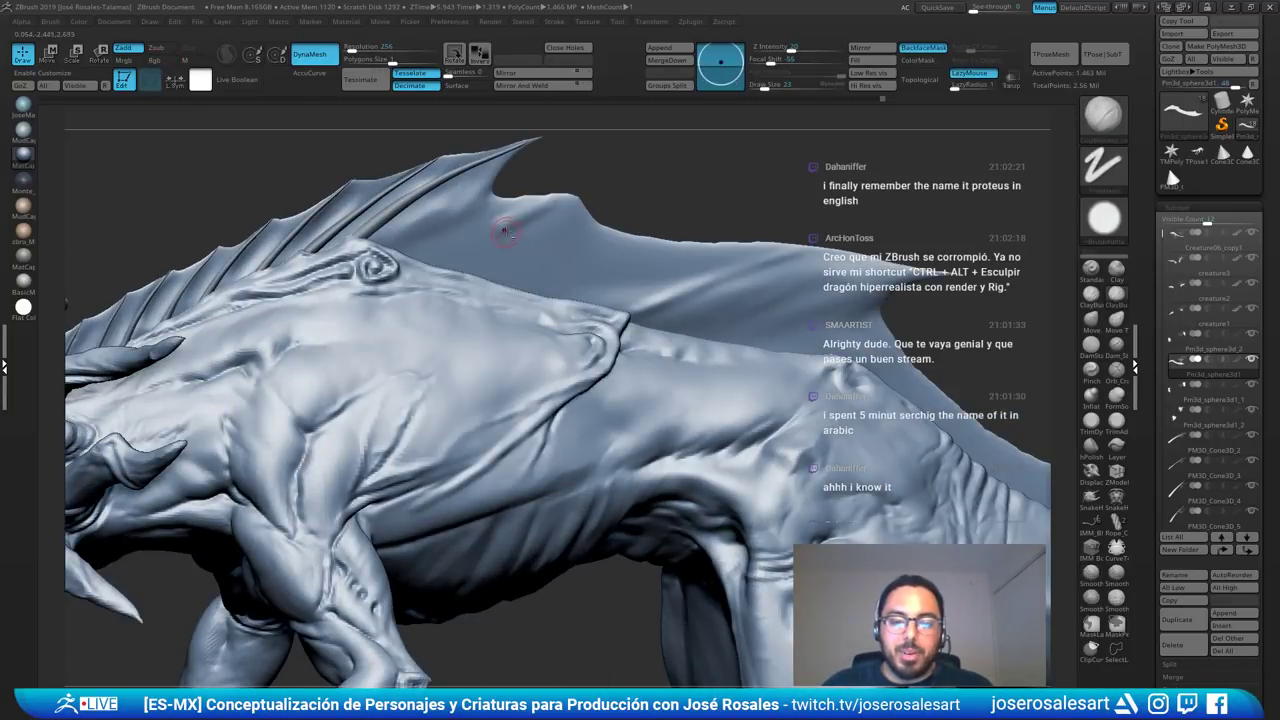
key(bracketright)
key(bracketright)
key(bracketright)
drag(512, 222, 546, 209)
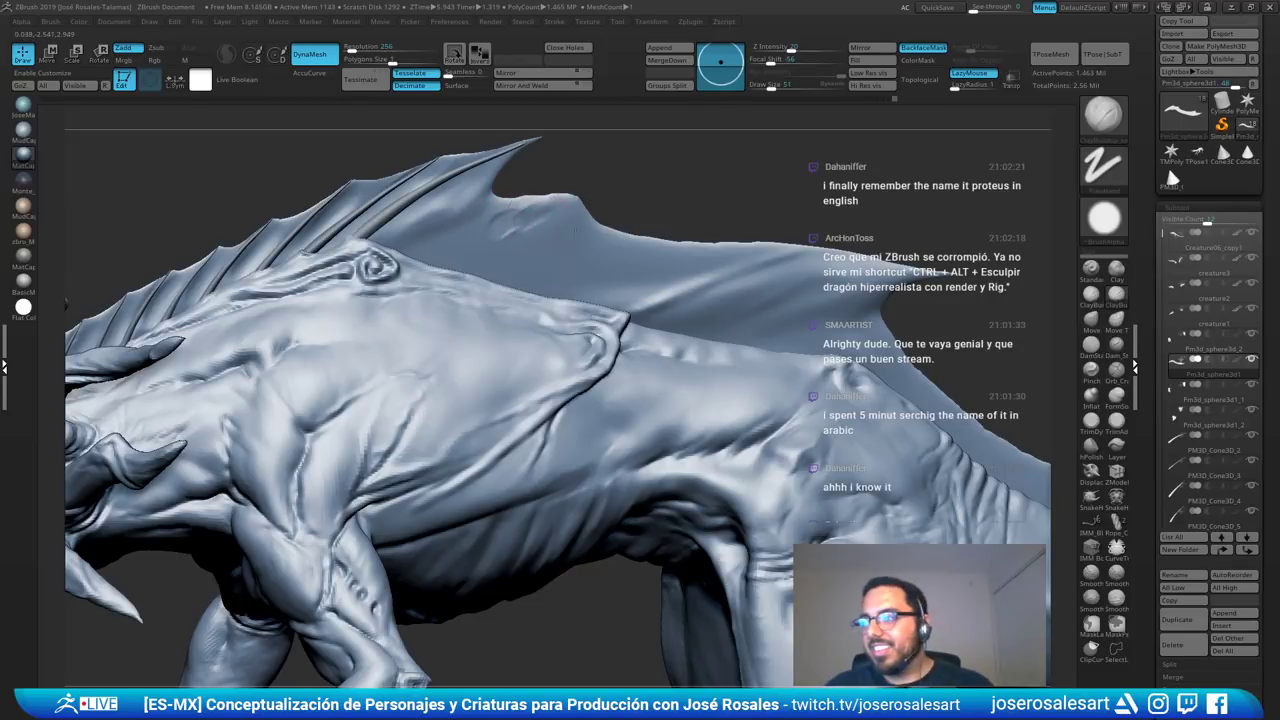
mouse_move(575, 230)
alt+right_down()
mouse_move(650, 254)
mouse_move(555, 243)
alt+right_up()
mouse_move(600, 256)
mouse_down()
mouse_move(476, 257)
mouse_move(486, 268)
mouse_move(582, 238)
mouse_move(622, 250)
mouse_up()
key(shift)
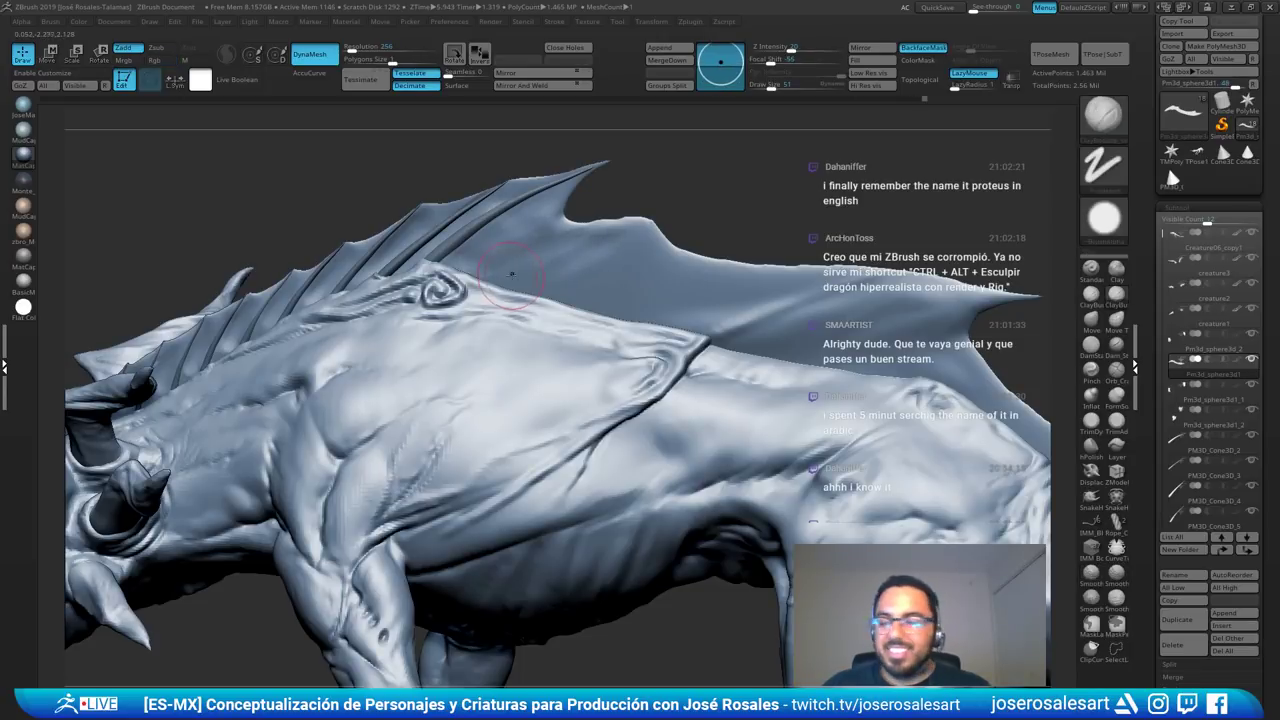
- Add a smoothed fold near the tallest spine's base by the spiral ornament, and set the draw size to 54
right_drag(487, 249, 530, 250)
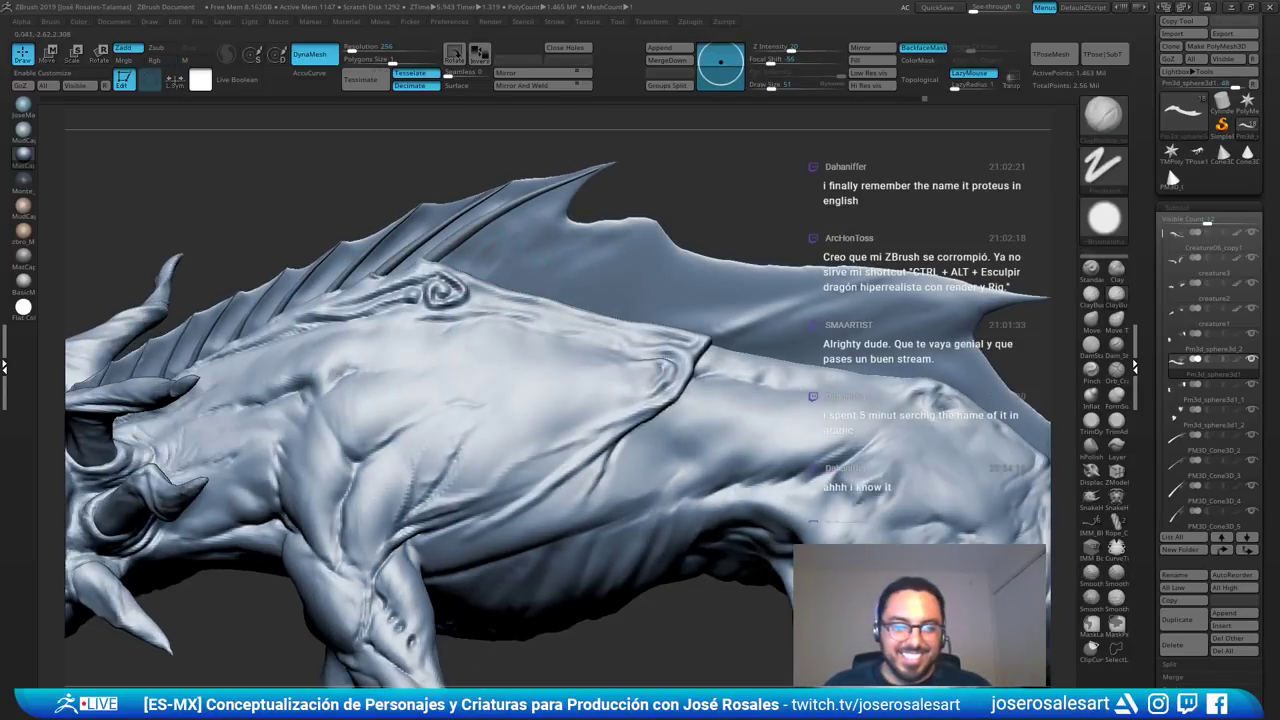
drag(497, 263, 464, 259)
key(shift)
mouse_move(490, 285)
right_down()
mouse_move(493, 262)
mouse_move(451, 262)
mouse_move(451, 206)
right_up()
mouse_move(720, 257)
right_down()
mouse_move(737, 257)
mouse_move(737, 300)
right_up()
key(s)
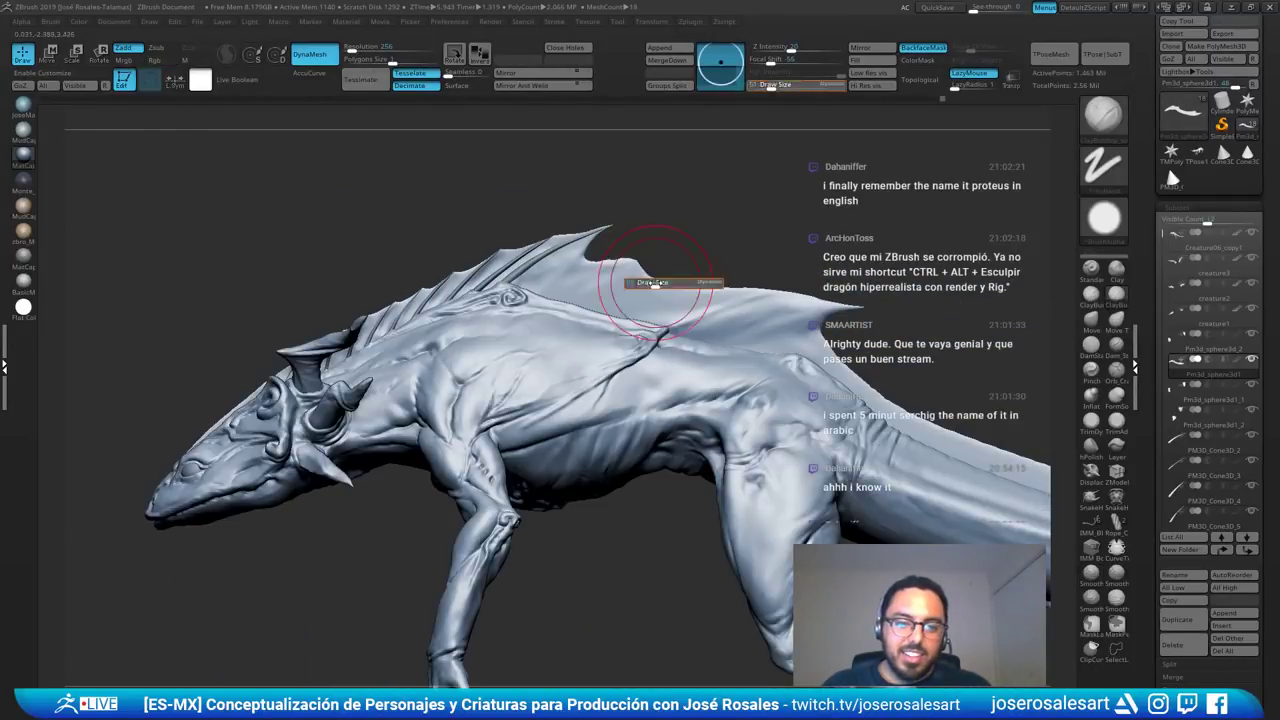
drag(655, 283, 650, 283)
right_drag(580, 295, 515, 279)
key(s)
drag(644, 281, 640, 281)
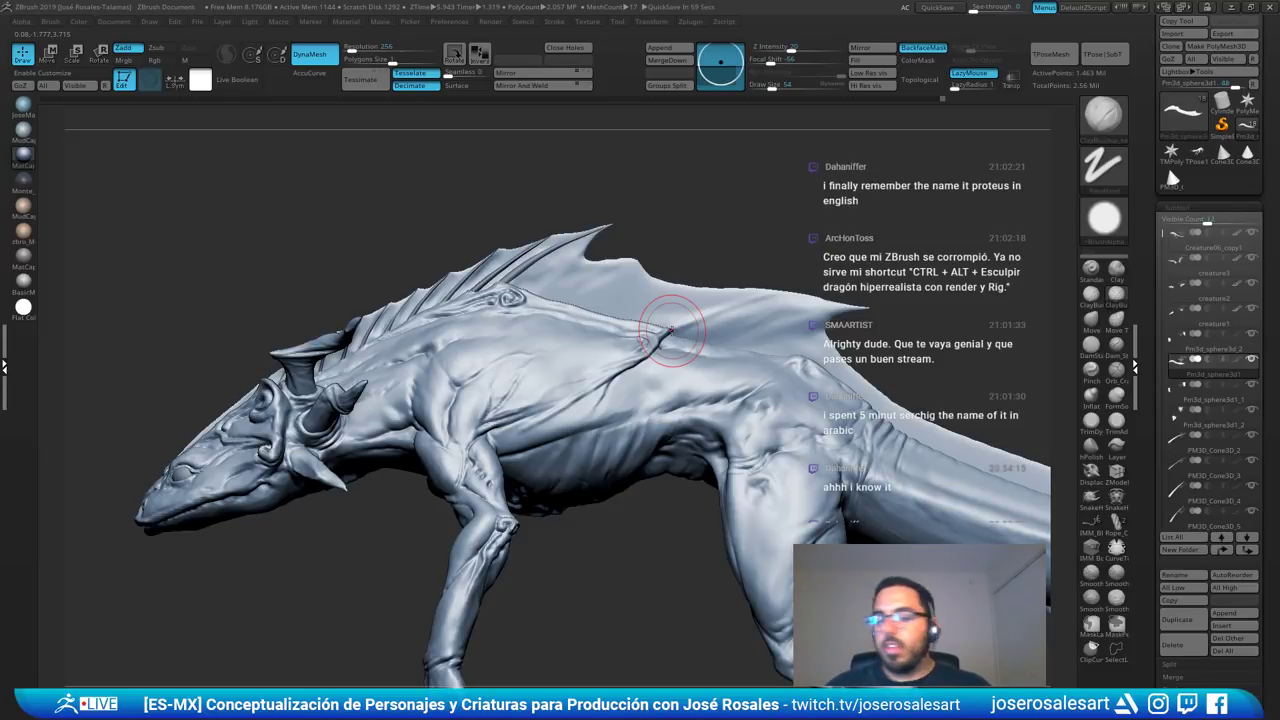
- Duplicate a rear spine near the spiral ornament and move the copy back onto the fin membrane above the hips
alt+right_drag(671, 331, 712, 236)
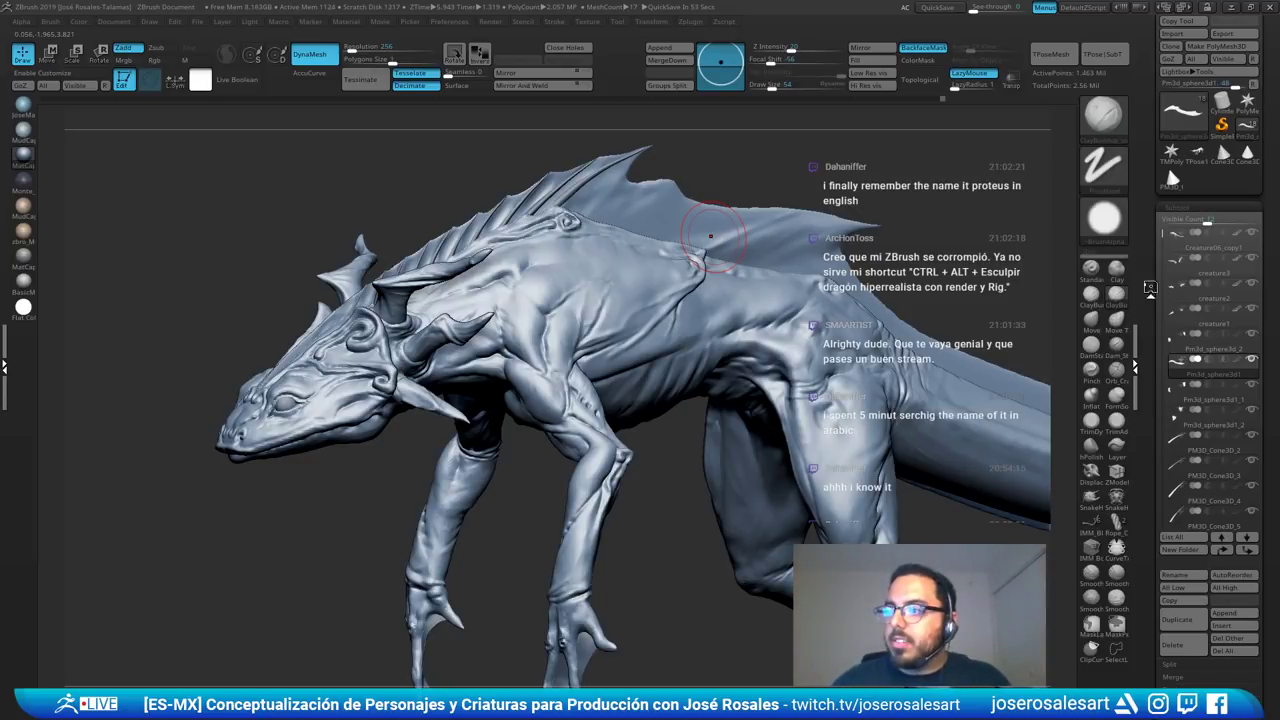
right_drag(650, 272, 588, 340)
alt+click(546, 221)
ctrl+right_drag(545, 215, 588, 294)
key(ctrl+shift+d)
key(w)
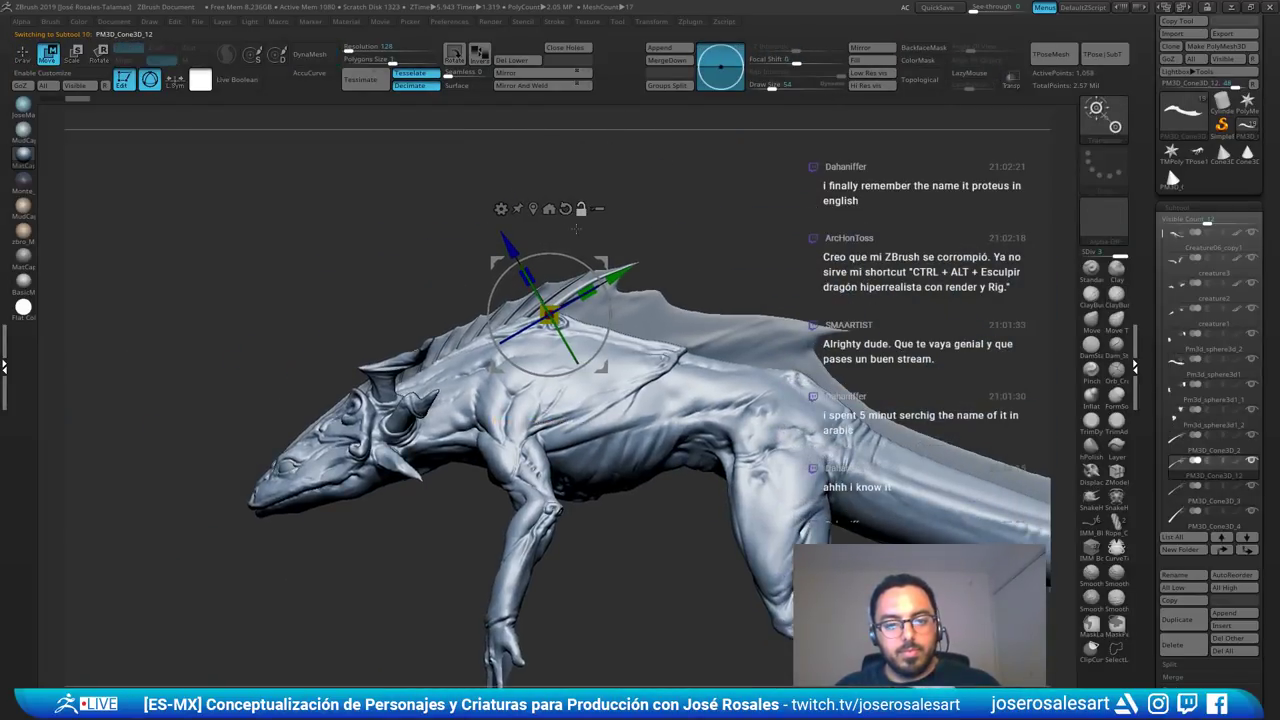
alt+click(566, 211)
mouse_move(568, 212)
alt+right_down()
mouse_move(533, 220)
mouse_move(562, 196)
alt+right_up()
drag(600, 265, 749, 302)
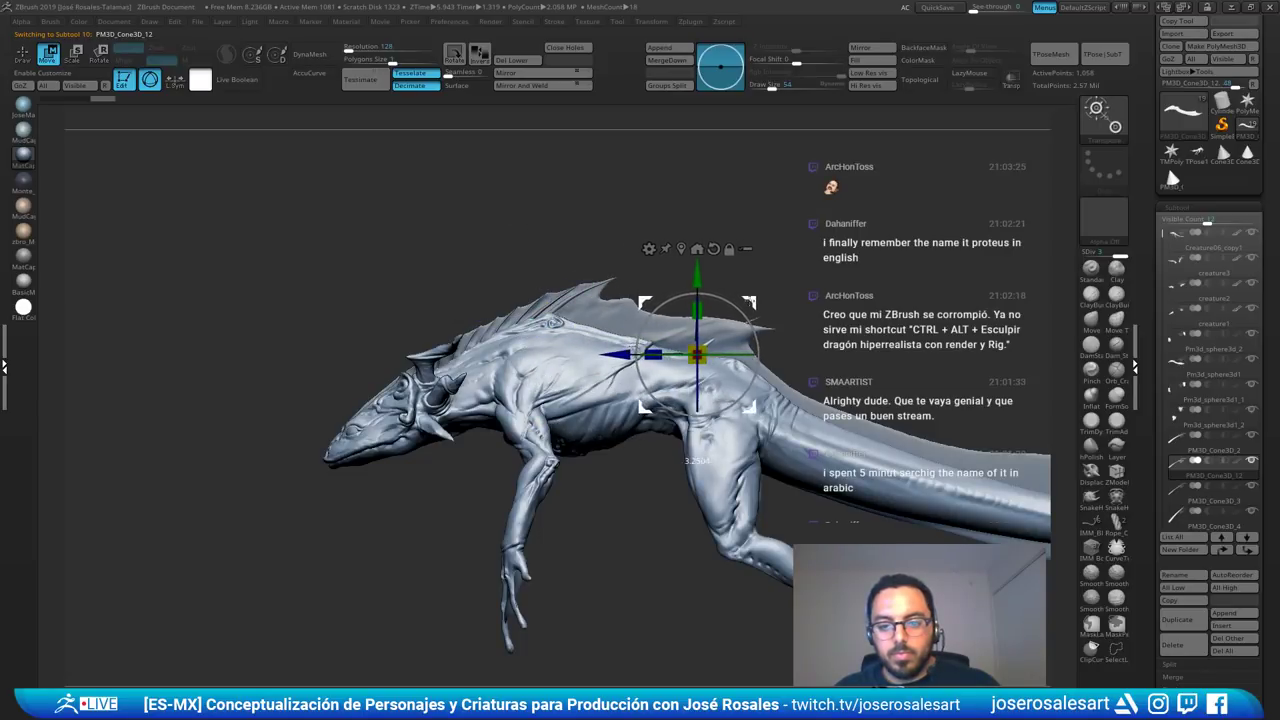
- Rotate the duplicated spine slightly to follow the slope of the rear membrane
right_drag(790, 297, 808, 330)
alt+right_drag(808, 330, 768, 325)
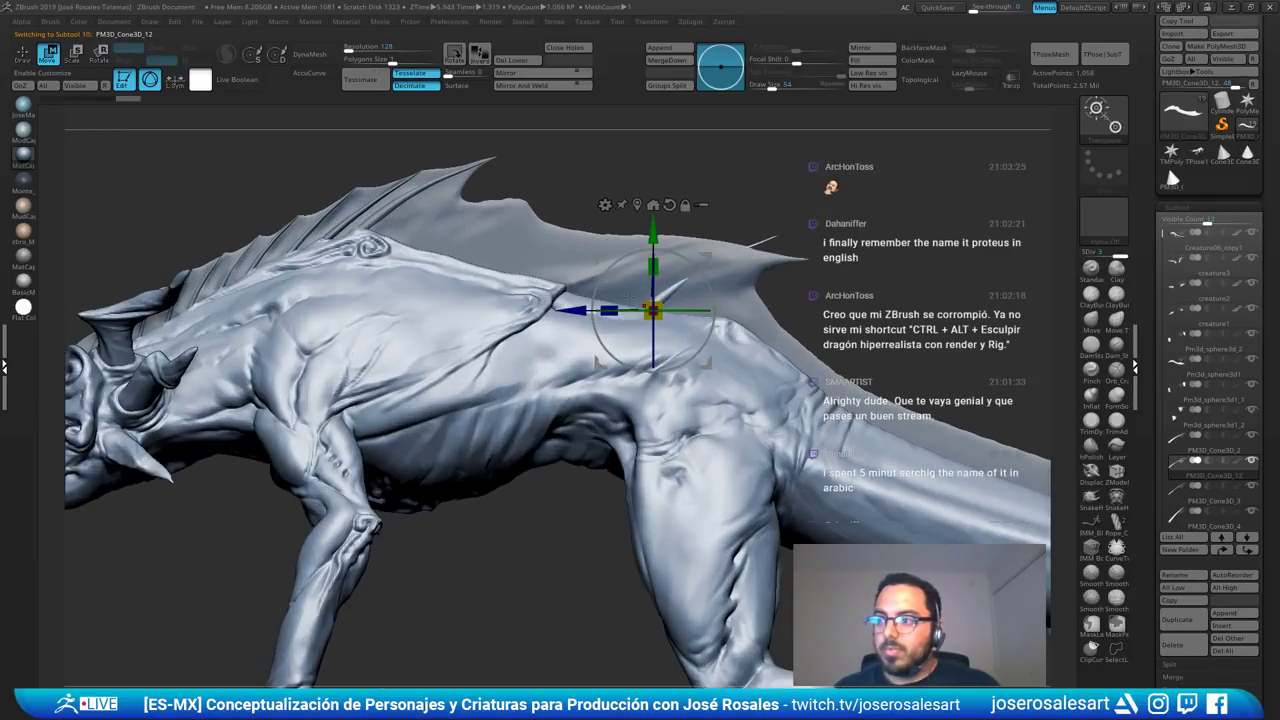
alt+right_drag(650, 253, 643, 260)
drag(702, 298, 706, 310)
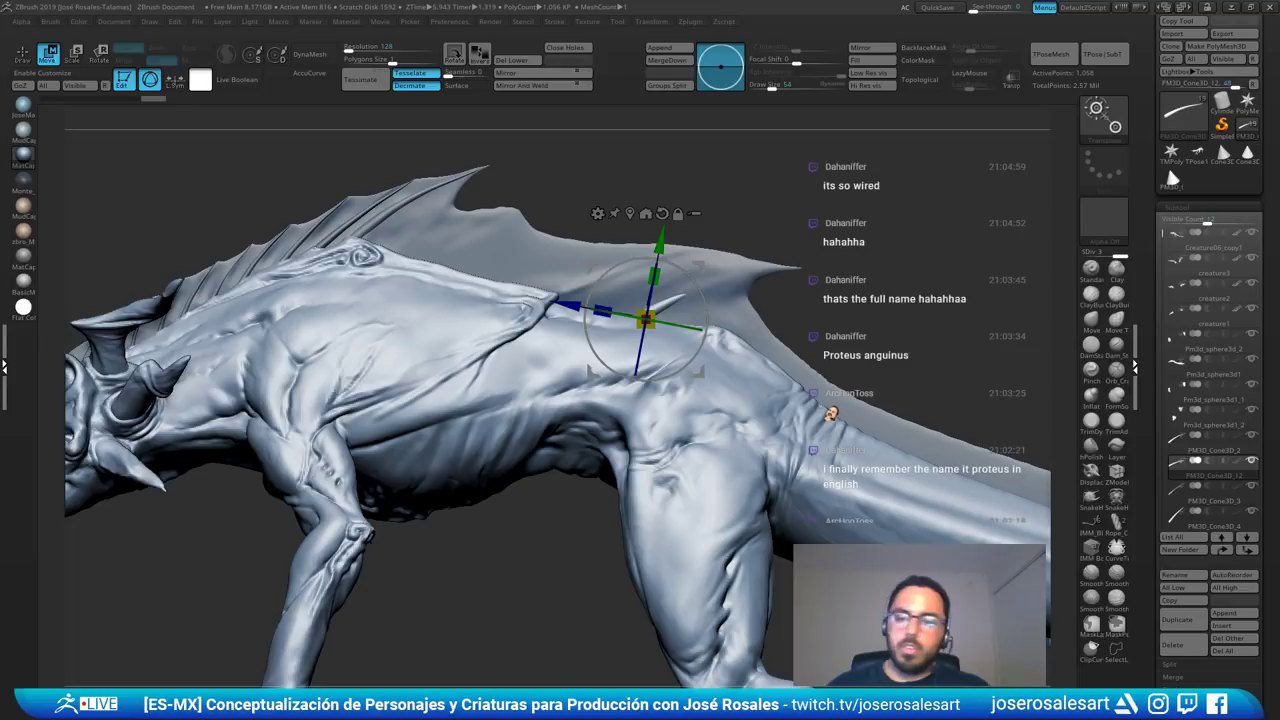
mouse_move(914, 233)
alt+mouse_down()
mouse_move(904, 204)
mouse_move(914, 240)
alt+mouse_up()
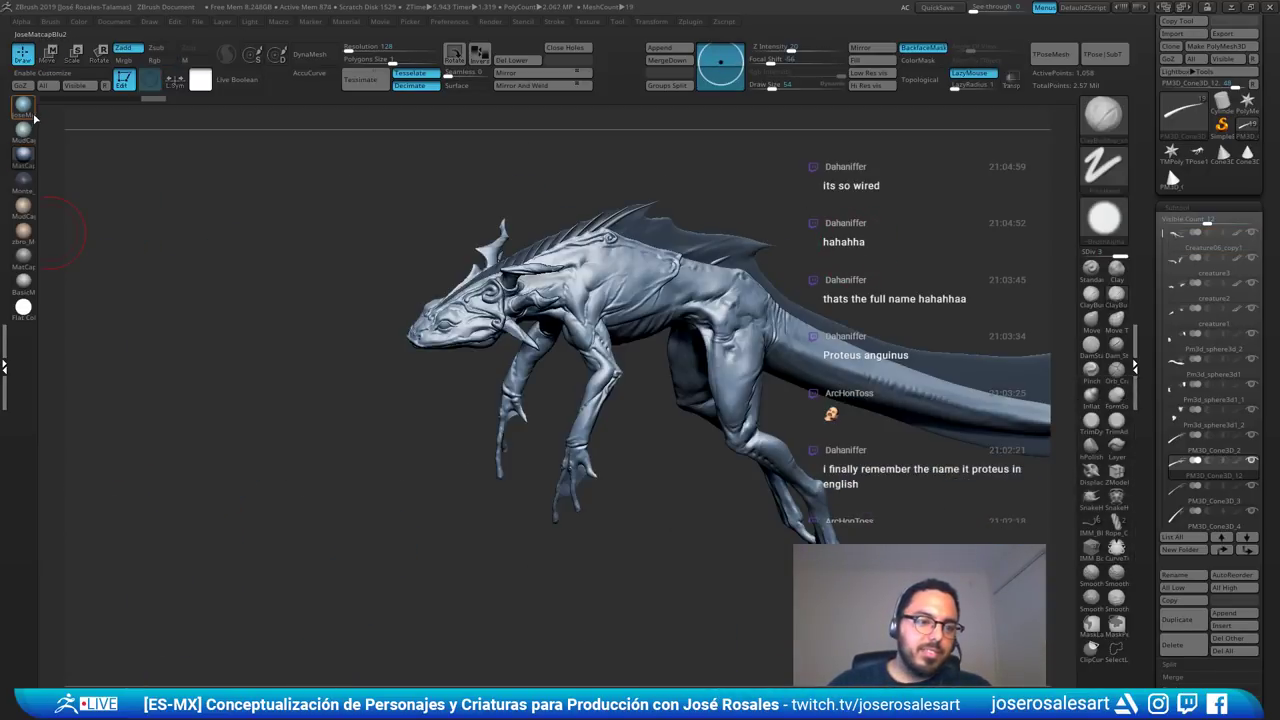
- Apply the pale green-grey MatCap material and save the tool as creature07
click(25, 131)
mouse_move(817, 237)
mouse_down()
mouse_move(694, 266)
mouse_move(691, 285)
mouse_up()
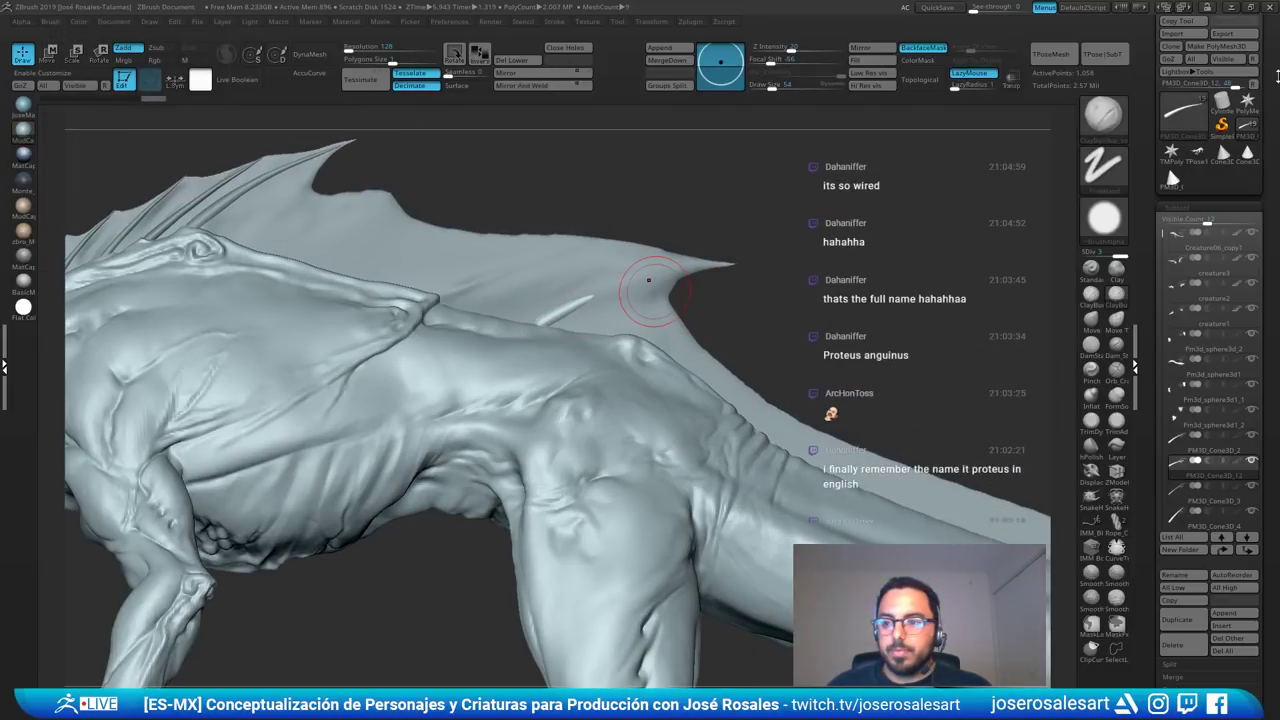
drag(1262, 50, 1262, 145)
click(1239, 91)
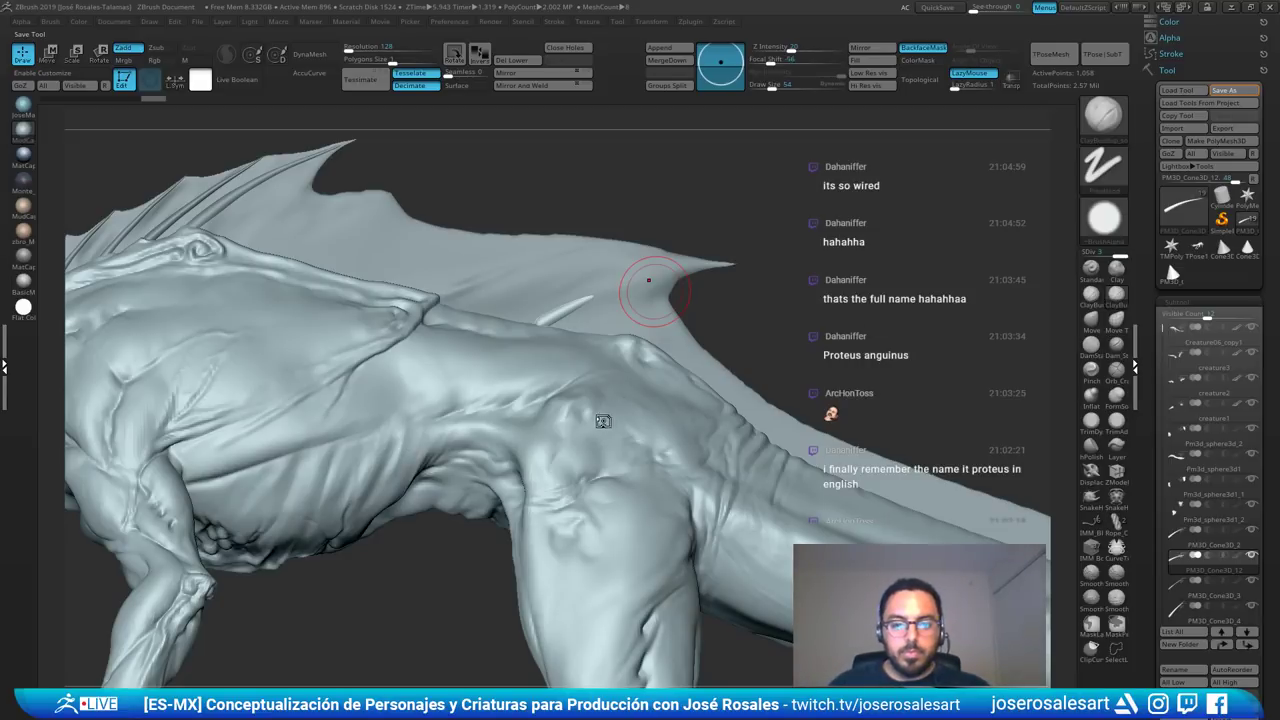
- Reselect the duplicated spine and nudge it slightly toward the rear along the membrane above the hips
alt+click(641, 426)
ctrl+right_drag(705, 401, 569, 369)
alt+click(674, 353)
key(w)
drag(615, 328, 635, 325)
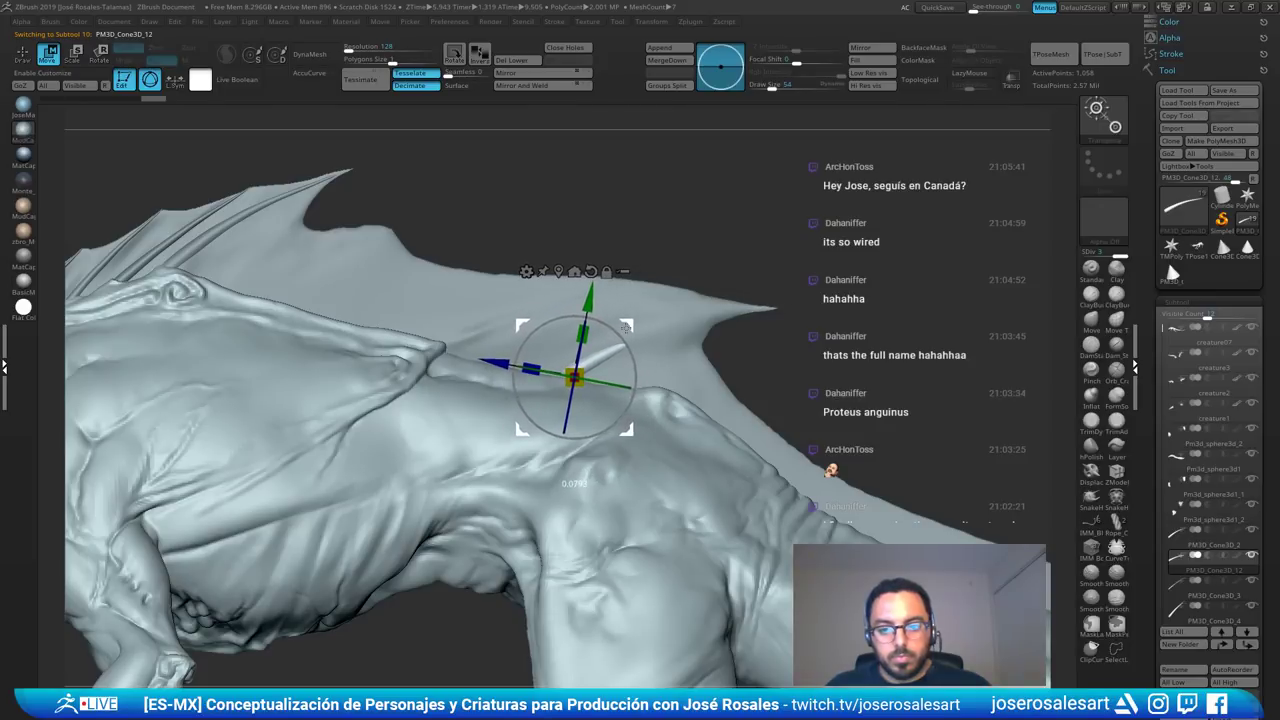
- Return to sculpting with the SnakeHook brush and set its draw size to 163 for reshaping the duplicated spine
key(q)
key(s)
drag(712, 347, 732, 350)
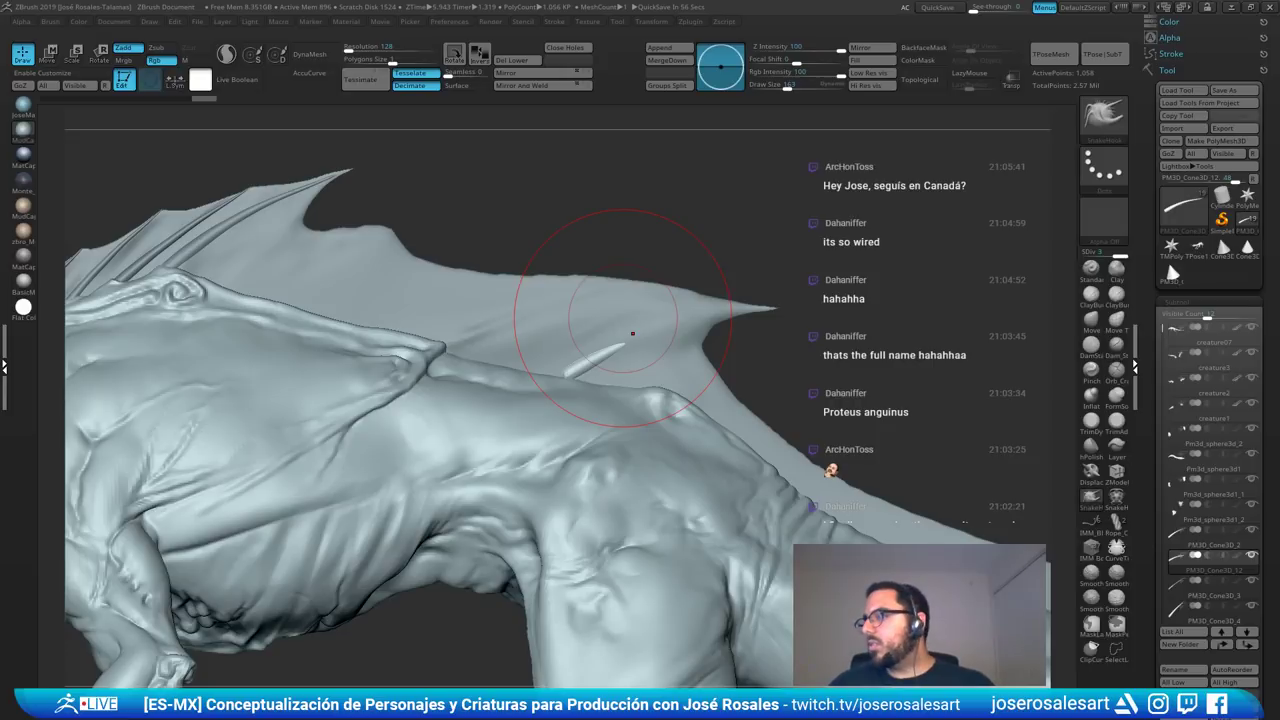
- Select the rear dorsal membrane and reshape its upper edge and pointed tip above the hips with the Move brush
mouse_move(738, 345)
mouse_down()
mouse_move(620, 345)
mouse_move(735, 340)
mouse_up()
shift+drag(880, 250, 706, 345)
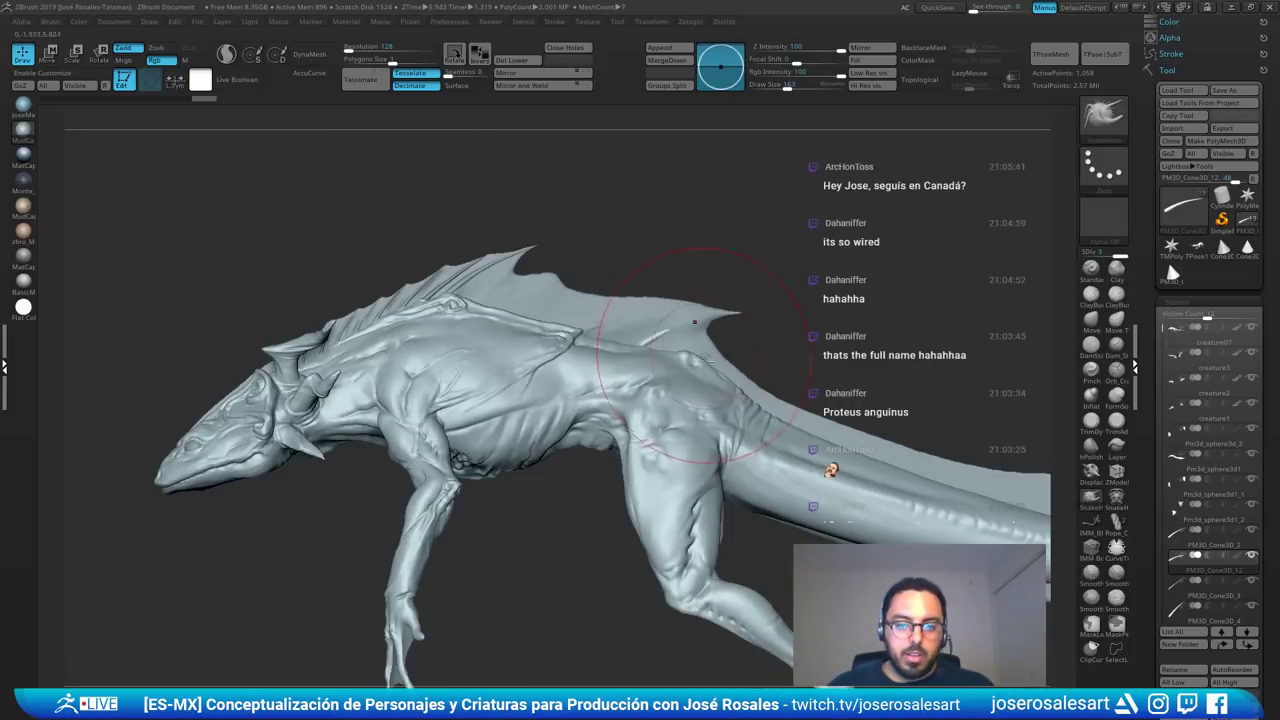
alt+click(669, 314)
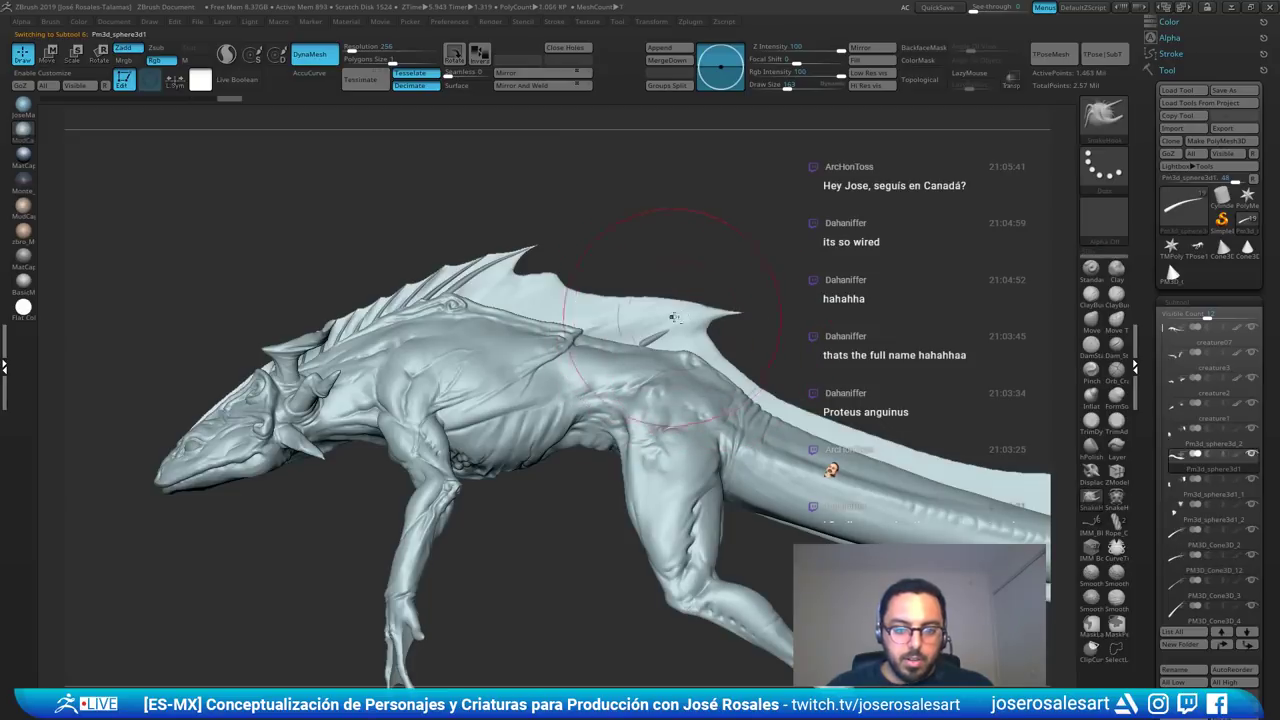
alt+right_drag(682, 308, 575, 308)
key(b)
key(m)
key(v)
key(s)
mouse_move(613, 365)
mouse_down()
mouse_move(595, 332)
mouse_move(608, 327)
mouse_move(571, 317)
mouse_up()
key(s)
key(s)
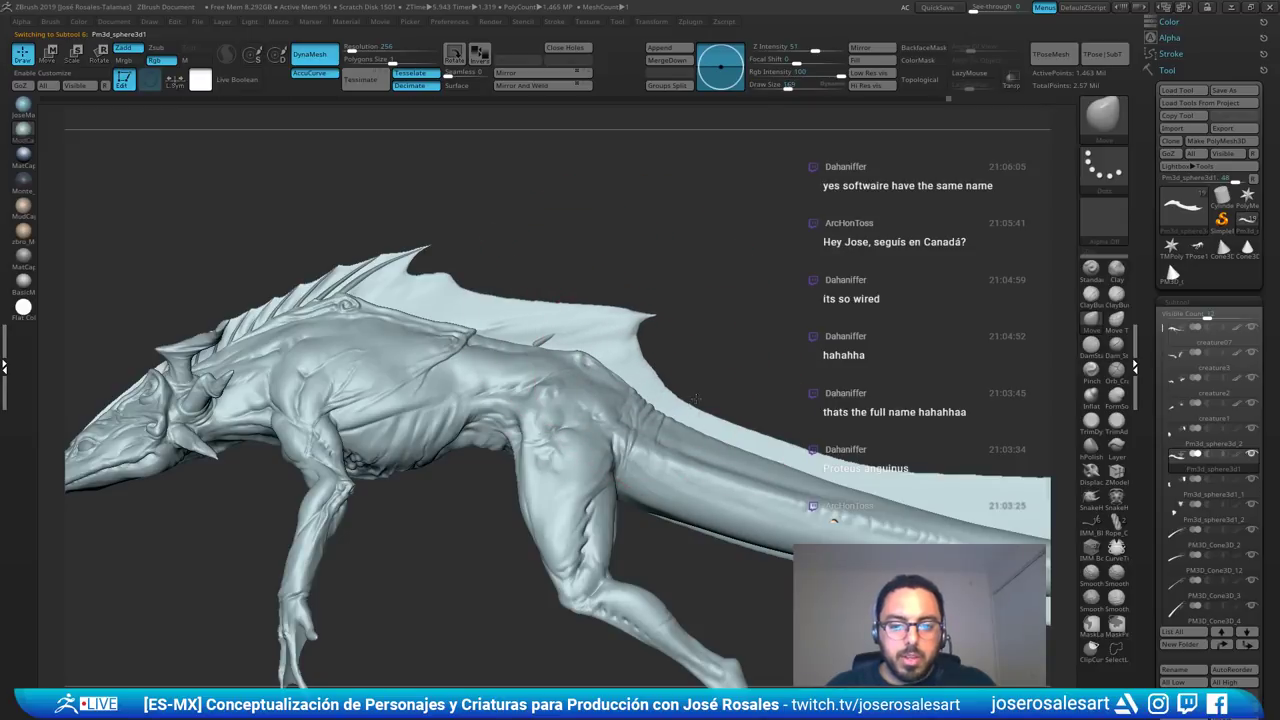
key(s)
mouse_move(675, 360)
mouse_down()
mouse_move(620, 337)
mouse_move(677, 312)
mouse_move(565, 343)
mouse_move(685, 342)
mouse_move(636, 345)
mouse_up()
- Refine the membrane's concave edge behind its rear point with the SnakeHook brush, reducing the draw size to 81
key(b)
key(s)
key(h)
key(s)
key(bracketleft)
key(bracketleft)
key(bracketright)
key(bracketright)
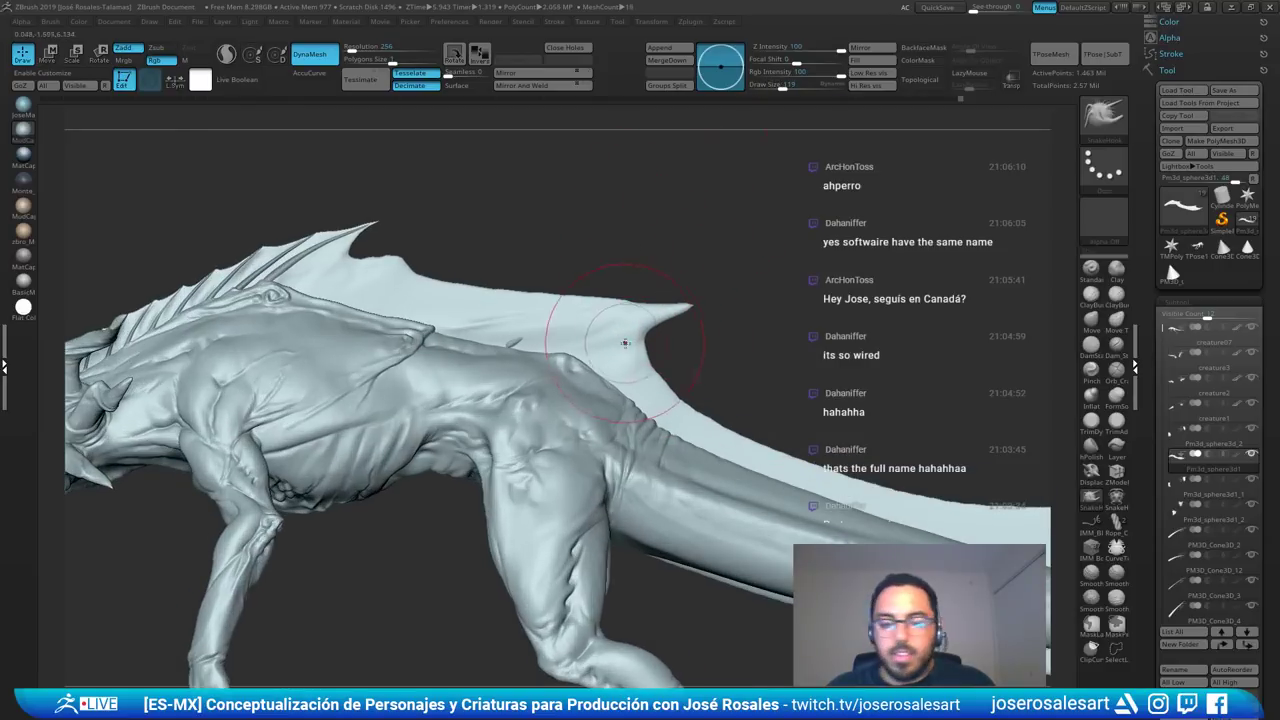
key(bracketleft)
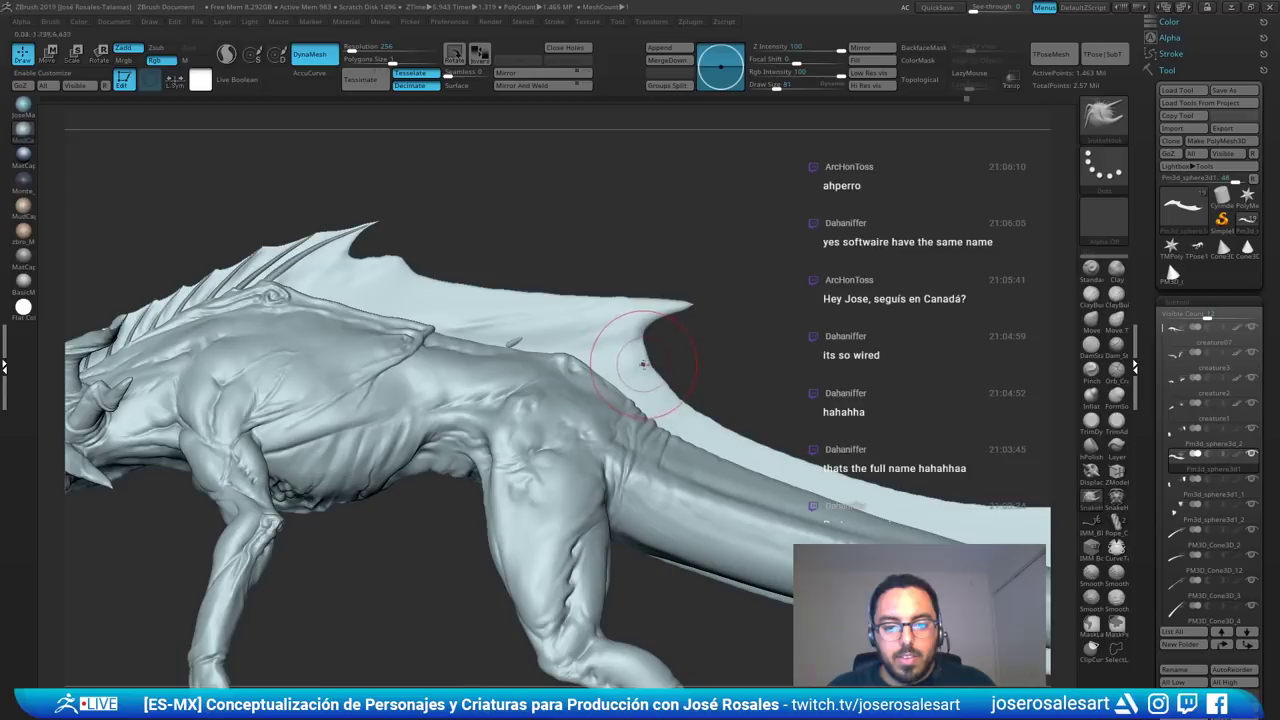
drag(676, 394, 690, 408)
mouse_move(831, 332)
alt+mouse_down()
mouse_move(696, 319)
mouse_move(706, 329)
mouse_move(698, 322)
mouse_move(790, 300)
alt+mouse_up()
shift+drag(790, 300, 728, 269)
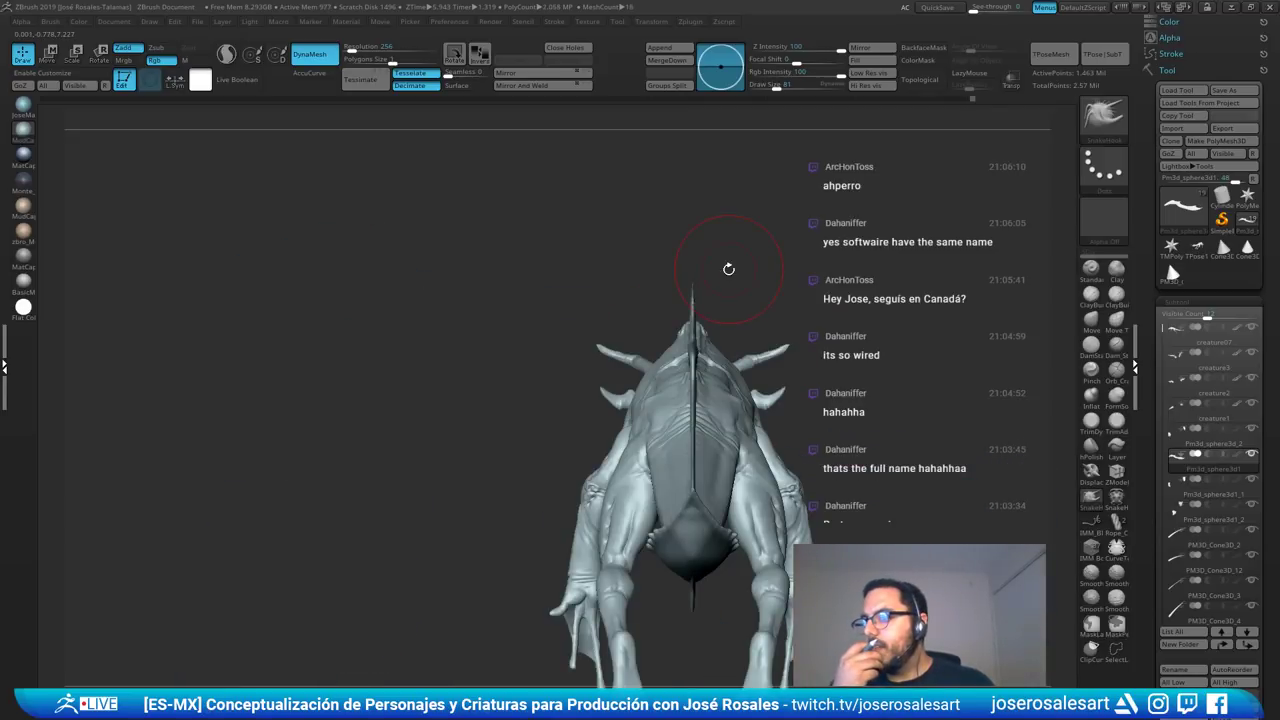
- Pull a small pointed spike out of the membrane edge above the tail base using a SnakeHook draw size of 19
mouse_move(875, 371)
mouse_down()
mouse_move(706, 283)
mouse_move(684, 252)
mouse_move(680, 315)
mouse_move(655, 316)
mouse_move(681, 312)
mouse_up()
key(s)
key(s)
drag(679, 312, 642, 316)
key(s)
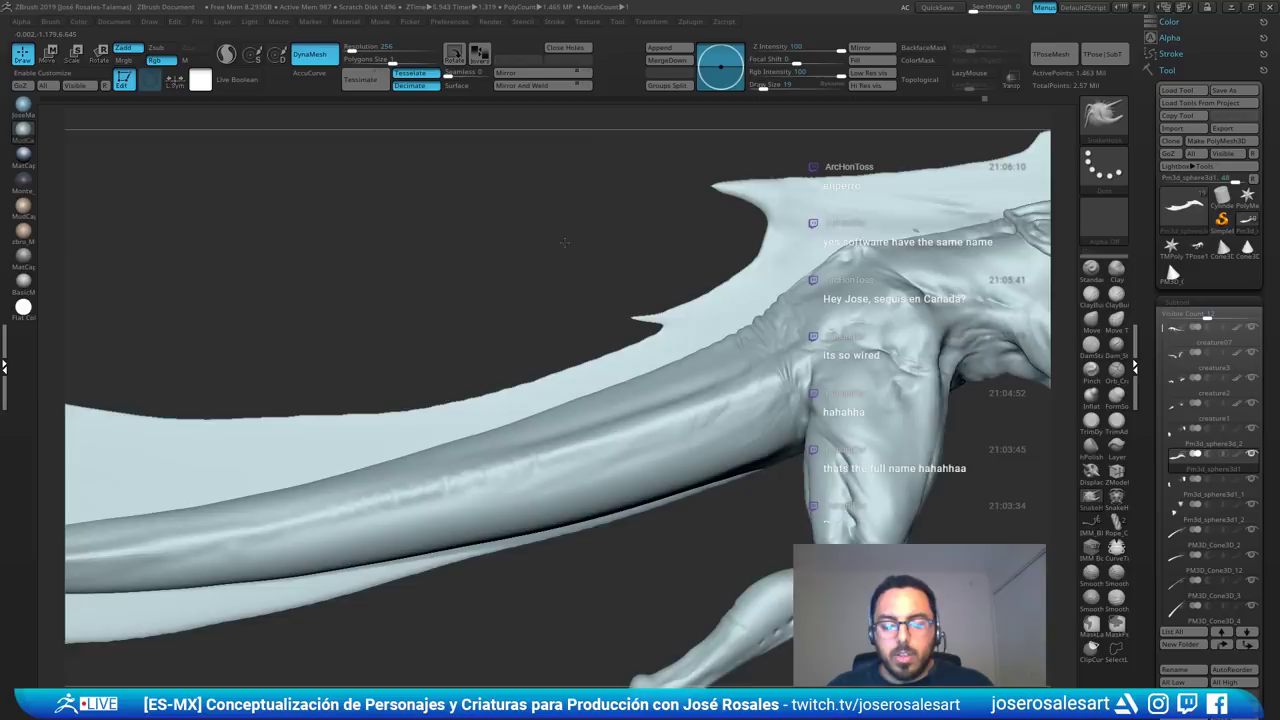
mouse_move(563, 240)
mouse_down()
mouse_move(517, 249)
mouse_move(628, 280)
mouse_move(708, 254)
mouse_move(705, 200)
mouse_move(704, 270)
mouse_up()
mouse_move(704, 200)
alt+mouse_down()
mouse_move(704, 290)
mouse_move(660, 225)
mouse_move(690, 270)
mouse_move(723, 277)
alt+mouse_up()
alt+drag(690, 212, 708, 282)
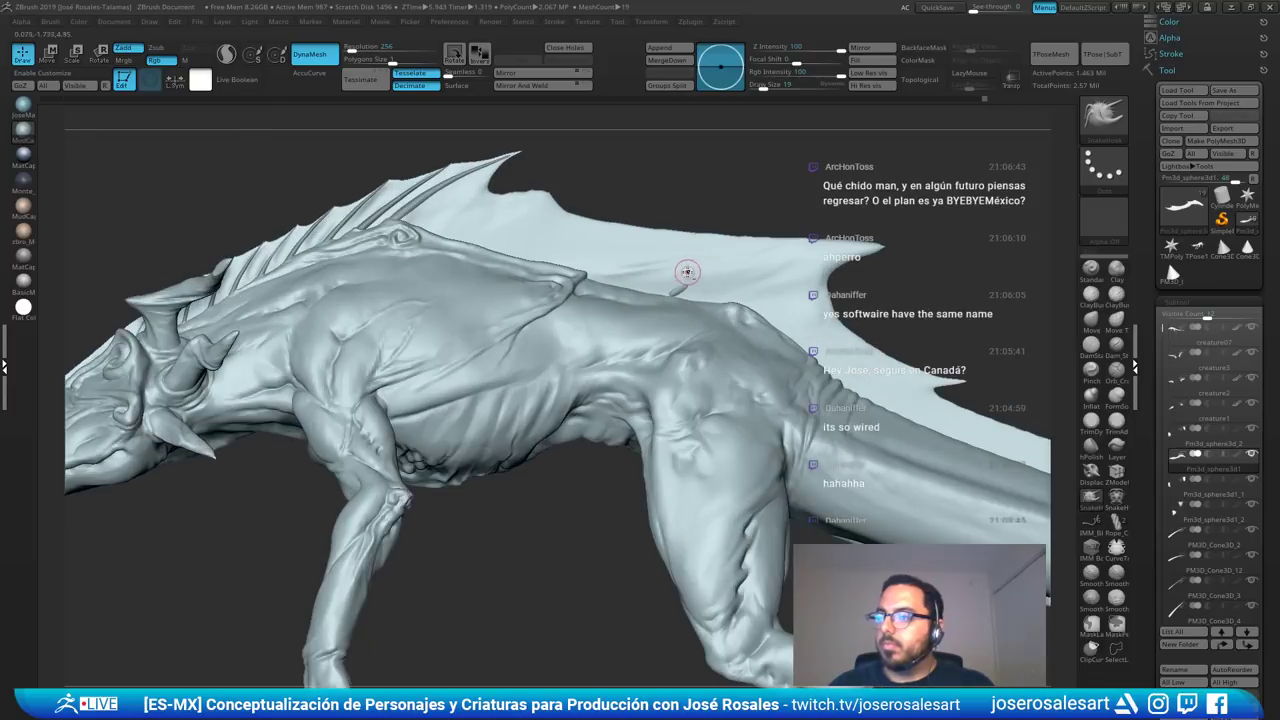
drag(710, 190, 763, 171)
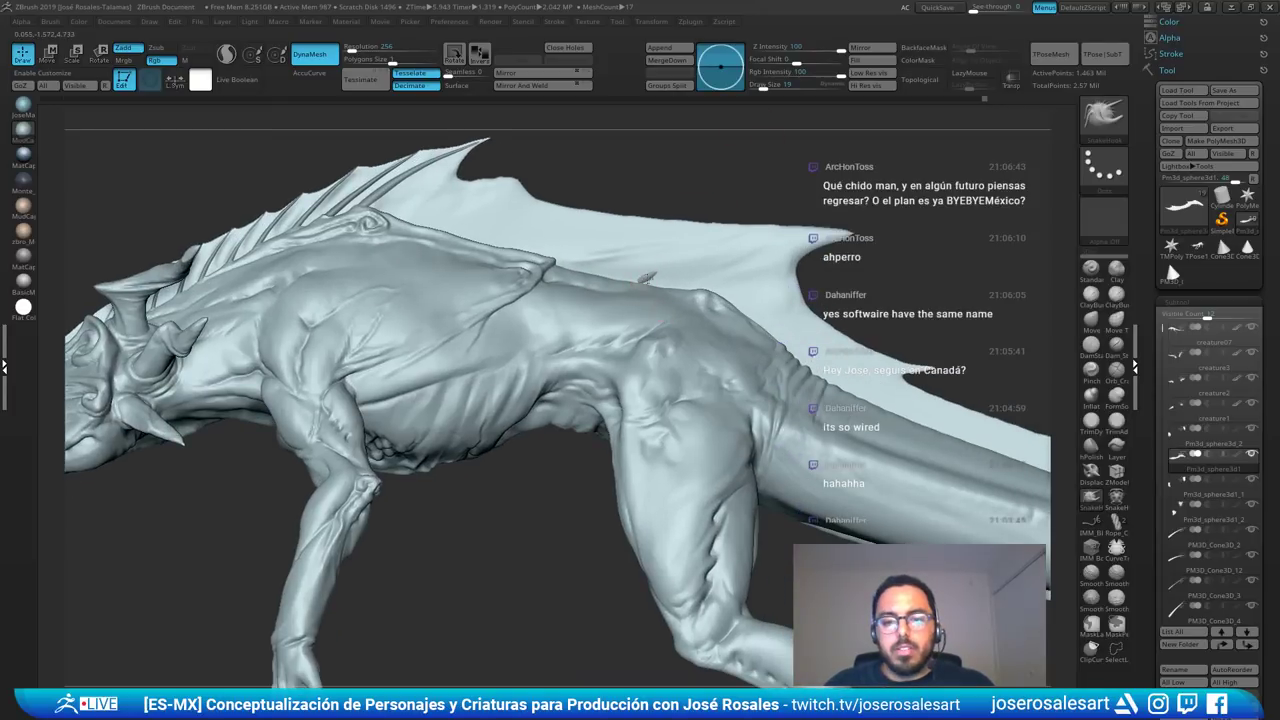
- Select the duplicated spine and reposition it so its base sits on the bony bump above the hips
alt+click(648, 246)
drag(662, 180, 645, 255)
key(w)
alt+drag(610, 354, 674, 354)
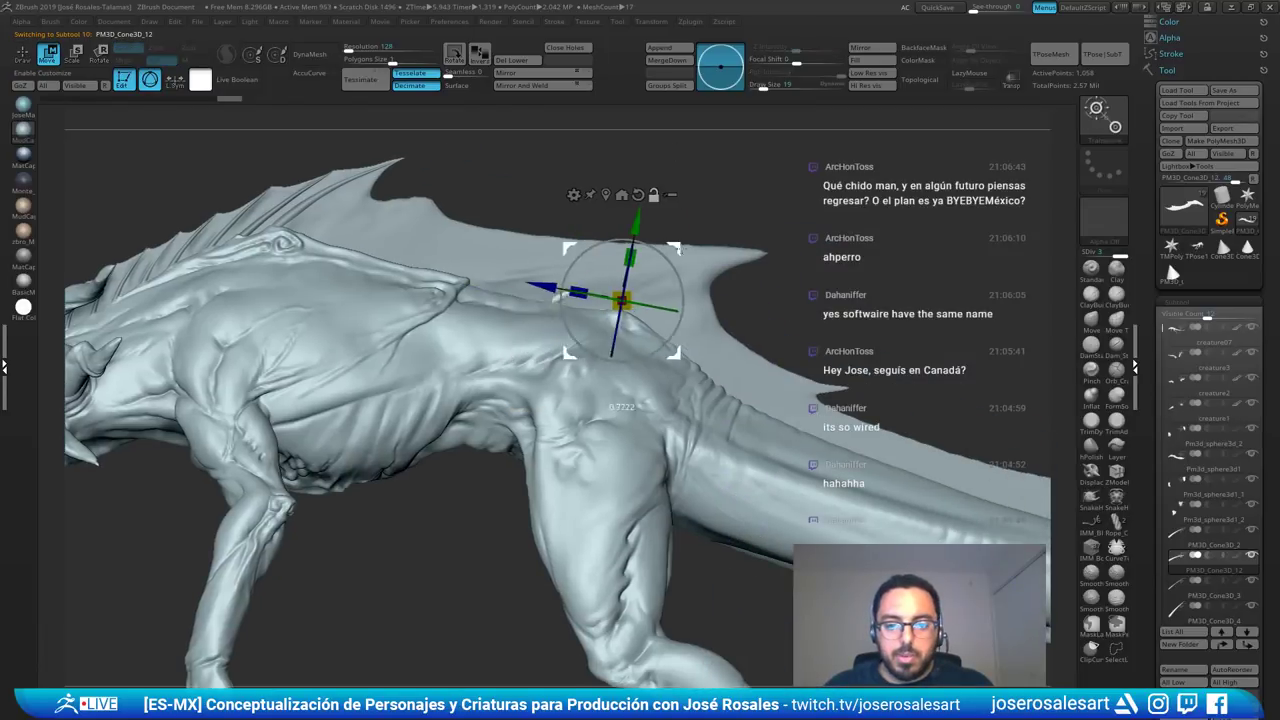
drag(676, 249, 679, 259)
key(ctrl+z)
drag(602, 258, 683, 262)
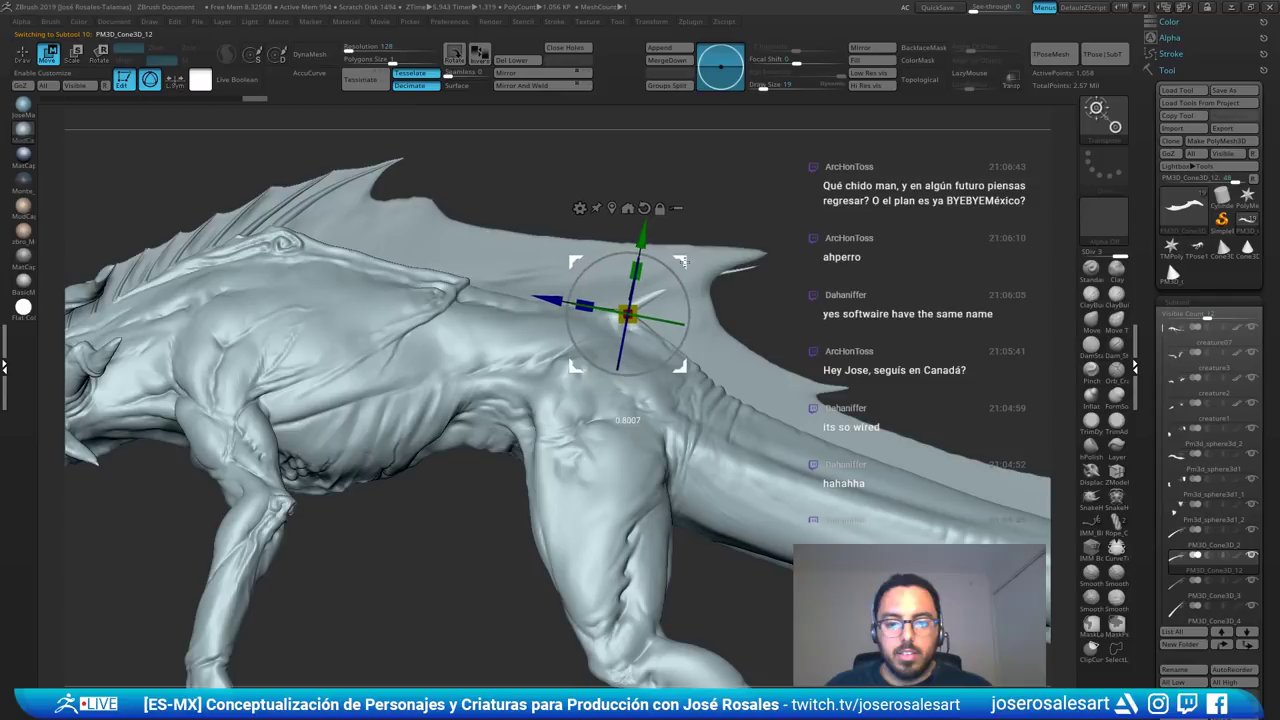
key(q)
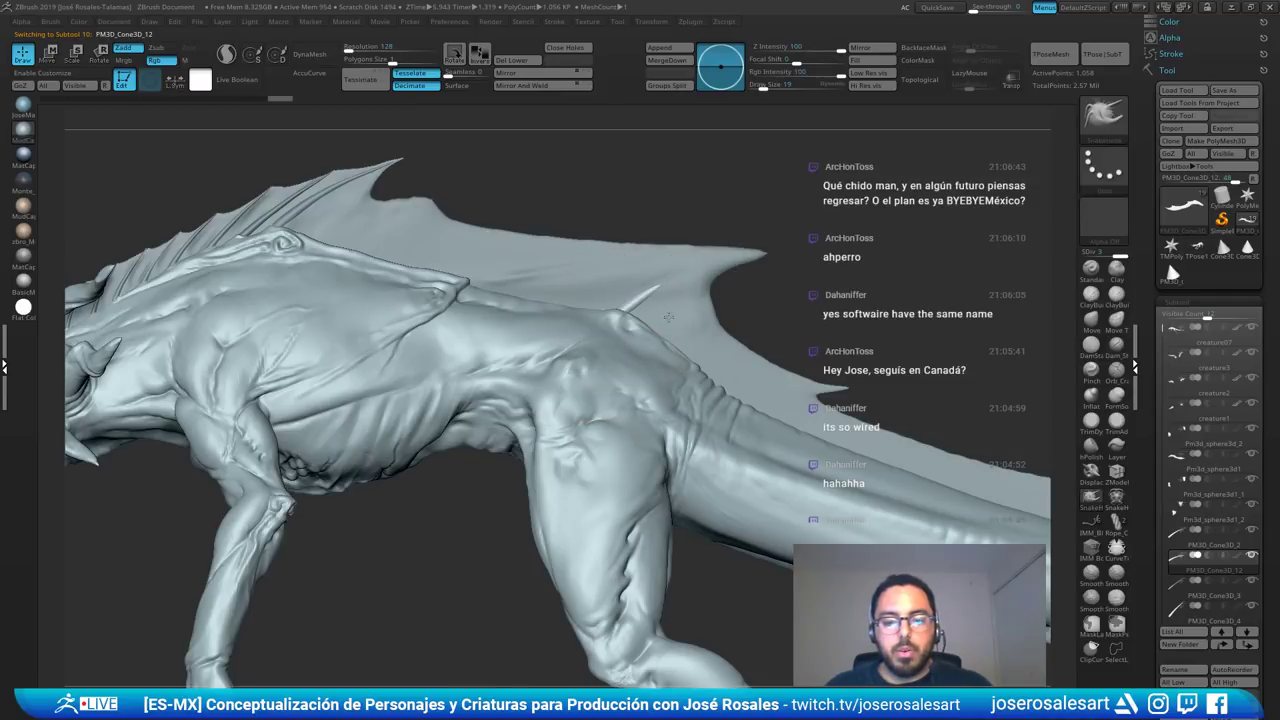
- Sculpt the membrane along the duplicated spine toward its rear point with a draw size of 39
alt+click(668, 317)
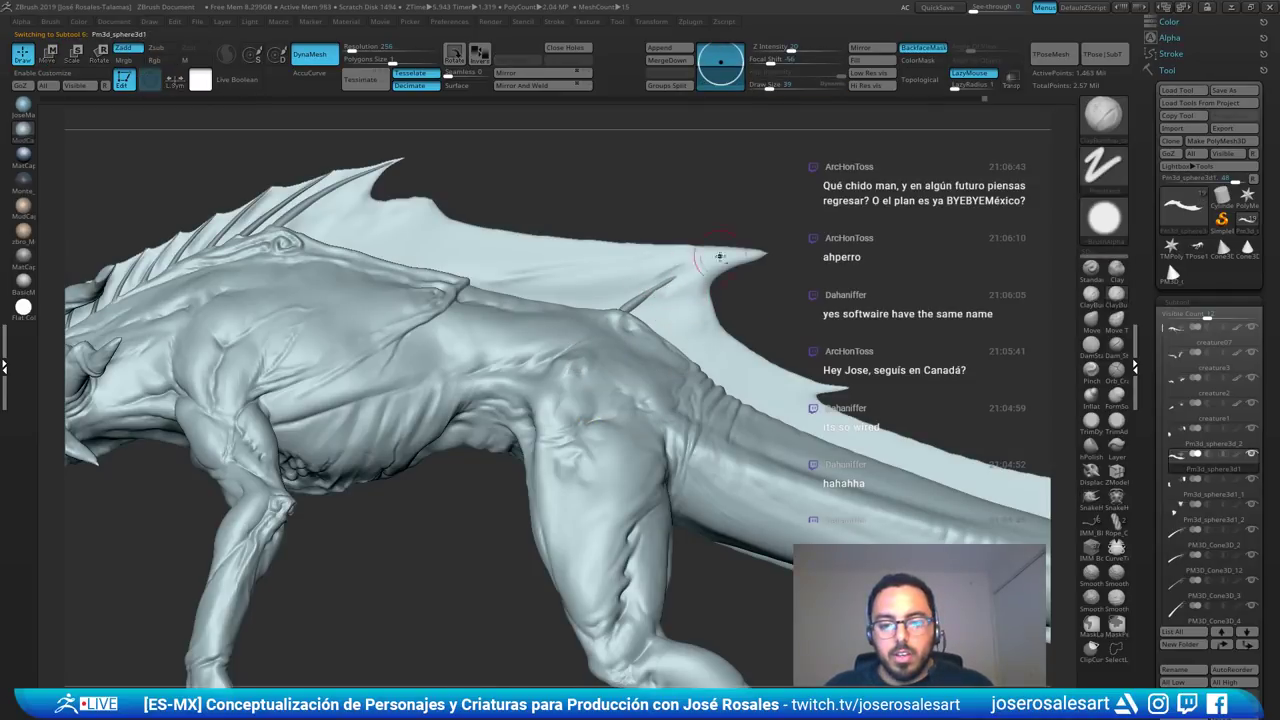
mouse_move(718, 258)
mouse_down()
mouse_move(652, 291)
mouse_move(755, 254)
mouse_up()
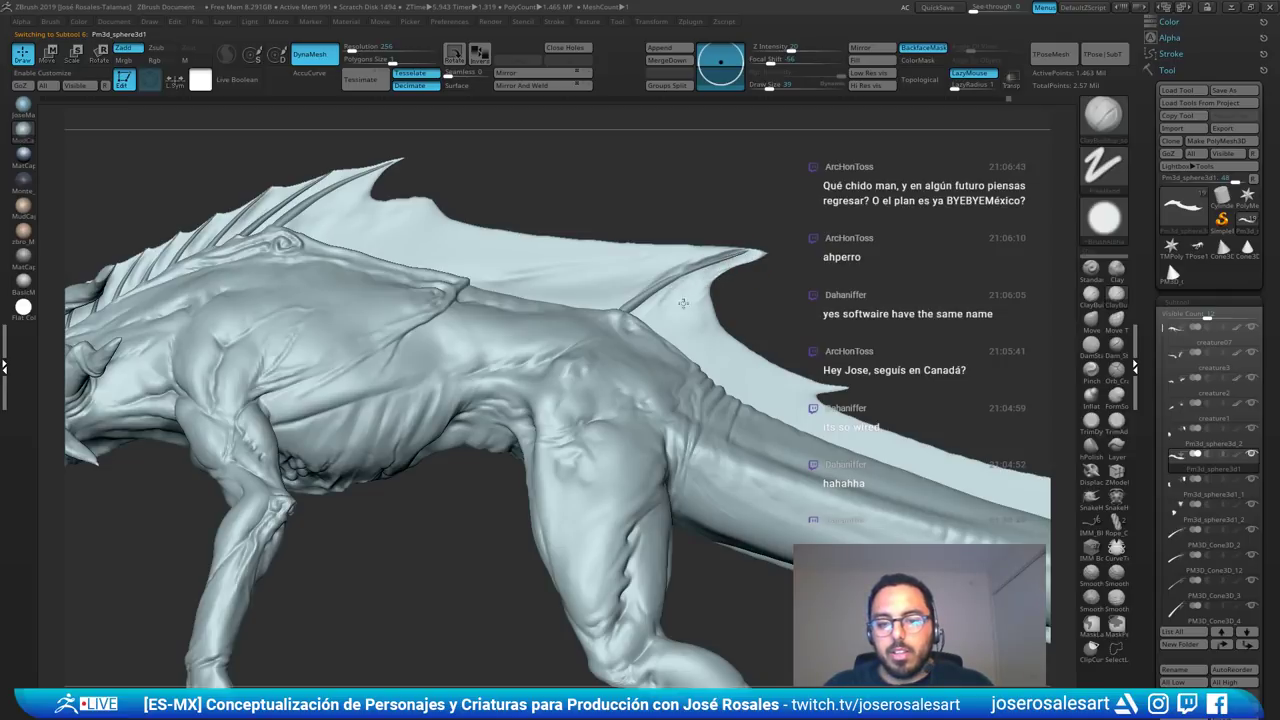
mouse_move(652, 321)
mouse_down()
mouse_move(683, 303)
mouse_move(675, 284)
mouse_move(707, 257)
mouse_move(730, 252)
mouse_move(780, 285)
mouse_move(804, 268)
mouse_move(789, 298)
mouse_move(728, 311)
mouse_up()
key(shift)
- Adjust the membrane outline around the spine's pointed tip using the Move brush at draw size 104
key(b)
key(m)
key(v)
key(s)
mouse_move(848, 258)
mouse_down()
mouse_move(804, 280)
mouse_move(842, 302)
mouse_up()
key(s)
mouse_move(799, 260)
mouse_down()
mouse_move(821, 262)
mouse_move(766, 264)
mouse_up()
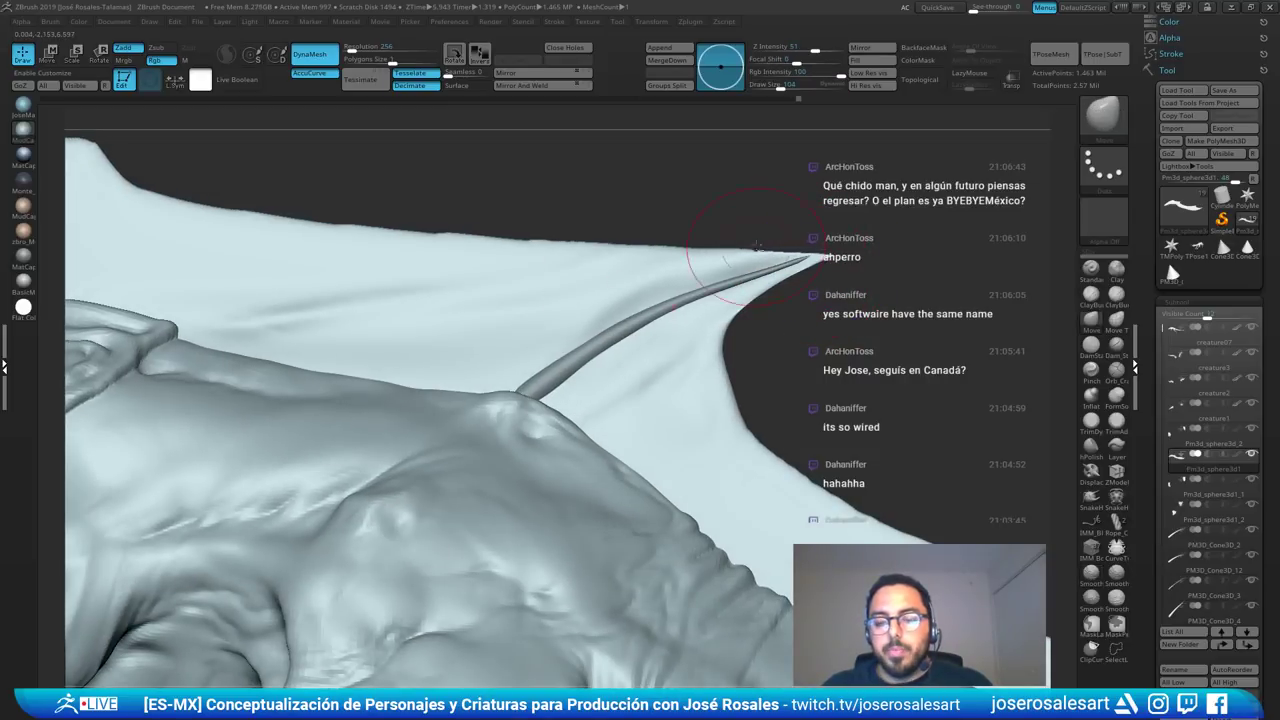
mouse_move(700, 252)
right_down()
mouse_move(646, 252)
mouse_move(694, 244)
mouse_move(730, 300)
right_up()
mouse_move(925, 313)
right_down()
mouse_move(943, 362)
mouse_move(800, 388)
mouse_move(802, 224)
mouse_move(825, 341)
mouse_move(570, 405)
right_up()
- Select the creature's body and build up the hip bump around the spine's base with a draw size of 36
key(1)
alt+click(900, 378)
key(bracketleft)
key(bracketleft)
key(bracketleft)
mouse_move(285, 495)
alt+right_down()
mouse_move(386, 423)
mouse_move(403, 428)
alt+right_up()
shift+drag(404, 418, 396, 442)
right_drag(366, 474, 380, 444)
drag(392, 446, 408, 428)
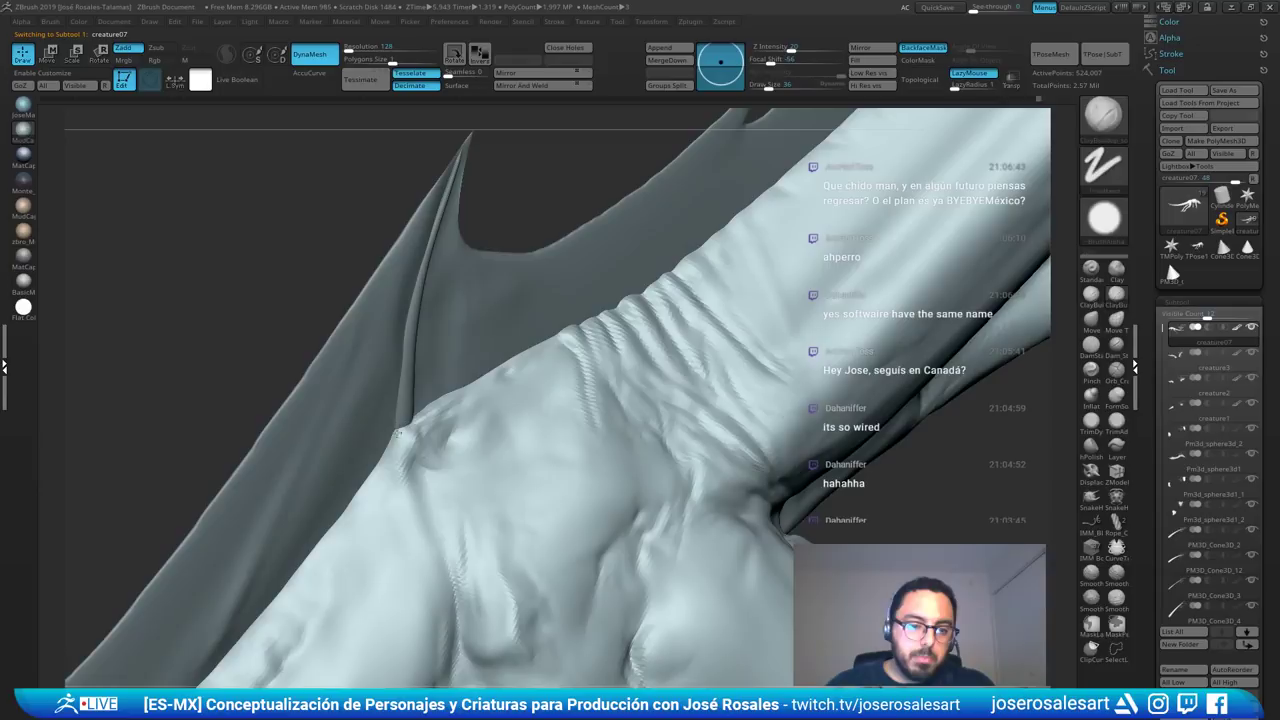
right_drag(371, 477, 409, 429)
drag(409, 429, 424, 418)
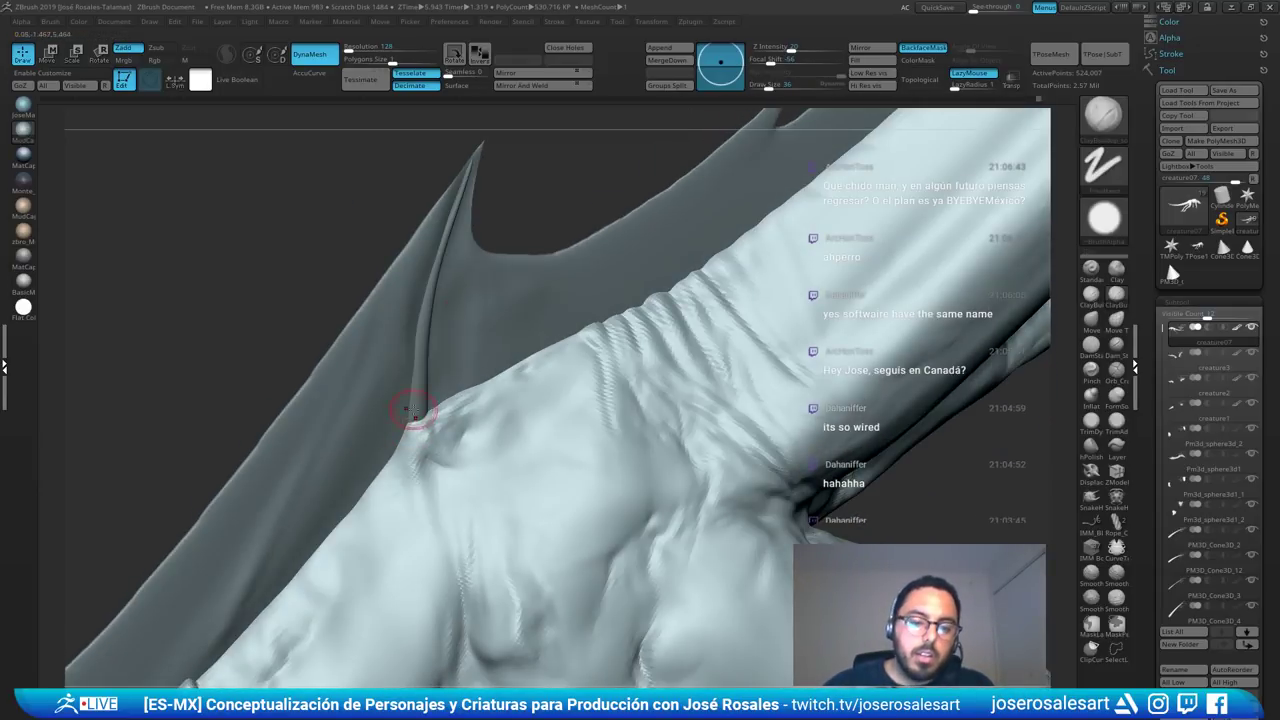
mouse_move(429, 398)
right_down()
mouse_move(434, 371)
mouse_move(409, 371)
right_up()
- Select the membrane and sculpt its surface beside the base and length of the hip spine
alt+click(429, 359)
key(s)
drag(422, 372, 428, 372)
ctrl+right_drag(374, 354, 409, 331)
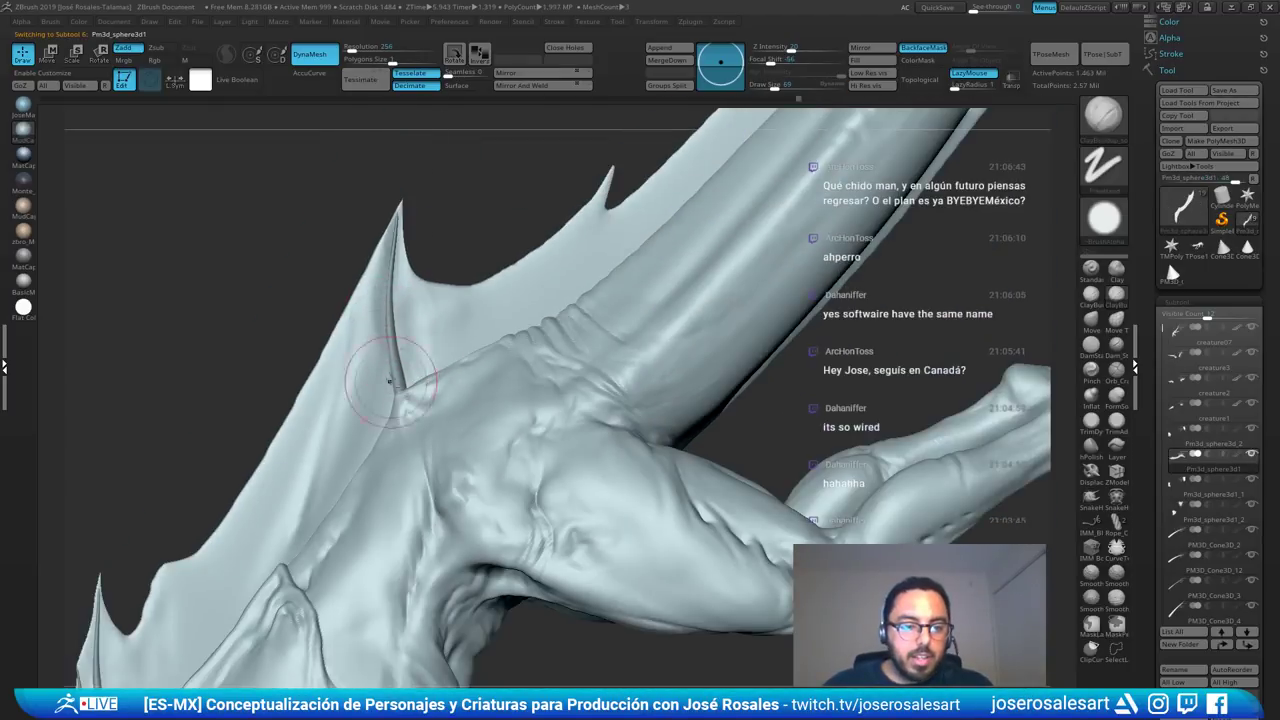
drag(390, 381, 392, 330)
mouse_move(392, 330)
right_down()
mouse_move(408, 336)
mouse_move(436, 284)
mouse_move(410, 284)
mouse_move(389, 296)
mouse_move(508, 322)
mouse_move(446, 290)
mouse_move(466, 286)
right_up()
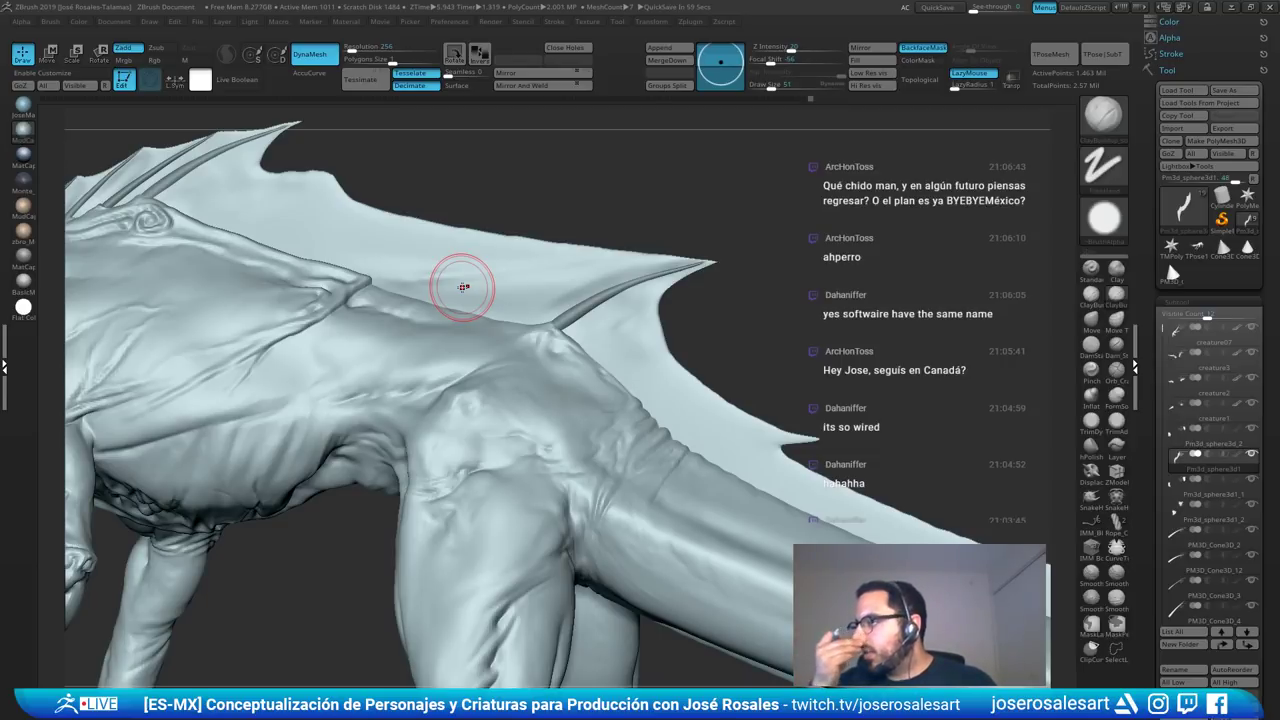
- Add a fold to the membrane in front of the hip spine at draw size 51 and smooth it
right_drag(543, 303, 620, 271)
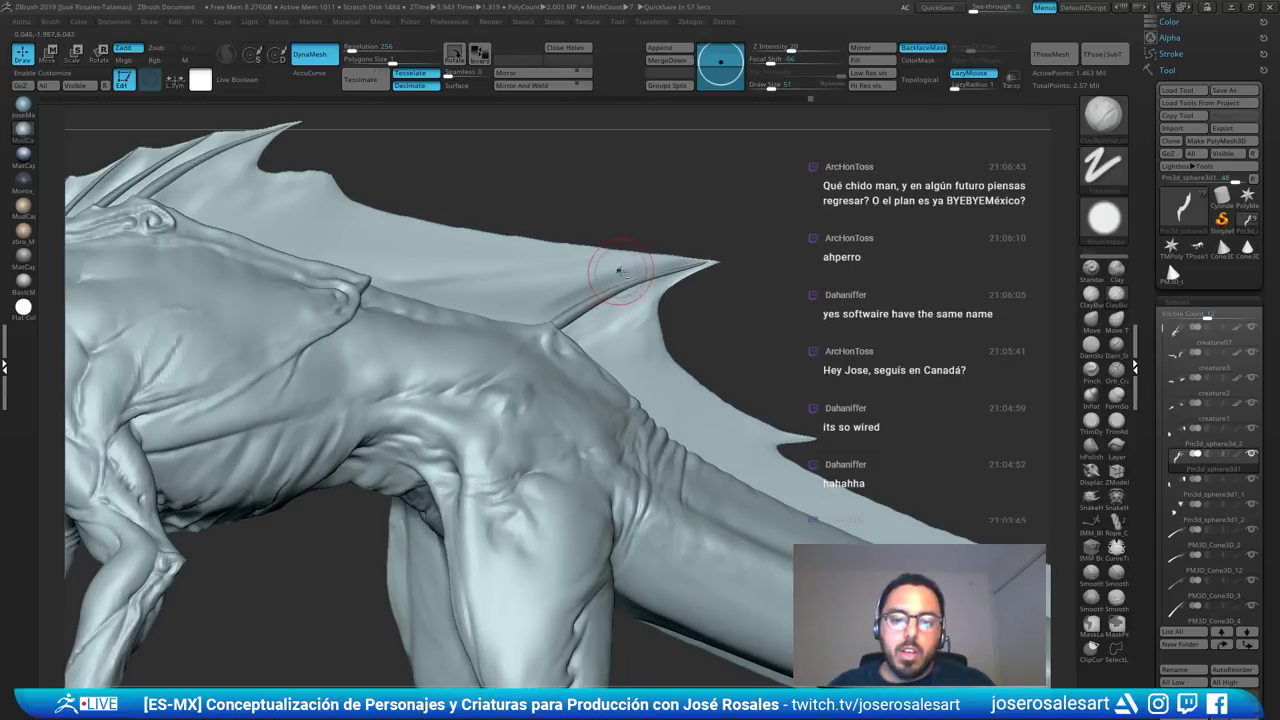
mouse_move(620, 271)
mouse_down()
mouse_move(546, 294)
mouse_move(602, 264)
mouse_up()
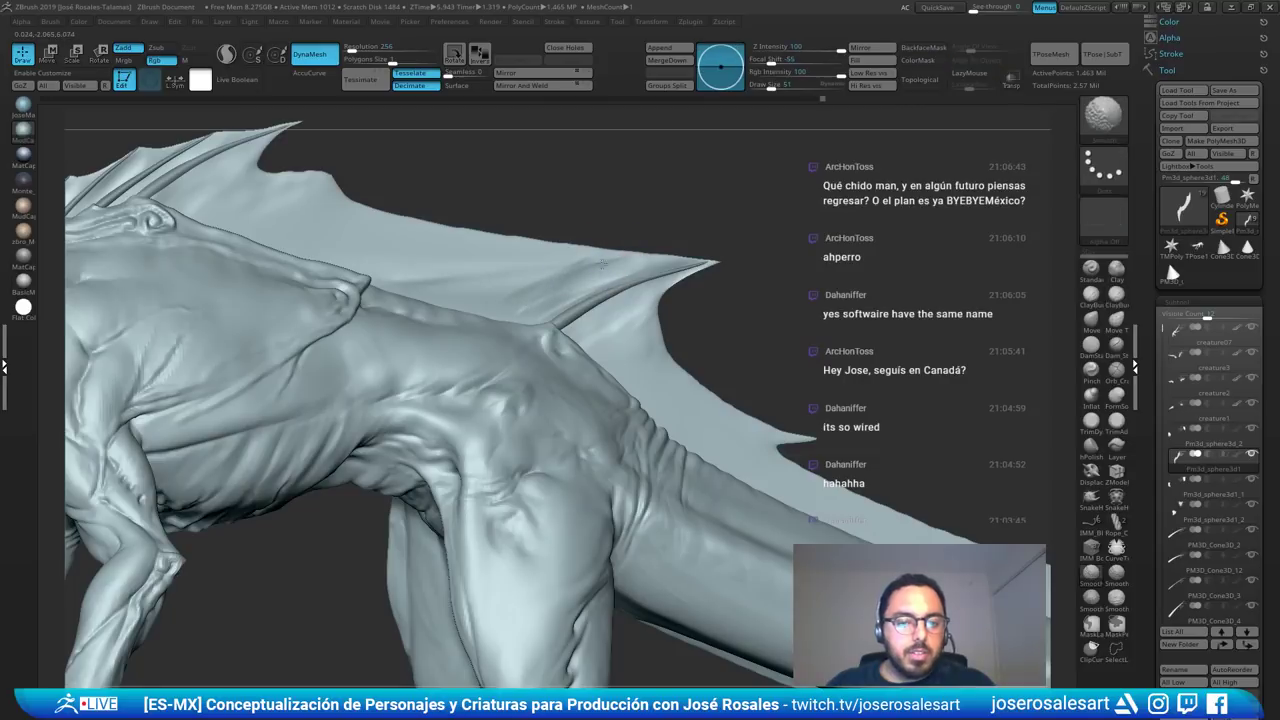
right_drag(511, 294, 535, 278)
shift+drag(540, 276, 608, 245)
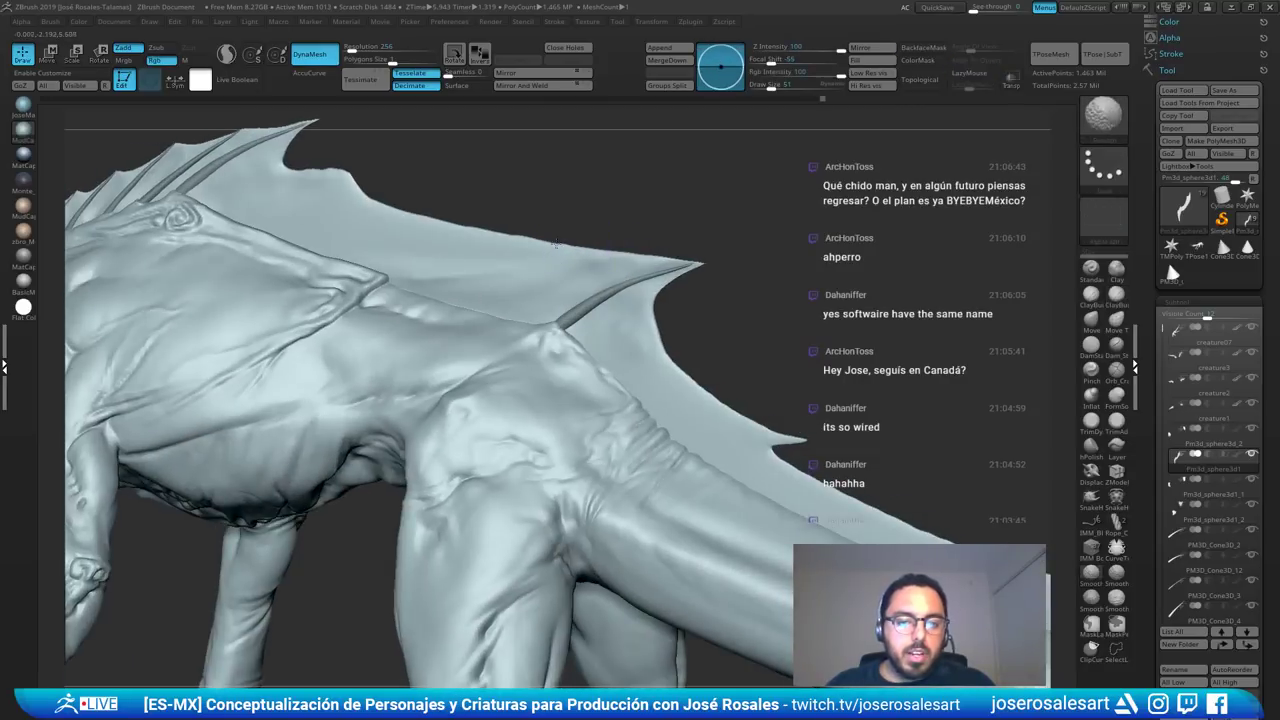
right_drag(610, 244, 755, 207)
ctrl+right_drag(674, 230, 560, 190)
ctrl+right_drag(598, 261, 586, 334)
- Select the hip spine and refine its base with the DamStandard and SnakeHook brushes, smoothing where it meets the body
alt+click(604, 373)
mouse_move(616, 408)
right_down()
mouse_move(556, 376)
mouse_move(415, 350)
right_up()
right_drag(626, 368, 790, 376)
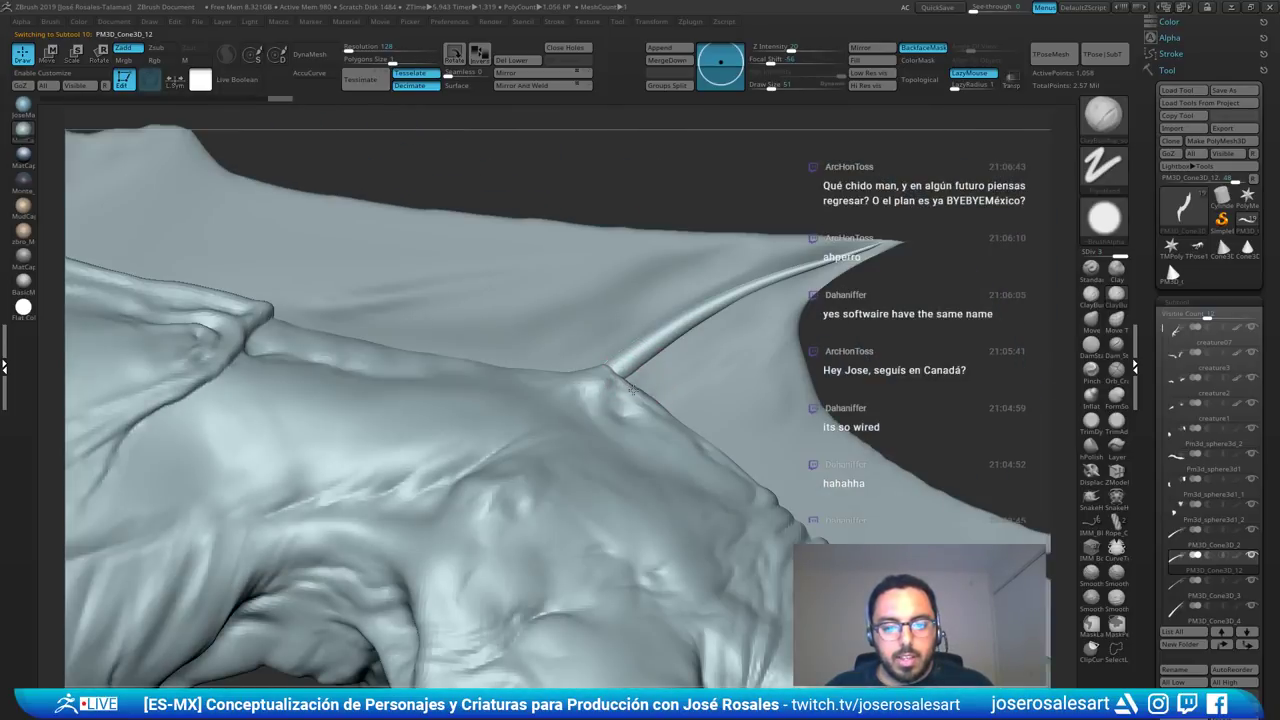
key(b)
key(d)
key(s)
drag(631, 379, 613, 371)
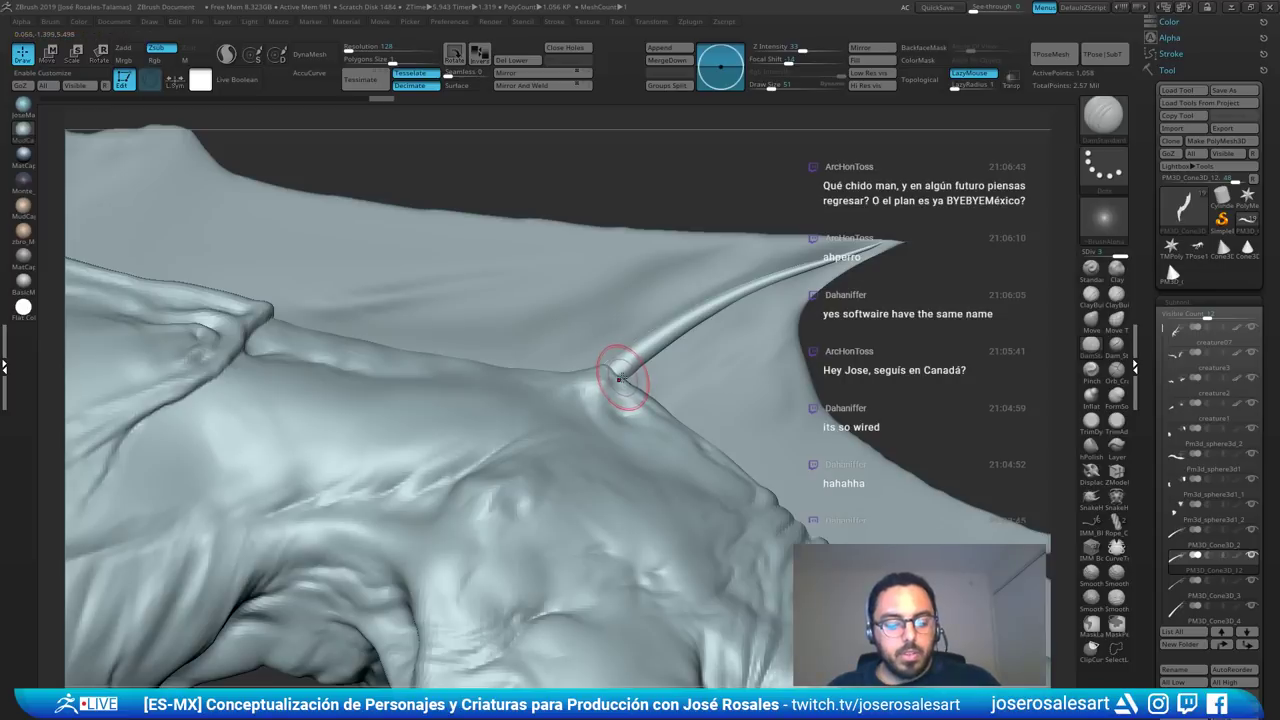
key(b)
key(s)
key(h)
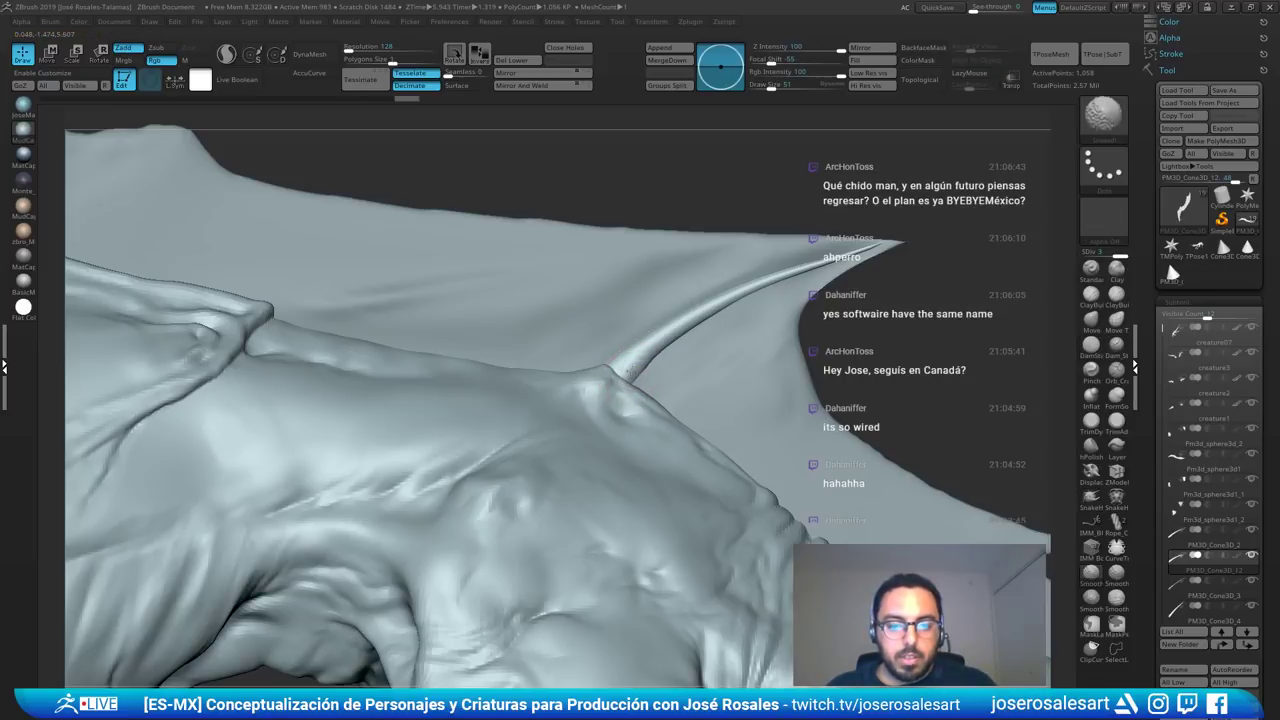
shift+drag(627, 376, 621, 387)
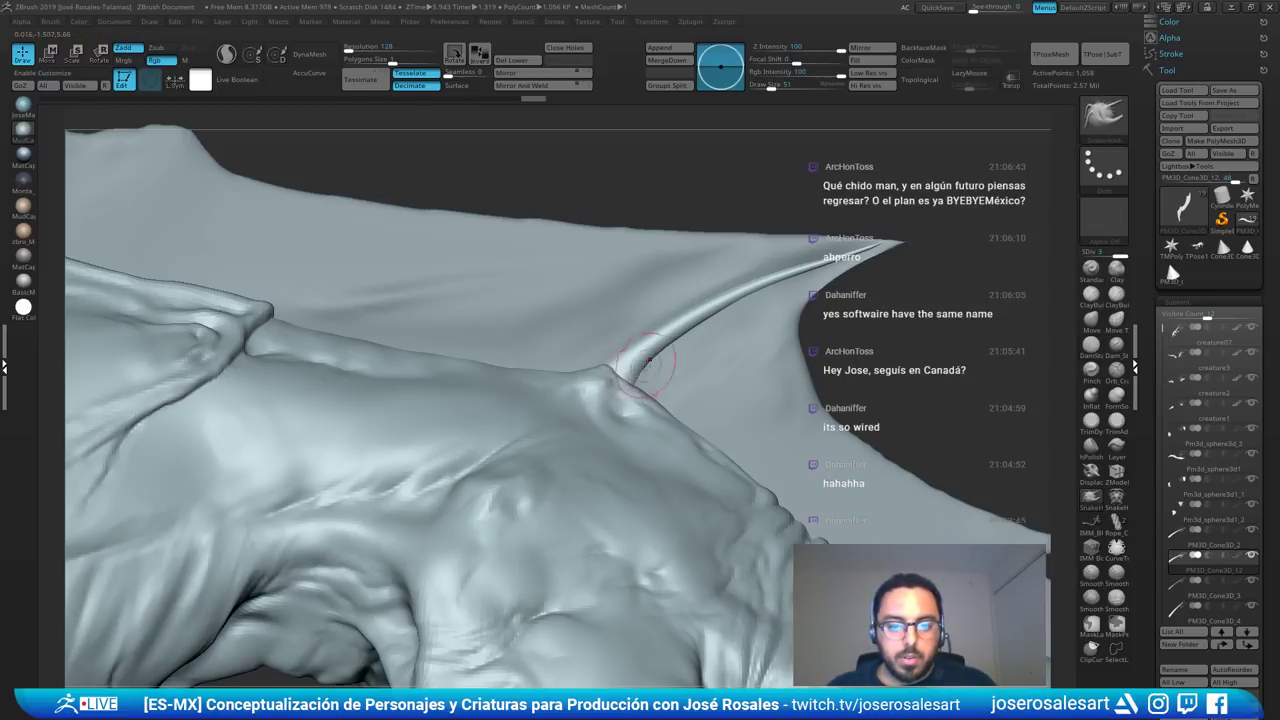
- Select the body and build up flesh around the hip spine's base with ClayBuildup at draw size 28
mouse_move(662, 350)
ctrl+right_down()
mouse_move(665, 280)
mouse_move(745, 340)
mouse_move(688, 383)
ctrl+right_up()
alt+click(706, 373)
key(b)
key(c)
key(b)
alt+click(691, 379)
key(s)
drag(706, 357, 701, 357)
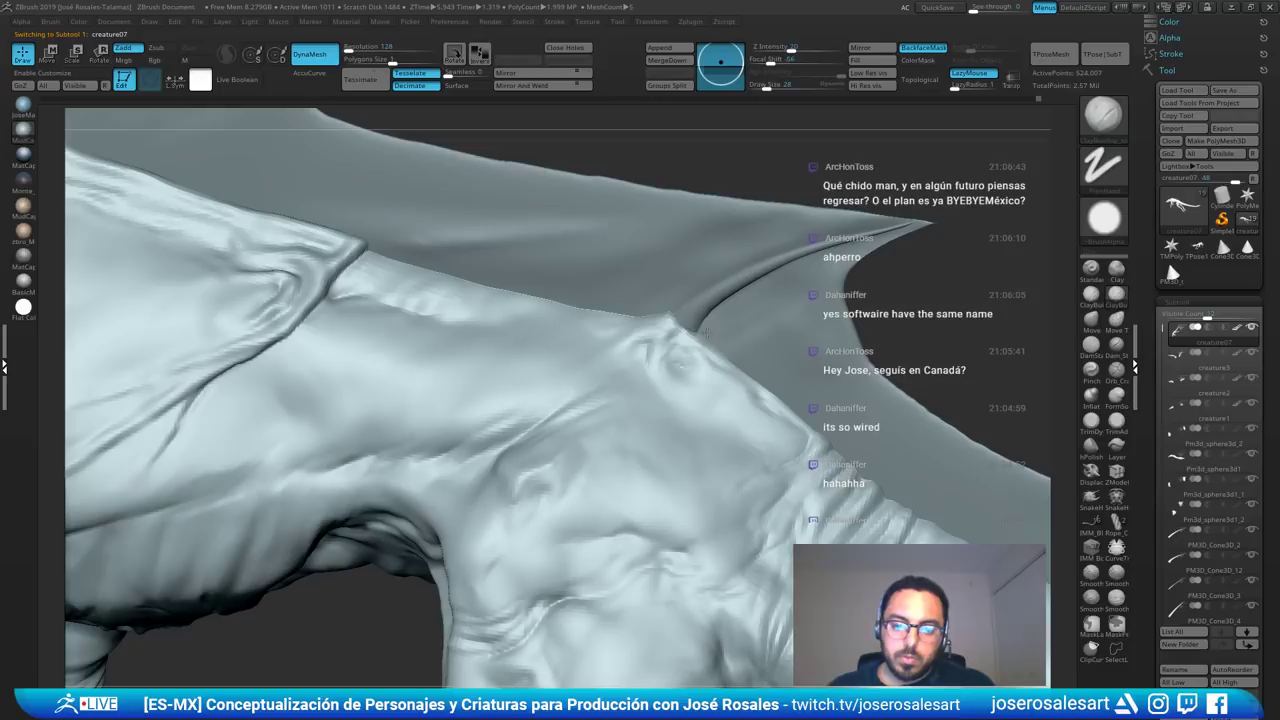
mouse_move(701, 331)
right_down()
mouse_move(660, 358)
mouse_move(645, 388)
mouse_move(600, 351)
mouse_move(560, 393)
mouse_move(533, 383)
mouse_move(547, 387)
mouse_move(660, 286)
mouse_move(751, 338)
right_up()
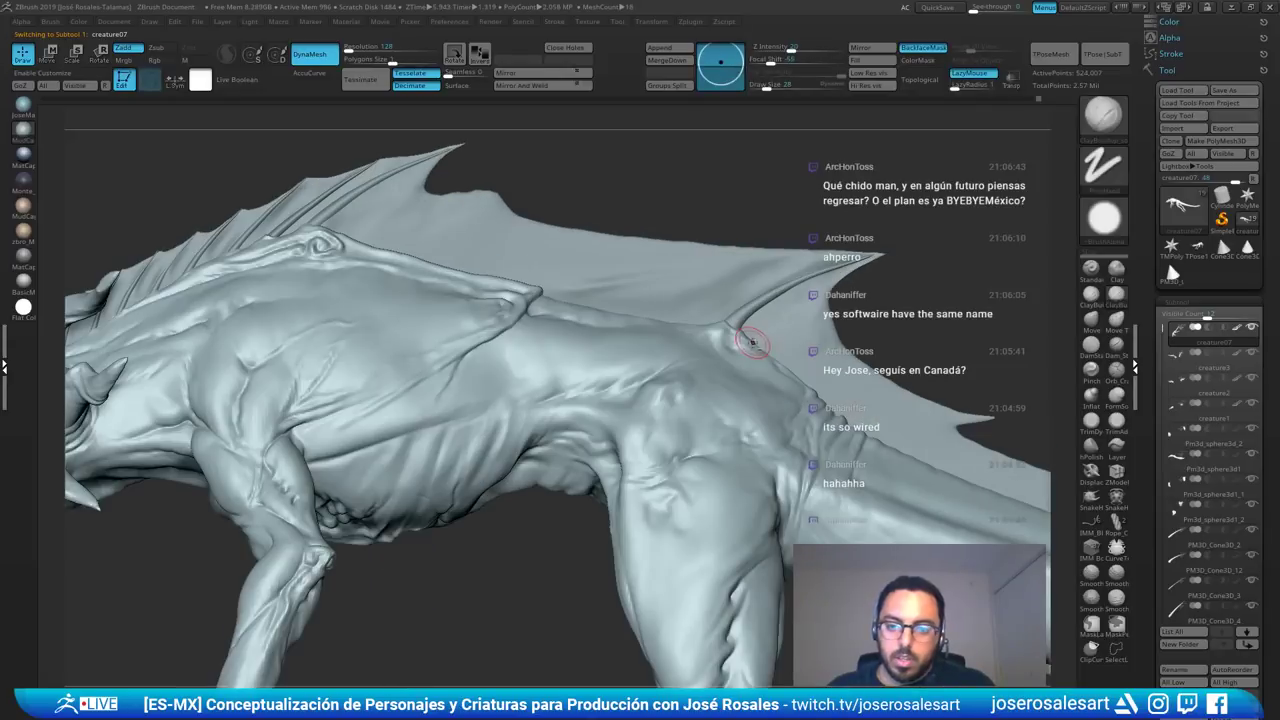
- Select the membrane and sculpt a broad fold running forward from the rear point with a draw size of 81
alt+click(788, 331)
key(s)
drag(788, 332, 797, 332)
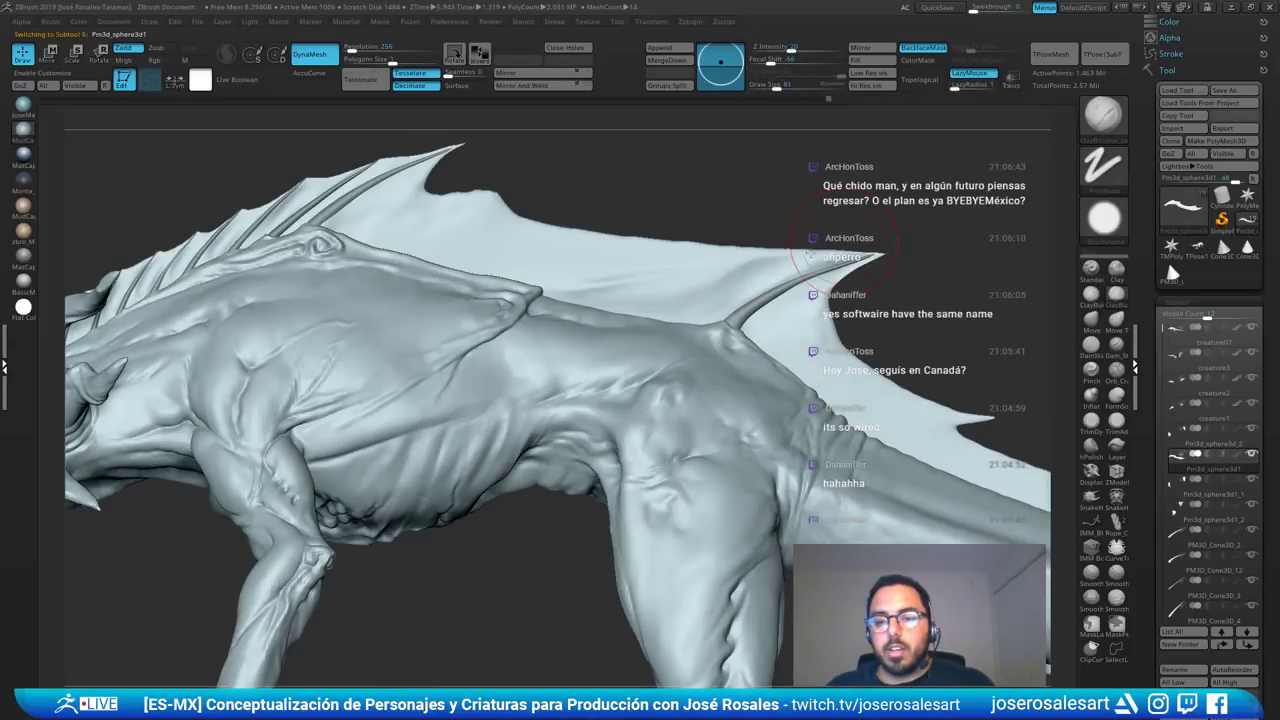
alt+right_drag(863, 245, 732, 284)
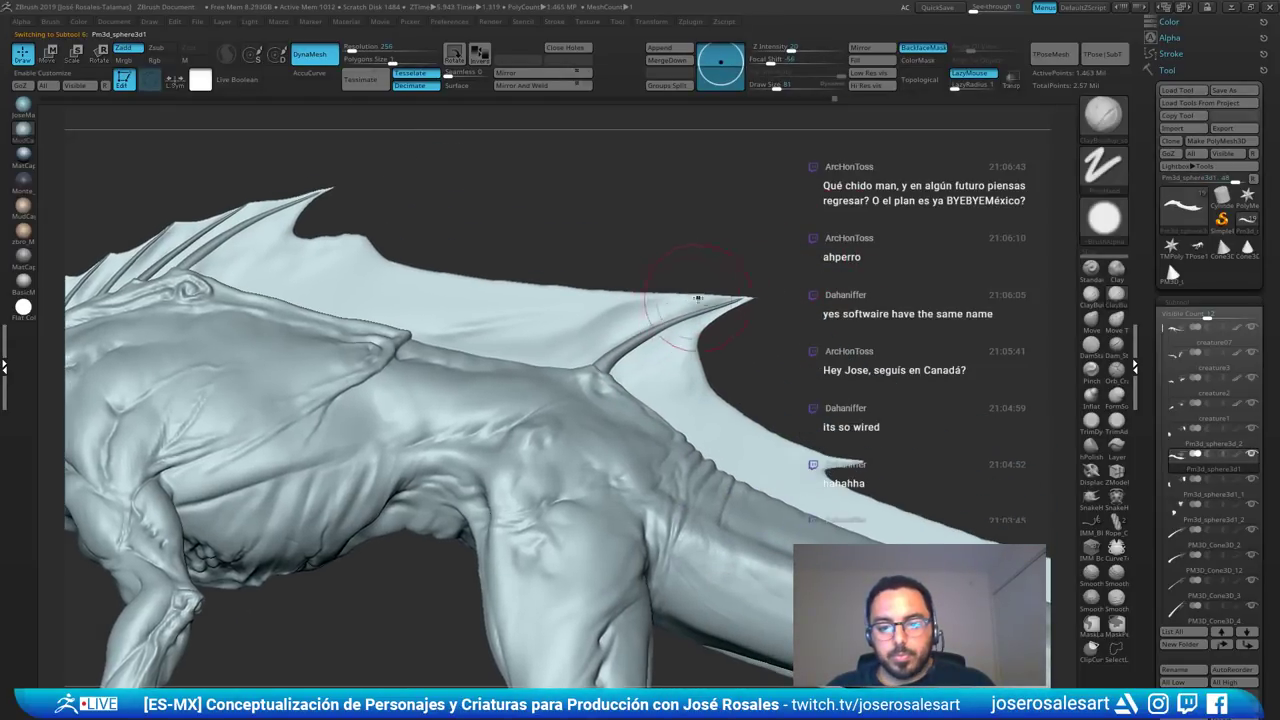
mouse_move(655, 303)
mouse_down()
mouse_move(573, 338)
mouse_move(561, 329)
mouse_up()
mouse_move(566, 326)
ctrl+right_down()
mouse_move(556, 298)
mouse_move(676, 300)
mouse_move(612, 330)
ctrl+right_up()
- Duplicate the last large back spine, move the copy rearward along the membrane, and scale it down
alt+click(435, 252)
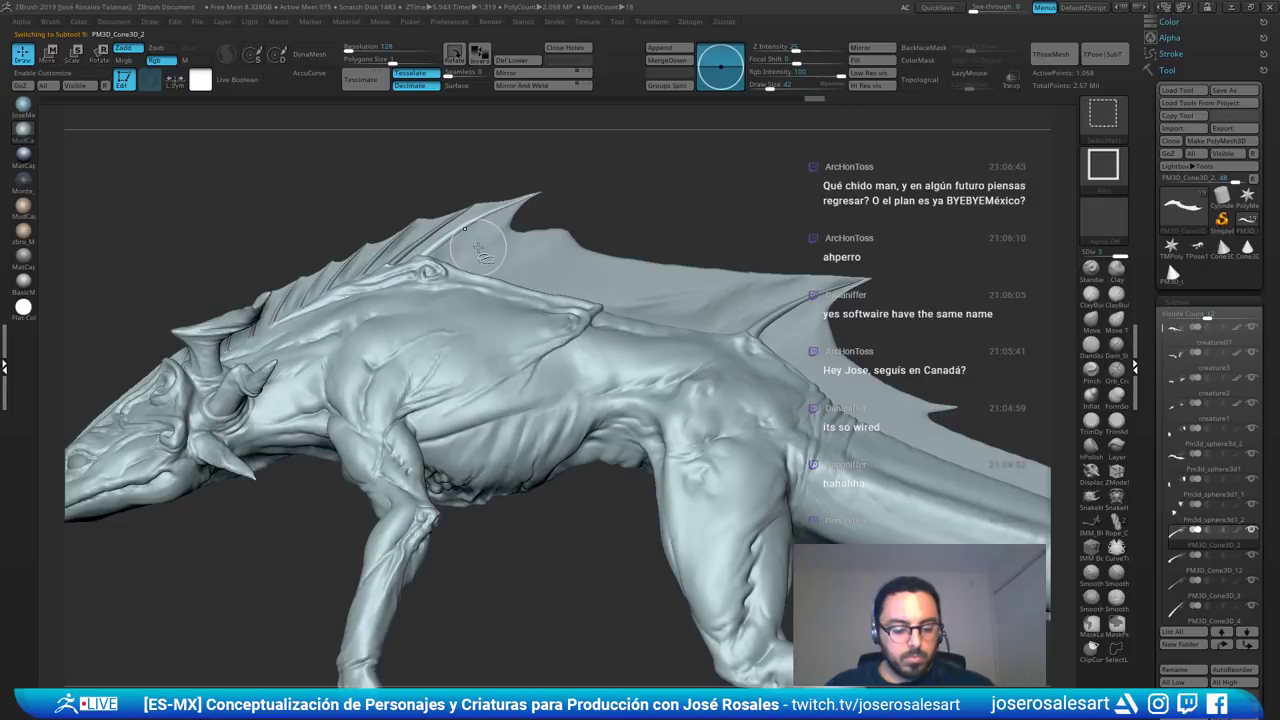
key(w)
drag(476, 210, 558, 230)
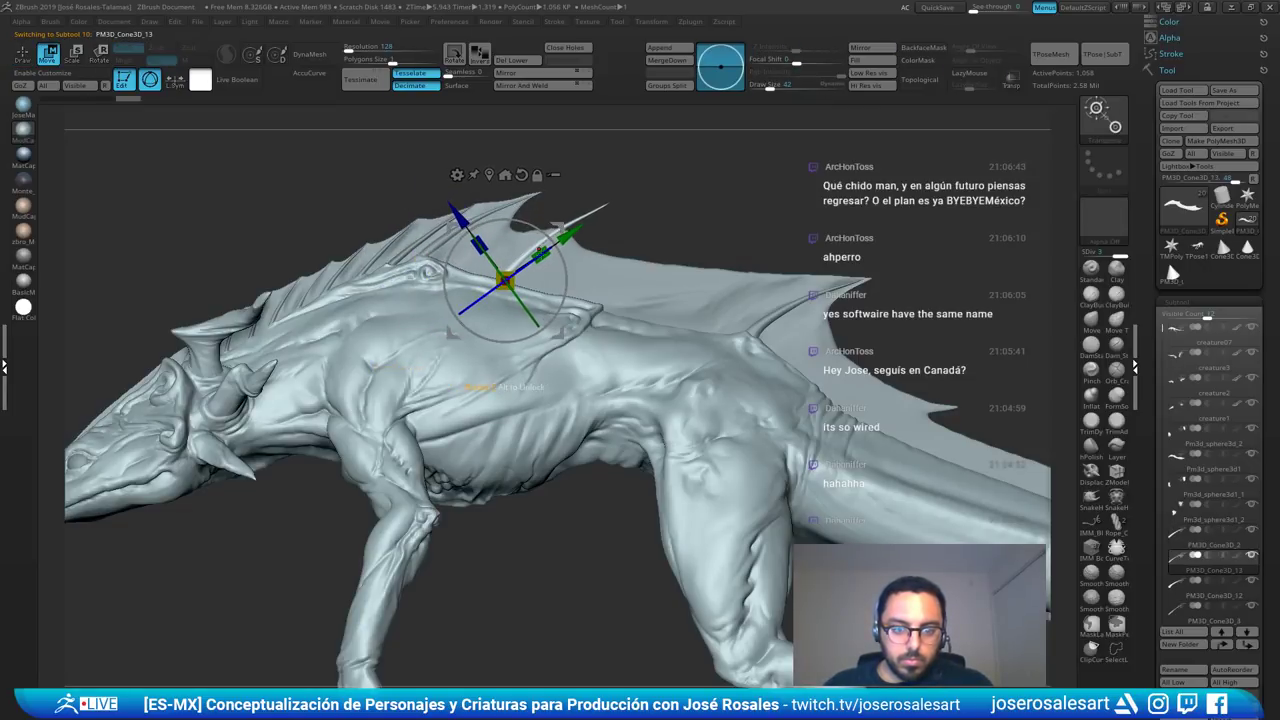
drag(506, 279, 513, 284)
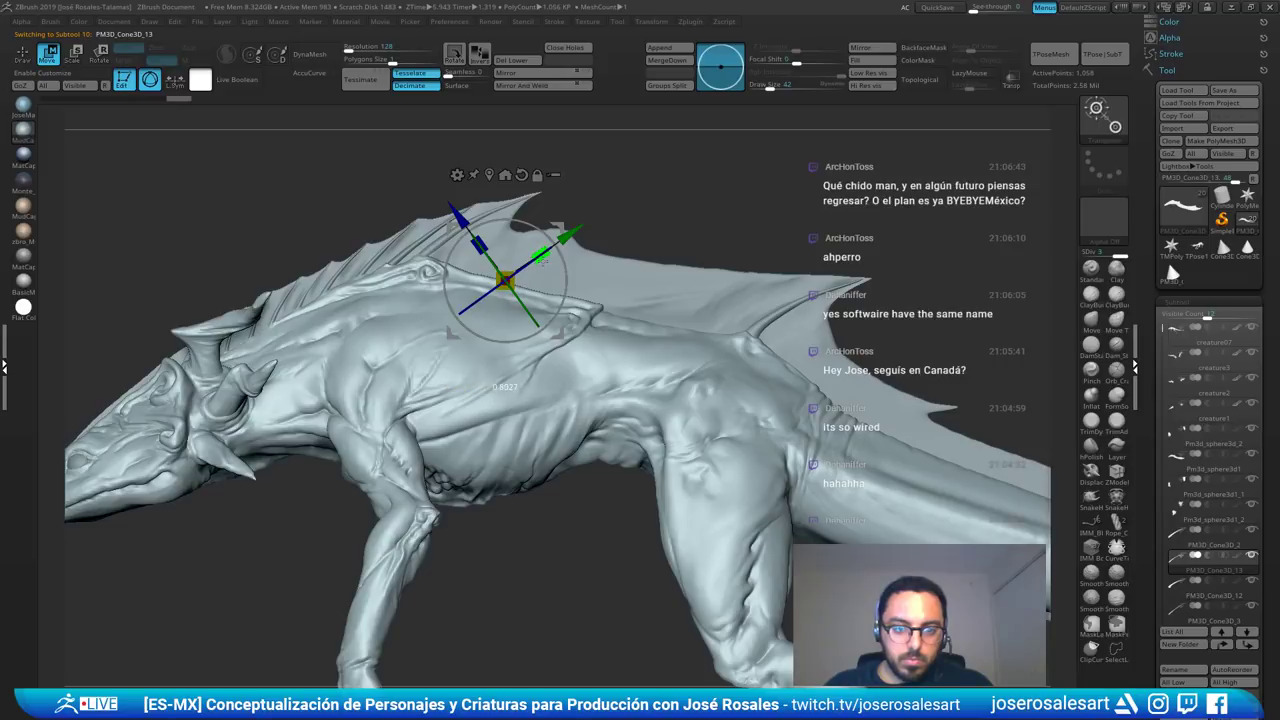
key(q)
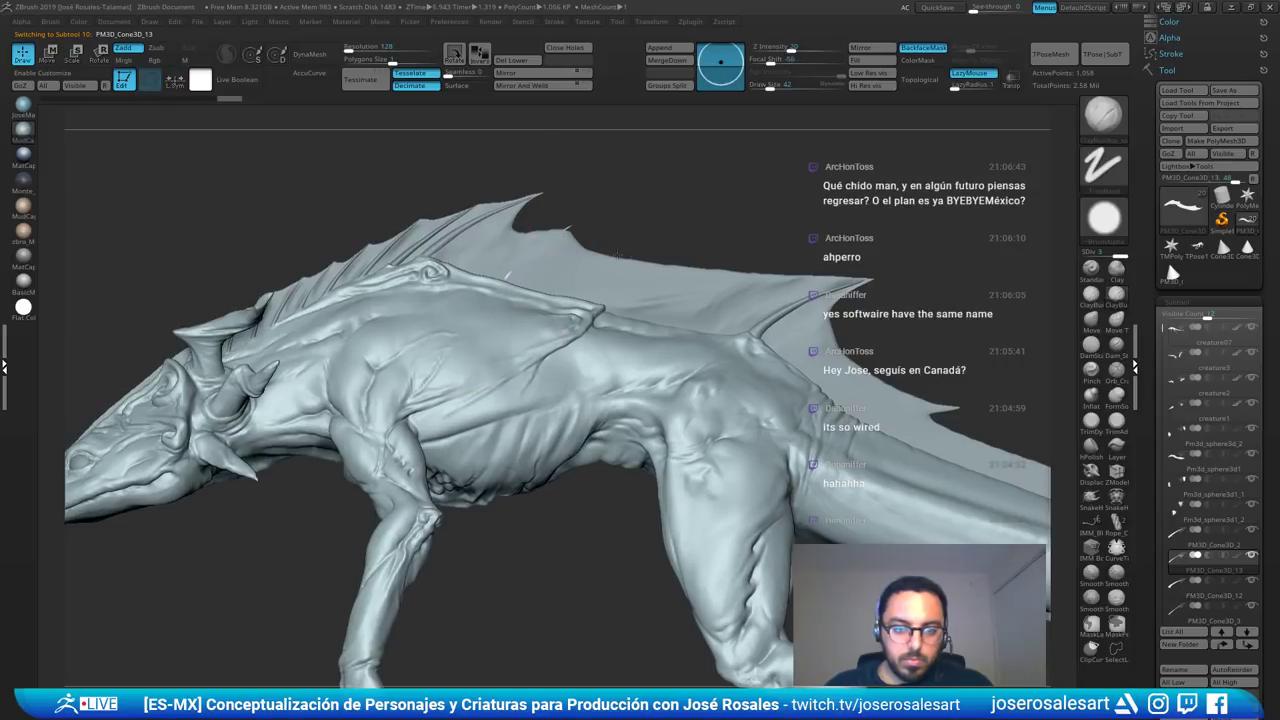
- Select the membrane and pull its edge up around the duplicated spine's tip with the SnakeHook brush
mouse_move(617, 253)
alt+mouse_down()
mouse_move(572, 263)
mouse_move(596, 249)
mouse_move(609, 190)
mouse_move(579, 196)
mouse_move(520, 252)
alt+mouse_up()
alt+click(606, 242)
key(b)
key(s)
key(h)
key(s)
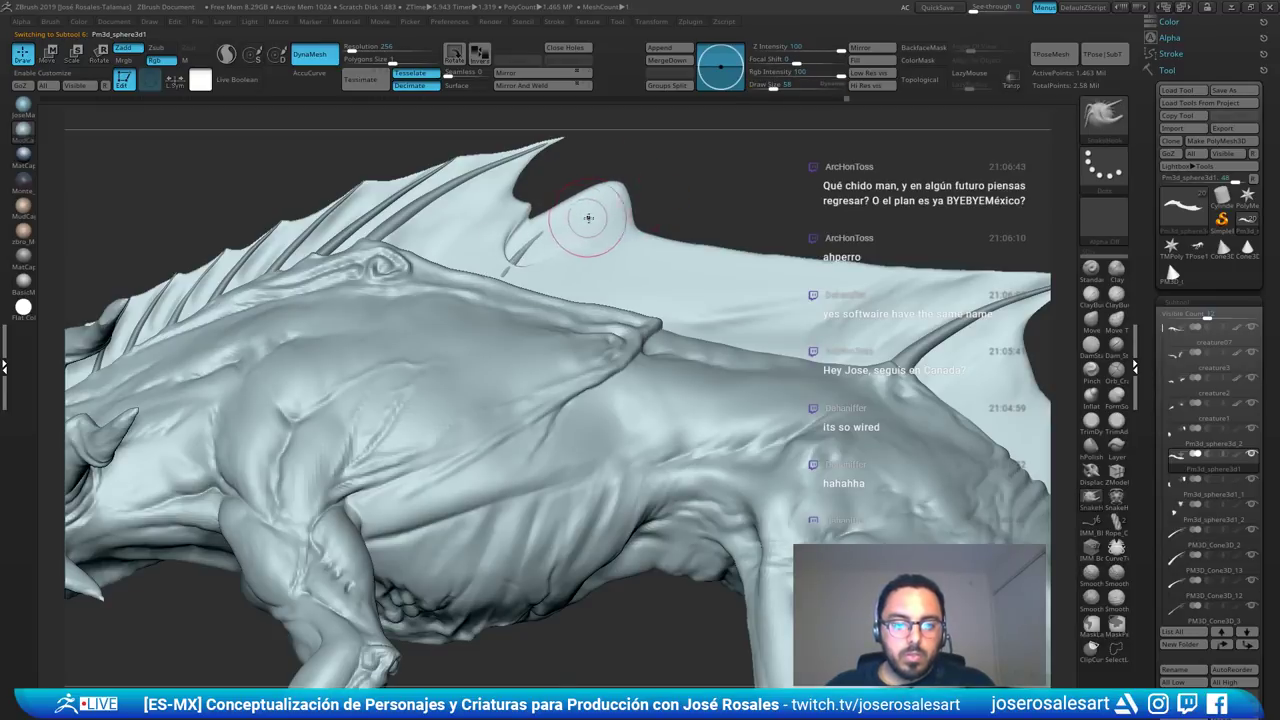
- Build up the membrane around the duplicated spine with ClayBuildup at draw size 48, and smooth the strokes
key(ctrl)
key(ctrl+1)
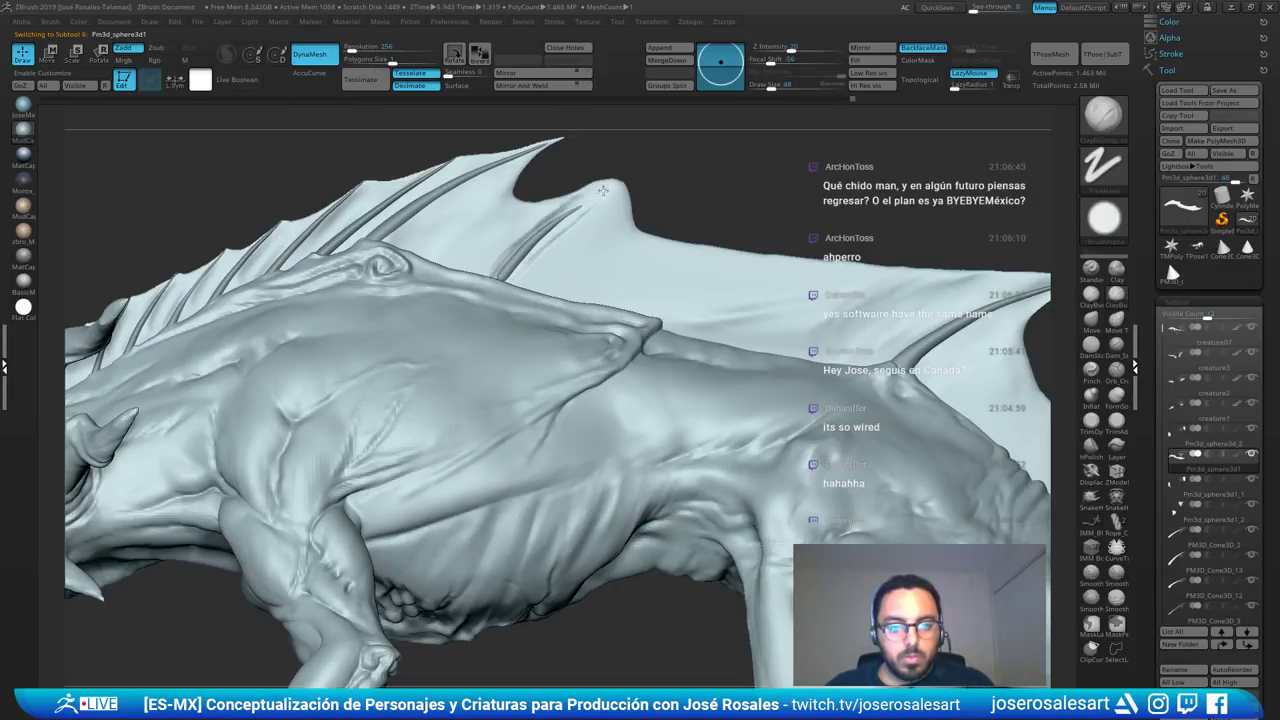
mouse_move(618, 264)
right_down()
mouse_move(752, 410)
mouse_move(622, 280)
right_up()
key(shift)
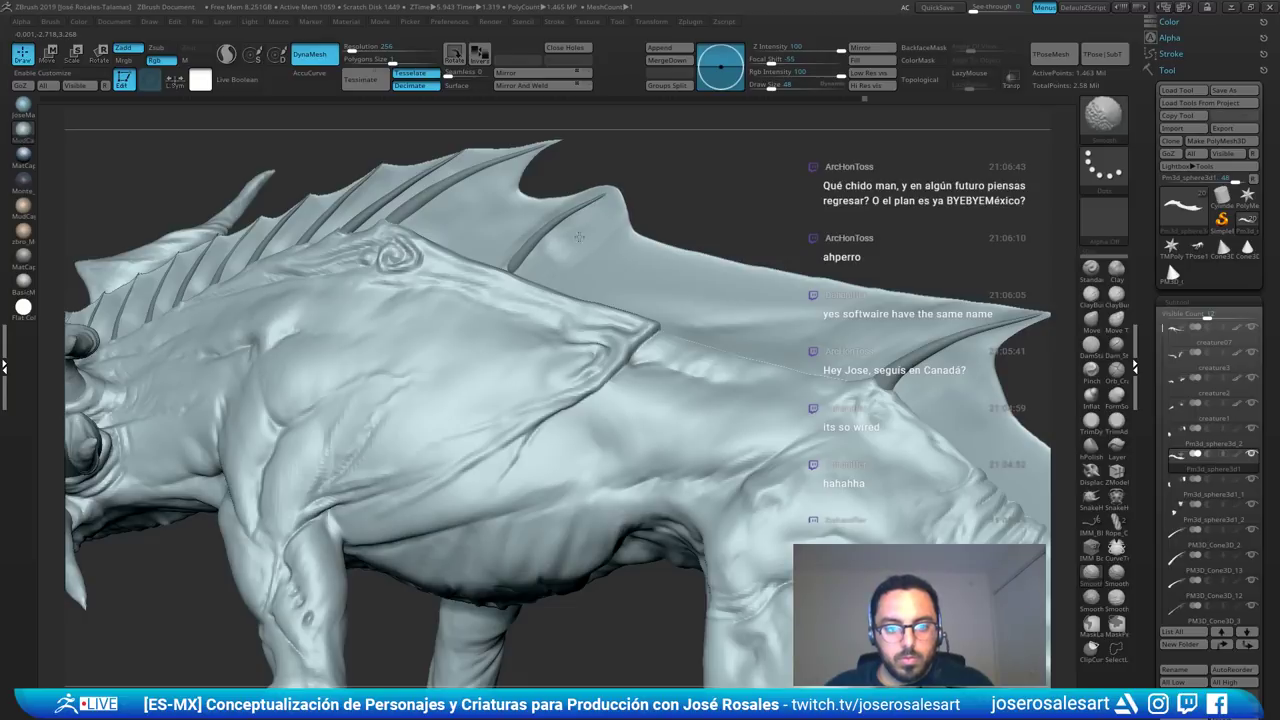
key(shift)
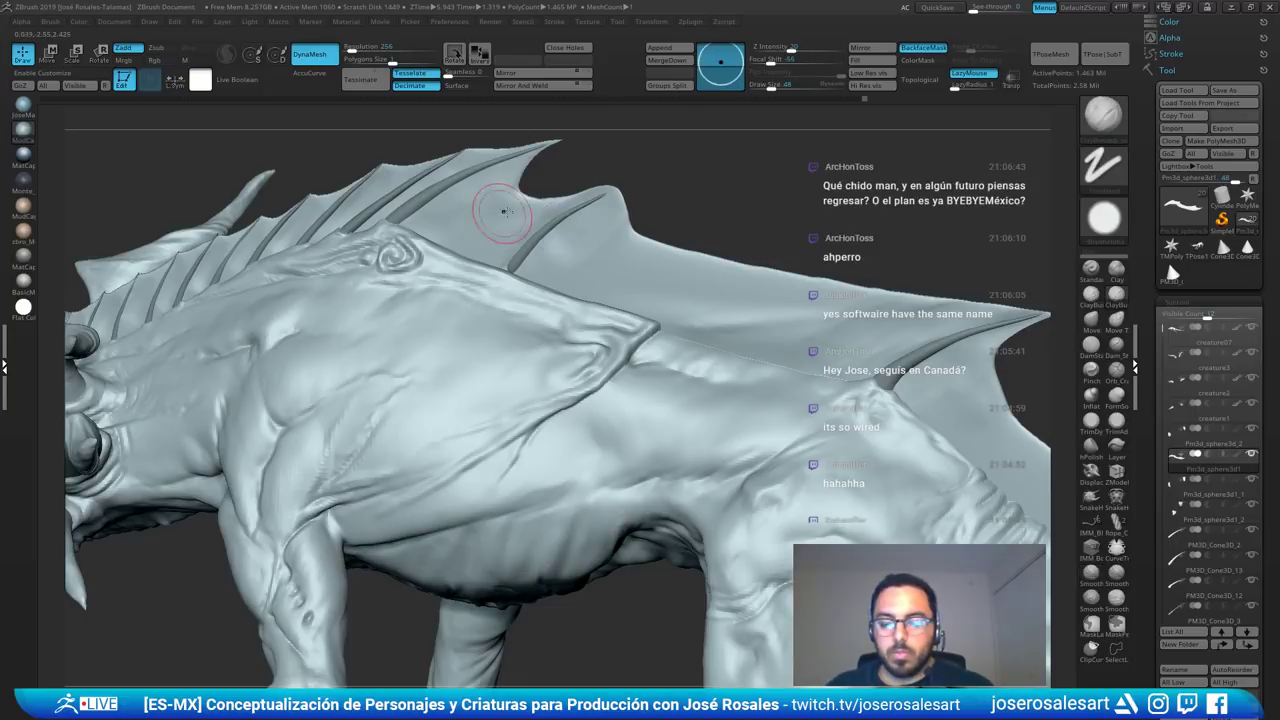
right_drag(503, 209, 532, 256)
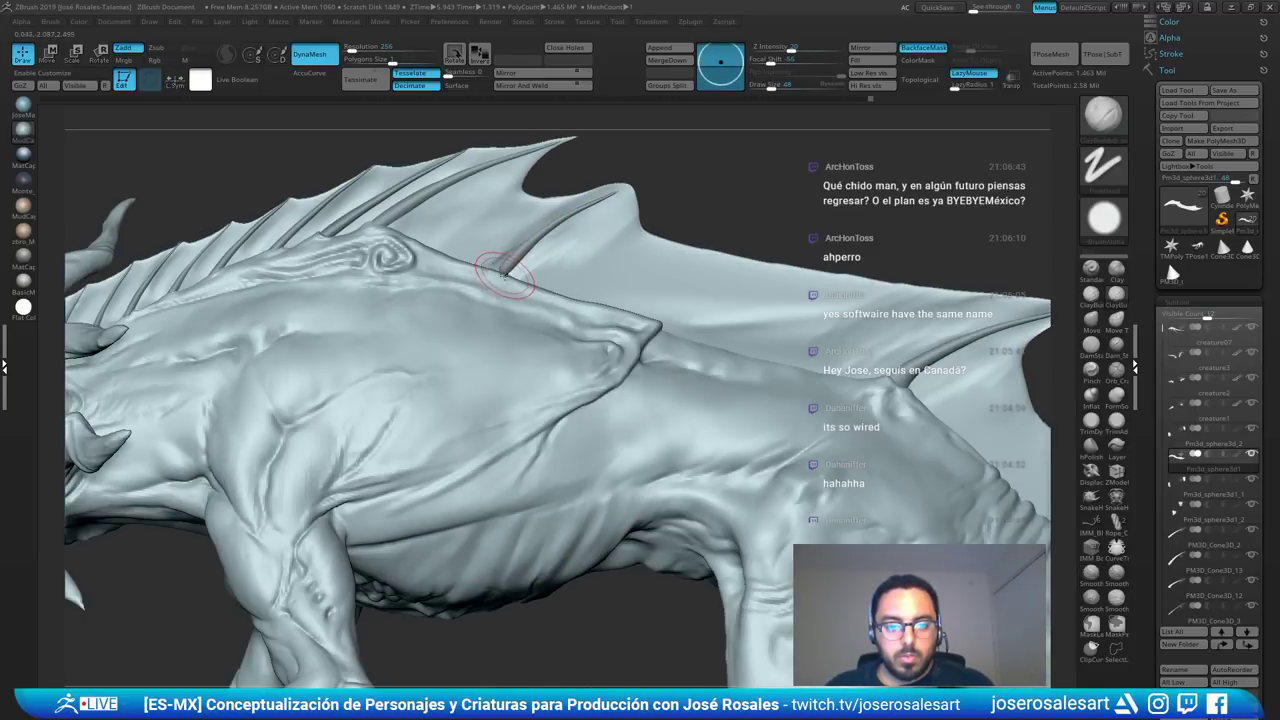
- Select the duplicated spine and adjust its base against the back with the SnakeHook brush at draw size 48
alt+click(500, 270)
key(shift)
mouse_move(463, 223)
right_down()
mouse_move(525, 285)
mouse_move(492, 315)
mouse_move(523, 220)
right_up()
key(alt+s)
key(shift)
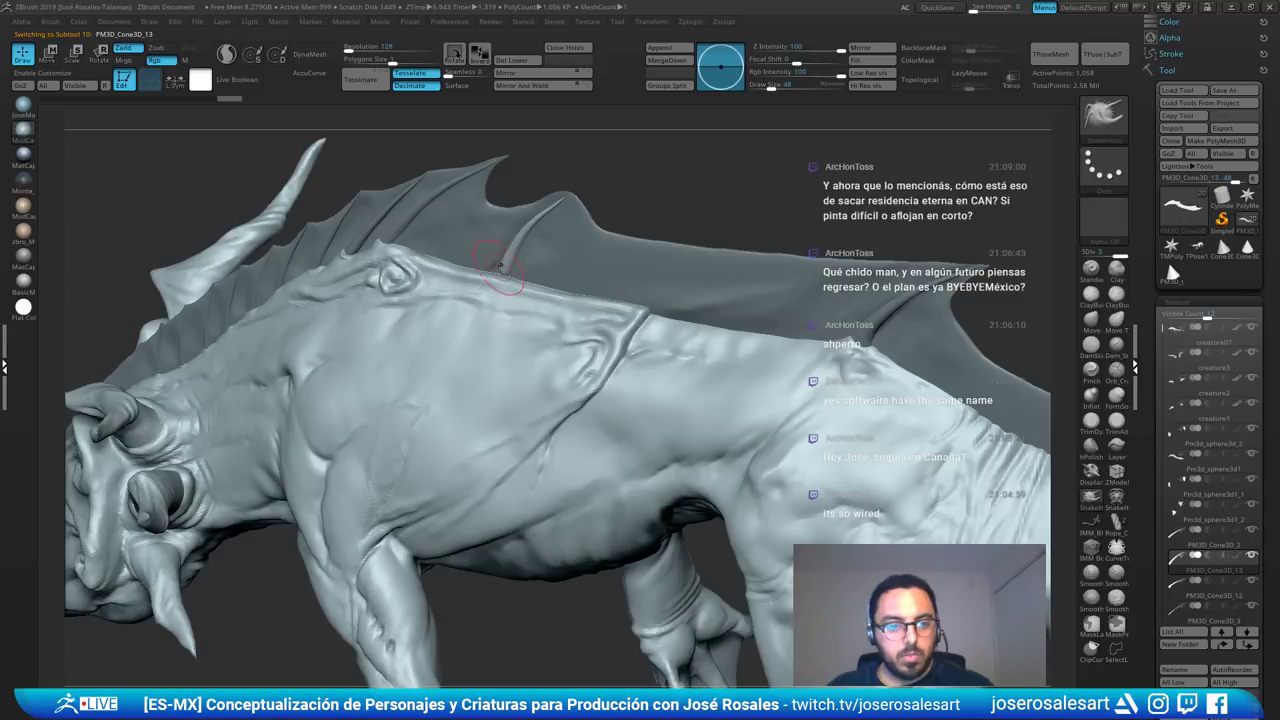
shift+right_drag(508, 278, 588, 192)
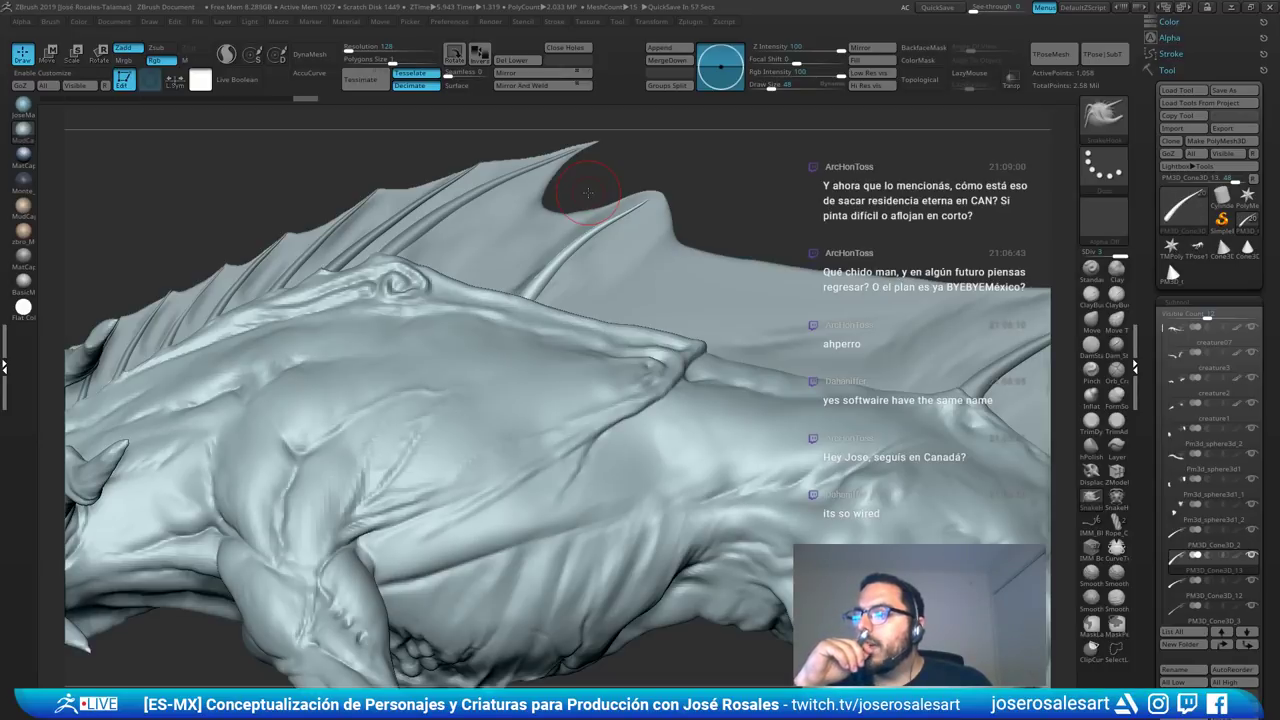
- Select the membrane and sculpt a fold between the last two back spines, smoothing it towards the notch
alt+click(545, 258)
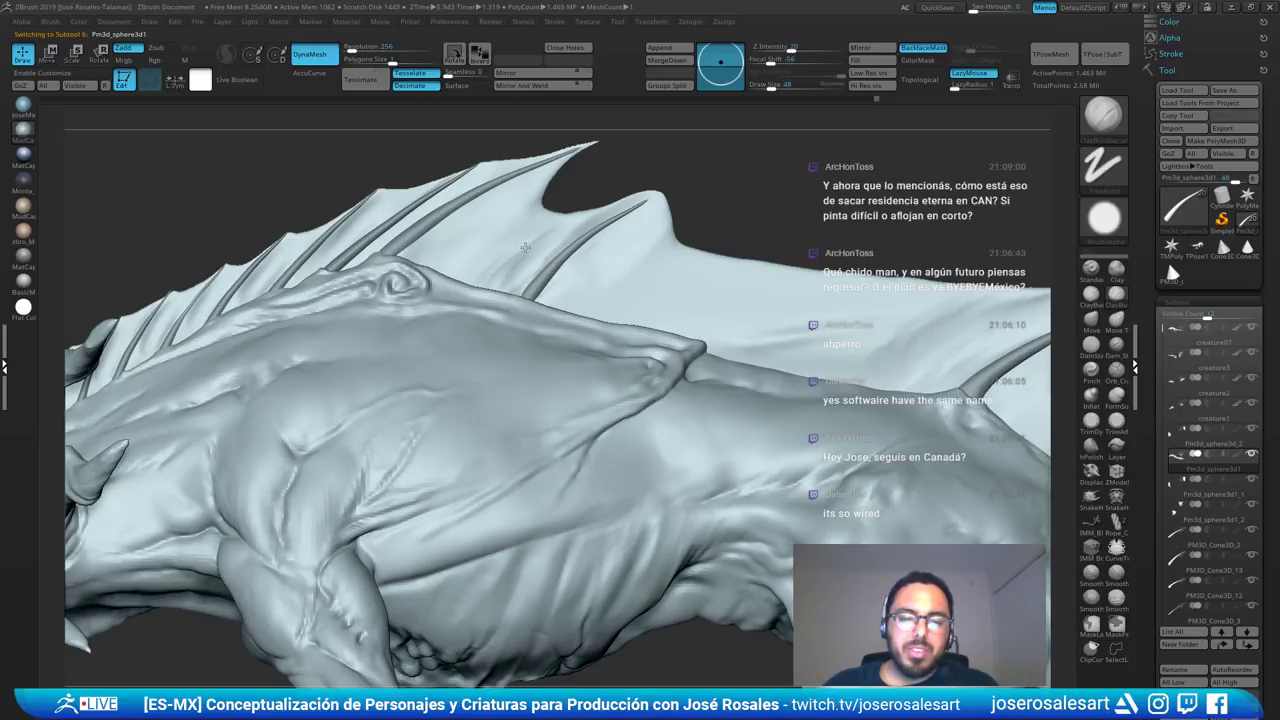
mouse_move(525, 247)
mouse_down()
mouse_move(487, 250)
mouse_move(461, 282)
mouse_move(481, 261)
mouse_up()
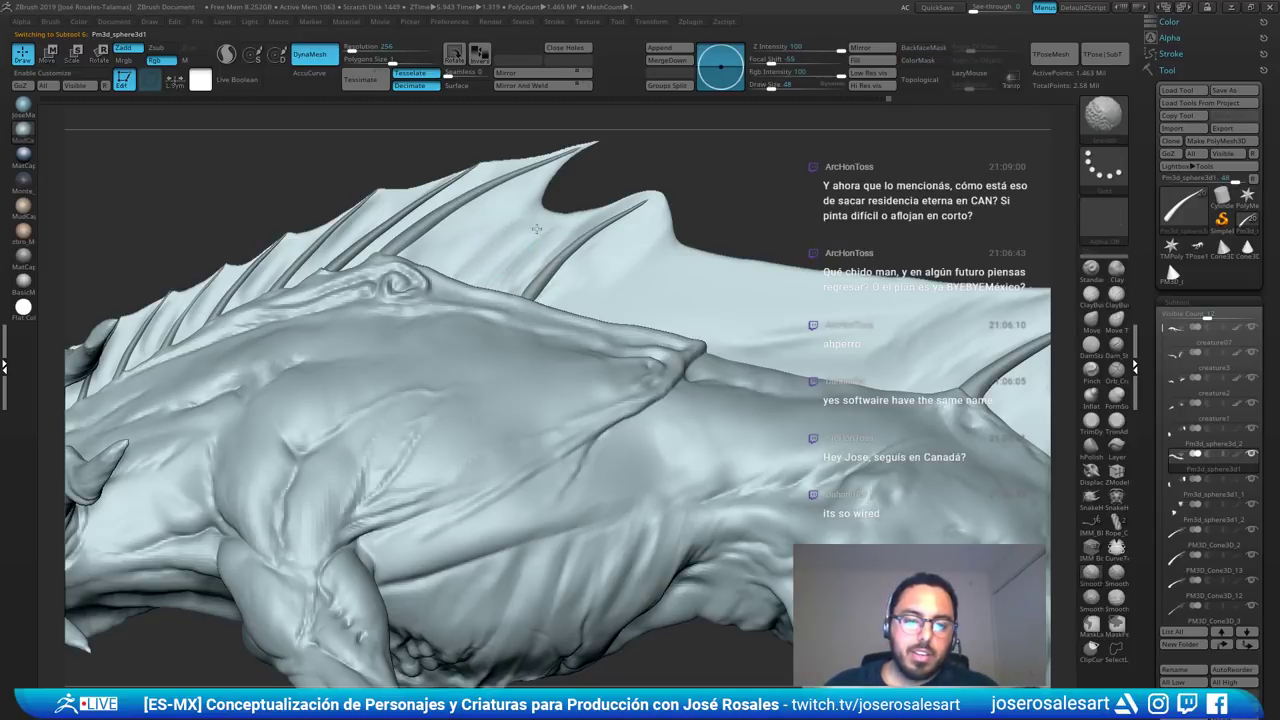
shift+drag(537, 229, 547, 208)
right_drag(572, 296, 503, 348)
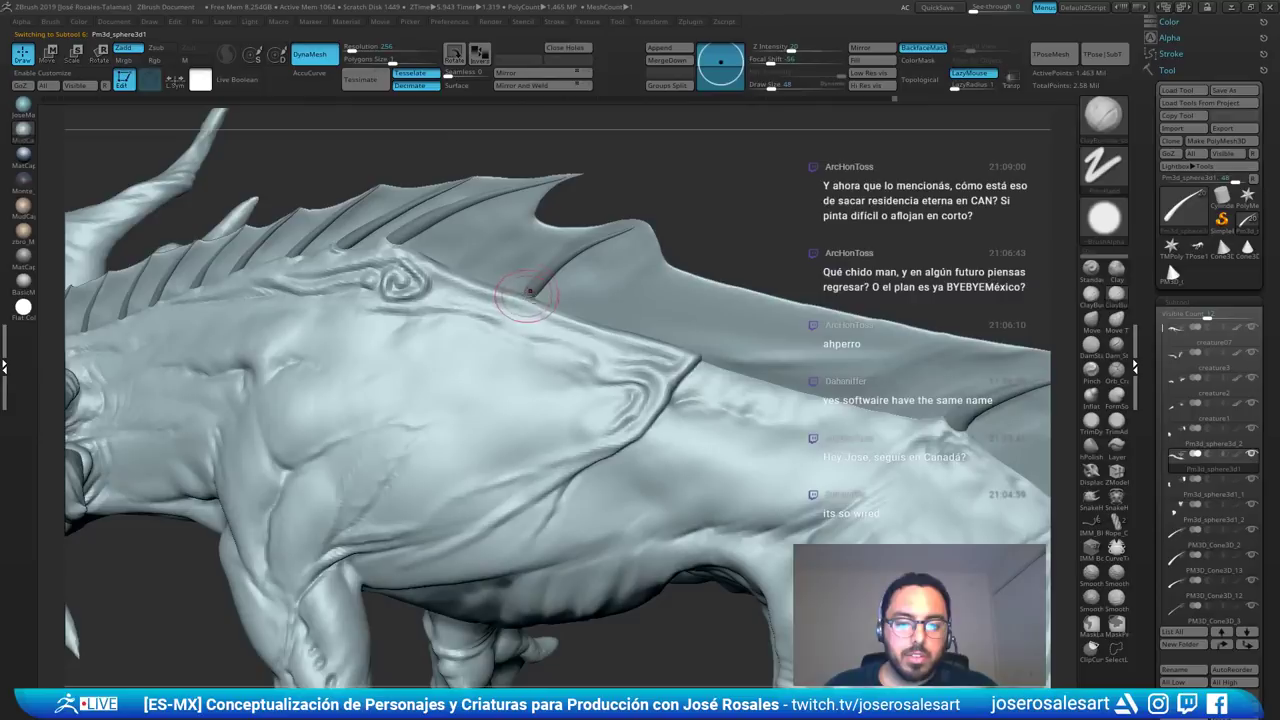
- Select the body and build up flesh along the back around the duplicated spine's base with ClayBuildup at draw size 26
right_drag(495, 300, 528, 262)
alt+click(548, 304)
mouse_move(528, 262)
ctrl+right_down()
mouse_move(531, 295)
mouse_move(556, 300)
ctrl+right_up()
key(s)
drag(551, 252, 564, 253)
right_drag(564, 253, 527, 254)
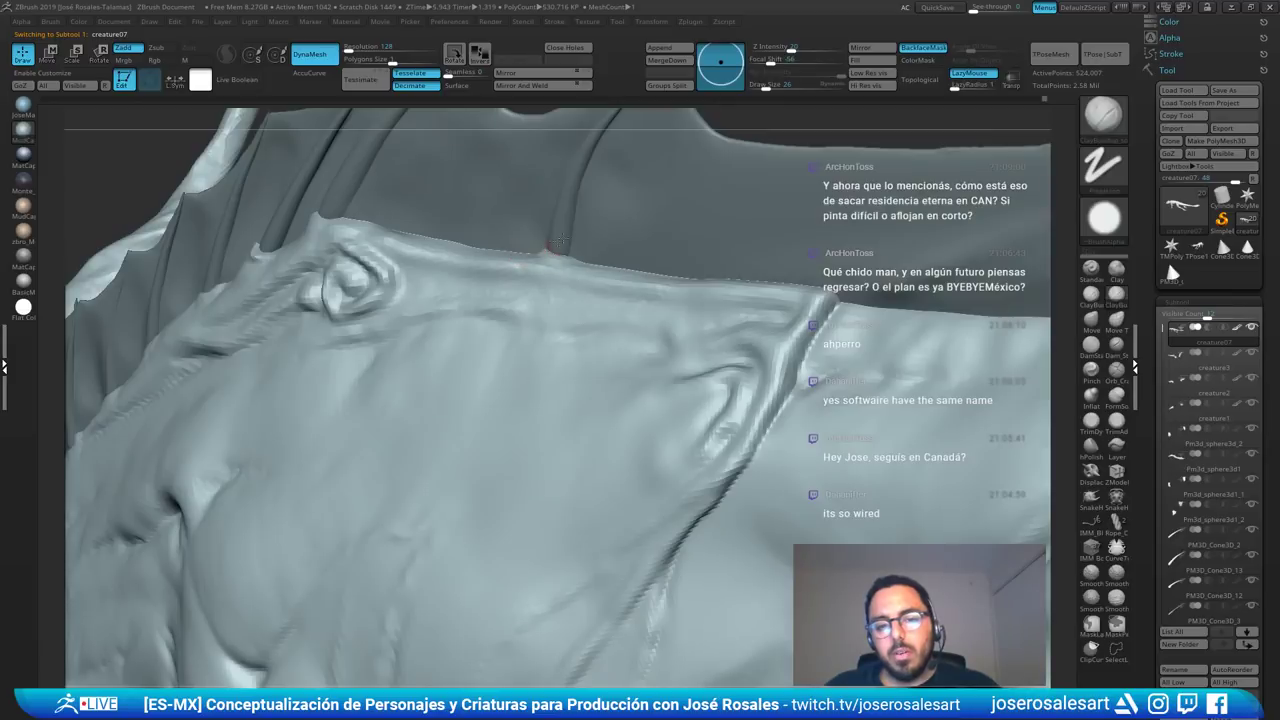
right_drag(468, 190, 455, 295)
right_drag(455, 295, 458, 250)
ctrl+right_drag(540, 252, 533, 210)
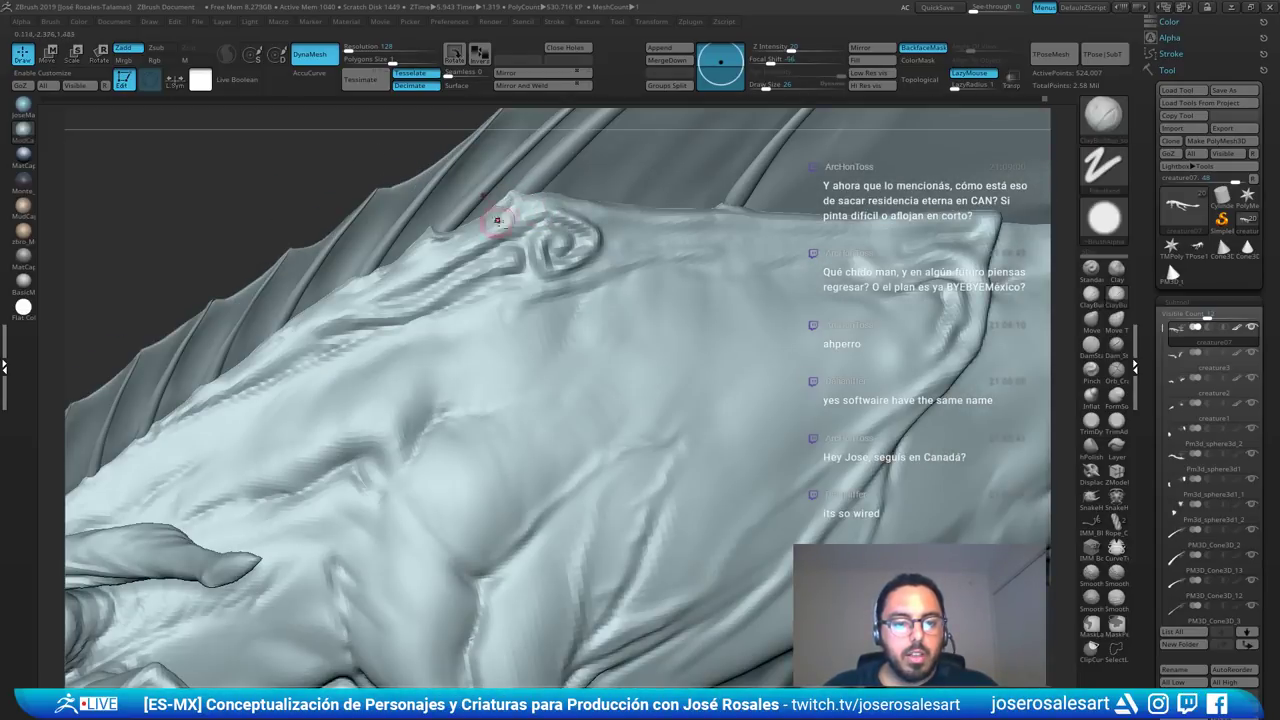
right_drag(786, 224, 643, 313)
drag(642, 313, 634, 346)
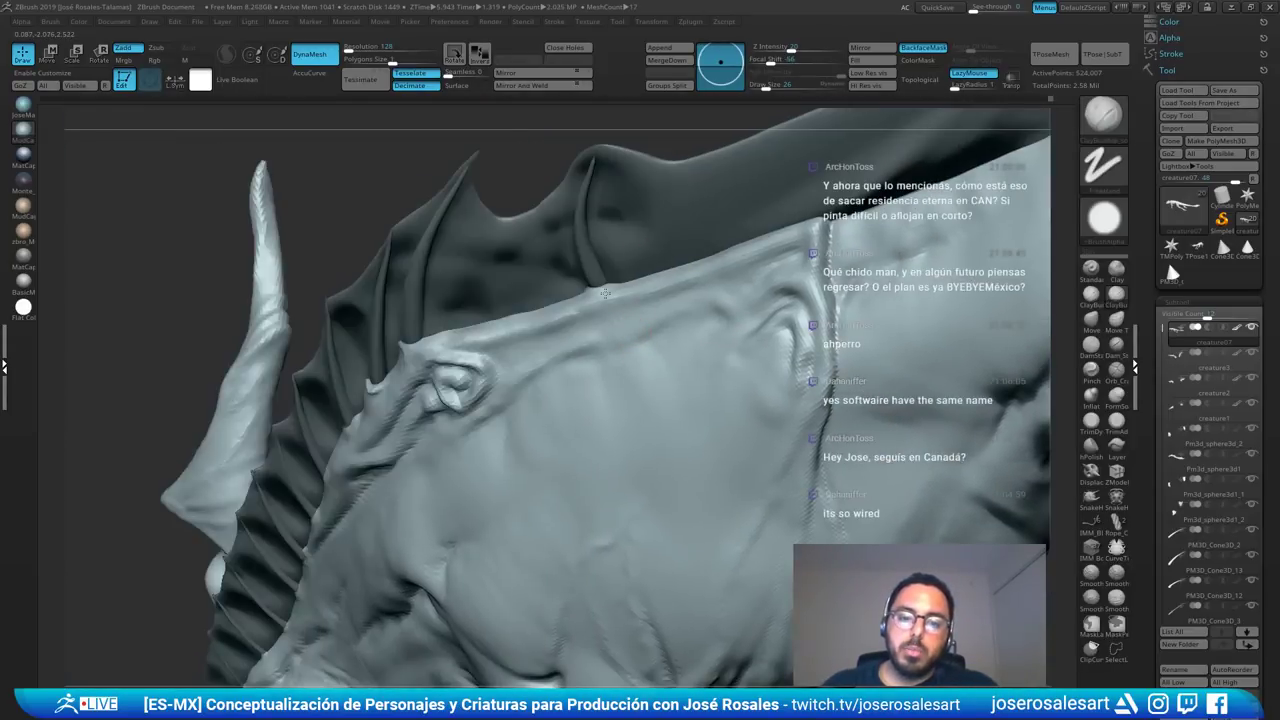
right_drag(618, 275, 582, 291)
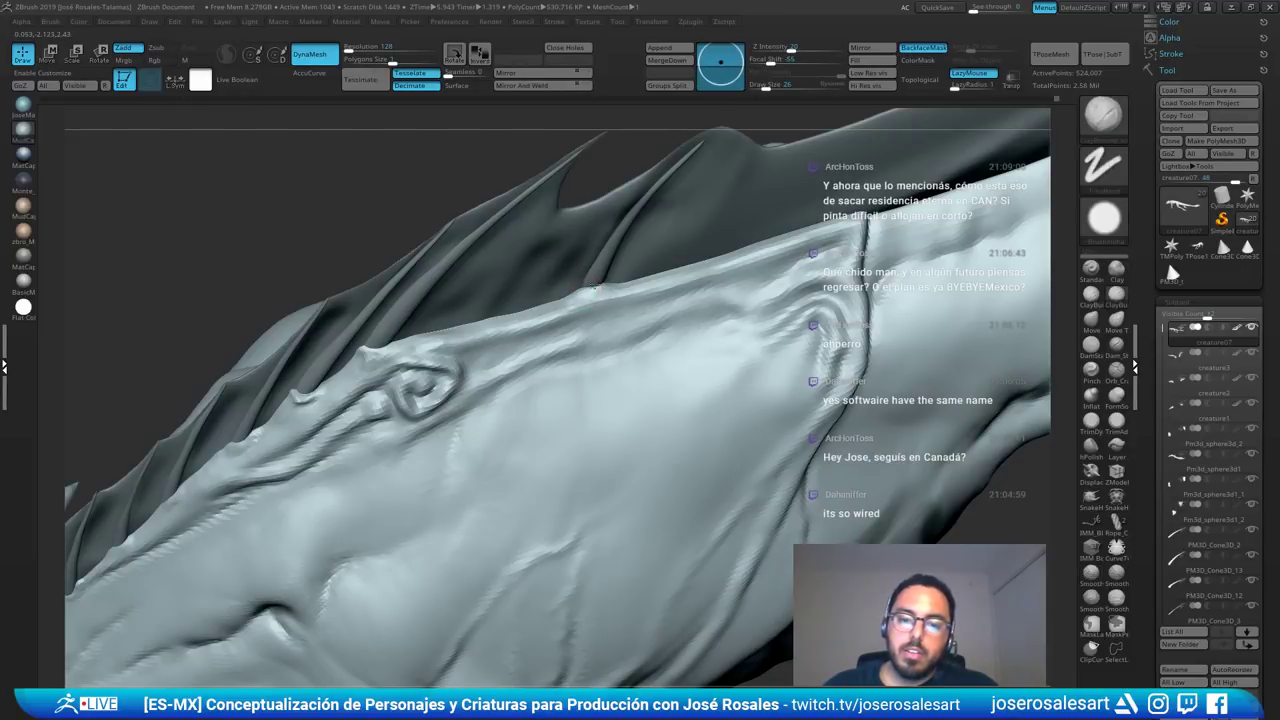
- Select the membrane and pull its rounded bump in towards the duplicated spine's tip to form a point with SnakeHook
right_drag(620, 290, 697, 315)
alt+click(742, 318)
mouse_move(801, 297)
ctrl+right_down()
mouse_move(812, 326)
mouse_move(730, 334)
ctrl+right_up()
alt+click(816, 325)
key(b)
key(s)
key(h)
mouse_move(708, 279)
mouse_down()
mouse_move(712, 289)
mouse_move(666, 304)
mouse_up()
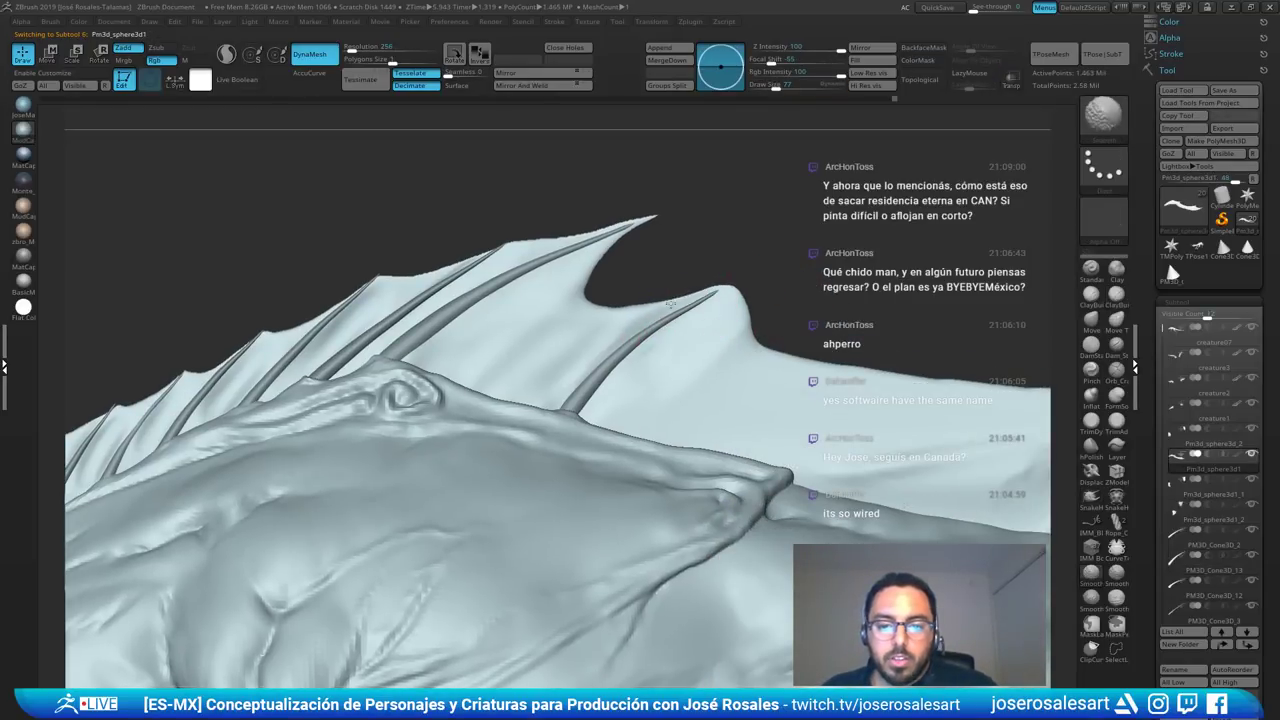
mouse_move(754, 318)
mouse_down()
mouse_move(711, 315)
mouse_move(708, 327)
mouse_move(751, 324)
mouse_move(712, 297)
mouse_up()
- Switch to the Move brush at draw size 45 and smooth the membrane edge leading to the duplicated spine's tip
key(b)
key(m)
key(v)
key(s)
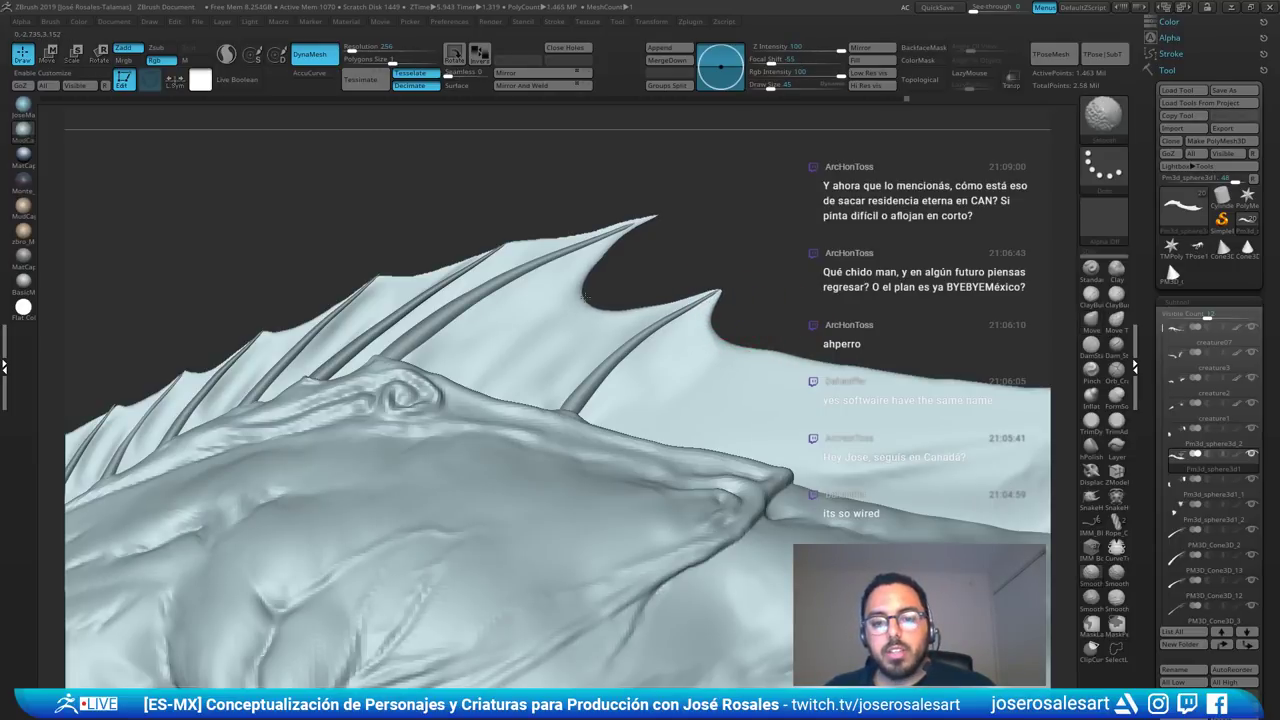
mouse_move(648, 311)
shift+mouse_down()
mouse_move(686, 334)
mouse_move(695, 300)
shift+mouse_up()
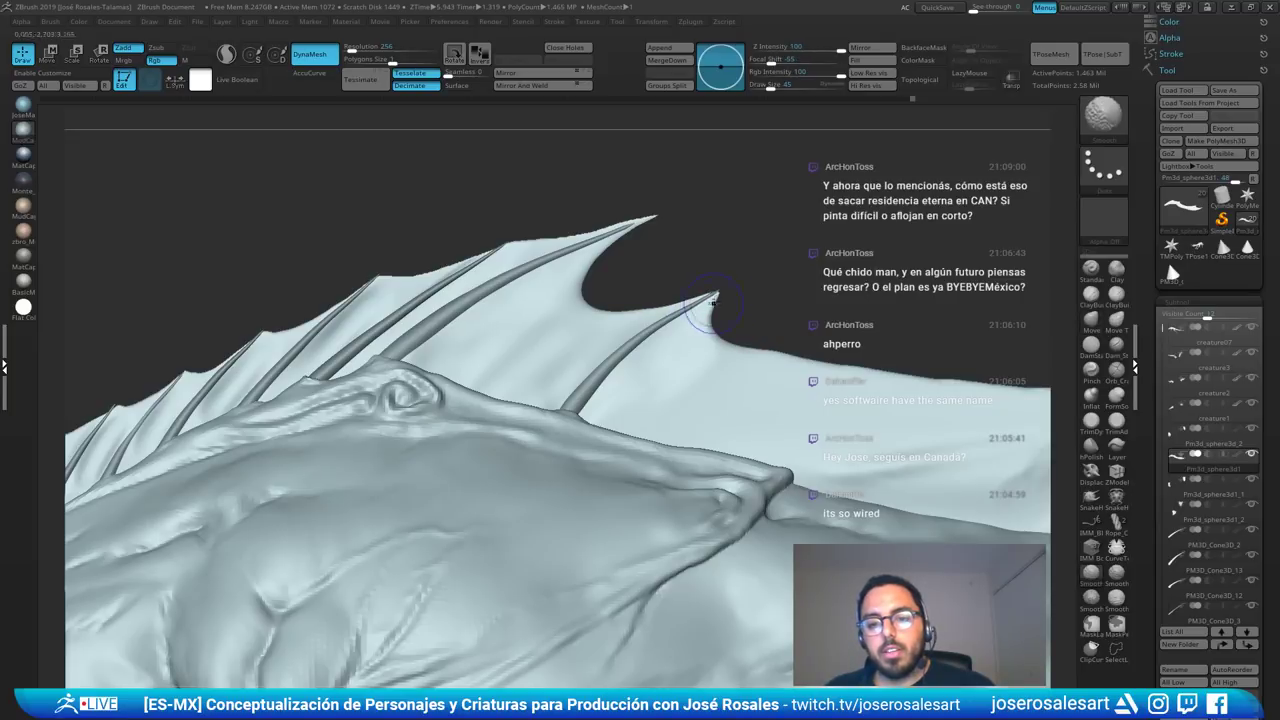
- Refine the membrane's point at the duplicated spine's tip with the Move brush at draw size 30
key(b)
key(s)
key(h)
key(b)
key(m)
key(v)
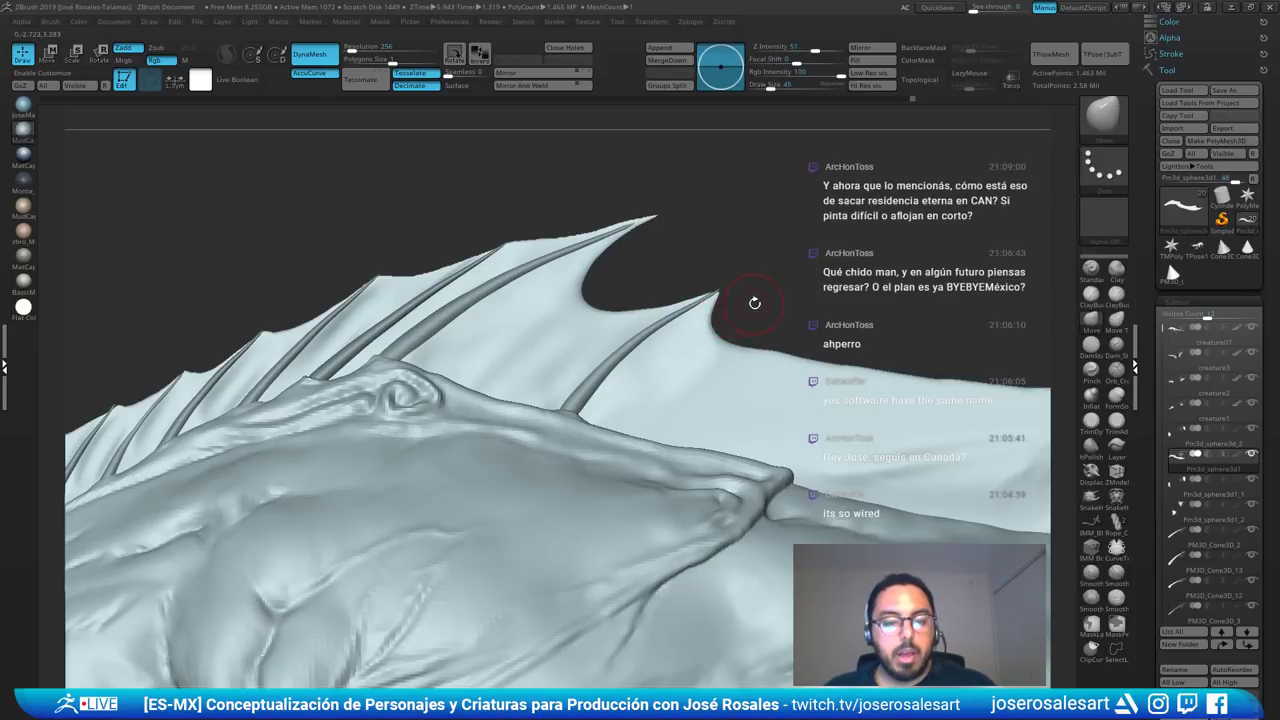
key(s)
alt+drag(743, 304, 725, 288)
key(s)
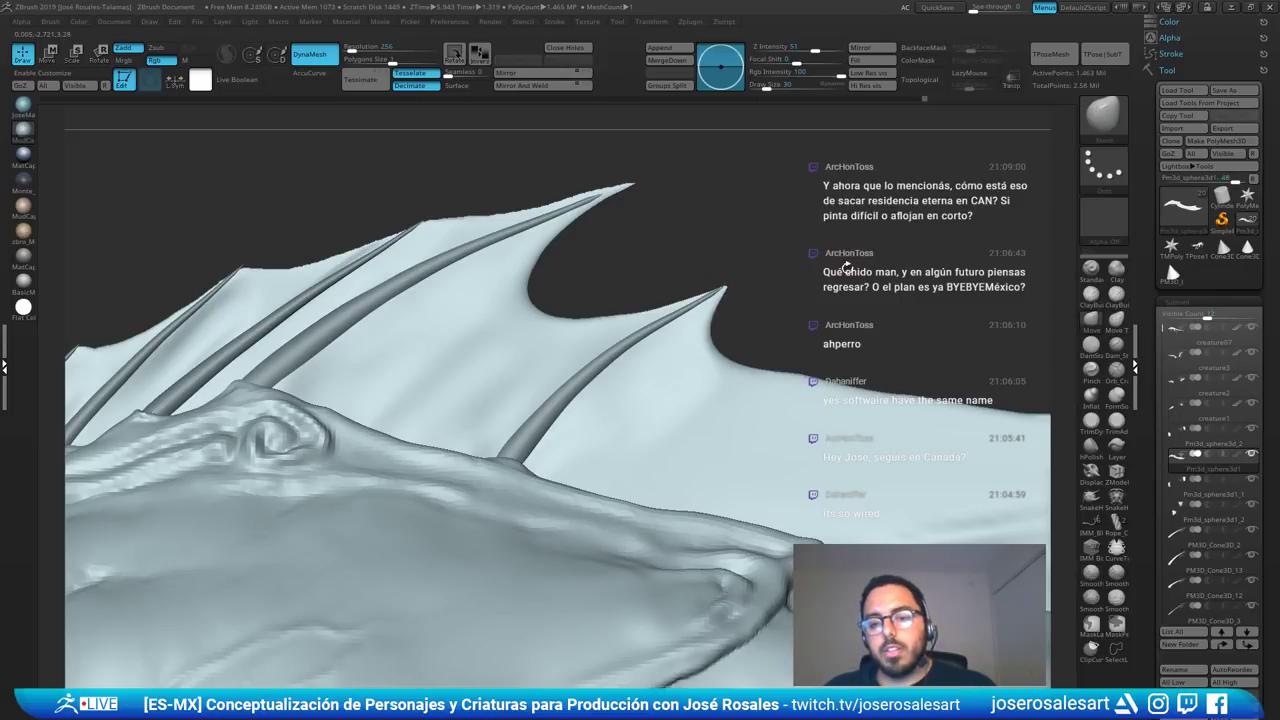
mouse_move(844, 266)
alt+mouse_down()
mouse_move(771, 287)
mouse_move(779, 317)
mouse_move(729, 236)
alt+mouse_up()
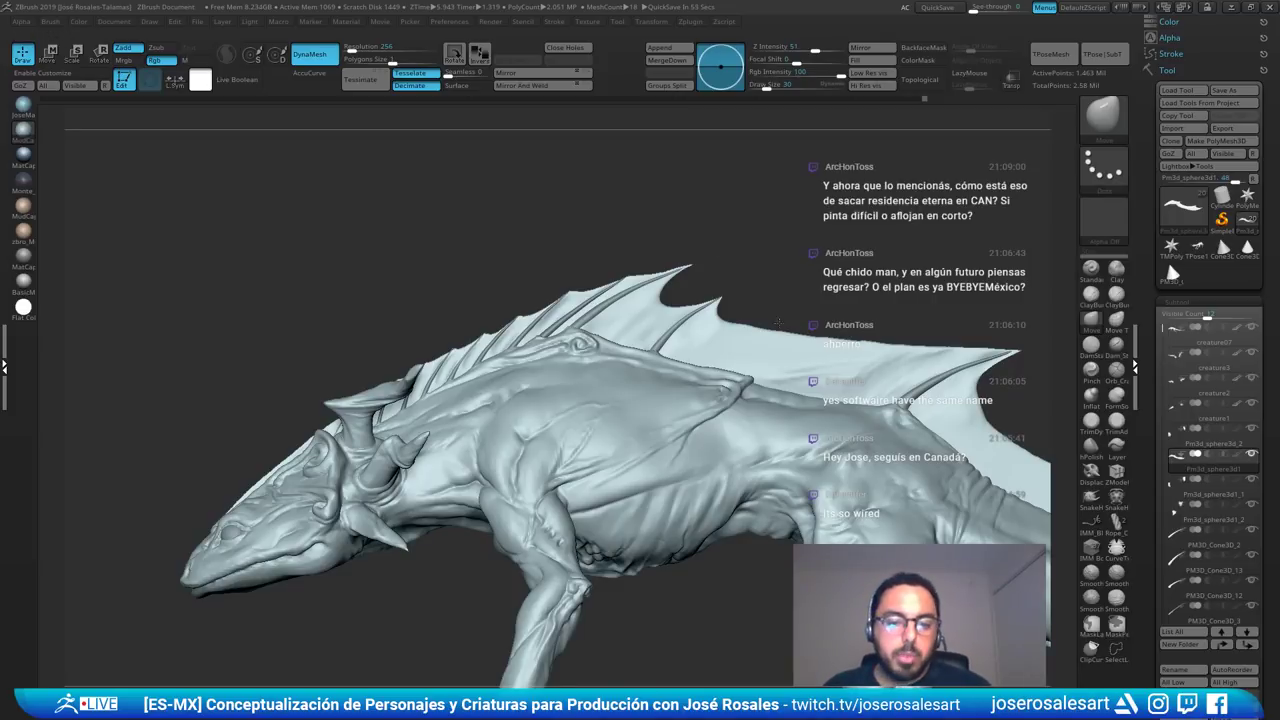
- Sculpt soft folds into the membrane around the duplicated spine with ClayBuildup at draw size 65
right_drag(779, 322, 845, 330)
mouse_move(720, 300)
ctrl+right_down()
mouse_move(660, 374)
mouse_move(628, 363)
mouse_move(764, 344)
ctrl+right_up()
key(b)
key(c)
key(b)
mouse_move(740, 356)
mouse_down()
mouse_move(731, 398)
mouse_move(724, 390)
mouse_up()
right_drag(820, 354, 768, 324)
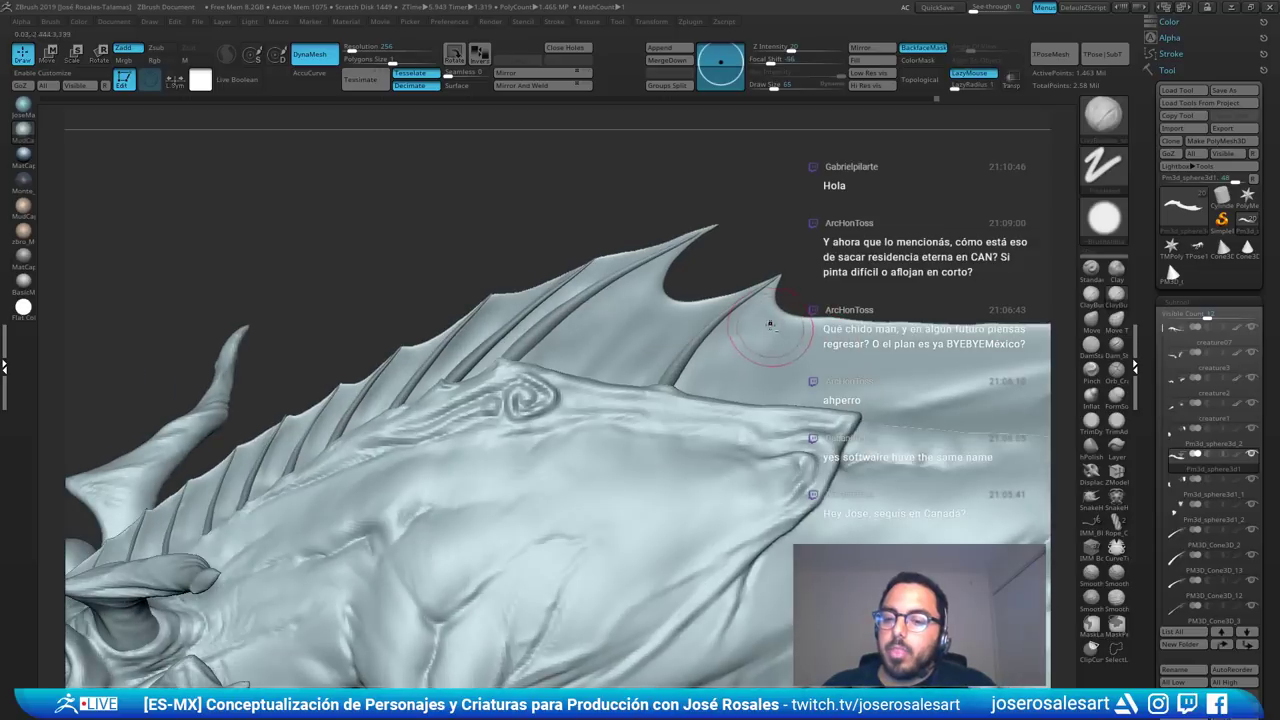
mouse_move(725, 358)
mouse_down()
mouse_move(729, 393)
mouse_move(764, 385)
mouse_move(800, 350)
mouse_up()
right_drag(766, 330, 792, 206)
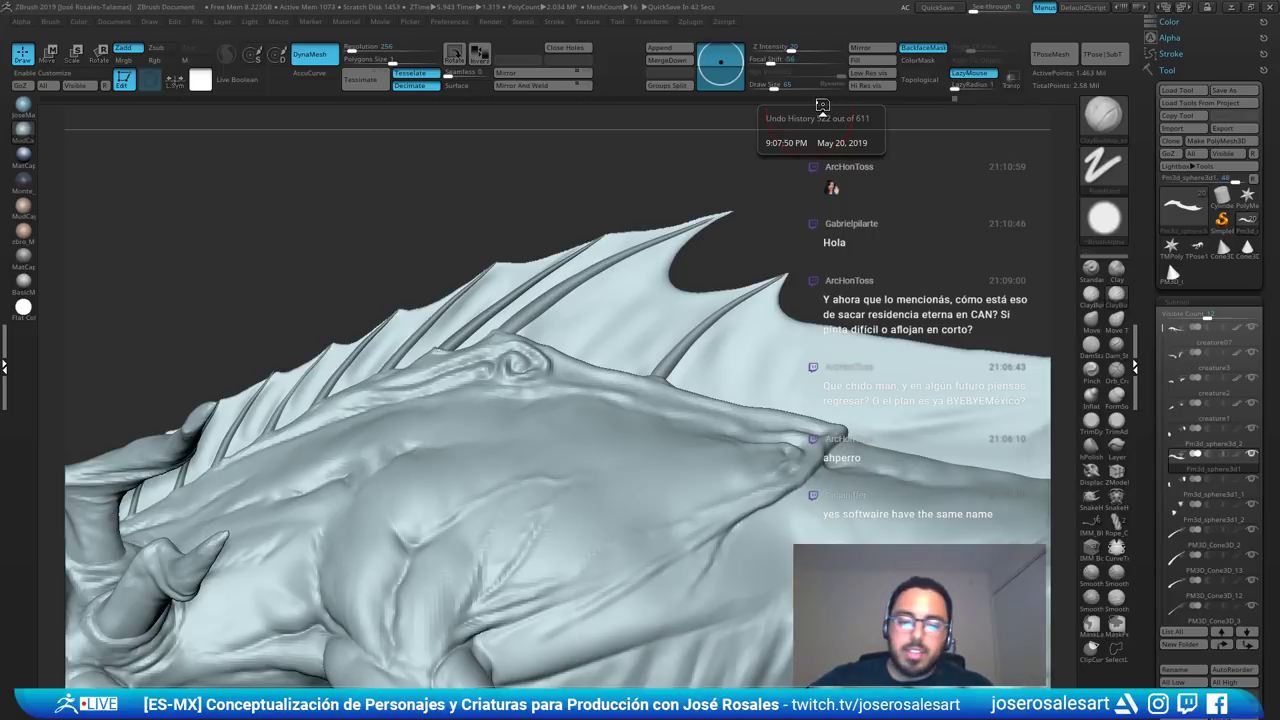
ctrl+click(782, 284)
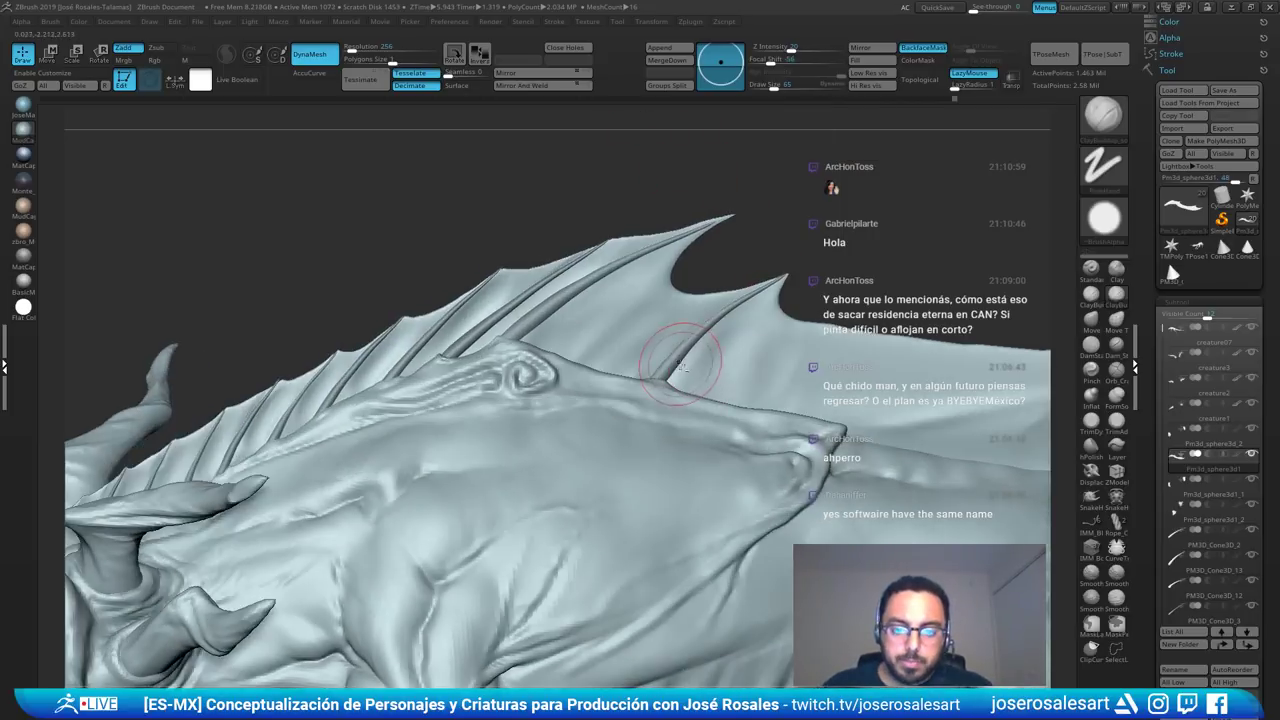
- Duplicate the last small back spine, move the copy forward along the back, and scale it down
alt+click(672, 367)
key(ctrl+shift+d)
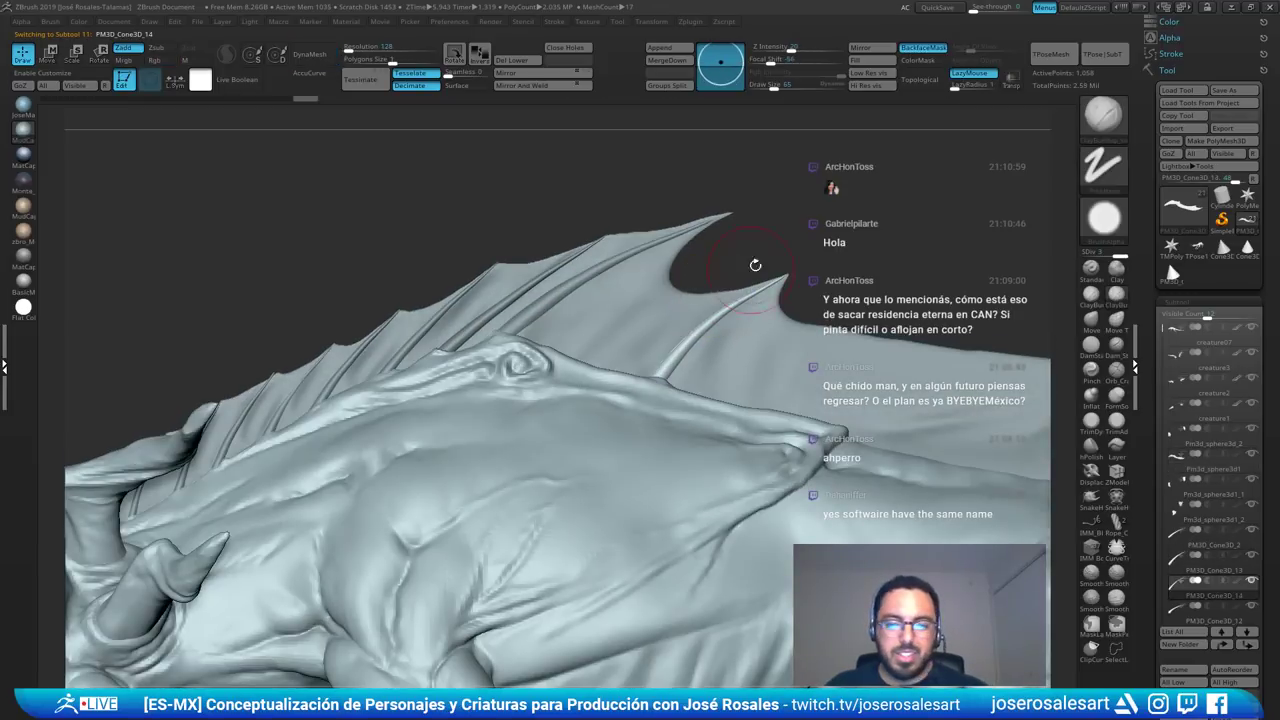
alt+right_drag(683, 310, 639, 282)
key(w)
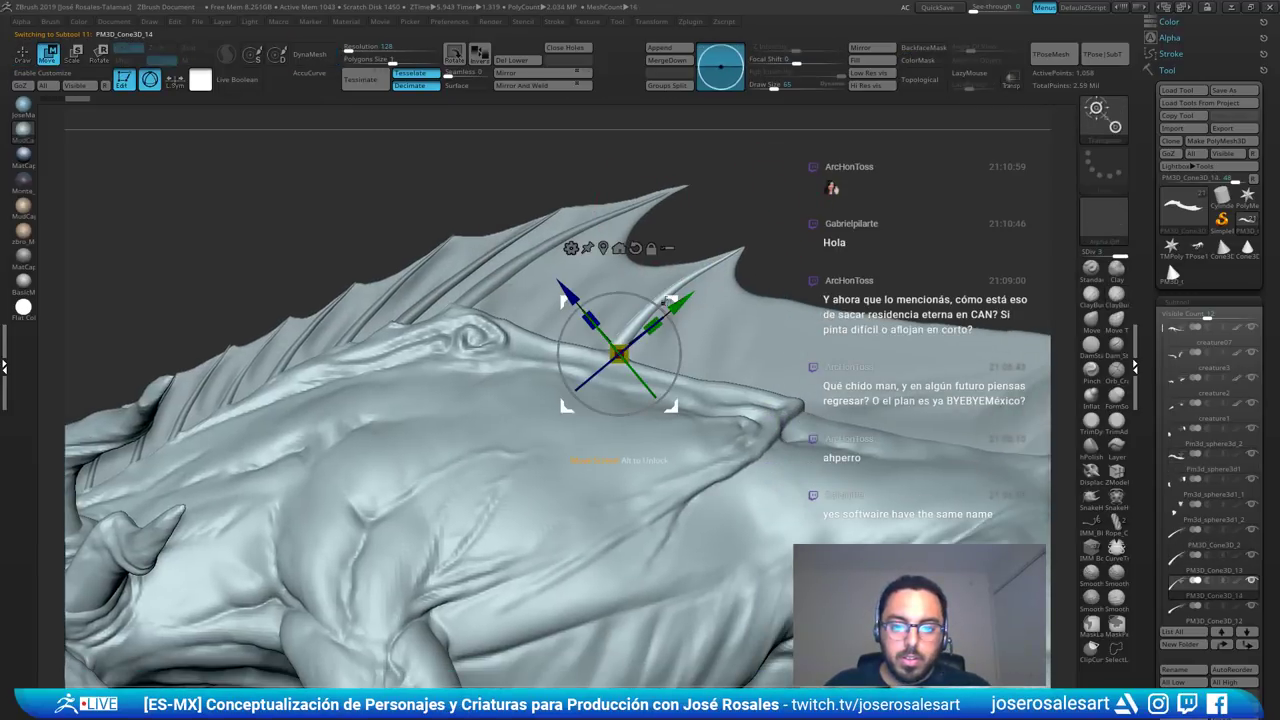
drag(667, 301, 618, 304)
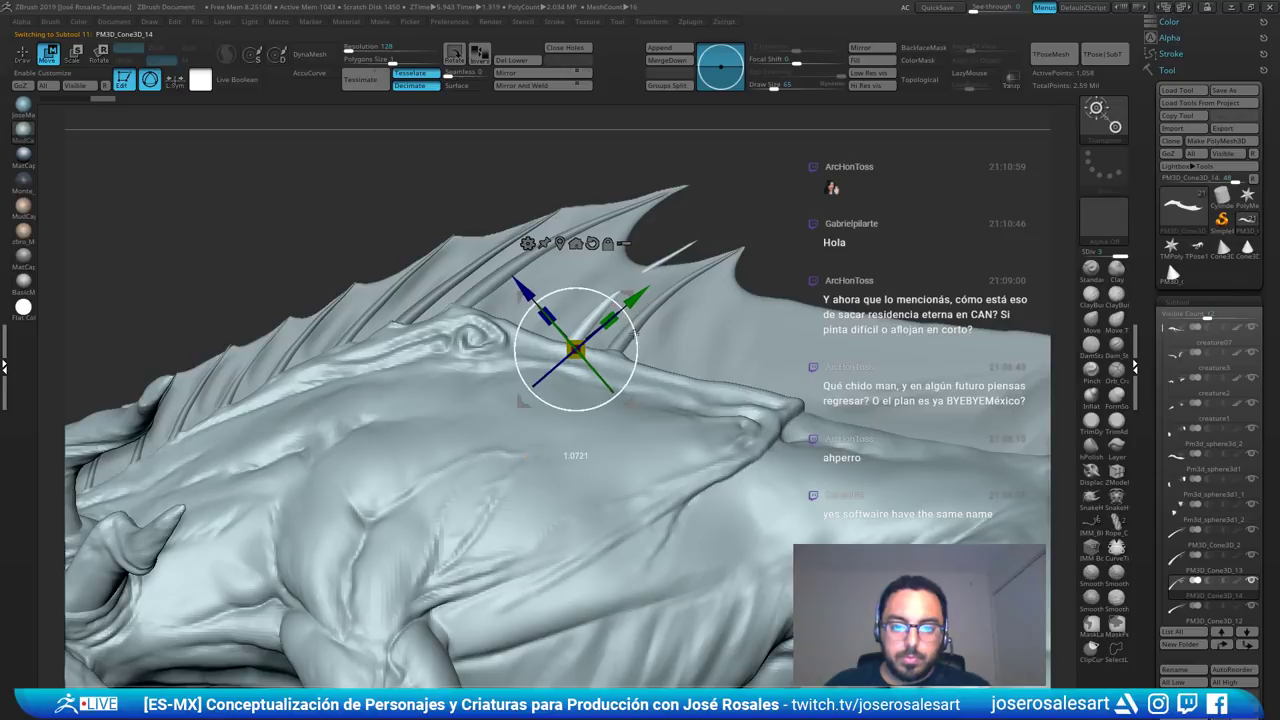
drag(577, 346, 579, 338)
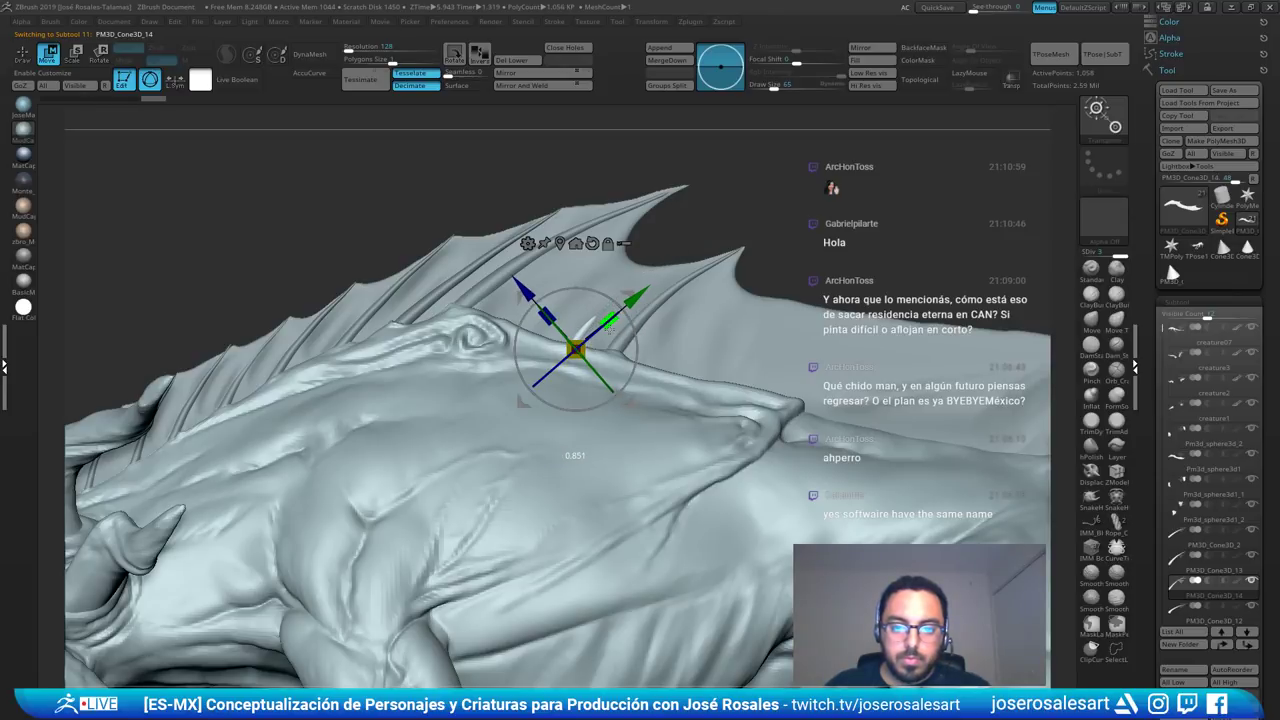
key(q)
right_drag(668, 312, 705, 329)
alt+click(605, 318)
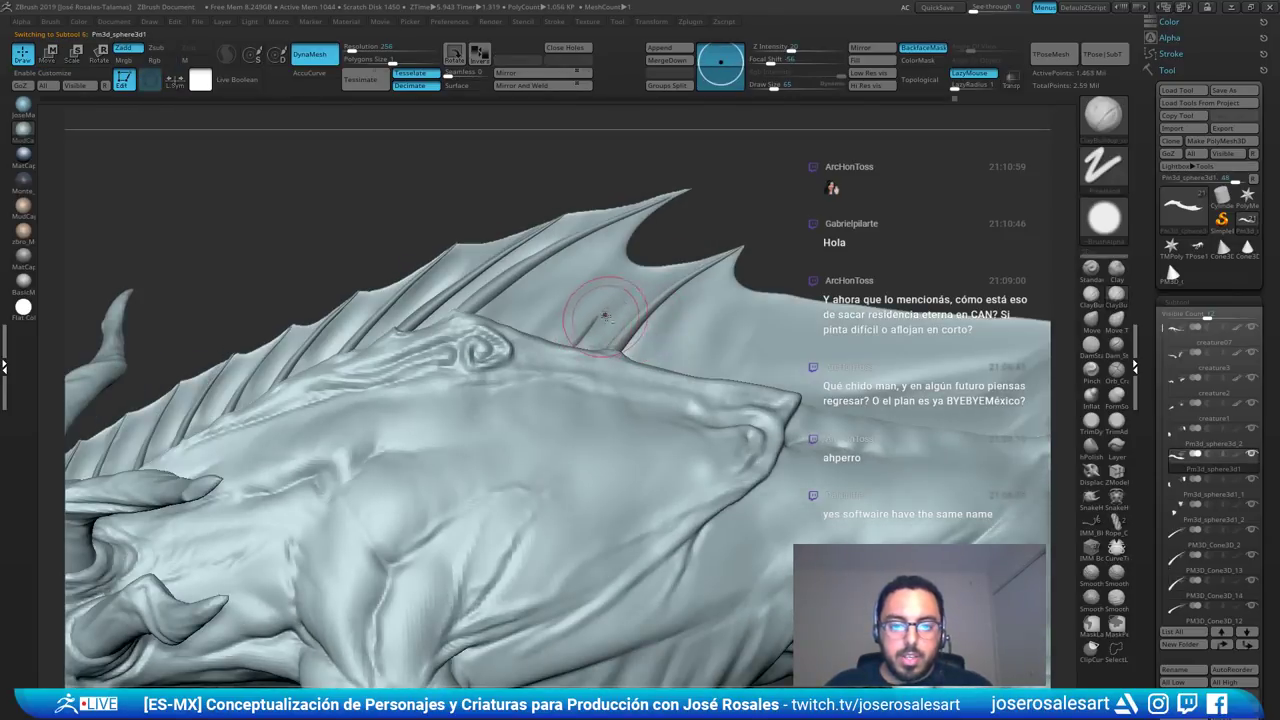
mouse_move(672, 265)
right_down()
mouse_move(608, 306)
mouse_move(664, 285)
right_up()
alt+click(606, 306)
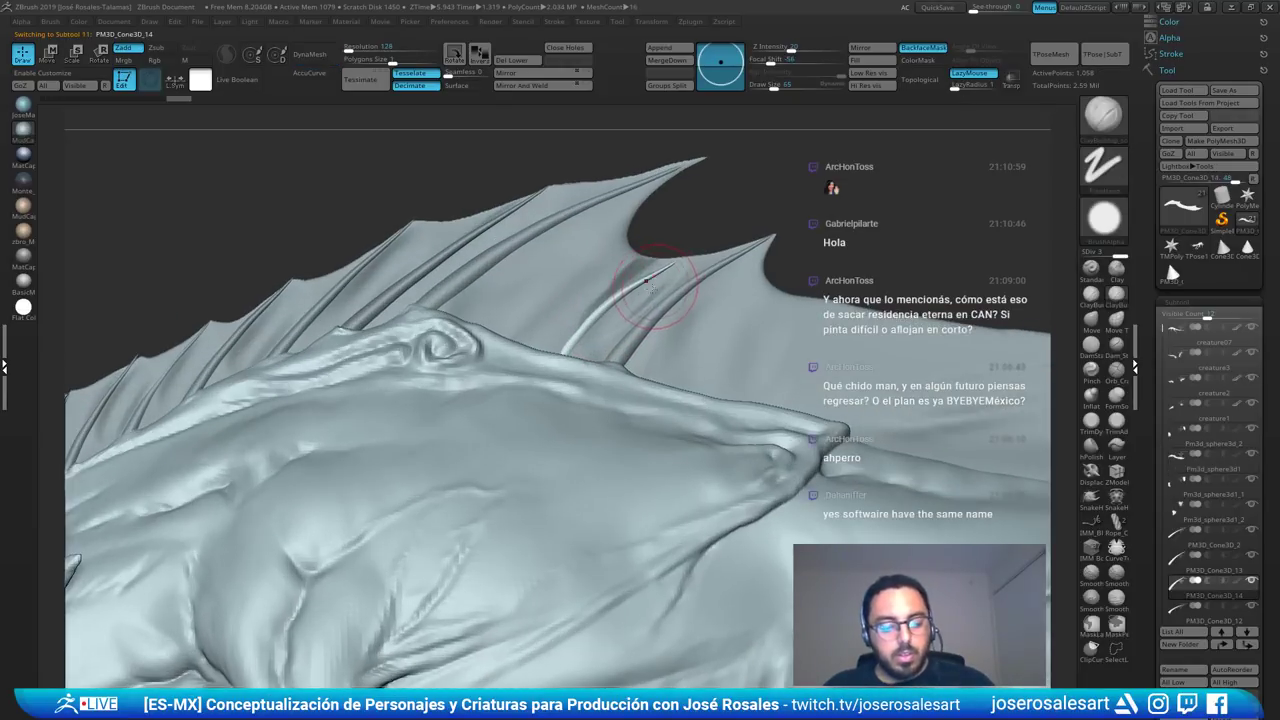
key(b)
key(s)
key(h)
key(ctrl+z)
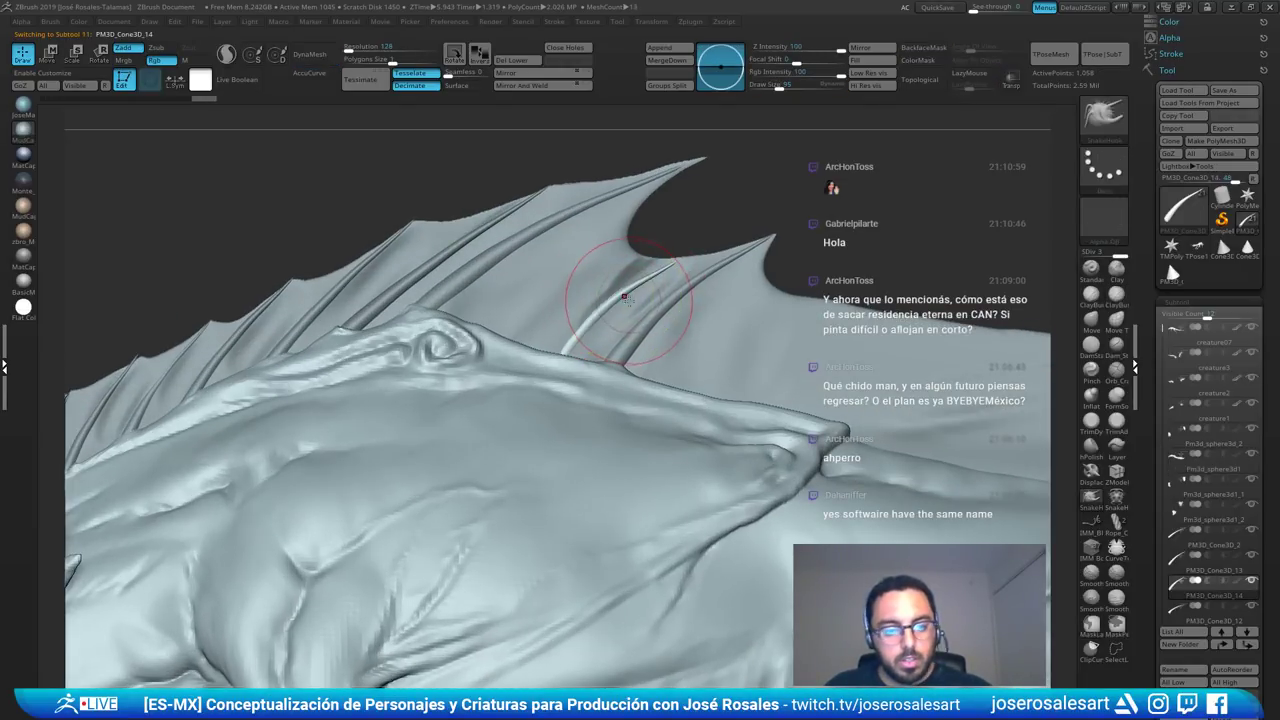
- Reshape the new small spine's curve with the Move brush at draw size 99 so it follows the membrane
key(b)
key(m)
key(v)
key(bracketright)
drag(609, 298, 613, 300)
key(shift+s)
key(s)
click(658, 283)
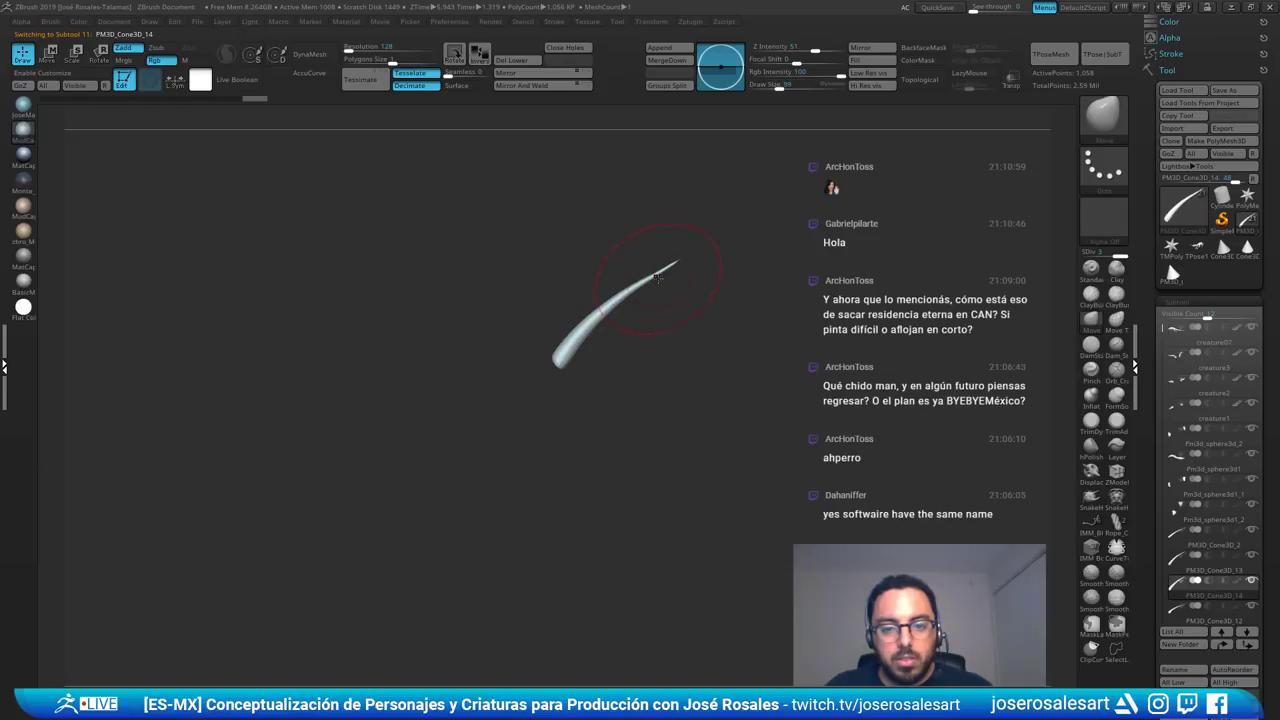
key(shift+s)
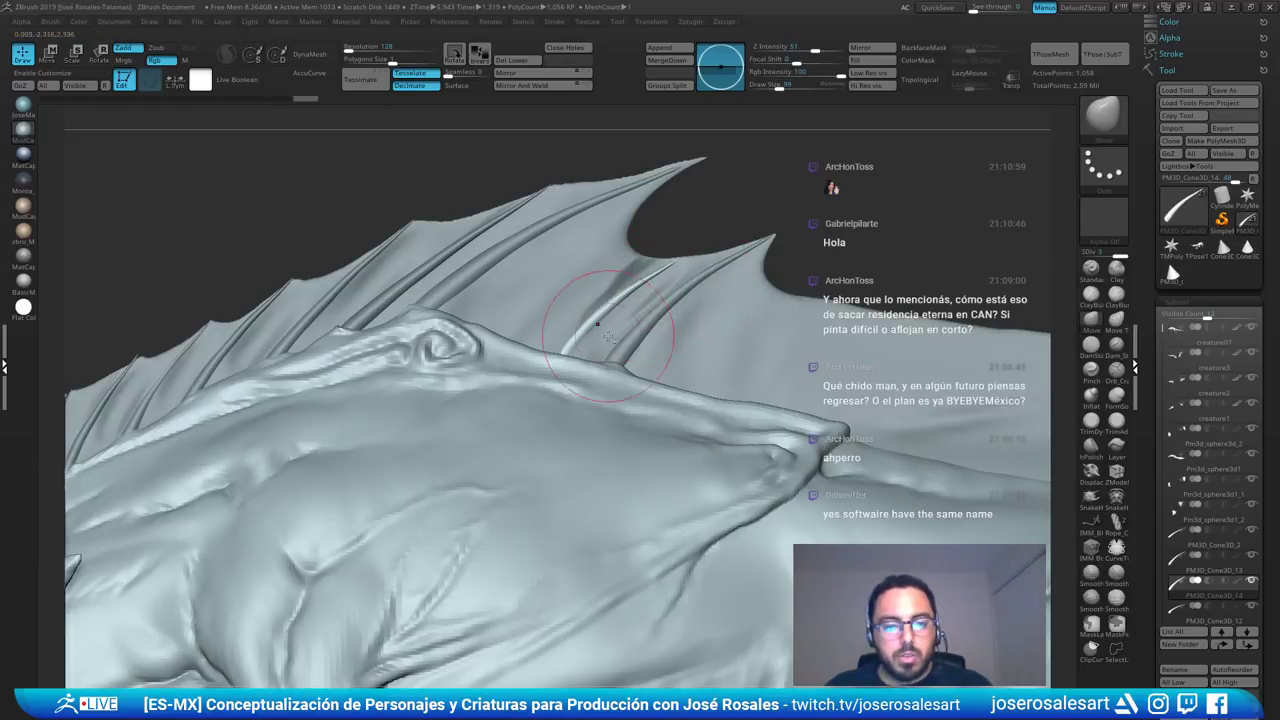
- Select the membrane and build up folds around the new small spine with ClayBuildup at draw size 73, smoothing along it
key(1)
alt+click(580, 365)
key(s)
click(586, 360)
right_drag(594, 362, 572, 364)
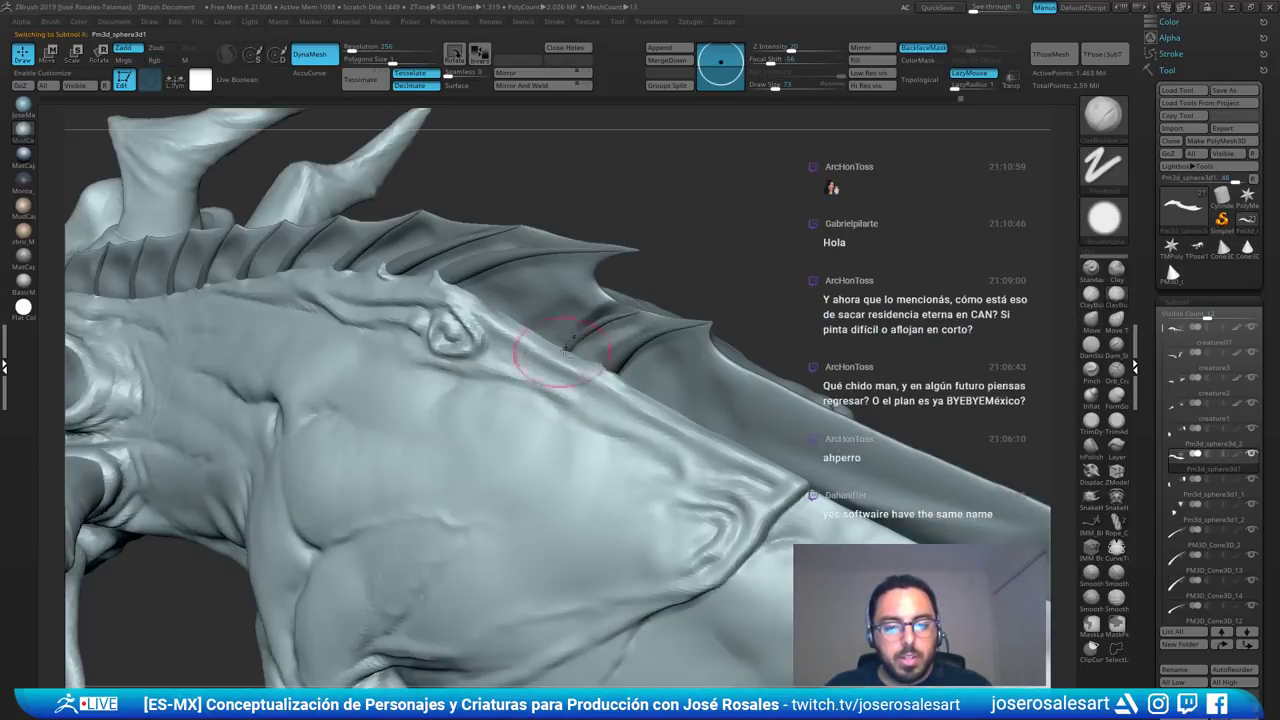
drag(558, 352, 610, 372)
right_drag(596, 346, 580, 358)
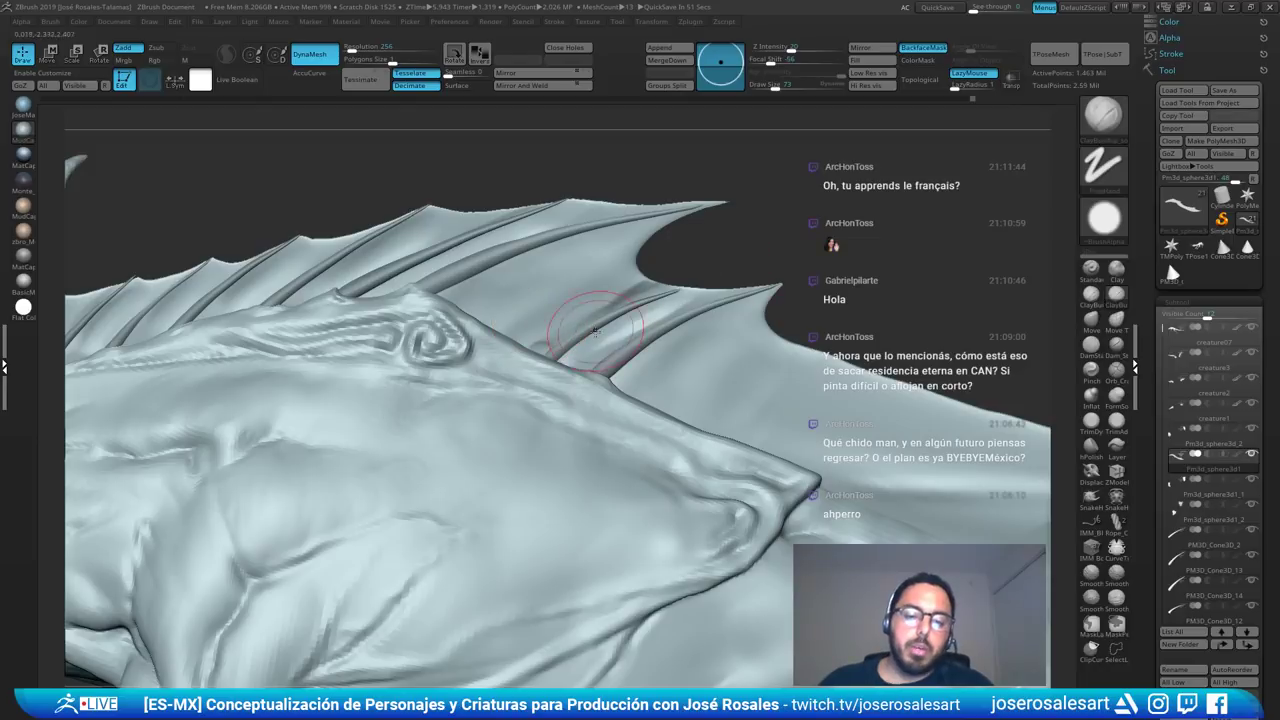
right_drag(600, 335, 617, 226)
right_drag(564, 352, 588, 344)
mouse_move(570, 335)
shift+mouse_down()
mouse_move(598, 306)
mouse_move(654, 300)
shift+mouse_up()
mouse_move(656, 299)
right_down()
mouse_move(712, 290)
mouse_move(693, 292)
right_up()
- Select the newest small back spine and angle it slightly upright so its tip reaches the membrane's edge
key(b)
key(s)
key(h)
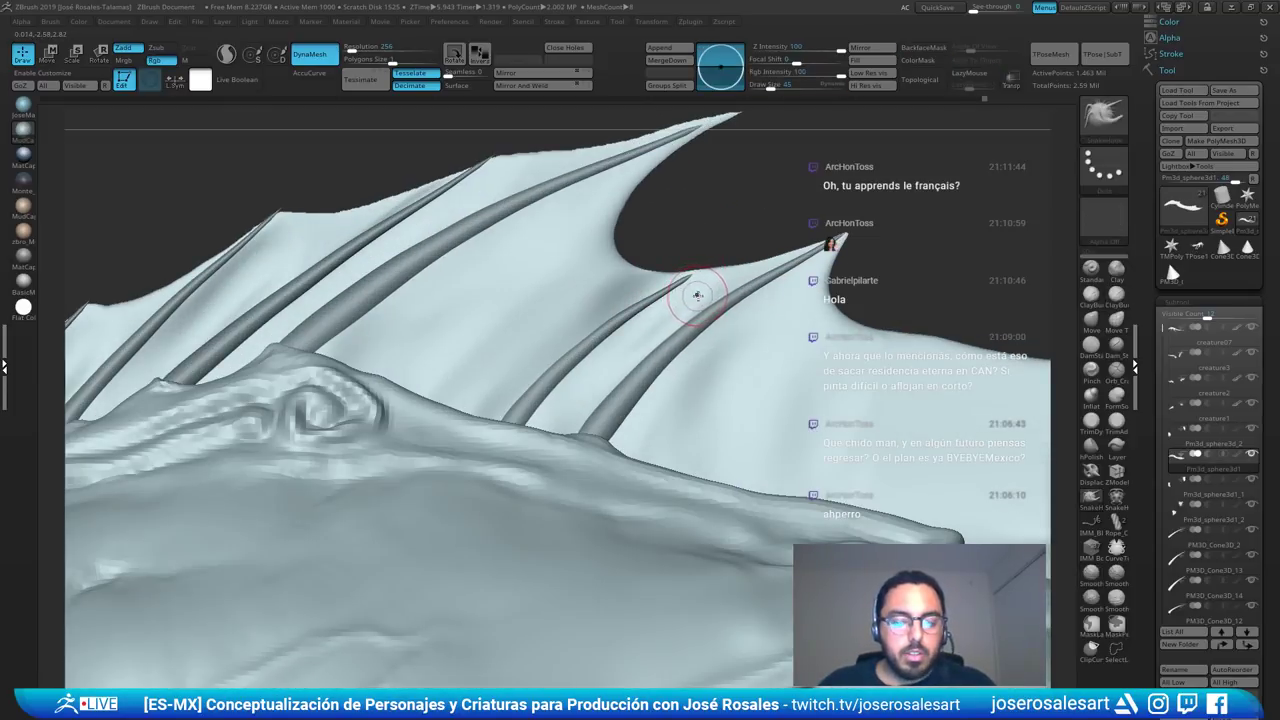
key(bracketright)
alt+click(605, 328)
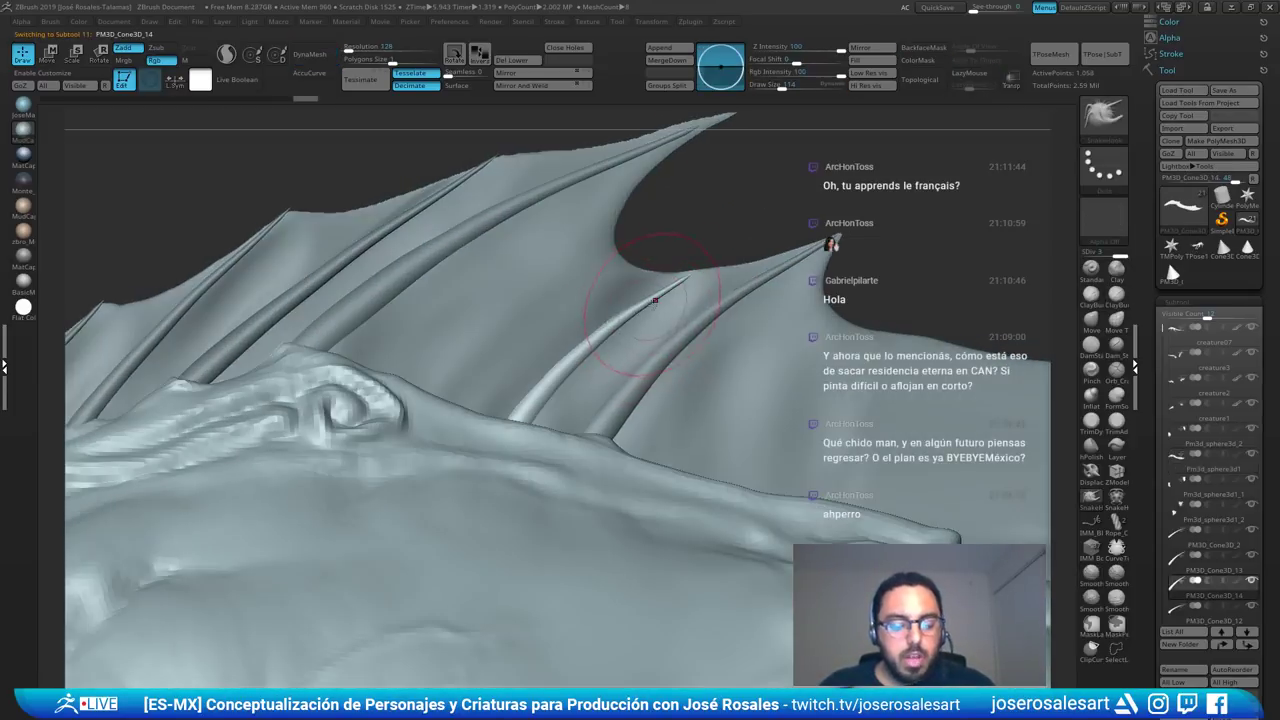
key(e)
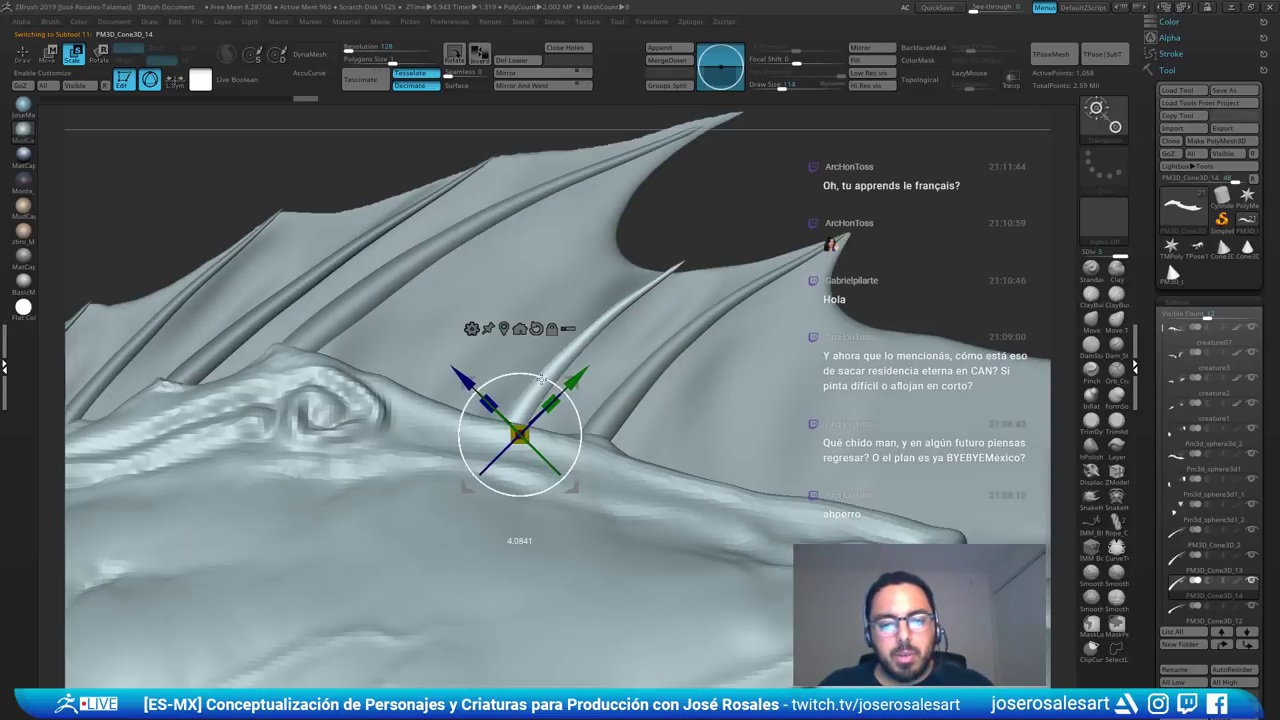
key(q)
- Select the membrane and pull its edge around the small spine's tip with the Move brush at draw size 42
alt+click(670, 317)
key(bracketleft)
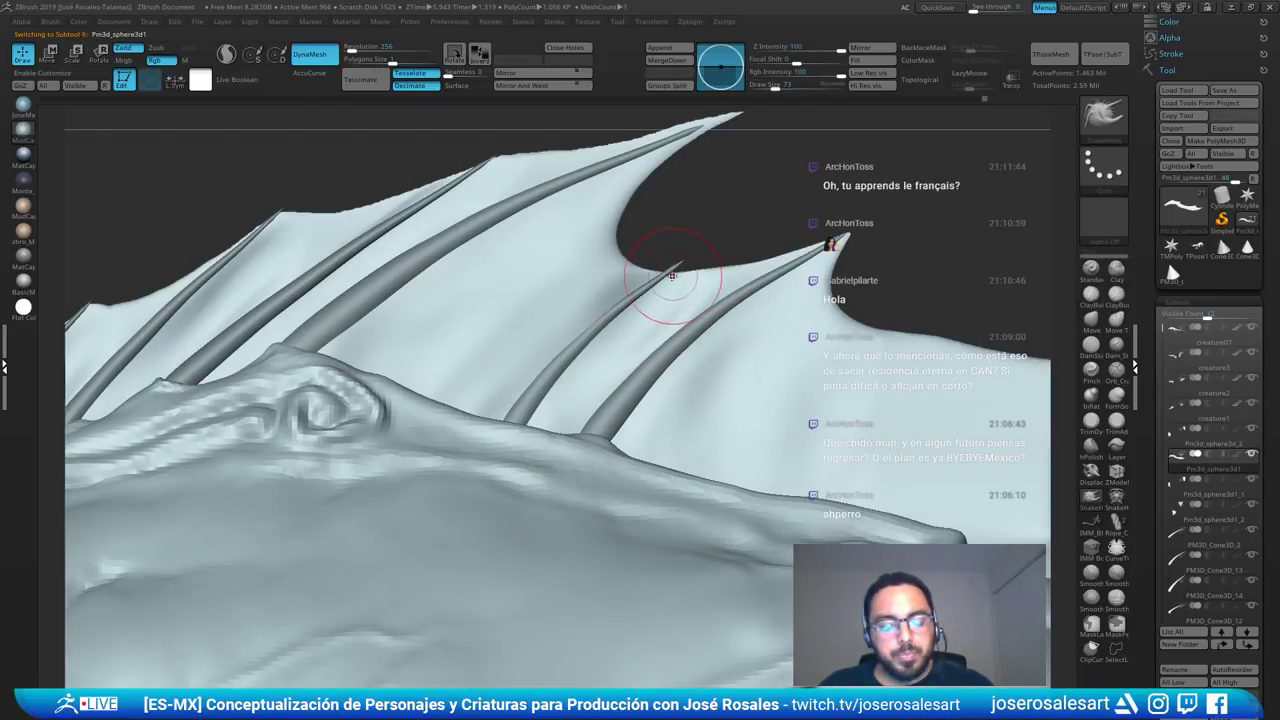
key(b)
key(d)
key(s)
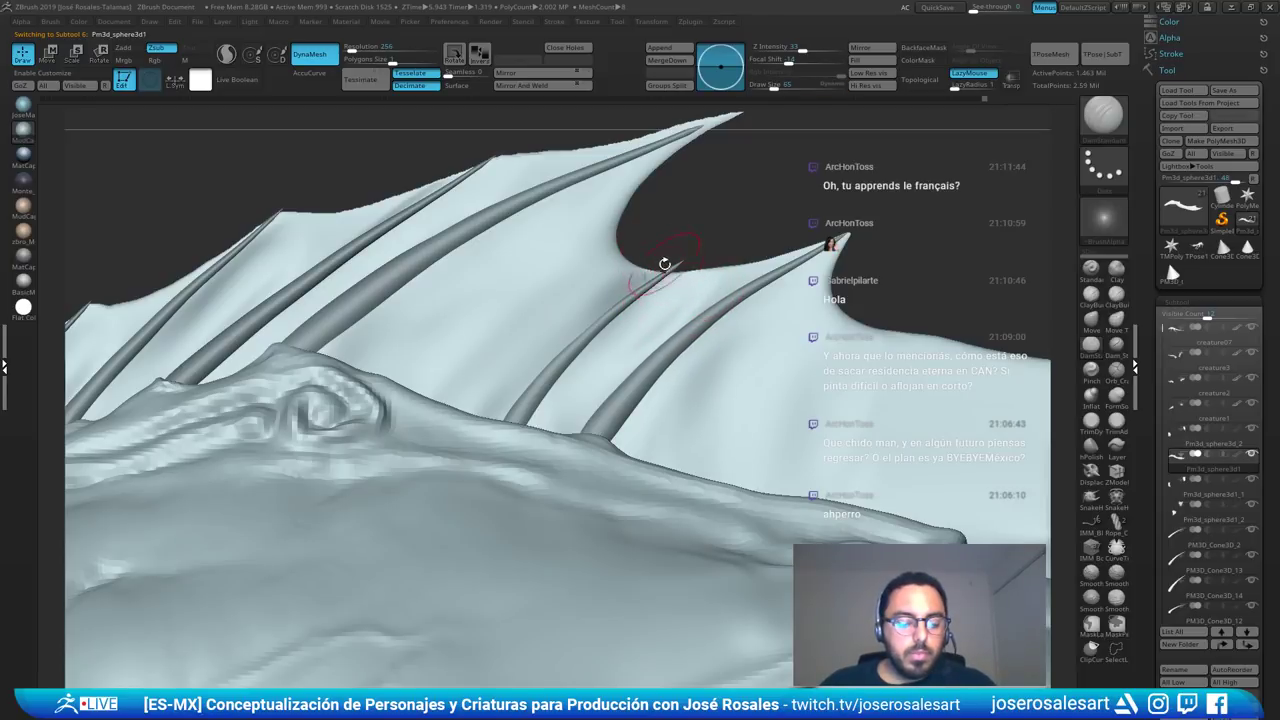
key(b)
key(m)
key(v)
drag(682, 265, 695, 267)
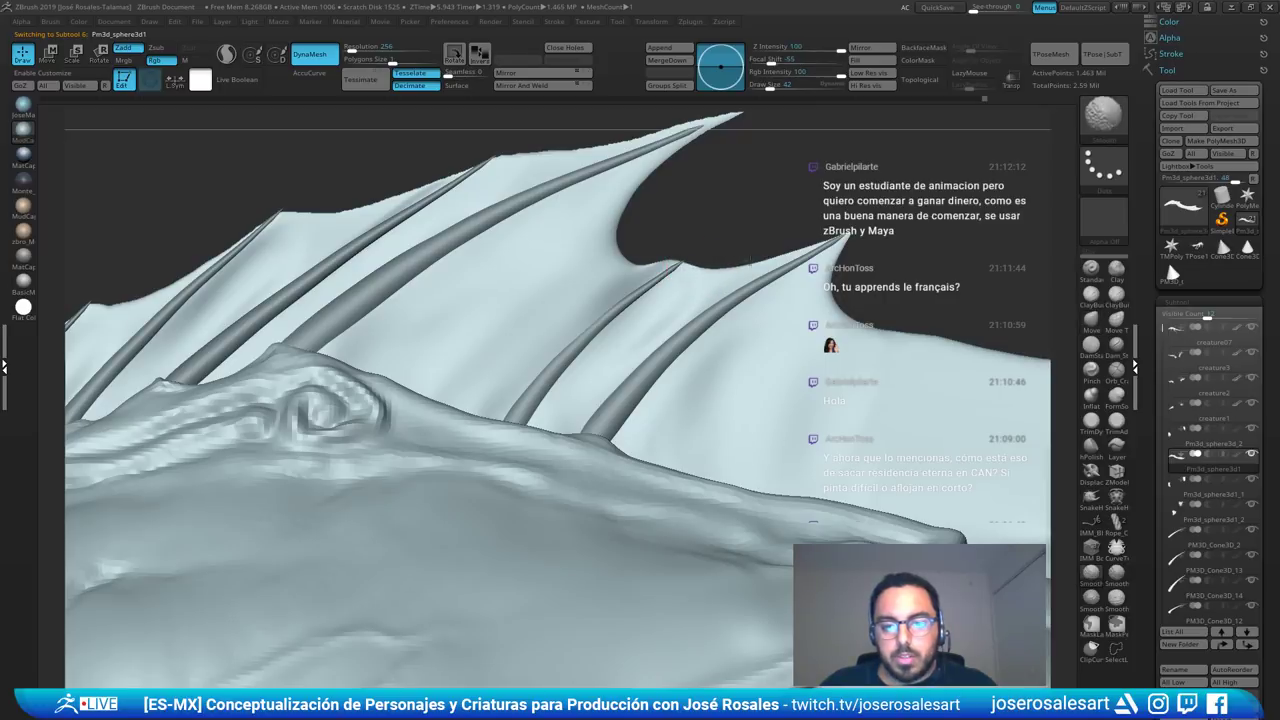
- Sharpen the membrane into a small point at that spine's tip with SnakeHook, down to draw size 28, smoothing the edge
key(b)
key(s)
key(h)
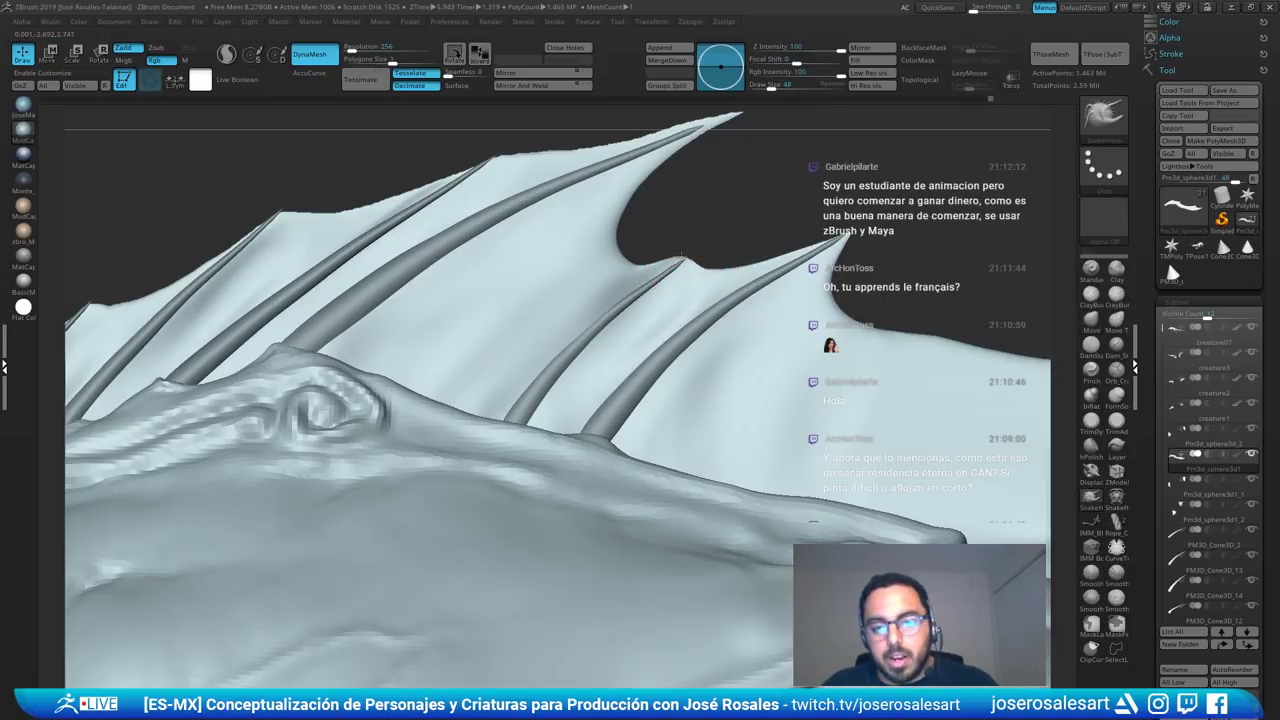
shift+drag(692, 265, 687, 262)
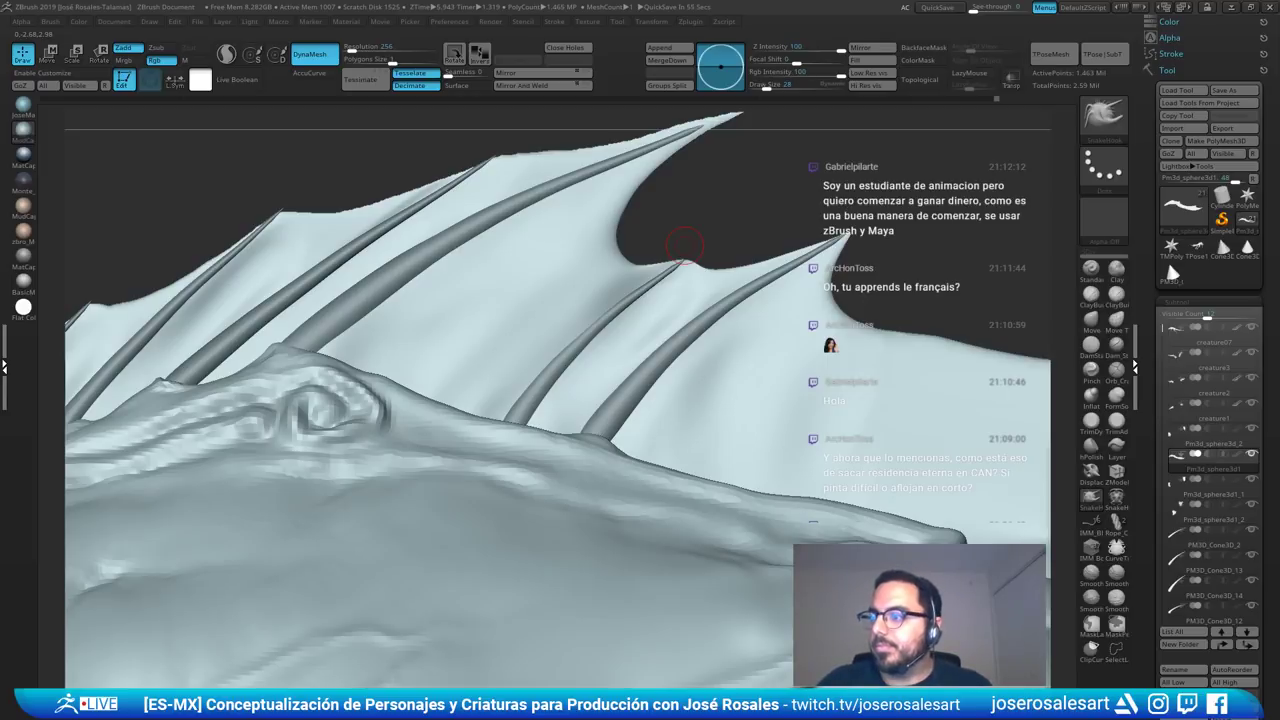
mouse_move(685, 246)
mouse_down()
mouse_move(706, 280)
mouse_move(691, 275)
mouse_move(679, 294)
mouse_move(736, 268)
mouse_up()
key(s)
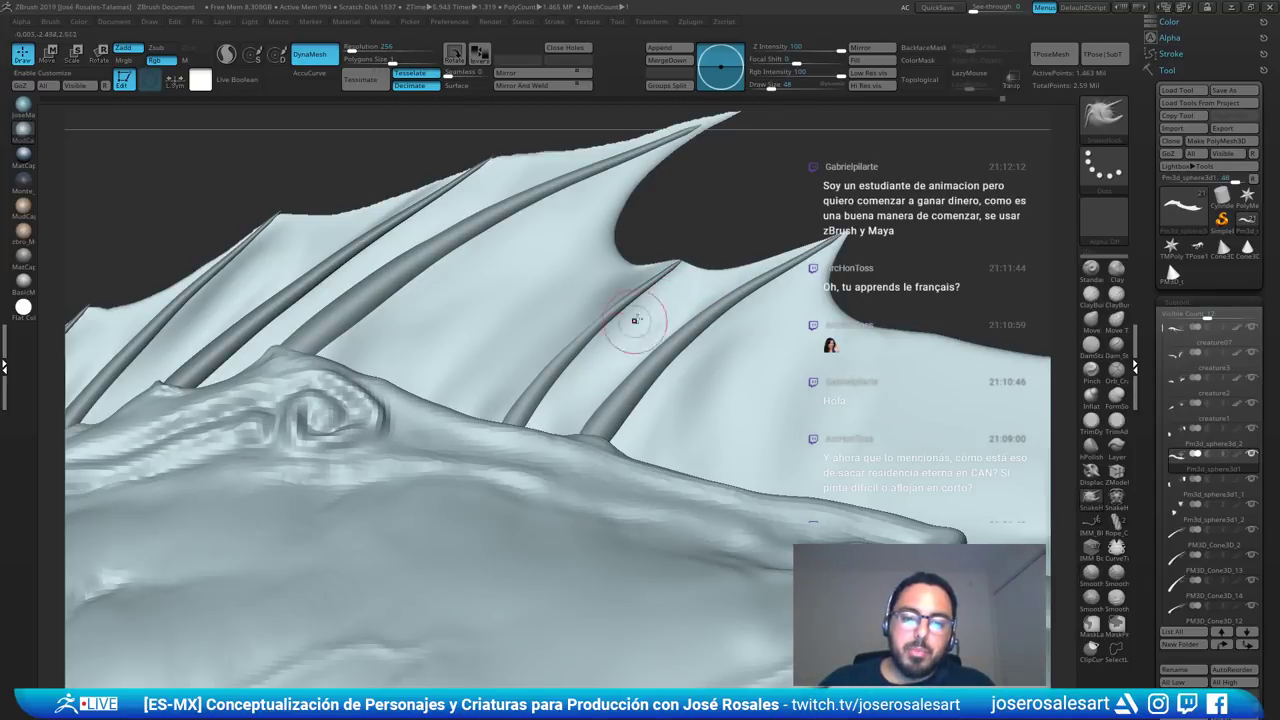
mouse_move(637, 320)
right_down()
mouse_move(649, 275)
mouse_move(677, 280)
mouse_move(703, 253)
mouse_move(631, 220)
right_up()
key(bracketleft)
key(bracketleft)
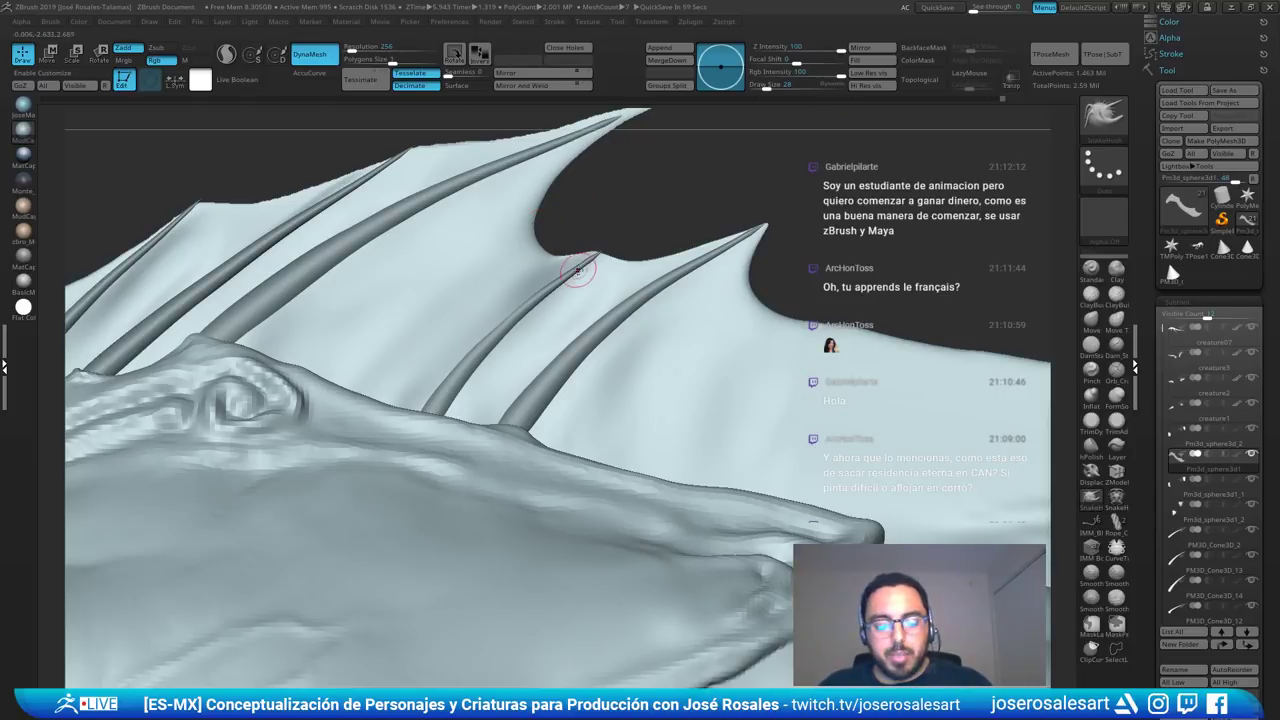
key(s)
drag(592, 266, 606, 255)
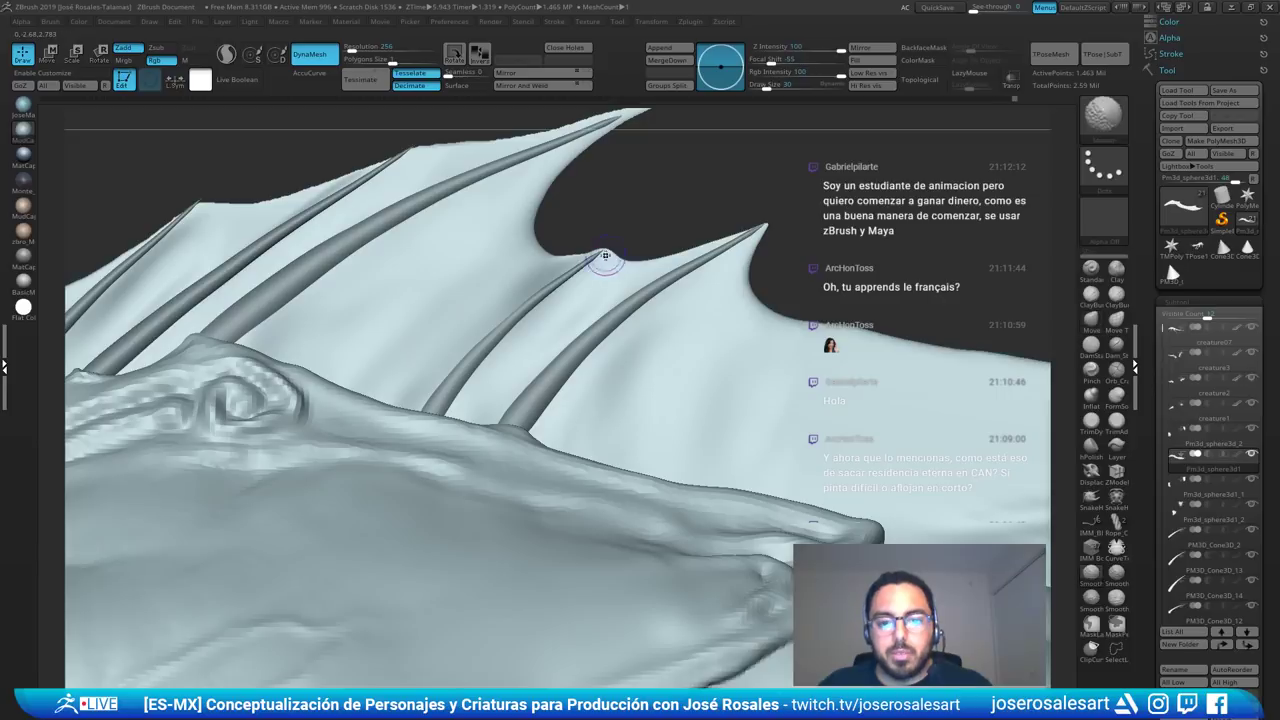
- Duplicate the newest small spine, move the copy forward along the back, and rotate it slightly
mouse_move(691, 238)
alt+mouse_down()
mouse_move(640, 170)
mouse_move(585, 175)
mouse_move(590, 232)
alt+mouse_up()
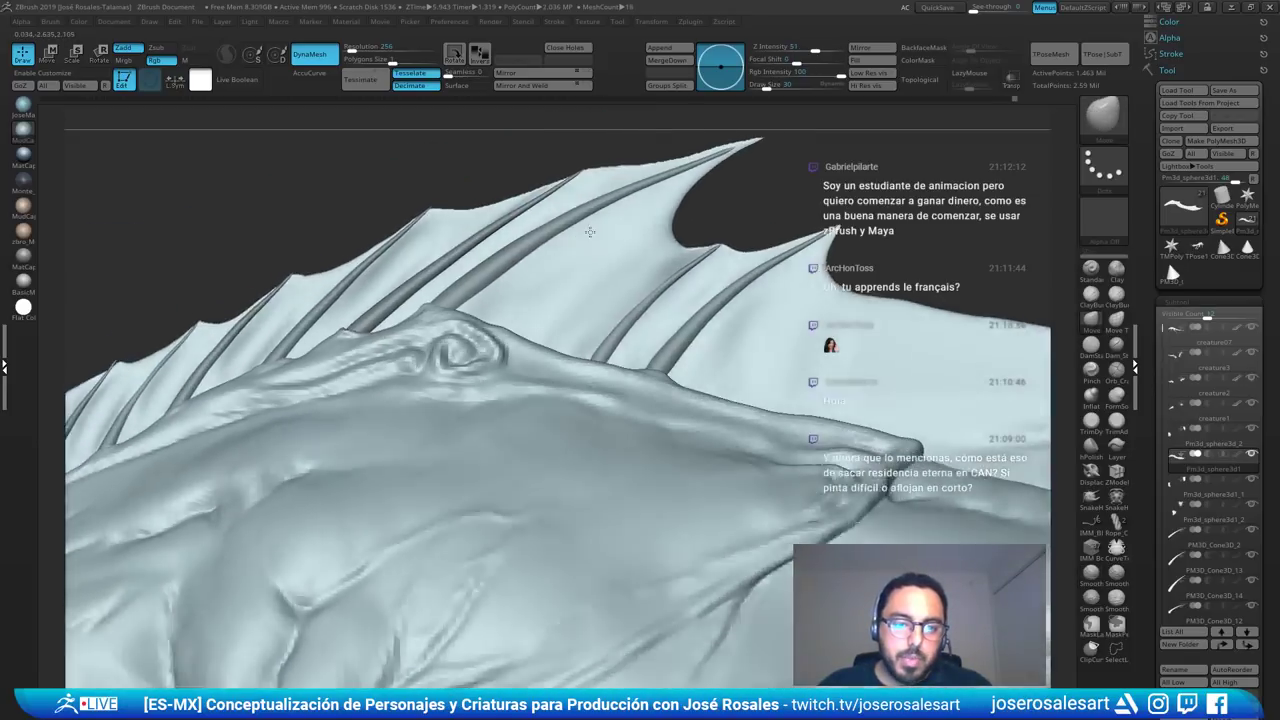
alt+click(608, 346)
key(w)
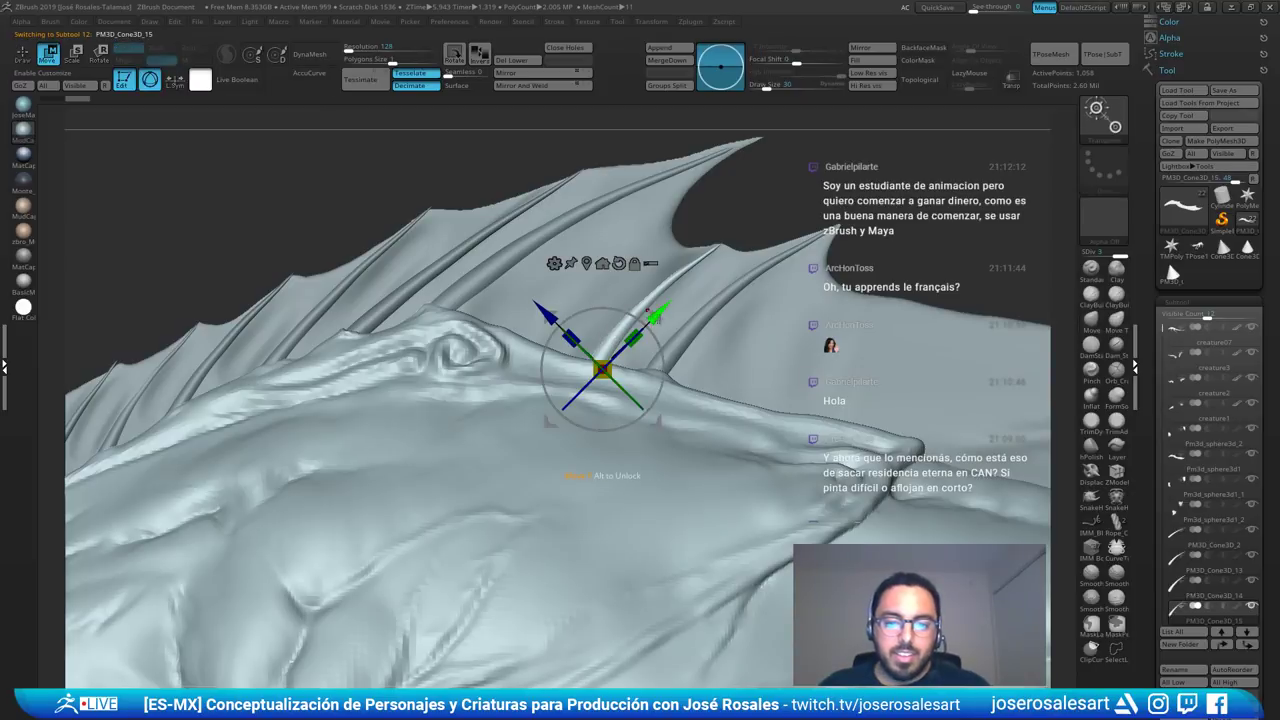
drag(654, 429, 593, 406)
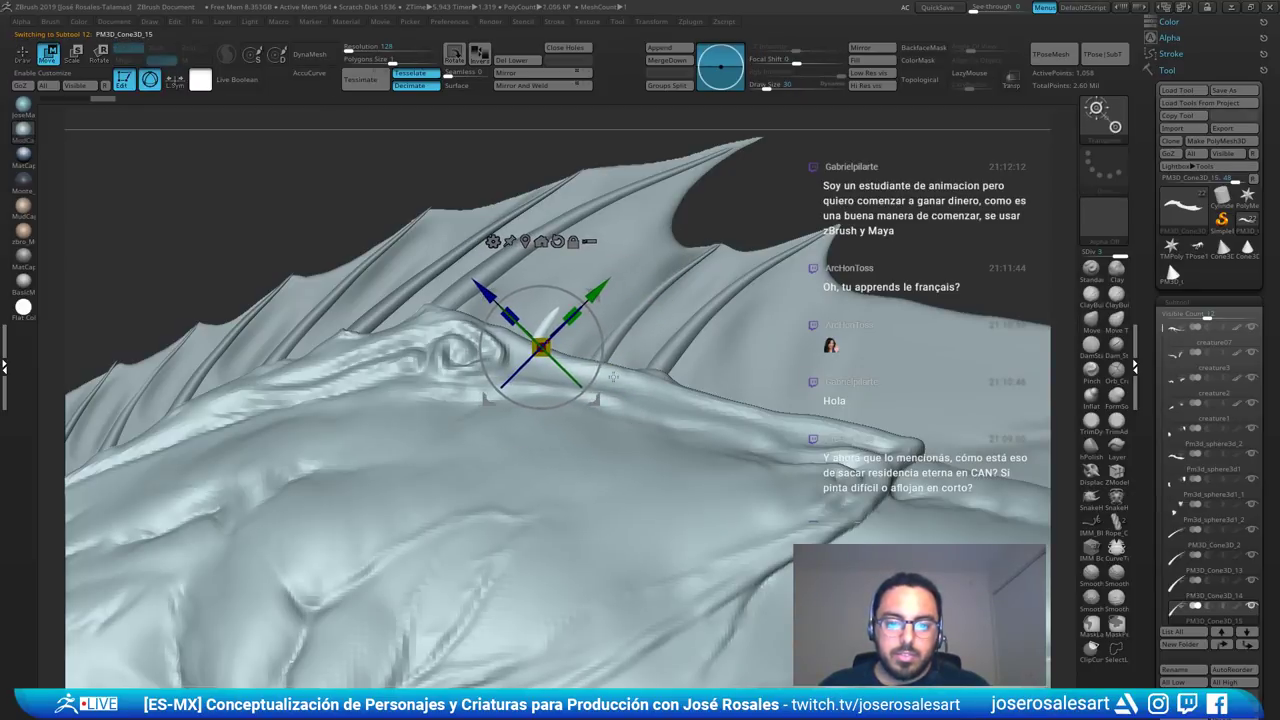
drag(603, 355, 603, 358)
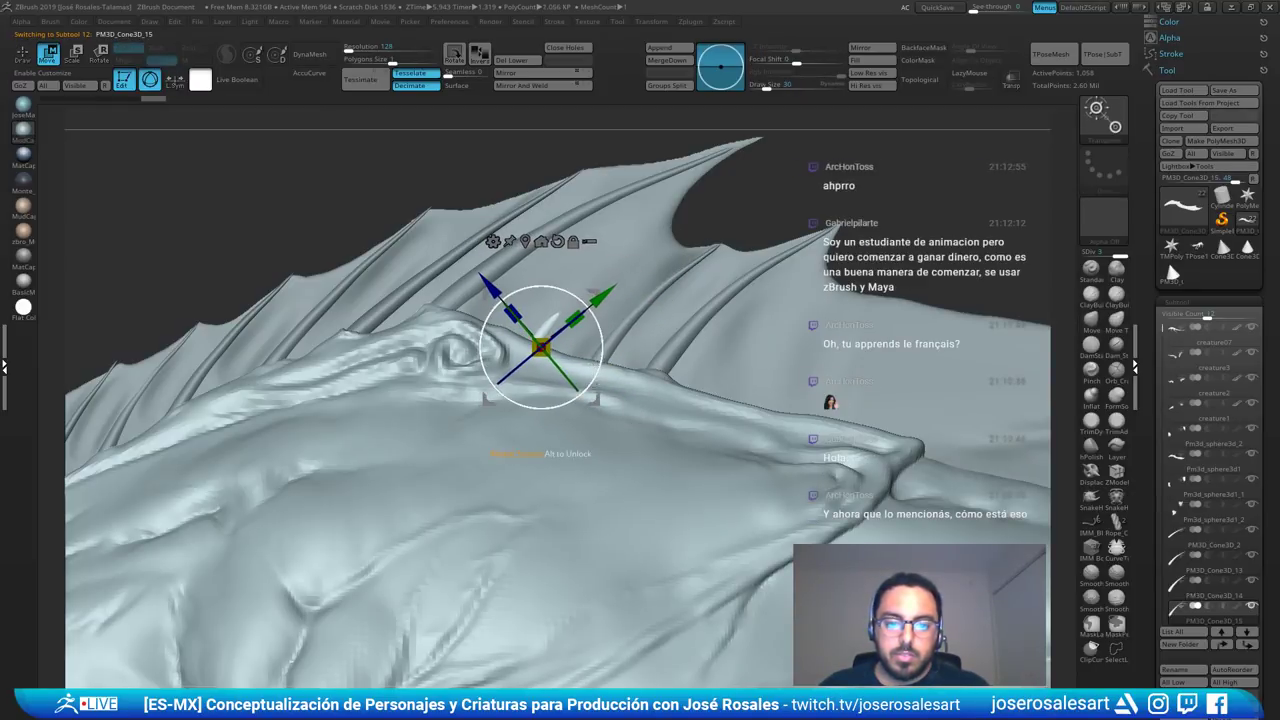
ctrl+right_drag(648, 278, 643, 244)
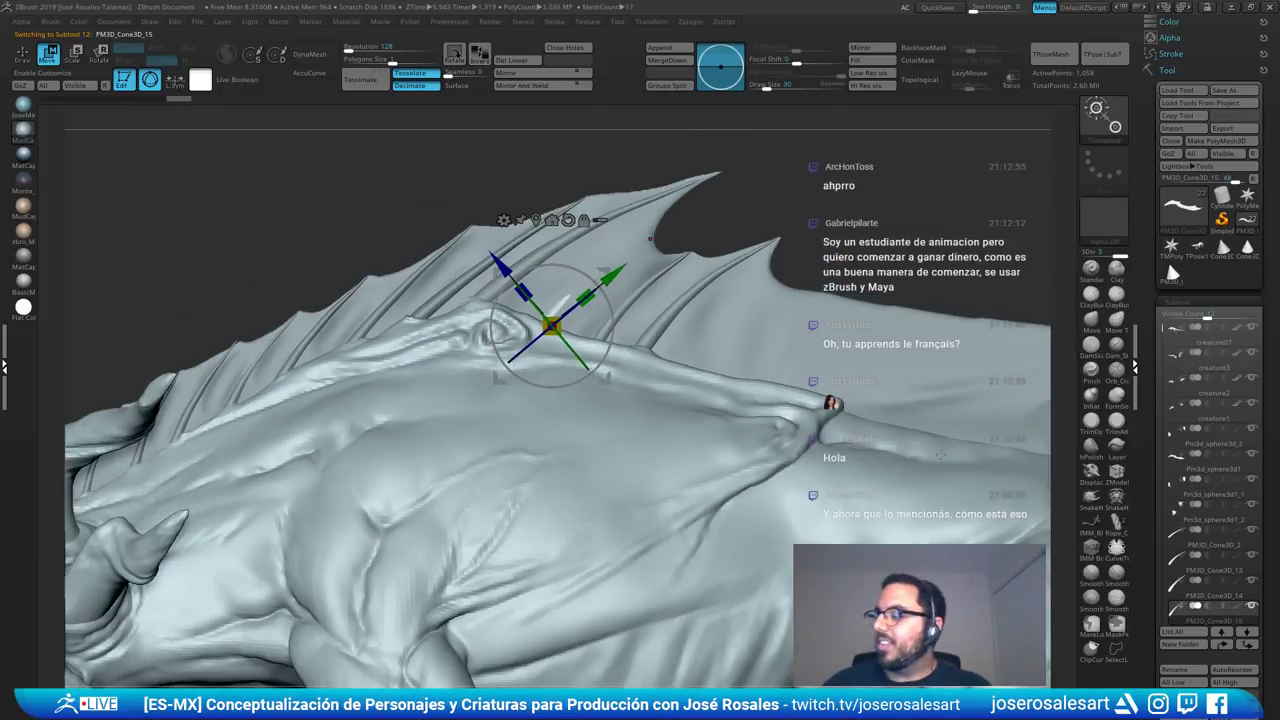
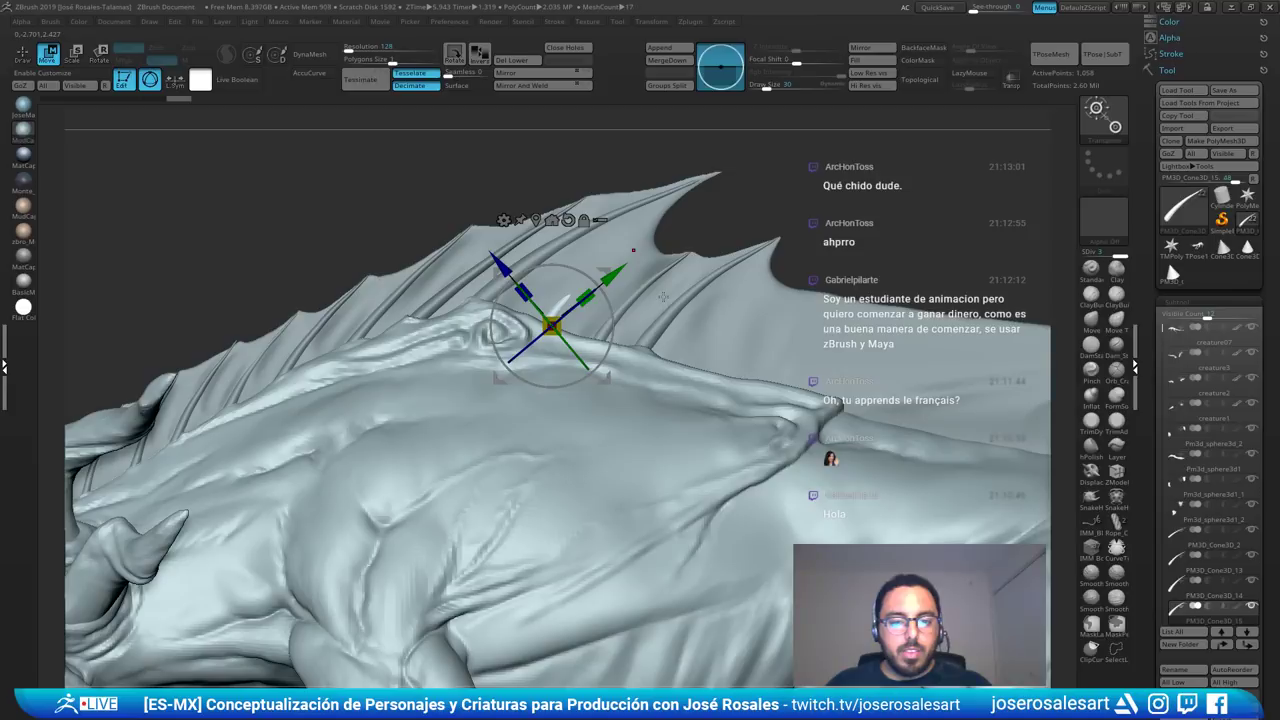
- Select the membrane, sculpt it along the copied spine with ClayBuildup so the spine emerges, and smooth around its base
key(q)
right_drag(600, 274, 580, 318)
alt+click(578, 316)
key(b)
key(c)
key(b)
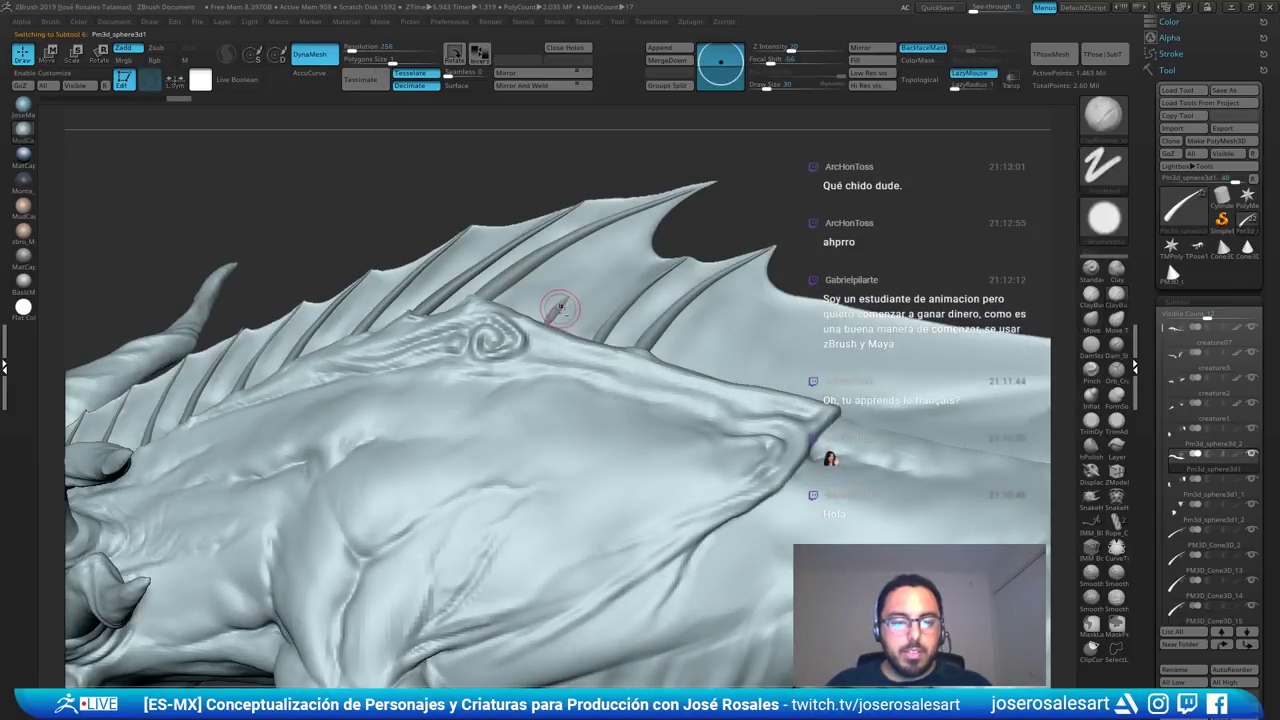
drag(563, 306, 650, 244)
key(])
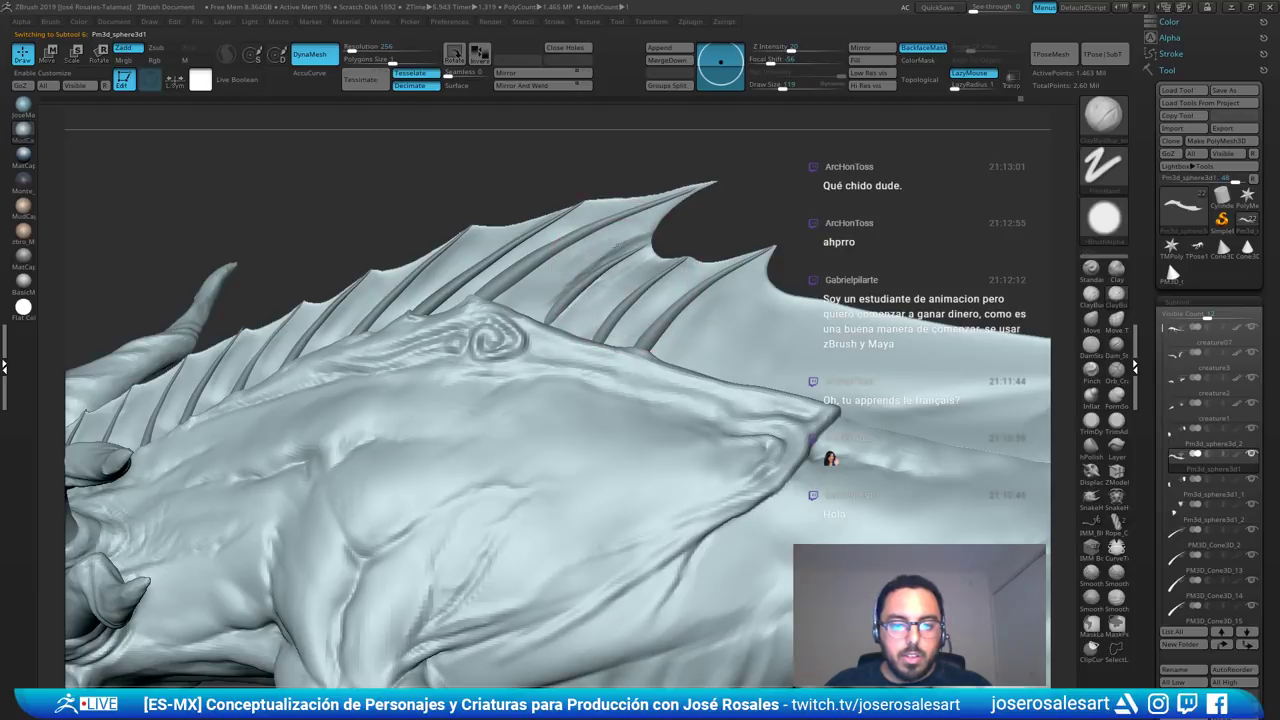
key(s)
click(585, 301)
key(shift)
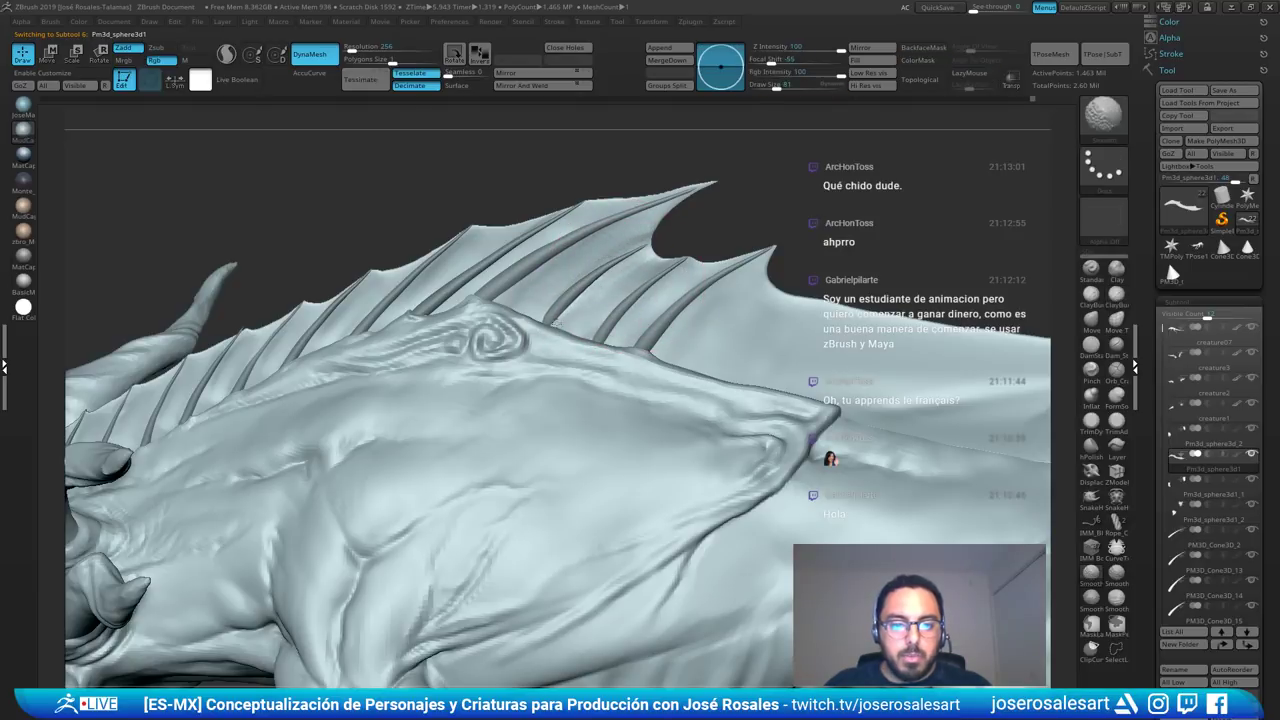
shift+drag(557, 324, 566, 360)
- Sculpt a fold between the two forward small spines with ClayBuildup at draw size 42 and smooth it
mouse_move(566, 360)
right_down()
mouse_move(612, 350)
mouse_move(569, 219)
mouse_move(606, 290)
mouse_move(582, 286)
right_up()
key(s)
click(588, 302)
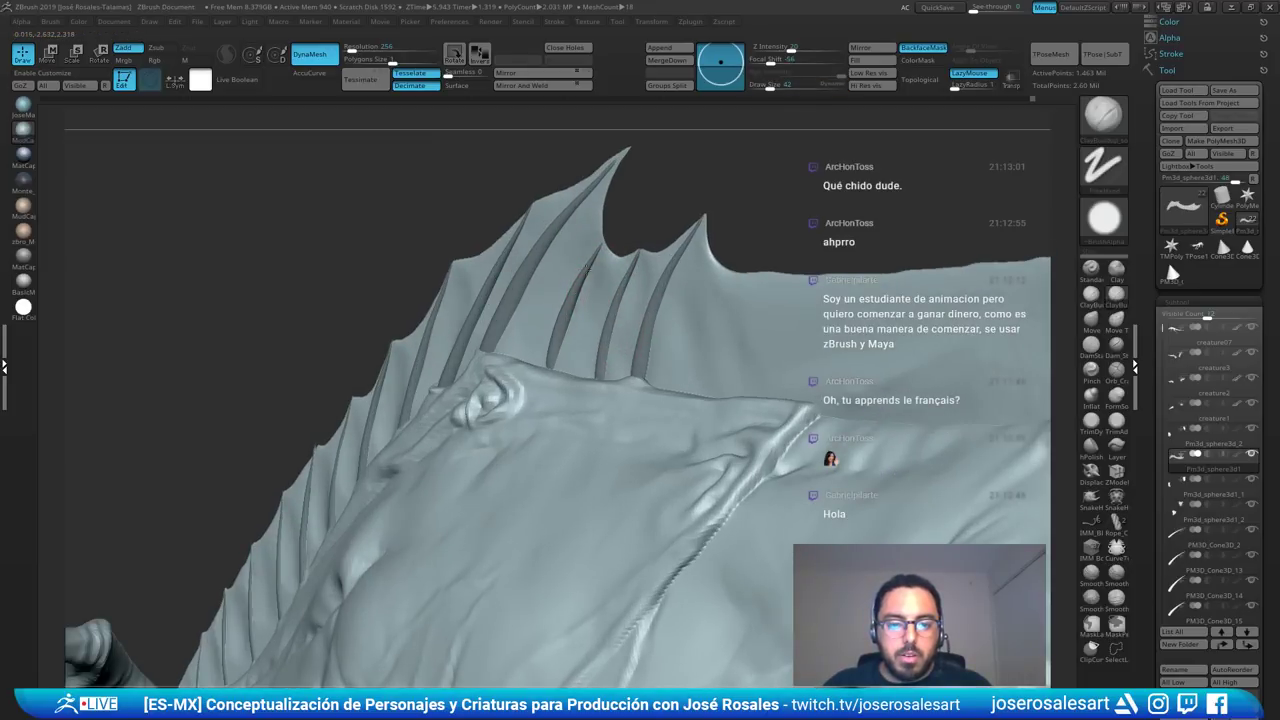
right_drag(577, 337, 604, 325)
drag(608, 290, 578, 328)
shift+drag(600, 298, 583, 318)
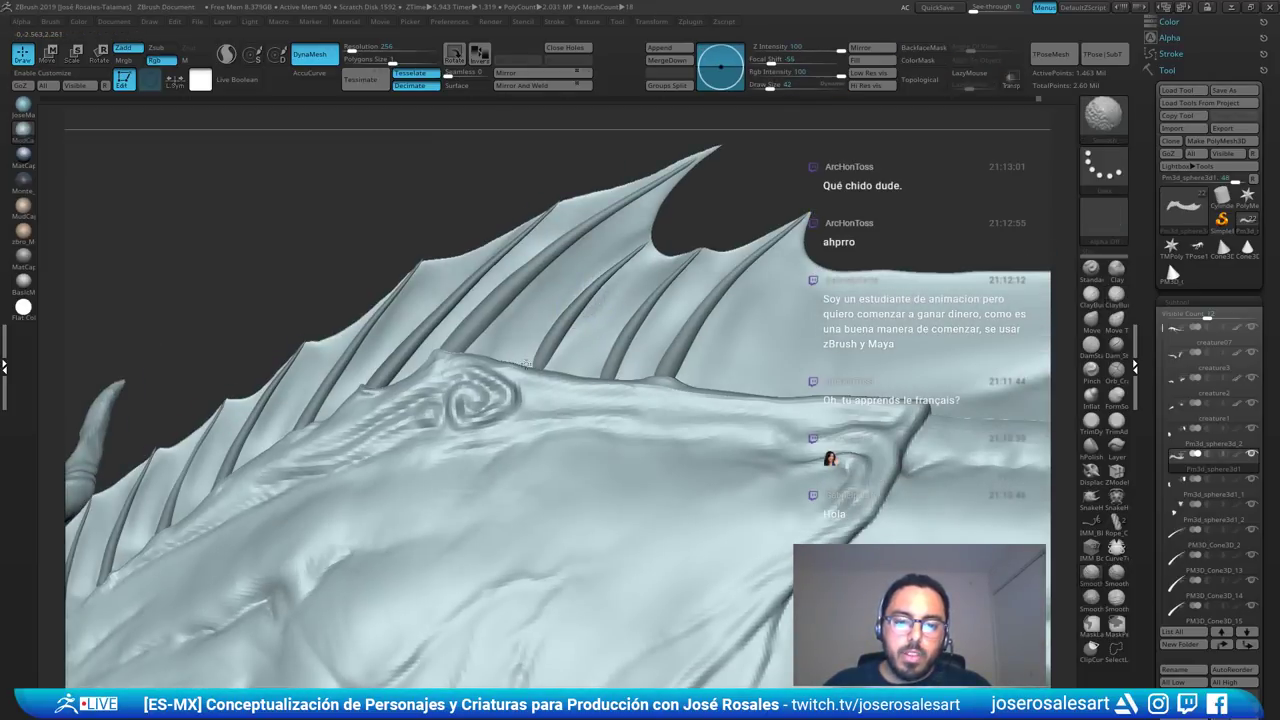
- Select the copied spine, undo the last brush changes on it, and adjust its placement on the back
mouse_move(526, 364)
right_down()
mouse_move(572, 392)
mouse_move(542, 374)
mouse_move(562, 382)
mouse_move(540, 425)
right_up()
alt+click(550, 379)
key(bracketleft)
key(ctrl+z)
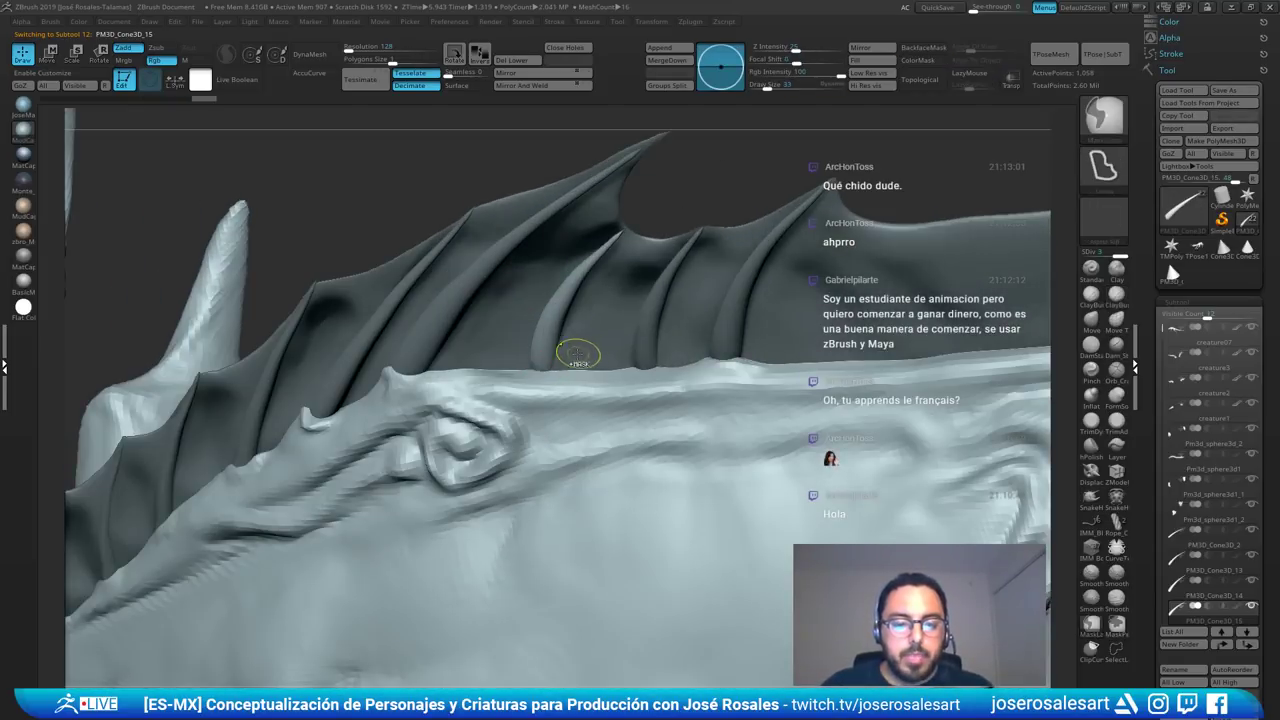
key(ctrl+z)
mouse_move(559, 364)
right_down()
mouse_move(518, 308)
mouse_move(486, 312)
right_up()
key(w)
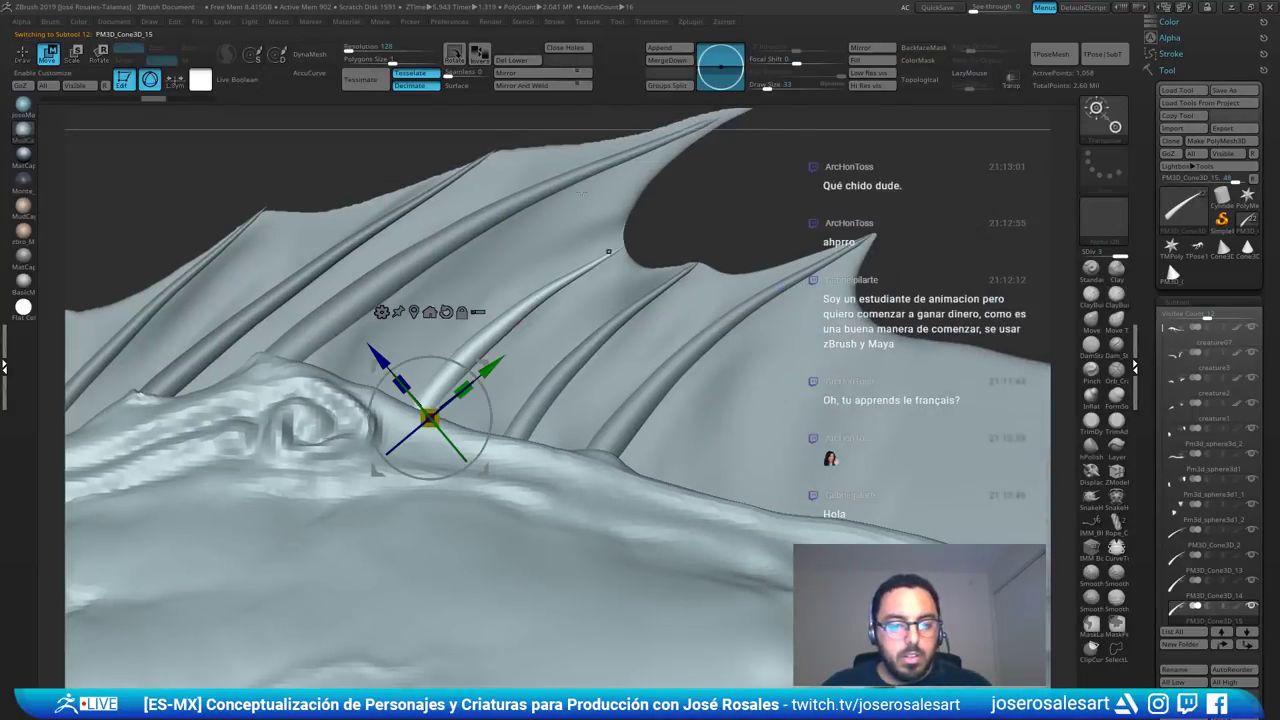
drag(482, 357, 469, 354)
key(q)
- Select the membrane and refine the folds at the copied spine's base with ClayBuildup at draw sizes 62 and 28
mouse_move(506, 334)
right_down()
mouse_move(419, 388)
mouse_move(486, 376)
mouse_move(498, 387)
mouse_move(536, 342)
mouse_move(453, 268)
right_up()
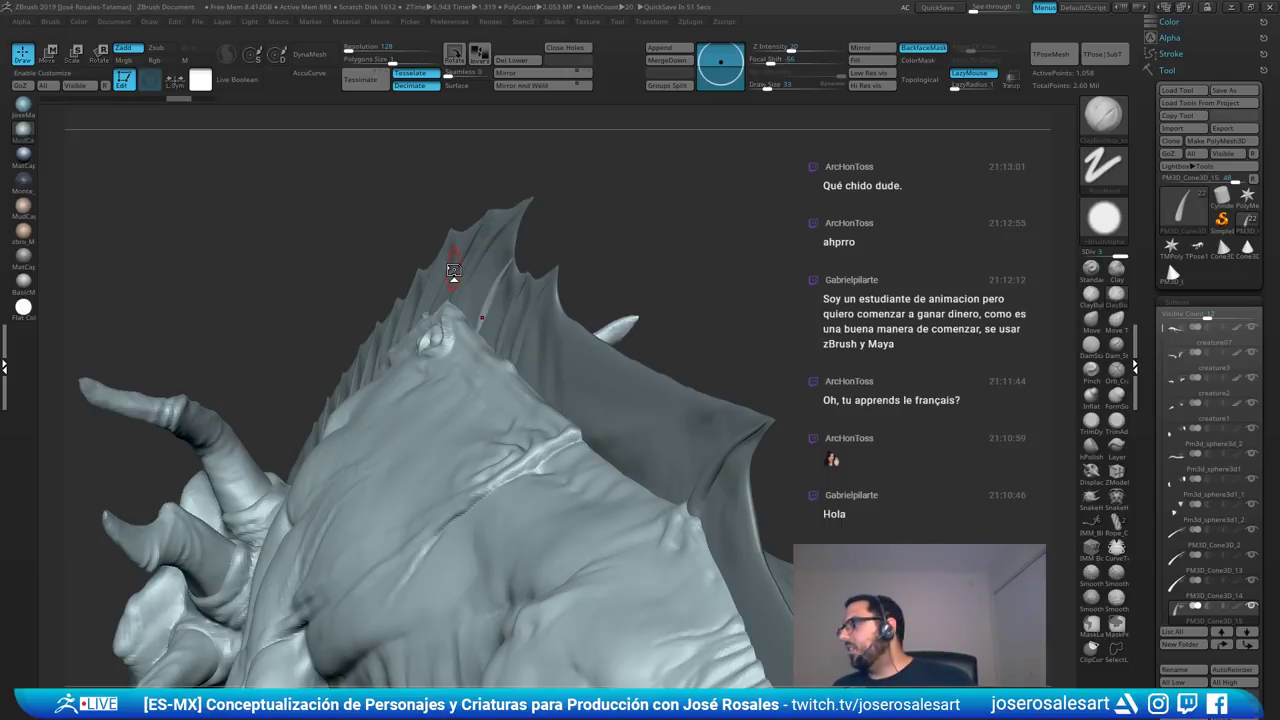
right_drag(494, 322, 441, 331)
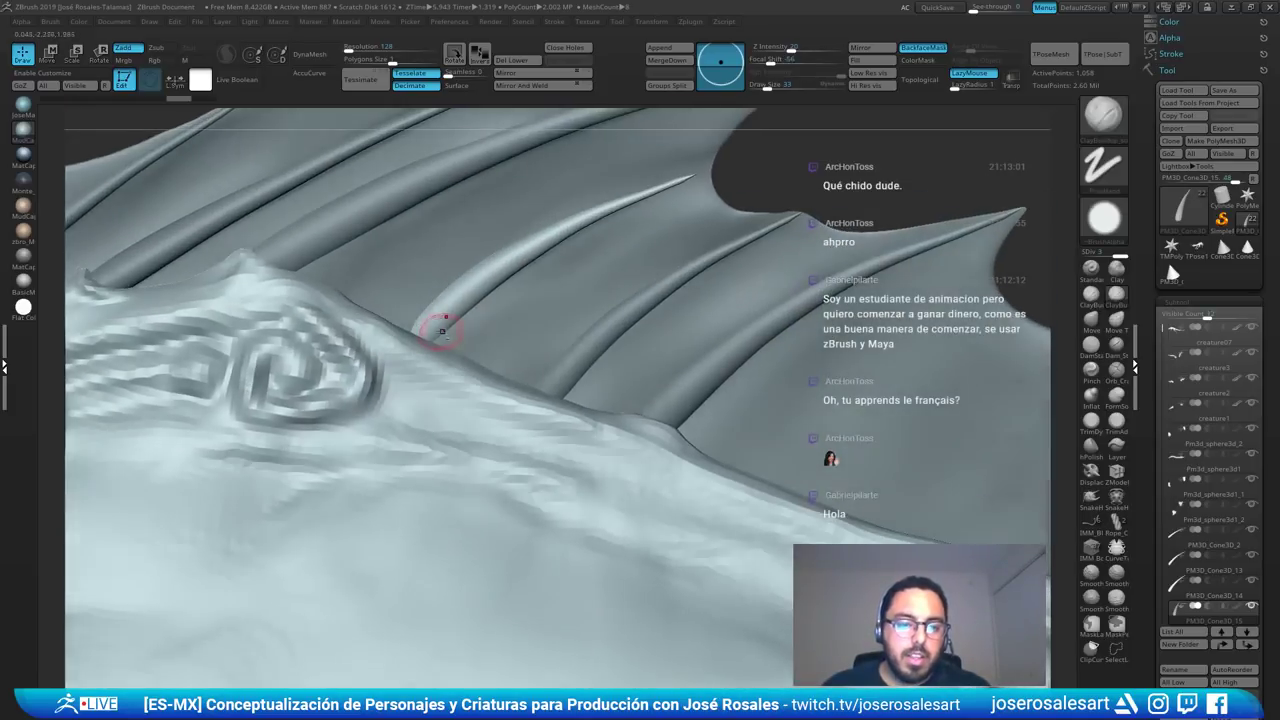
key(s)
alt+click(515, 322)
mouse_move(524, 343)
mouse_down()
mouse_move(518, 302)
mouse_move(458, 368)
mouse_move(530, 306)
mouse_up()
ctrl+right_drag(645, 222, 558, 252)
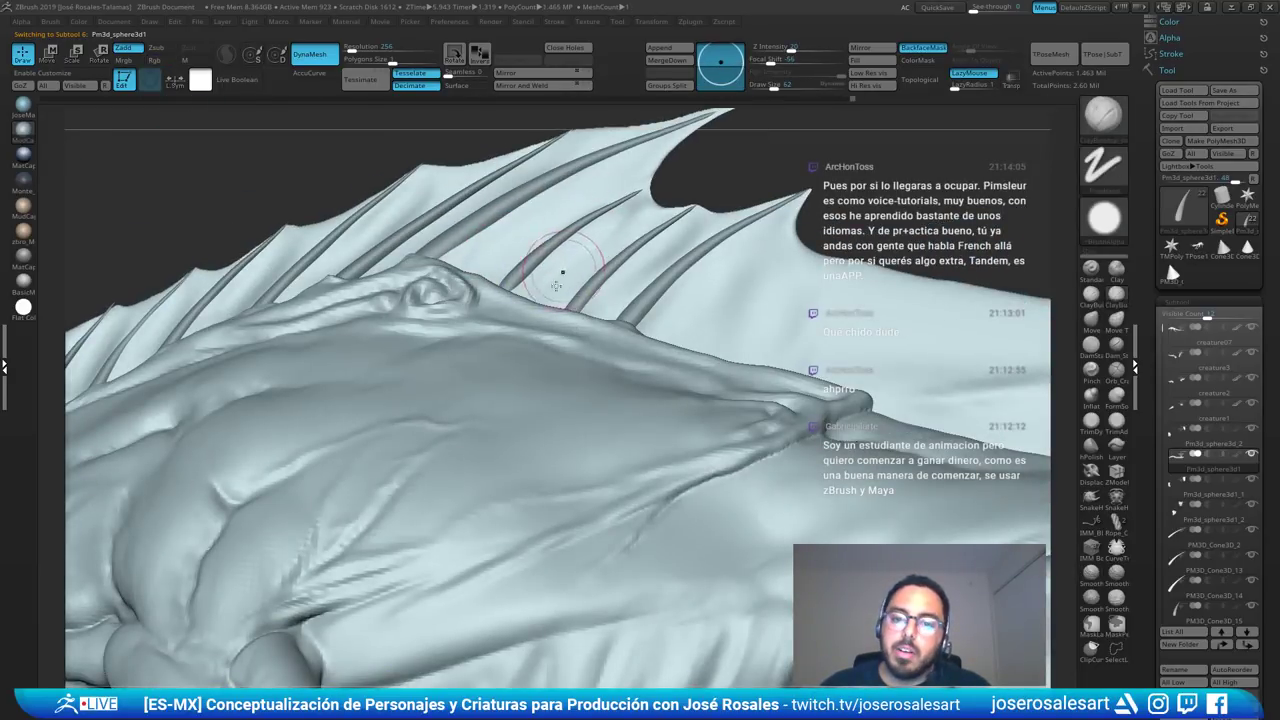
right_drag(558, 284, 602, 232)
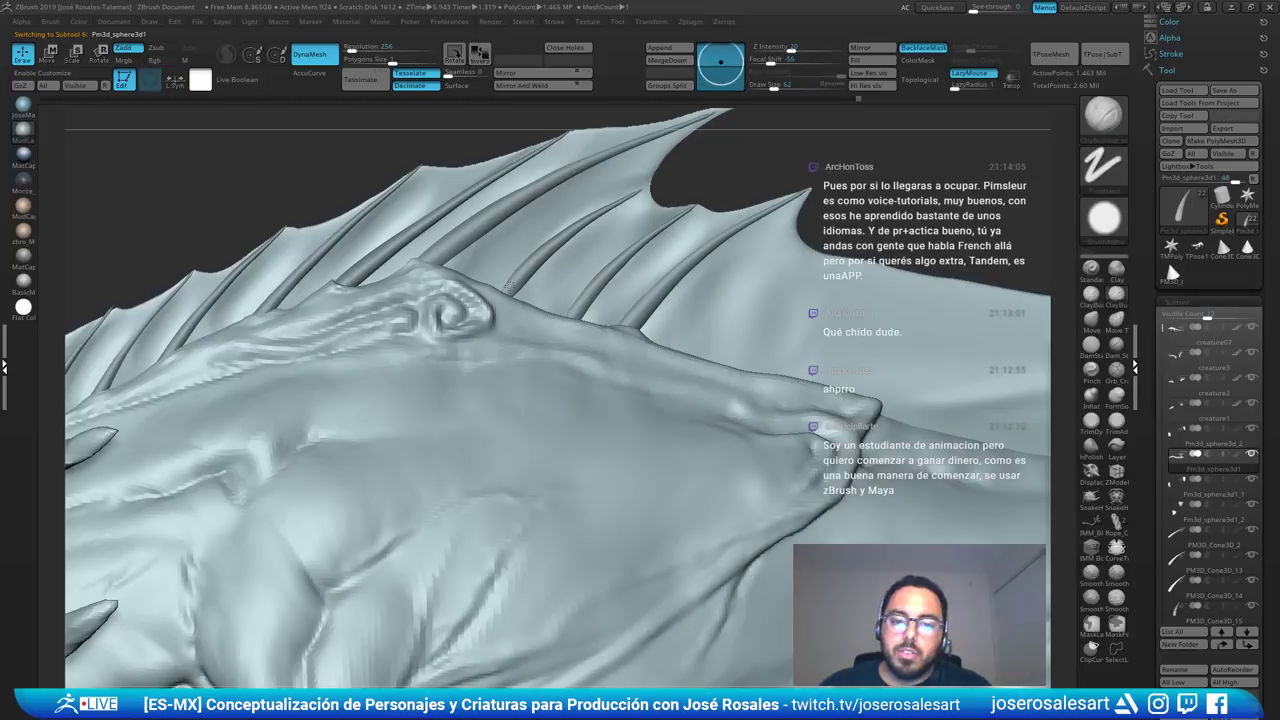
drag(514, 287, 507, 282)
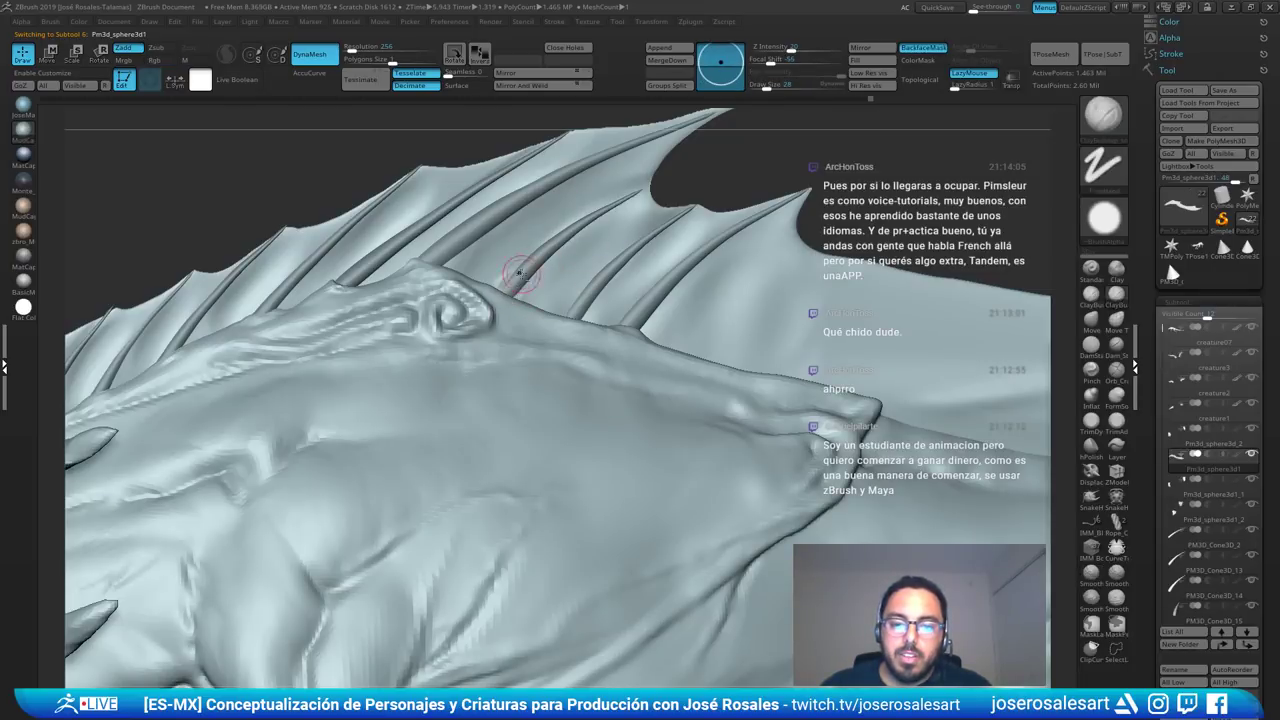
- Select the copied spine and bend its tip toward the membrane's edge with the Move brush at draw size 77
mouse_move(634, 197)
right_down()
mouse_move(636, 212)
mouse_move(618, 199)
right_up()
alt+click(625, 205)
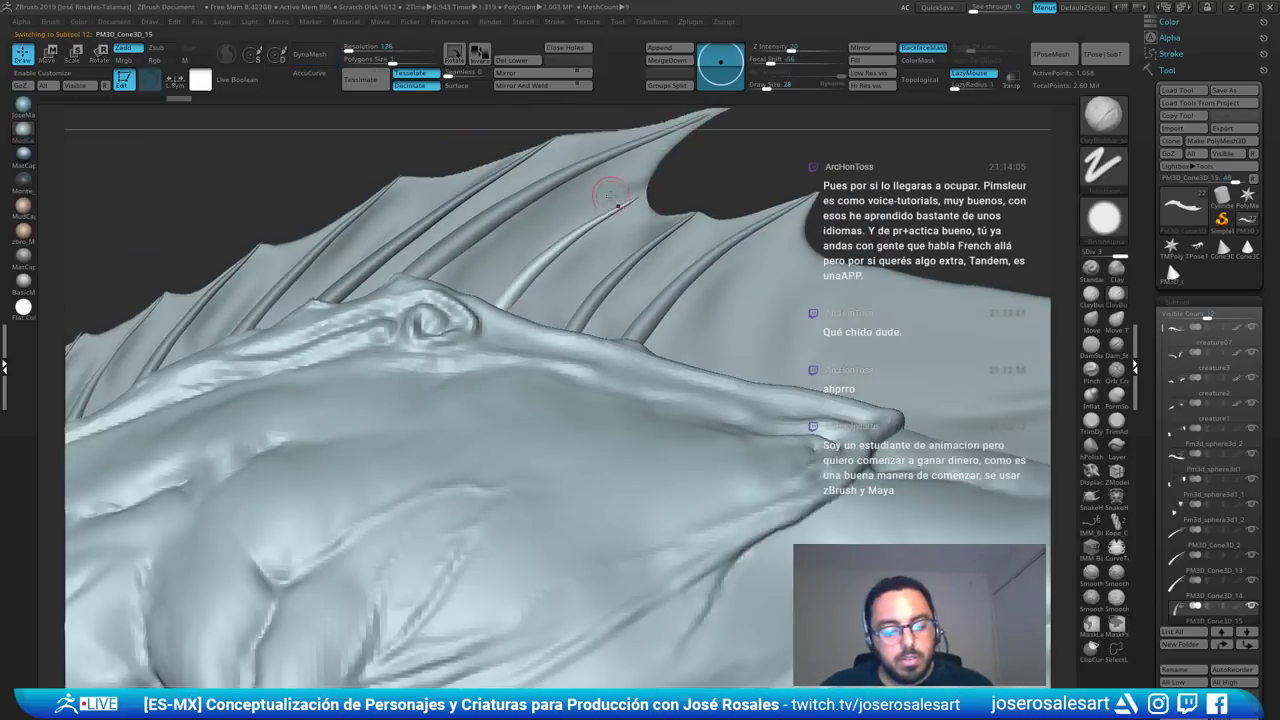
key(b)
key(m)
key(v)
key(s)
drag(614, 220, 640, 195)
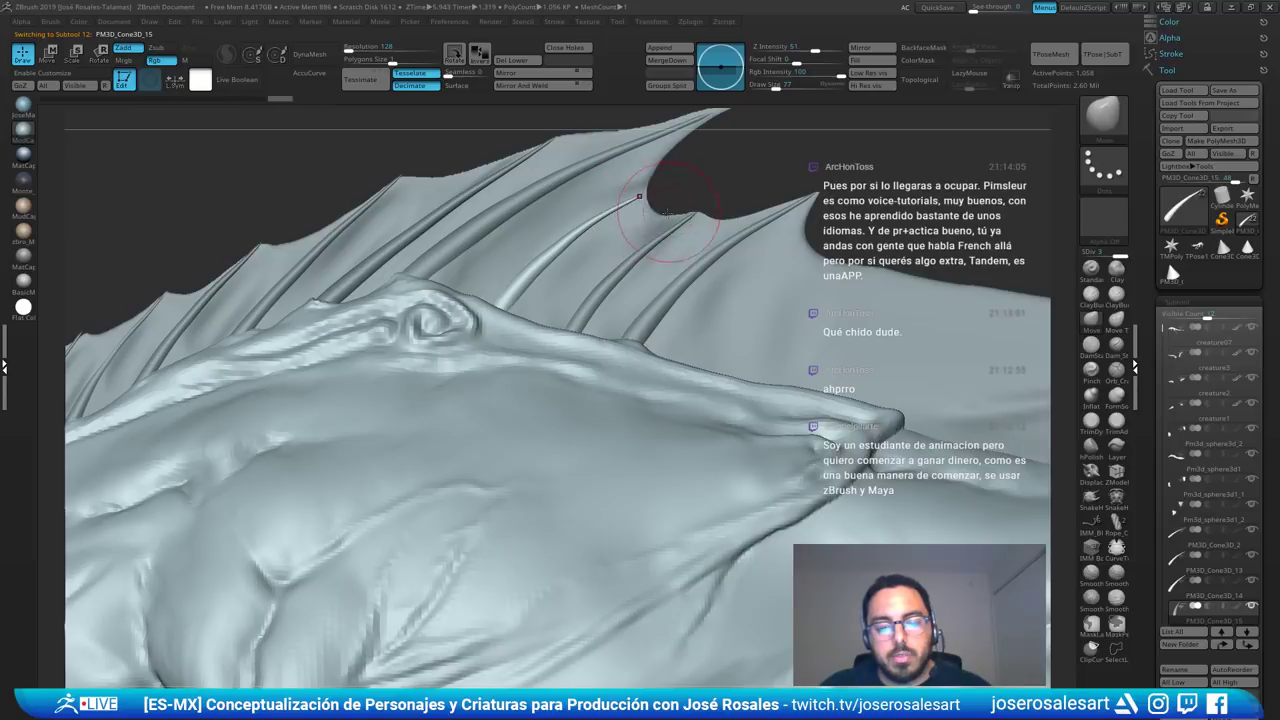
- Fine-tune the copied spine's upper curve and tip with the Move brush, down to draw size 17
right_drag(660, 211, 623, 247)
key(s)
drag(620, 237, 611, 238)
right_drag(611, 242, 628, 236)
drag(622, 208, 615, 205)
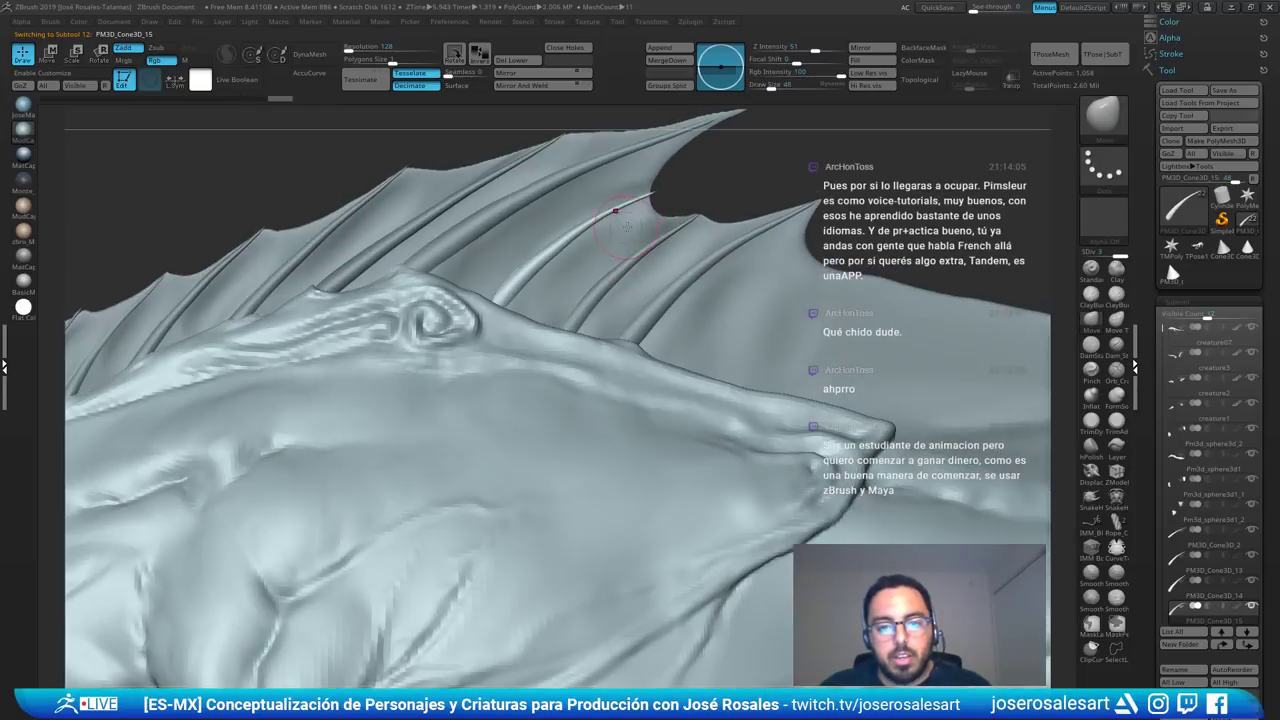
mouse_move(640, 215)
right_down()
mouse_move(662, 208)
mouse_move(681, 96)
right_up()
key(s)
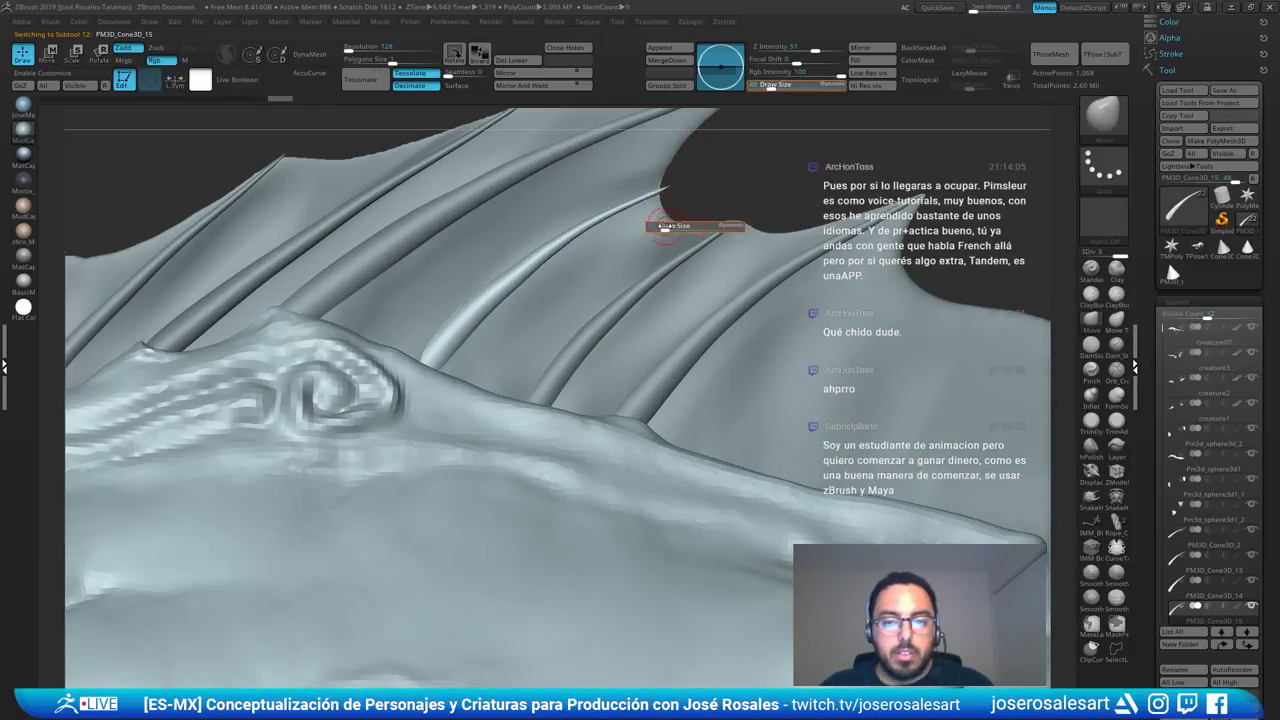
drag(668, 228, 665, 195)
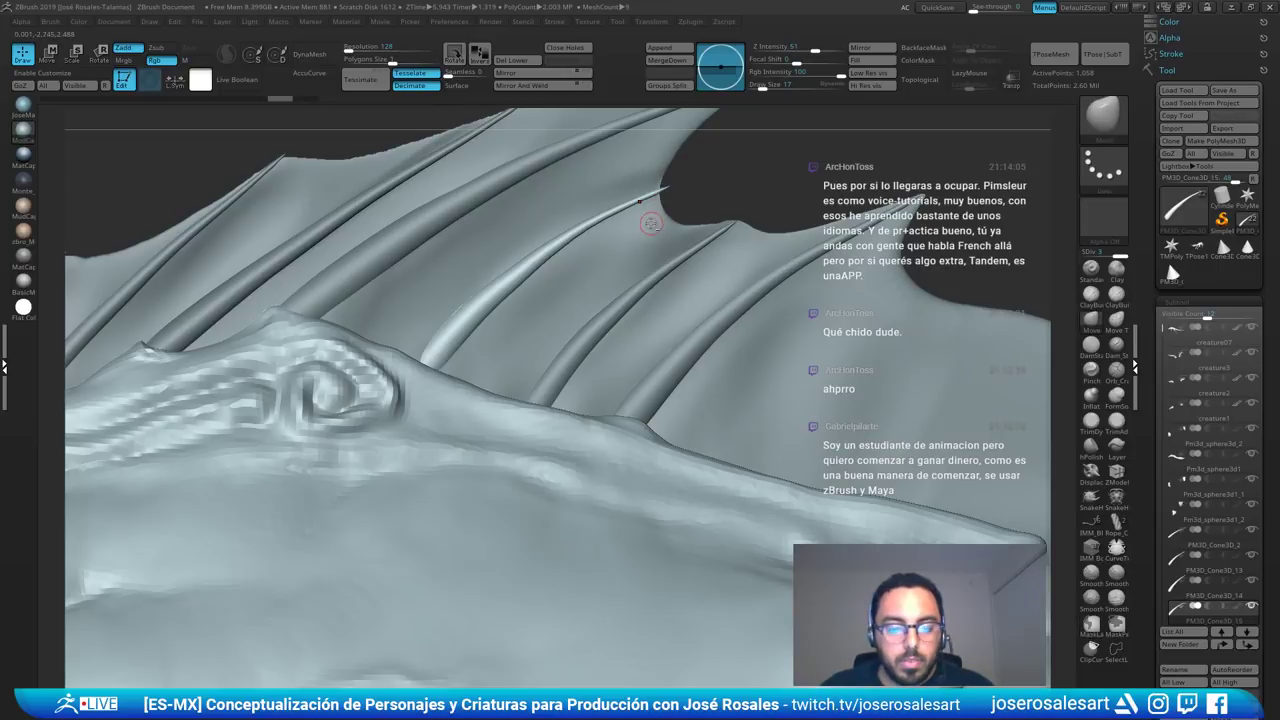
- Select the membrane and pull its edge out to the copied spine's tip at draw size 30
alt+click(649, 232)
key(s)
drag(657, 231, 666, 190)
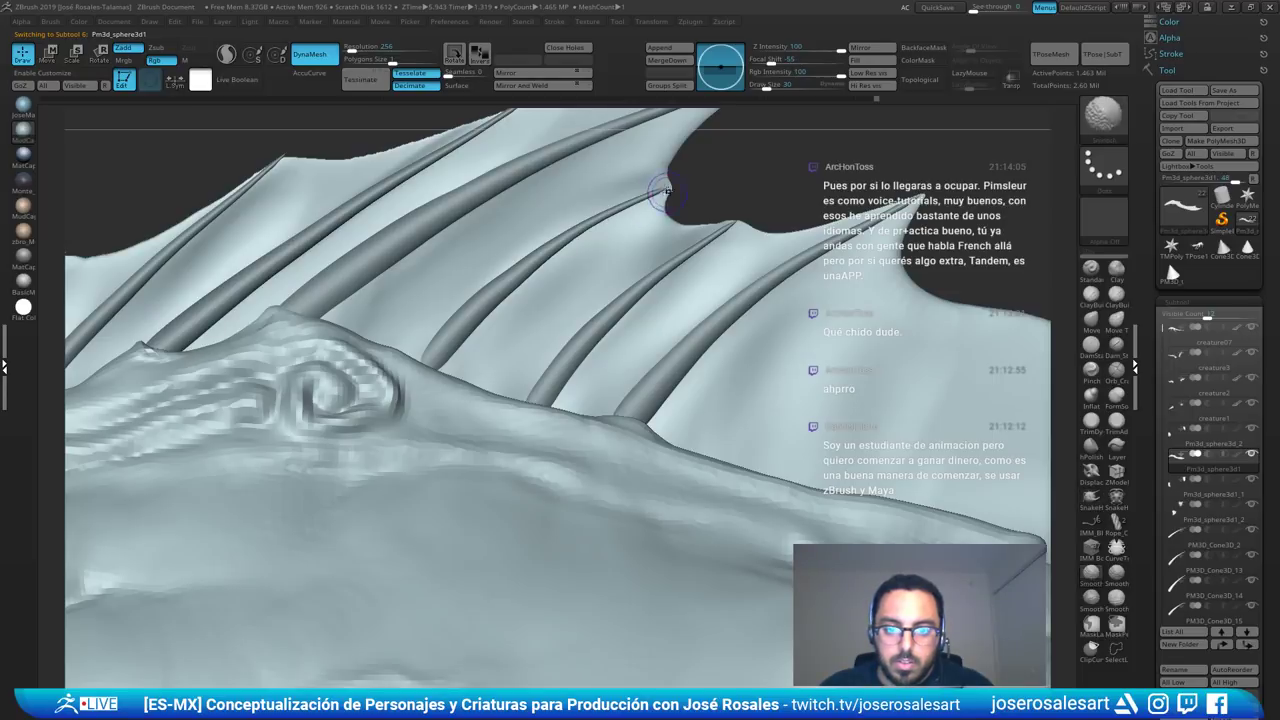
- Save the creature tool, including the finished copied spine and reshaped membrane
alt+drag(763, 130, 600, 188)
drag(925, 150, 674, 241)
mouse_move(740, 165)
mouse_down()
mouse_move(650, 185)
mouse_move(765, 175)
mouse_move(725, 180)
mouse_move(660, 240)
mouse_move(602, 248)
mouse_move(764, 255)
mouse_move(742, 115)
mouse_up()
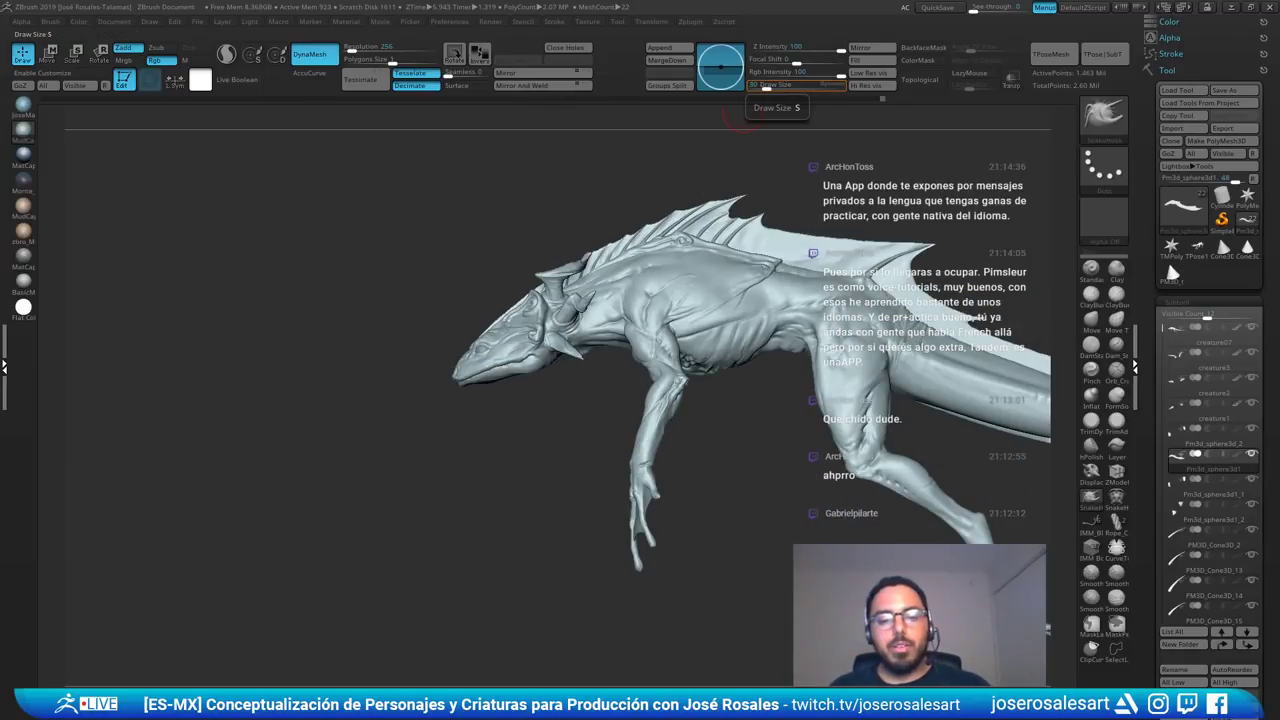
alt+drag(490, 265, 366, 292)
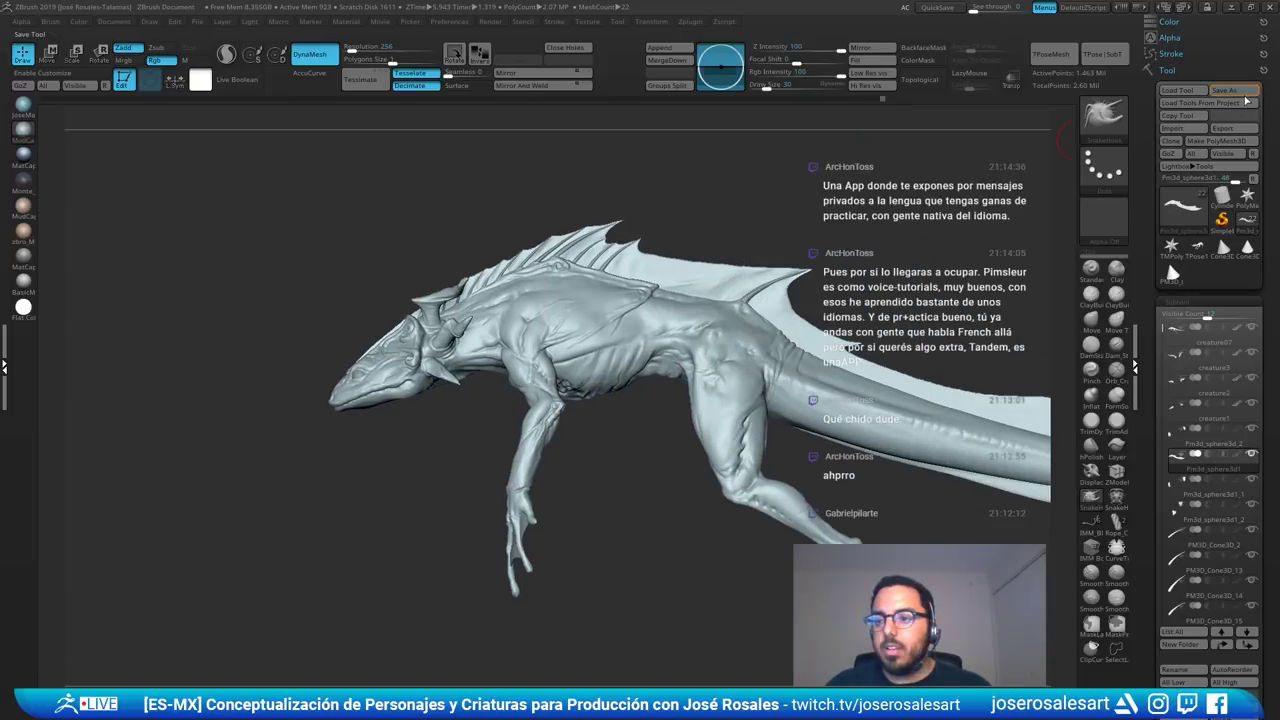
click(1235, 91)
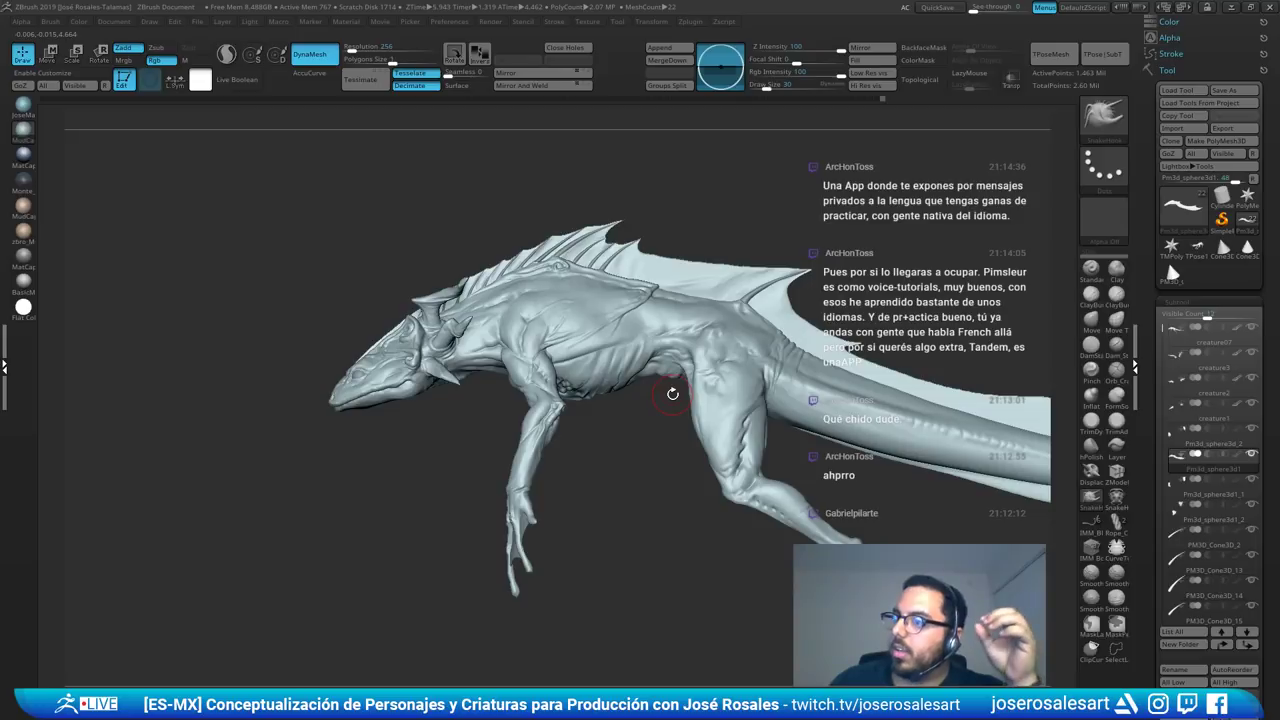
- Select the creature's body and build up the back ridge around the copied spine's base with ClayBuildup at draw size 30
right_drag(612, 238, 742, 345)
alt+click(508, 395)
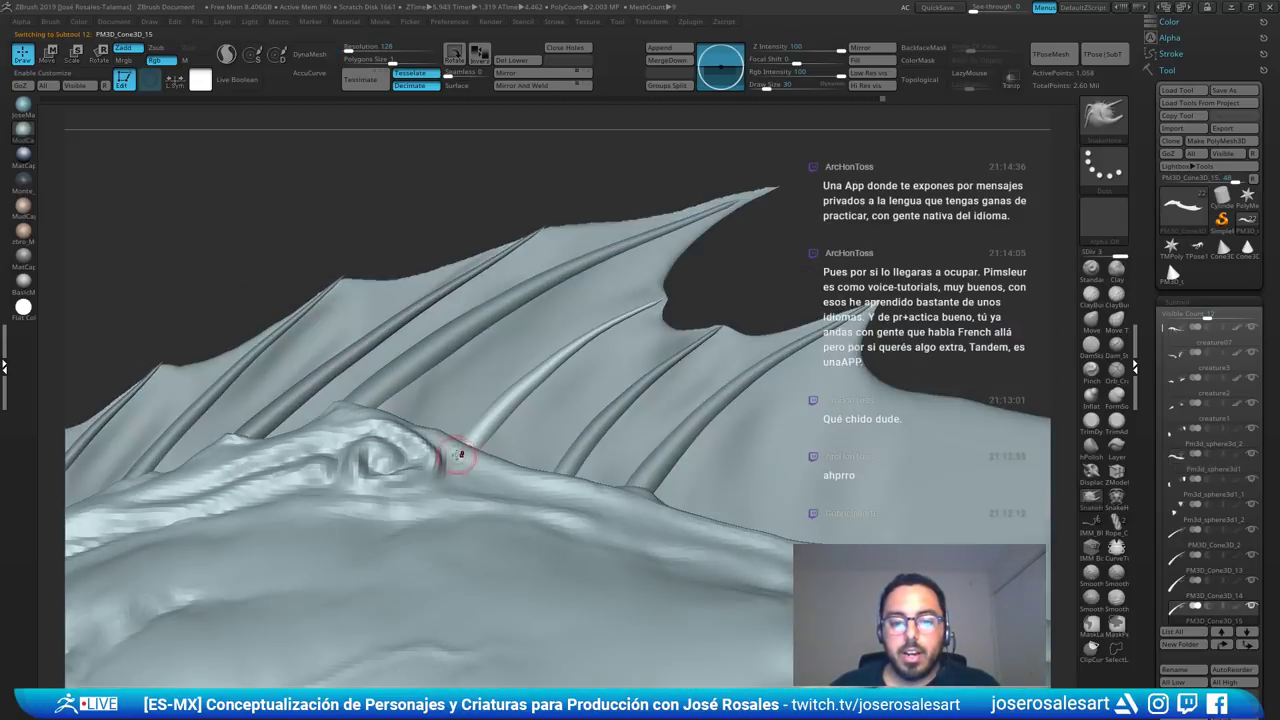
mouse_move(463, 451)
right_down()
mouse_move(474, 467)
mouse_move(464, 447)
mouse_move(445, 461)
mouse_move(485, 475)
mouse_move(457, 480)
mouse_move(471, 455)
right_up()
alt+click(480, 466)
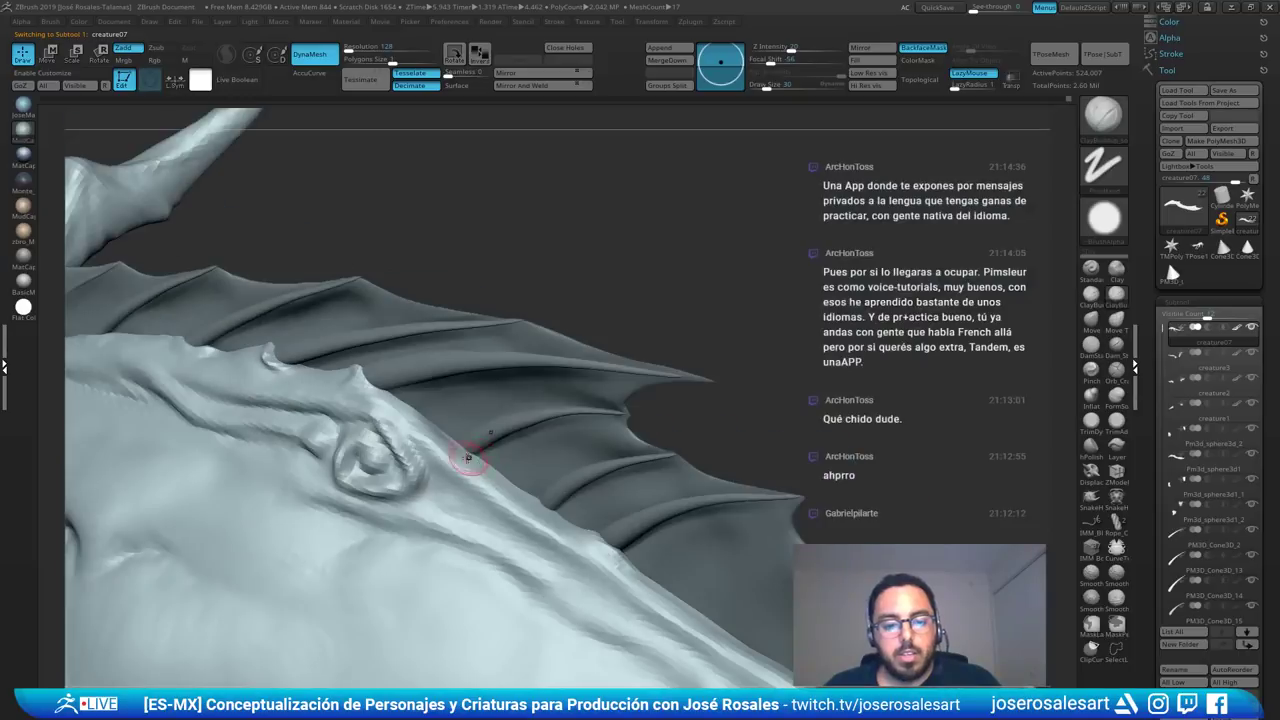
mouse_move(470, 450)
mouse_down()
mouse_move(460, 446)
mouse_move(489, 466)
mouse_up()
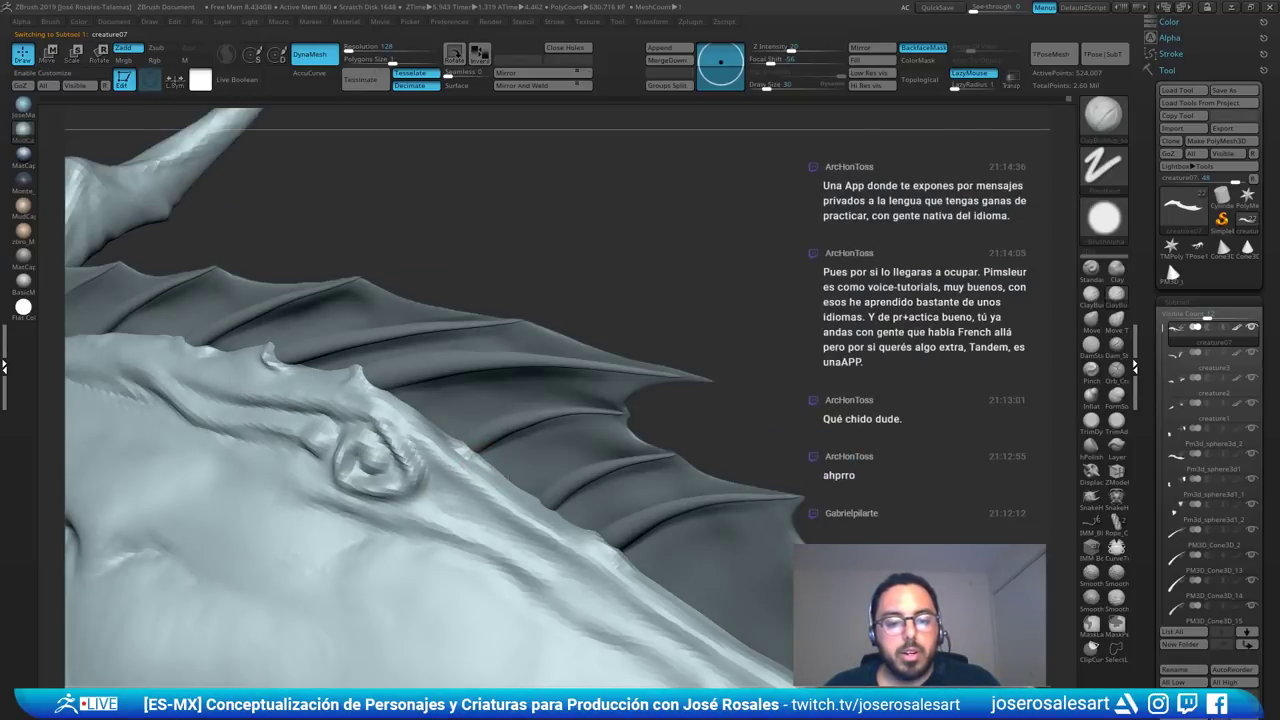
right_drag(489, 466, 476, 446)
drag(476, 446, 456, 435)
right_drag(456, 435, 553, 510)
drag(553, 510, 530, 498)
right_drag(554, 510, 557, 517)
mouse_move(557, 517)
mouse_down()
mouse_move(583, 535)
mouse_move(516, 486)
mouse_up()
- Select the copied spine and blend its base into the back ridge with ClayBuildup at draw size 30
alt+click(483, 441)
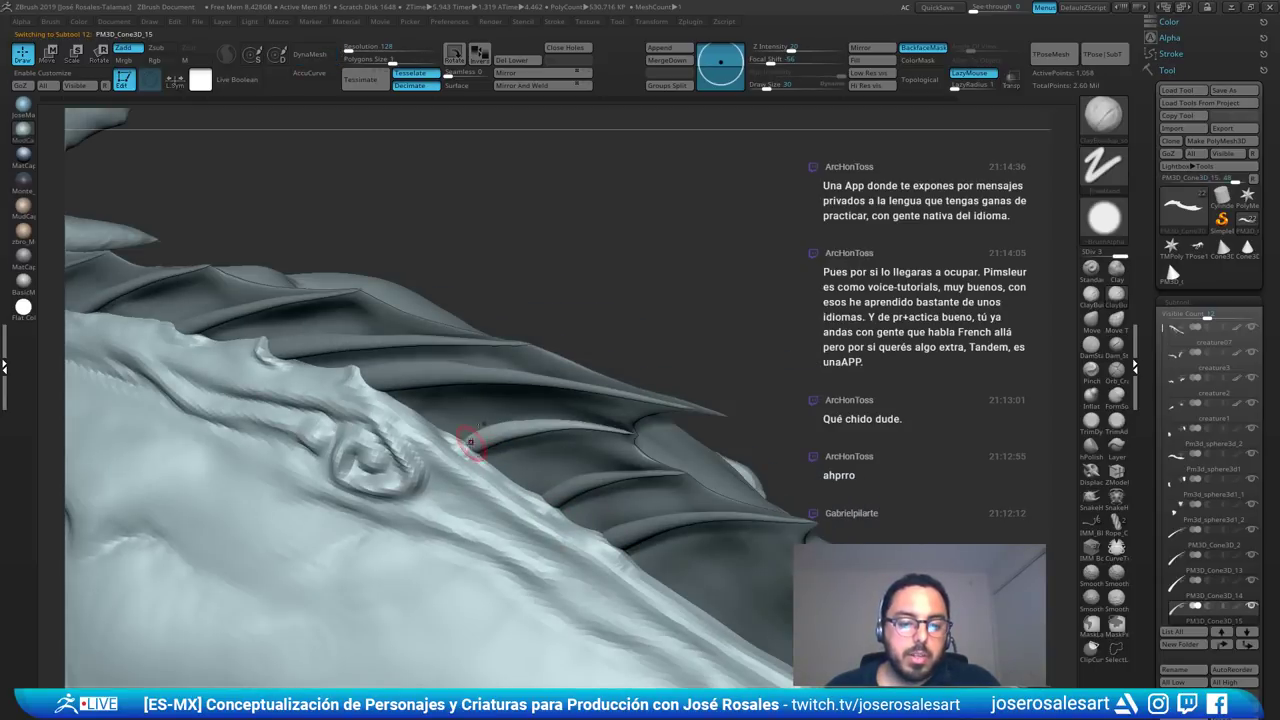
right_drag(471, 443, 468, 441)
drag(450, 442, 492, 440)
mouse_move(492, 442)
right_down()
mouse_move(480, 440)
mouse_move(500, 380)
mouse_move(606, 349)
mouse_move(577, 361)
mouse_move(596, 210)
mouse_move(660, 235)
right_up()
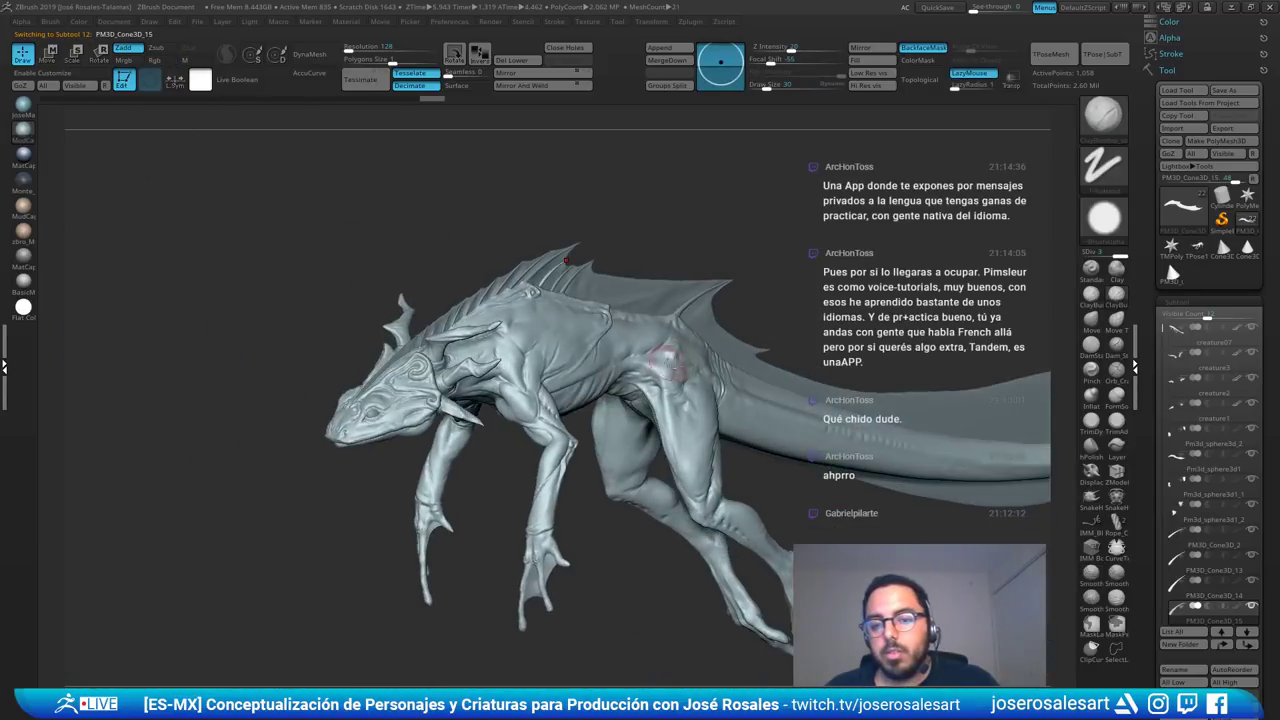
- Examine the dorsal fin, its spines and the back ridge from several side angles
alt+click(668, 361)
mouse_move(668, 361)
right_down()
mouse_move(700, 385)
mouse_move(664, 315)
right_up()
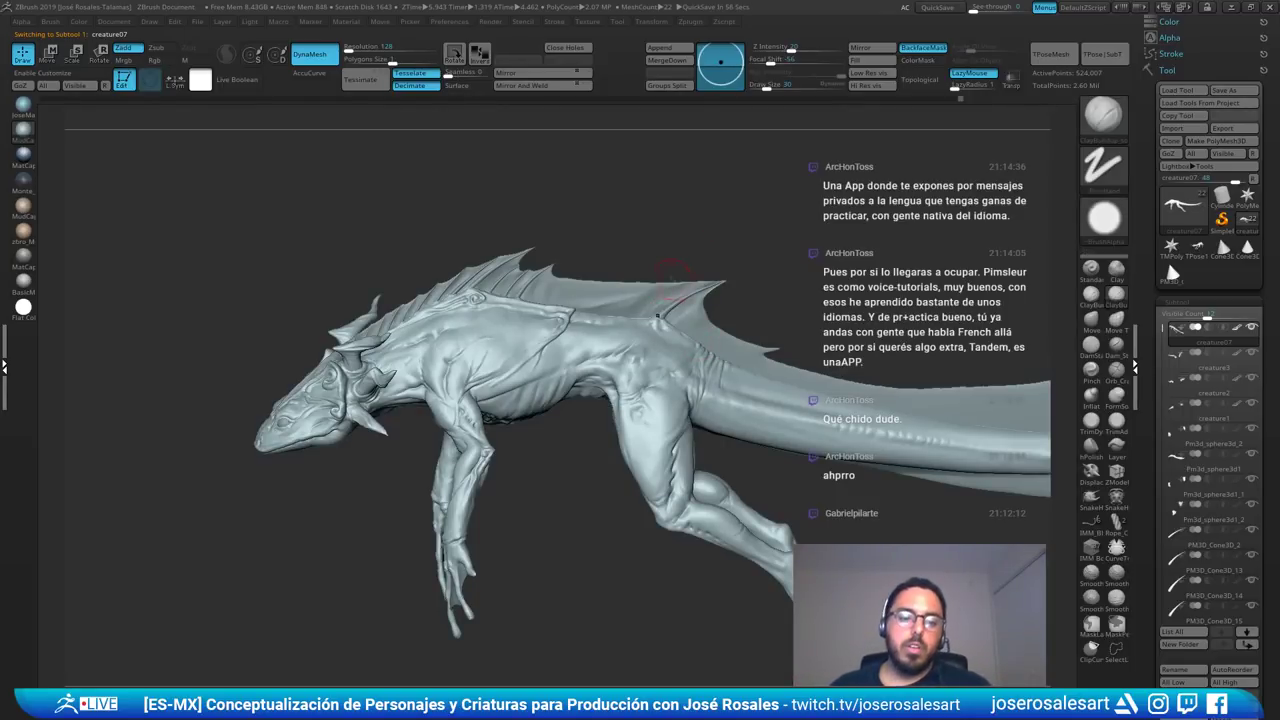
right_drag(668, 302, 695, 223)
alt+right_drag(695, 223, 752, 151)
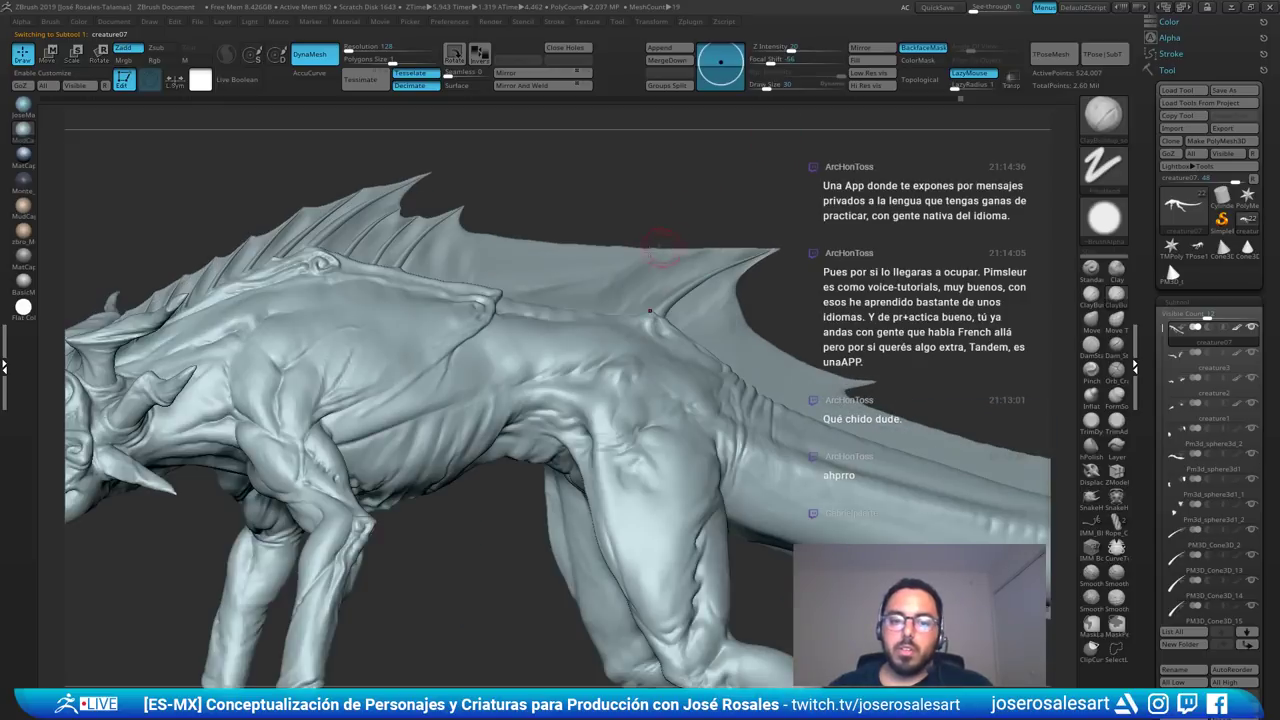
right_drag(660, 243, 766, 224)
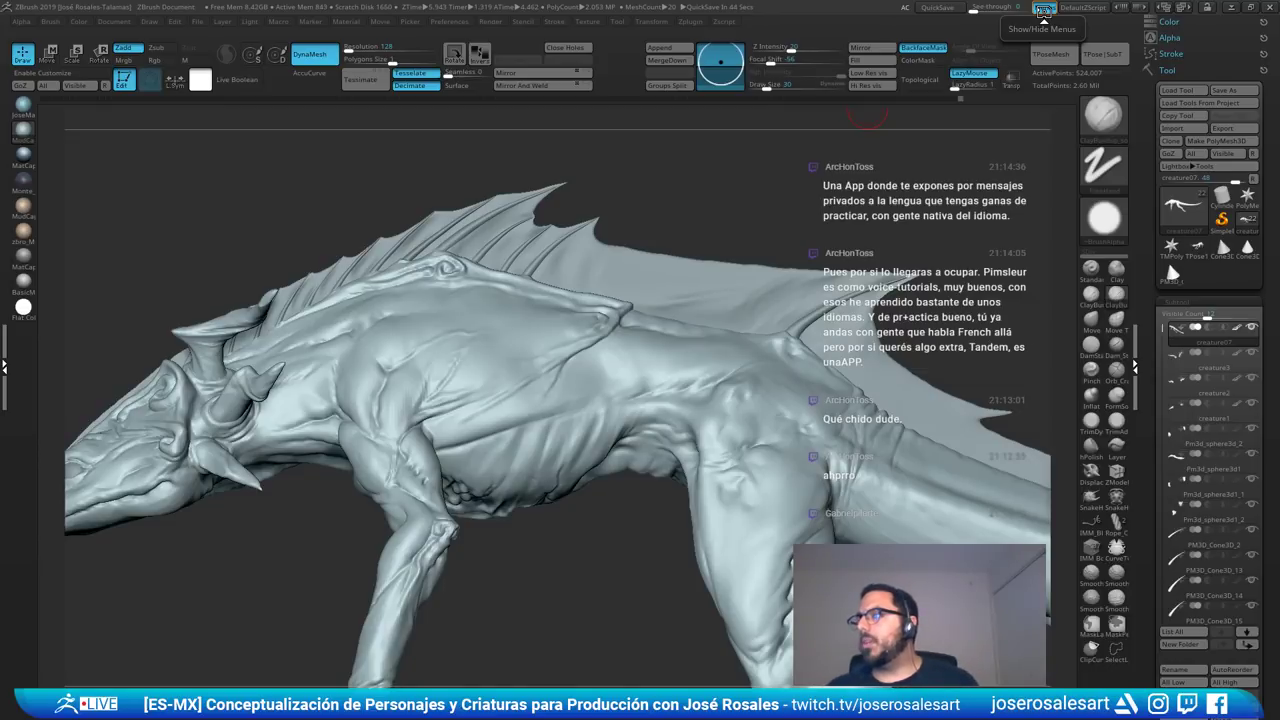
right_drag(614, 268, 560, 298)
alt+click(549, 282)
right_drag(549, 228, 543, 260)
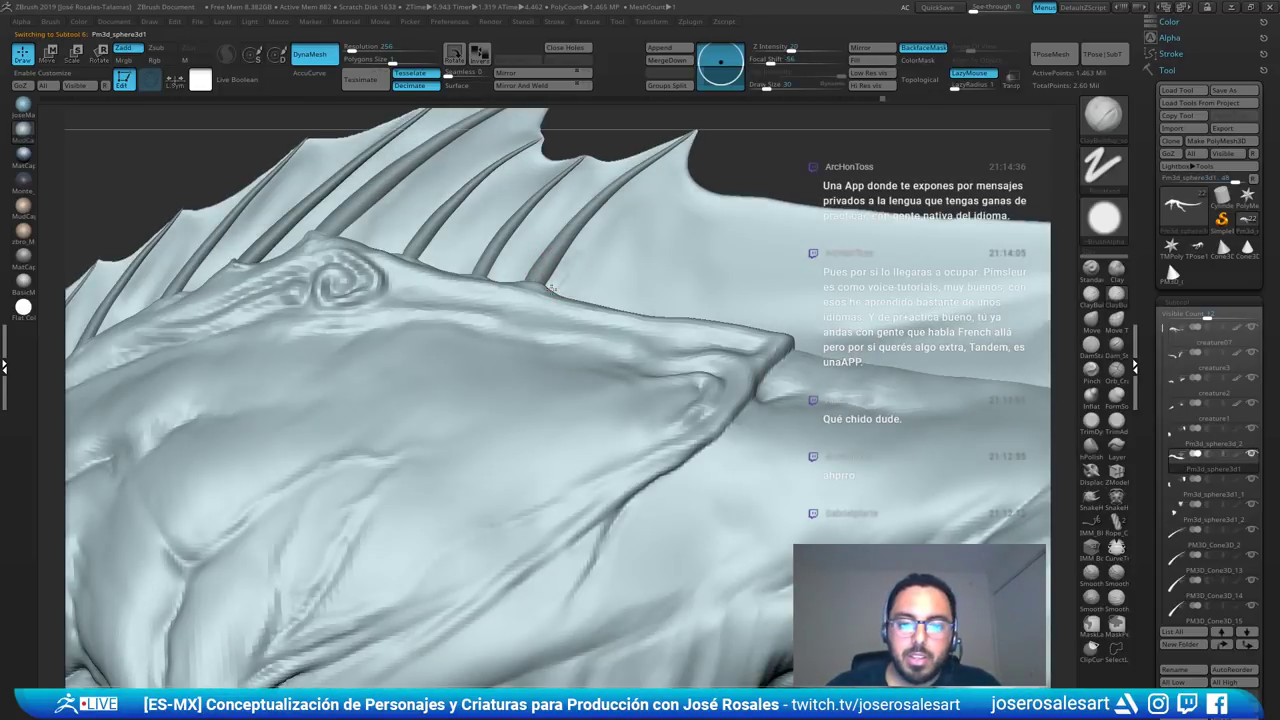
shift+drag(581, 271, 645, 206)
mouse_move(645, 206)
alt+right_down()
mouse_move(632, 208)
mouse_move(645, 125)
alt+right_up()
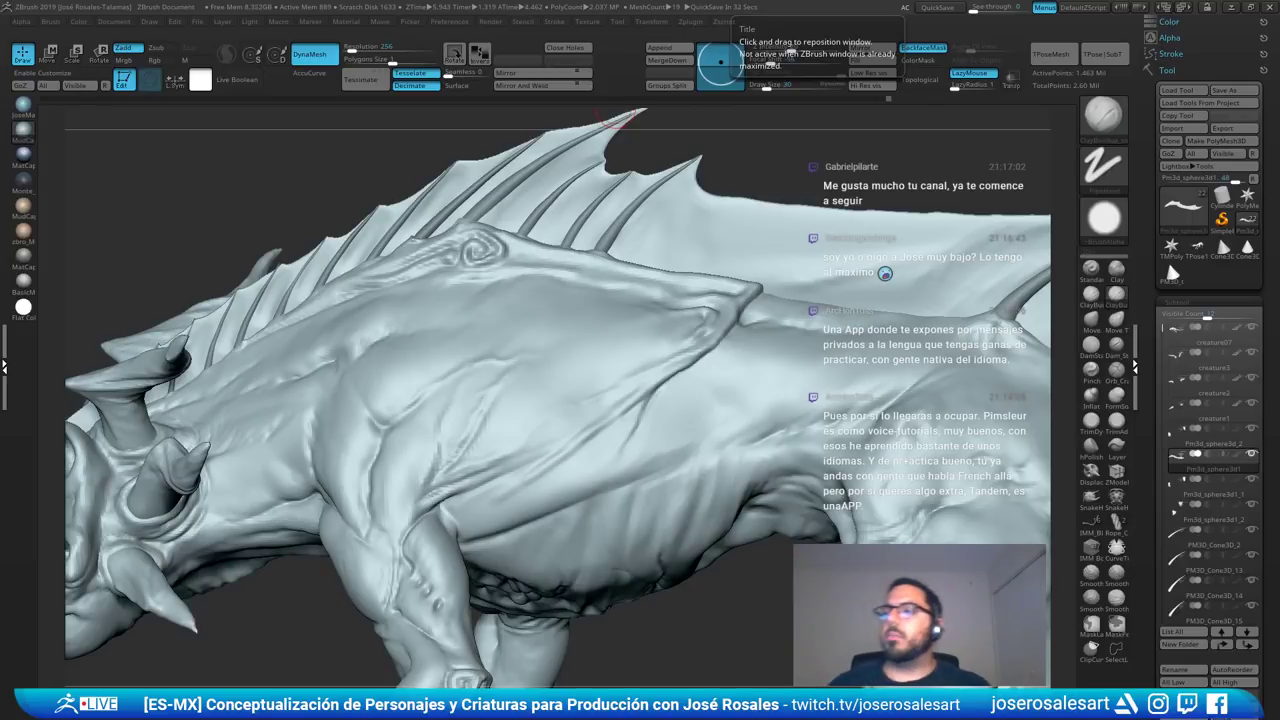
- Duplicate the rearmost small spine, move the copy farther back along the ridge and rotate it toward the tail
right_drag(615, 118, 515, 378)
alt+click(552, 302)
right_drag(552, 302, 544, 356)
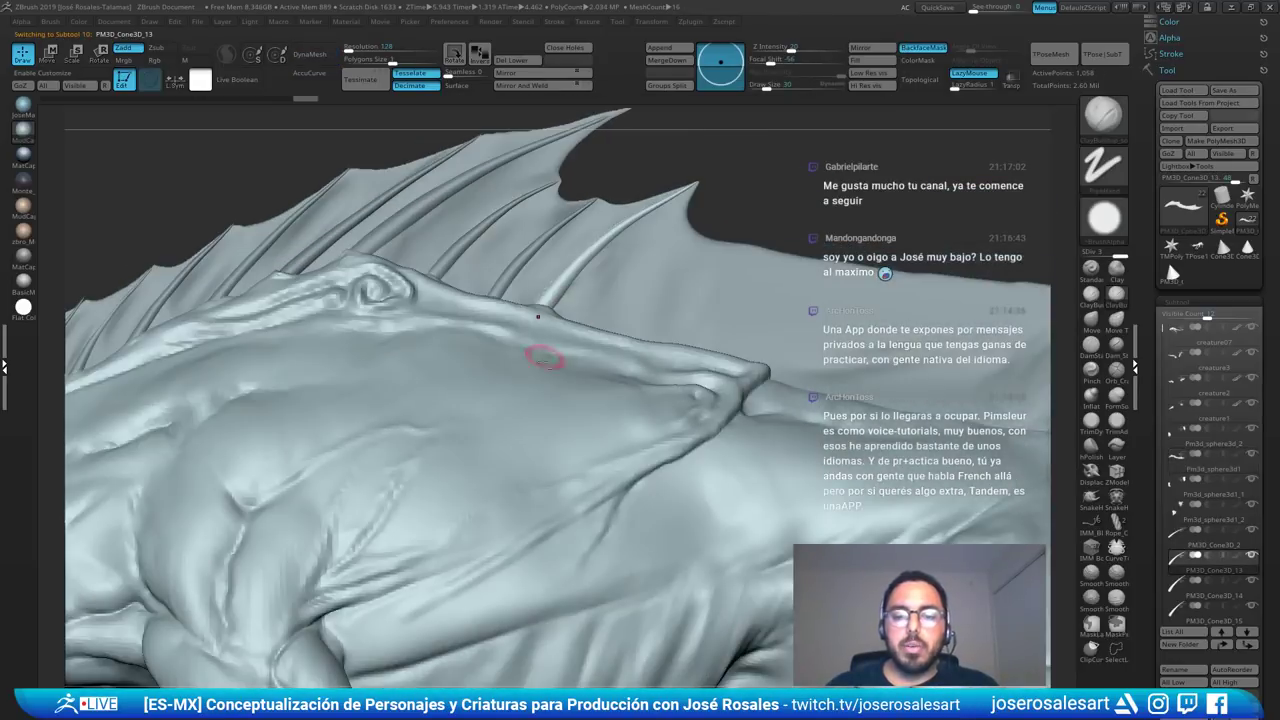
key(ctrl+shift+d)
key(w)
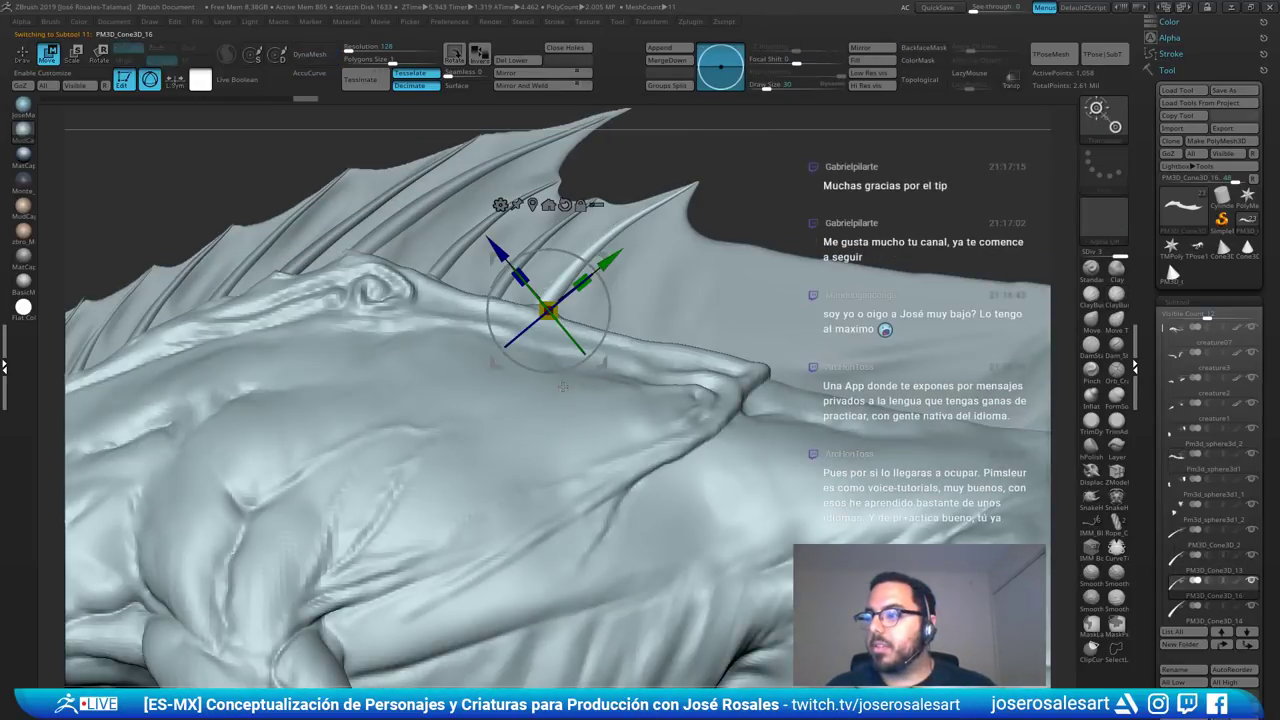
alt+right_drag(550, 416, 493, 414)
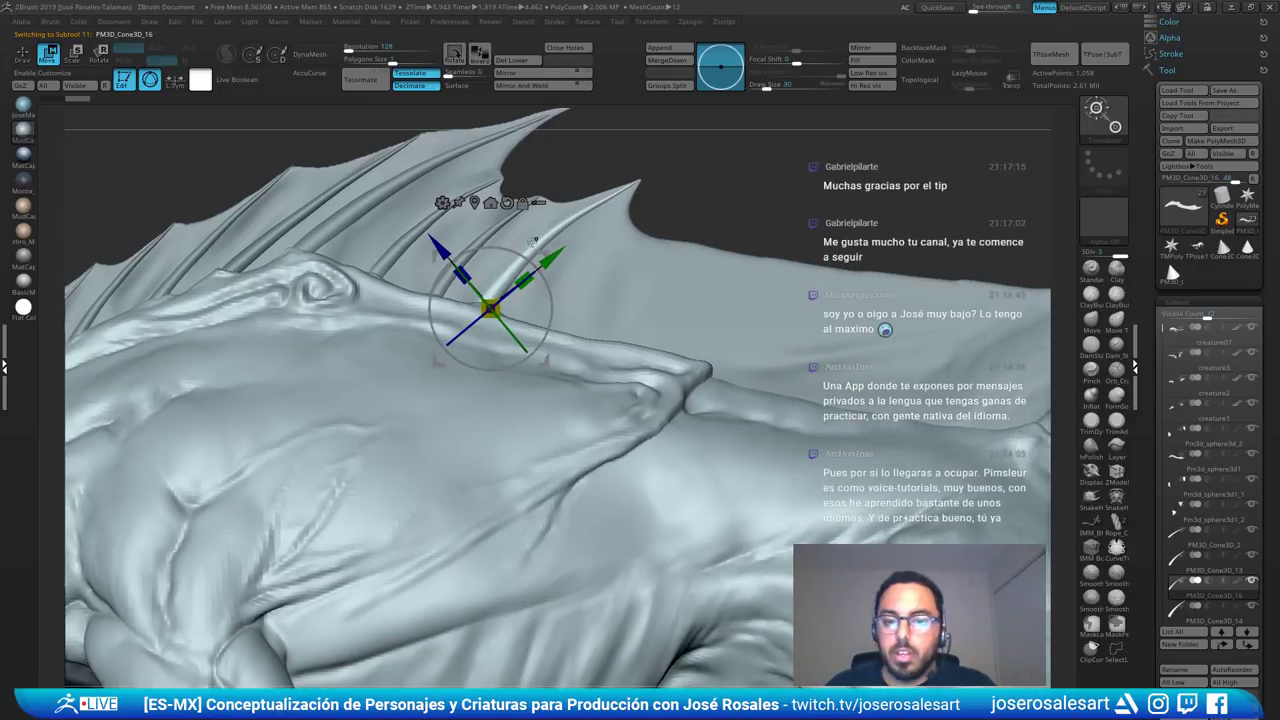
drag(540, 252, 608, 274)
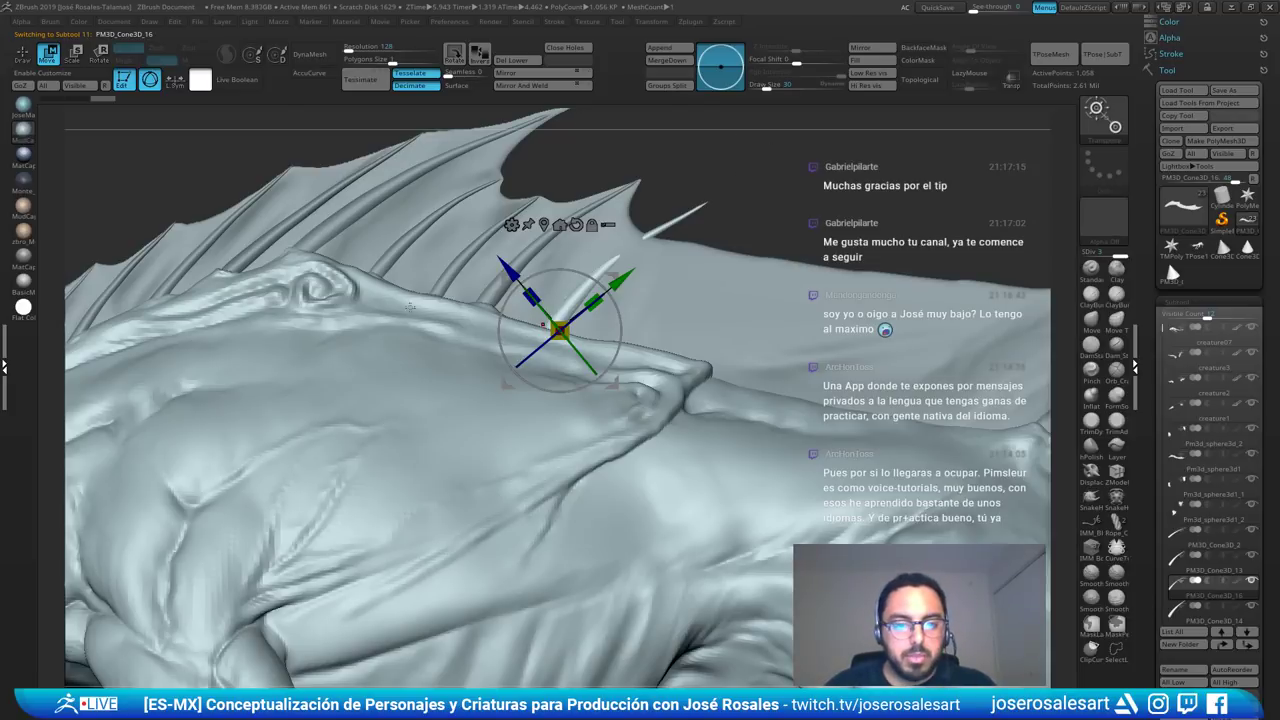
mouse_move(578, 351)
mouse_down()
mouse_move(590, 364)
mouse_move(561, 331)
mouse_move(589, 306)
mouse_move(622, 322)
mouse_up()
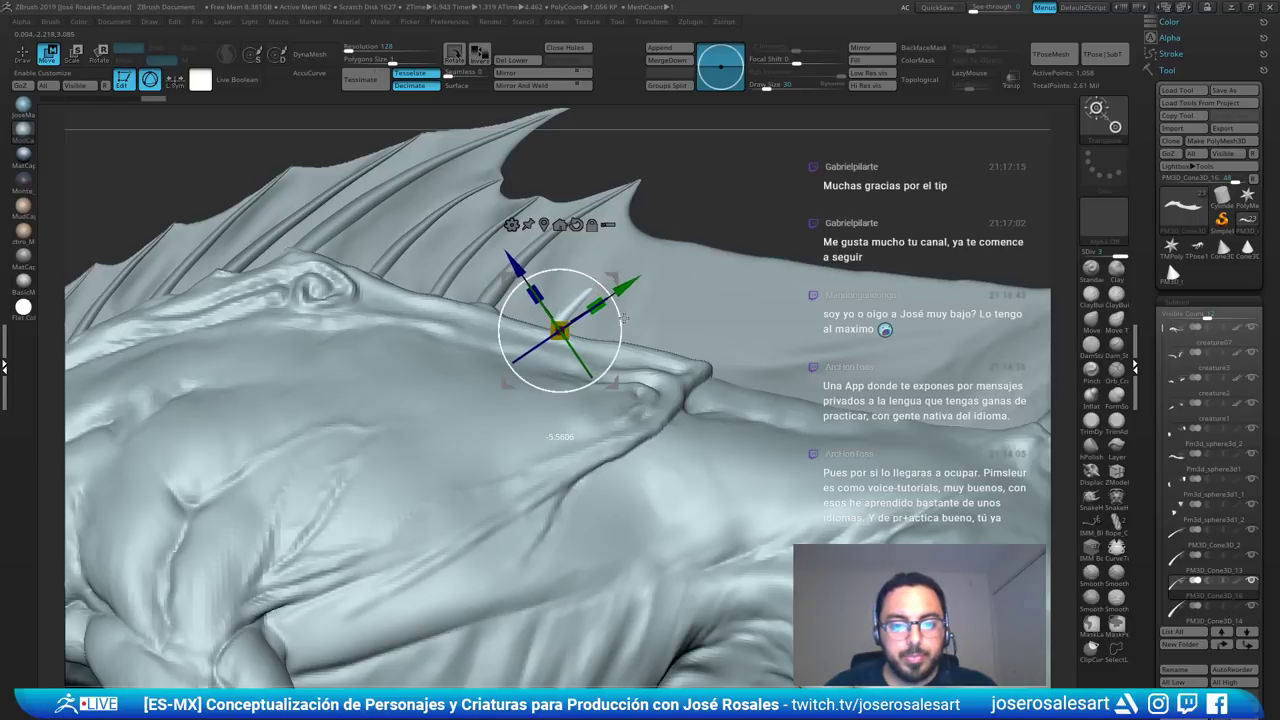
- Select the membrane and shape it around the new spine copy's tip at draw size 58
key(q)
mouse_move(655, 328)
ctrl+right_down()
mouse_move(581, 338)
mouse_move(571, 362)
mouse_move(574, 302)
ctrl+right_up()
alt+click(597, 318)
mouse_move(660, 363)
mouse_down()
mouse_move(674, 349)
mouse_move(632, 391)
mouse_move(714, 341)
mouse_move(611, 375)
mouse_move(667, 336)
mouse_up()
key(])
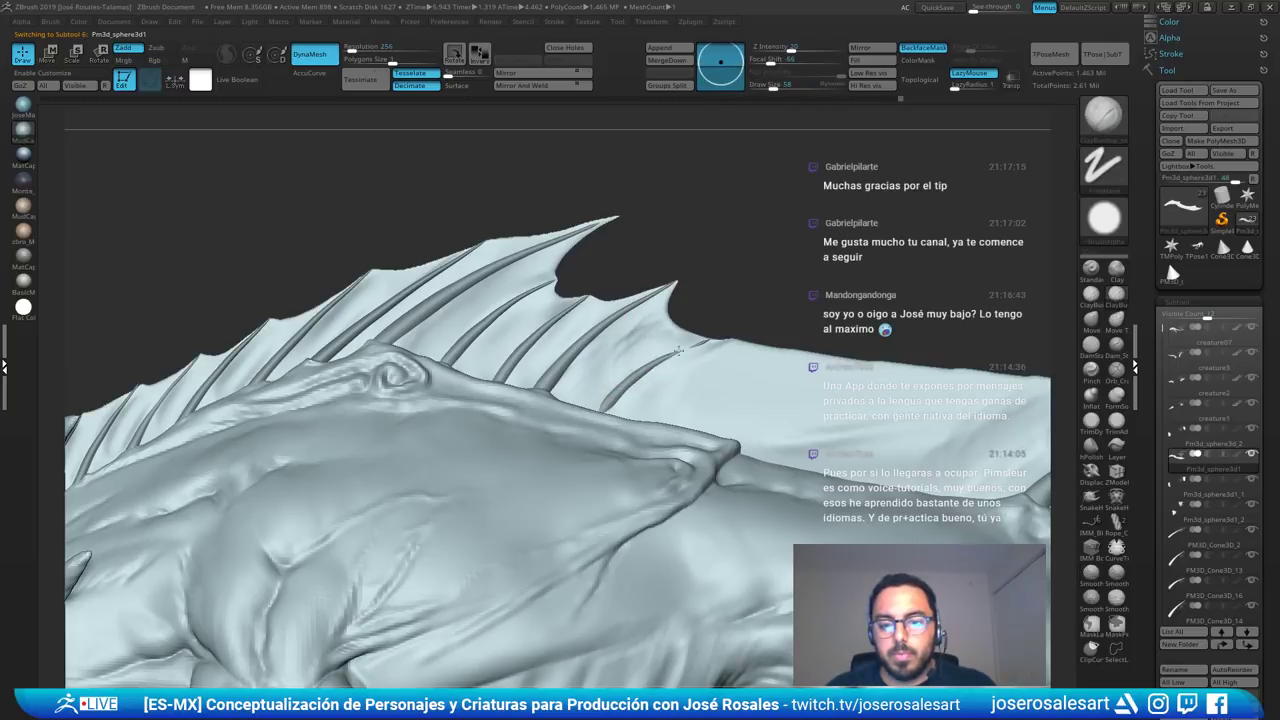
key(1)
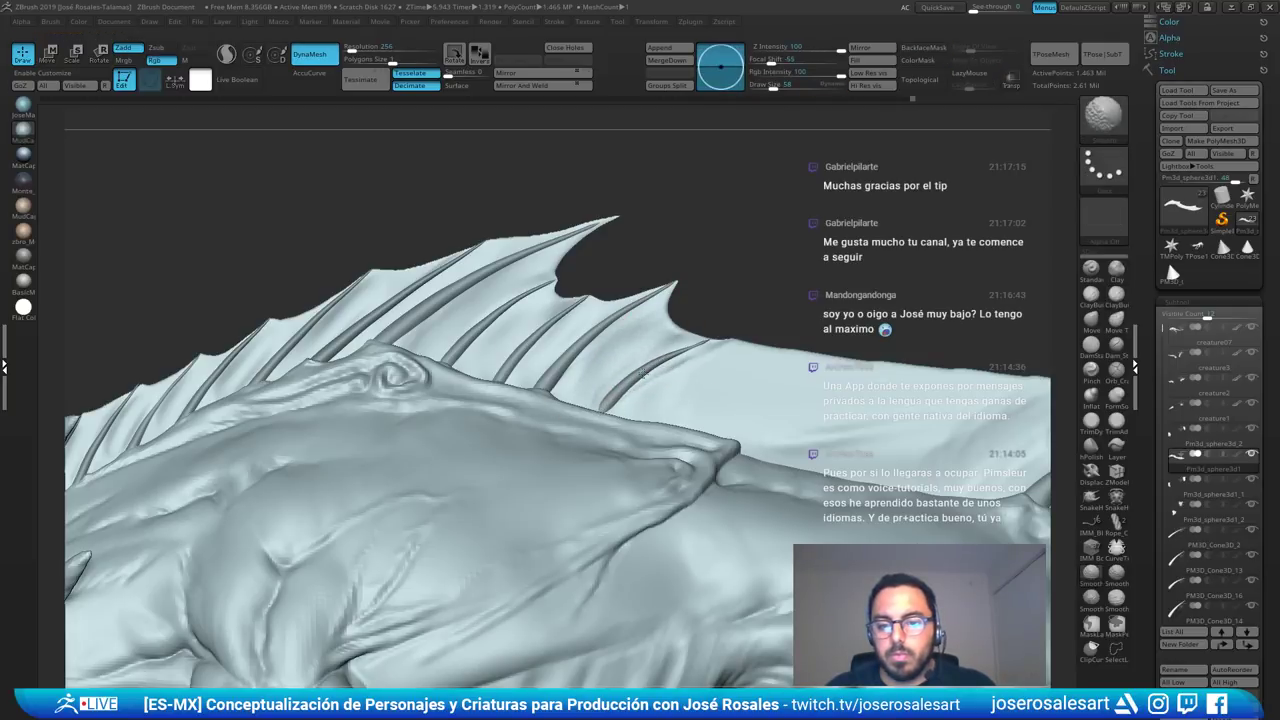
key(2)
- Select the new spine copy and bend its tip up to the membrane's edge with the SnakeHook brush at draw size 81
mouse_move(601, 313)
right_down()
mouse_move(517, 346)
mouse_move(672, 215)
right_up()
ctrl+right_drag(643, 351, 651, 349)
key(s)
drag(651, 349, 651, 343)
alt+click(653, 342)
key(s)
mouse_move(651, 343)
right_down()
mouse_move(682, 356)
mouse_move(671, 346)
right_up()
key(b)
key(s)
key(h)
right_drag(612, 422, 636, 353)
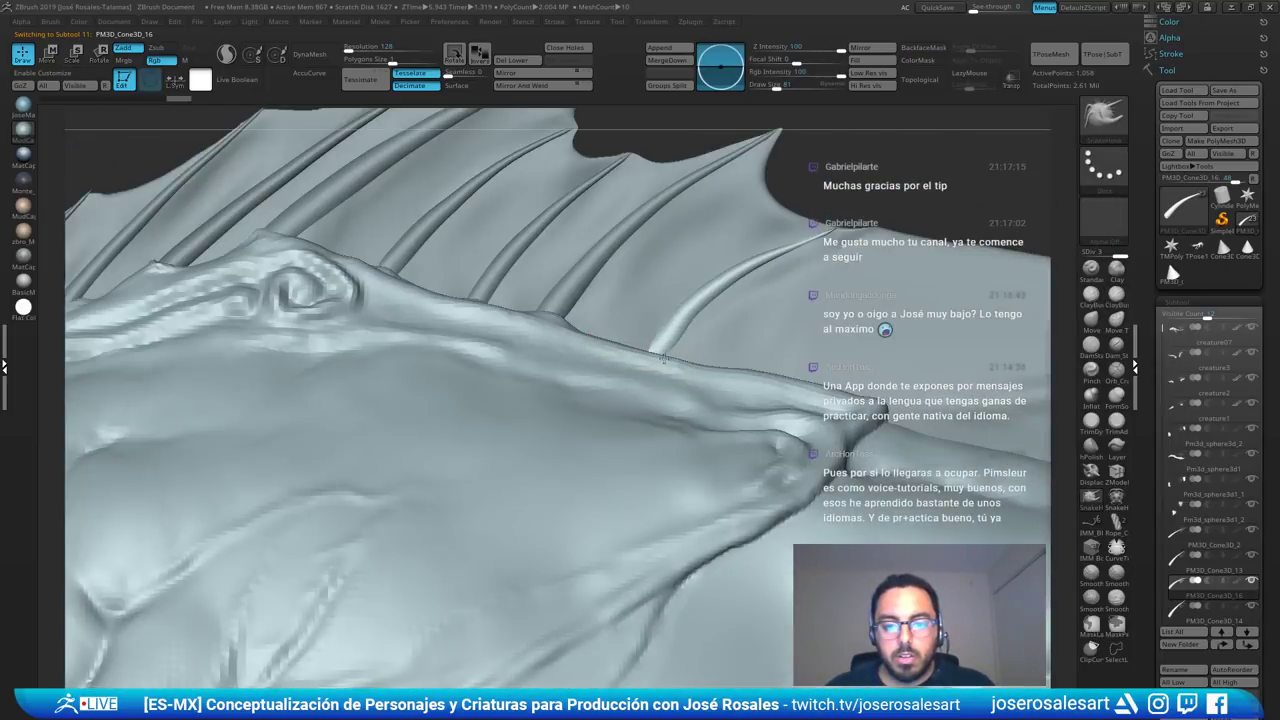
- Build up the membrane around the new spine's base with ClayBuildup at draw size 62, and select the body
alt+click(686, 332)
drag(642, 349, 671, 343)
key(b)
key(c)
key(b)
key(s)
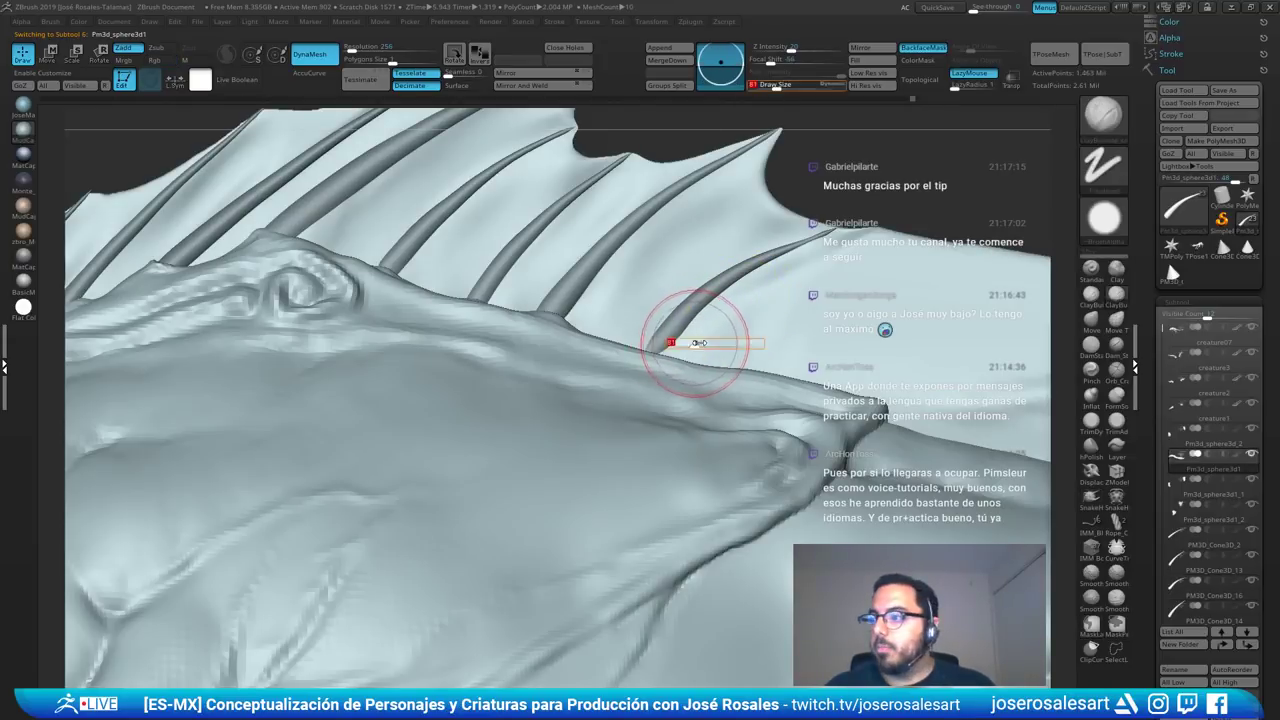
mouse_move(657, 314)
right_down()
mouse_move(607, 310)
mouse_move(590, 335)
mouse_move(649, 358)
right_up()
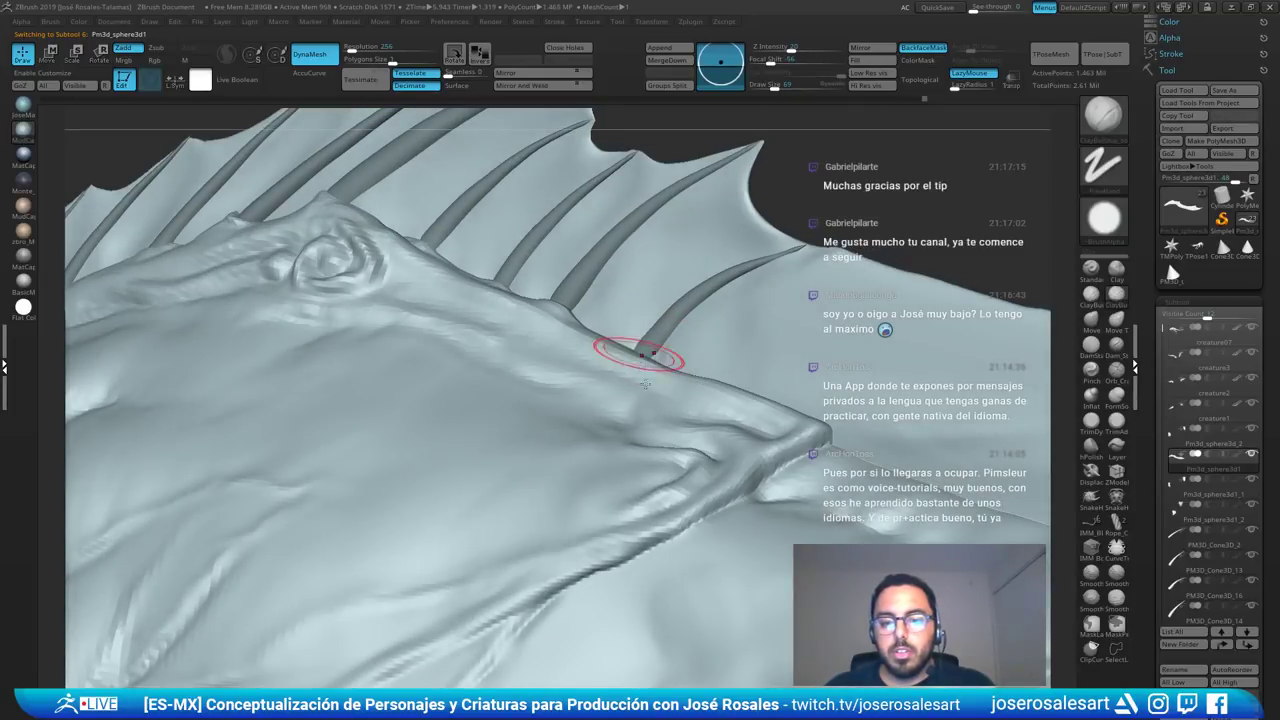
alt+click(642, 370)
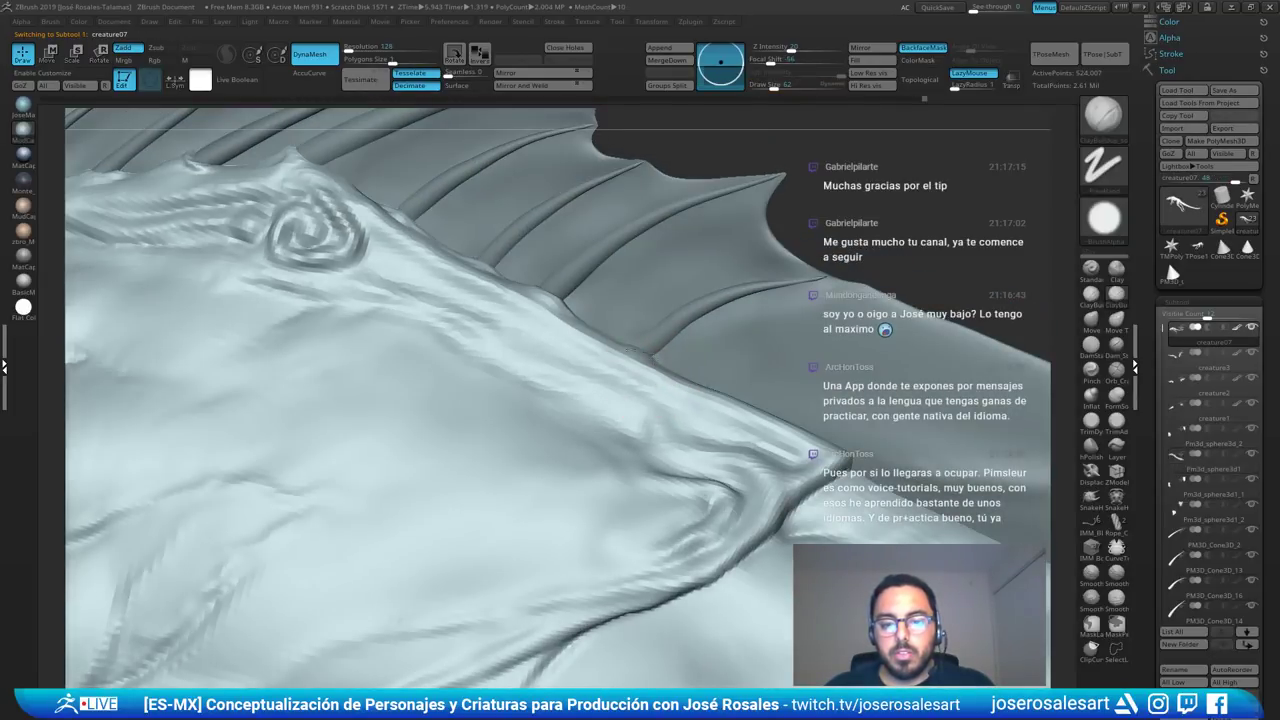
ctrl+right_drag(702, 337, 726, 150)
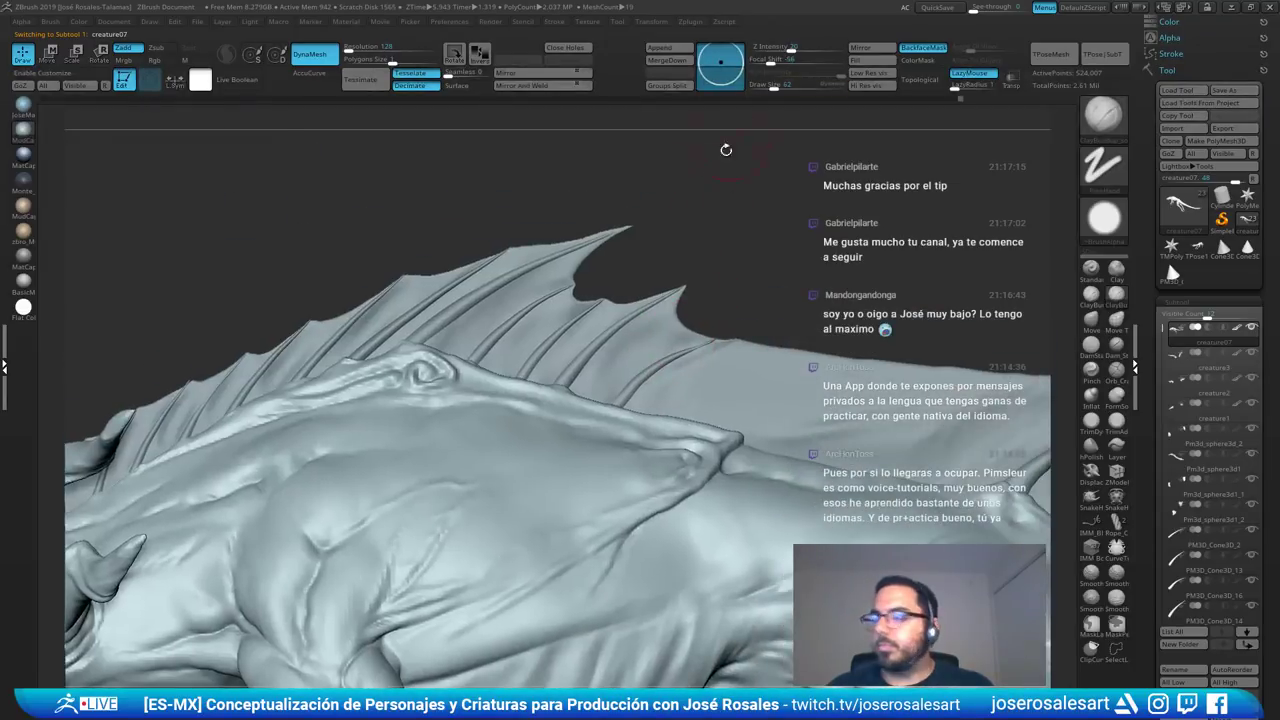
- Isolate the new spine copy and even out its curve with the Move brush at draw size 90
alt+click(681, 354)
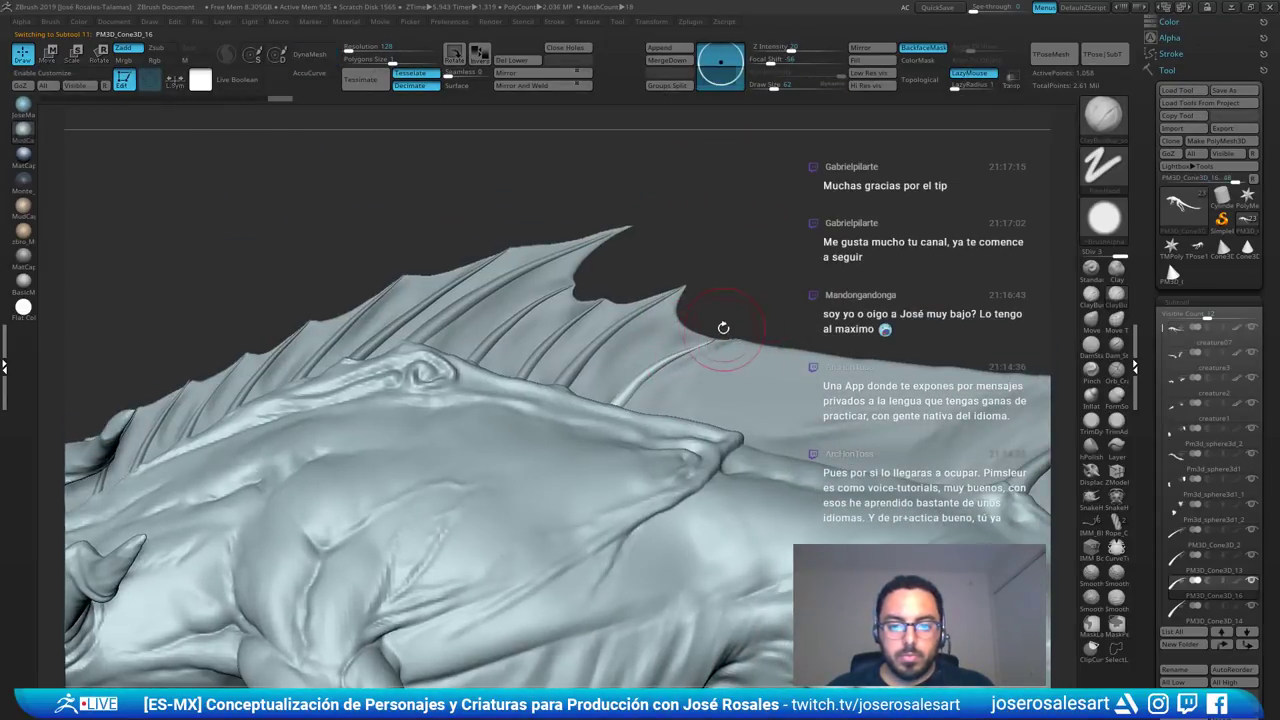
key(shift+s)
key(shift+s)
key(shift+s)
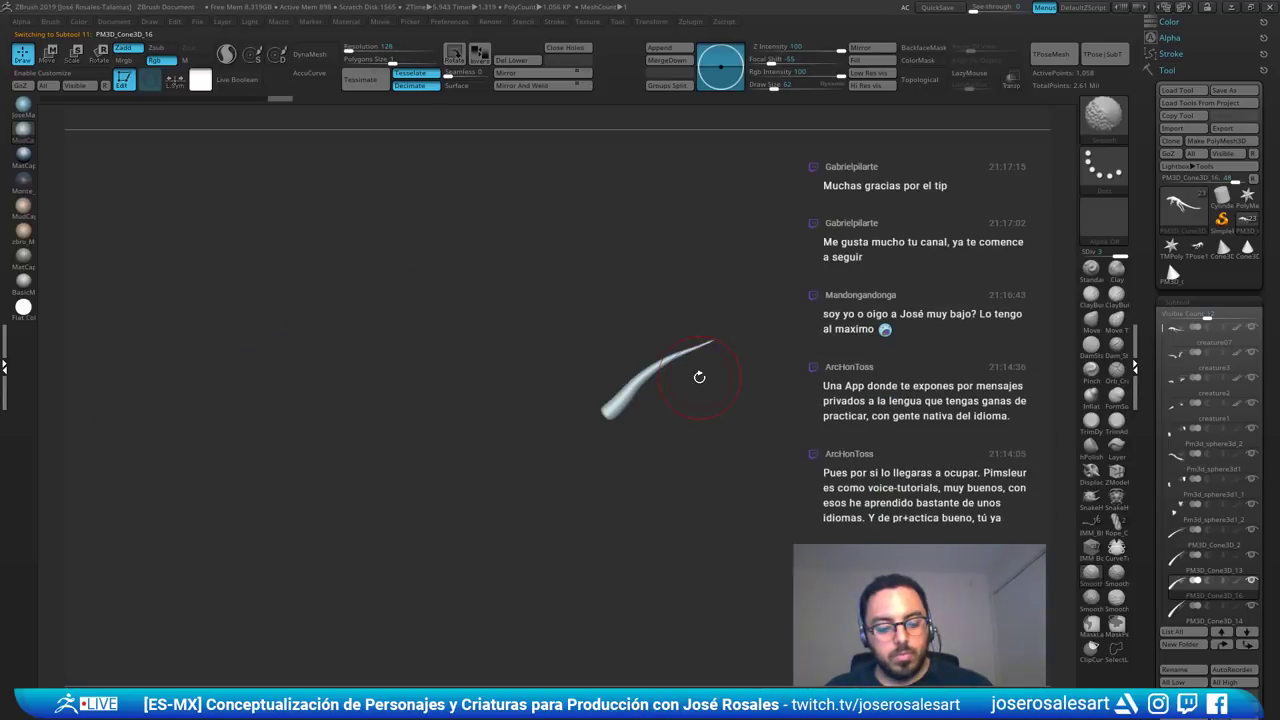
key(s)
drag(673, 386, 681, 387)
ctrl+right_drag(681, 387, 665, 402)
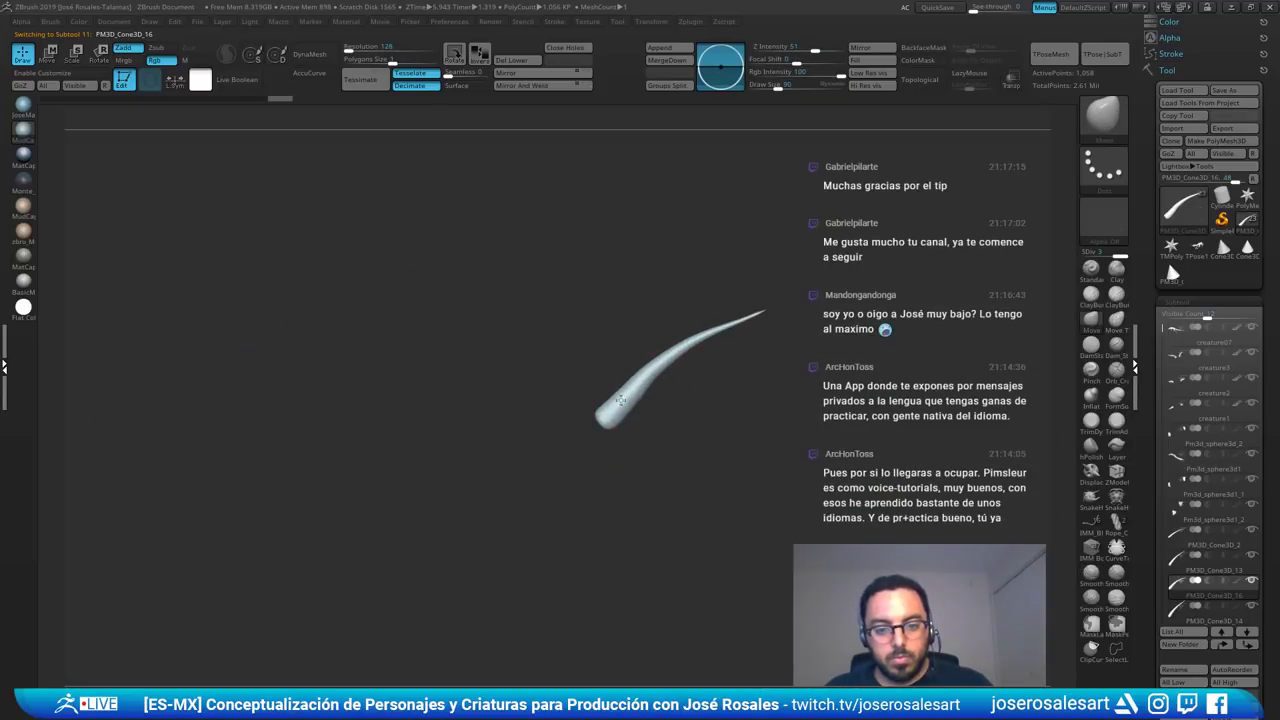
key(s)
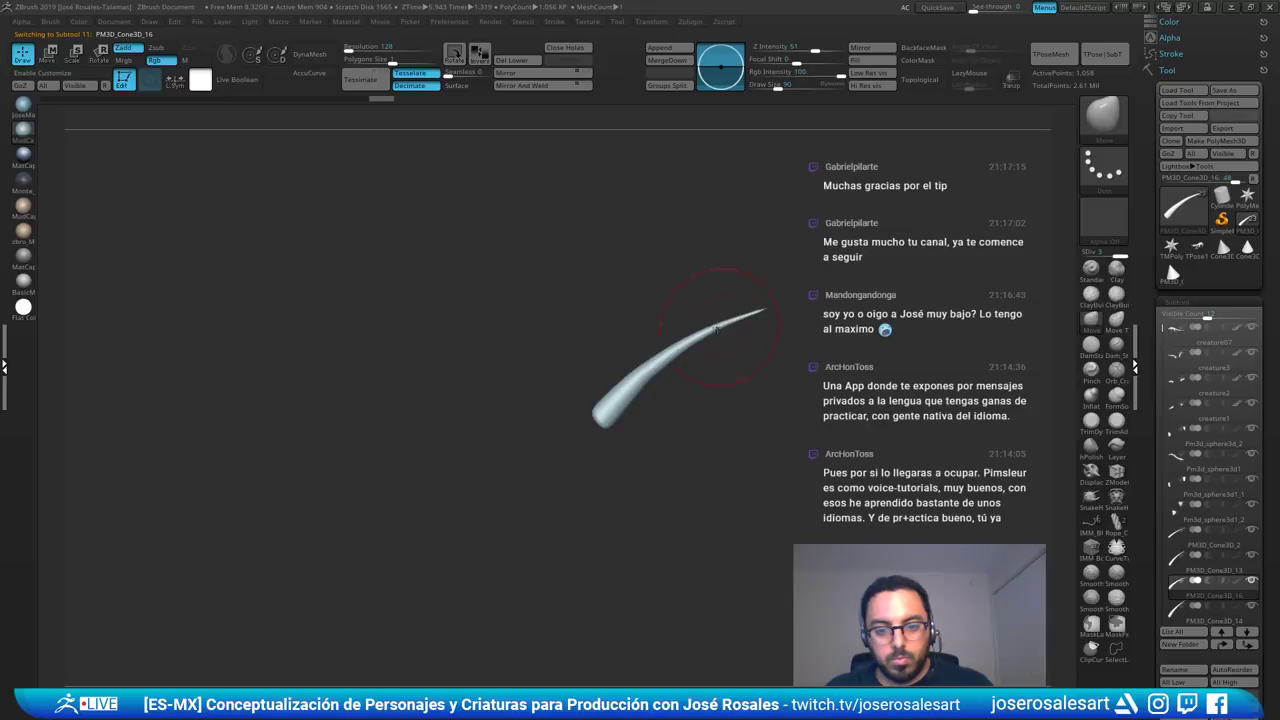
key(shift)
shift+drag(620, 391, 603, 428)
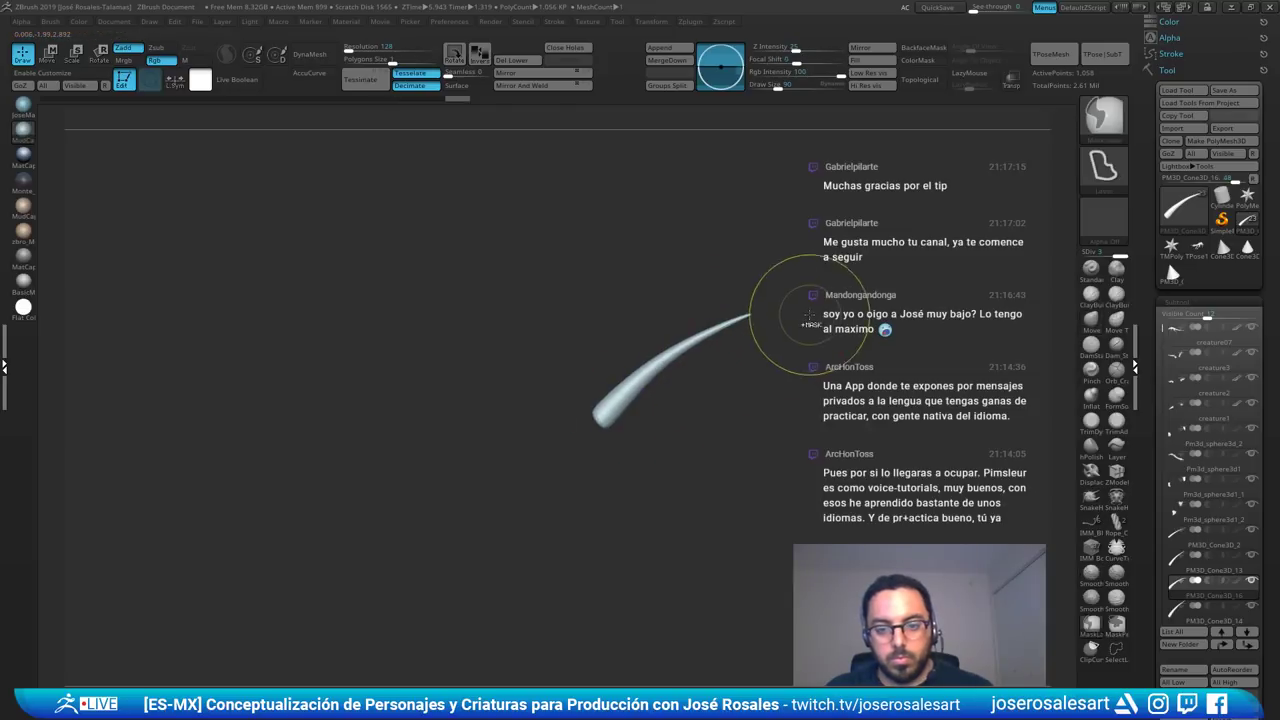
key(ctrl+z)
key(alt+s)
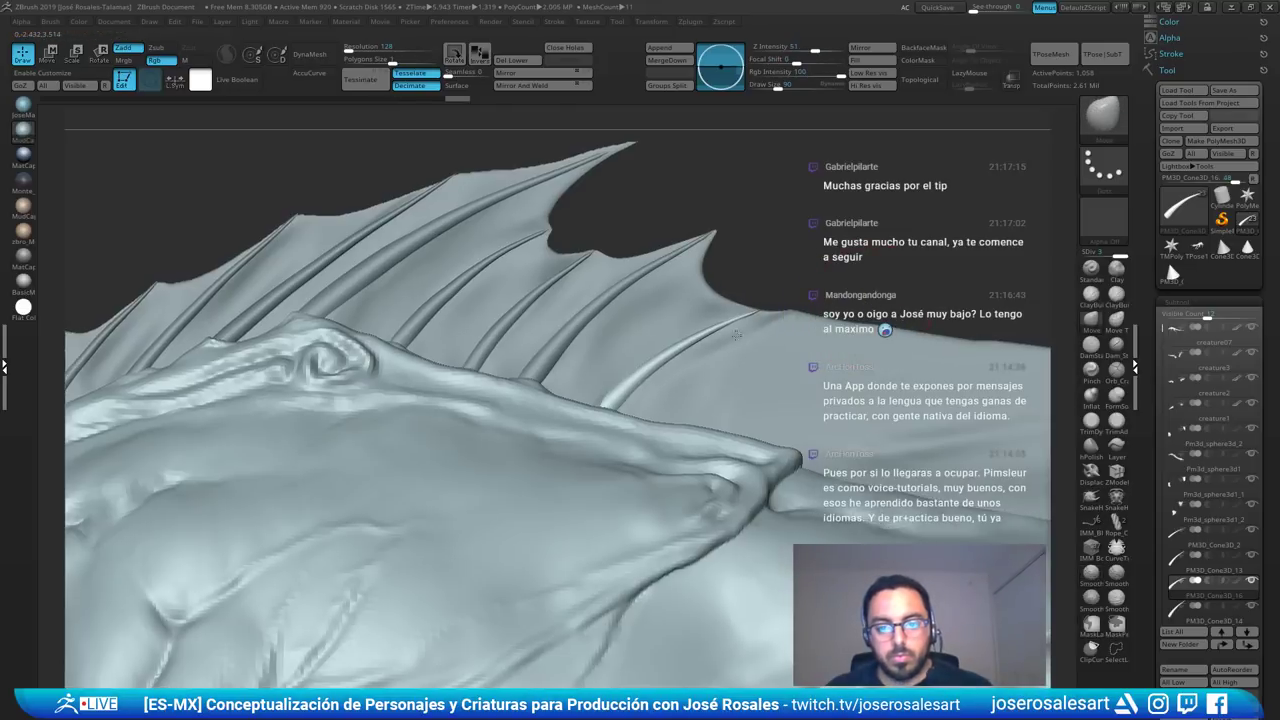
- Select the membrane and fit its edge to the new spine's tip with the Move brush at draw size 48
ctrl+right_drag(820, 314, 825, 345)
alt+click(825, 348)
key(s)
drag(825, 348, 818, 348)
mouse_move(780, 350)
ctrl+right_down()
mouse_move(760, 345)
mouse_move(750, 400)
mouse_move(680, 345)
mouse_move(637, 362)
mouse_move(680, 345)
mouse_move(562, 335)
ctrl+right_up()
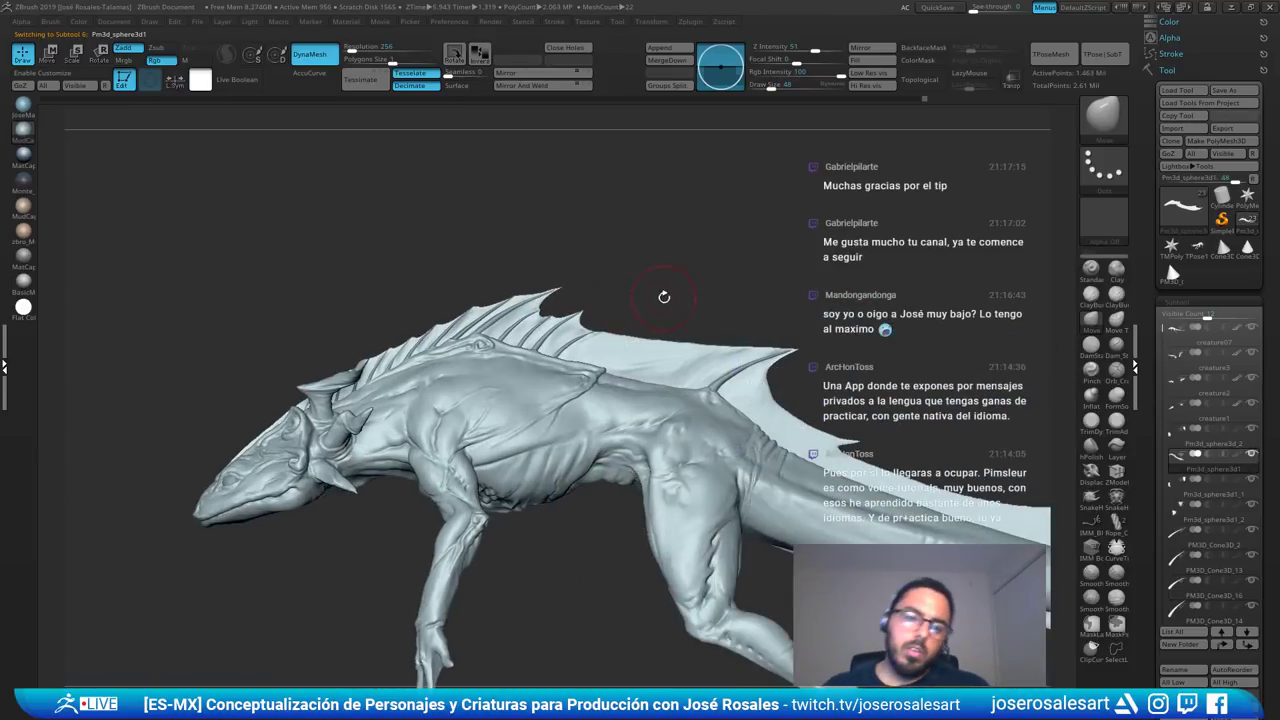
right_drag(663, 294, 666, 351)
drag(665, 350, 815, 297)
right_drag(818, 300, 731, 338)
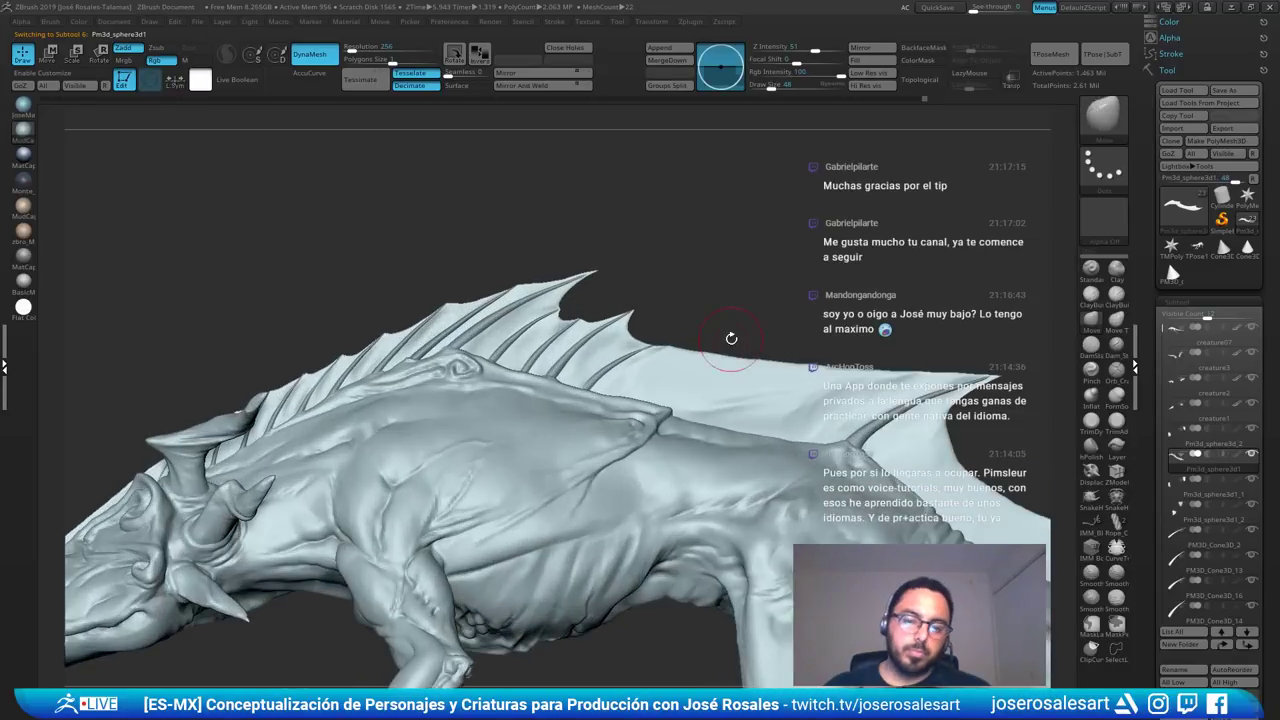
- Duplicate the last small spine and move the copy toward the tail along the membrane
alt+click(604, 377)
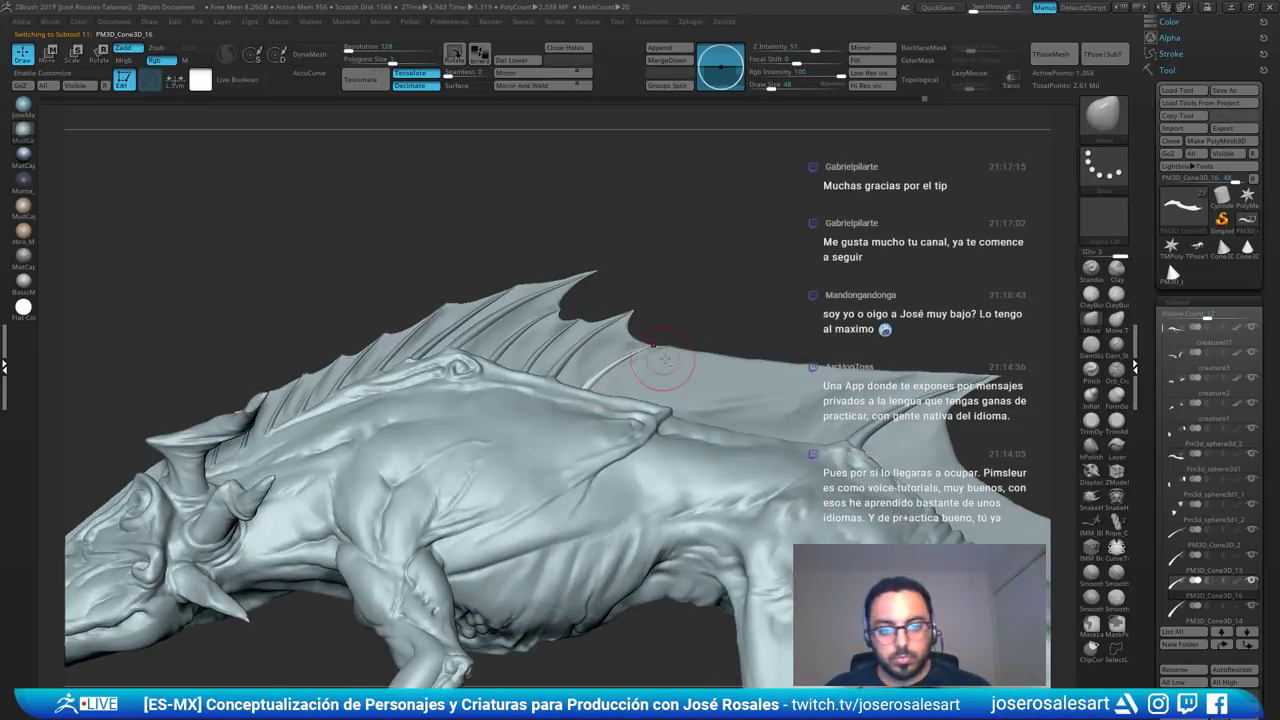
key(ctrl+shift+d)
key(w)
drag(646, 340, 680, 345)
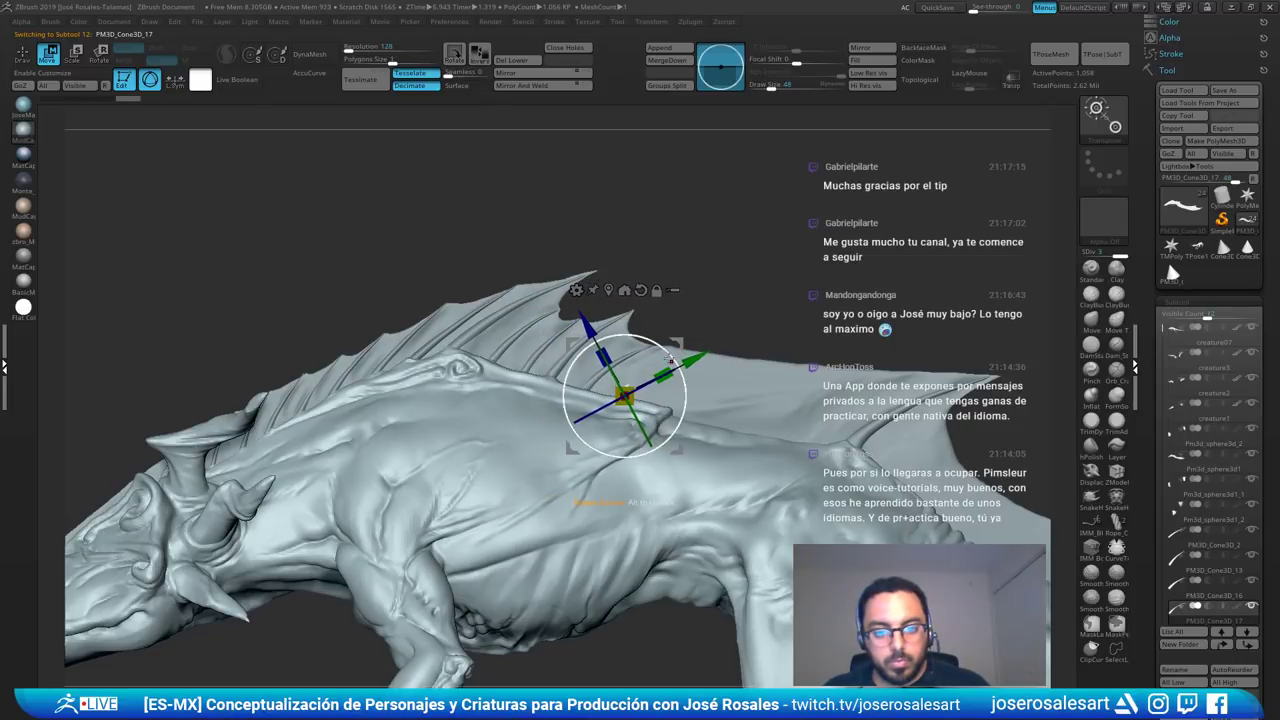
key(q)
- Select the dorsal membrane and switch to the ClayBuildup brush at draw size 48
alt+click(703, 391)
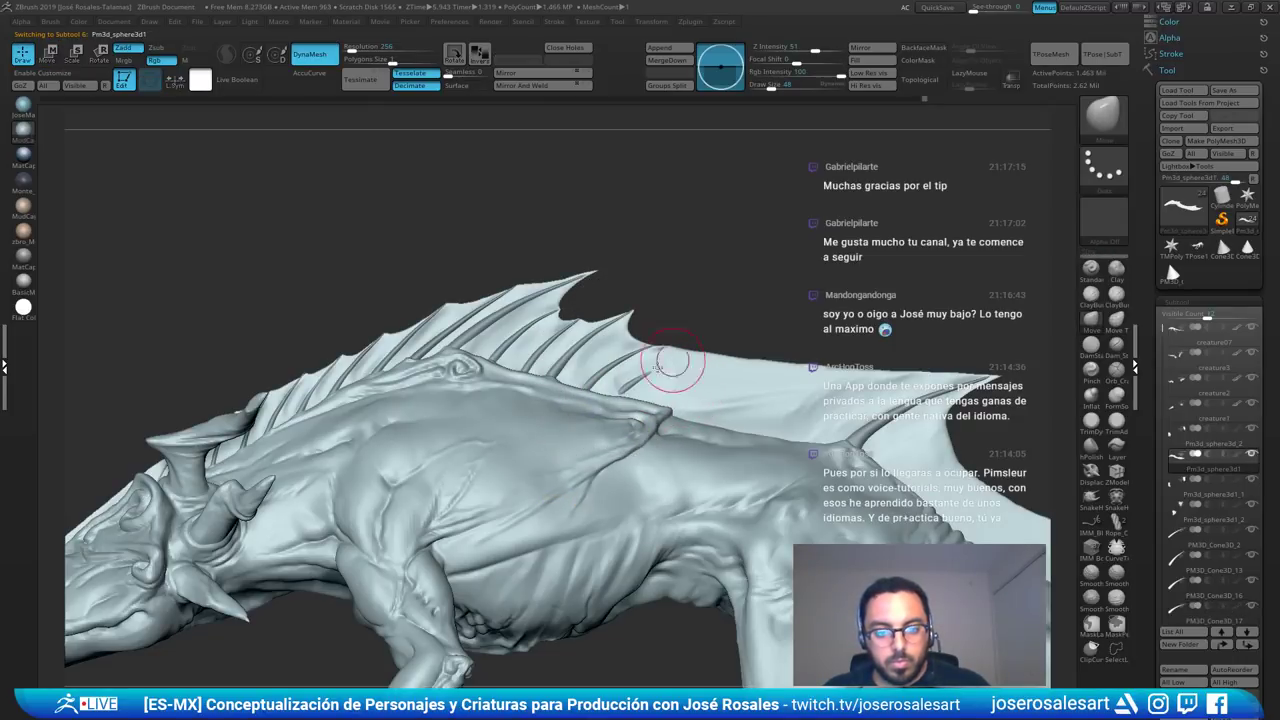
key(ctrl)
key(ctrl)
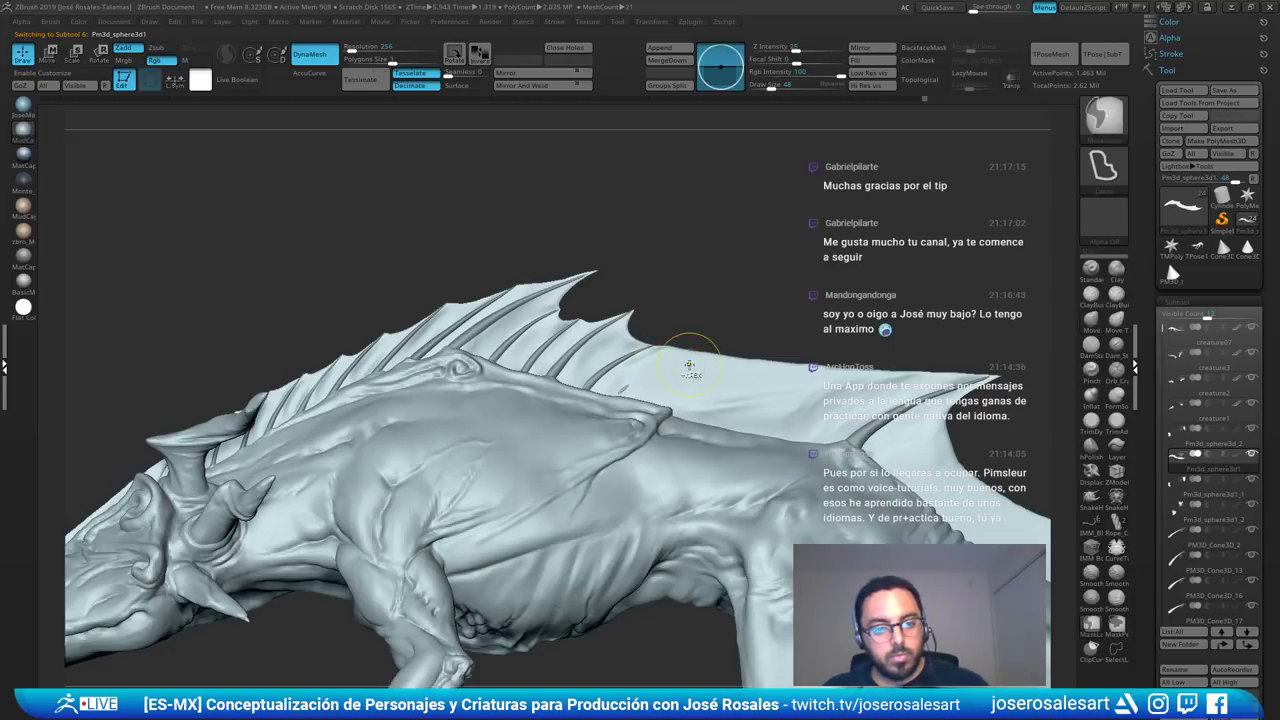
key(b)
key(c)
key(b)
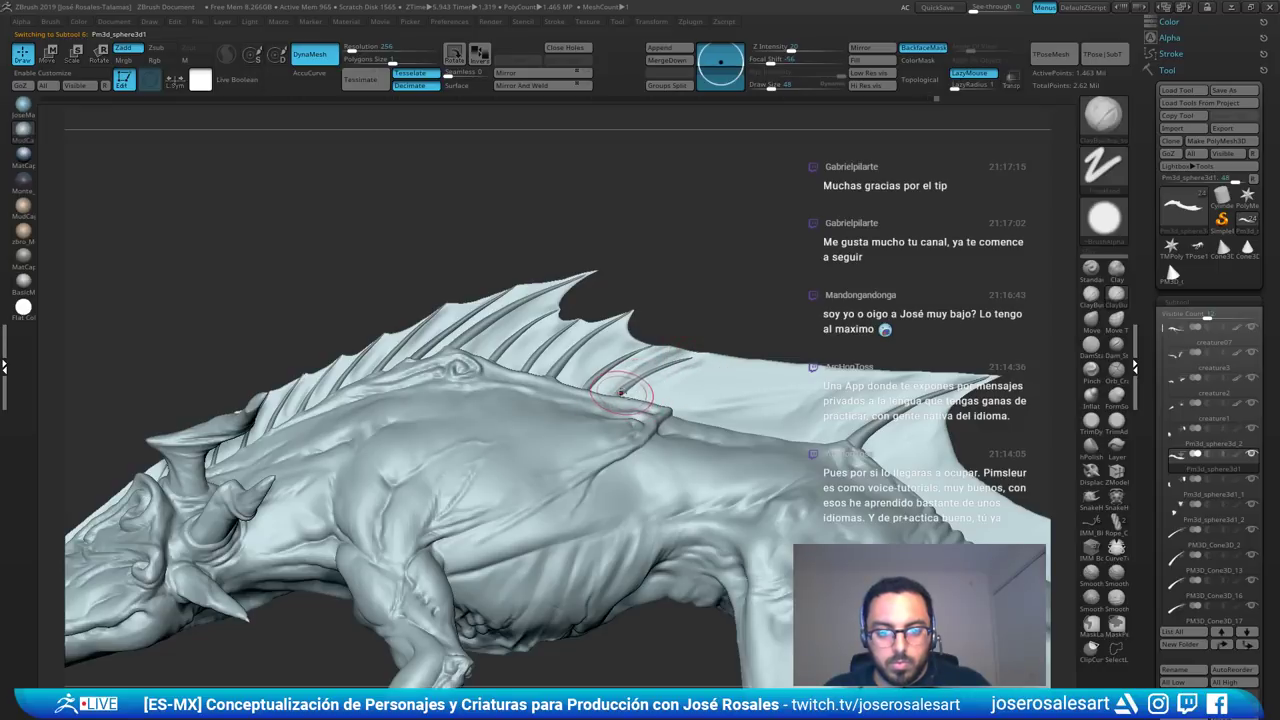
- Select the new spine copy, scale it and shift it up toward the membrane's edge, and reduce the draw size to 86
alt+click(624, 392)
ctrl+right_drag(663, 382, 737, 400)
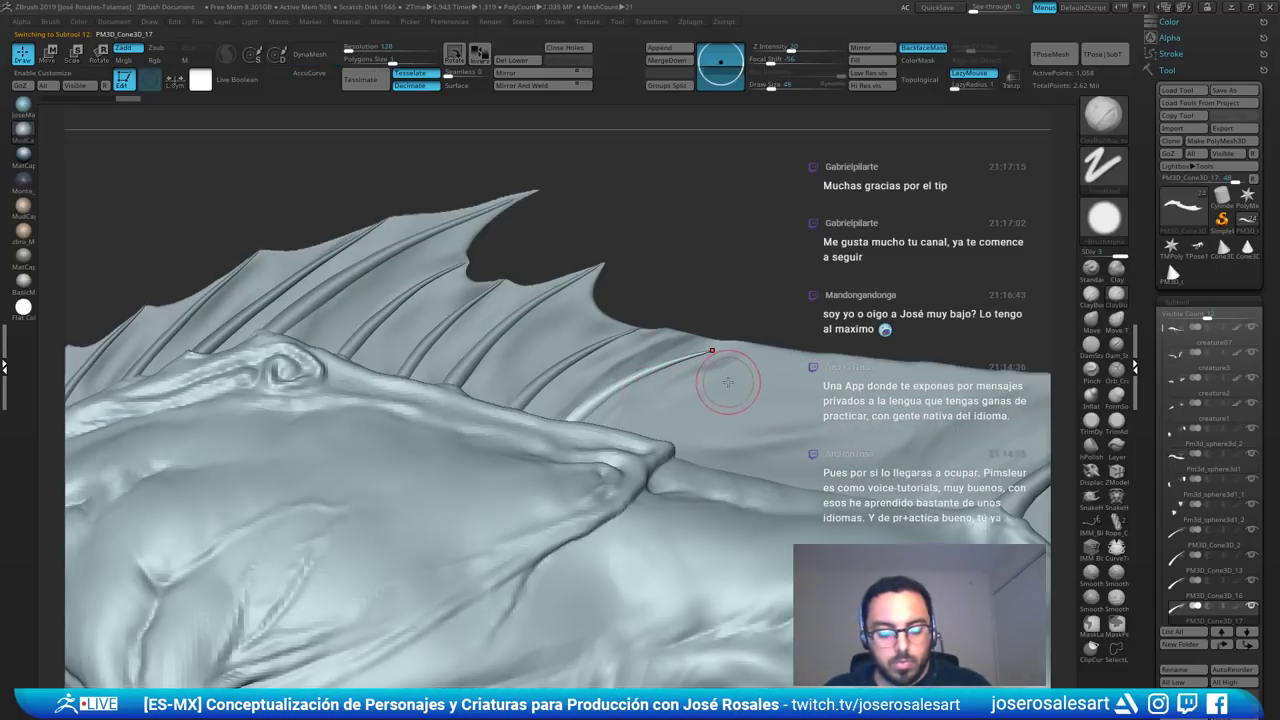
key(e)
drag(647, 425, 642, 416)
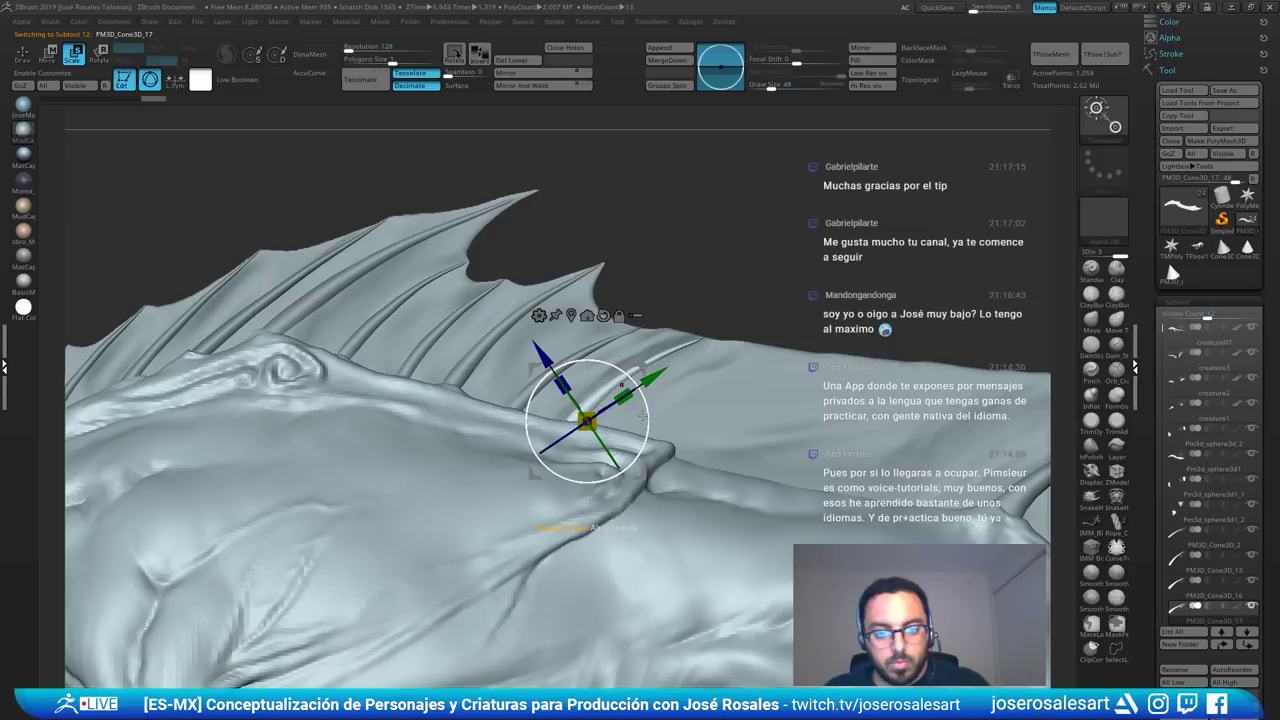
drag(640, 371, 652, 374)
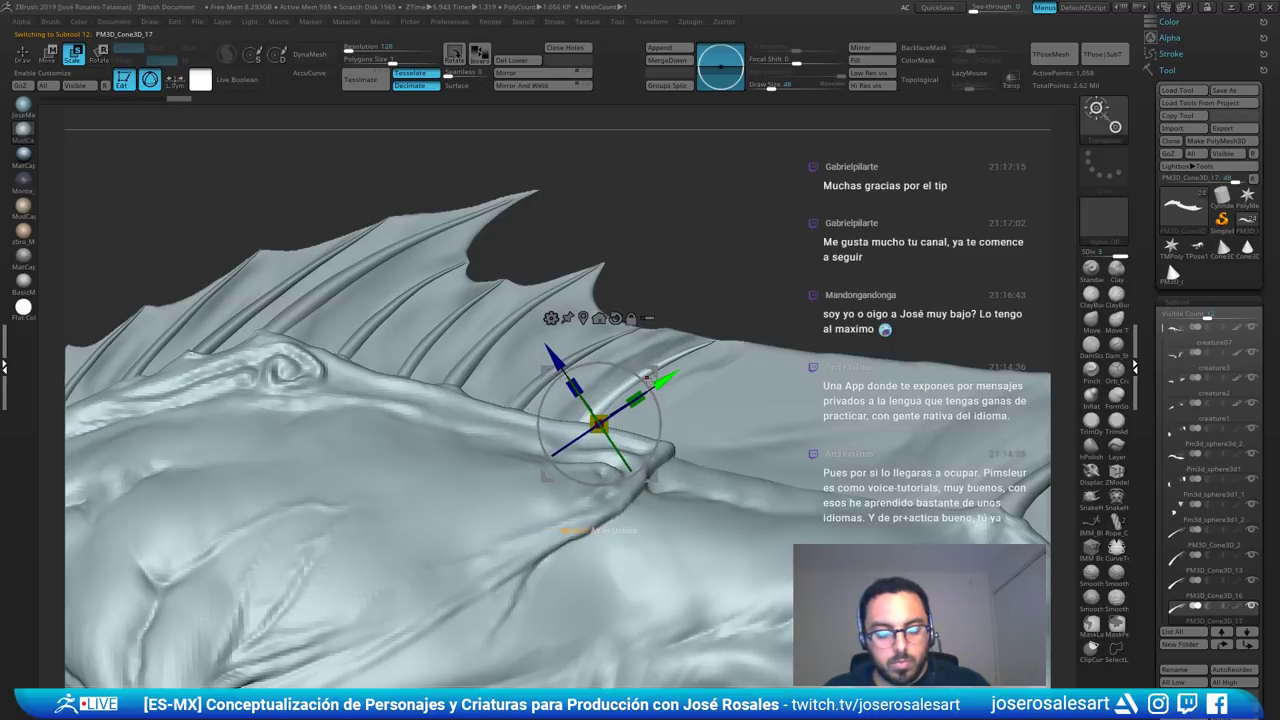
key(q)
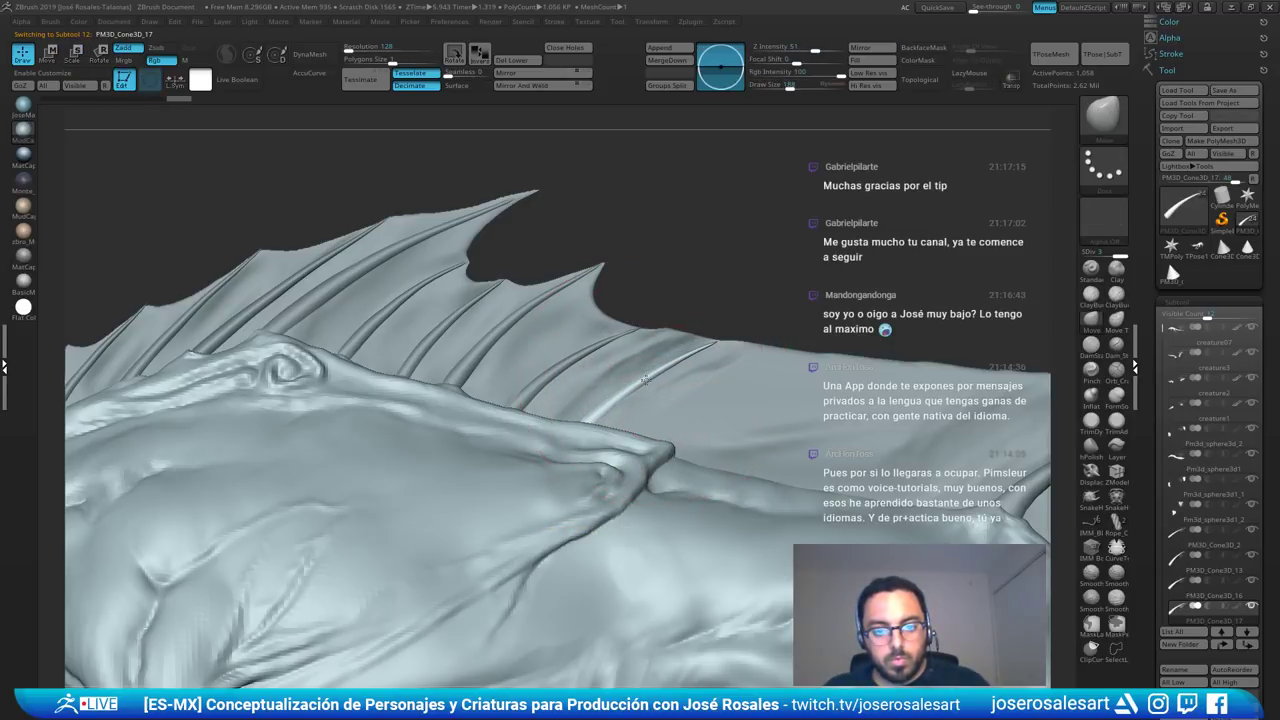
key(s)
drag(647, 388, 634, 388)
key(1)
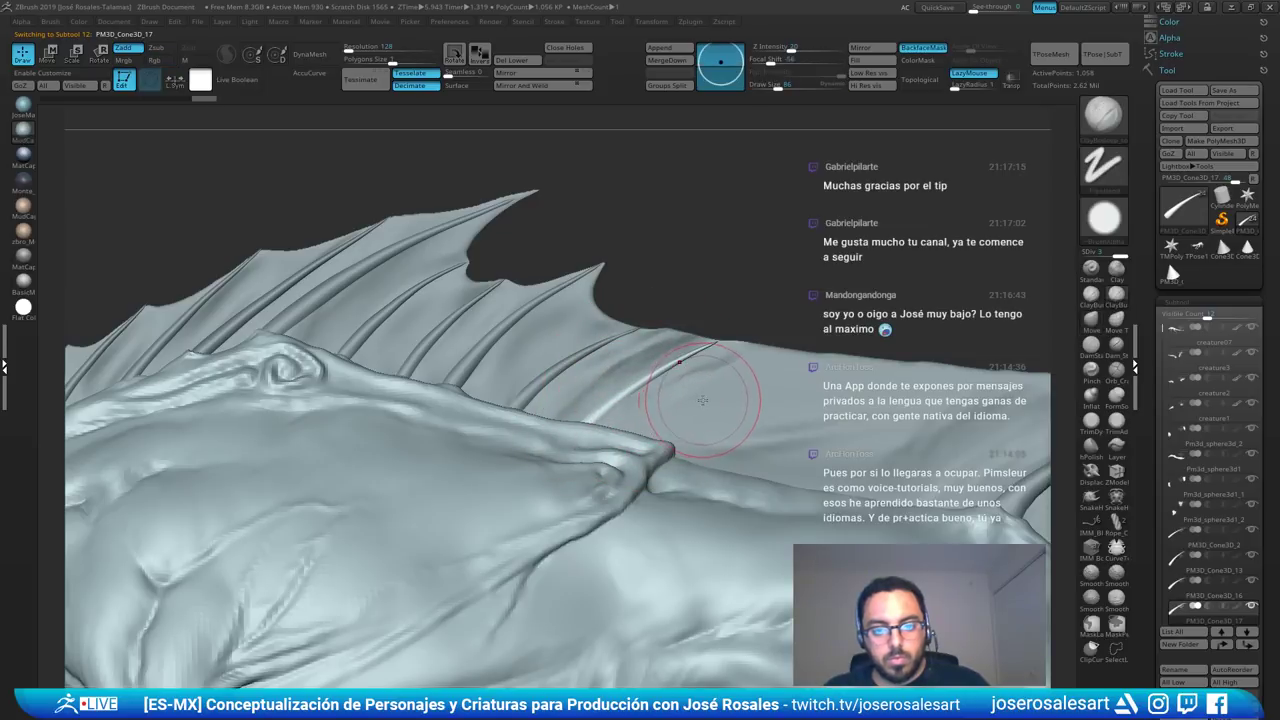
- Select the membrane, build it up beside the new spine with ClayBuildup at draw size 51, and smooth the stroke
alt+click(634, 369)
key(s)
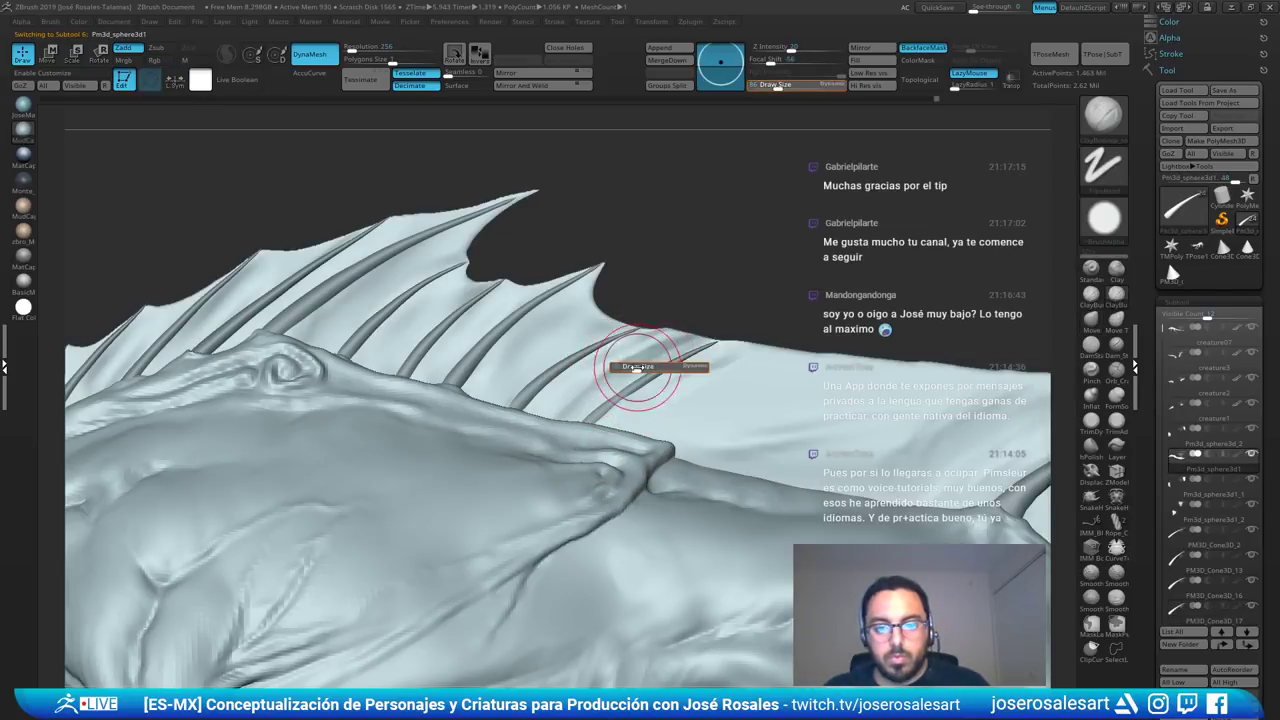
mouse_move(637, 367)
mouse_down()
mouse_move(602, 369)
mouse_move(678, 324)
mouse_move(650, 352)
mouse_up()
mouse_move(680, 255)
mouse_down()
mouse_move(735, 235)
mouse_move(665, 228)
mouse_up()
mouse_move(585, 392)
shift+mouse_down()
mouse_move(571, 401)
mouse_move(590, 391)
shift+mouse_up()
- Inspect the dorsal fin and the whole creature from both sides, and save the tool
mouse_move(615, 378)
ctrl+right_down()
mouse_move(595, 394)
mouse_move(340, 398)
ctrl+right_up()
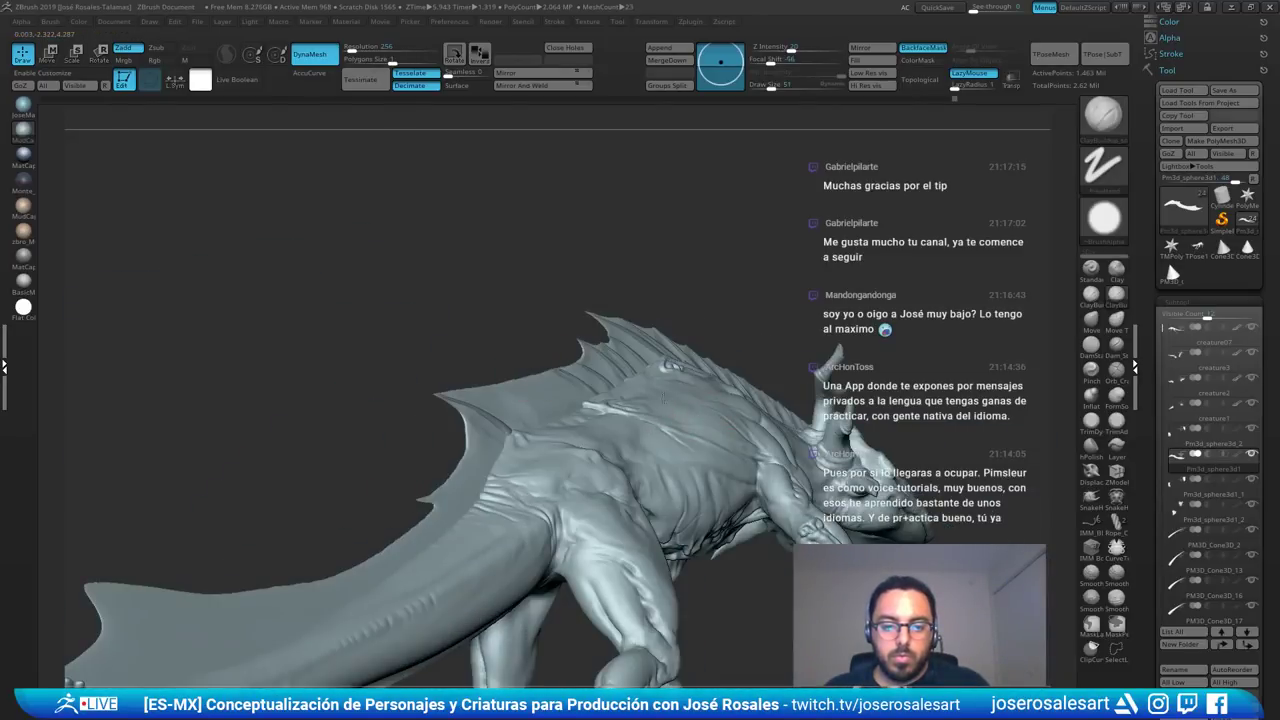
ctrl+right_drag(712, 412, 680, 432)
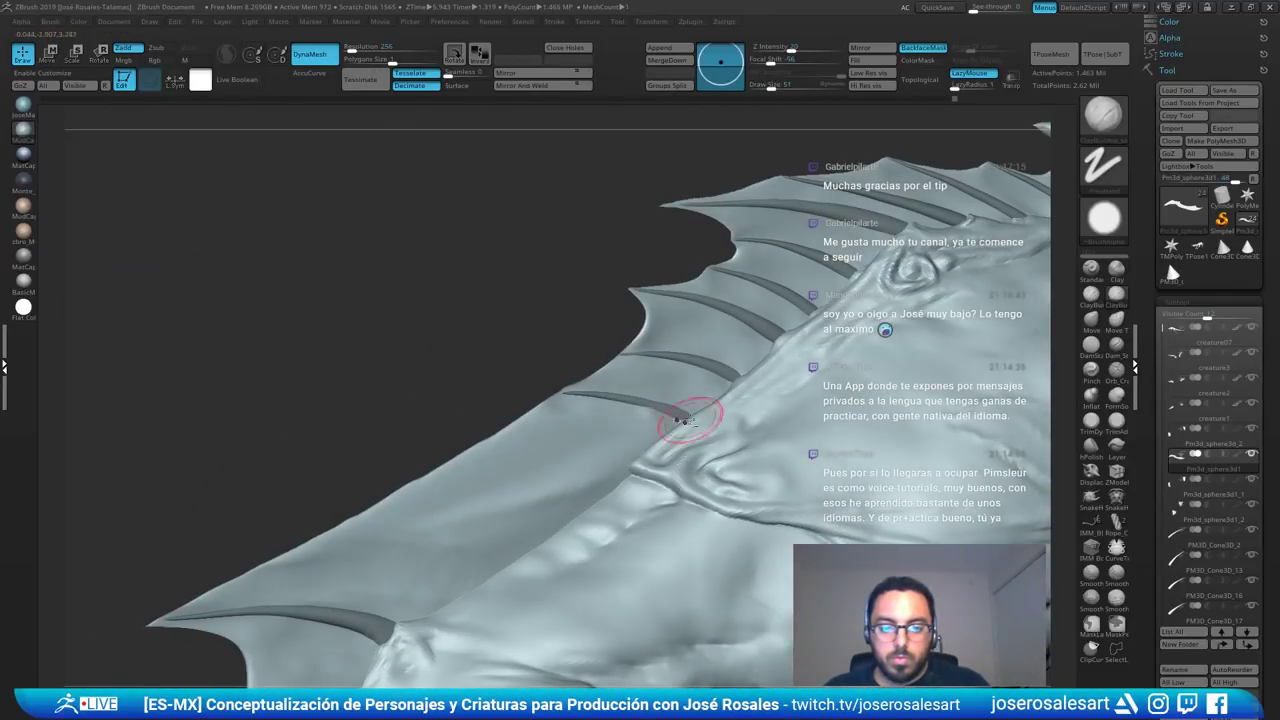
mouse_move(624, 410)
ctrl+right_down()
mouse_move(570, 366)
mouse_move(540, 400)
mouse_move(566, 406)
mouse_move(366, 420)
mouse_move(400, 380)
ctrl+right_up()
ctrl+right_drag(493, 440, 688, 386)
right_drag(677, 206, 688, 291)
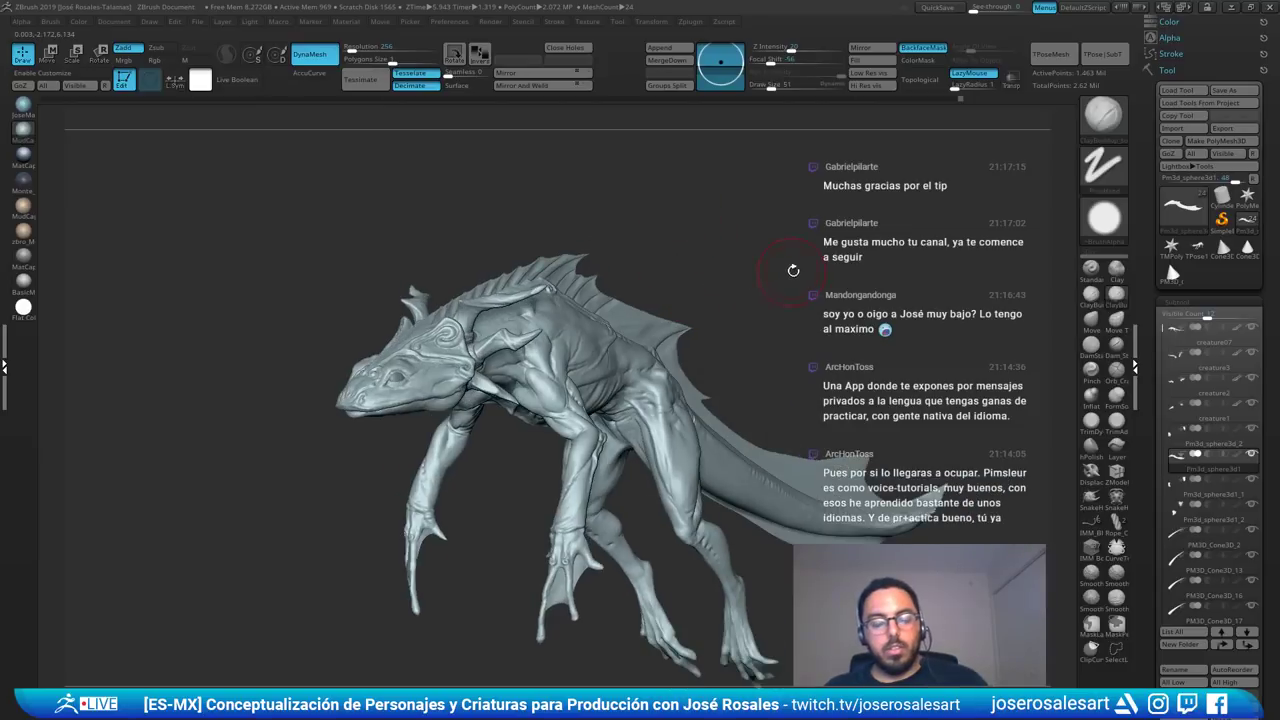
right_drag(794, 271, 630, 370)
ctrl+right_drag(630, 370, 620, 330)
click(1235, 93)
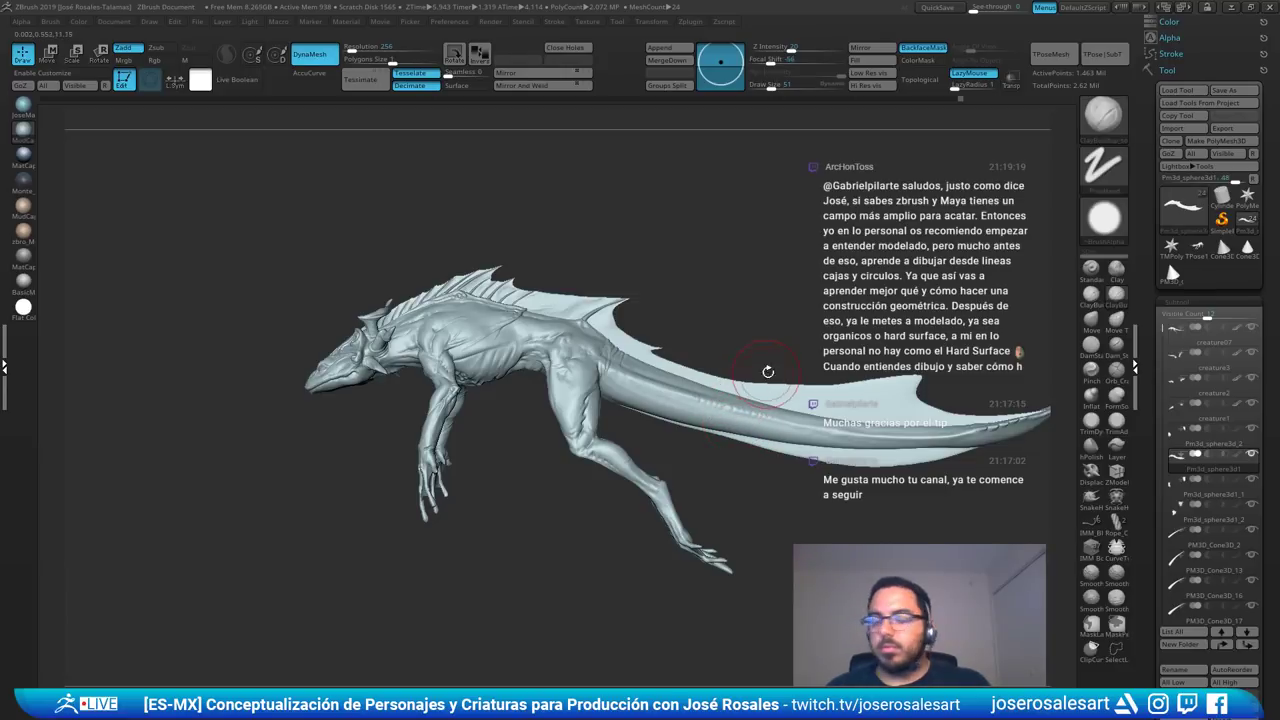
- Build up the membrane around the last spine's base with ClayBuildup at draw size 51 and smooth it
alt+drag(767, 371, 585, 375)
alt+right_drag(585, 375, 720, 412)
mouse_move(640, 344)
ctrl+right_down()
mouse_move(754, 300)
mouse_move(537, 377)
mouse_move(503, 407)
mouse_move(557, 371)
mouse_move(475, 375)
mouse_move(547, 359)
mouse_move(569, 389)
ctrl+right_up()
mouse_move(542, 412)
mouse_down()
mouse_move(577, 395)
mouse_move(577, 366)
mouse_move(488, 452)
mouse_up()
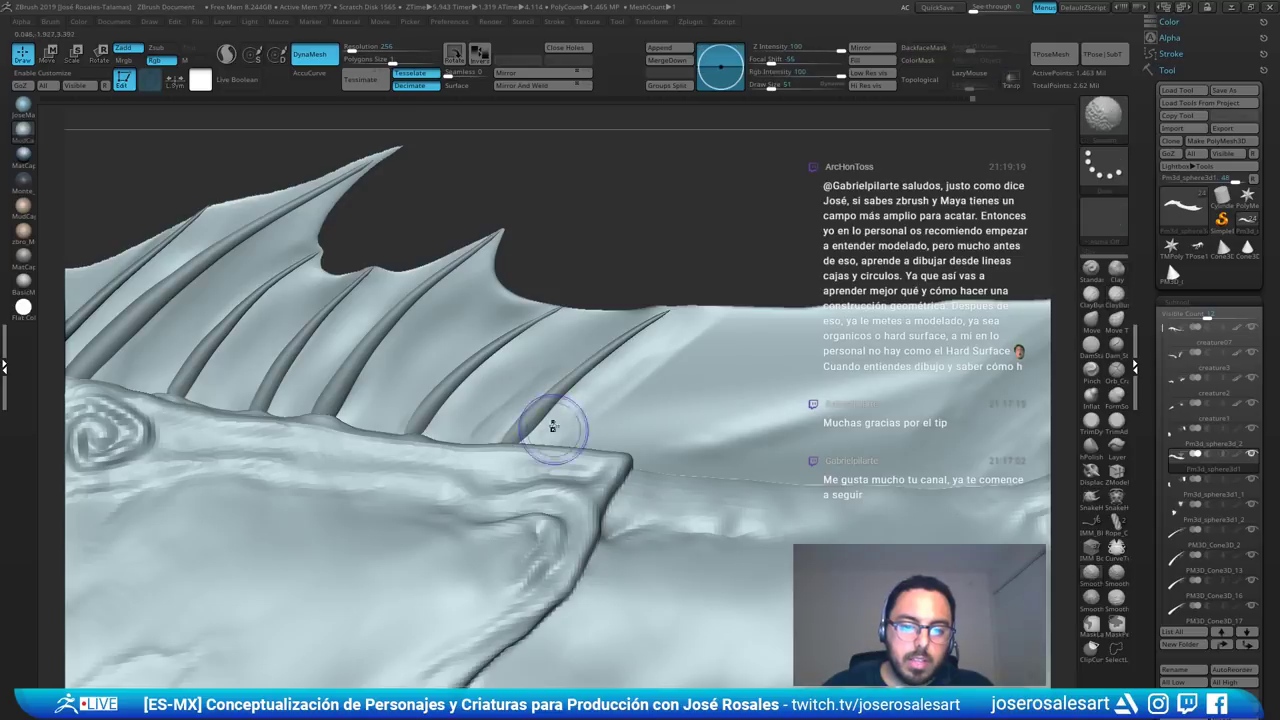
shift+drag(551, 426, 556, 416)
- Build up the open membrane behind the last spine with ClayBuildup at draw size 151
key(])
key(])
key(])
key(])
key(])
key(])
key(])
key(])
key(])
key(])
mouse_move(669, 364)
mouse_down()
mouse_move(600, 406)
mouse_move(629, 406)
mouse_move(703, 346)
mouse_up()
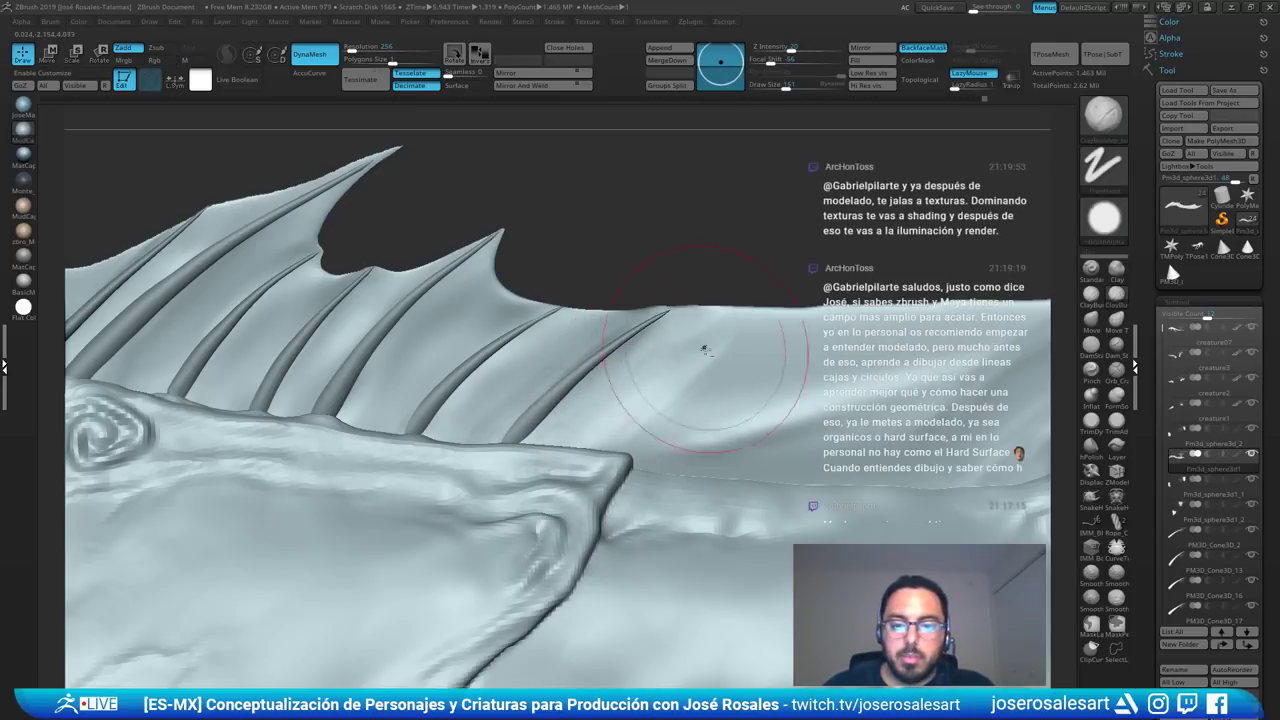
- Smooth the membrane beside the last spine and along its upper edge at draw size 33
key(s)
click(671, 397)
right_drag(690, 366, 711, 349)
shift+drag(632, 390, 661, 359)
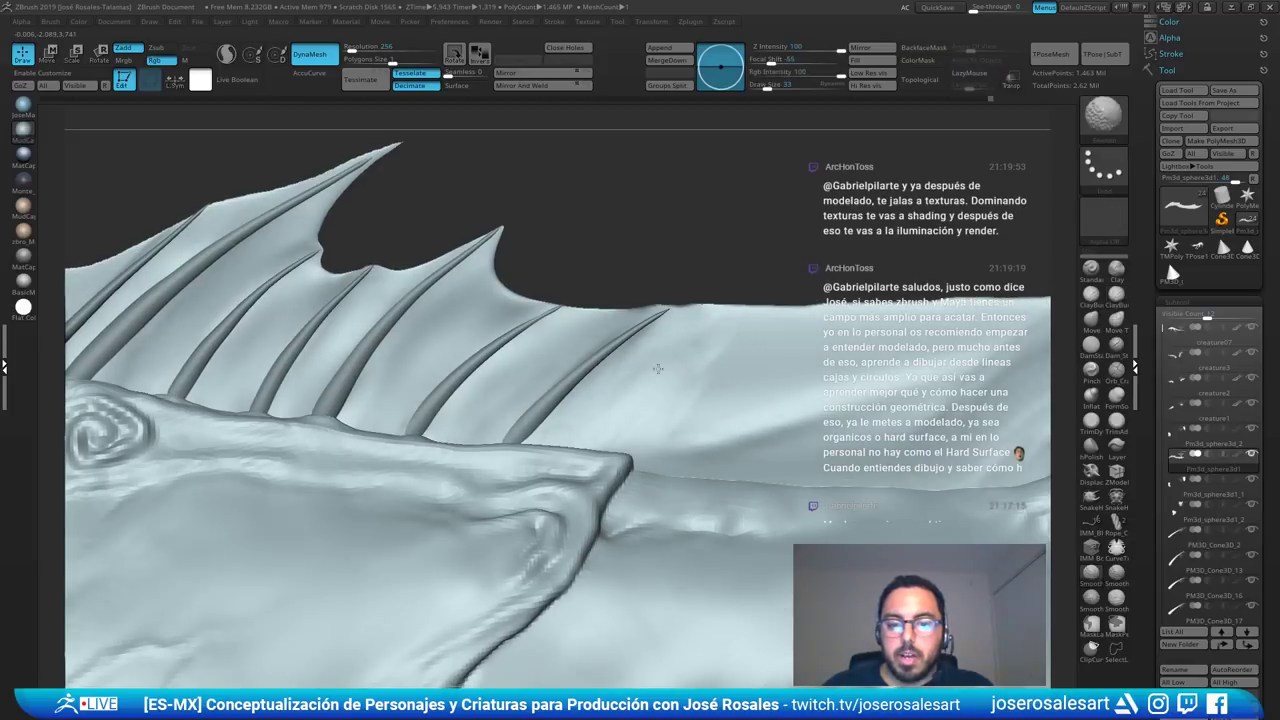
right_drag(675, 344, 690, 322)
mouse_move(672, 328)
shift+mouse_down()
mouse_move(702, 310)
mouse_move(672, 309)
mouse_move(760, 316)
shift+mouse_up()
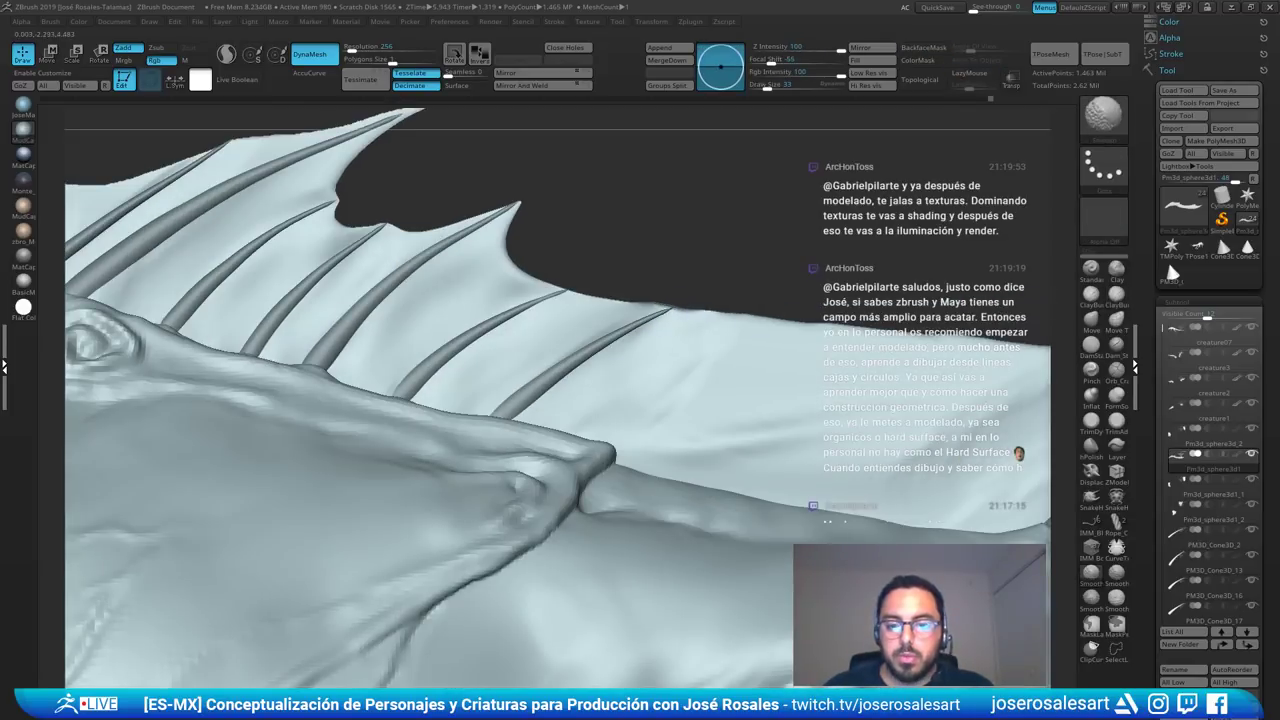
mouse_move(716, 318)
right_down()
mouse_move(704, 352)
mouse_move(800, 372)
mouse_move(708, 300)
mouse_move(752, 290)
mouse_move(738, 270)
right_up()
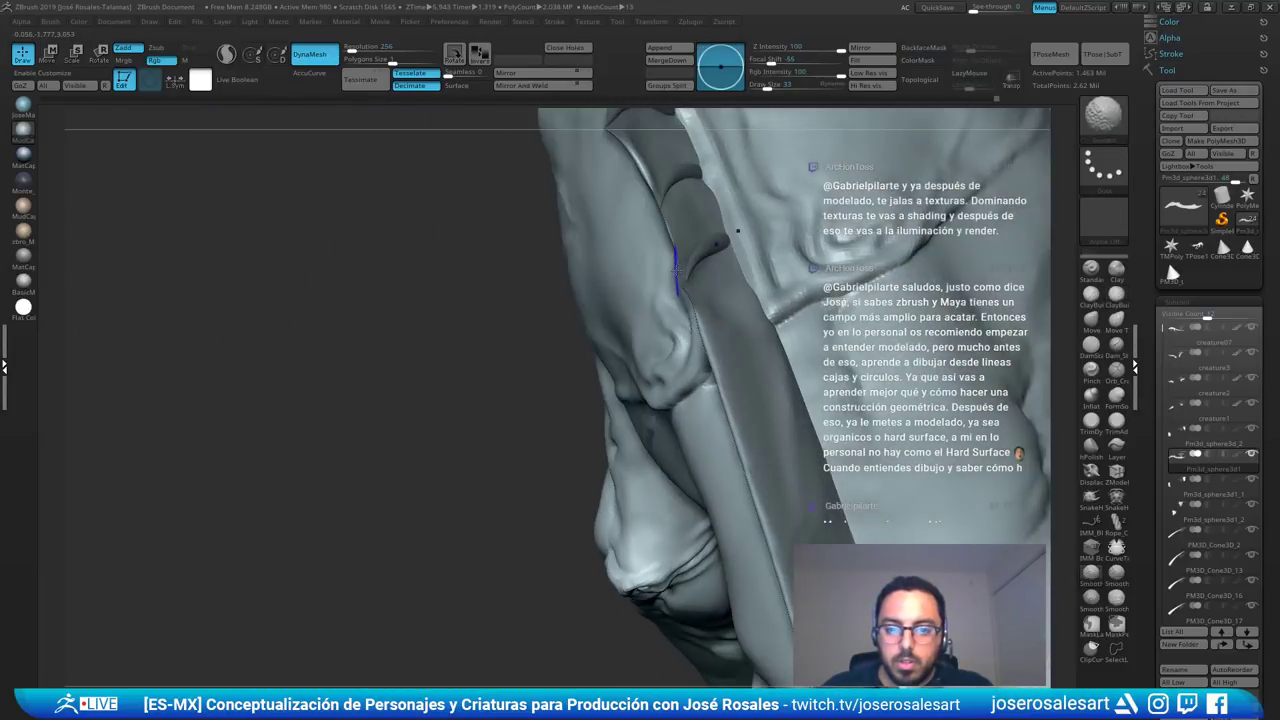
shift+drag(690, 338, 686, 380)
- Switch to the SnakeHook brush and smooth the membrane's edge at the last spine's tip
mouse_move(690, 360)
right_down()
mouse_move(800, 290)
mouse_move(847, 212)
mouse_move(745, 275)
mouse_move(650, 298)
right_up()
key(b)
key(s)
key(h)
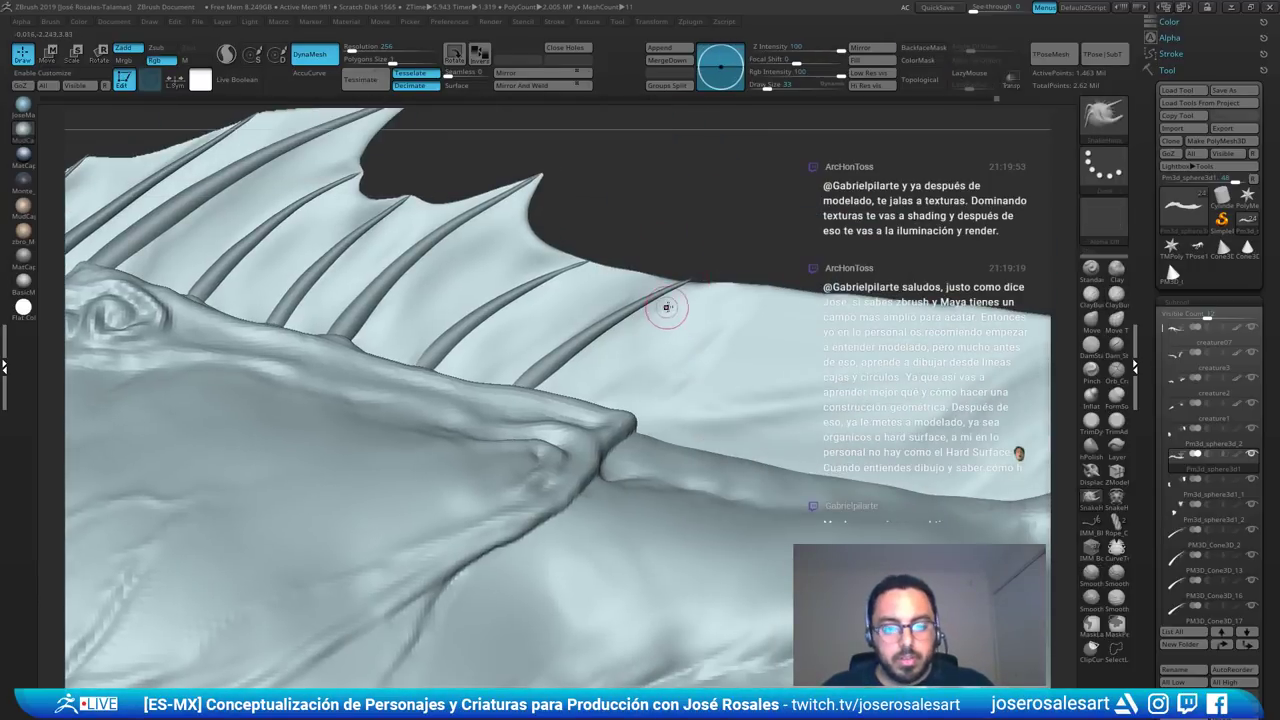
shift+drag(697, 281, 702, 284)
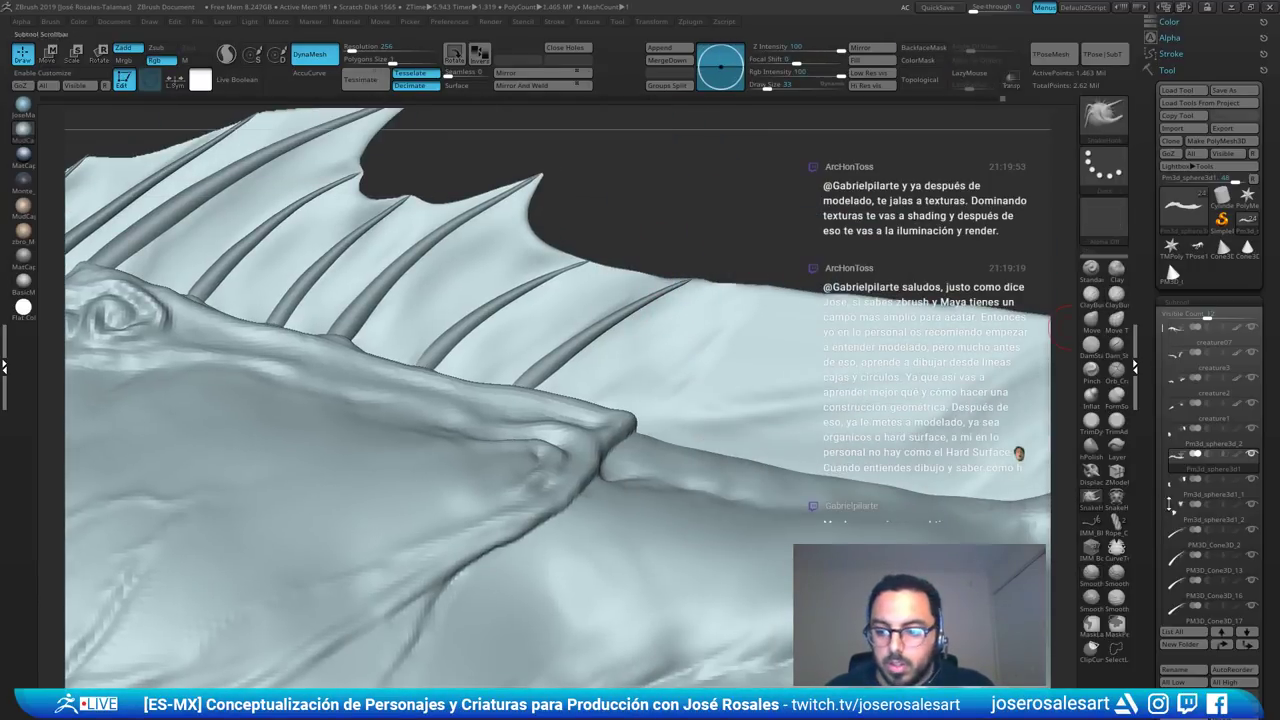
- Inflate the membrane's edge at the last spine's tip with the Inflat brush at draw size 54
mouse_move(1158, 590)
mouse_down()
mouse_move(1128, 432)
mouse_move(1128, 261)
mouse_up()
key(b)
key(i)
key(n)
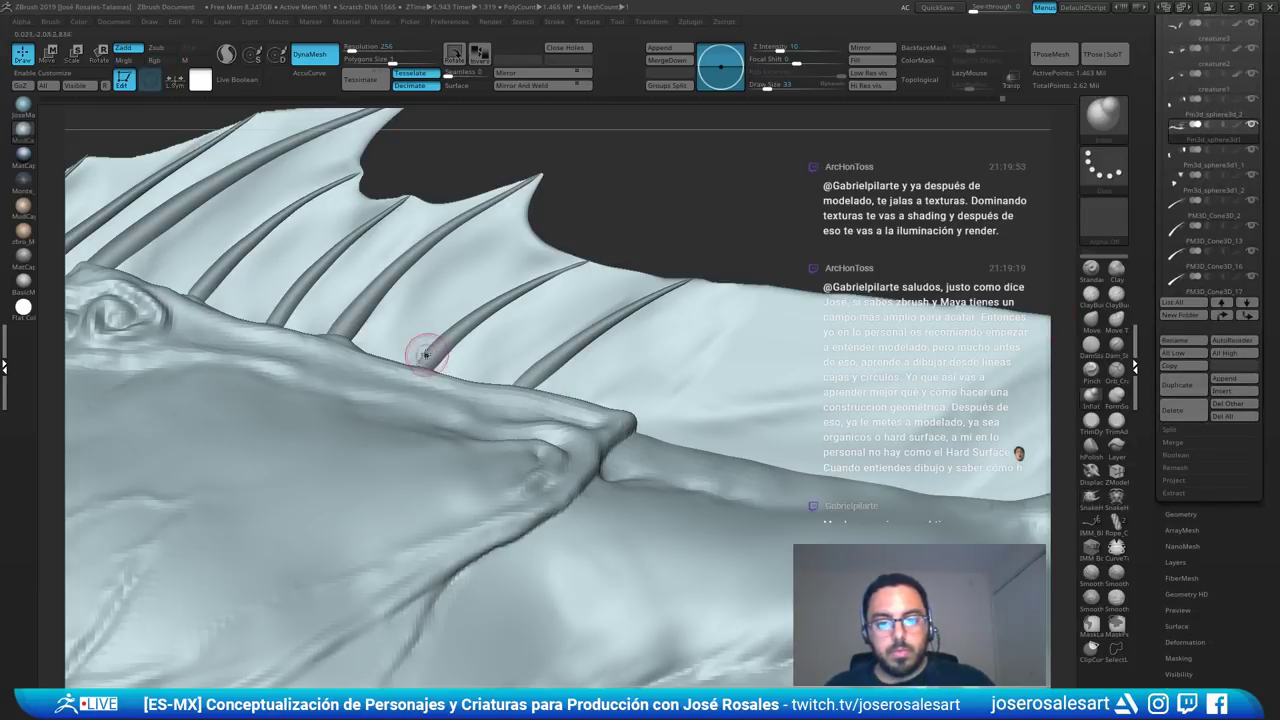
key(s)
drag(550, 322, 574, 322)
key(s)
drag(730, 282, 680, 285)
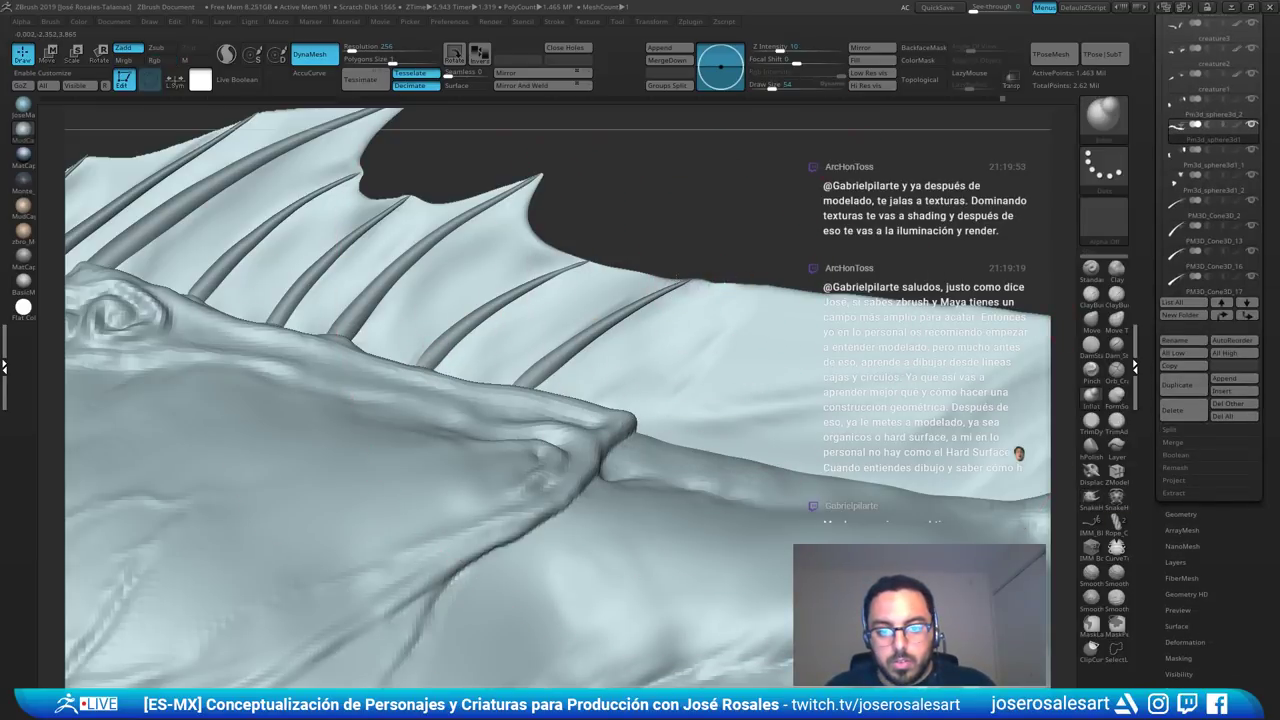
- Thicken the membrane's edge behind the last spine's tip with the Inflat brush, and smooth the edge between the last two tips
right_drag(678, 284, 732, 338)
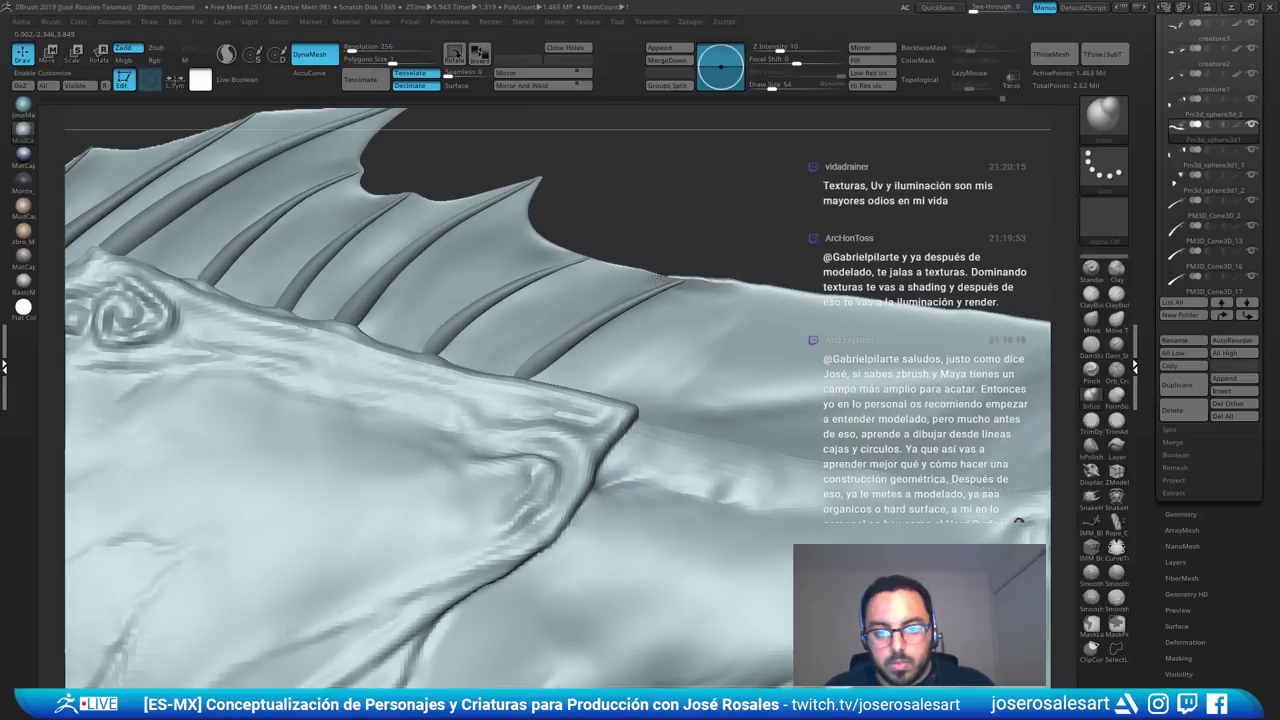
drag(657, 279, 695, 282)
right_drag(695, 282, 738, 250)
drag(690, 268, 745, 291)
right_drag(714, 277, 634, 255)
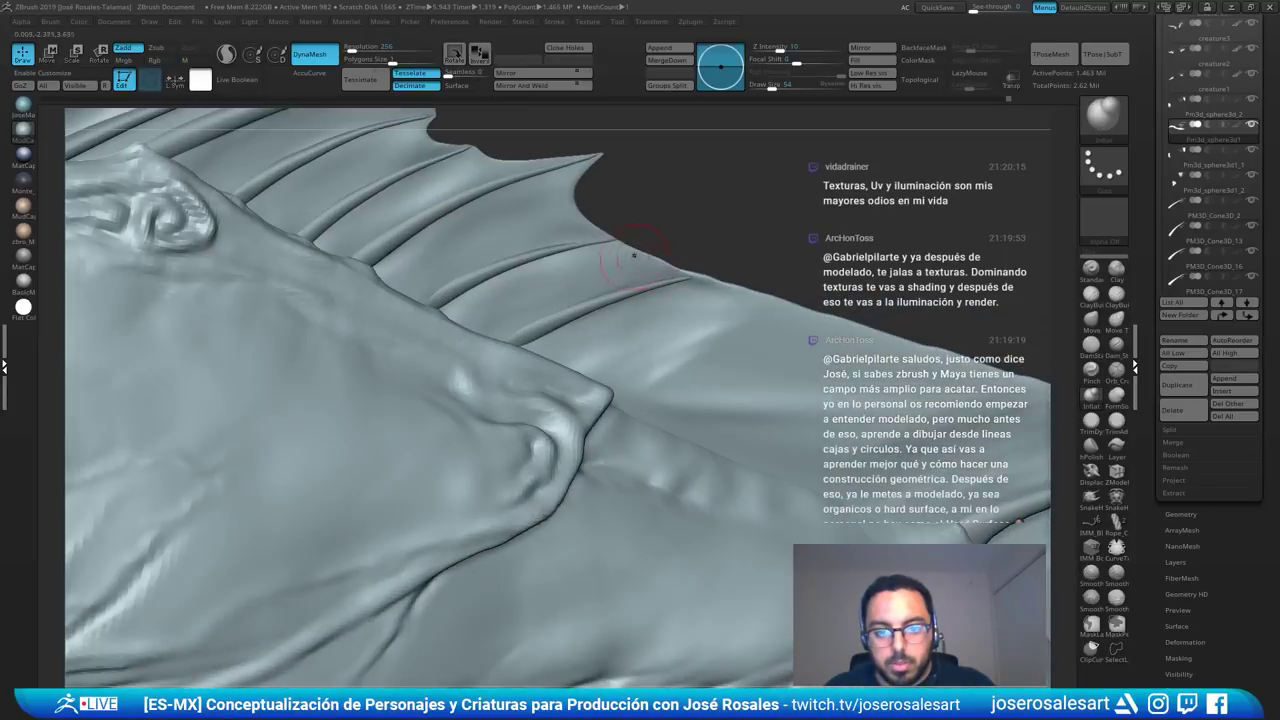
shift+drag(640, 247, 622, 240)
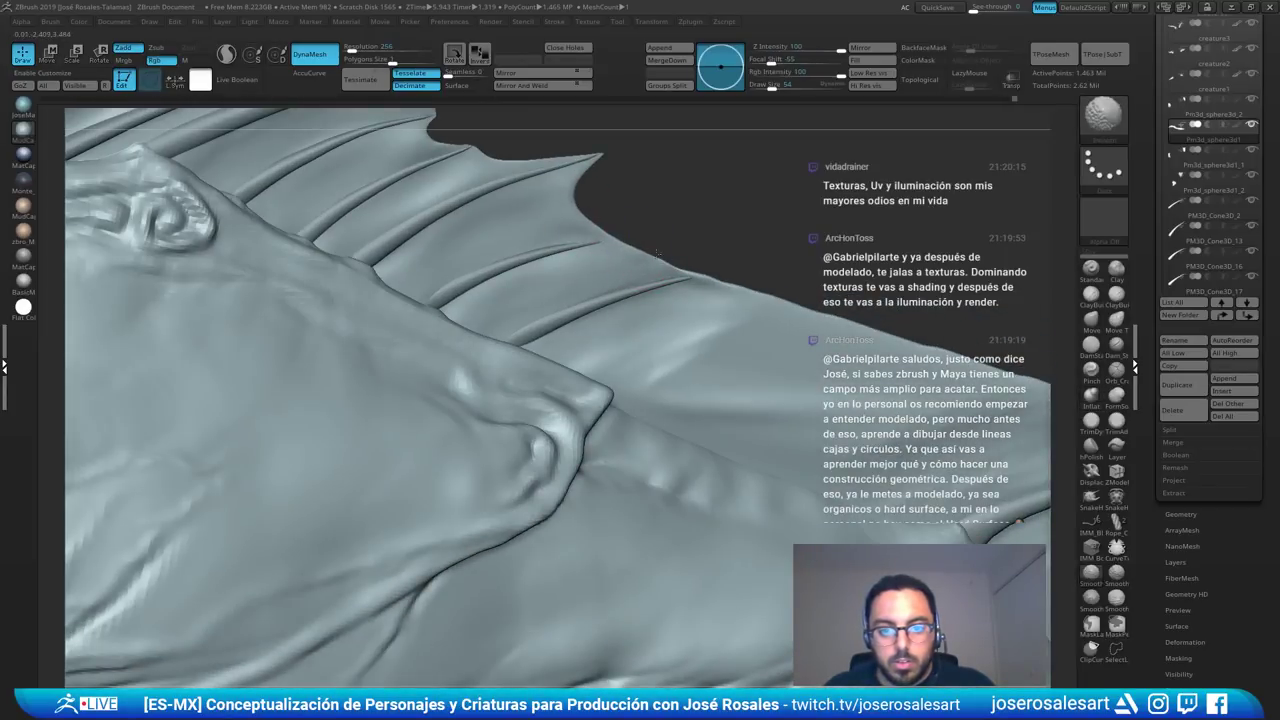
mouse_move(630, 244)
right_down()
mouse_move(706, 275)
mouse_move(603, 253)
mouse_move(670, 285)
mouse_move(496, 288)
mouse_move(518, 310)
mouse_move(660, 298)
right_up()
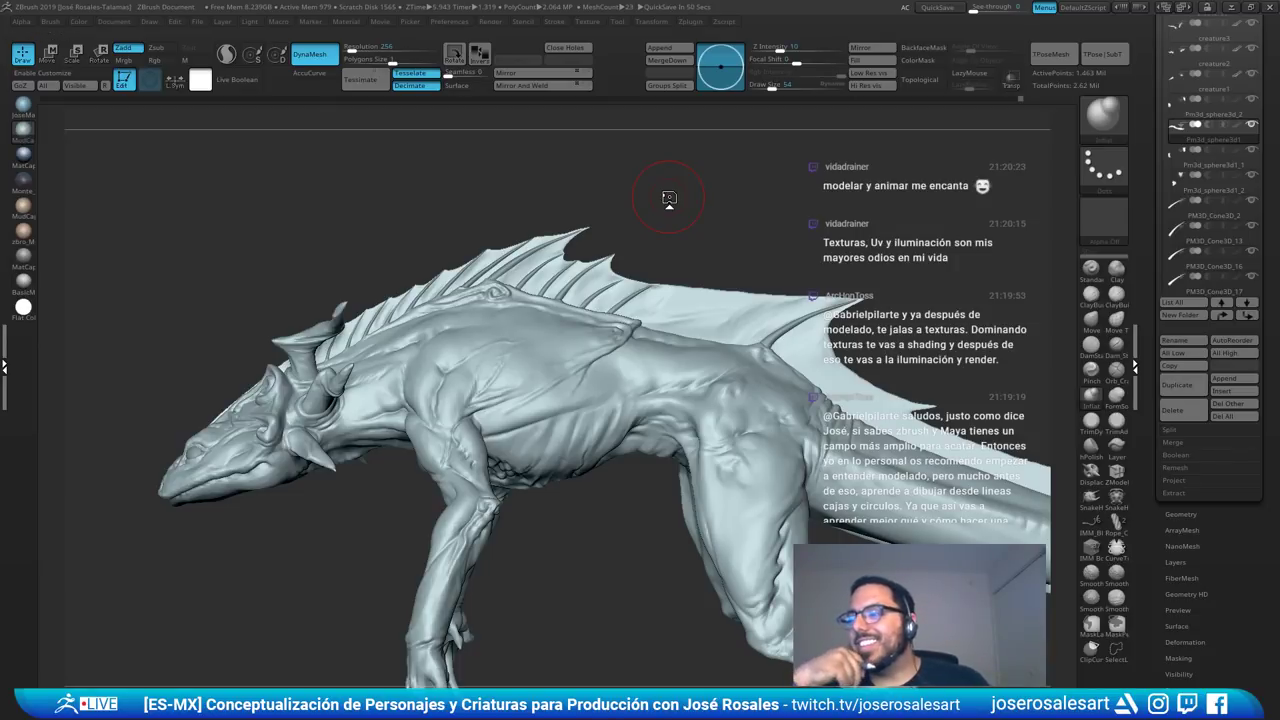
- Reshape the membrane's edge between the last two spine tips with a larger Move brush
mouse_move(590, 299)
right_down()
mouse_move(665, 302)
mouse_move(649, 303)
mouse_move(638, 329)
mouse_move(669, 289)
right_up()
key(])
key(])
key(])
key(])
key(])
key(])
key(])
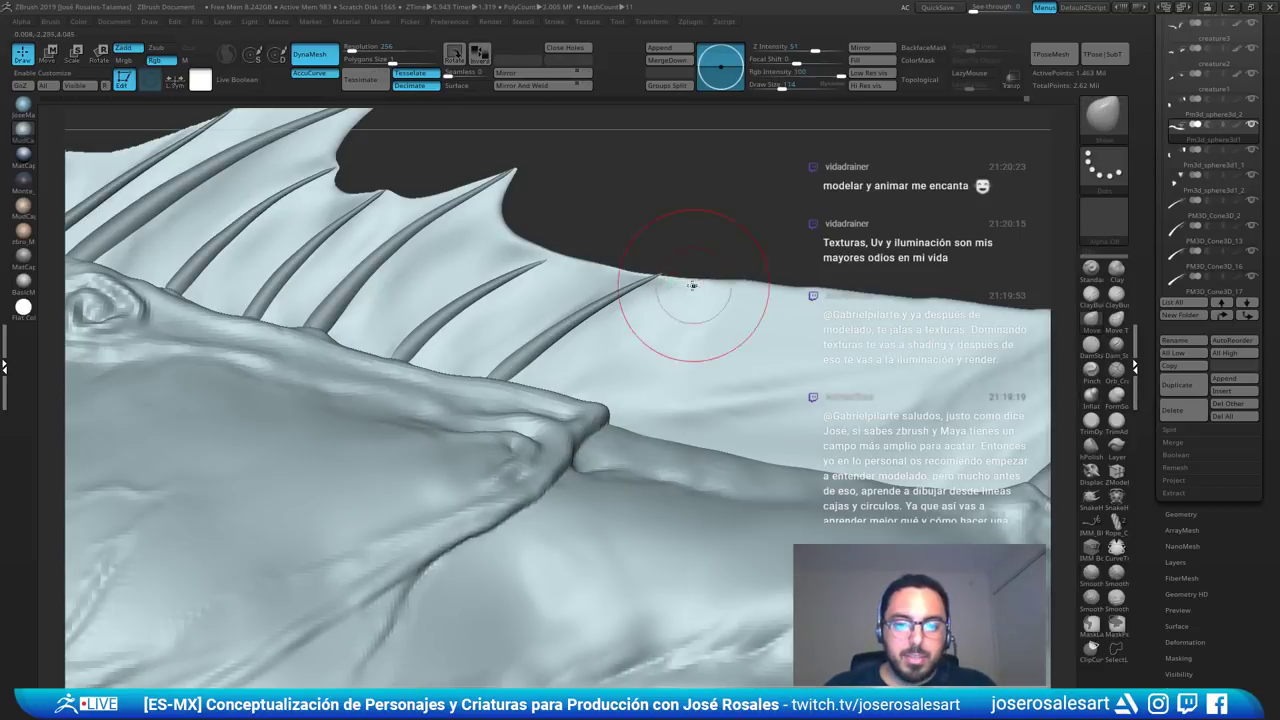
mouse_move(652, 281)
mouse_down()
mouse_move(681, 284)
mouse_move(577, 269)
mouse_move(586, 274)
mouse_up()
- Switch to the SnakeHook brush at draw size 65 and review the dorsal fin's silhouette from several angles
key(b)
key(s)
key(h)
key([)
key([)
key([)
key([)
key(s)
ctrl+right_drag(717, 286, 578, 190)
right_drag(578, 190, 806, 395)
right_drag(590, 255, 771, 266)
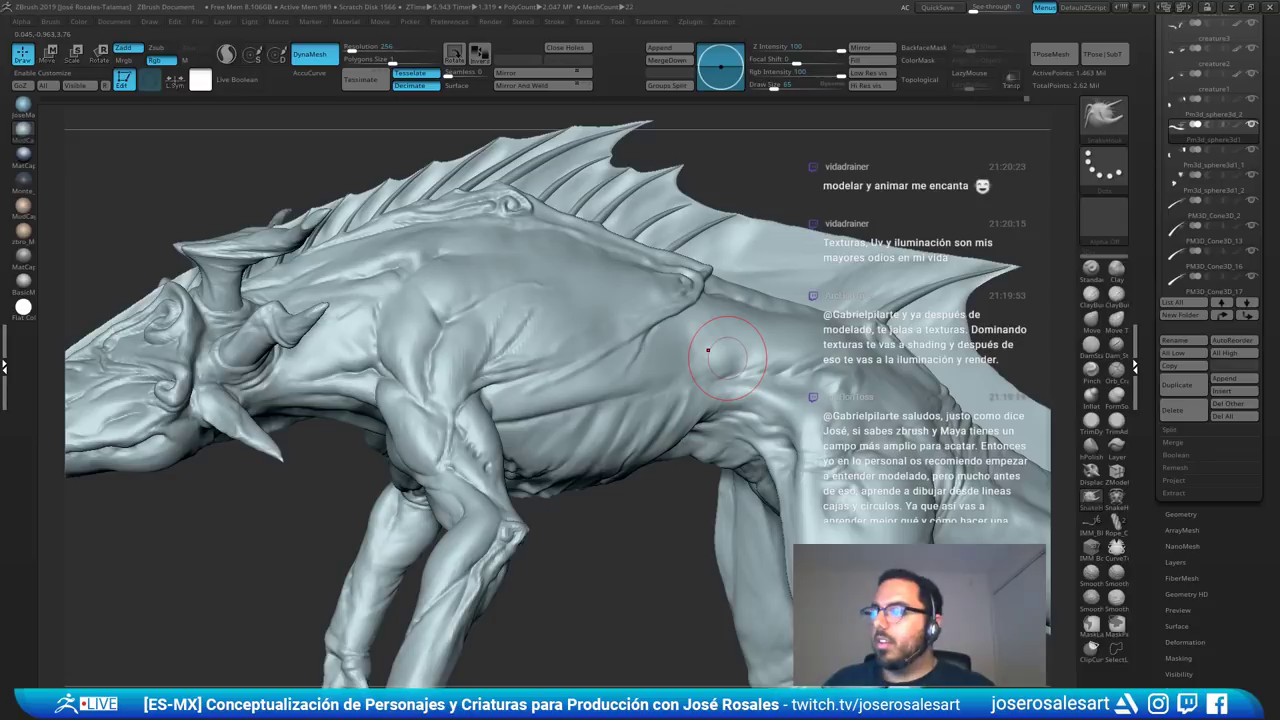
drag(880, 205, 800, 251)
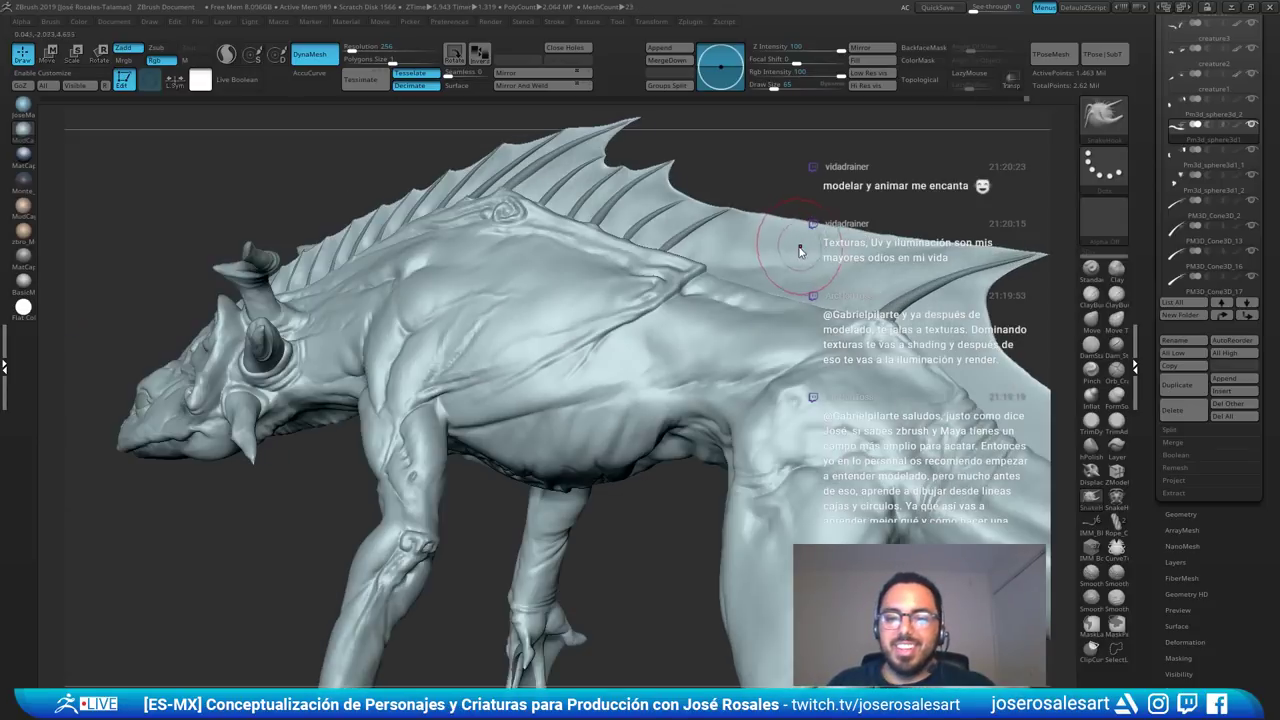
drag(672, 172, 776, 247)
- Duplicate the last small spine, move the copy toward the tail onto the open membrane, and stretch it slightly along its length
alt+click(668, 253)
alt+click(672, 249)
key(w)
alt+right_drag(599, 242, 502, 260)
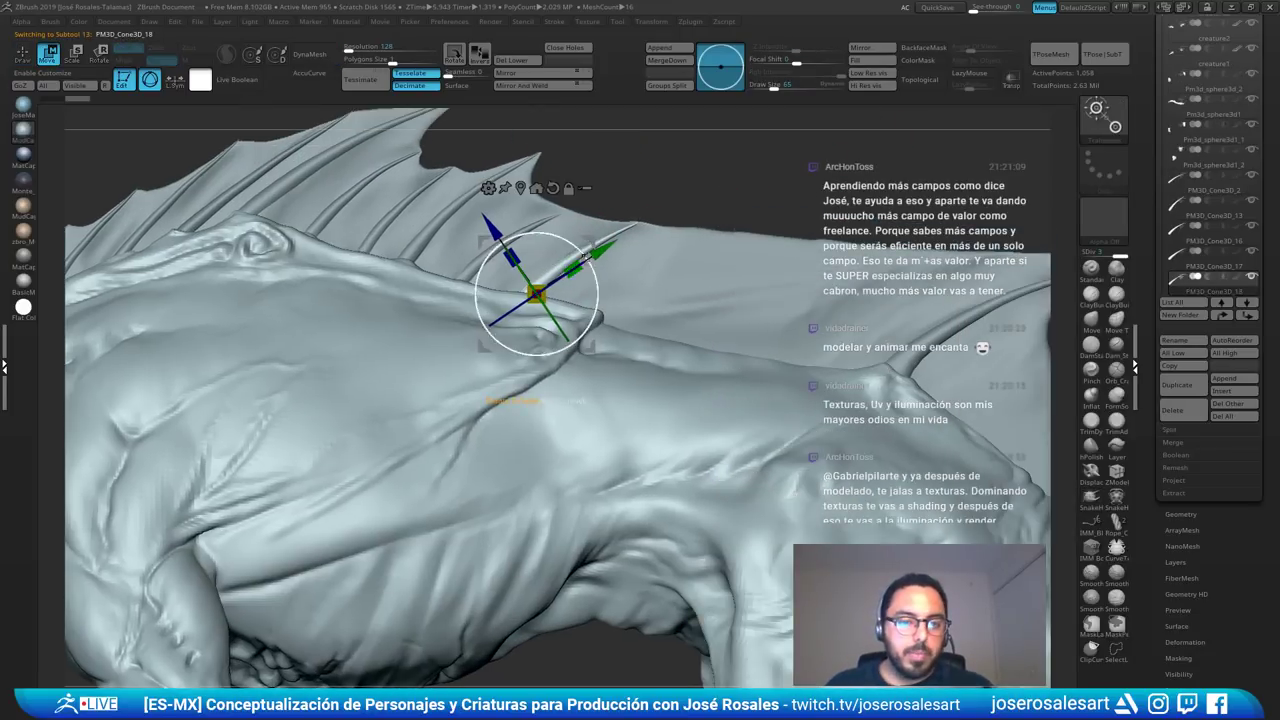
drag(585, 237, 663, 253)
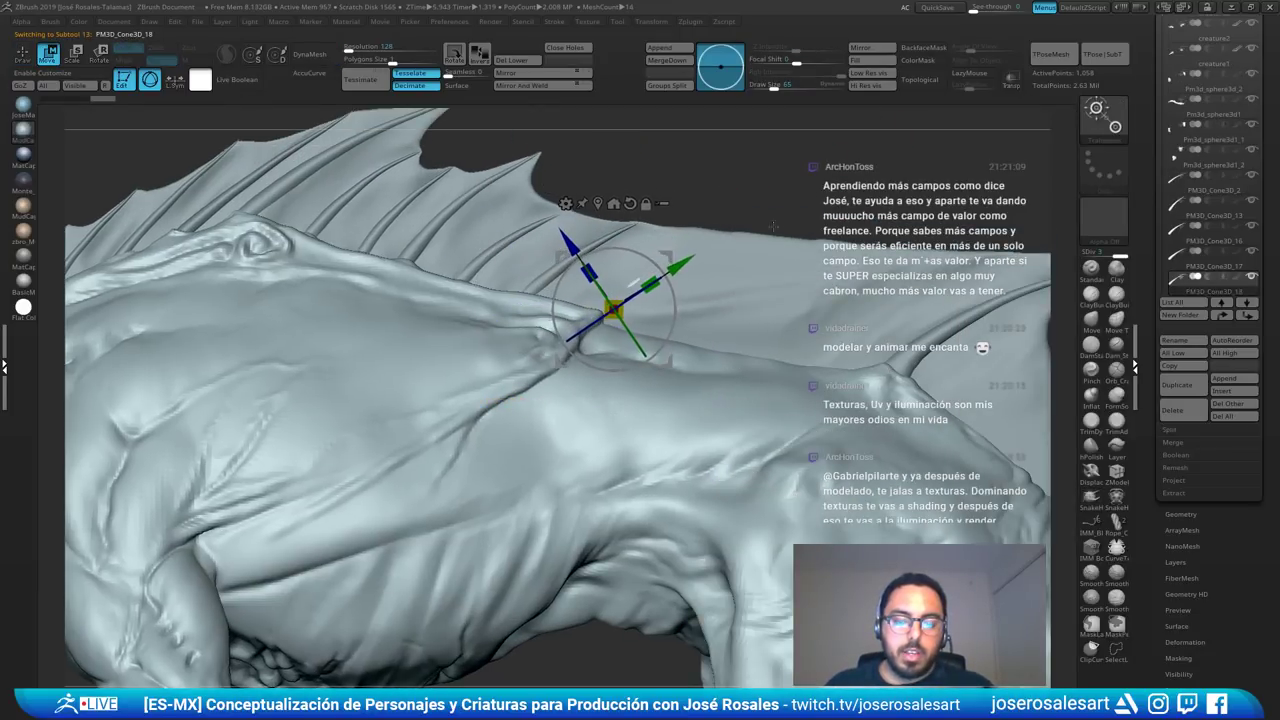
drag(860, 215, 678, 285)
right_drag(676, 283, 772, 252)
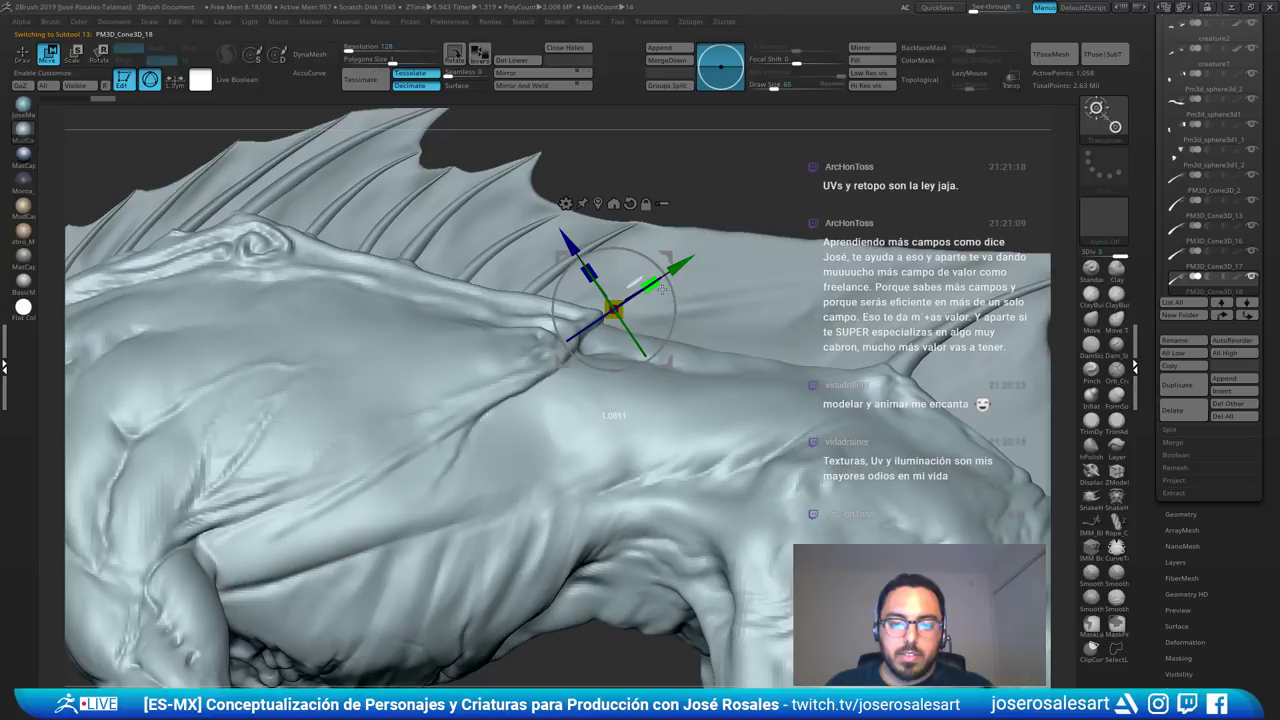
key(q)
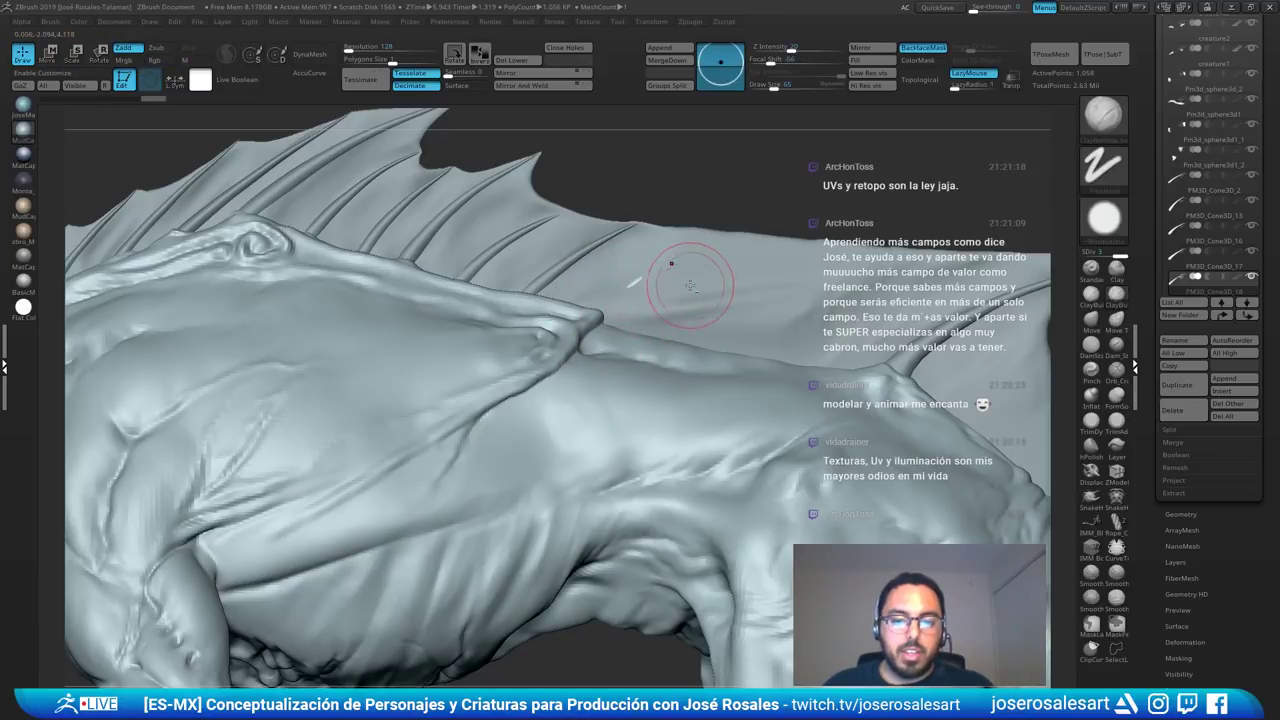
- Select the dorsal fin membrane, then build up and smooth its surface around the newest small spine
alt+click(693, 289)
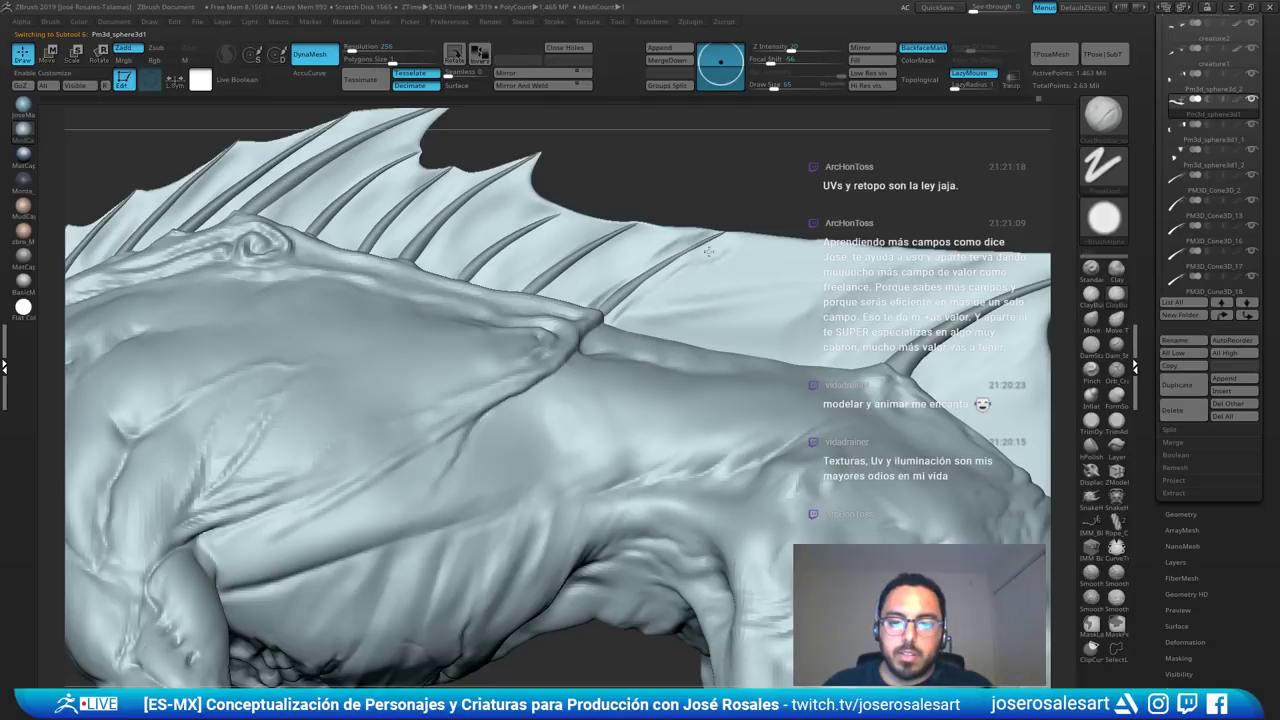
right_drag(644, 247, 661, 240)
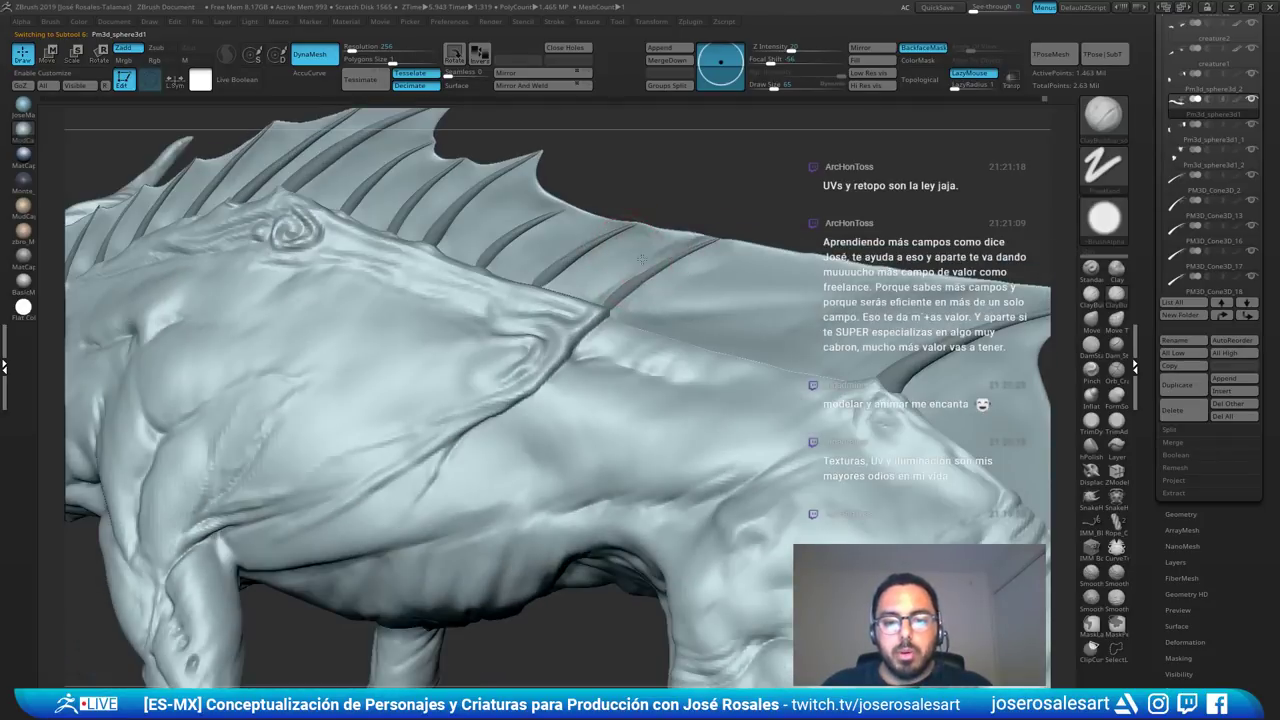
key(shift)
shift+drag(577, 309, 600, 314)
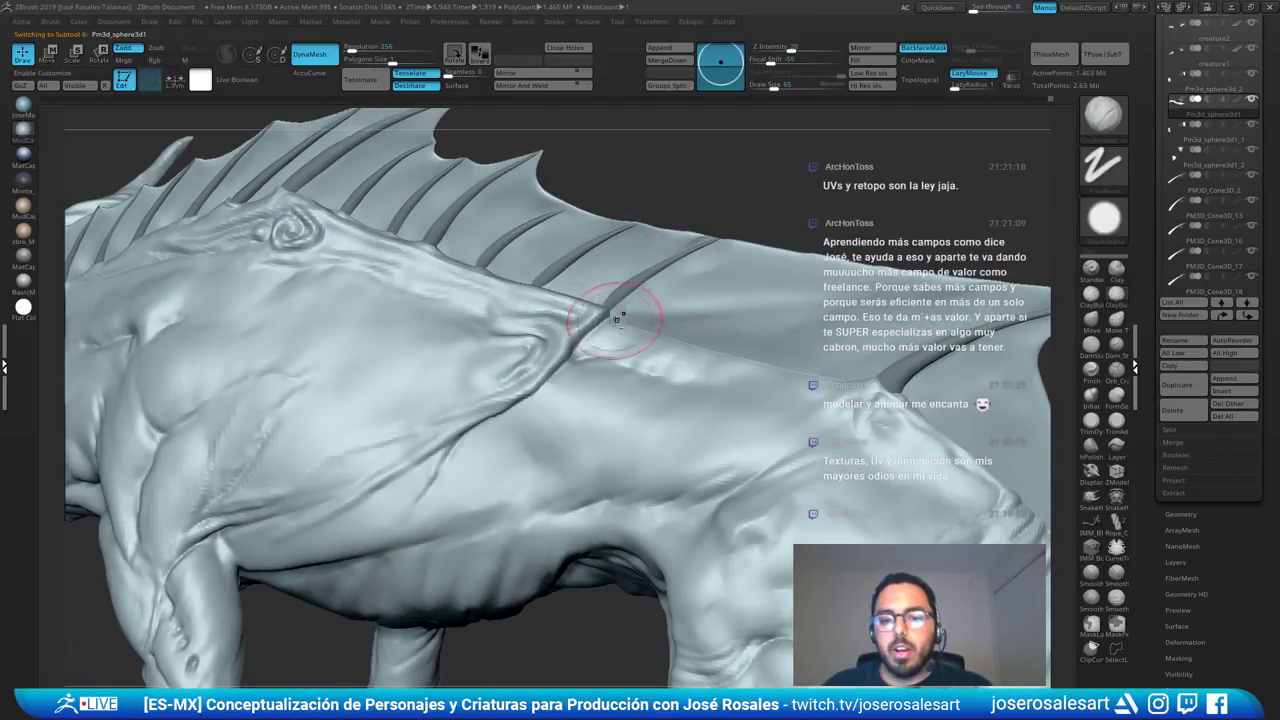
mouse_move(614, 314)
right_down()
mouse_move(657, 317)
mouse_move(688, 260)
right_up()
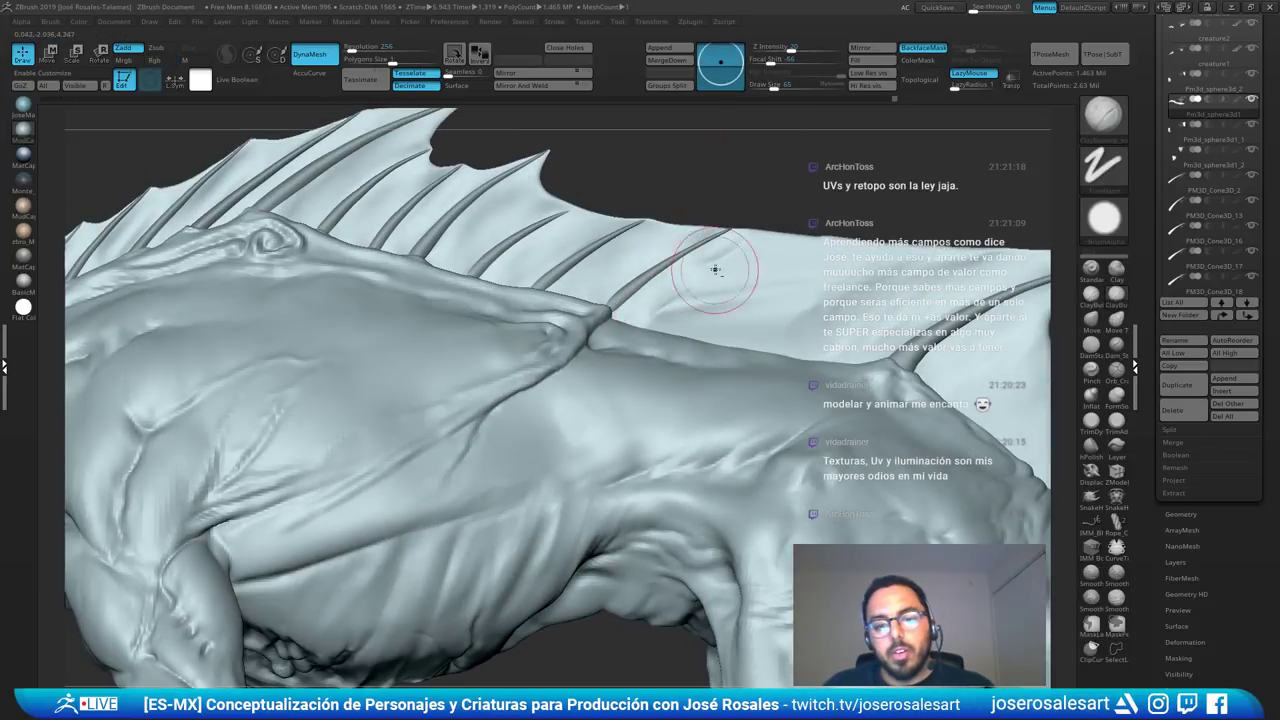
right_drag(736, 288, 782, 286)
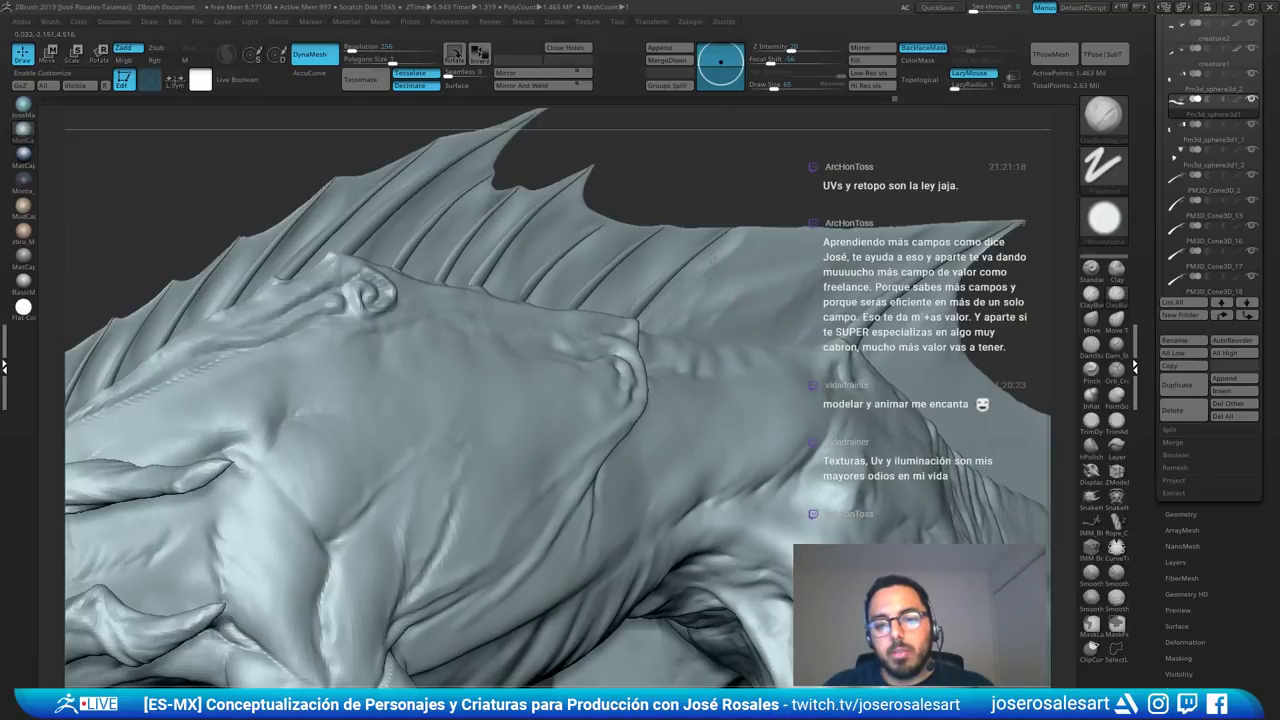
drag(712, 260, 668, 298)
key(shift)
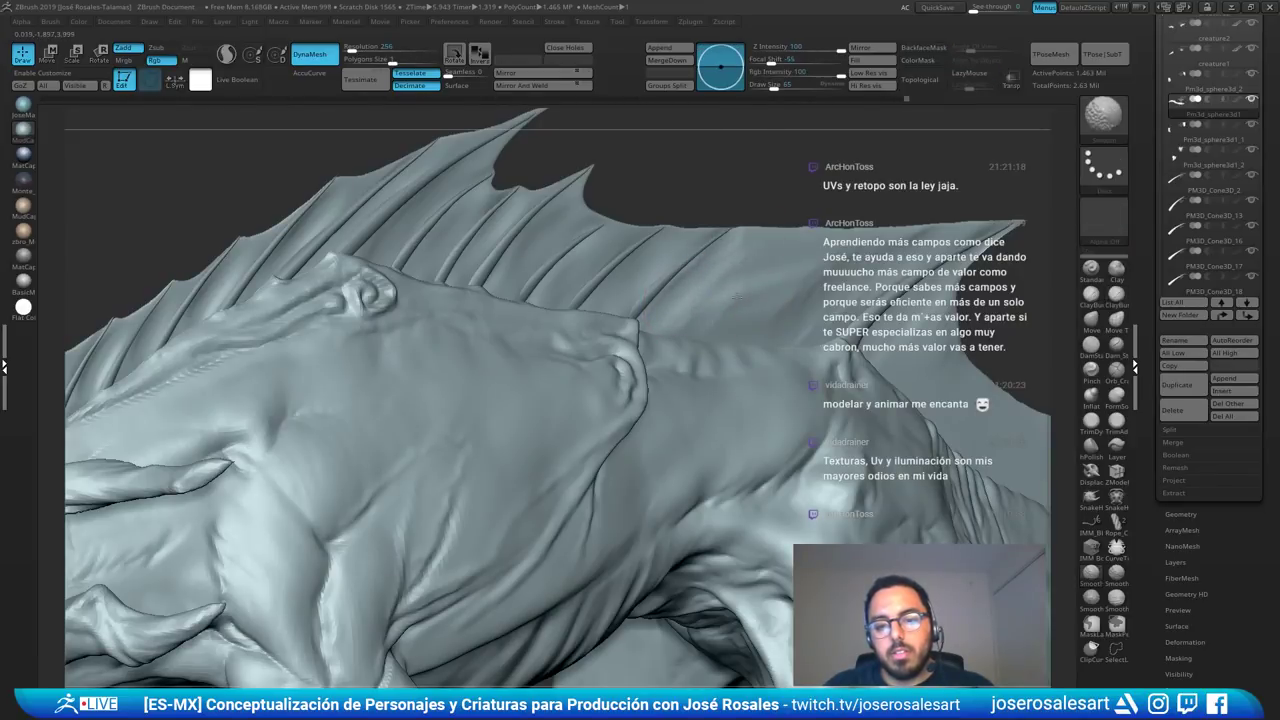
mouse_move(690, 308)
right_down()
mouse_move(588, 322)
mouse_move(630, 302)
mouse_move(620, 307)
right_up()
- Select the newest small spine and set up the SnakeHook brush at draw size 65 for its base
alt+click(598, 311)
key(b)
key(s)
key(h)
key([)
key([)
key([)
key([)
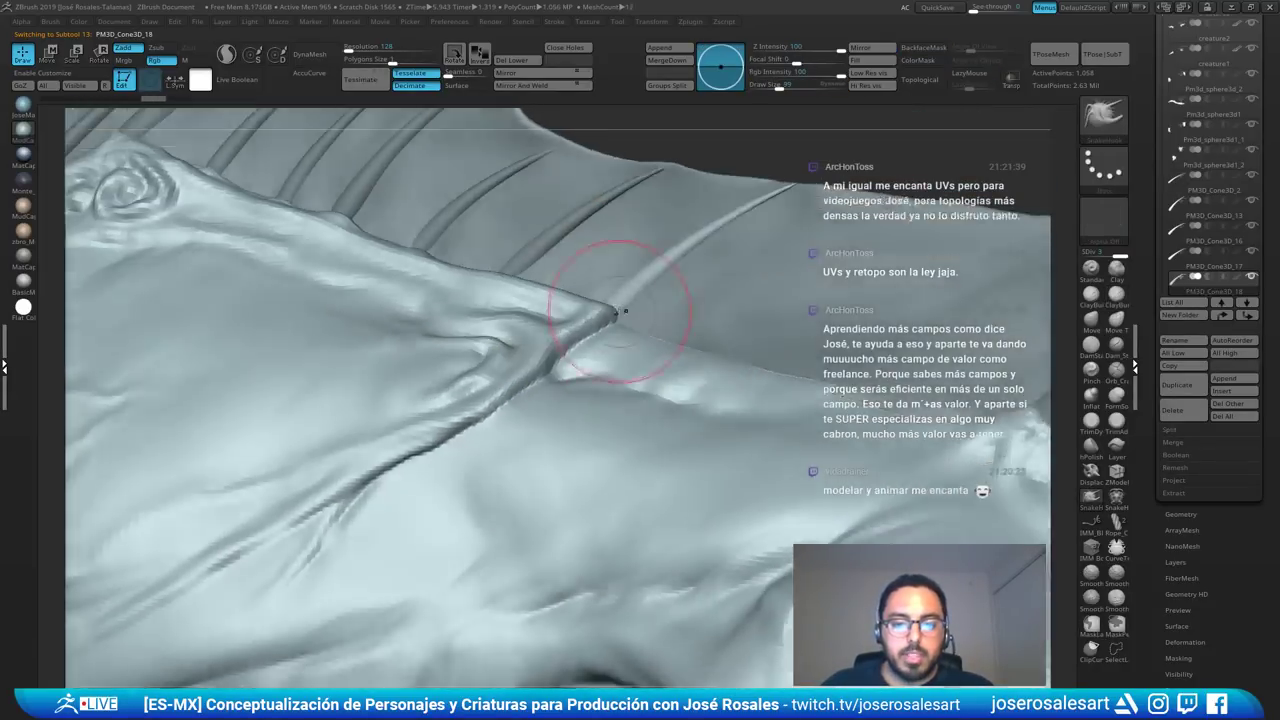
key([)
key([)
key([)
key([)
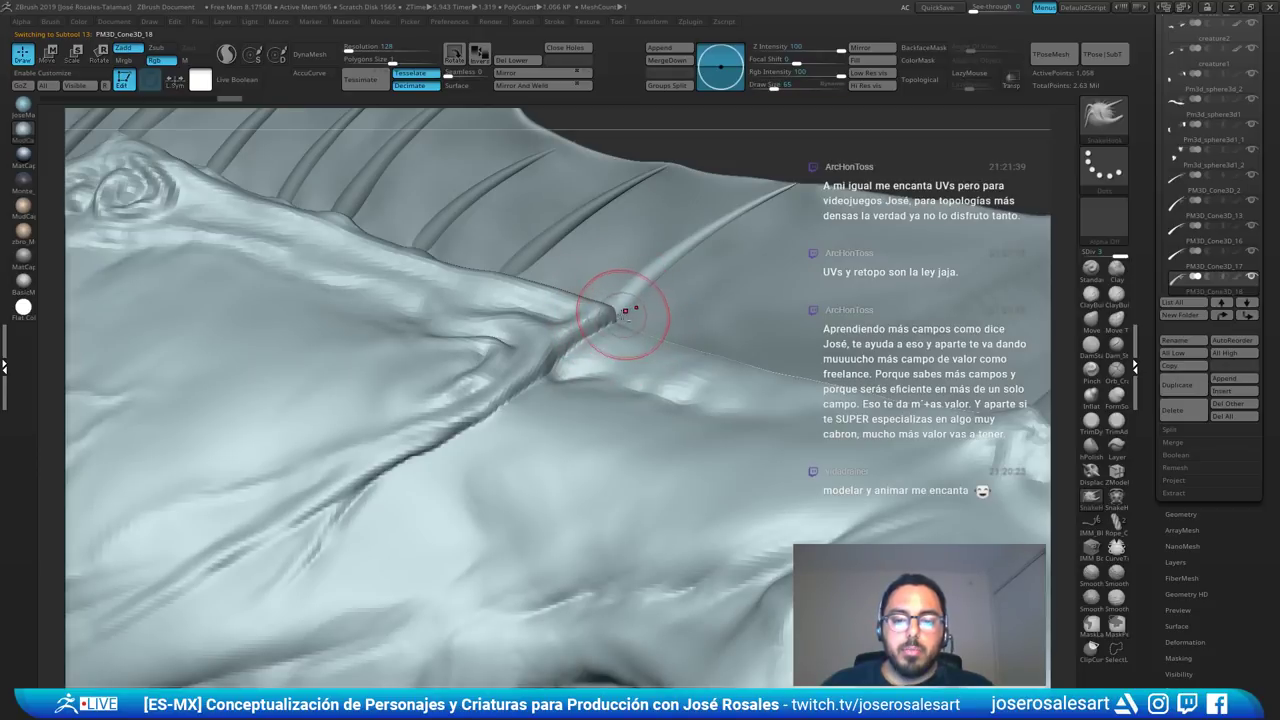
mouse_move(663, 277)
ctrl+right_down()
mouse_move(677, 278)
mouse_move(677, 297)
mouse_move(656, 277)
ctrl+right_up()
- Select the membrane, set the ClayBuildup brush to draw size 39, and smooth the membrane's edge between the last two small spine tips
alt+click(651, 316)
key(b)
key(c)
key(b)
key([)
key([)
key([)
key([)
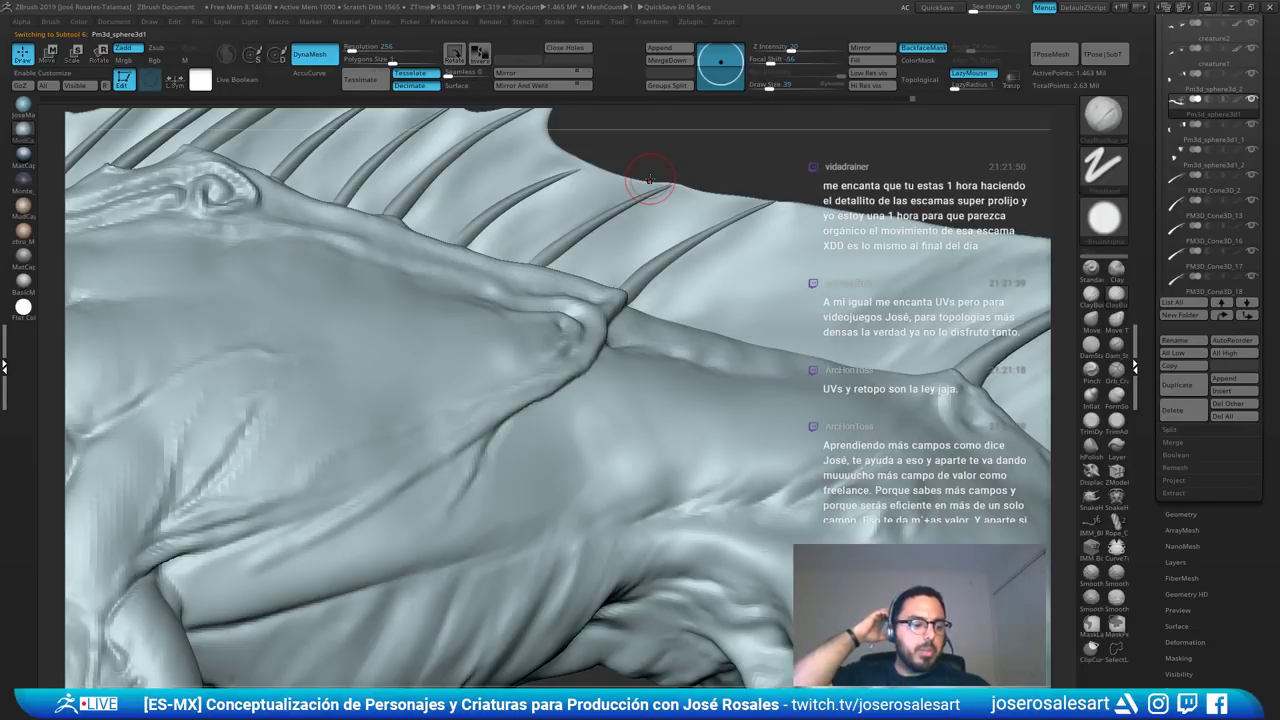
mouse_move(490, 245)
right_down()
mouse_move(440, 265)
mouse_move(540, 285)
mouse_move(714, 203)
right_up()
key(shift)
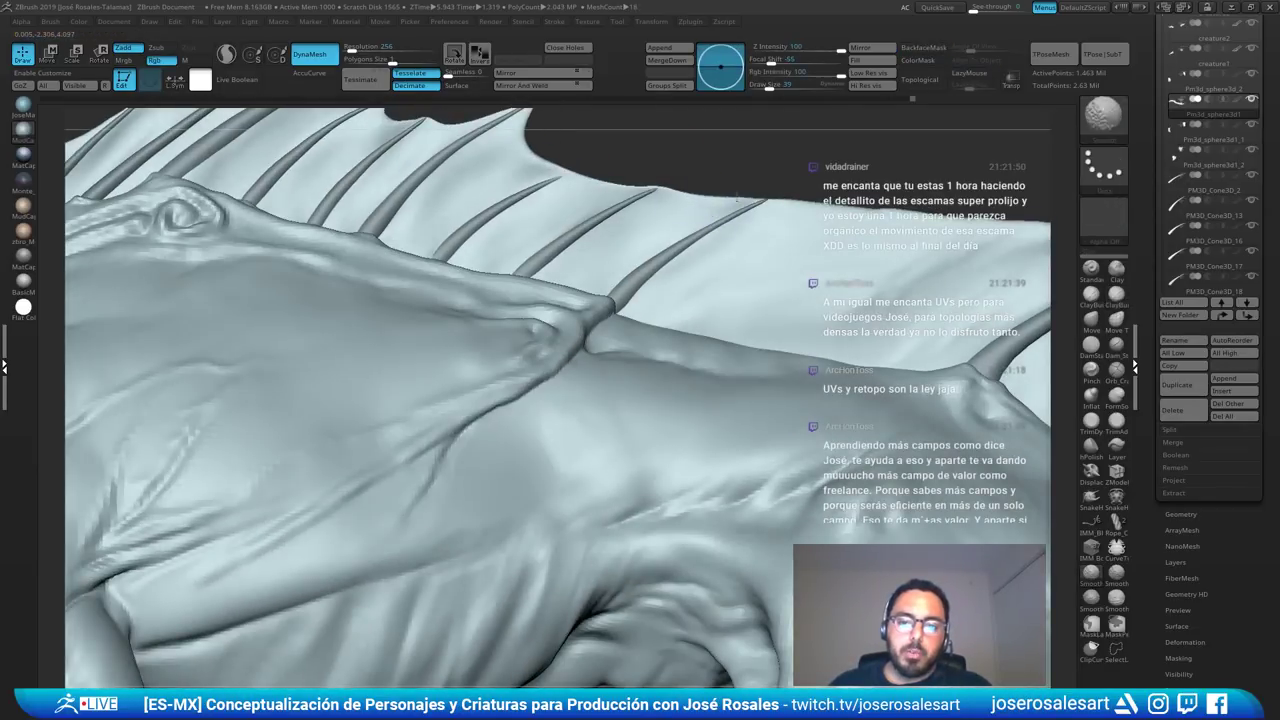
mouse_move(737, 197)
shift+mouse_down()
mouse_move(752, 198)
mouse_move(727, 201)
shift+mouse_up()
mouse_move(790, 192)
ctrl+right_down()
mouse_move(699, 210)
mouse_move(762, 205)
mouse_move(711, 283)
mouse_move(667, 265)
ctrl+right_up()
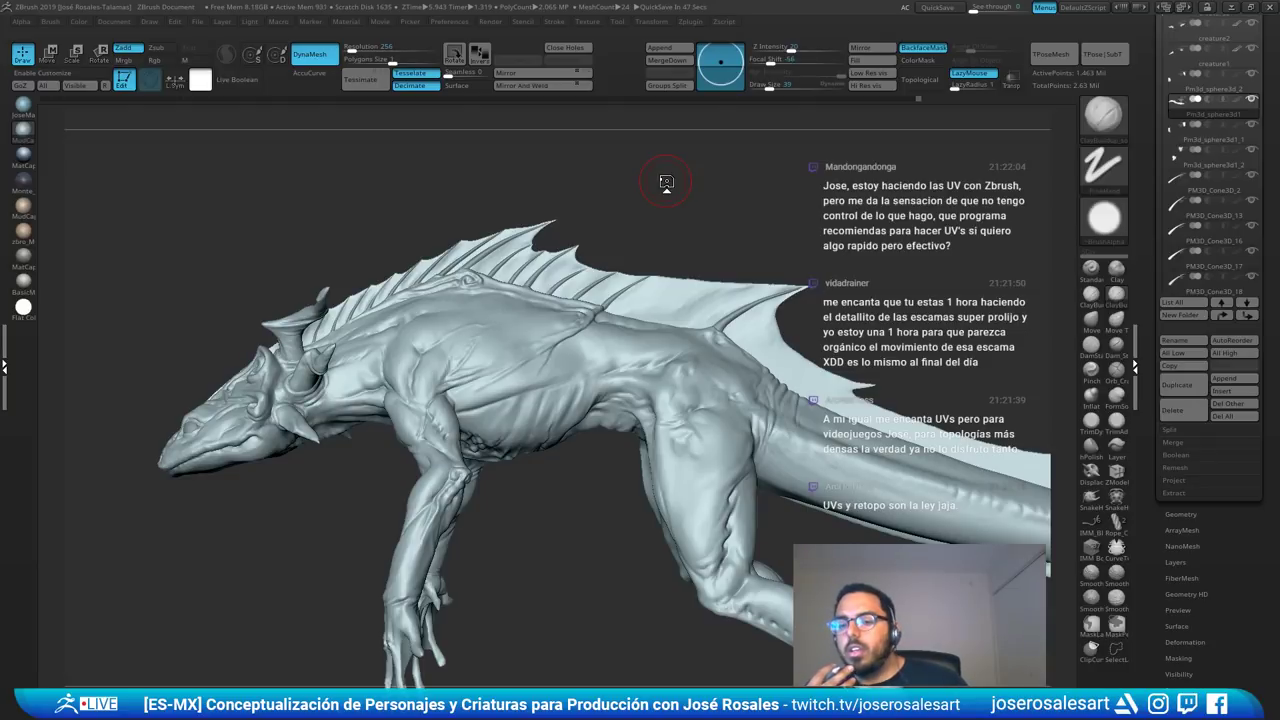
alt+drag(750, 251, 778, 200)
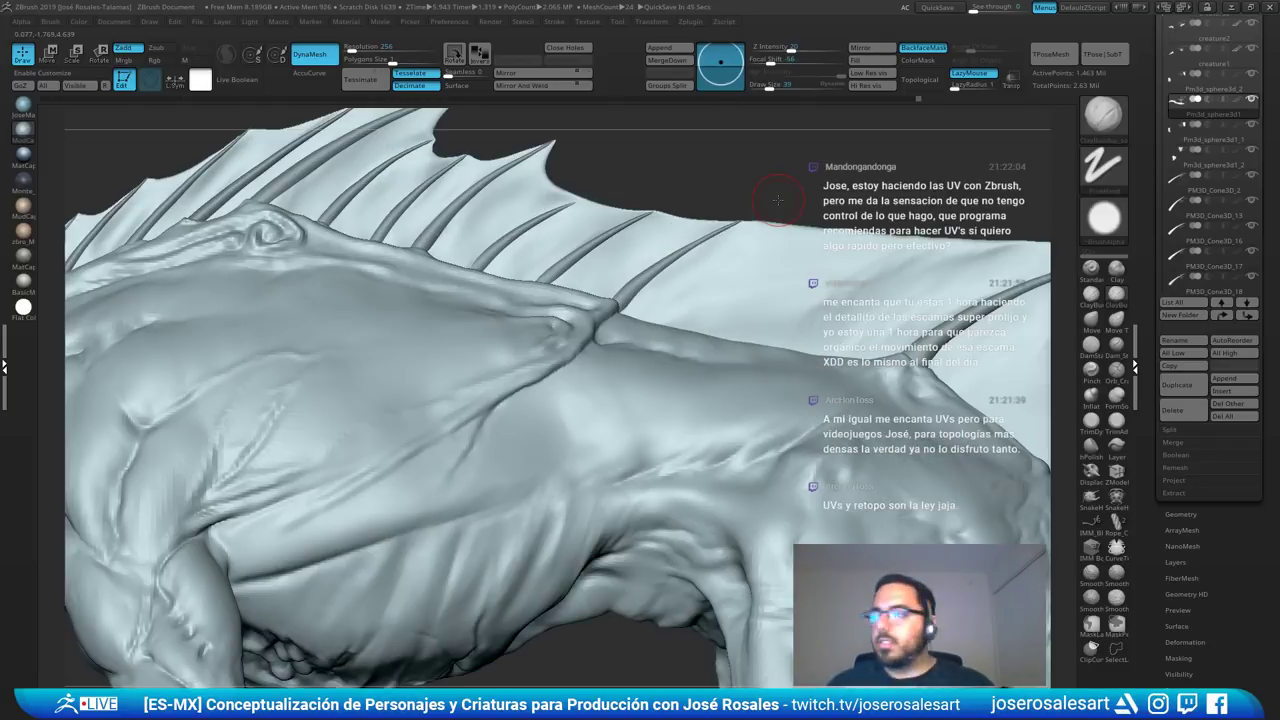
click(691, 24)
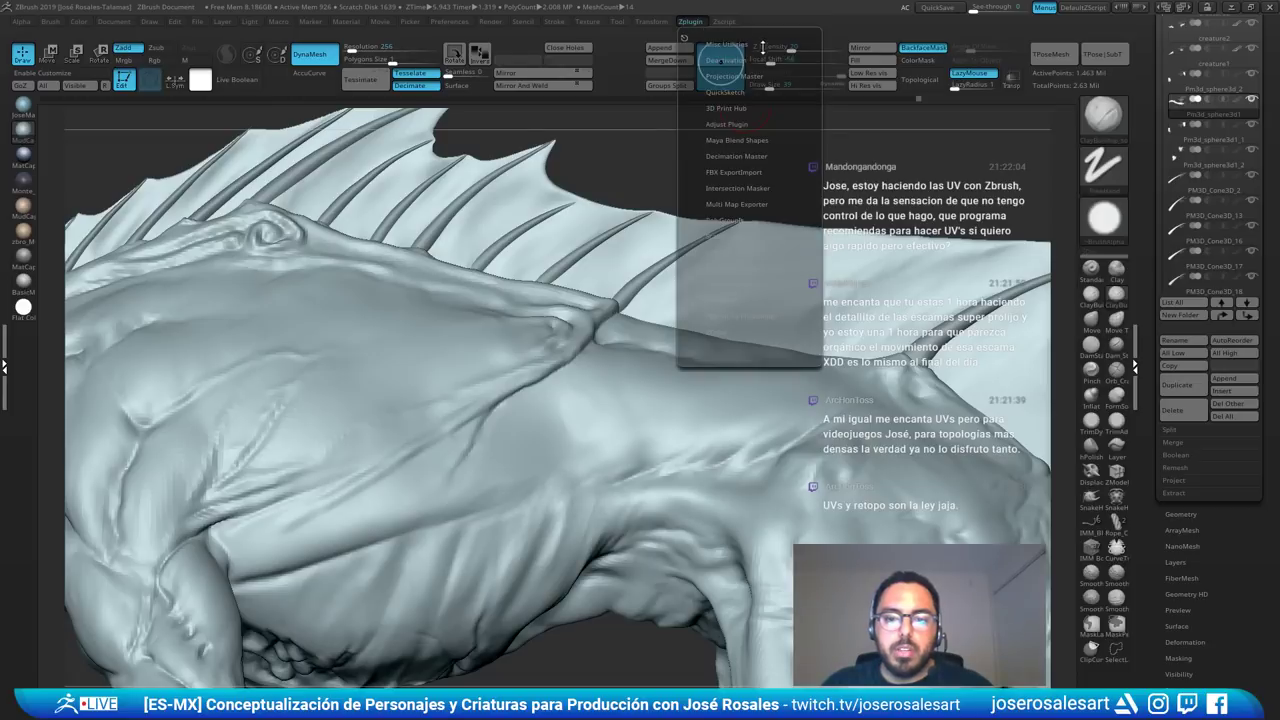
- Refine the newest small spine's base where it meets the back ridge, and reselect the membrane
alt+right_drag(689, 343, 523, 213)
alt+click(522, 215)
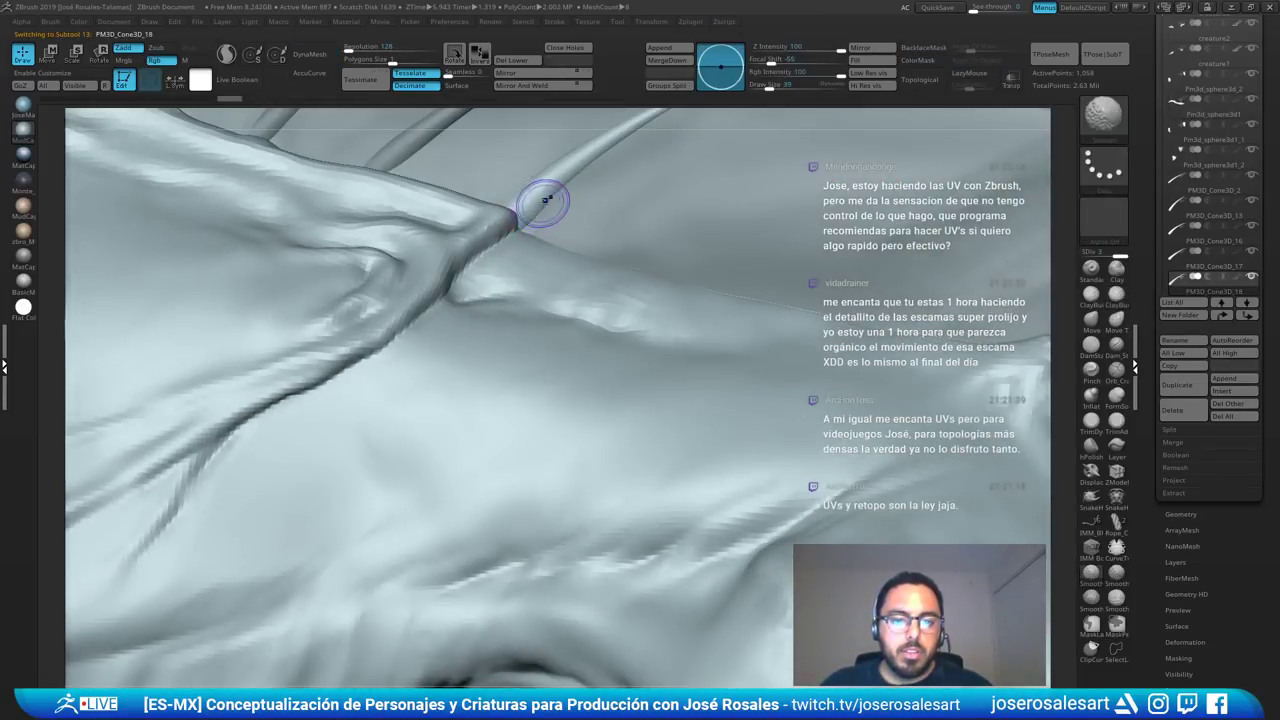
drag(526, 233, 514, 251)
mouse_move(591, 209)
ctrl+right_down()
mouse_move(543, 203)
mouse_move(600, 200)
mouse_move(546, 180)
ctrl+right_up()
alt+click(600, 195)
drag(540, 178, 574, 187)
key(ctrl+z)
key(ctrl+z)
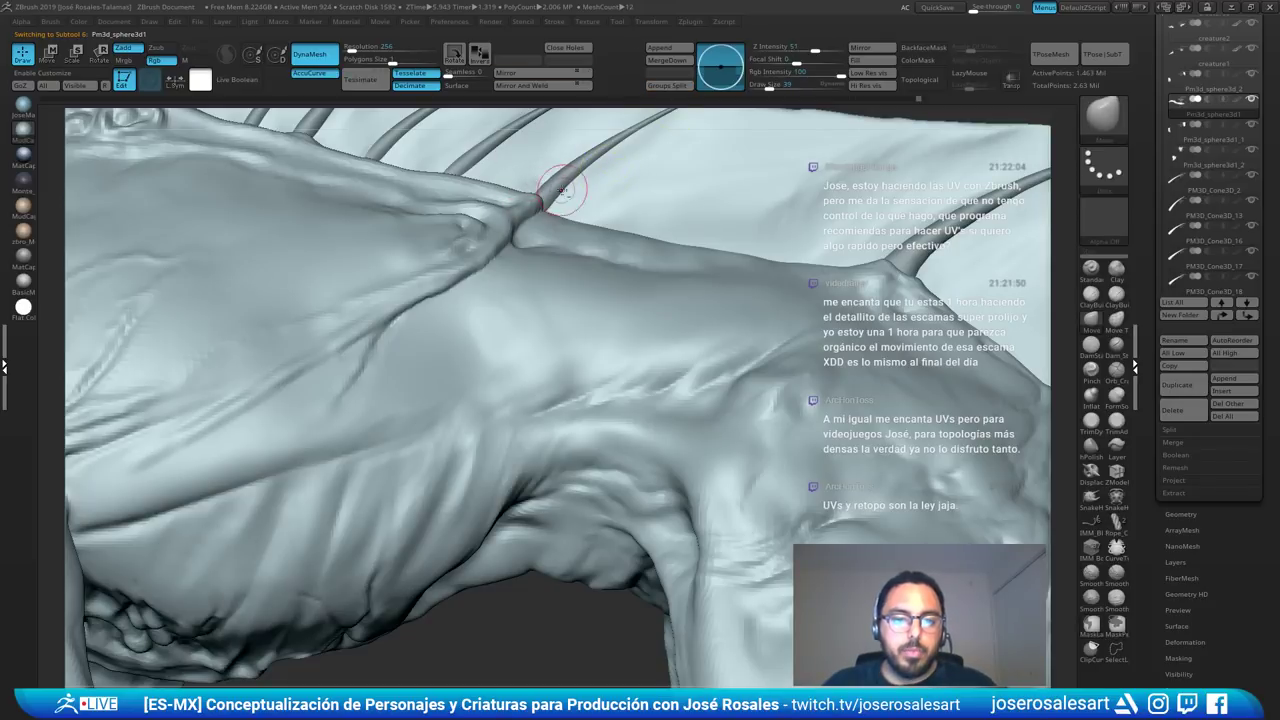
- Build up and smooth the membrane around the newest small spine's base with the ClayBuildup brush, and reduce the draw size to 33
key(b)
key(c)
key(b)
right_drag(543, 184, 517, 246)
mouse_move(517, 246)
mouse_down()
mouse_move(522, 260)
mouse_move(475, 281)
mouse_up()
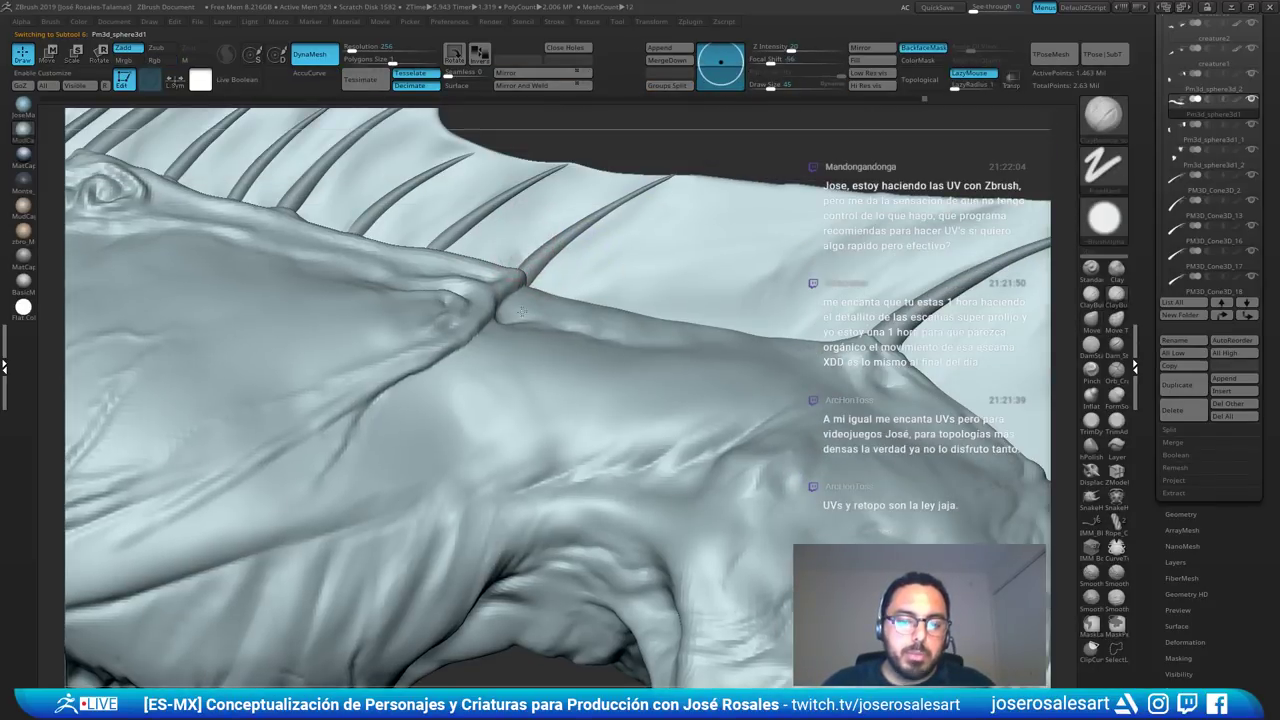
shift+right_drag(475, 281, 511, 264)
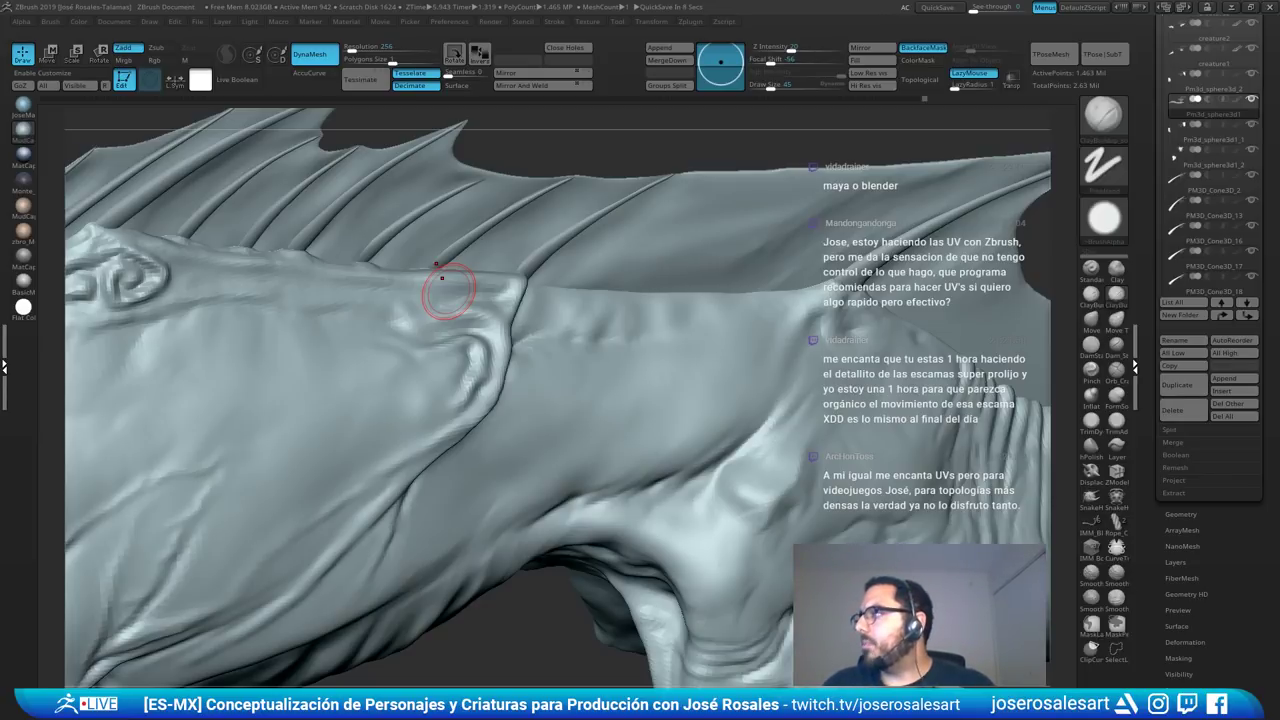
mouse_move(449, 291)
right_down()
mouse_move(566, 269)
mouse_move(530, 246)
right_up()
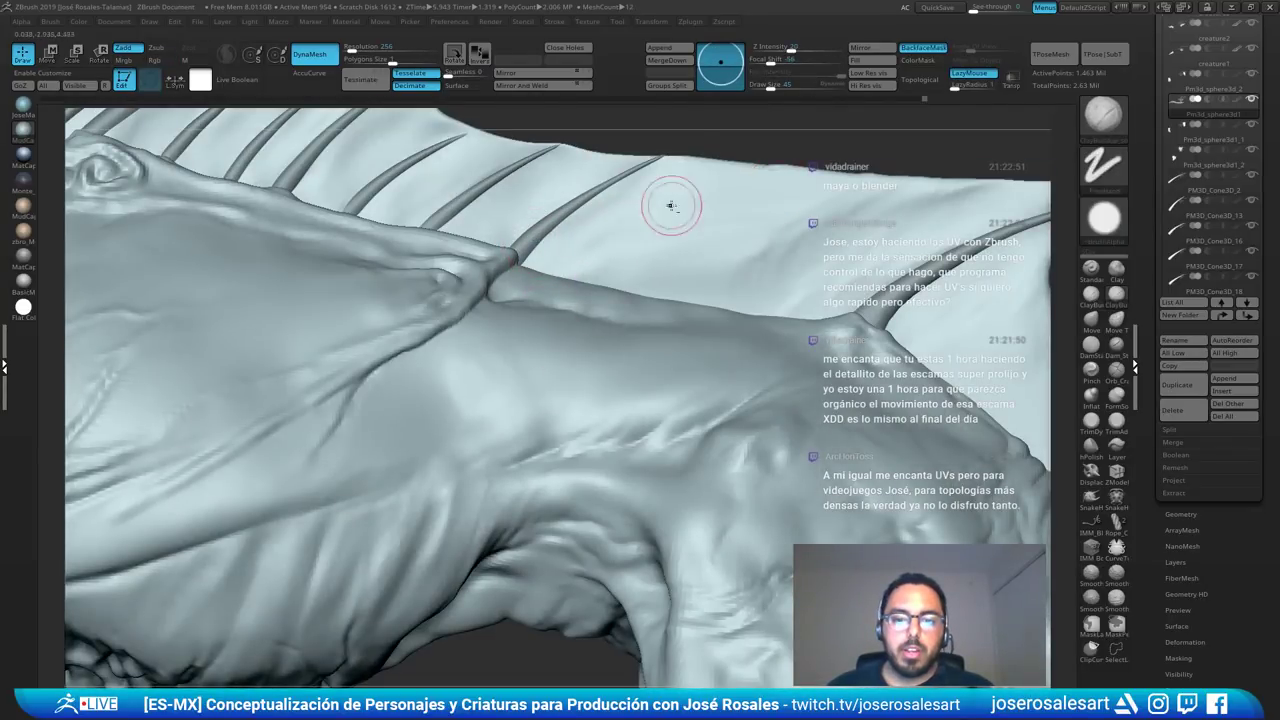
key(s)
click(601, 243)
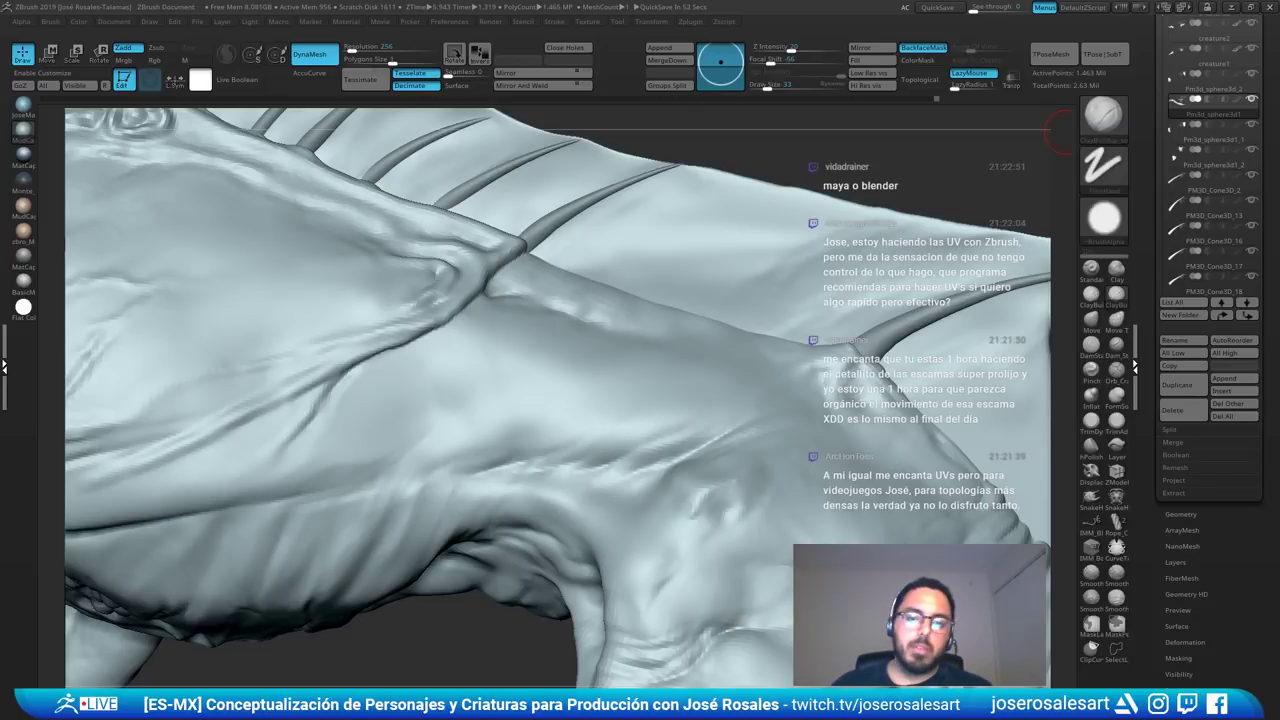
- Pull the membrane's edge near the last small spine tips with the SnakeHook brush at draw size 19
right_drag(630, 140, 568, 92)
right_drag(594, 174, 542, 263)
key(b)
key(s)
key(h)
key(s)
mouse_move(560, 266)
mouse_down()
mouse_move(586, 247)
mouse_move(566, 245)
mouse_up()
key(s)
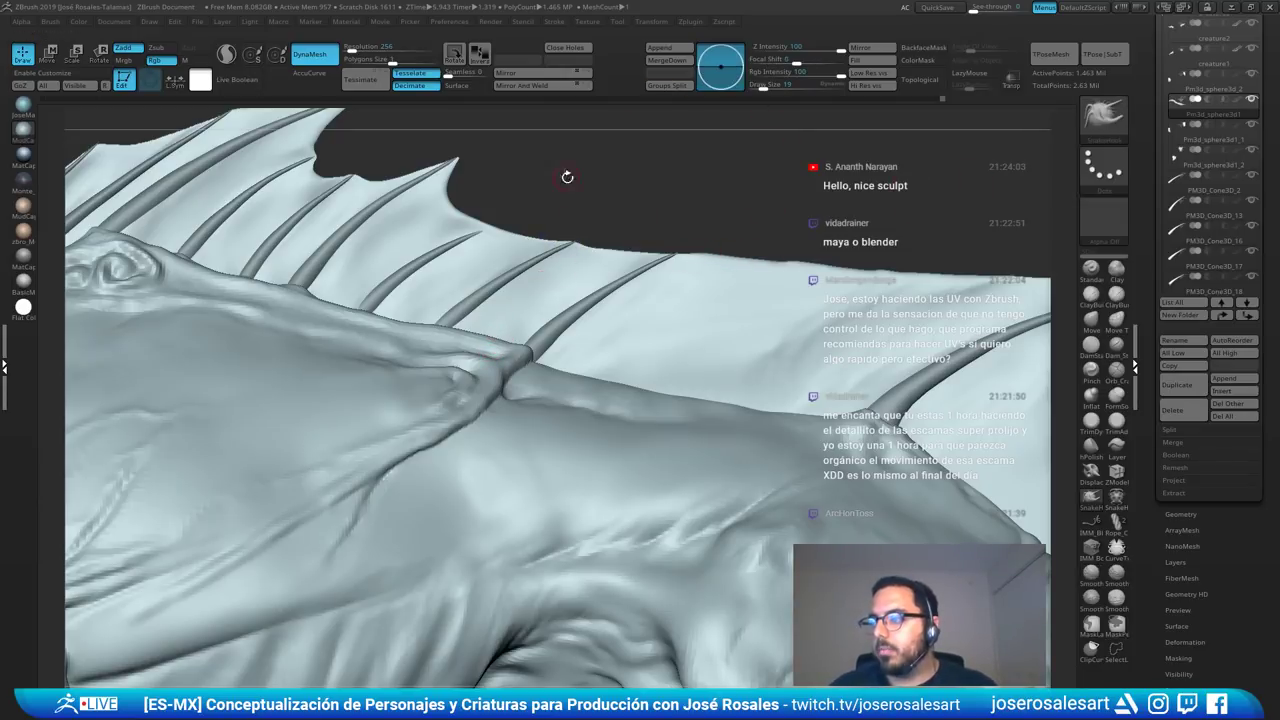
mouse_move(583, 258)
right_down()
mouse_move(547, 292)
mouse_move(557, 289)
right_up()
- Smooth the membrane between the last two small spines and just behind the newest one, with draw size 45
key(s)
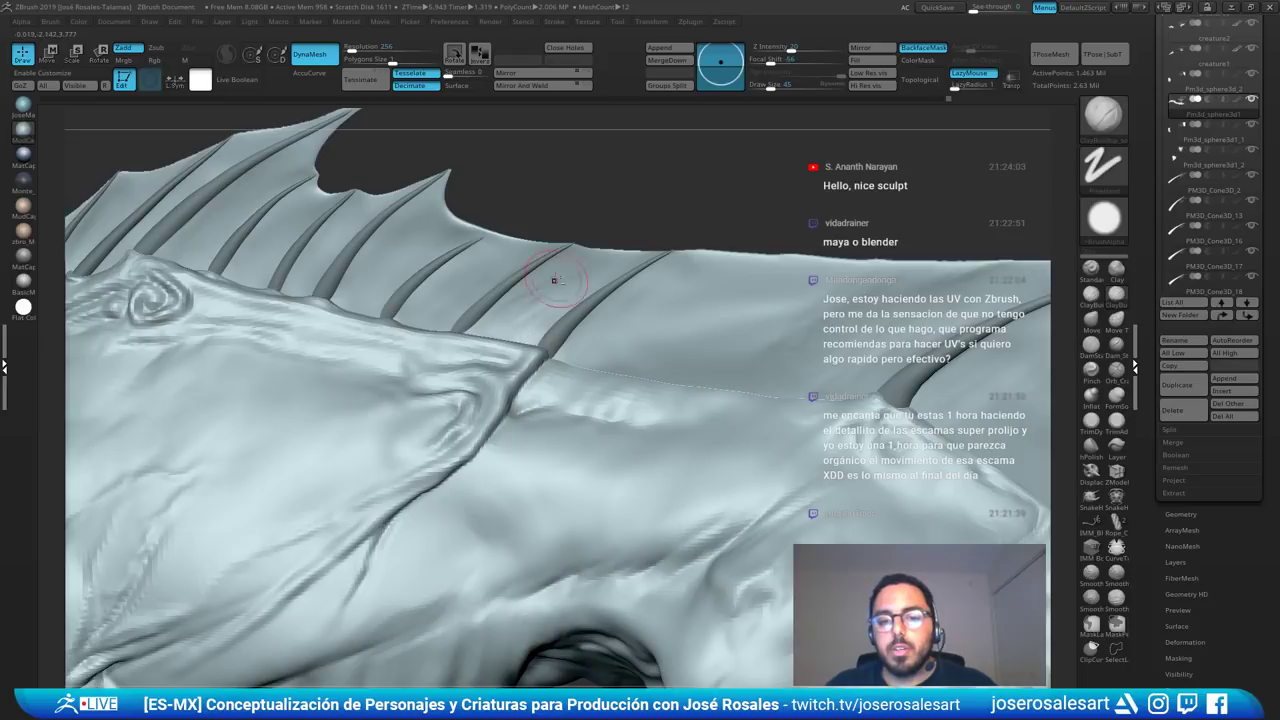
shift+drag(546, 301, 538, 315)
mouse_move(538, 315)
right_down()
mouse_move(671, 259)
mouse_move(624, 265)
right_up()
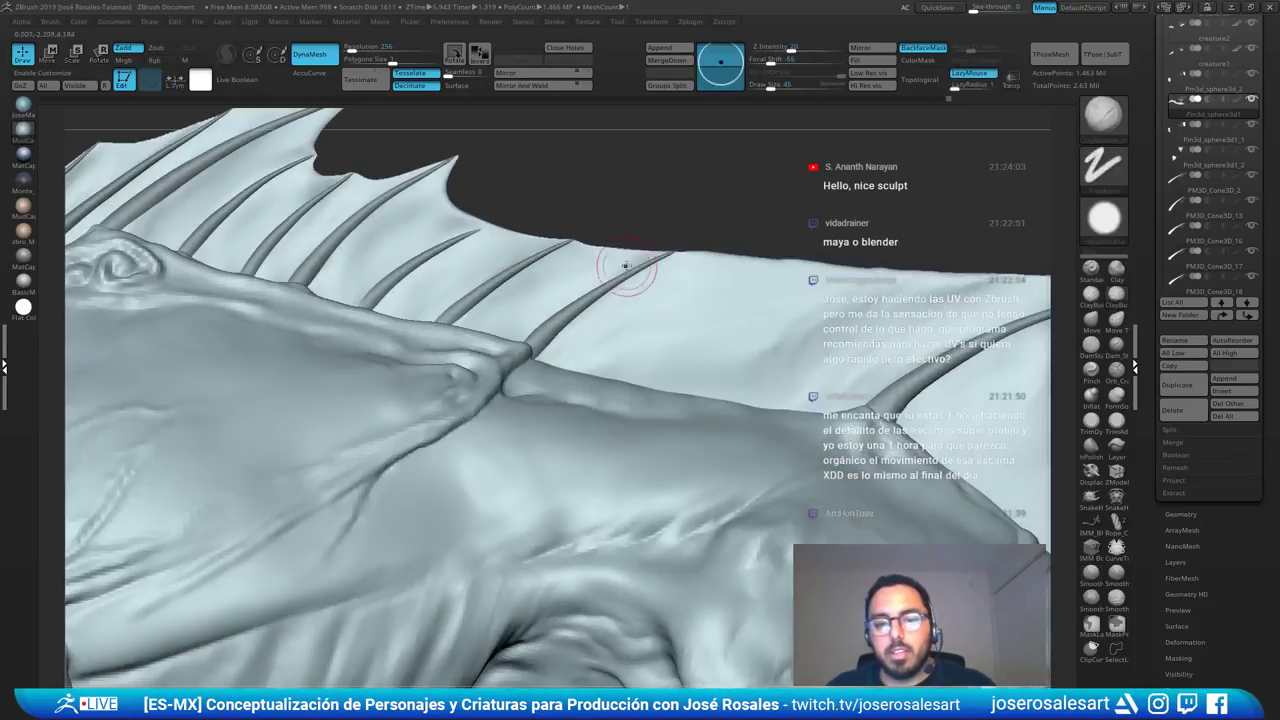
shift+drag(666, 260, 712, 276)
alt+right_drag(728, 198, 645, 197)
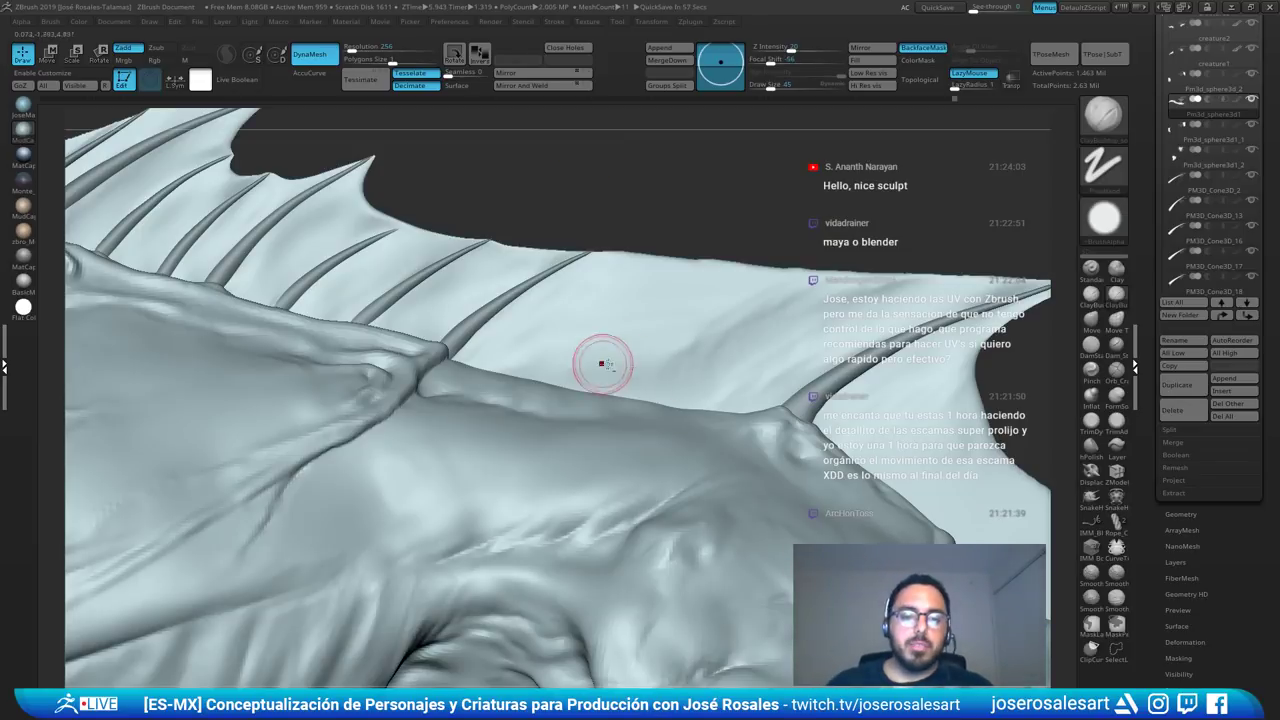
- Examine the dorsal fin's spines and silhouette on the whole creature from the side and front
alt+right_drag(602, 365, 1089, 188)
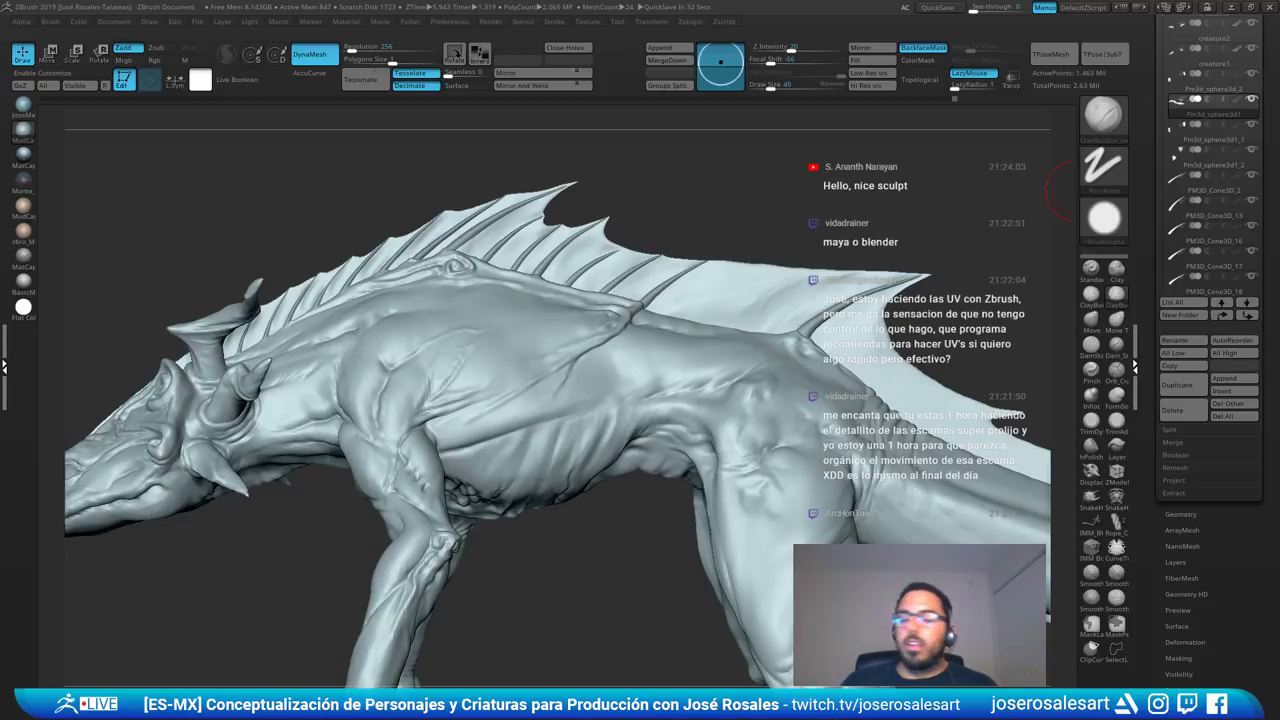
drag(1076, 191, 480, 487)
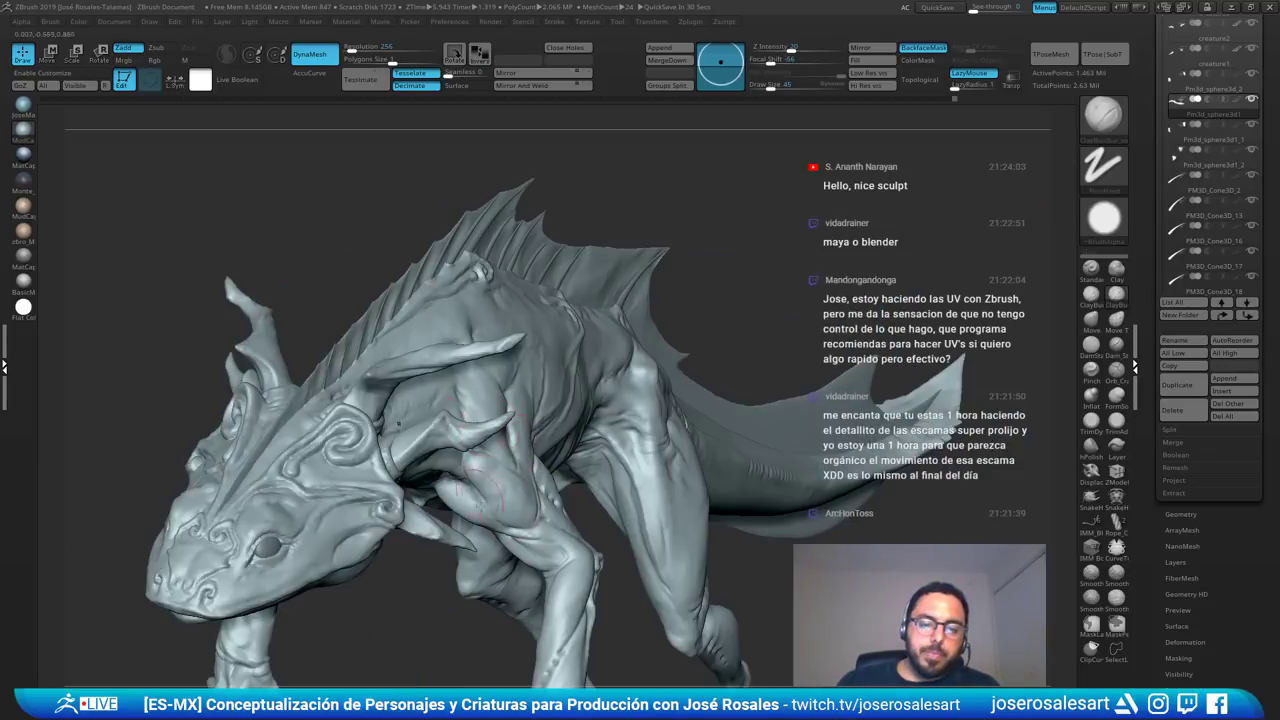
drag(430, 595, 650, 535)
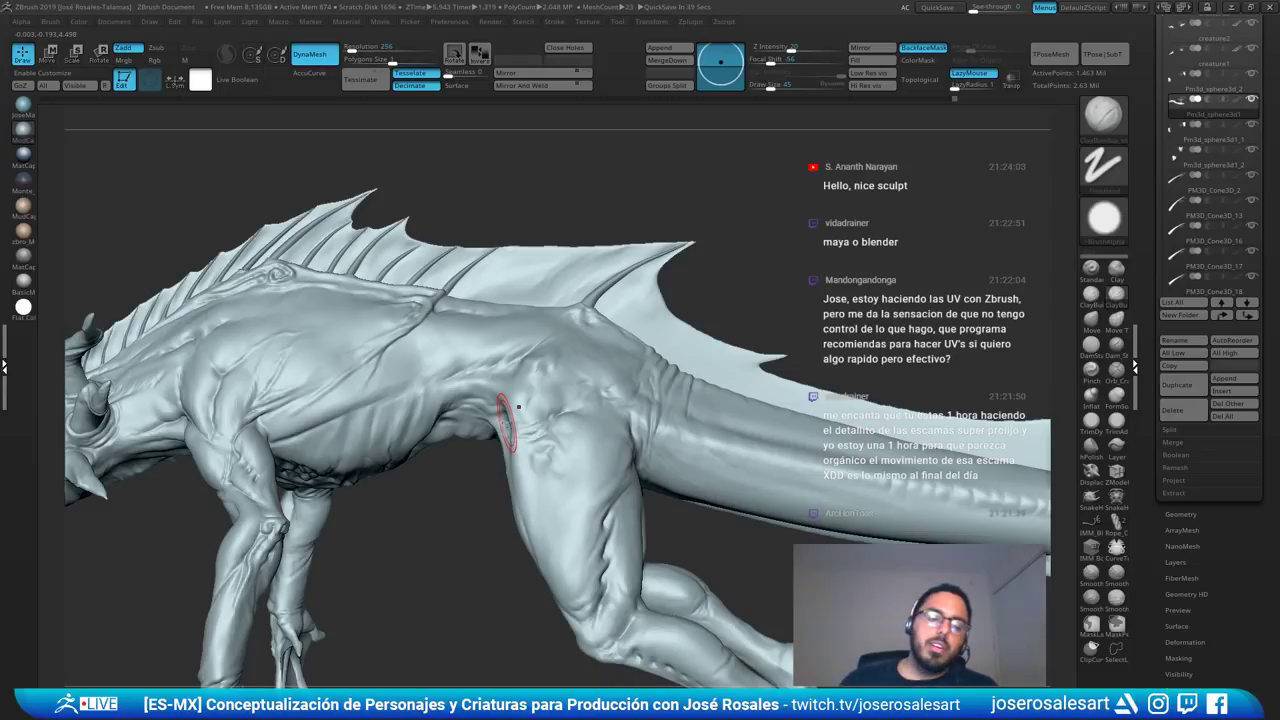
drag(165, 530, 400, 400)
mouse_move(475, 363)
right_down()
mouse_move(430, 350)
mouse_move(558, 265)
right_up()
right_drag(307, 269, 380, 254)
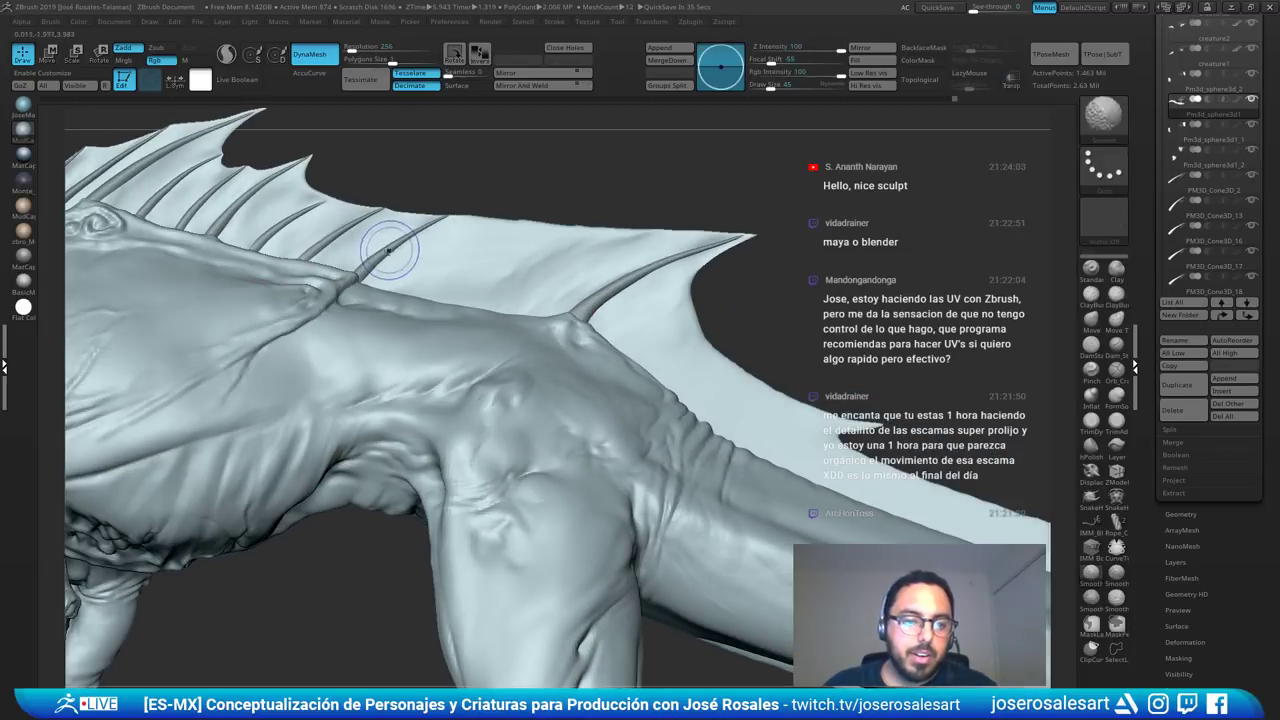
- Duplicate the last small spine and move the copy toward the tail onto the open membrane
alt+click(385, 252)
key(w)
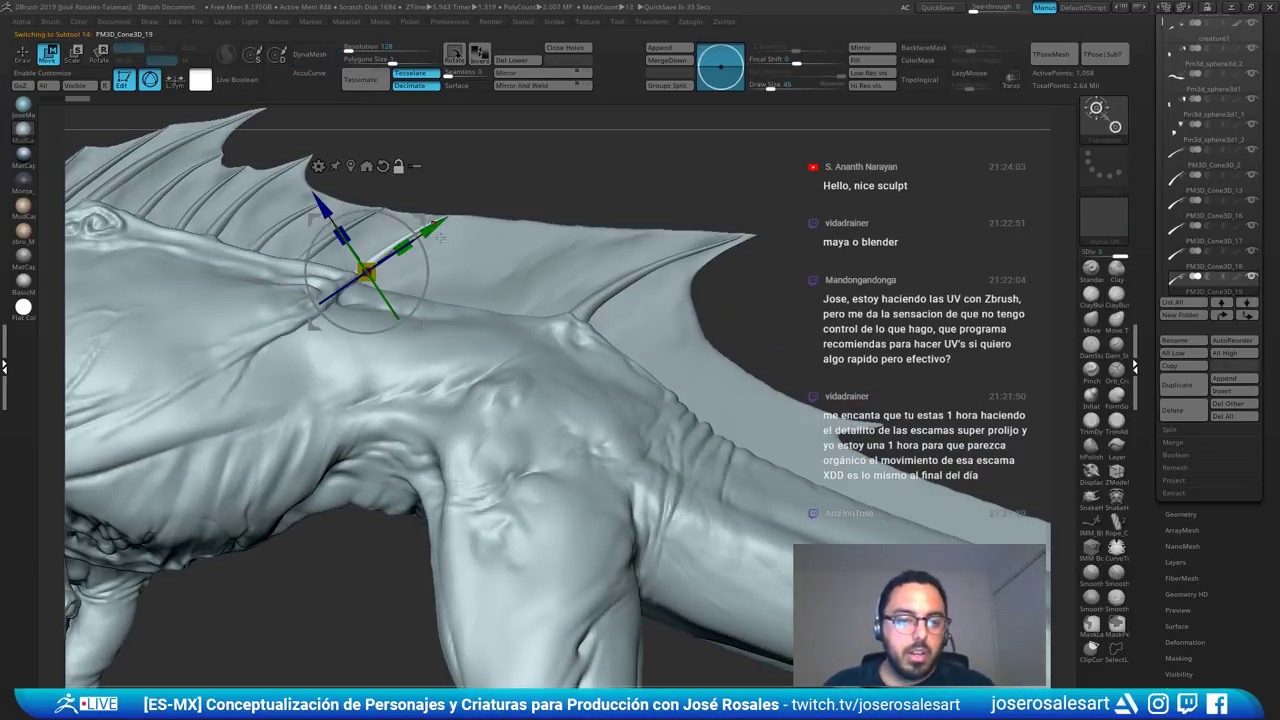
key(ctrl+shift+d)
drag(434, 226, 502, 237)
ctrl+right_drag(502, 237, 482, 226)
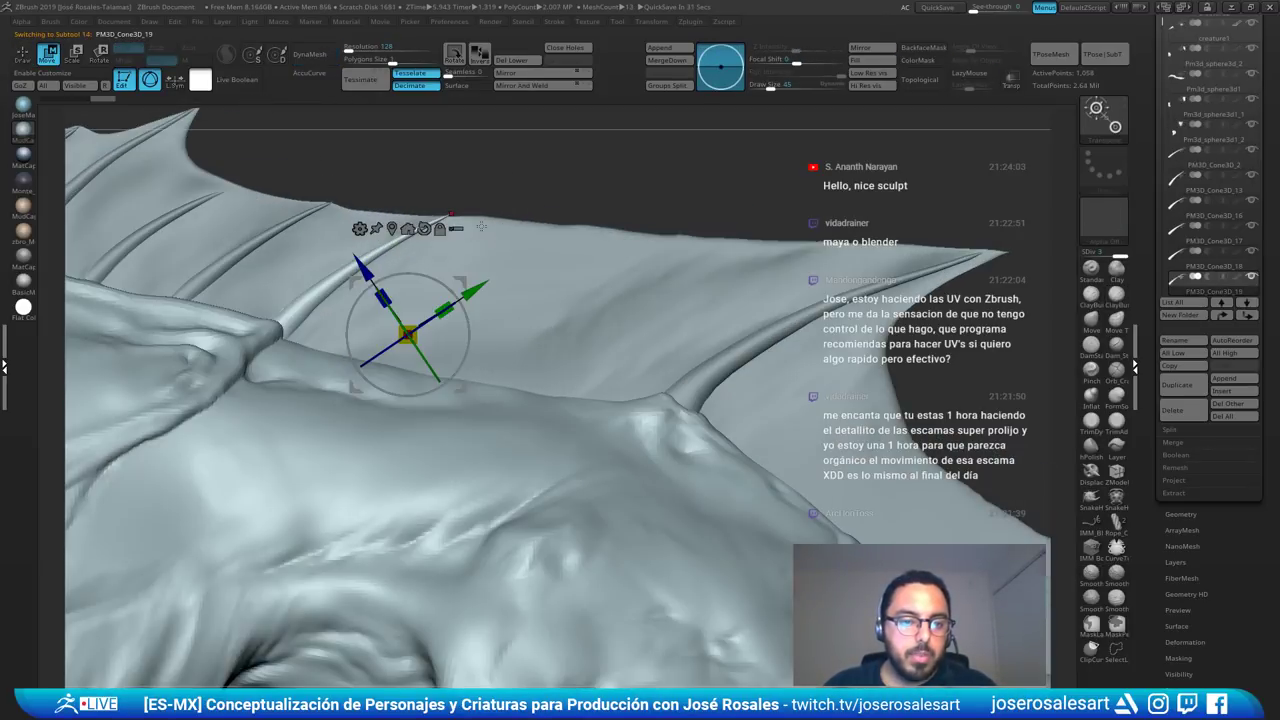
drag(461, 283, 585, 299)
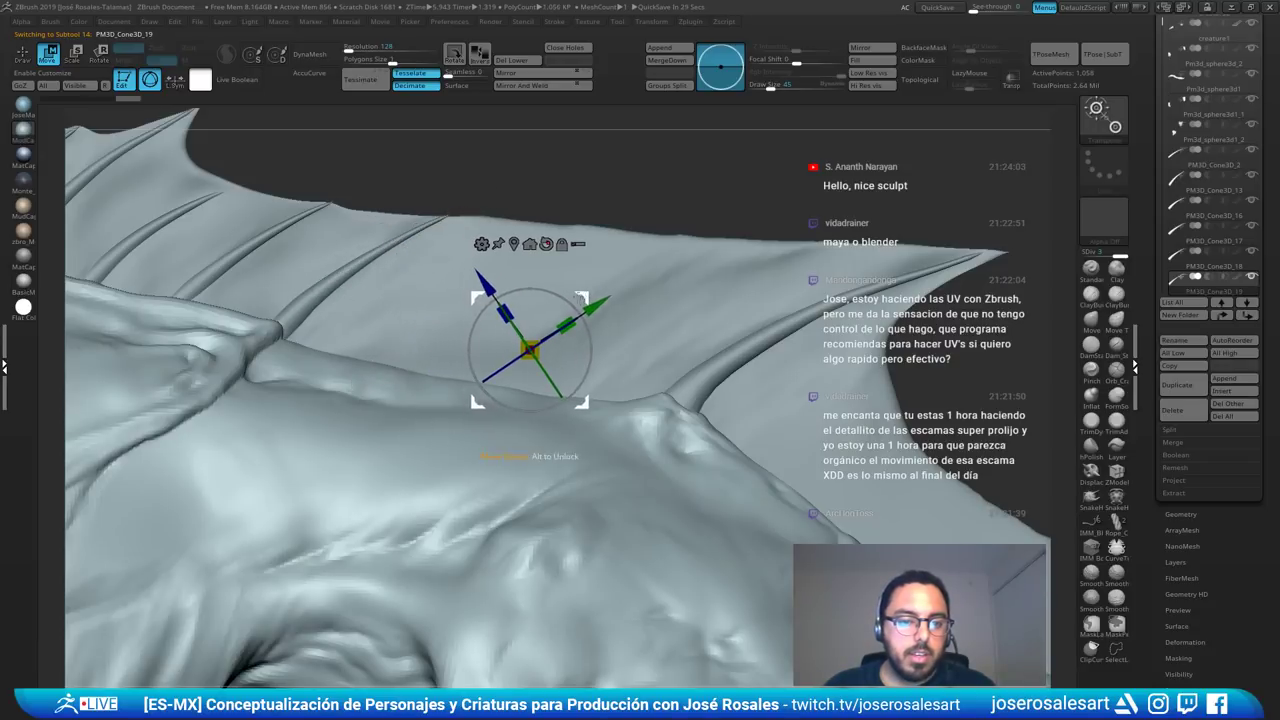
key(ctrl+z)
key(ctrl+z)
drag(353, 267, 488, 285)
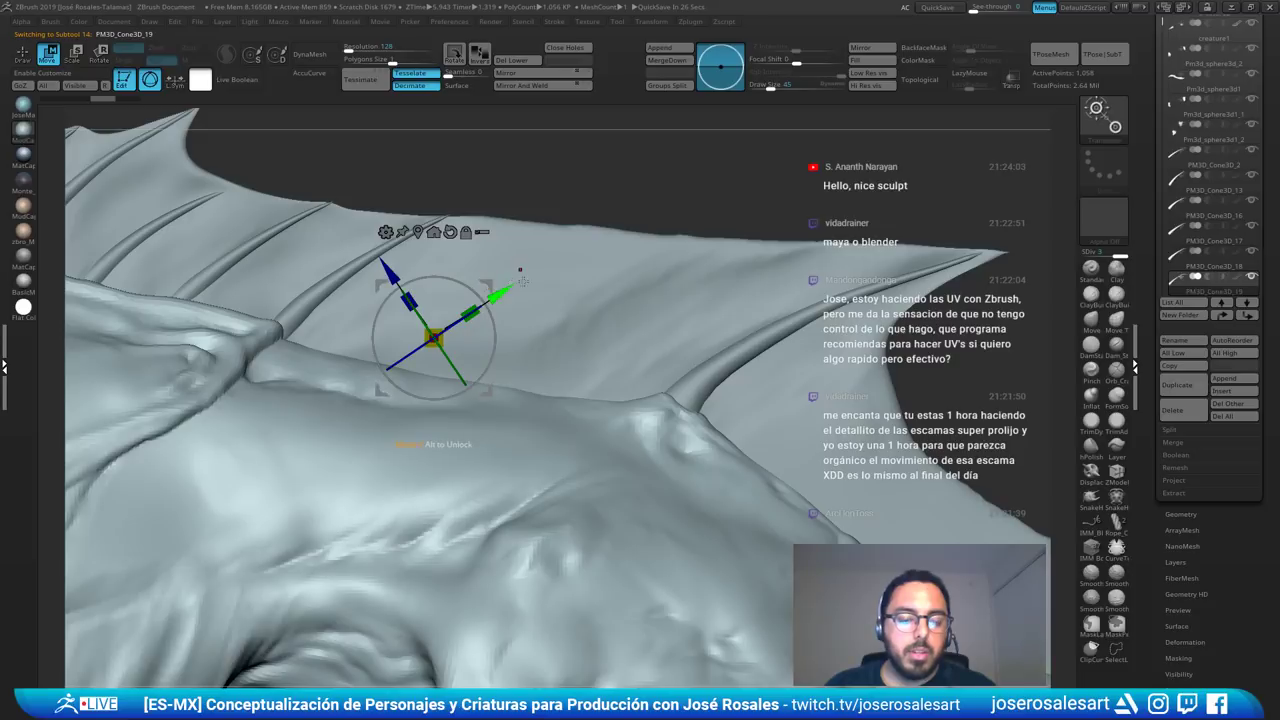
- Select the membrane and sculpt its surface around the new spine copy with the ClayBuildup brush at draw size 140
alt+click(526, 280)
key(q)
key(b)
key(m)
key(t)
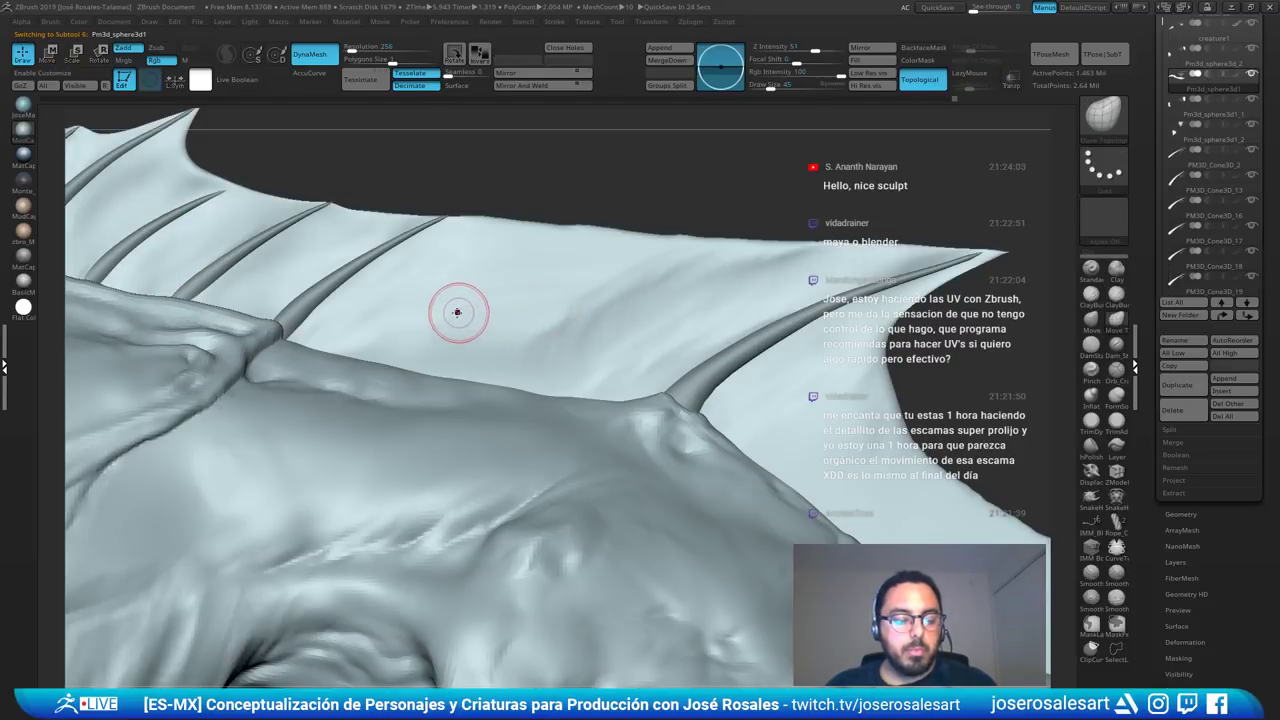
key(b)
key(c)
key(b)
mouse_move(467, 303)
right_down()
mouse_move(410, 334)
mouse_move(436, 328)
right_up()
key(s)
click(408, 334)
mouse_move(440, 338)
mouse_down()
mouse_move(412, 348)
mouse_move(438, 324)
mouse_move(568, 275)
mouse_move(515, 311)
mouse_up()
- Select the new spine copy and pull its base down to the back ridge with a large SnakeHook brush
alt+click(481, 321)
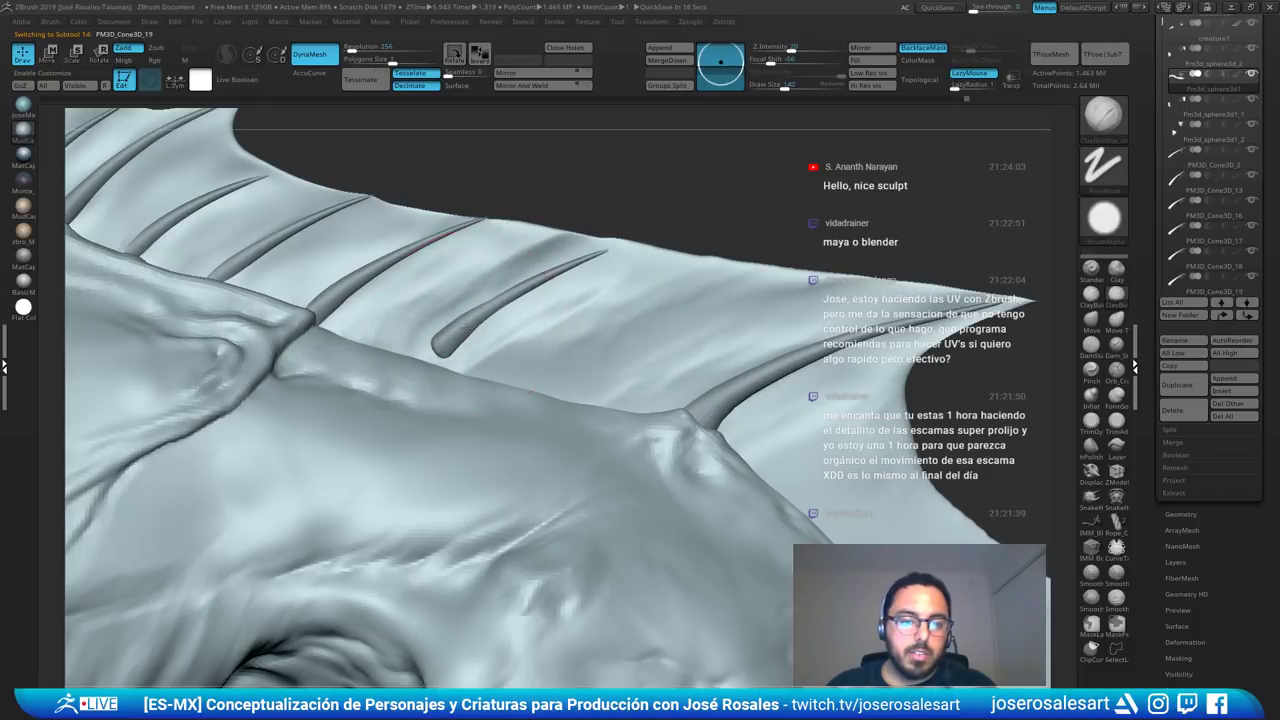
right_drag(490, 350, 508, 303)
key(b)
key(s)
key(h)
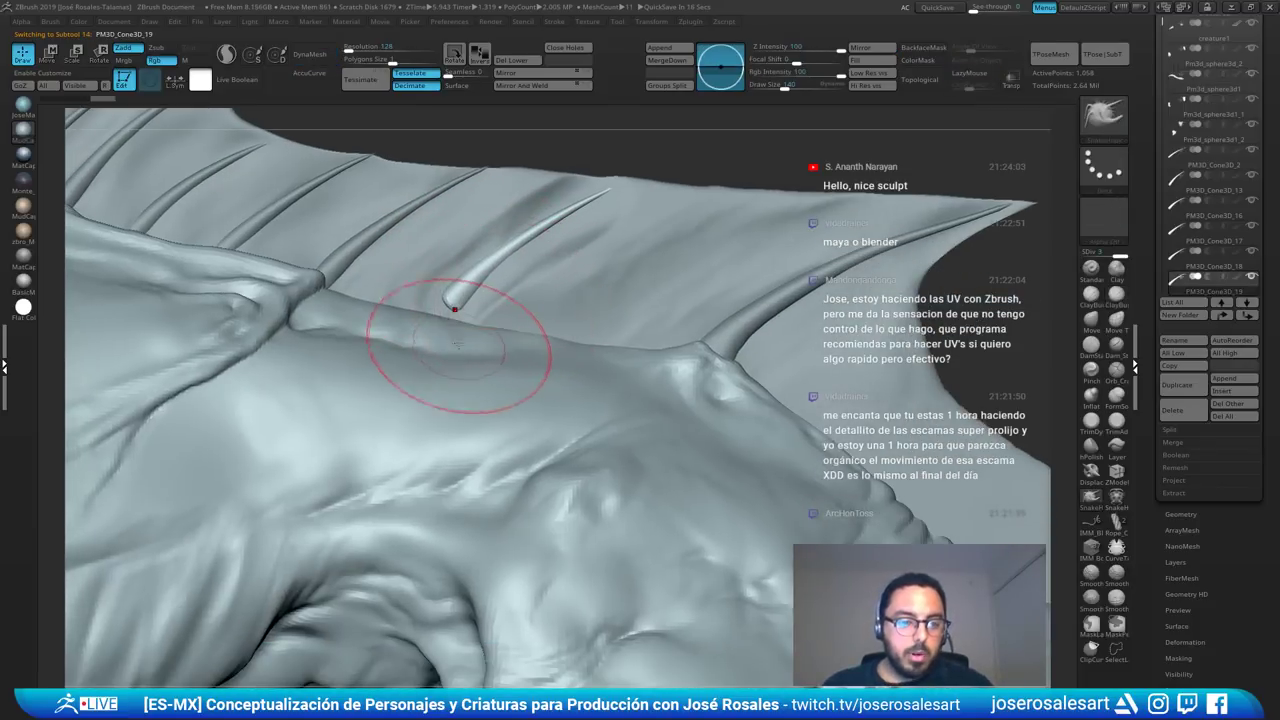
key(s)
click(442, 318)
drag(446, 303, 425, 323)
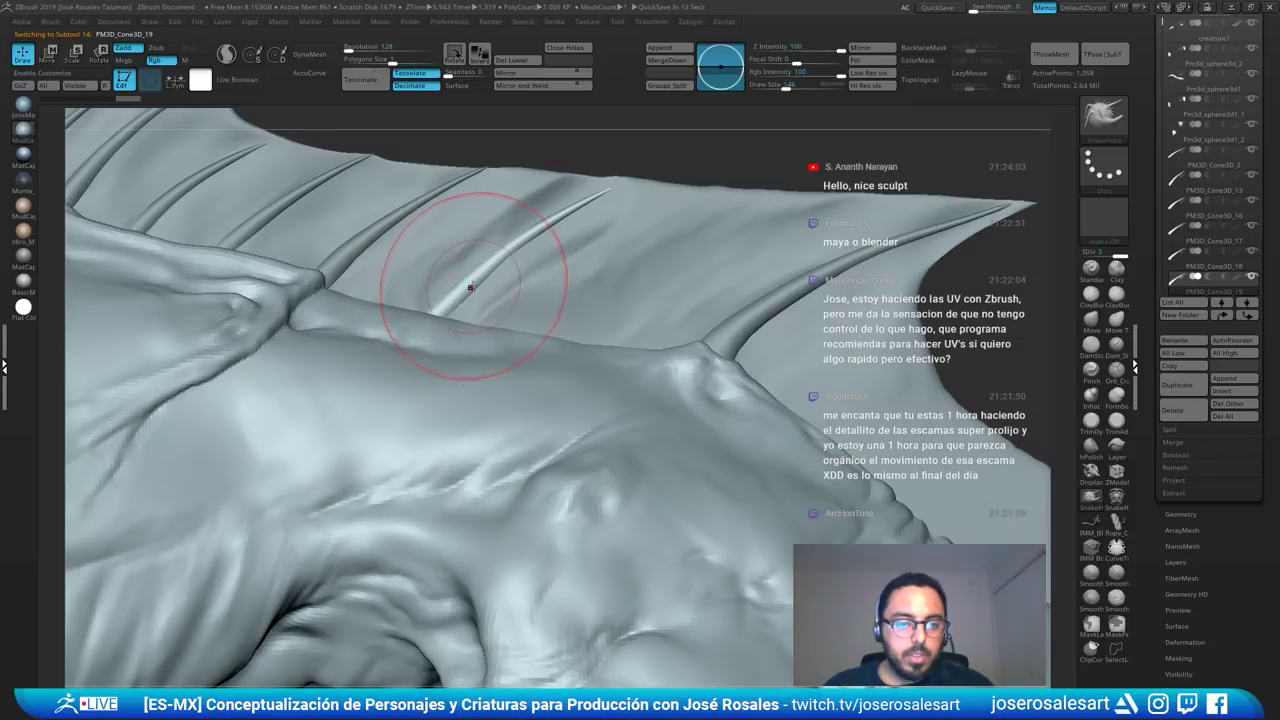
- Pull the new spine copy's base onto the back ridge, and build up the adjoining membrane with the ClayBuildup brush at draw size 104
mouse_move(471, 286)
mouse_down()
mouse_move(450, 301)
mouse_move(494, 266)
mouse_move(420, 328)
mouse_up()
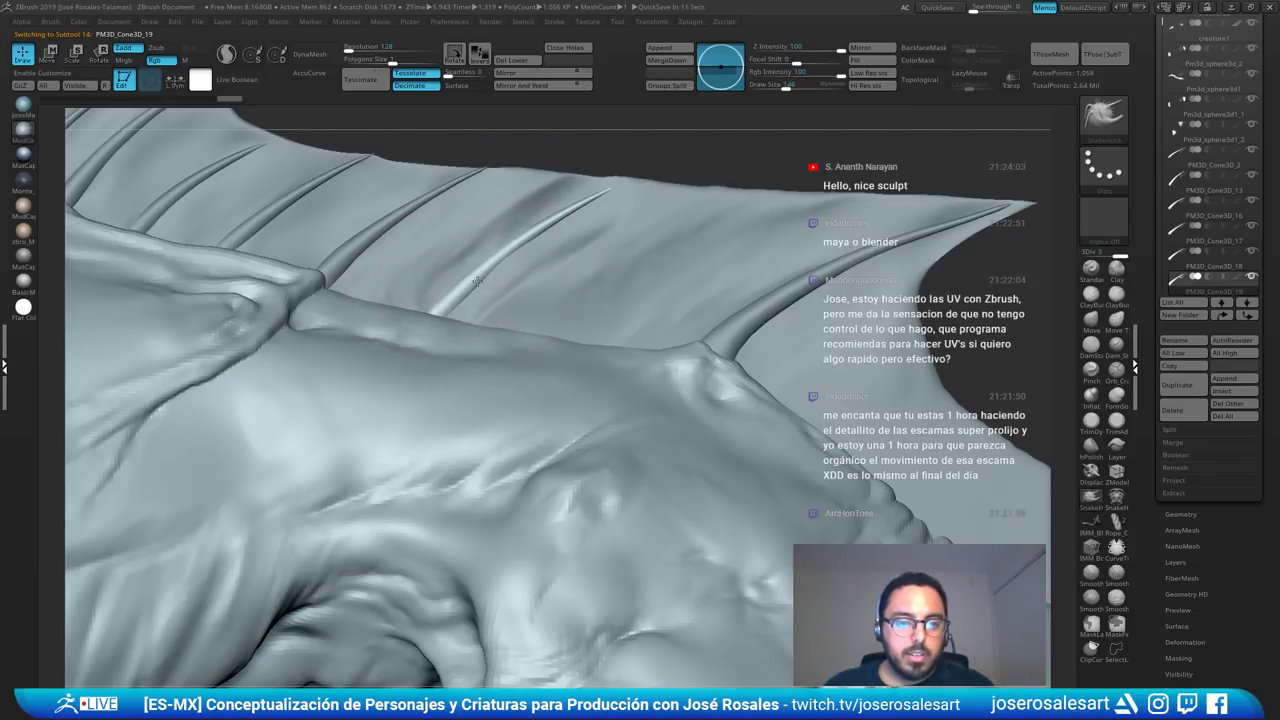
alt+click(497, 236)
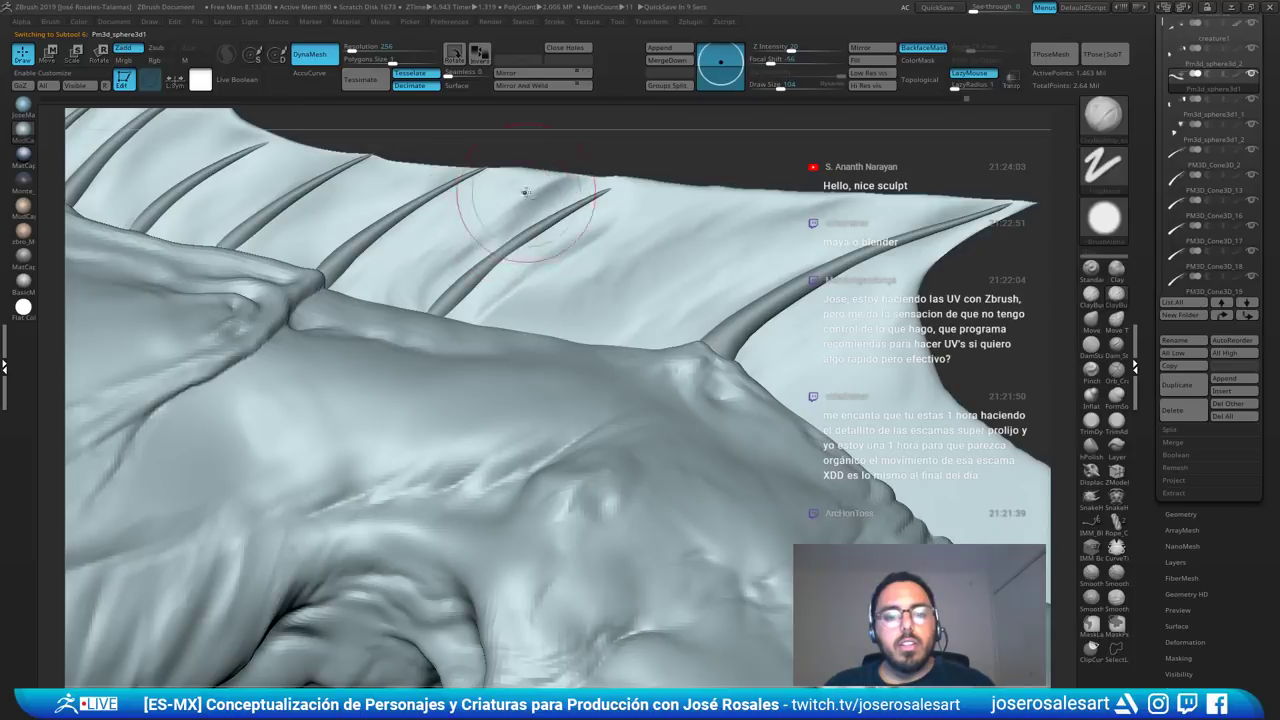
drag(524, 192, 368, 277)
drag(480, 203, 420, 284)
mouse_move(544, 190)
mouse_down()
mouse_move(410, 259)
mouse_move(525, 190)
mouse_up()
- Reshape the membrane's upper edge between the last two small spines with the SnakeHook brush at draw size 42
key(bracketleft)
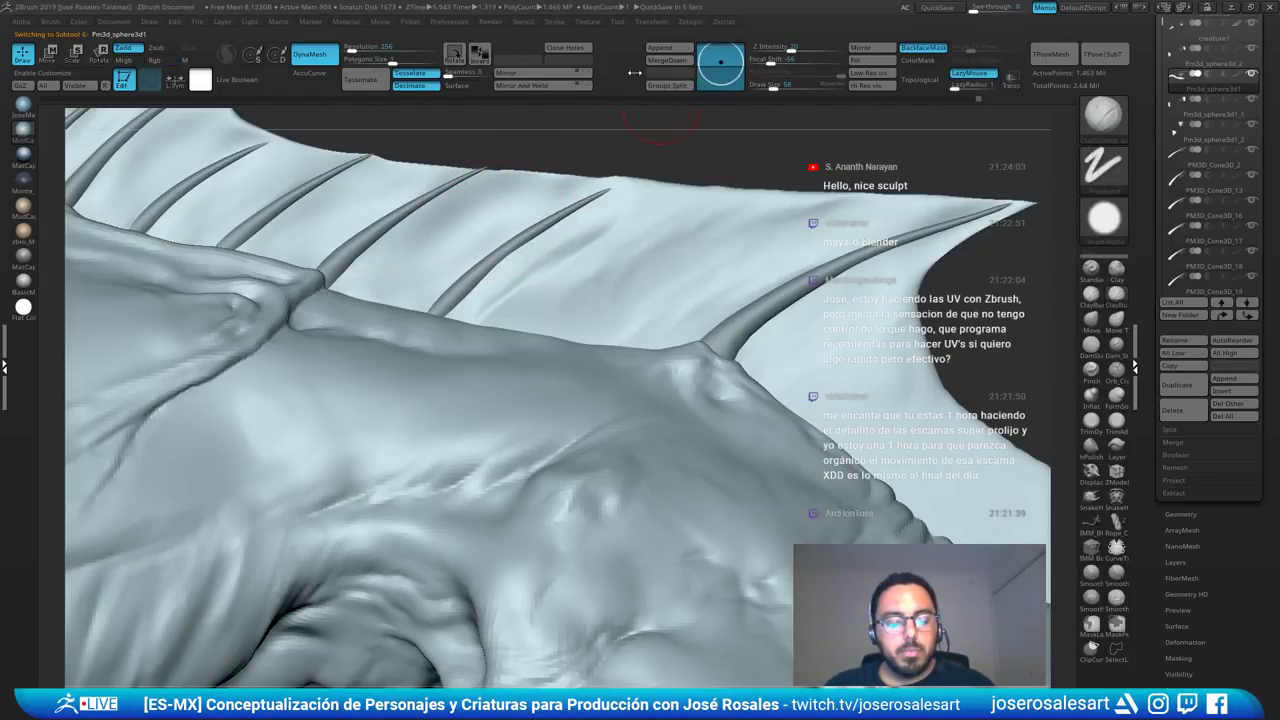
key(b)
key(s)
key(h)
key(bracketleft)
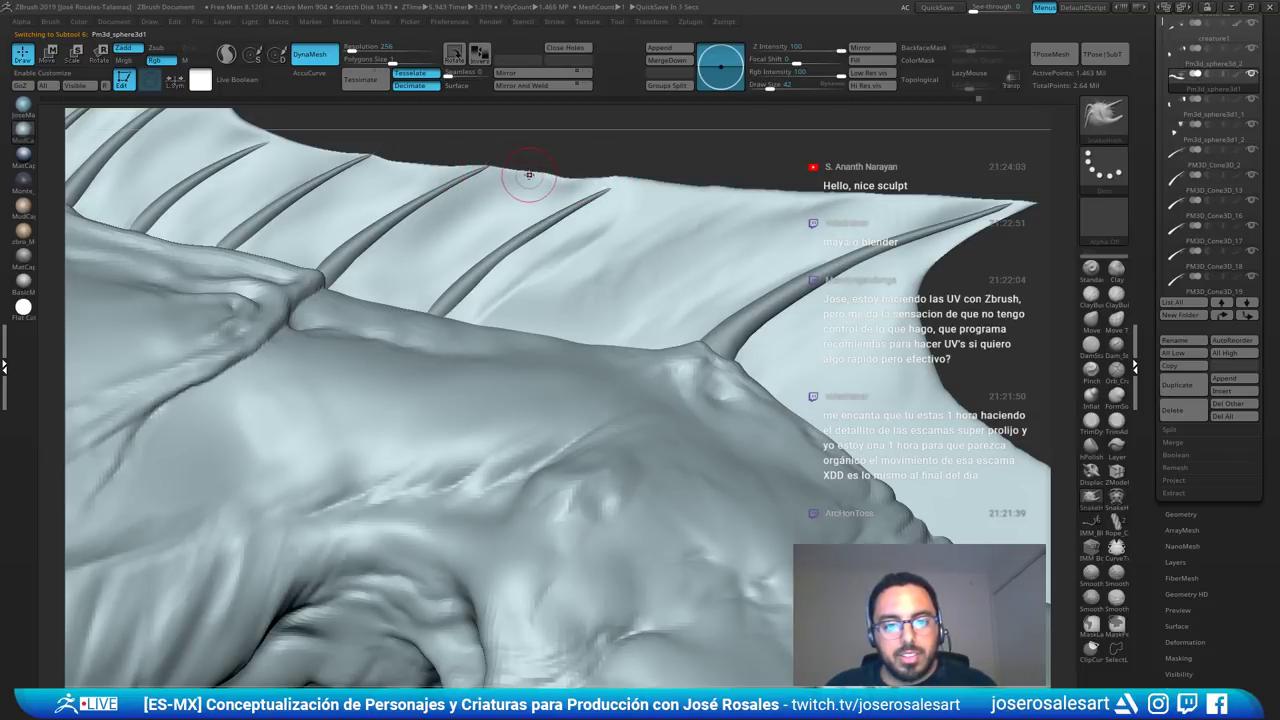
shift+drag(528, 175, 530, 176)
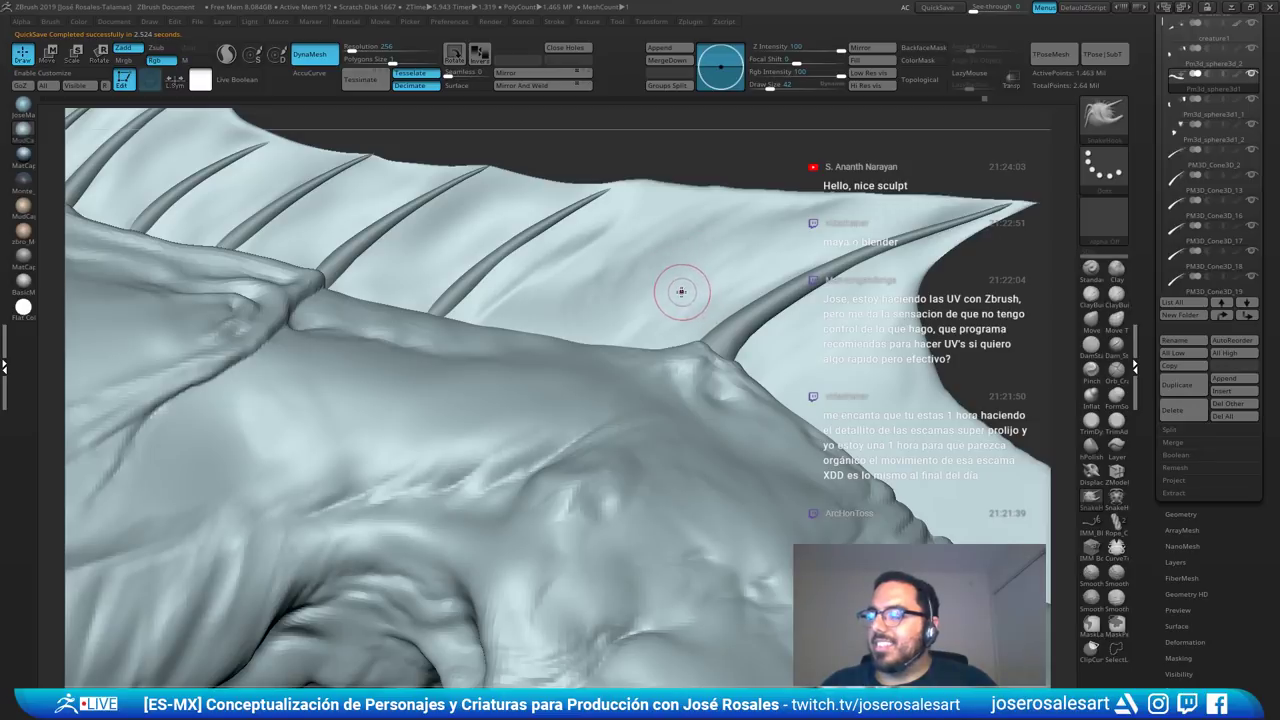
- Refine the membrane surface around the last small spine with the ClayBuildup brush at draw size 42
right_drag(681, 285, 570, 257)
key(b)
key(c)
key(b)
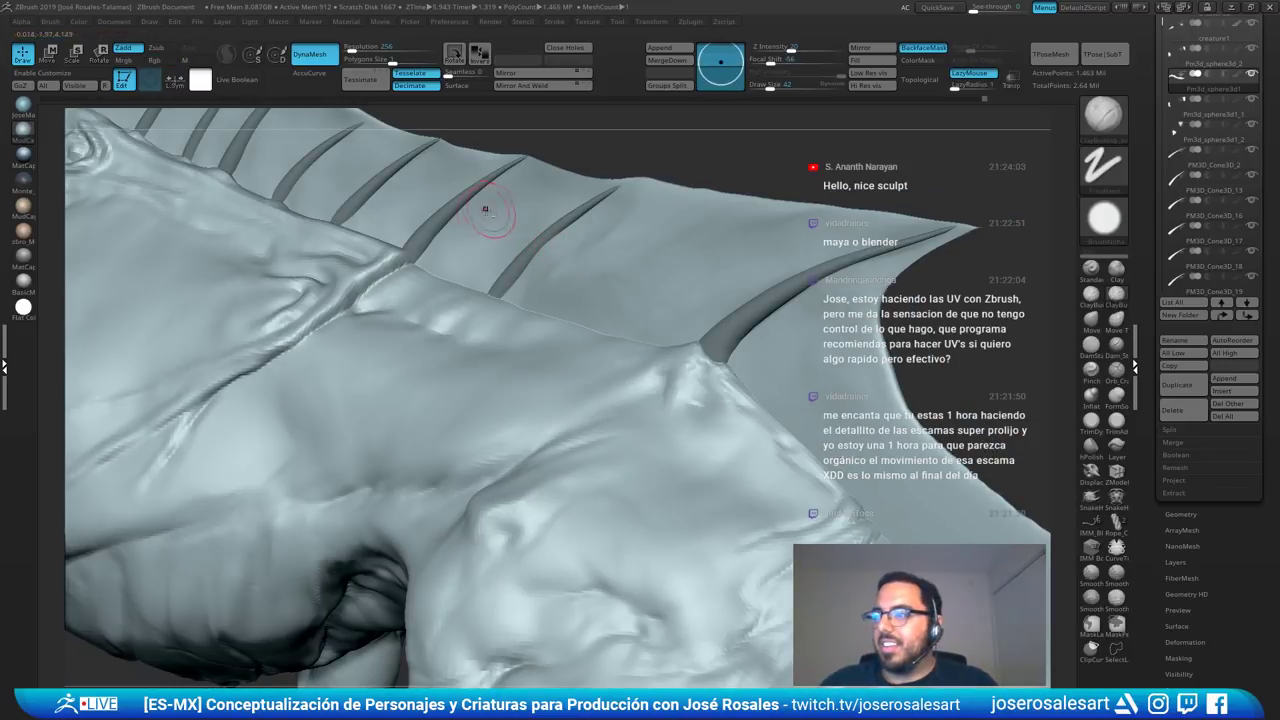
right_drag(490, 258, 525, 238)
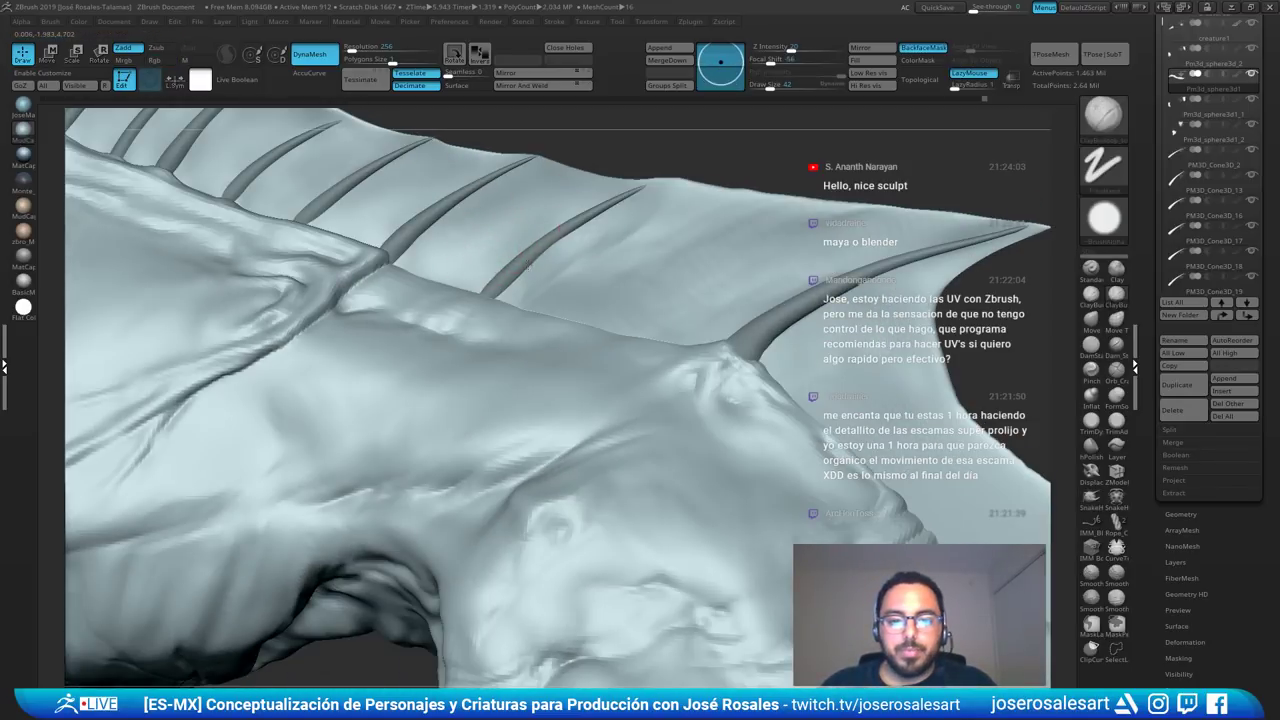
drag(587, 250, 612, 245)
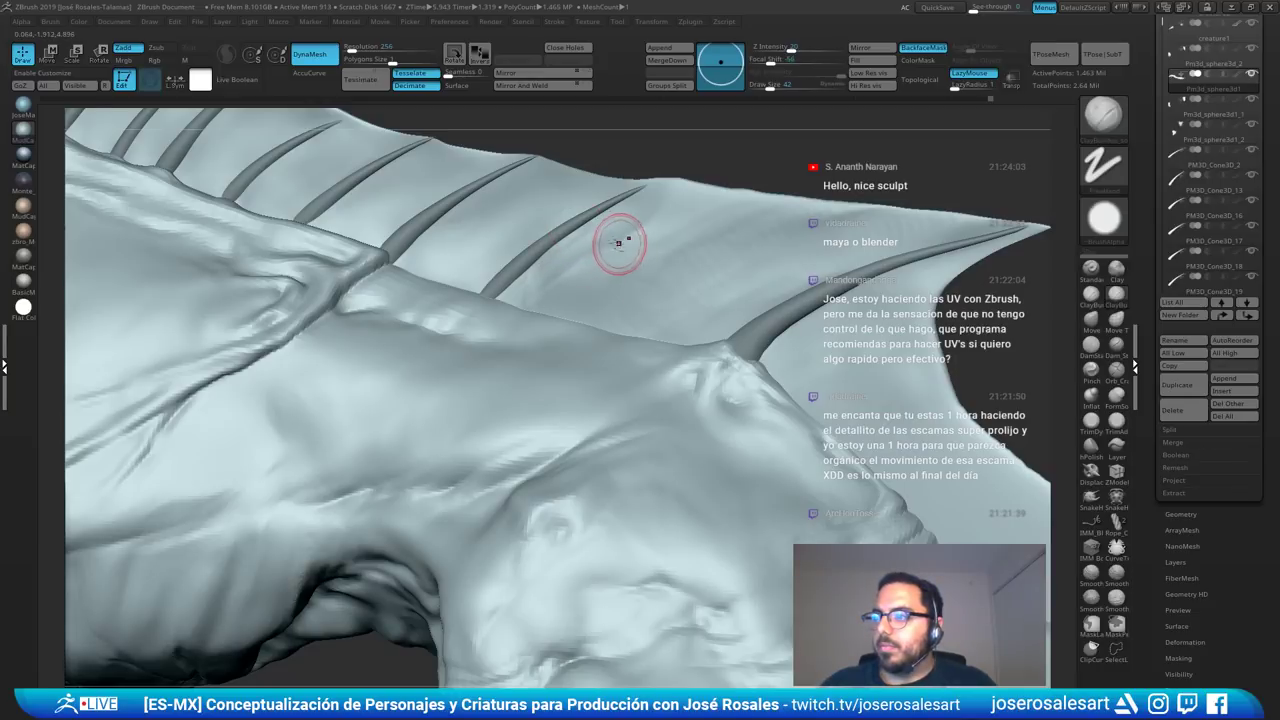
ctrl+right_drag(622, 243, 680, 224)
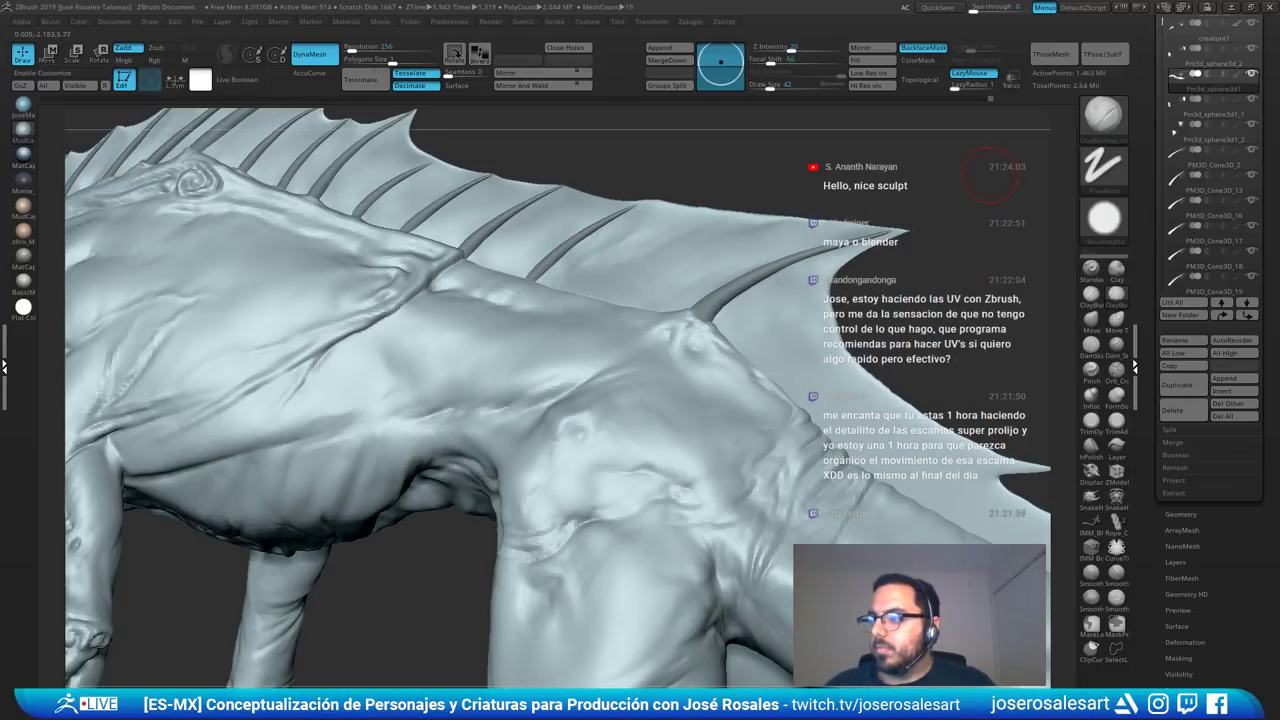
right_drag(990, 175, 1030, 160)
mouse_move(603, 257)
mouse_down()
mouse_move(580, 279)
mouse_move(620, 241)
mouse_up()
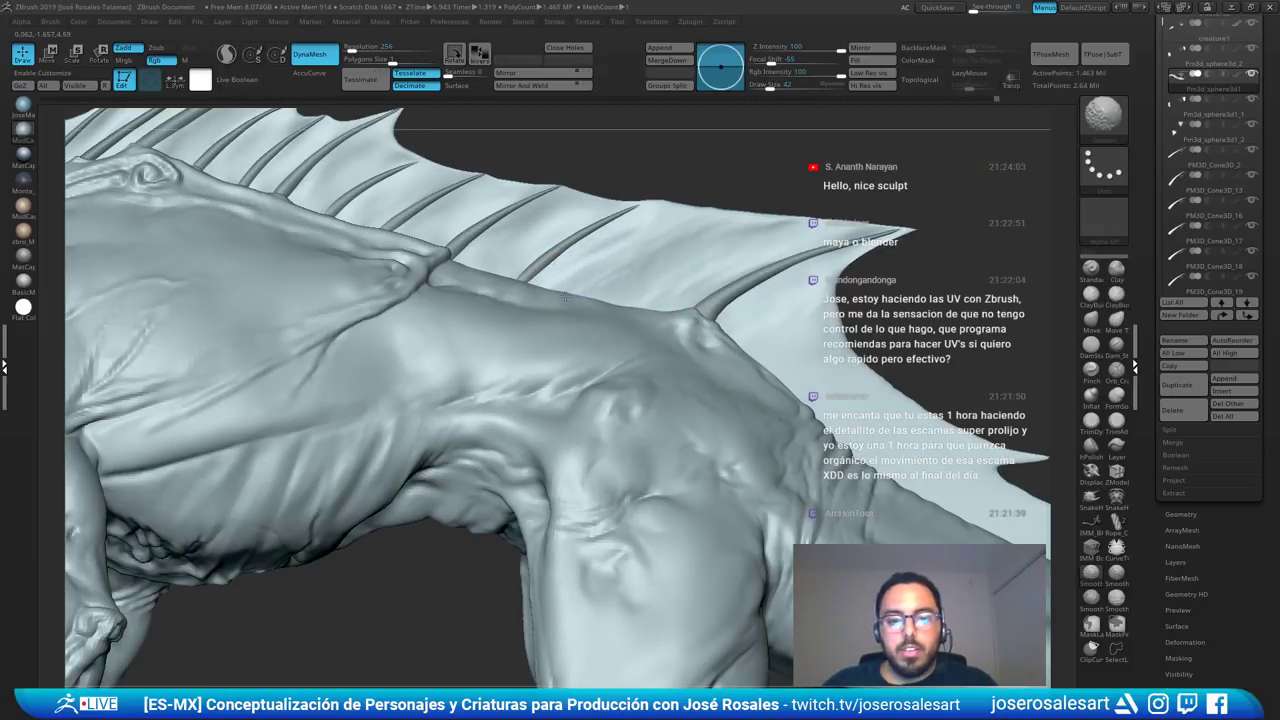
- Select the last small spine and shift it slightly toward the head with the transform gizmo
right_drag(553, 299, 580, 290)
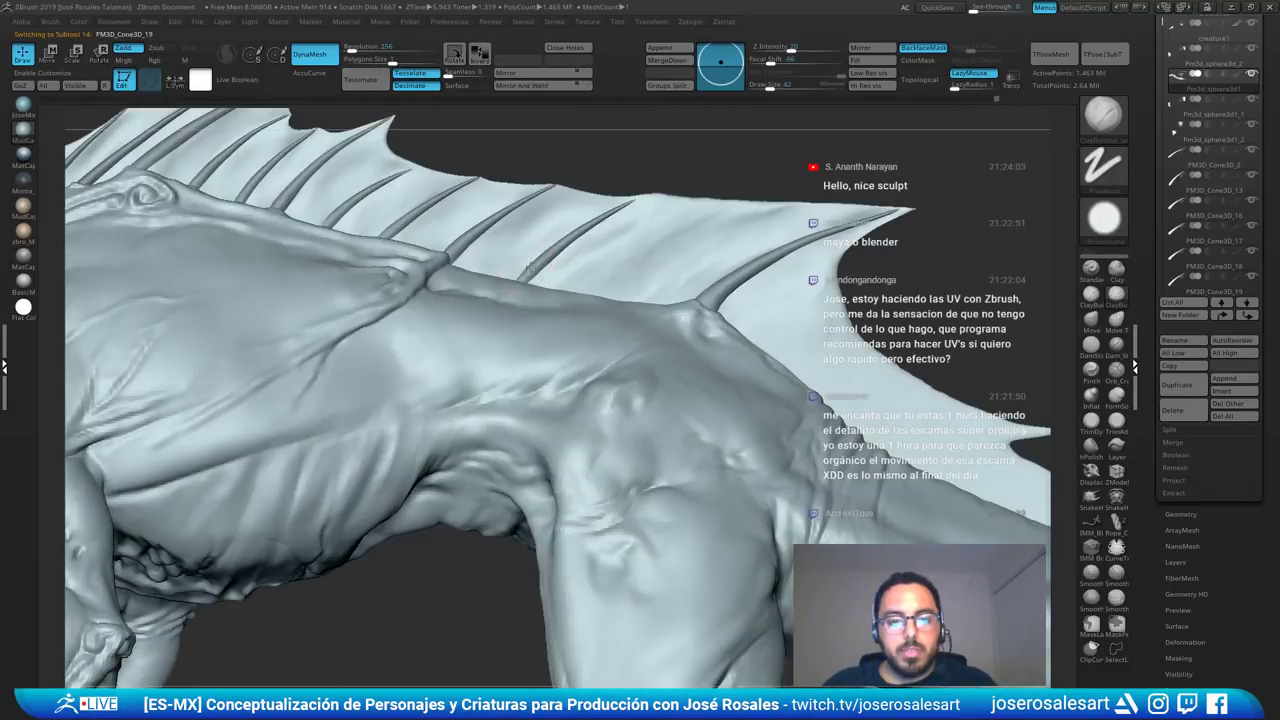
key(w)
drag(597, 209, 583, 205)
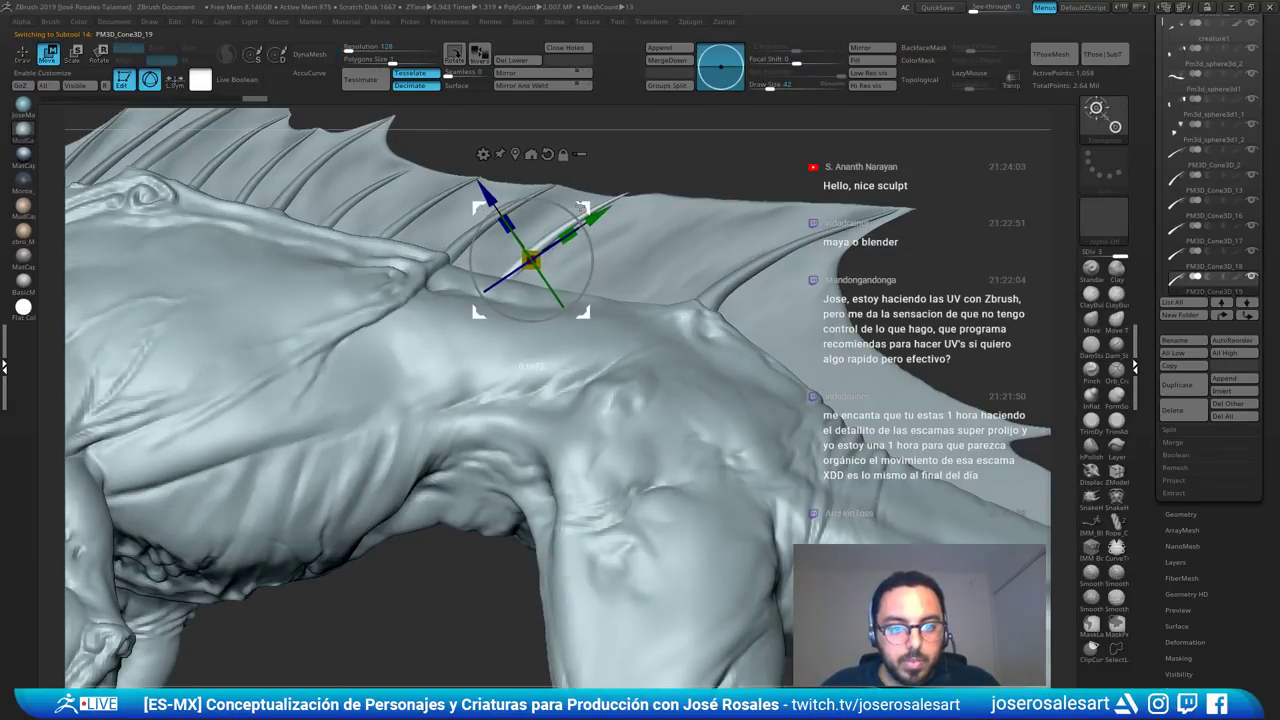
key(q)
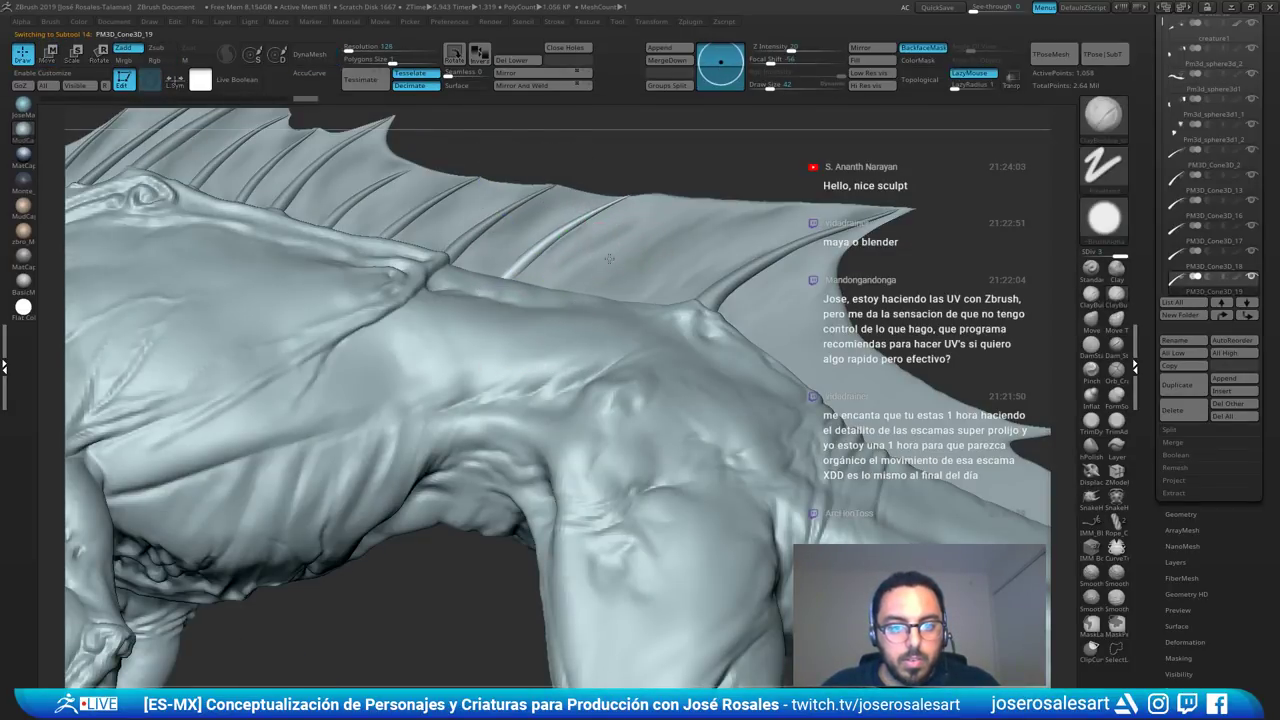
- Select the membrane, smooth it along the last small spine and touch up its surface near the spine's tip
alt+click(583, 232)
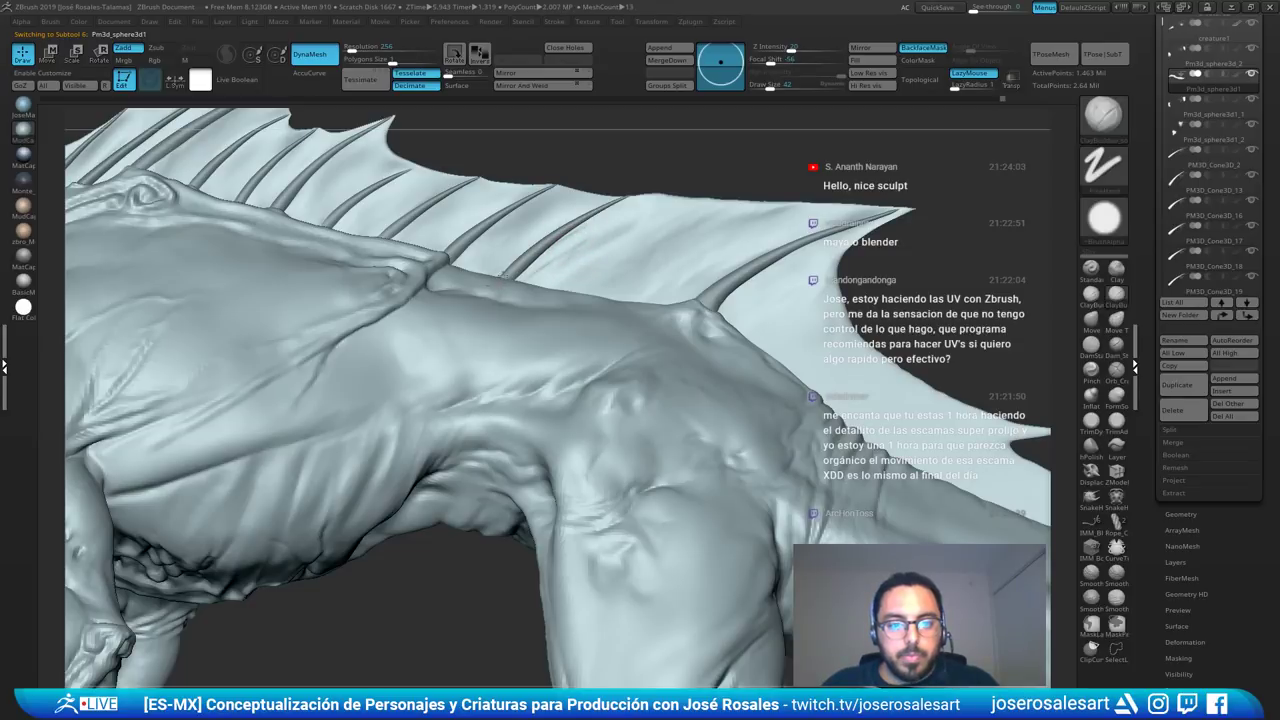
shift+drag(515, 267, 540, 258)
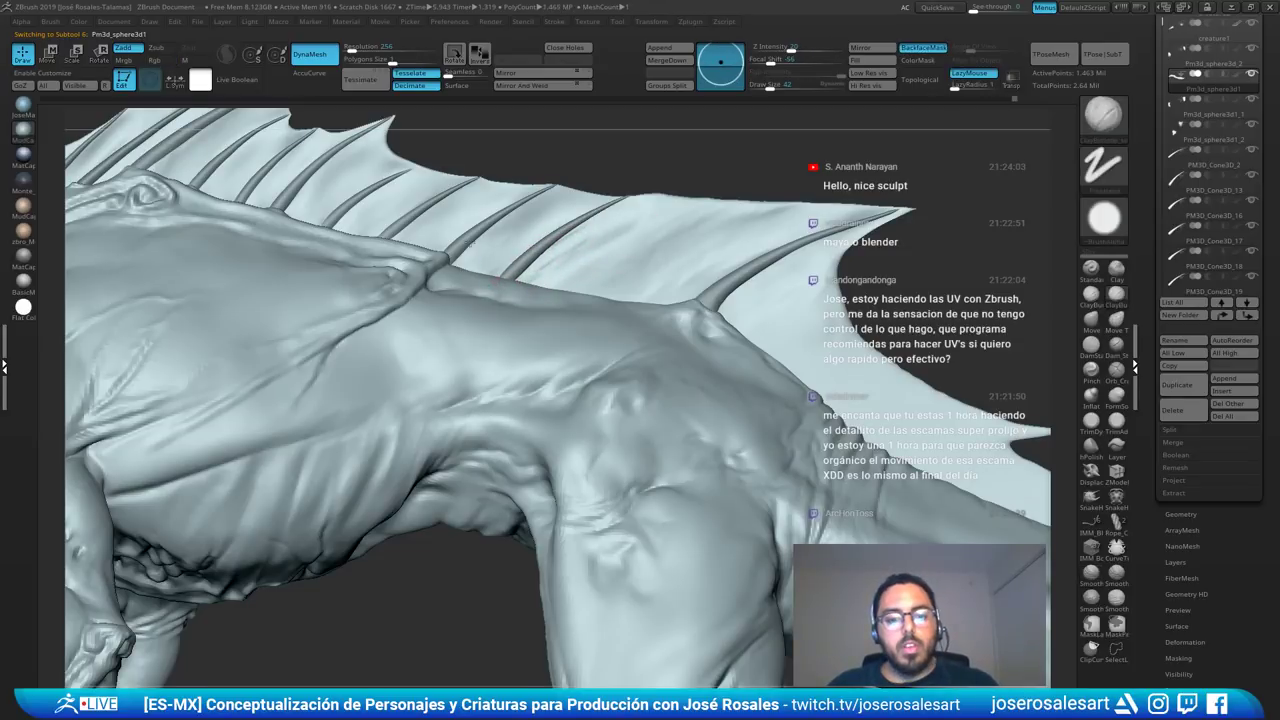
mouse_move(540, 258)
ctrl+right_down()
mouse_move(587, 243)
mouse_move(480, 258)
mouse_move(586, 253)
mouse_move(592, 216)
mouse_move(700, 238)
ctrl+right_up()
ctrl+right_drag(700, 238, 705, 187)
drag(704, 187, 701, 233)
ctrl+right_drag(745, 303, 662, 288)
- Duplicate the last small spine and move the copy farther toward the tail onto the open membrane
alt+click(820, 302)
key(ctrl+shift+d)
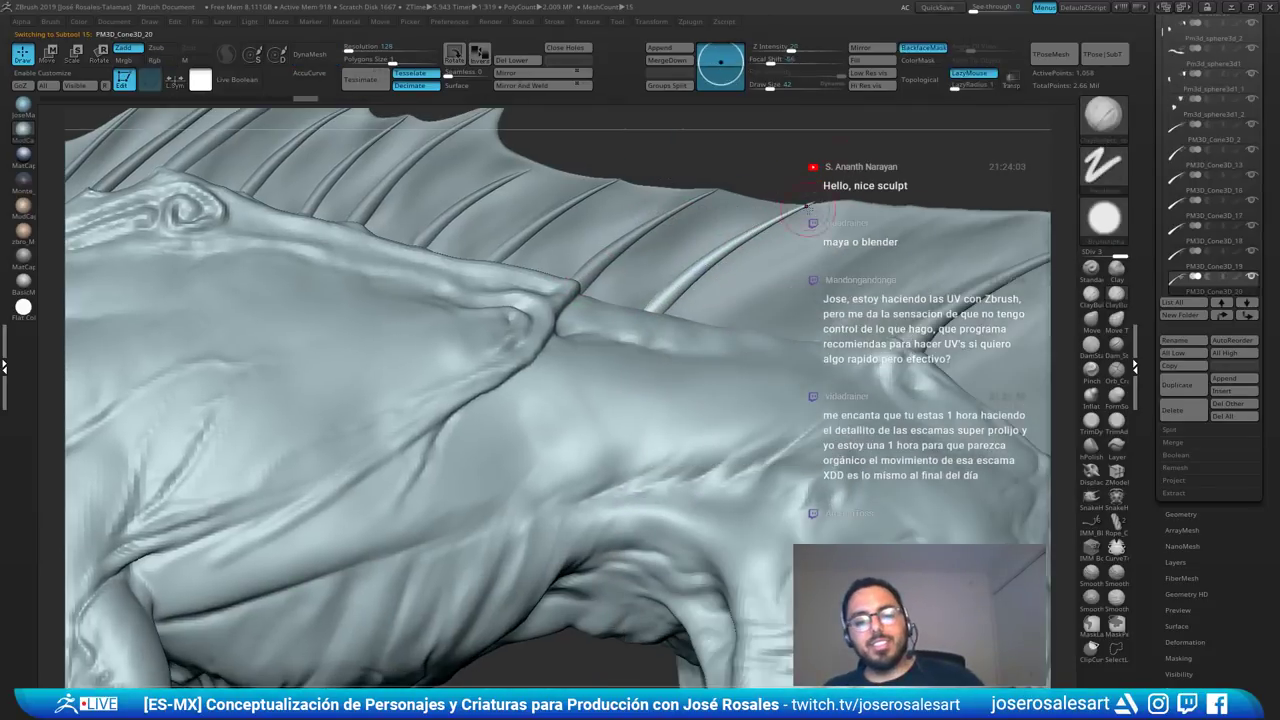
key(Down)
key(w)
ctrl+right_drag(738, 272, 855, 272)
alt+right_drag(855, 272, 743, 311)
drag(520, 265, 556, 271)
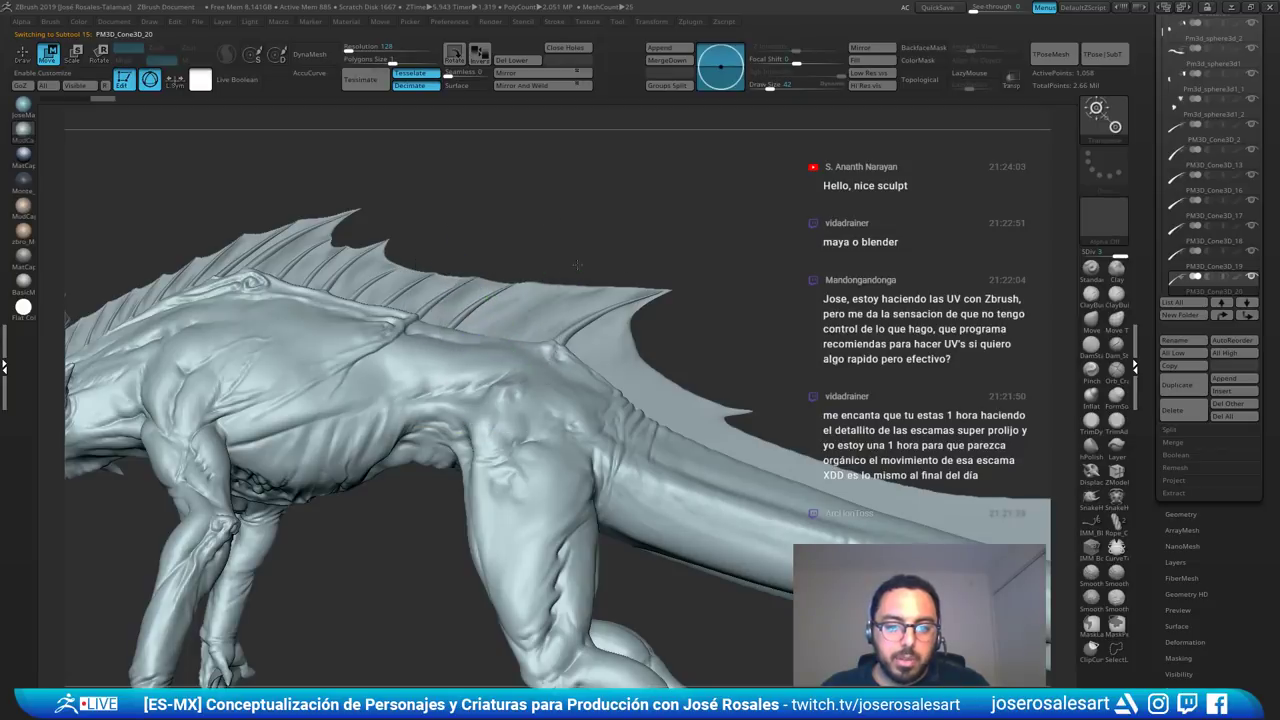
ctrl+right_drag(579, 264, 557, 278)
drag(541, 300, 554, 296)
- Select the membrane and carve hollows around the newest spine copy with the ClayBuildup brush at draw size 114
key(q)
alt+click(560, 284)
key(s)
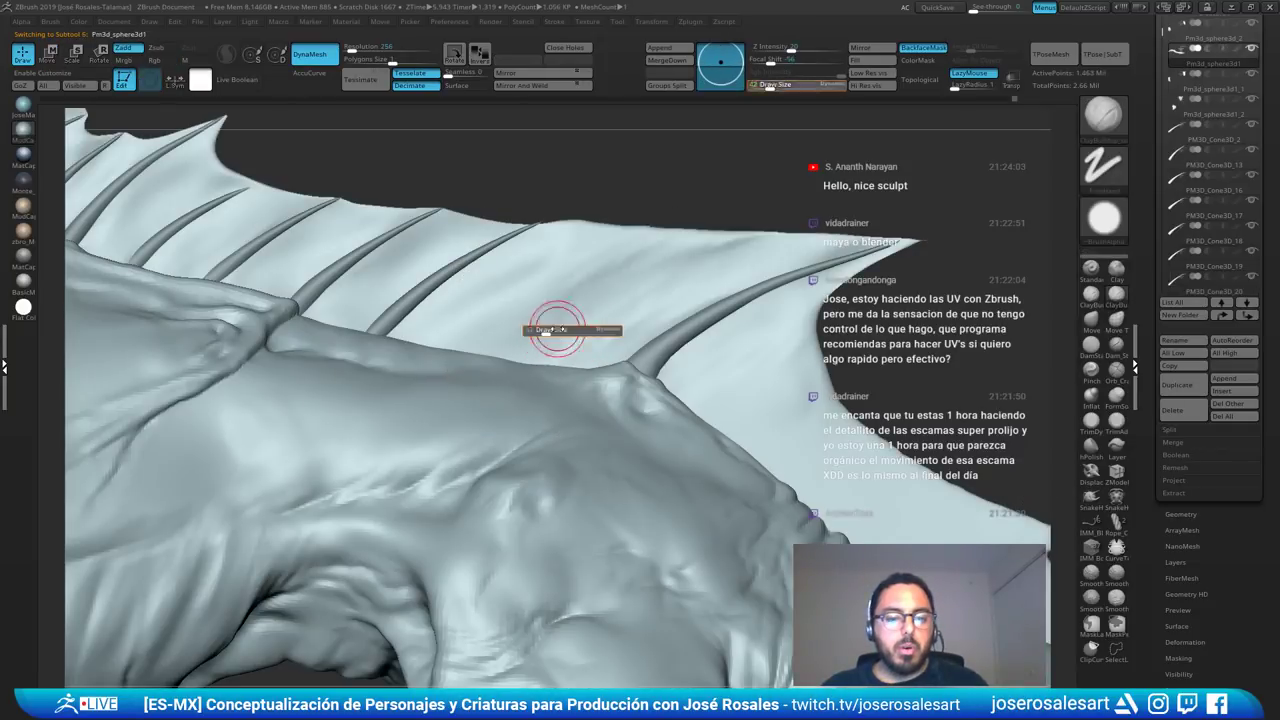
click(558, 330)
mouse_move(477, 340)
alt+mouse_down()
mouse_move(591, 260)
mouse_move(509, 333)
mouse_move(642, 240)
mouse_move(614, 262)
alt+mouse_up()
mouse_move(538, 285)
alt+mouse_down()
mouse_move(481, 300)
mouse_move(497, 286)
mouse_move(474, 306)
mouse_move(500, 312)
alt+mouse_up()
alt+drag(575, 295, 537, 325)
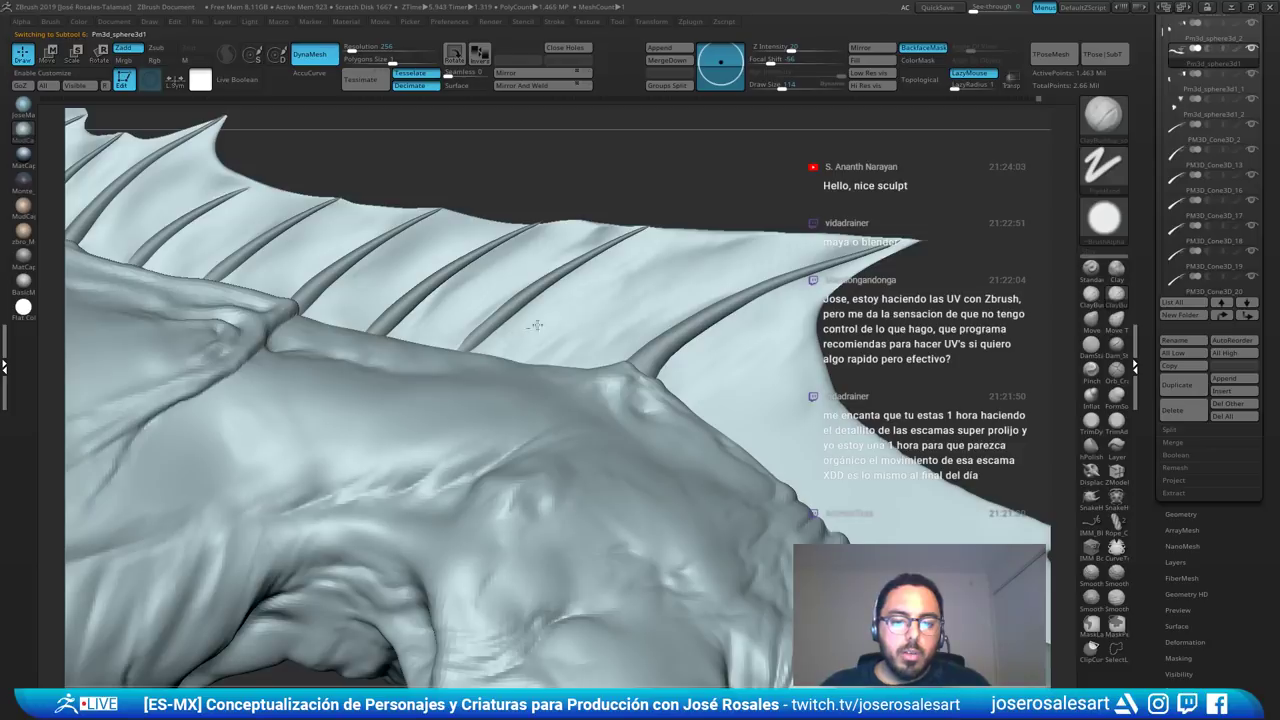
alt+drag(654, 258, 603, 286)
mouse_move(708, 251)
alt+mouse_down()
mouse_move(642, 264)
mouse_move(586, 226)
mouse_move(600, 229)
mouse_move(576, 229)
alt+mouse_up()
- Select the body and build up the back ridge around the last small spines' bases with the ClayBuildup brush at draw size 26
key(bracketleft)
key(bracketleft)
key(bracketleft)
key(bracketleft)
key(bracketleft)
key(bracketleft)
key(bracketleft)
key(bracketleft)
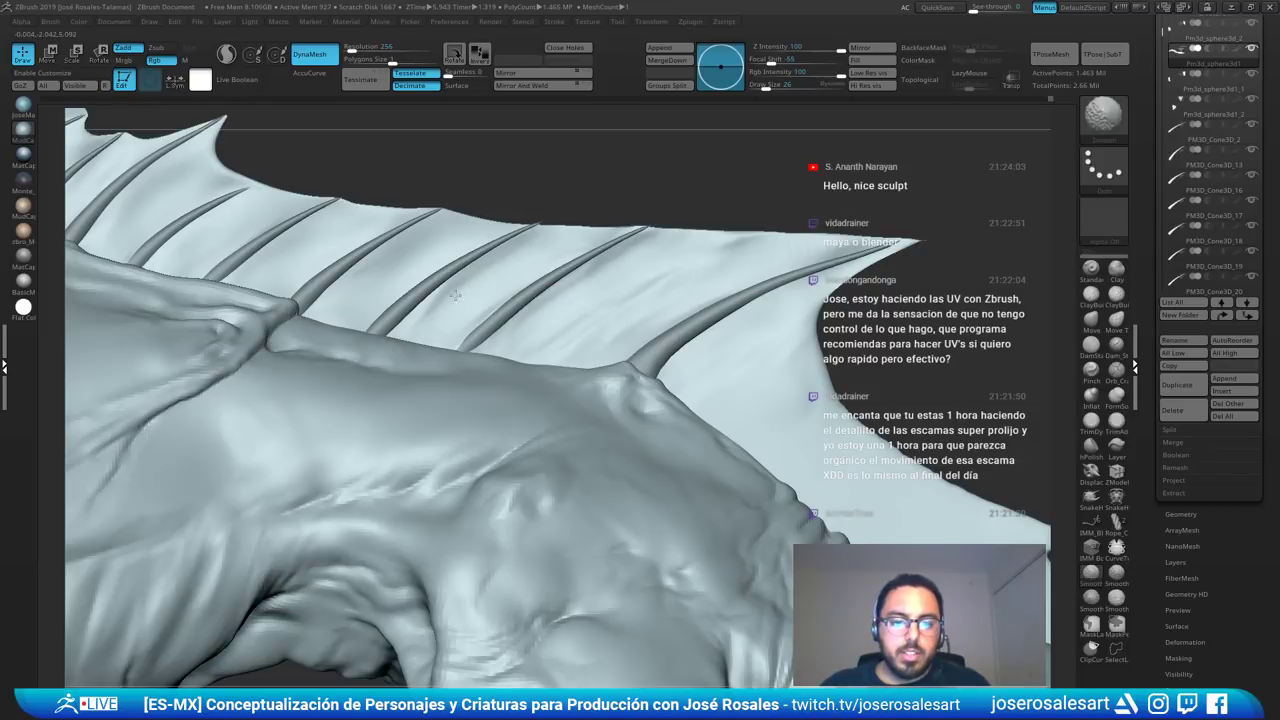
right_drag(453, 356, 375, 370)
alt+click(366, 355)
drag(350, 338, 455, 378)
right_drag(280, 320, 308, 305)
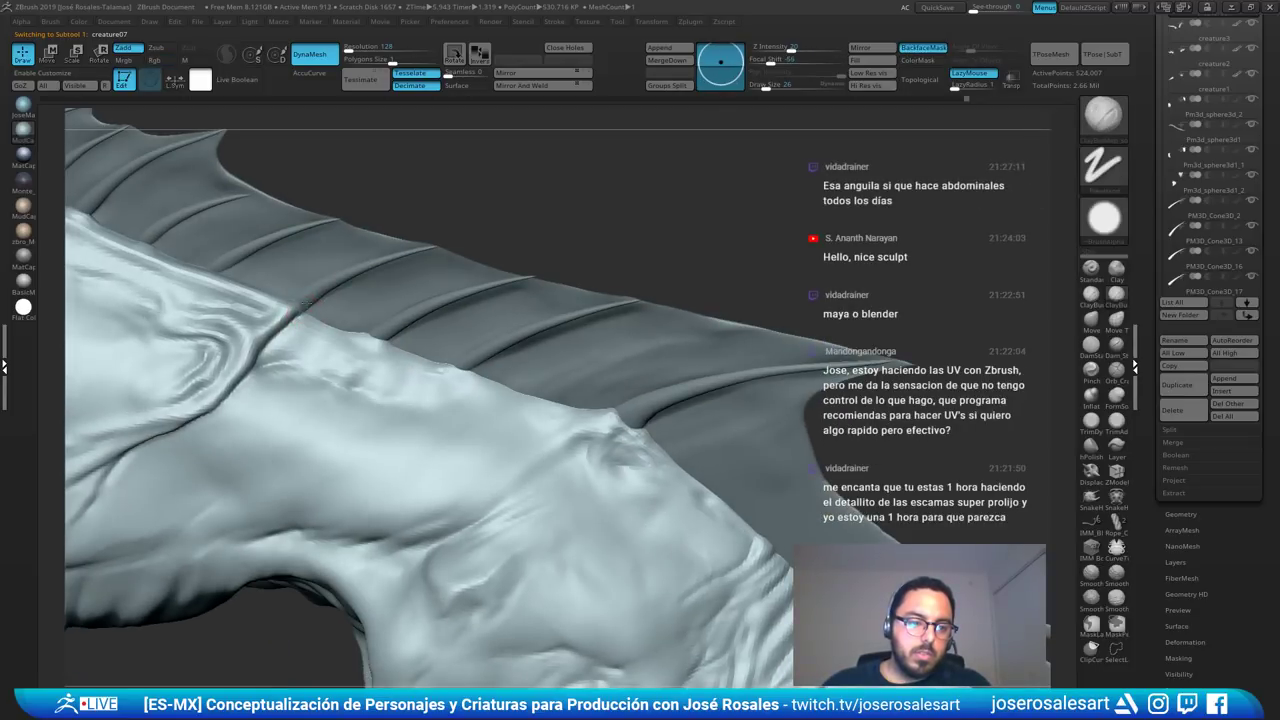
- Smooth the back ridge where the small spines' bases meet the body, checking it from several angles
shift+drag(291, 306, 306, 314)
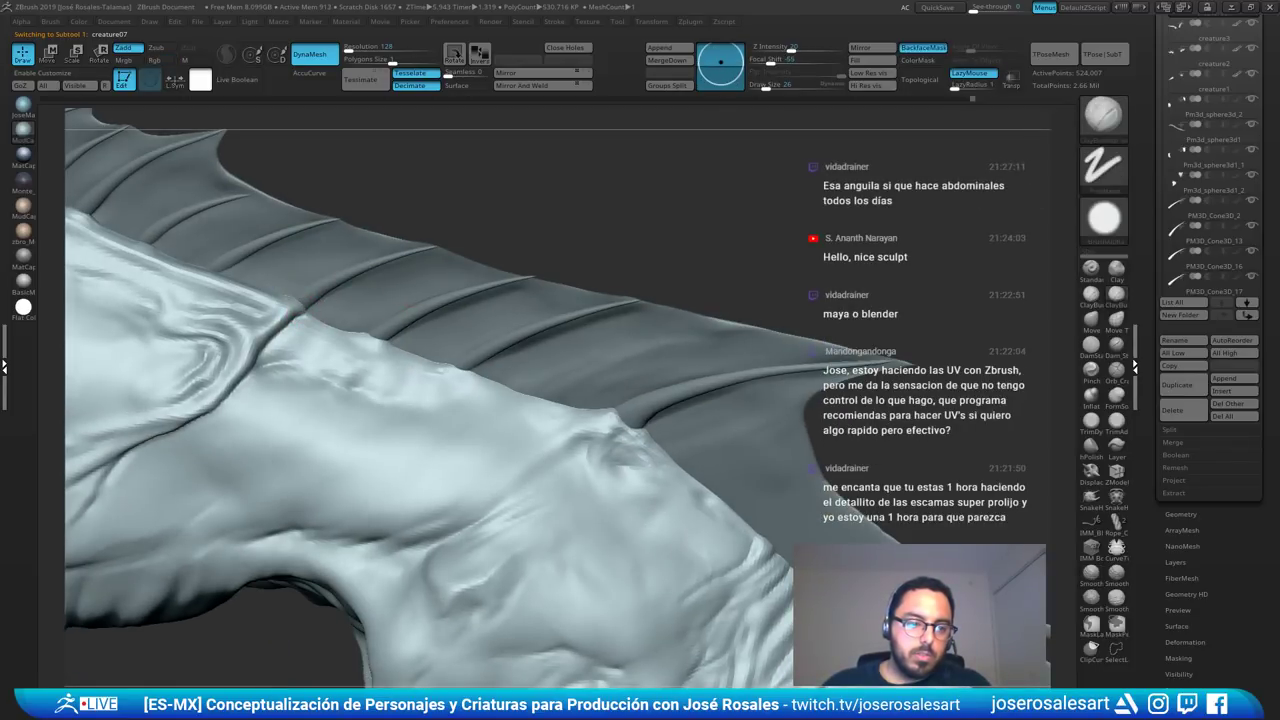
mouse_move(440, 400)
ctrl+right_down()
mouse_move(460, 354)
mouse_move(397, 340)
ctrl+right_up()
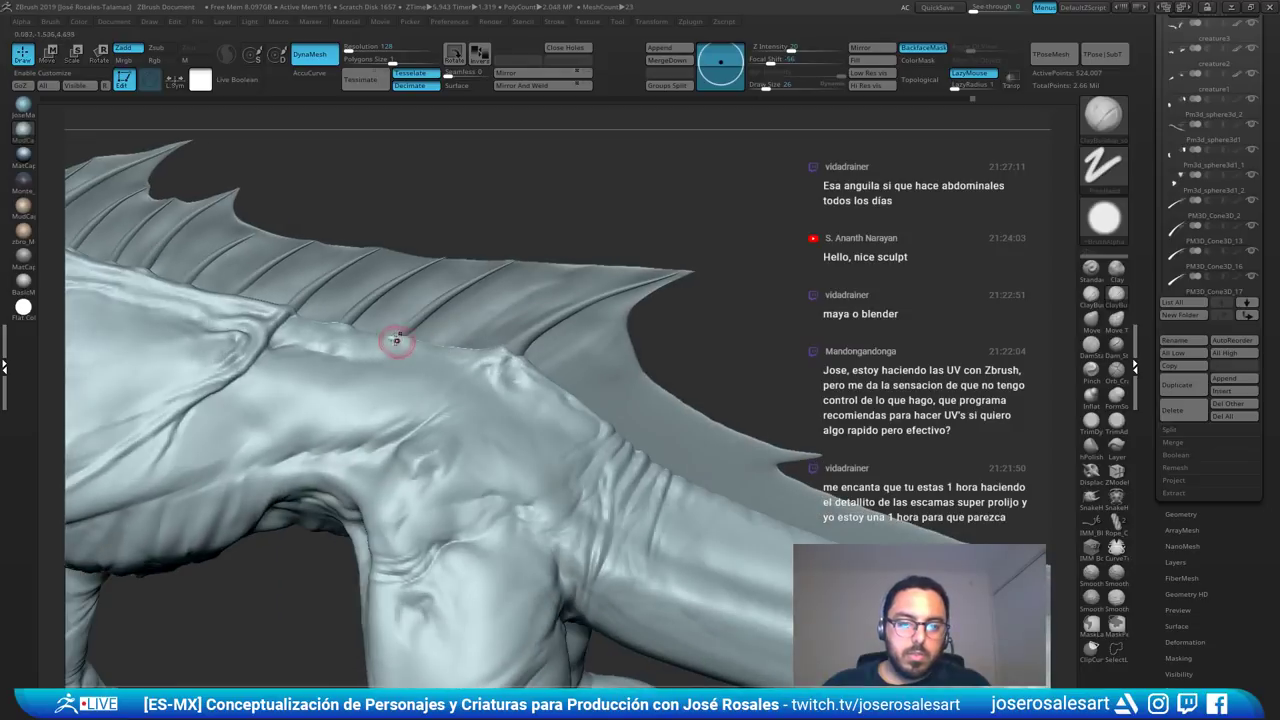
shift+drag(397, 341, 403, 337)
mouse_move(403, 337)
right_down()
mouse_move(427, 312)
mouse_move(454, 340)
right_up()
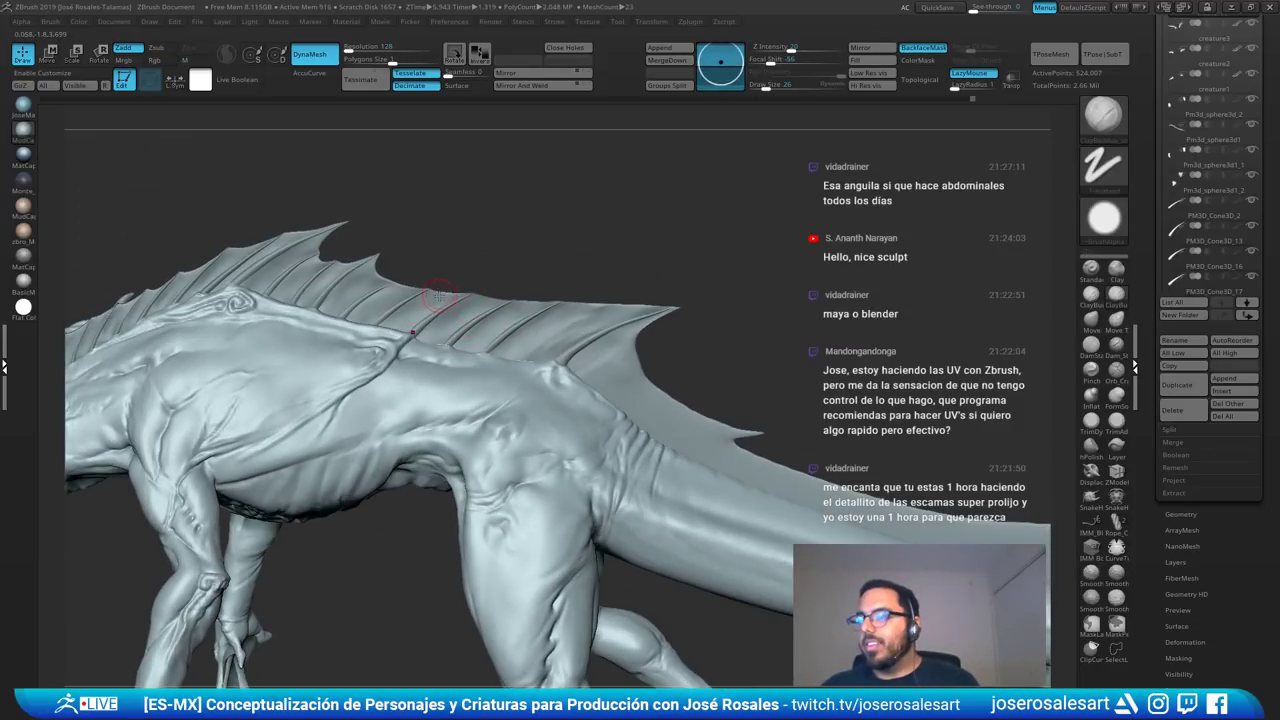
mouse_move(364, 350)
right_down()
mouse_move(454, 365)
mouse_move(434, 366)
mouse_move(445, 381)
right_up()
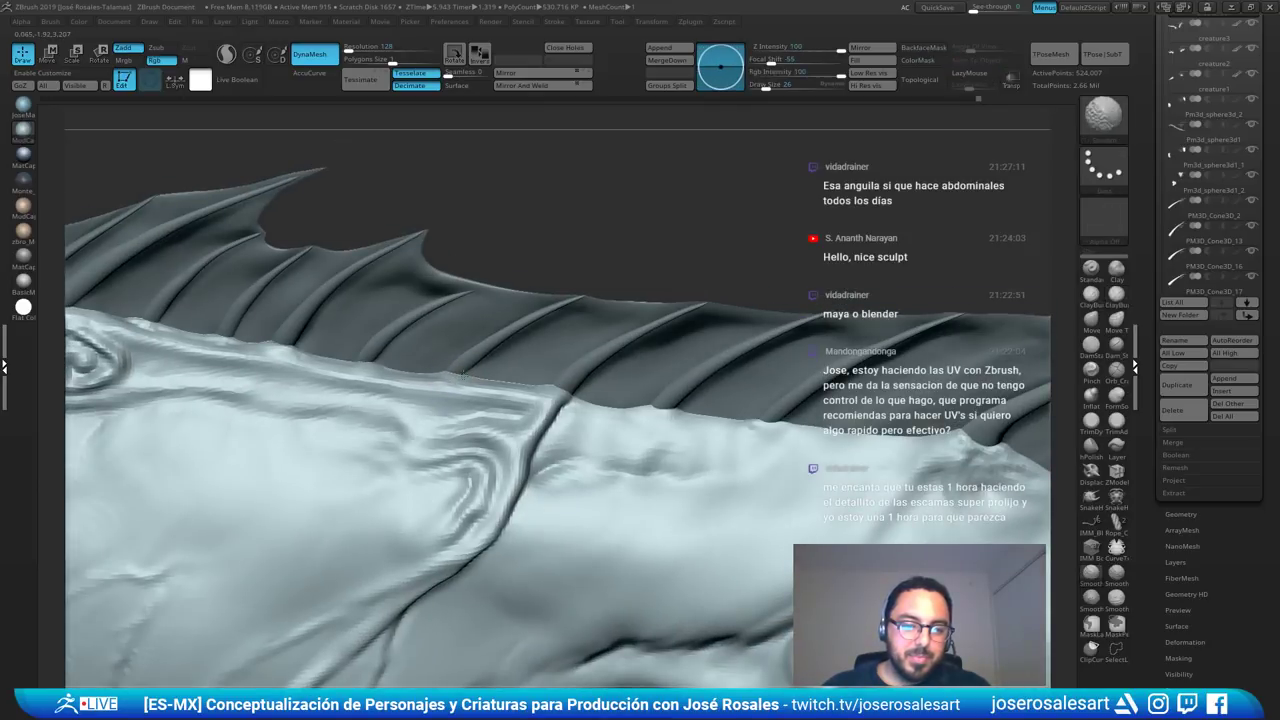
ctrl+right_drag(507, 358, 327, 292)
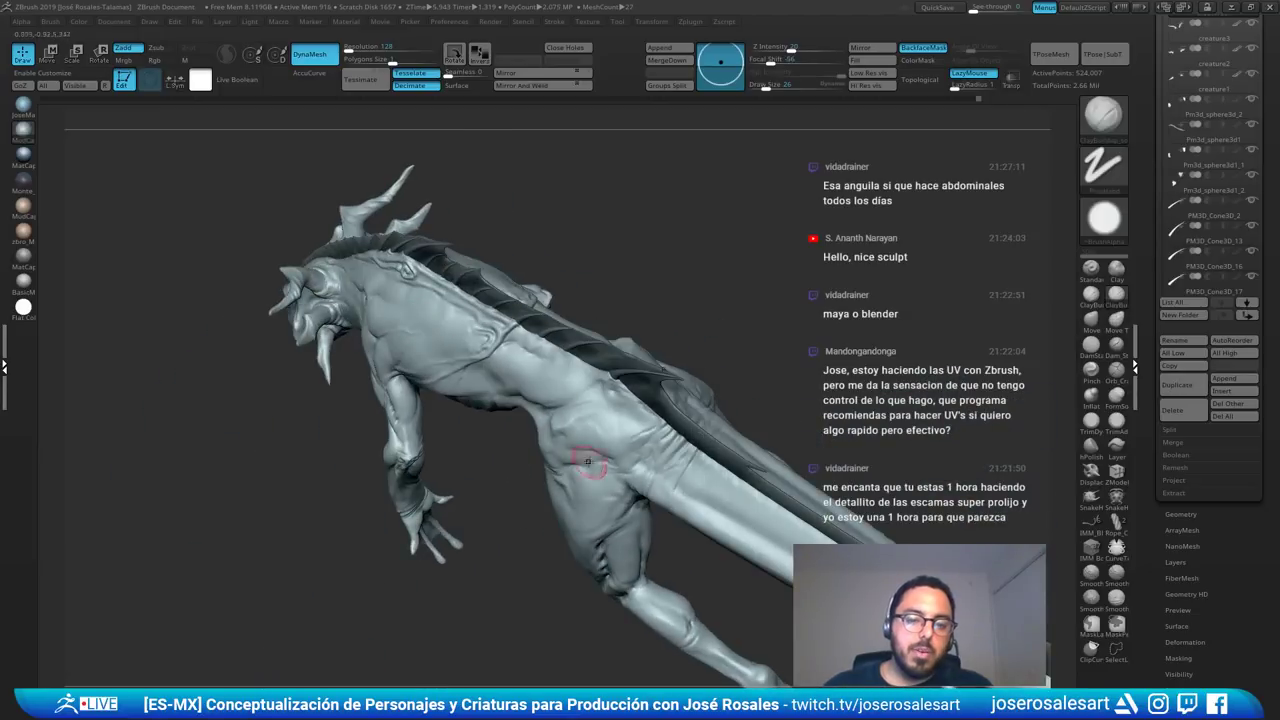
right_drag(506, 400, 484, 333)
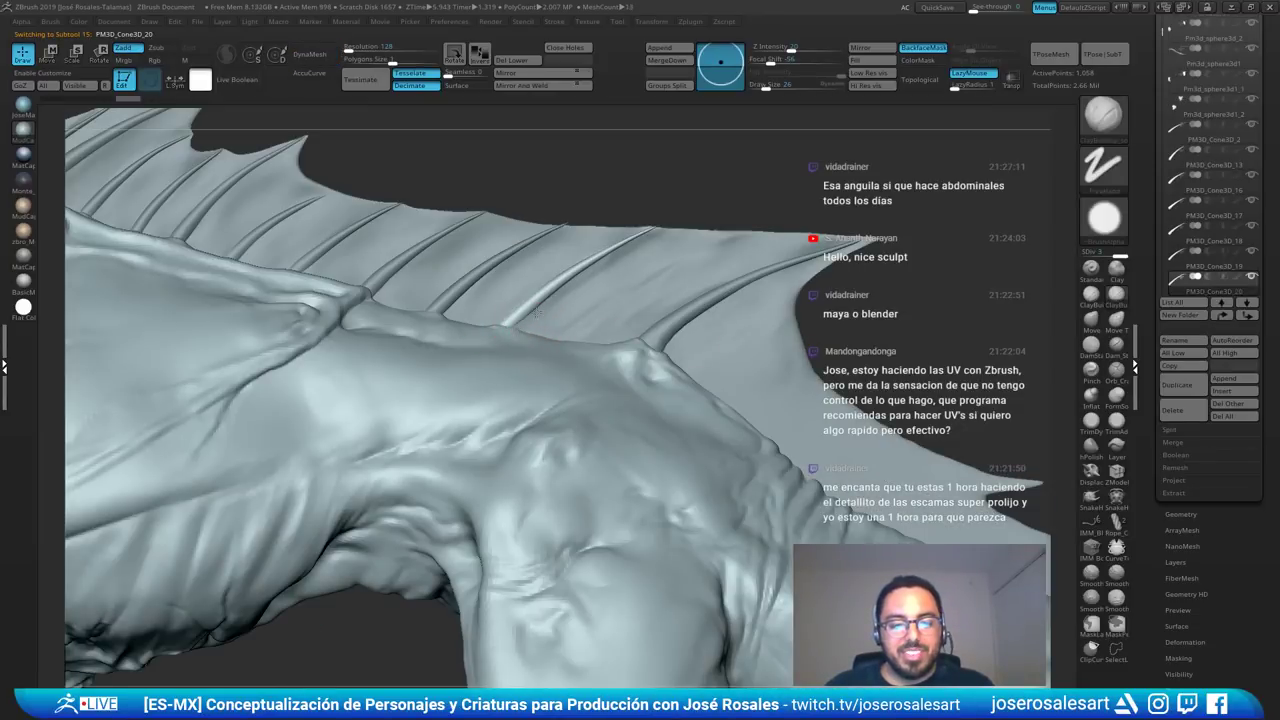
- Select the membrane and adjust its upper edge near the newest spine's tip with the SnakeHook brush
key(ctrl)
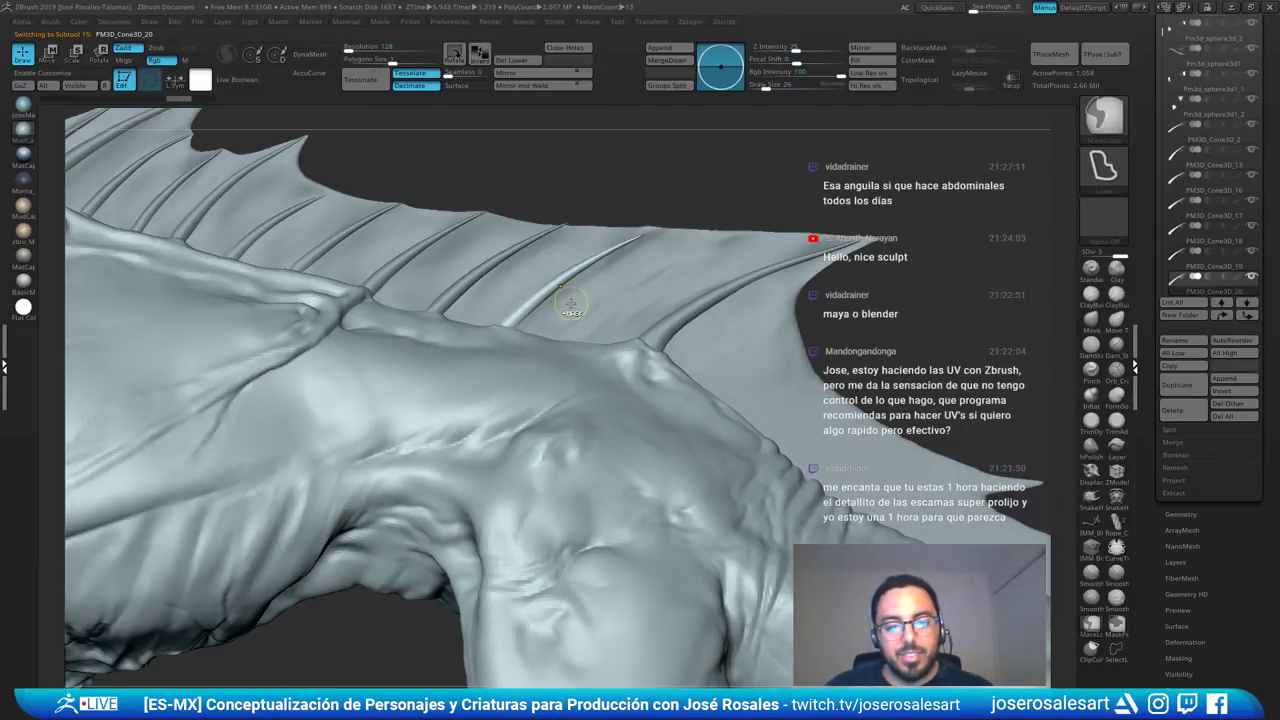
alt+click(565, 318)
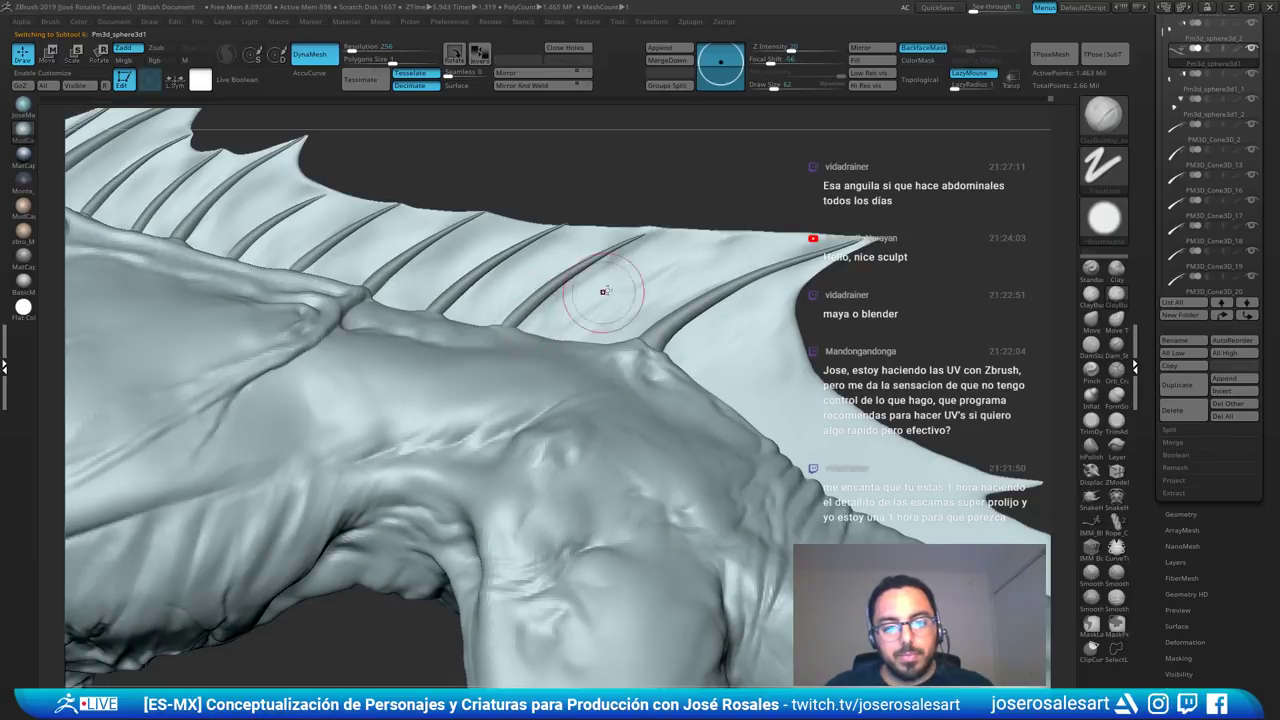
ctrl+right_drag(690, 248, 656, 207)
key(b)
key(s)
key(h)
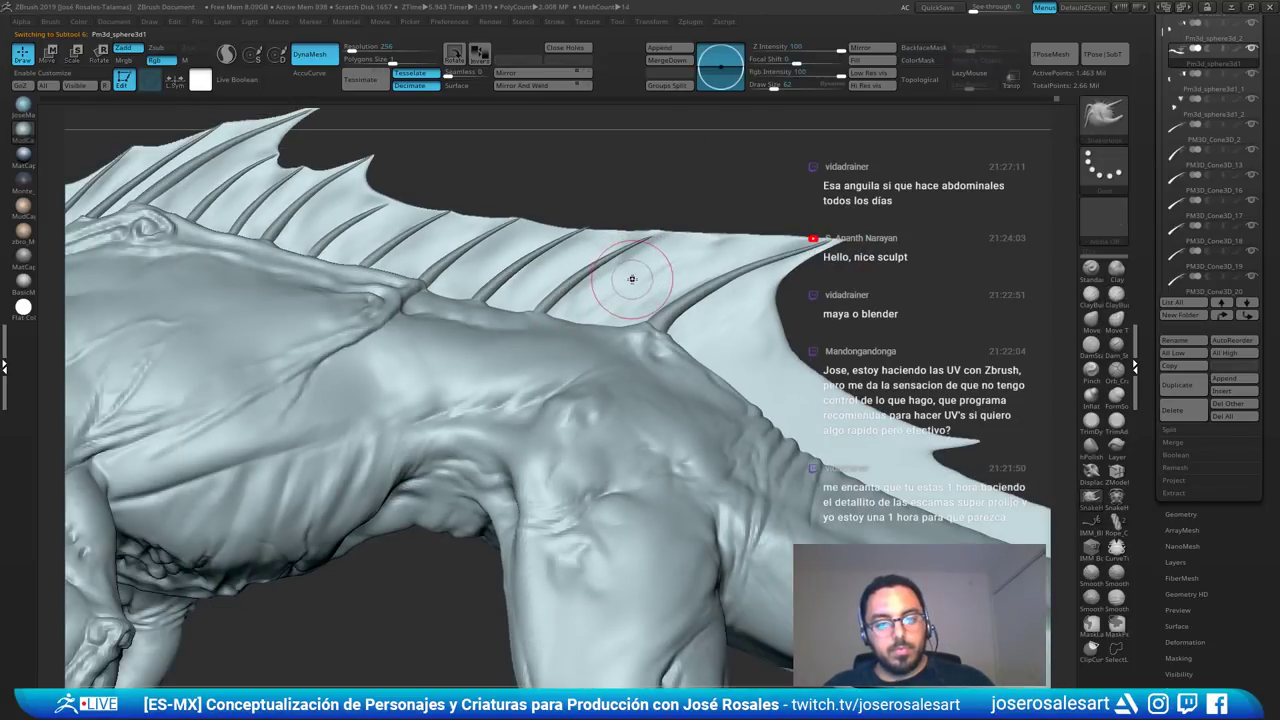
key(s)
mouse_move(667, 247)
mouse_down()
mouse_move(587, 247)
mouse_move(600, 242)
mouse_move(591, 230)
mouse_move(654, 235)
mouse_move(580, 237)
mouse_move(614, 238)
mouse_up()
- Shape the membrane's upper edge into scallops between the small spines' tips with the Move brush at draw size 23
key(b)
key(m)
key(v)
key(s)
key(s)
alt+drag(719, 200, 651, 213)
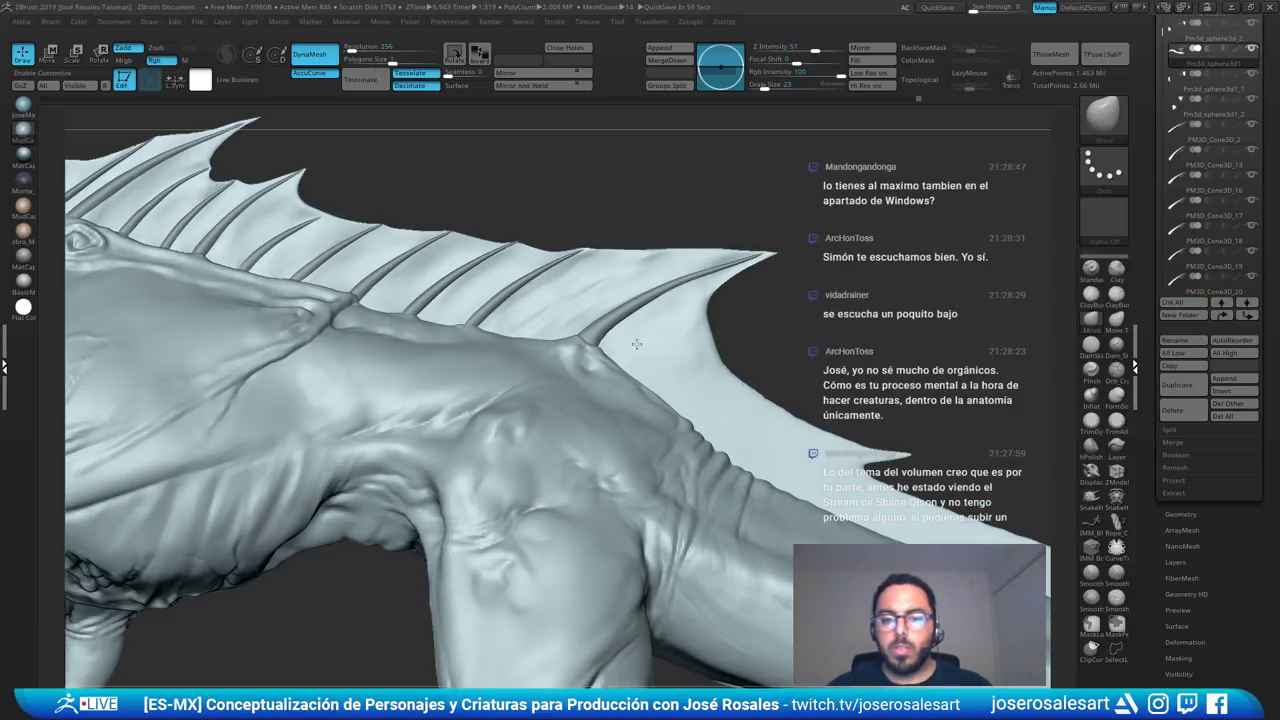
right_drag(637, 343, 584, 293)
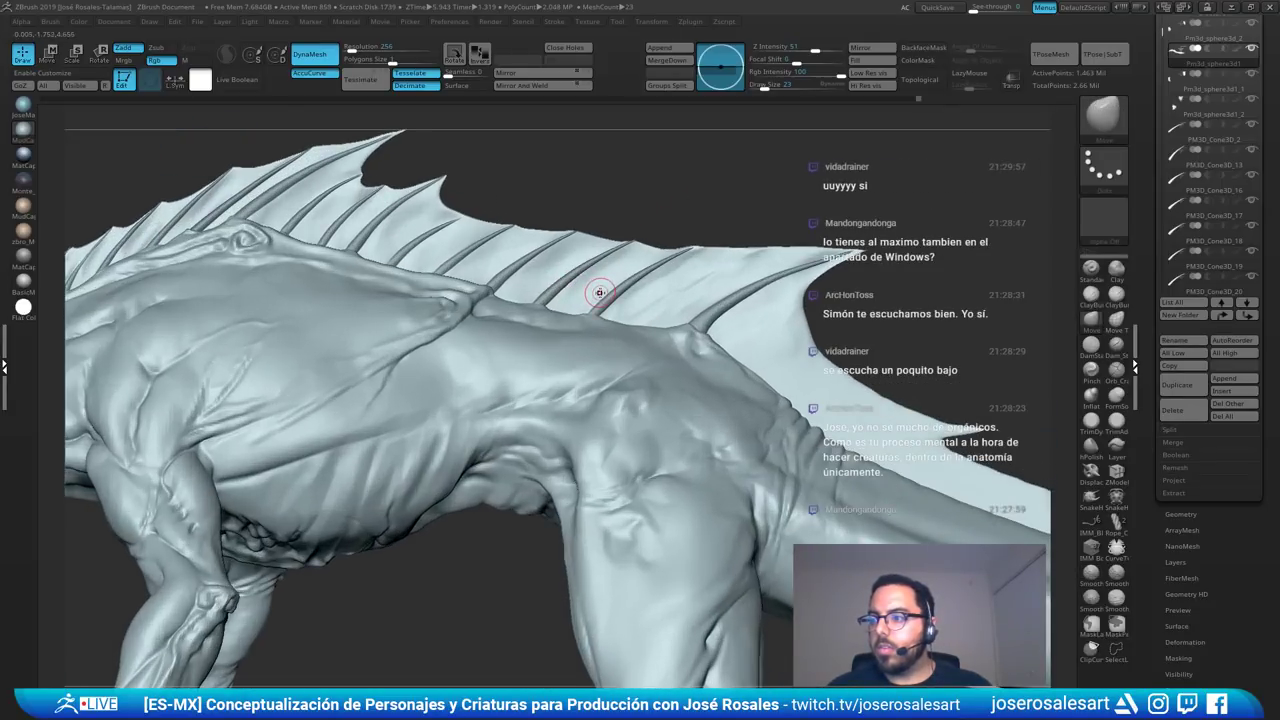
key(Tab)
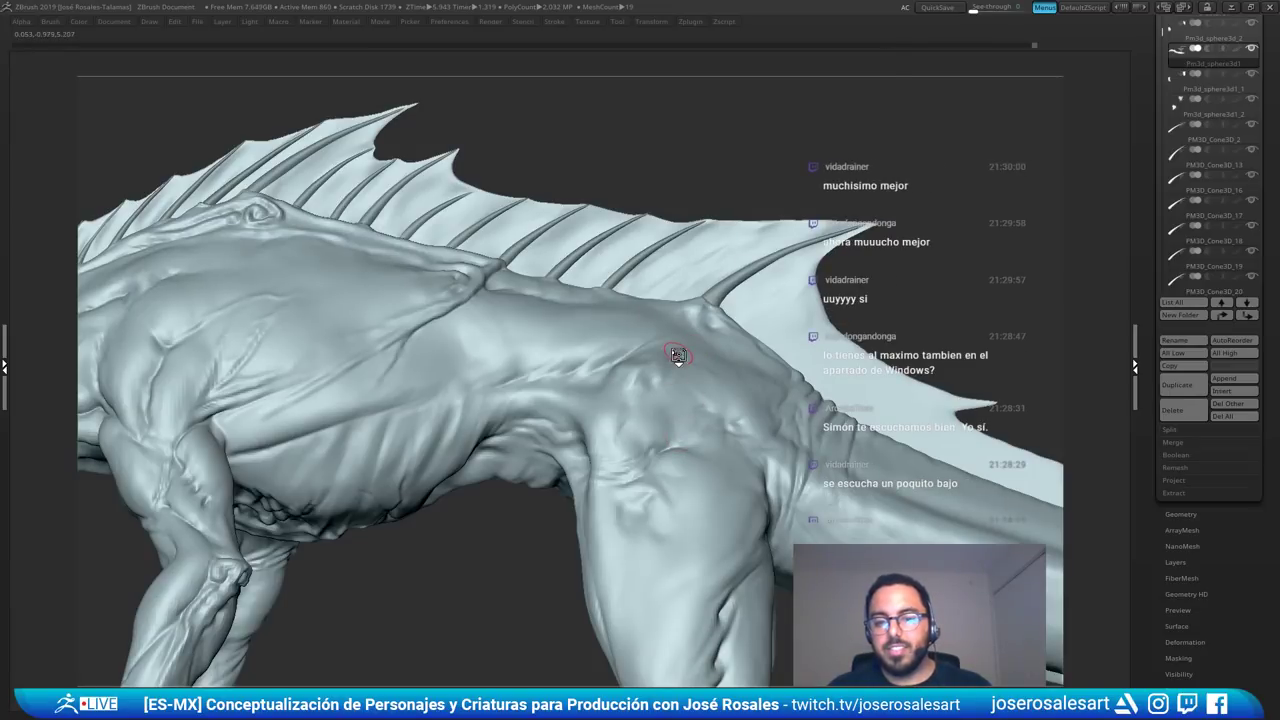
key(Tab)
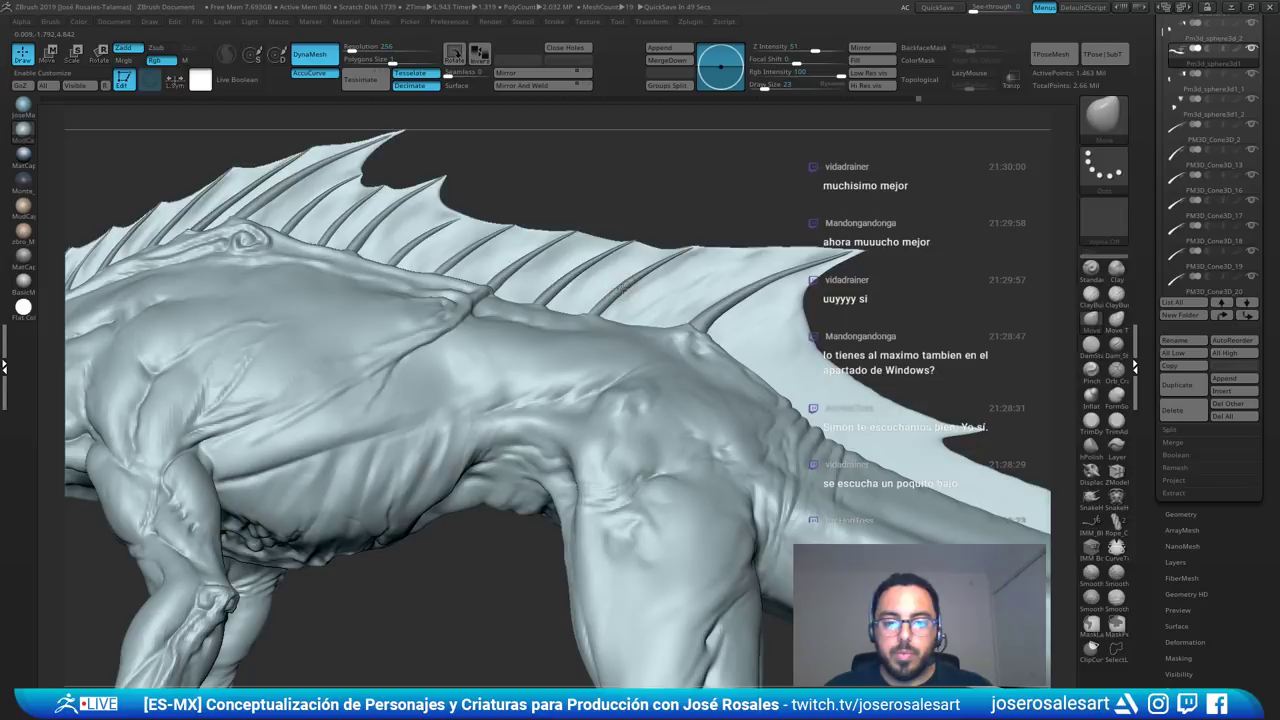
- Select the second-to-last small spine and shift it slightly toward the head with the Move gizmo
alt+click(622, 281)
ctrl+right_drag(626, 289, 496, 298)
alt+click(541, 293)
key(w)
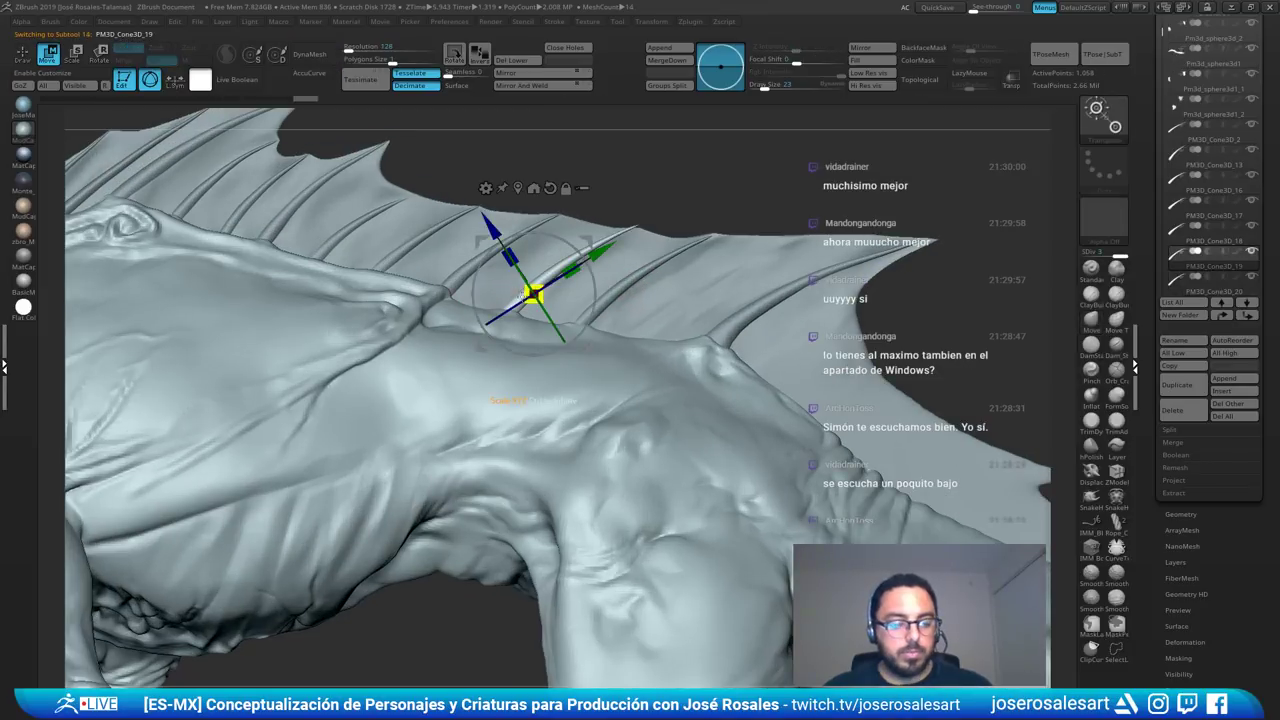
drag(589, 241, 578, 238)
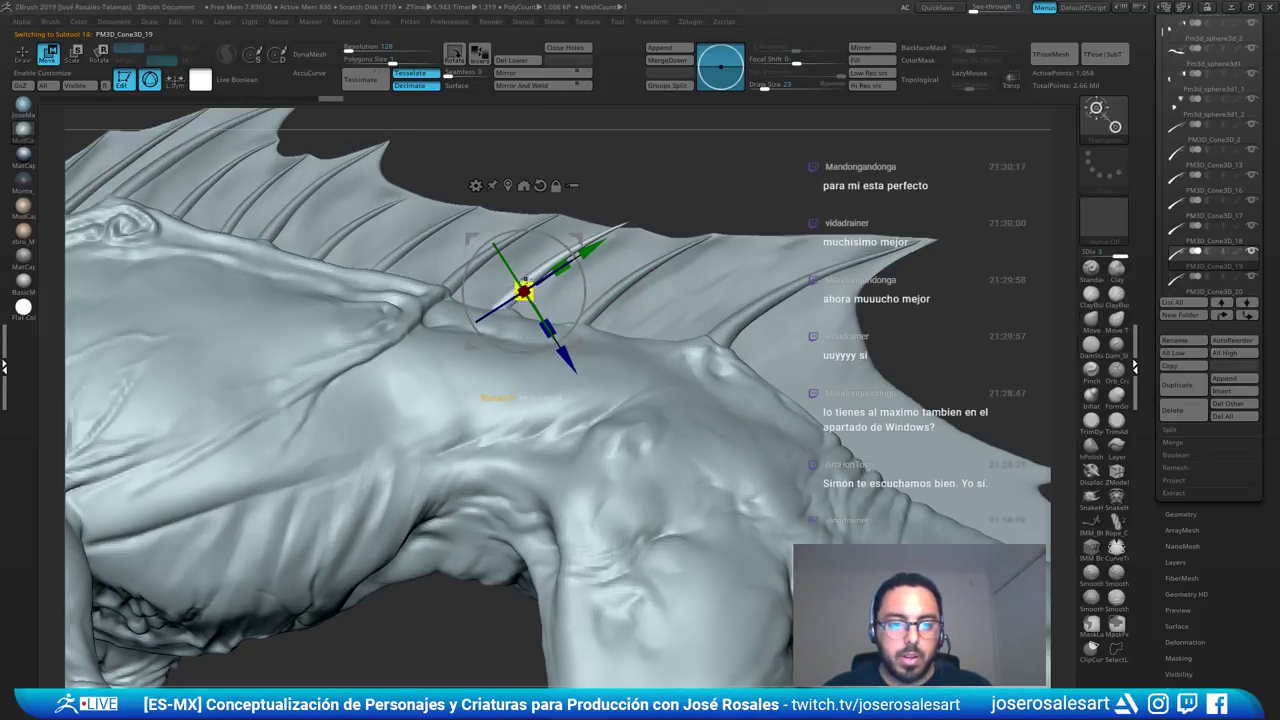
drag(548, 329, 543, 320)
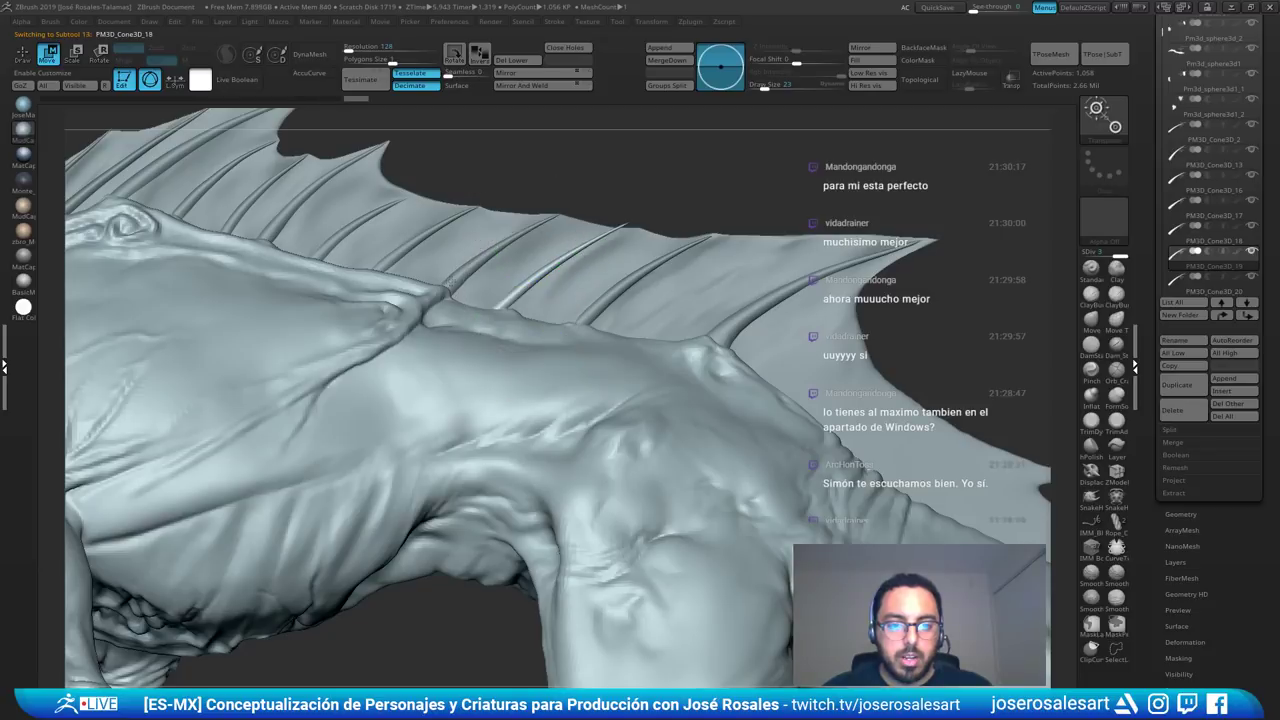
- Shift the third-to-last small spine slightly toward the head and fine-tune the position of the spine behind it
alt+click(506, 251)
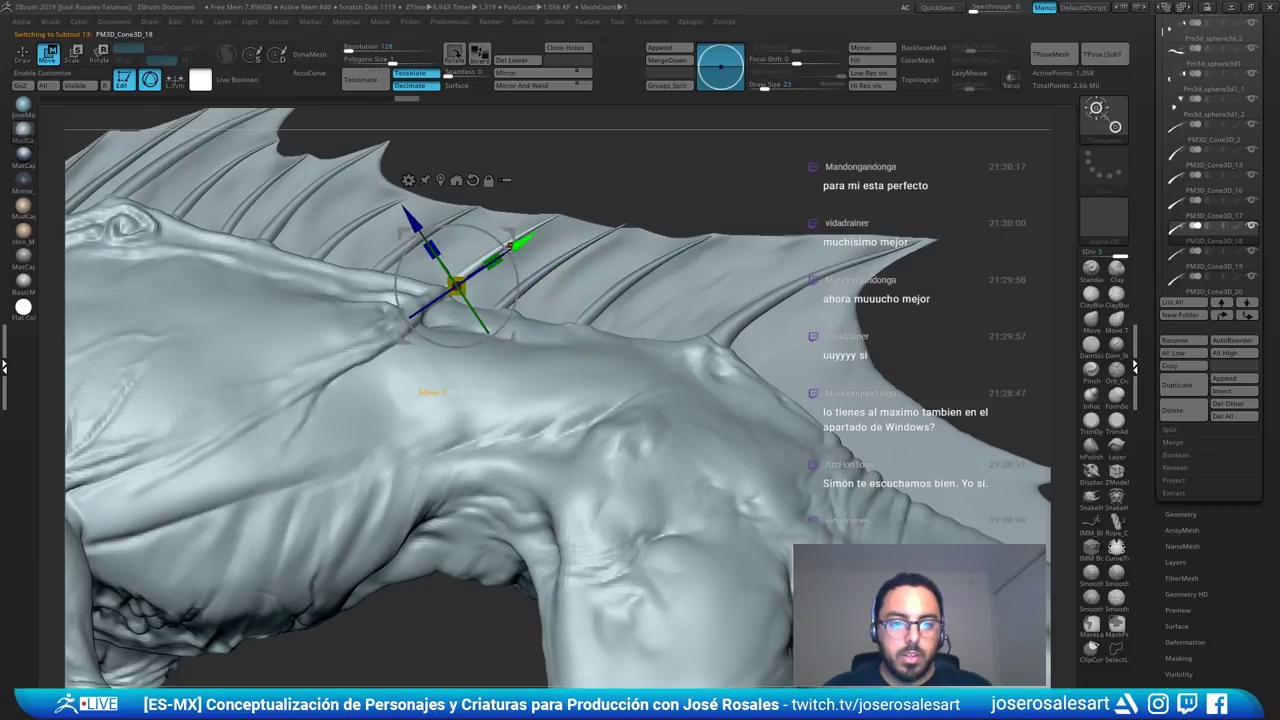
drag(507, 235, 497, 234)
key(q)
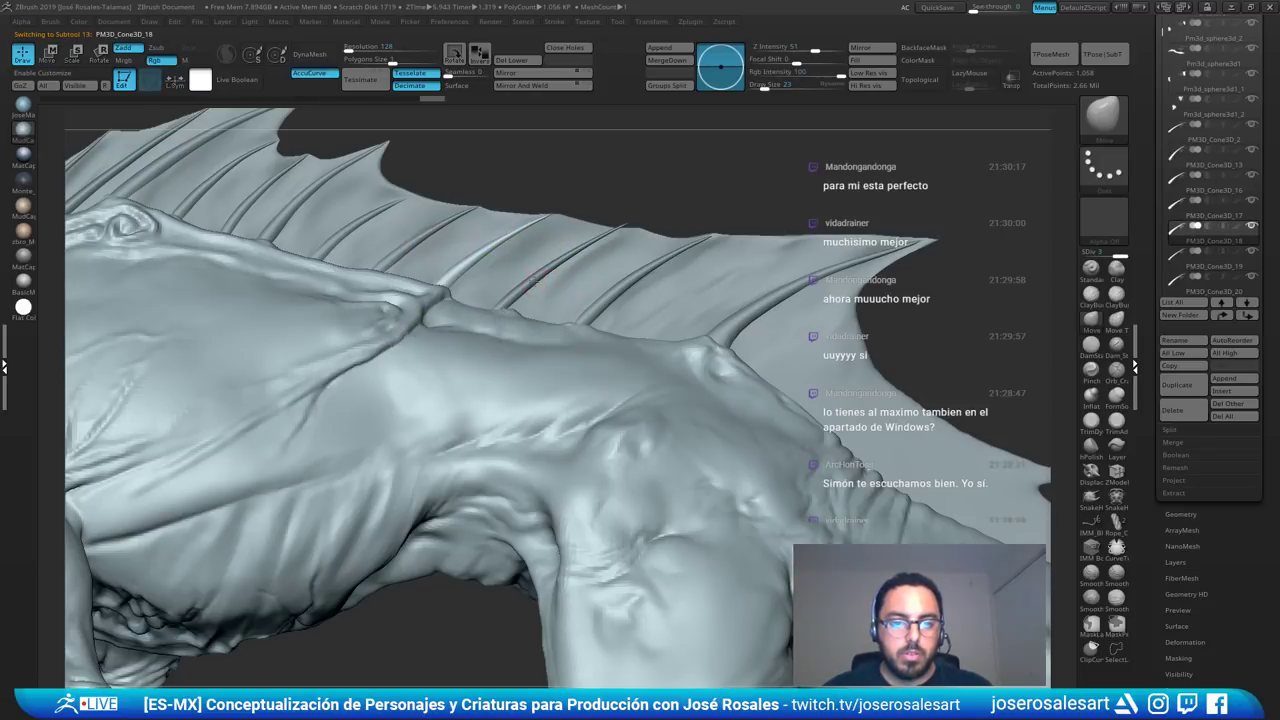
alt+click(543, 281)
key(w)
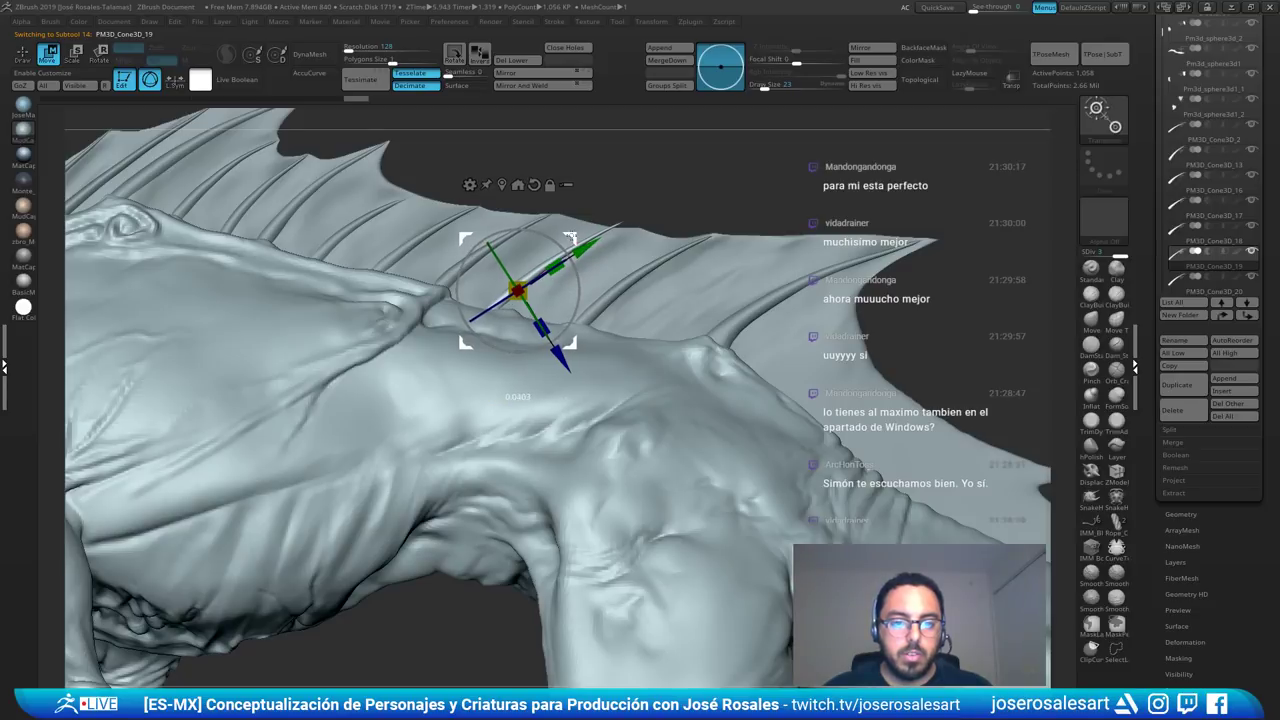
- Select the last small spine before the large rear spine and shift it slightly toward the head
alt+click(619, 291)
alt+click(616, 291)
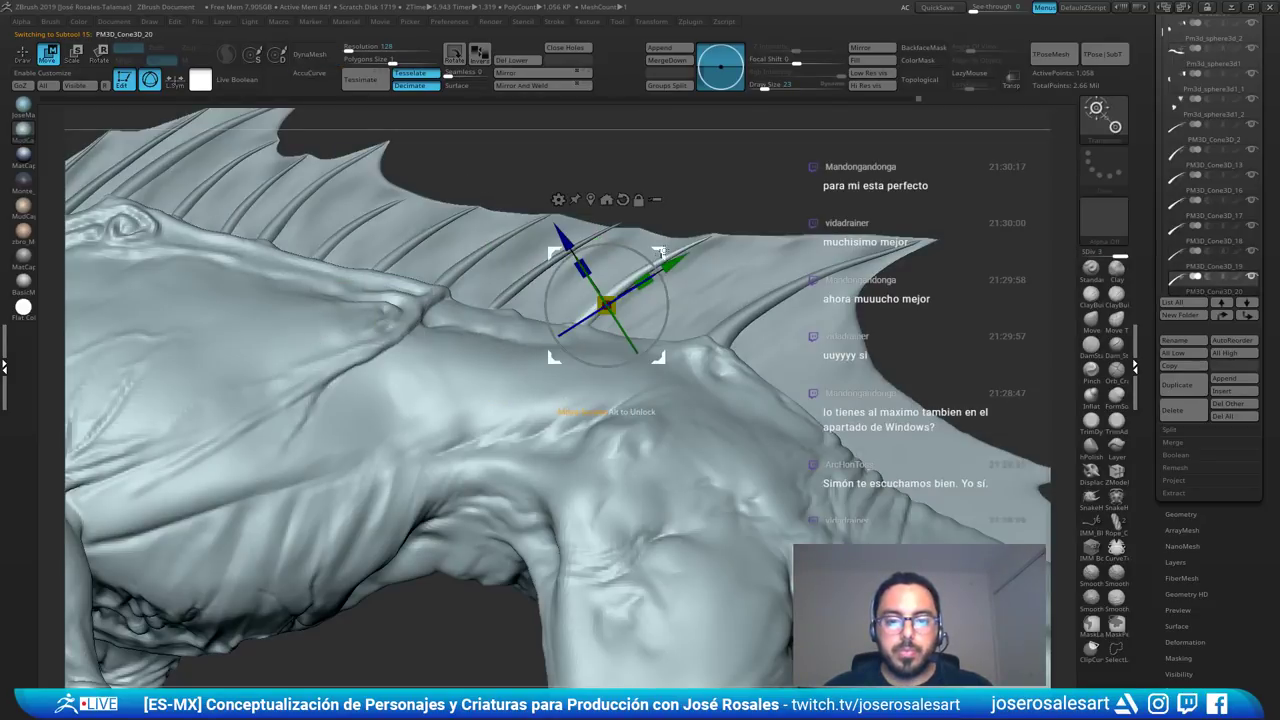
drag(660, 254, 652, 249)
key(q)
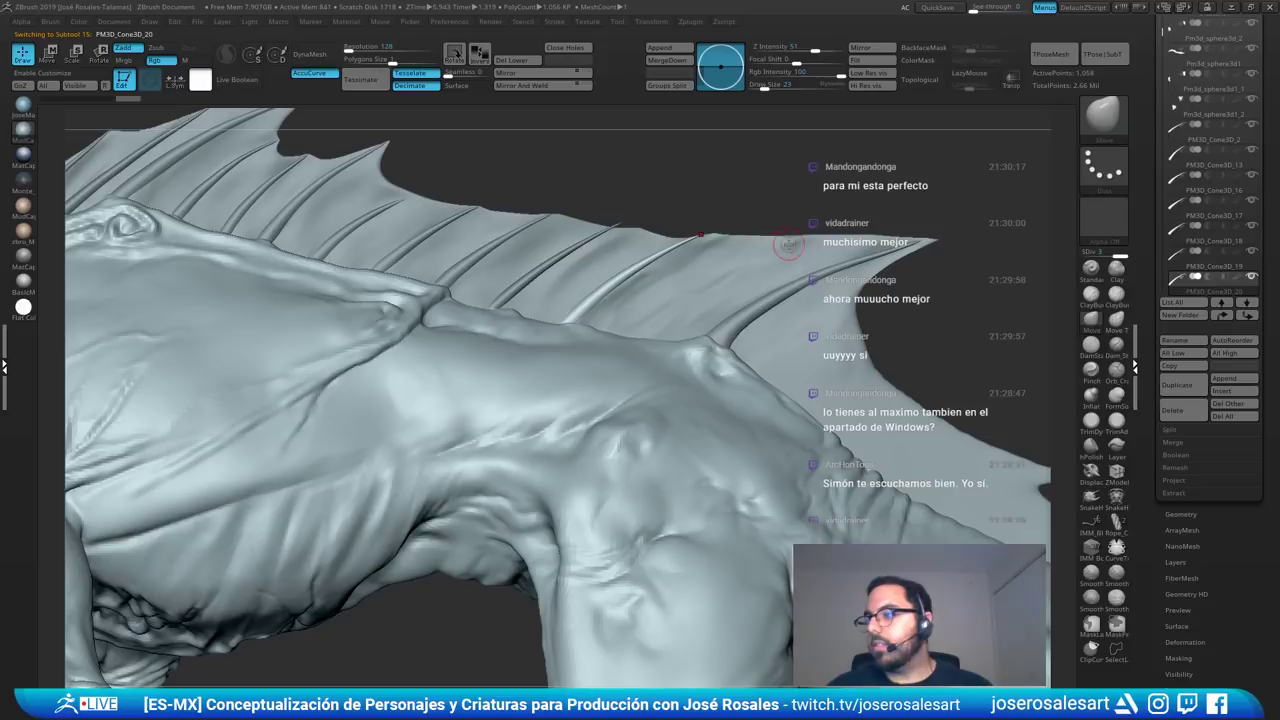
mouse_move(560, 300)
right_down()
mouse_move(578, 305)
mouse_move(539, 299)
mouse_move(518, 323)
right_up()
alt+click(538, 301)
key(1)
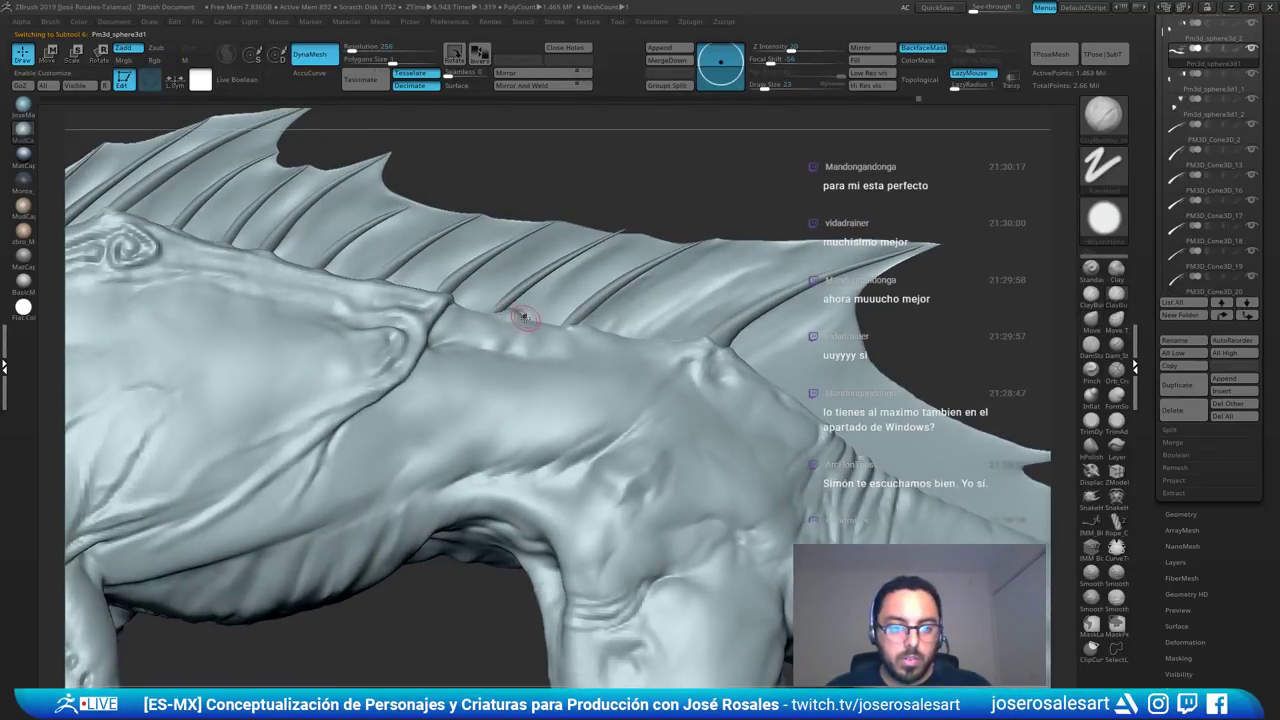
key(ctrl+z)
- Select the body and smooth the back ridge around the last small spines' bases, raising the draw size to 28
alt+click(517, 323)
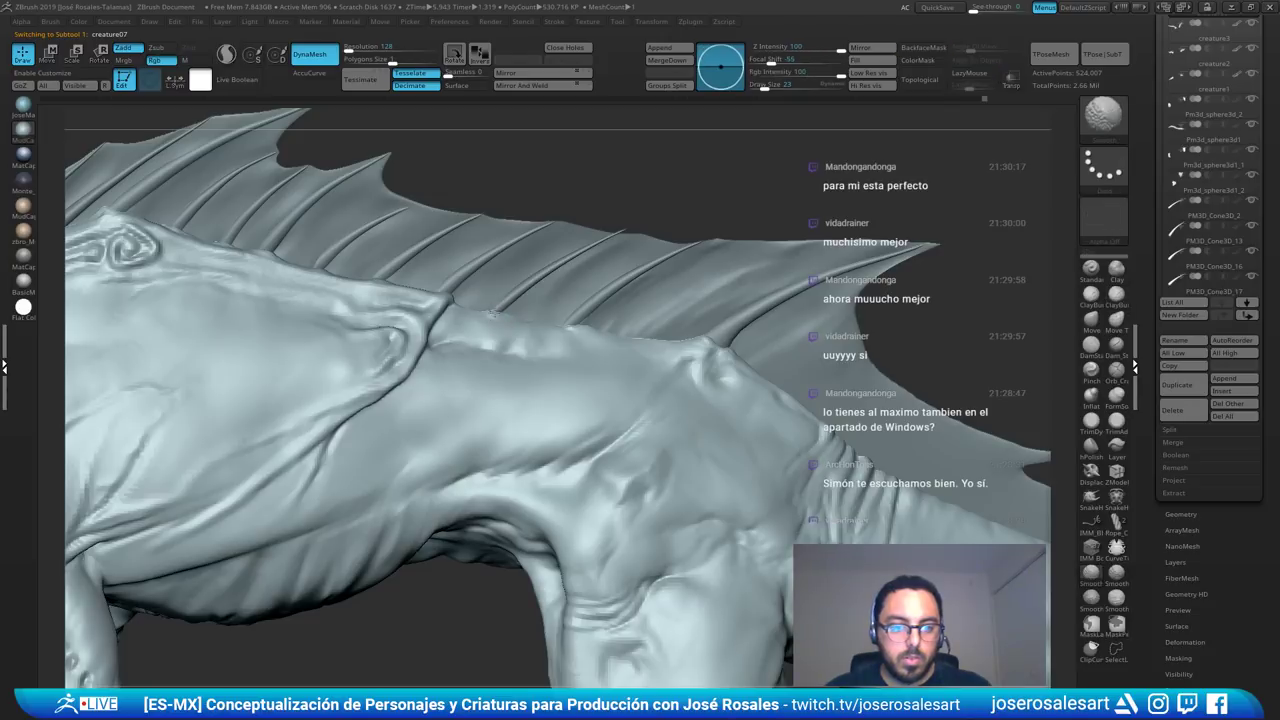
mouse_move(488, 307)
mouse_down()
mouse_move(588, 330)
mouse_move(549, 325)
mouse_up()
right_drag(564, 370, 562, 346)
mouse_move(562, 323)
mouse_down()
mouse_move(590, 330)
mouse_move(564, 323)
mouse_up()
right_drag(508, 328, 526, 275)
key(bracketright)
mouse_move(428, 252)
right_down()
mouse_move(426, 280)
mouse_move(417, 260)
right_up()
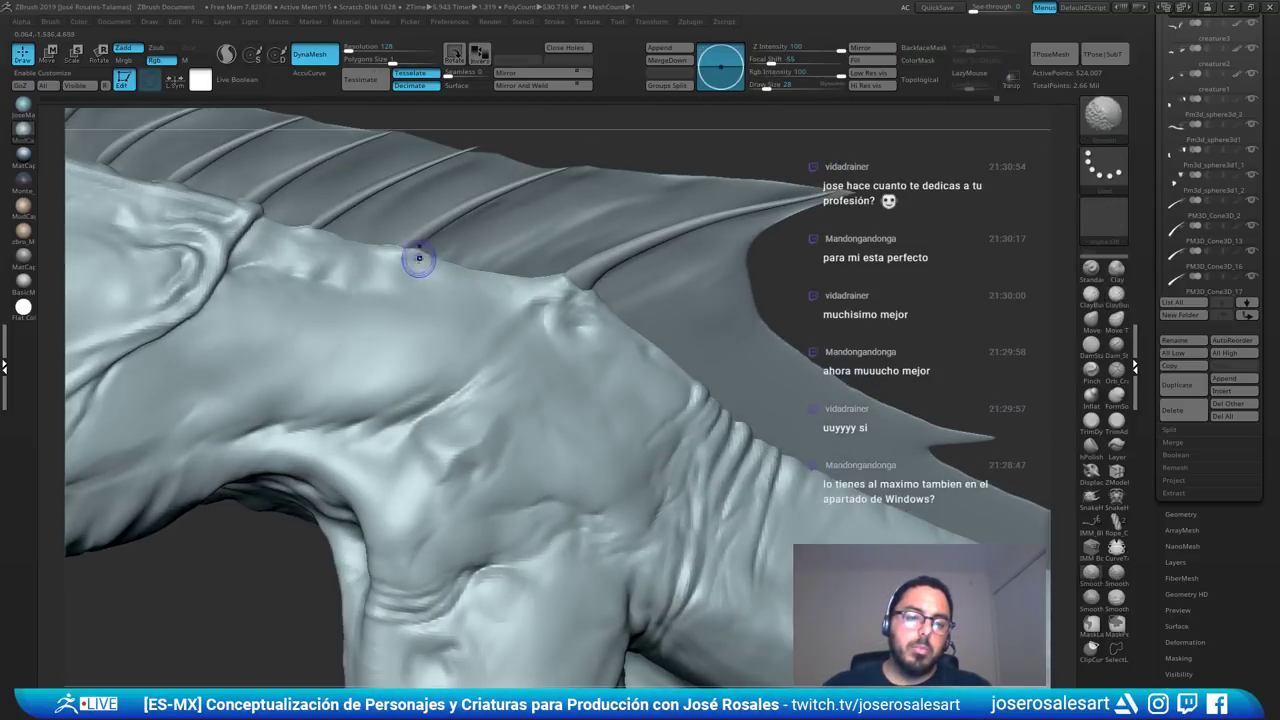
shift+drag(417, 260, 443, 263)
right_drag(578, 306, 594, 350)
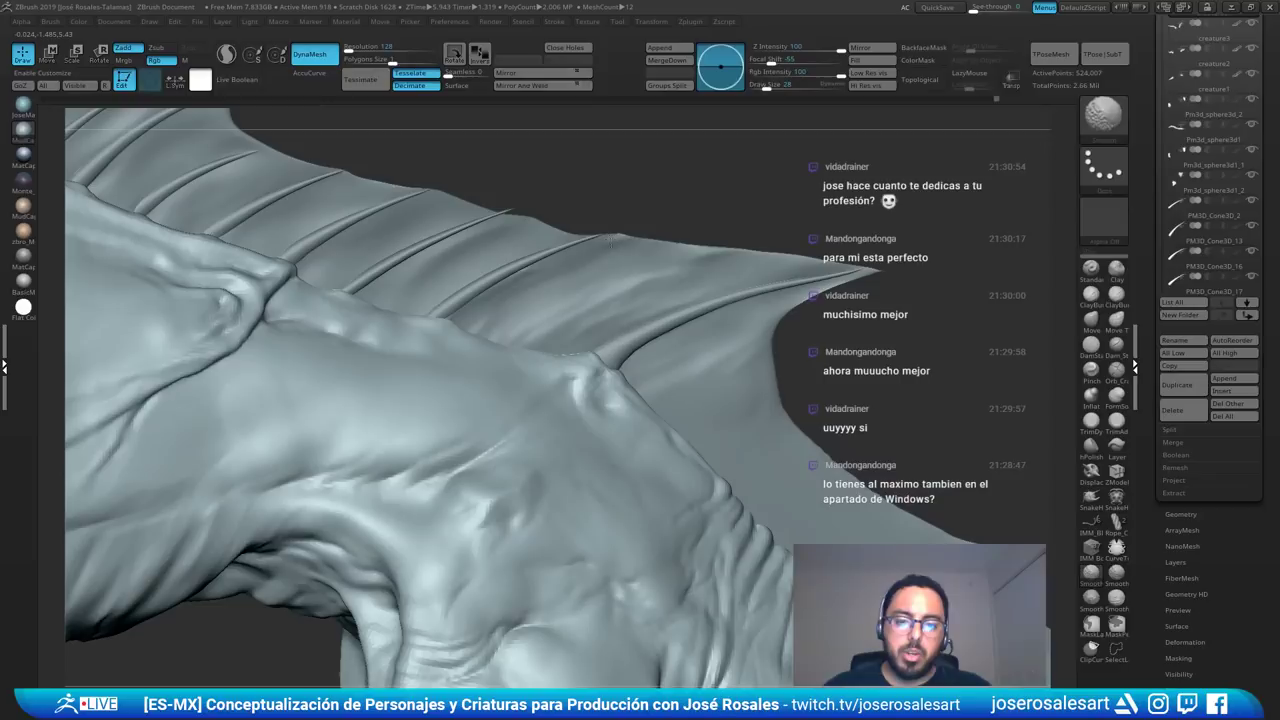
- Select the membrane and turn on double-sided display for it
alt+click(623, 322)
right_drag(592, 372, 612, 290)
drag(1165, 578, 1229, 184)
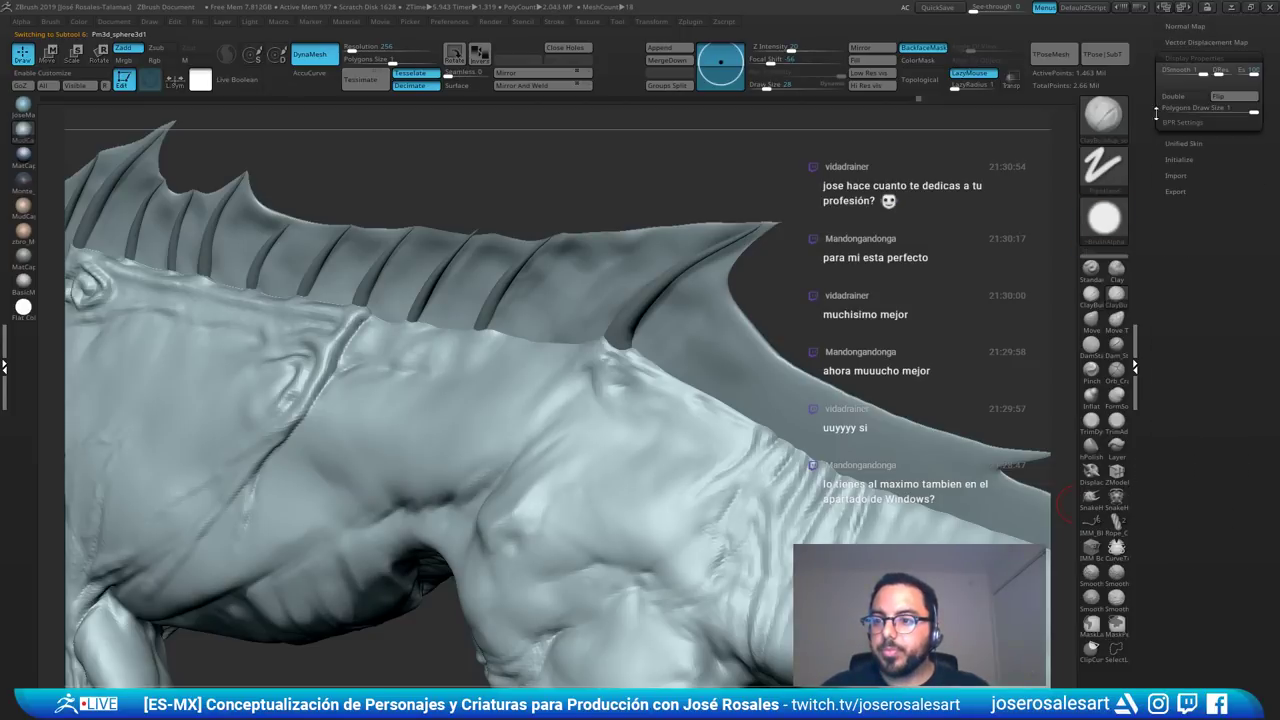
click(1163, 101)
- Isolate the membrane and fill the hollows along its upper edge with the ClayBuildup brush at draw sizes 54 and 51
mouse_move(532, 362)
right_down()
mouse_move(491, 302)
mouse_move(470, 190)
right_up()
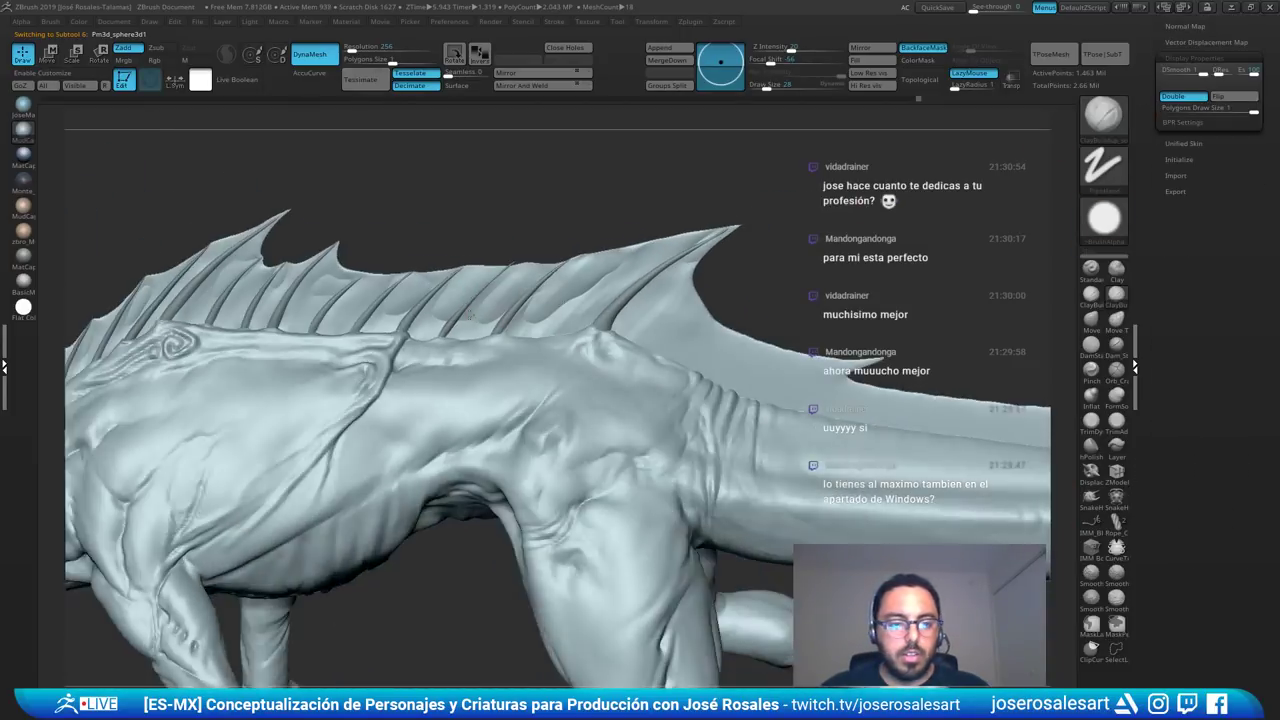
alt+right_drag(160, 305, 535, 293)
mouse_move(417, 160)
ctrl+right_down()
mouse_move(429, 297)
mouse_move(444, 210)
ctrl+right_up()
key(shift+s)
mouse_move(430, 420)
right_down()
mouse_move(386, 474)
mouse_move(392, 550)
right_up()
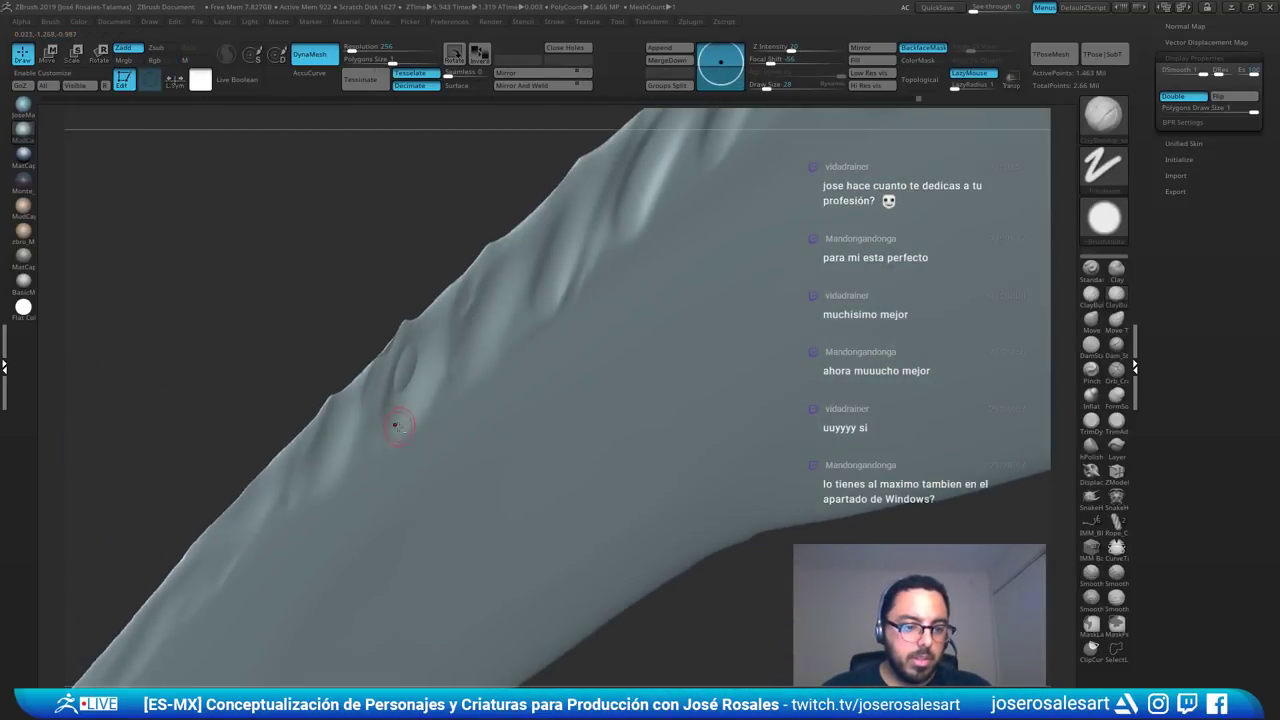
key(s)
mouse_move(396, 354)
mouse_down()
mouse_move(388, 373)
mouse_move(406, 366)
mouse_move(409, 378)
mouse_move(378, 376)
mouse_move(414, 374)
mouse_up()
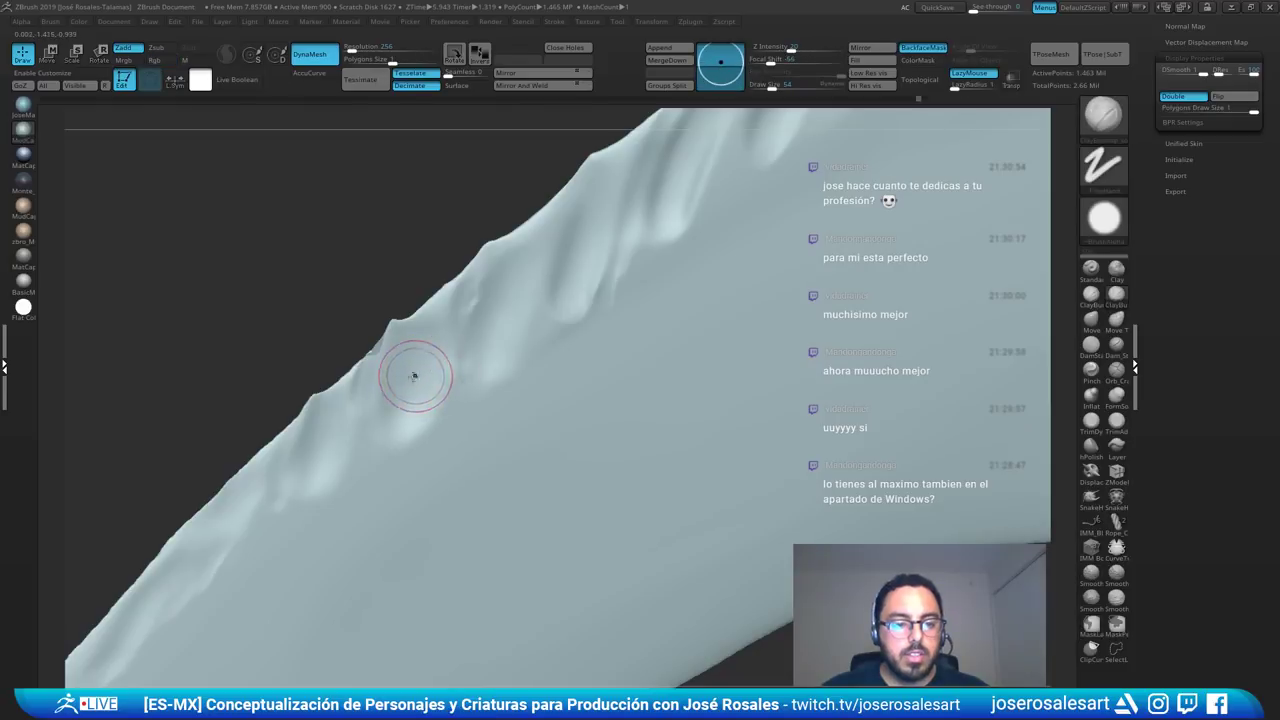
key(s)
ctrl+right_drag(394, 360, 388, 365)
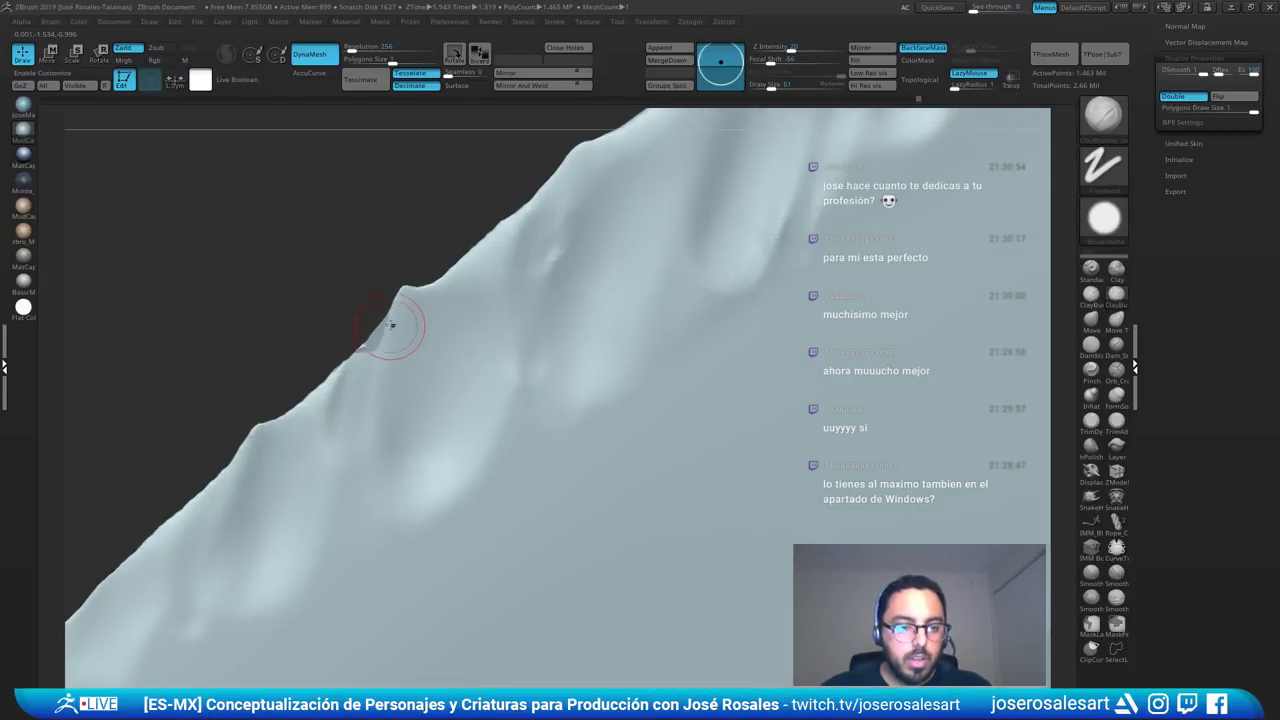
drag(388, 321, 376, 342)
- Even out the small irregularity in the membrane's upper edge between two scallop tips with the Move brush
key(b)
key(m)
key(v)
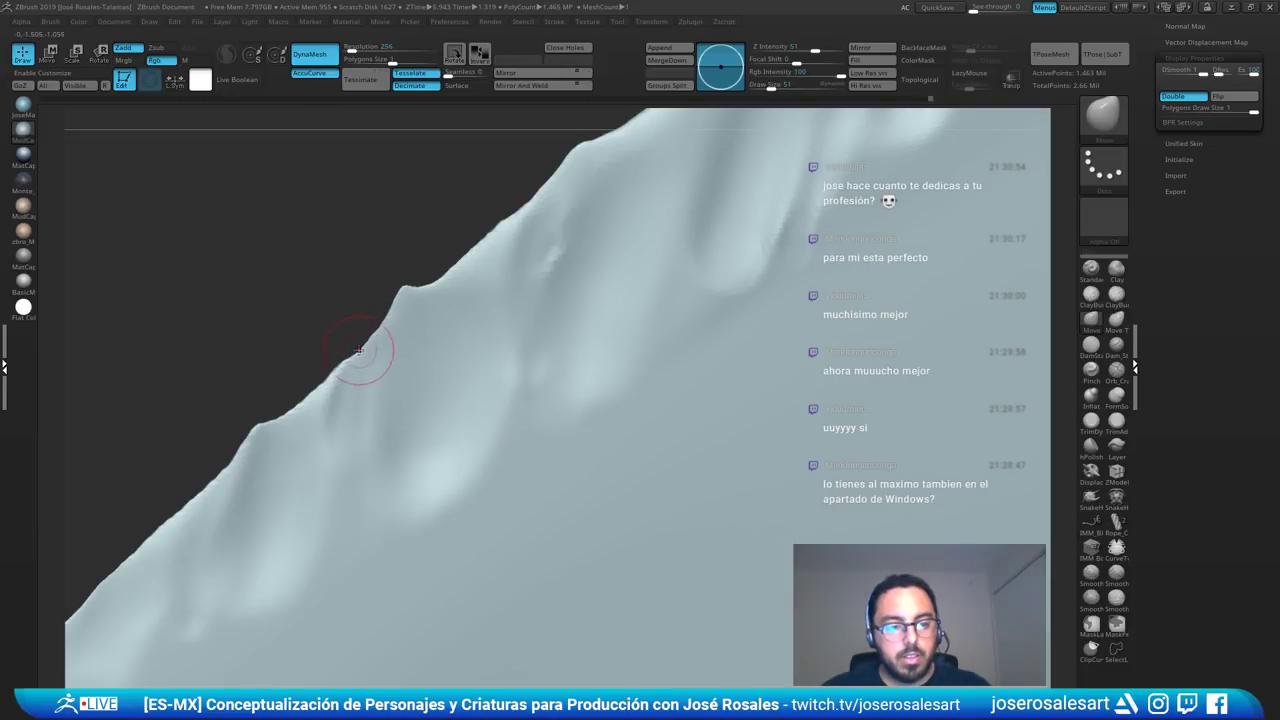
key(ctrl+z)
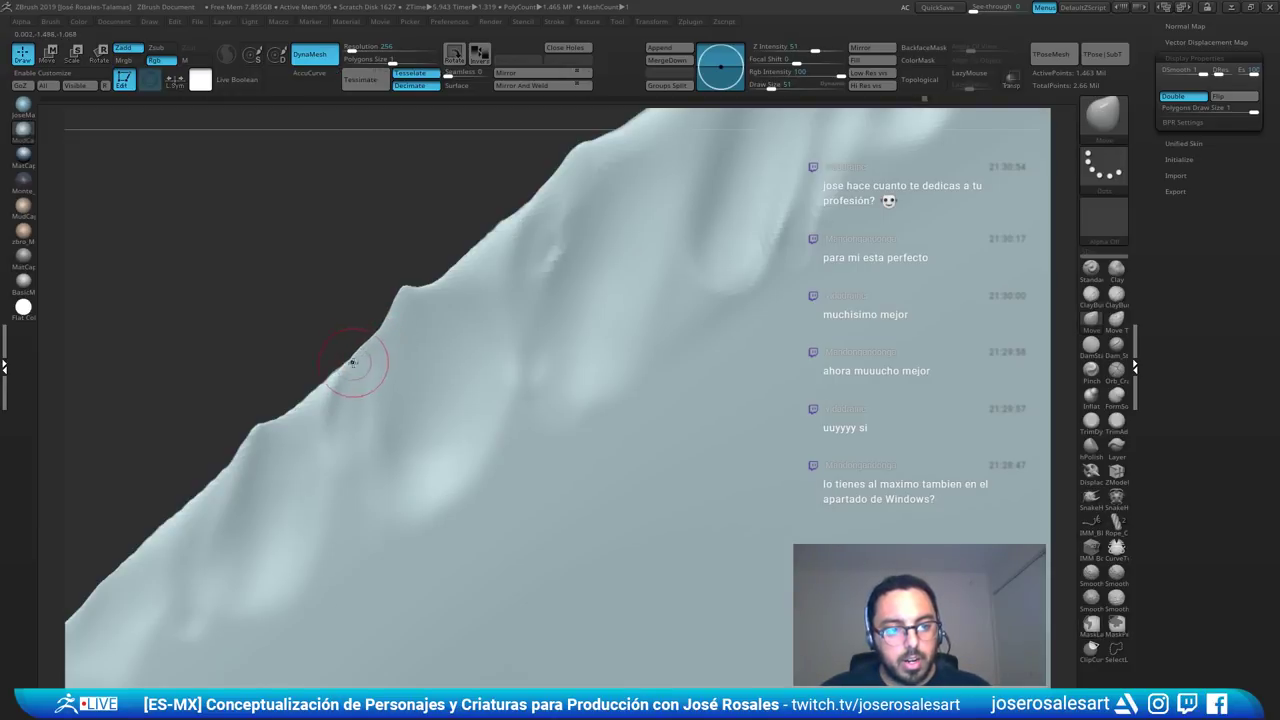
alt+drag(345, 270, 330, 150)
- Smooth the folds below the membrane's scalloped edge and refine the scallops with the Move brush at draw size 45
mouse_move(431, 357)
right_down()
mouse_move(563, 363)
mouse_move(508, 337)
right_up()
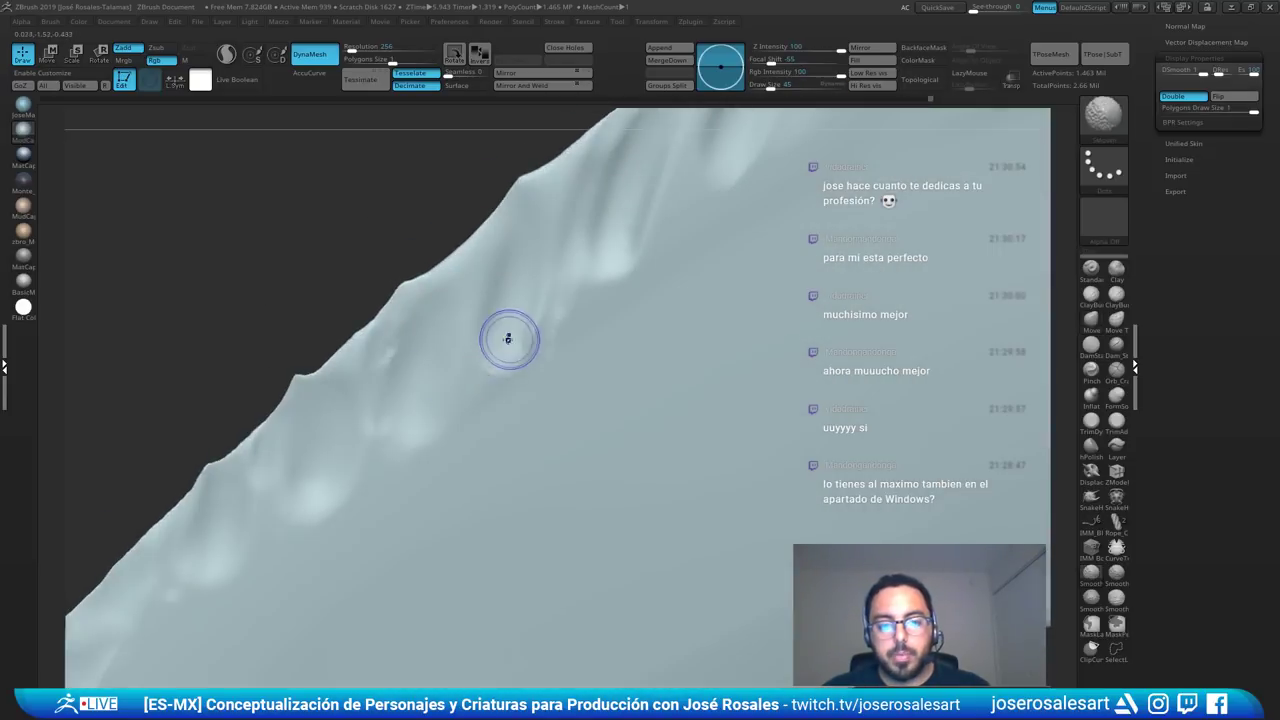
shift+drag(381, 368, 394, 405)
right_drag(569, 306, 522, 532)
shift+drag(543, 440, 499, 509)
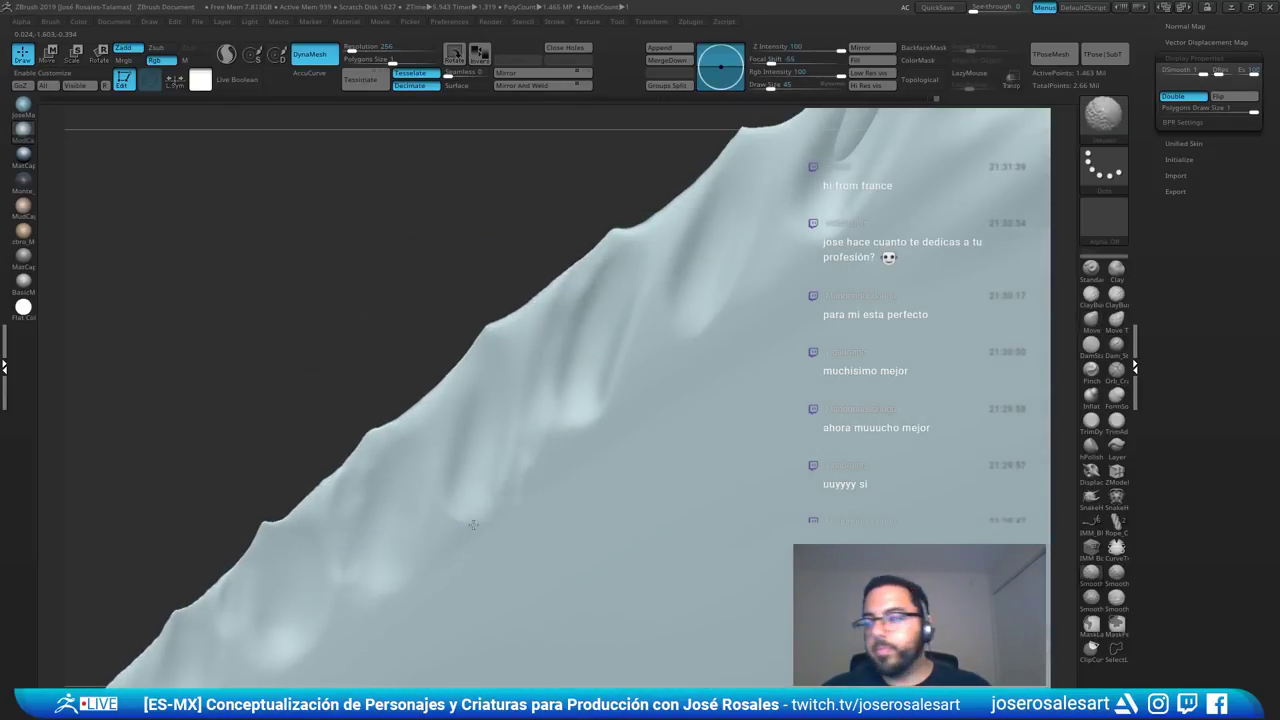
alt+right_drag(673, 358, 628, 396)
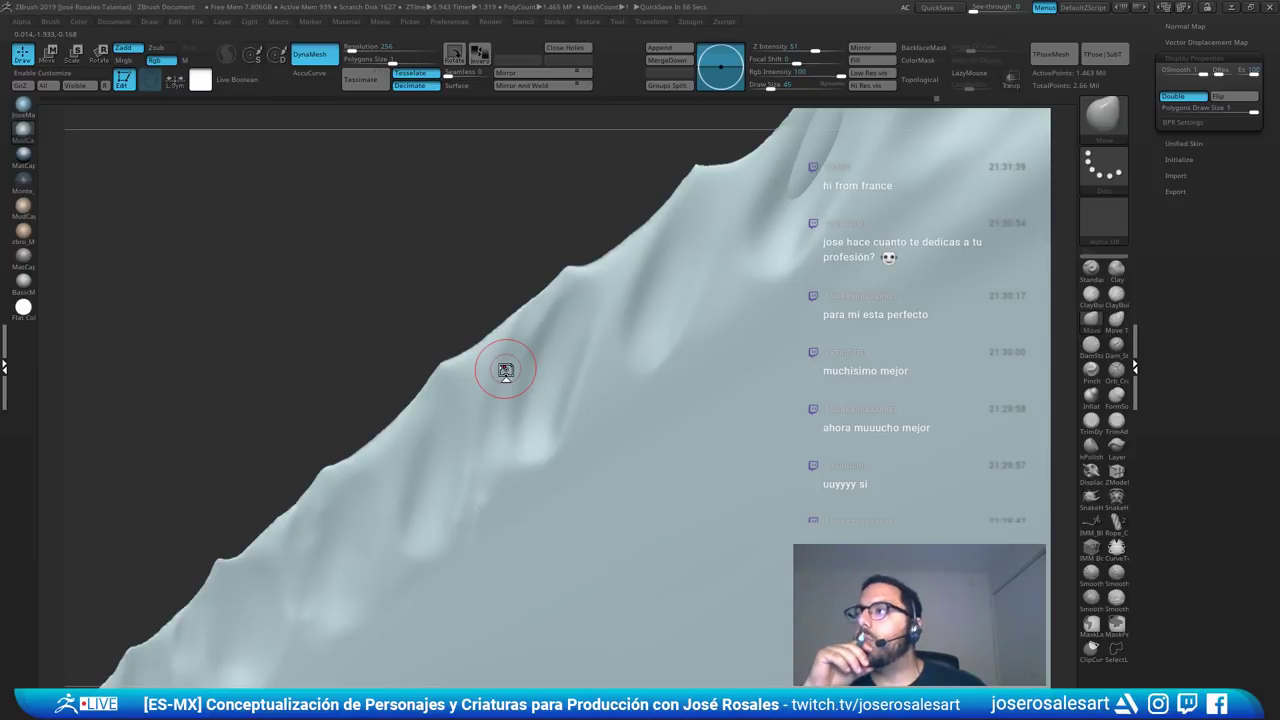
mouse_move(716, 195)
alt+right_down()
mouse_move(646, 281)
mouse_move(690, 270)
alt+right_up()
shift+drag(741, 251, 757, 243)
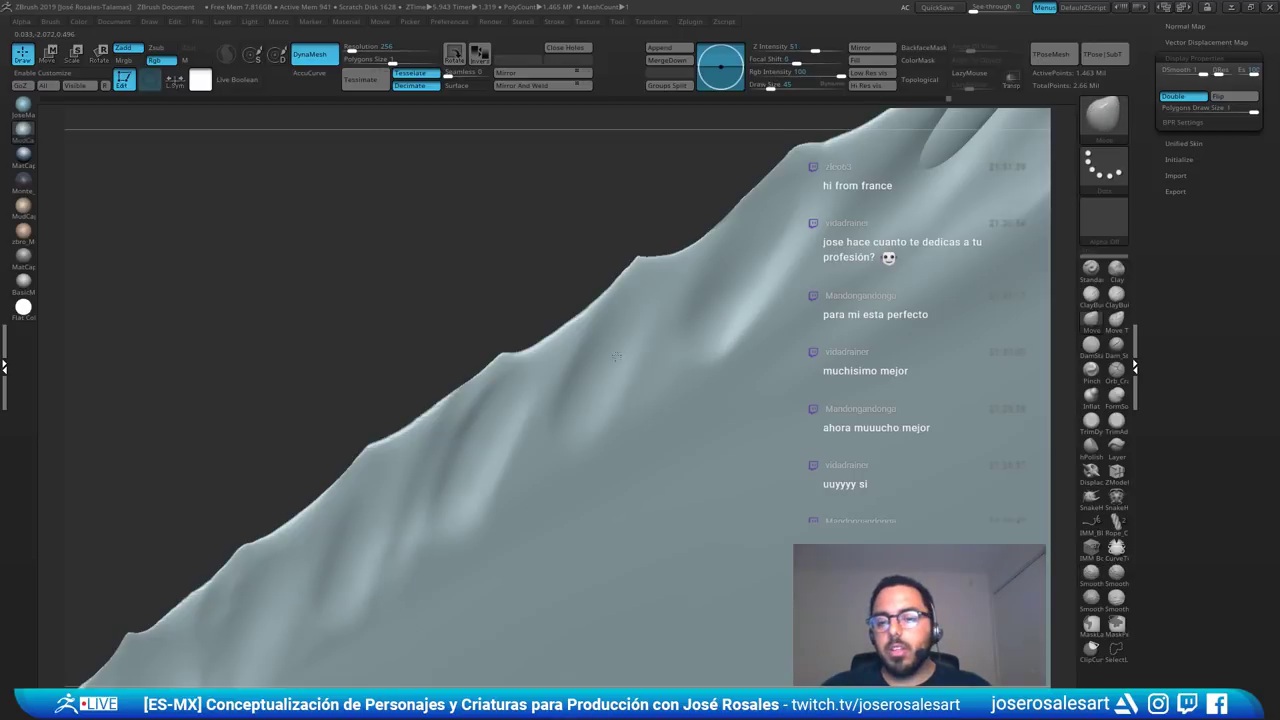
- Continue refining the scallops and smoothing the membrane's folds up to its first tall pointed tip
ctrl+right_drag(677, 384, 623, 394)
mouse_move(771, 298)
ctrl+right_down()
mouse_move(803, 257)
mouse_move(778, 214)
ctrl+right_up()
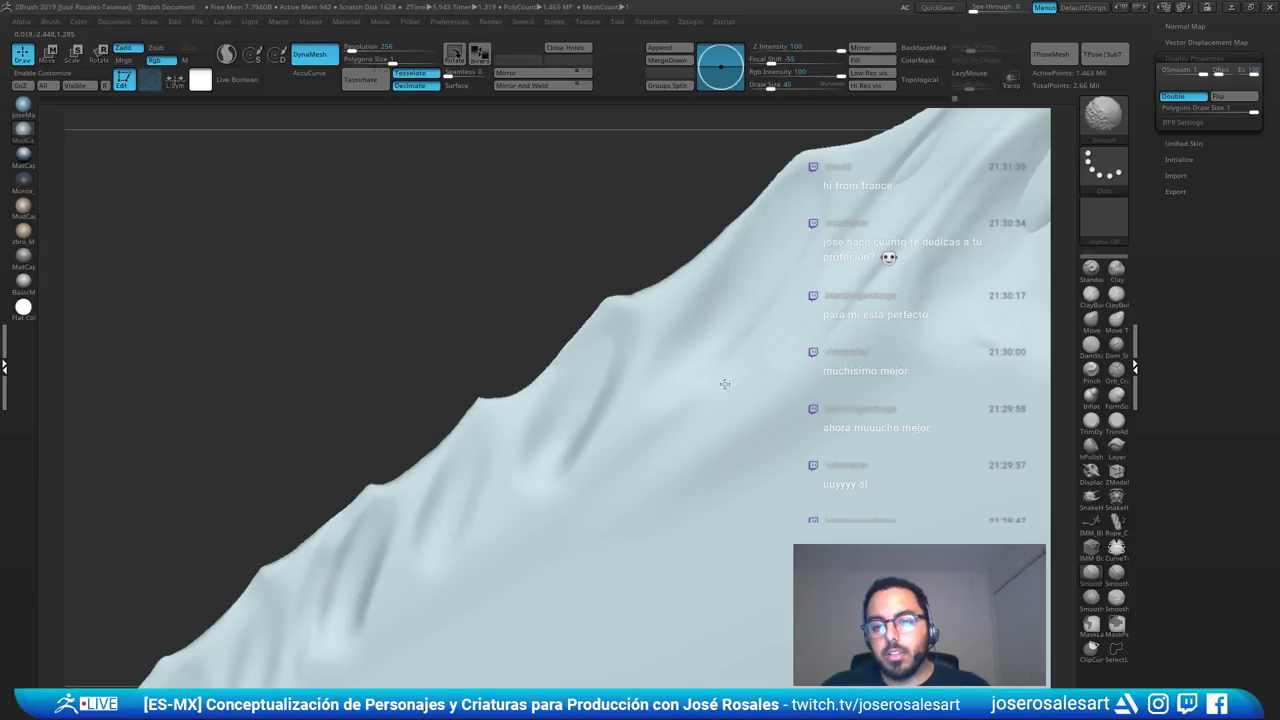
mouse_move(857, 173)
alt+right_down()
mouse_move(643, 323)
mouse_move(694, 311)
mouse_move(689, 336)
alt+right_up()
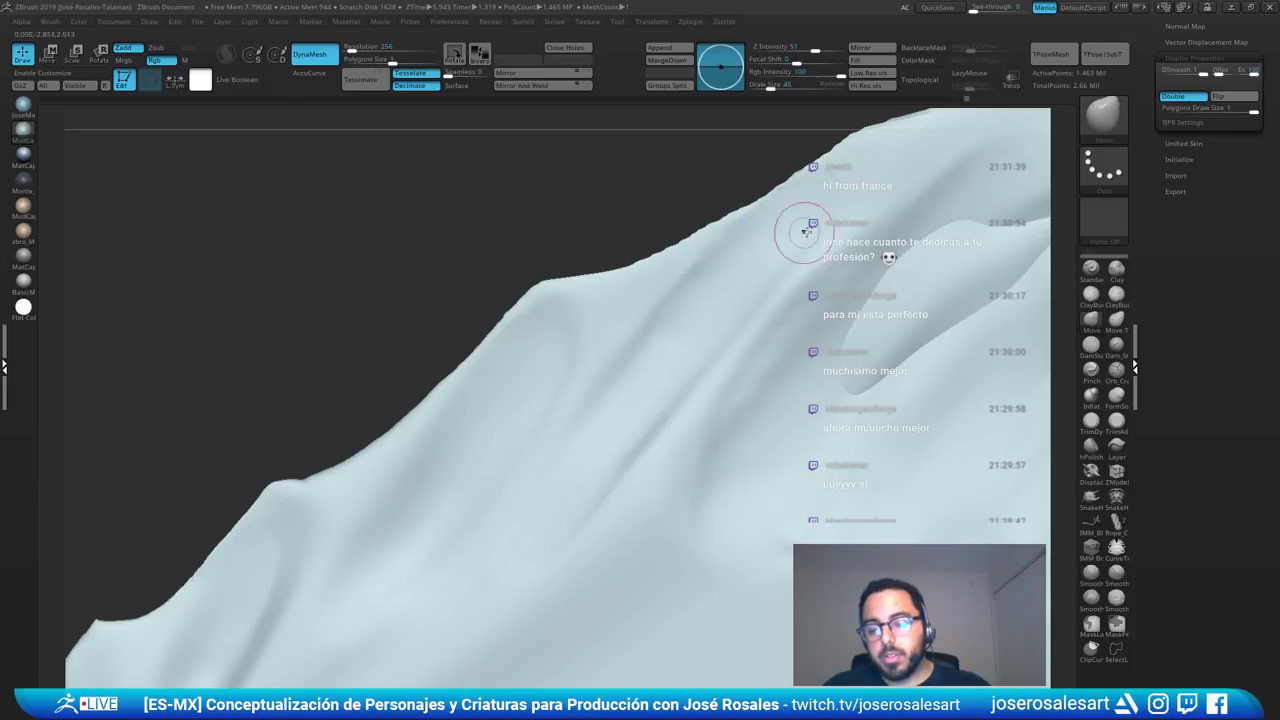
mouse_move(806, 230)
ctrl+right_down()
mouse_move(849, 277)
mouse_move(710, 297)
ctrl+right_up()
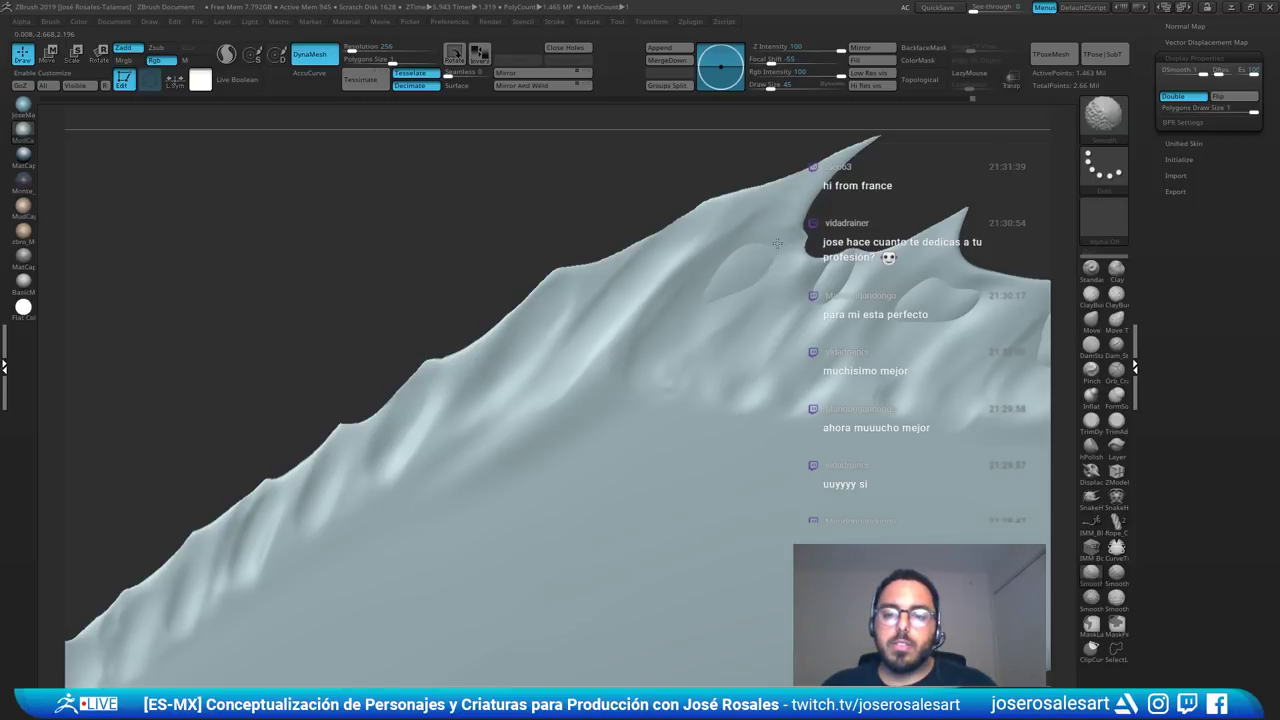
mouse_move(718, 290)
right_down()
mouse_move(691, 283)
mouse_move(751, 240)
mouse_move(757, 251)
right_up()
shift+drag(760, 240, 743, 261)
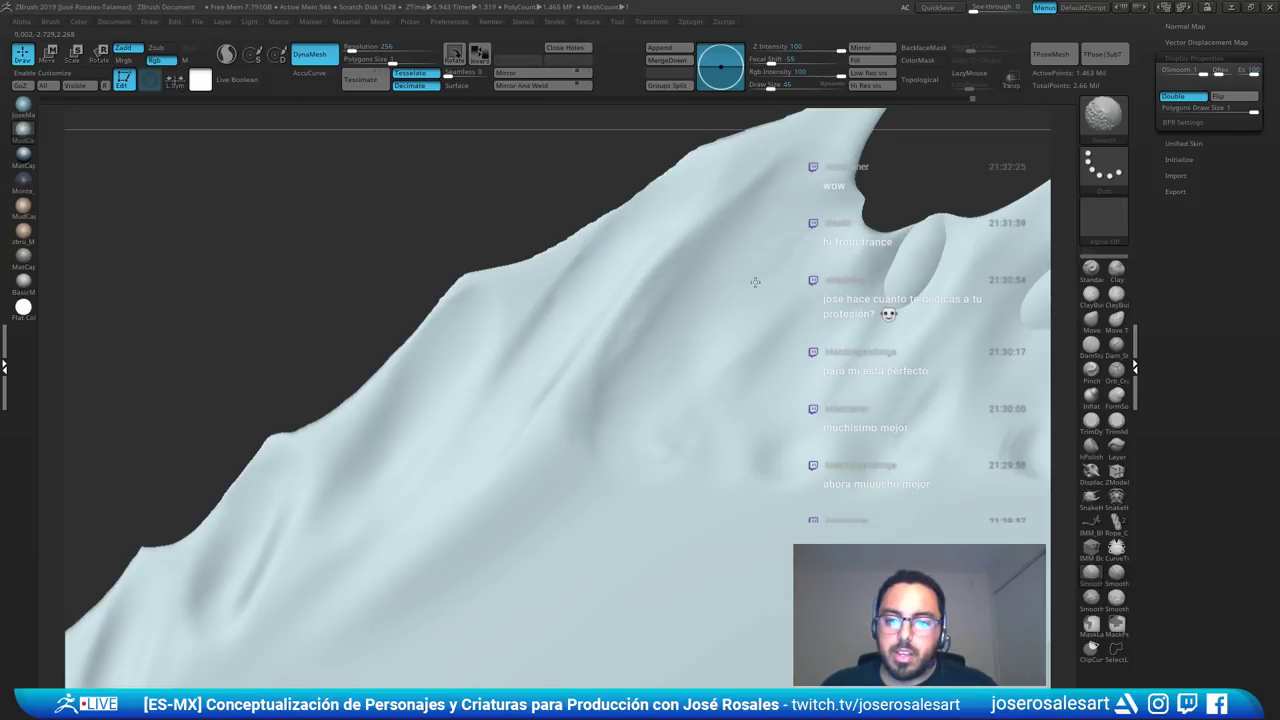
mouse_move(771, 281)
right_down()
mouse_move(803, 266)
mouse_move(736, 283)
mouse_move(685, 252)
right_up()
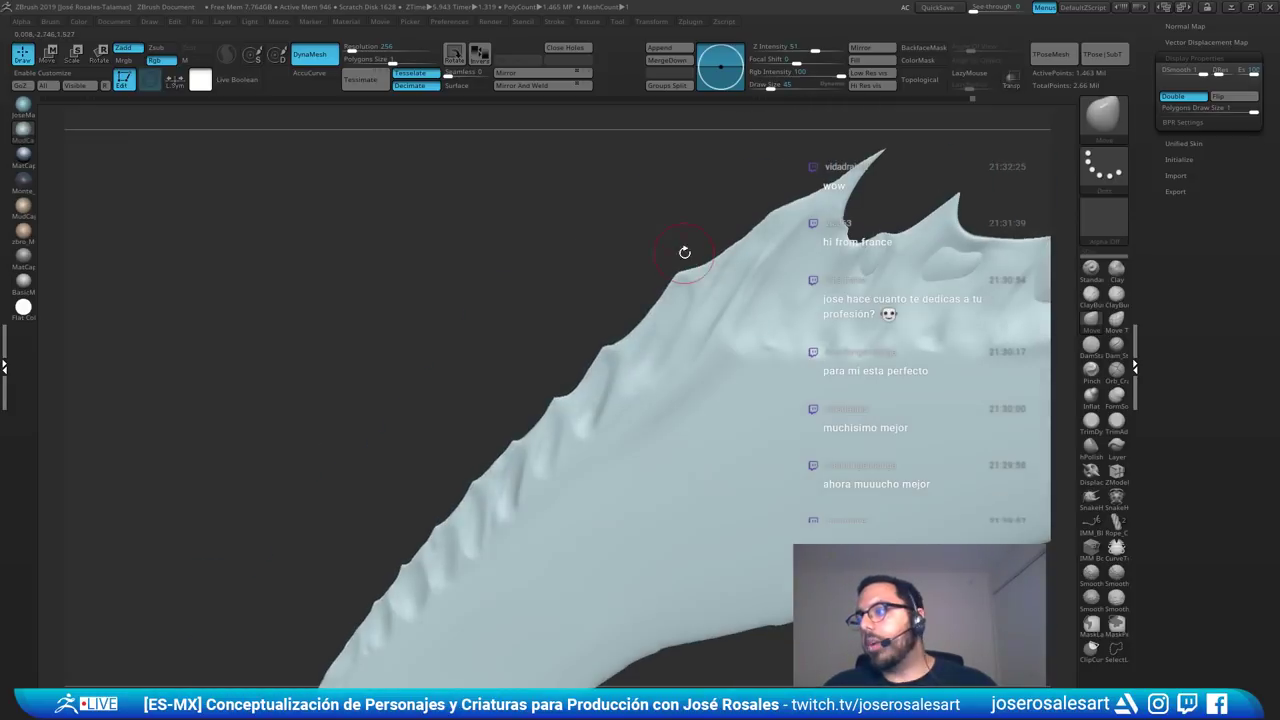
shift+click(700, 196)
alt+right_drag(869, 181, 677, 183)
shift+click(679, 185)
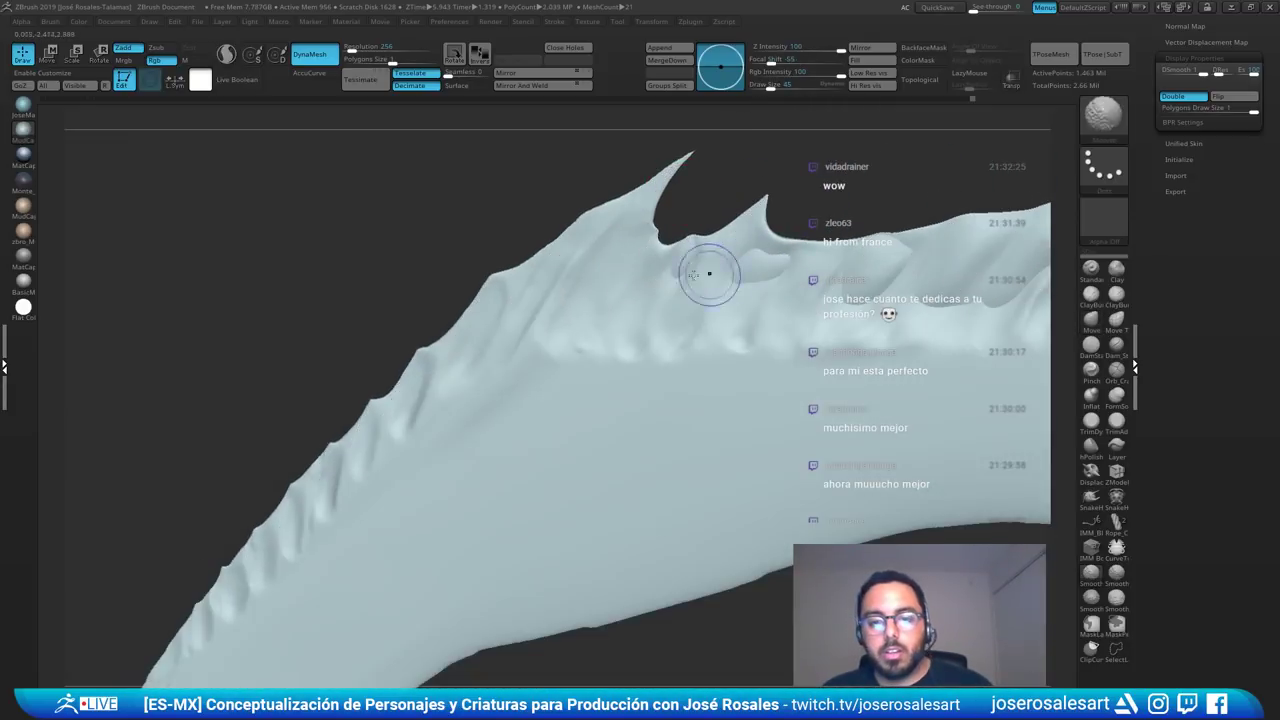
- Build up the membrane below the notch between the two tall tips with ClayBuildup at draw size 39 and smooth it
mouse_move(709, 274)
ctrl+right_down()
mouse_move(760, 264)
mouse_move(719, 288)
mouse_move(740, 214)
ctrl+right_up()
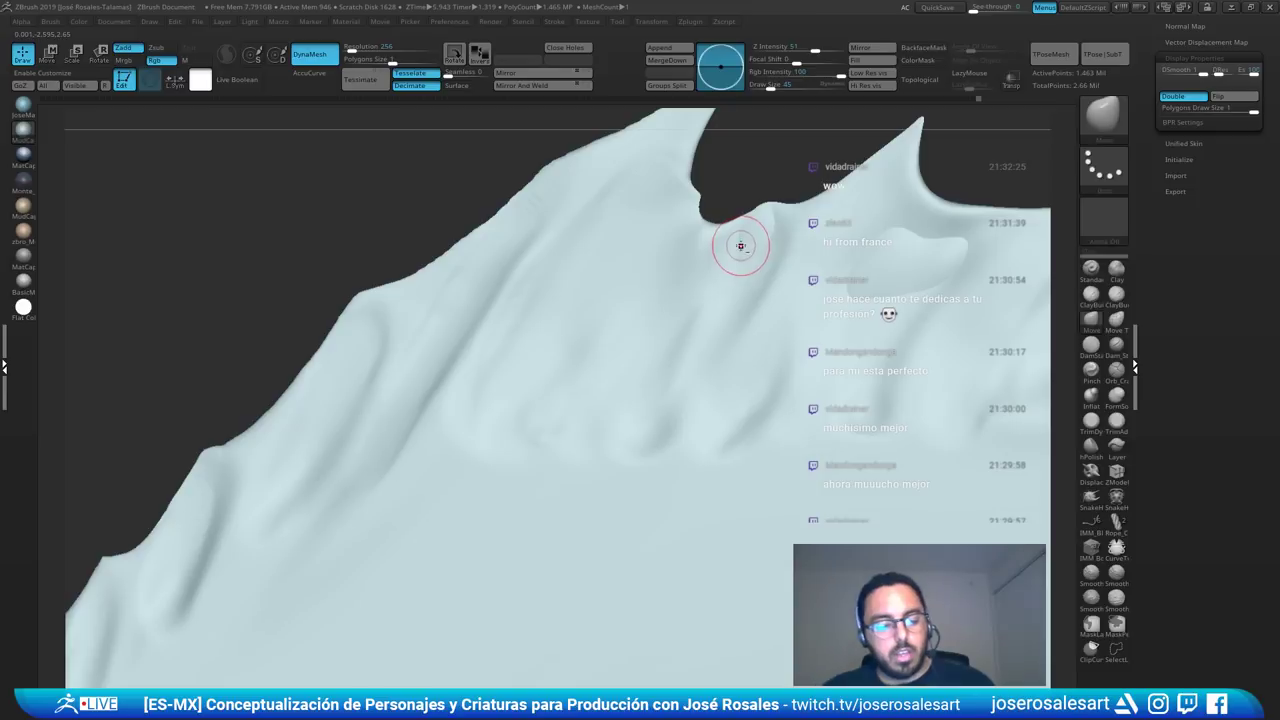
key(b)
key(c)
key(b)
right_drag(760, 292, 768, 263)
key(shift)
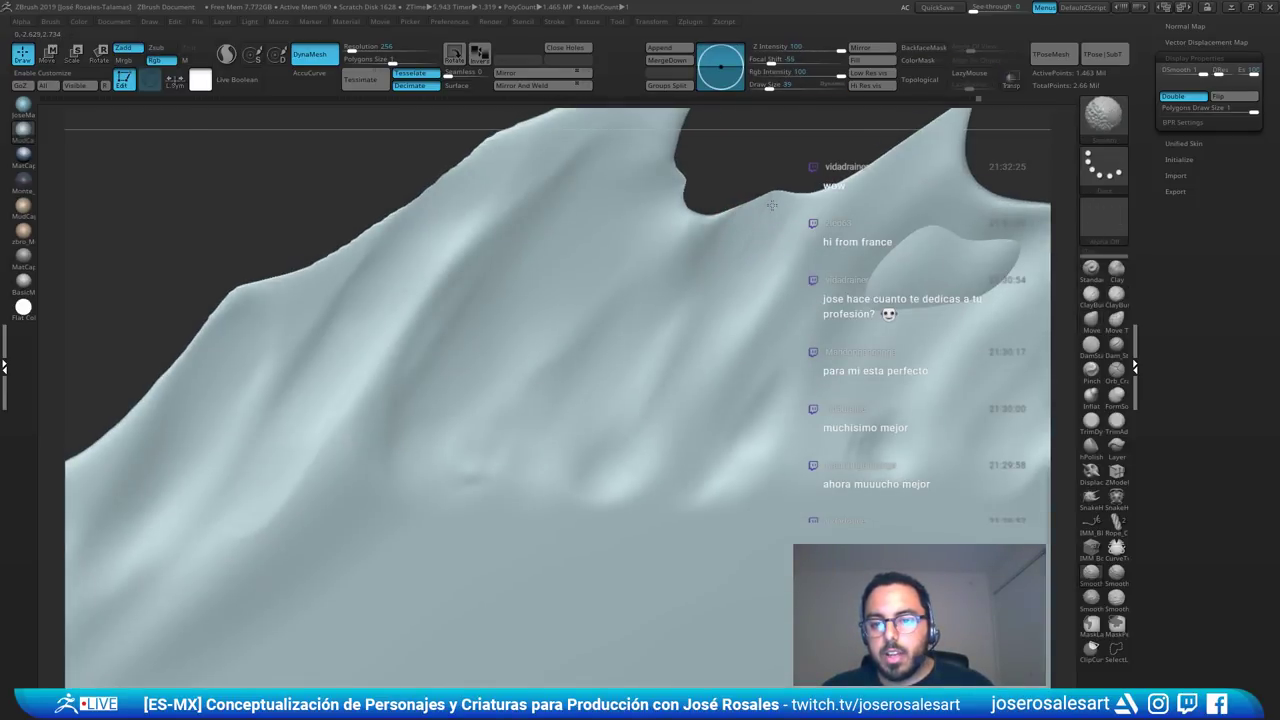
shift+drag(744, 238, 764, 222)
- Smooth the membrane's surface below and beyond the second tall pointed tip
mouse_move(777, 243)
alt+right_down()
mouse_move(725, 257)
mouse_move(735, 205)
alt+right_up()
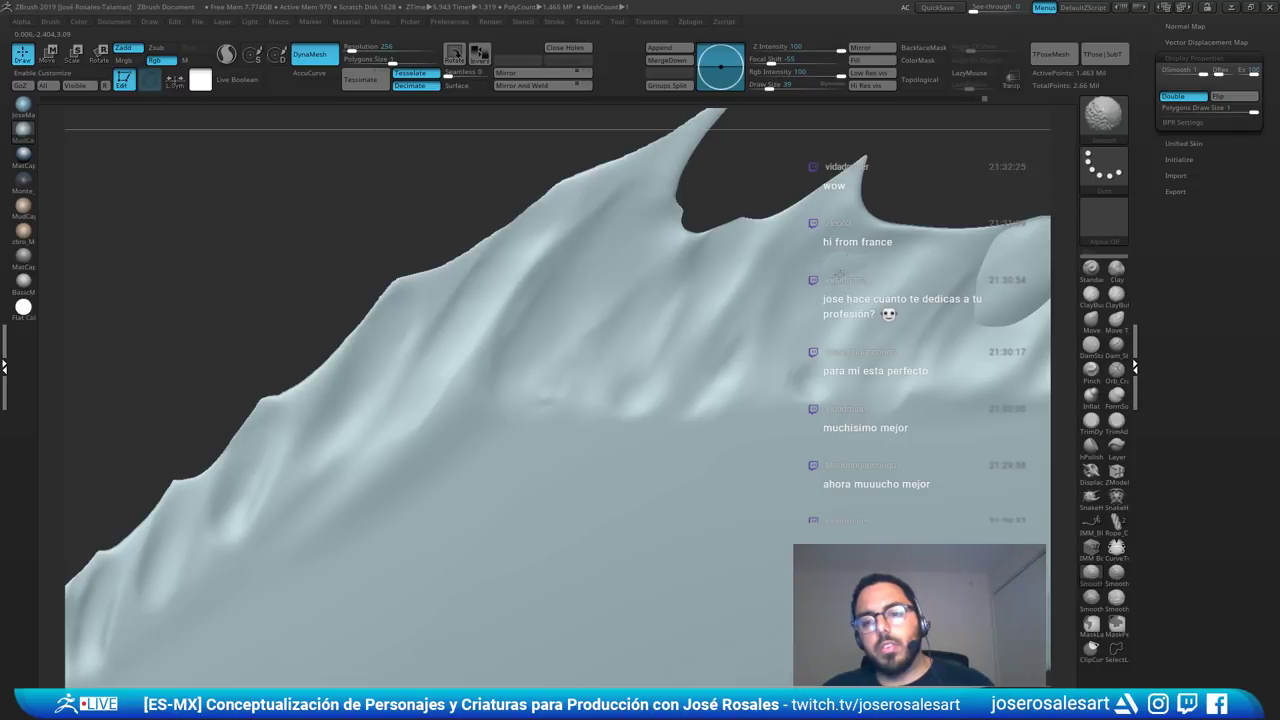
mouse_move(841, 329)
alt+right_down()
mouse_move(743, 349)
mouse_move(655, 412)
mouse_move(620, 346)
mouse_move(700, 345)
alt+right_up()
mouse_move(700, 345)
alt+right_down()
mouse_move(857, 322)
mouse_move(668, 332)
mouse_move(690, 330)
alt+right_up()
shift+drag(717, 332, 732, 319)
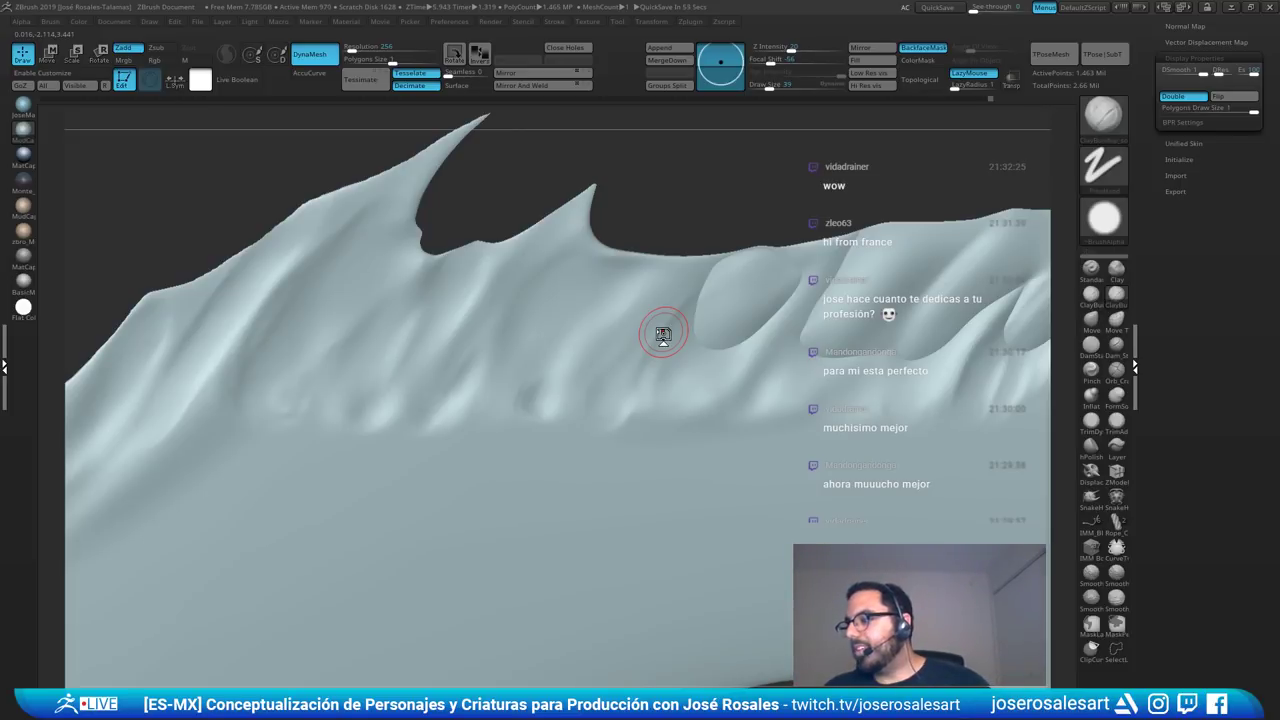
- Show the other parts again and check the refined membrane on the whole creature
alt+right_drag(663, 335, 560, 362)
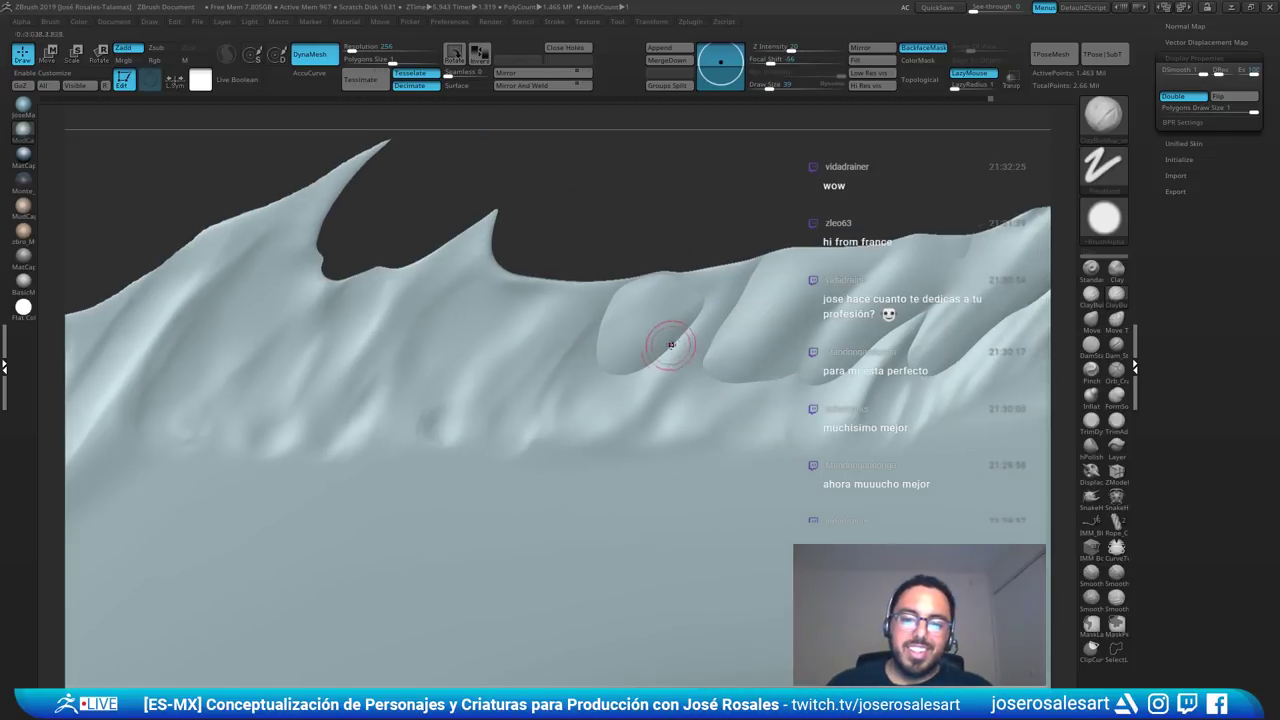
key(shift+s)
alt+right_drag(533, 292, 505, 213)
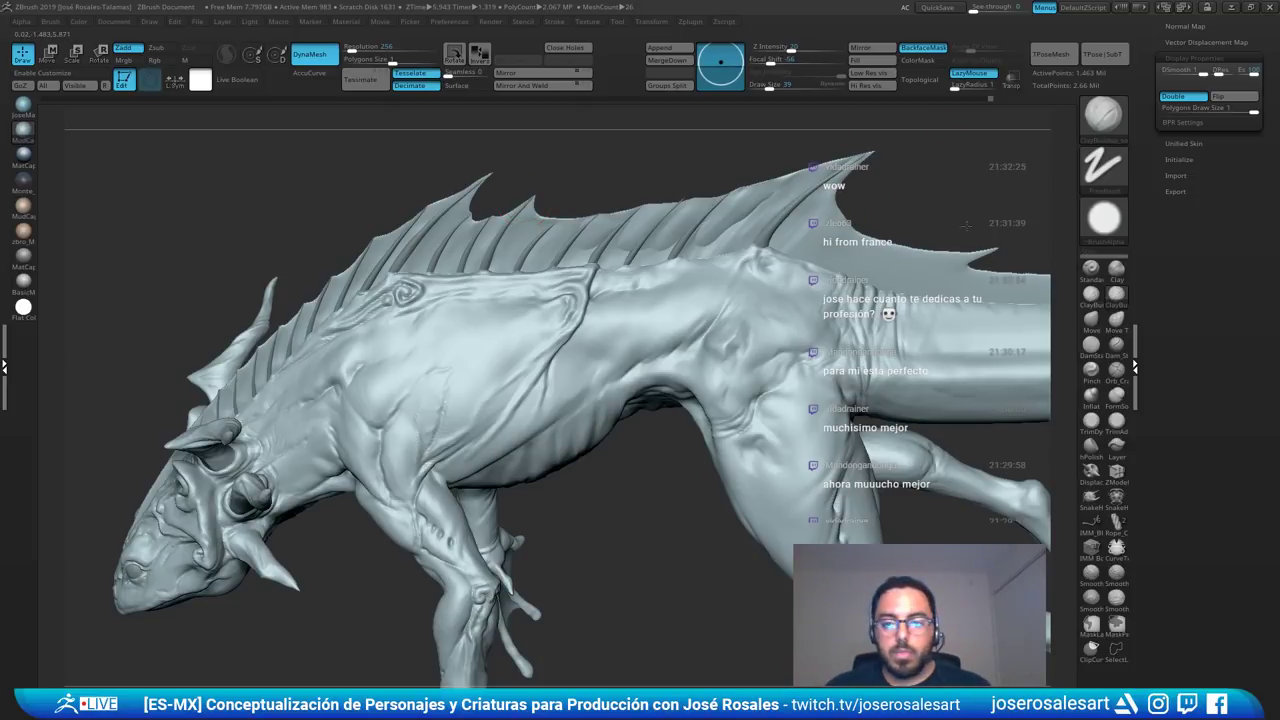
- Build up clay on the fin membrane in front of the tall rear spine and smooth the strokes
ctrl+right_drag(762, 256, 452, 427)
mouse_move(497, 383)
mouse_down()
mouse_move(508, 323)
mouse_move(517, 343)
mouse_up()
mouse_move(512, 322)
right_down()
mouse_move(396, 296)
mouse_move(470, 318)
right_up()
mouse_move(540, 305)
mouse_down()
mouse_move(510, 330)
mouse_move(517, 318)
mouse_move(486, 383)
mouse_move(594, 275)
mouse_move(461, 384)
mouse_move(478, 347)
mouse_move(468, 367)
mouse_up()
shift+drag(566, 289, 580, 297)
- Reduce the draw size to 26 and smooth the membrane between the spines ahead of the tall rear one
key(bracketleft)
key(bracketleft)
key(bracketleft)
key(bracketleft)
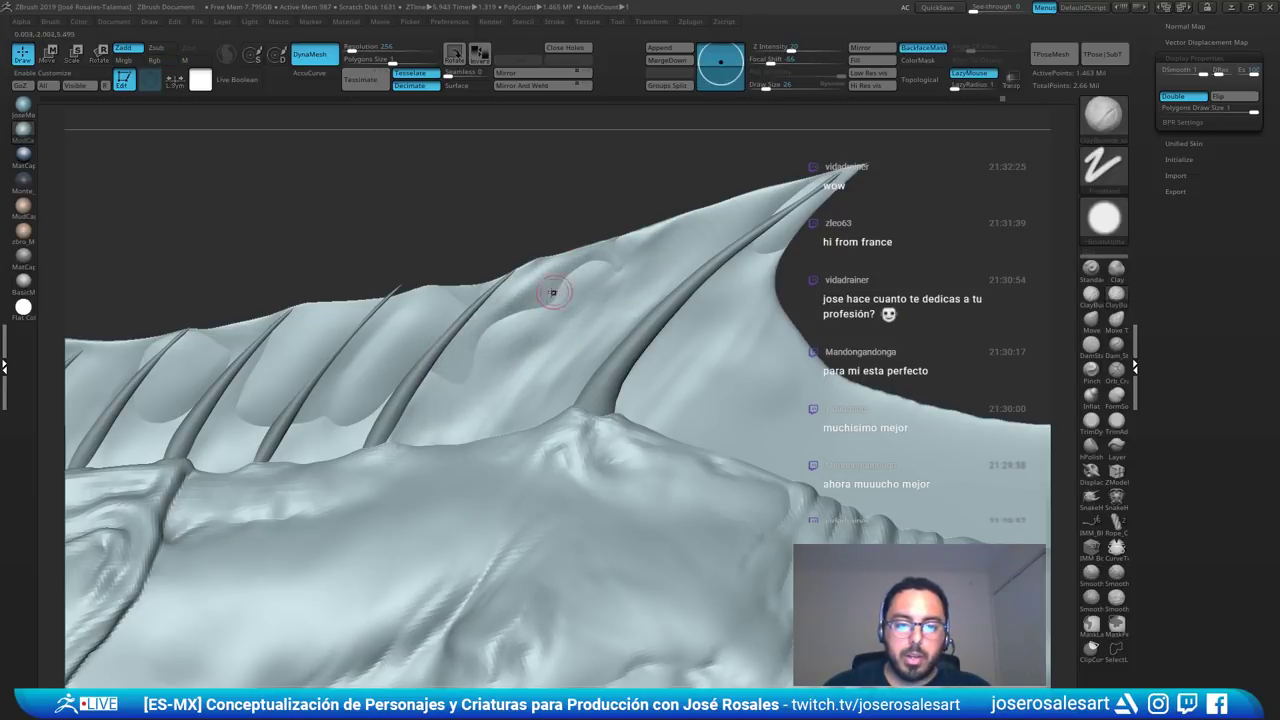
shift+drag(363, 374, 374, 371)
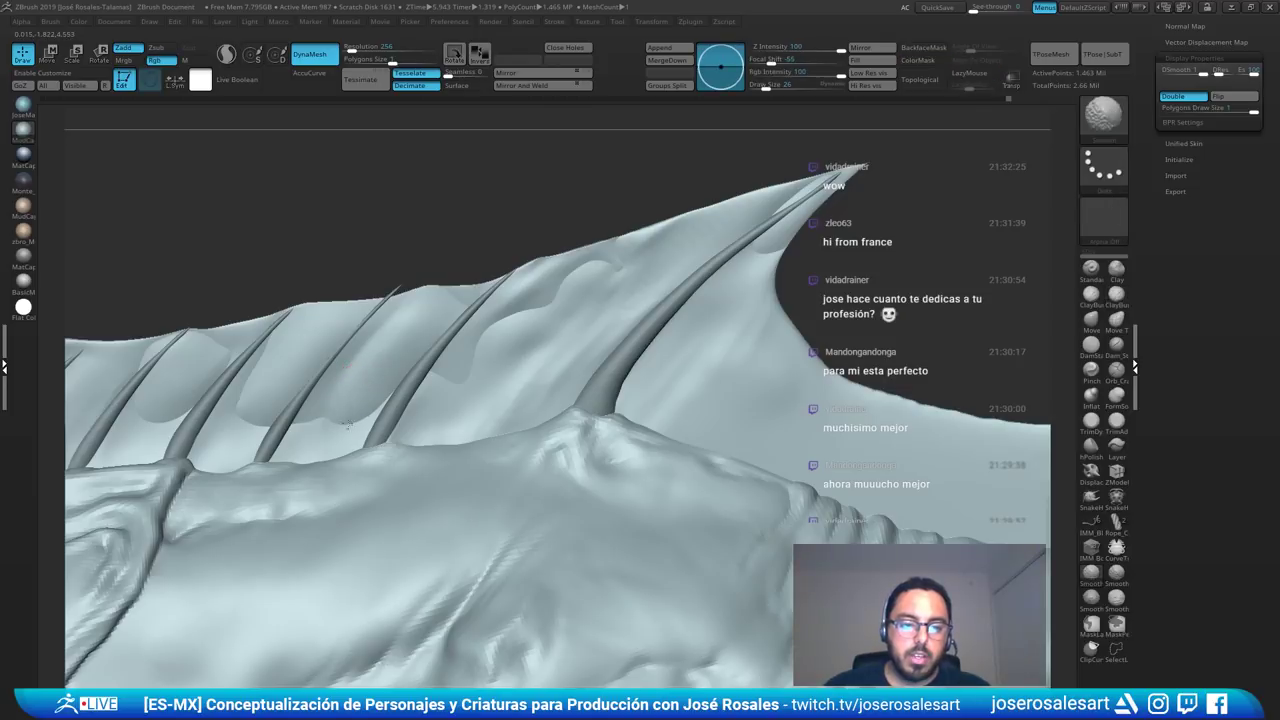
shift+drag(347, 425, 349, 399)
- Enlarge the draw size to 69 and build up clay across the membrane between the rear fin spines
key(bracketright)
key(bracketright)
key(bracketright)
key(bracketright)
mouse_move(391, 351)
mouse_down()
mouse_move(372, 376)
mouse_move(378, 394)
mouse_up()
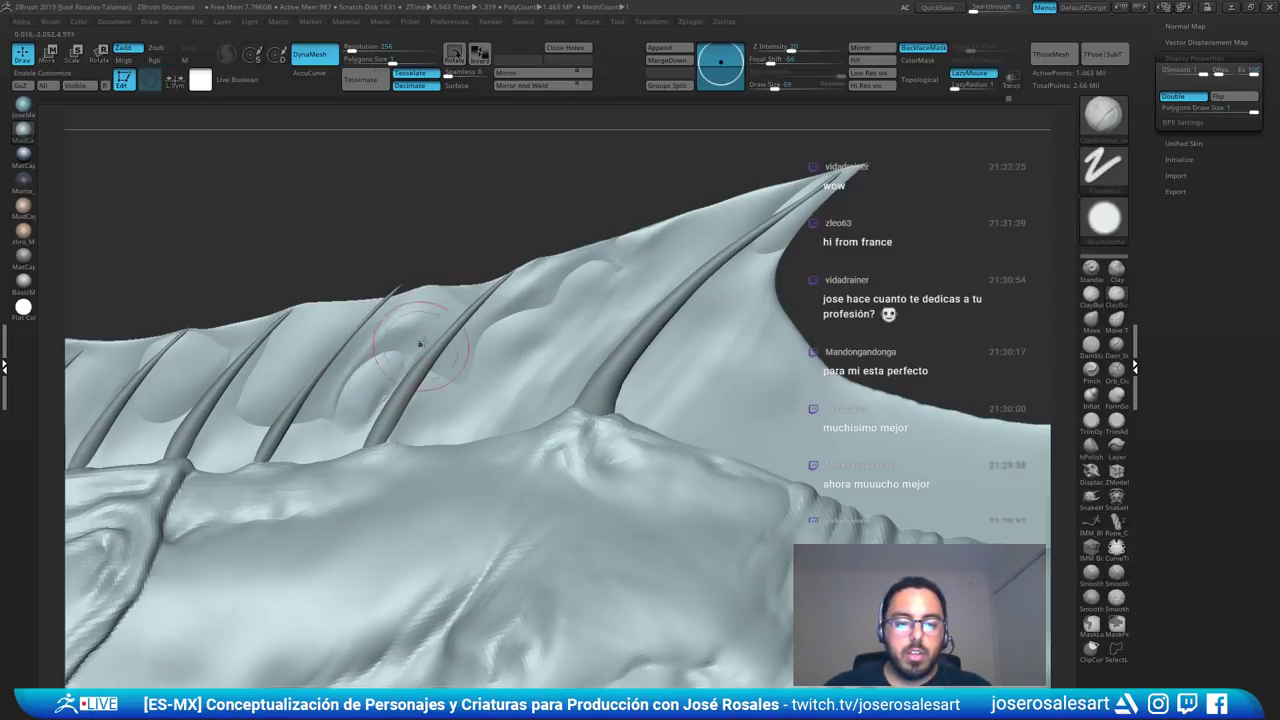
mouse_move(433, 322)
mouse_down()
mouse_move(446, 306)
mouse_move(409, 337)
mouse_move(456, 345)
mouse_move(531, 287)
mouse_move(502, 300)
mouse_move(530, 294)
mouse_move(440, 390)
mouse_up()
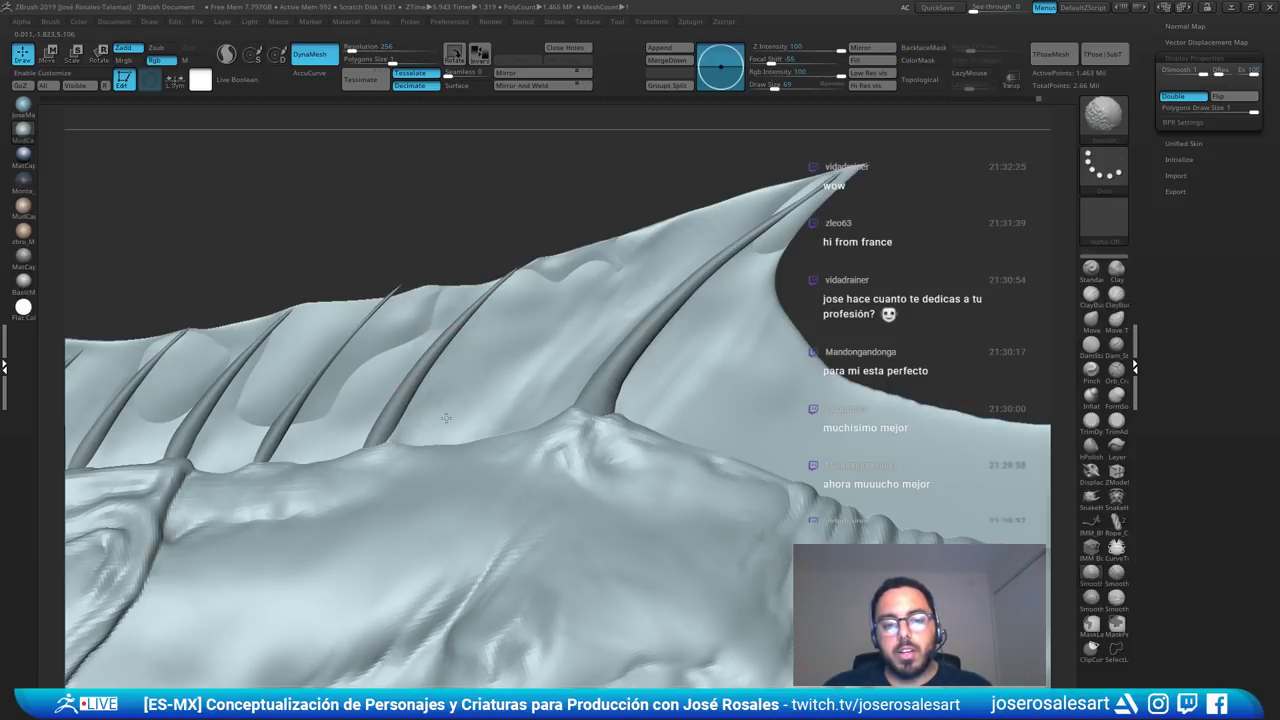
- Reshape the fin's upper edge ahead of the tall rear spine with the Move brush, resizing the brush as needed
mouse_move(640, 262)
alt+right_down()
mouse_move(582, 323)
mouse_move(515, 274)
alt+right_up()
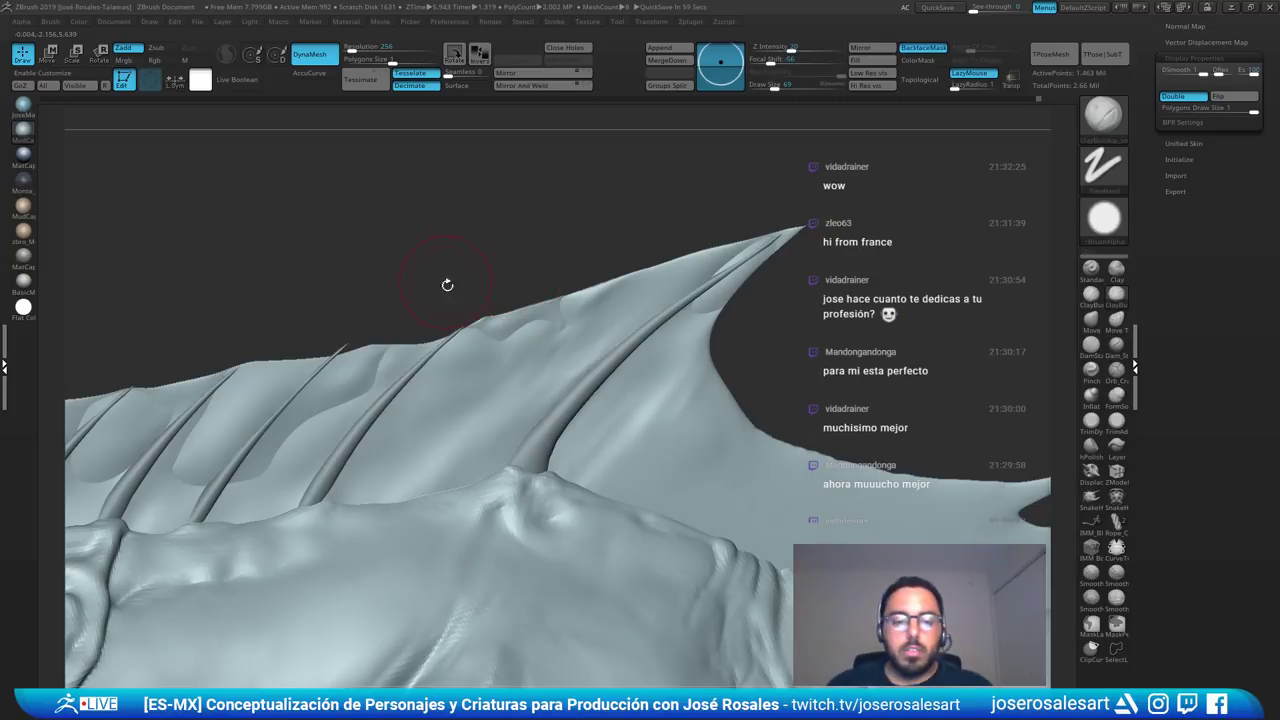
mouse_move(447, 285)
mouse_down()
mouse_move(569, 336)
mouse_move(517, 324)
mouse_move(447, 344)
mouse_move(570, 301)
mouse_move(485, 340)
mouse_up()
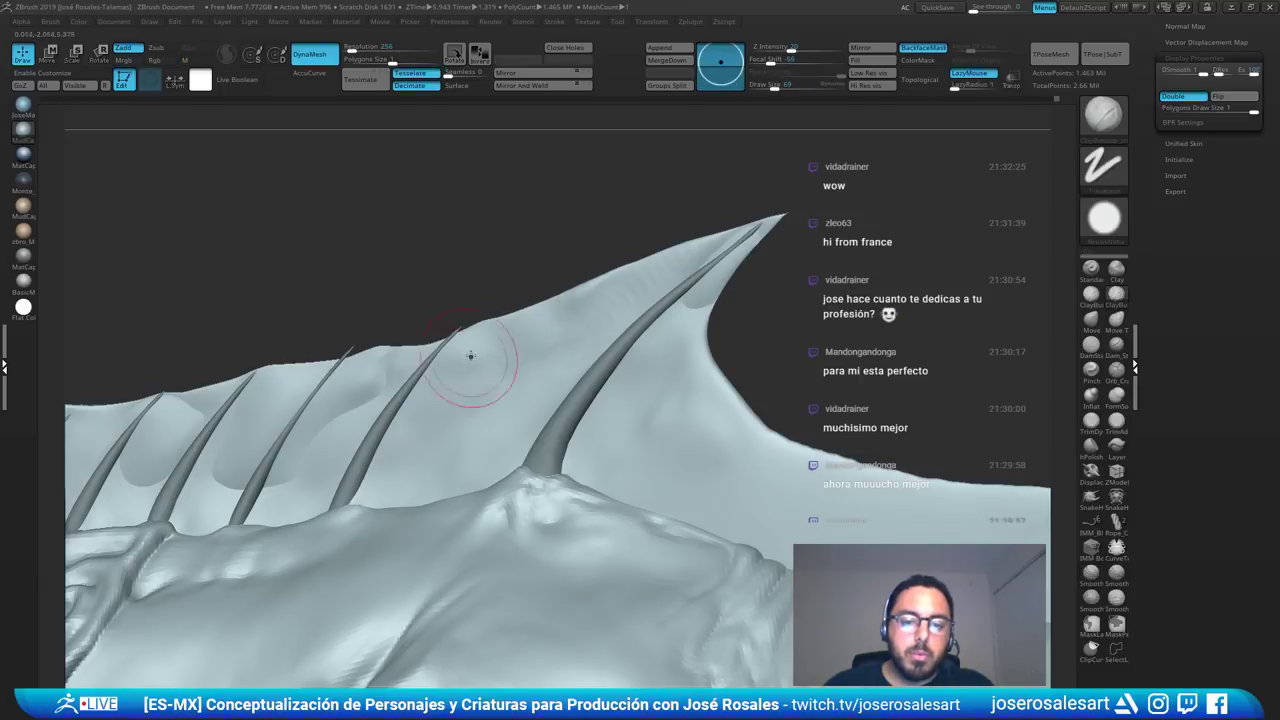
mouse_move(469, 357)
right_down()
mouse_move(533, 331)
mouse_move(566, 240)
right_up()
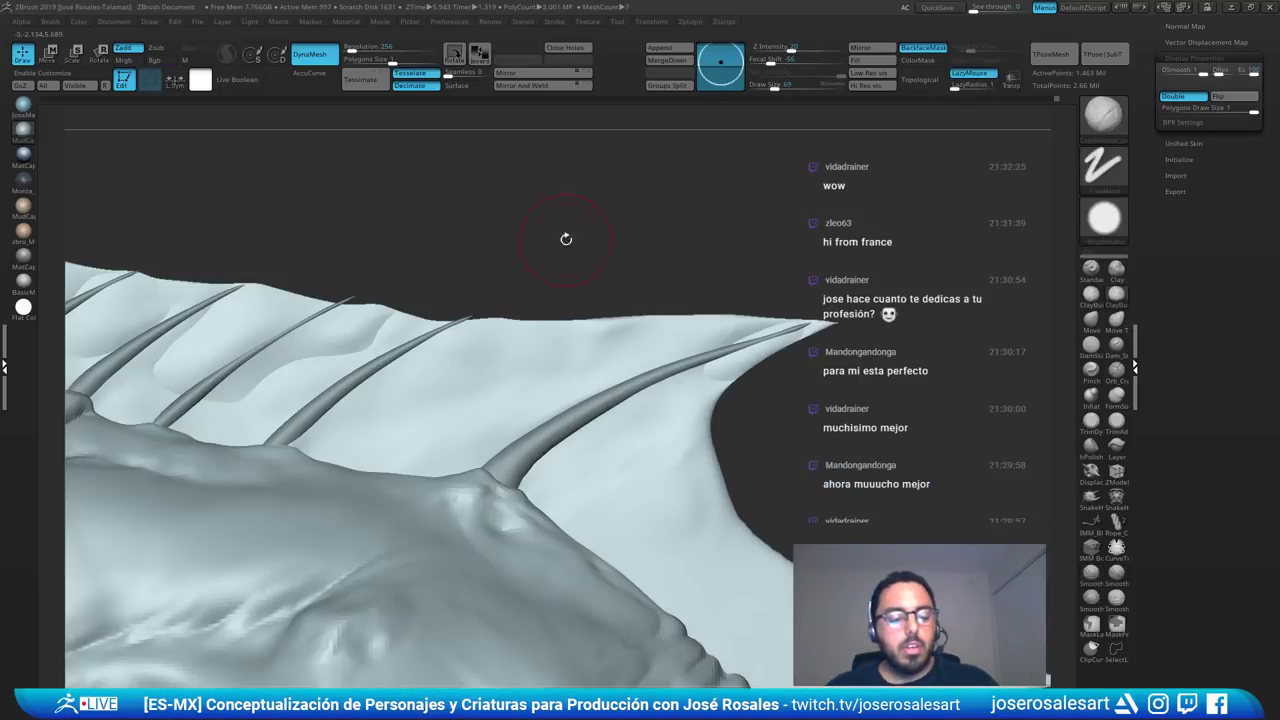
key(b)
key(m)
key(v)
key(v)
key(v)
alt+right_drag(455, 364, 552, 330)
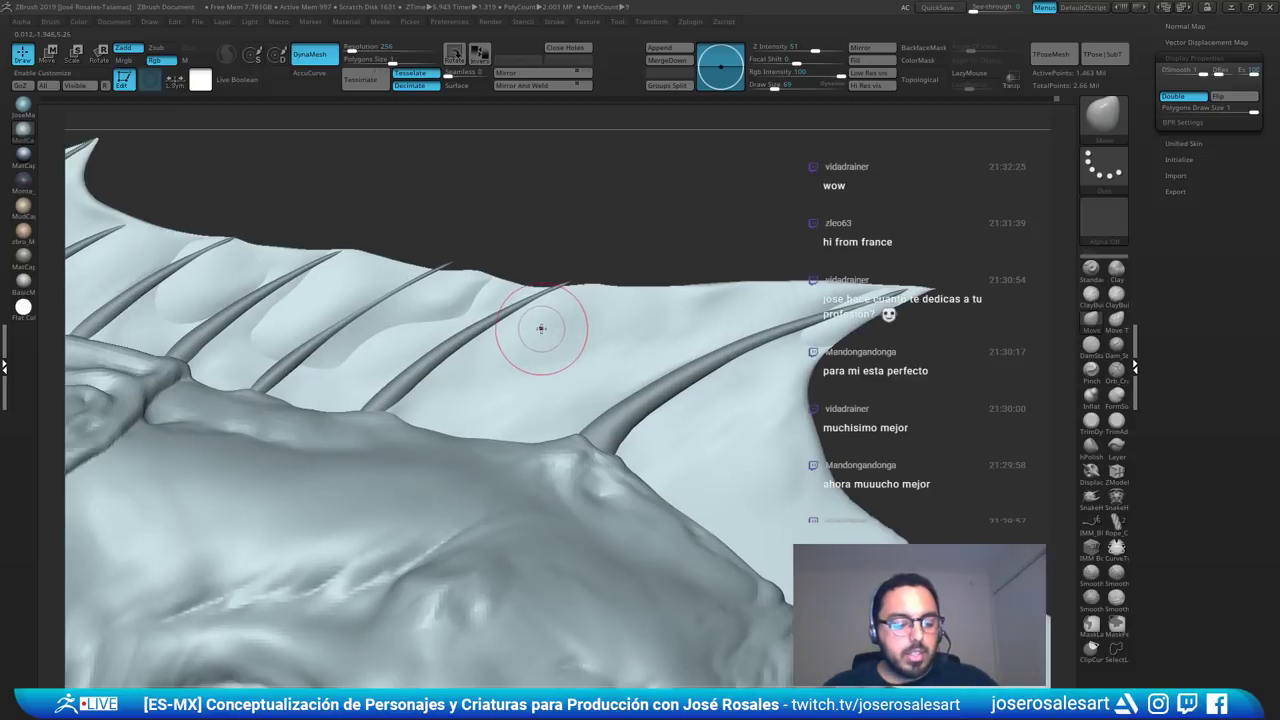
key(])
key(a)
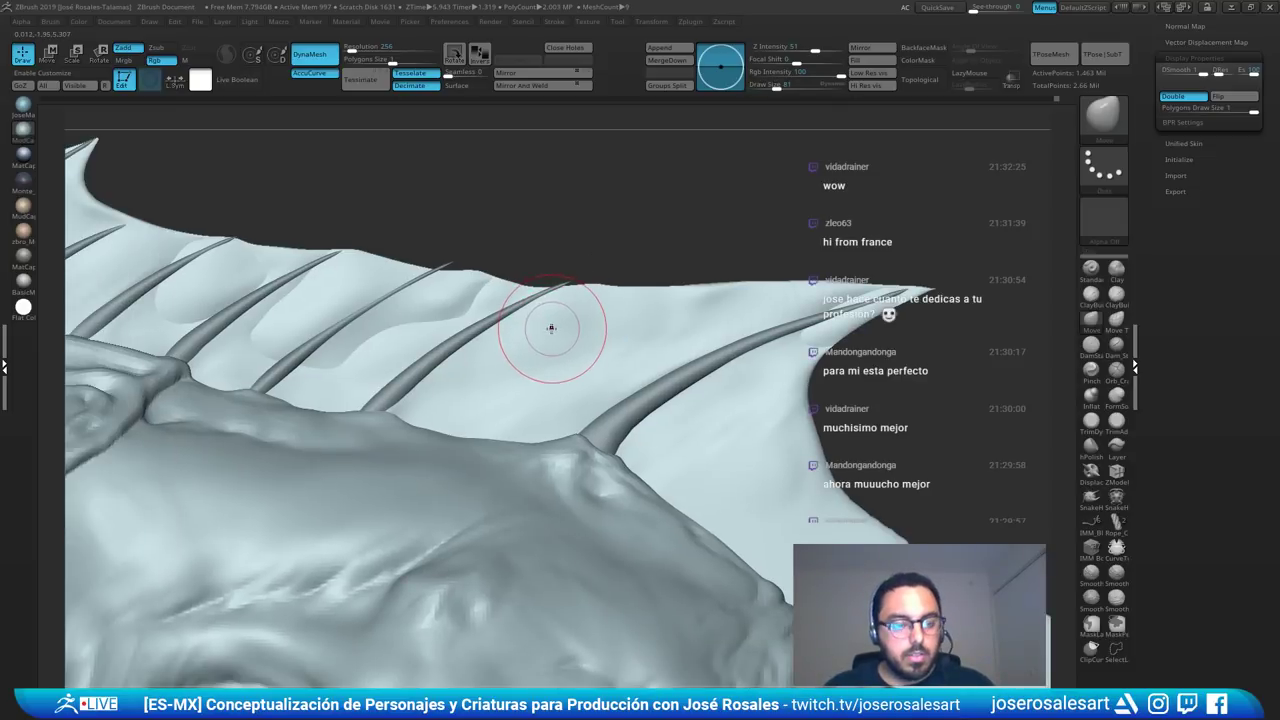
drag(577, 289, 599, 281)
key(s)
mouse_move(599, 281)
mouse_down()
mouse_move(584, 285)
mouse_move(597, 294)
mouse_up()
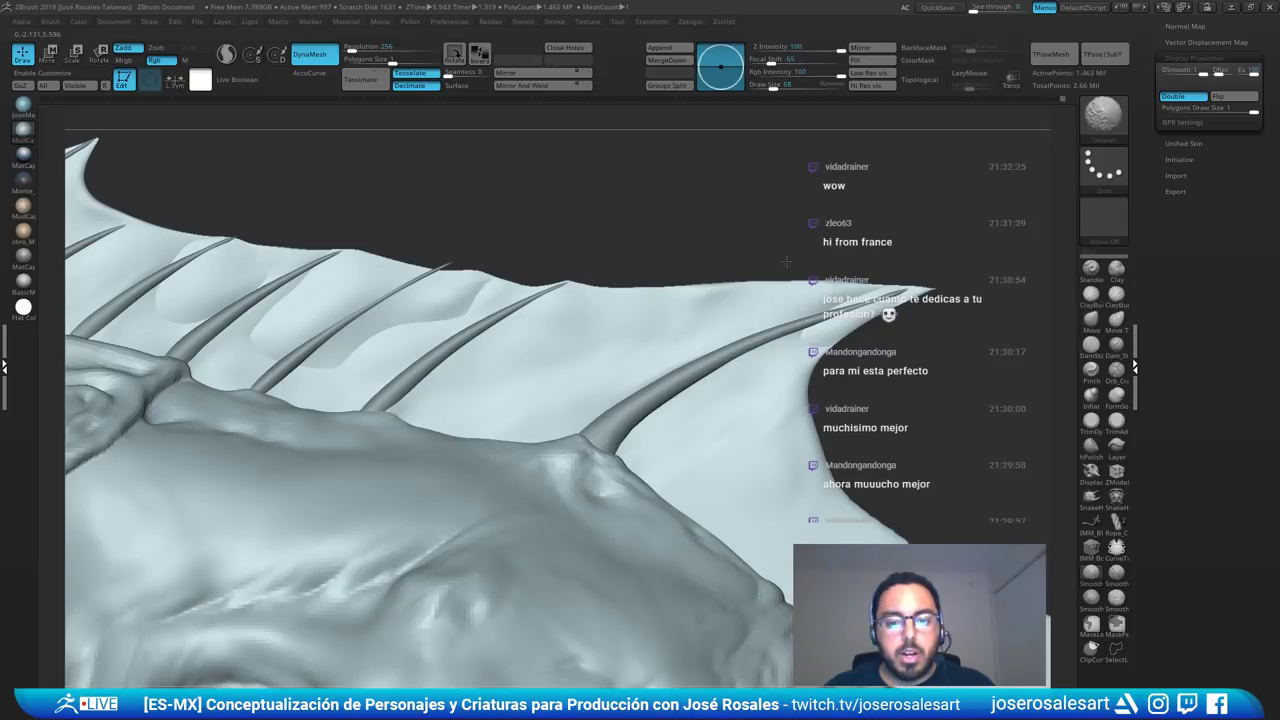
- Build up clay around the tall rear spine's upper end with ClayBuildup, smooth it, and set the draw size to 48
mouse_move(757, 264)
alt+mouse_down()
mouse_move(735, 334)
mouse_move(759, 334)
alt+mouse_up()
key(b)
key(c)
key(b)
key(s)
alt+drag(854, 325, 842, 358)
mouse_move(721, 292)
shift+mouse_down()
mouse_move(717, 305)
mouse_move(742, 308)
shift+mouse_up()
key(s)
drag(800, 345, 784, 358)
mouse_move(742, 298)
mouse_down()
mouse_move(710, 312)
mouse_move(752, 298)
mouse_move(726, 325)
mouse_move(703, 322)
mouse_up()
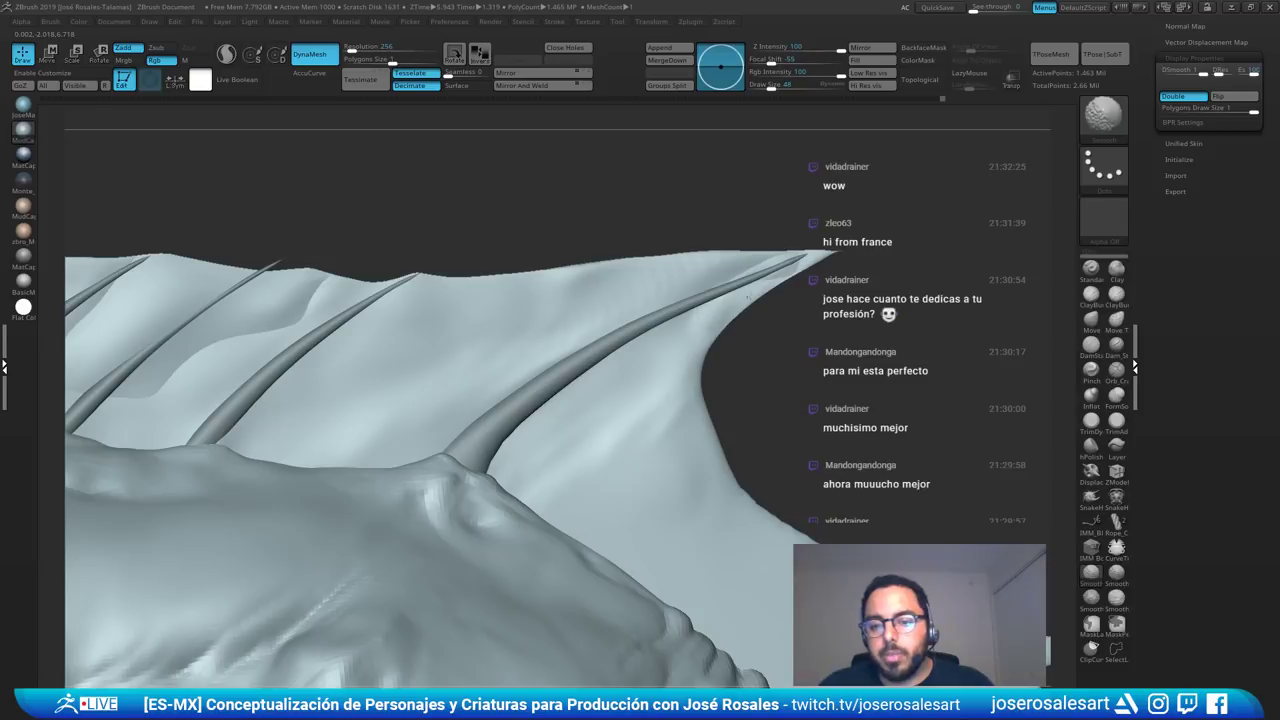
- Smooth the membrane where it meets the tall rear spine near its tip
ctrl+right_drag(766, 278, 912, 257)
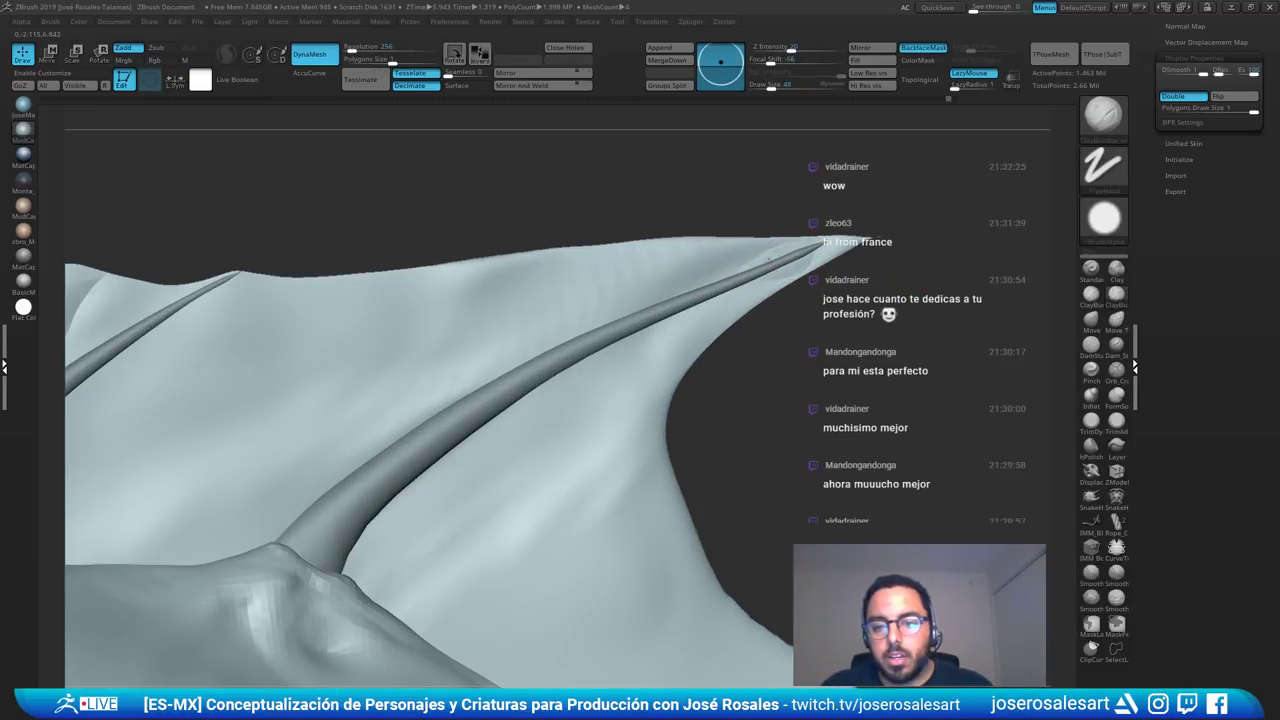
key(shift)
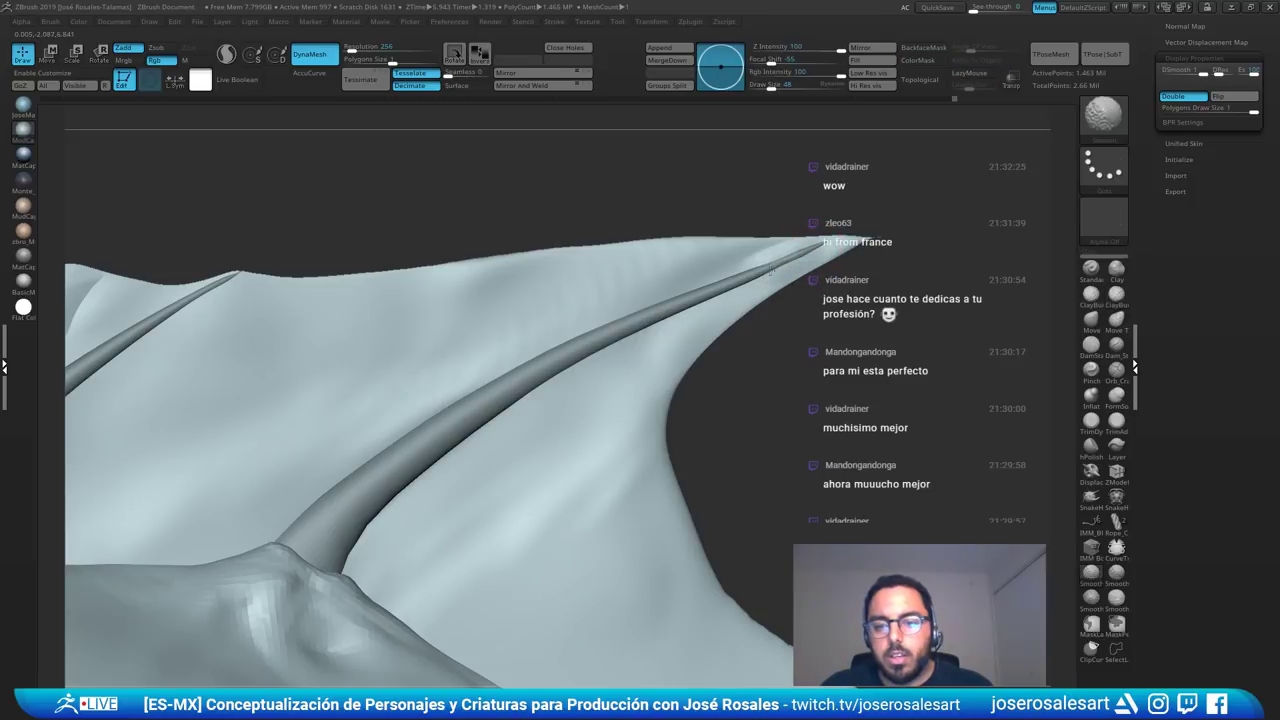
shift+drag(812, 250, 799, 257)
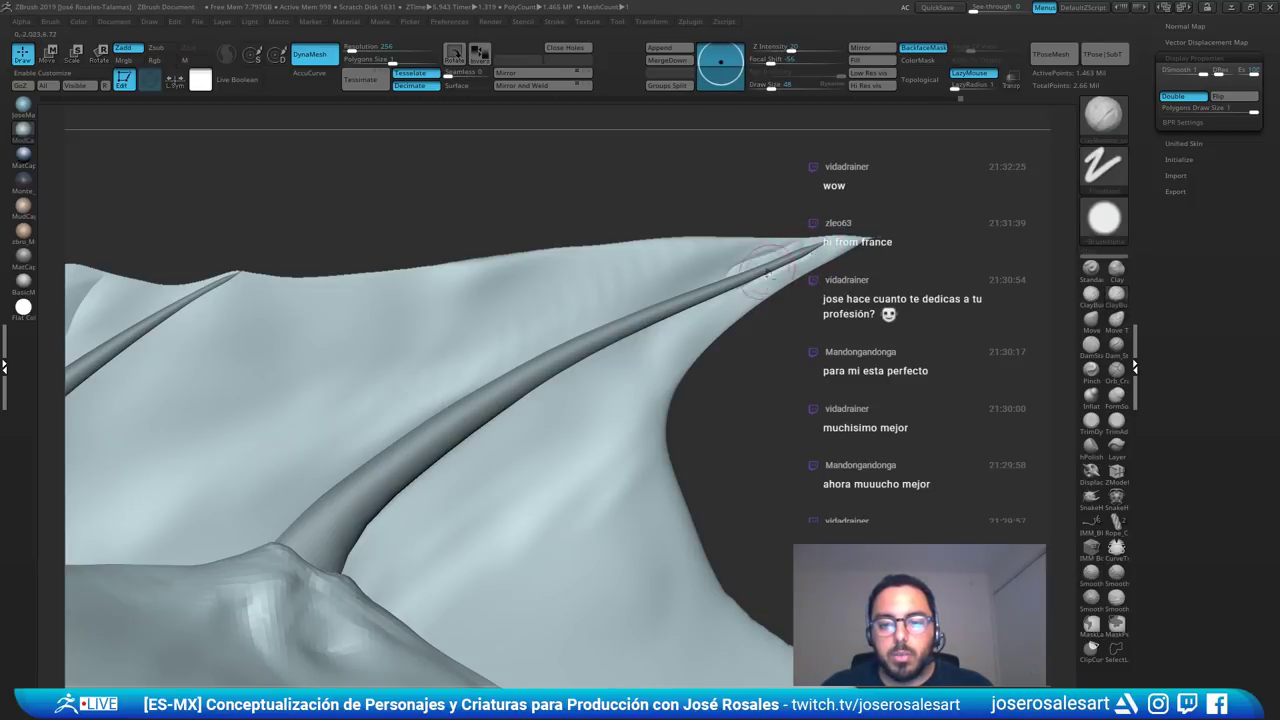
key(shift)
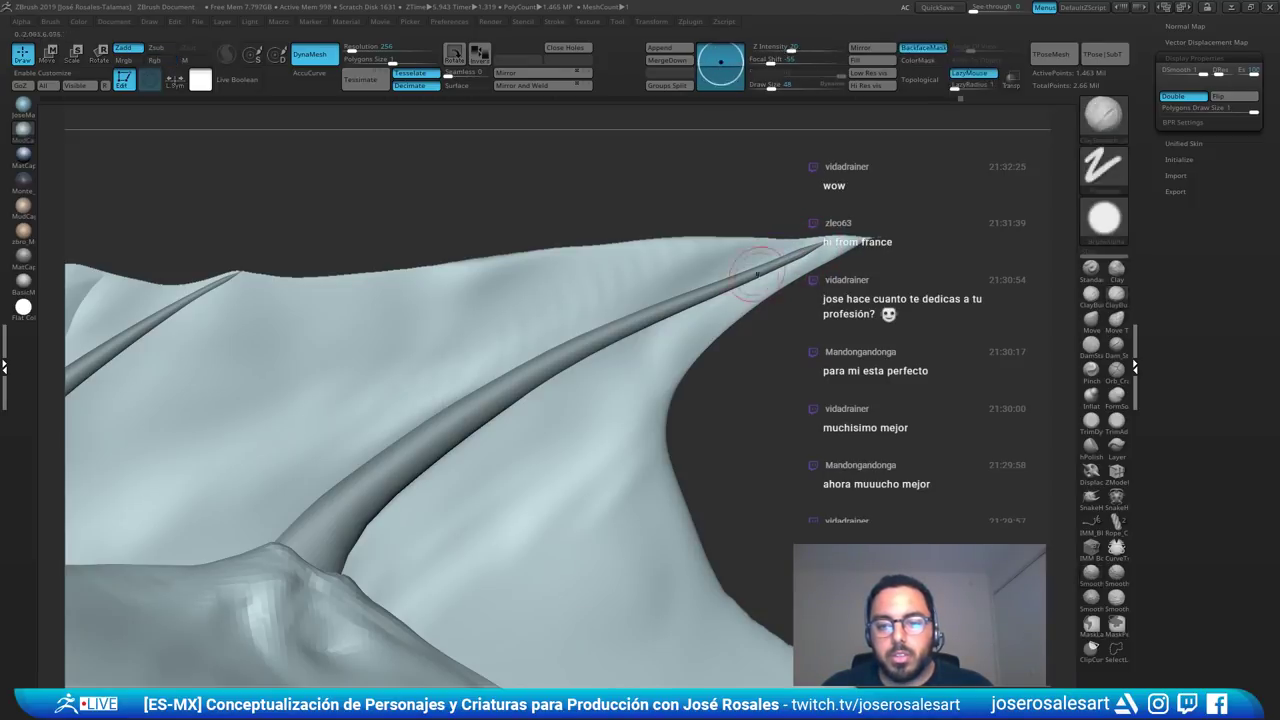
- Pull the pointed tip of the fin's tall rear peak with the SnakeHook brush
drag(745, 218, 791, 214)
key(b)
key(s)
key(h)
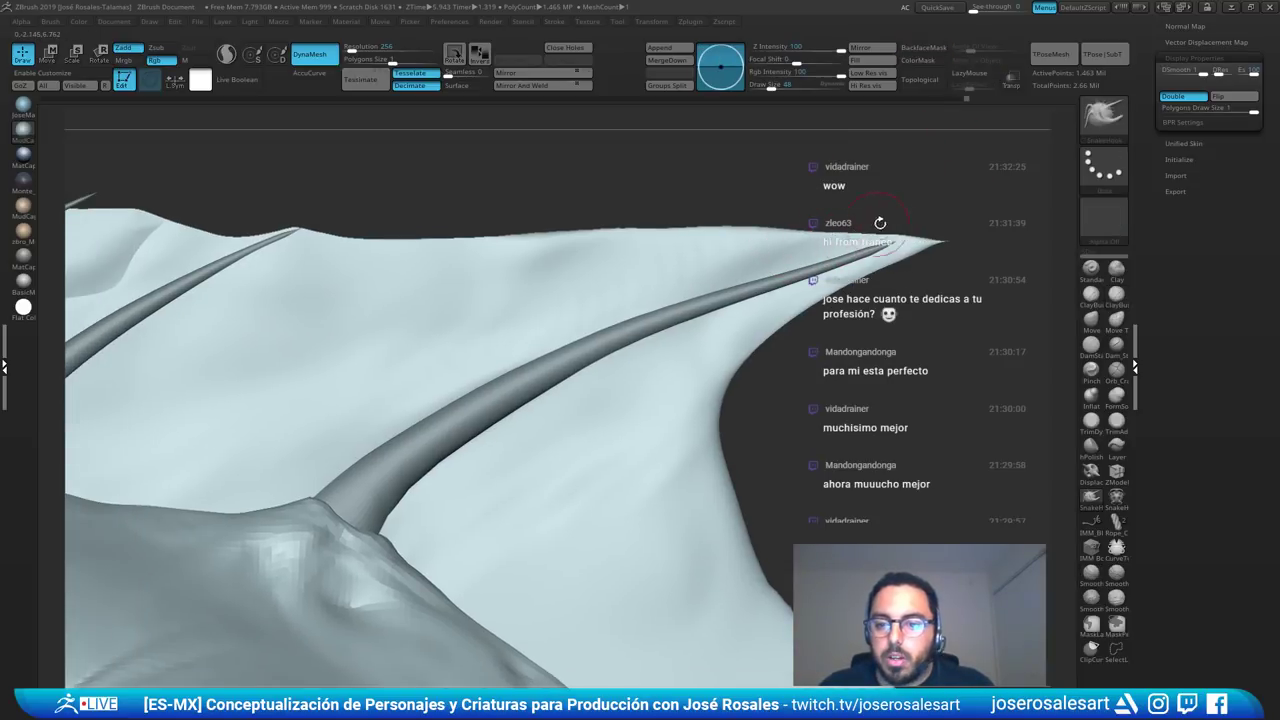
alt+right_drag(812, 234, 806, 235)
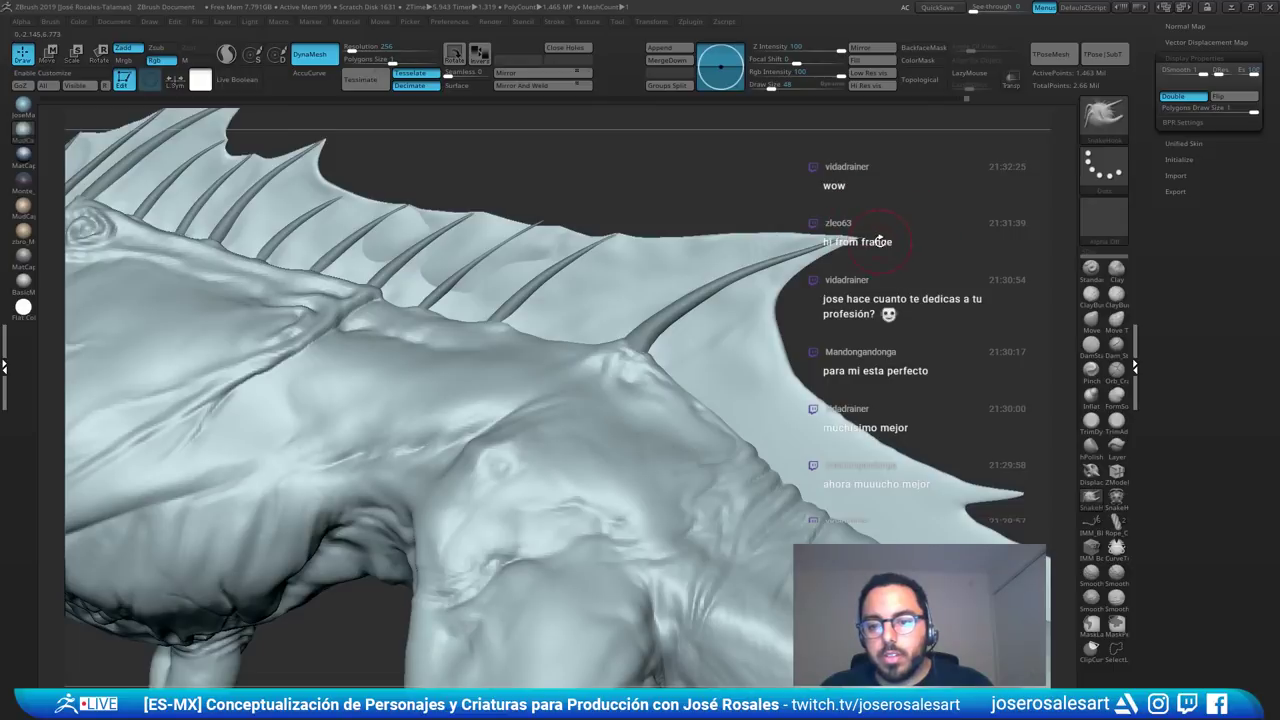
mouse_move(862, 240)
shift+mouse_down()
mouse_move(643, 246)
mouse_move(728, 262)
mouse_move(630, 263)
shift+mouse_up()
- Build up the membrane between the mid-back spines using ClayBuildup at draw size 86, and smooth the result
drag(490, 170, 712, 172)
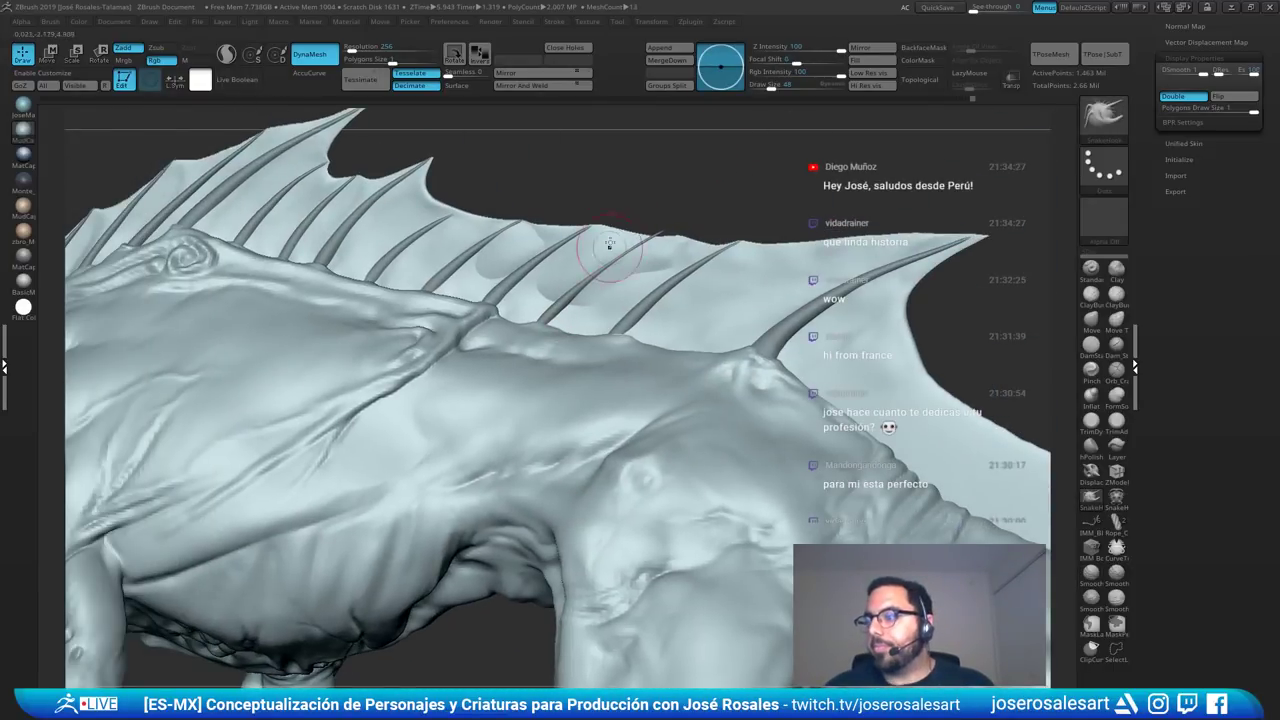
drag(536, 207, 640, 205)
alt+drag(565, 180, 530, 245)
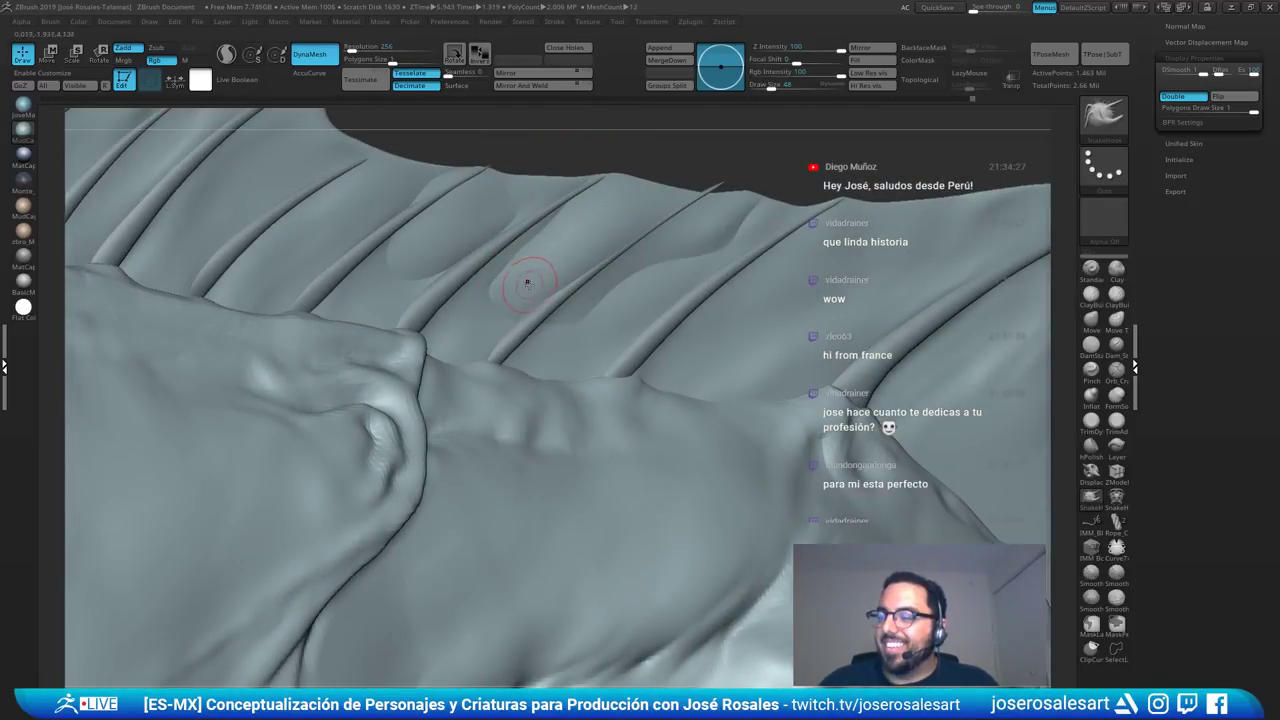
right_drag(491, 260, 428, 263)
key(b)
key(c)
key(b)
key(s)
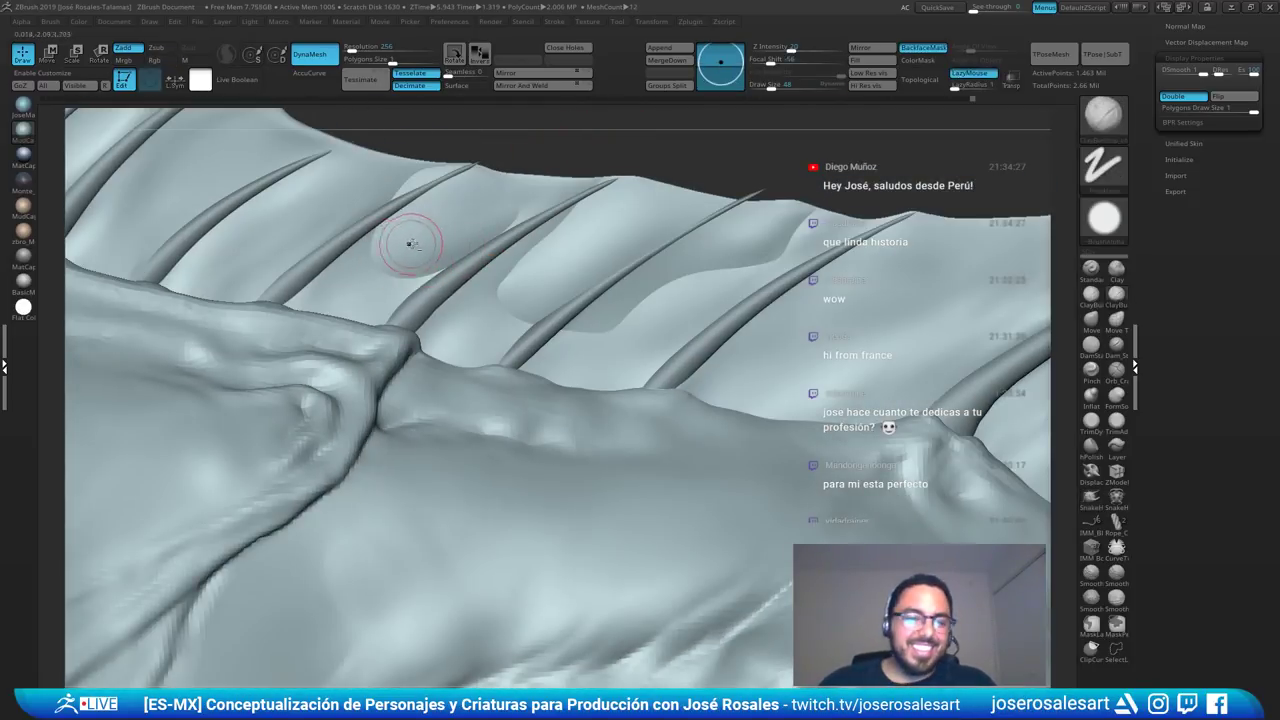
key(s)
mouse_move(426, 236)
mouse_down()
mouse_move(446, 240)
mouse_move(402, 258)
mouse_move(487, 203)
mouse_move(418, 211)
mouse_move(436, 222)
mouse_move(384, 261)
mouse_up()
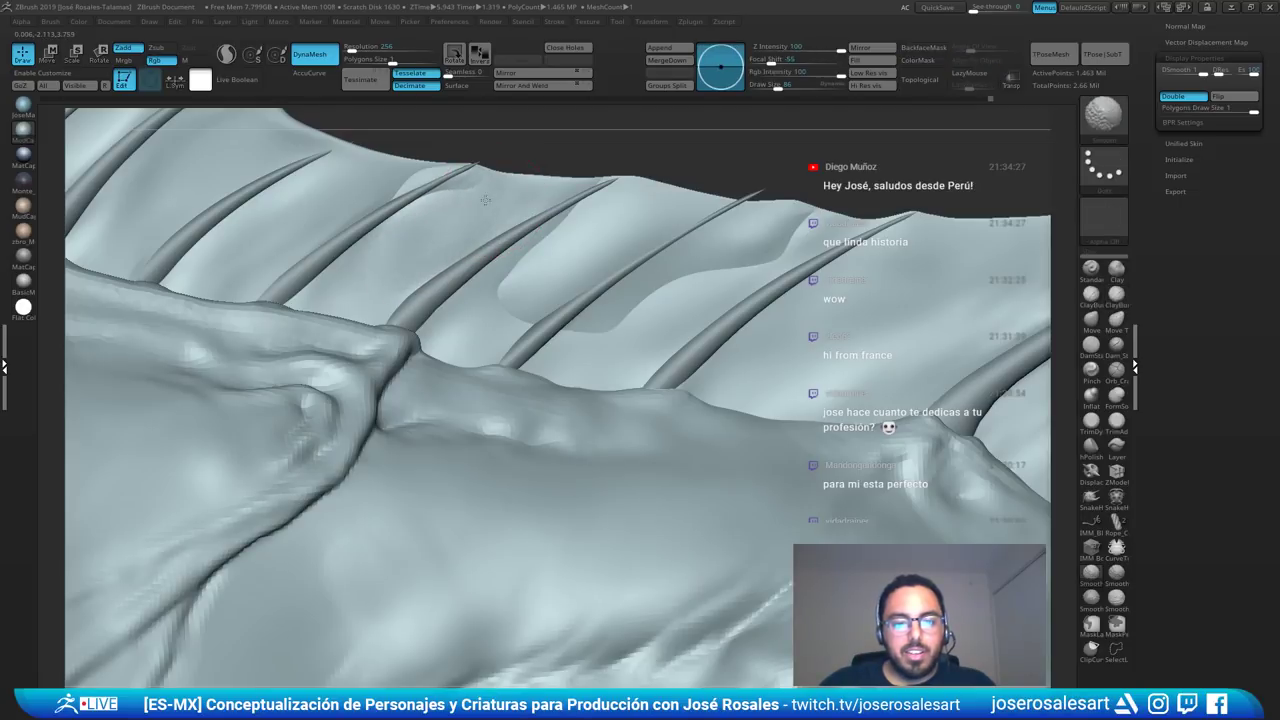
mouse_move(485, 200)
shift+mouse_down()
mouse_move(412, 184)
mouse_move(467, 184)
mouse_move(454, 192)
shift+mouse_up()
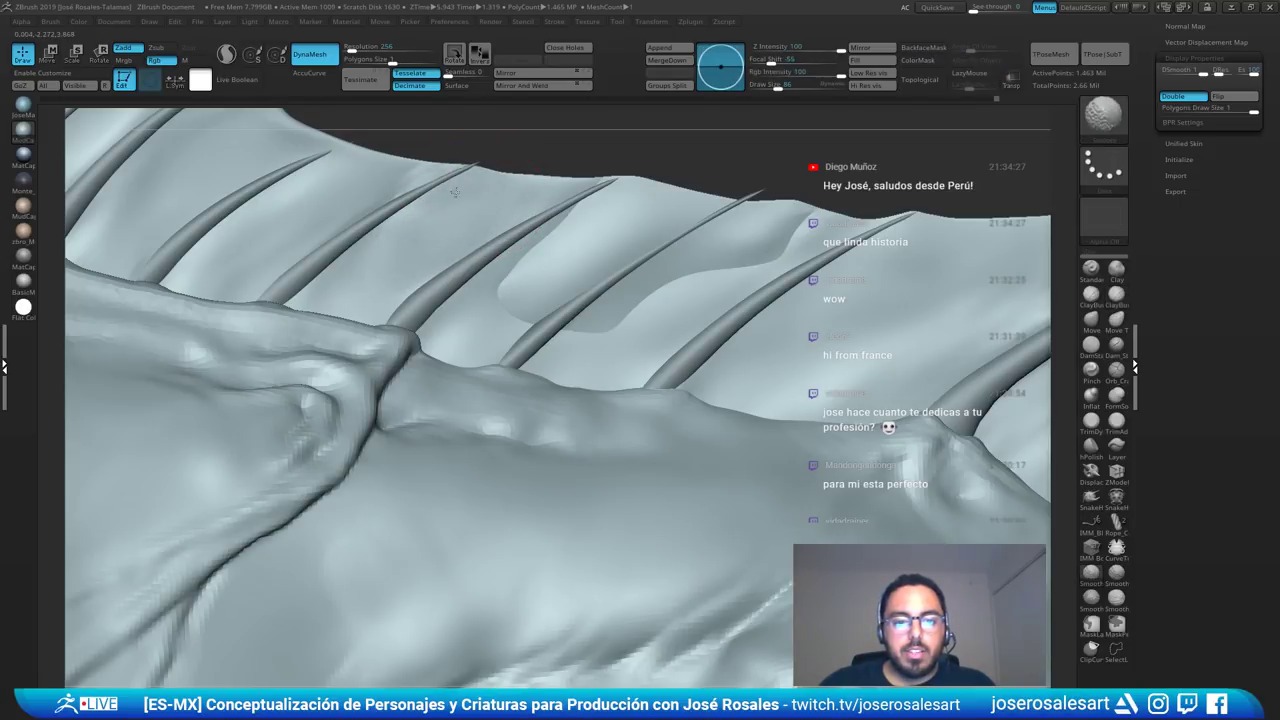
- Smooth the membrane between the mid-back spines from a new angle
mouse_move(483, 206)
right_down()
mouse_move(350, 198)
mouse_move(520, 180)
right_up()
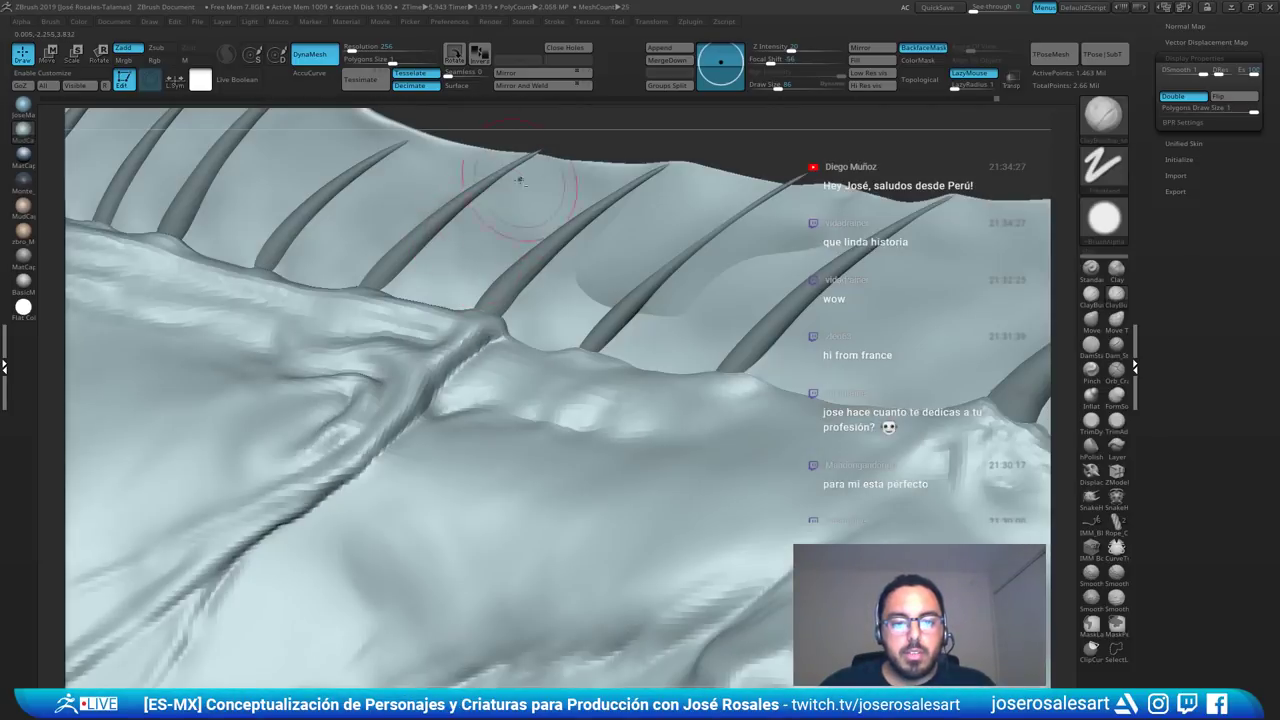
key(b)
key(s)
key(t)
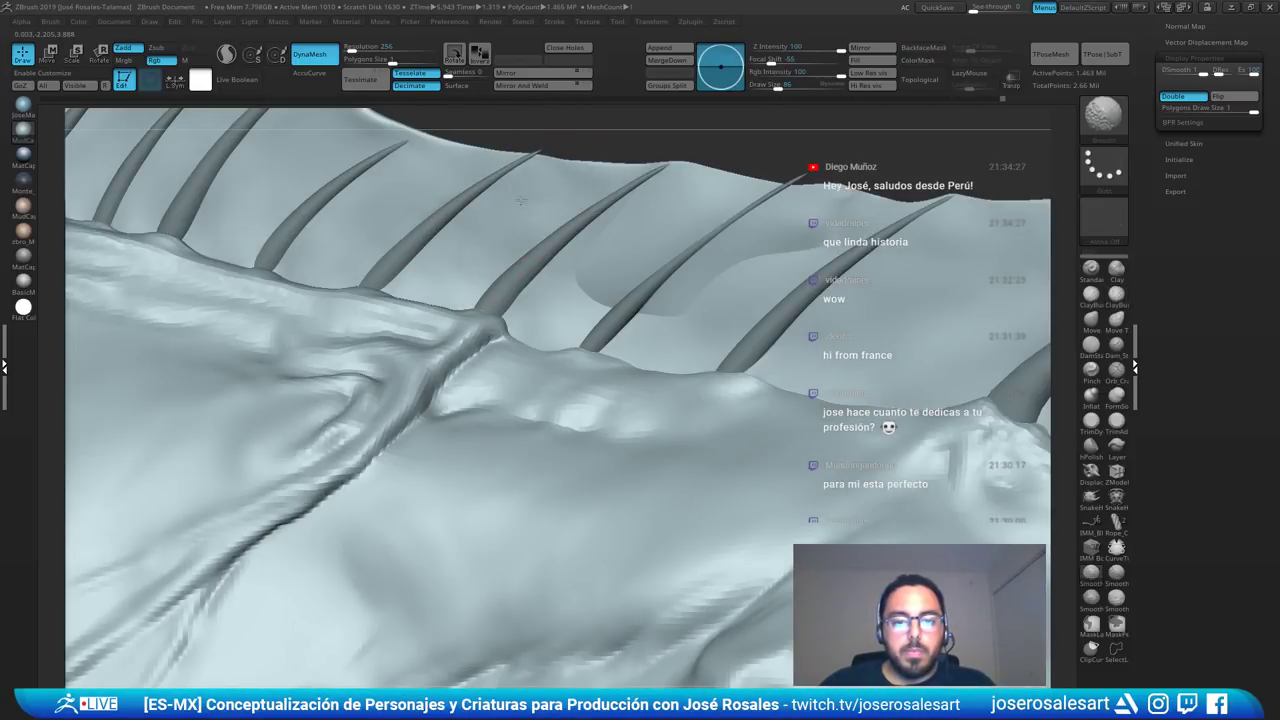
shift+drag(396, 245, 408, 246)
- Fill the stepped patches on the membrane between the mid-back and rear spines with ClayBuildup strokes
mouse_move(410, 246)
right_down()
mouse_move(340, 246)
mouse_move(430, 242)
mouse_move(416, 190)
mouse_move(449, 251)
mouse_move(731, 280)
mouse_move(503, 238)
right_up()
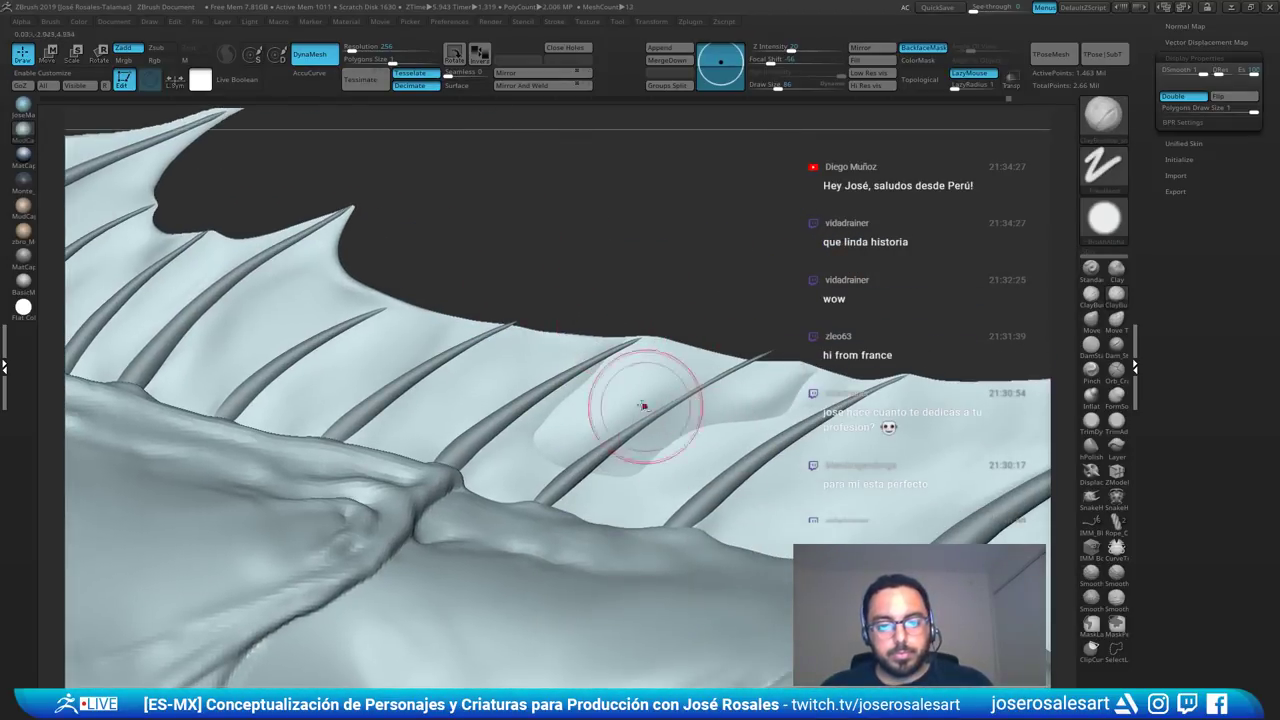
alt+right_drag(625, 404, 567, 364)
drag(564, 366, 510, 416)
mouse_move(646, 338)
mouse_down()
mouse_move(572, 440)
mouse_move(718, 354)
mouse_move(634, 352)
mouse_up()
drag(554, 336, 500, 418)
mouse_move(586, 338)
mouse_down()
mouse_move(552, 388)
mouse_move(572, 382)
mouse_up()
drag(582, 310, 548, 354)
mouse_move(628, 322)
mouse_down()
mouse_move(602, 362)
mouse_move(568, 378)
mouse_move(503, 378)
mouse_move(641, 376)
mouse_up()
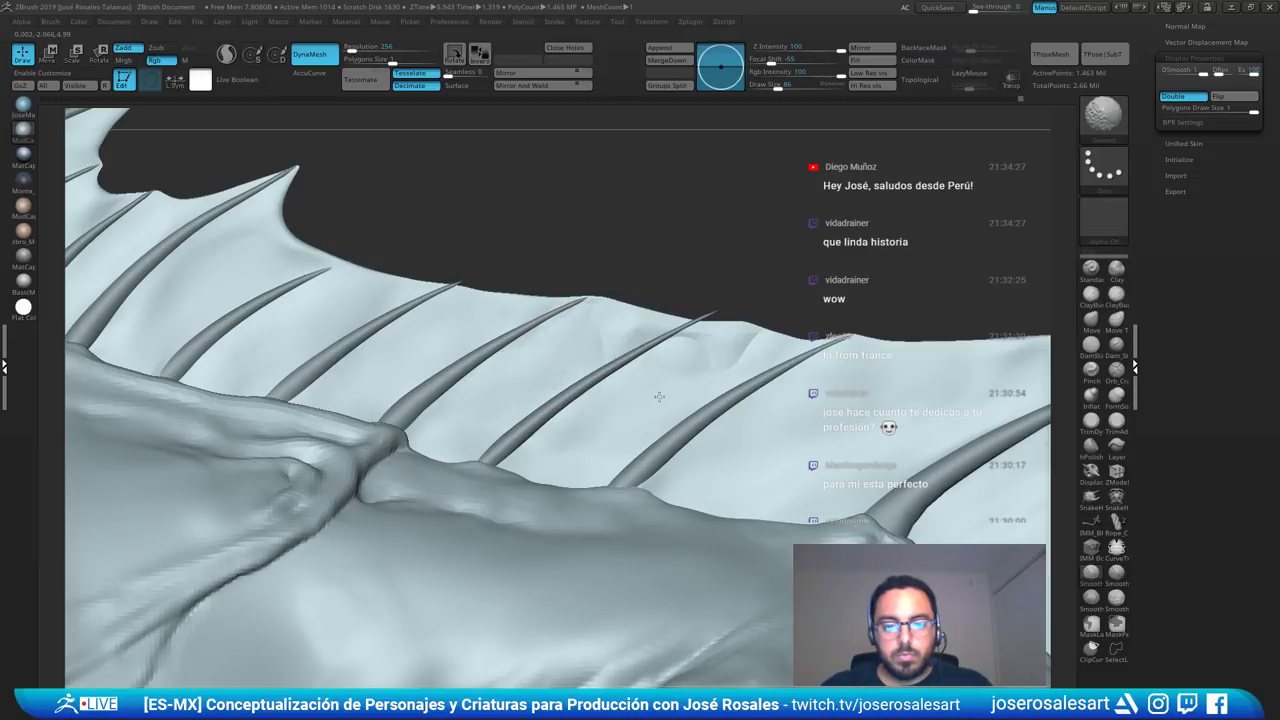
- Add a last clay stroke near the membrane's upper edge and smooth the filled patches into the surface
drag(604, 336, 650, 334)
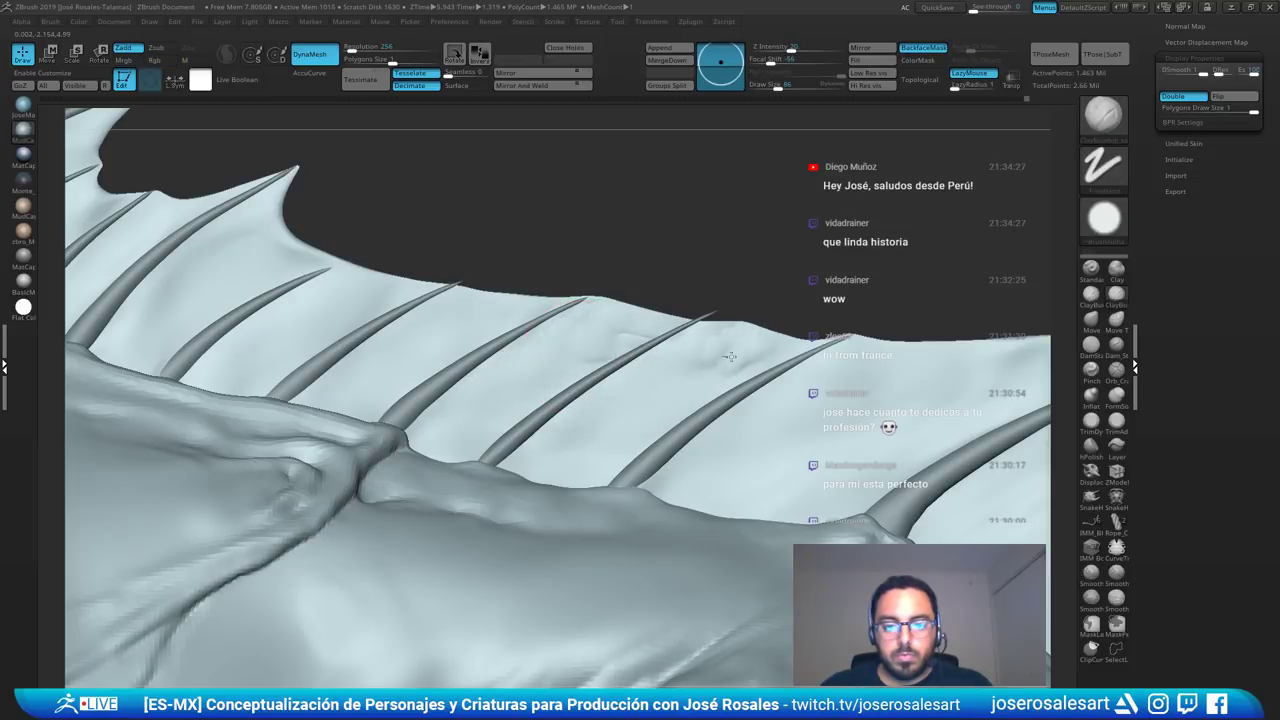
key(shift)
mouse_move(648, 337)
shift+mouse_down()
mouse_move(712, 346)
mouse_move(589, 335)
shift+mouse_up()
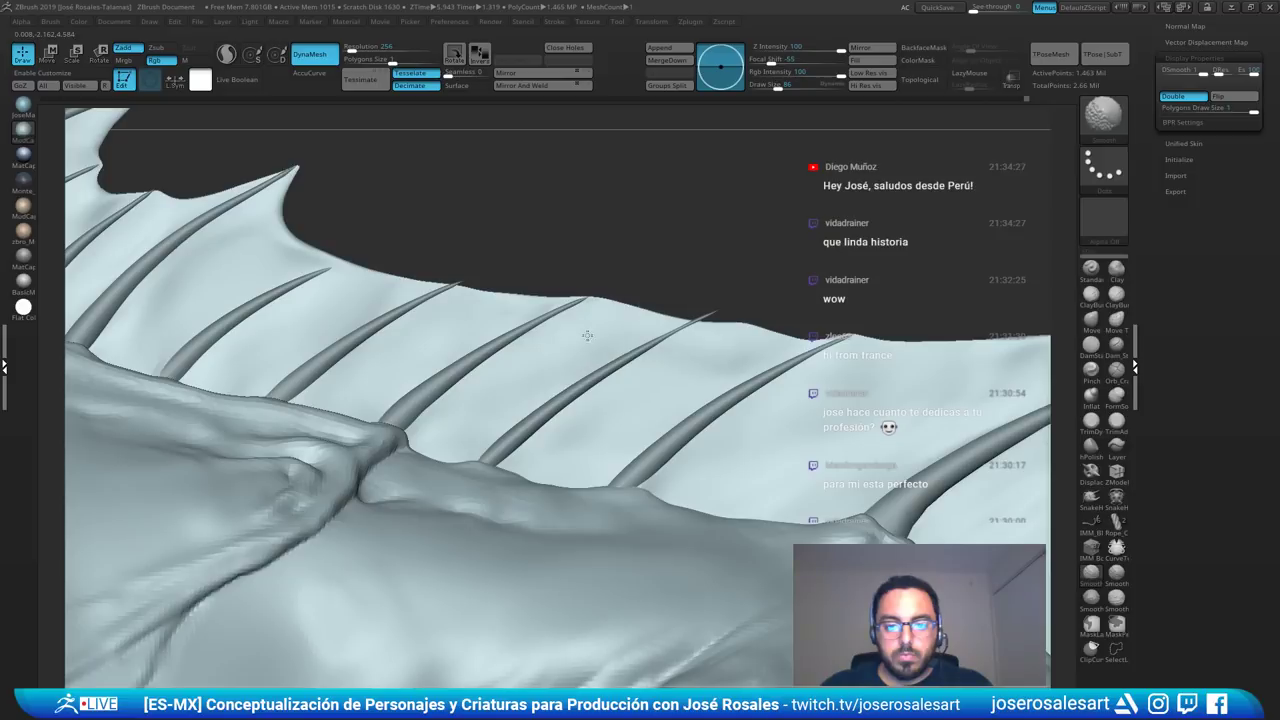
- Adjust the fin's upper edge around the mid-back spine tips with the Move brush
key(b)
key(m)
key(v)
right_drag(600, 328, 594, 302)
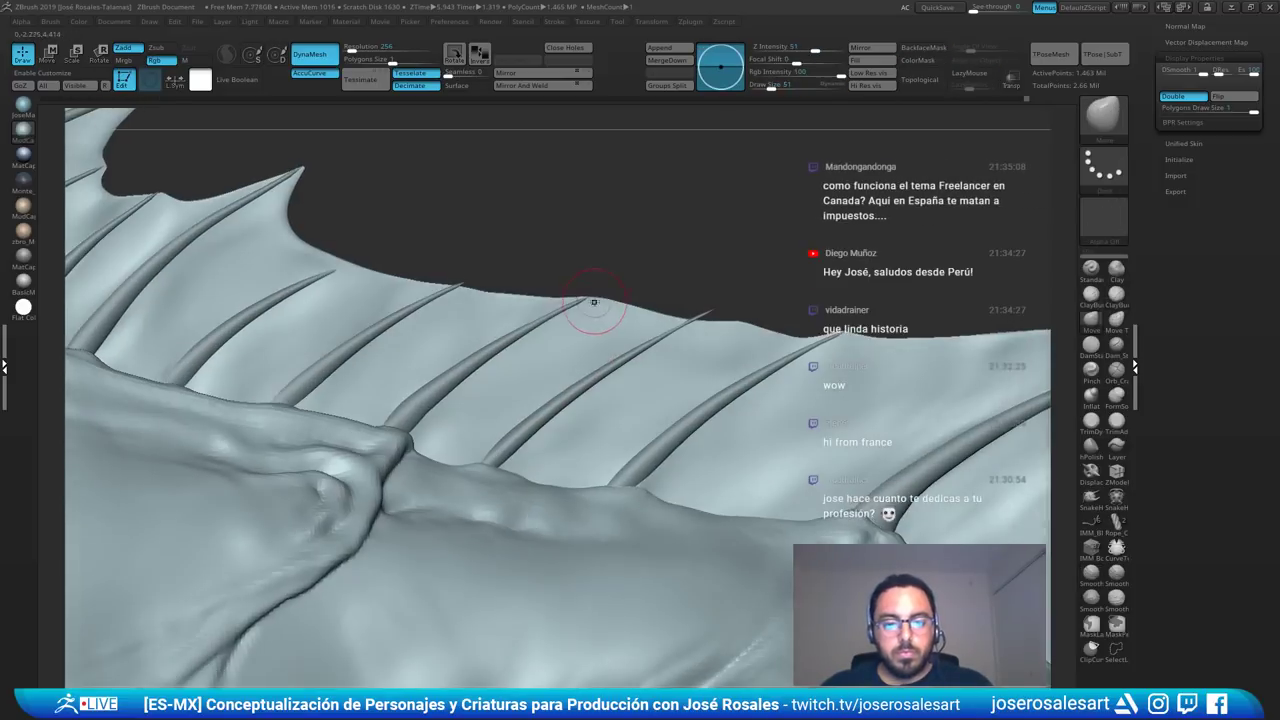
mouse_move(687, 329)
mouse_down()
mouse_move(694, 316)
mouse_move(686, 331)
mouse_up()
right_drag(653, 358, 690, 322)
drag(705, 318, 690, 322)
- Reduce the draw size to 23 and smooth the fin's scalloped edge between the mid-back spine tips
right_drag(827, 326, 732, 331)
key([)
key([)
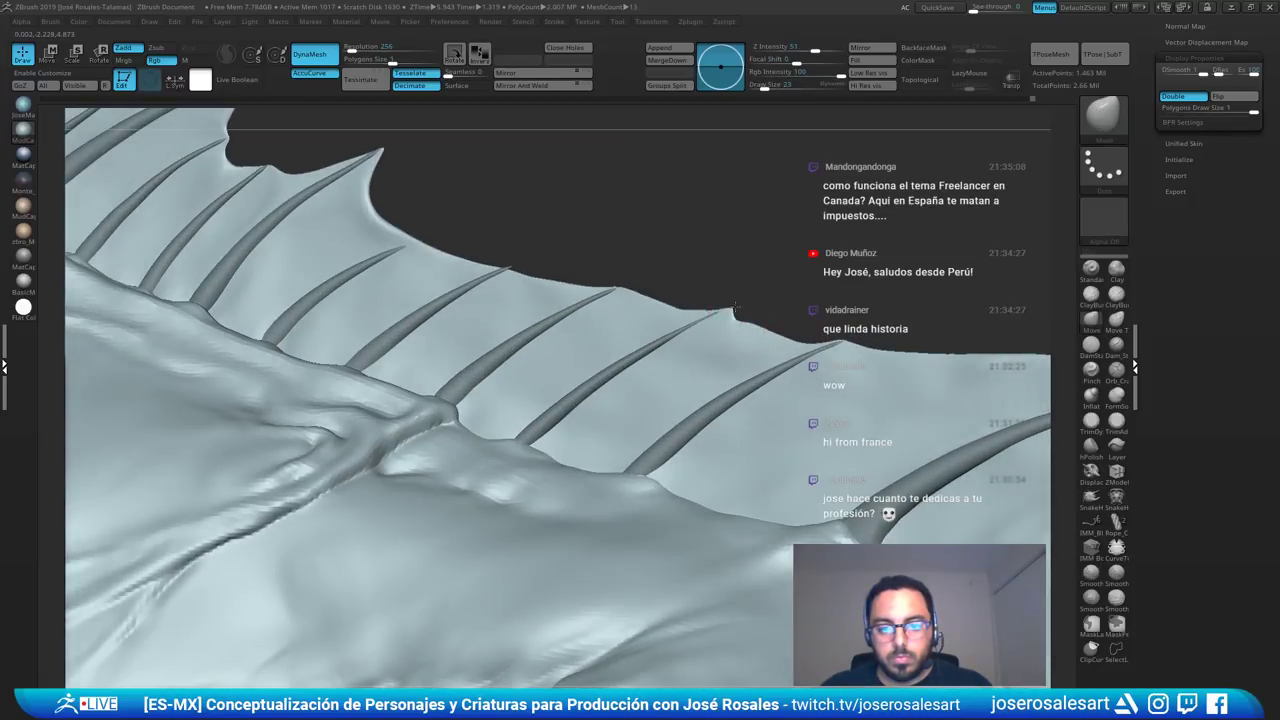
key(shift)
shift+drag(630, 297, 729, 320)
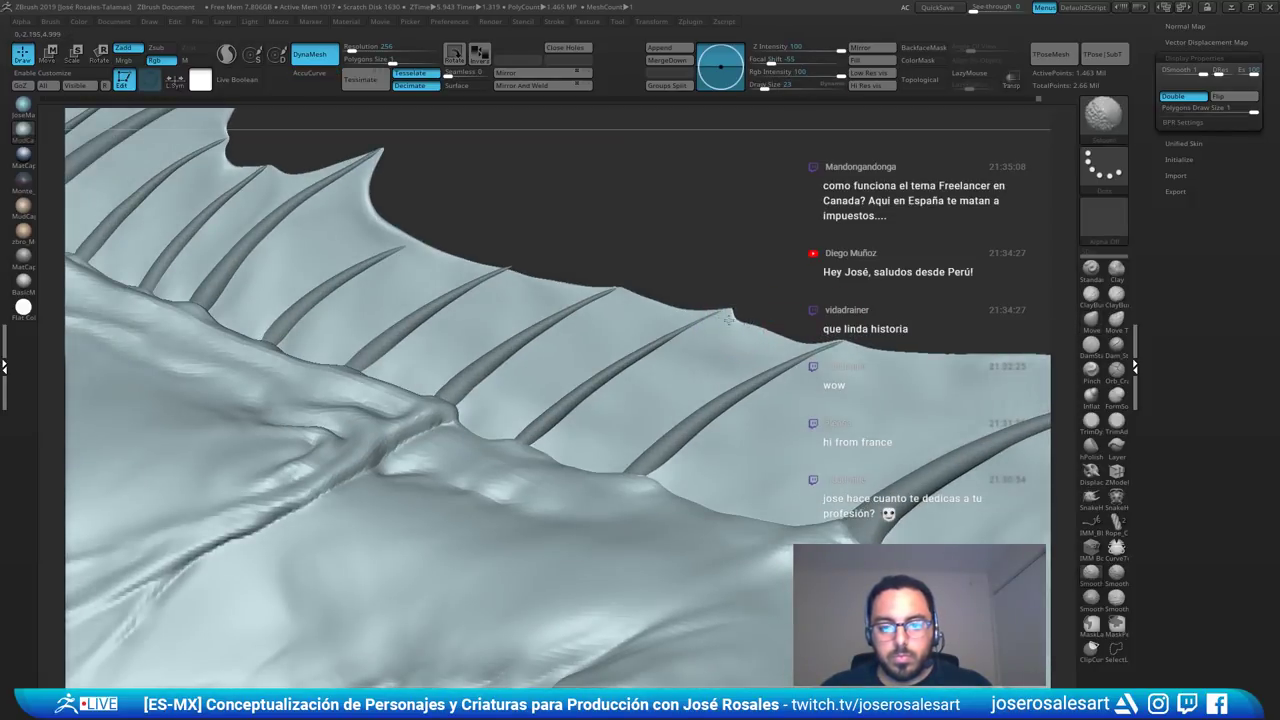
- Set the Move brush's draw size to 58 and examine the dorsal fin's silhouette on the whole creature from several angles
ctrl+right_drag(806, 315, 816, 260)
key(s)
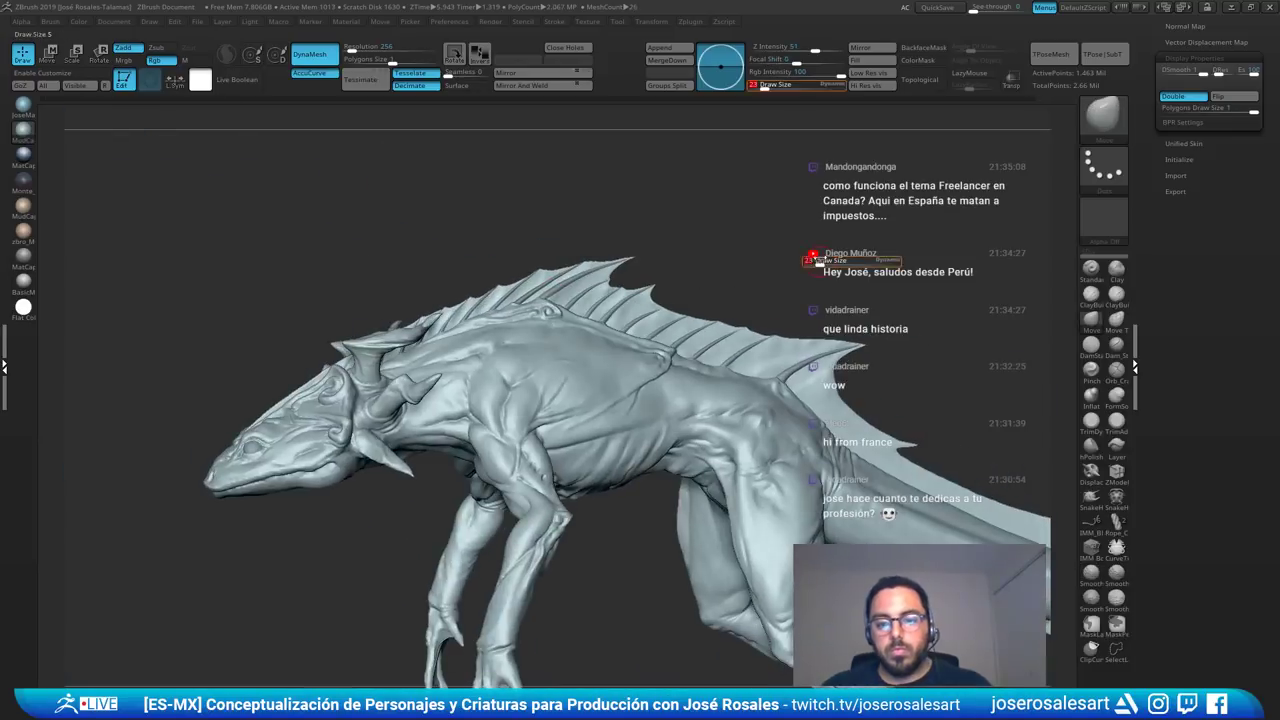
drag(816, 260, 828, 258)
ctrl+right_drag(735, 340, 706, 290)
ctrl+right_drag(706, 290, 700, 325)
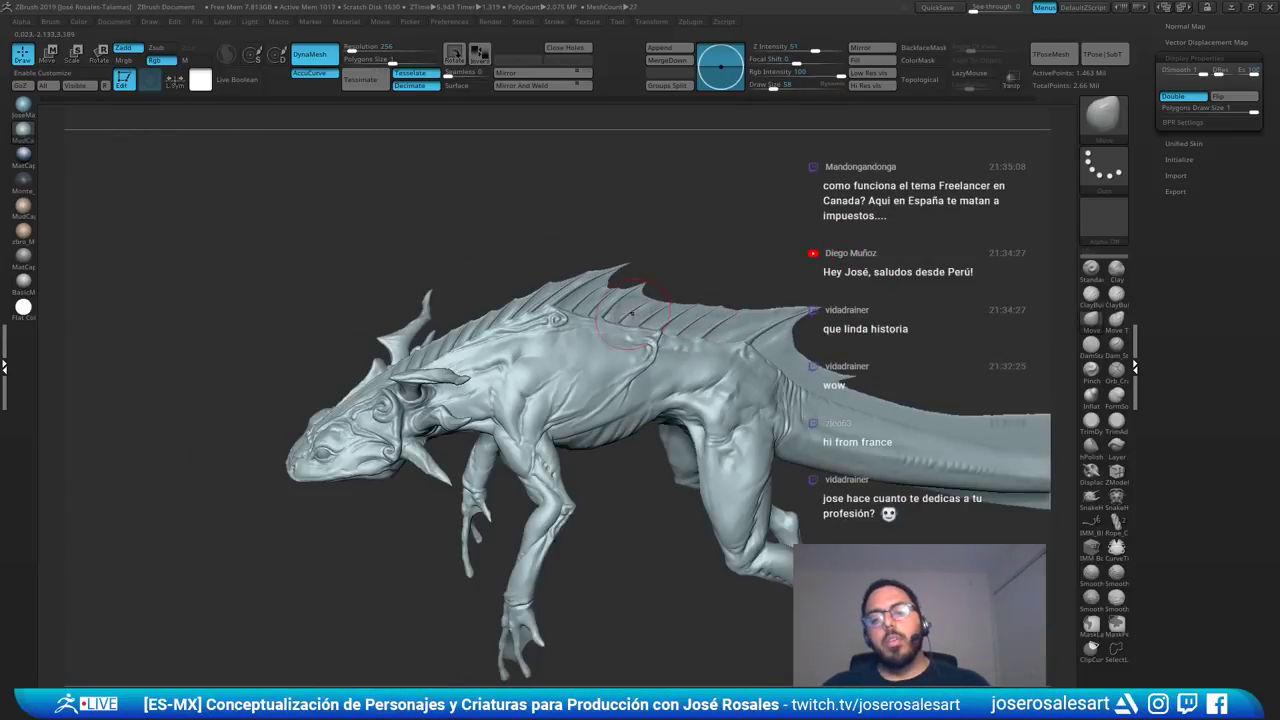
right_drag(512, 316, 468, 324)
ctrl+right_drag(590, 305, 470, 291)
alt+right_drag(675, 184, 465, 272)
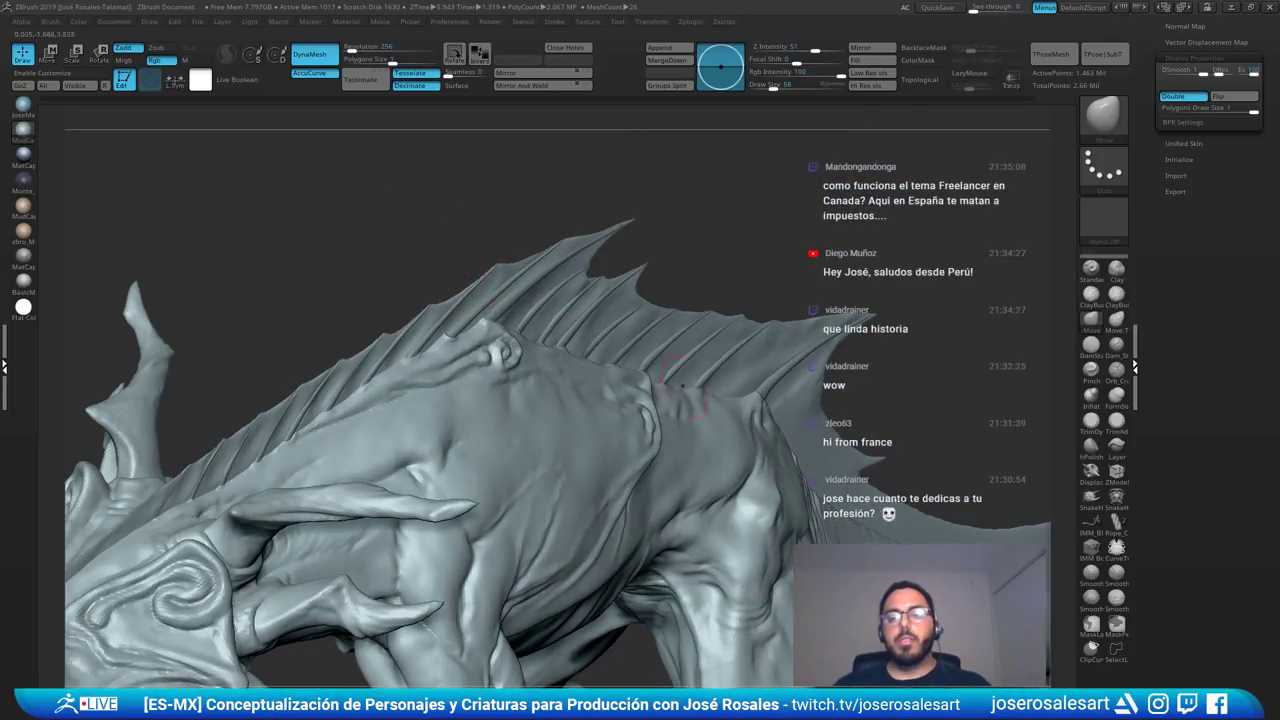
mouse_move(728, 280)
right_down()
mouse_move(880, 292)
mouse_move(760, 280)
right_up()
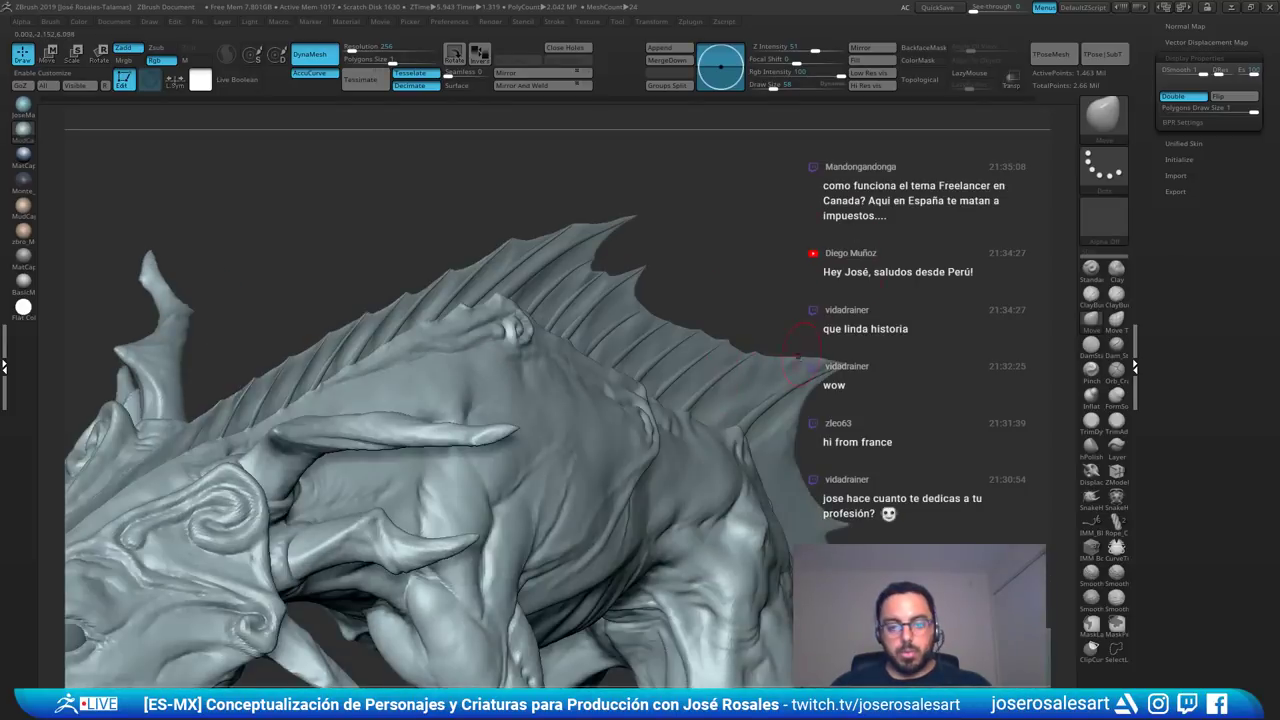
- Examine the dorsal fin on the whole creature from above and from the side, and the mid-back spines up close
ctrl+right_drag(798, 356, 775, 265)
right_drag(655, 396, 560, 385)
right_drag(735, 365, 583, 335)
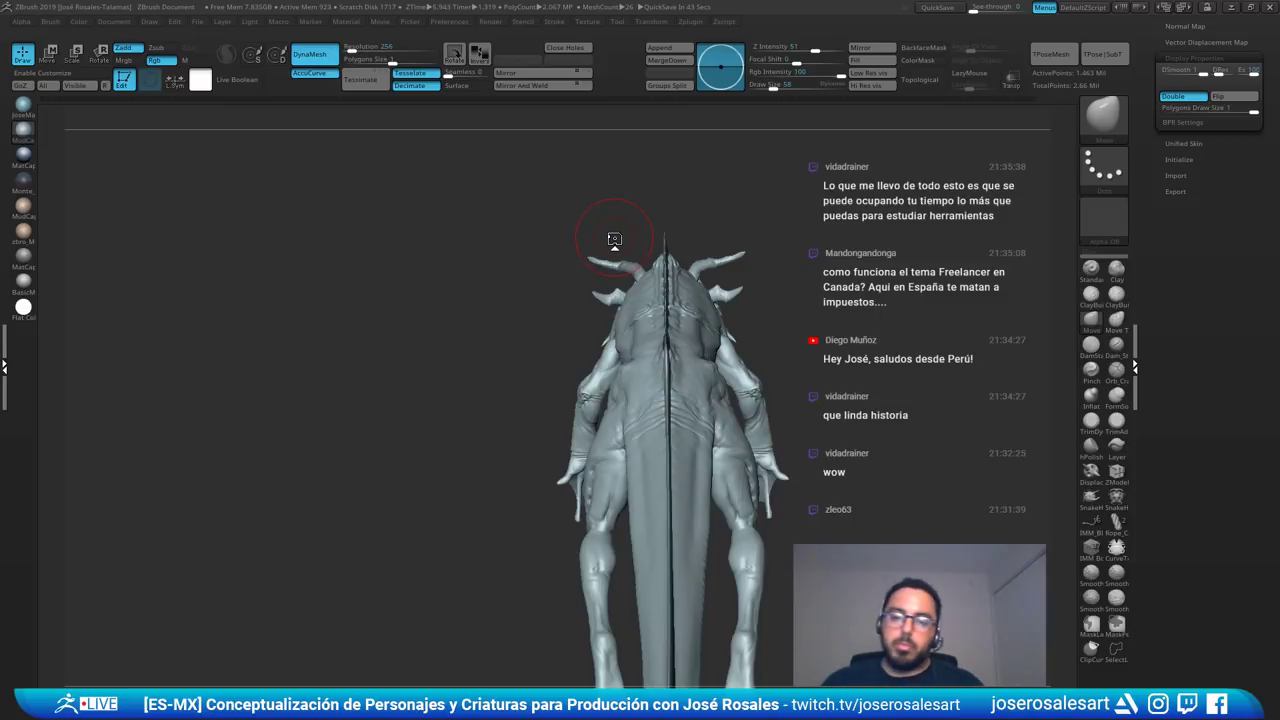
mouse_move(517, 263)
mouse_down()
mouse_move(851, 265)
mouse_move(478, 275)
mouse_up()
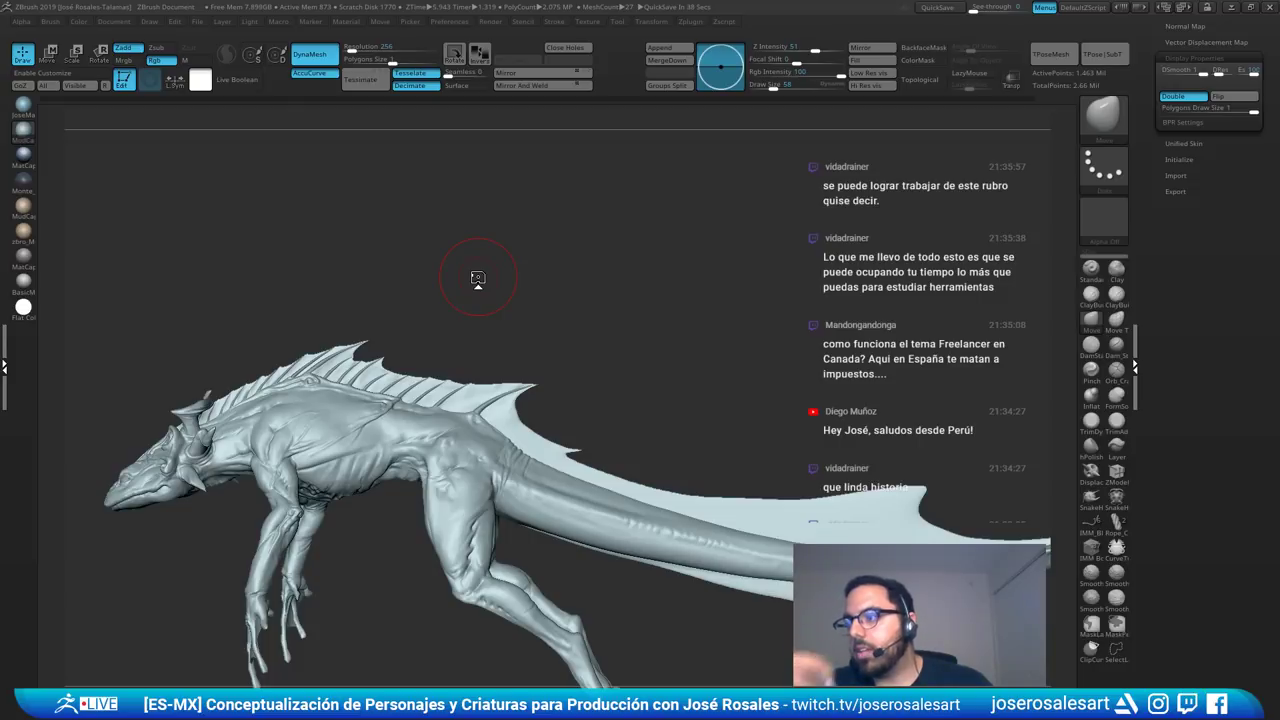
drag(407, 271, 520, 300)
alt+drag(720, 234, 638, 215)
mouse_move(510, 294)
alt+mouse_down()
mouse_move(493, 311)
mouse_move(646, 368)
alt+mouse_up()
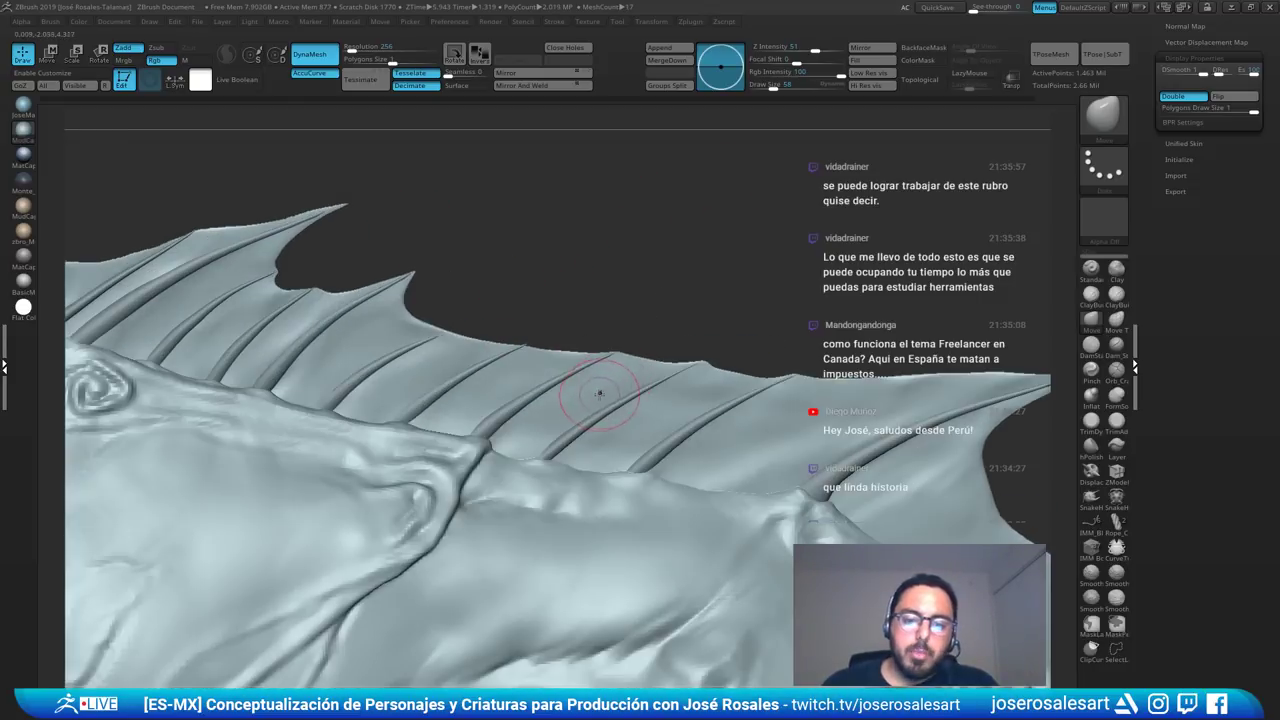
- Select the rearmost small fin spine ahead of the large rear spine and duplicate it as a new subtool
key(s)
click(604, 398)
alt+click(485, 437)
key(s)
click(543, 428)
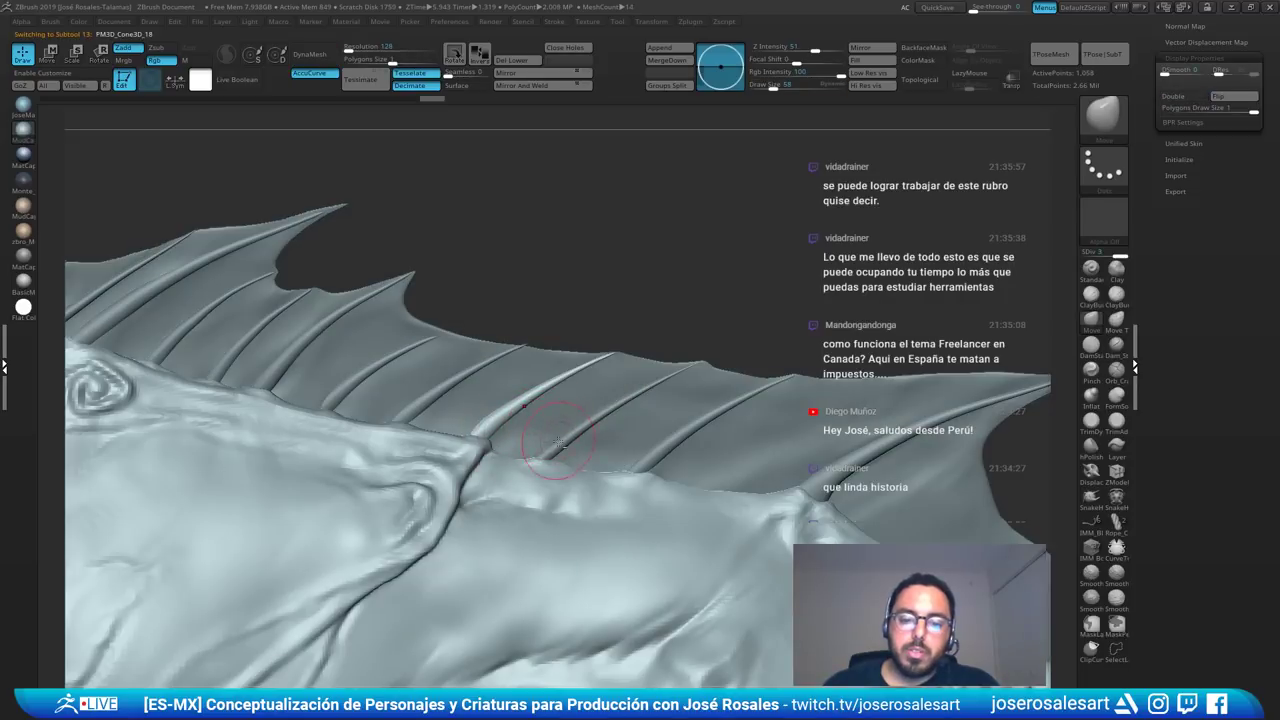
alt+click(556, 452)
mouse_move(556, 464)
right_down()
mouse_move(653, 400)
mouse_move(520, 420)
mouse_move(418, 330)
right_up()
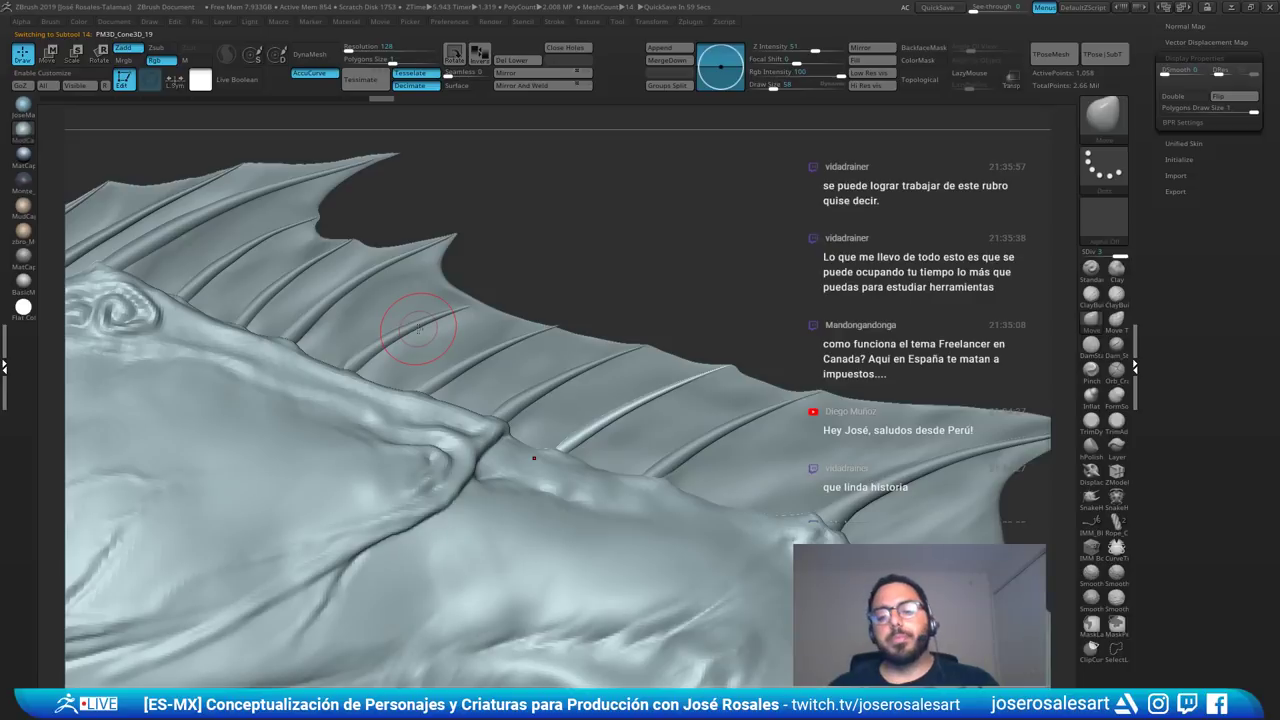
alt+click(684, 464)
right_drag(684, 464, 698, 424)
right_drag(815, 308, 696, 302)
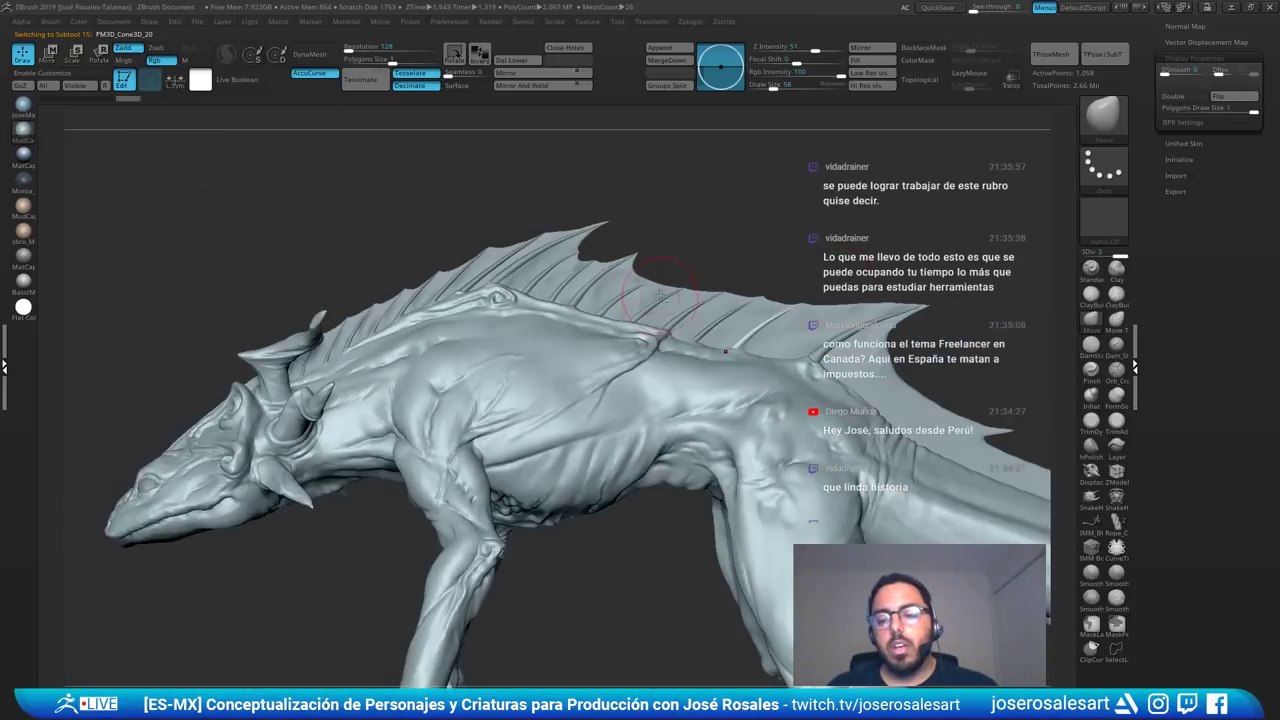
right_drag(622, 288, 503, 290)
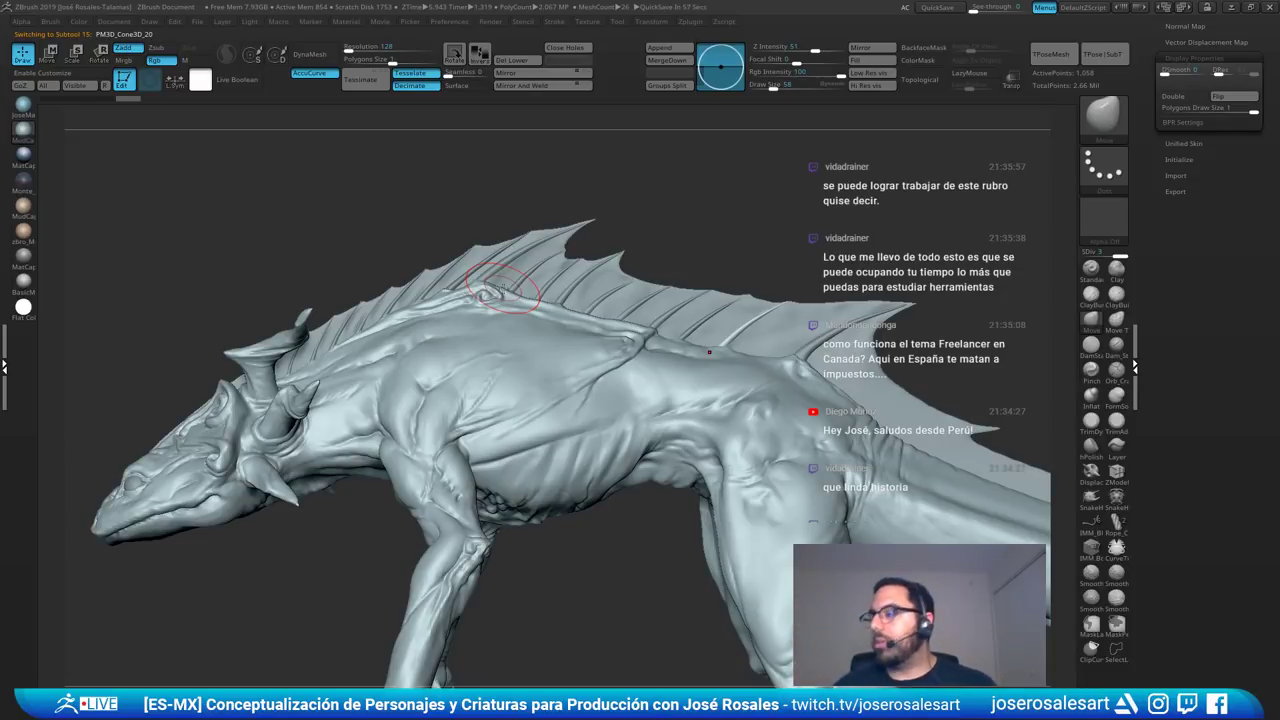
mouse_move(742, 407)
right_down()
mouse_move(885, 375)
mouse_move(702, 312)
mouse_move(675, 290)
right_up()
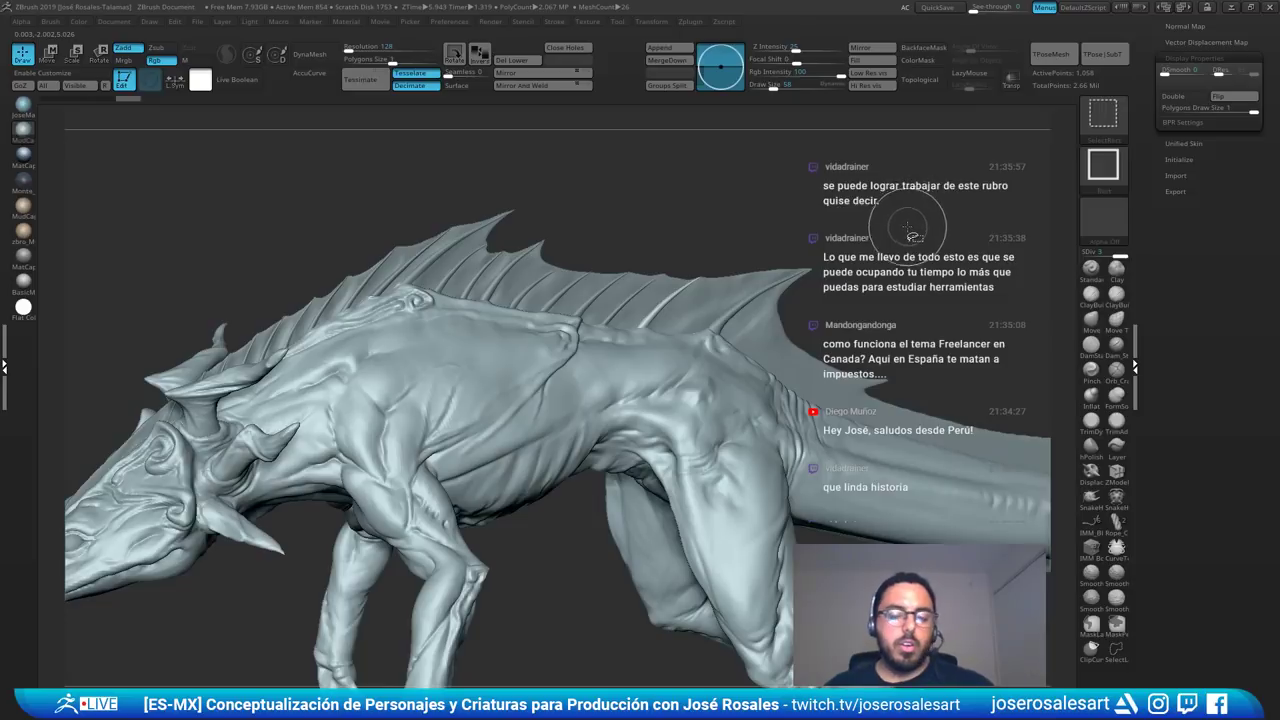
key(ctrl+shift+d)
right_drag(778, 280, 740, 249)
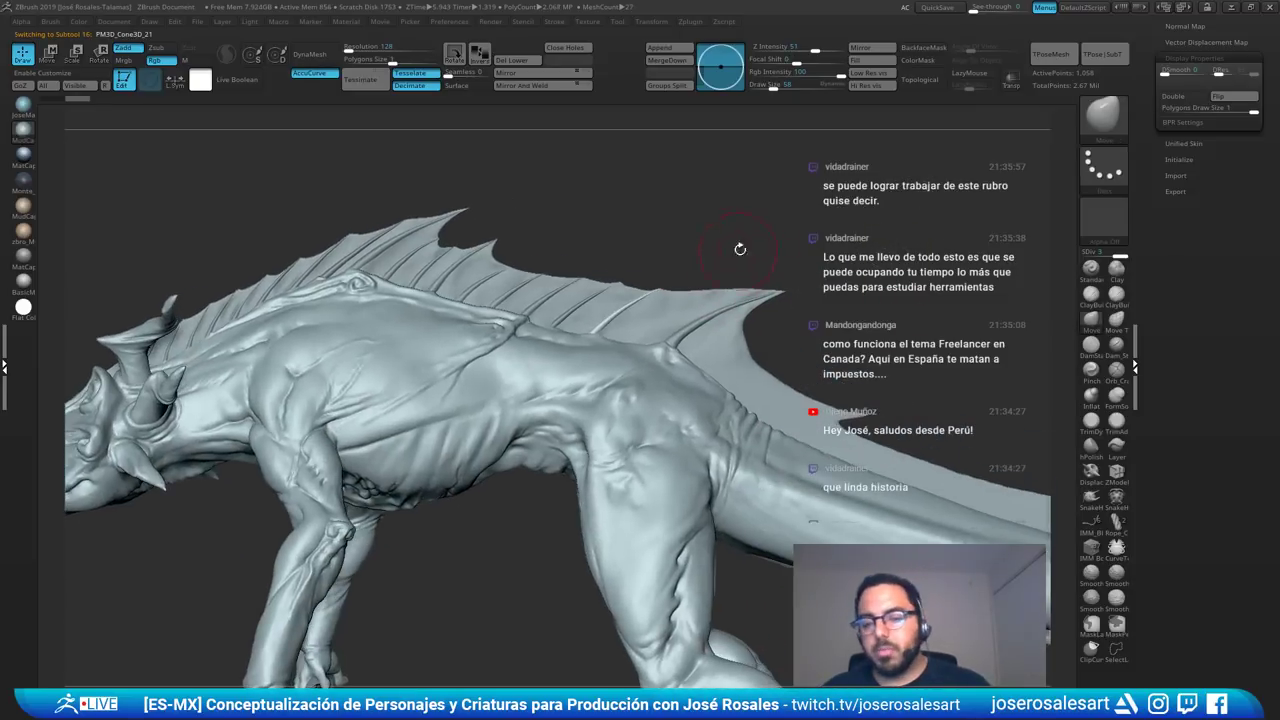
- Move the duplicated spine back into the gap before the large rear spine and rotate it to fit the fin
key(w)
mouse_move(768, 310)
right_down()
mouse_move(748, 303)
mouse_move(738, 348)
right_up()
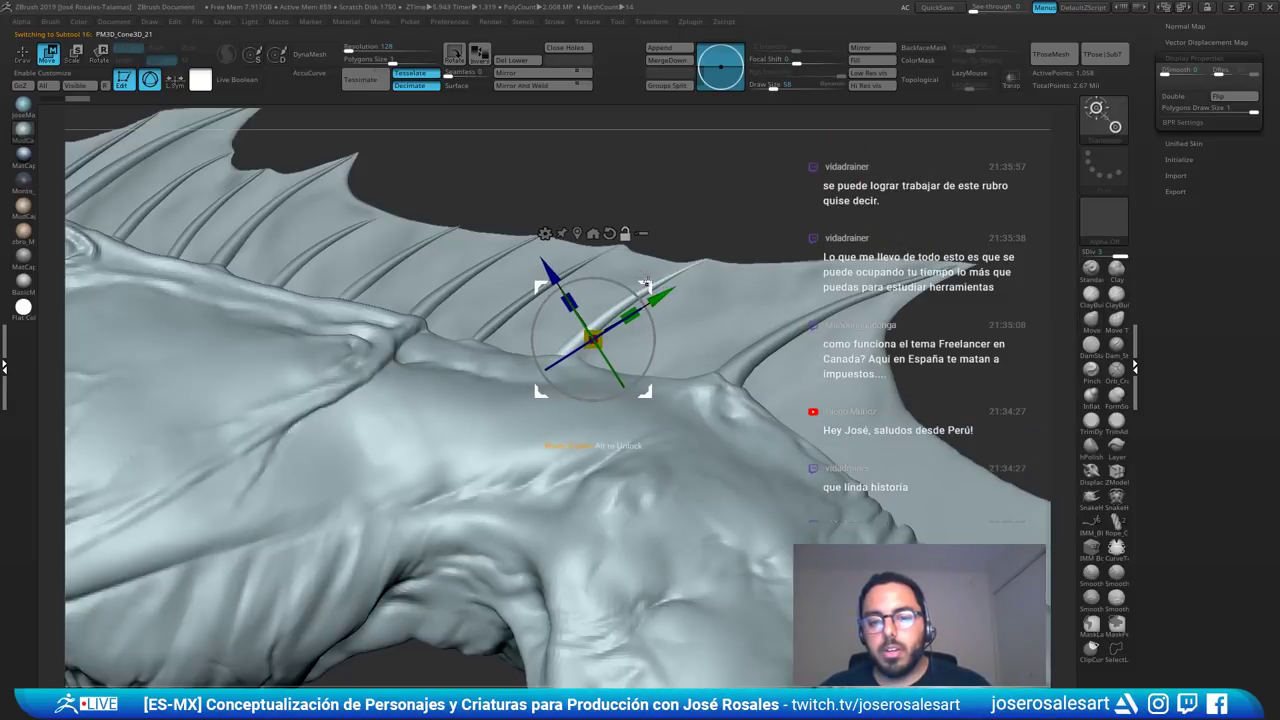
drag(645, 285, 704, 334)
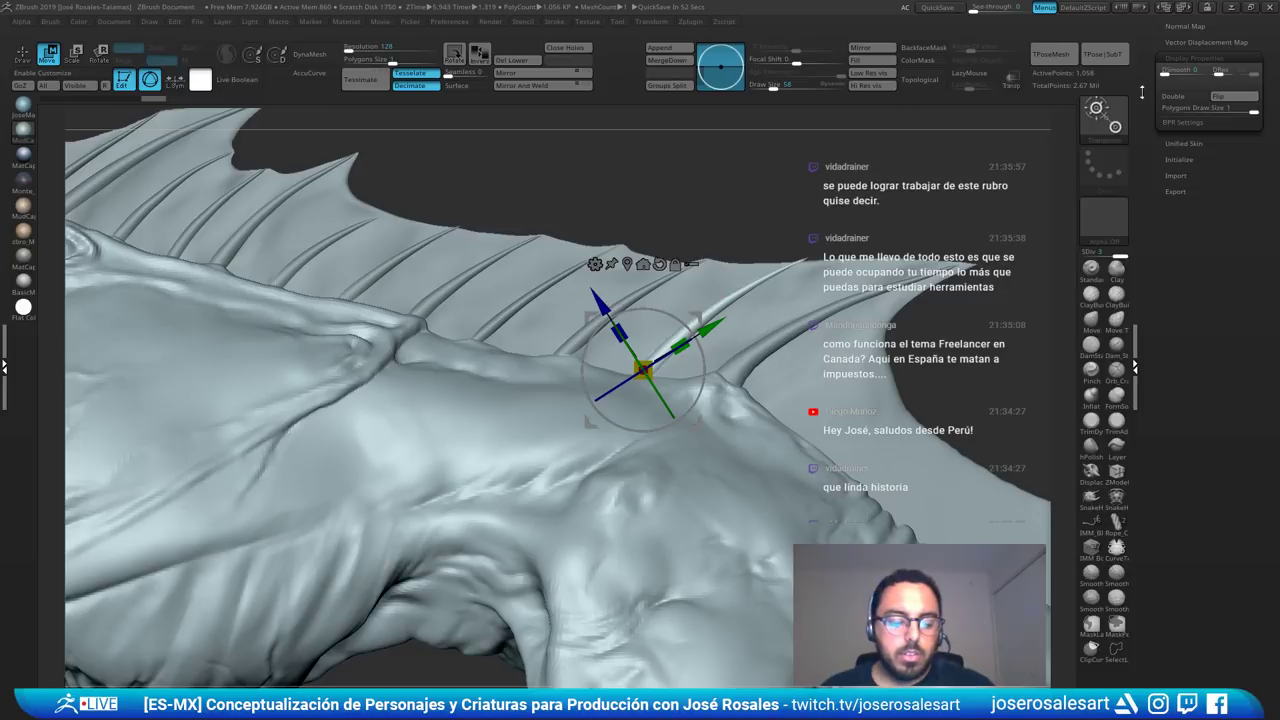
alt+drag(687, 325, 678, 318)
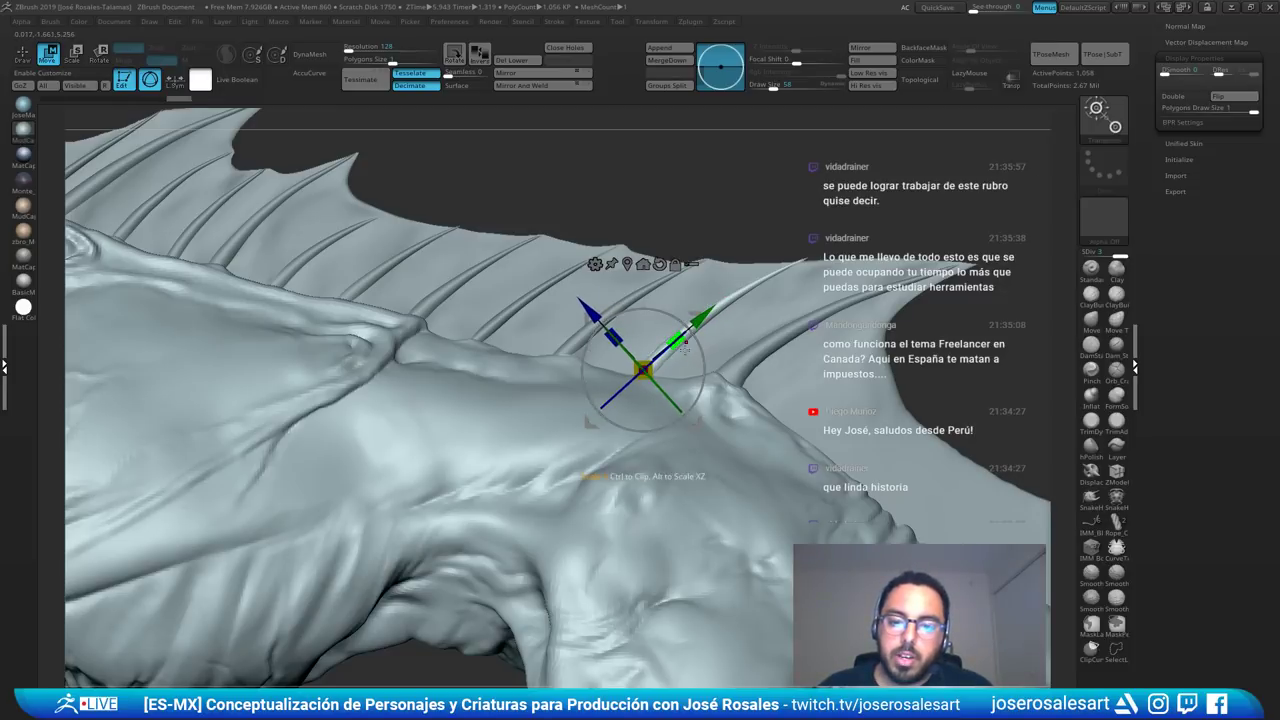
key(q)
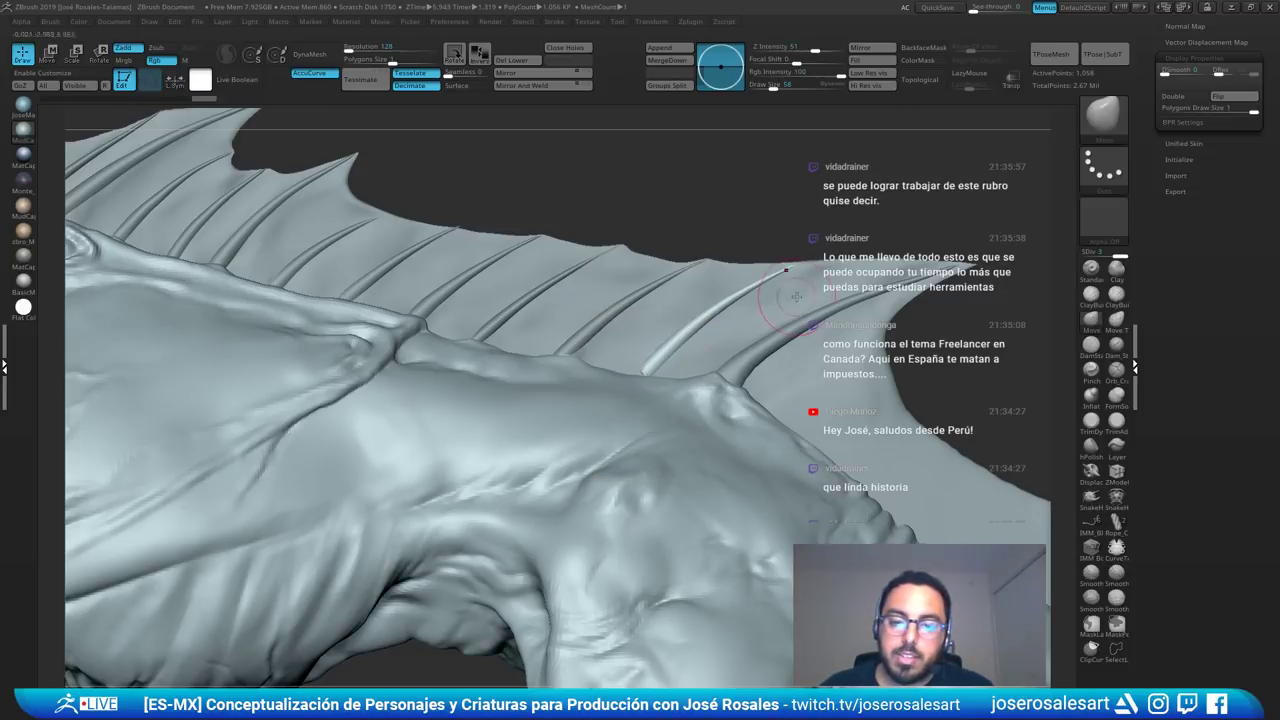
- Pull the duplicated spine's base against the back with the SnakeHook brush at draw size 77
key(b)
key(s)
key(h)
mouse_move(648, 346)
right_down()
mouse_move(627, 416)
mouse_move(640, 446)
mouse_move(645, 368)
right_up()
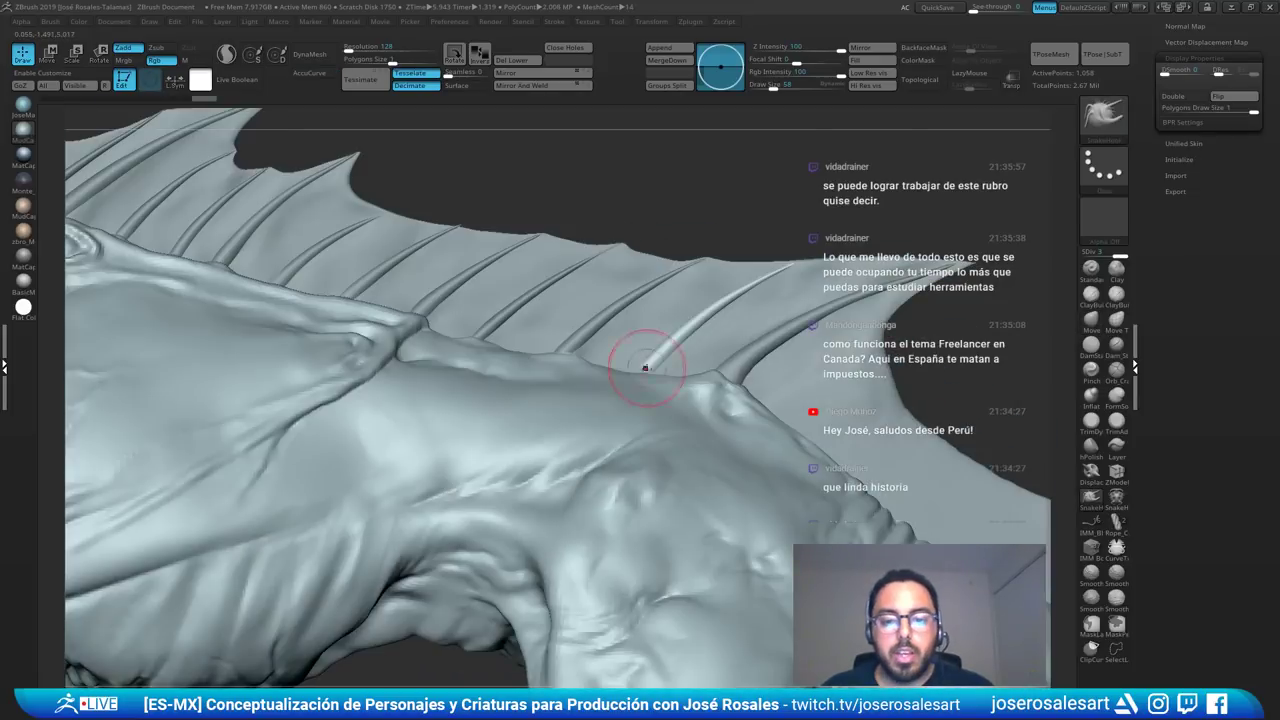
key(s)
drag(645, 370, 650, 370)
ctrl+right_drag(643, 369, 669, 371)
drag(643, 376, 650, 390)
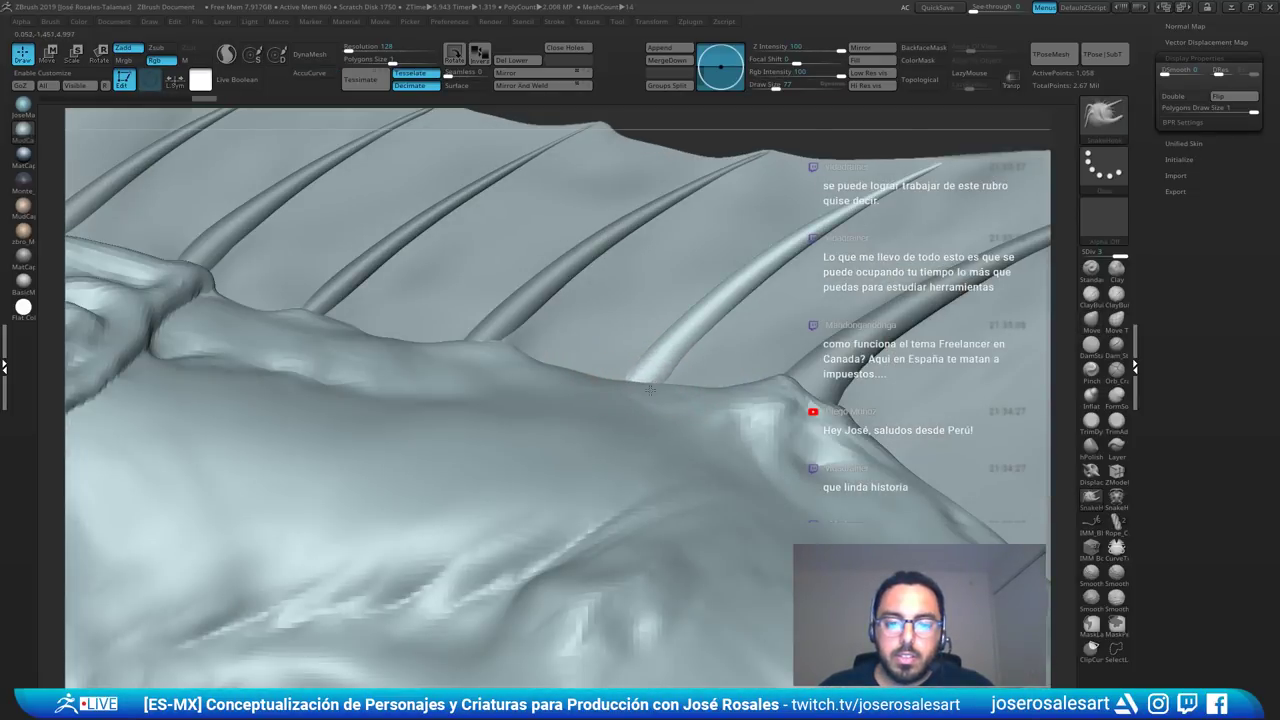
mouse_move(646, 366)
right_down()
mouse_move(606, 422)
mouse_move(720, 321)
right_up()
- Select the creature's body and blend the skin around the new spine's base using ClayBuildup at draw size 33 and smoothing
alt+click(671, 391)
key(b)
key(c)
key(b)
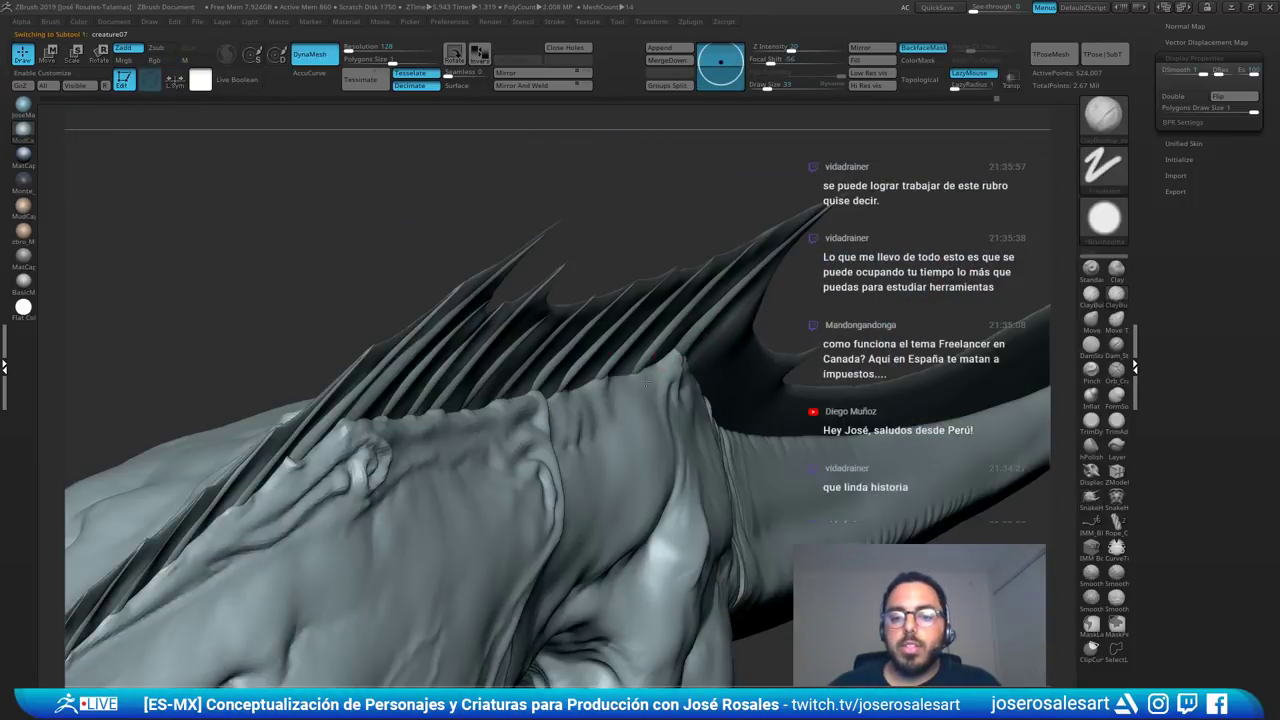
mouse_move(648, 380)
right_down()
mouse_move(615, 380)
mouse_move(660, 366)
mouse_move(633, 381)
right_up()
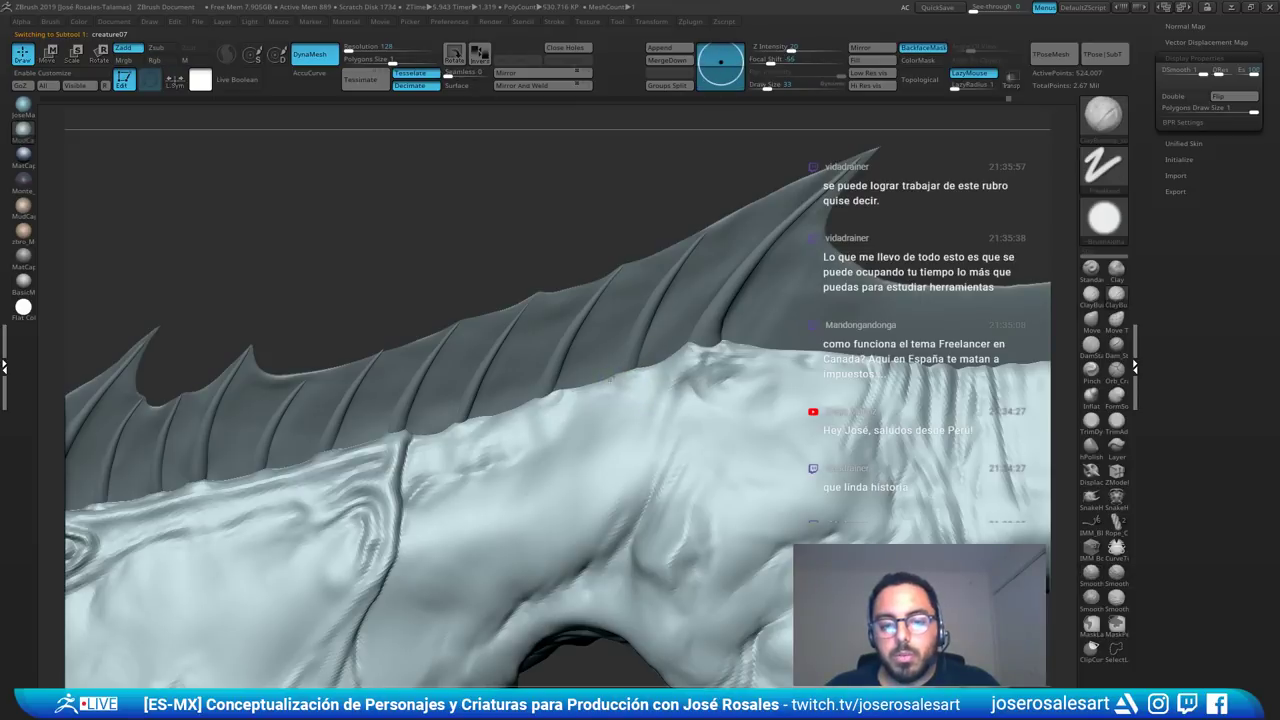
mouse_move(666, 358)
ctrl+right_down()
mouse_move(602, 366)
mouse_move(622, 364)
ctrl+right_up()
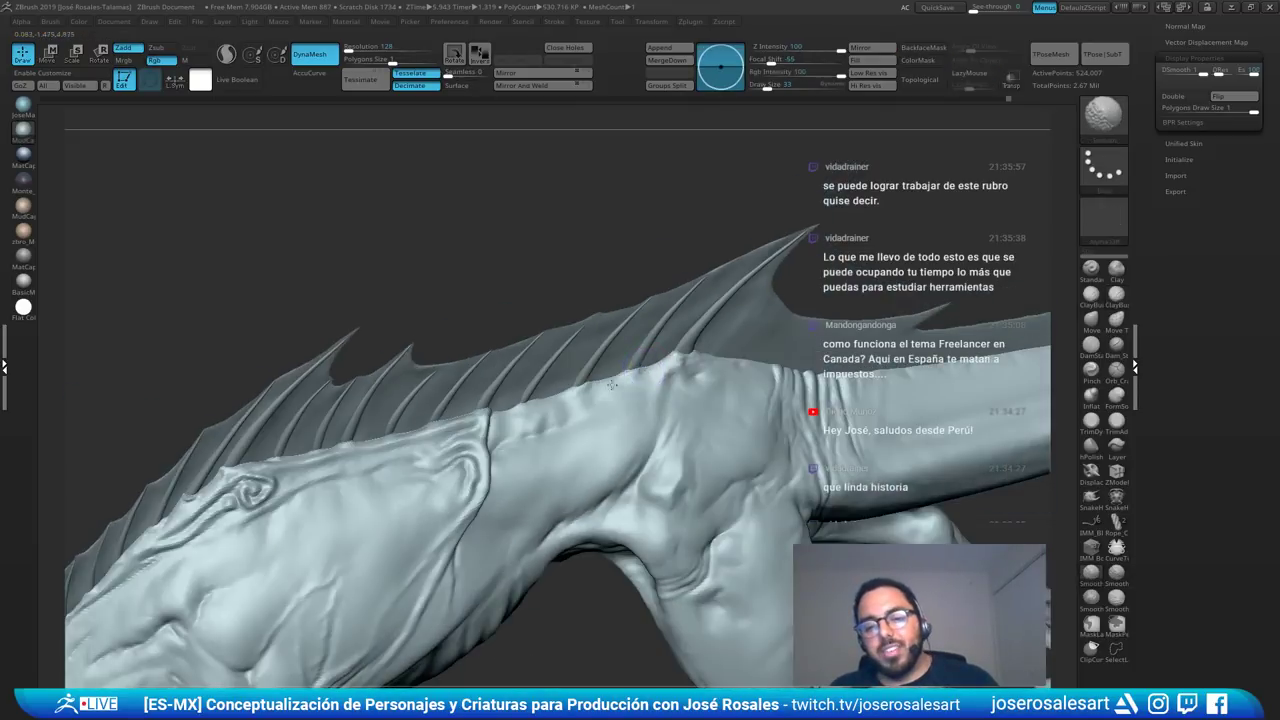
right_drag(756, 352, 750, 285)
- Select the fin membrane and adjust its upper edge near the new spine using the Move brush at draw size 104
alt+click(752, 267)
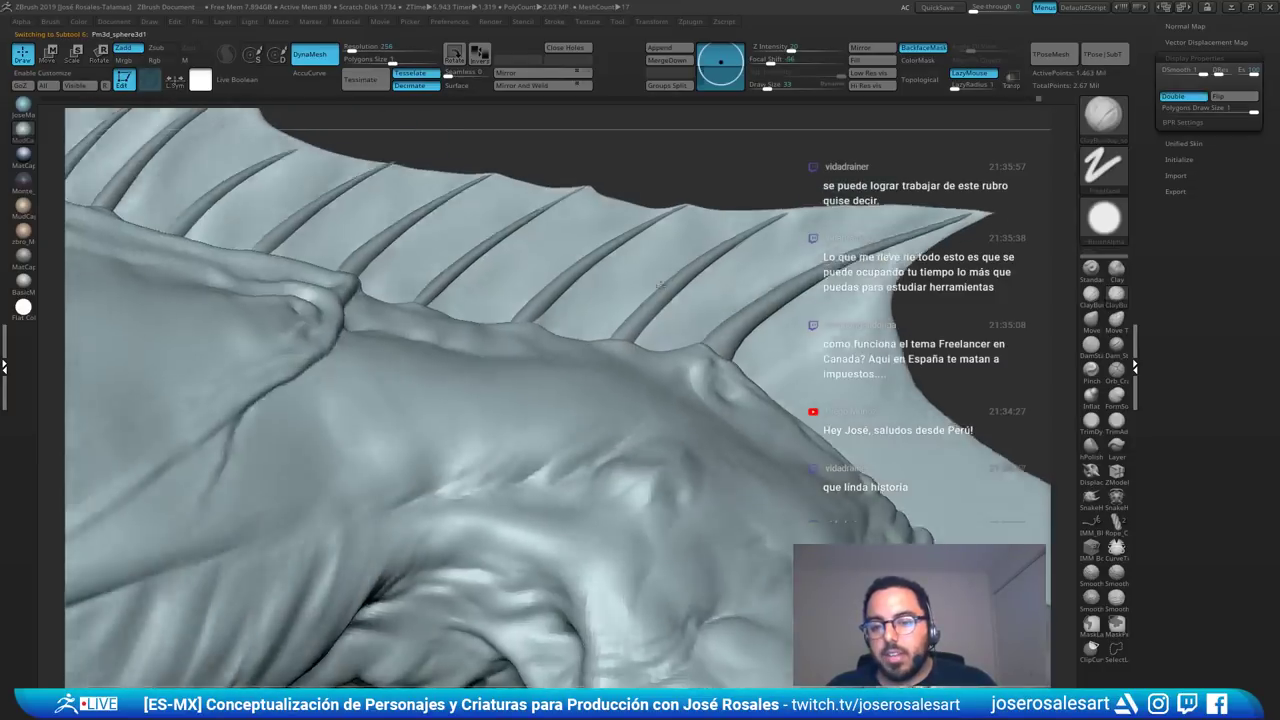
mouse_move(723, 238)
alt+right_down()
mouse_move(640, 312)
mouse_move(531, 369)
mouse_move(671, 358)
mouse_move(494, 347)
mouse_move(492, 390)
mouse_move(870, 350)
mouse_move(684, 352)
mouse_move(752, 352)
alt+right_up()
key(b)
key(m)
key(v)
key(bracketright)
key(bracketright)
key(bracketright)
key(bracketright)
key(bracketright)
key(bracketright)
key(bracketright)
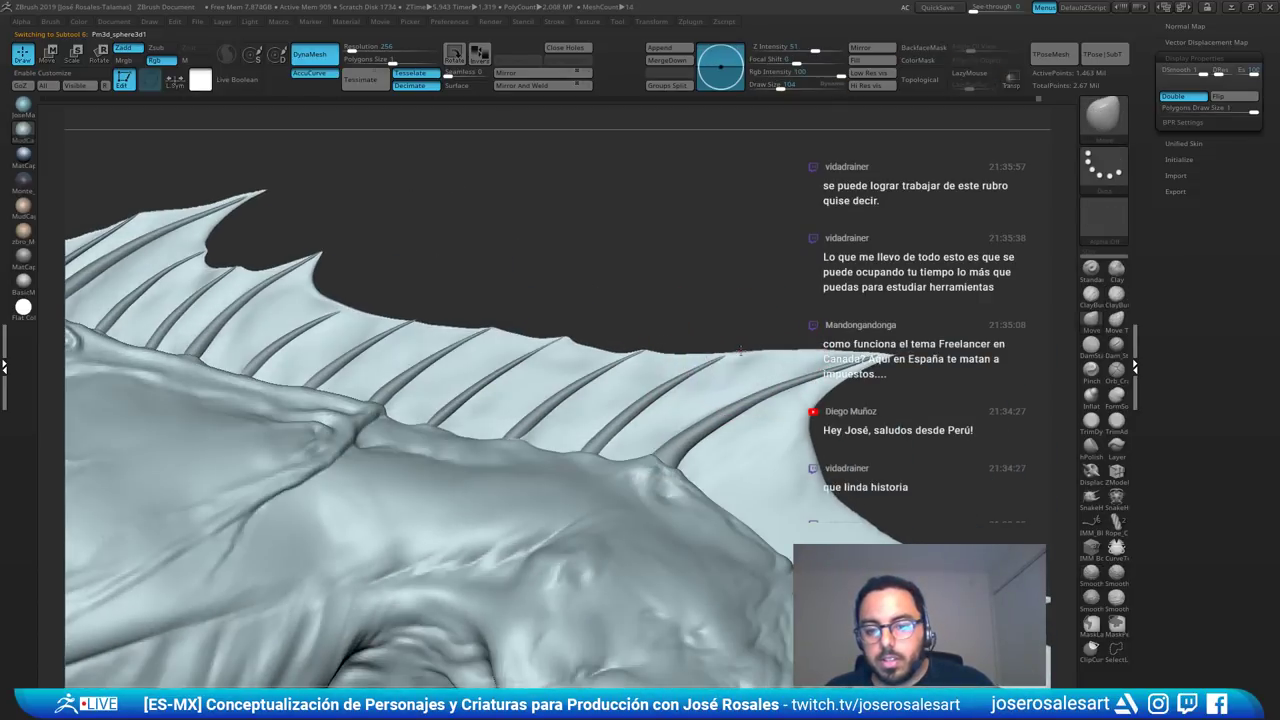
- Reduce the Move brush to draw size 51 and refine the membrane's edge between the new spine and the rear tip
key(s)
drag(791, 345, 786, 345)
right_drag(804, 343, 814, 348)
key(s)
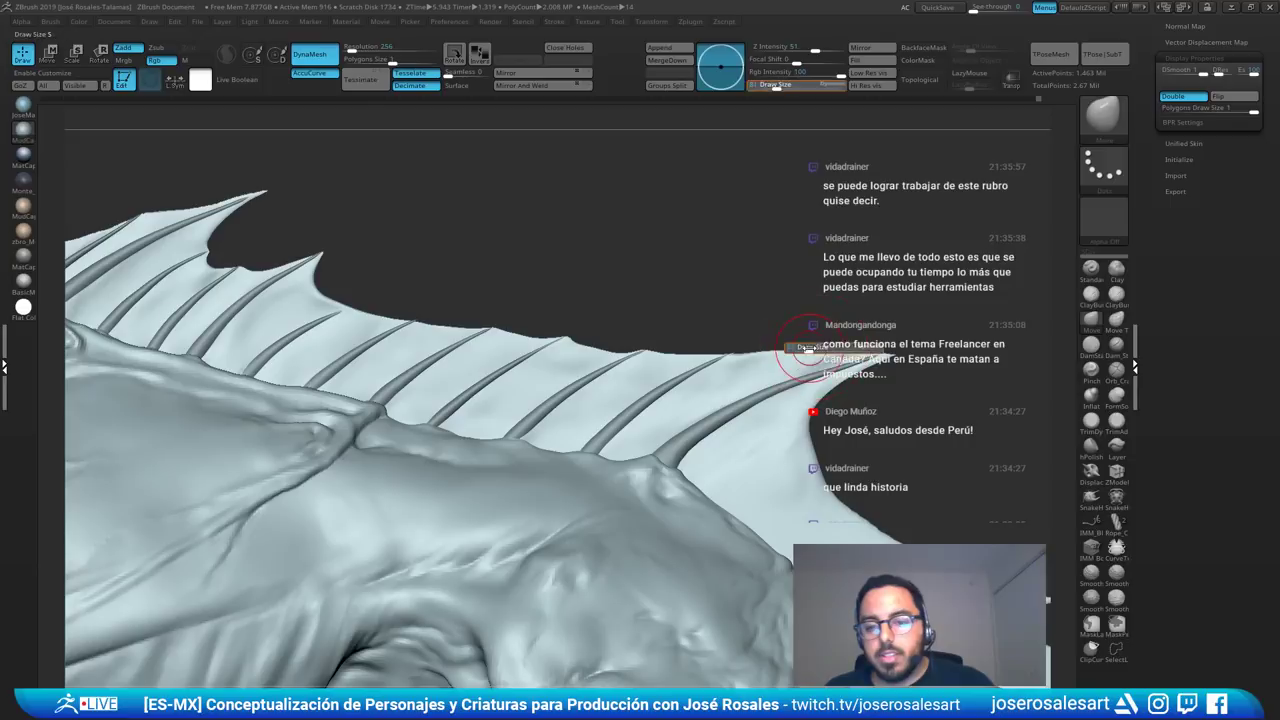
drag(814, 350, 808, 350)
- Save the creature tool to disk
ctrl+right_drag(814, 354, 732, 298)
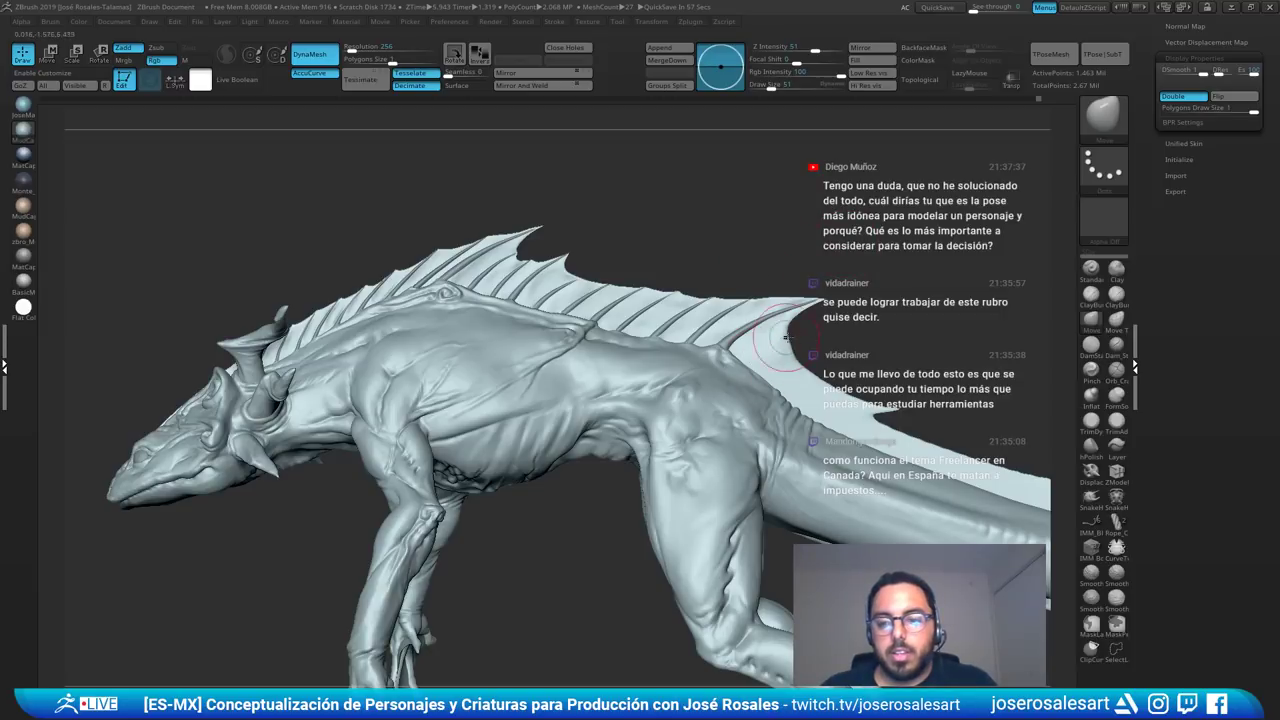
drag(1164, 177, 1197, 354)
click(1228, 92)
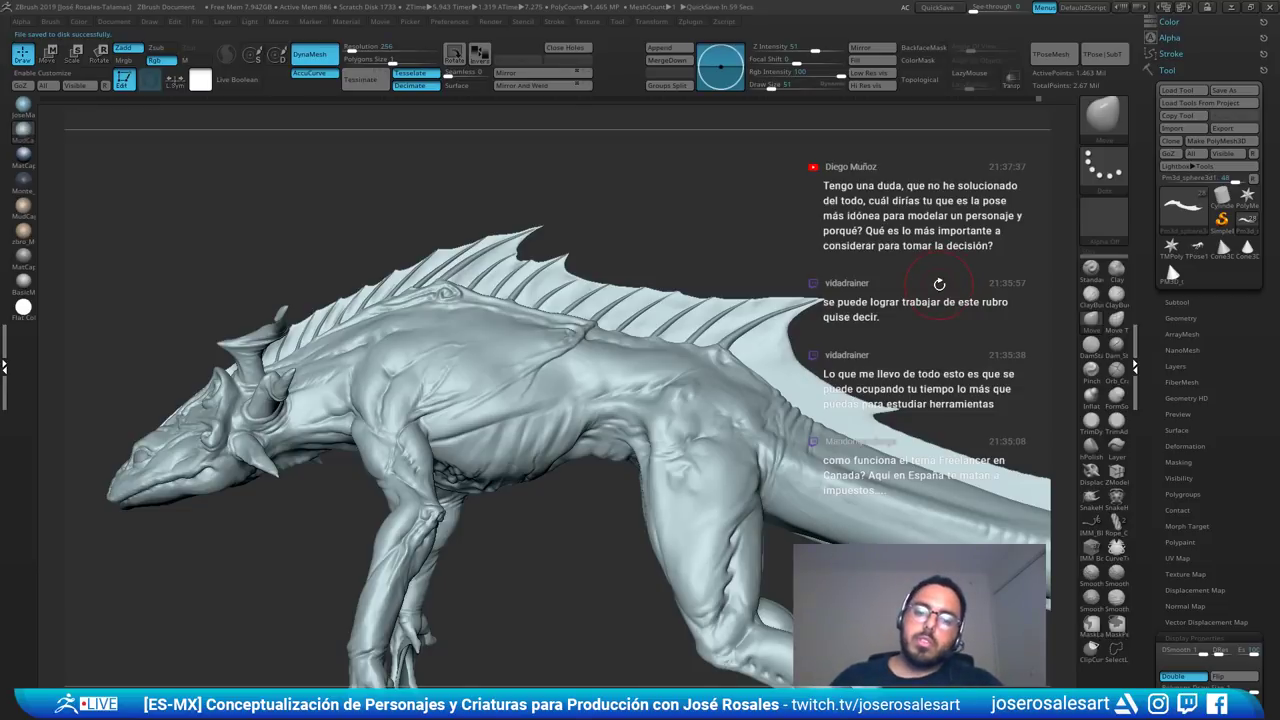
- Select the large rear fin spine and duplicate it as a new subtool
alt+click(760, 340)
alt+drag(816, 279, 658, 168)
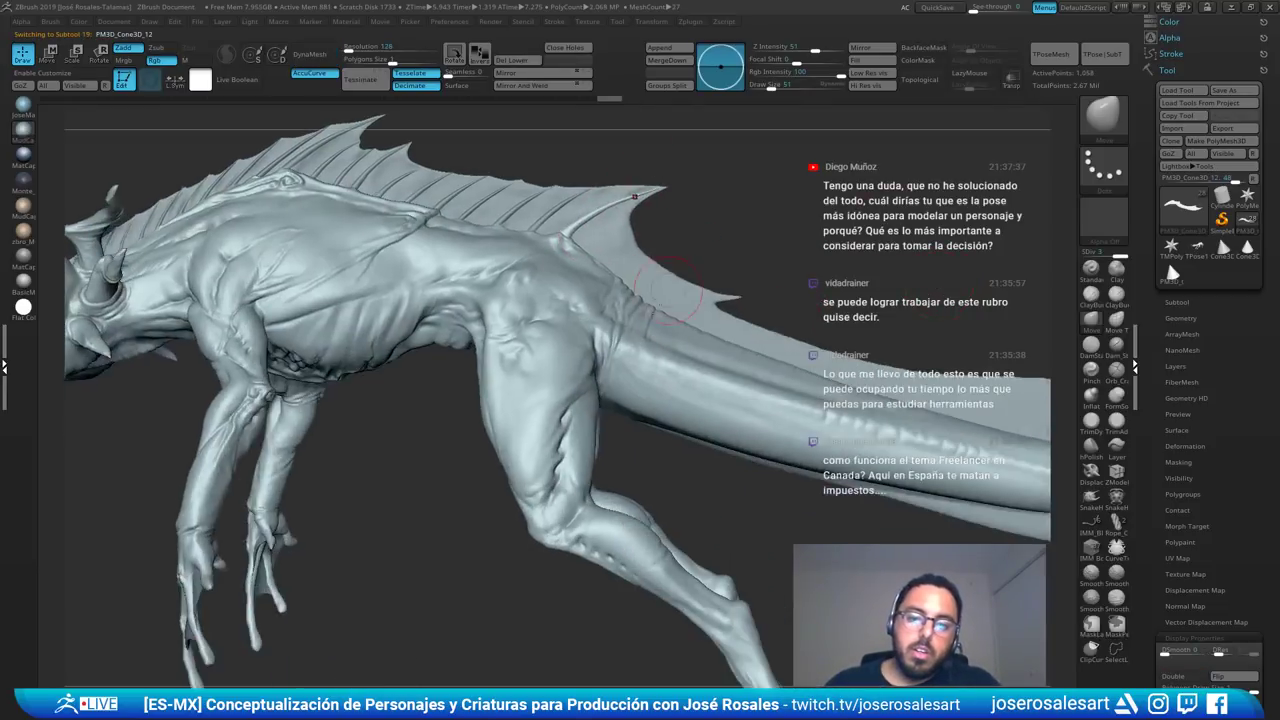
right_drag(668, 291, 657, 260)
key(ctrl+shift+d)
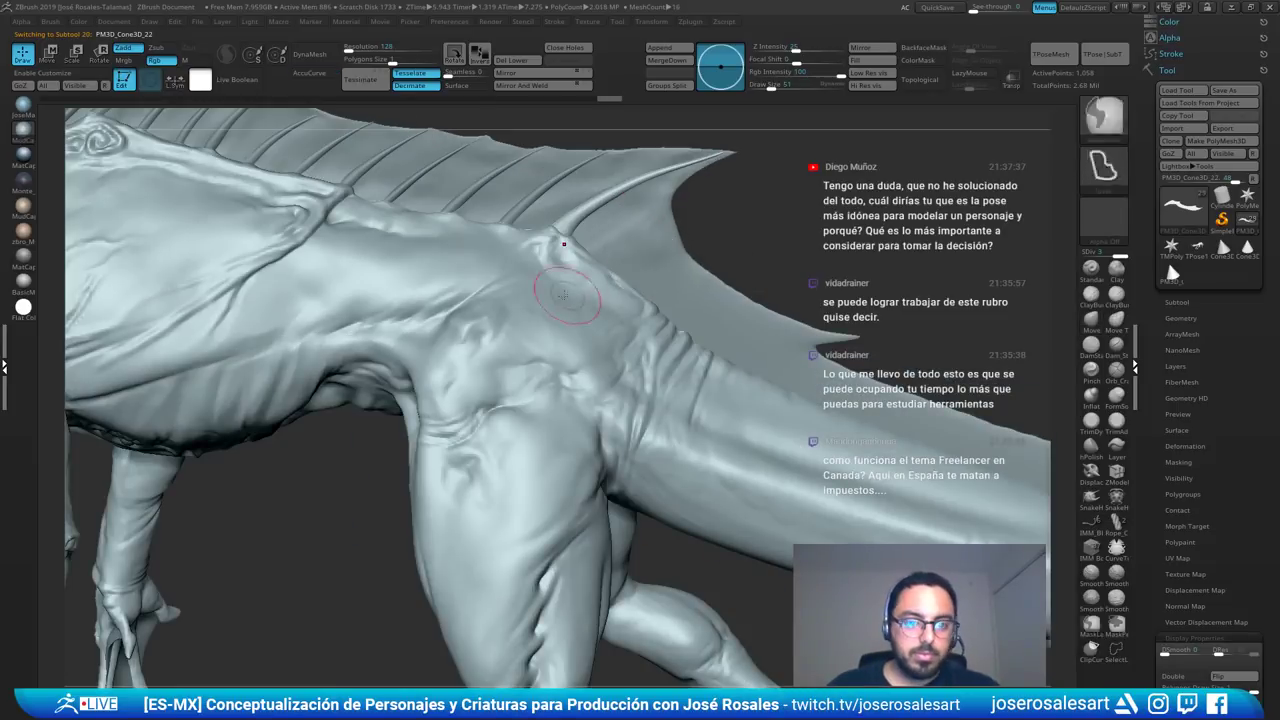
right_drag(563, 294, 591, 257)
- Move the copied large spine back and down behind the original, and rotate and shorten it along the fin
key(w)
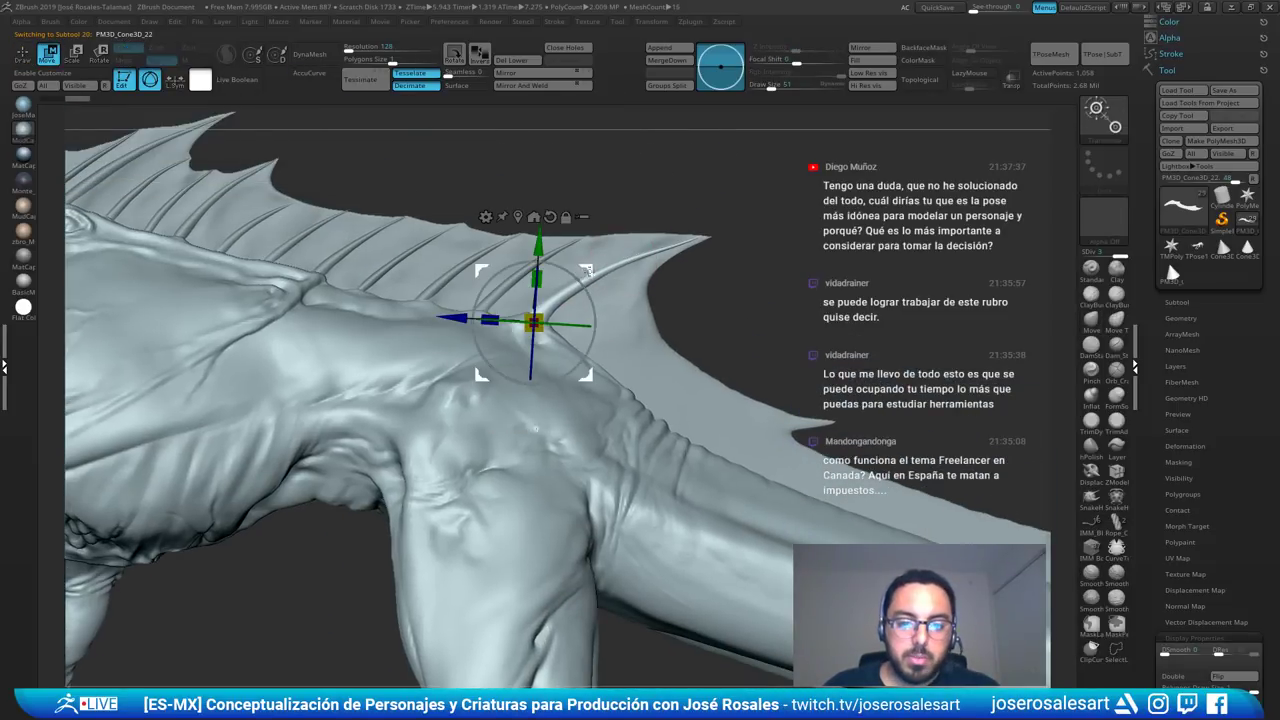
drag(588, 271, 577, 350)
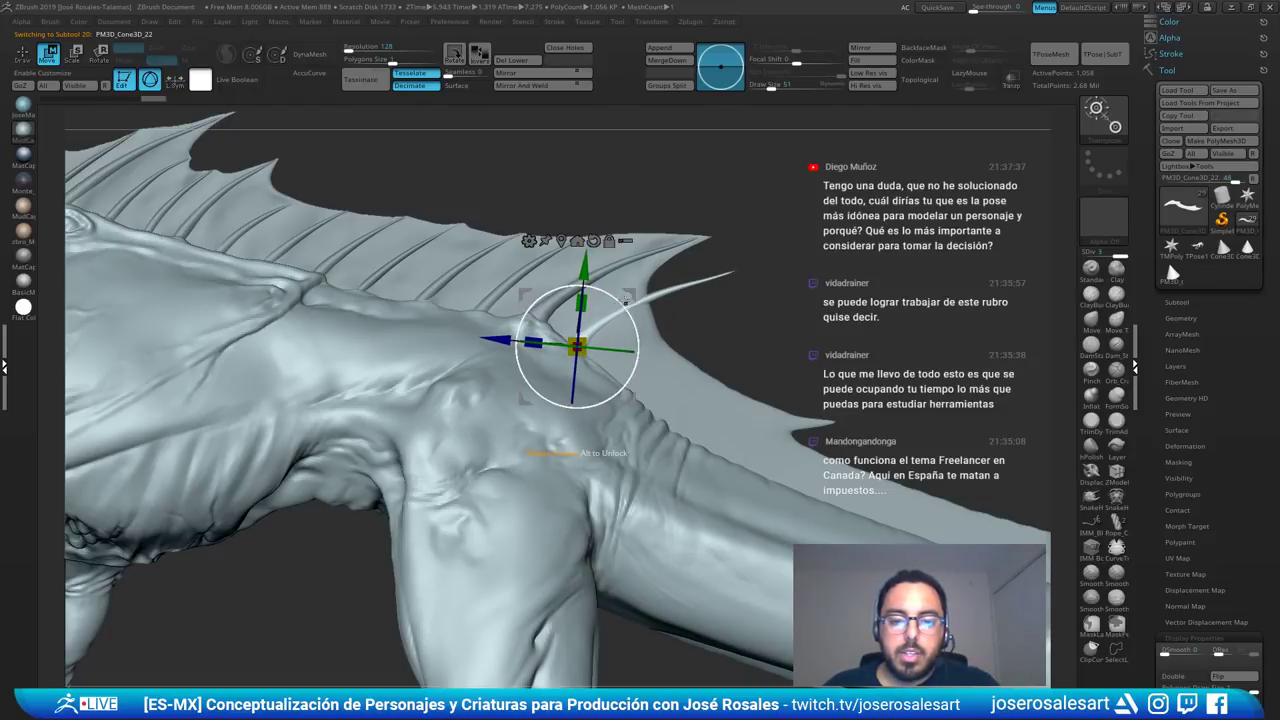
alt+drag(624, 306, 600, 330)
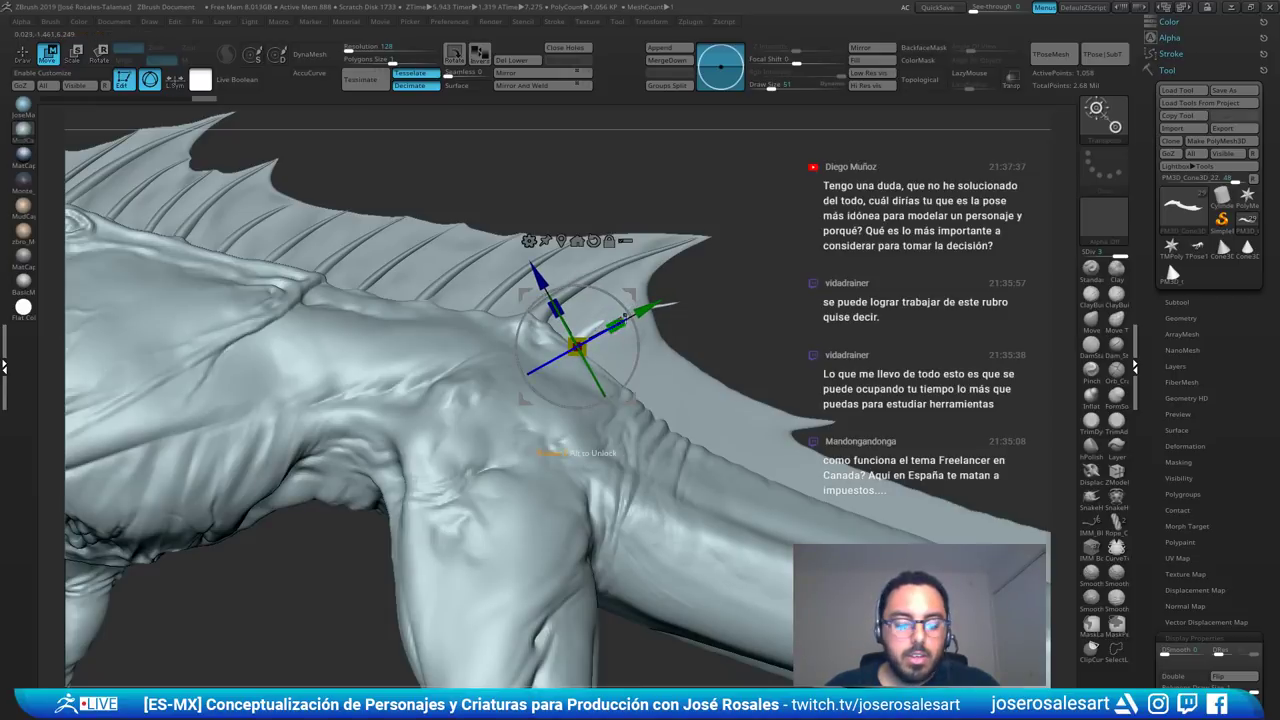
key(q)
- Bend the copied large spine toward the membrane with the SnakeHook brush at draw size 130
key(b)
key(s)
key(h)
key(bracketright)
key(bracketright)
ctrl+right_drag(622, 319, 609, 320)
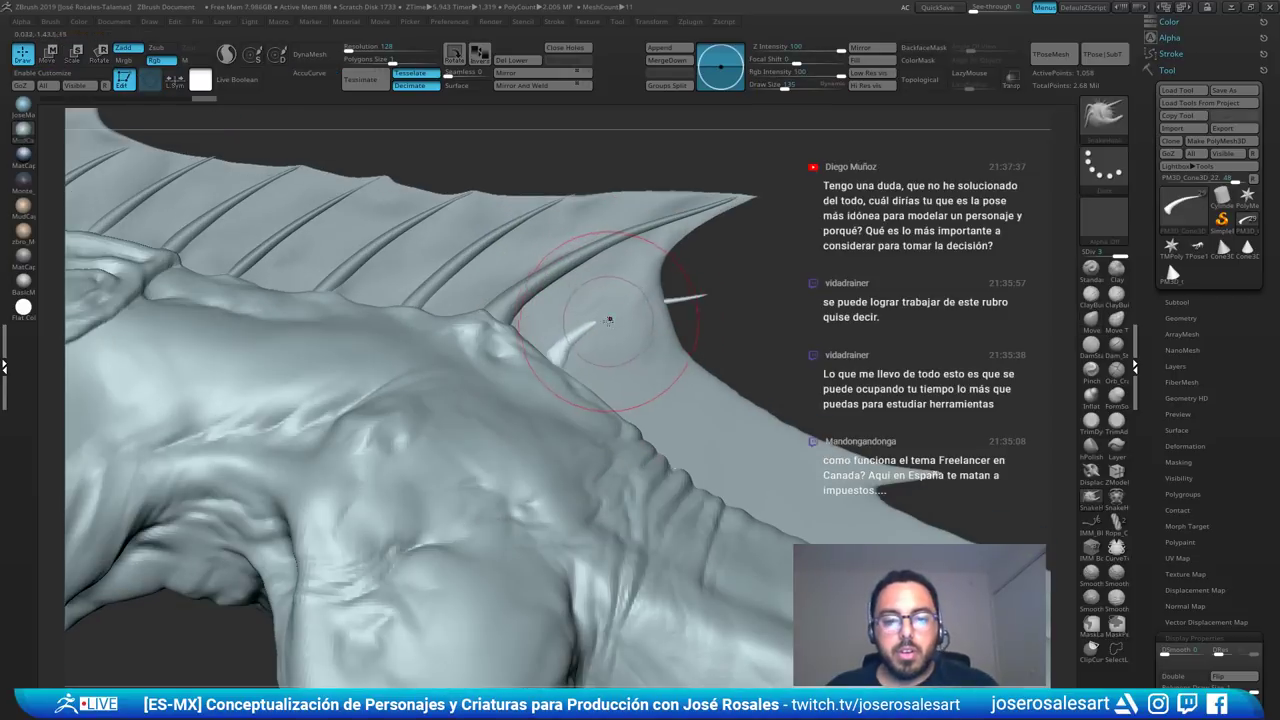
- Isolate the copied spine and refine its curve and thickness with the Move brush, smoothing along its length
key(ctrl+s)
key(b)
key(m)
key(v)
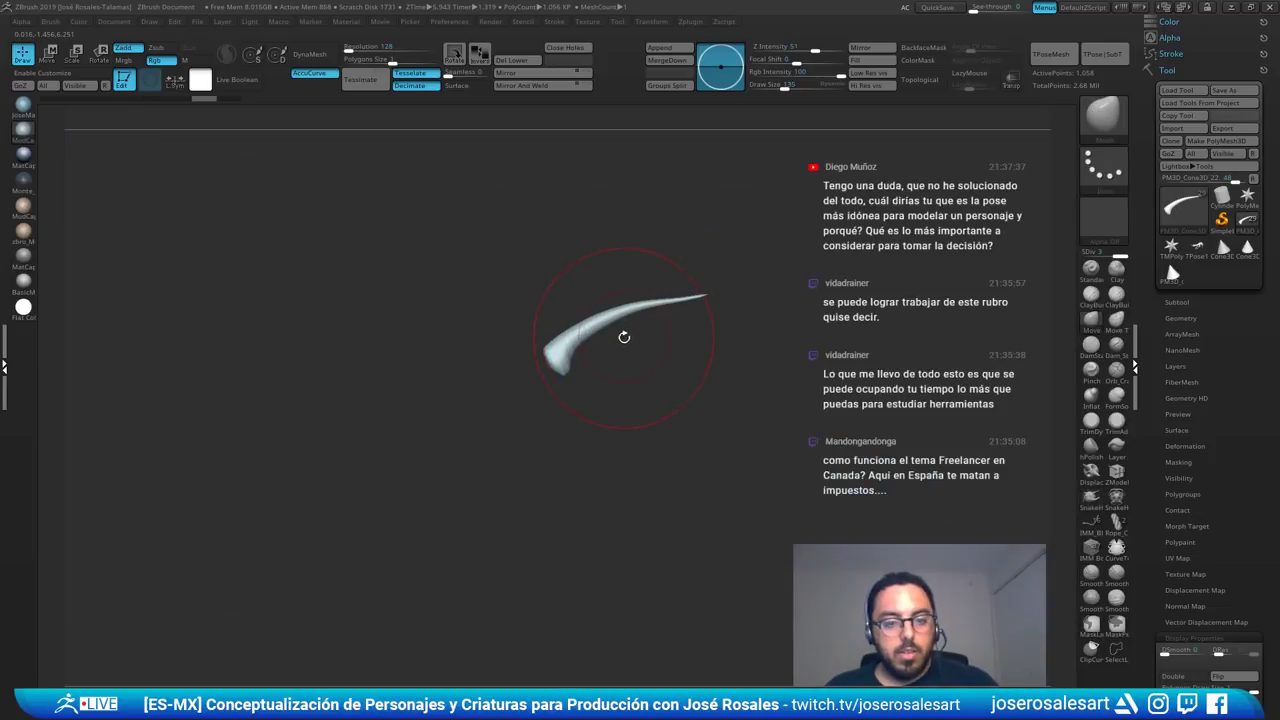
drag(600, 321, 668, 298)
ctrl+right_drag(662, 305, 662, 335)
drag(682, 298, 682, 293)
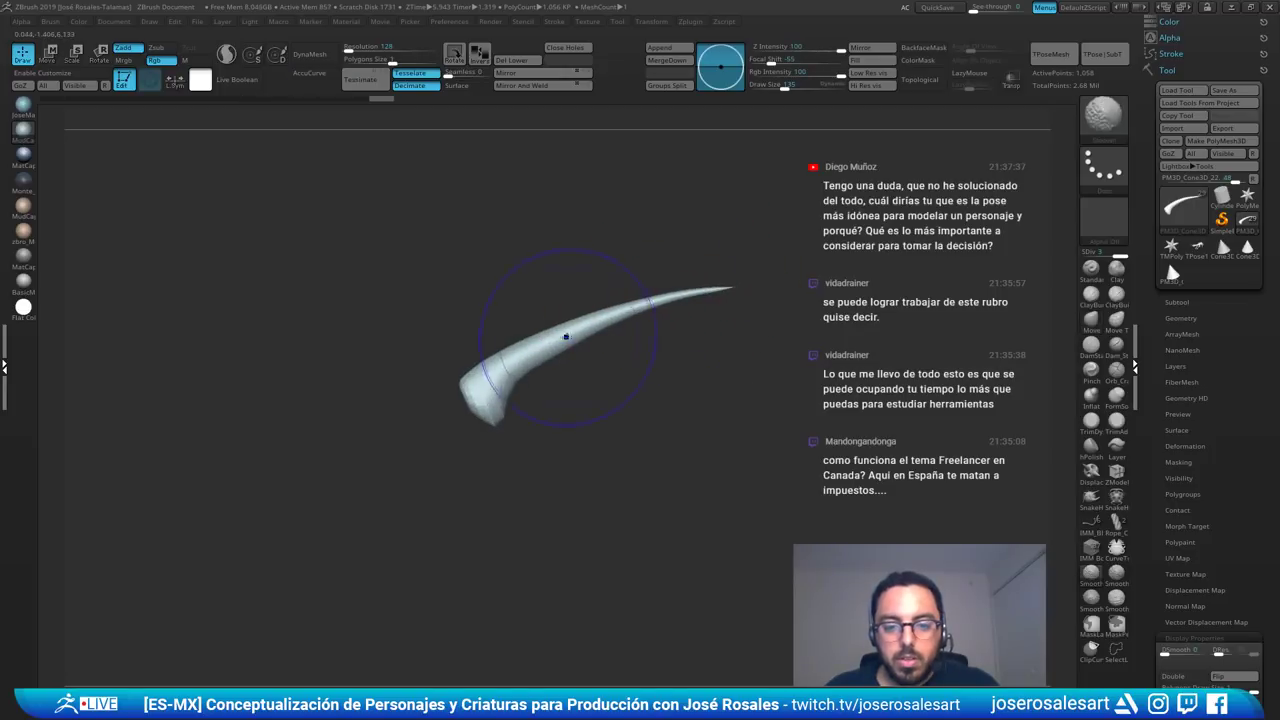
shift+drag(566, 337, 655, 303)
ctrl+right_drag(612, 326, 623, 286)
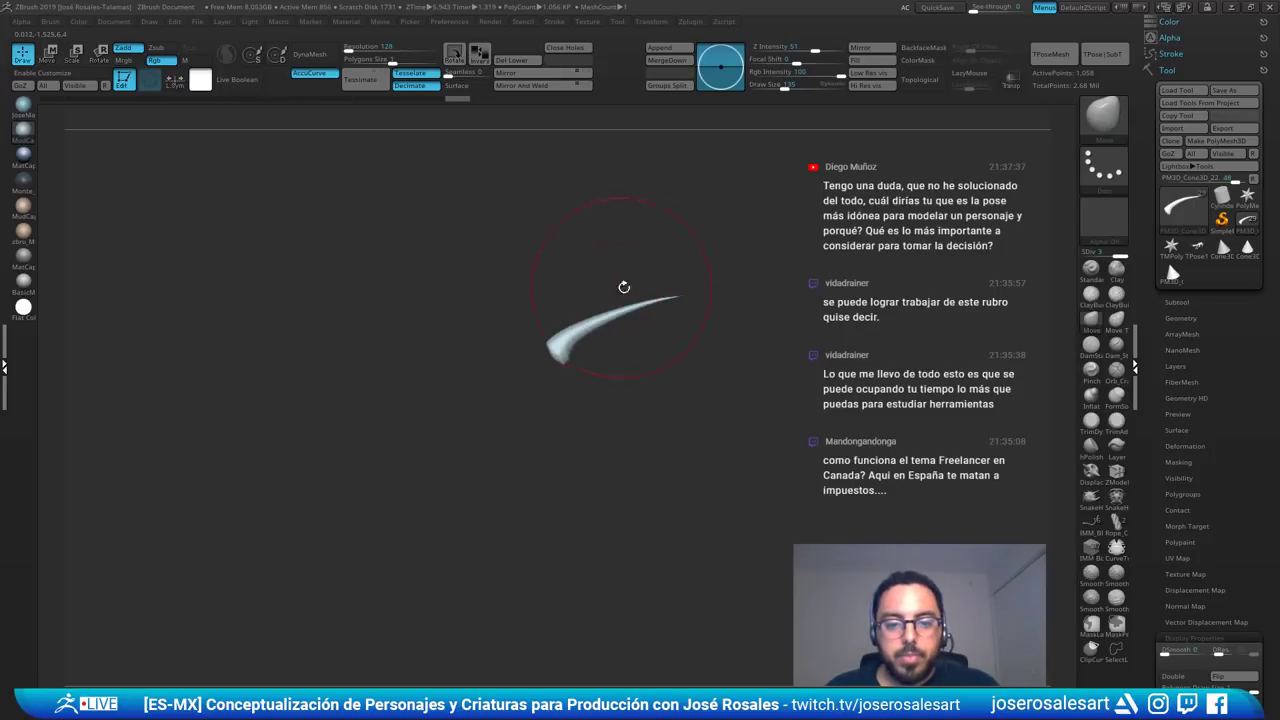
- Bring back the full creature and carve the fin membrane at draw size 129 to expose the copied spine
key(shift+s)
ctrl+right_drag(754, 319, 740, 290)
right_drag(596, 346, 591, 427)
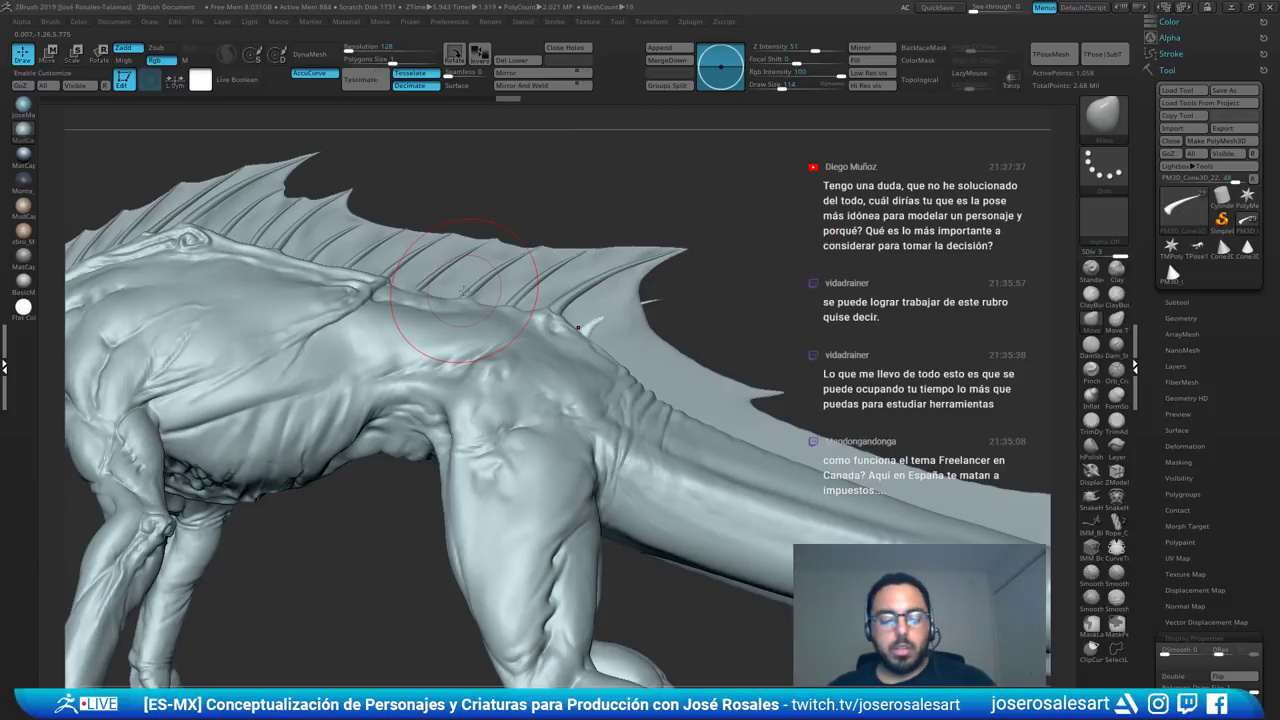
key(1)
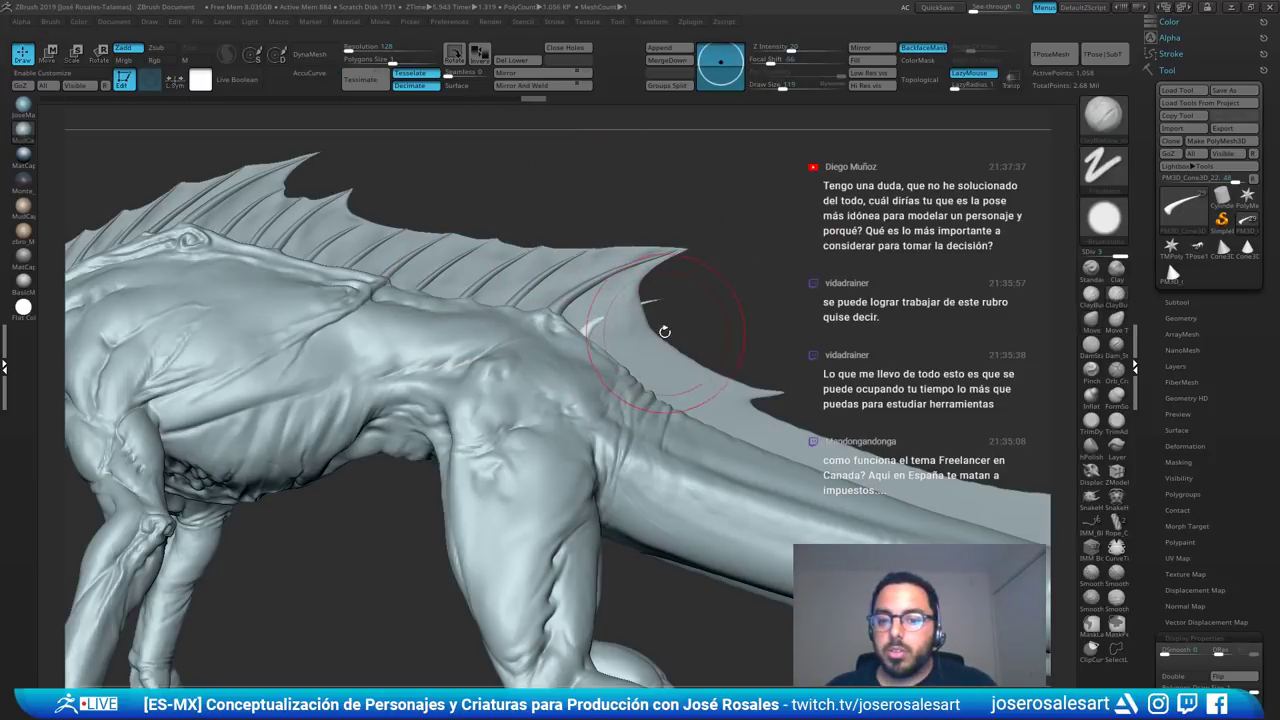
mouse_move(665, 332)
alt+mouse_down()
mouse_move(635, 347)
mouse_move(603, 319)
mouse_move(578, 330)
alt+mouse_up()
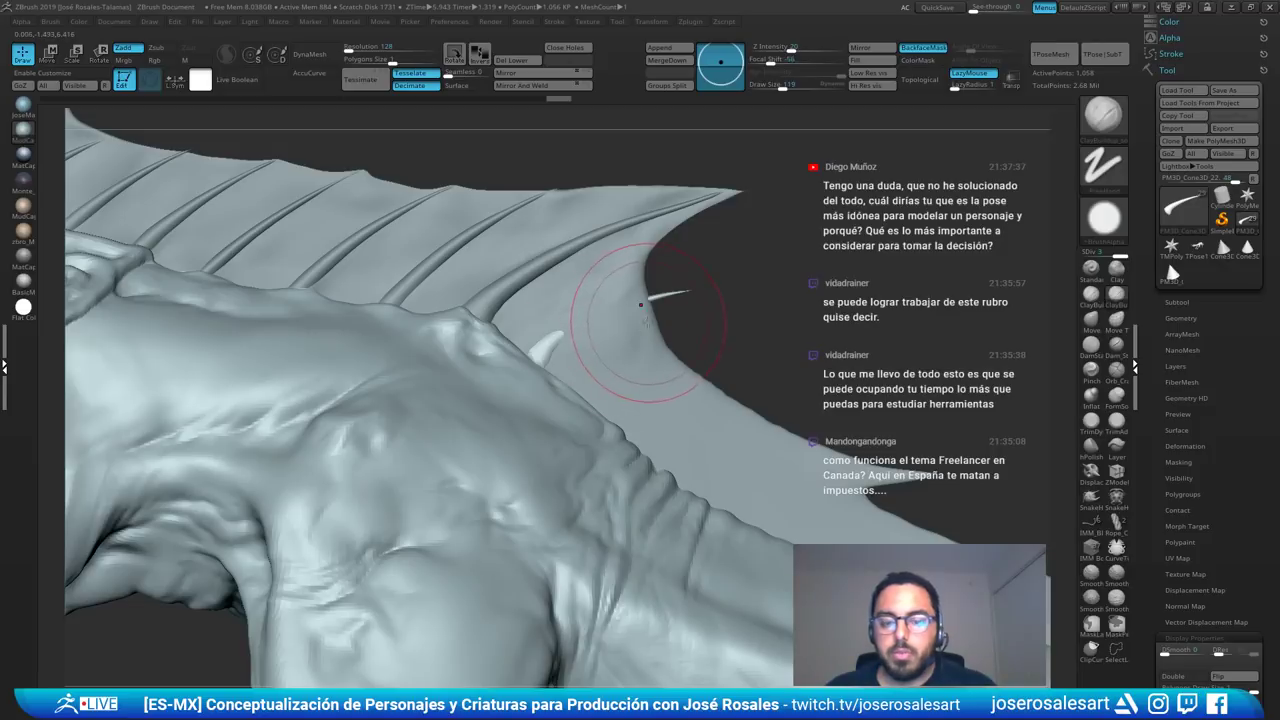
key(ctrl+z)
alt+click(638, 366)
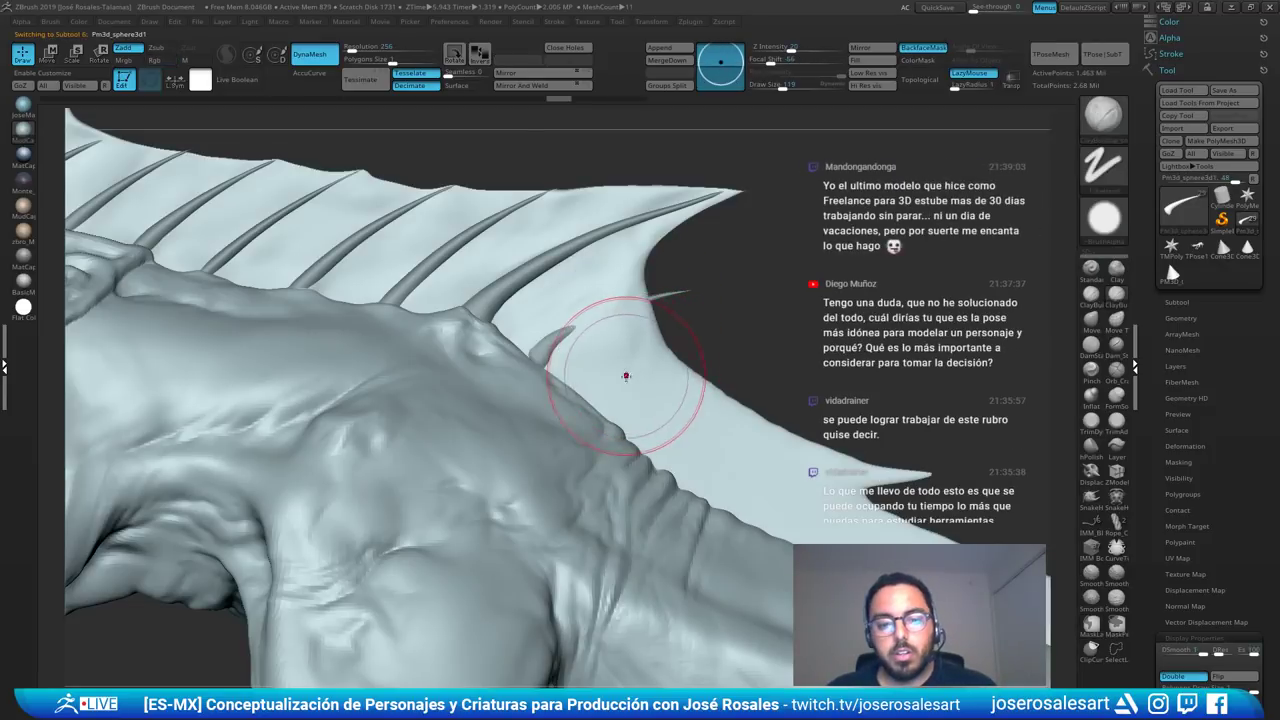
key(s)
drag(626, 367, 634, 367)
alt+drag(585, 330, 633, 306)
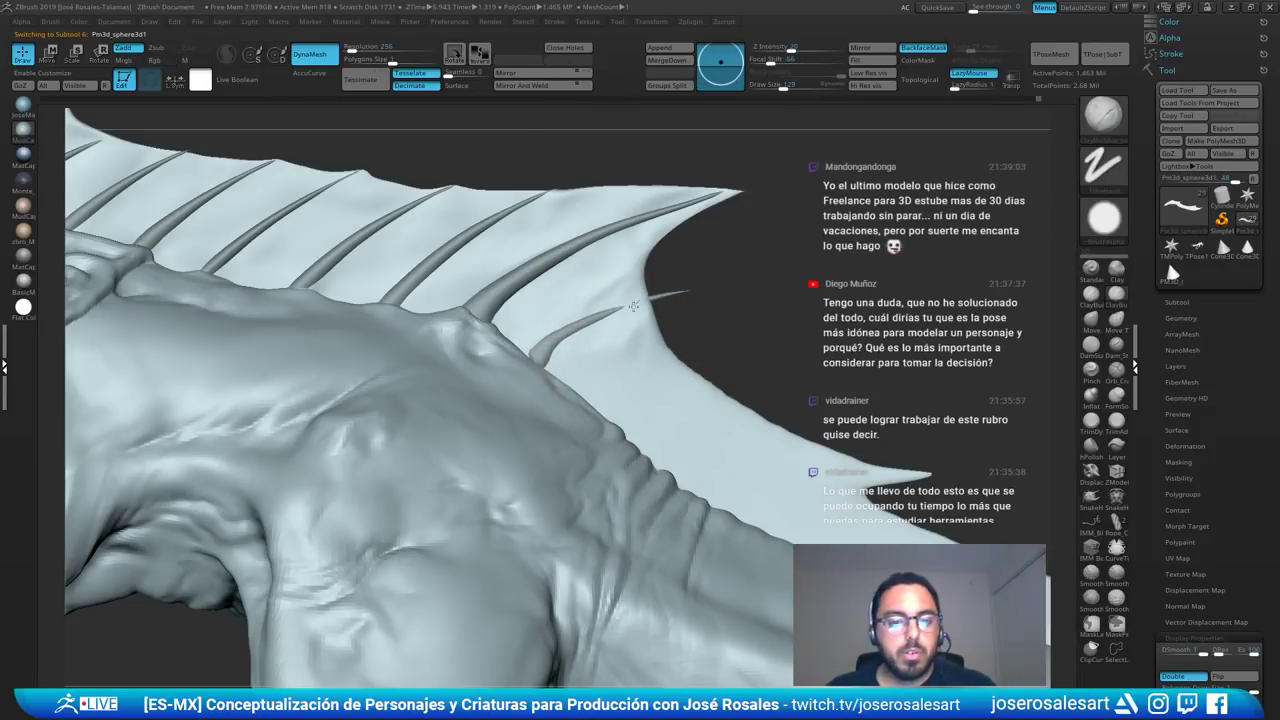
- Reshape the copied spine with the Move brush, widening its base into the back and adjusting its curve
alt+click(590, 323)
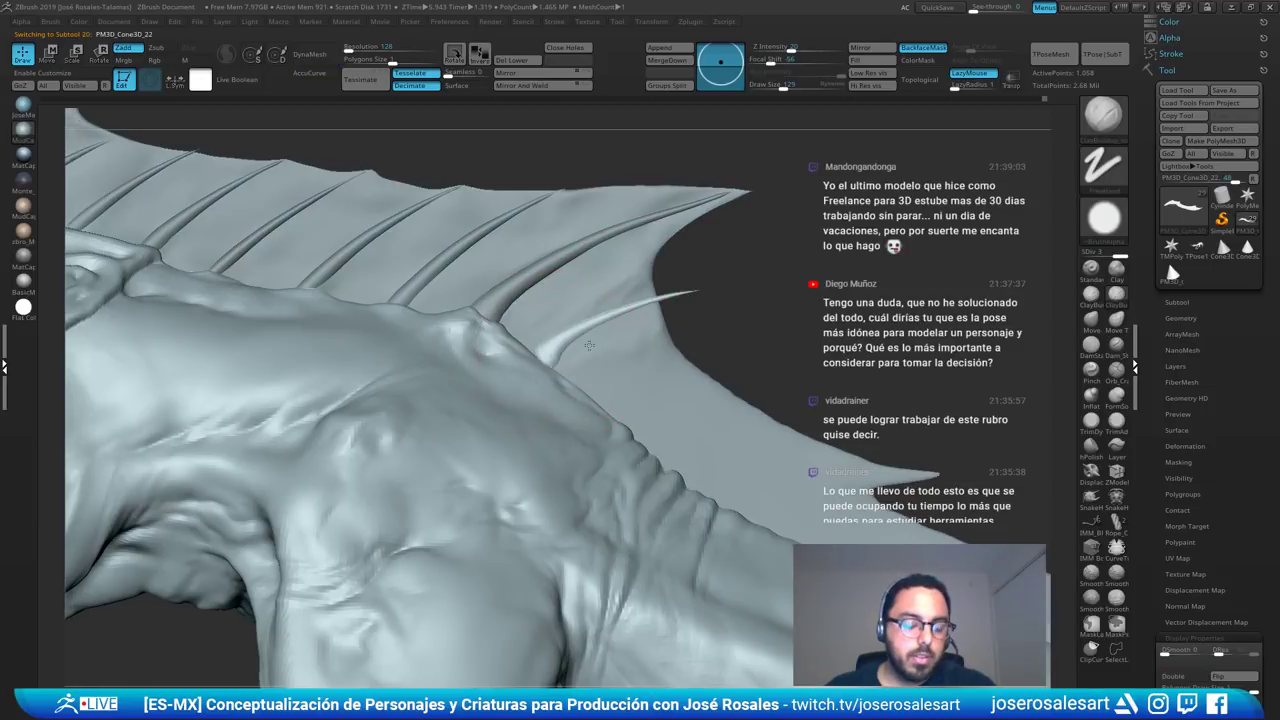
ctrl+right_drag(545, 213, 583, 308)
key(b)
key(m)
key(v)
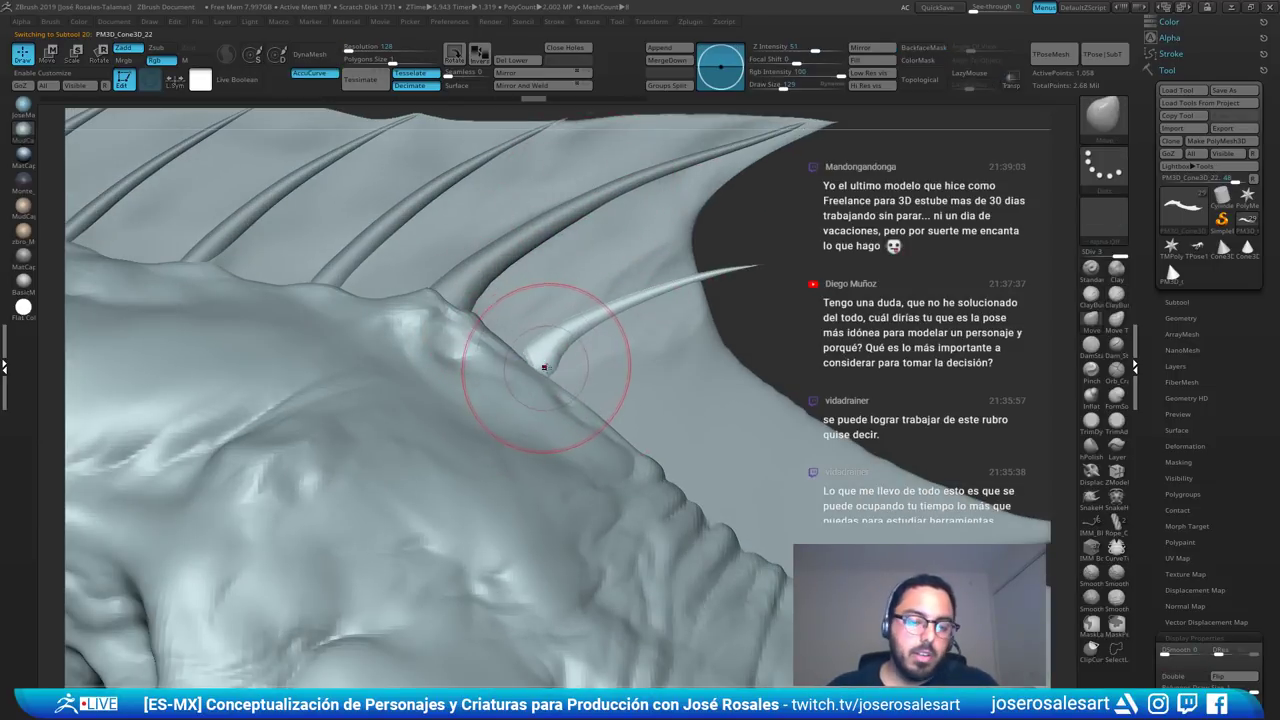
mouse_move(538, 366)
mouse_down()
mouse_move(510, 364)
mouse_move(527, 373)
mouse_up()
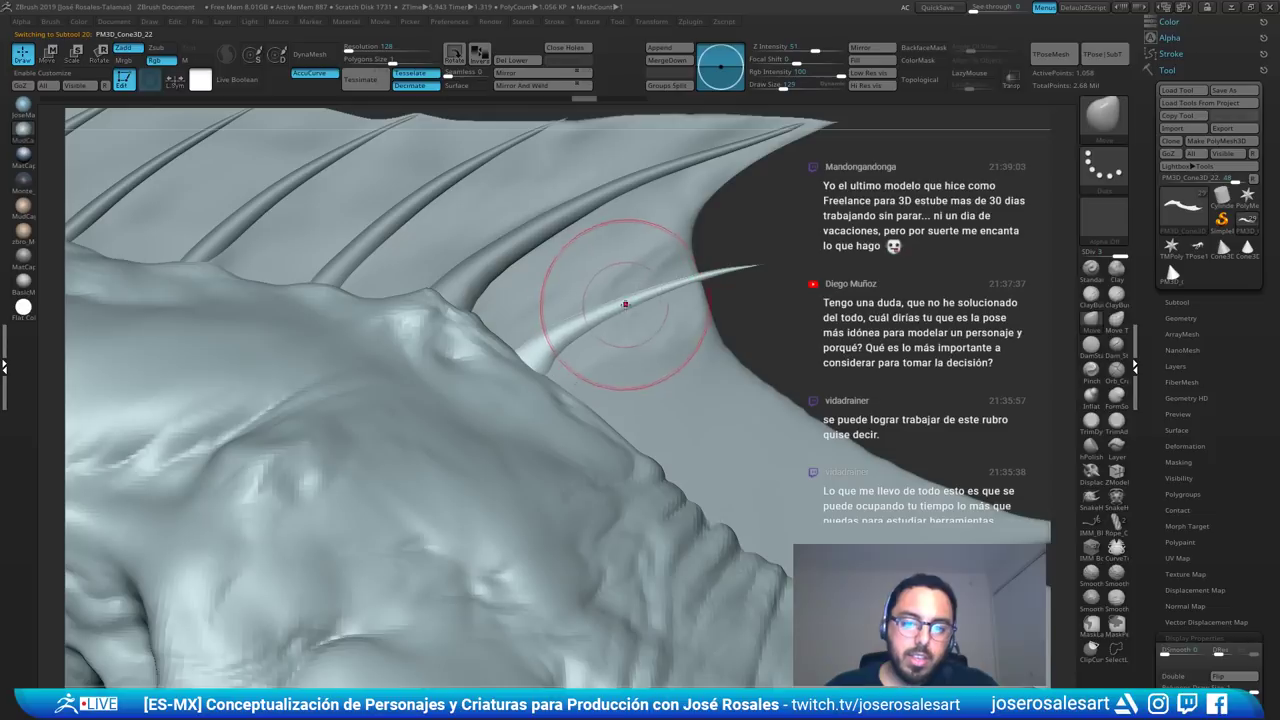
drag(618, 308, 601, 315)
key(ctrl+z)
key(ctrl+z)
key(ctrl+z)
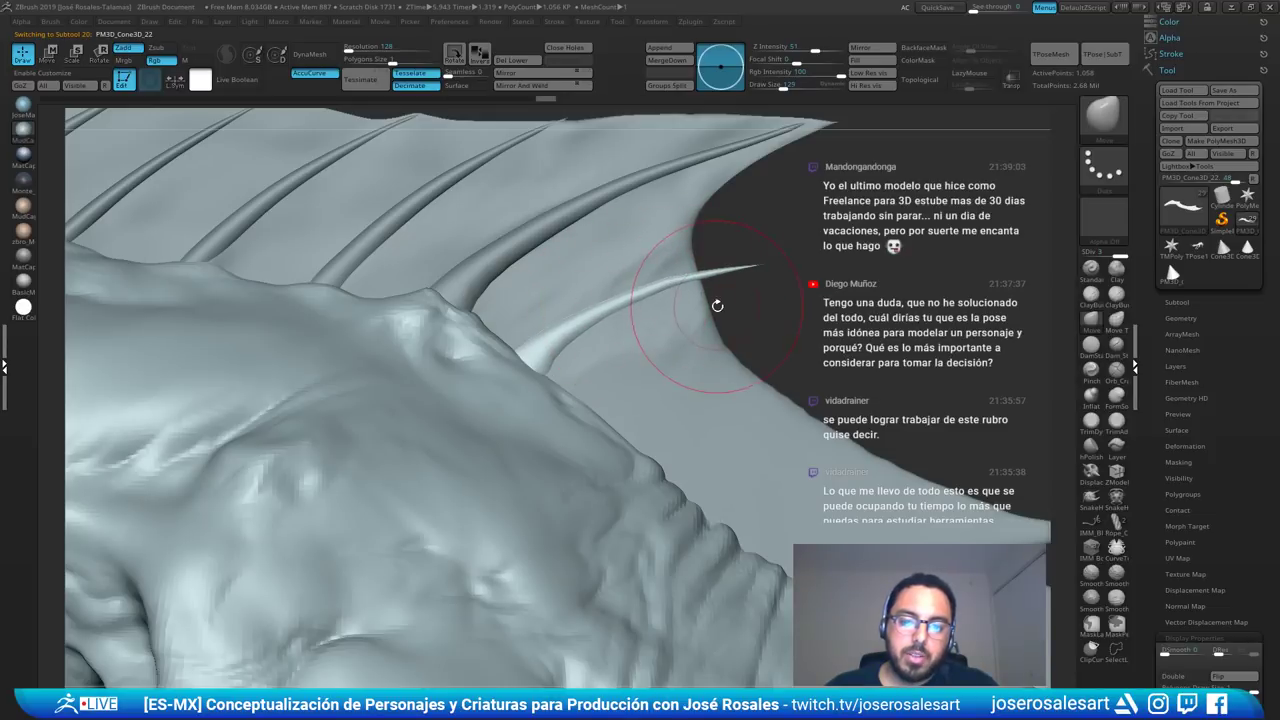
drag(684, 282, 681, 274)
- Scale the copied spine down to about 0.81 and angle its tip slightly downward from its base
alt+click(668, 343)
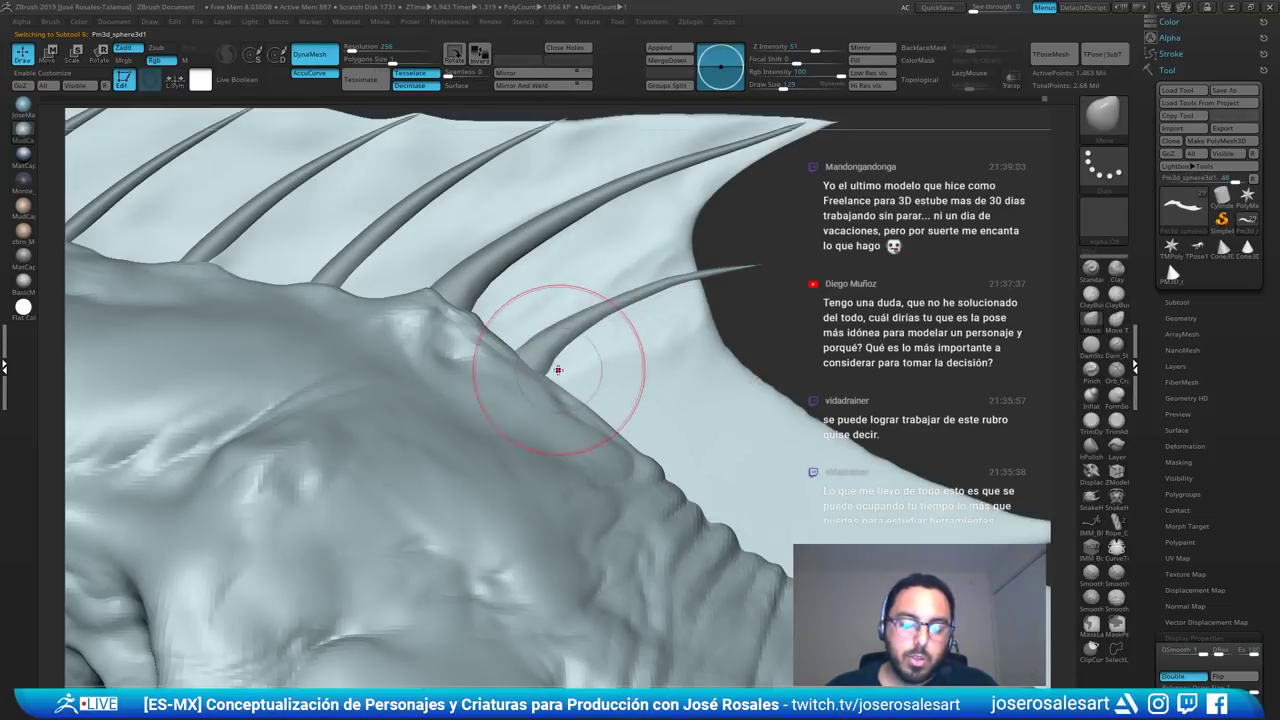
key(r)
alt+click(526, 367)
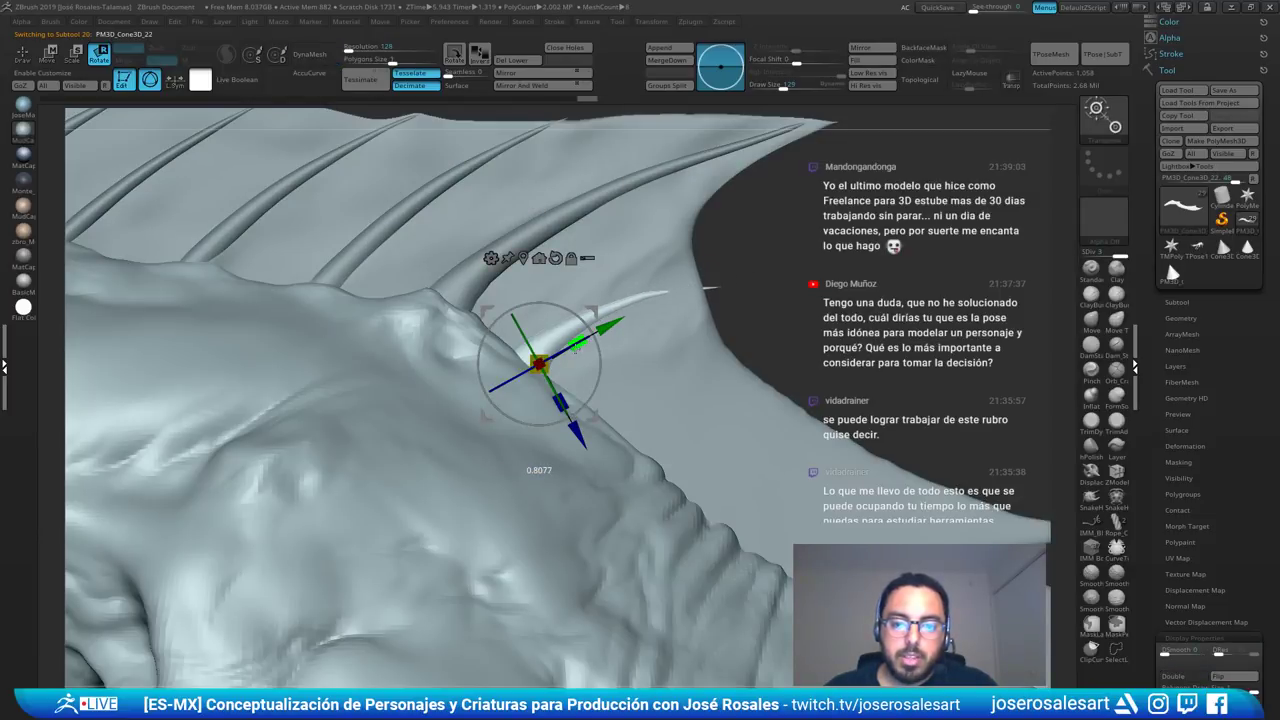
key(q)
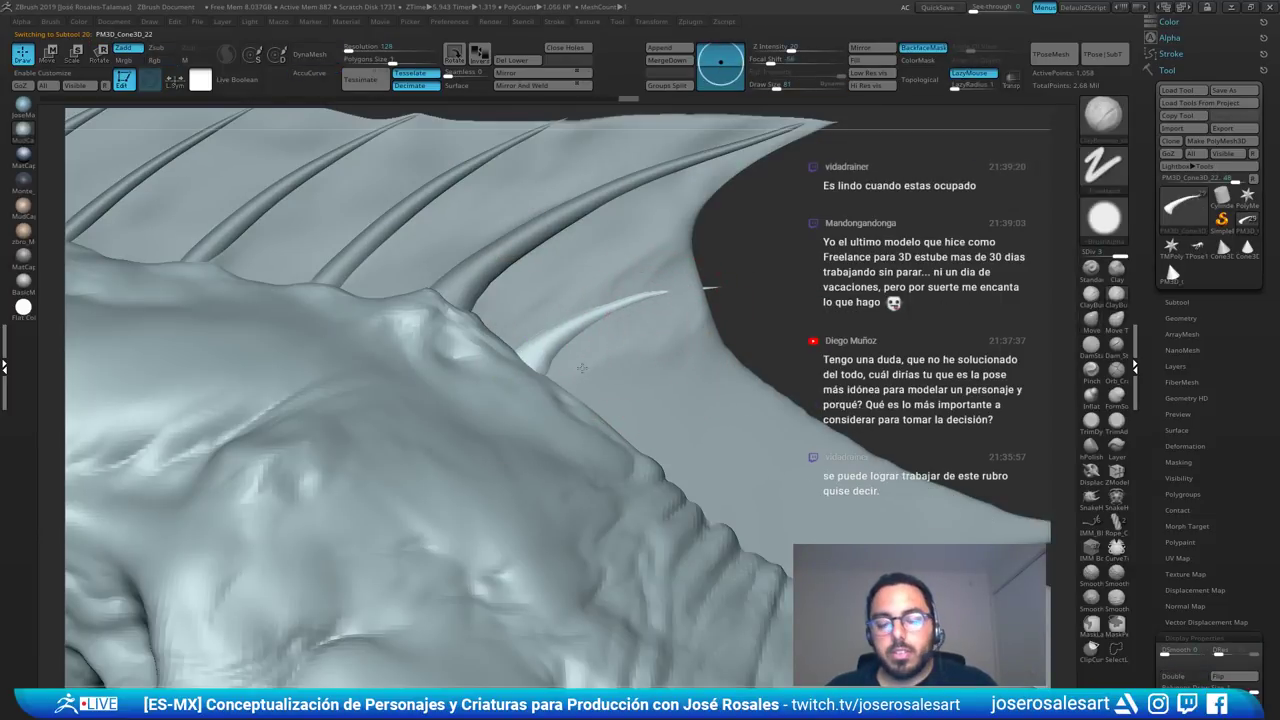
- Sculpt the fin membrane around the copied spine's tip at draw size 81 and smooth the surface beside it
alt+click(605, 342)
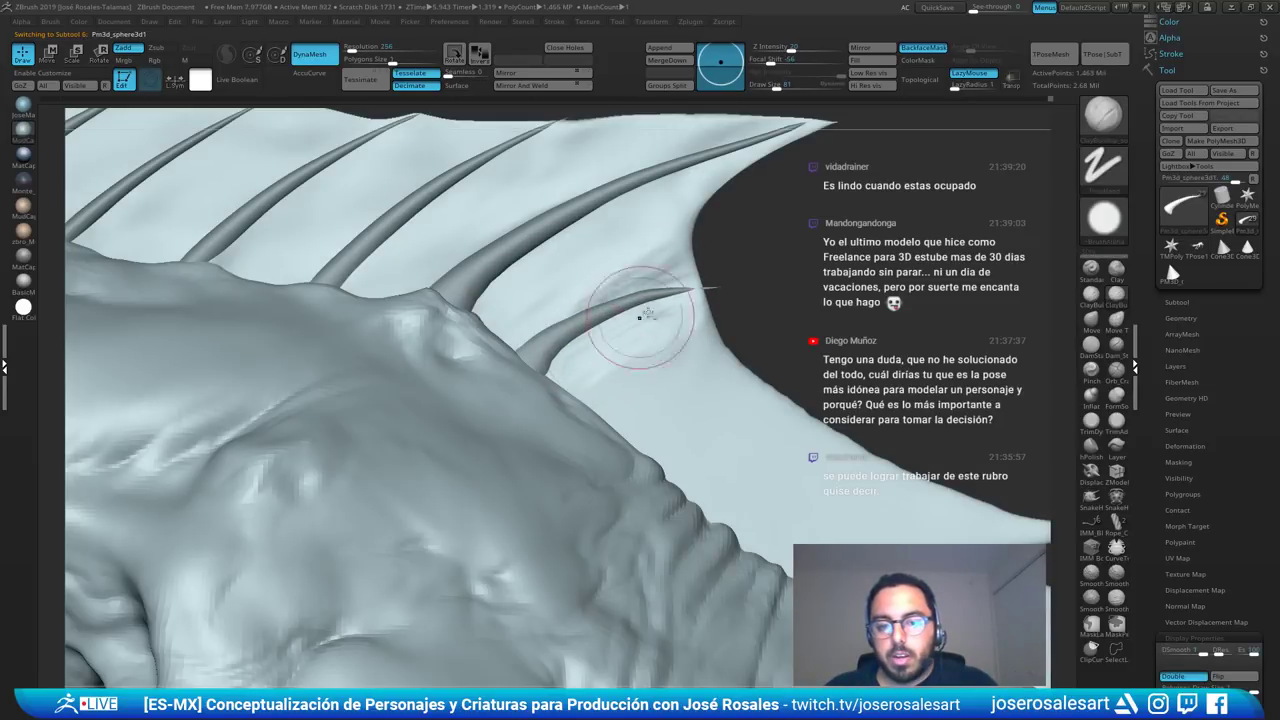
mouse_move(678, 247)
mouse_down()
mouse_move(590, 275)
mouse_move(642, 222)
mouse_up()
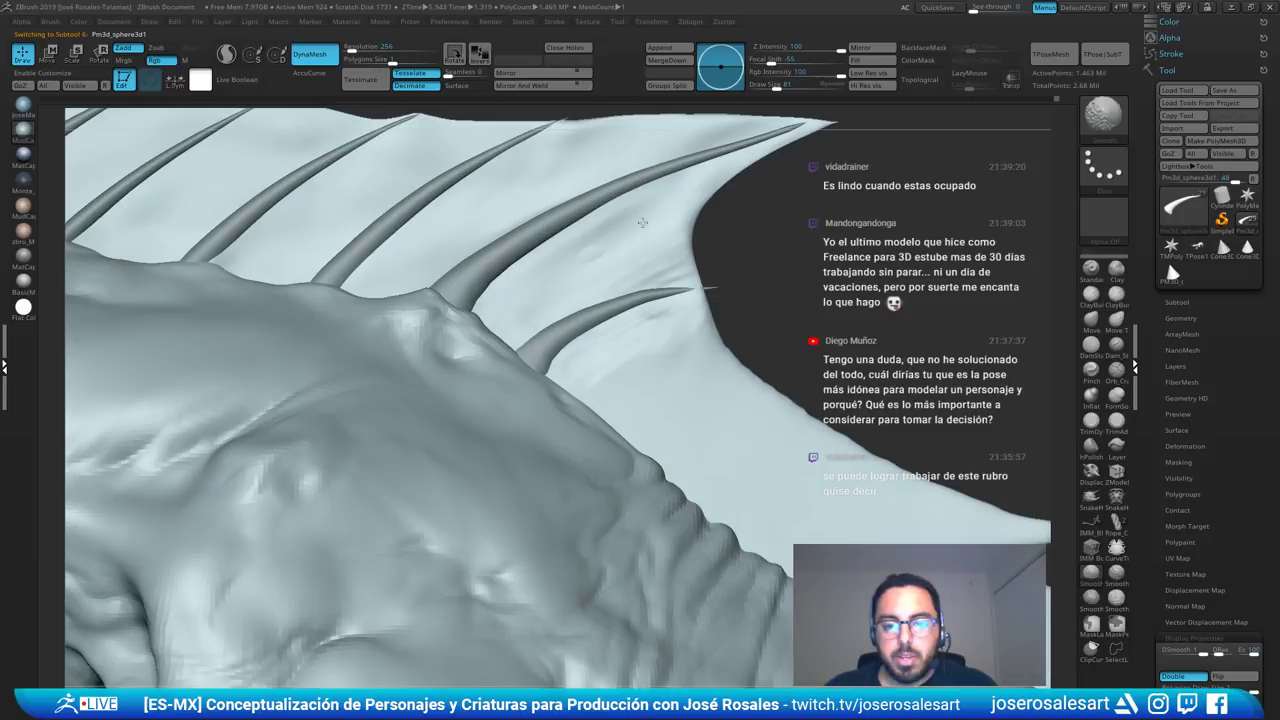
mouse_move(706, 314)
shift+mouse_down()
mouse_move(674, 310)
mouse_move(682, 284)
shift+mouse_up()
alt+click(534, 357)
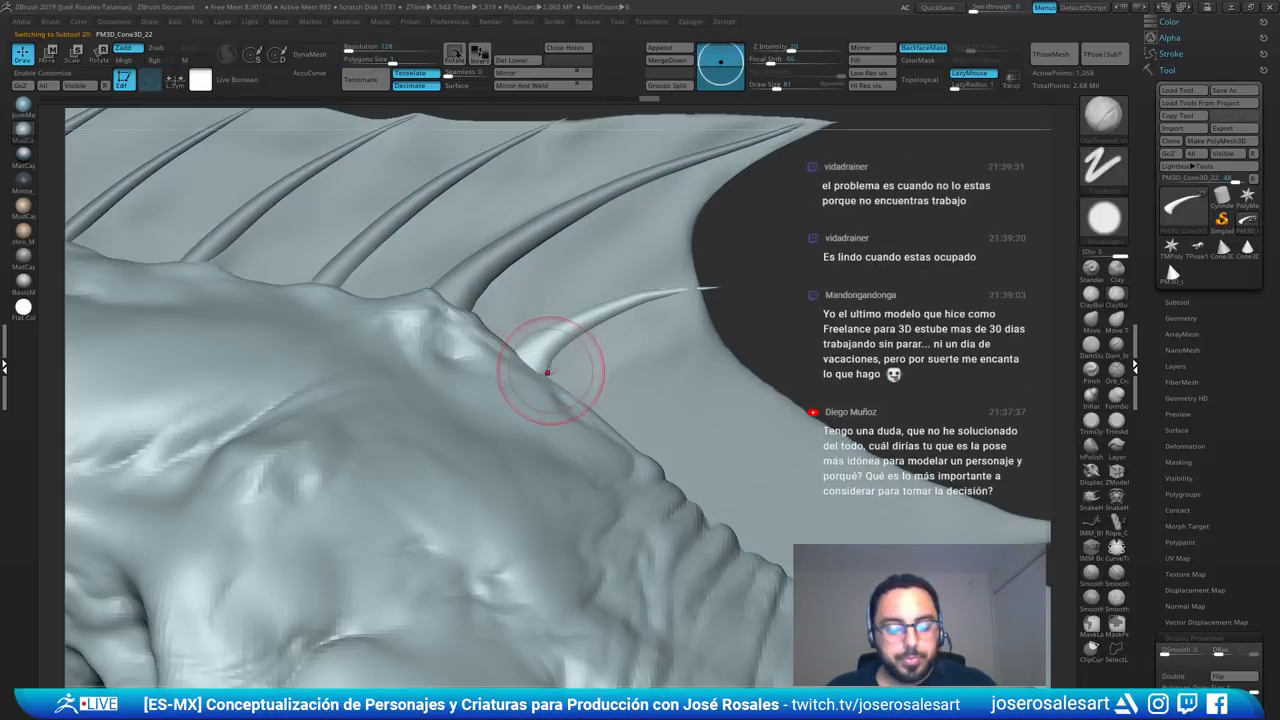
key(b)
key(s)
key(h)
key(s)
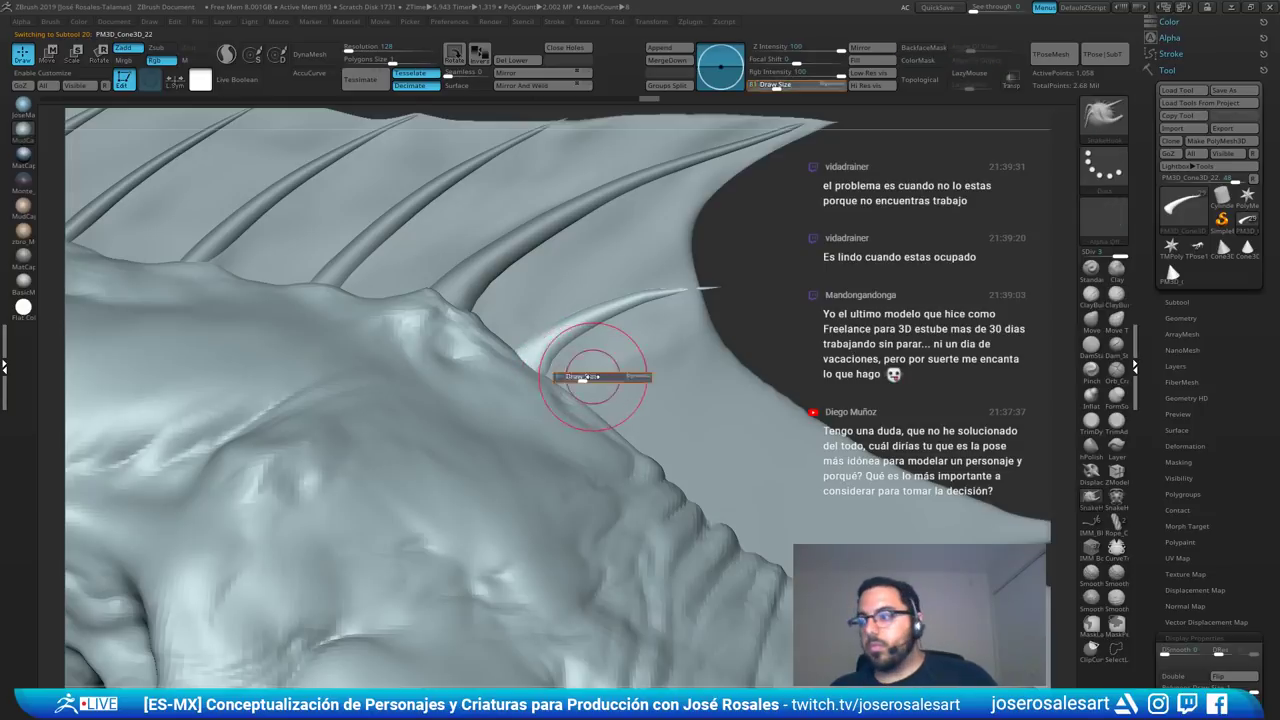
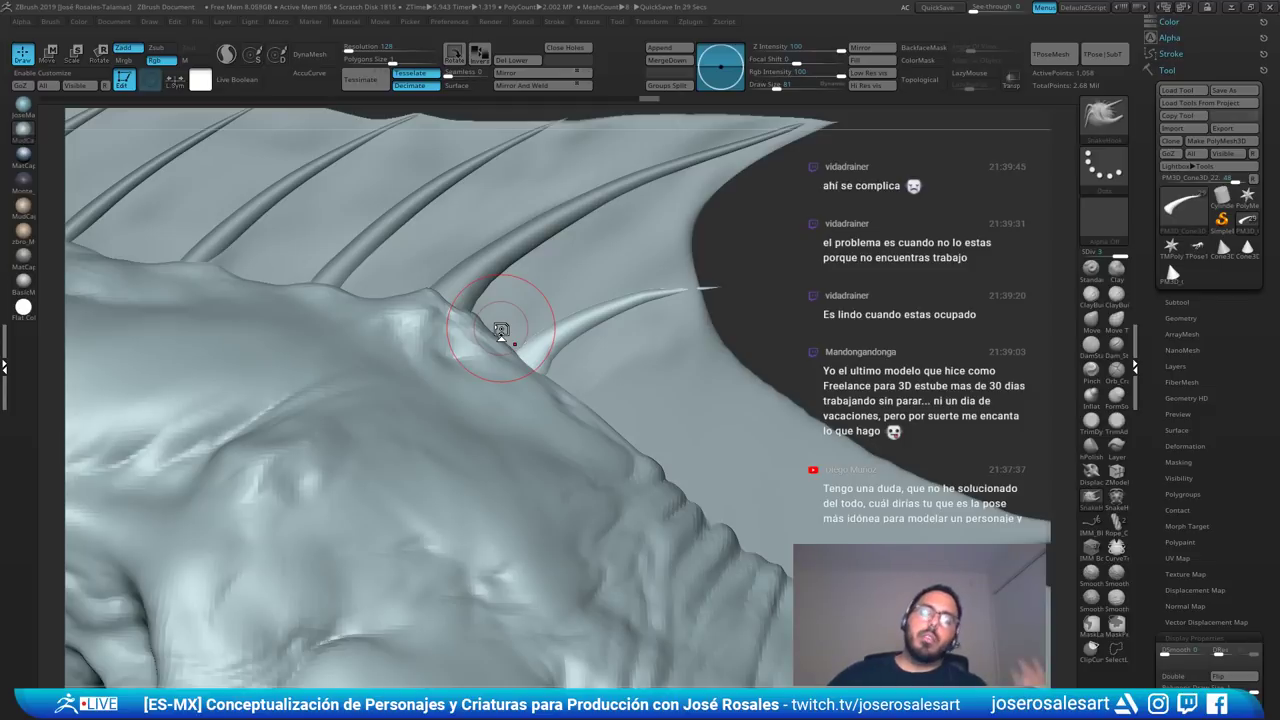
alt+click(594, 343)
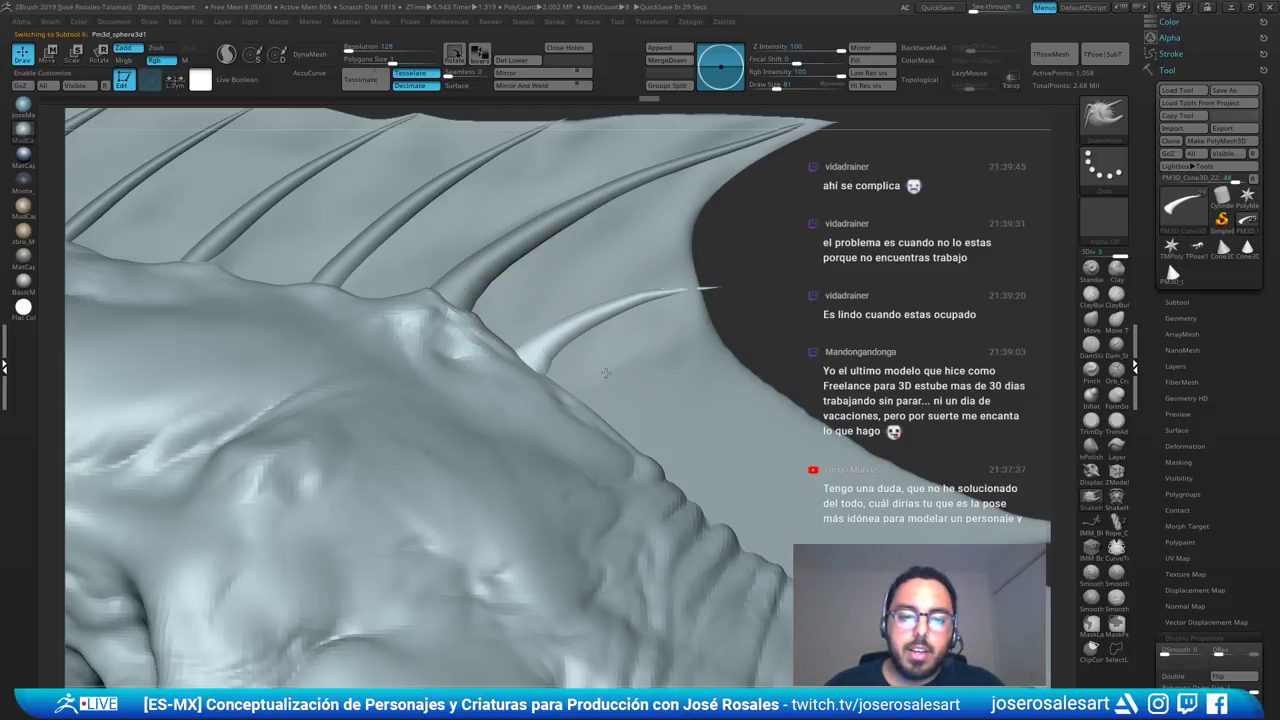
mouse_move(594, 343)
right_down()
mouse_move(530, 345)
mouse_move(588, 346)
mouse_move(566, 355)
right_up()
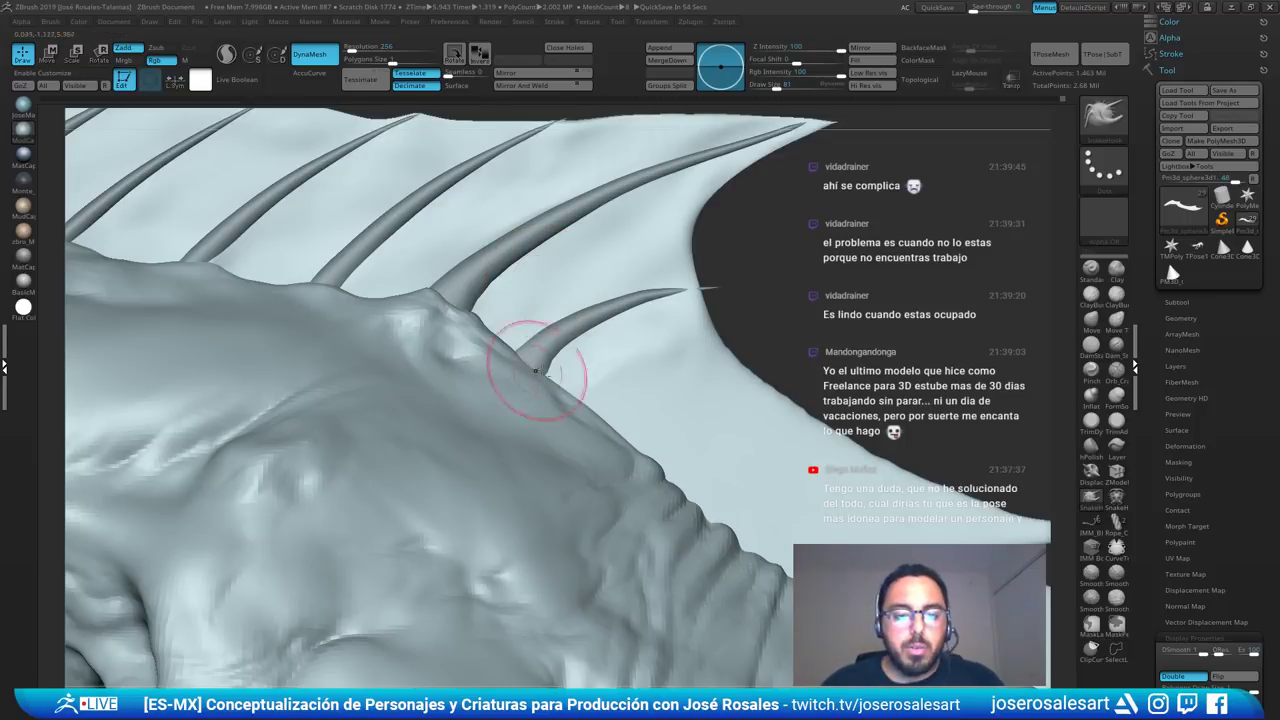
- Straighten the copied spine's curve toward the membrane's edge with the Move brush, finishing at draw size 104
alt+click(558, 342)
key(b)
key(m)
key(v)
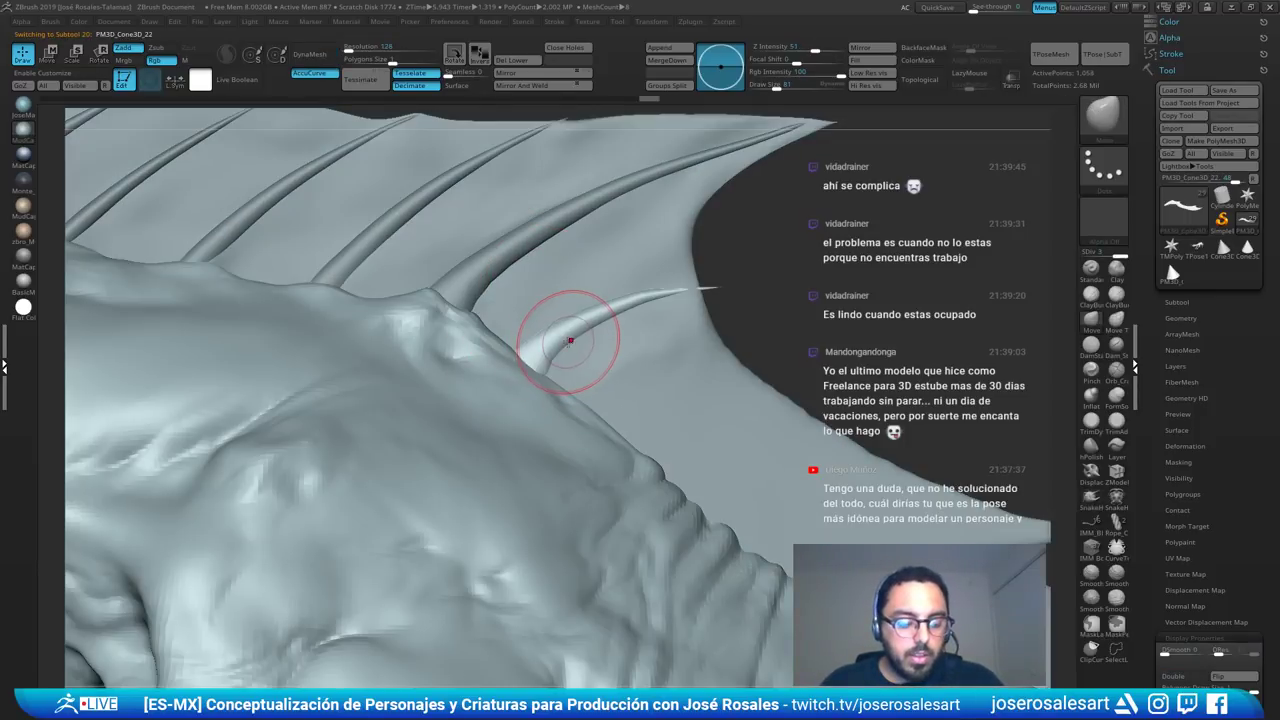
key(s)
mouse_move(565, 340)
mouse_down()
mouse_move(601, 307)
mouse_move(686, 293)
mouse_move(564, 327)
mouse_move(689, 288)
mouse_up()
key(bracketright)
key(s)
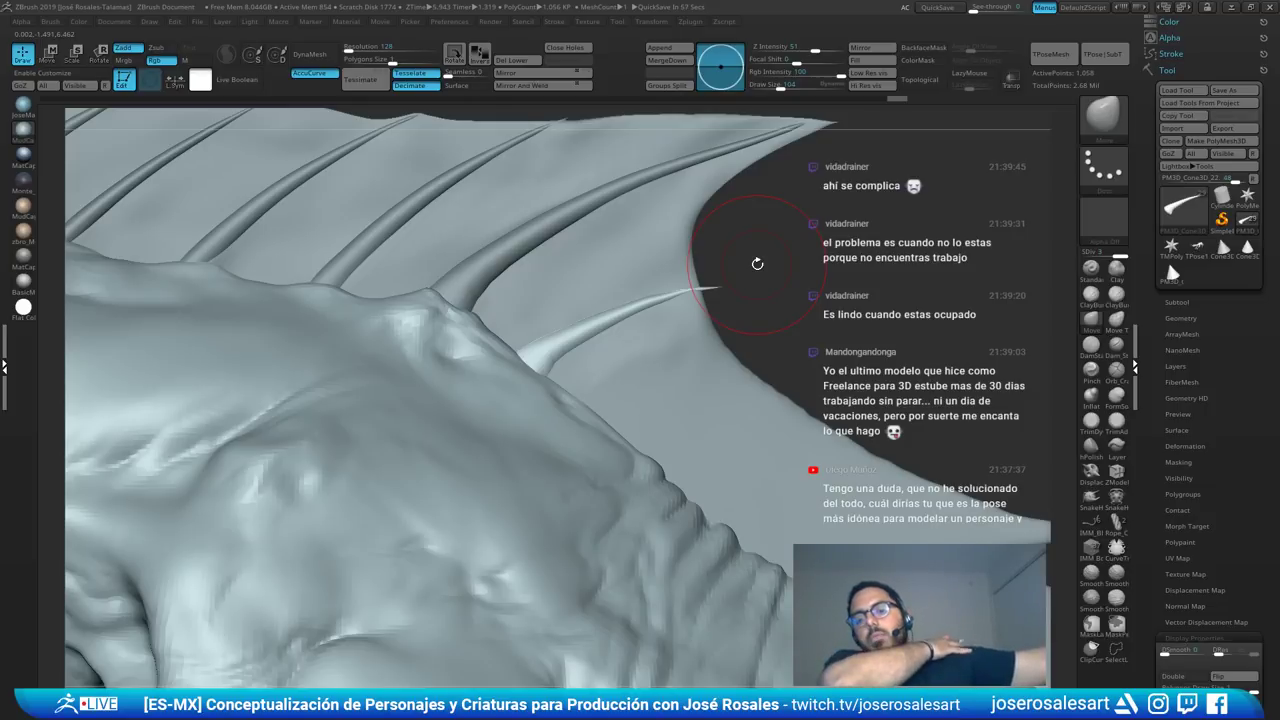
drag(620, 318, 615, 311)
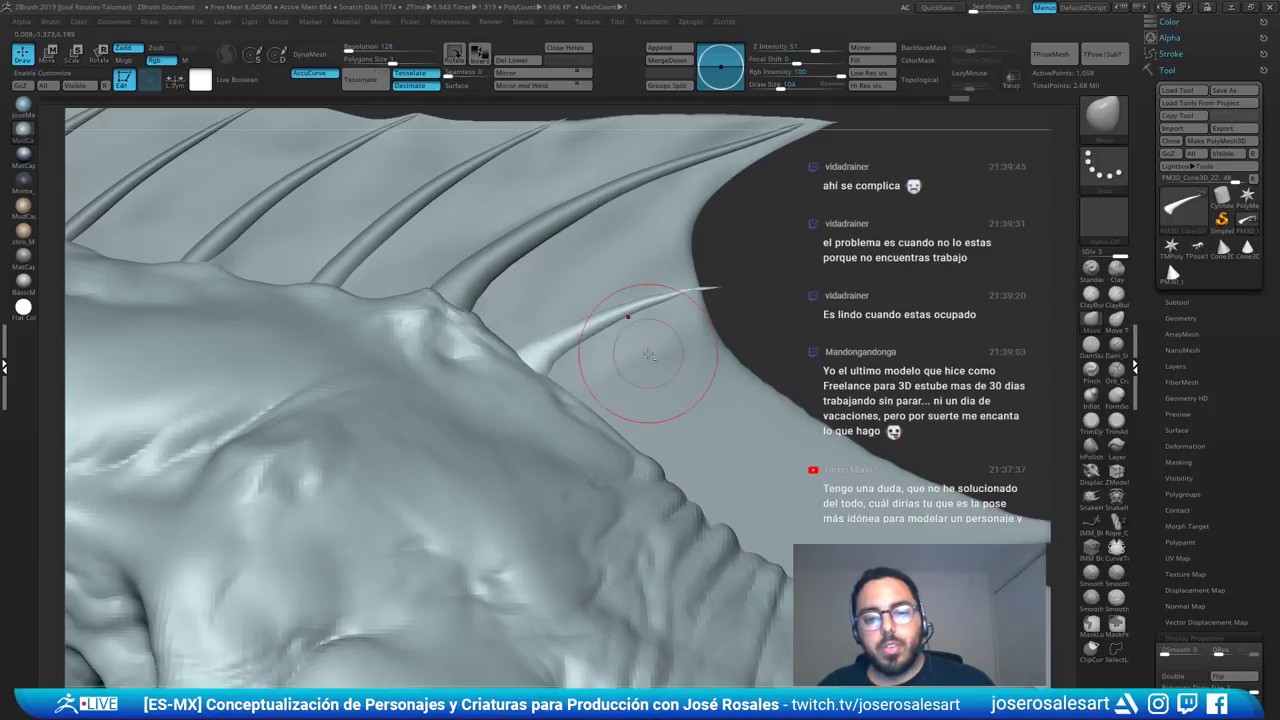
- Sculpt the membrane along the copied spine at draw size 65 and smooth the creases below it
alt+click(645, 335)
key(bracketleft)
key(bracketleft)
key(bracketleft)
key(bracketleft)
drag(668, 296, 692, 292)
drag(606, 345, 669, 324)
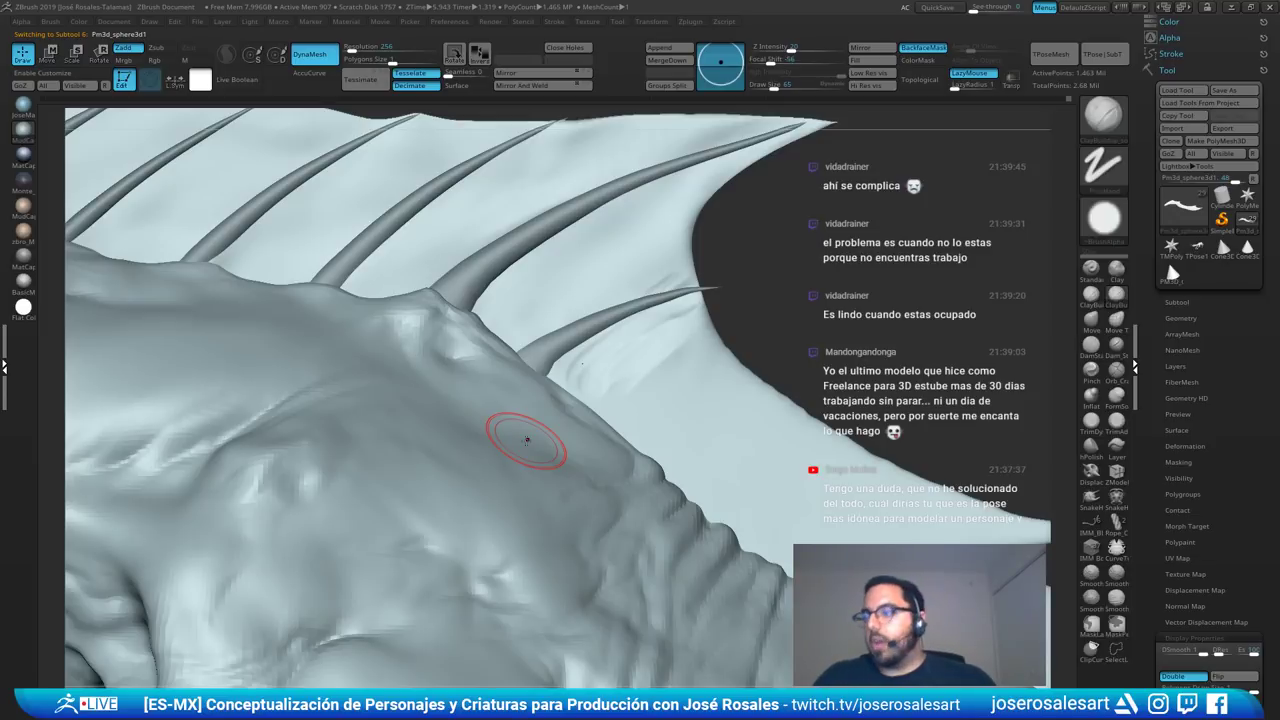
shift+drag(621, 379, 581, 370)
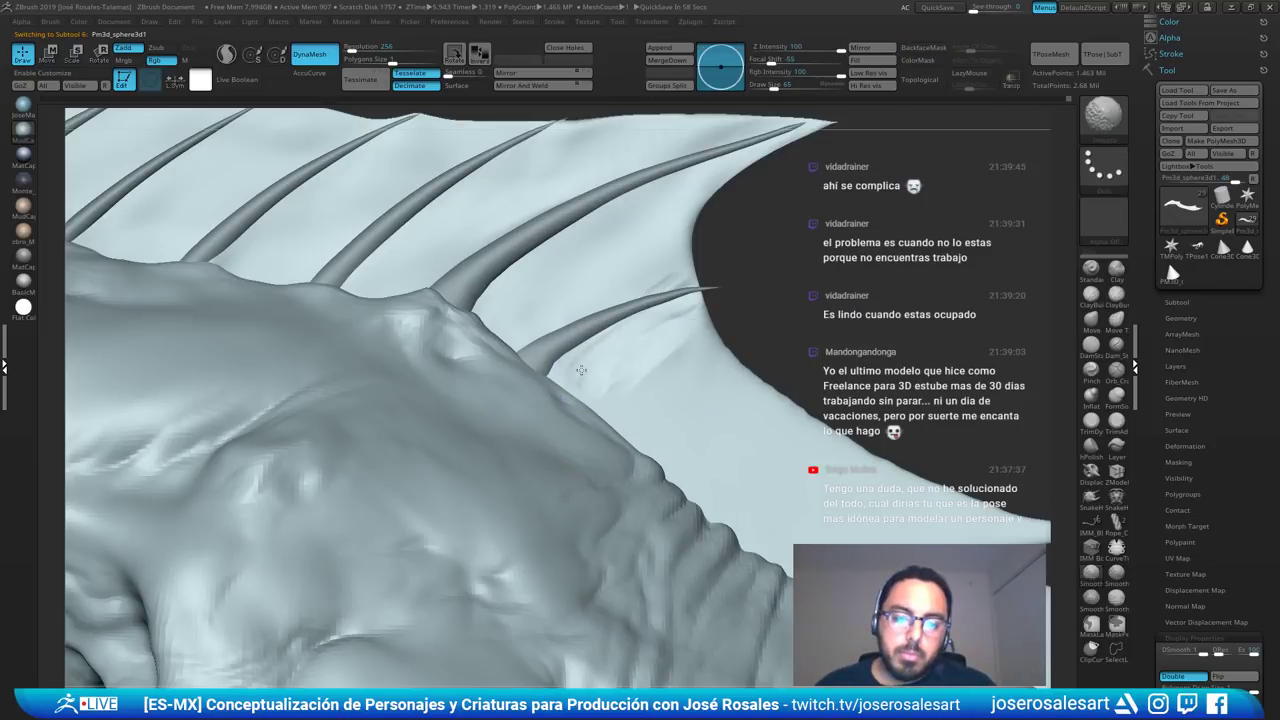
shift+drag(673, 363, 691, 398)
- Shape the membrane's rear edge into a small point at the copied spine's tip with the Move brush
key(b)
key(m)
key(v)
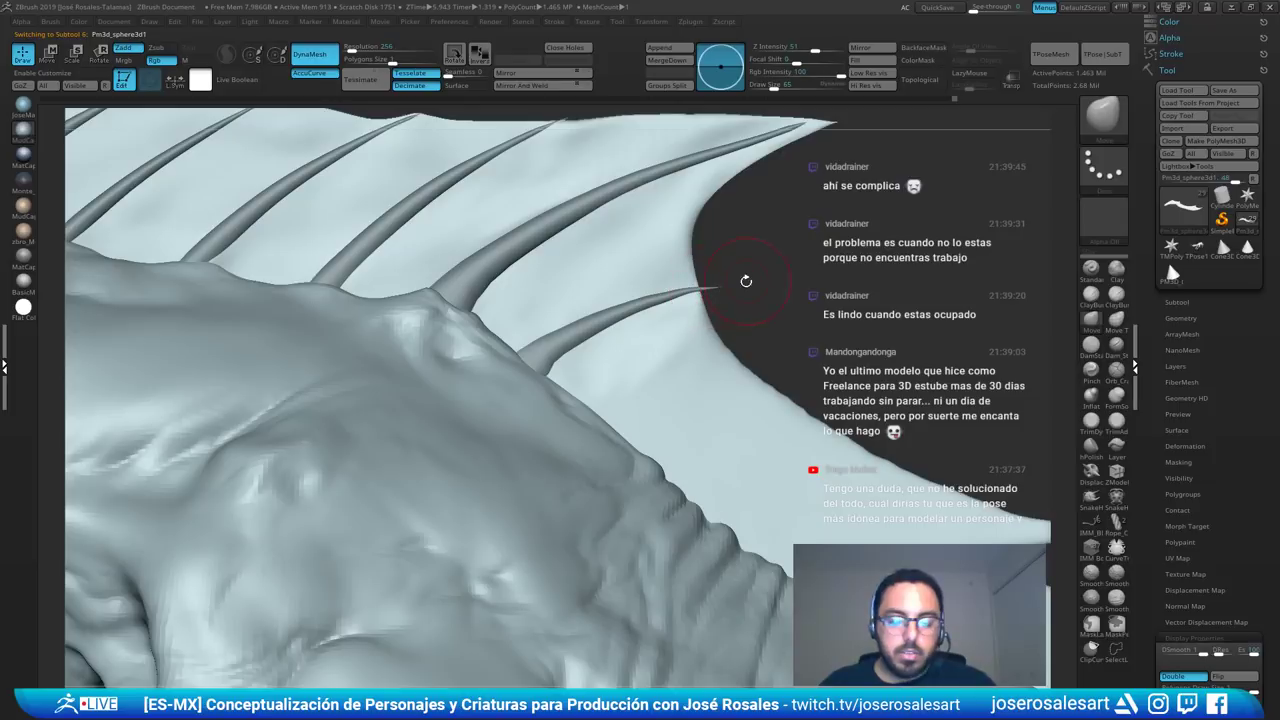
mouse_move(703, 289)
mouse_down()
mouse_move(724, 289)
mouse_move(690, 285)
mouse_move(686, 332)
mouse_move(652, 294)
mouse_move(609, 287)
mouse_move(672, 283)
mouse_up()
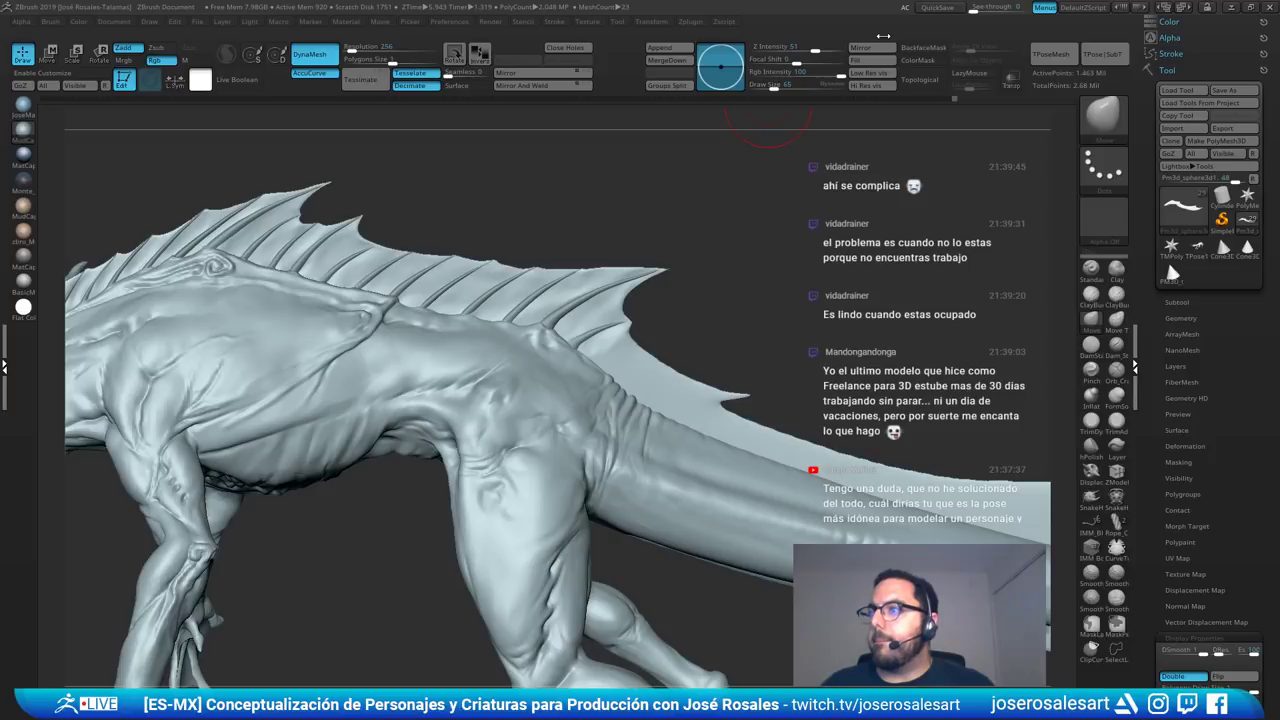
- Sculpt the membrane from the point at its rear edge inward along the copied spine
alt+right_drag(498, 374, 528, 374)
alt+click(516, 373)
right_click(516, 373)
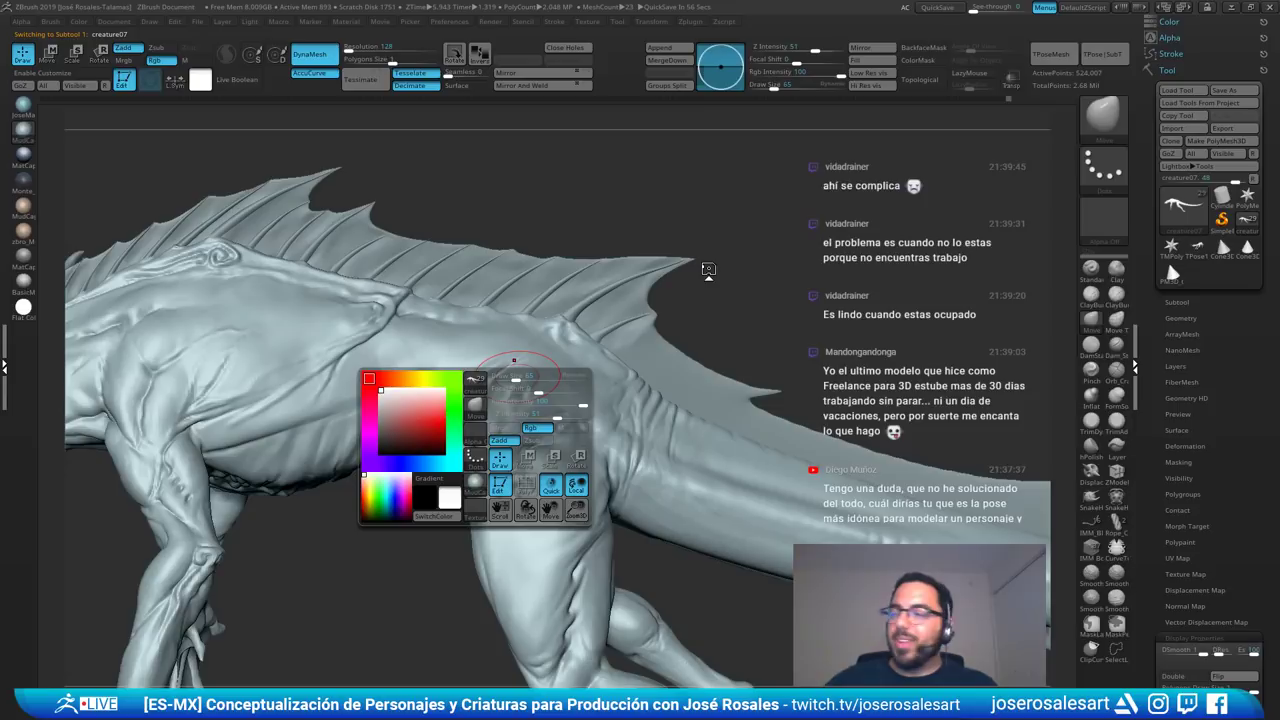
right_drag(682, 272, 674, 274)
ctrl+right_drag(578, 325, 623, 354)
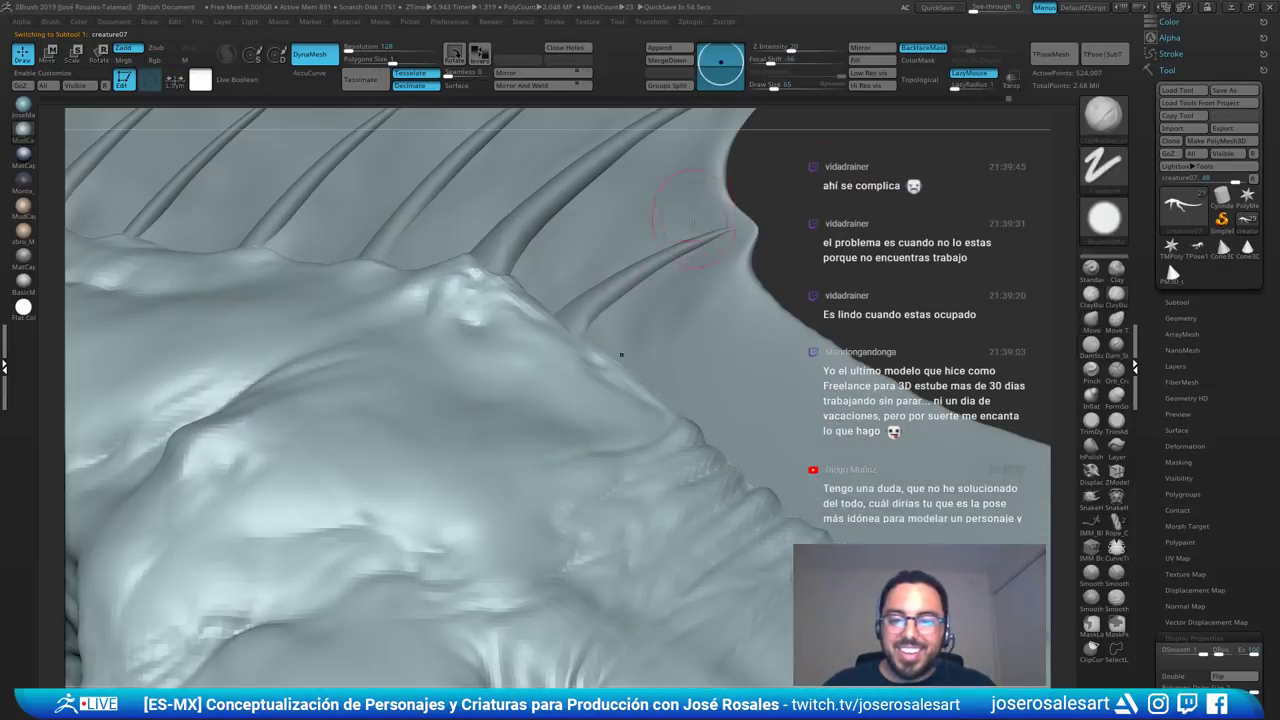
alt+click(730, 326)
mouse_move(753, 231)
mouse_down()
mouse_move(703, 249)
mouse_move(734, 251)
mouse_move(698, 282)
mouse_move(592, 322)
mouse_move(612, 284)
mouse_up()
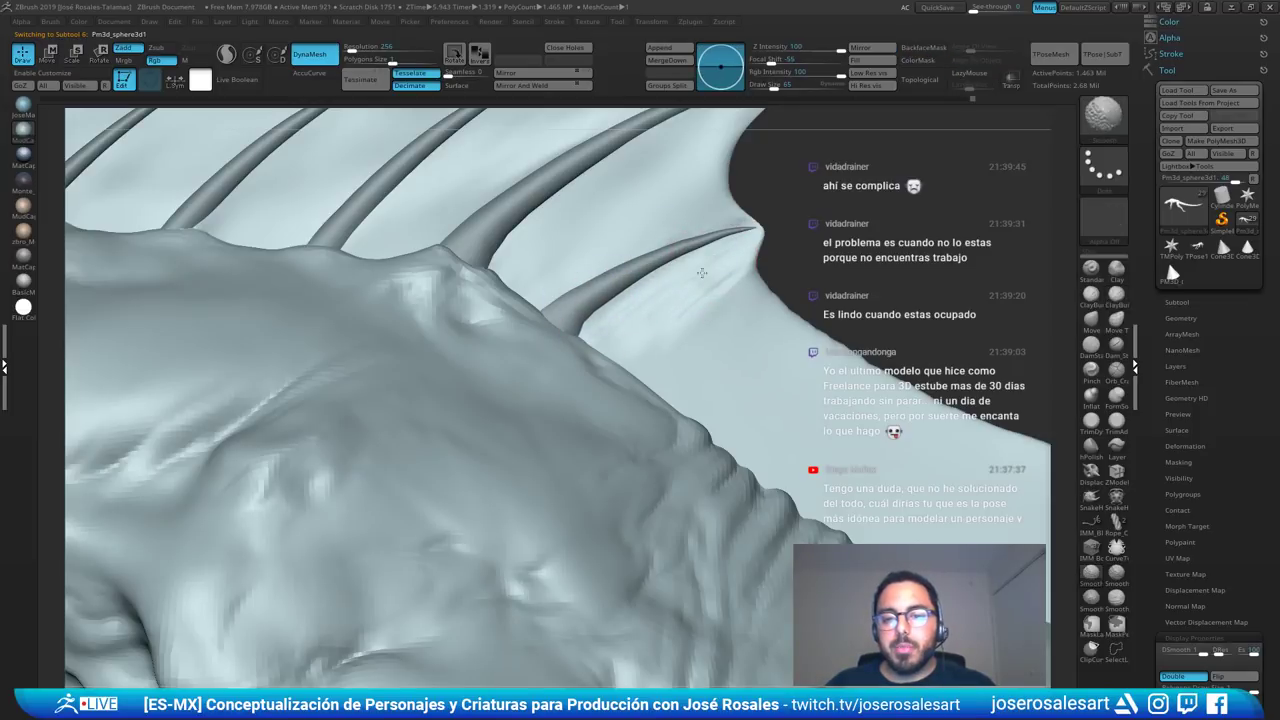
- Smooth the membrane beneath the copied spine's base and soften its edge at the spine's tip at draw size 54
mouse_move(736, 270)
ctrl+right_down()
mouse_move(700, 215)
mouse_move(640, 245)
ctrl+right_up()
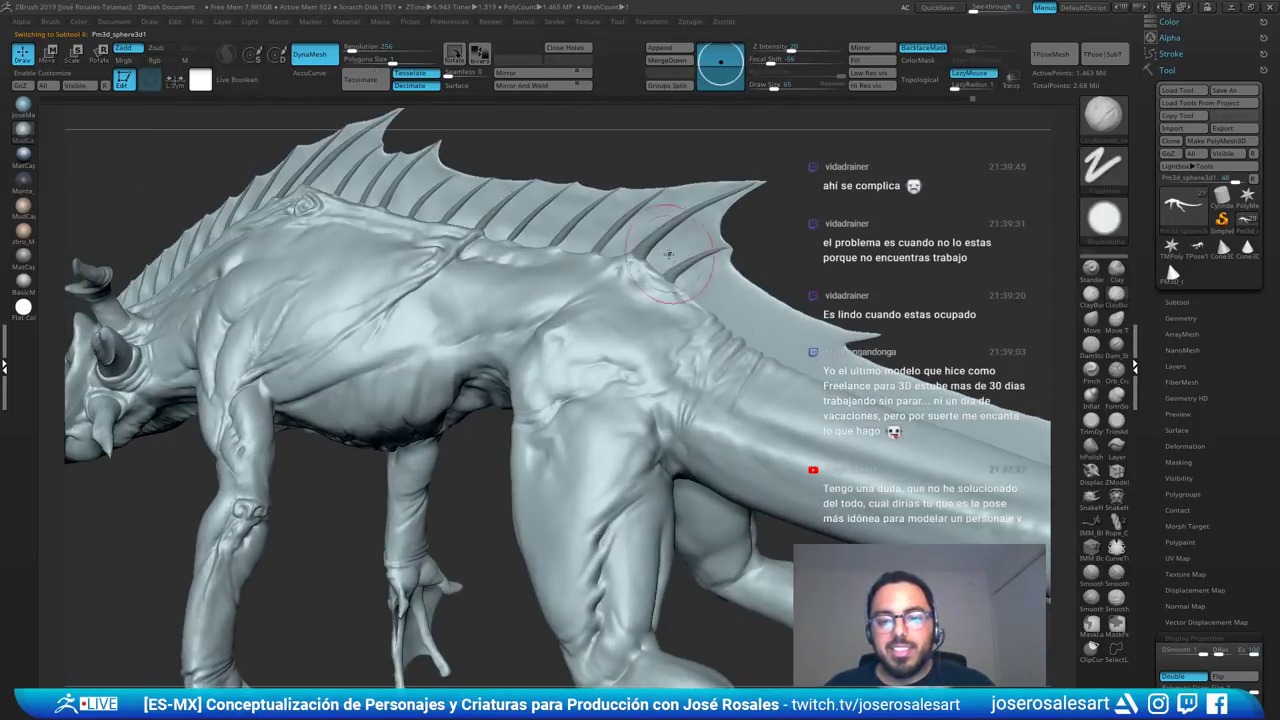
mouse_move(712, 298)
right_down()
mouse_move(757, 226)
mouse_move(690, 262)
mouse_move(640, 252)
right_up()
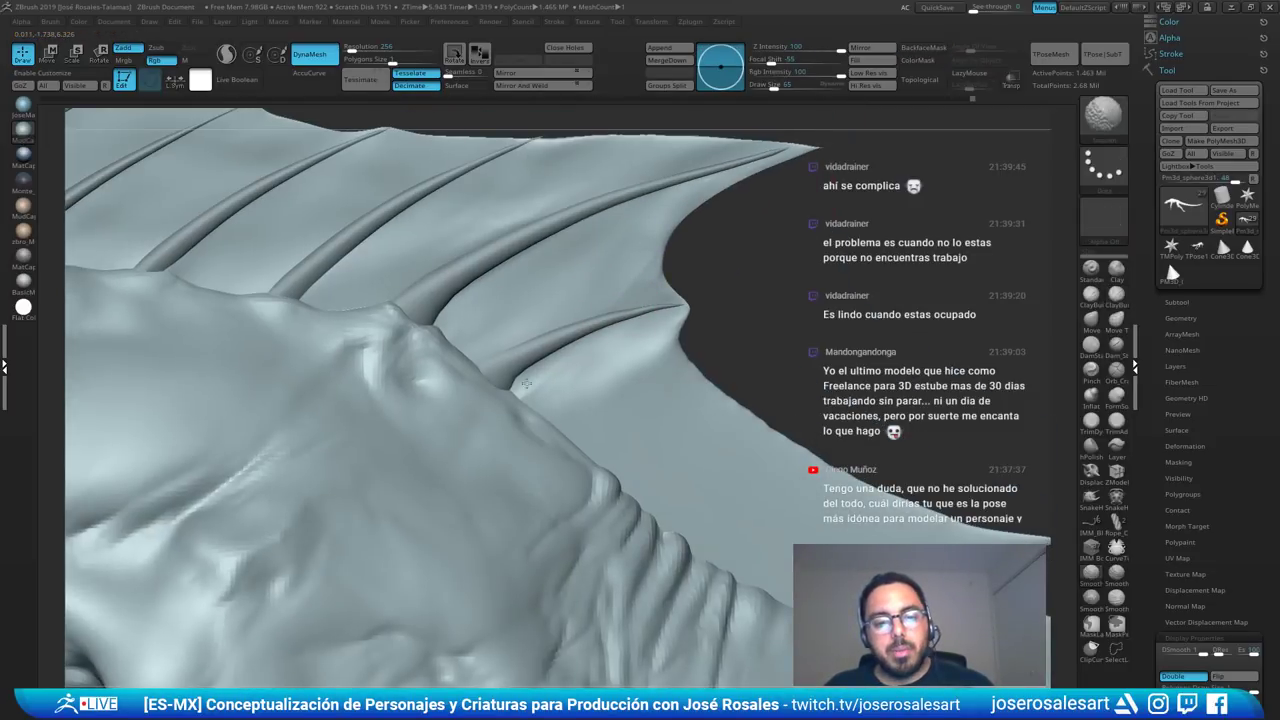
shift+drag(527, 383, 565, 378)
right_drag(783, 277, 740, 267)
mouse_move(601, 376)
mouse_down()
mouse_move(585, 398)
mouse_move(544, 397)
mouse_move(580, 416)
mouse_move(542, 396)
mouse_up()
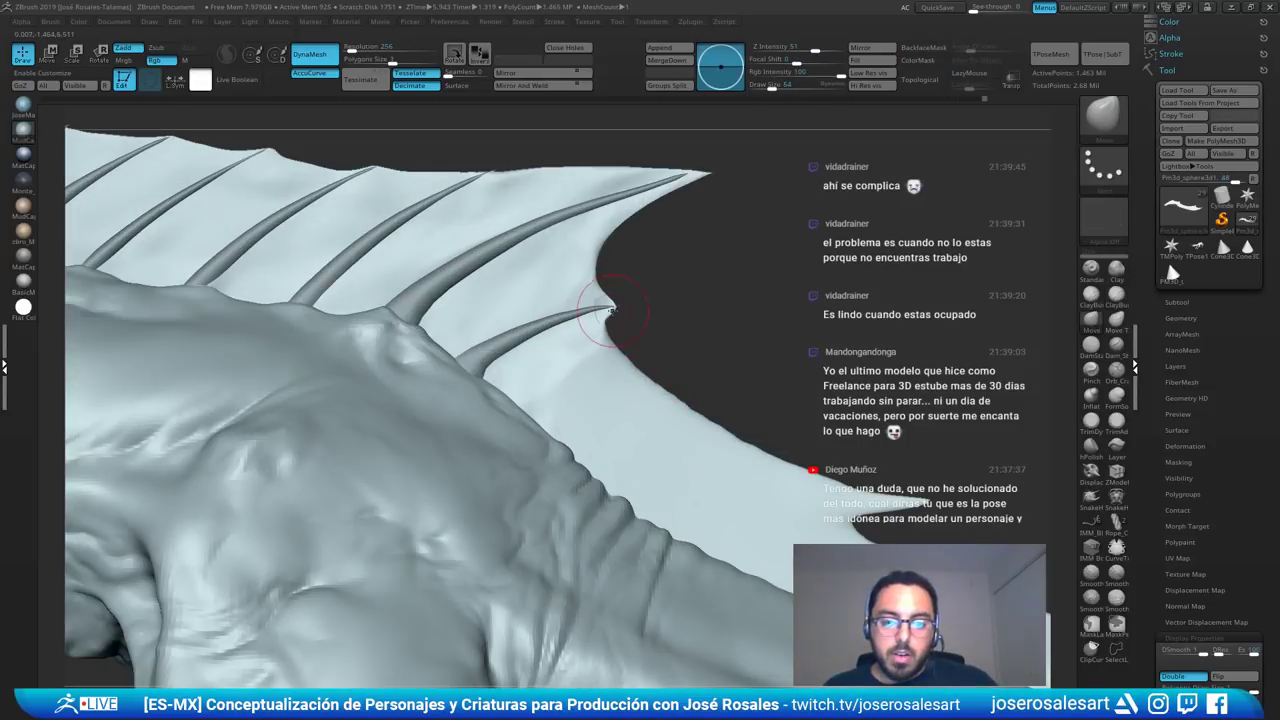
shift+drag(612, 310, 608, 310)
- Shorten the copied spine's thin tip by smoothing it, and pull the membrane's edge inward to meet it
ctrl+right_drag(558, 314, 618, 302)
alt+click(551, 320)
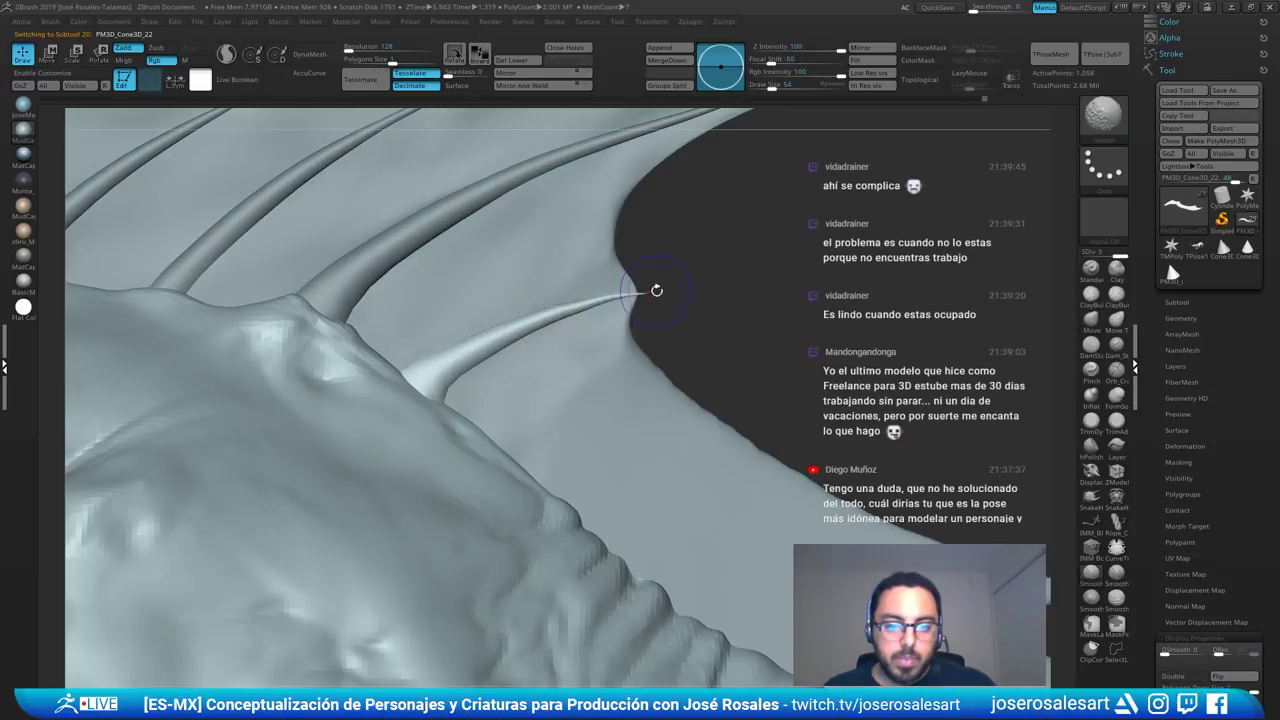
right_drag(677, 302, 642, 309)
alt+click(600, 337)
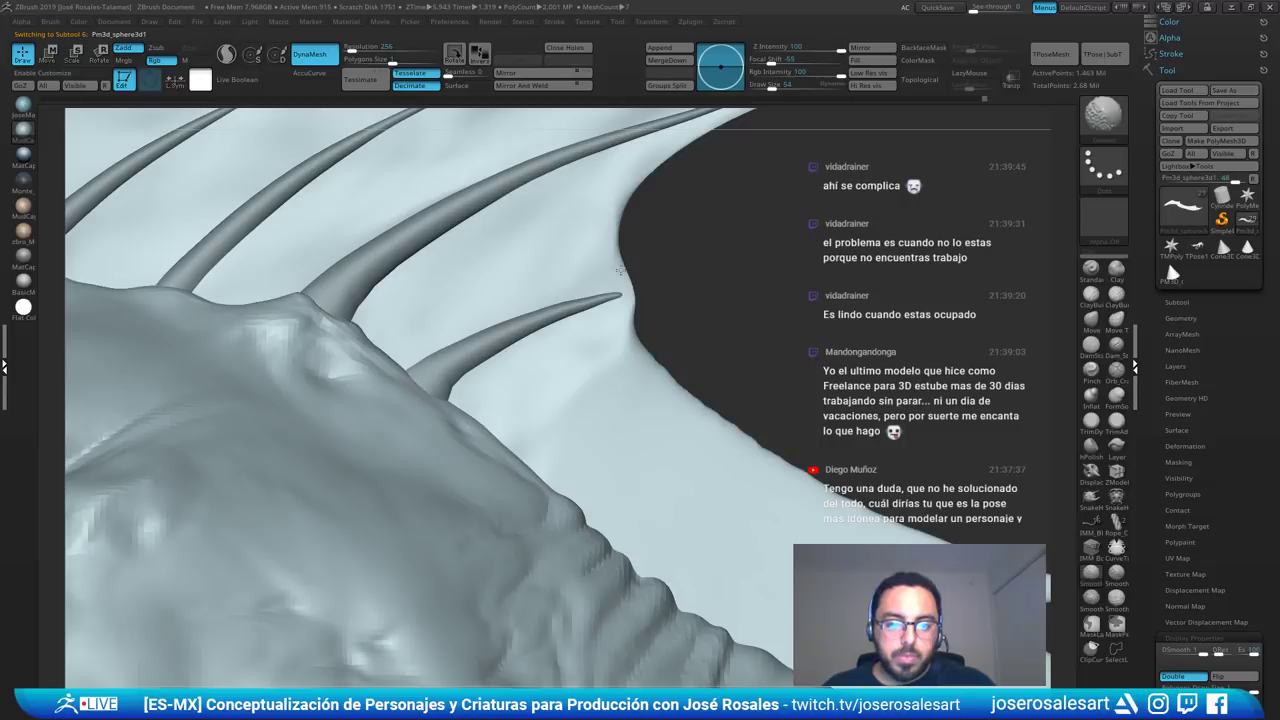
drag(622, 277, 633, 328)
right_drag(650, 324, 657, 328)
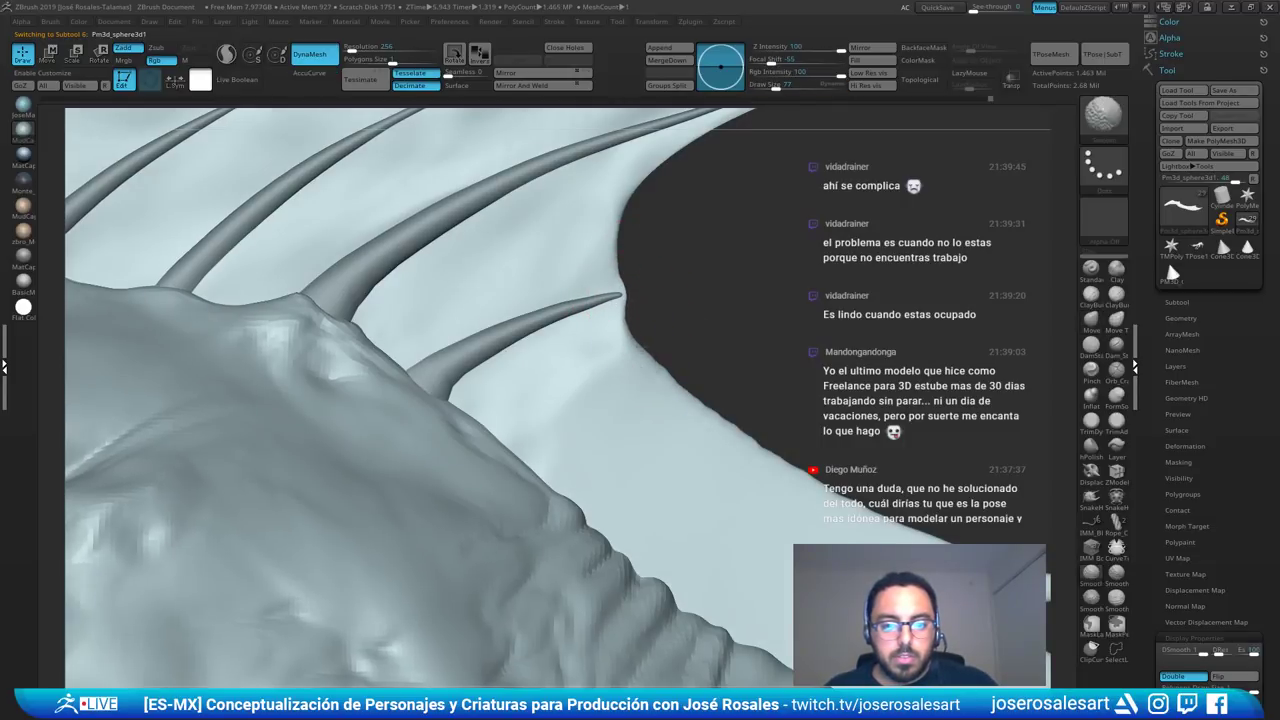
- Pull the membrane's edge just above the copied spine's tip inward with the Move brush and smooth it
key(b)
key(m)
key(v)
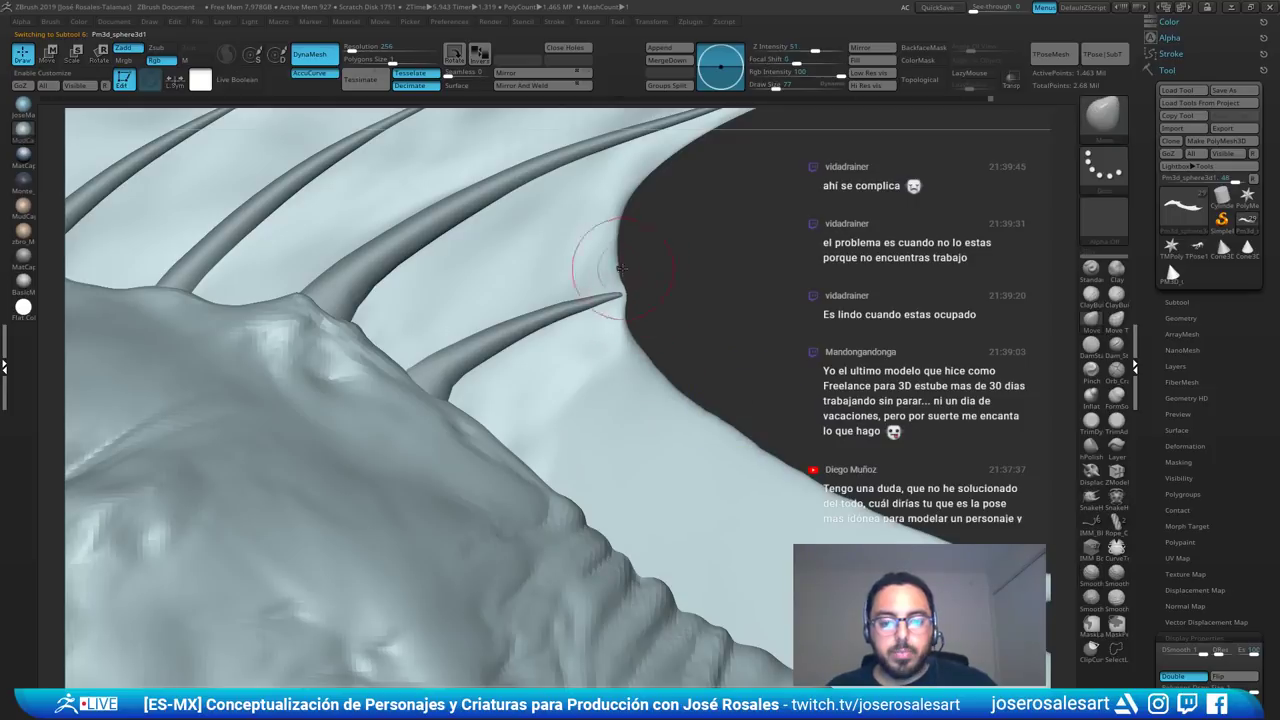
drag(622, 262, 613, 258)
shift+drag(636, 212, 616, 240)
- Build up the membrane beside the copied spine's base with the ClayBuildup brush and smooth it
right_drag(462, 250, 747, 176)
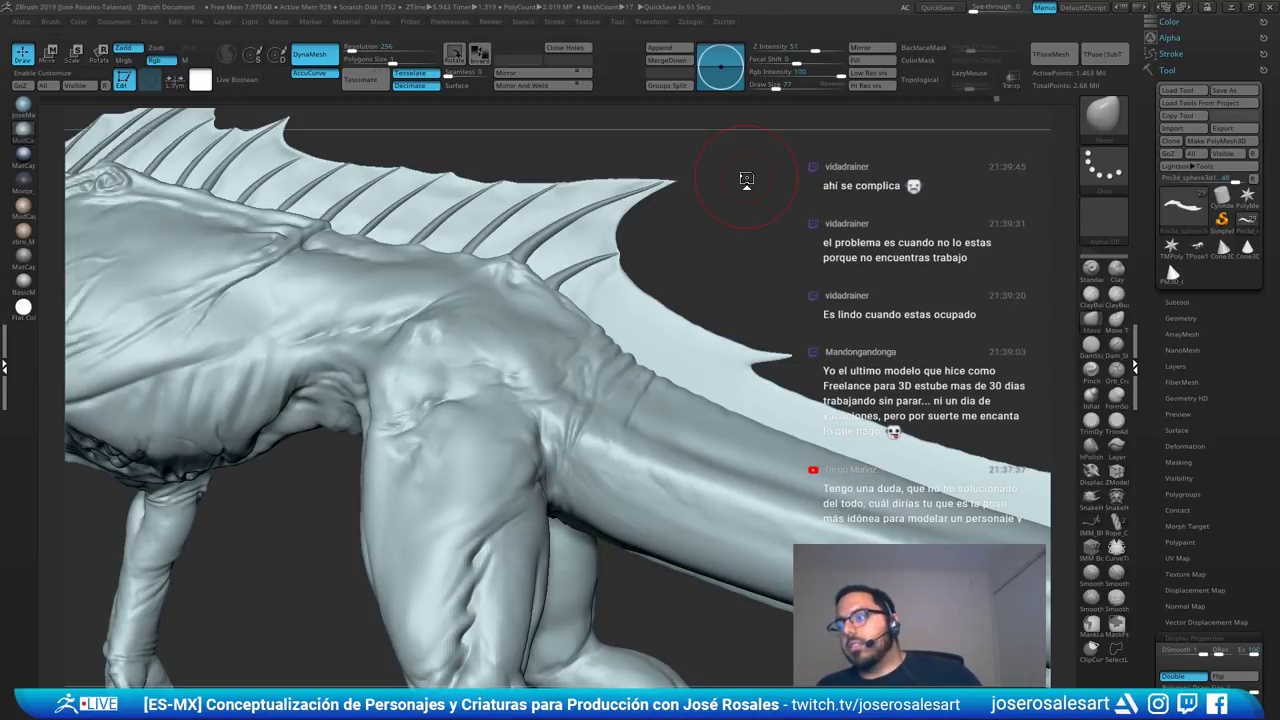
key(b)
key(c)
key(b)
mouse_move(648, 203)
right_down()
mouse_move(648, 308)
mouse_move(608, 290)
mouse_move(583, 296)
right_up()
mouse_move(583, 296)
mouse_down()
mouse_move(580, 278)
mouse_move(562, 288)
mouse_move(589, 293)
mouse_move(571, 255)
mouse_move(558, 280)
mouse_move(584, 278)
mouse_up()
key(shift)
key(shift)
mouse_move(480, 283)
right_down()
mouse_move(526, 257)
mouse_move(528, 277)
right_up()
drag(528, 277, 445, 228)
ctrl+right_drag(445, 228, 529, 327)
- Duplicate a rear dorsal spine and place the copy behind the last one, scaled and angled toward the membrane's edge
alt+click(500, 242)
key(ctrl+shift)
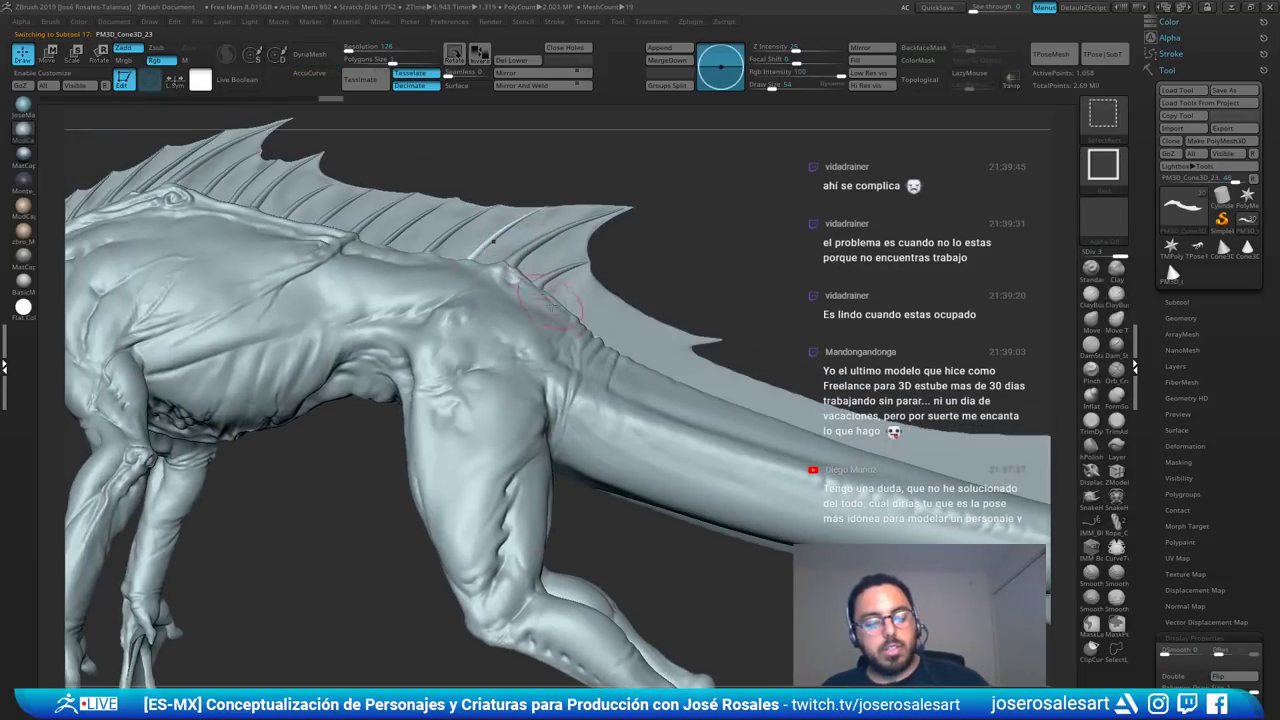
key(w)
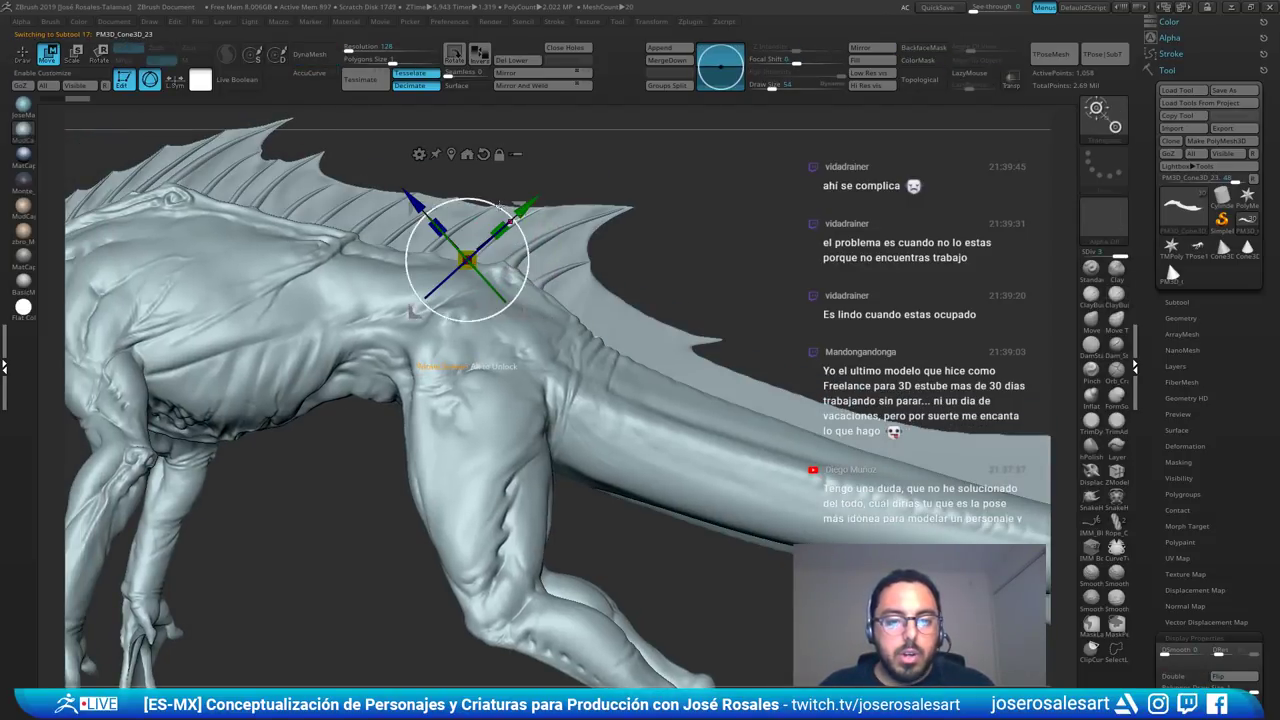
alt+drag(520, 309, 611, 360)
alt+right_drag(611, 360, 628, 304)
drag(627, 302, 568, 297)
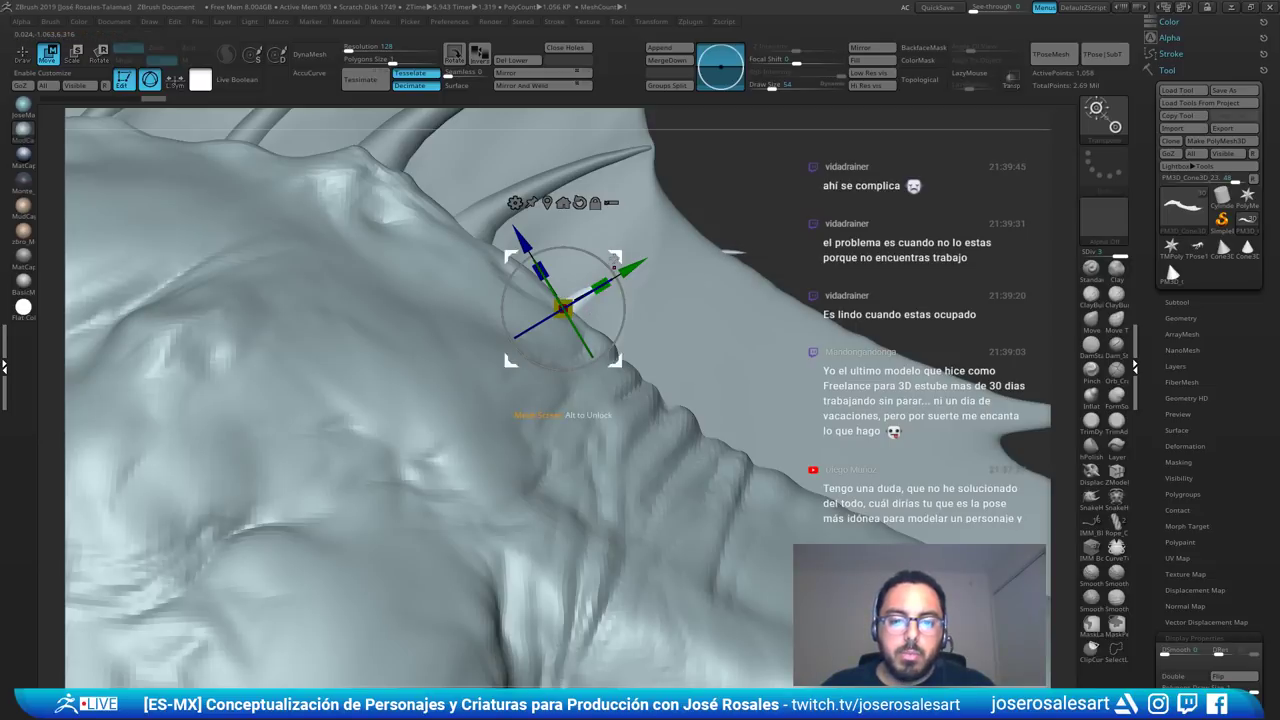
drag(614, 256, 601, 249)
- Isolate the new spine copy and straighten its lower length with the SnakeHook brush at draw size 146
key(q)
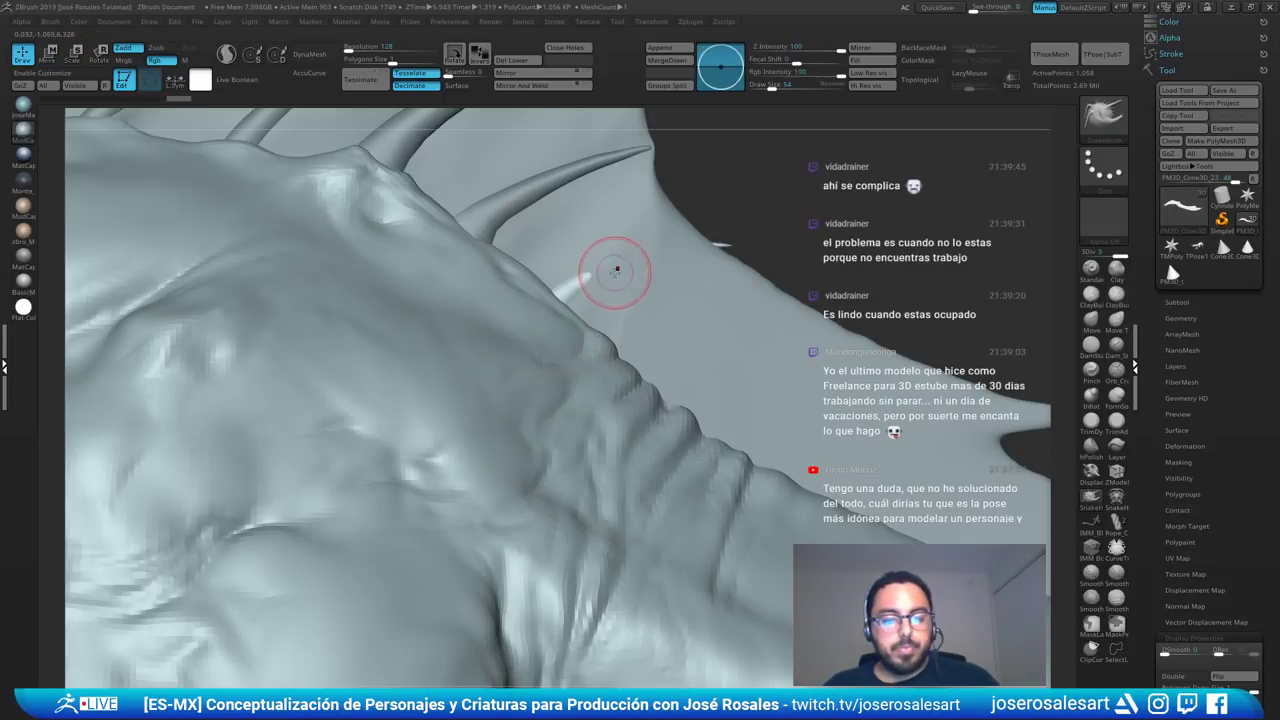
key(alt+s)
key(b)
key(s)
key(h)
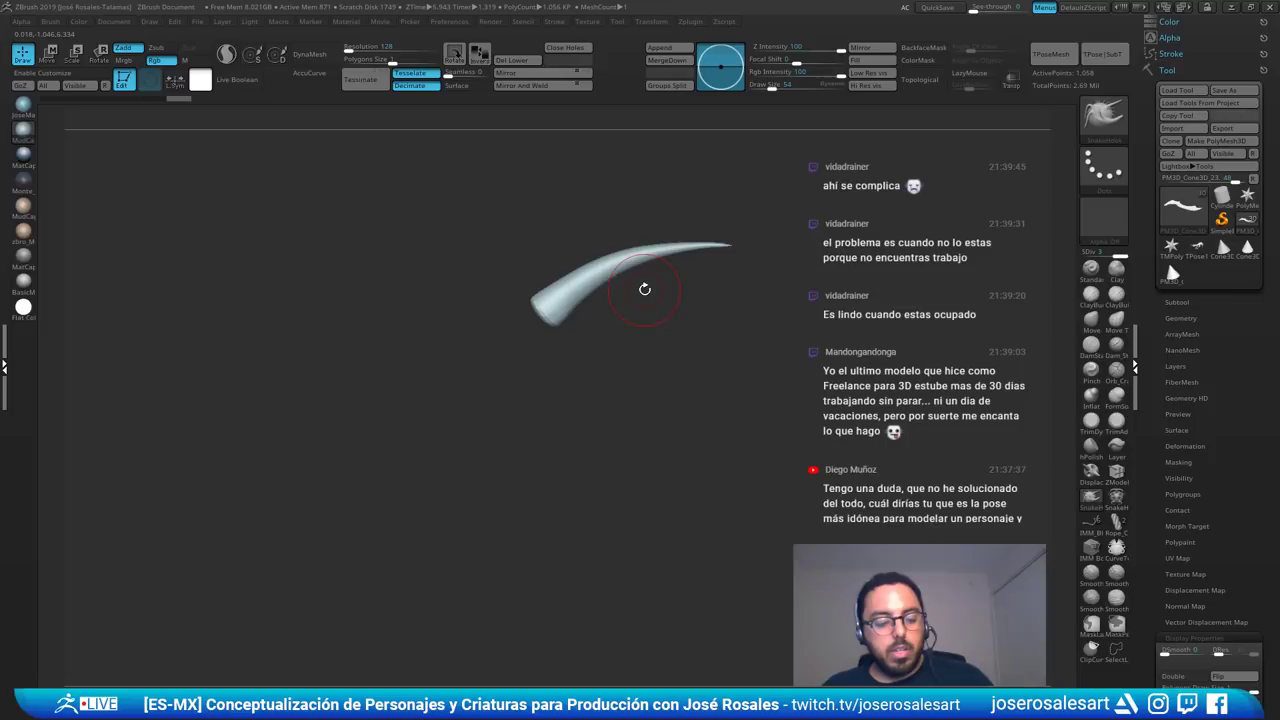
key(s)
mouse_move(645, 291)
mouse_down()
mouse_move(668, 292)
mouse_move(606, 270)
mouse_move(612, 284)
mouse_up()
key(ctrl+z)
key(s)
click(624, 272)
key(s)
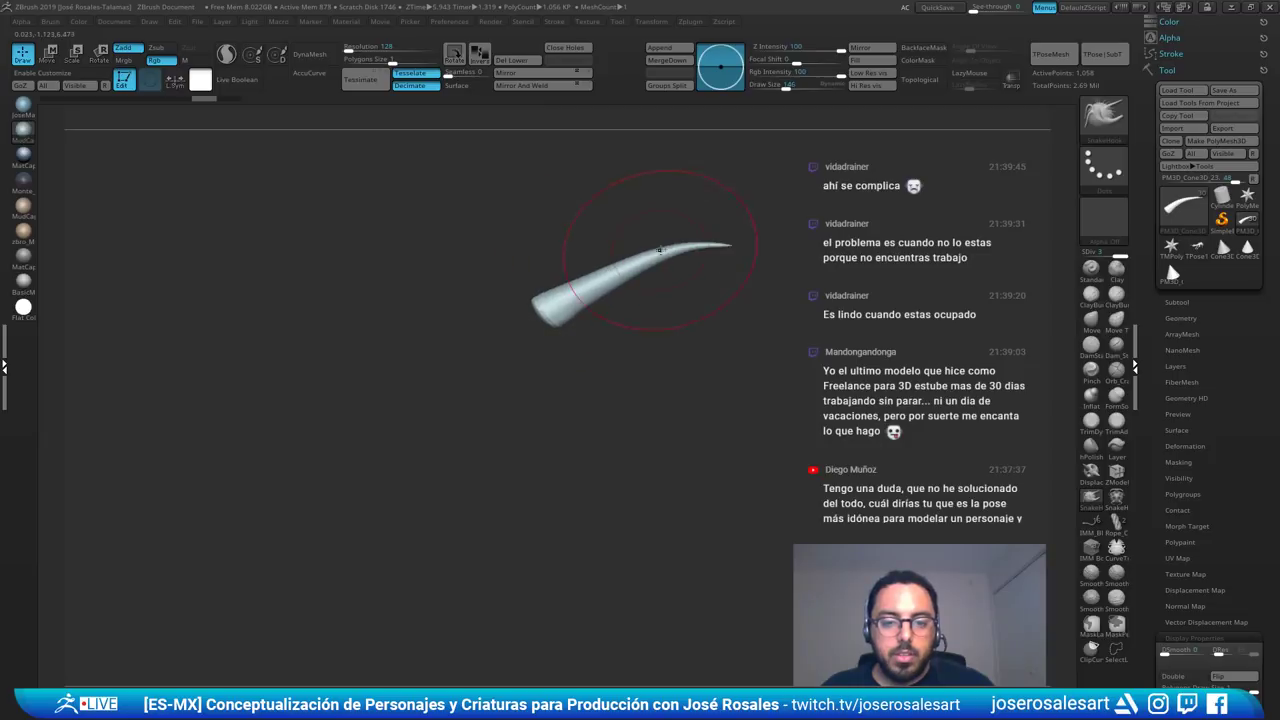
- Even out the isolated spine's curve from base to tip at draw size 86, and show the whole creature again
drag(688, 244, 645, 257)
key(s)
drag(669, 257, 670, 254)
drag(571, 297, 581, 293)
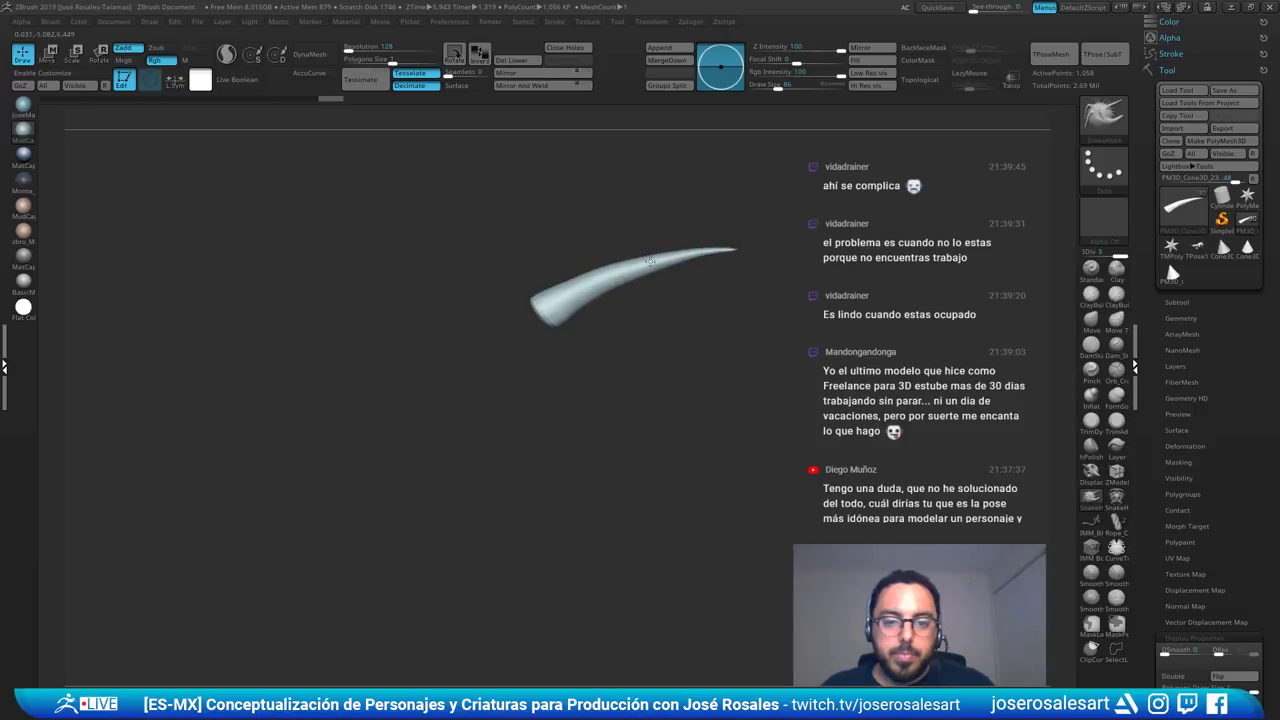
key(shift+s)
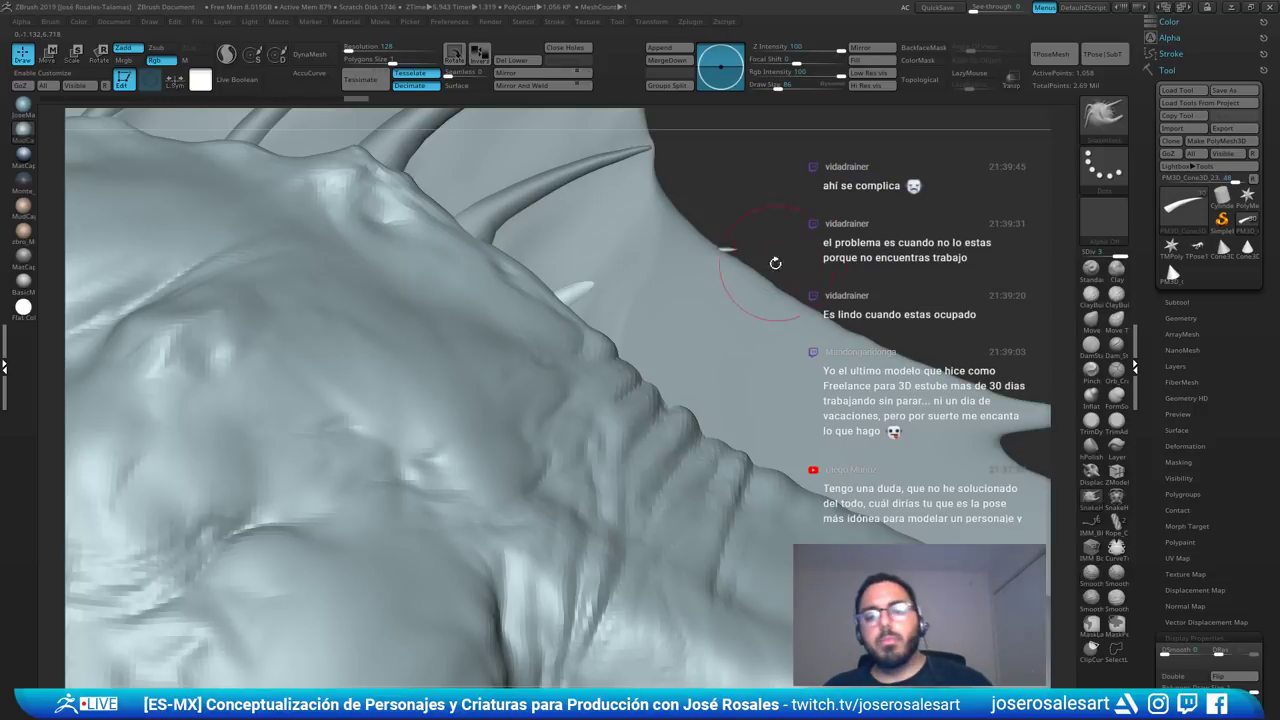
- Select the membrane and sculpt its surface along the new spine with the ClayBuildup brush at draw size 48
alt+click(730, 301)
key(b)
key(c)
key(b)
key(s)
drag(724, 289, 701, 284)
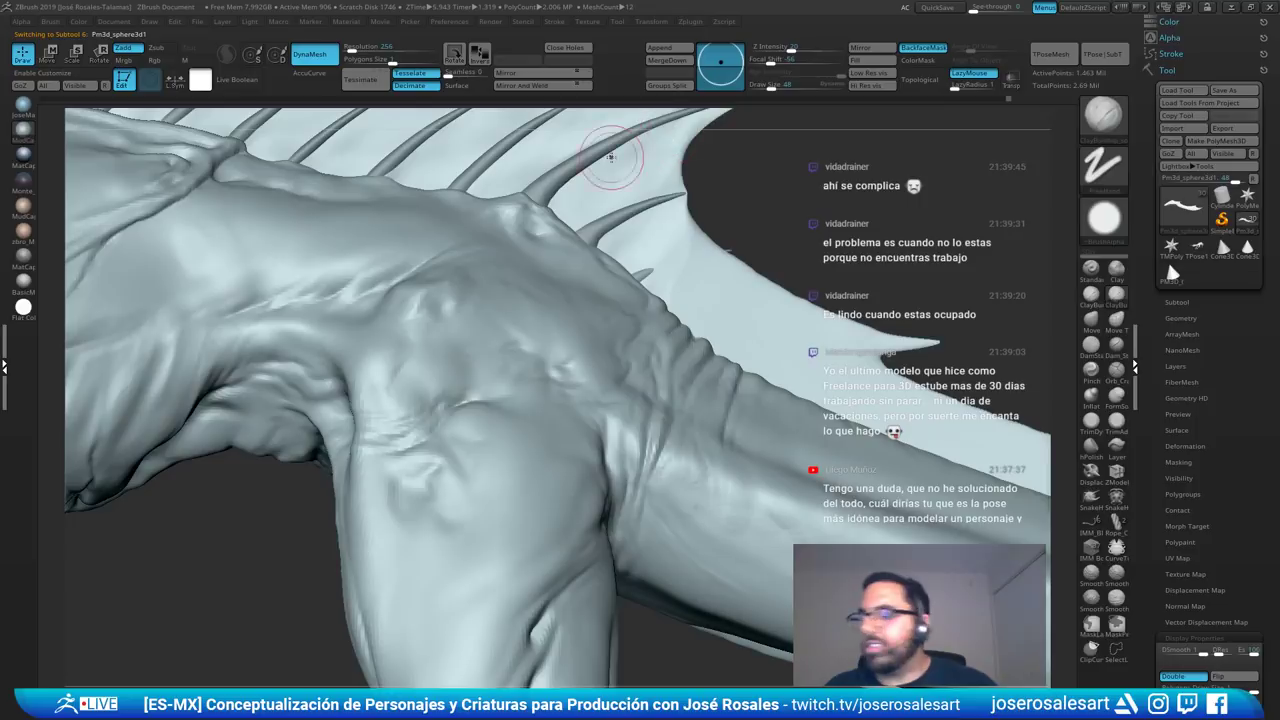
right_drag(605, 140, 689, 266)
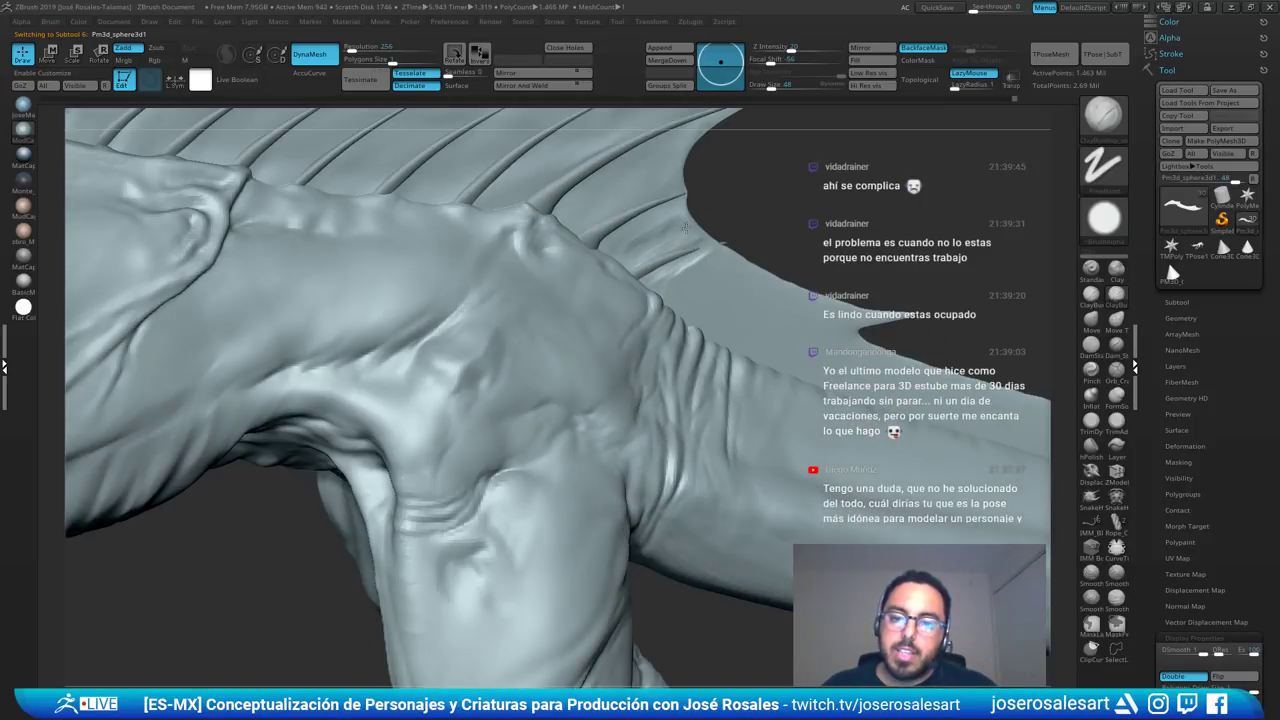
- Smooth the membrane from the new spine's tip down to its base so the spine stands out
key(shift)
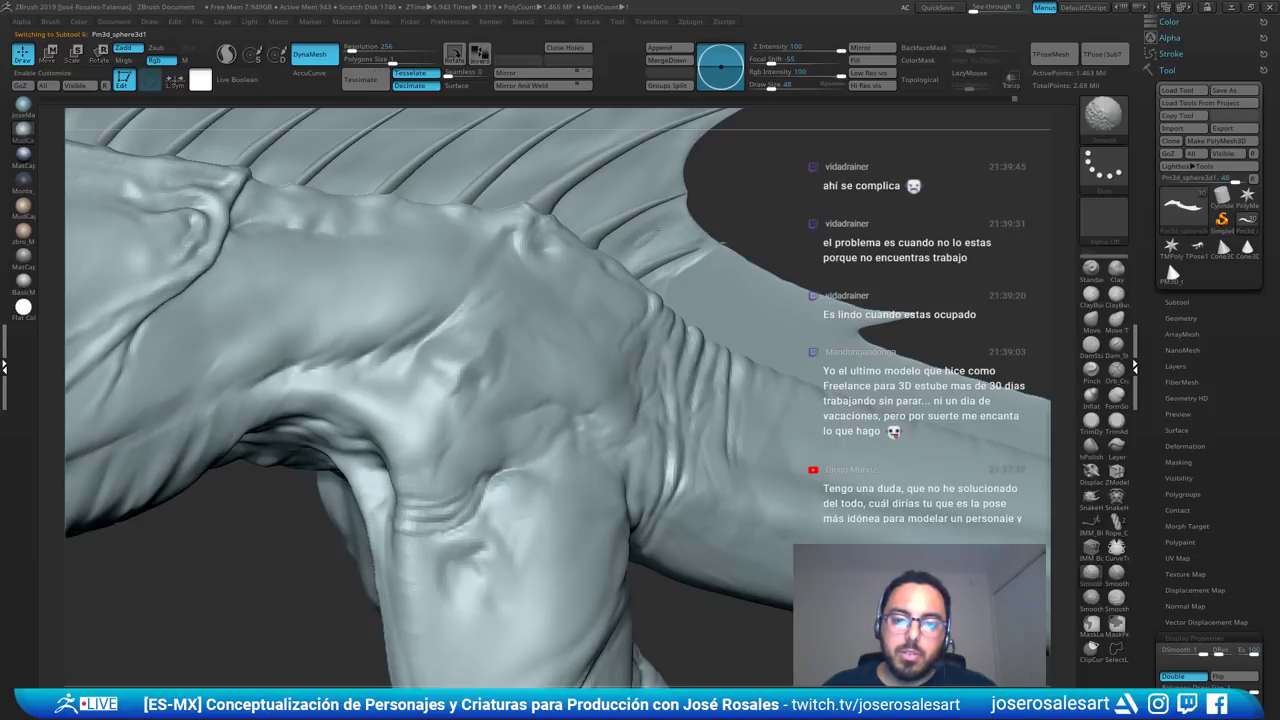
shift+drag(693, 240, 711, 250)
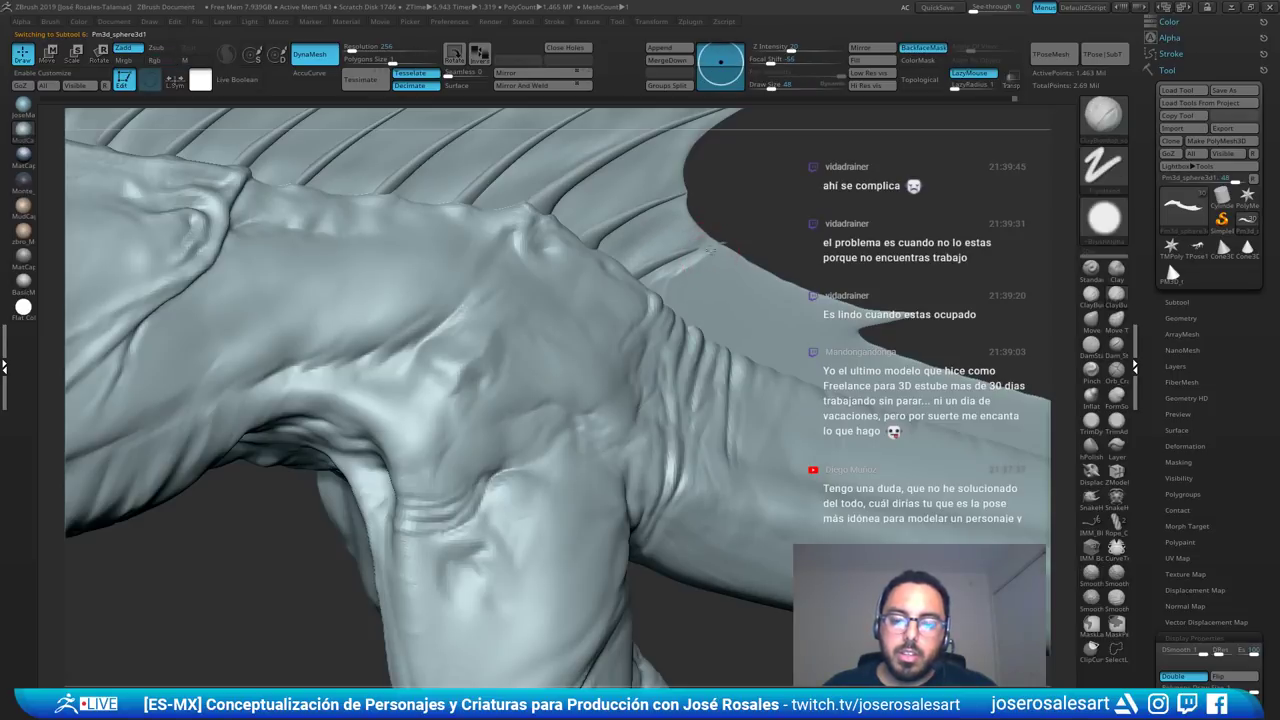
key(shift)
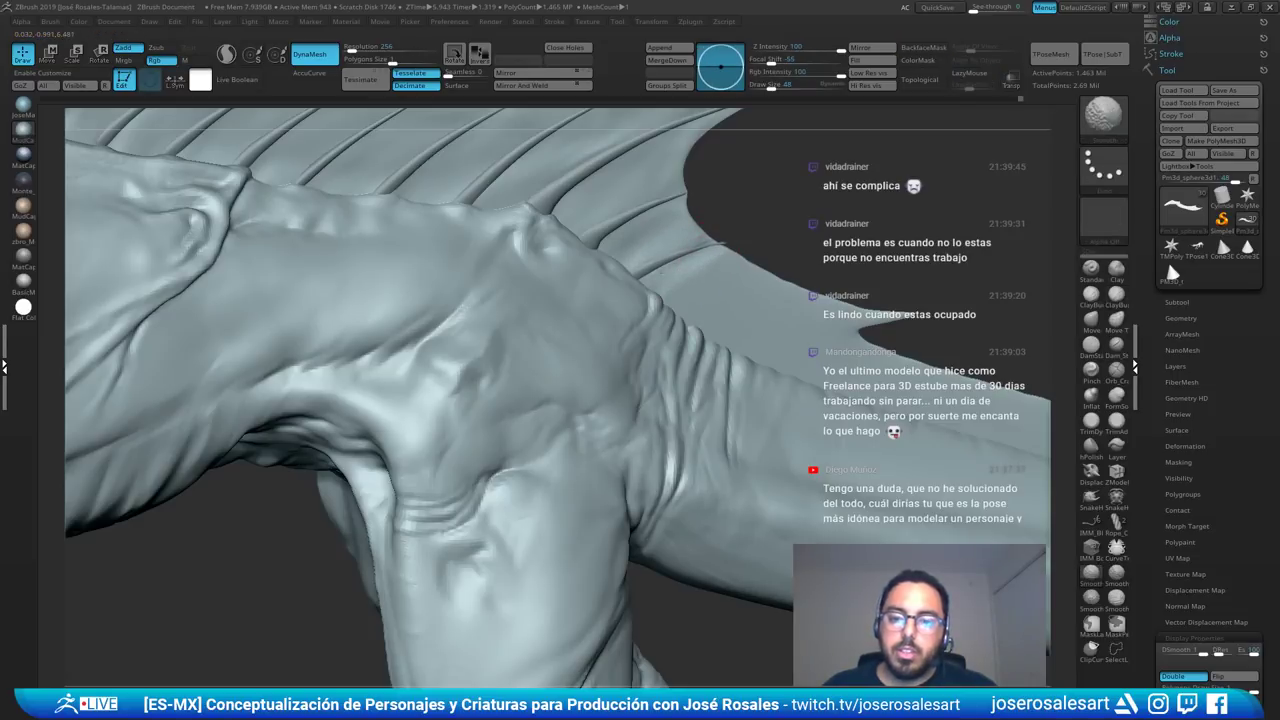
right_drag(660, 272, 654, 223)
mouse_move(657, 248)
shift+mouse_down()
mouse_move(690, 256)
mouse_move(673, 265)
shift+mouse_up()
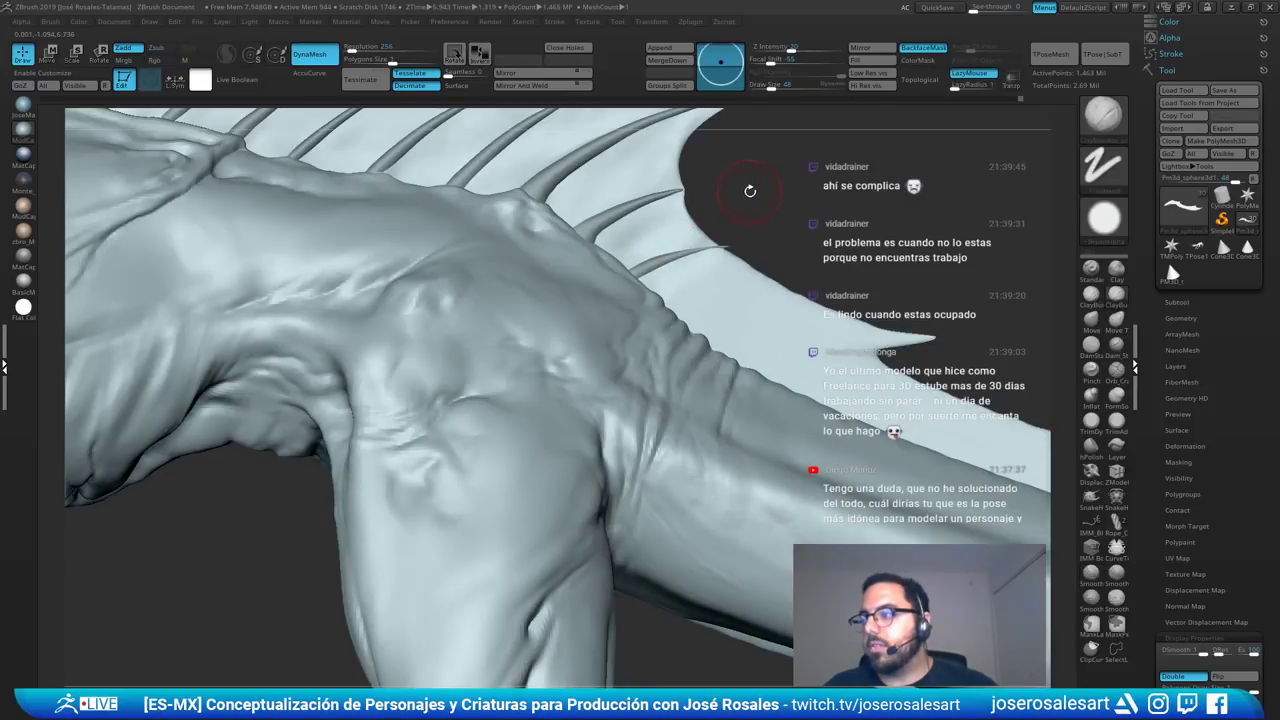
- Refine the membrane around the new spine's tip with the SnakeHook brush and smooth it along the spine
drag(769, 173, 778, 228)
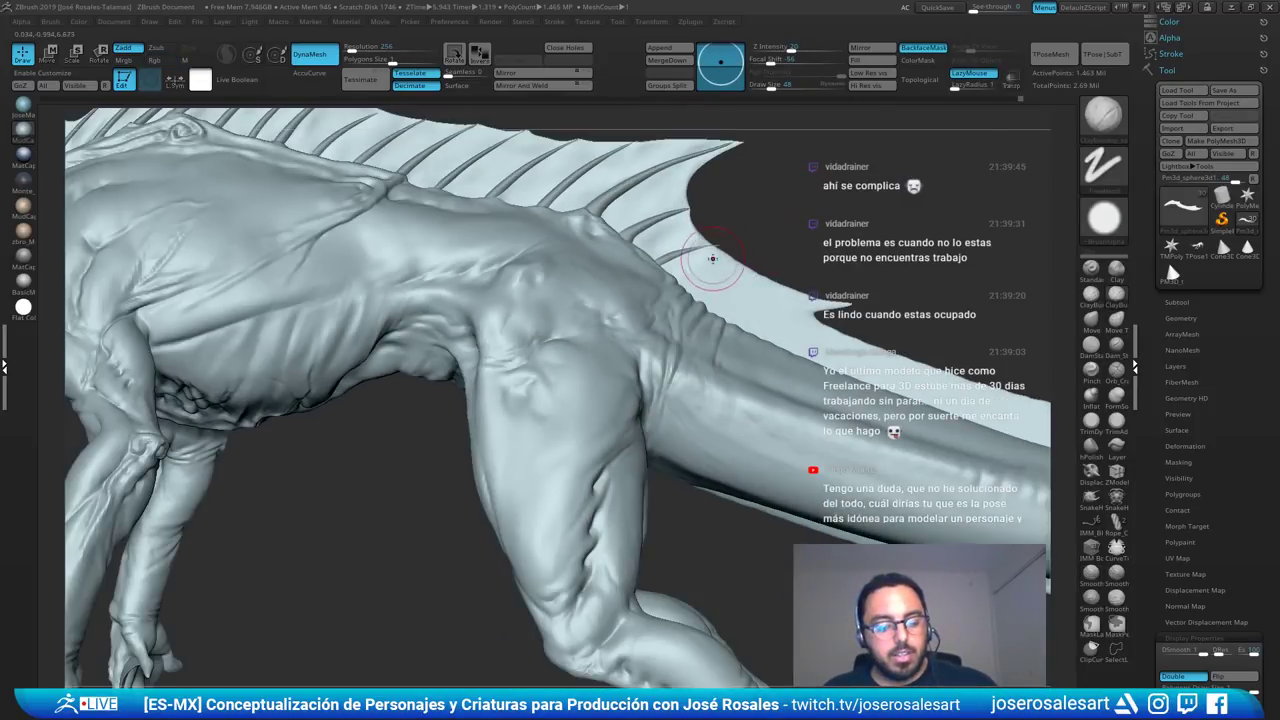
key(3)
ctrl+right_drag(722, 274, 740, 242)
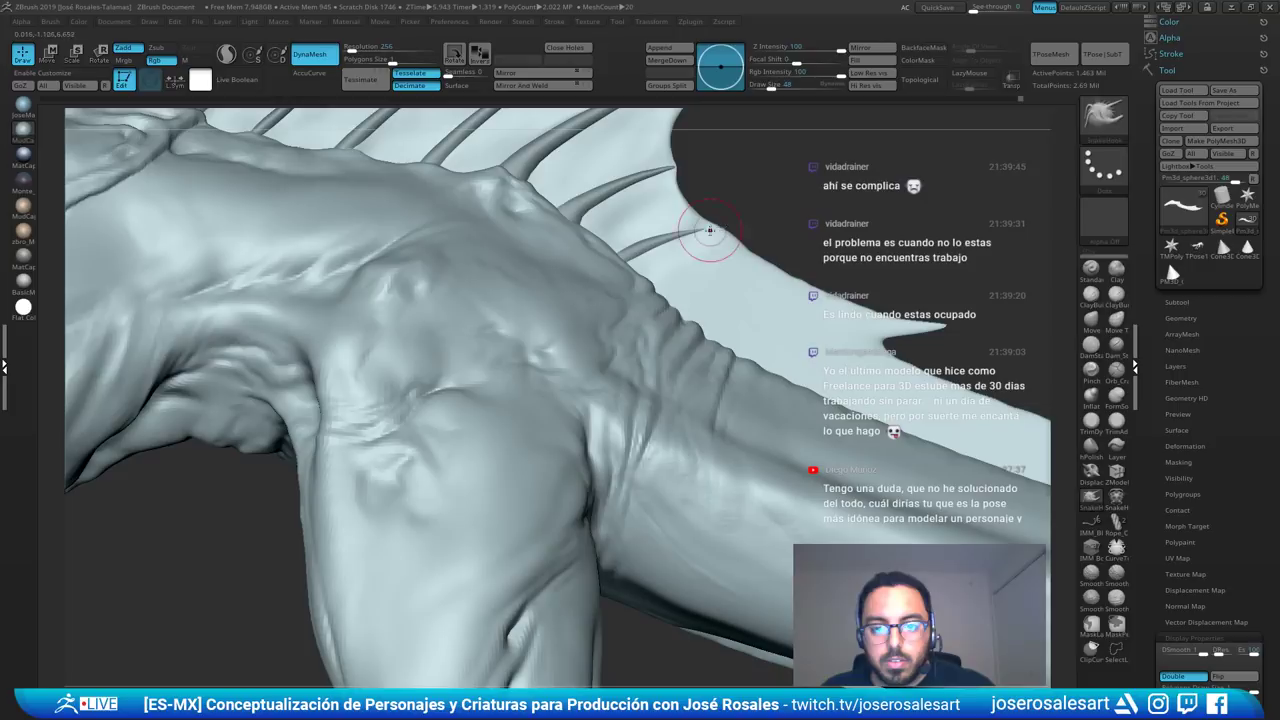
shift+drag(654, 246, 660, 243)
- Select the new spine, smooth it to make it thinner, and adjust its shape with the SnakeHook brush
mouse_move(660, 243)
ctrl+right_down()
mouse_move(676, 262)
mouse_move(630, 264)
mouse_move(664, 214)
mouse_move(640, 216)
mouse_move(768, 226)
ctrl+right_up()
alt+click(702, 238)
shift+drag(772, 227, 766, 233)
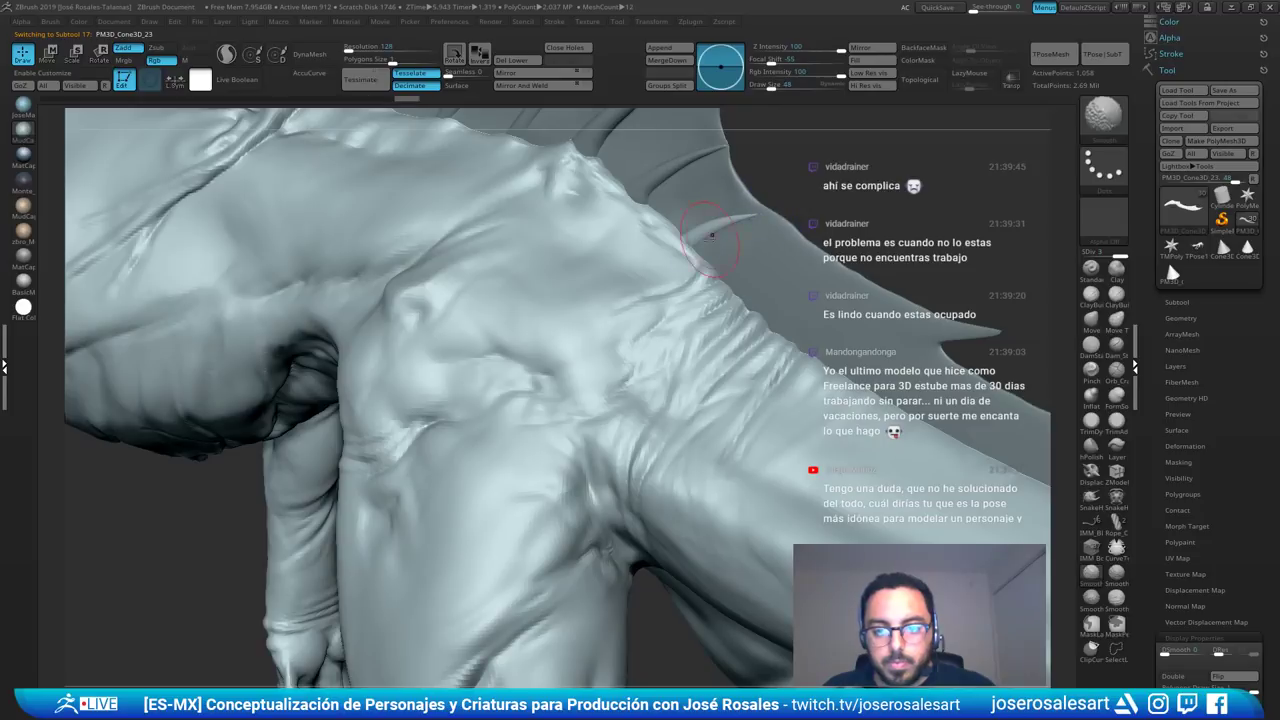
right_drag(711, 236, 742, 228)
shift+drag(741, 225, 690, 230)
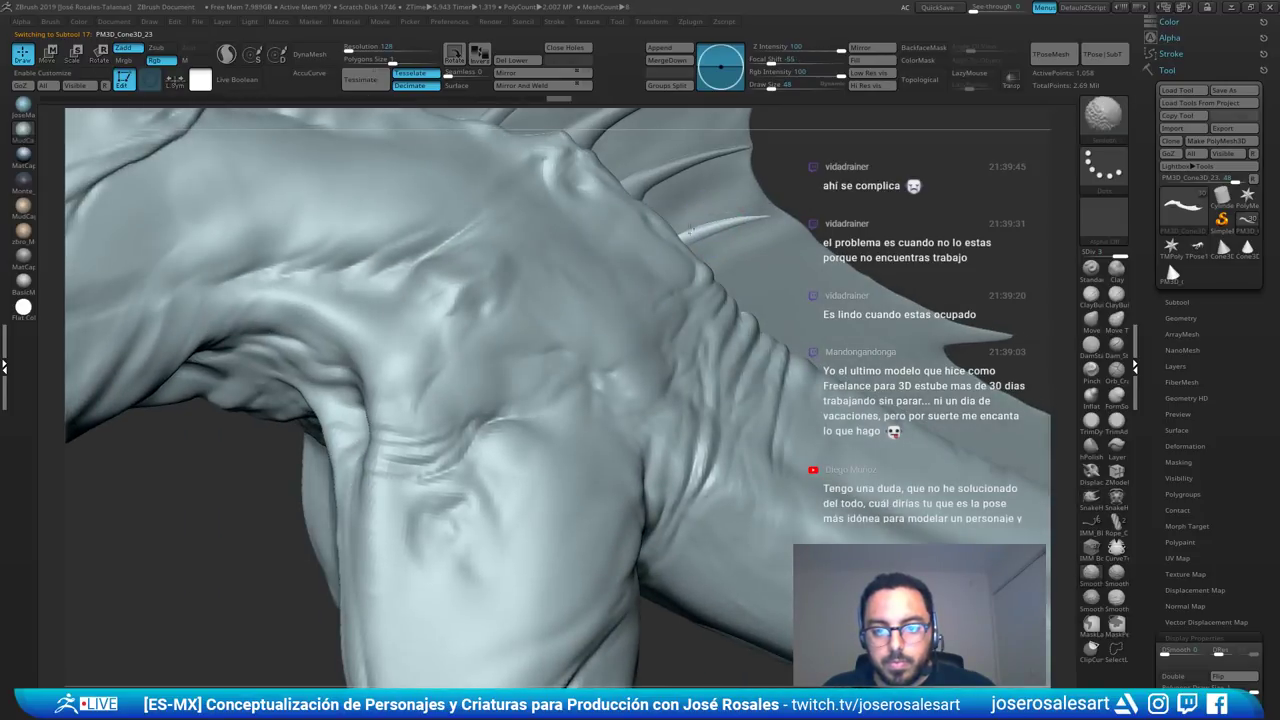
mouse_move(704, 224)
ctrl+right_down()
mouse_move(686, 232)
mouse_move(757, 174)
mouse_move(817, 216)
mouse_move(694, 209)
mouse_move(765, 212)
mouse_move(694, 233)
ctrl+right_up()
drag(693, 233, 706, 216)
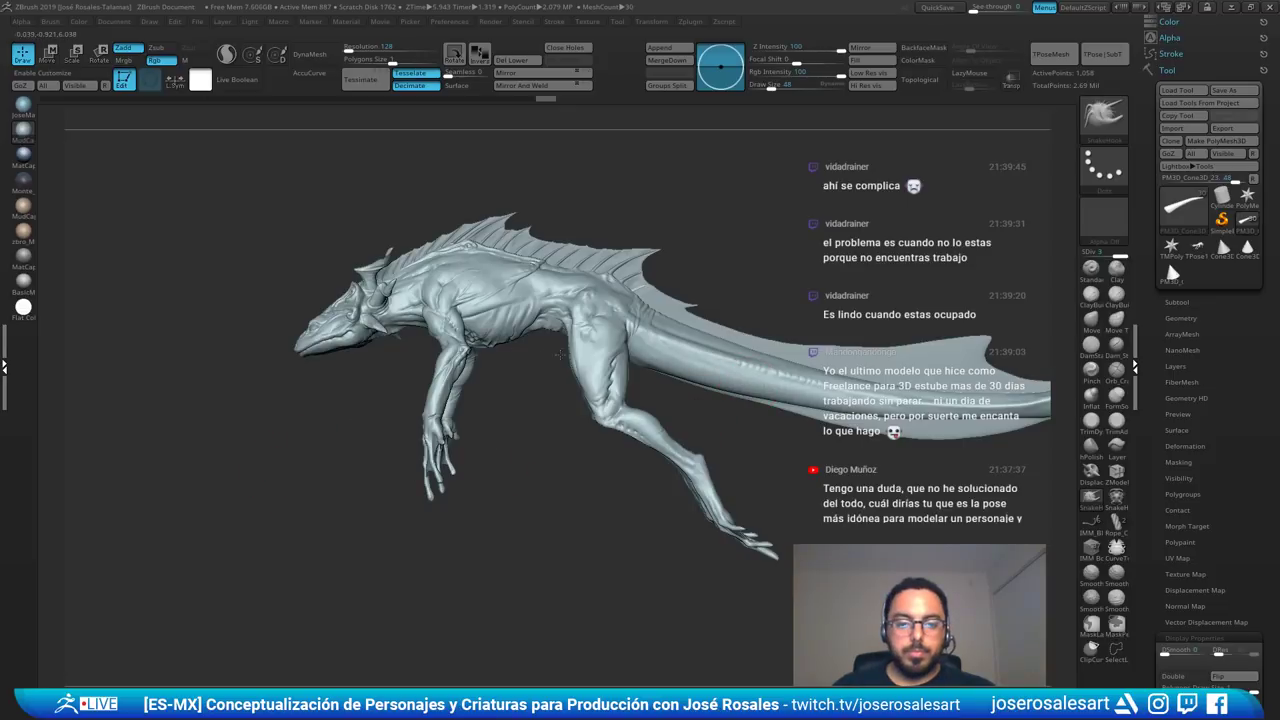
right_drag(560, 355, 655, 291)
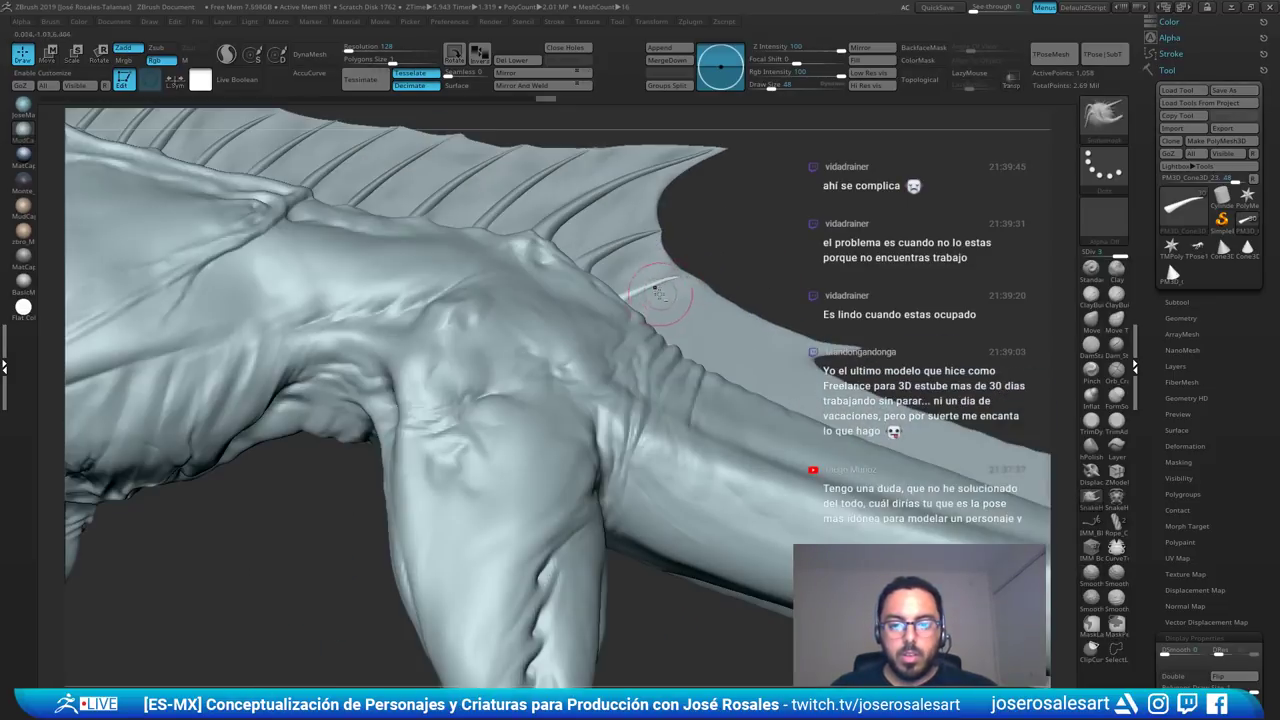
shift+drag(640, 302, 641, 307)
- Isolate the new spine and reshape its middle into an even curve with the Move brush at draw size 124
alt+right_drag(499, 253, 647, 331)
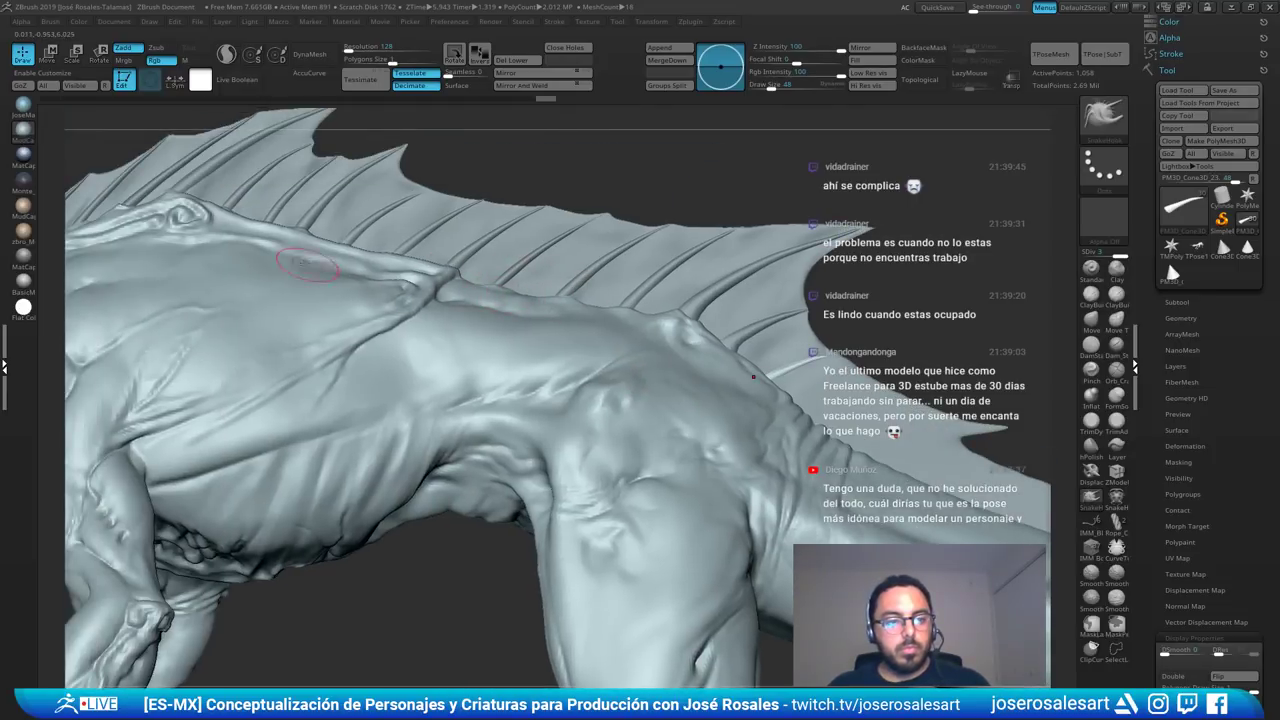
mouse_move(833, 376)
alt+right_down()
mouse_move(714, 357)
mouse_move(739, 359)
alt+right_up()
key(shift+s)
key(b)
key(m)
key(v)
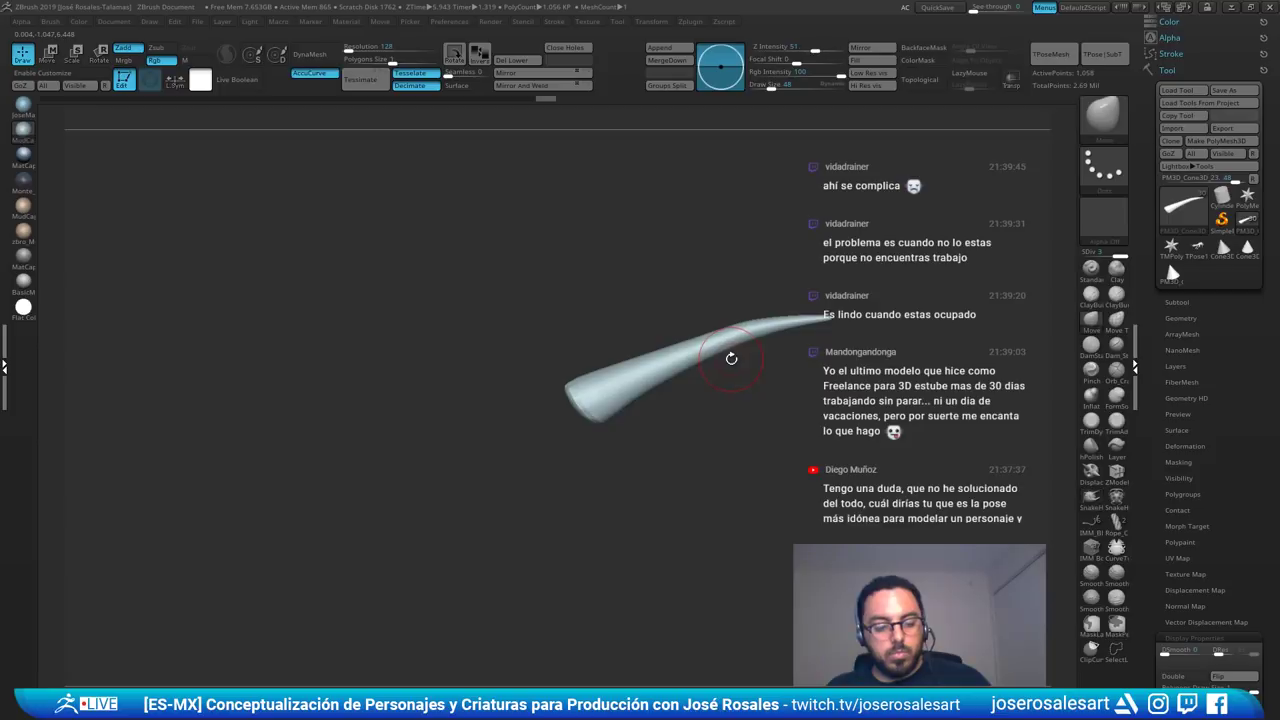
key(s)
click(722, 363)
mouse_move(664, 352)
mouse_down()
mouse_move(697, 340)
mouse_move(614, 364)
mouse_up()
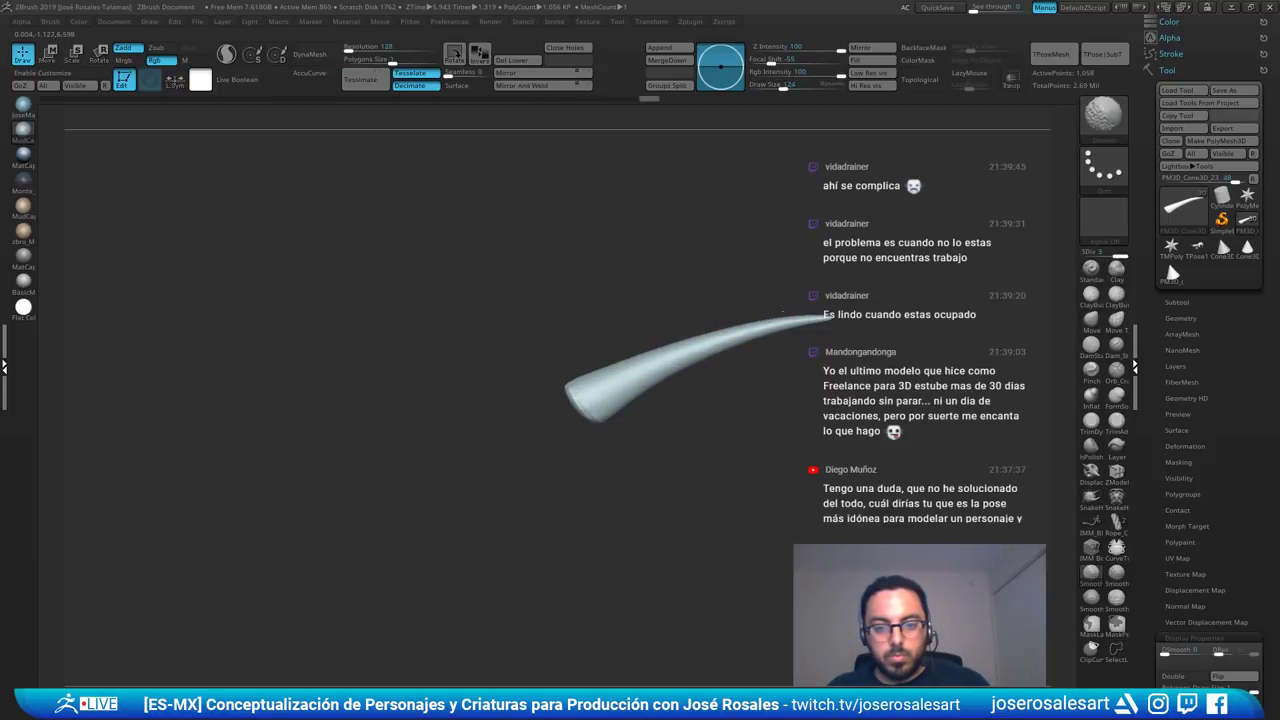
- Smooth the isolated spine's thin tip shorter, set the draw size to 48, and show the whole creature again
key(shift)
key(s)
click(851, 334)
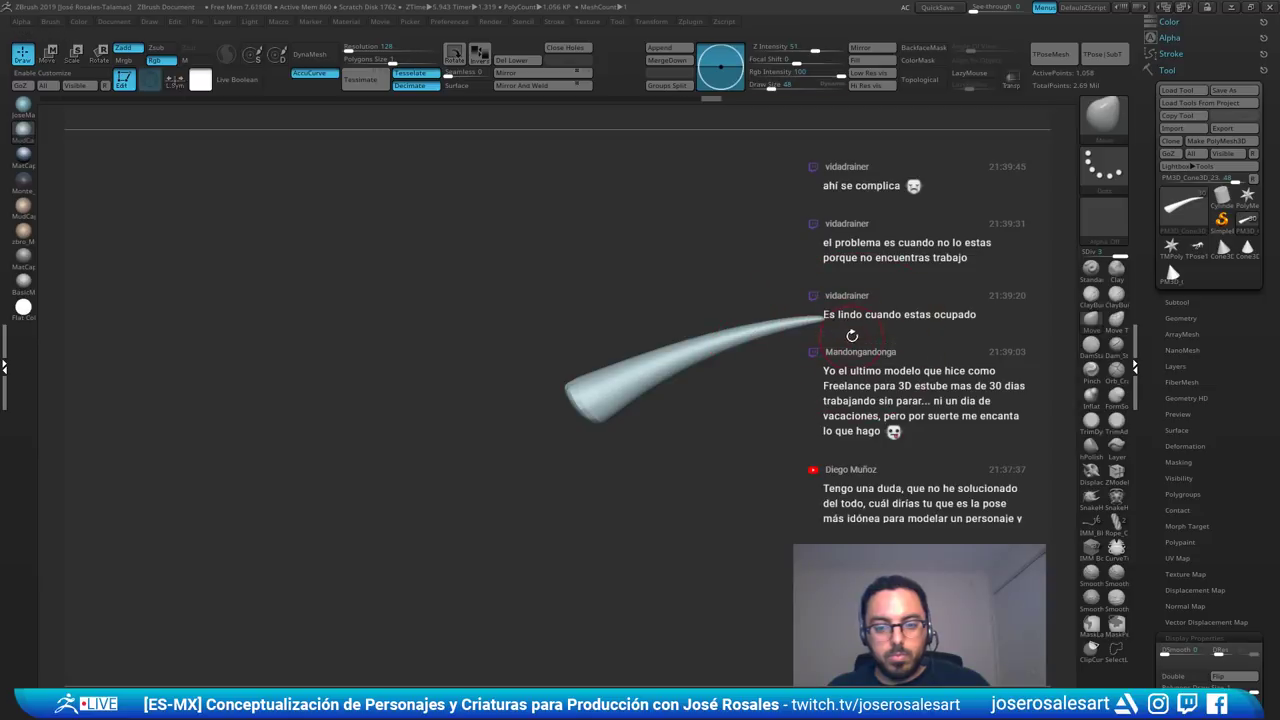
key(shift+s)
- Select the membrane and pull its edge to the new spine's tip with the Move brush
mouse_move(801, 376)
right_down()
mouse_move(785, 373)
mouse_move(790, 322)
right_up()
alt+click(785, 373)
drag(791, 322, 795, 328)
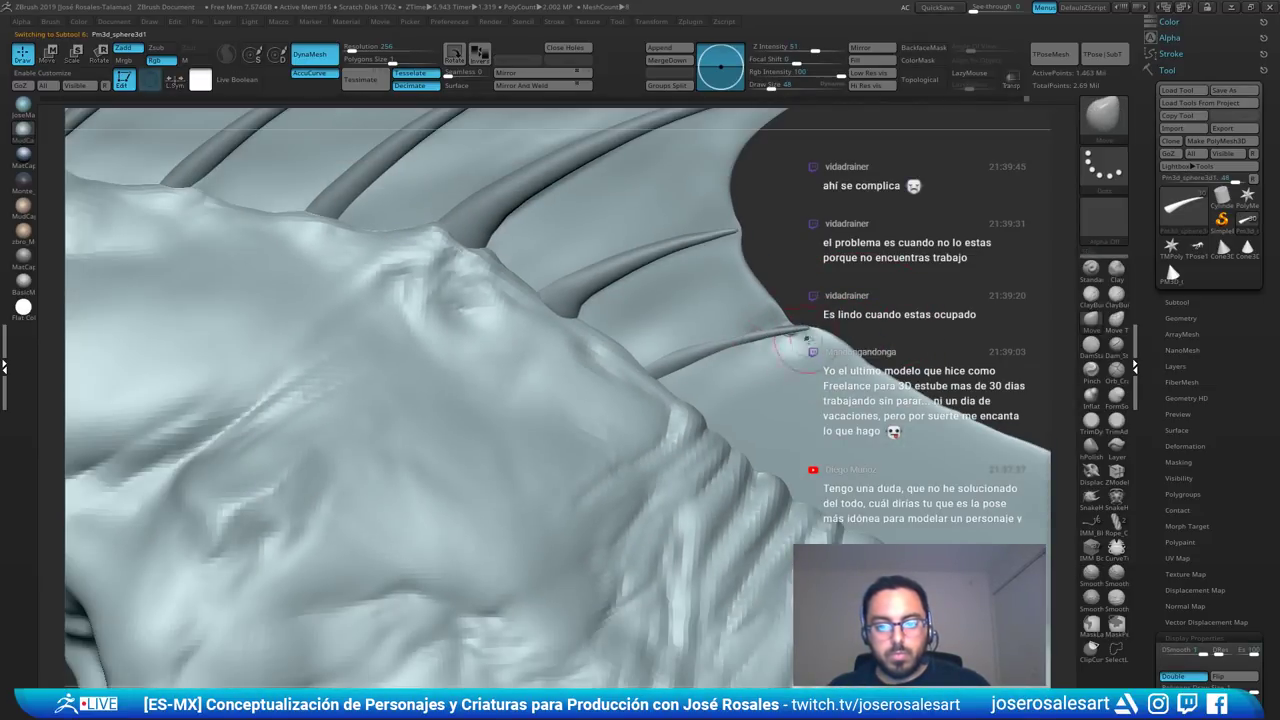
- Sculpt the membrane along the new spine from its tip inward with the ClayBuildup brush and smooth the strokes
key(b)
key(c)
key(b)
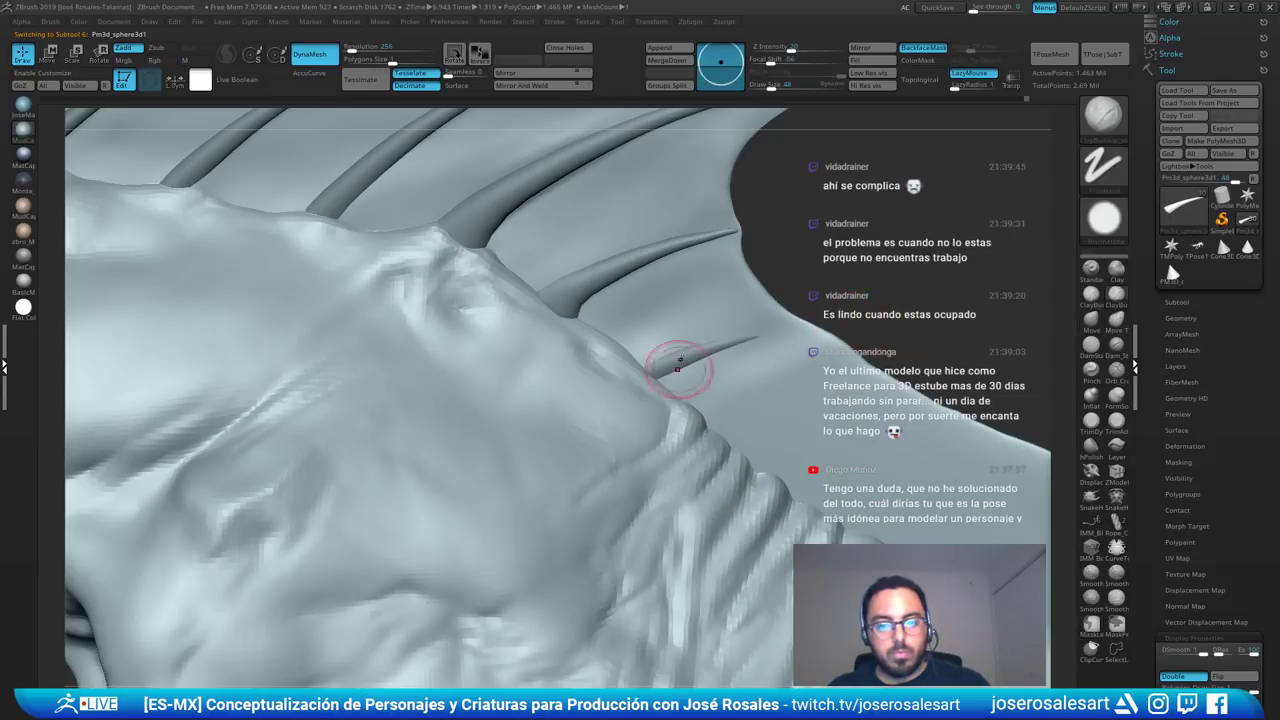
right_drag(680, 366, 703, 356)
mouse_move(788, 326)
mouse_down()
mouse_move(763, 334)
mouse_move(799, 325)
mouse_up()
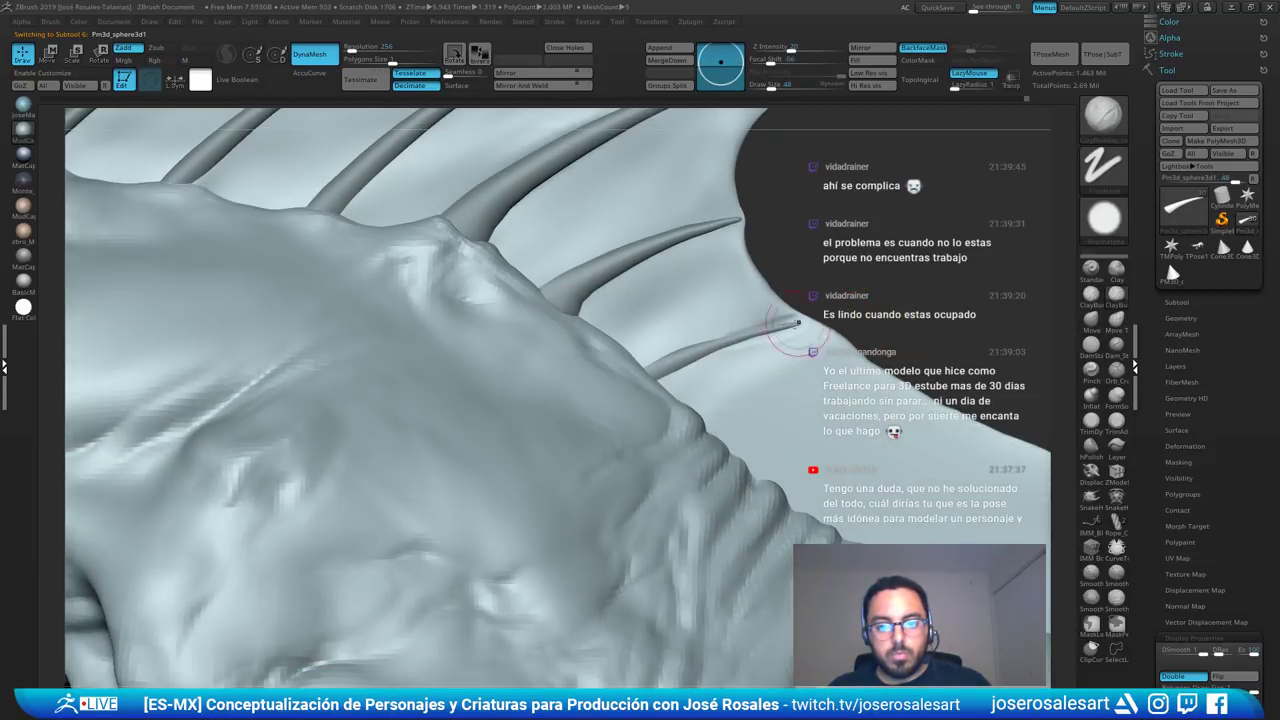
alt+right_drag(800, 330, 655, 373)
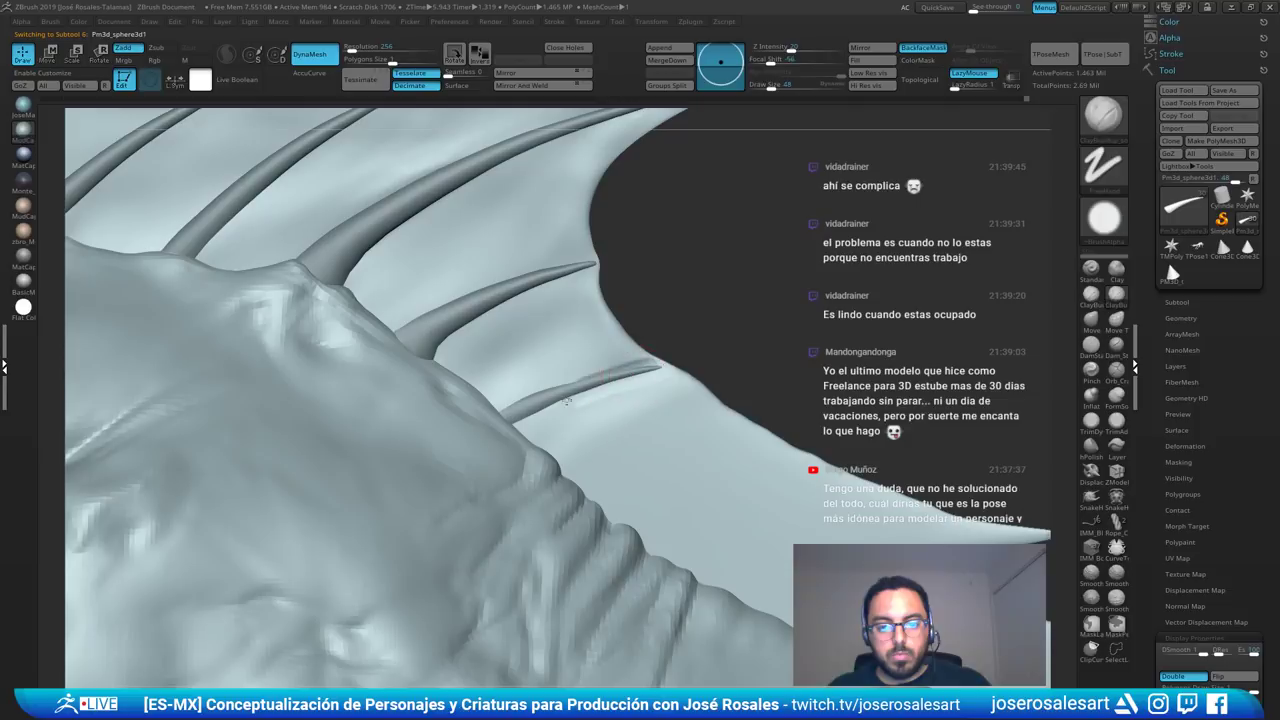
mouse_move(566, 400)
mouse_down()
mouse_move(516, 421)
mouse_move(557, 395)
mouse_up()
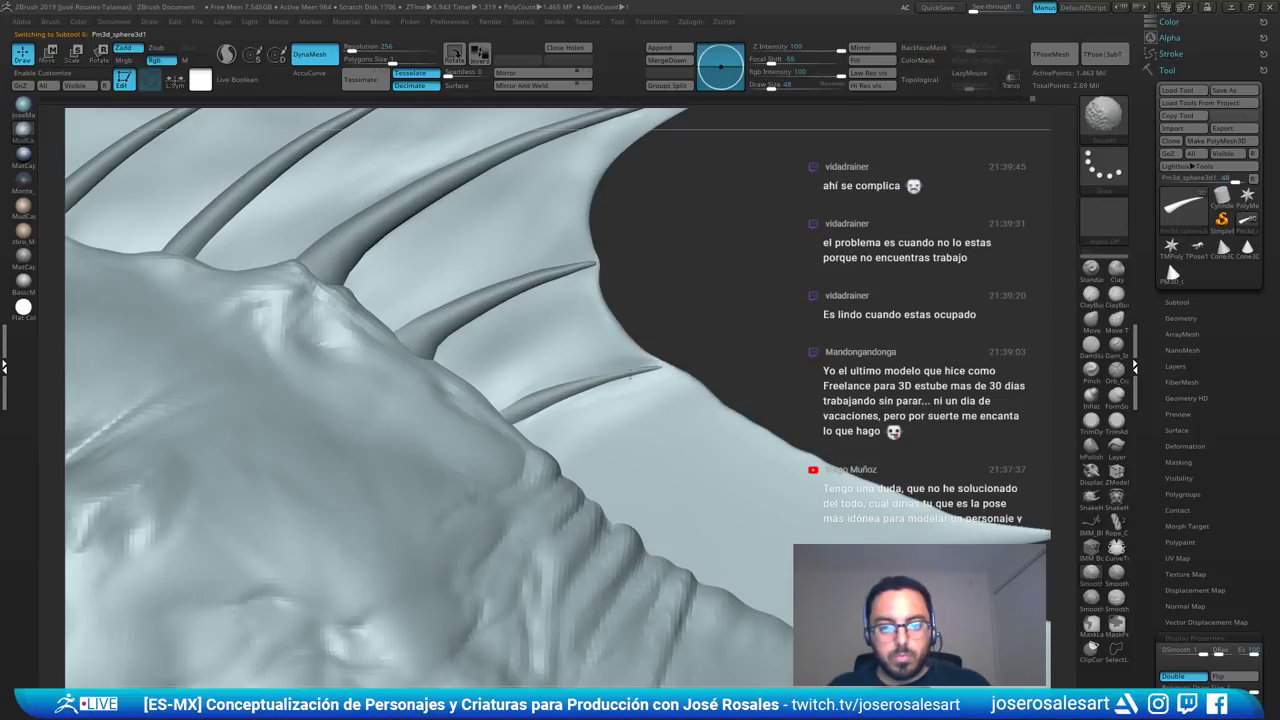
mouse_move(630, 375)
shift+mouse_down()
mouse_move(554, 394)
mouse_move(597, 381)
shift+mouse_up()
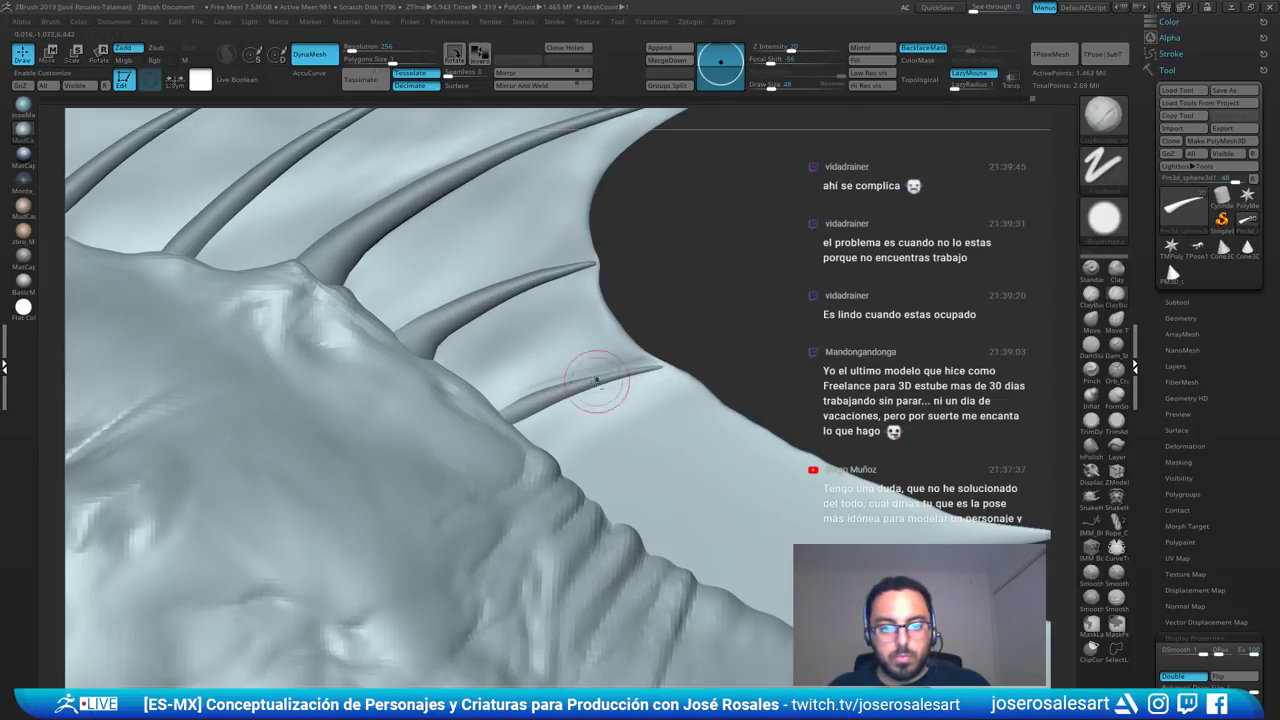
- Build up the membrane between the last two spines toward the newest spine's base with the ClayBuildup brush and smooth the strokes
key(b)
key(s)
key(t)
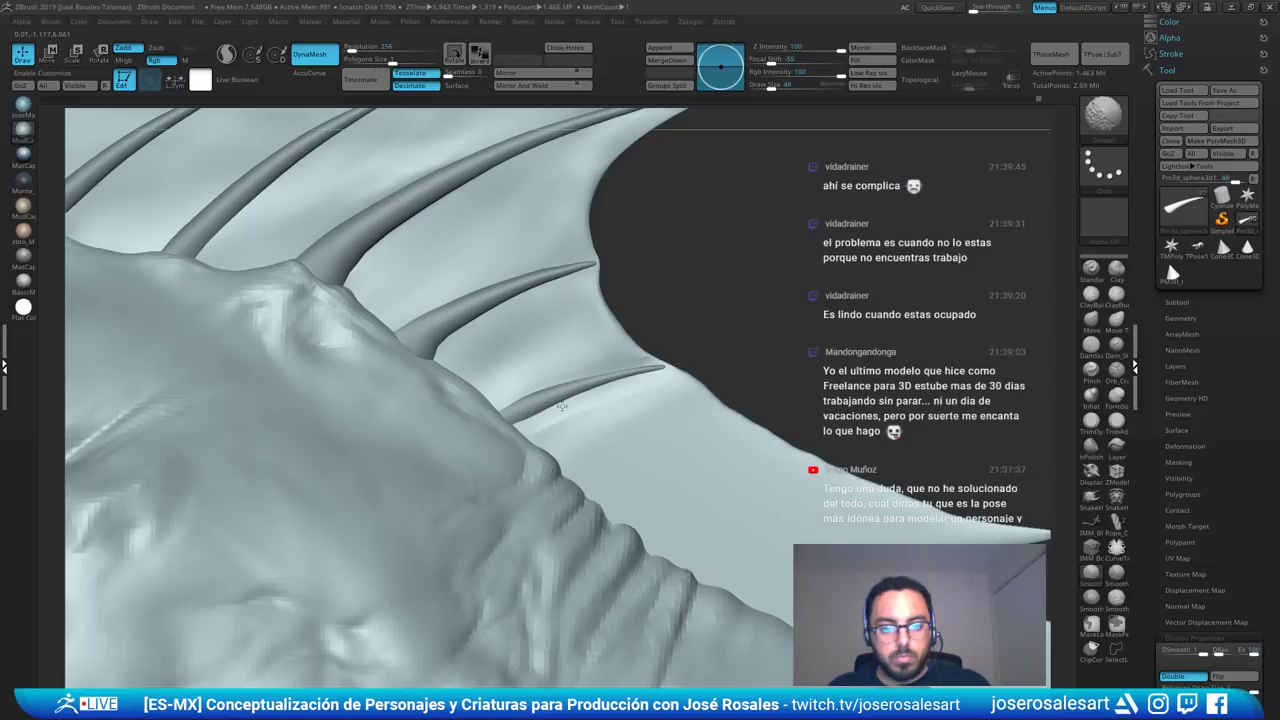
key(b)
key(c)
key(b)
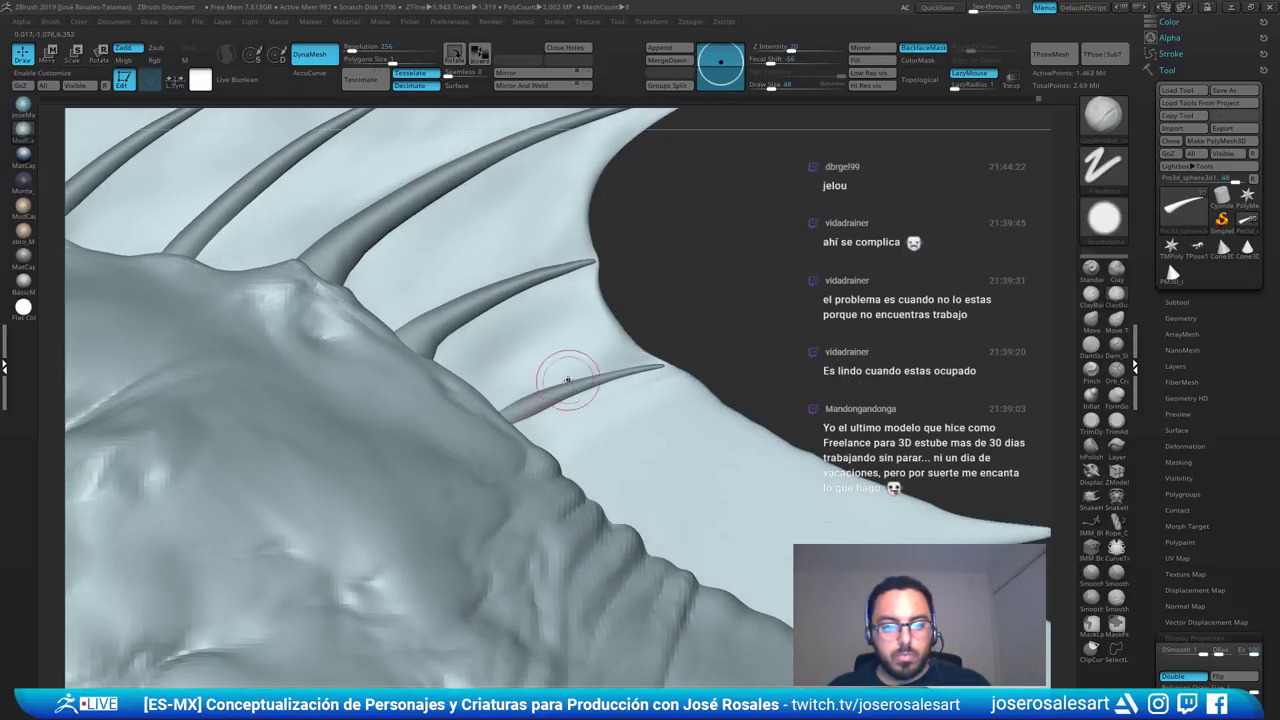
mouse_move(568, 380)
mouse_down()
mouse_move(512, 397)
mouse_move(555, 388)
mouse_up()
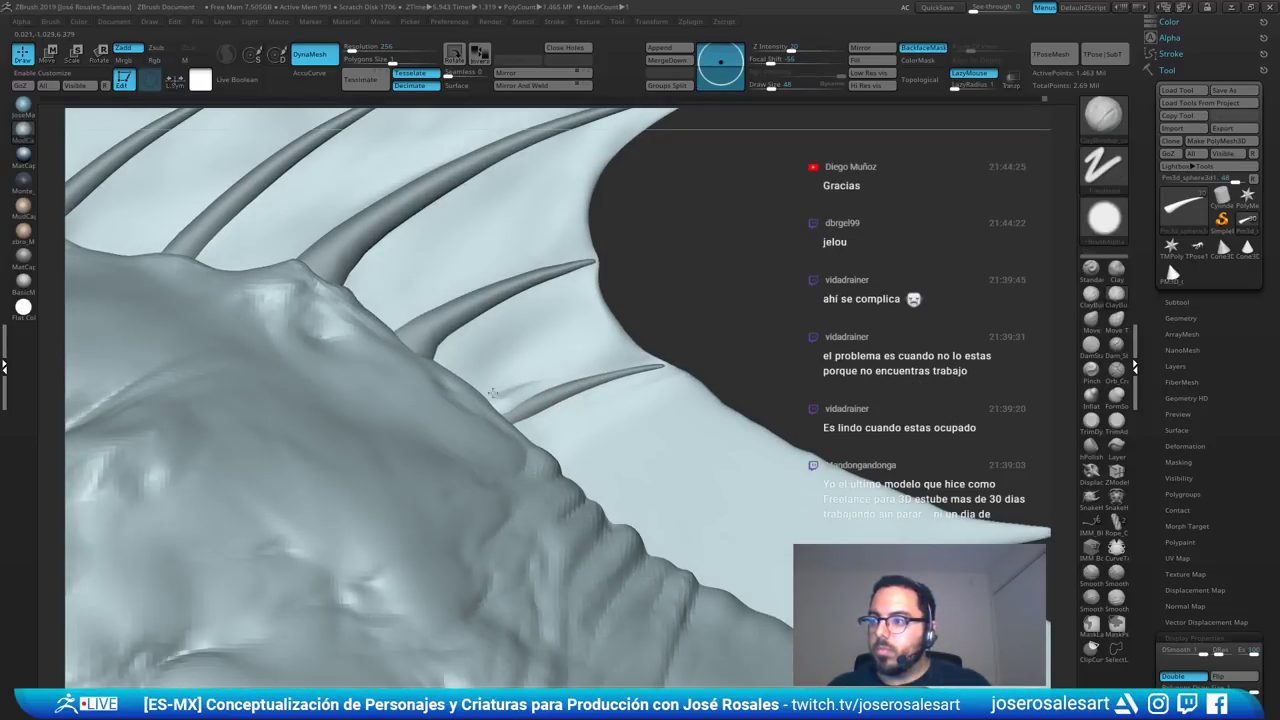
alt+drag(669, 292, 723, 257)
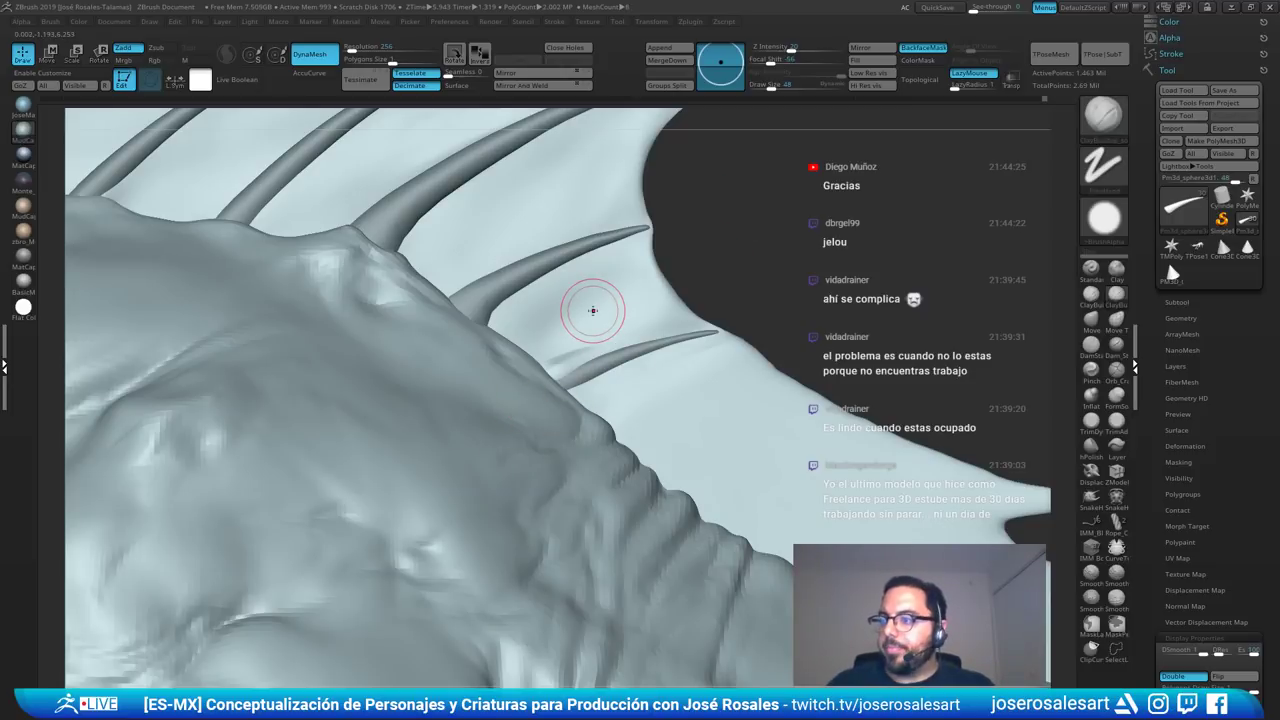
mouse_move(556, 374)
mouse_down()
mouse_move(606, 373)
mouse_move(571, 398)
mouse_up()
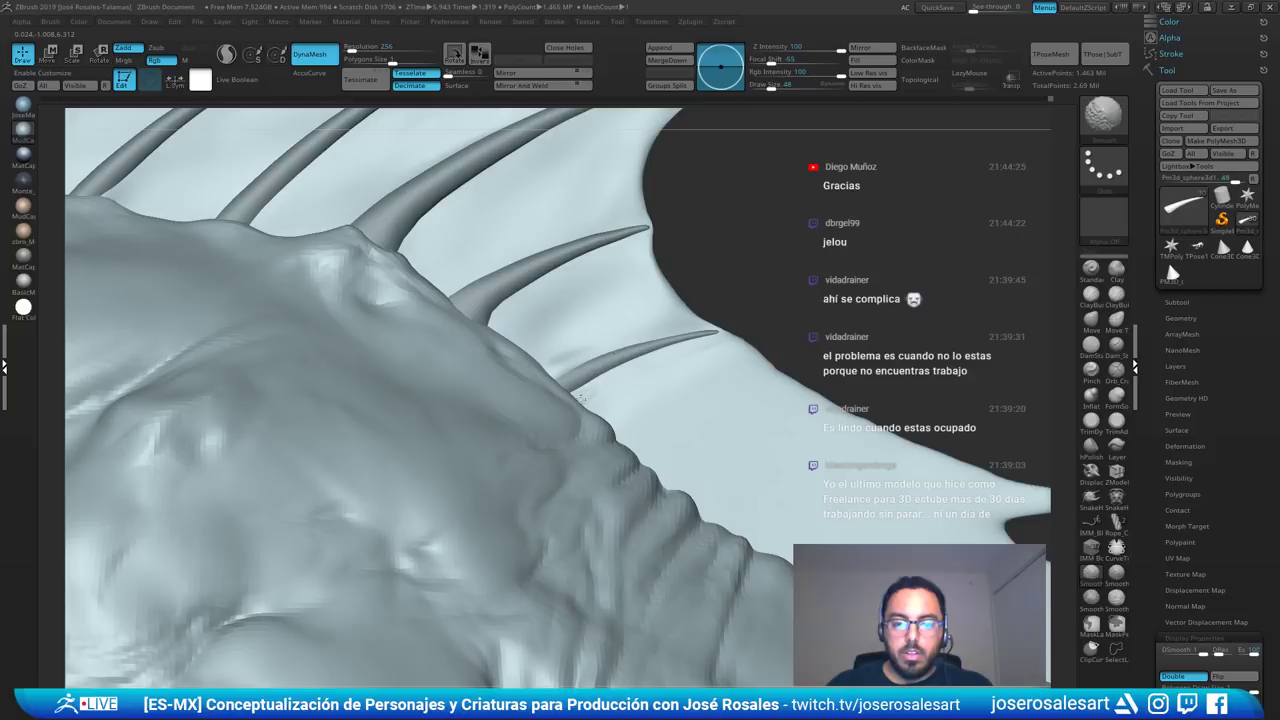
- Duplicate the rearmost spine and move the copy along the back toward the tail
ctrl+right_drag(562, 425, 579, 389)
alt+click(642, 350)
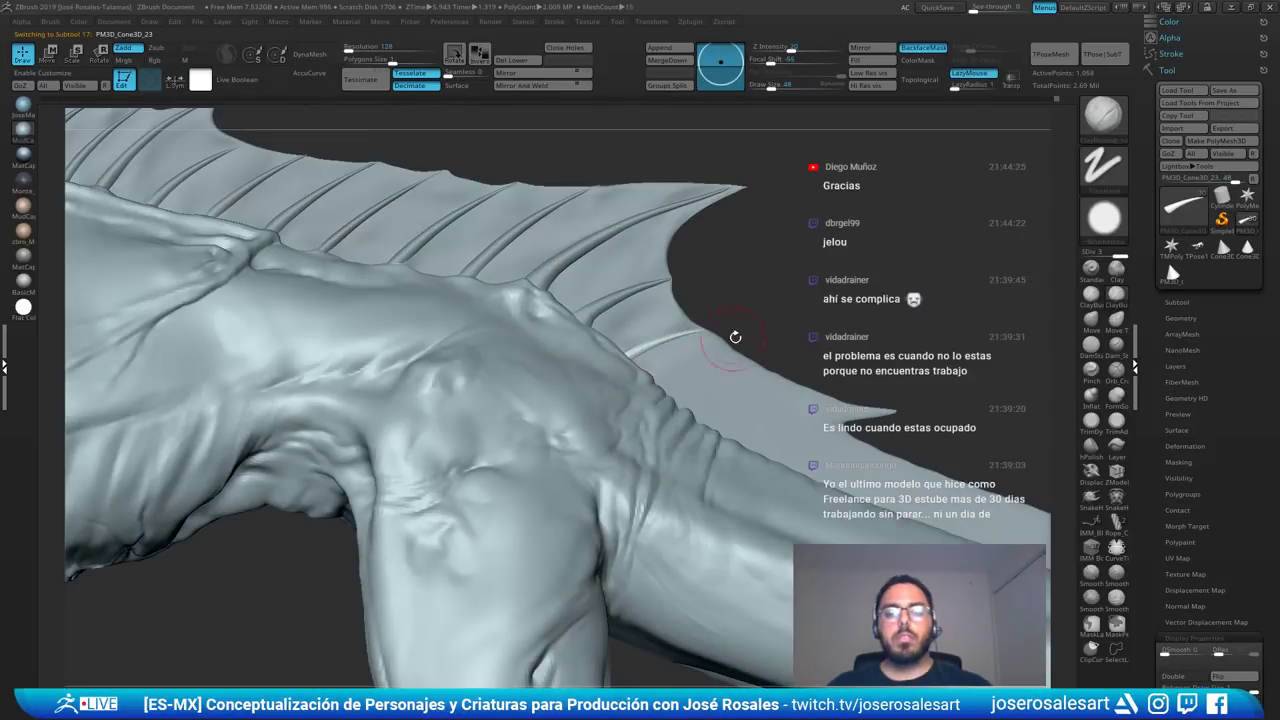
key(ctrl+shift+d)
key(w)
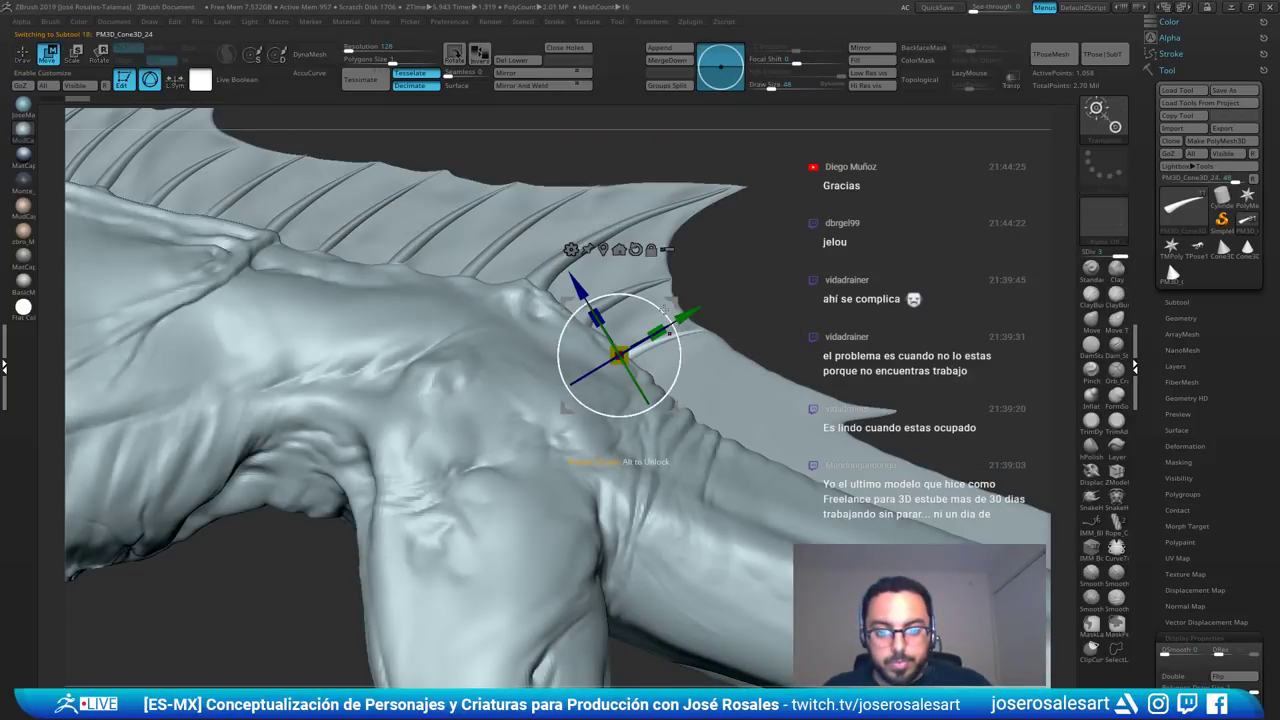
mouse_move(667, 304)
mouse_down()
mouse_move(710, 320)
mouse_move(711, 333)
mouse_up()
key(q)
- Select the membrane and smooth its surface between the duplicated spine and the previous one
mouse_move(830, 362)
right_down()
mouse_move(694, 434)
mouse_move(743, 391)
right_up()
alt+click(691, 381)
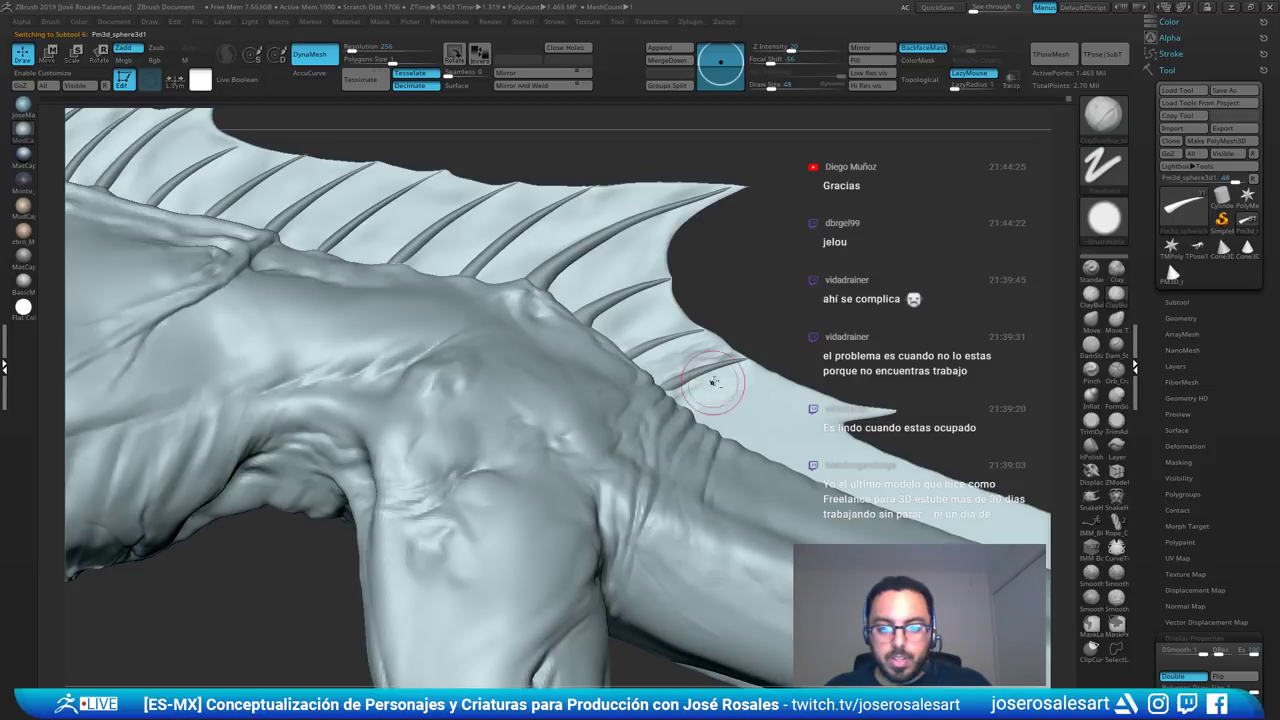
shift+drag(676, 366, 702, 348)
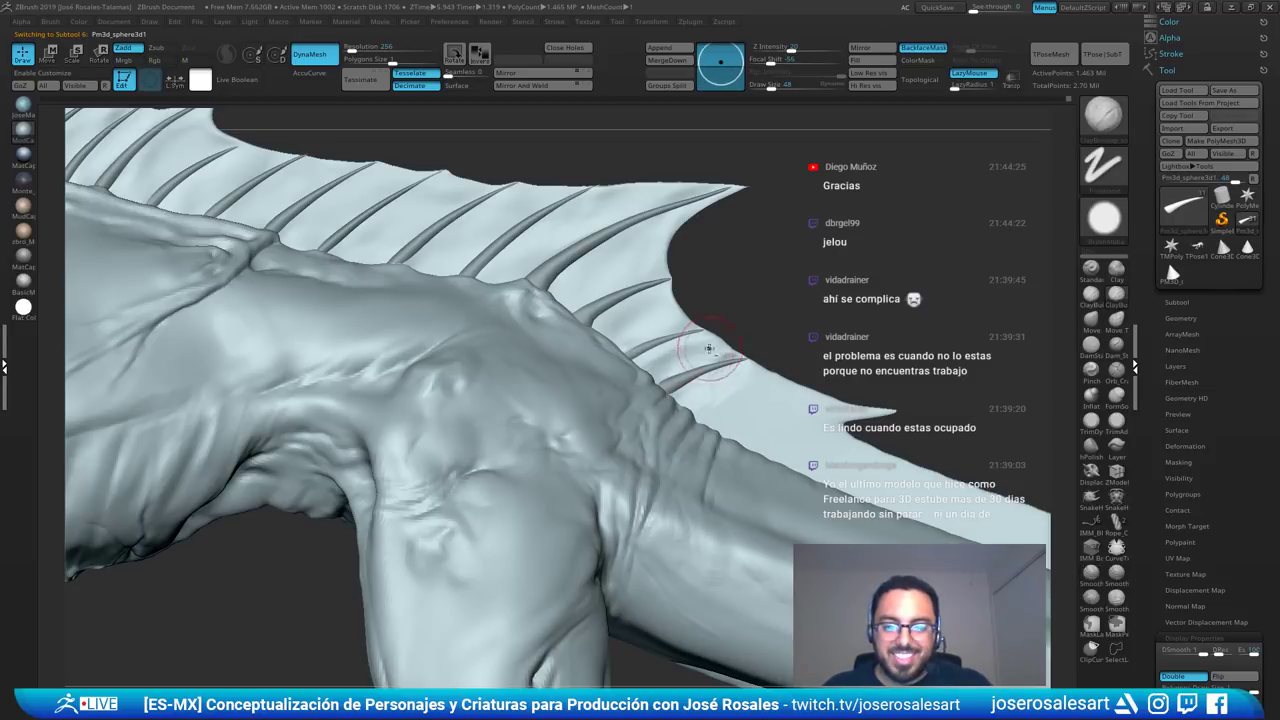
alt+drag(930, 350, 475, 310)
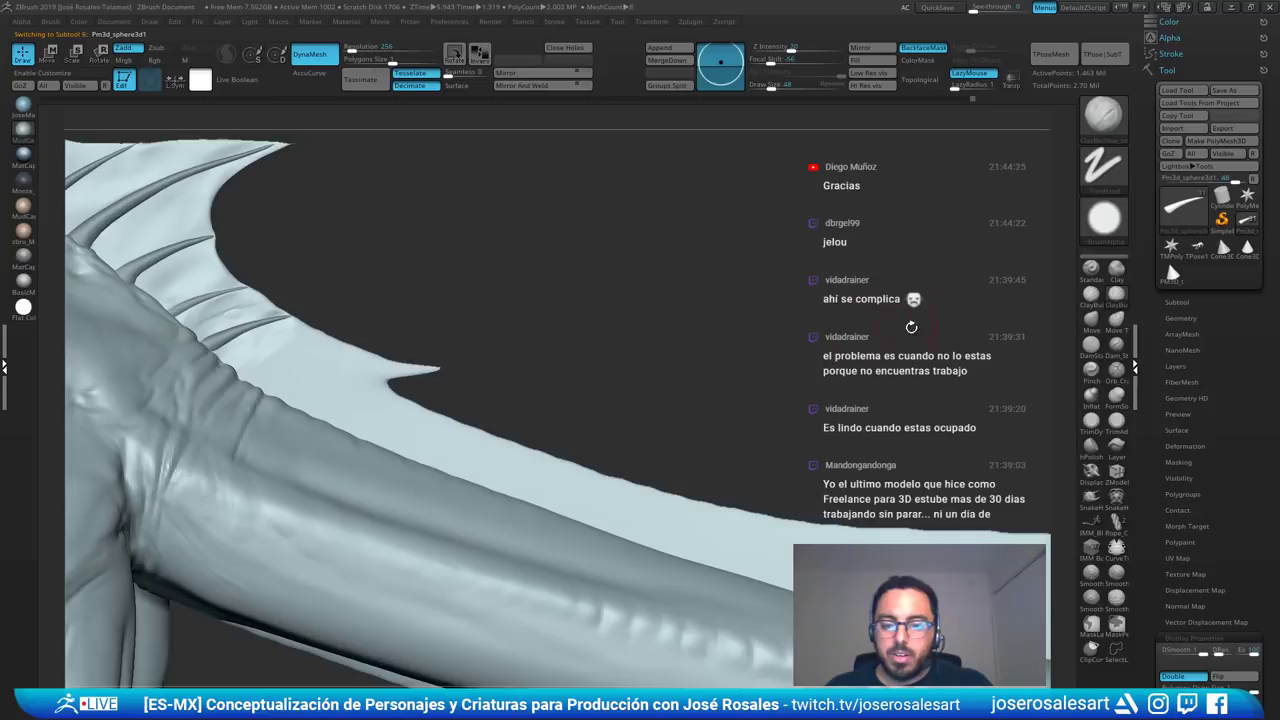
alt+drag(911, 329, 883, 390)
alt+drag(640, 340, 1045, 340)
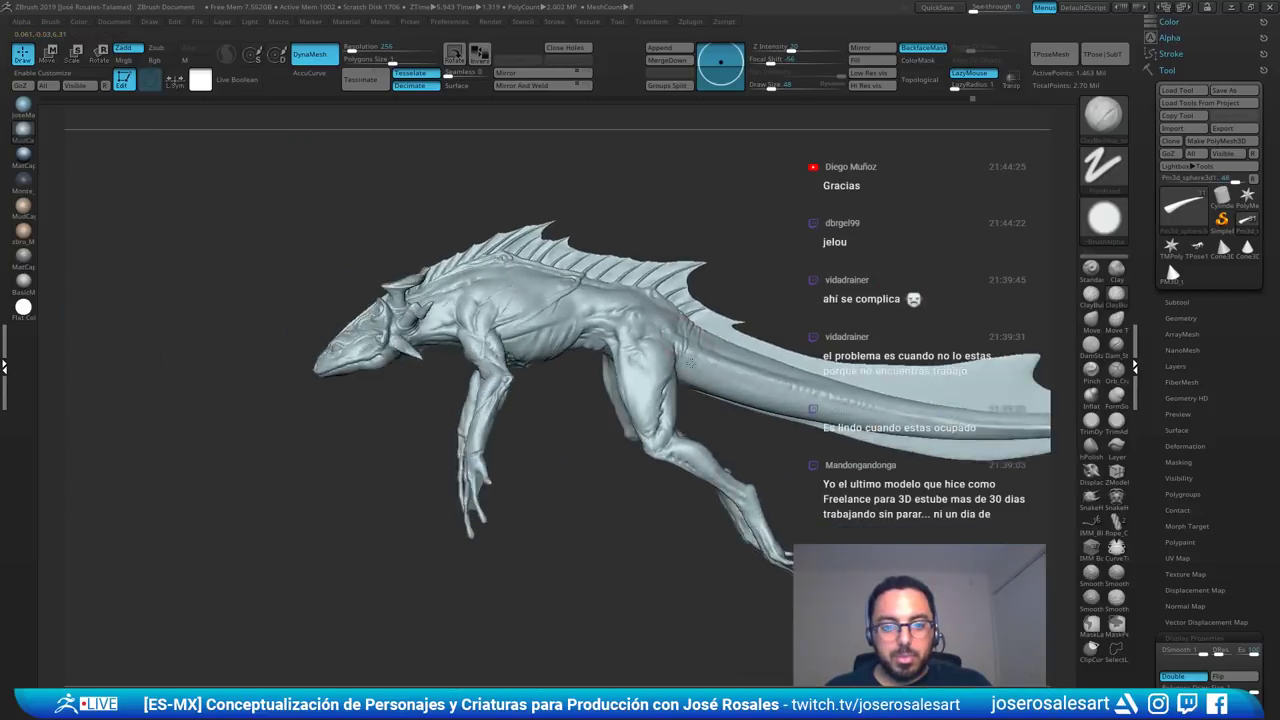
drag(700, 270, 685, 294)
ctrl+right_drag(686, 294, 712, 361)
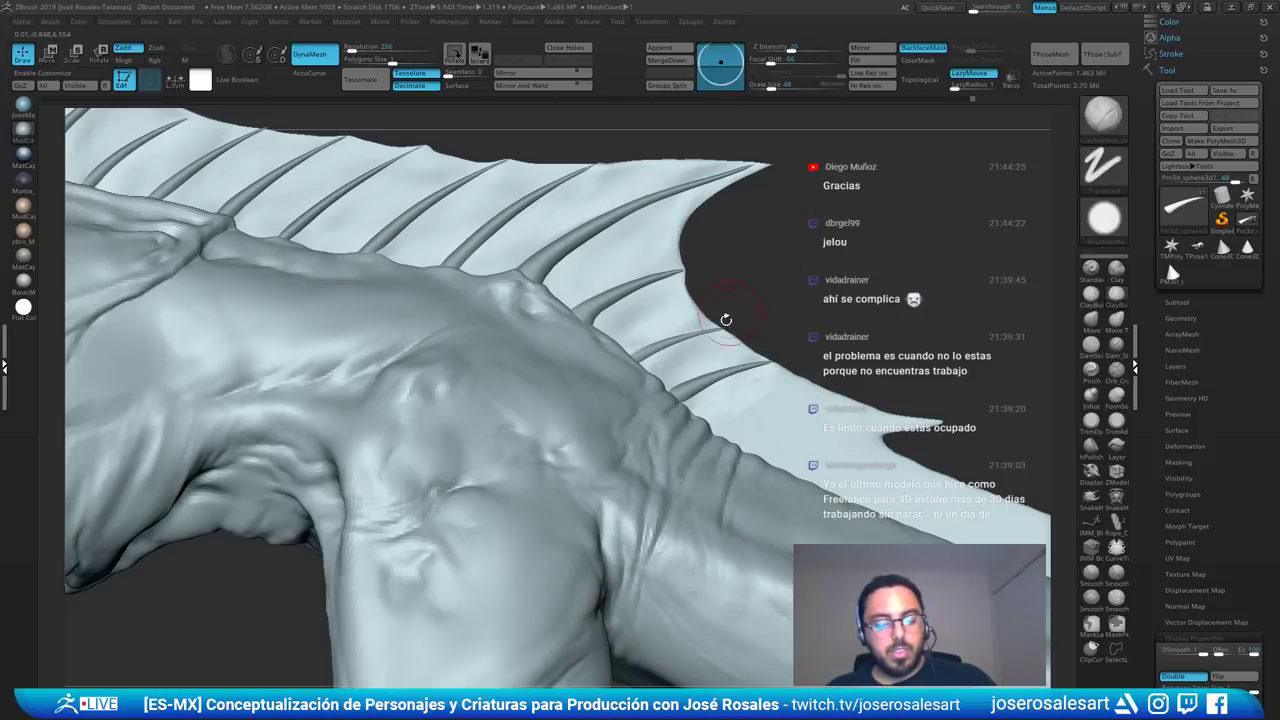
- Reshape the membrane's edge between the last two spine tips with the SnakeHook brush at draw size 89
key(bracketleft)
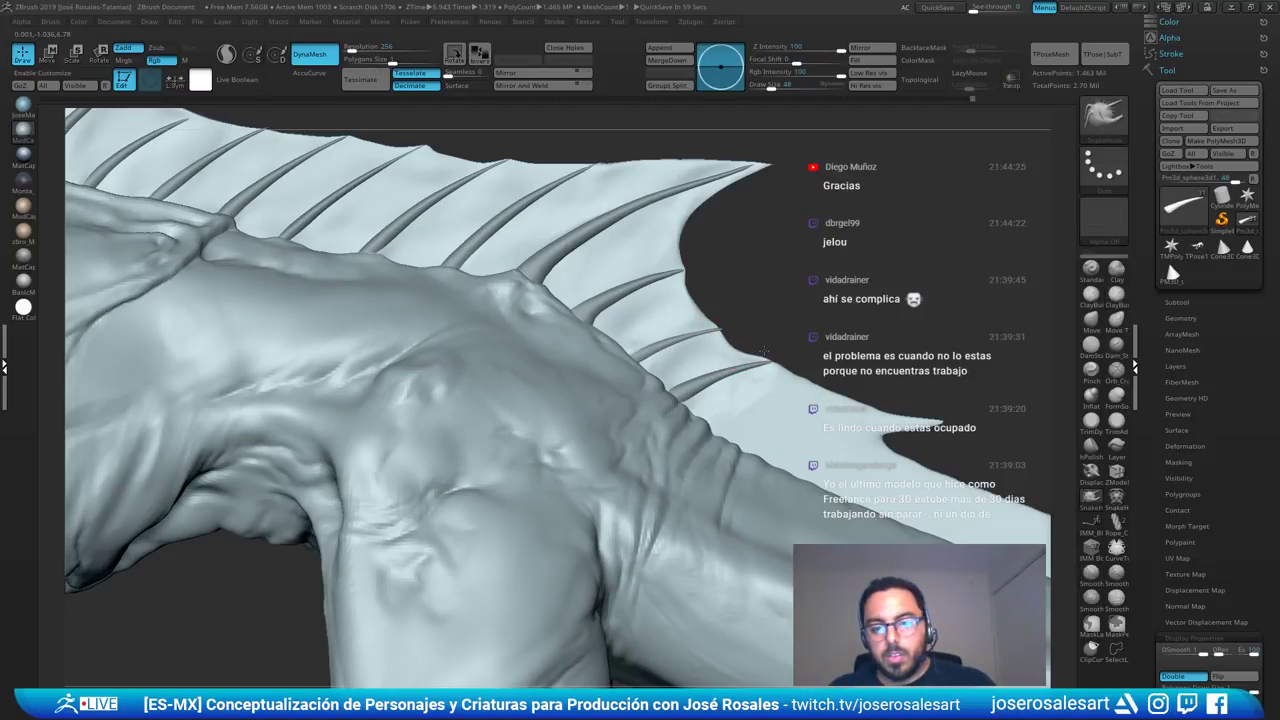
alt+click(758, 360)
alt+right_drag(707, 370, 725, 354)
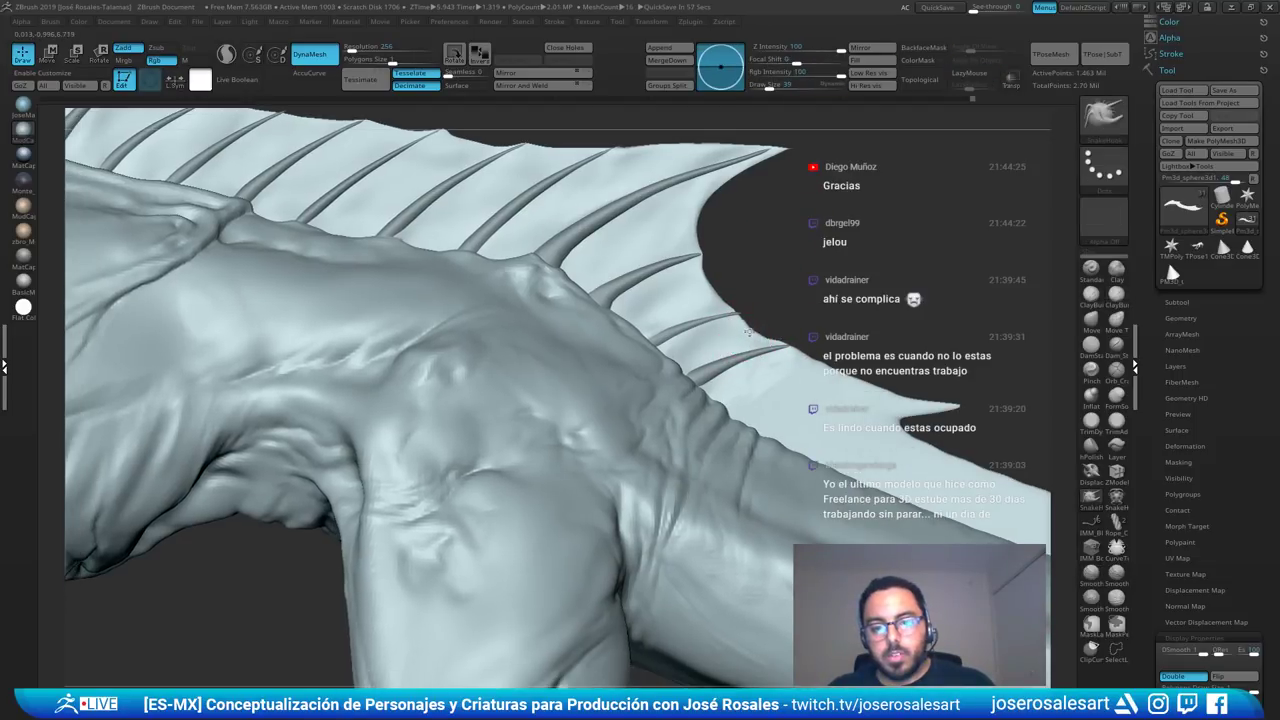
key(shift)
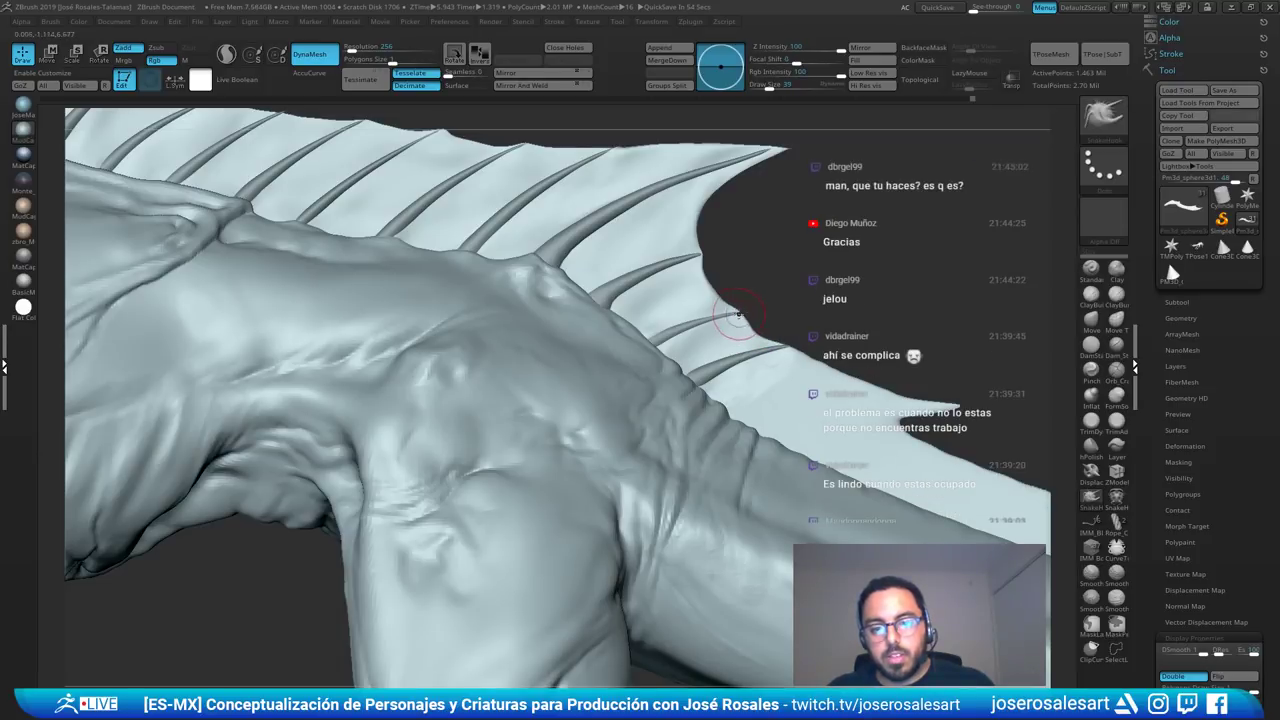
key(shift)
alt+drag(924, 262, 829, 208)
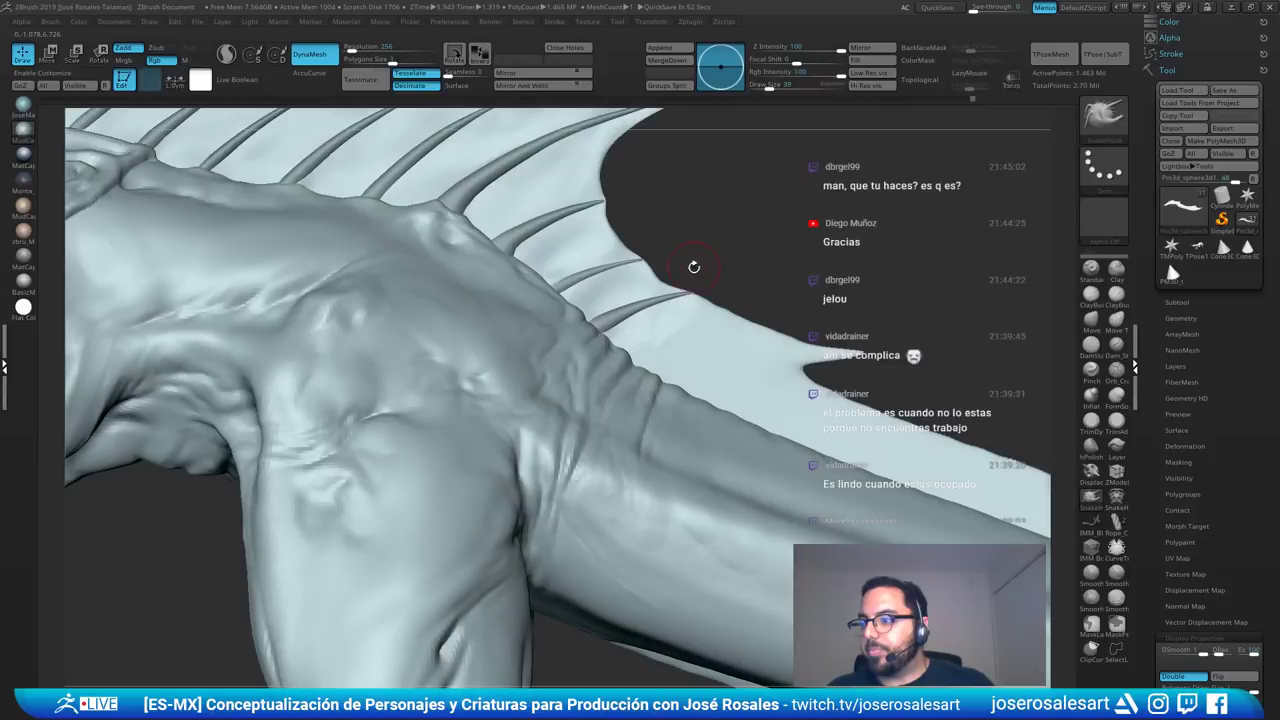
drag(694, 267, 716, 314)
alt+drag(927, 159, 925, 205)
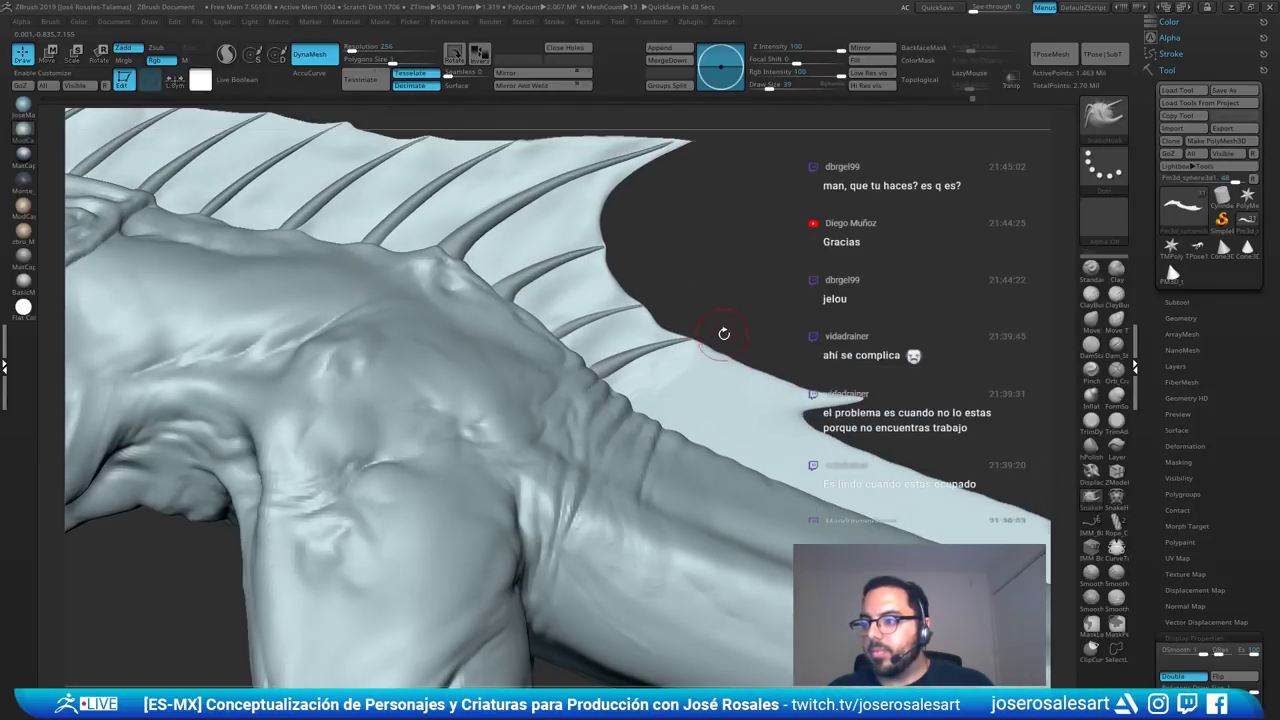
- Adjust the newest spine's base at draw size 77, and reselect the membrane for ClayBuildup work at draw size 42
alt+click(637, 358)
mouse_move(628, 387)
alt+mouse_down()
mouse_move(609, 379)
mouse_move(614, 368)
alt+mouse_up()
key(s)
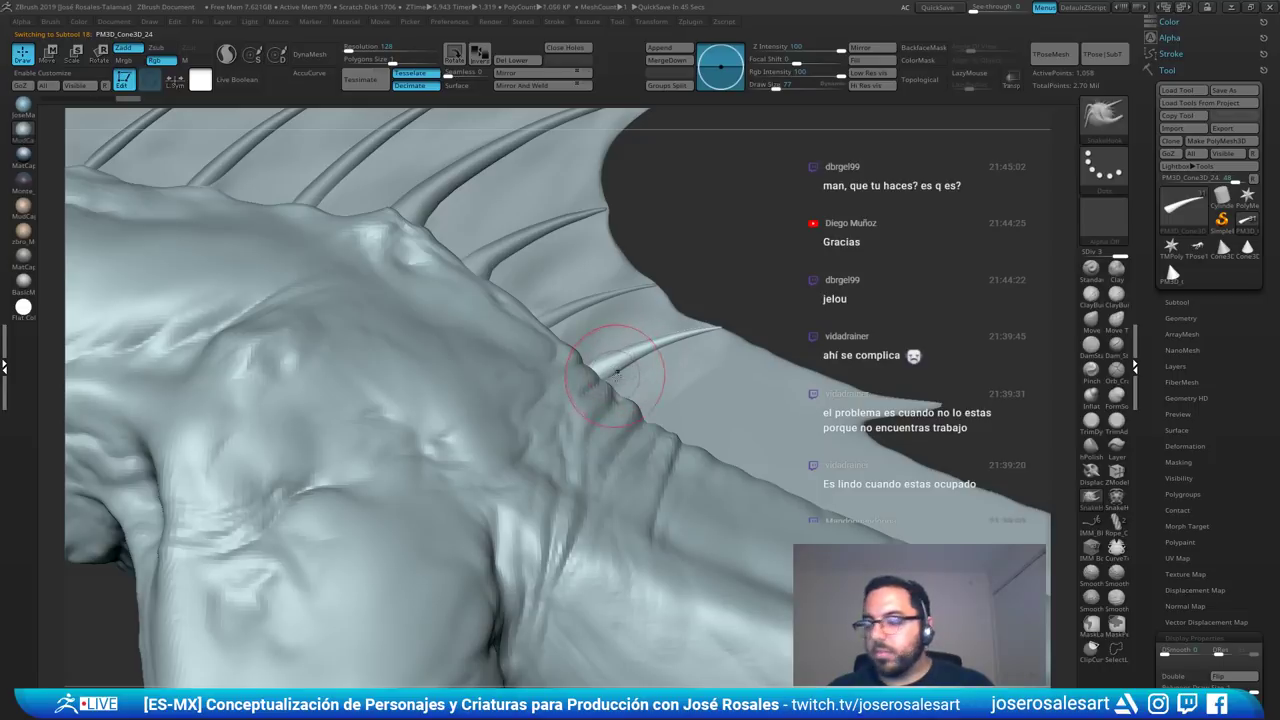
alt+click(595, 374)
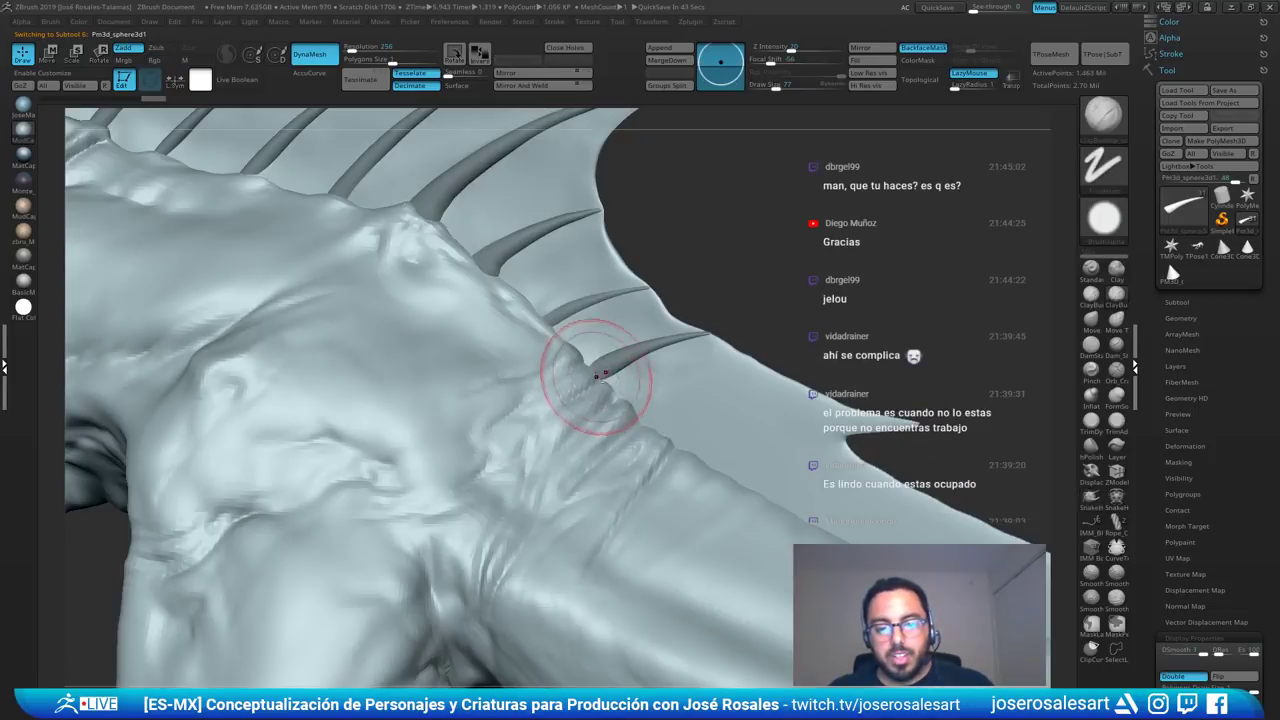
key(s)
drag(598, 376, 552, 341)
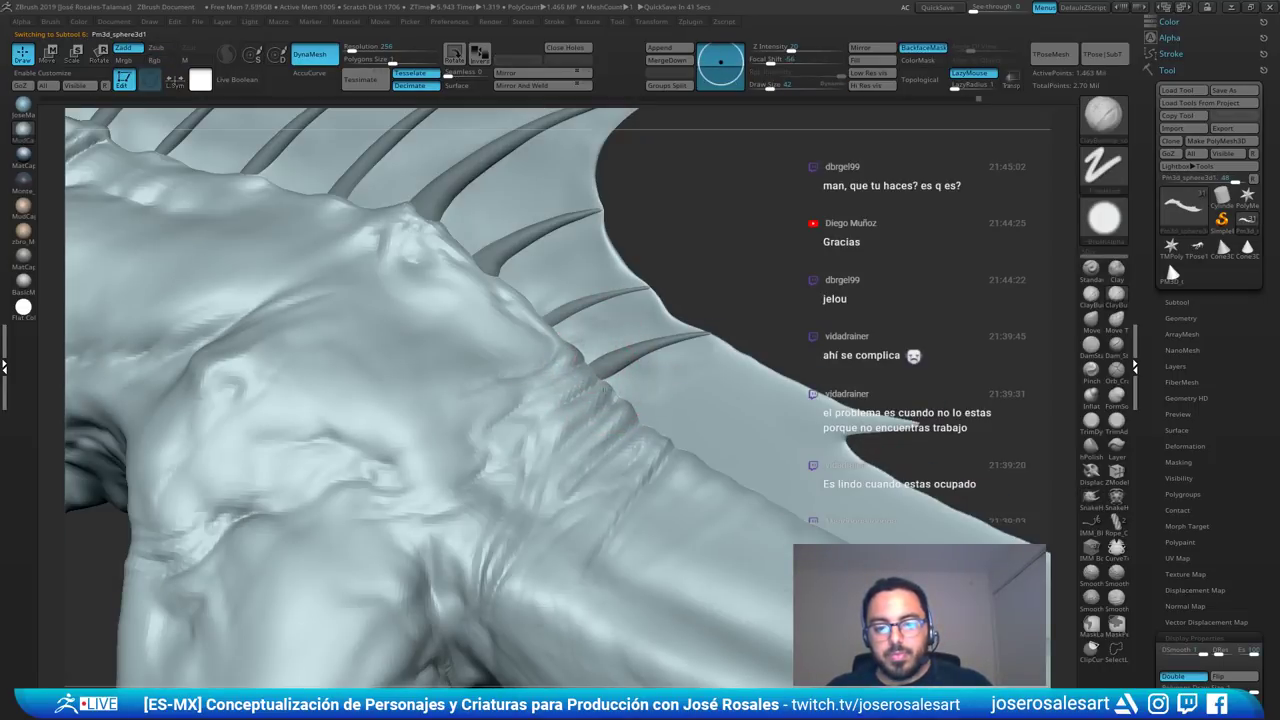
- Examine the whole creature from several angles, checking the dorsal fin and spines against the body and tail
mouse_move(600, 413)
right_down()
mouse_move(655, 372)
mouse_move(647, 361)
right_up()
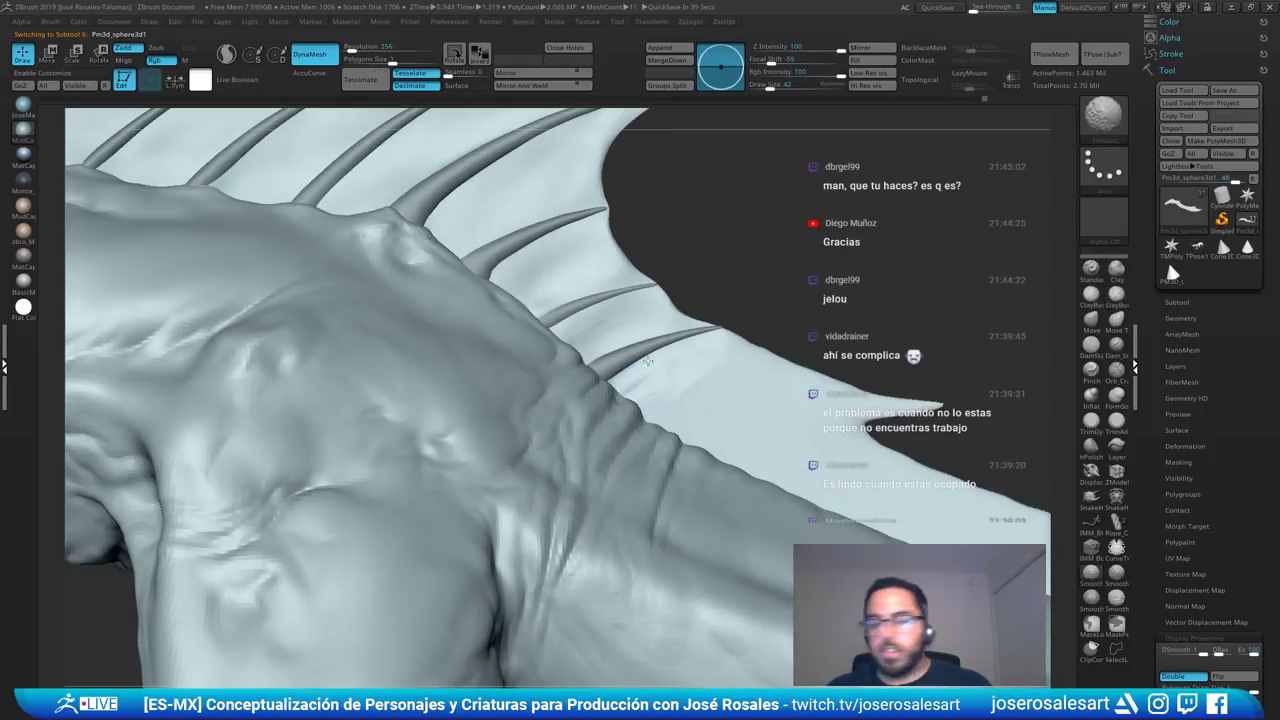
mouse_move(663, 416)
ctrl+right_down()
mouse_move(484, 326)
mouse_move(520, 338)
mouse_move(508, 340)
mouse_move(574, 310)
mouse_move(602, 235)
ctrl+right_up()
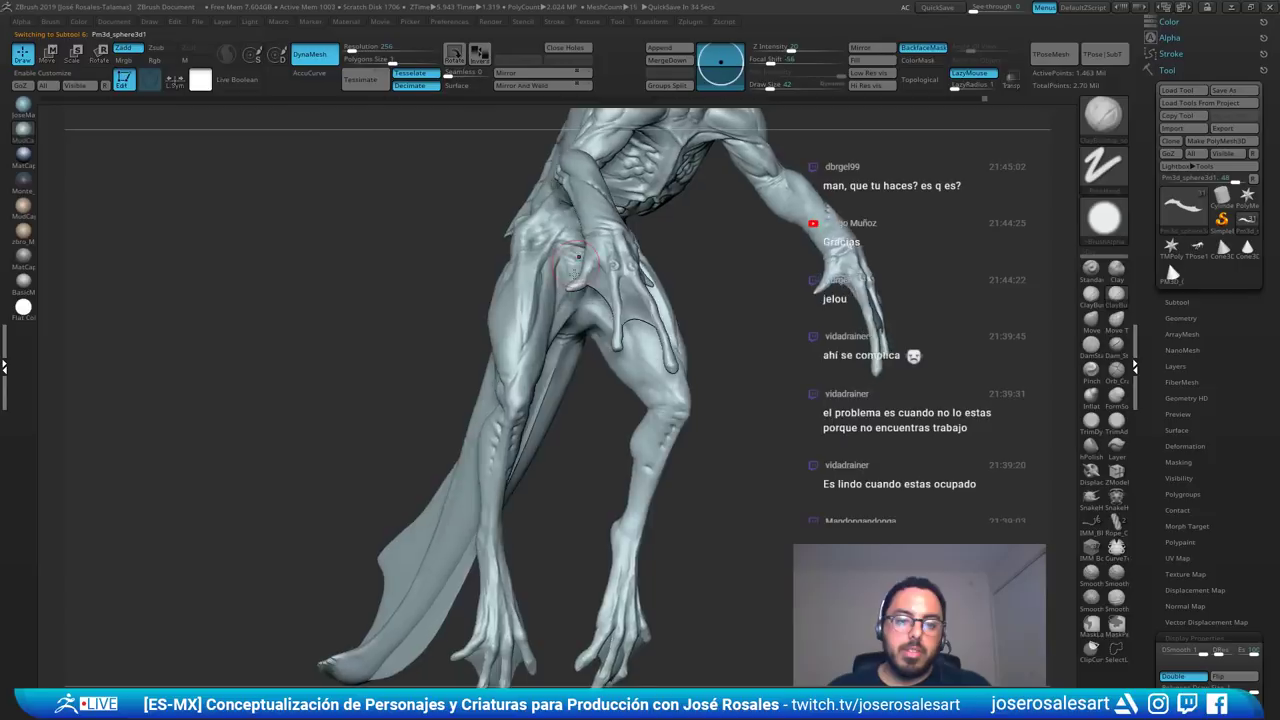
alt+right_drag(595, 160, 566, 277)
right_drag(606, 233, 748, 242)
alt+right_drag(224, 409, 464, 342)
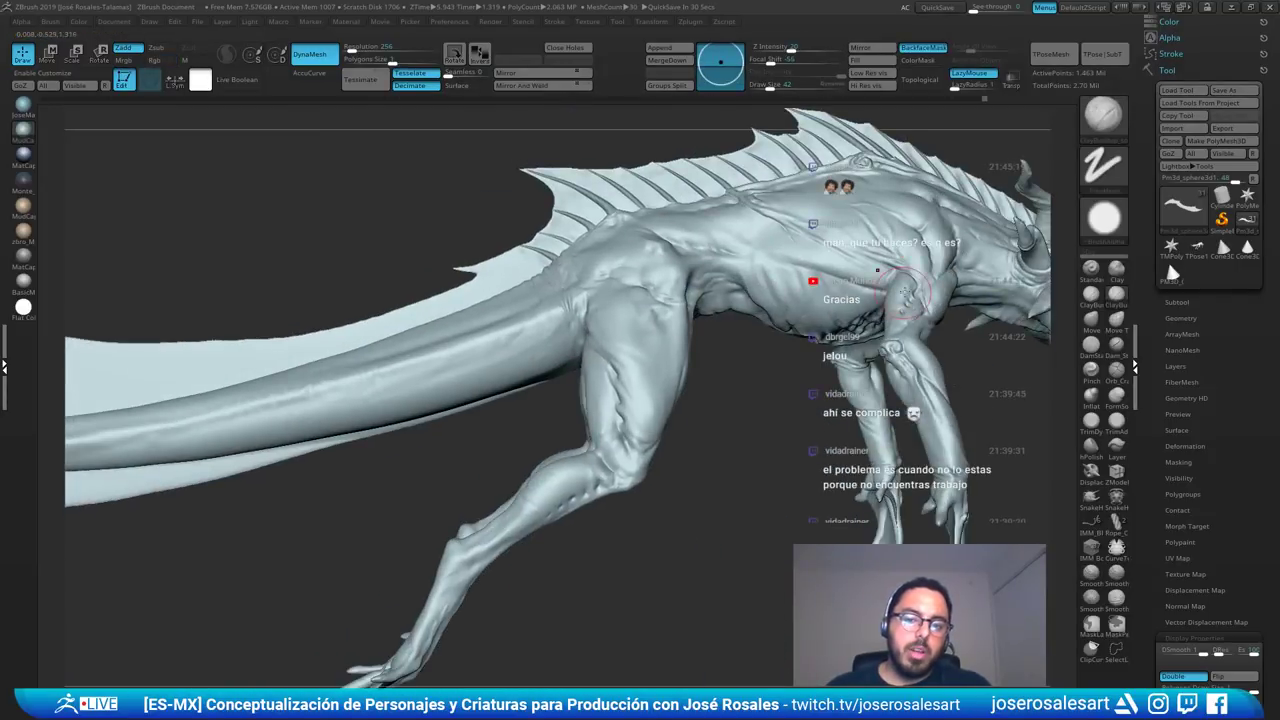
mouse_move(690, 325)
right_down()
mouse_move(595, 320)
mouse_move(635, 404)
mouse_move(588, 402)
mouse_move(550, 378)
mouse_move(560, 300)
right_up()
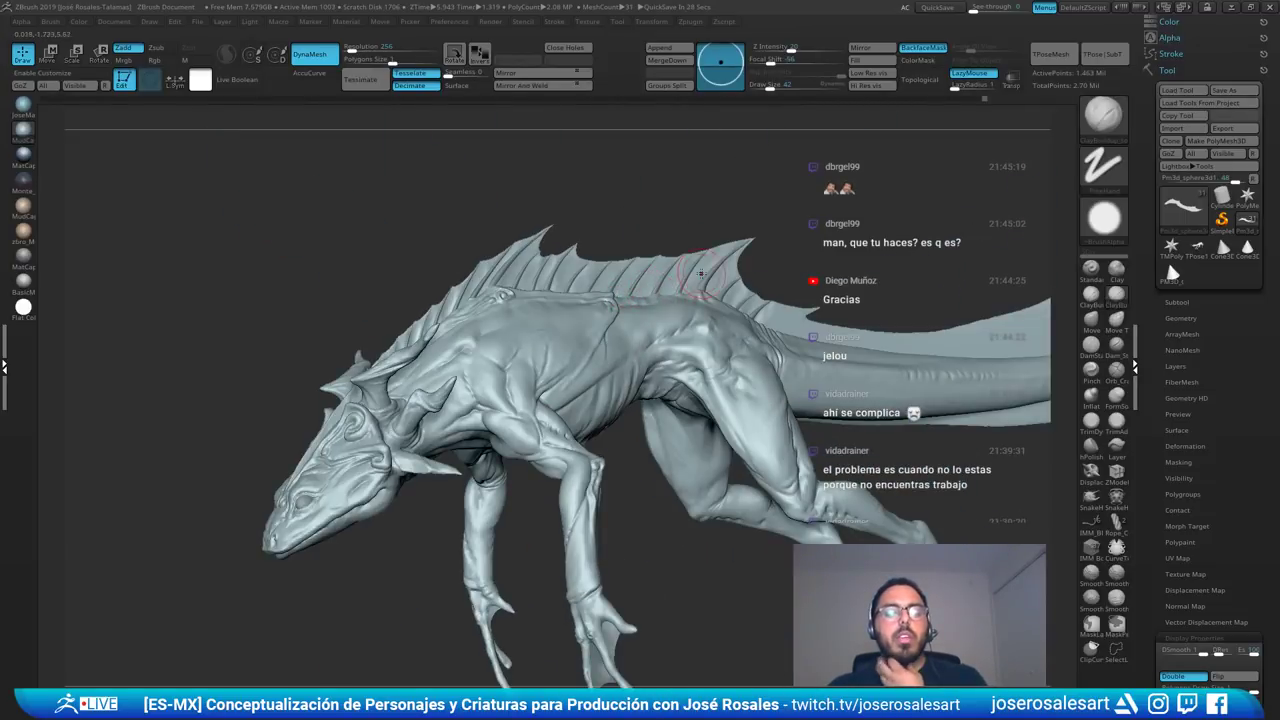
right_drag(510, 381, 468, 345)
mouse_move(556, 305)
ctrl+right_down()
mouse_move(563, 358)
mouse_move(536, 366)
mouse_move(540, 390)
mouse_move(540, 365)
ctrl+right_up()
right_drag(468, 390, 417, 318)
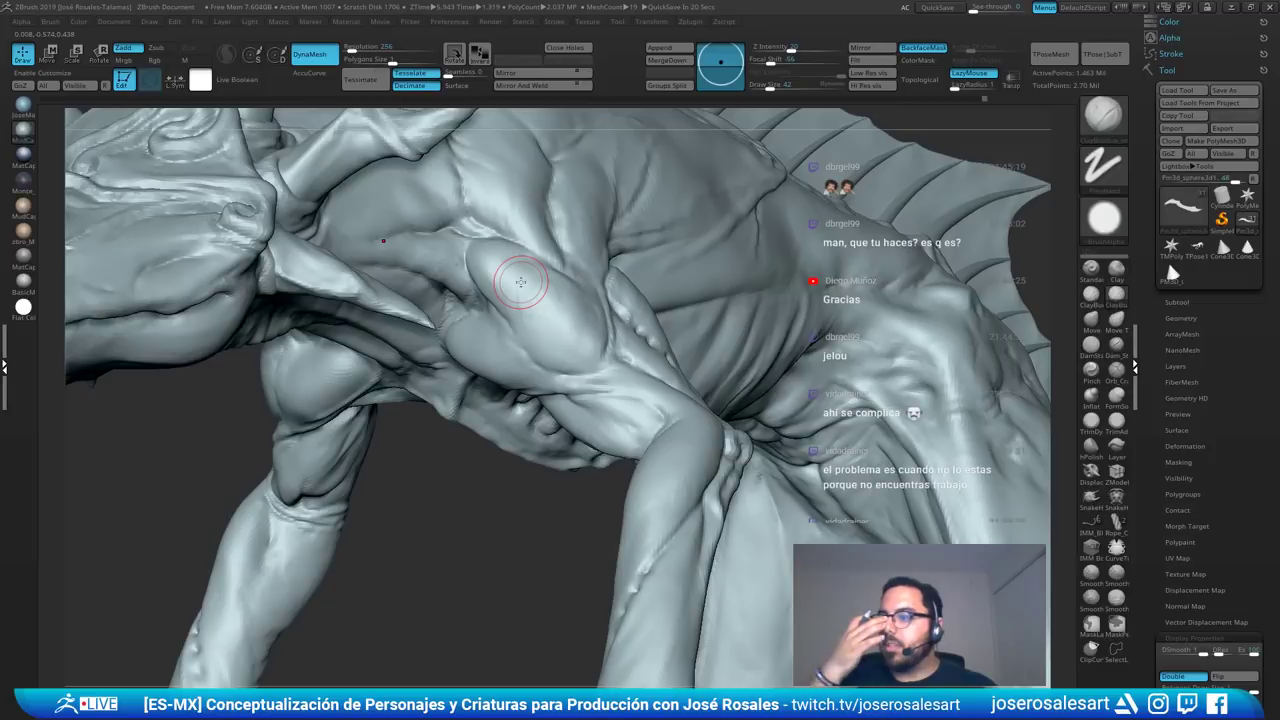
right_drag(810, 215, 718, 213)
right_drag(751, 302, 652, 322)
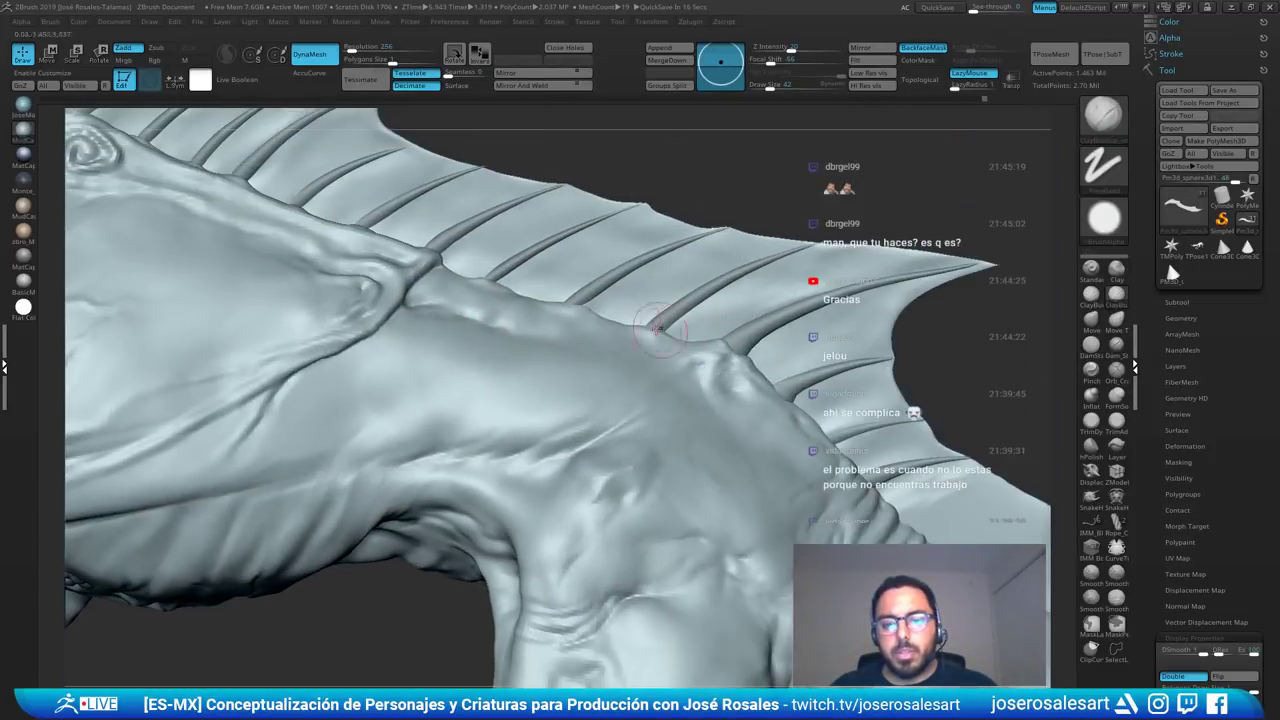
right_drag(734, 391, 663, 423)
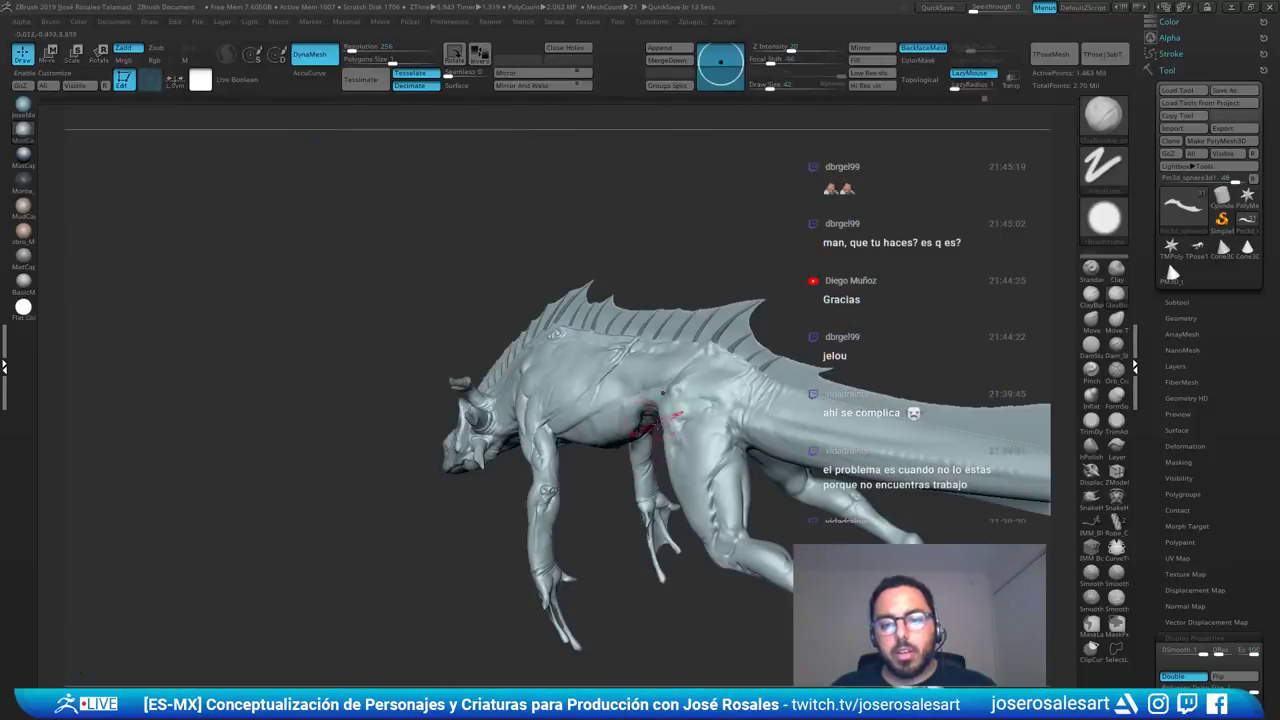
right_drag(312, 322, 393, 314)
drag(393, 314, 610, 255)
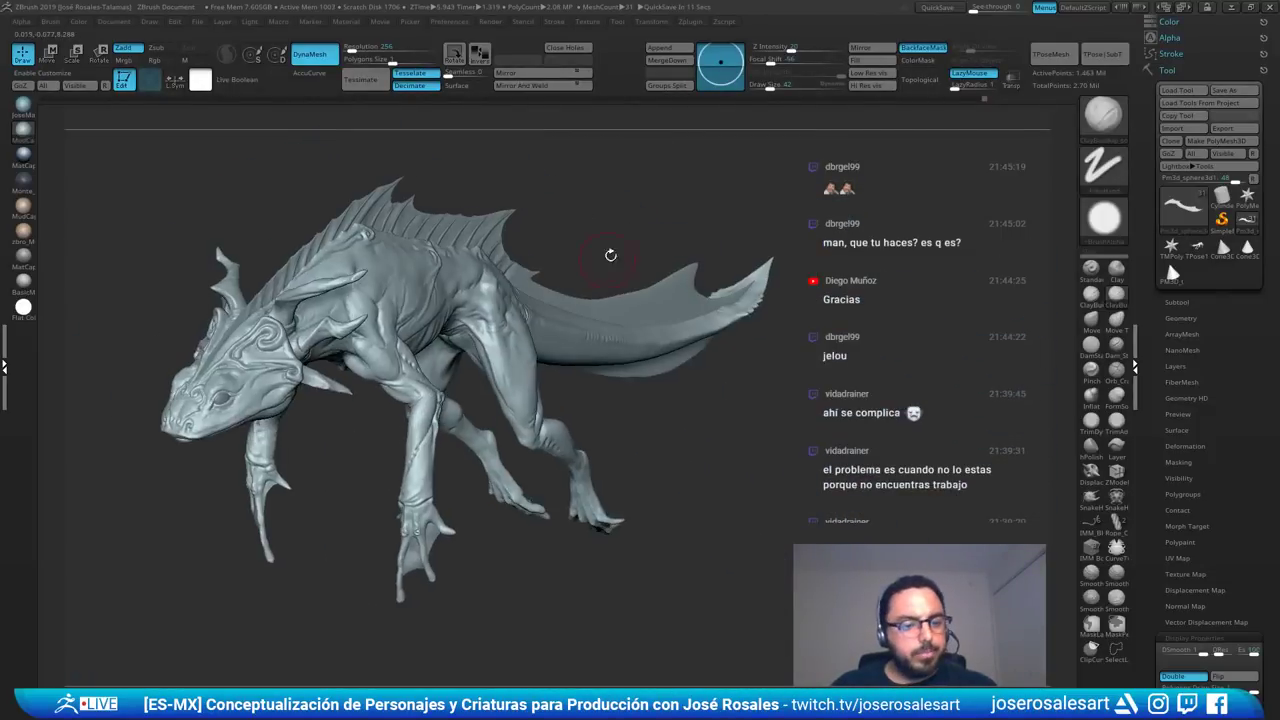
right_drag(461, 327, 330, 336)
ctrl+right_drag(430, 340, 640, 426)
ctrl+right_drag(456, 300, 580, 340)
- Sculpt the membrane's folds along the newest spine with the ClayBuildup brush, set the draw size to 33, and smooth the strokes
alt+click(639, 357)
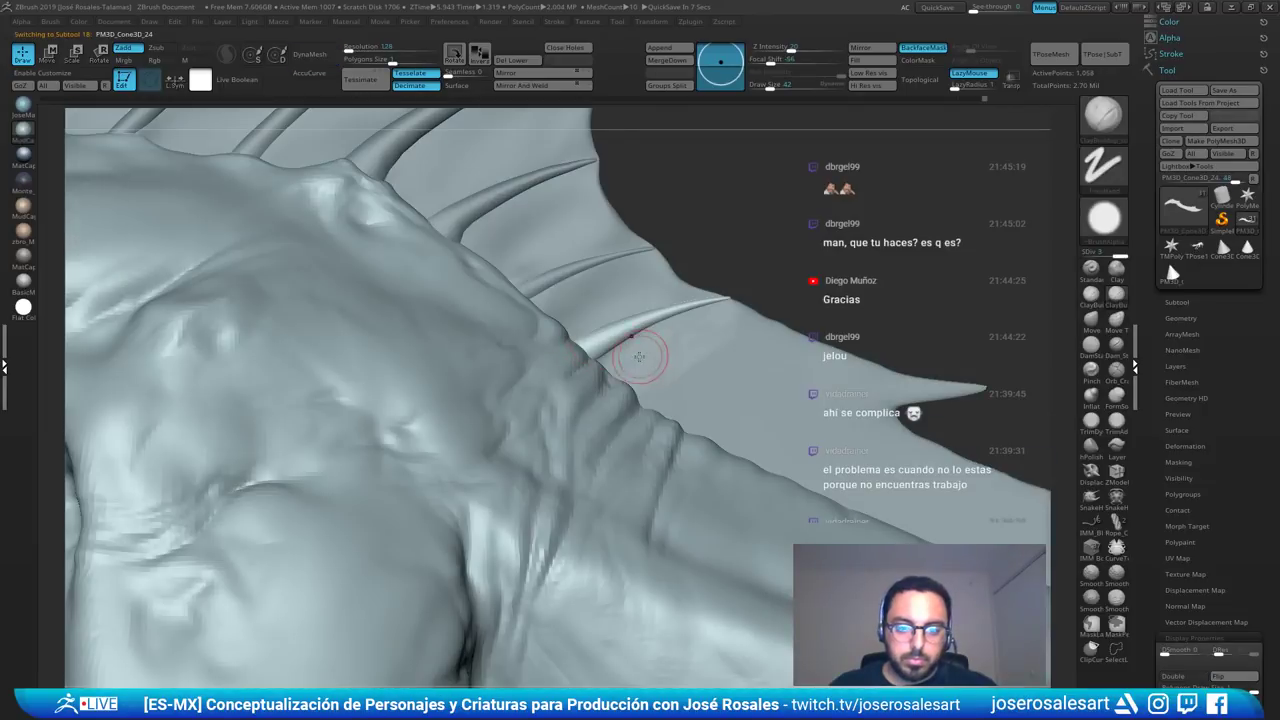
drag(624, 344, 653, 325)
alt+click(629, 354)
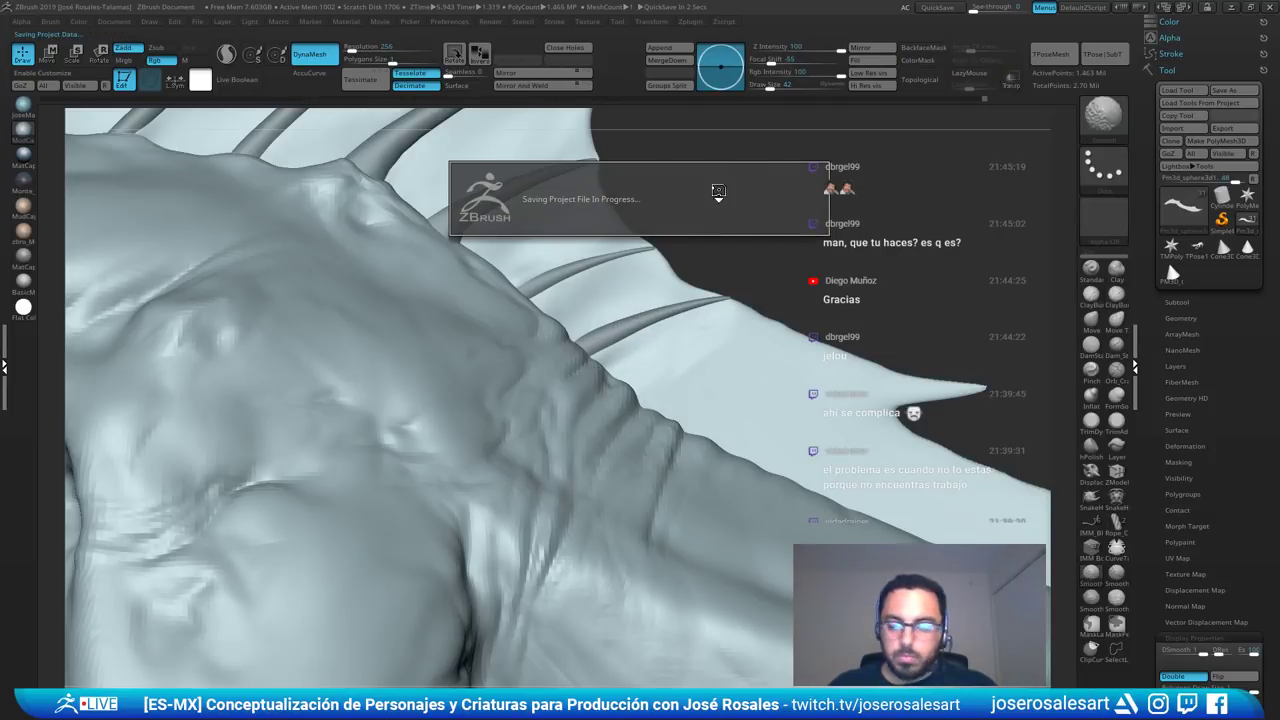
mouse_move(589, 386)
right_down()
mouse_move(609, 306)
mouse_move(617, 325)
right_up()
key(s)
mouse_move(617, 325)
mouse_down()
mouse_move(697, 311)
mouse_move(625, 312)
mouse_move(682, 303)
mouse_up()
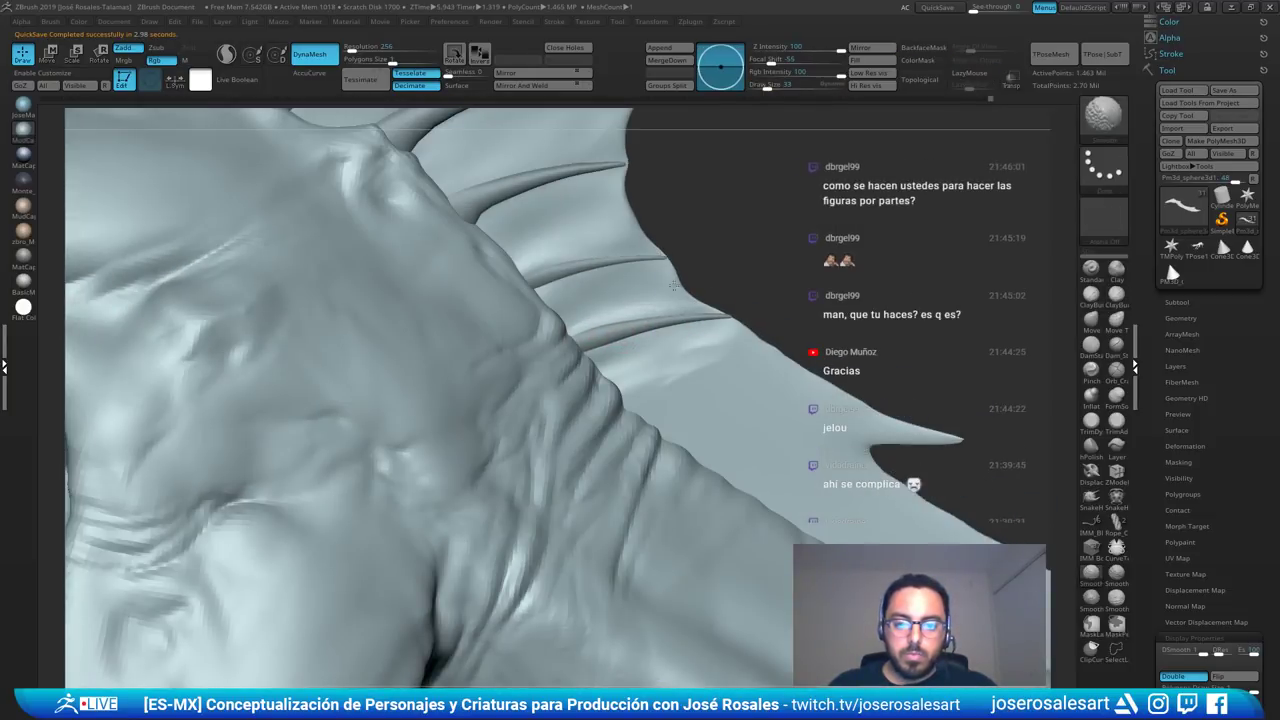
mouse_move(714, 291)
right_down()
mouse_move(674, 293)
mouse_move(641, 271)
mouse_move(581, 358)
right_up()
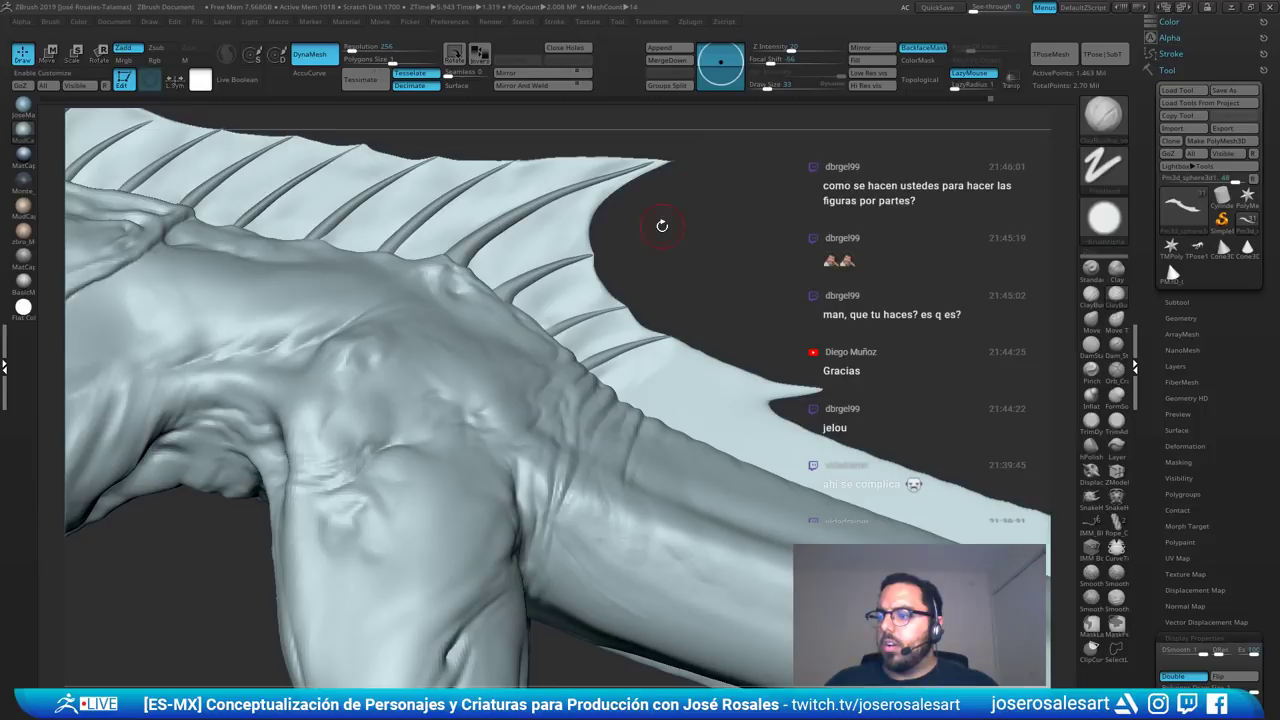
mouse_move(662, 226)
mouse_down()
mouse_move(691, 240)
mouse_move(654, 250)
mouse_up()
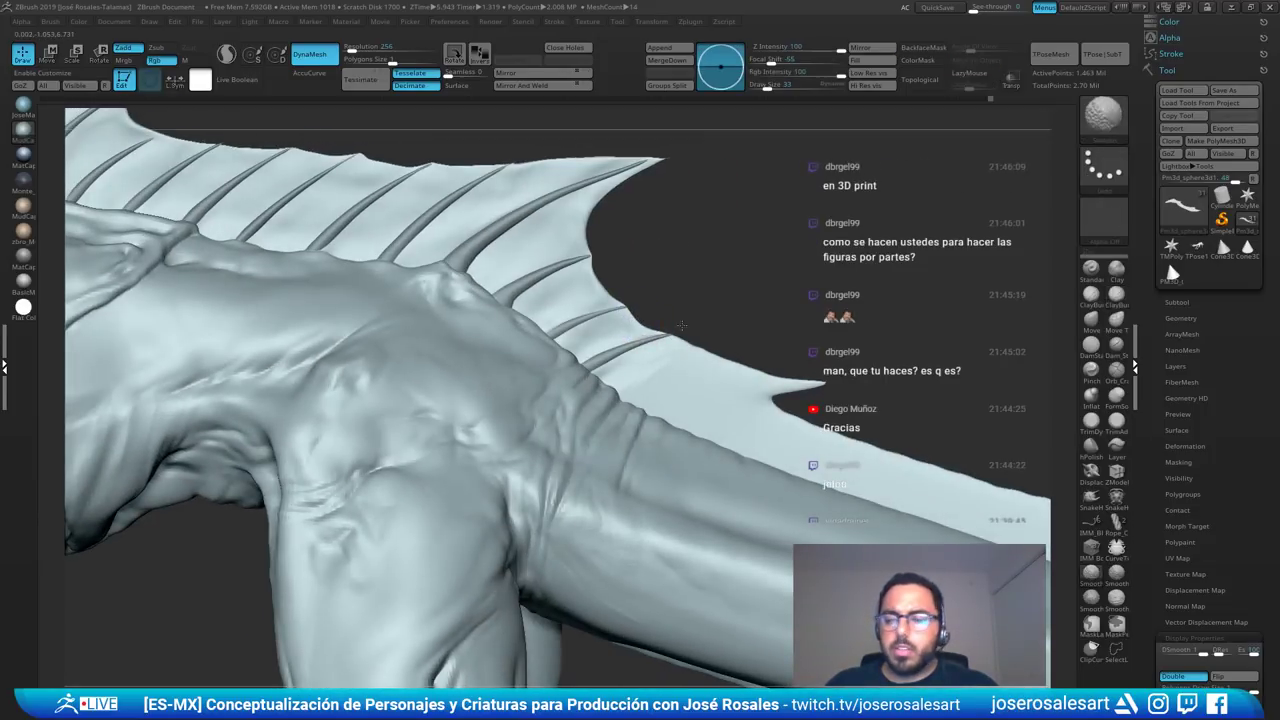
- Refine the membrane's edge between the last two spine tips with the Move brush at draw size 33 and smooth it
mouse_move(682, 325)
alt+mouse_down()
mouse_move(690, 262)
mouse_move(714, 289)
mouse_move(703, 272)
alt+mouse_up()
key(b)
key(m)
key(v)
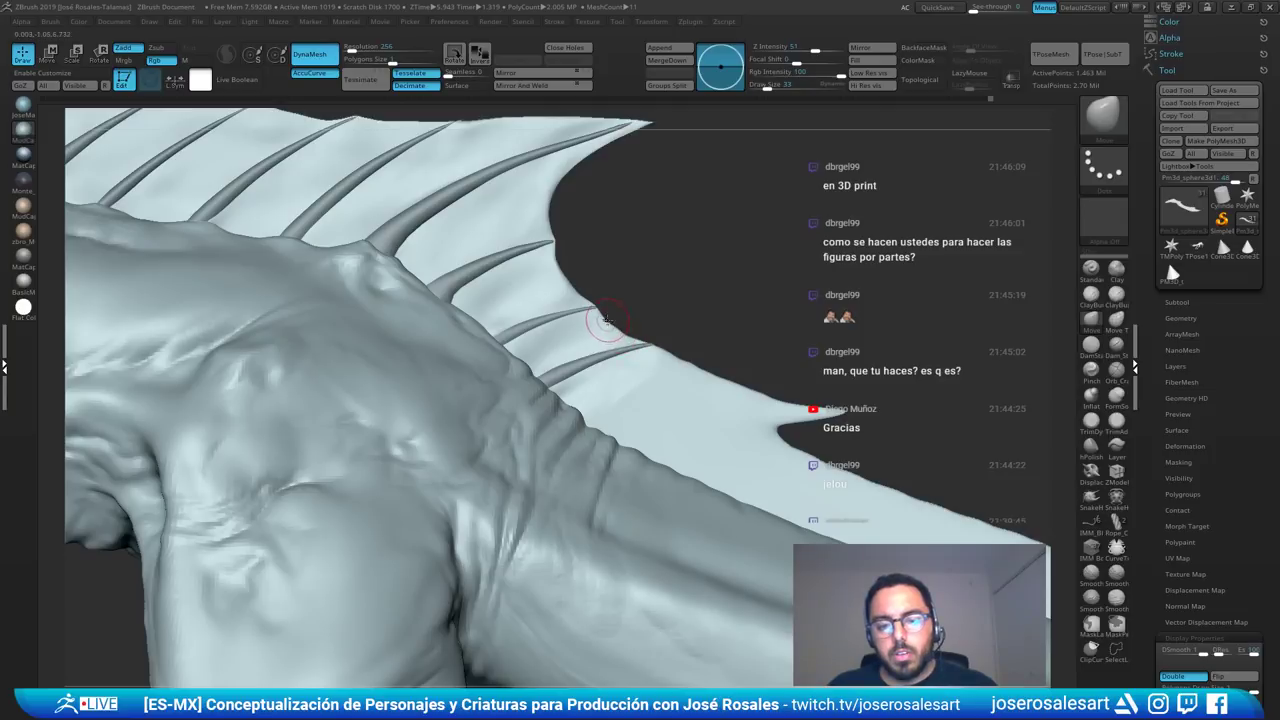
shift+drag(589, 321, 624, 336)
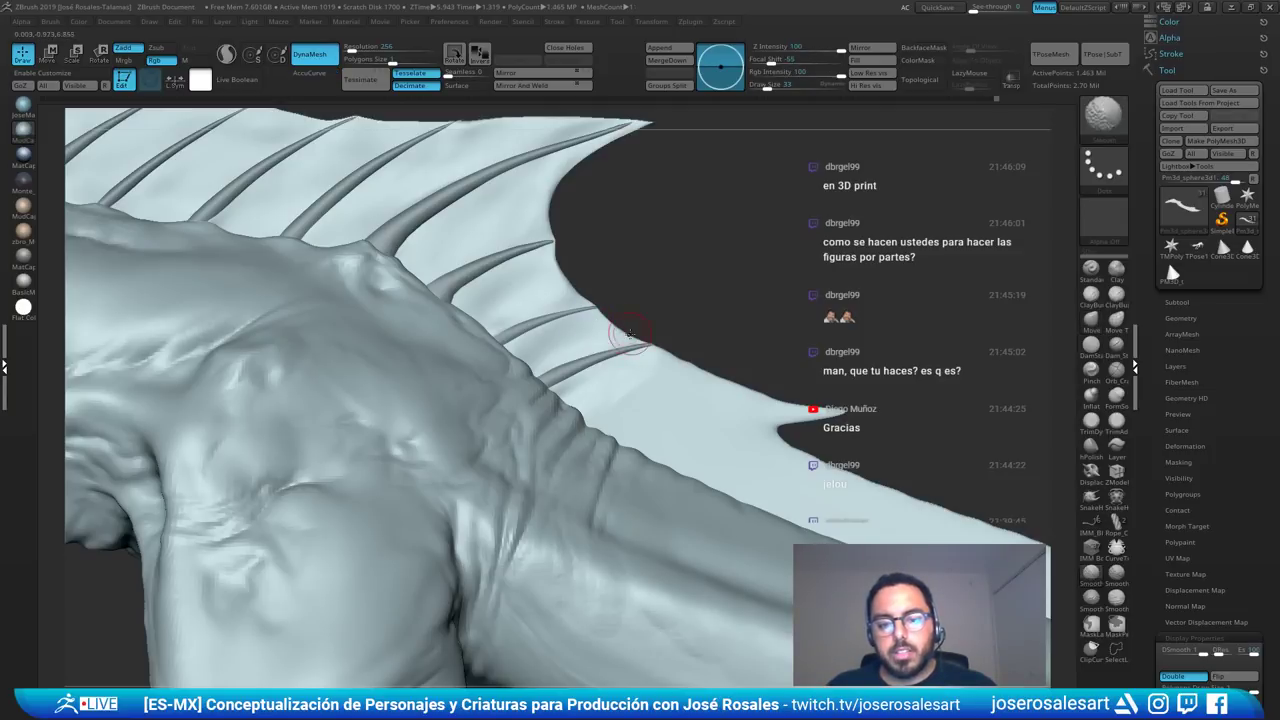
- Examine the whole creature from several angles, checking the head, torso, dorsal fin and hip area
mouse_move(680, 300)
alt+mouse_down()
mouse_move(545, 310)
mouse_move(542, 253)
alt+mouse_up()
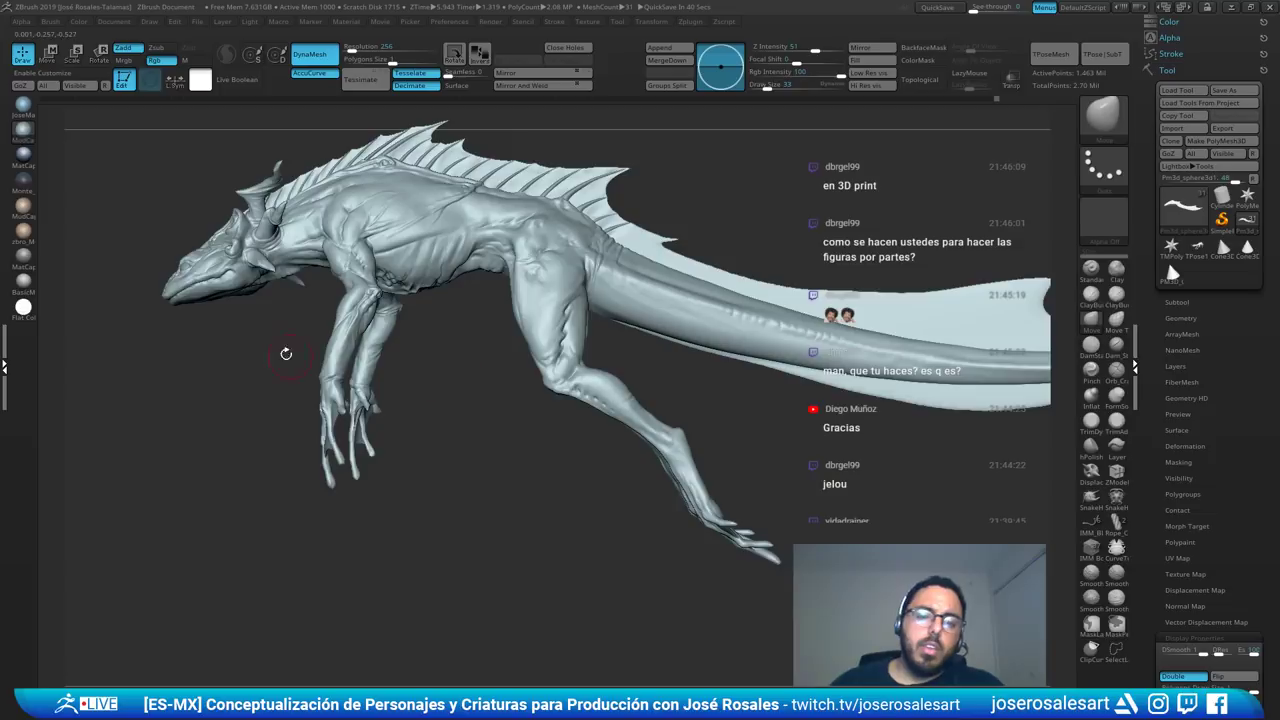
drag(286, 354, 510, 400)
drag(845, 328, 510, 192)
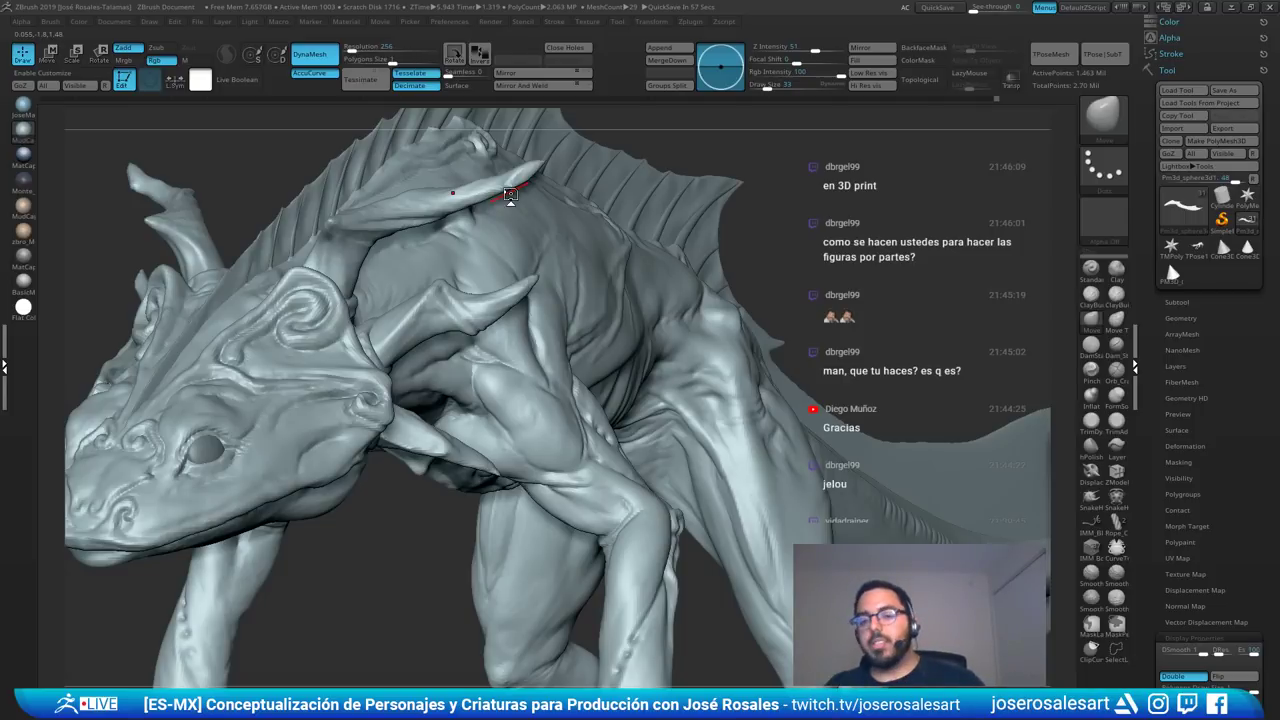
mouse_move(880, 150)
mouse_down()
mouse_move(686, 290)
mouse_move(520, 325)
mouse_up()
mouse_move(500, 390)
right_down()
mouse_move(358, 308)
mouse_move(523, 314)
mouse_move(770, 288)
right_up()
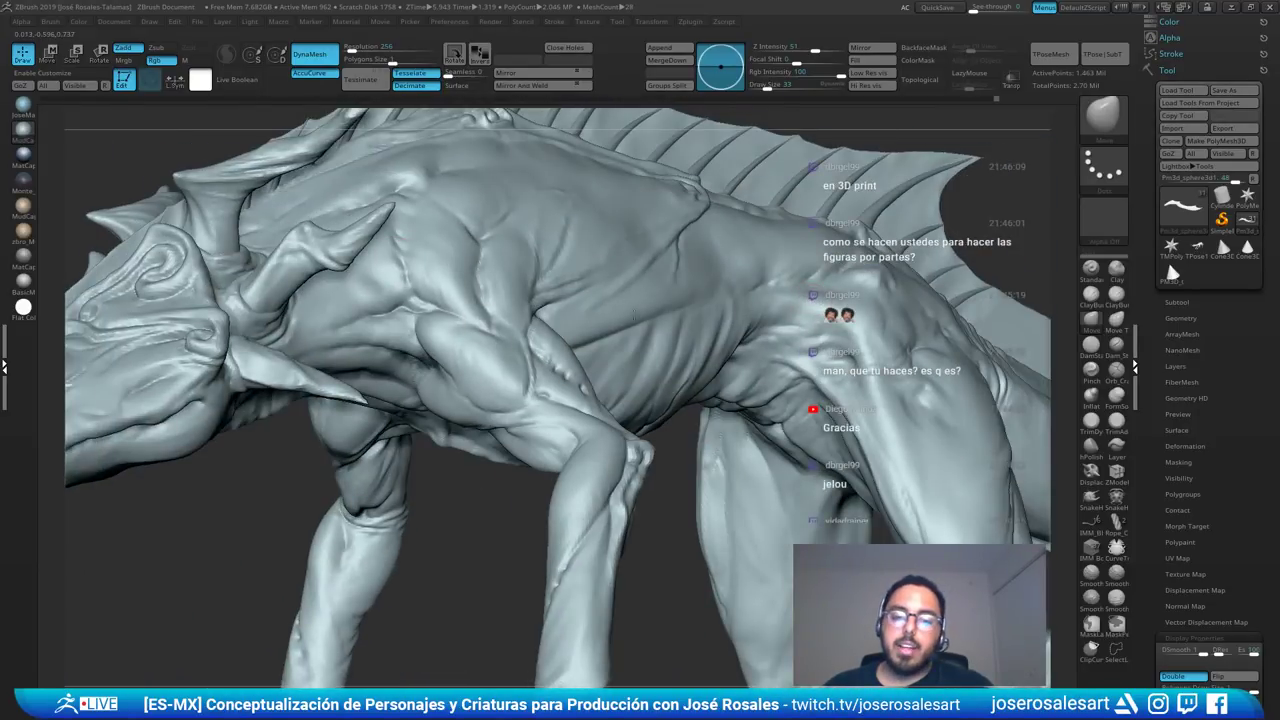
mouse_move(634, 317)
ctrl+right_down()
mouse_move(636, 400)
mouse_move(640, 310)
mouse_move(818, 316)
mouse_move(628, 309)
mouse_move(611, 281)
ctrl+right_up()
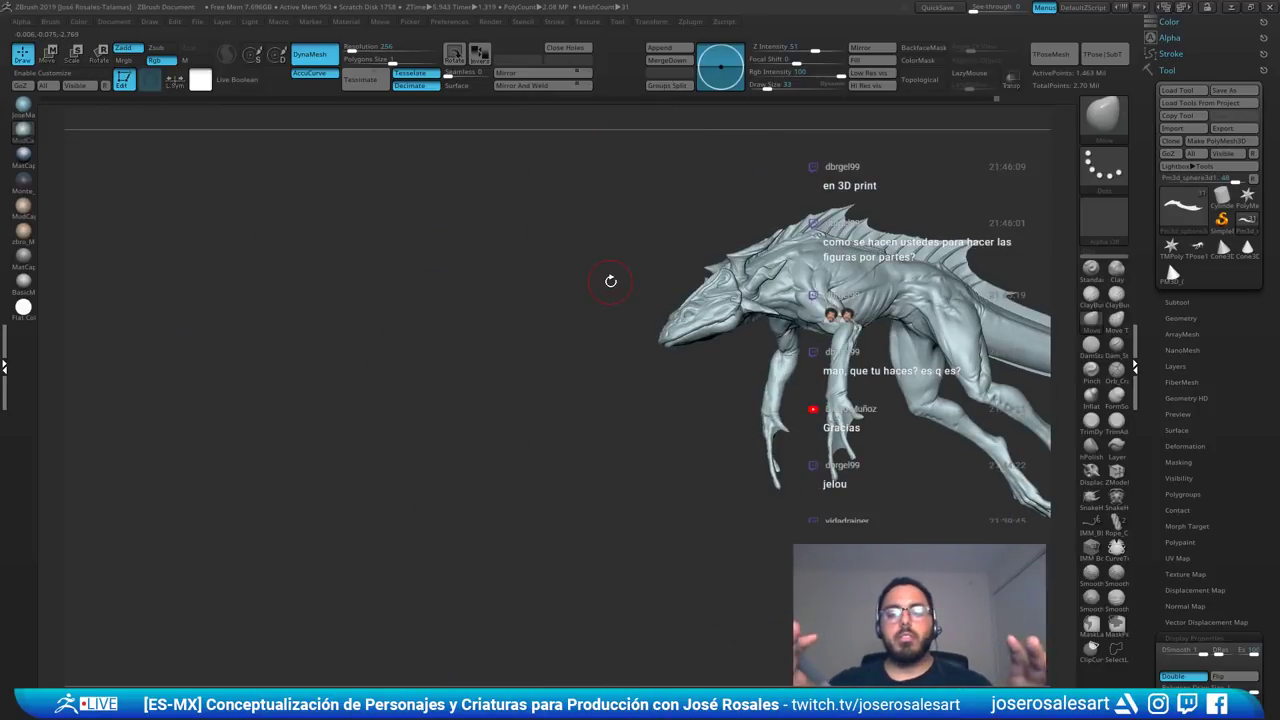
mouse_move(648, 323)
alt+right_down()
mouse_move(545, 358)
mouse_move(670, 335)
mouse_move(626, 319)
mouse_move(688, 285)
alt+right_up()
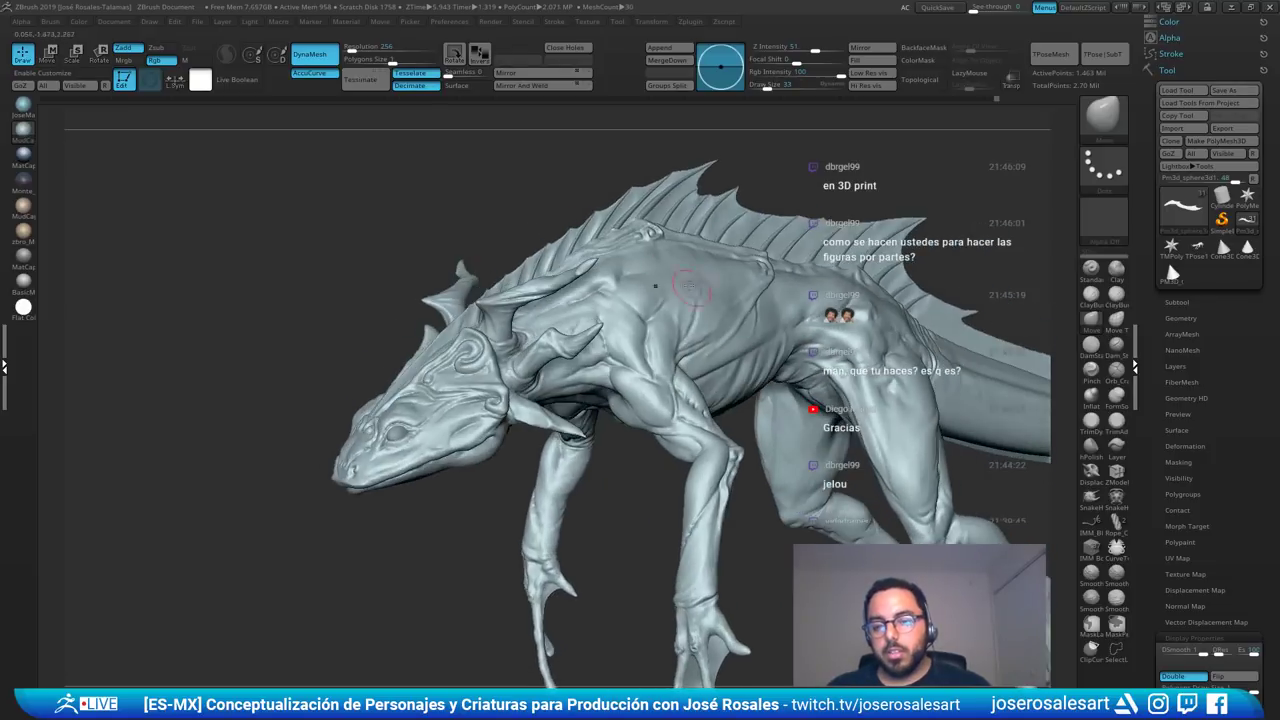
mouse_move(828, 306)
right_down()
mouse_move(792, 245)
mouse_move(780, 248)
mouse_move(780, 295)
right_up()
drag(752, 287, 556, 226)
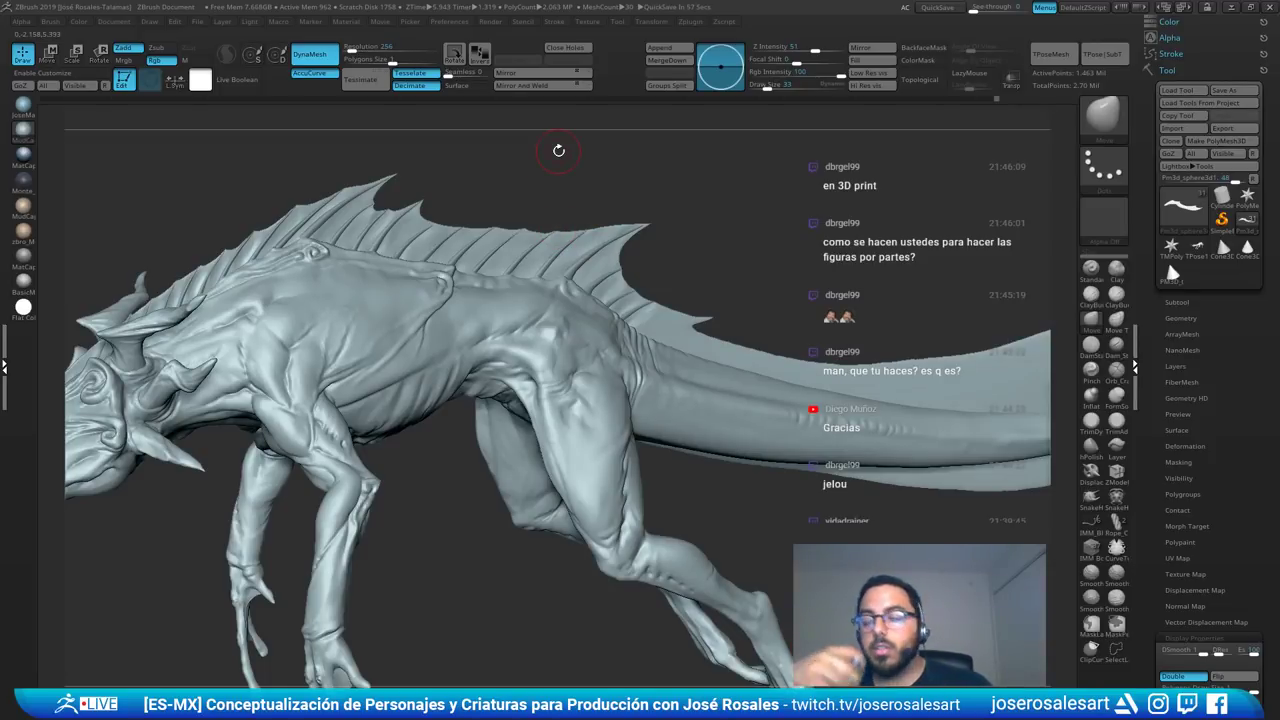
drag(387, 457, 425, 560)
drag(865, 345, 806, 355)
right_drag(806, 355, 790, 357)
mouse_move(790, 357)
alt+right_down()
mouse_move(587, 388)
mouse_move(580, 378)
mouse_move(586, 394)
alt+right_up()
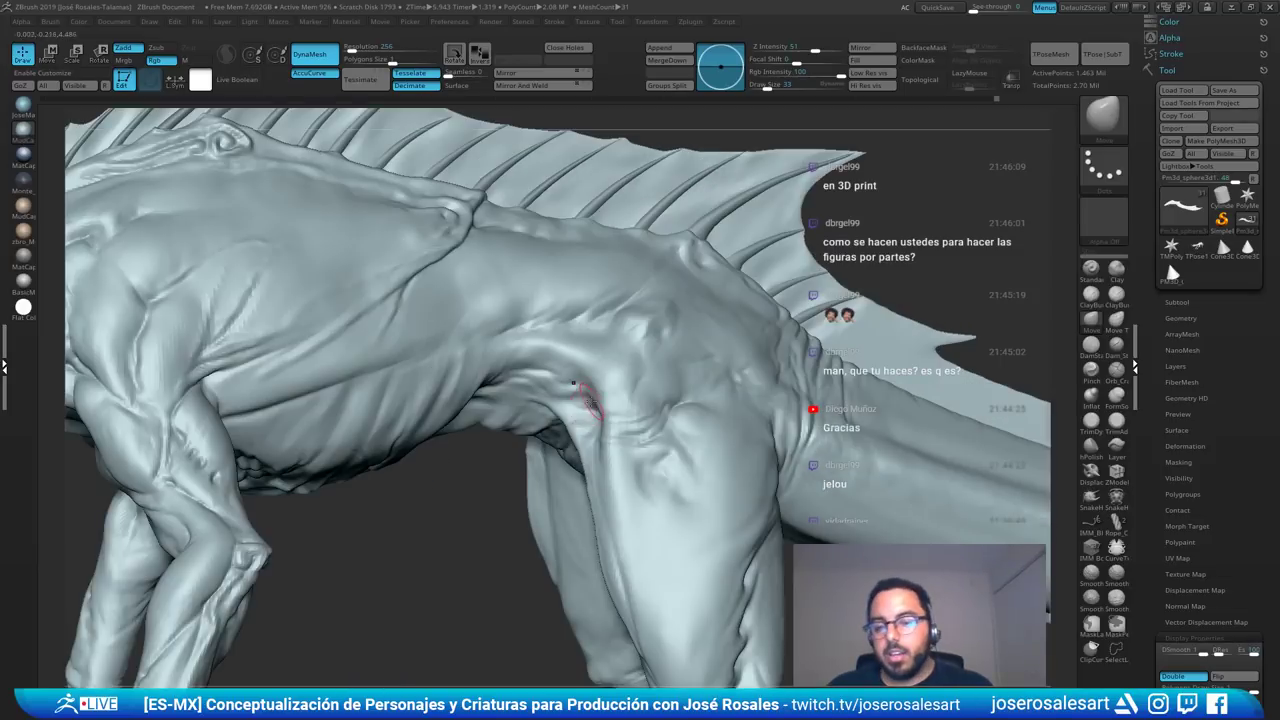
- Select the body and try carving the skin folds at the hip with the DamStandard brush at draw size 26
key(b)
key(d)
key(s)
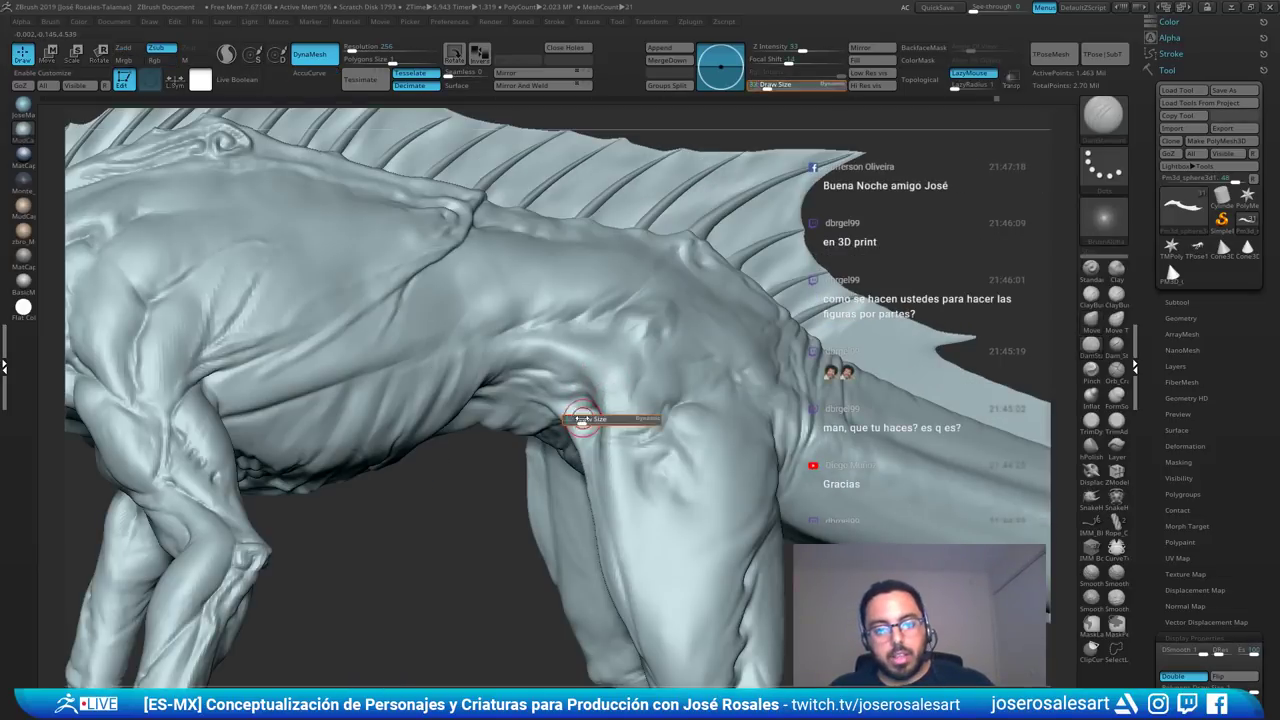
alt+click(584, 406)
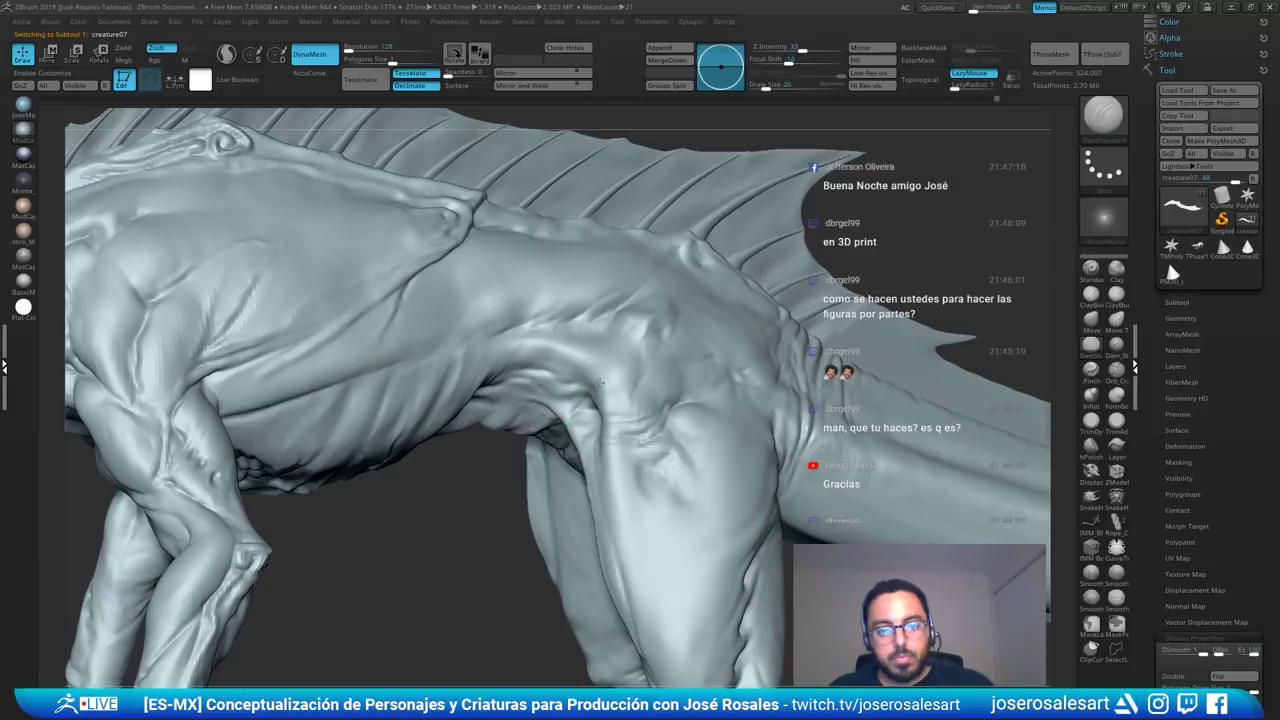
mouse_move(600, 383)
mouse_down()
mouse_move(668, 339)
mouse_move(790, 390)
mouse_move(802, 436)
mouse_up()
right_drag(804, 438, 764, 411)
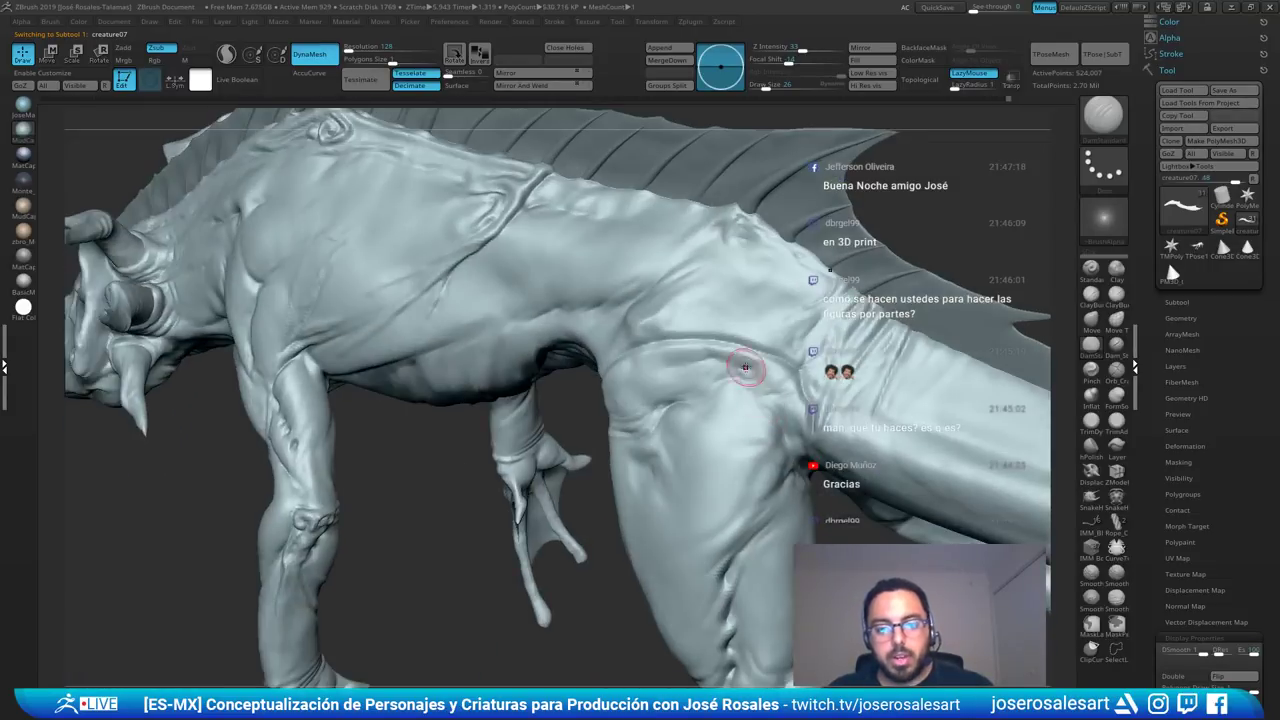
right_drag(746, 367, 670, 399)
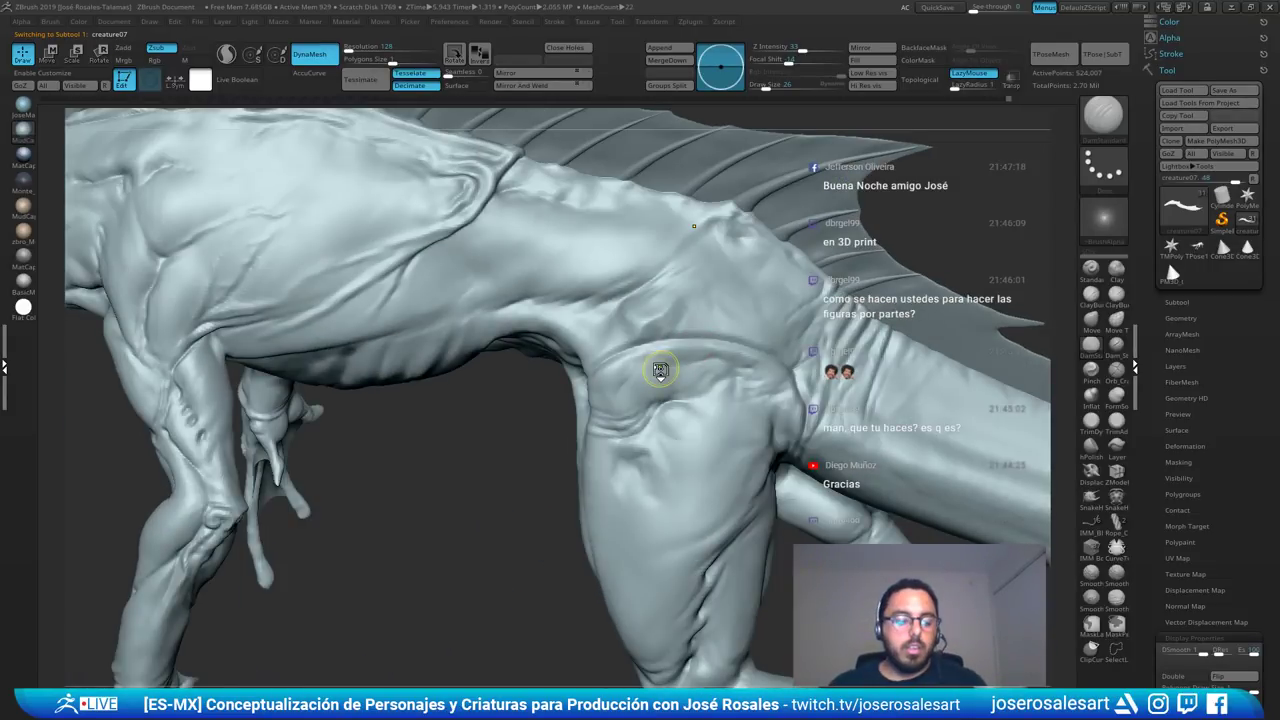
key(ctrl+z)
- Examine the creature's head, horns, back and shoulders up close from several angles, selecting horn pieces along the way
mouse_move(808, 337)
ctrl+right_down()
mouse_move(870, 492)
mouse_move(820, 470)
ctrl+right_up()
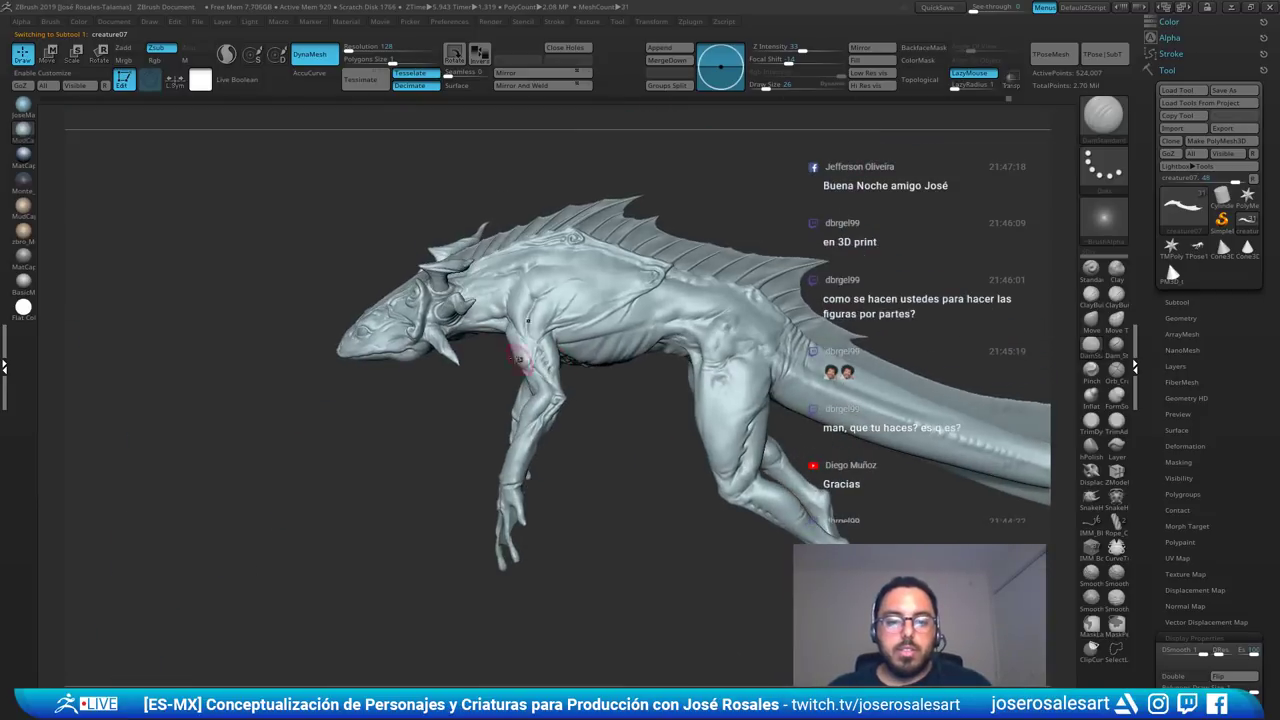
alt+right_drag(947, 414, 893, 404)
right_drag(766, 420, 770, 515)
mouse_move(545, 376)
alt+right_down()
mouse_move(633, 380)
mouse_move(620, 430)
mouse_move(577, 400)
mouse_move(572, 284)
mouse_move(529, 446)
mouse_move(599, 460)
mouse_move(569, 423)
mouse_move(549, 494)
mouse_move(608, 345)
mouse_move(603, 384)
mouse_move(618, 372)
mouse_move(530, 339)
alt+right_up()
key(ctrl)
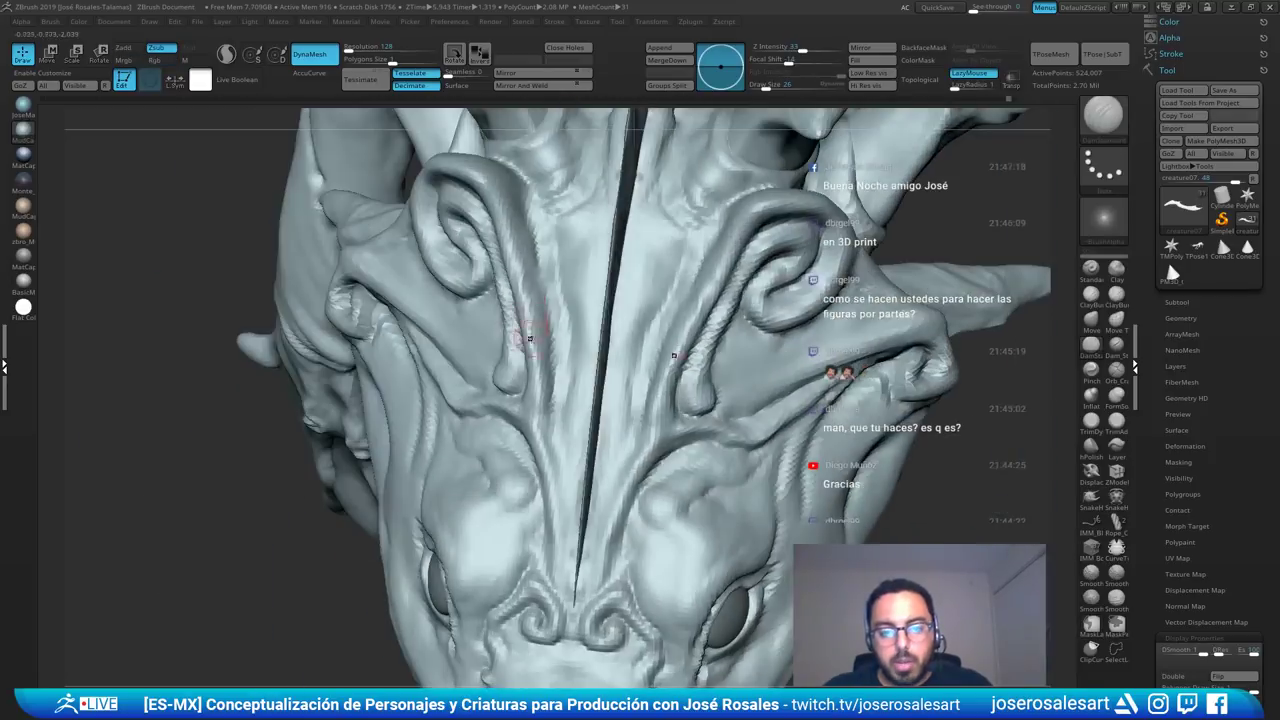
mouse_move(720, 300)
right_down()
mouse_move(660, 410)
mouse_move(658, 255)
mouse_move(628, 345)
mouse_move(575, 325)
mouse_move(491, 380)
right_up()
alt+click(575, 325)
key(shift+s)
key(shift+s)
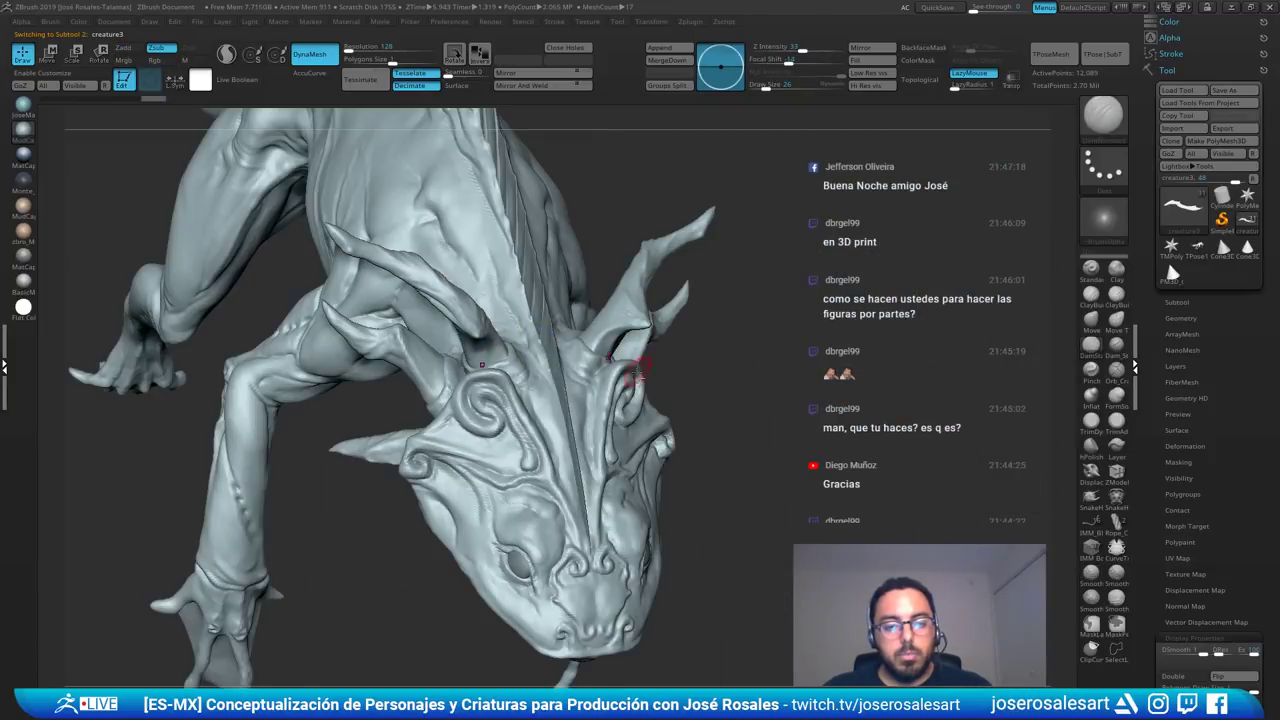
key(shift+s)
key(shift+s)
alt+click(631, 363)
right_drag(631, 363, 690, 400)
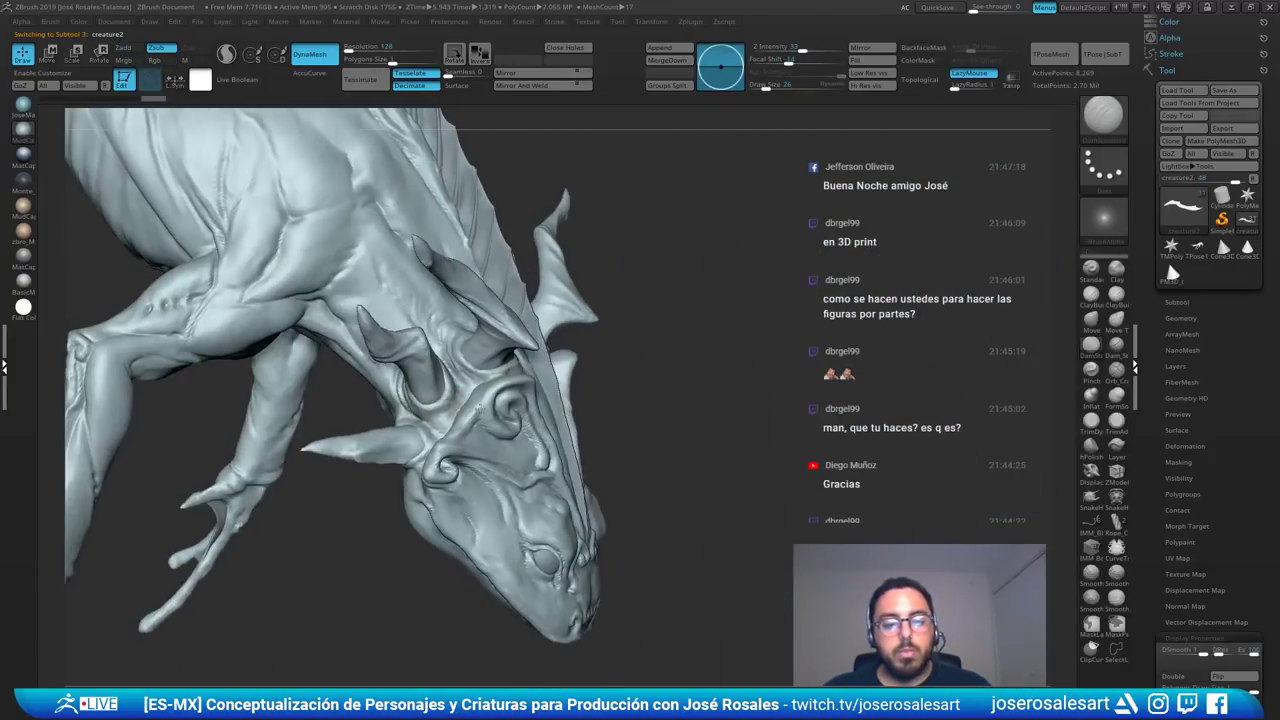
ctrl+right_drag(450, 406, 438, 460)
alt+right_drag(290, 372, 460, 295)
alt+right_drag(743, 643, 773, 497)
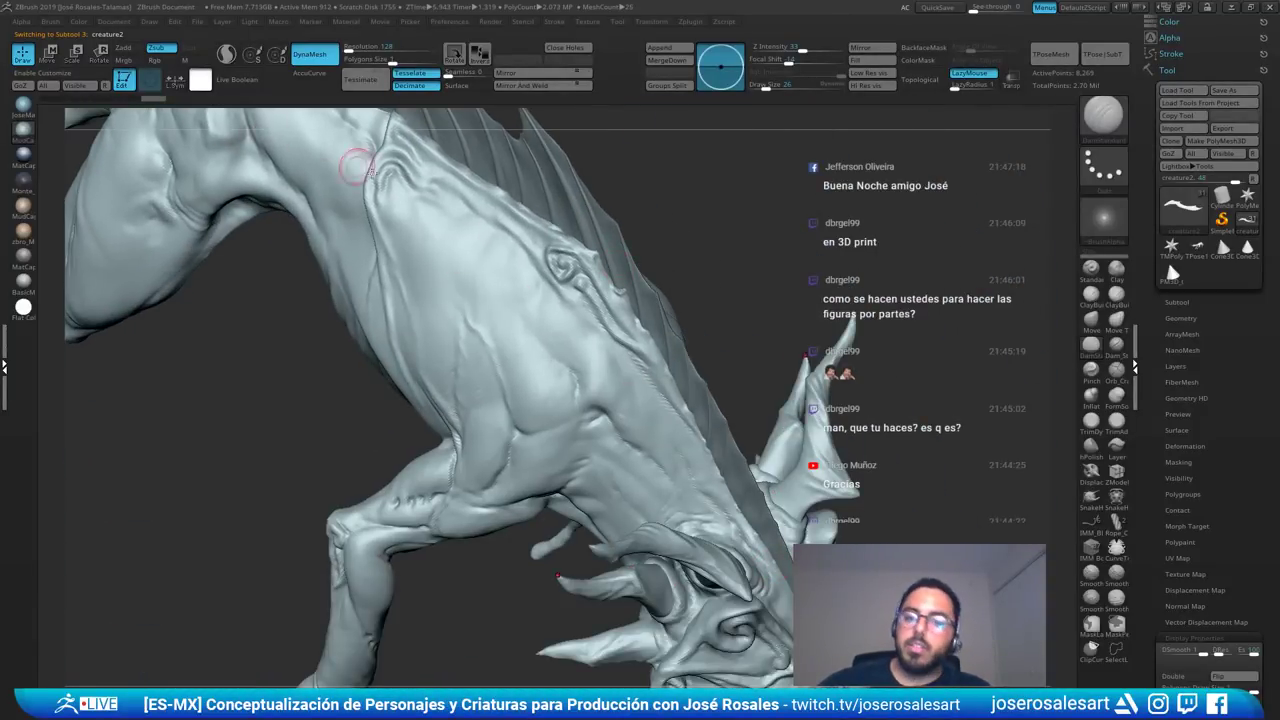
alt+right_drag(639, 471, 622, 570)
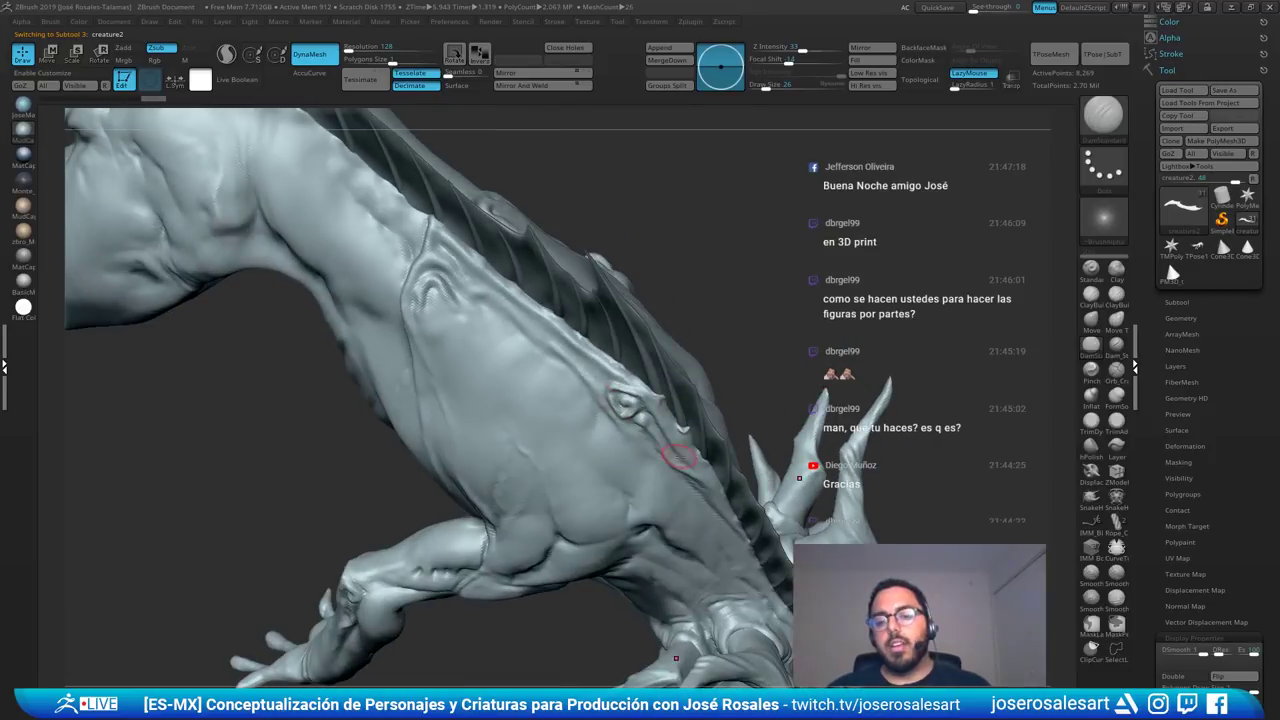
- Isolate the body to inspect the ridge along its back, and check the complete creature from both sides
alt+click(623, 432)
key(shift+s)
right_drag(643, 443, 421, 393)
right_drag(502, 435, 490, 520)
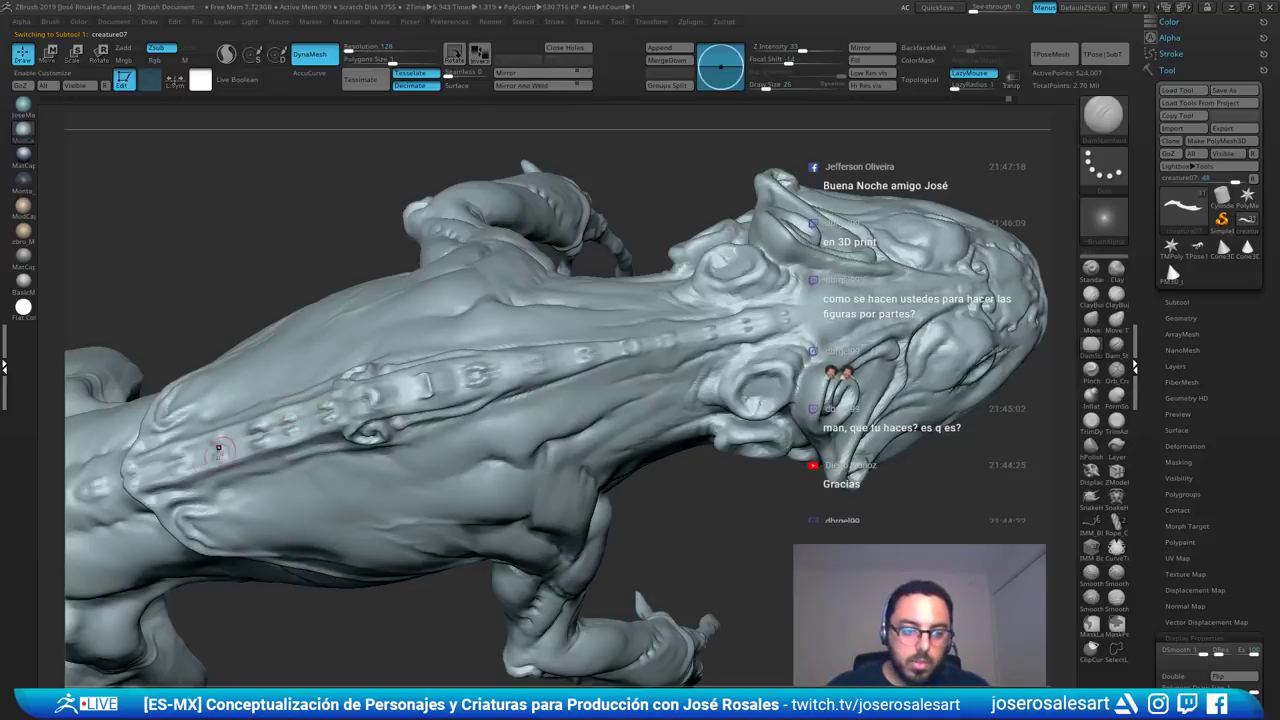
drag(153, 468, 282, 424)
drag(200, 455, 470, 376)
drag(389, 392, 691, 323)
mouse_move(691, 323)
ctrl+right_down()
mouse_move(480, 382)
mouse_move(632, 285)
ctrl+right_up()
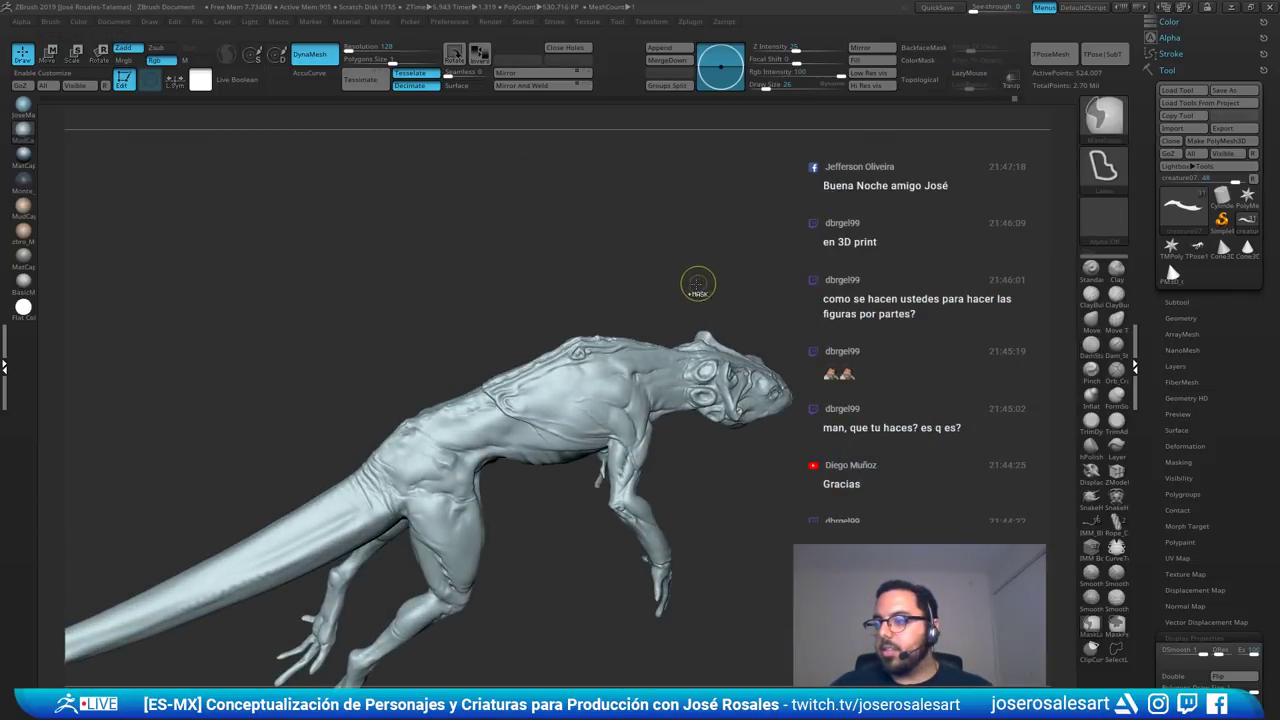
right_drag(657, 297, 605, 306)
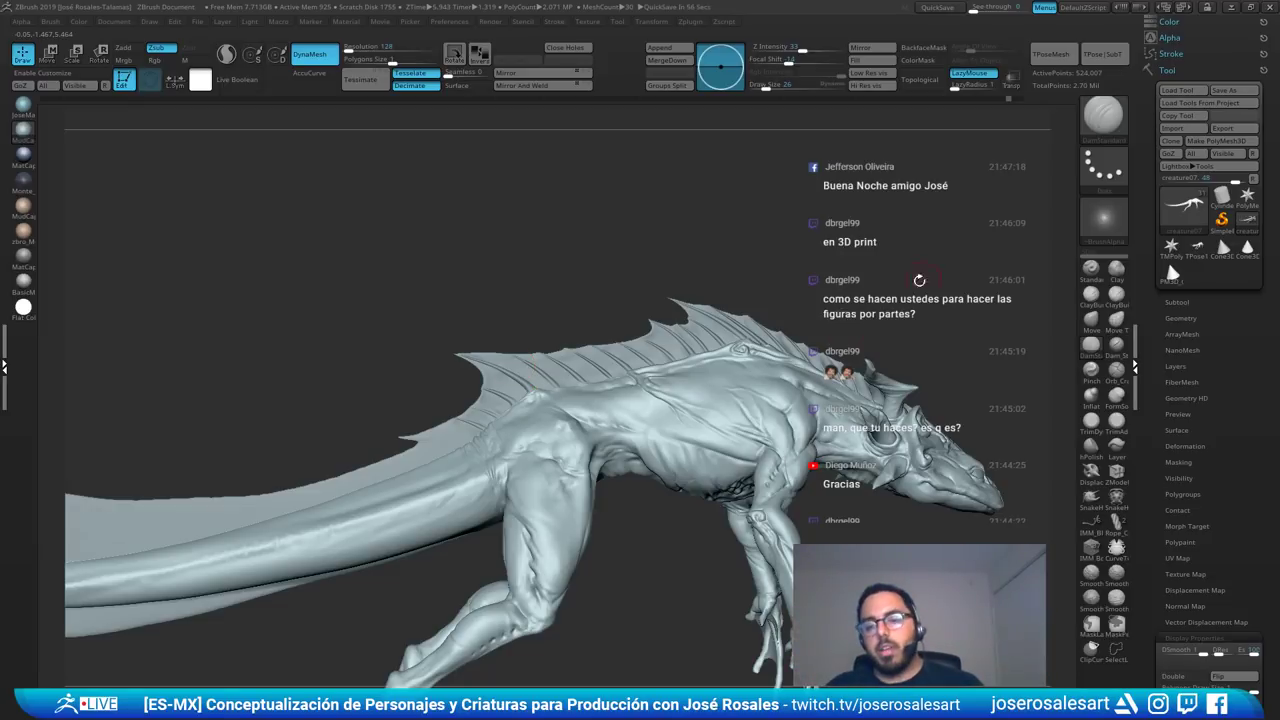
drag(919, 280, 680, 233)
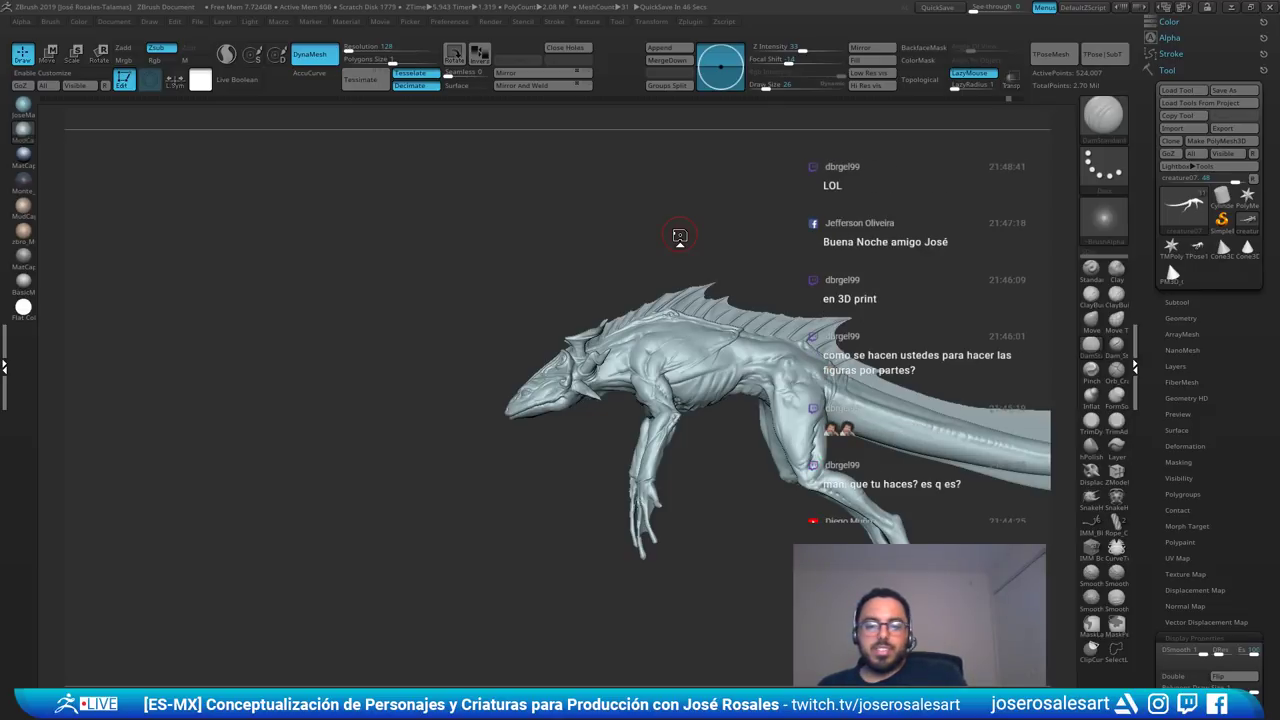
right_drag(765, 357, 510, 410)
- Duplicate the last dorsal spine, move the copy toward the tail and rotate it to follow the fin
alt+click(537, 355)
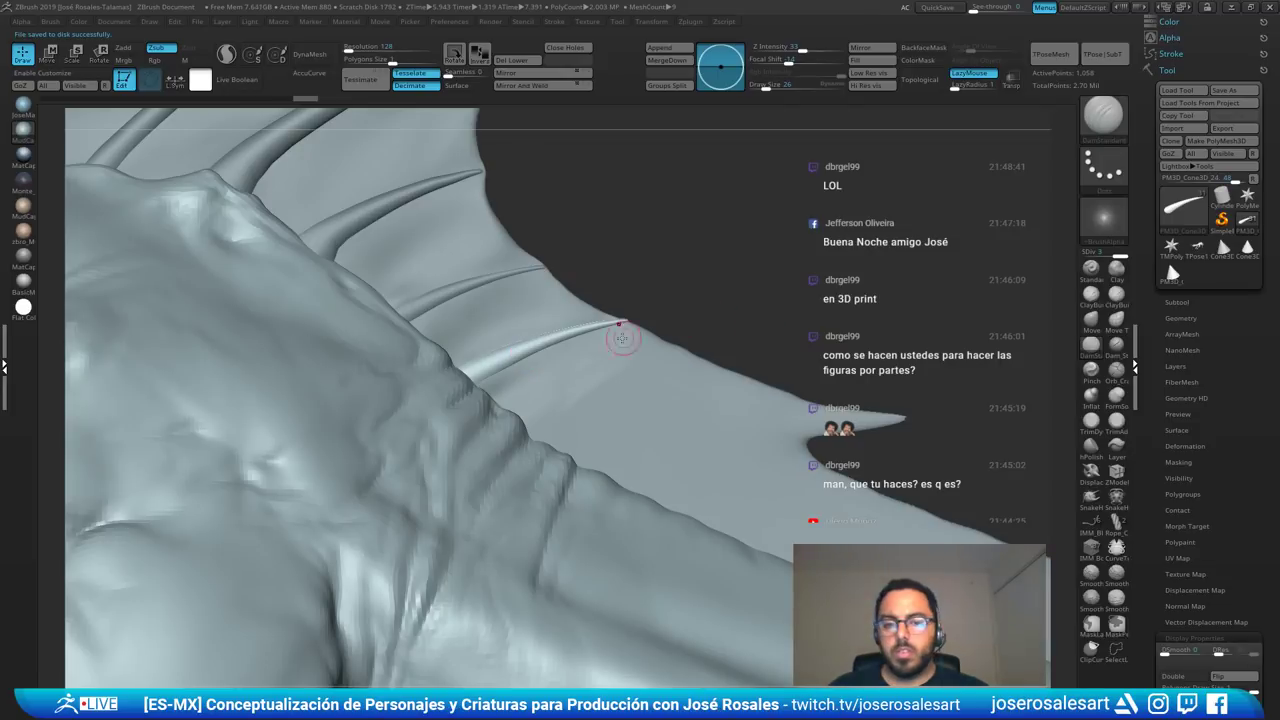
key(w)
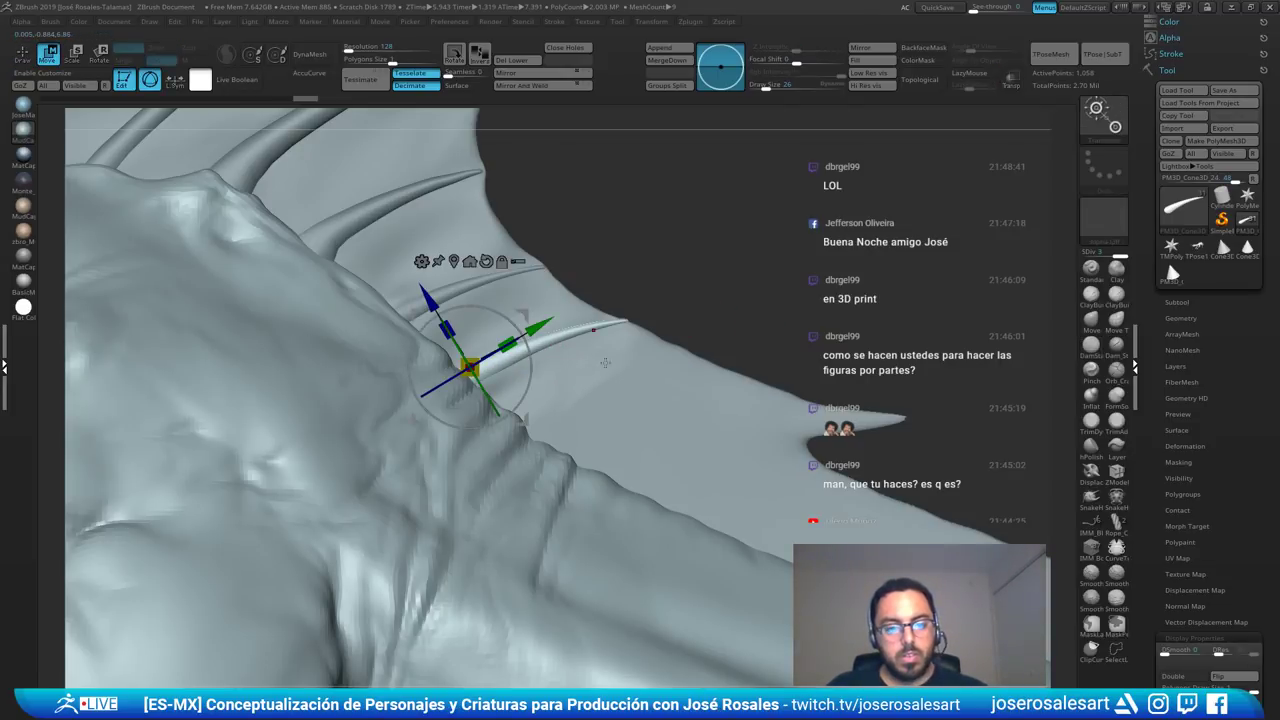
alt+right_drag(585, 365, 603, 334)
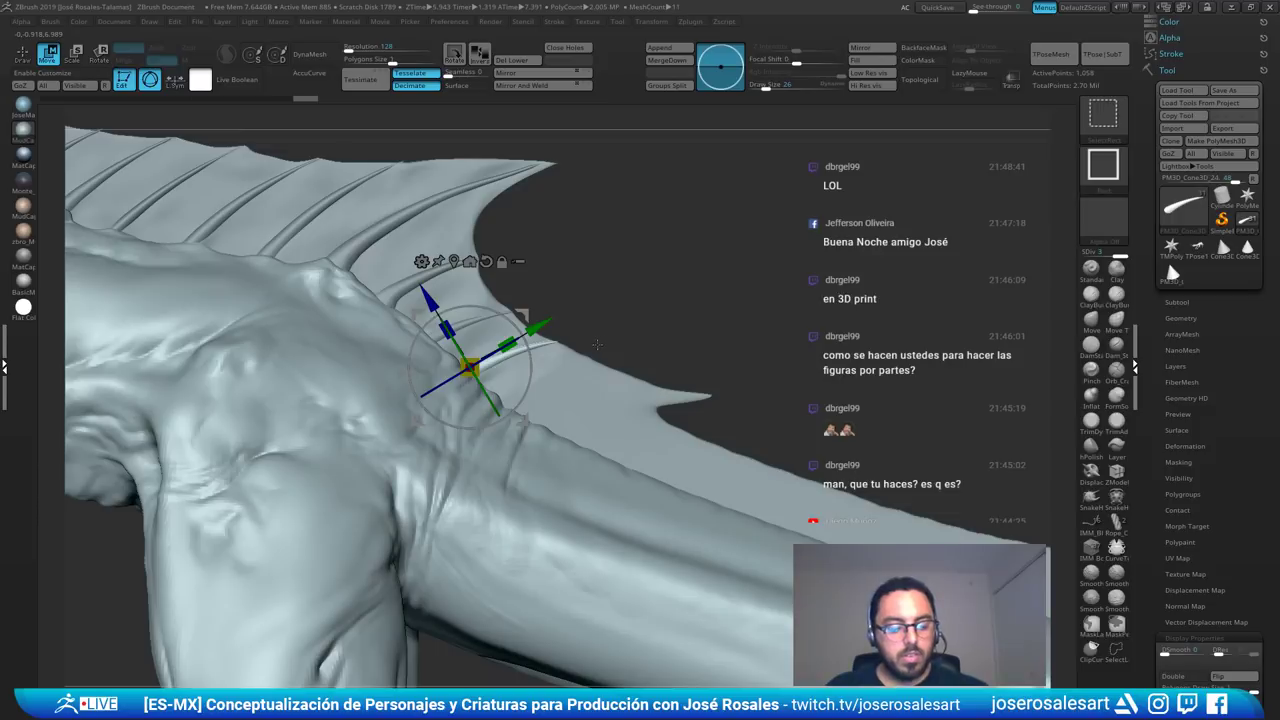
key(ctrl+shift+d)
drag(522, 315, 575, 349)
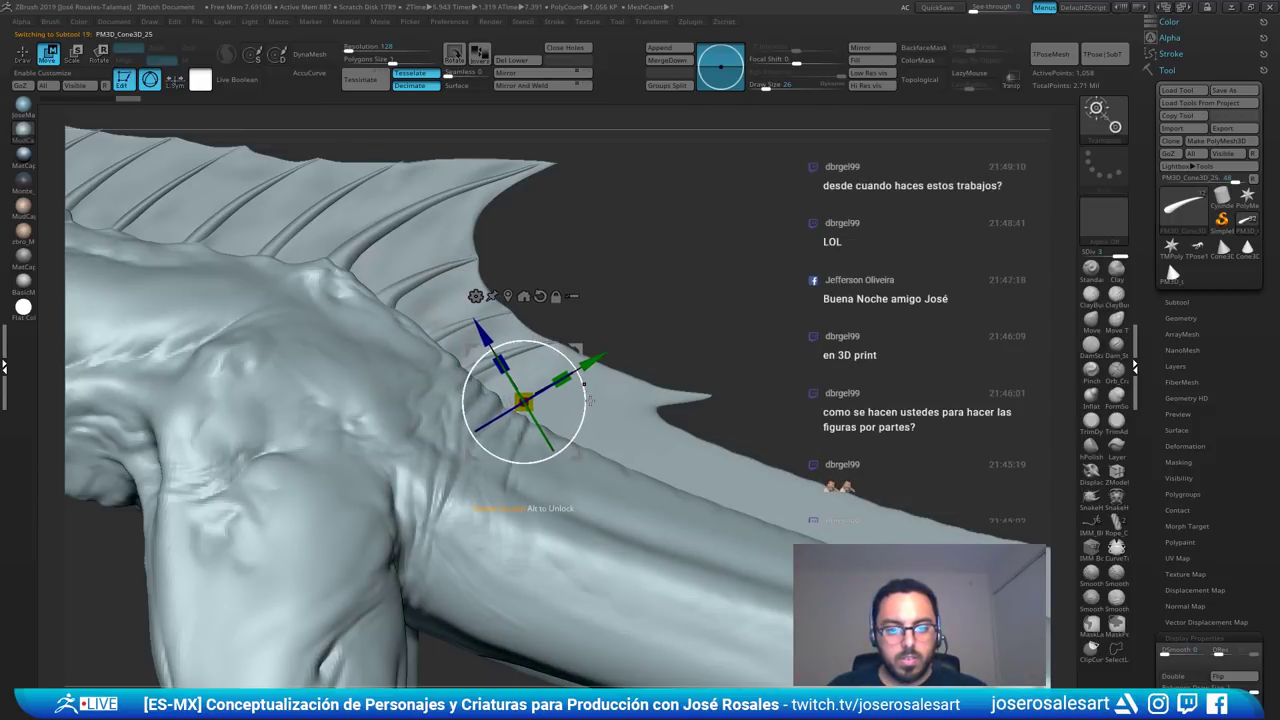
drag(587, 401, 545, 387)
- Sculpt the membrane on both sides of the new spine with the ClayBuildup brush at draw size 51 and smooth the strokes
key(q)
alt+click(617, 399)
key(b)
key(c)
key(b)
key(s)
mouse_move(552, 398)
alt+mouse_down()
mouse_move(560, 391)
mouse_move(538, 409)
mouse_move(597, 400)
alt+mouse_up()
key(s)
ctrl+right_drag(590, 376, 611, 374)
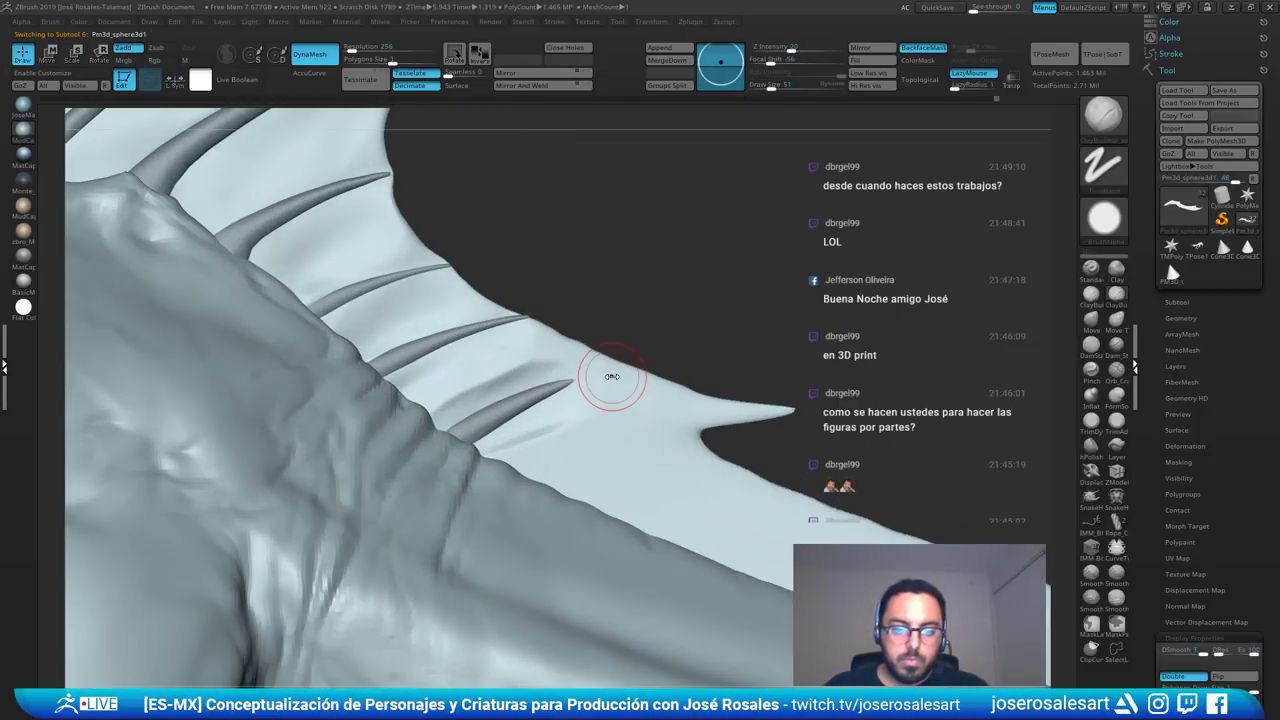
mouse_move(566, 386)
alt+mouse_down()
mouse_move(606, 372)
mouse_move(536, 370)
alt+mouse_up()
shift+drag(478, 446, 612, 374)
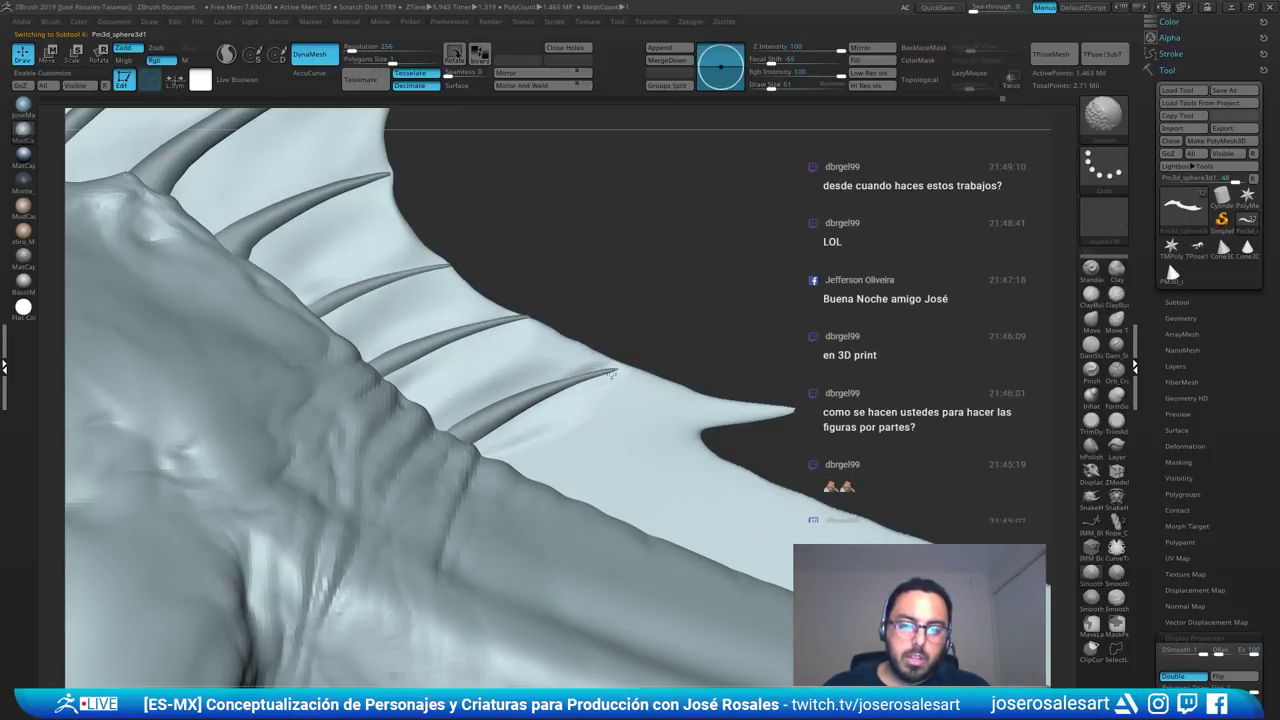
- Build up the membrane around the new spine's base with ClayBuildup at draw size 21 and smooth the surface
mouse_move(393, 468)
right_down()
mouse_move(382, 522)
mouse_move(395, 512)
right_up()
key(s)
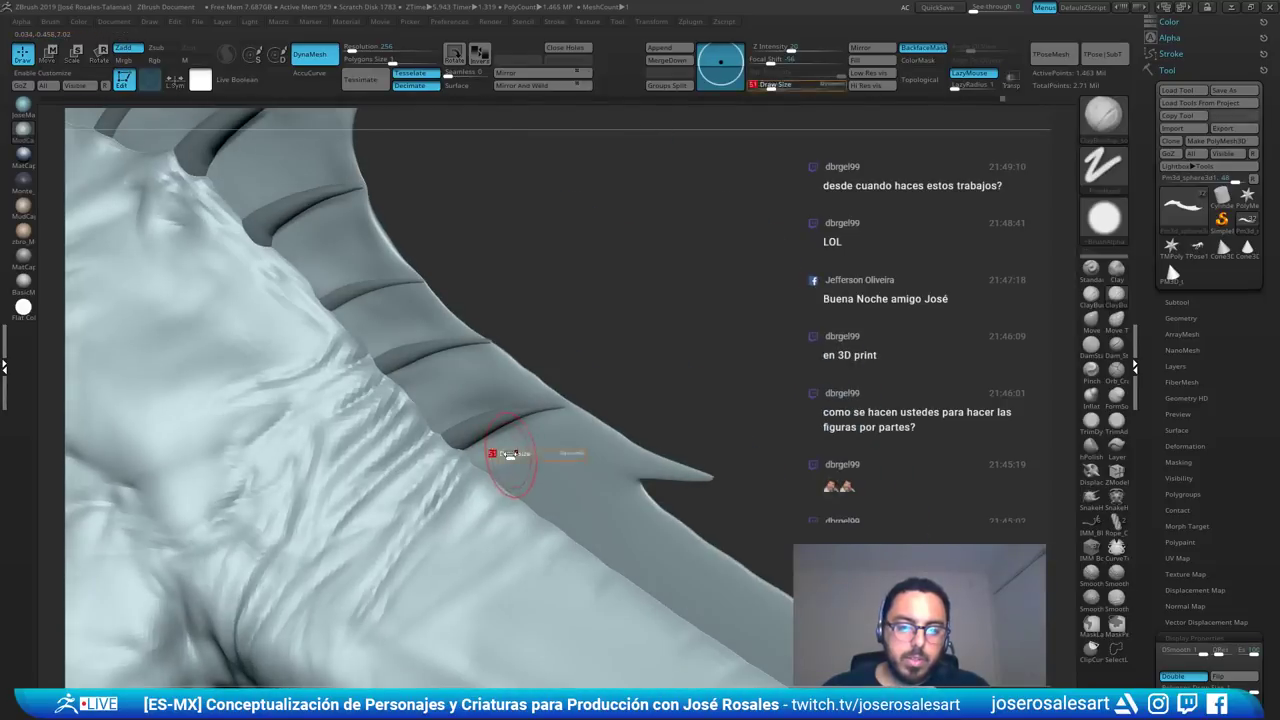
drag(507, 456, 499, 456)
mouse_move(488, 450)
right_down()
mouse_move(494, 424)
mouse_move(474, 450)
right_up()
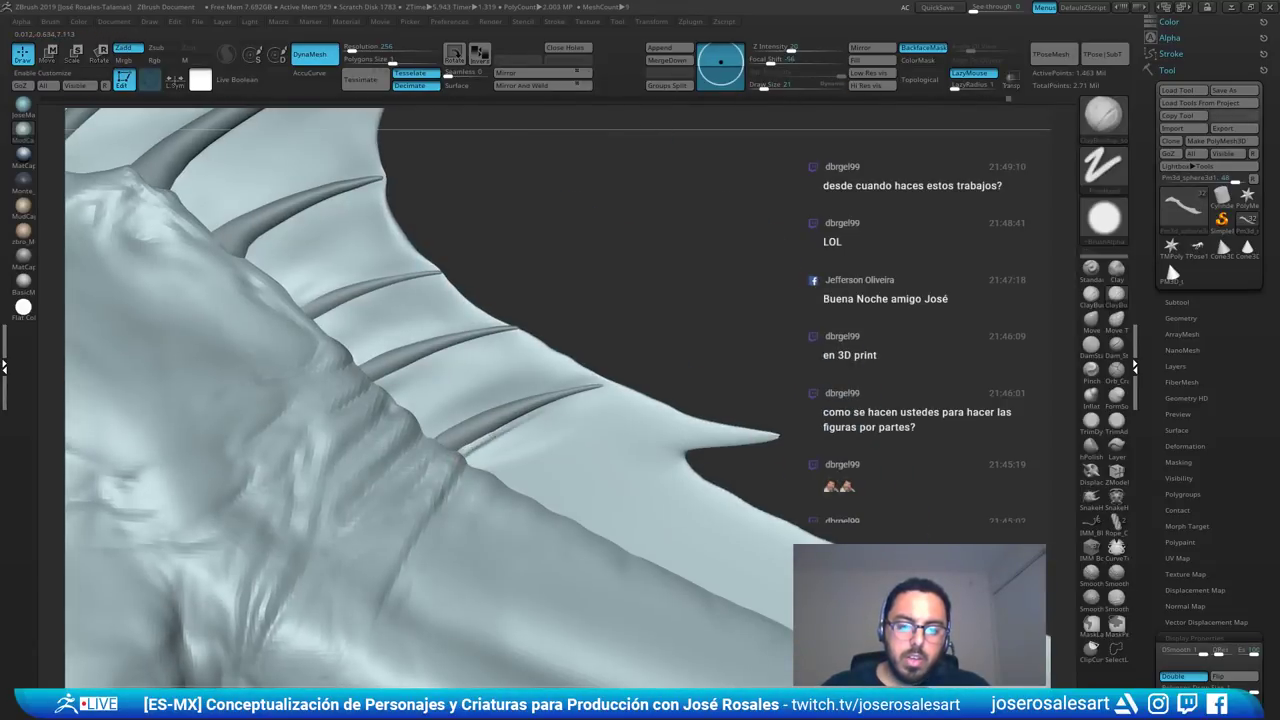
drag(496, 466, 520, 474)
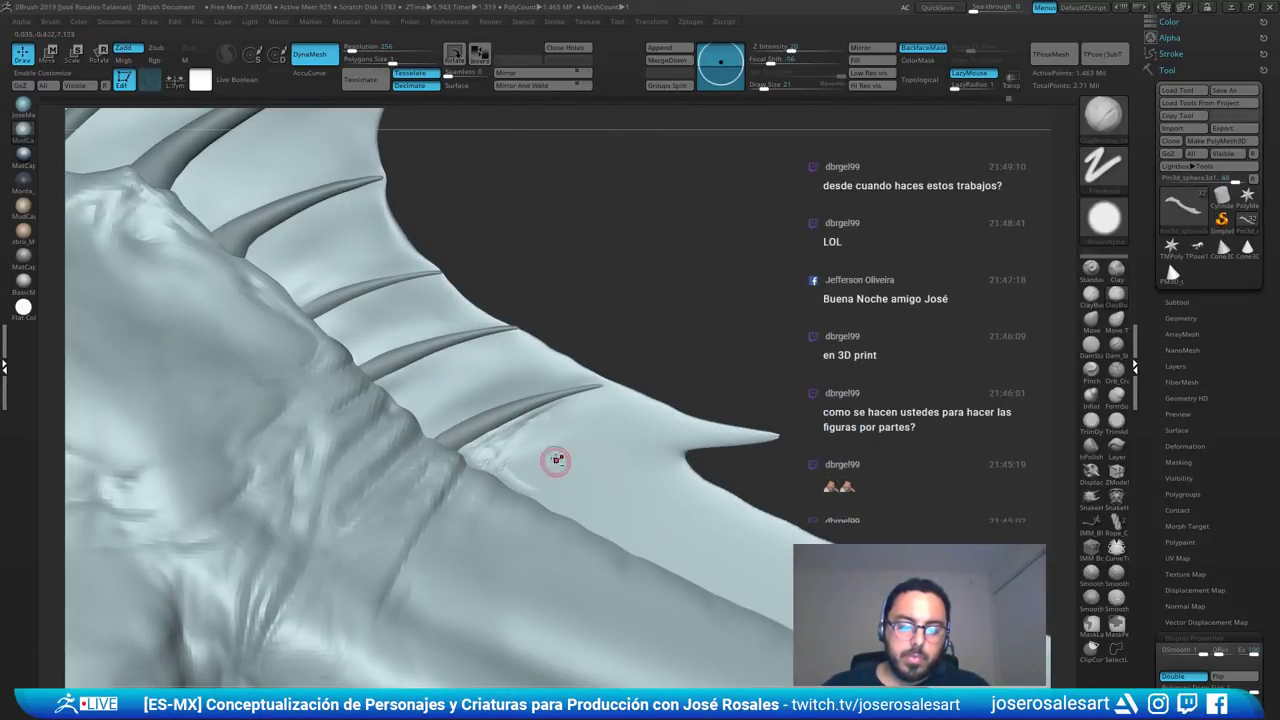
mouse_move(557, 460)
ctrl+right_down()
mouse_move(477, 457)
mouse_move(523, 441)
ctrl+right_up()
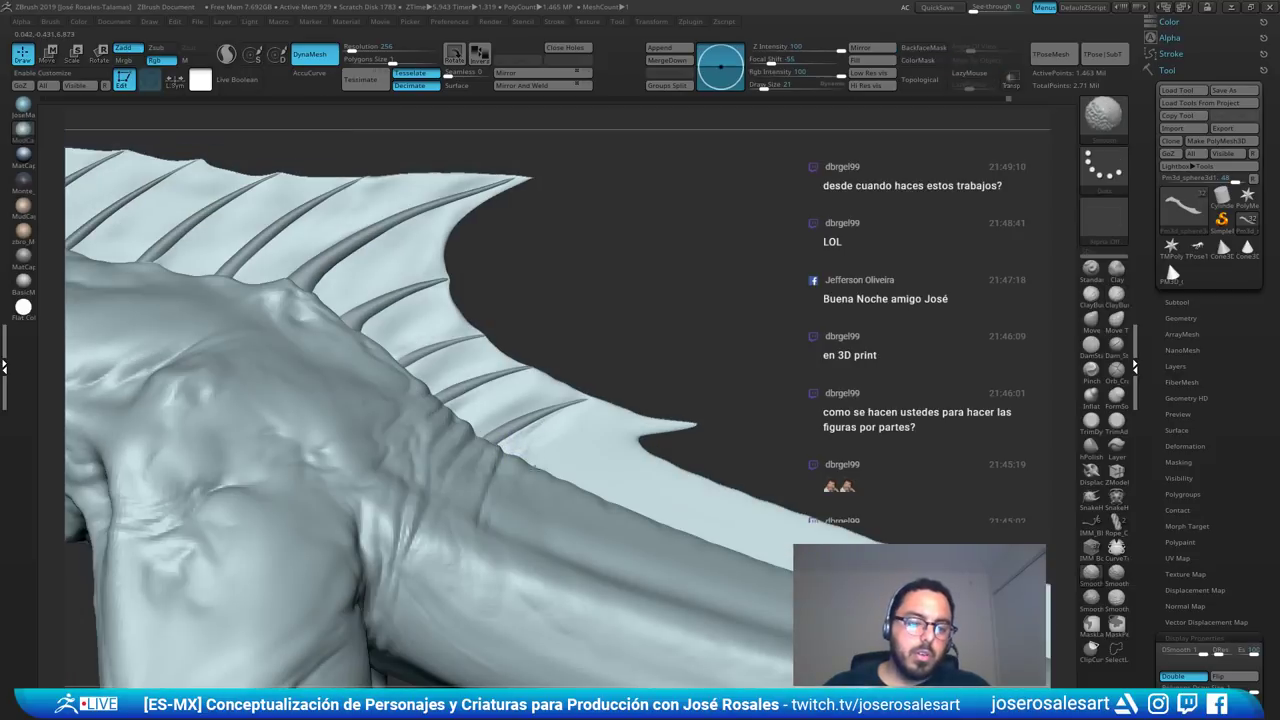
mouse_move(570, 410)
shift+mouse_down()
mouse_move(490, 420)
mouse_move(508, 406)
shift+mouse_up()
mouse_move(628, 355)
ctrl+right_down()
mouse_move(540, 375)
mouse_move(489, 411)
ctrl+right_up()
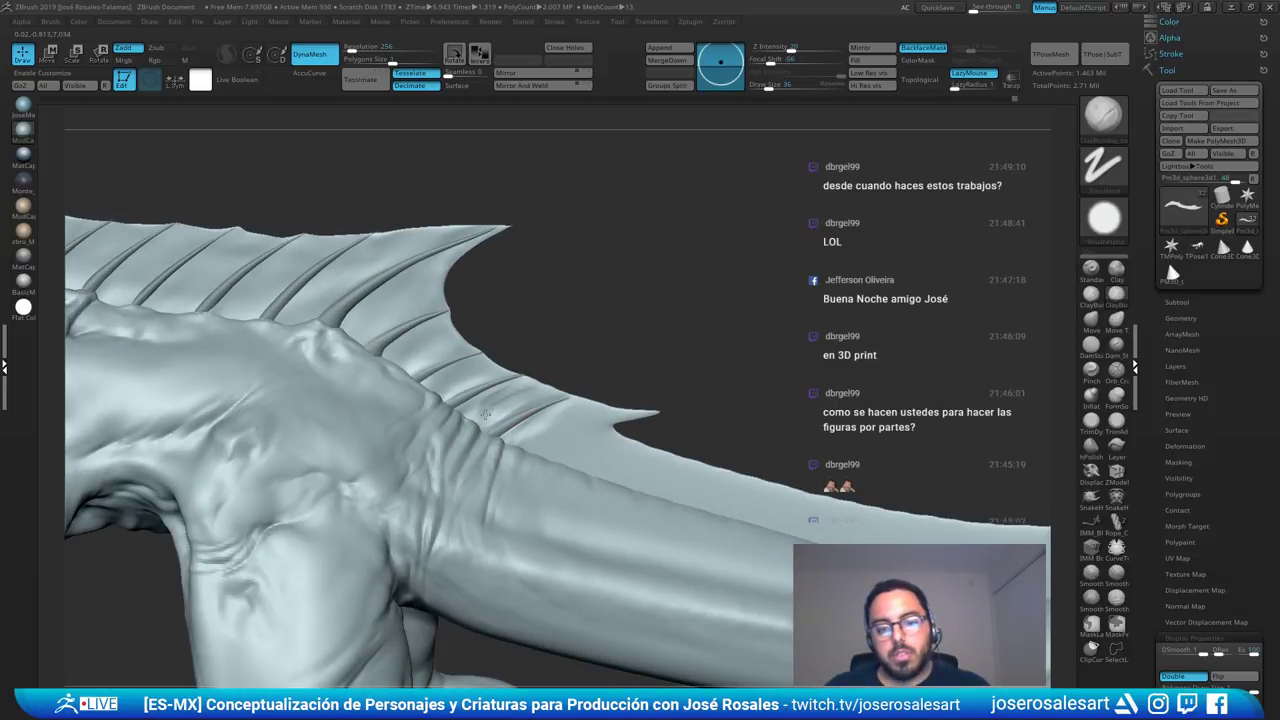
- Refine and smooth the membrane's edge between the last two spine tips using the SnakeHook brush at draw size 36
key(b)
key(s)
key(t)
mouse_move(559, 381)
right_down()
mouse_move(552, 393)
mouse_move(571, 373)
mouse_move(626, 378)
right_up()
key(b)
key(s)
key(t)
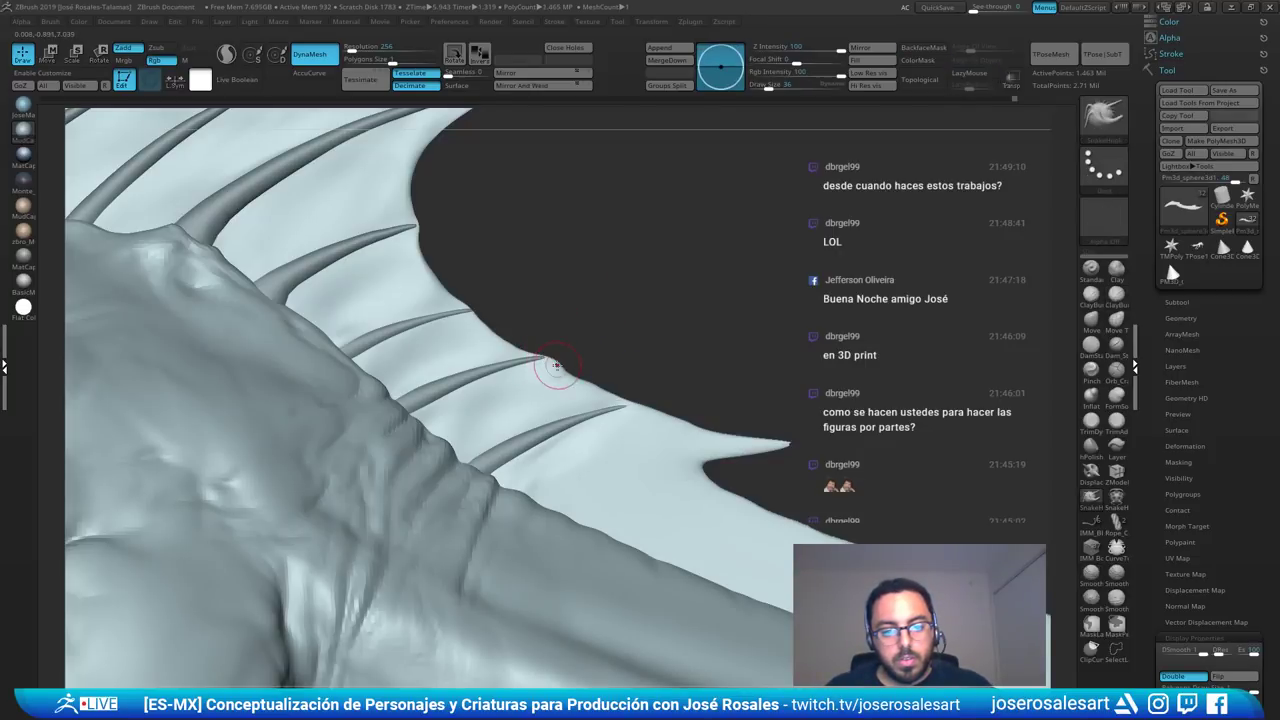
shift+drag(563, 368, 606, 388)
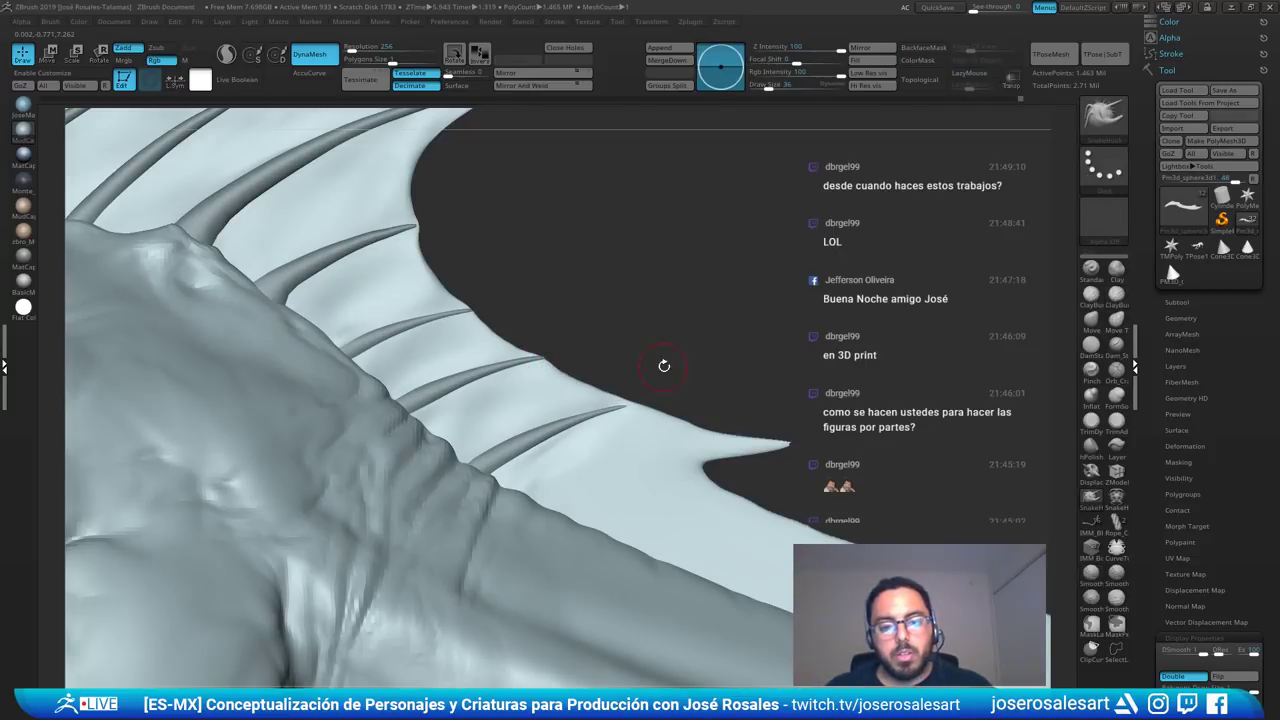
mouse_move(663, 366)
ctrl+right_down()
mouse_move(549, 349)
mouse_move(475, 316)
mouse_move(440, 322)
mouse_move(545, 340)
mouse_move(614, 377)
mouse_move(698, 474)
ctrl+right_up()
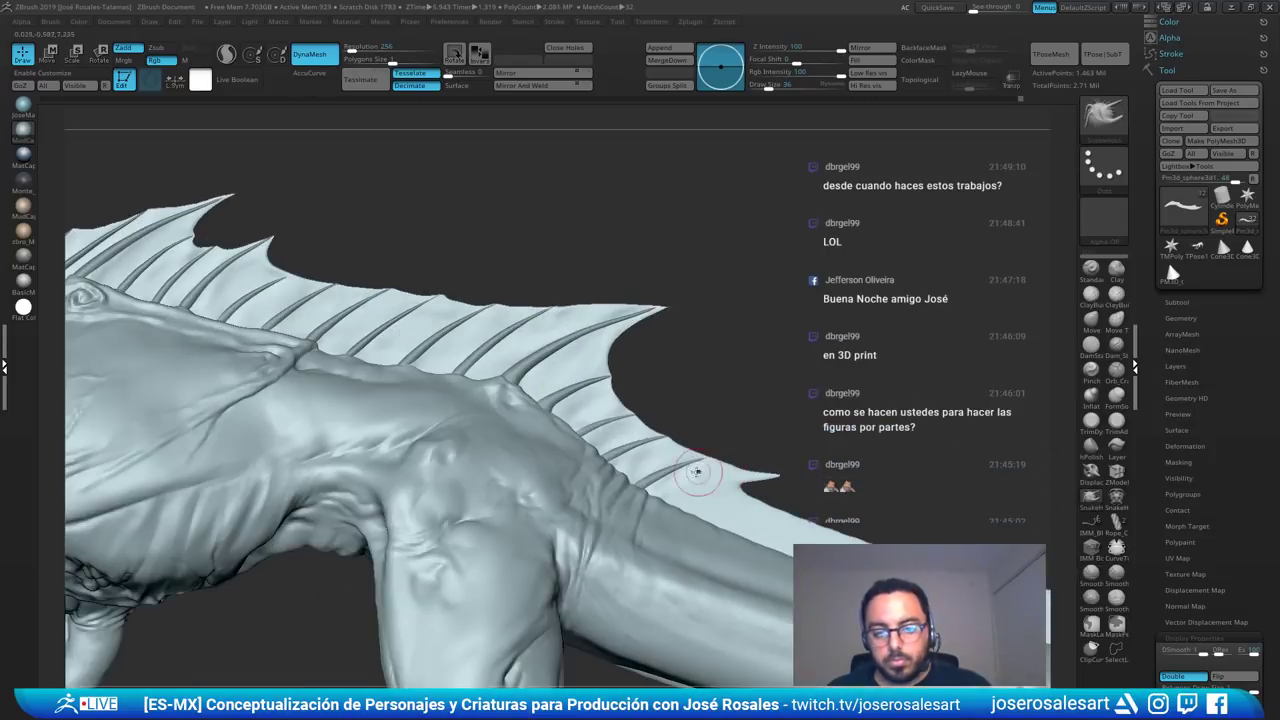
- Duplicate the long spine at the fin's rear peak, move the copy to the next peak toward the tail and align it
alt+click(521, 374)
key(ctrl+shift+d)
key(w)
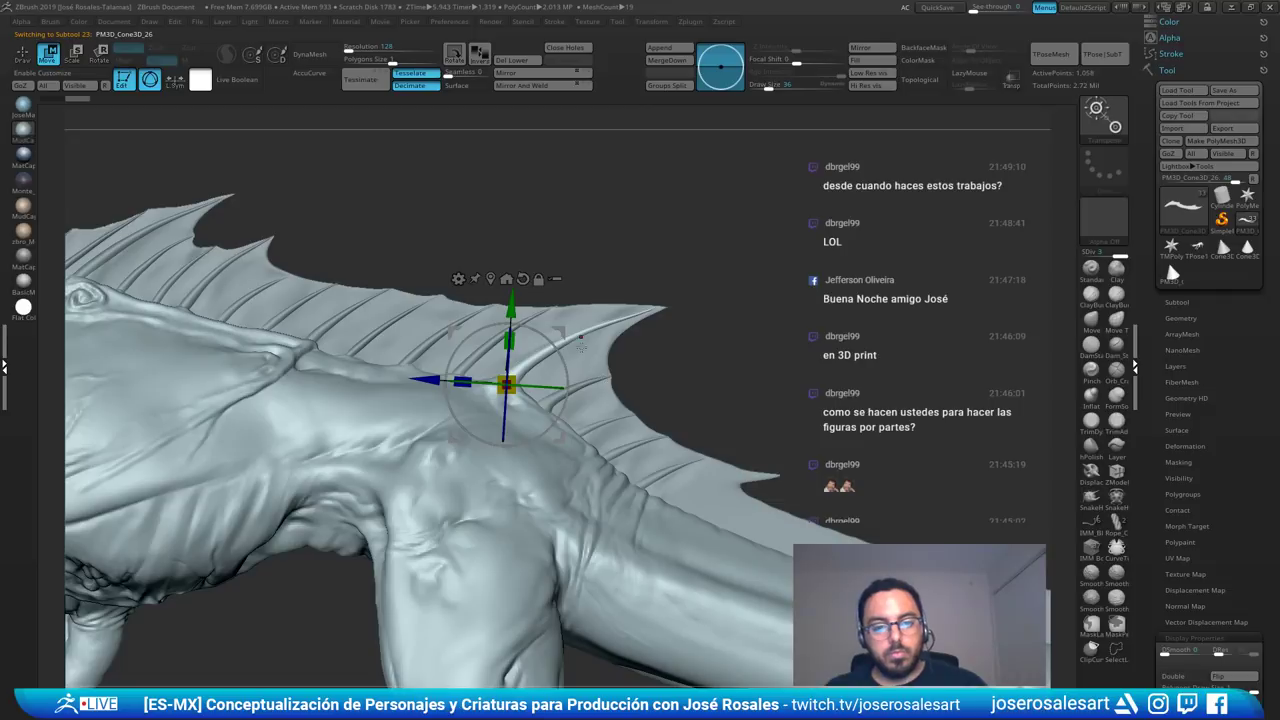
drag(566, 332, 730, 447)
alt+right_drag(733, 447, 690, 357)
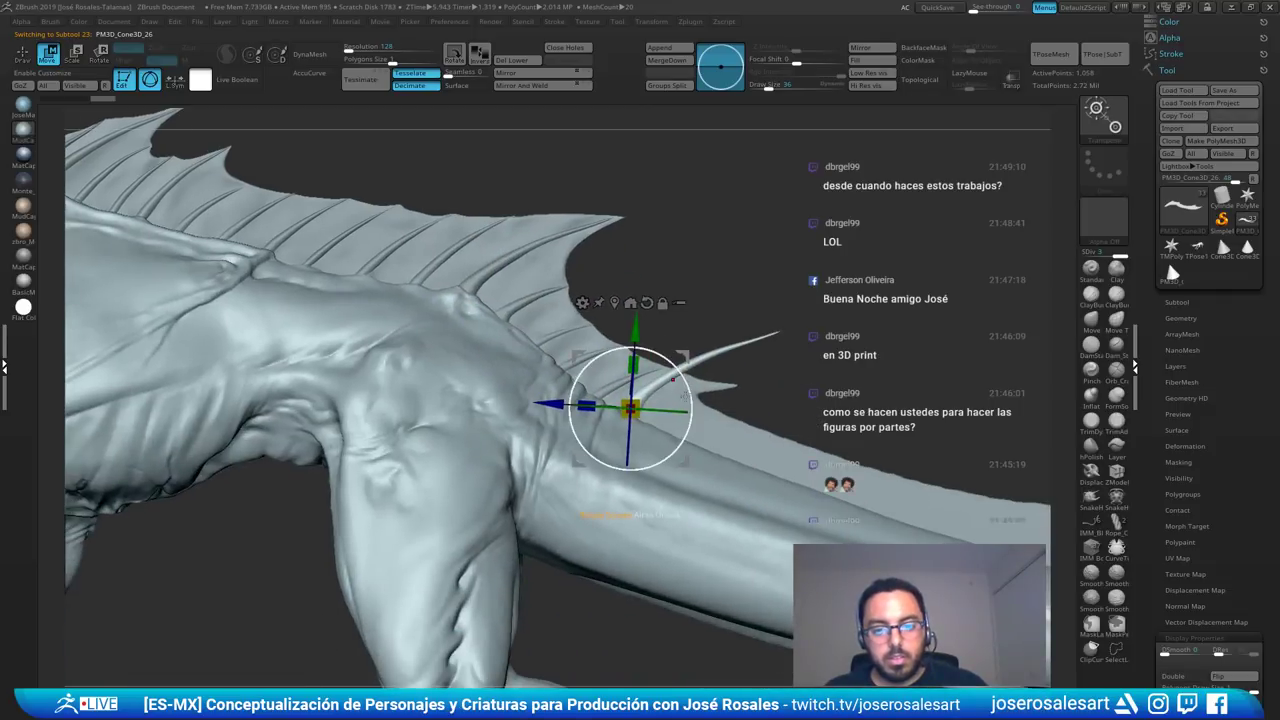
mouse_move(686, 389)
mouse_down()
mouse_move(687, 408)
mouse_move(627, 411)
mouse_move(683, 377)
mouse_move(672, 352)
mouse_move(687, 413)
mouse_move(663, 398)
mouse_up()
- Fit the duplicated spine to the fin peak using the SnakeHook brush at draw size 81 and smooth its shaft
key(q)
mouse_move(688, 390)
ctrl+right_down()
mouse_move(680, 330)
mouse_move(730, 461)
mouse_move(680, 446)
ctrl+right_up()
key(s)
click(667, 444)
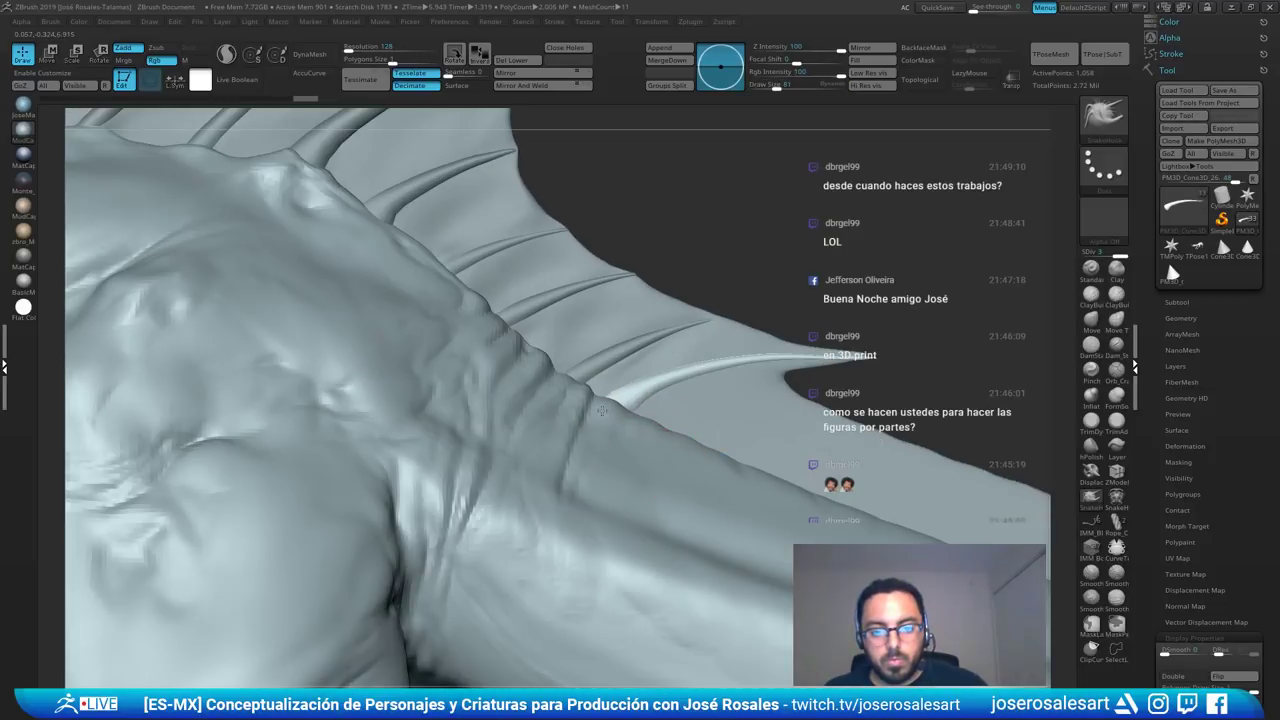
drag(634, 407, 632, 402)
mouse_move(686, 371)
shift+mouse_down()
mouse_move(642, 392)
mouse_move(738, 359)
shift+mouse_up()
ctrl+shift+click(697, 375)
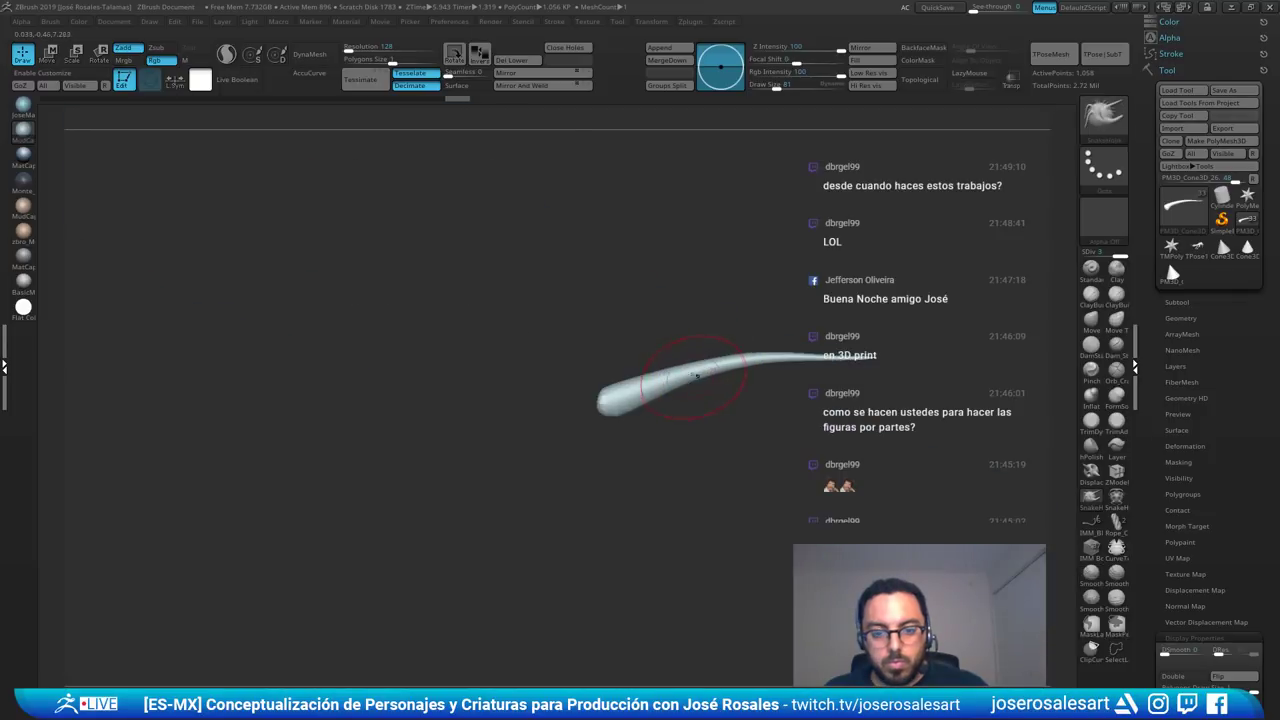
mouse_move(755, 361)
shift+mouse_down()
mouse_move(680, 371)
mouse_move(763, 358)
shift+mouse_up()
key(shift+s)
- Select the fin membrane and set up the ClayBuildup brush at draw size 23 for sculpting beside the new spine
alt+click(715, 412)
key(b)
key(c)
key(b)
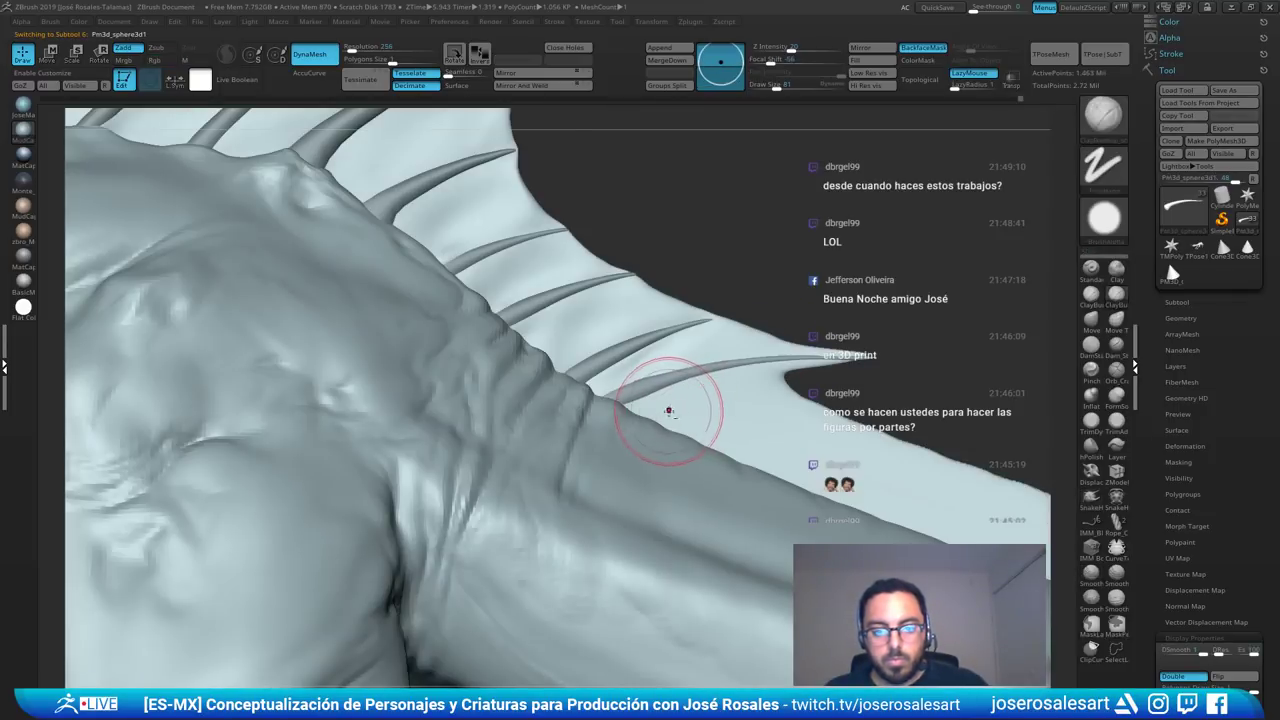
key(s)
click(670, 408)
mouse_move(640, 384)
right_down()
mouse_move(603, 411)
mouse_move(594, 380)
mouse_move(614, 360)
right_up()
- Shift the short spine just ahead of the new one toward the head and rotate it slightly to even the spacing
alt+click(614, 360)
key(e)
ctrl+right_drag(700, 250, 741, 213)
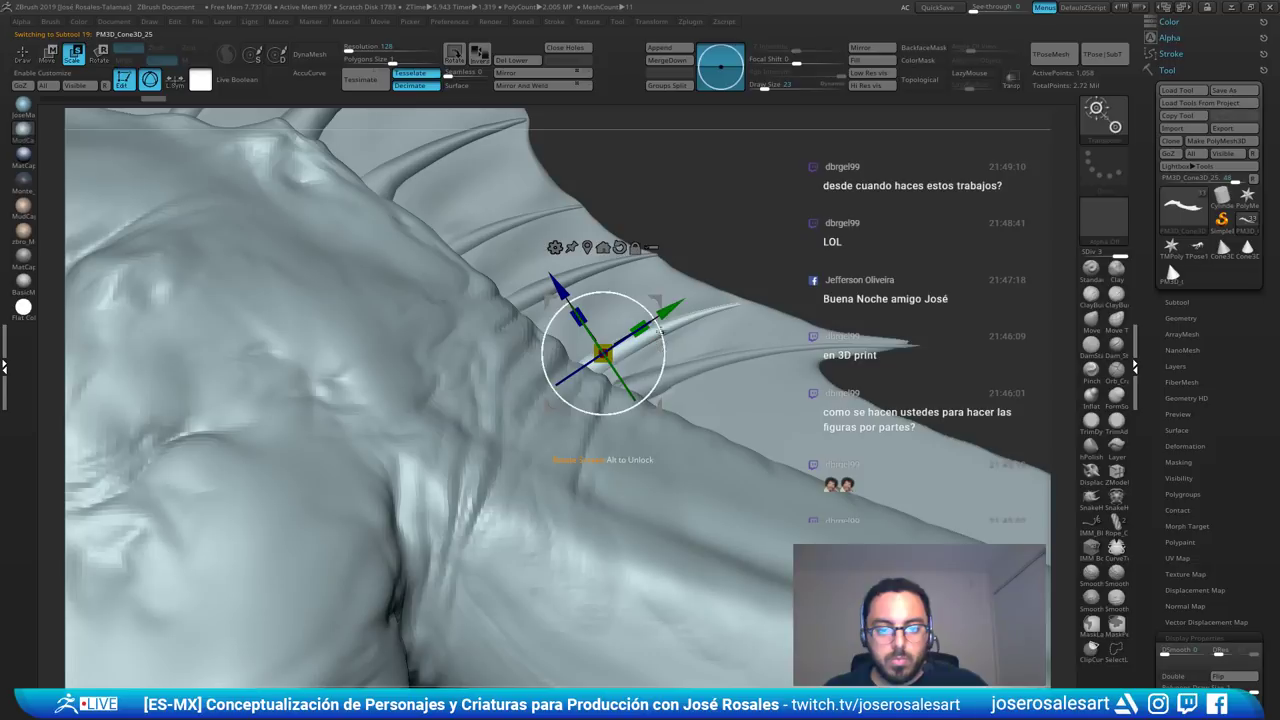
drag(656, 299, 643, 289)
drag(654, 345, 655, 348)
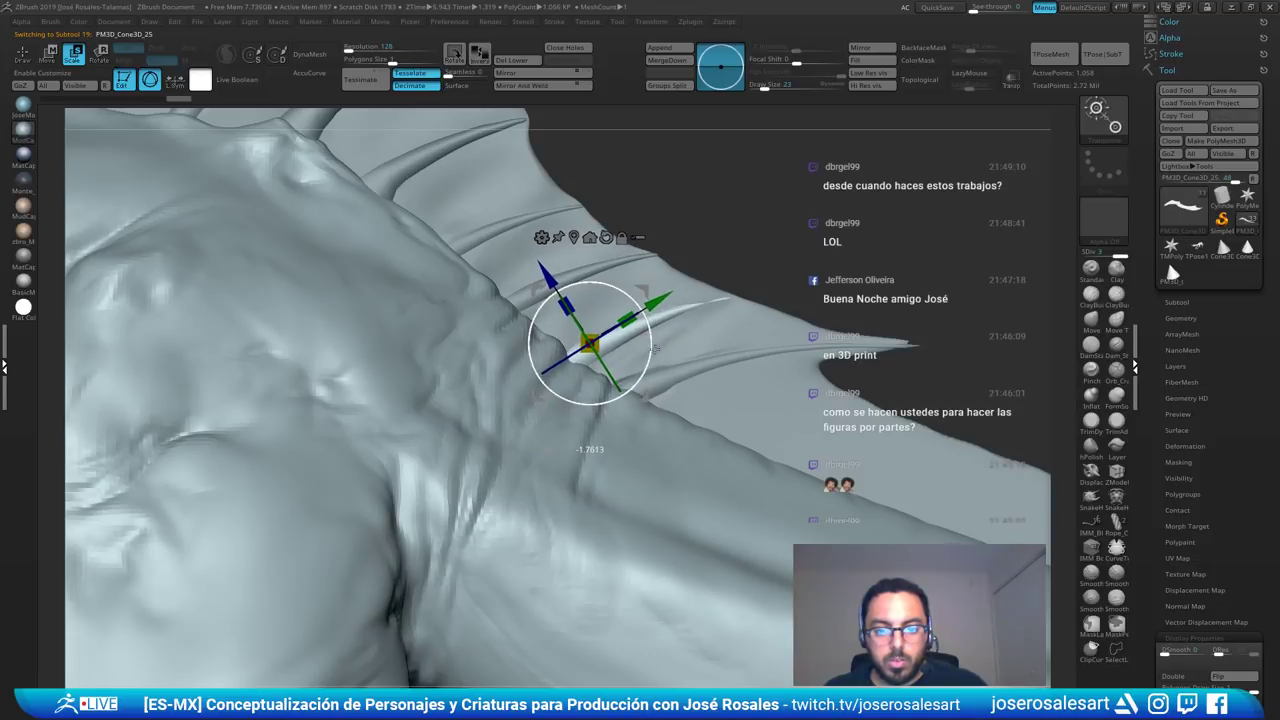
key(q)
- Build up the membrane between the last two spines with ClayBuildup at reduced draw sizes and smooth the strokes
alt+click(704, 336)
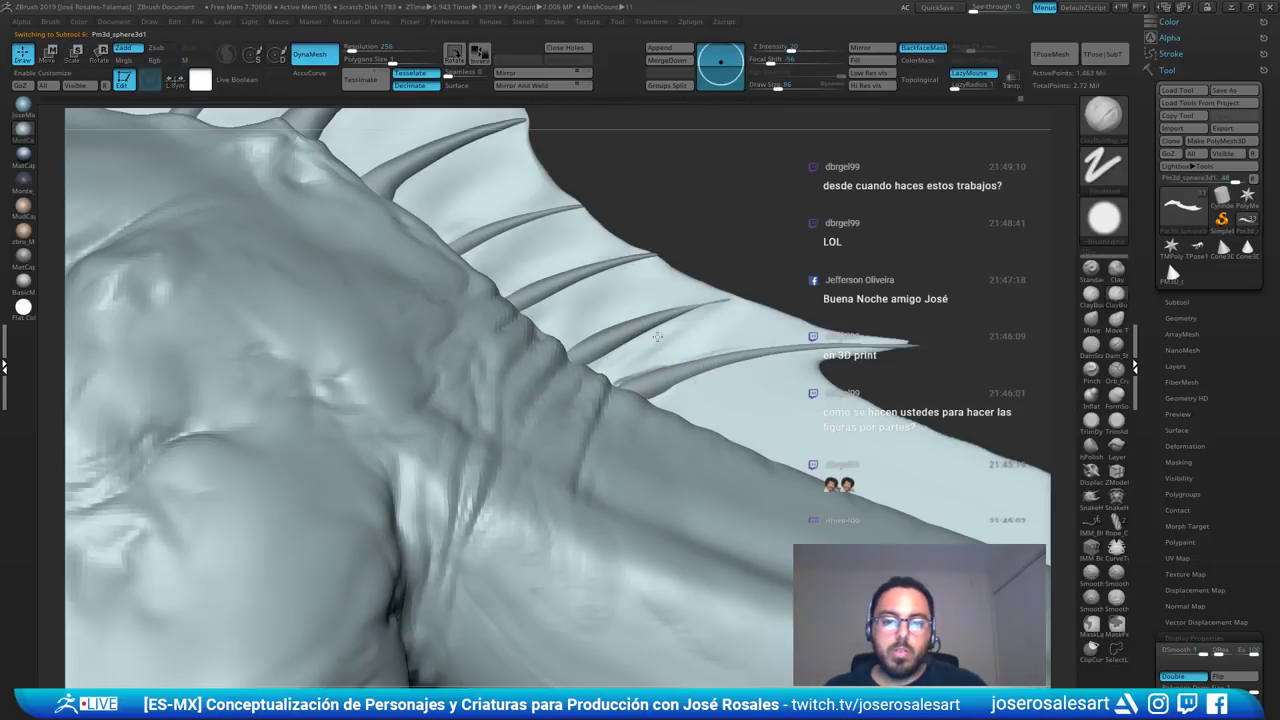
mouse_move(678, 323)
mouse_down()
mouse_move(642, 335)
mouse_move(664, 312)
mouse_move(590, 344)
mouse_move(622, 340)
mouse_move(593, 363)
mouse_up()
key(s)
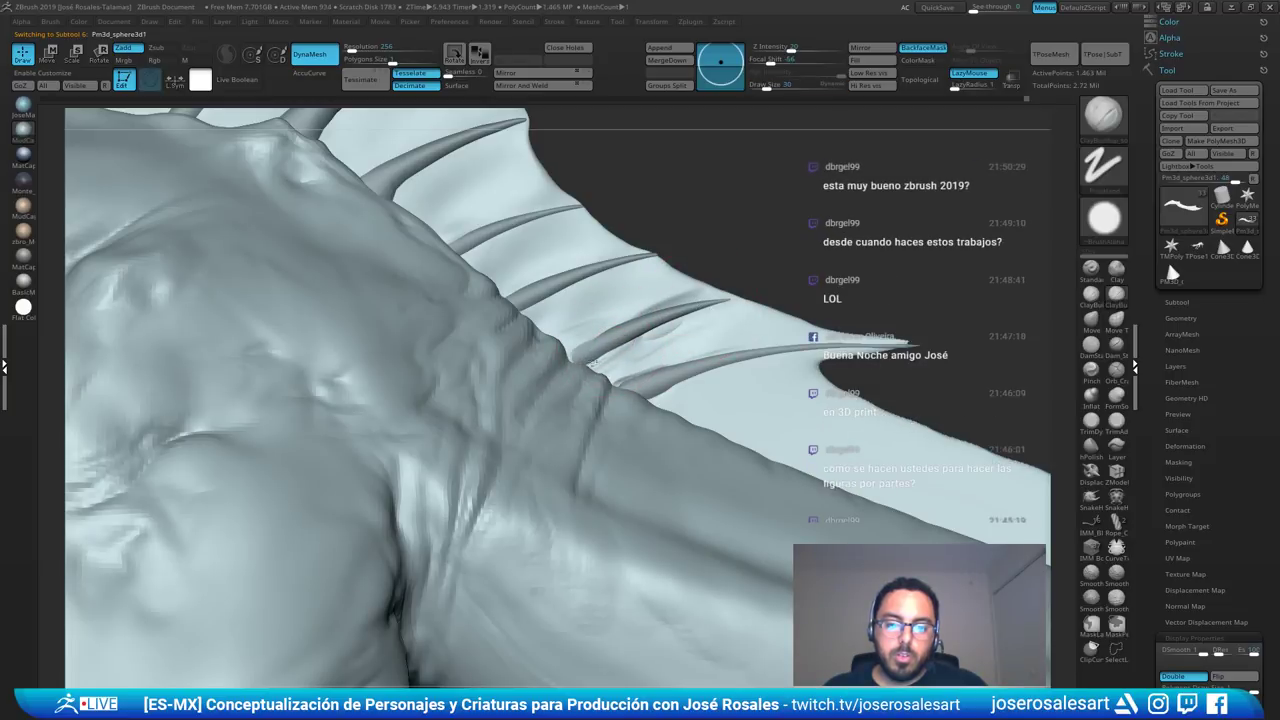
key(shift)
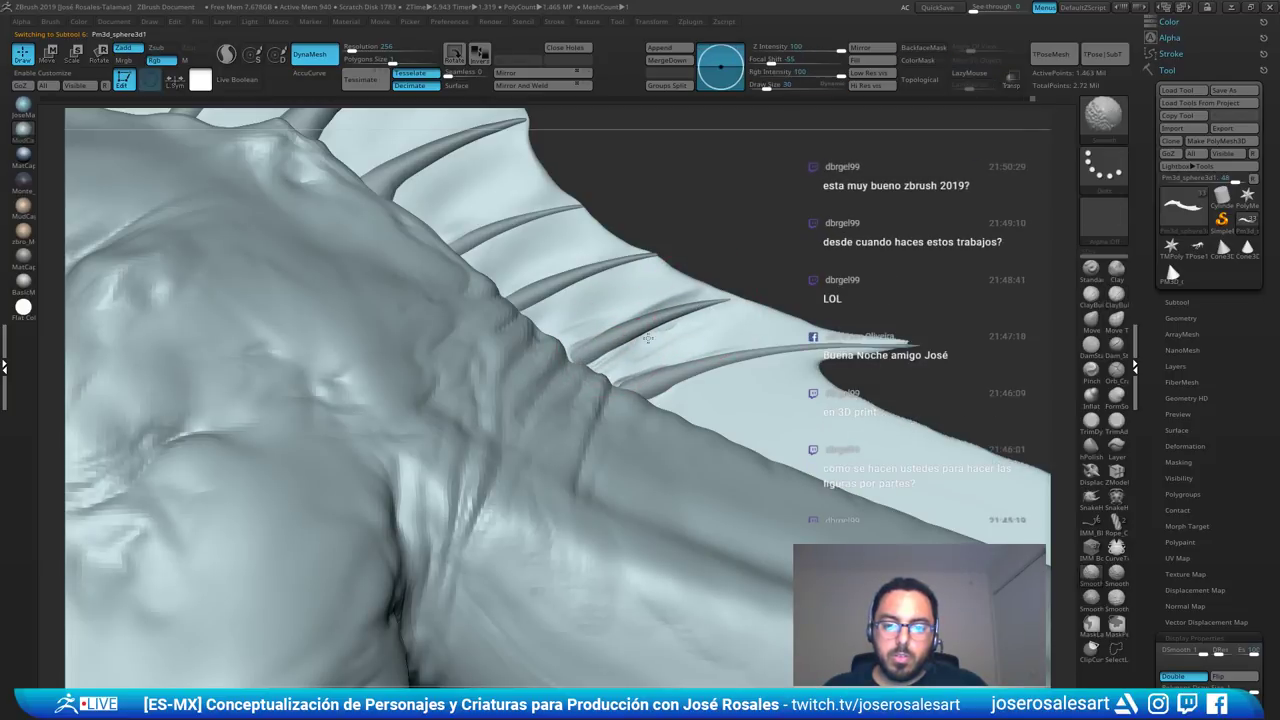
shift+drag(616, 356, 608, 365)
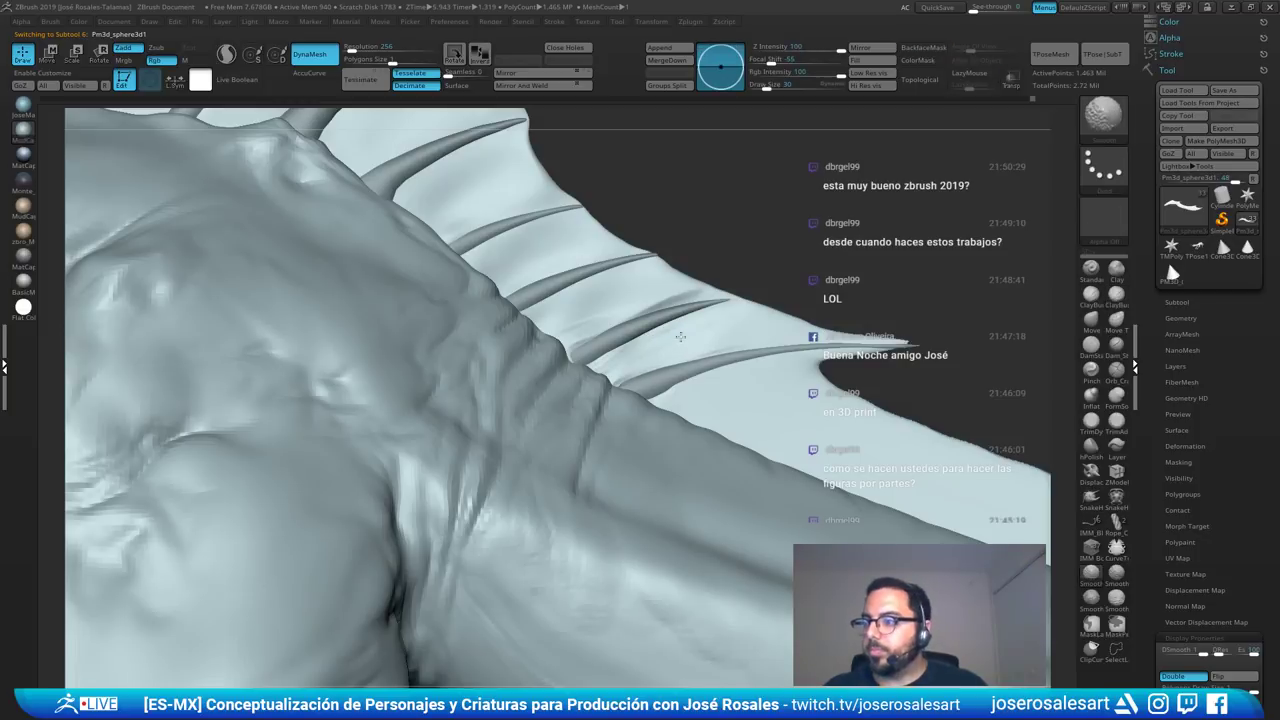
mouse_move(681, 342)
right_down()
mouse_move(597, 366)
mouse_move(644, 383)
right_up()
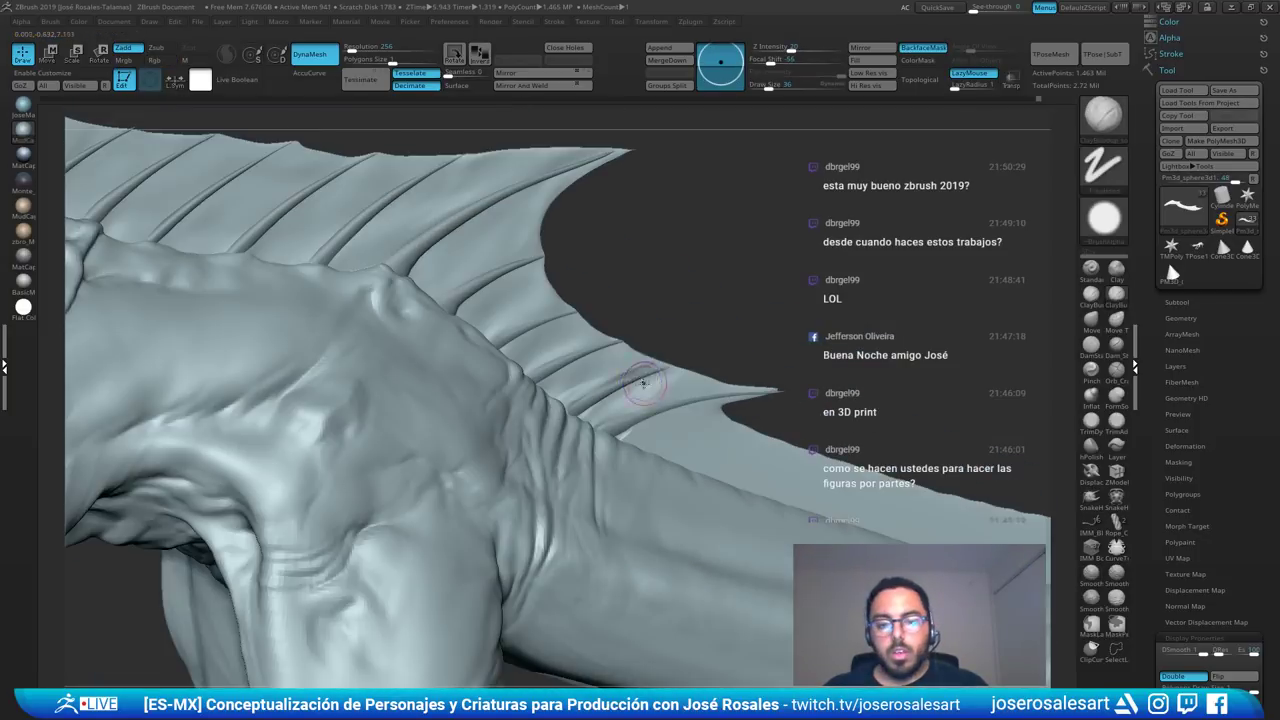
key(shift)
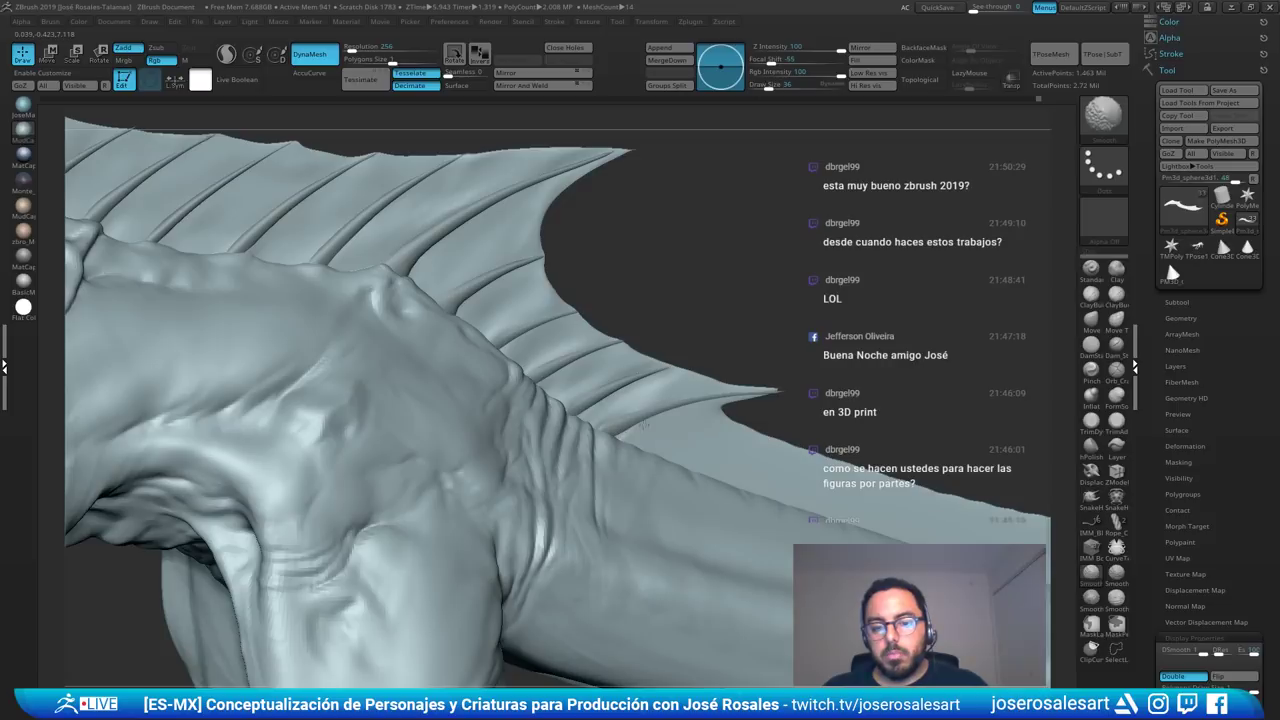
shift+drag(635, 393, 568, 428)
- Examine the creature's whole silhouette, head and dorsal fin from several angles, and look through the list of subtools
mouse_move(665, 330)
right_down()
mouse_move(743, 286)
mouse_move(690, 343)
right_up()
alt+right_drag(761, 296, 557, 328)
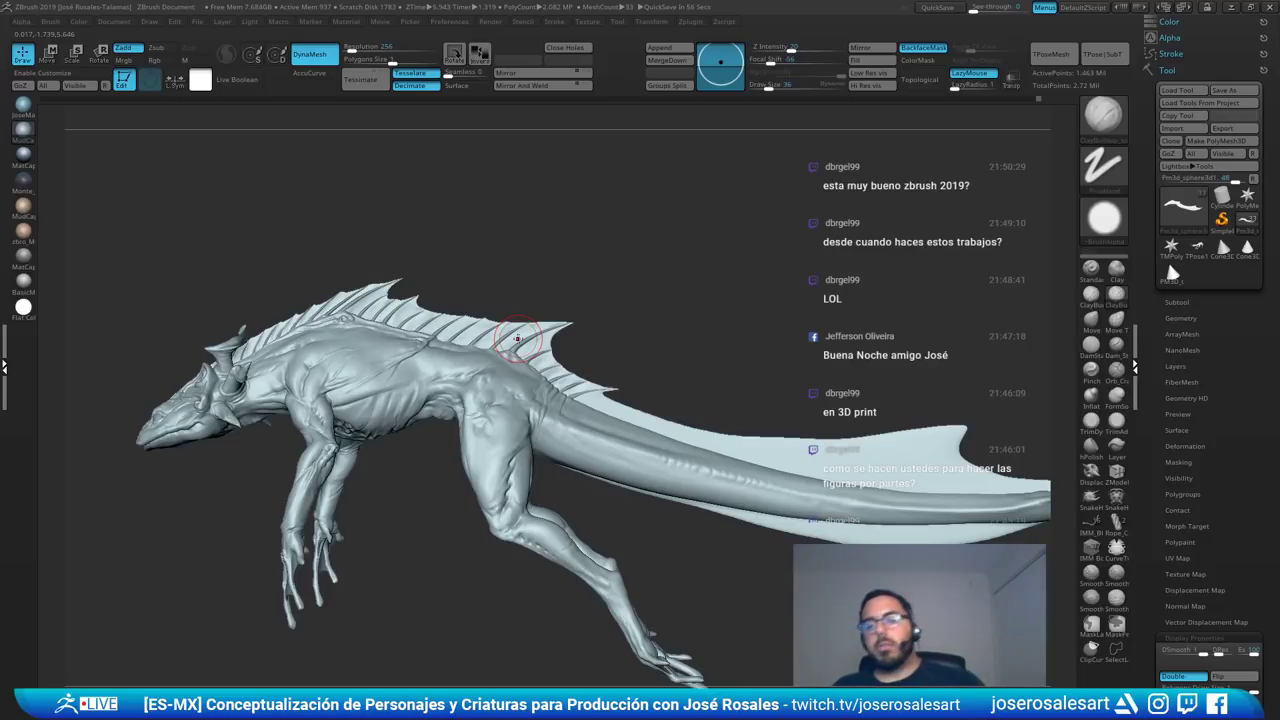
right_drag(646, 318, 1191, 272)
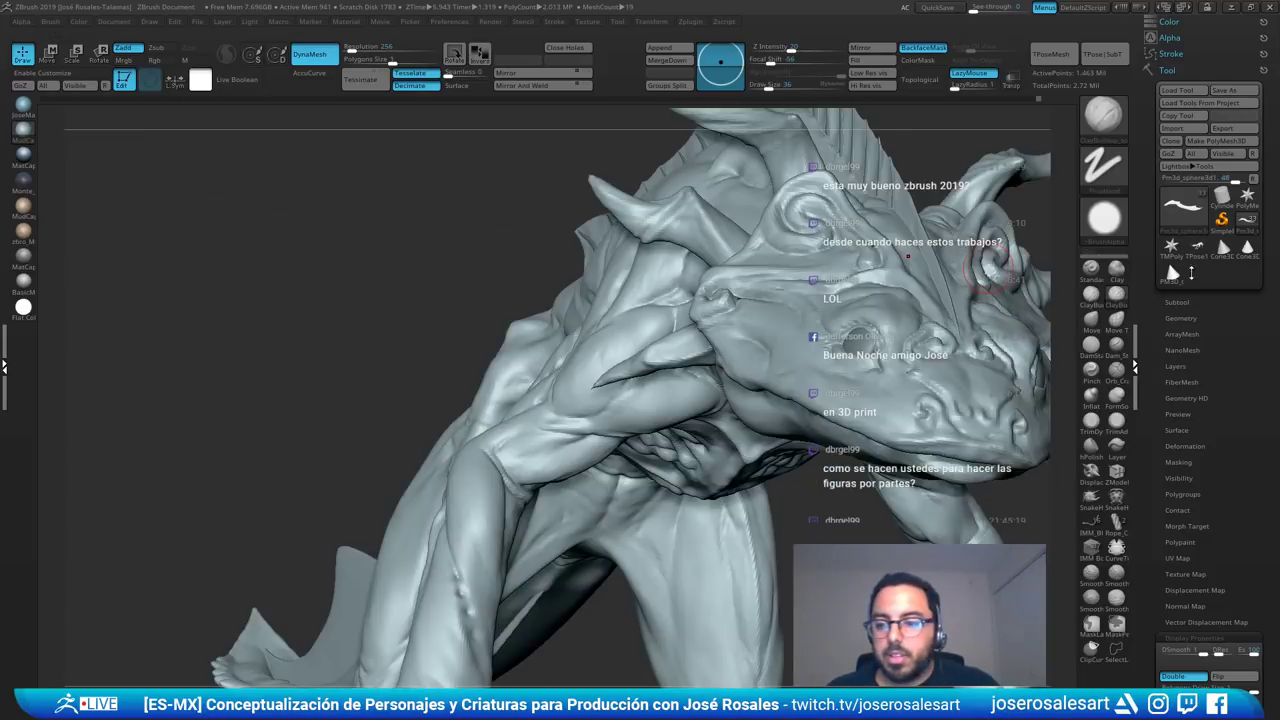
right_drag(800, 335, 300, 300)
alt+right_drag(1000, 300, 965, 299)
click(1177, 302)
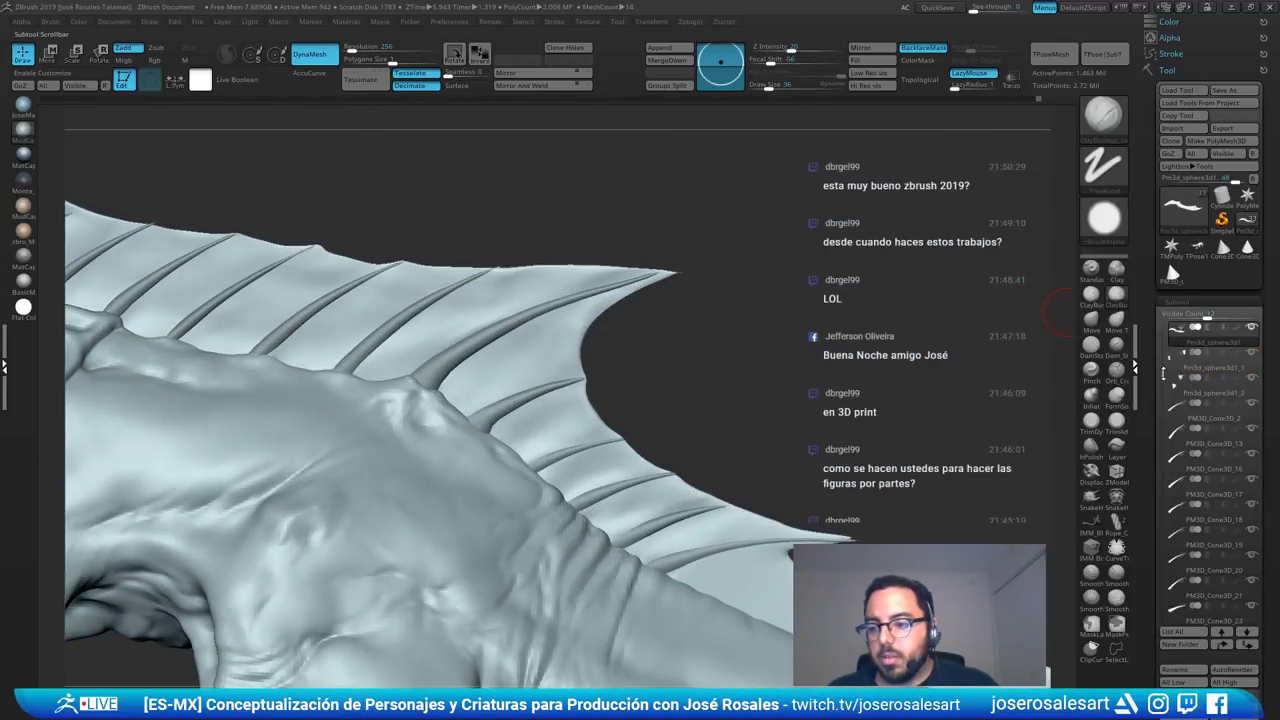
drag(1155, 336, 1149, 283)
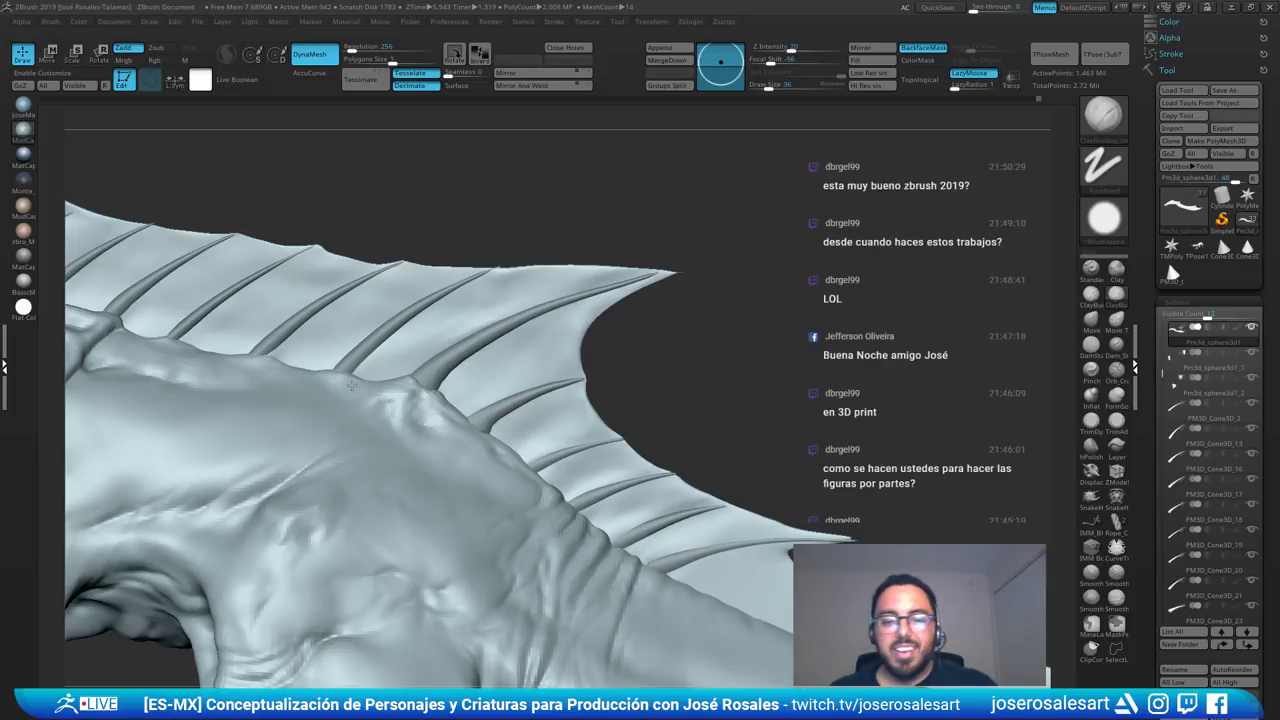
key(f)
alt+drag(517, 440, 952, 432)
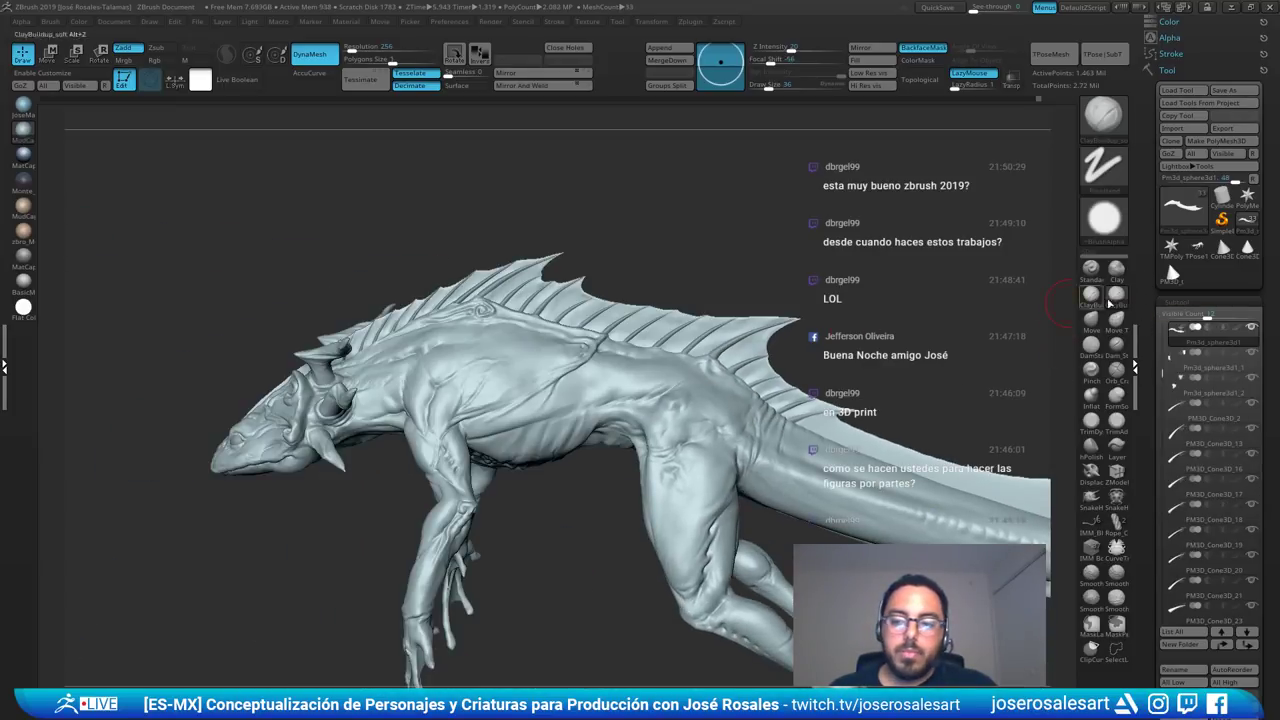
click(1177, 302)
alt+drag(869, 372, 862, 300)
alt+drag(820, 358, 813, 378)
alt+drag(984, 365, 673, 423)
- Refine the membrane around the second-to-last spine's base with ClayBuildup at draw size 36, smooth it and check the fin
right_drag(538, 383, 508, 395)
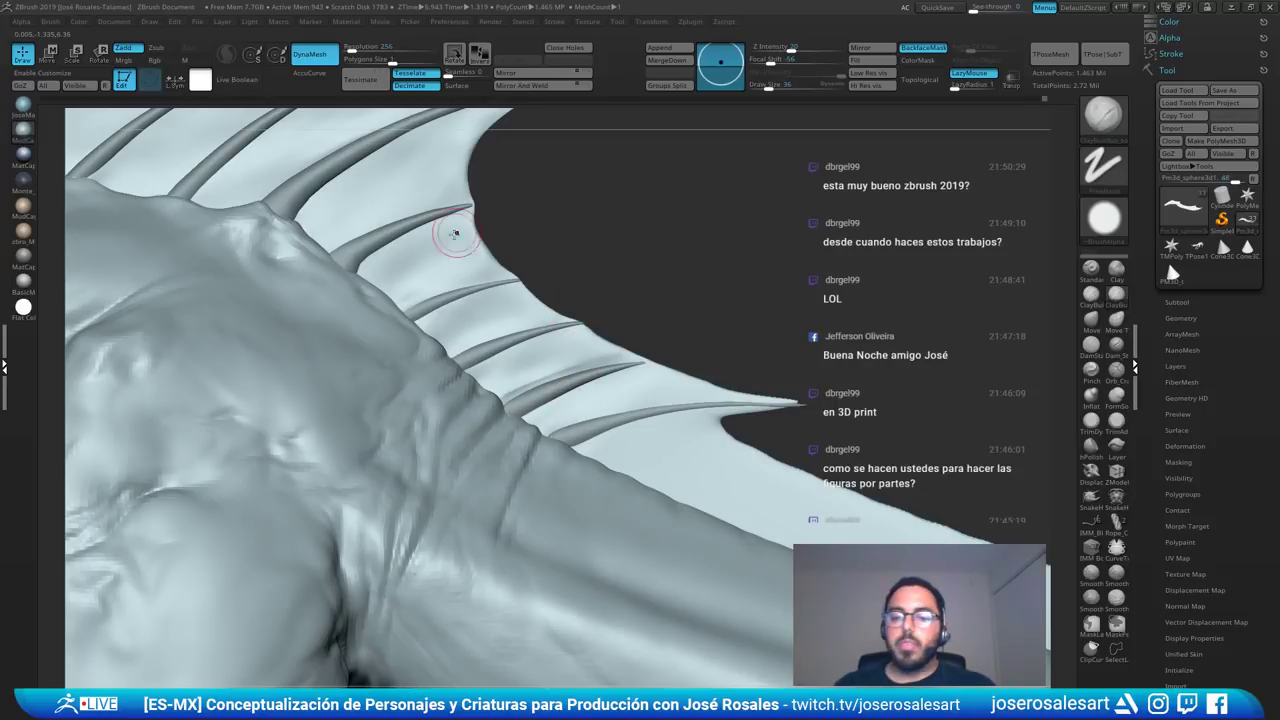
right_drag(456, 234, 490, 262)
shift+drag(510, 392, 558, 369)
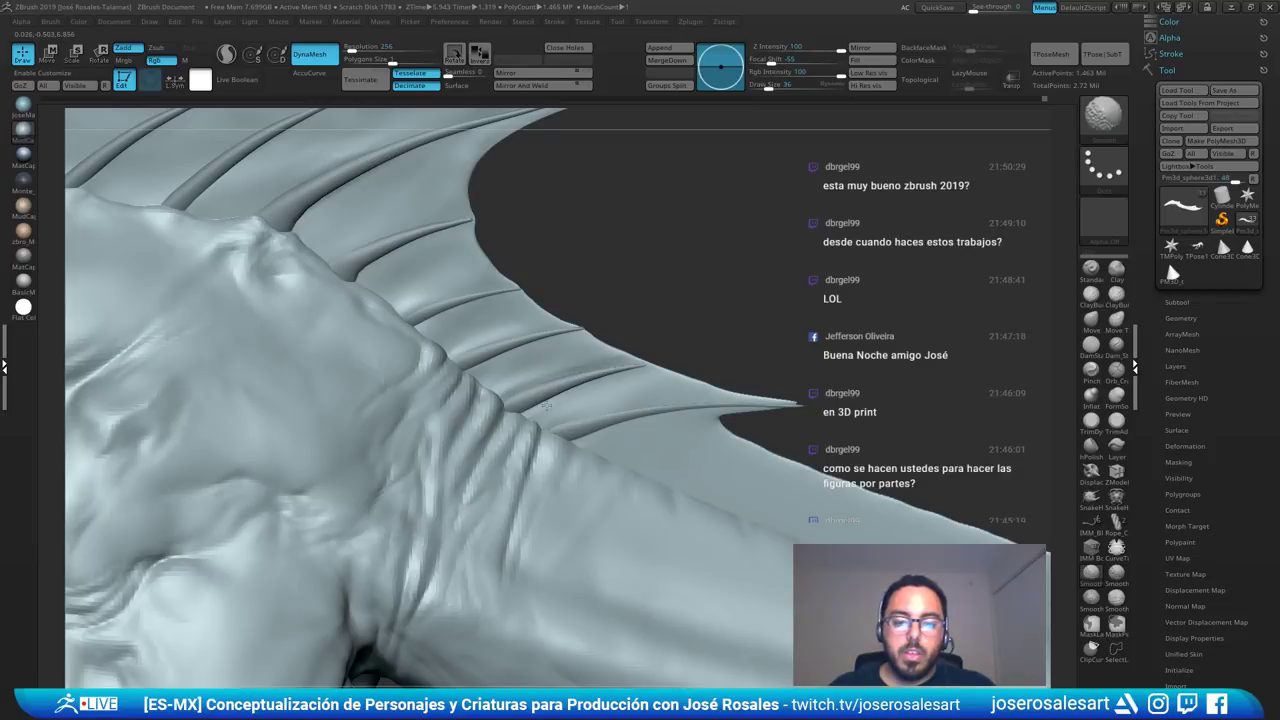
right_drag(470, 427, 456, 404)
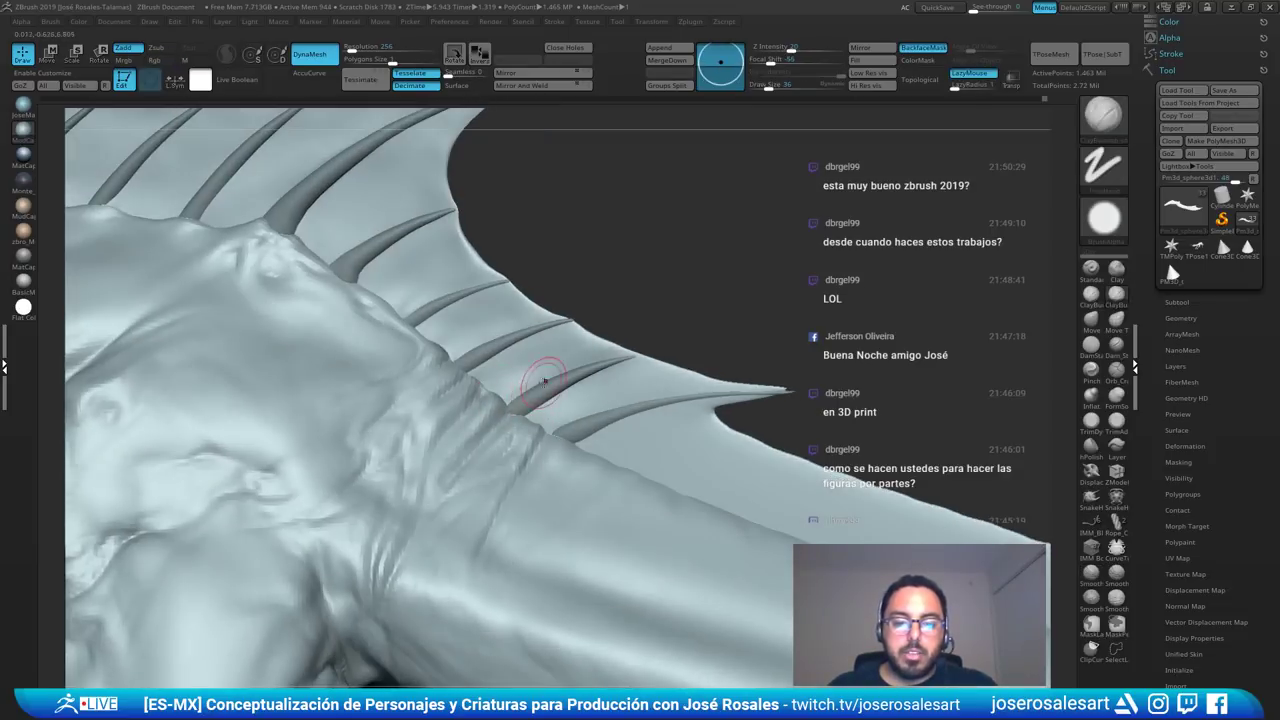
mouse_move(533, 380)
mouse_down()
mouse_move(564, 367)
mouse_move(585, 387)
mouse_up()
key(shift)
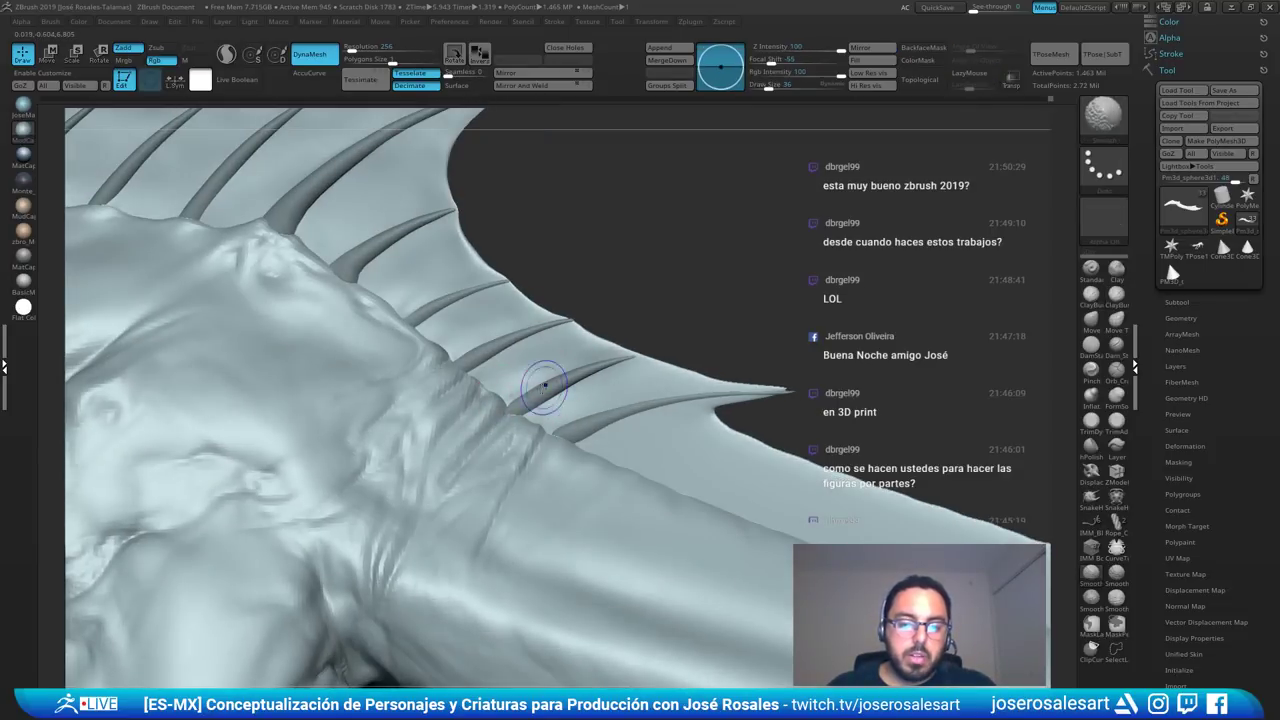
ctrl+right_drag(519, 418, 661, 260)
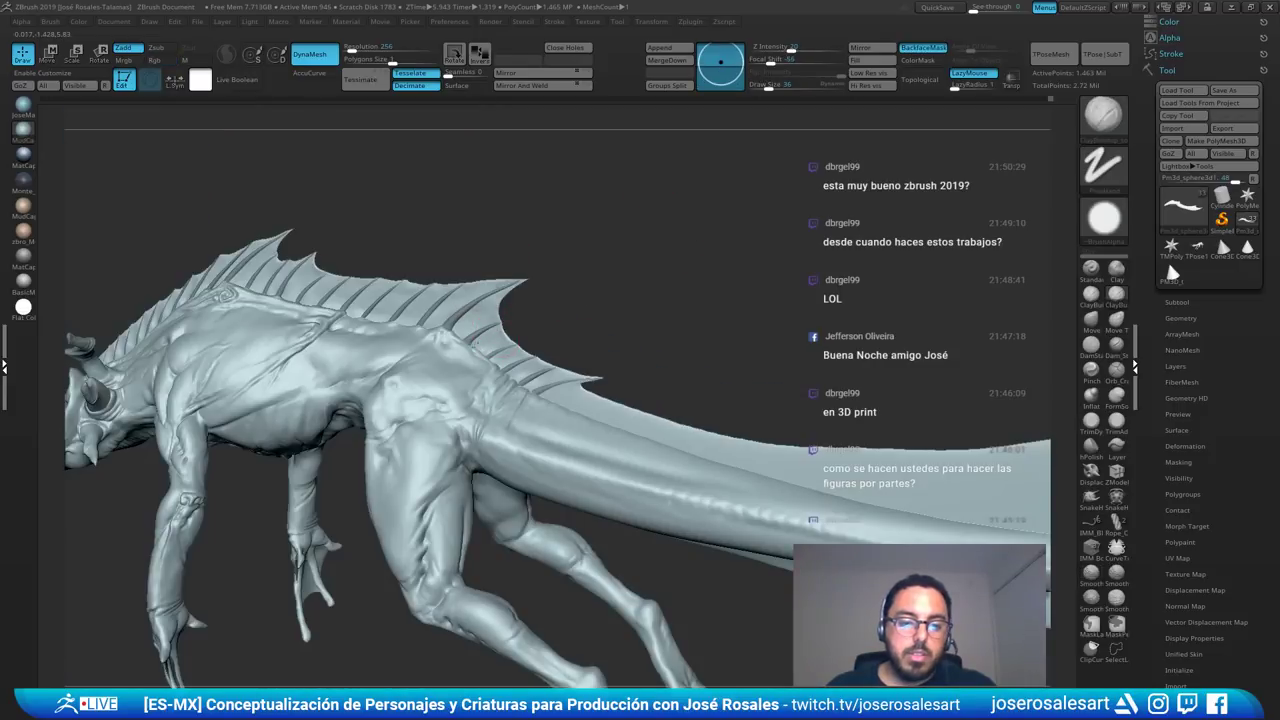
right_drag(476, 343, 749, 227)
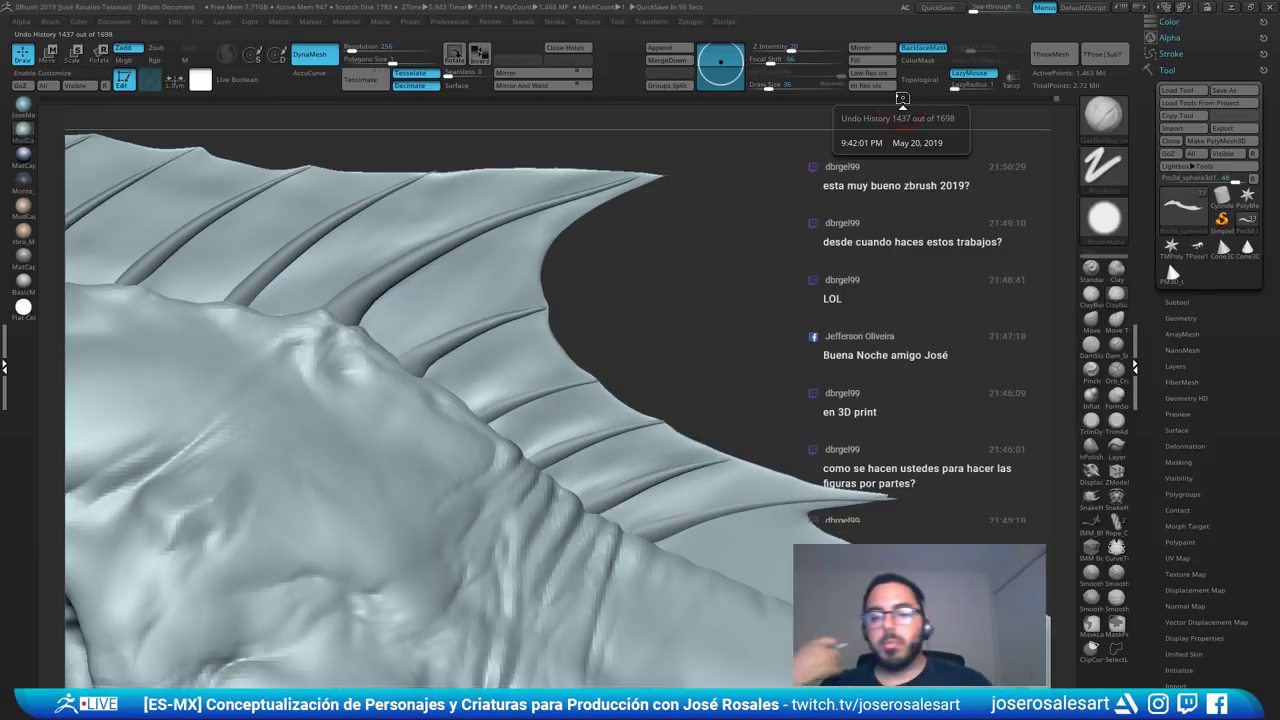
drag(618, 366, 612, 386)
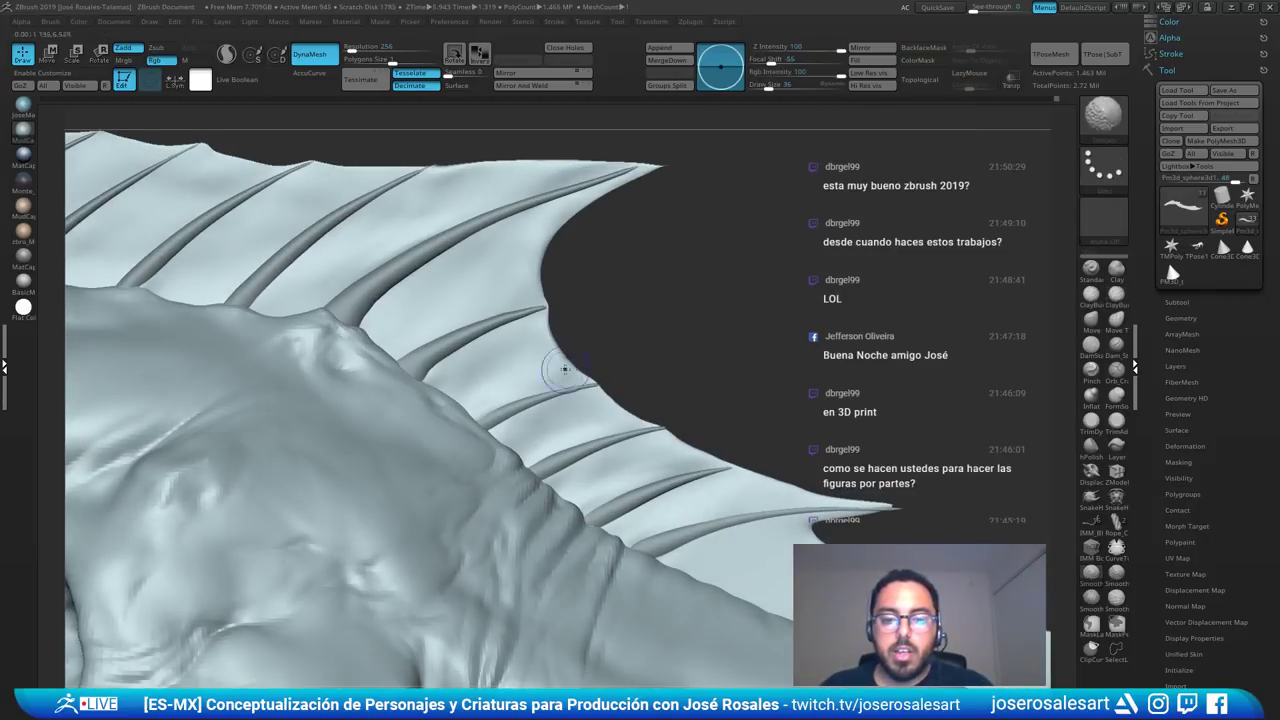
drag(610, 258, 575, 236)
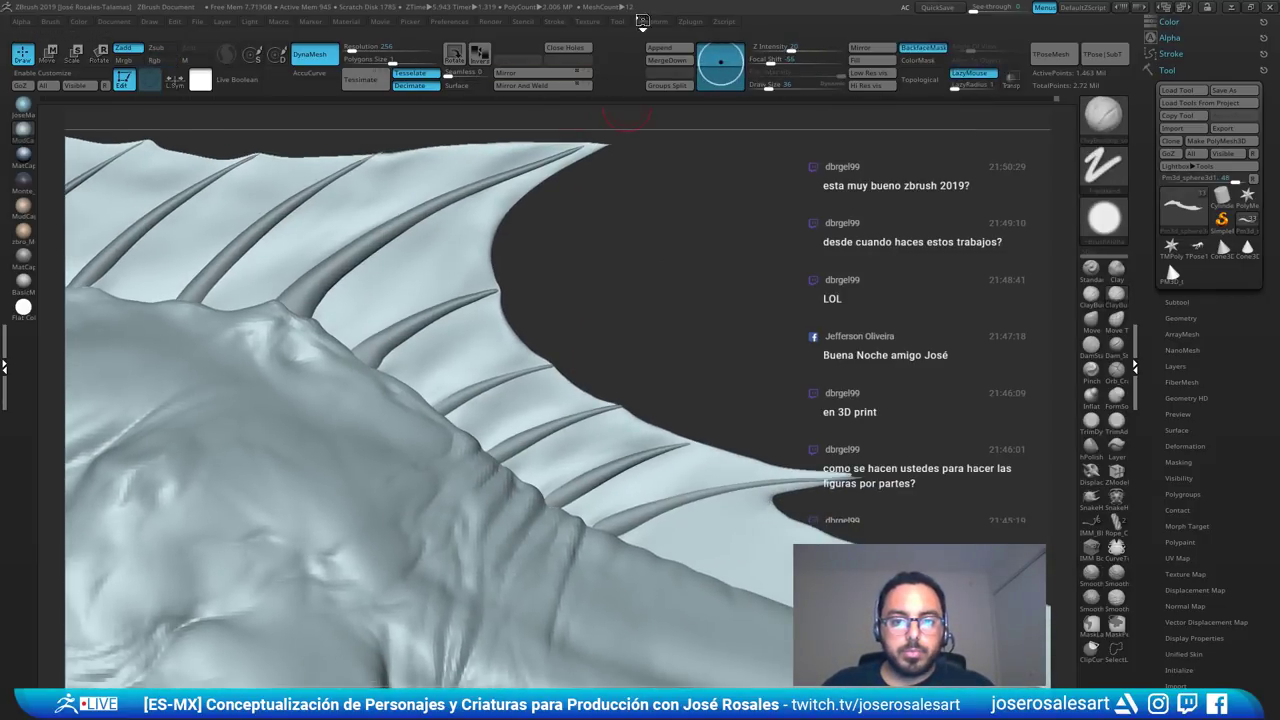
- Add Texture 28 to Spotlight and scale the image down over the fin
mouse_move(588, 24)
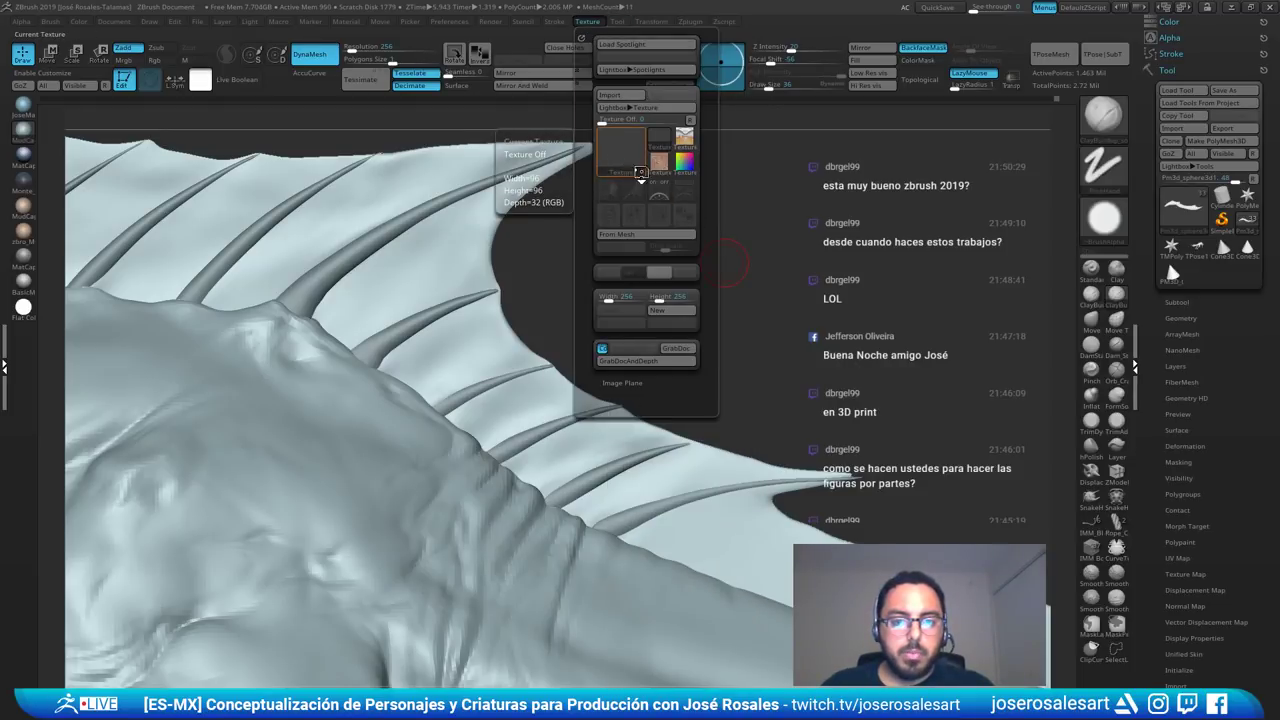
click(641, 176)
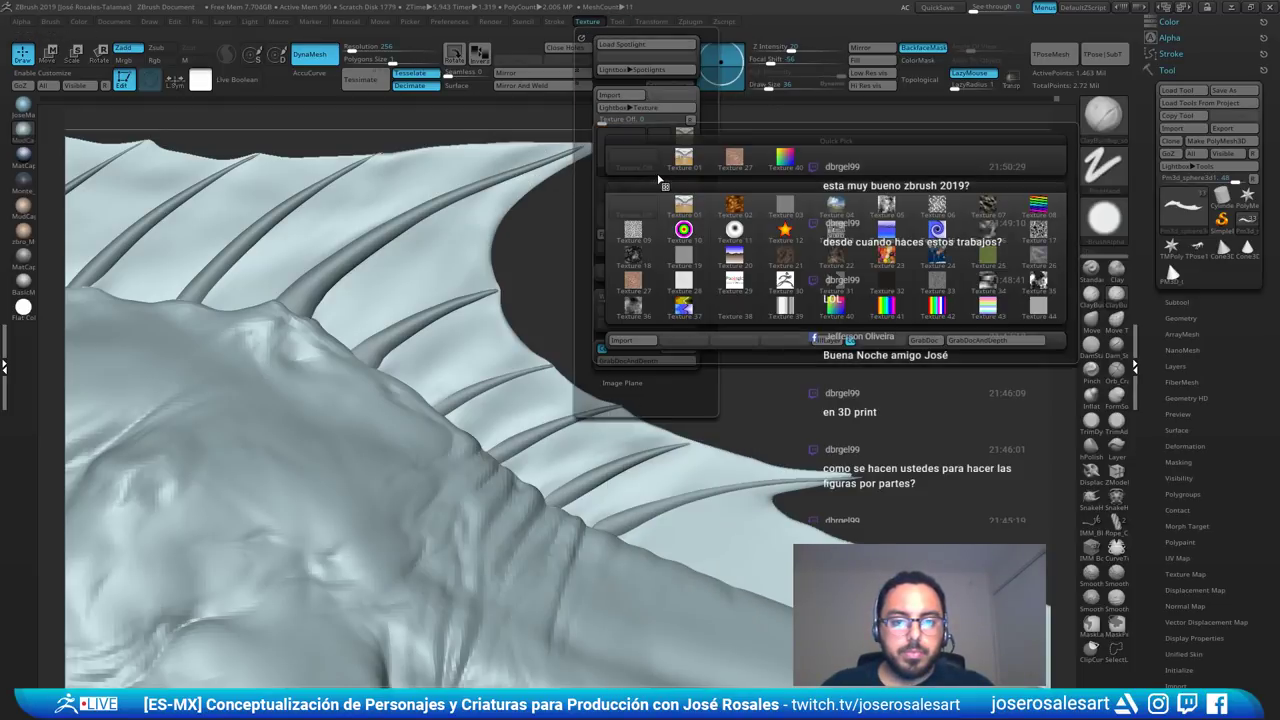
click(688, 264)
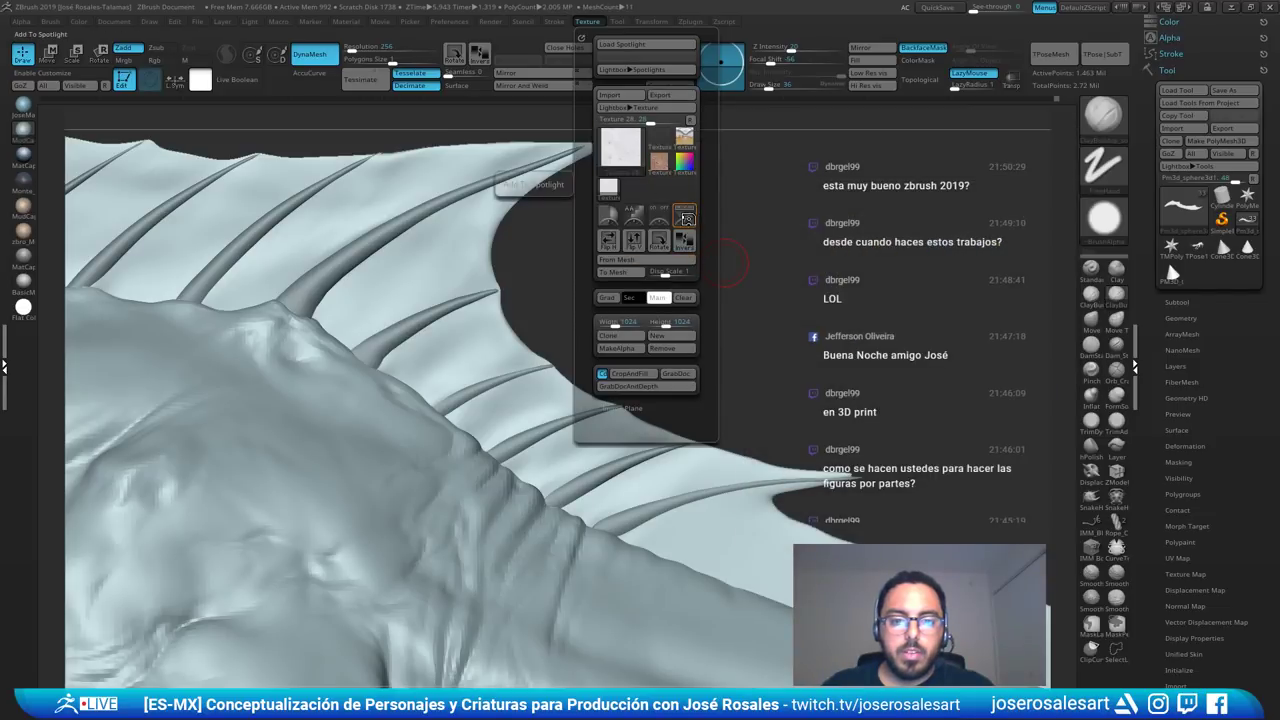
click(688, 222)
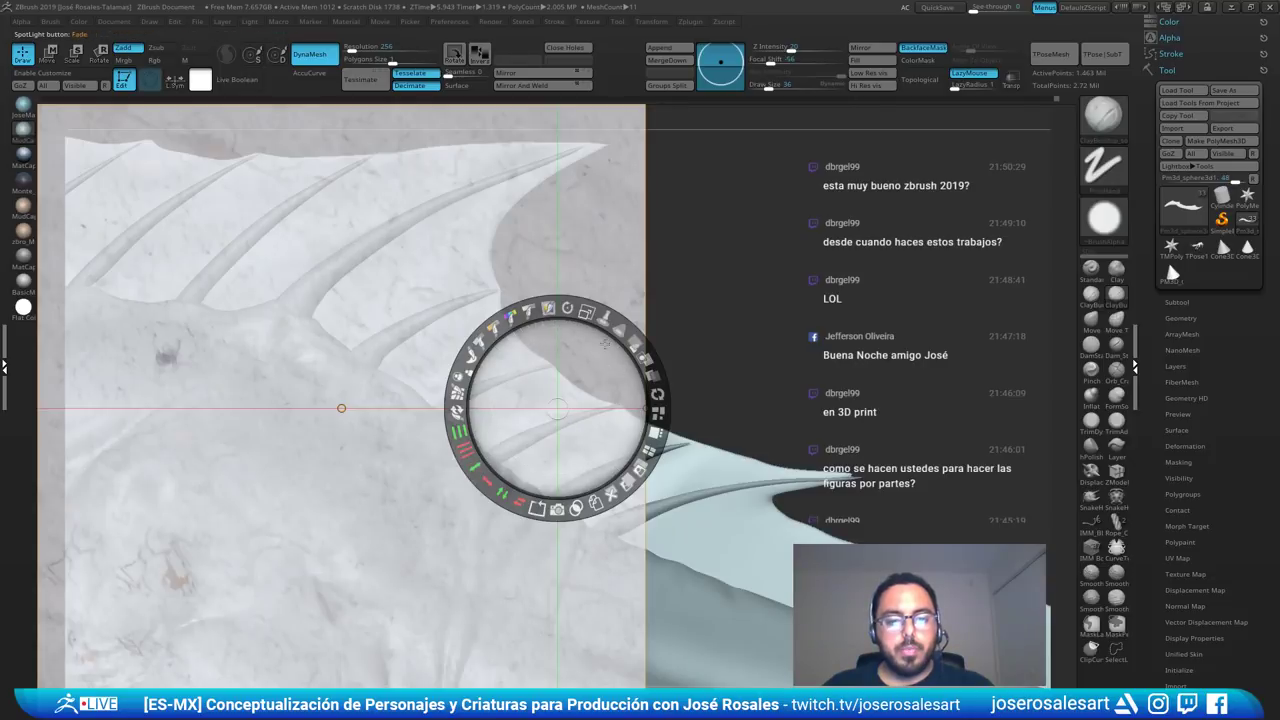
drag(587, 313, 518, 316)
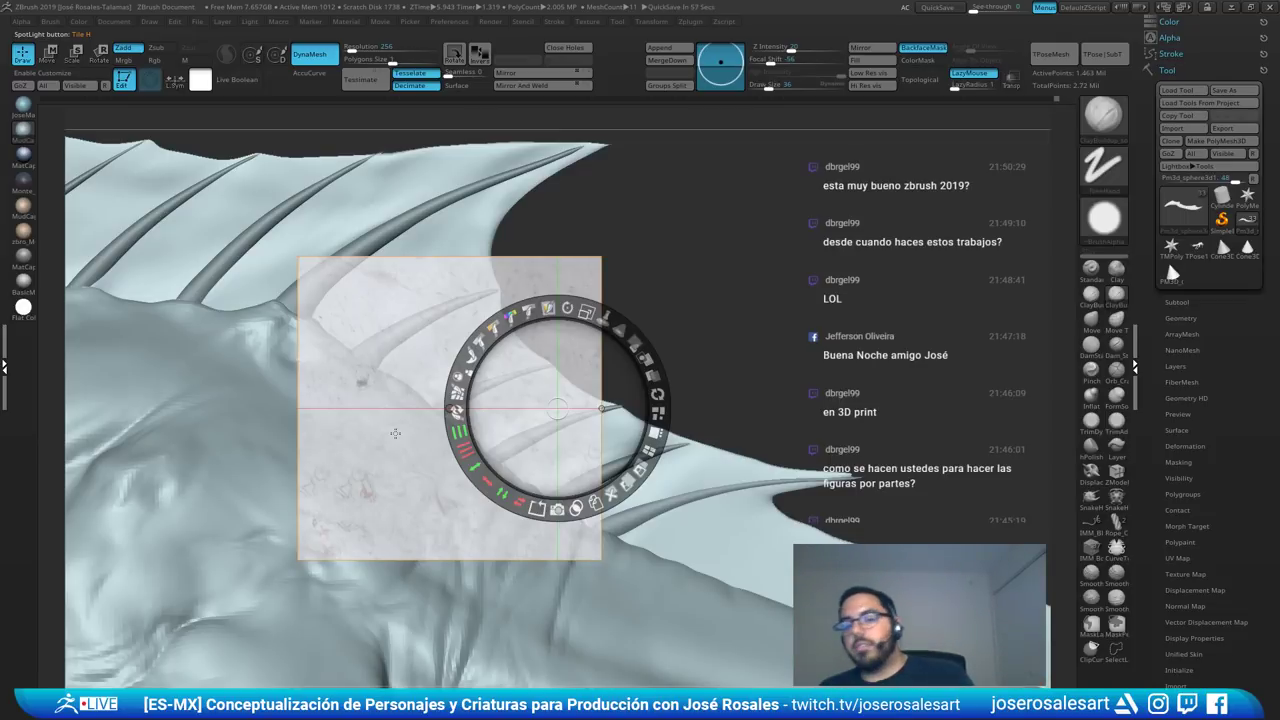
- Undo the Spotlight image scaling, leave Spotlight editing and turn off the image overlay
ctrl+shift+click(377, 433)
key(z)
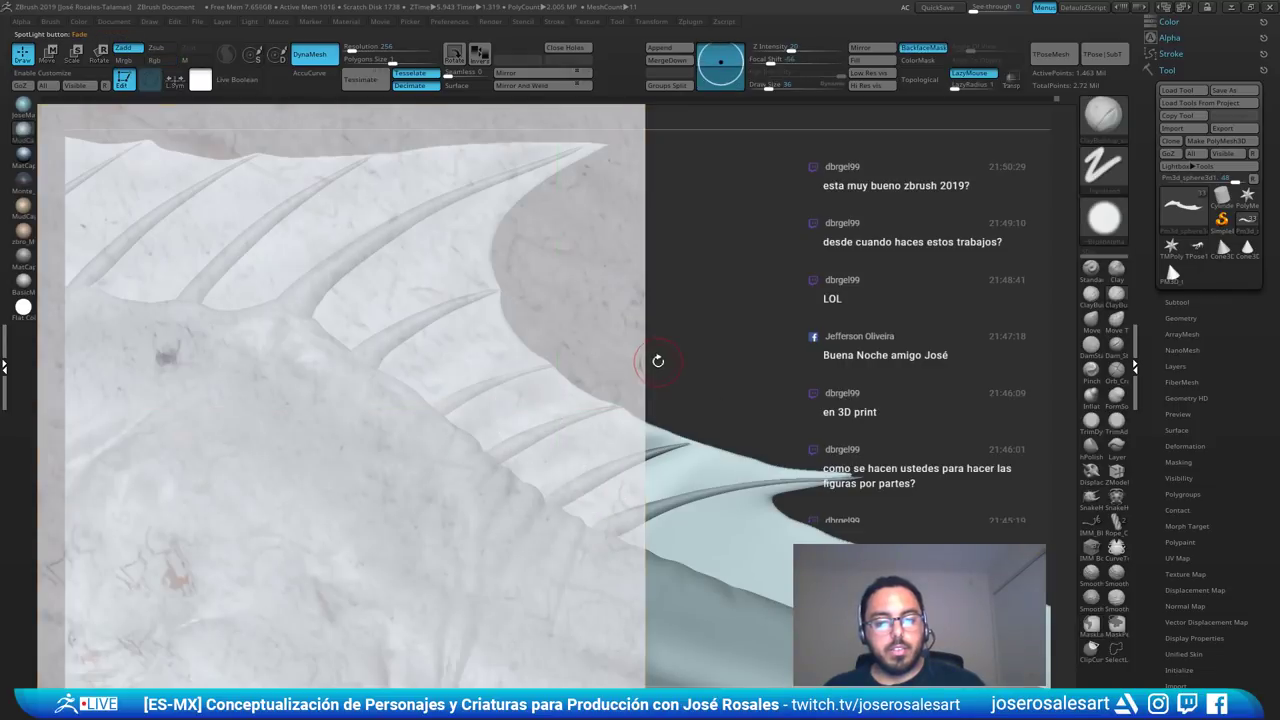
alt+drag(624, 327, 672, 342)
key(shift+z)
- Frame the creature in a front three-quarter view and hide the surrounding interface controls
alt+drag(761, 341, 646, 374)
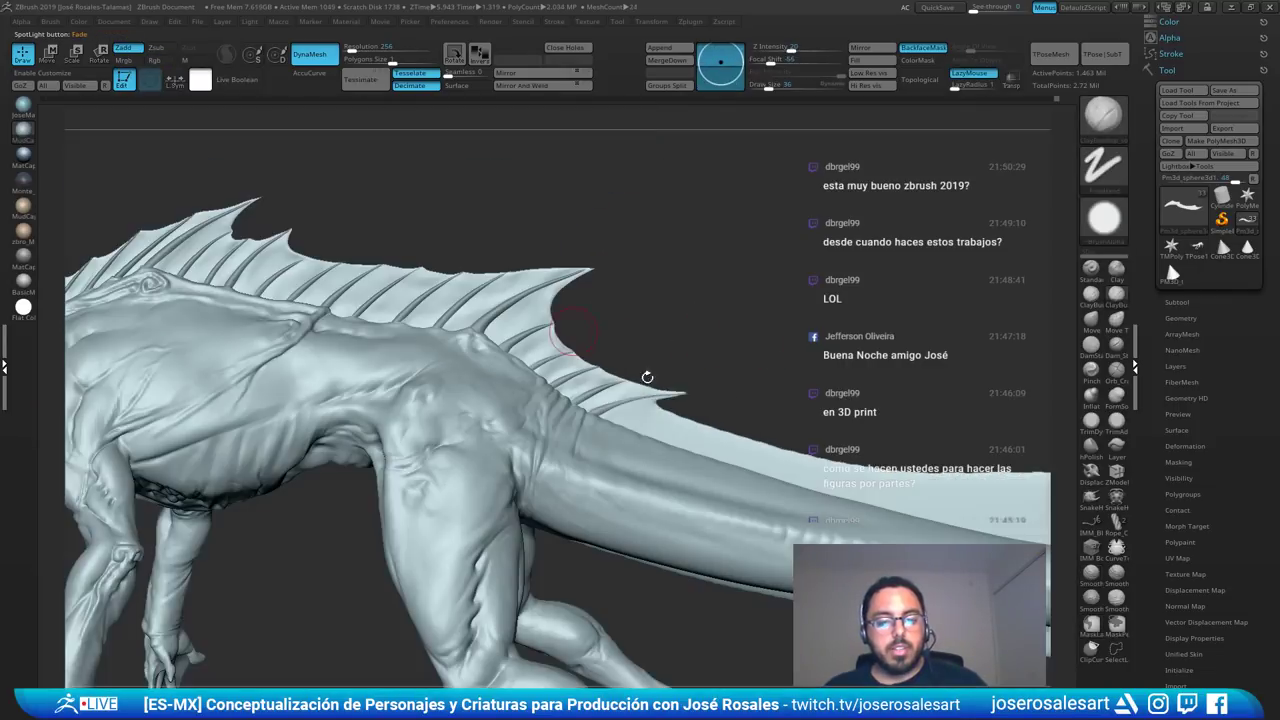
alt+drag(676, 301, 700, 201)
alt+right_drag(463, 339, 610, 360)
mouse_move(525, 374)
right_down()
mouse_move(572, 380)
mouse_move(530, 378)
right_up()
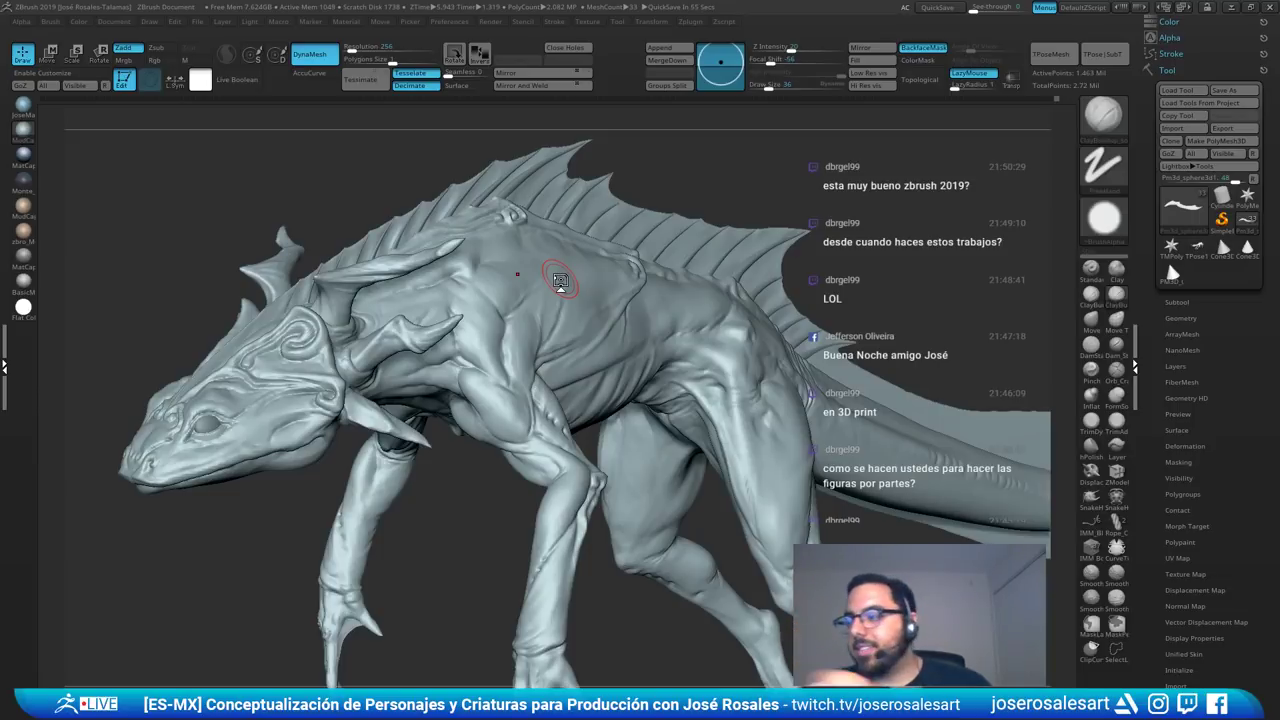
key(Tab)
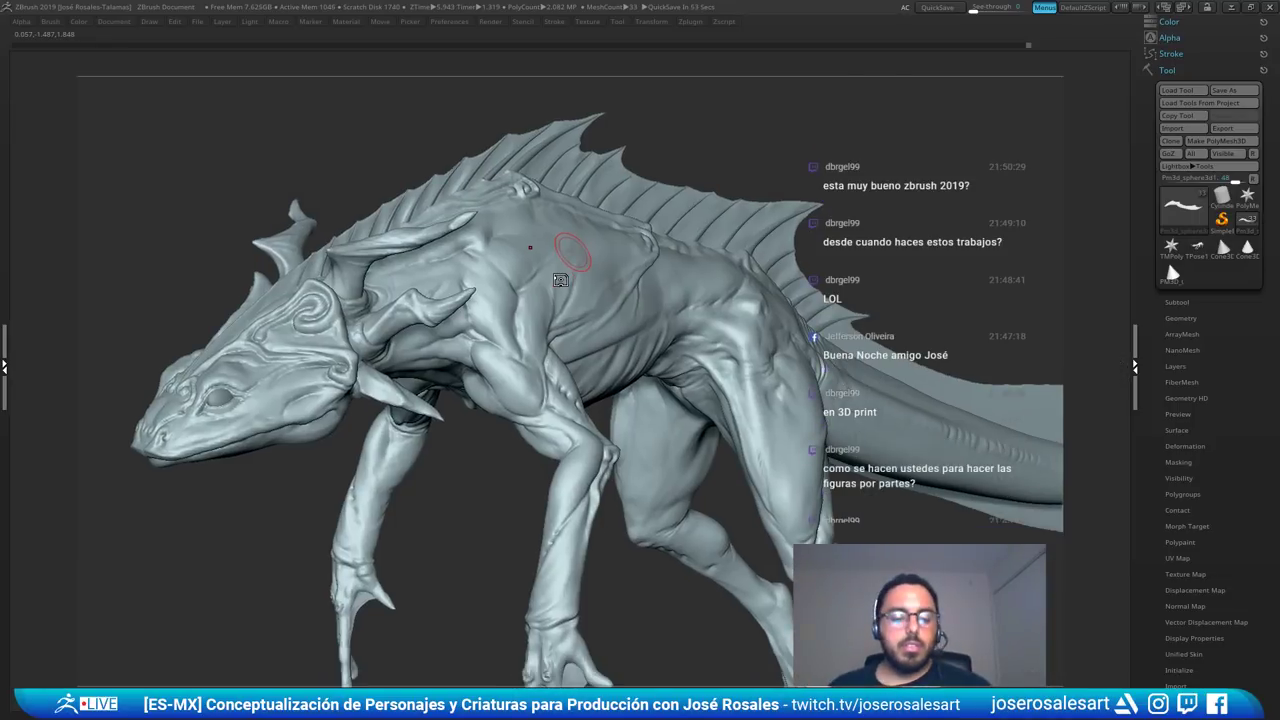
- Bring back the interface controls, select the rearmost dorsal spine with the Move brush and inspect it in isolation
key(Tab)
mouse_move(955, 300)
mouse_down()
mouse_move(801, 293)
mouse_move(757, 314)
mouse_move(851, 366)
mouse_move(628, 351)
mouse_up()
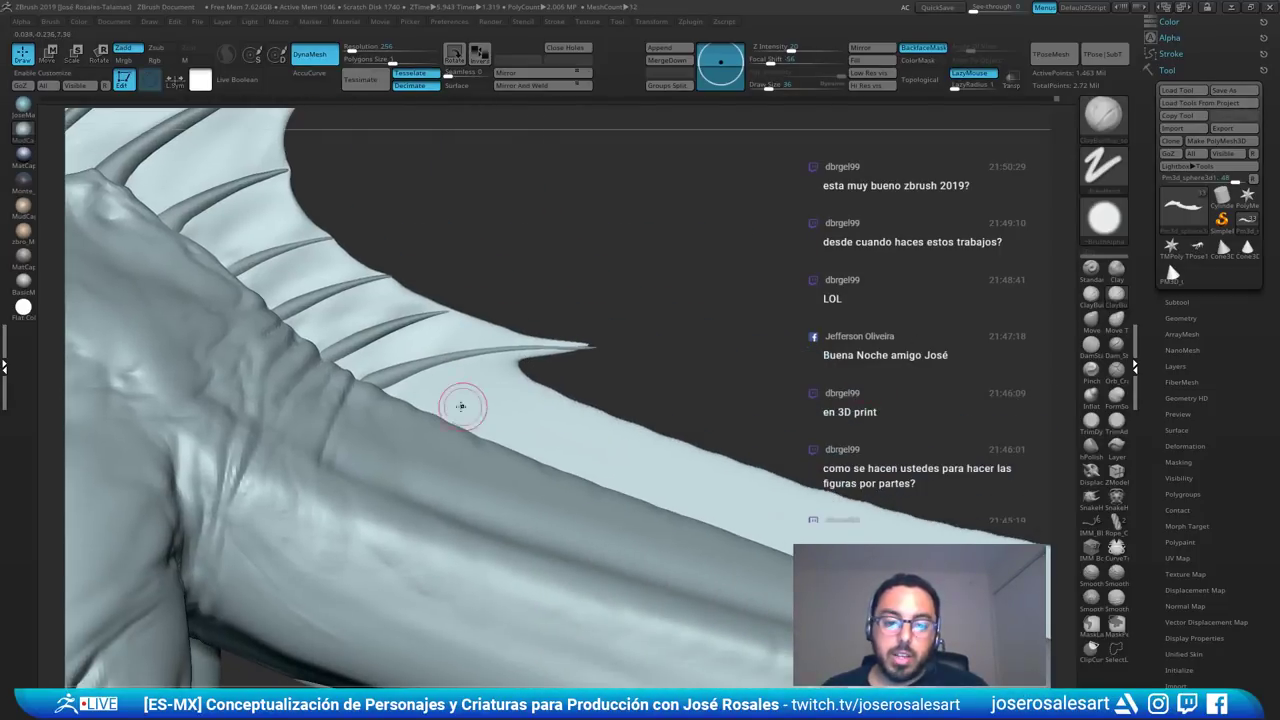
key(b)
key(m)
key(v)
right_drag(368, 384, 378, 407)
alt+click(369, 381)
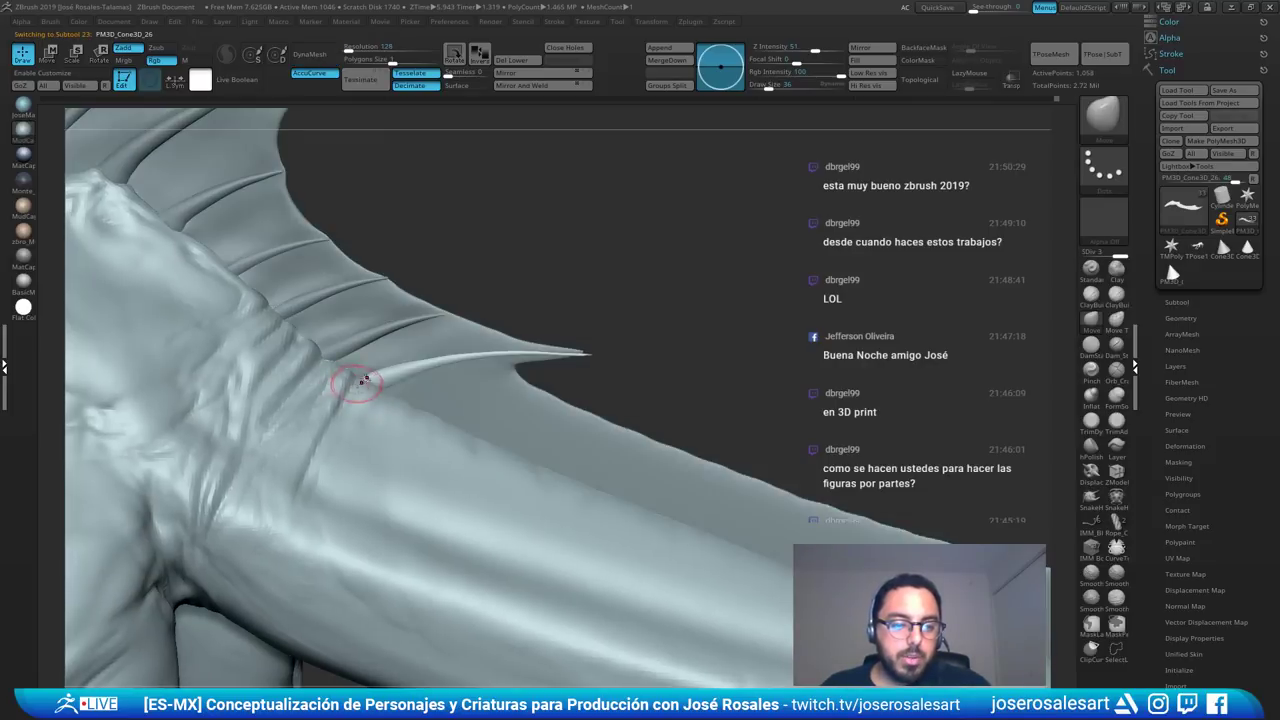
key(shift+s)
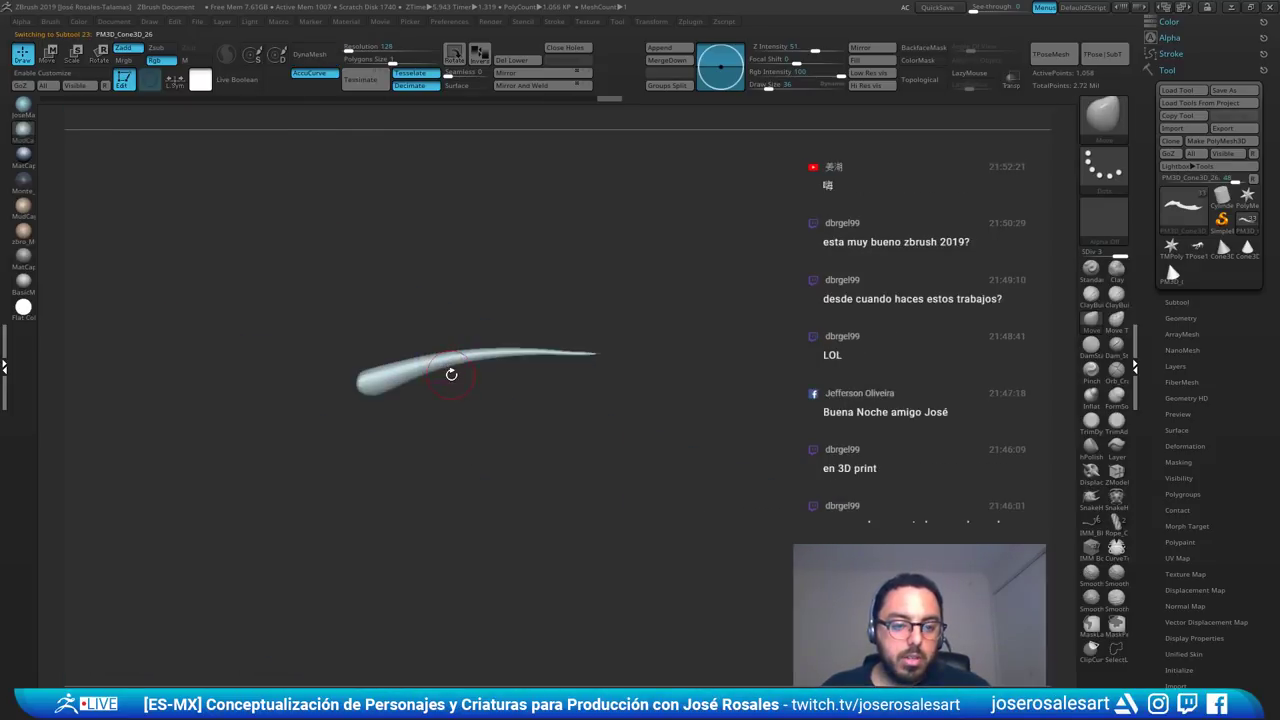
key(shift+s)
- Build up the membrane along the last two dorsal spines near their bases with ClayBuildup at draw size 36 and smooth it
key(b)
key(c)
key(b)
alt+click(474, 381)
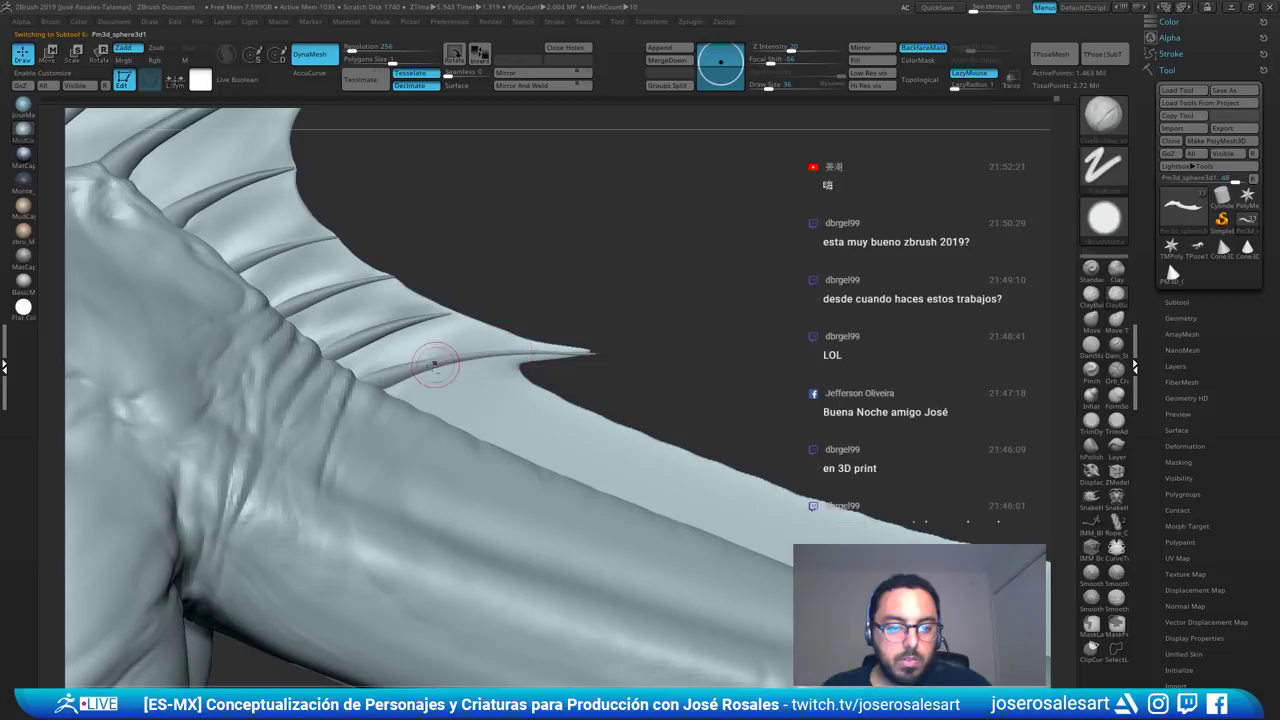
mouse_move(435, 365)
mouse_down()
mouse_move(515, 351)
mouse_move(415, 359)
mouse_move(463, 347)
mouse_move(366, 370)
mouse_up()
key(shift)
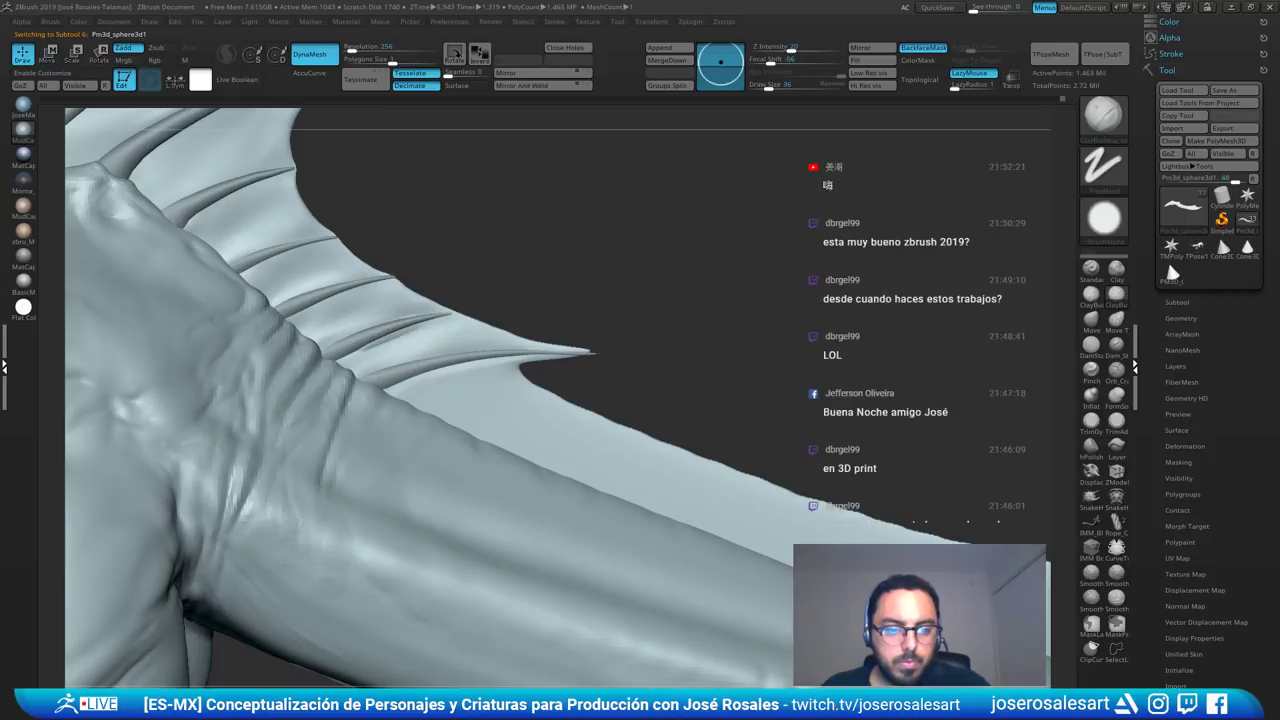
mouse_move(400, 327)
mouse_down()
mouse_move(343, 353)
mouse_move(356, 348)
mouse_up()
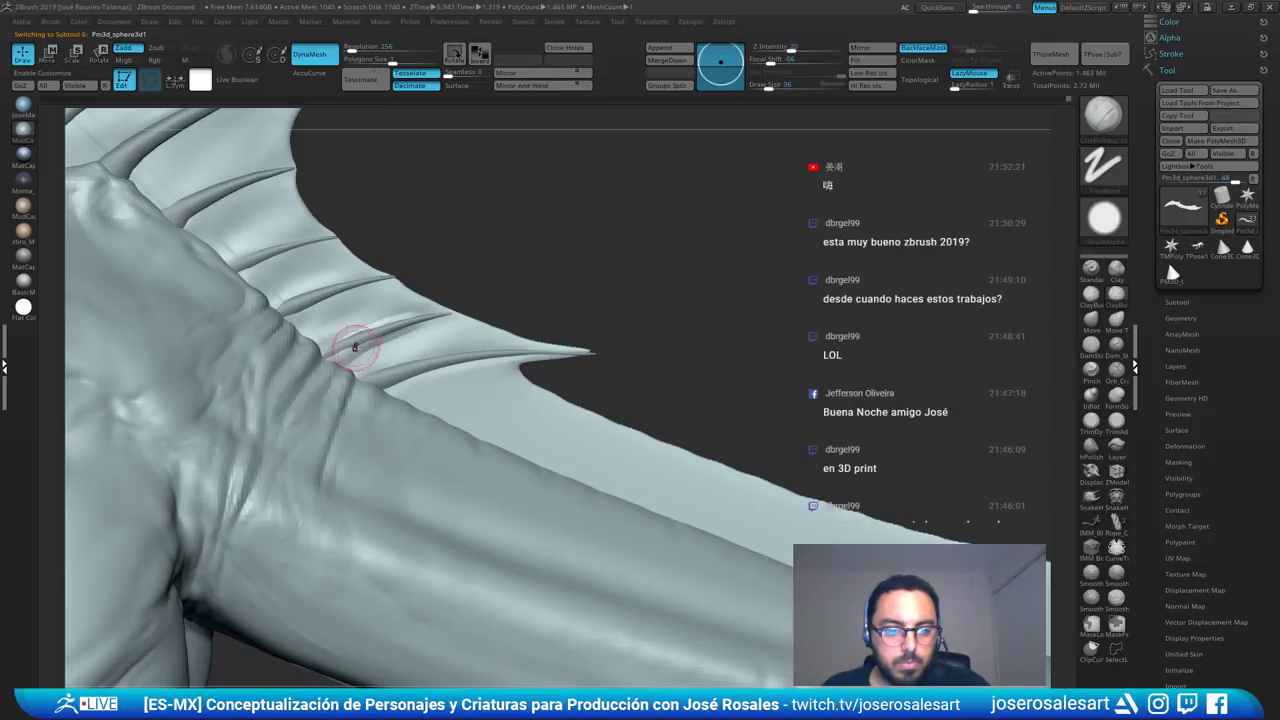
key(shift)
- Refine and smooth the membrane around the bases of the fourth- and fifth-to-last dorsal spines
mouse_move(282, 238)
alt+right_down()
mouse_move(532, 398)
mouse_move(438, 293)
alt+right_up()
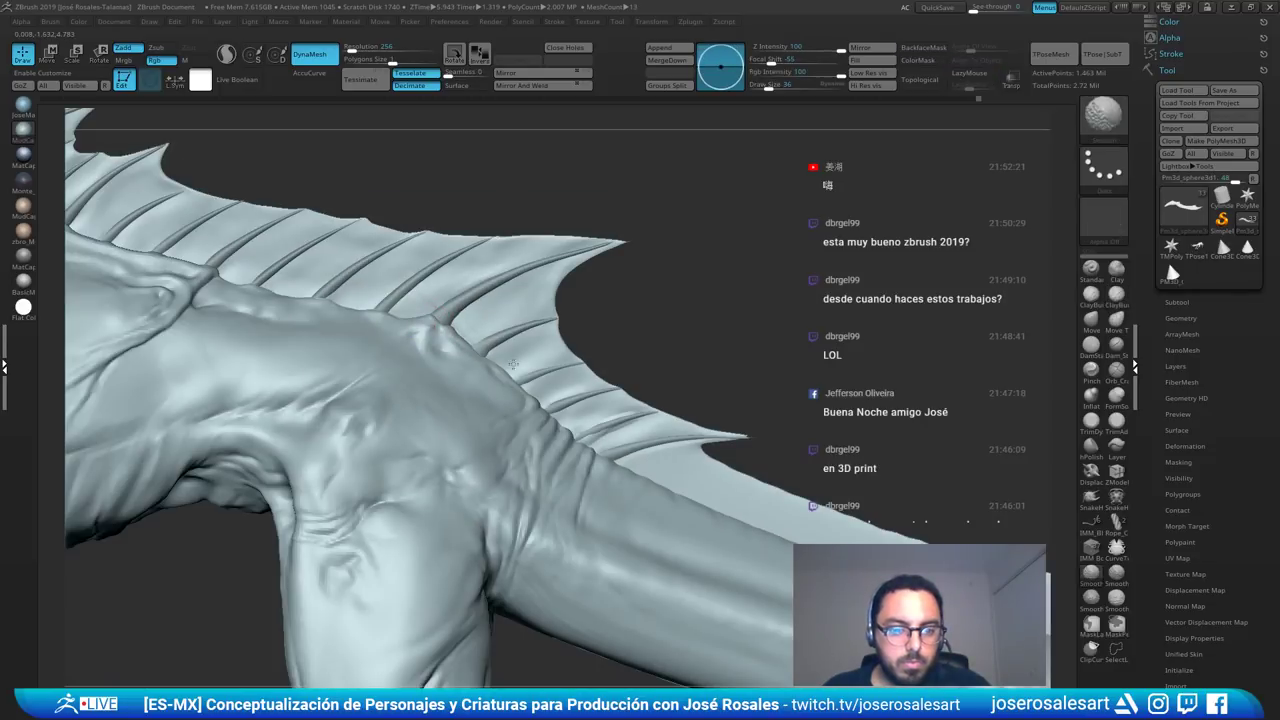
ctrl+right_drag(484, 385, 642, 408)
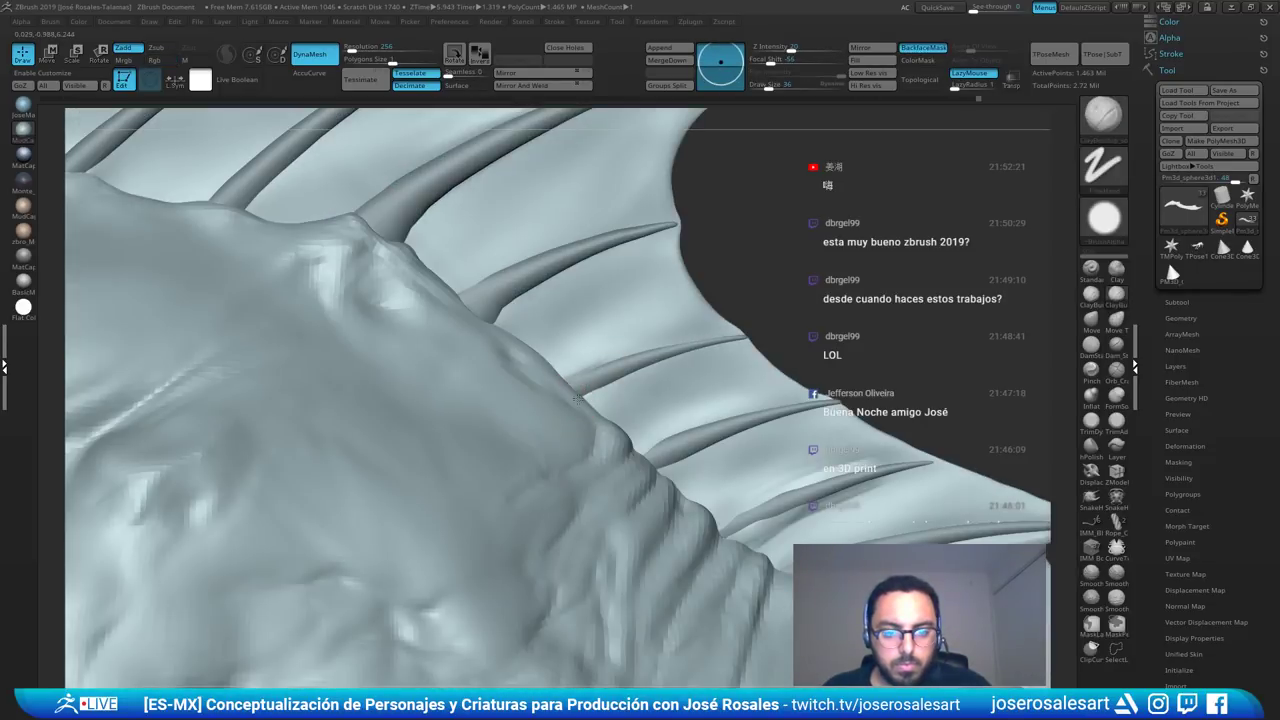
shift+drag(643, 366, 596, 372)
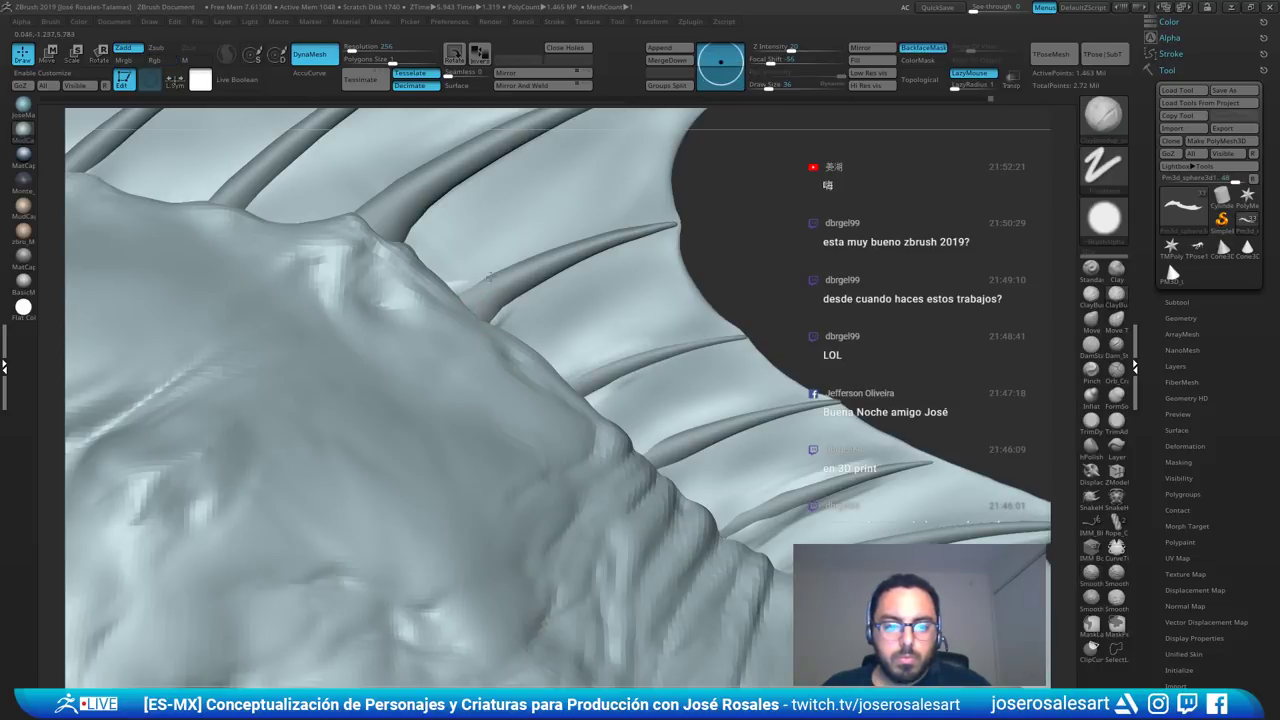
key(shift)
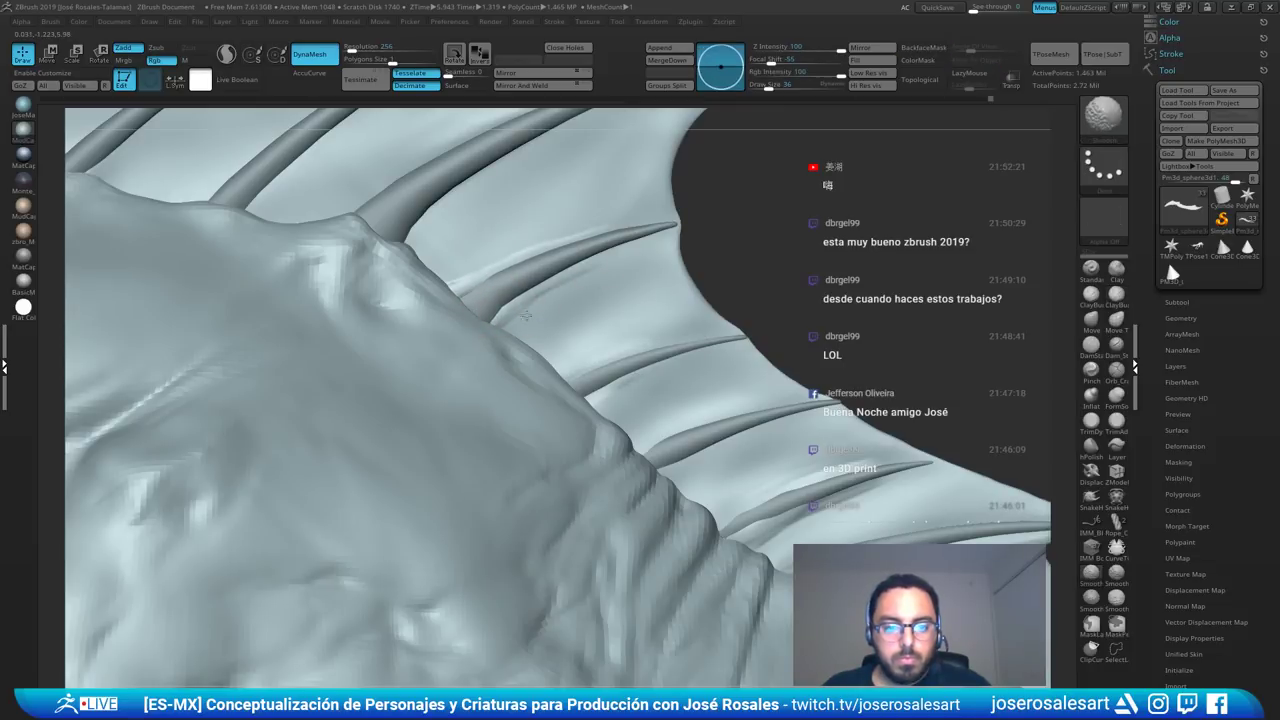
ctrl+right_drag(631, 267, 580, 300)
key(shift)
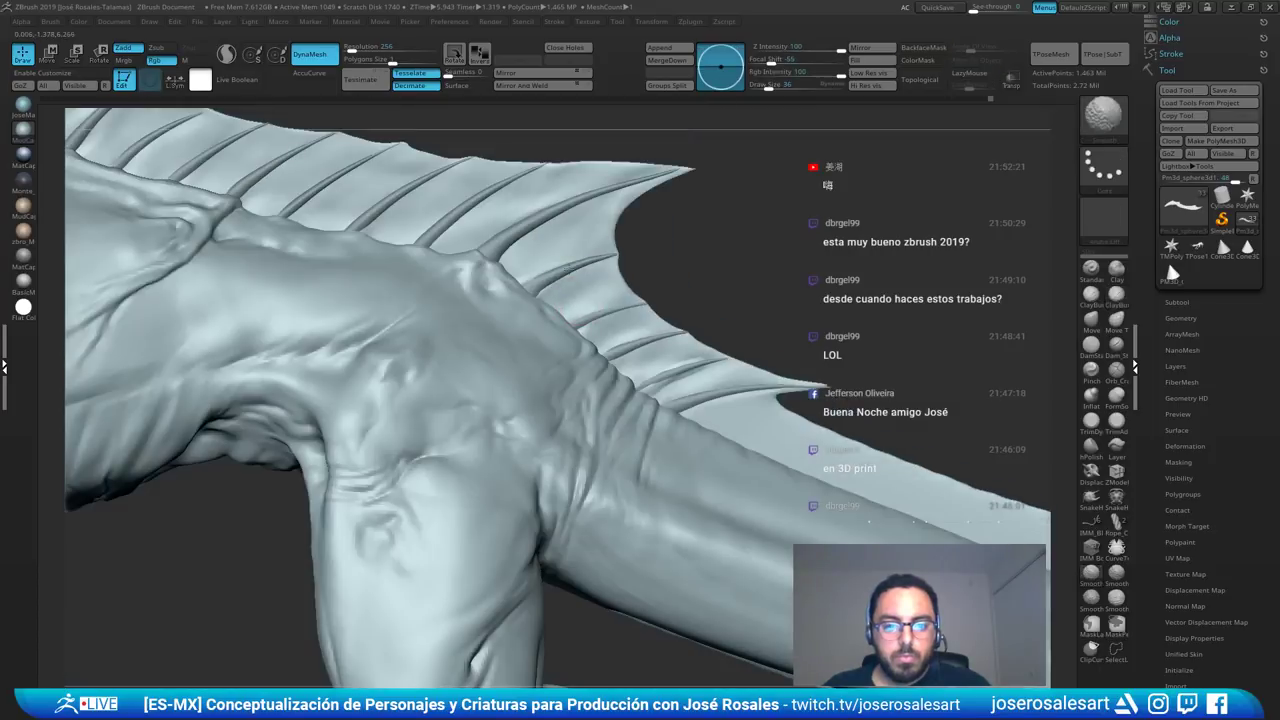
- Blend the membrane between the last three dorsal spines with ClayBuildup and smoothing strokes
ctrl+right_drag(730, 361, 698, 361)
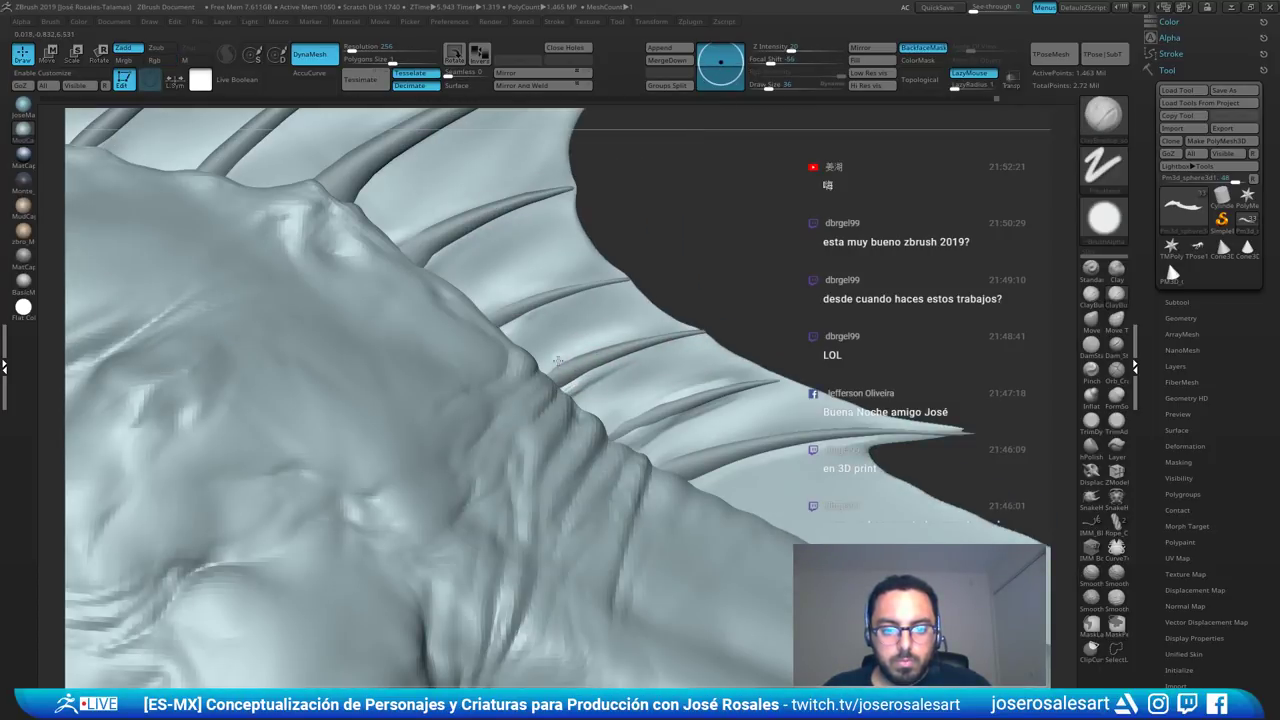
key(shift)
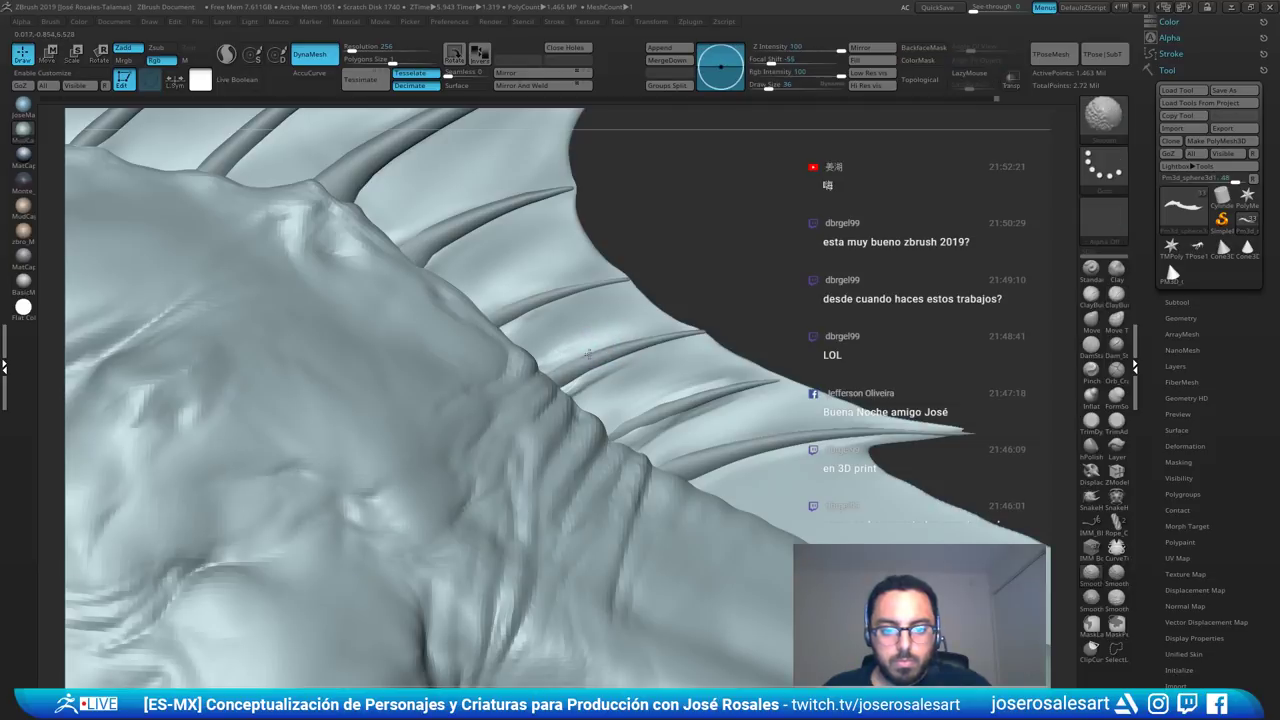
shift+drag(590, 388, 600, 388)
alt+right_drag(614, 403, 484, 393)
shift+drag(508, 405, 558, 386)
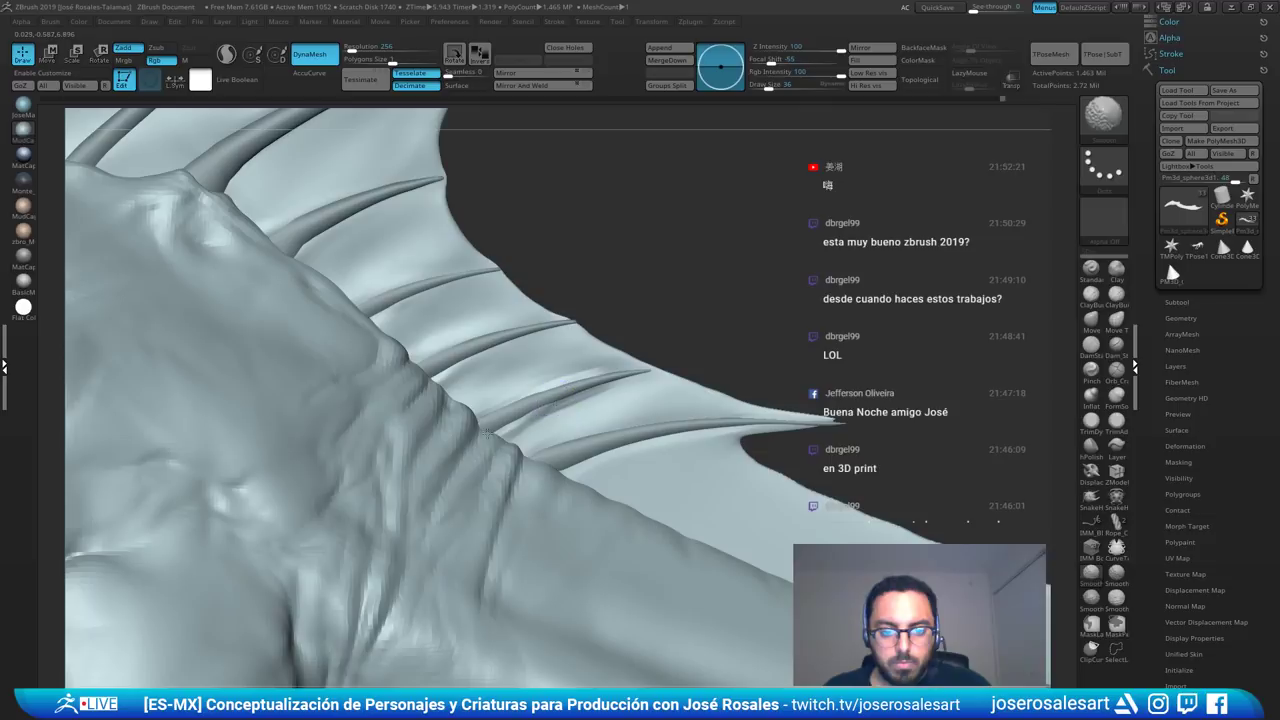
drag(510, 430, 552, 392)
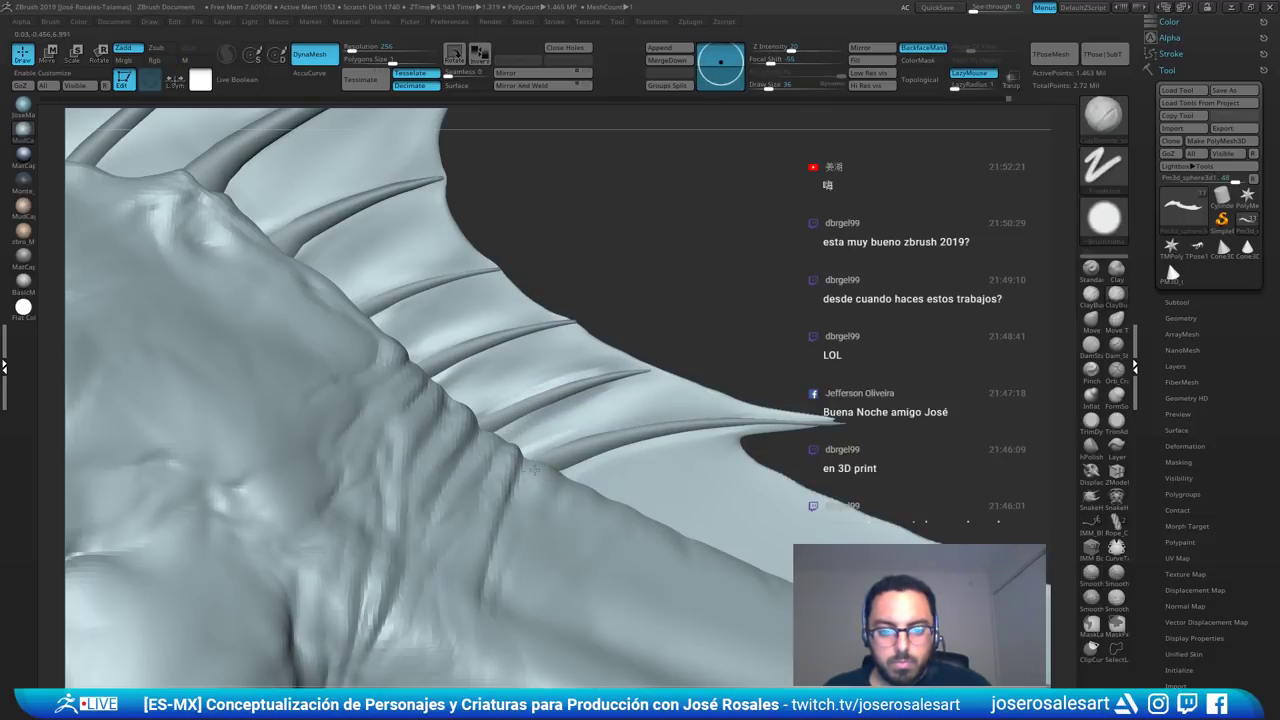
mouse_move(588, 446)
shift+mouse_down()
mouse_move(566, 457)
mouse_move(622, 426)
shift+mouse_up()
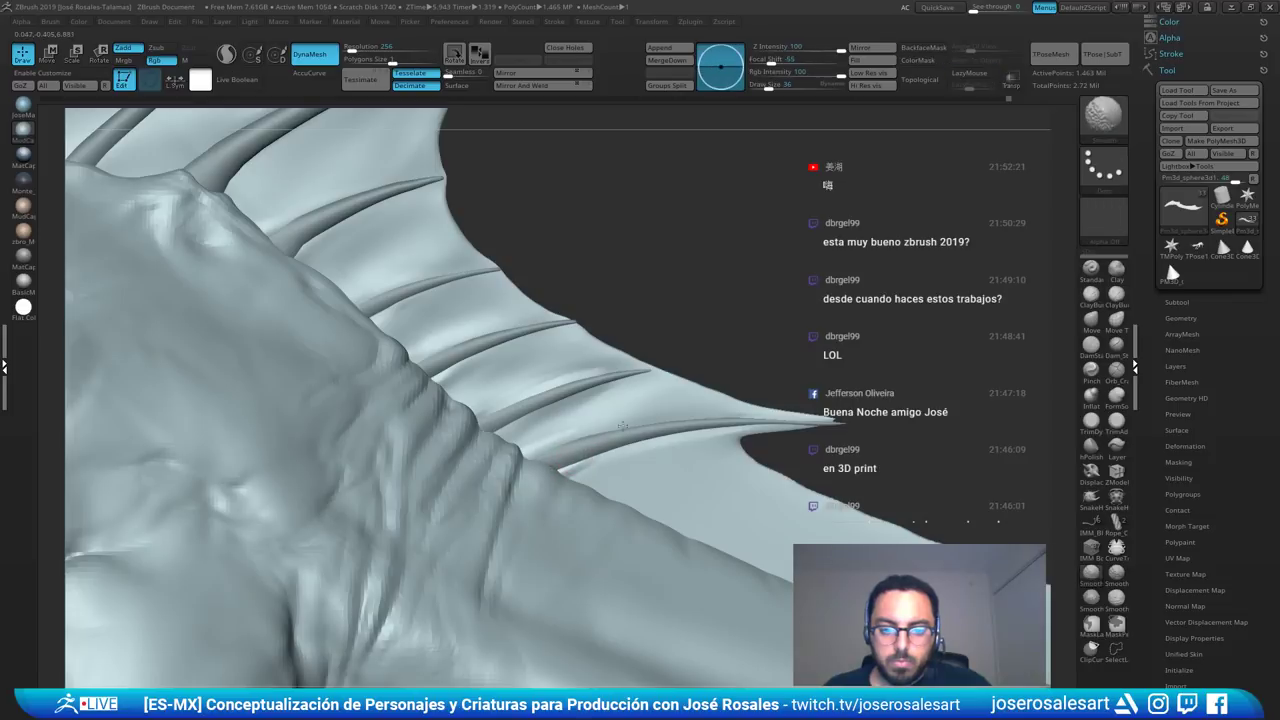
- Examine the refined dorsal fin and the bare tail membrane from several angles
mouse_move(623, 423)
ctrl+right_down()
mouse_move(534, 403)
mouse_move(612, 400)
ctrl+right_up()
ctrl+right_drag(488, 356, 496, 298)
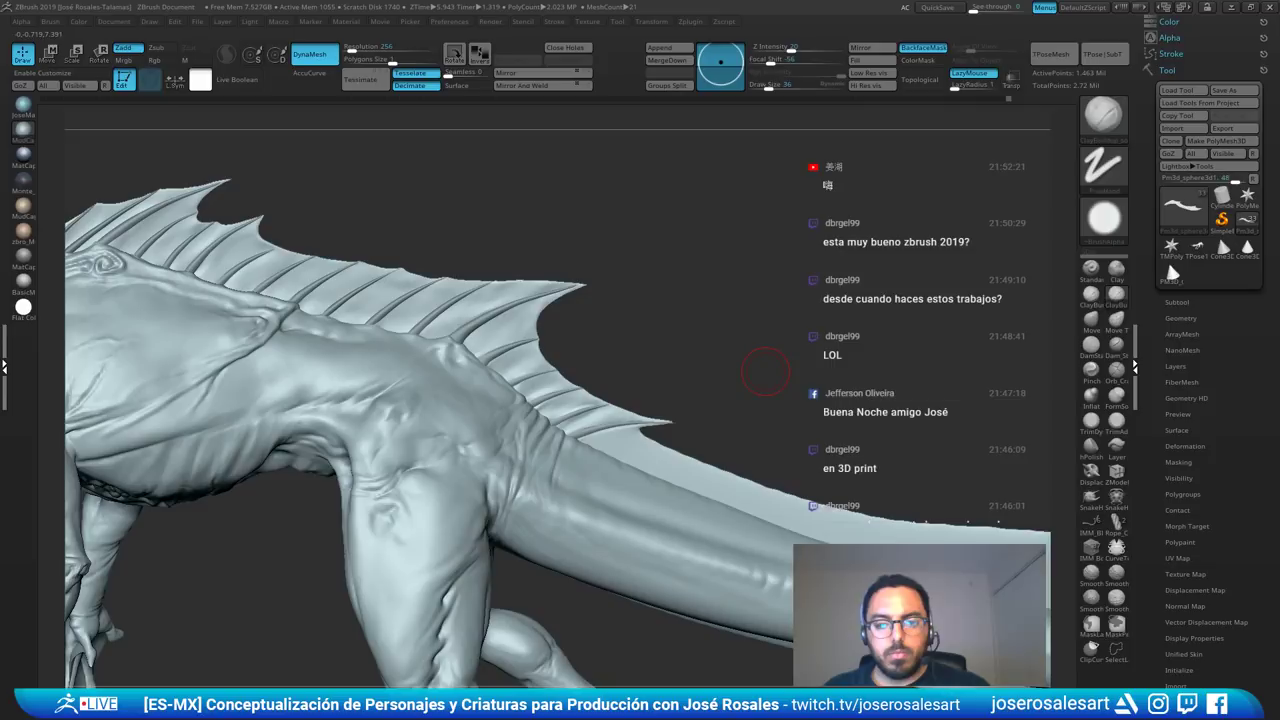
right_drag(765, 371, 128, 346)
alt+right_drag(1026, 592, 459, 518)
alt+right_drag(353, 383, 305, 341)
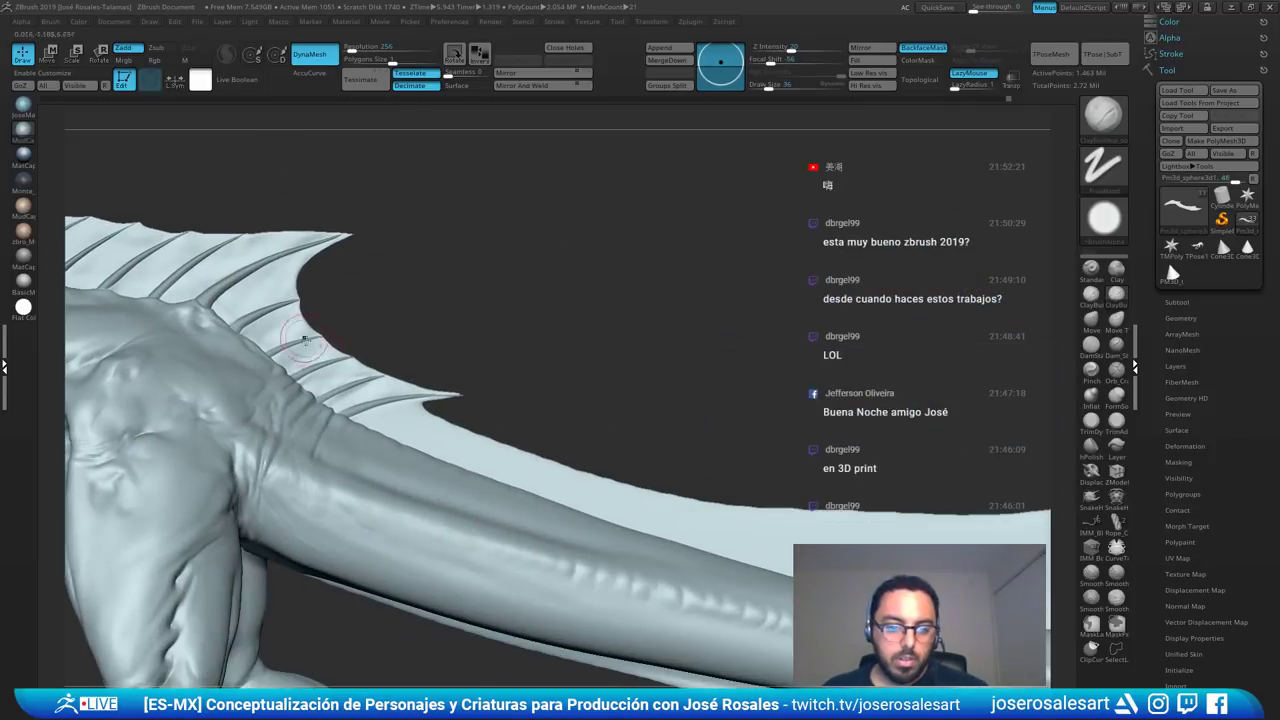
alt+click(370, 404)
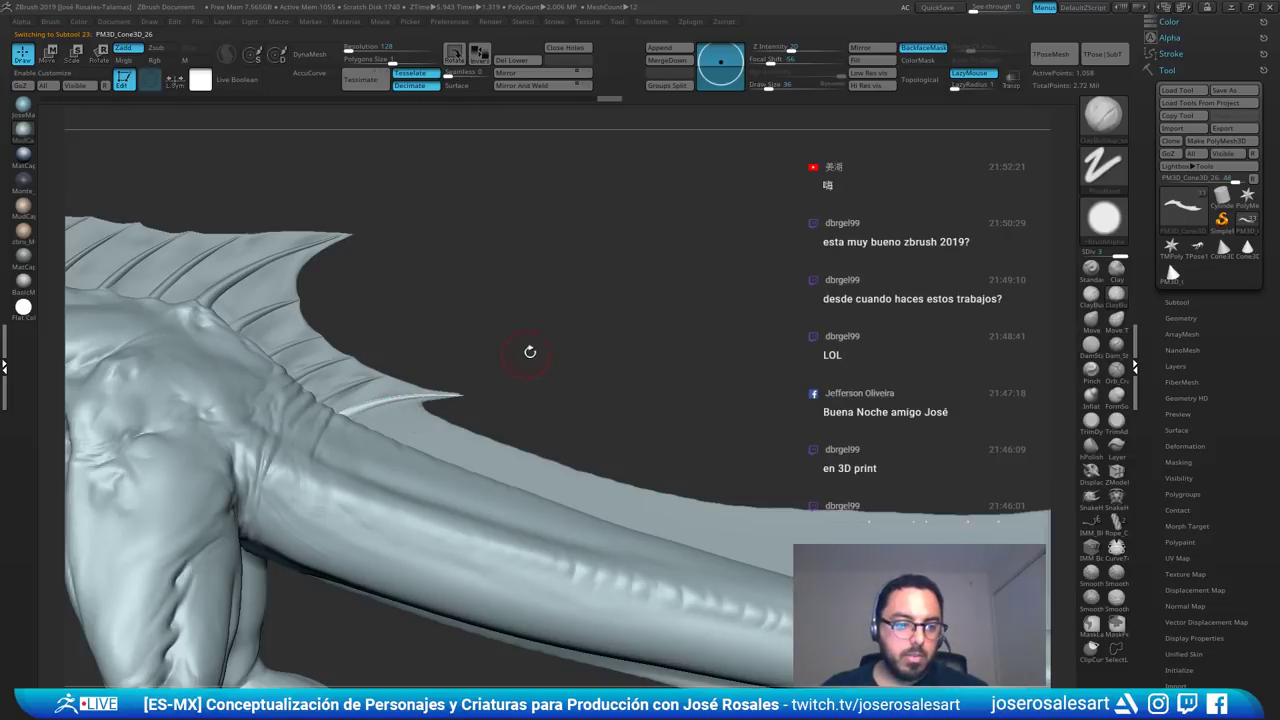
right_drag(352, 378, 828, 340)
alt+right_drag(810, 496, 827, 423)
right_drag(361, 423, 553, 396)
- Save the creature tool to a file
right_drag(548, 449, 655, 358)
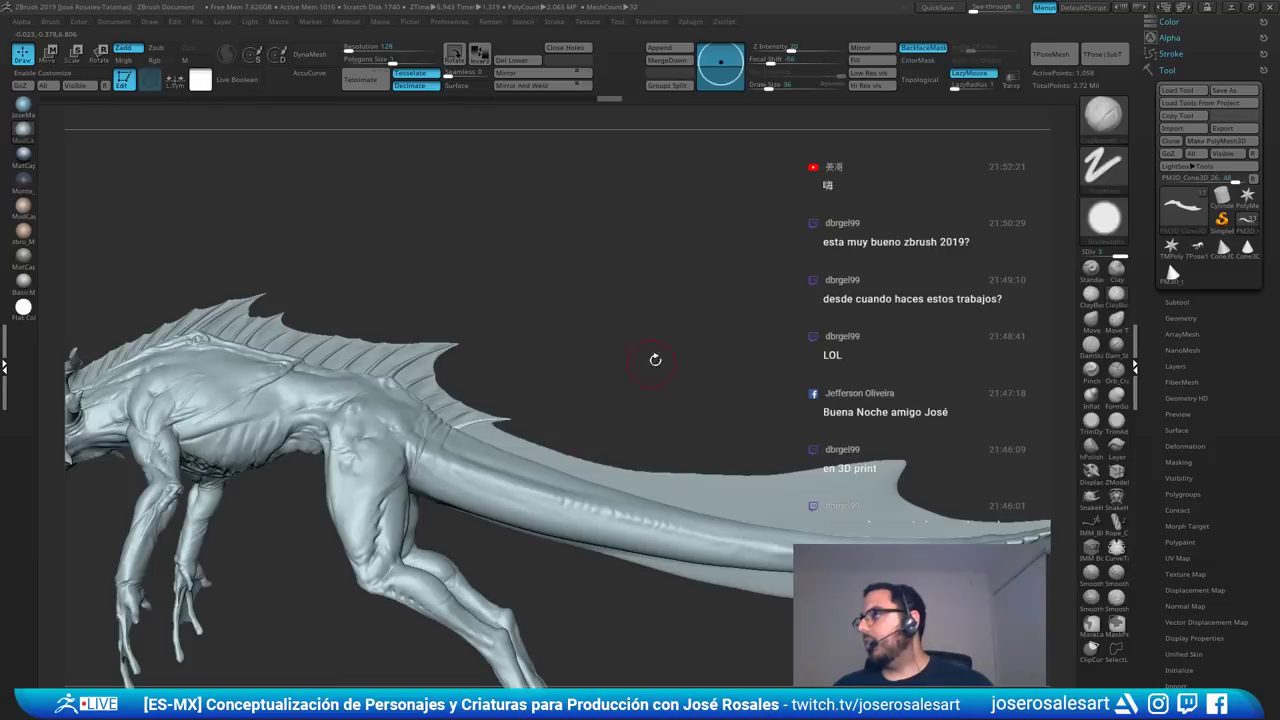
right_drag(558, 356, 680, 405)
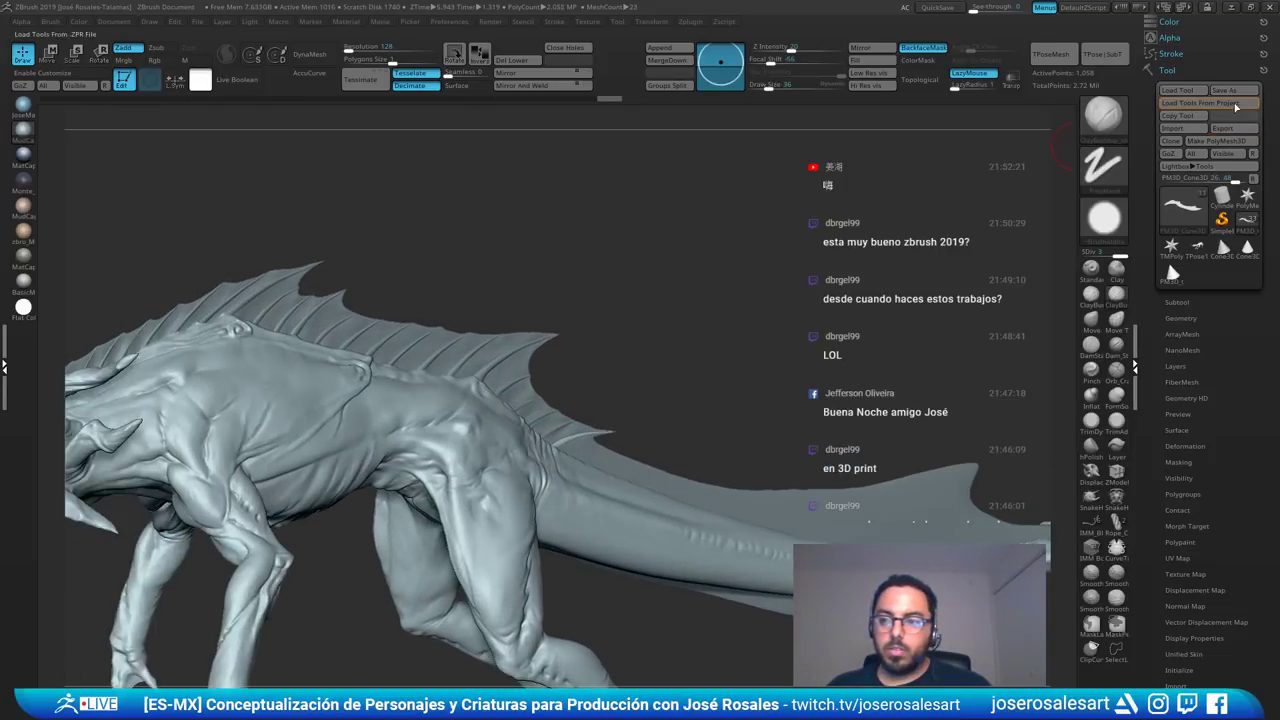
click(1236, 94)
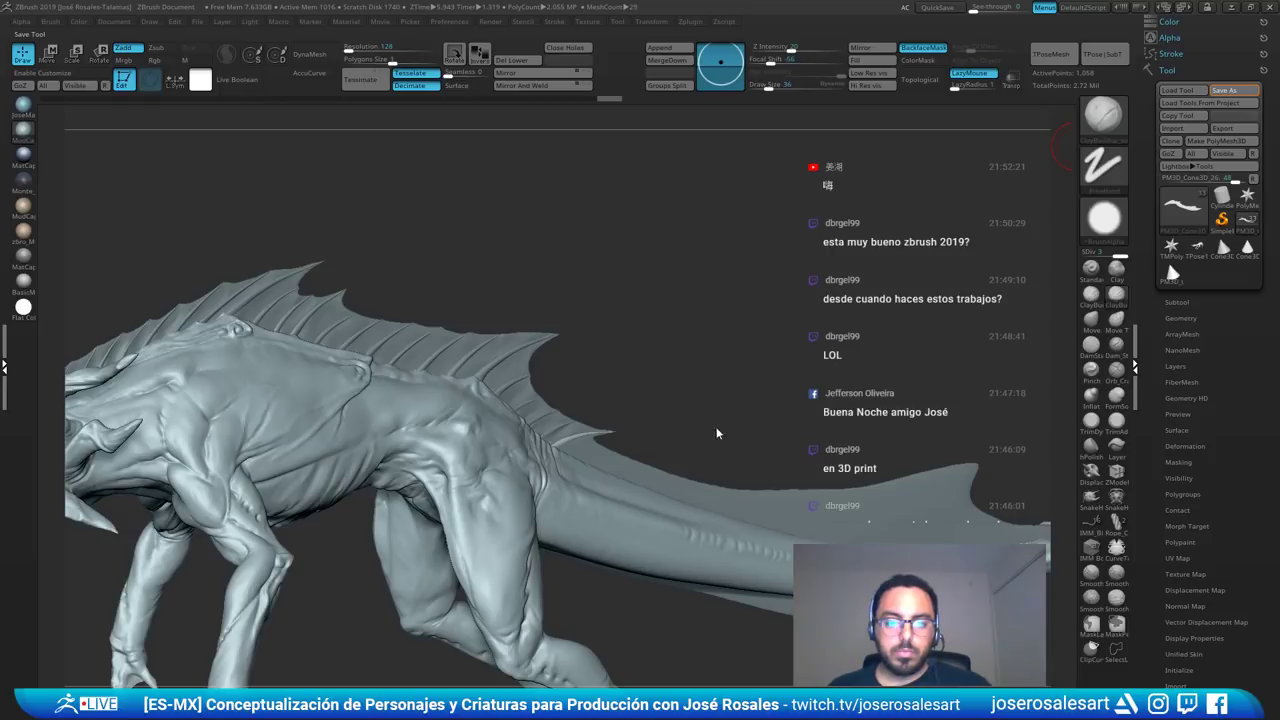
- Duplicate the spine at the dorsal fin's front peak and move the copy back onto the tail membrane
right_drag(409, 246, 300, 275)
alt+click(257, 289)
key(ctrl+shift+d)
key(w)
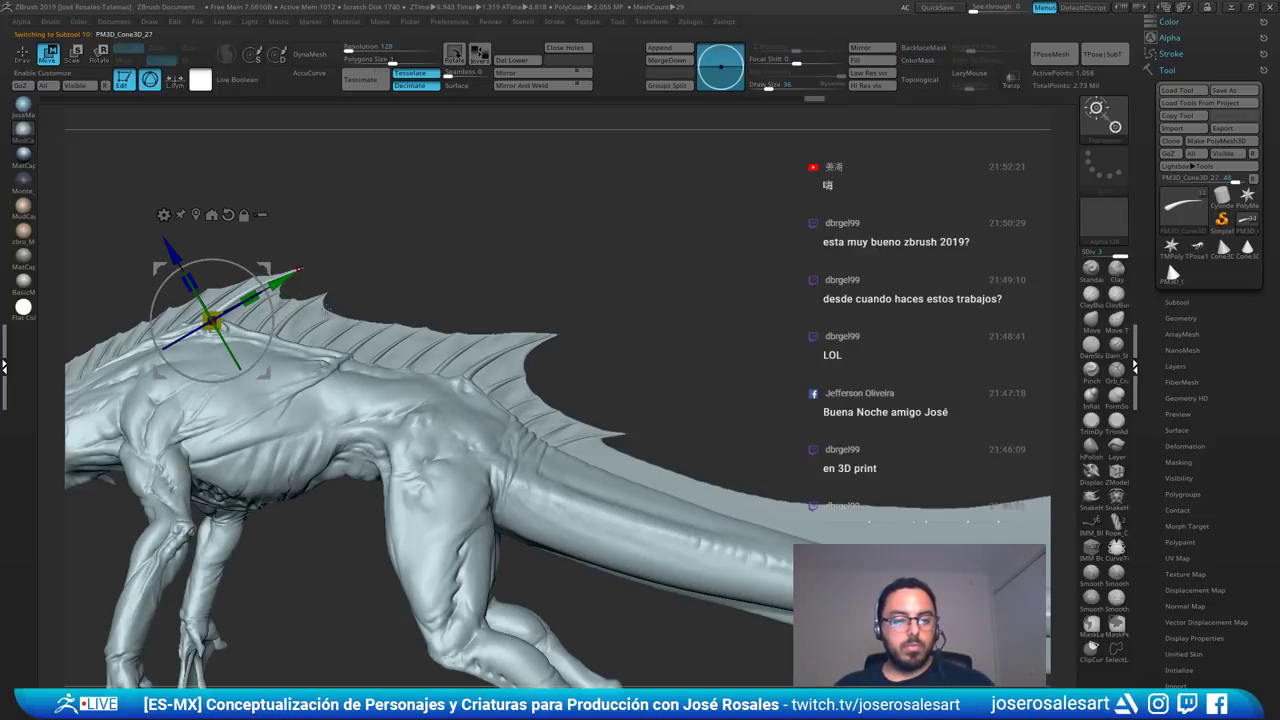
drag(267, 268, 787, 338)
alt+right_drag(787, 338, 339, 304)
drag(337, 305, 630, 470)
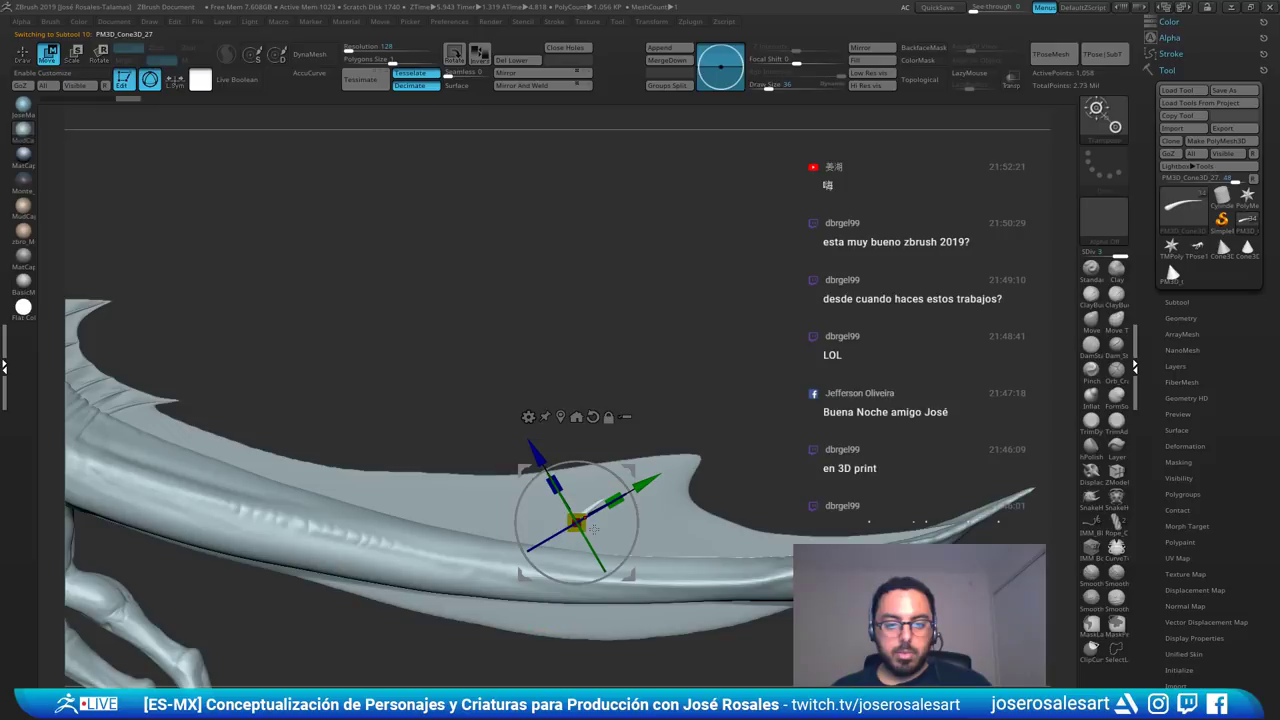
drag(577, 522, 607, 526)
- Reposition, resize and rotate the copied spine so it rises from the tail toward the membrane's rear point
drag(629, 471, 611, 493)
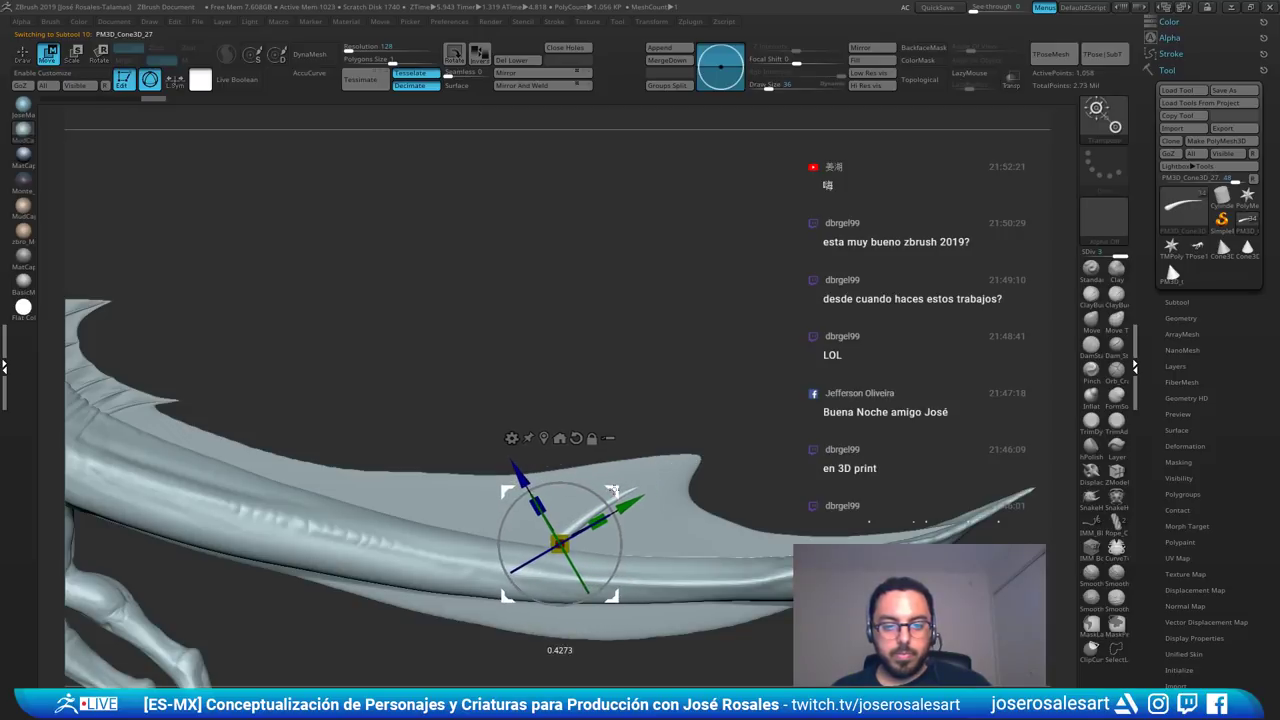
drag(621, 540, 621, 539)
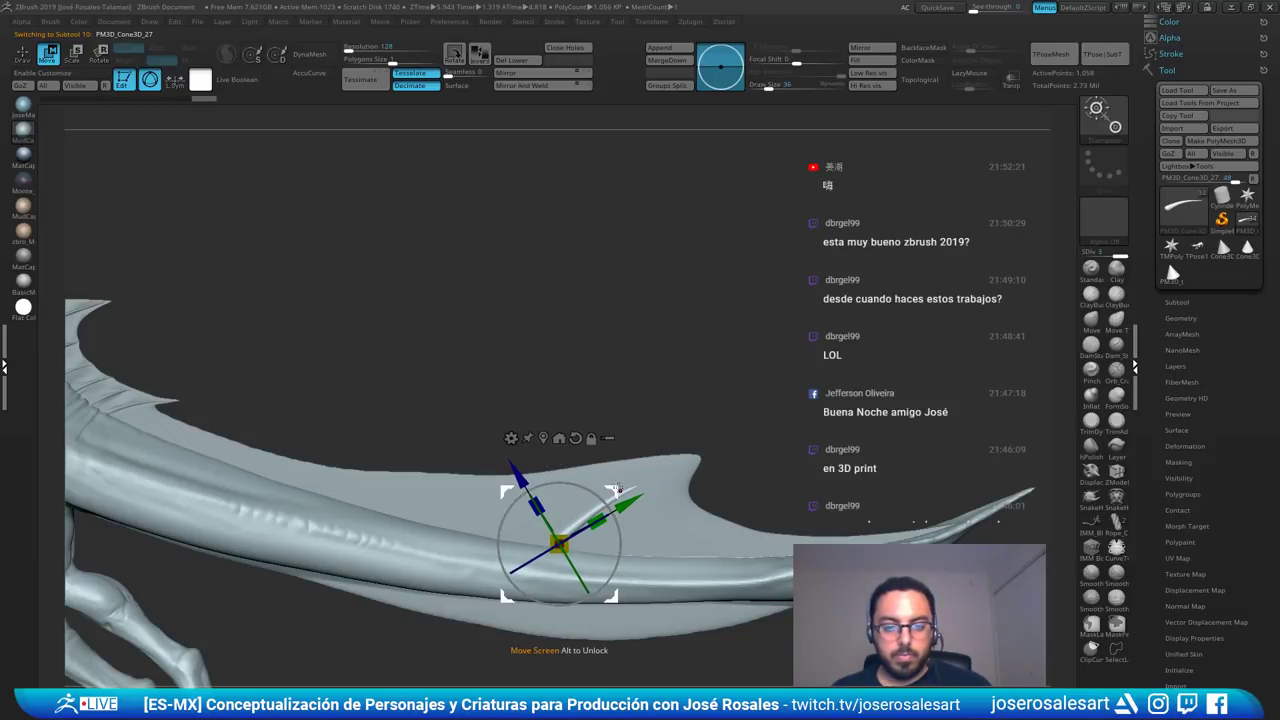
drag(617, 490, 618, 489)
drag(559, 545, 568, 532)
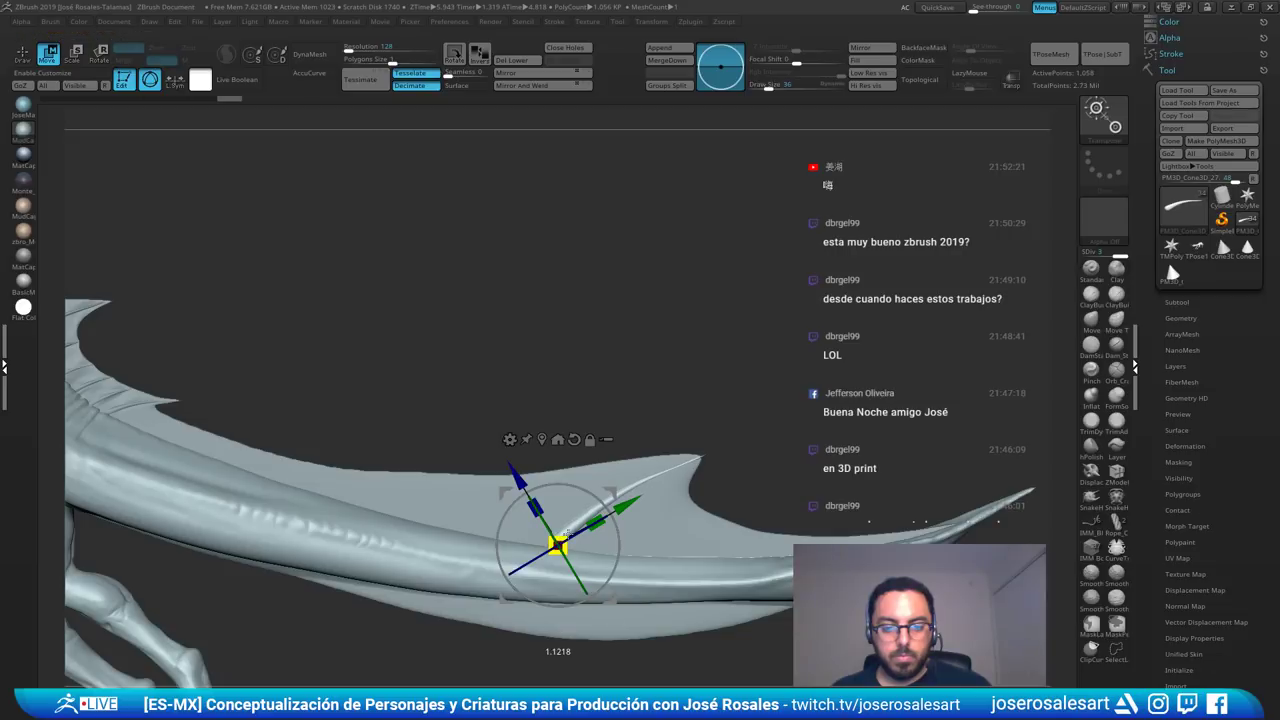
drag(615, 491, 604, 496)
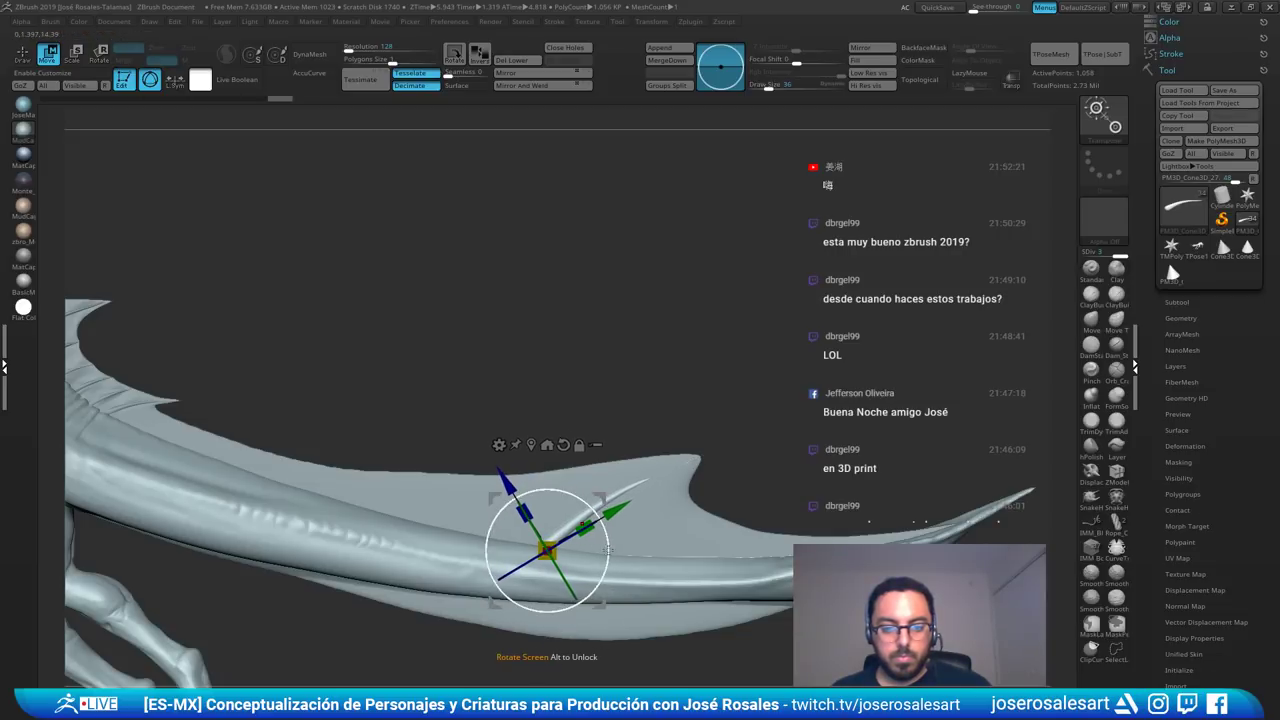
drag(611, 553, 603, 538)
- Prepare the SnakeHook brush at draw size 104 for the tail spine and rotate the spine slightly to follow the membrane
key(q)
key(b)
key(s)
key(h)
key(s)
alt+right_drag(576, 522, 484, 473)
key(e)
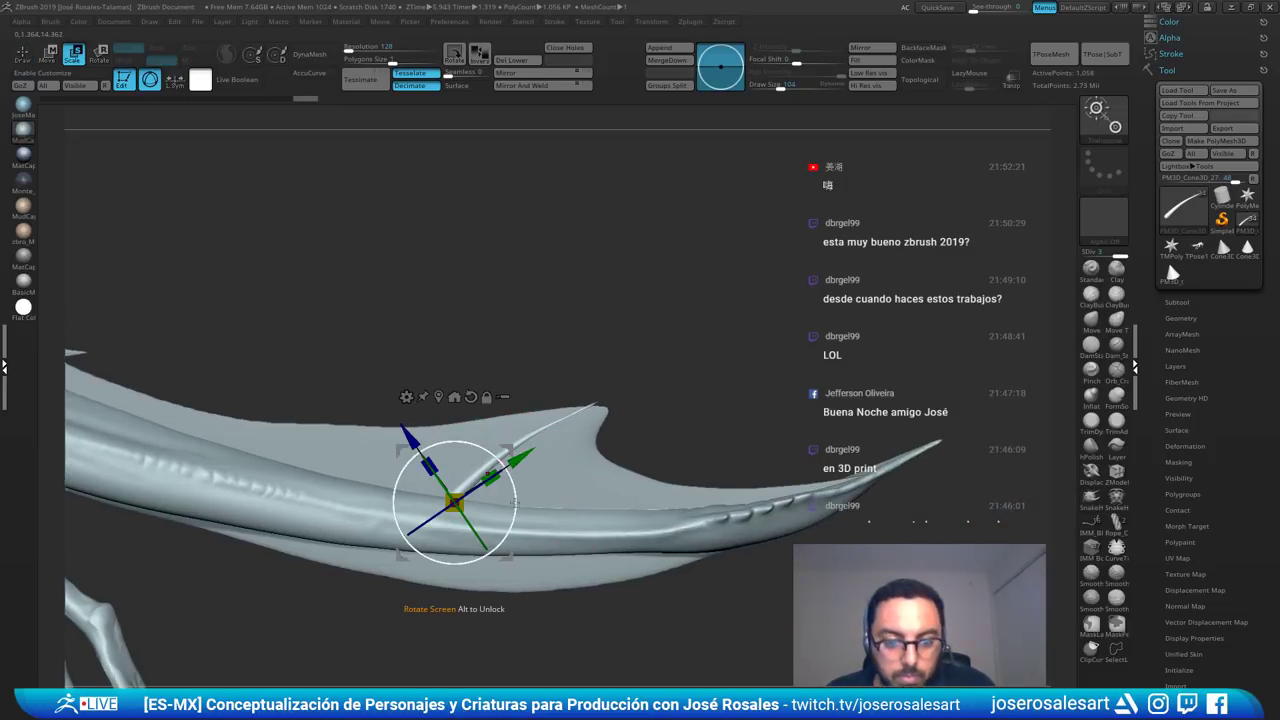
drag(516, 503, 516, 506)
key(q)
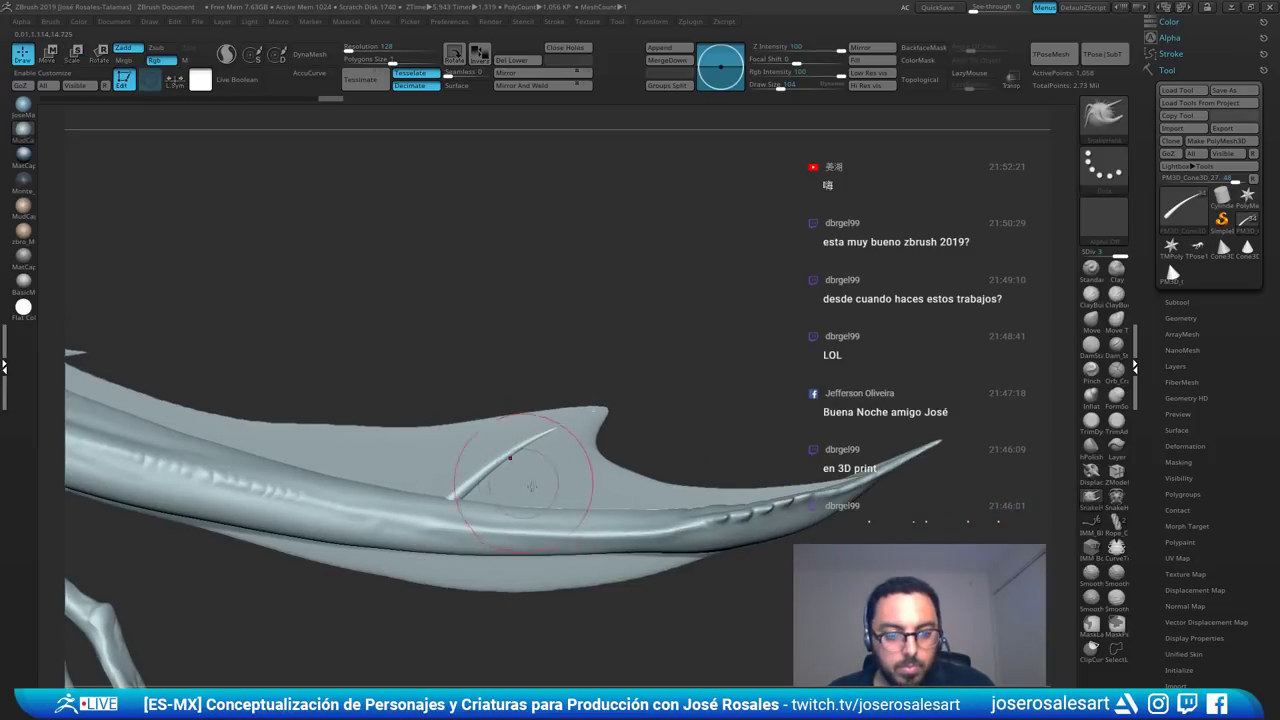
- Adjust the tail spine's curve in isolation with the Move brush, and fit its tip to the membrane's rear point
ctrl+right_drag(526, 484, 446, 518)
ctrl+shift+click(543, 440)
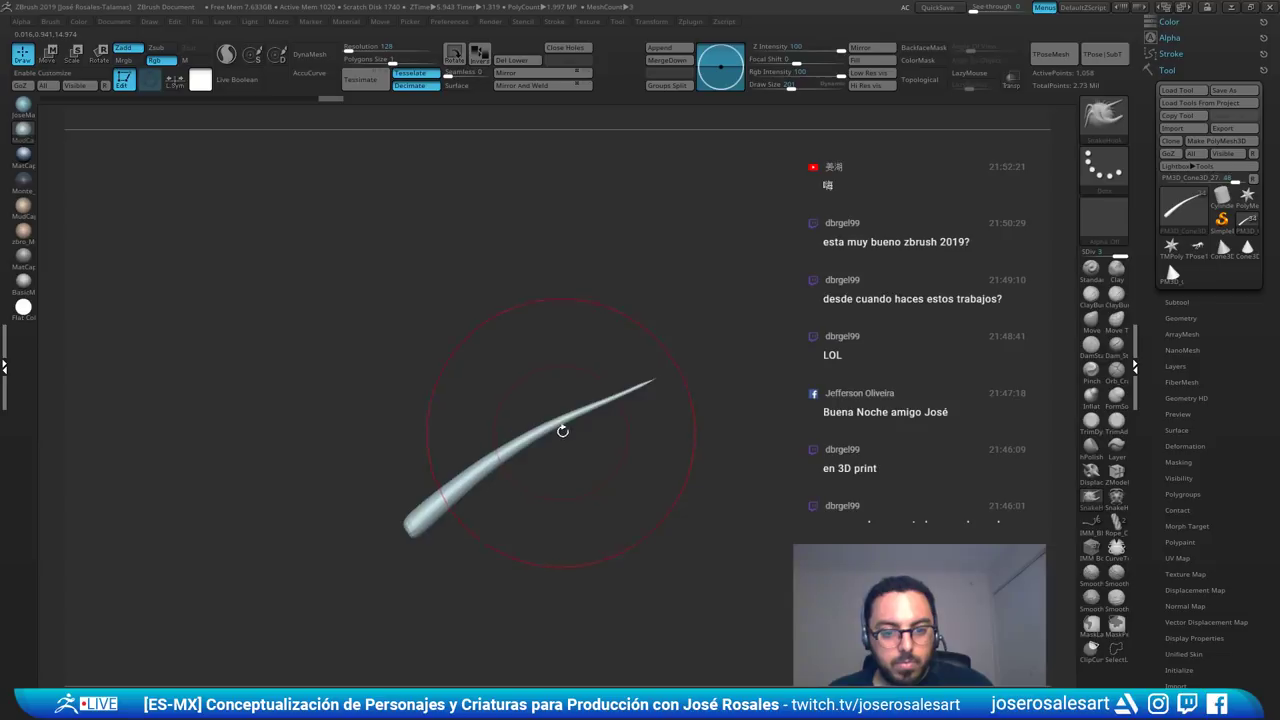
key(b)
key(m)
key(v)
key(s)
drag(577, 418, 572, 420)
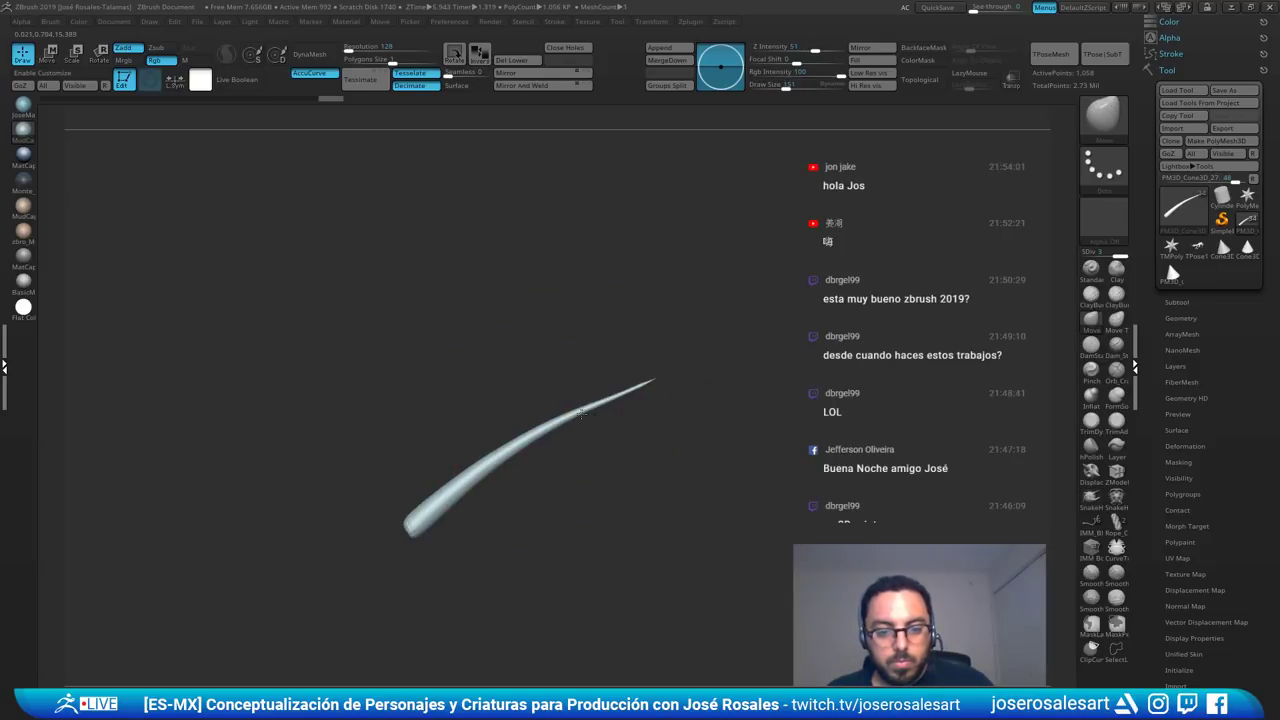
key(ctrl+shift+s)
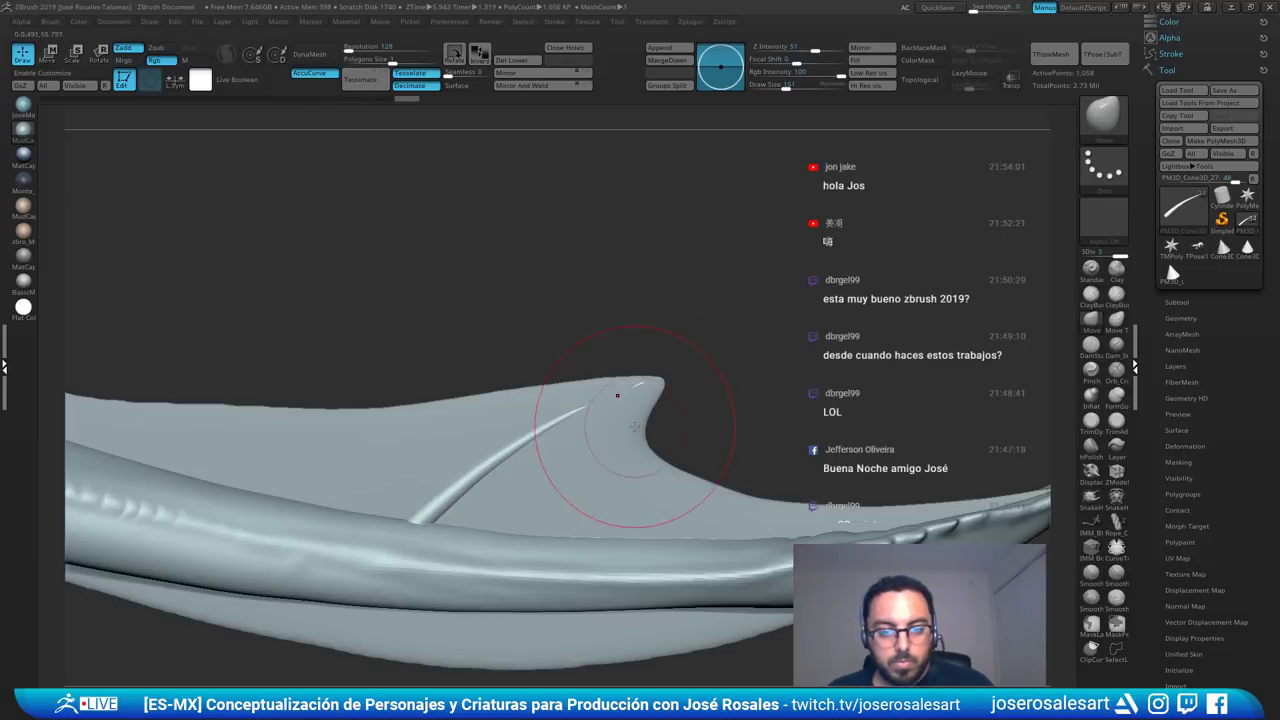
key(s)
drag(634, 438, 606, 426)
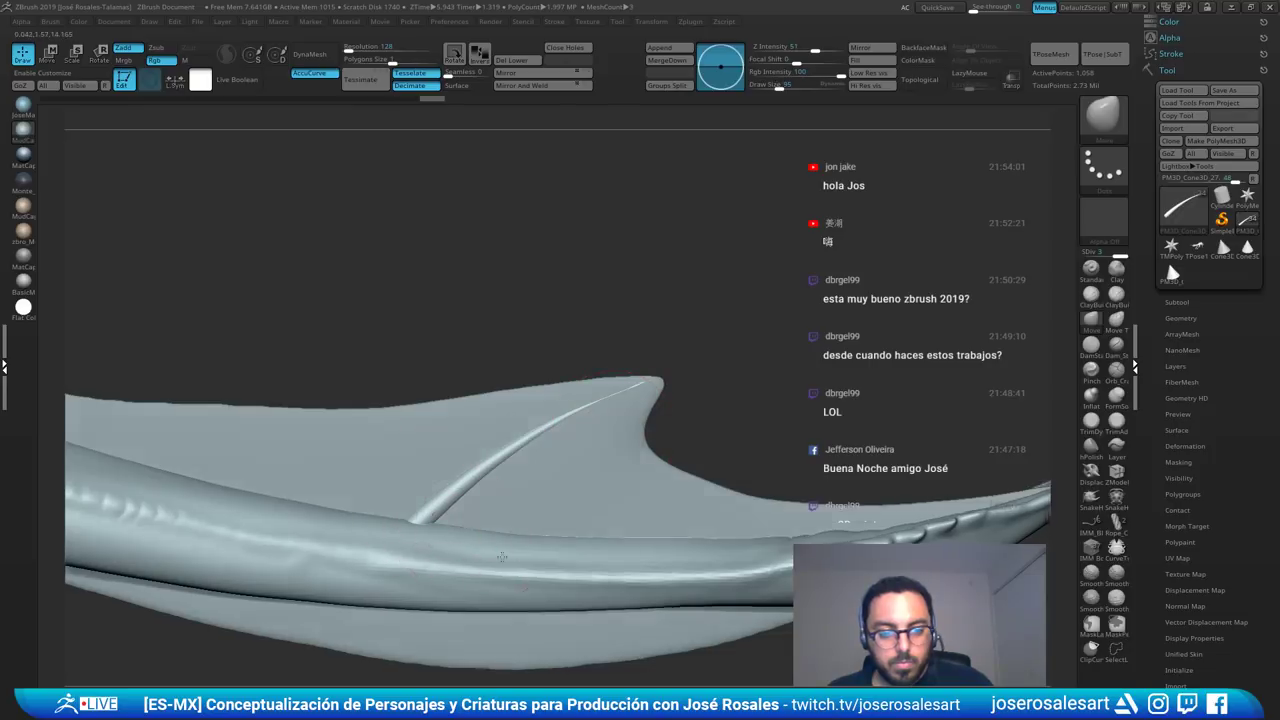
- Build up the membrane along the tail spine with the ClayBuildup brush, and smooth the added clay toward the membrane's rear point
mouse_move(470, 500)
ctrl+right_down()
mouse_move(551, 586)
mouse_move(543, 620)
mouse_move(556, 550)
ctrl+right_up()
key(b)
key(c)
key(b)
key(s)
drag(562, 461, 591, 416)
key(ctrl+z)
alt+click(618, 396)
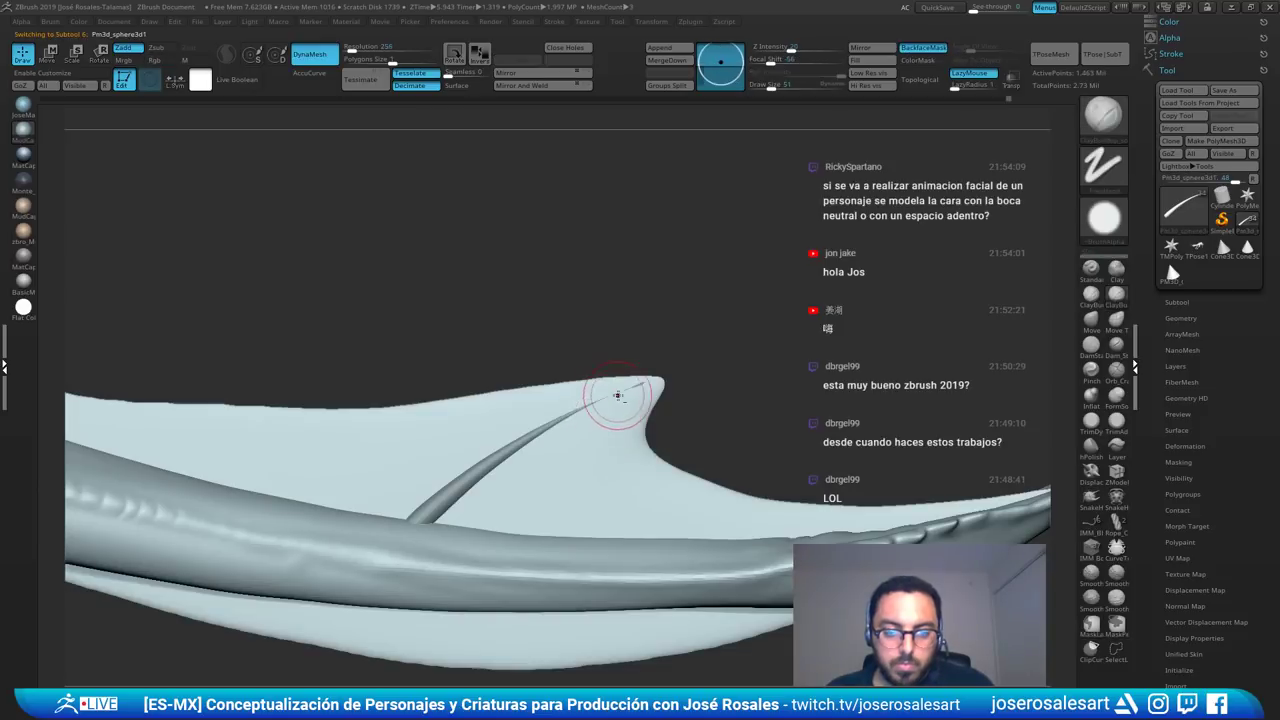
mouse_move(624, 395)
mouse_down()
mouse_move(482, 480)
mouse_move(436, 531)
mouse_up()
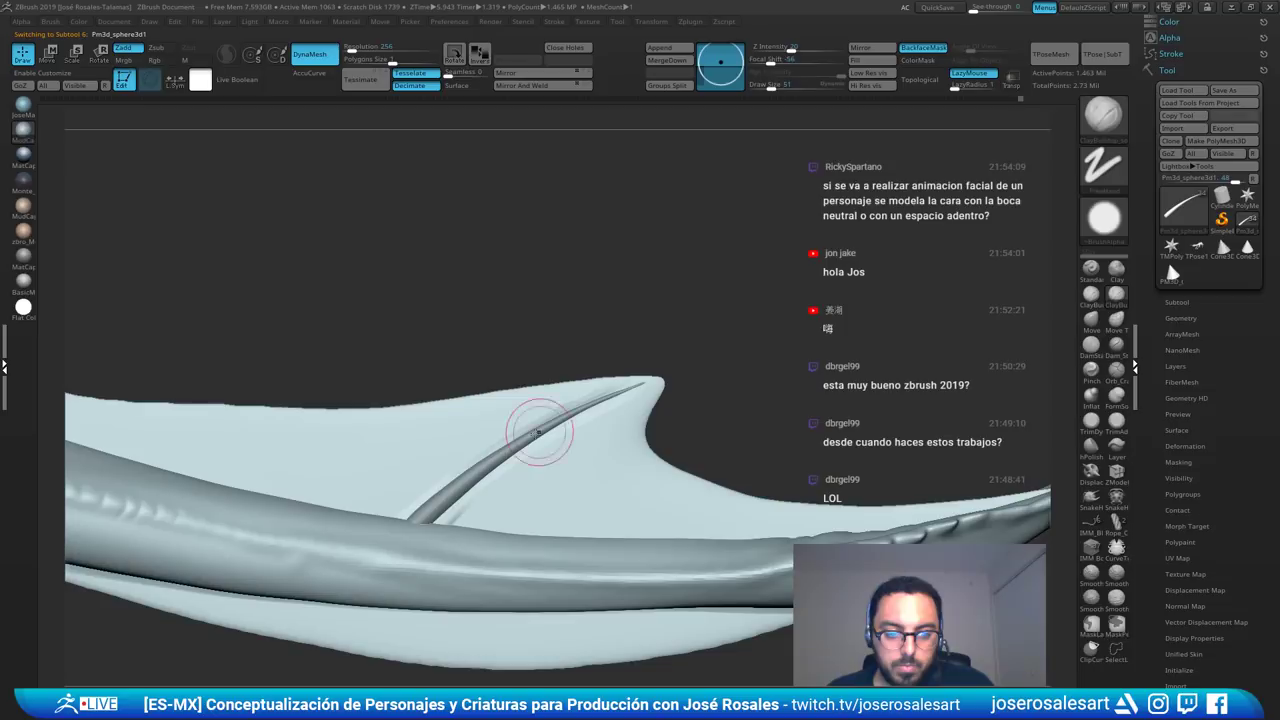
mouse_move(540, 432)
mouse_down()
mouse_move(489, 487)
mouse_move(555, 427)
mouse_up()
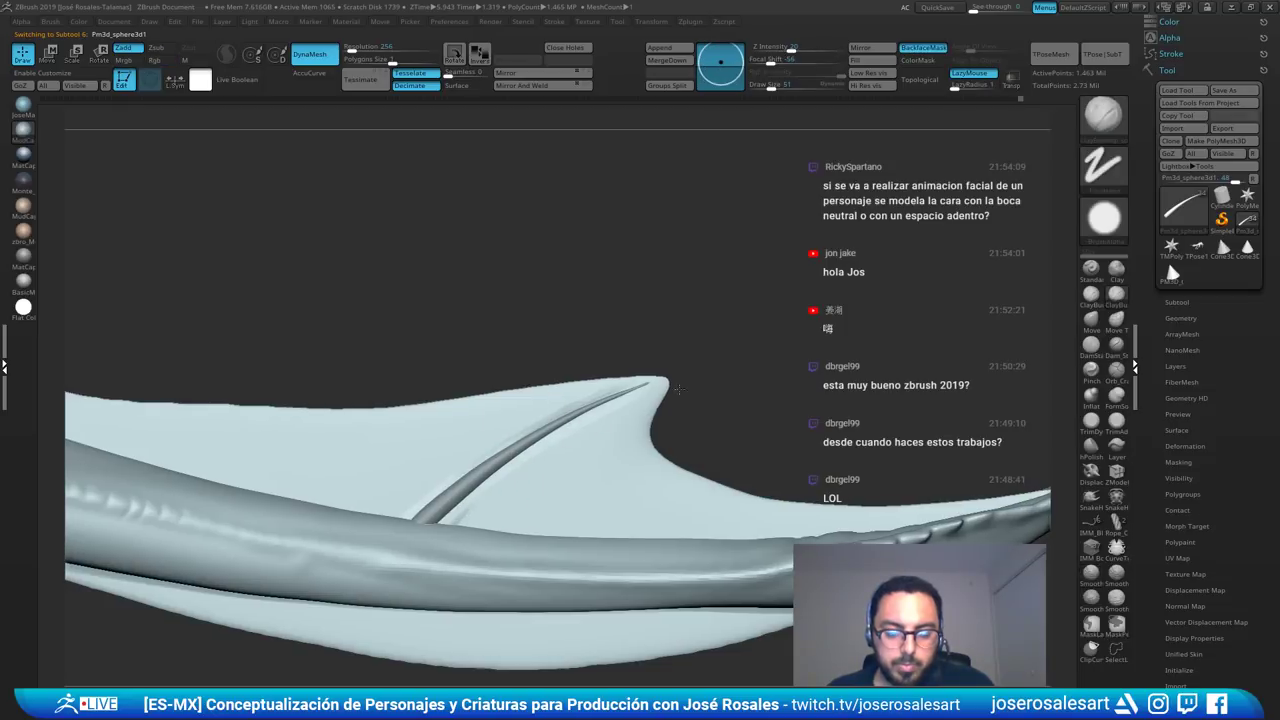
ctrl+right_drag(565, 410, 590, 440)
mouse_move(590, 430)
shift+mouse_down()
mouse_move(698, 373)
mouse_move(700, 389)
shift+mouse_up()
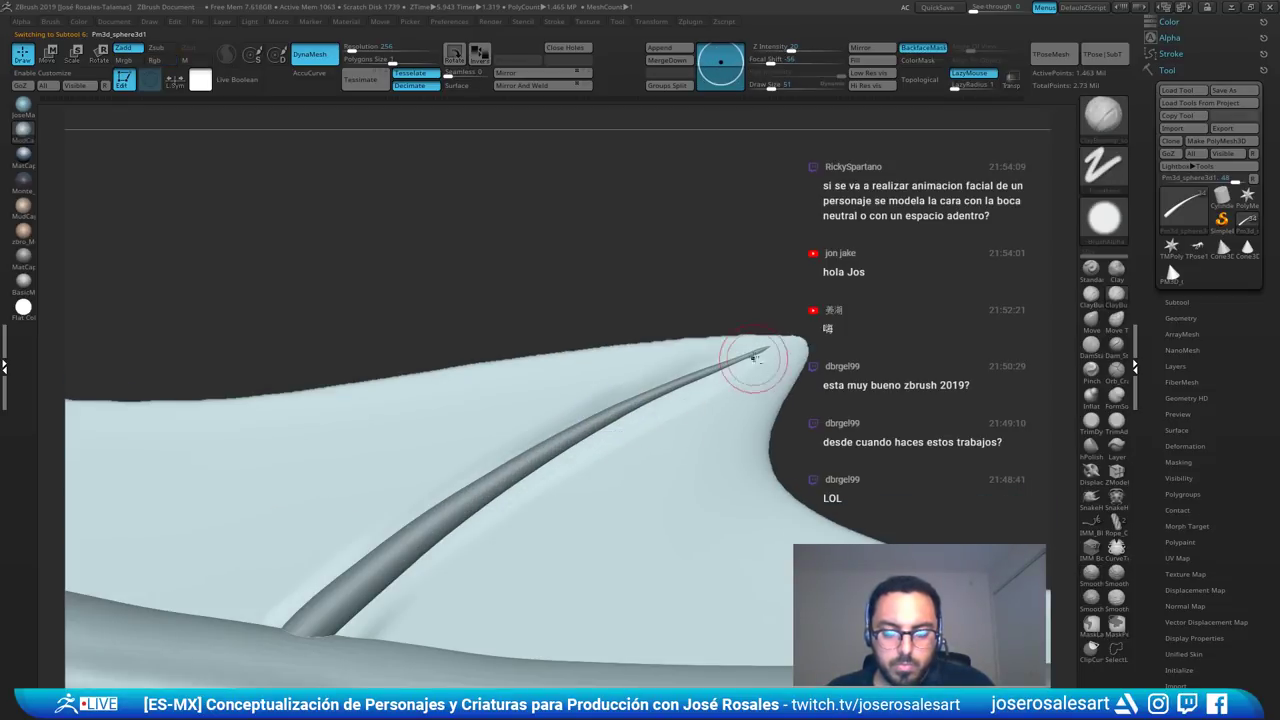
- Pull the tail membrane's rear point up to the spine's tip with the SnakeHook brush and smooth it into a sharp corner
key(b)
key(s)
key(h)
key(s)
drag(784, 367, 803, 366)
ctrl+right_drag(804, 363, 738, 357)
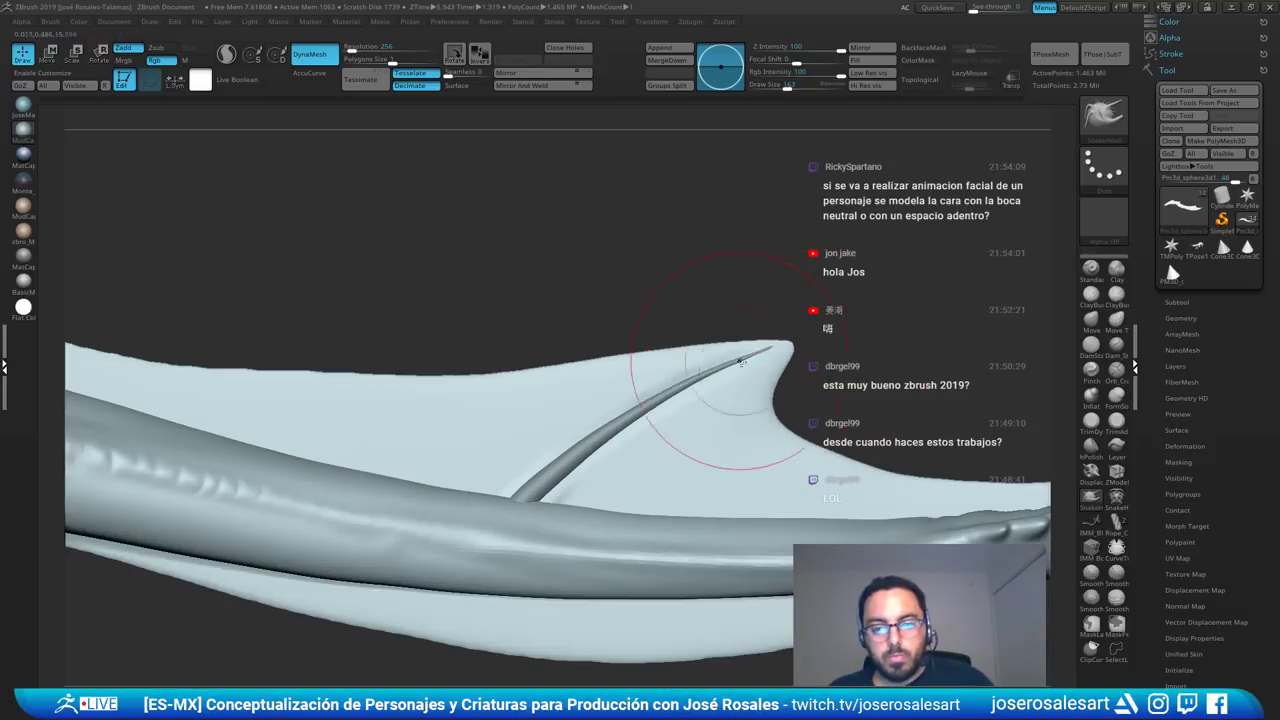
mouse_move(785, 378)
mouse_down()
mouse_move(760, 371)
mouse_move(782, 343)
mouse_up()
key(s)
key(s)
shift+drag(771, 347, 794, 344)
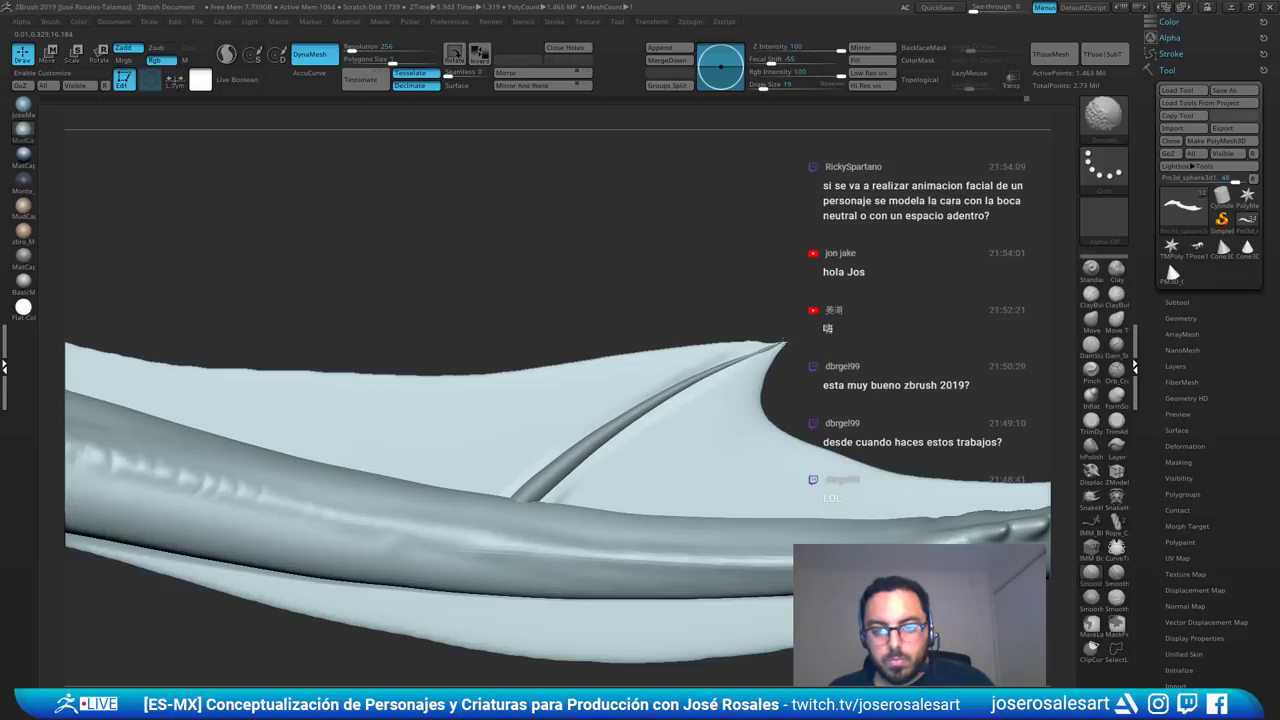
- Examine the tail spine and membrane from several angles and against the whole creature's silhouette and dorsal fin
ctrl+drag(622, 300, 645, 322)
key(f)
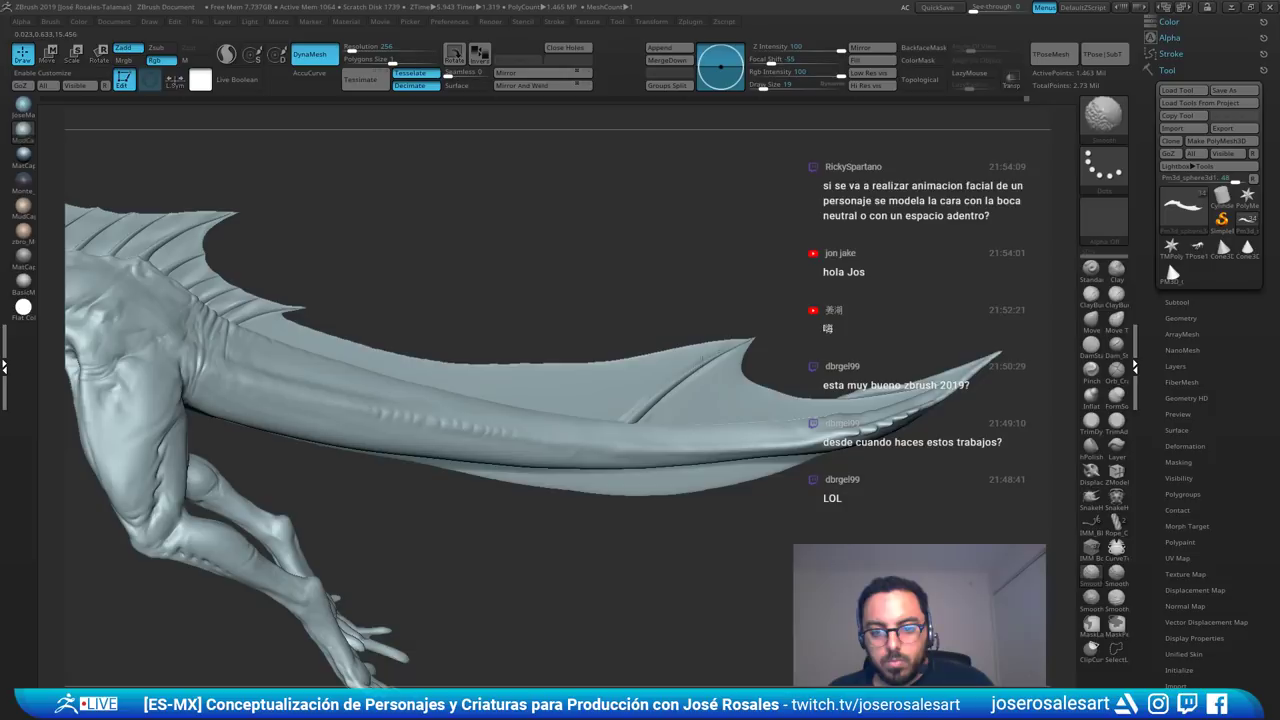
right_drag(544, 449, 639, 386)
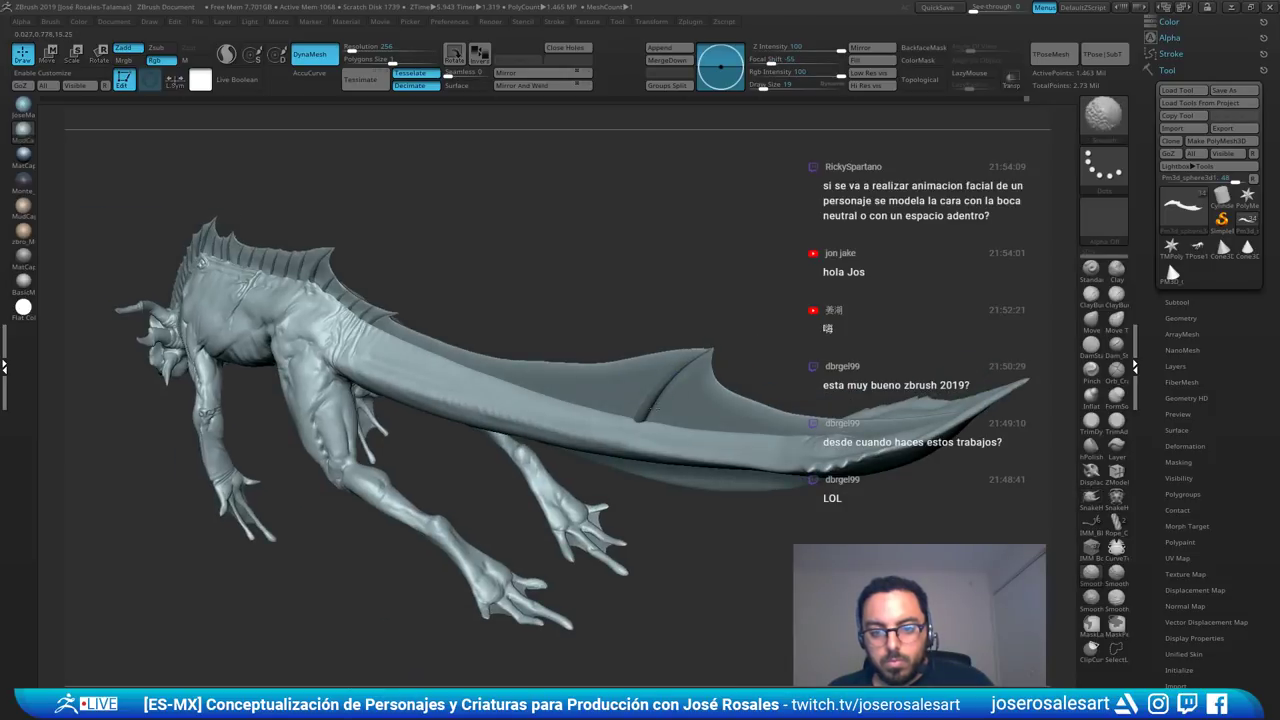
right_drag(627, 430, 557, 397)
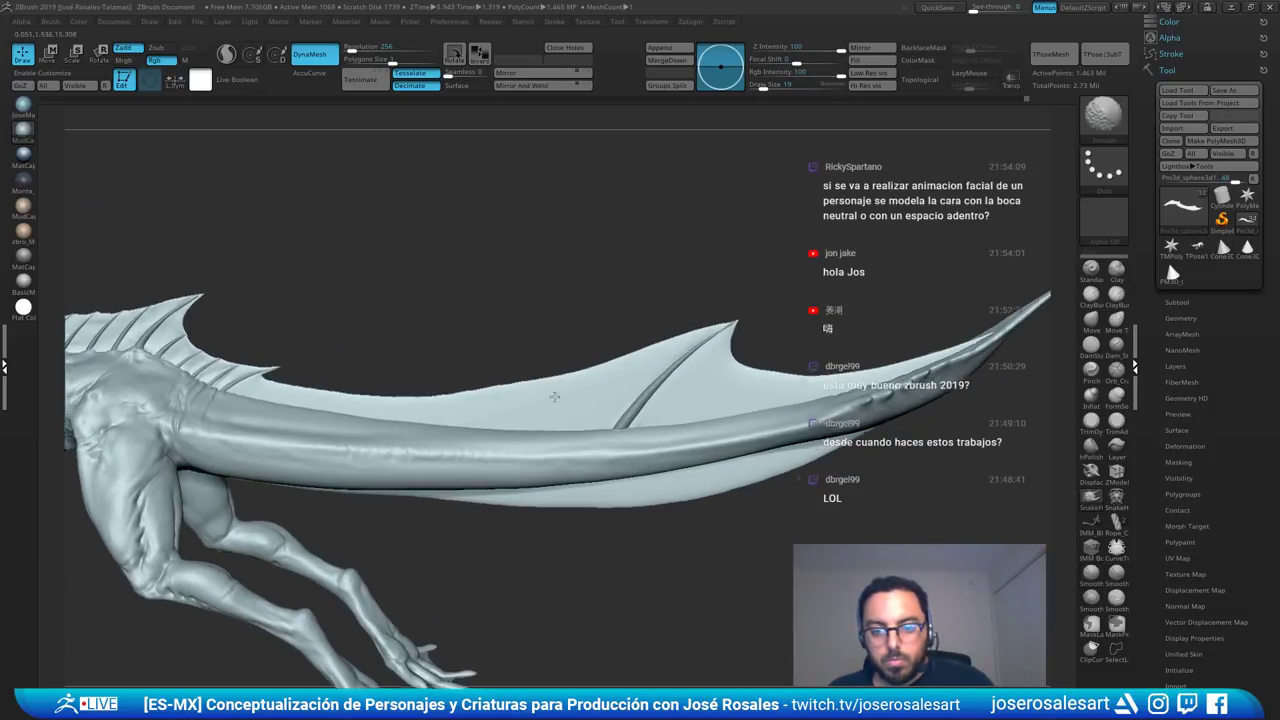
key(f)
mouse_move(608, 357)
right_down()
mouse_move(746, 374)
mouse_move(755, 355)
mouse_move(630, 350)
right_up()
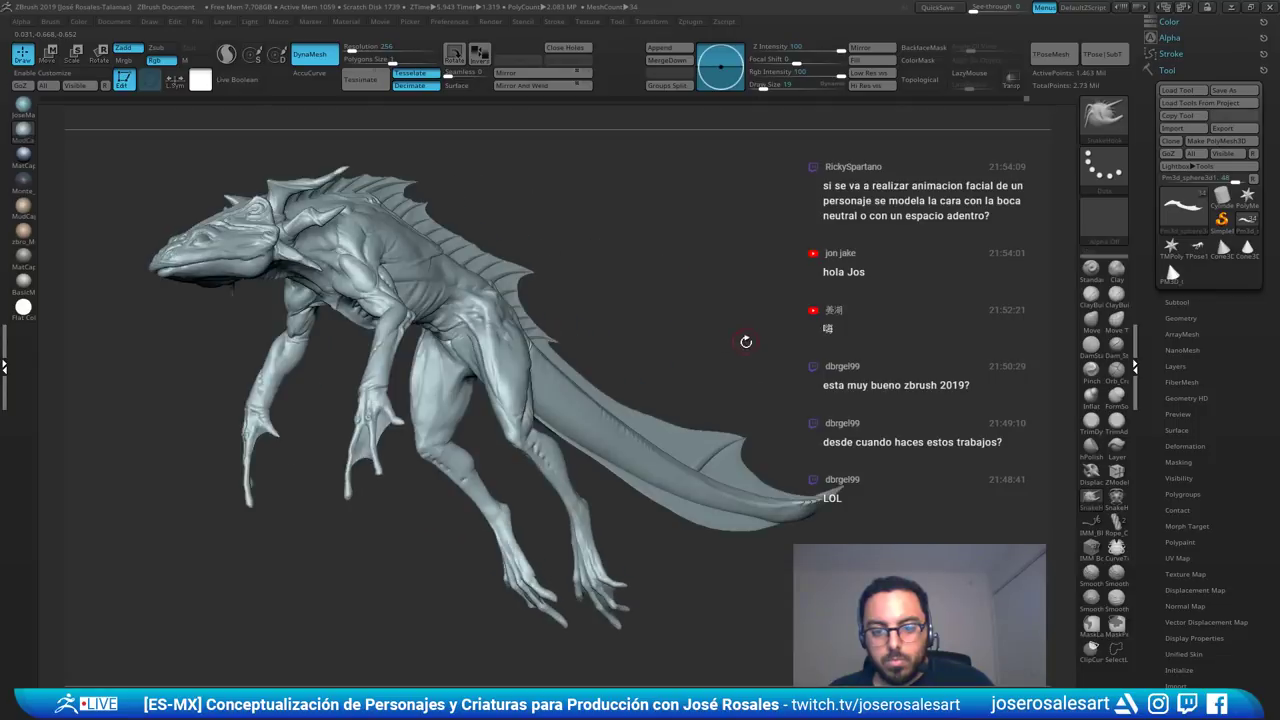
right_drag(746, 343, 820, 224)
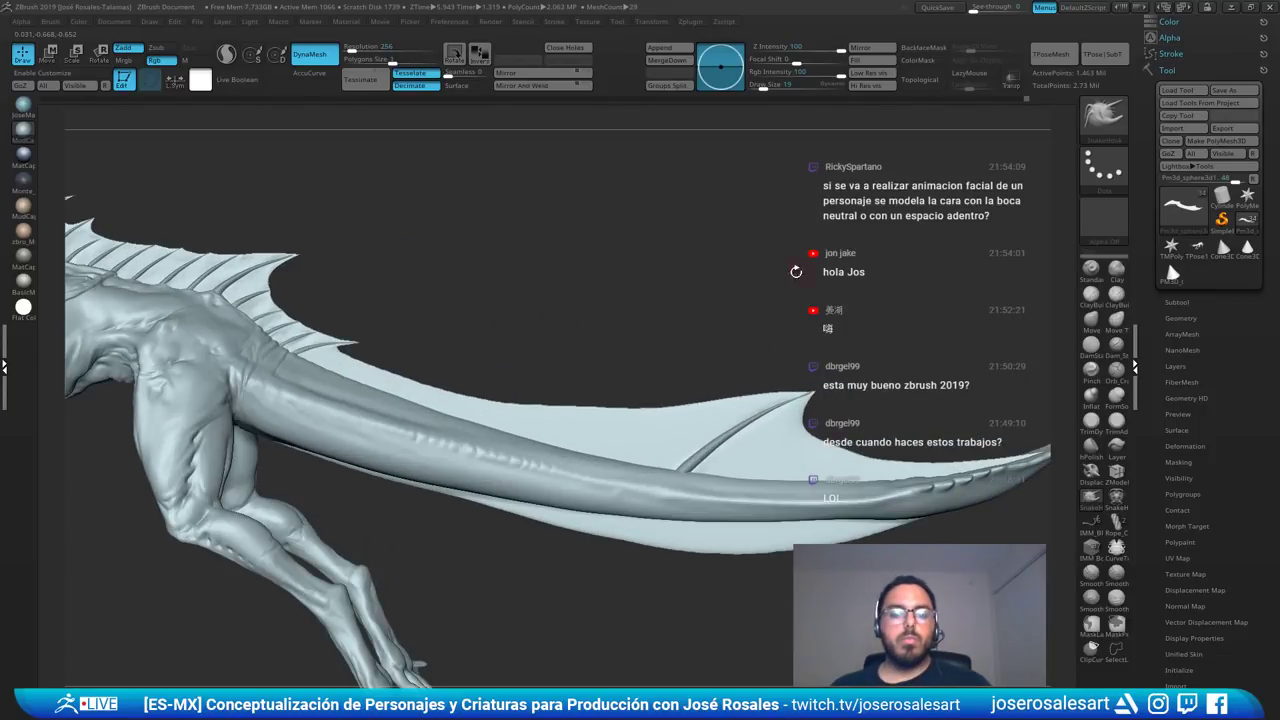
ctrl+right_drag(794, 272, 812, 342)
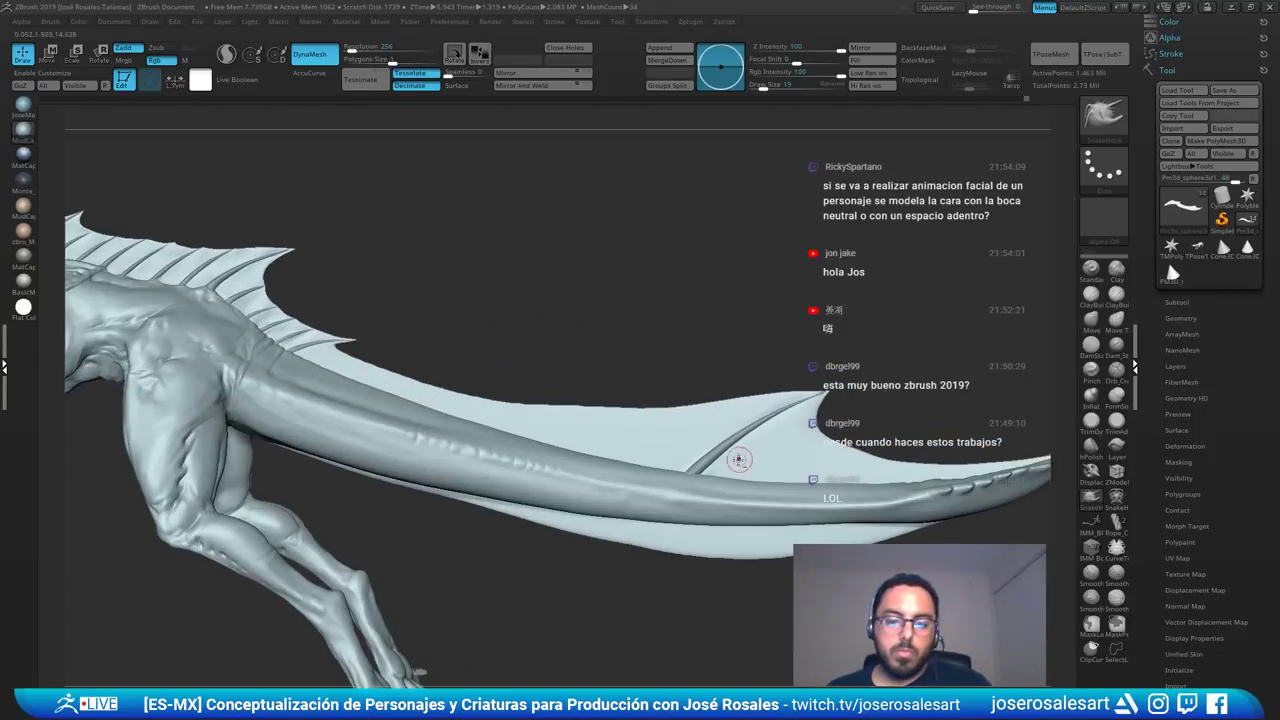
alt+right_drag(515, 362, 624, 391)
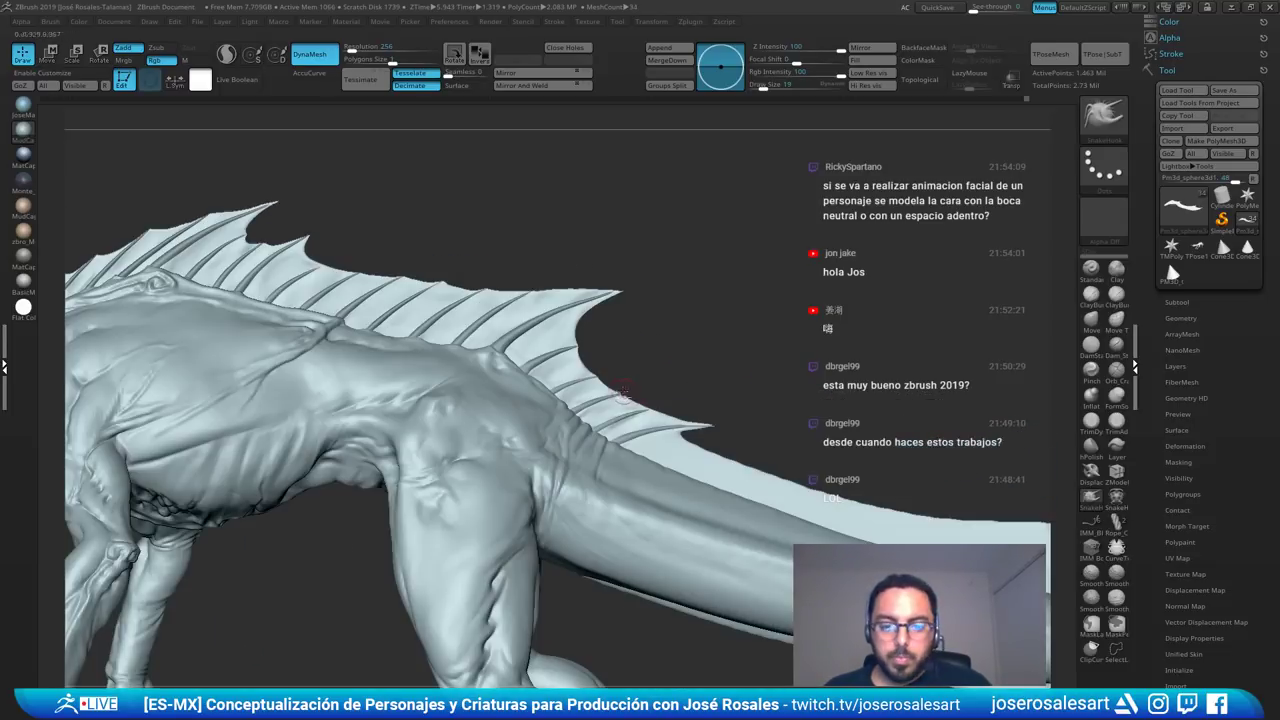
- Duplicate the tail spine and place the copy just ahead of it on the tail membrane, angled toward the fin's upper edge
alt+click(626, 437)
alt+right_drag(718, 424, 622, 379)
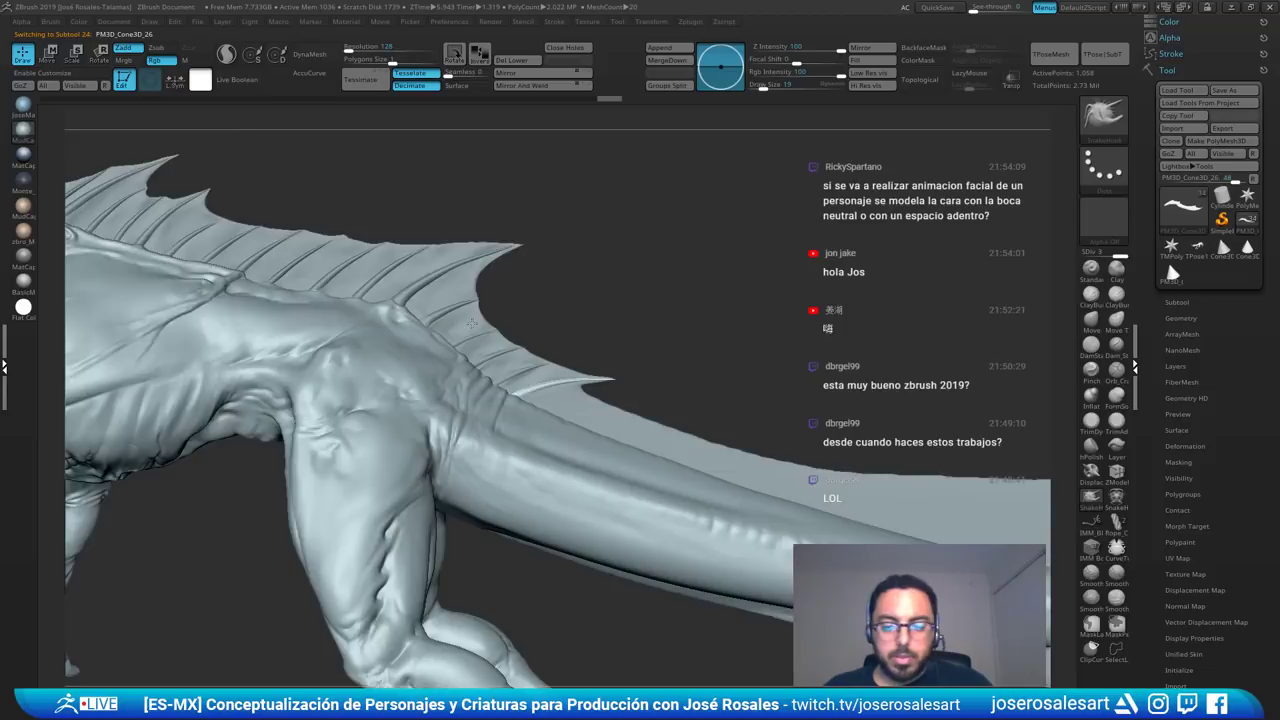
right_drag(472, 323, 653, 471)
alt+click(637, 500)
key(ctrl+shift+d)
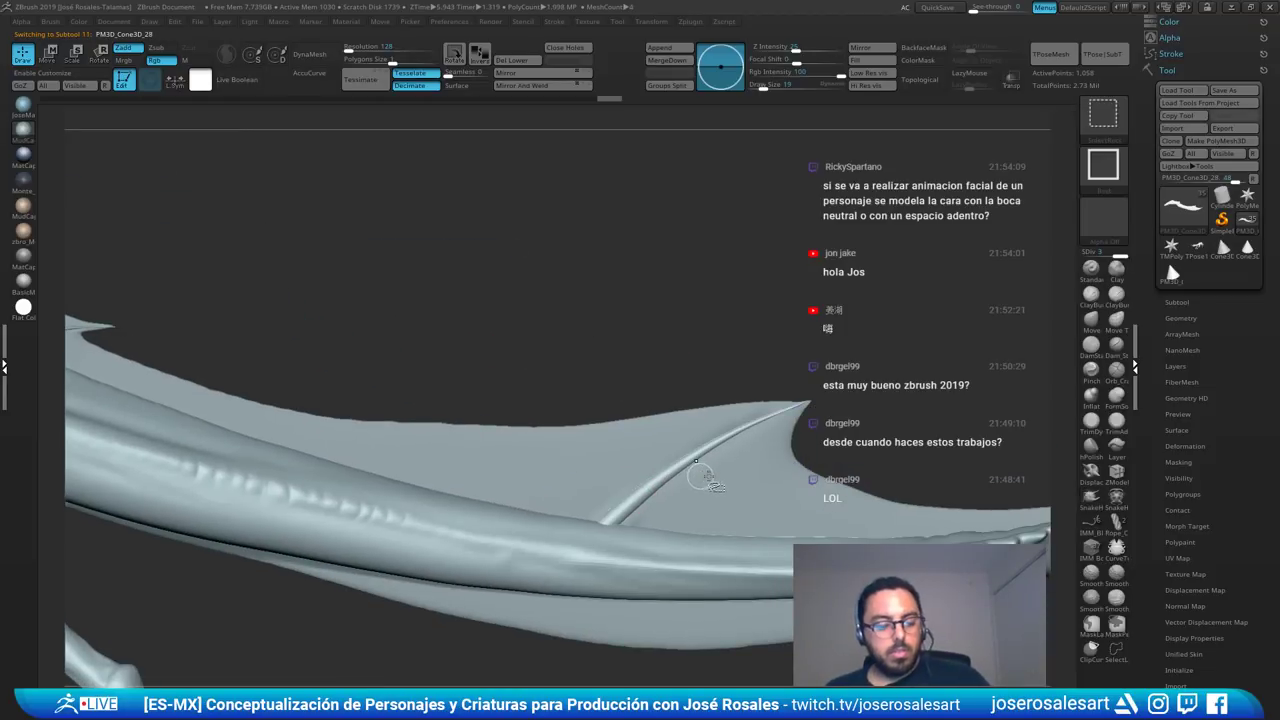
key(w)
drag(662, 478, 593, 472)
drag(540, 523, 583, 487)
key(q)
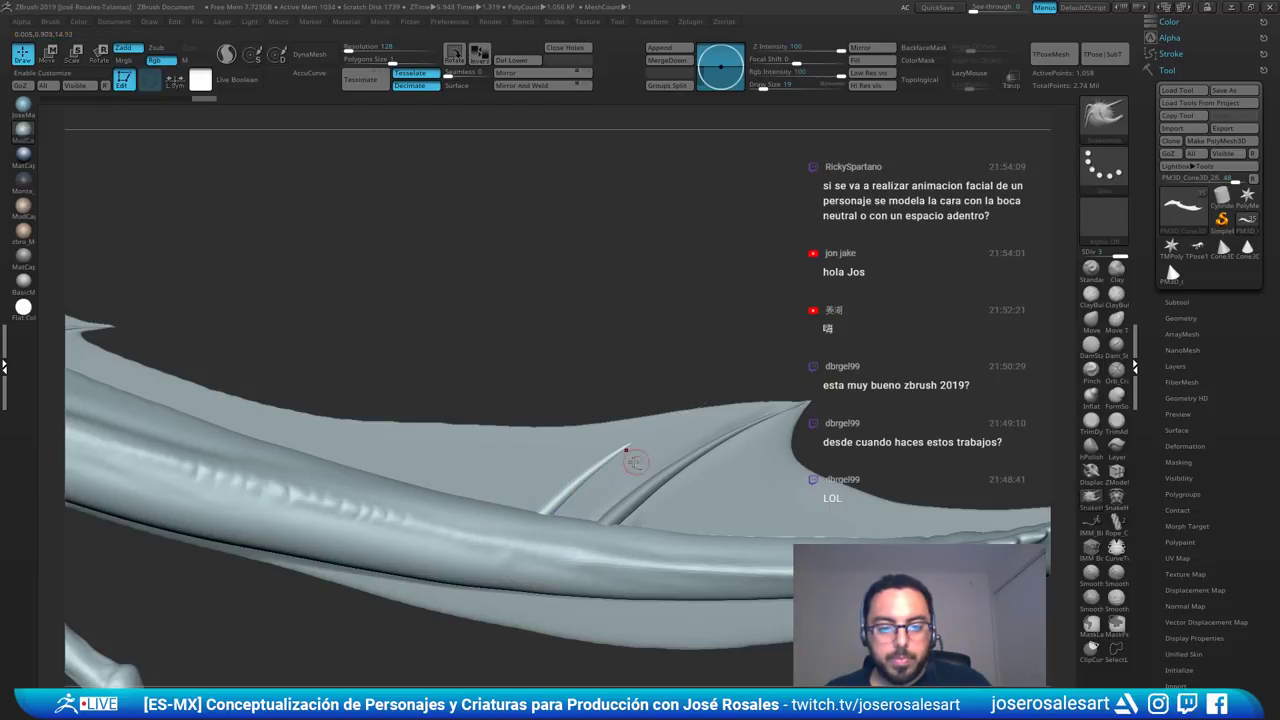
- Blend the membrane around the second tail spine with ClayBuildup strokes, and smooth the strip between the two spines
alt+click(645, 450)
mouse_move(664, 421)
mouse_down()
mouse_move(692, 410)
mouse_move(636, 432)
mouse_up()
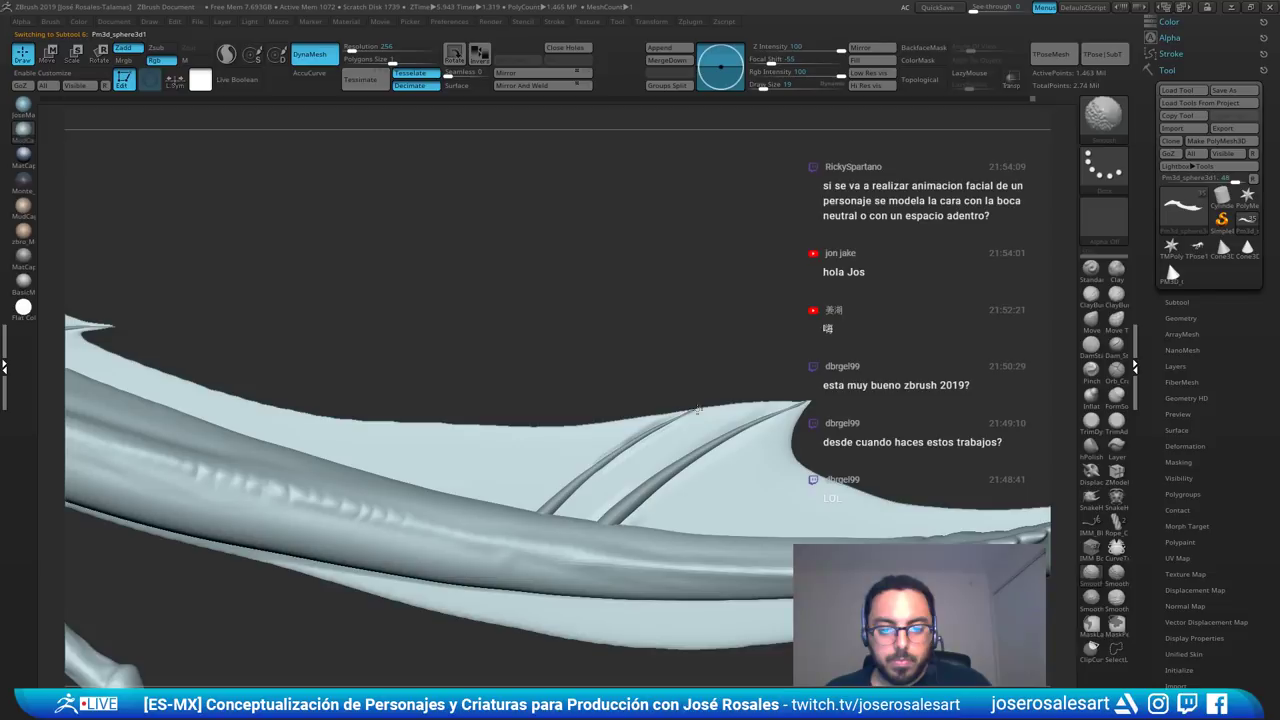
key(s)
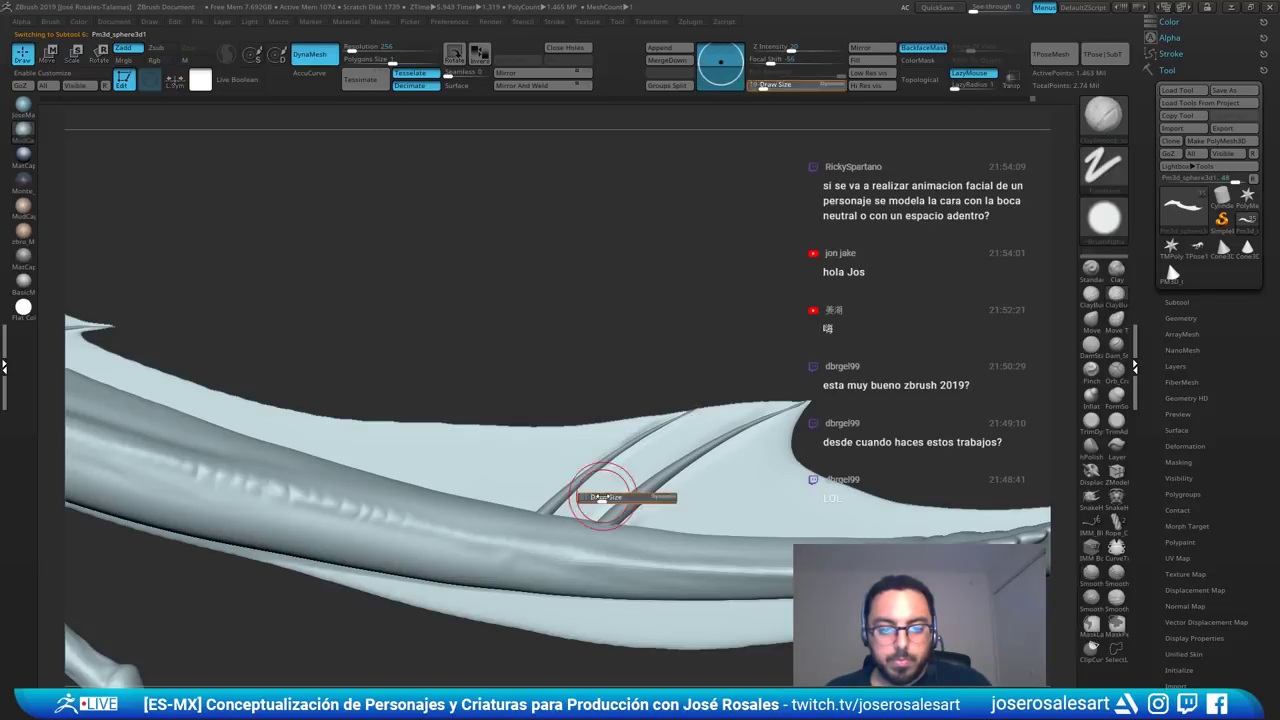
drag(600, 492, 610, 491)
mouse_move(602, 481)
mouse_down()
mouse_move(645, 440)
mouse_move(728, 410)
mouse_move(643, 466)
mouse_up()
shift+drag(686, 428, 572, 493)
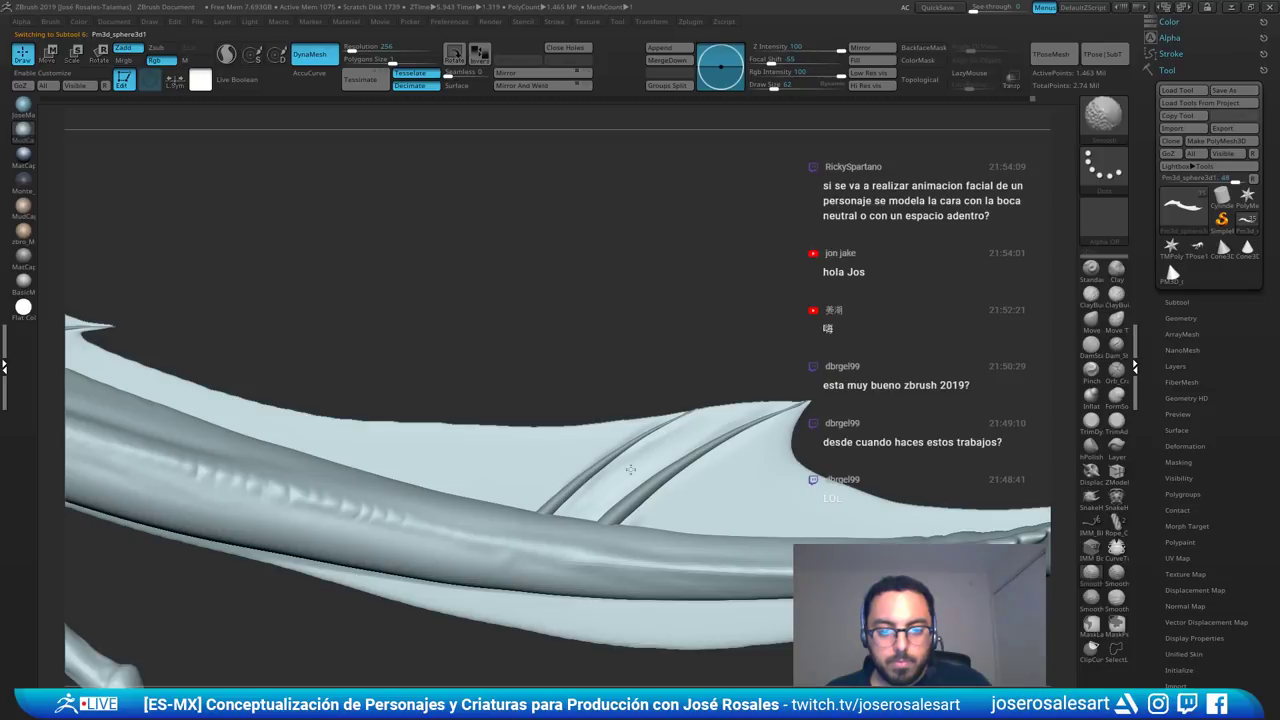
- Refine the membrane surface between the two tail spines with further clay strokes and smoothing from closer up
right_drag(630, 470, 602, 380)
ctrl+right_drag(614, 449, 651, 436)
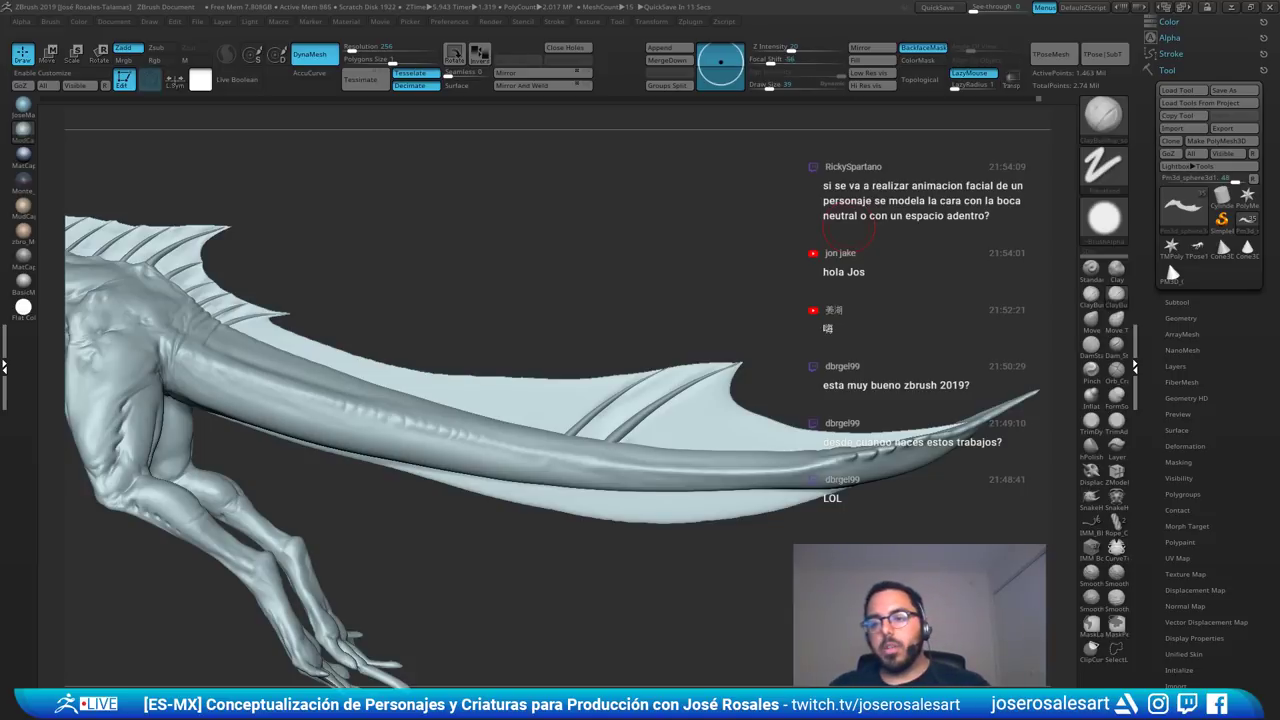
mouse_move(686, 394)
right_down()
mouse_move(720, 387)
mouse_move(692, 405)
mouse_move(668, 390)
right_up()
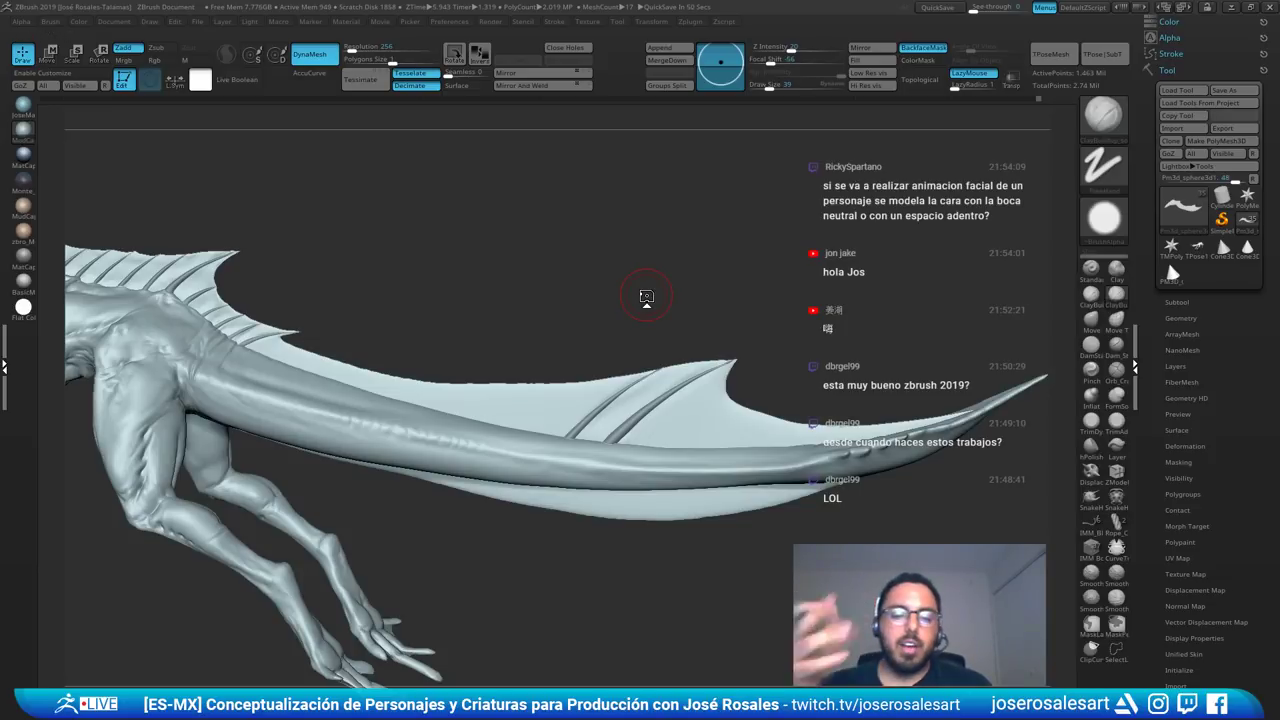
mouse_move(646, 297)
mouse_down()
mouse_move(781, 366)
mouse_move(614, 378)
mouse_up()
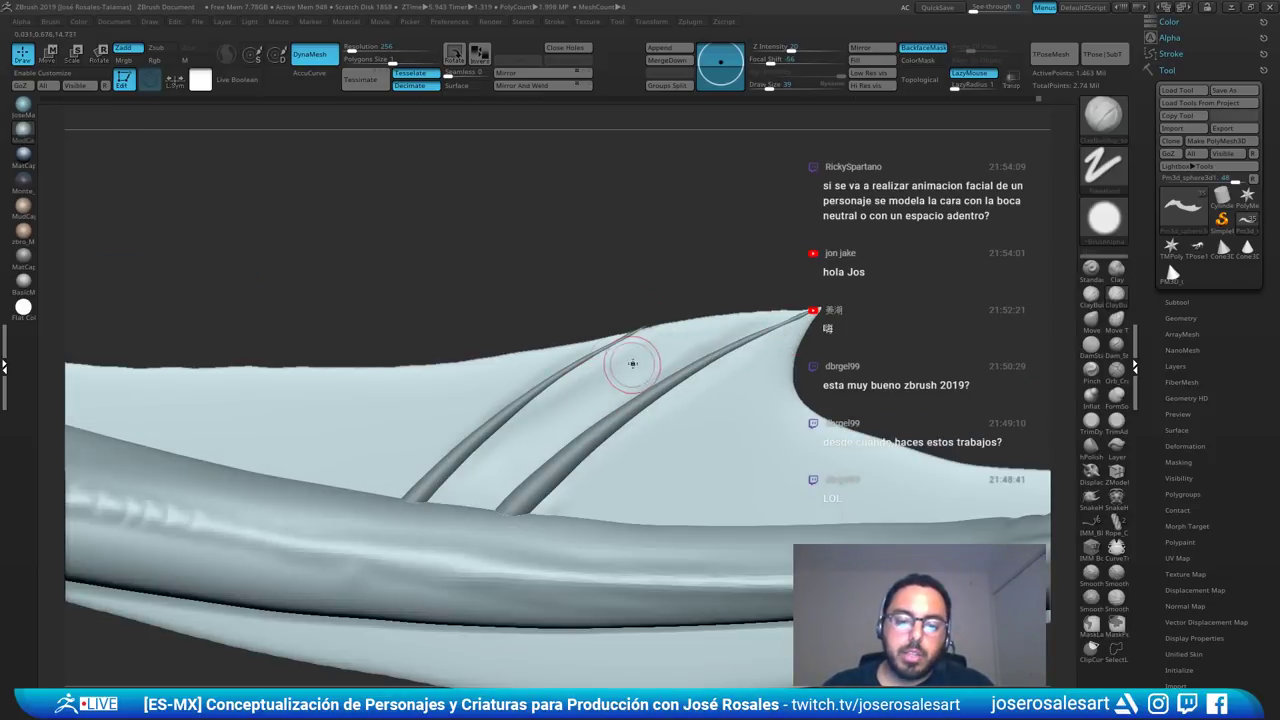
mouse_move(571, 375)
right_down()
mouse_move(594, 379)
mouse_move(613, 361)
right_up()
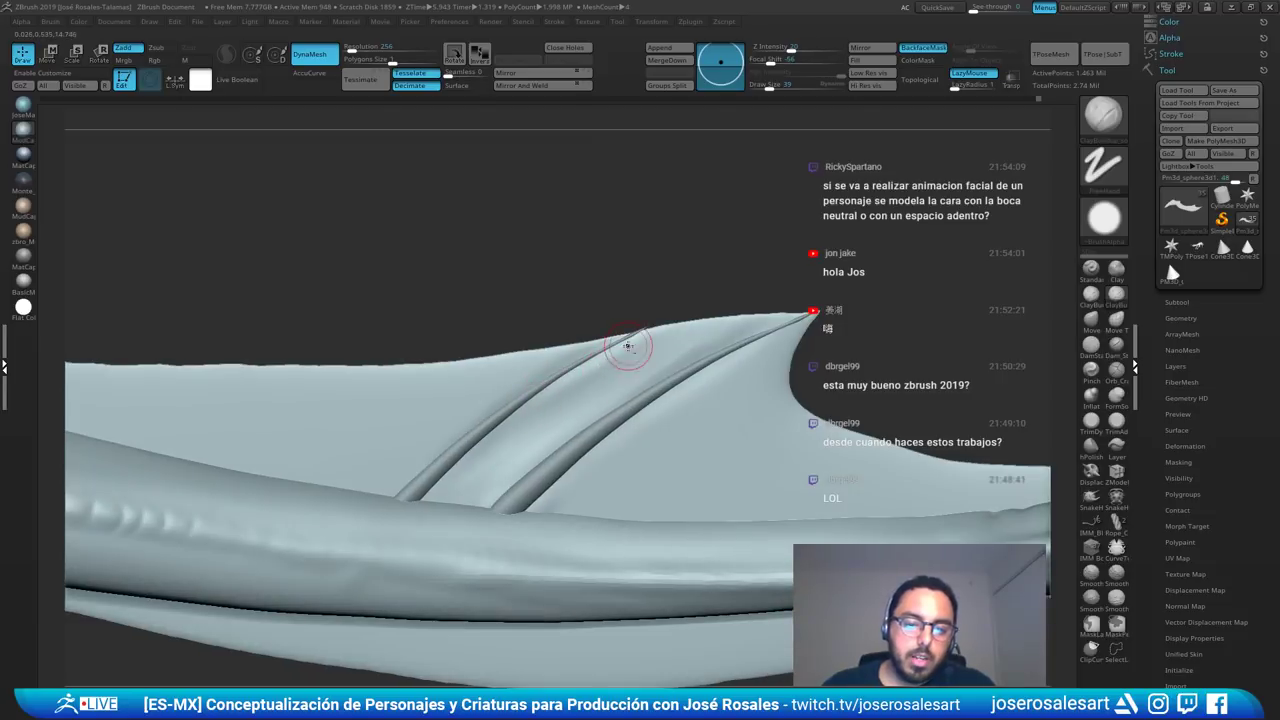
mouse_move(647, 343)
mouse_down()
mouse_move(523, 415)
mouse_move(625, 355)
mouse_up()
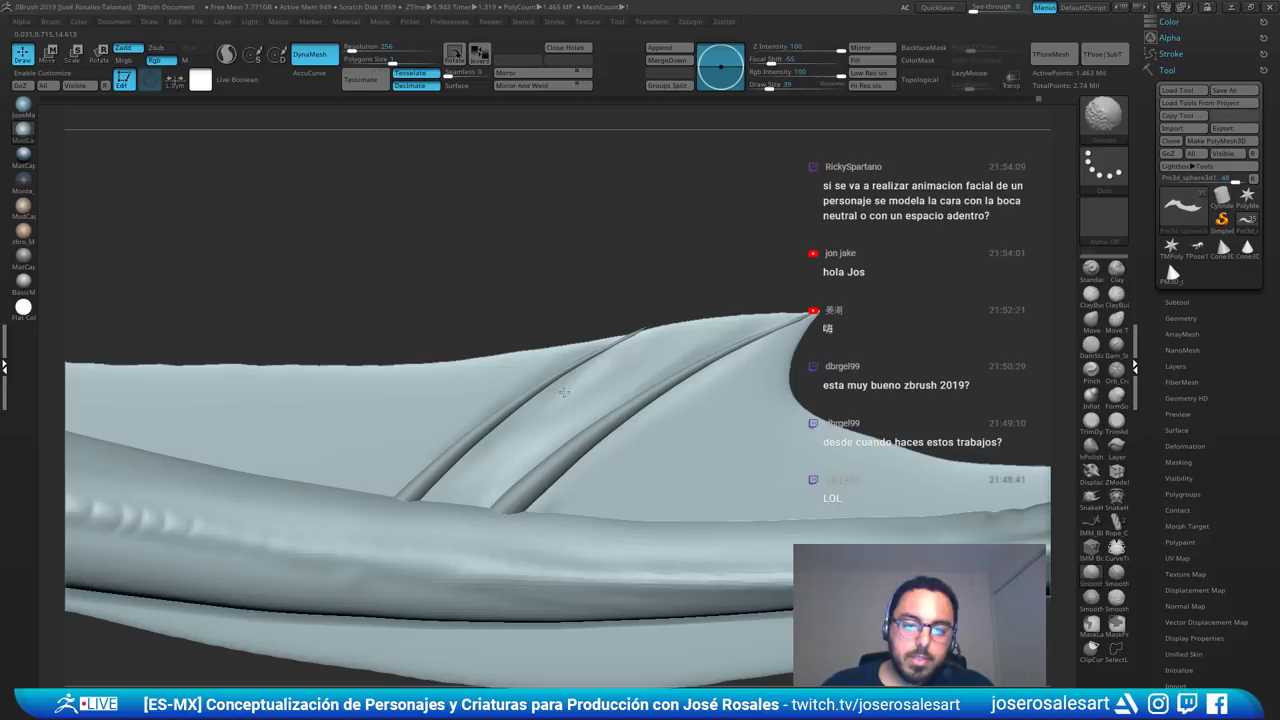
shift+drag(564, 392, 542, 414)
drag(612, 363, 548, 397)
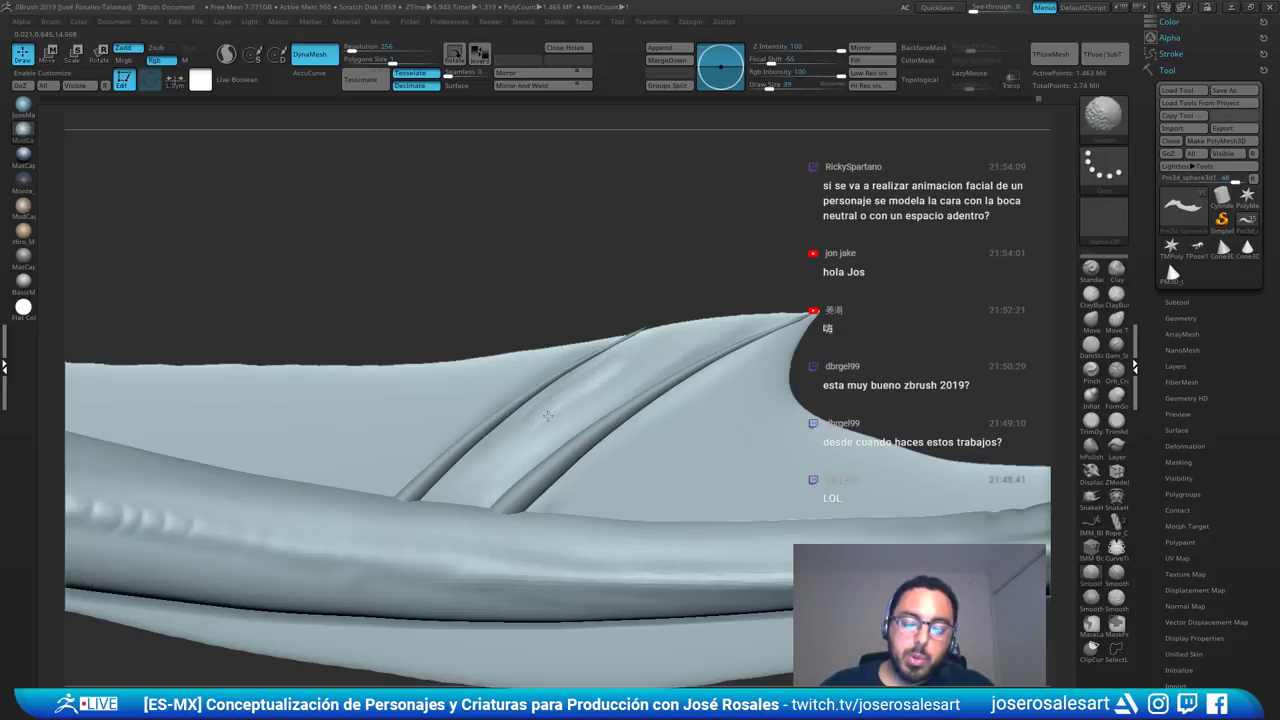
shift+drag(711, 342, 596, 413)
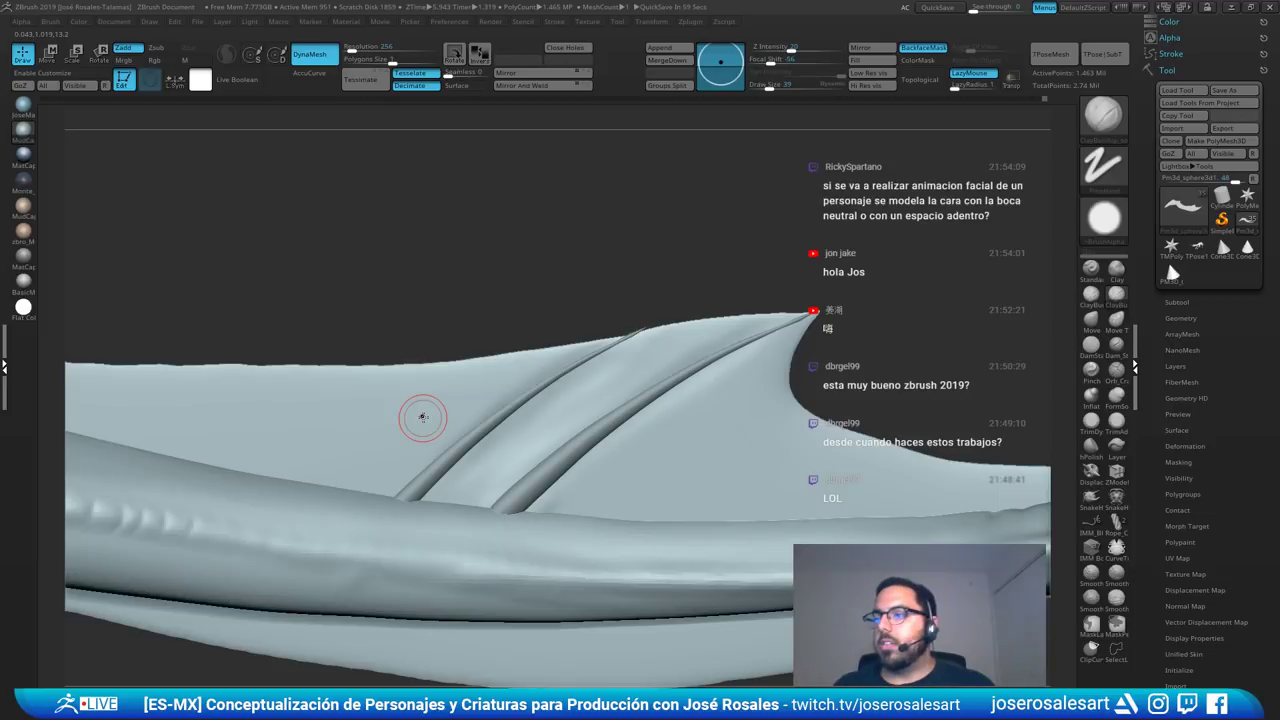
- Ready the Move brush for the tail fin, and smooth back the second tail spine's tip so it sits inside the membrane's edge
mouse_move(660, 300)
mouse_down()
mouse_move(640, 322)
mouse_move(783, 263)
mouse_up()
key(b)
key(m)
key(v)
key(s)
mouse_move(703, 357)
mouse_down()
mouse_move(713, 330)
mouse_move(682, 342)
mouse_up()
mouse_move(664, 288)
alt+mouse_down()
mouse_move(520, 297)
mouse_move(817, 258)
mouse_move(816, 272)
mouse_move(691, 337)
mouse_move(681, 358)
alt+mouse_up()
key(f)
alt+click(682, 357)
right_drag(767, 343, 787, 334)
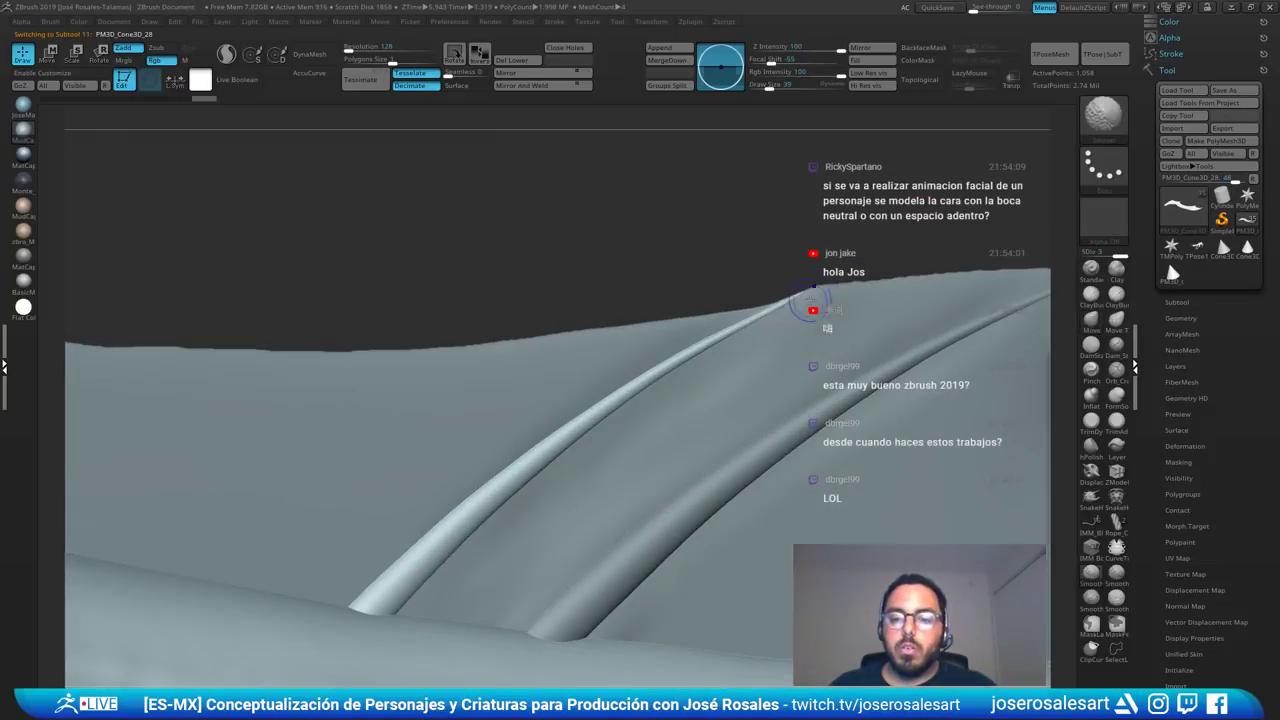
mouse_move(806, 306)
shift+mouse_down()
mouse_move(776, 308)
mouse_move(850, 311)
shift+mouse_up()
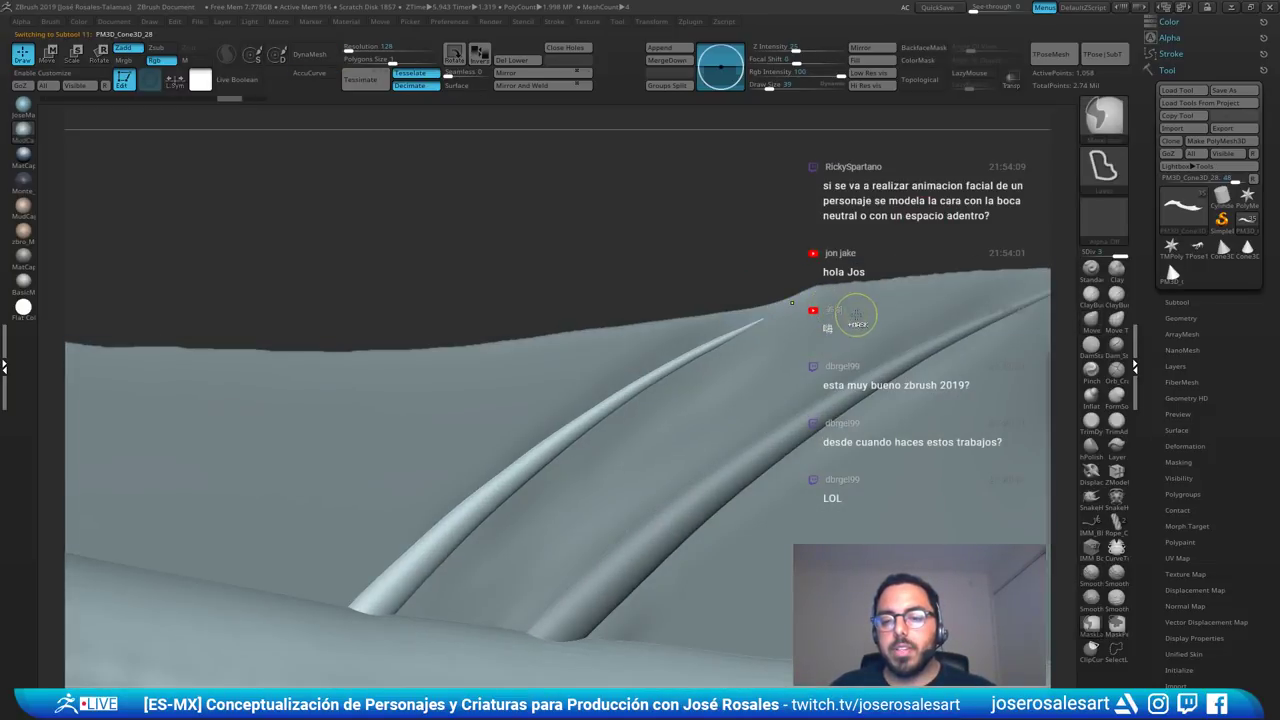
- Smooth the tail membrane's upper edge around the second spine's tip
alt+click(855, 316)
right_drag(848, 316, 806, 299)
mouse_move(808, 300)
shift+mouse_down()
mouse_move(824, 304)
mouse_move(776, 309)
shift+mouse_up()
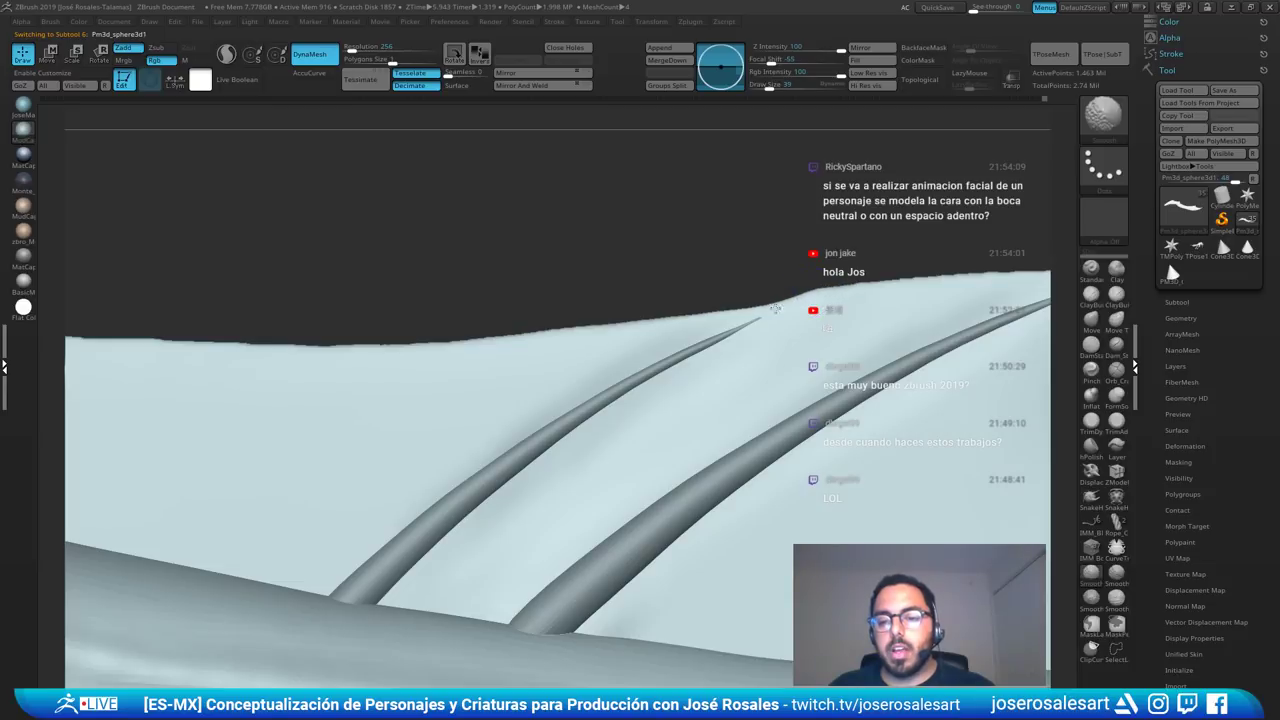
mouse_move(783, 326)
alt+right_down()
mouse_move(661, 326)
mouse_move(706, 309)
mouse_move(712, 280)
alt+right_up()
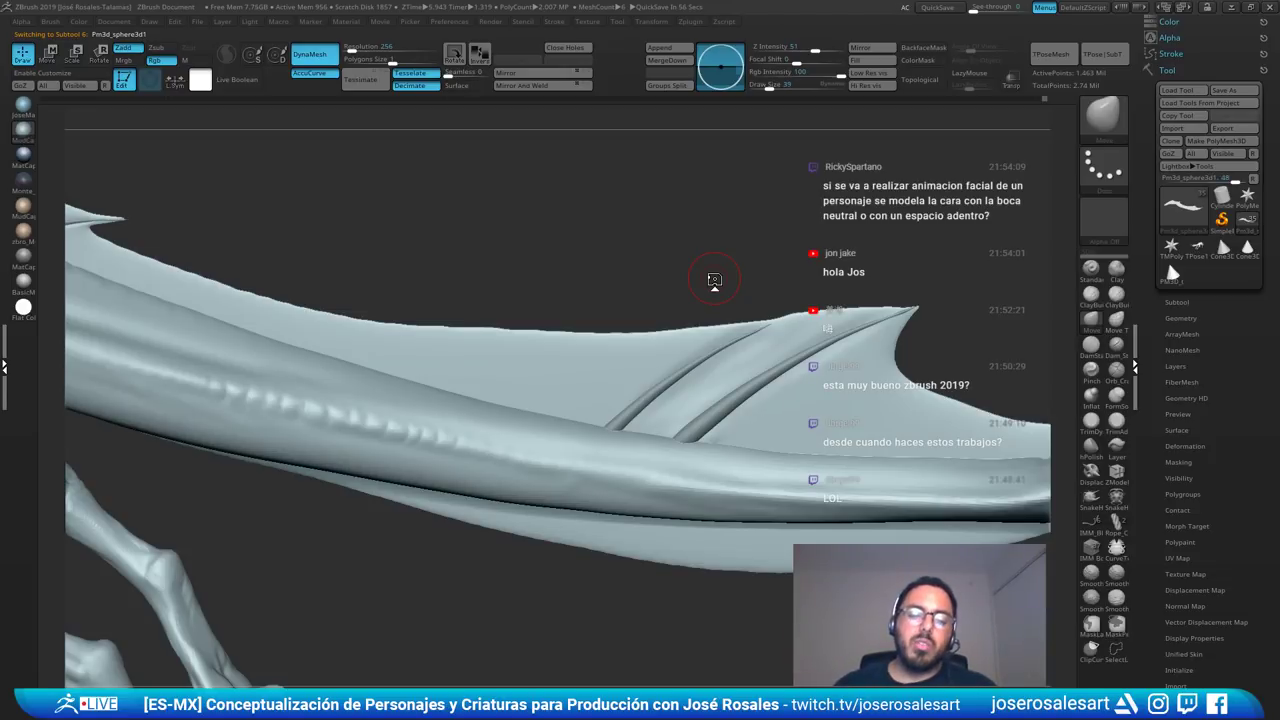
- Duplicate the second tail spine and move the copy forward along the tail as a smaller third spine
right_drag(700, 368, 656, 415)
alt+click(654, 416)
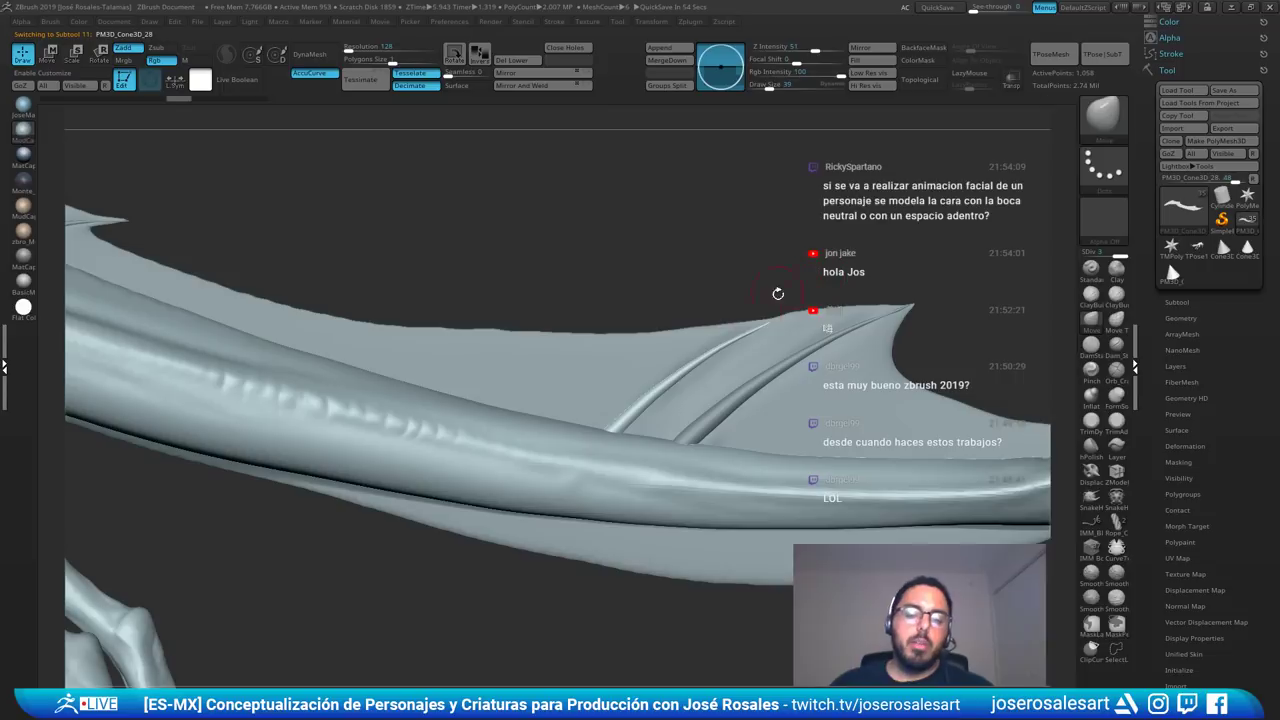
key(ctrl+shift+d)
key(w)
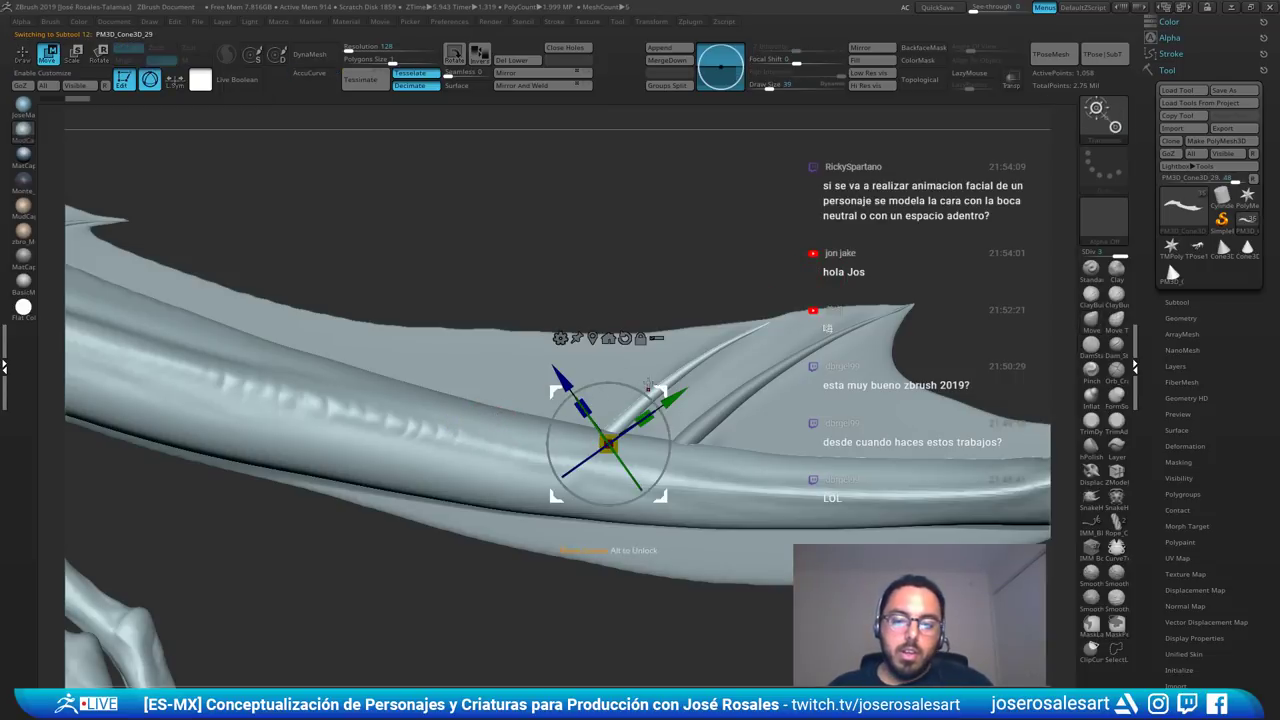
drag(649, 387, 555, 410)
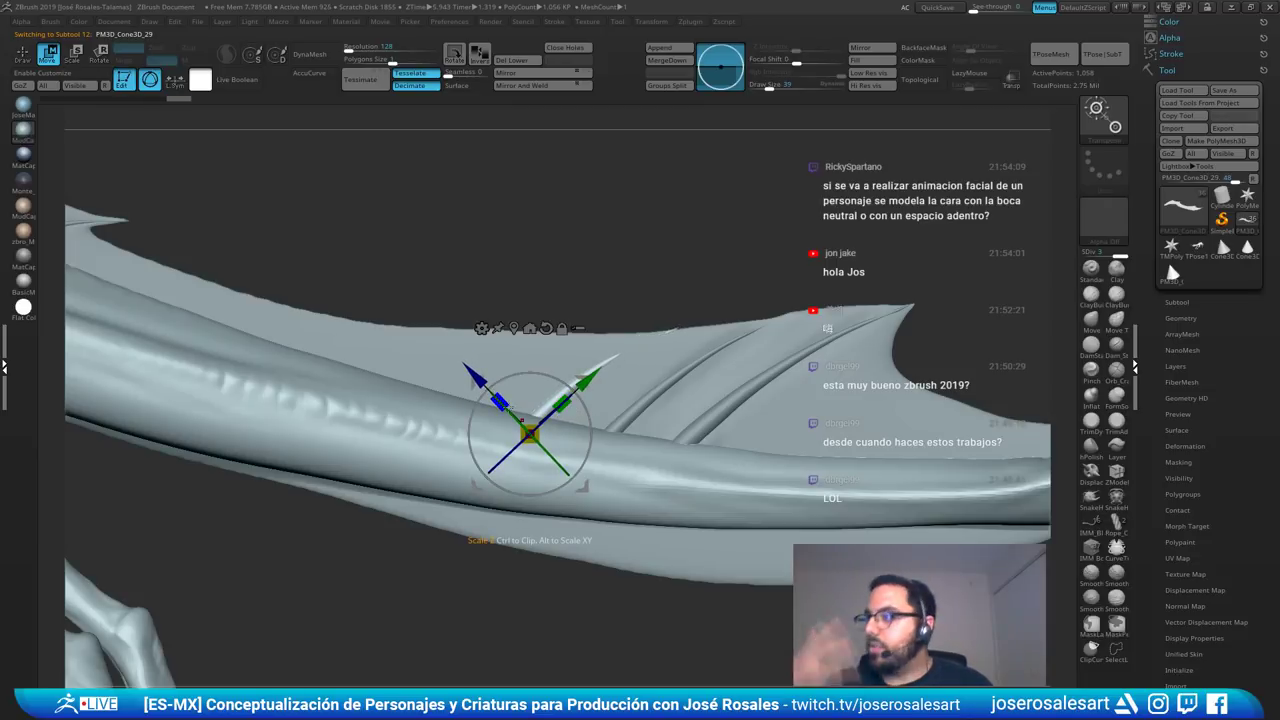
key(q)
- Select the tail membrane, build clay between the second and third tail spines with the ClayBuildup brush, and smooth it
alt+click(699, 348)
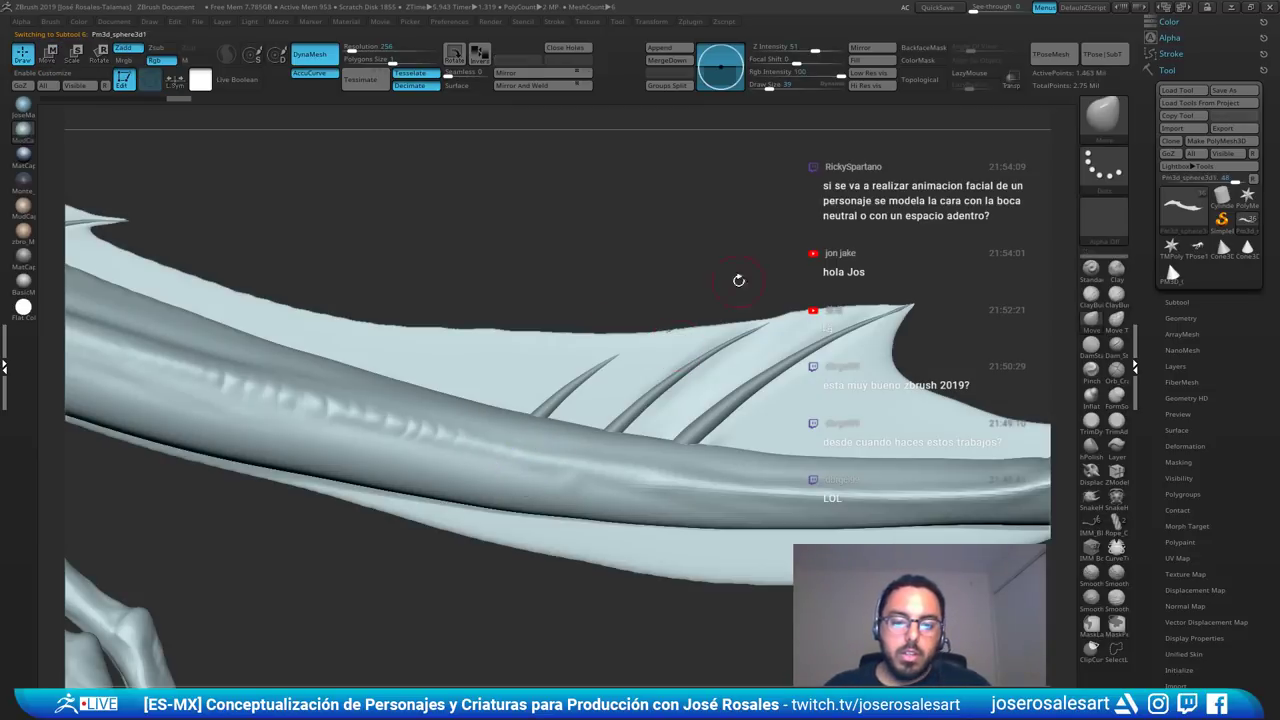
key(b)
key(c)
key(b)
mouse_move(649, 349)
mouse_down()
mouse_move(591, 377)
mouse_move(566, 409)
mouse_move(648, 340)
mouse_up()
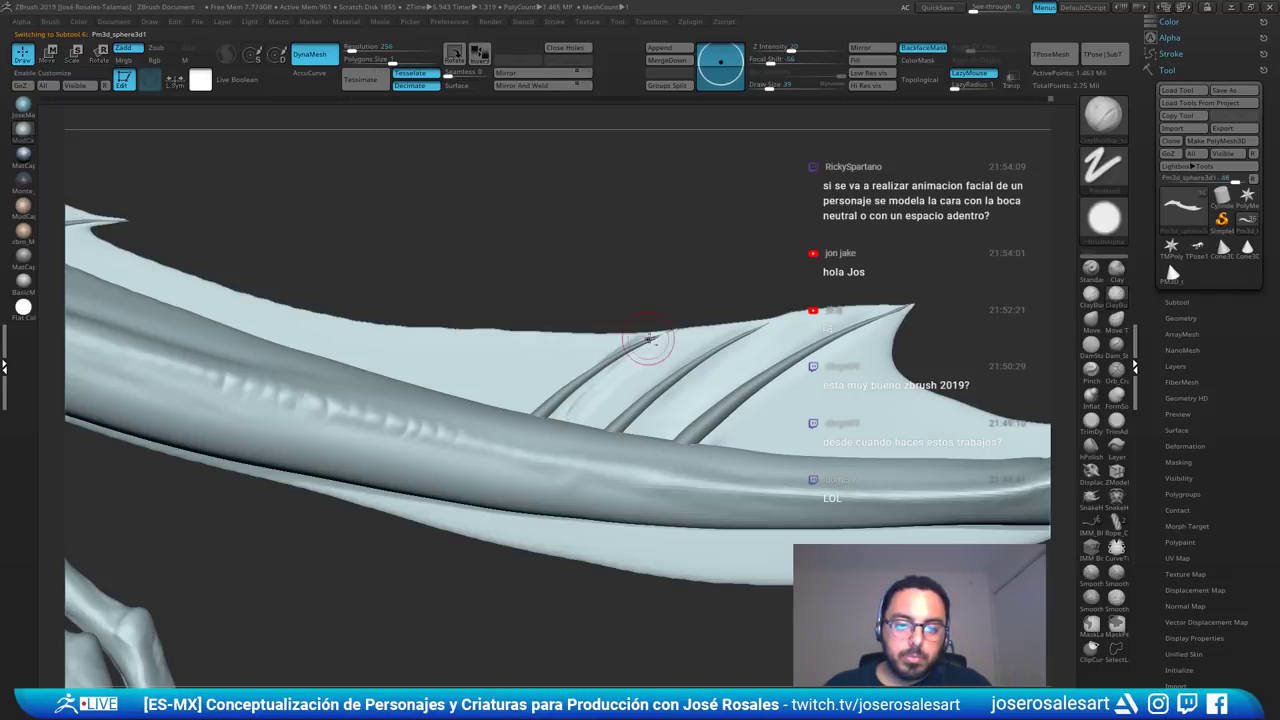
shift+drag(584, 395, 672, 333)
shift+drag(586, 402, 616, 395)
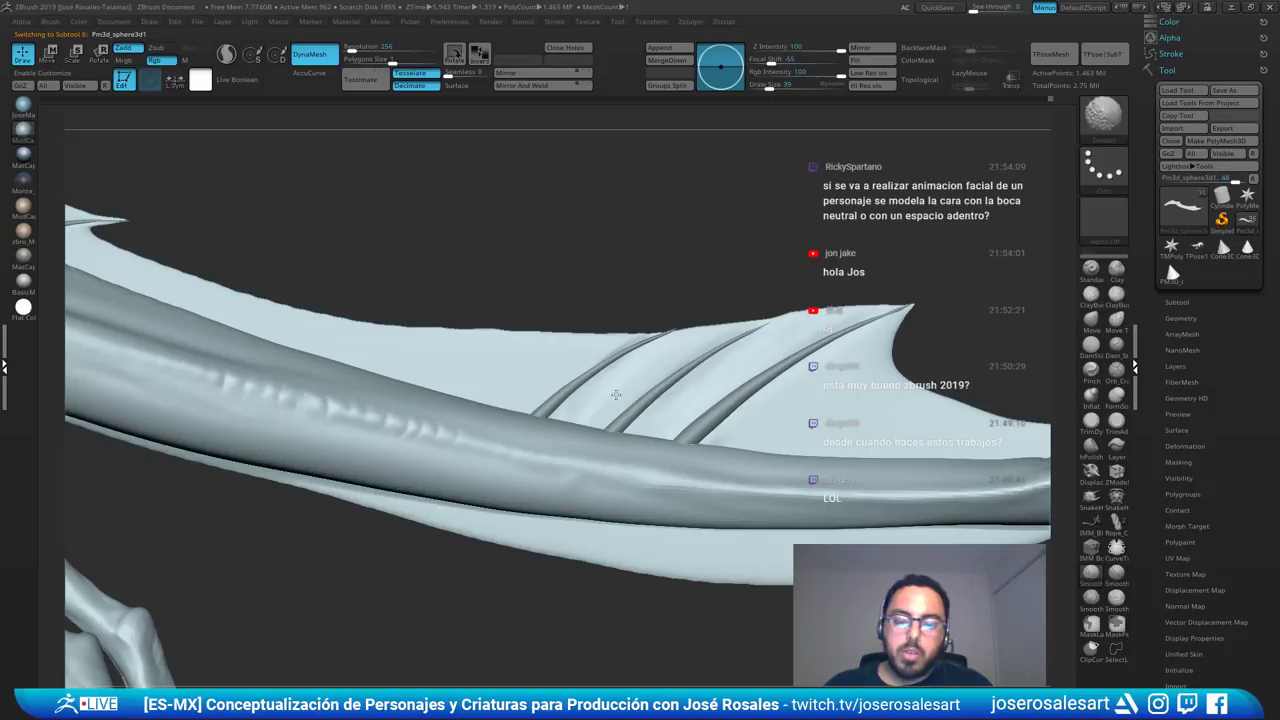
- Blend the membrane along the front side of the third tail spine with a clay stroke from closer up
mouse_move(696, 333)
alt+right_down()
mouse_move(674, 337)
mouse_move(694, 374)
alt+right_up()
alt+right_drag(606, 398, 603, 359)
alt+right_drag(708, 345, 712, 380)
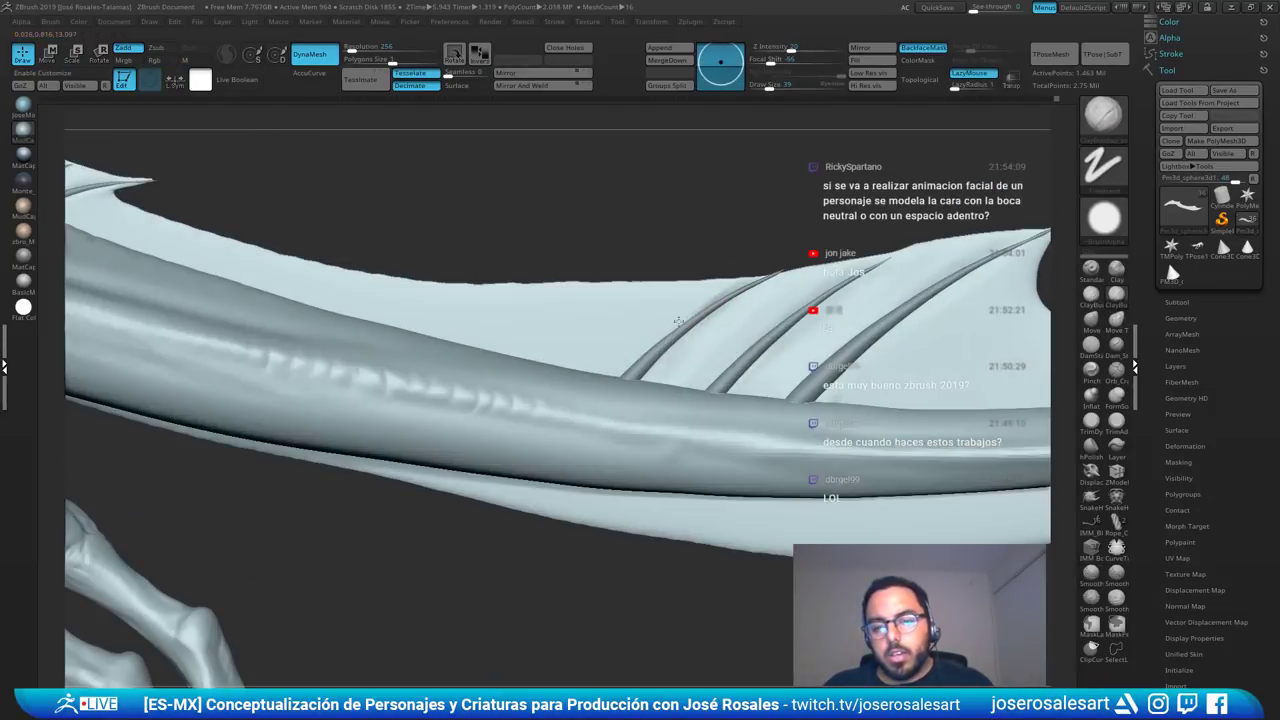
mouse_move(704, 304)
mouse_down()
mouse_move(754, 290)
mouse_move(664, 364)
mouse_up()
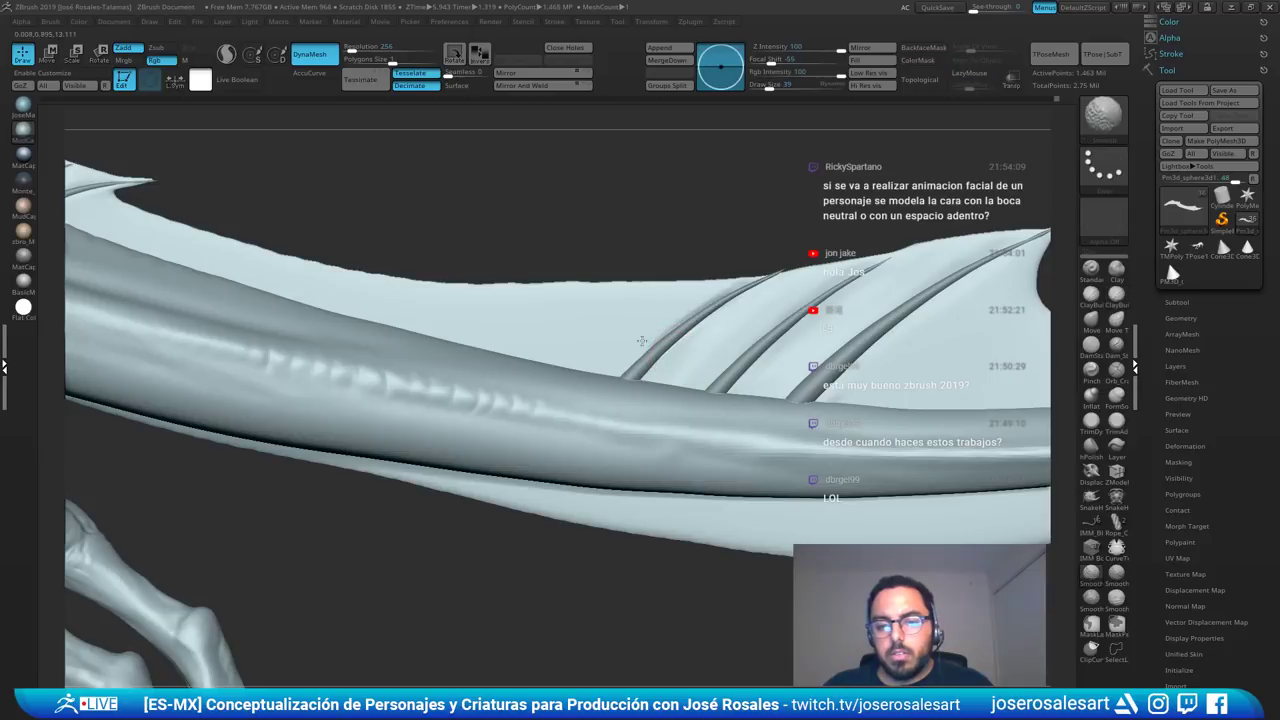
alt+right_drag(613, 356, 612, 256)
mouse_move(728, 332)
right_down()
mouse_move(640, 340)
mouse_move(732, 334)
mouse_move(736, 362)
right_up()
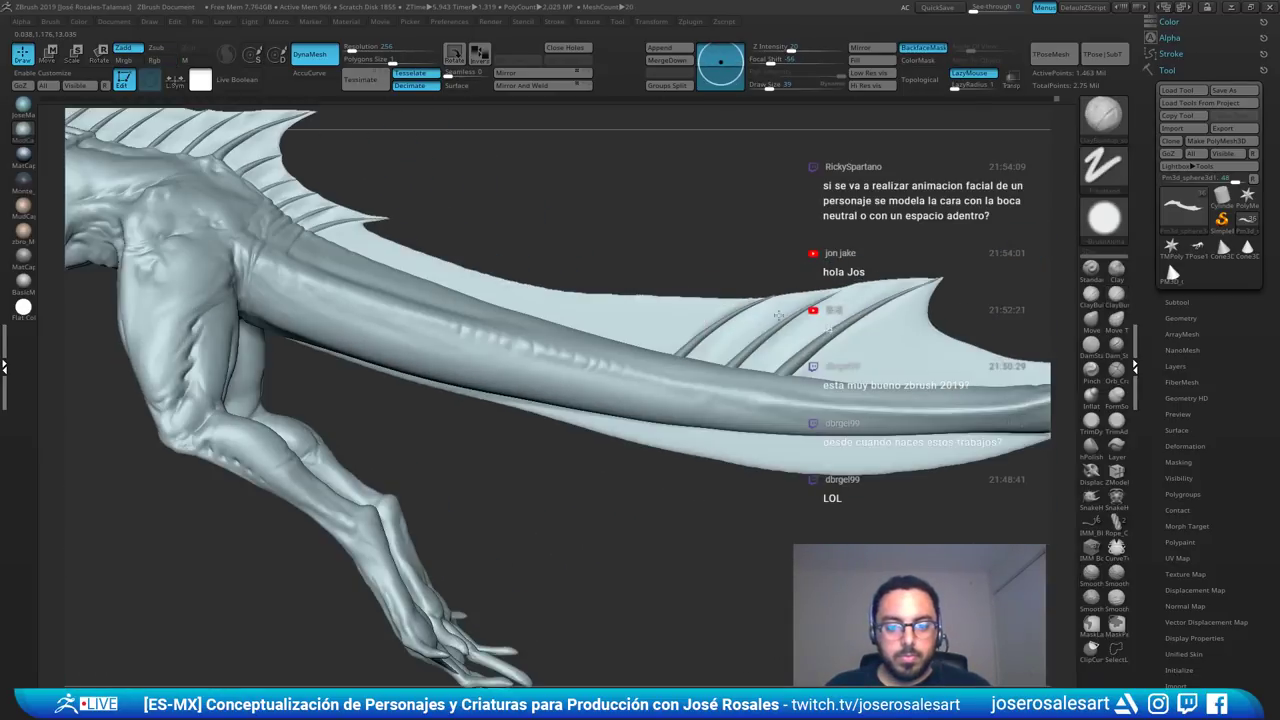
- Duplicate the third tail spine and move the copy forward along the tail as a fourth spine
alt+click(699, 347)
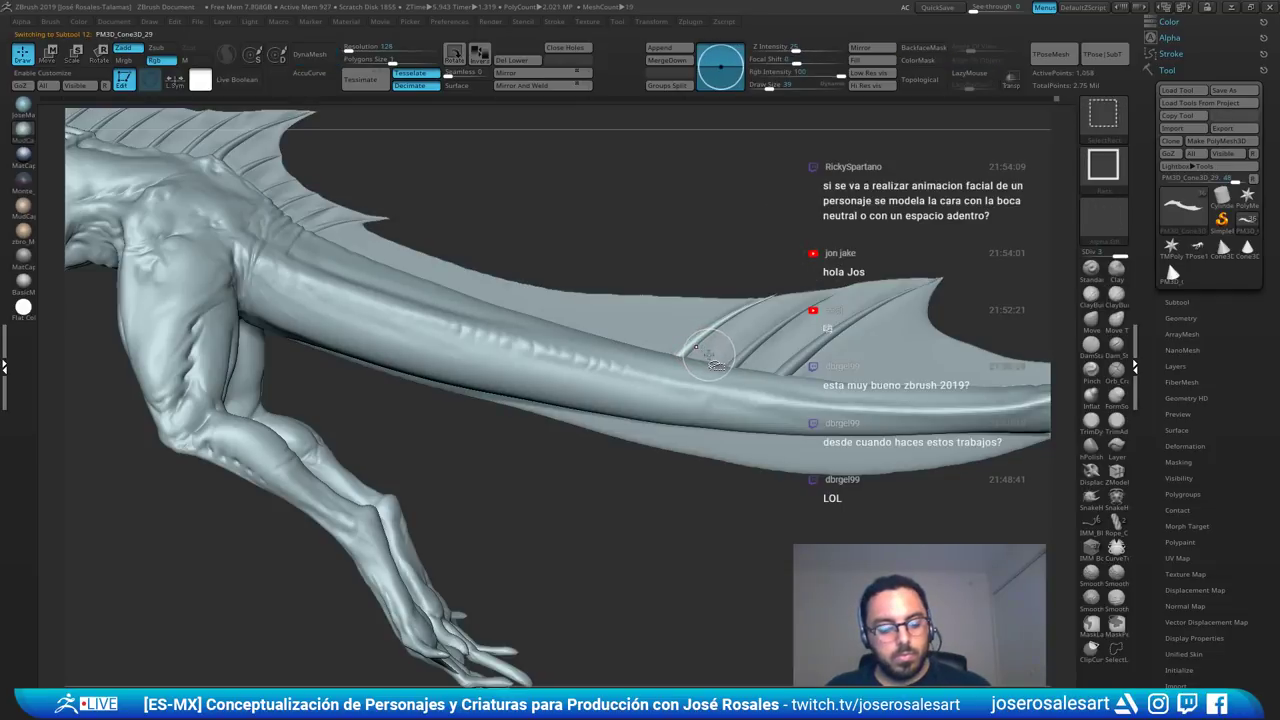
key(ctrl+shift+d)
key(w)
drag(725, 420, 690, 375)
mouse_move(677, 328)
mouse_down()
mouse_move(647, 347)
mouse_move(668, 328)
mouse_up()
key(q)
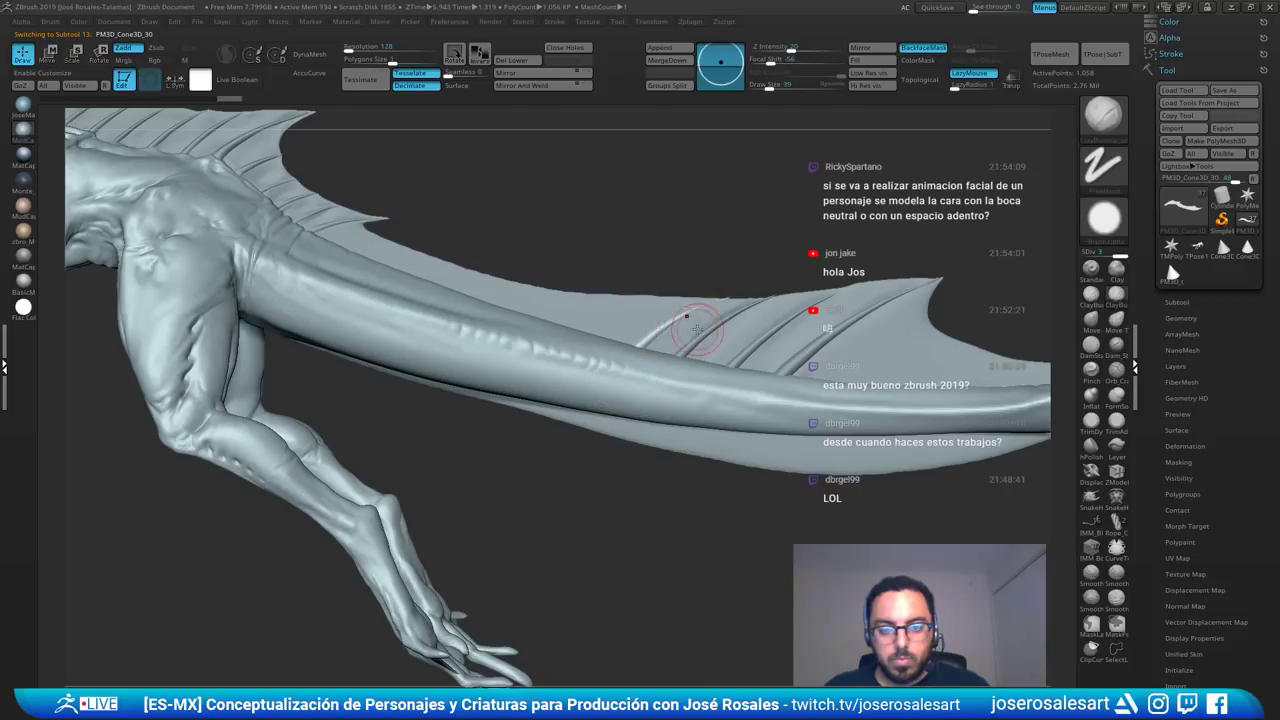
- Build up the membrane around the fourth tail spine with clay, and adjust and smooth its upper edge using the Move brush
alt+click(700, 325)
ctrl+right_drag(700, 325, 723, 311)
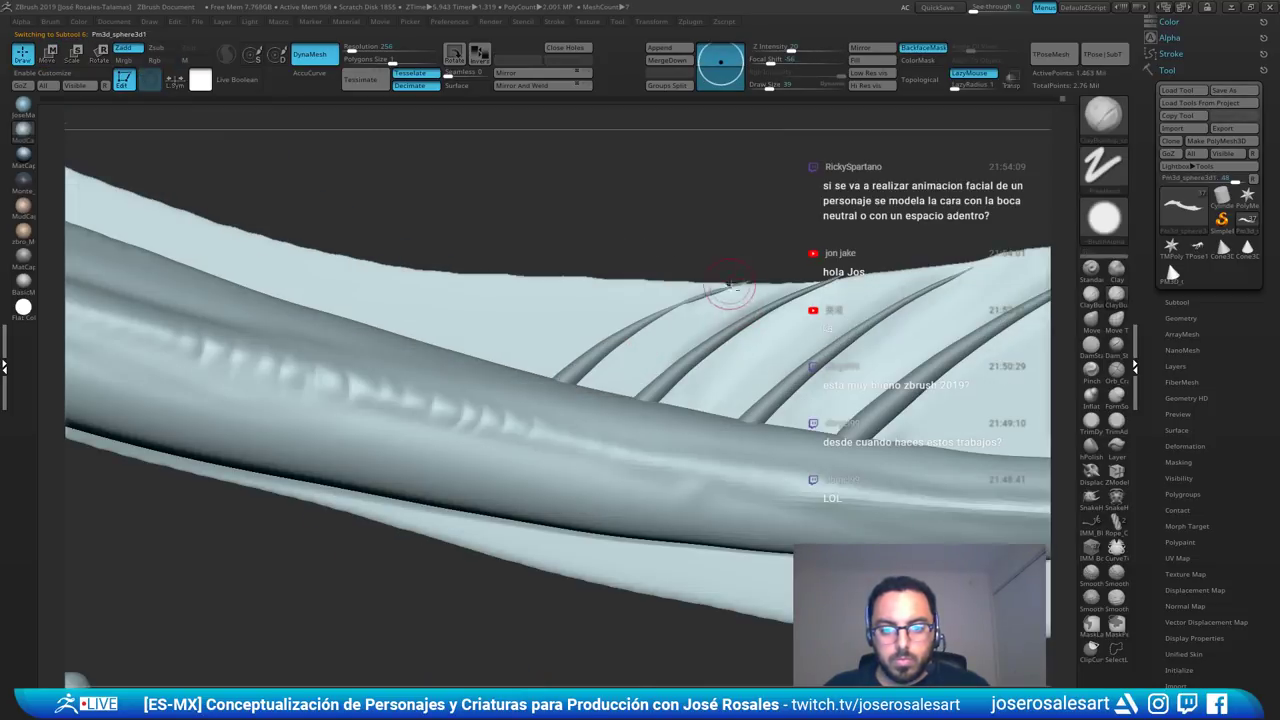
mouse_move(746, 300)
mouse_down()
mouse_move(664, 315)
mouse_move(596, 370)
mouse_move(728, 304)
mouse_move(692, 318)
mouse_up()
key(b)
key(m)
key(v)
shift+drag(815, 291, 789, 305)
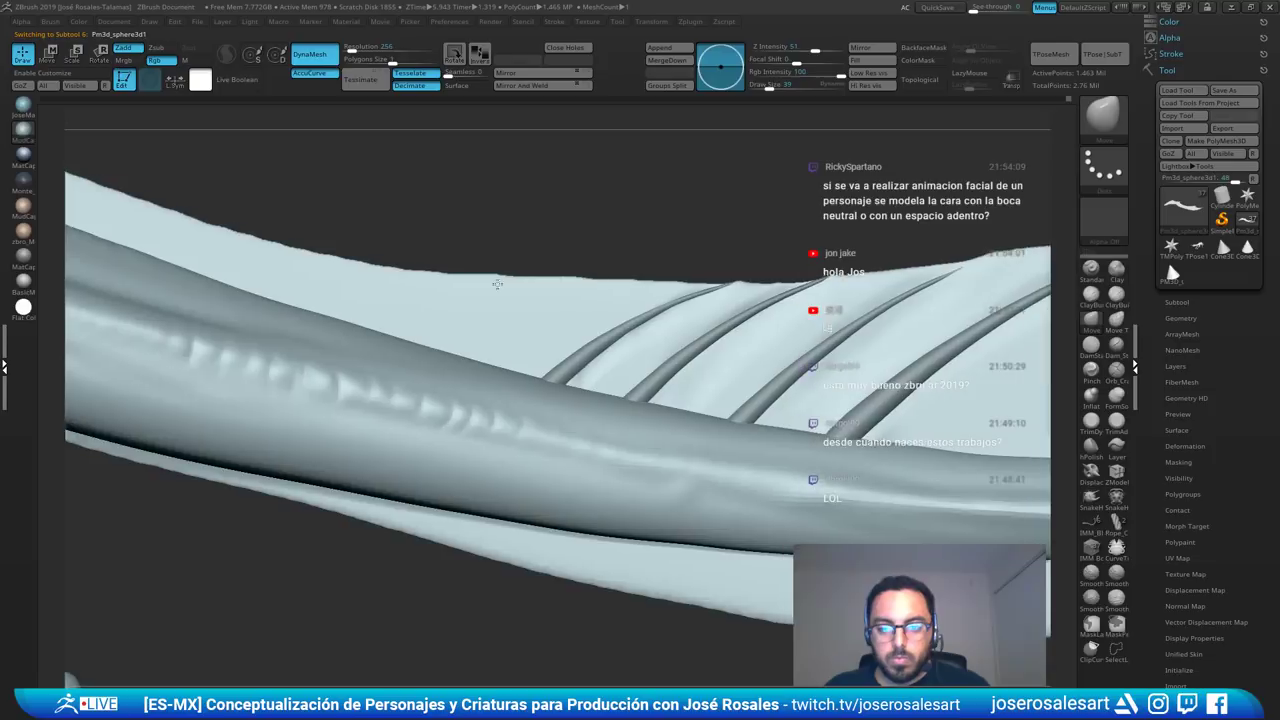
- Add another clay stroke to the membrane beside the fourth spine's upper part after checking the whole creature
key(f)
drag(600, 165, 580, 180)
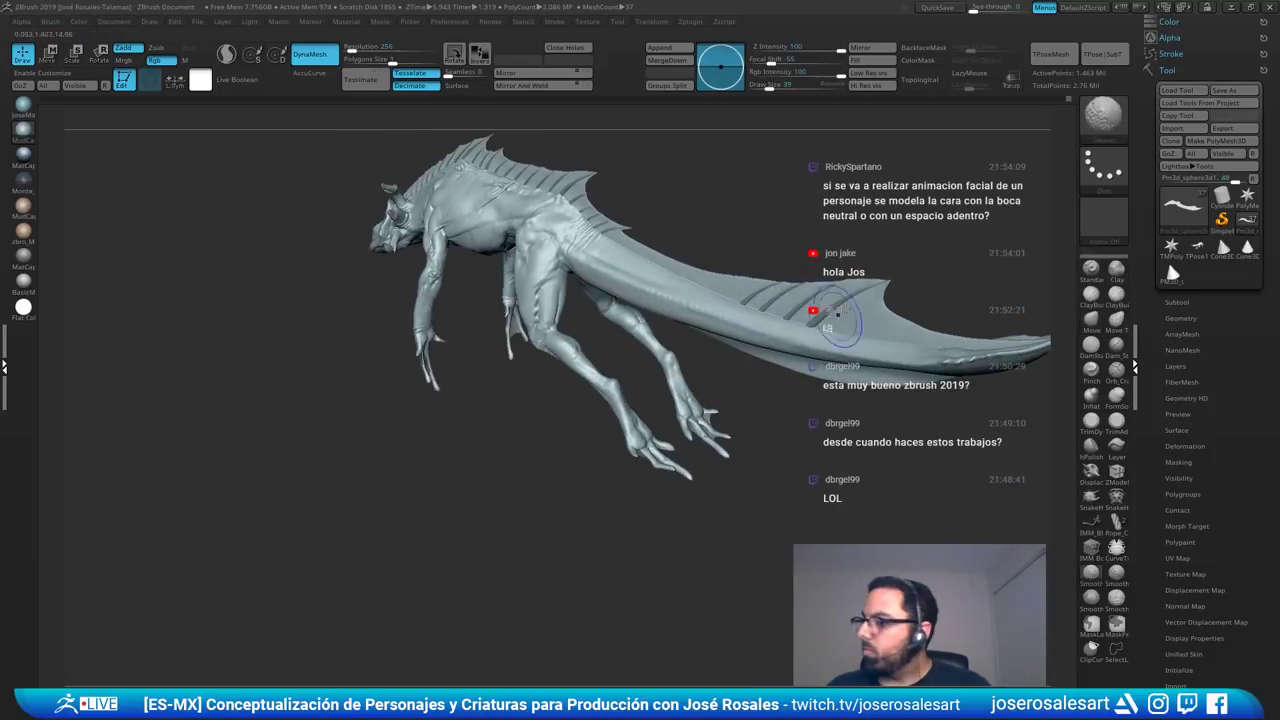
ctrl+right_drag(846, 326, 650, 346)
key(1)
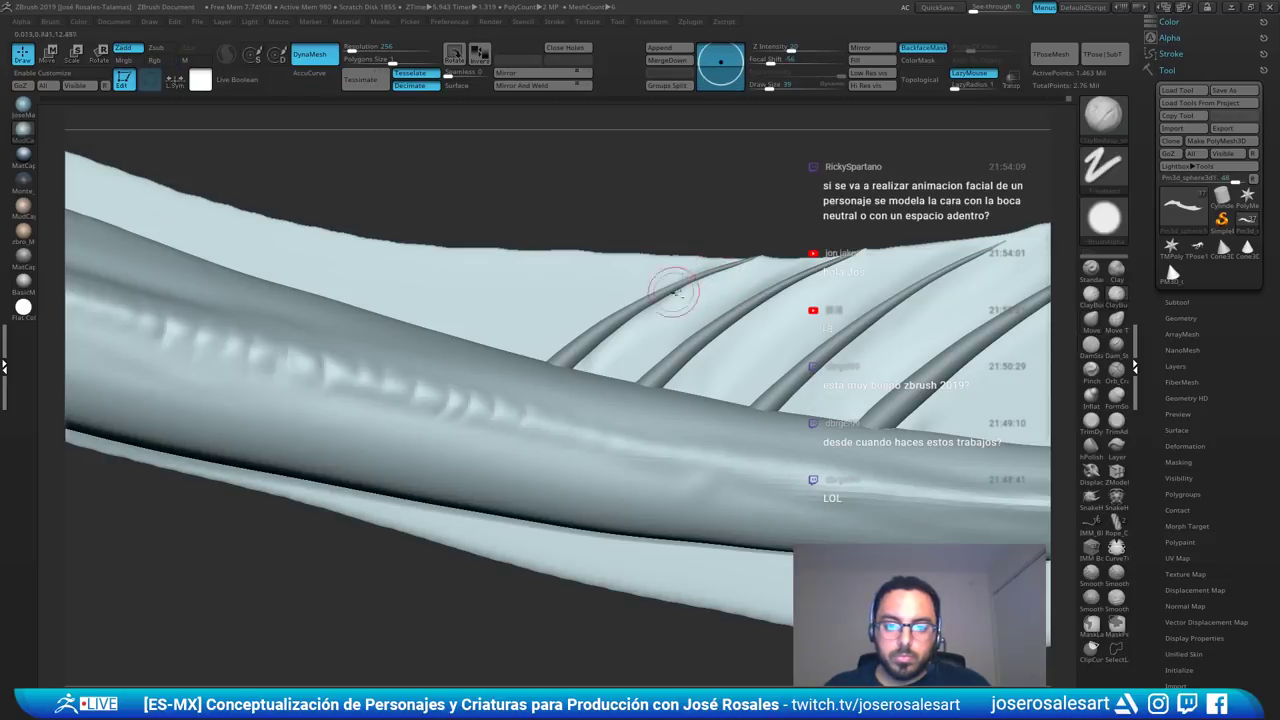
mouse_move(686, 290)
mouse_down()
mouse_move(645, 304)
mouse_move(684, 284)
mouse_up()
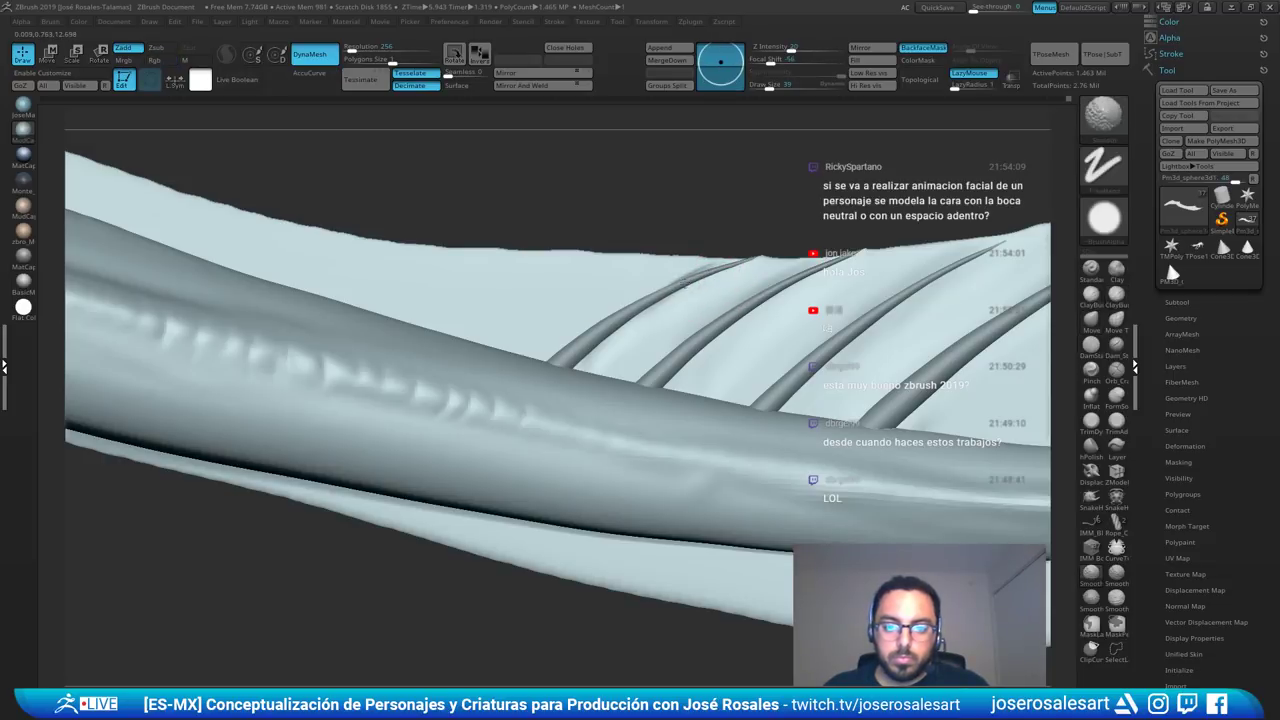
- Duplicate the fourth tail spine and place the copy forward along the tail as a fifth spine
alt+click(583, 338)
key(ctrl+shift+d)
key(w)
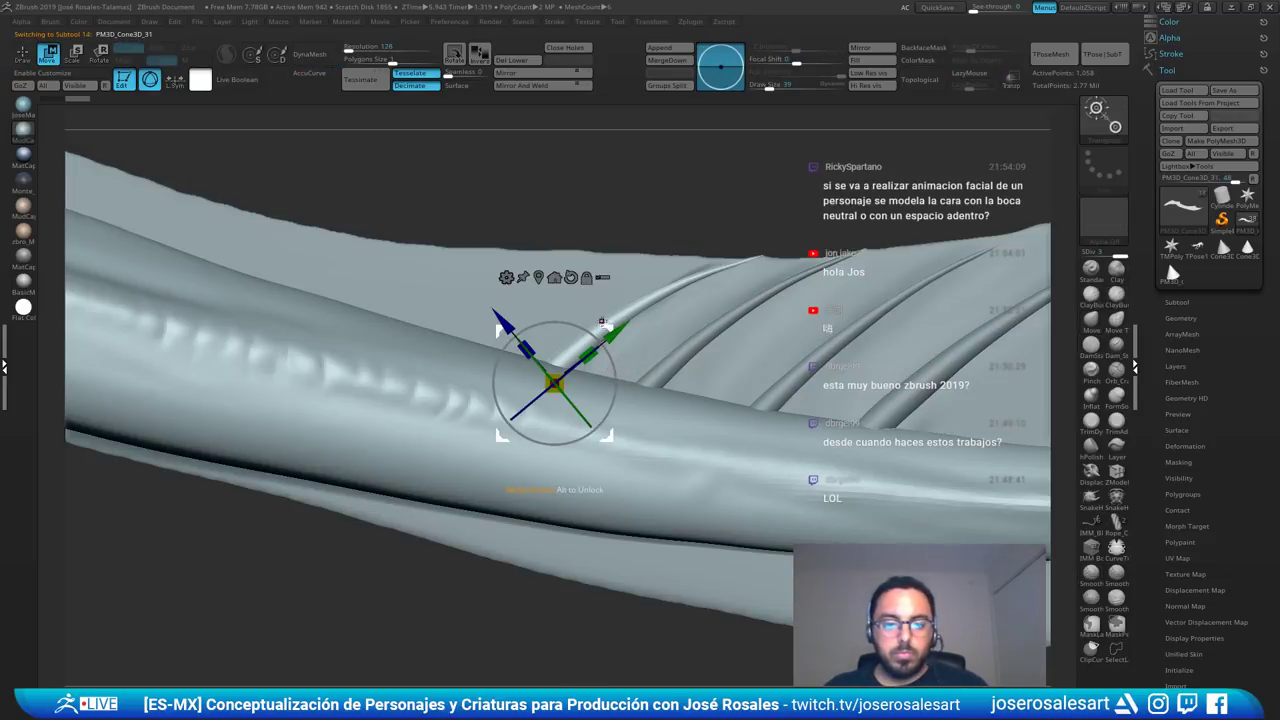
mouse_move(606, 326)
mouse_down()
mouse_move(520, 307)
mouse_move(490, 374)
mouse_move(466, 365)
mouse_up()
key(ctrl+z)
key(q)
- Select the tail membrane and blend its surface around the fifth spine
alt+click(605, 292)
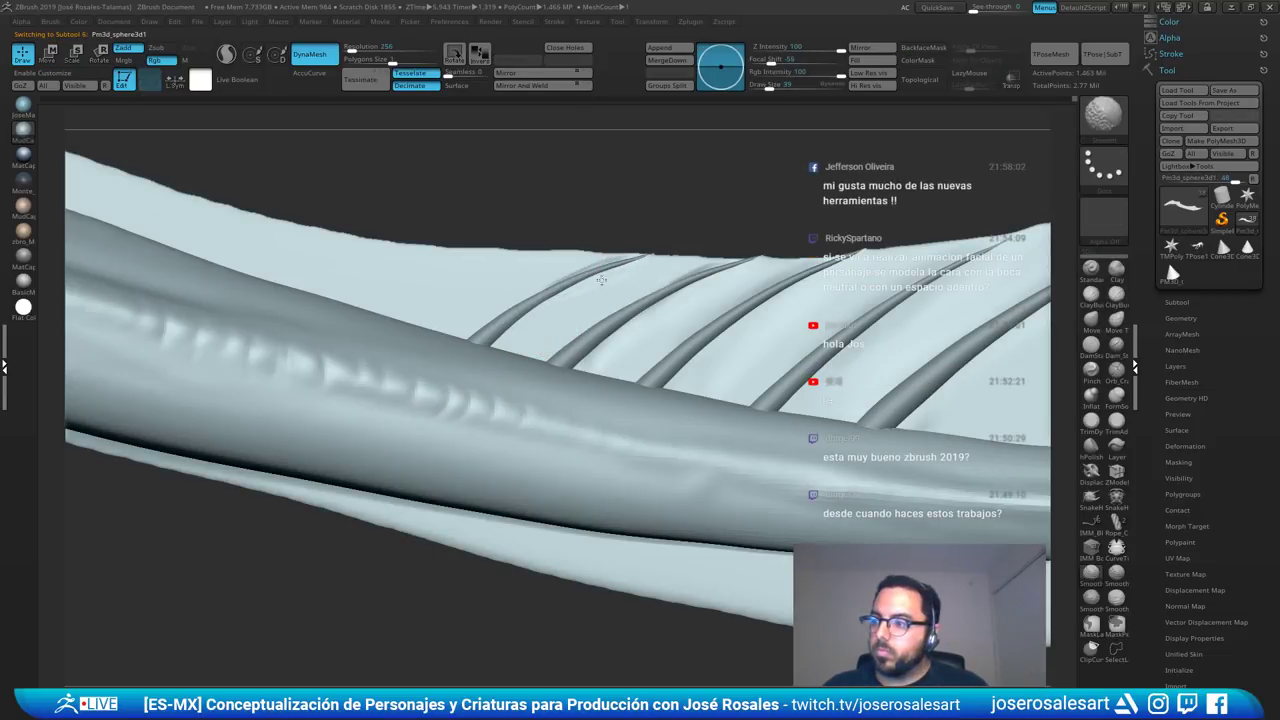
mouse_move(555, 291)
ctrl+right_down()
mouse_move(600, 315)
mouse_move(602, 331)
ctrl+right_up()
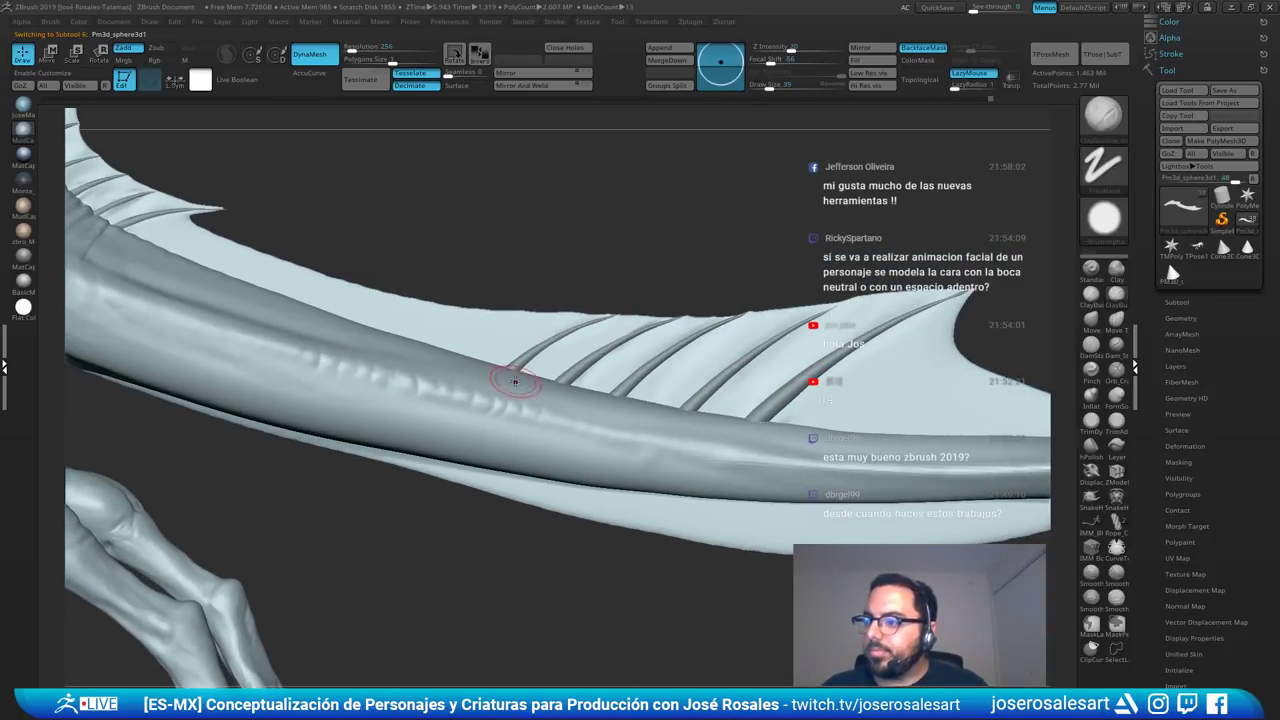
ctrl+right_drag(538, 357, 560, 371)
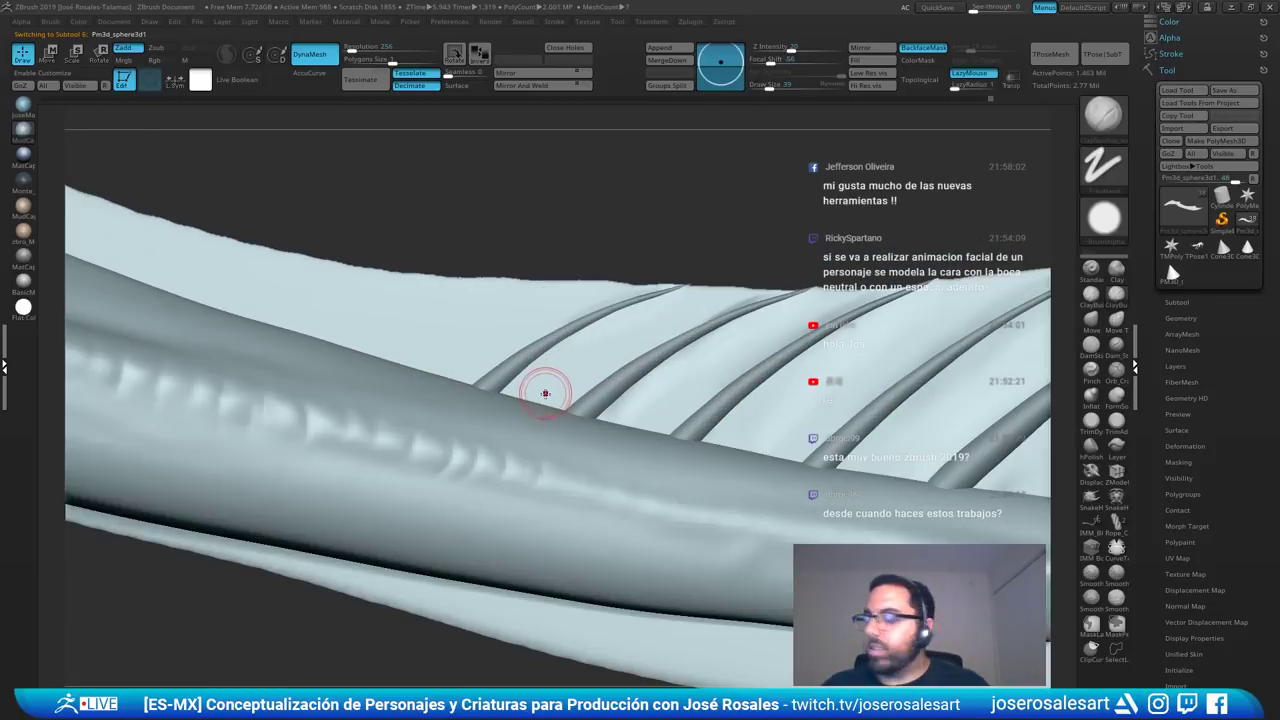
- Reshape the fifth tail spine toward its tip with the SnakeHook brush so it fits the membrane's edge
key(b)
key(s)
key(h)
key(s)
drag(531, 402, 536, 402)
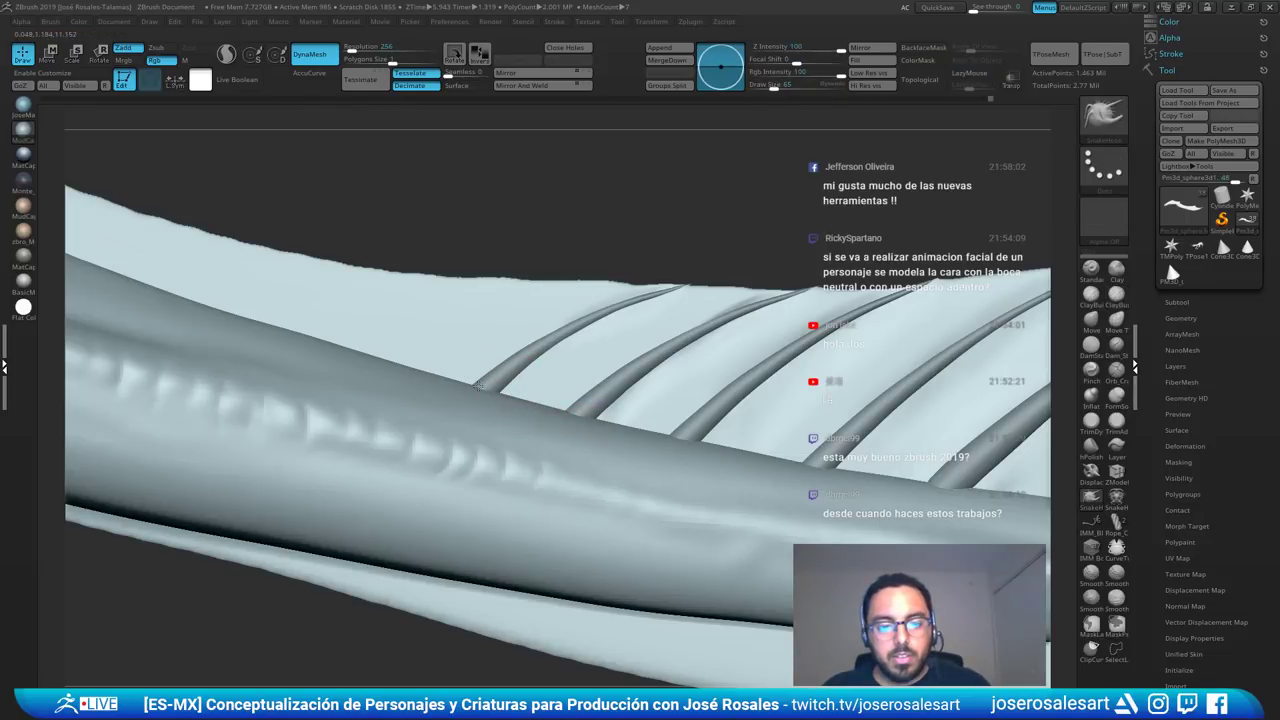
alt+click(476, 385)
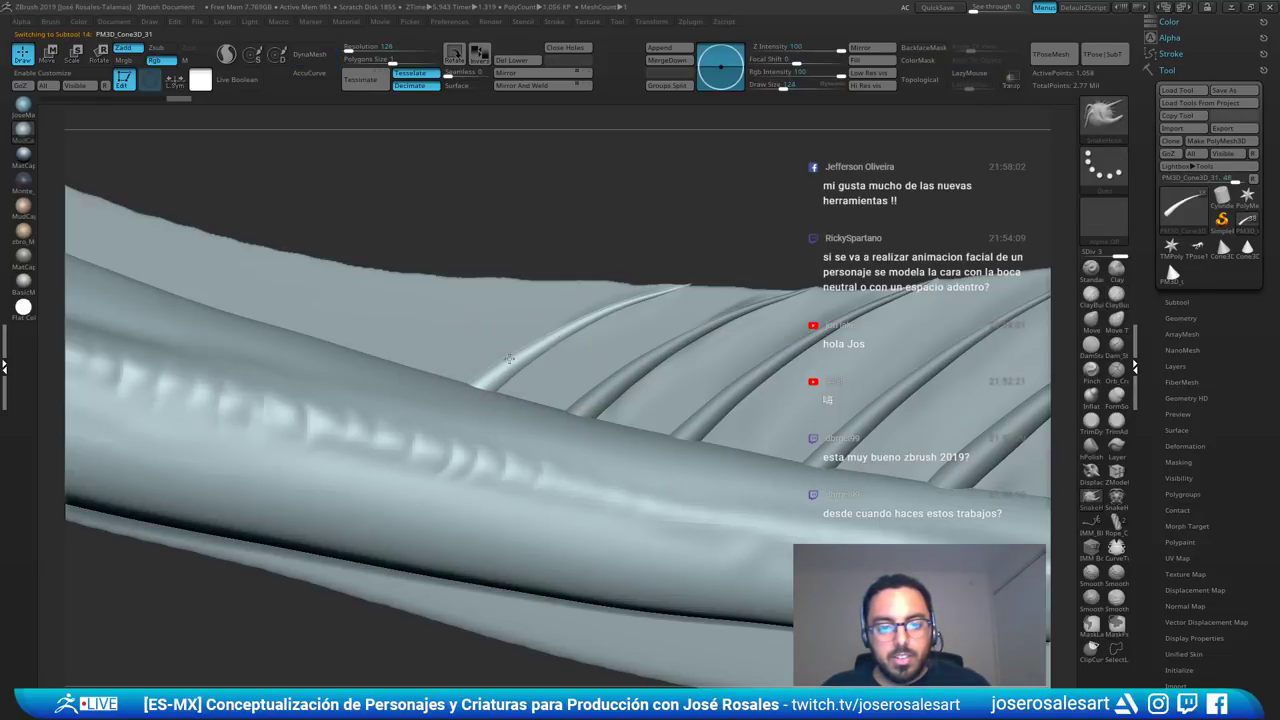
drag(640, 300, 687, 295)
key(s)
right_drag(550, 335, 622, 303)
- Select the membrane, smooth it between the fourth and fifth spines, and refine the area ahead of the fifth spine
alt+click(591, 364)
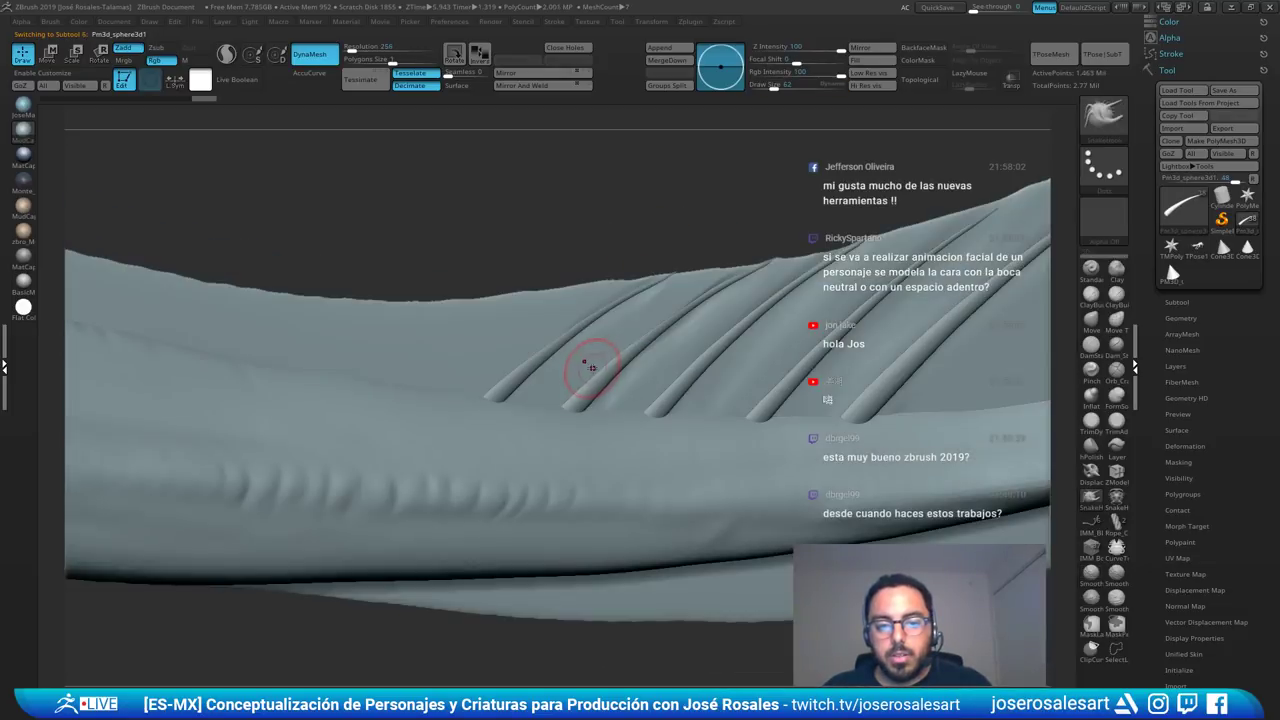
right_drag(591, 364, 580, 340)
mouse_move(572, 360)
mouse_down()
mouse_move(635, 315)
mouse_move(517, 388)
mouse_move(626, 337)
mouse_up()
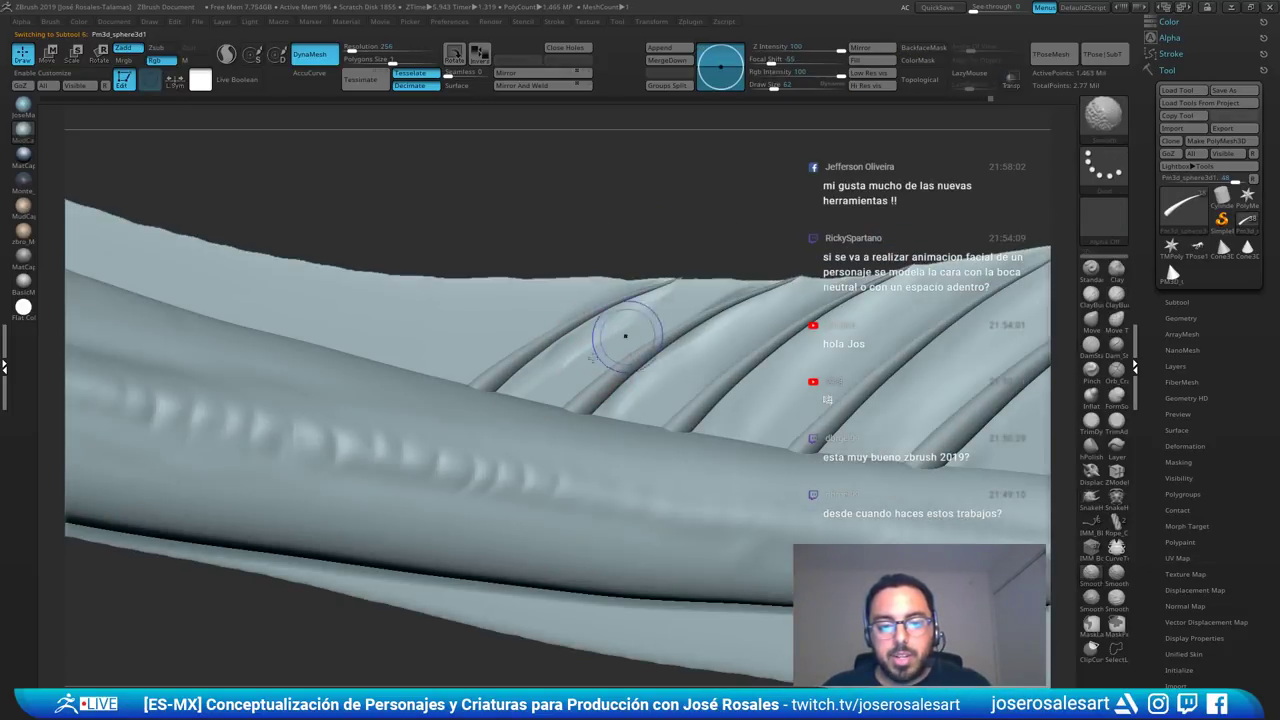
mouse_move(660, 330)
ctrl+right_down()
mouse_move(640, 274)
mouse_move(612, 264)
mouse_move(706, 314)
mouse_move(786, 286)
ctrl+right_up()
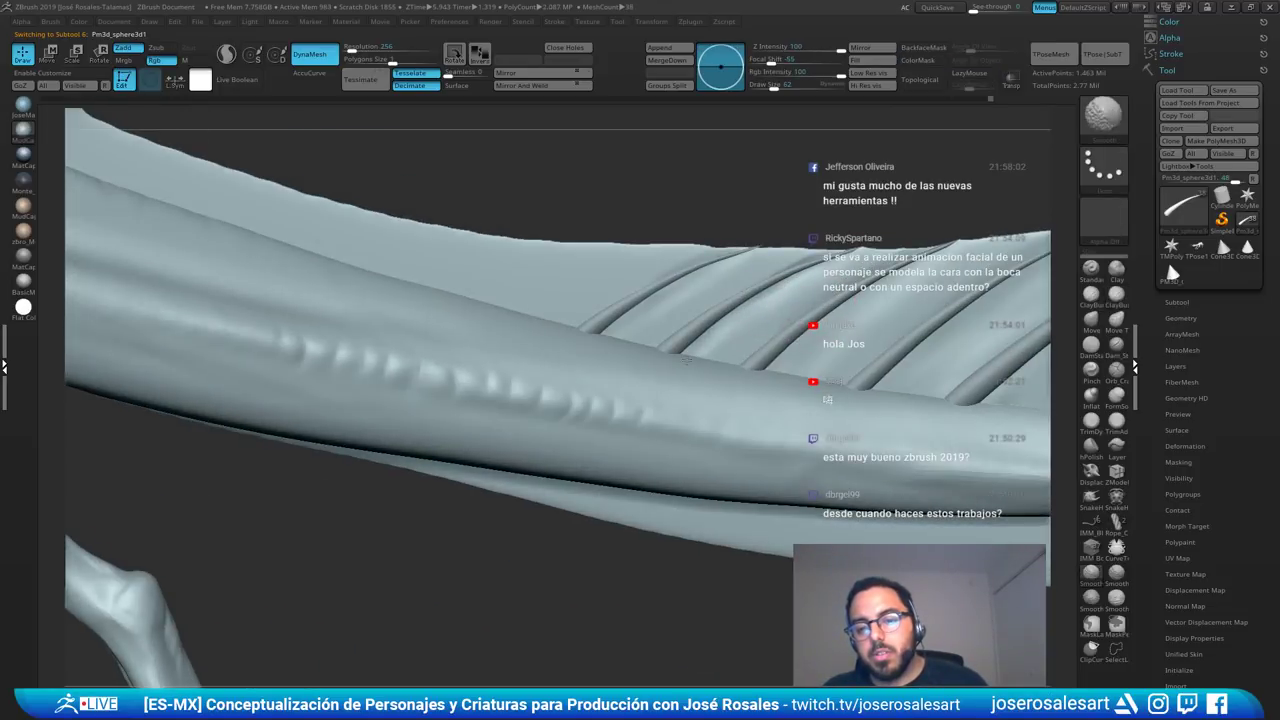
mouse_move(674, 282)
alt+right_down()
mouse_move(573, 290)
mouse_move(590, 240)
mouse_move(737, 266)
alt+right_up()
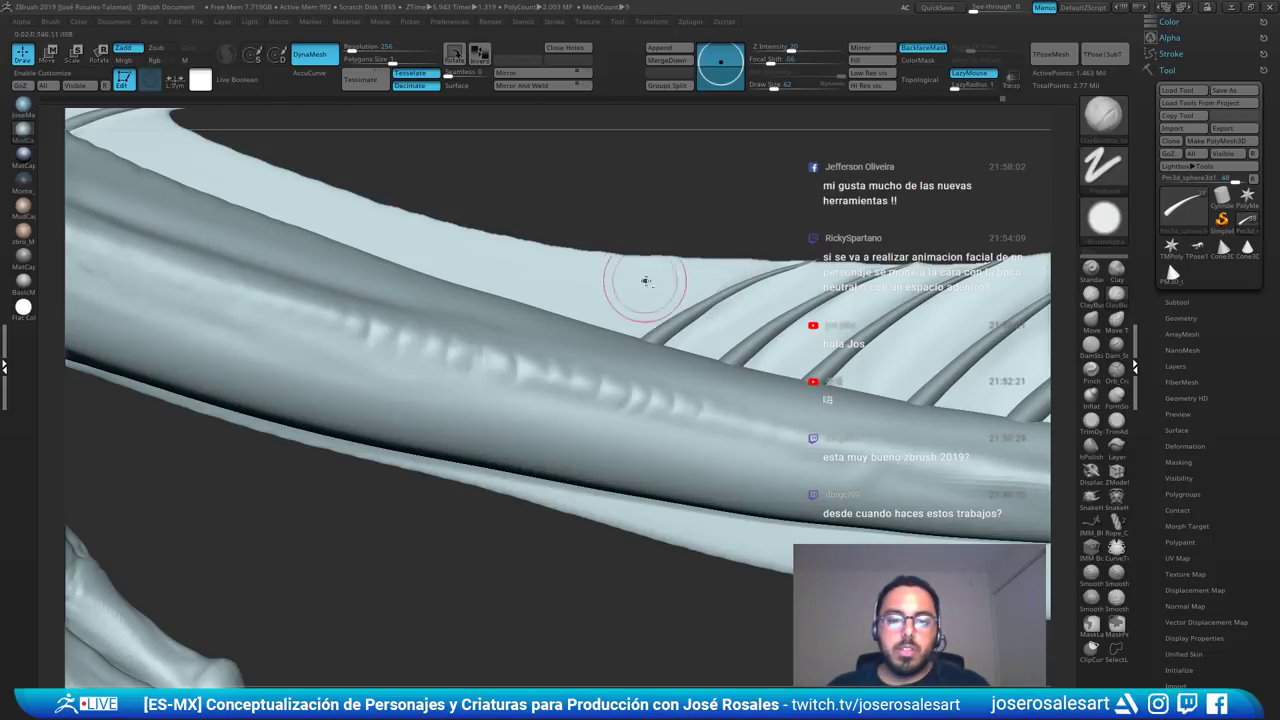
ctrl+right_drag(646, 281, 820, 286)
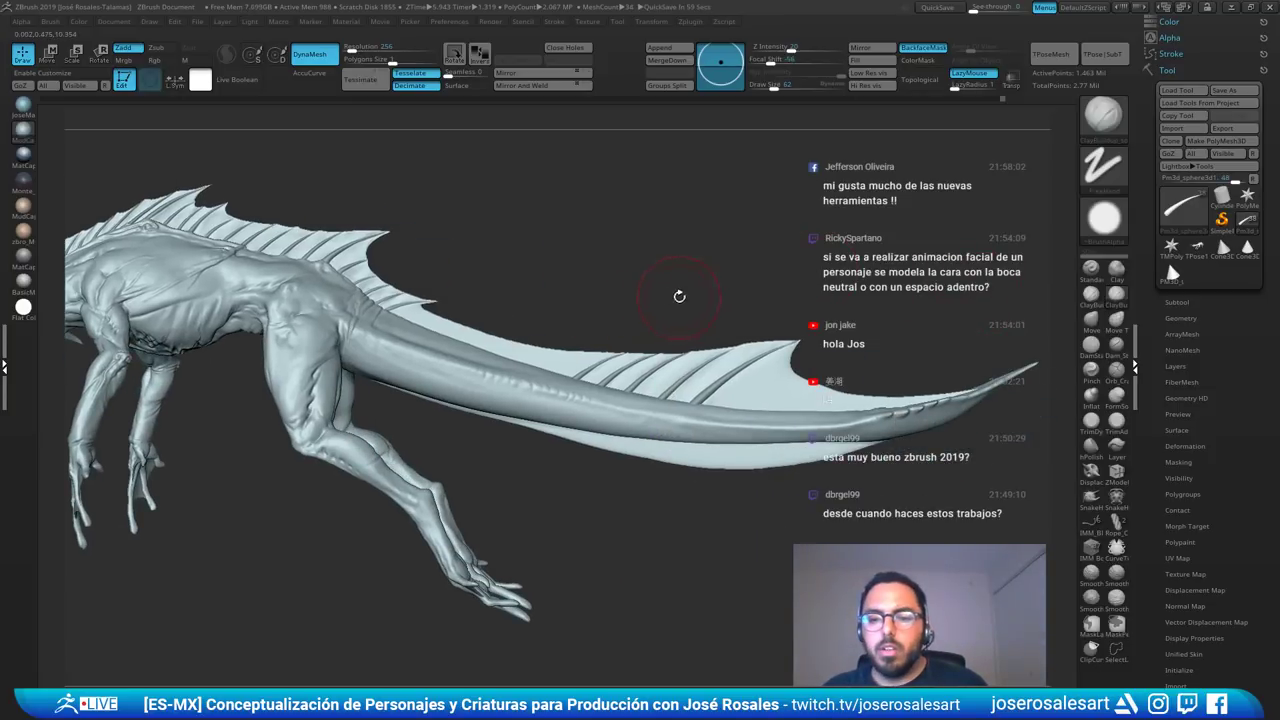
mouse_move(823, 264)
right_down()
mouse_move(783, 313)
mouse_move(793, 254)
mouse_move(913, 224)
right_up()
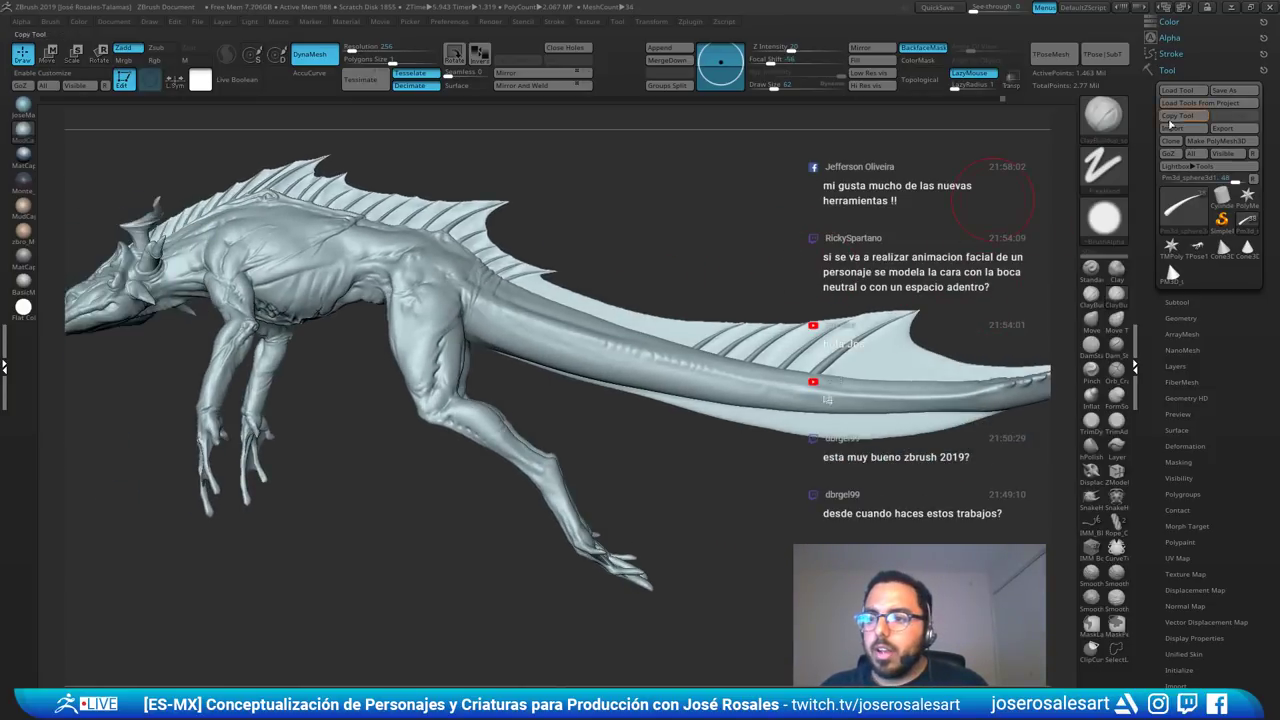
- Carve skin creases into the body at the tail's base behind the hip with the DamStandard brush at draw size 19, and smooth them
mouse_move(611, 227)
right_down()
mouse_move(545, 240)
mouse_move(551, 294)
right_up()
key(b)
key(d)
key(s)
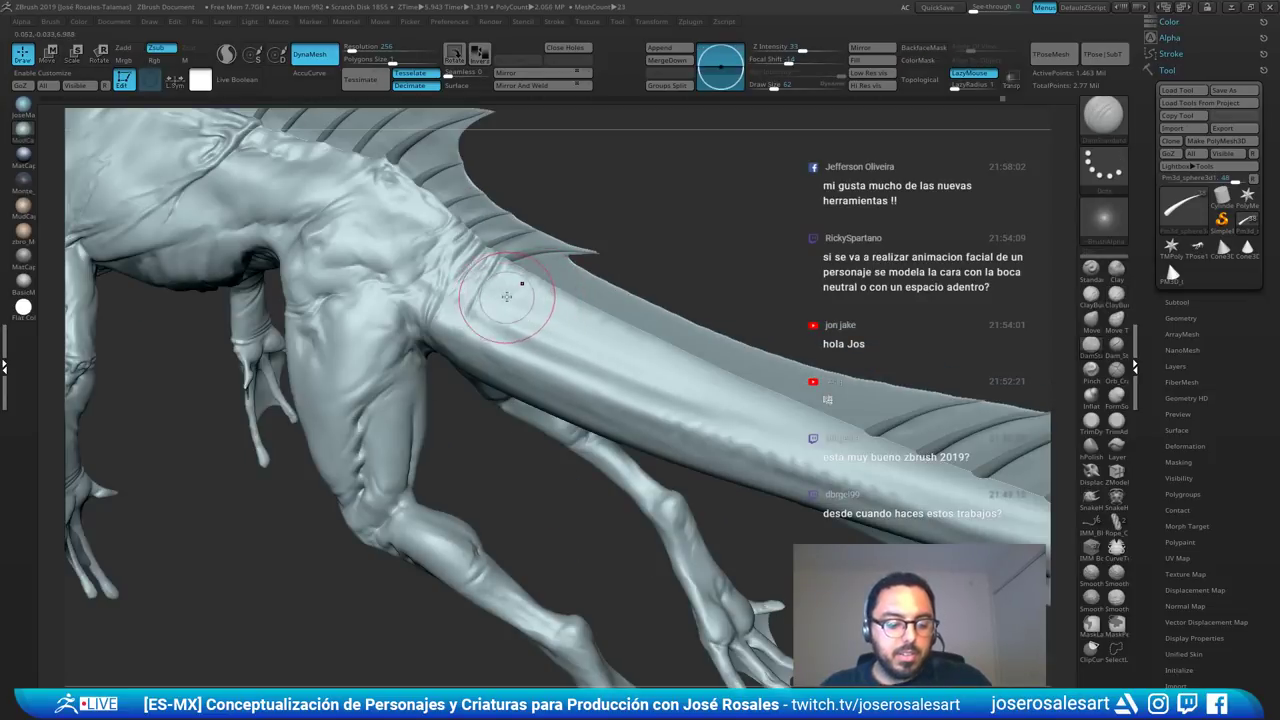
key(s)
drag(508, 299, 498, 292)
mouse_move(497, 291)
ctrl+right_down()
mouse_move(511, 277)
mouse_move(503, 309)
mouse_move(511, 259)
ctrl+right_up()
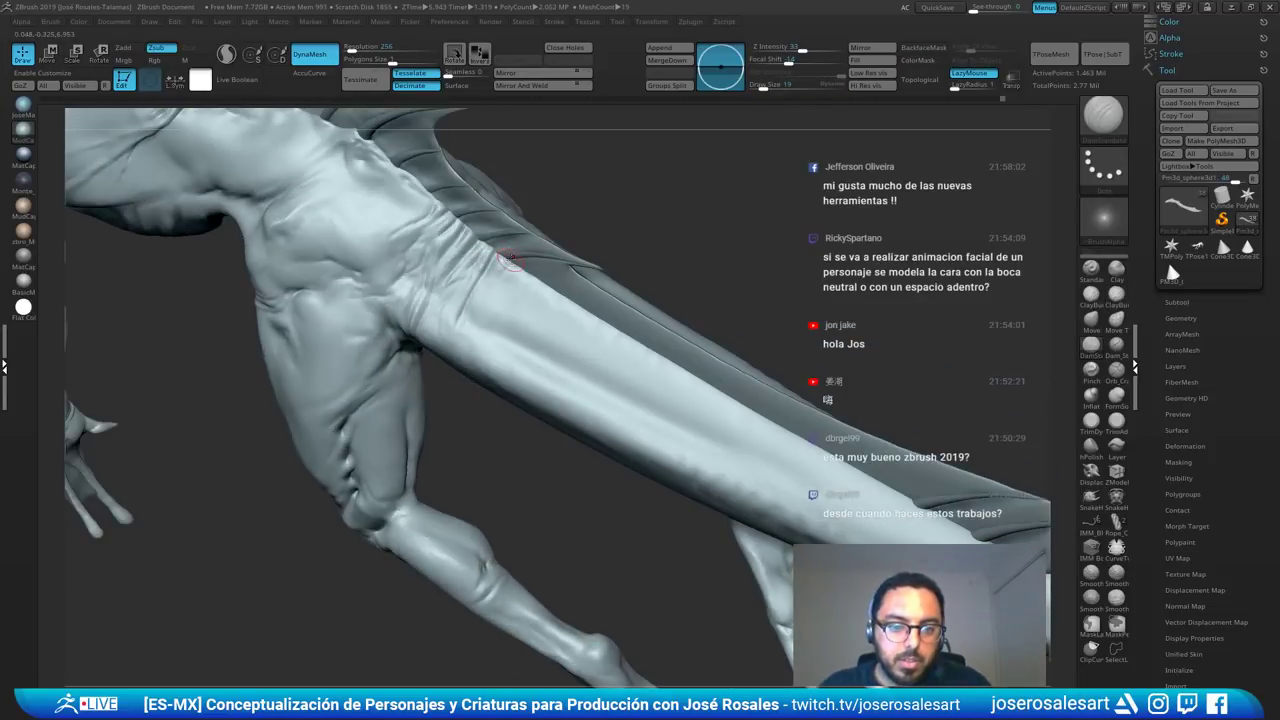
alt+click(496, 280)
mouse_move(530, 268)
mouse_down()
mouse_move(512, 298)
mouse_move(523, 298)
mouse_up()
right_drag(532, 321, 551, 315)
shift+drag(551, 315, 486, 297)
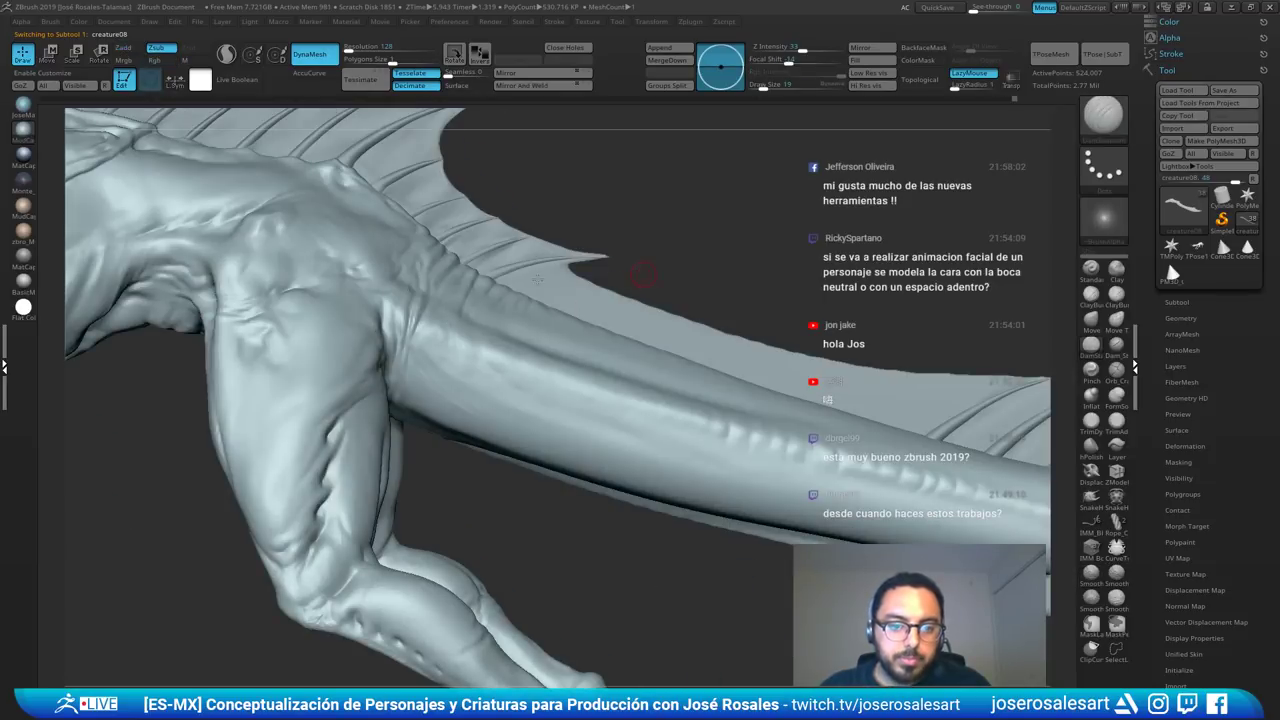
- Frame the whole creature and save the tool
key(f)
click(1224, 92)
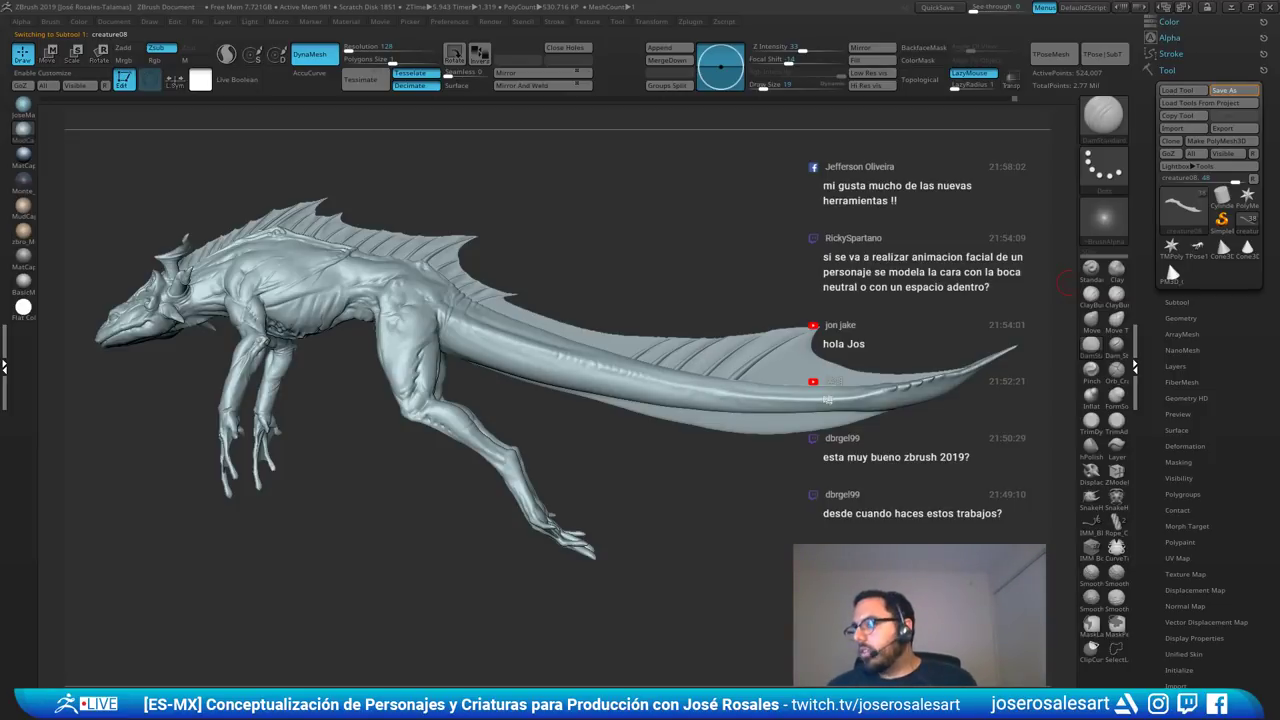
key(ctrl+s)
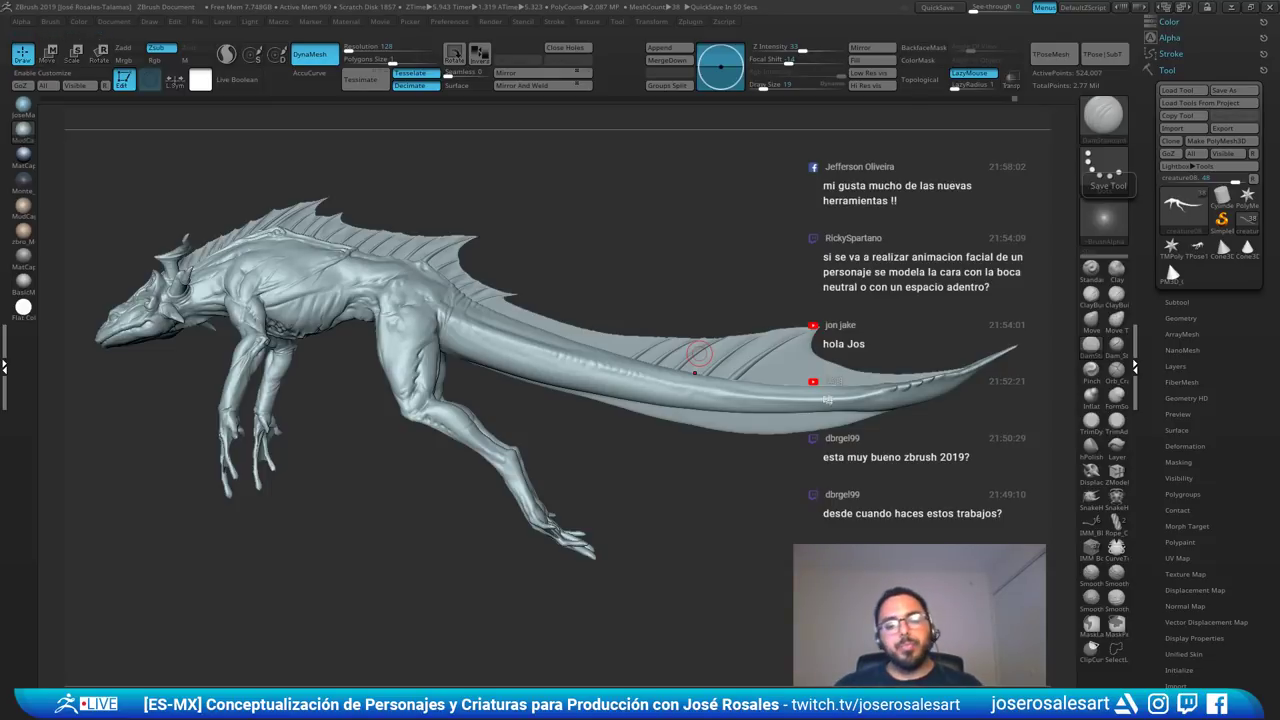
- Inspect the creature's head, horns and back fin from several angles, and reselect the fin membrane
shift+drag(440, 192, 534, 200)
drag(385, 281, 703, 320)
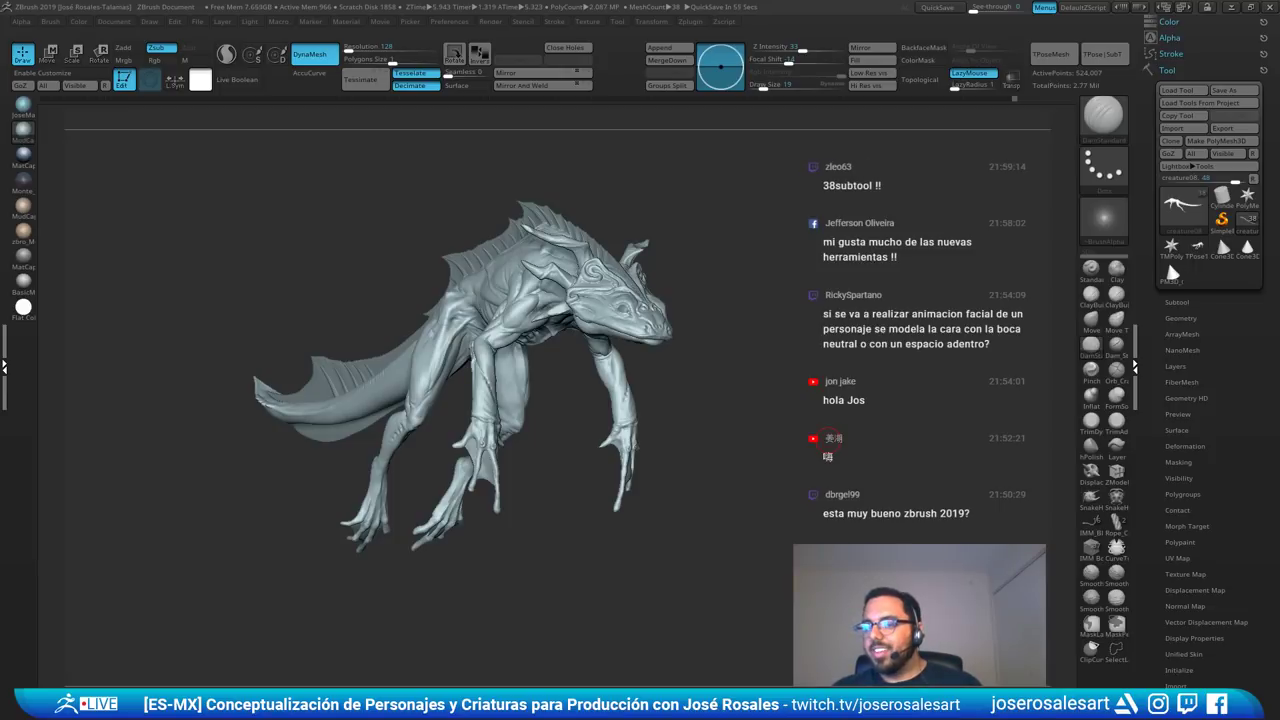
mouse_move(829, 440)
mouse_down()
mouse_move(578, 266)
mouse_move(800, 372)
mouse_move(603, 241)
mouse_up()
alt+click(624, 256)
right_drag(619, 261, 671, 258)
alt+click(579, 266)
ctrl+right_drag(550, 253, 631, 172)
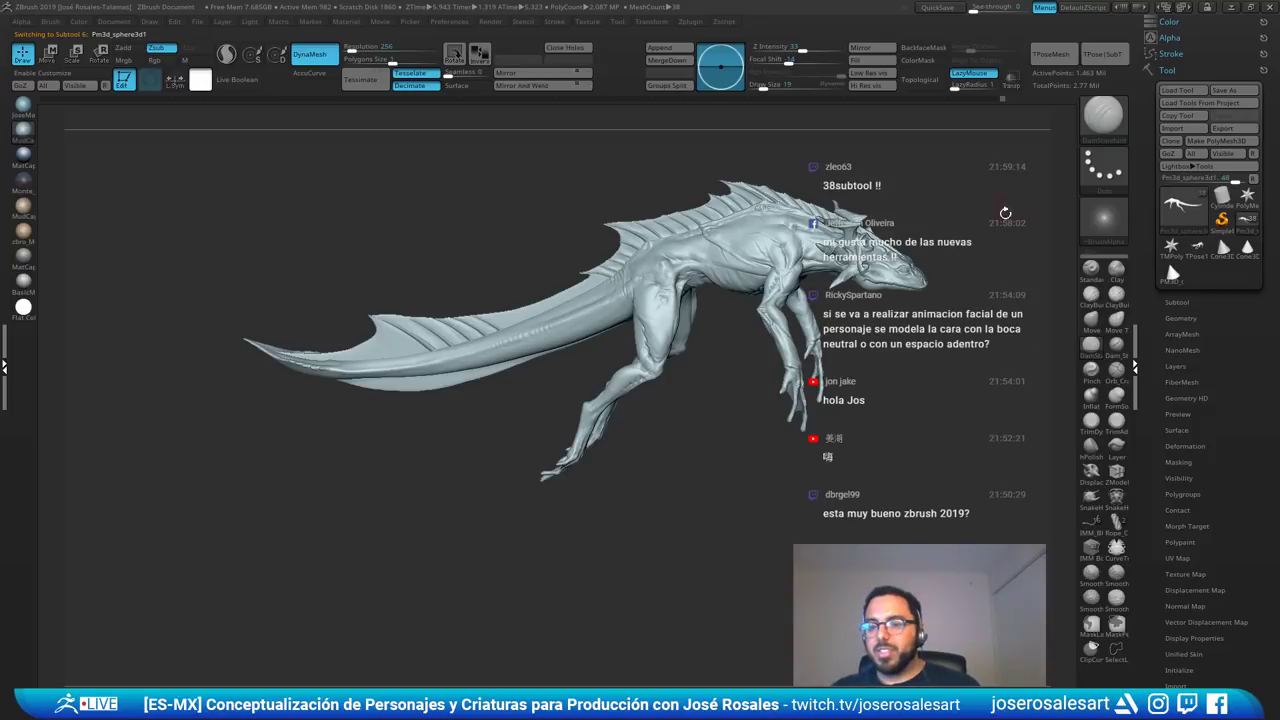
- Open the subtool list and examine the complete creature from the front, three-quarter and side views
click(1180, 302)
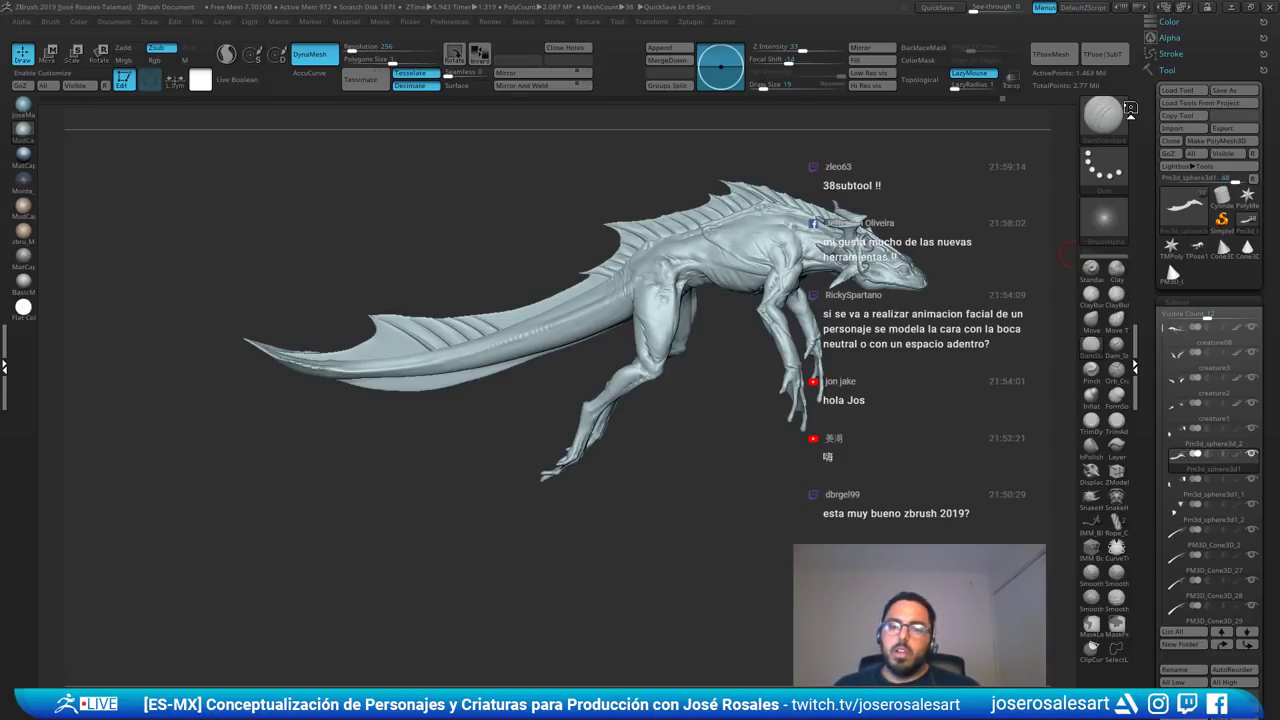
drag(849, 380, 591, 365)
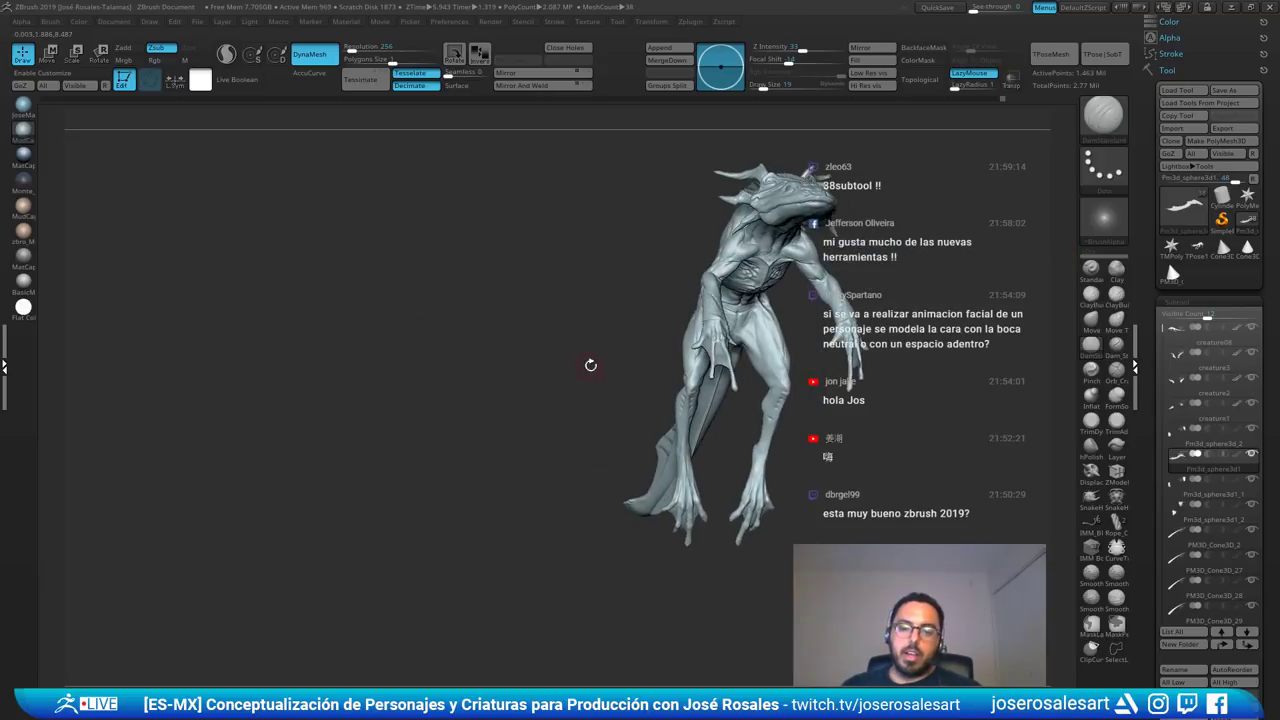
drag(848, 318, 653, 372)
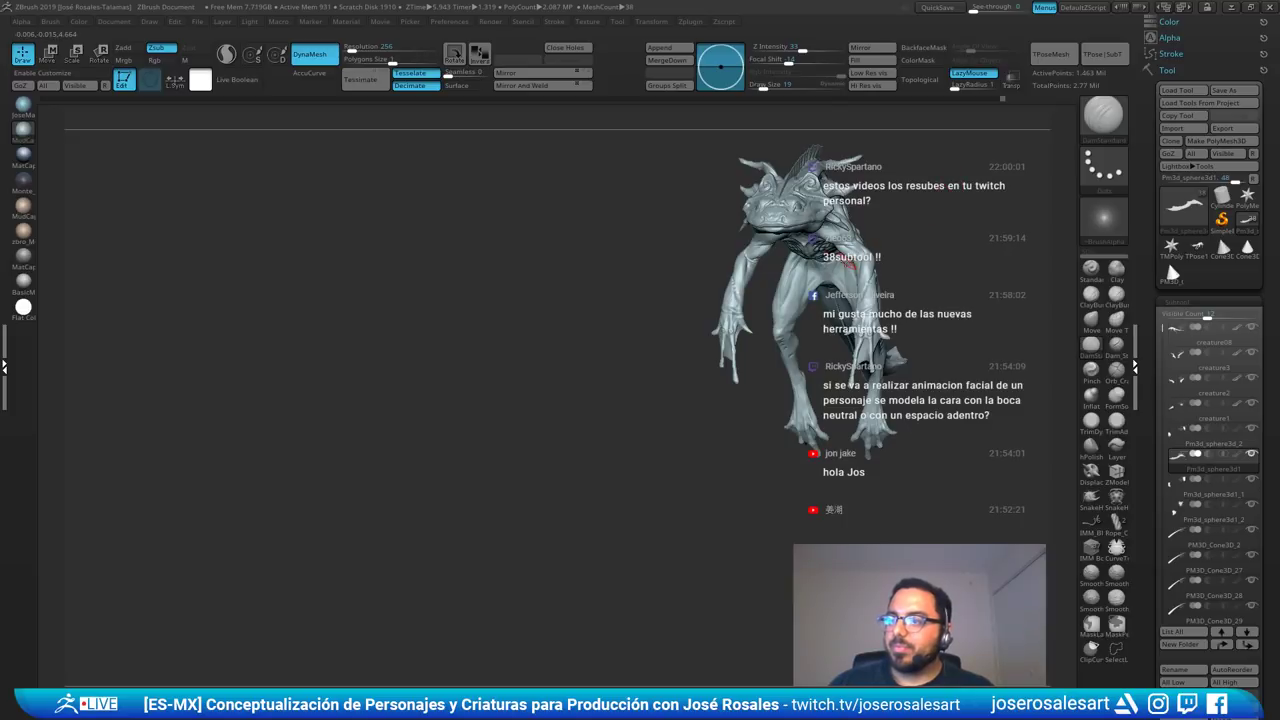
mouse_move(841, 267)
right_down()
mouse_move(816, 306)
mouse_move(581, 314)
mouse_move(668, 311)
mouse_move(737, 350)
right_up()
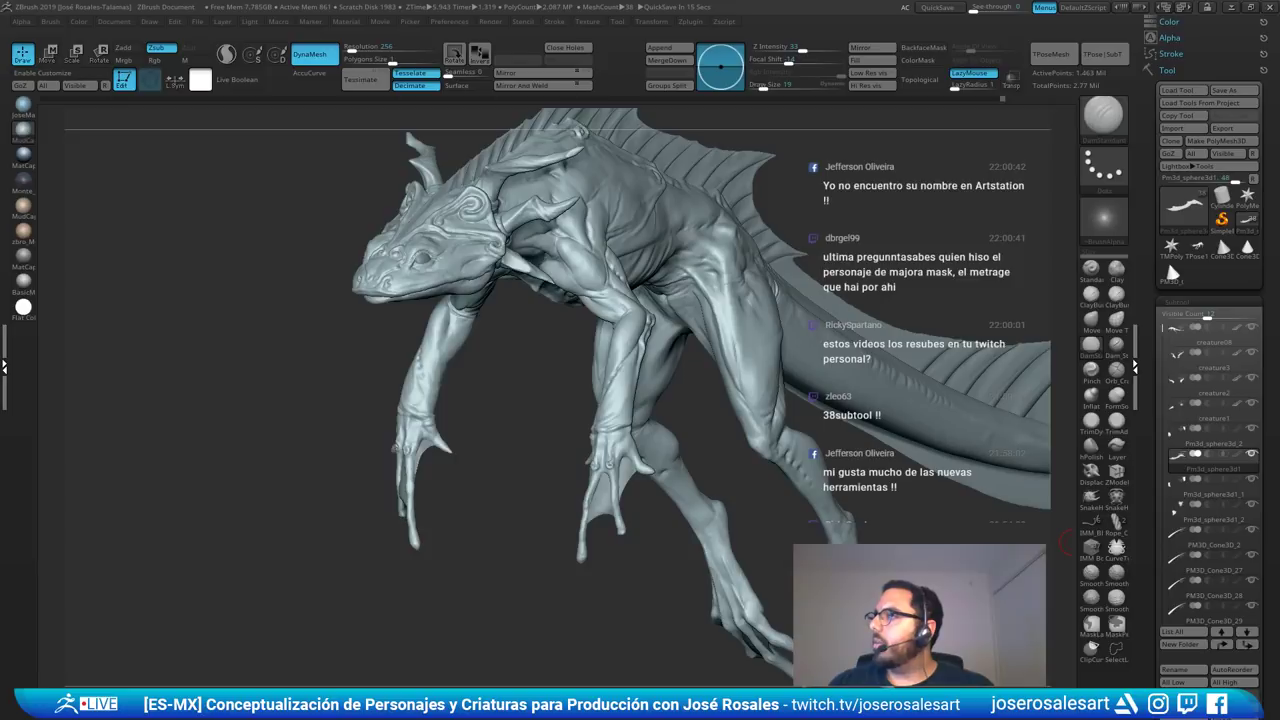
drag(300, 210, 560, 215)
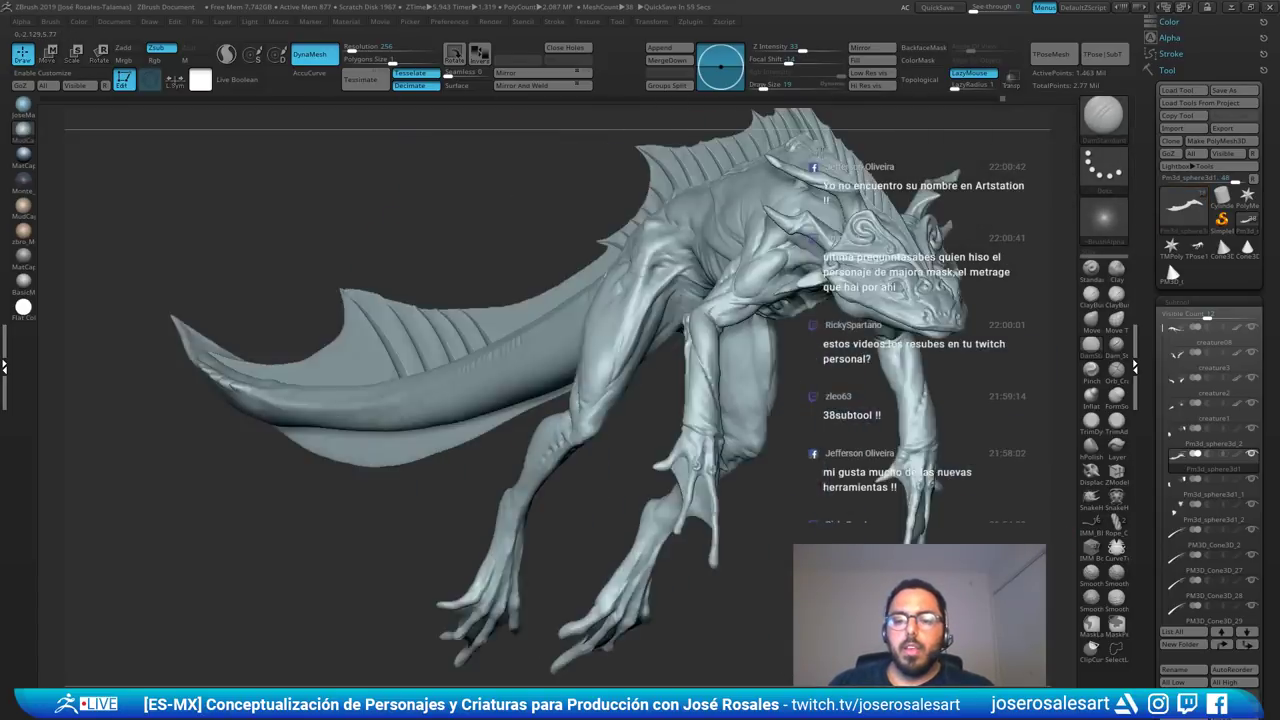
drag(640, 160, 880, 98)
mouse_move(930, 180)
right_down()
mouse_move(810, 206)
mouse_move(800, 243)
mouse_move(600, 250)
mouse_move(548, 287)
mouse_move(658, 270)
mouse_move(628, 236)
mouse_move(686, 242)
mouse_move(672, 180)
mouse_move(703, 262)
mouse_move(766, 251)
mouse_move(557, 350)
right_up()
alt+right_drag(637, 378, 460, 405)
right_drag(555, 225, 619, 396)
drag(619, 396, 661, 330)
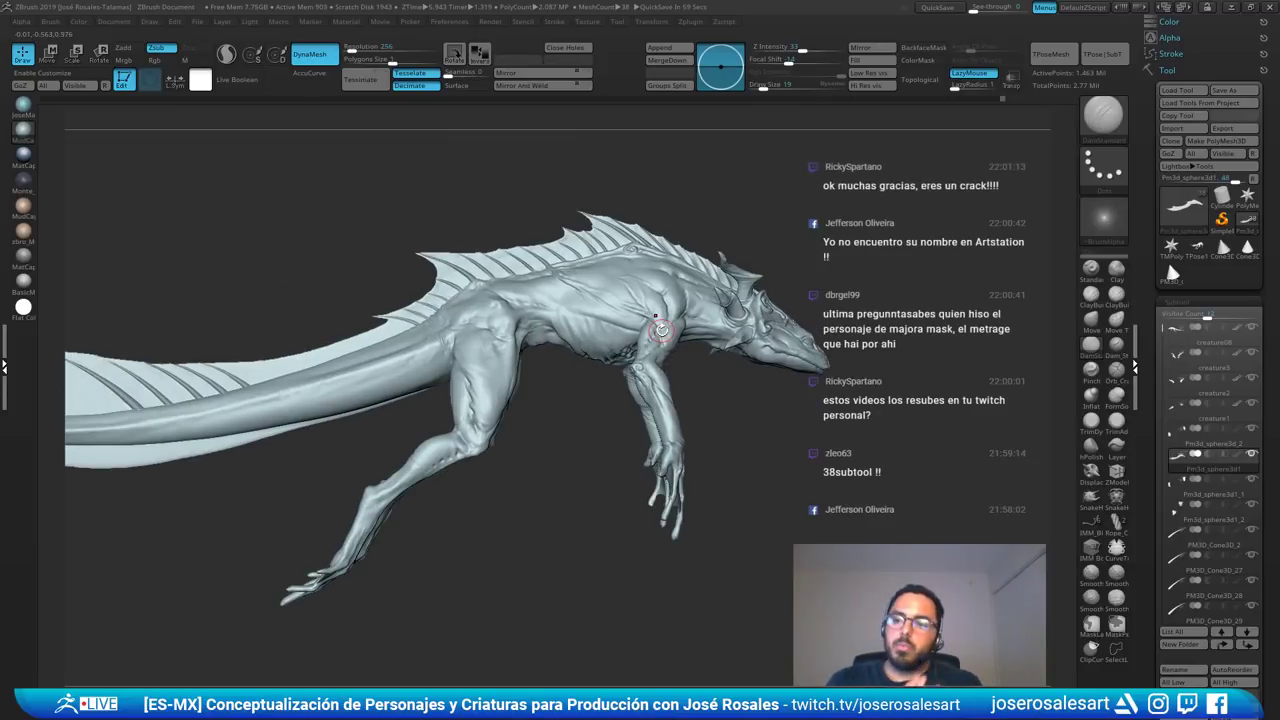